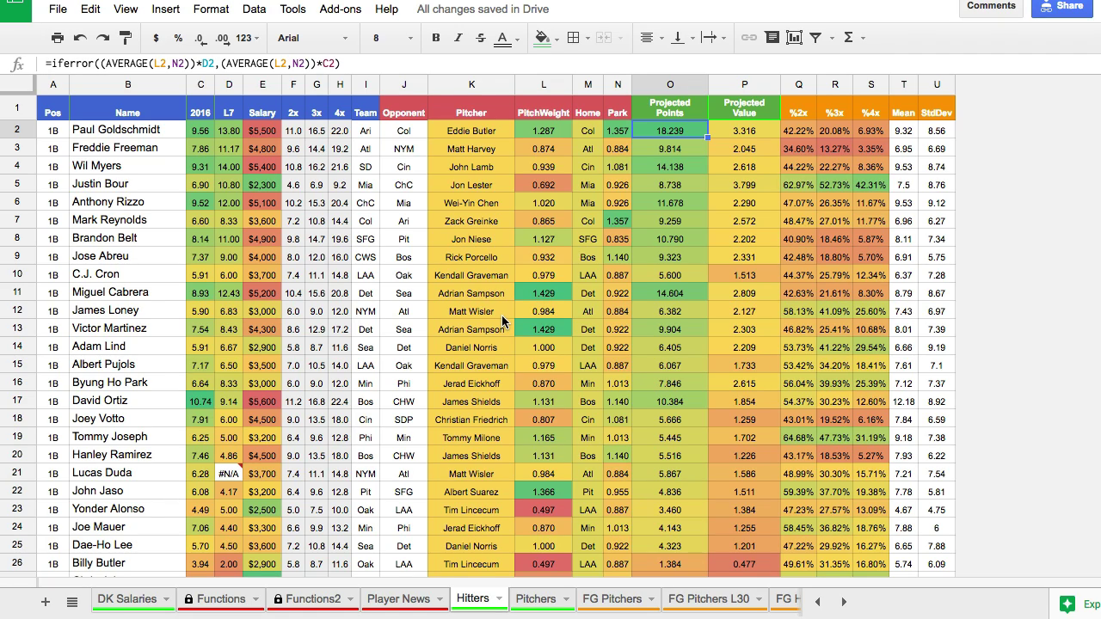
# Look over the Pitchers sheet, and inspect the Name, 2016, L7 and Salary cells in row 2 of the Hitters sheet
pyautogui.click(548, 598)
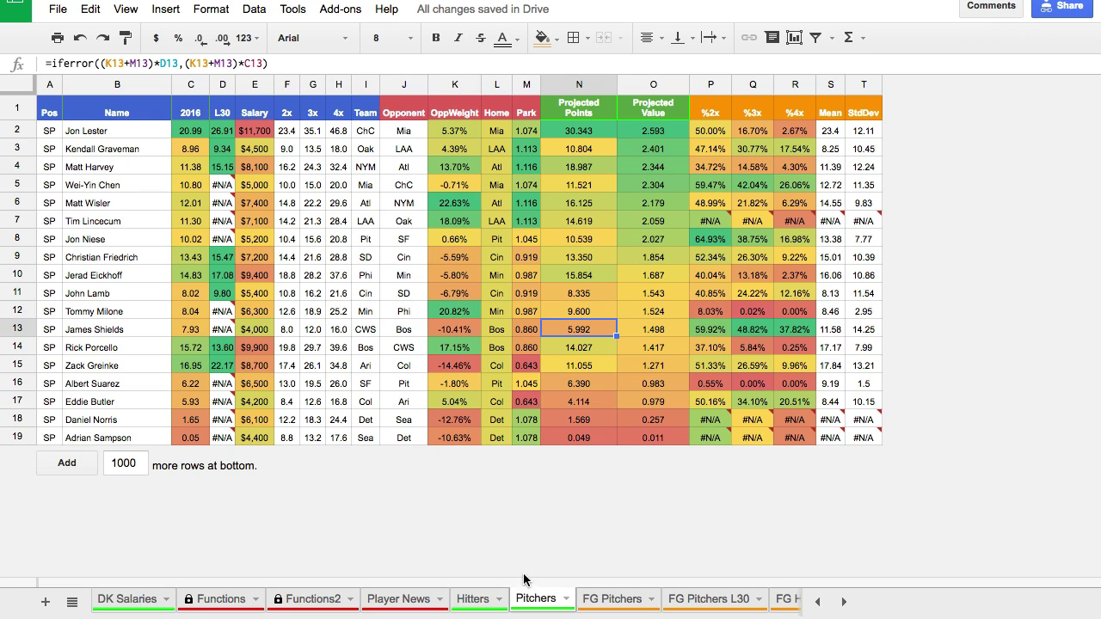
pyautogui.click(482, 599)
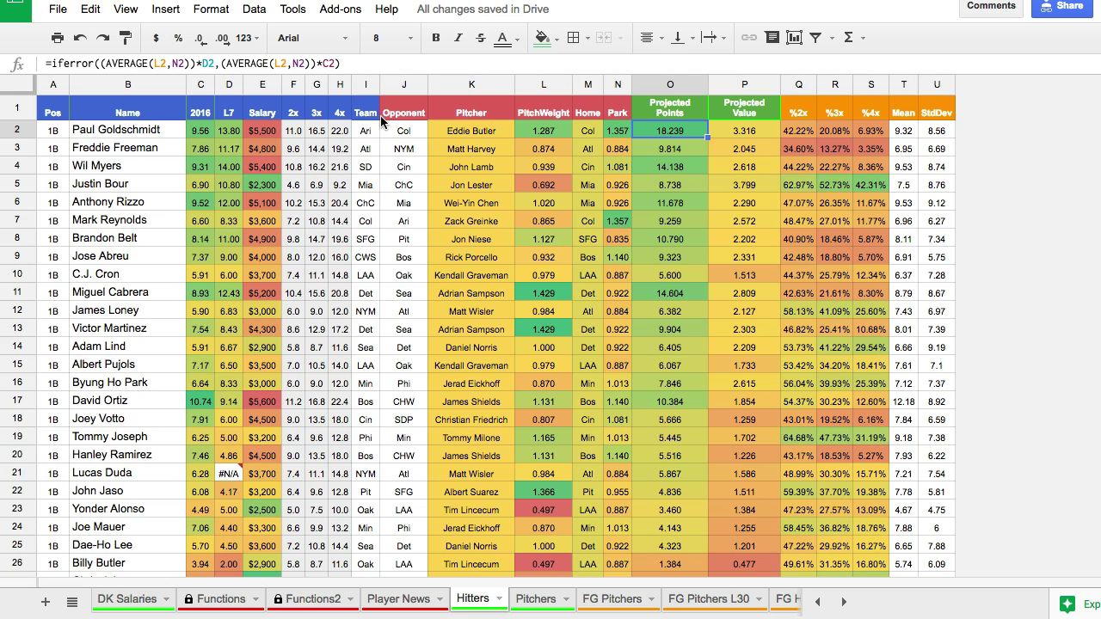
pyautogui.click(200, 84)
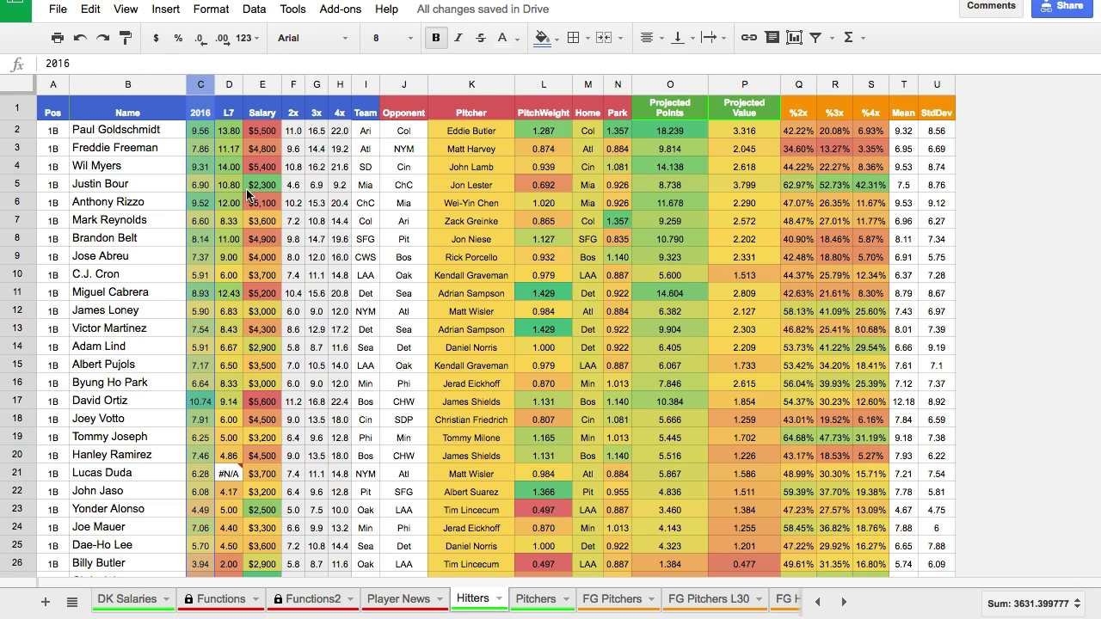
pyautogui.click(168, 129)
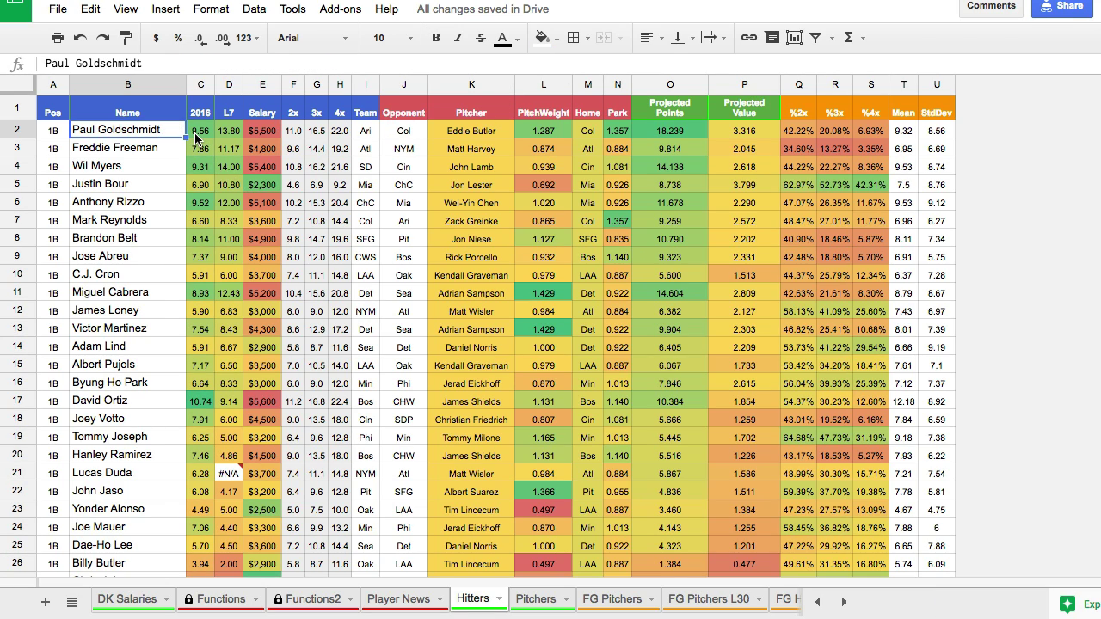
pyautogui.click(196, 134)
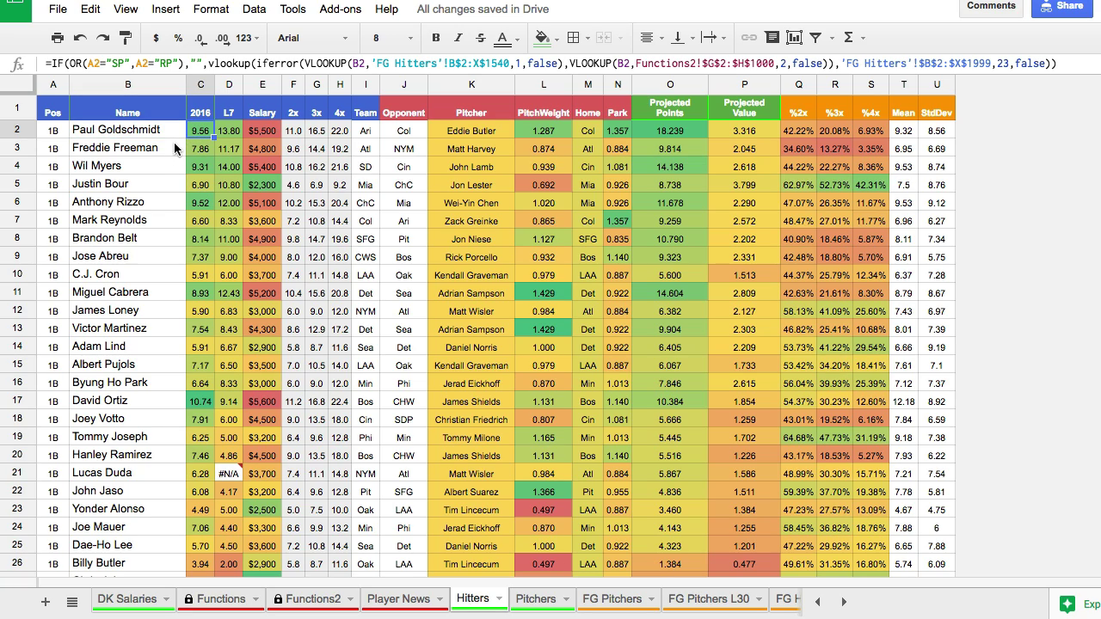
pyautogui.click(237, 132)
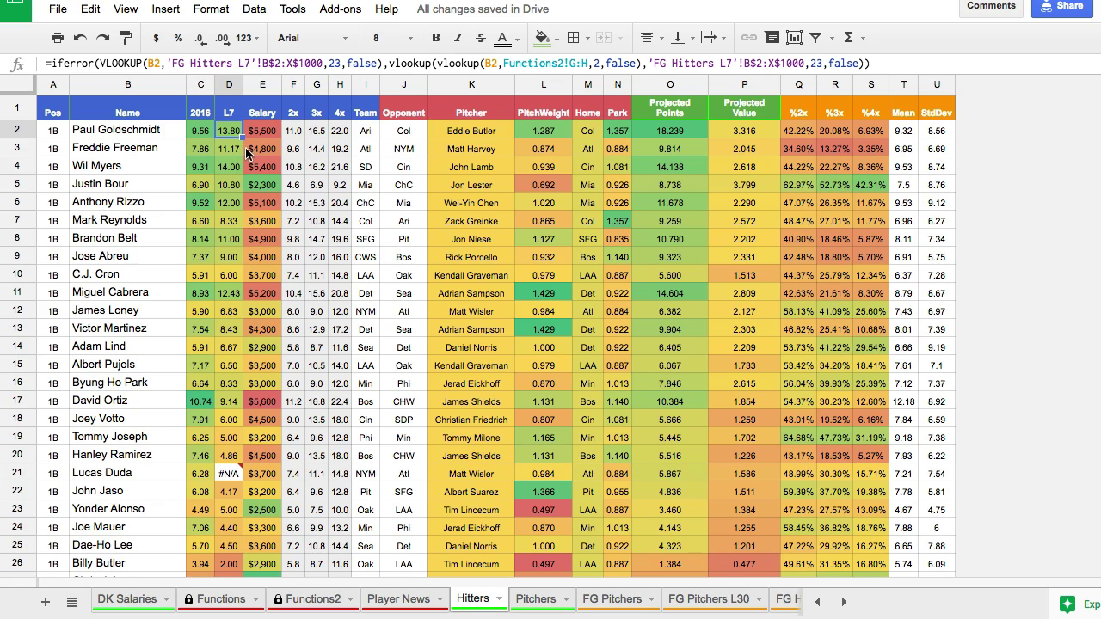
pyautogui.click(258, 134)
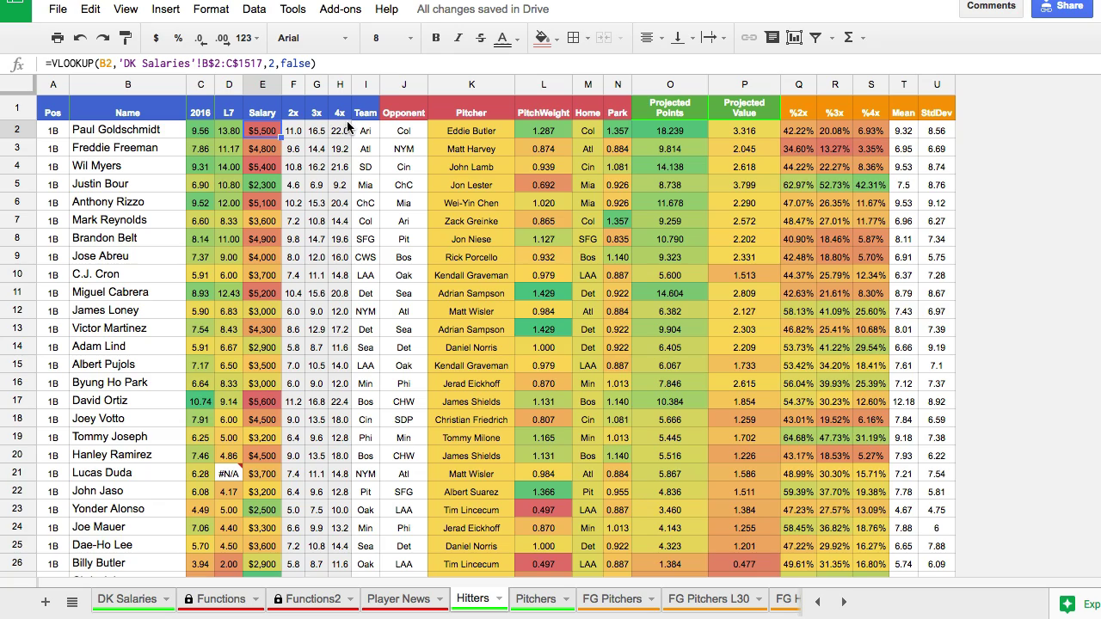
# Examine how the 2x, 3x and 4x salary multiples are calculated in columns F to H of the Hitters sheet
pyautogui.click(297, 131)
pyautogui.moveTo(302, 133); pyautogui.dragTo(341, 132)
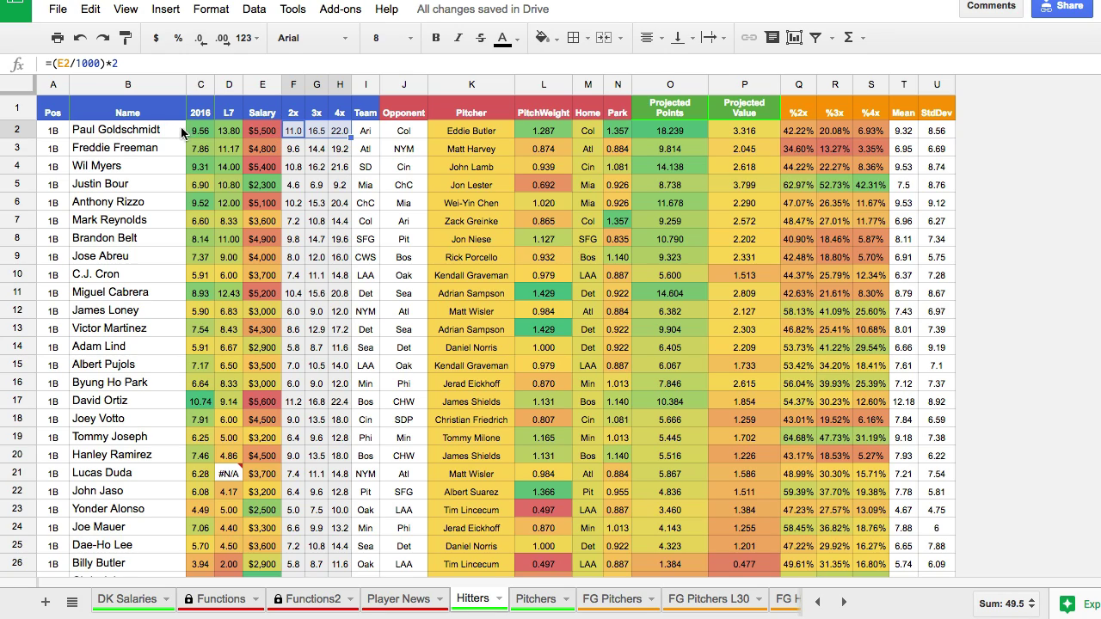
pyautogui.click(297, 132)
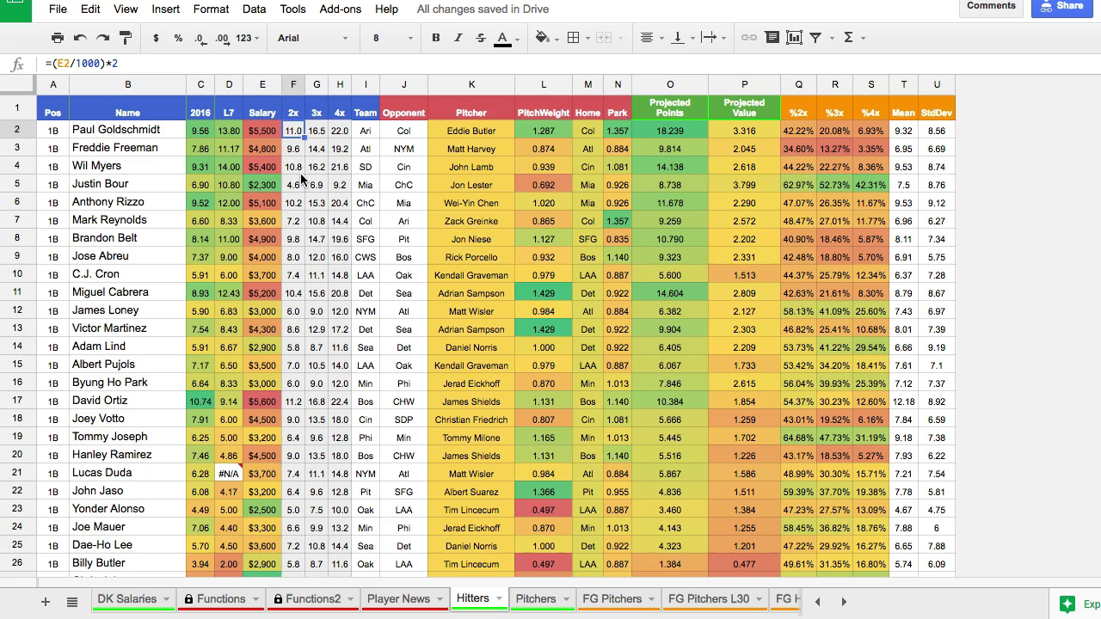
pyautogui.click(290, 118)
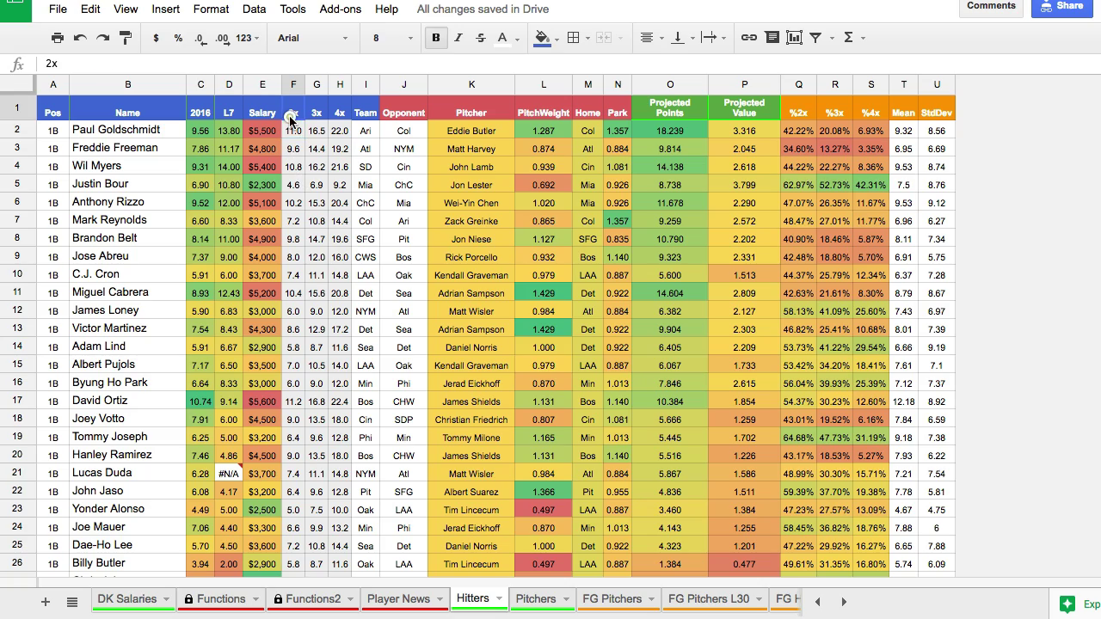
pyautogui.click(302, 171)
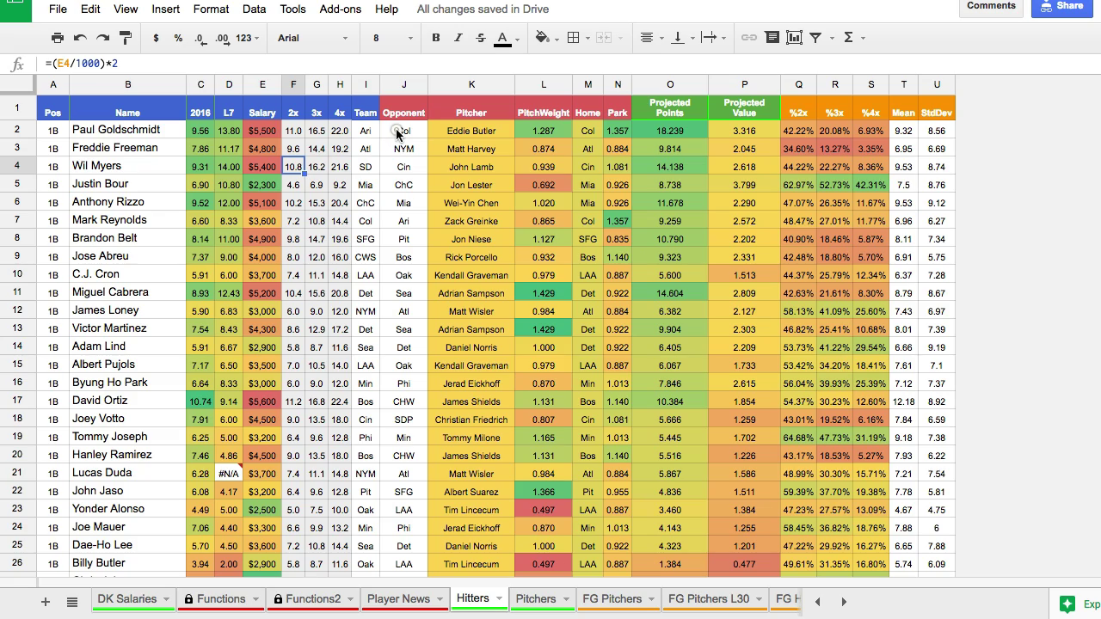
# Inspect the row 2 formulas for Opponent, Pitcher, PitchWeight, Home, Park, Projected Points and Projected Value
pyautogui.click(397, 134)
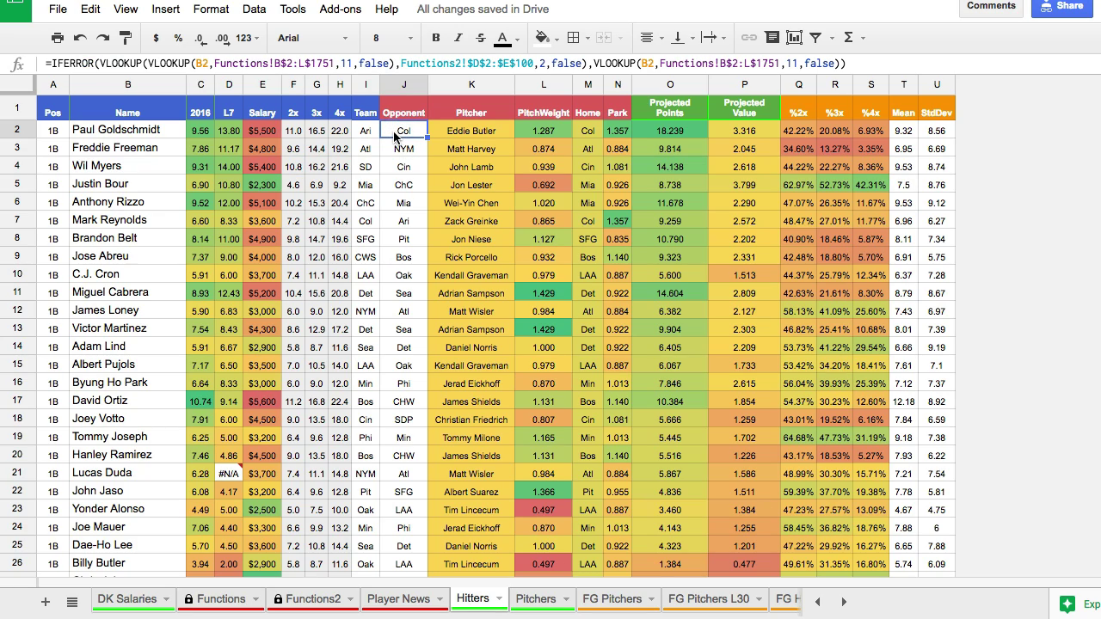
pyautogui.click(465, 132)
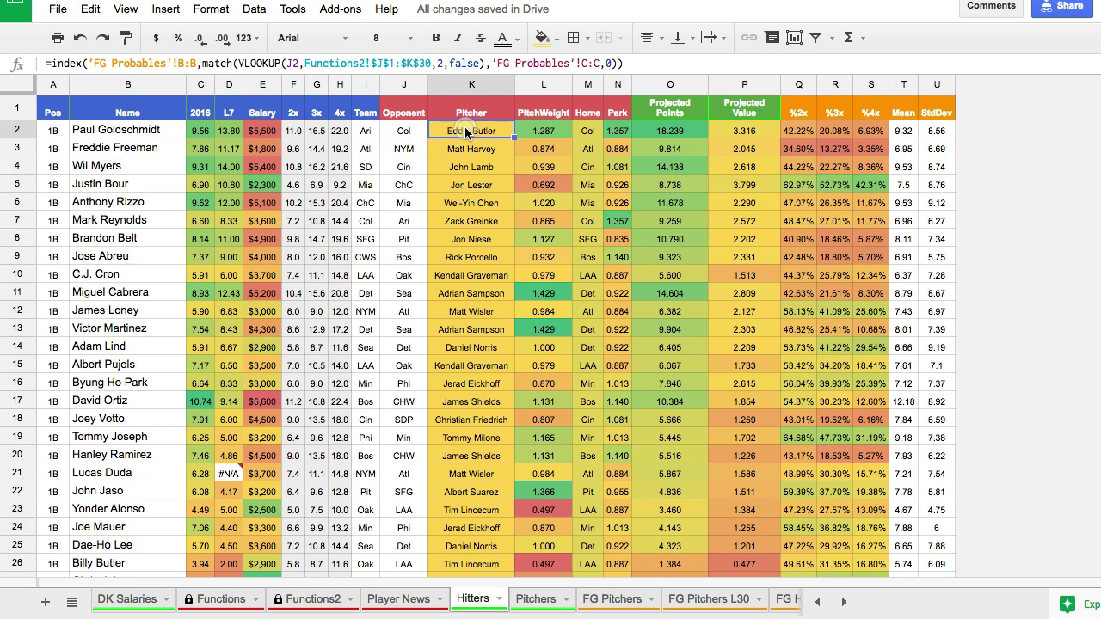
pyautogui.click(543, 137)
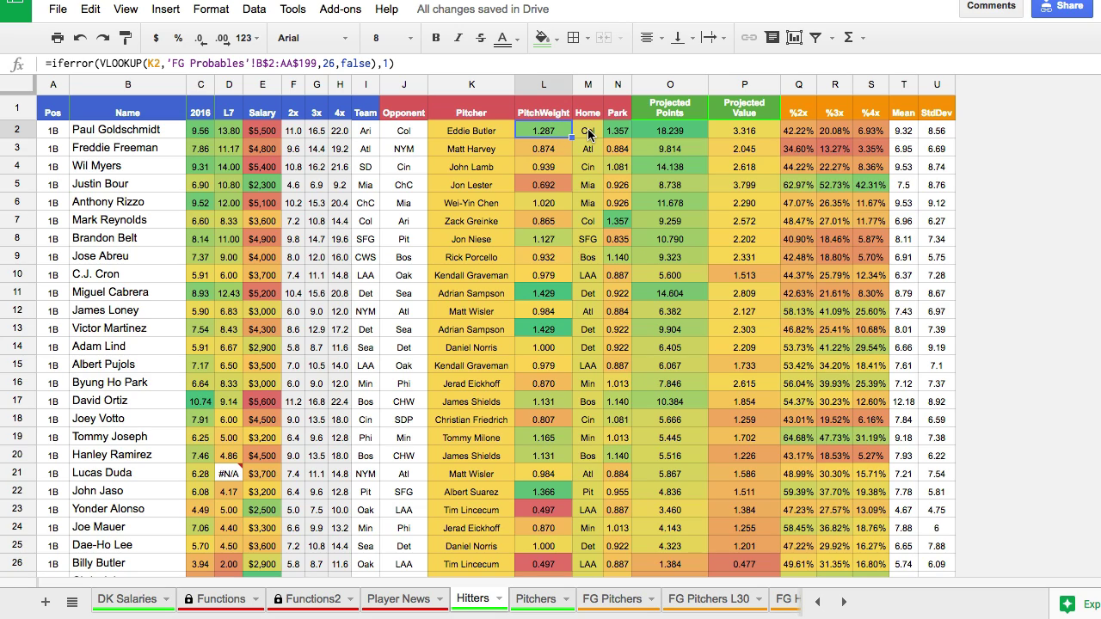
pyautogui.click(588, 135)
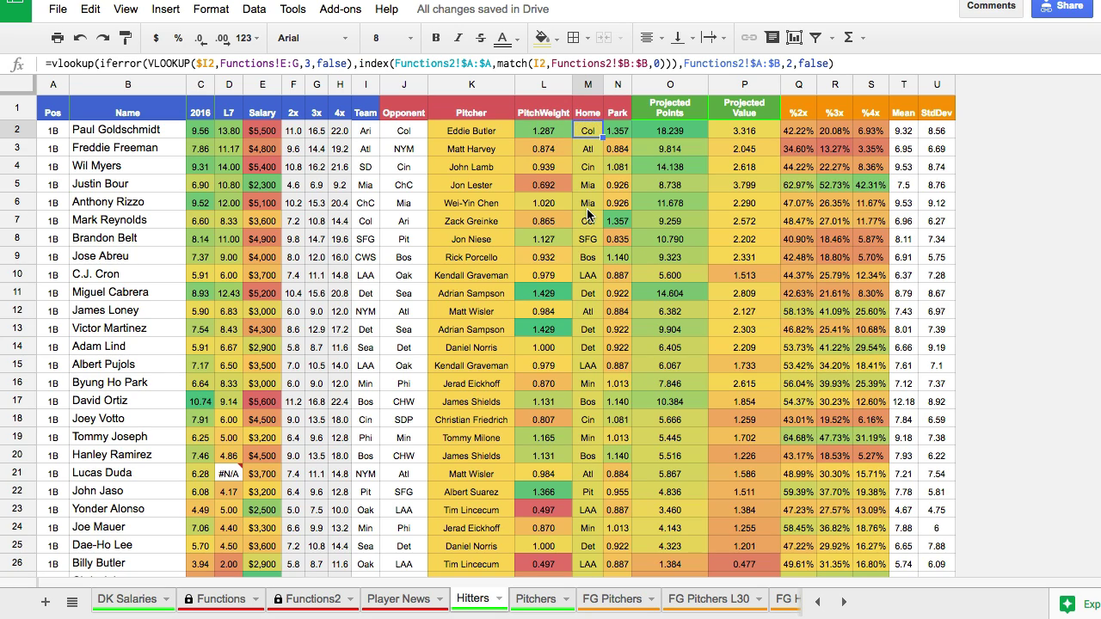
pyautogui.click(618, 136)
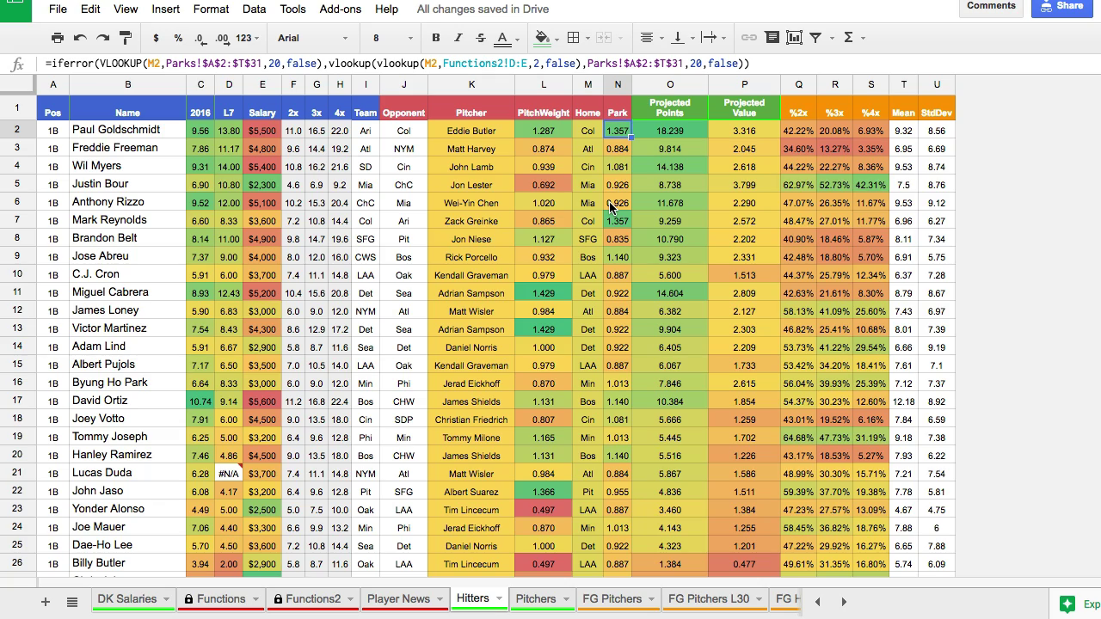
pyautogui.click(679, 136)
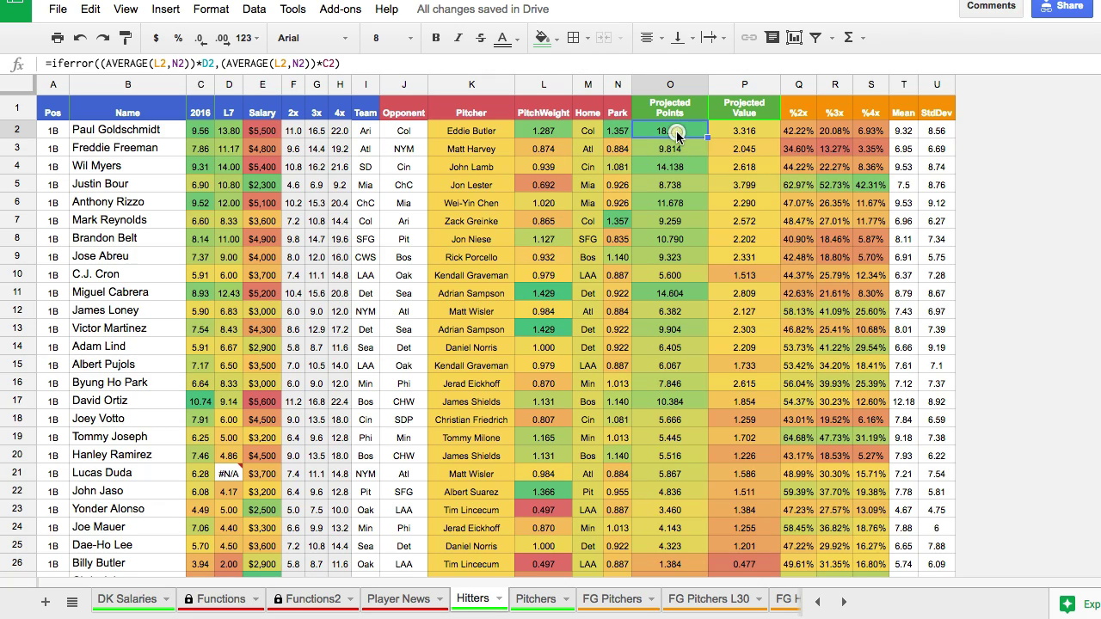
pyautogui.click(732, 135)
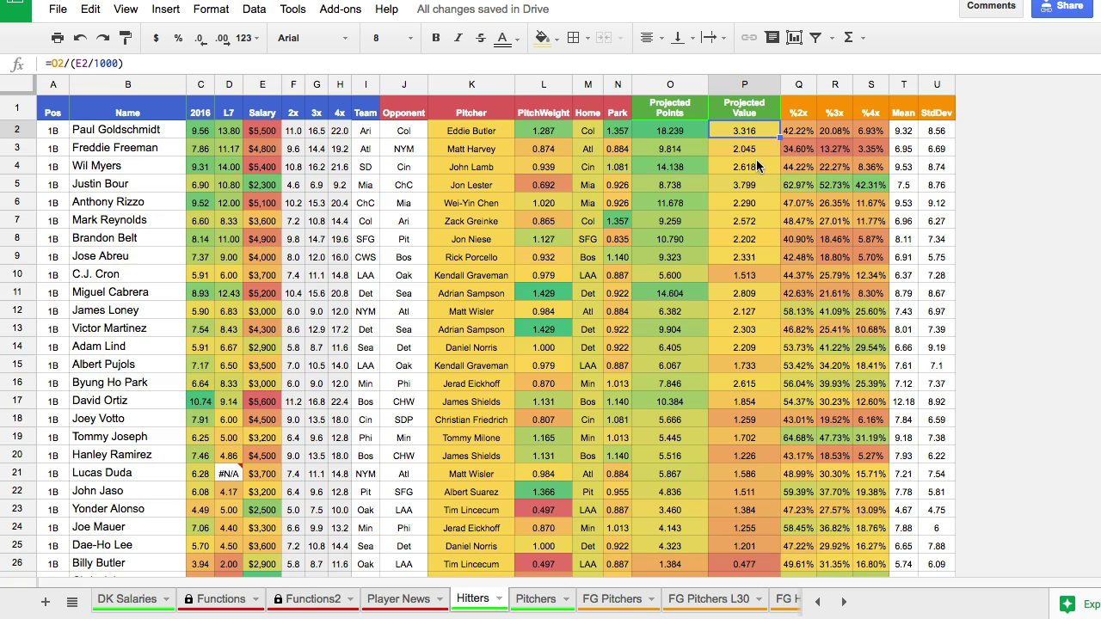
# Examine the probability columns Q to U and check the %2x, %3x and %4x formulas in row 2
pyautogui.moveTo(798, 84); pyautogui.dragTo(937, 92)
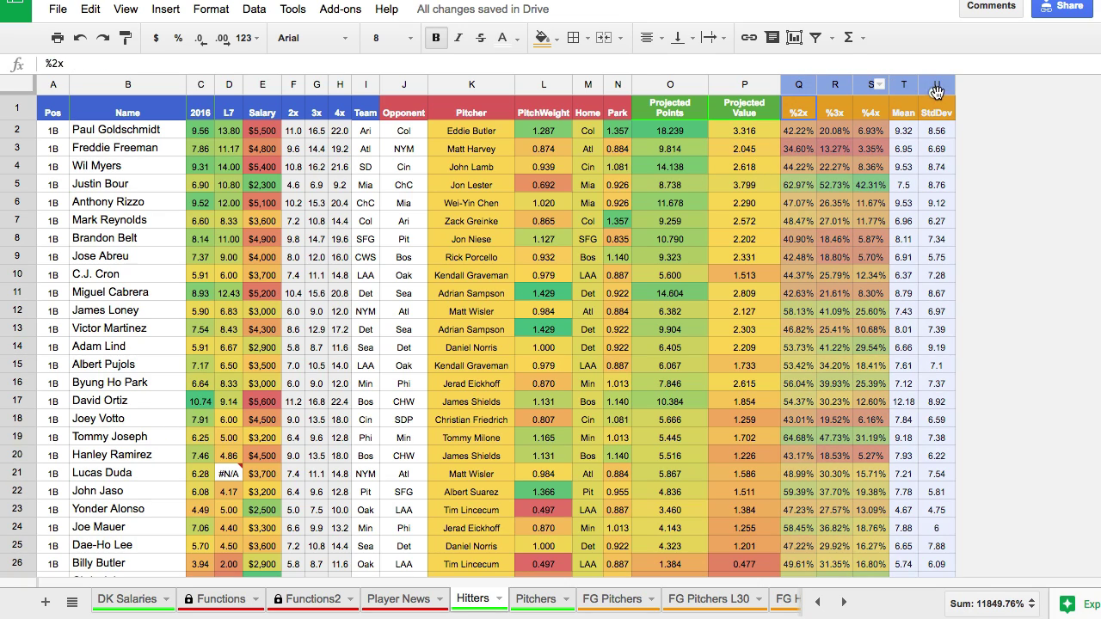
pyautogui.click(874, 135)
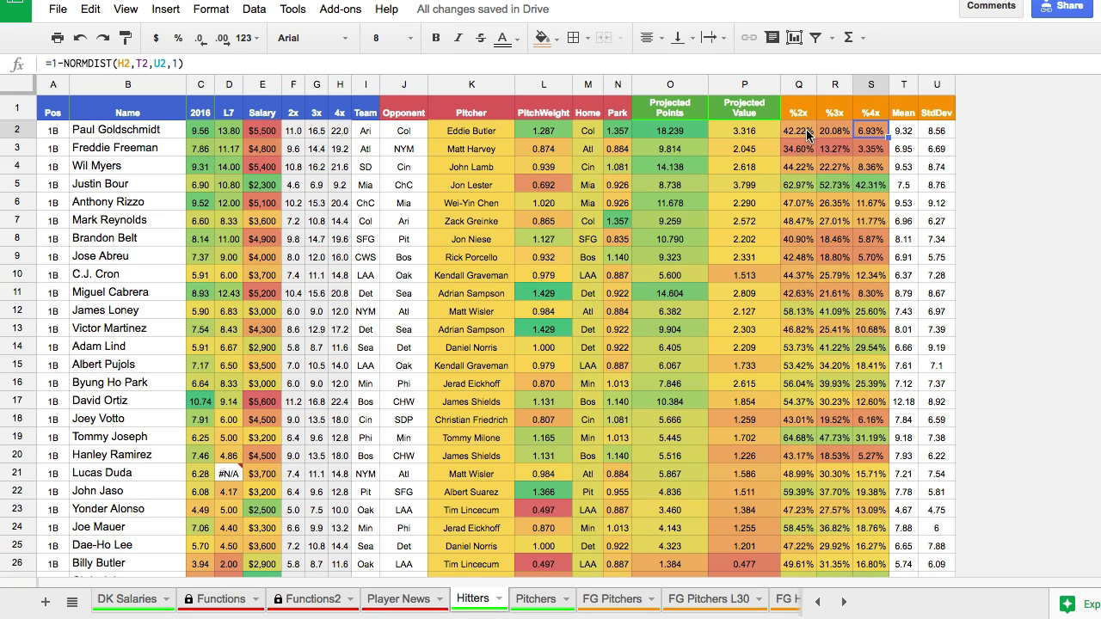
pyautogui.click(800, 134)
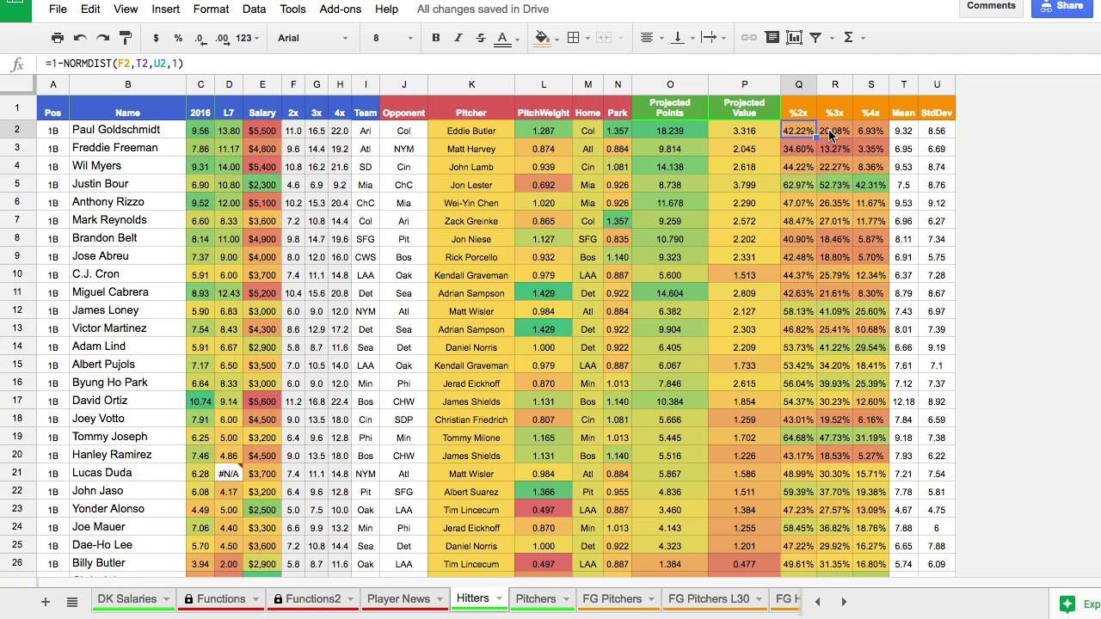
pyautogui.click(832, 135)
pyautogui.click(867, 135)
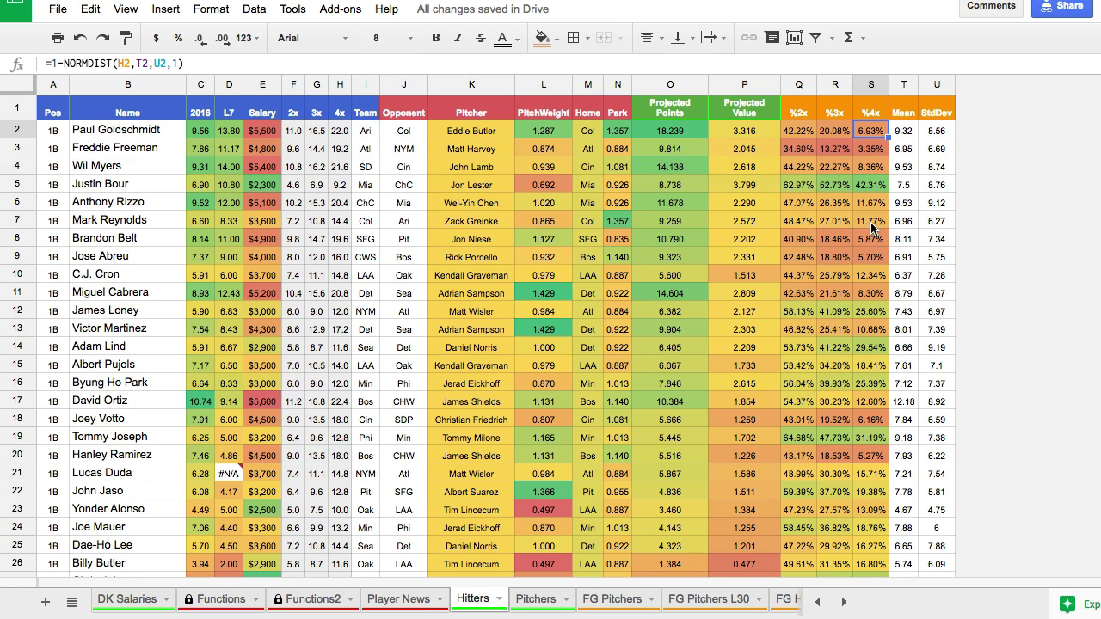
# Compare the %2x and %4x probabilities of the hitters in rows 5 to 7 with the %4x cell in row 2
pyautogui.click(871, 223)
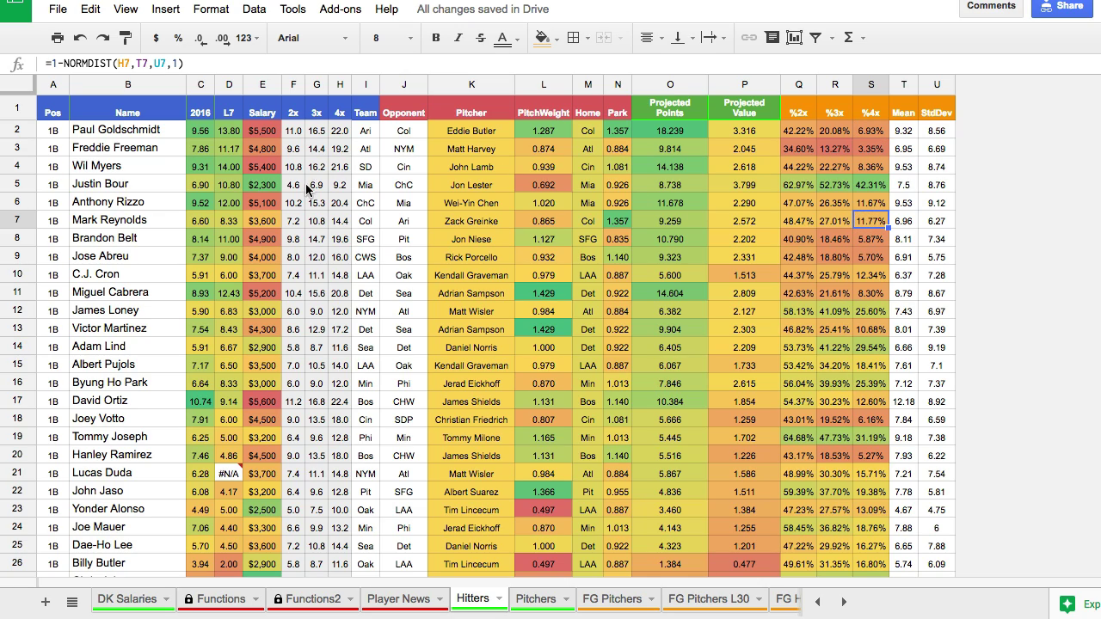
pyautogui.moveTo(295, 203); pyautogui.dragTo(882, 206)
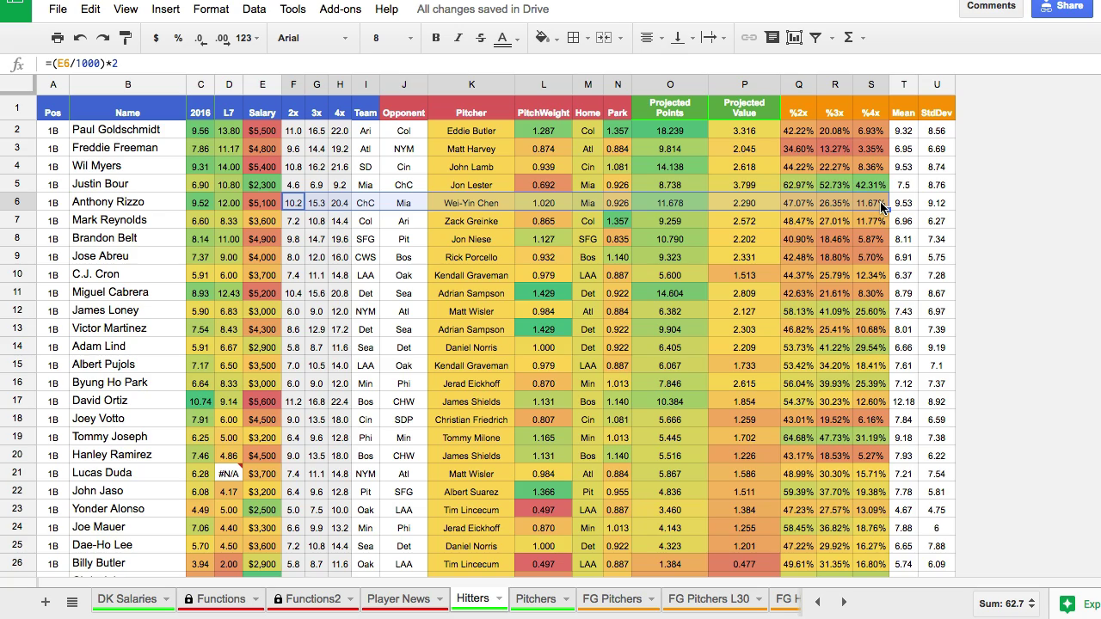
pyautogui.click(793, 185)
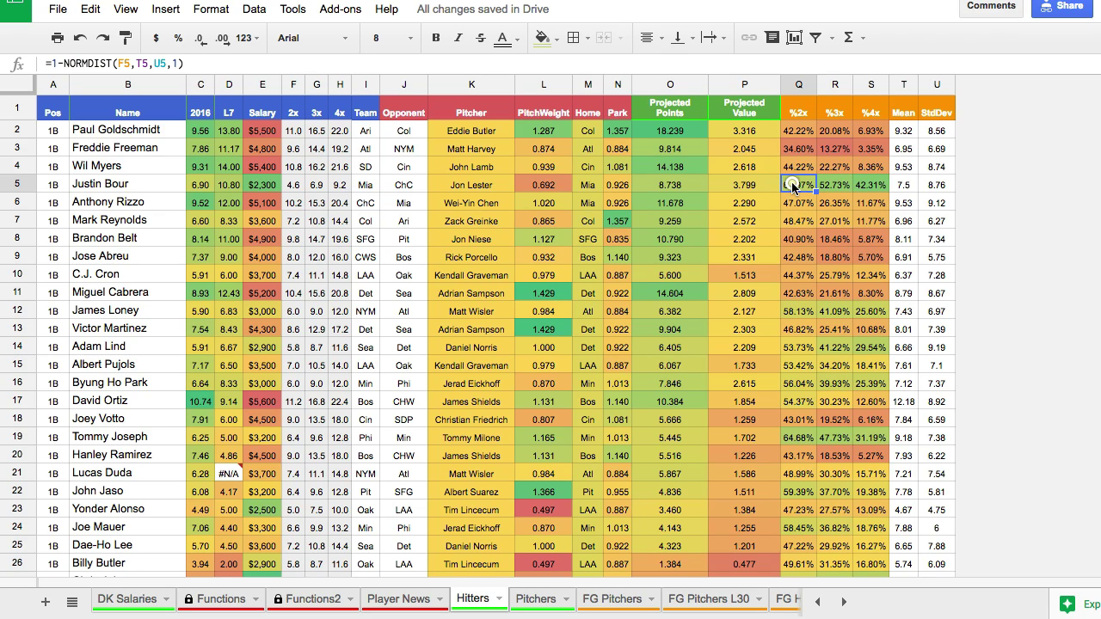
pyautogui.click(876, 207)
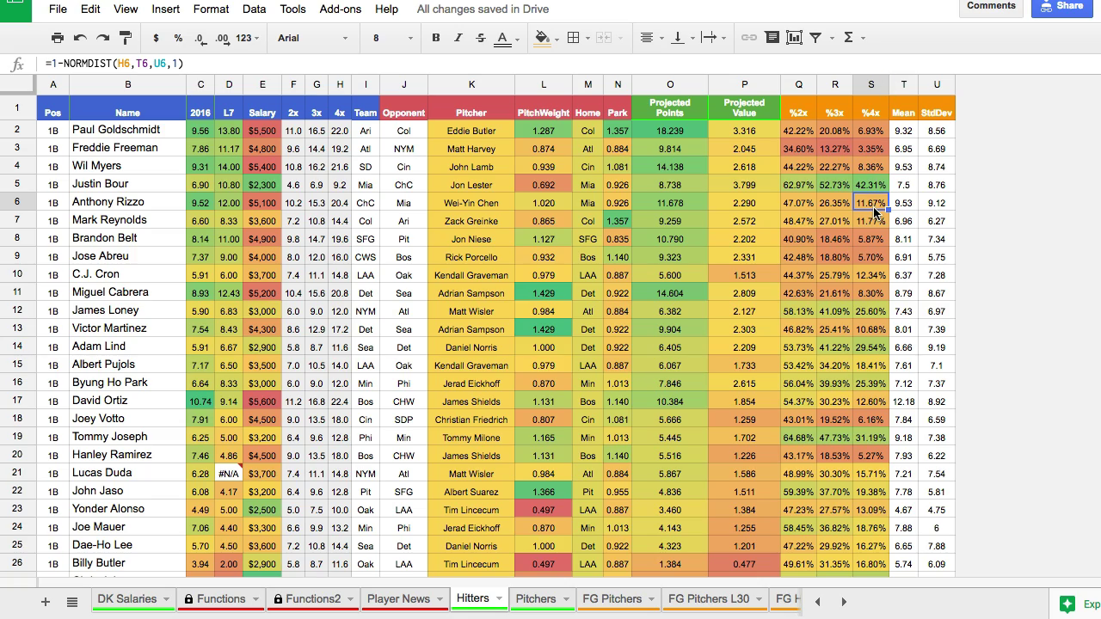
pyautogui.click(876, 135)
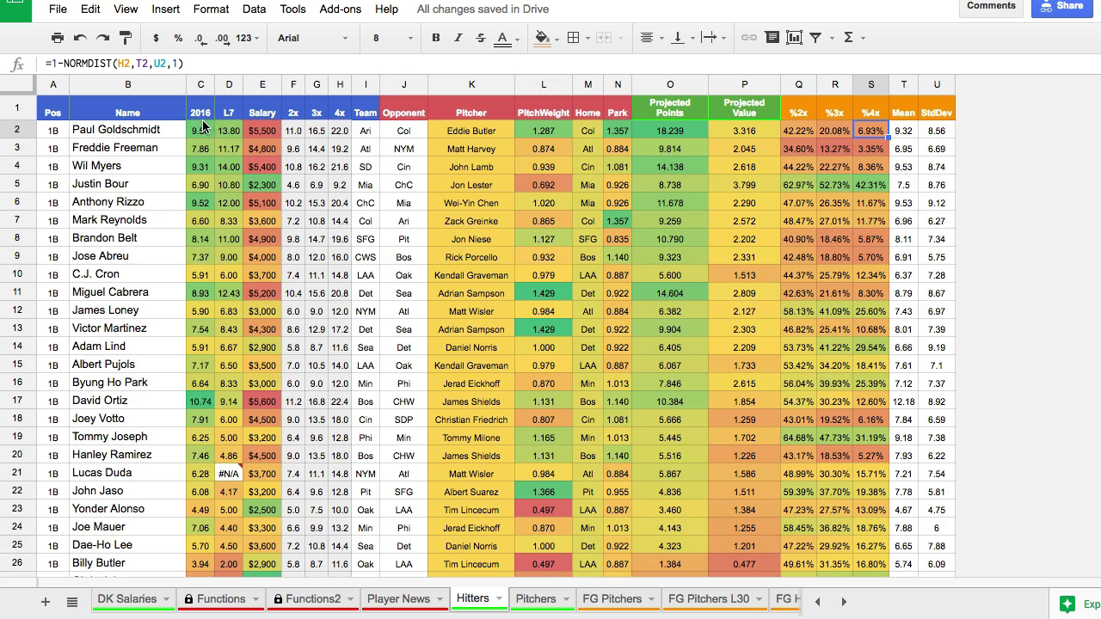
# Trace the row 2 Projected Points formula back to its 2016, L7, PitchWeight and Park inputs
pyautogui.moveTo(196, 134); pyautogui.dragTo(229, 135)
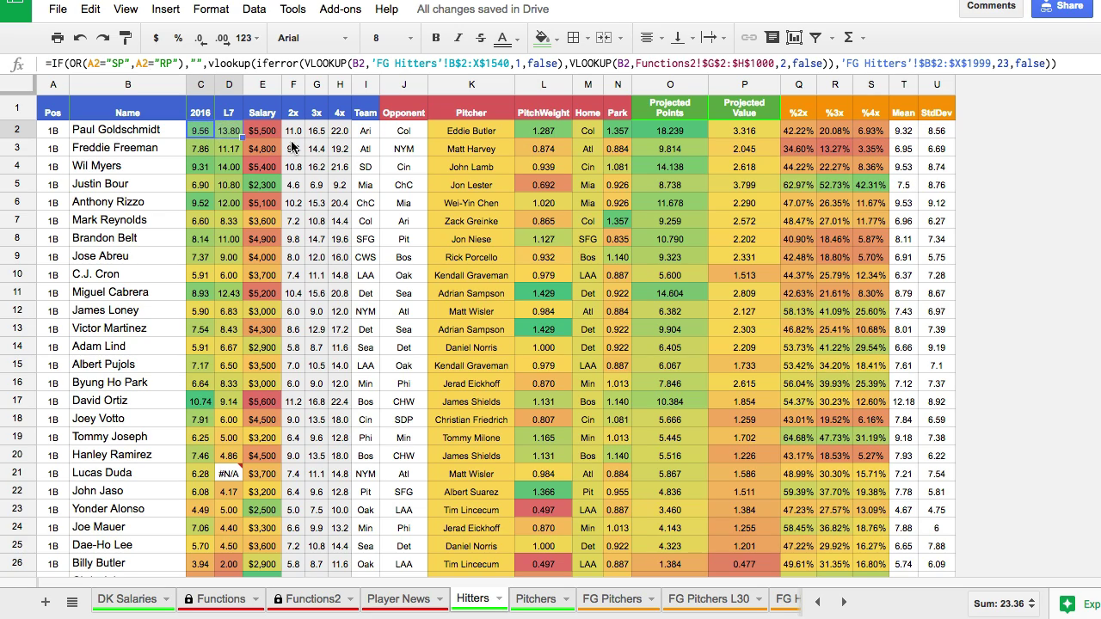
pyautogui.click(551, 138)
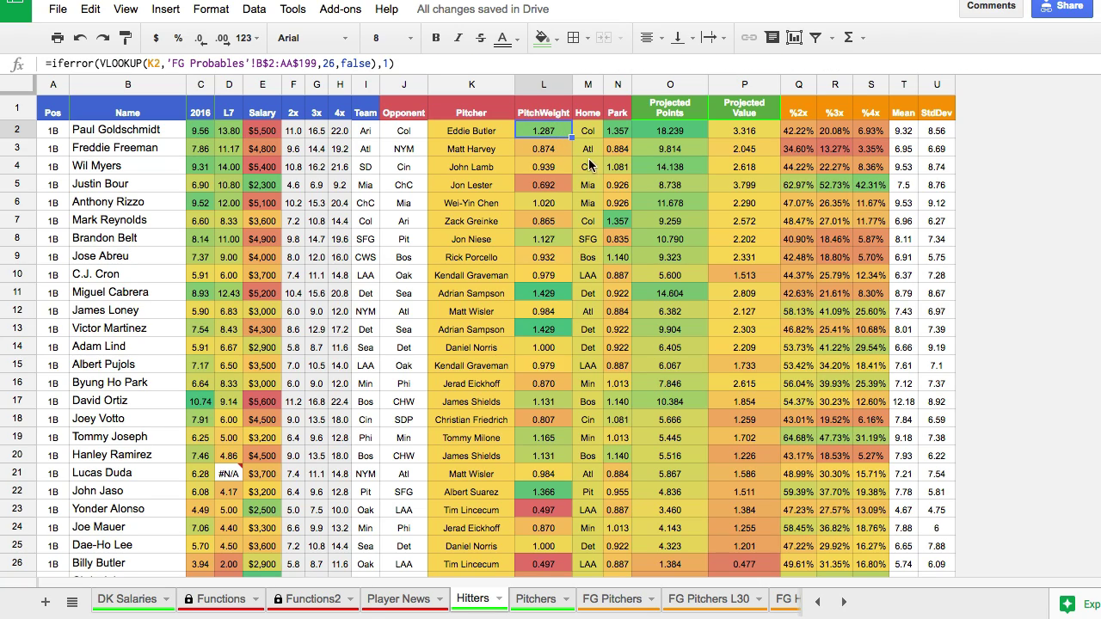
pyautogui.click(619, 134)
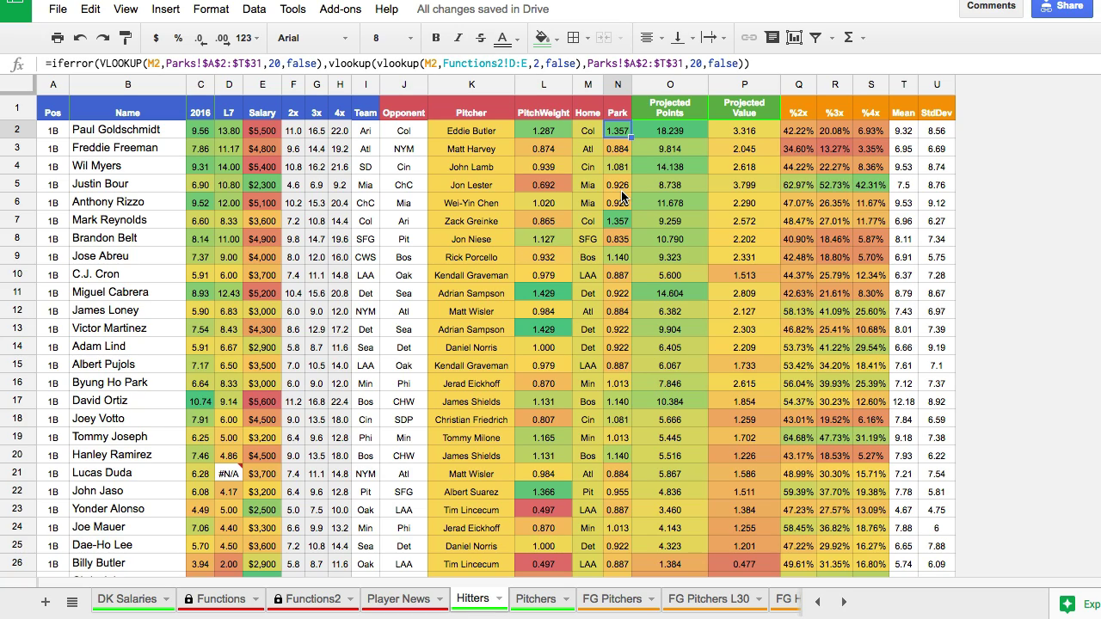
pyautogui.click(695, 136)
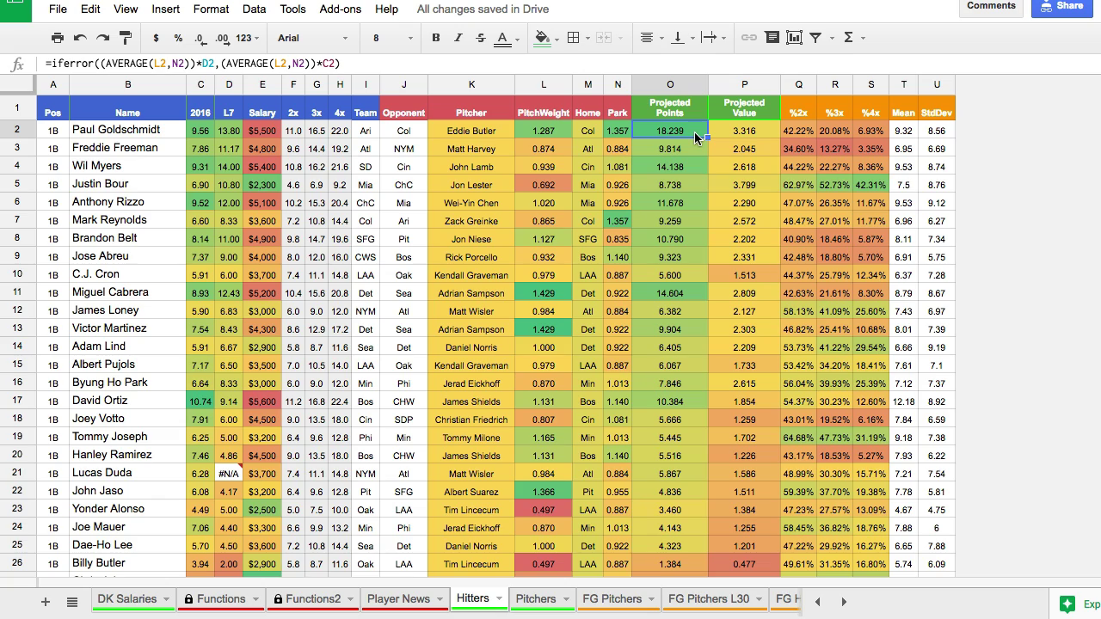
pyautogui.click(209, 135)
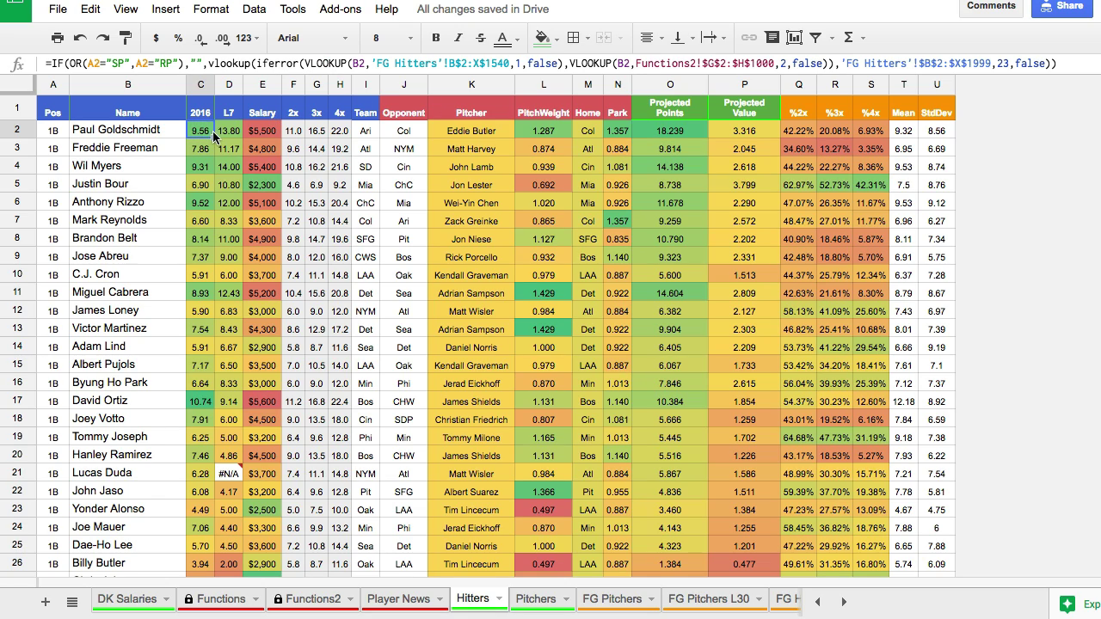
pyautogui.click(551, 136)
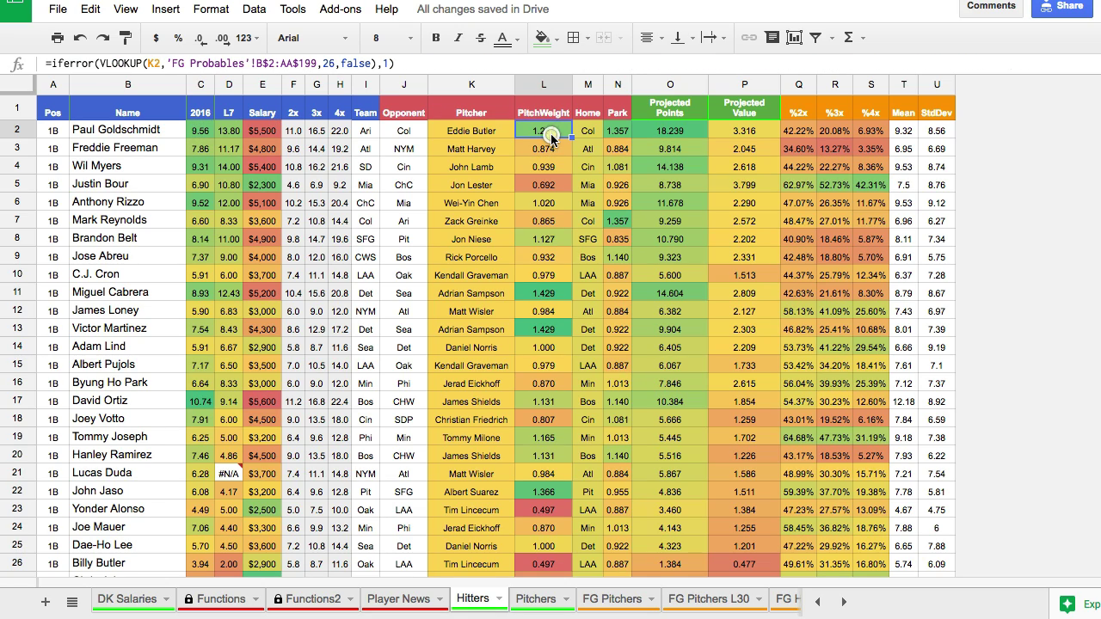
pyautogui.click(623, 135)
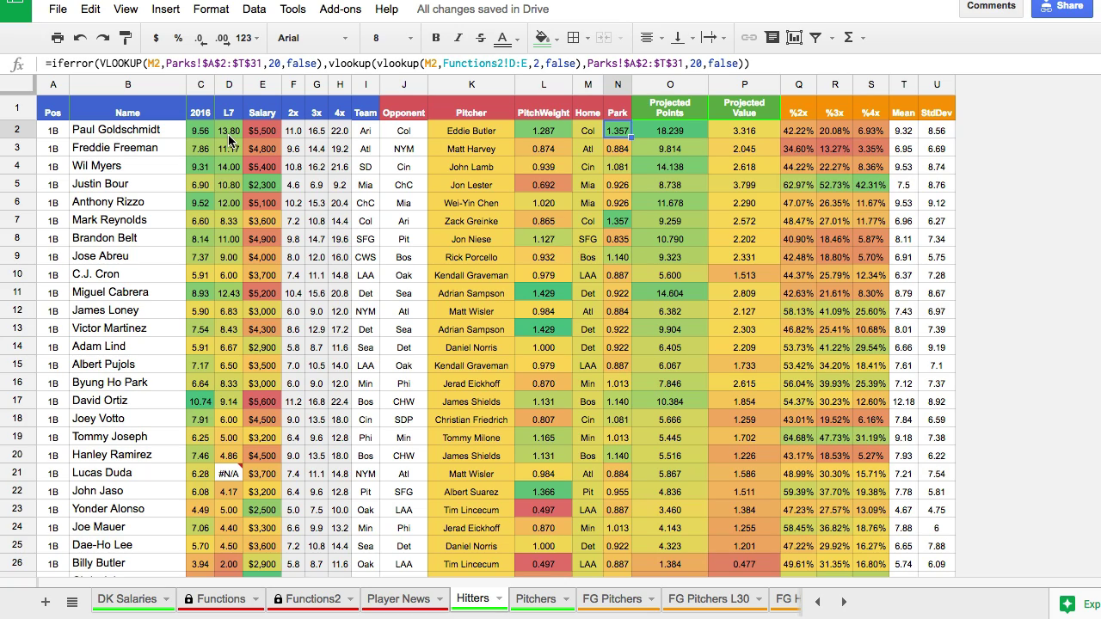
pyautogui.click(555, 134)
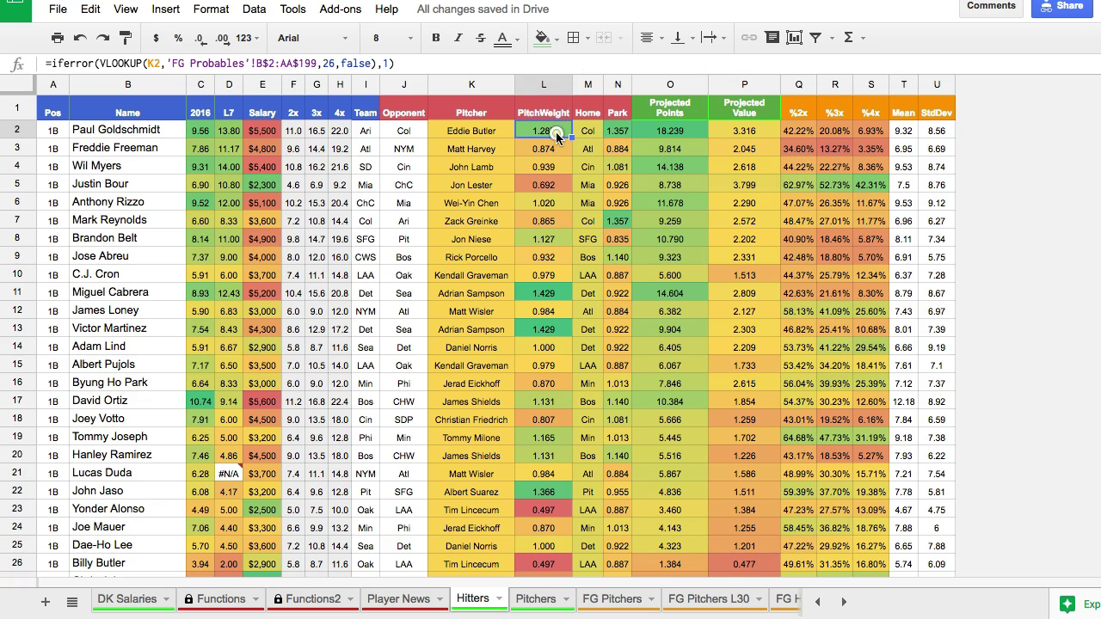
# Copy the Hitters header row from Pos through StdDev into row 1 of the blank spreadsheet
pyautogui.click(614, 136)
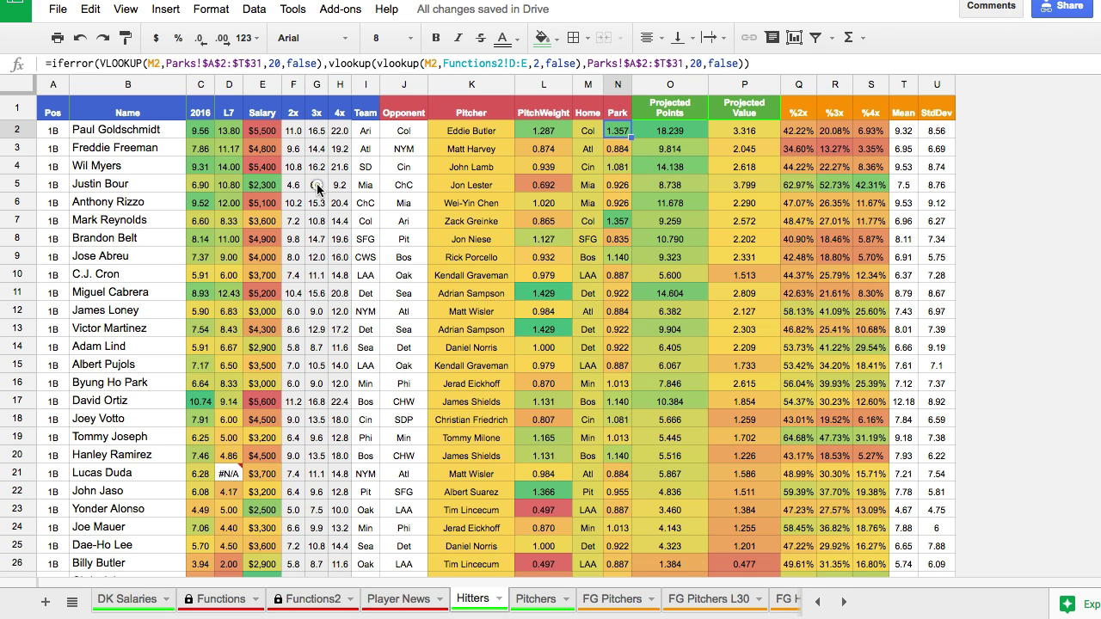
pyautogui.click(318, 185)
pyautogui.click(69, 109)
pyautogui.moveTo(70, 110); pyautogui.dragTo(938, 116)
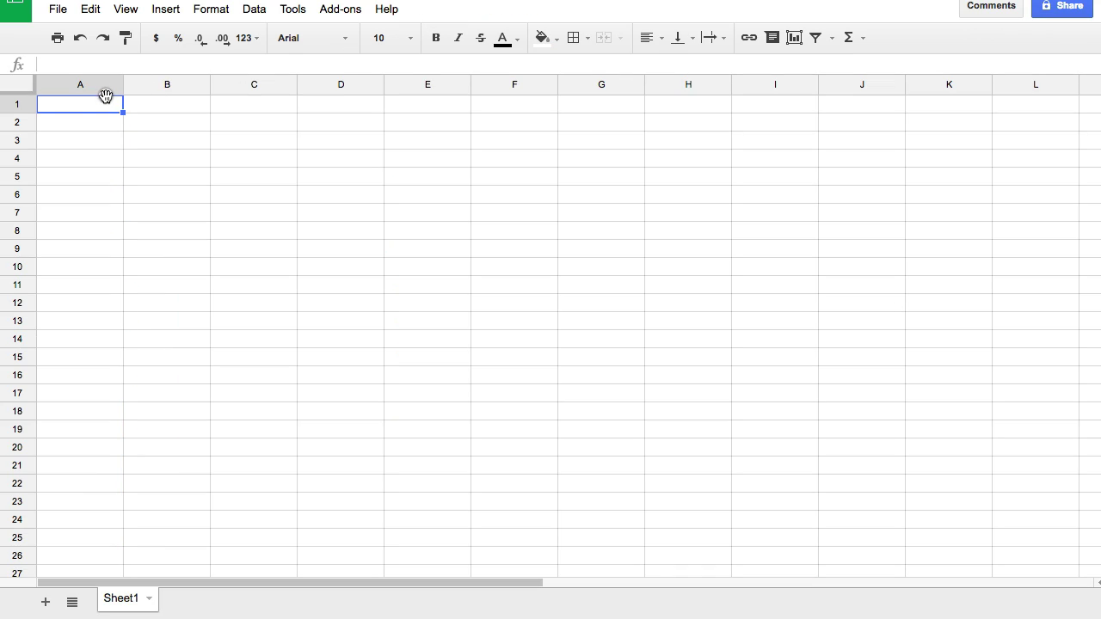
pyautogui.click(106, 101)
pyautogui.hotkey('ctrl', 'v')
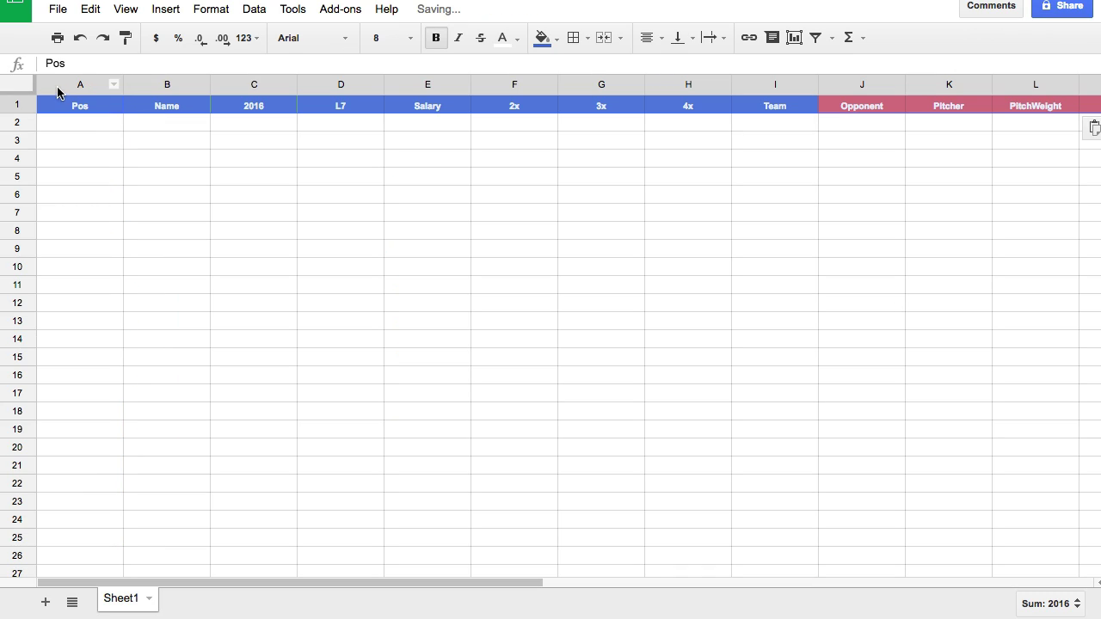
# Fit all column widths in Sheet1 to their header text
pyautogui.click(14, 84)
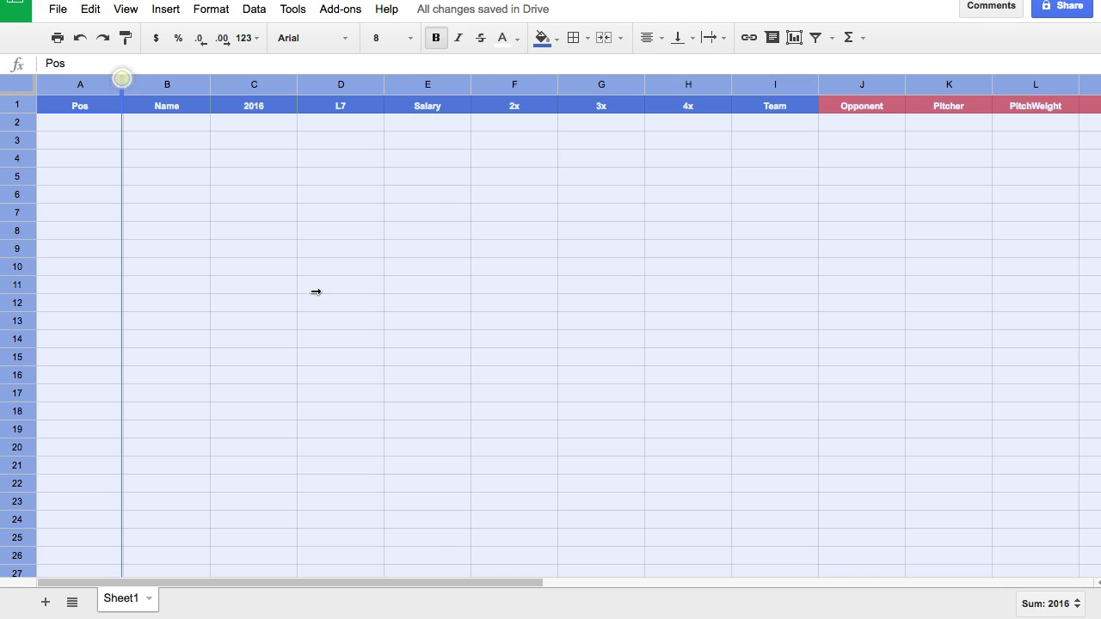
pyautogui.doubleClick(123, 83)
pyautogui.click(374, 170)
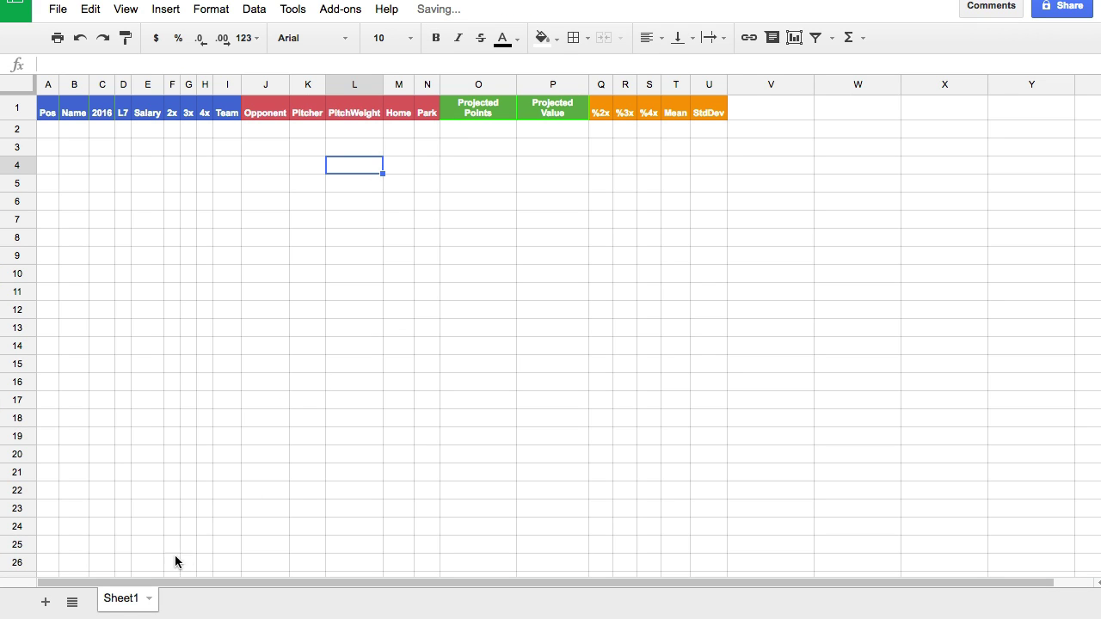
# Rename Sheet1 as Hitters
pyautogui.doubleClick(131, 605)
pyautogui.write('Hitters')
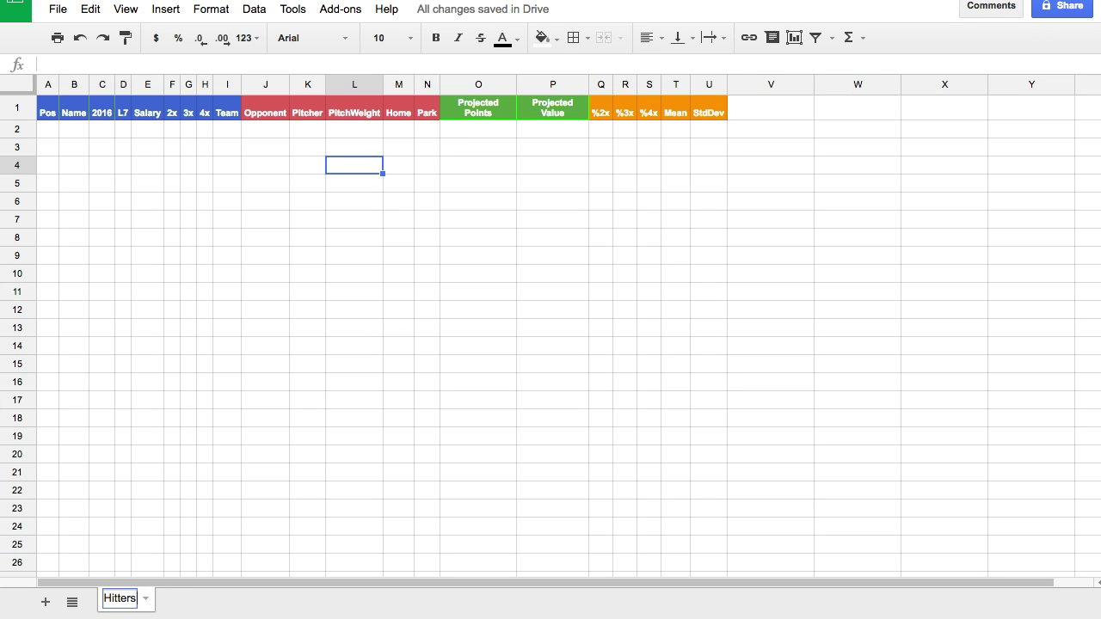
pyautogui.press('Return')
# Duplicate the Hitters sheet and rename the copy as Pitchers
pyautogui.rightClick(129, 604)
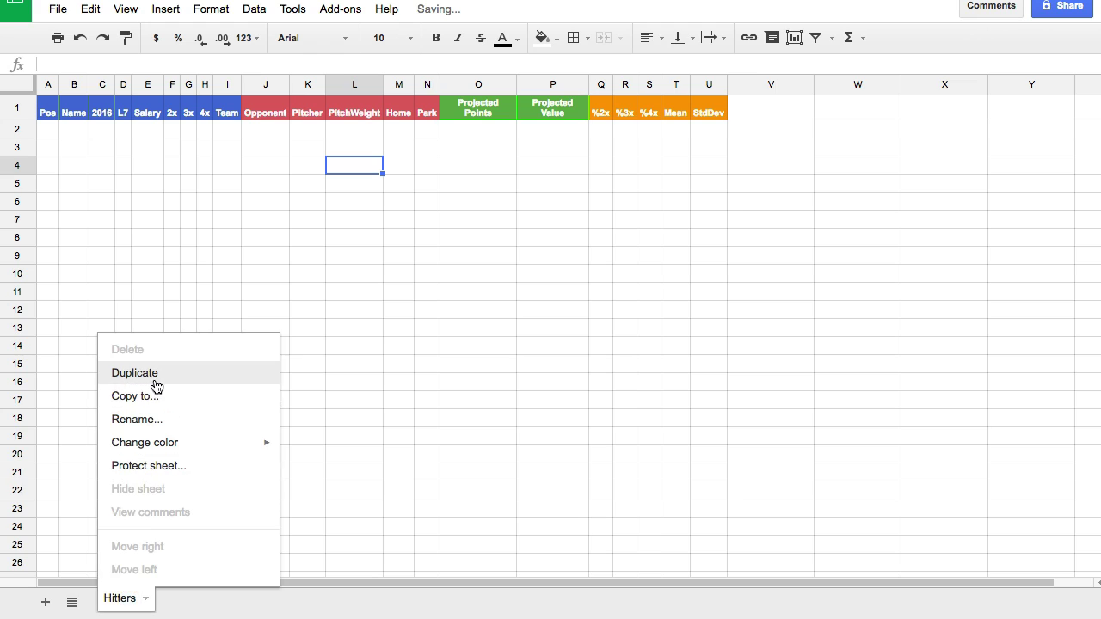
pyautogui.press('Return')
pyautogui.rightClick(216, 597)
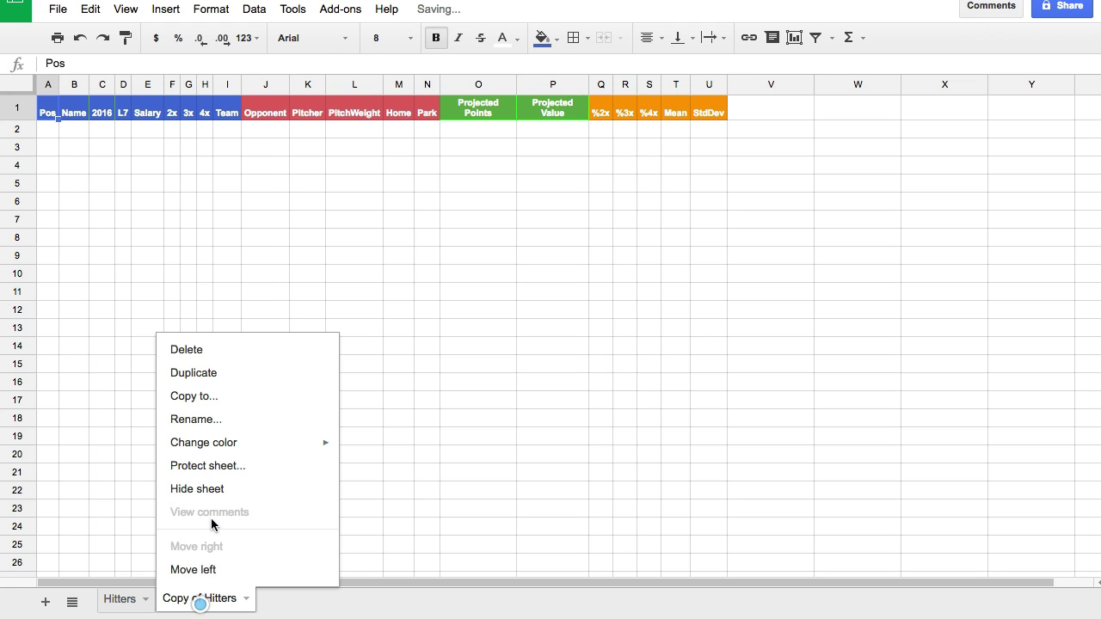
pyautogui.click(217, 425)
pyautogui.write('Pitchers')
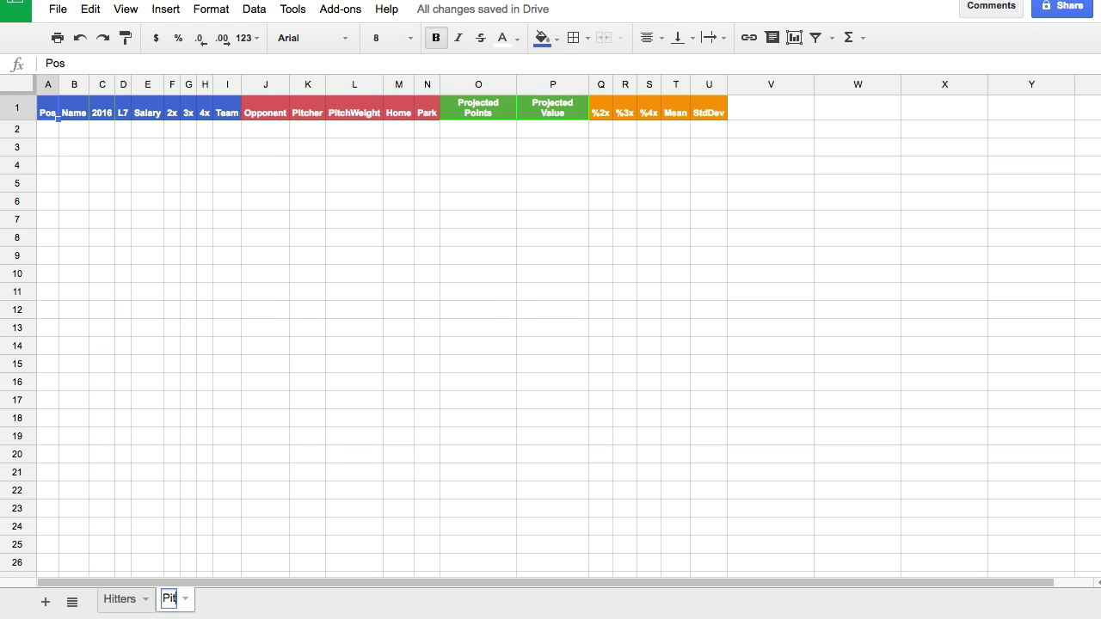
pyautogui.press('Return')
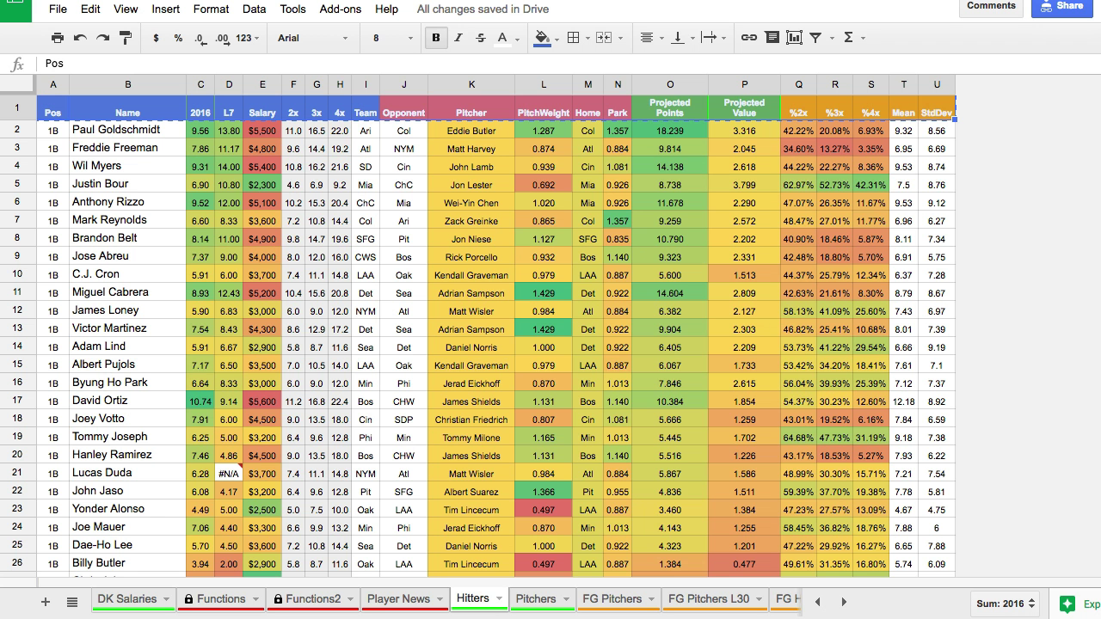
# Copy the header row A1:T1 from the original workbook's Pitchers sheet over row 1 of the new Pitchers sheet
pyautogui.click(536, 599)
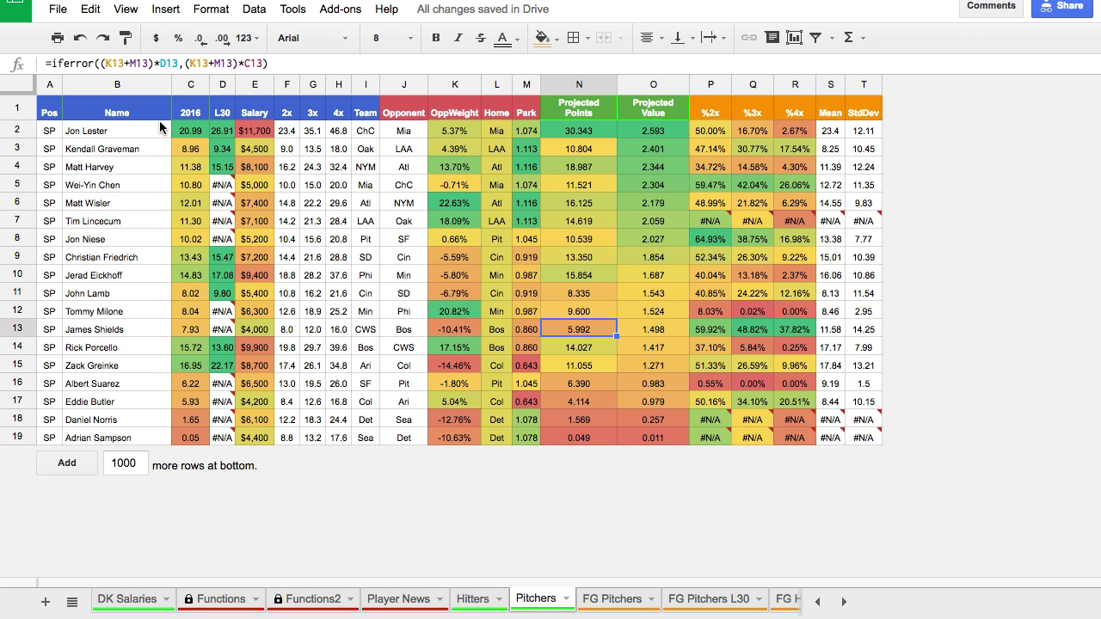
pyautogui.moveTo(39, 103); pyautogui.dragTo(852, 112)
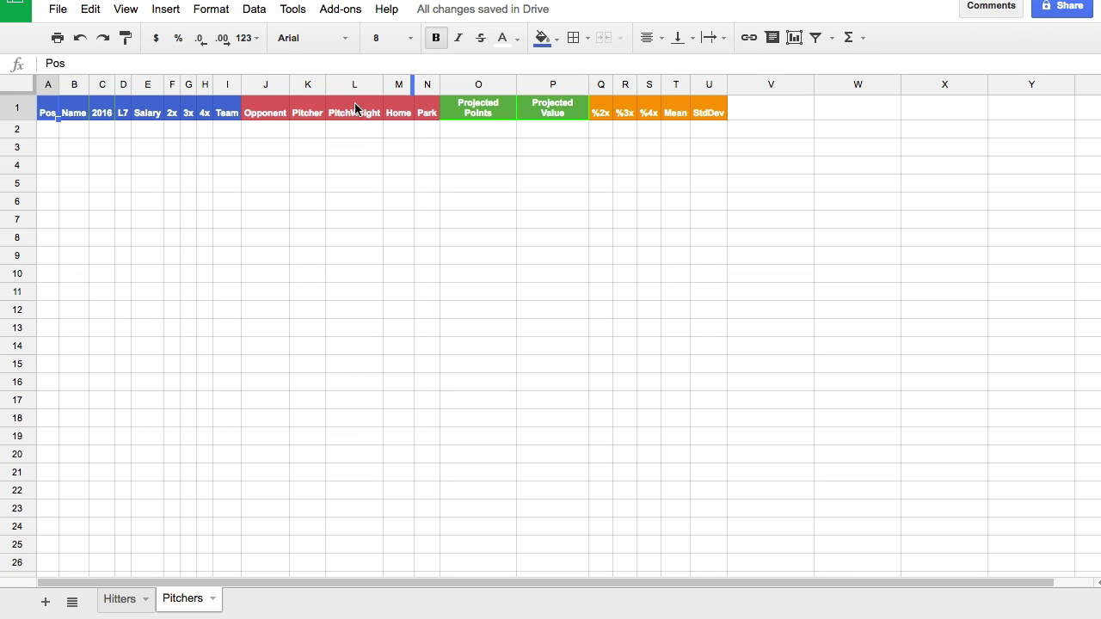
pyautogui.moveTo(356, 108); pyautogui.dragTo(53, 110)
pyautogui.hotkey('ctrl', 'v')
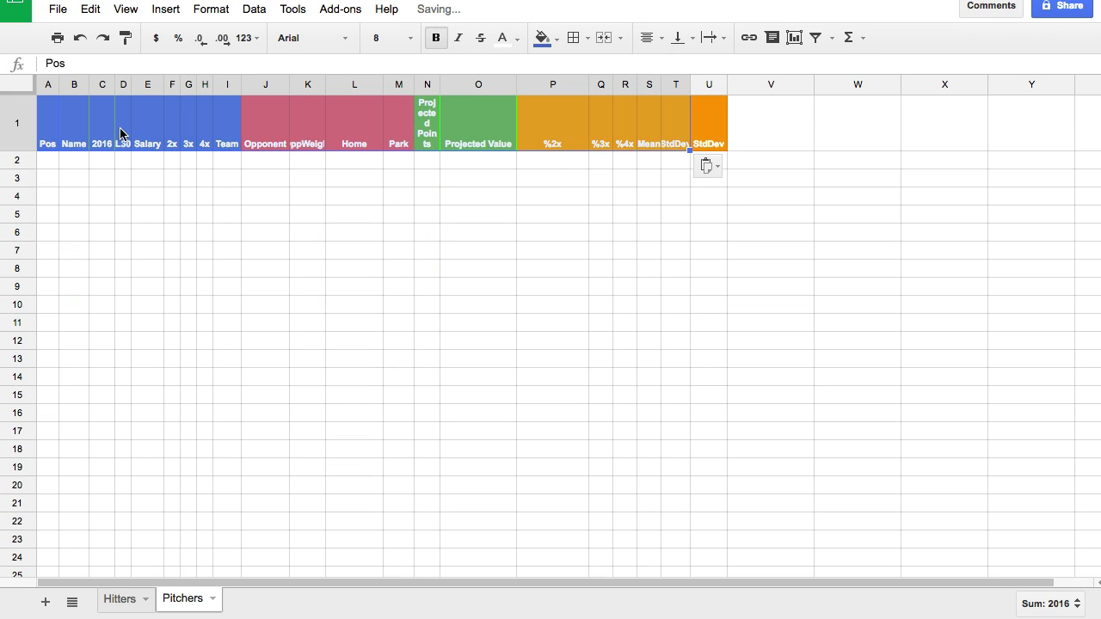
# Fit all column widths in the new Pitchers sheet to the pasted headers
pyautogui.click(145, 246)
pyautogui.click(24, 83)
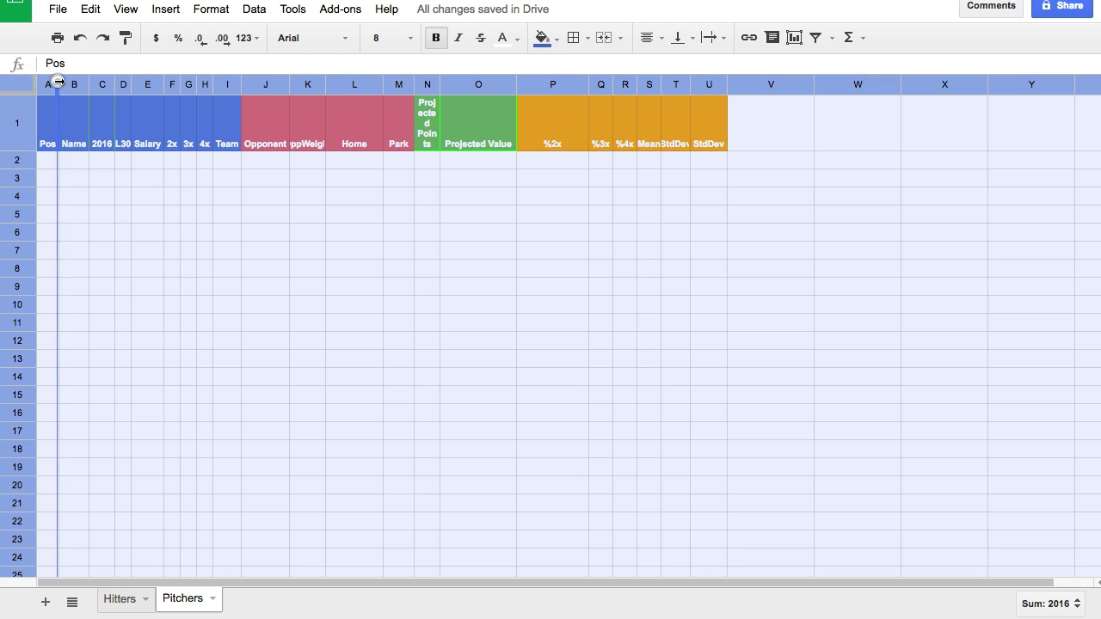
pyautogui.doubleClick(58, 81)
pyautogui.click(197, 148)
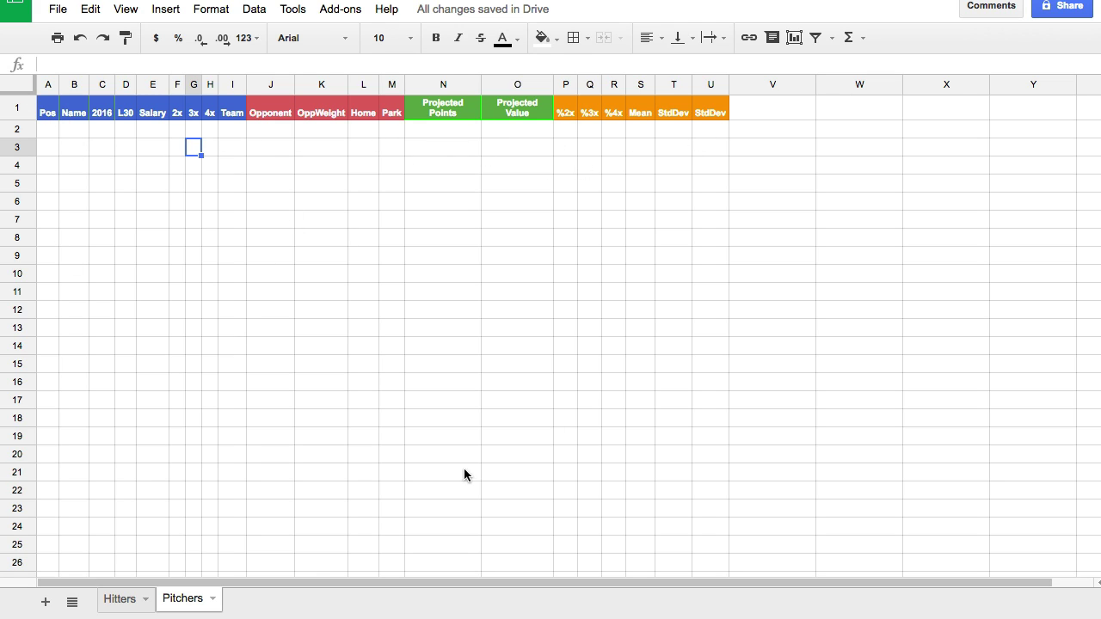
# Color both the Hitters and Pitchers sheet tabs bright green
pyautogui.click(145, 599)
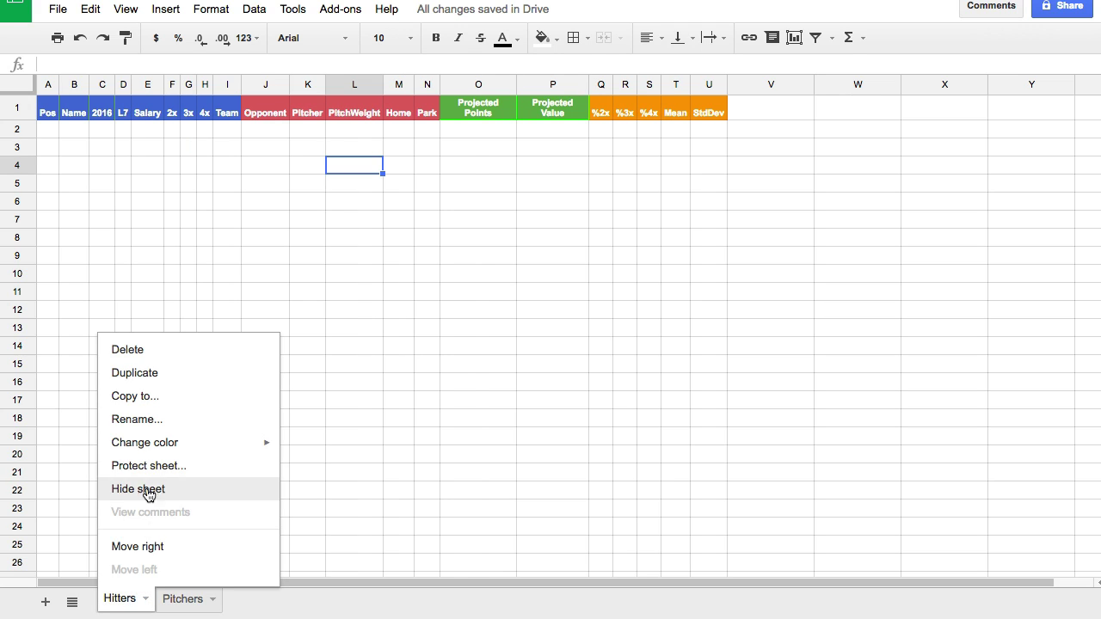
pyautogui.moveTo(177, 445)
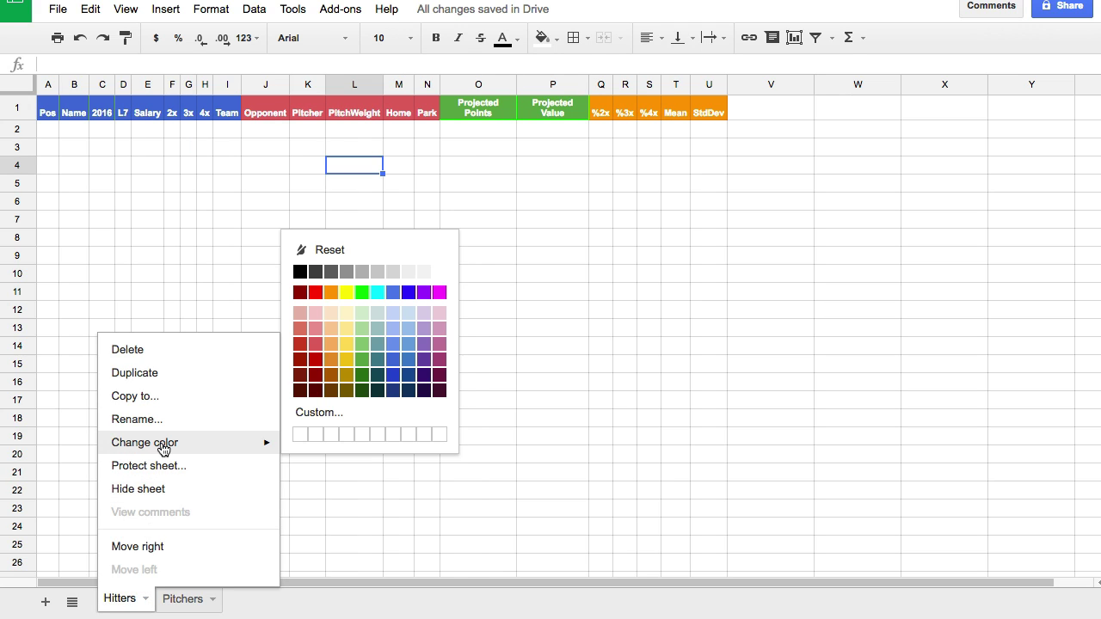
pyautogui.click(362, 292)
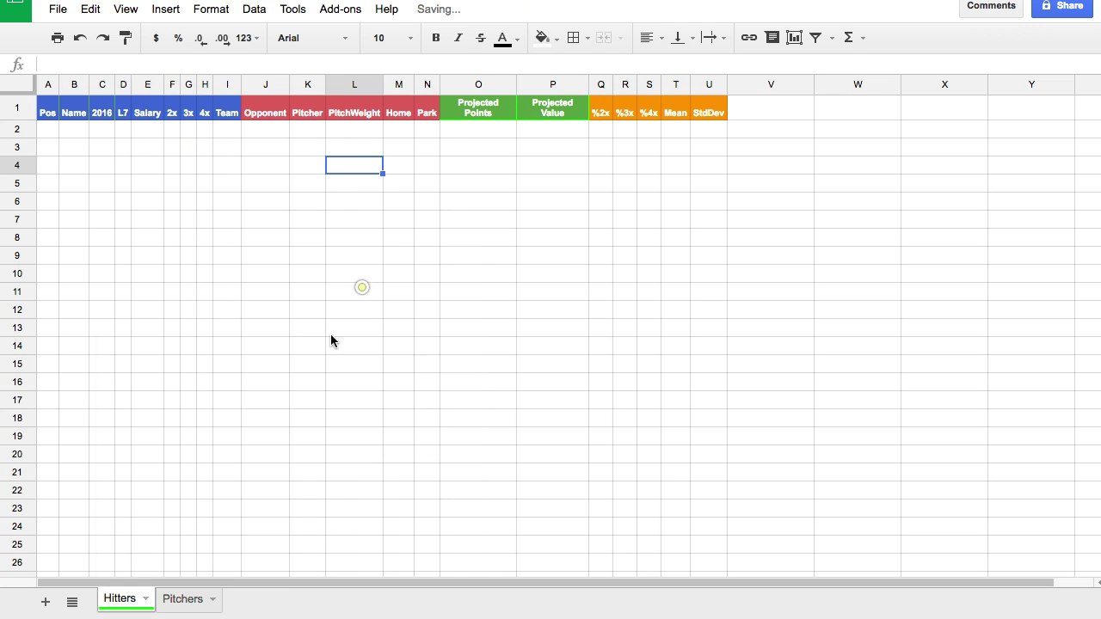
pyautogui.click(191, 594)
pyautogui.moveTo(262, 447)
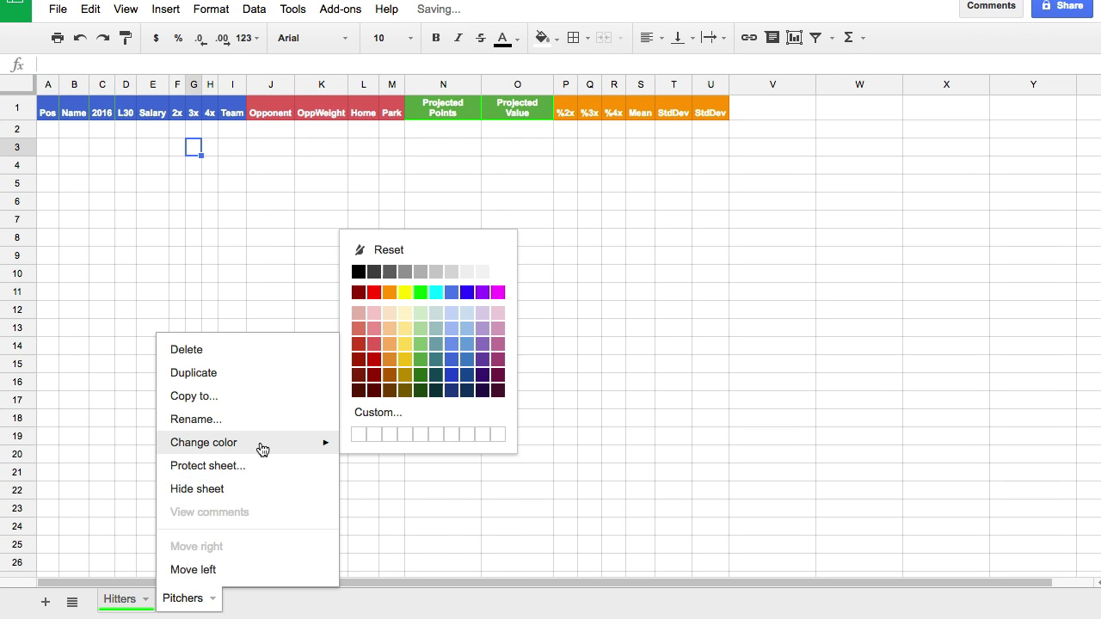
pyautogui.click(420, 292)
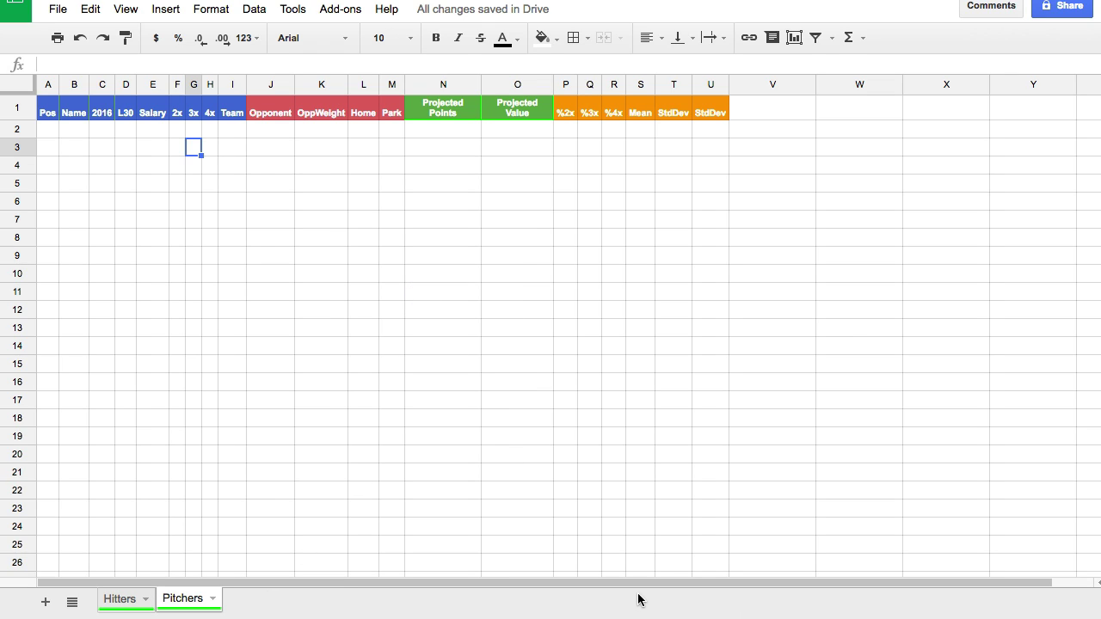
# Add a new sheet named Salaries and place it before the Hitters sheet
pyautogui.click(46, 604)
pyautogui.rightClick(256, 597)
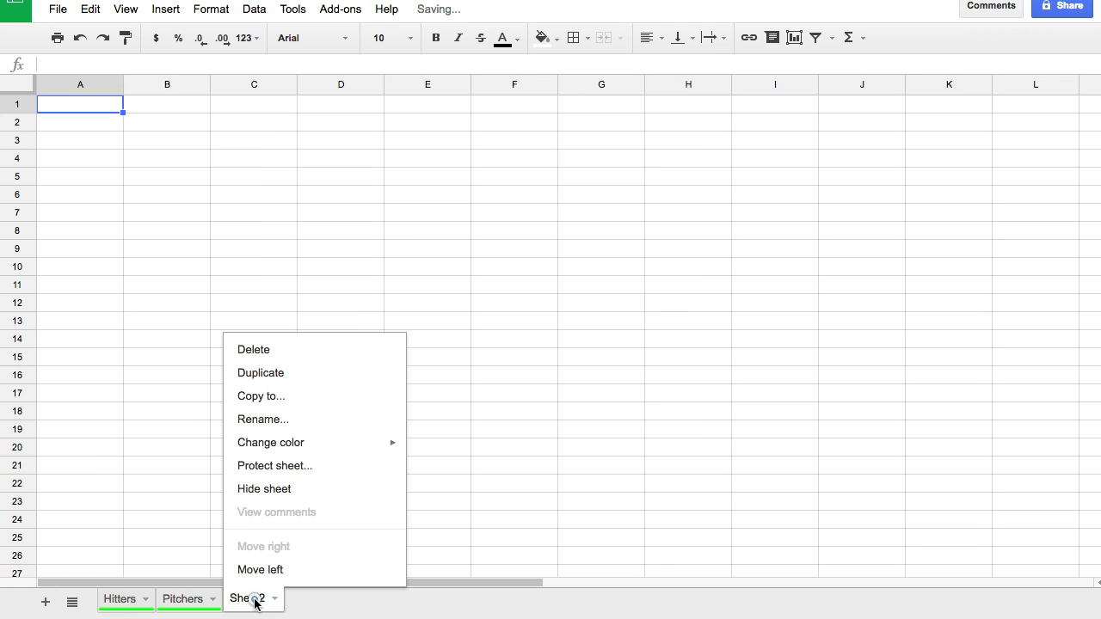
pyautogui.click(269, 428)
pyautogui.write('Salaries')
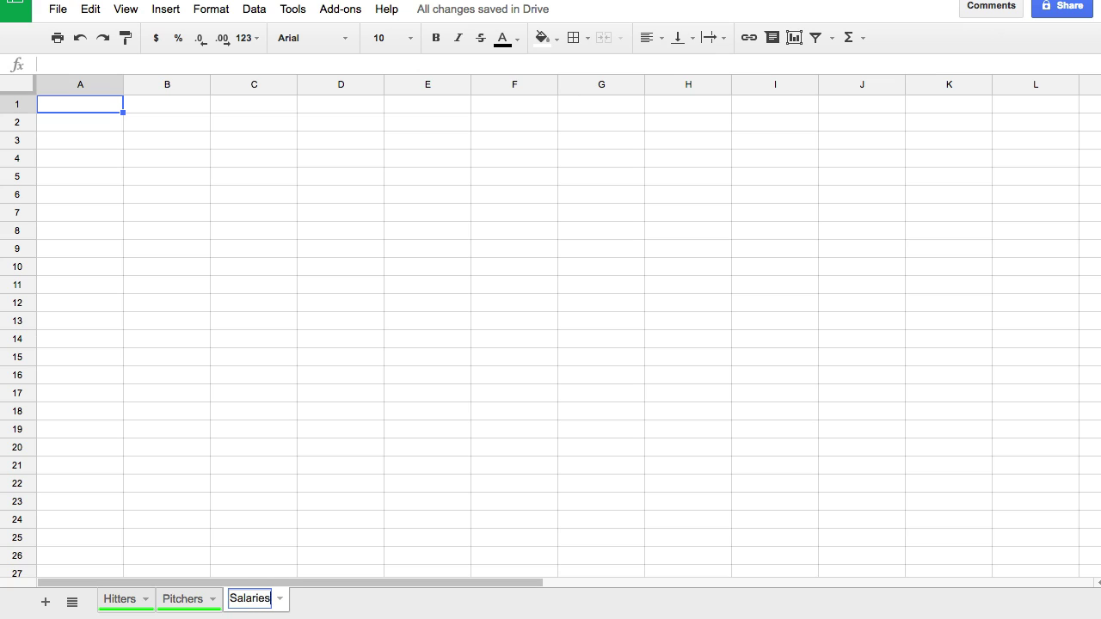
pyautogui.press('Return')
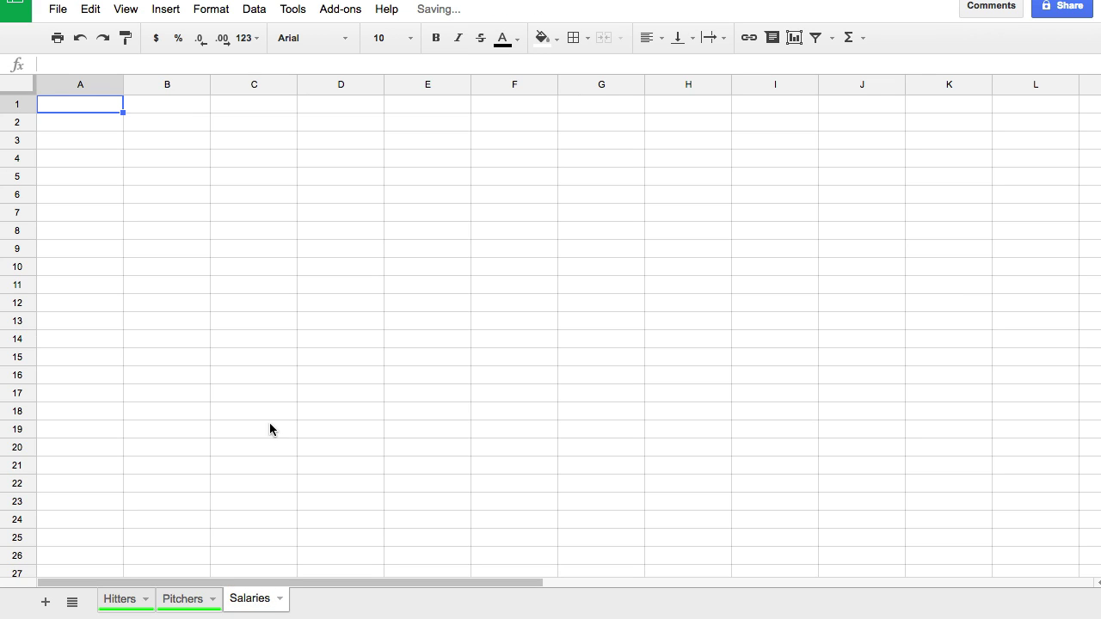
pyautogui.moveTo(263, 596); pyautogui.dragTo(148, 602)
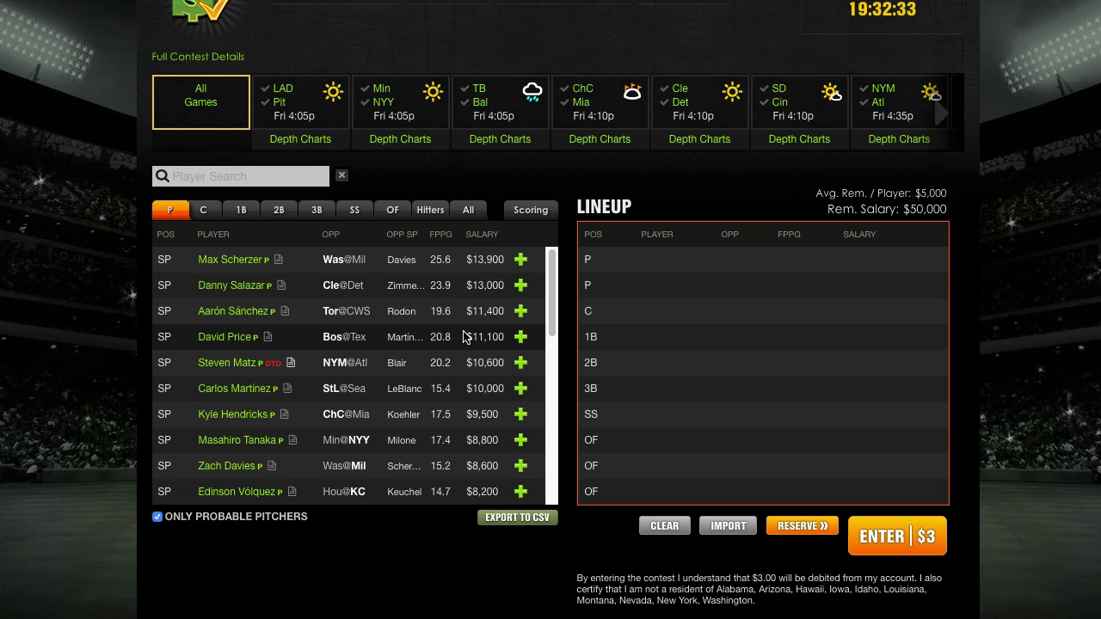
# Export the DraftKings contest's player list to CSV and upload DKSalaries.csv to the Untitled folder in Google Drive
pyautogui.click(514, 523)
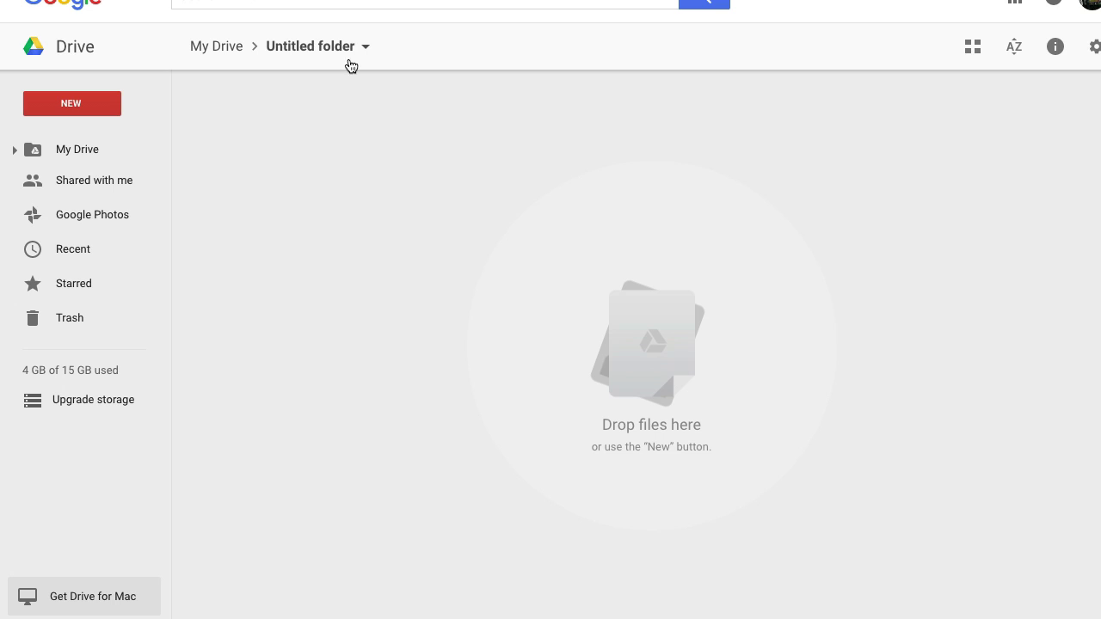
pyautogui.moveTo(283, 467); pyautogui.dragTo(367, 397)
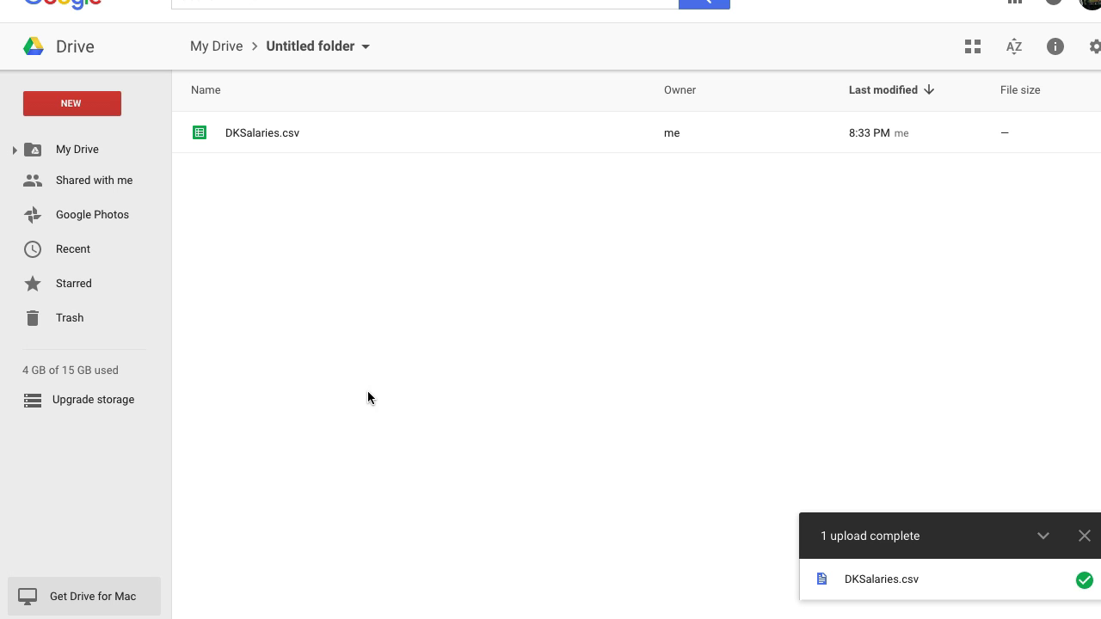
# Open DKSalaries.csv in Google Sheets and copy its columns A through F into the Salaries sheet starting at A1
pyautogui.doubleClick(303, 131)
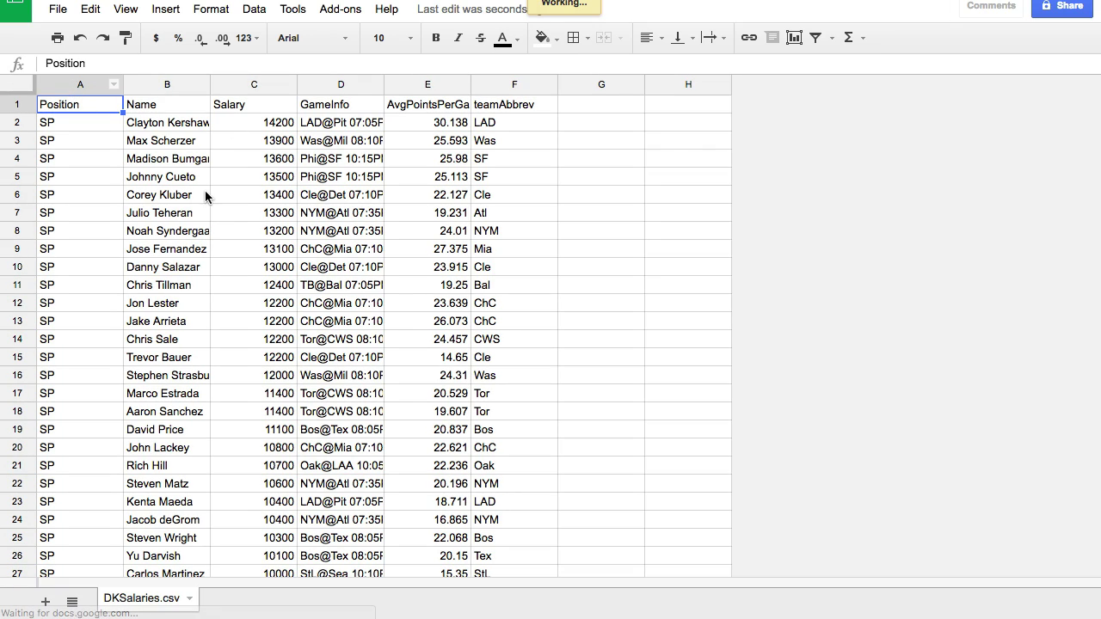
pyautogui.click(242, 214)
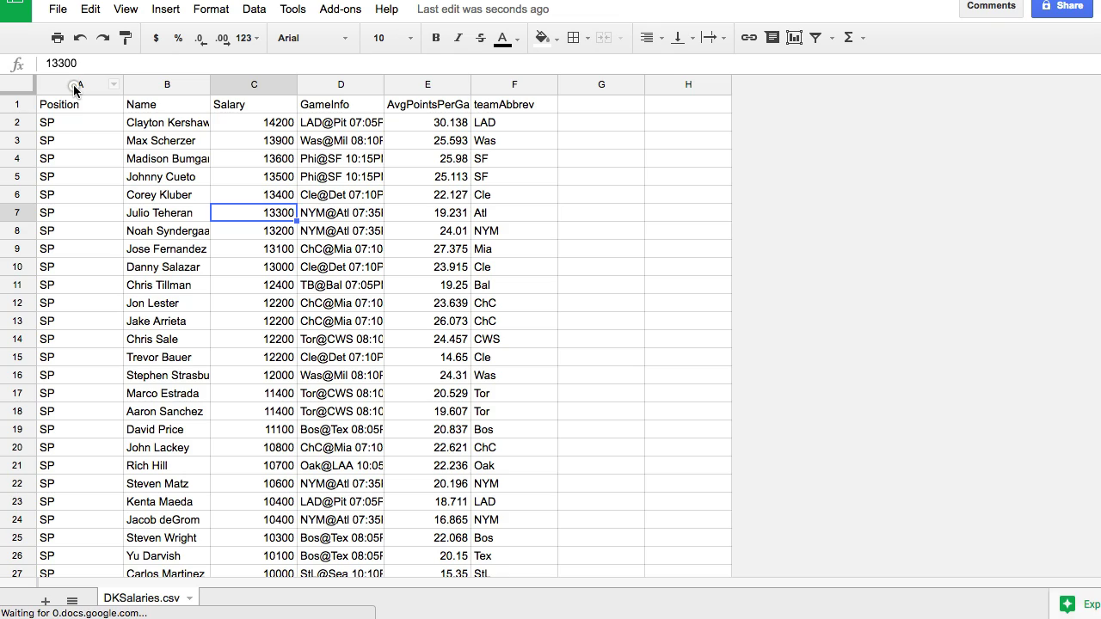
pyautogui.moveTo(74, 85); pyautogui.dragTo(491, 110)
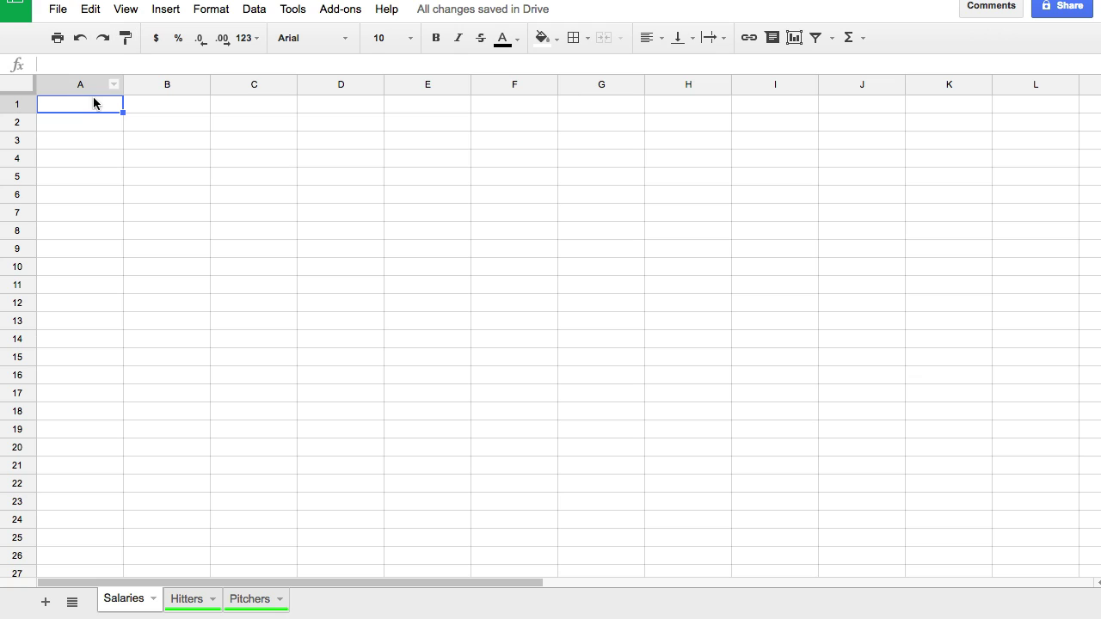
pyautogui.click(94, 104)
pyautogui.hotkey('ctrl', 'v')
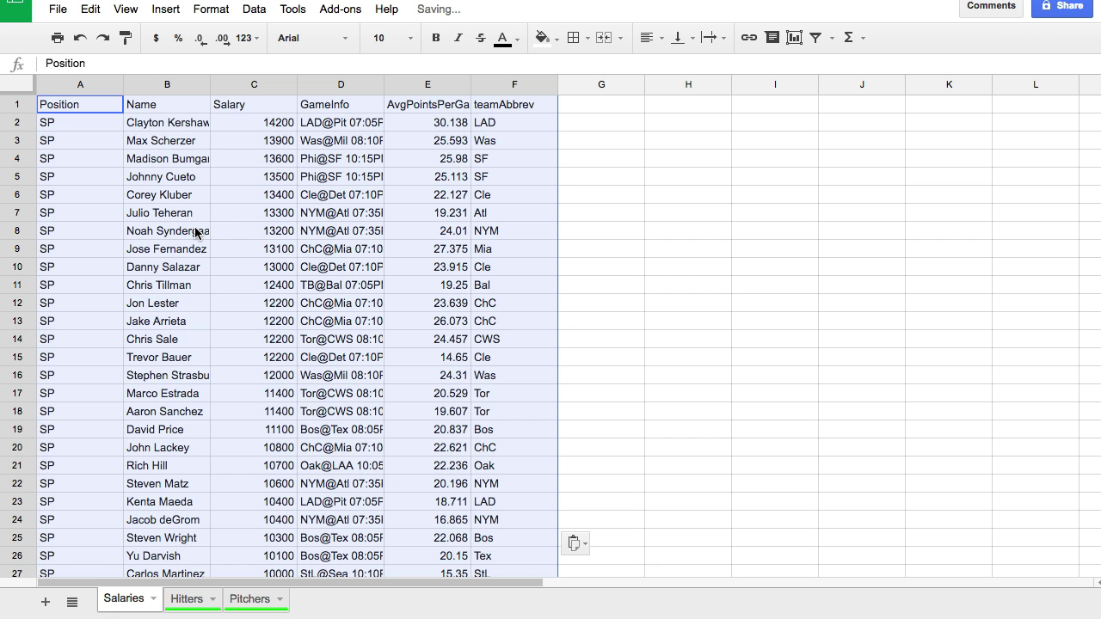
# Fit all column widths in the Salaries sheet to the pasted salary data
pyautogui.click(314, 231)
pyautogui.click(28, 80)
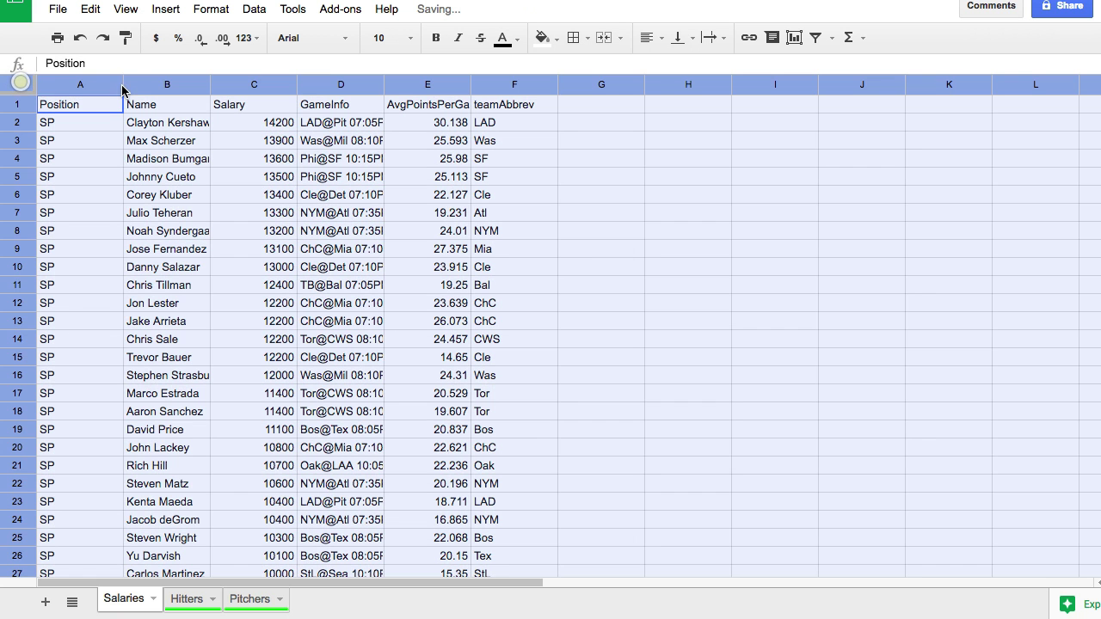
pyautogui.doubleClick(123, 83)
pyautogui.click(504, 163)
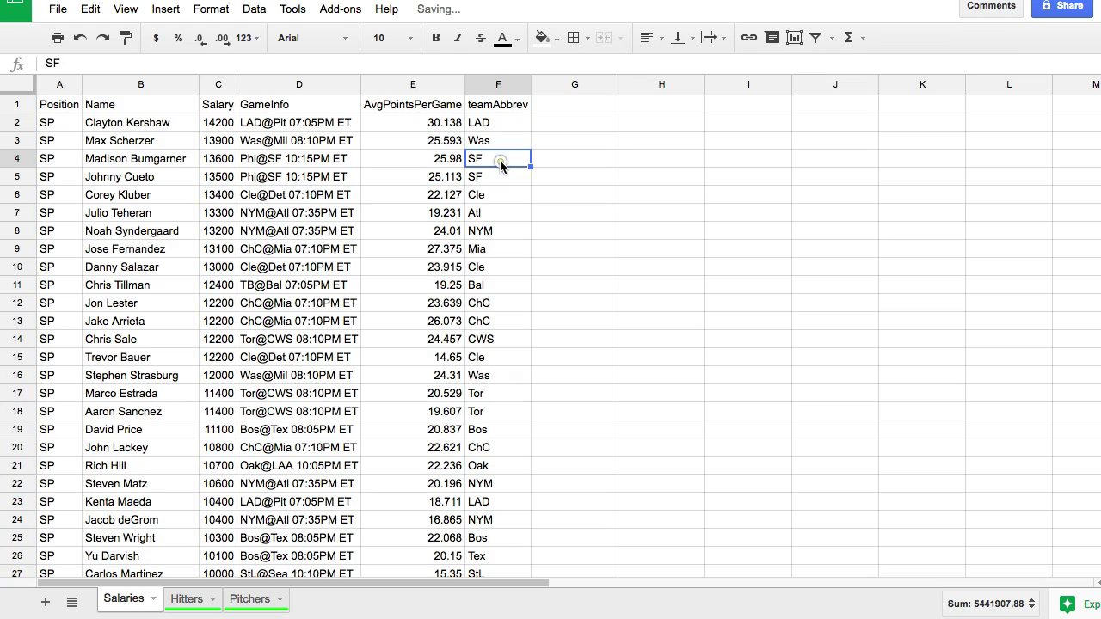
# Enter a formula in G2 of the Salaries sheet that references the Position in A2
pyautogui.click(553, 126)
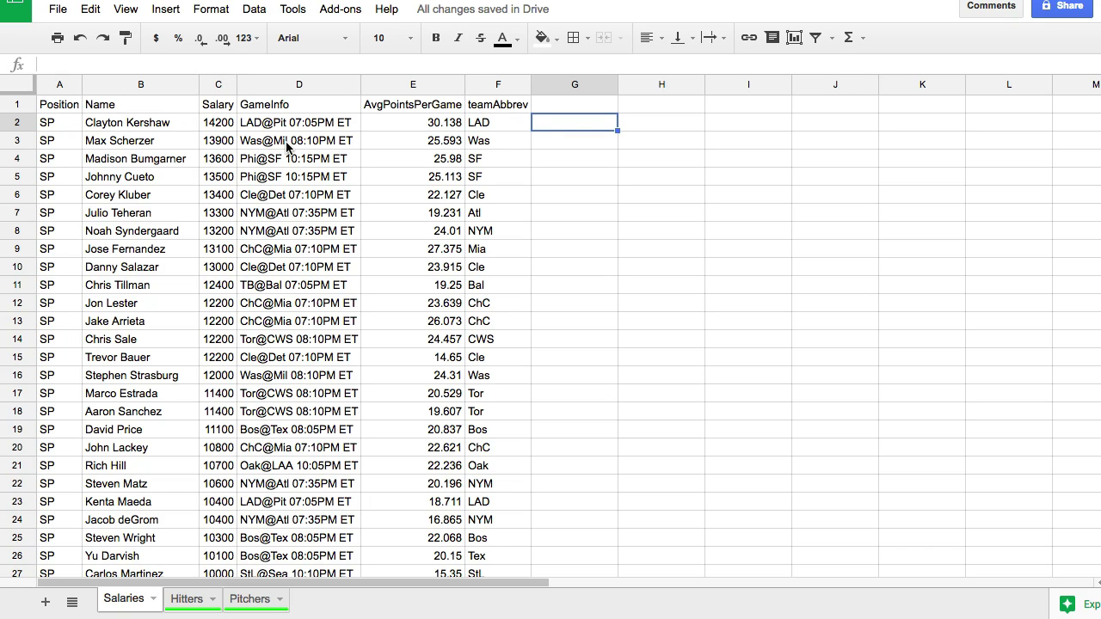
pyautogui.write('=')
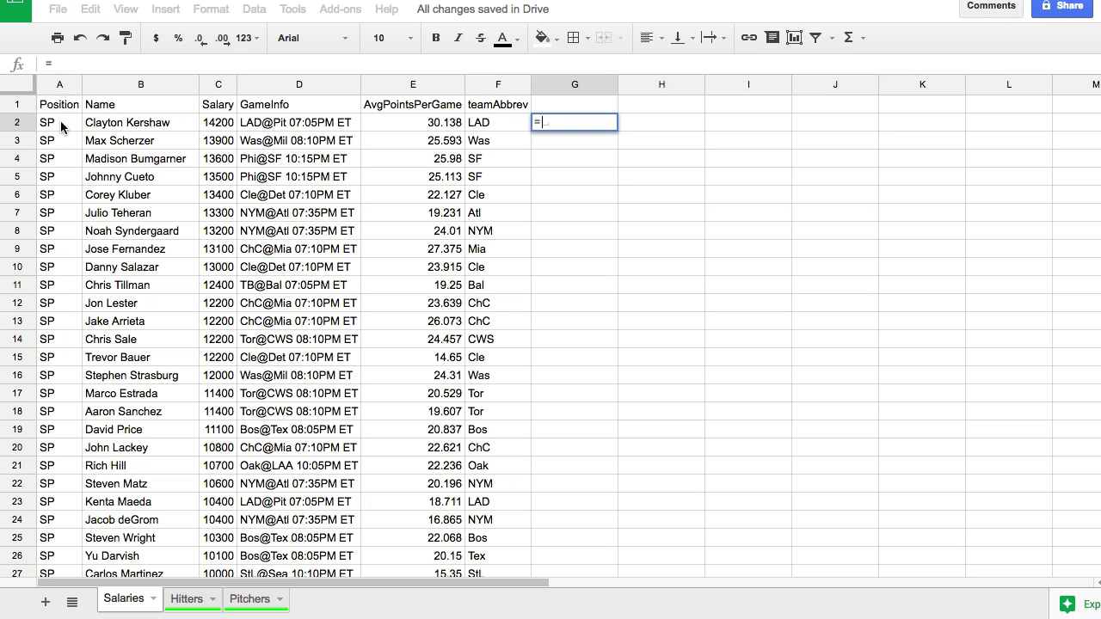
pyautogui.click(61, 127)
pyautogui.press('Return')
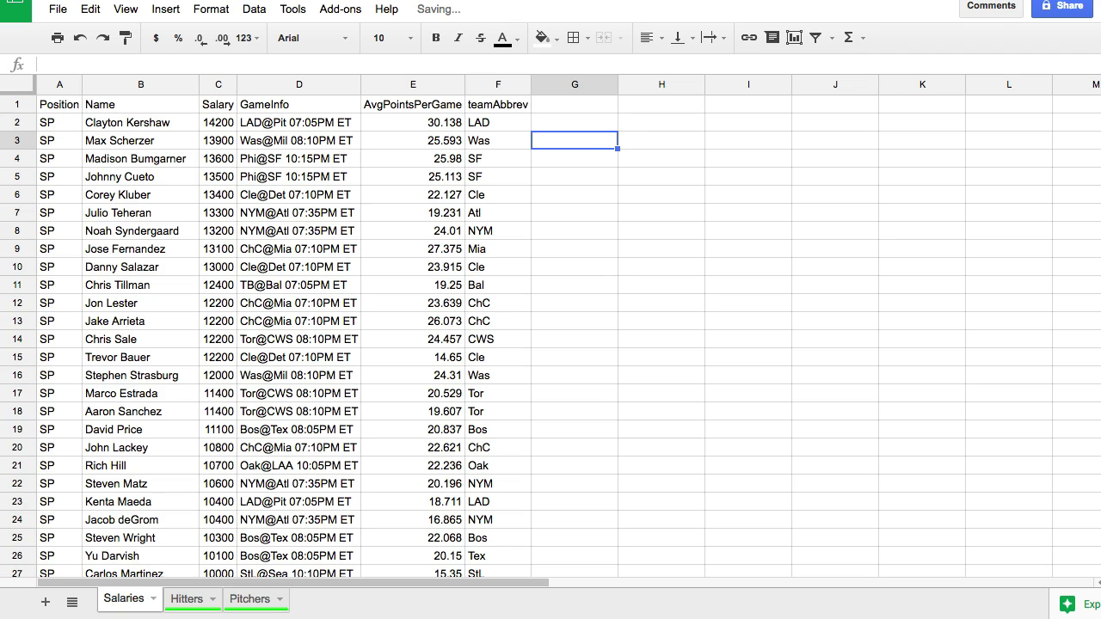
# Fill the Position reference formula from G2 down through G8 and check the copied cell references
pyautogui.click(578, 123)
pyautogui.moveTo(617, 147); pyautogui.dragTo(616, 234)
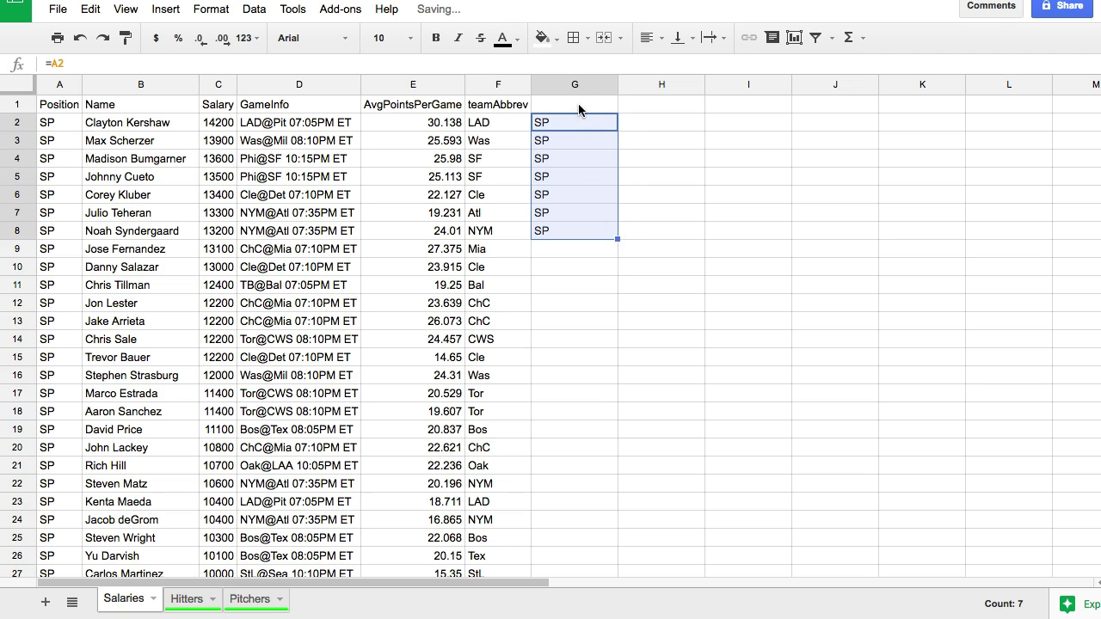
pyautogui.click(568, 144)
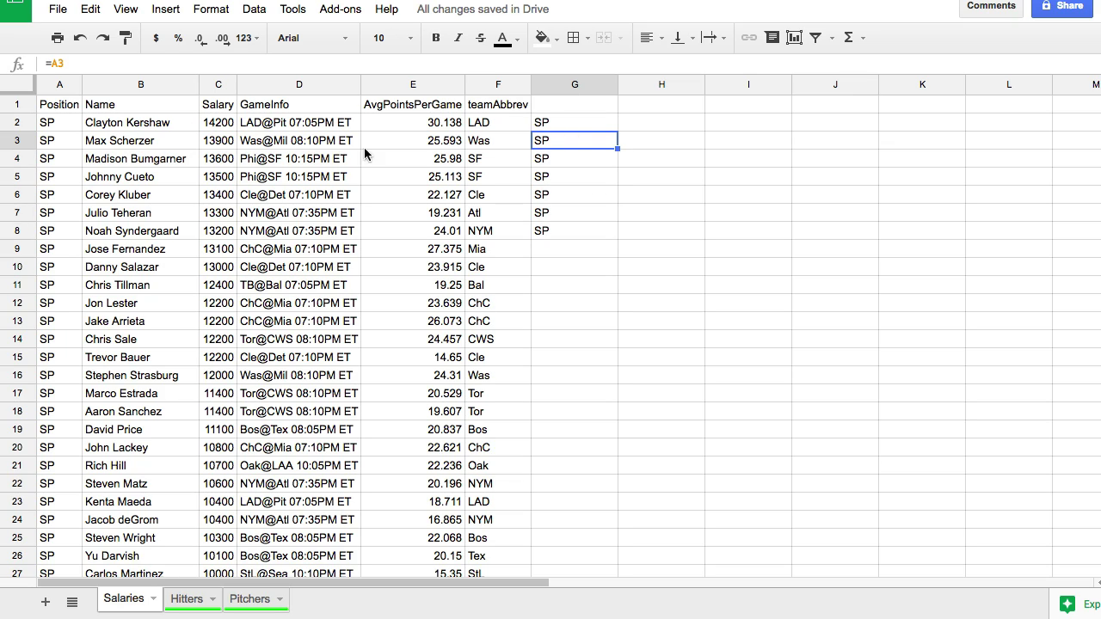
pyautogui.click(173, 160)
pyautogui.click(545, 177)
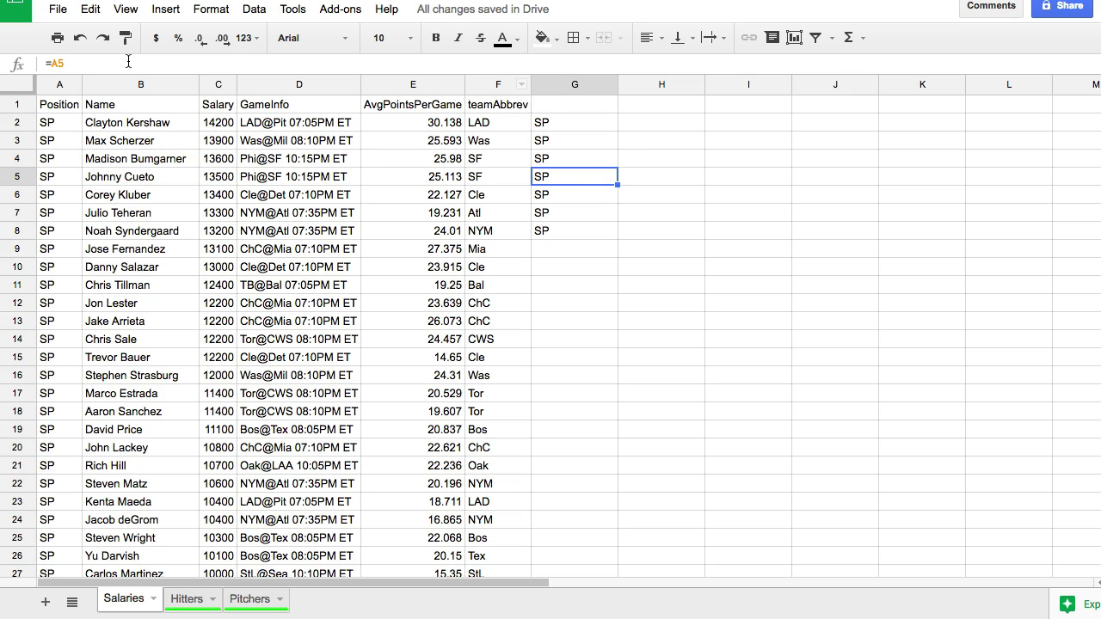
pyautogui.click(65, 63)
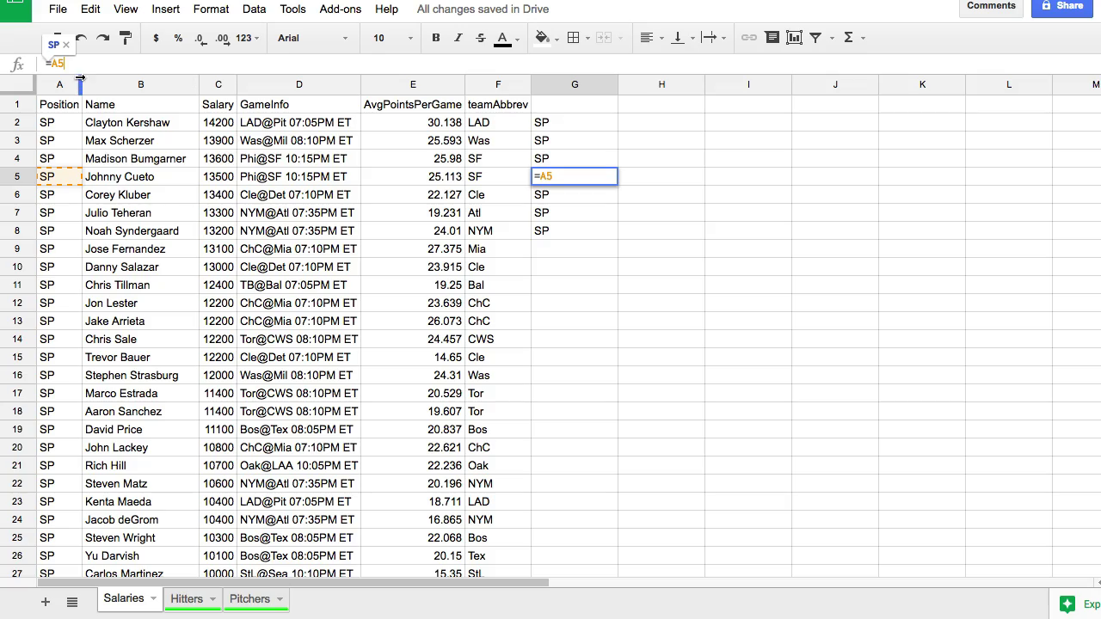
pyautogui.click(602, 236)
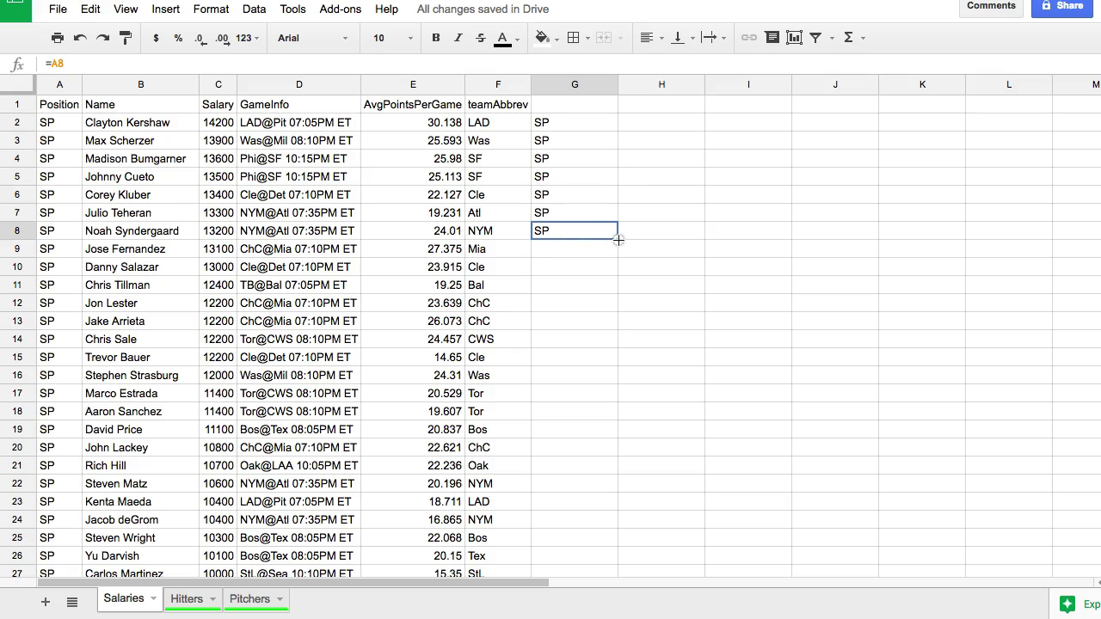
# Fill the Position reference formula in column G from G8 down through row 1335 of the Salaries sheet
pyautogui.scroll(-20, 607, 275)
pyautogui.moveTo(602, 307); pyautogui.dragTo(607, 376)
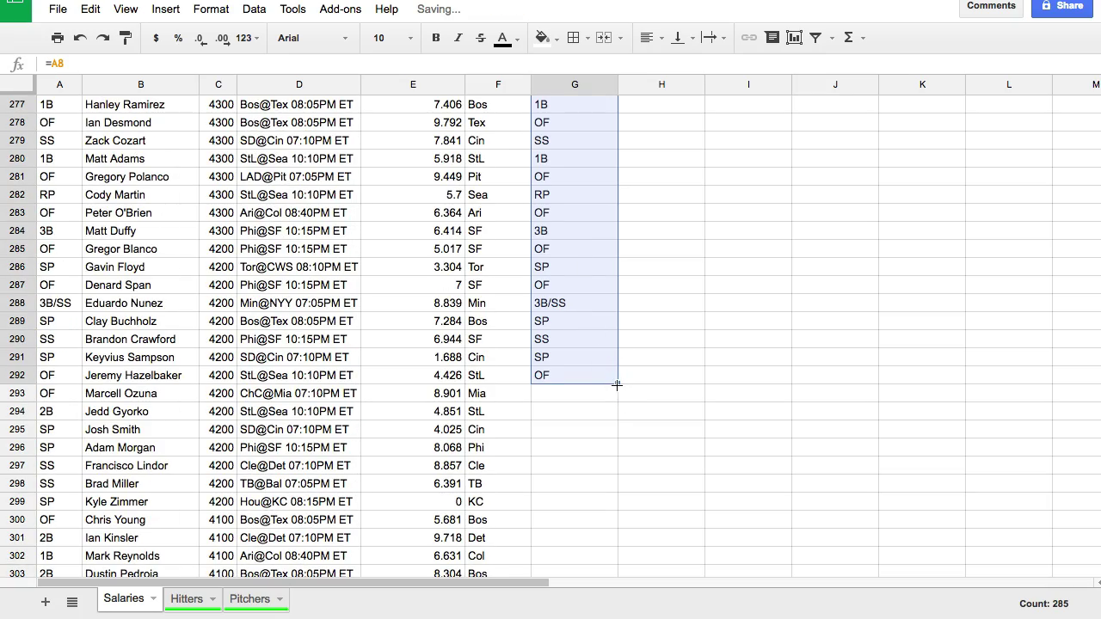
pyautogui.scroll(-20, 602, 371)
pyautogui.scroll(-20, 598, 372)
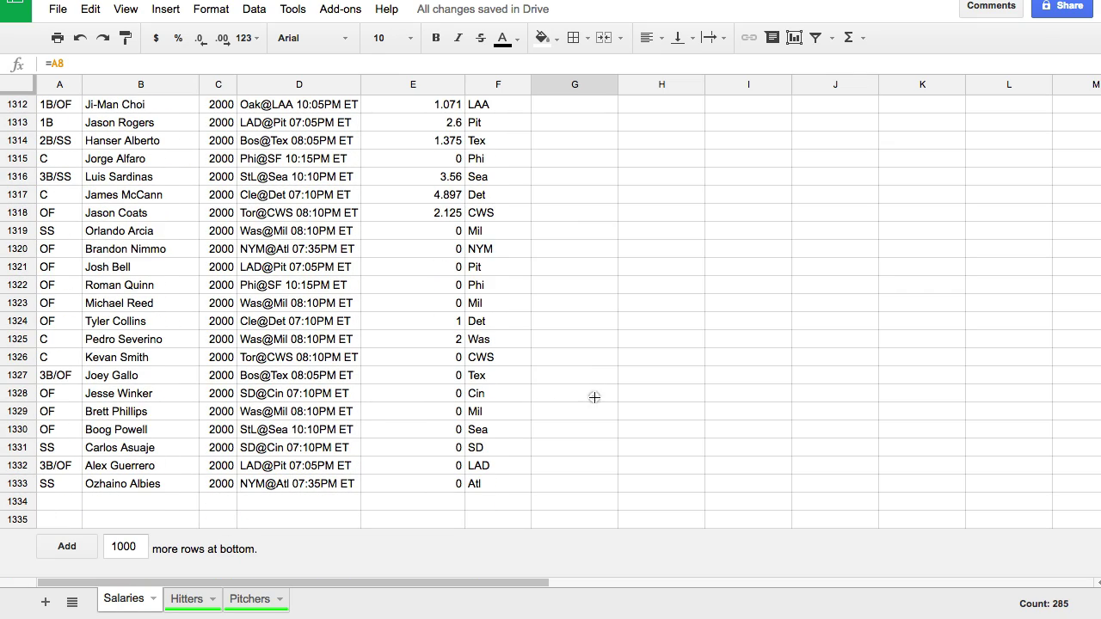
pyautogui.keyDown('shift'); pyautogui.click(592, 511); pyautogui.keyUp('shift')
pyautogui.hotkey('ctrl', 'd')
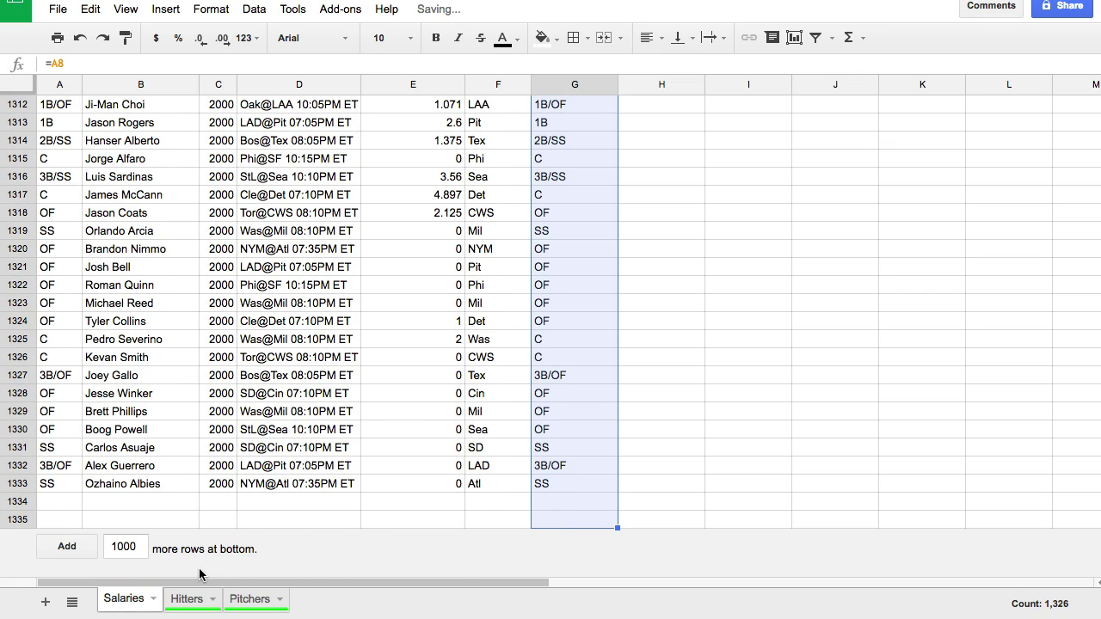
# Add more rows at the bottom of the Salaries sheet
pyautogui.doubleClick(140, 549)
pyautogui.write('4')
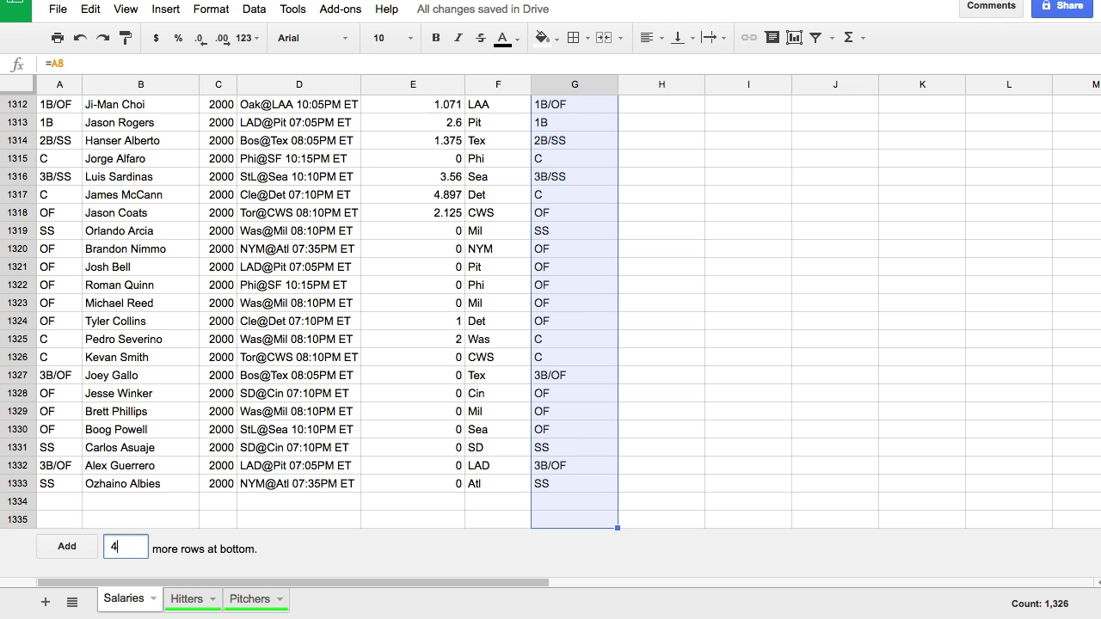
pyautogui.press('Return')
# Extend the formula in G1333 down column G through the newly added empty rows
pyautogui.scroll(20, 550, 393)
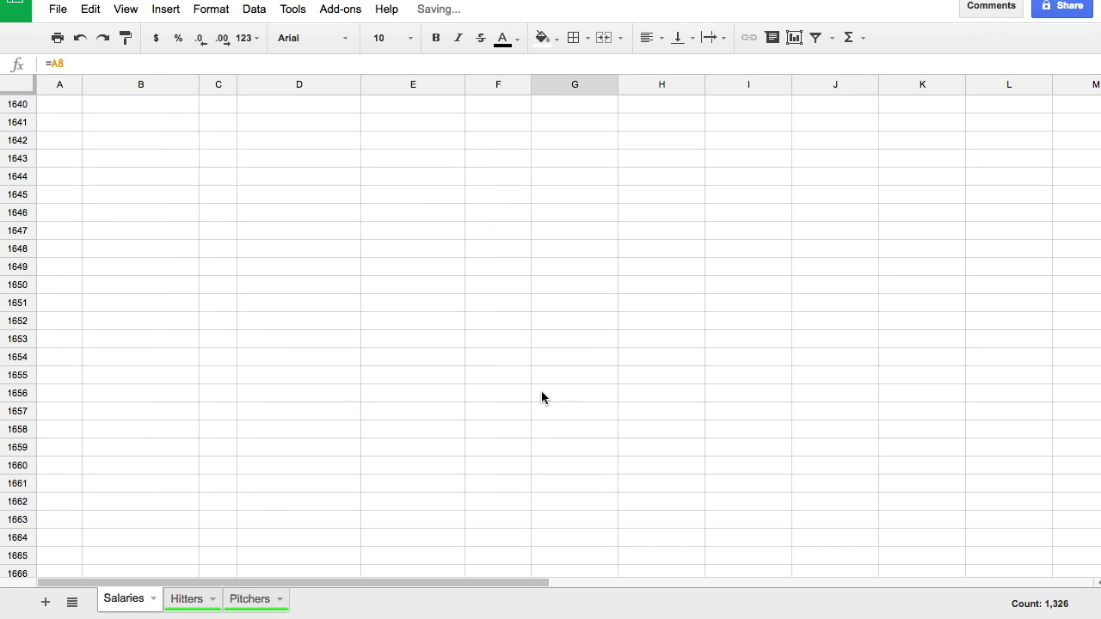
pyautogui.scroll(-10, 556, 393)
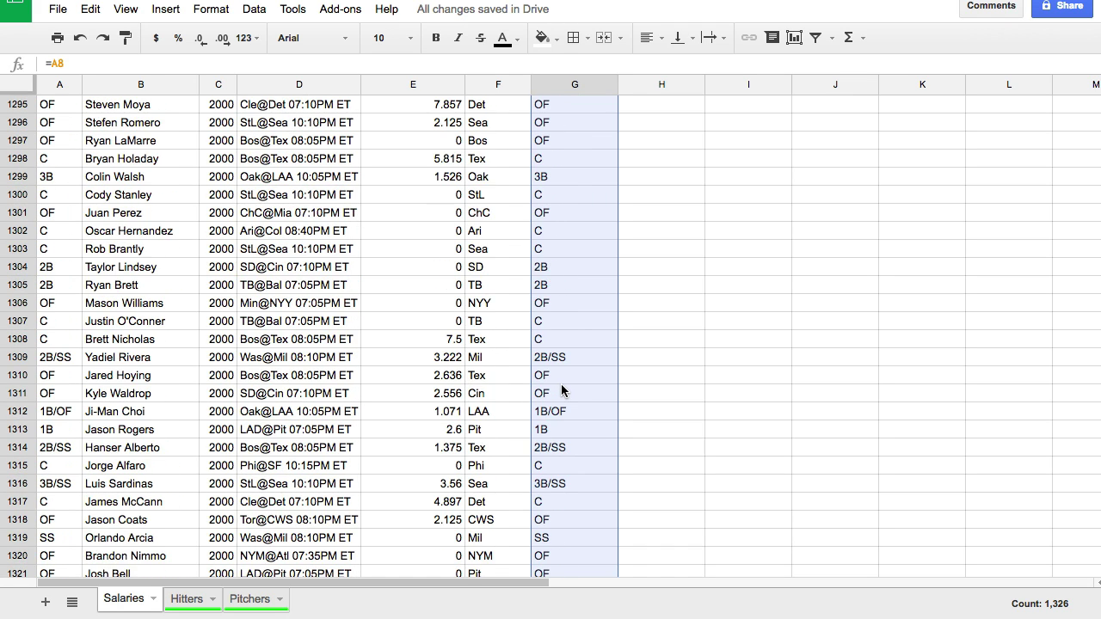
pyautogui.scroll(2, 560, 383)
pyautogui.click(566, 197)
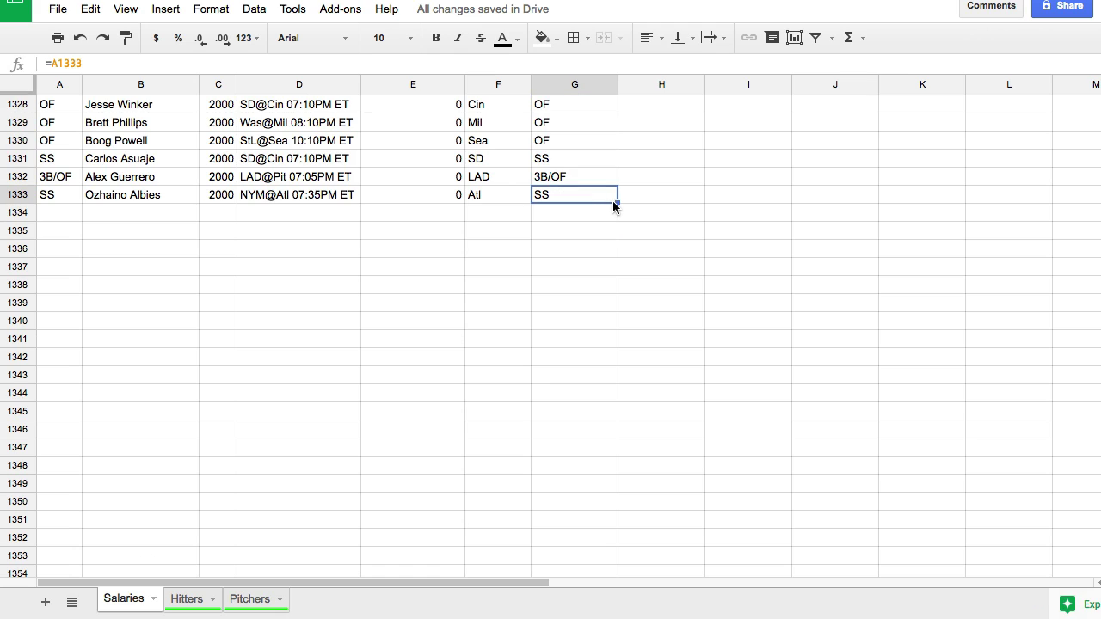
pyautogui.moveTo(615, 203); pyautogui.dragTo(597, 521)
# Enter the test value 543234 in A1335 and check that column G's formula picks it up
pyautogui.scroll(20, 580, 445)
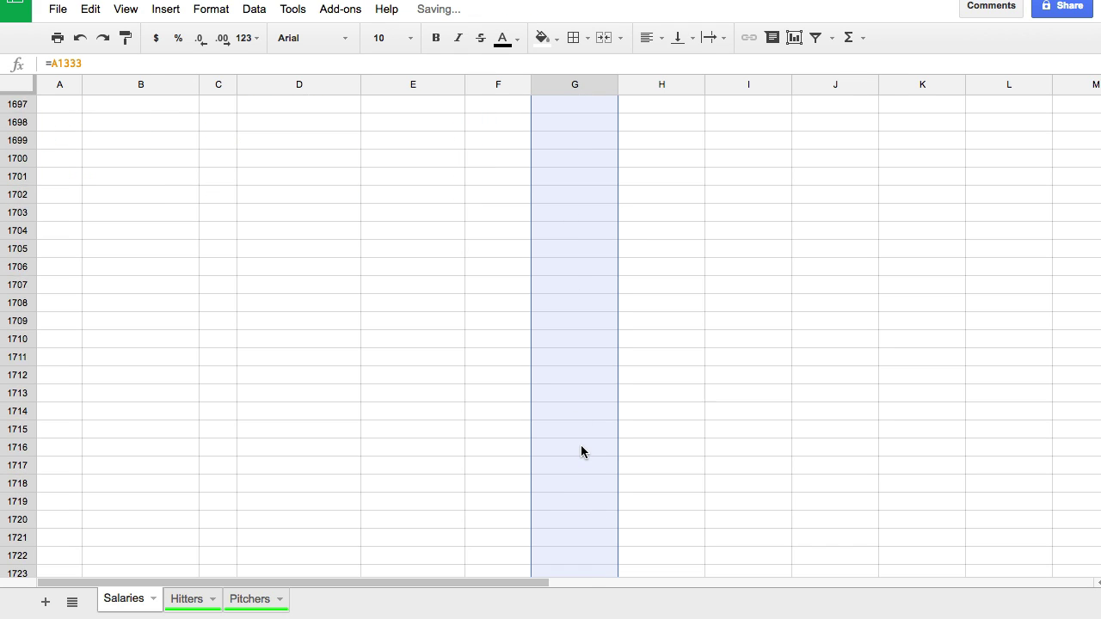
pyautogui.scroll(15, 581, 444)
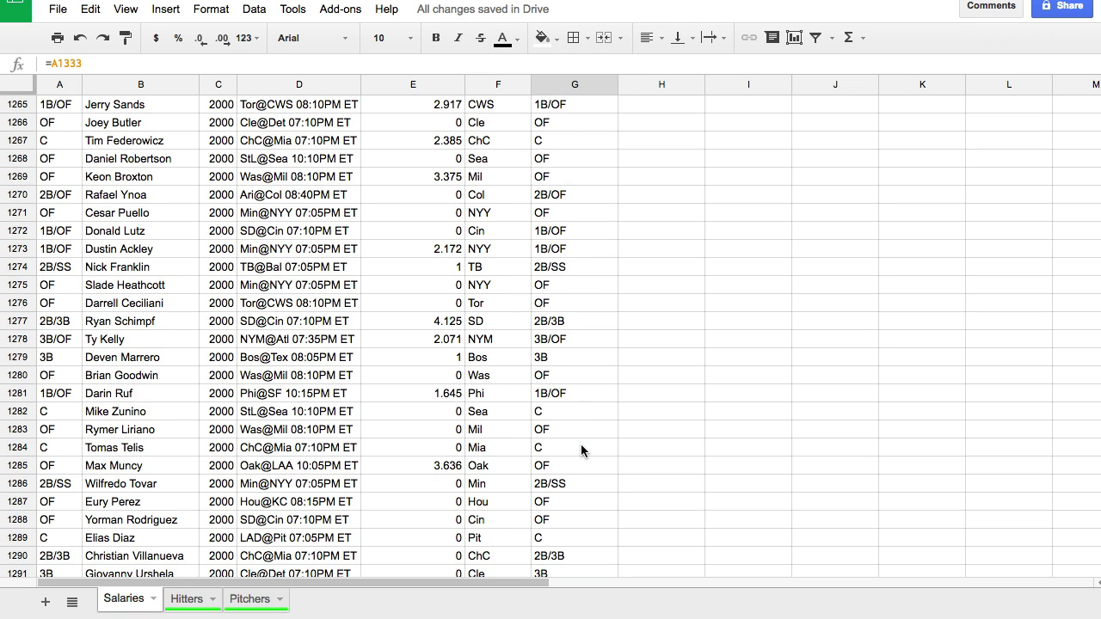
pyautogui.scroll(-7, 580, 444)
pyautogui.click(72, 392)
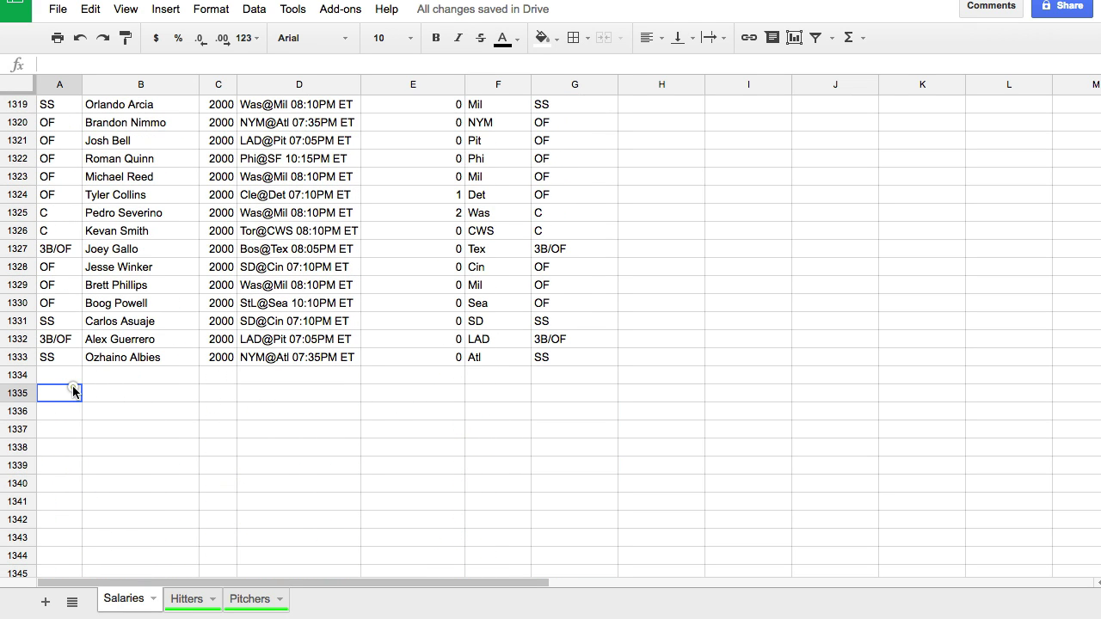
pyautogui.write('543234')
pyautogui.click(117, 412)
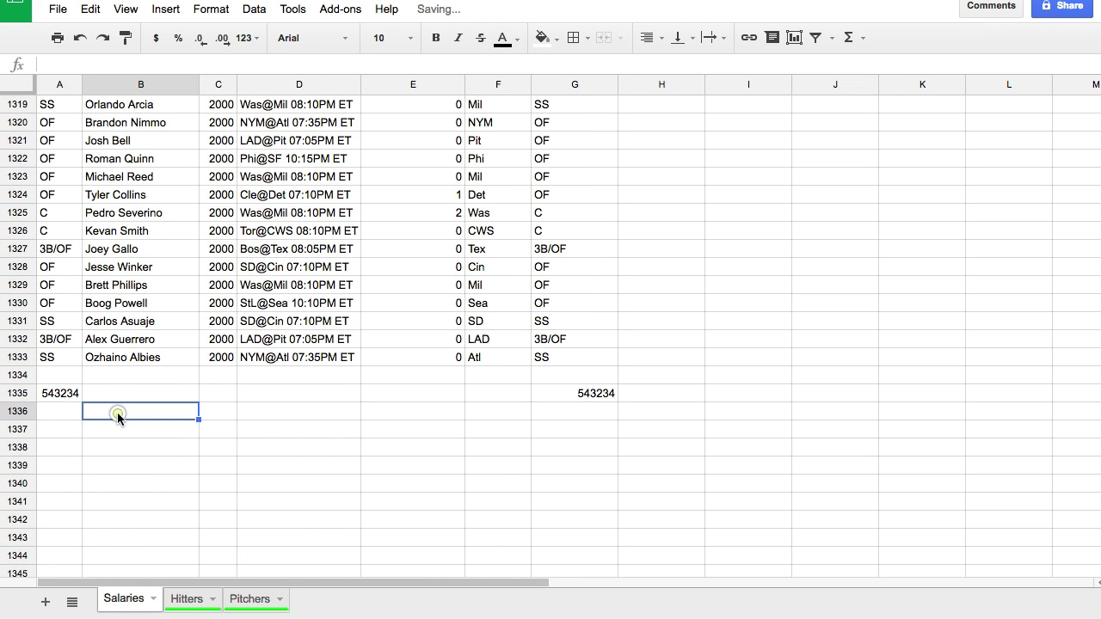
pyautogui.click(573, 392)
pyautogui.click(62, 396)
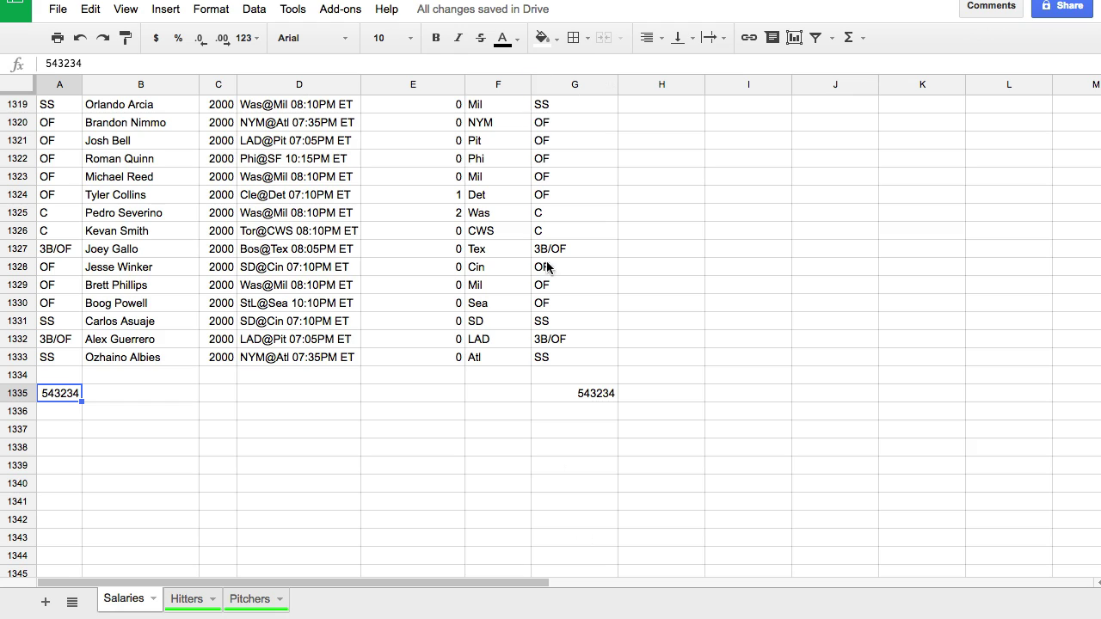
pyautogui.click(572, 84)
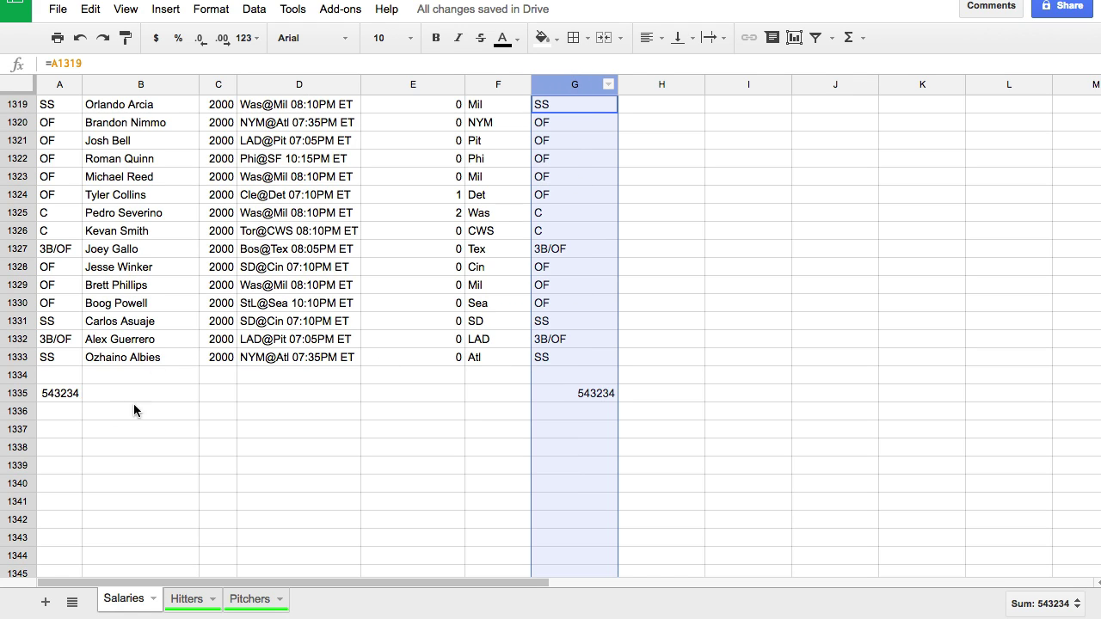
# Clear the test value from A1335
pyautogui.click(289, 410)
pyautogui.click(76, 393)
pyautogui.press('Delete')
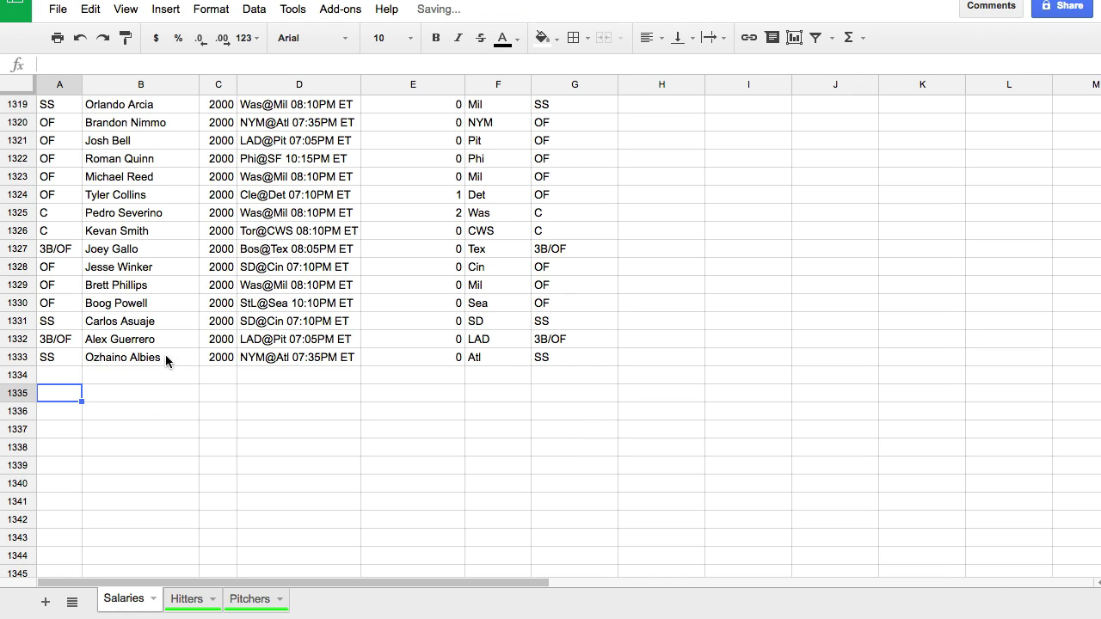
pyautogui.scroll(20, 292, 349)
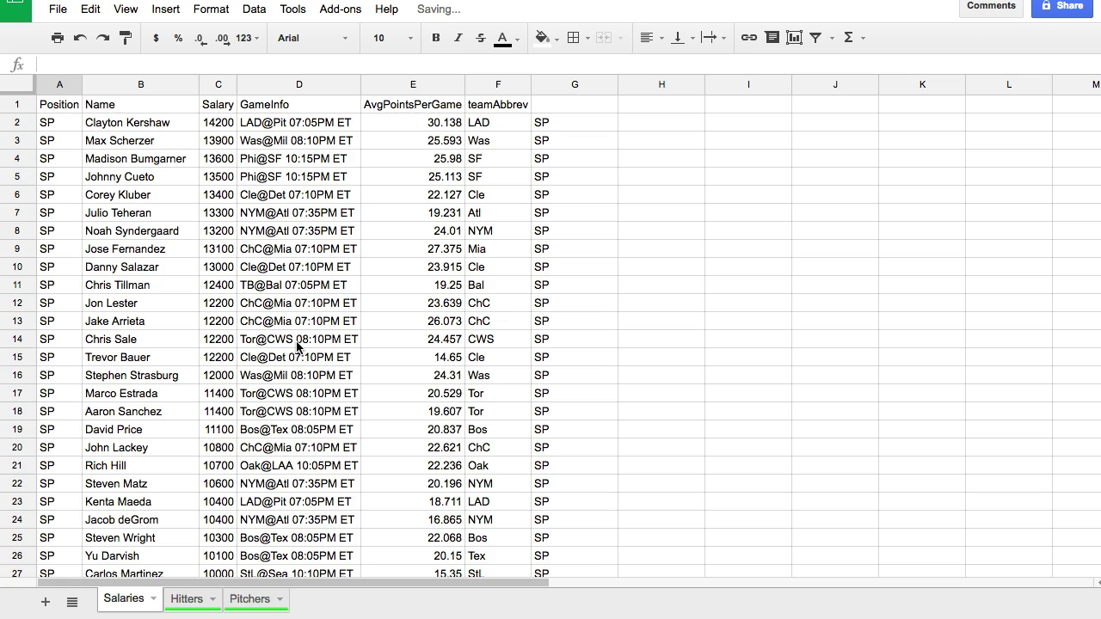
pyautogui.click(548, 159)
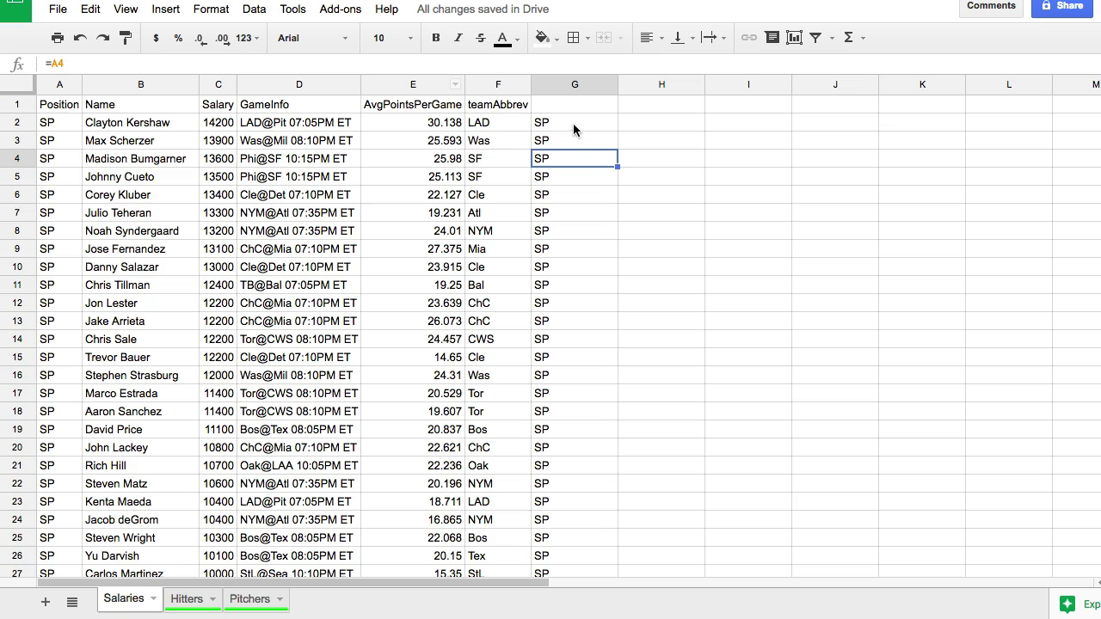
pyautogui.click(133, 133)
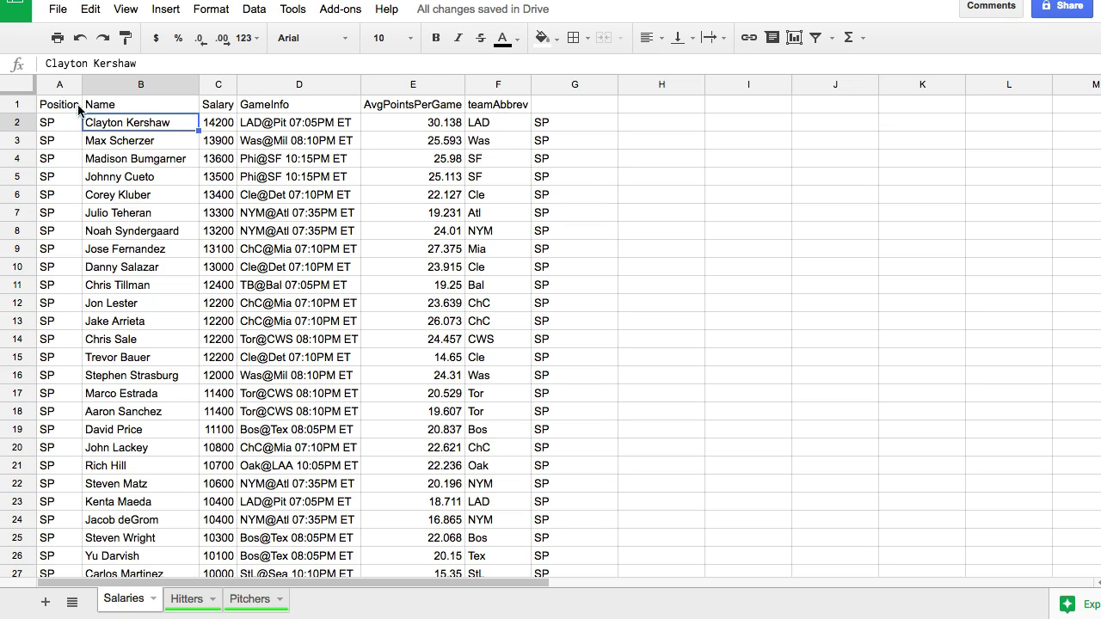
pyautogui.click(53, 125)
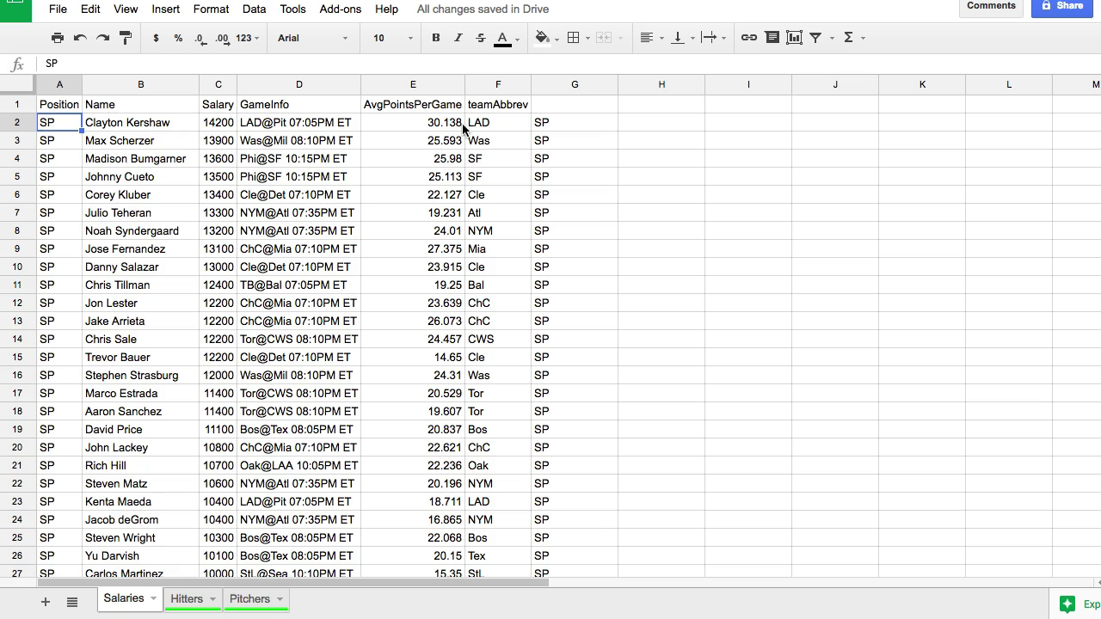
pyautogui.click(546, 129)
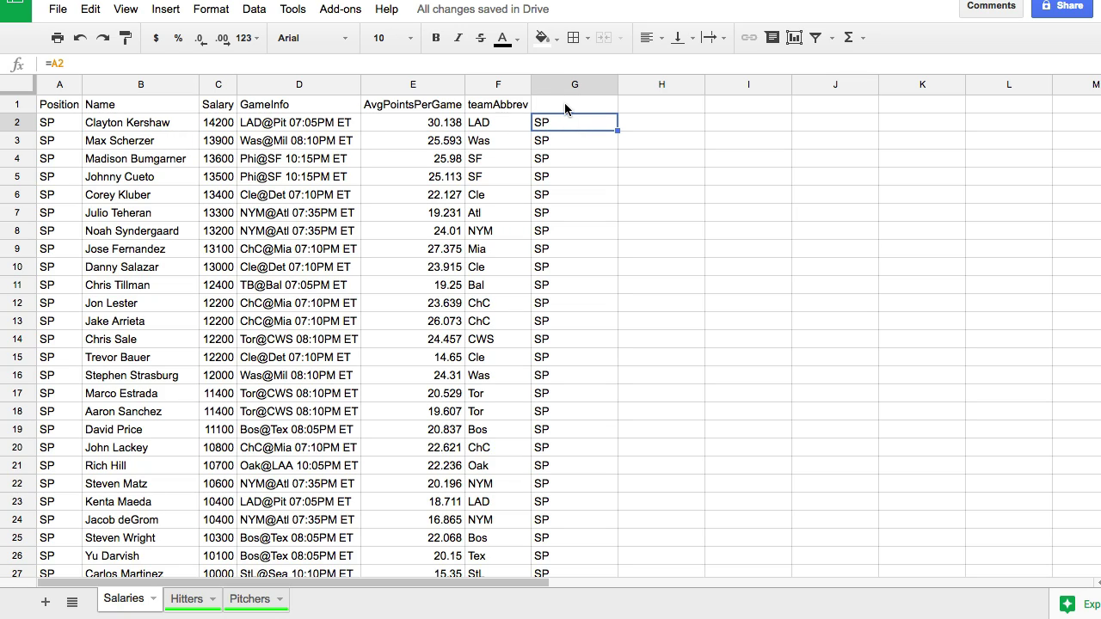
# Shade the whole of column G gray and add a left border to it
pyautogui.click(564, 102)
pyautogui.click(572, 84)
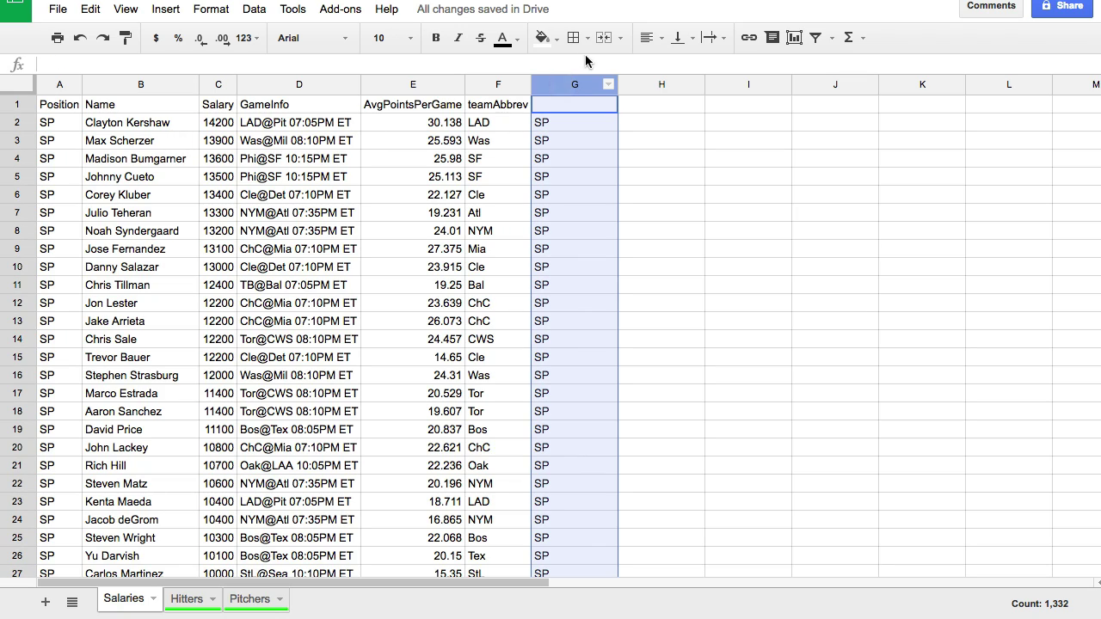
pyautogui.click(544, 37)
pyautogui.click(629, 91)
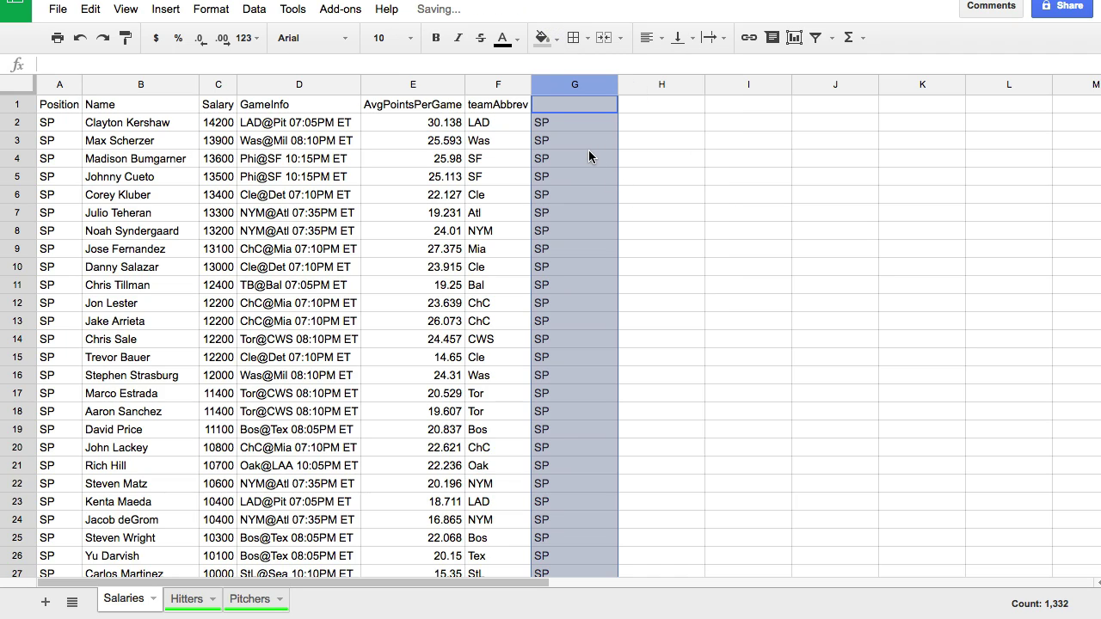
pyautogui.click(573, 37)
pyautogui.click(580, 98)
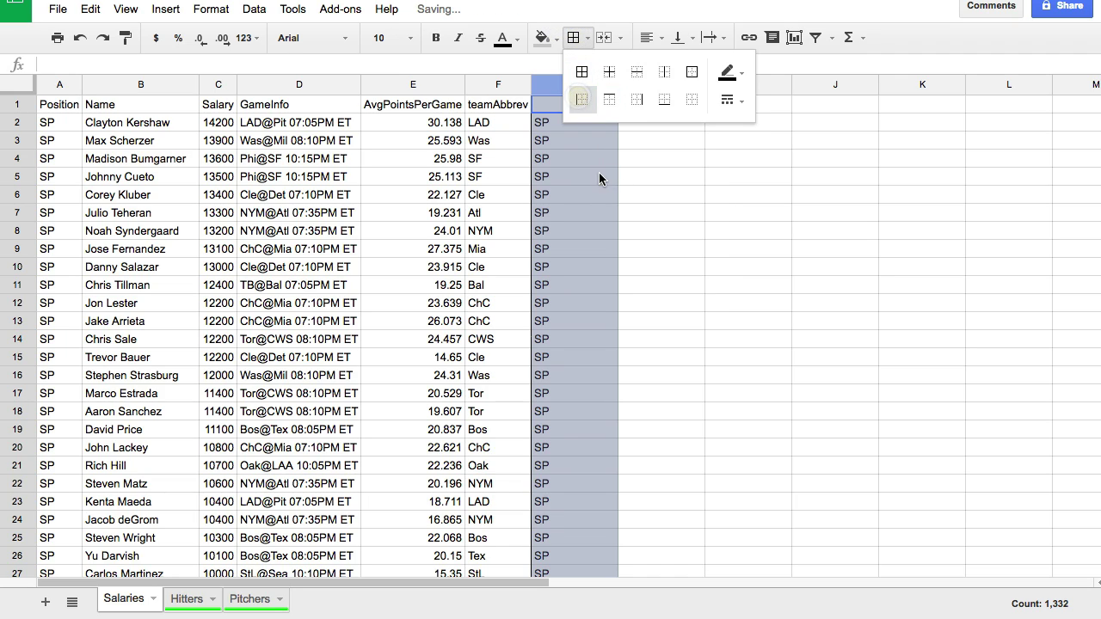
pyautogui.click(597, 177)
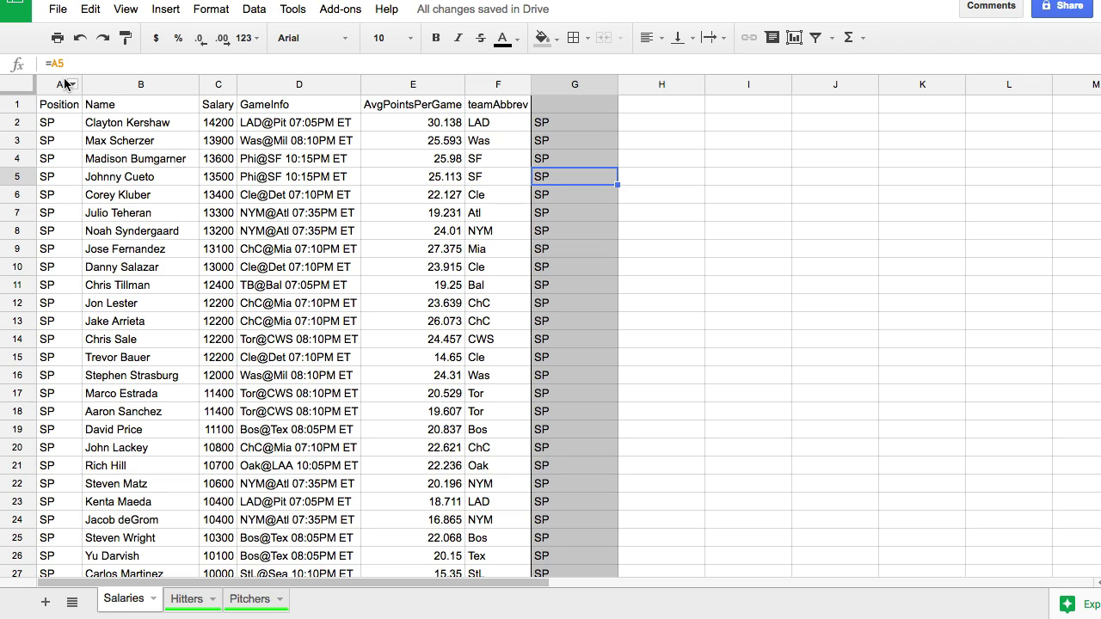
# Clear the salary data from columns A through F, and undo the deletion
pyautogui.moveTo(64, 82); pyautogui.dragTo(475, 108)
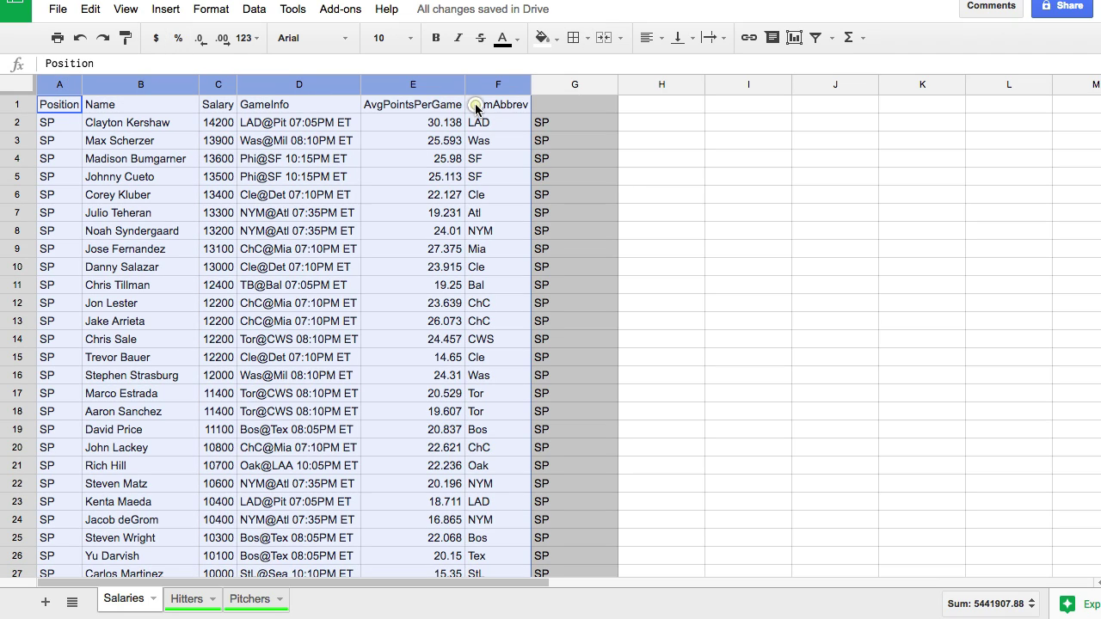
pyautogui.press('Delete')
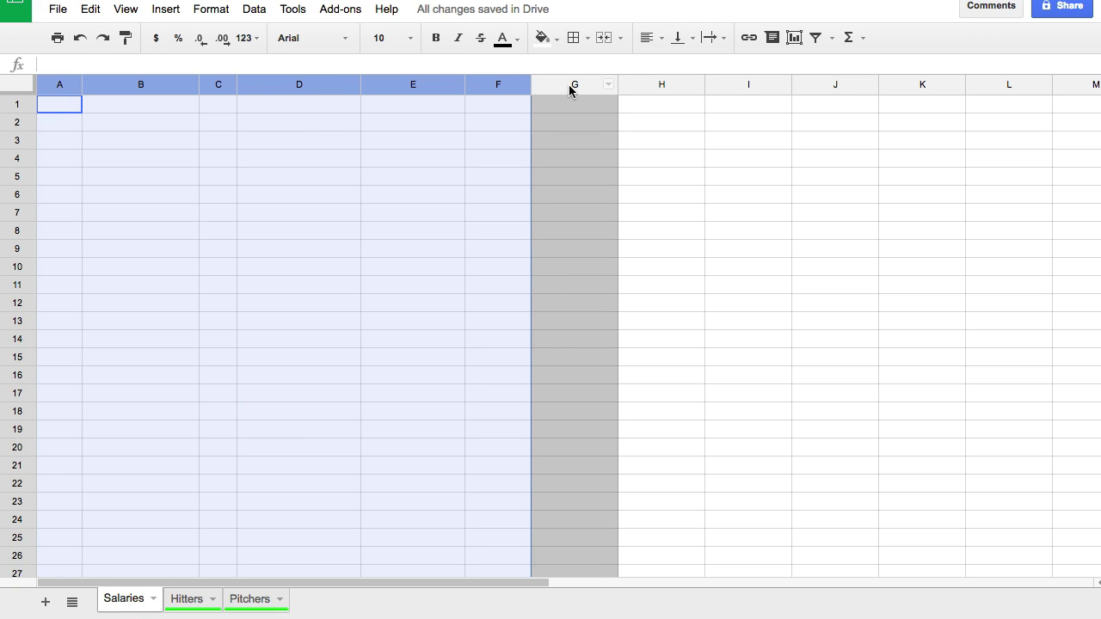
pyautogui.click(80, 37)
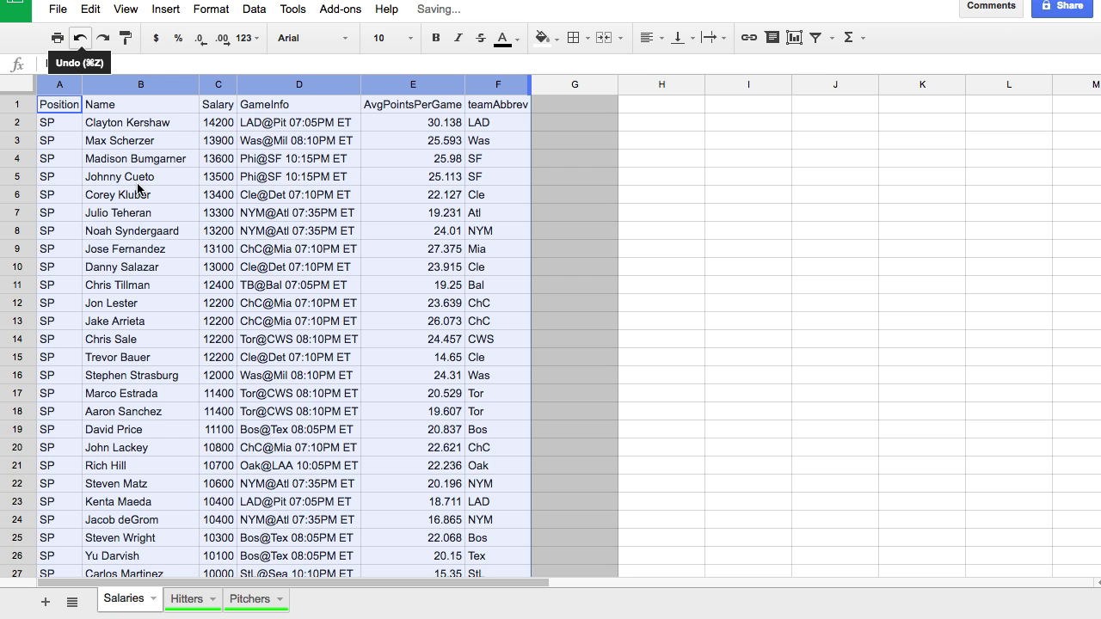
pyautogui.click(151, 125)
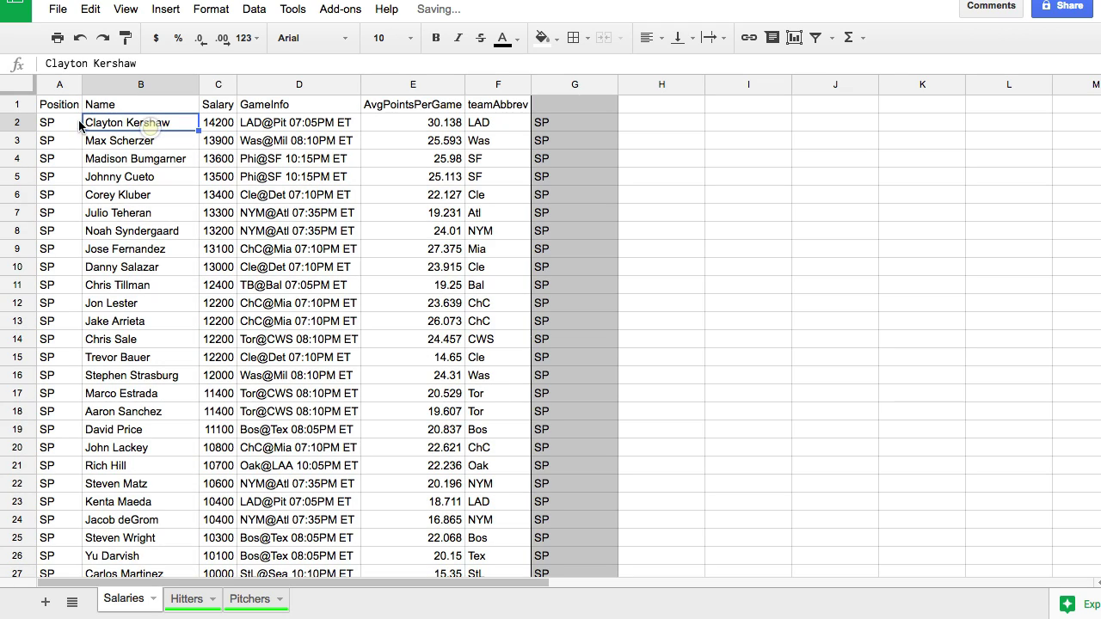
pyautogui.moveTo(585, 125); pyautogui.dragTo(585, 341)
pyautogui.click(585, 178)
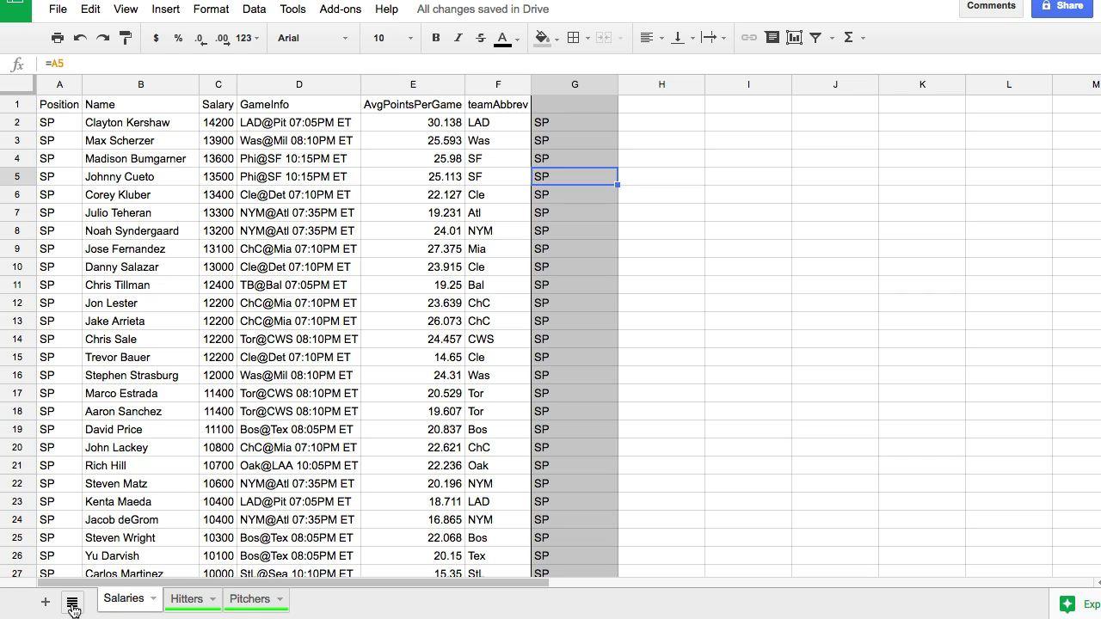
# Add a new sheet after Salaries and rename it Functions
pyautogui.click(45, 602)
pyautogui.doubleClick(181, 600)
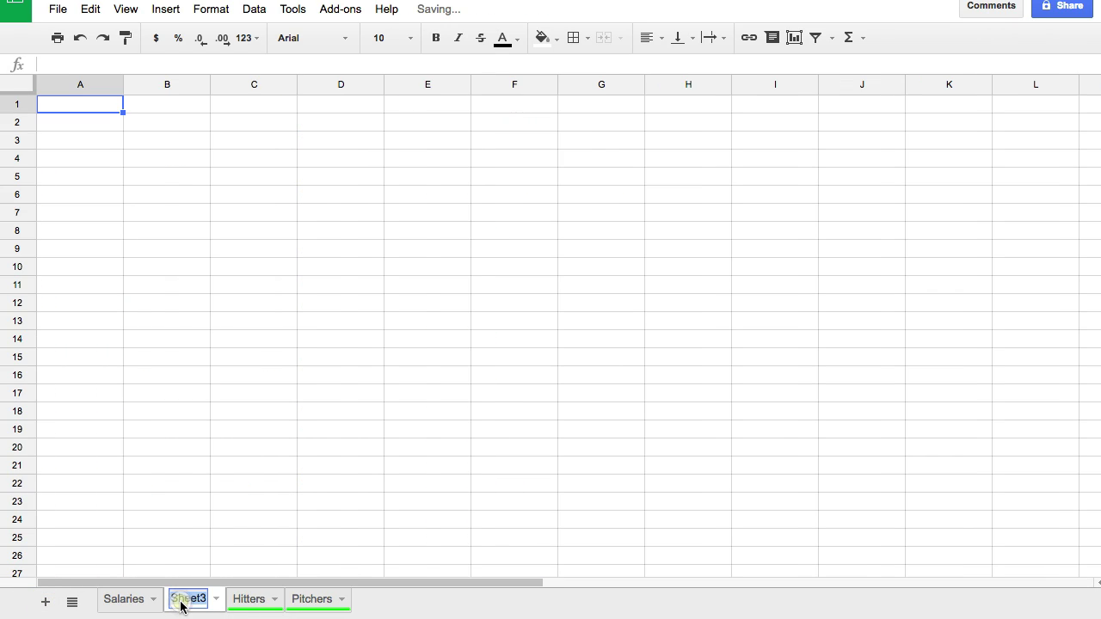
pyautogui.write('Functions')
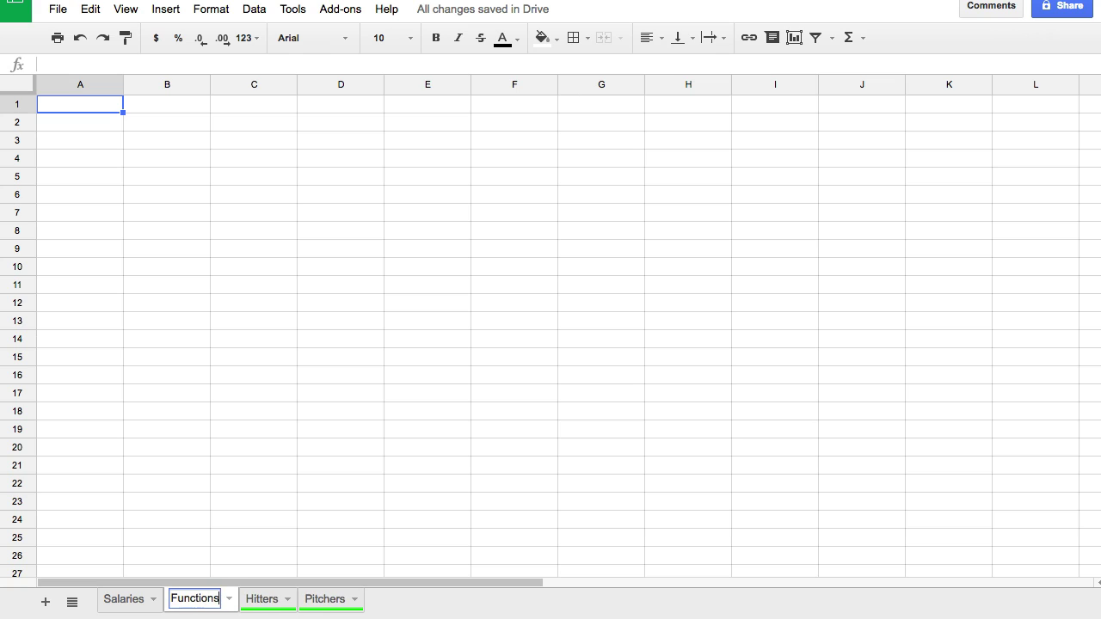
# Confirm the Functions sheet name, and review the Functions and DK Salaries sheets in the original workbook
pyautogui.press('Return')
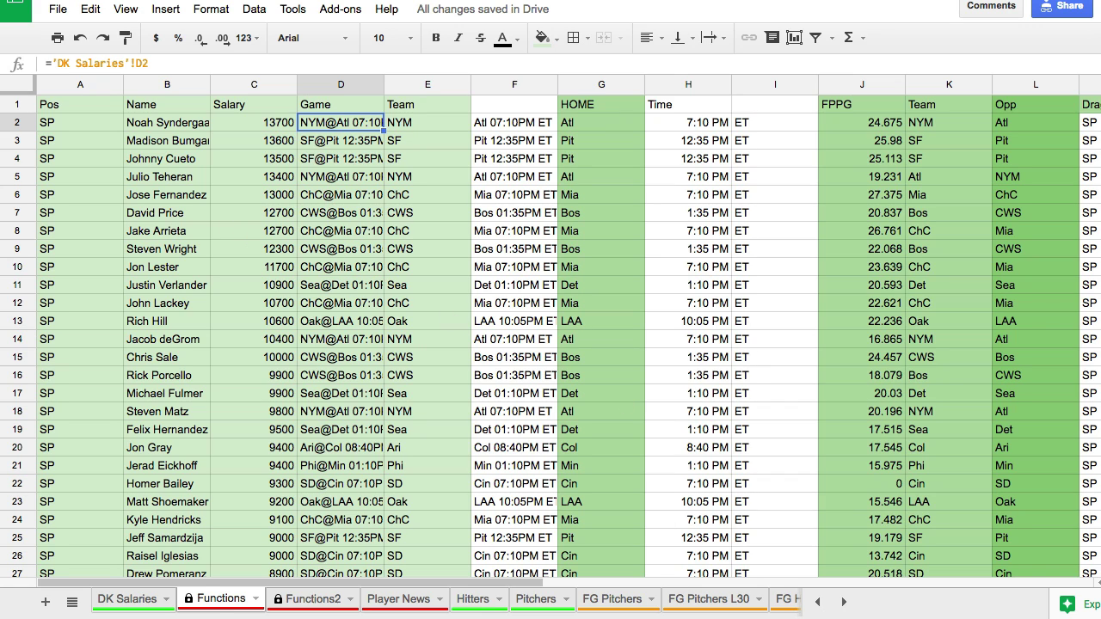
pyautogui.moveTo(187, 584)
pyautogui.mouseDown()
pyautogui.moveTo(289, 589)
pyautogui.moveTo(176, 582)
pyautogui.mouseUp()
pyautogui.click(155, 603)
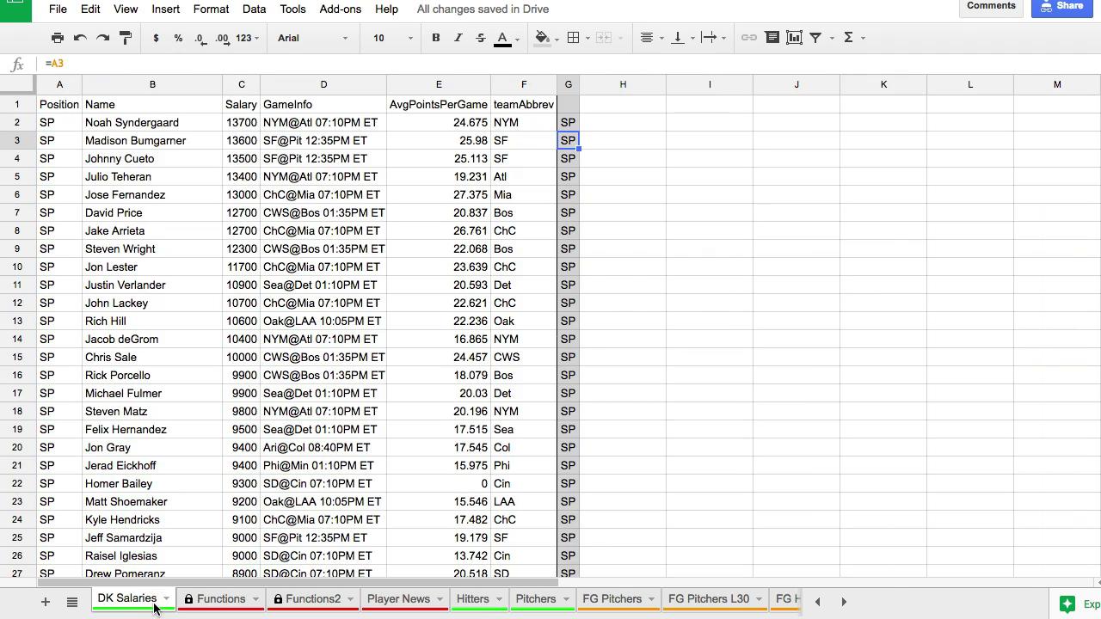
pyautogui.click(292, 160)
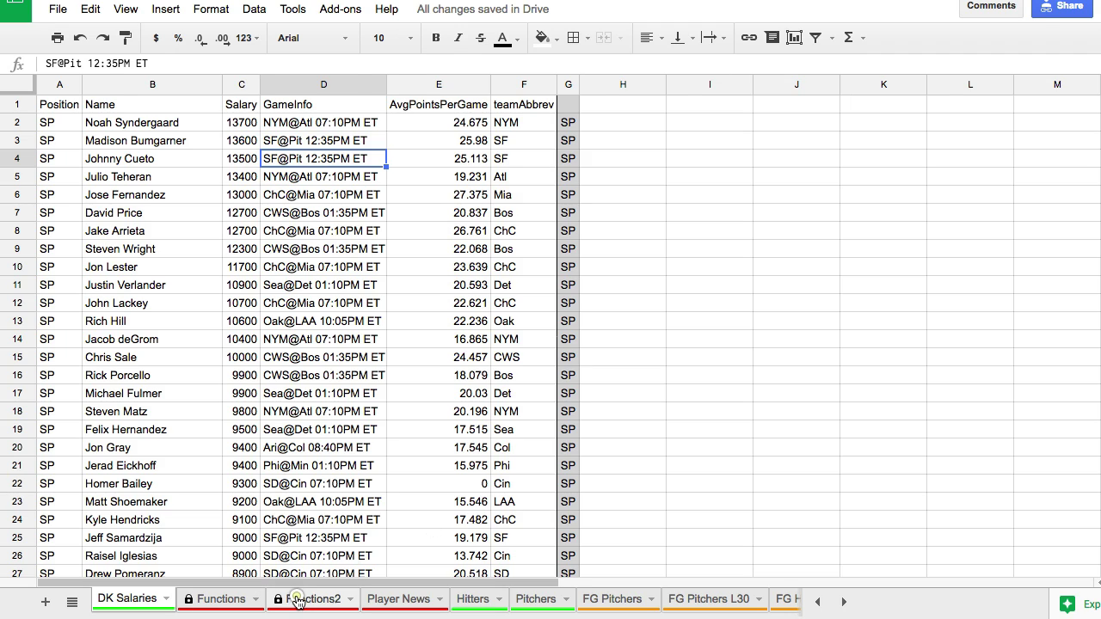
pyautogui.click(232, 598)
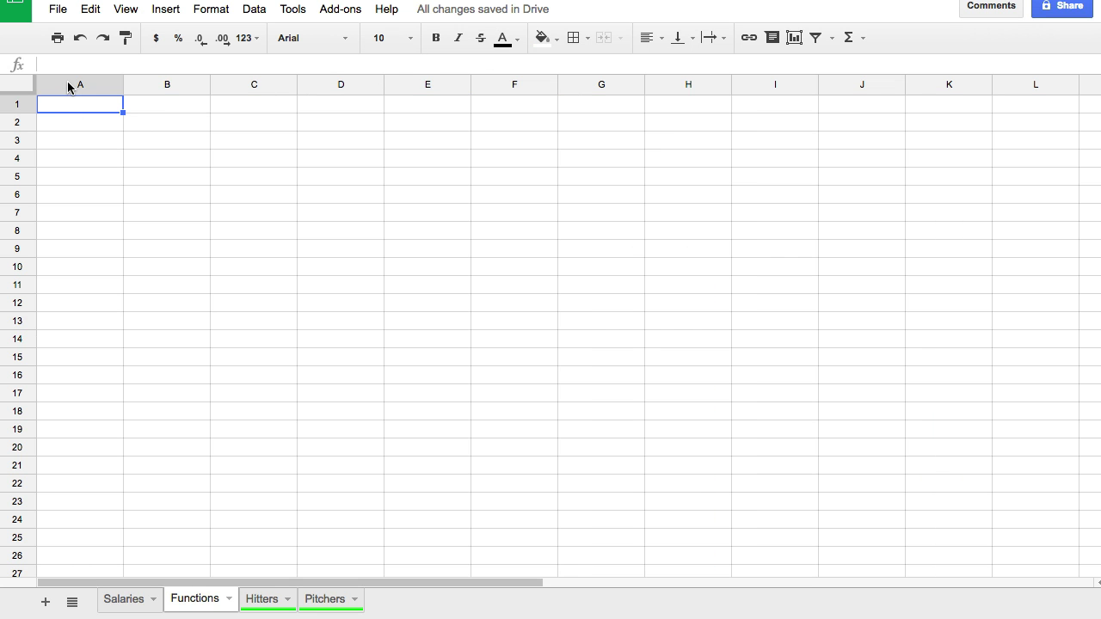
pyautogui.write('=')
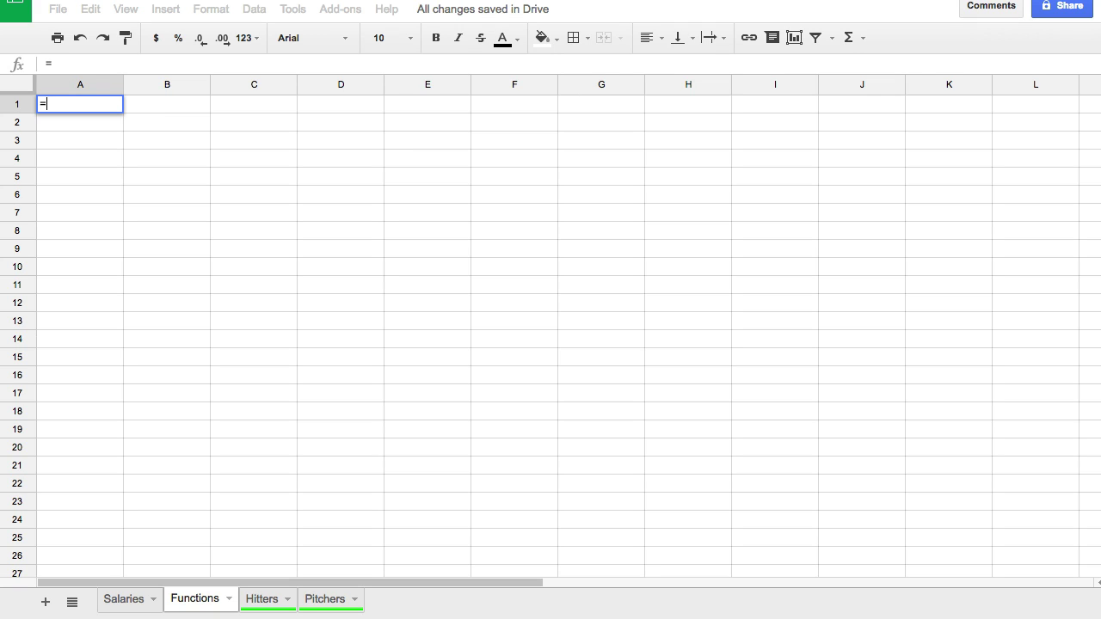
pyautogui.click(125, 602)
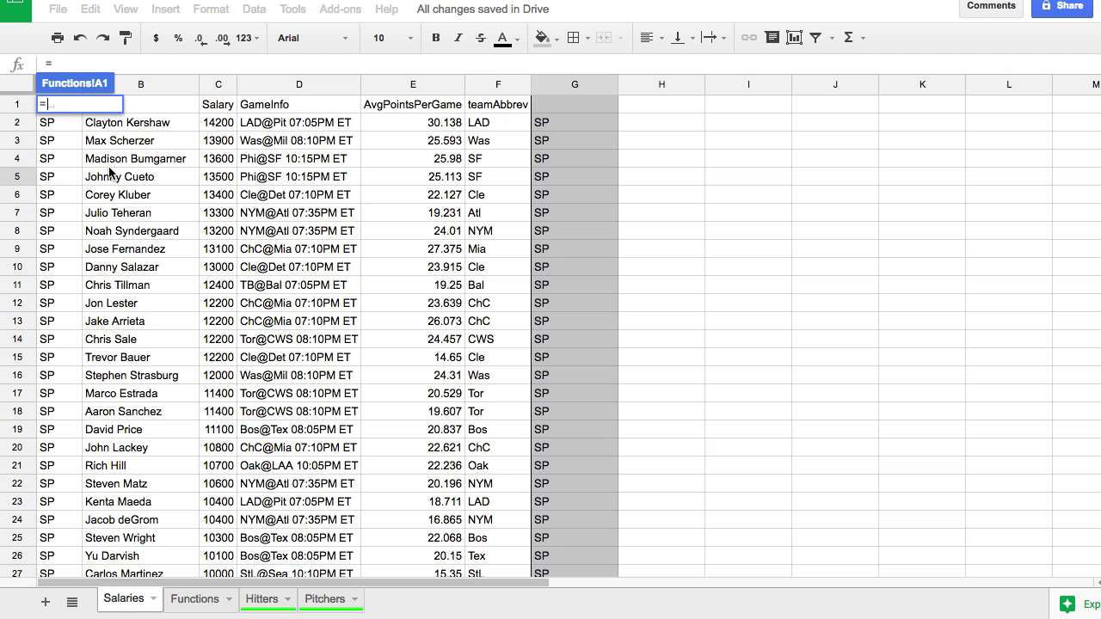
pyautogui.write('A1')
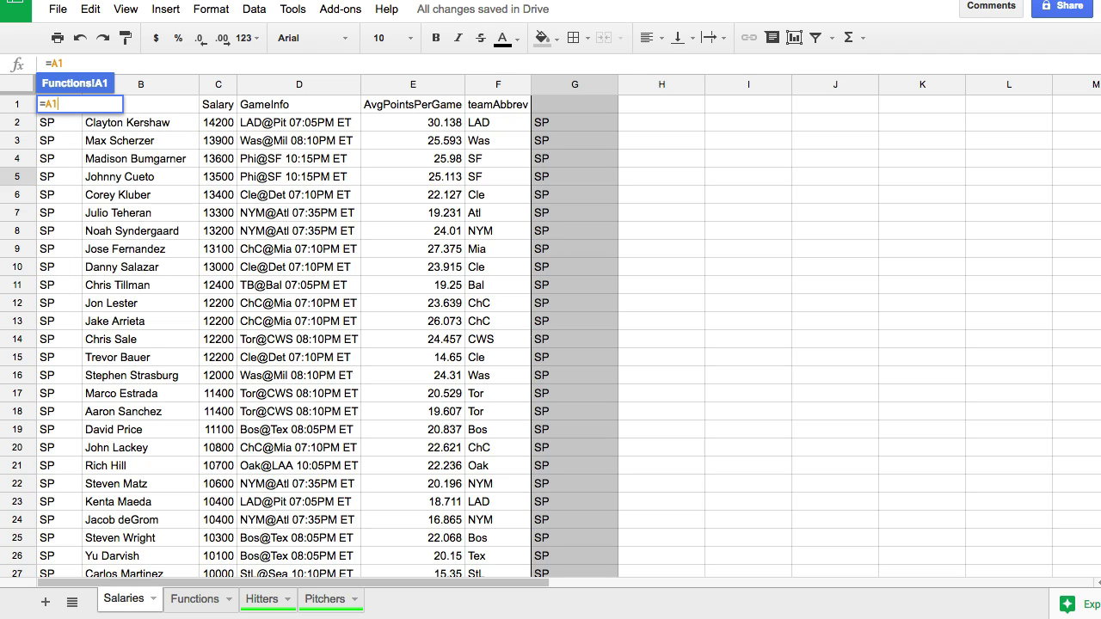
pyautogui.press('Return')
pyautogui.moveTo(99, 104)
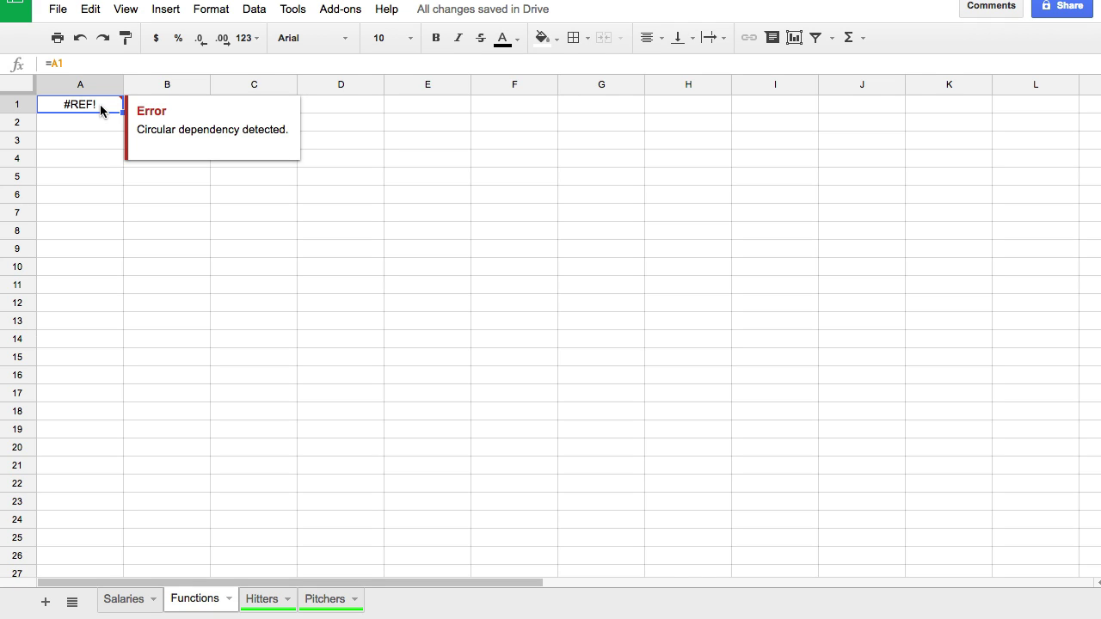
pyautogui.press('Delete')
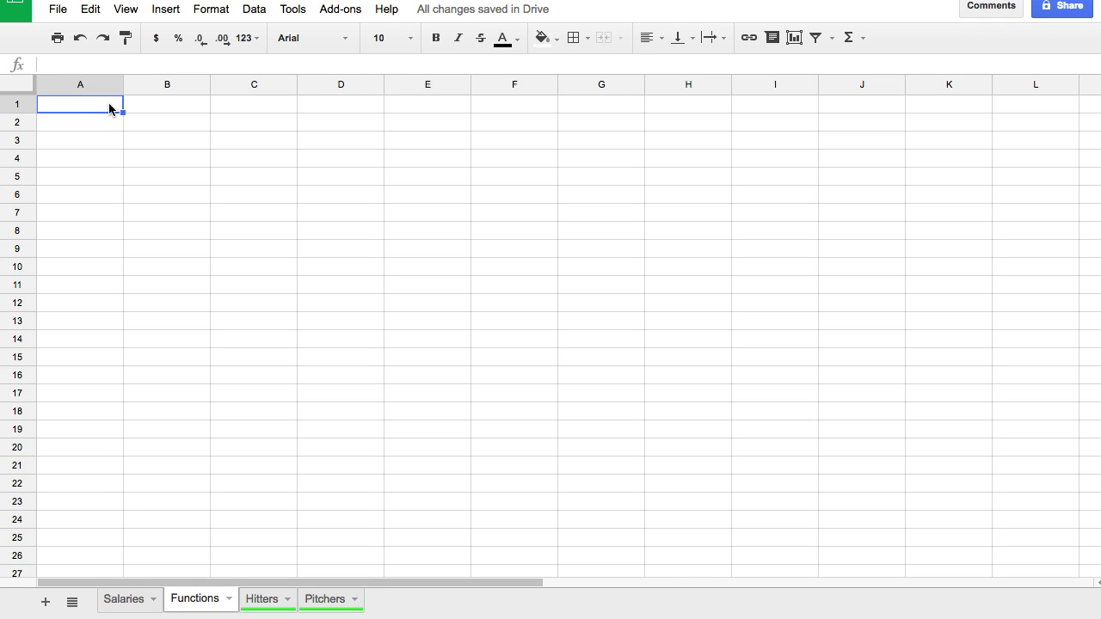
# Link cell A1 of the Functions sheet to the Salaries sheet with the formula =Salaries!A1
pyautogui.write('=')
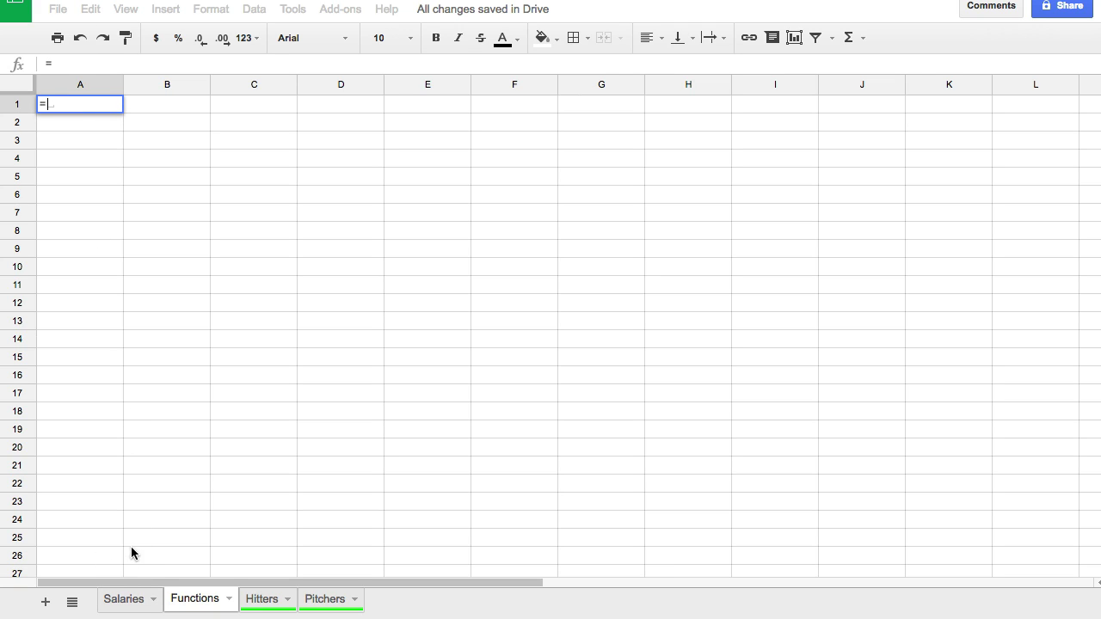
pyautogui.click(123, 599)
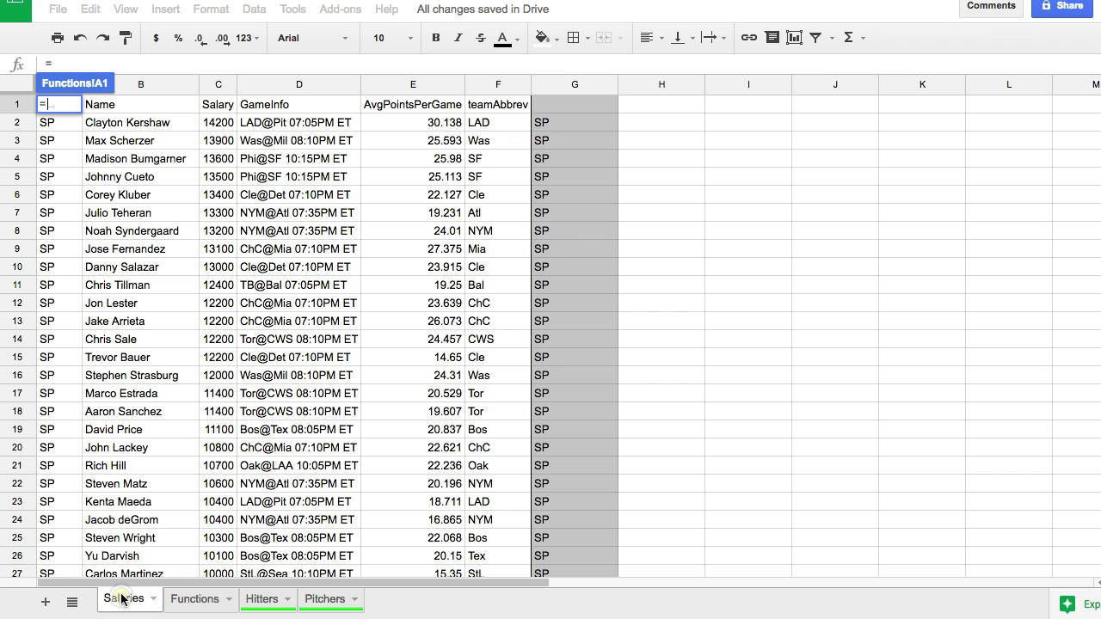
pyautogui.click(107, 110)
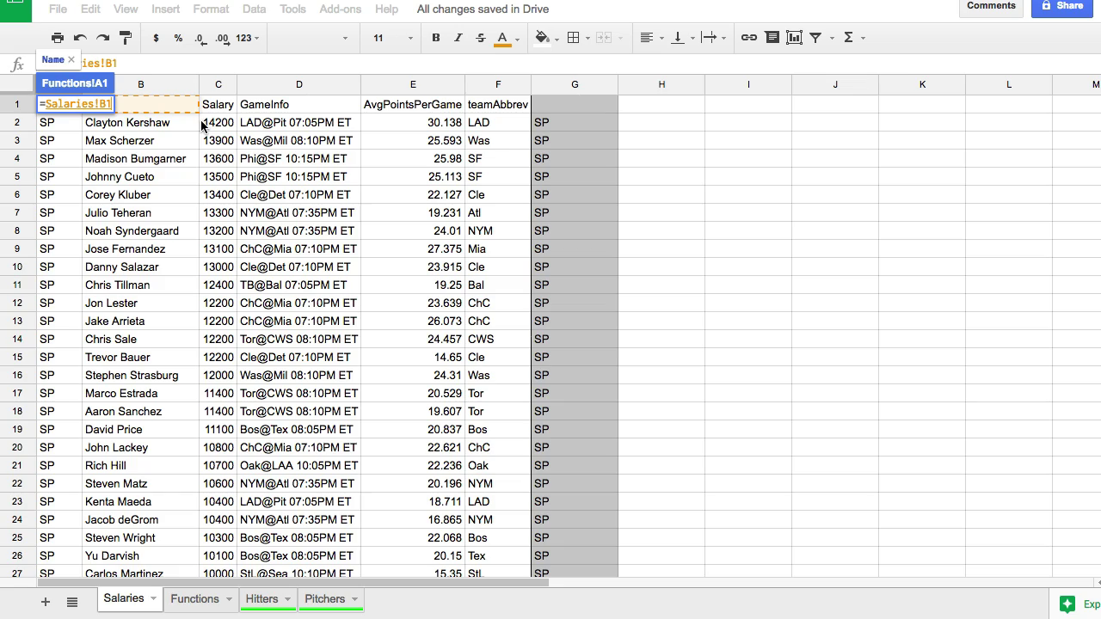
pyautogui.press('Left')
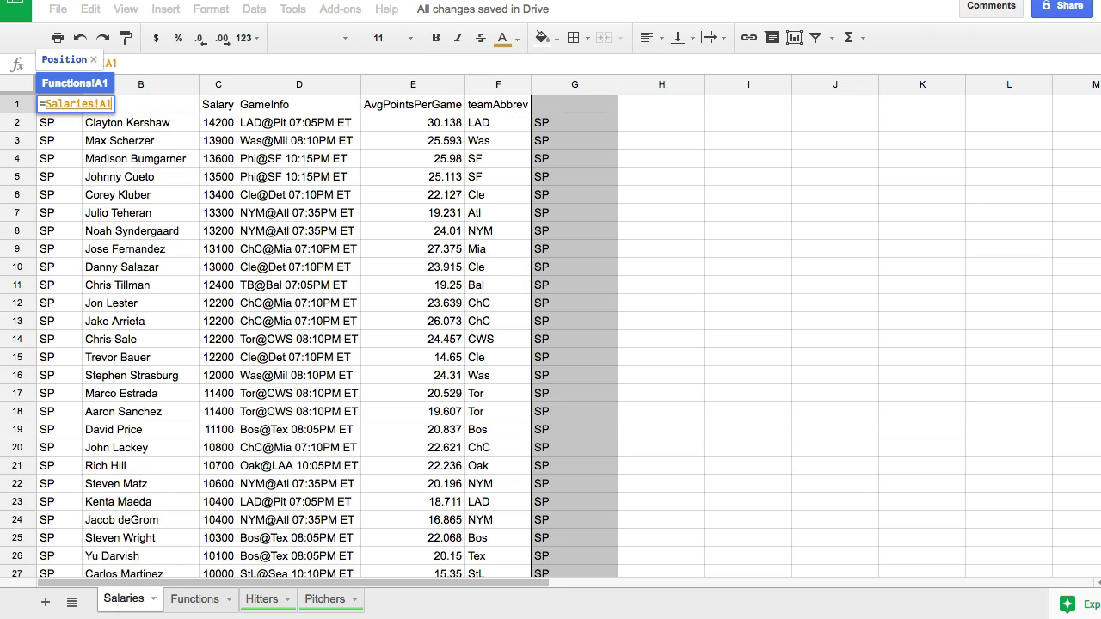
pyautogui.press('Return')
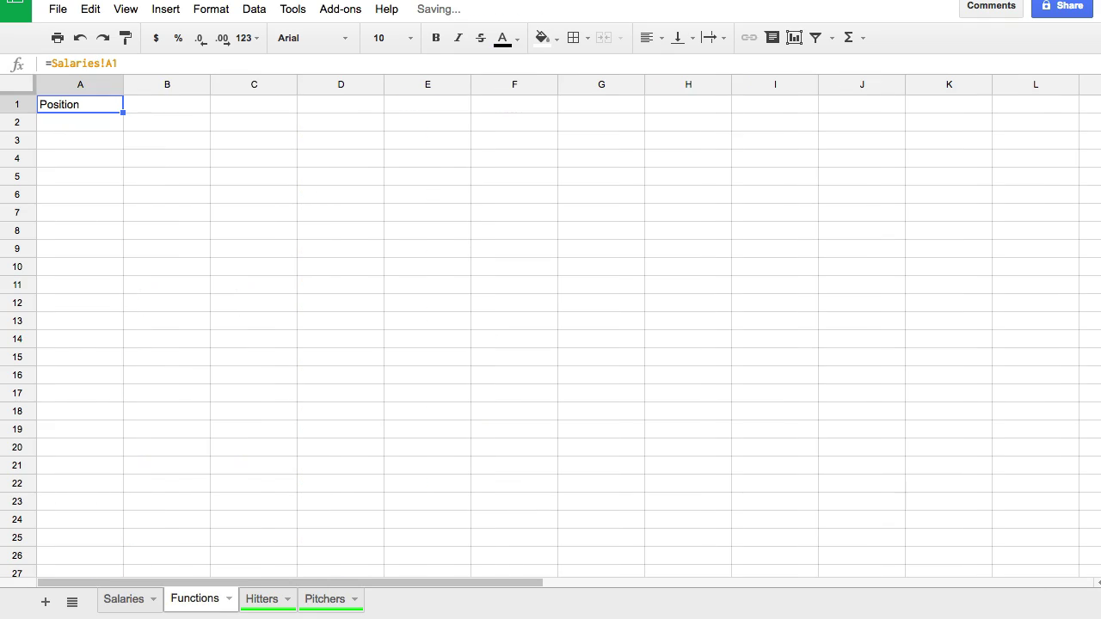
# Fill the A1 reference across to F1, and fill columns A through D down to row 3
pyautogui.moveTo(121, 110); pyautogui.dragTo(402, 122)
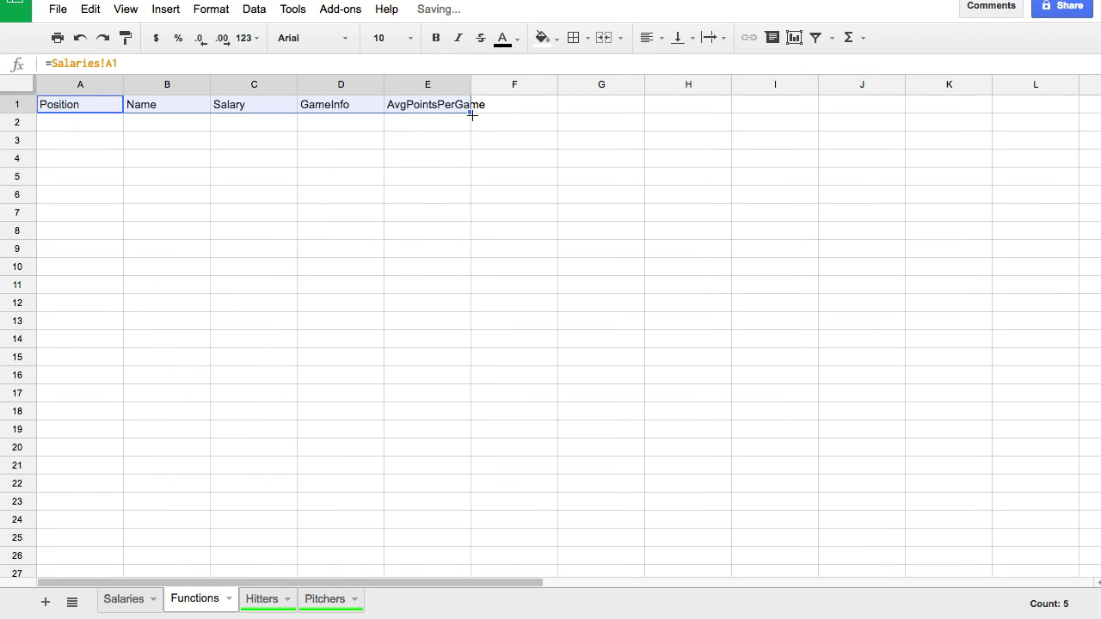
pyautogui.moveTo(472, 114); pyautogui.dragTo(516, 113)
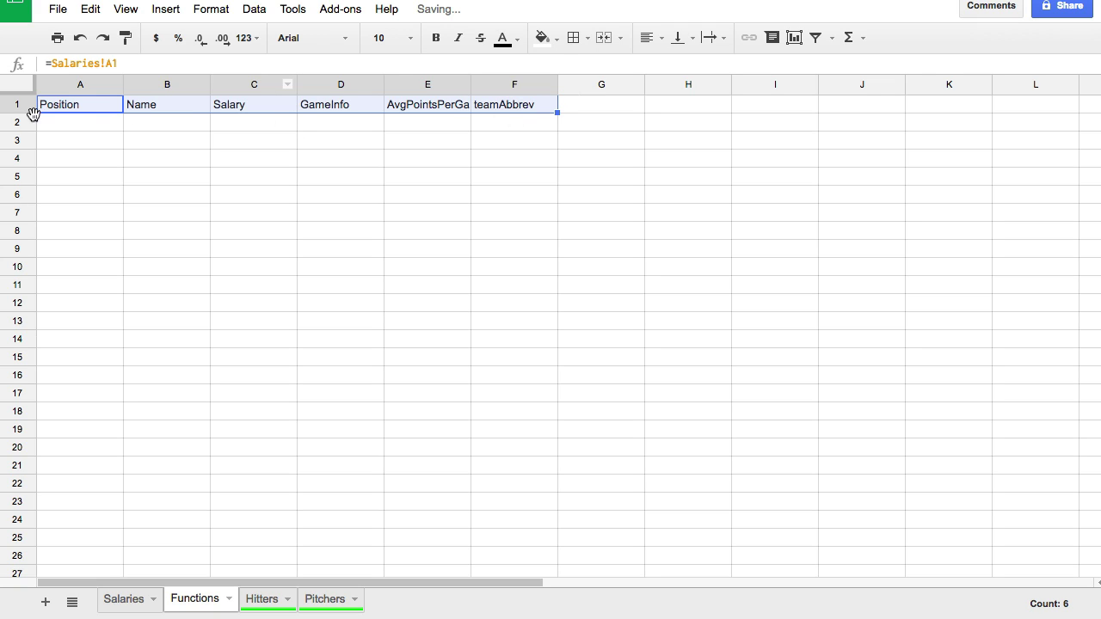
pyautogui.moveTo(78, 108); pyautogui.dragTo(382, 140)
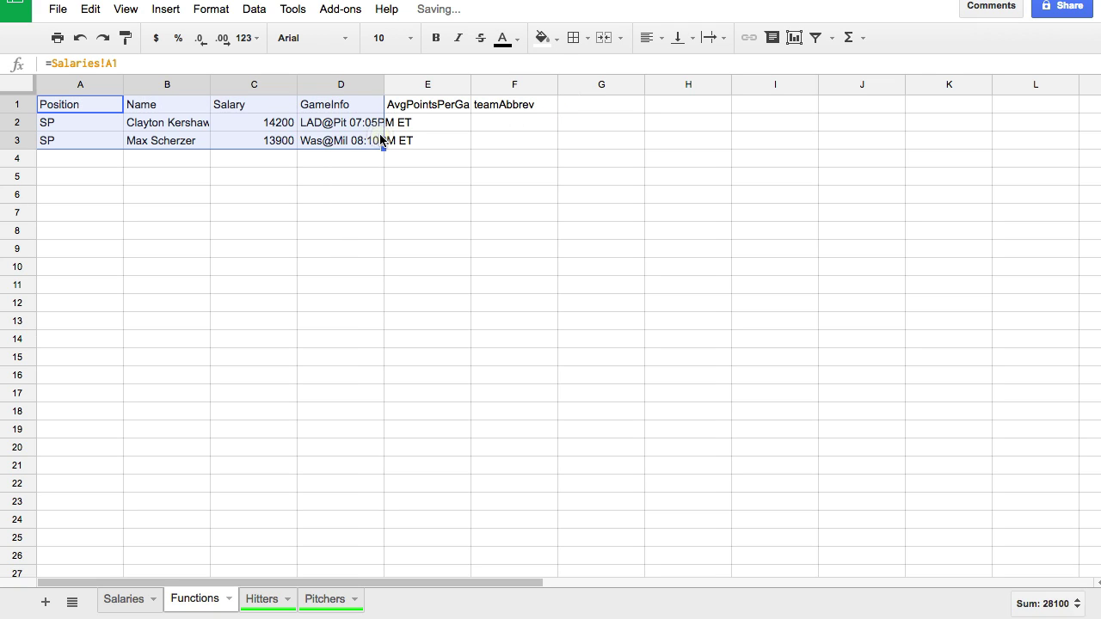
# Check the Salaries references in the filled cells of rows 2 and 3 and the empty cells just below
pyautogui.click(166, 129)
pyautogui.click(92, 129)
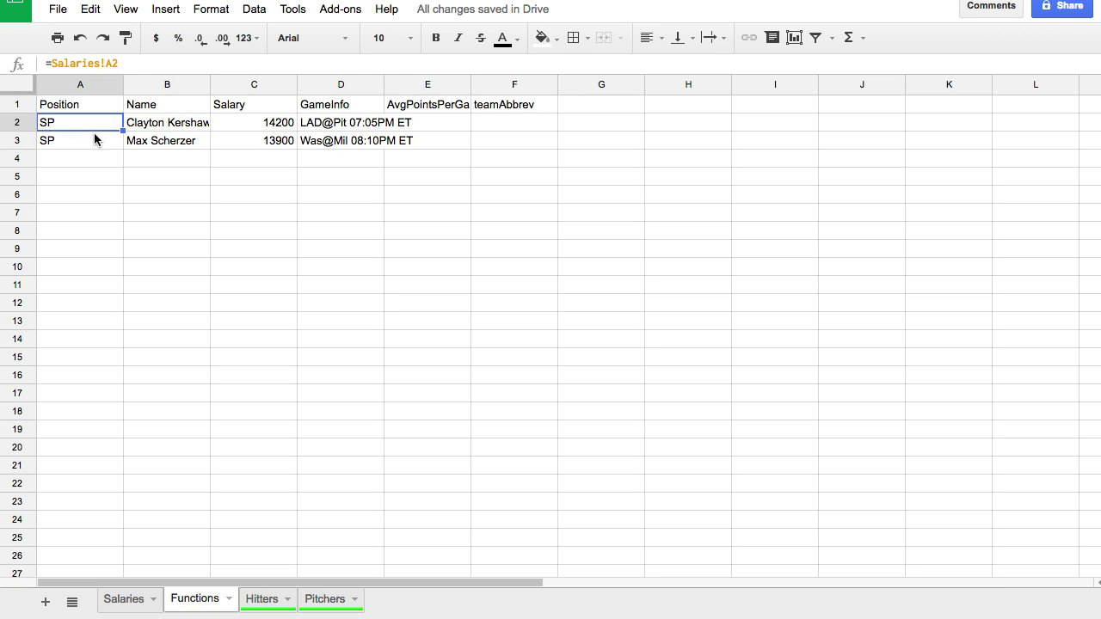
pyautogui.press('Down')
pyautogui.press('Right')
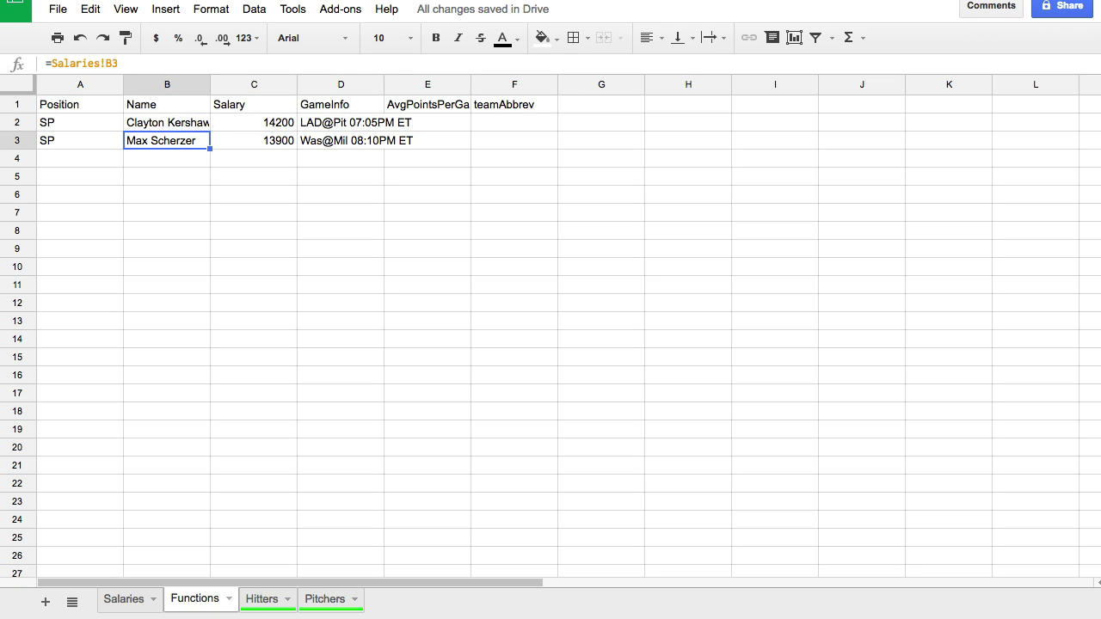
pyautogui.press('Up')
pyautogui.press('Left')
pyautogui.press('Down')
pyautogui.press('Right')
pyautogui.press('Right')
pyautogui.press('Up')
pyautogui.press('Left')
pyautogui.press('Left')
pyautogui.press('Down')
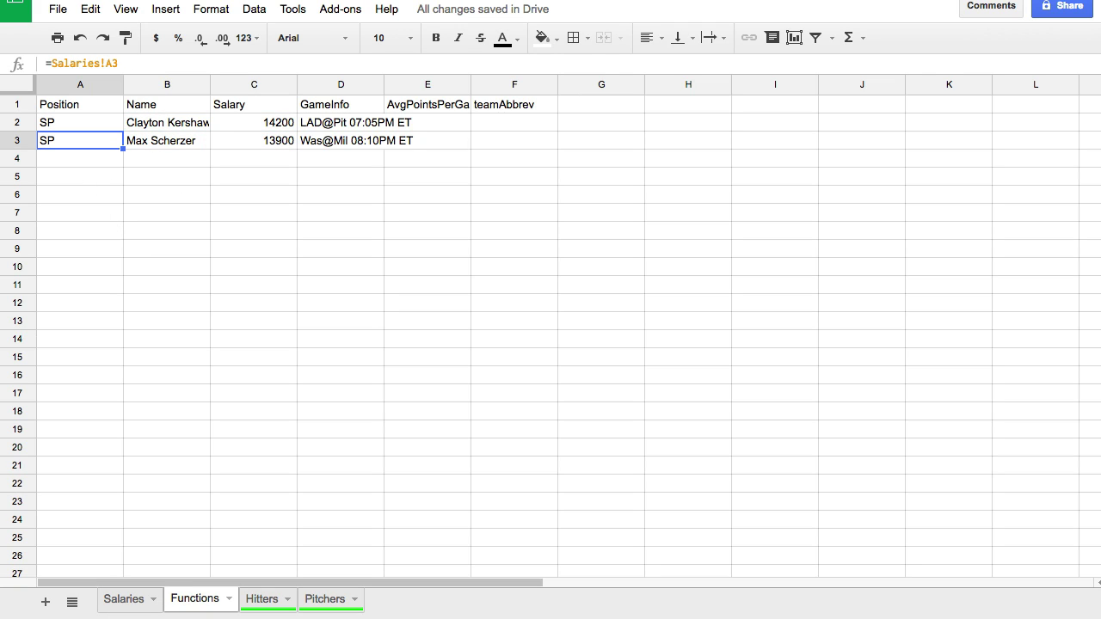
pyautogui.press('Right')
pyautogui.press('Right')
pyautogui.press('Up')
pyautogui.press('Left')
pyautogui.press('Left')
pyautogui.press('Down')
pyautogui.press('Down')
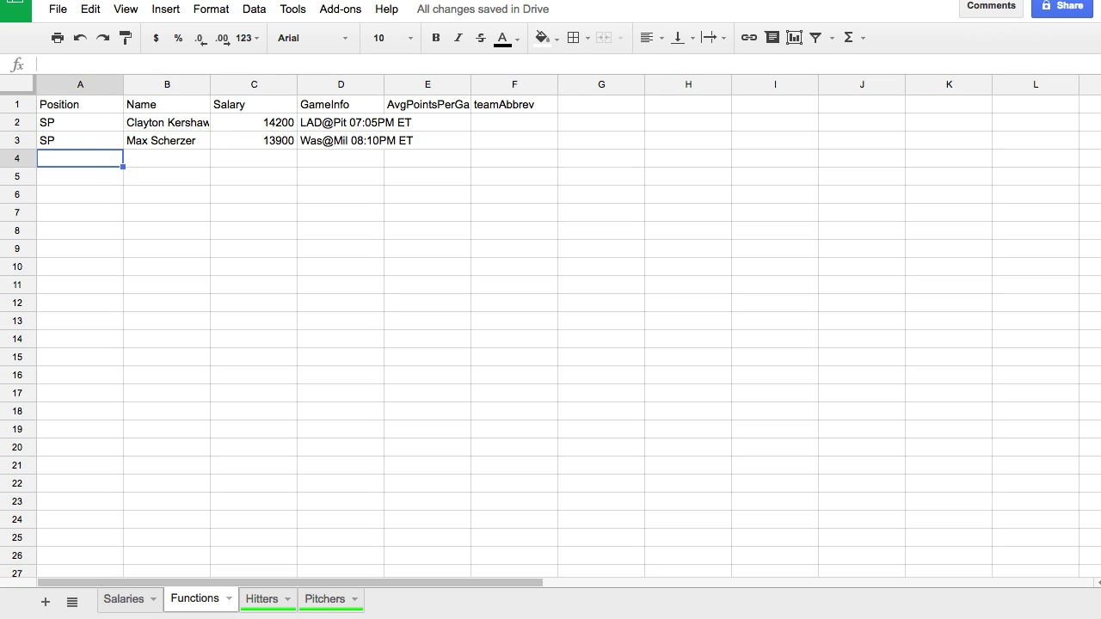
pyautogui.press('Right')
pyautogui.press('Up')
pyautogui.press('Left')
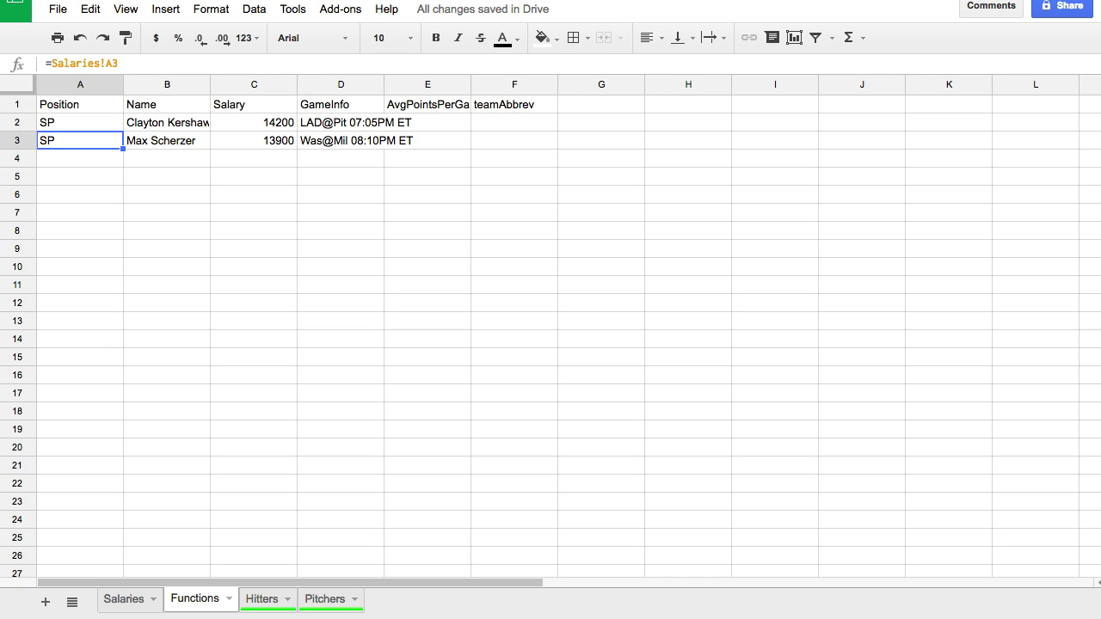
# Fill the Salaries references in columns A through D from row 2 down to row 1000
pyautogui.moveTo(98, 123); pyautogui.dragTo(383, 435)
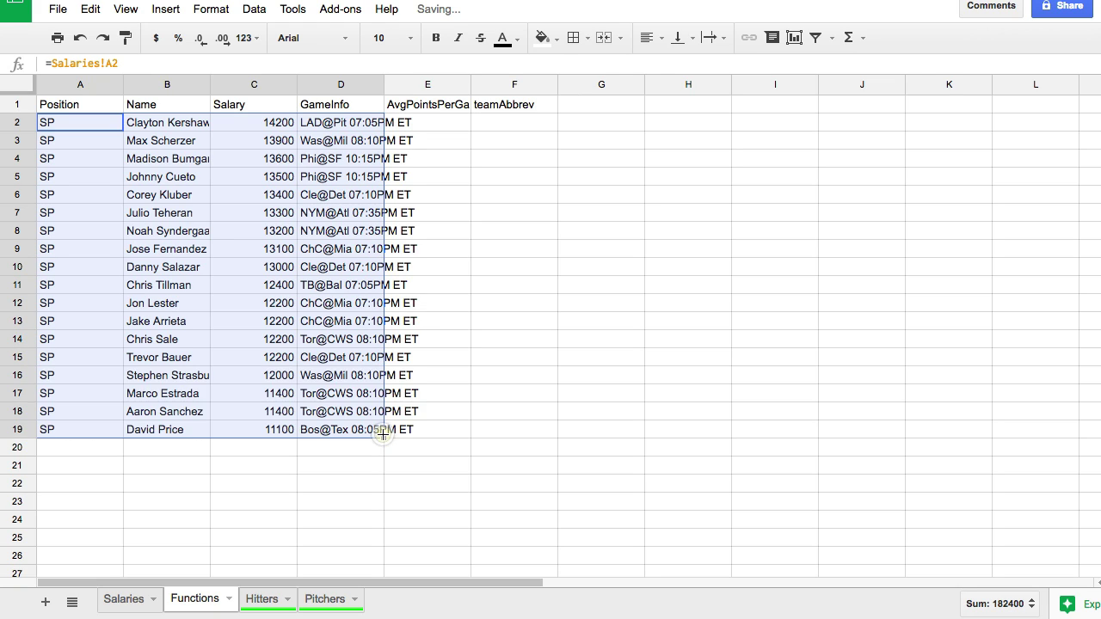
pyautogui.scroll(-1, 383, 370)
pyautogui.moveTo(381, 386); pyautogui.dragTo(371, 532)
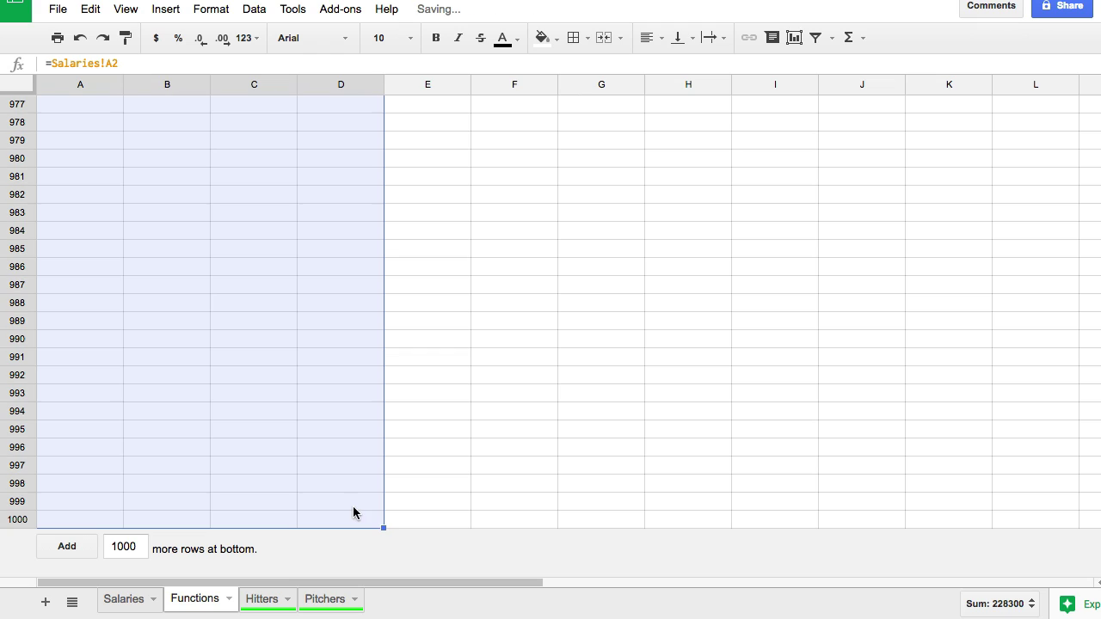
# Add 500 more rows at the end of the Functions sheet
pyautogui.doubleClick(123, 547)
pyautogui.write('500')
pyautogui.press('Return')
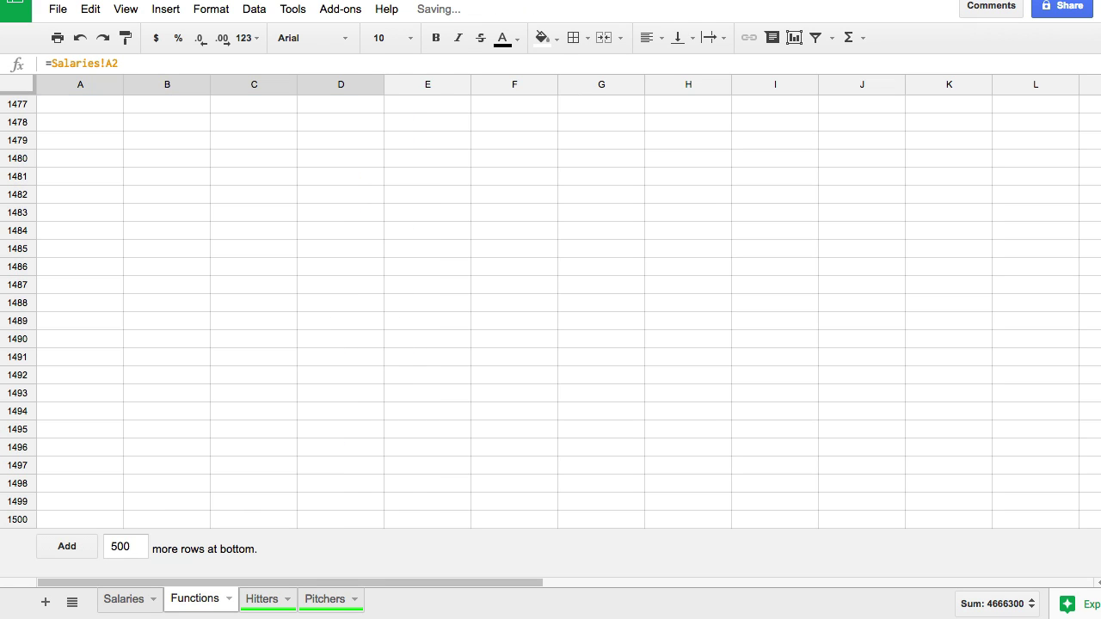
# Extend the Salaries references in columns A through D from row 1000 down to row 1500
pyautogui.scroll(20, 136, 464)
pyautogui.scroll(20, 139, 462)
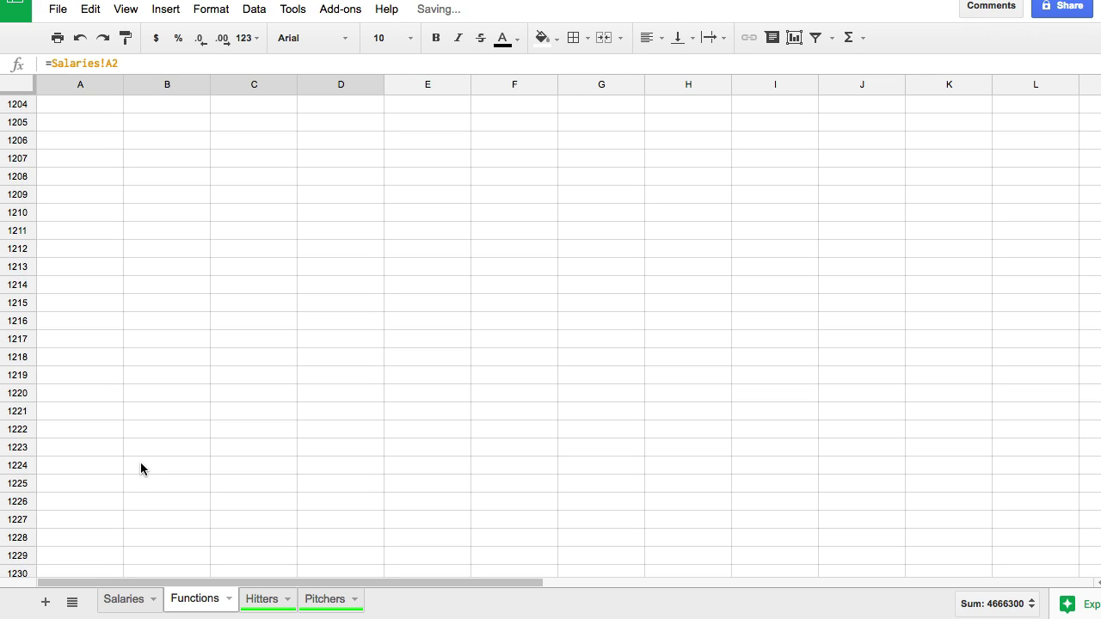
pyautogui.scroll(10, 140, 453)
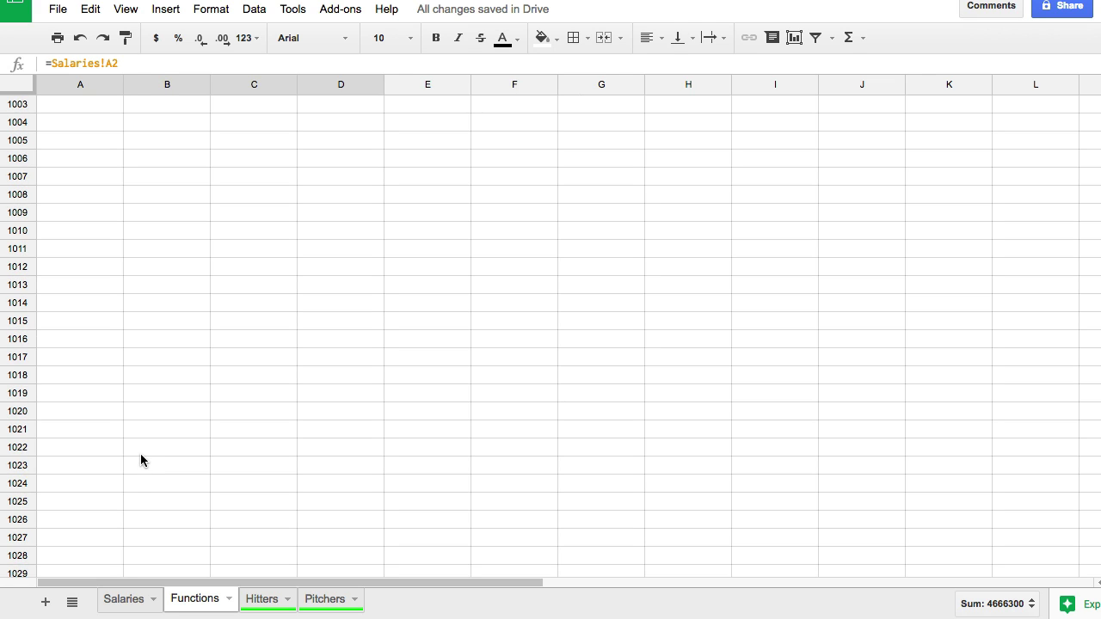
pyautogui.click(64, 321)
pyautogui.moveTo(207, 331); pyautogui.dragTo(390, 541)
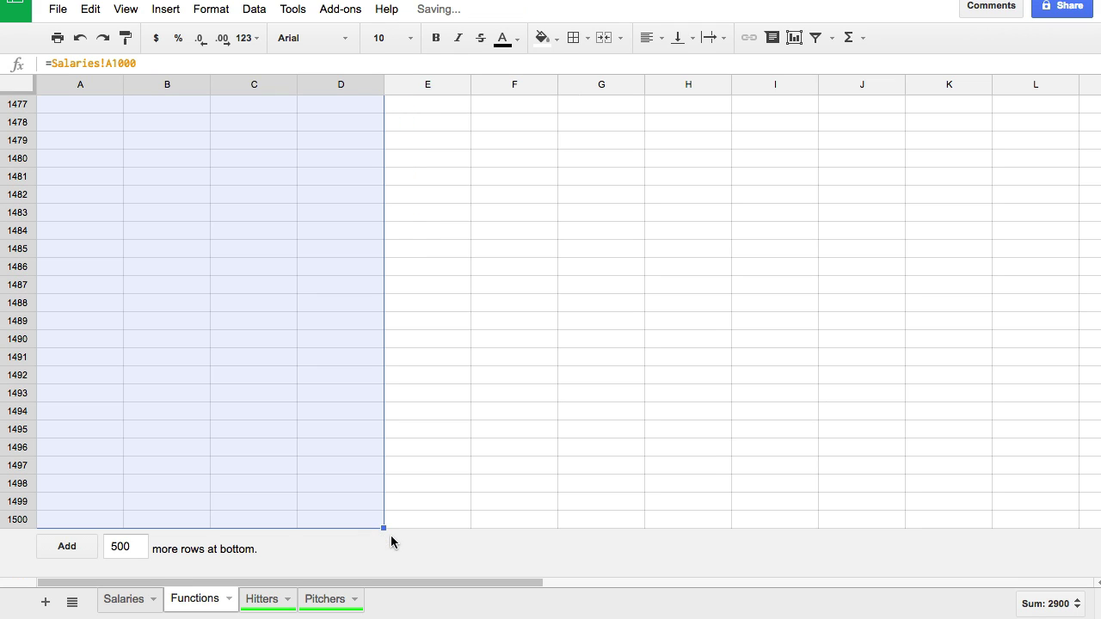
# Examine the last player rows and the formulas in the blank-looking cells of columns A through D below row 1333
pyautogui.scroll(18, 300, 411)
pyautogui.scroll(8, 299, 412)
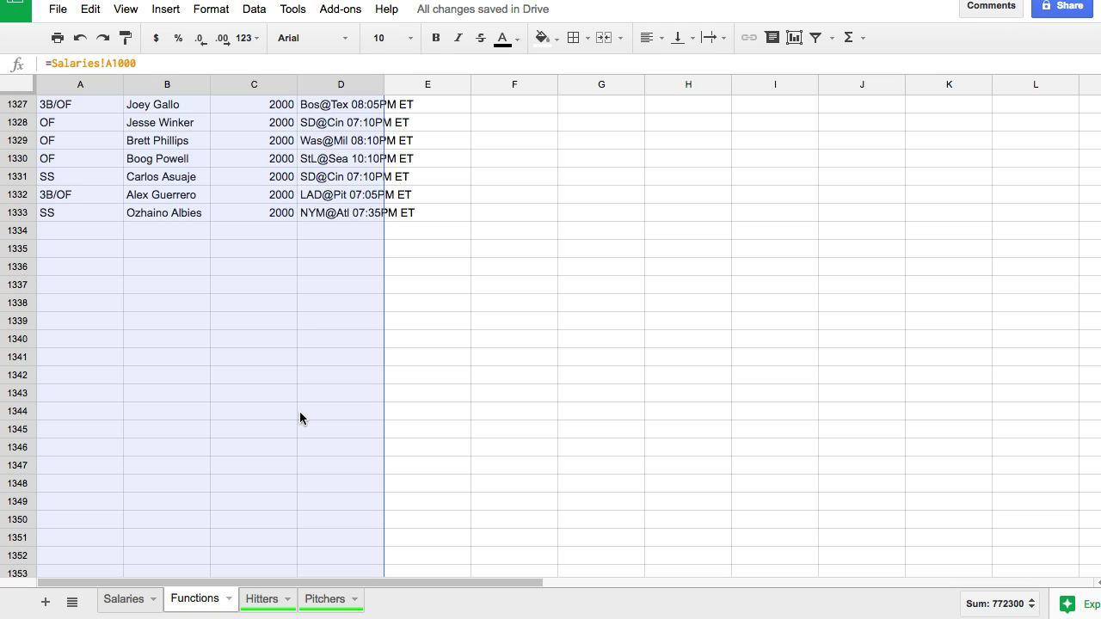
pyautogui.click(86, 267)
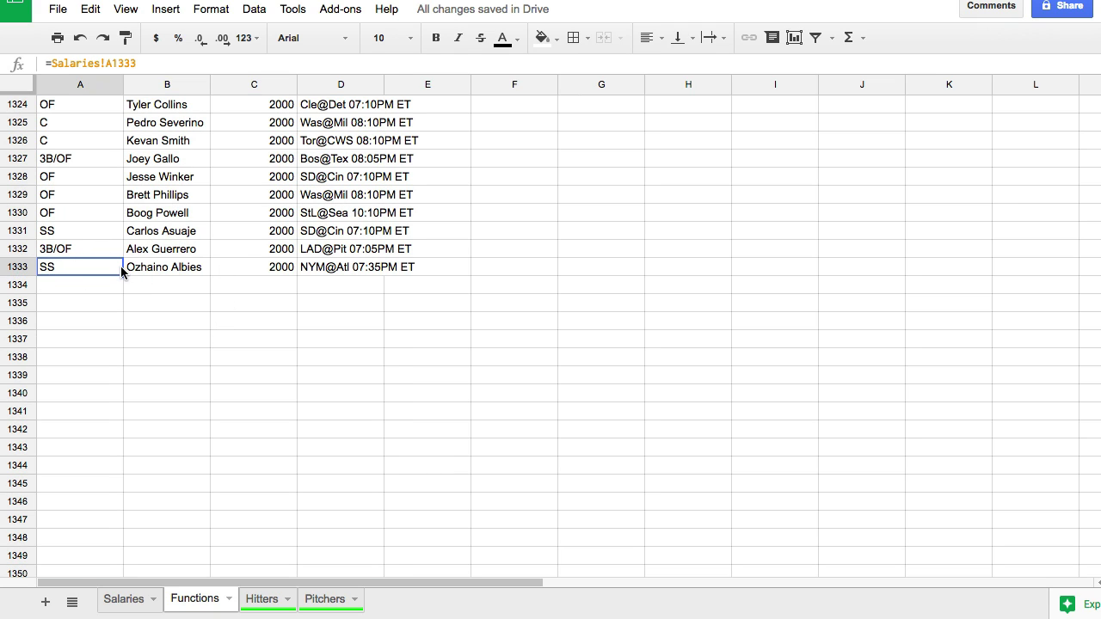
pyautogui.click(74, 288)
pyautogui.click(138, 320)
pyautogui.click(114, 337)
pyautogui.click(285, 353)
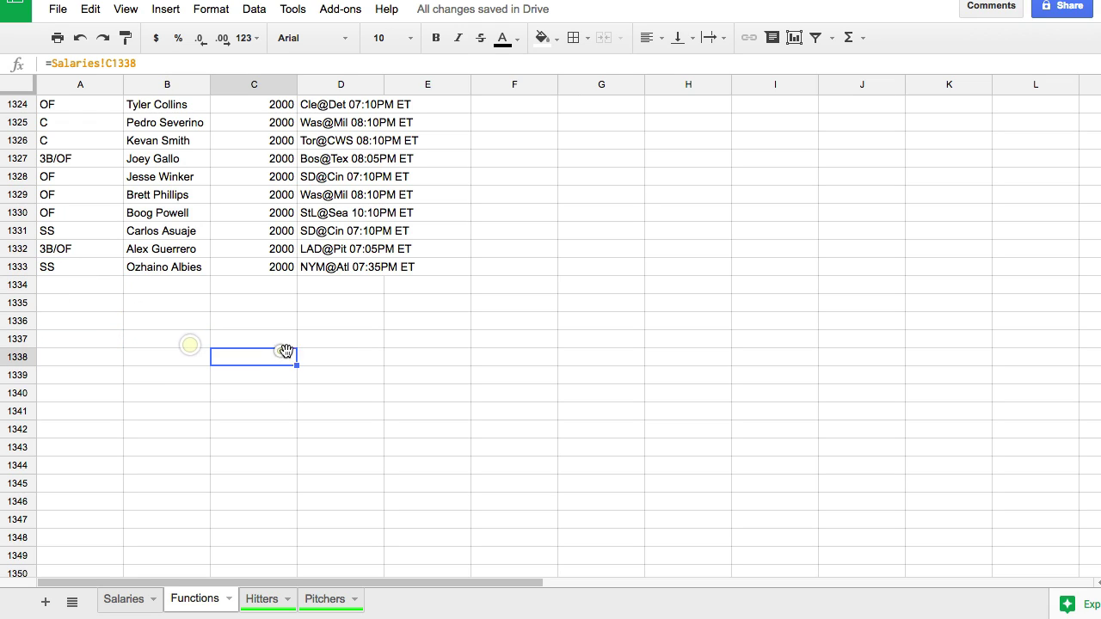
pyautogui.click(335, 351)
pyautogui.click(167, 355)
pyautogui.click(147, 367)
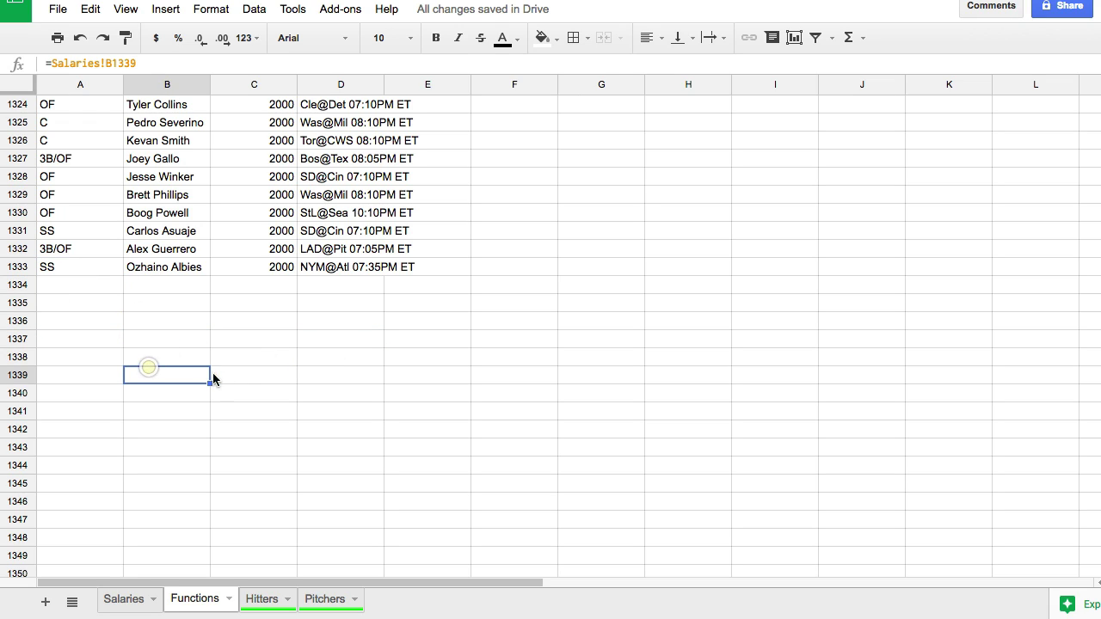
pyautogui.click(246, 376)
pyautogui.click(353, 376)
pyautogui.click(89, 382)
pyautogui.moveTo(89, 400); pyautogui.dragTo(344, 555)
pyautogui.click(341, 556)
pyautogui.click(127, 503)
# Clear the contents of columns E and F in the Functions sheet
pyautogui.scroll(20, 125, 318)
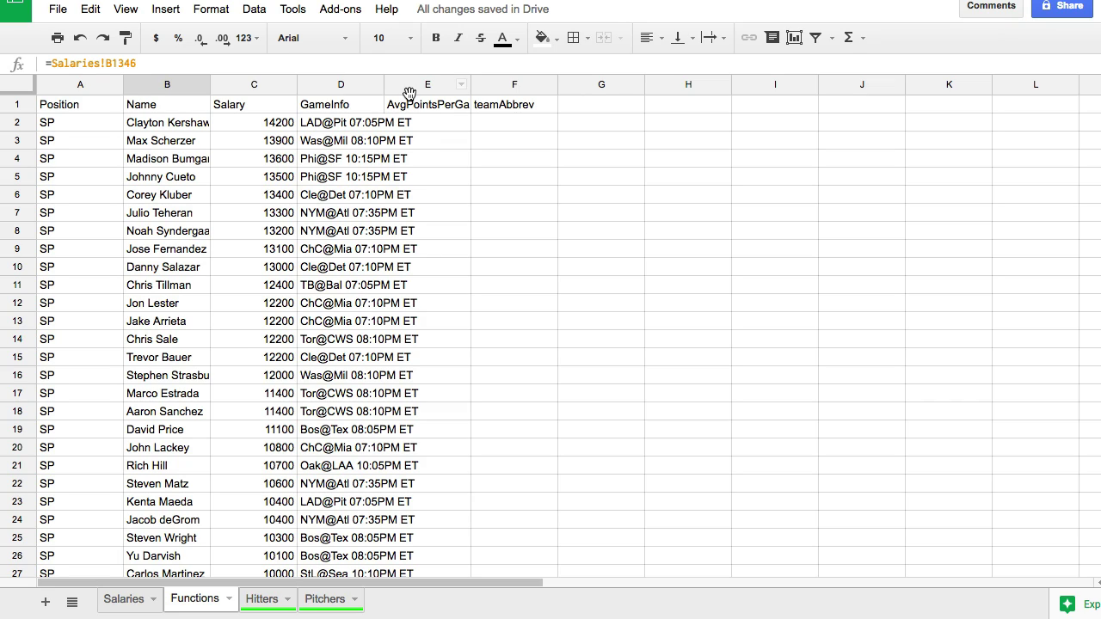
pyautogui.moveTo(394, 86); pyautogui.dragTo(502, 89)
pyautogui.rightClick(502, 89)
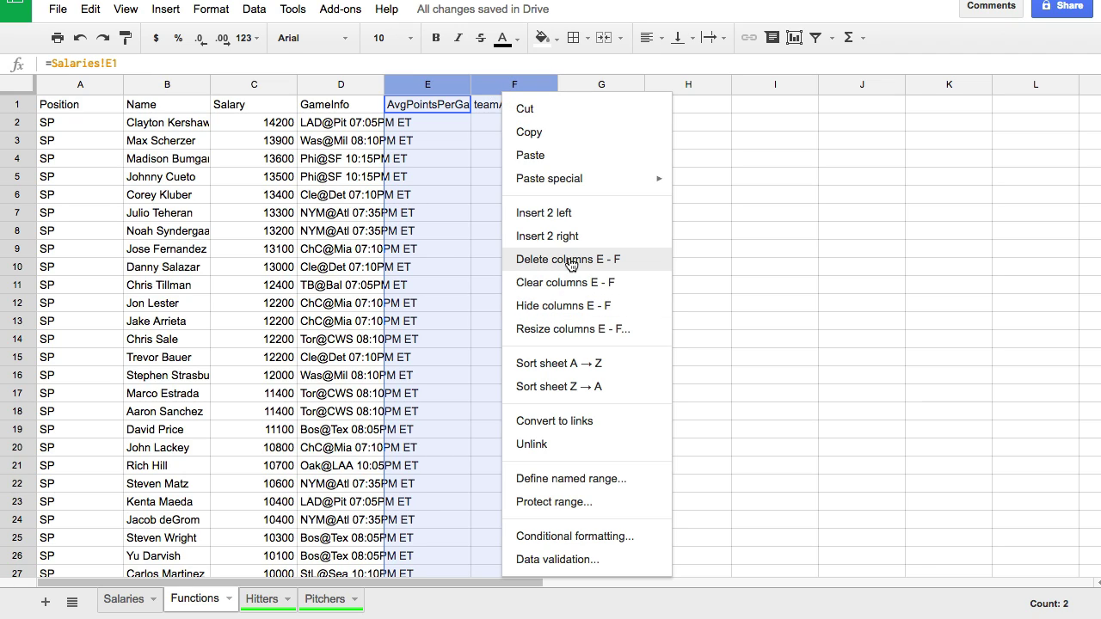
pyautogui.click(570, 285)
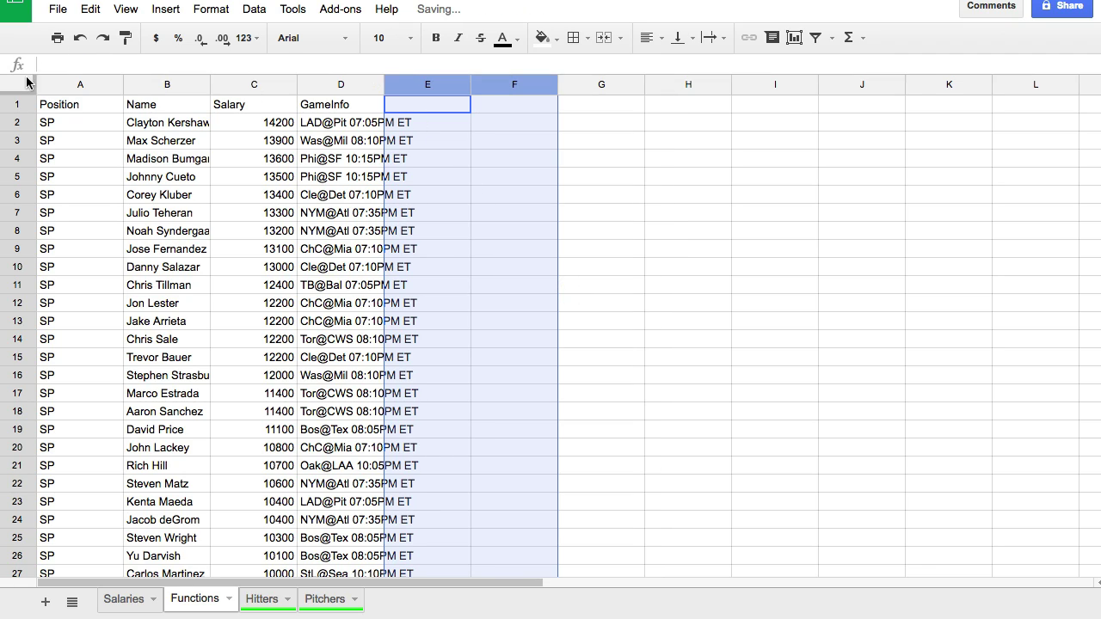
# Fit the column widths of the Functions sheet to the contents of columns A through D
pyautogui.click(26, 81)
pyautogui.doubleClick(123, 83)
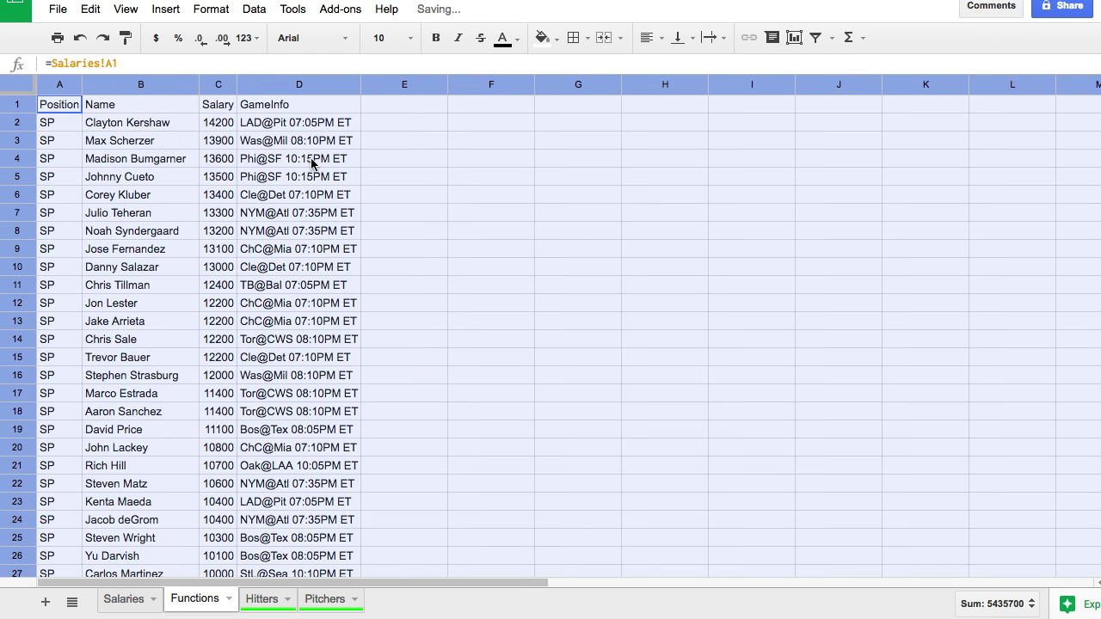
pyautogui.click(266, 139)
pyautogui.click(261, 127)
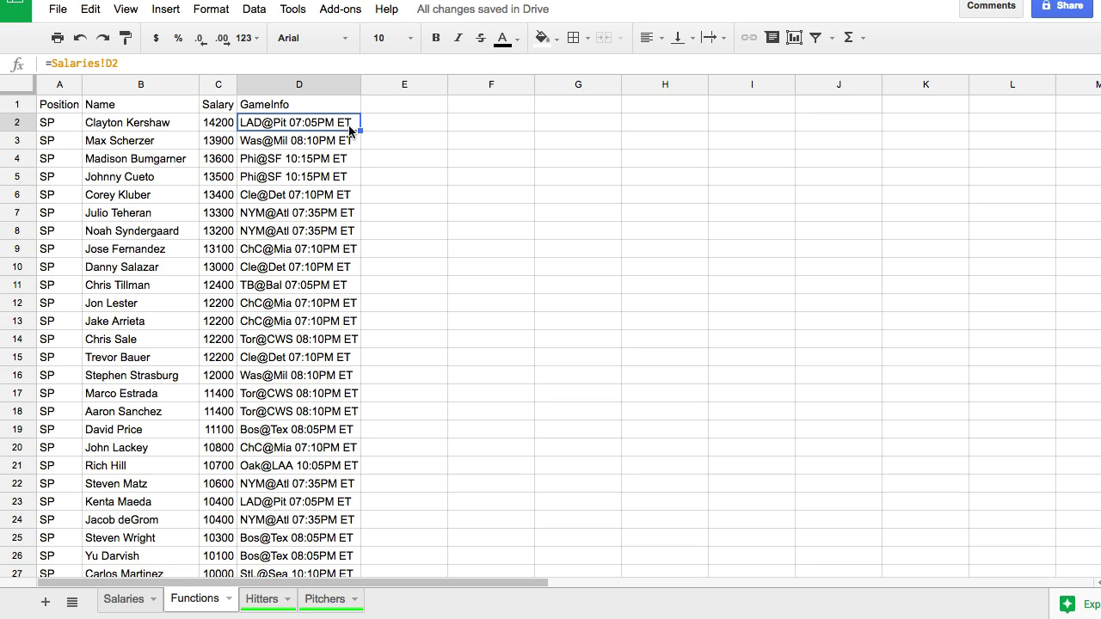
pyautogui.click(378, 127)
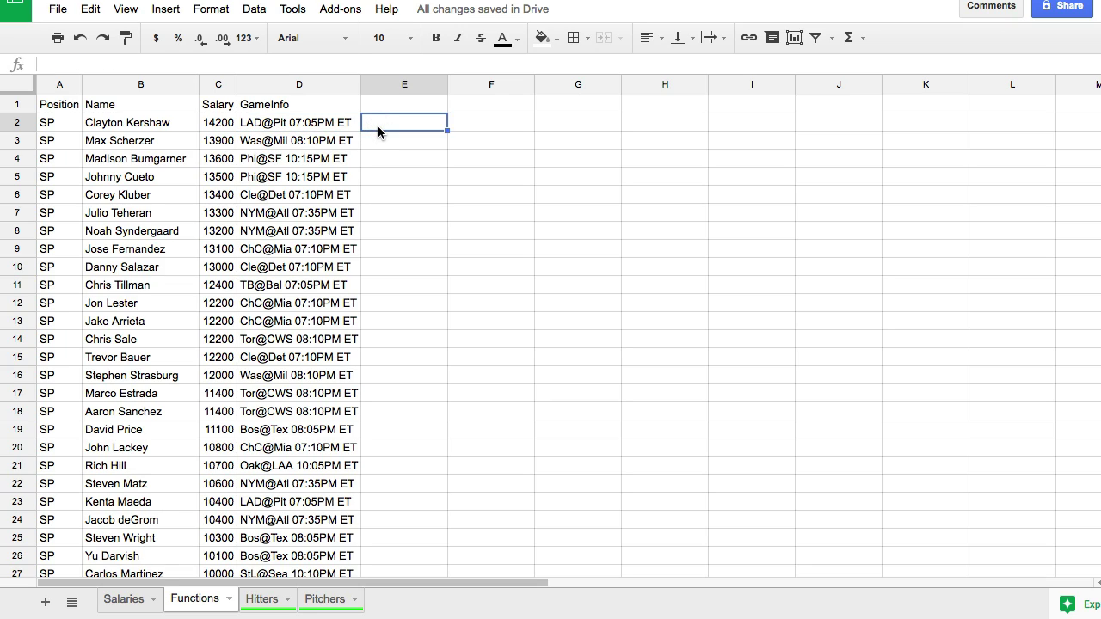
pyautogui.write('=split')
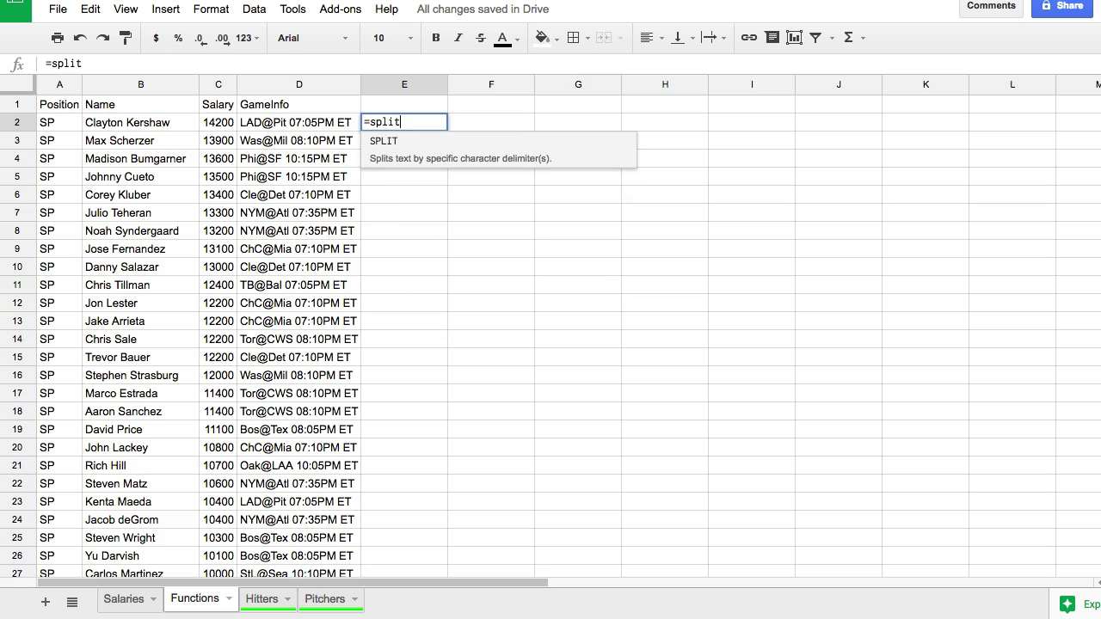
pyautogui.click(327, 122)
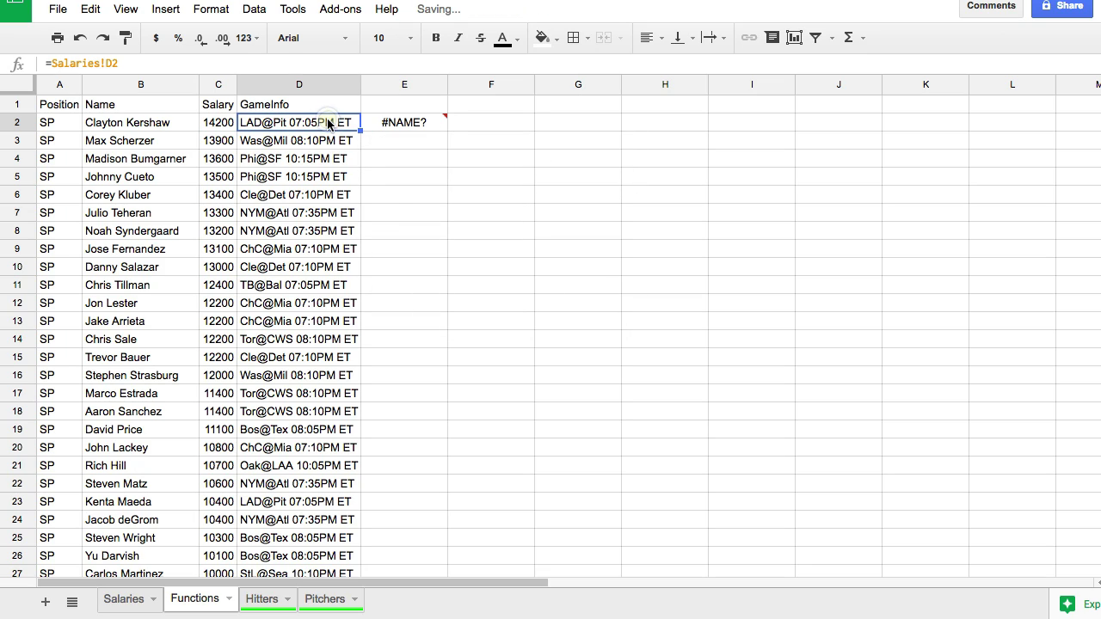
# Replace the content of E2 with =SPLIT(D2,"@") to separate the GameInfo text at the @ sign
pyautogui.click(434, 126)
pyautogui.click(165, 63)
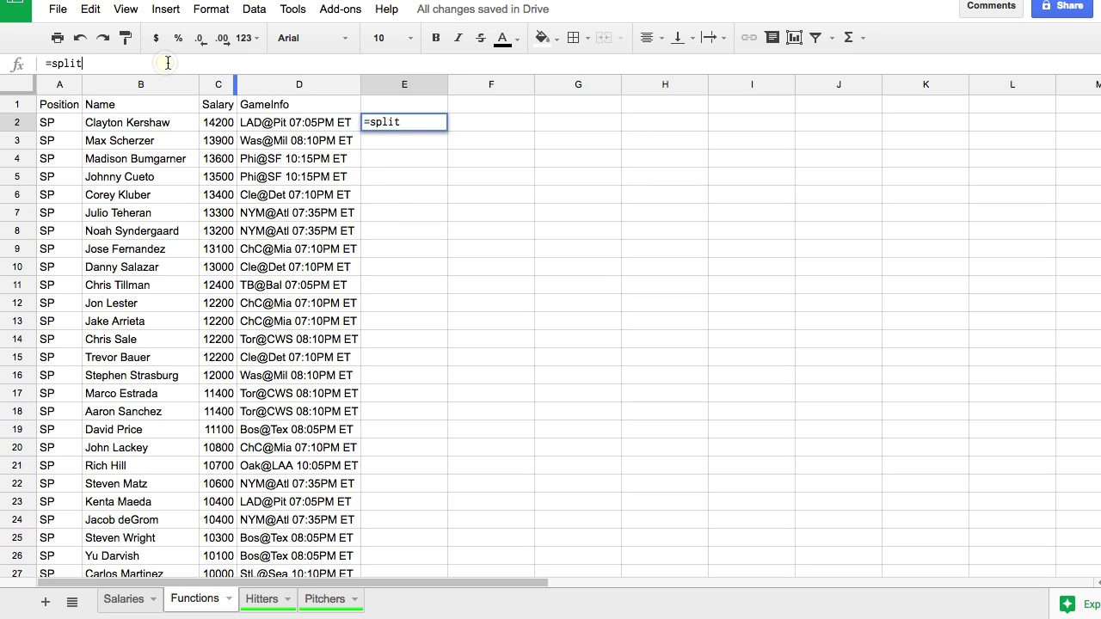
pyautogui.moveTo(165, 63); pyautogui.dragTo(41, 67)
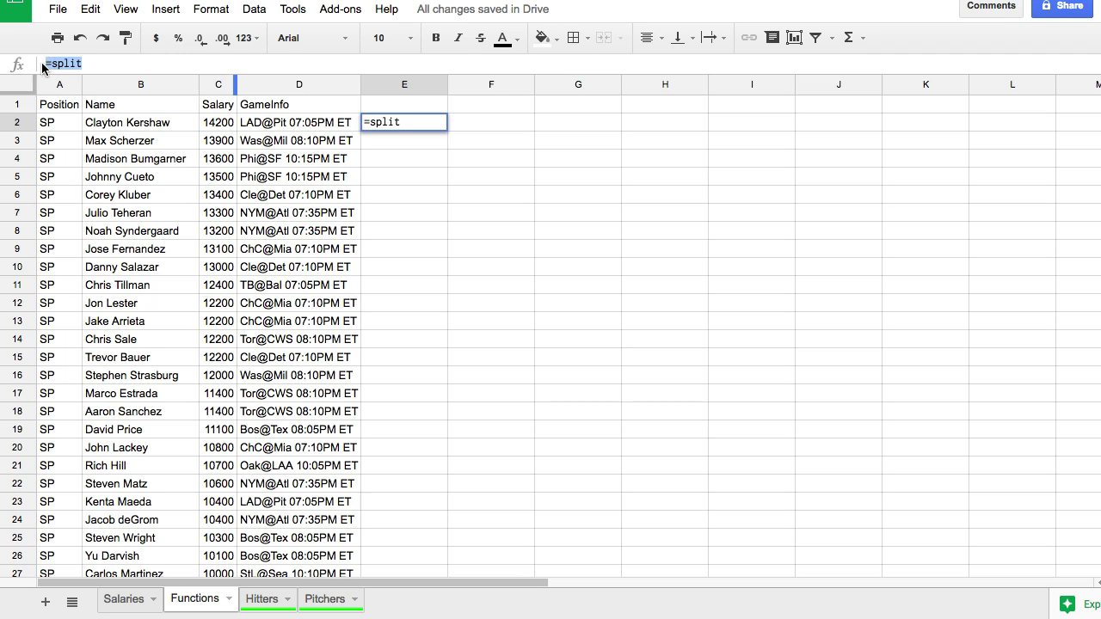
pyautogui.write('=spli')
pyautogui.press('Tab')
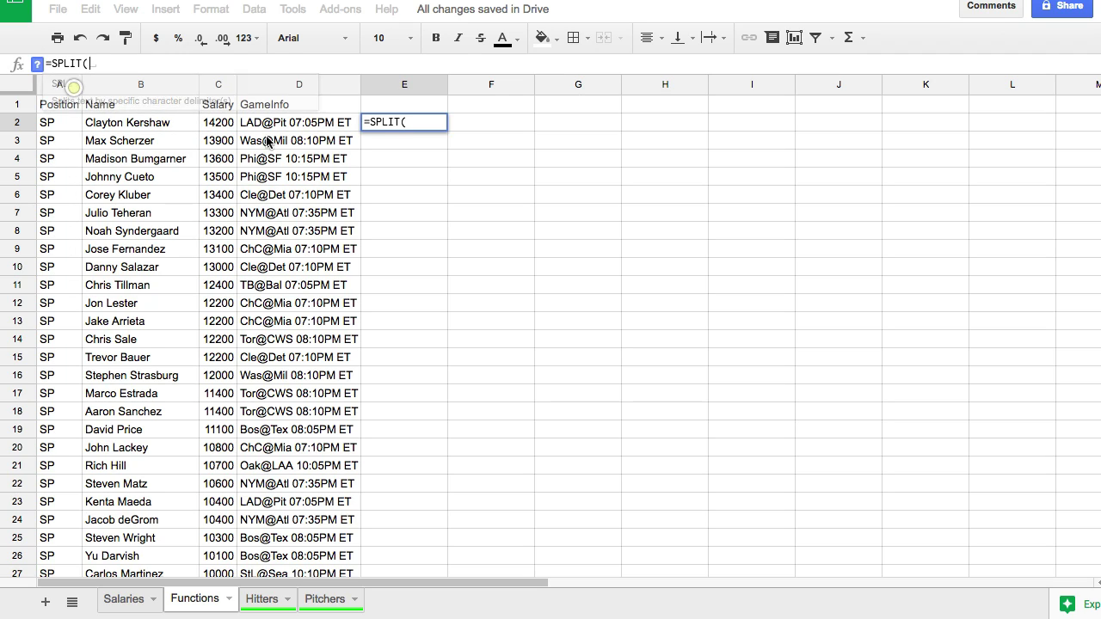
pyautogui.click(283, 122)
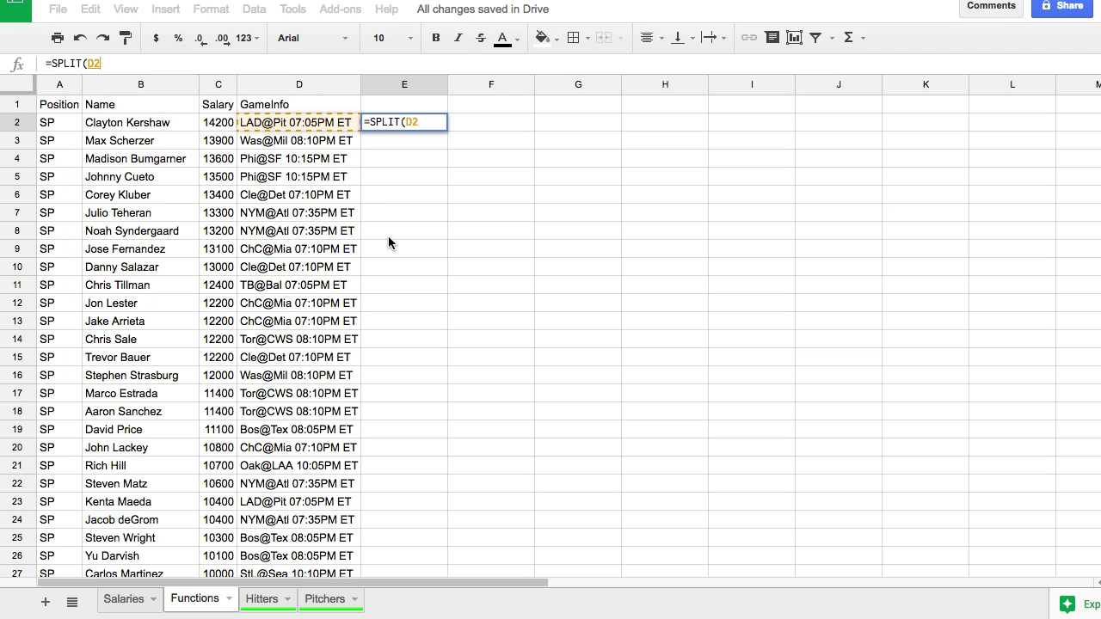
pyautogui.write(',"@')
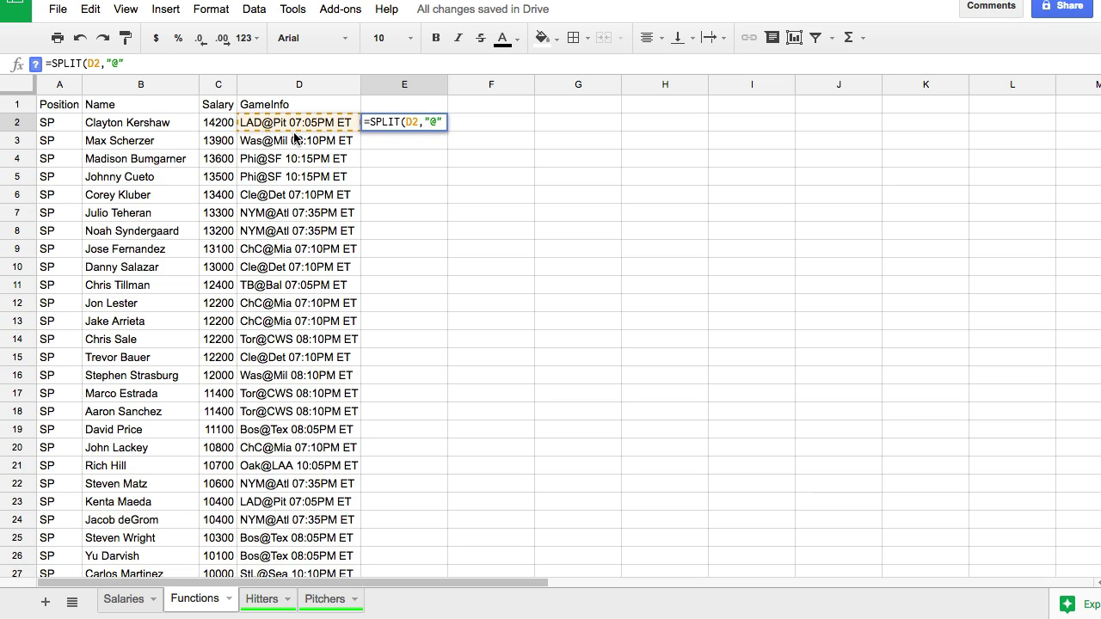
pyautogui.press('Return')
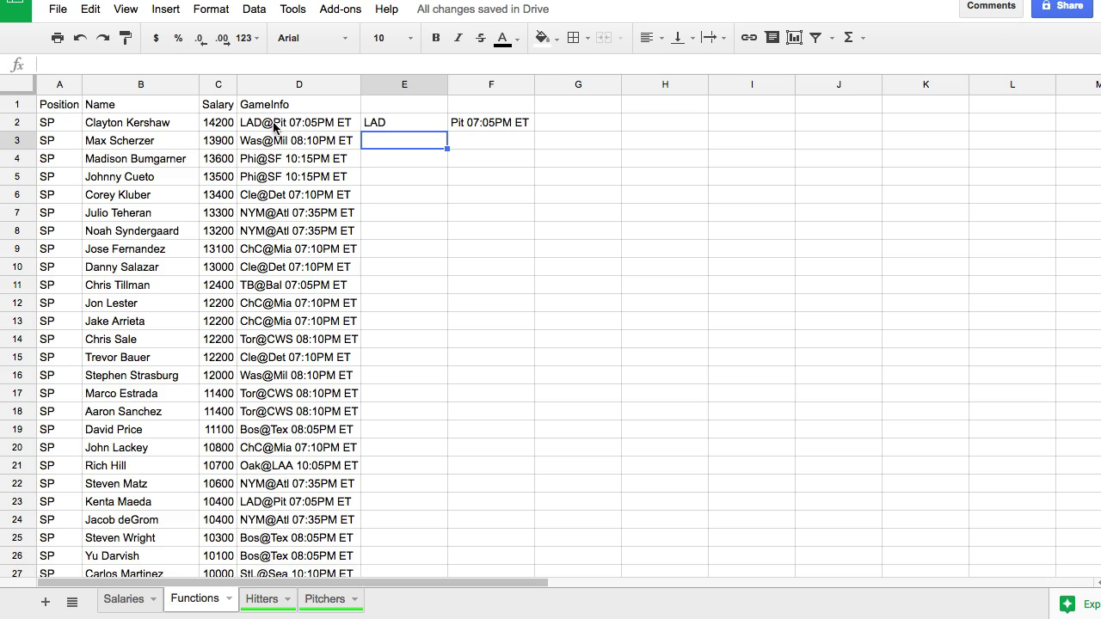
# Fill the SPLIT formula from E2 down column E to row 1500
pyautogui.click(456, 123)
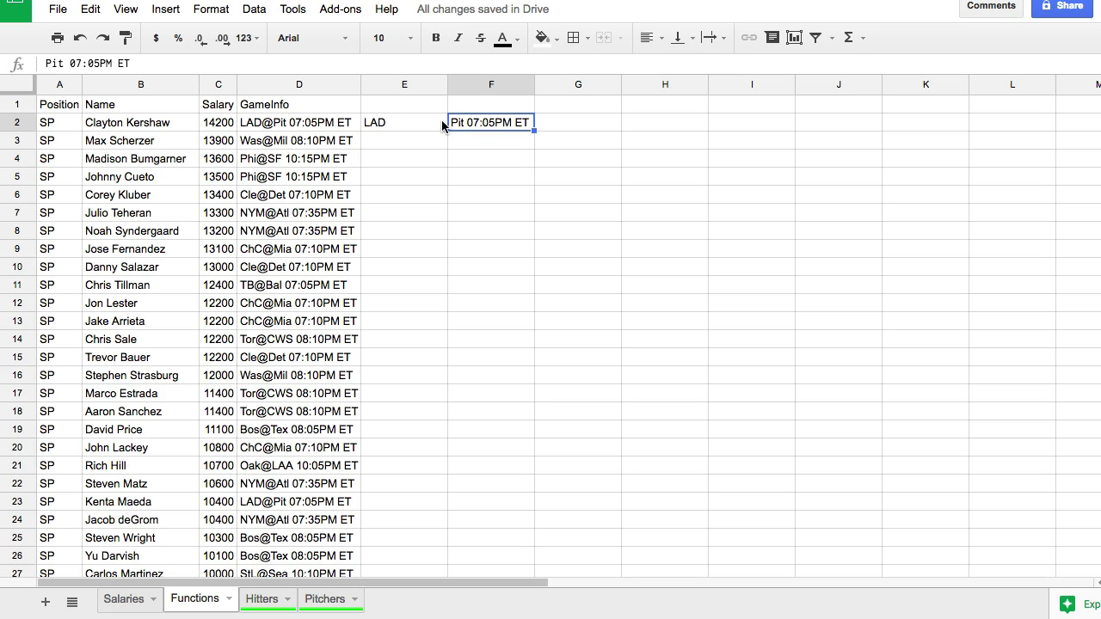
pyautogui.click(444, 124)
pyautogui.moveTo(447, 131); pyautogui.dragTo(438, 294)
pyautogui.scroll(-20, 438, 294)
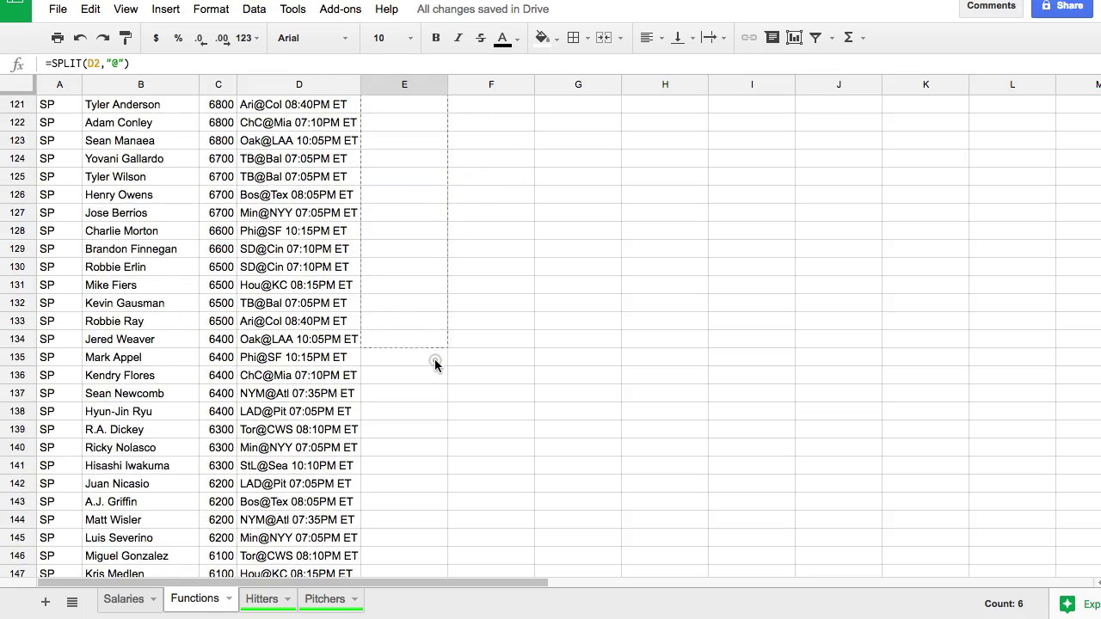
pyautogui.moveTo(433, 375)
pyautogui.mouseDown()
pyautogui.moveTo(433, 551)
pyautogui.moveTo(441, 394)
pyautogui.mouseUp()
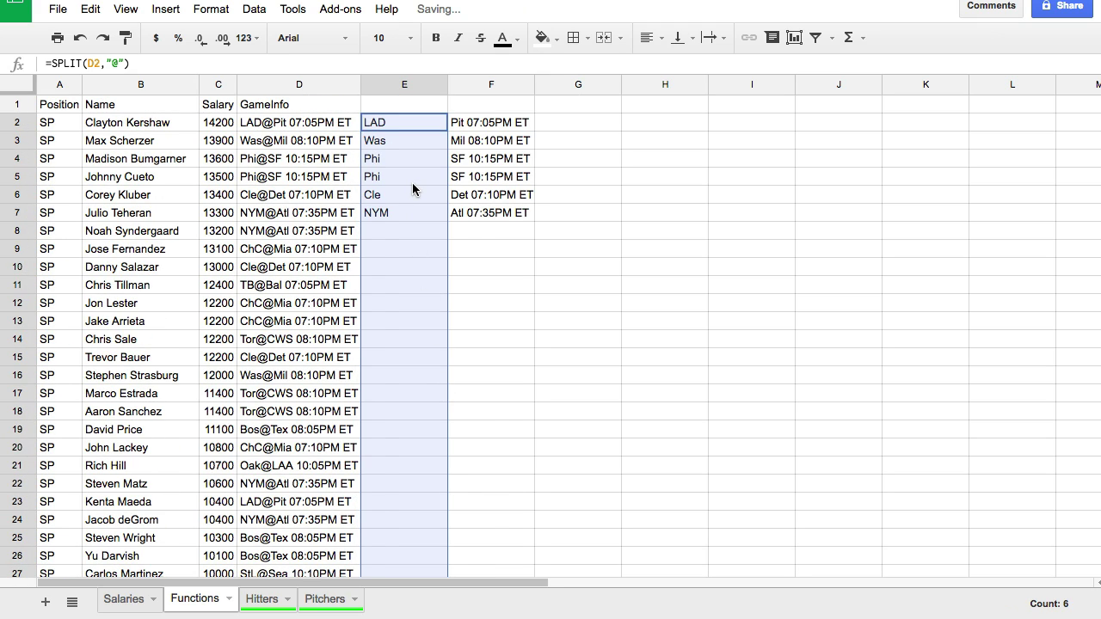
# Enter the heading Away in cell E1
pyautogui.click(397, 105)
pyautogui.write('Away')
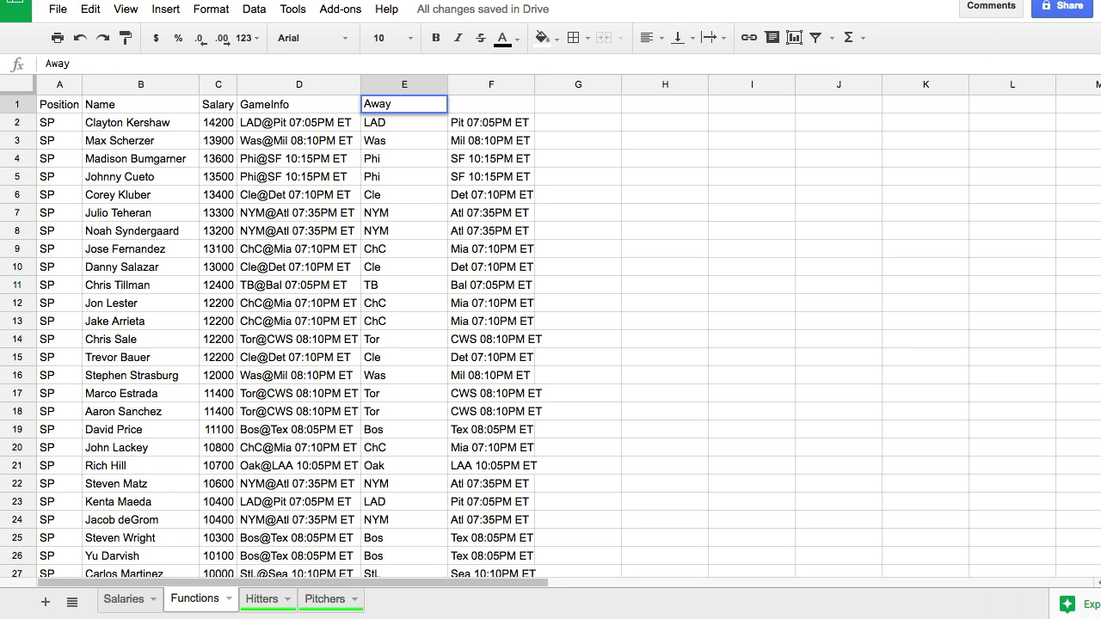
pyautogui.press('Return')
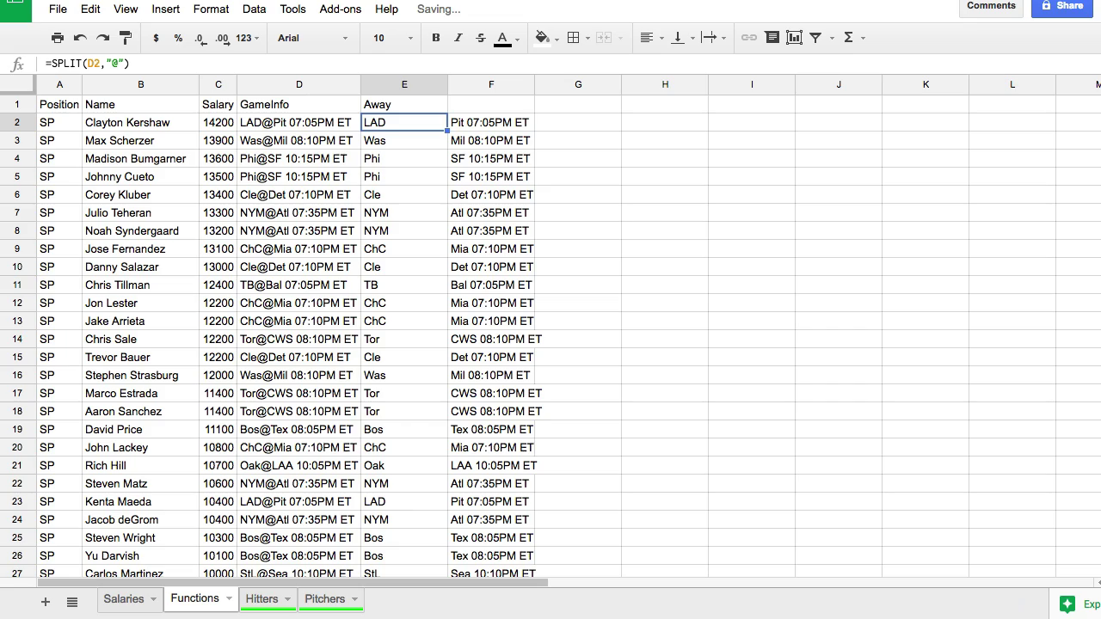
pyautogui.press('Right')
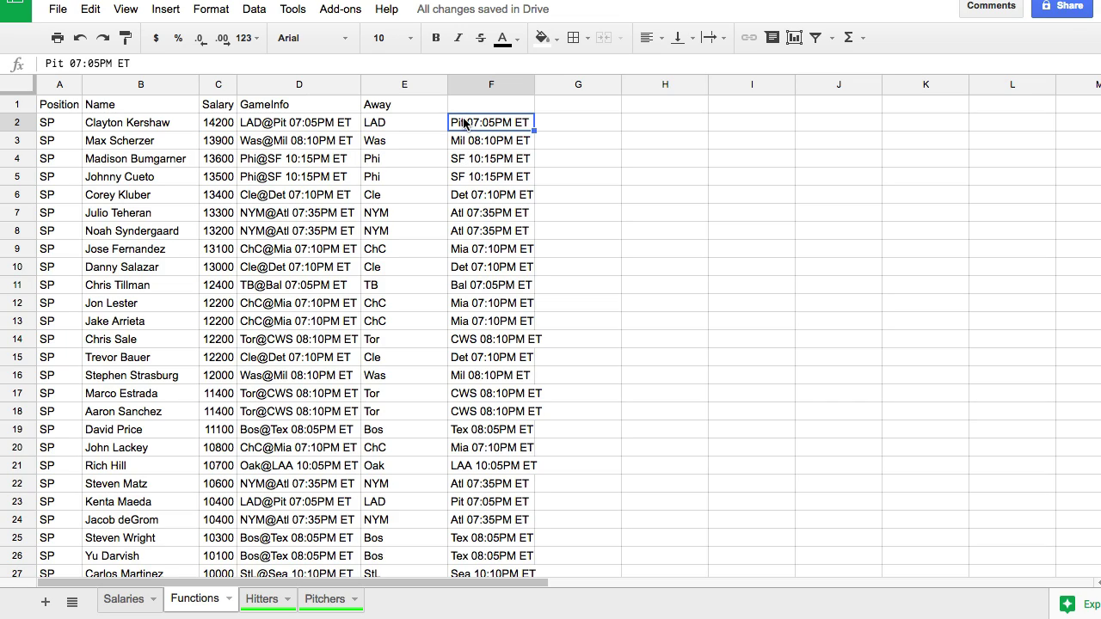
# Enter =SPLIT(F2," ") in G2 to separate the home team from the game time at the spaces
pyautogui.click(552, 125)
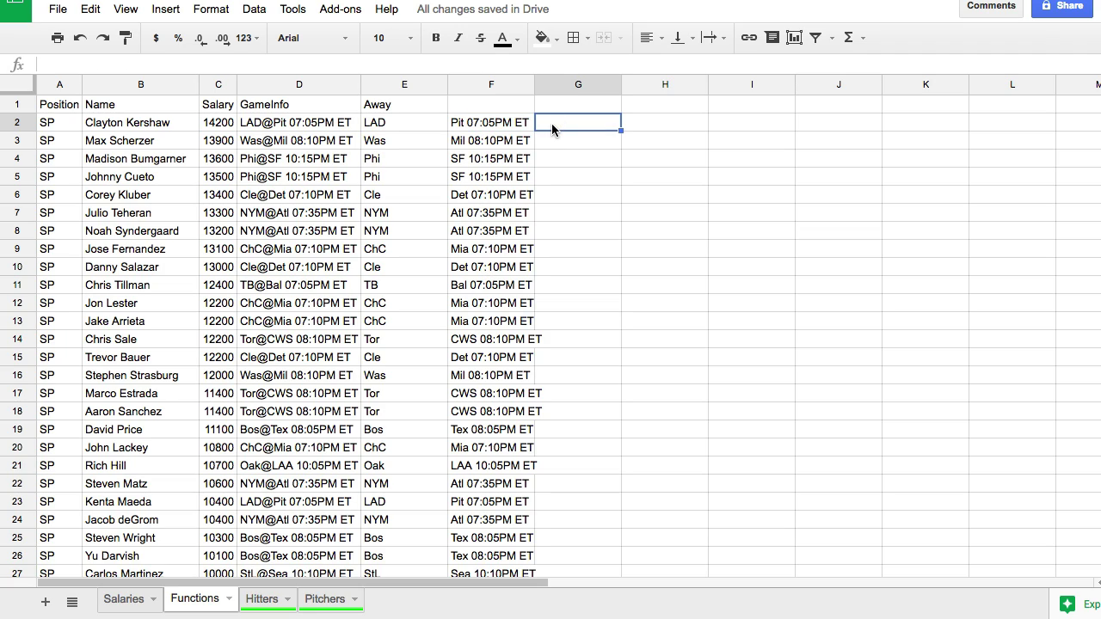
pyautogui.write('=spl')
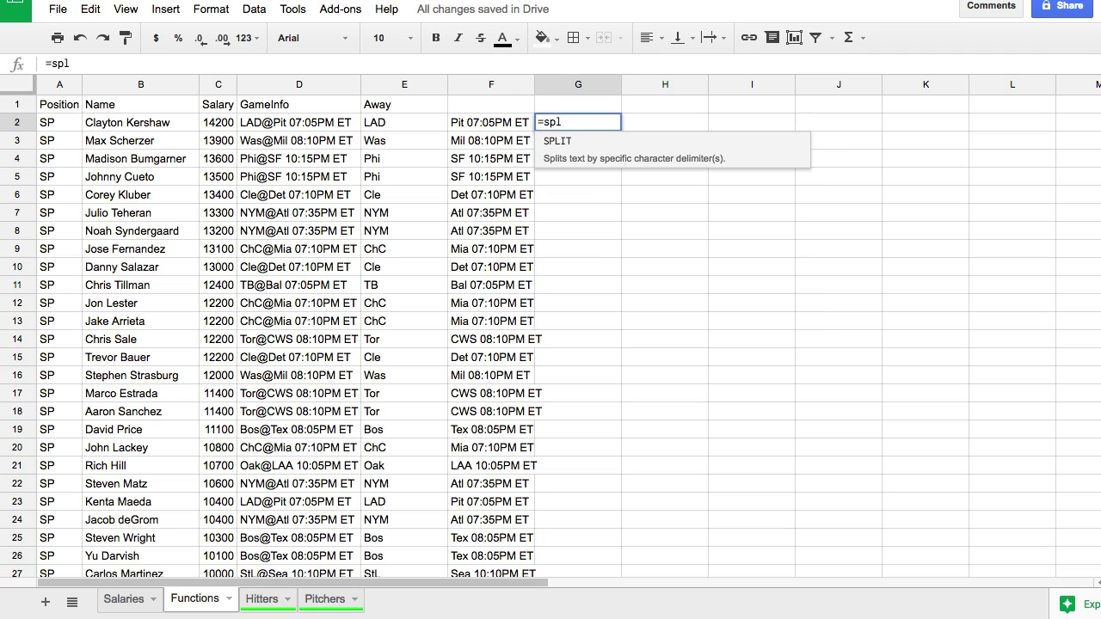
pyautogui.click(576, 145)
pyautogui.click(491, 125)
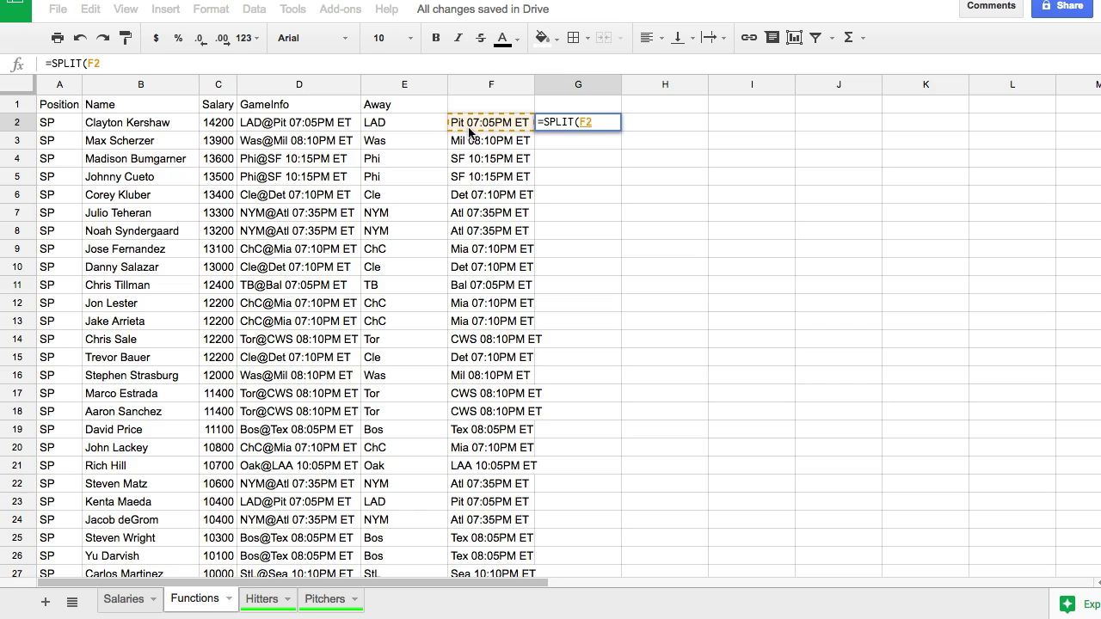
pyautogui.write(',"')
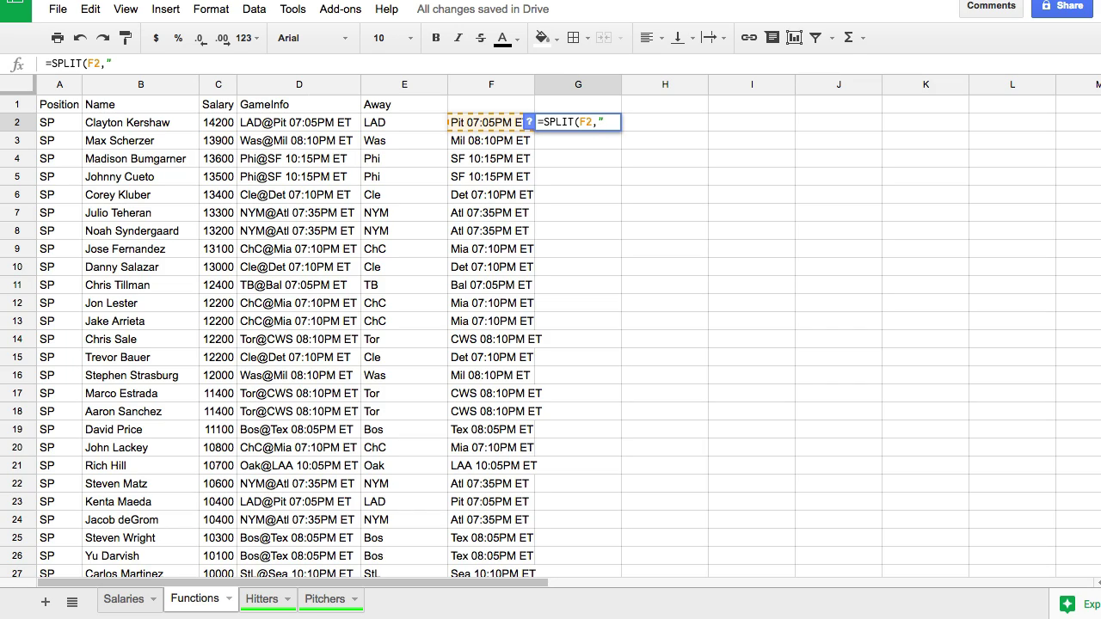
pyautogui.write(' "')
pyautogui.press('Return')
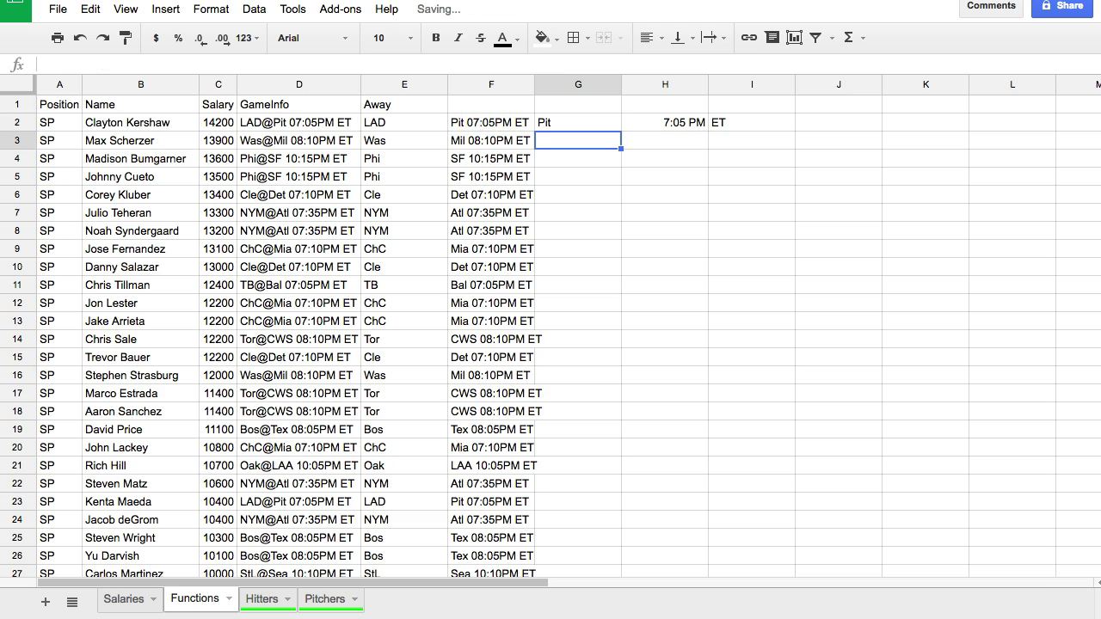
# Fill the space-delimited SPLIT formula from G2 down column G to row 1500
pyautogui.click(612, 120)
pyautogui.moveTo(620, 131); pyautogui.dragTo(611, 258)
pyautogui.scroll(-20, 612, 270)
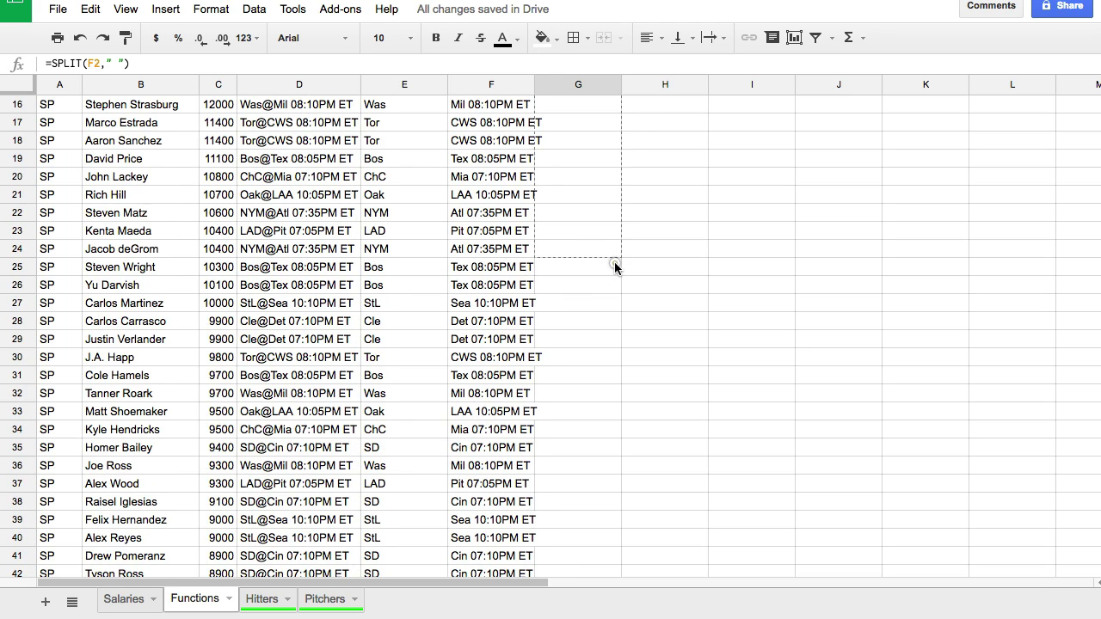
pyautogui.scroll(-10, 610, 290)
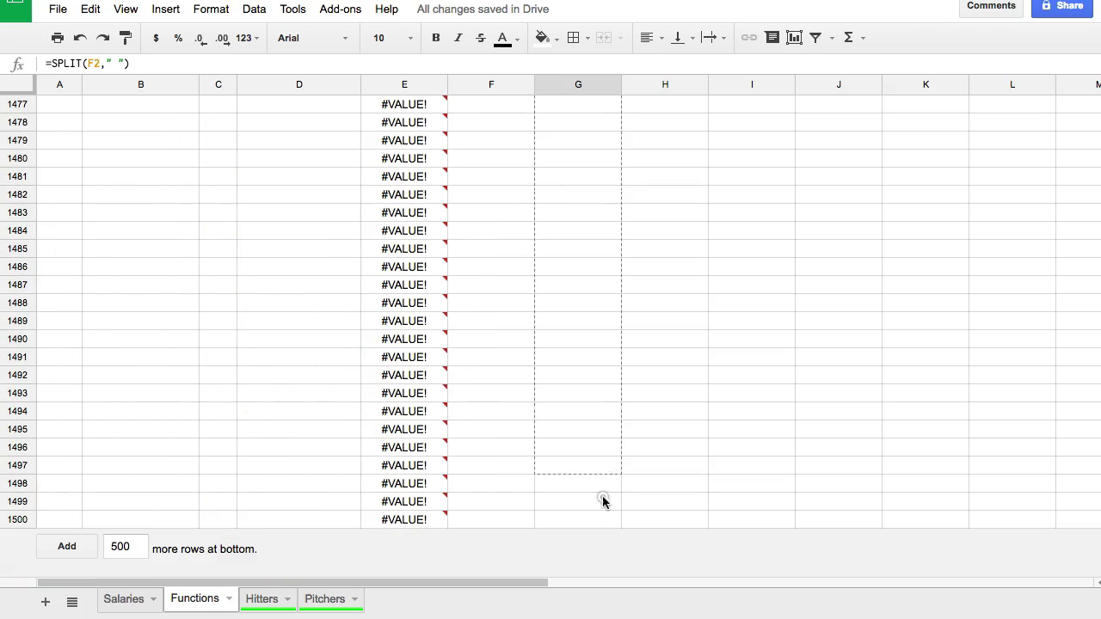
pyautogui.keyDown('shift'); pyautogui.click(596, 520); pyautogui.keyUp('shift')
pyautogui.scroll(2, 597, 387)
pyautogui.scroll(10, 598, 362)
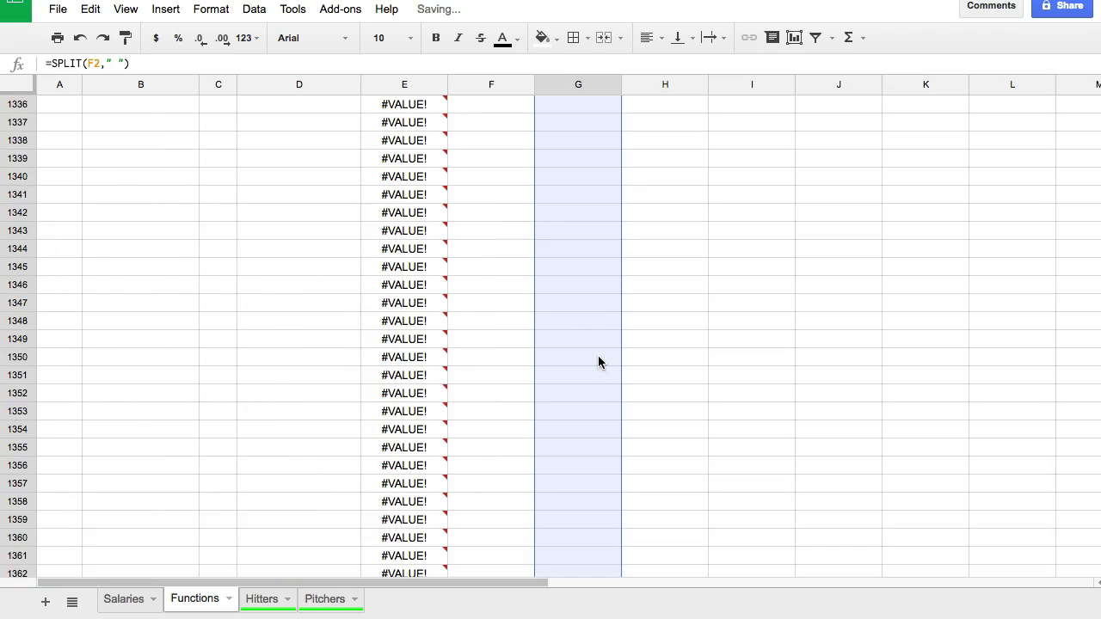
pyautogui.scroll(5, 601, 313)
pyautogui.scroll(20, 602, 310)
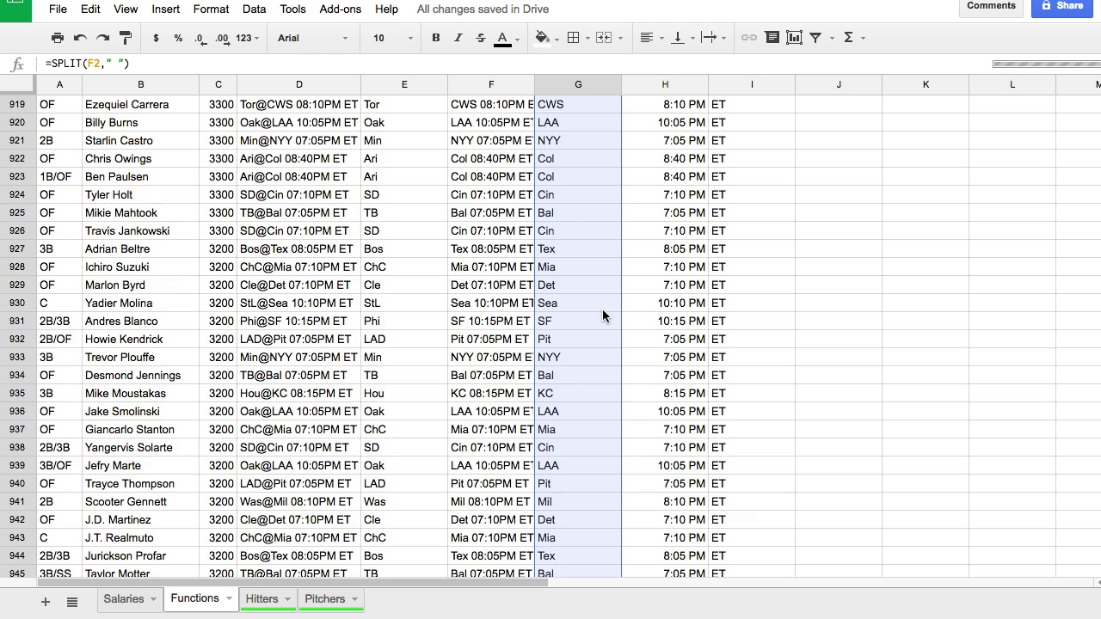
# Enter the heading Home in cell G1
pyautogui.click(560, 108)
pyautogui.write('H')
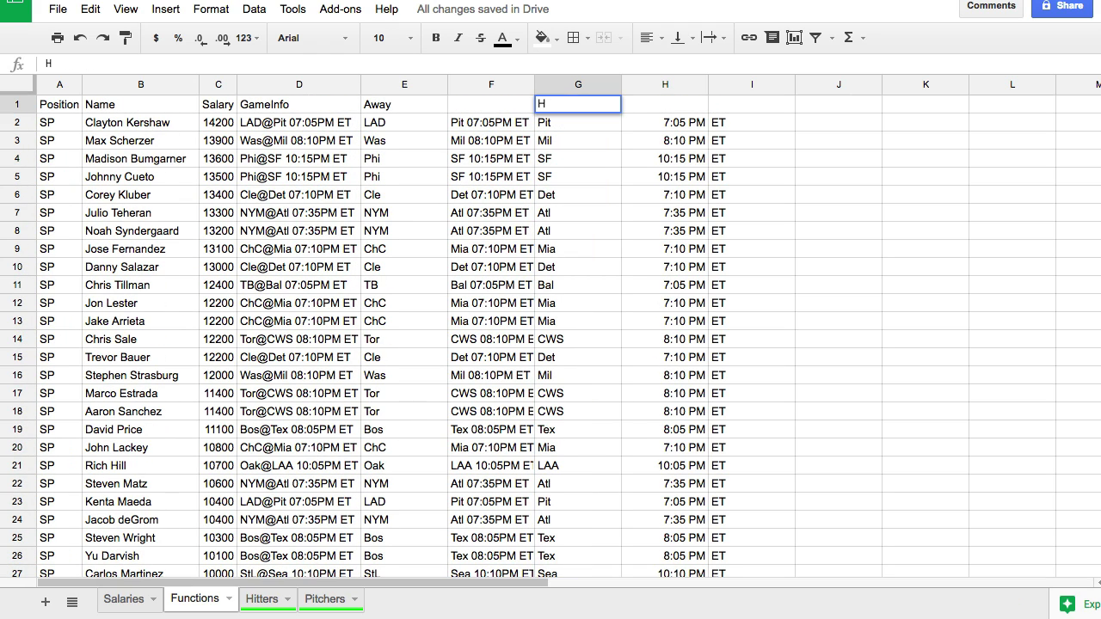
pyautogui.write('ome')
pyautogui.click(582, 122)
pyautogui.click(642, 130)
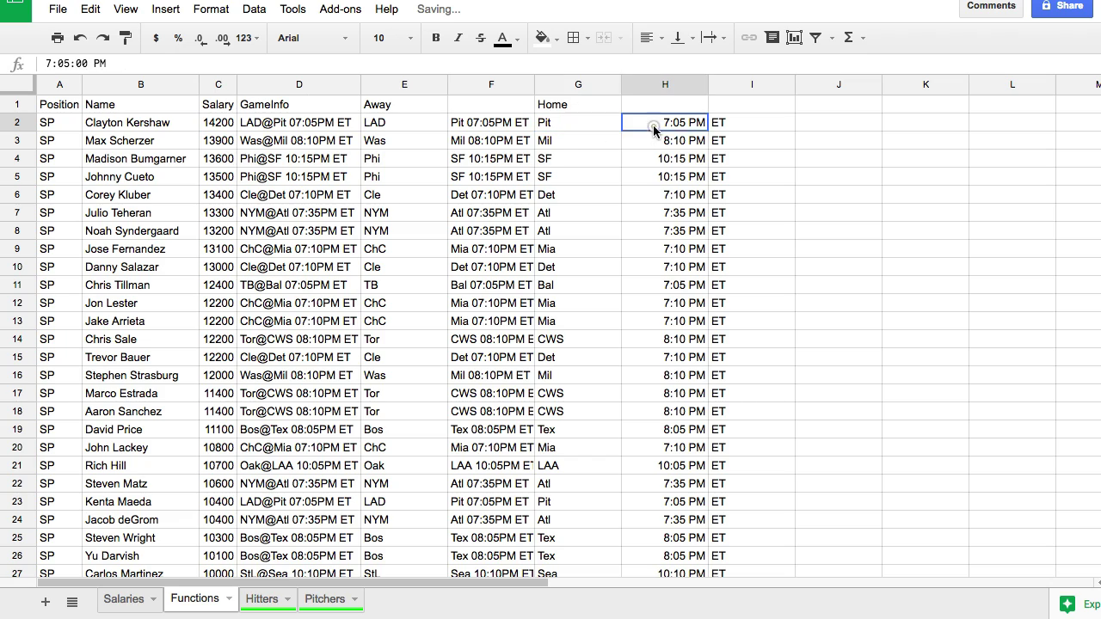
pyautogui.click(731, 136)
pyautogui.click(704, 127)
pyautogui.click(729, 126)
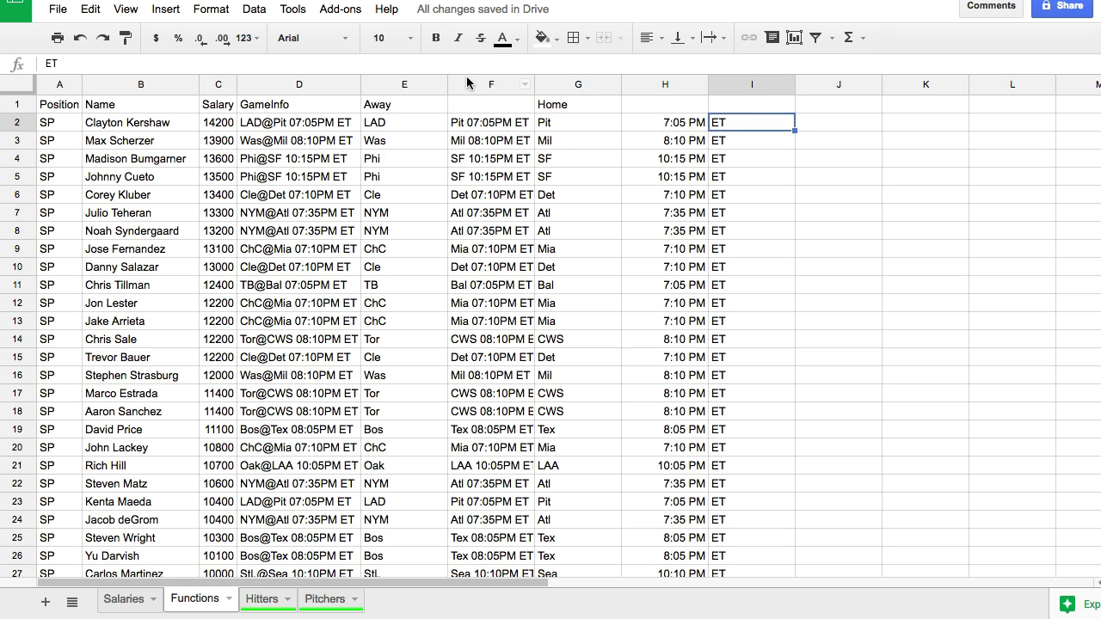
# Fit all column widths in the Functions sheet to their contents, including the new split columns E through I
pyautogui.click(15, 79)
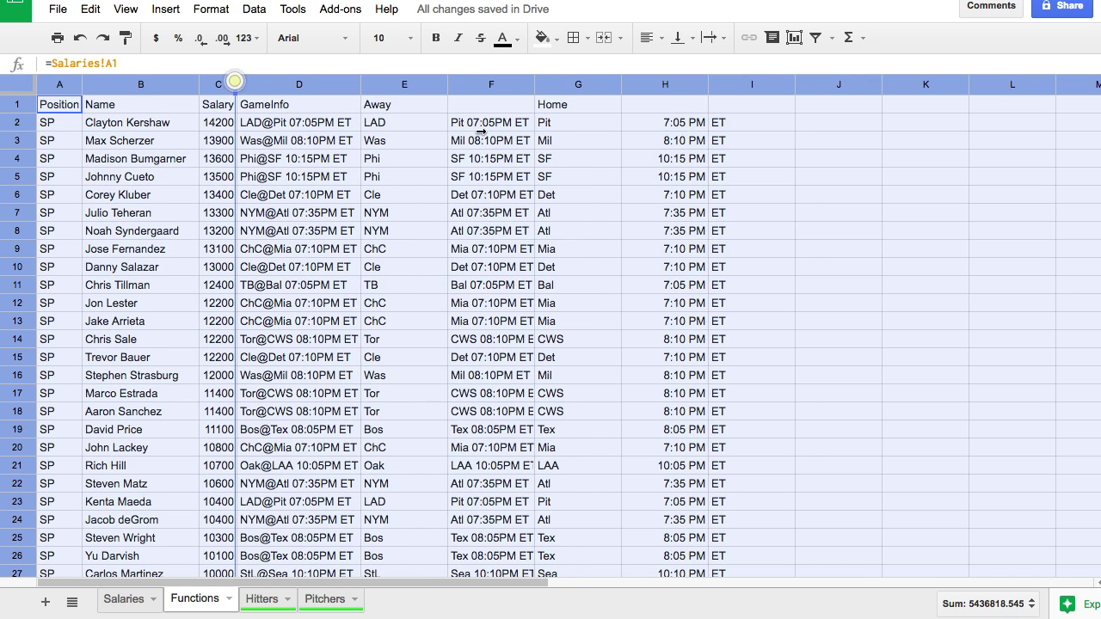
pyautogui.doubleClick(235, 85)
pyautogui.click(575, 158)
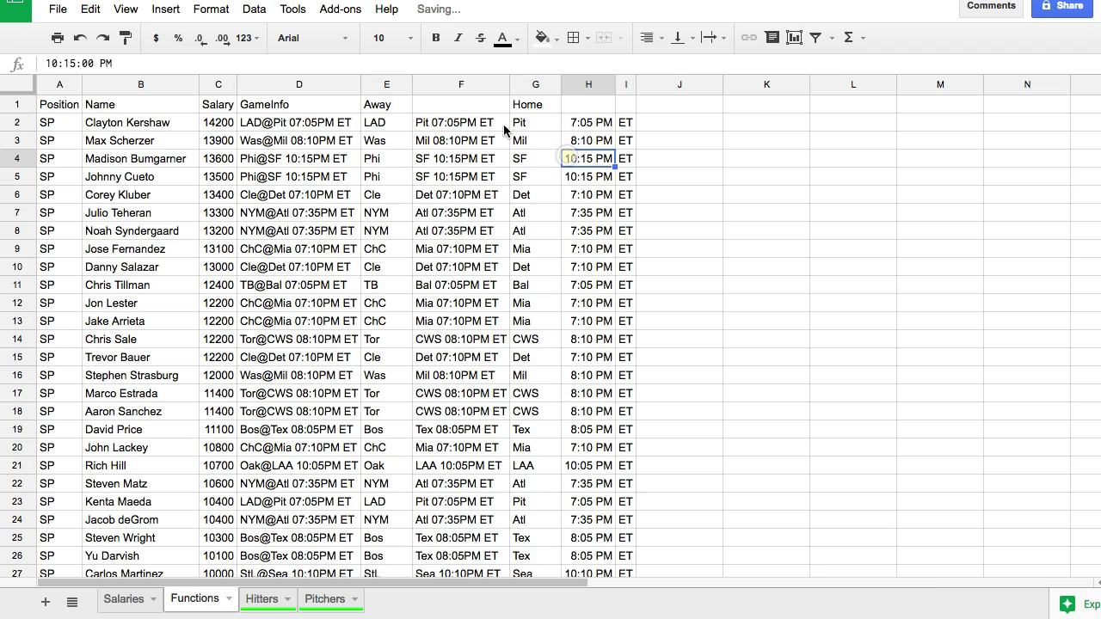
# Enter =Salaries!E2 in J2 of the Functions sheet to pull in the average points per game
pyautogui.click(649, 129)
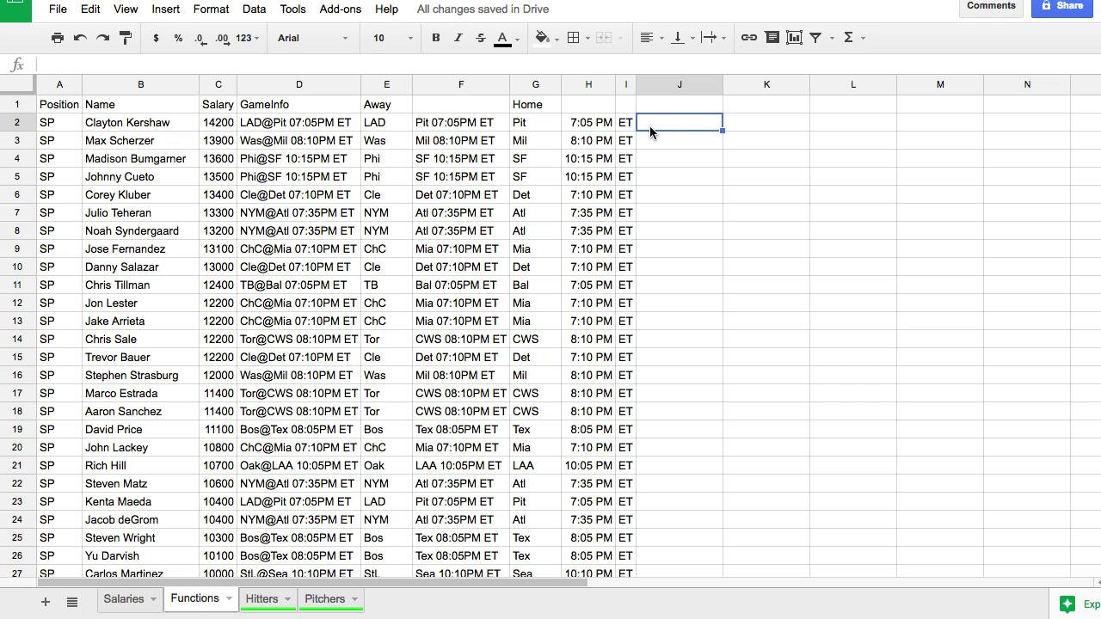
pyautogui.write('=')
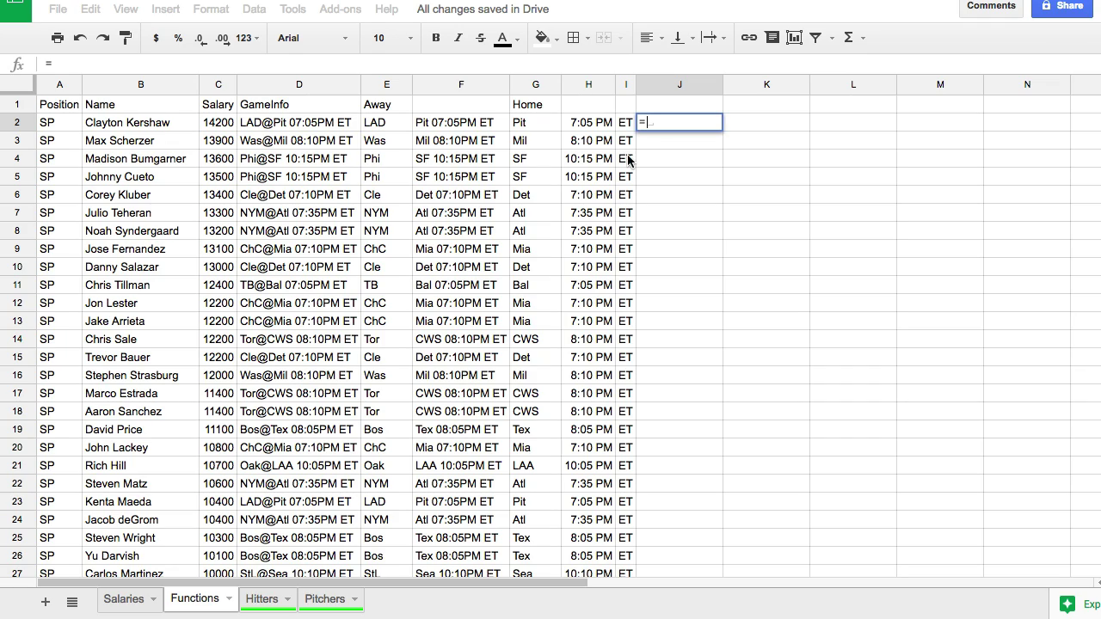
pyautogui.click(109, 601)
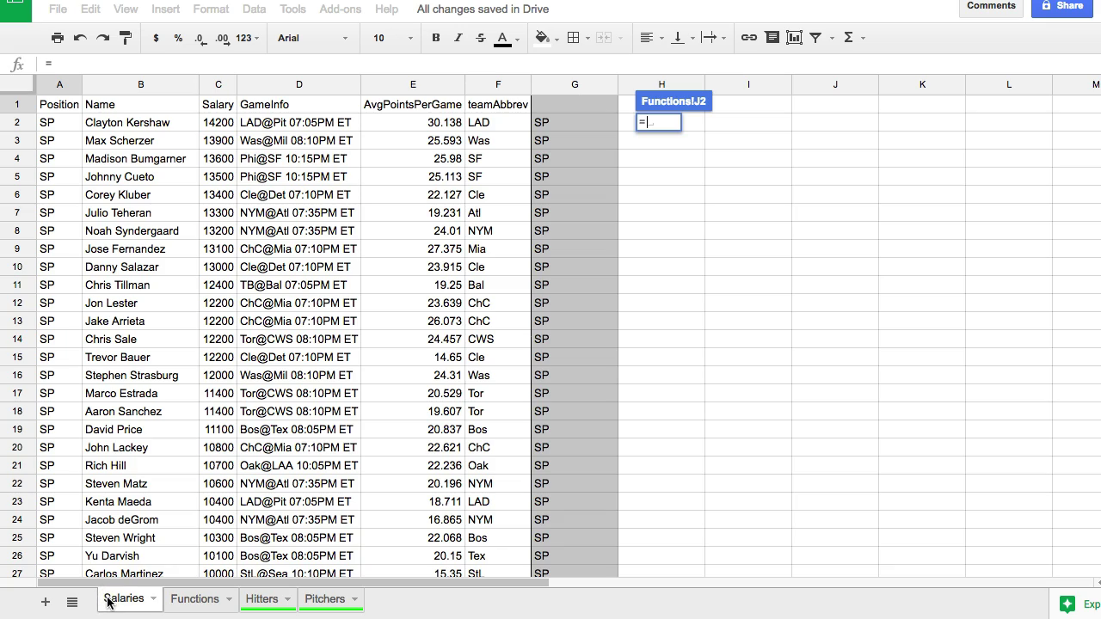
pyautogui.click(426, 126)
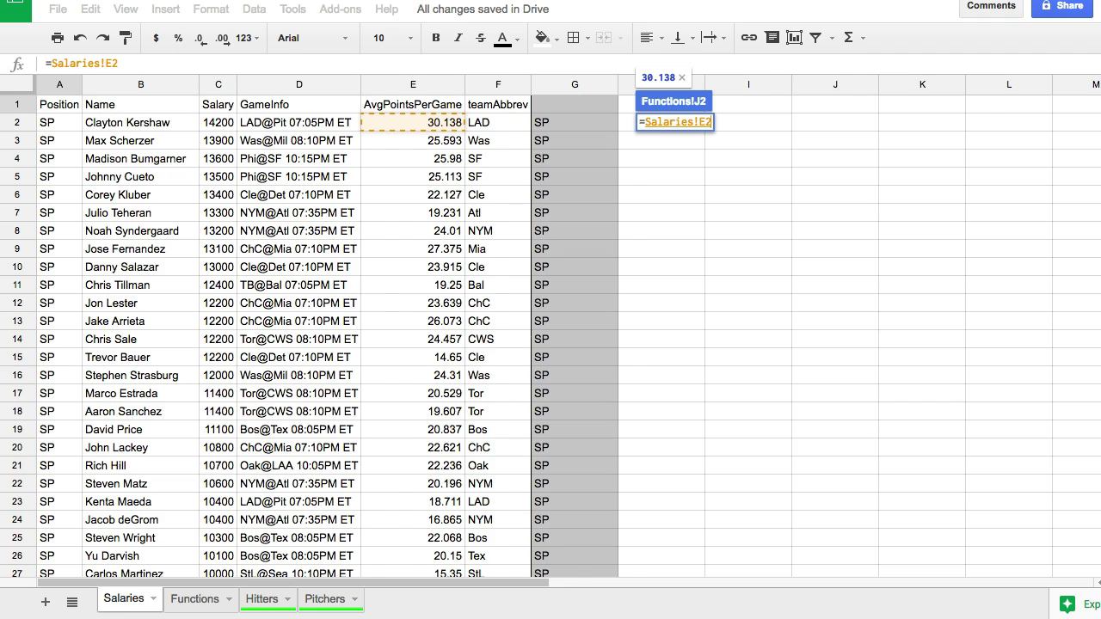
pyautogui.press('Return')
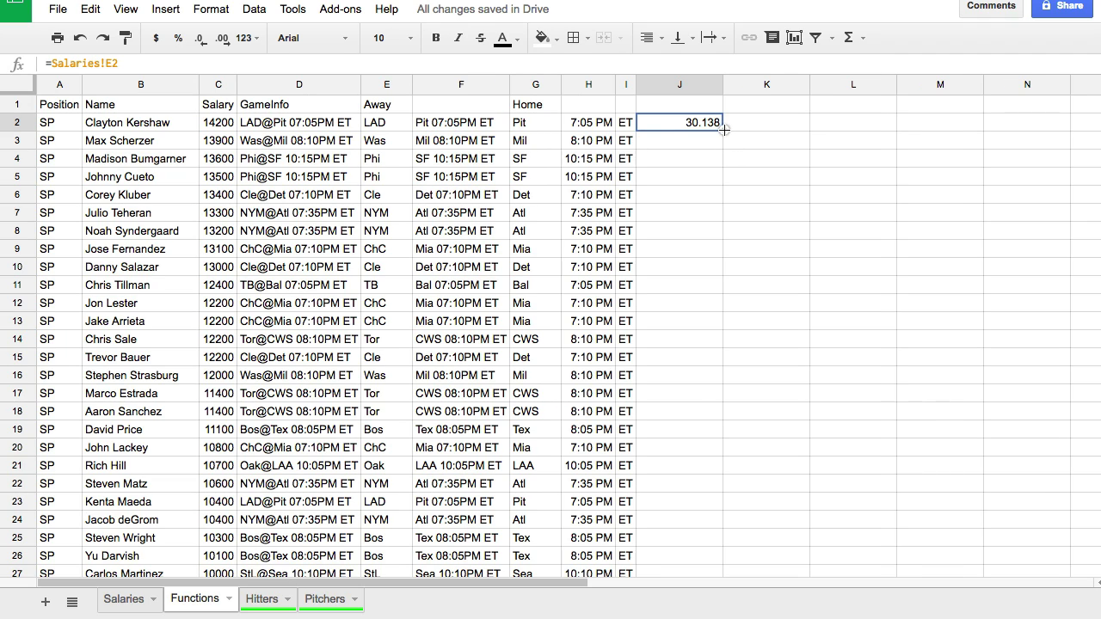
# Fill the Salaries reference from J2 across to column L, up to the header row and down all the player rows
pyautogui.moveTo(762, 129); pyautogui.dragTo(855, 134)
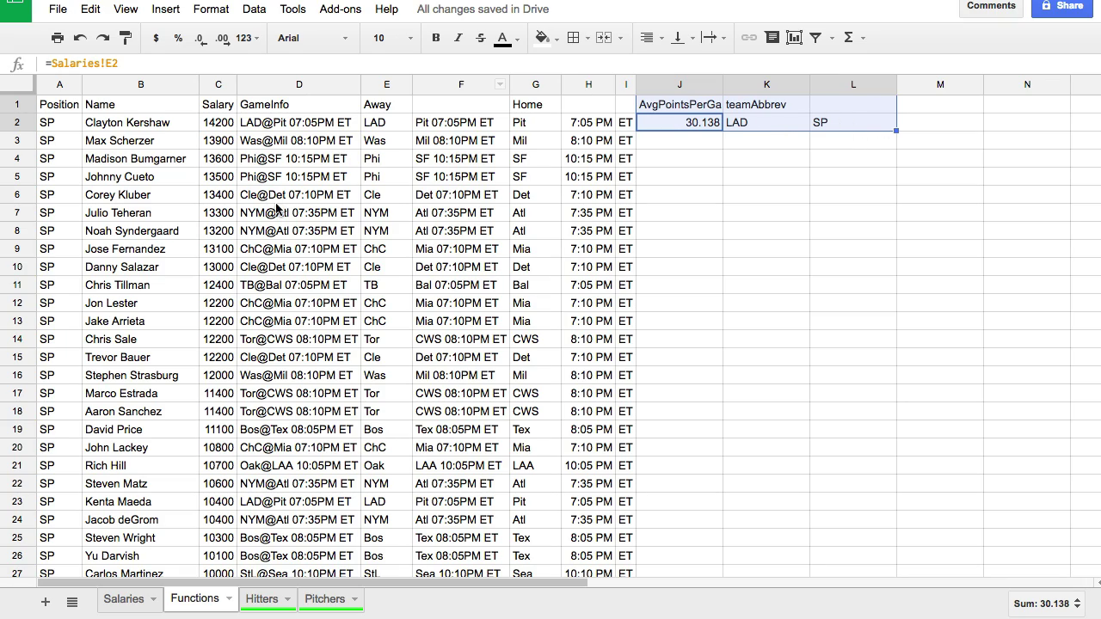
pyautogui.scroll(-20, 886, 207)
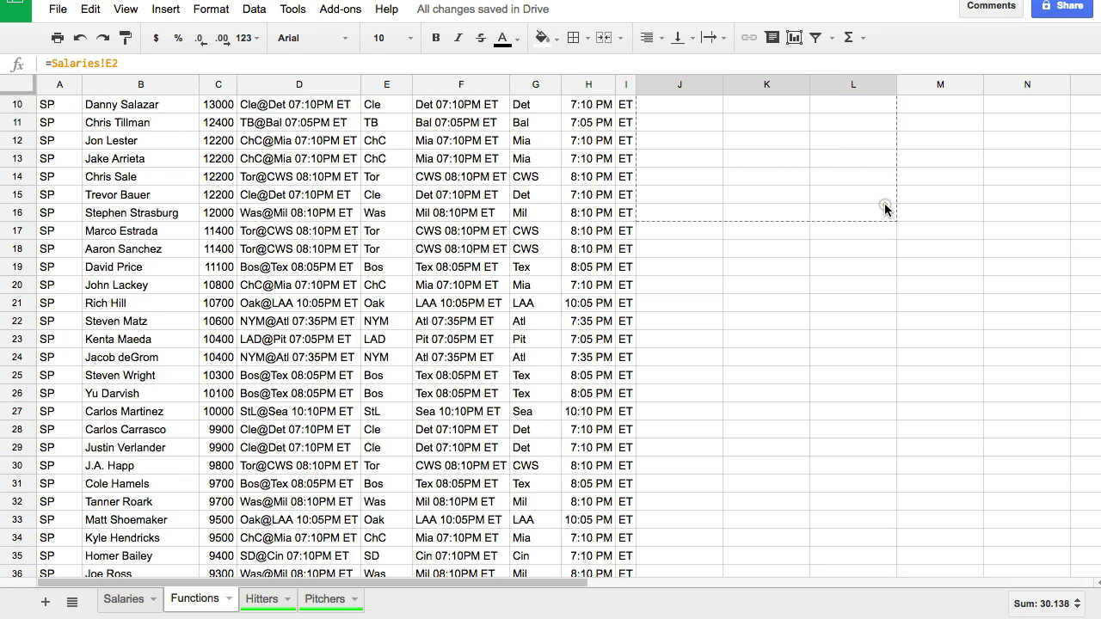
pyautogui.moveTo(882, 258); pyautogui.dragTo(852, 268)
pyautogui.scroll(20, 851, 223)
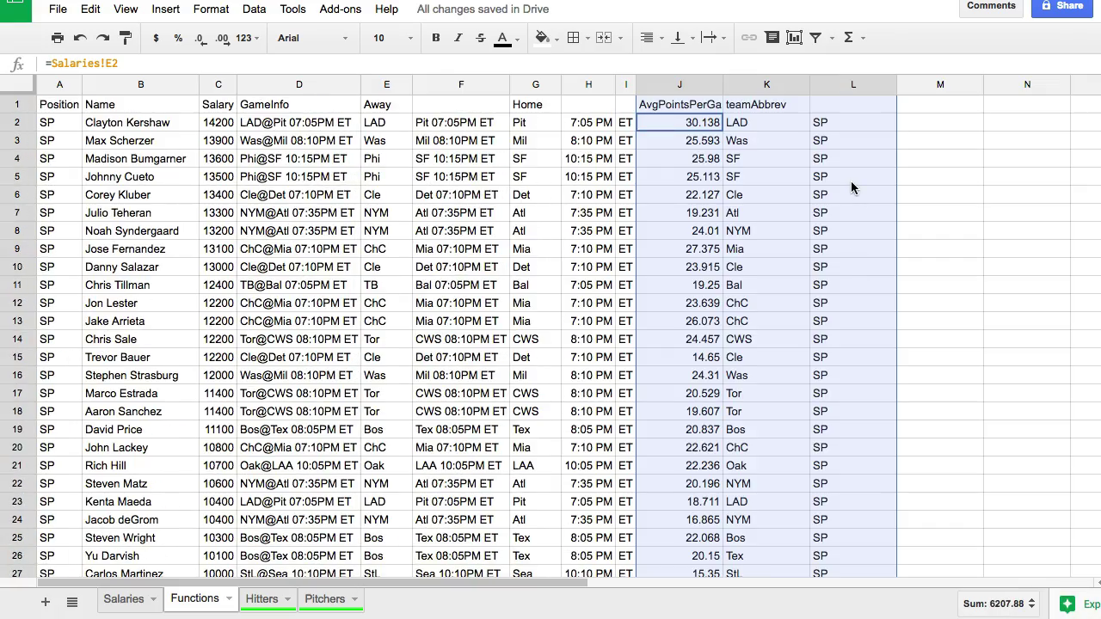
# Fit the widths of columns J through L to their contents
pyautogui.click(701, 196)
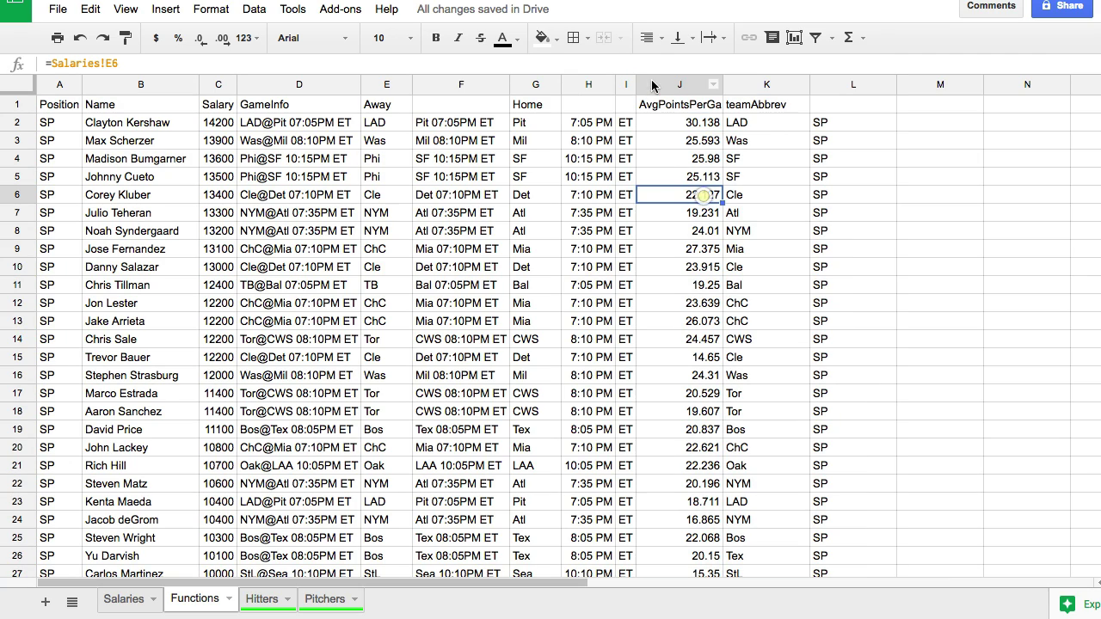
pyautogui.click(654, 85)
pyautogui.keyDown('shift'); pyautogui.click(885, 81); pyautogui.keyUp('shift')
pyautogui.doubleClick(897, 84)
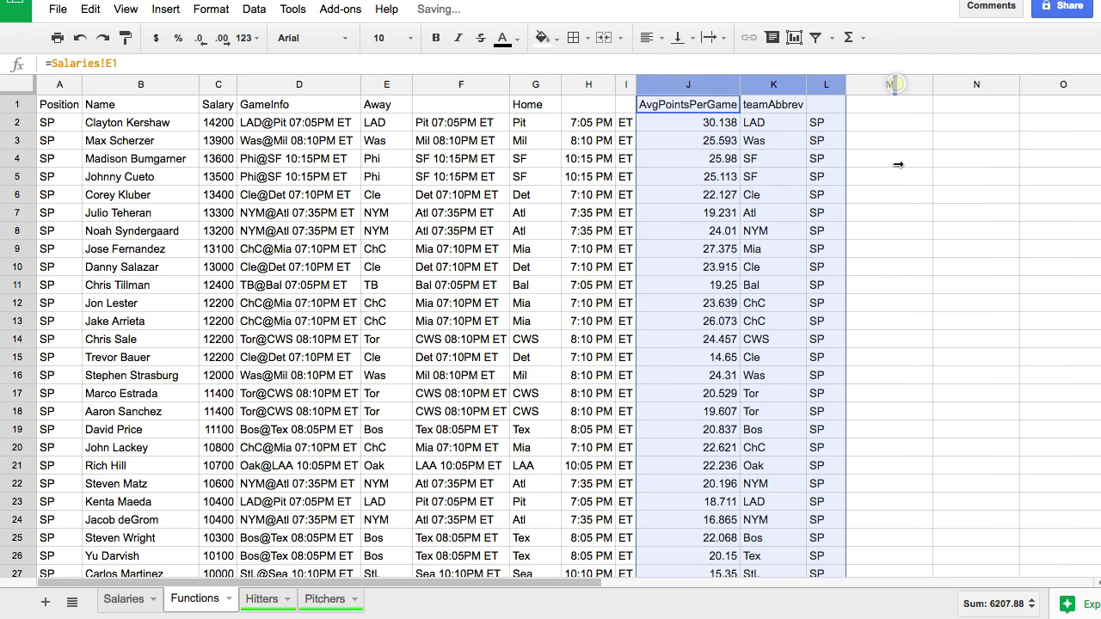
pyautogui.click(873, 177)
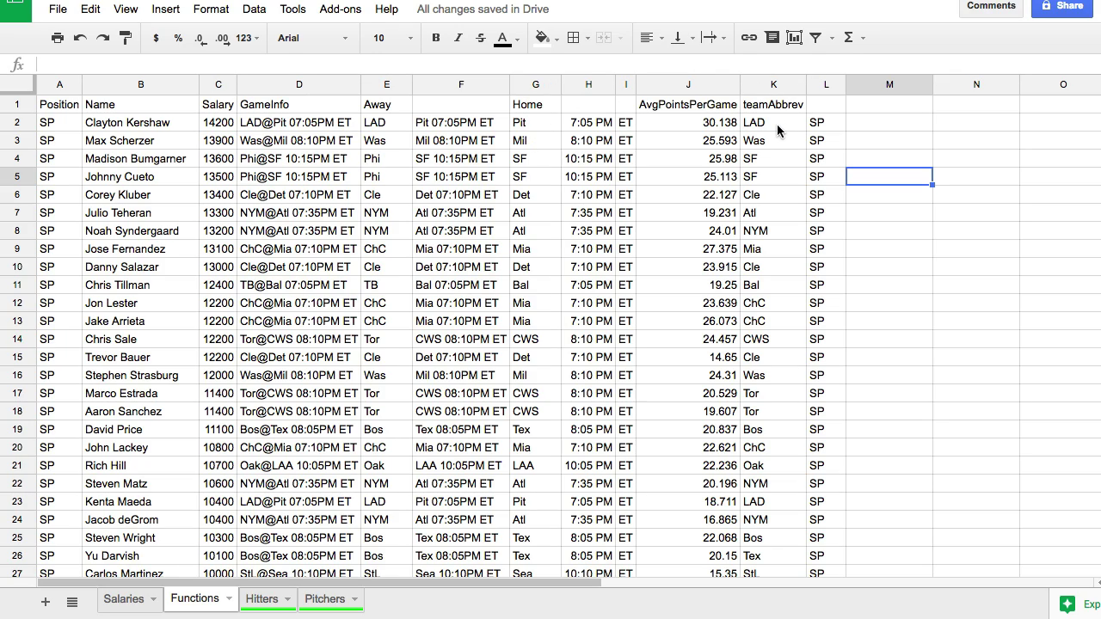
# Insert a blank column immediately after teamAbbrev and enter the heading Opp in L1
pyautogui.click(176, 119)
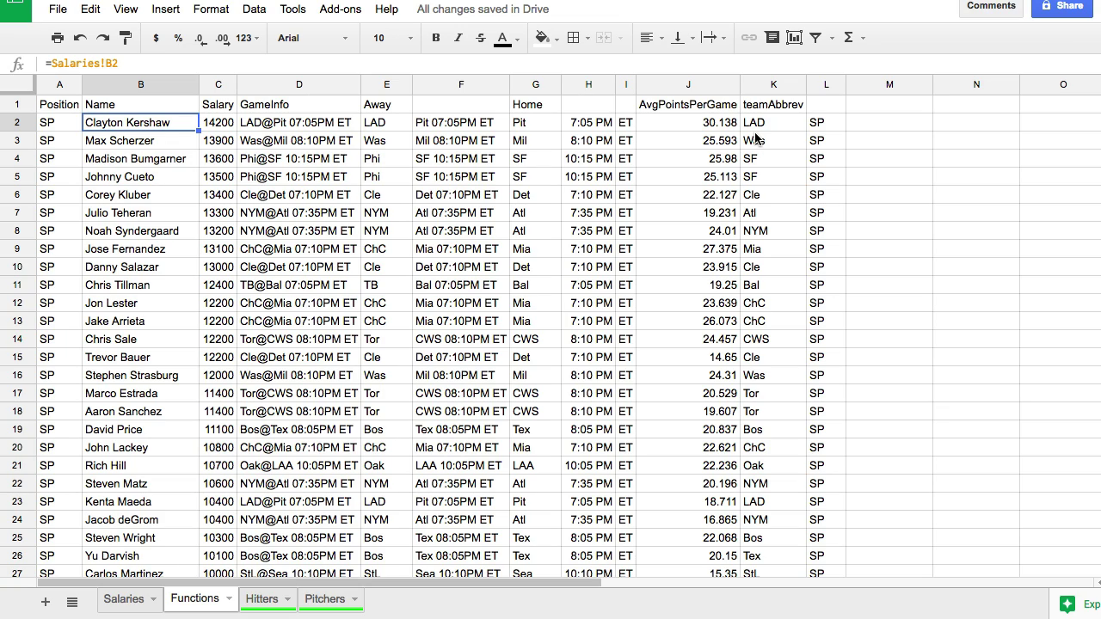
pyautogui.rightClick(827, 84)
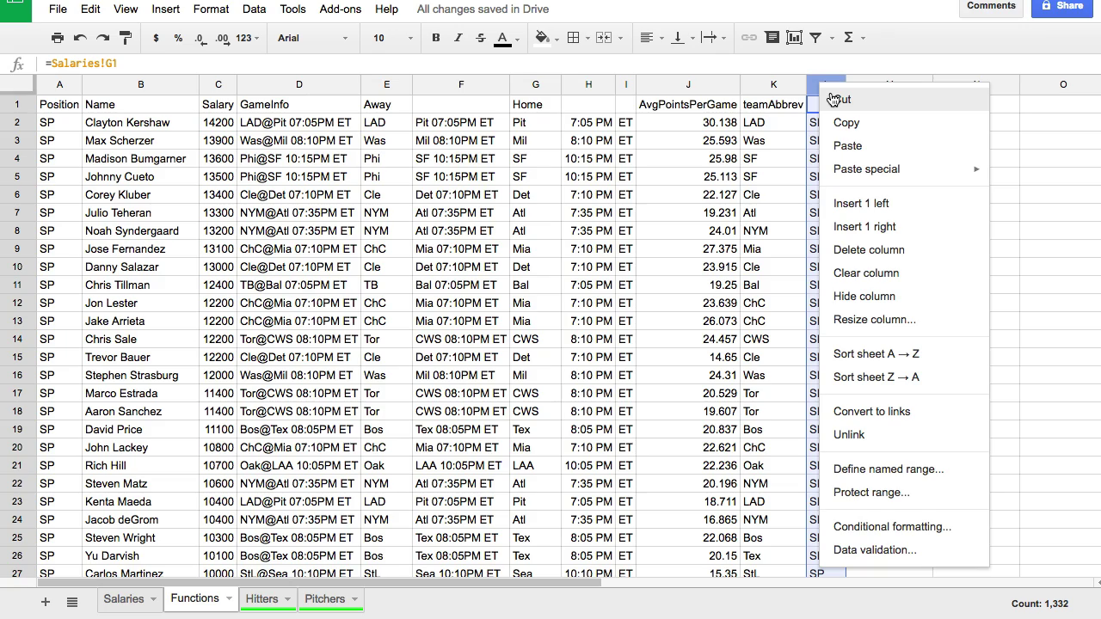
pyautogui.click(874, 205)
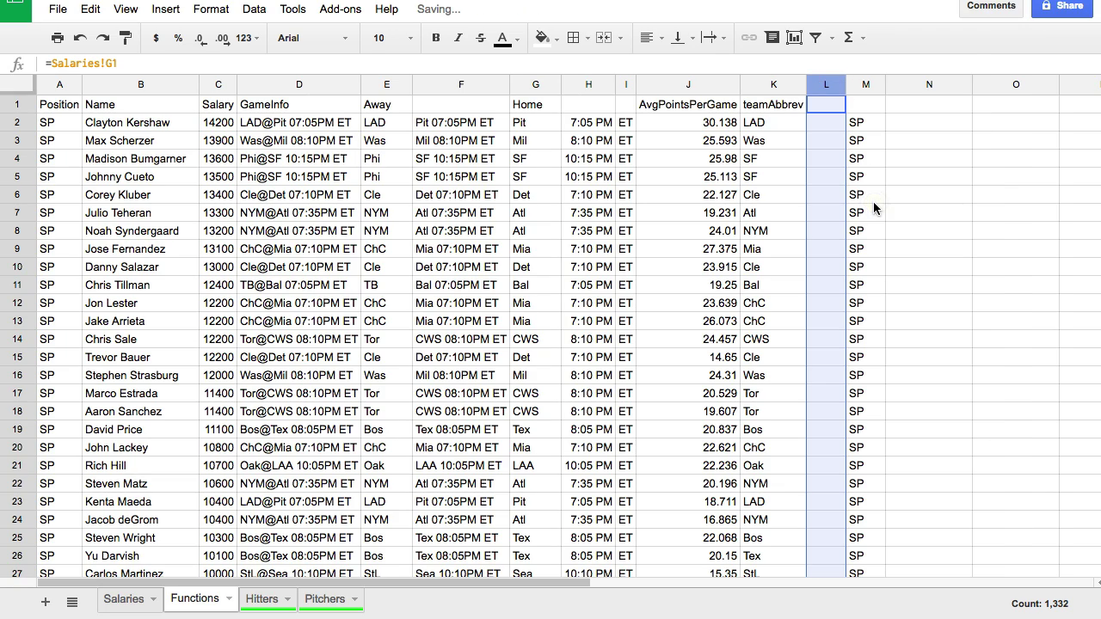
pyautogui.click(824, 107)
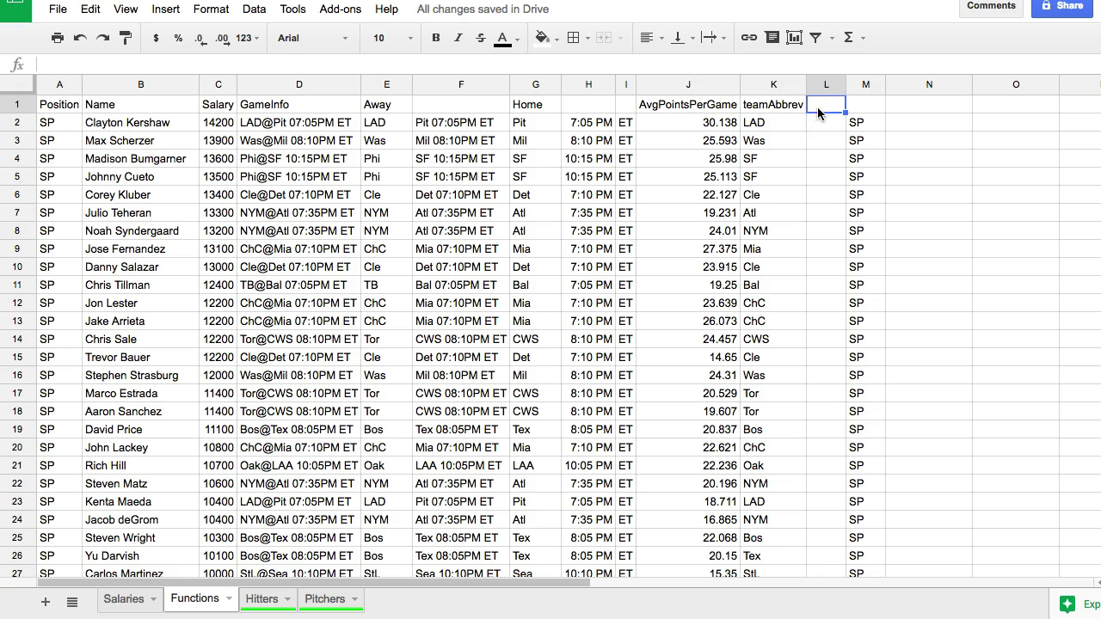
pyautogui.write('Opp')
pyautogui.press('Return')
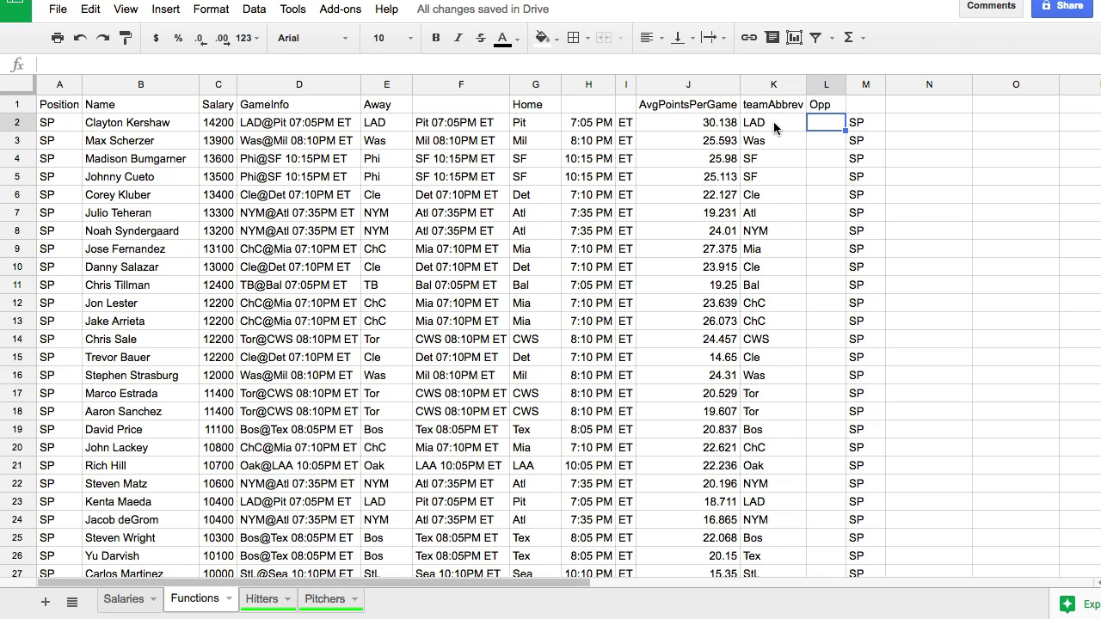
# Compare the players' teamAbbrev values with the Away and Home columns to work out which team is the opponent
pyautogui.click(122, 126)
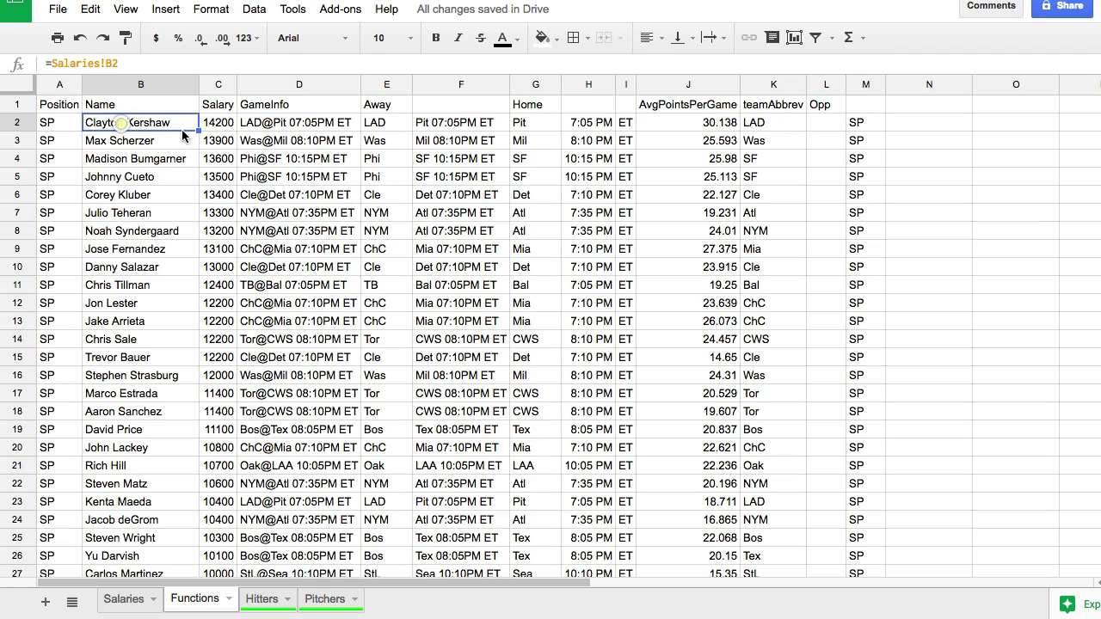
pyautogui.click(768, 128)
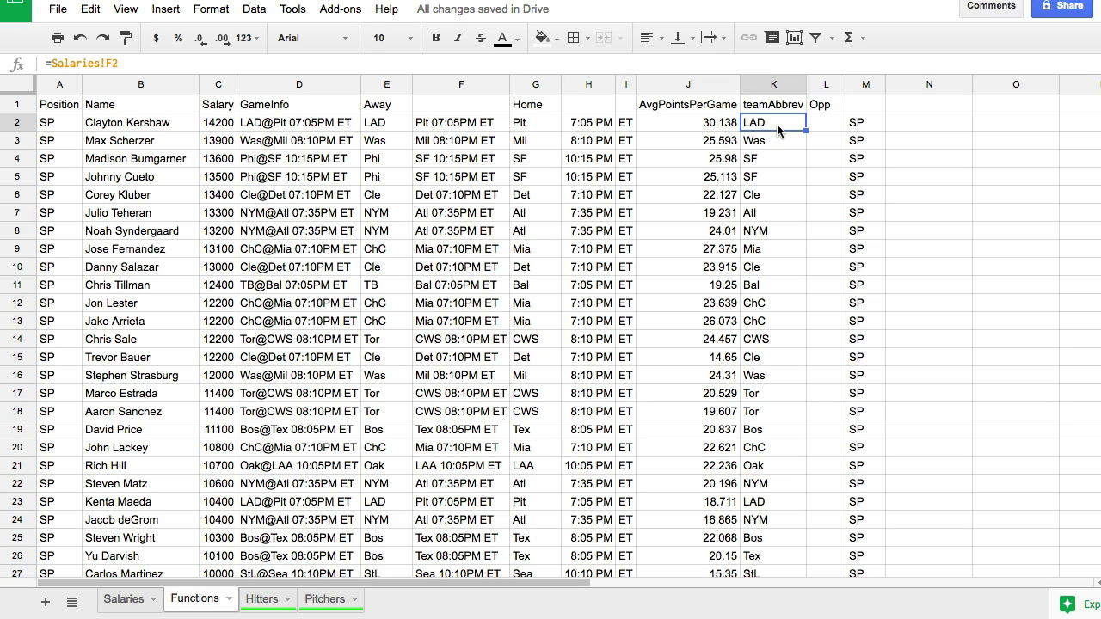
pyautogui.click(380, 123)
pyautogui.click(518, 124)
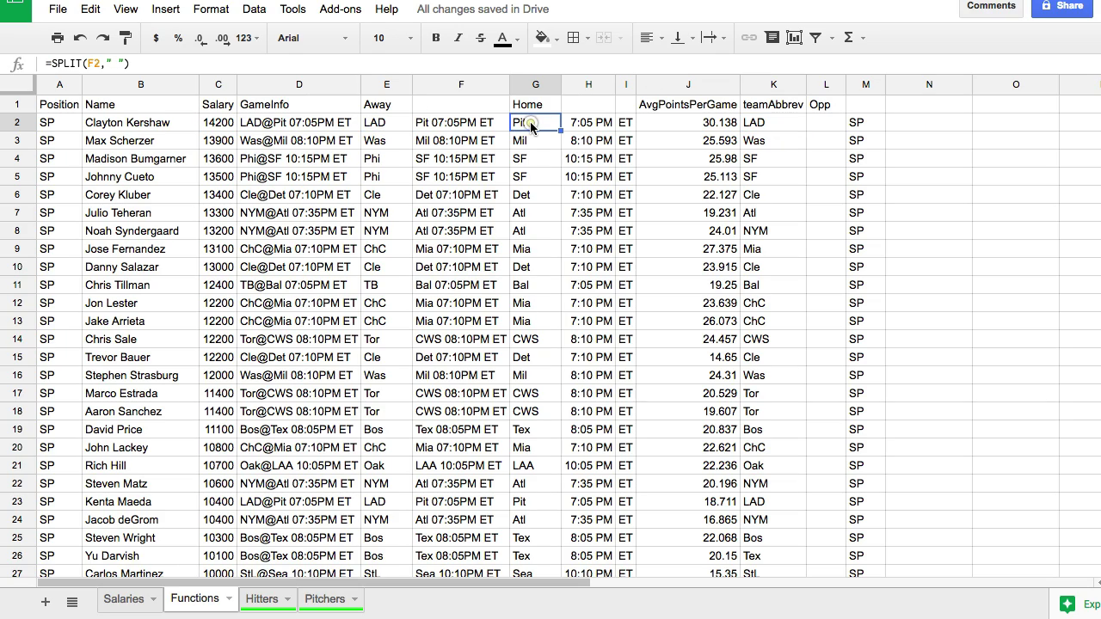
pyautogui.click(392, 123)
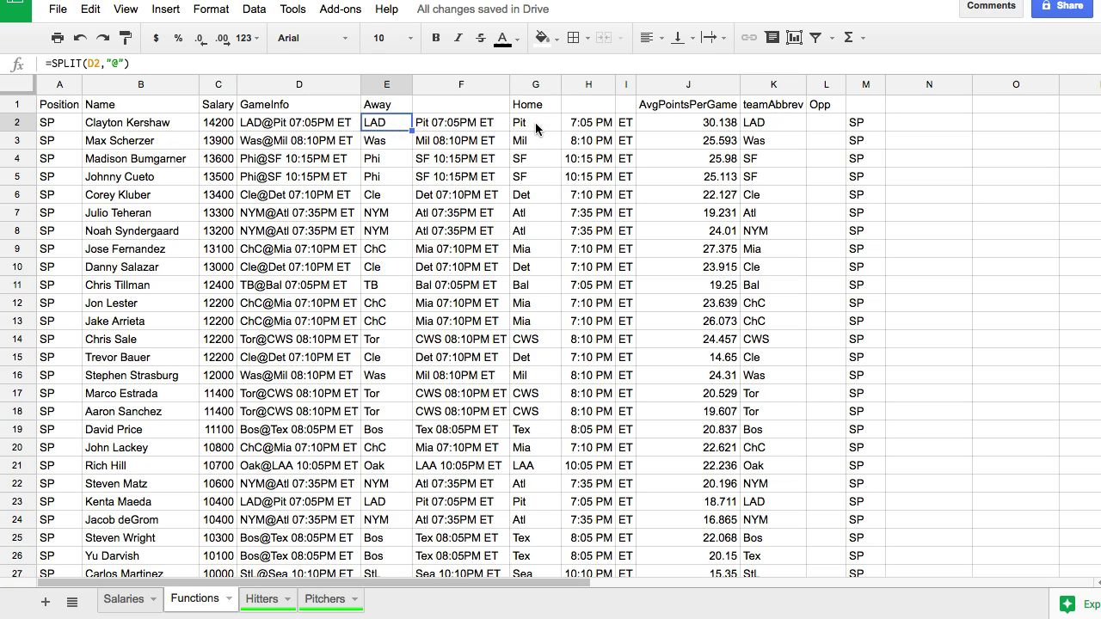
pyautogui.click(535, 123)
pyautogui.click(758, 127)
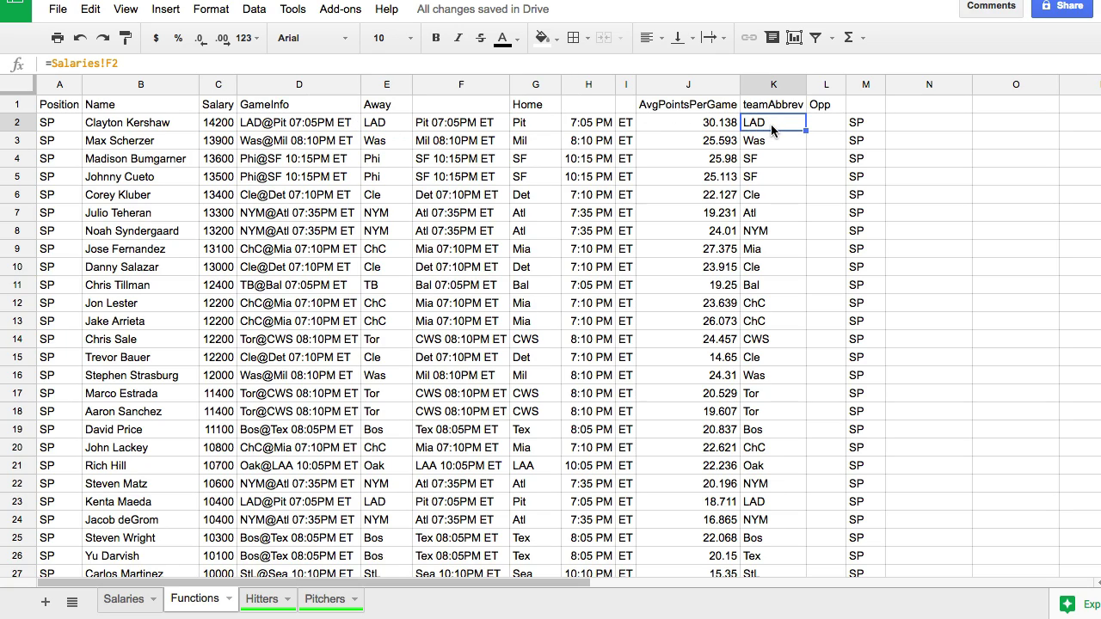
pyautogui.click(384, 123)
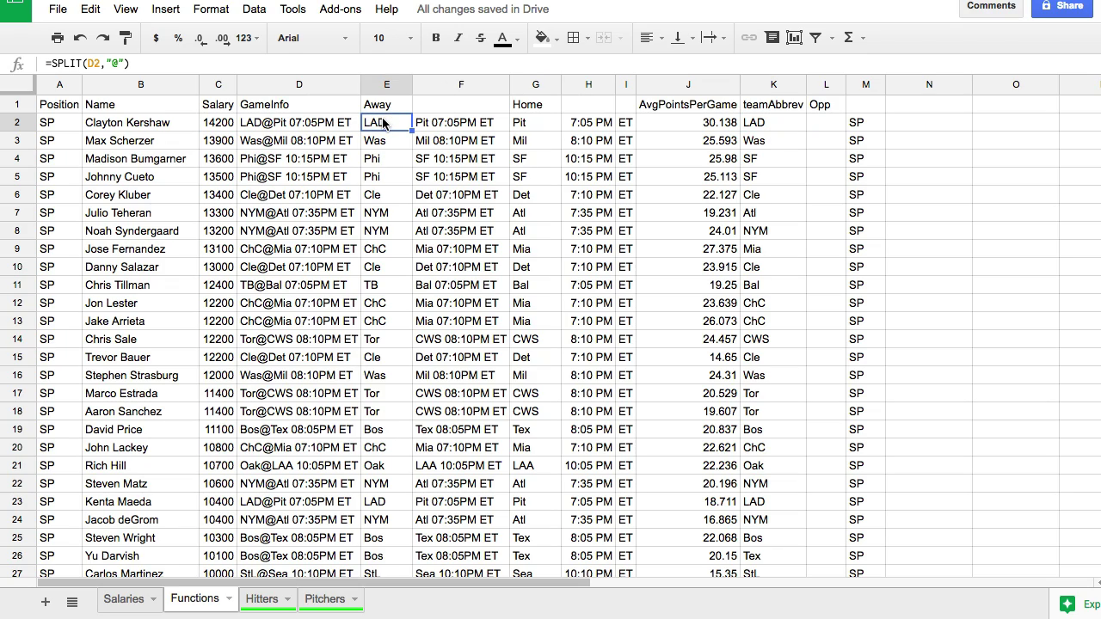
pyautogui.click(530, 130)
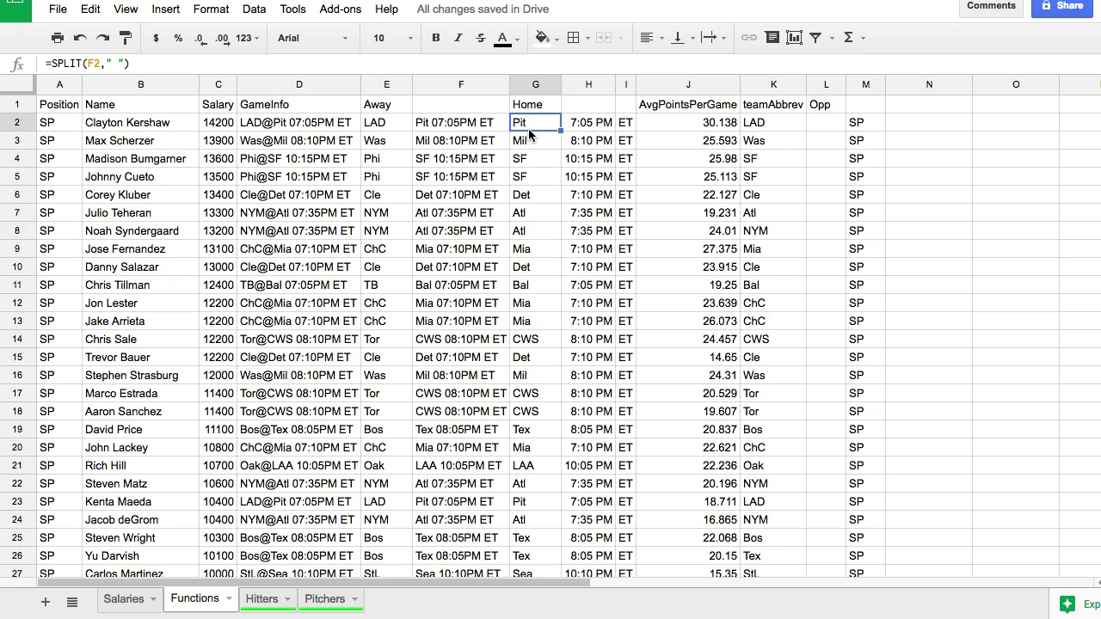
pyautogui.click(533, 84)
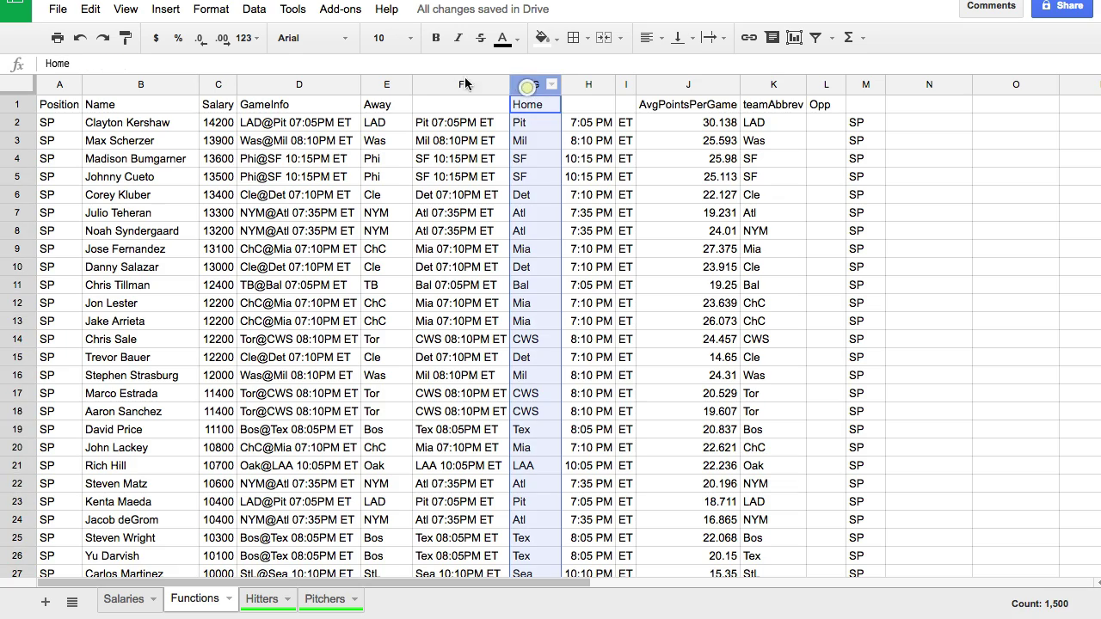
pyautogui.click(387, 84)
pyautogui.click(521, 85)
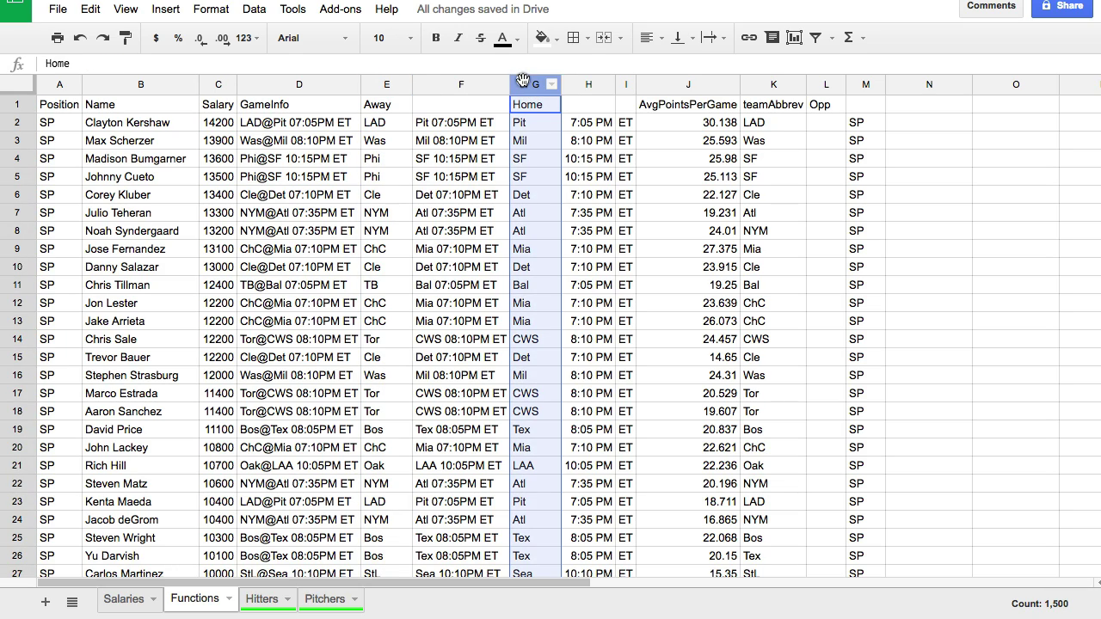
pyautogui.click(391, 86)
pyautogui.click(520, 85)
pyautogui.click(381, 123)
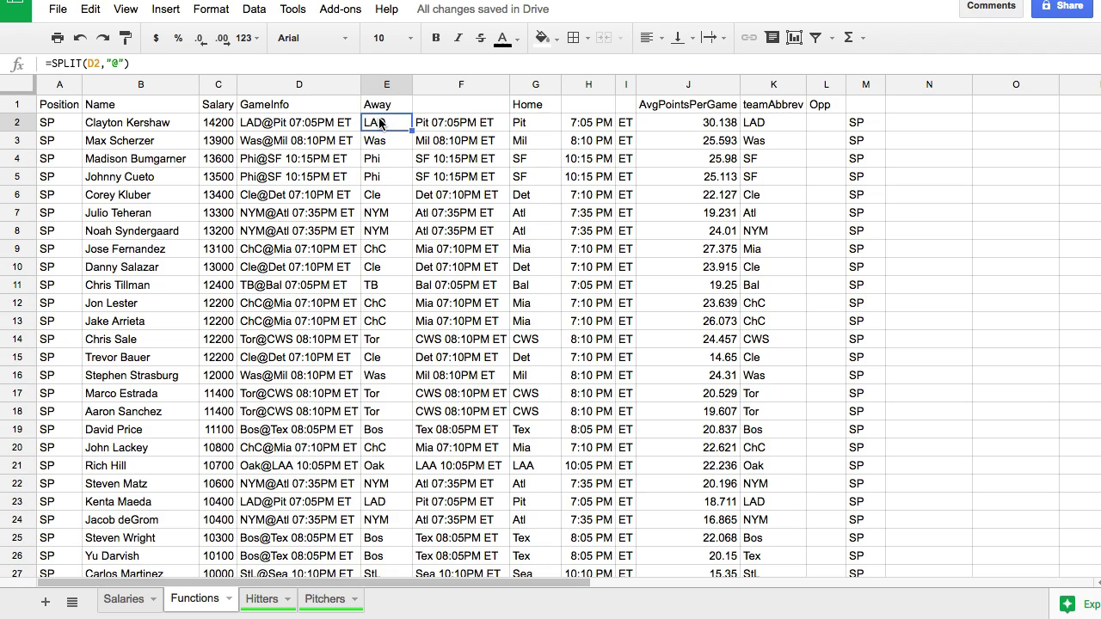
pyautogui.click(167, 164)
pyautogui.click(532, 167)
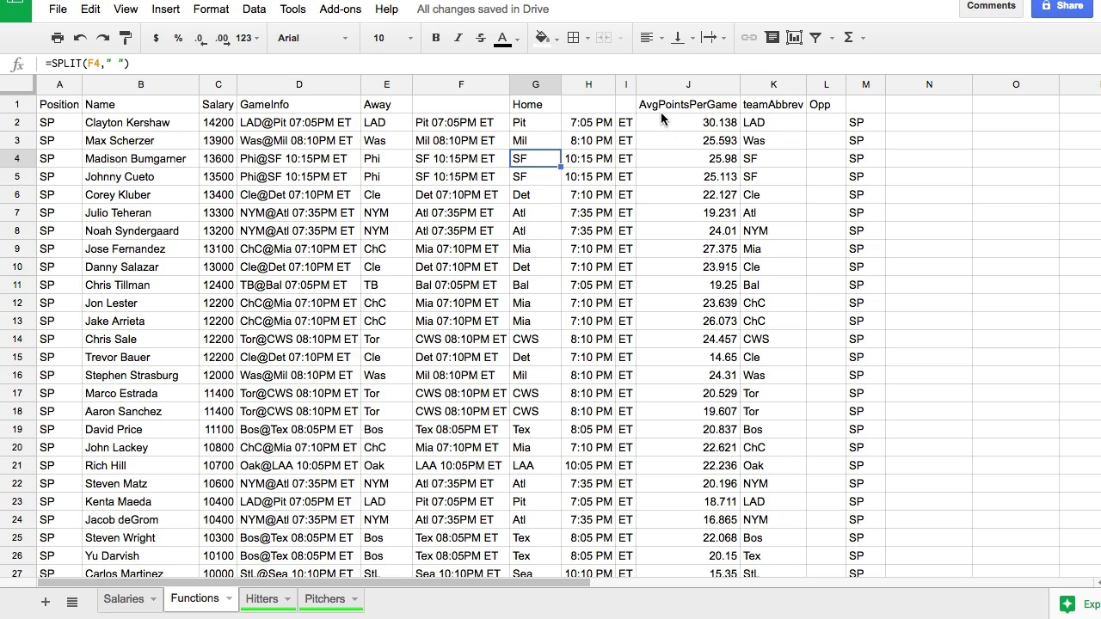
# Enter =IF(E2=K2,G2,E2) in L2 to return the opposing team
pyautogui.click(826, 123)
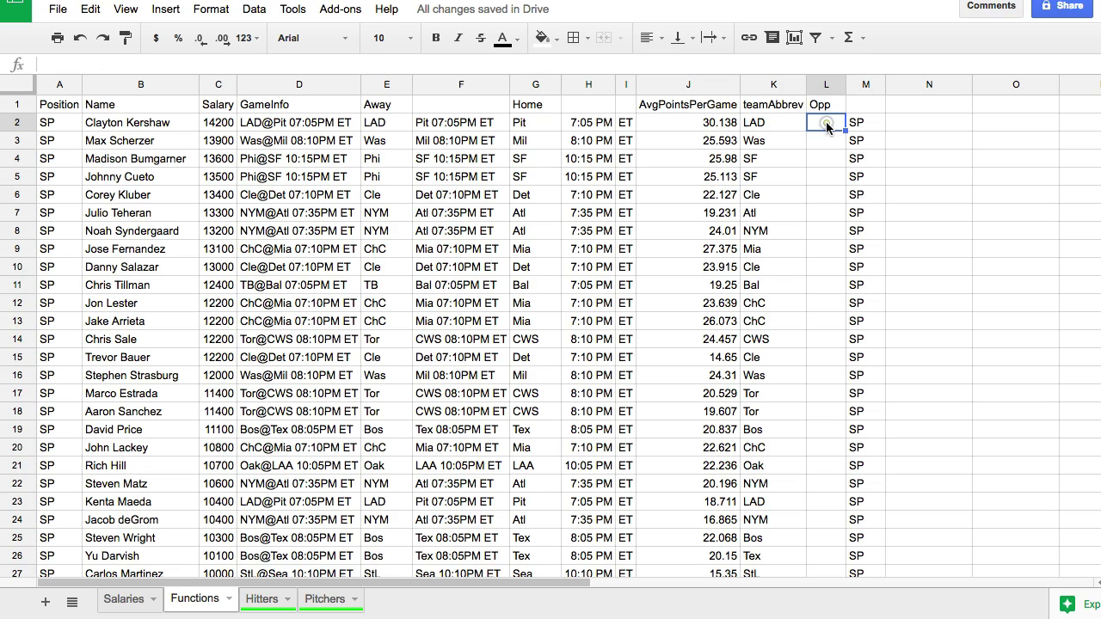
pyautogui.write('=IF(E2=K2,G2,E2)')
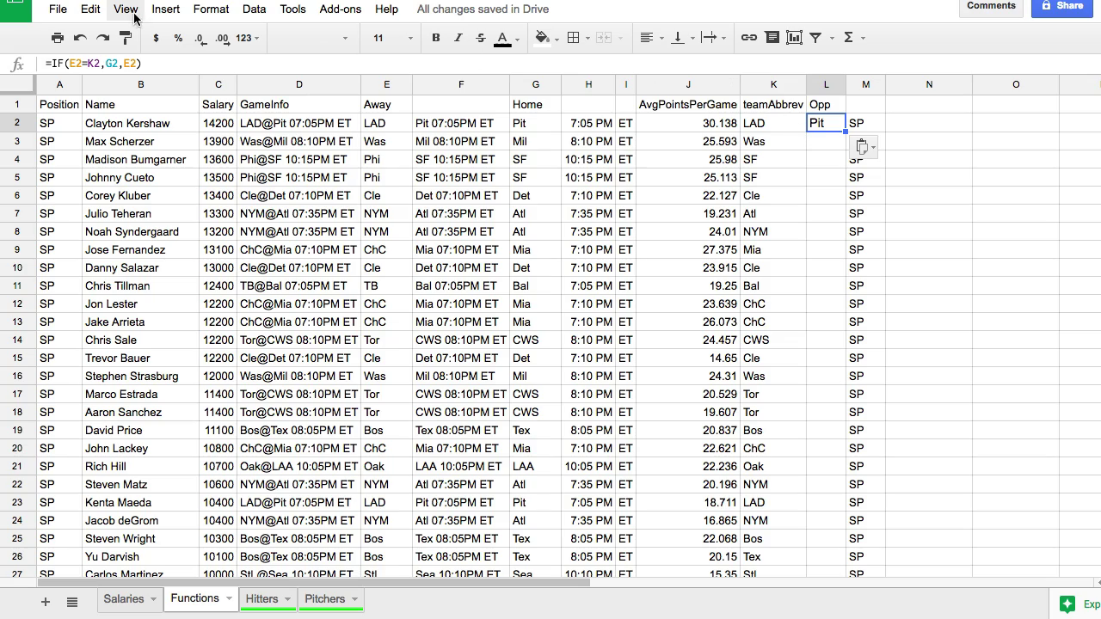
pyautogui.click(161, 62)
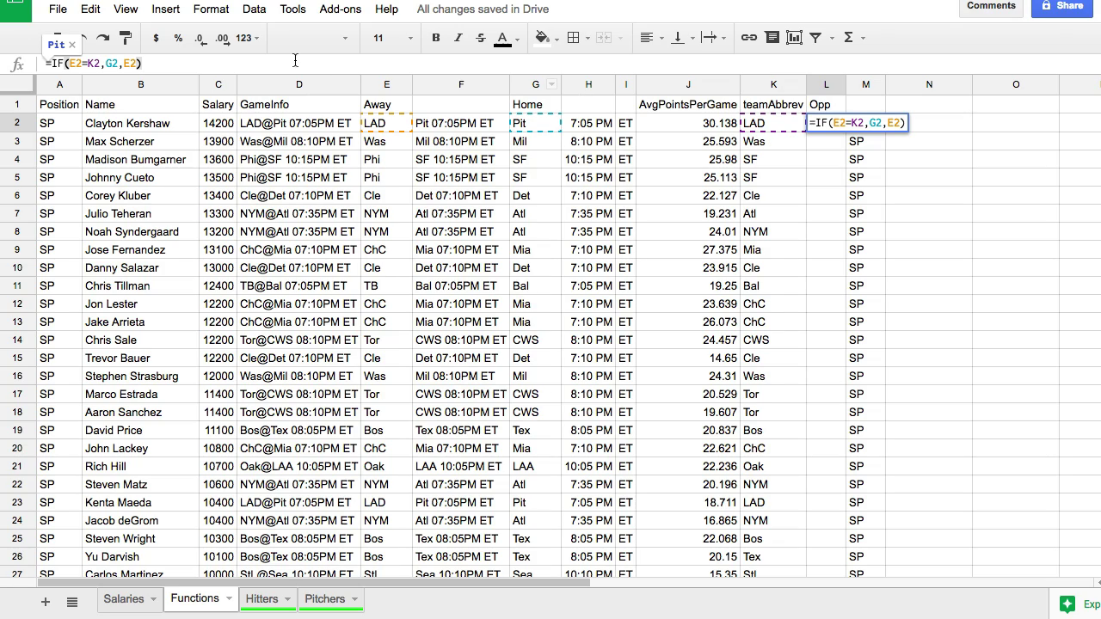
pyautogui.press('Return')
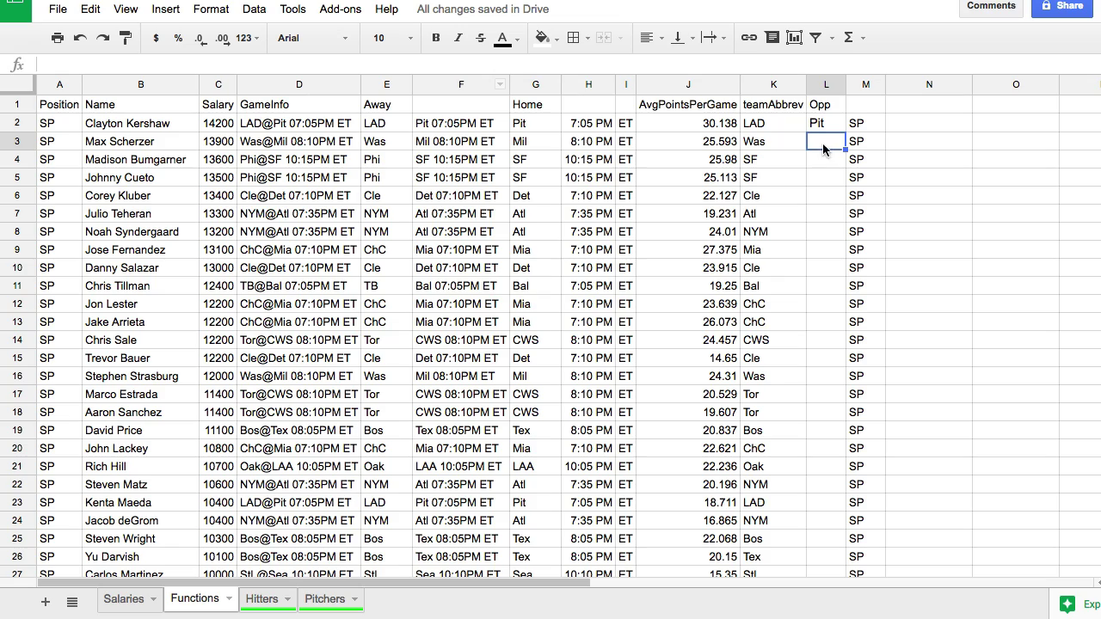
# Fill the opponent IF formula from L2 down column L to row 1500
pyautogui.click(824, 125)
pyautogui.moveTo(845, 131); pyautogui.dragTo(845, 181)
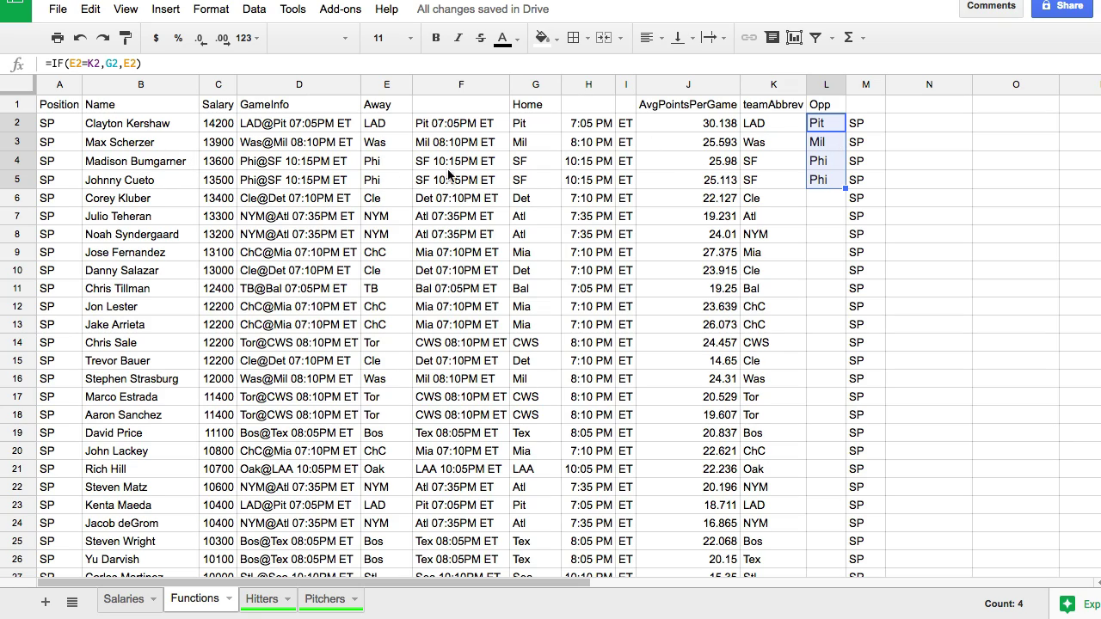
pyautogui.moveTo(844, 188); pyautogui.dragTo(841, 521)
pyautogui.scroll(-3, 830, 444)
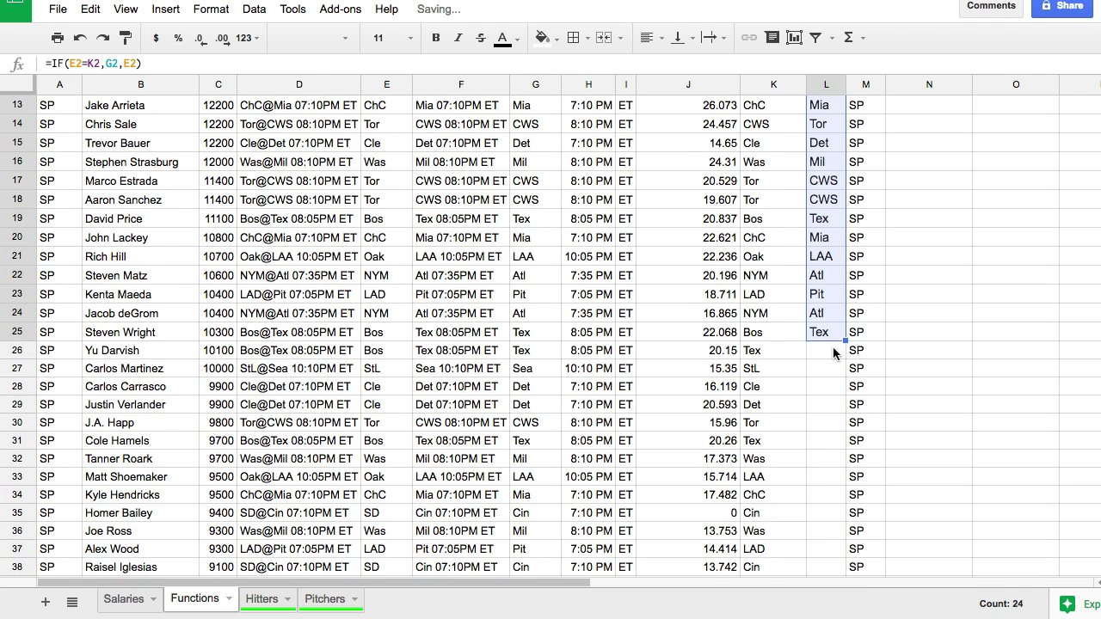
pyautogui.moveTo(843, 341)
pyautogui.mouseDown()
pyautogui.moveTo(840, 520)
pyautogui.moveTo(828, 451)
pyautogui.moveTo(828, 479)
pyautogui.moveTo(814, 496)
pyautogui.mouseUp()
pyautogui.scroll(-3, 838, 440)
pyautogui.scroll(-5, 843, 512)
pyautogui.scroll(-20, 833, 473)
pyautogui.scroll(-10, 828, 479)
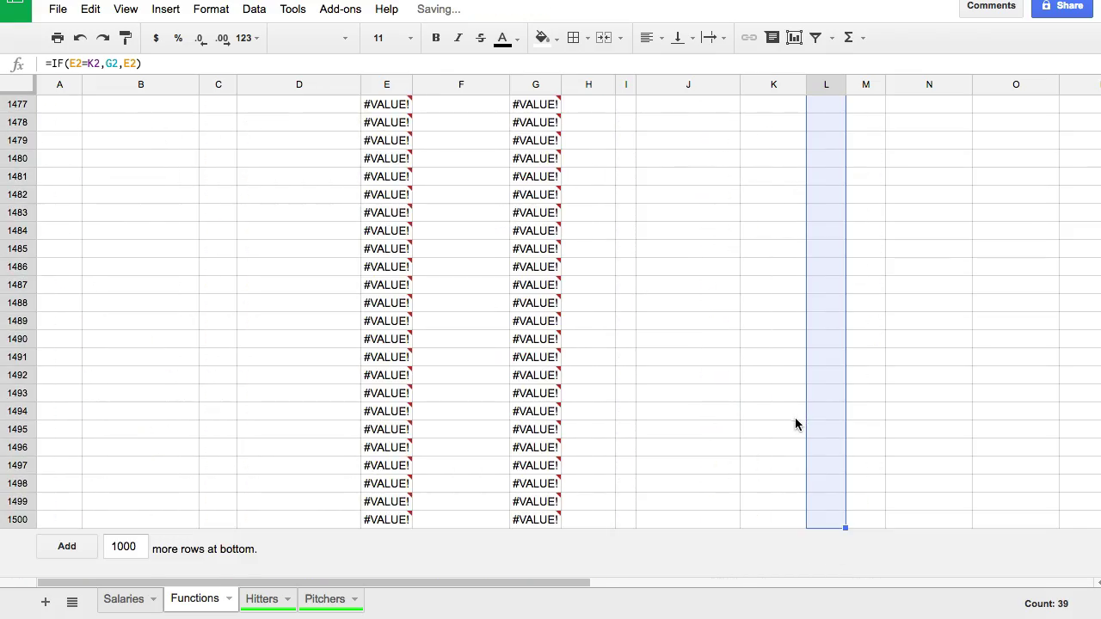
pyautogui.hotkey('ctrl', 'BackSpace')
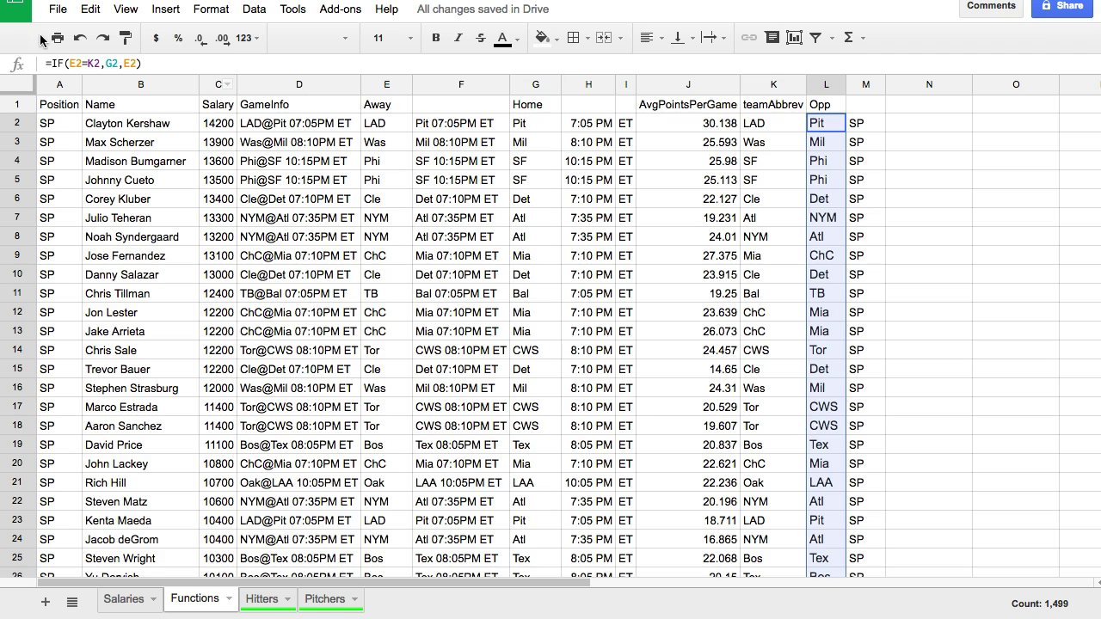
# Set every cell of the Functions sheet to font size 8 with centered horizontal alignment
pyautogui.click(22, 85)
pyautogui.click(387, 38)
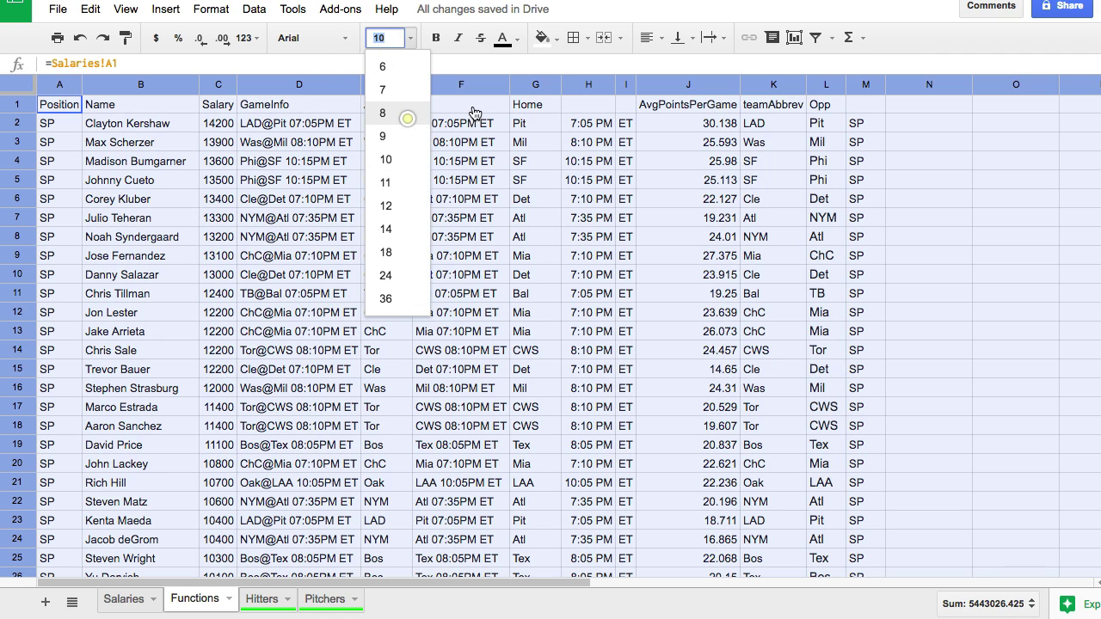
pyautogui.click(407, 113)
pyautogui.click(648, 38)
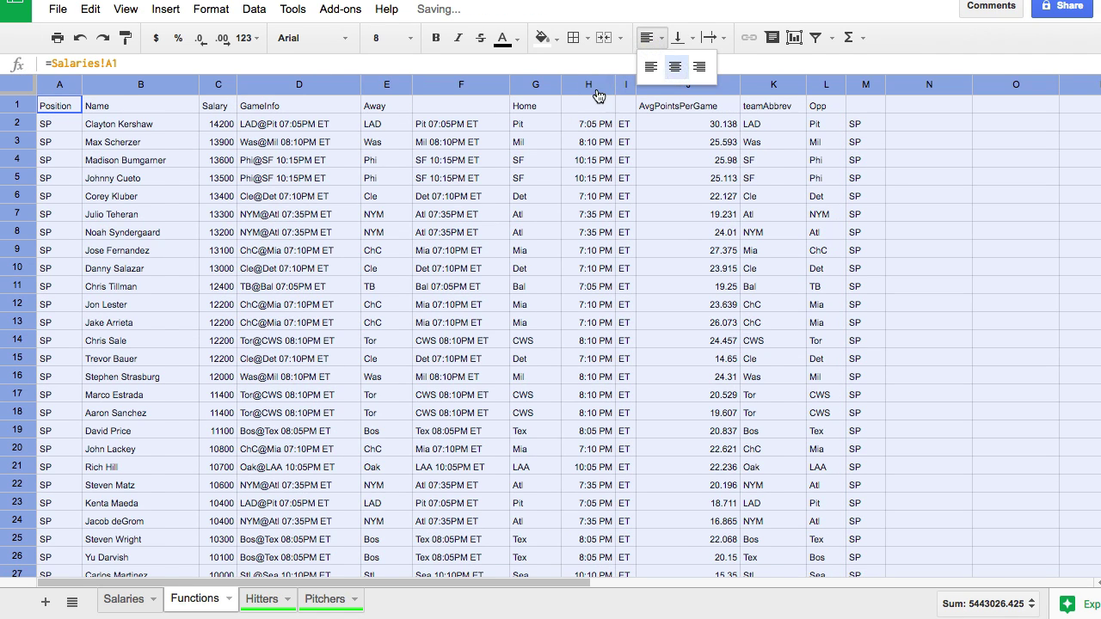
pyautogui.click(675, 78)
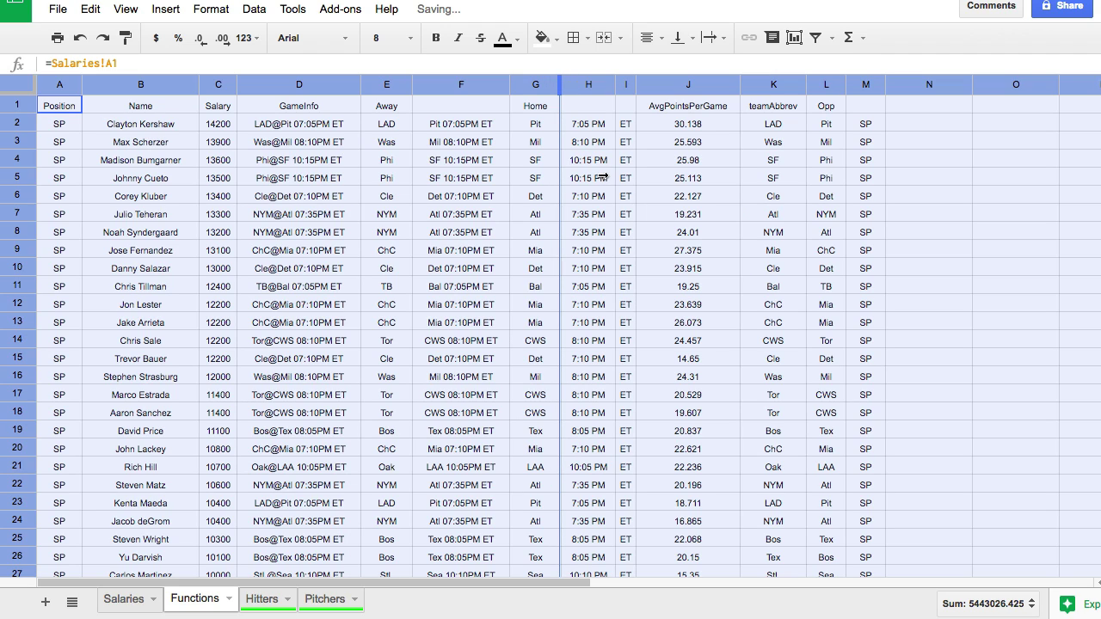
# Fit the column widths of the Functions sheet to their contents
pyautogui.click(593, 161)
pyautogui.click(625, 141)
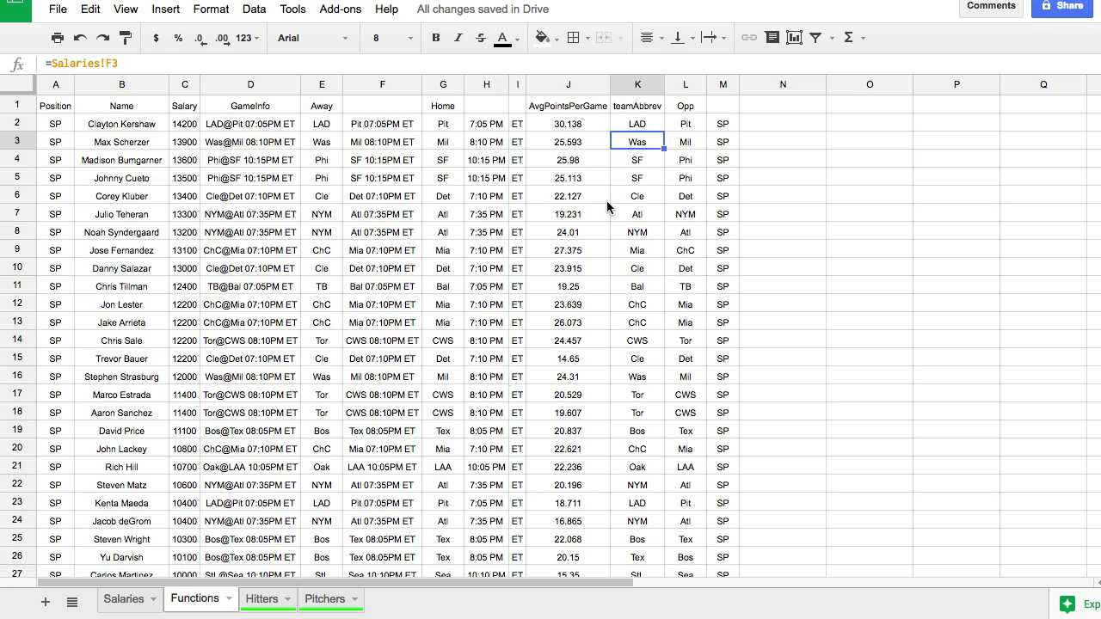
pyautogui.hotkey('ctrl', 'z')
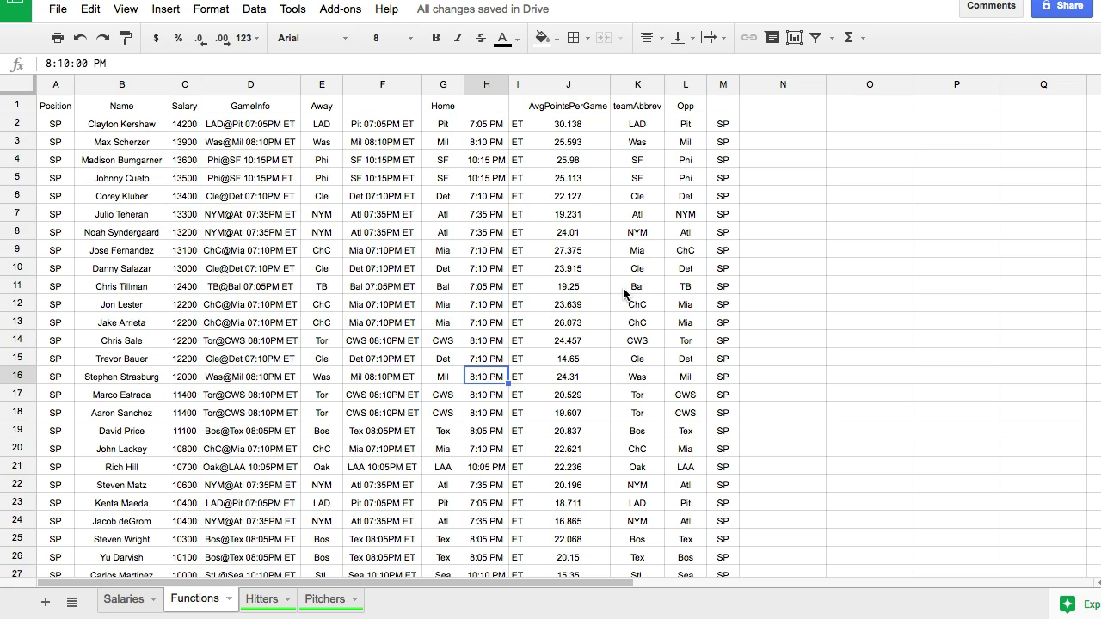
# Give the Functions sheet tab a red color
pyautogui.rightClick(205, 602)
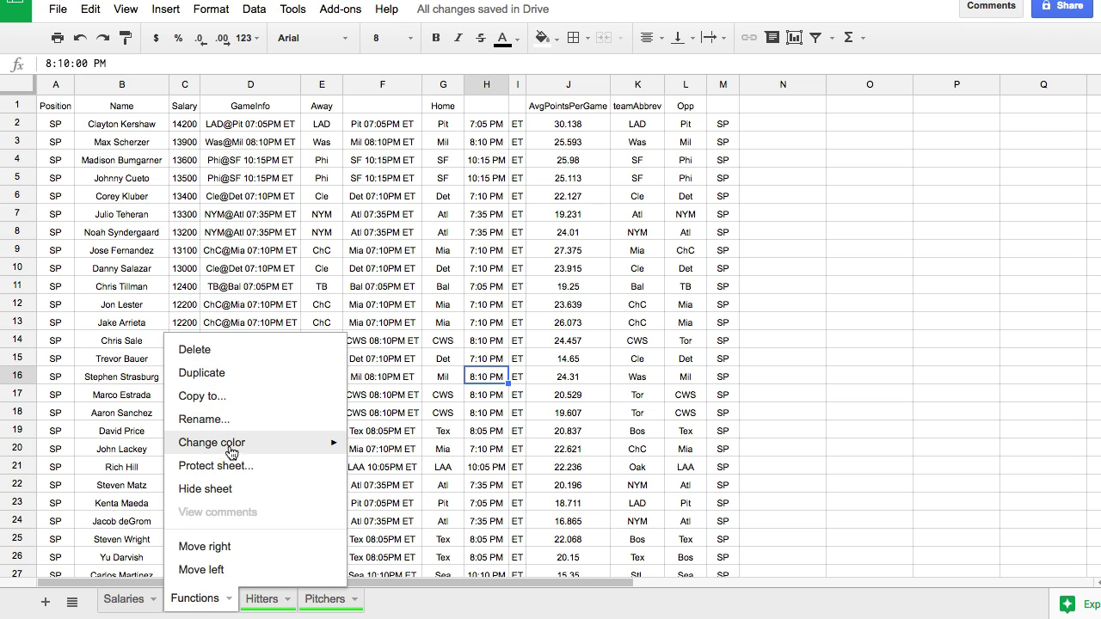
pyautogui.moveTo(327, 443)
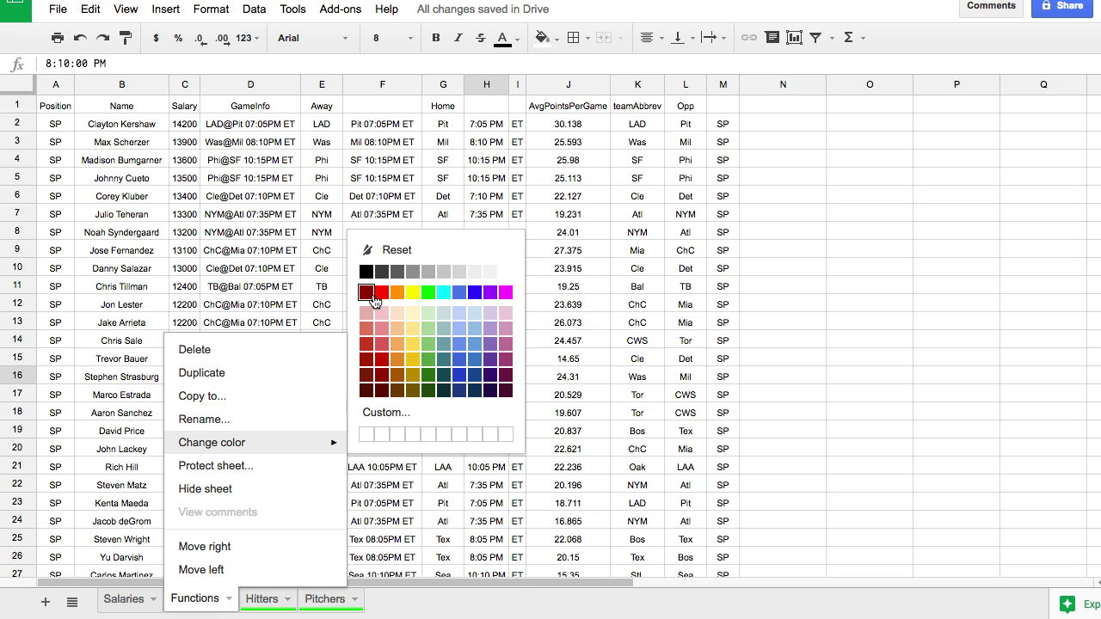
pyautogui.click(373, 289)
# Protect the entire Functions sheet, with the permission option to show a warning when editing this range
pyautogui.rightClick(211, 600)
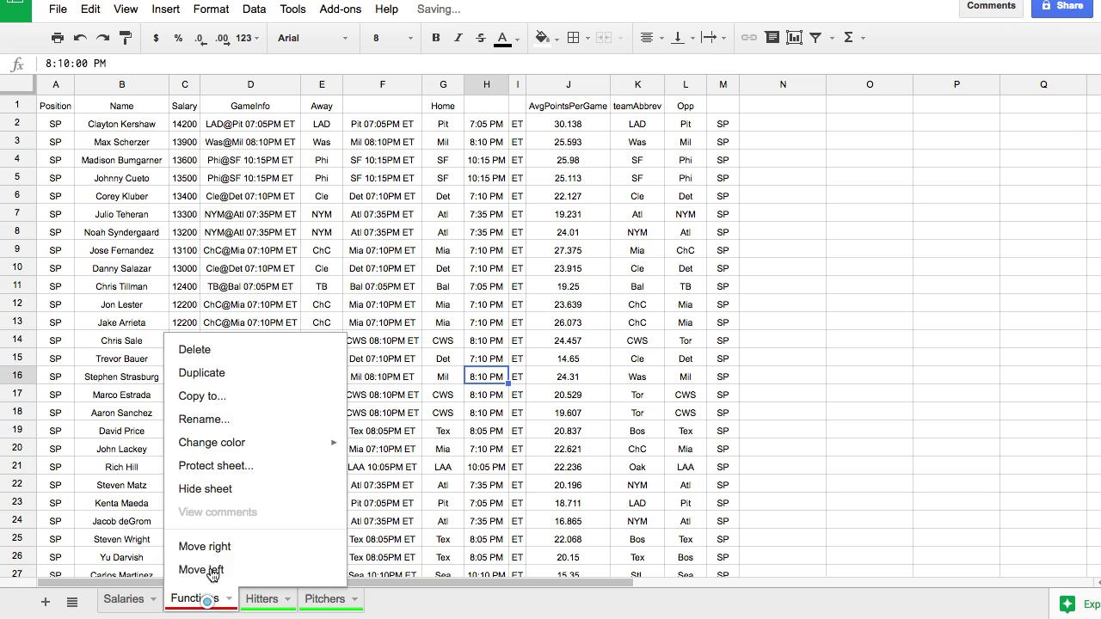
pyautogui.click(220, 469)
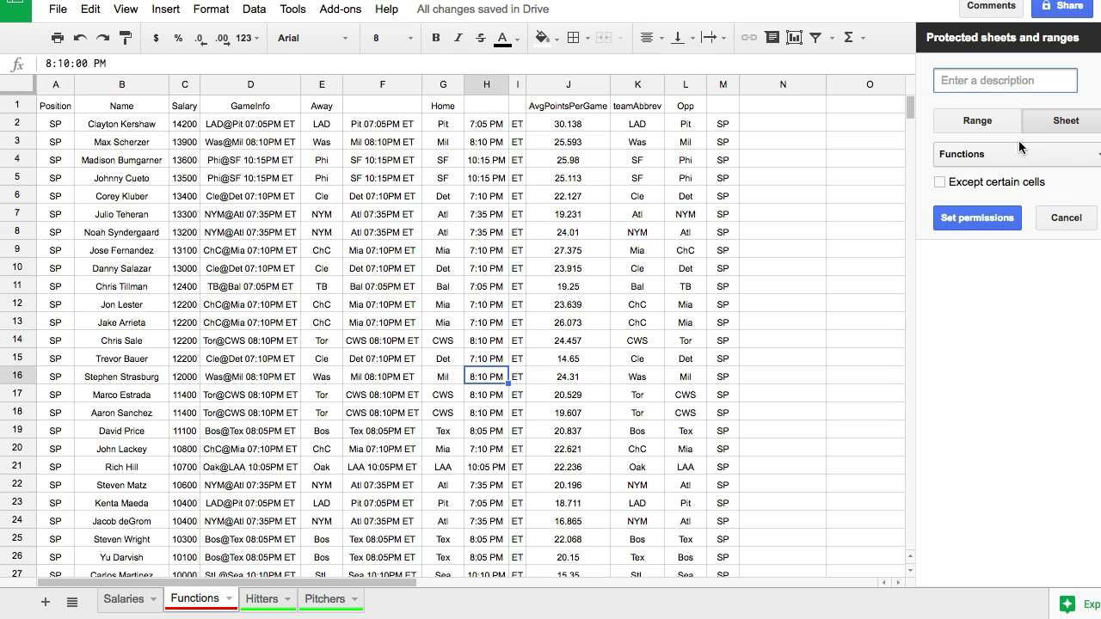
pyautogui.click(1065, 119)
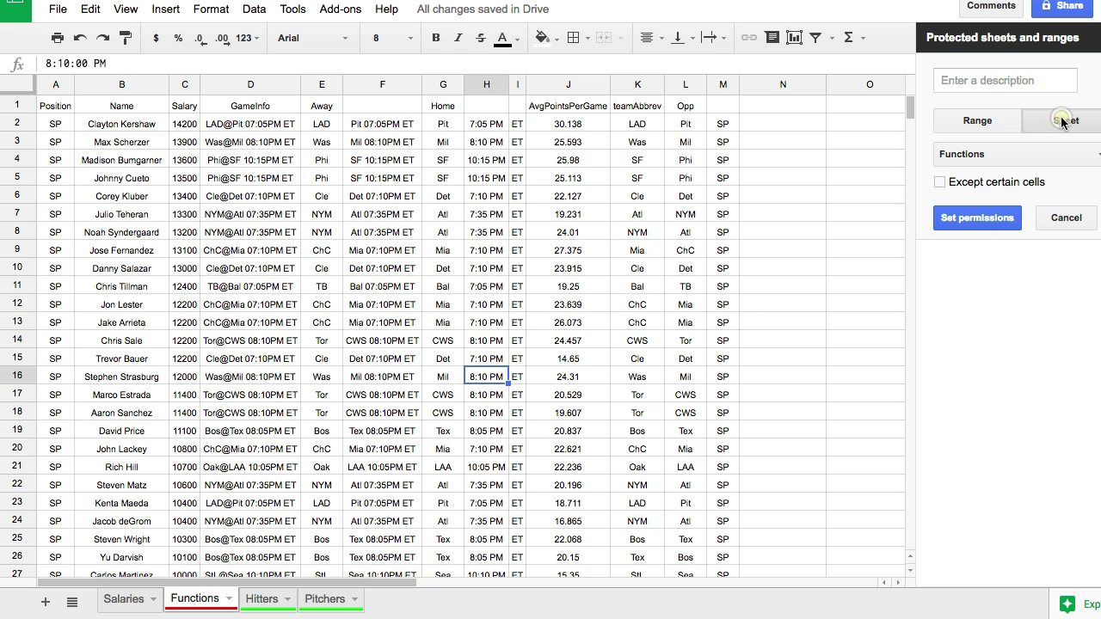
pyautogui.click(982, 220)
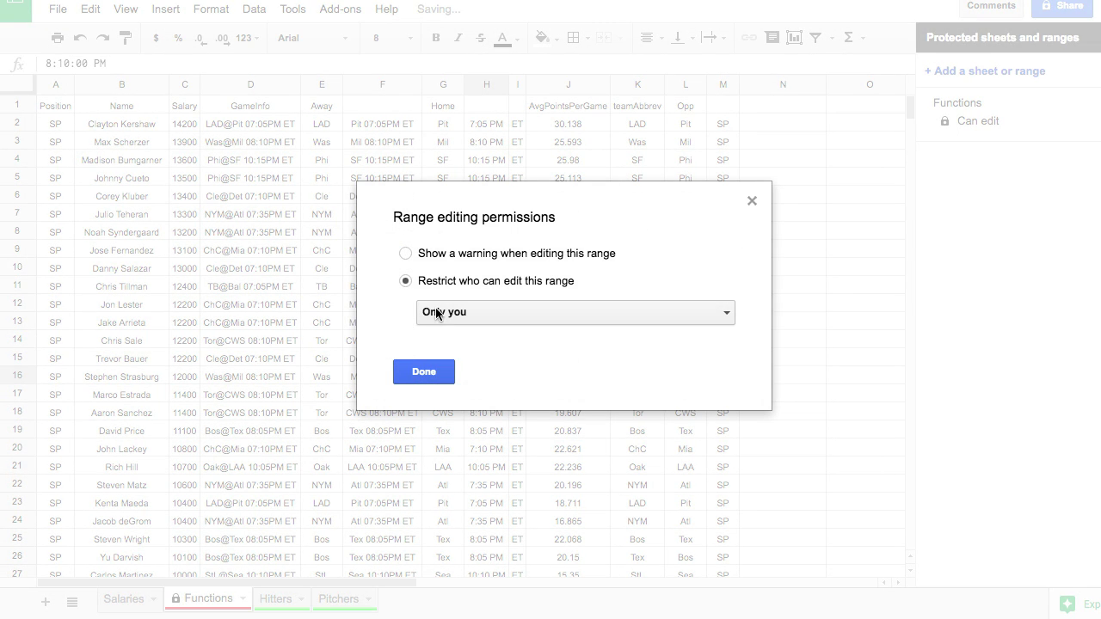
pyautogui.click(451, 253)
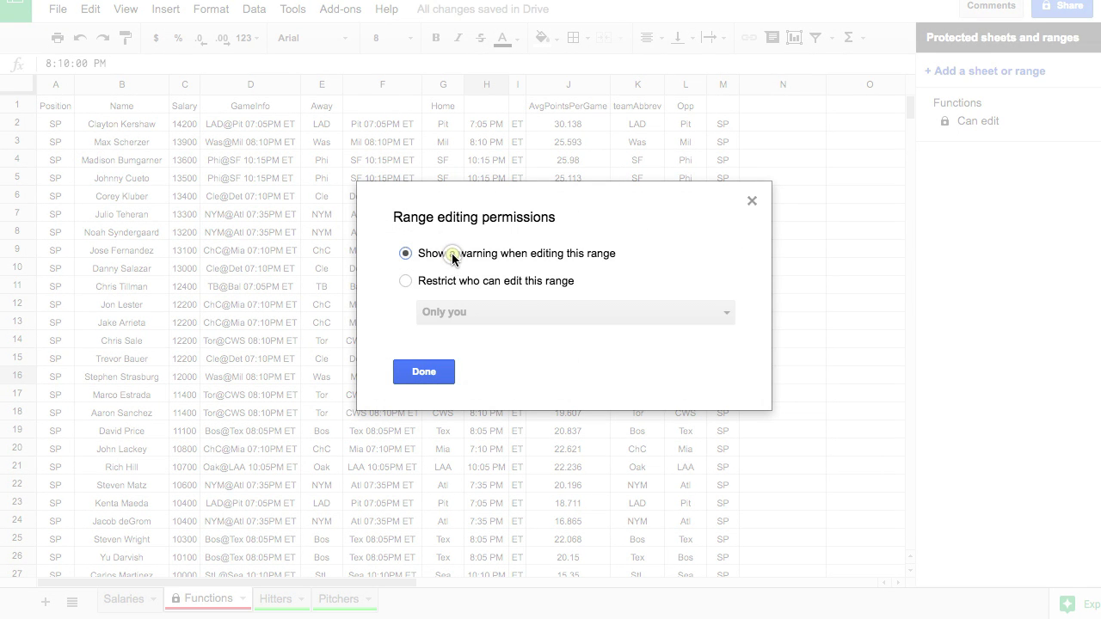
pyautogui.click(437, 373)
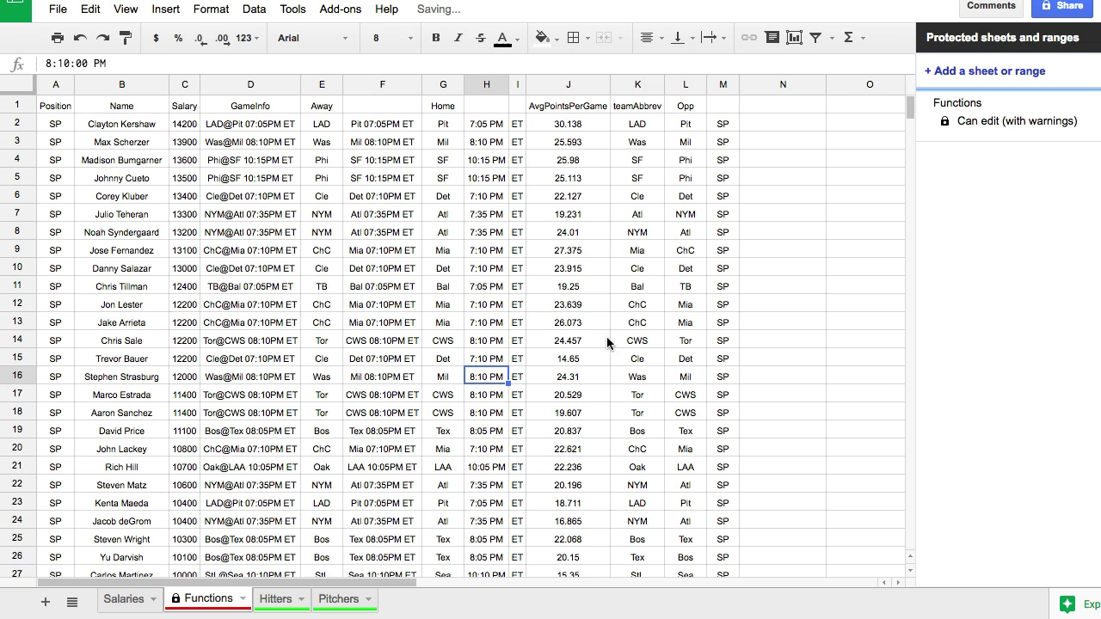
# Try editing a cell on the protected Functions sheet to test its protection, and cancel the edit
pyautogui.click(641, 250)
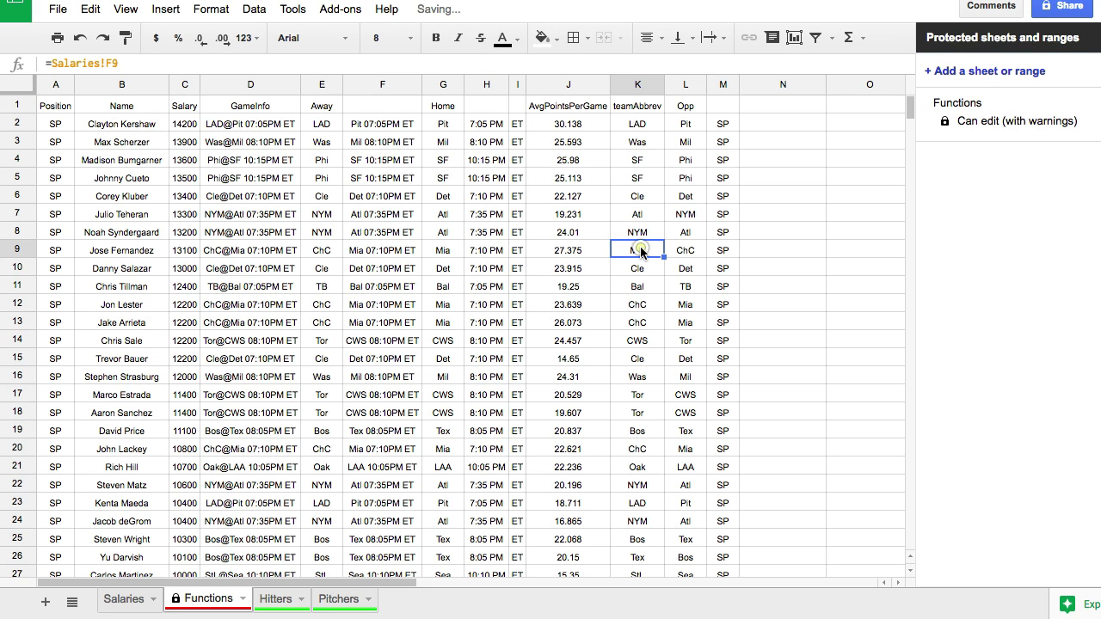
pyautogui.doubleClick(641, 250)
pyautogui.click(589, 289)
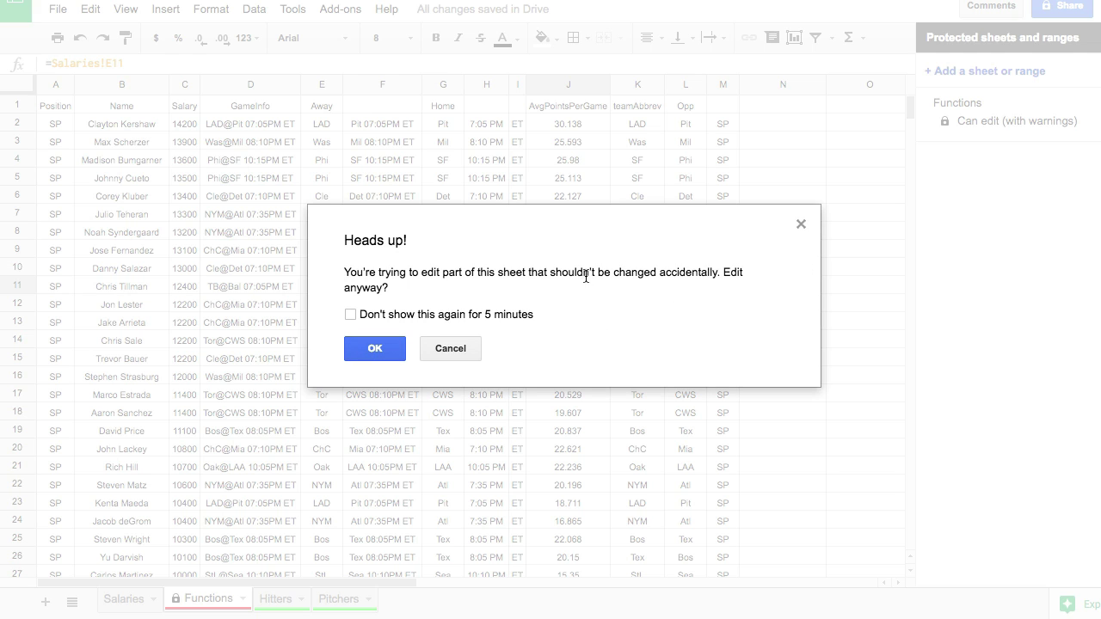
pyautogui.click(467, 351)
pyautogui.click(791, 239)
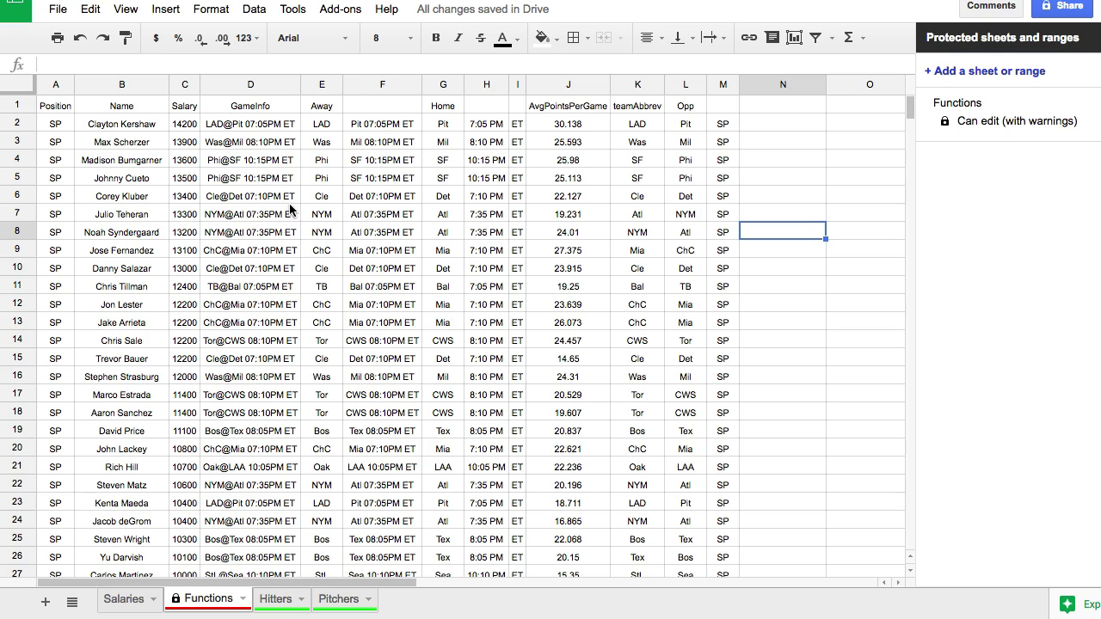
# Copy the player names in B2:B1333 of the Salaries sheet and paste them into the Hitters sheet starting at B2
pyautogui.moveTo(137, 125); pyautogui.dragTo(127, 363)
pyautogui.click(137, 599)
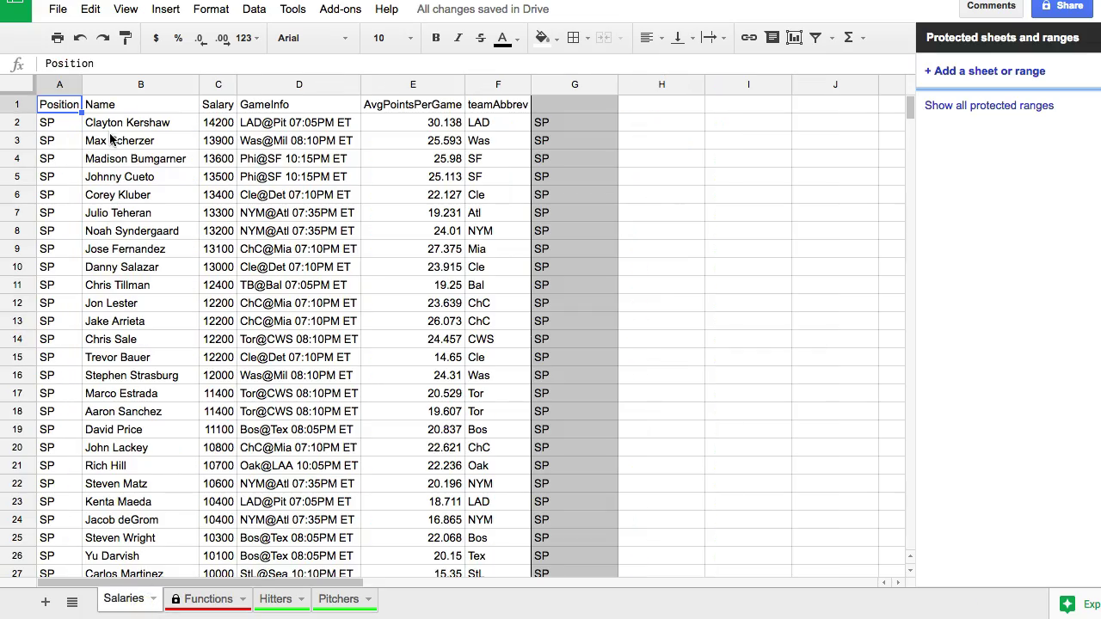
pyautogui.moveTo(127, 130); pyautogui.dragTo(156, 388)
pyautogui.moveTo(156, 385); pyautogui.dragTo(152, 327)
pyautogui.hotkey('ctrl', 'c')
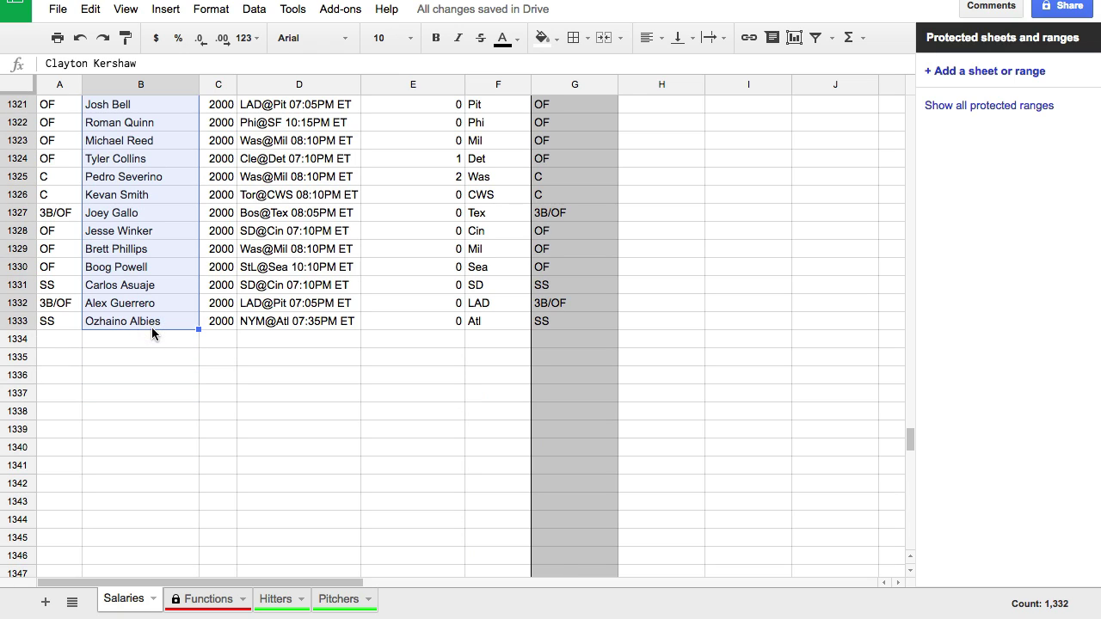
pyautogui.click(256, 600)
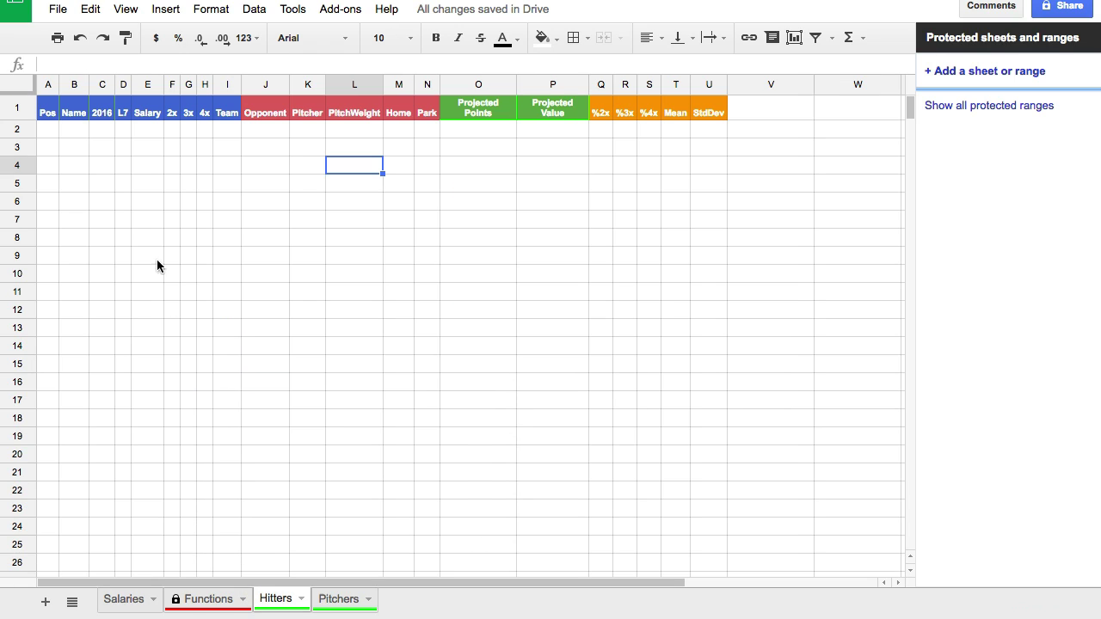
pyautogui.click(76, 130)
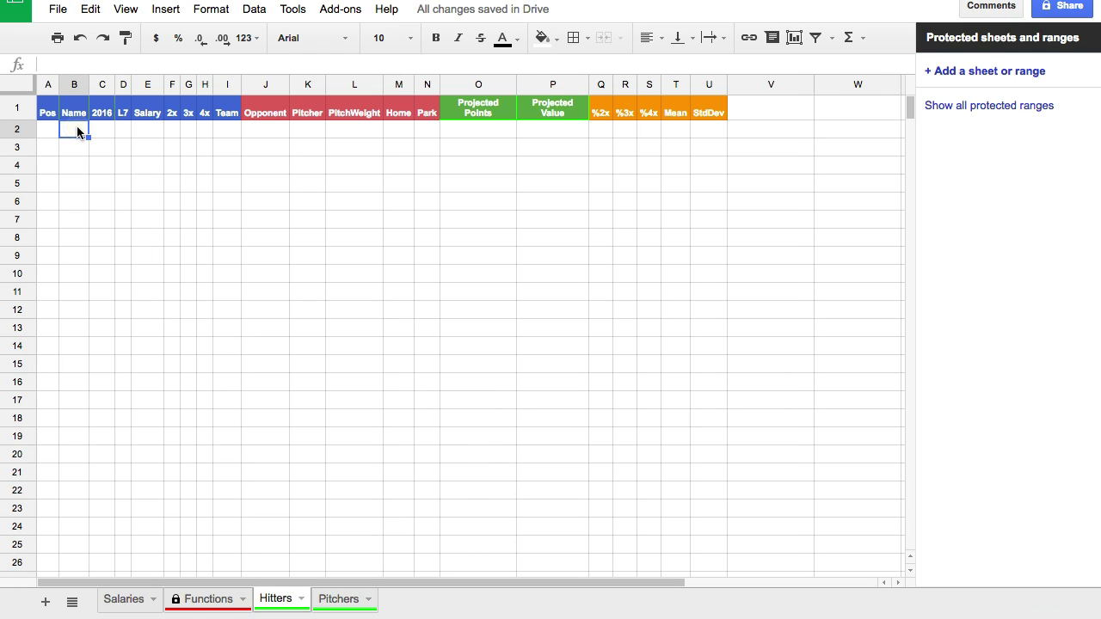
pyautogui.hotkey('ctrl', 'v')
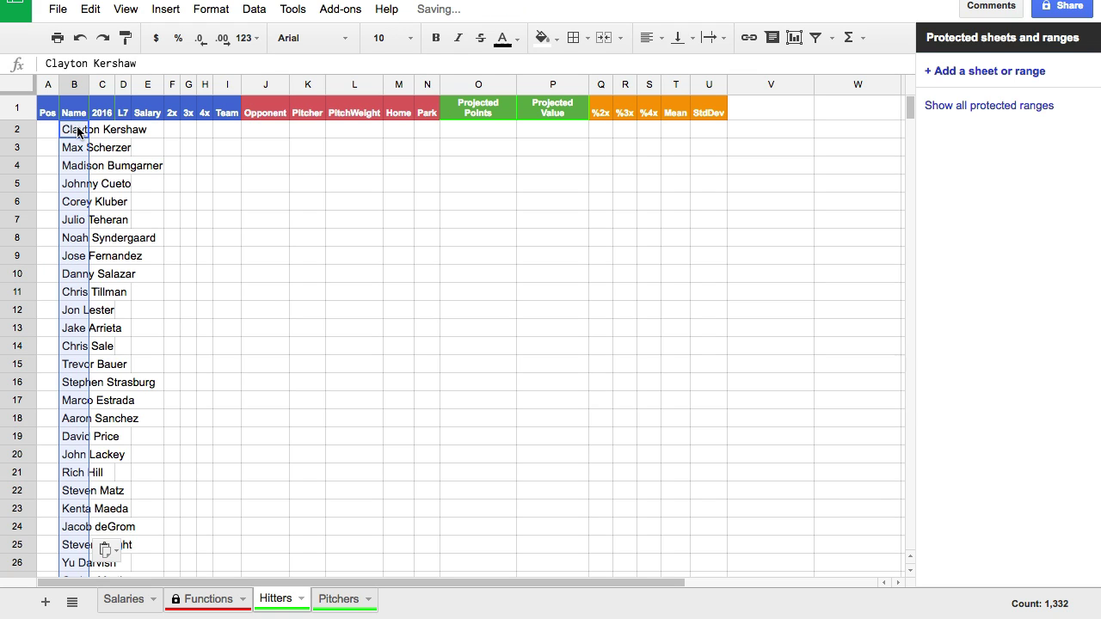
# Fit the Name column of the Hitters sheet to its contents and set all cells to font size 8
pyautogui.click(22, 83)
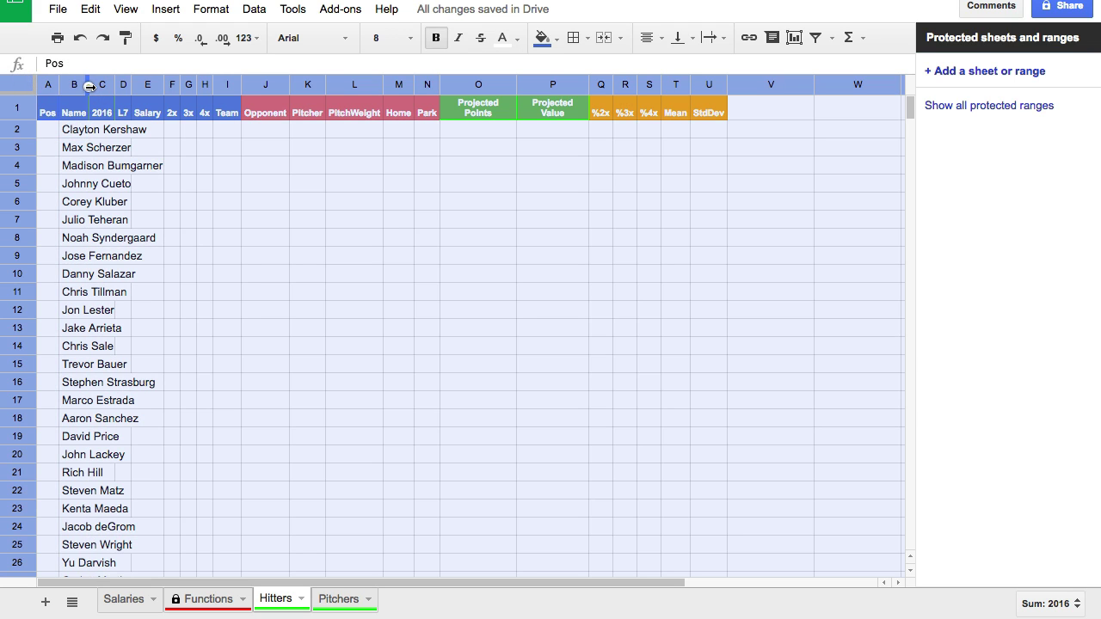
pyautogui.click(87, 87)
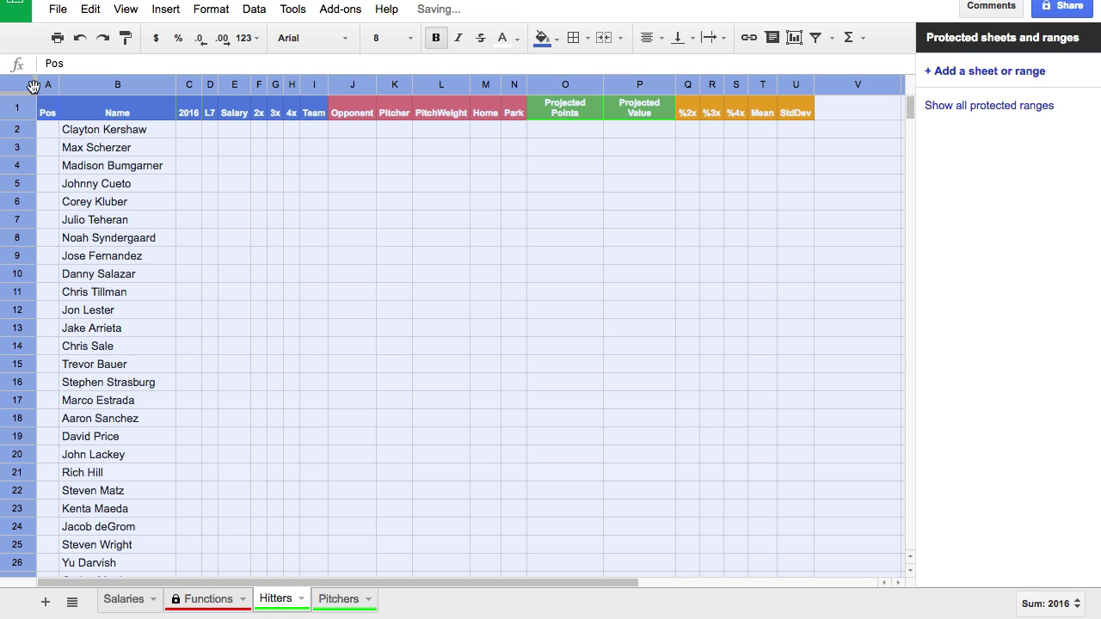
pyautogui.click(411, 38)
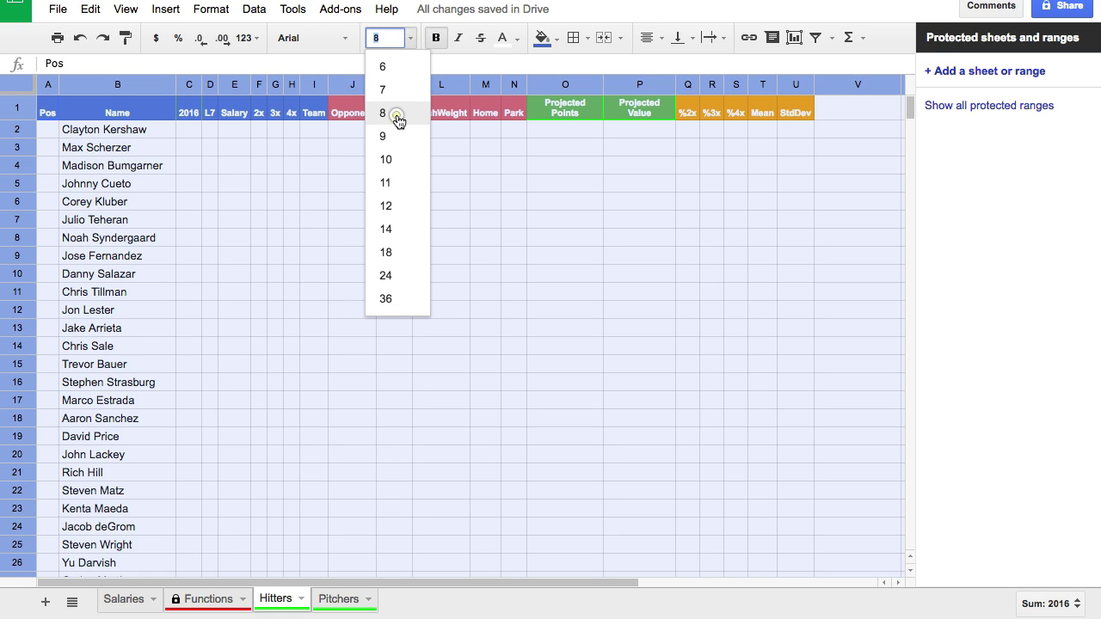
pyautogui.click(397, 113)
# Center-align all cells of the Hitters sheet horizontally
pyautogui.click(650, 38)
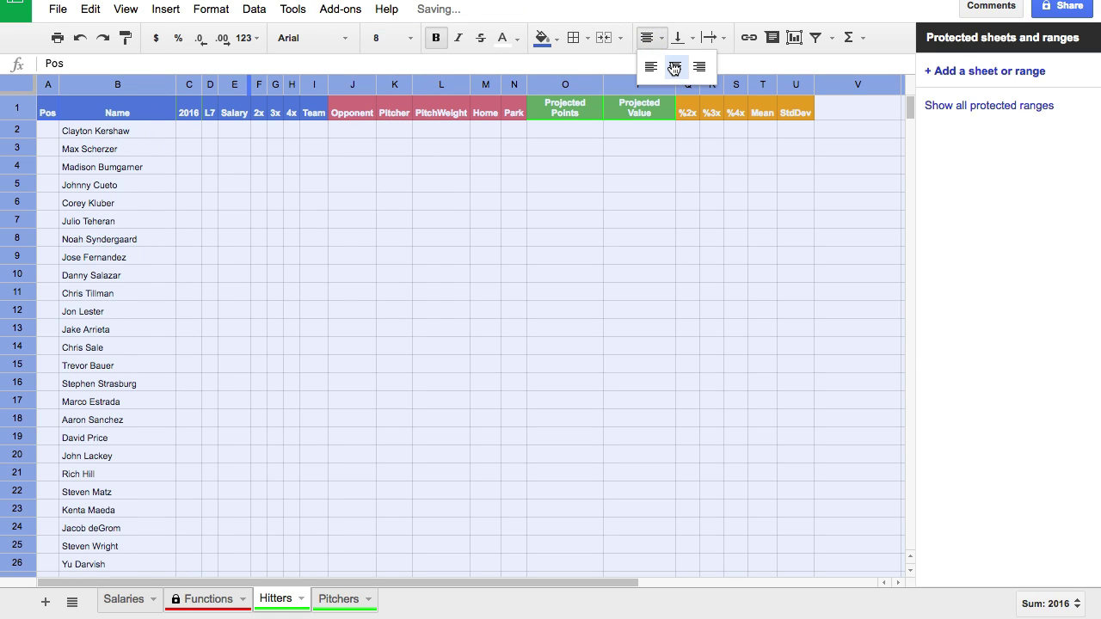
pyautogui.click(674, 66)
pyautogui.click(123, 164)
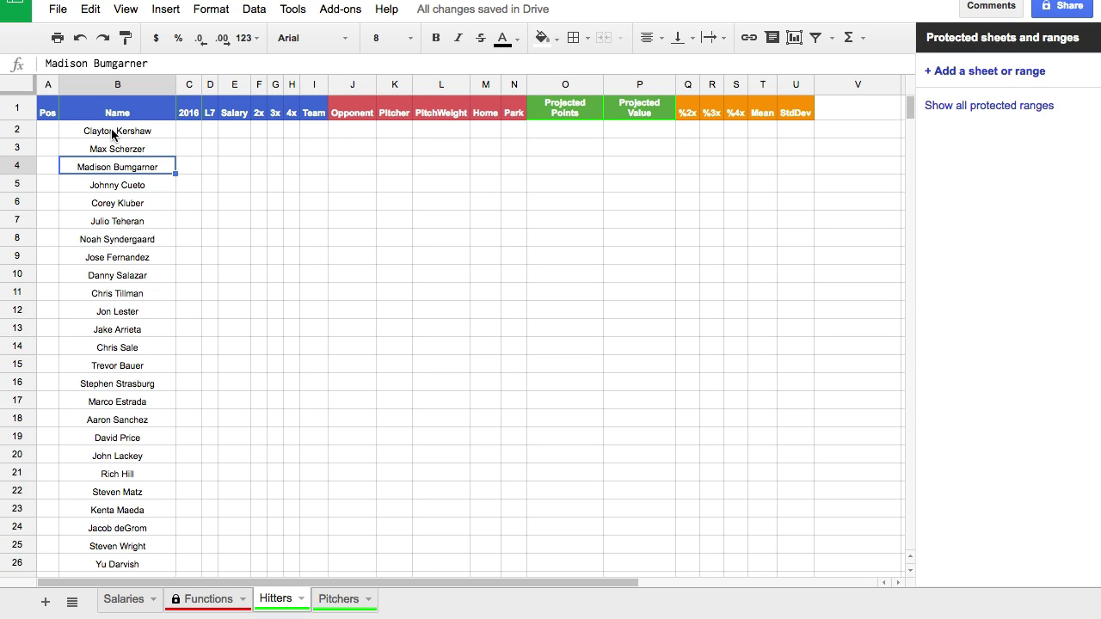
# Begin a VLOOKUP formula in A2 of the Hitters sheet with B2 as the search key
pyautogui.click(48, 134)
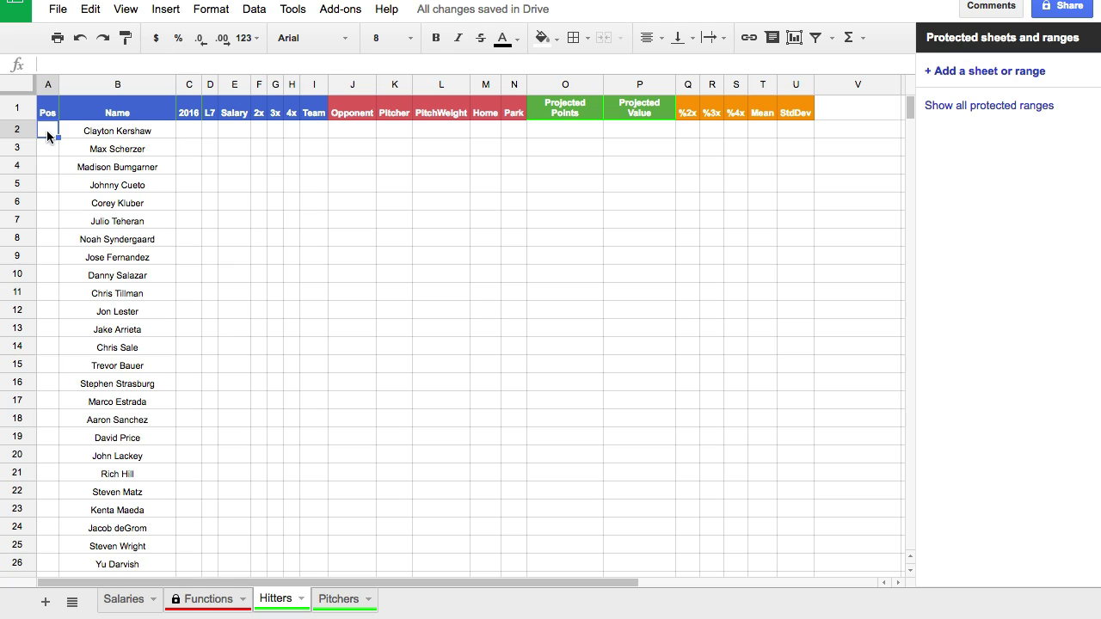
pyautogui.write('=vl')
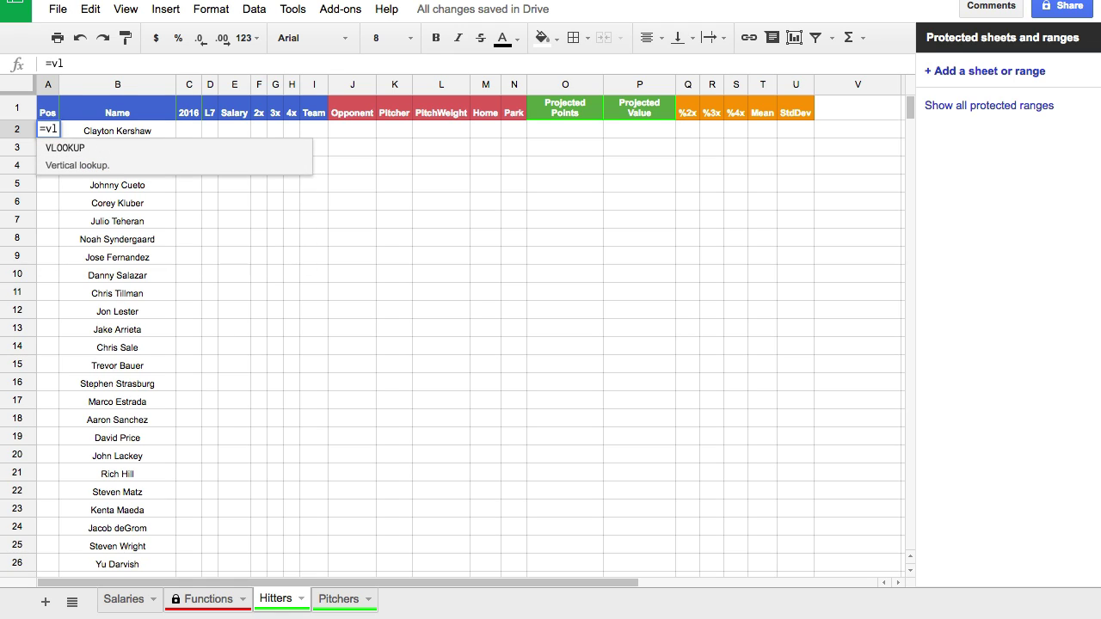
pyautogui.click(69, 147)
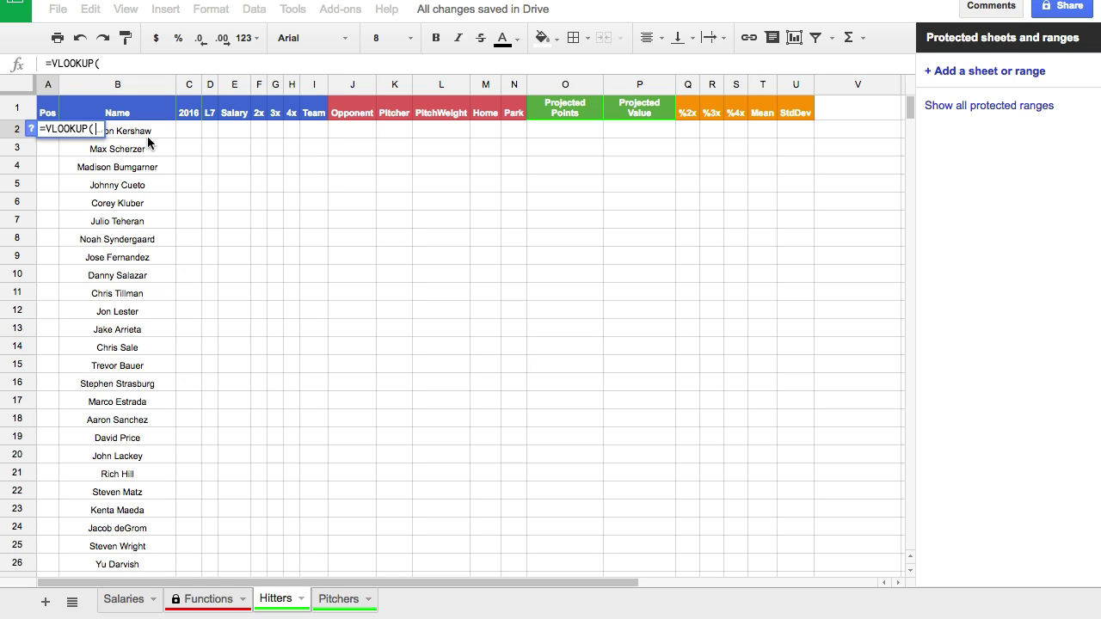
pyautogui.click(147, 136)
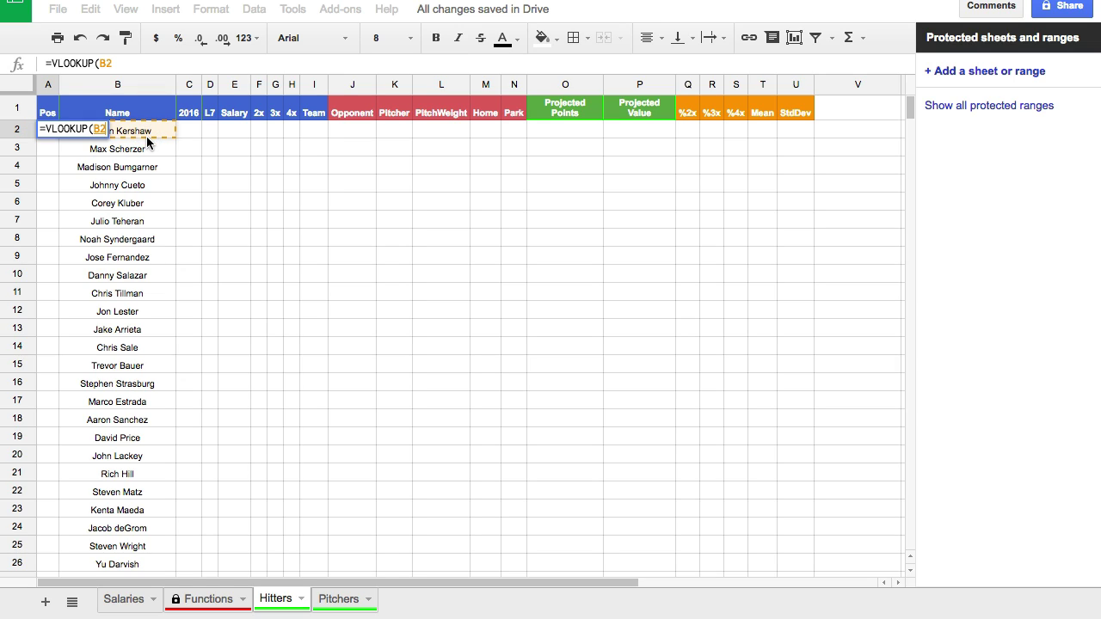
pyautogui.write(',')
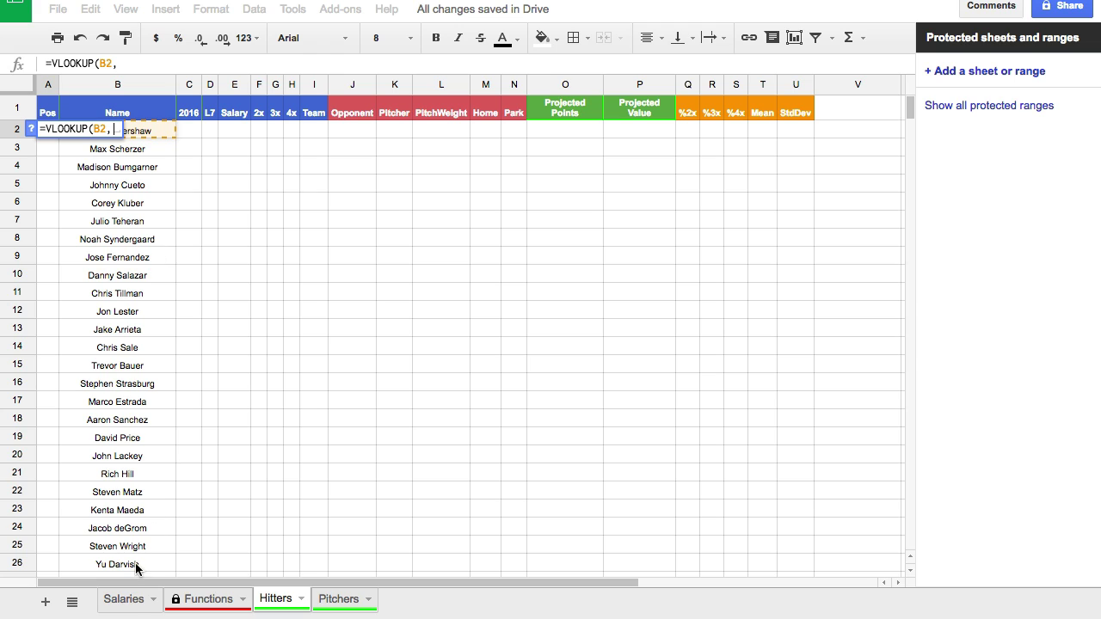
# Add the range B2:G1735 of the Salaries sheet as the lookup range of the VLOOKUP formula in Hitters A2
pyautogui.click(129, 597)
pyautogui.scroll(20, 118, 252)
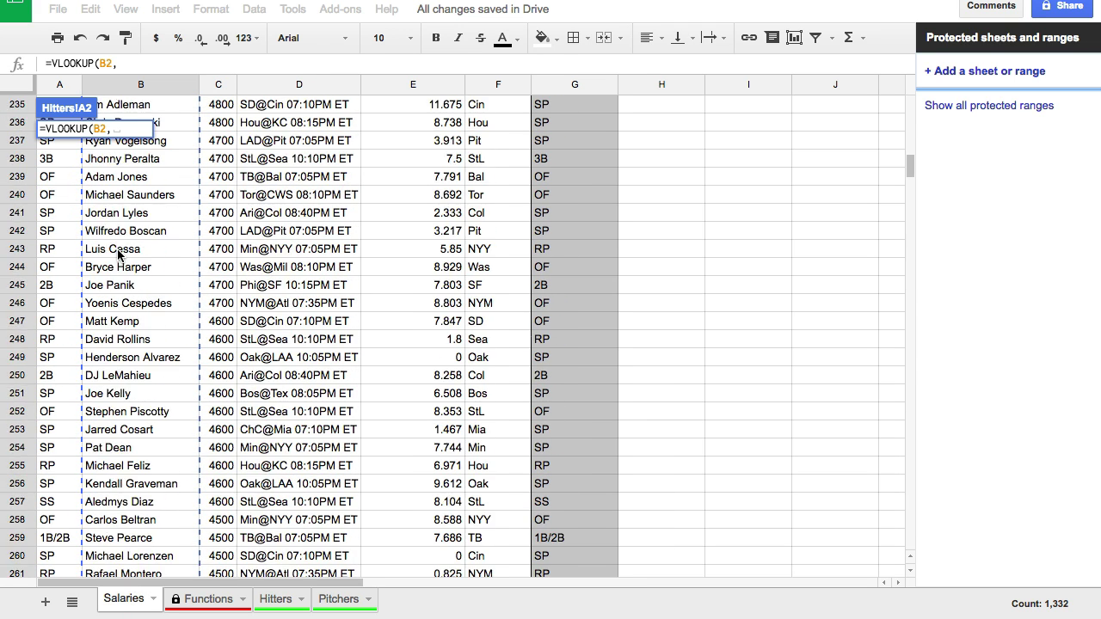
pyautogui.scroll(20, 118, 252)
pyautogui.click(169, 122)
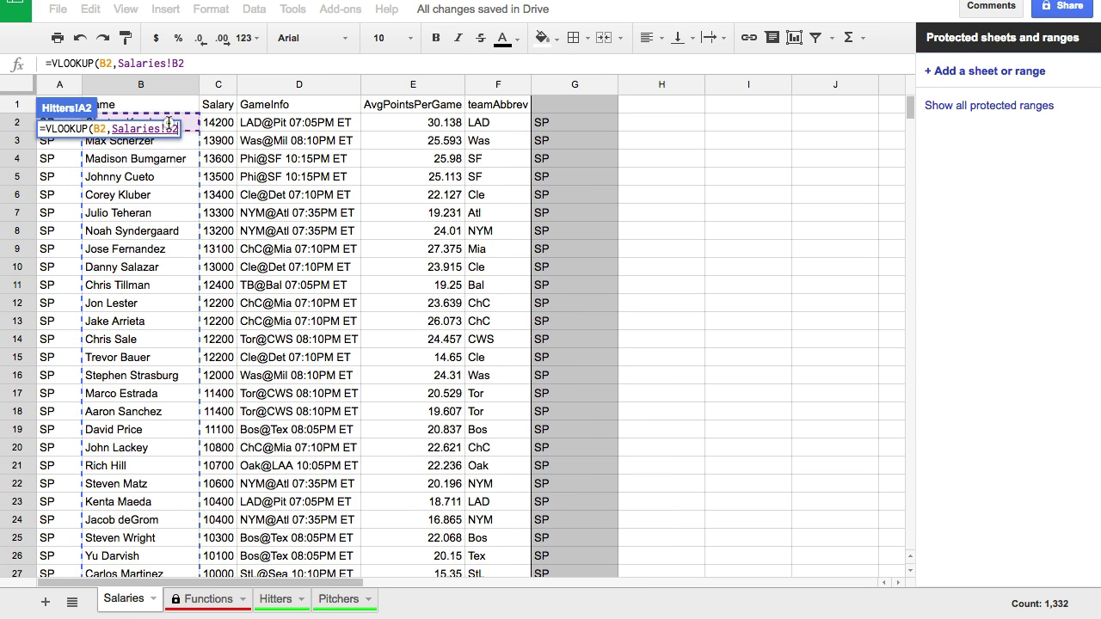
pyautogui.moveTo(170, 123); pyautogui.dragTo(548, 153)
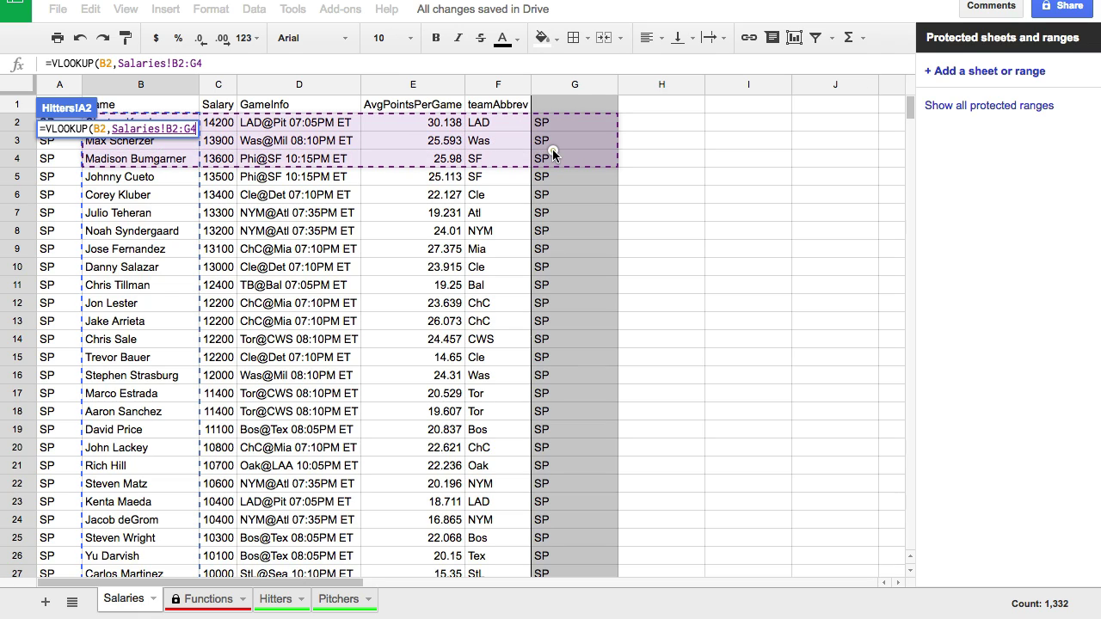
pyautogui.moveTo(553, 153); pyautogui.dragTo(549, 226)
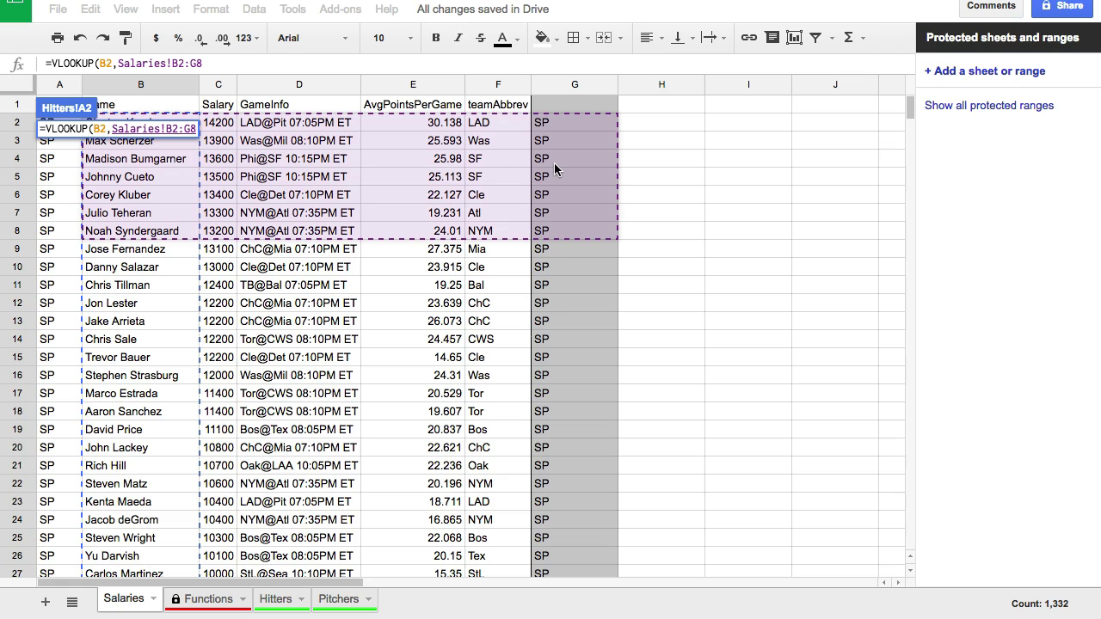
pyautogui.click(385, 173)
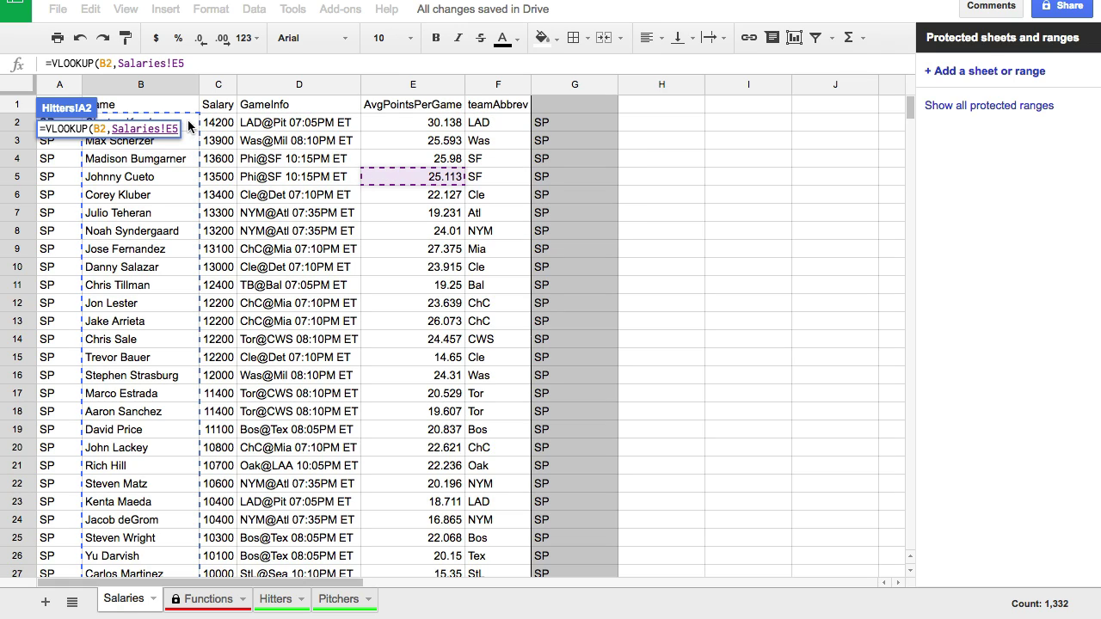
pyautogui.moveTo(189, 126); pyautogui.dragTo(551, 538)
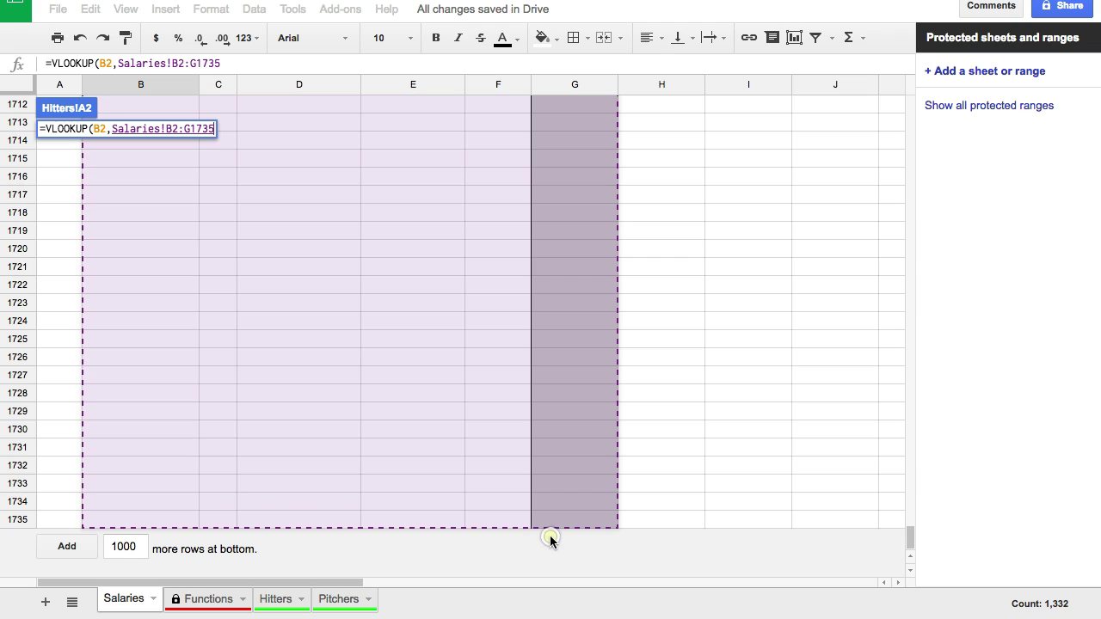
# Complete the A2 formula with column index 6 and false, locking the range's rows as Salaries!B$2:G$1735
pyautogui.write(',6')
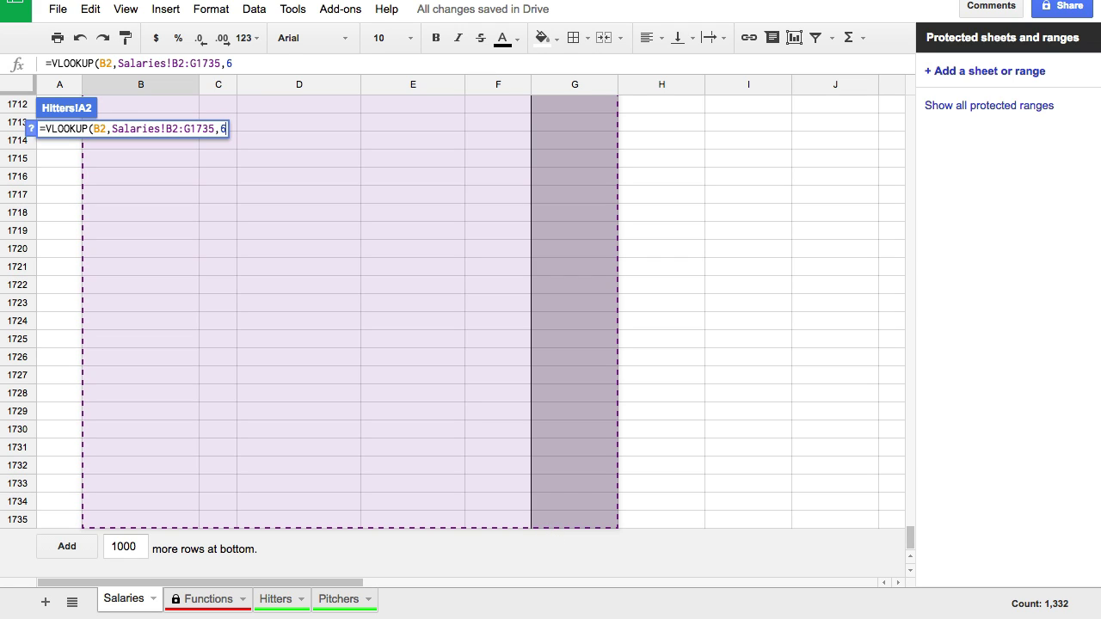
pyautogui.write(',false')
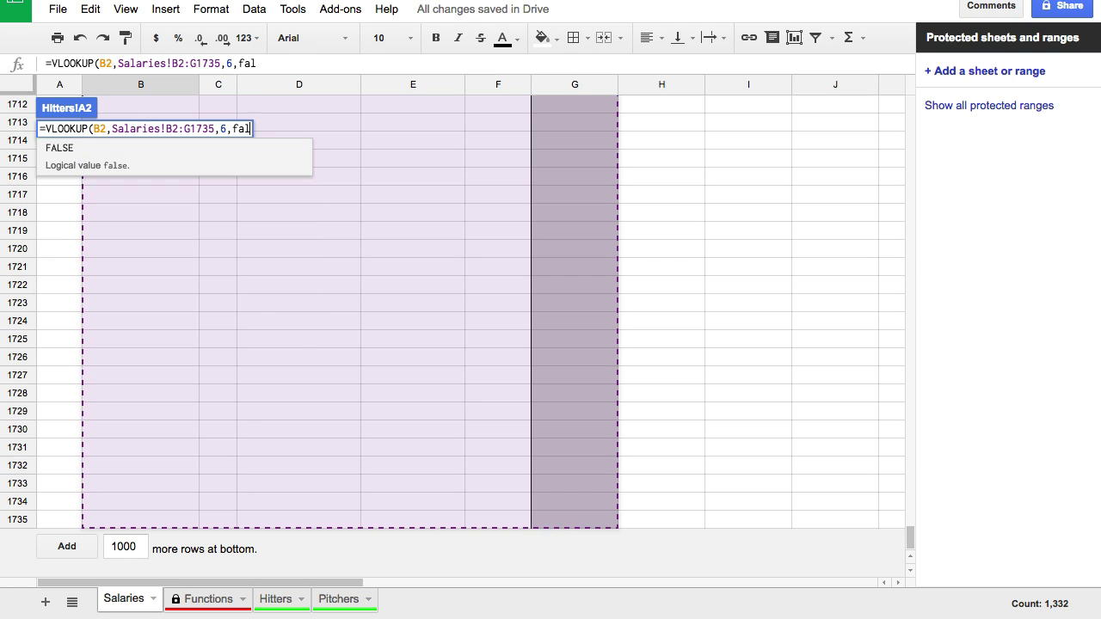
pyautogui.click(175, 129)
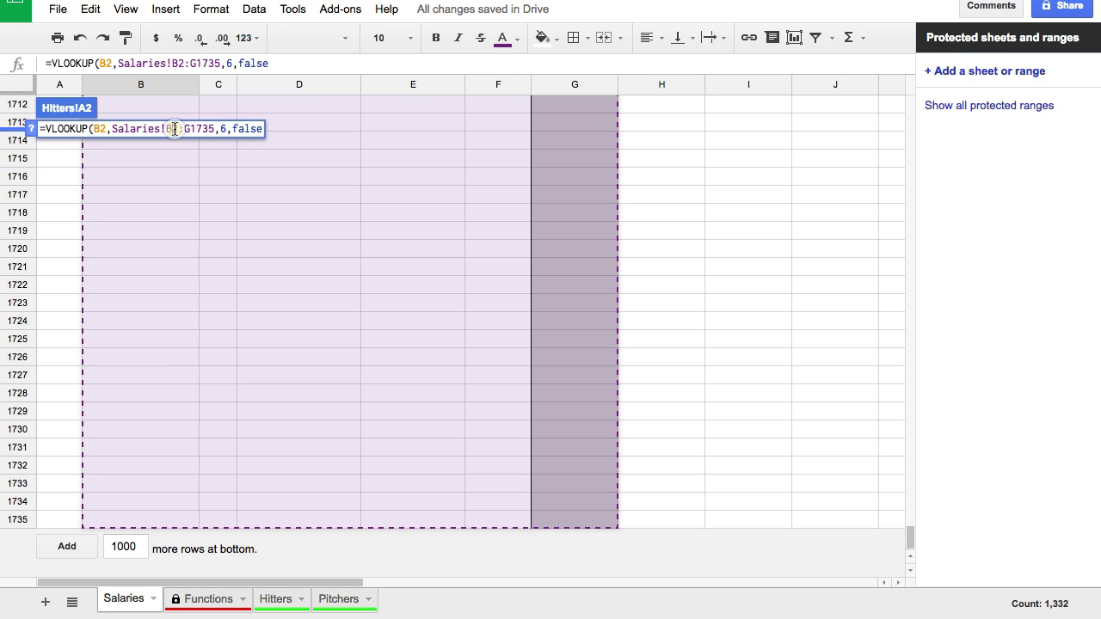
pyautogui.write('$2:G$')
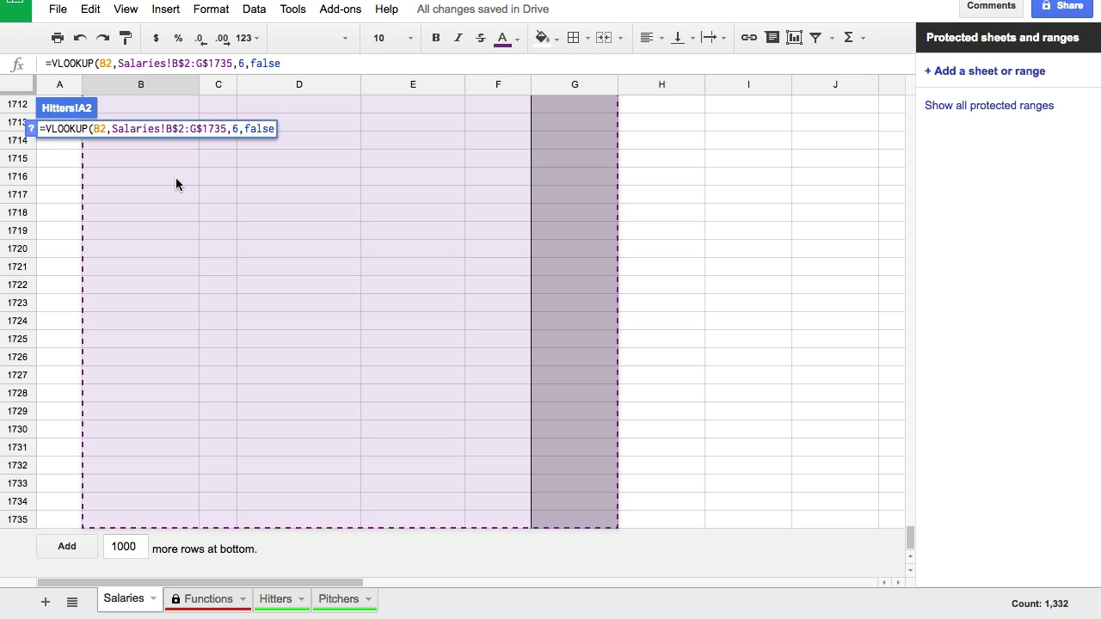
pyautogui.press('Return')
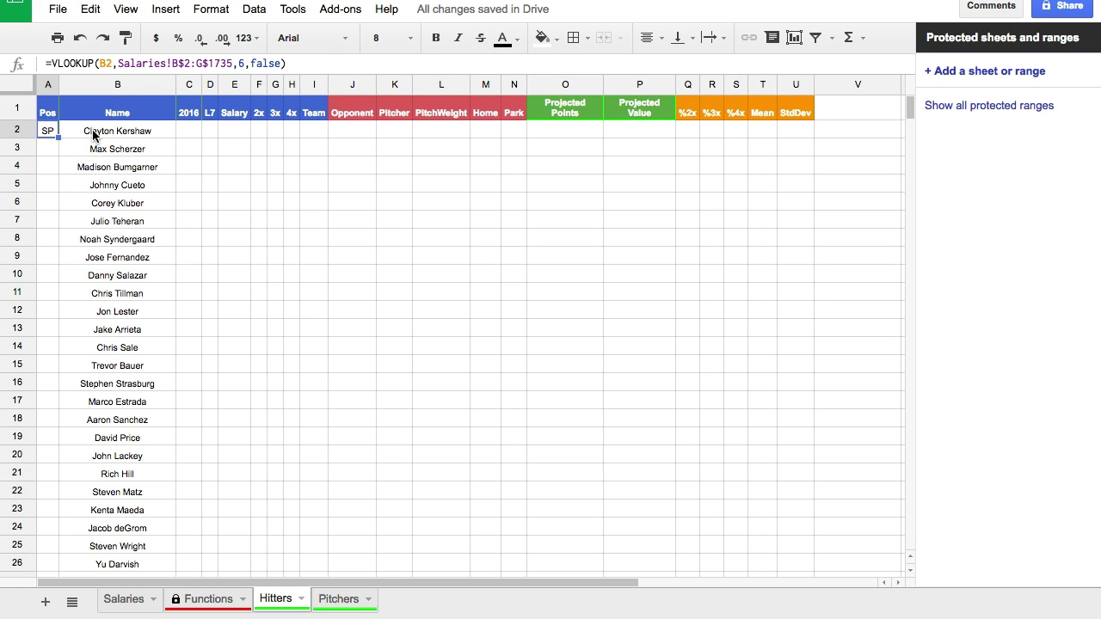
# Count the columns of the Salaries sheet from Name to column G to check the lookup index, and return to Hitters
pyautogui.click(129, 599)
pyautogui.scroll(20, 175, 307)
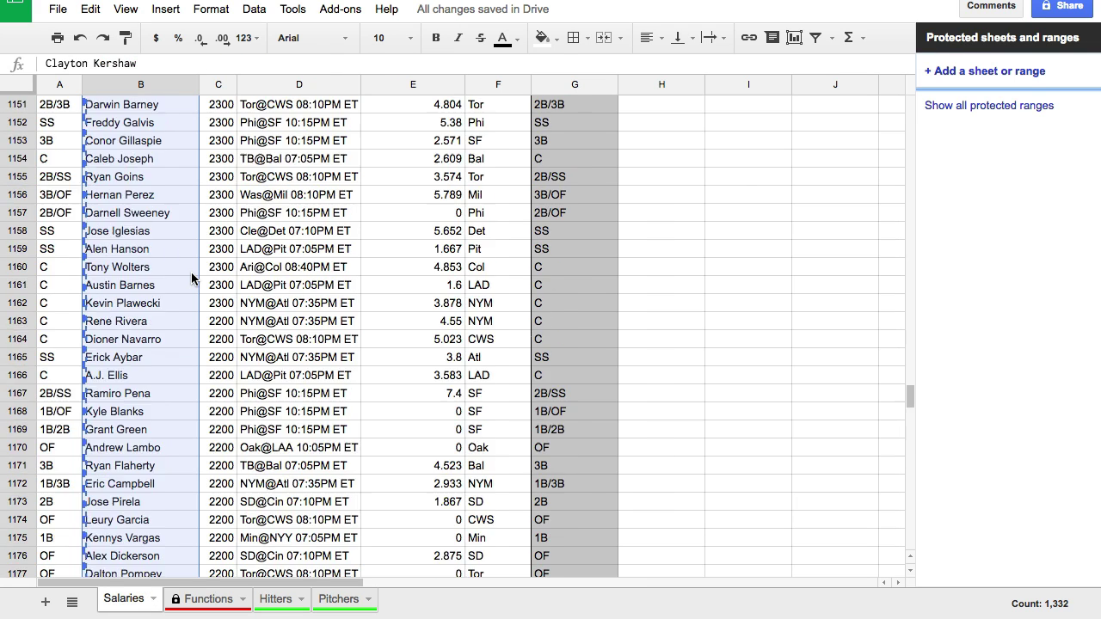
pyautogui.click(180, 191)
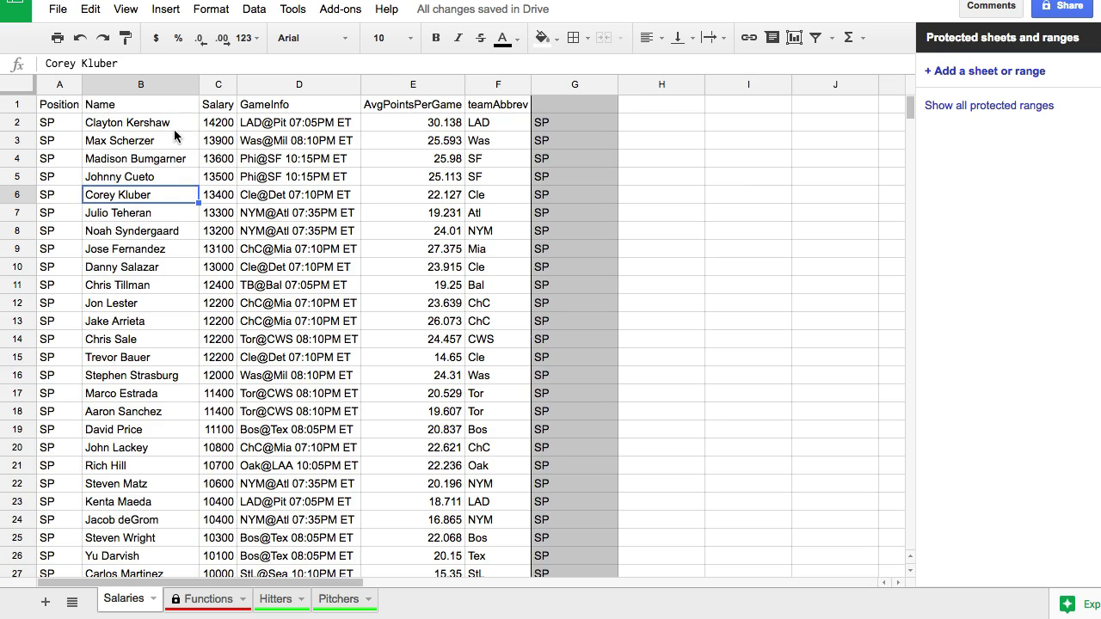
pyautogui.click(174, 129)
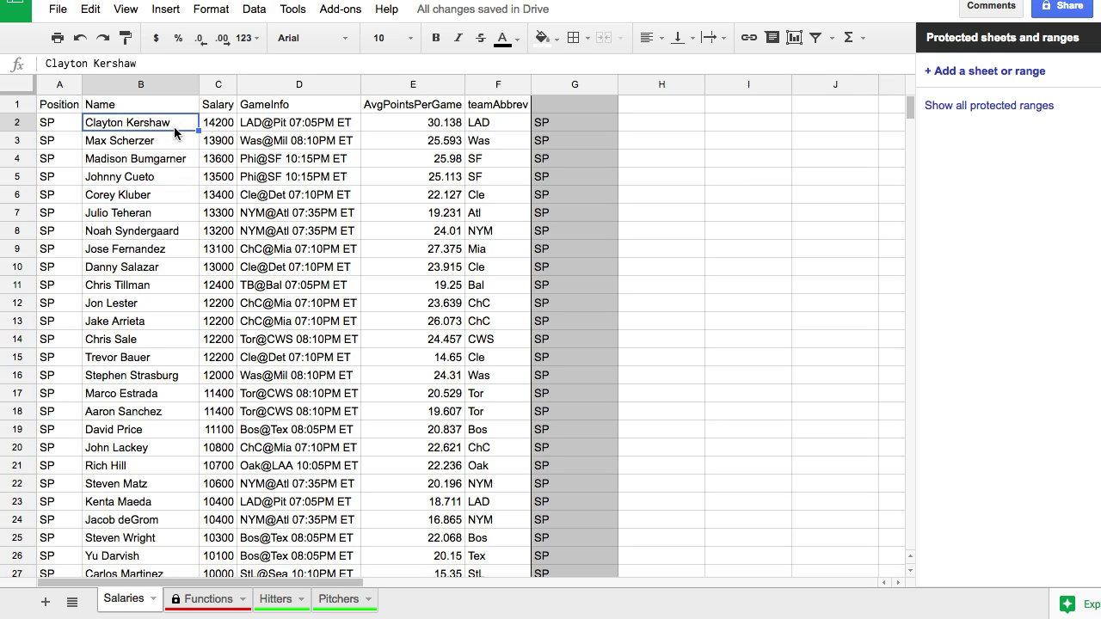
pyautogui.press('Right')
pyautogui.press('Right')
pyautogui.press('Right')
pyautogui.press('Right')
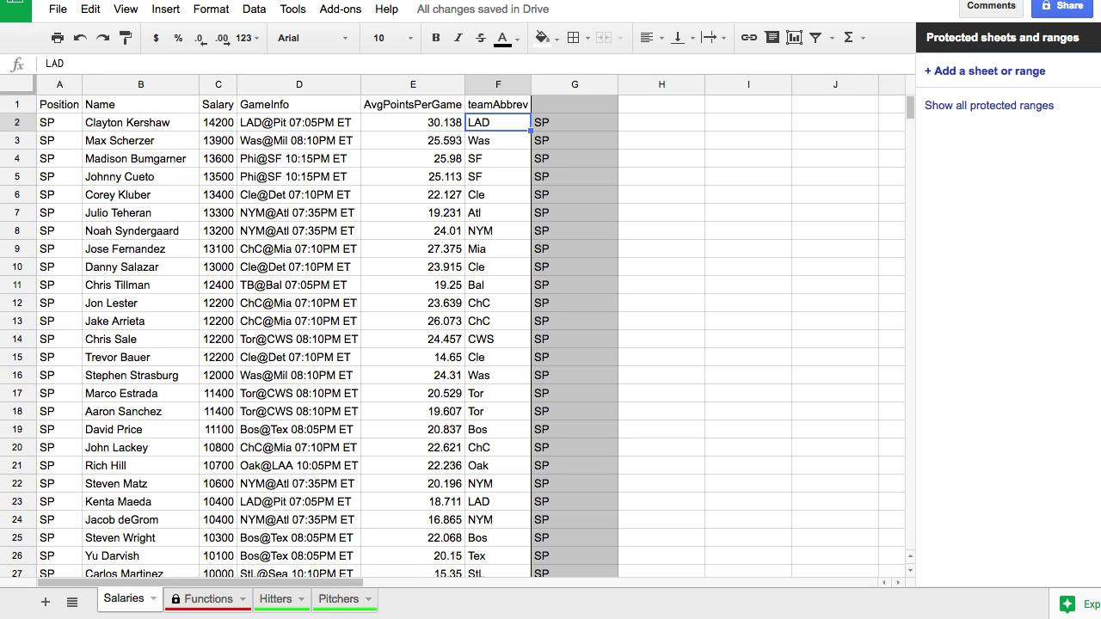
pyautogui.press('Right')
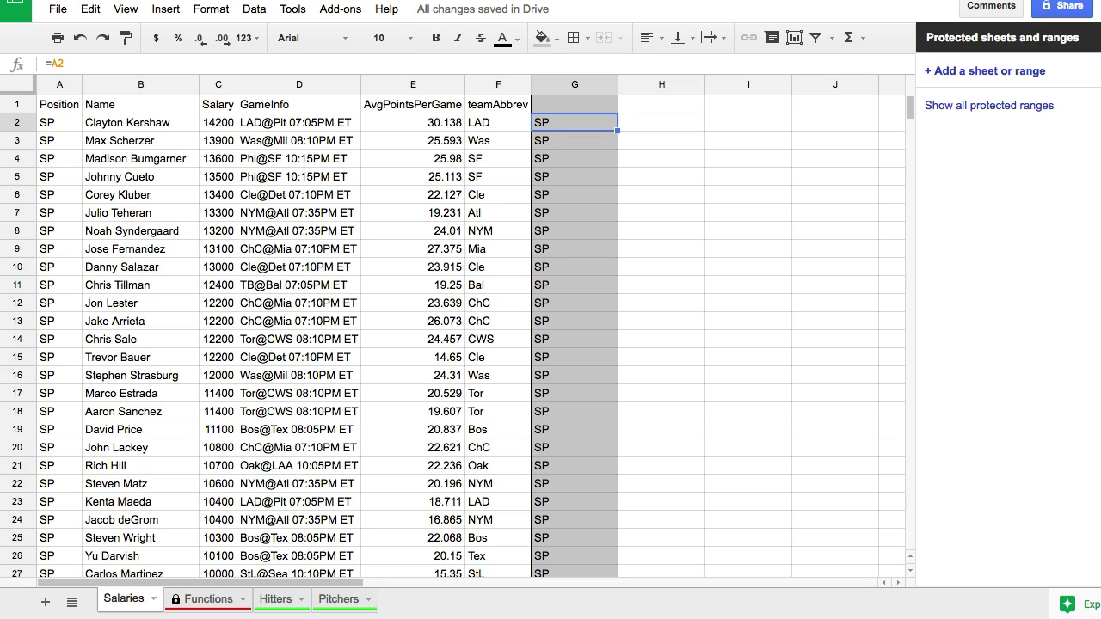
pyautogui.click(278, 600)
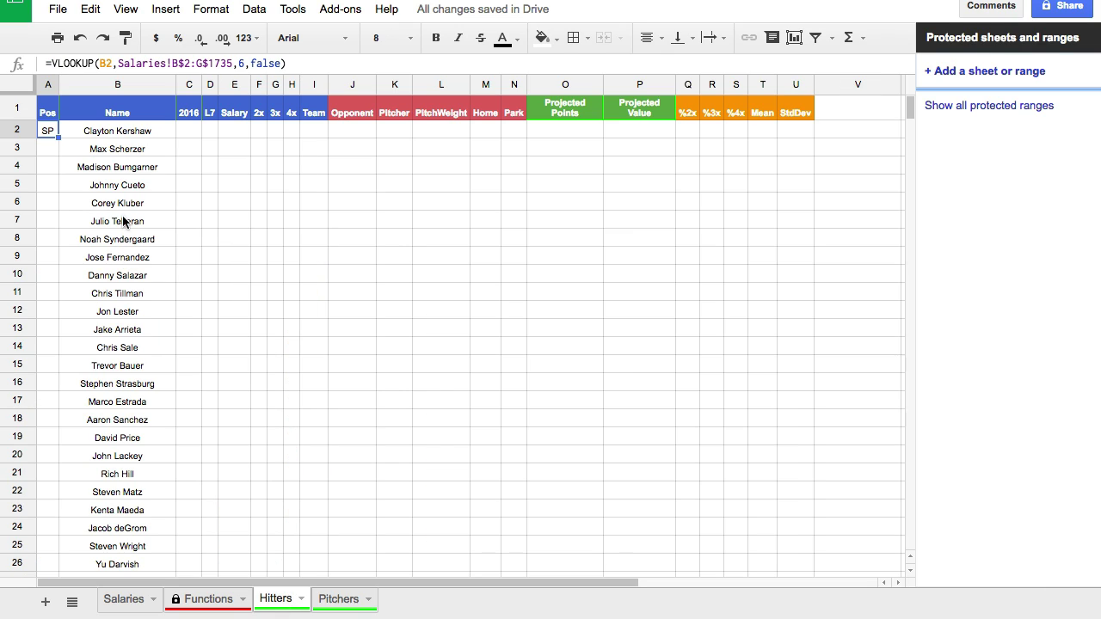
# Fill the position lookup formula from A2 down column A of the Hitters sheet to row 1333
pyautogui.moveTo(60, 135); pyautogui.dragTo(48, 520)
pyautogui.scroll(-5, 56, 443)
pyautogui.scroll(-20, 46, 516)
pyautogui.click(49, 306)
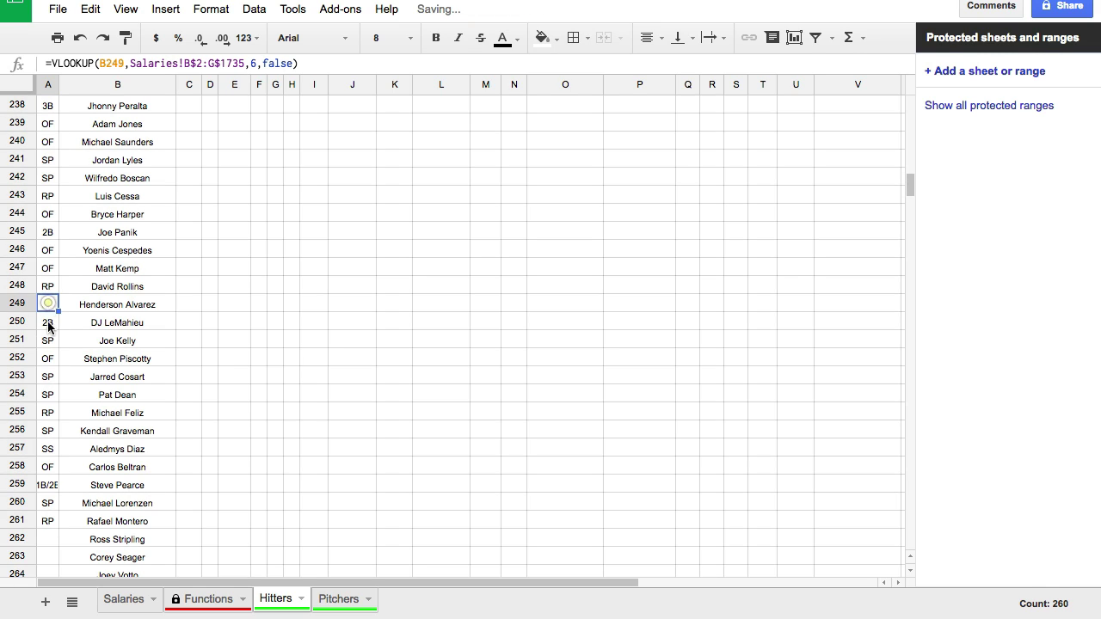
pyautogui.click(48, 325)
pyautogui.click(48, 521)
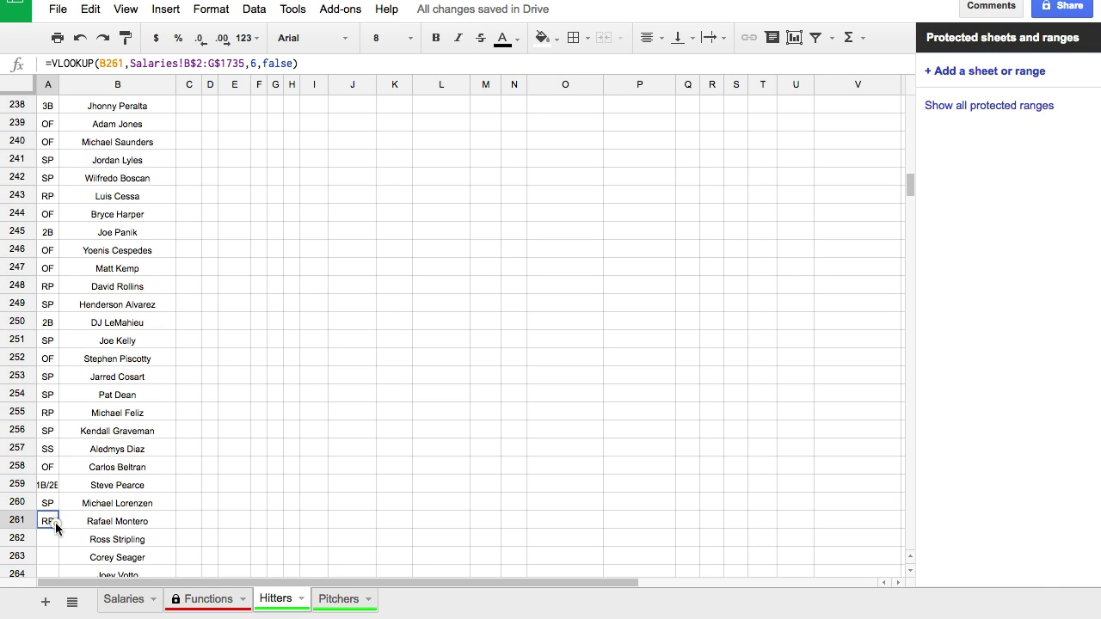
pyautogui.moveTo(58, 530)
pyautogui.mouseDown()
pyautogui.moveTo(55, 482)
pyautogui.moveTo(49, 524)
pyautogui.mouseUp()
pyautogui.scroll(-12, 54, 516)
pyautogui.scroll(-20, 52, 482)
pyautogui.scroll(-20, 49, 499)
pyautogui.scroll(-20, 52, 499)
pyautogui.scroll(-20, 52, 509)
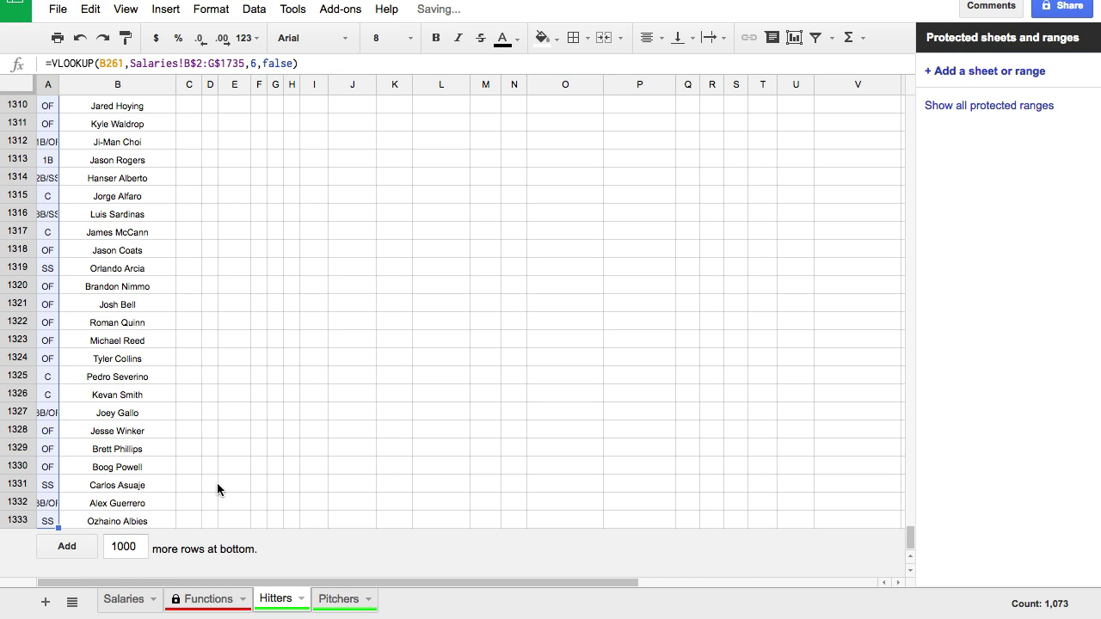
# Fit the width of the Pos column on the Hitters sheet to its contents
pyautogui.scroll(1, 78, 145)
pyautogui.doubleClick(58, 83)
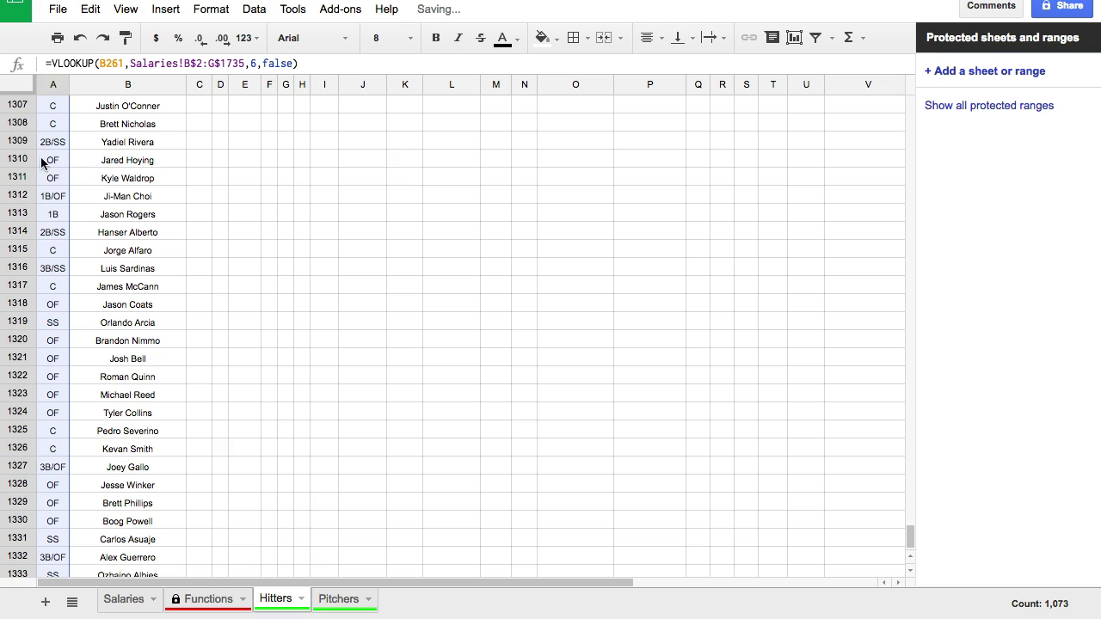
pyautogui.scroll(20, 56, 322)
pyautogui.scroll(20, 56, 319)
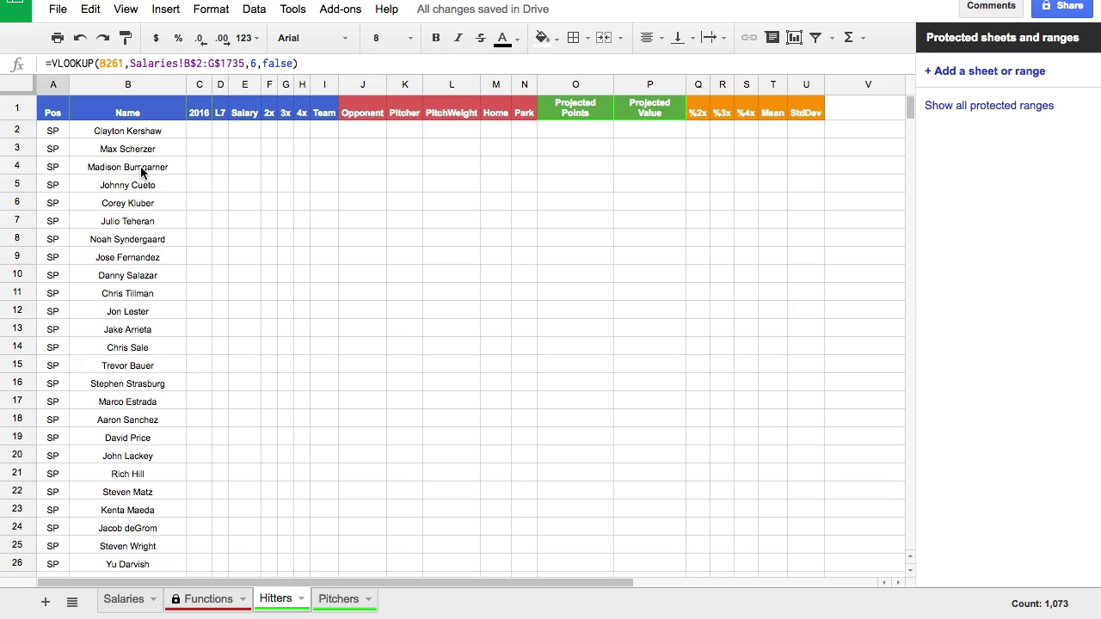
# Sort the entire Hitters sheet by Pos from A to Z, treating the first row as a header
pyautogui.click(13, 86)
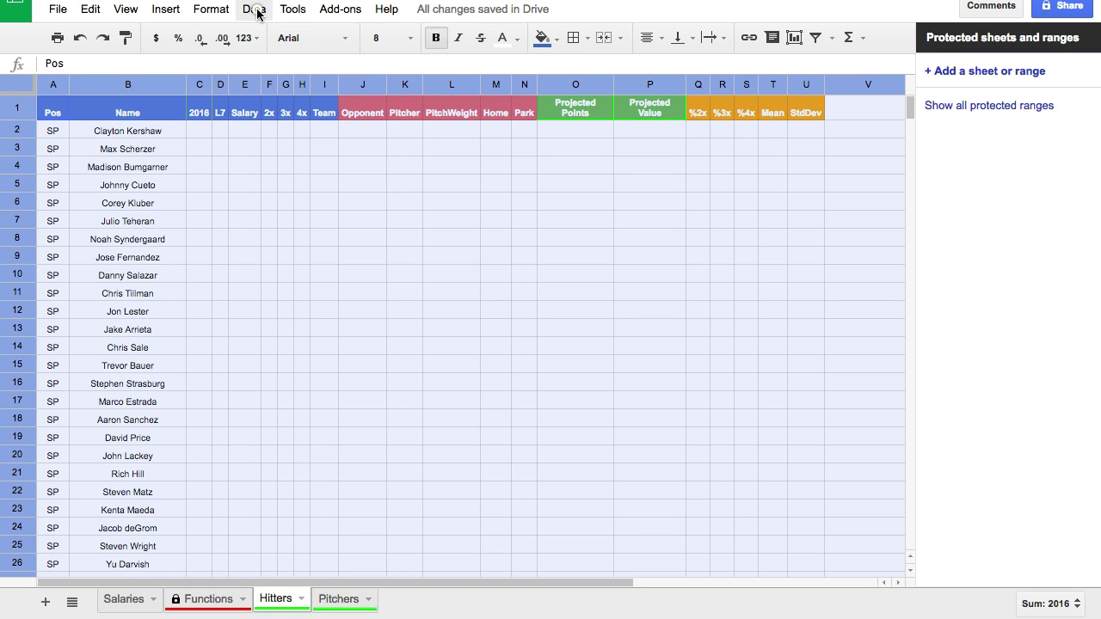
pyautogui.click(256, 10)
pyautogui.click(339, 152)
pyautogui.click(551, 248)
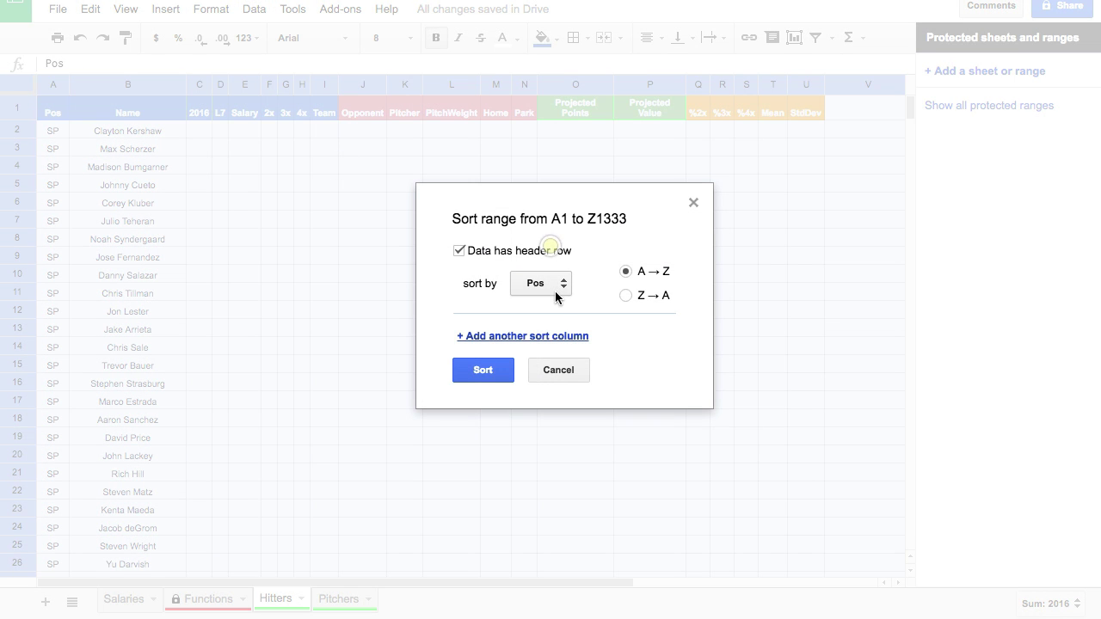
pyautogui.click(493, 375)
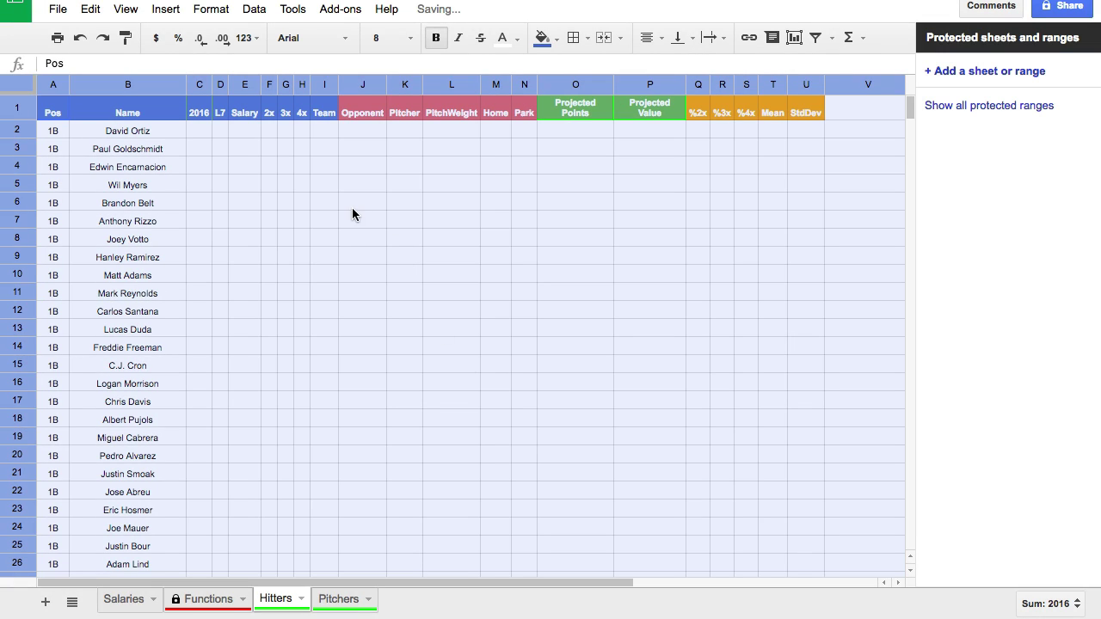
pyautogui.click(351, 214)
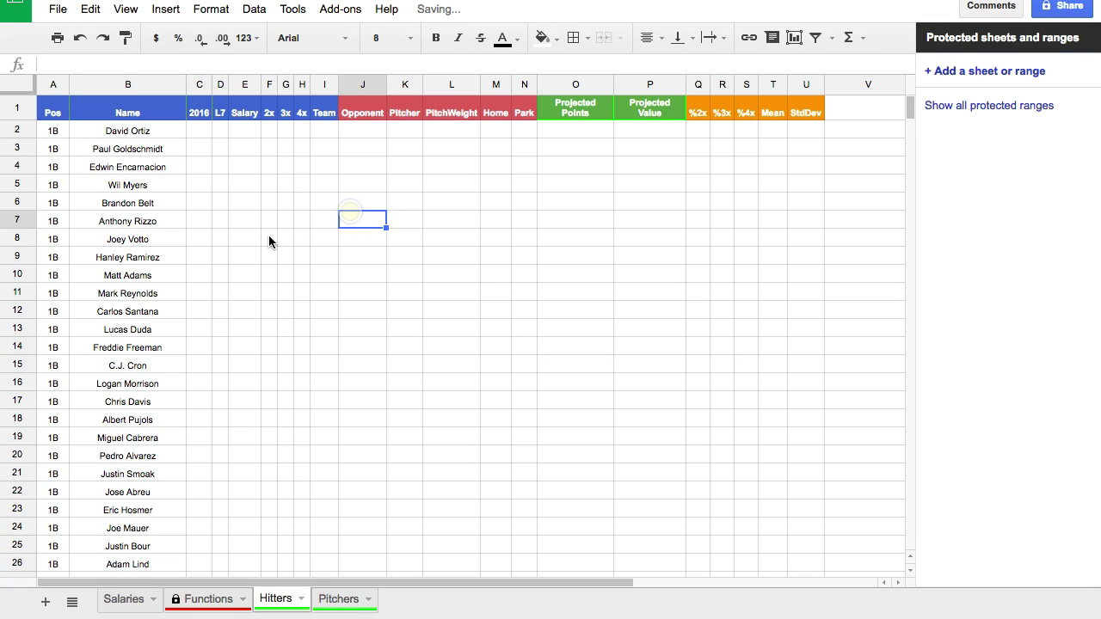
# Delete the RP and SP pitcher rows, 564 to 1288, from the Hitters sheet
pyautogui.scroll(-15, 250, 249)
pyautogui.scroll(-20, 234, 258)
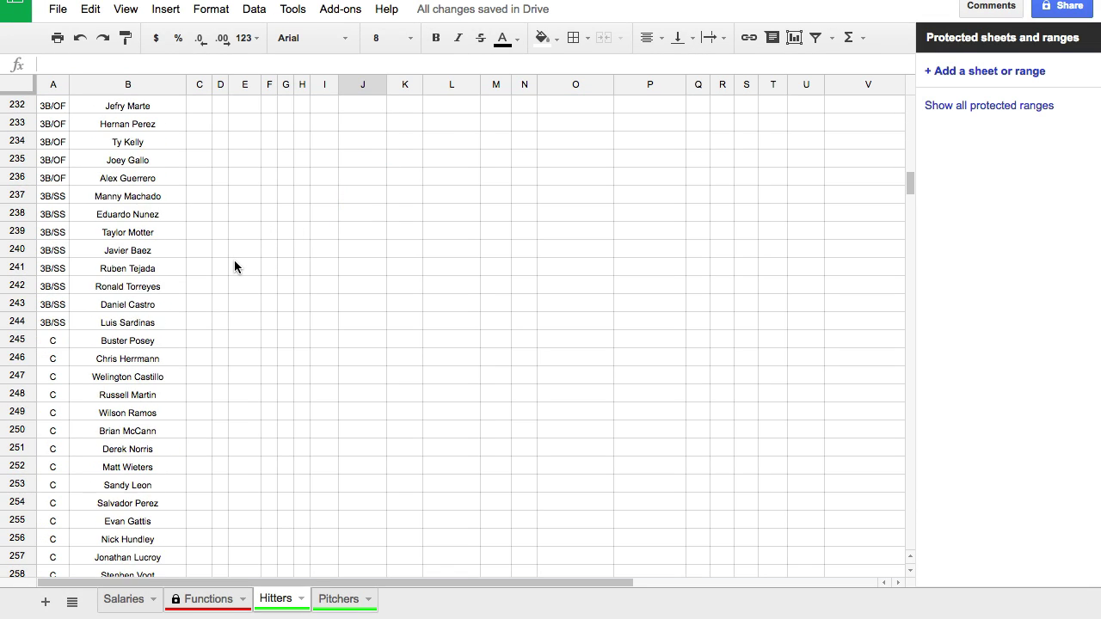
pyautogui.scroll(-20, 234, 268)
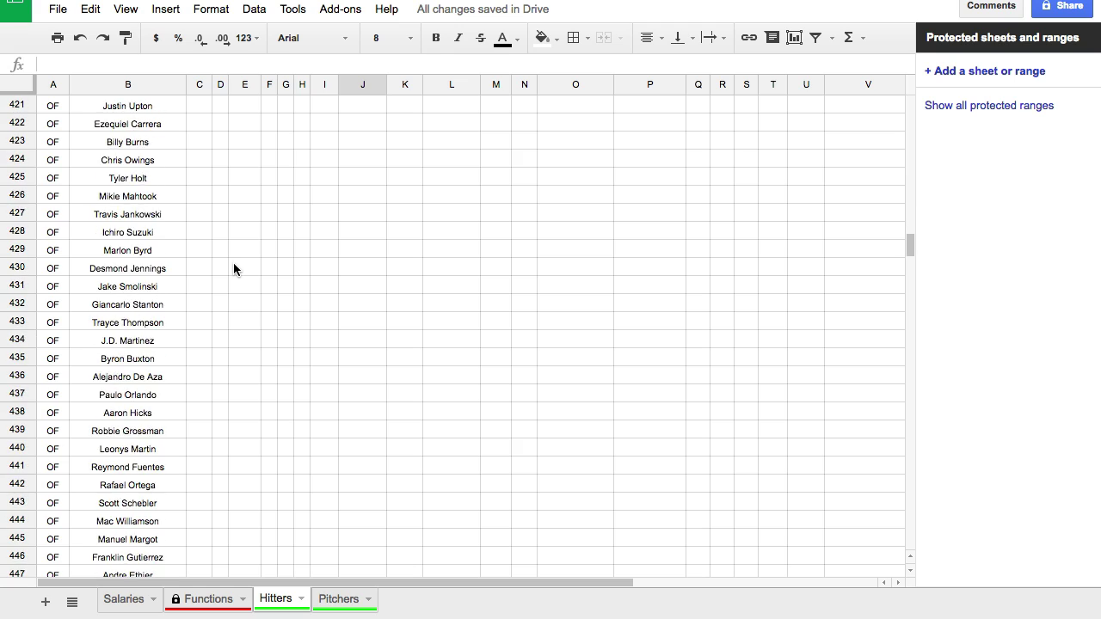
pyautogui.scroll(-20, 233, 269)
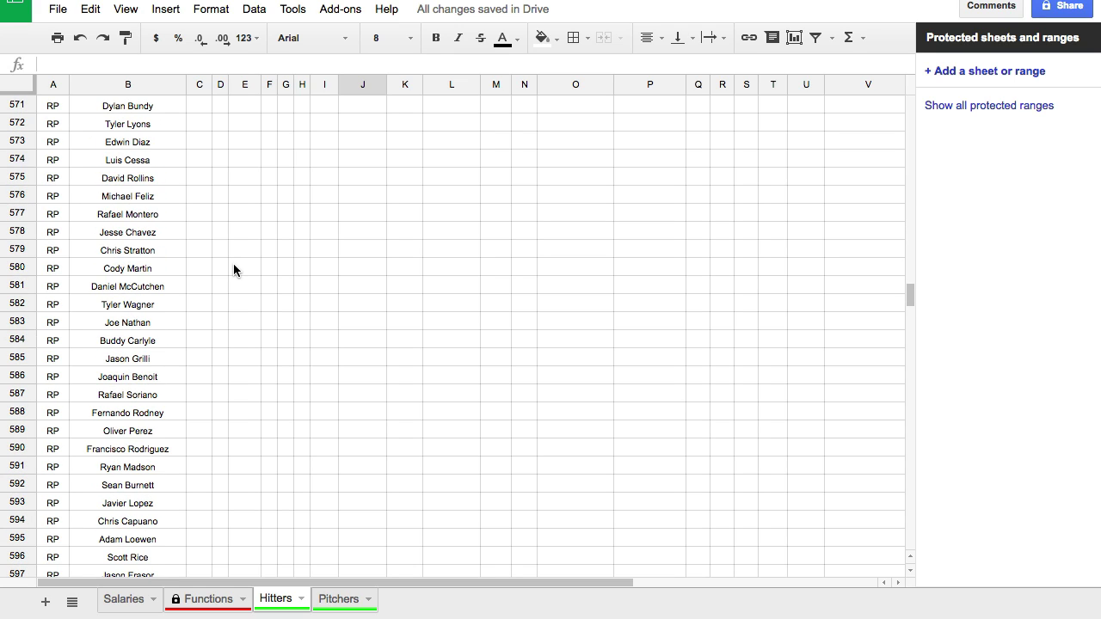
pyautogui.moveTo(17, 250); pyautogui.dragTo(25, 360)
pyautogui.rightClick(26, 360)
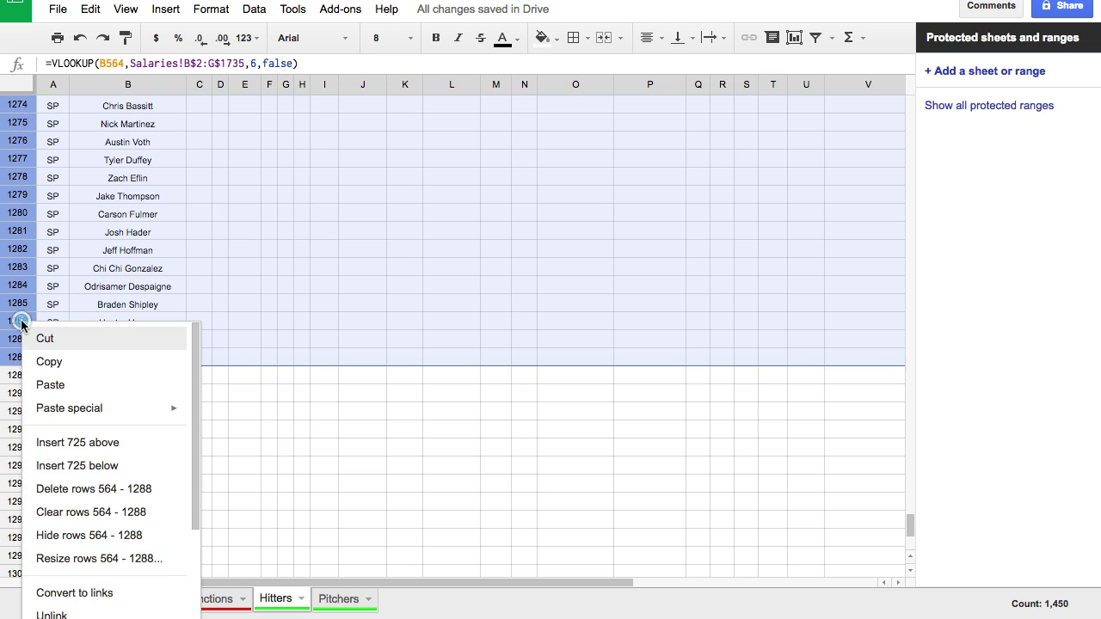
pyautogui.click(110, 497)
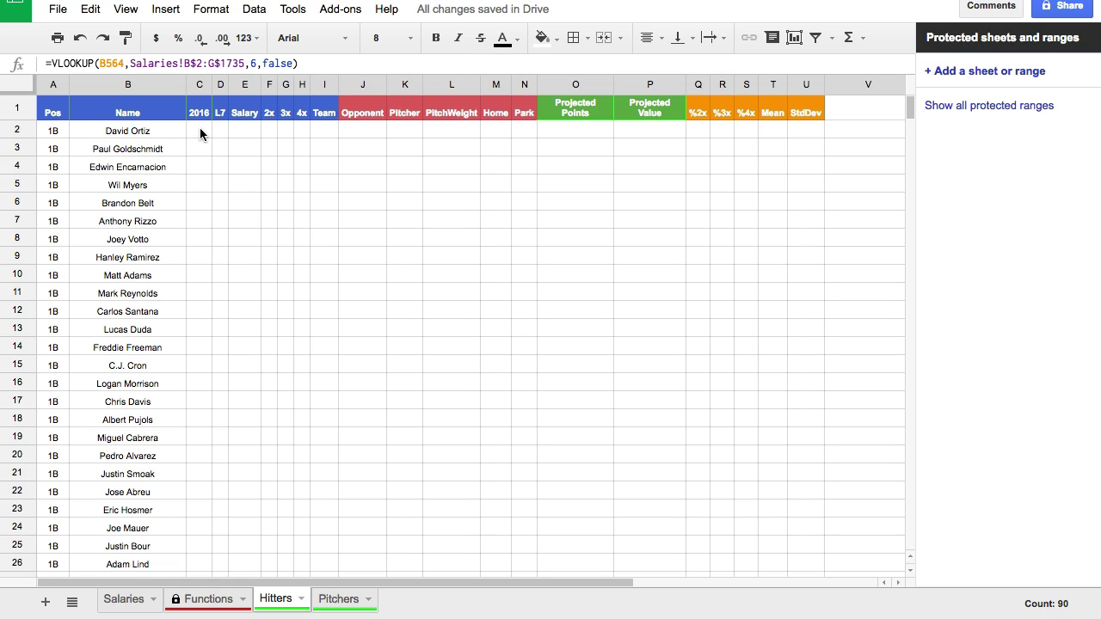
# In E2 of the Hitters sheet, build a VLOOKUP of B2 in Salaries!B2:C1735, returning column 2 with exact matching (false)
pyautogui.moveTo(199, 133); pyautogui.dragTo(301, 140)
pyautogui.click(301, 137)
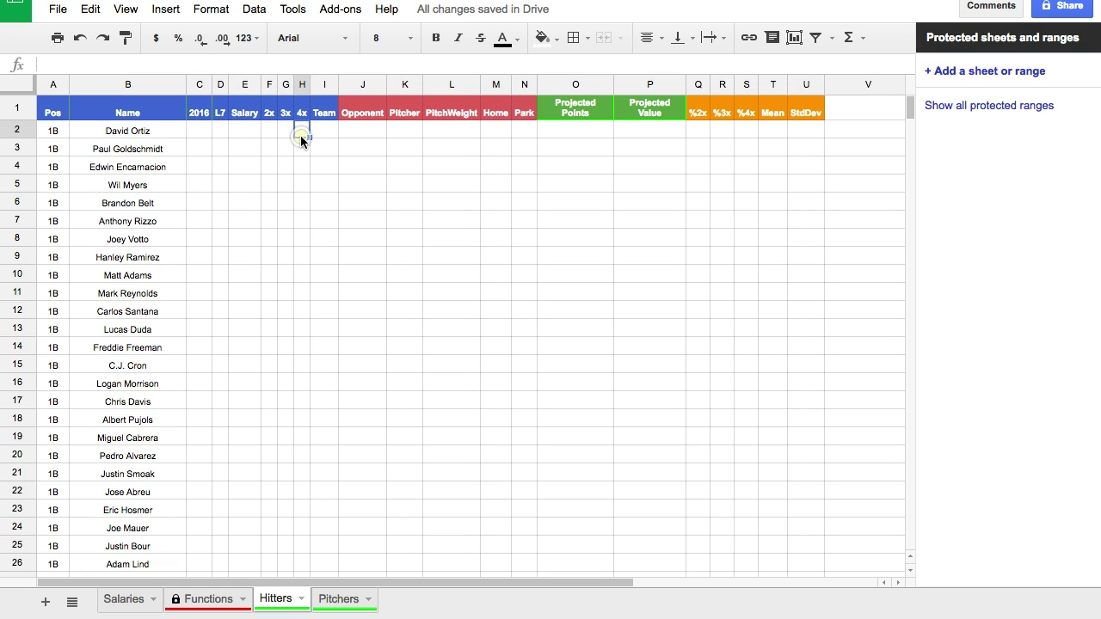
pyautogui.click(250, 130)
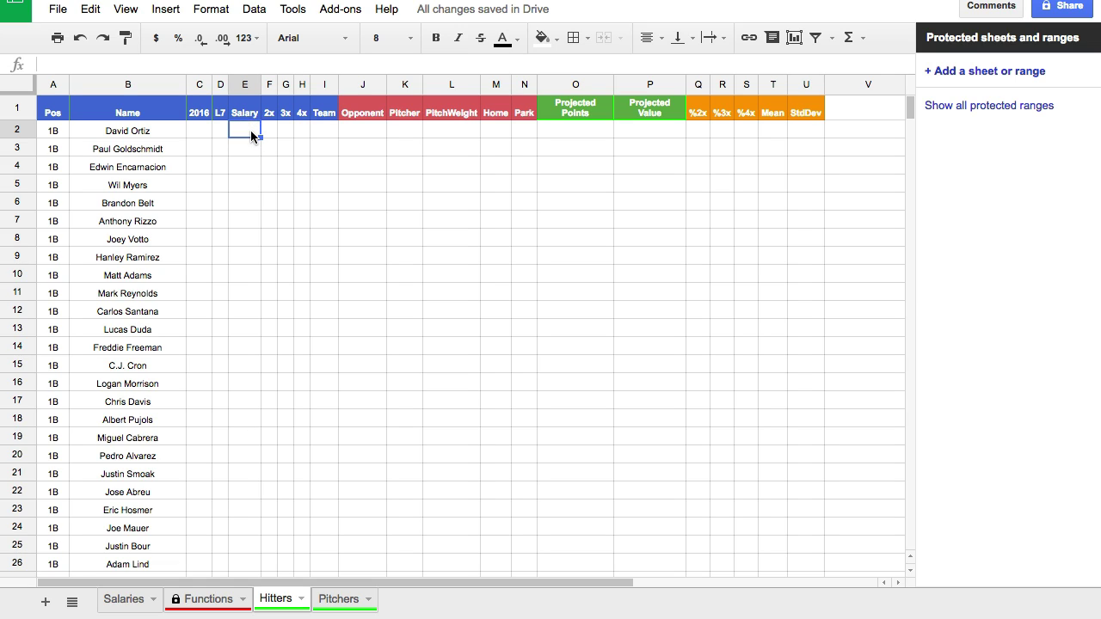
pyautogui.write('=vl')
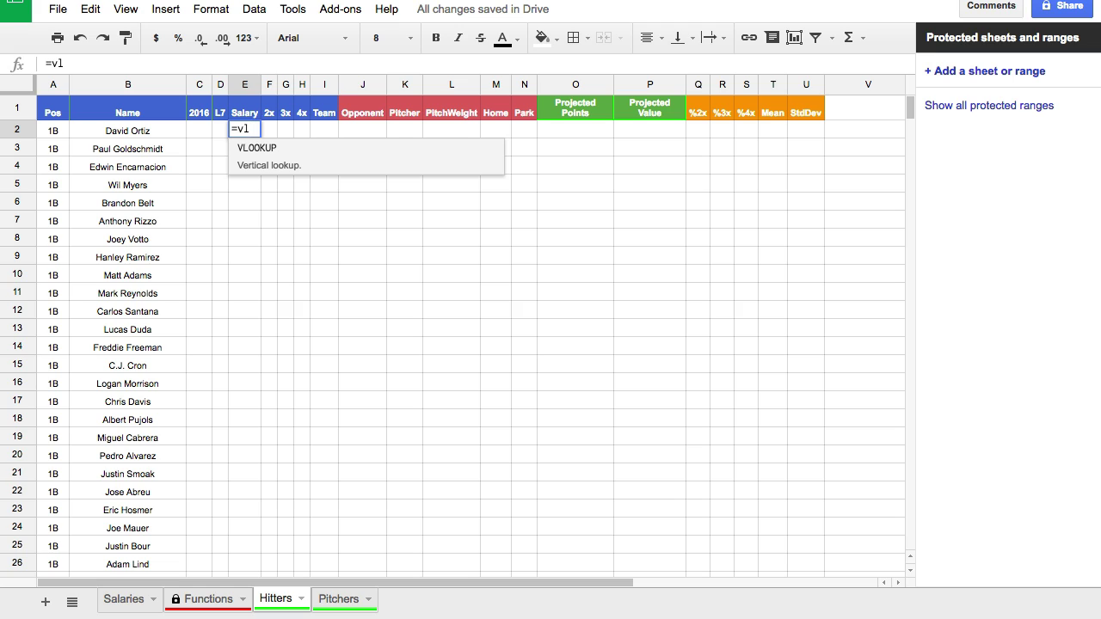
pyautogui.click(283, 154)
pyautogui.click(169, 127)
pyautogui.write(',')
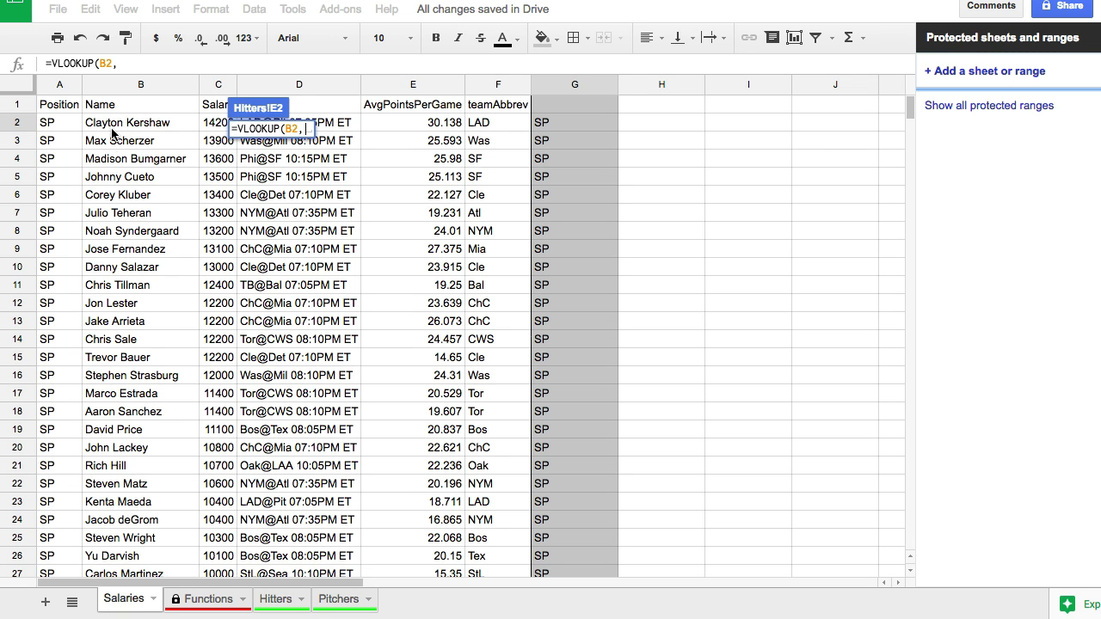
pyautogui.moveTo(108, 126); pyautogui.dragTo(211, 538)
pyautogui.scroll(-20, 221, 320)
pyautogui.scroll(-20, 216, 436)
pyautogui.scroll(-20, 216, 442)
pyautogui.scroll(-20, 212, 457)
pyautogui.write(',2,false')
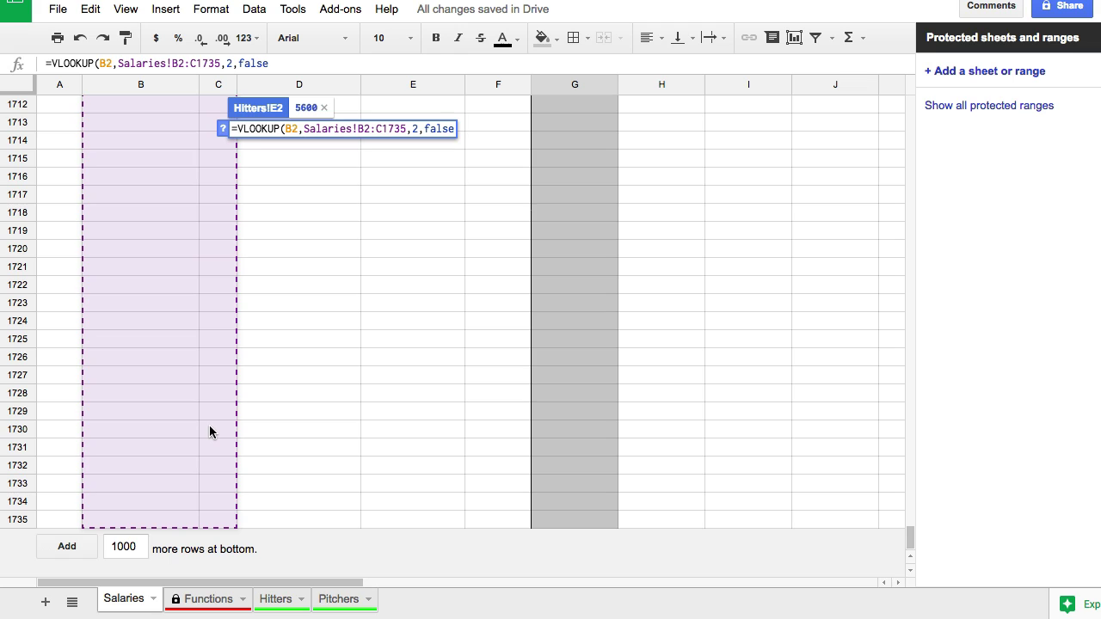
# Lock the rows of the salary lookup range as Salaries!B$2:C$1735 and commit the formula in E2
pyautogui.click(364, 129)
pyautogui.write('$2:C$')
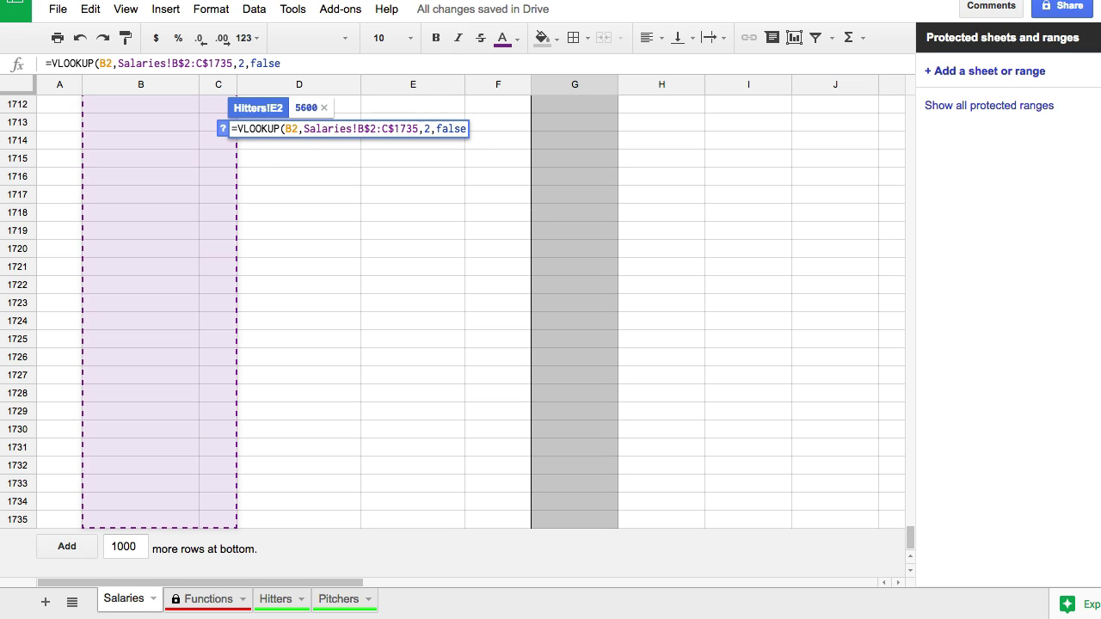
pyautogui.press('Return')
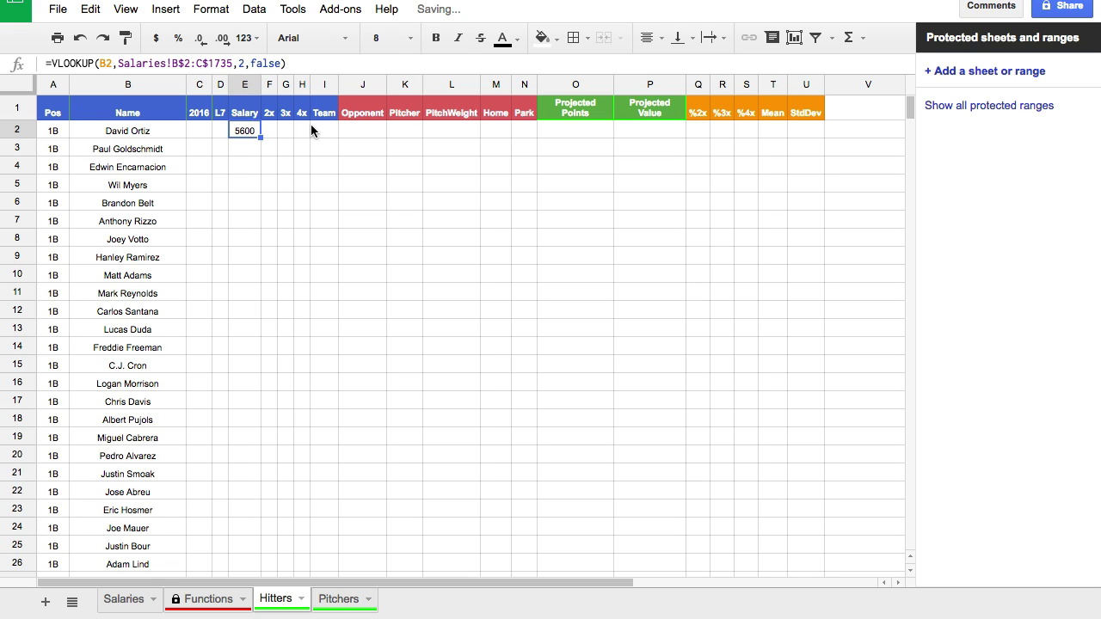
# Search the Salaries sheet for "ortiz" and check his listed salary against the lookup result
pyautogui.click(125, 600)
pyautogui.scroll(20, 215, 430)
pyautogui.scroll(-3, 198, 327)
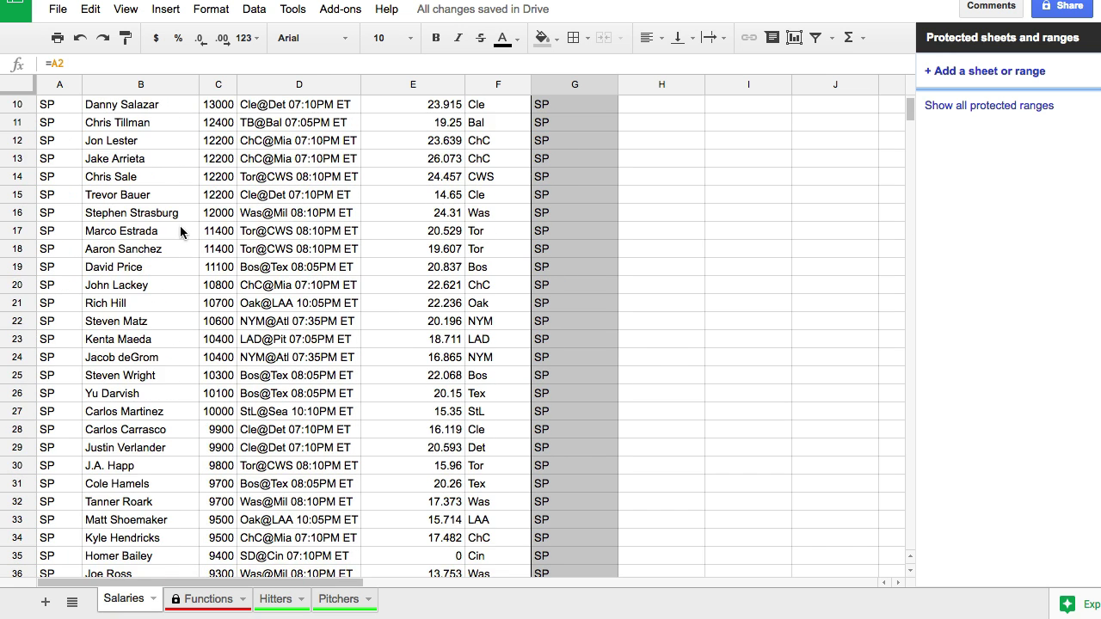
pyautogui.scroll(3, 182, 241)
pyautogui.click(1087, 36)
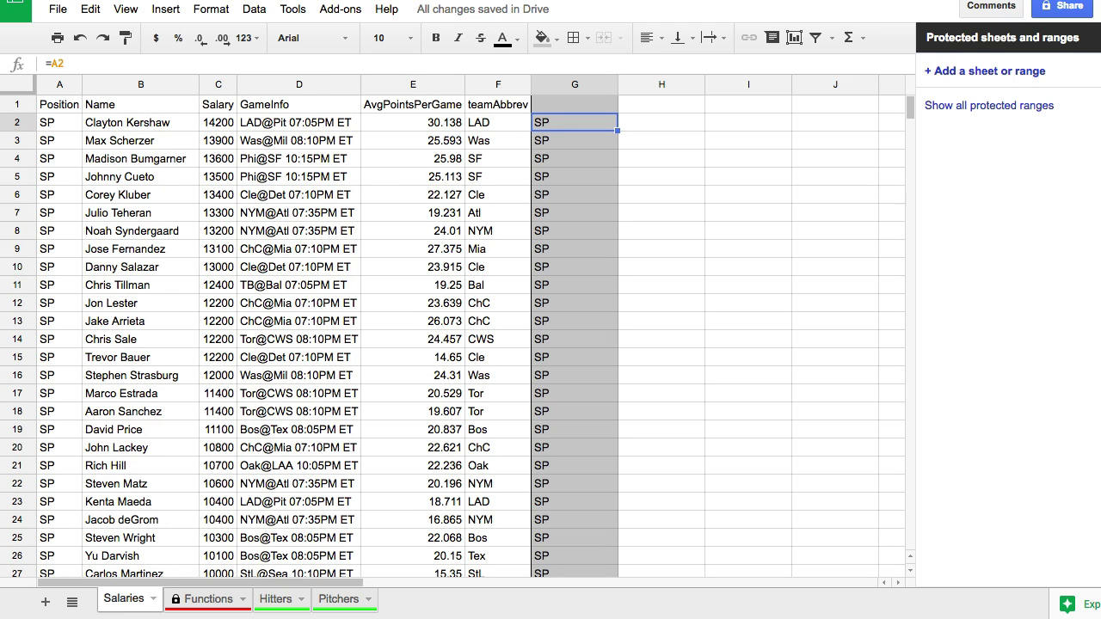
pyautogui.click(569, 179)
pyautogui.hotkey('ctrl', 'f')
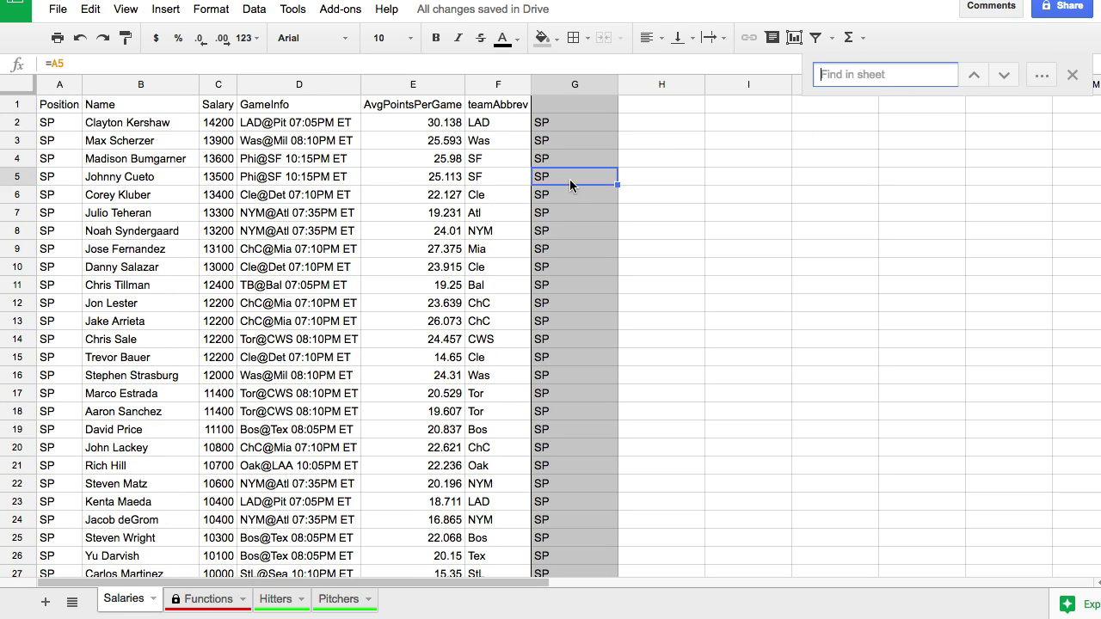
pyautogui.write('ortiz')
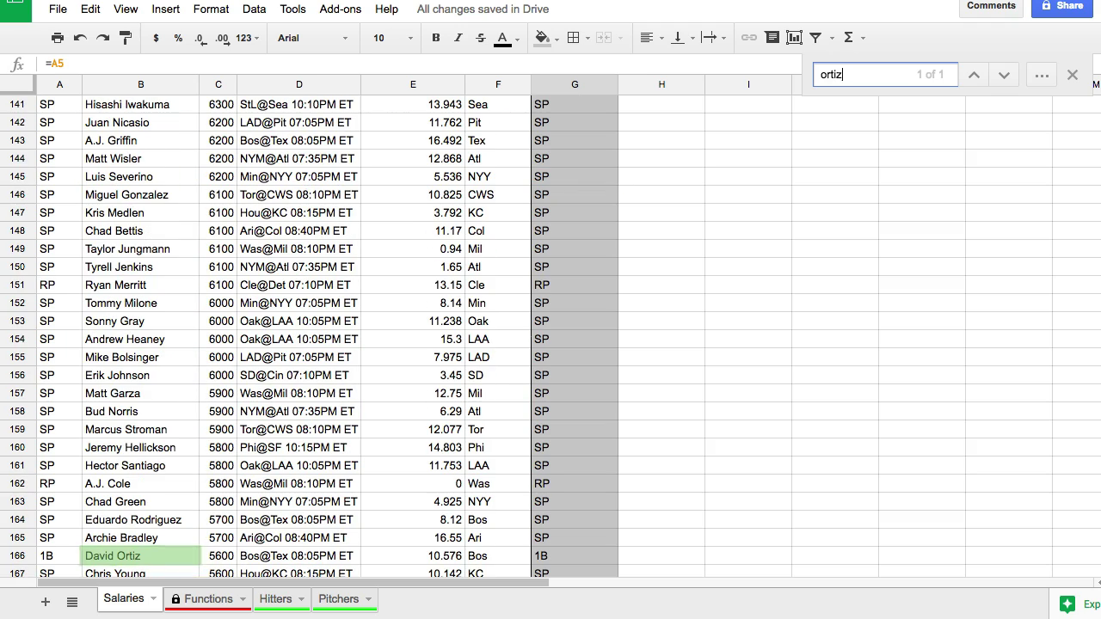
pyautogui.click(221, 559)
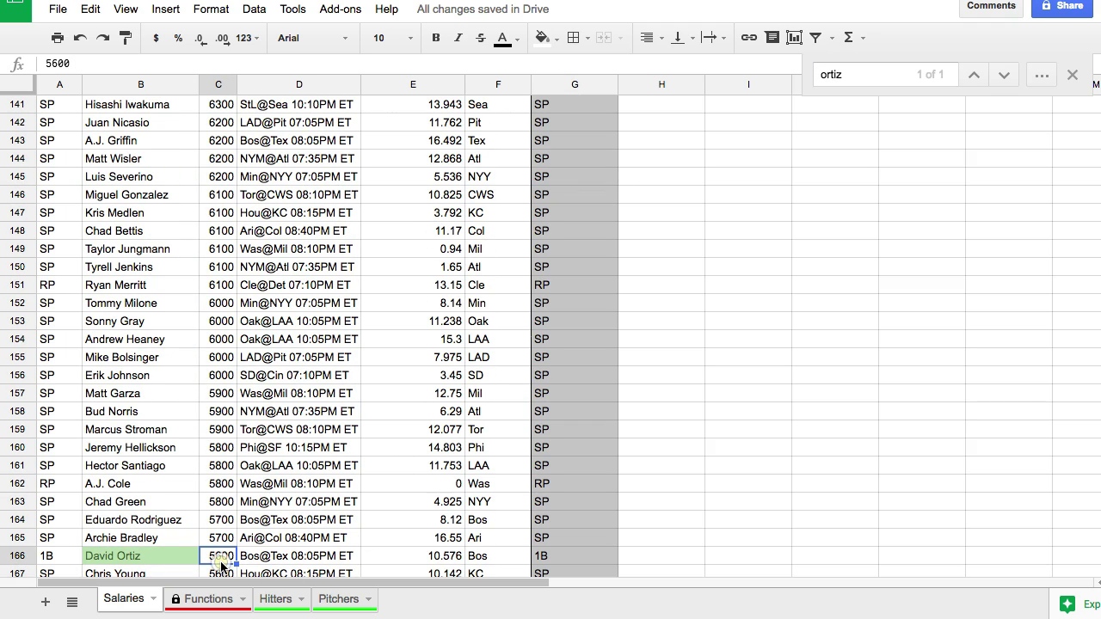
# Format salary cell E2 on the Hitters sheet as currency without decimals and widen the Salary column slightly to fit
pyautogui.click(275, 600)
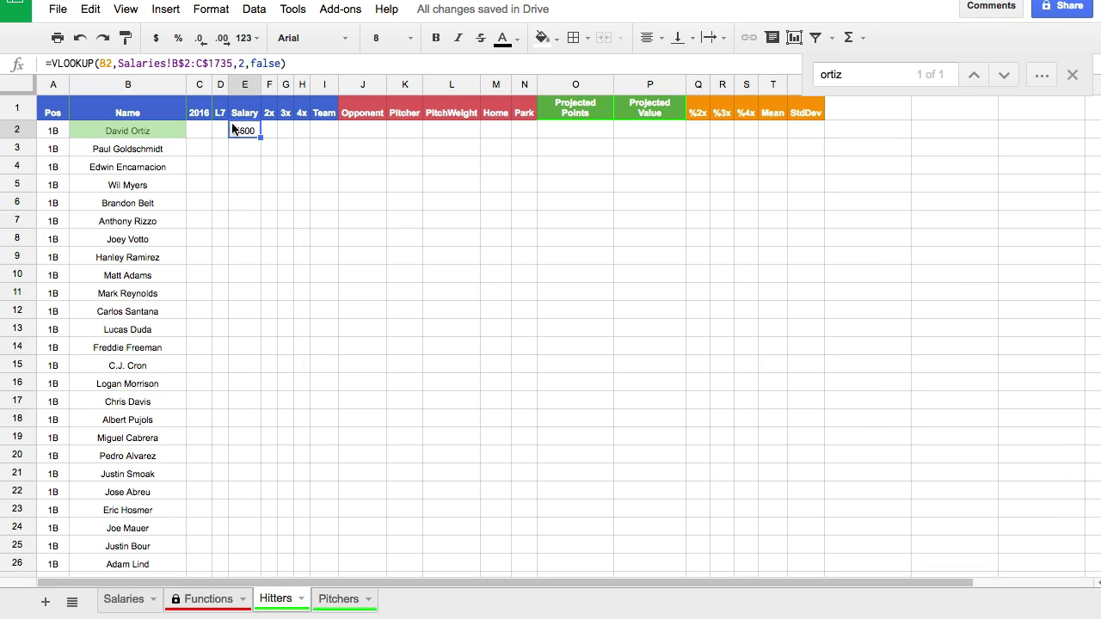
pyautogui.click(156, 38)
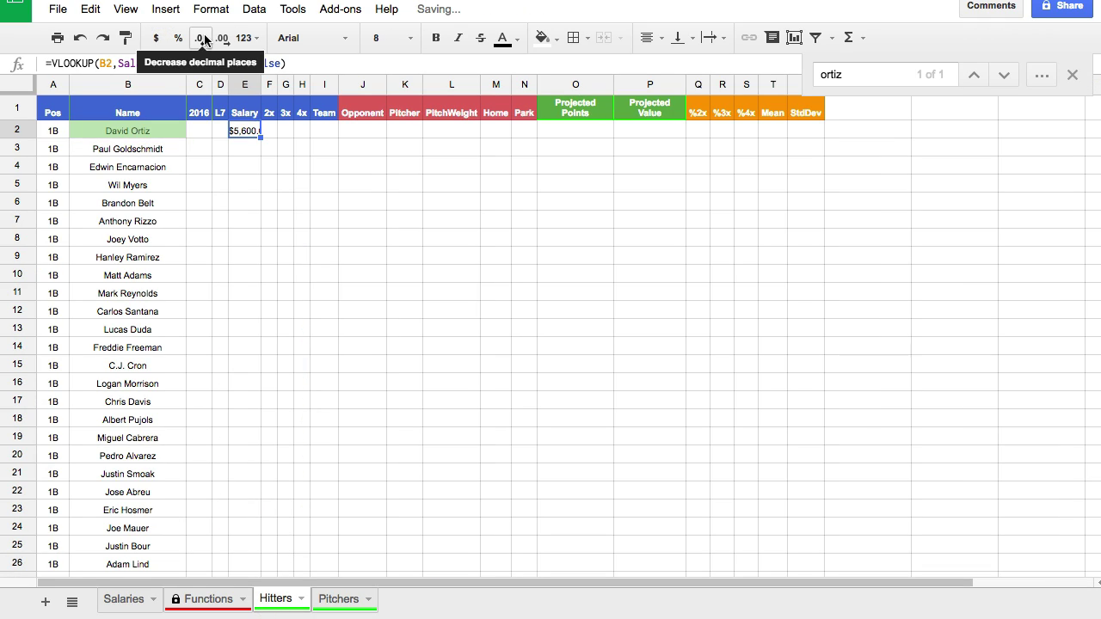
pyautogui.click(197, 39)
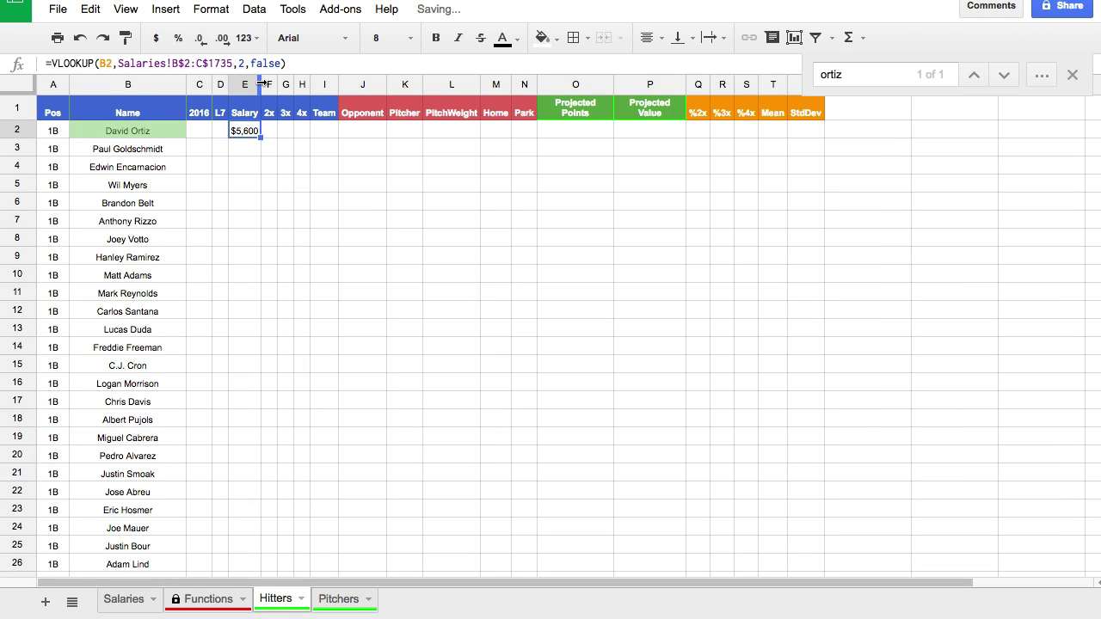
pyautogui.moveTo(261, 86); pyautogui.dragTo(263, 86)
# Fill the salary lookup formula from E2 down the Salary column to row 608
pyautogui.moveTo(255, 131); pyautogui.dragTo(244, 528)
pyautogui.scroll(-5, 250, 482)
pyautogui.scroll(-20, 246, 438)
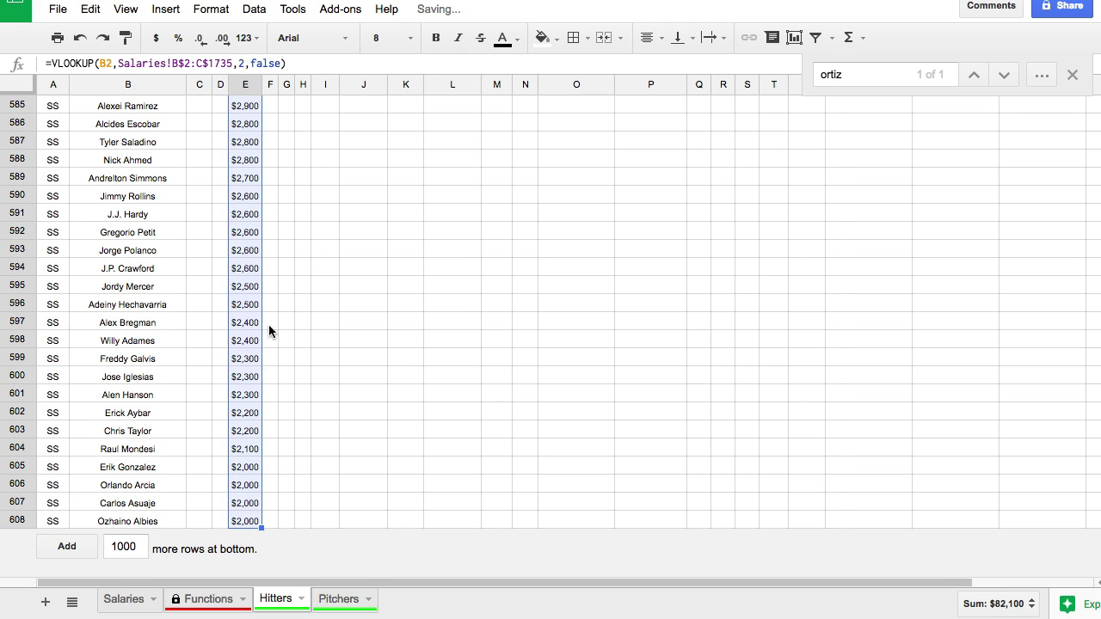
pyautogui.scroll(20, 267, 324)
pyautogui.click(252, 185)
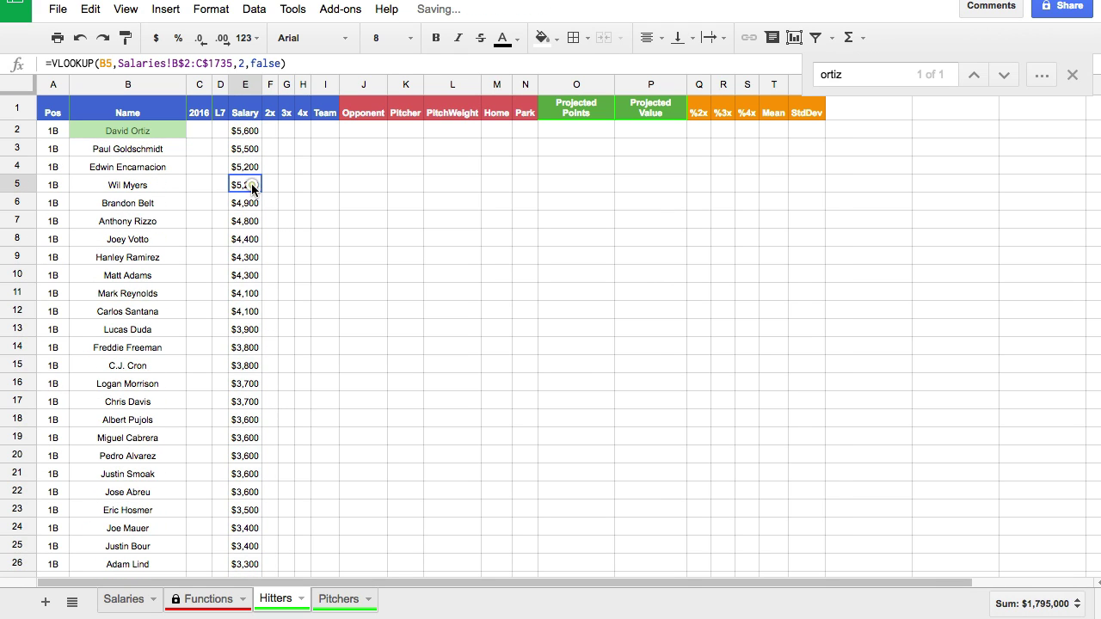
# Enter the 2x value formula =(E2/1000)*2 in F2 of the Hitters sheet
pyautogui.click(272, 131)
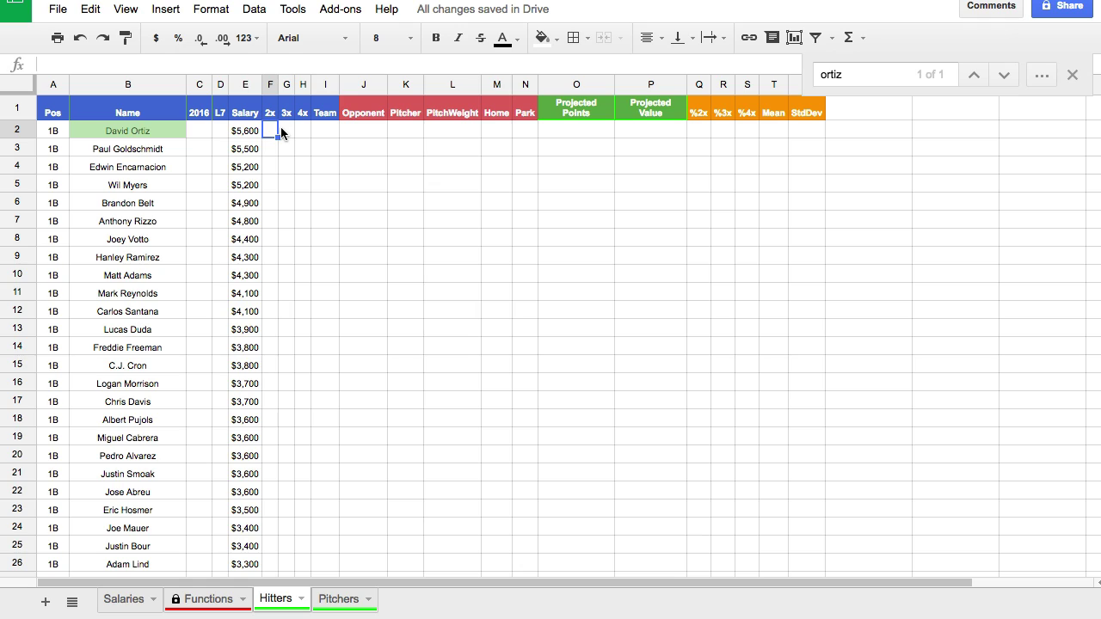
pyautogui.write('=')
pyautogui.press('Left')
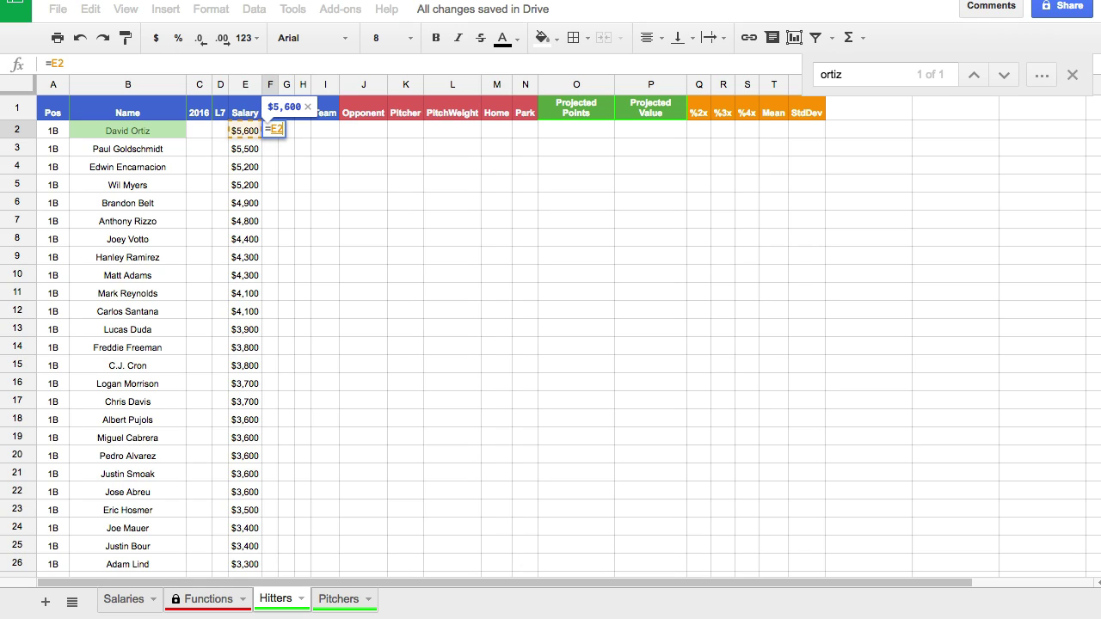
pyautogui.write('/1000)')
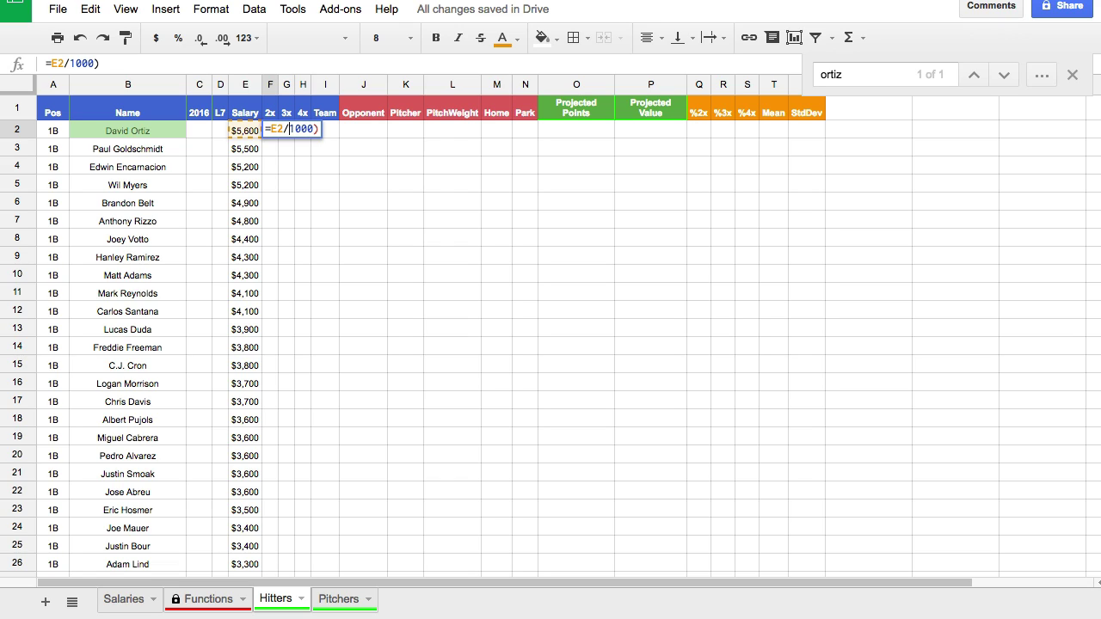
pyautogui.press('Home')
pyautogui.press('Right')
pyautogui.write('(')
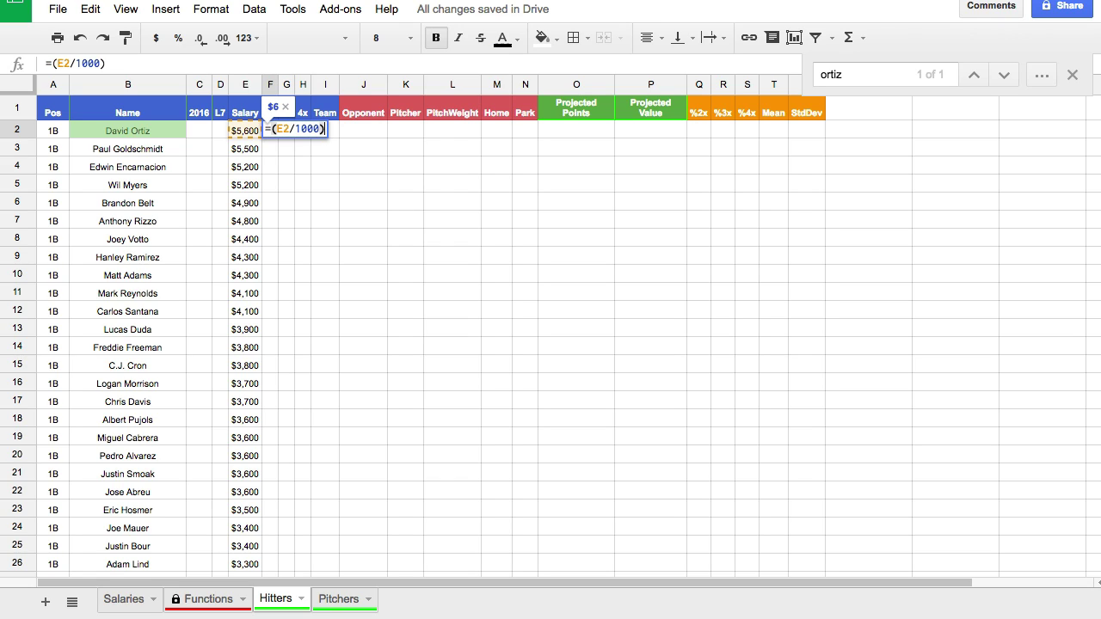
pyautogui.write('*2')
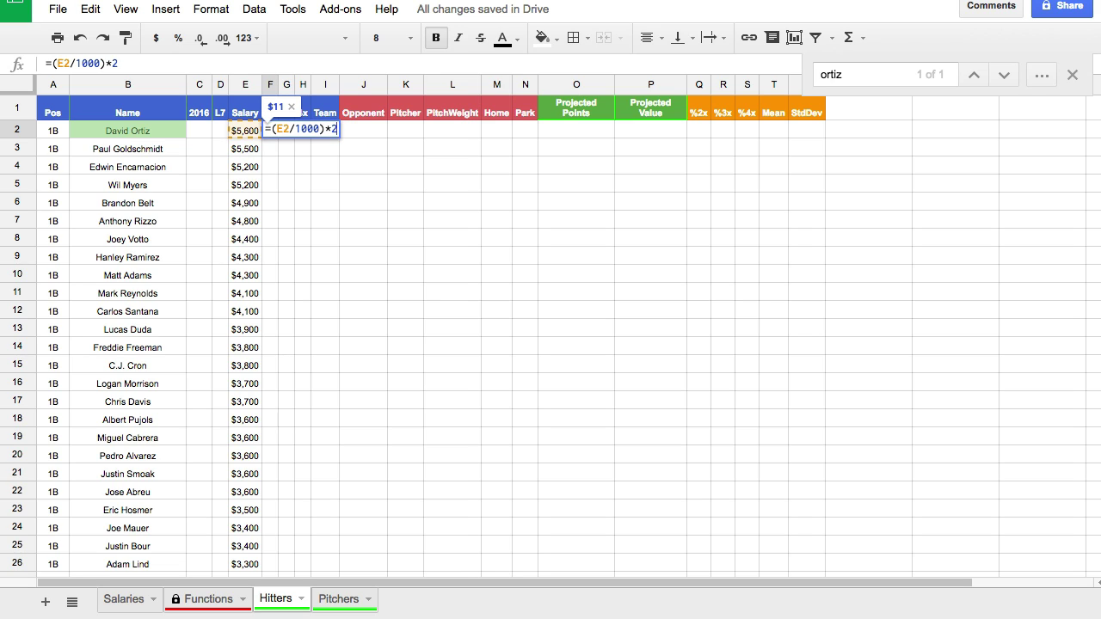
pyautogui.press('Return')
# Format F2 with the Number format and widen the 2x column to fit its value
pyautogui.click(271, 130)
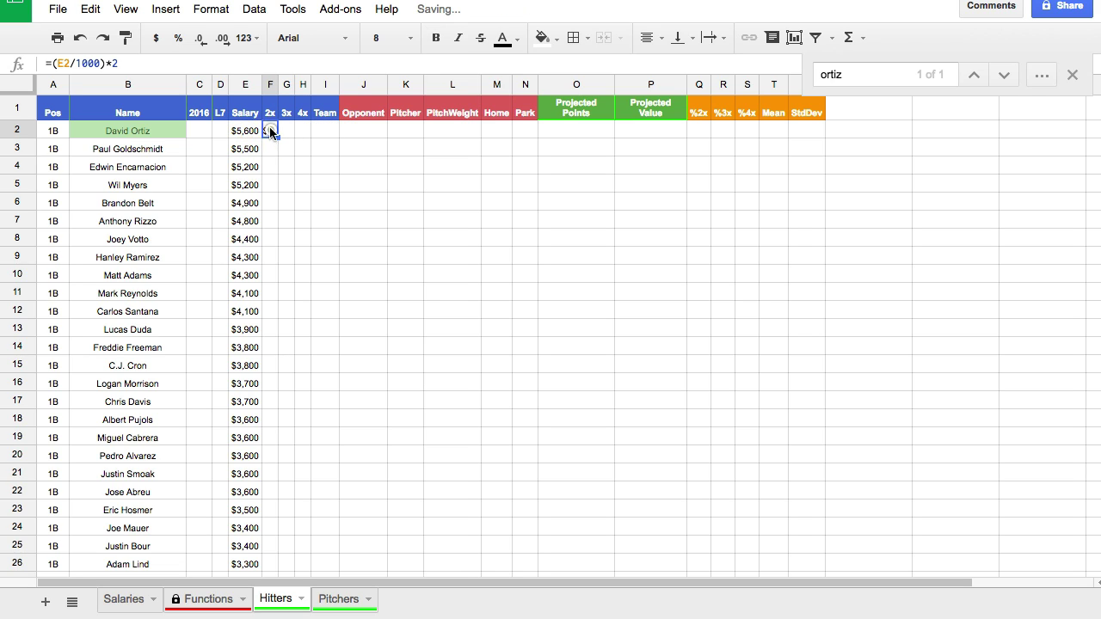
pyautogui.click(209, 10)
pyautogui.moveTo(222, 40)
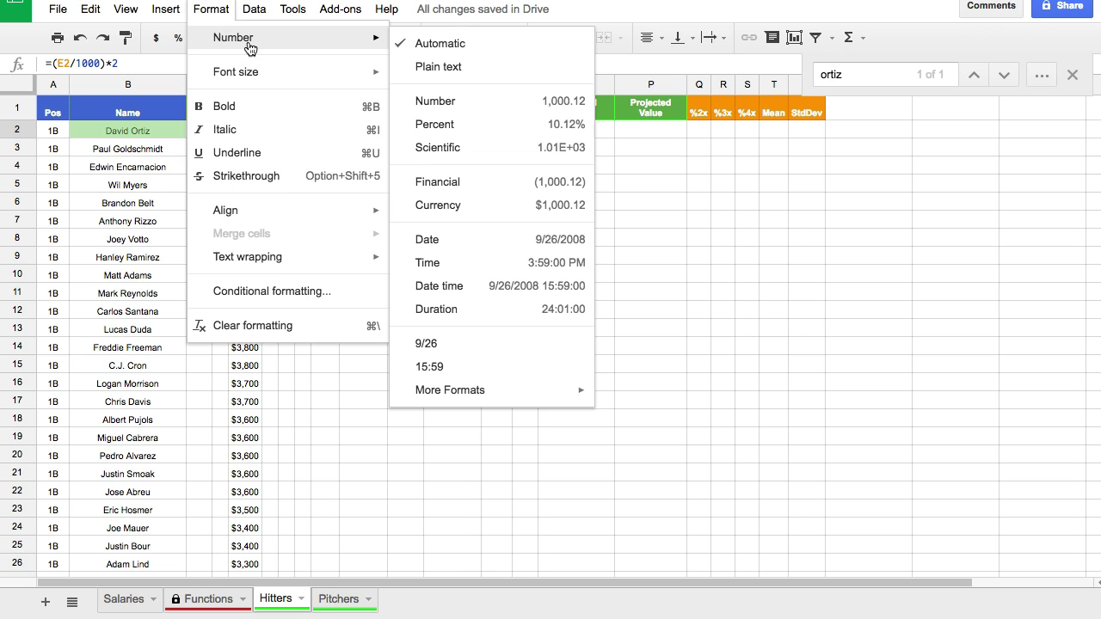
pyautogui.click(461, 102)
pyautogui.moveTo(278, 83); pyautogui.dragTo(289, 82)
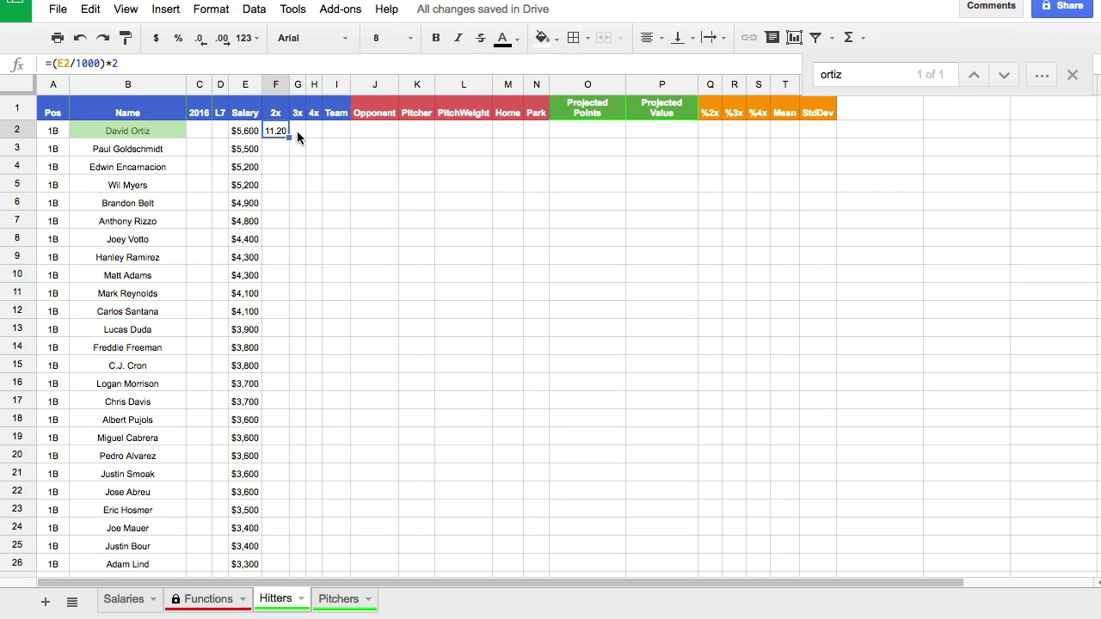
# Reuse the 2x formula in G2 for the 3x column, changing it to =(E2/1000)*3
pyautogui.doubleClick(277, 131)
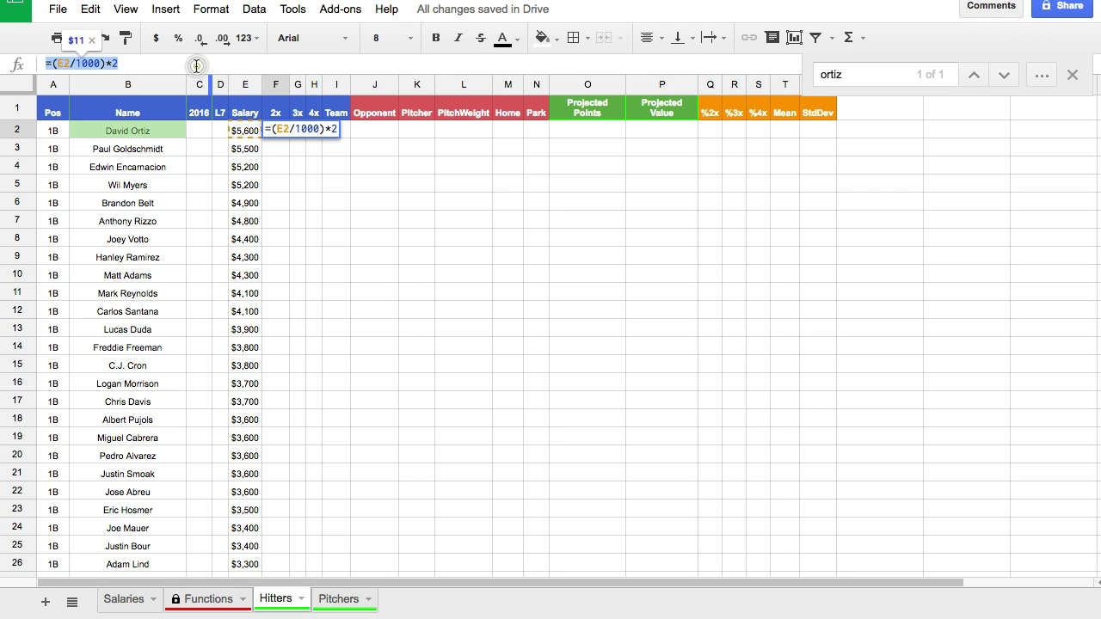
pyautogui.press('Escape')
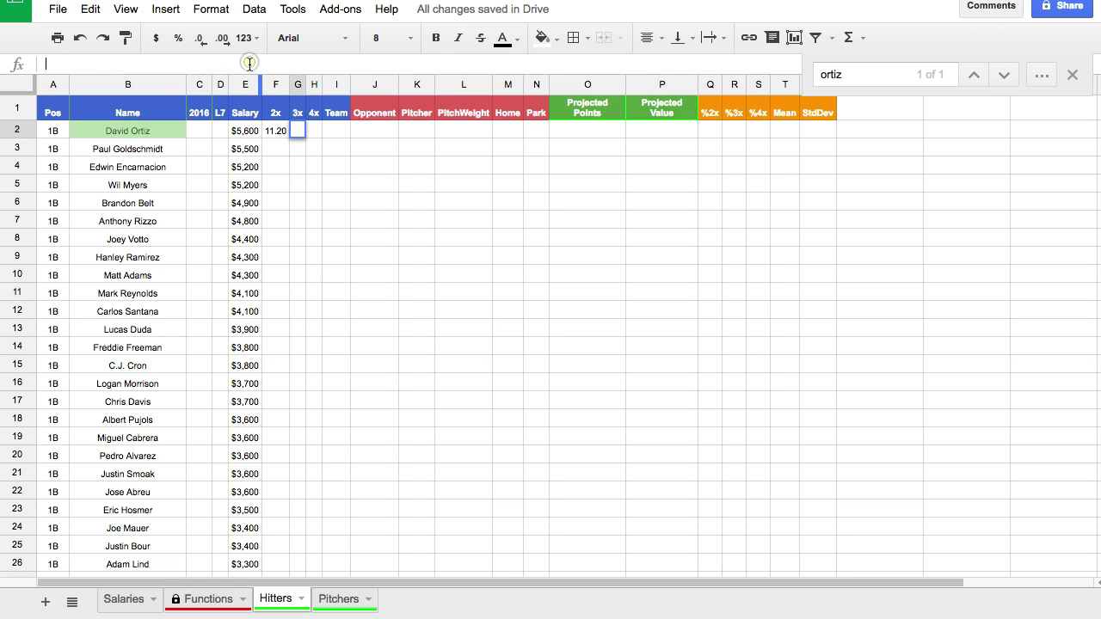
pyautogui.click(175, 60)
pyautogui.press('Tab')
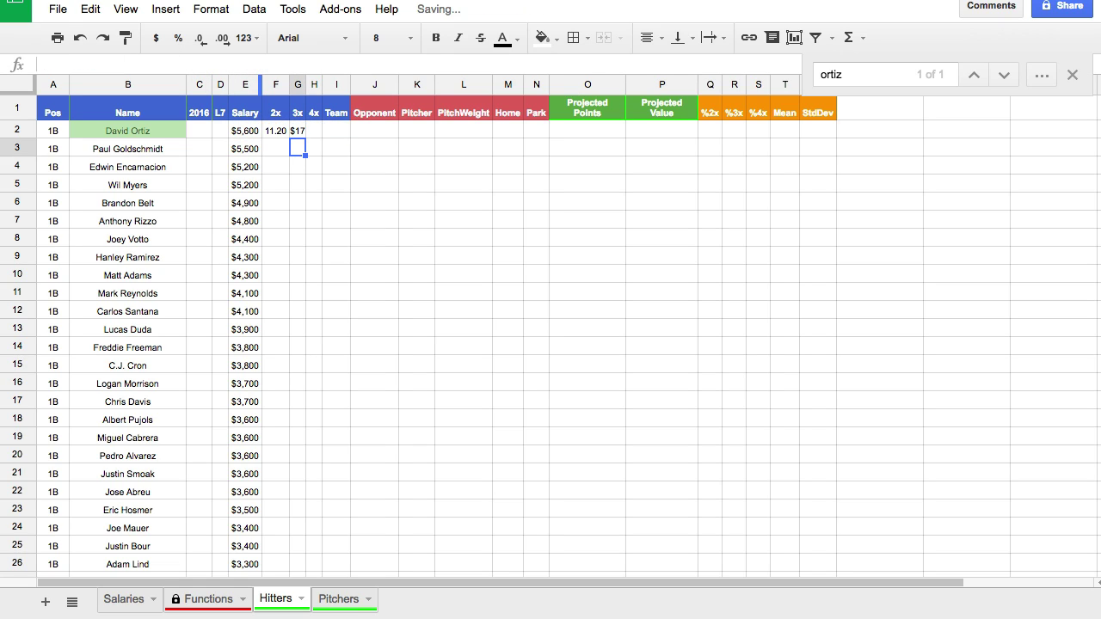
# Reuse the 2x formula in H2 for the 4x column, changing it to =(E2/1000)*4
pyautogui.click(290, 62)
pyautogui.write('=(E2/1000)*2')
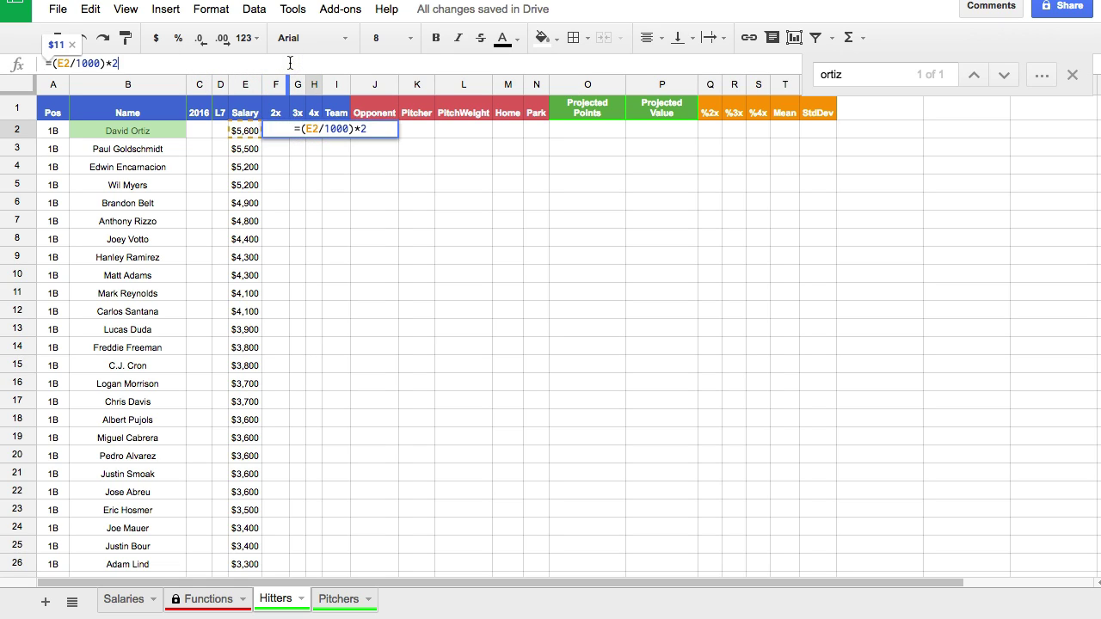
pyautogui.press('BackSpace')
pyautogui.write('4')
pyautogui.press('Return')
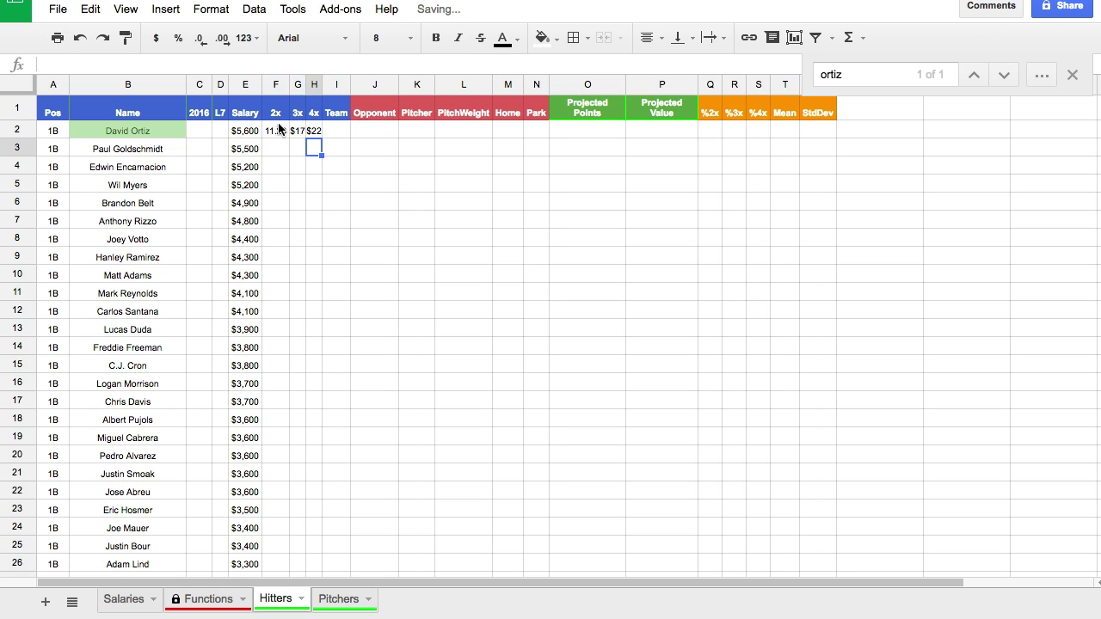
# Format the 2x, 3x and 4x columns (F to H) with the Number format and fit the column widths to their values
pyautogui.moveTo(276, 83)
pyautogui.mouseDown()
pyautogui.moveTo(330, 83)
pyautogui.moveTo(318, 80)
pyautogui.mouseUp()
pyautogui.click(313, 132)
pyautogui.click(253, 10)
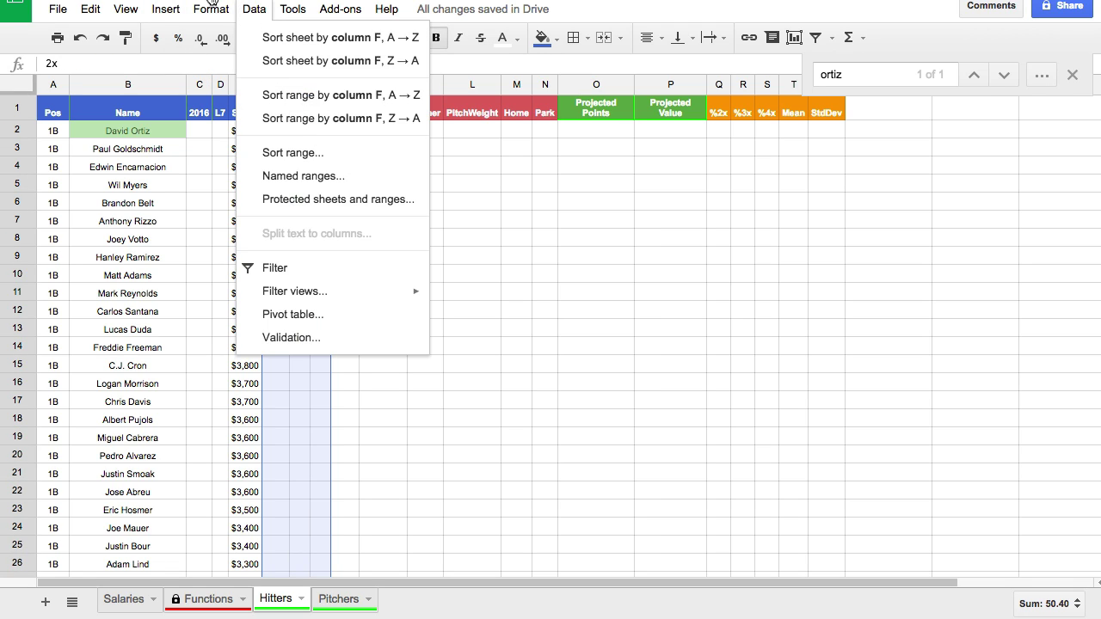
pyautogui.moveTo(213, 12)
pyautogui.moveTo(215, 39)
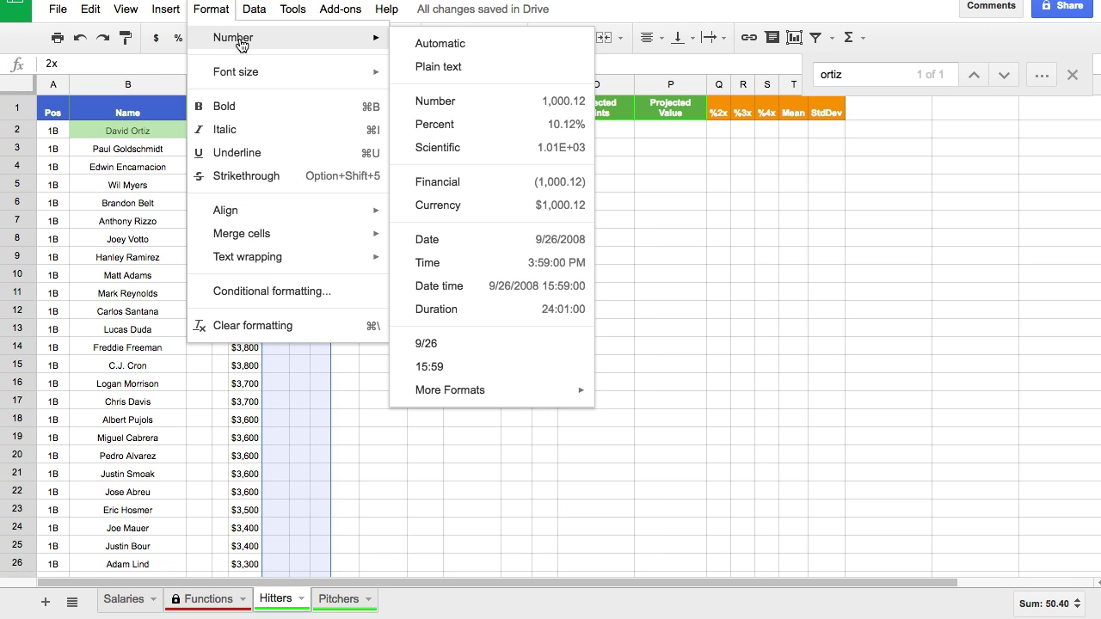
pyautogui.click(491, 105)
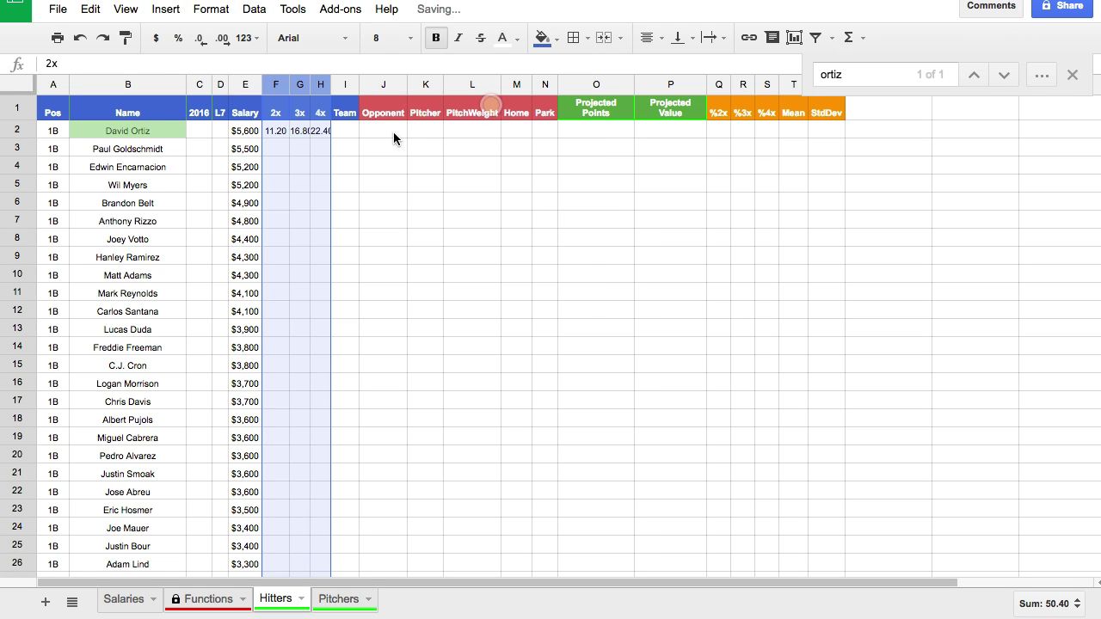
pyautogui.doubleClick(331, 83)
pyautogui.click(359, 165)
# Fill the 2x, 3x and 4x formulas from F2:H2 down to the last hitter row
pyautogui.moveTo(279, 131); pyautogui.dragTo(340, 555)
pyautogui.scroll(-20, 342, 318)
pyautogui.scroll(20, 319, 282)
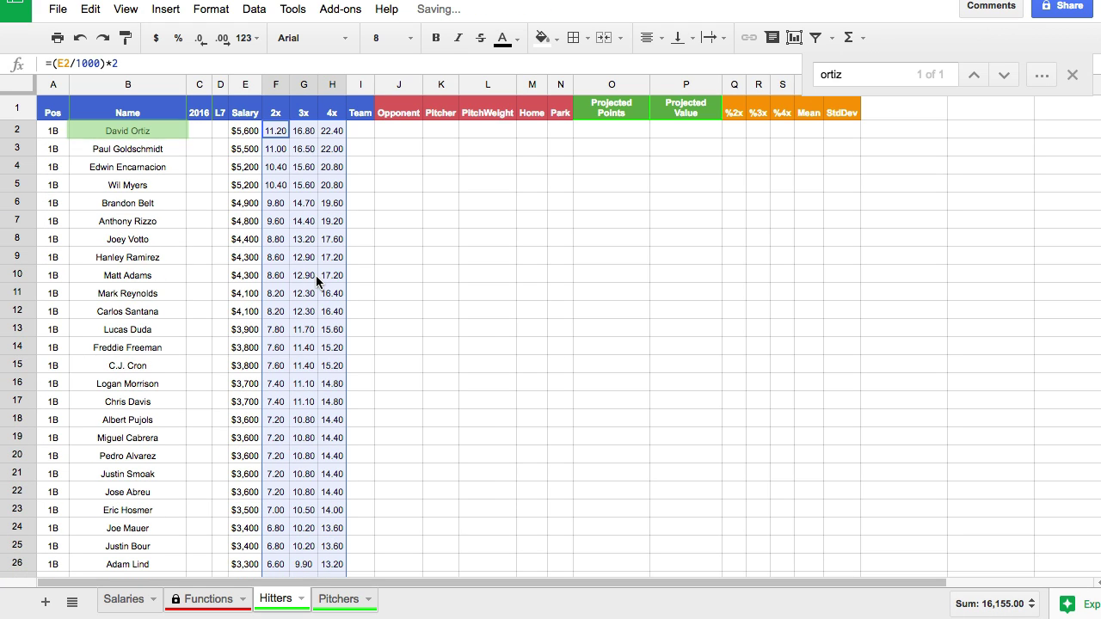
pyautogui.click(319, 277)
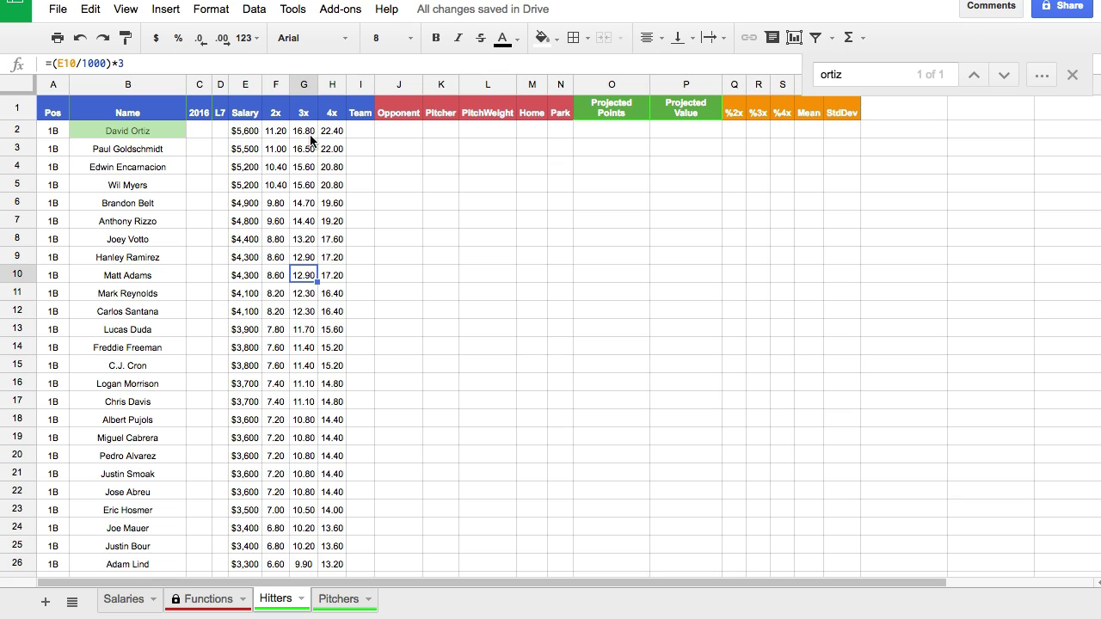
# Check the salary lookup and the 3x and 4x formulas in several hitter rows
pyautogui.click(332, 132)
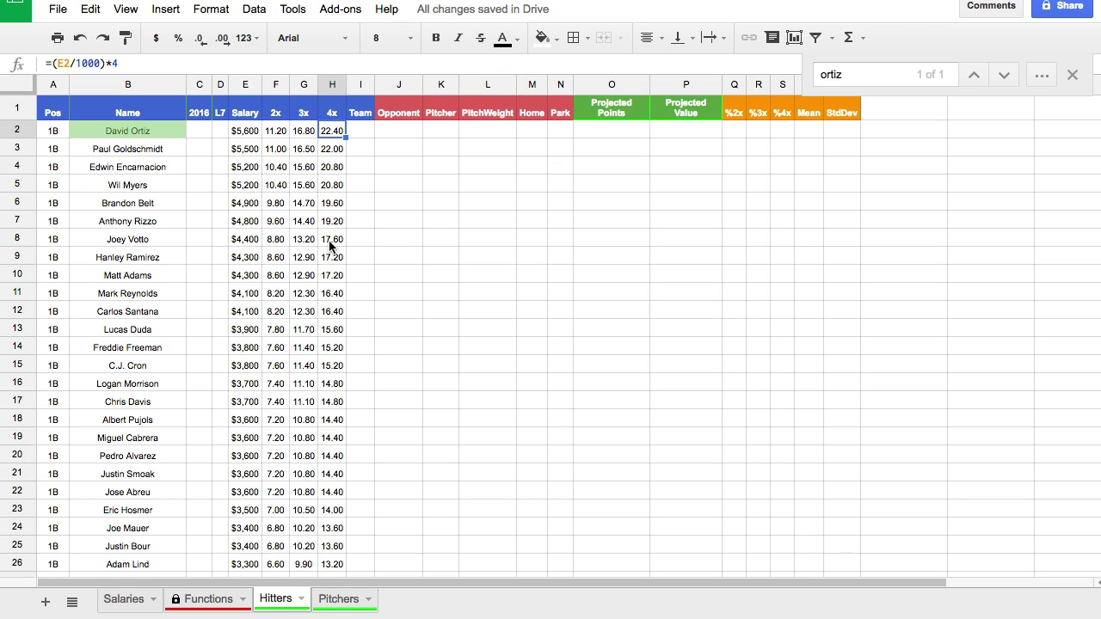
pyautogui.click(337, 347)
pyautogui.click(337, 330)
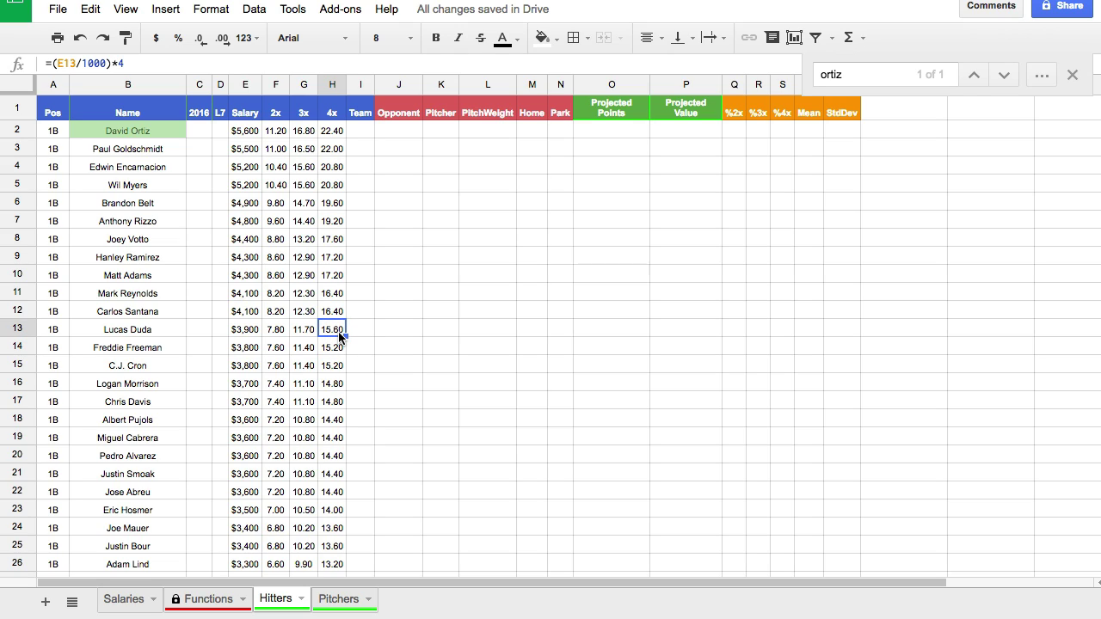
pyautogui.click(243, 131)
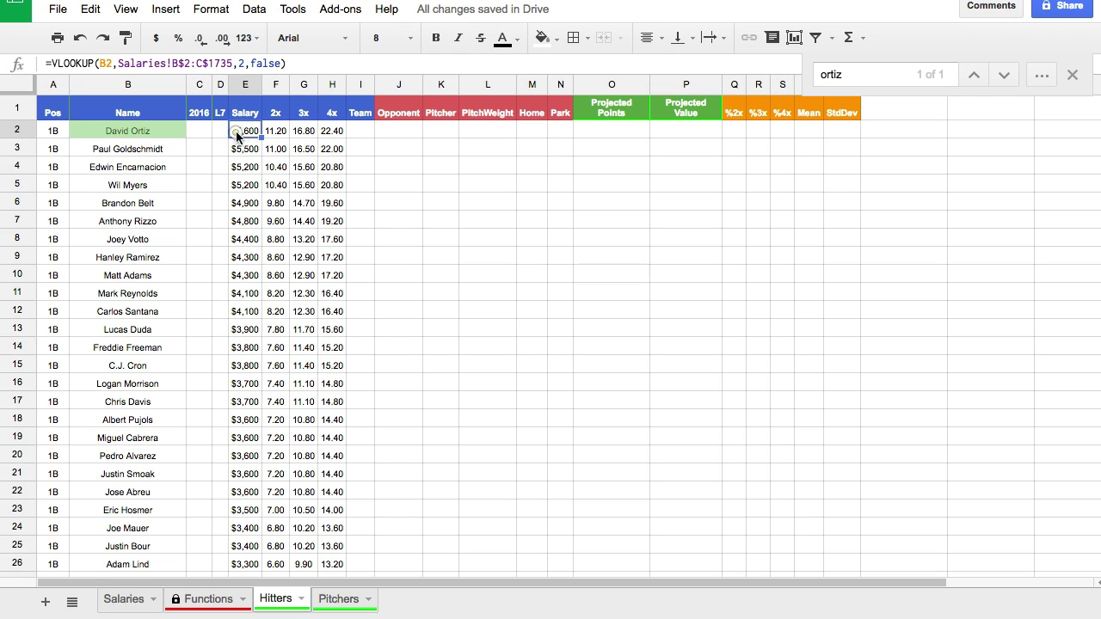
pyautogui.click(297, 133)
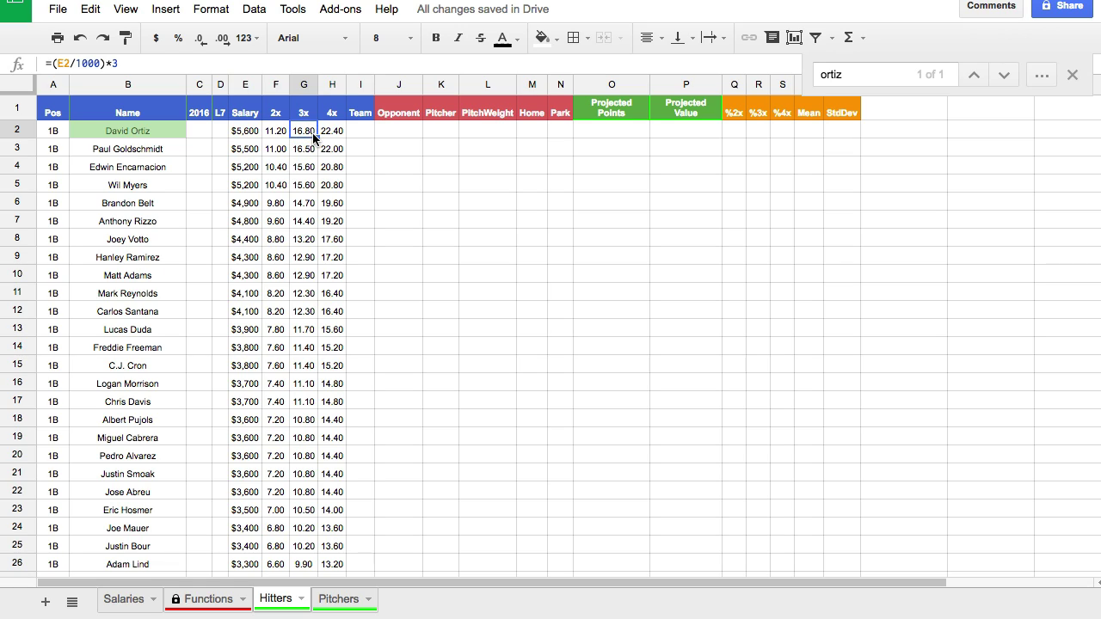
# In Team cell I2, write a VLOOKUP of B2 in Functions!B2:L1500 that returns column 10 with false for exact matching
pyautogui.press('Right')
pyautogui.press('Right')
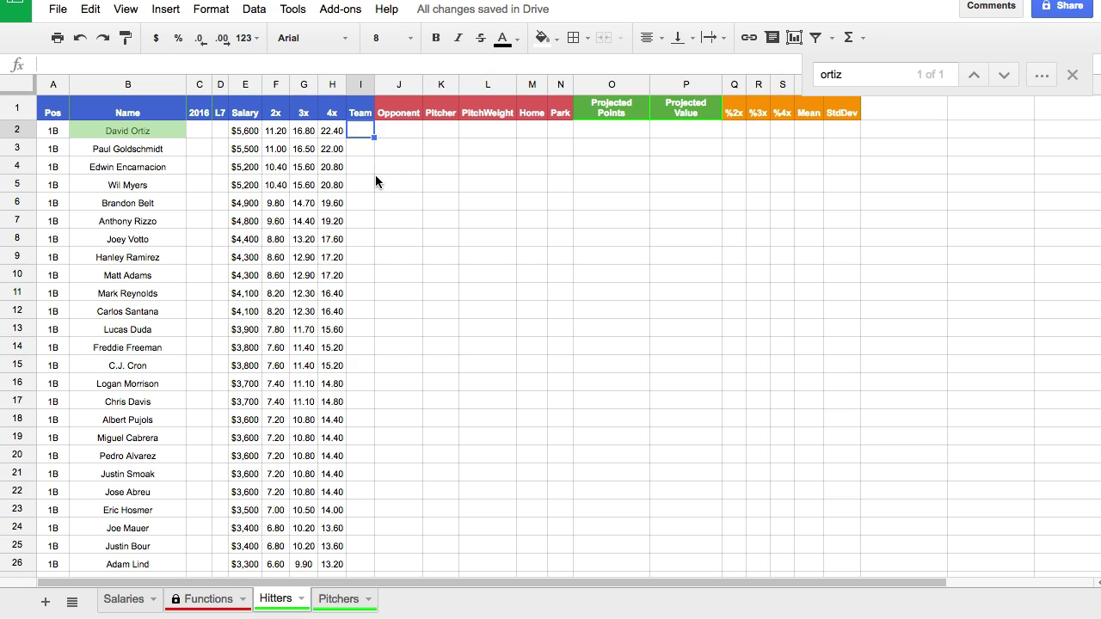
pyautogui.write('=vloo')
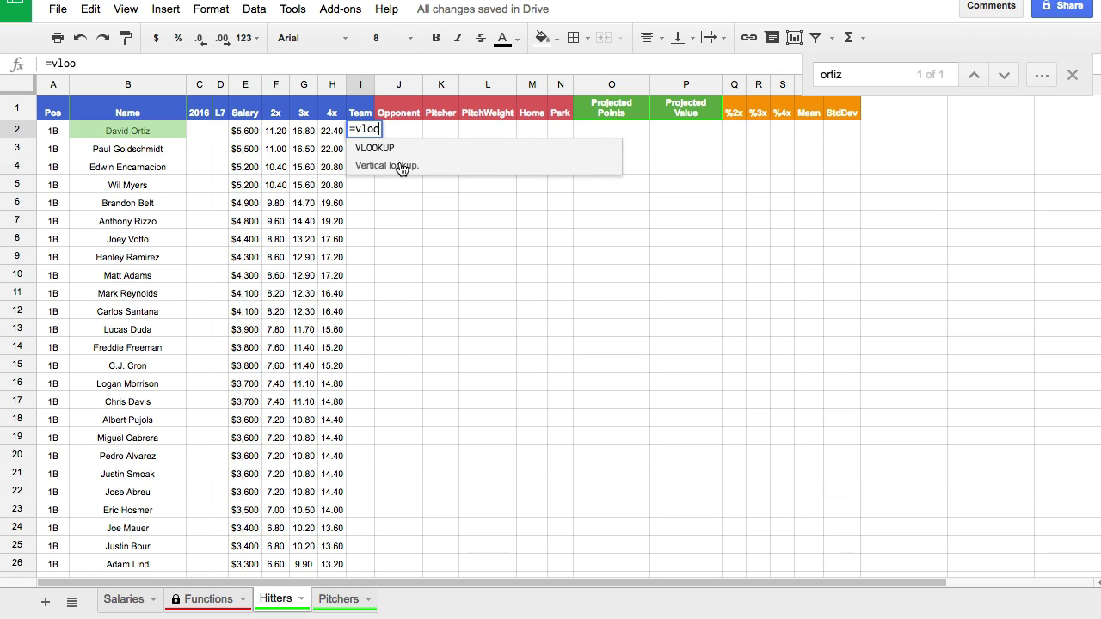
pyautogui.click(418, 163)
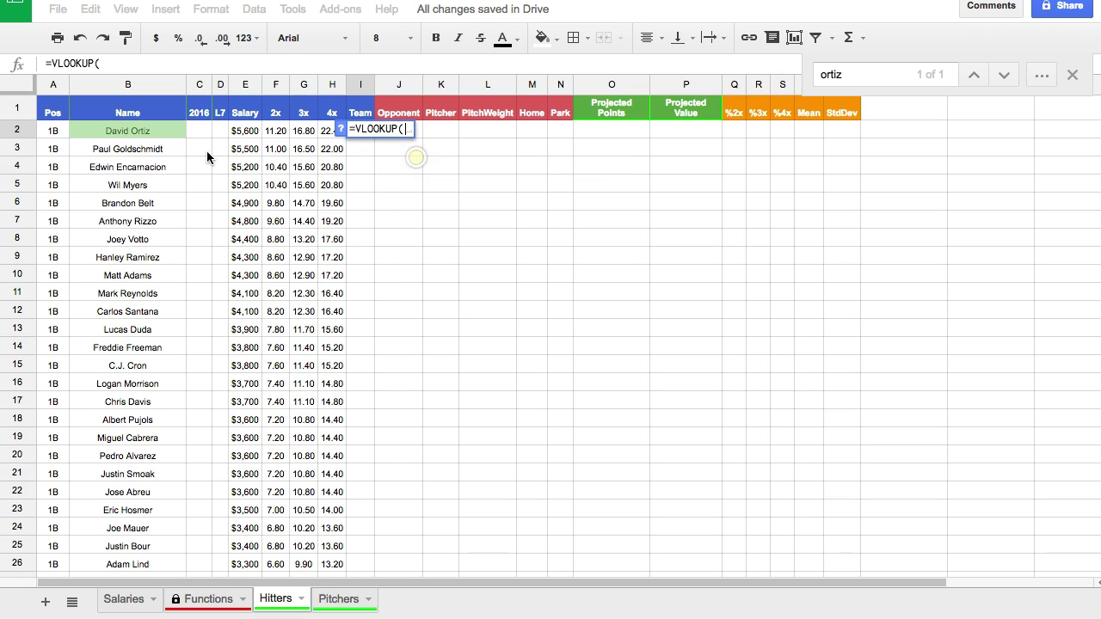
pyautogui.click(146, 135)
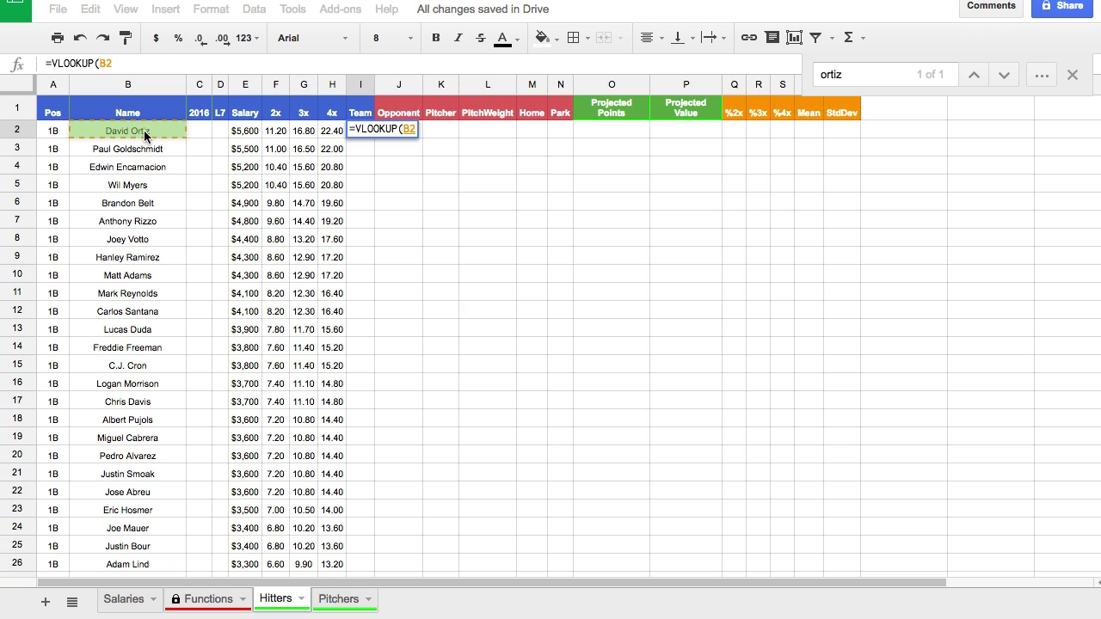
pyautogui.write(',')
pyautogui.click(221, 608)
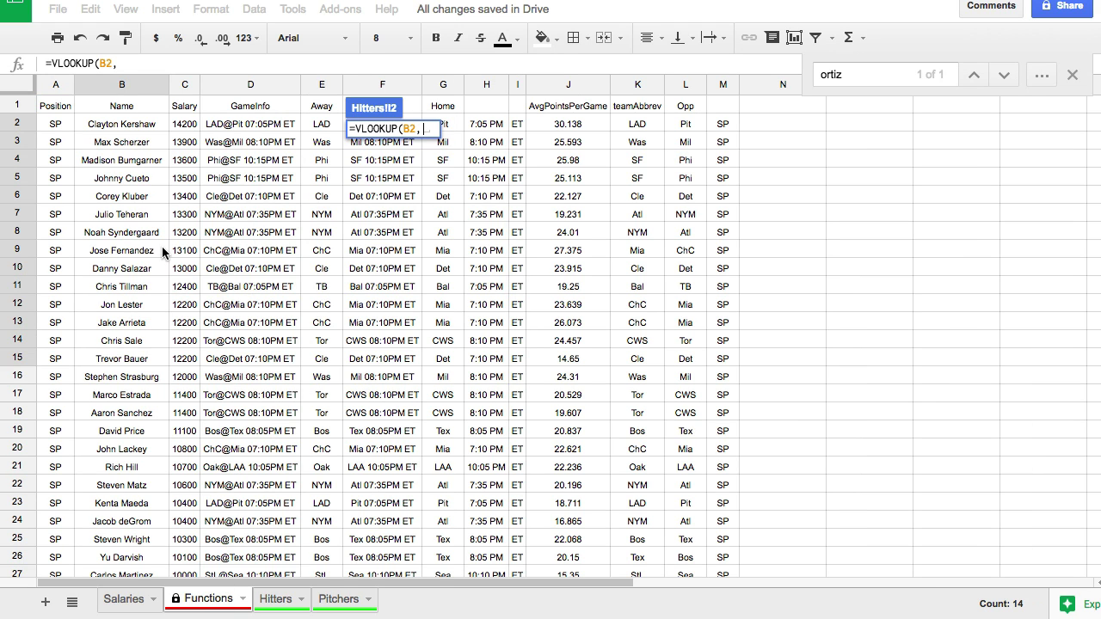
pyautogui.click(121, 127)
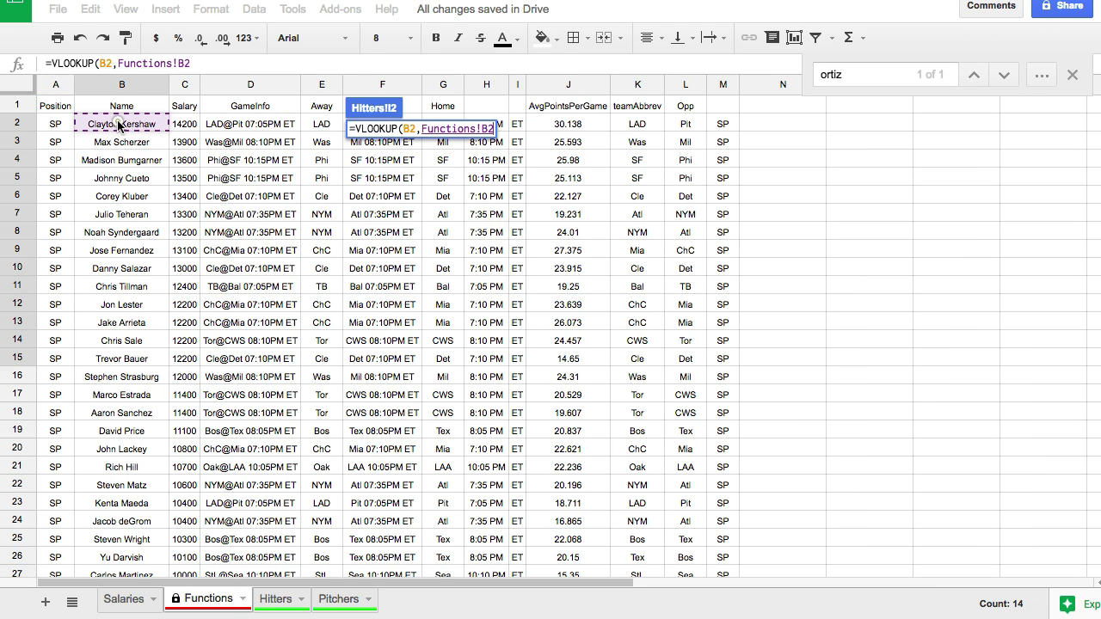
pyautogui.moveTo(122, 126); pyautogui.dragTo(618, 129)
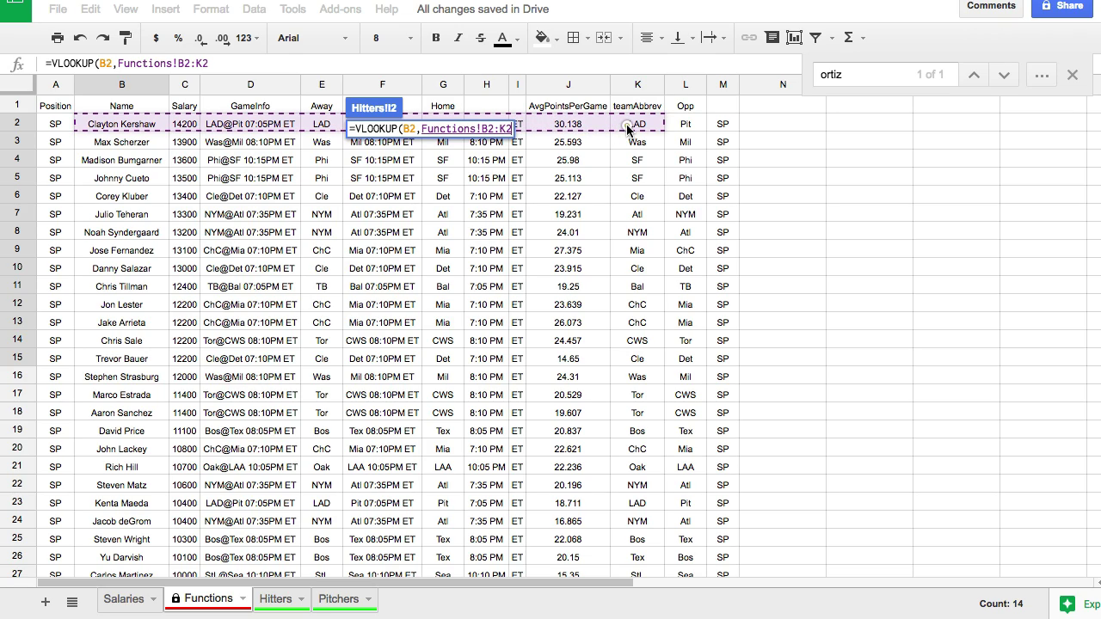
pyautogui.moveTo(628, 129); pyautogui.dragTo(681, 527)
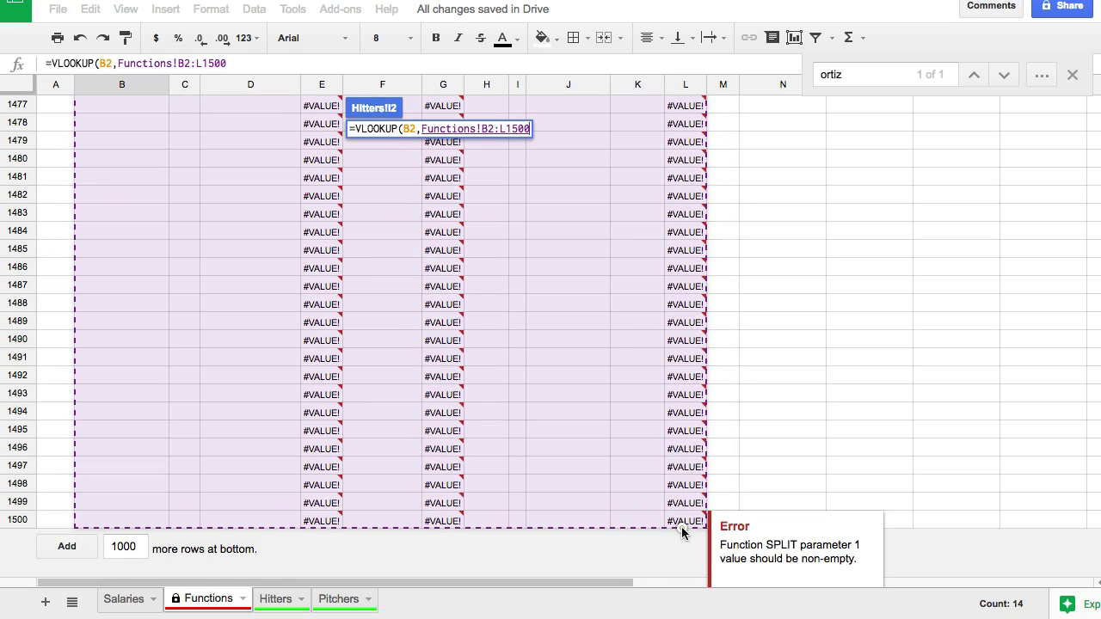
pyautogui.write(',10,')
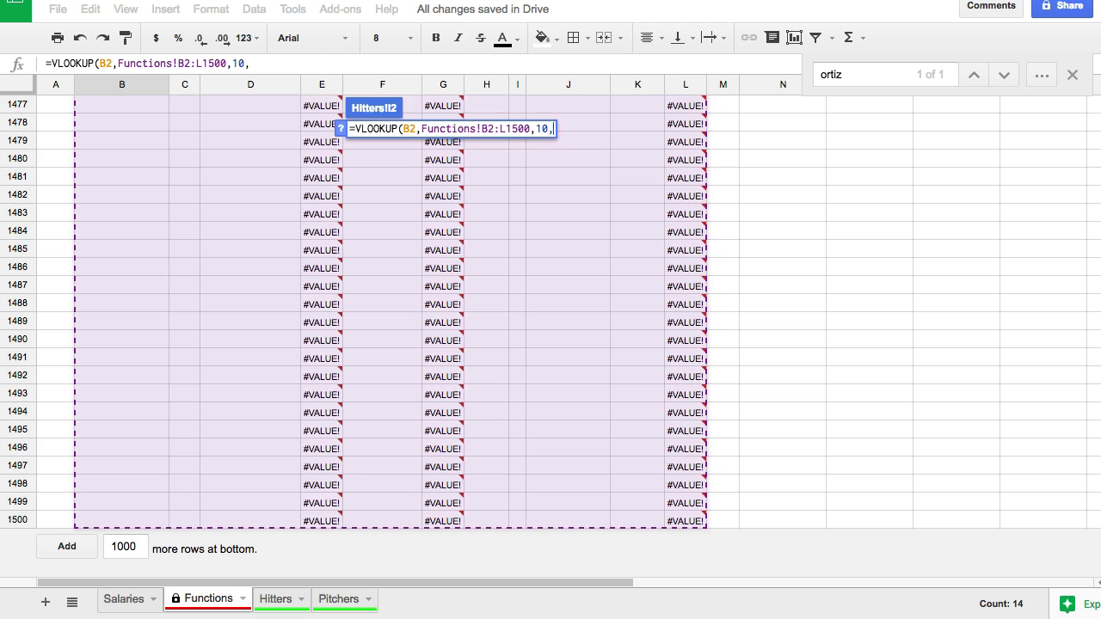
pyautogui.write('false')
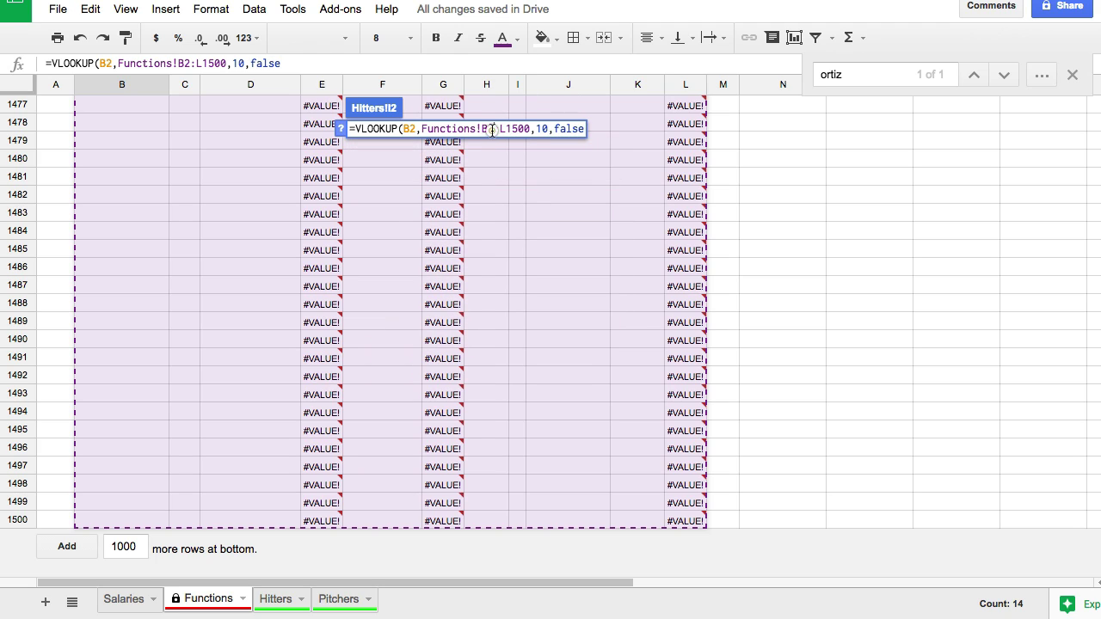
# Lock the rows of the Team formula's lookup range as B$2:L$1500 and enter the formula
pyautogui.click(487, 129)
pyautogui.write('$2:L')
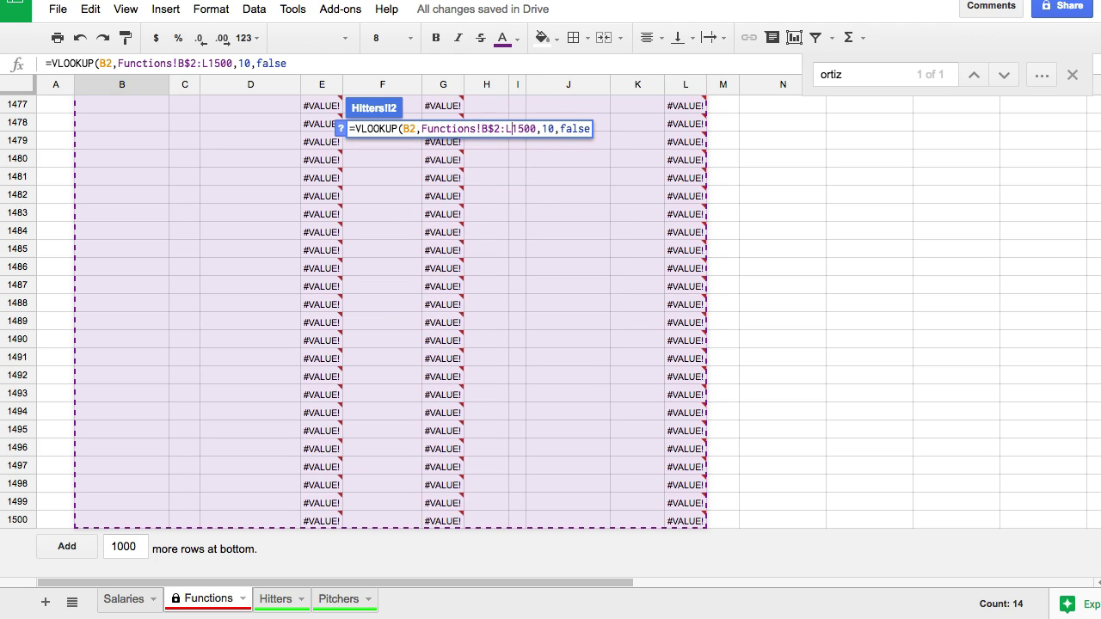
pyautogui.write('$')
pyautogui.press('Return')
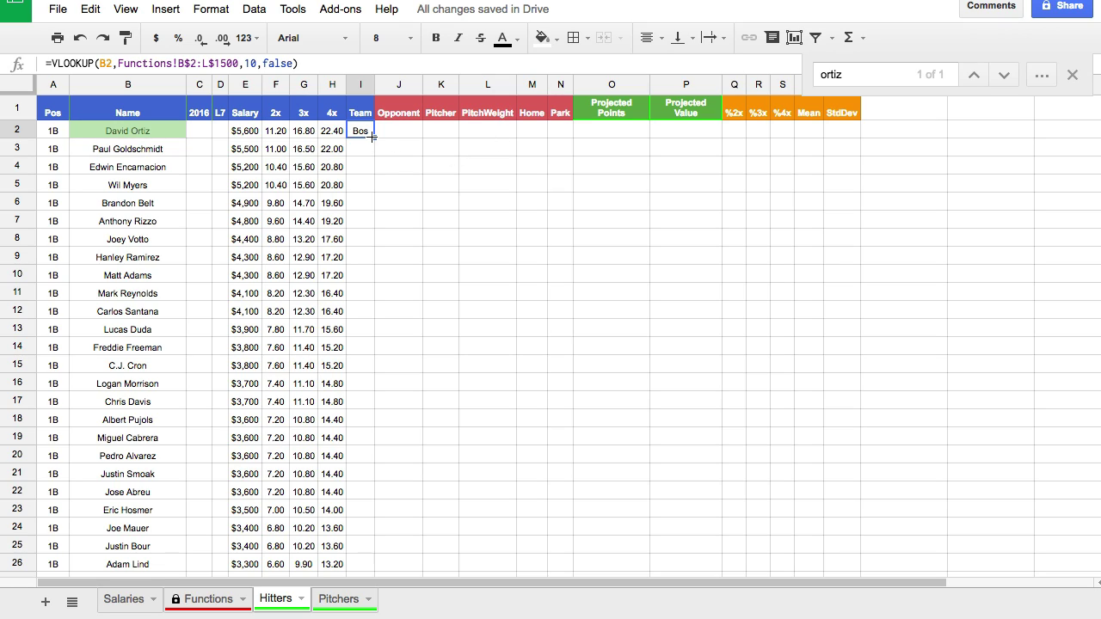
# Compare the Team formula with the teamAbbrev column on the Functions sheet
pyautogui.click(209, 63)
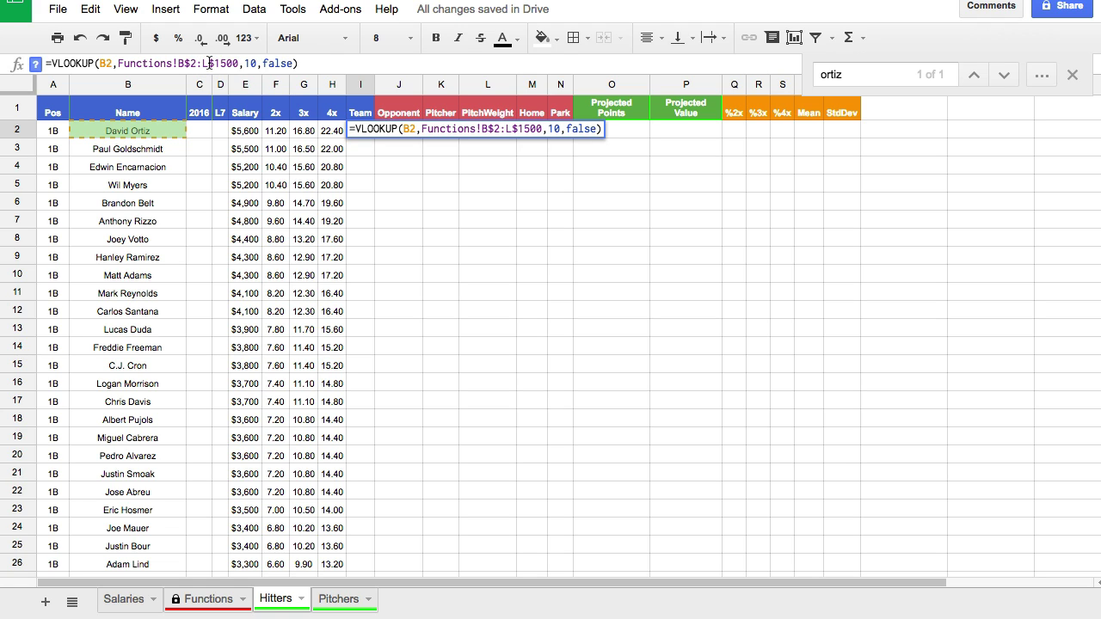
pyautogui.click(225, 598)
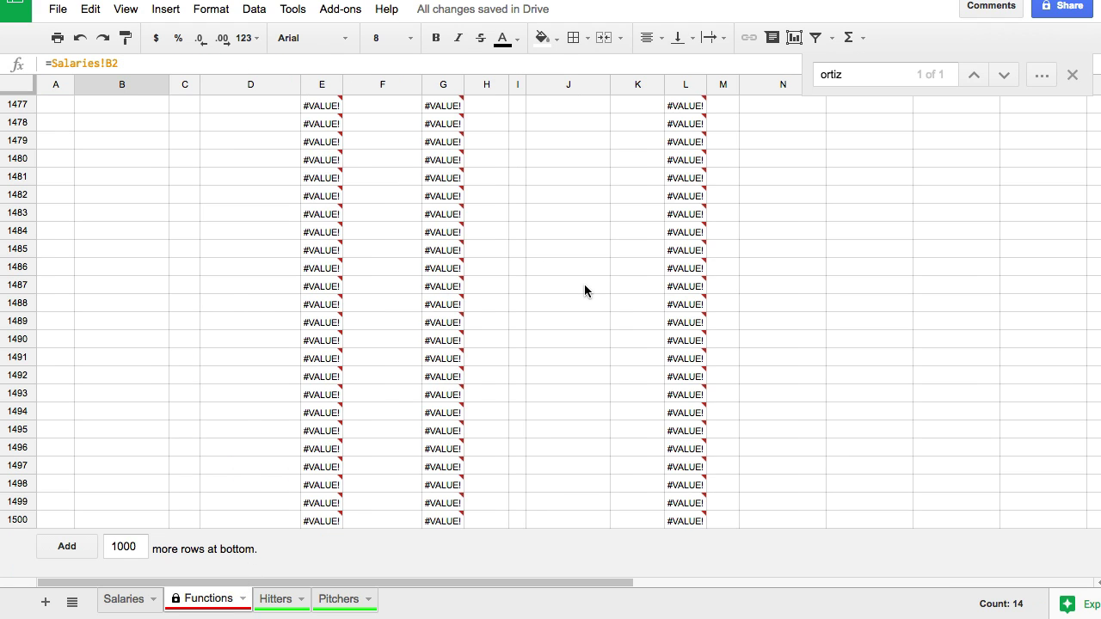
pyautogui.click(638, 83)
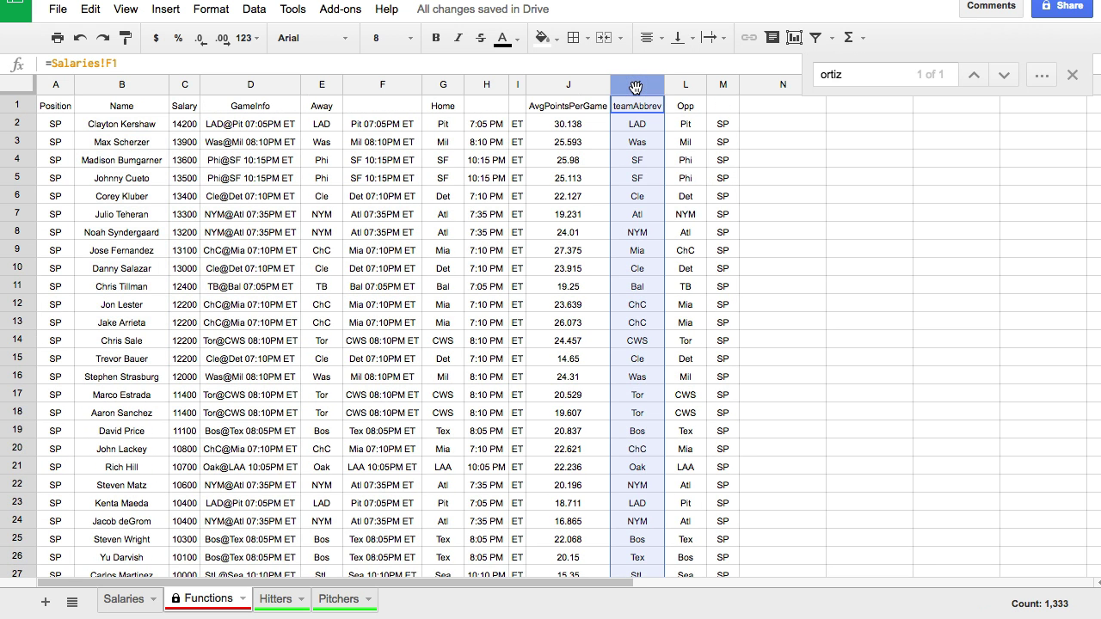
# Reuse the Team formula from I2 in Opponent cell J2, changing the returned column to 11
pyautogui.click(272, 590)
pyautogui.tripleClick(198, 63)
pyautogui.hotkey('ctrl', 'c')
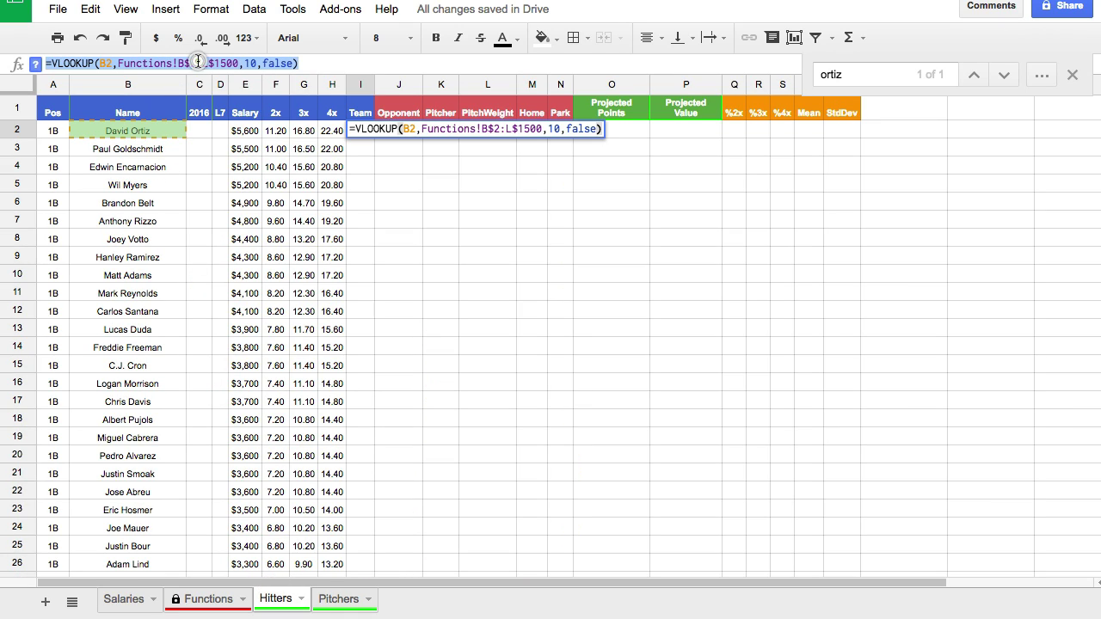
pyautogui.click(398, 131)
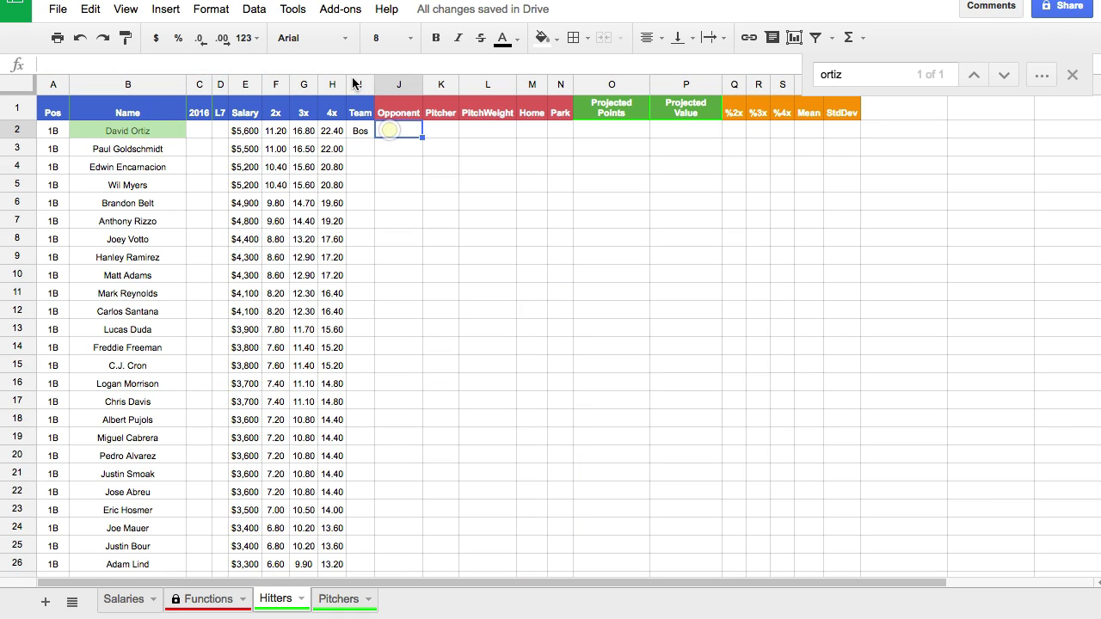
pyautogui.hotkey('ctrl', 'v')
pyautogui.click(256, 63)
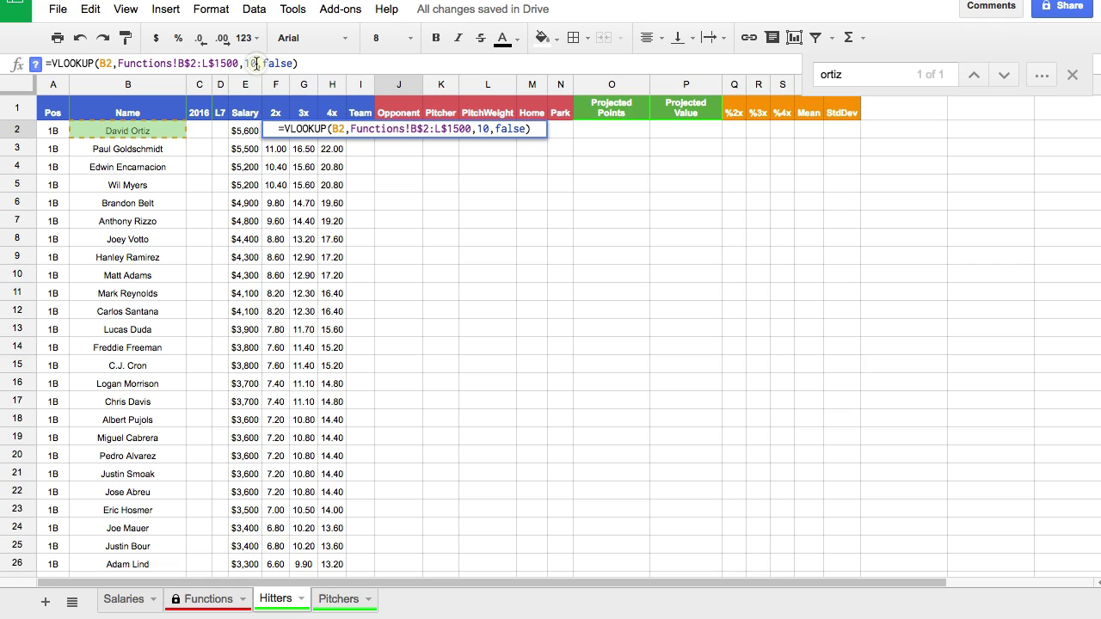
pyautogui.press('BackSpace')
pyautogui.write('1')
pyautogui.press('Return')
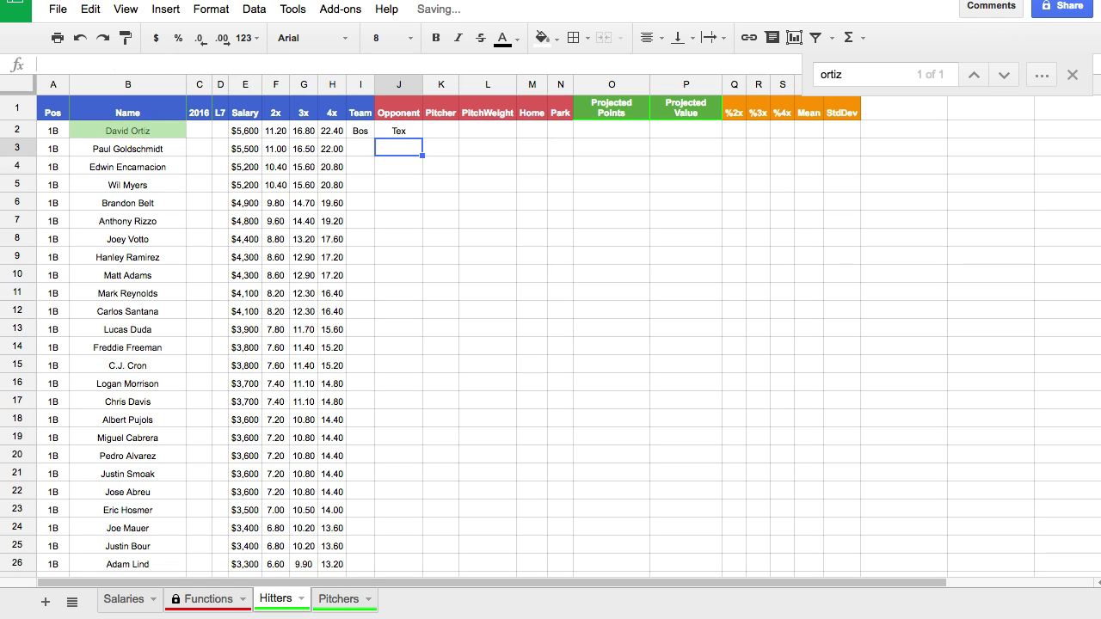
pyautogui.click(398, 134)
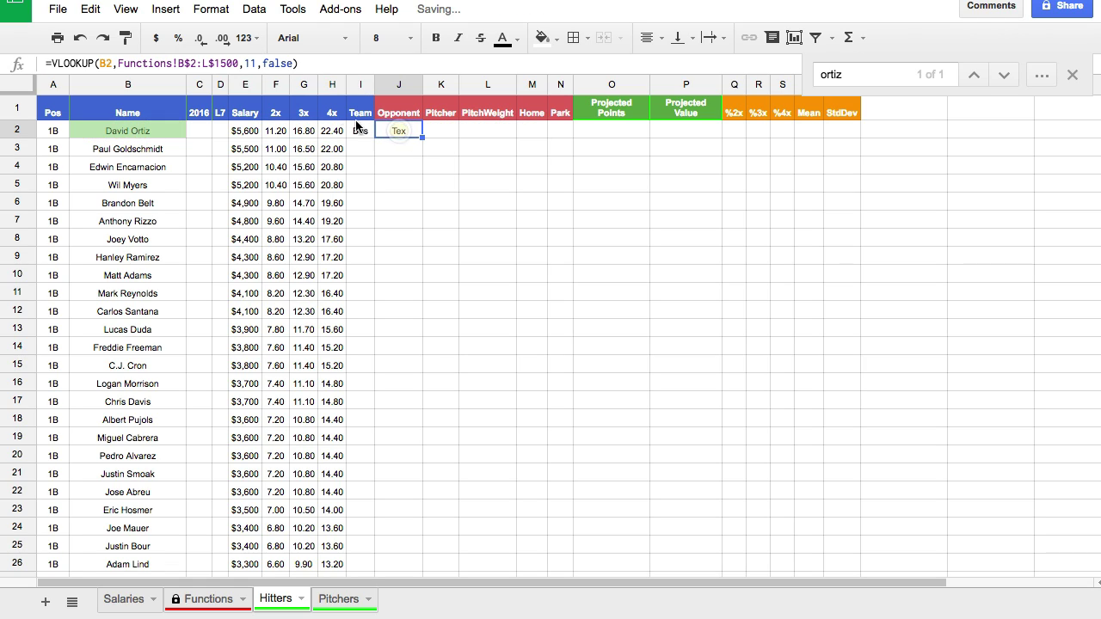
pyautogui.click(247, 64)
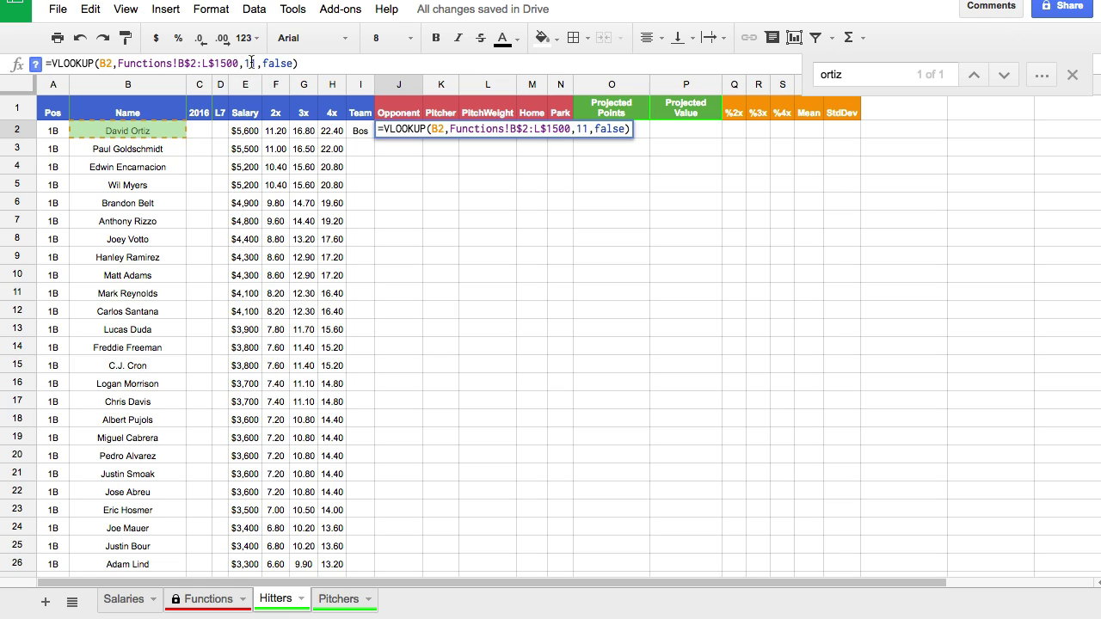
# Fill the Team and Opponent formulas from I2:J2 down to the last hitter row and check the results
pyautogui.click(332, 131)
pyautogui.click(361, 131)
pyautogui.keyDown('shift'); pyautogui.click(394, 138); pyautogui.keyUp('shift')
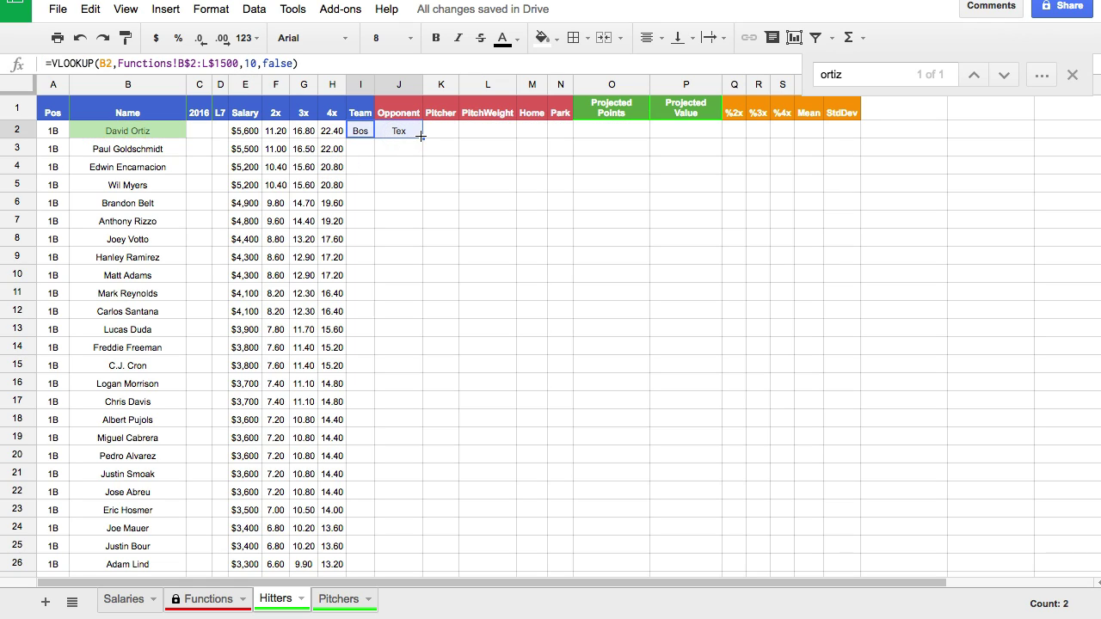
pyautogui.moveTo(422, 140); pyautogui.dragTo(409, 531)
pyautogui.scroll(-20, 421, 399)
pyautogui.scroll(-20, 421, 401)
pyautogui.scroll(20, 399, 376)
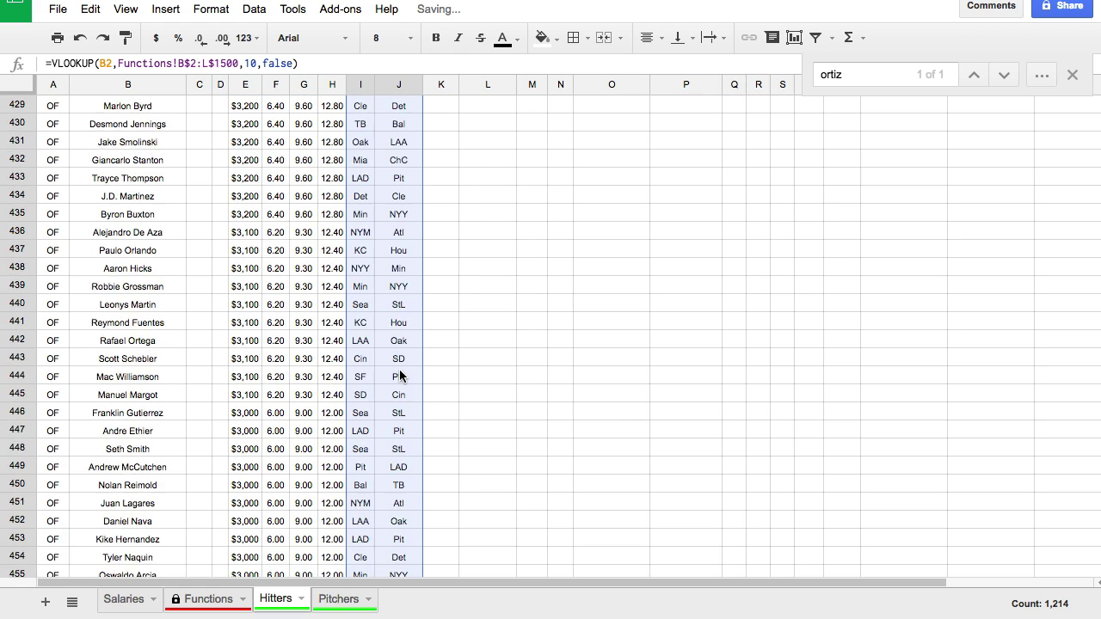
pyautogui.click(396, 262)
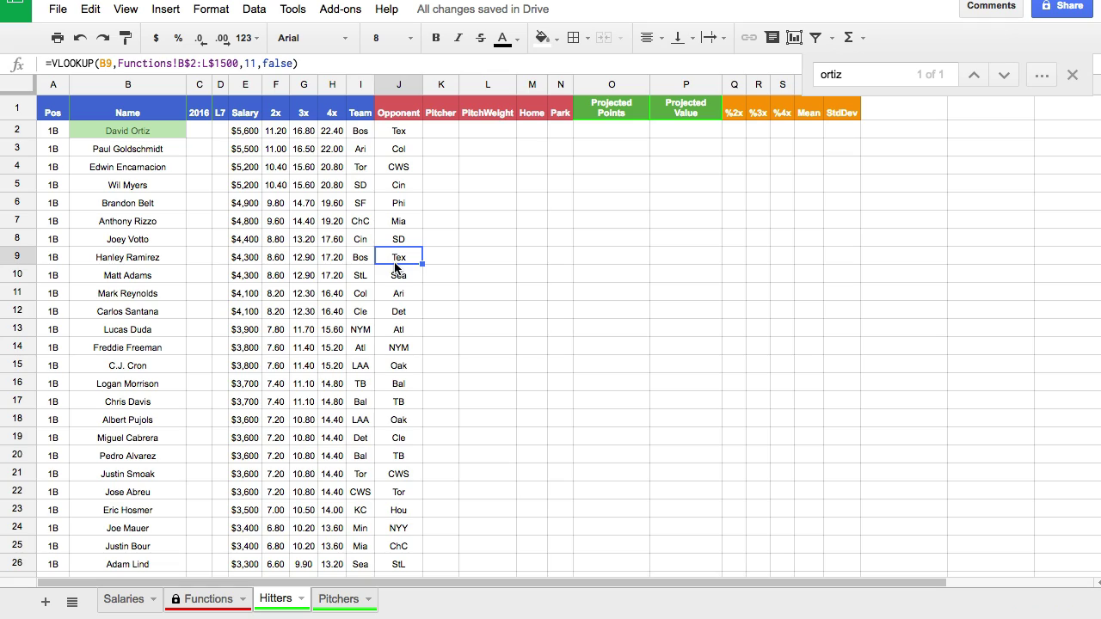
# Start a VLOOKUP formula in Home cell M2 with the hitter's name in B2 as the search key
pyautogui.click(530, 134)
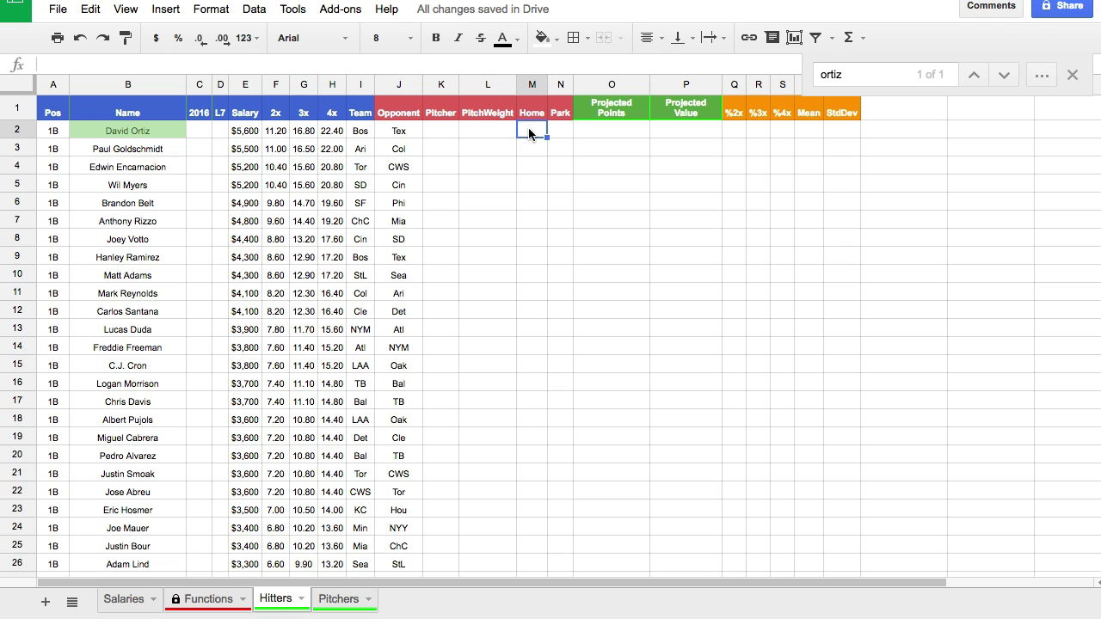
pyautogui.write('=v')
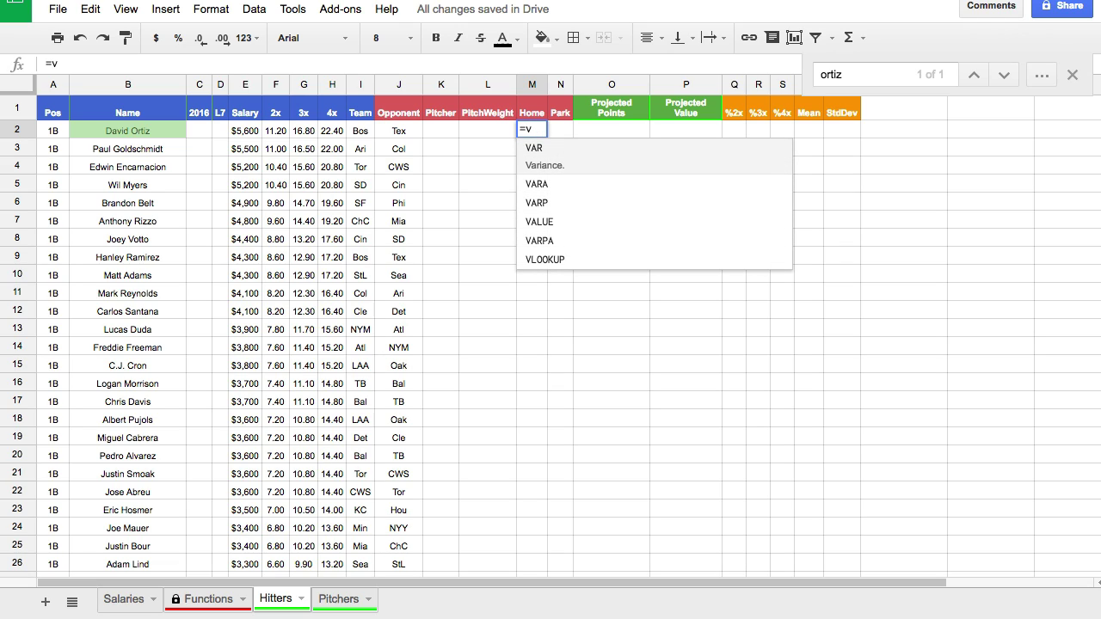
pyautogui.write('loo')
pyautogui.press('Tab')
pyautogui.click(150, 131)
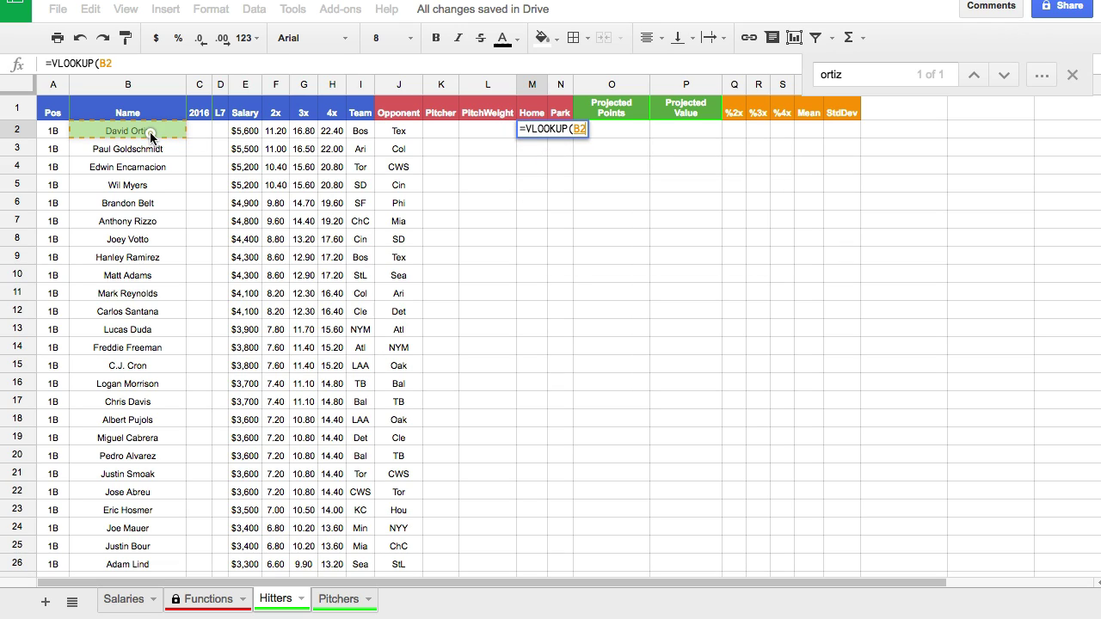
pyautogui.write(',')
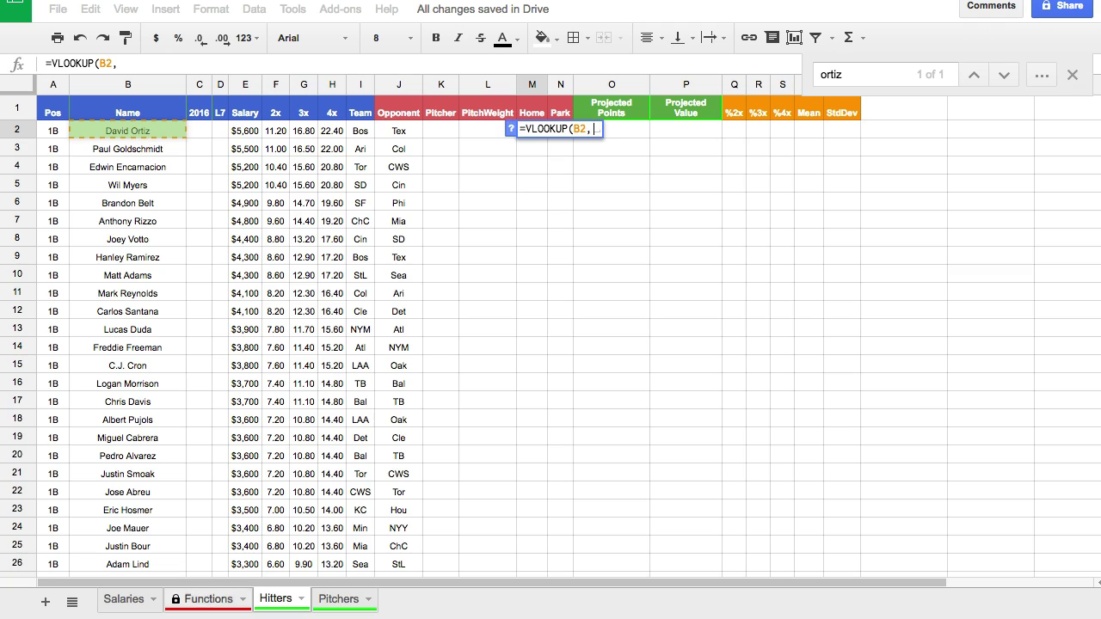
# Set the Home lookup range to B2:G1500 on the Functions sheet, returning column 6 with an exact match (false)
pyautogui.click(205, 600)
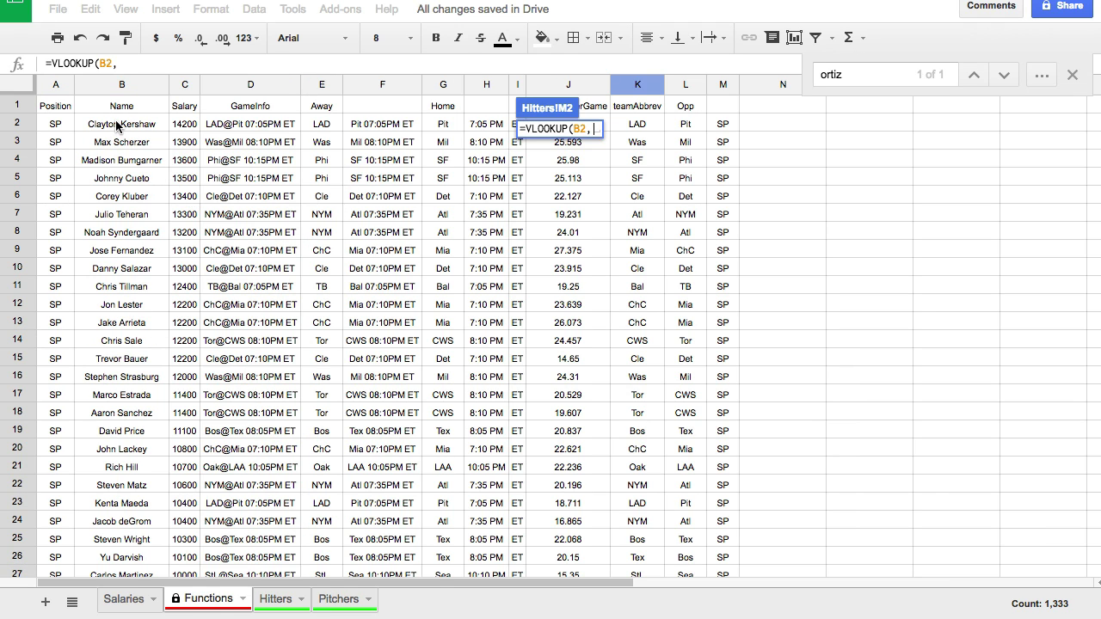
pyautogui.moveTo(117, 126); pyautogui.dragTo(439, 522)
pyautogui.scroll(-20, 442, 185)
pyautogui.scroll(-20, 442, 327)
pyautogui.write(',')
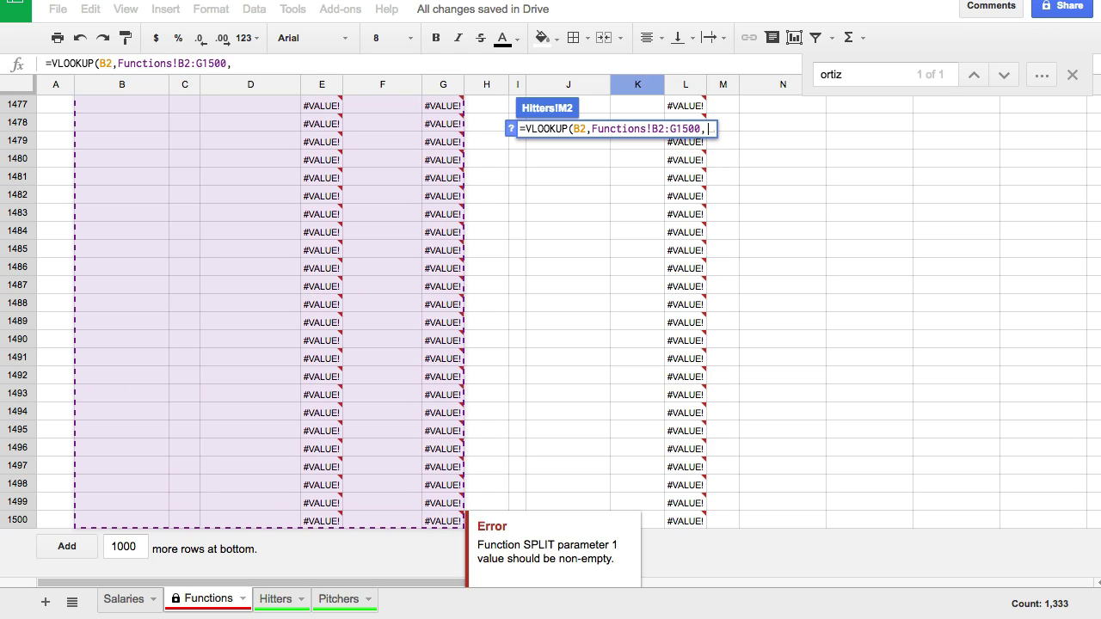
pyautogui.write('6,false')
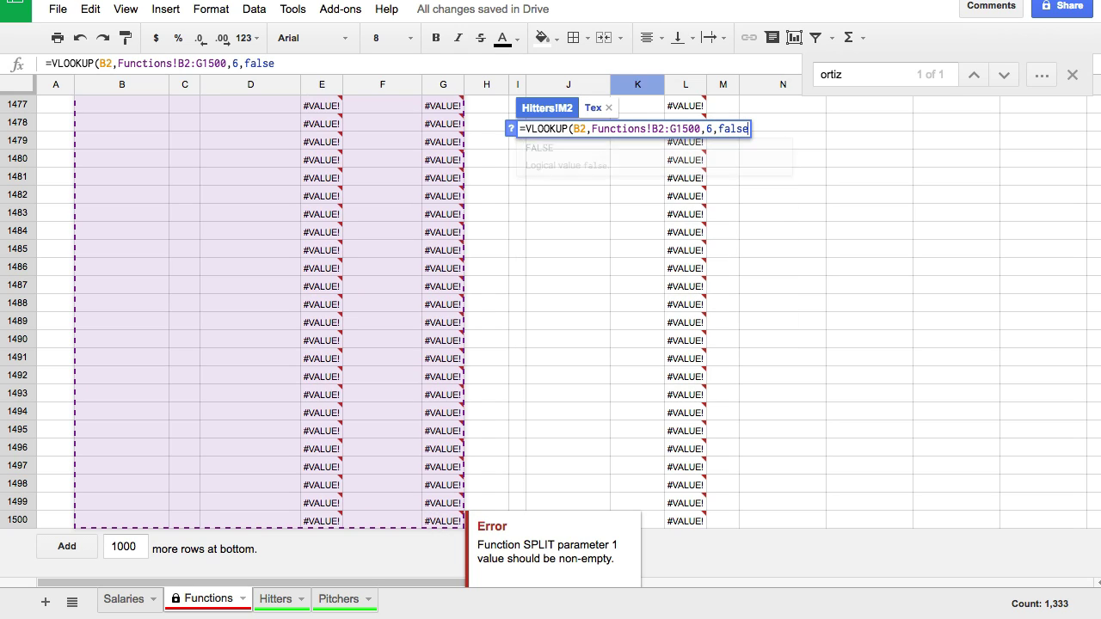
# Lock the rows of the Home formula's lookup range as B$2:G$1500 and enter the formula
pyautogui.click(658, 129)
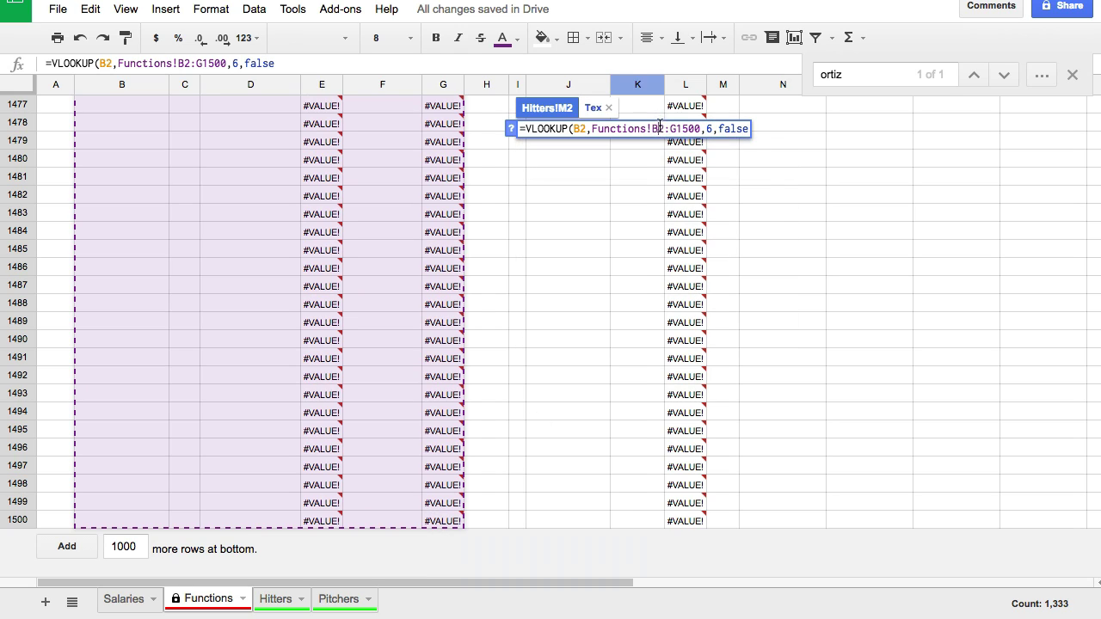
pyautogui.write('$2:G$')
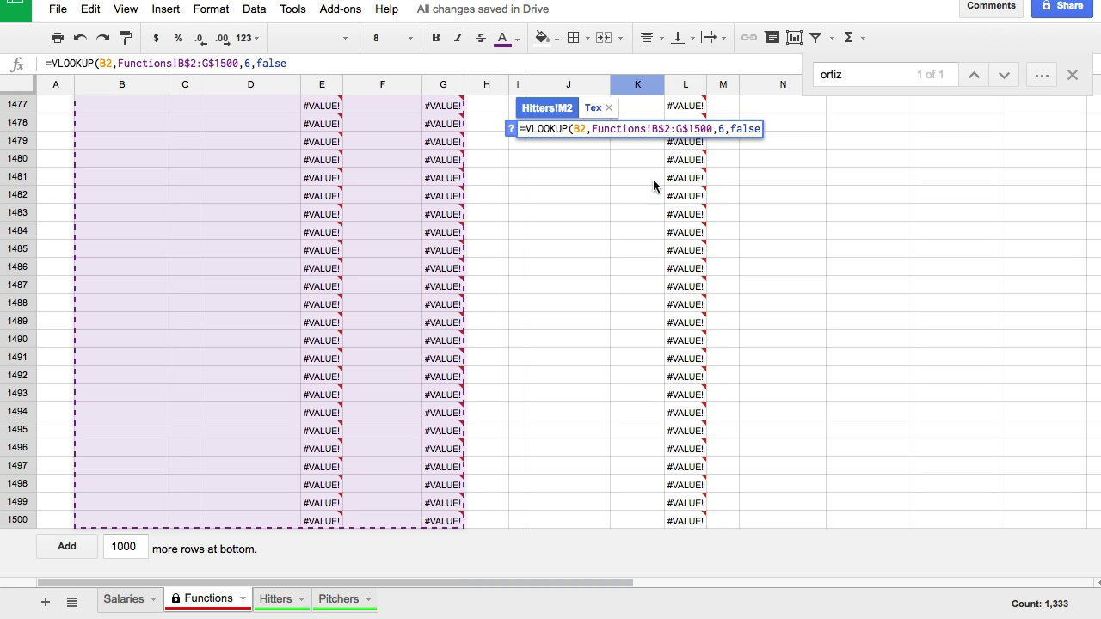
pyautogui.scroll(20, 653, 179)
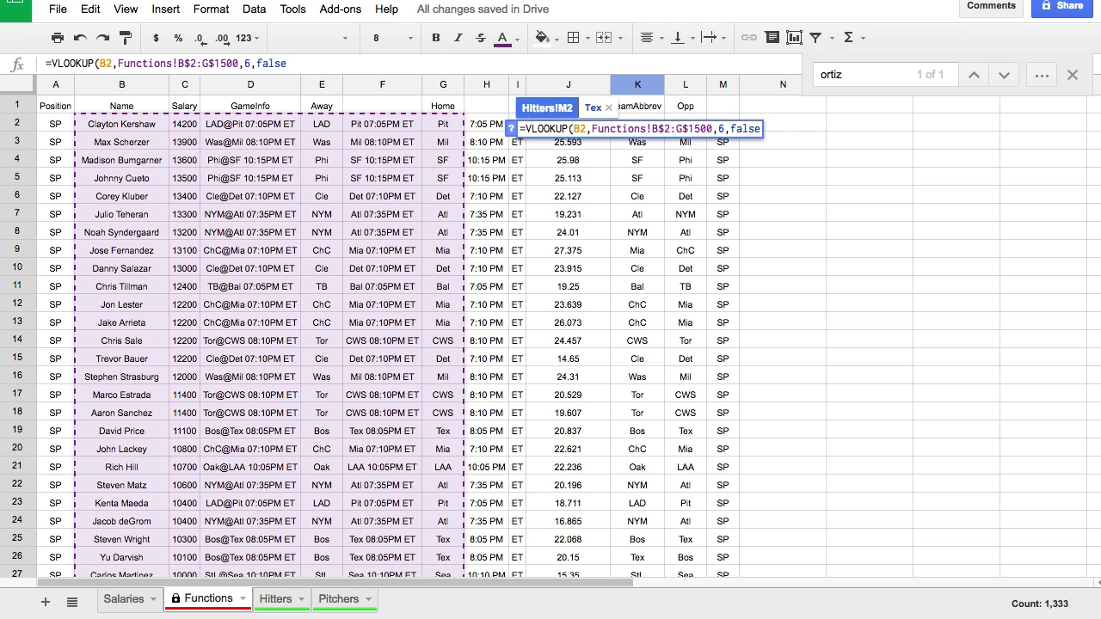
pyautogui.press('Return')
# Fill the Home formula from M2 down to the last hitter in row 608
pyautogui.moveTo(549, 137); pyautogui.dragTo(538, 384)
pyautogui.scroll(-20, 542, 175)
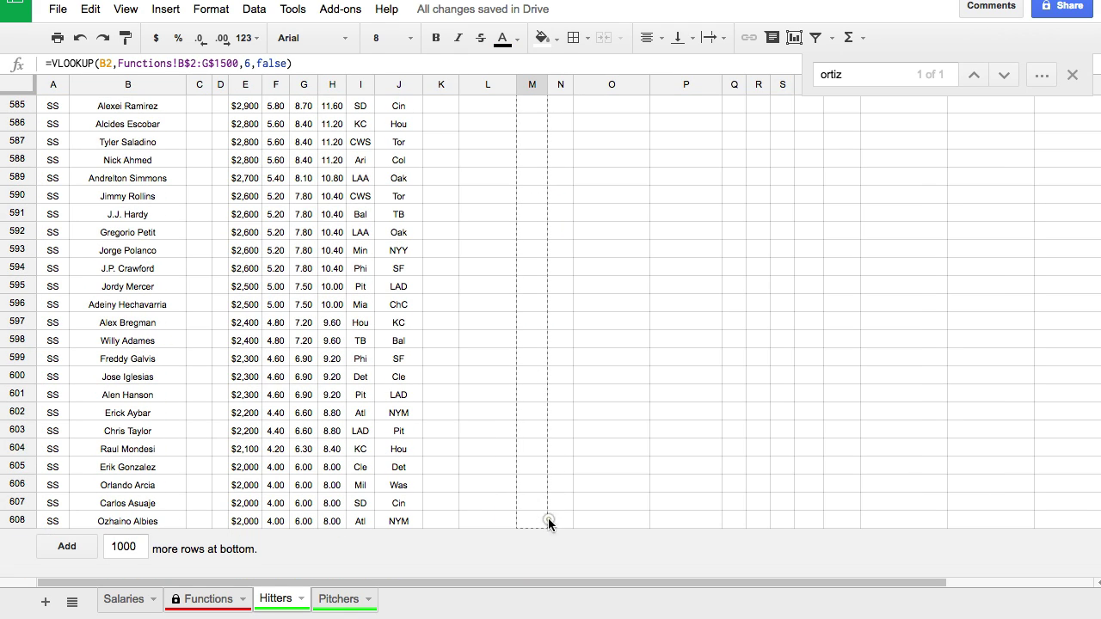
pyautogui.moveTo(548, 520); pyautogui.dragTo(548, 522)
pyautogui.scroll(20, 542, 308)
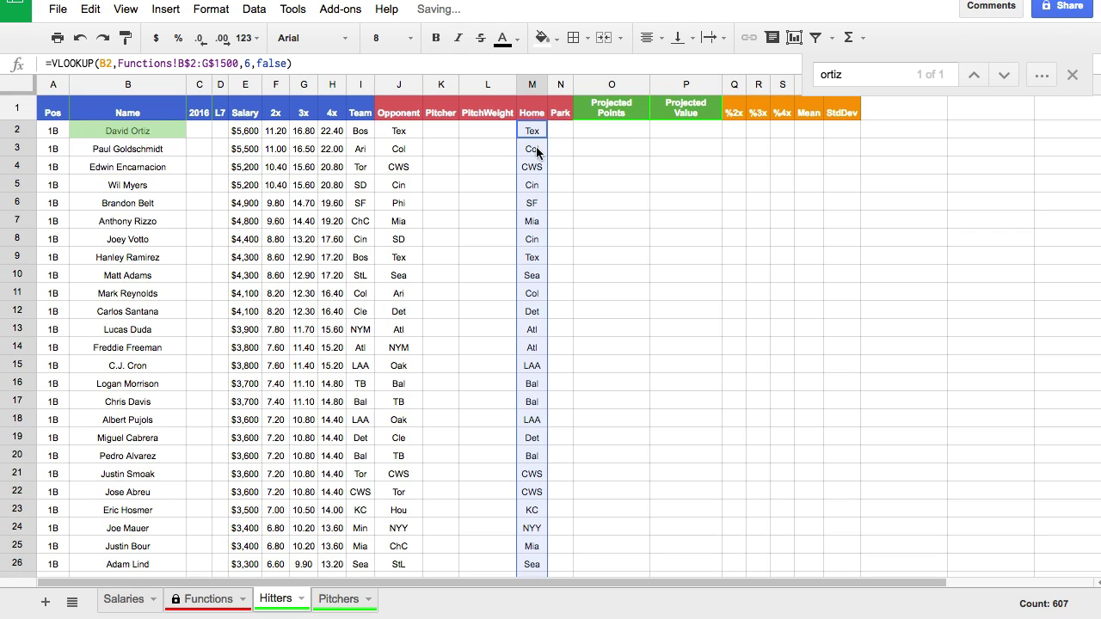
pyautogui.click(554, 129)
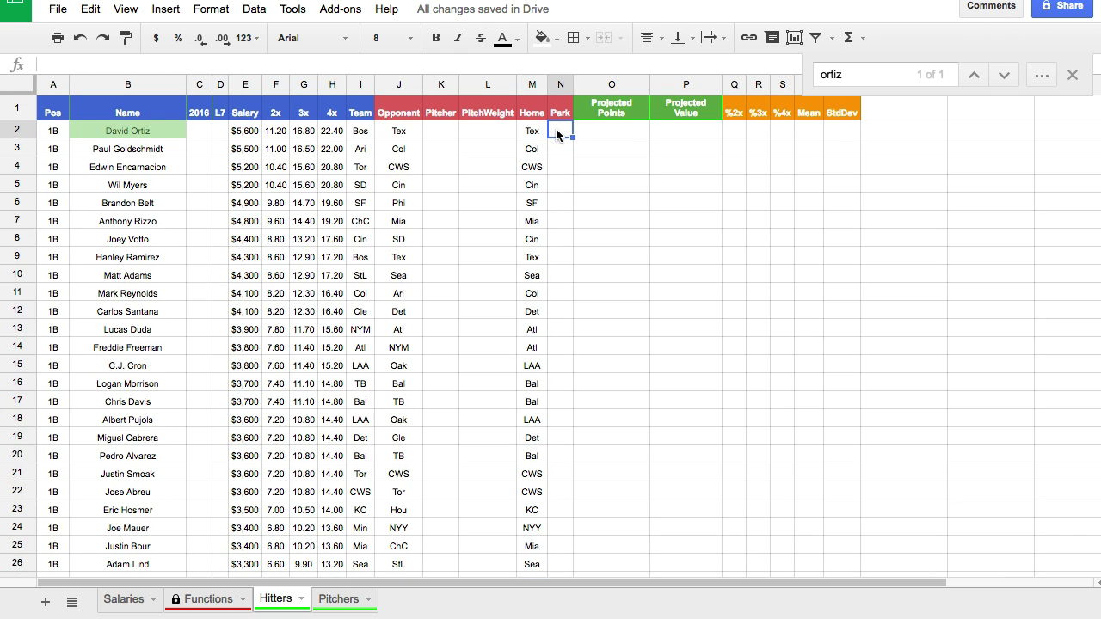
pyautogui.click(531, 135)
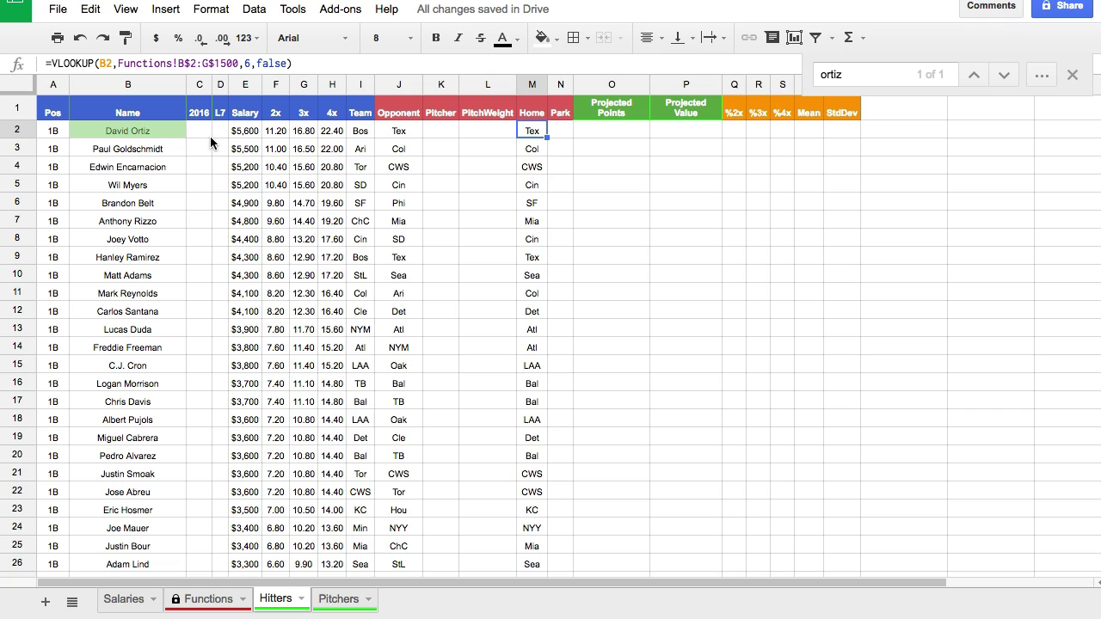
pyautogui.moveTo(201, 135); pyautogui.dragTo(203, 220)
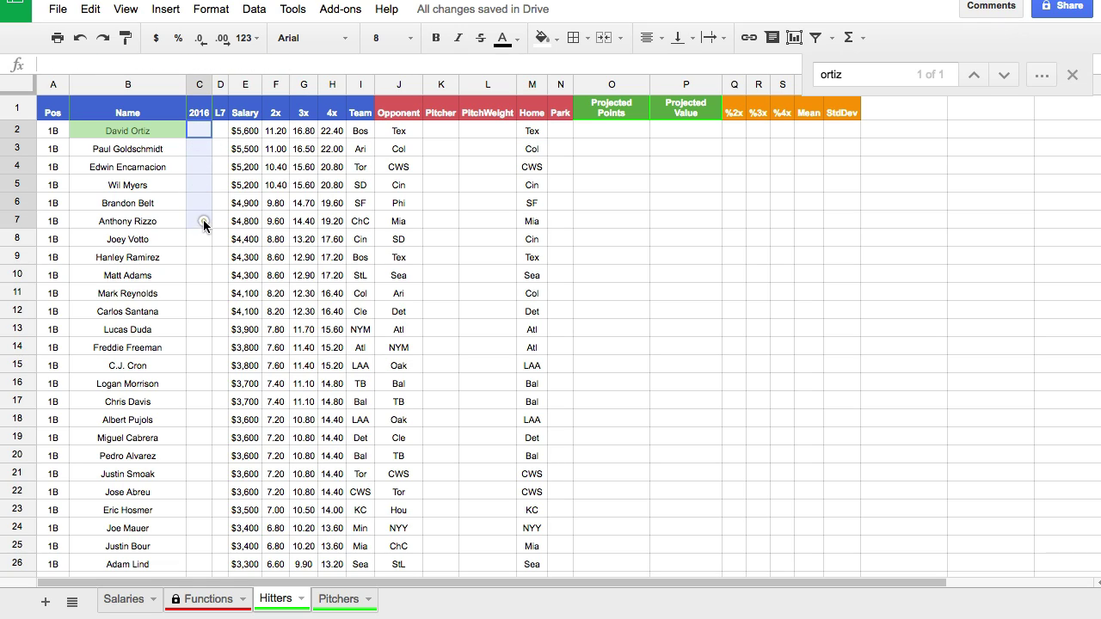
pyautogui.moveTo(220, 131); pyautogui.dragTo(218, 251)
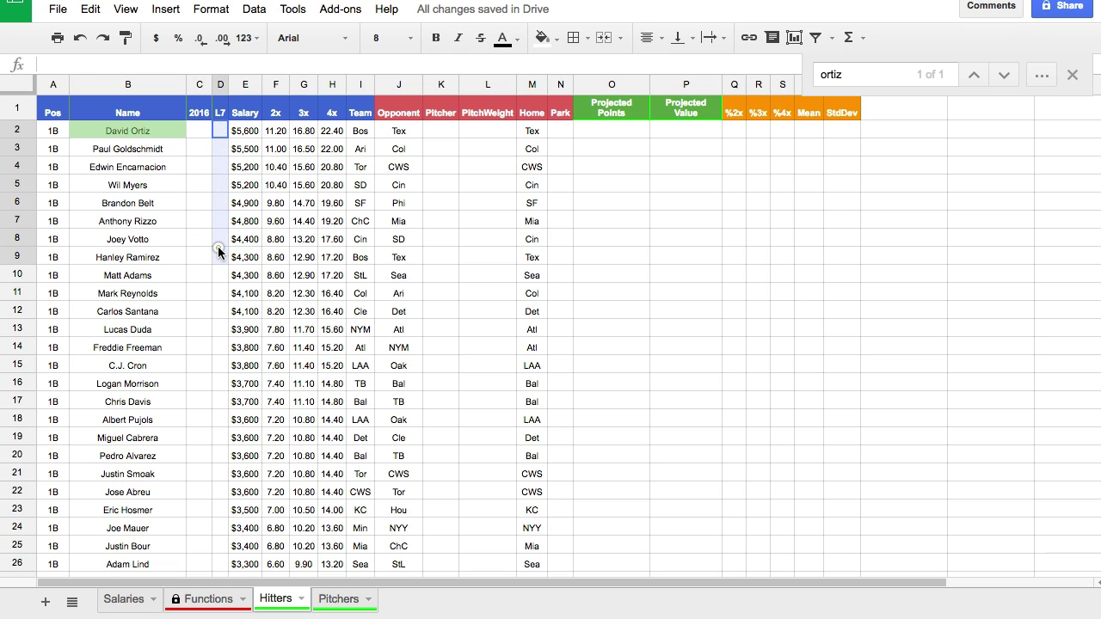
pyautogui.click(456, 183)
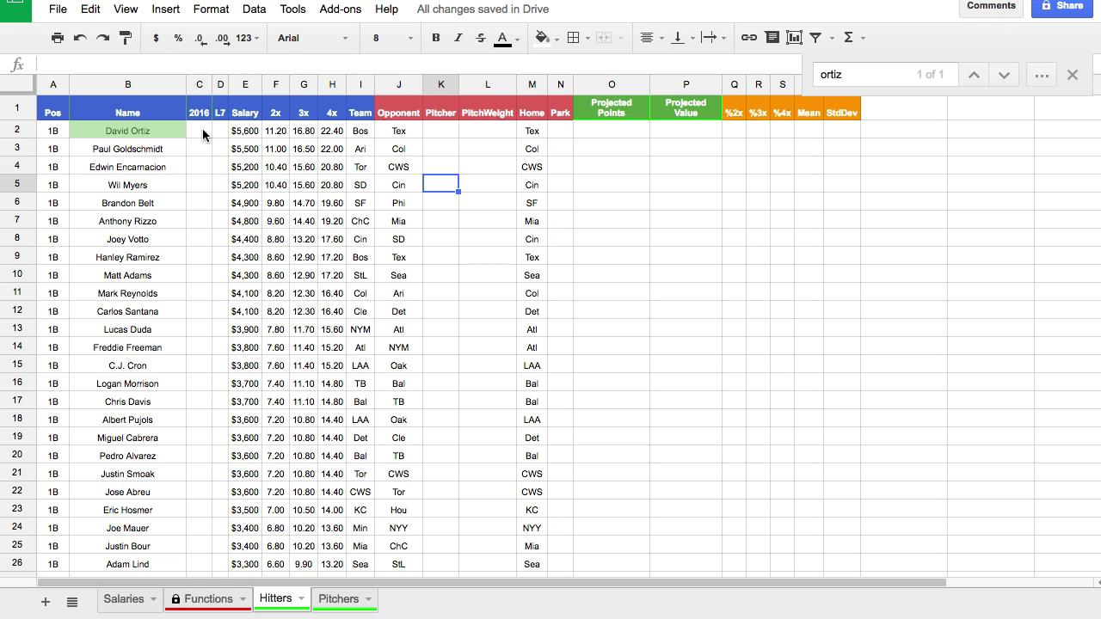
pyautogui.moveTo(202, 128); pyautogui.dragTo(219, 224)
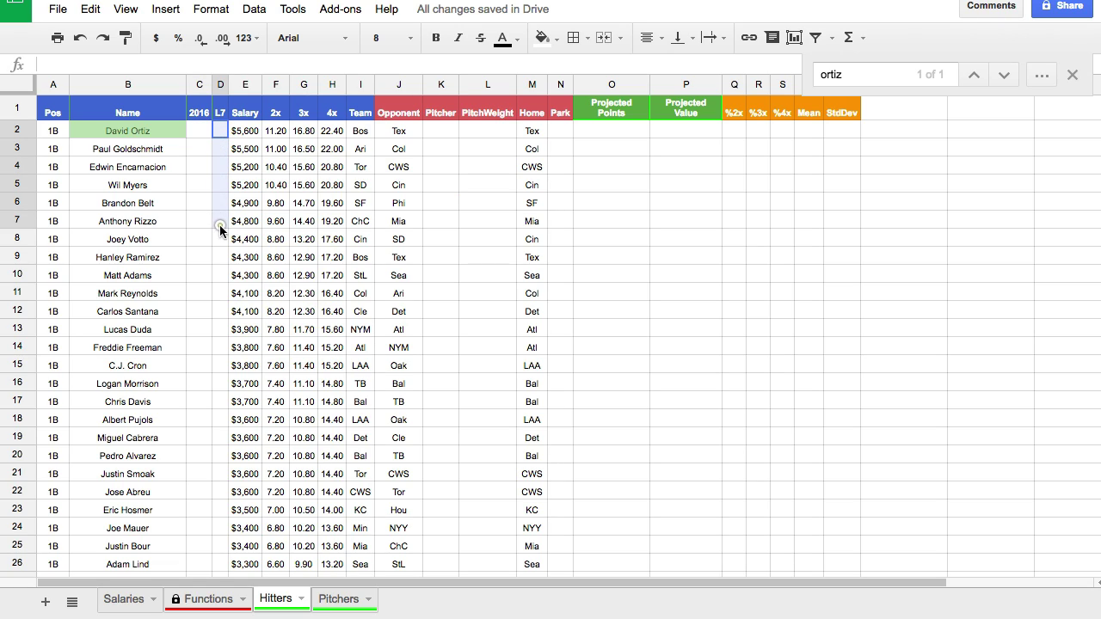
pyautogui.click(199, 181)
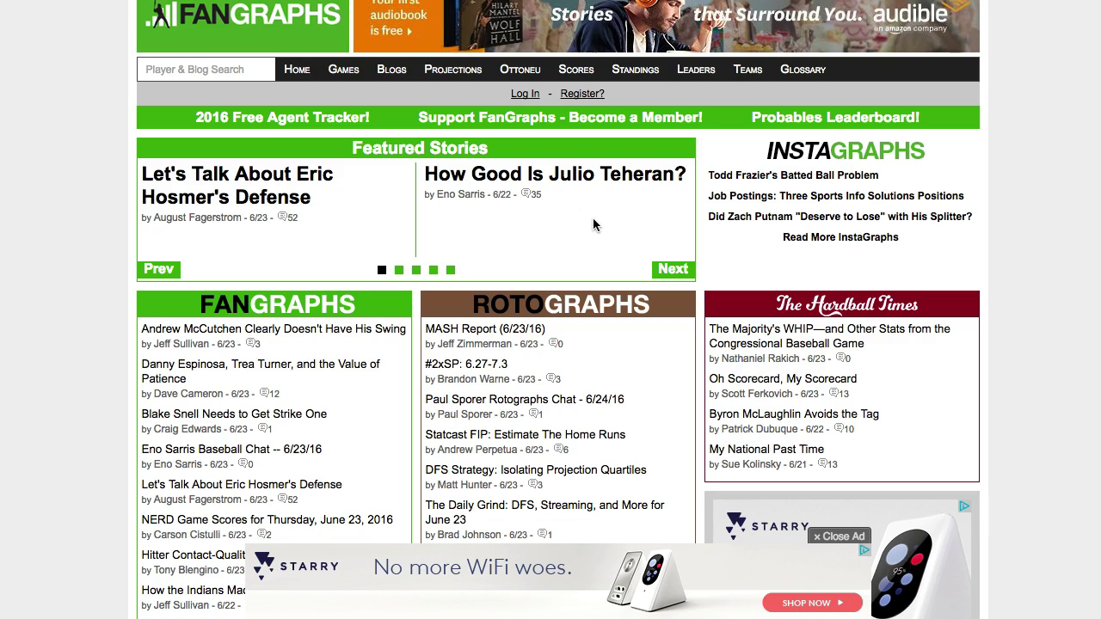
# On FanGraphs, open the 2016 batting leaders and set the minimum plate appearances to 0
pyautogui.moveTo(697, 76)
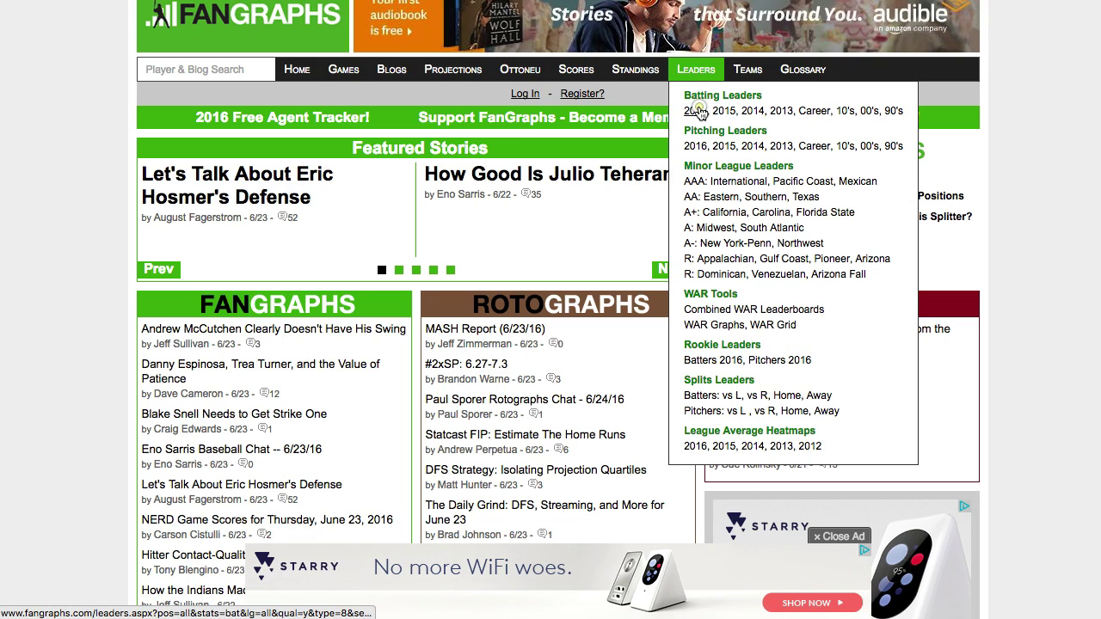
pyautogui.click(701, 114)
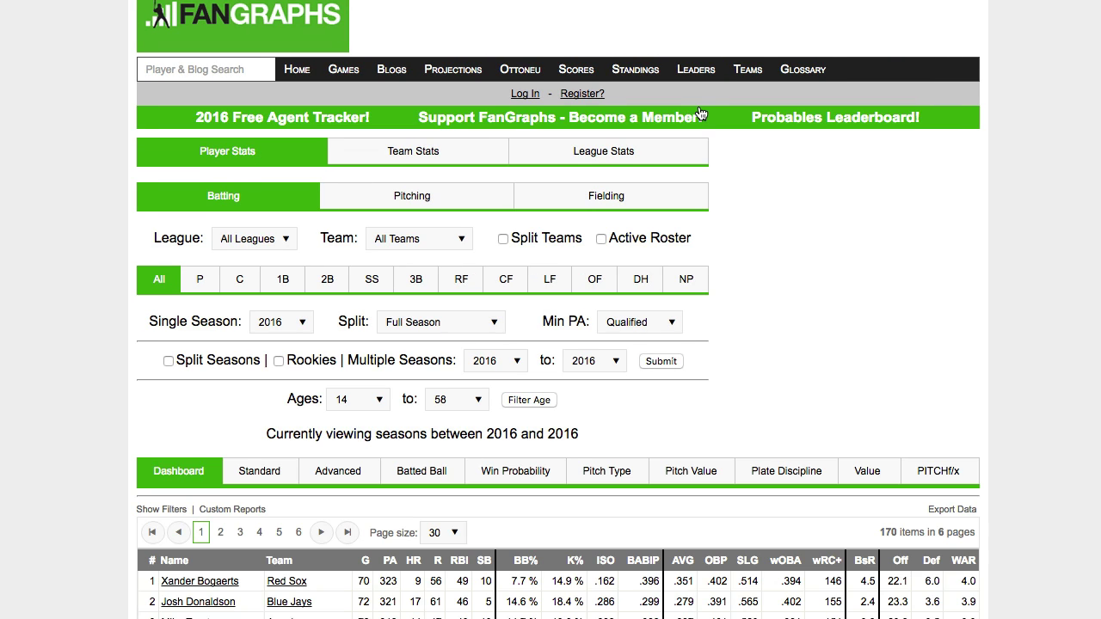
pyautogui.scroll(-3, 782, 188)
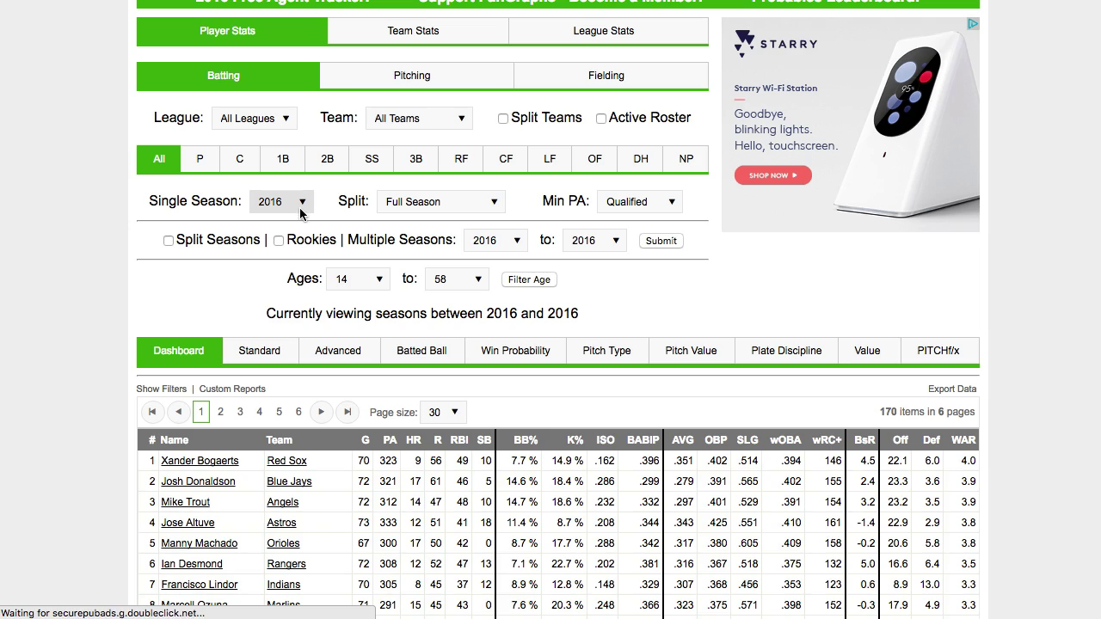
pyautogui.click(627, 200)
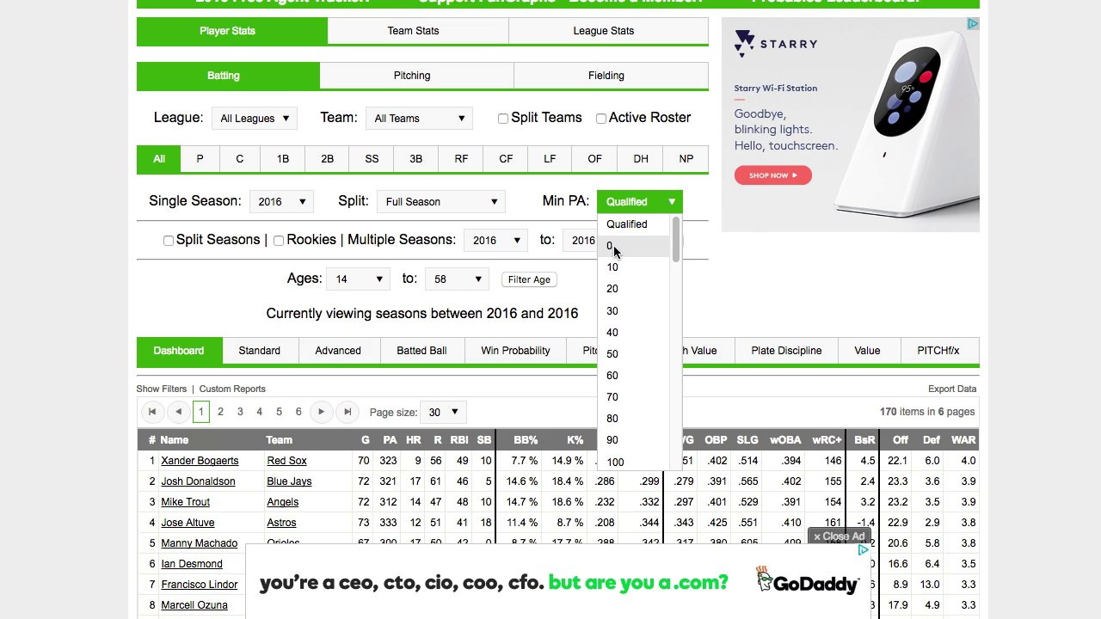
pyautogui.click(613, 246)
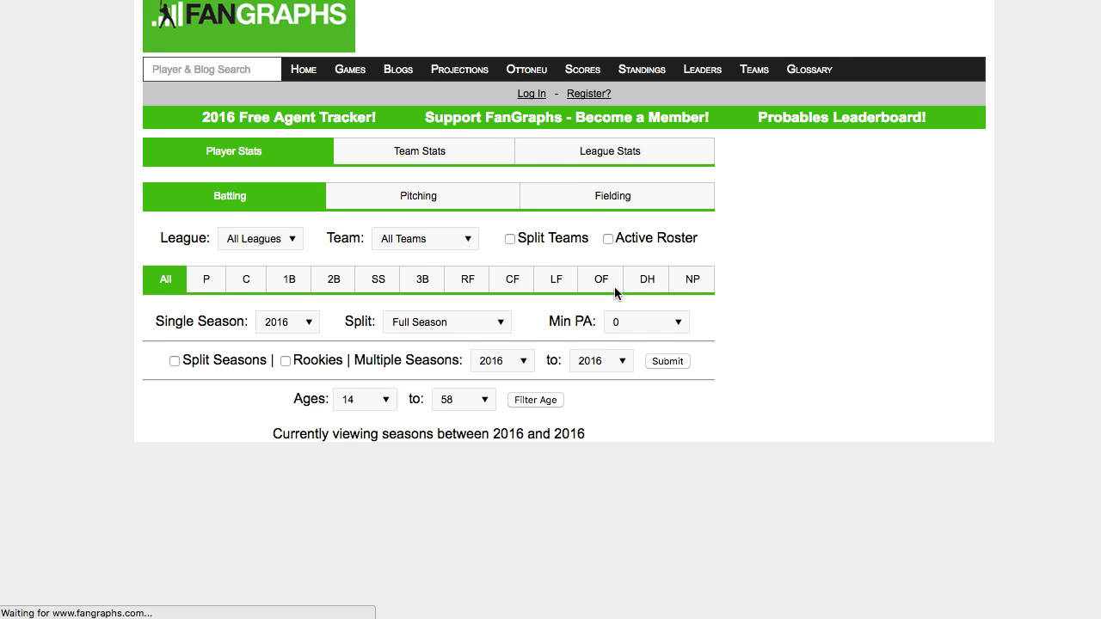
# Show the Standard stats for the leaderboard and set its page size to 50
pyautogui.click(258, 473)
pyautogui.scroll(-1, 514, 358)
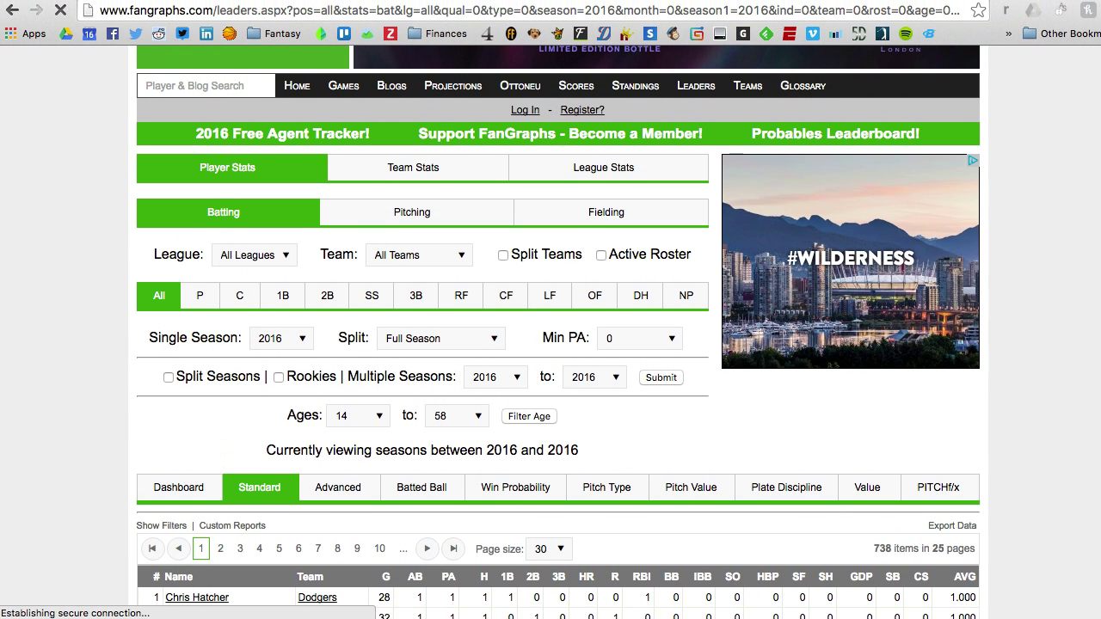
pyautogui.click(483, 11)
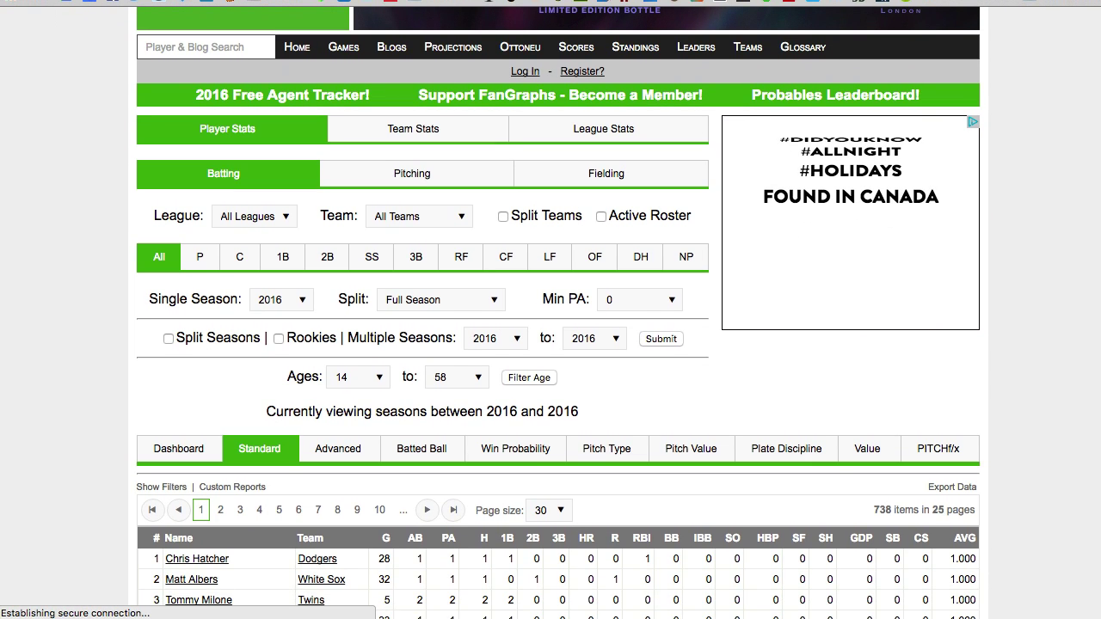
pyautogui.scroll(-5, 537, 153)
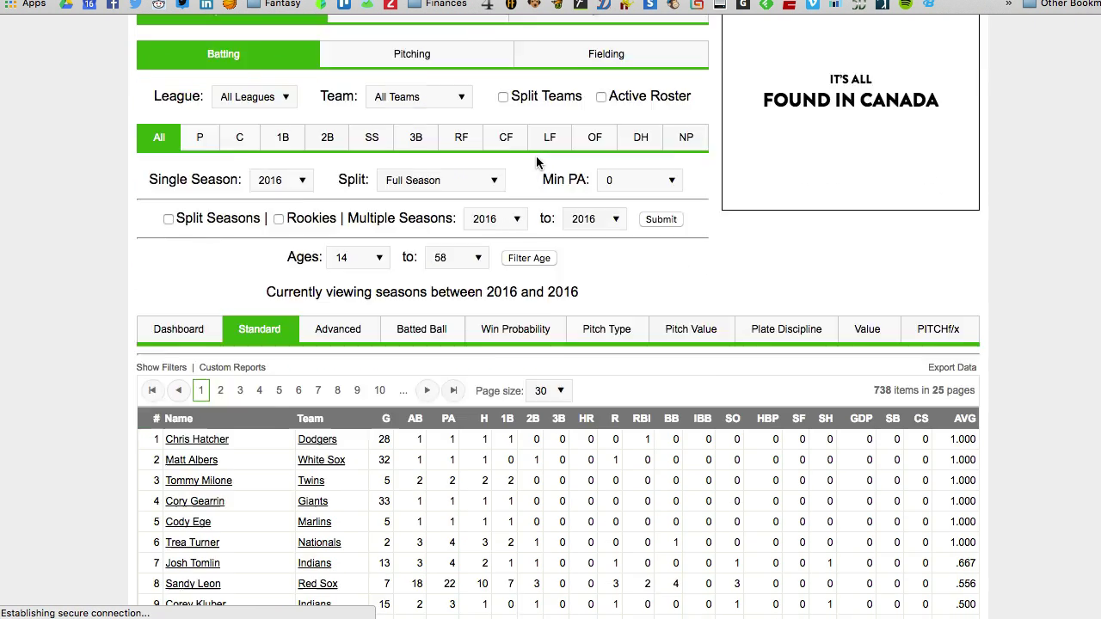
pyautogui.scroll(-7, 537, 153)
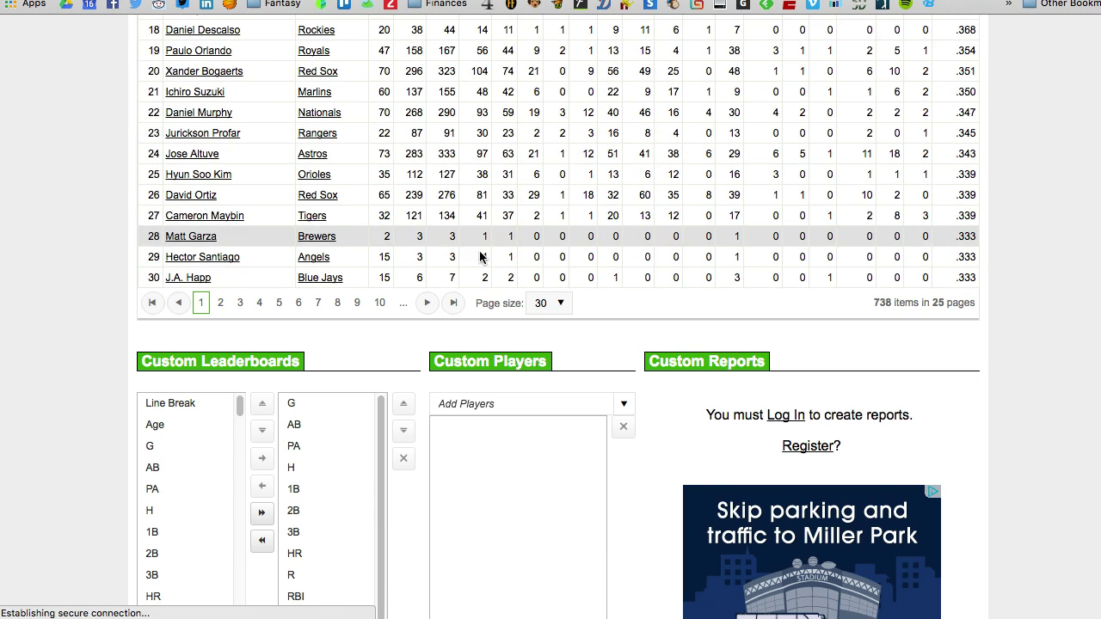
pyautogui.click(542, 304)
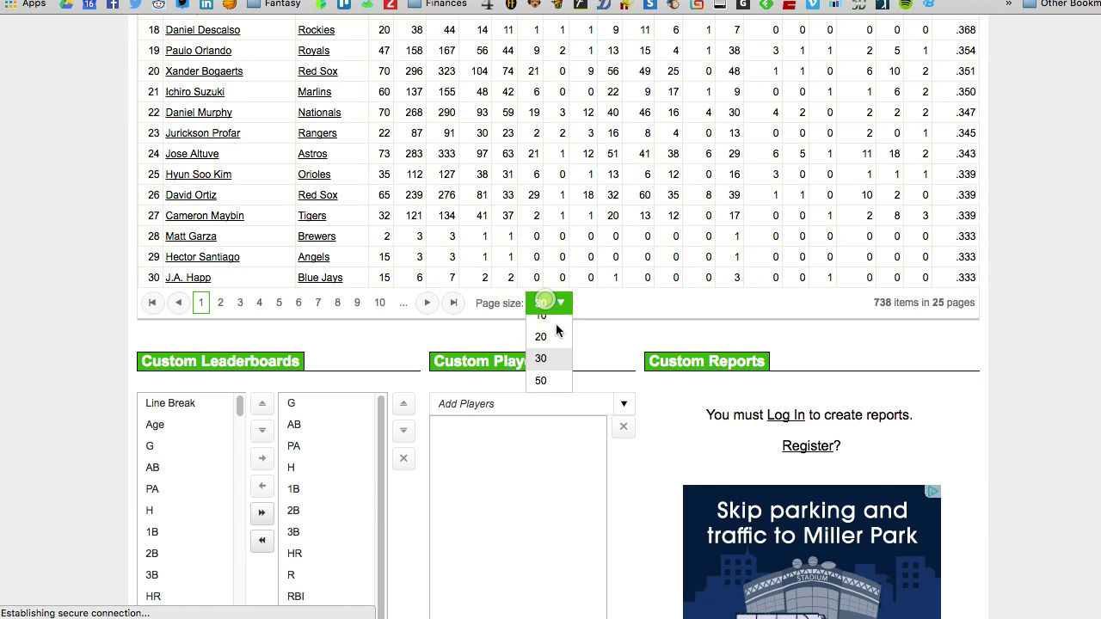
pyautogui.click(541, 390)
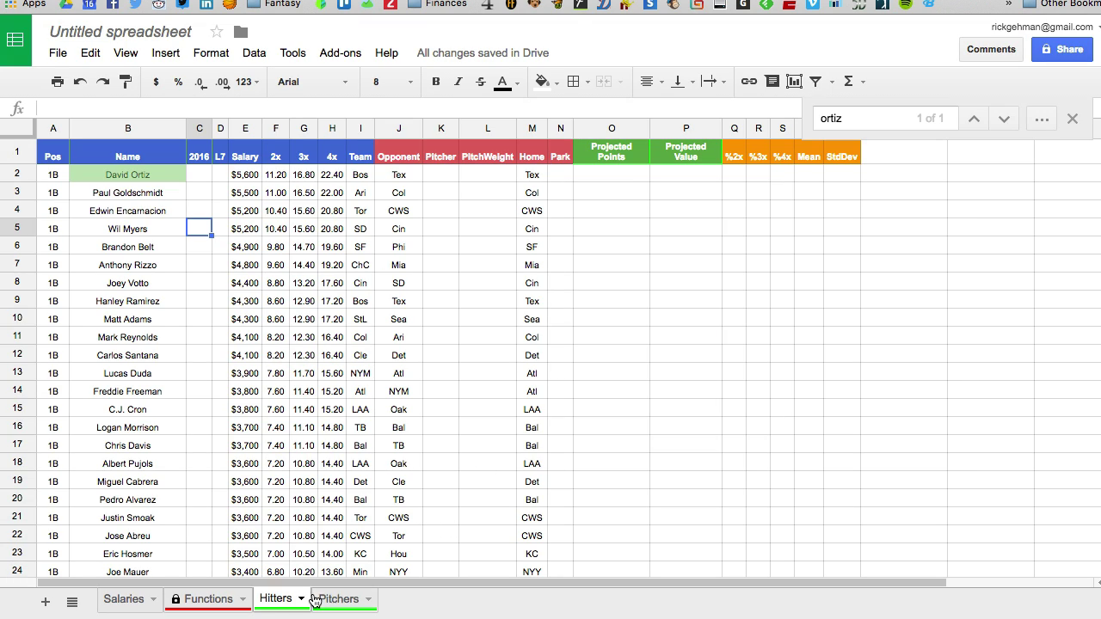
# Back in the Google Sheets spreadsheet, add a new sheet after Pitchers and name it "FG Hitters"
pyautogui.click(45, 601)
pyautogui.moveTo(320, 605); pyautogui.dragTo(408, 602)
pyautogui.doubleClick(408, 602)
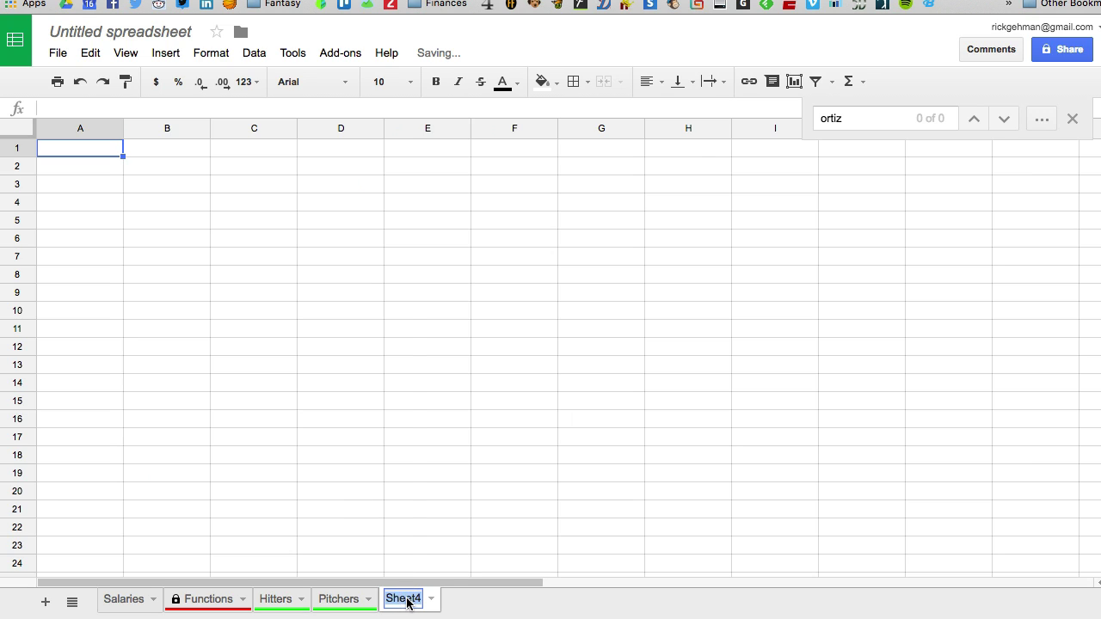
pyautogui.write('FG Hitters')
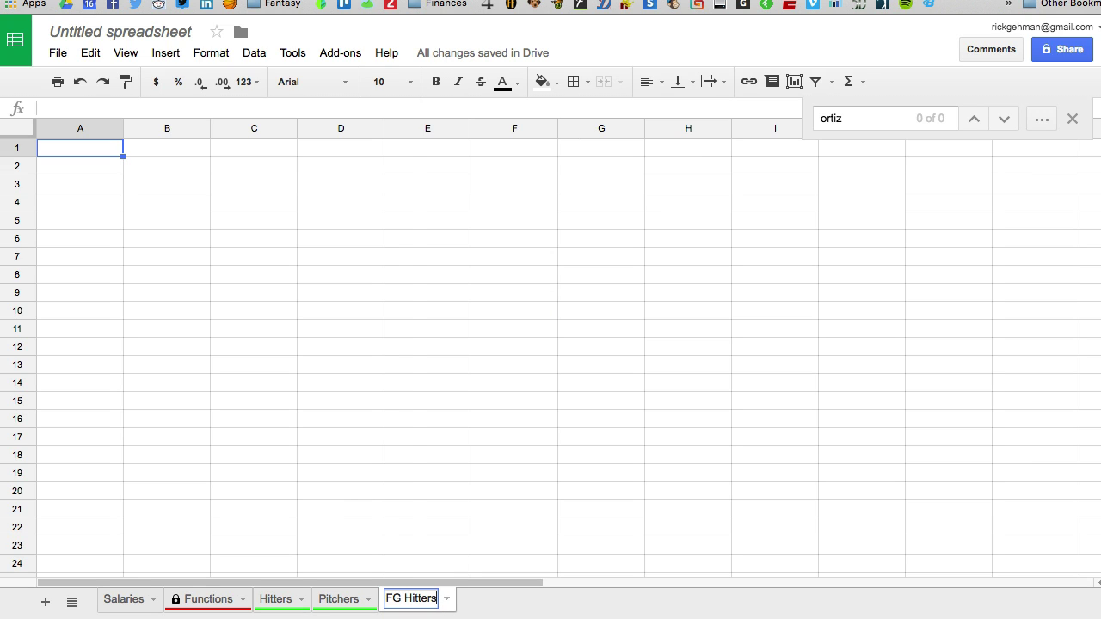
pyautogui.press('Return')
pyautogui.press('ctrl+super+f')
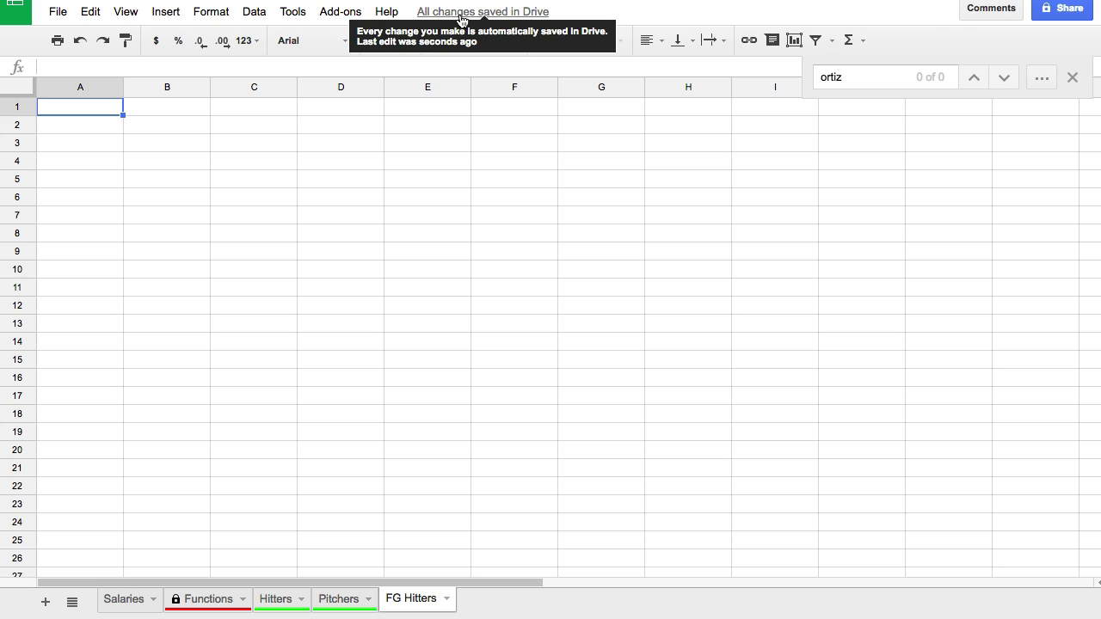
# In cell A1, enter an IMPORTHTML formula with the FanGraphs batting leaderboard URL ending in page=1_50, query "table" and index 0
pyautogui.write('=import')
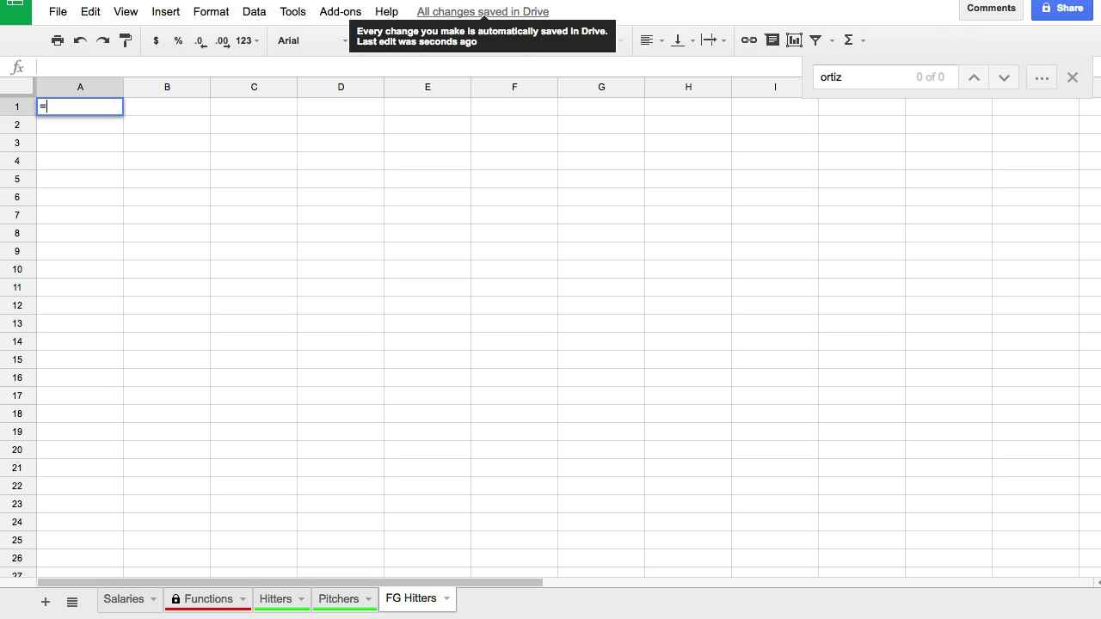
pyautogui.press('Down')
pyautogui.press('Down')
pyautogui.press('Down')
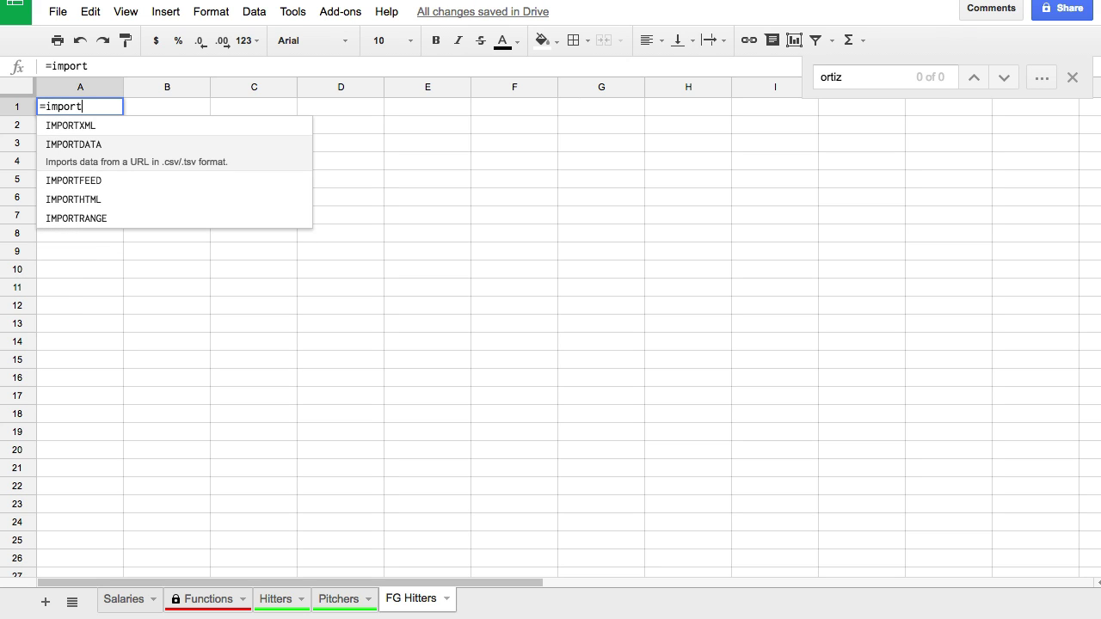
pyautogui.press('Tab')
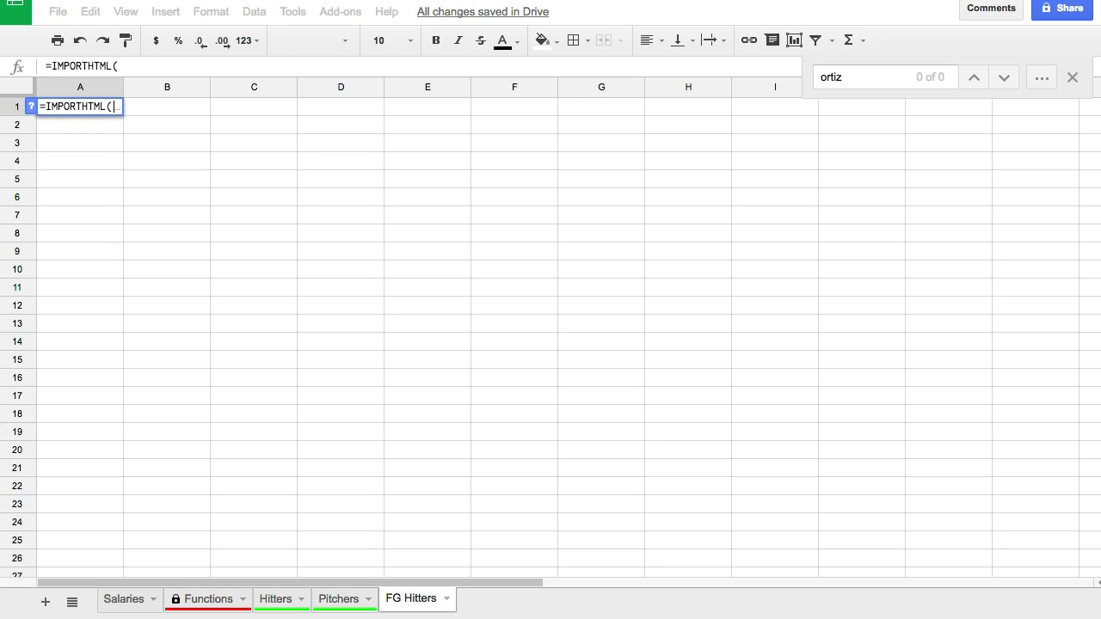
pyautogui.write('"')
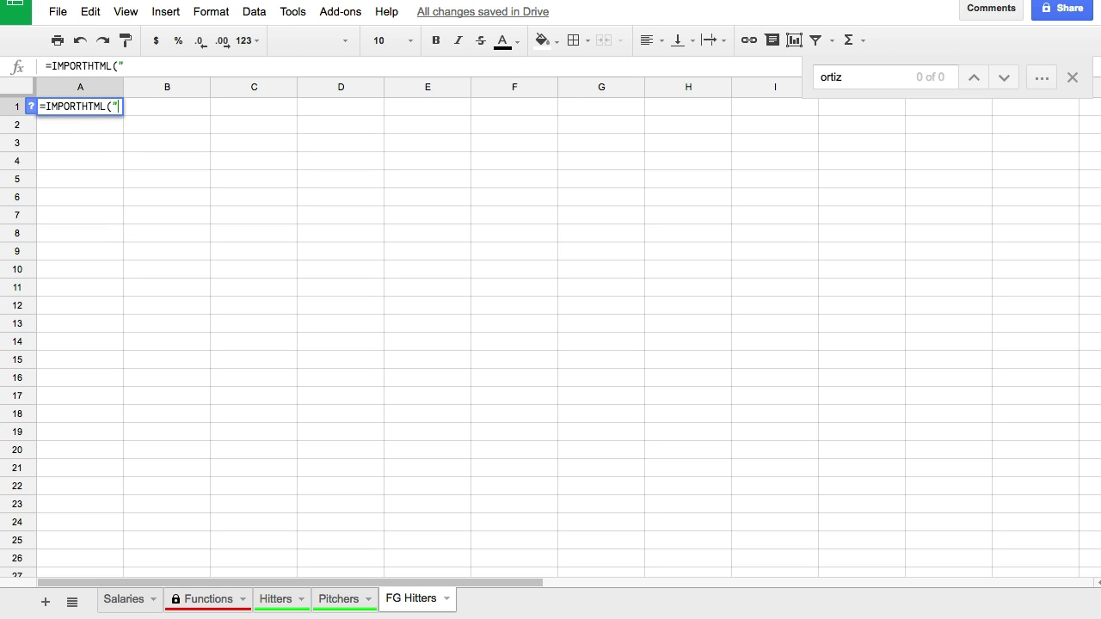
pyautogui.write('http://www.fangraphs.com/leaders.aspx?pos=all&stats=bat&lg=all&qual=0&type=0&season=2016&month=0&season1=2016&ind=0&team=0&rost=0&age=0&filter=&players=0&page=1_50')
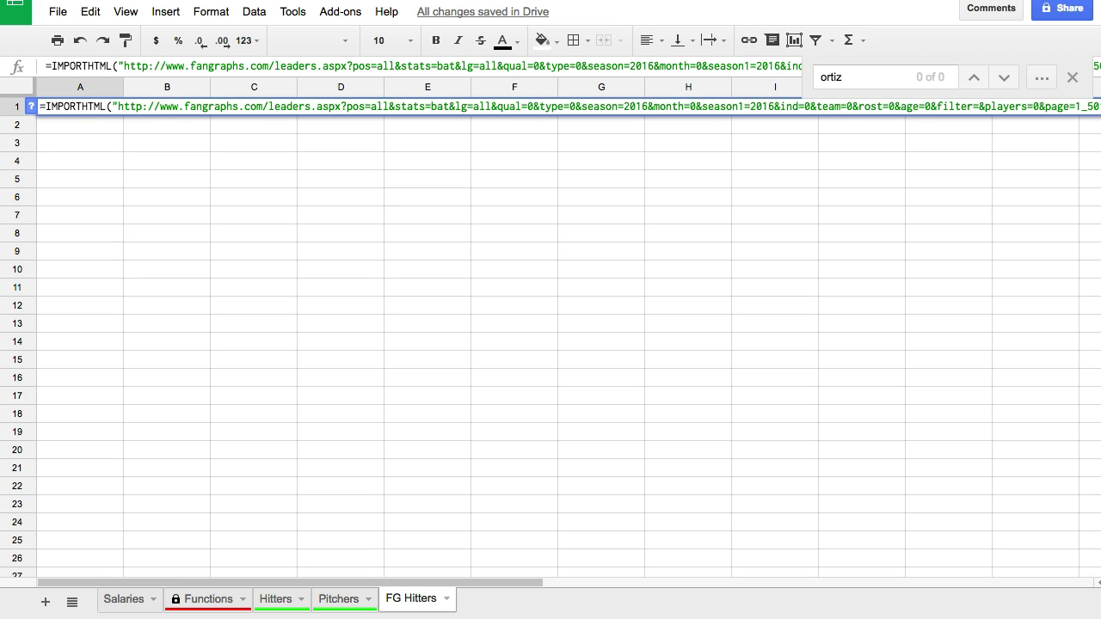
pyautogui.write('"')
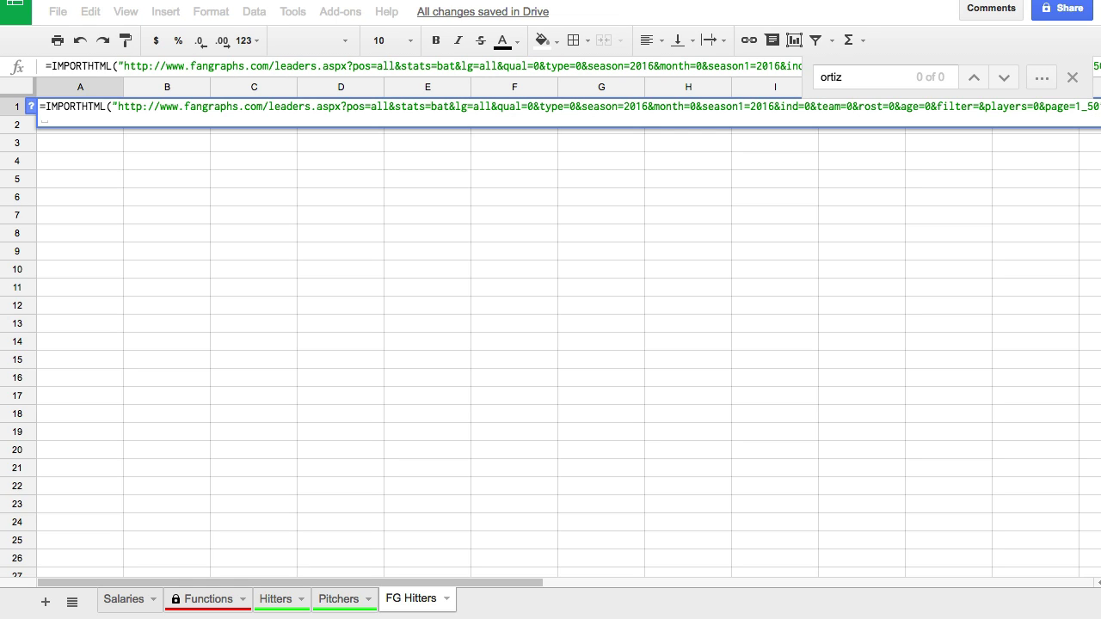
pyautogui.write(',"tan;')
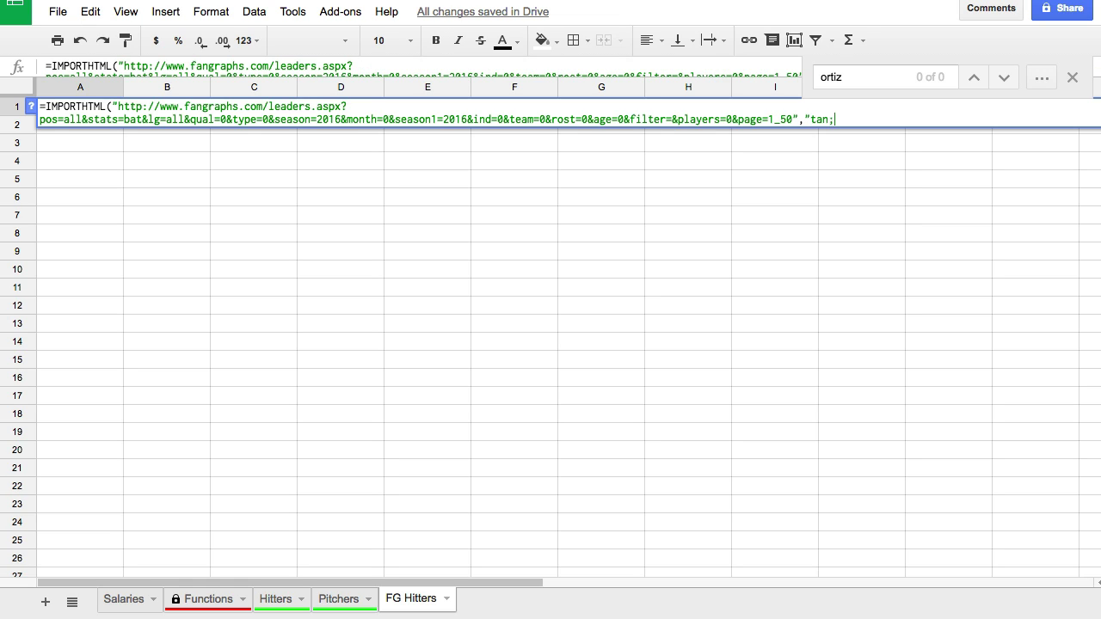
pyautogui.press('BackSpace')
pyautogui.write('bn,0')
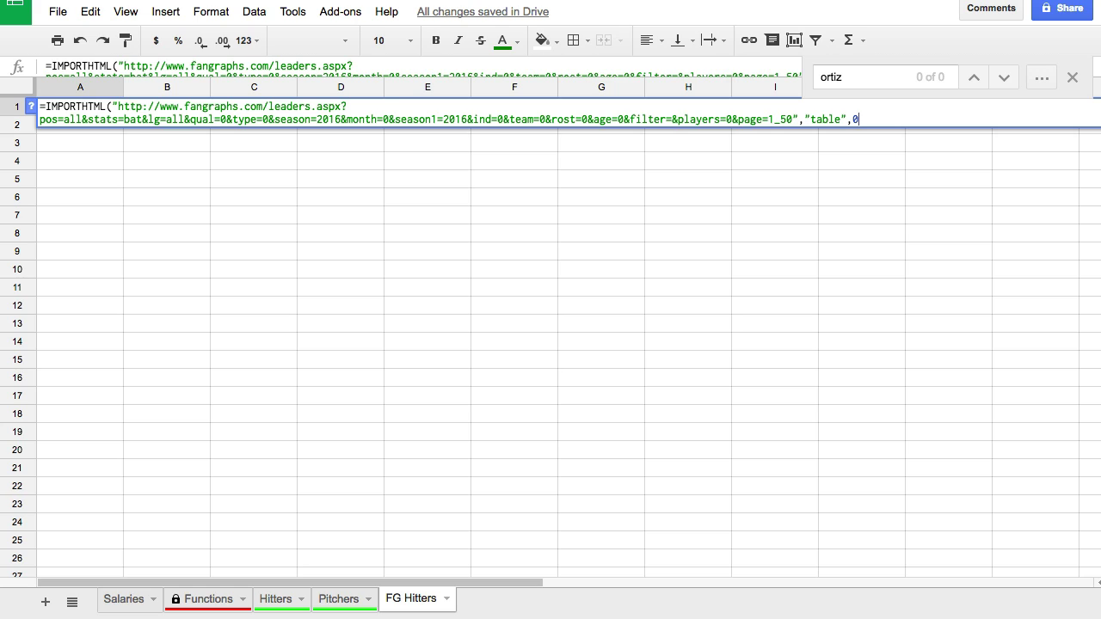
pyautogui.press('Return')
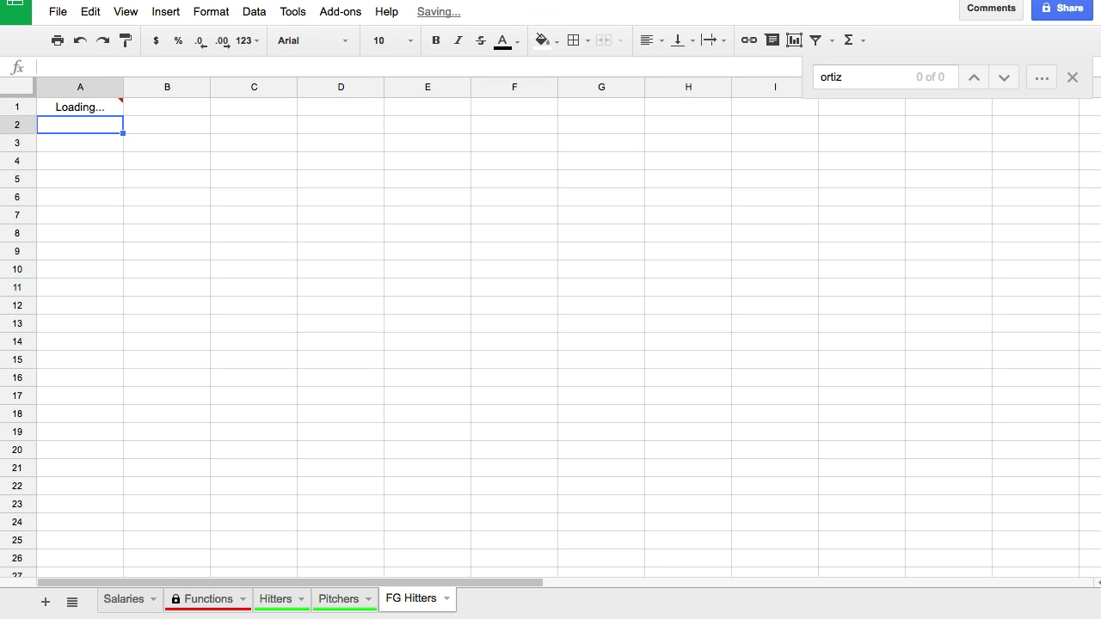
# Close the find bar and fit all columns of the imported table to their contents
pyautogui.click(1073, 78)
pyautogui.scroll(3, 457, 244)
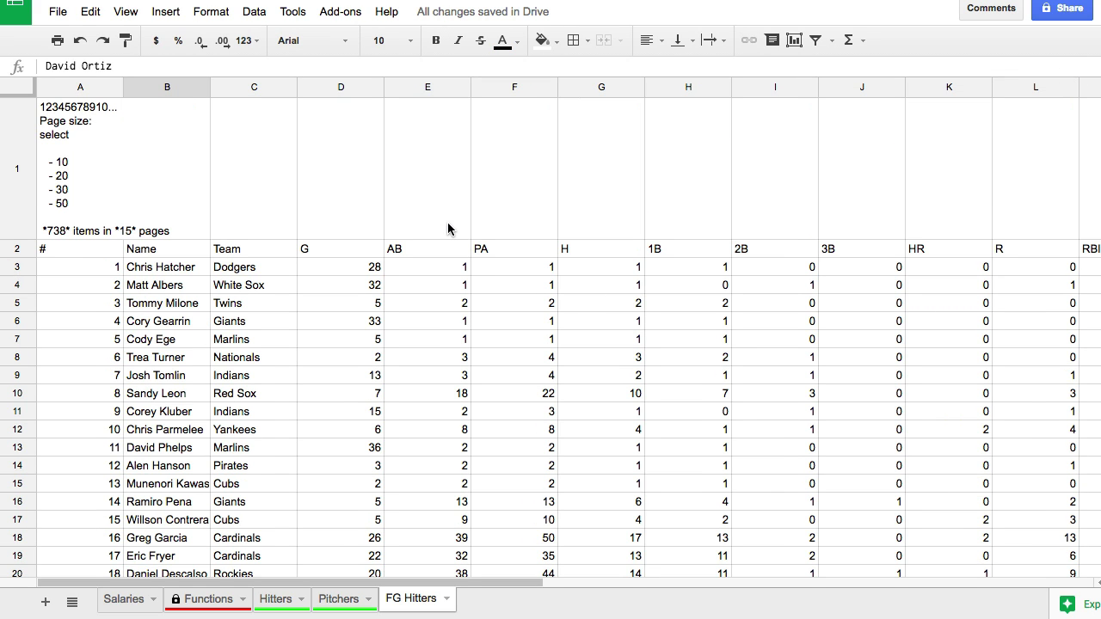
pyautogui.click(24, 87)
pyautogui.doubleClick(211, 83)
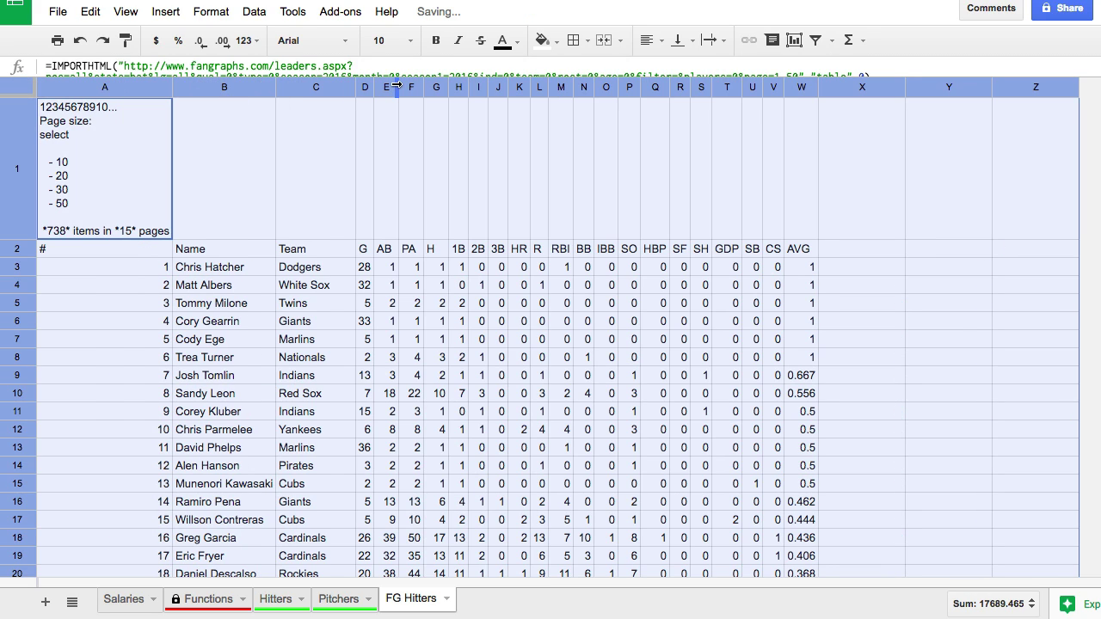
# Set the font size of the whole sheet to 8 and refit the column widths
pyautogui.click(410, 40)
pyautogui.click(401, 115)
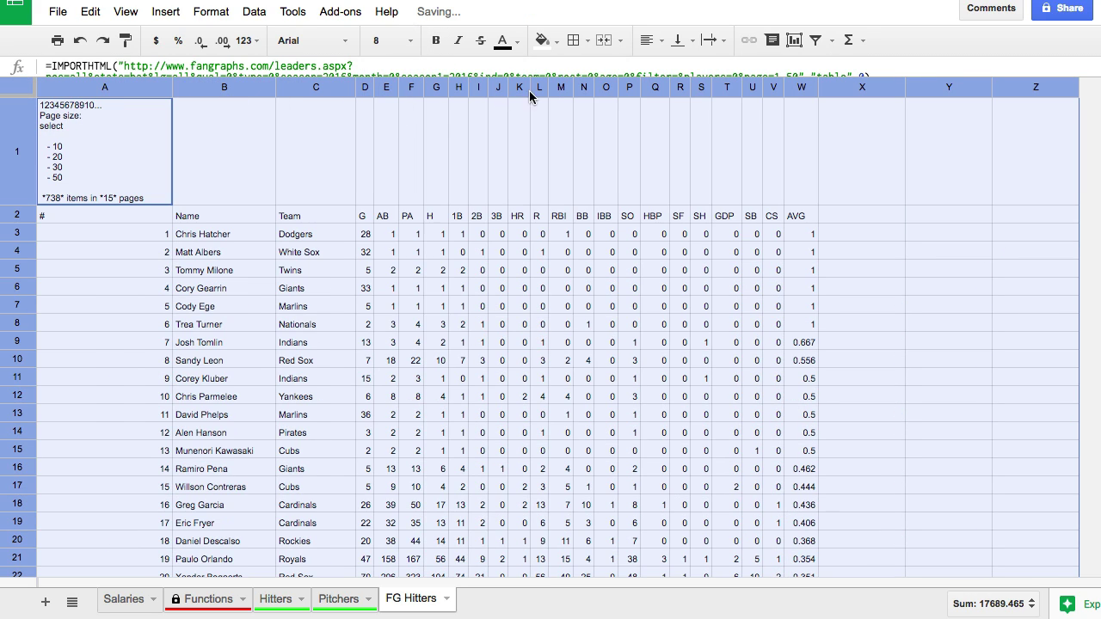
pyautogui.doubleClick(530, 142)
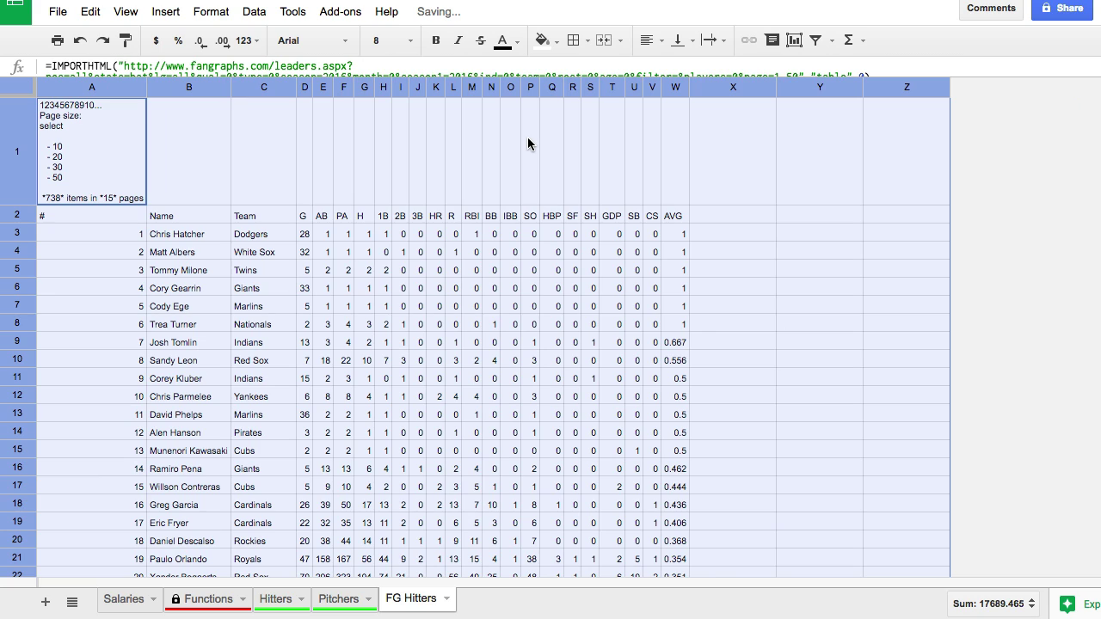
pyautogui.click(534, 213)
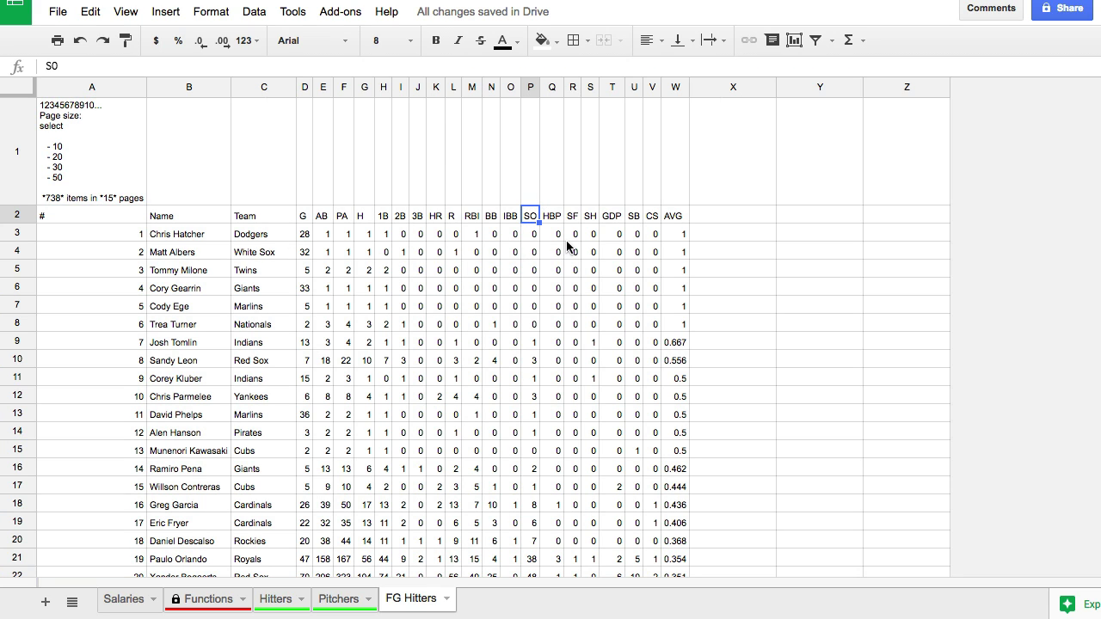
# Examine the last player rows of the imported table and the paging text beneath them
pyautogui.scroll(-12, 566, 247)
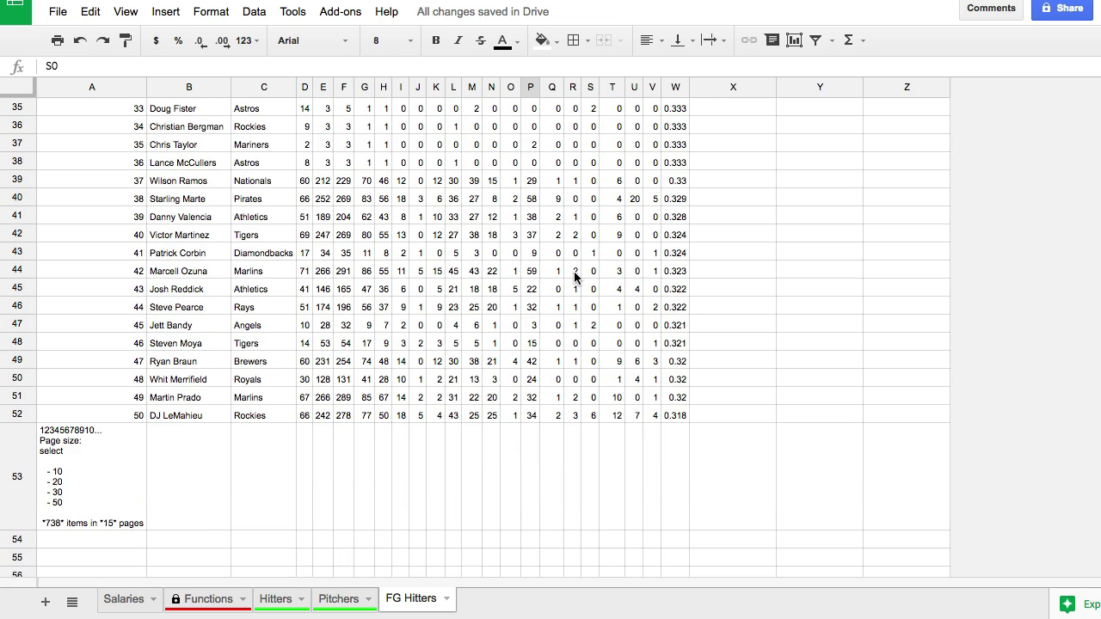
pyautogui.click(143, 418)
pyautogui.scroll(1, 198, 376)
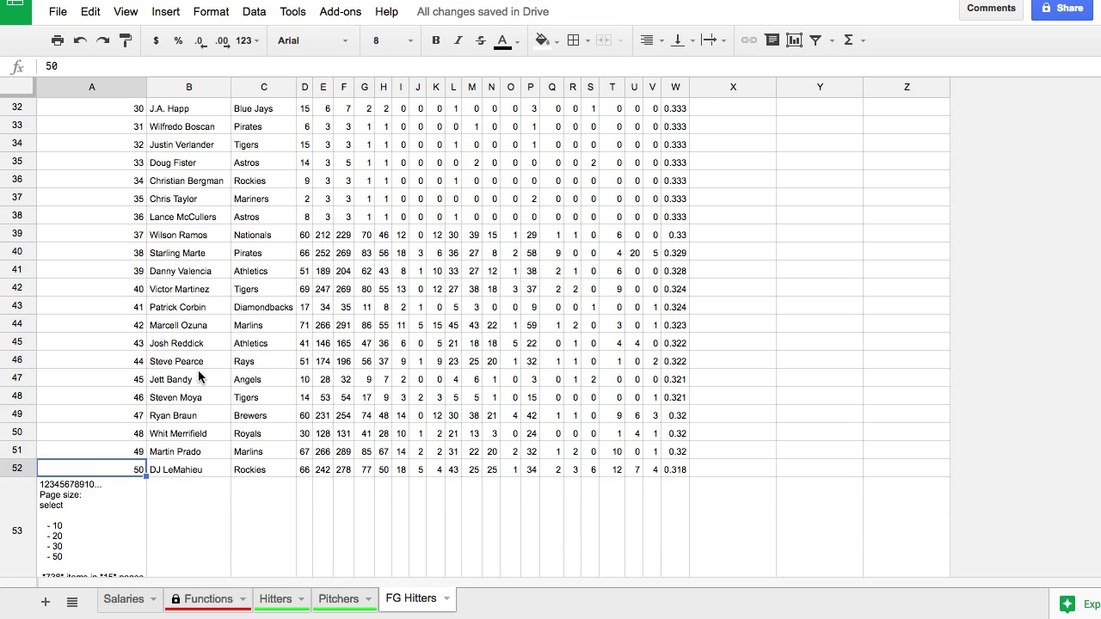
pyautogui.scroll(-1, 198, 377)
pyautogui.click(73, 527)
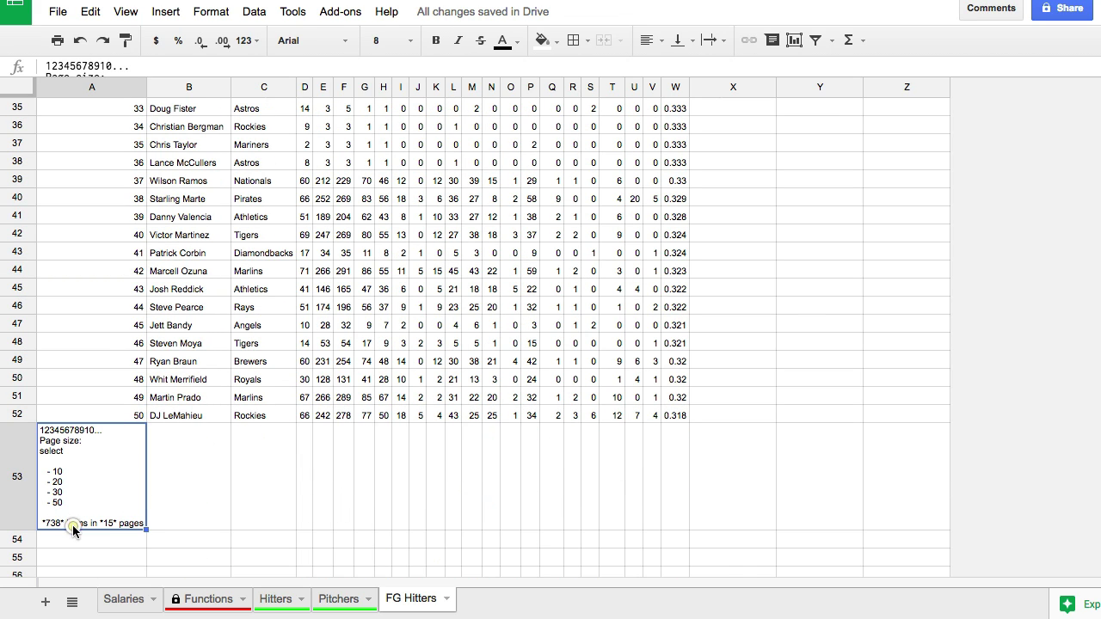
pyautogui.scroll(2, 205, 368)
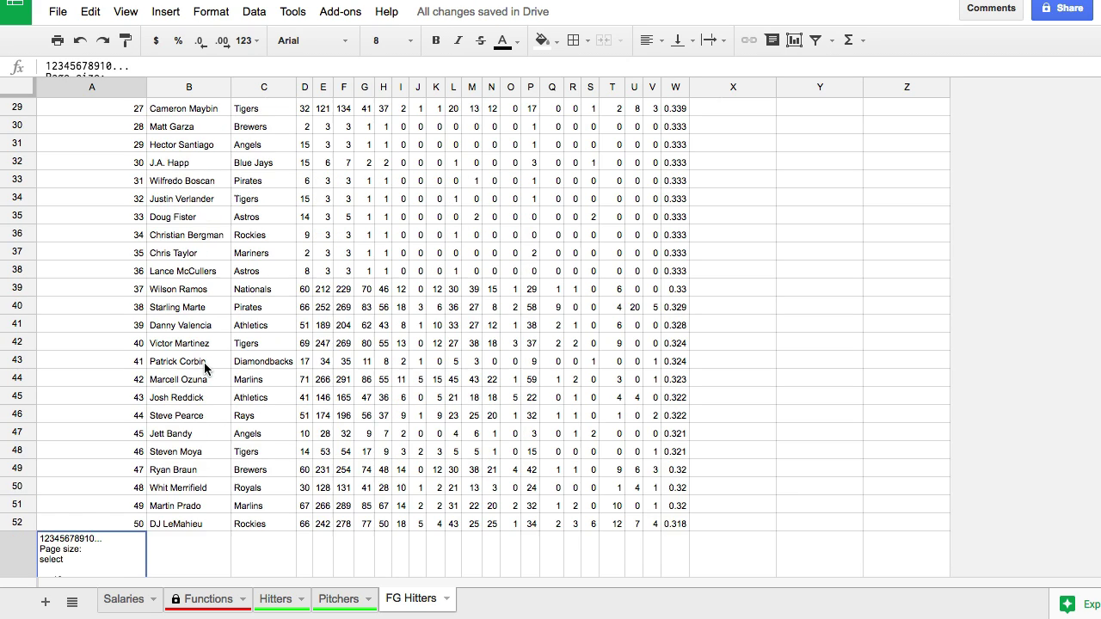
# In the IMPORTHTML formula in cell A1, change the end of the FanGraphs URL from page=1_50 to page=1_1000
pyautogui.scroll(9, 205, 368)
pyautogui.click(92, 151)
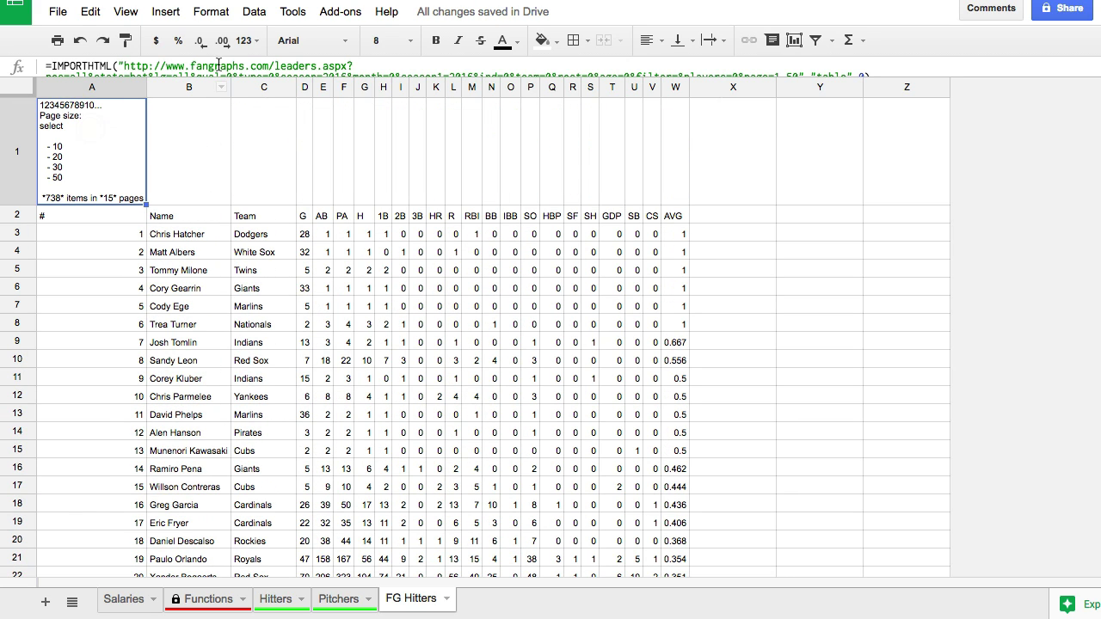
pyautogui.click(579, 62)
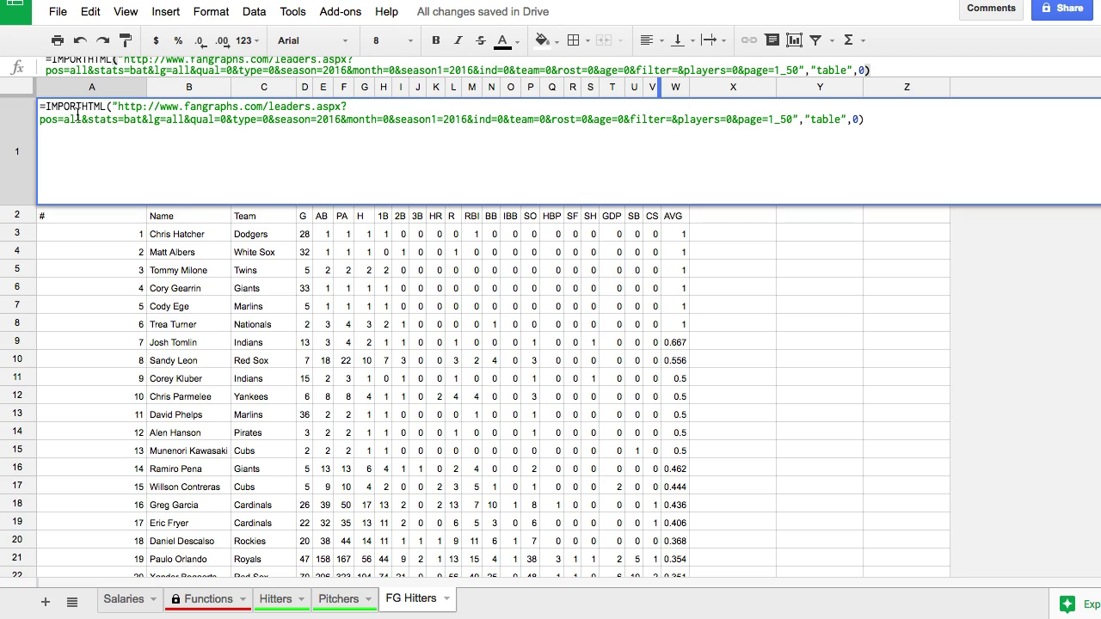
pyautogui.click(784, 119)
pyautogui.press('BackSpace')
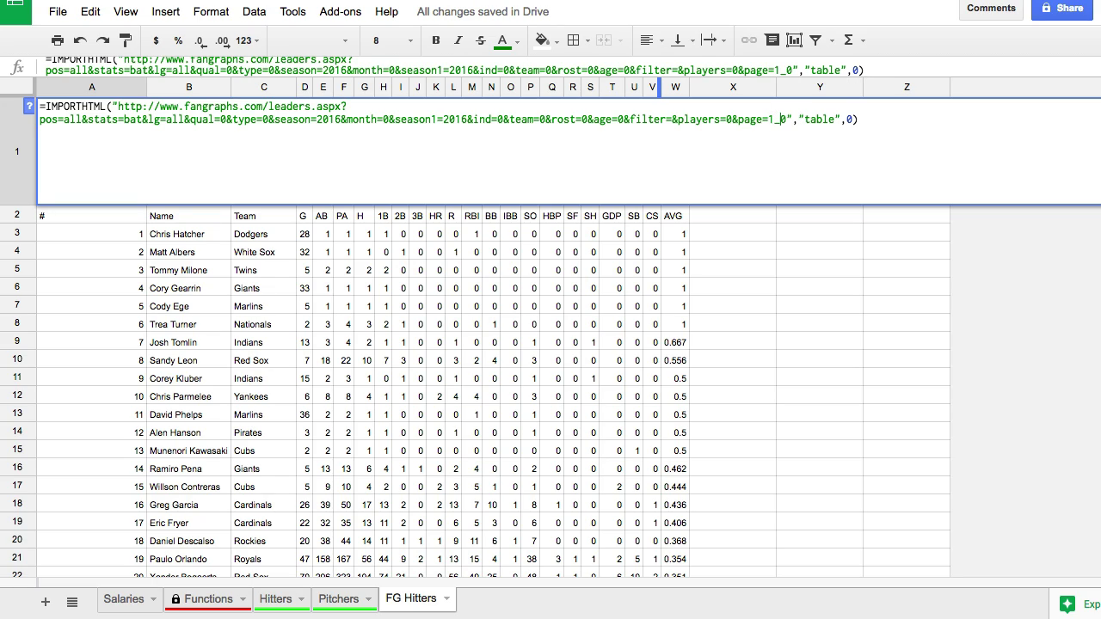
pyautogui.write('100')
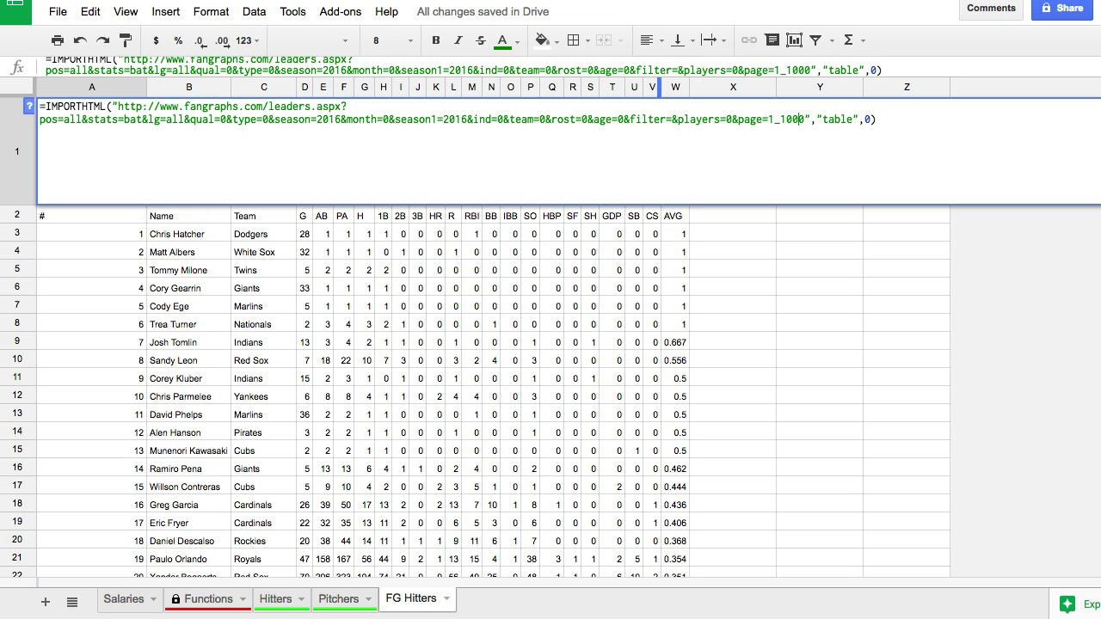
pyautogui.press('Return')
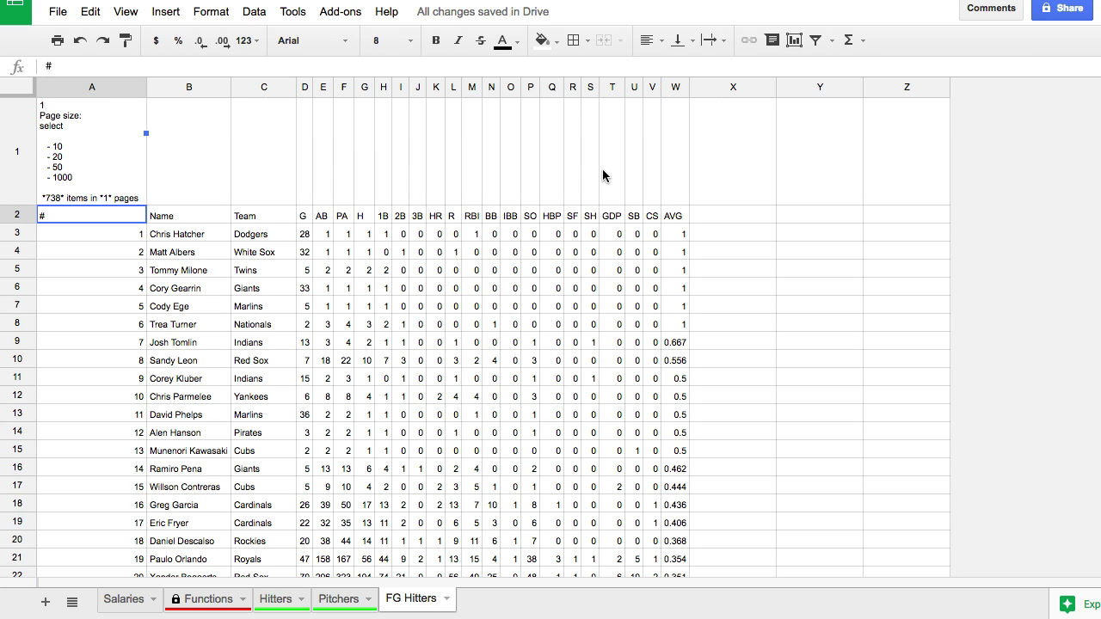
# Examine the imported table down to its last player row, plus the stat headers from G to AVG in row 2
pyautogui.scroll(-20, 680, 208)
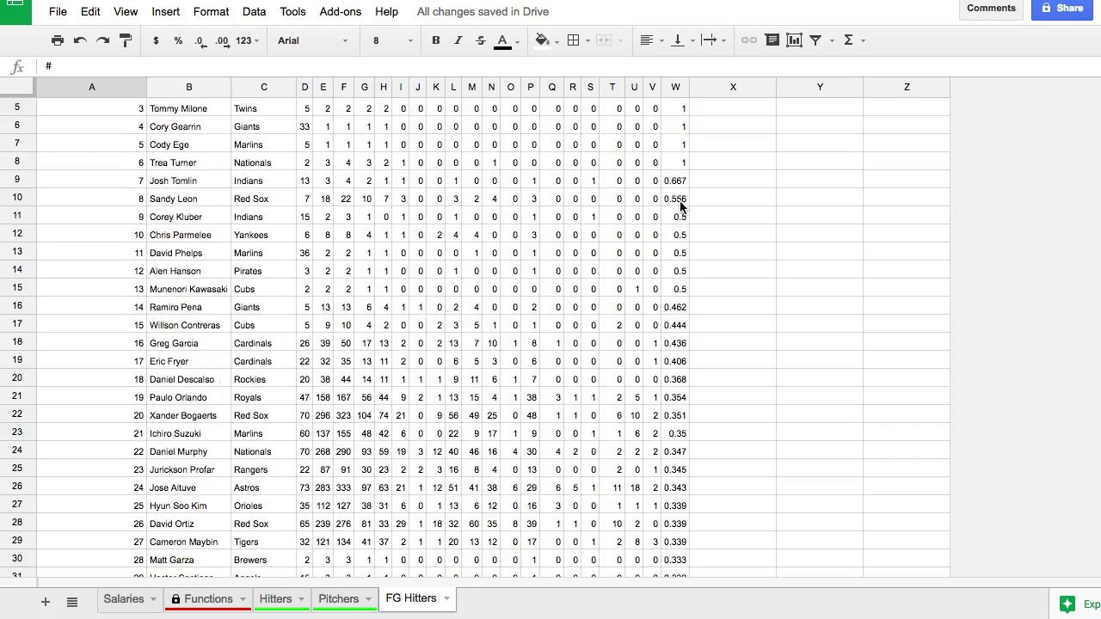
pyautogui.scroll(-20, 610, 257)
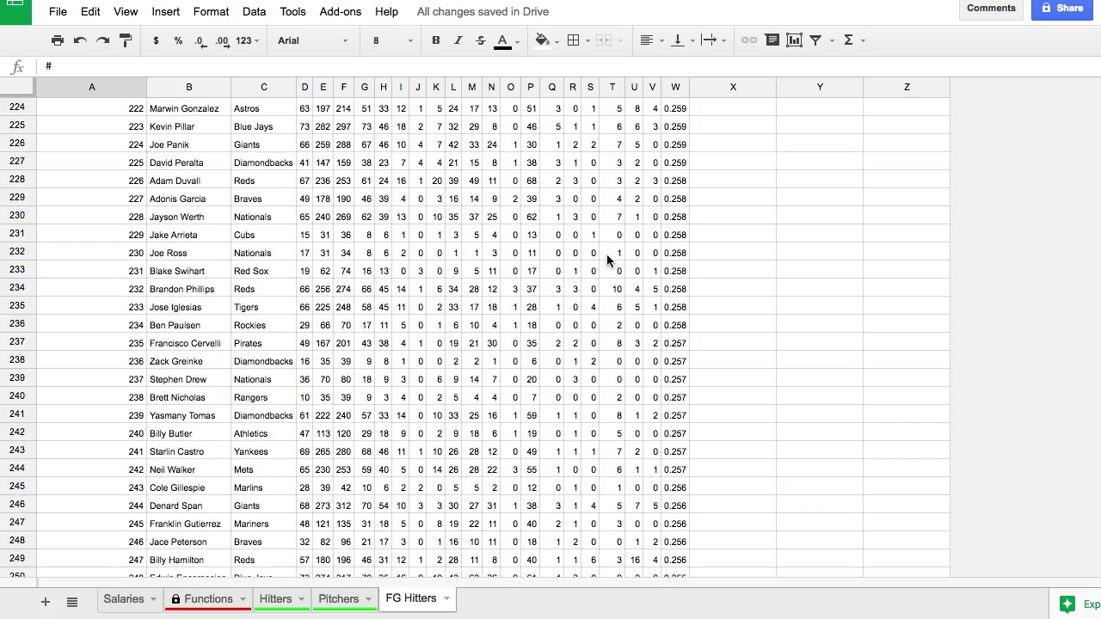
pyautogui.scroll(-20, 608, 260)
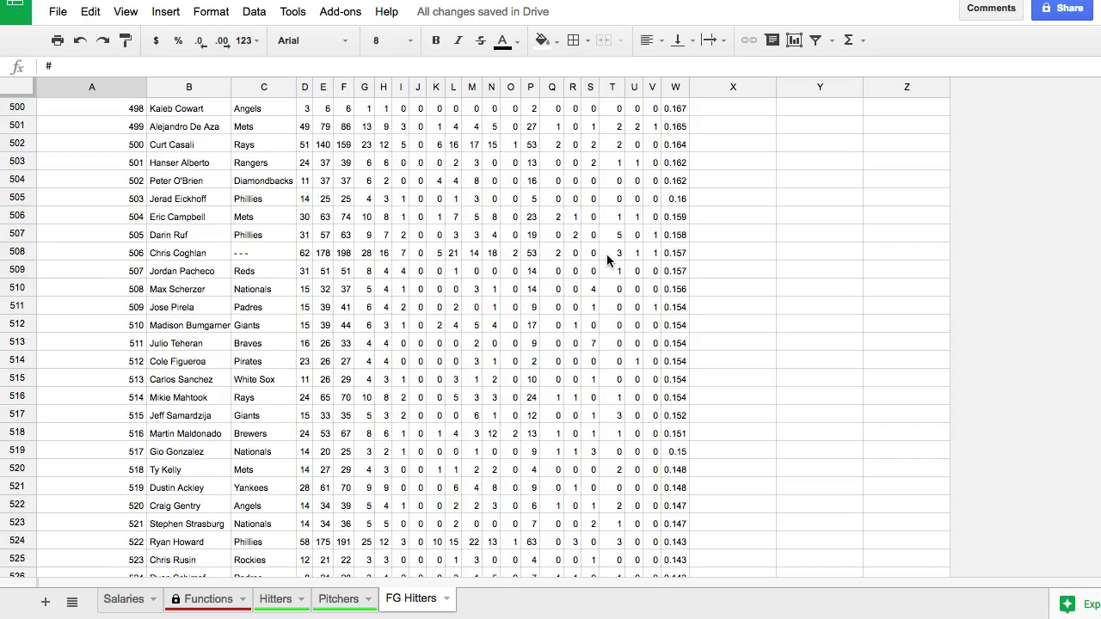
pyautogui.scroll(-20, 606, 254)
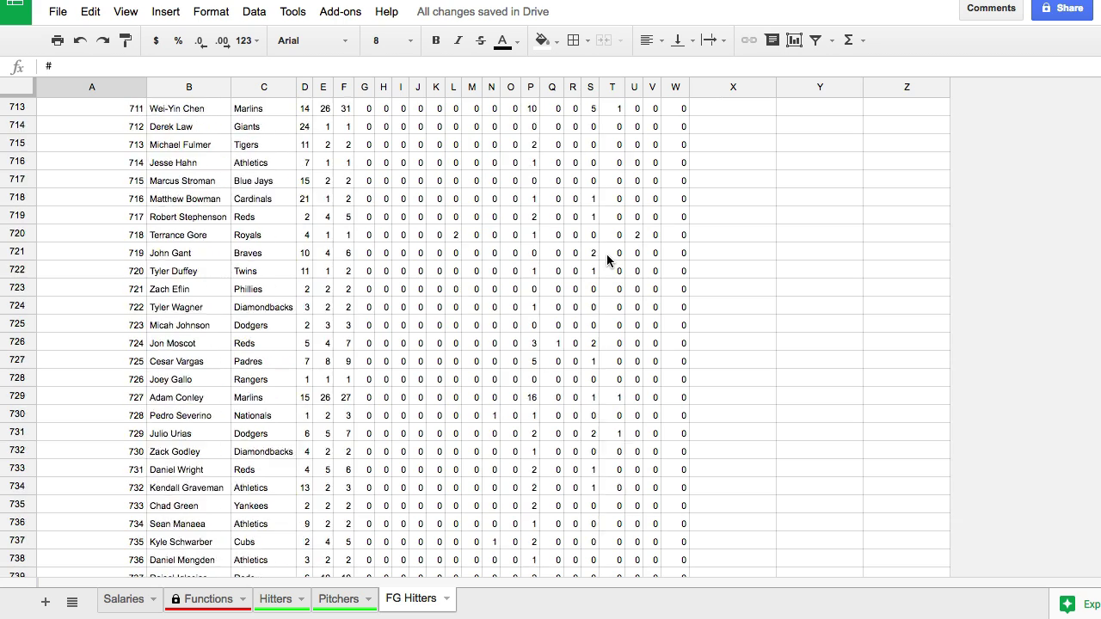
pyautogui.scroll(8, 606, 254)
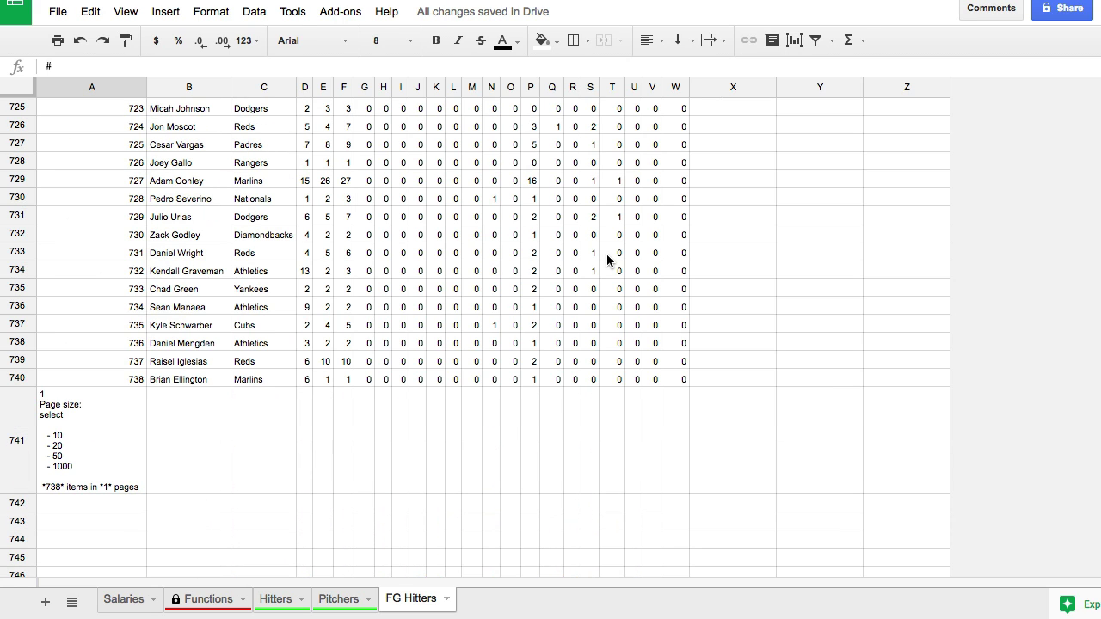
pyautogui.scroll(2, 607, 254)
pyautogui.scroll(-2, 601, 257)
pyautogui.scroll(20, 419, 308)
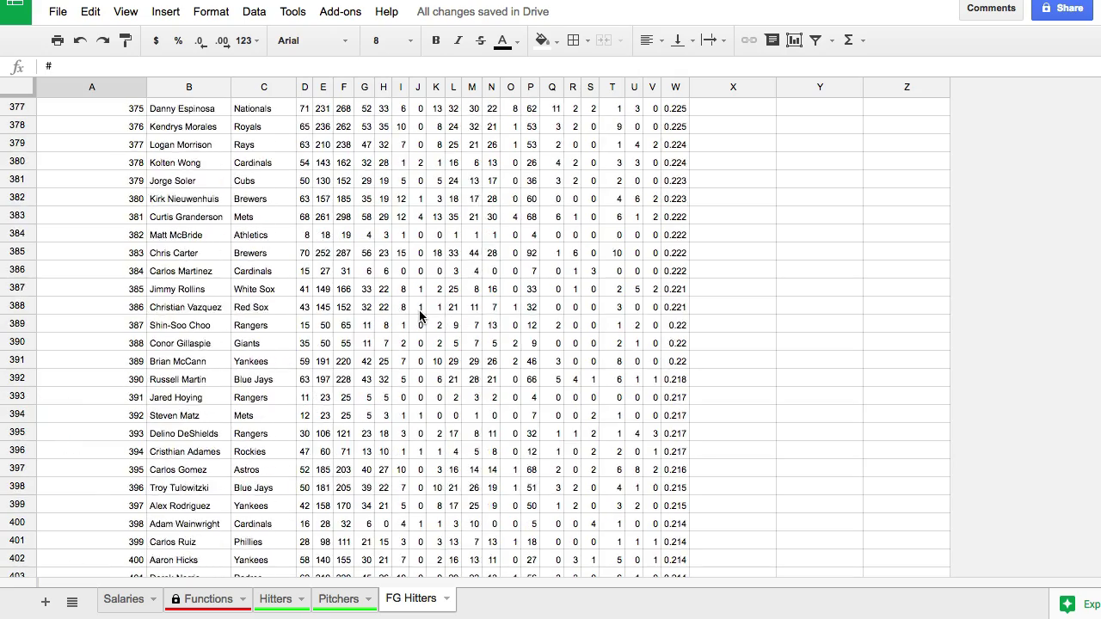
pyautogui.scroll(20, 418, 317)
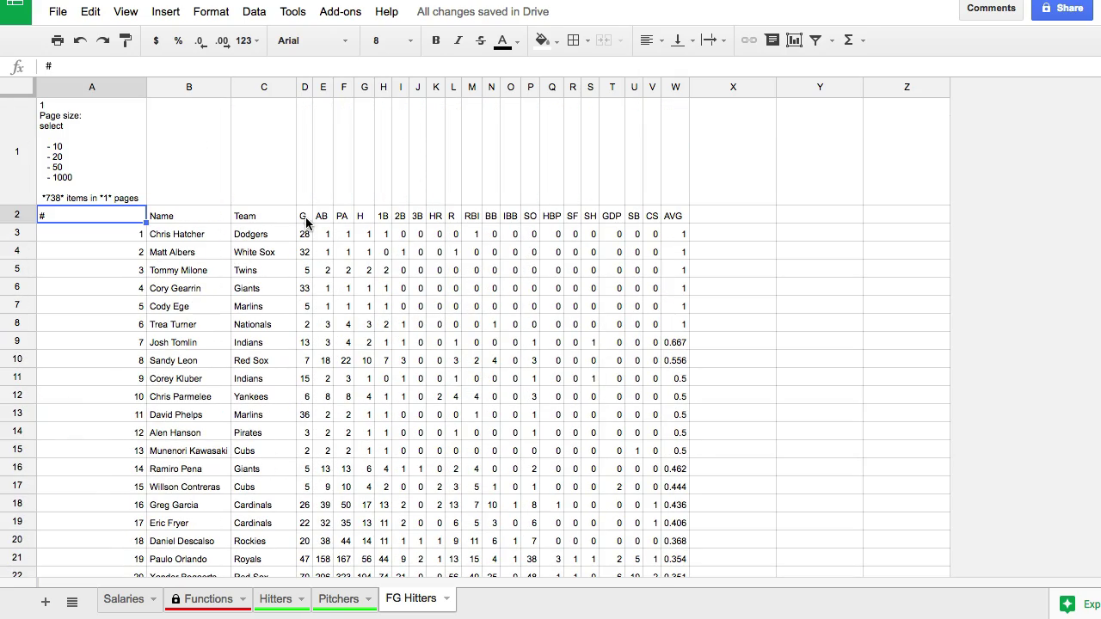
pyautogui.moveTo(304, 216); pyautogui.dragTo(669, 223)
pyautogui.click(633, 252)
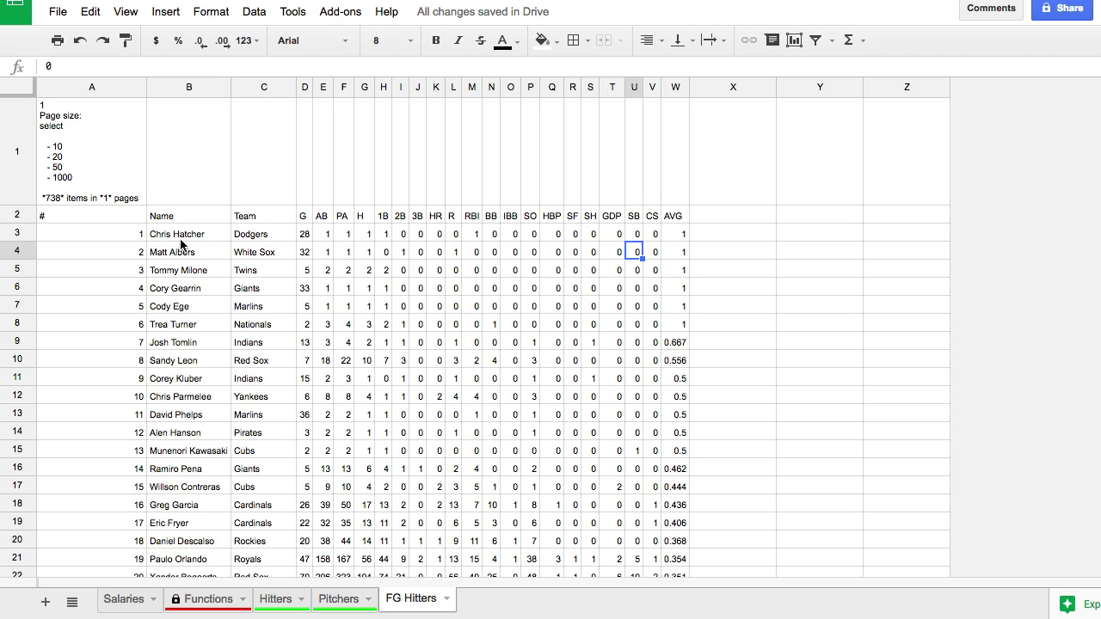
# Add the column header DK in cell X2, beside AVG
pyautogui.click(717, 222)
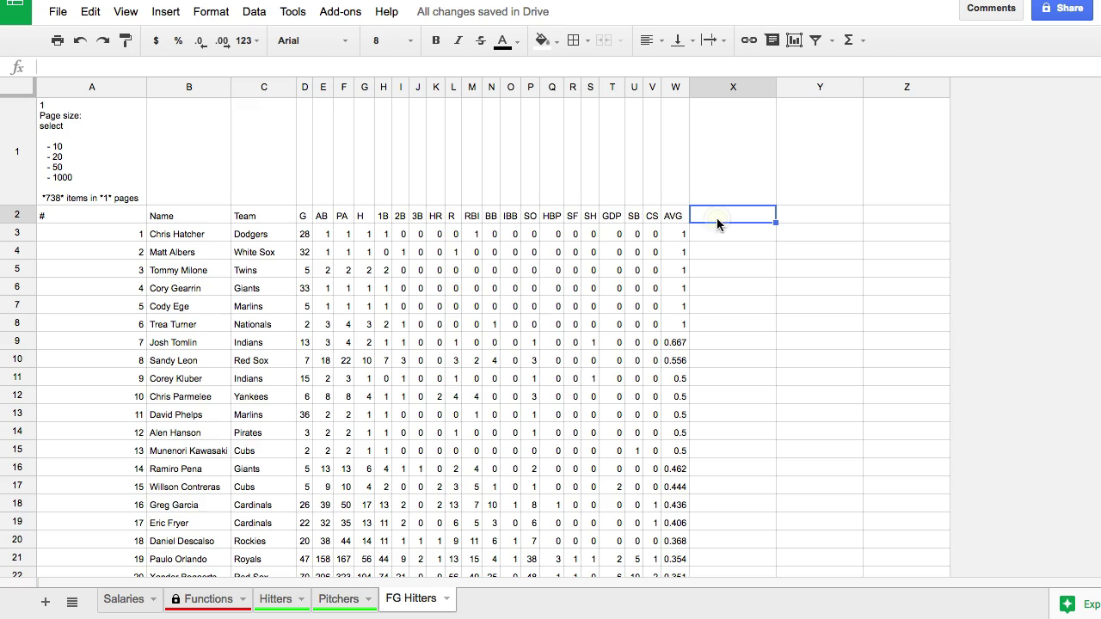
pyautogui.write('DK')
pyautogui.press('Return')
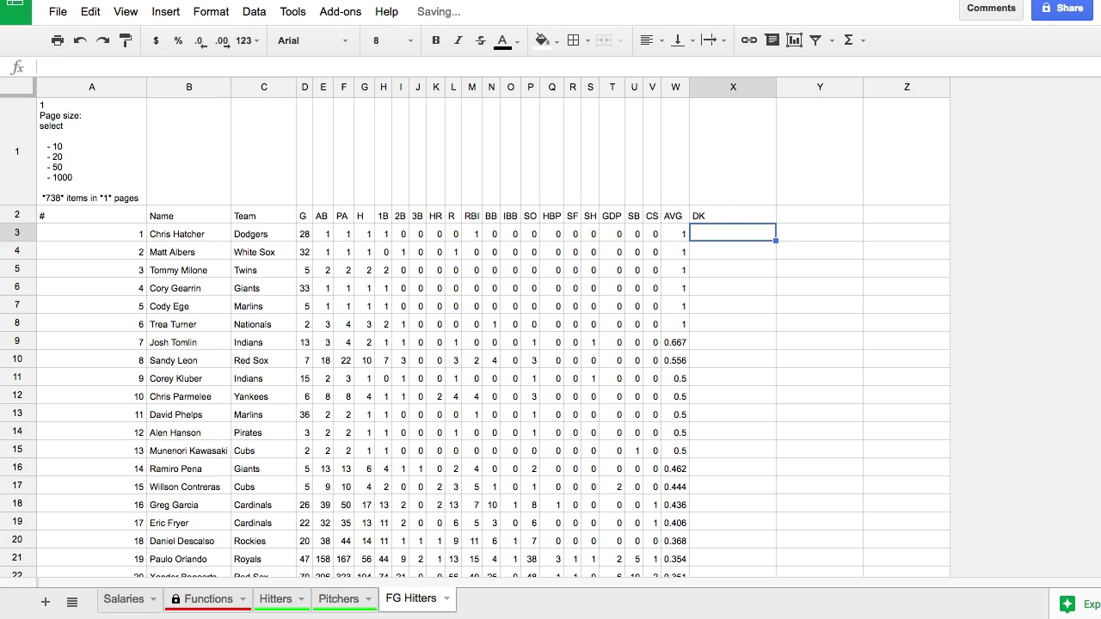
# Enter the per-game DK points formula =((H3*3)+(I3*5)+(J3*8)+(K3*10)+(M3*2)+(L3*2)+(N3*2)+(Q3*2)+(U3*5)-(V3*2))/D3 in cell X3
pyautogui.click(371, 66)
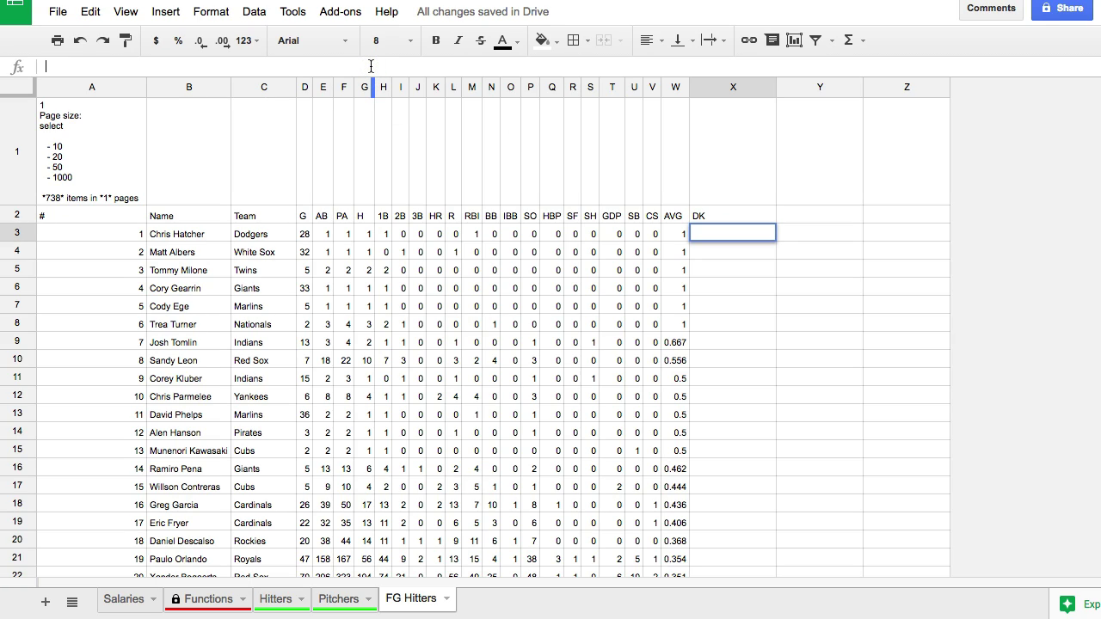
pyautogui.write('=')
pyautogui.press('BackSpace')
pyautogui.write('=((H3*3)+(I3*5)+(J3*8)+(K3*10)+(M3*2)+(L3*2)+(N3*2)+(Q3*2)+(U3*5)-(V3*2))/D3')
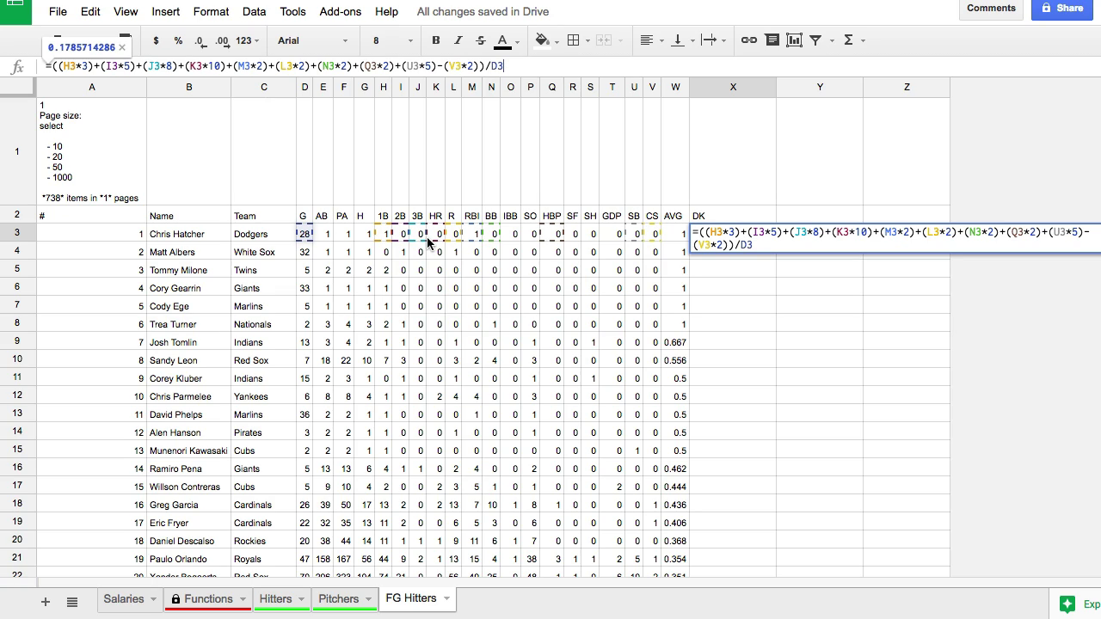
pyautogui.press('Return')
# Reduce the DK value in X3 to three decimal places and fit column X to its contents
pyautogui.click(719, 229)
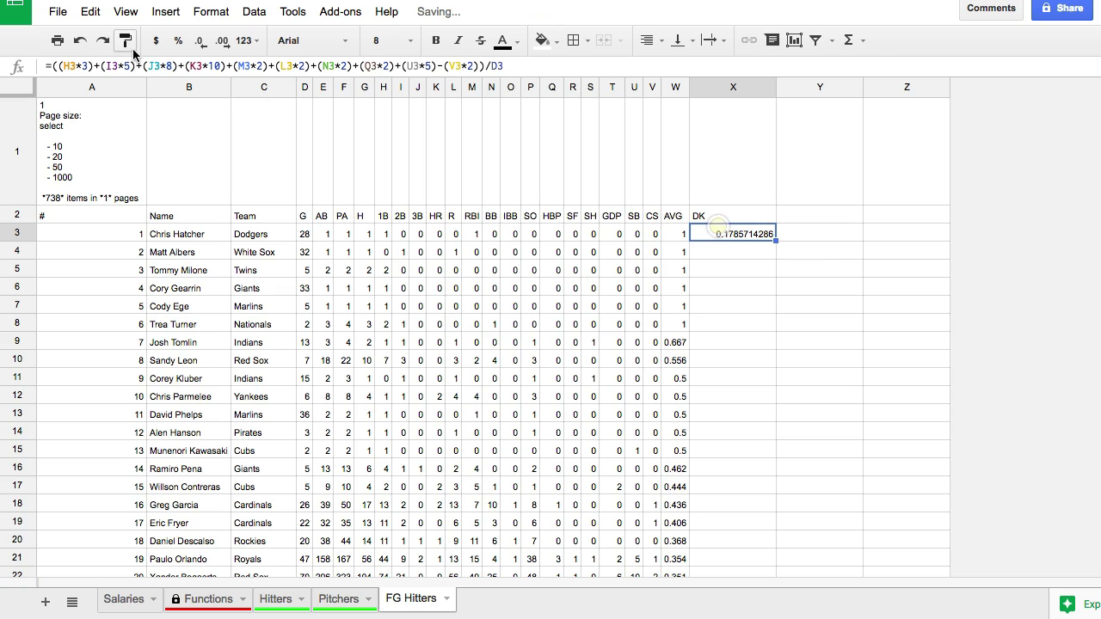
pyautogui.click(198, 41)
pyautogui.click(197, 41)
pyautogui.click(197, 41)
pyautogui.click(197, 41)
pyautogui.click(198, 41)
pyautogui.click(198, 41)
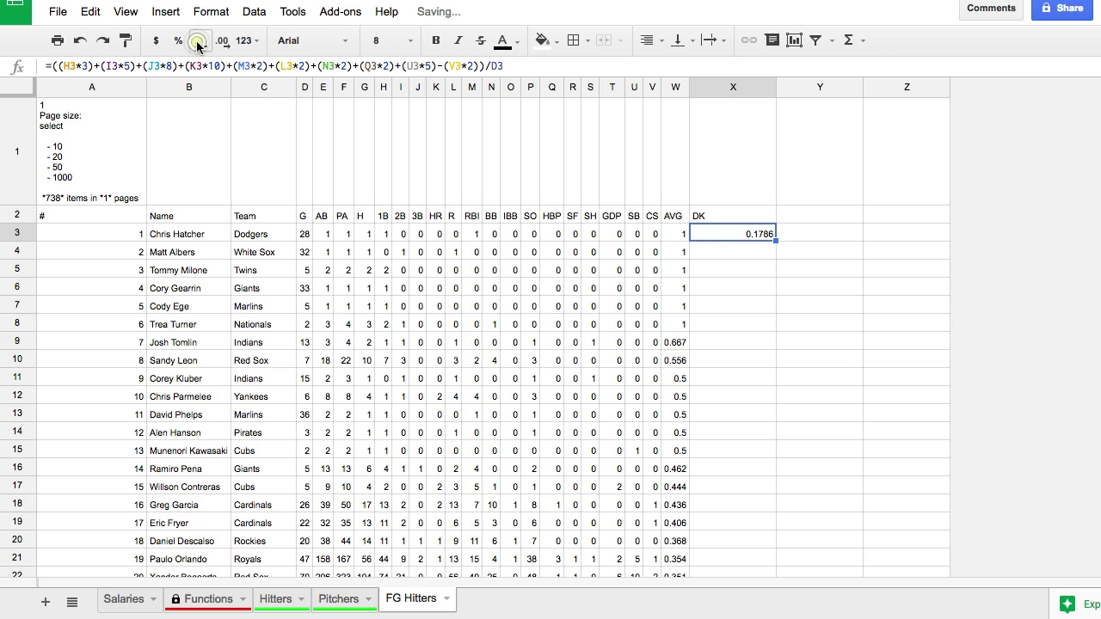
pyautogui.click(198, 42)
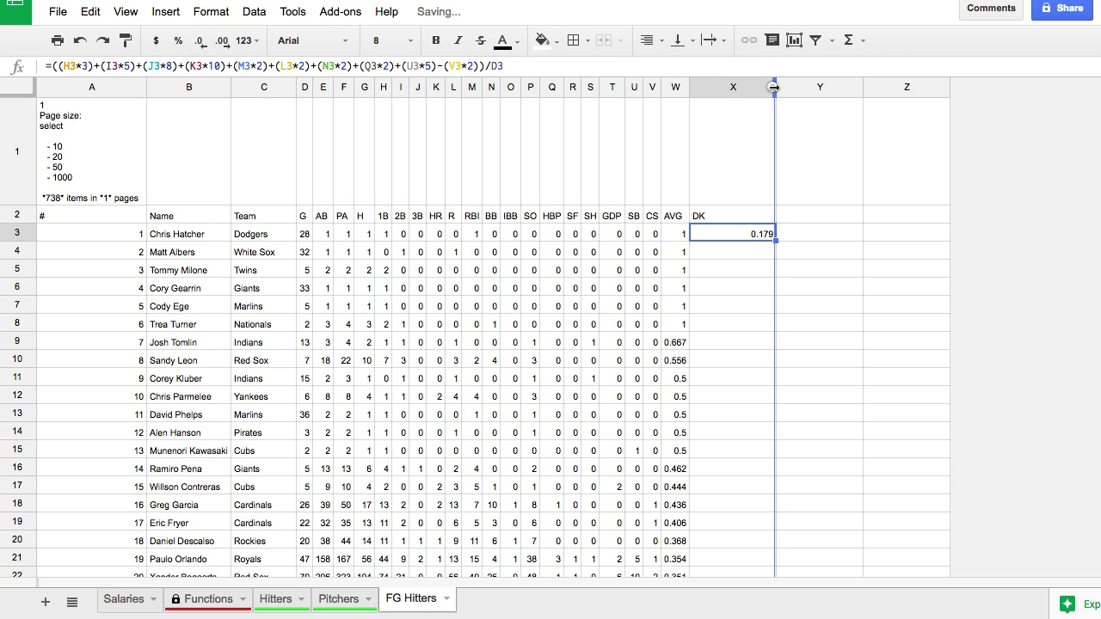
pyautogui.doubleClick(774, 87)
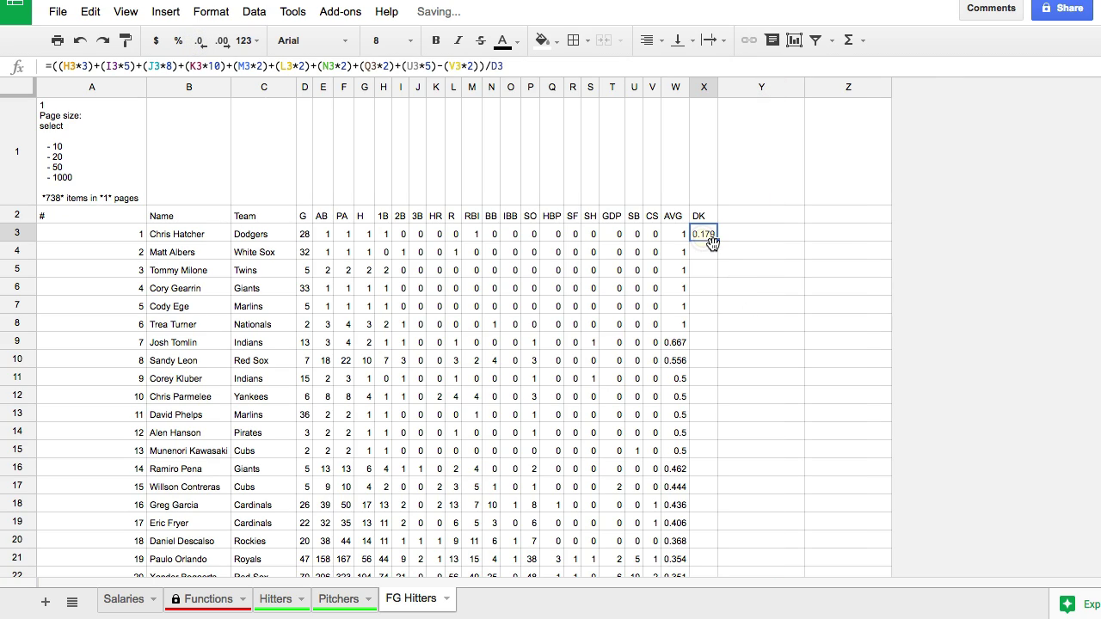
# Fill the DK formula from X3 down column X to row 1000 and check the filled rows
pyautogui.moveTo(712, 243); pyautogui.dragTo(701, 426)
pyautogui.scroll(-2, 713, 349)
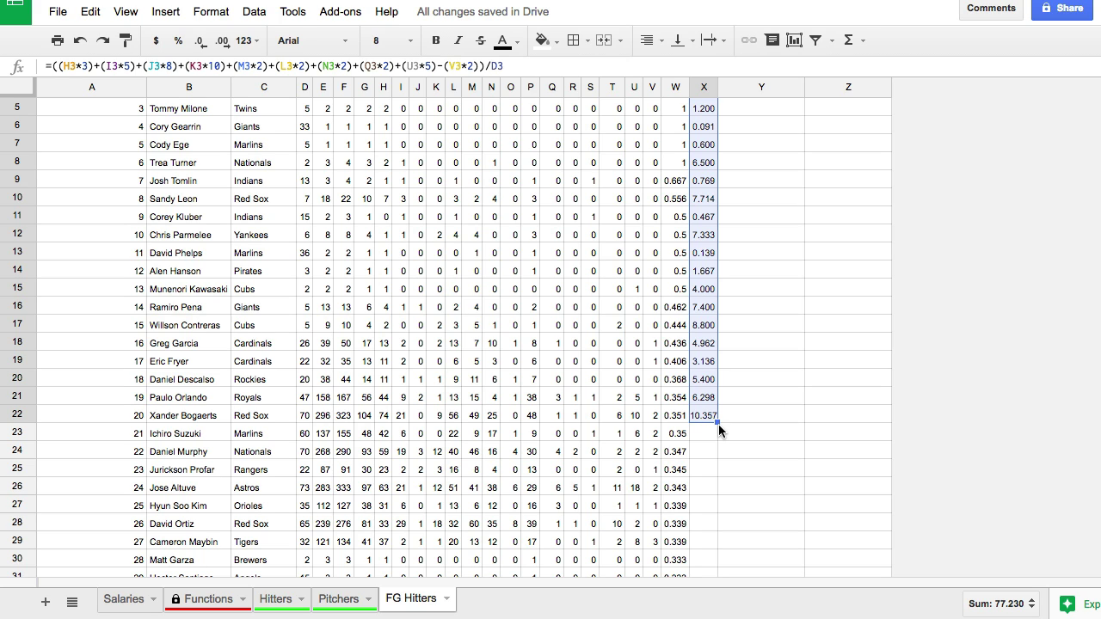
pyautogui.moveTo(719, 424); pyautogui.dragTo(705, 522)
pyautogui.scroll(-6, 716, 426)
pyautogui.scroll(-20, 716, 428)
pyautogui.scroll(20, 725, 356)
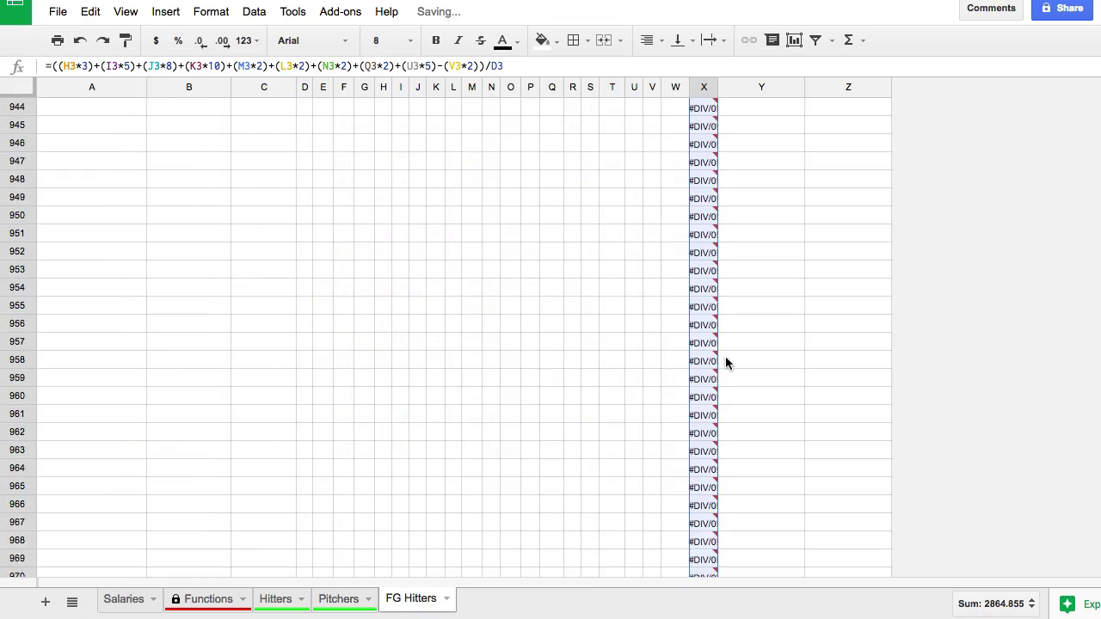
pyautogui.scroll(-20, 725, 356)
pyautogui.scroll(-20, 725, 356)
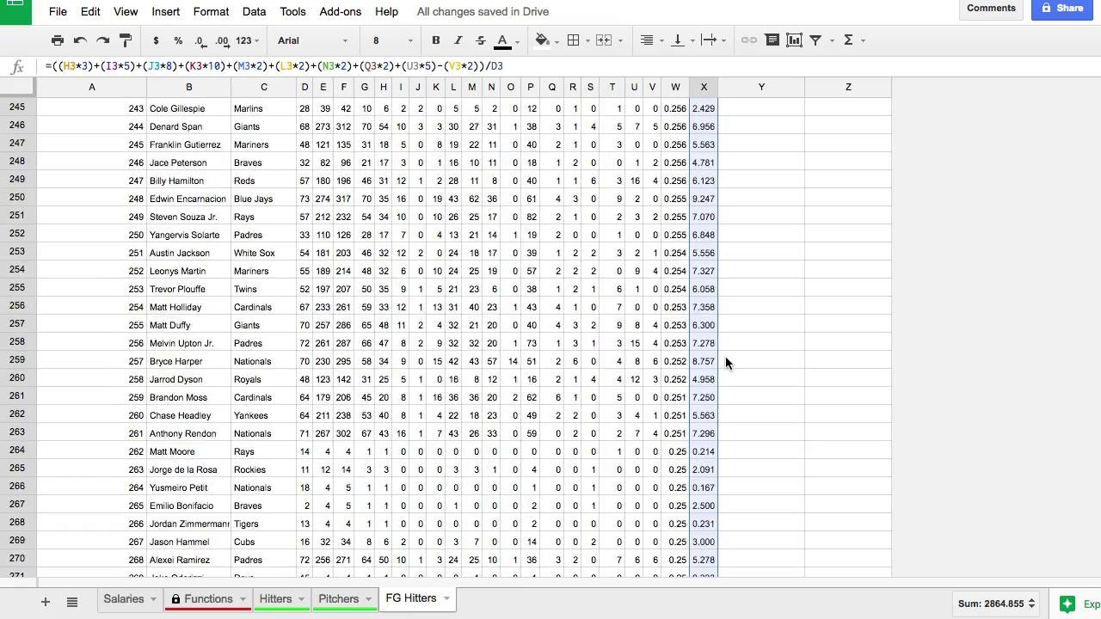
pyautogui.scroll(20, 725, 356)
pyautogui.scroll(20, 725, 361)
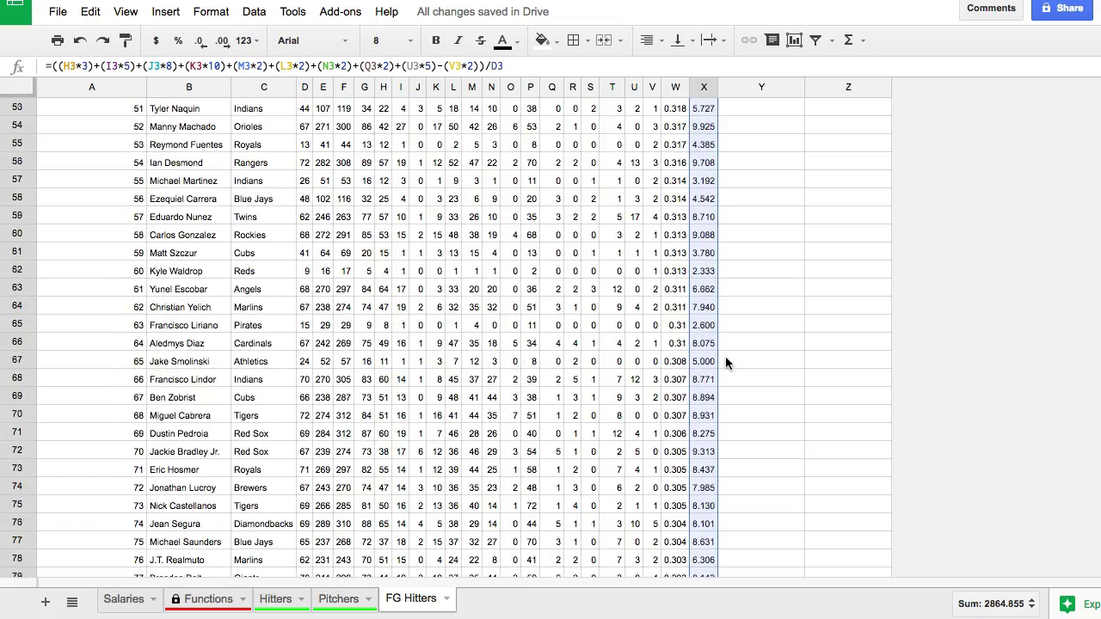
# In cell C2 of the Hitters sheet, build a VLOOKUP of B2 in 'FG Hitters'!B3:X1000 with column index 23 and false
pyautogui.click(284, 598)
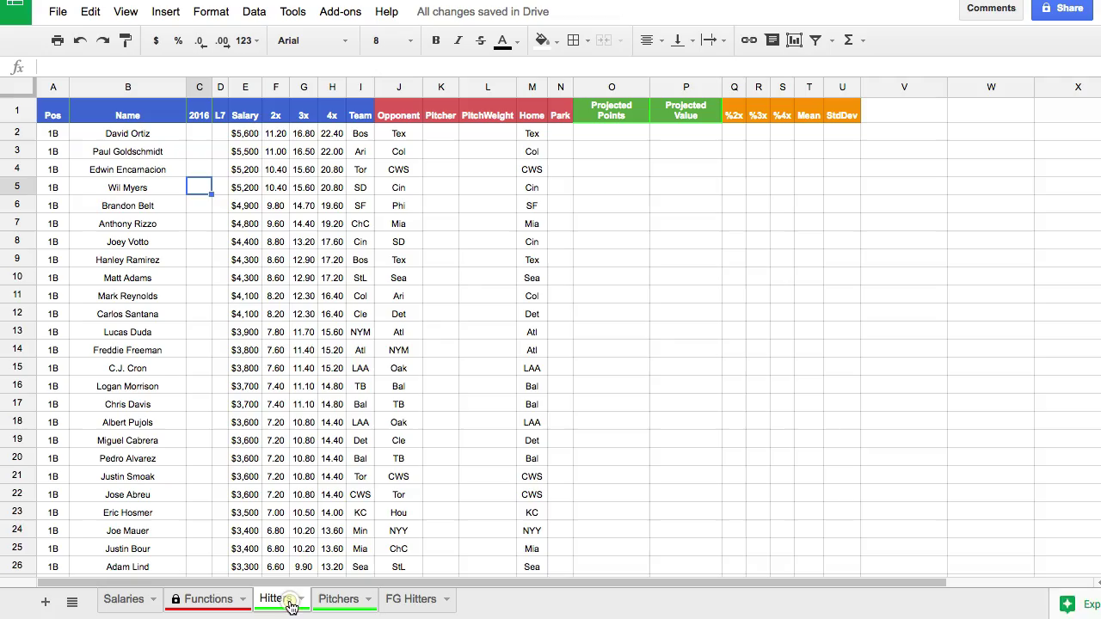
pyautogui.click(200, 134)
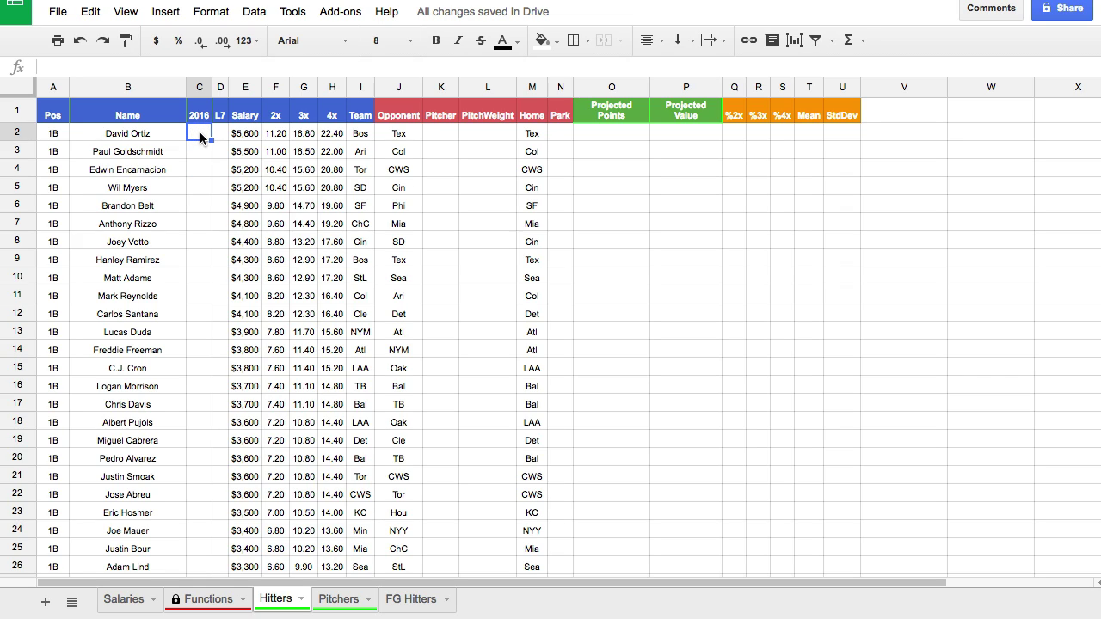
pyautogui.write('=vlo')
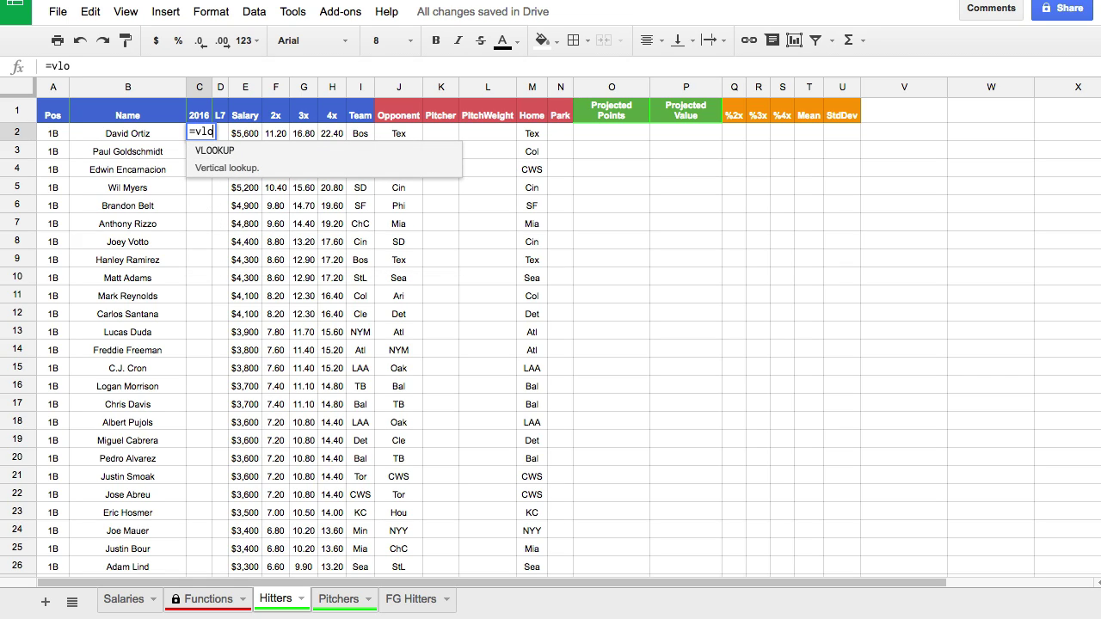
pyautogui.press('Tab')
pyautogui.click(164, 138)
pyautogui.write(',')
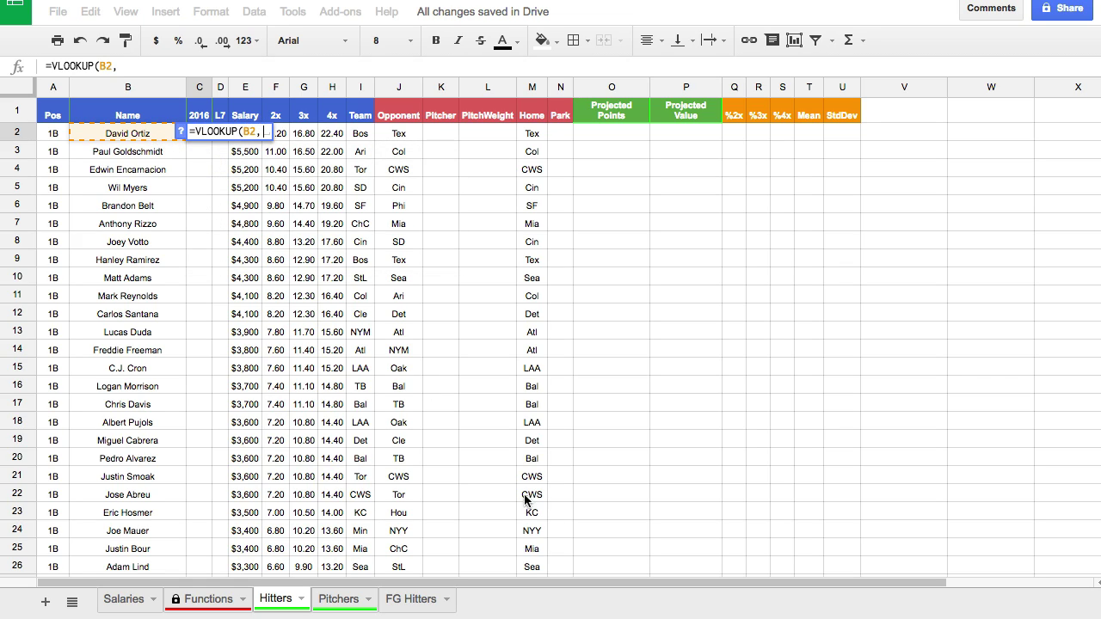
pyautogui.click(418, 600)
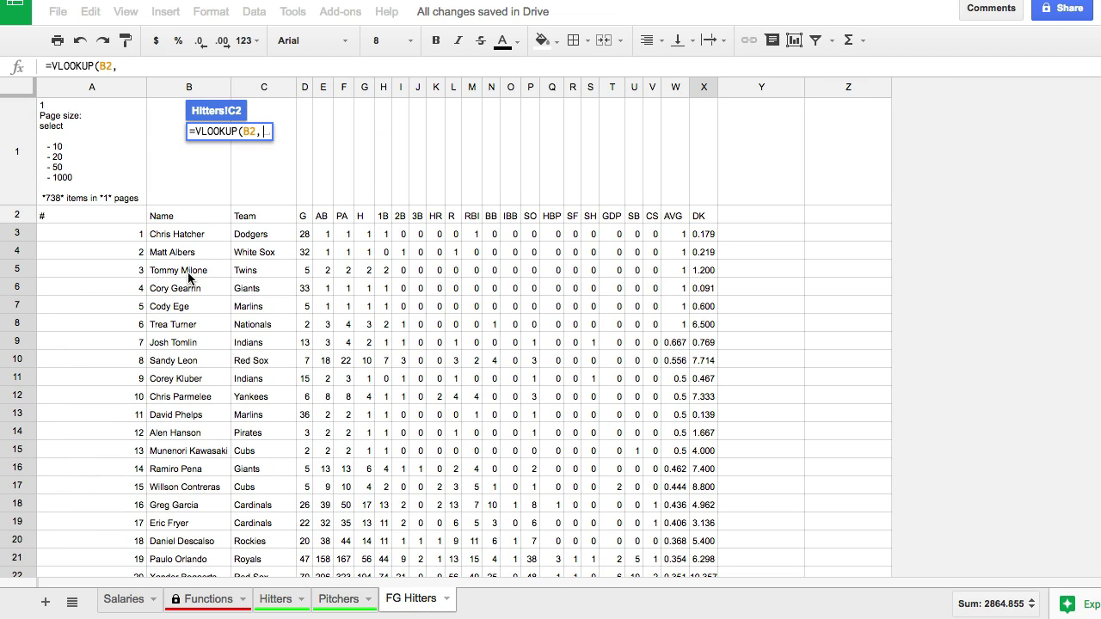
pyautogui.moveTo(169, 240); pyautogui.dragTo(700, 521)
pyautogui.write(',23,f')
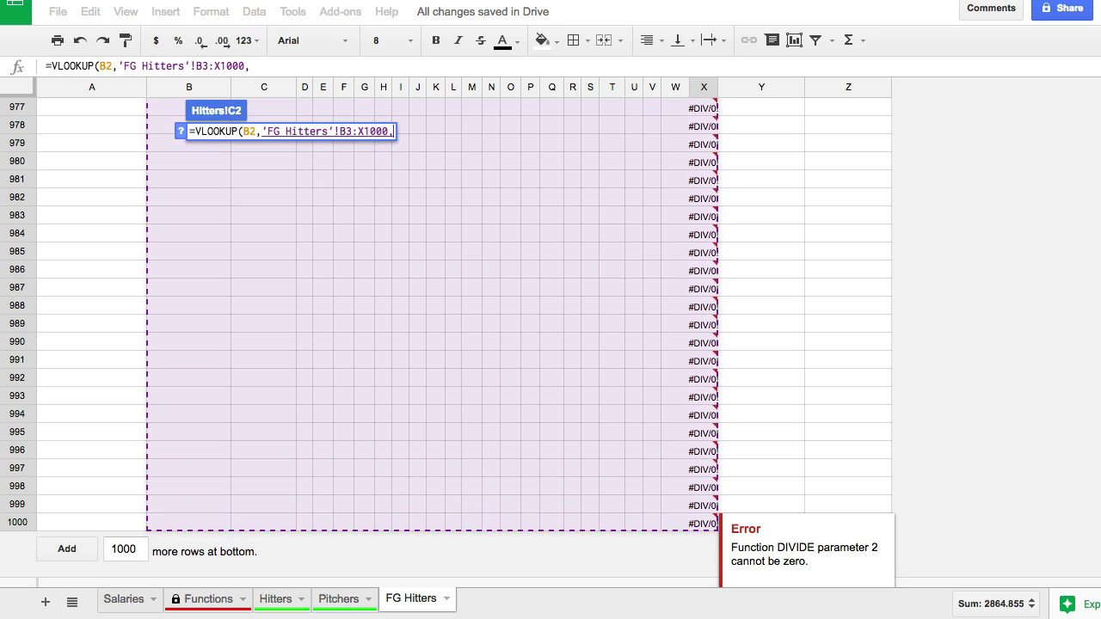
pyautogui.write('alse')
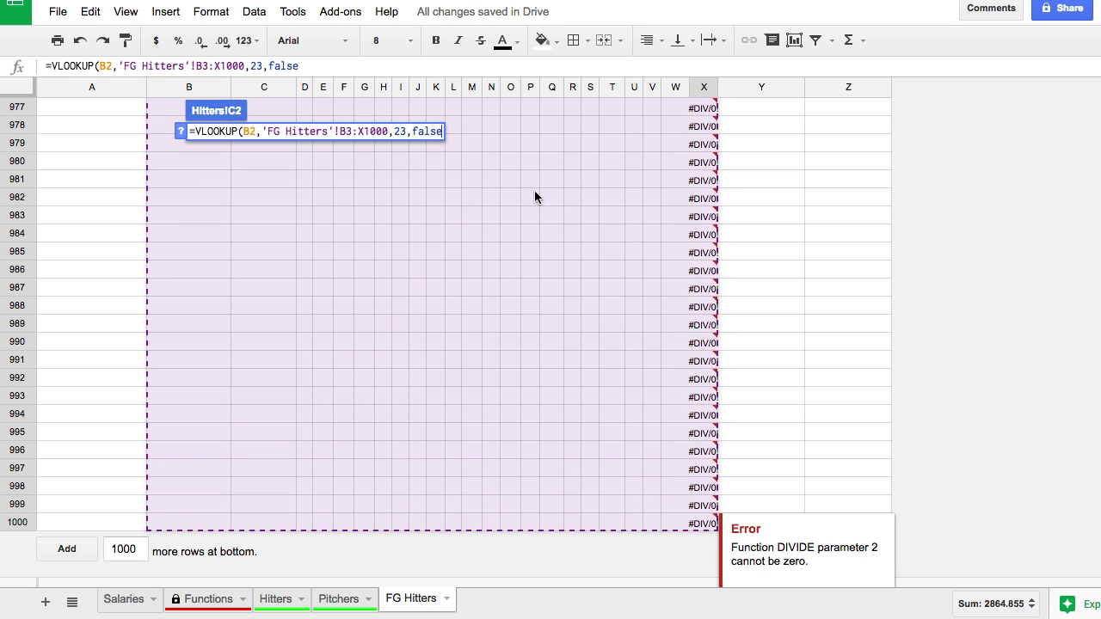
# Lock the rows of the VLOOKUP range as B$3:X$1000 and commit the formula in C2
pyautogui.click(347, 131)
pyautogui.write('$B')
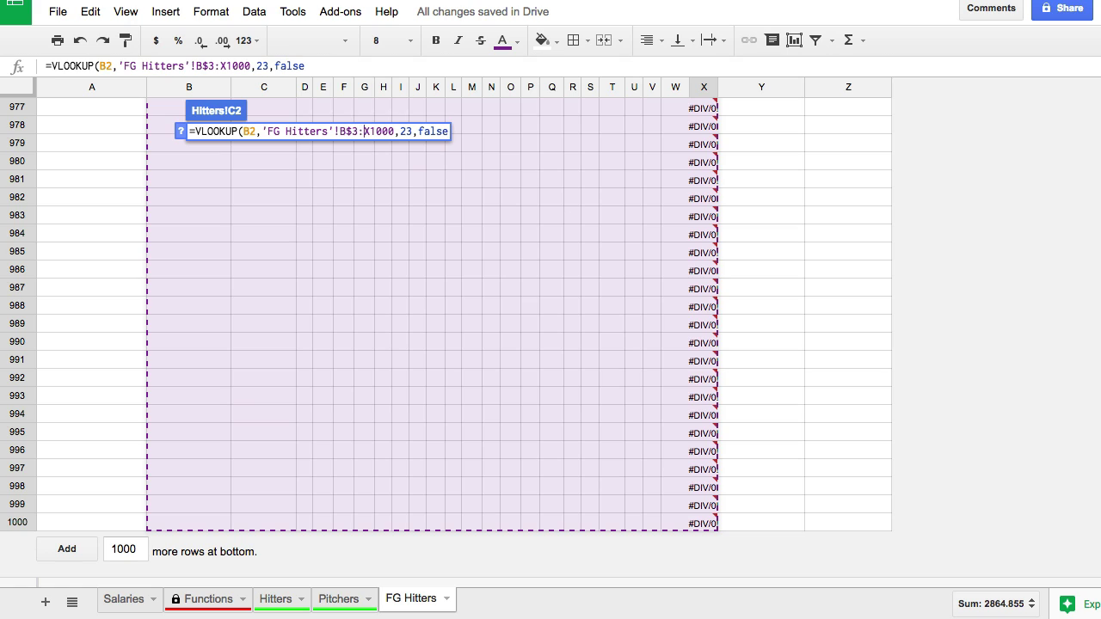
pyautogui.write('$')
pyautogui.press('Return')
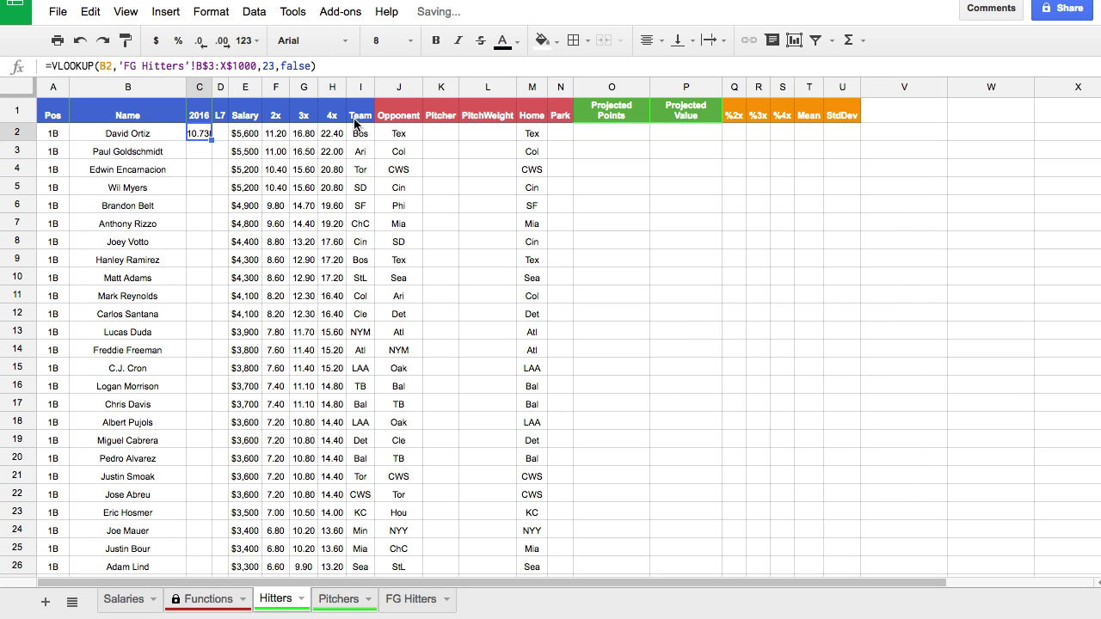
# Fill the C2 lookup down to row 608, formatted to two decimals with column C fitted to its contents
pyautogui.click(200, 41)
pyautogui.doubleClick(211, 87)
pyautogui.moveTo(214, 140); pyautogui.dragTo(212, 516)
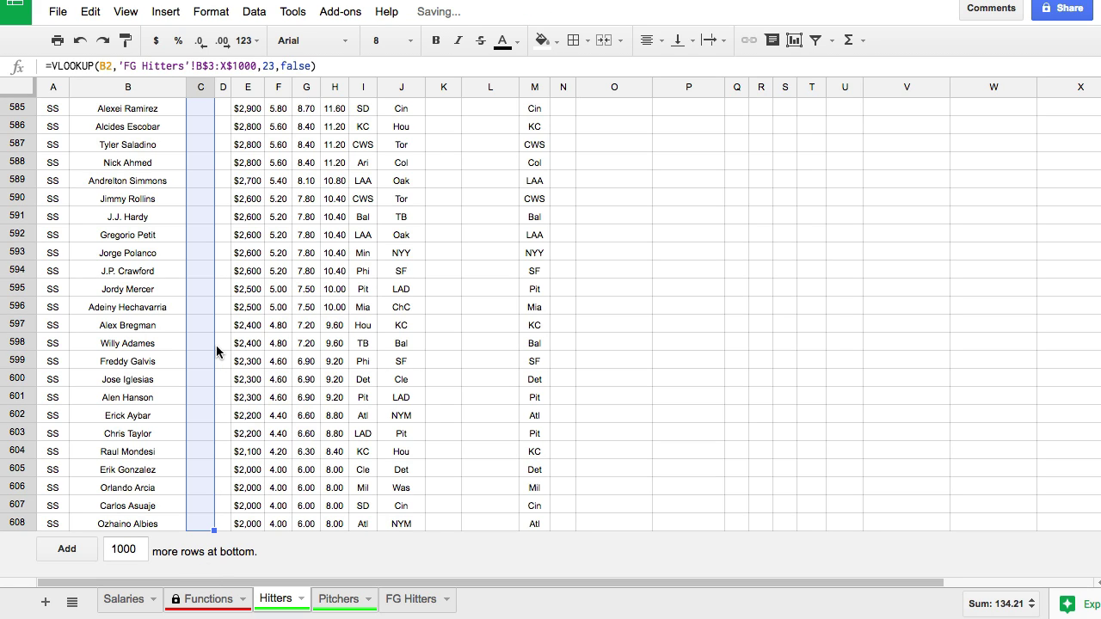
# Add a new sheet to the workbook and rename it "FG Hitters L7"
pyautogui.scroll(20, 216, 345)
pyautogui.scroll(-1, 224, 249)
pyautogui.scroll(1, 228, 180)
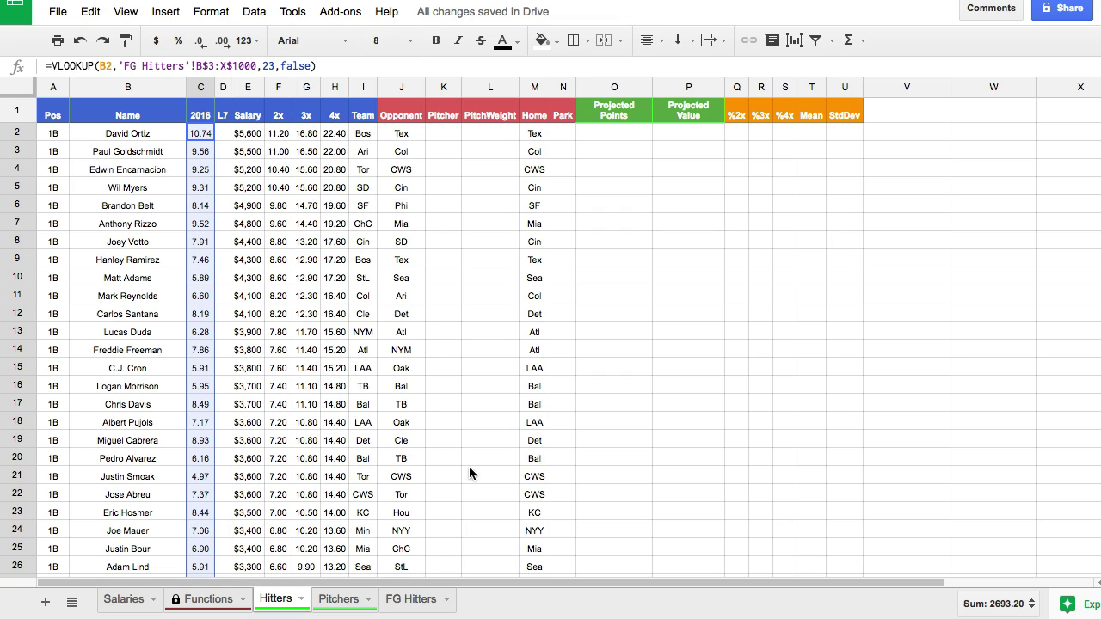
pyautogui.click(428, 600)
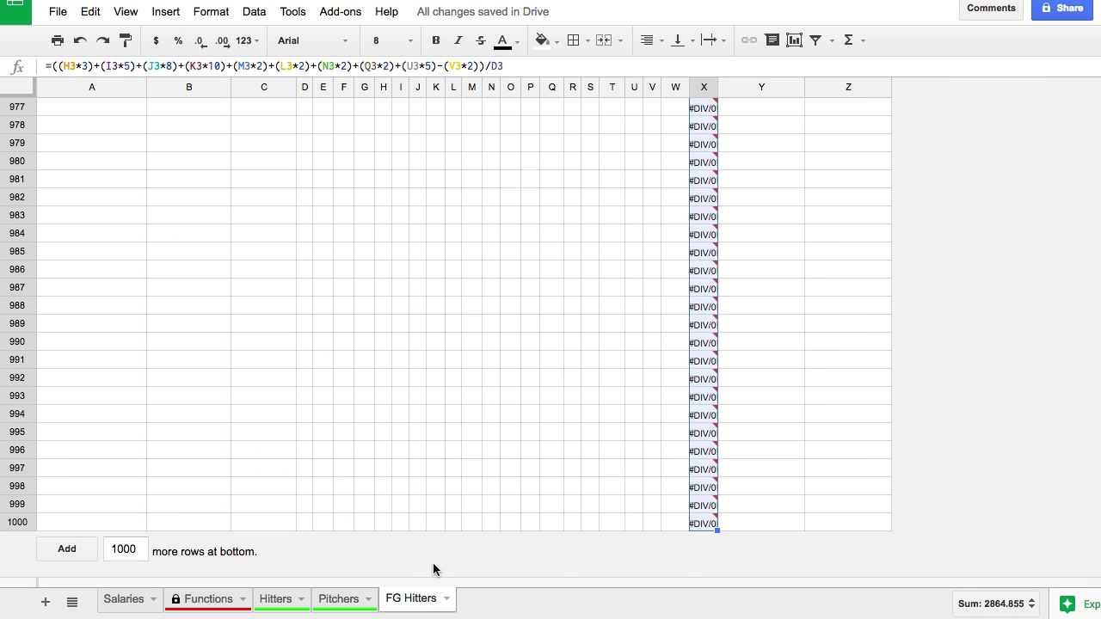
pyautogui.click(44, 602)
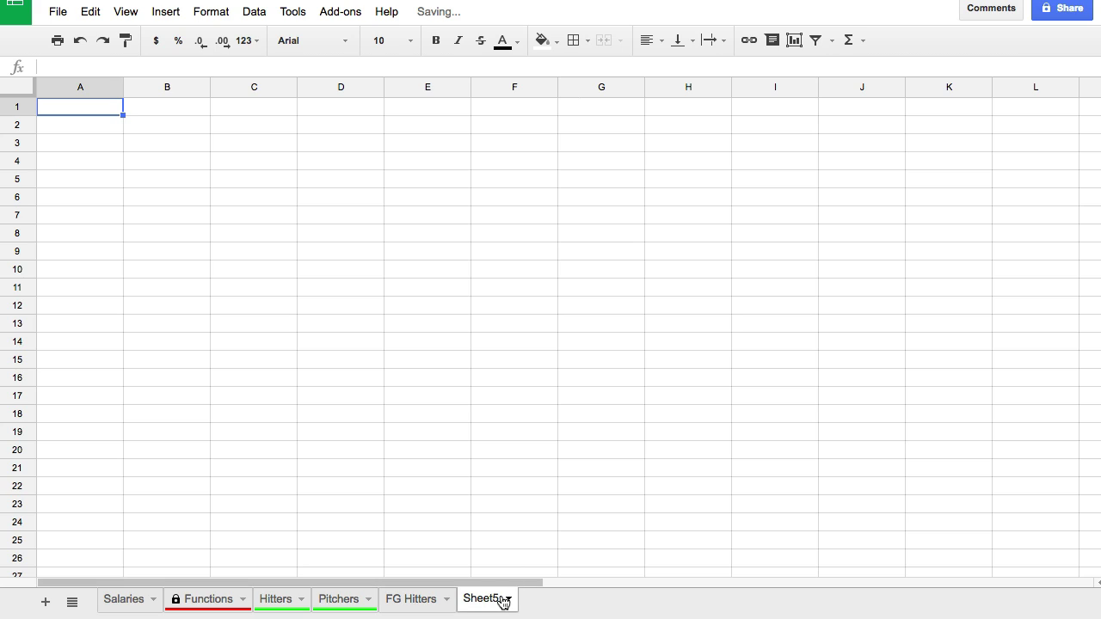
pyautogui.click(502, 600)
pyautogui.doubleClick(502, 600)
pyautogui.write('FG')
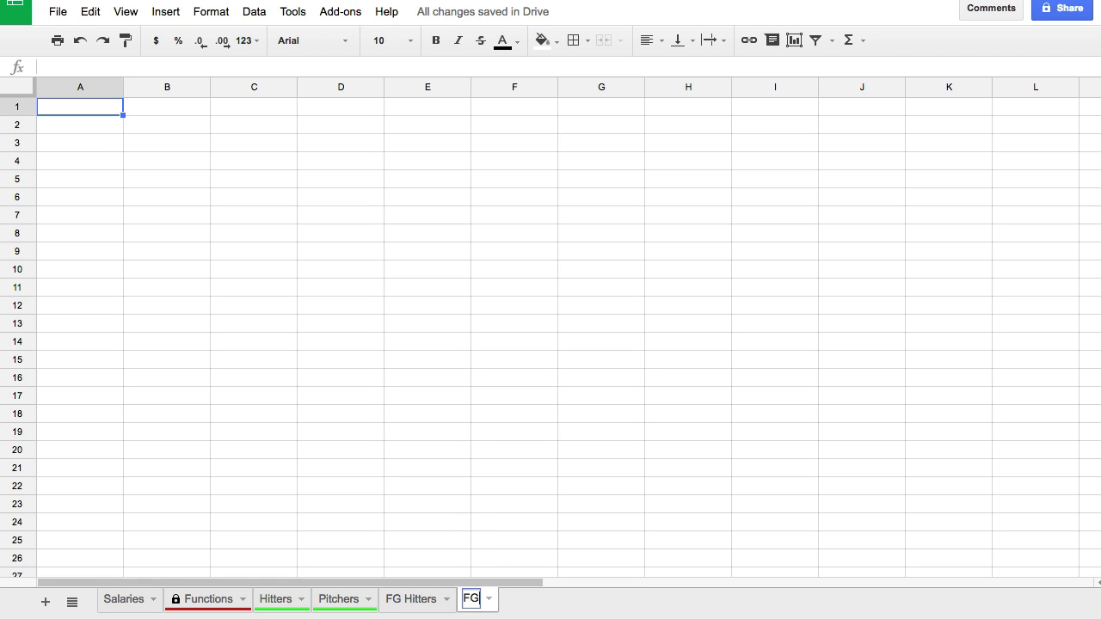
pyautogui.write(' Hitters L')
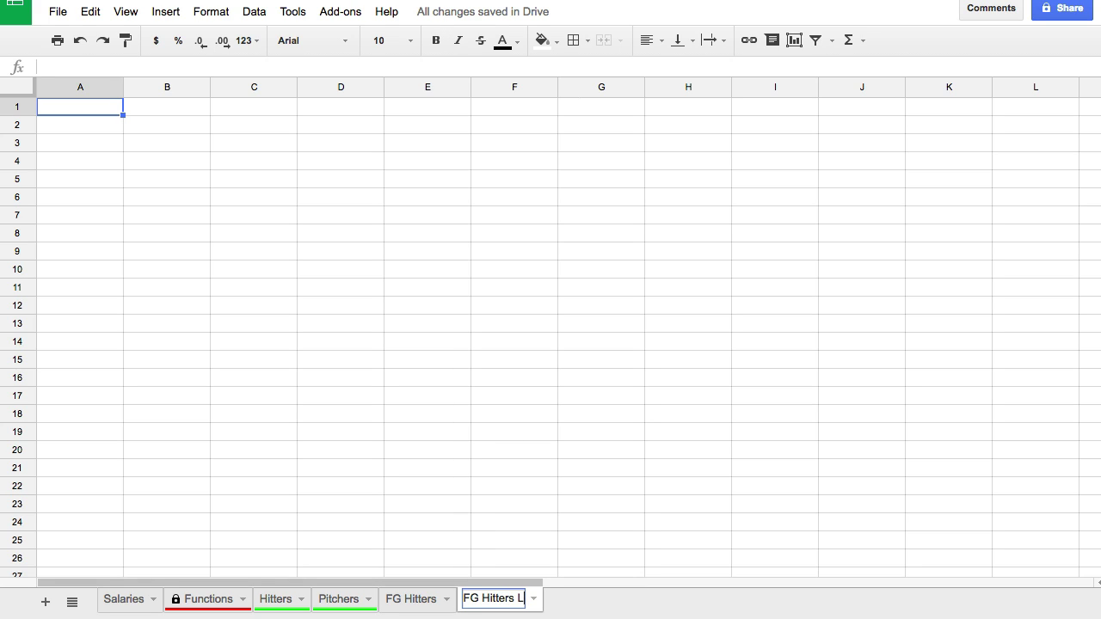
pyautogui.write('7')
pyautogui.press('Return')
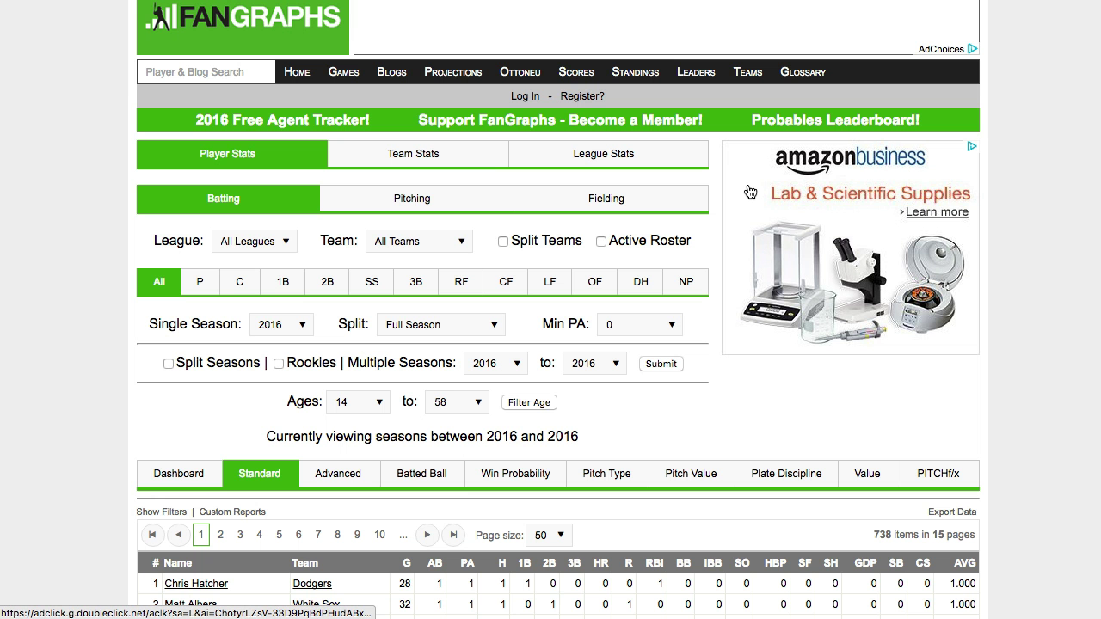
# On the FanGraphs 2016 batting leaderboard, set the split to Last 7 Days and the minimum PA to Qualified
pyautogui.click(409, 331)
pyautogui.click(434, 448)
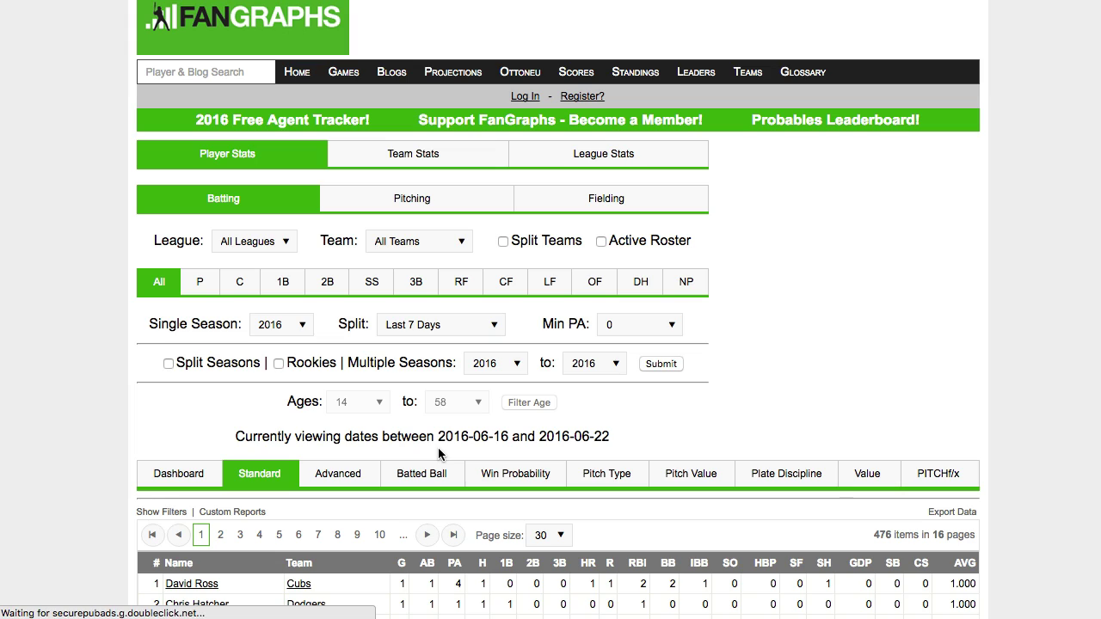
pyautogui.click(633, 324)
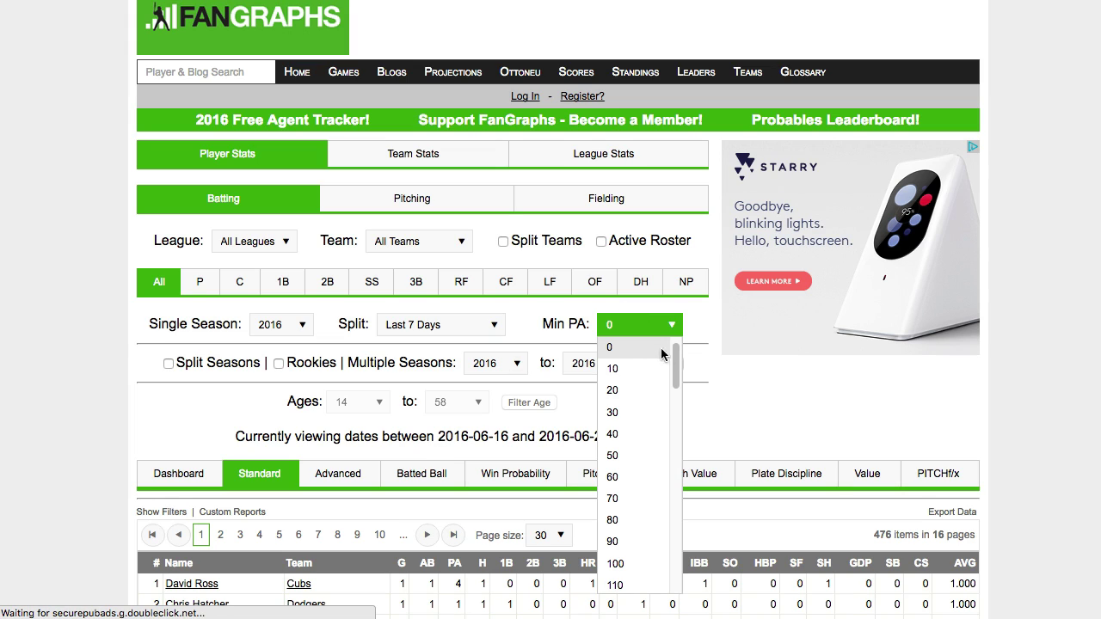
pyautogui.click(649, 347)
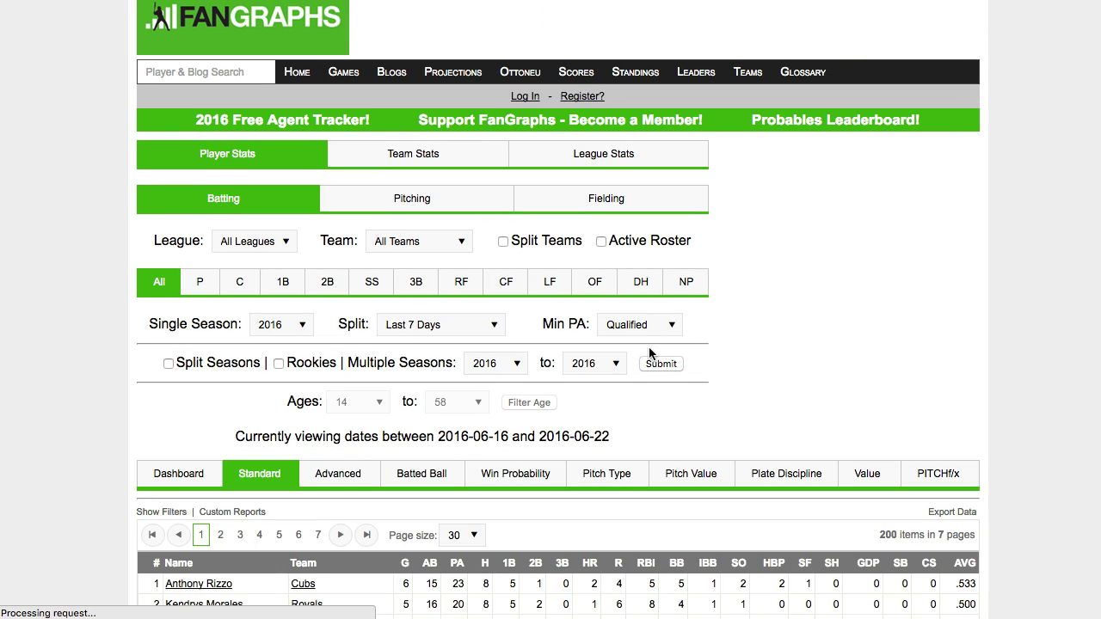
# Set the page size of the Last 7 Days leaderboard table to 50
pyautogui.scroll(-1, 756, 383)
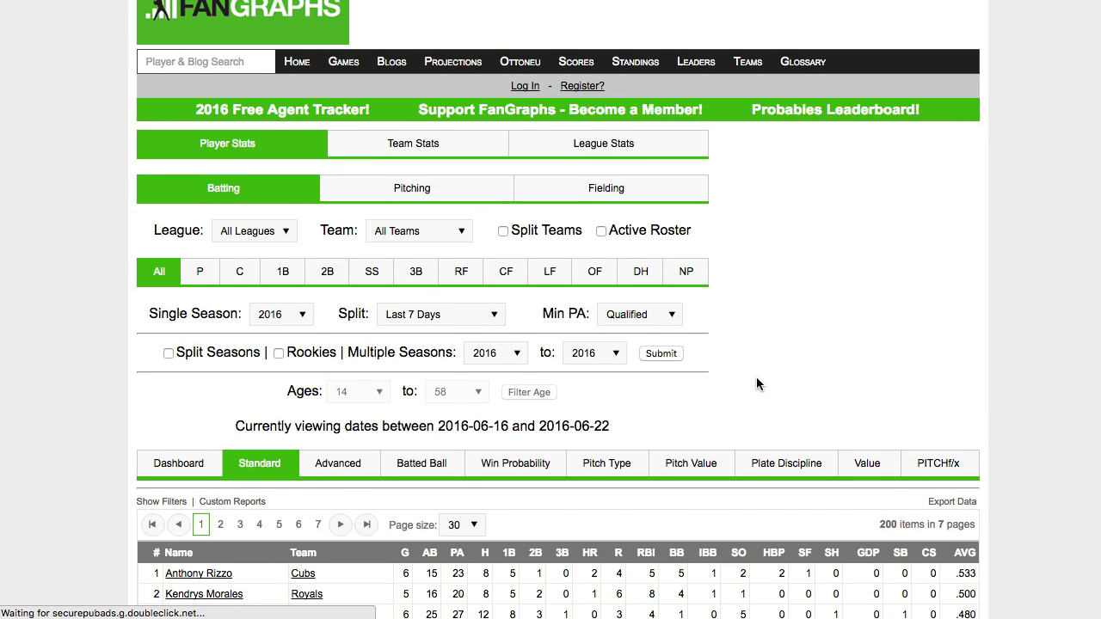
pyautogui.scroll(-1, 756, 383)
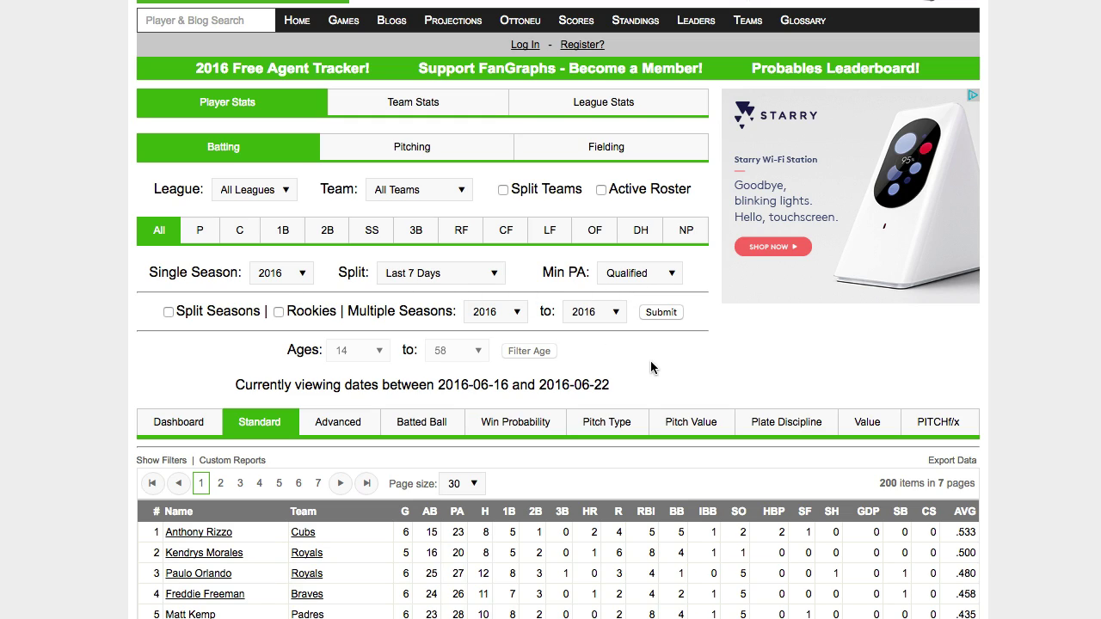
pyautogui.scroll(-2, 646, 386)
pyautogui.scroll(-2, 658, 320)
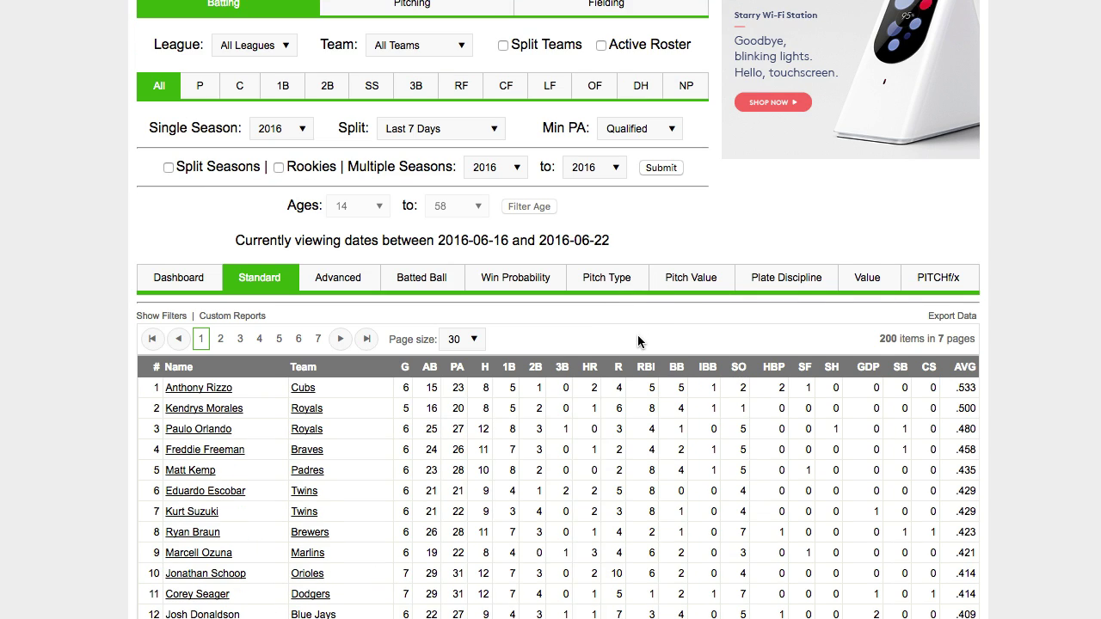
pyautogui.click(460, 339)
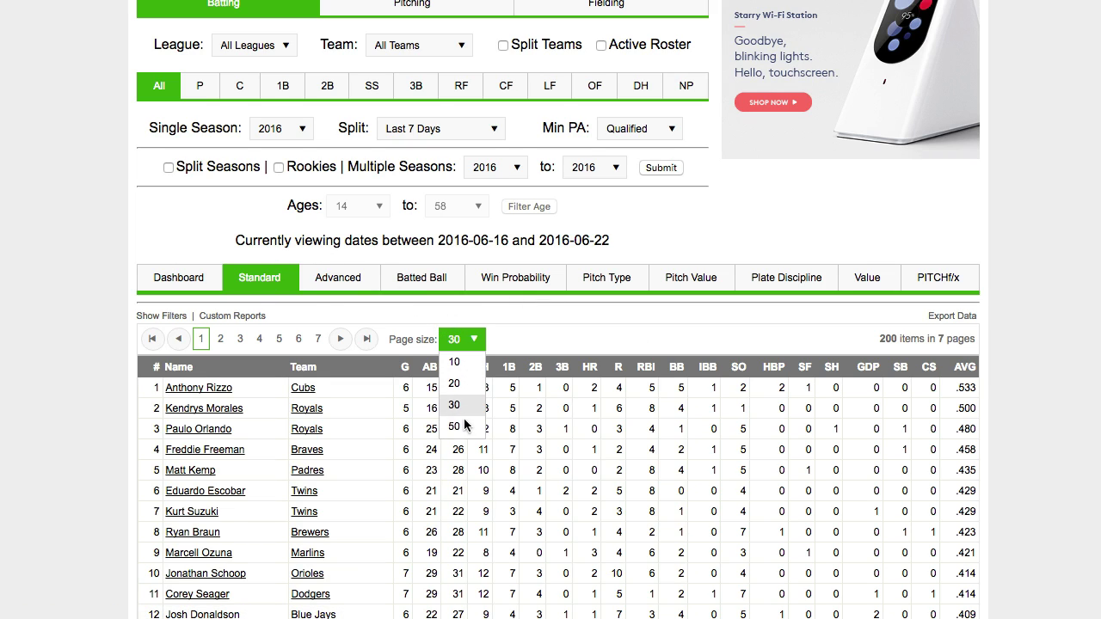
pyautogui.click(463, 425)
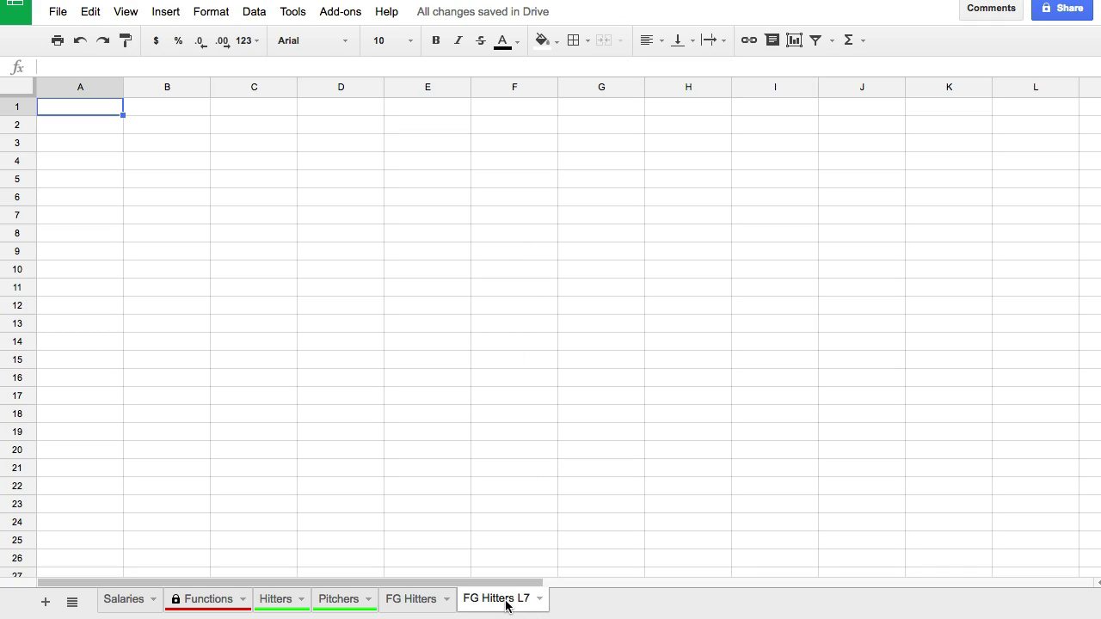
# In cell A1 of the FG Hitters L7 sheet, start an IMPORTHTML formula with the FanGraphs Last 7 Days leaderboard URL in quotes
pyautogui.write('=import')
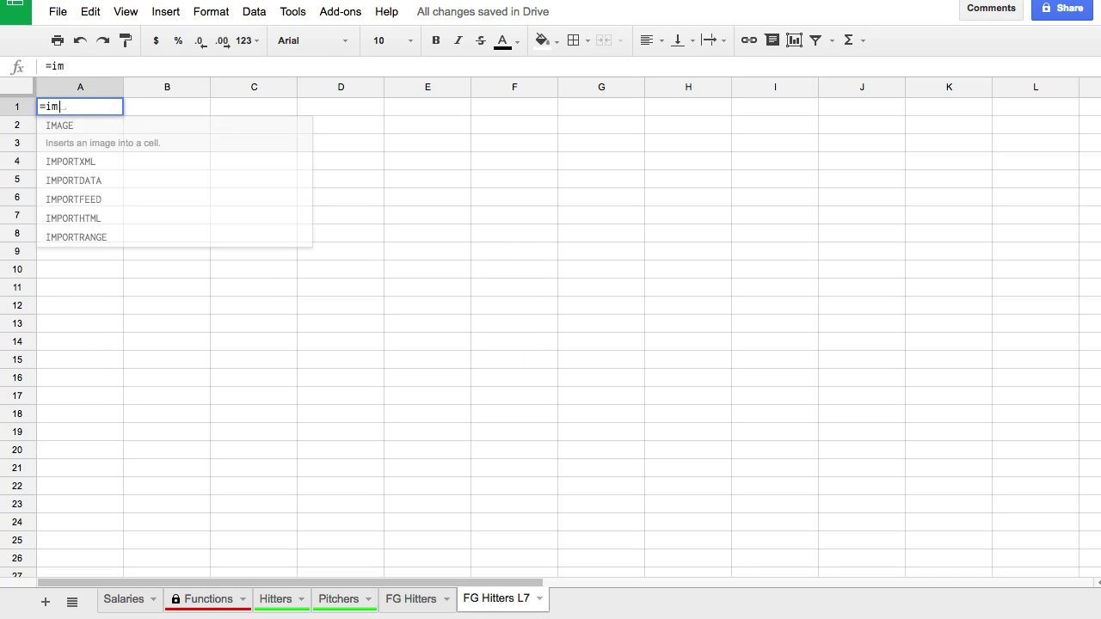
pyautogui.press('Down')
pyautogui.press('Down')
pyautogui.press('Down')
pyautogui.press('Tab')
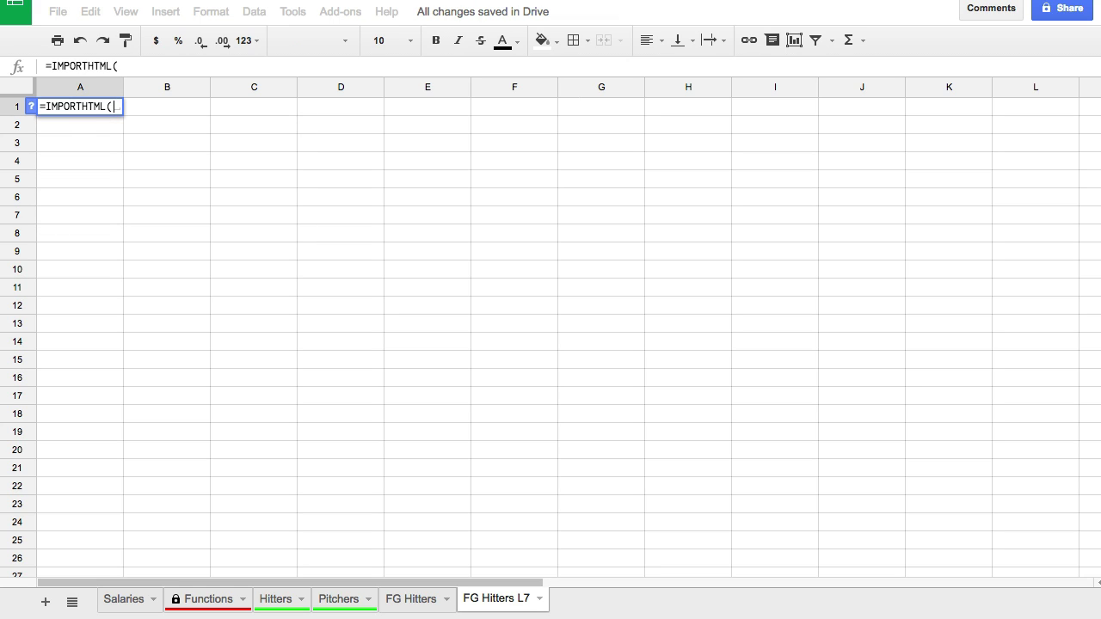
pyautogui.write('"')
pyautogui.hotkey('ctrl', 'v')
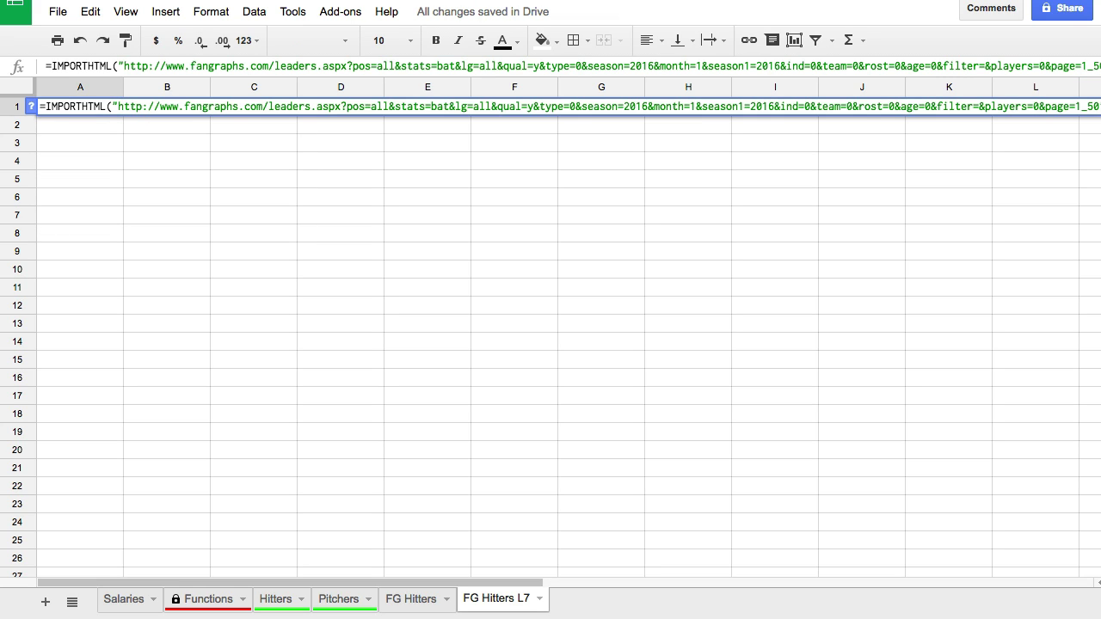
pyautogui.write('"')
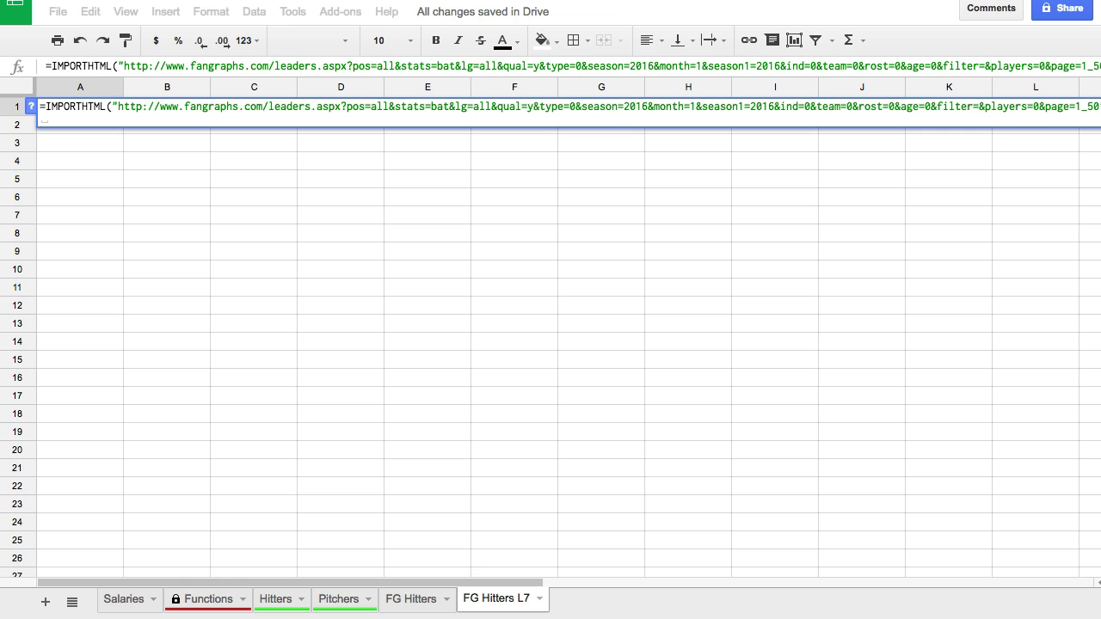
# Complete the IMPORTHTML formula with "table" and index 0, and change the URL's page parameter to 1_500
pyautogui.write(',"table"')
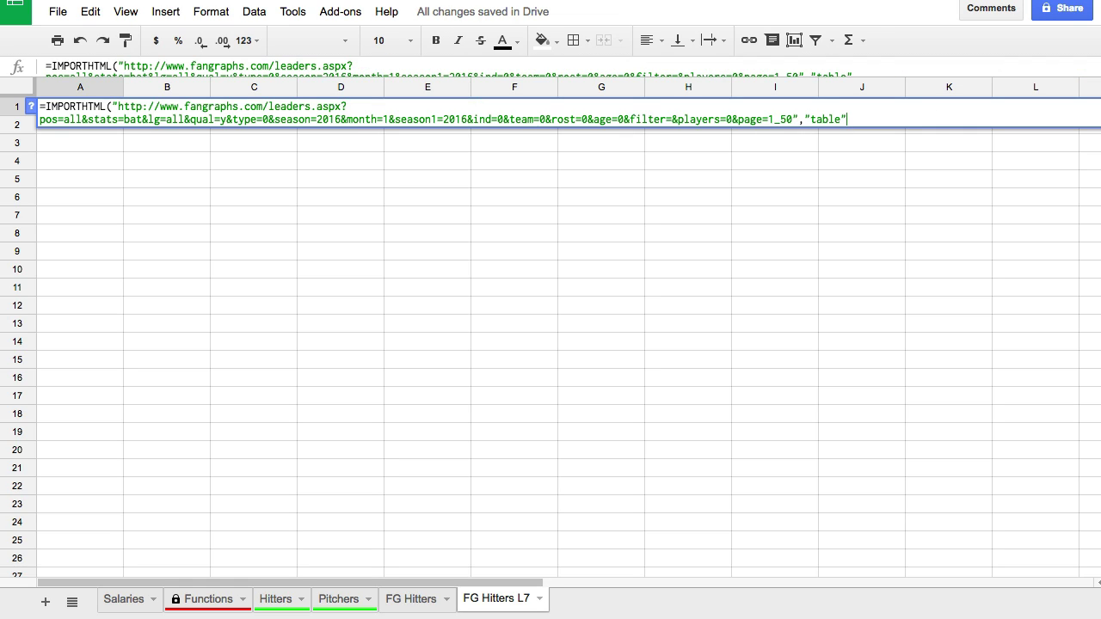
pyautogui.write(',0')
pyautogui.click(789, 120)
pyautogui.write('0')
pyautogui.press('Return')
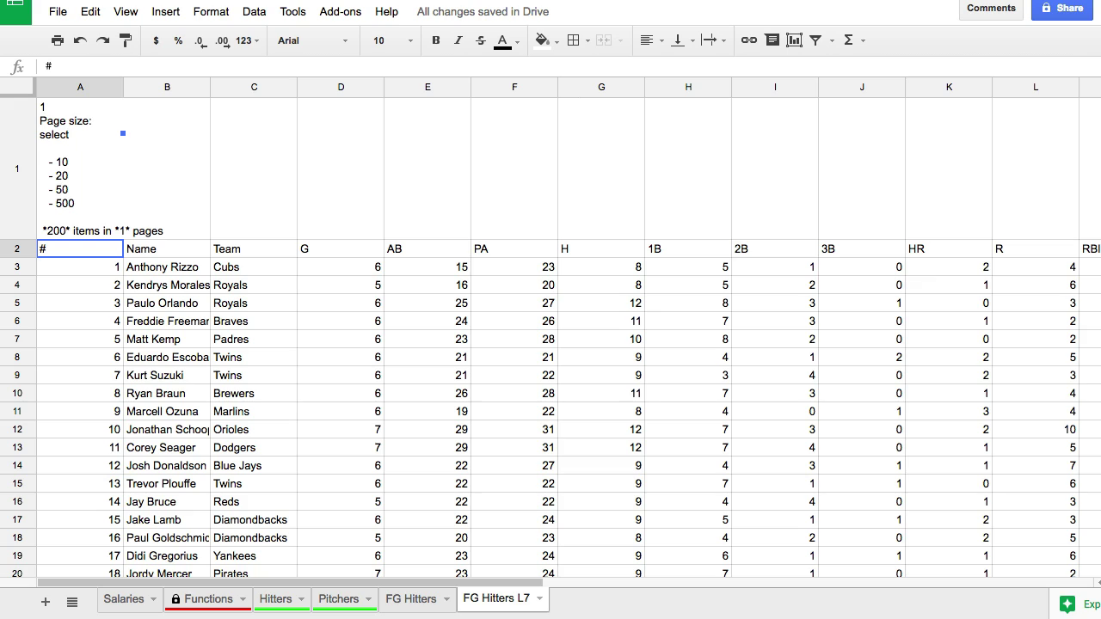
# Format the whole FG Hitters L7 sheet with font size 8, centred text and column widths fitted to the contents
pyautogui.click(27, 86)
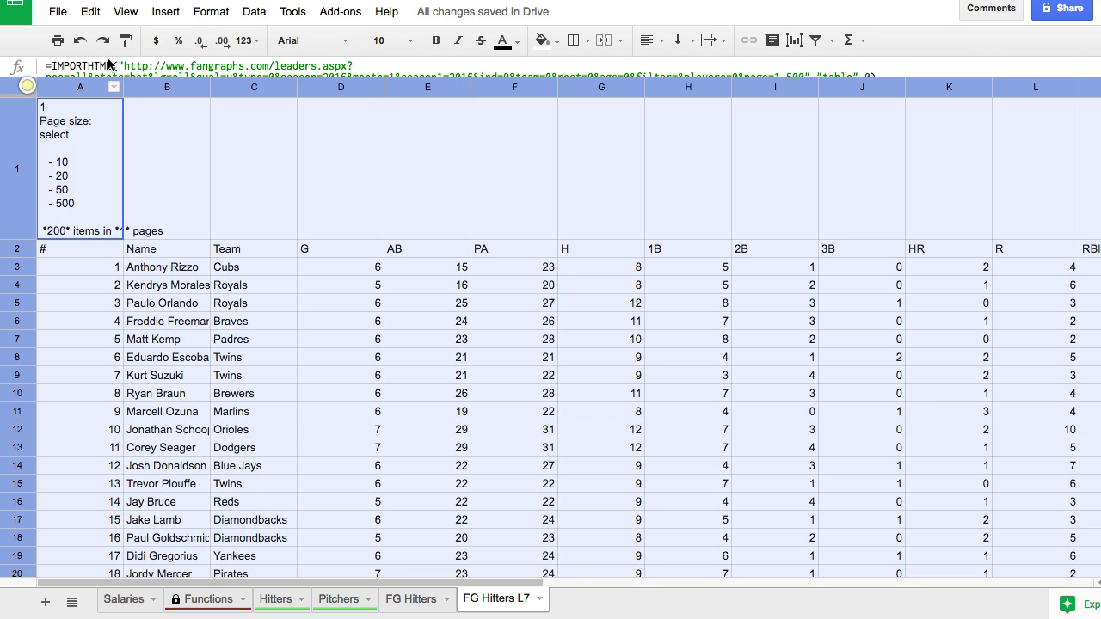
pyautogui.click(400, 42)
pyautogui.click(388, 110)
pyautogui.click(650, 40)
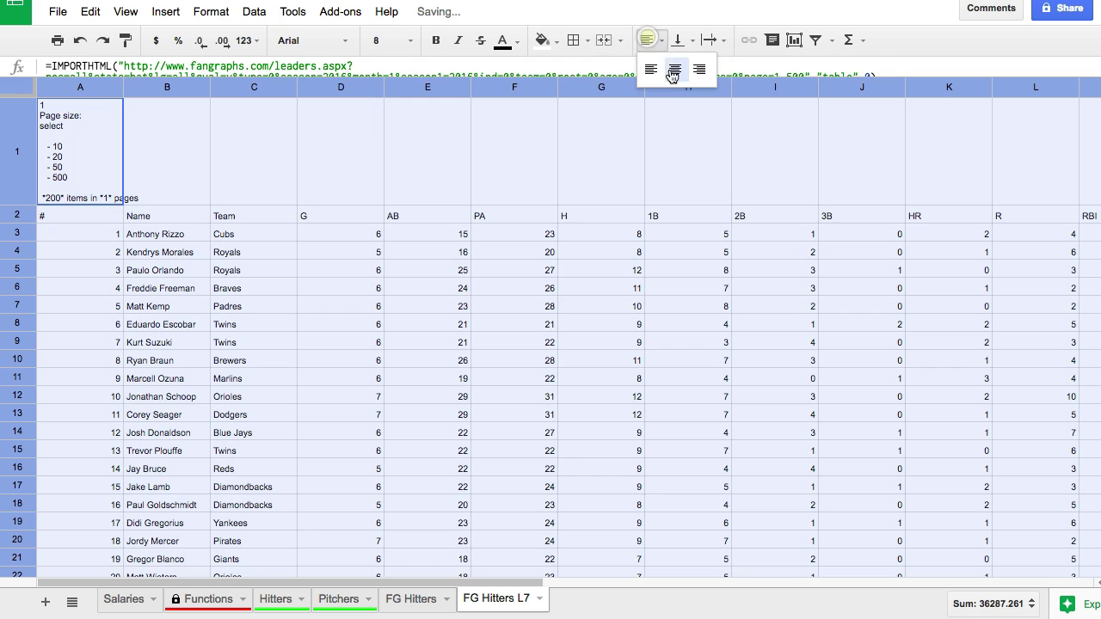
pyautogui.click(668, 71)
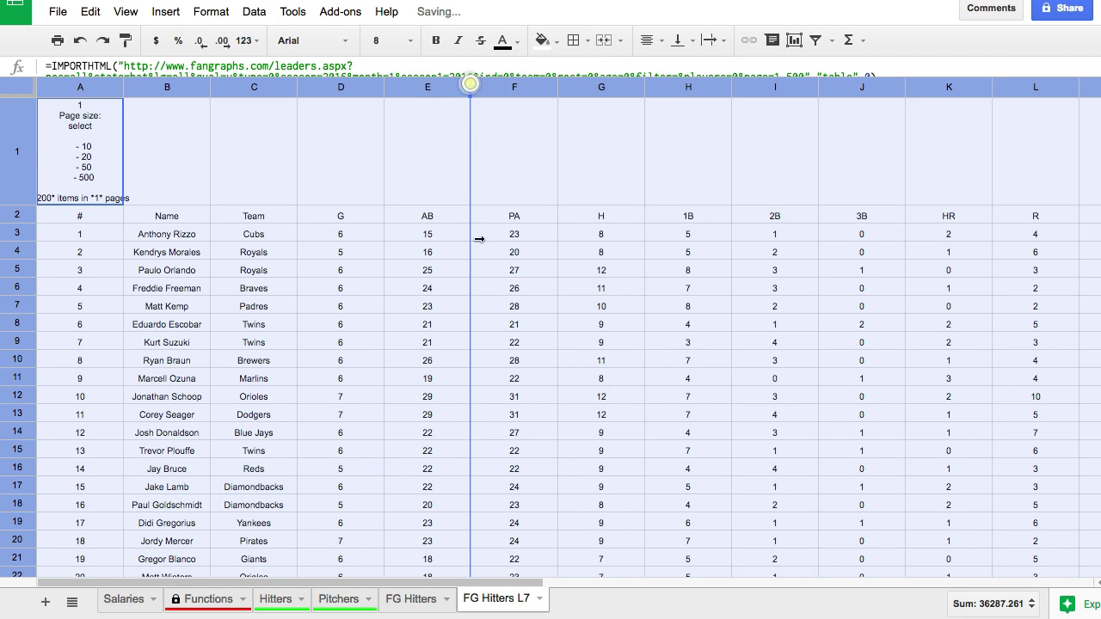
pyautogui.click(471, 324)
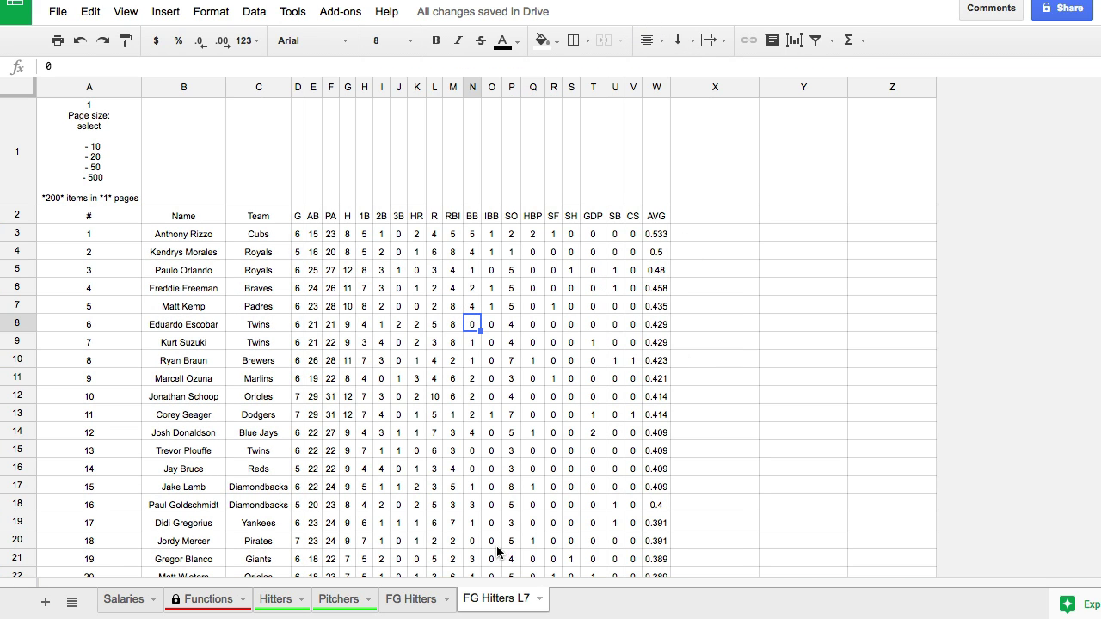
# Copy the DK points formula text from X3 of the FG Hitters sheet into X3 of FG Hitters L7
pyautogui.click(416, 599)
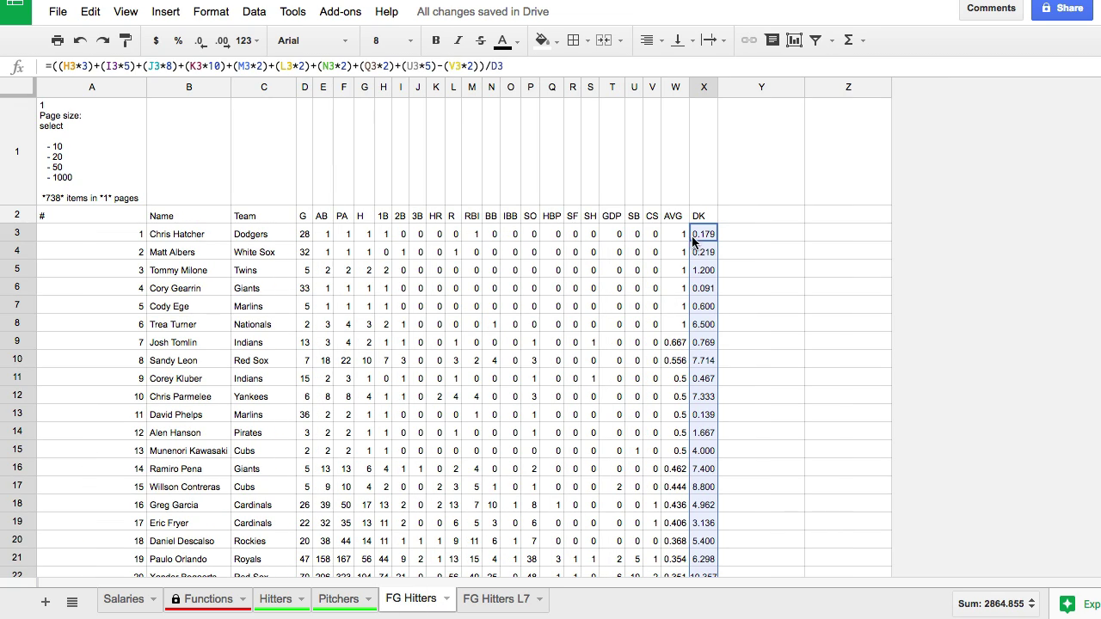
pyautogui.click(704, 234)
pyautogui.click(410, 66)
pyautogui.hotkey('ctrl', 'a')
pyautogui.hotkey('ctrl', 'c')
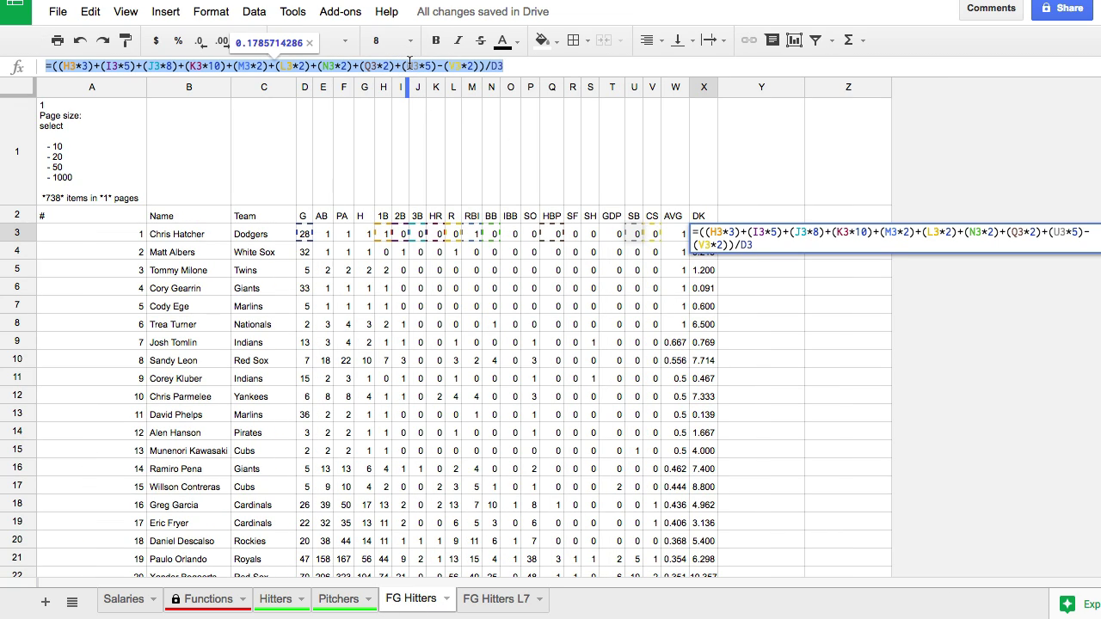
pyautogui.press('Escape')
pyautogui.click(497, 599)
pyautogui.click(685, 234)
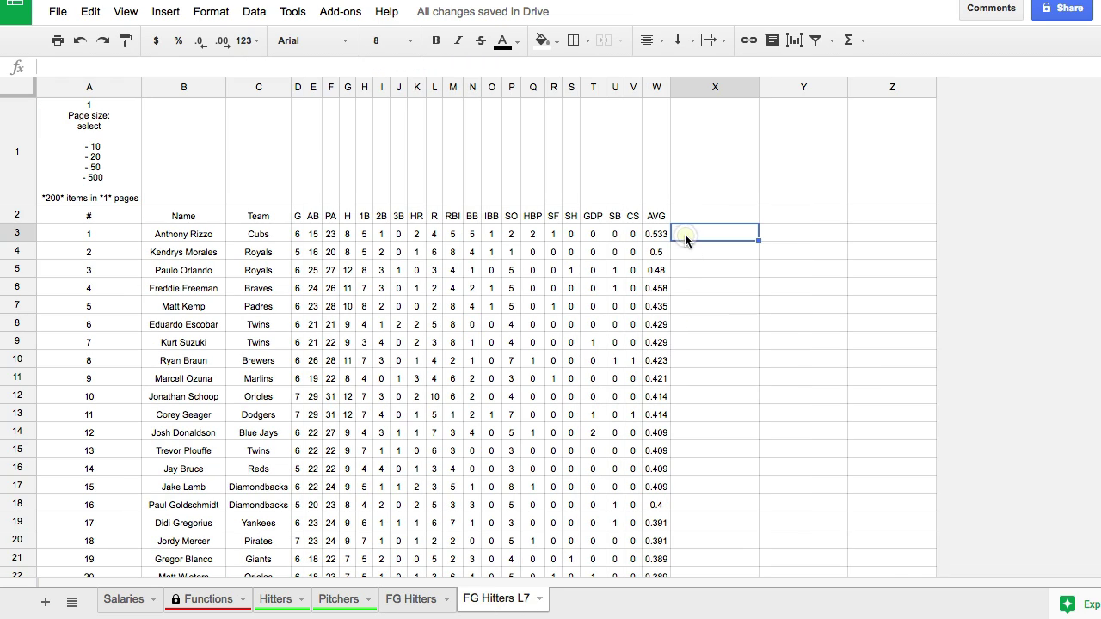
pyautogui.hotkey('ctrl', 'v')
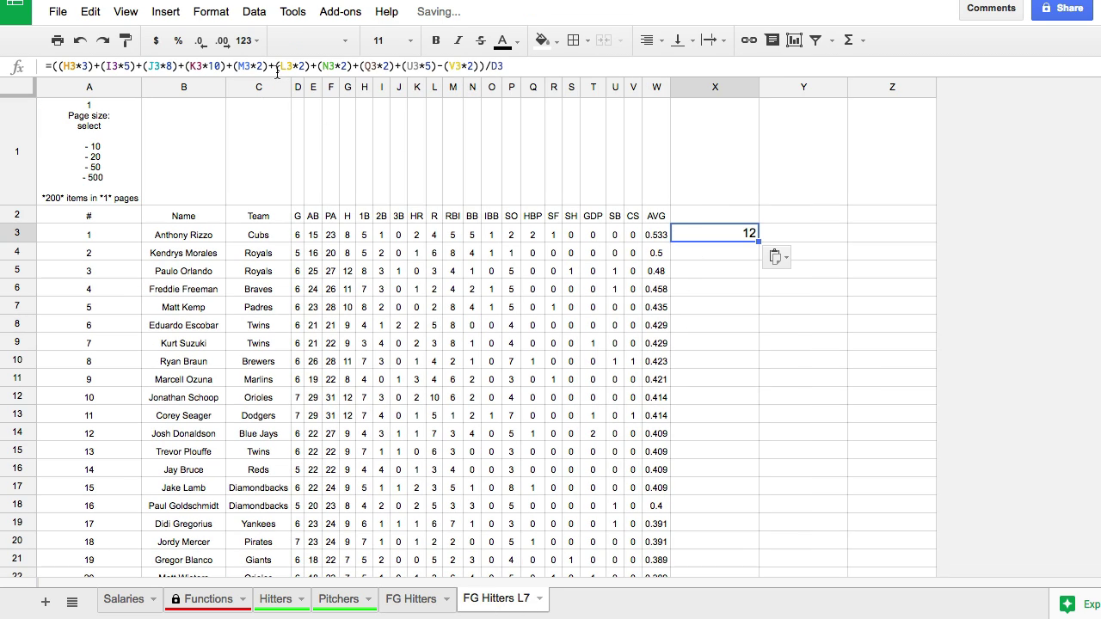
# Format cell X3 with font size 8, centred alignment and two decimal places
pyautogui.click(412, 44)
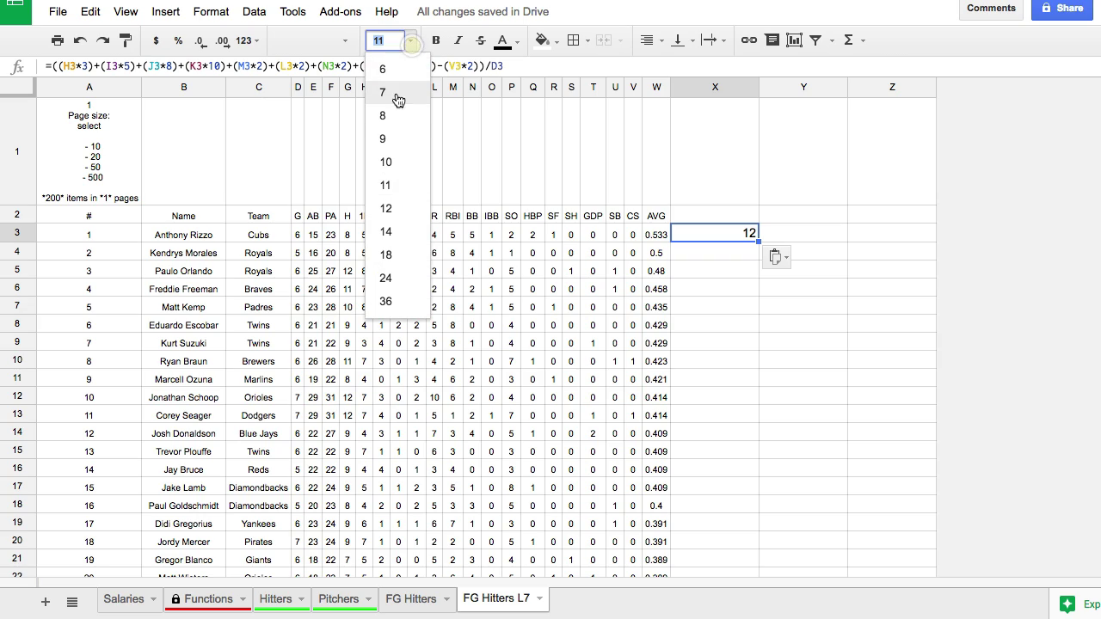
pyautogui.click(399, 118)
pyautogui.click(650, 40)
pyautogui.click(669, 67)
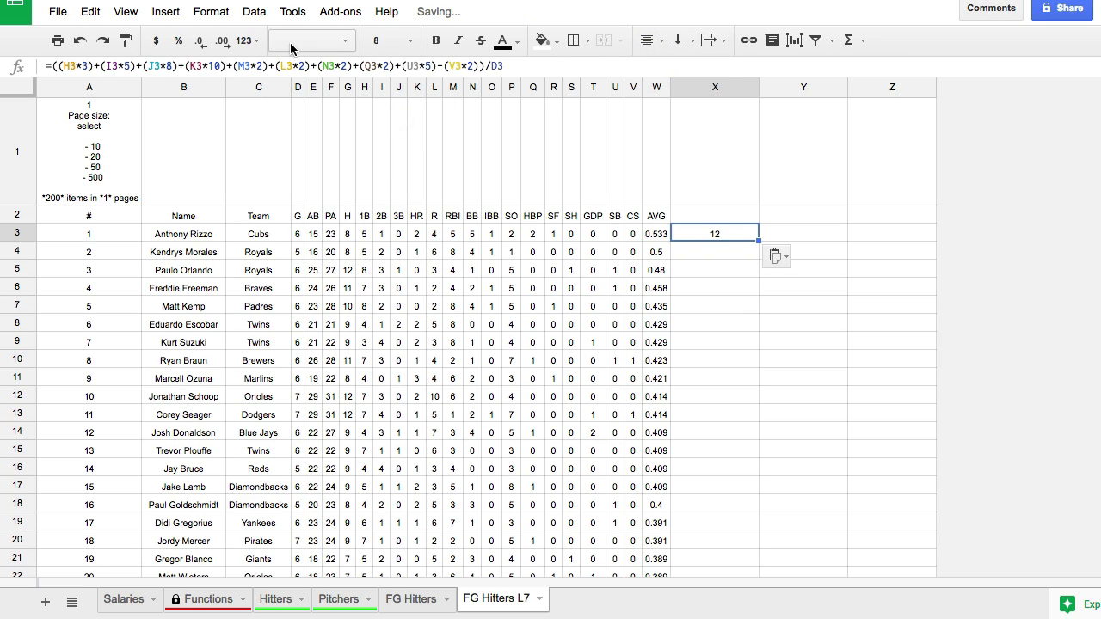
pyautogui.click(222, 40)
pyautogui.click(222, 40)
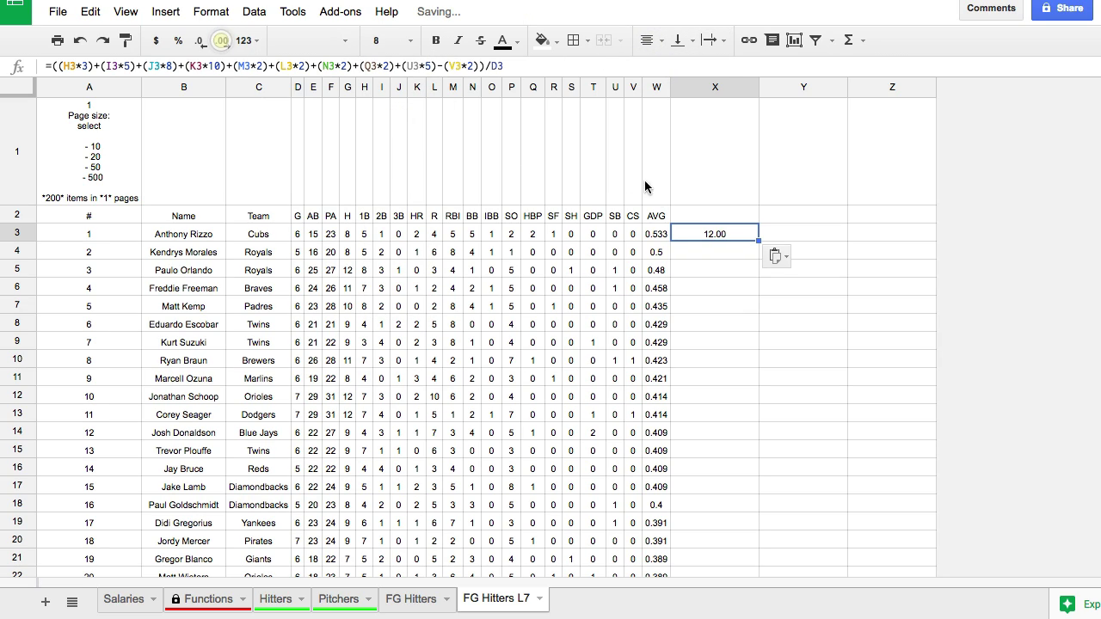
# Enter the header "DK L7" in cell X2
pyautogui.click(714, 214)
pyautogui.write('DK L7')
pyautogui.press('Return')
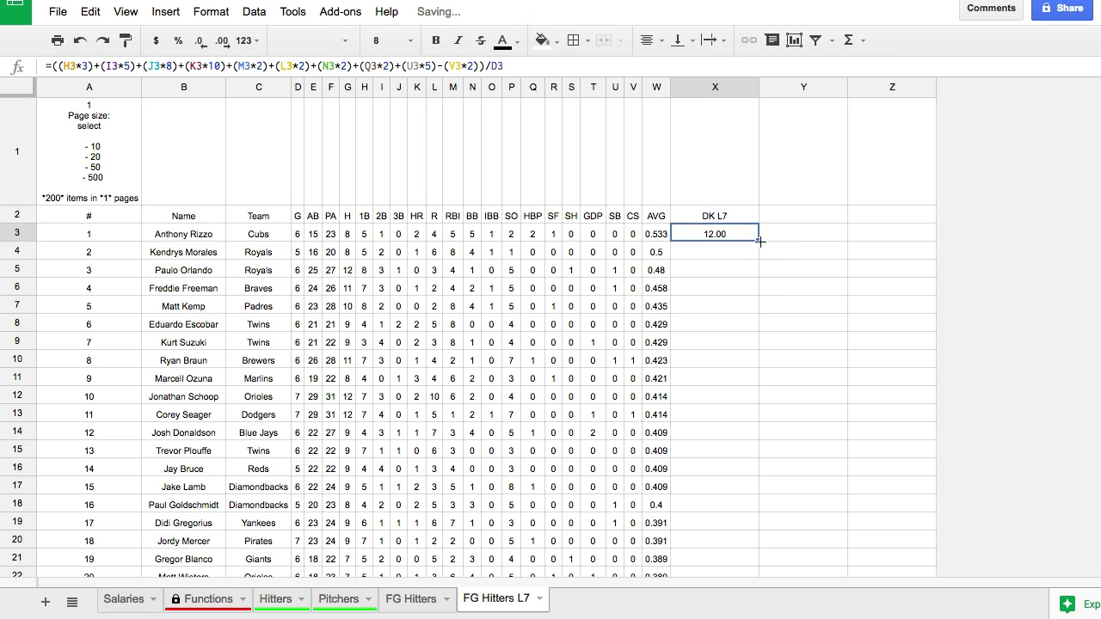
# Fill the DK L7 formula from X3 down column X to row 202, the last player row
pyautogui.moveTo(761, 242); pyautogui.dragTo(753, 351)
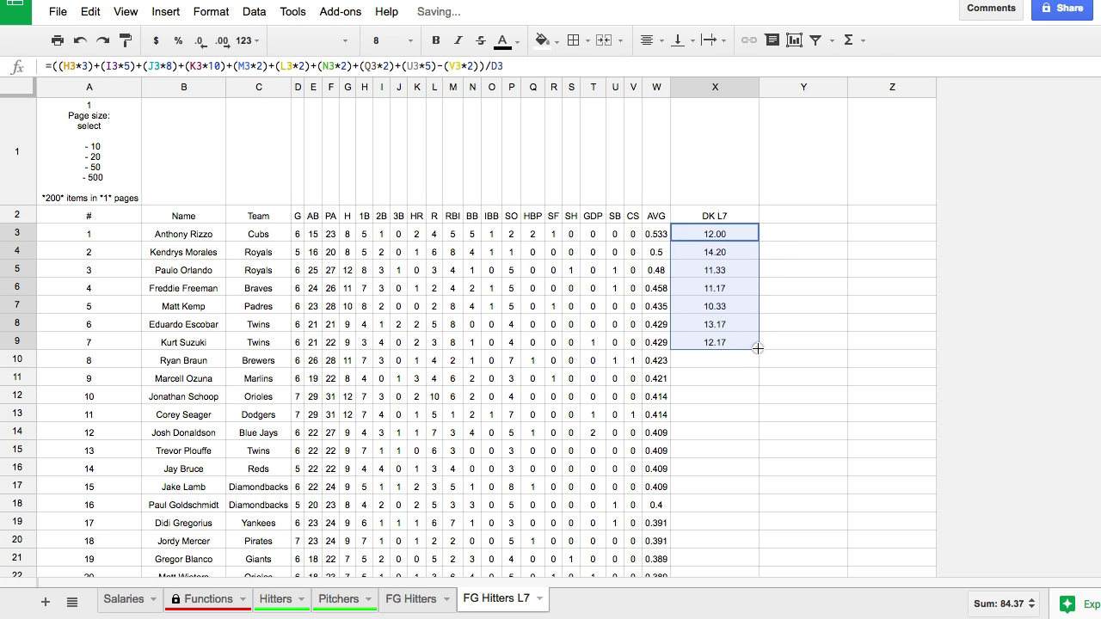
pyautogui.scroll(-20, 742, 401)
pyautogui.moveTo(744, 395)
pyautogui.mouseDown()
pyautogui.moveTo(740, 416)
pyautogui.moveTo(731, 410)
pyautogui.mouseUp()
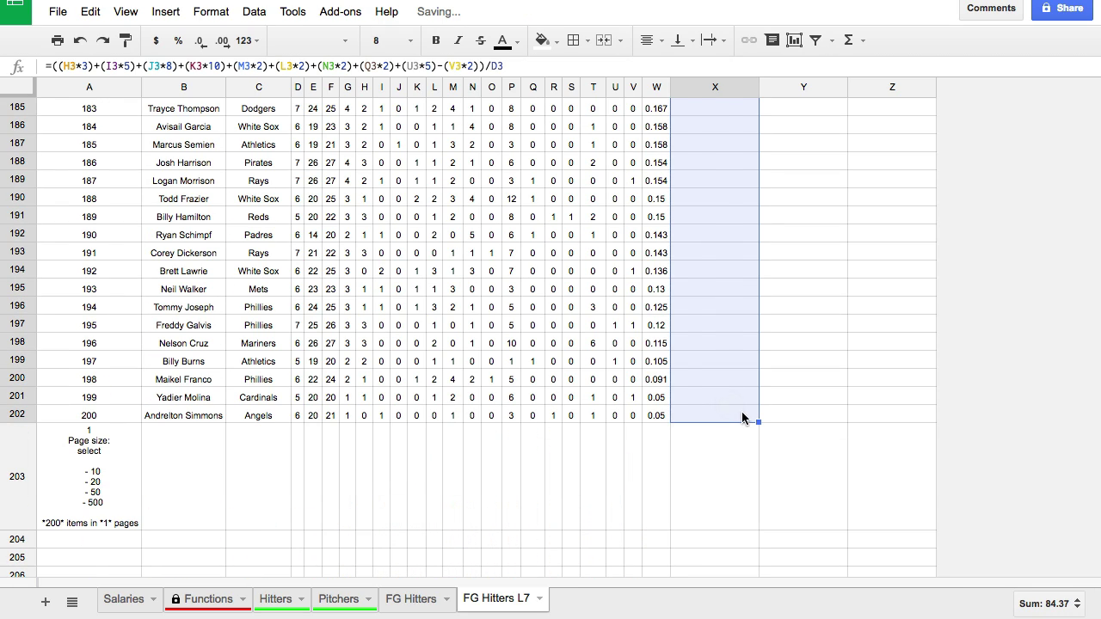
pyautogui.hotkey('ctrl', 'shift', 'Down')
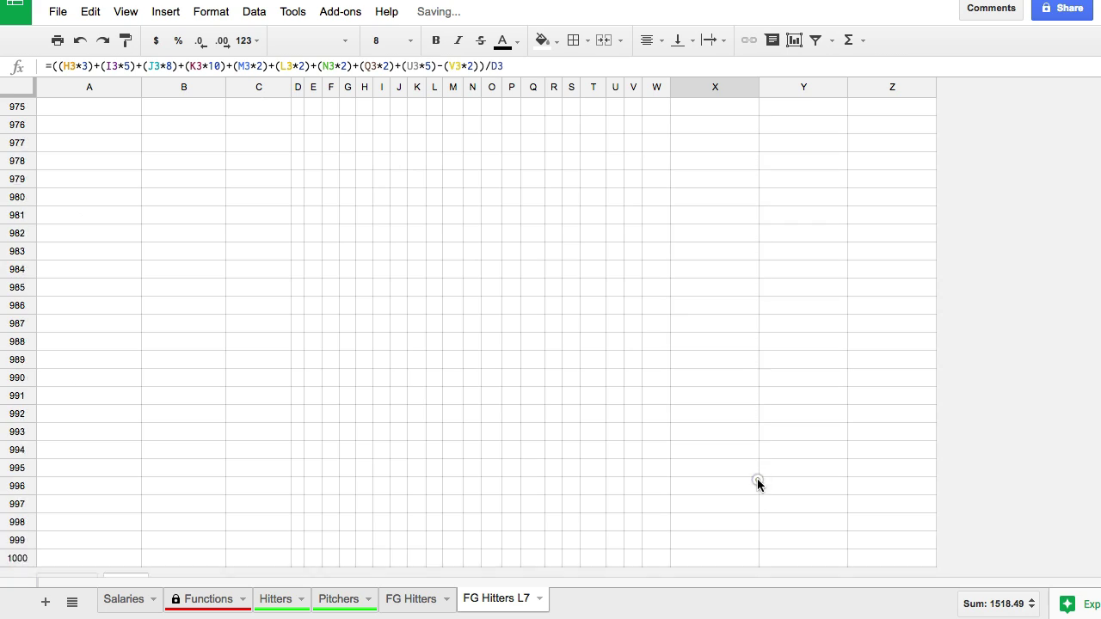
# Extend the DK L7 formula down column X of the FG Hitters L7 sheet through row 1000
pyautogui.scroll(20, 752, 371)
pyautogui.hotkey('ctrl', 'd')
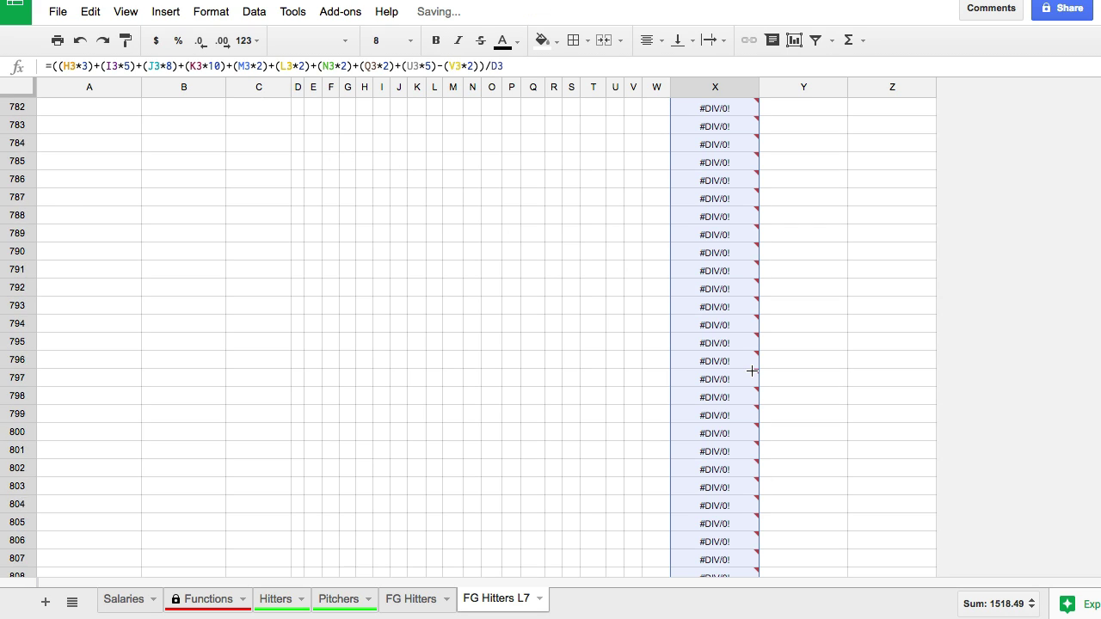
pyautogui.scroll(20, 751, 354)
pyautogui.scroll(-1, 317, 560)
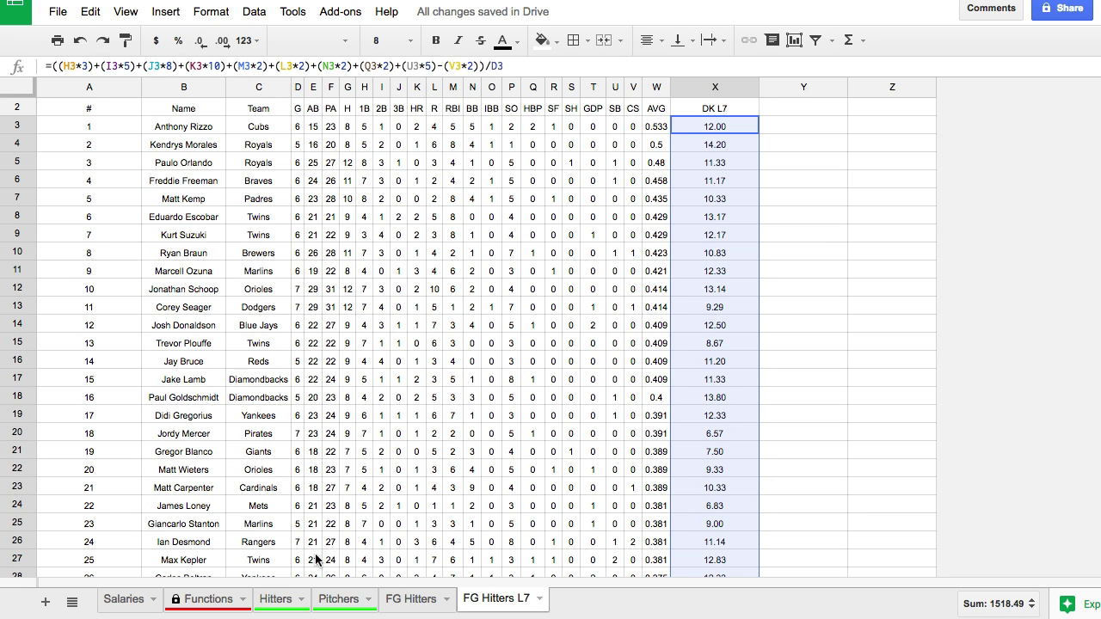
pyautogui.scroll(1, 337, 440)
# Start a VLOOKUP formula in the L7 column at D2 of the Hitters sheet, with B2 as the search key
pyautogui.click(275, 599)
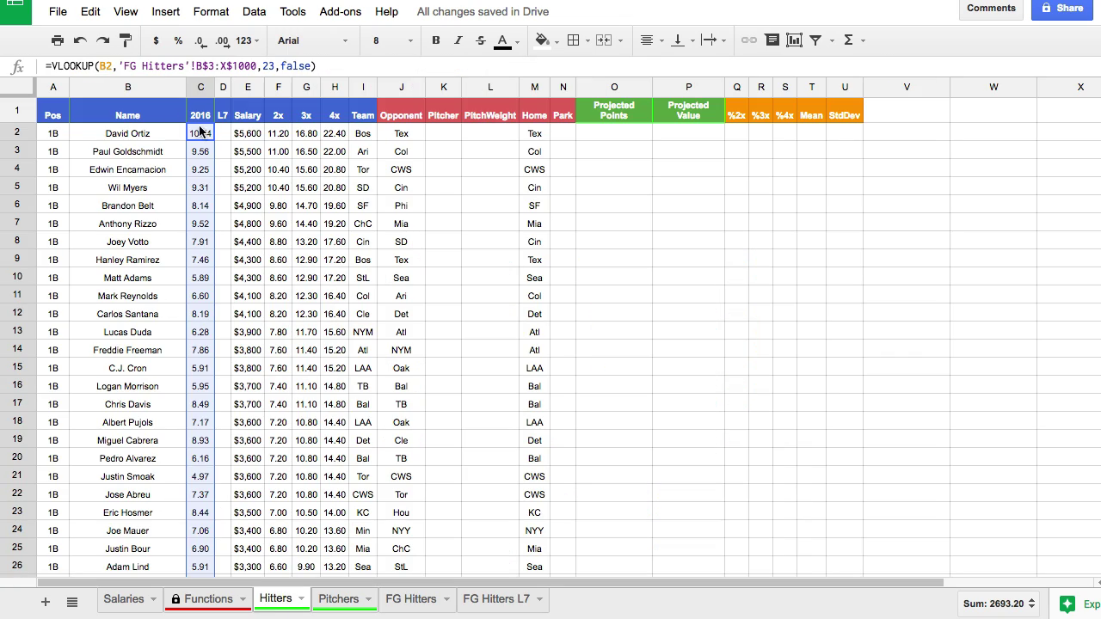
pyautogui.write('=v')
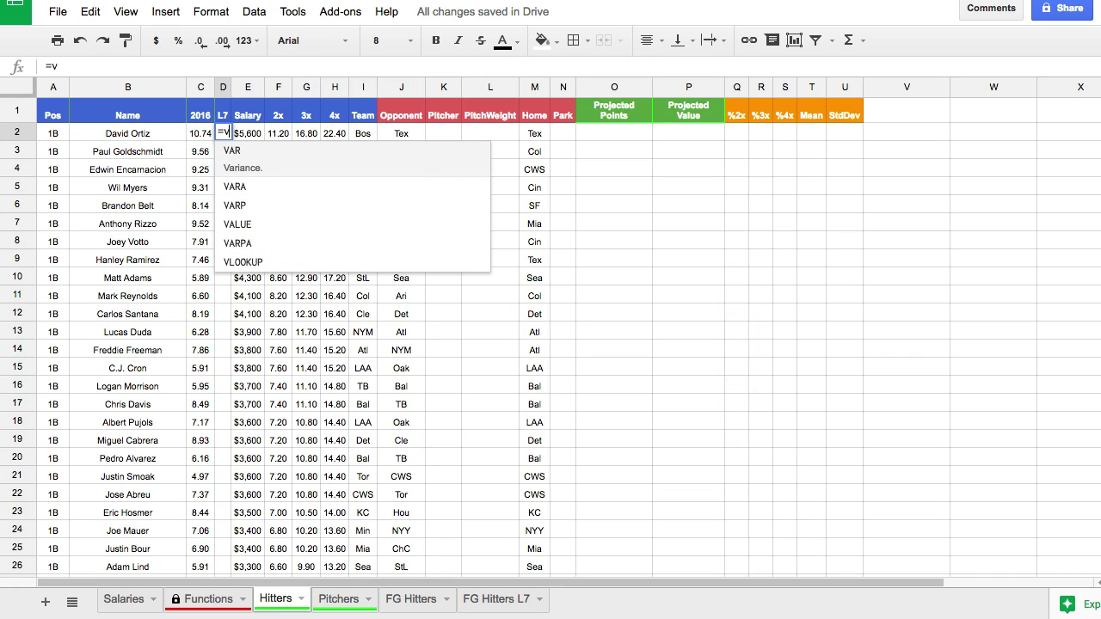
pyautogui.press('Down')
pyautogui.press('Down')
pyautogui.press('Down')
pyautogui.press('Down')
pyautogui.press('Down')
pyautogui.press('Tab')
pyautogui.press('Left')
pyautogui.press('Left')
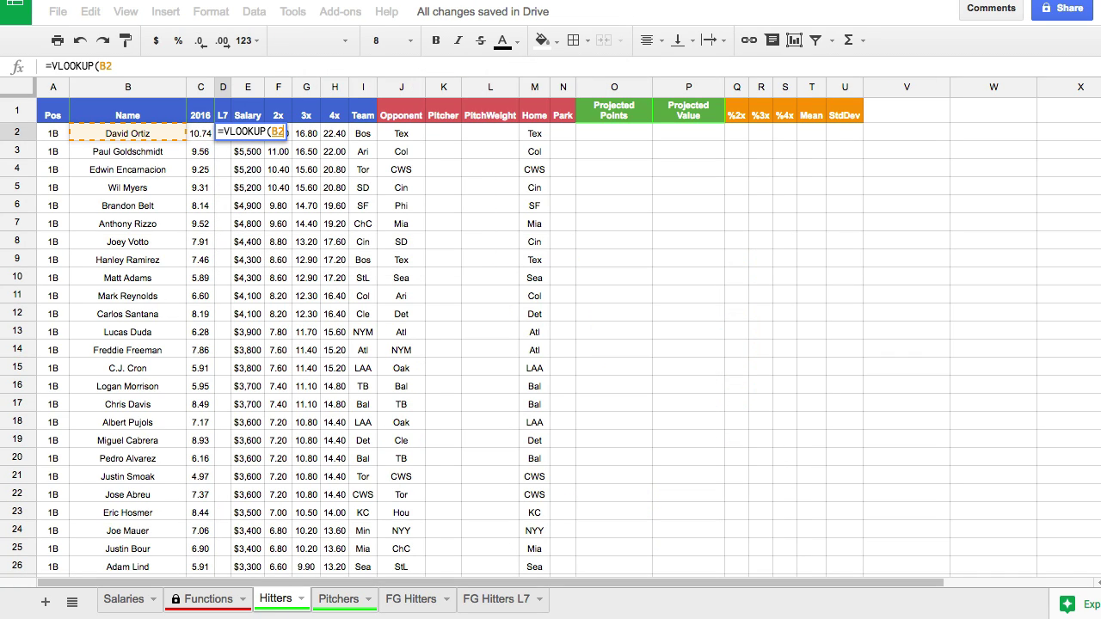
pyautogui.write(',')
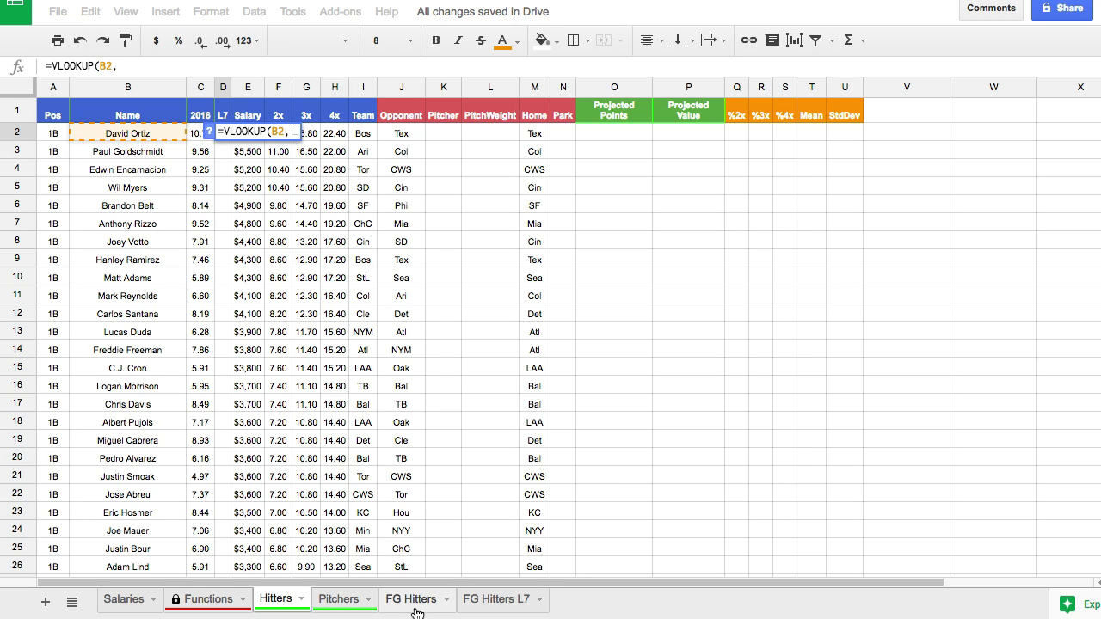
# Complete the D2 lookup with the range 'FG Hitters L7'!B3:X1000, column index 23 and false for exact matching
pyautogui.click(485, 611)
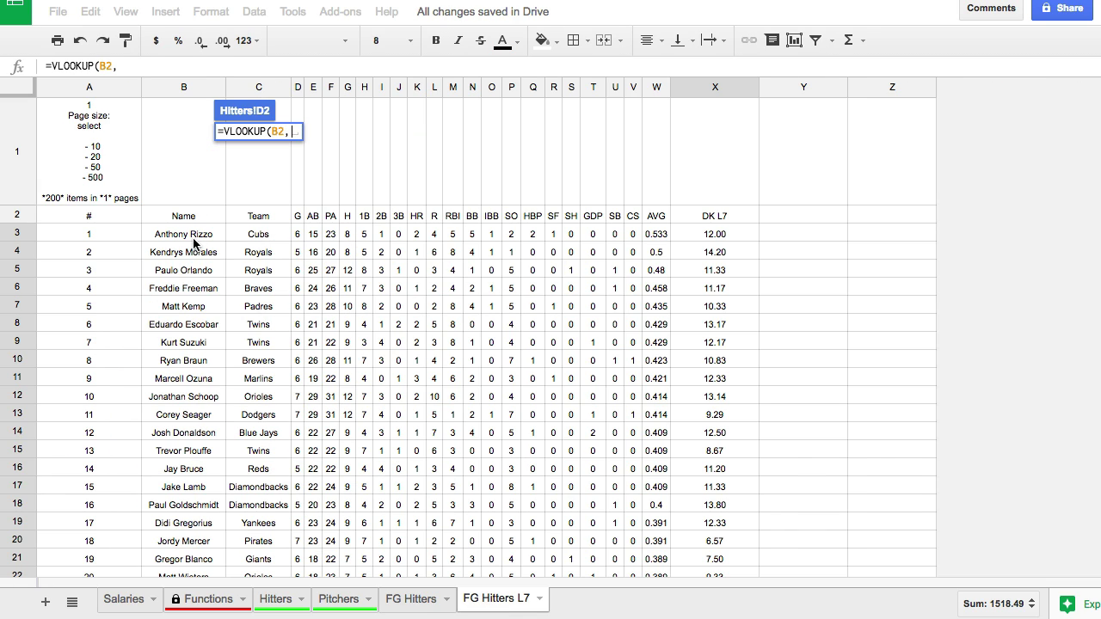
pyautogui.moveTo(191, 236); pyautogui.dragTo(310, 239)
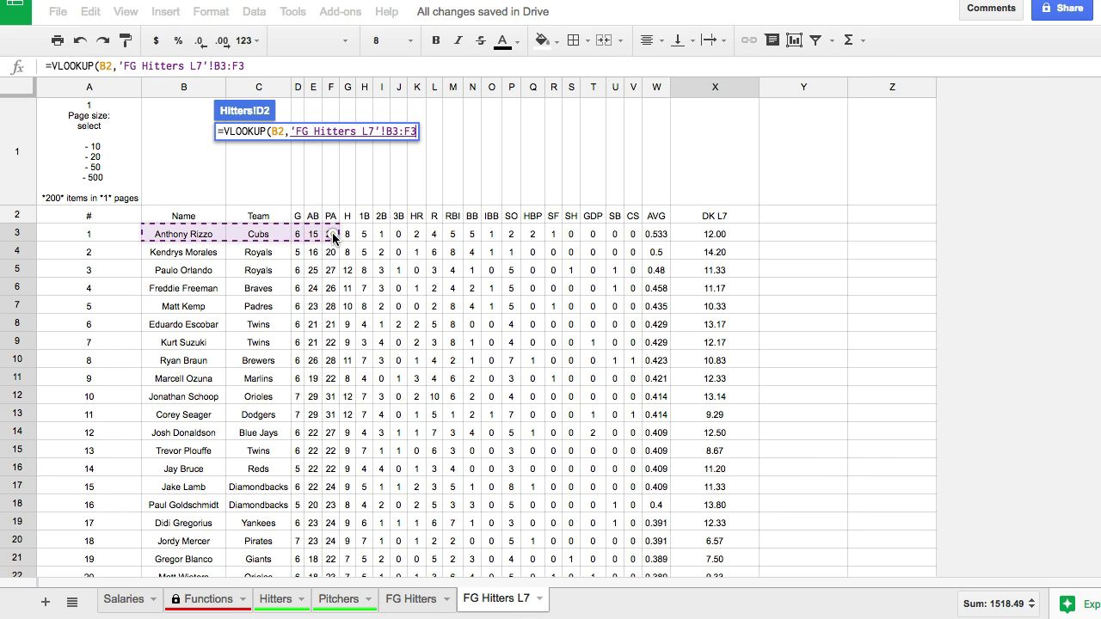
pyautogui.moveTo(381, 238); pyautogui.dragTo(716, 542)
pyautogui.write(',2')
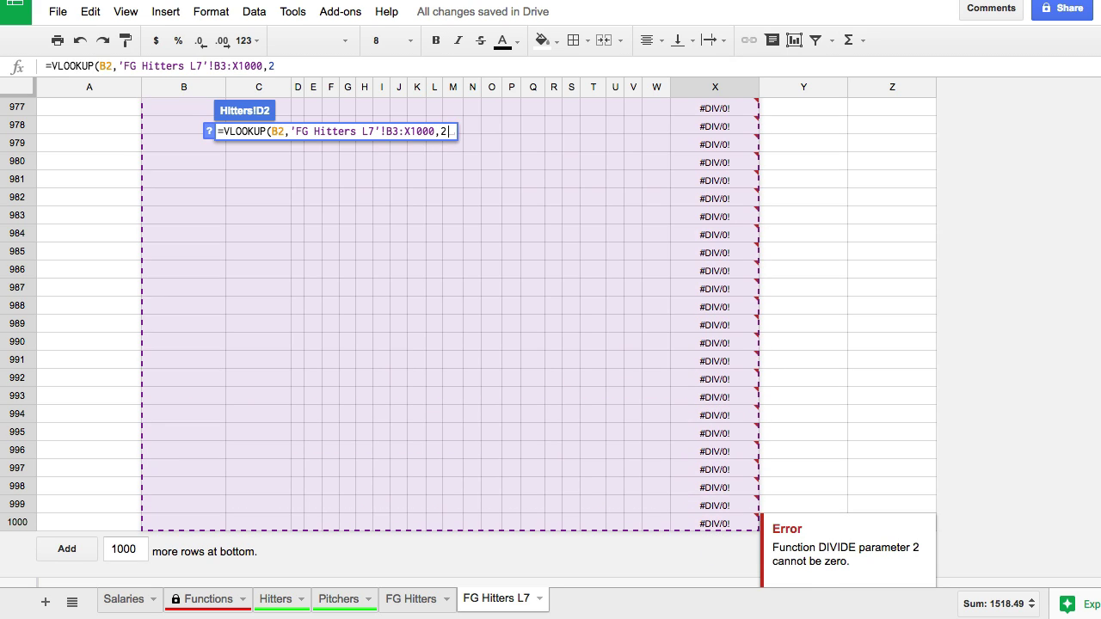
pyautogui.write('3,false')
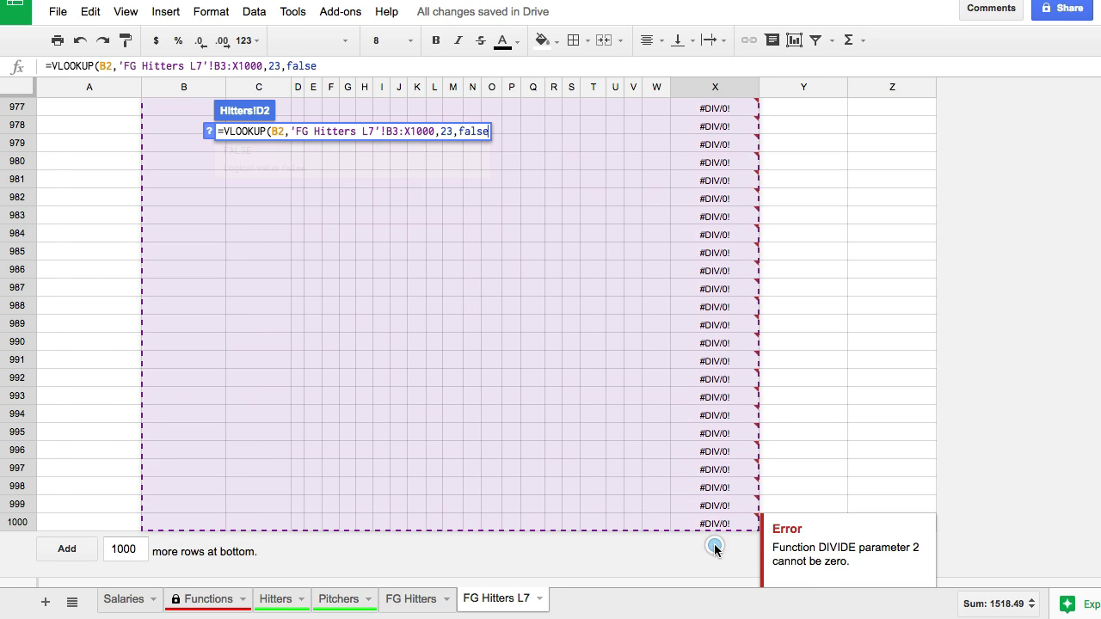
pyautogui.press('Return')
pyautogui.rightClick(709, 542)
pyautogui.click(537, 336)
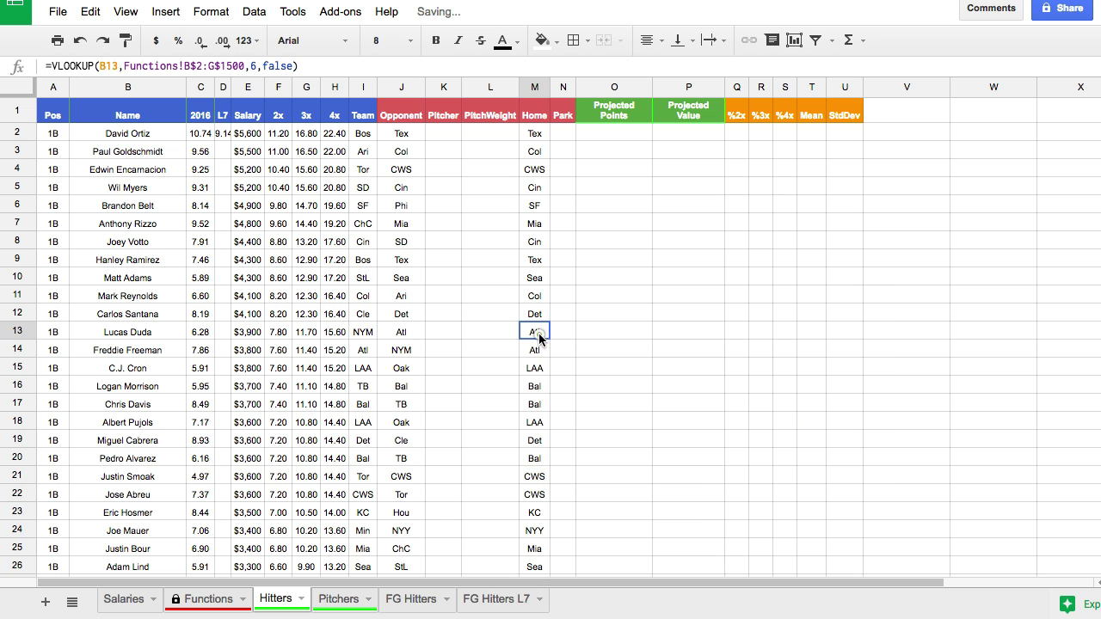
# Lock the row references in the D2 lookup range so it reads B$3:X$1000
pyautogui.click(222, 135)
pyautogui.click(221, 67)
pyautogui.write('$3:X1000,23,false')
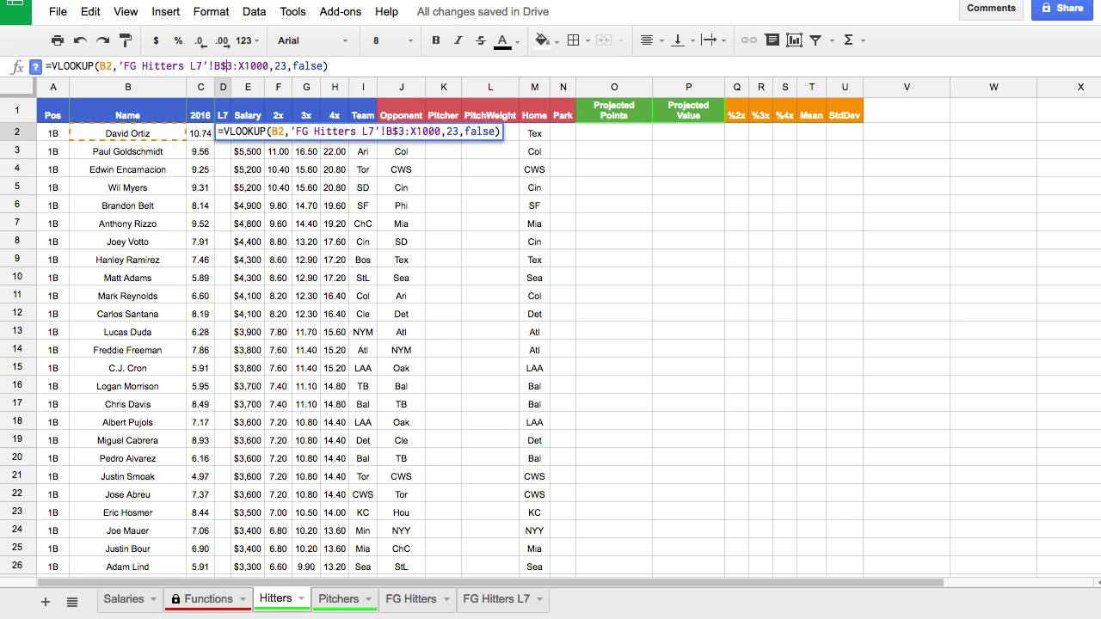
pyautogui.write('$')
pyautogui.press('Return')
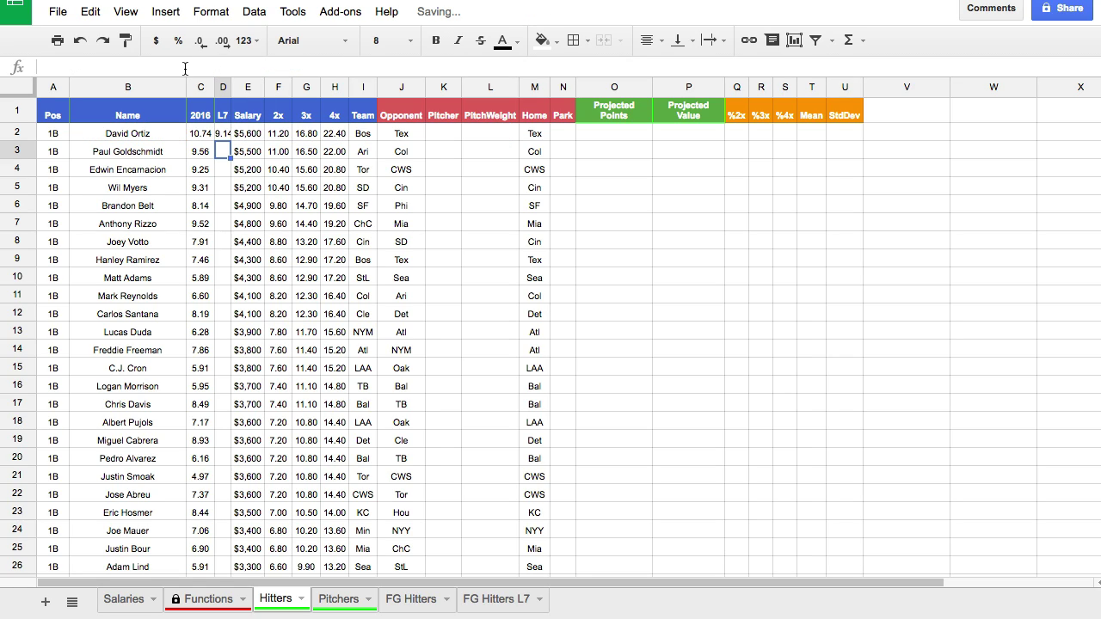
# Widen column D slightly and fill the L7 lookup from D2 down through D8
pyautogui.moveTo(230, 87); pyautogui.dragTo(238, 87)
pyautogui.click(232, 135)
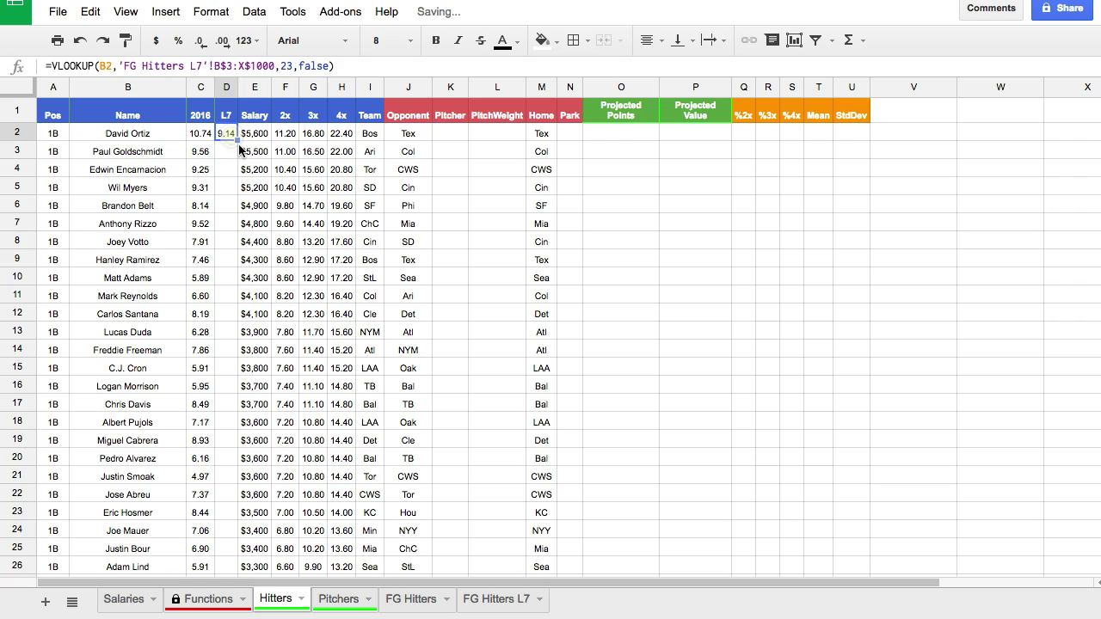
pyautogui.moveTo(237, 141); pyautogui.dragTo(237, 242)
# Check the lookup formulas in C2 and D2 to D4, and fill the L7 lookup from D8 down the remaining player rows
pyautogui.click(200, 132)
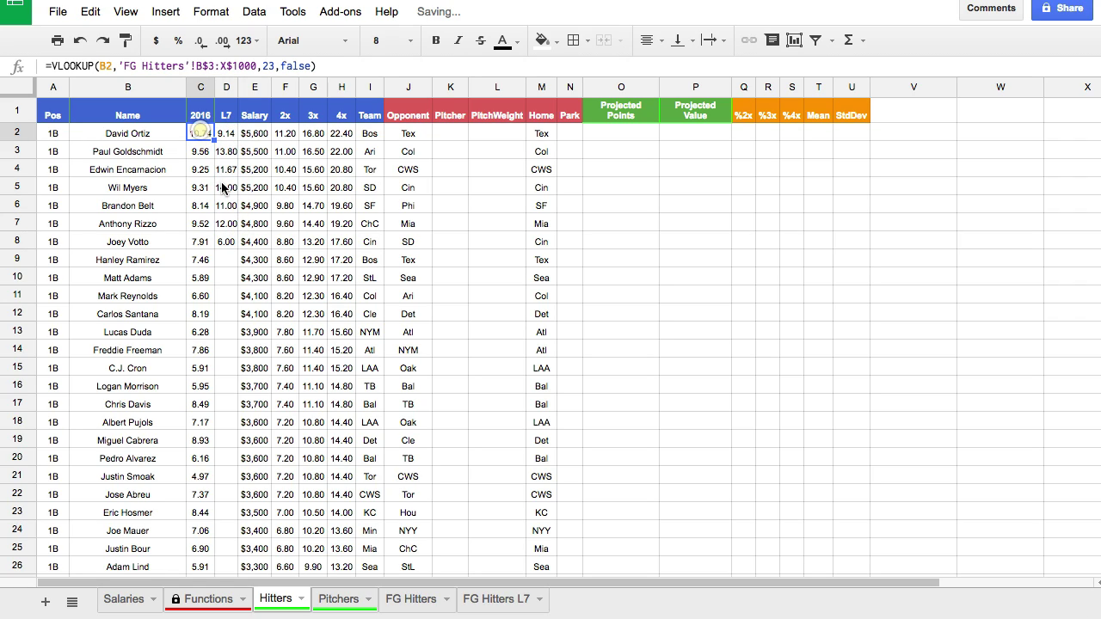
pyautogui.click(225, 135)
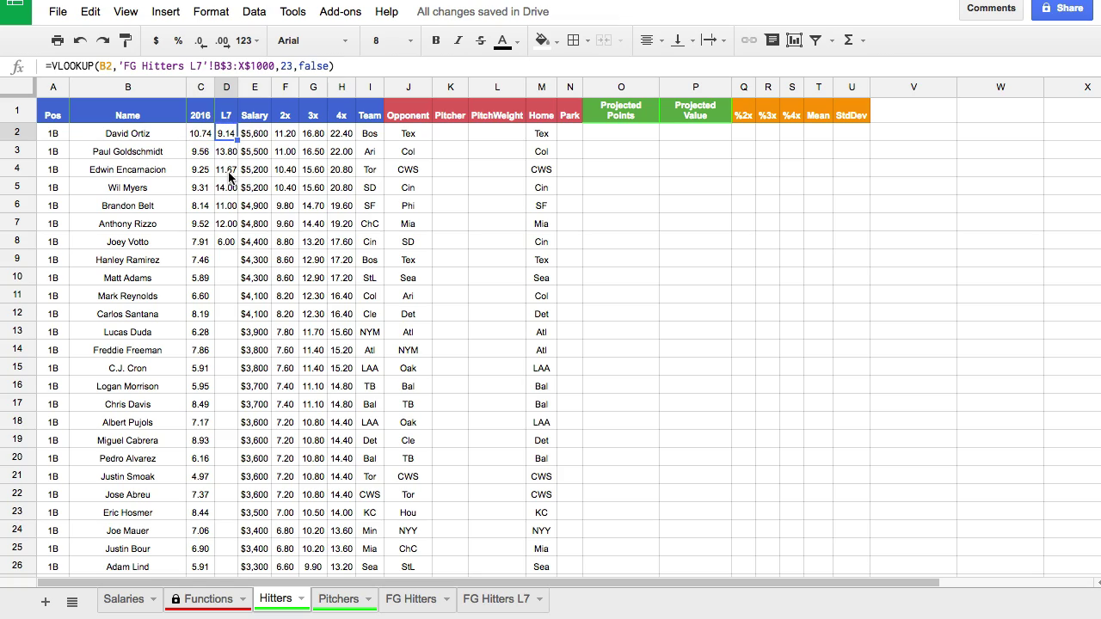
pyautogui.click(228, 155)
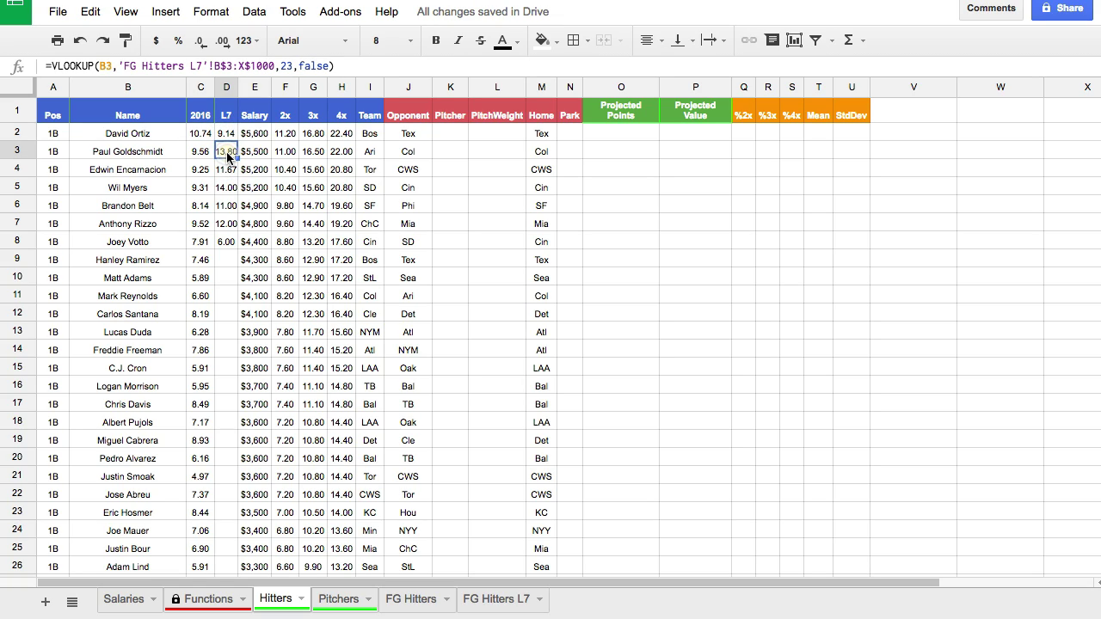
pyautogui.click(229, 171)
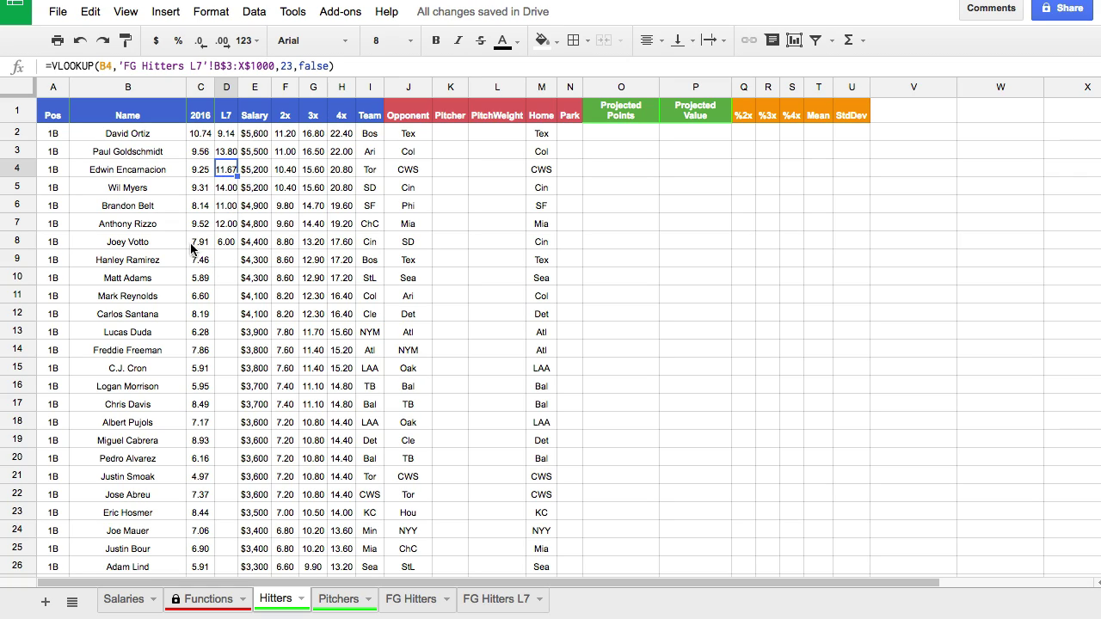
pyautogui.click(217, 241)
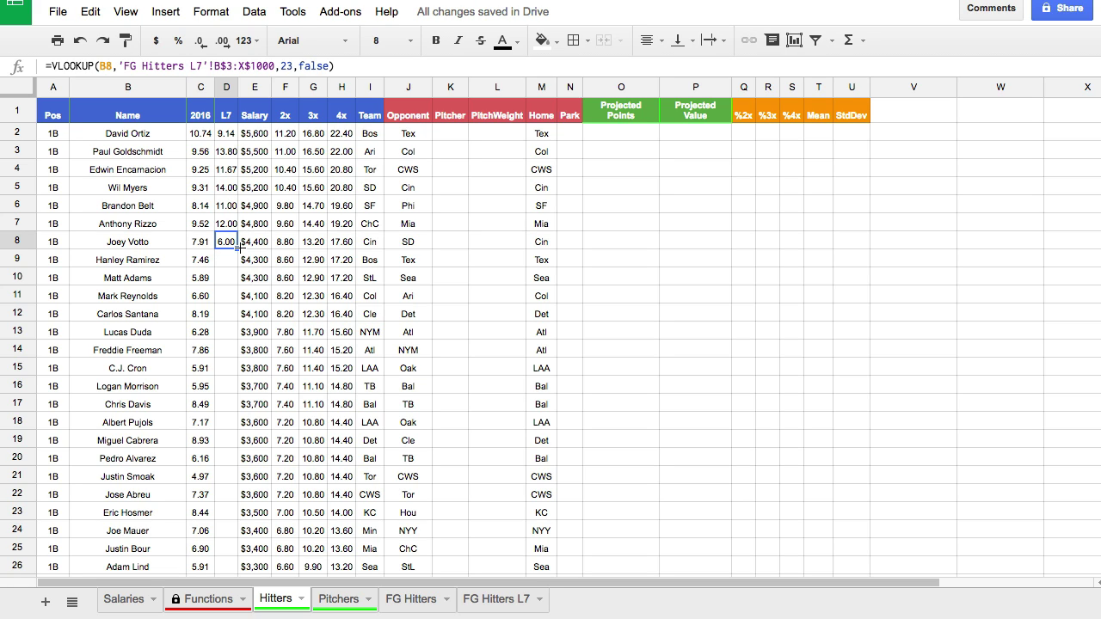
pyautogui.moveTo(236, 247); pyautogui.dragTo(221, 532)
# Review the filled 2016 and L7 values across the shortstop, catcher, outfield and first-base rows of the Hitters sheet
pyautogui.scroll(20, 245, 240)
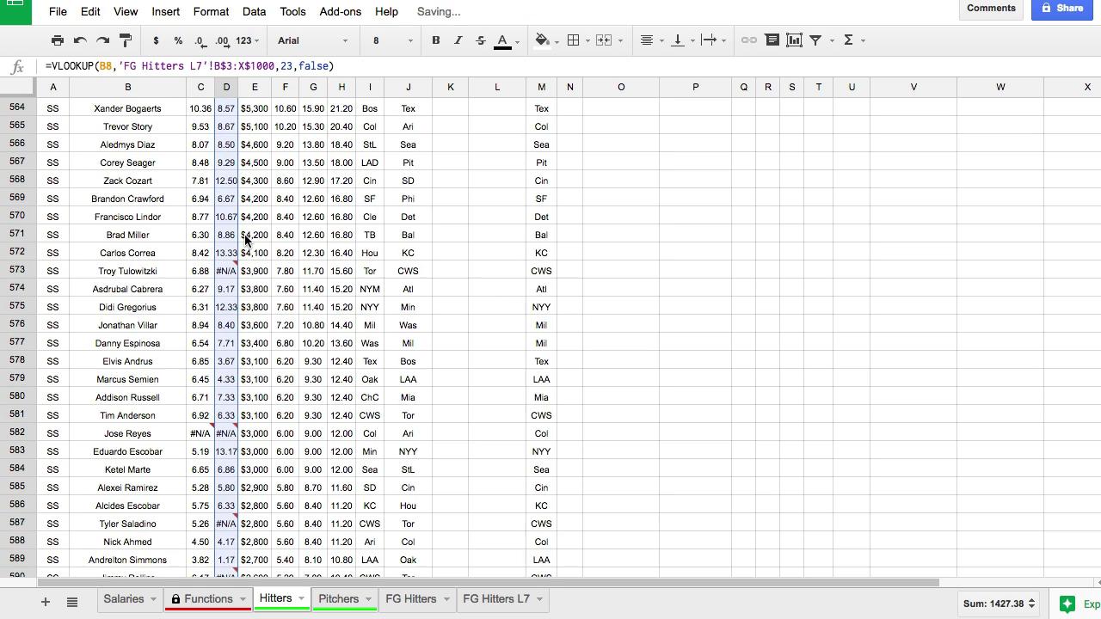
pyautogui.scroll(1, 245, 232)
pyautogui.click(251, 197)
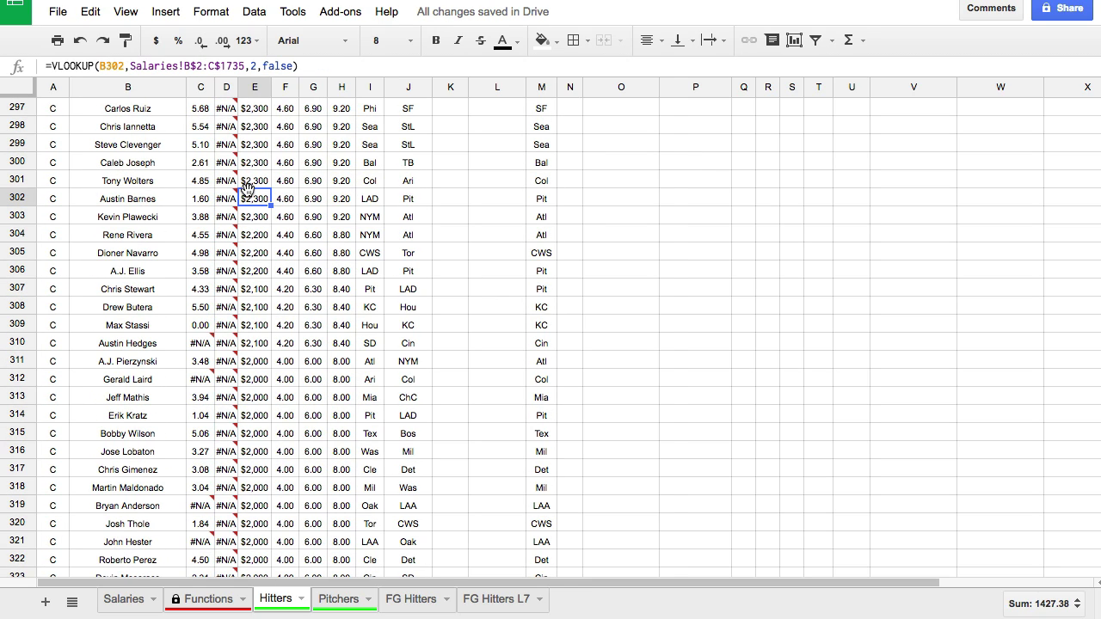
pyautogui.scroll(-18, 247, 206)
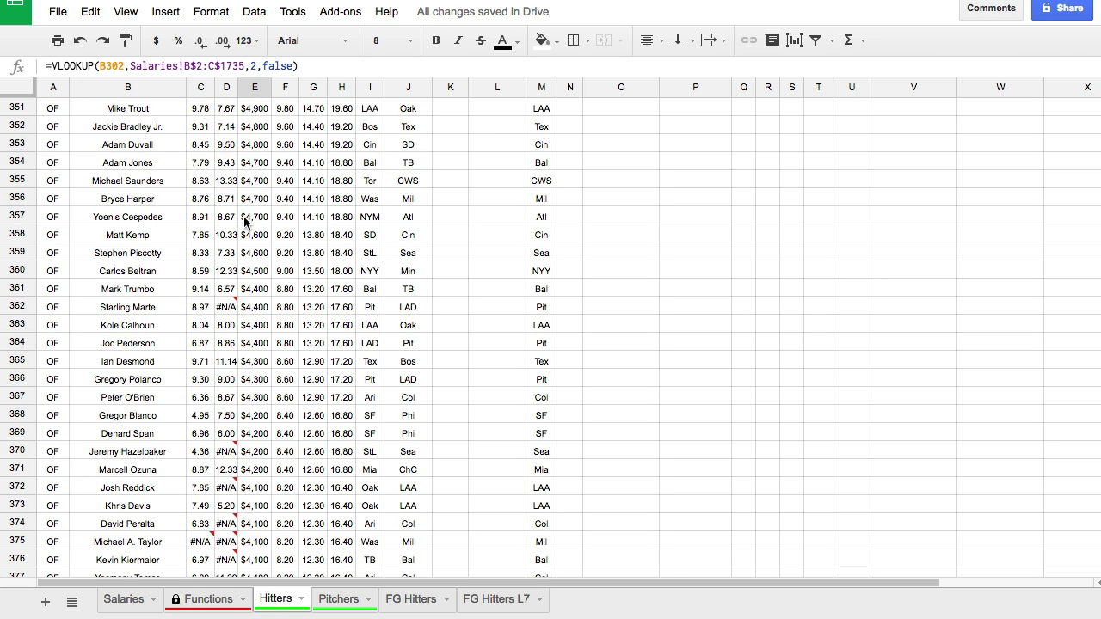
pyautogui.scroll(20, 246, 215)
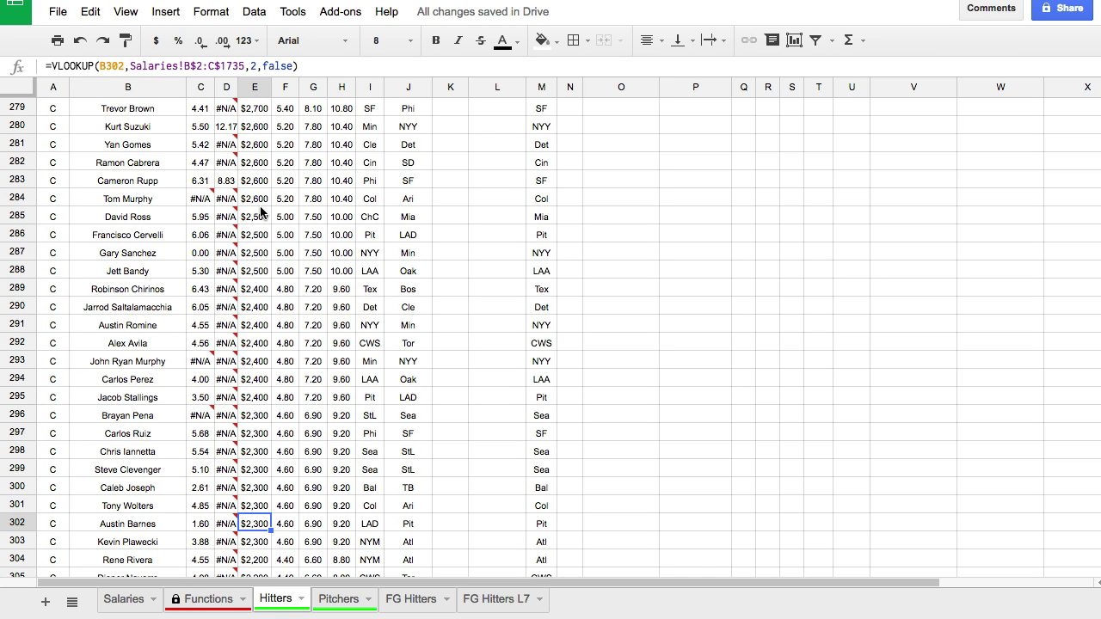
pyautogui.scroll(-14, 257, 245)
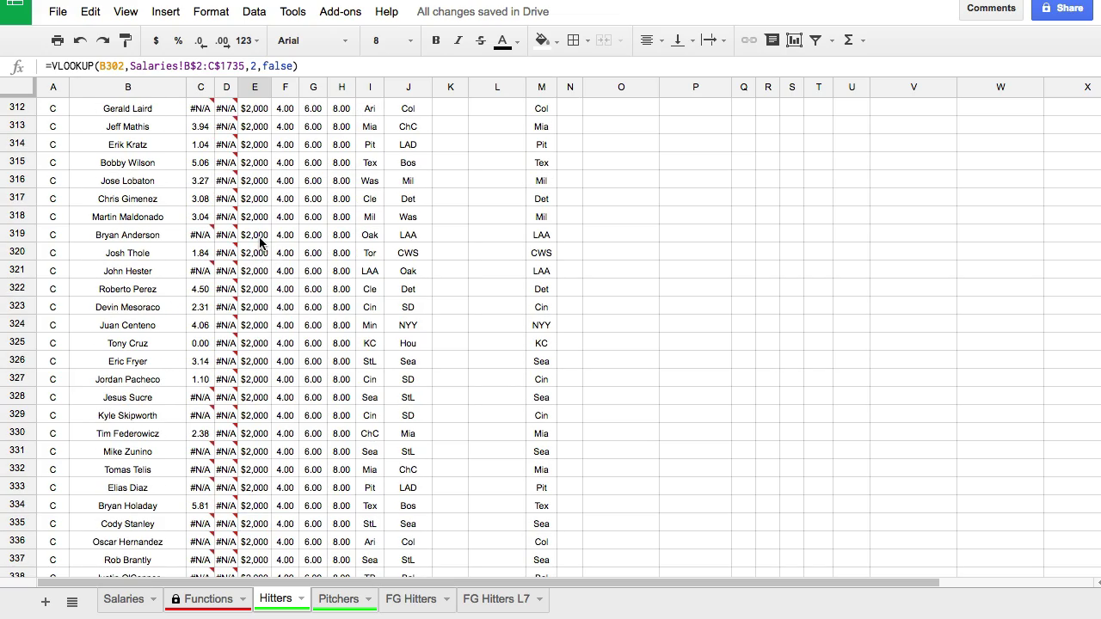
pyautogui.scroll(-3, 260, 243)
pyautogui.scroll(13, 260, 242)
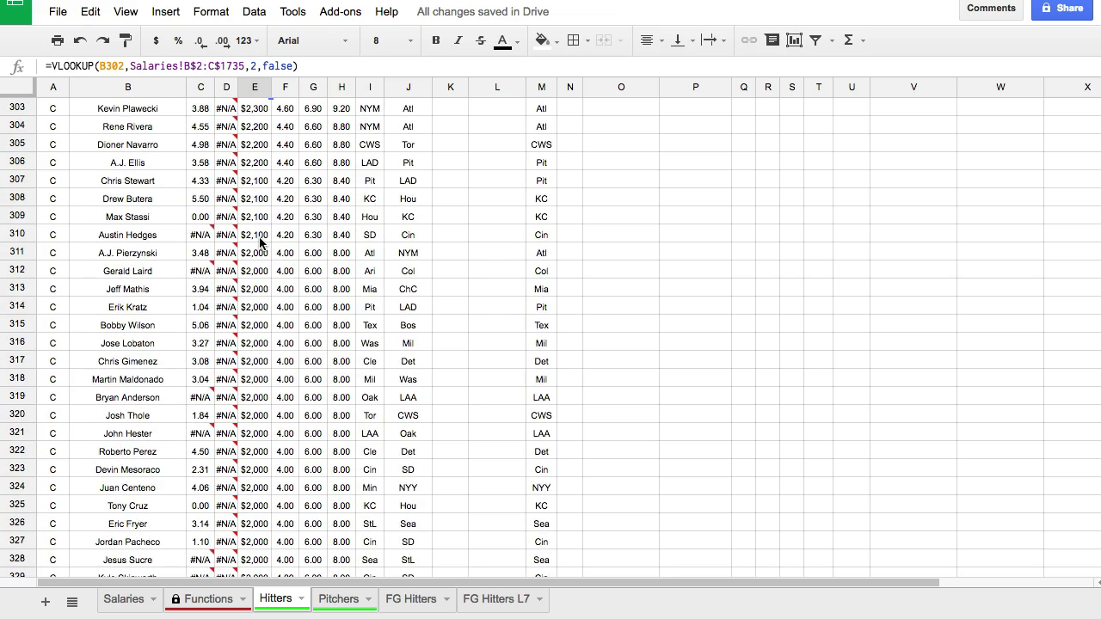
pyautogui.scroll(20, 260, 243)
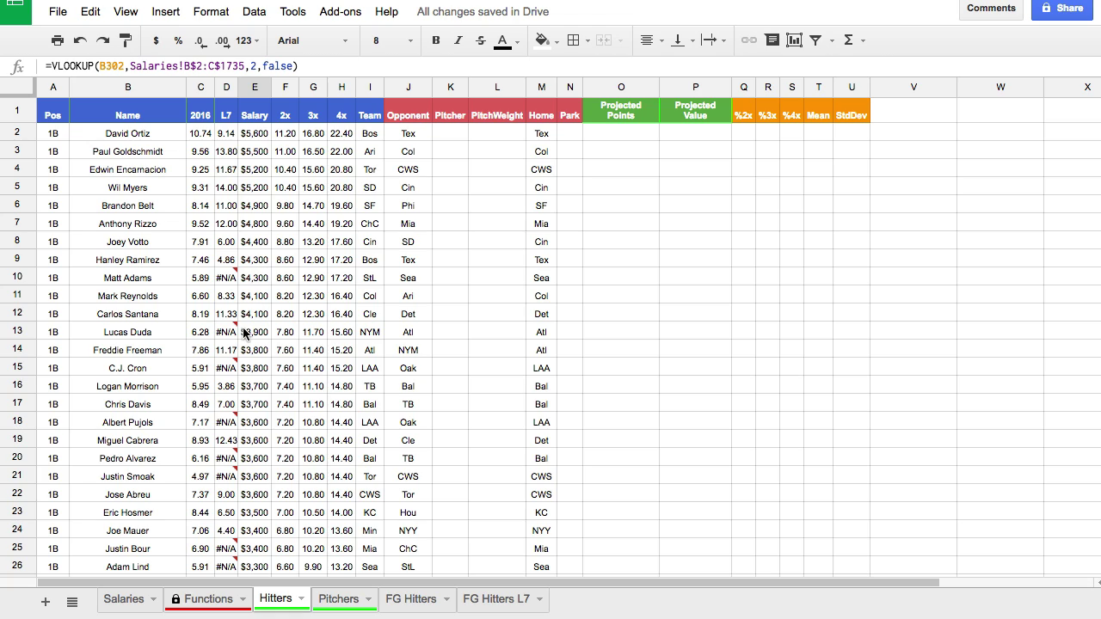
# Examine the #N/A lookup errors in the 2016 and L7 columns for first basemen, including rows 32 and 48
pyautogui.scroll(-4, 245, 333)
pyautogui.moveTo(201, 463)
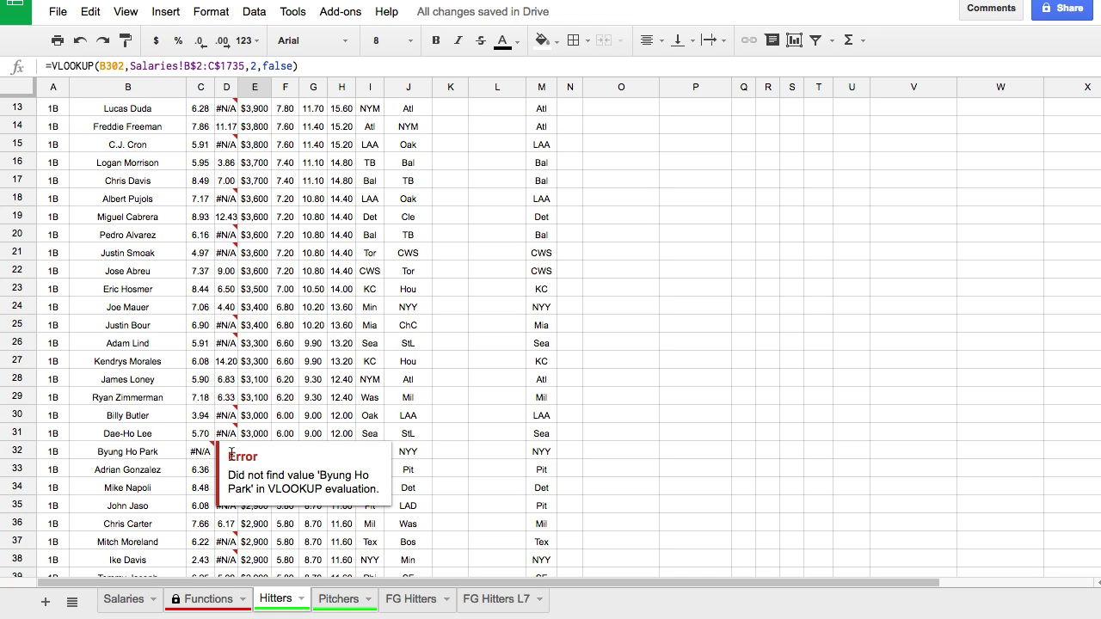
pyautogui.click(159, 456)
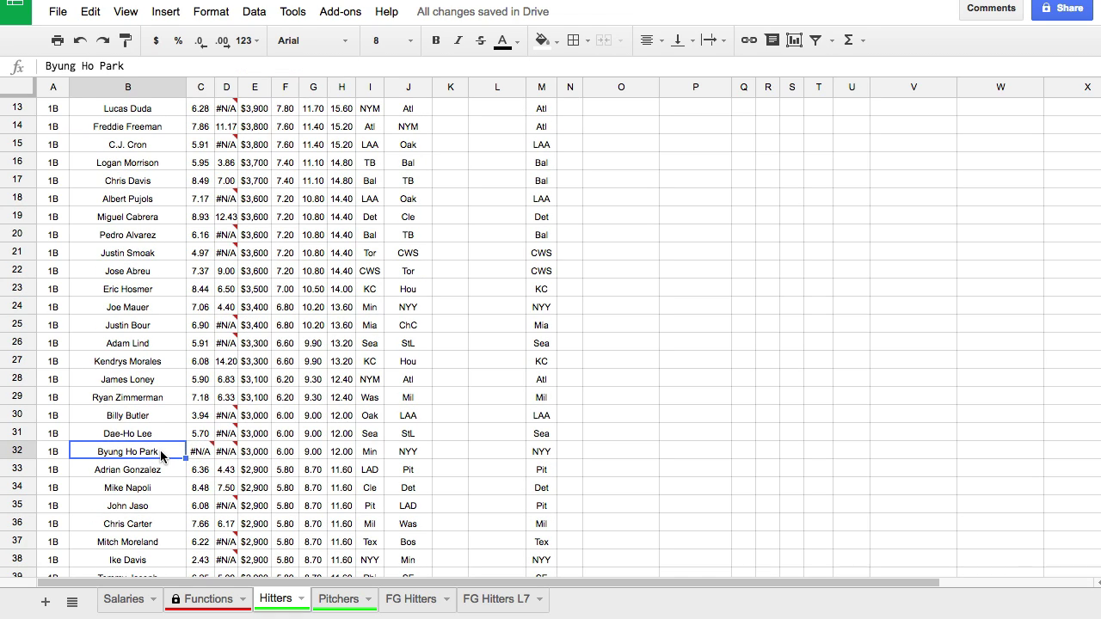
pyautogui.scroll(-2, 129, 458)
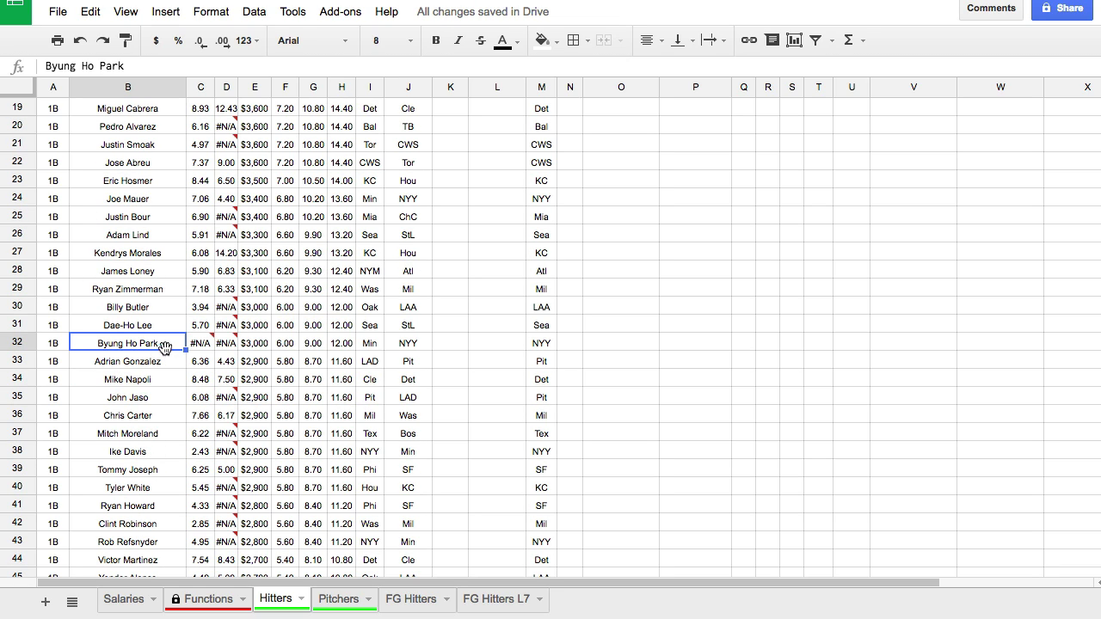
pyautogui.scroll(-4, 180, 351)
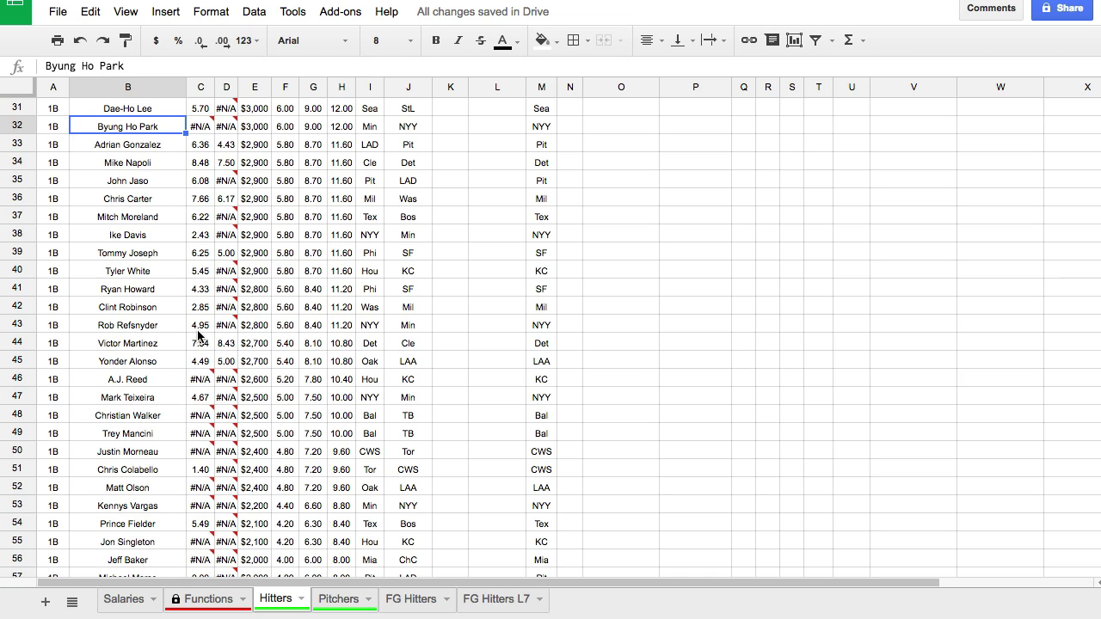
pyautogui.scroll(-1, 199, 323)
pyautogui.click(157, 361)
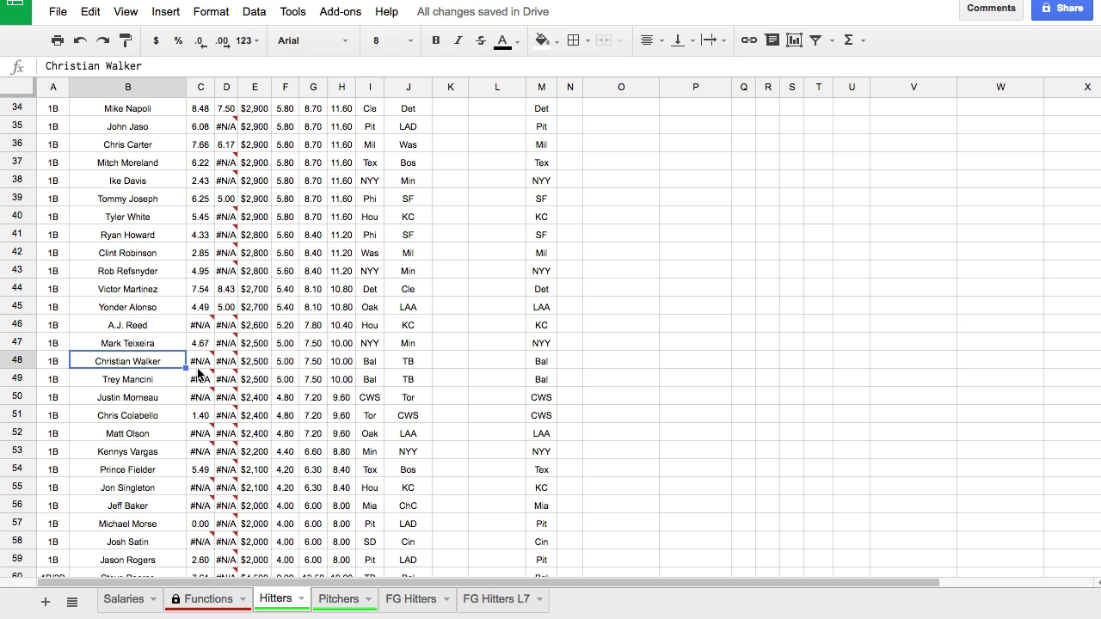
pyautogui.moveTo(199, 361)
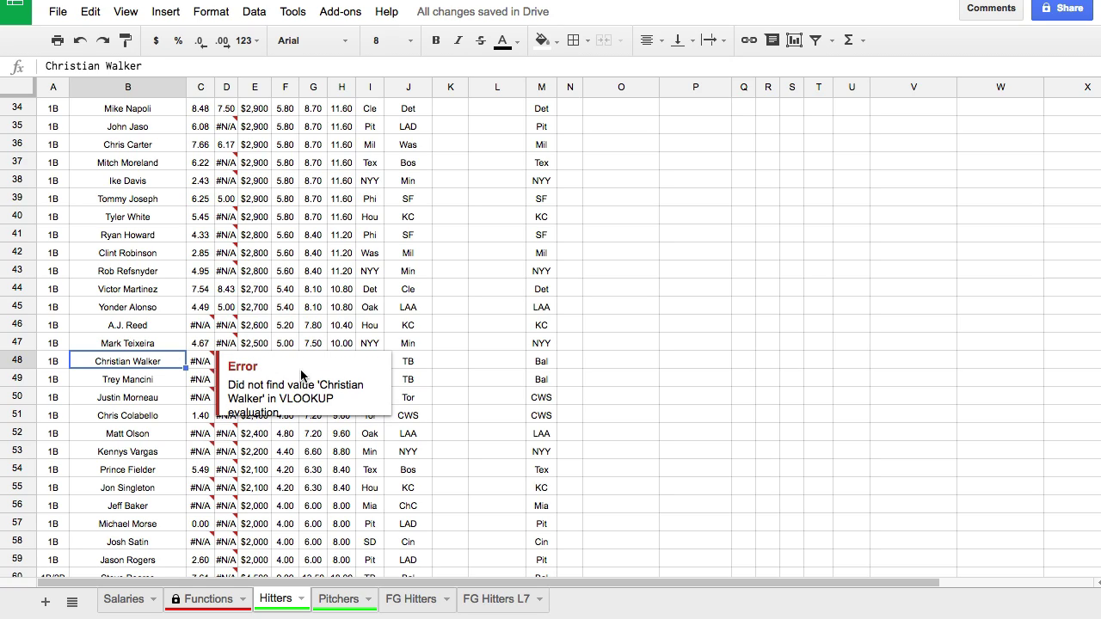
pyautogui.click(437, 383)
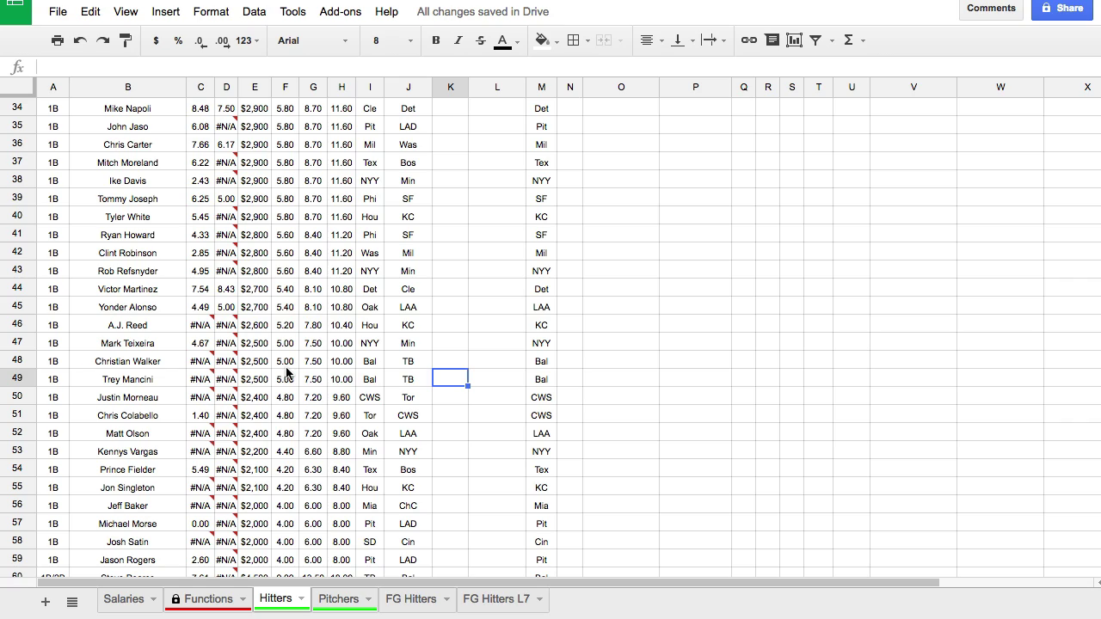
pyautogui.moveTo(220, 368)
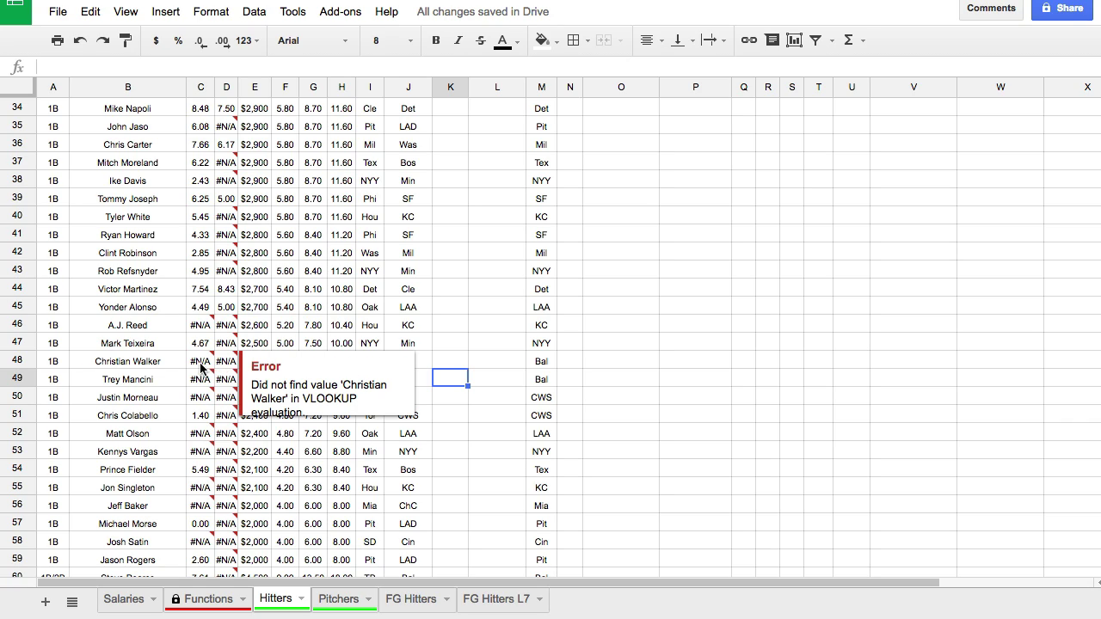
pyautogui.click(372, 325)
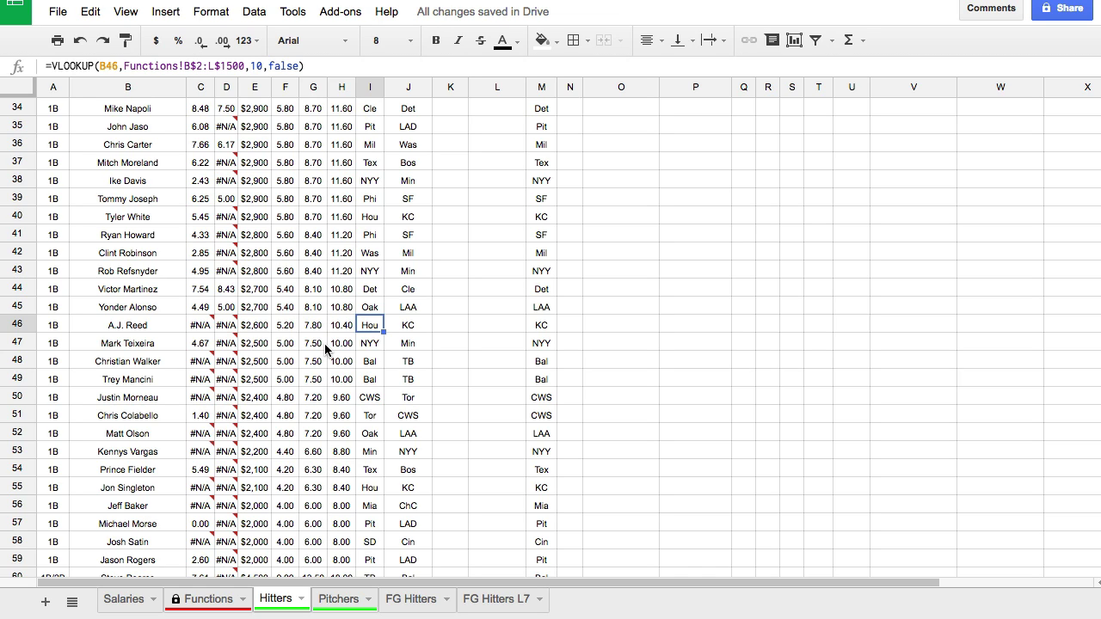
# Add a new sheet after the Pitchers sheet and name it "FG Pitchers"
pyautogui.scroll(10, 325, 349)
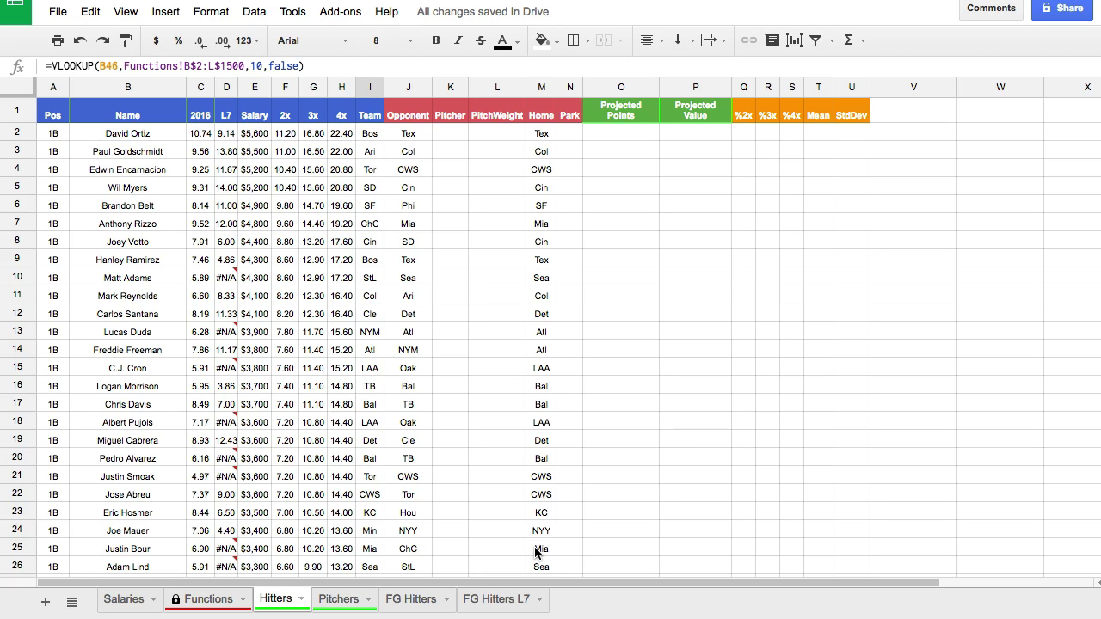
pyautogui.click(358, 595)
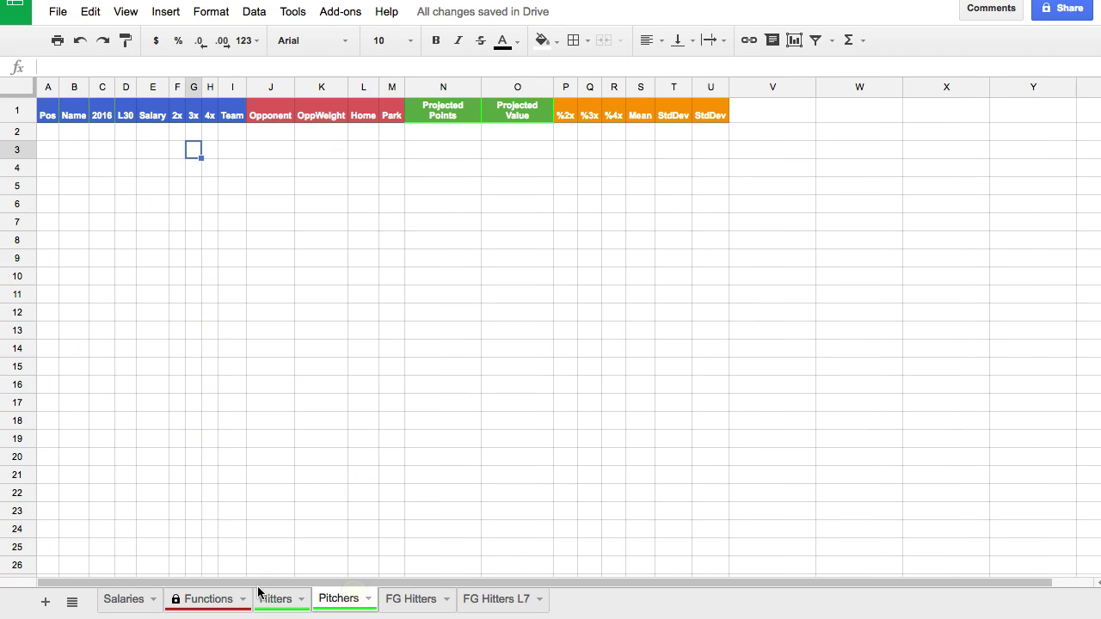
pyautogui.click(47, 599)
pyautogui.doubleClick(399, 602)
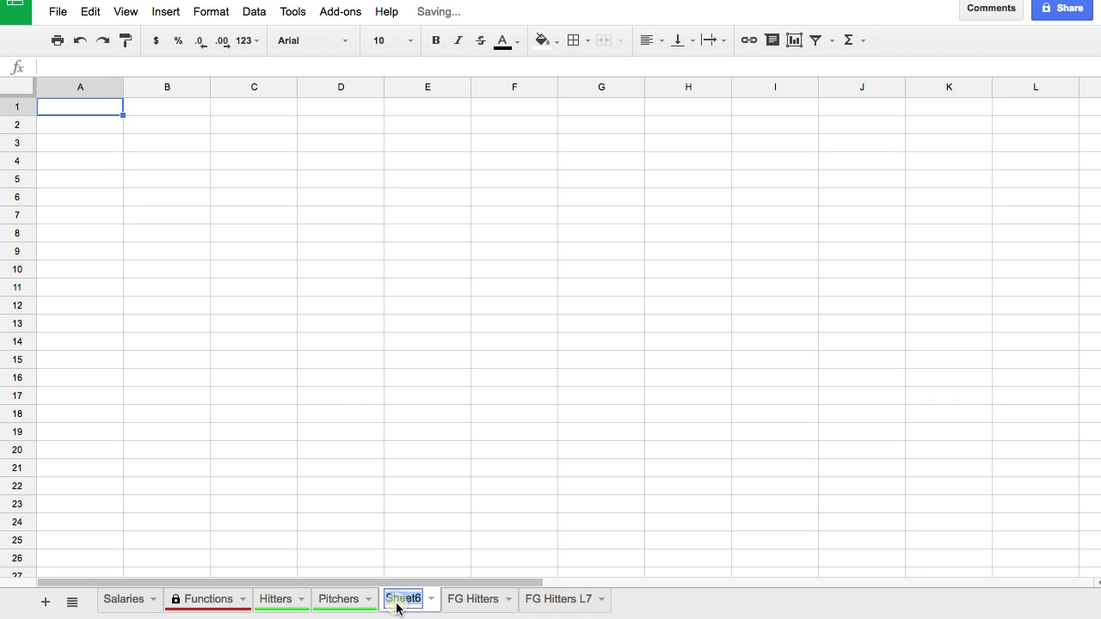
pyautogui.write('FG Pitchers')
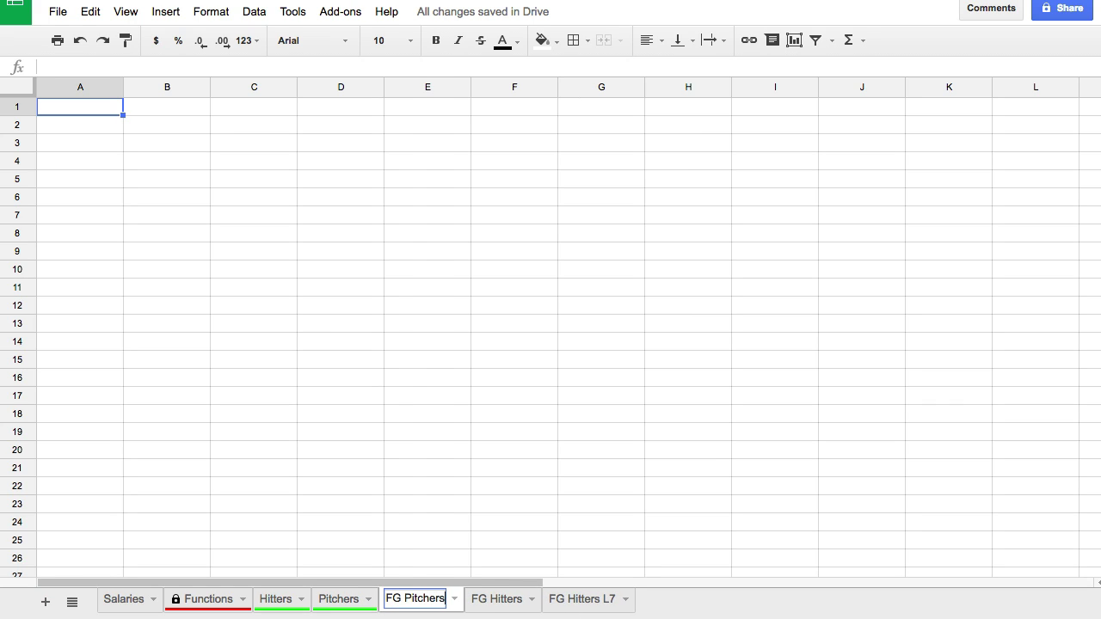
pyautogui.press('Return')
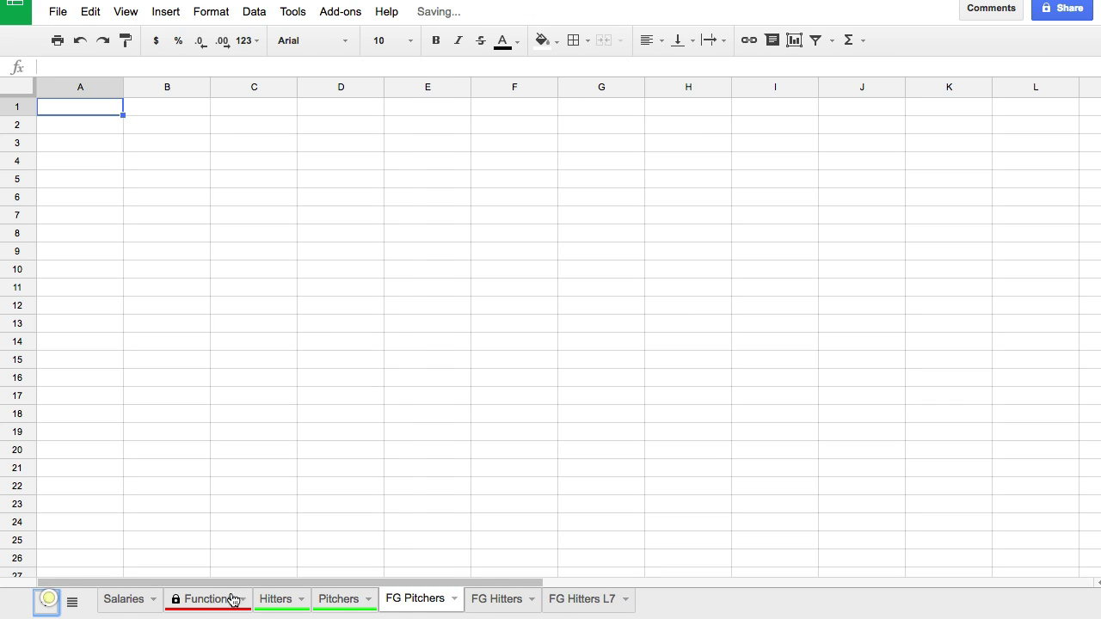
# Add another new sheet after FG Pitchers and name it "FG Pitchers L30"
pyautogui.click(46, 601)
pyautogui.doubleClick(486, 600)
pyautogui.write('F')
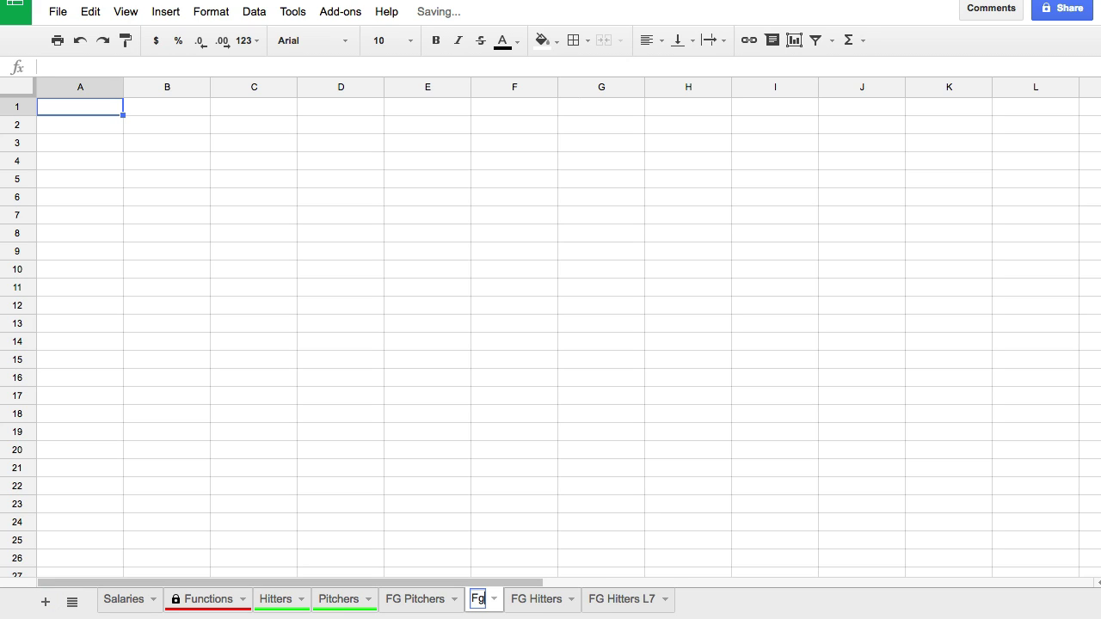
pyautogui.write('G P')
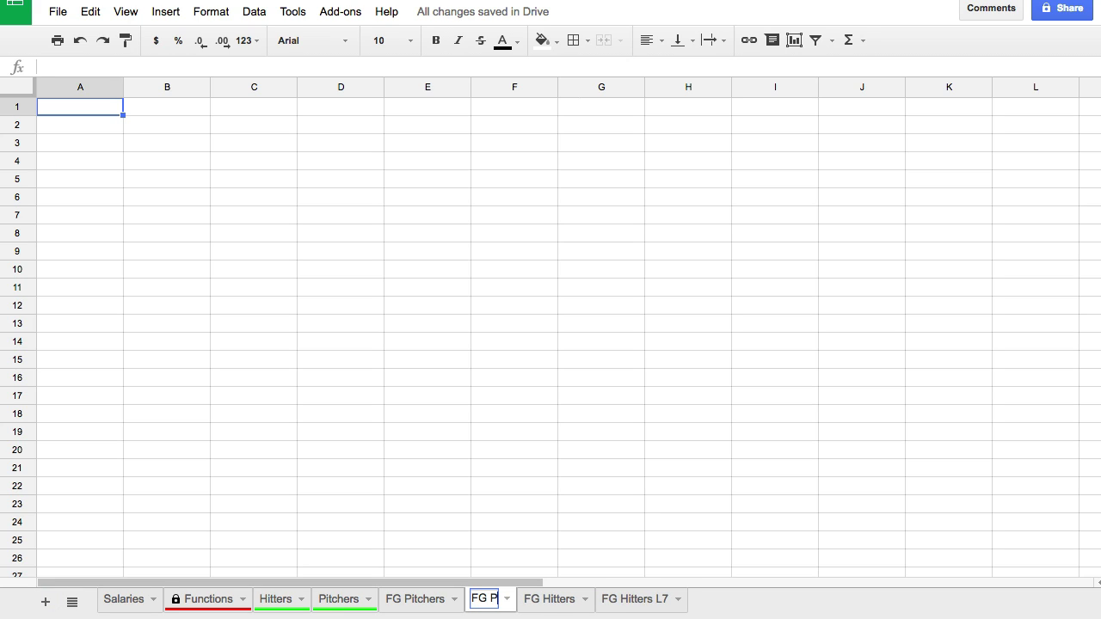
pyautogui.write('itchers 30')
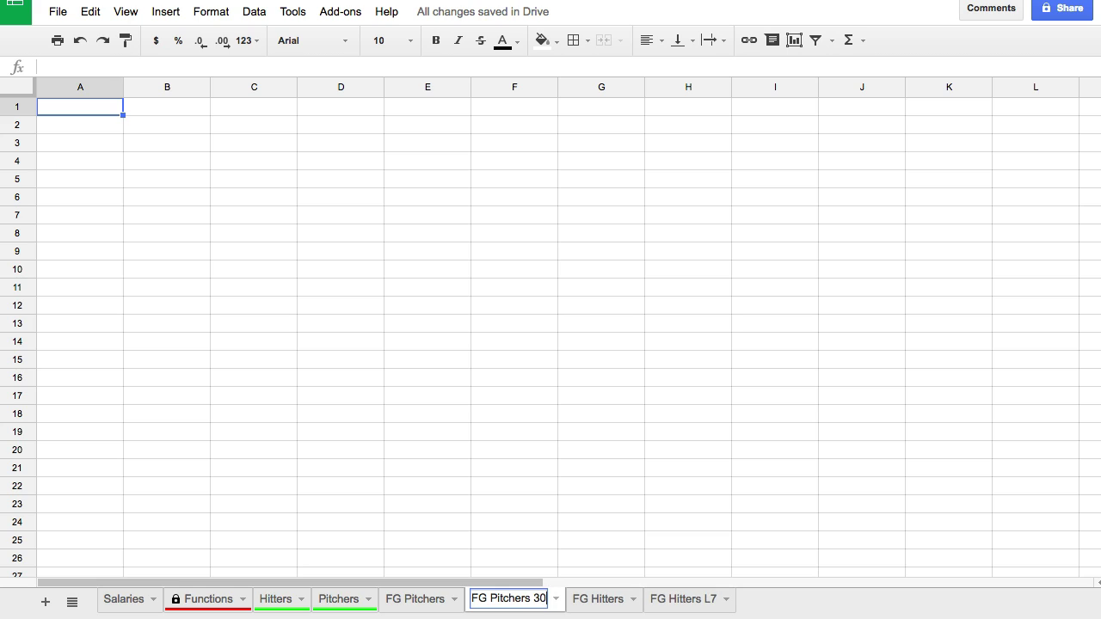
pyautogui.press('BackSpace')
pyautogui.press('BackSpace')
pyautogui.write('L30')
pyautogui.press('Return')
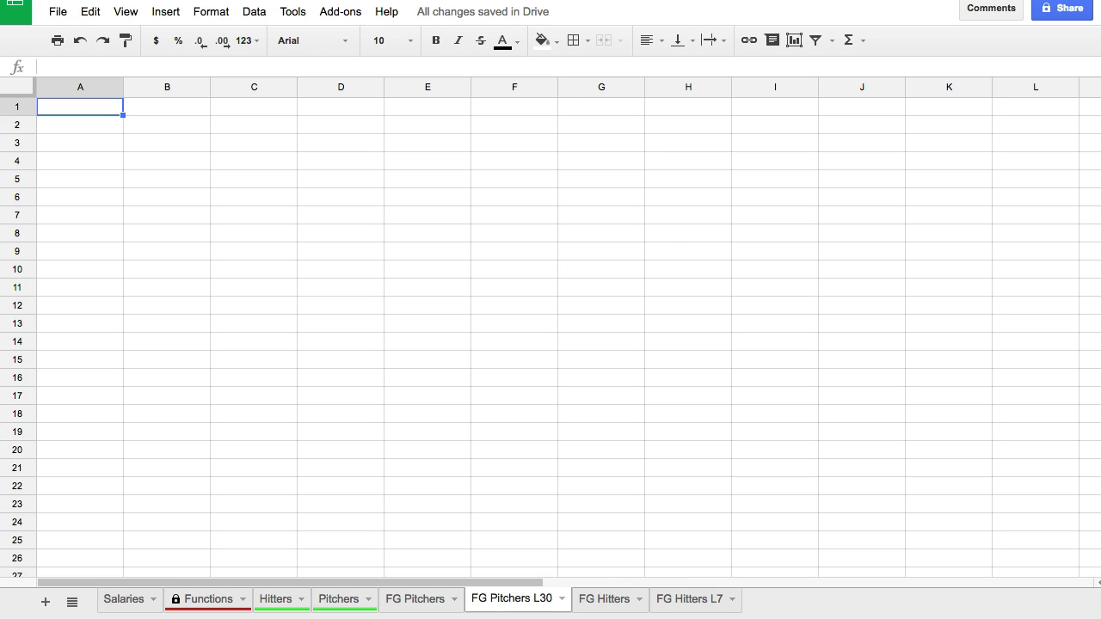
# Switch to FanGraphs, open the 2016 pitching leaders, and set the minimum IP to 0
pyautogui.hotkey('ctrl', 'Tab')
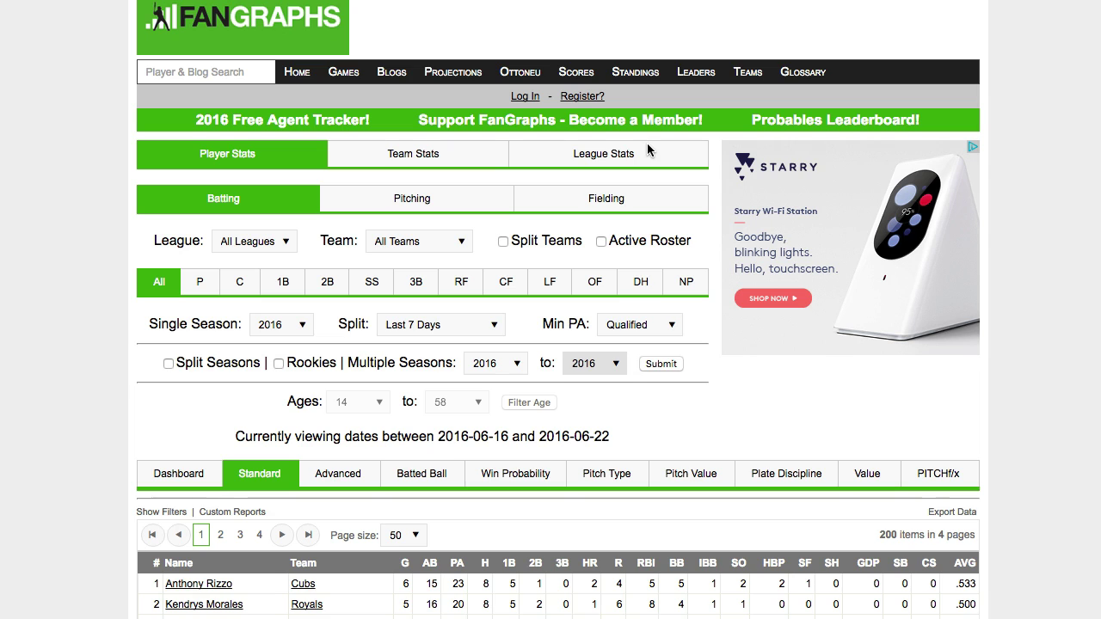
pyautogui.moveTo(696, 73)
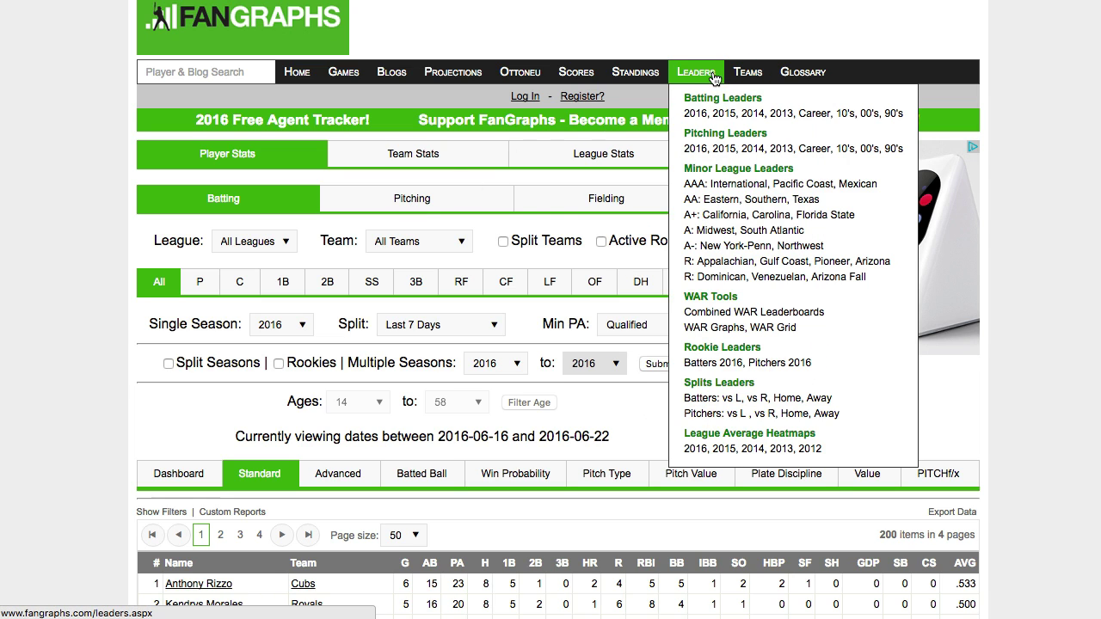
pyautogui.click(697, 149)
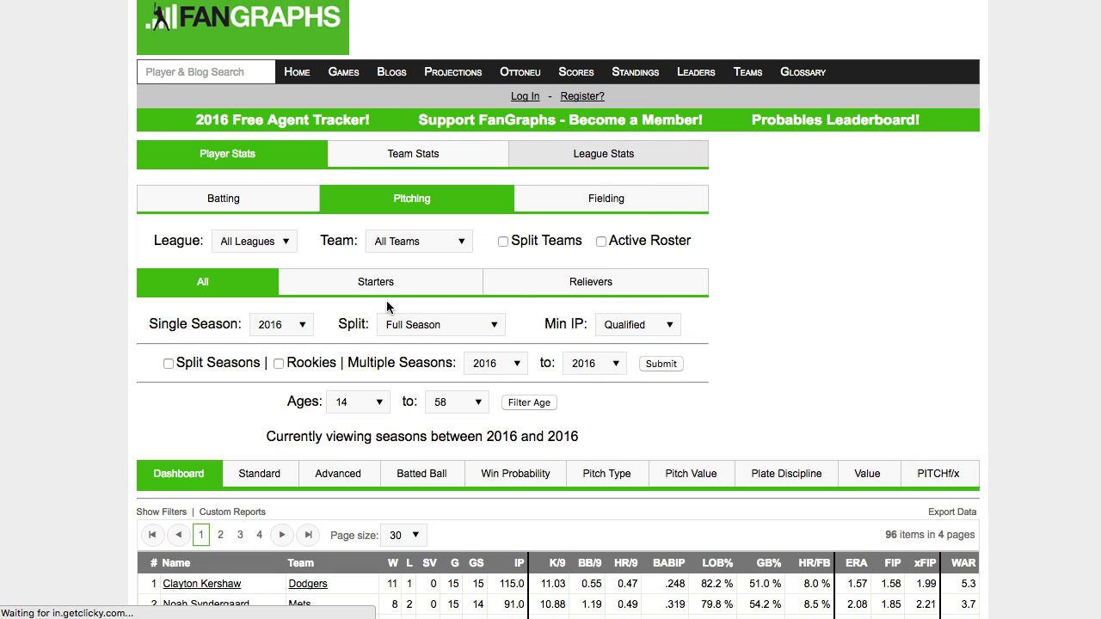
pyautogui.scroll(-1, 439, 301)
pyautogui.scroll(-2, 605, 314)
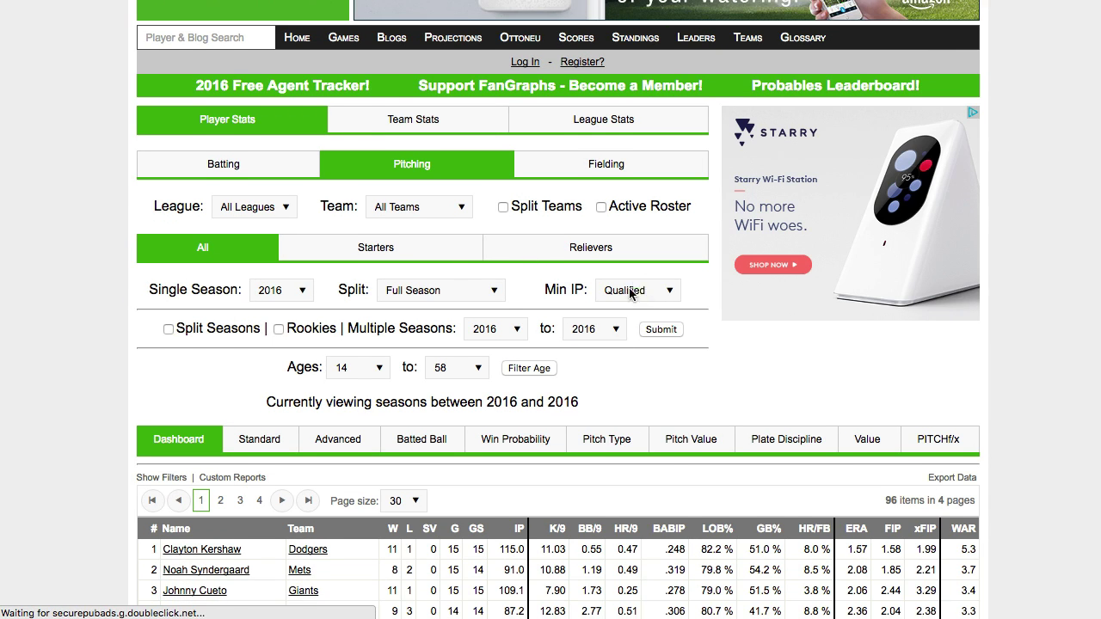
pyautogui.click(631, 294)
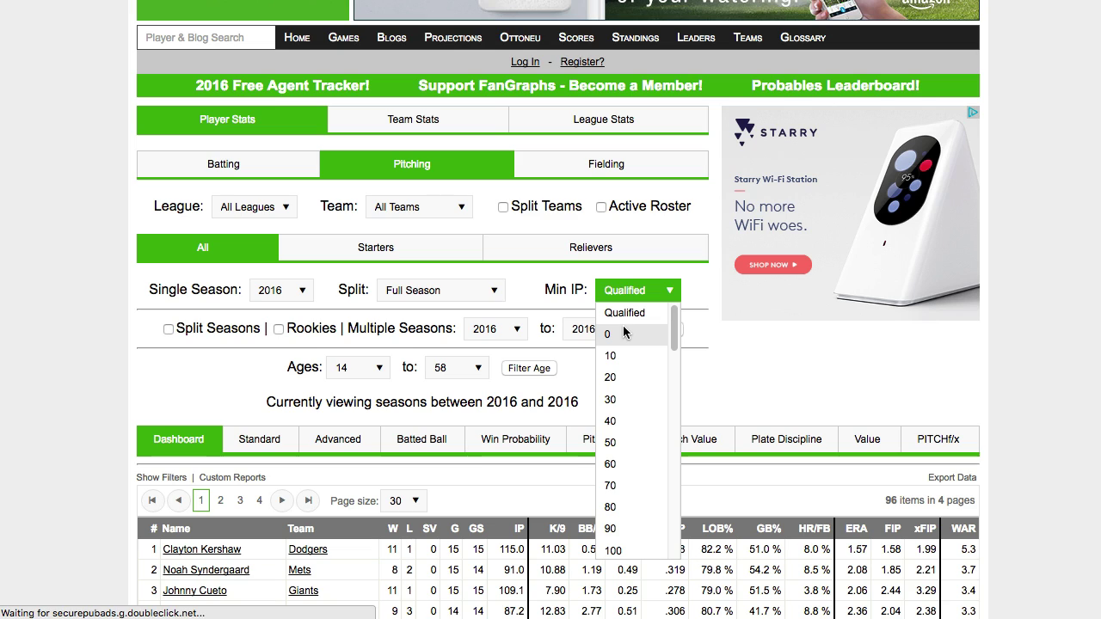
pyautogui.click(624, 333)
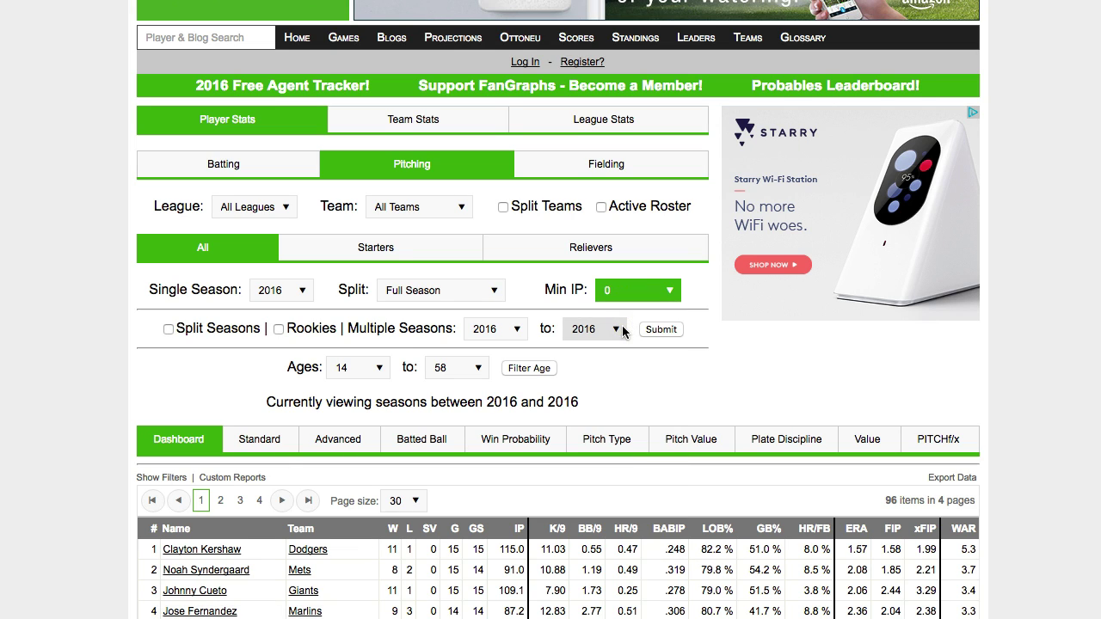
pyautogui.scroll(-5, 623, 327)
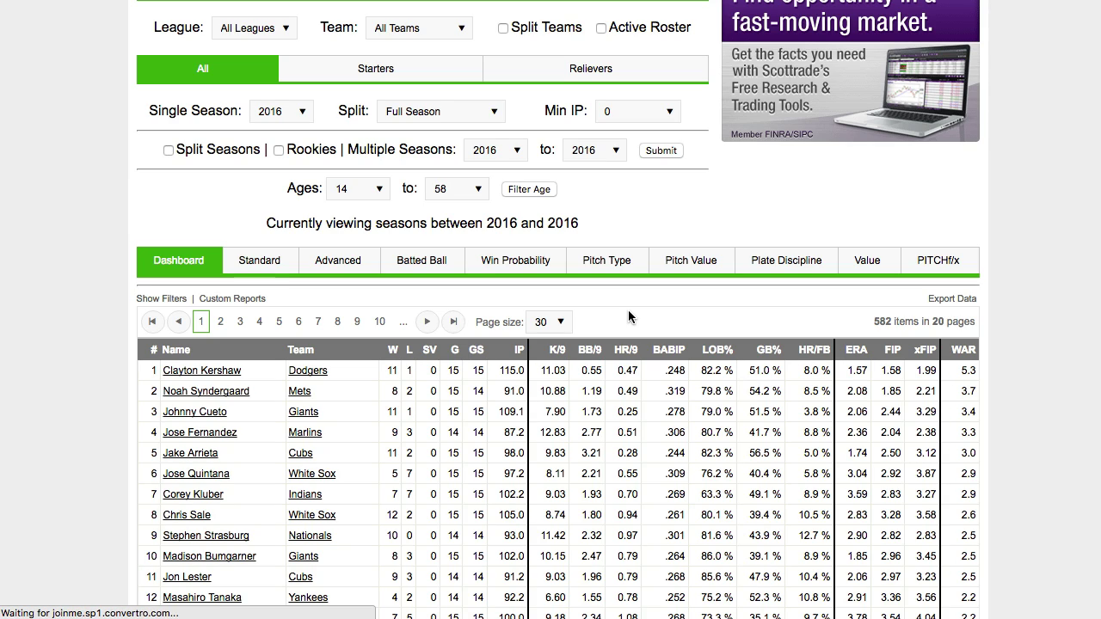
# Show the Standard pitching stats with a page size of 50, and return to the spreadsheet with the page's URL
pyautogui.click(254, 261)
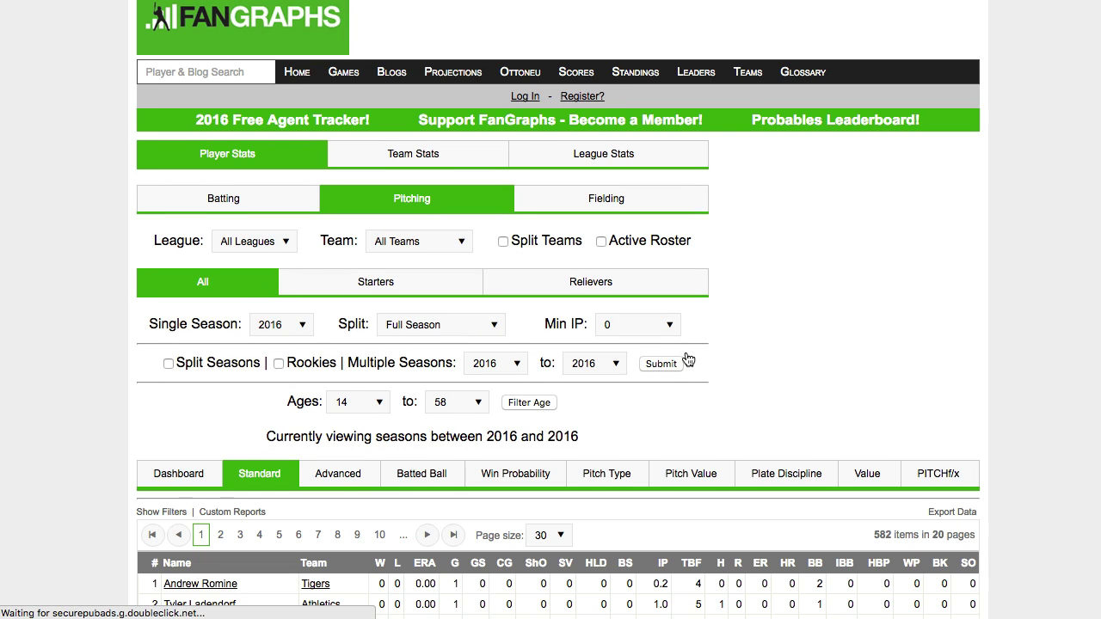
pyautogui.scroll(-2, 667, 378)
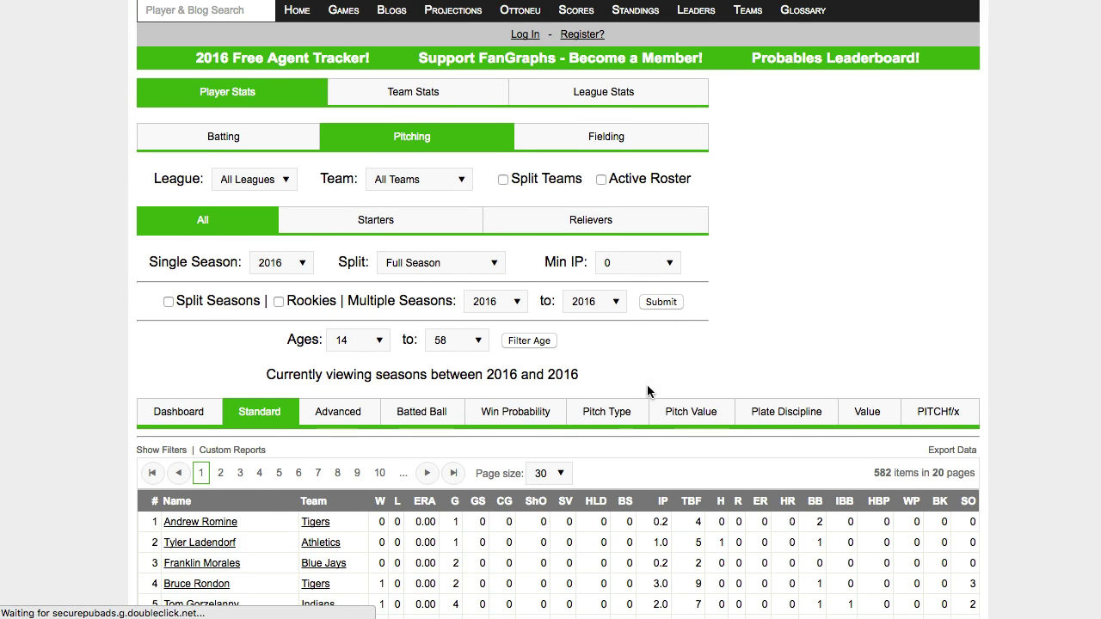
pyautogui.click(555, 474)
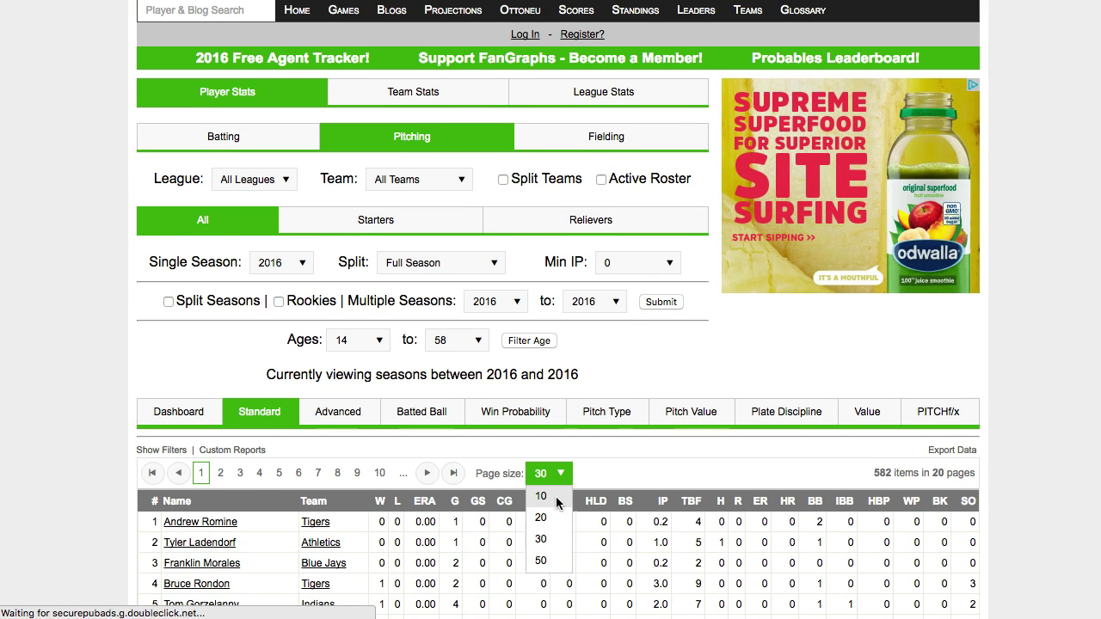
pyautogui.click(544, 560)
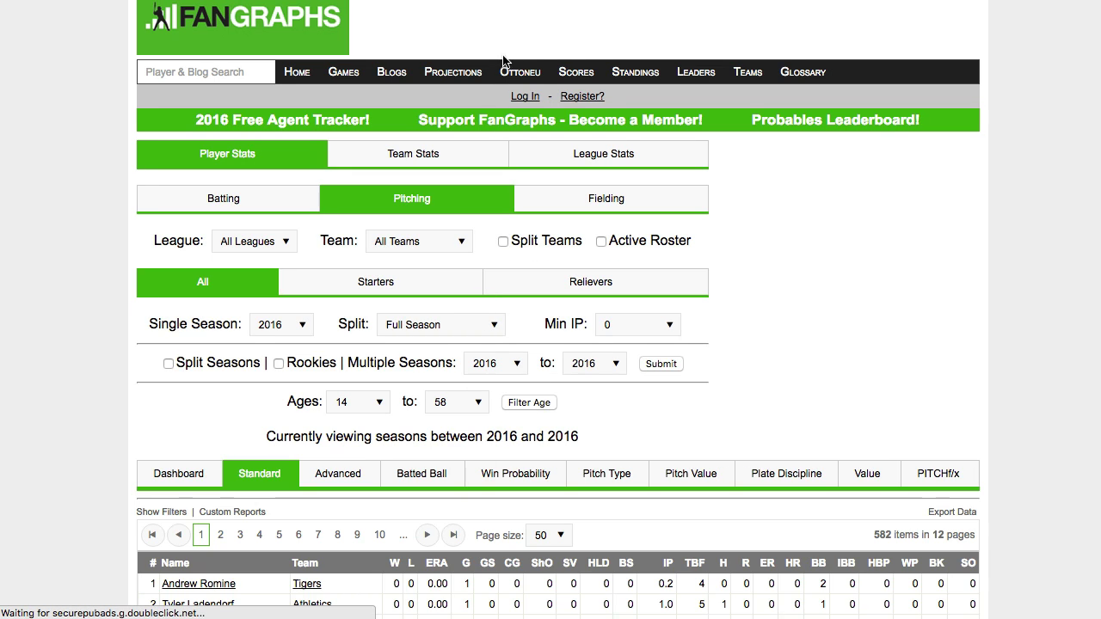
pyautogui.click(486, 363)
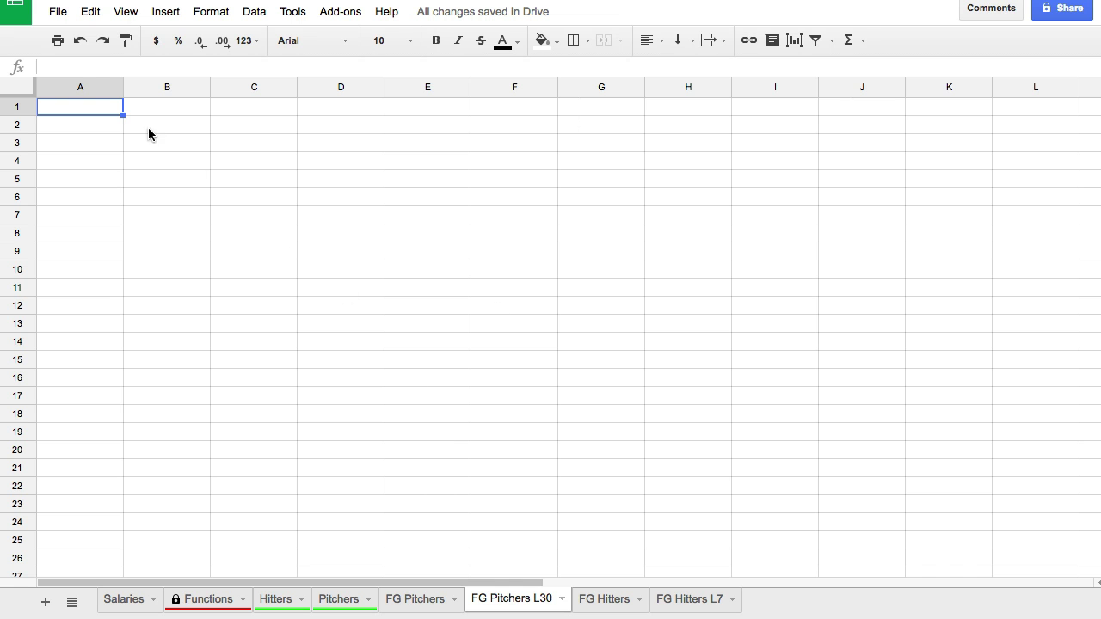
# Import the FanGraphs pitching leaders into A1 of FG Pitchers L30 with IMPORTHTML, using page=1_500, "table" and index 0
pyautogui.write('=impo')
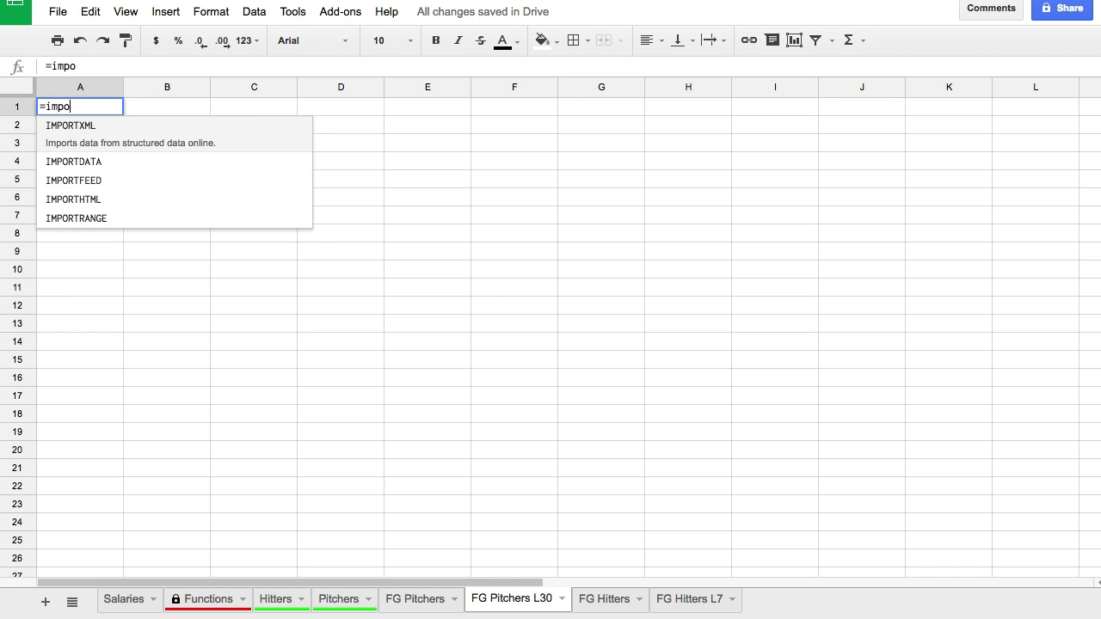
pyautogui.press('Down')
pyautogui.press('Down')
pyautogui.press('Down')
pyautogui.press('Tab')
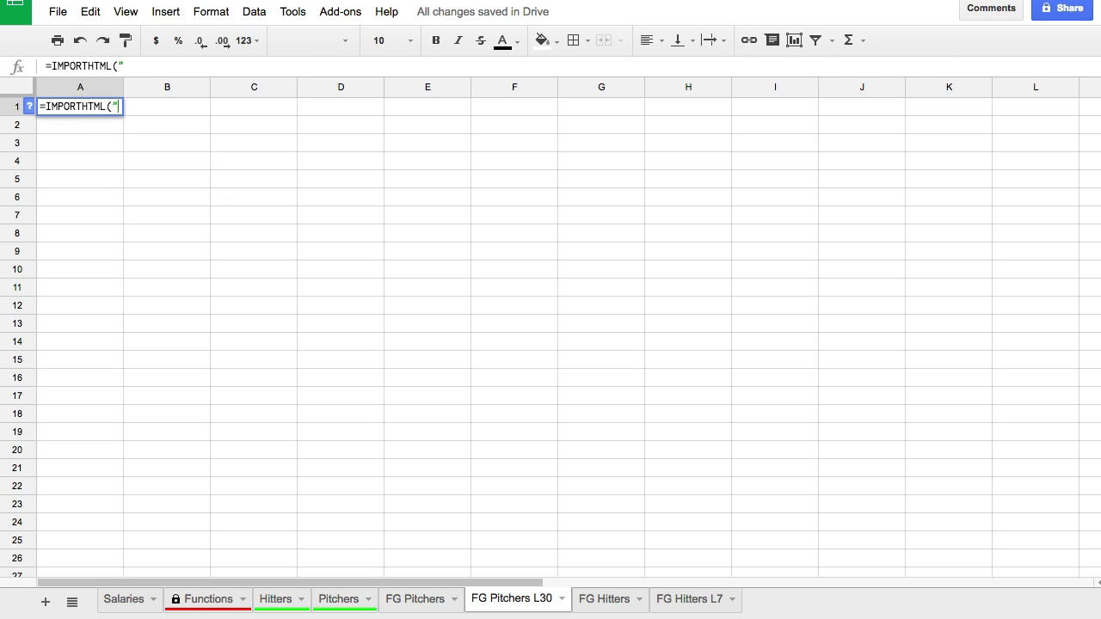
pyautogui.write('"http://www.fangraphs.com/leaders.aspx?pos=all&stats=pit&lg=all&qual=0&type=0&season=2016&month=0&season1=2016&ind=0&team=0&rost=0&age=0&filter=&players=0&page=1_50')
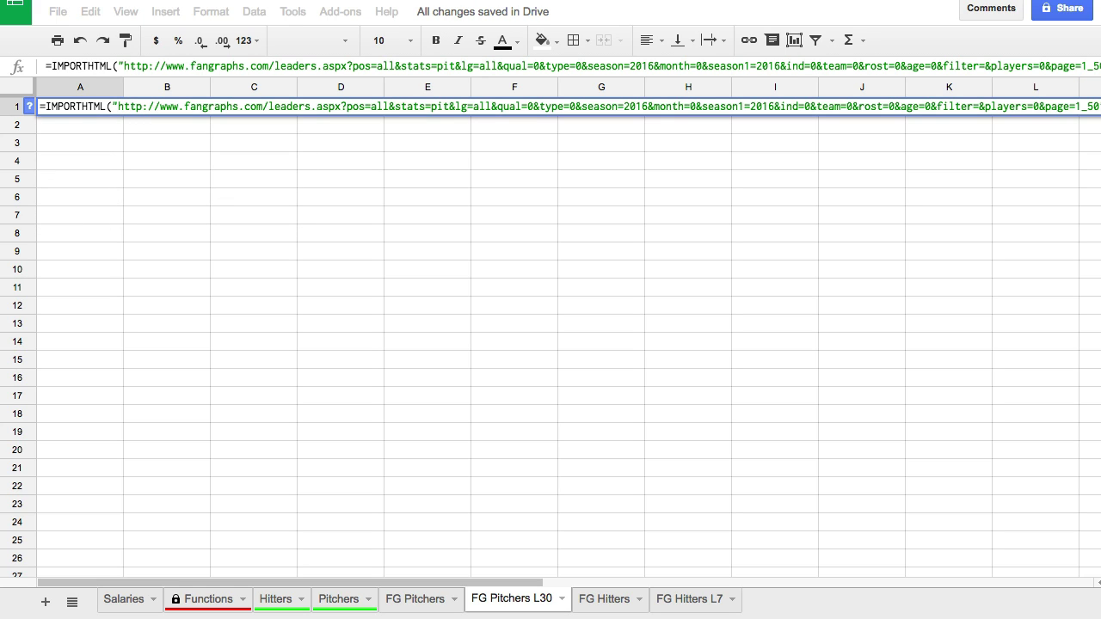
pyautogui.write('","table",0')
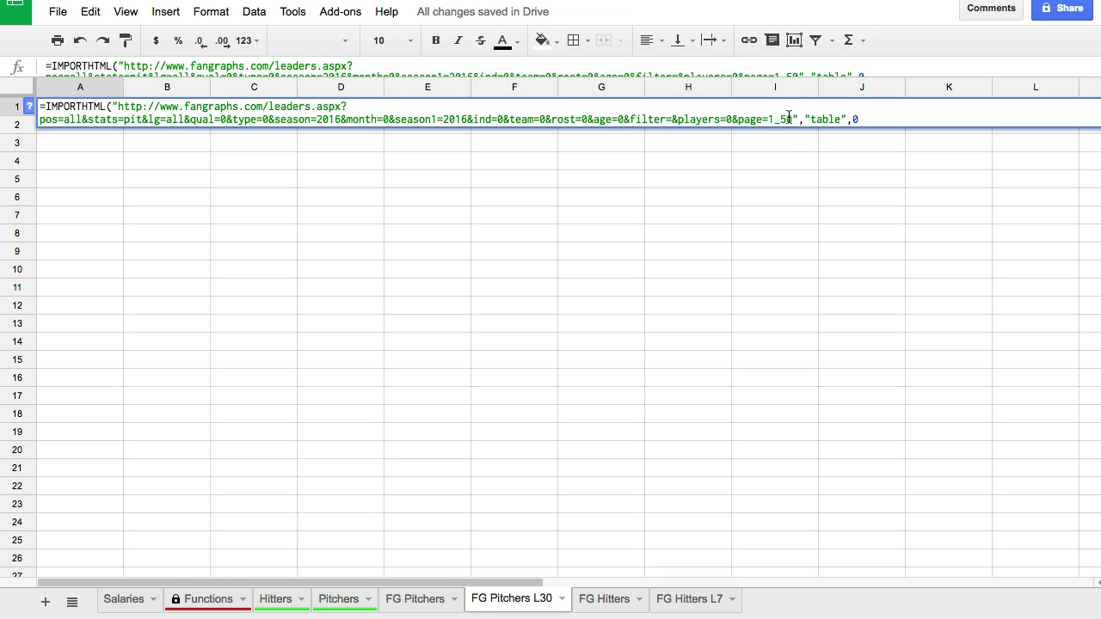
pyautogui.write(')')
pyautogui.press('Return')
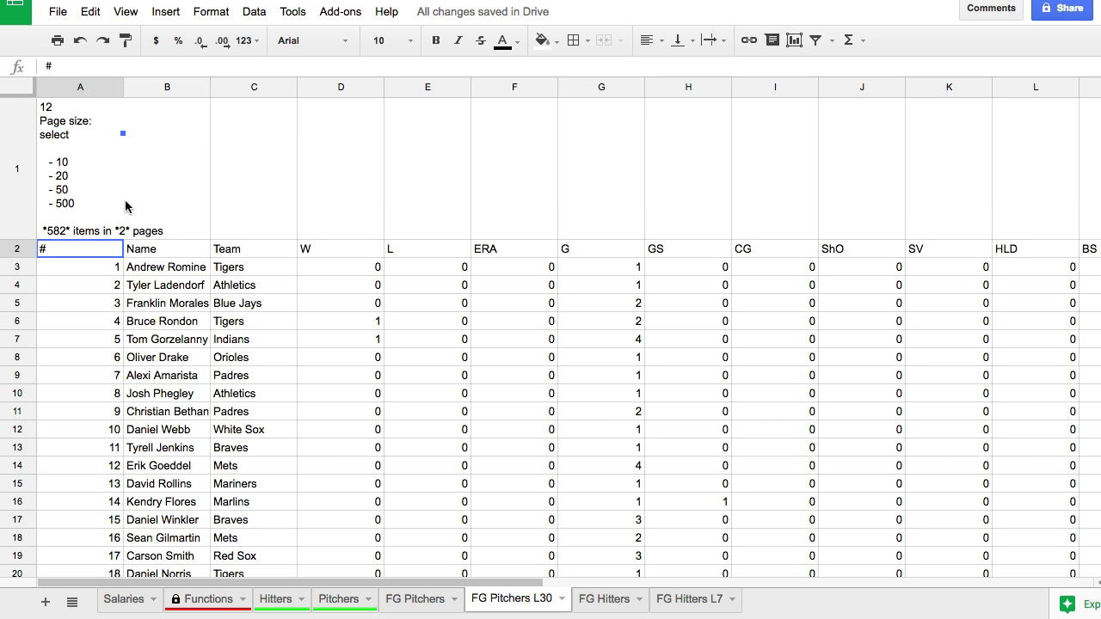
# Change the page parameter in A1's IMPORTHTML formula to 1_1000
pyautogui.click(51, 151)
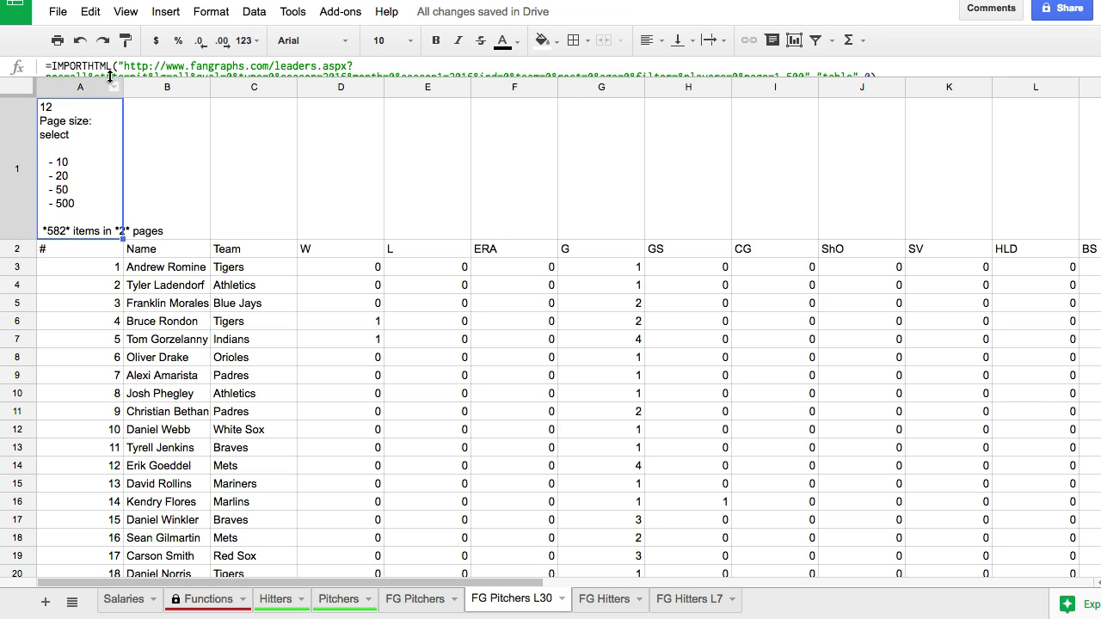
pyautogui.click(798, 68)
pyautogui.press('BackSpace')
pyautogui.press('BackSpace')
pyautogui.write('100')
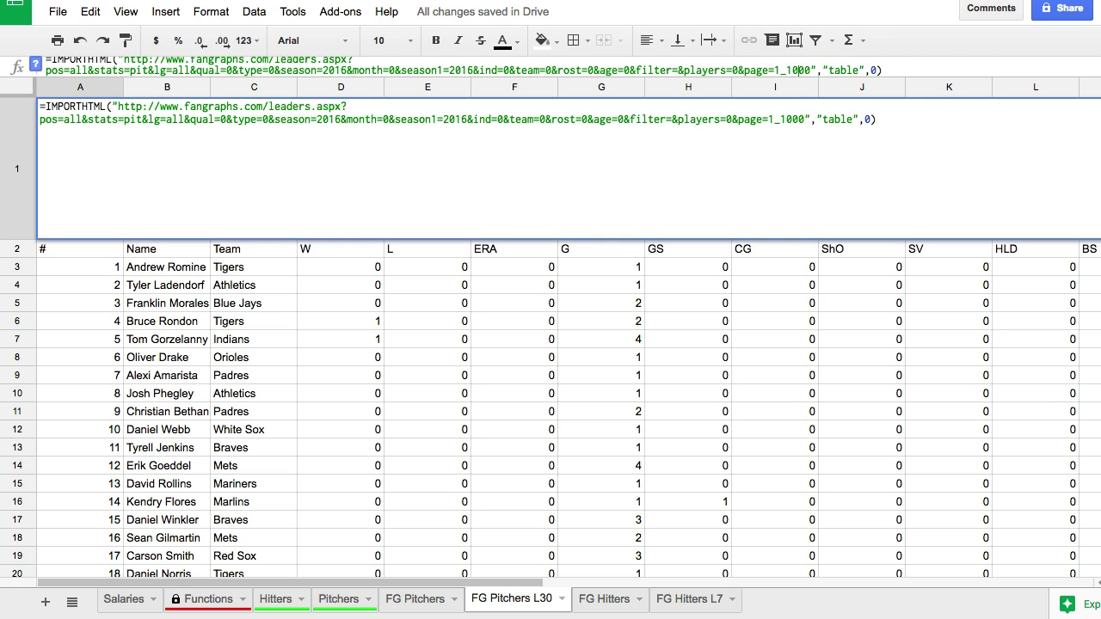
pyautogui.press('Return')
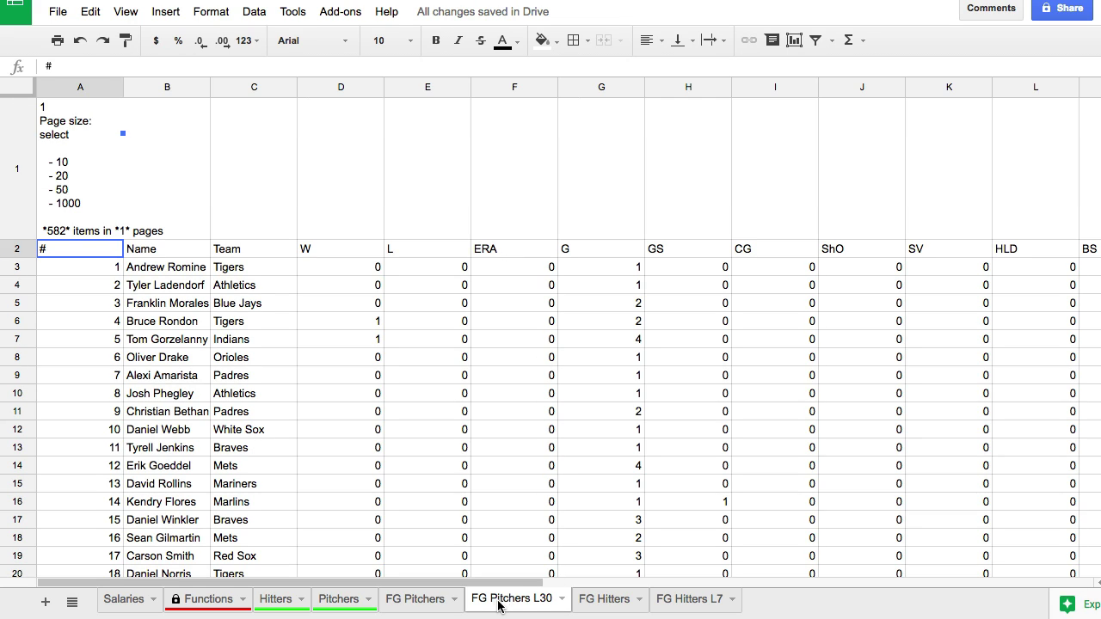
# Rename the empty FG Pitchers sheet as "FG Pitchers Last 30"
pyautogui.doubleClick(531, 606)
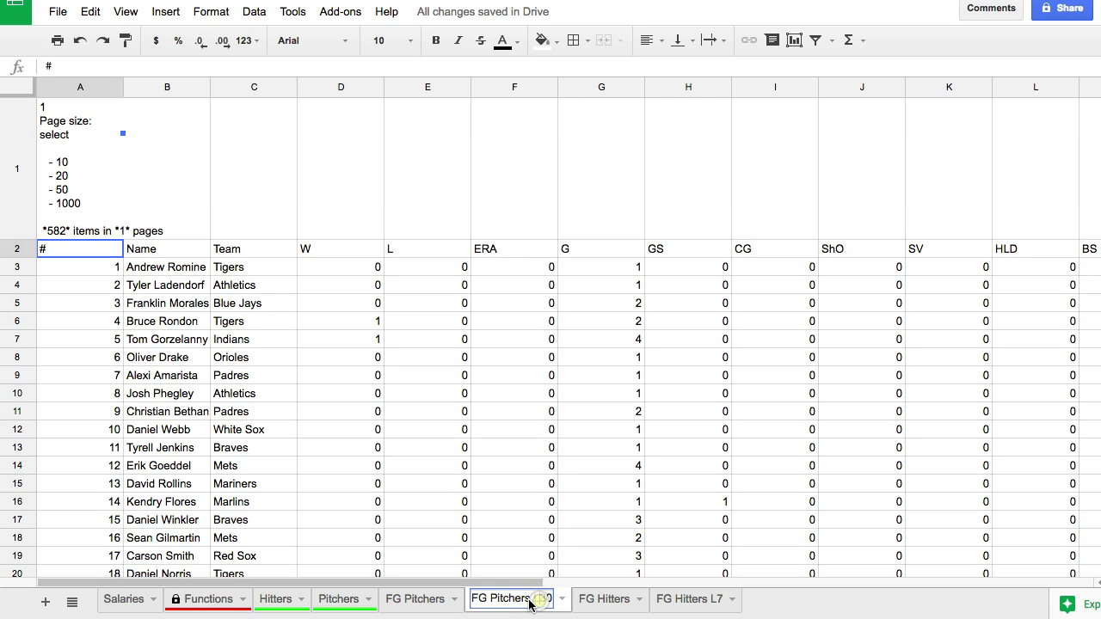
pyautogui.doubleClick(440, 605)
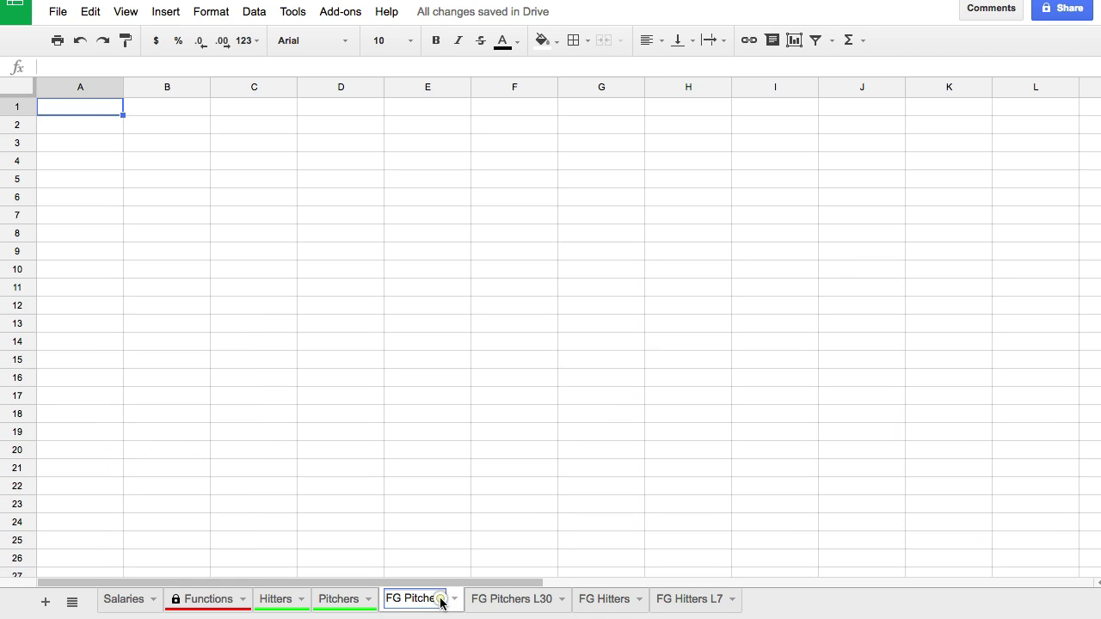
pyautogui.write('Last 30')
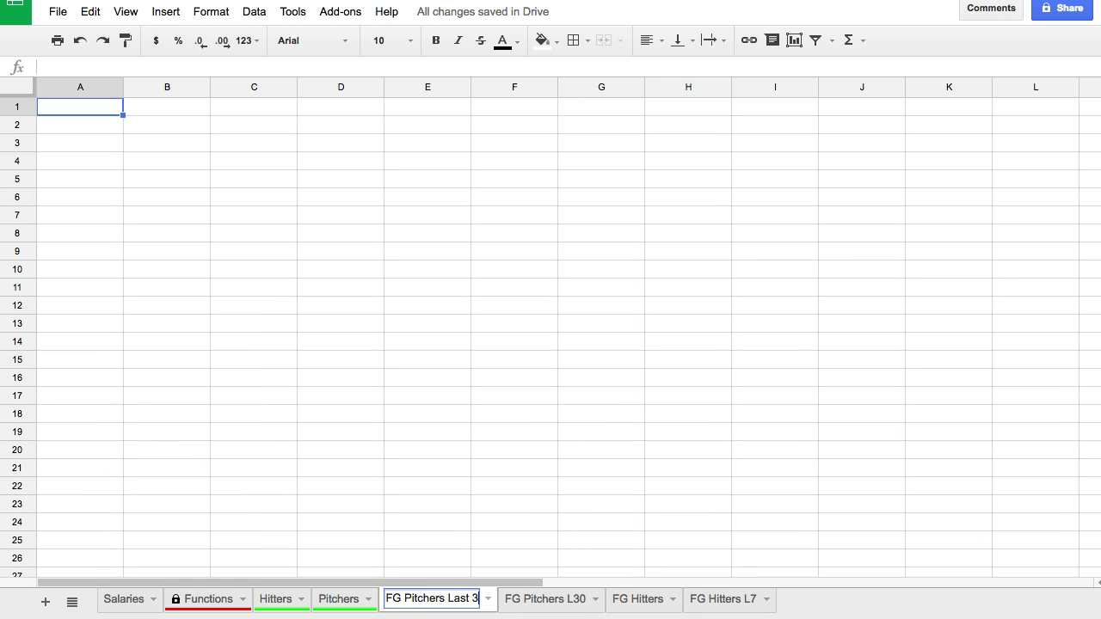
pyautogui.press('Return')
# Rename the FG Pitchers L30 sheet holding the imported full-season stats as "FG Pitchers"
pyautogui.click(575, 600)
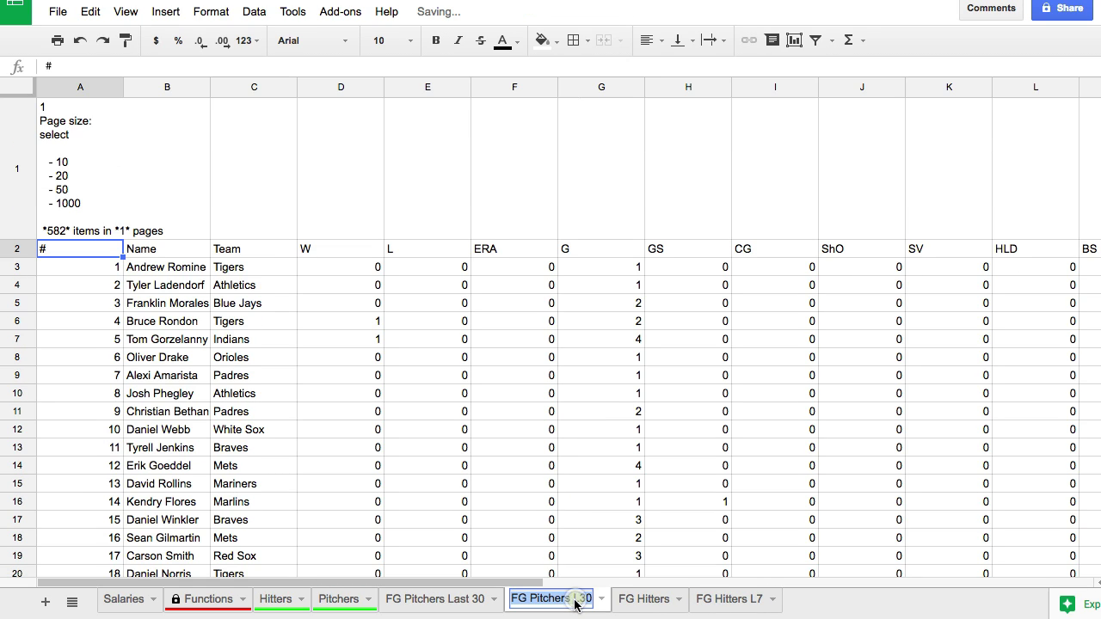
pyautogui.doubleClick(583, 598)
pyautogui.press('BackSpace')
pyautogui.press('BackSpace')
pyautogui.press('BackSpace')
pyautogui.press('BackSpace')
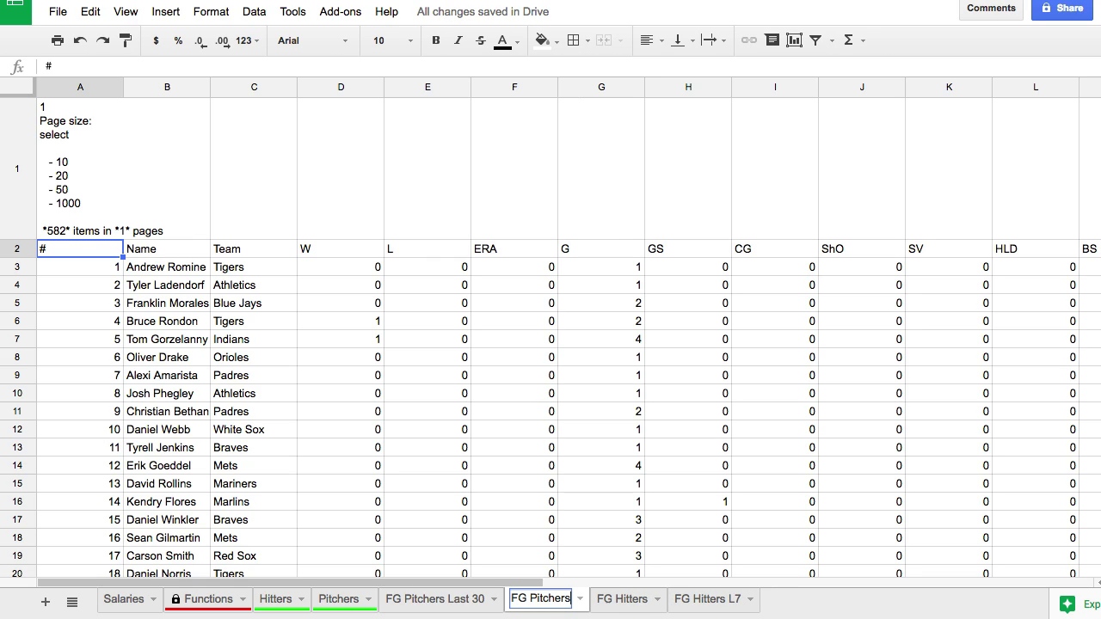
pyautogui.press('Return')
pyautogui.click(438, 267)
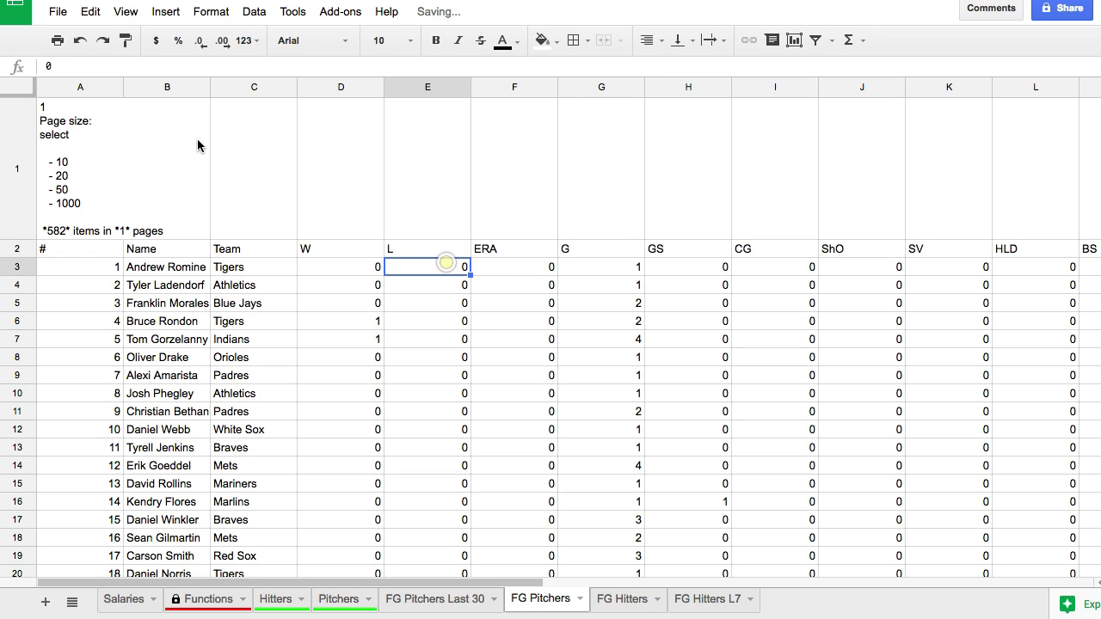
# Format the whole FG Pitchers sheet with font size 8 and centred text, and fit the column widths to their contents
pyautogui.click(14, 84)
pyautogui.click(387, 40)
pyautogui.click(410, 118)
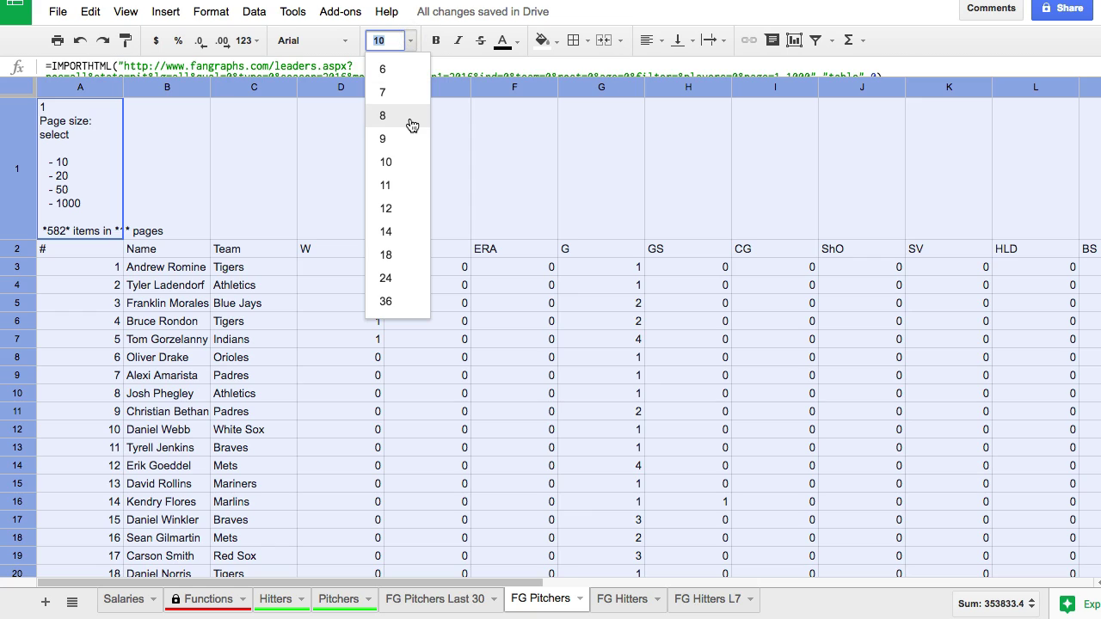
pyautogui.click(645, 40)
pyautogui.click(671, 69)
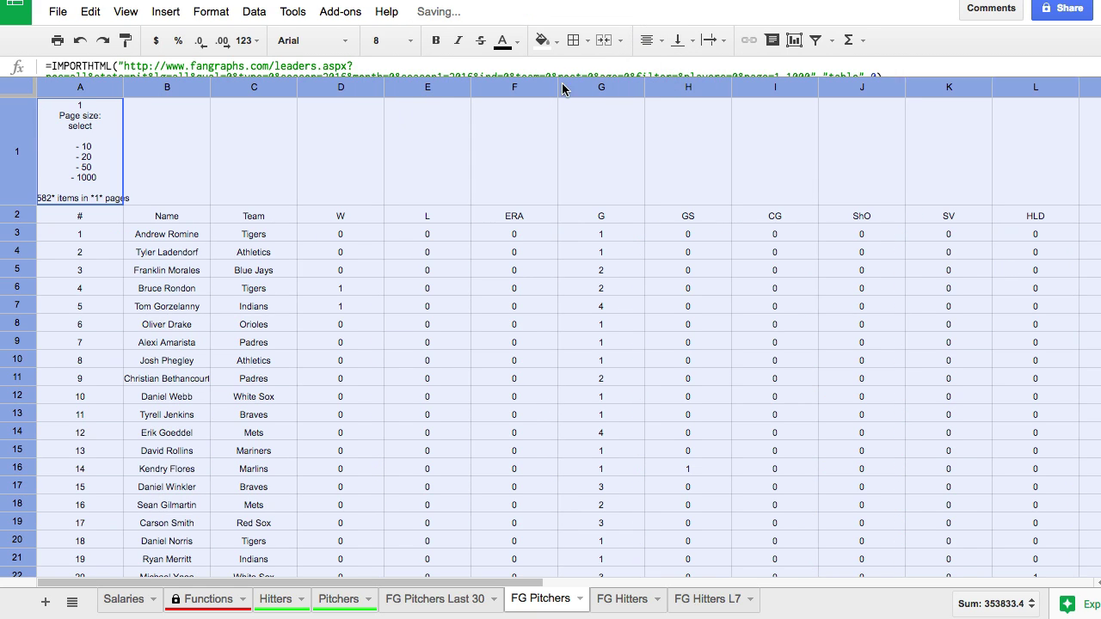
pyautogui.doubleClick(557, 87)
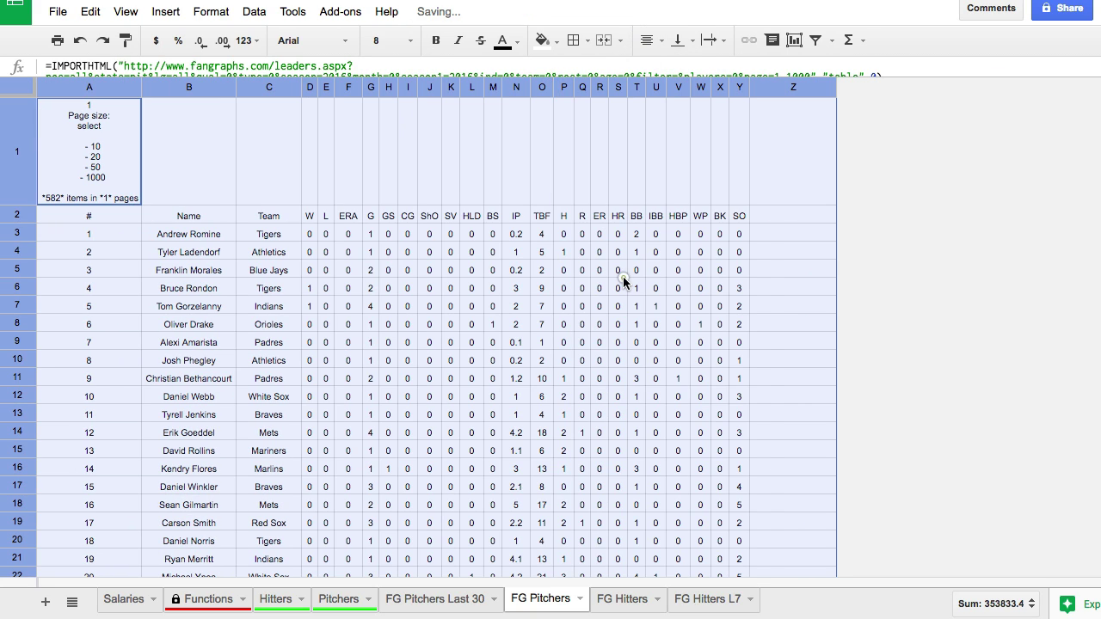
pyautogui.click(619, 286)
# Add a DK Pts header in Z2 and enter =((N3*2.25)+(Y3*2)+(I3*2.5)+(J3*2.5)-(P3*0.6)-(T3*0.6)-(V3*0.6)-(R3*2))/G3 in Z3
pyautogui.click(767, 216)
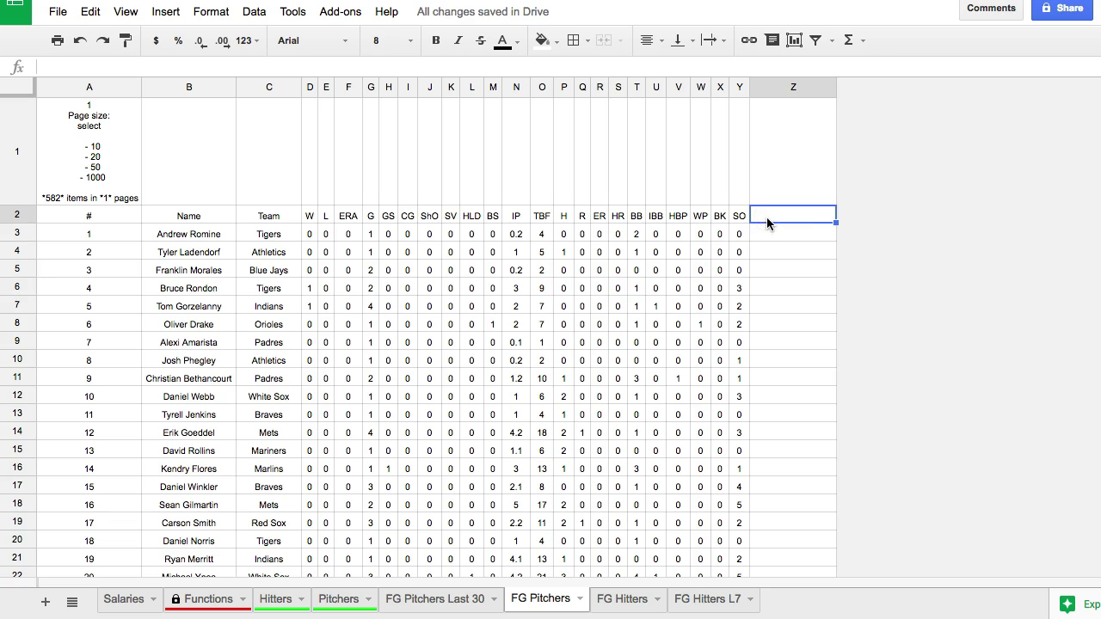
pyautogui.write('DK Pts')
pyautogui.press('Return')
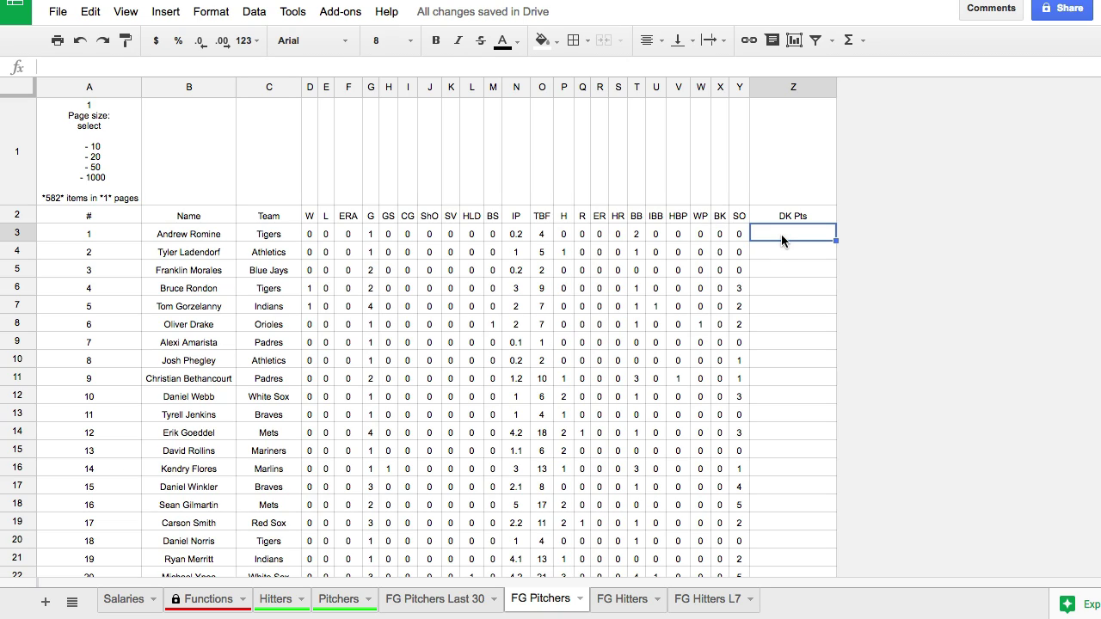
pyautogui.write('=((N3*2.25)+(Y3*2)+(I3*2.5)+(J3*2.5)-(P3*0.6)-(T3*0.6)-(V3*0.6)-(R3*2))/G3')
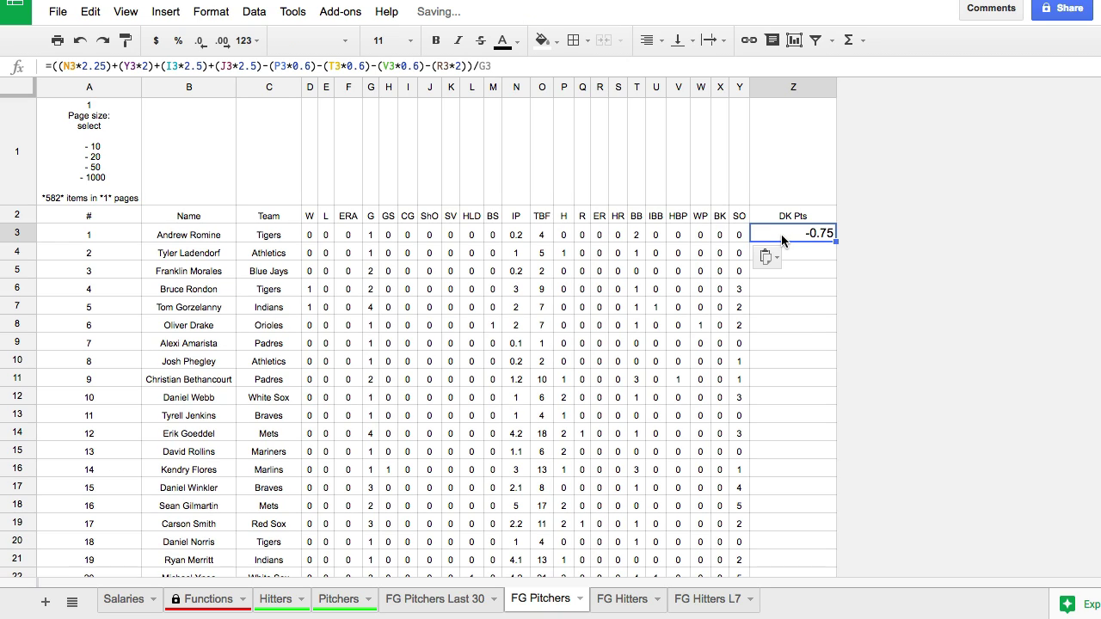
pyautogui.moveTo(494, 65); pyautogui.dragTo(44, 66)
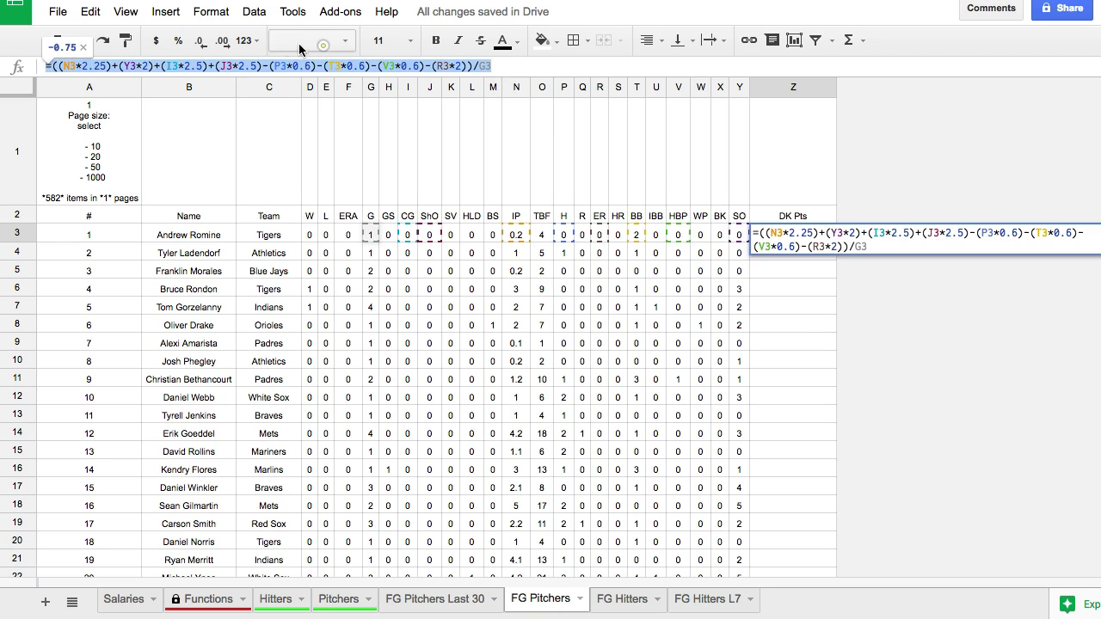
pyautogui.click(148, 64)
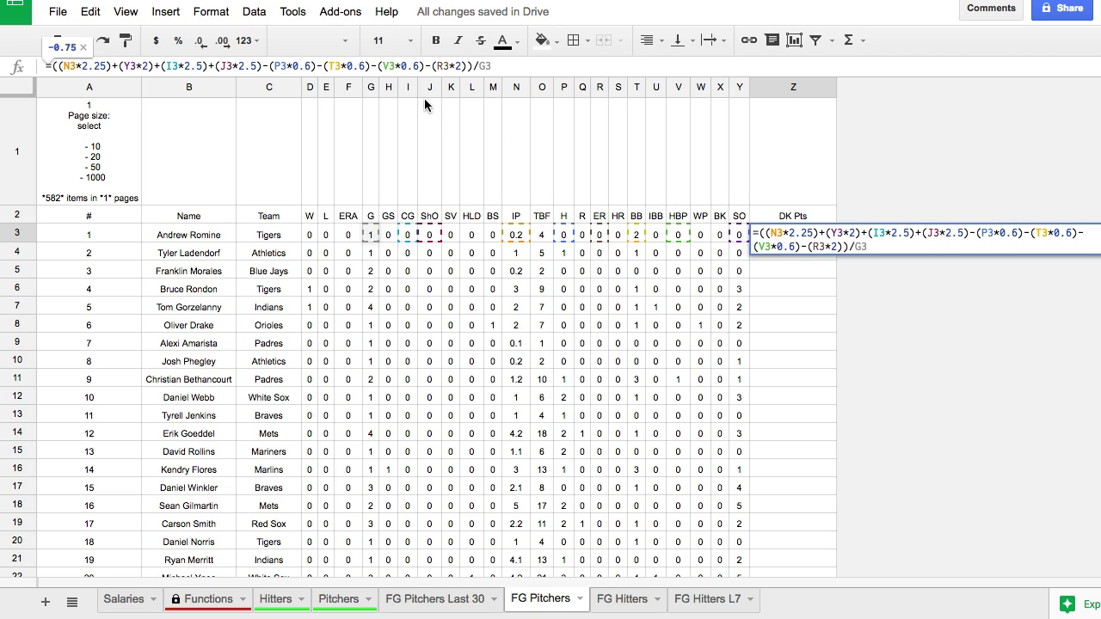
pyautogui.press('Return')
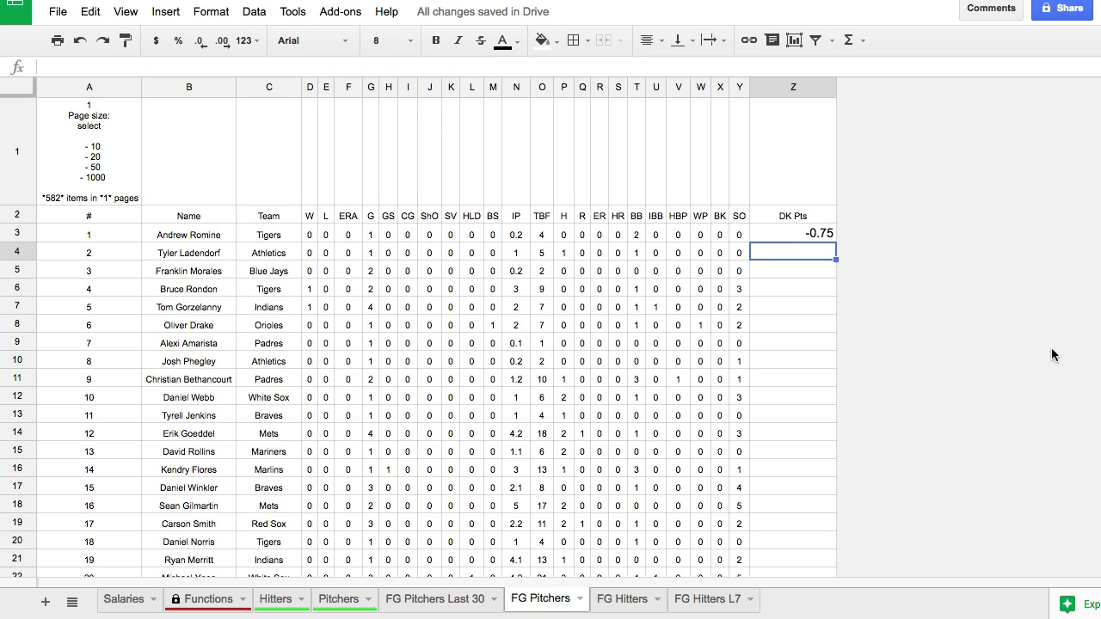
# Set the DK Pts formula cell Z3 to font size 8 and centre it
pyautogui.click(814, 234)
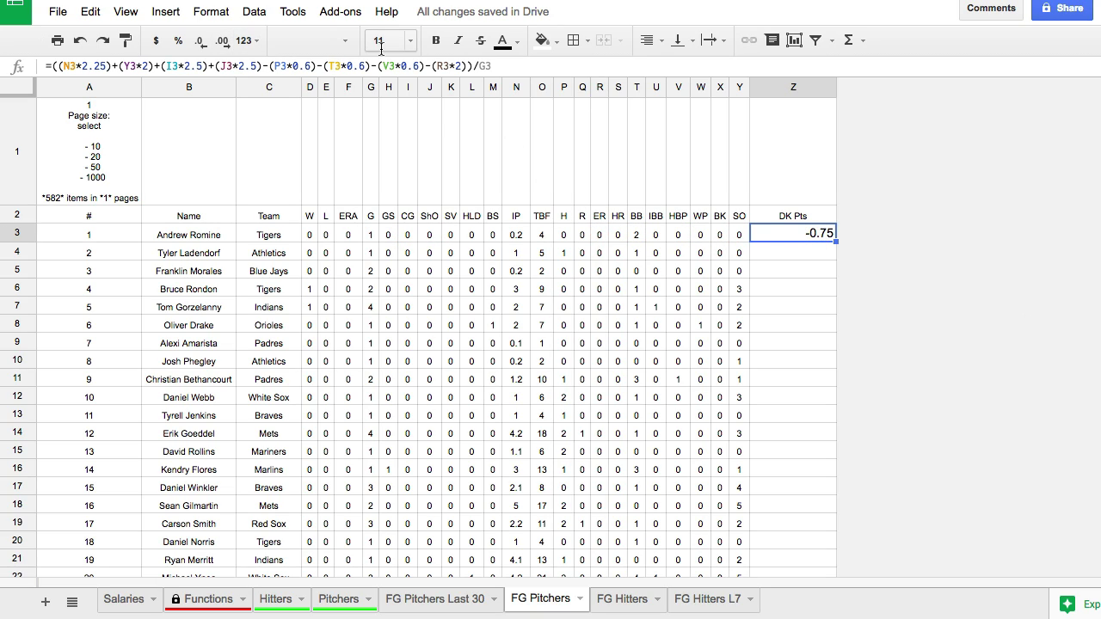
pyautogui.click(410, 40)
pyautogui.click(410, 115)
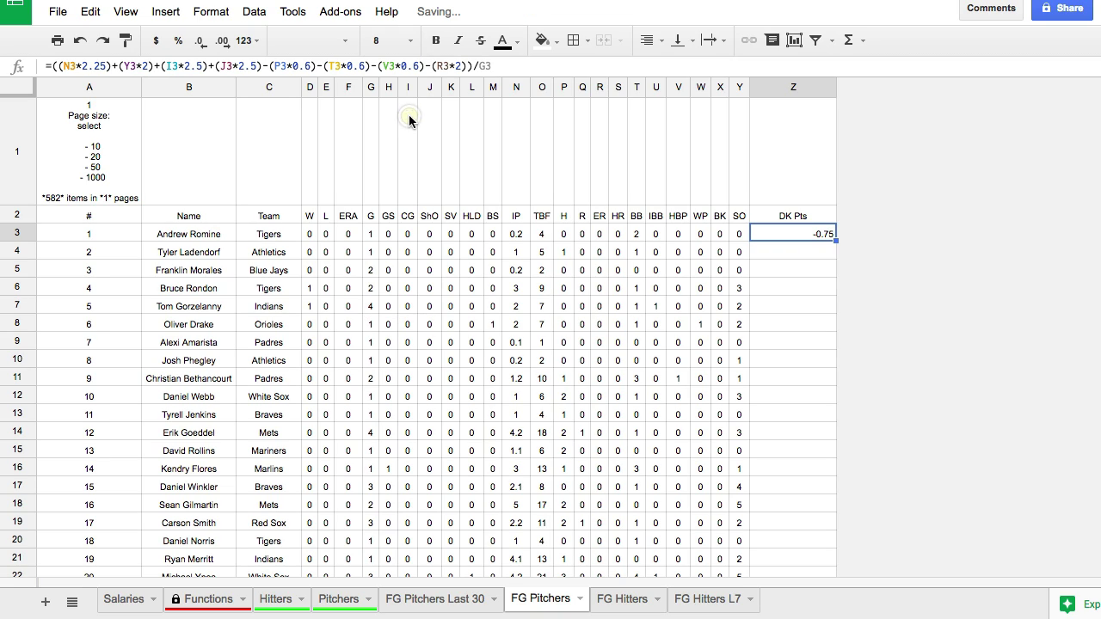
pyautogui.click(649, 40)
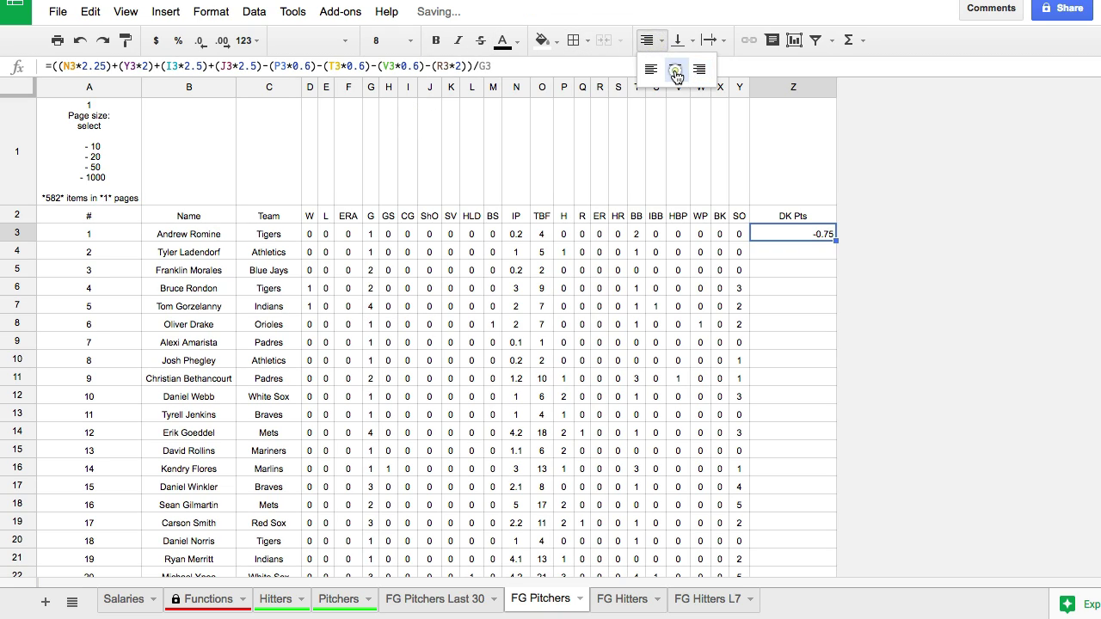
pyautogui.click(676, 71)
# Fill the DK Pts formula from Z3 down column Z to row 1000
pyautogui.click(521, 237)
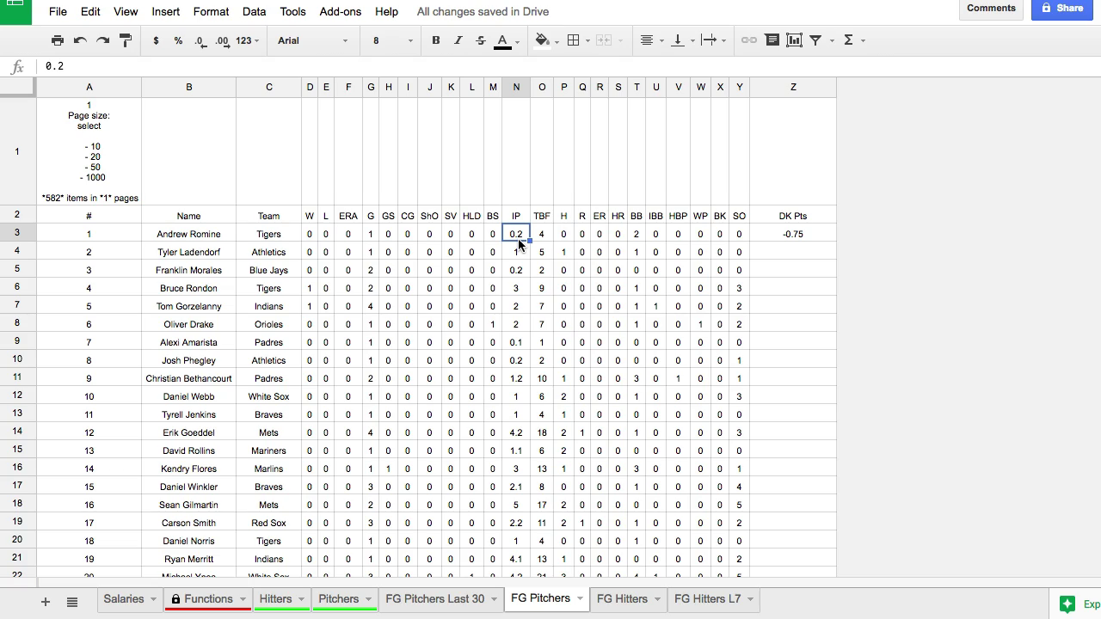
pyautogui.click(821, 234)
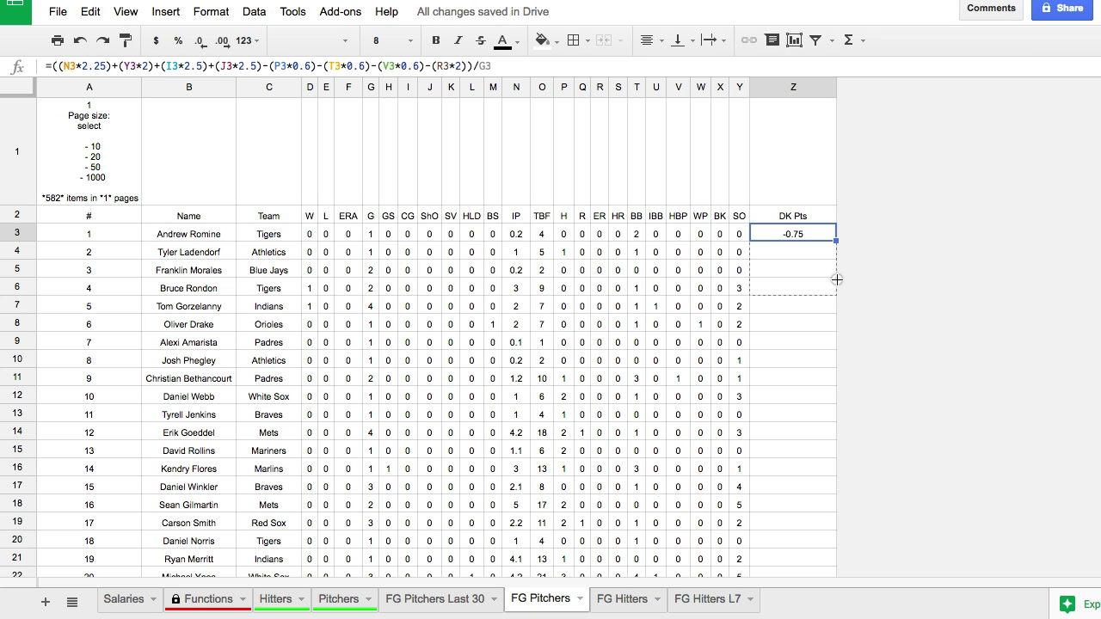
pyautogui.scroll(-7, 836, 280)
pyautogui.scroll(-20, 837, 279)
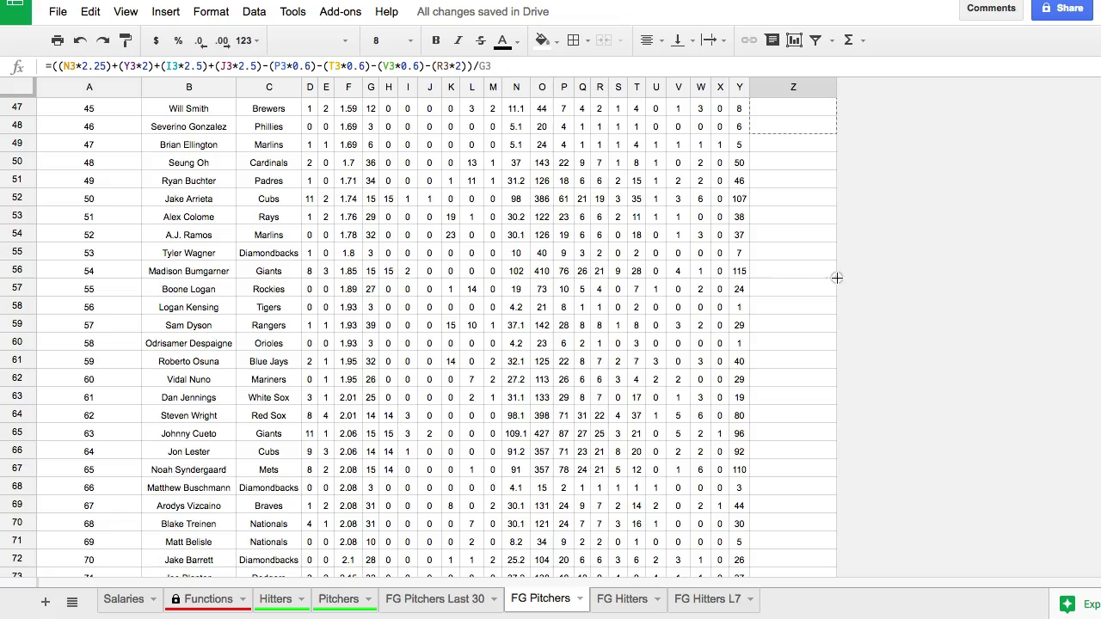
pyautogui.scroll(-20, 824, 325)
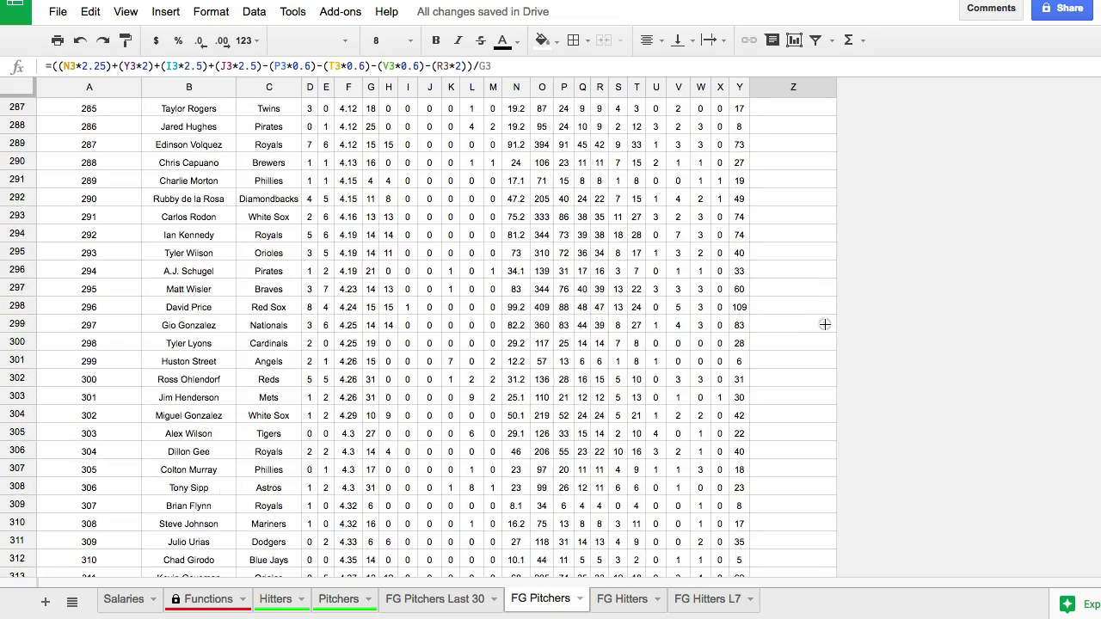
pyautogui.scroll(-20, 822, 329)
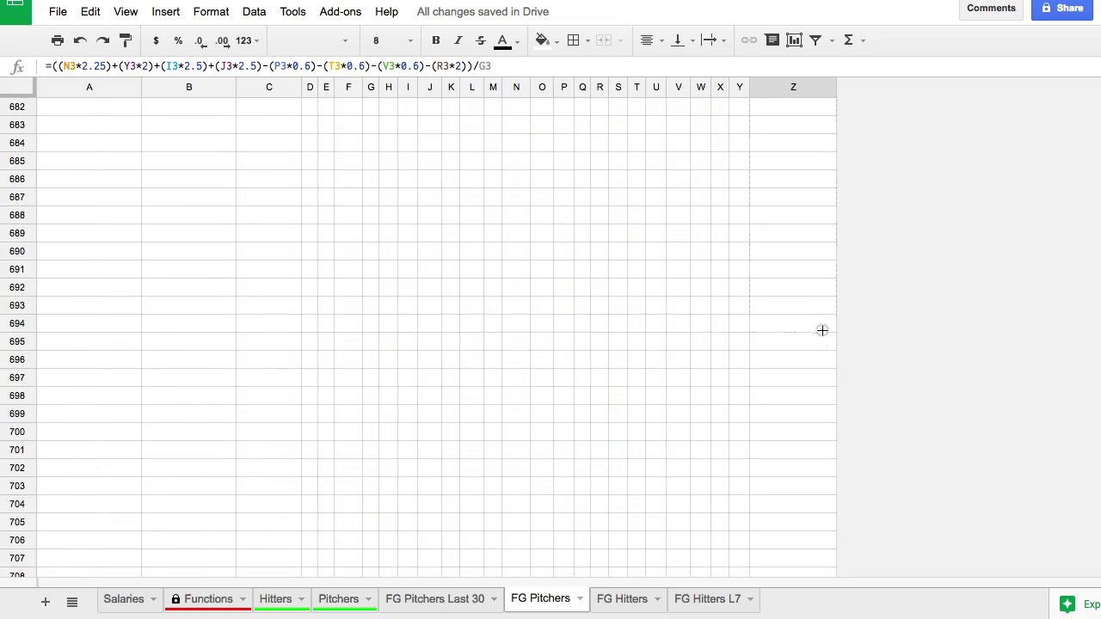
pyautogui.keyDown('shift'); pyautogui.click(808, 522); pyautogui.keyUp('shift')
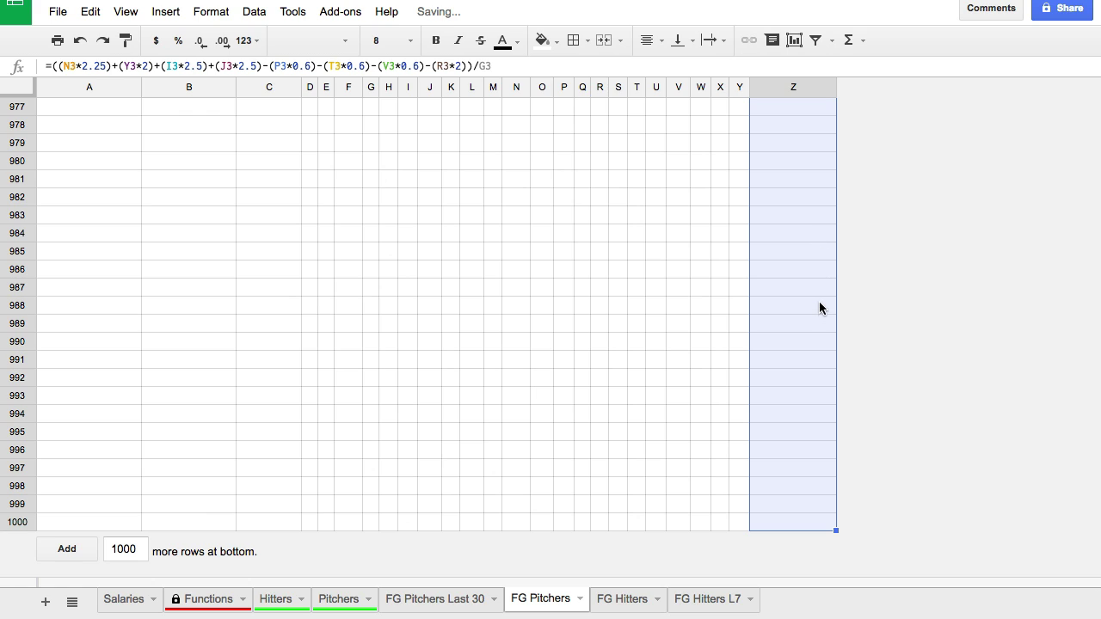
pyautogui.hotkey('ctrl', 'd')
# Format the filled DK Pts values in column Z to two decimal places
pyautogui.scroll(5, 823, 279)
pyautogui.scroll(20, 822, 272)
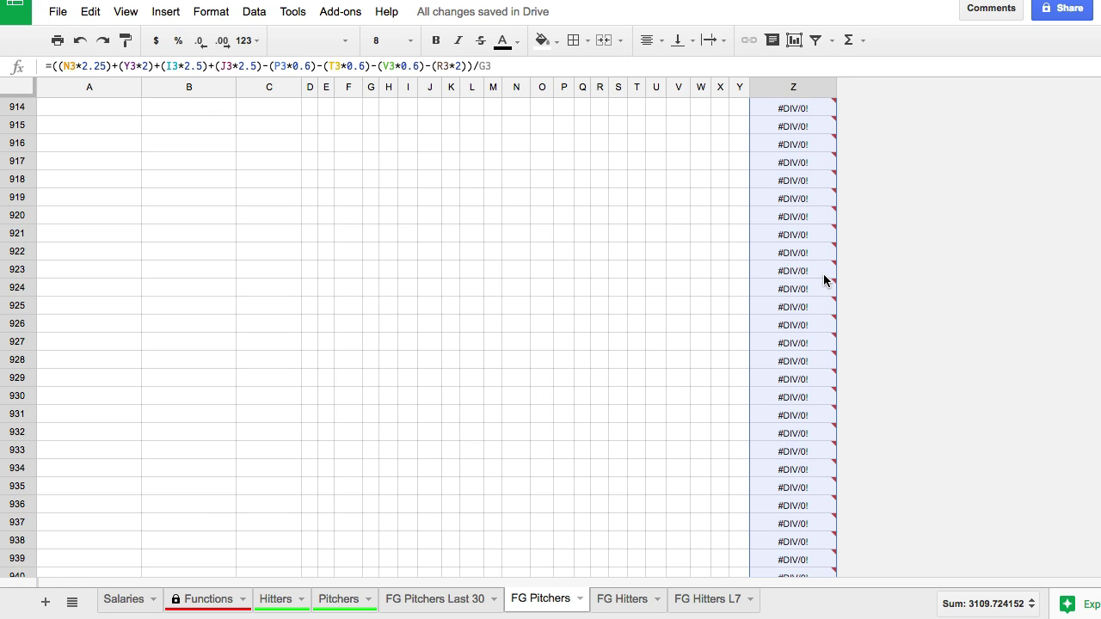
pyautogui.scroll(20, 818, 270)
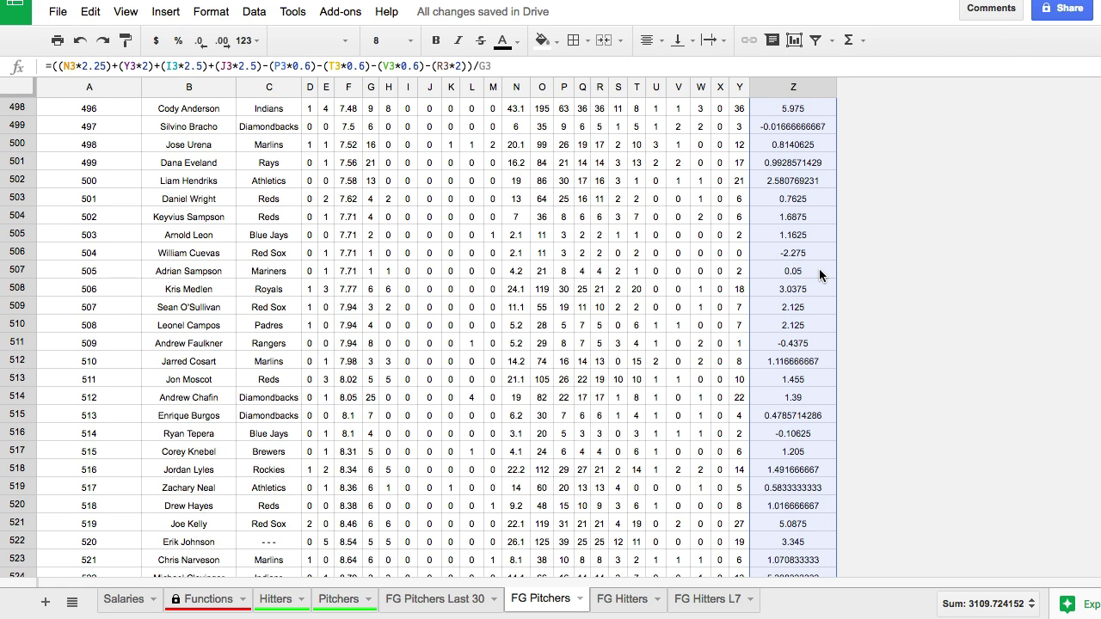
pyautogui.scroll(20, 819, 270)
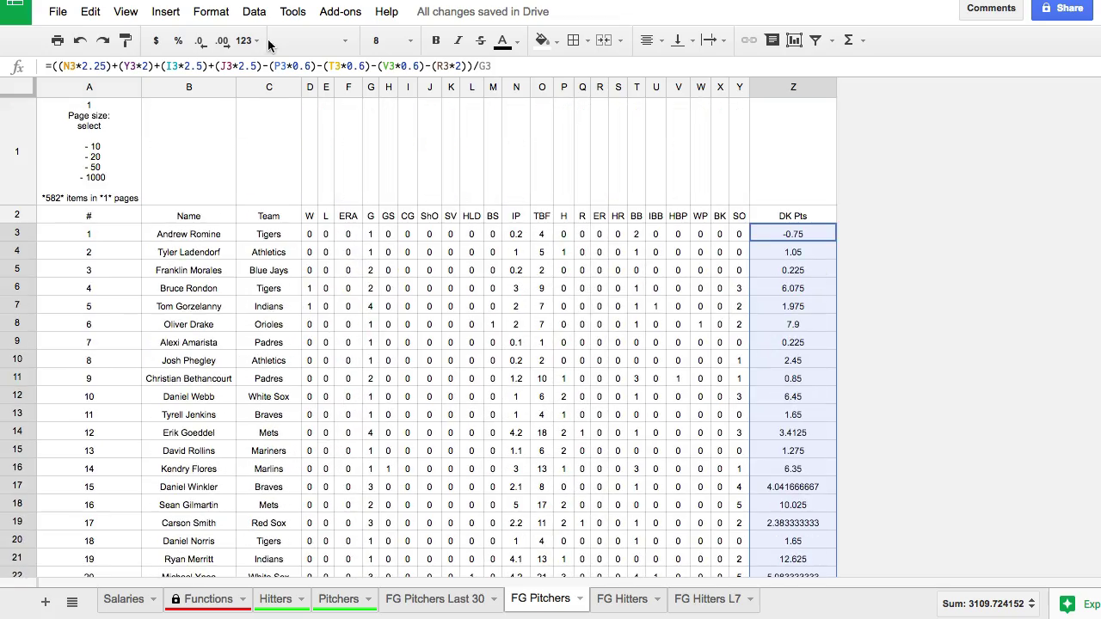
pyautogui.click(200, 41)
pyautogui.click(222, 40)
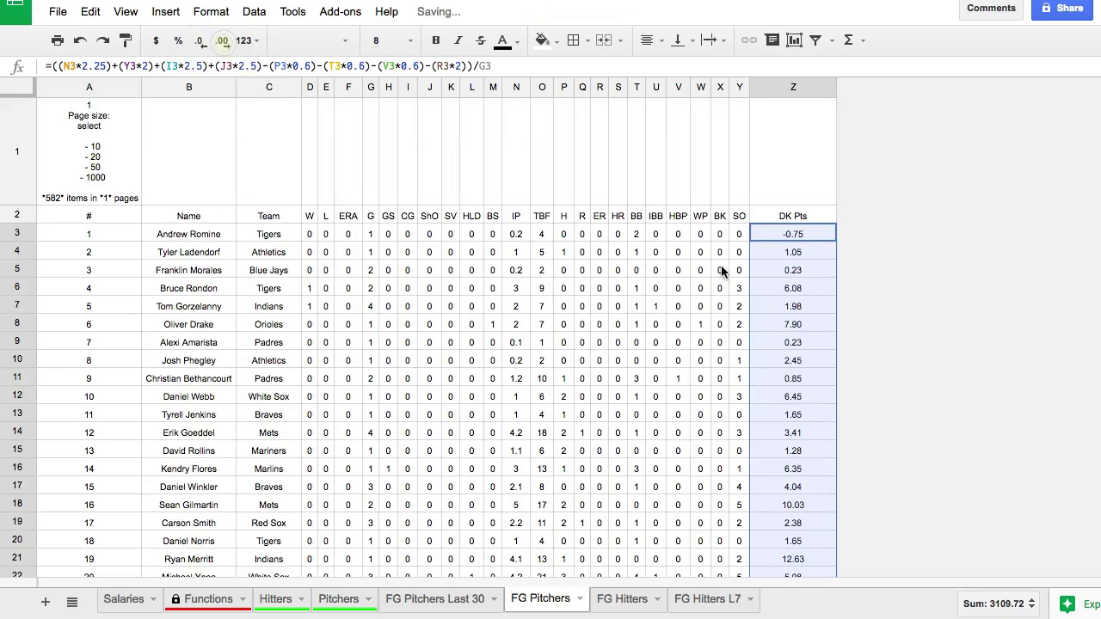
pyautogui.click(809, 324)
pyautogui.scroll(-3, 809, 325)
pyautogui.scroll(3, 806, 308)
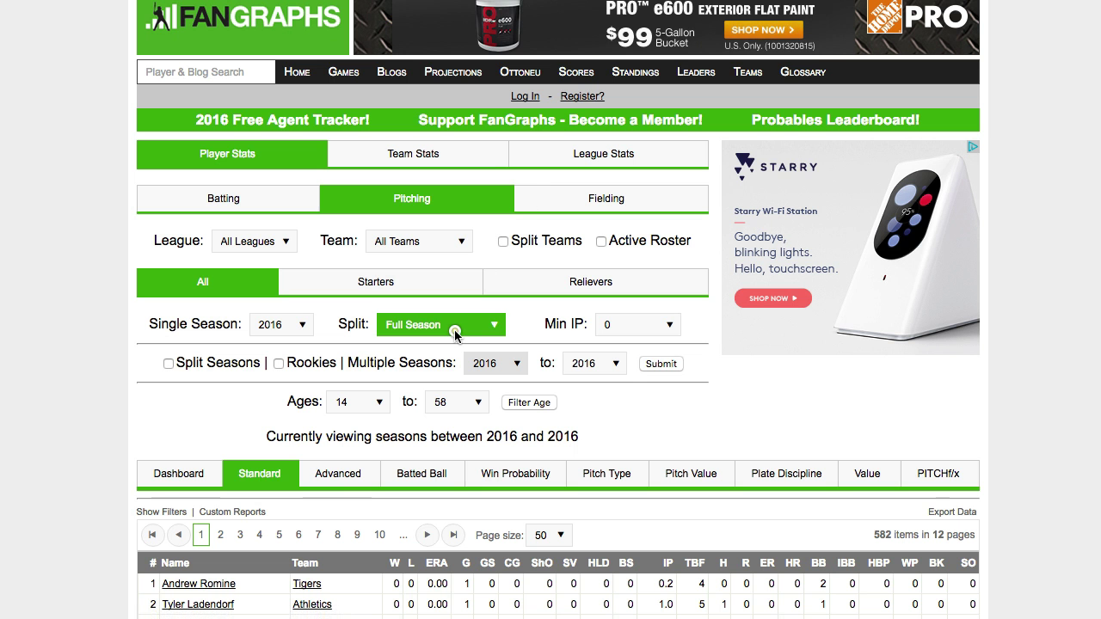
# Switch to the FanGraphs pitching leaderboard and filter it to the Last 30 Days split with Min IP set to Qualified
pyautogui.click(459, 324)
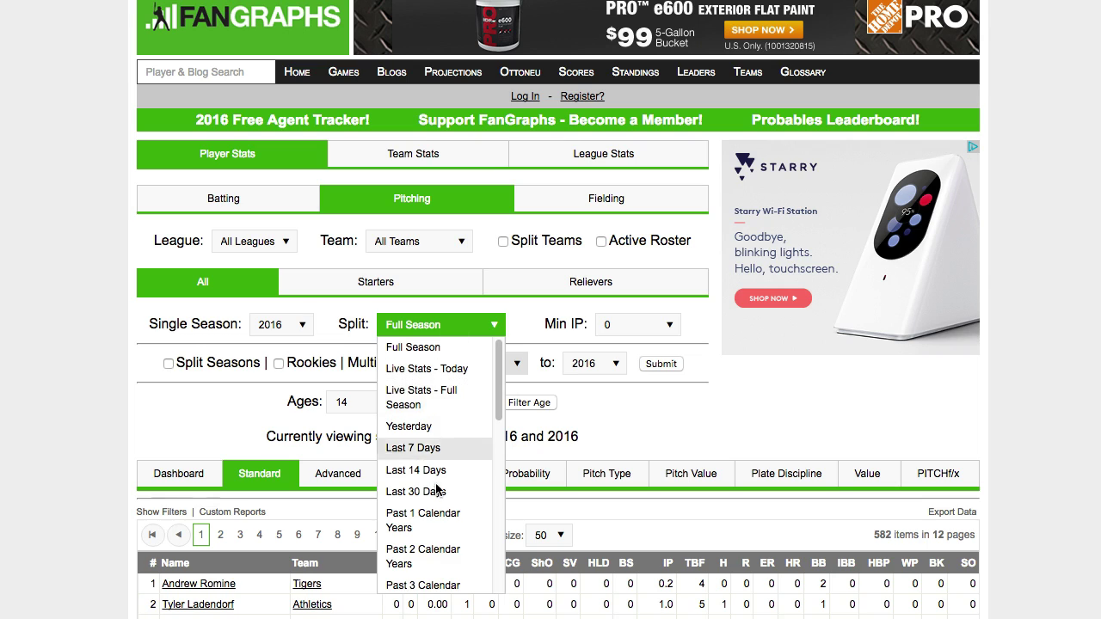
pyautogui.click(435, 491)
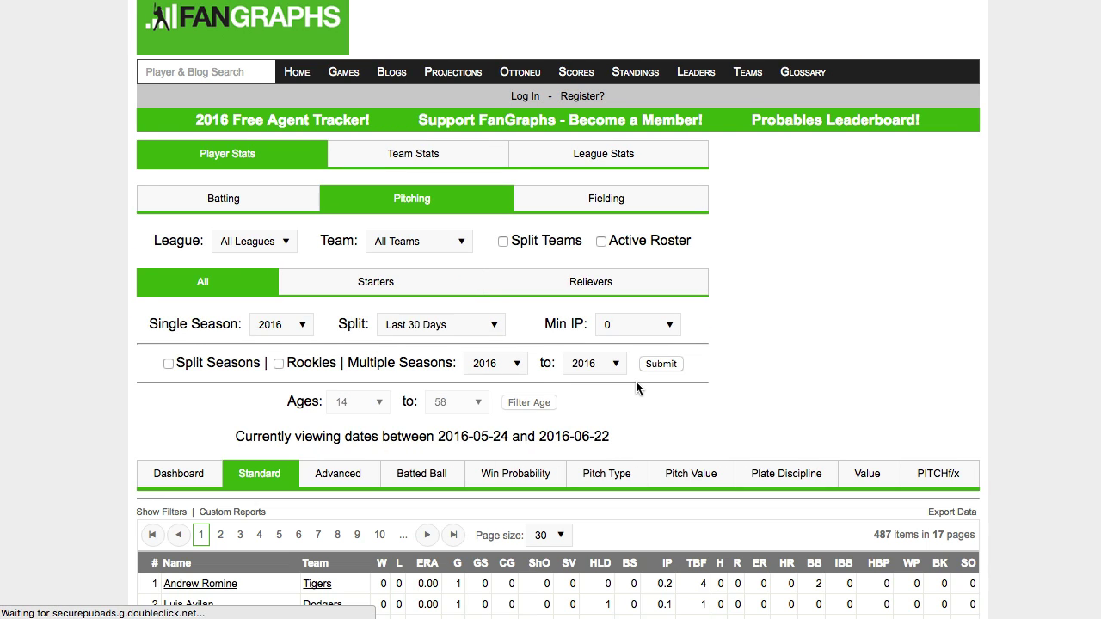
pyautogui.scroll(-5, 634, 377)
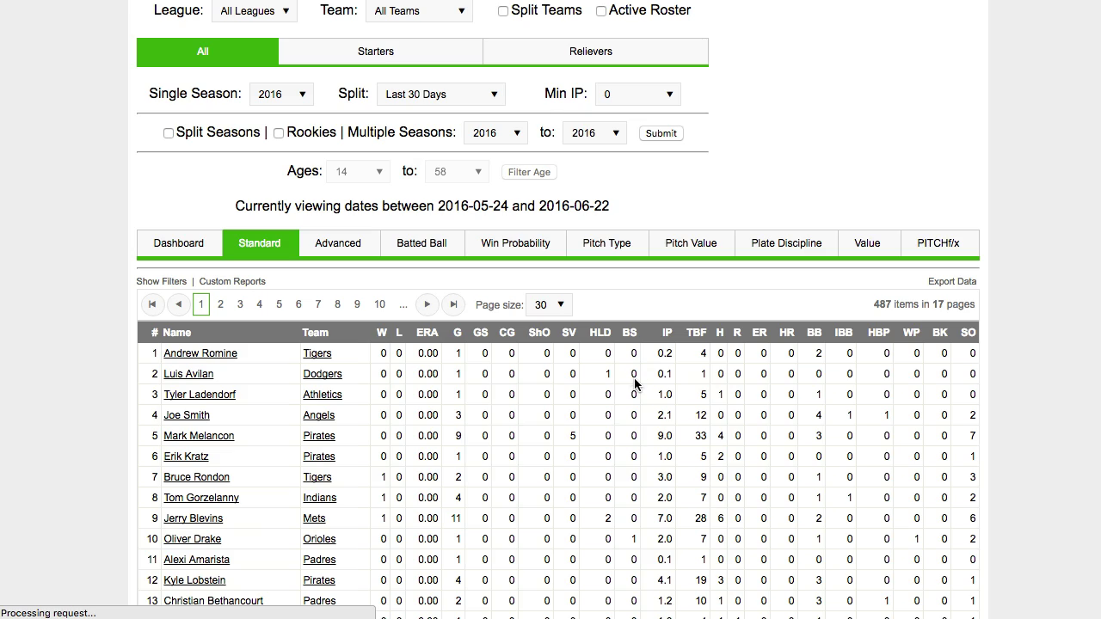
pyautogui.click(626, 96)
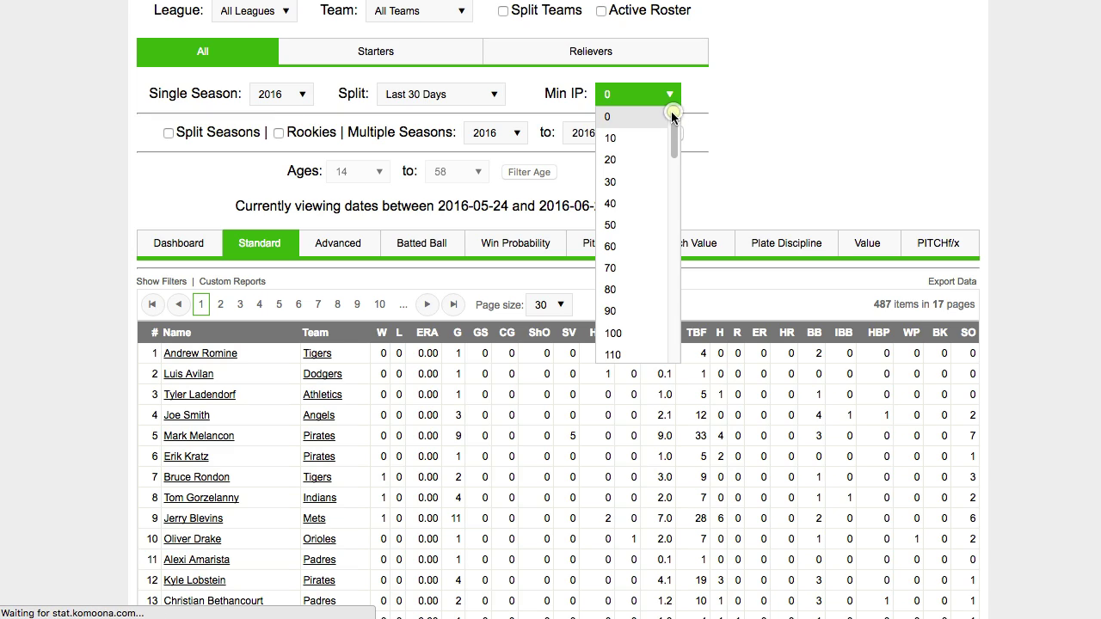
pyautogui.scroll(1, 661, 125)
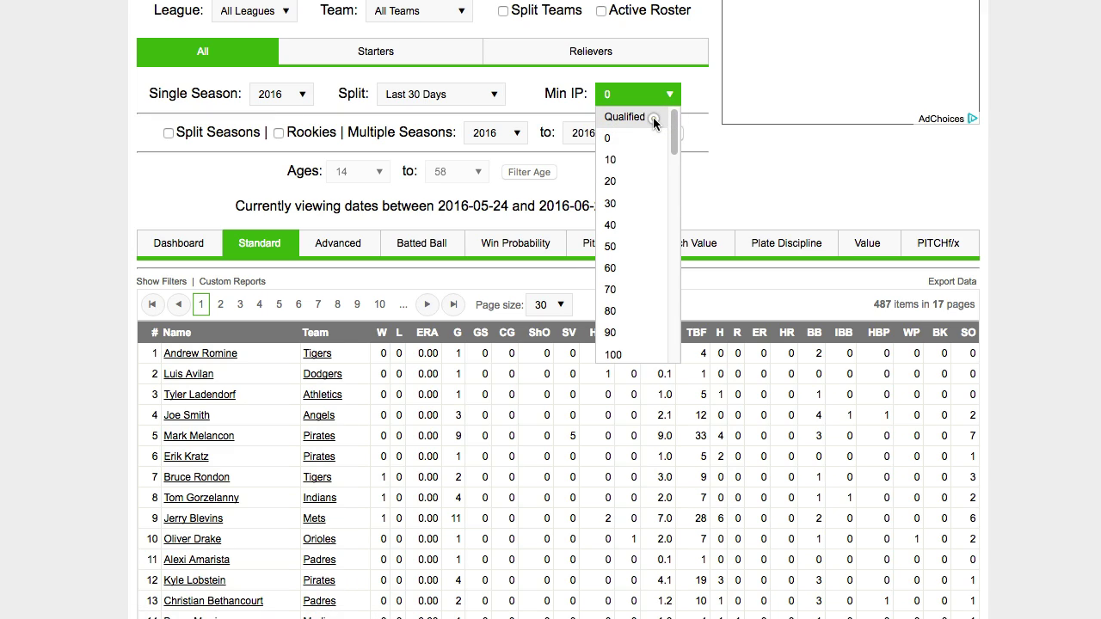
pyautogui.click(657, 117)
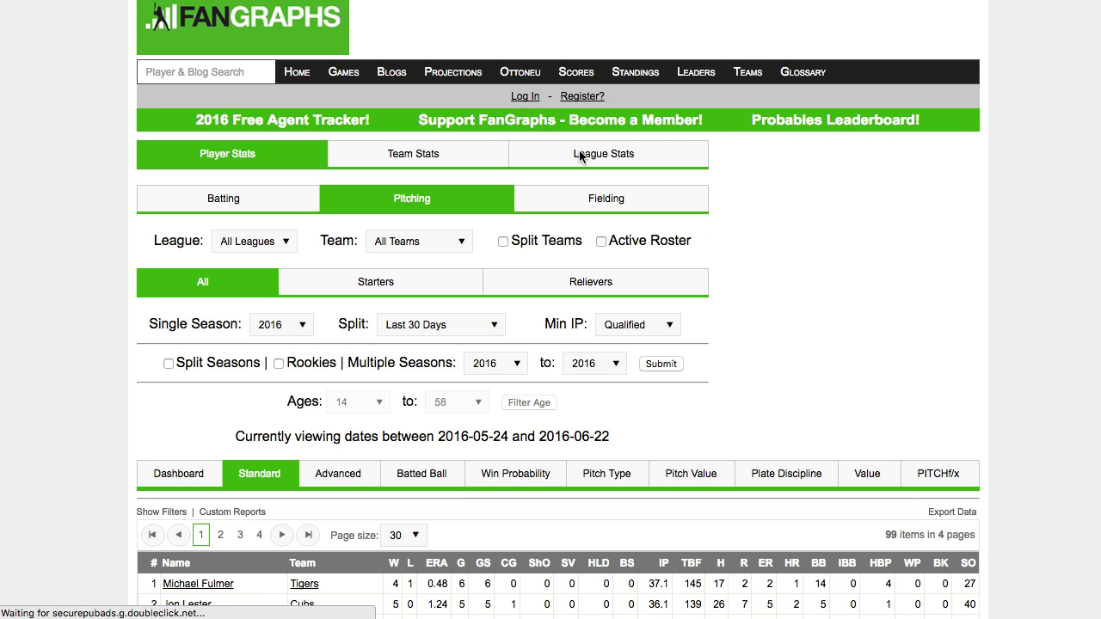
# Set the page size of the filtered FanGraphs pitching table to 50
pyautogui.scroll(-5, 526, 371)
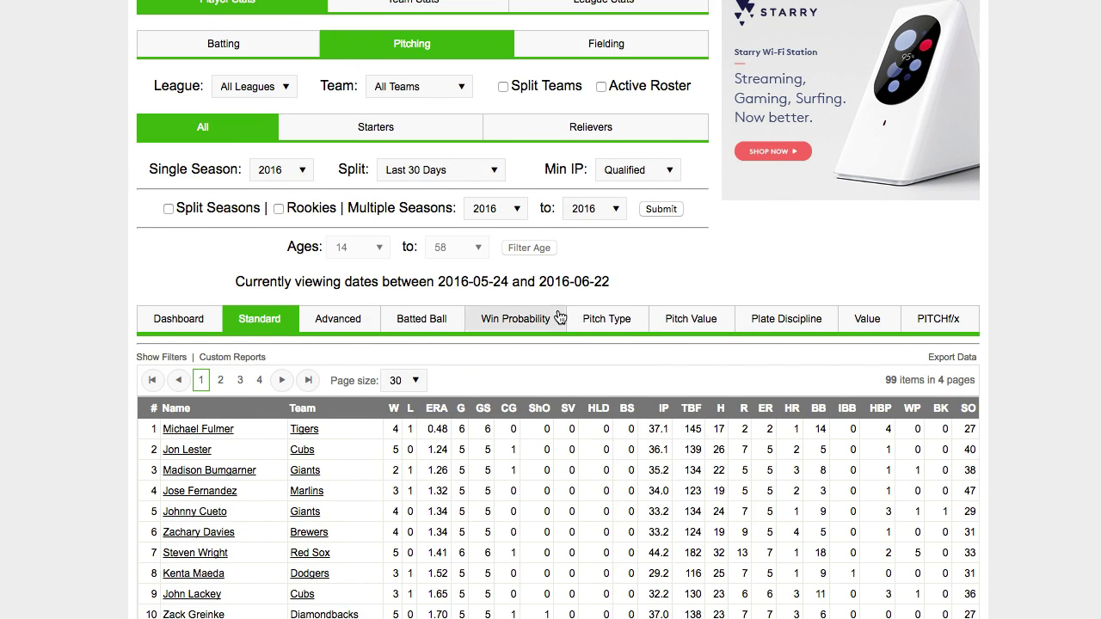
pyautogui.click(403, 380)
pyautogui.click(408, 473)
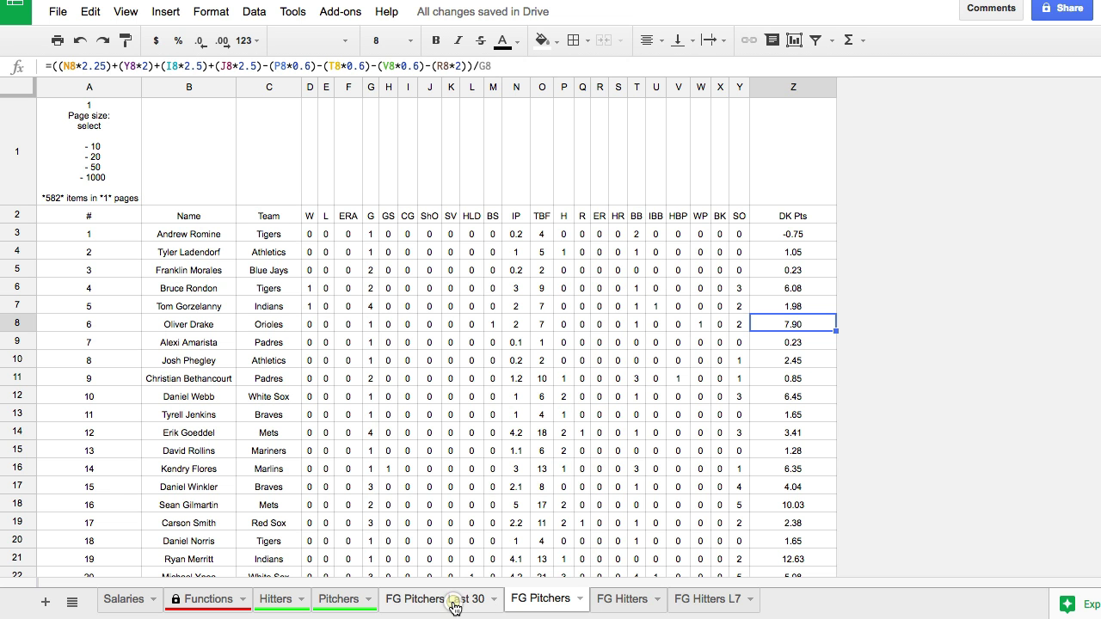
# In A1 of the FG Pitchers Last 30 sheet, import the filtered FanGraphs pitching table with IMPORTHTML, using page=1_500, "table" and index 0
pyautogui.click(454, 608)
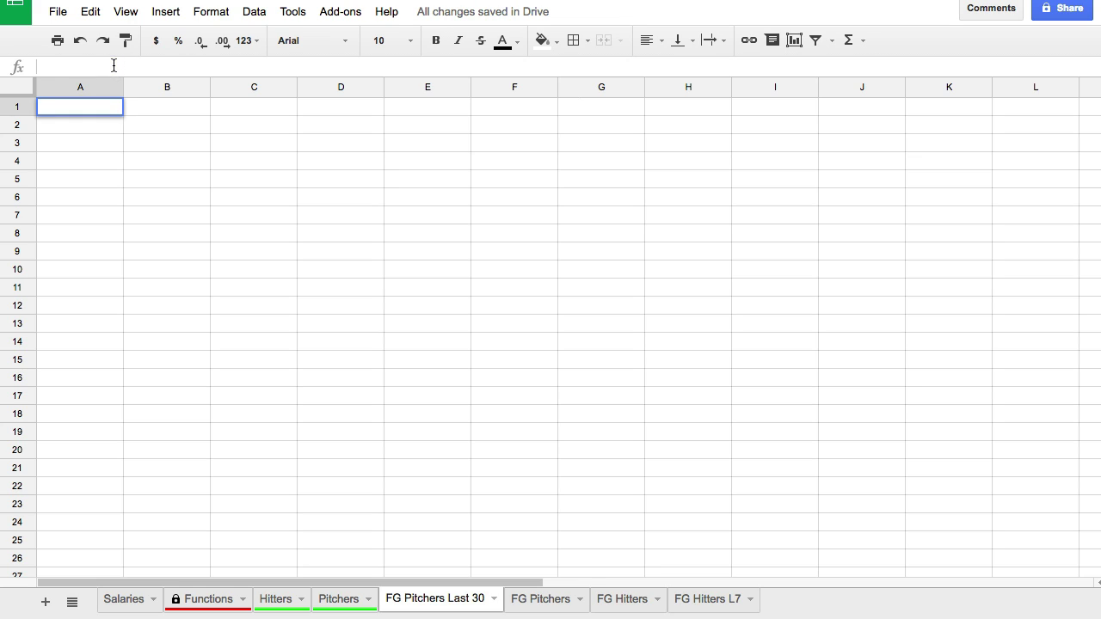
pyautogui.write('=IM')
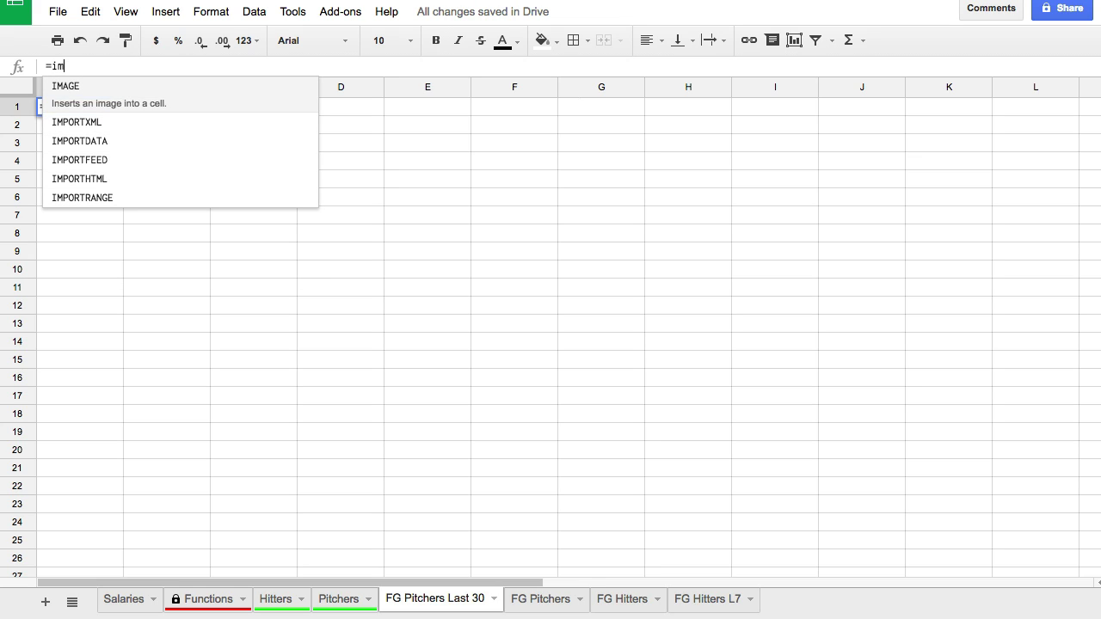
pyautogui.press('Down')
pyautogui.press('Down')
pyautogui.press('Down')
pyautogui.press('Down')
pyautogui.press('Tab')
pyautogui.write('"')
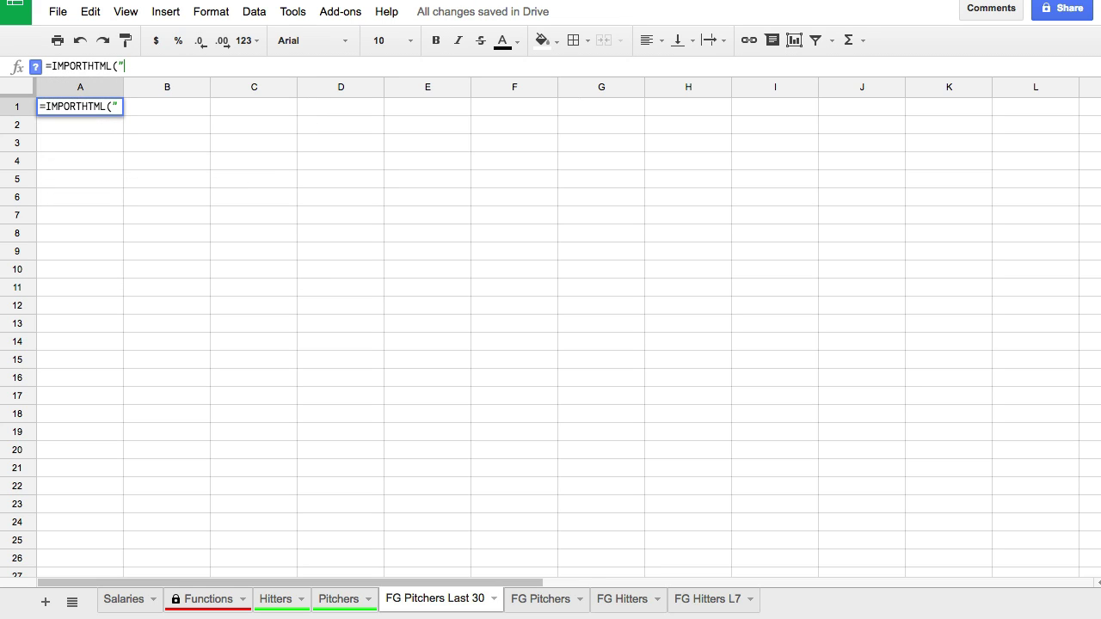
pyautogui.write('http://www.fangraphs.com/leaders.aspx?pos=all&stats=pit&lg=all&qual=y&type=0&season=2016&month=3&season1=2016&ind=0&team=0&rost=0&age=0&filter=&players=0&page=1_50')
pyautogui.write('","')
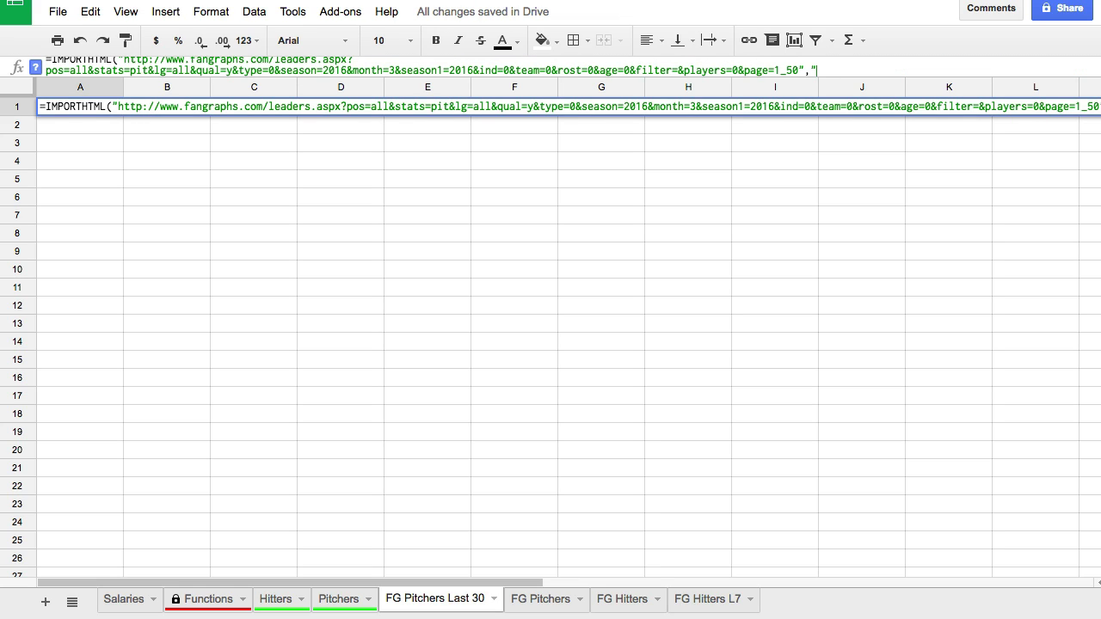
pyautogui.write('table",0')
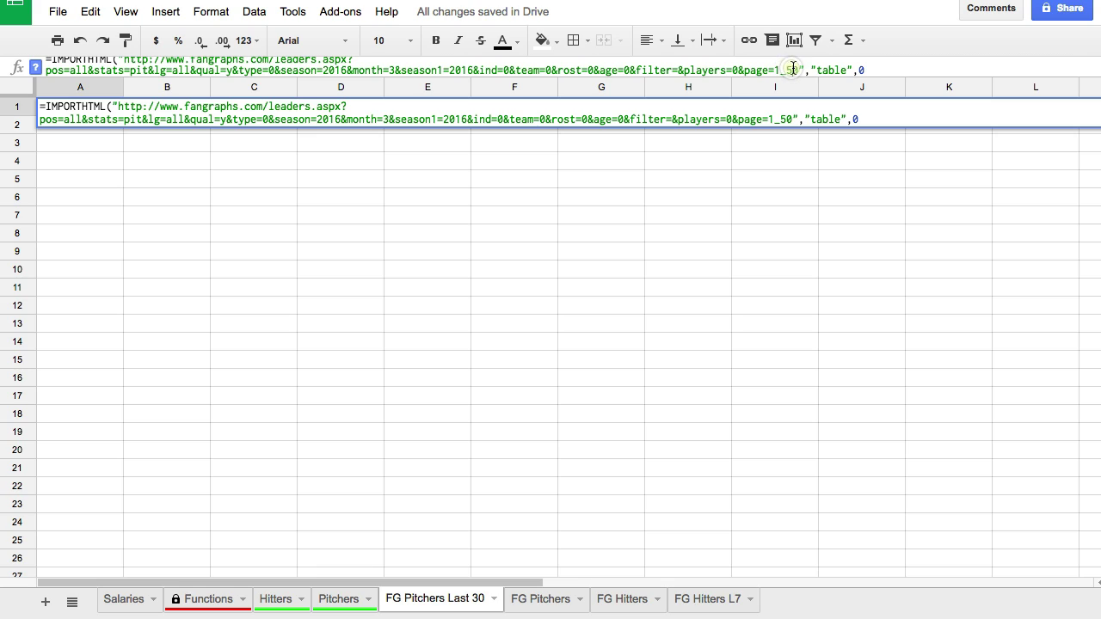
pyautogui.click(801, 70)
pyautogui.write('0')
pyautogui.press('Return')
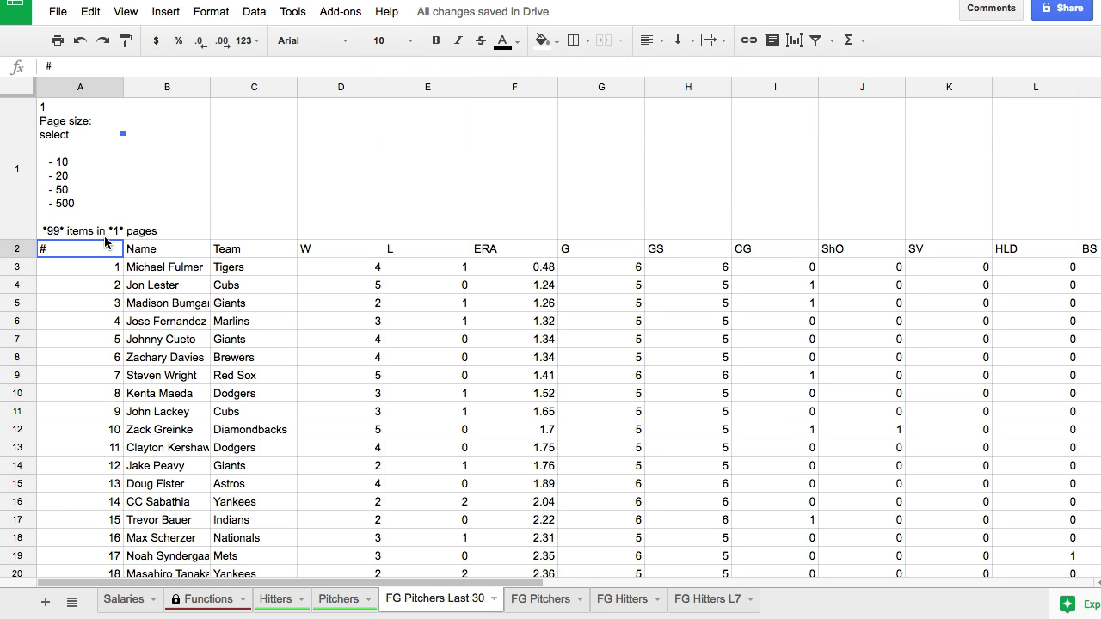
# Format the whole FG Pitchers Last 30 sheet with font size 8, centered text and columns fitted to their contents
pyautogui.click(26, 86)
pyautogui.click(385, 40)
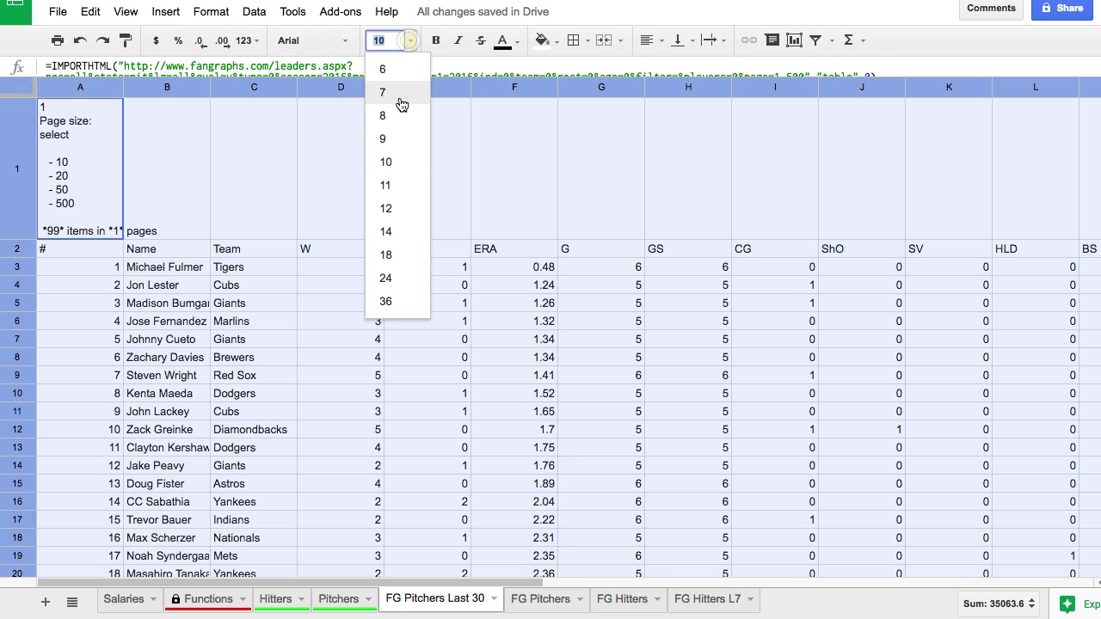
pyautogui.click(398, 113)
pyautogui.click(650, 41)
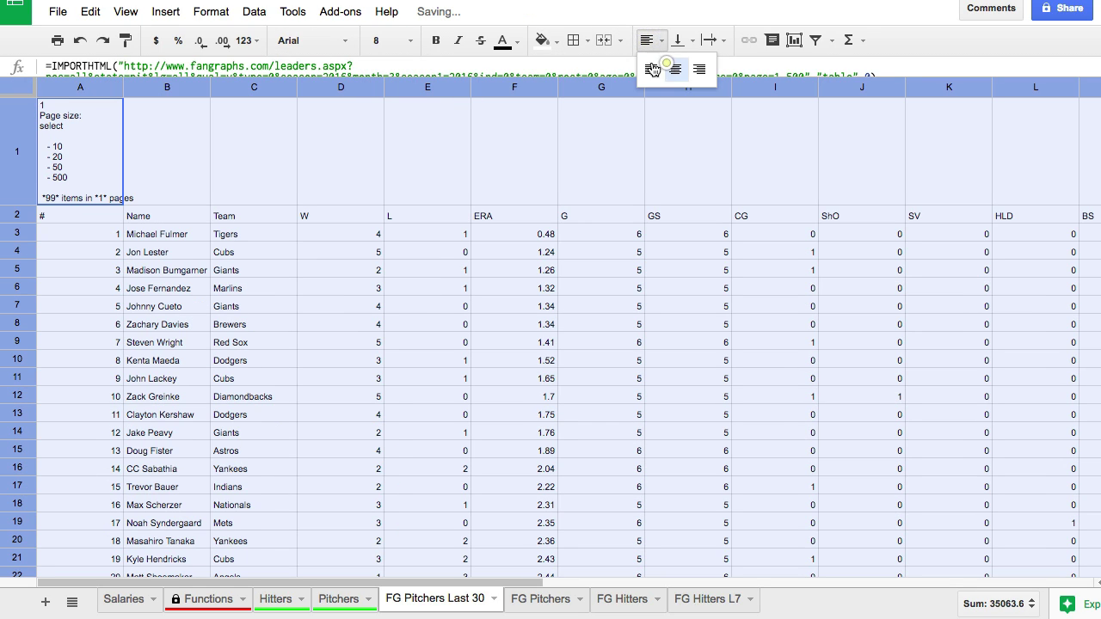
pyautogui.click(673, 69)
pyautogui.doubleClick(558, 86)
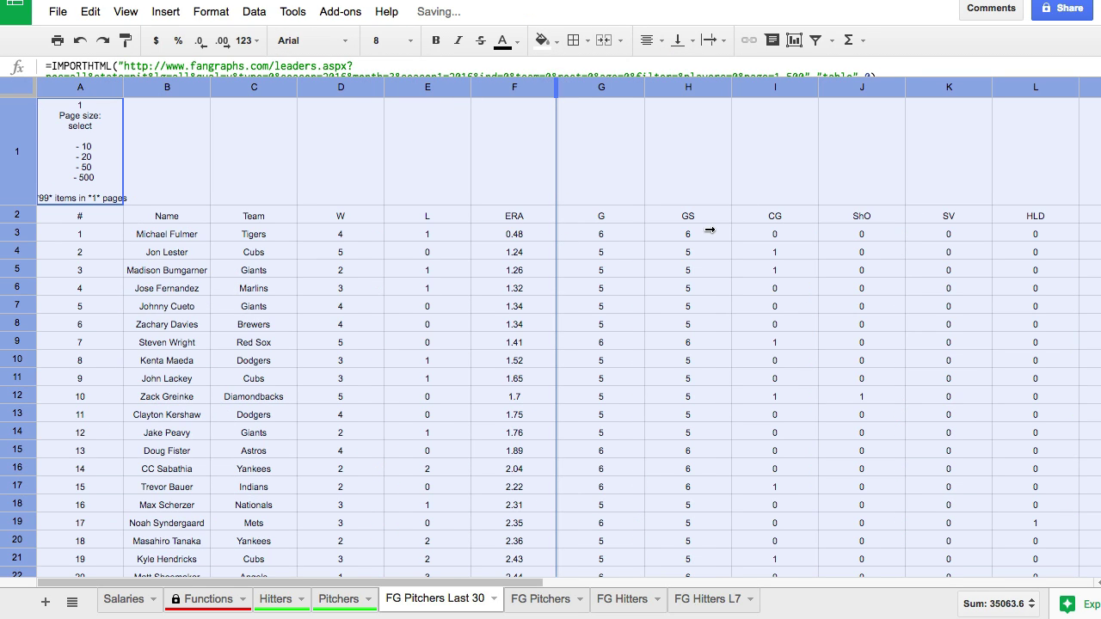
pyautogui.click(618, 234)
# Copy the DK points formula from Z3 of FG Pitchers into Z3 of FG Pitchers Last 30
pyautogui.click(541, 598)
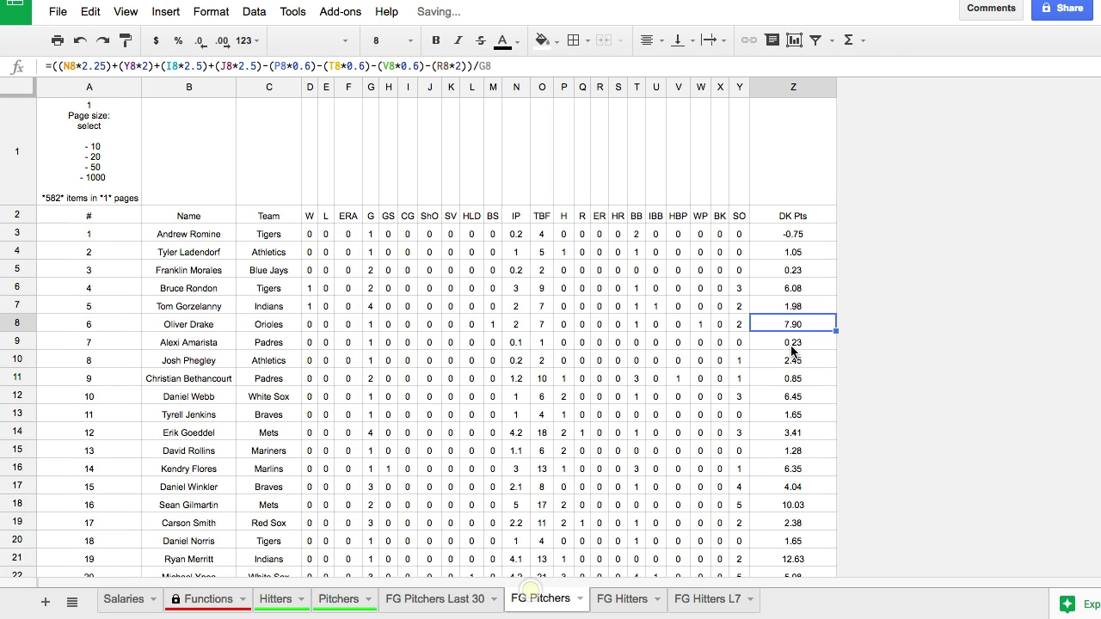
pyautogui.click(793, 234)
pyautogui.click(399, 66)
pyautogui.hotkey('ctrl', 'a')
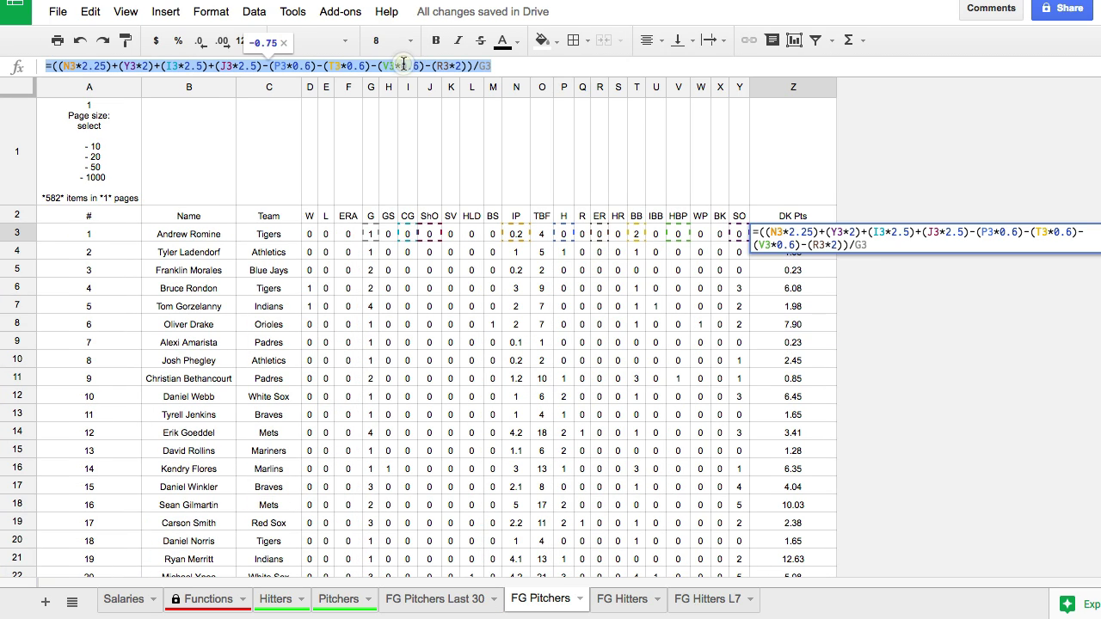
pyautogui.click(430, 599)
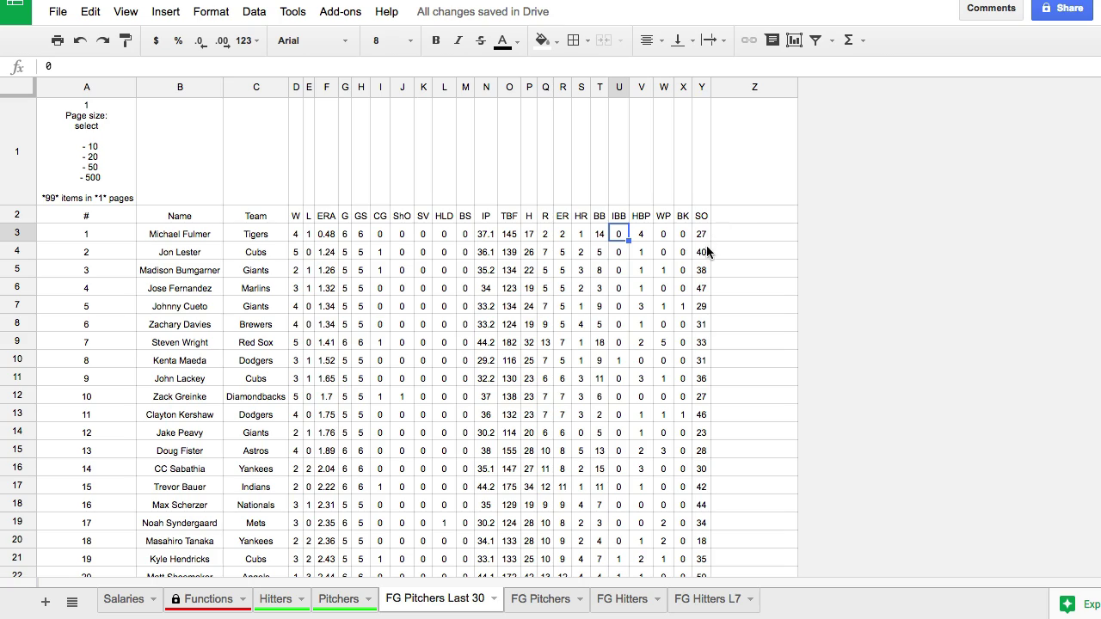
pyautogui.doubleClick(730, 233)
pyautogui.hotkey('ctrl', 'v')
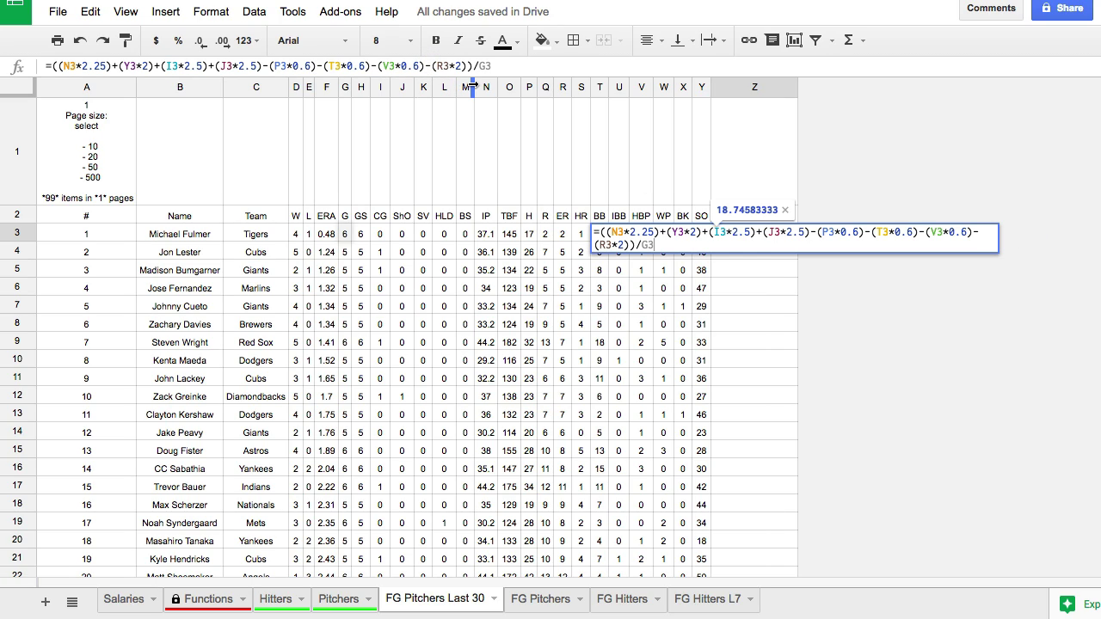
pyautogui.press('Return')
# Label the points column in Z2 as DK L30
pyautogui.write('DK FT')
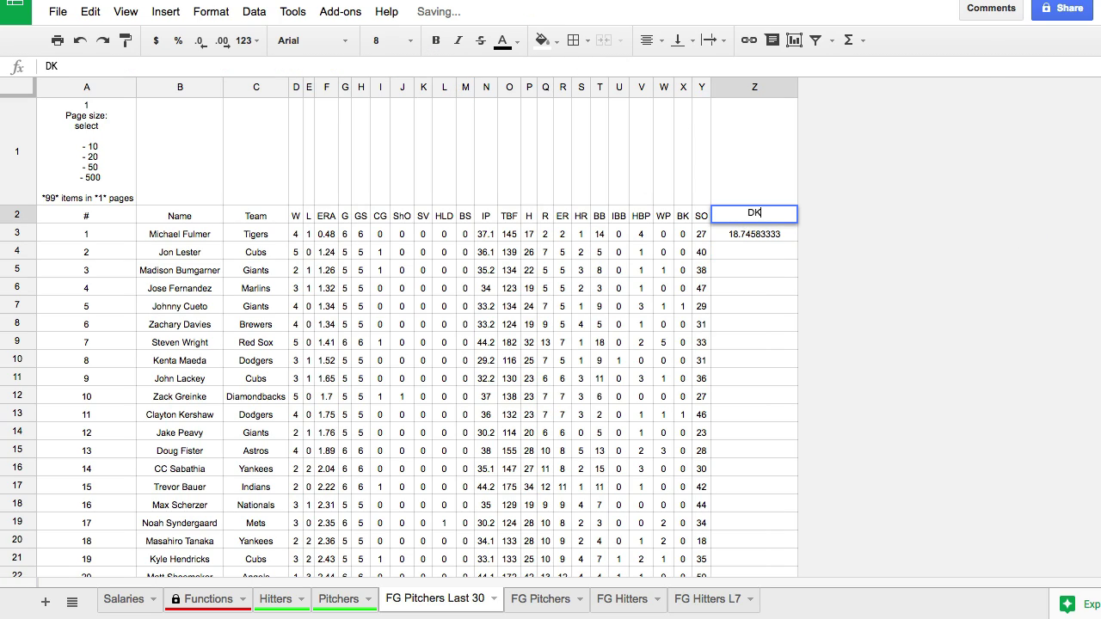
pyautogui.press('BackSpace')
pyautogui.press('BackSpace')
pyautogui.write('L')
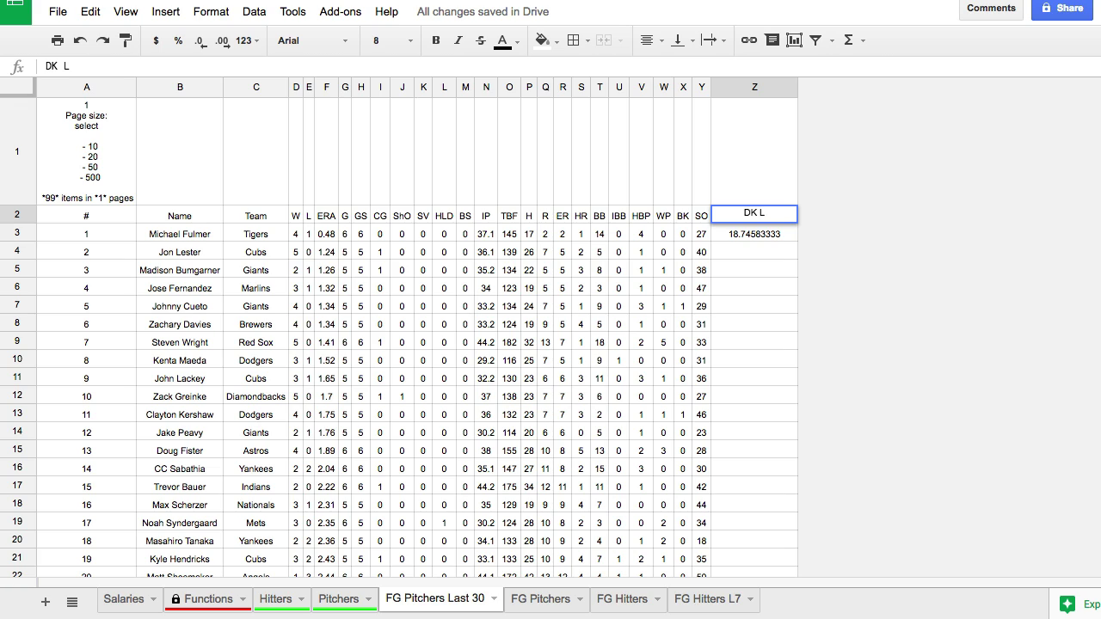
pyautogui.write('30')
pyautogui.press('Return')
# Reduce the DK L30 value in Z3 to two decimal places
pyautogui.click(205, 41)
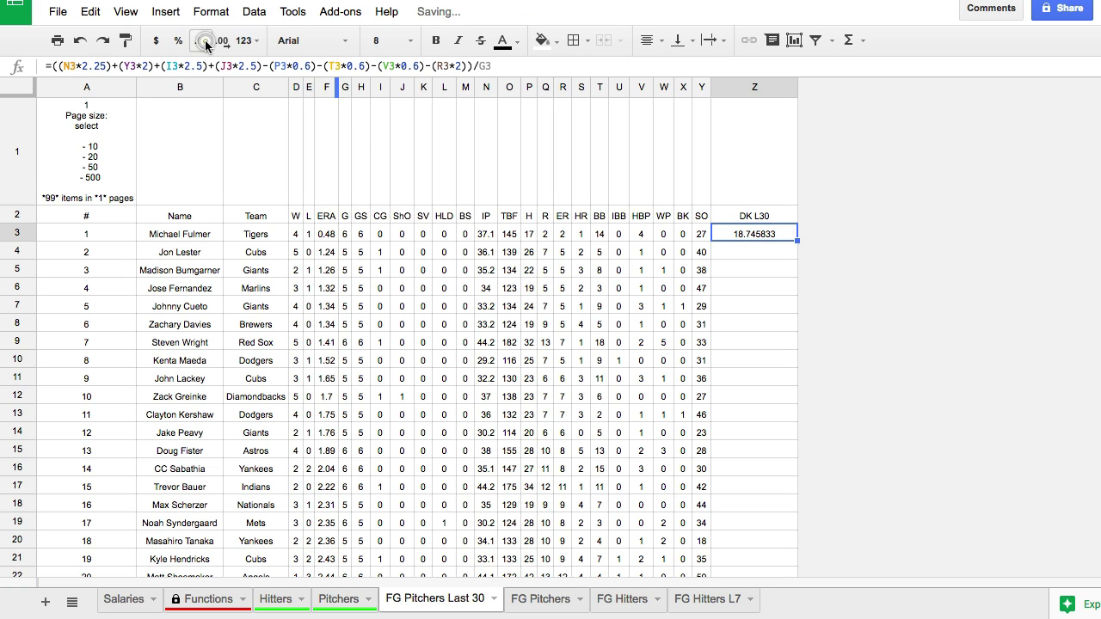
pyautogui.click(205, 41)
pyautogui.click(204, 41)
pyautogui.click(205, 42)
pyautogui.click(204, 42)
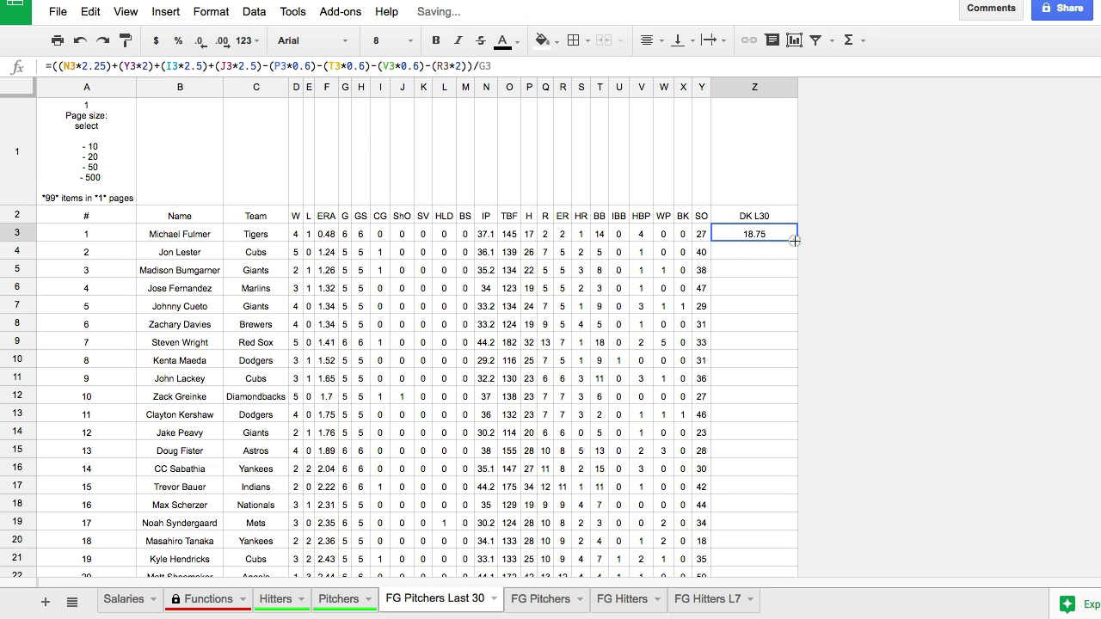
# Fill the DK L30 formula from Z3 down column Z for all the pitchers
pyautogui.moveTo(794, 242); pyautogui.dragTo(744, 361)
pyautogui.scroll(20, 639, 254)
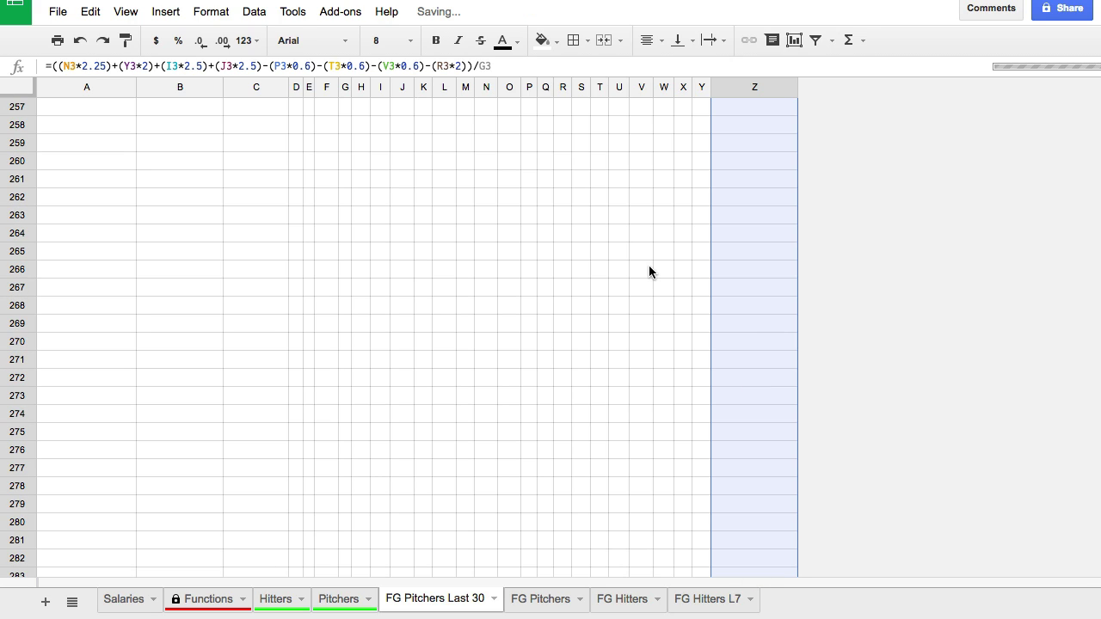
pyautogui.scroll(12, 649, 267)
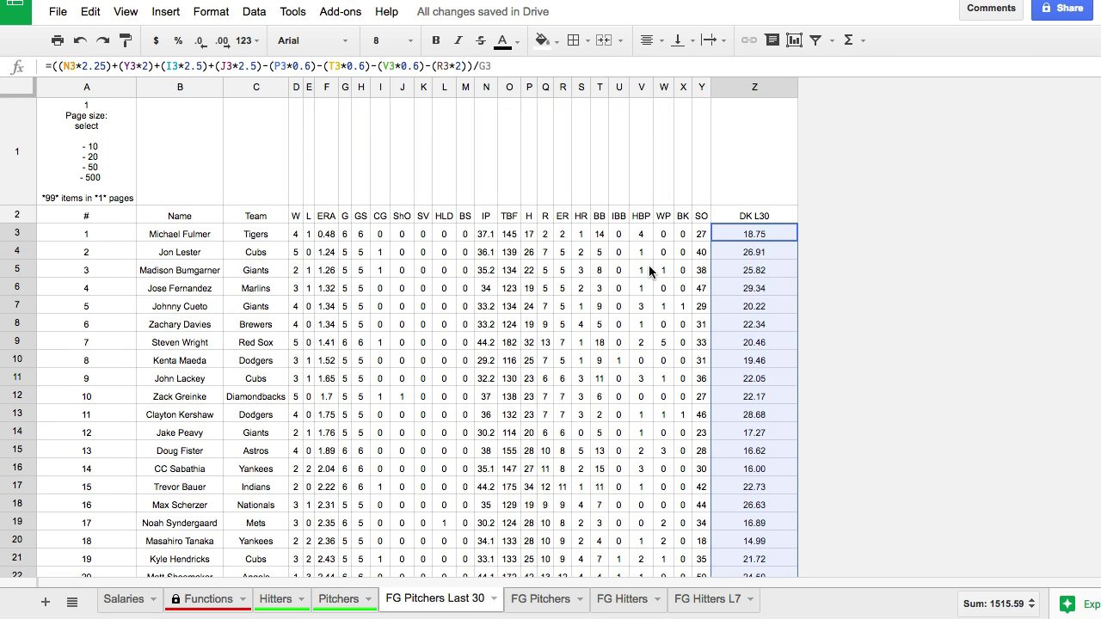
pyautogui.click(760, 252)
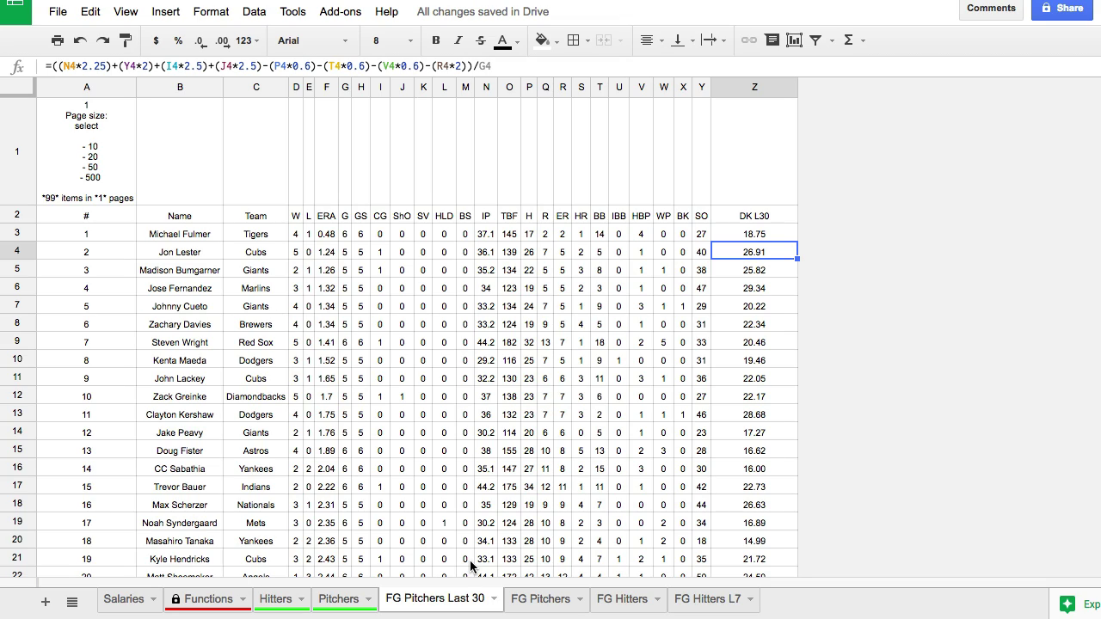
# Add a new sheet directly after the Pitchers sheet and name it FG Team Hitting
pyautogui.click(47, 605)
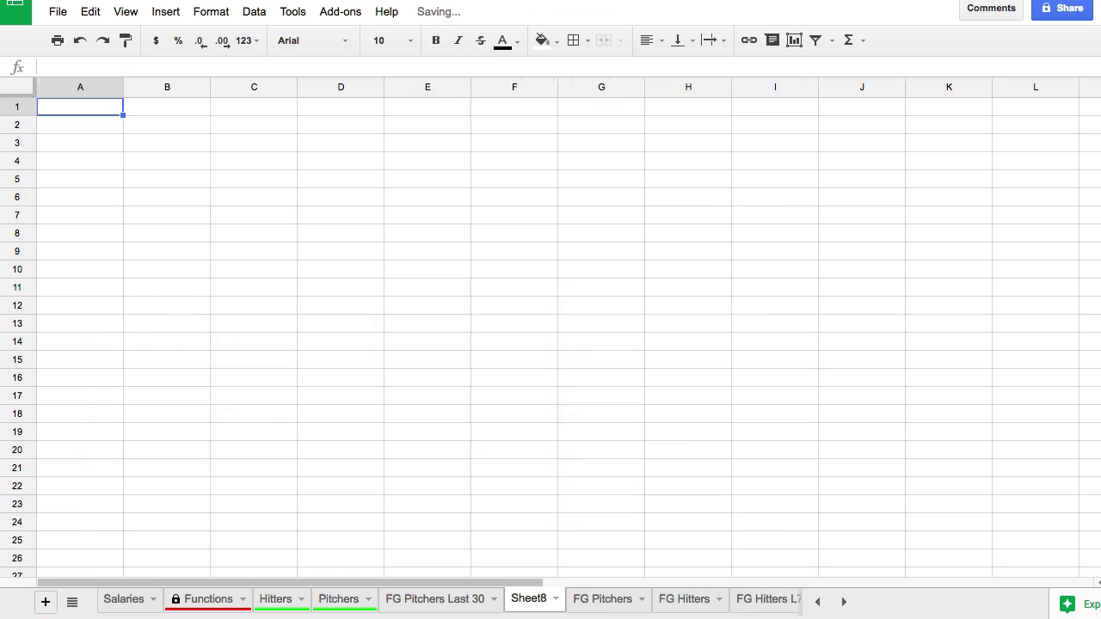
pyautogui.moveTo(519, 609); pyautogui.dragTo(418, 599)
pyautogui.doubleClick(418, 599)
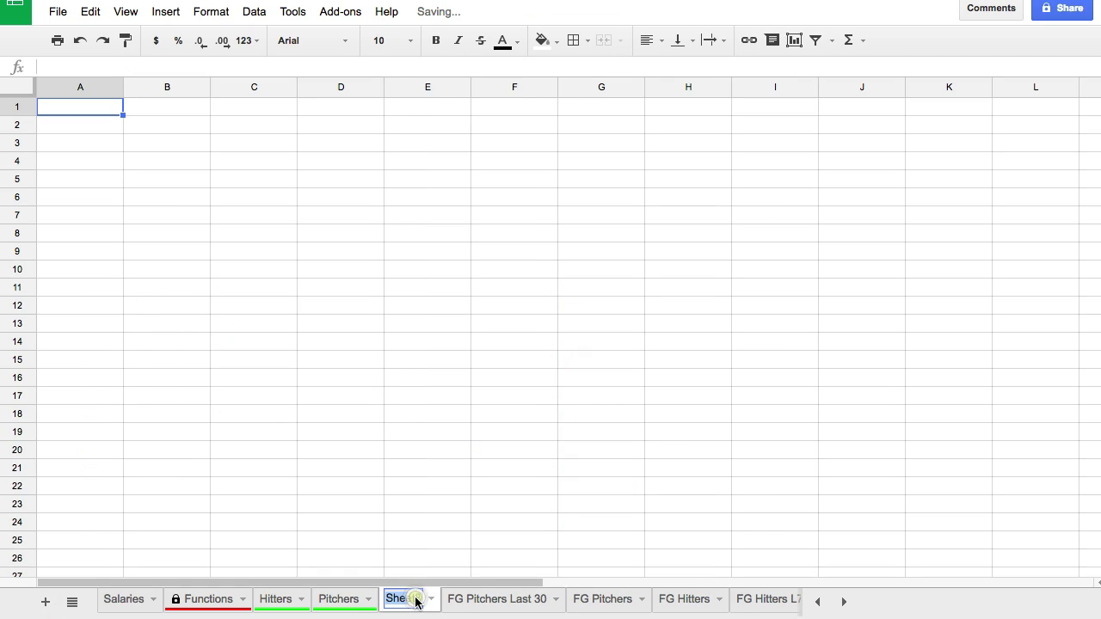
pyautogui.write('FG Team Hitting')
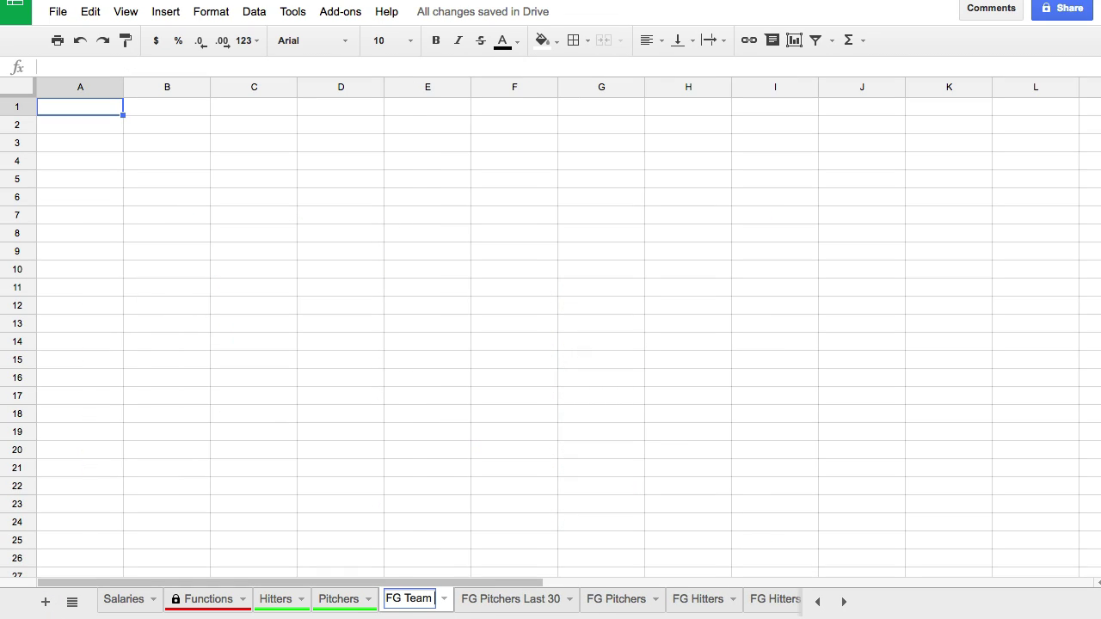
pyautogui.press('Return')
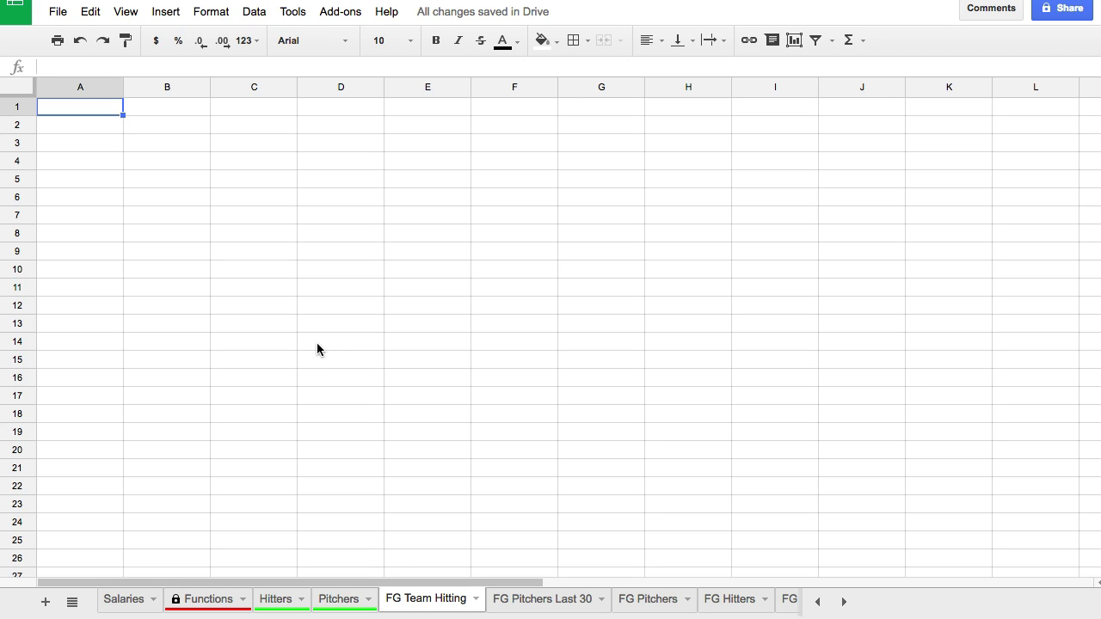
# Switch to FanGraphs and open the 2016 team batting stats, filtered to the Last 30 Days split
pyautogui.hotkey('ctrl', 'Tab')
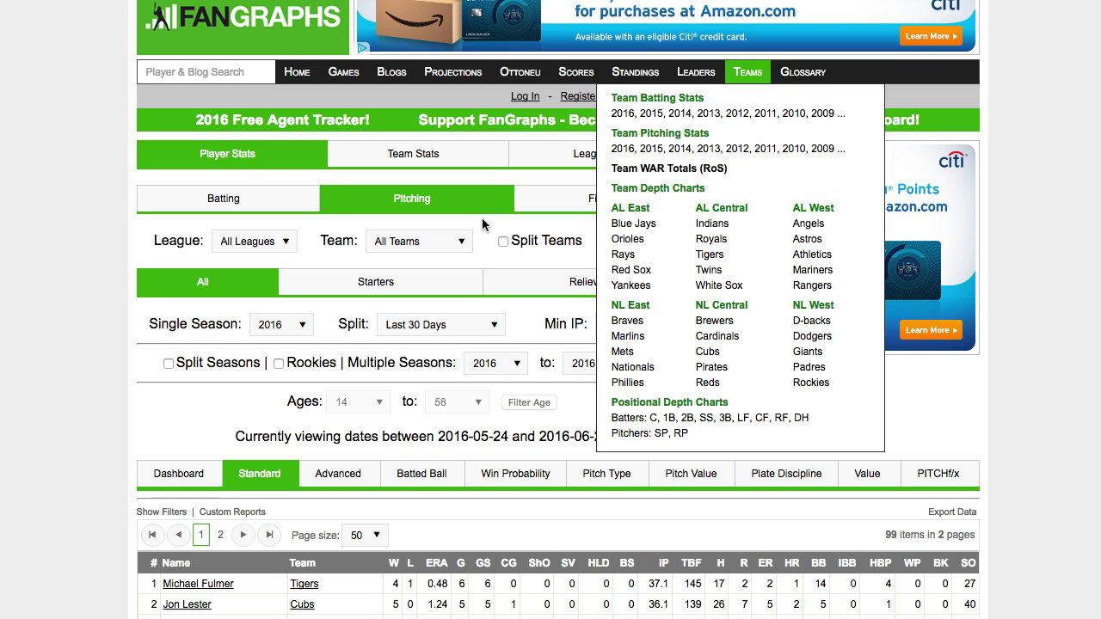
pyautogui.click(636, 113)
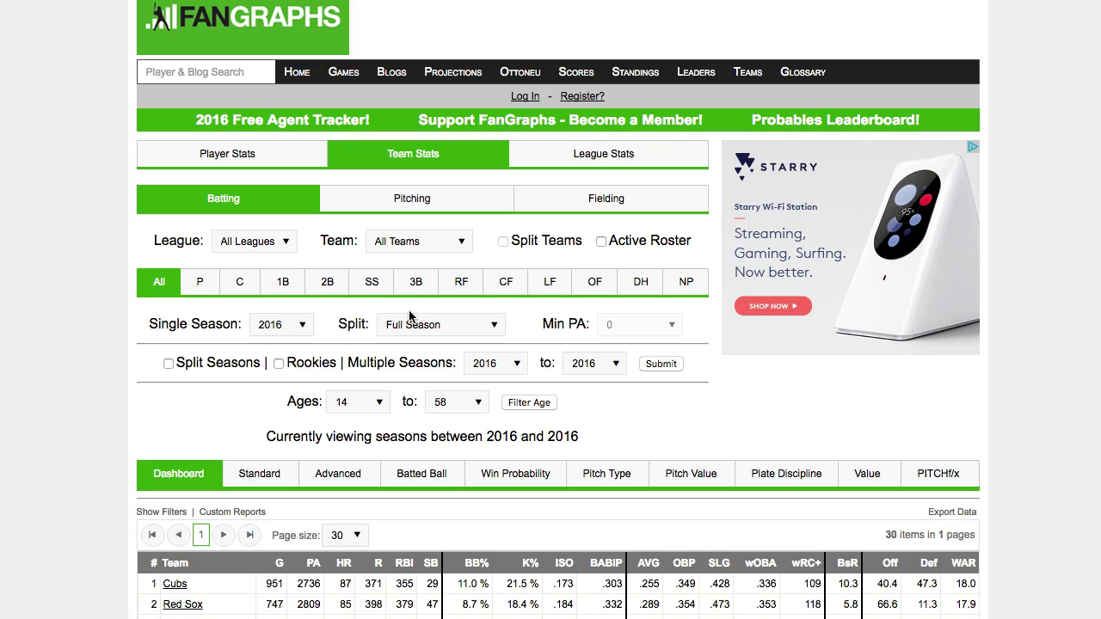
pyautogui.click(413, 325)
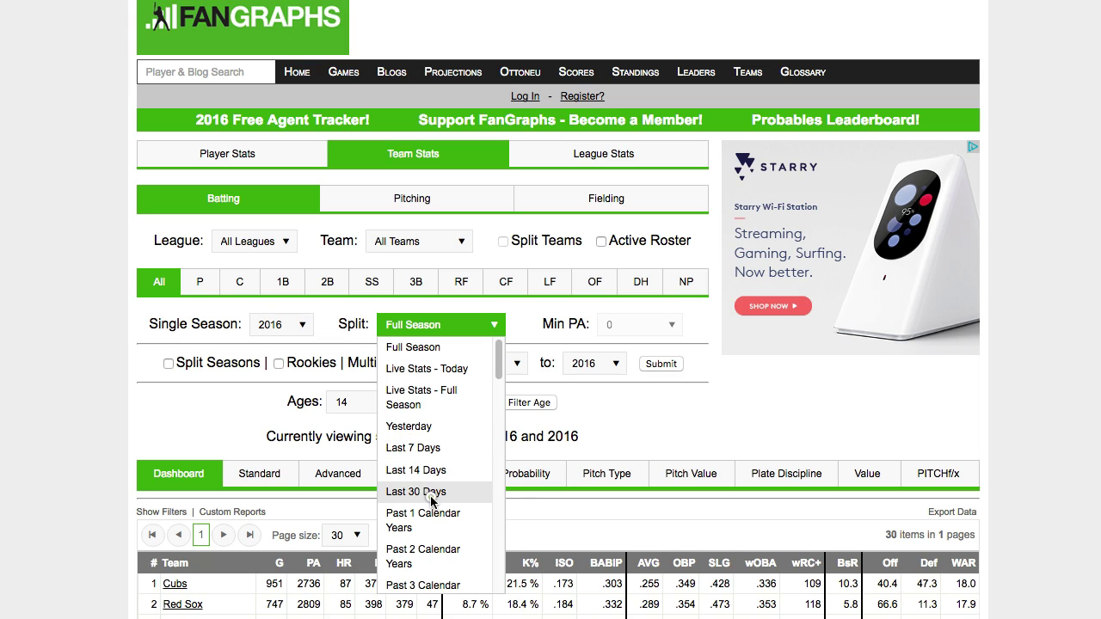
pyautogui.click(425, 492)
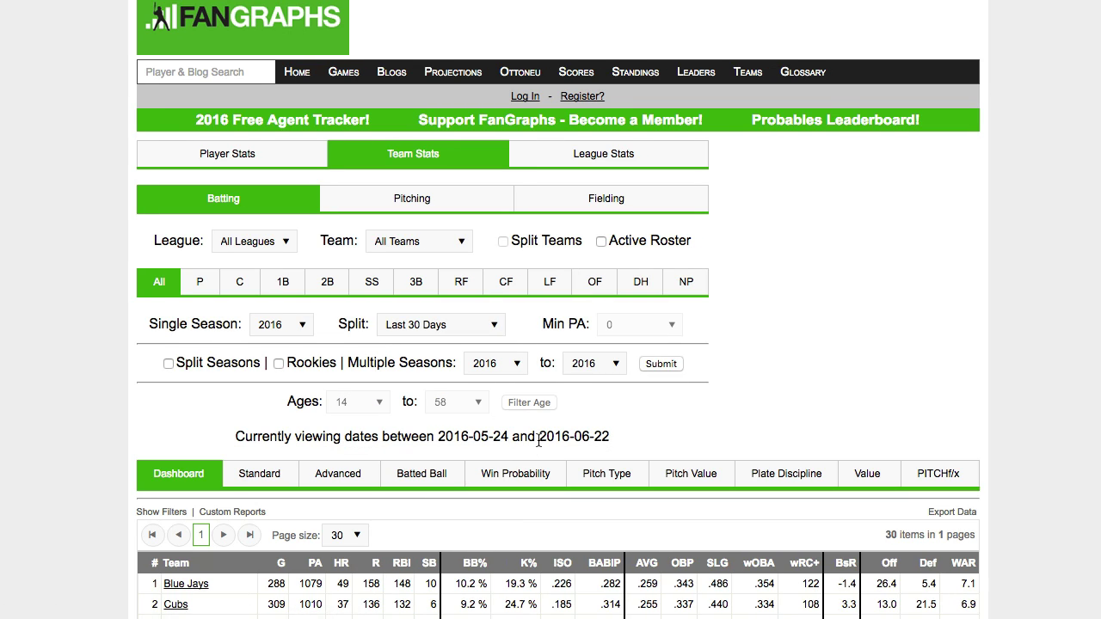
# Display the Standard stats for the team batting leaderboard and look through the list of teams
pyautogui.click(256, 469)
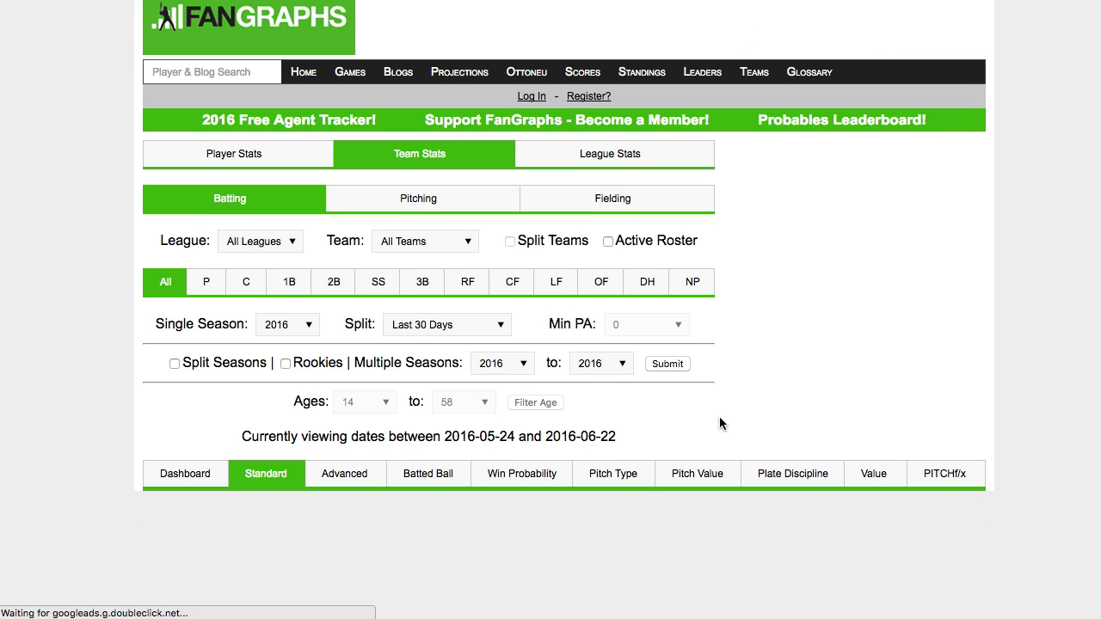
pyautogui.scroll(-2, 719, 415)
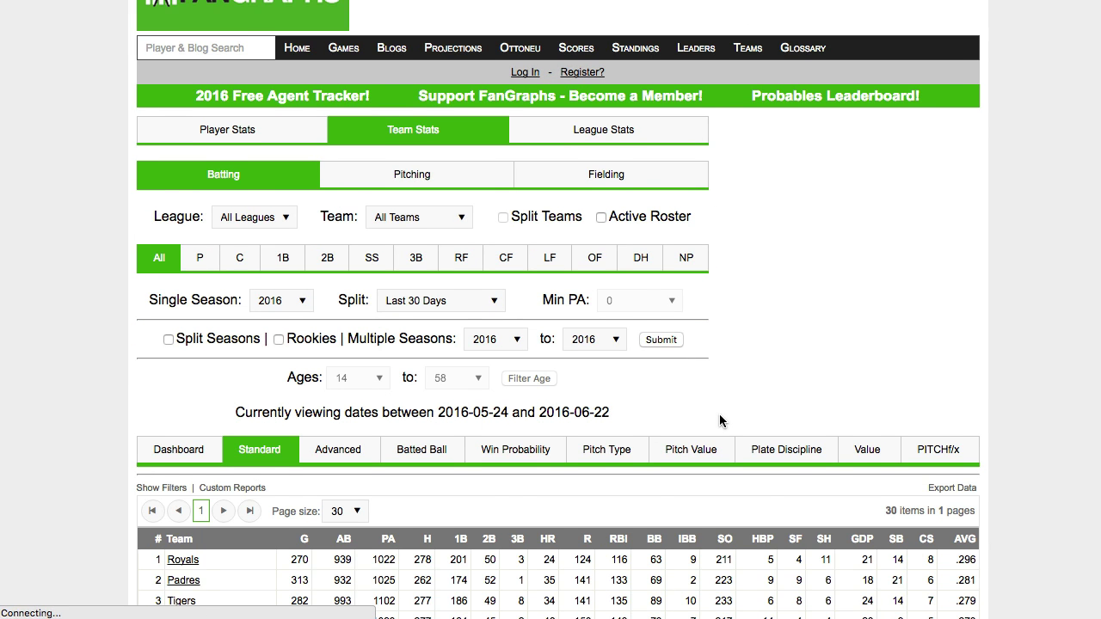
pyautogui.scroll(-10, 505, 424)
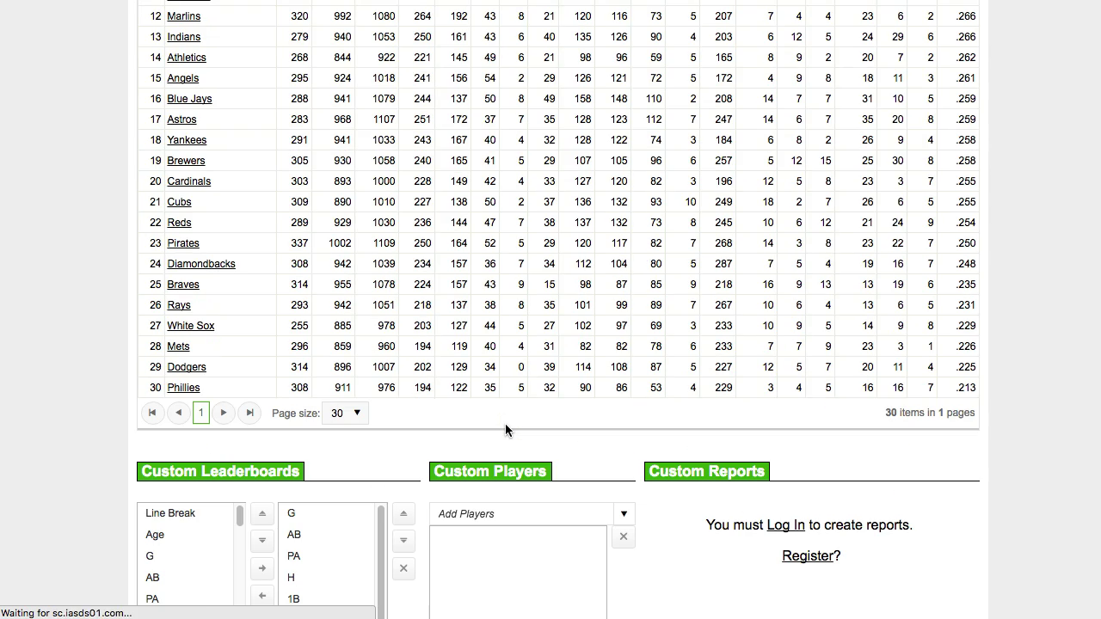
pyautogui.scroll(6, 505, 424)
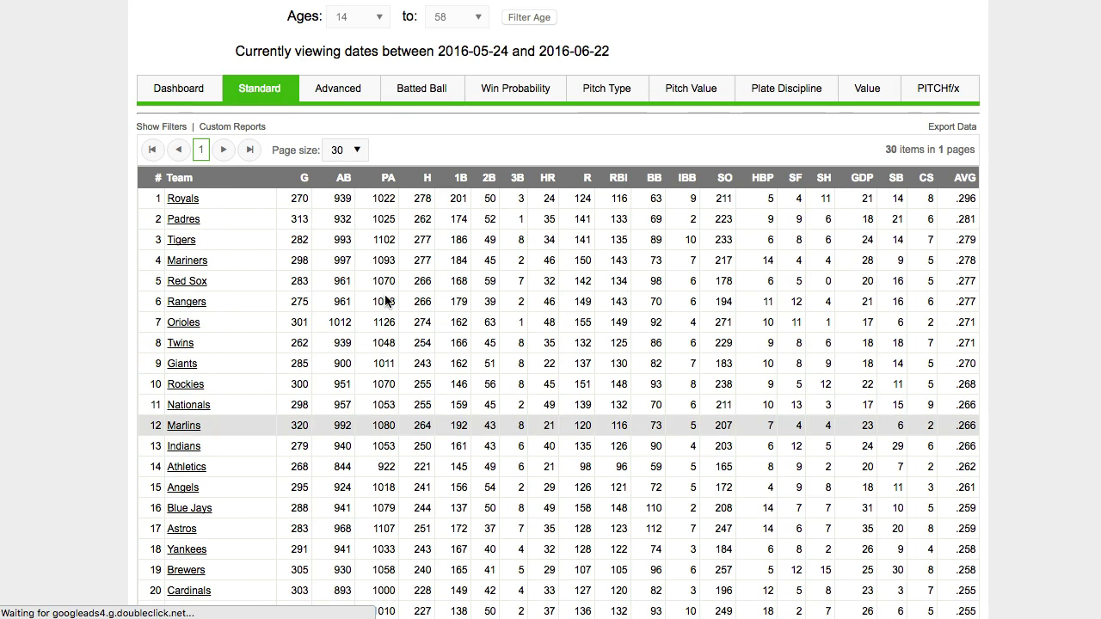
pyautogui.scroll(1, 355, 146)
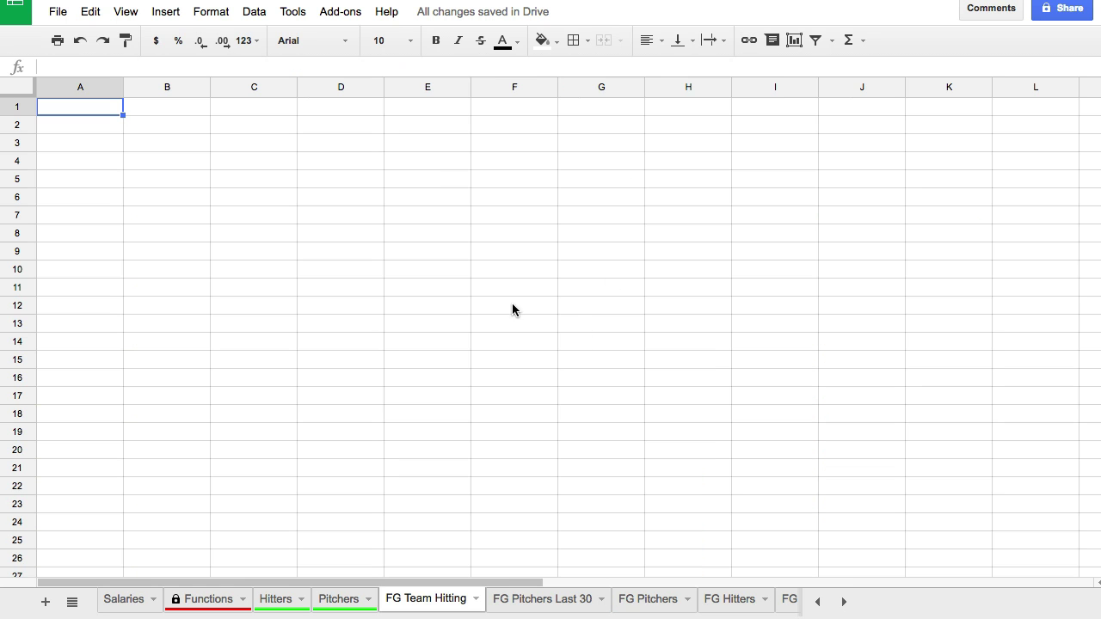
# In A1 of FG Team Hitting, enter an IMPORTHTML formula with the FanGraphs 2016 last-30-days team batting URL, "table" and index 0
pyautogui.write('=')
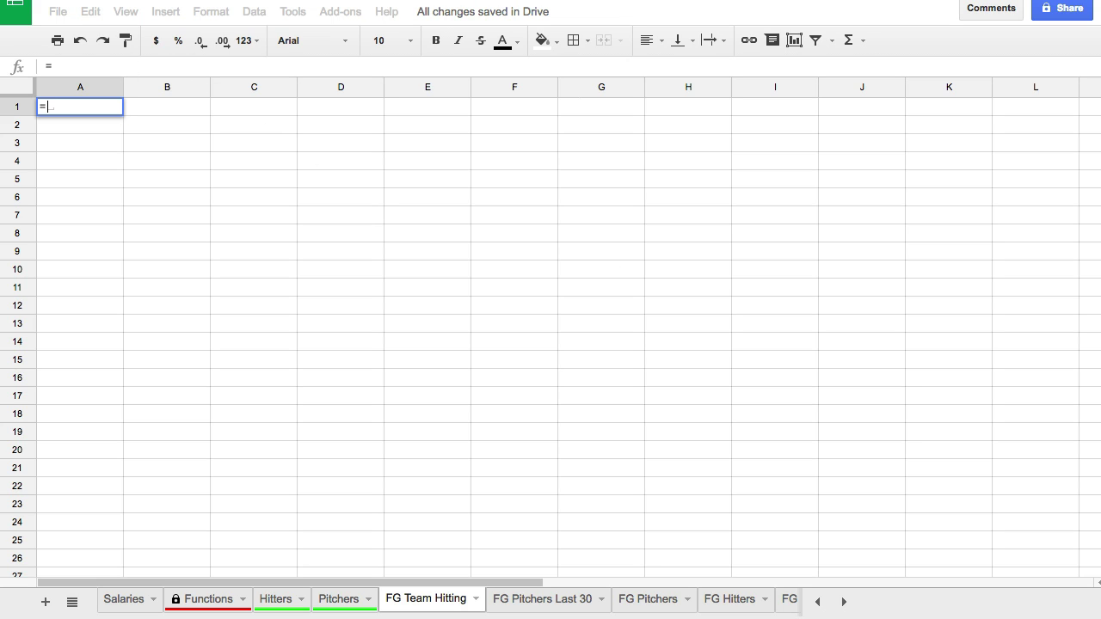
pyautogui.write('im')
pyautogui.press('Down')
pyautogui.press('Down')
pyautogui.press('Down')
pyautogui.press('Down')
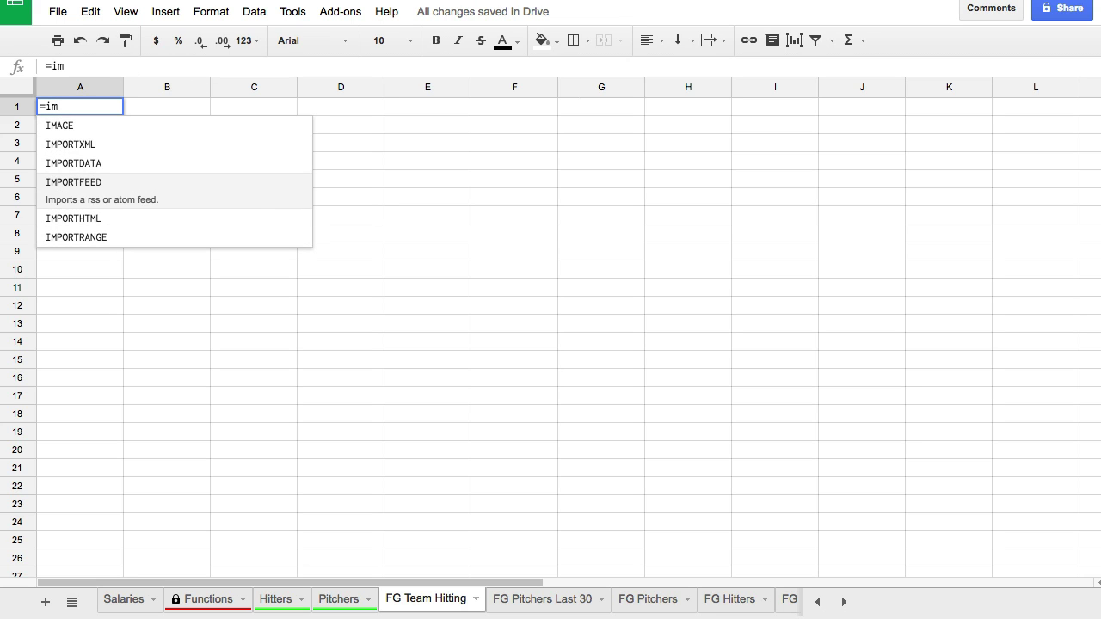
pyautogui.press('Tab')
pyautogui.write('"')
pyautogui.write('http://www.fangraphs.com/leaders.aspx?pos=all&stats=bat&lg=all&qual=0&type=0&season=2016&month=3&season1=2016&ind=0&team=0,ts&rost=0&age=0&filter=&players=0')
pyautogui.write('"')
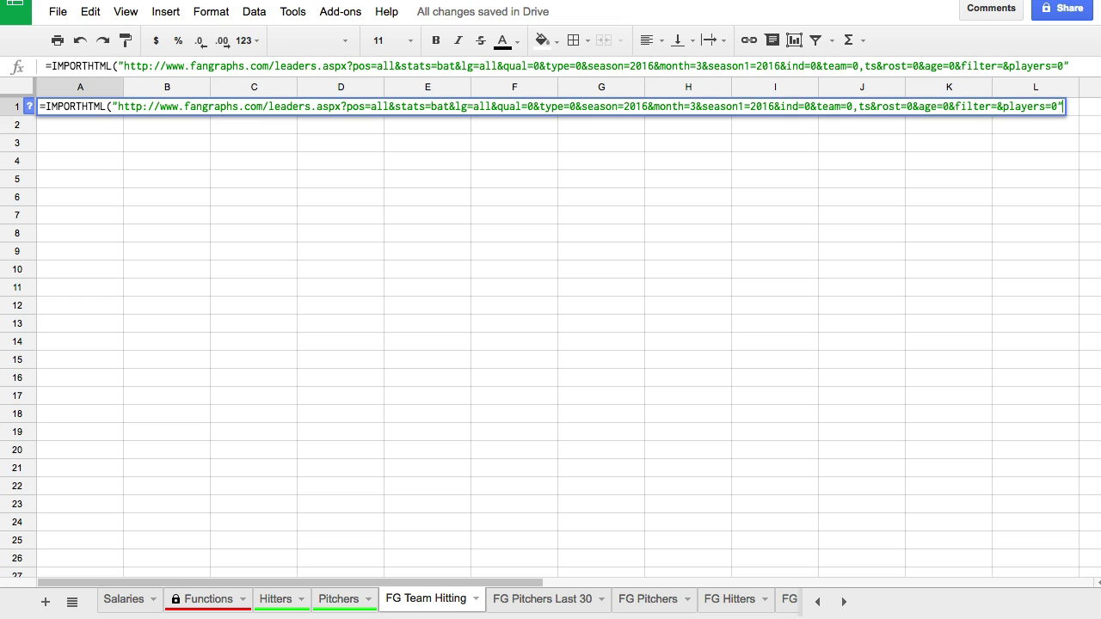
pyautogui.write(',"tabl')
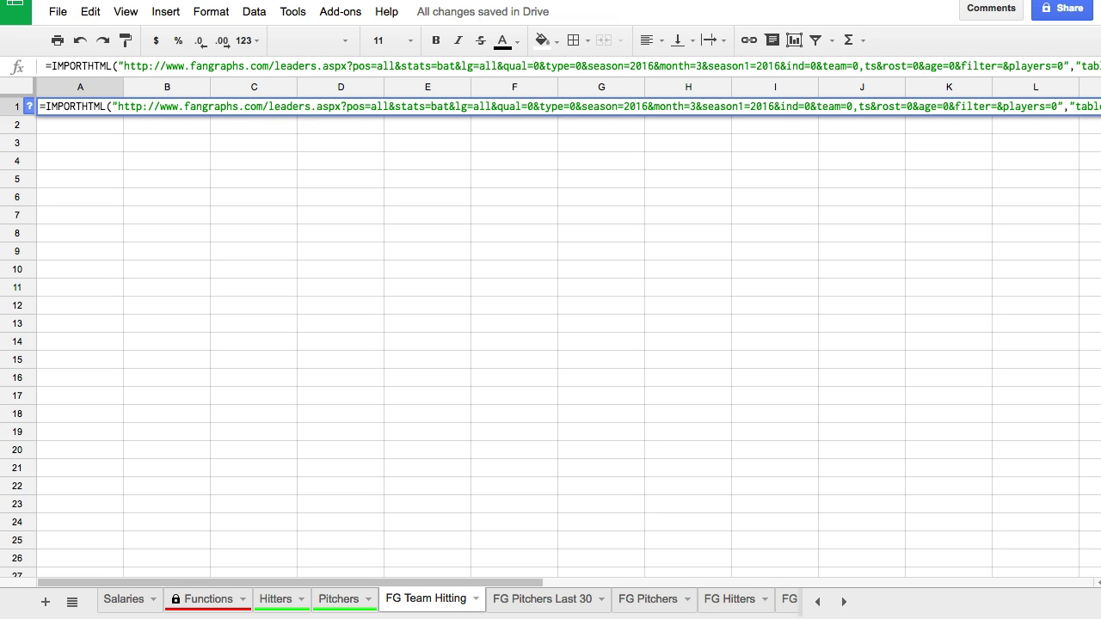
pyautogui.write('e,0')
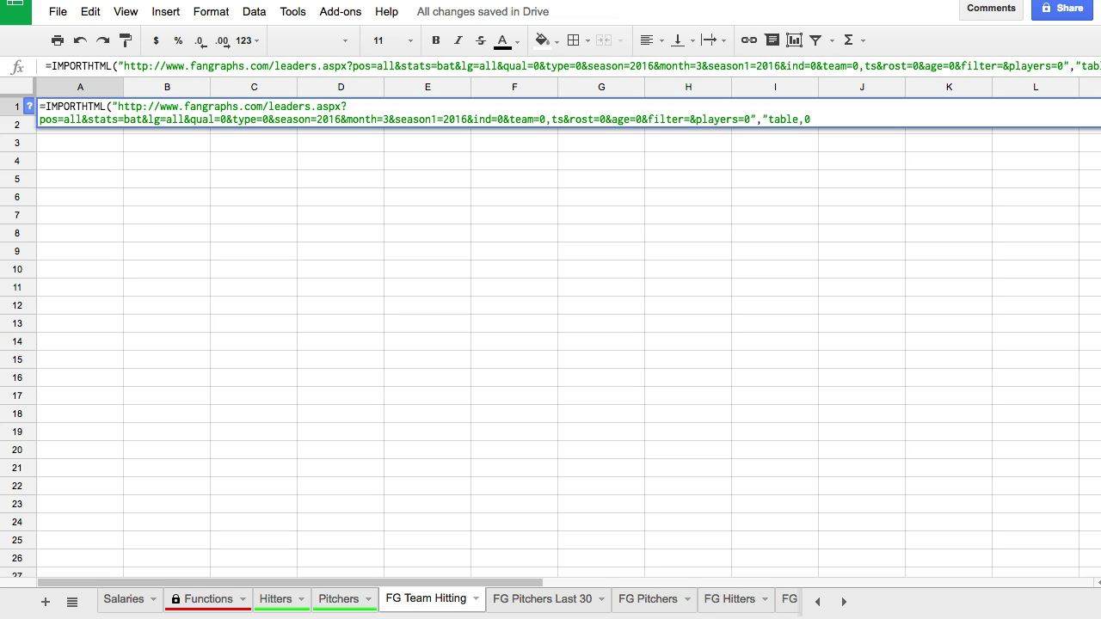
pyautogui.press('Left')
pyautogui.press('Left')
pyautogui.write('"')
pyautogui.press('Return')
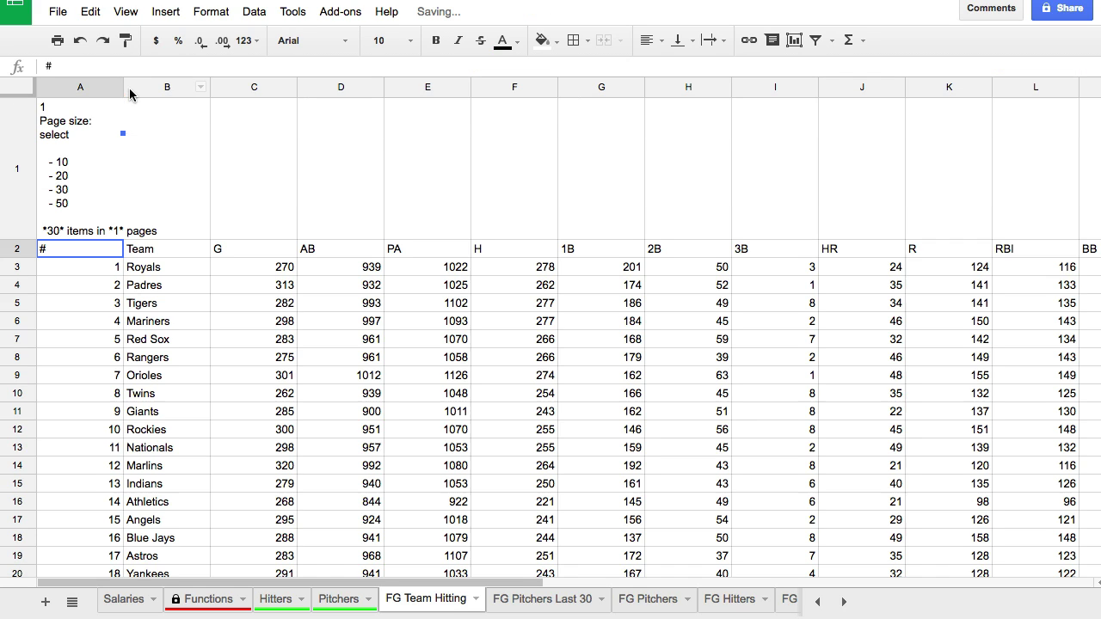
# Format the whole FG Team Hitting sheet with centred text at font size 8 and fit the column widths to their contents
pyautogui.click(18, 84)
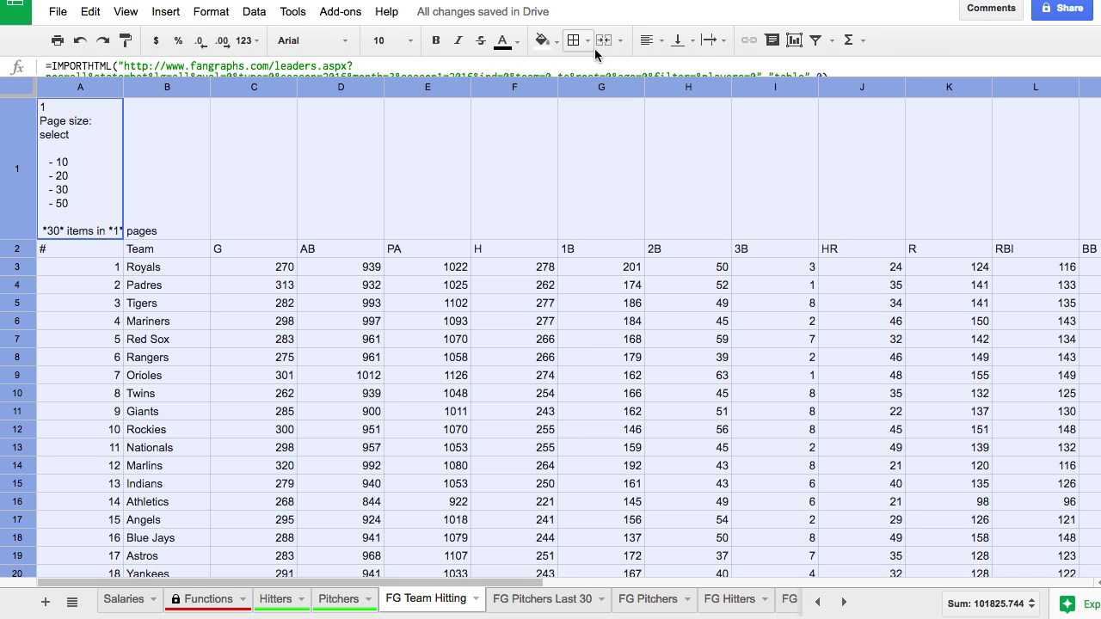
pyautogui.click(647, 41)
pyautogui.click(675, 69)
pyautogui.click(410, 40)
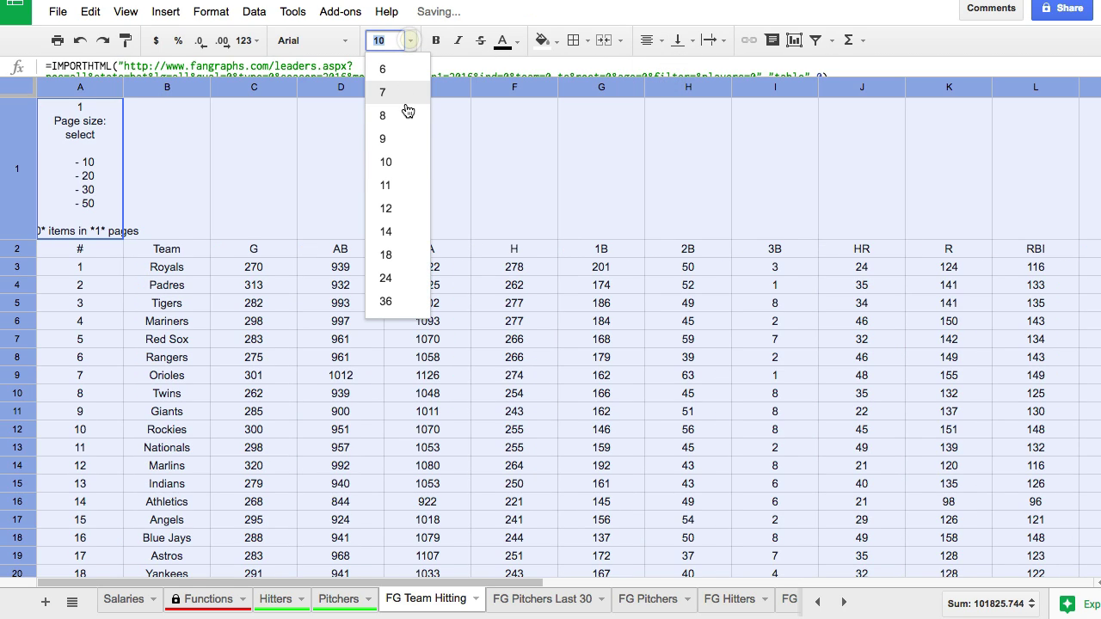
pyautogui.click(406, 114)
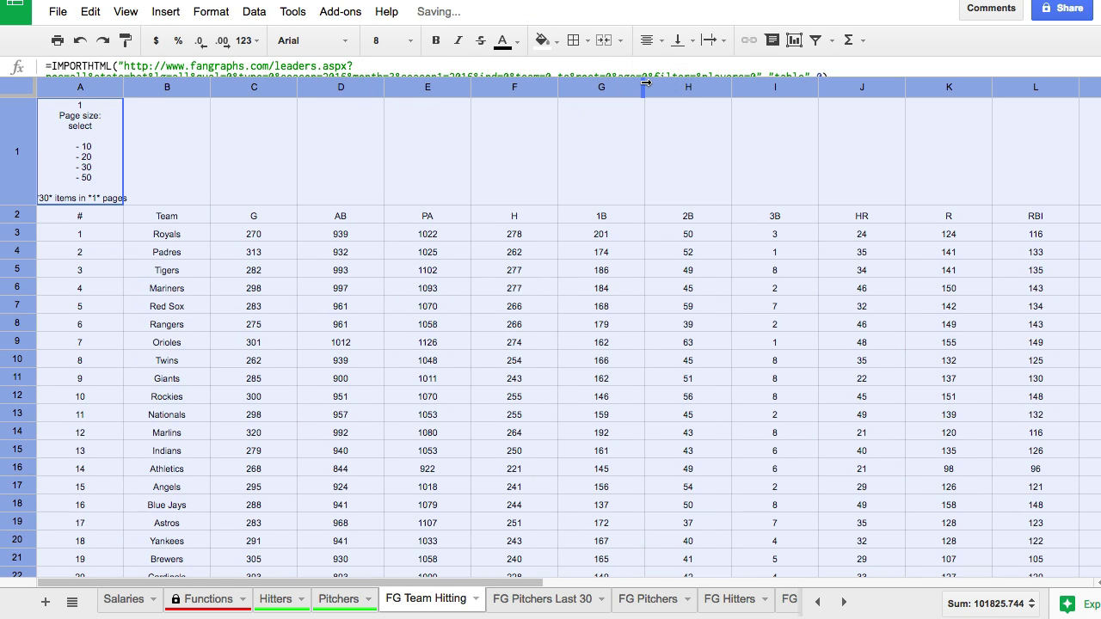
pyautogui.moveTo(643, 86); pyautogui.dragTo(658, 226)
# Add the header DK in W2, directly after the AVG column
pyautogui.click(639, 215)
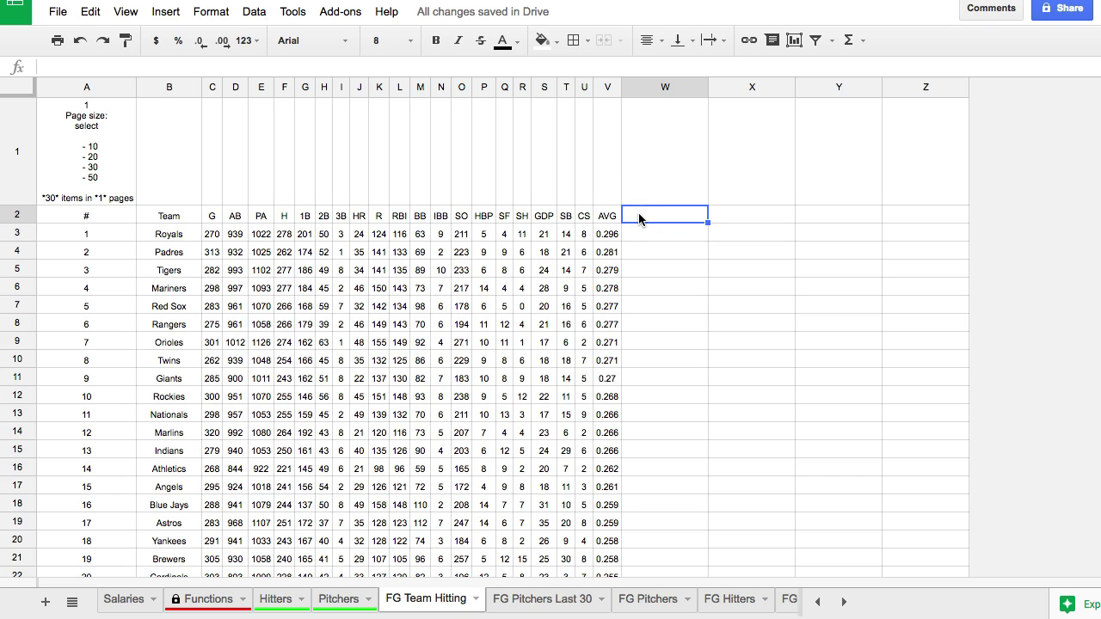
pyautogui.write('DK')
pyautogui.press('Return')
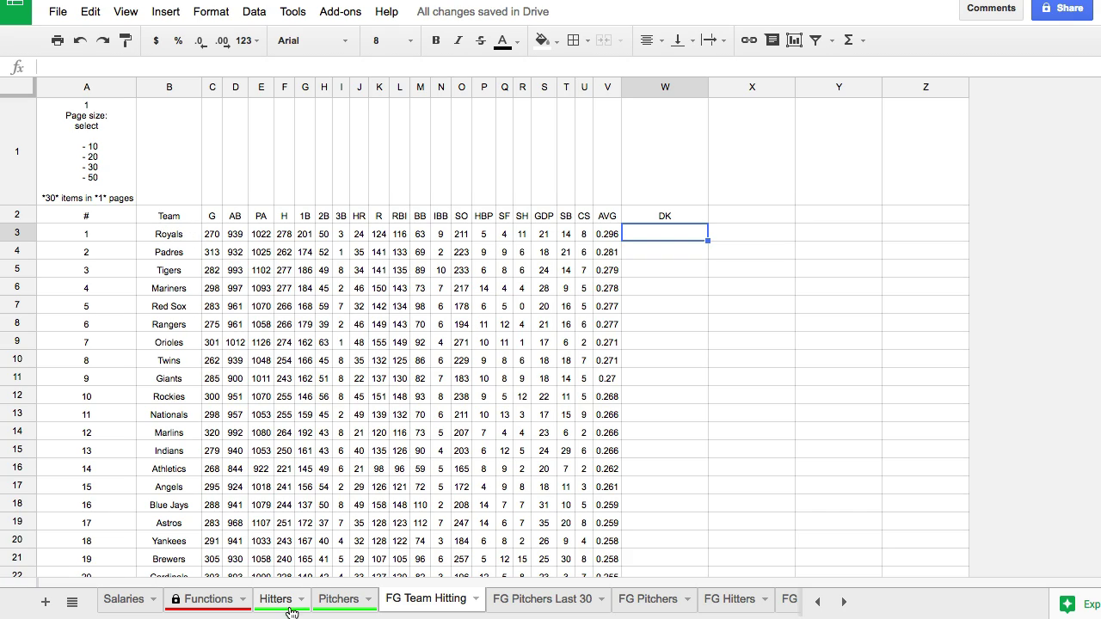
# Copy the DK formula text from X3 of the FG Hitters sheet into W3 of FG Team Hitting
pyautogui.click(730, 599)
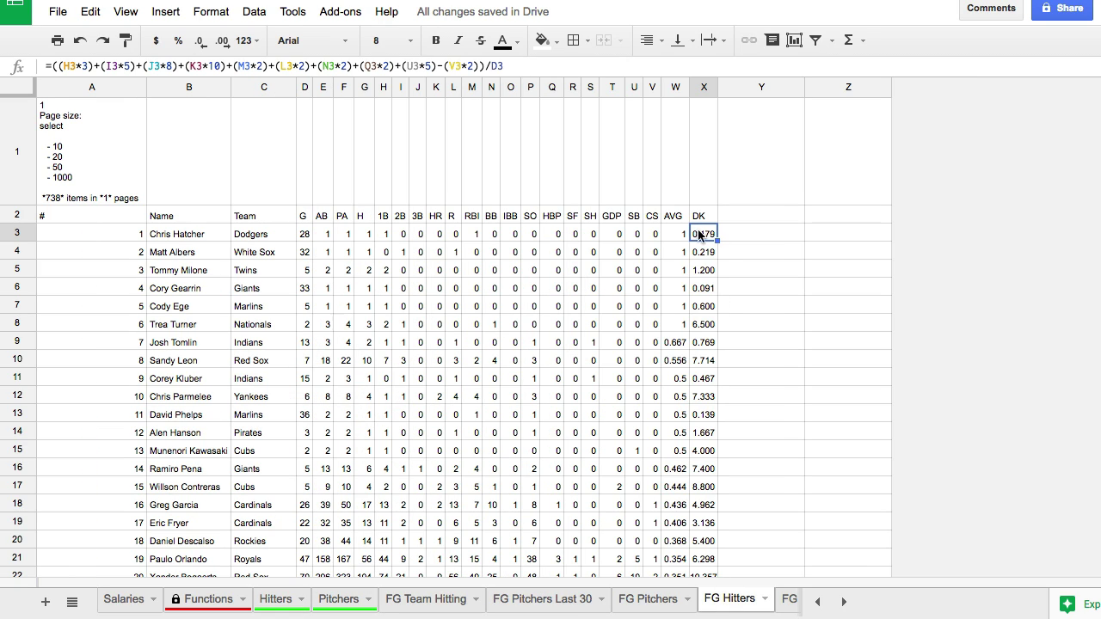
pyautogui.tripleClick(269, 62)
pyautogui.hotkey('ctrl', 'c')
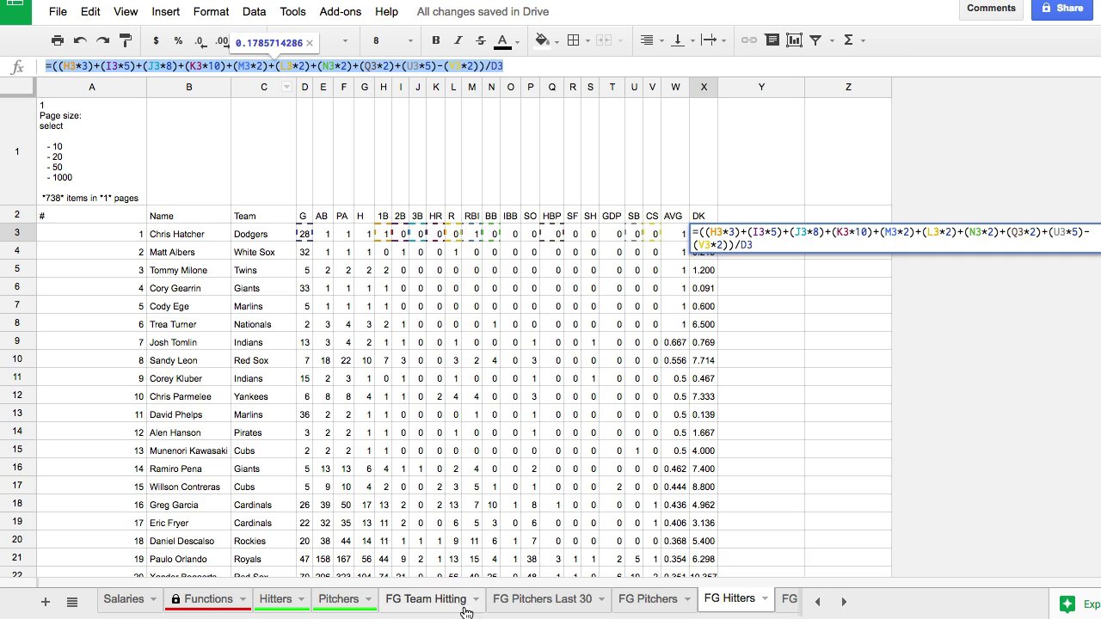
pyautogui.click(422, 600)
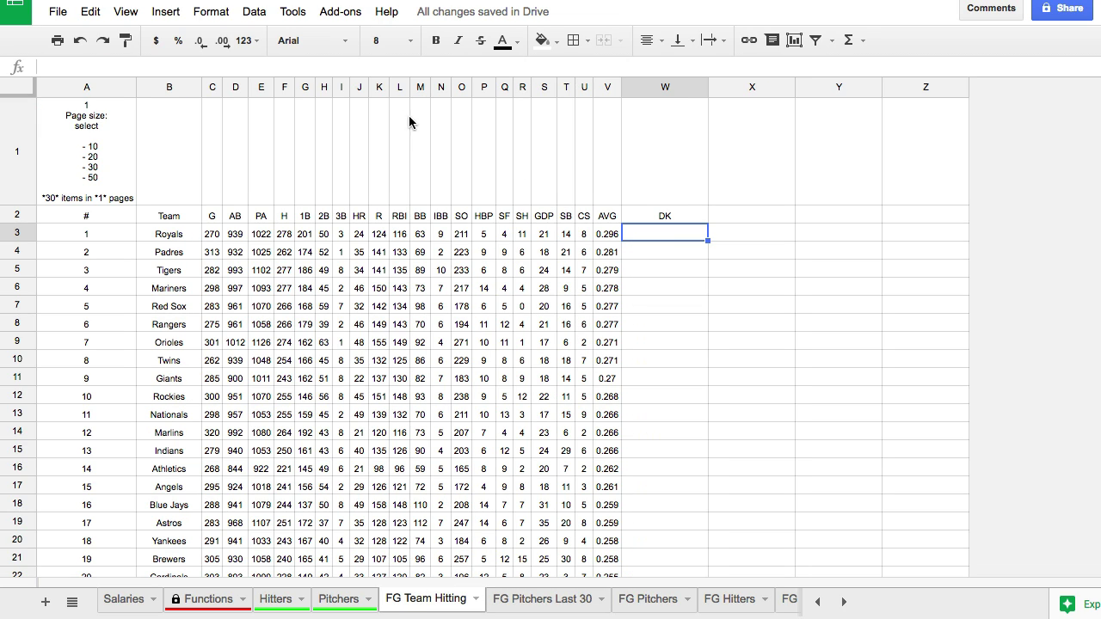
pyautogui.click(387, 68)
pyautogui.hotkey('ctrl', 'v')
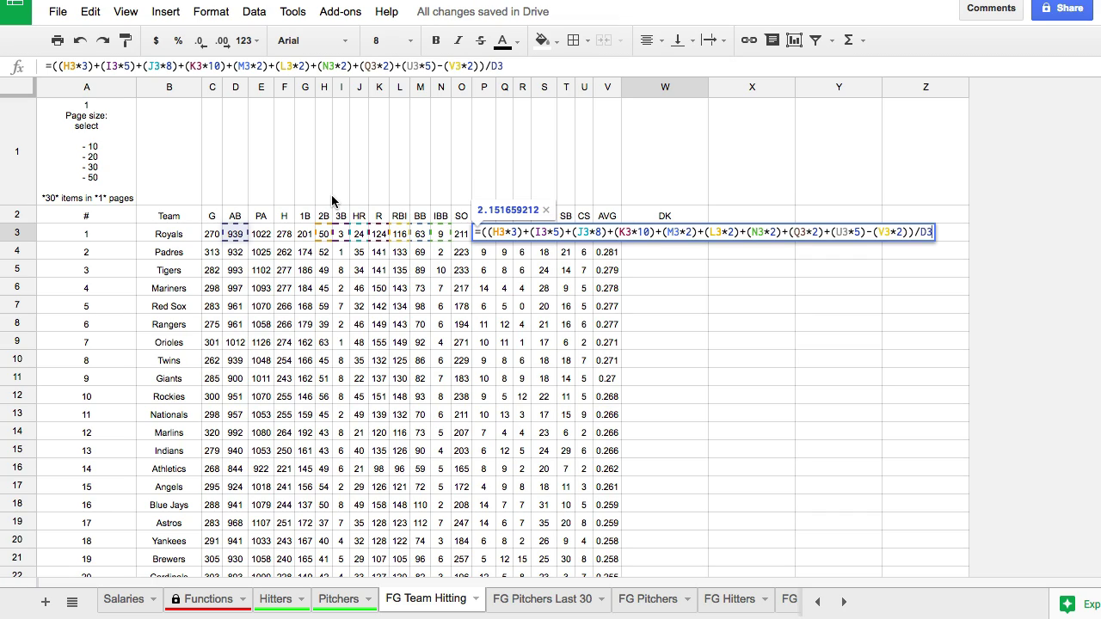
pyautogui.press('Return')
pyautogui.press('Up')
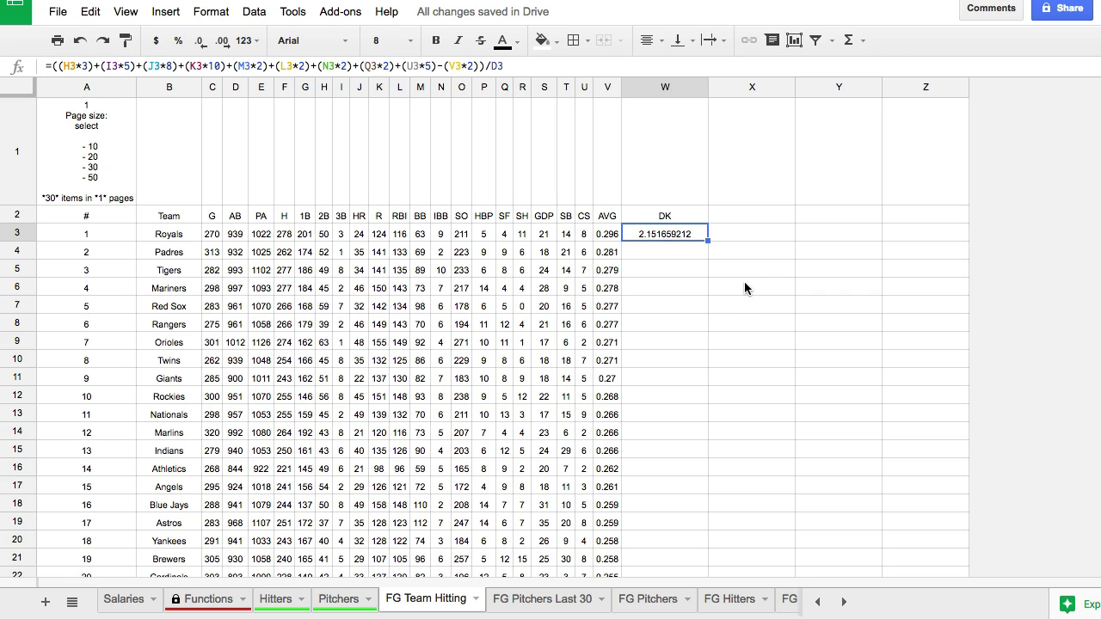
# Replace the W3 formula with =((G3*3)+(H3*5)+(I3*8)+(J3*10)+(K3*2)+(L3*2)+(M3*2)+(P3*2)+(T3*5))/C3 and check its cell references
pyautogui.write('=((G3*3)+(H3*5)+(I3*8)+(J3*10)+(K3*2)+(L3*2)+(M3*2)+(P3*2)+(T3*5))/C3')
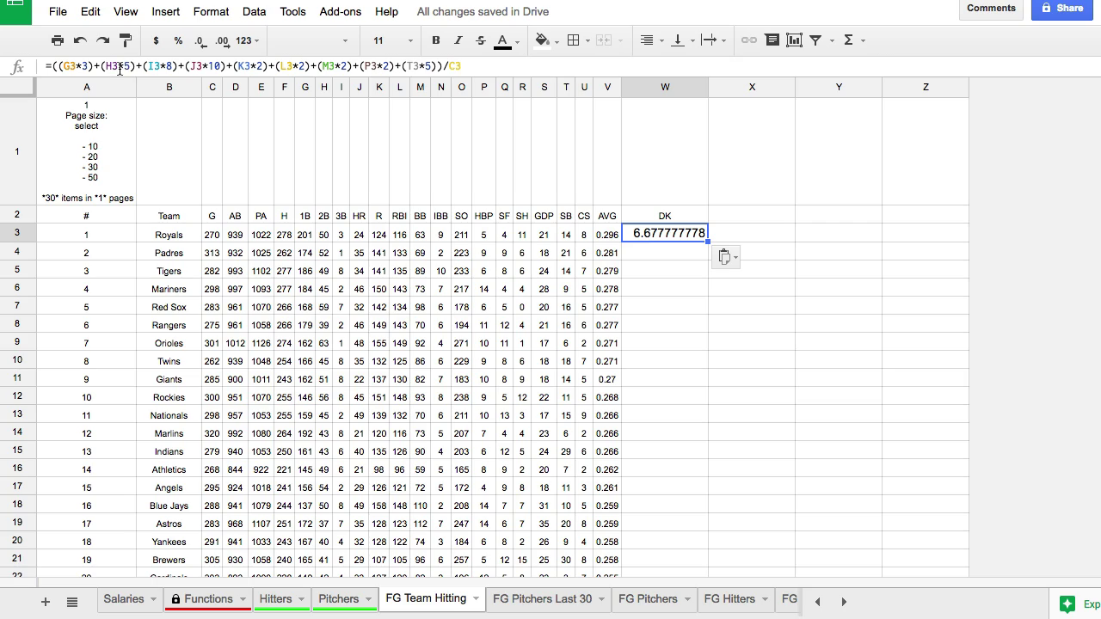
pyautogui.click(251, 65)
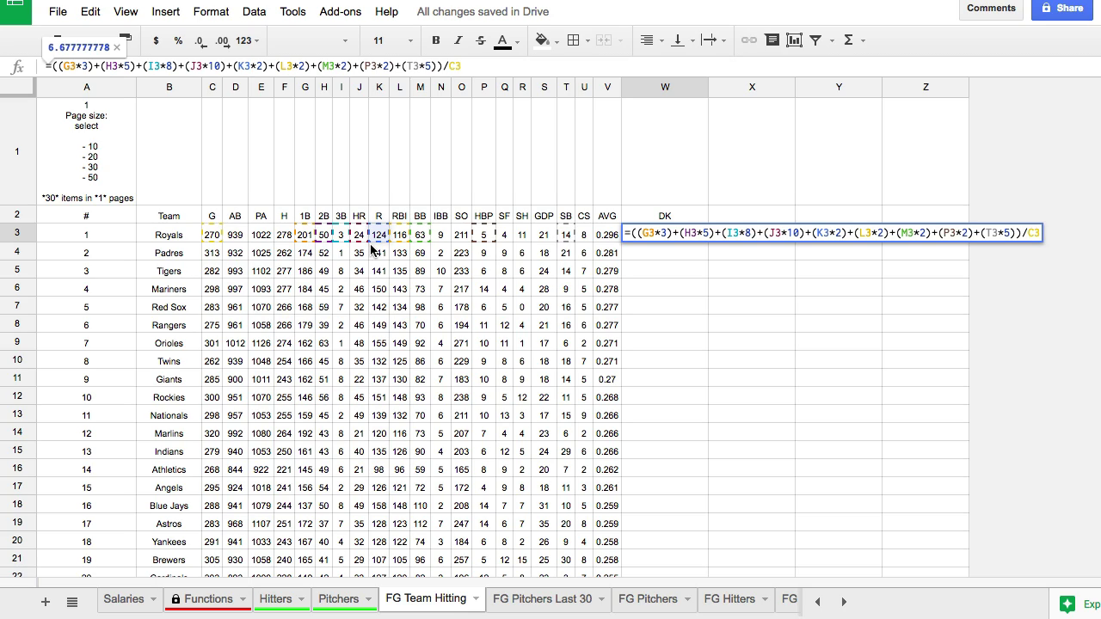
pyautogui.press('Return')
pyautogui.click(659, 236)
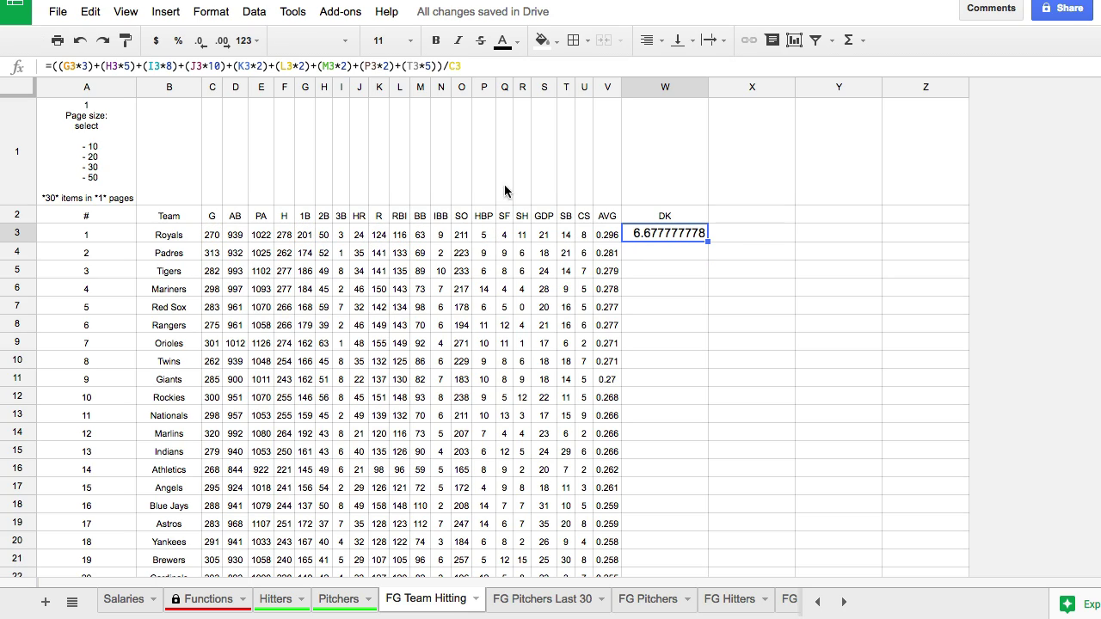
# Set the DK value in W3 to font size 8 and centre it
pyautogui.click(417, 41)
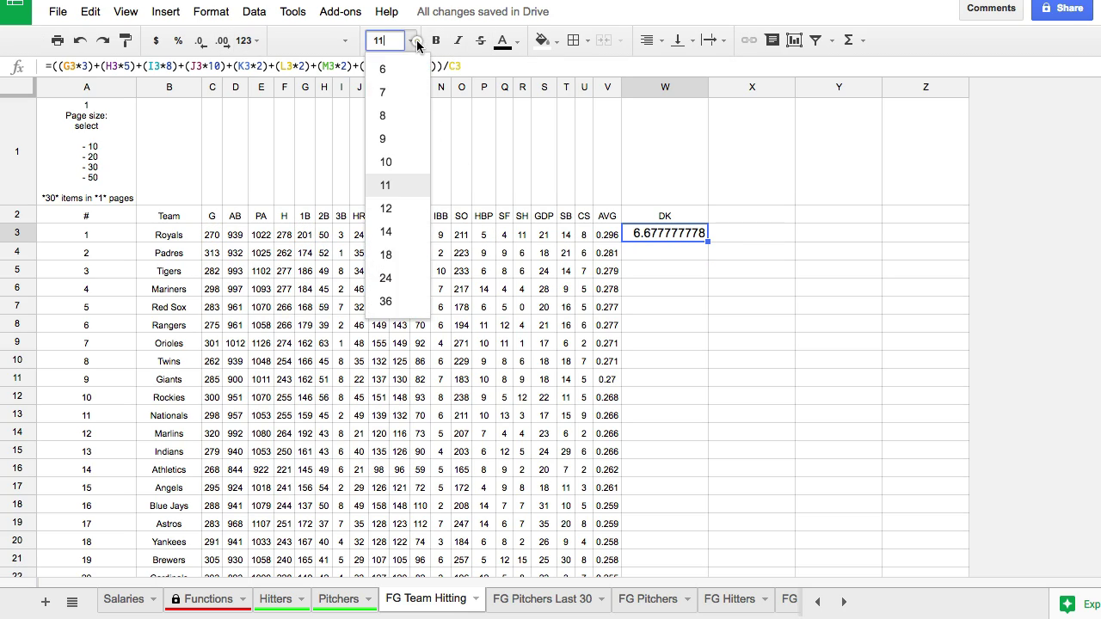
pyautogui.click(385, 115)
pyautogui.click(654, 48)
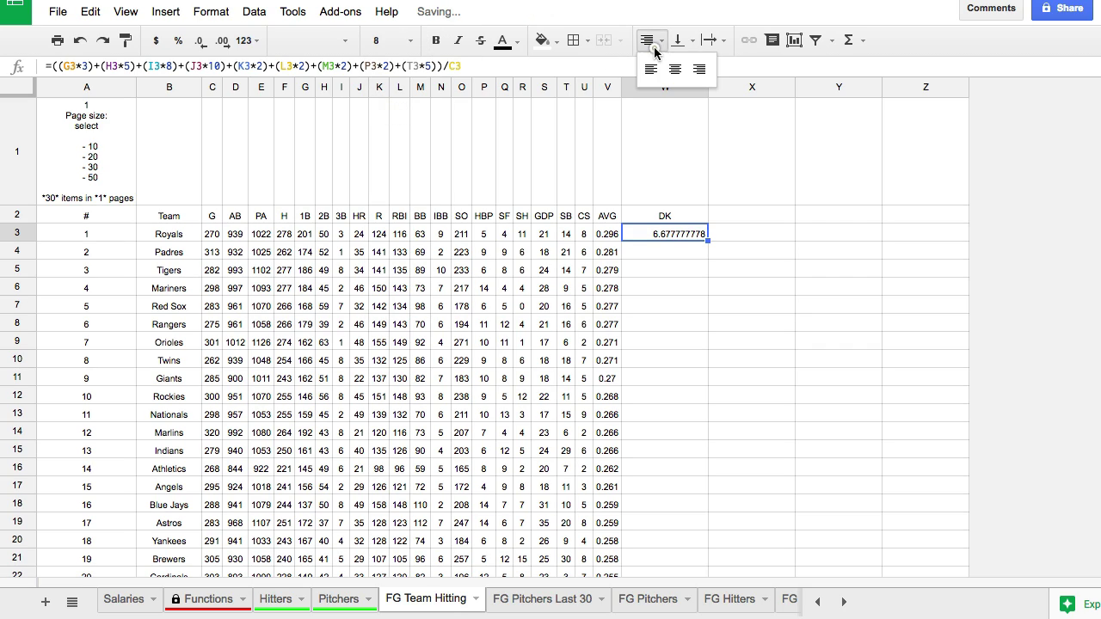
pyautogui.click(675, 69)
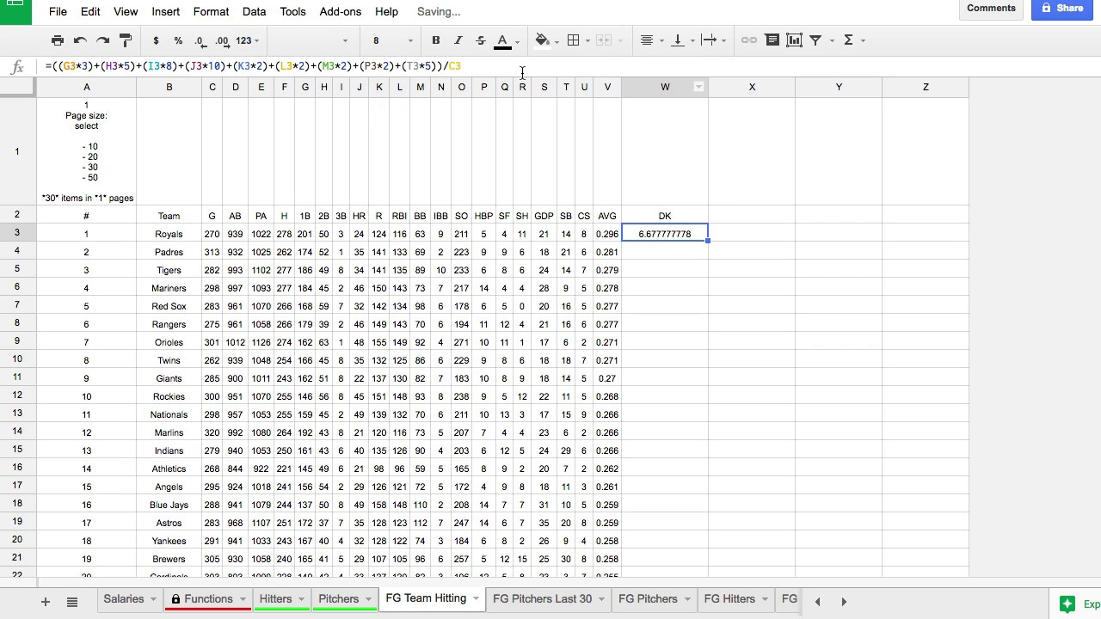
# Reduce the W3 value to three decimal places and narrow column W to fit it
pyautogui.click(195, 39)
pyautogui.click(194, 40)
pyautogui.click(194, 39)
pyautogui.click(195, 40)
pyautogui.click(195, 40)
pyautogui.click(194, 39)
pyautogui.click(711, 81)
pyautogui.moveTo(710, 81); pyautogui.dragTo(650, 81)
pyautogui.click(637, 239)
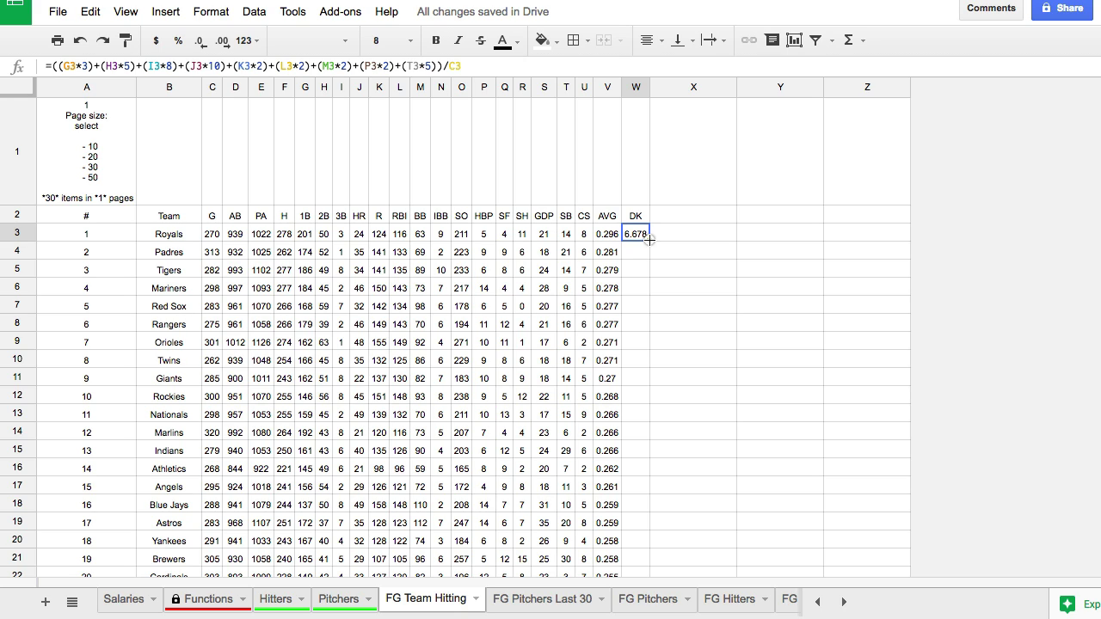
# Fill the DK formula from W3 down to W32 for all the teams
pyautogui.moveTo(649, 240); pyautogui.dragTo(645, 490)
pyautogui.scroll(-5, 645, 290)
pyautogui.scroll(5, 650, 344)
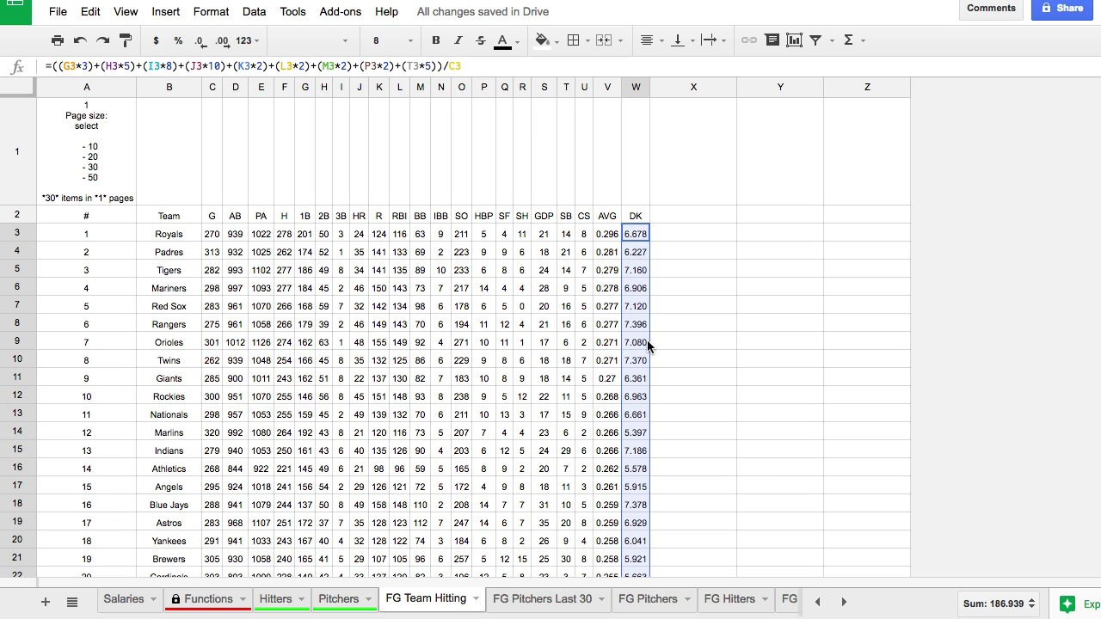
pyautogui.scroll(-5, 650, 344)
pyautogui.scroll(-2, 647, 516)
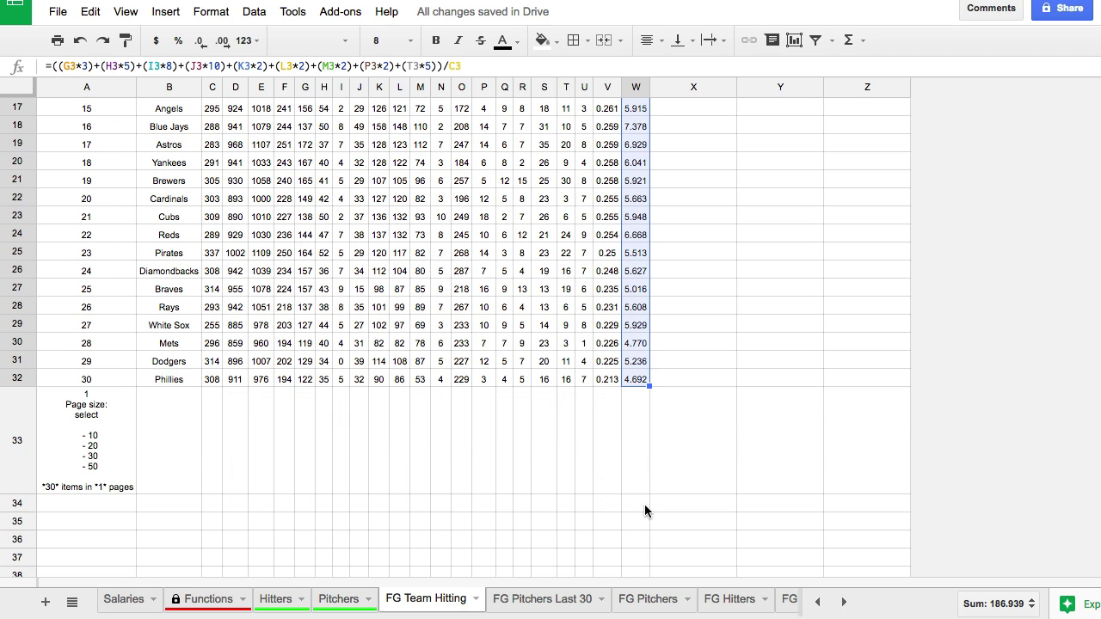
# Enter an AVERAGE formula over W3:W32 in W33, below the teams' DK values
pyautogui.click(626, 440)
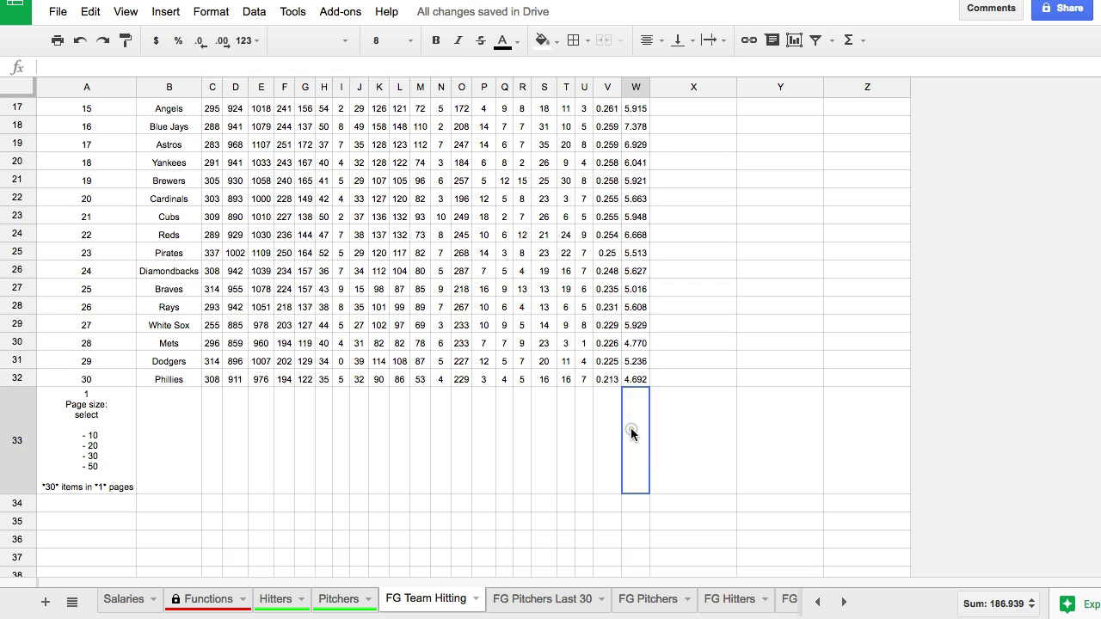
pyautogui.scroll(5, 632, 432)
pyautogui.scroll(-5, 636, 447)
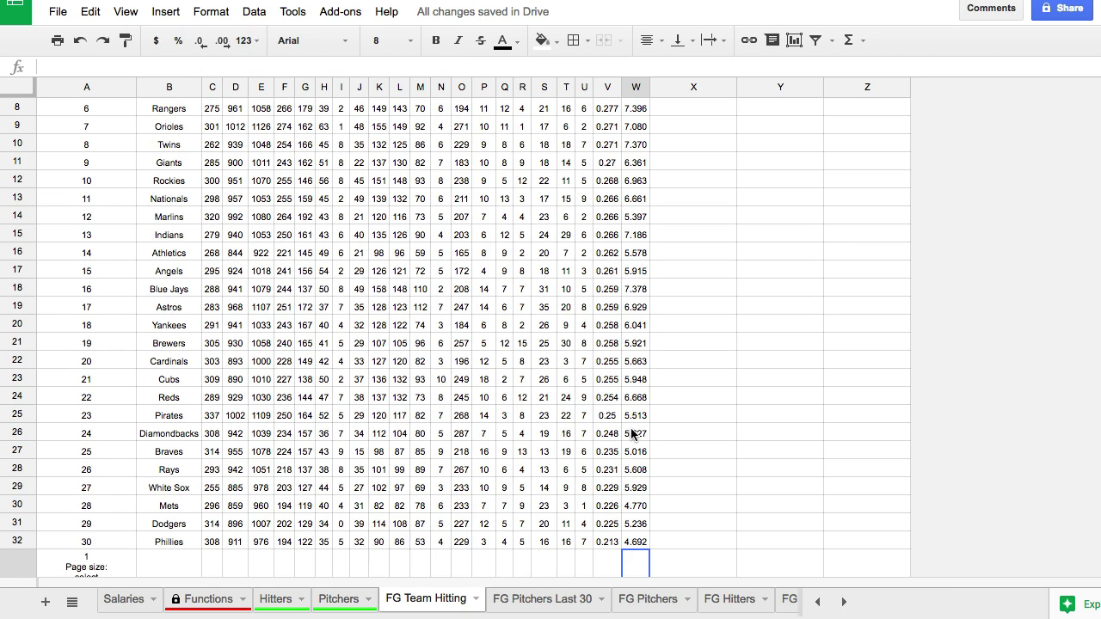
pyautogui.write('=ave')
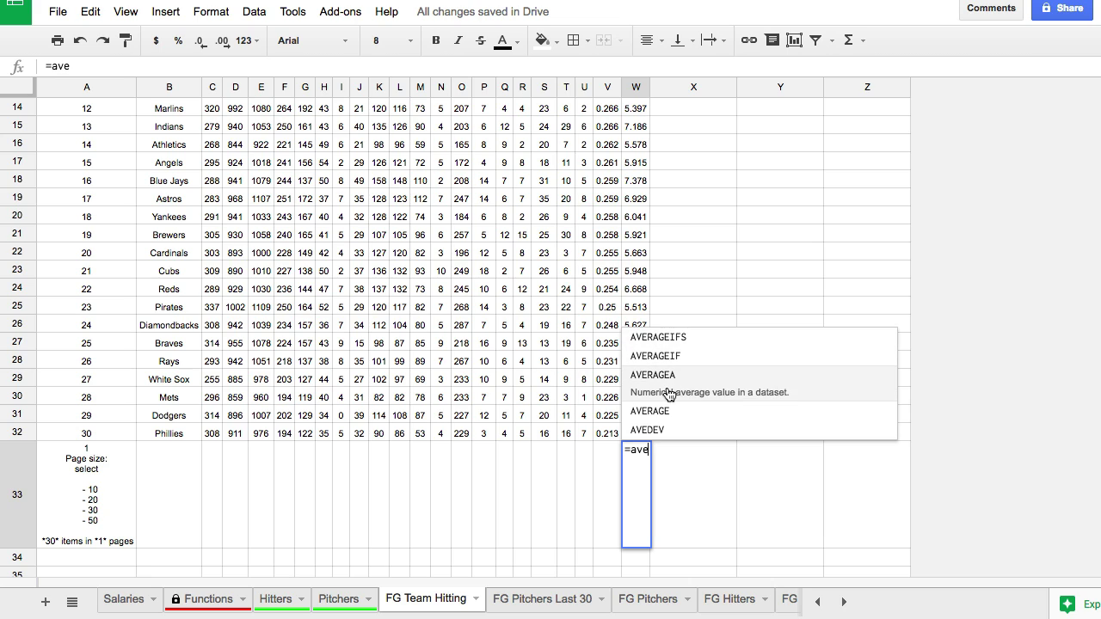
pyautogui.click(676, 412)
pyautogui.scroll(3, 642, 360)
pyautogui.scroll(2, 635, 258)
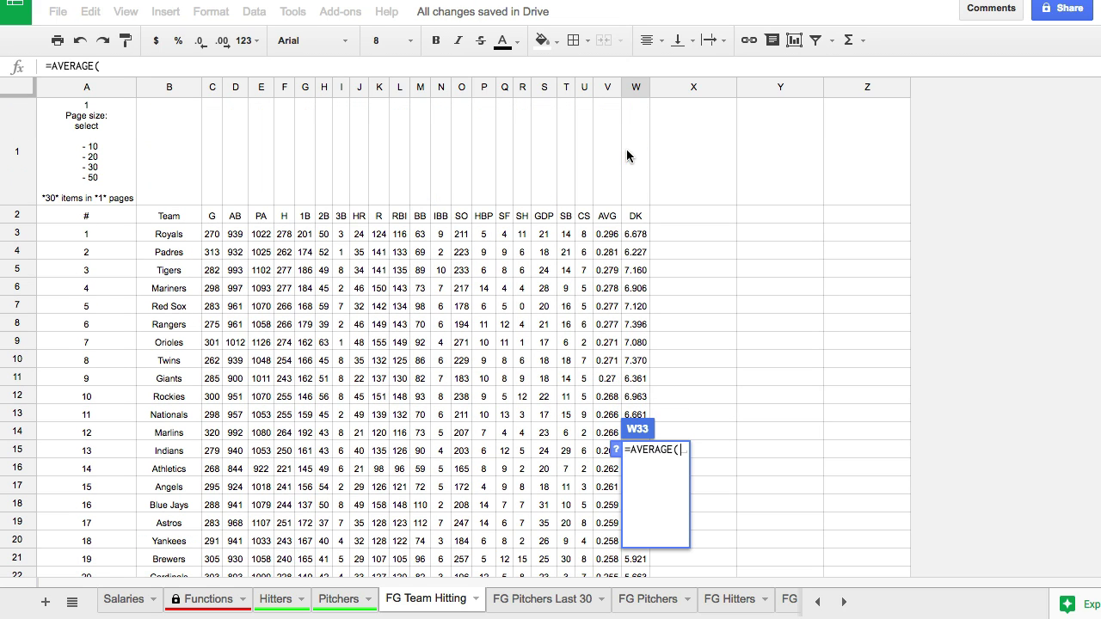
pyautogui.moveTo(641, 233); pyautogui.dragTo(635, 323)
pyautogui.press('Return')
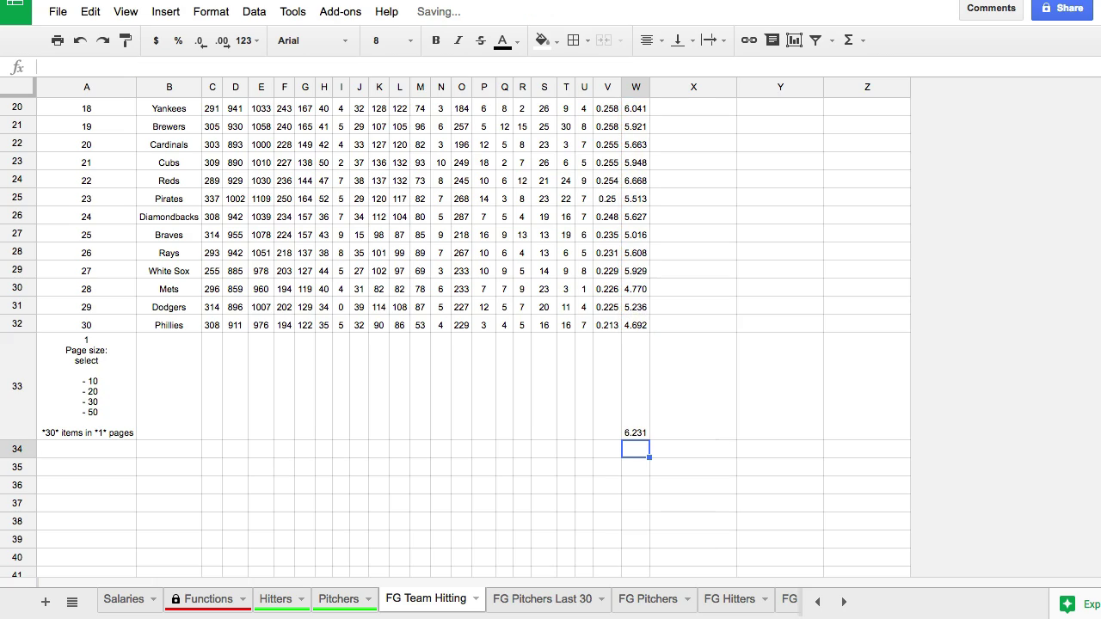
# Compare the average in W33 with the individual teams' DK values, such as those of the Phillies and Blue Jays
pyautogui.click(639, 402)
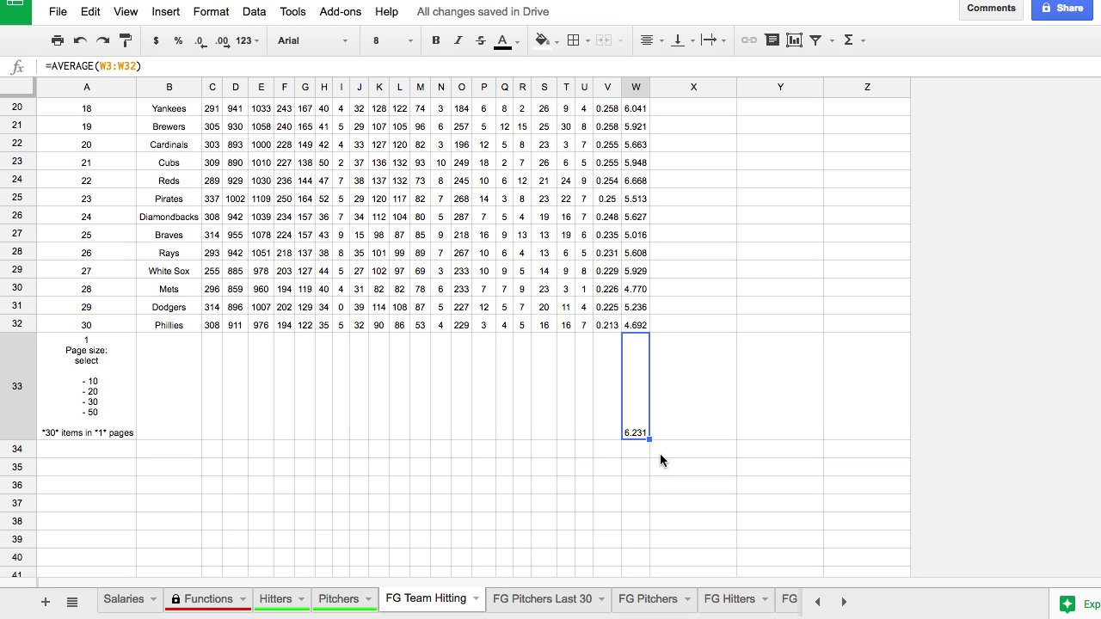
pyautogui.scroll(1, 658, 374)
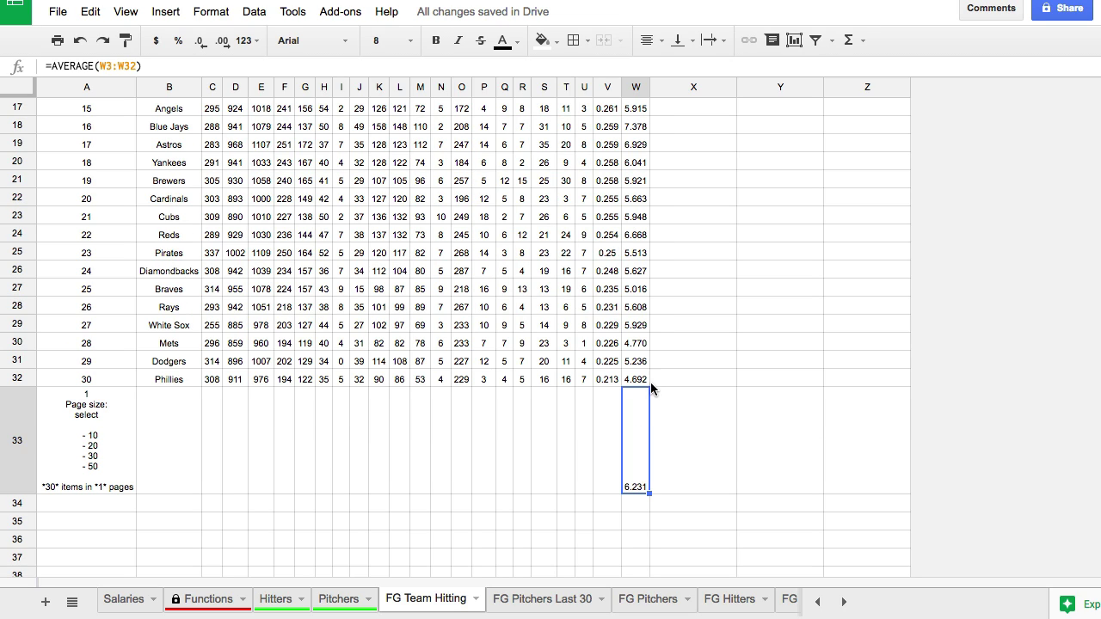
pyautogui.click(645, 379)
pyautogui.scroll(2, 645, 379)
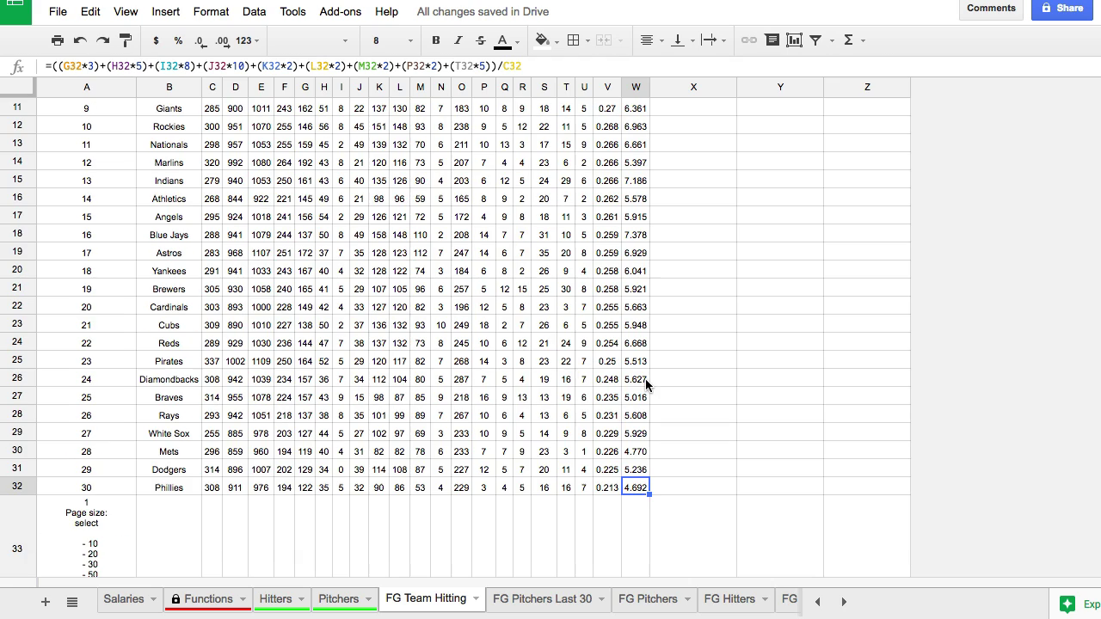
pyautogui.click(639, 234)
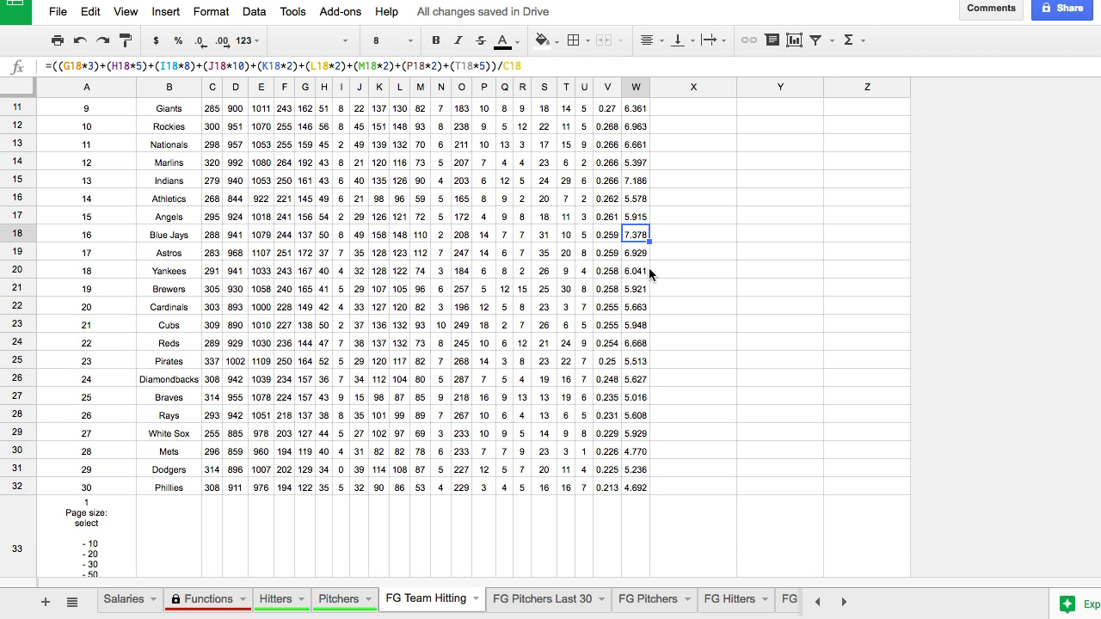
pyautogui.scroll(4, 651, 274)
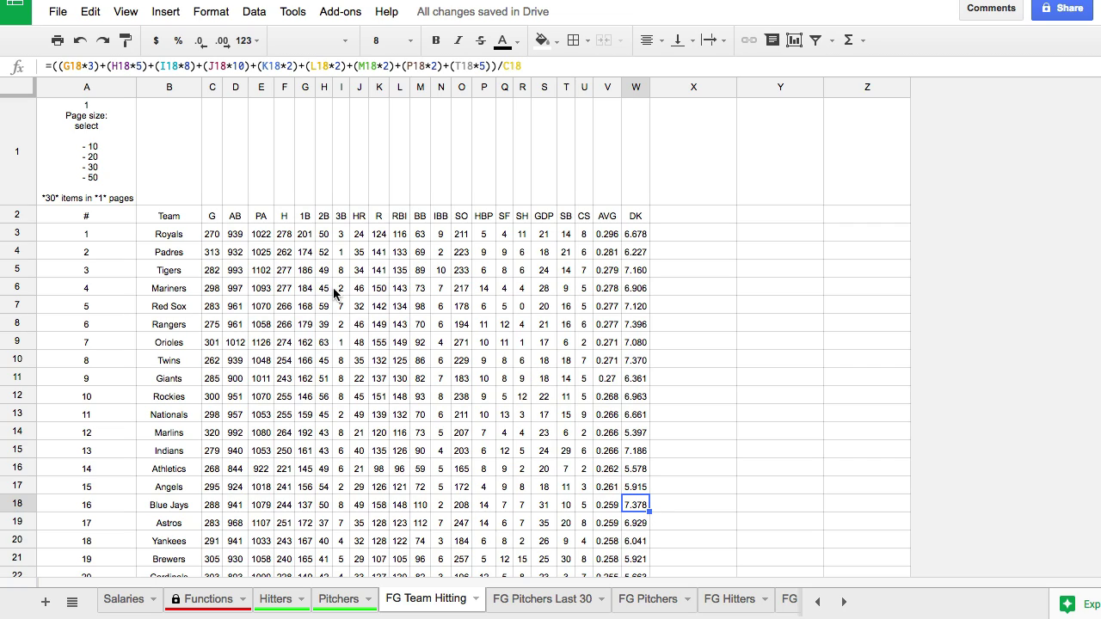
# Colour the FG Team Hitting, FG Pitchers Last 30 and FG Pitchers sheet tabs orange
pyautogui.rightClick(447, 602)
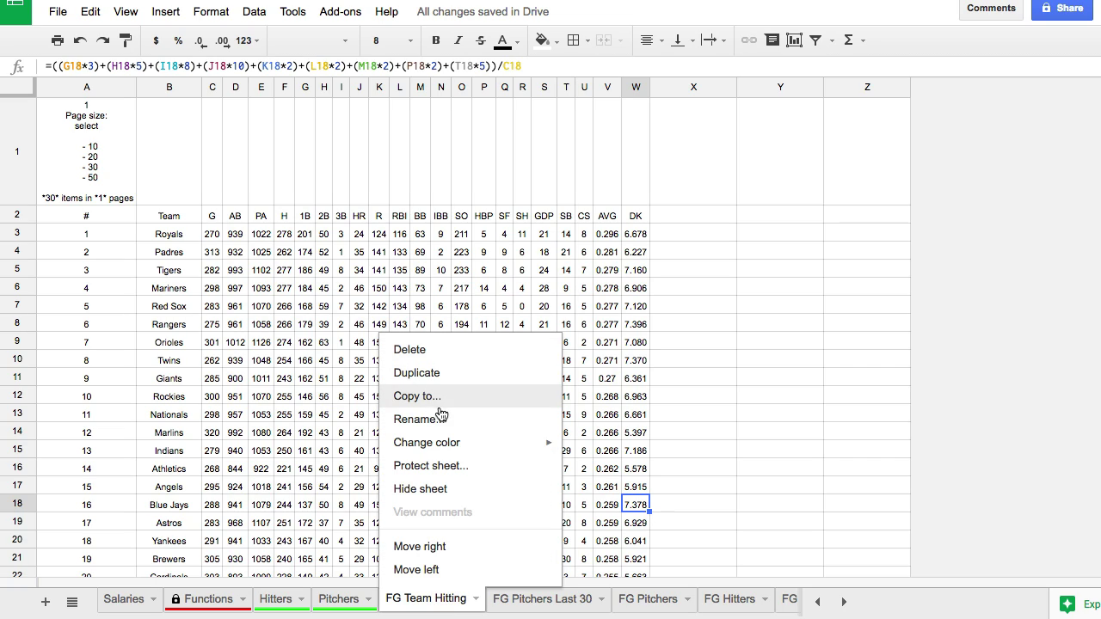
pyautogui.moveTo(486, 445)
pyautogui.click(615, 300)
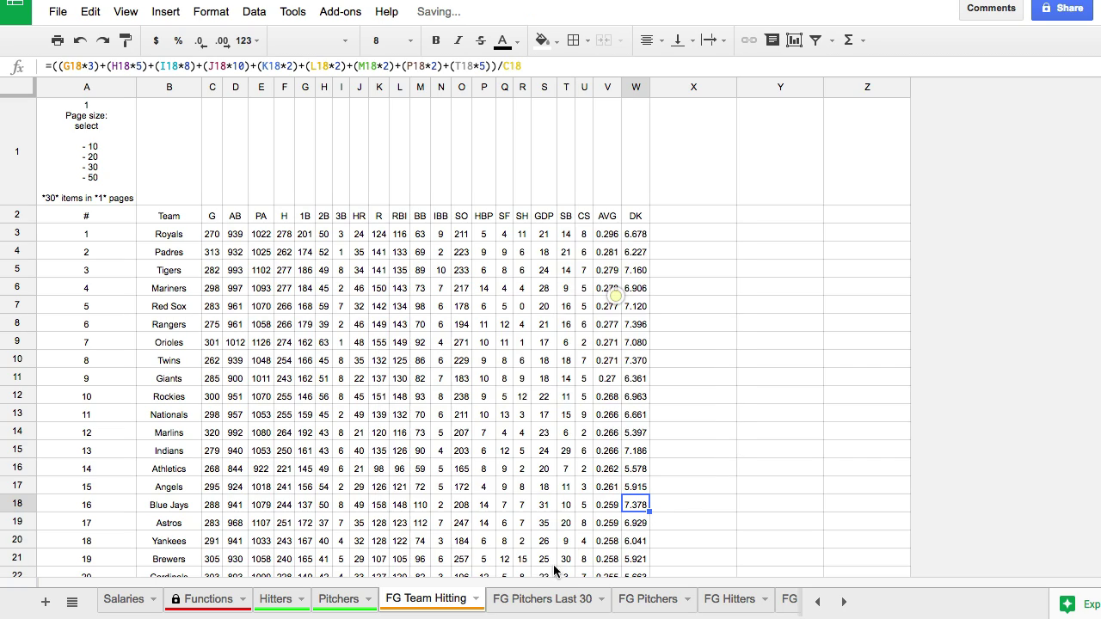
pyautogui.rightClick(518, 607)
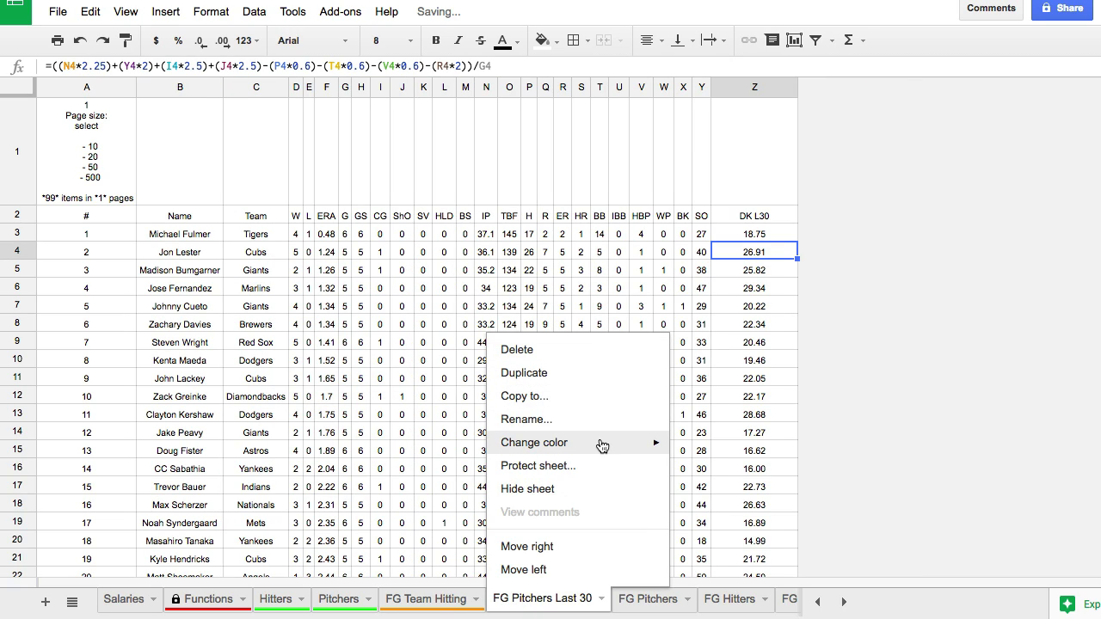
pyautogui.moveTo(627, 441)
pyautogui.click(719, 292)
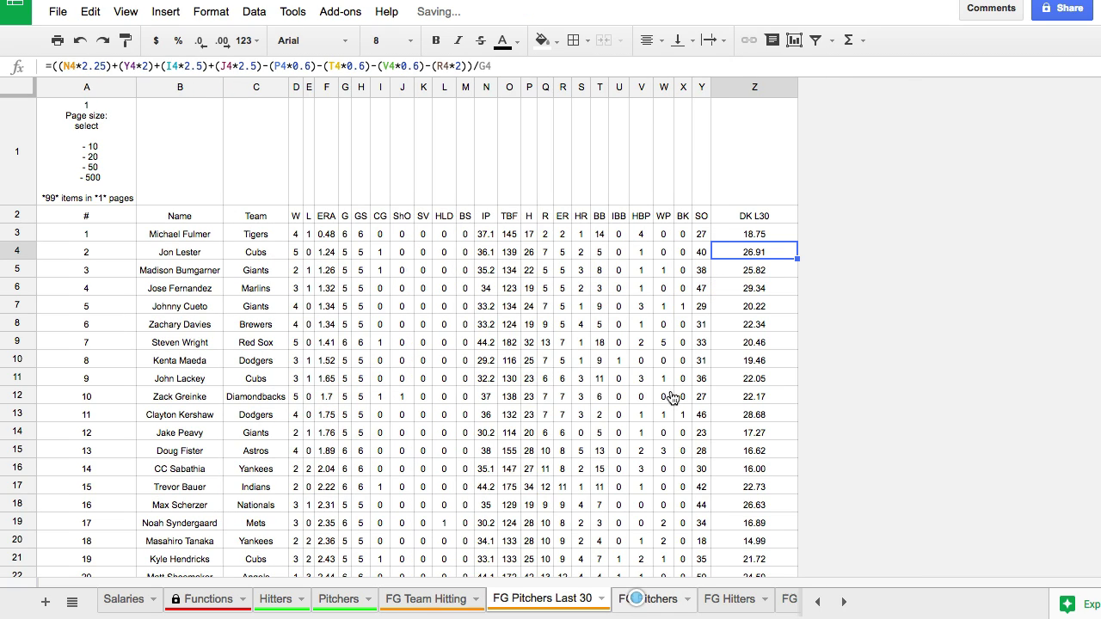
pyautogui.rightClick(641, 600)
pyautogui.moveTo(733, 446)
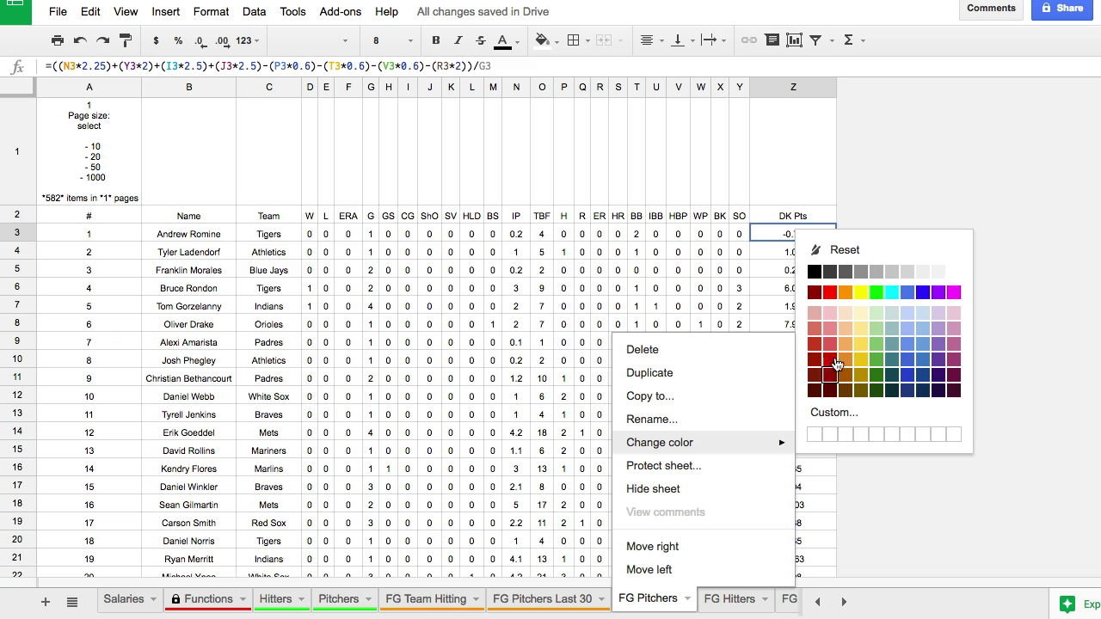
pyautogui.click(845, 292)
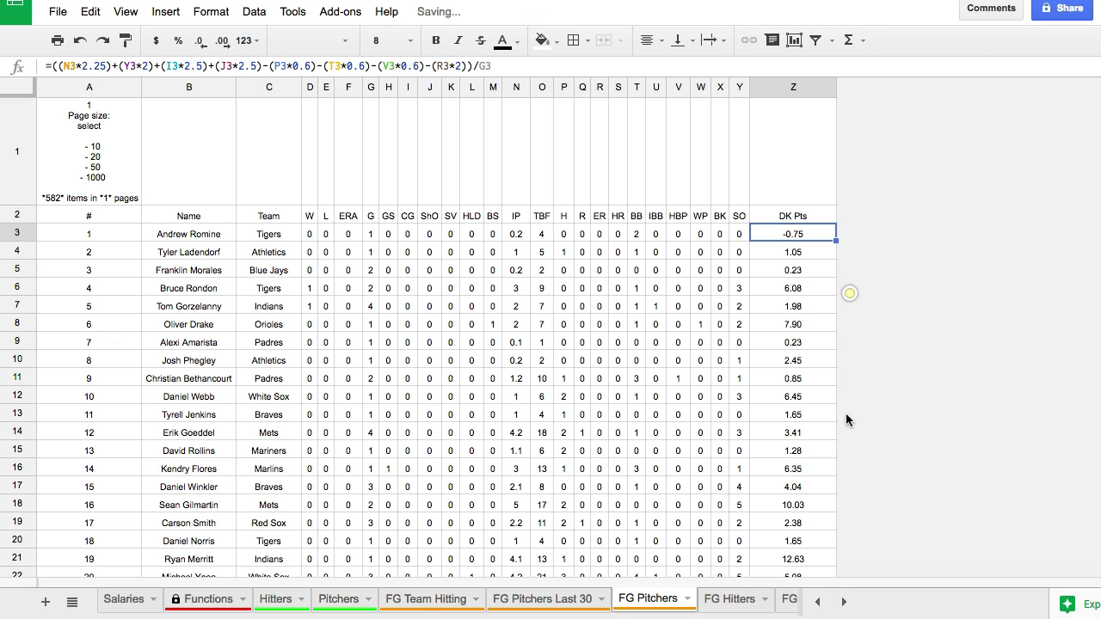
# Colour the FG Hitters and FG Hitters L7 sheet tabs orange as well
pyautogui.click(844, 602)
pyautogui.rightClick(662, 600)
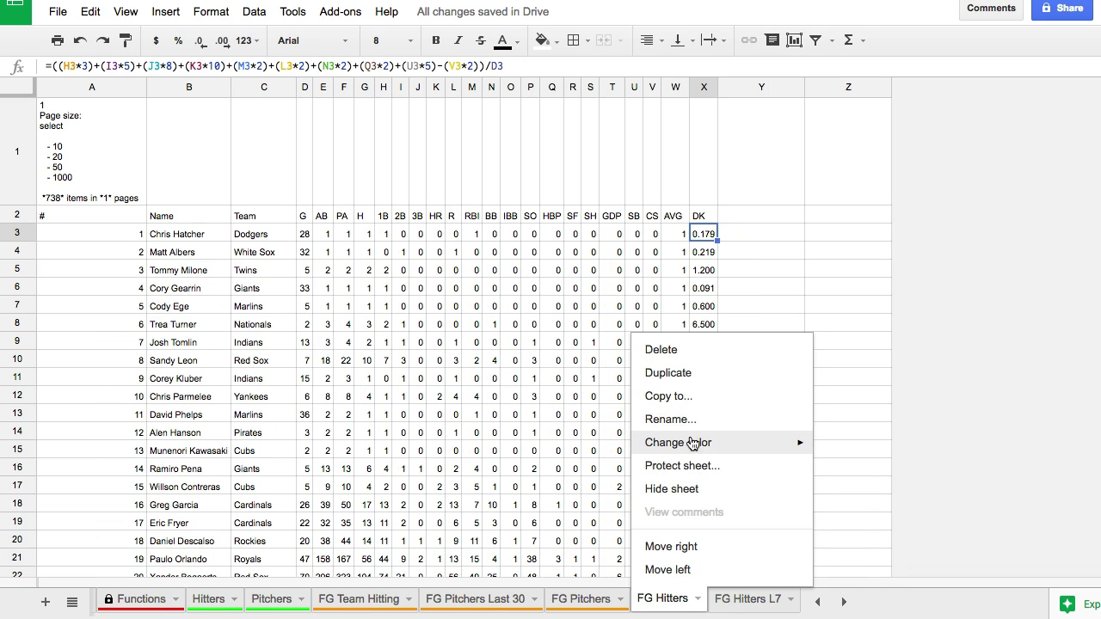
pyautogui.moveTo(709, 442)
pyautogui.click(865, 294)
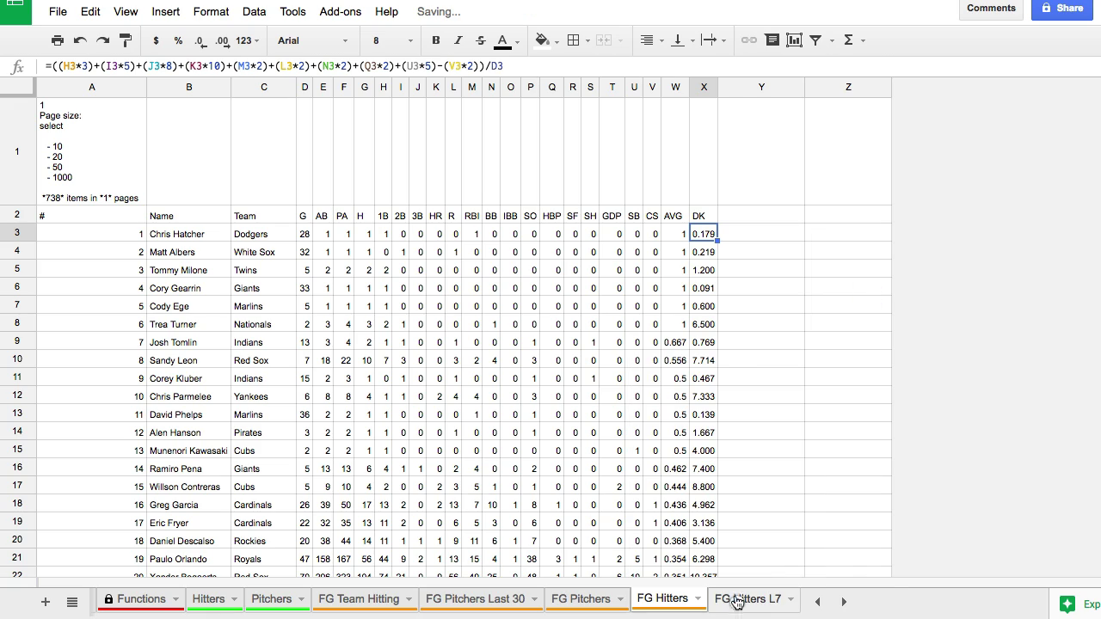
pyautogui.rightClick(735, 599)
pyautogui.moveTo(866, 443)
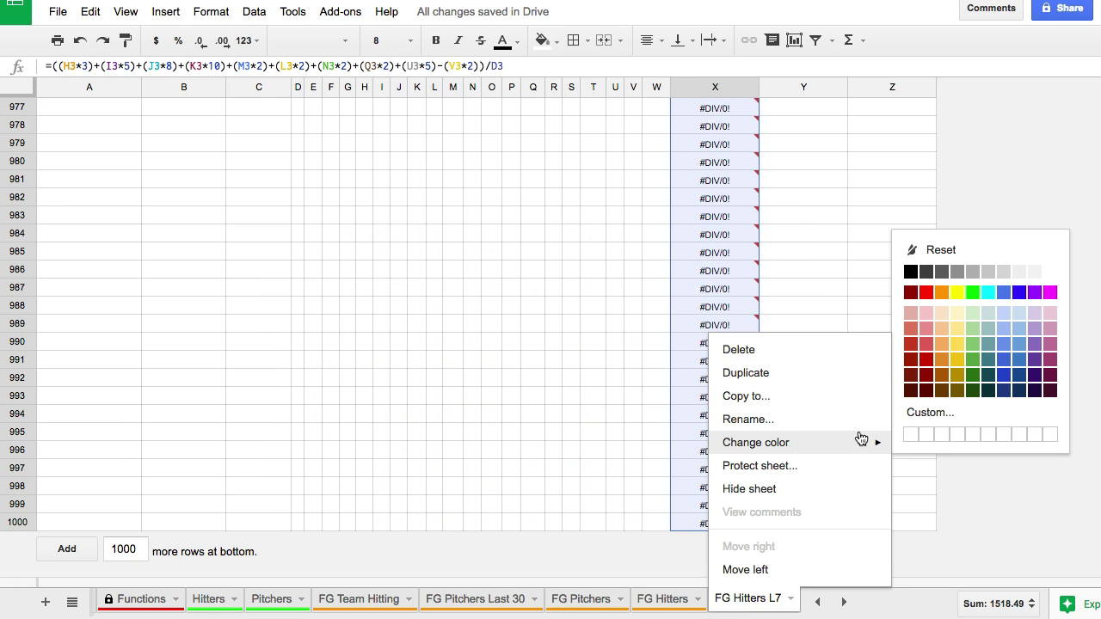
pyautogui.click(945, 297)
# Clear the column X selection in FG Hitters L7 and return to the first rows of the sheet
pyautogui.scroll(20, 684, 397)
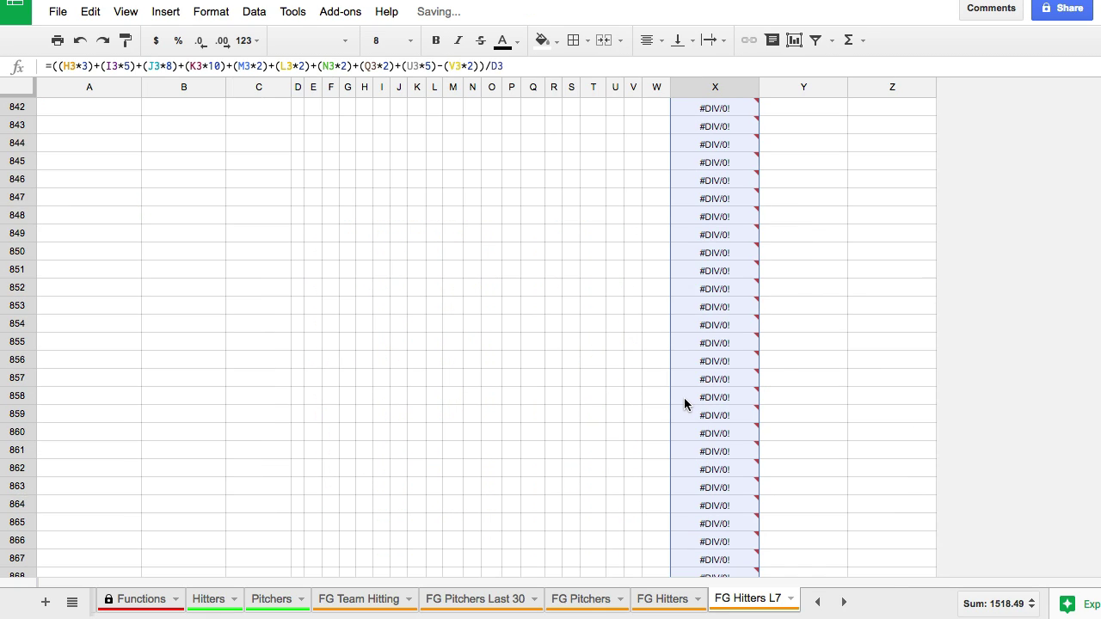
pyautogui.click(684, 398)
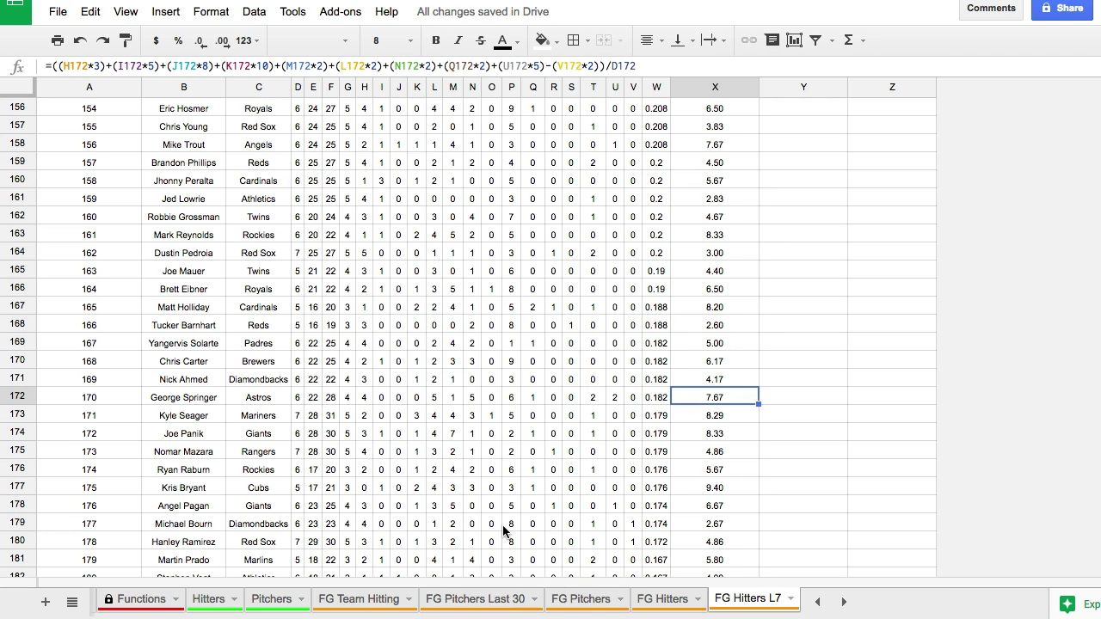
pyautogui.scroll(20, 503, 516)
pyautogui.scroll(20, 500, 505)
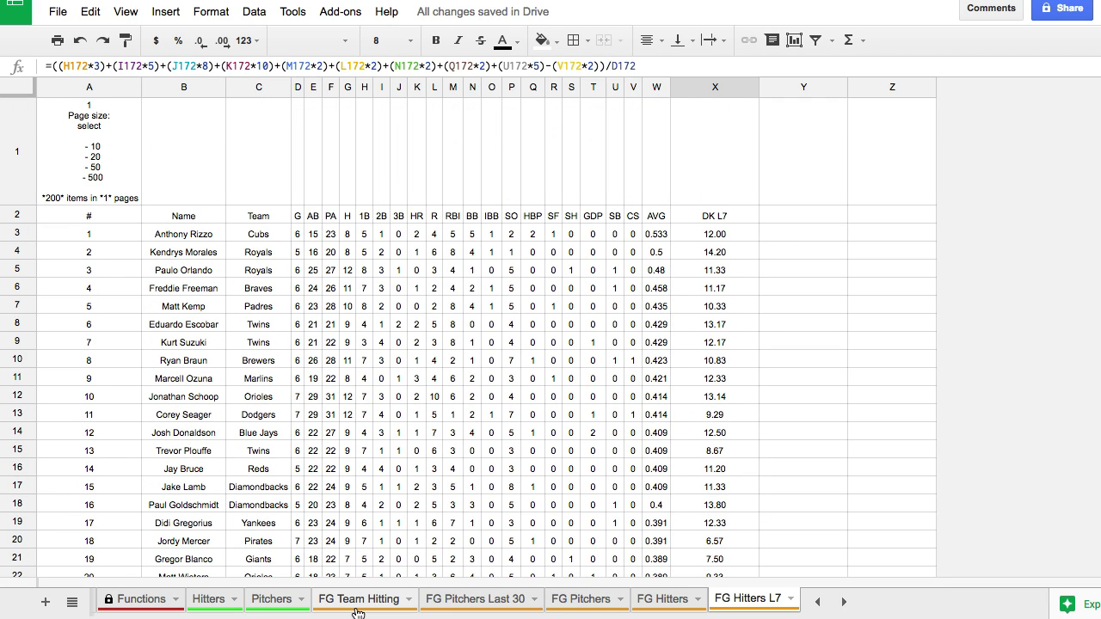
# Review the Hitters and FG Hitters L7 sheets, and examine the starting pitcher names in column B of Salaries
pyautogui.click(206, 599)
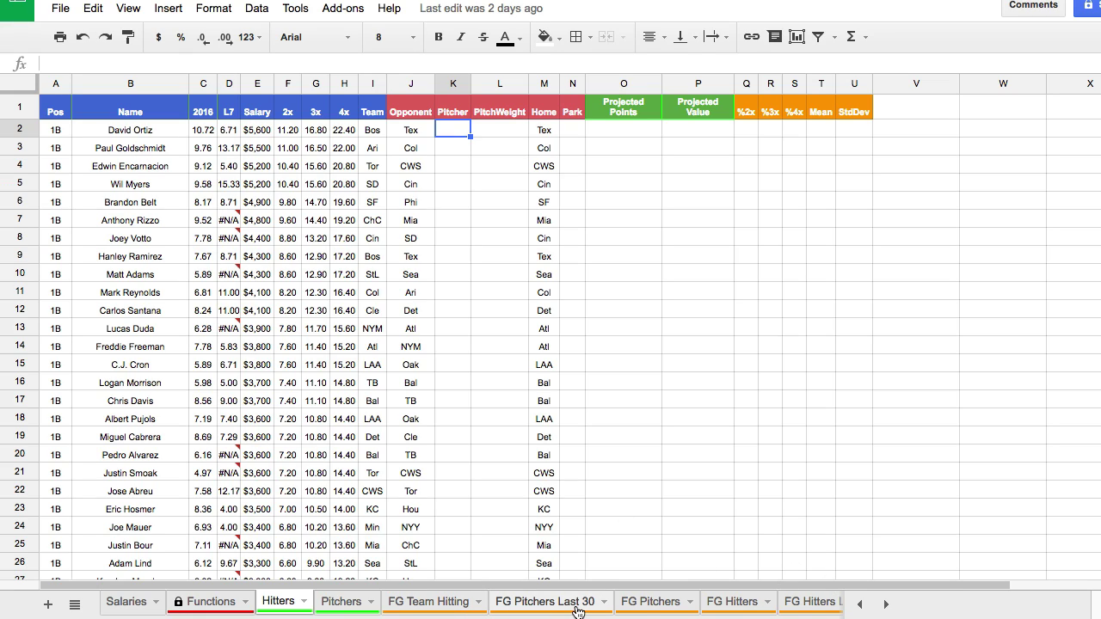
pyautogui.click(824, 601)
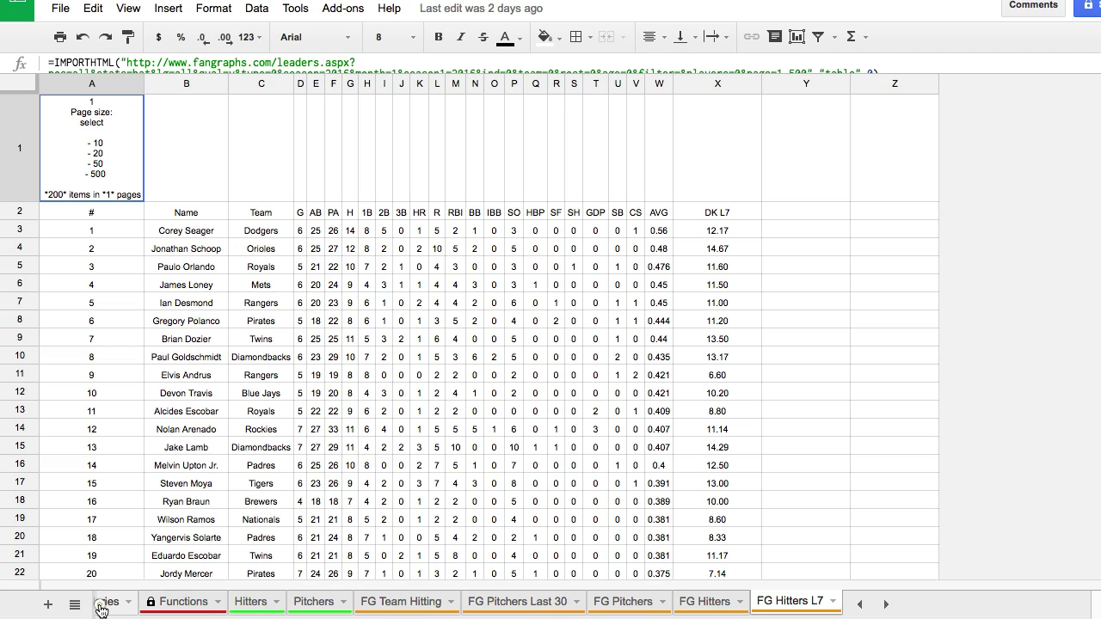
pyautogui.hotkey('ctrl', 'shift', 'pagedown')
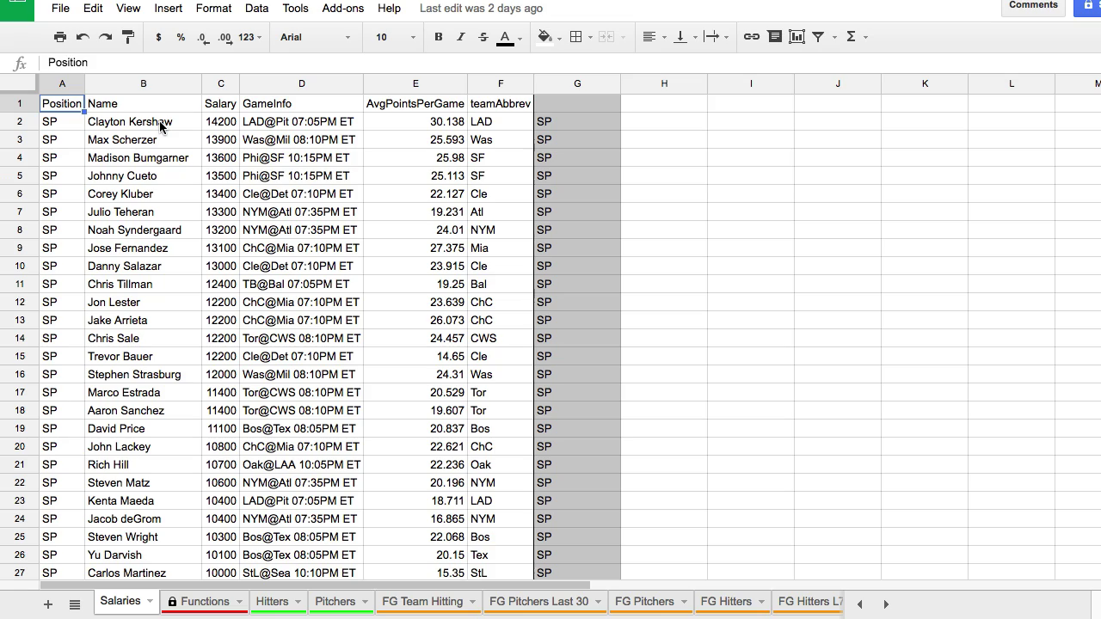
pyautogui.moveTo(160, 126); pyautogui.dragTo(160, 417)
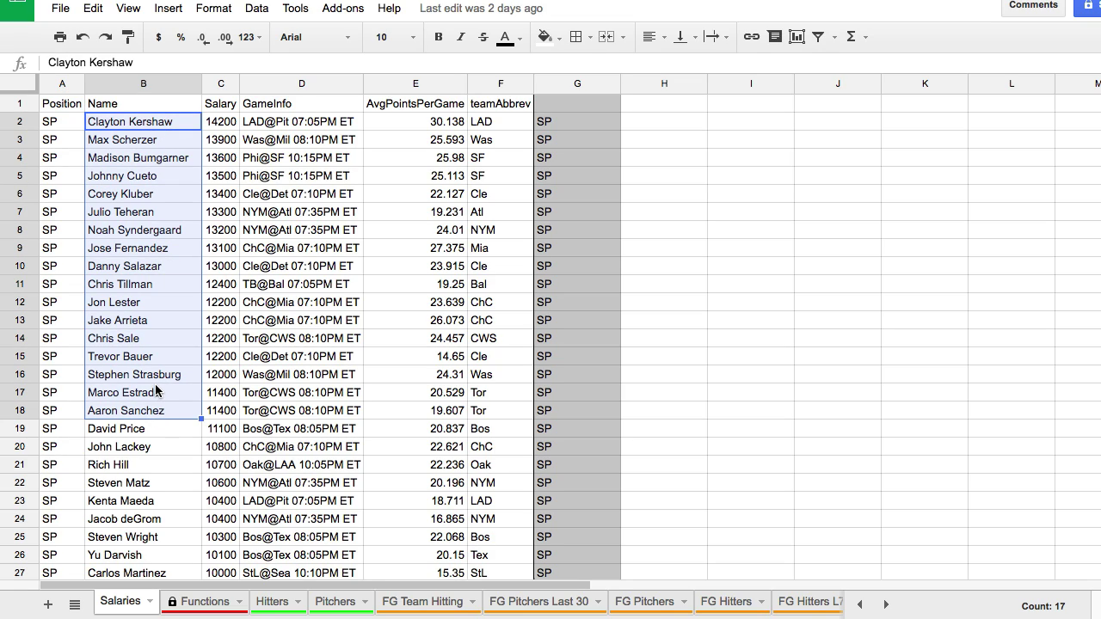
pyautogui.click(174, 251)
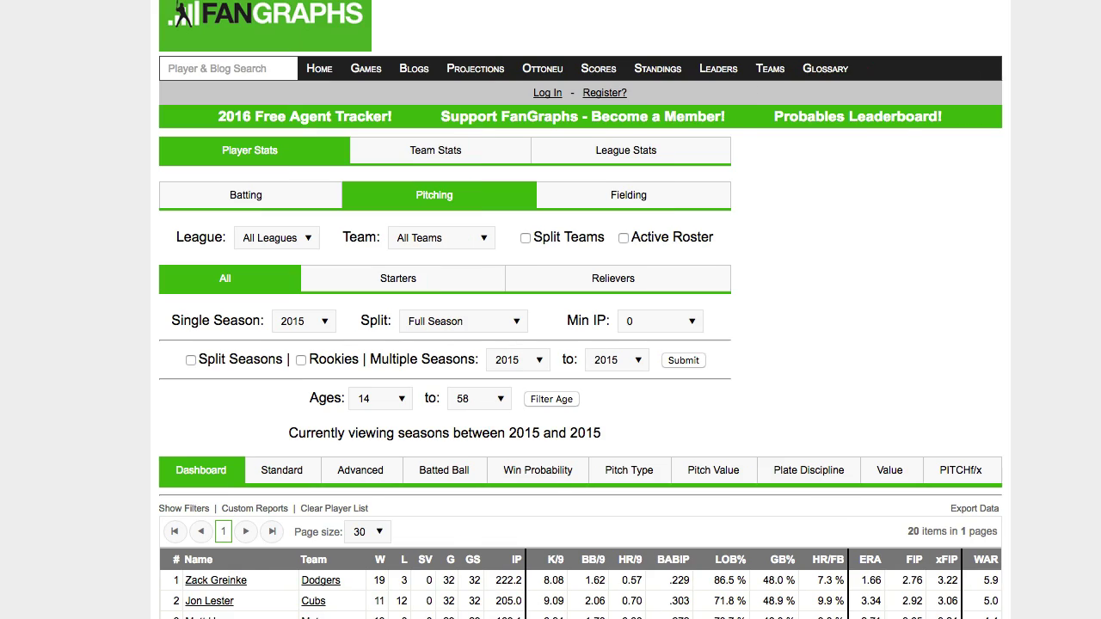
# Open the Probables Leaderboard from the FanGraphs home page and look through its pitchers
pyautogui.click(288, 36)
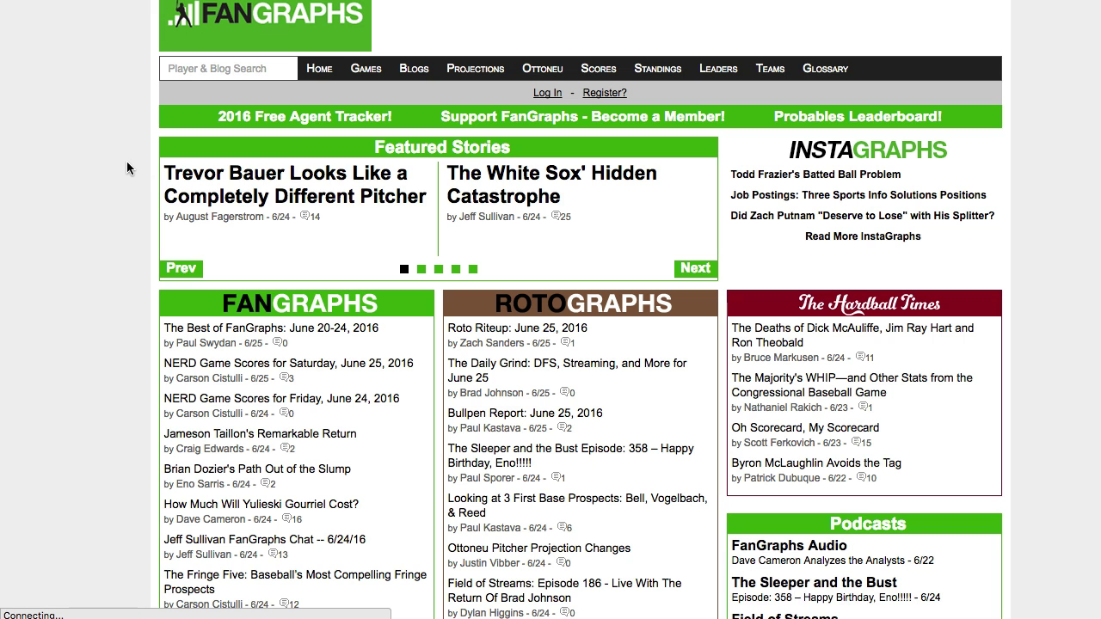
pyautogui.click(834, 126)
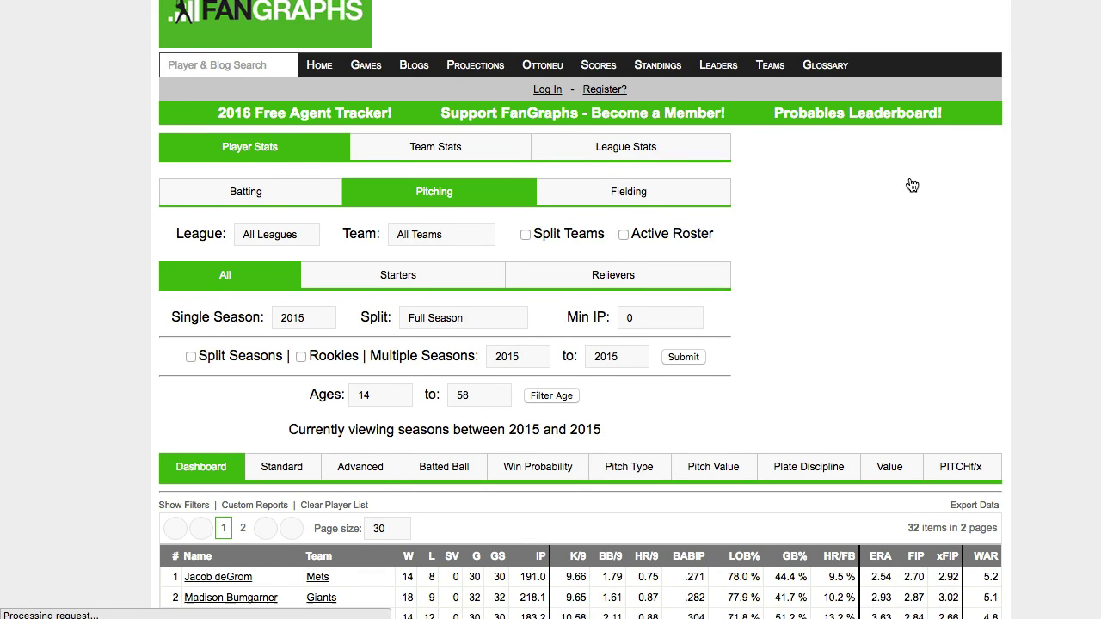
pyautogui.scroll(-4, 912, 185)
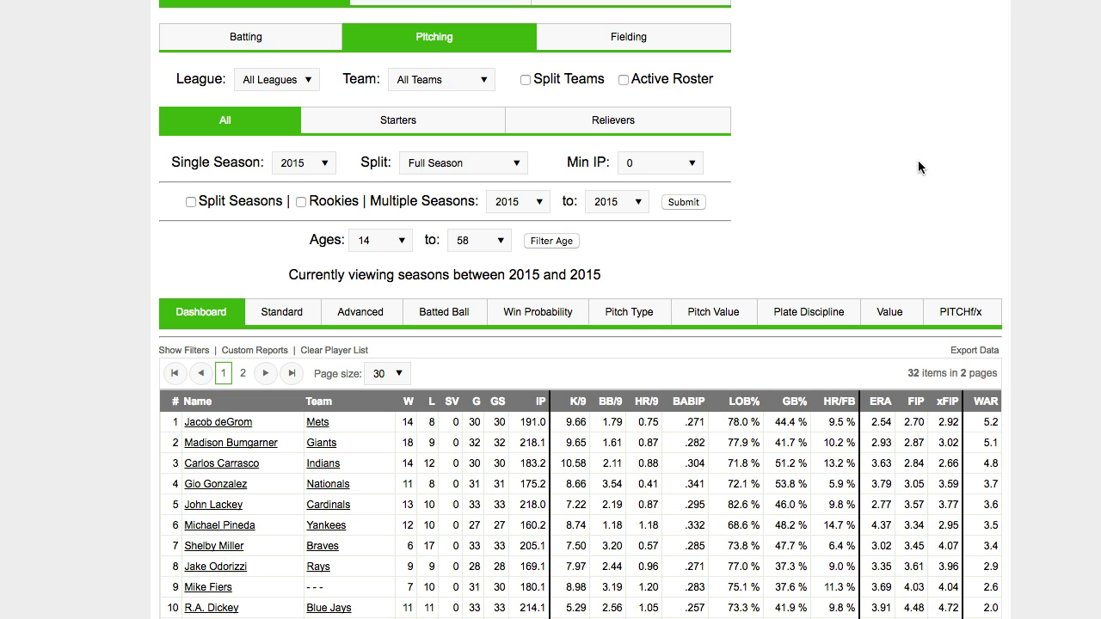
pyautogui.scroll(-5, 917, 160)
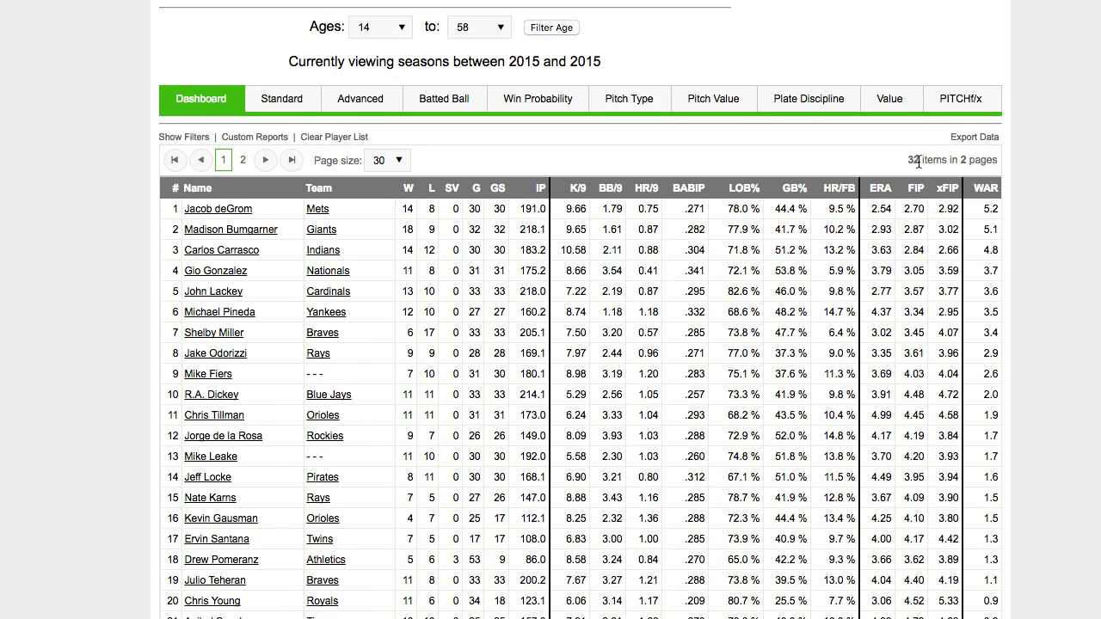
pyautogui.scroll(-3, 917, 160)
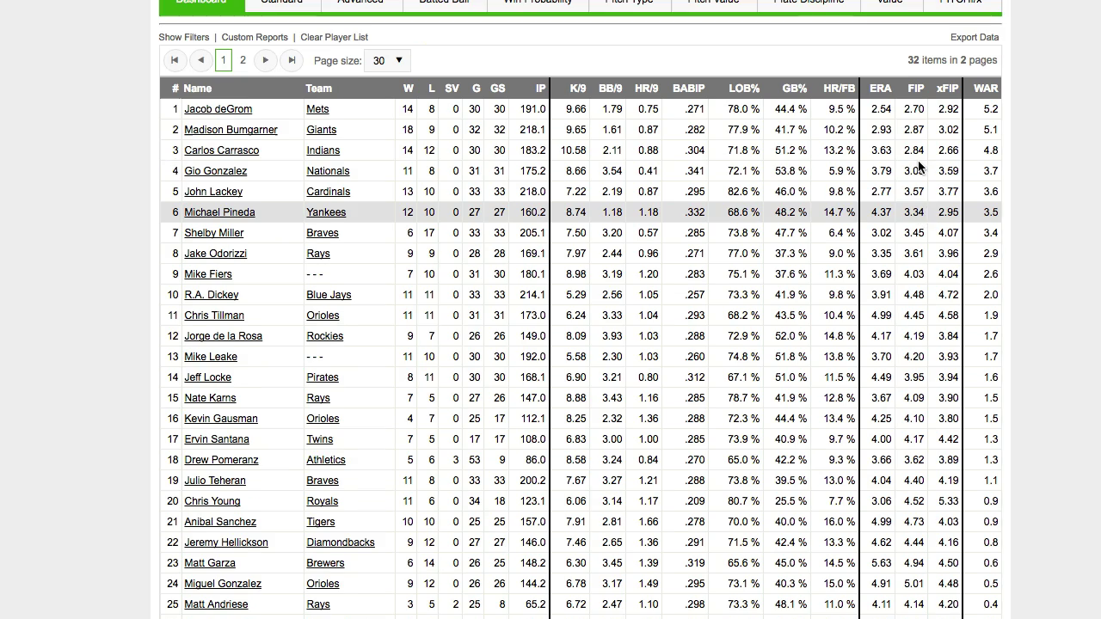
pyautogui.scroll(1, 860, 163)
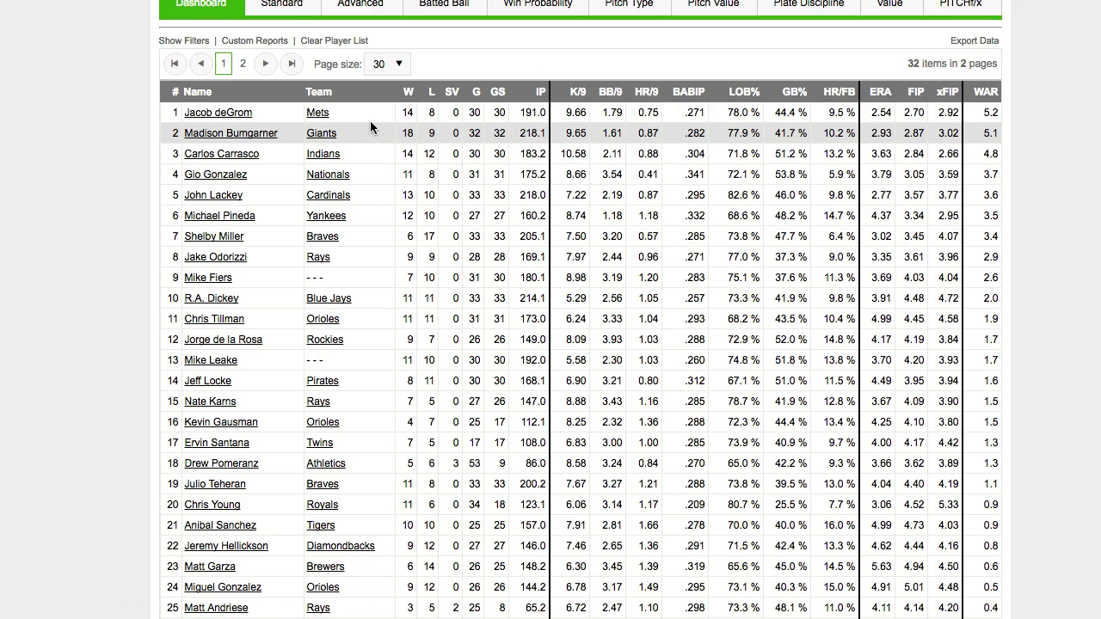
pyautogui.scroll(5, 767, 203)
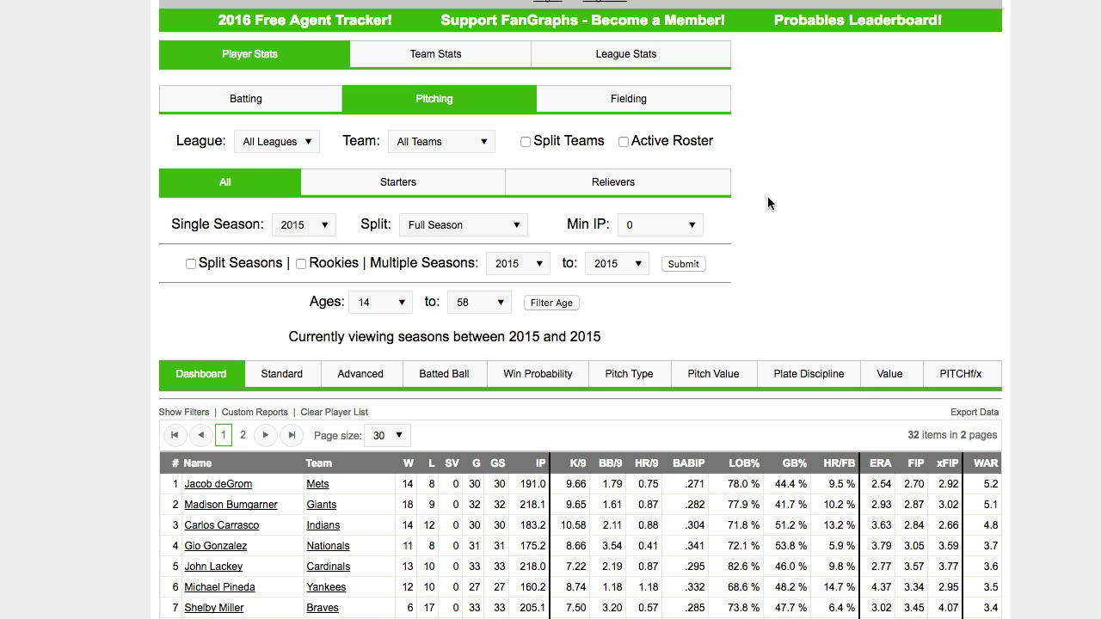
# Set the leaderboard's single season to 2016 and its split to Last 30 Days
pyautogui.click(318, 234)
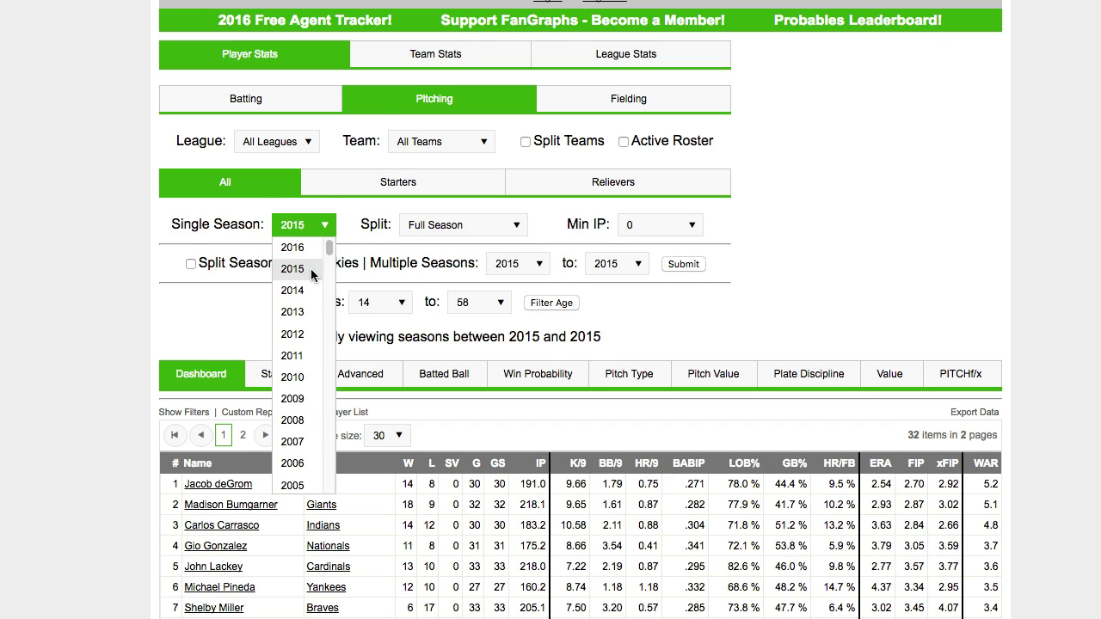
pyautogui.scroll(1, 307, 254)
pyautogui.click(307, 254)
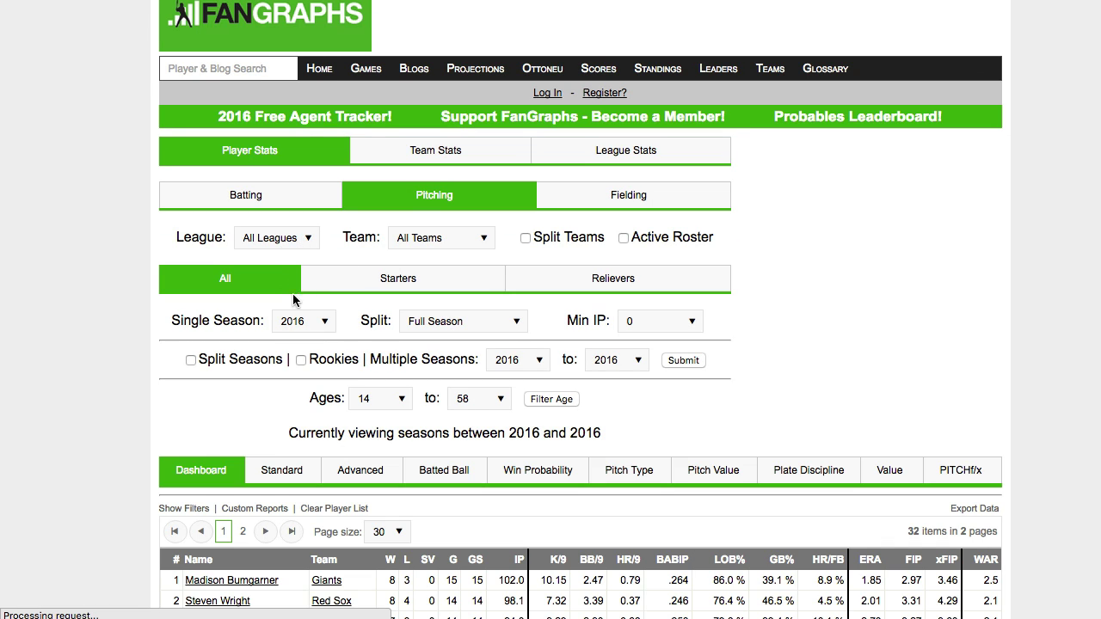
pyautogui.scroll(-2, 287, 294)
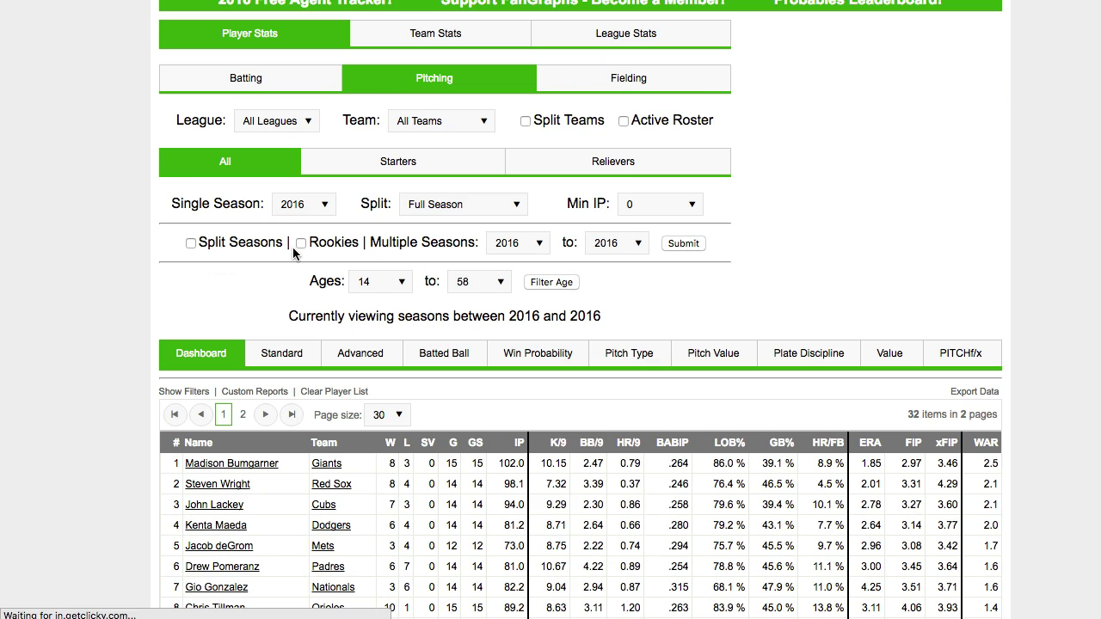
pyautogui.click(462, 206)
pyautogui.click(443, 372)
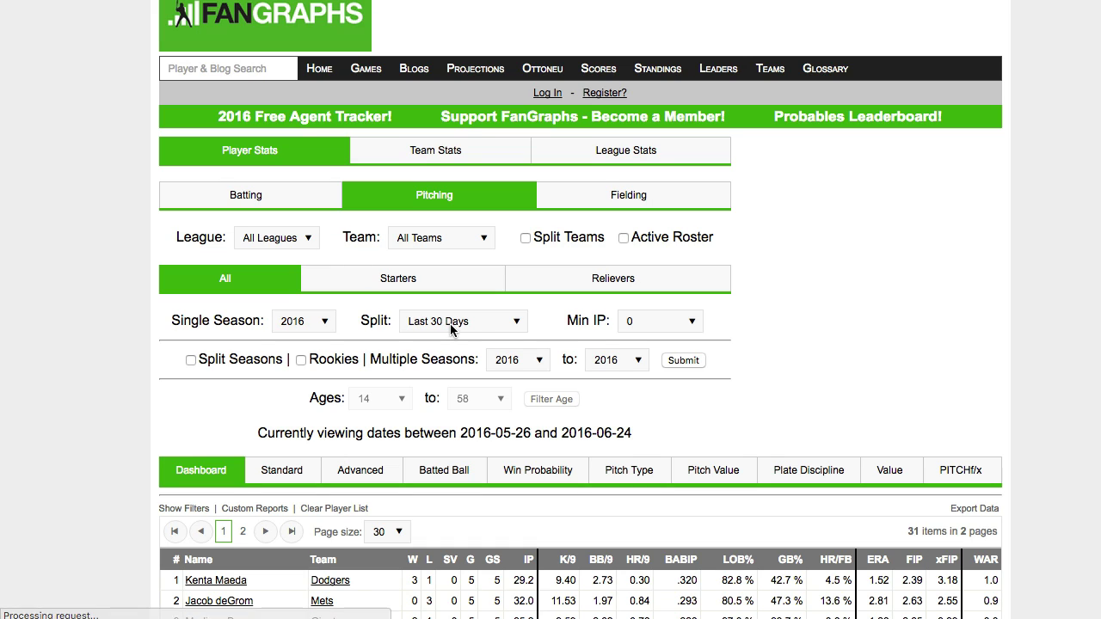
pyautogui.scroll(-3, 450, 324)
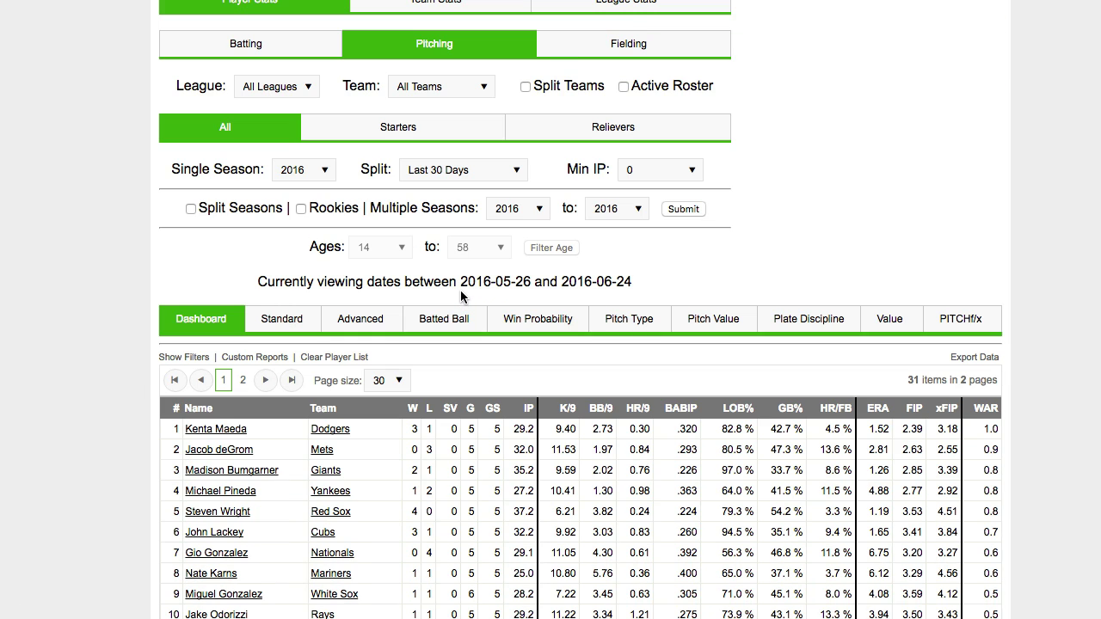
# Show the Standard stats for the probable pitchers with a page size of 50
pyautogui.click(289, 320)
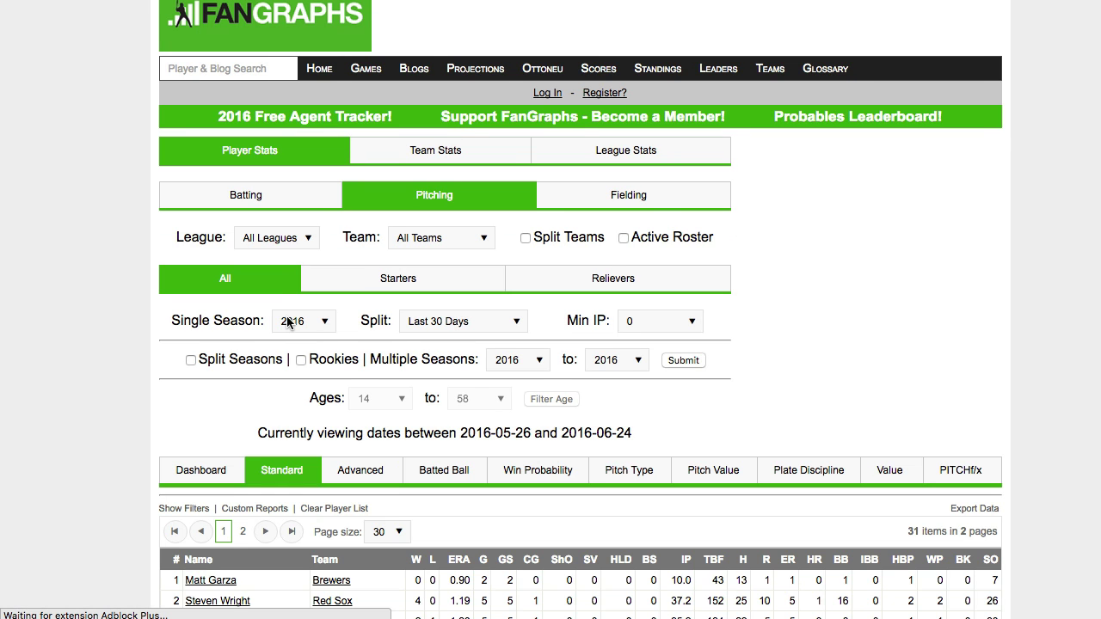
pyautogui.scroll(-3, 405, 292)
pyautogui.scroll(-15, 409, 292)
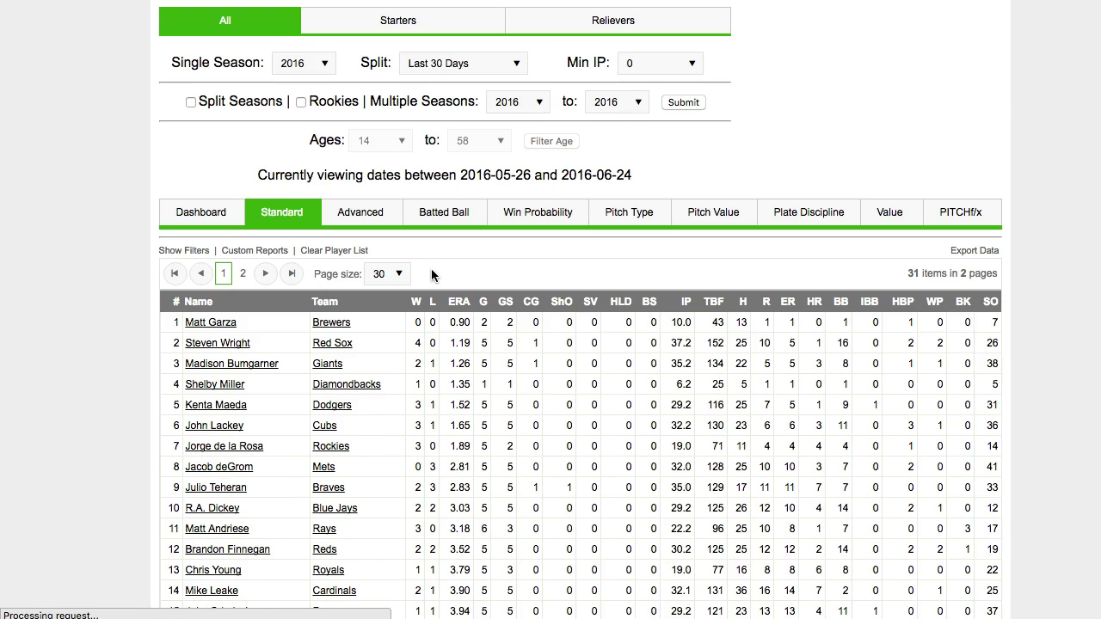
pyautogui.scroll(15, 664, 309)
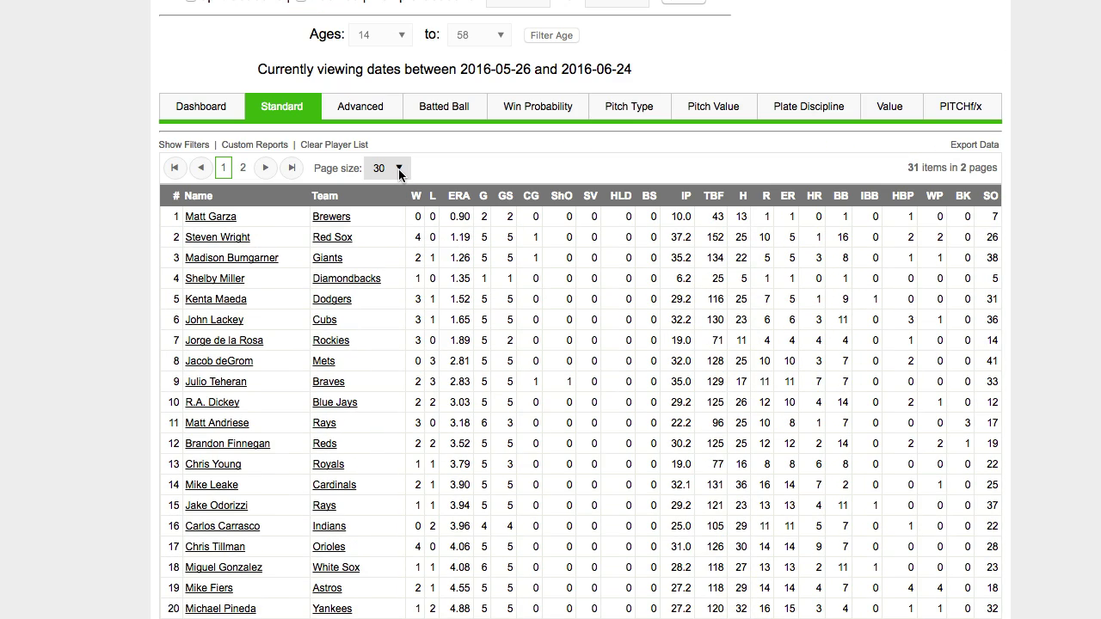
pyautogui.click(399, 168)
pyautogui.click(391, 257)
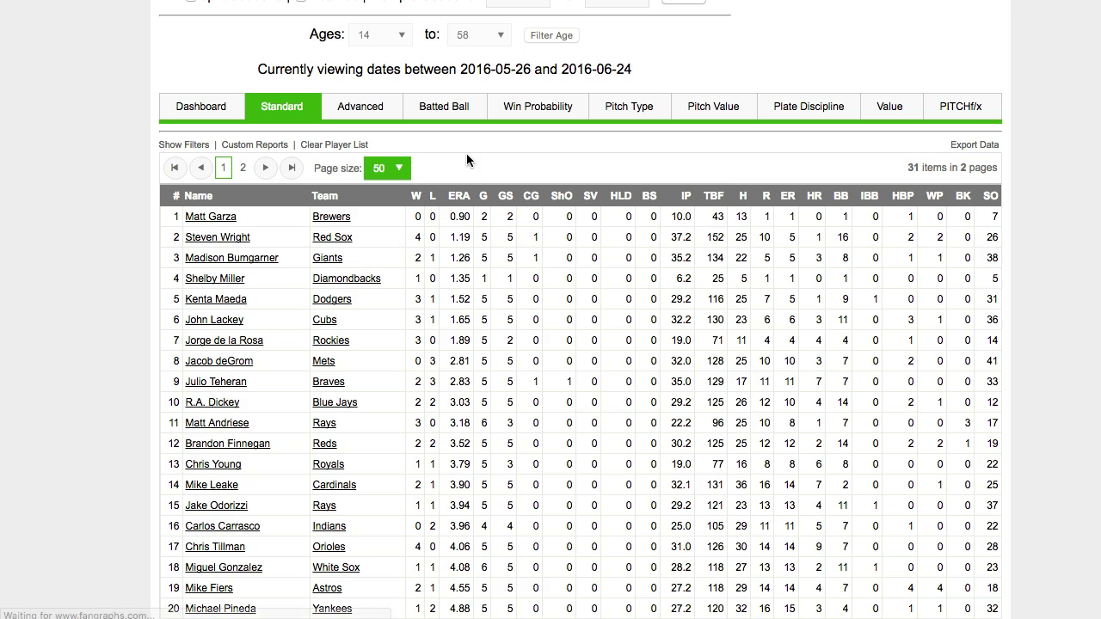
# Bring the text editor window holding the leaderboard URL over the FanGraphs page and widen it
pyautogui.scroll(-3, 746, 293)
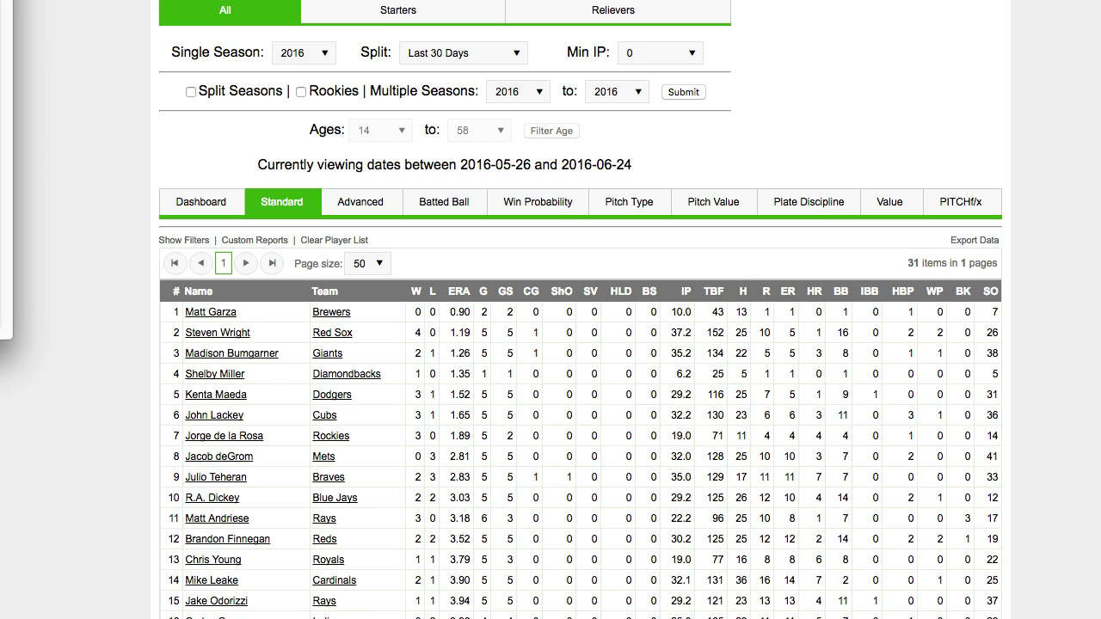
pyautogui.moveTo(0, 86); pyautogui.dragTo(348, 96)
pyautogui.moveTo(484, 244); pyautogui.dragTo(1057, 223)
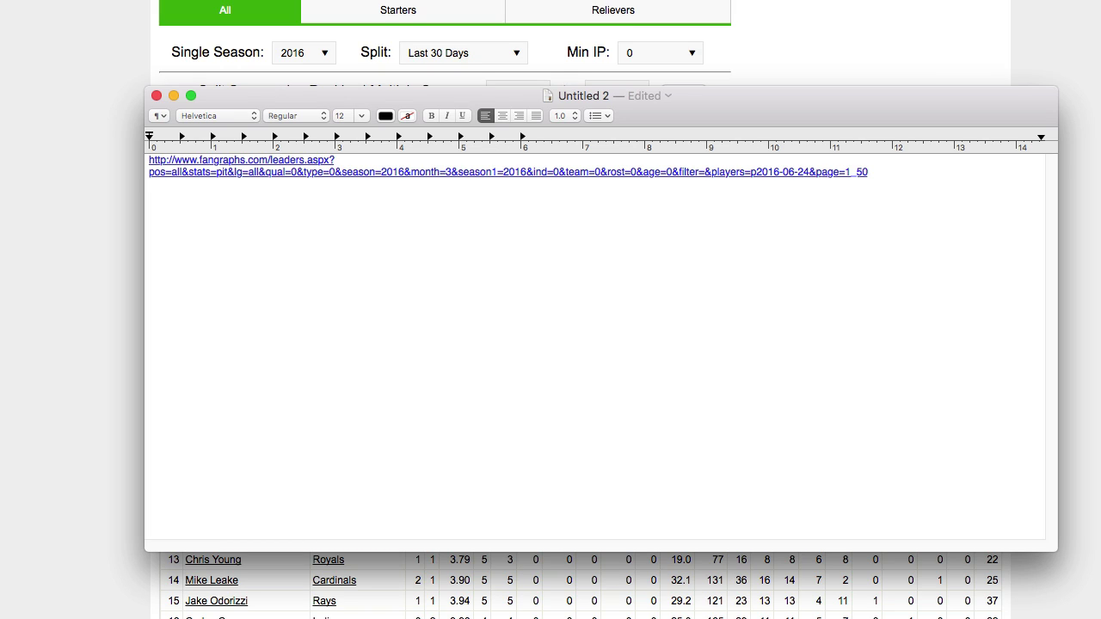
# Copy the full leaderboard URL with the players date 2016-06-24 and put the text editor window away
pyautogui.press('BackSpace')
pyautogui.write('5')
pyautogui.press('BackSpace')
pyautogui.write('4')
pyautogui.moveTo(875, 172); pyautogui.dragTo(142, 161)
pyautogui.hotkey('ctrl', 'c')
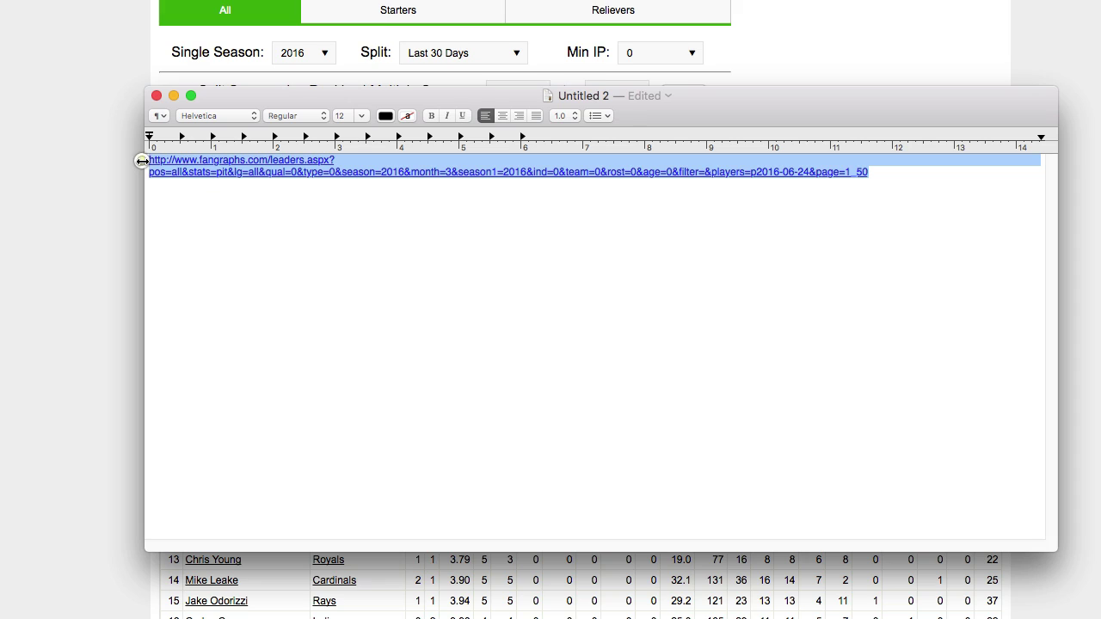
pyautogui.click(177, 96)
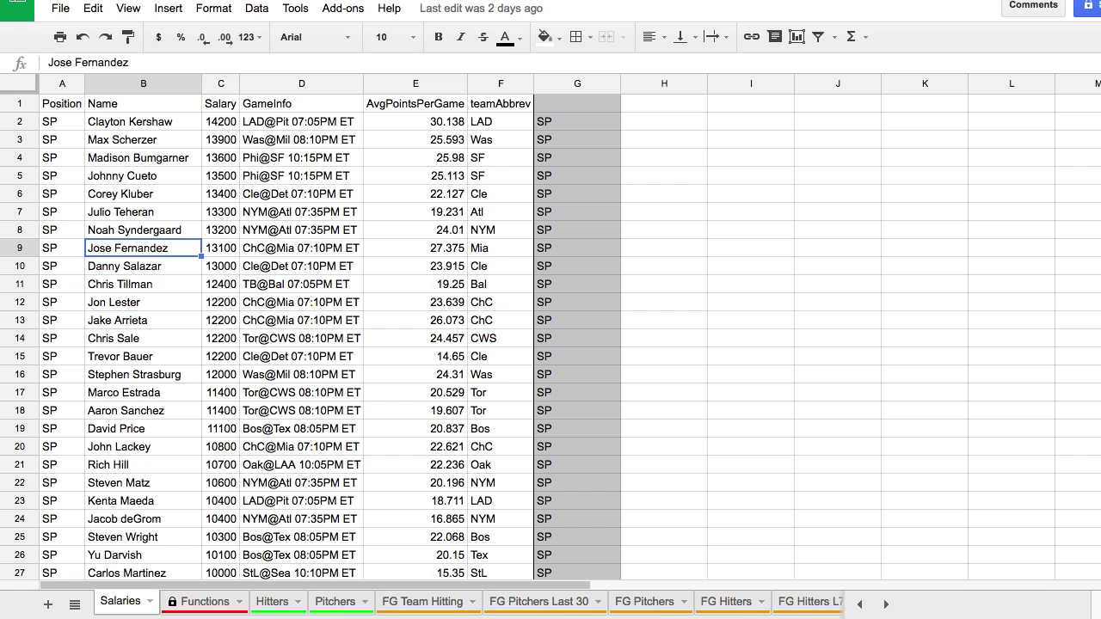
# Switch to the Google Sheets projection workbook, add a new sheet beside Salaries and name it Probables
pyautogui.click(884, 604)
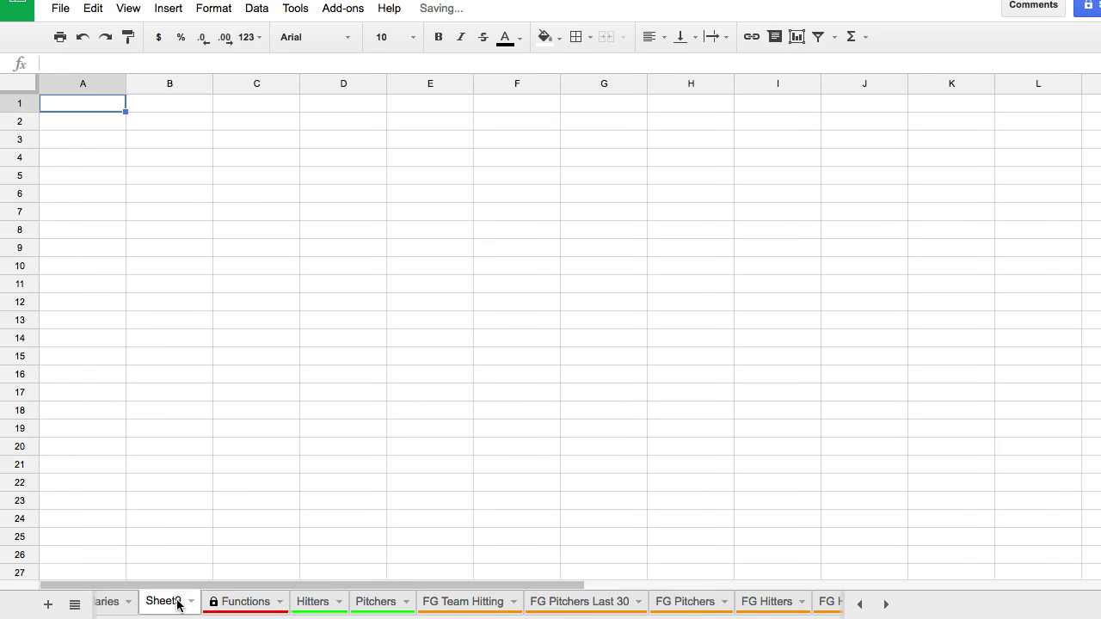
pyautogui.doubleClick(165, 602)
pyautogui.write('PRobable')
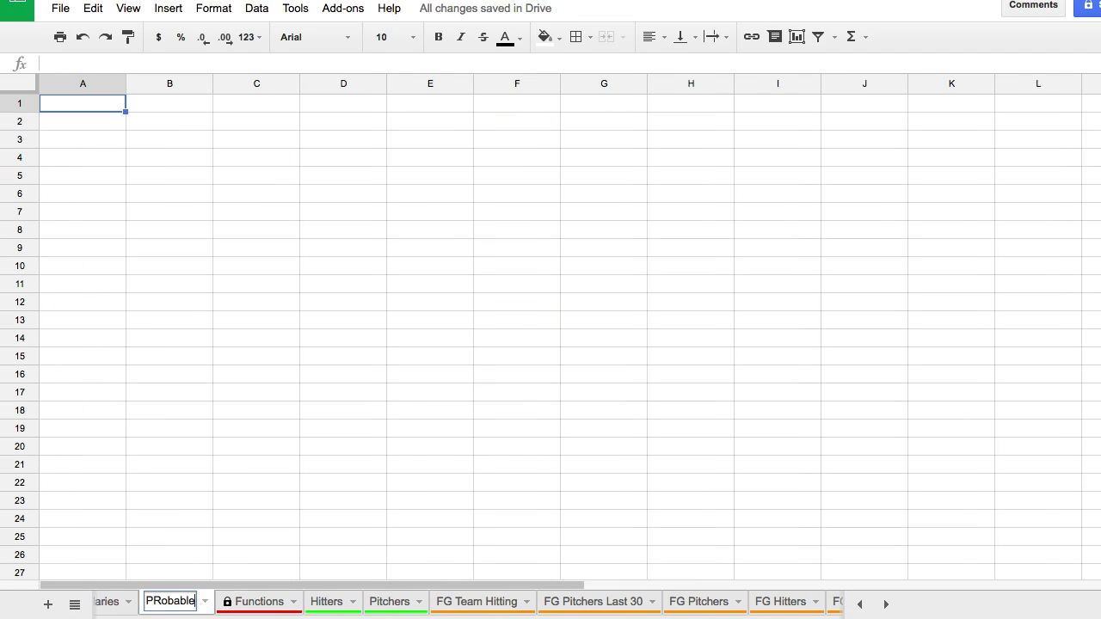
pyautogui.press('BackSpace')
pyautogui.press('BackSpace')
pyautogui.press('BackSpace')
pyautogui.press('BackSpace')
pyautogui.press('BackSpace')
pyautogui.press('BackSpace')
pyautogui.press('BackSpace')
pyautogui.write('robables')
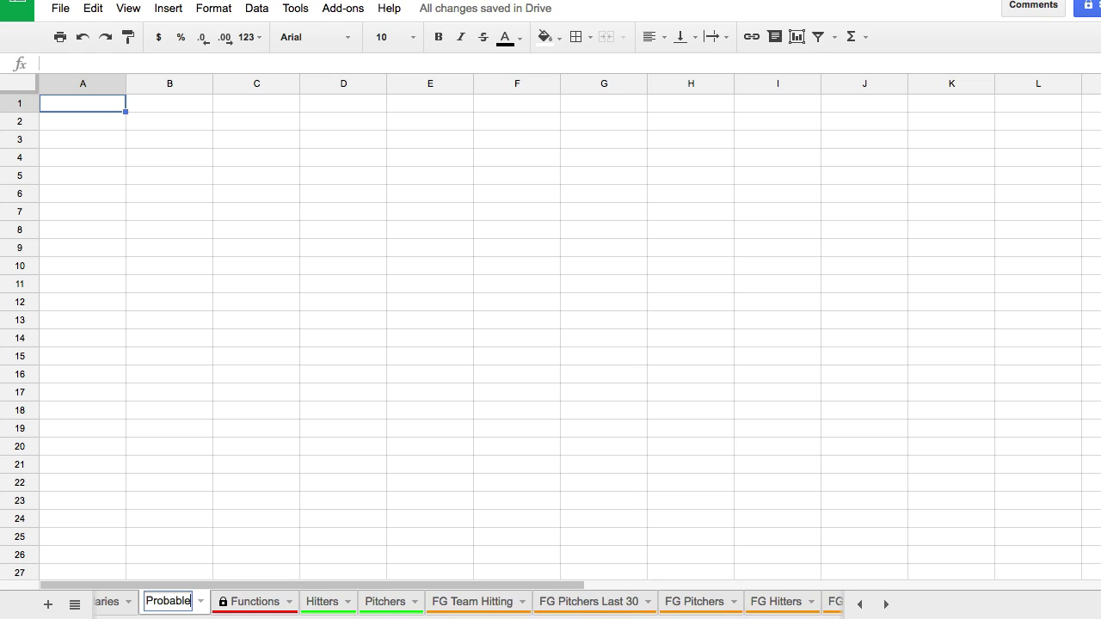
pyautogui.press('Return')
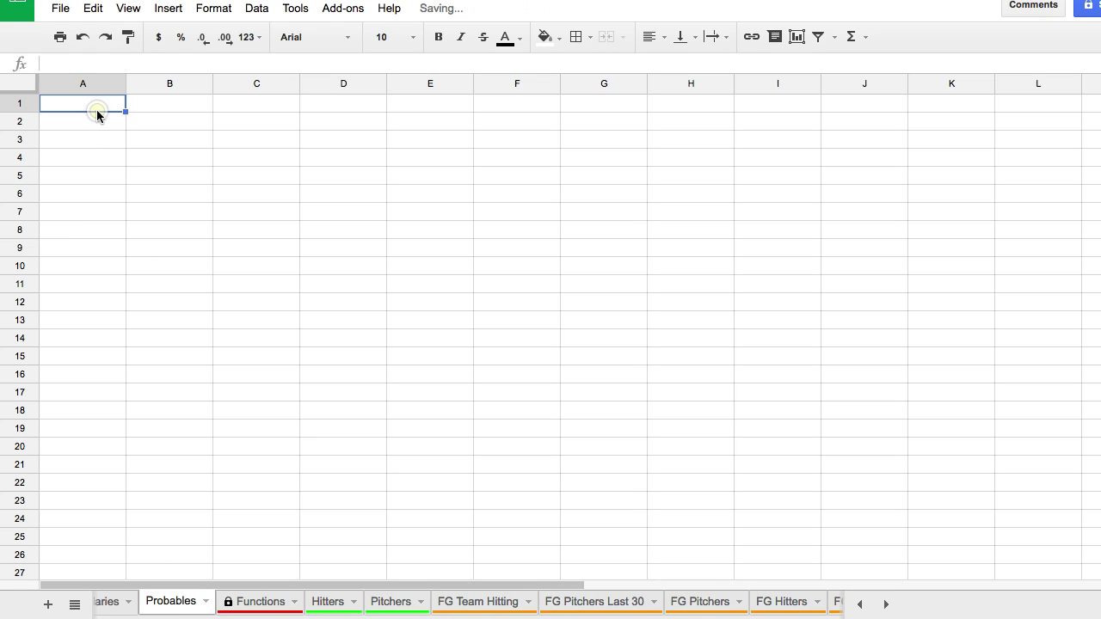
# Import the FanGraphs leaderboard into A1 of Probables with IMPORTHTML, using the copied URL, "table" and index 0
pyautogui.write('=impo')
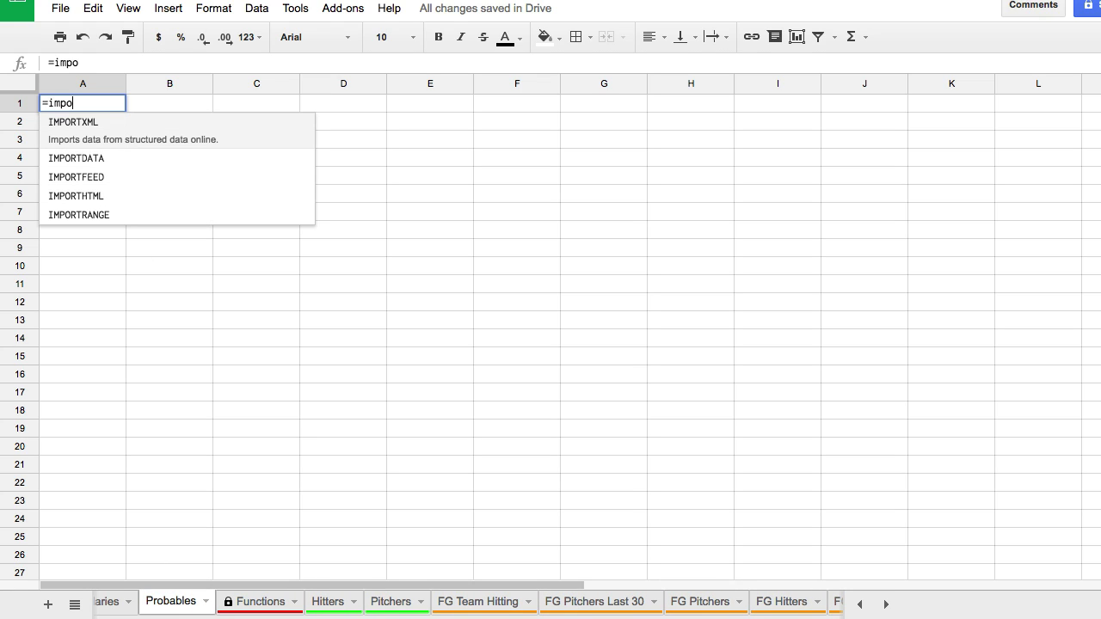
pyautogui.press('Down')
pyautogui.press('Down')
pyautogui.press('Down')
pyautogui.press('Tab')
pyautogui.write('"')
pyautogui.hotkey('ctrl', 'v')
pyautogui.write('"')
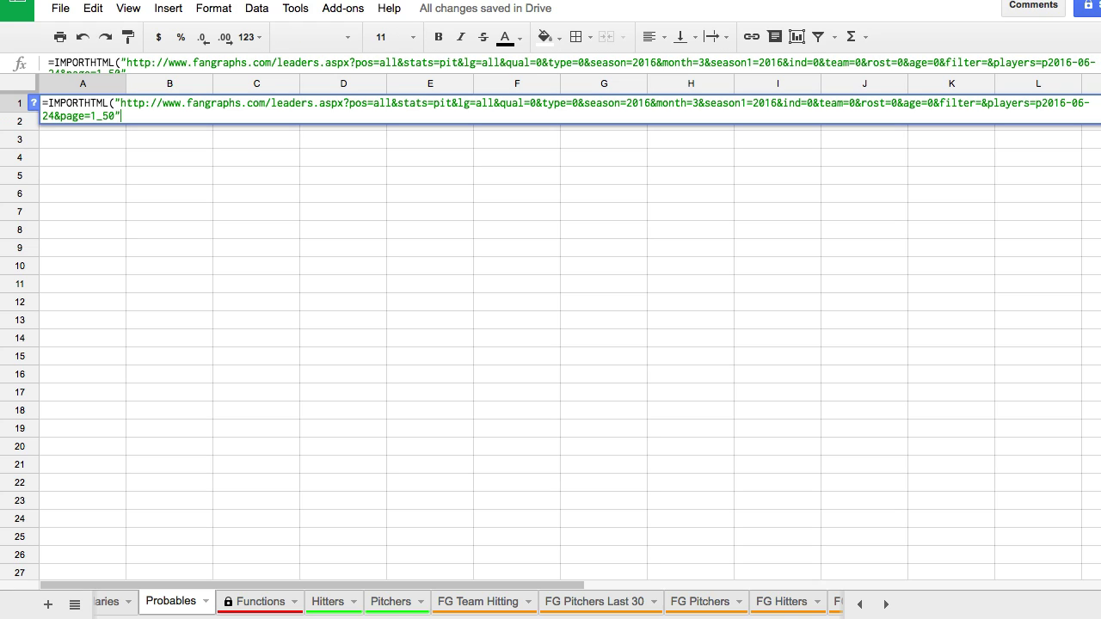
pyautogui.write(',"table",0')
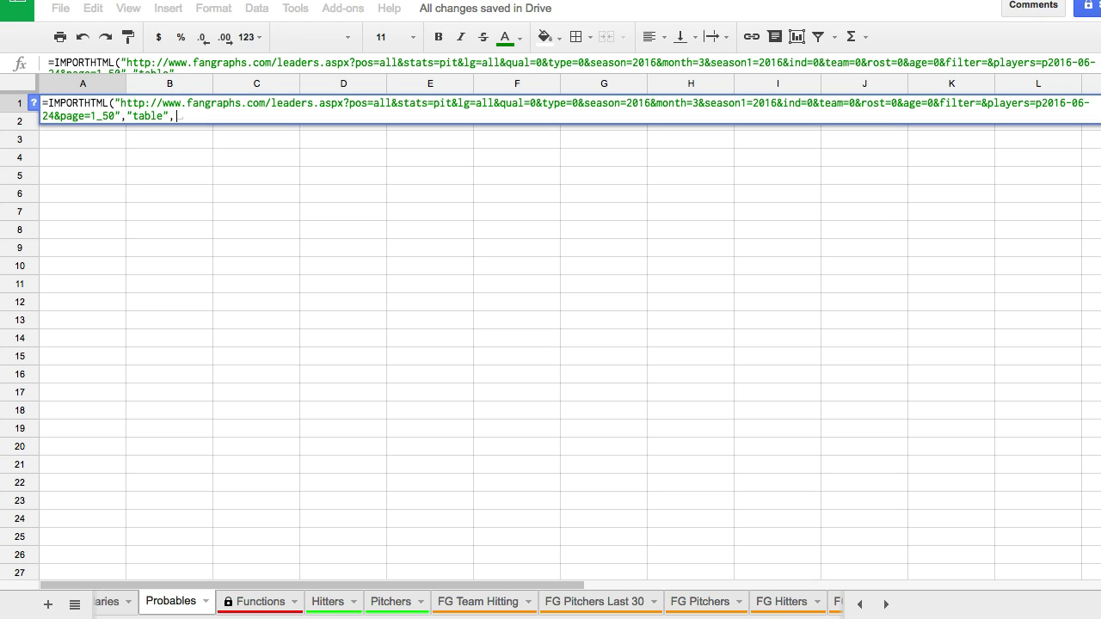
pyautogui.press('Return')
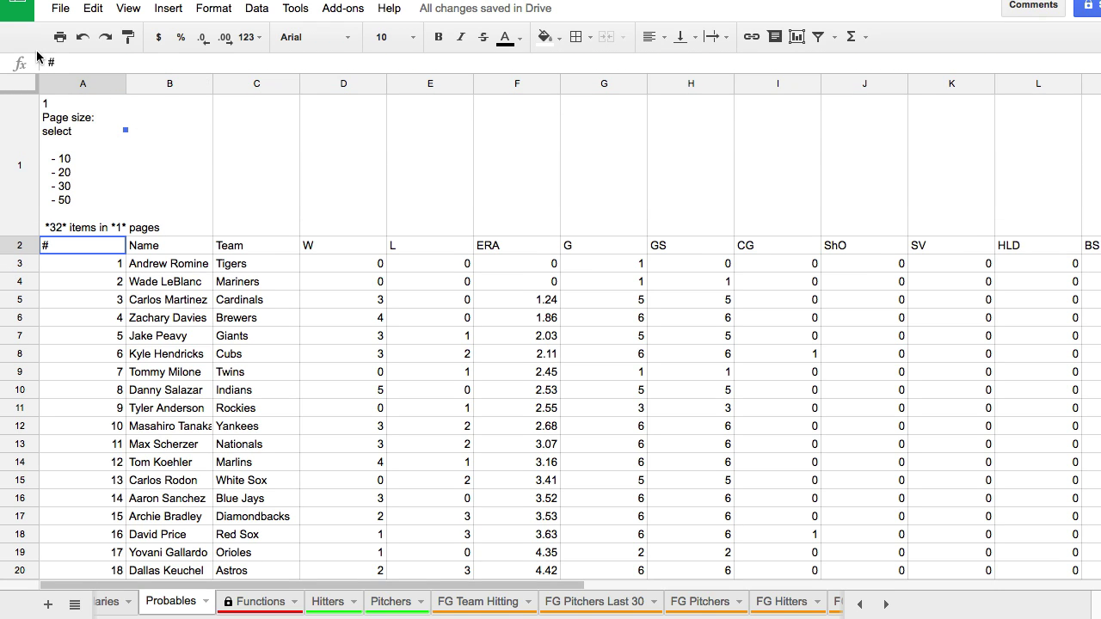
# Fit all column widths on the Probables sheet to their contents, set the font size to 8 and centre the text
pyautogui.click(19, 83)
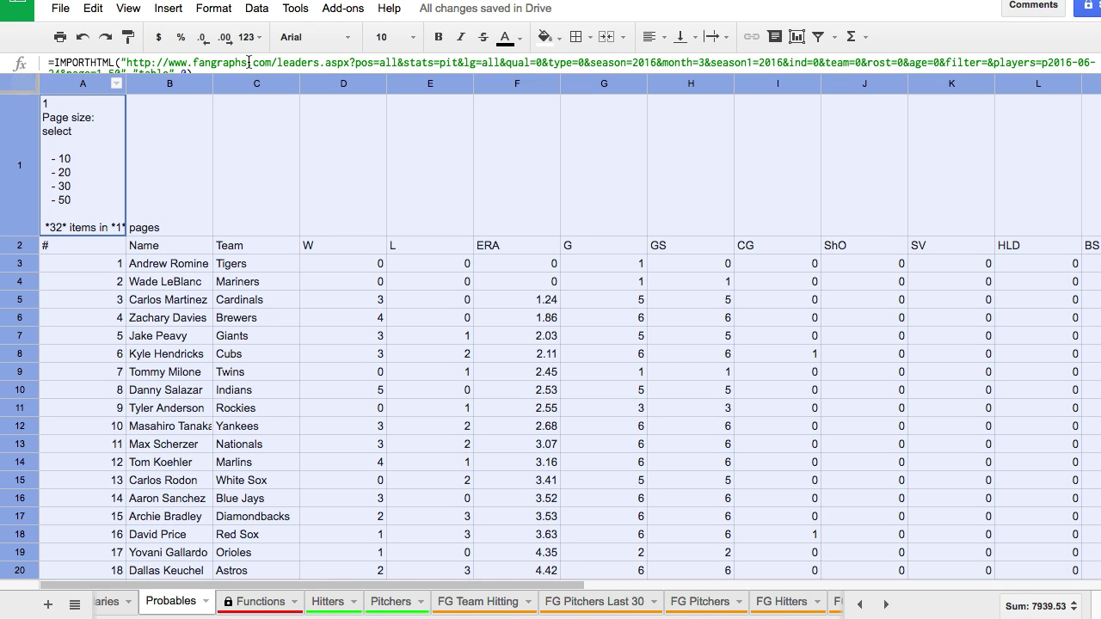
pyautogui.doubleClick(299, 80)
pyautogui.click(387, 37)
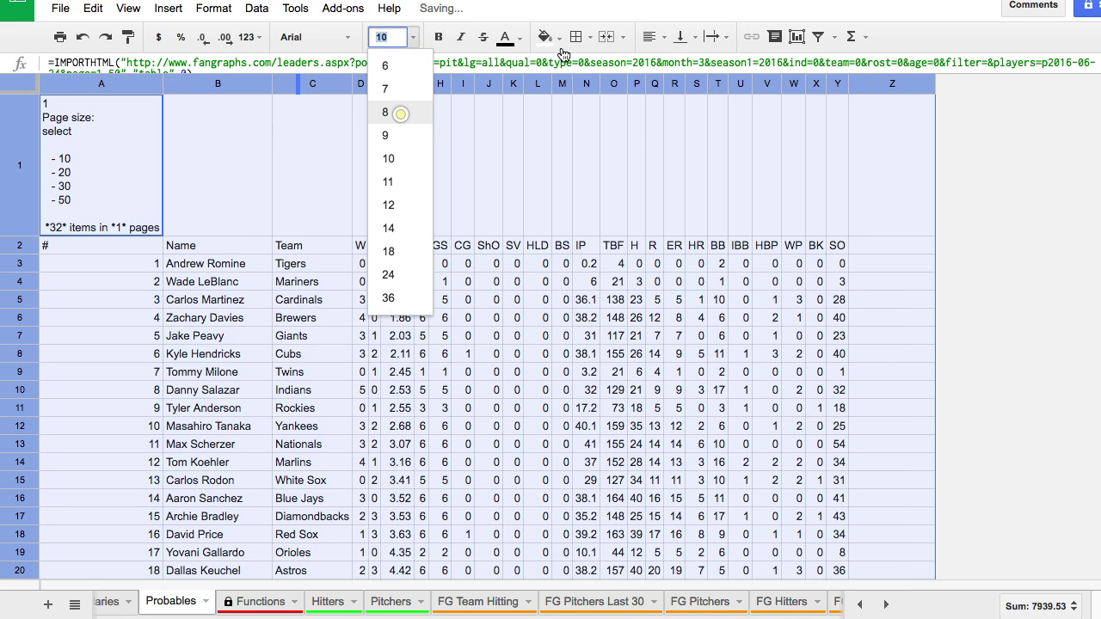
pyautogui.click(395, 113)
pyautogui.click(656, 37)
pyautogui.click(679, 68)
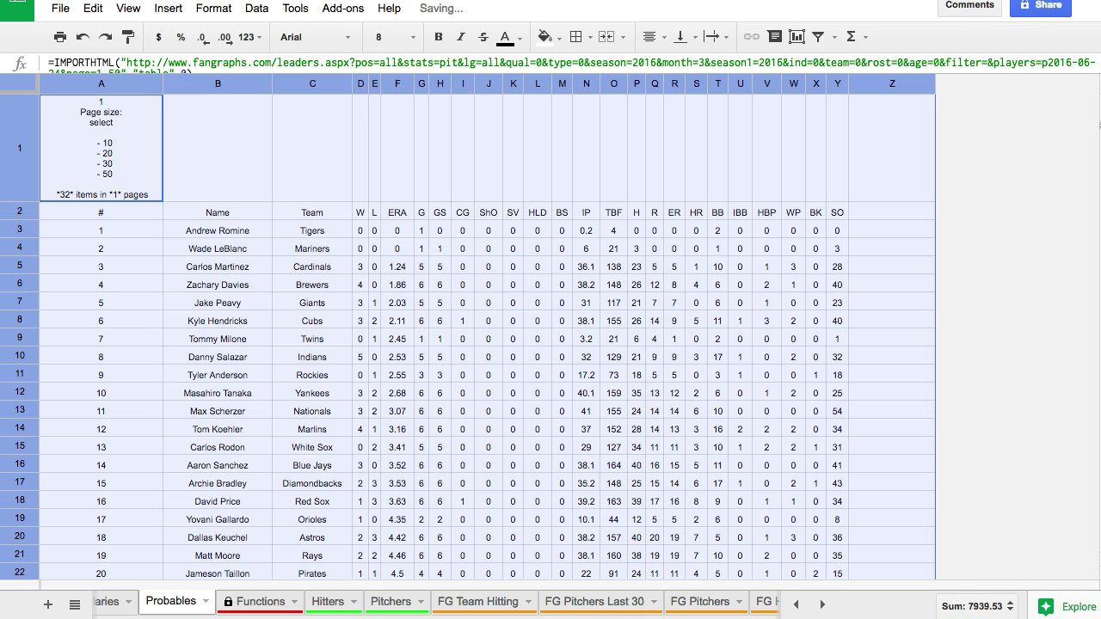
pyautogui.click(587, 164)
pyautogui.click(557, 267)
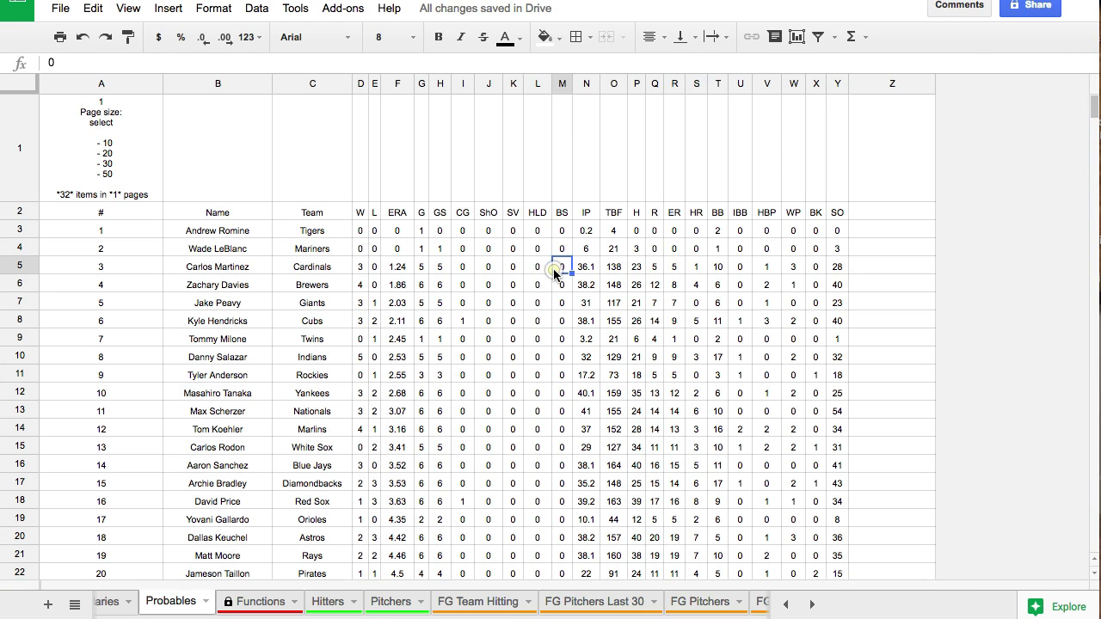
# Look over the imported pitchers and change the players date in the A1 import URL to 2016-06-25
pyautogui.scroll(-5, 301, 268)
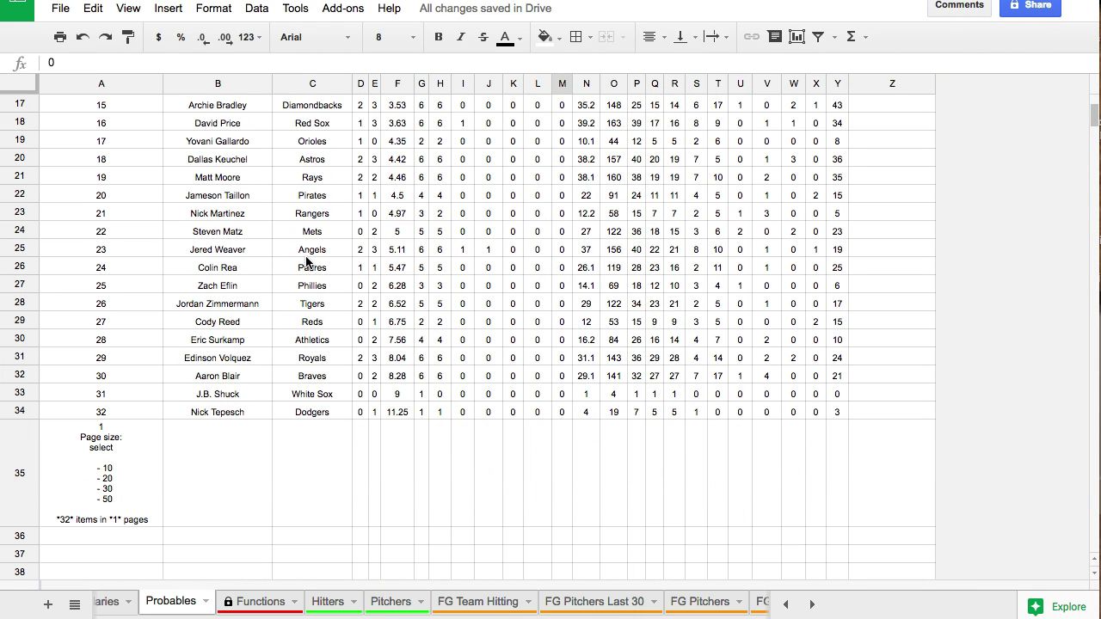
pyautogui.scroll(5, 301, 266)
pyautogui.click(154, 184)
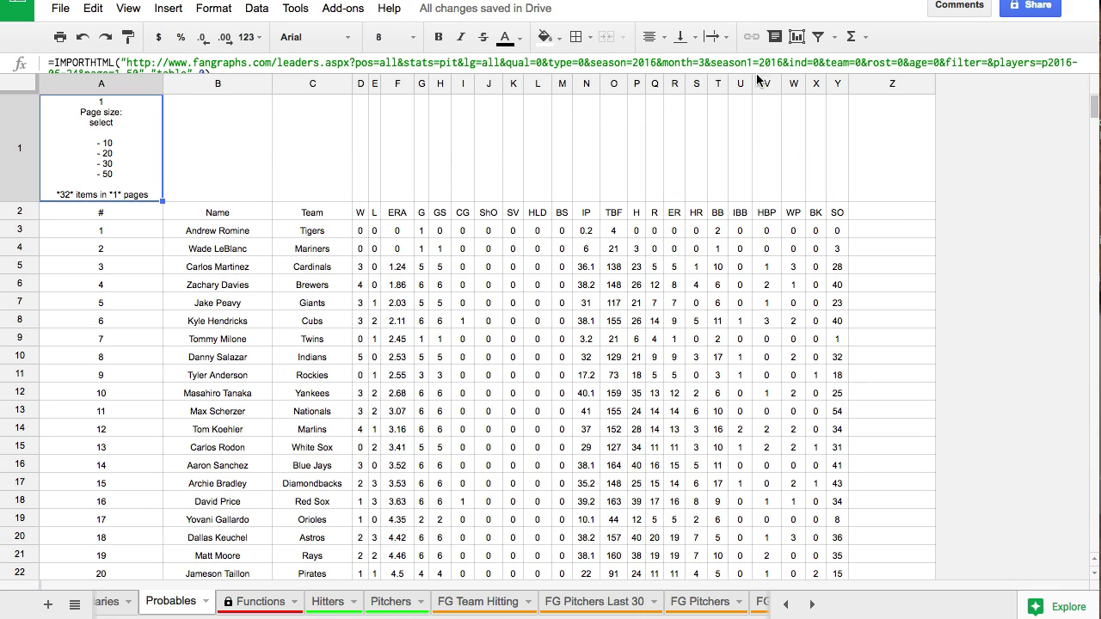
pyautogui.click(192, 63)
pyautogui.click(67, 116)
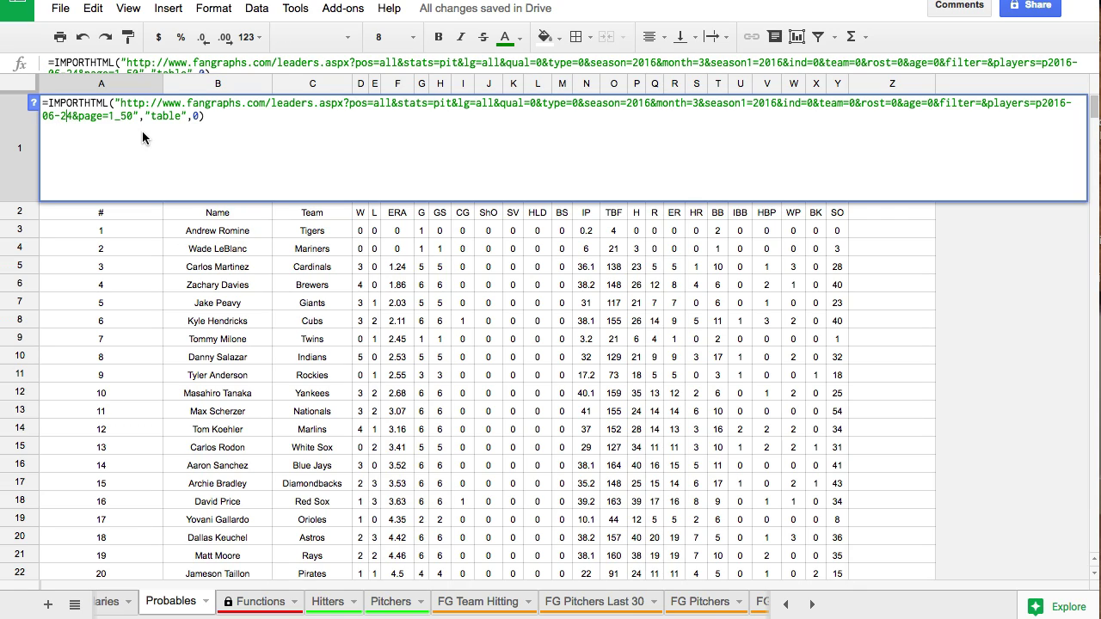
pyautogui.press('BackSpace')
pyautogui.write('5')
pyautogui.press('Return')
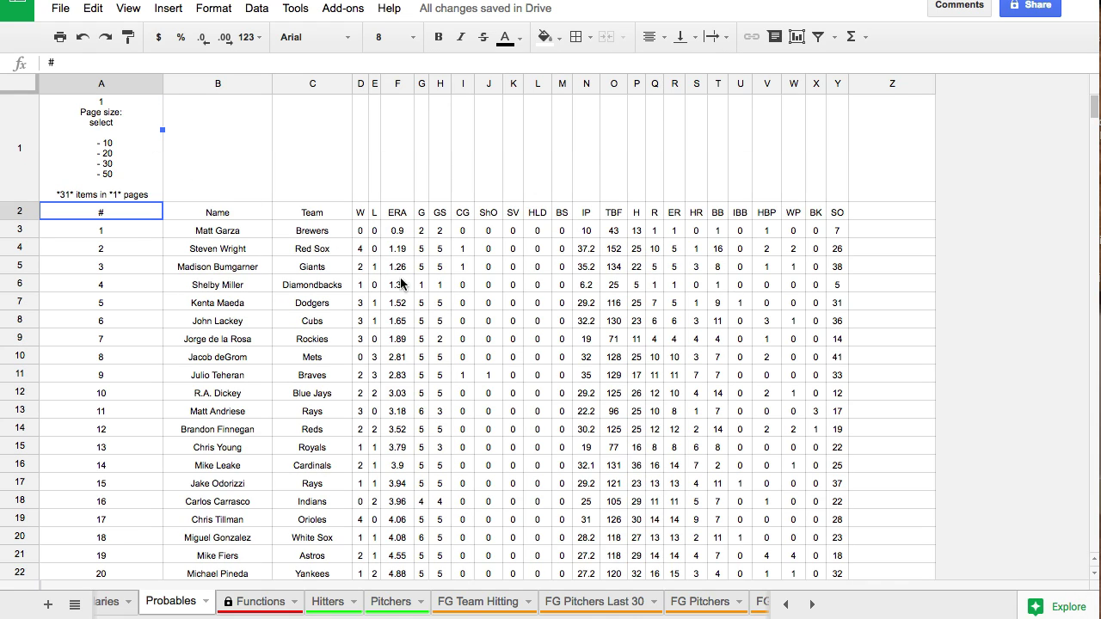
# Change the players date in the A1 import URL back to 2016-06-24
pyautogui.click(151, 136)
pyautogui.doubleClick(94, 123)
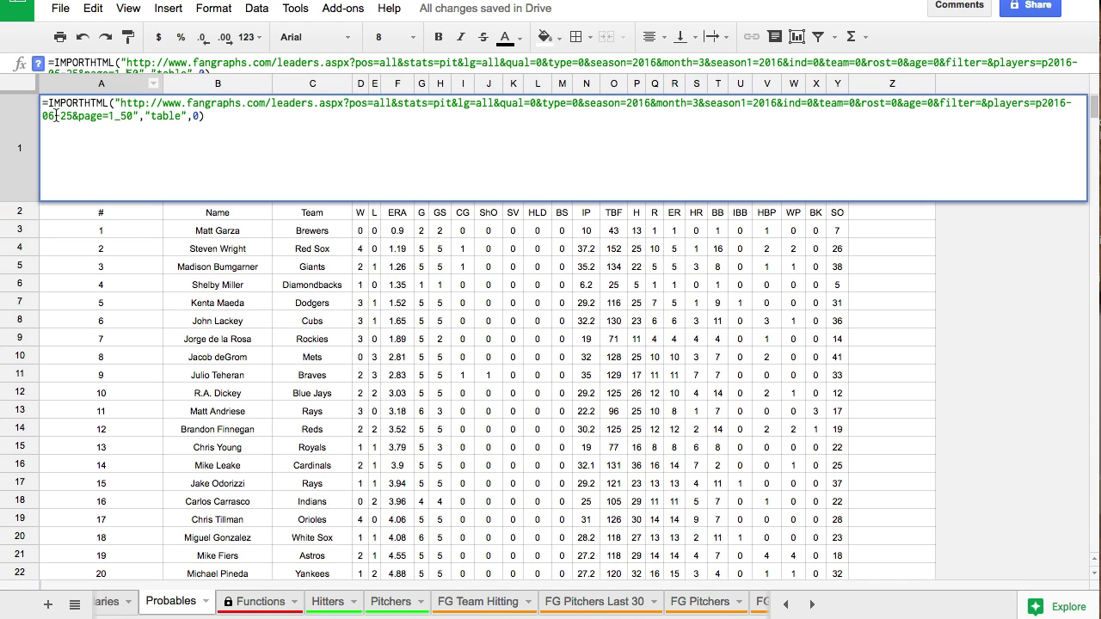
pyautogui.press('Return')
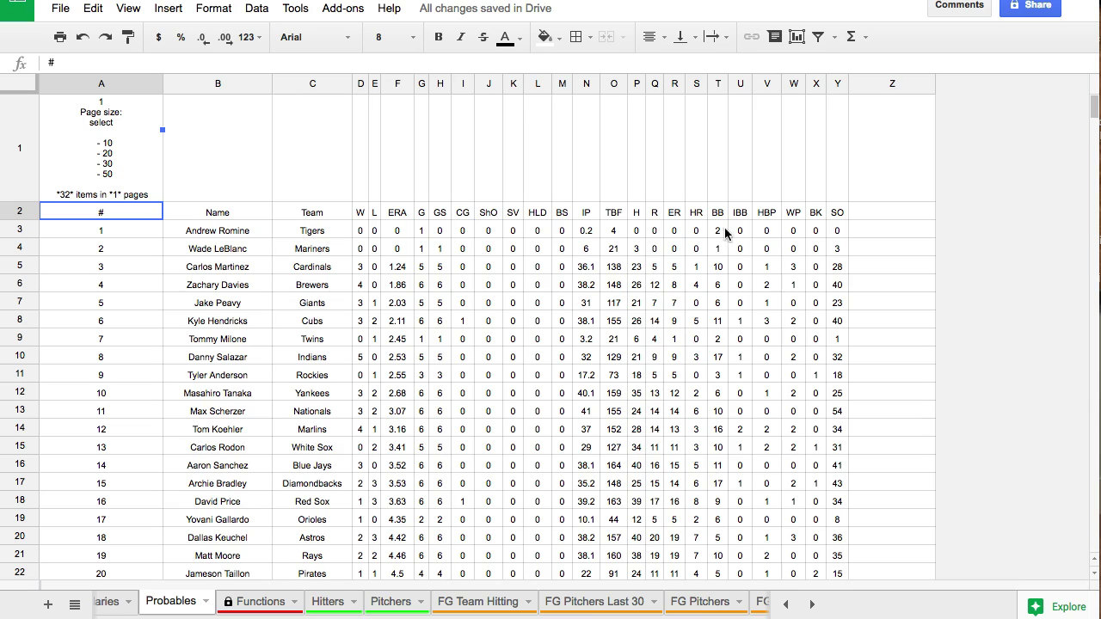
# Enter the header DK PPG in Z2 and start Z3 with =((P2*2)+(T2*2)+(Q2*2)+(V2*2)+(S2*10))/H2
pyautogui.click(889, 212)
pyautogui.write('DK PPG')
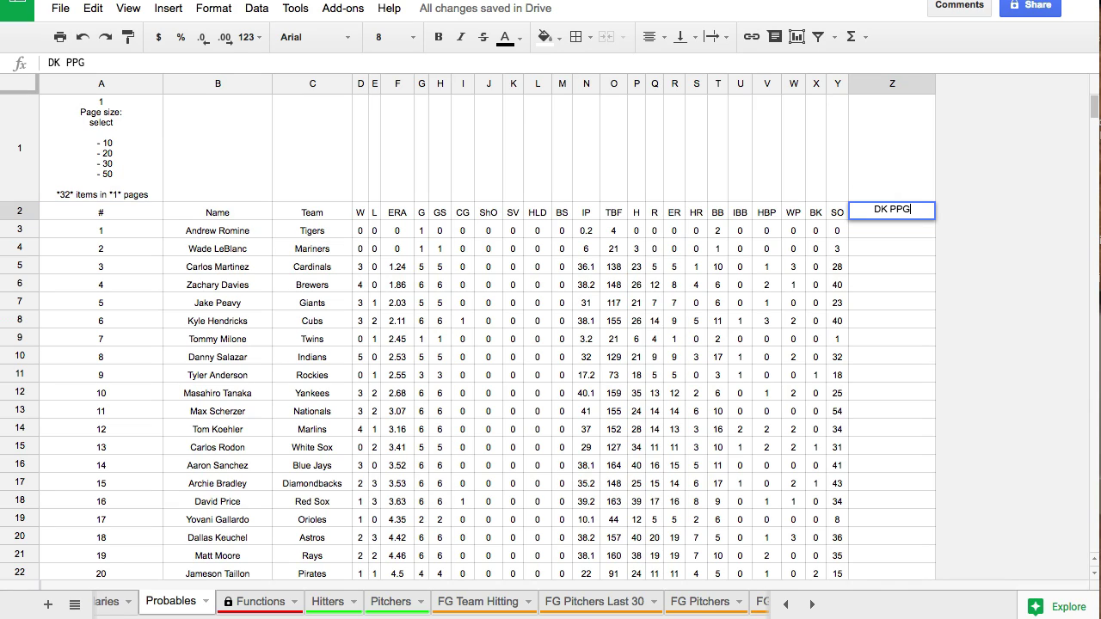
pyautogui.press('Return')
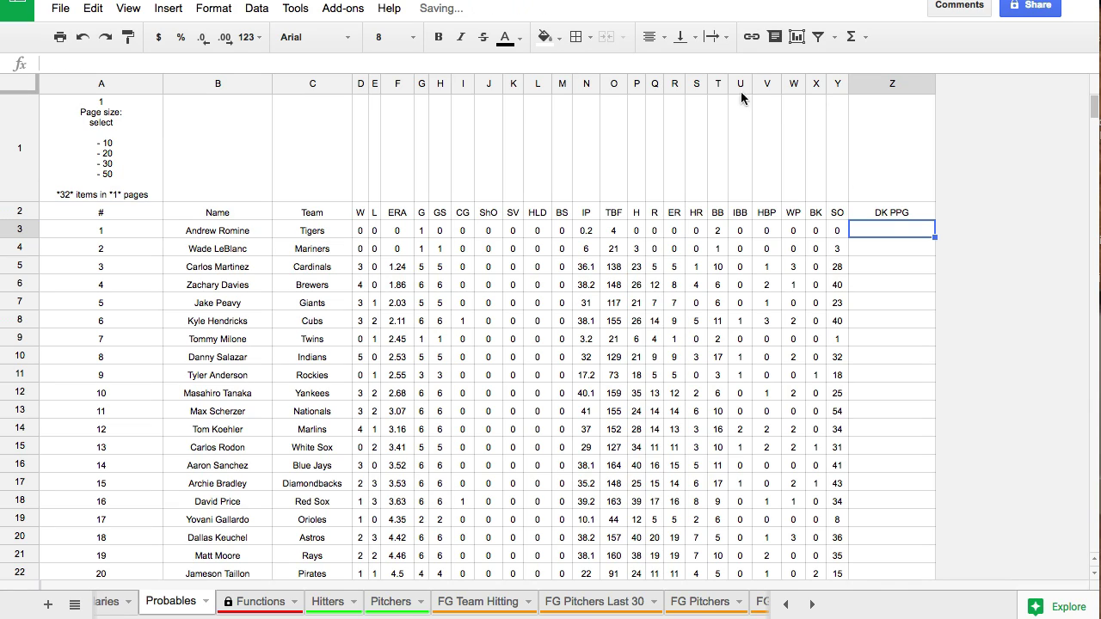
pyautogui.click(737, 65)
pyautogui.write('=((P2*2)+(T2*2)+(Q2*2)+(V2*2)+(S2*10))/H2')
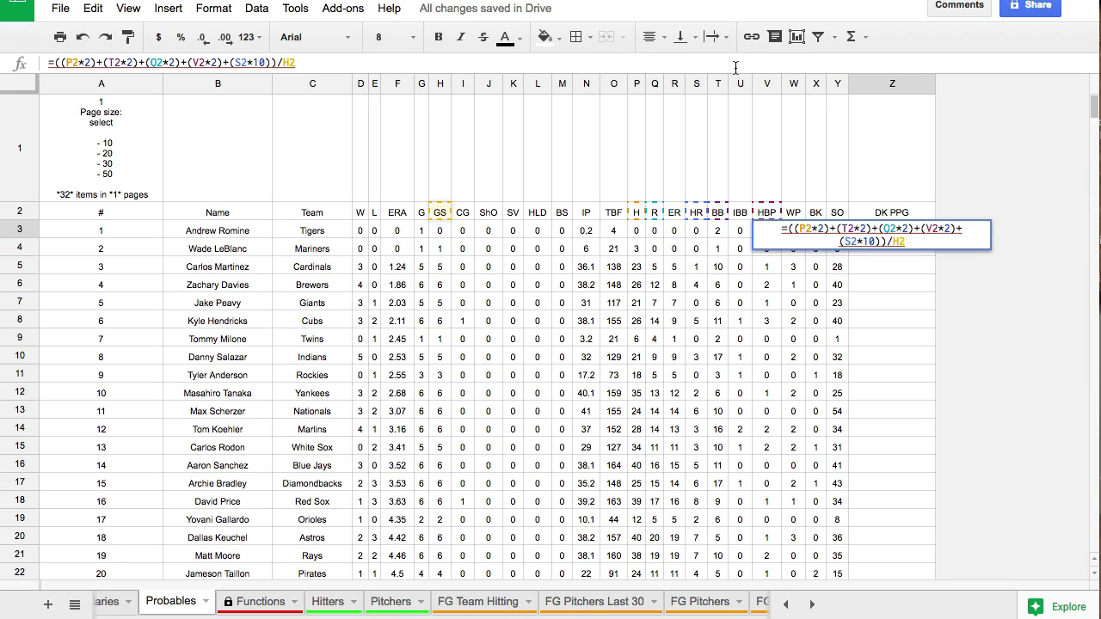
pyautogui.press('Left')
pyautogui.press('Left')
pyautogui.press('Left')
pyautogui.press('Left')
pyautogui.press('Left')
pyautogui.press('Left')
pyautogui.press('Left')
pyautogui.press('Left')
pyautogui.press('Left')
pyautogui.press('Left')
pyautogui.press('Left')
pyautogui.press('Left')
pyautogui.press('Left')
pyautogui.press('Left')
pyautogui.press('Left')
pyautogui.press('Left')
pyautogui.press('Left')
pyautogui.press('Left')
pyautogui.press('Left')
pyautogui.press('Left')
pyautogui.press('BackSpace')
pyautogui.write('3')
pyautogui.press('Right')
pyautogui.press('Right')
pyautogui.press('Right')
pyautogui.press('Right')
pyautogui.press('Right')
pyautogui.press('Right')
pyautogui.press('Right')
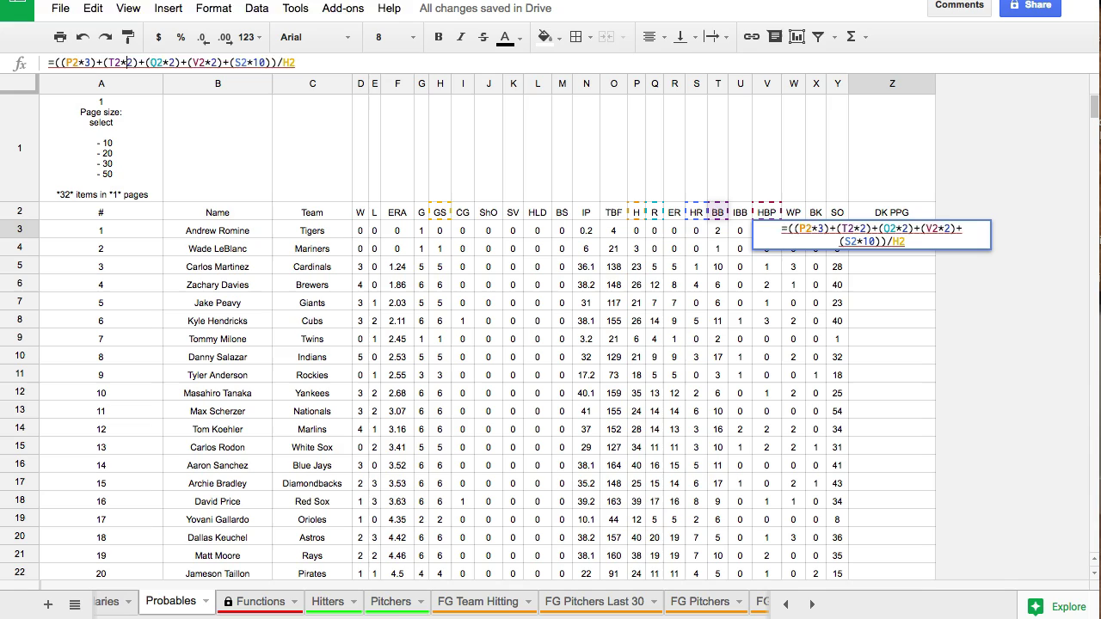
pyautogui.press('BackSpace')
pyautogui.write('3')
pyautogui.press('Right')
pyautogui.press('Right')
pyautogui.press('Right')
pyautogui.press('Right')
pyautogui.press('Left')
pyautogui.press('Left')
pyautogui.press('Left')
pyautogui.press('Left')
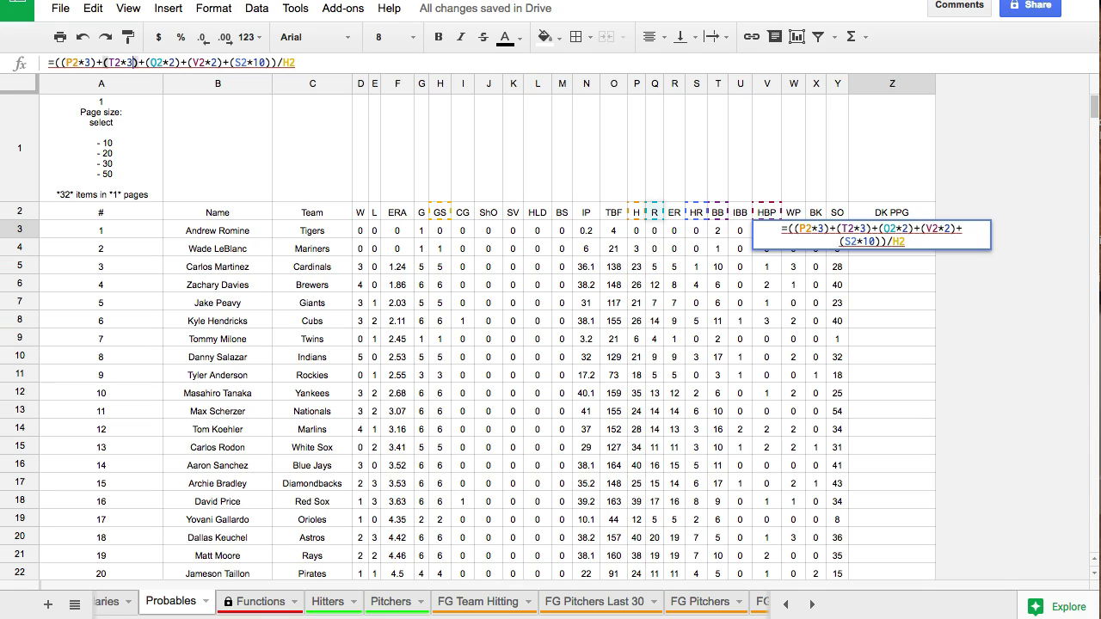
pyautogui.press('BackSpace')
pyautogui.write('2')
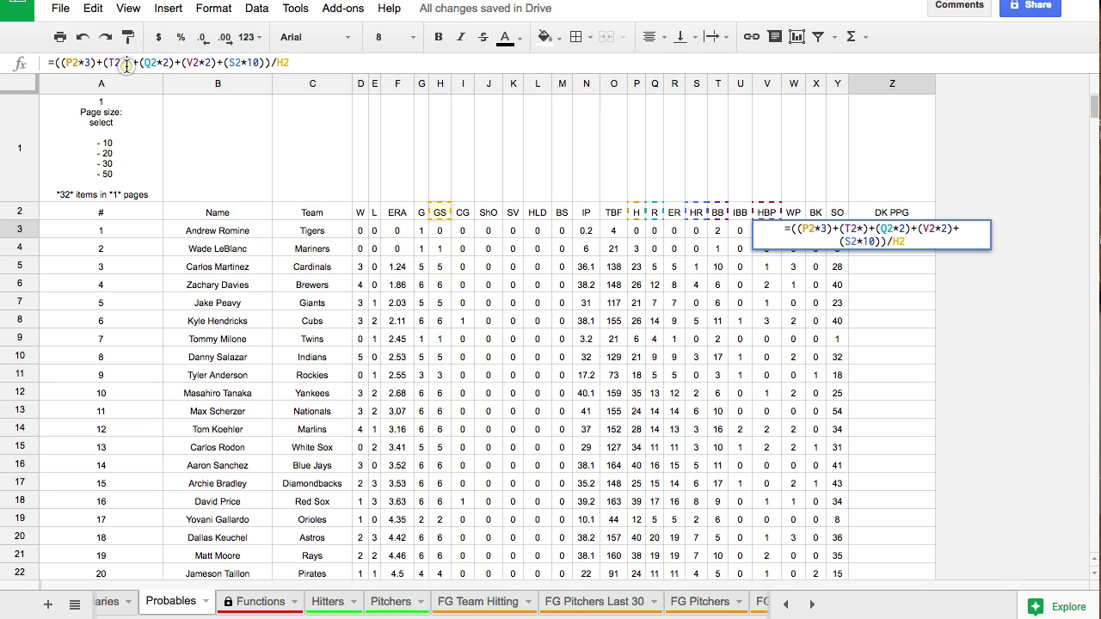
pyautogui.press('Left')
pyautogui.press('Left')
pyautogui.press('Left')
pyautogui.press('Left')
pyautogui.press('Left')
pyautogui.press('Left')
pyautogui.press('Left')
pyautogui.press('BackSpace')
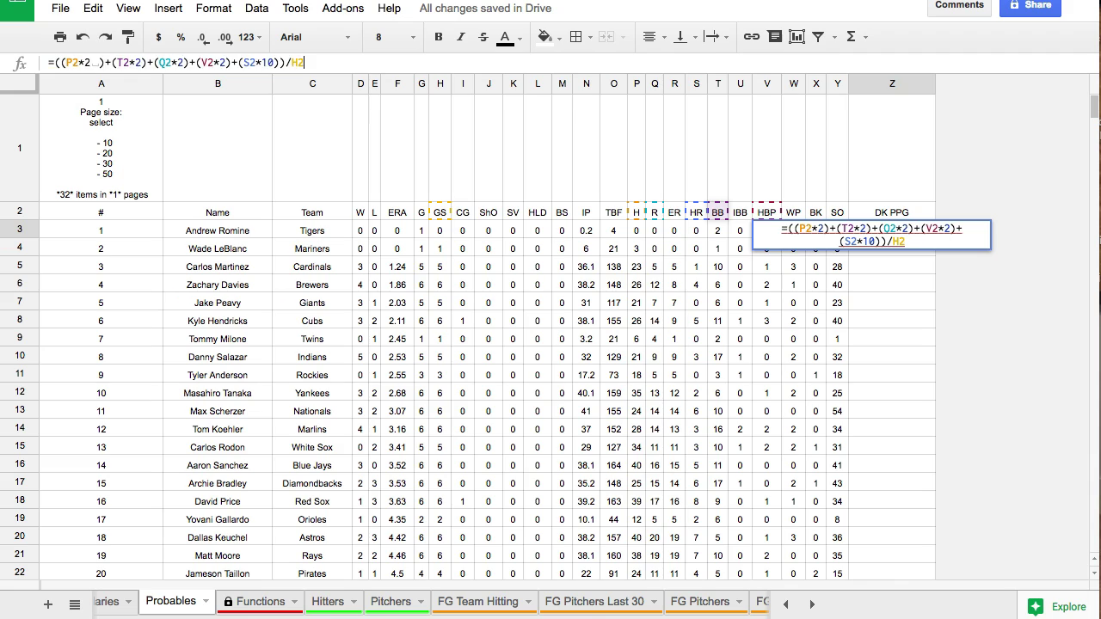
pyautogui.write('2')
# Point the hits, walks and runs references in the Z3 formula to row 3: P3, T3 and Q3
pyautogui.press('Left')
pyautogui.press('Left')
pyautogui.press('Left')
pyautogui.press('Delete')
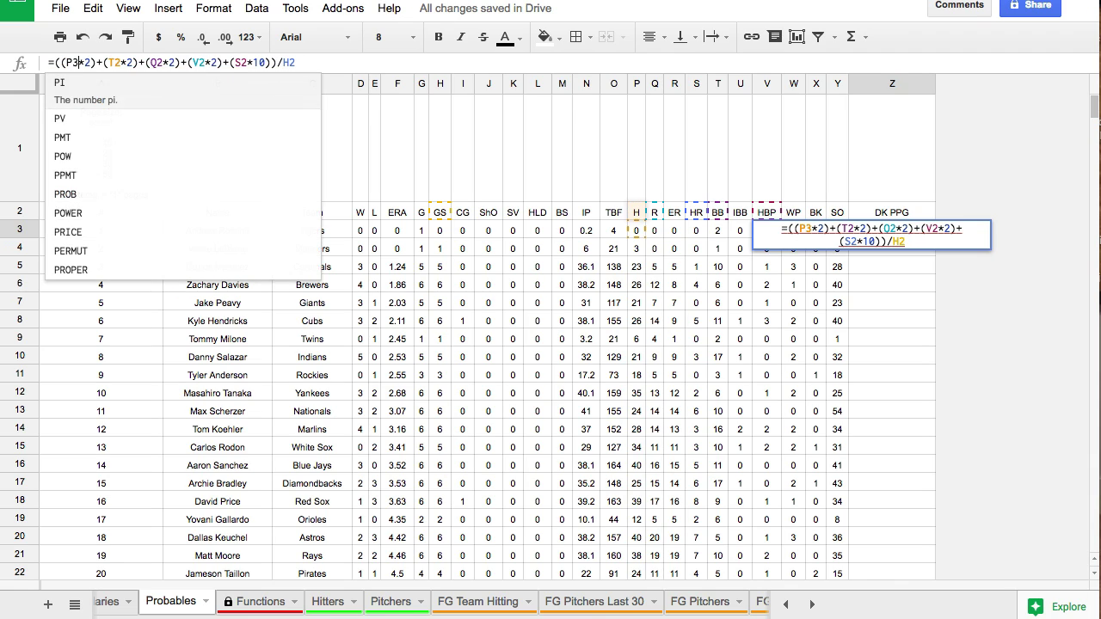
pyautogui.write('3')
pyautogui.click(123, 62)
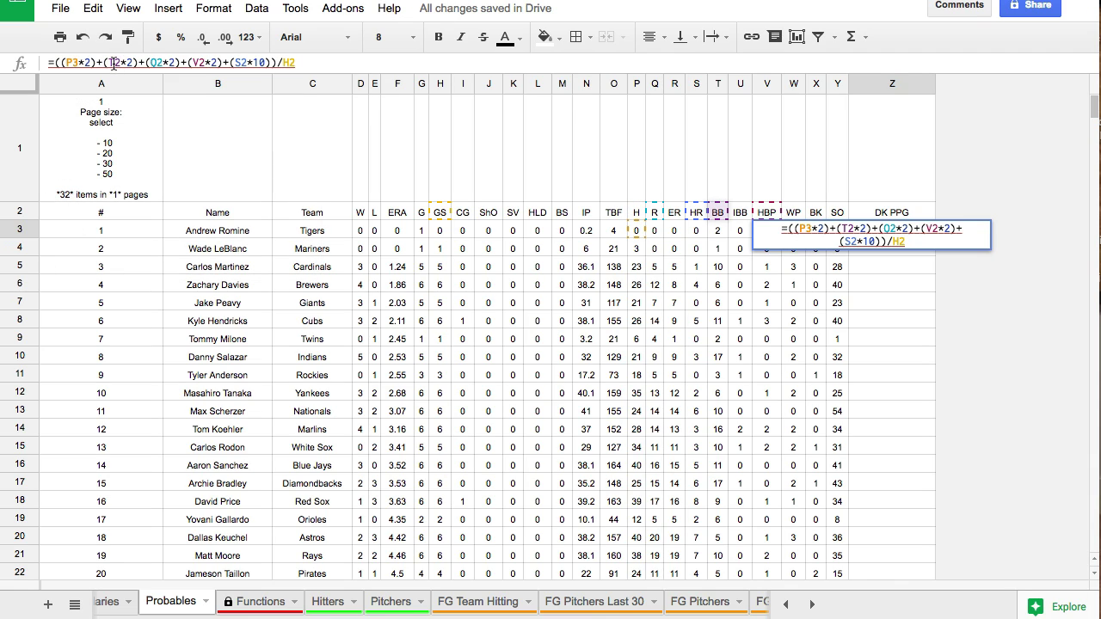
pyautogui.press('BackSpace')
pyautogui.write('3')
pyautogui.click(147, 63)
pyautogui.press('Delete')
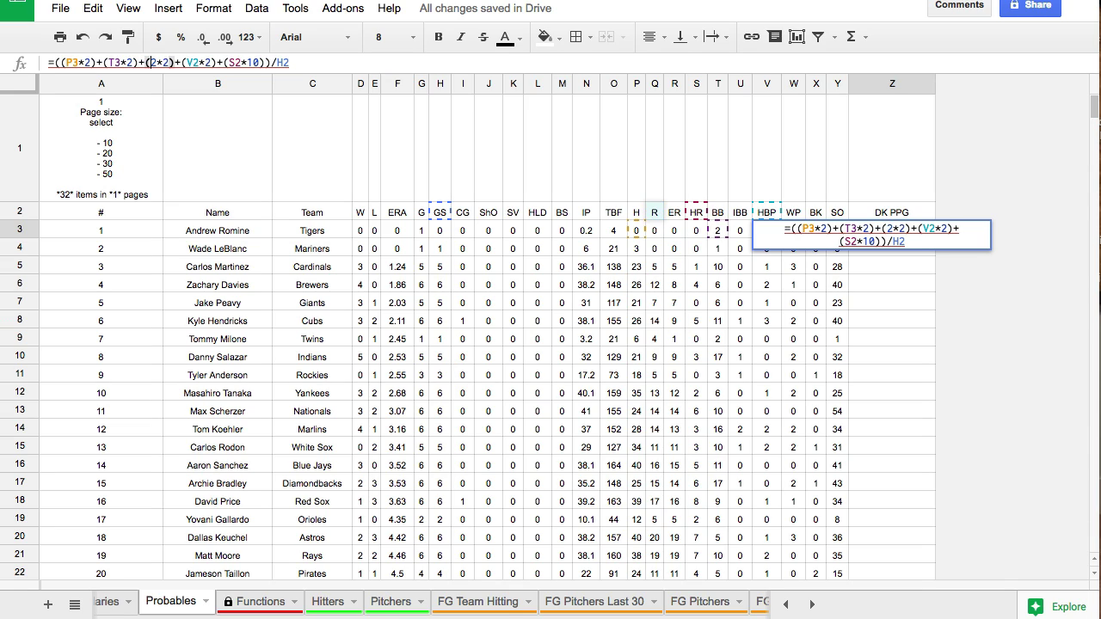
pyautogui.press('Delete')
pyautogui.write('Q3')
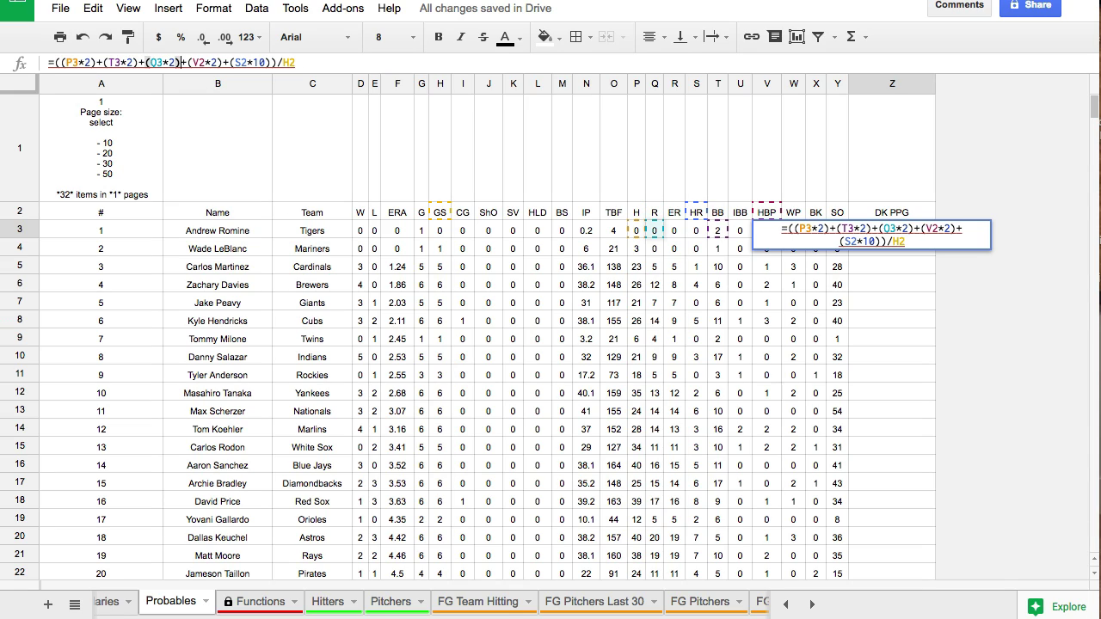
# Point the remaining Z3 formula references to V3, S3 and H3 and commit the formula
pyautogui.click(195, 63)
pyautogui.press('Delete')
pyautogui.press('Delete')
pyautogui.write('V3')
pyautogui.click(234, 63)
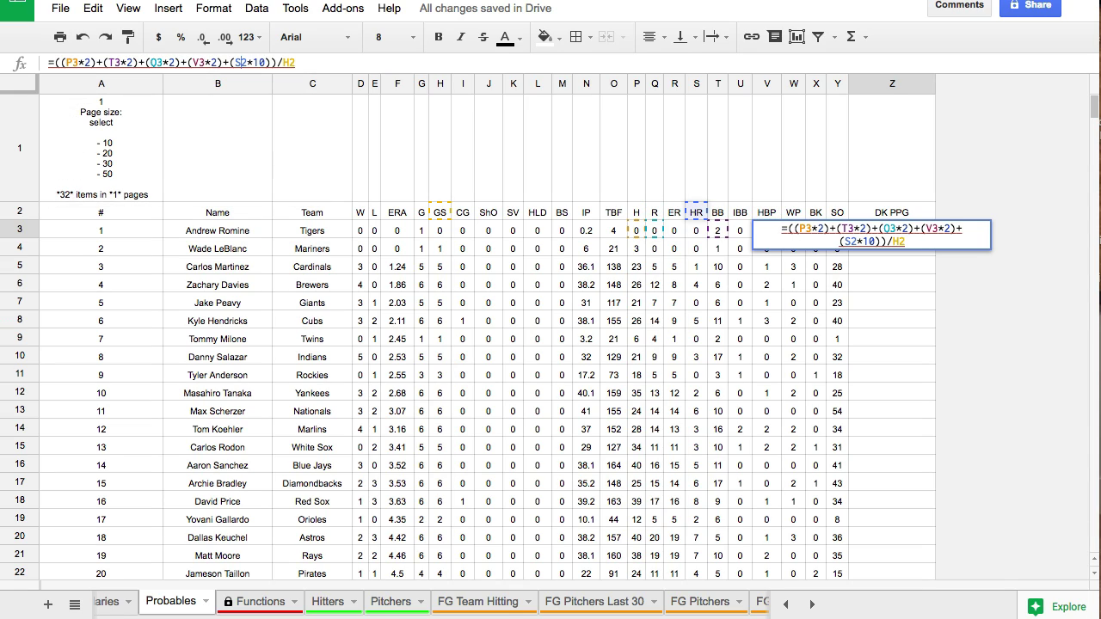
pyautogui.press('Delete')
pyautogui.press('Delete')
pyautogui.write('S3')
pyautogui.click(281, 63)
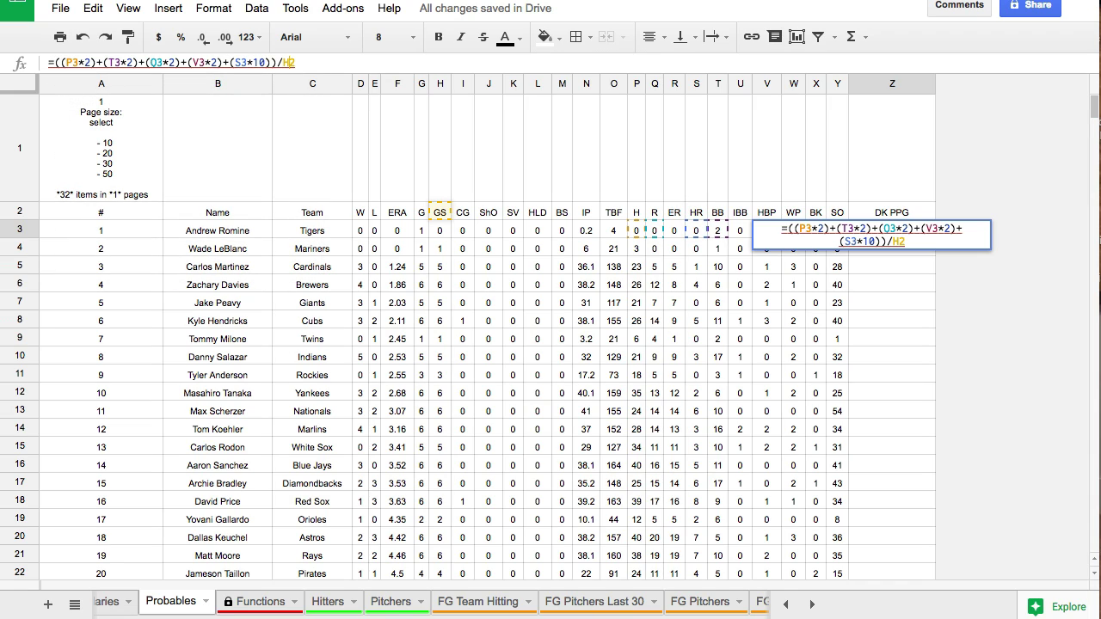
pyautogui.press('Delete')
pyautogui.press('Delete')
pyautogui.write('H3')
pyautogui.press('Return')
# Review the Z3 formula, fill it down through Z6 and check the copies in Z4 and Z5
pyautogui.click(918, 228)
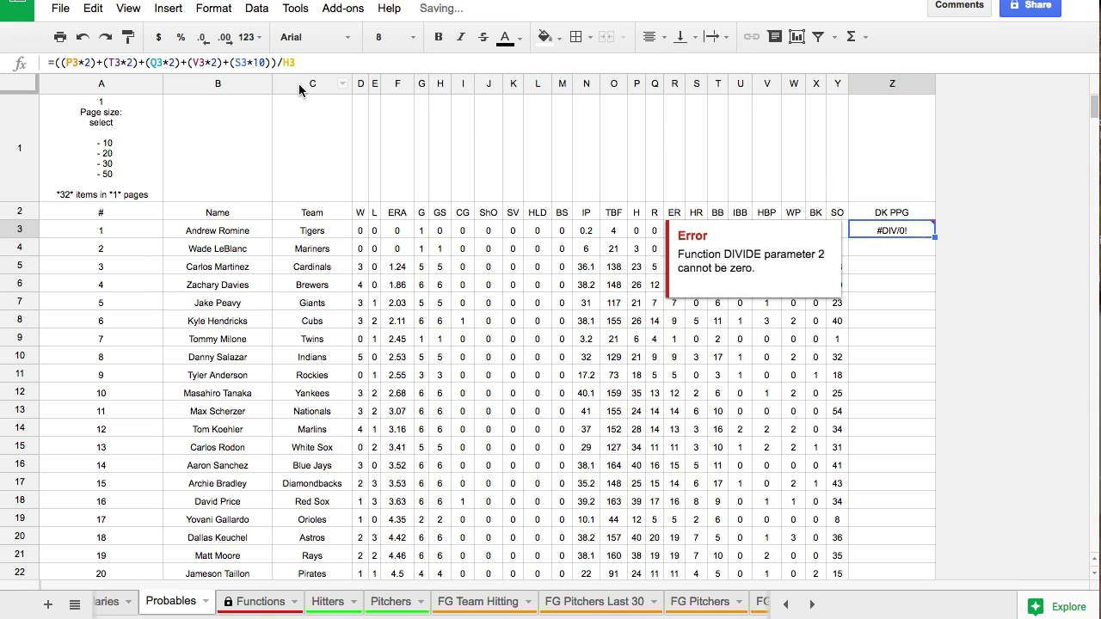
pyautogui.click(312, 63)
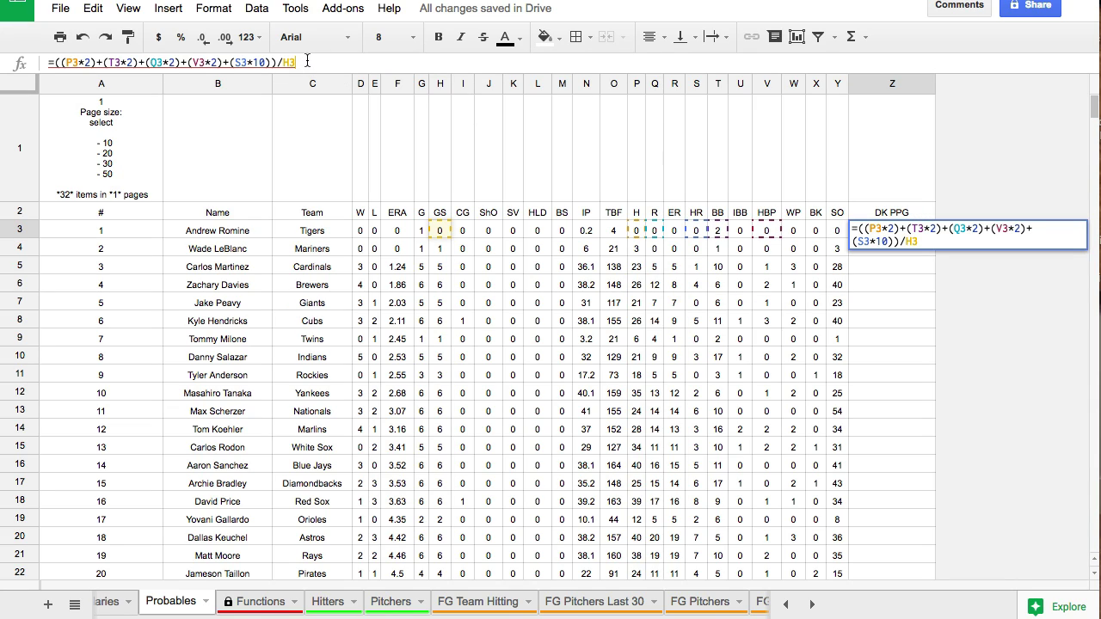
pyautogui.press('Escape')
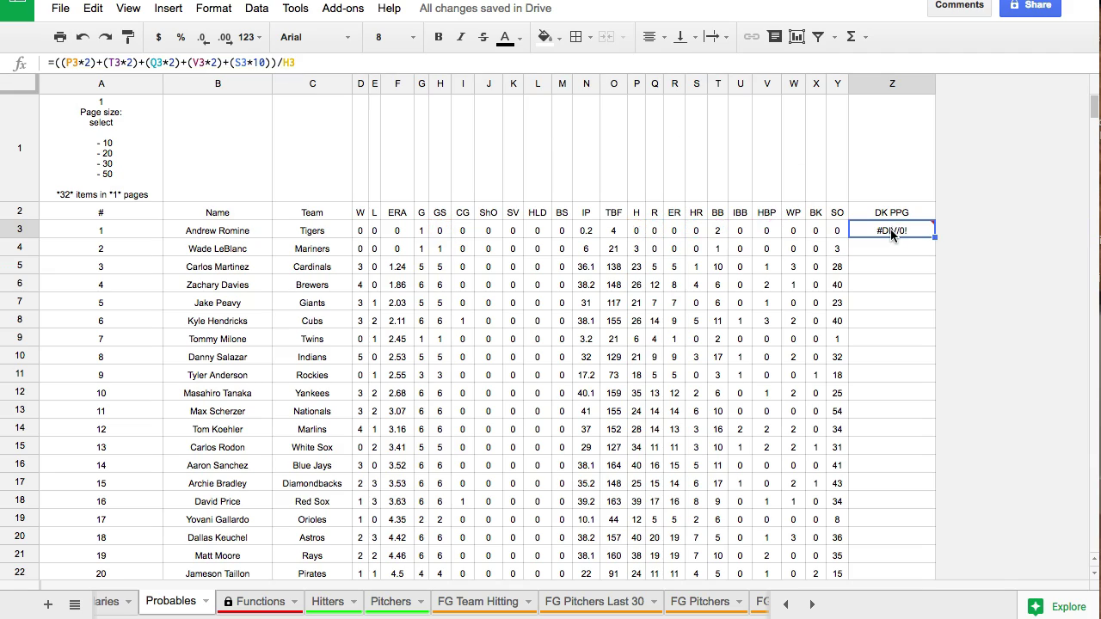
pyautogui.moveTo(934, 236); pyautogui.dragTo(932, 277)
pyautogui.click(907, 251)
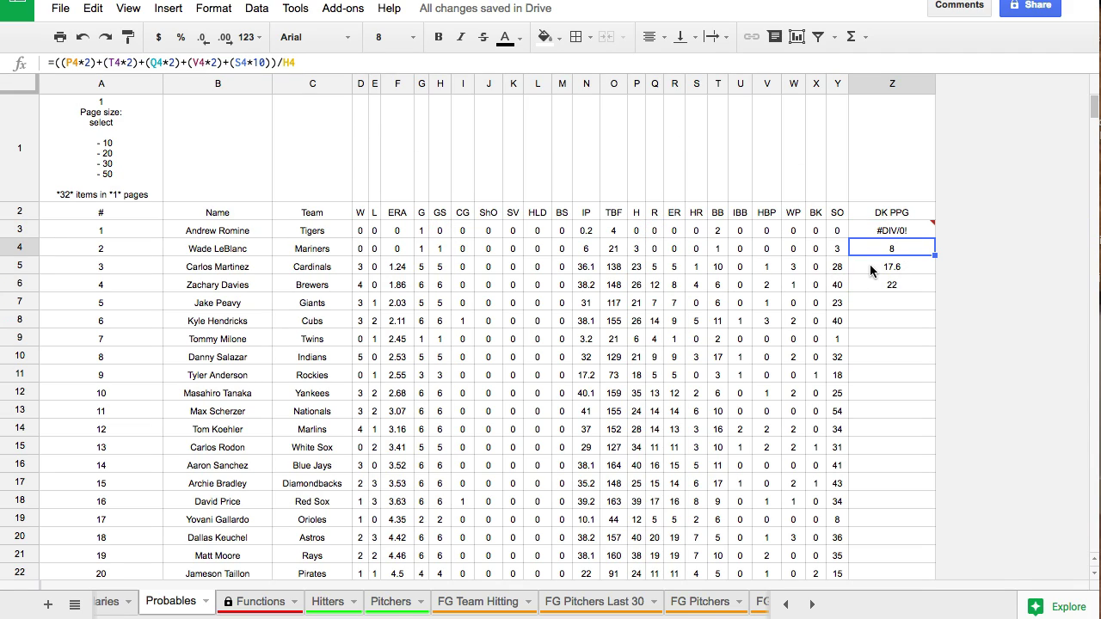
pyautogui.click(870, 265)
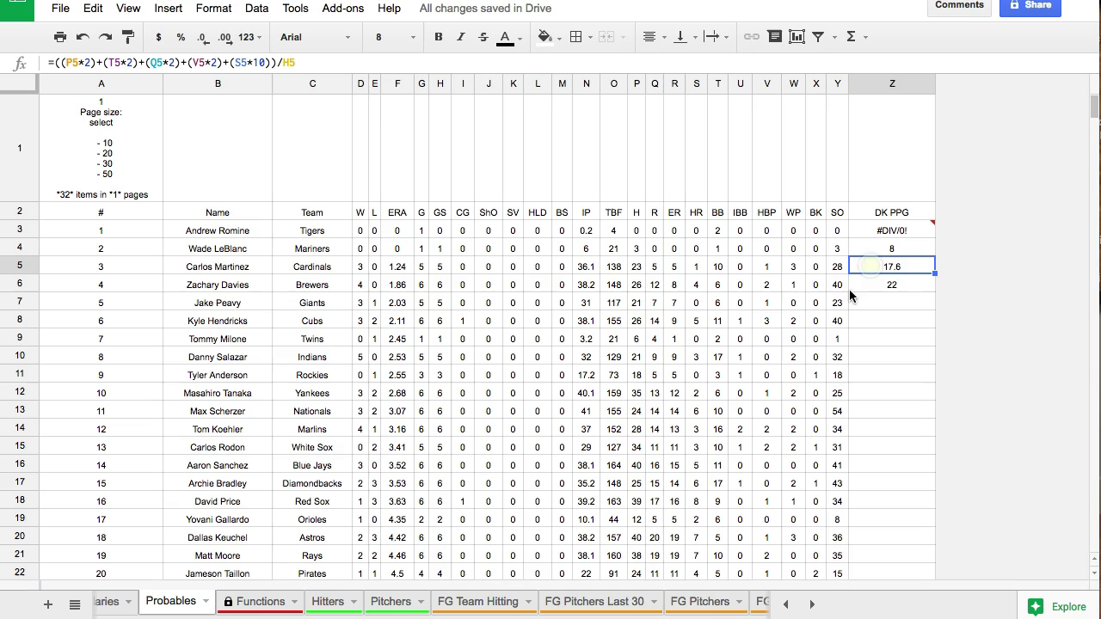
# Fill the DK PPG formula from Z6 down column Z for all remaining pitchers
pyautogui.click(913, 288)
pyautogui.scroll(-2, 922, 346)
pyautogui.moveTo(934, 293); pyautogui.dragTo(902, 518)
pyautogui.scroll(-10, 911, 430)
pyautogui.scroll(10, 901, 481)
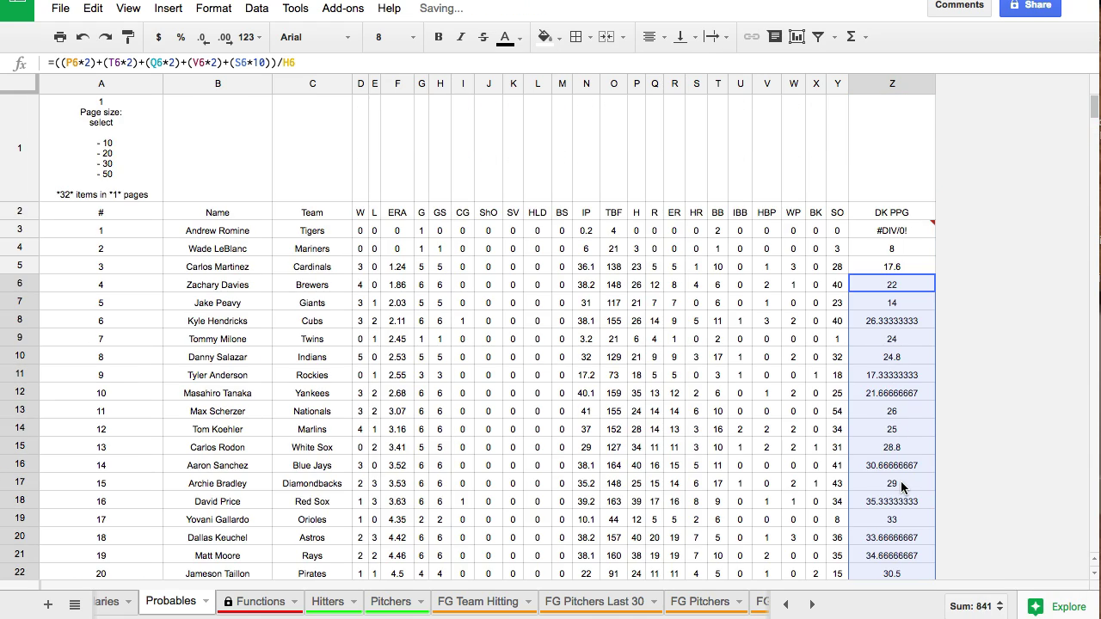
# Format the DK PPG column to two decimal places and narrow the column slightly
pyautogui.scroll(-3, 900, 462)
pyautogui.scroll(3, 907, 450)
pyautogui.click(892, 83)
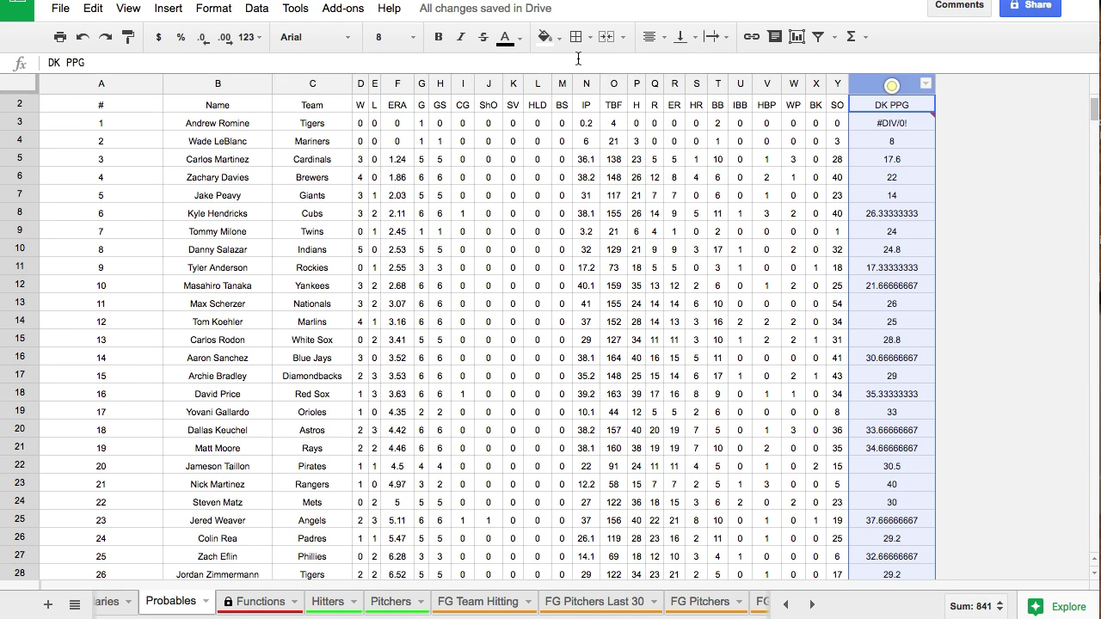
pyautogui.click(202, 38)
pyautogui.click(225, 38)
pyautogui.click(225, 38)
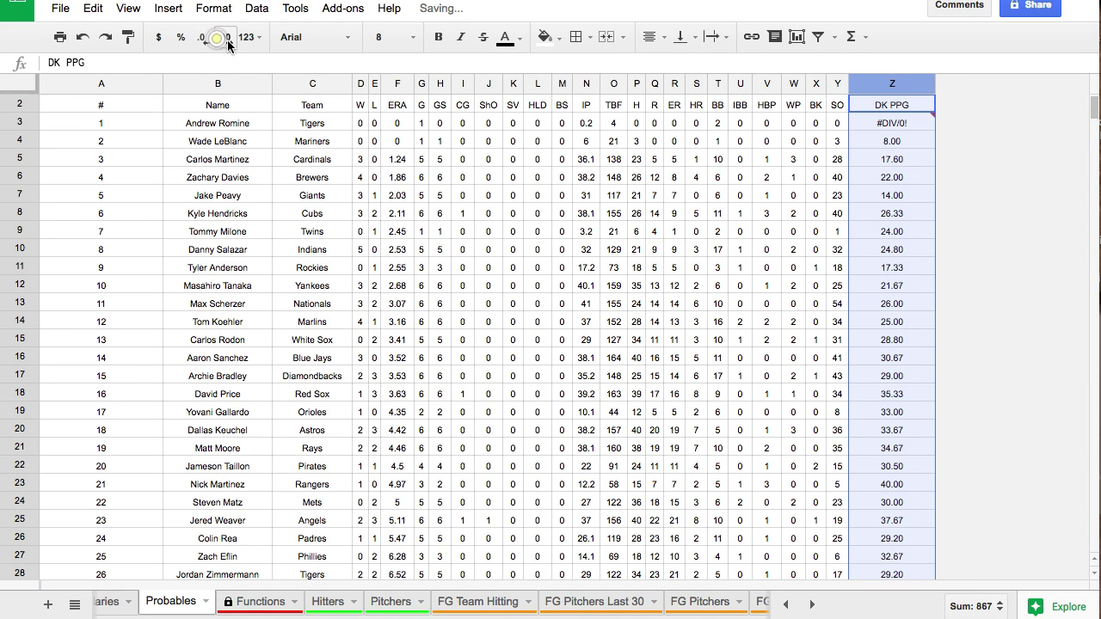
pyautogui.moveTo(849, 82); pyautogui.dragTo(845, 82)
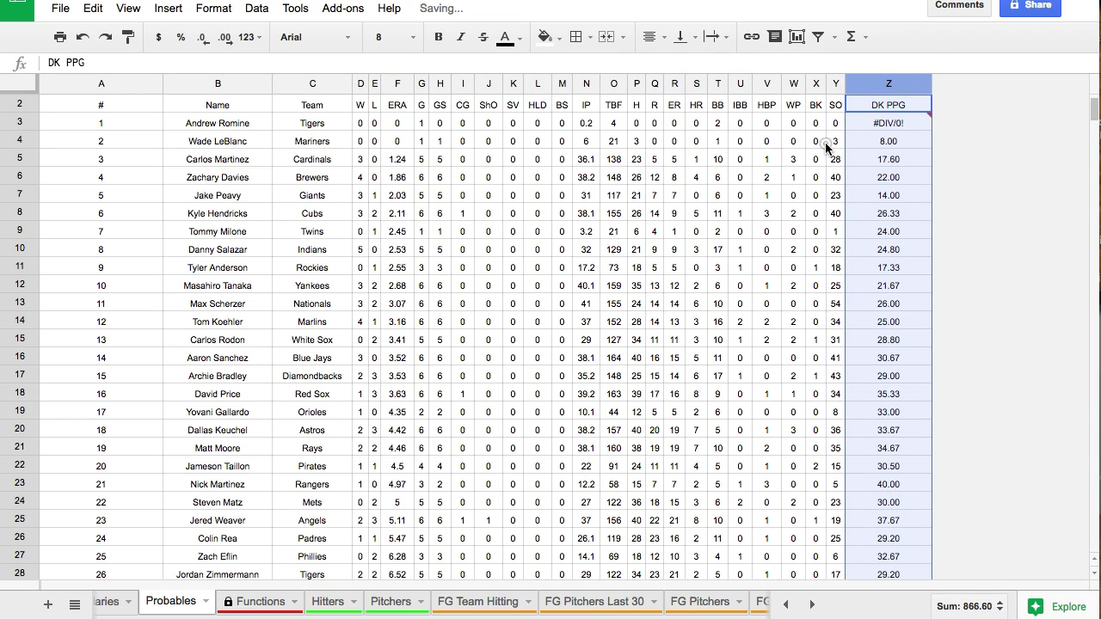
pyautogui.click(815, 141)
pyautogui.click(875, 274)
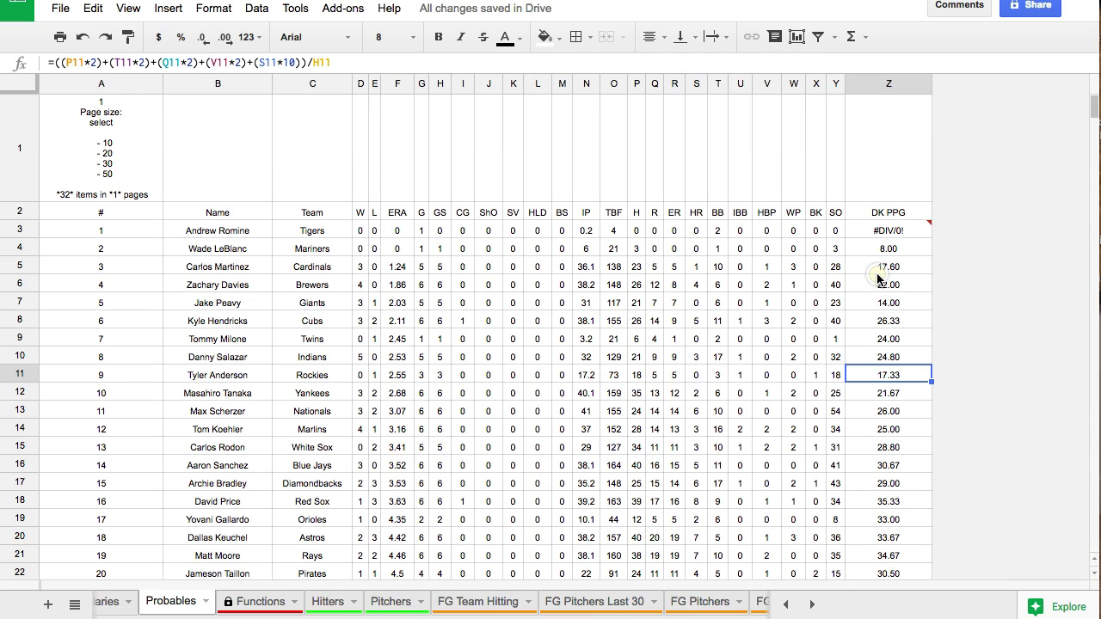
# Insert three blank columns to the right of the DK PPG column
pyautogui.moveTo(809, 84); pyautogui.dragTo(889, 84)
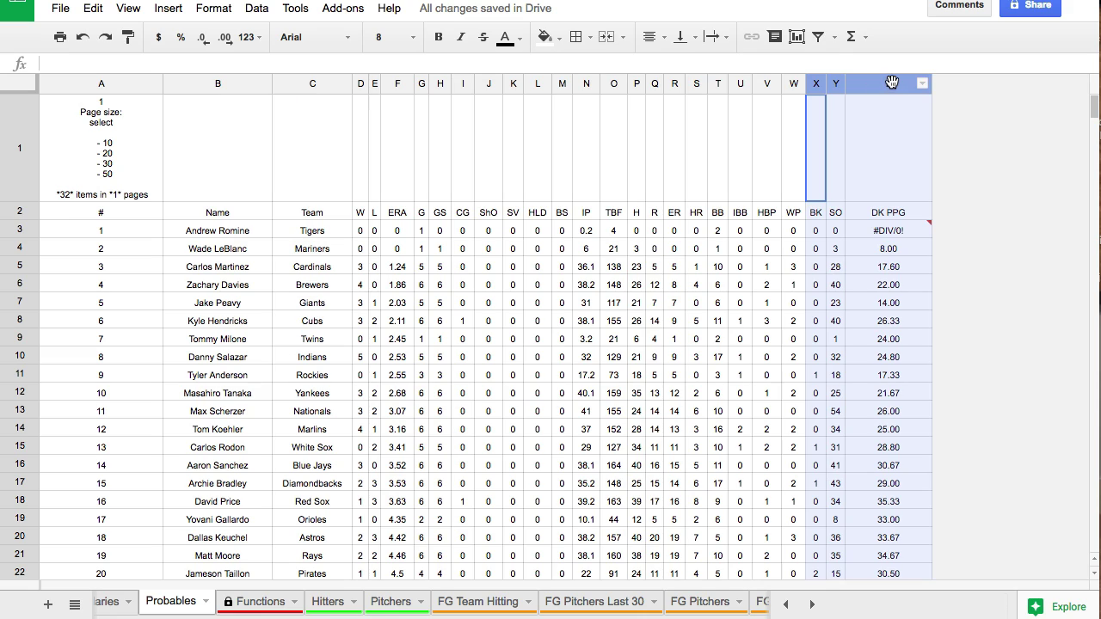
pyautogui.rightClick(891, 84)
pyautogui.click(949, 227)
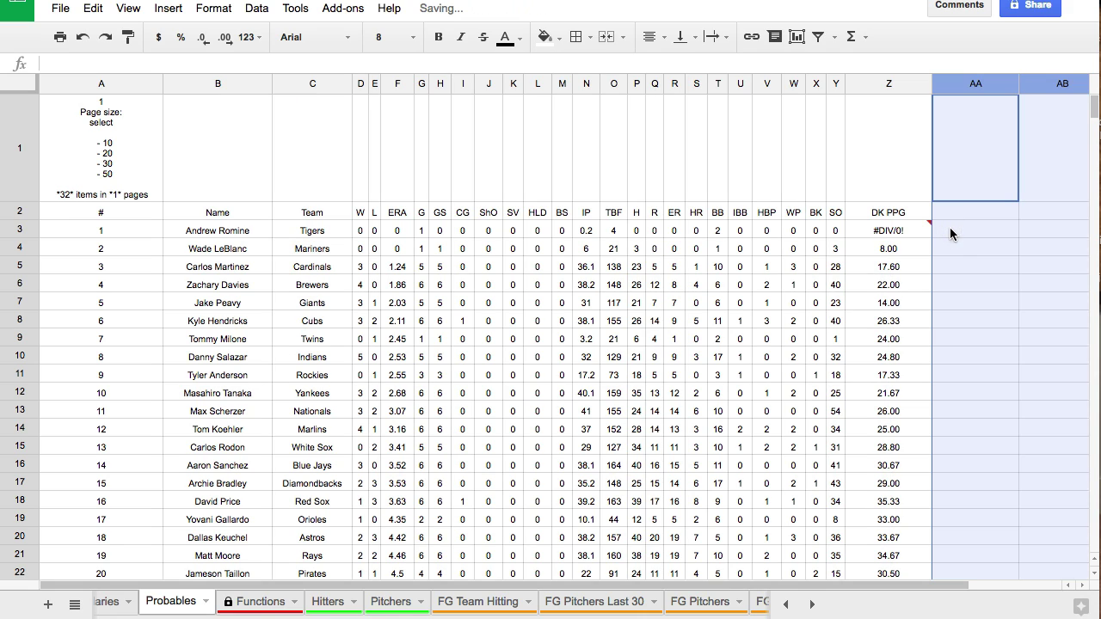
pyautogui.click(952, 247)
# Paste the copied Hits-to-DK Pts averages table at AB3 and fit columns AB through AG to their contents
pyautogui.hscroll(2, 942, 232)
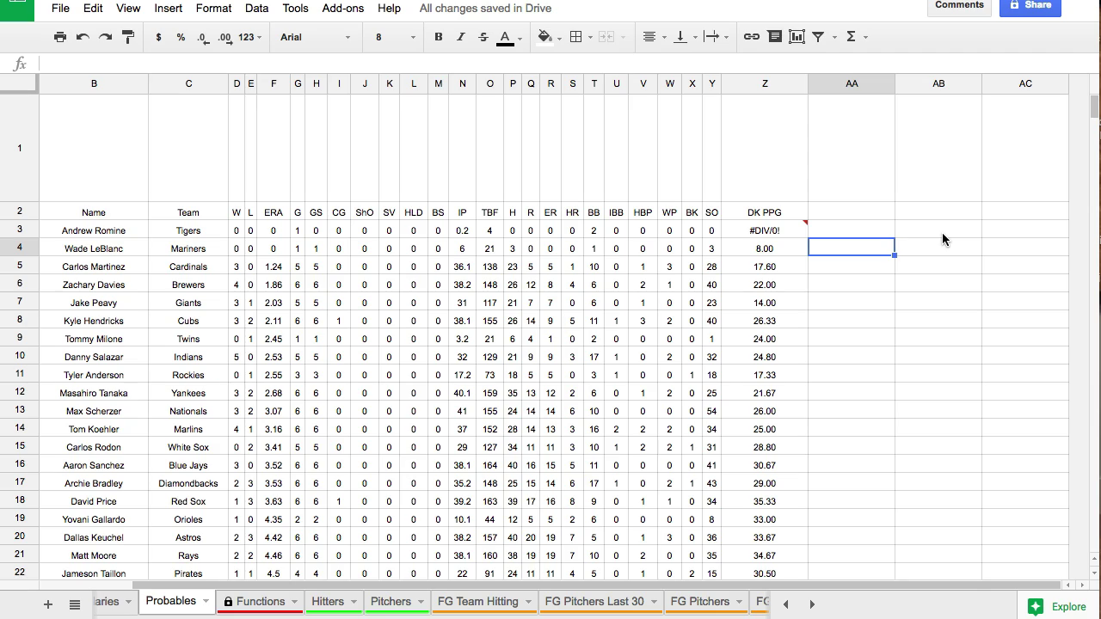
pyautogui.click(941, 233)
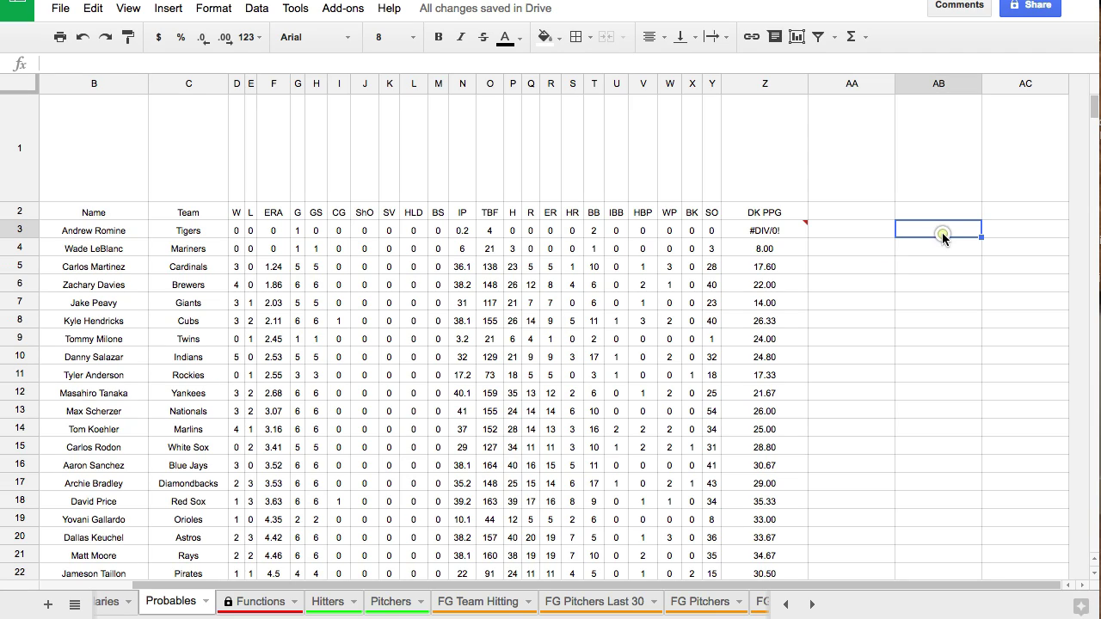
pyautogui.hotkey('ctrl', 'v')
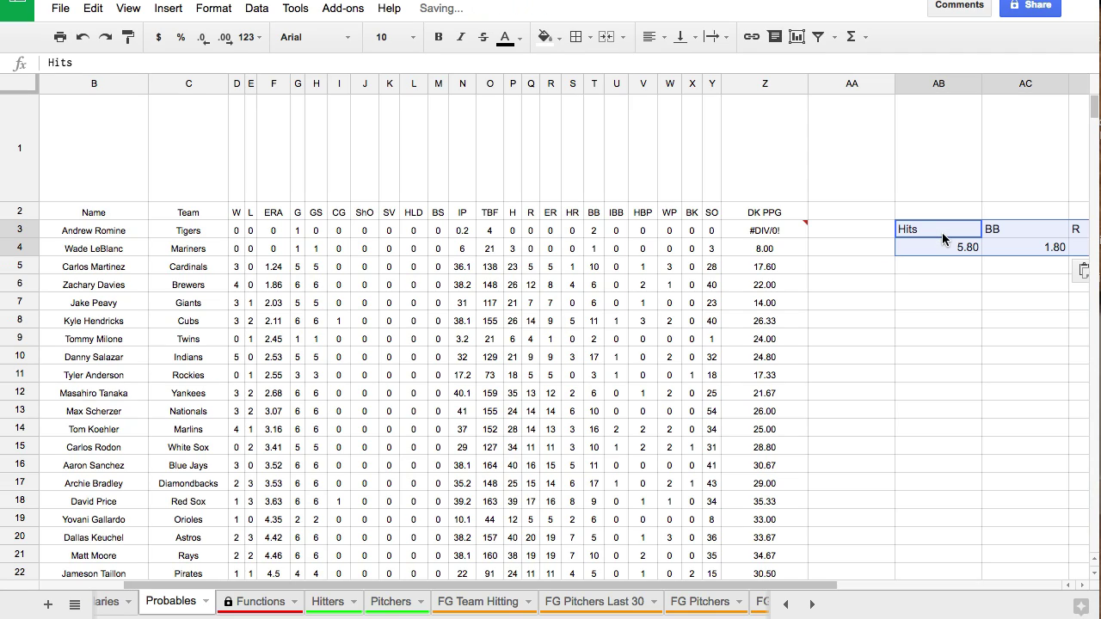
pyautogui.moveTo(761, 584); pyautogui.dragTo(1002, 585)
pyautogui.moveTo(590, 112); pyautogui.dragTo(992, 91)
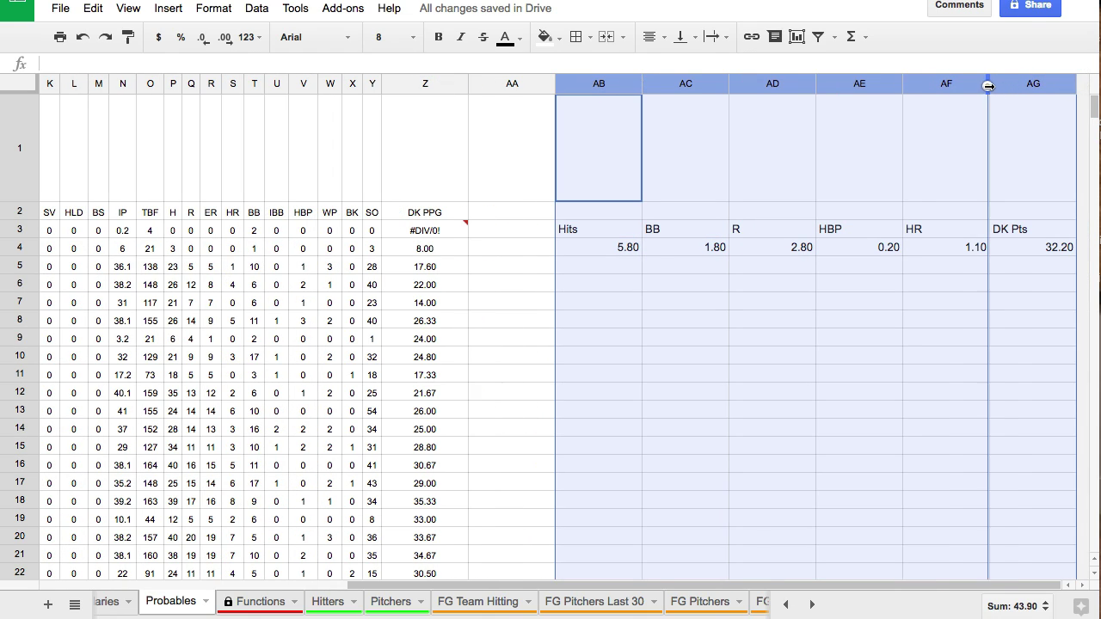
pyautogui.doubleClick(990, 91)
pyautogui.click(910, 284)
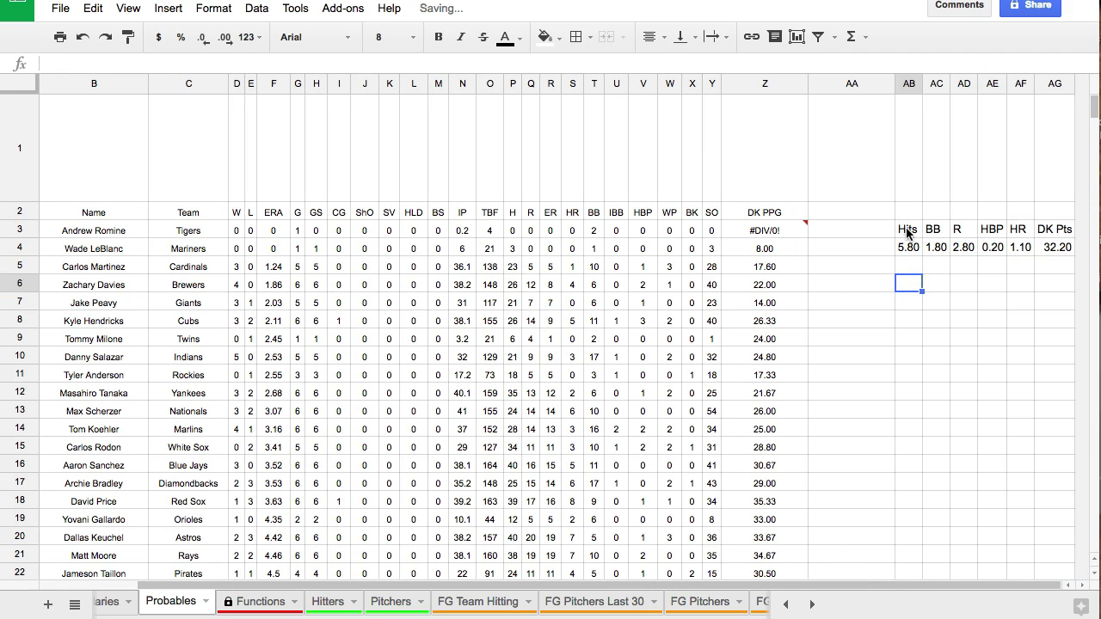
# Examine the pasted averages in row 4 and compare the DK Pts formula in AG4 with the DK PPG formula in Z4
pyautogui.moveTo(911, 231); pyautogui.dragTo(1054, 249)
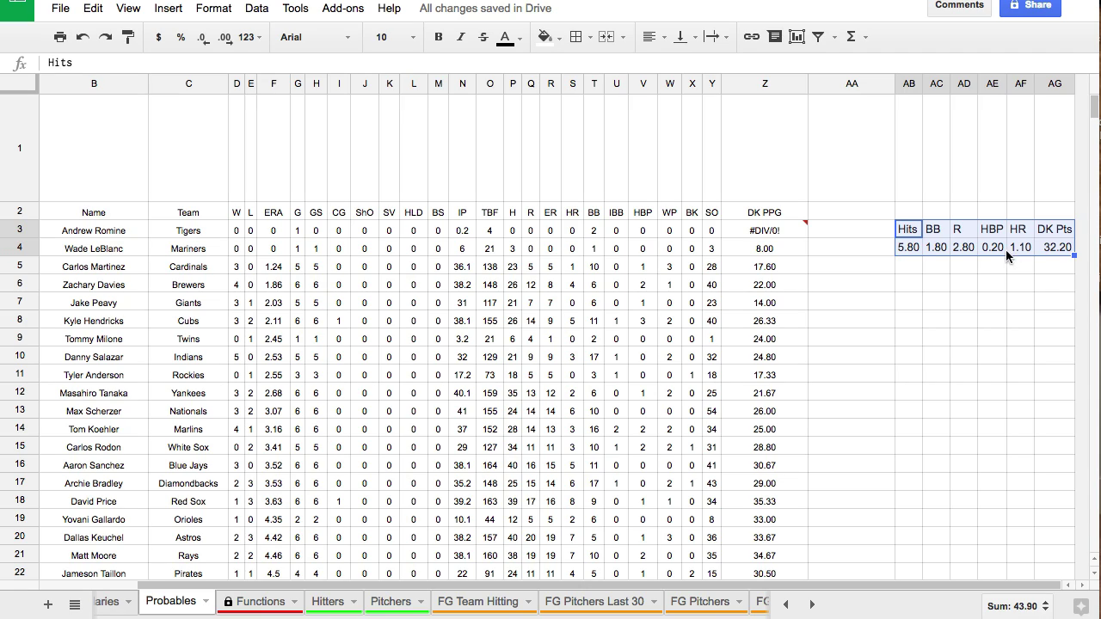
pyautogui.click(927, 248)
pyautogui.click(906, 250)
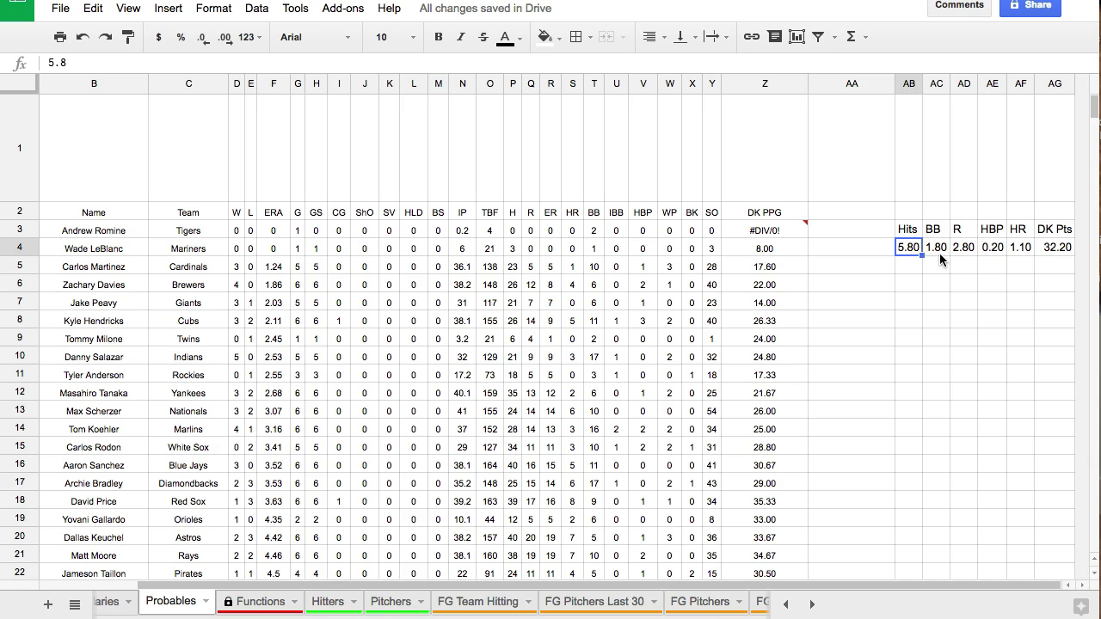
pyautogui.click(940, 253)
pyautogui.click(962, 255)
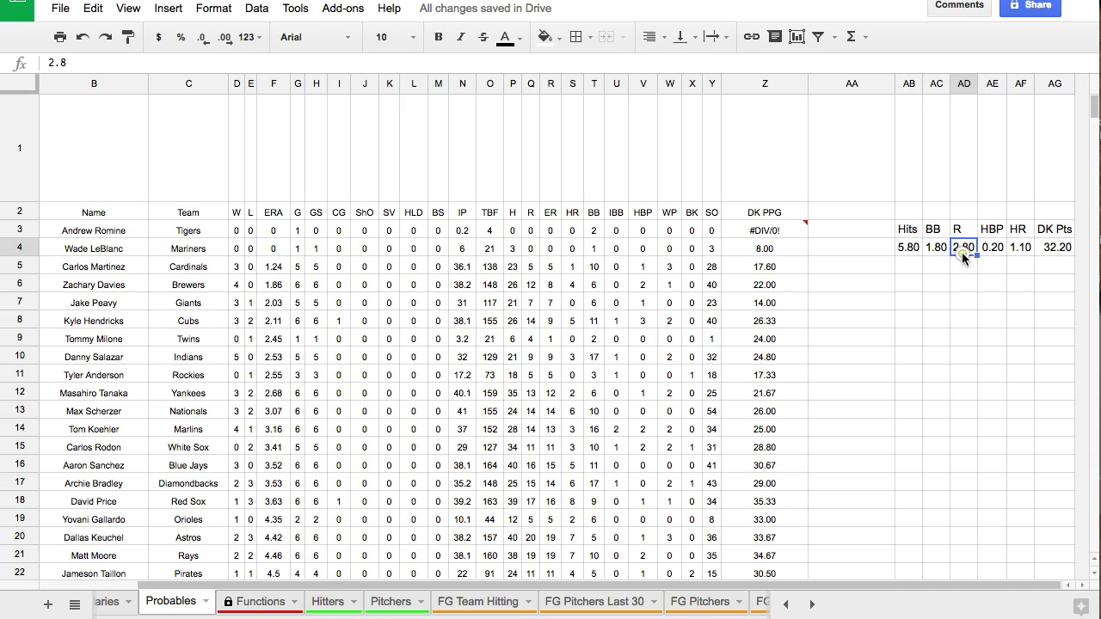
pyautogui.click(1054, 252)
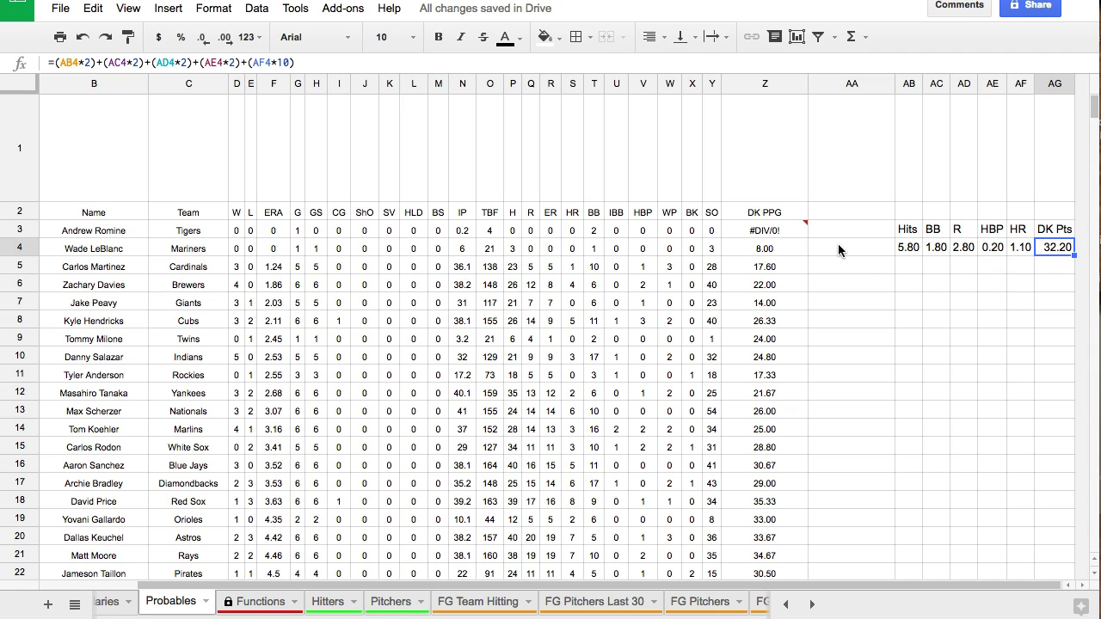
pyautogui.click(763, 251)
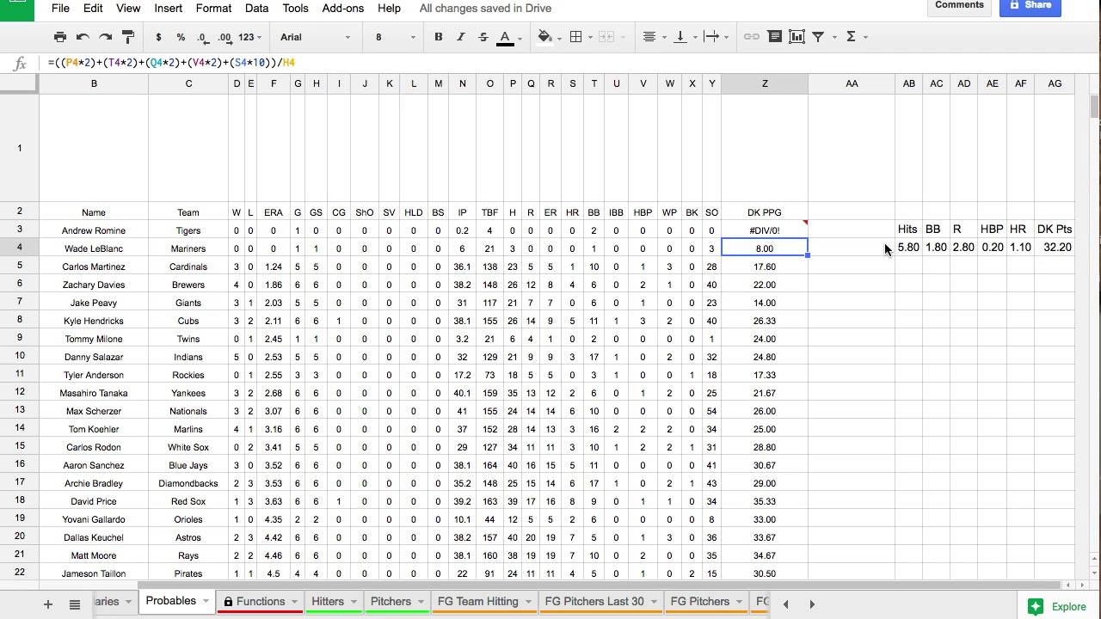
# Enter the formula =Z3/$AG$4 in cell AA3 to divide each pitcher's DK PPG by the average DK points
pyautogui.click(826, 229)
pyautogui.write('=')
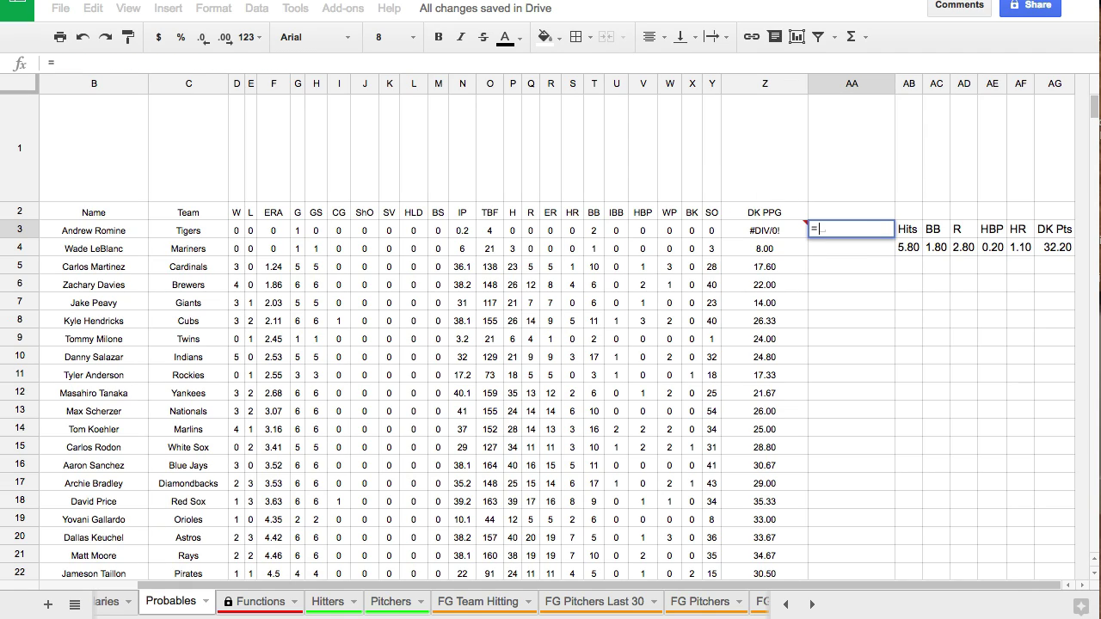
pyautogui.write('Z3/')
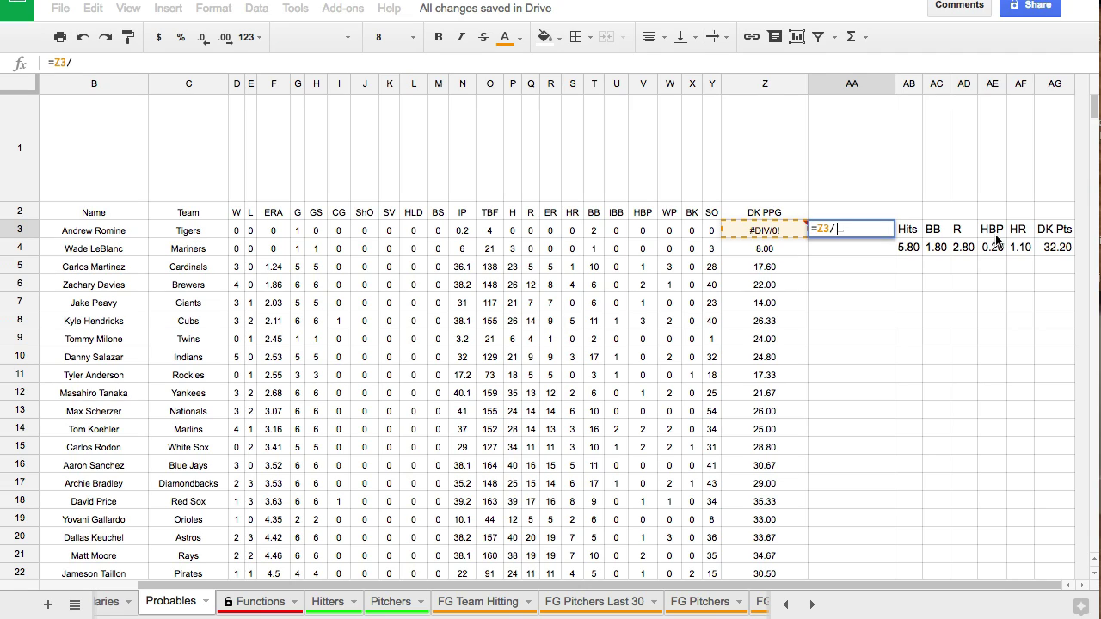
pyautogui.click(1056, 247)
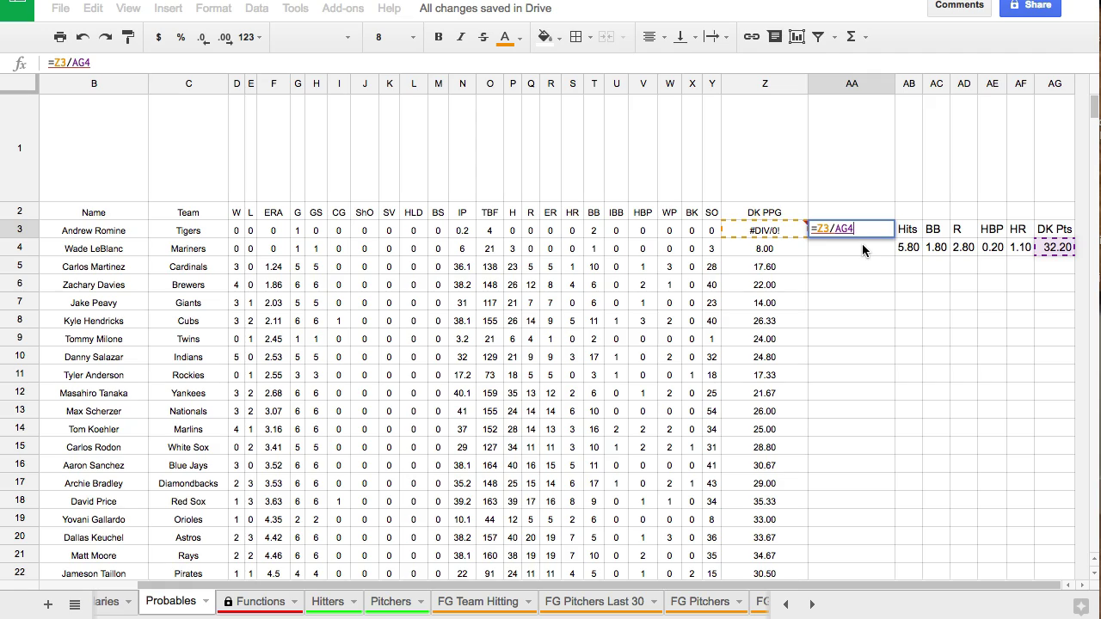
pyautogui.click(842, 231)
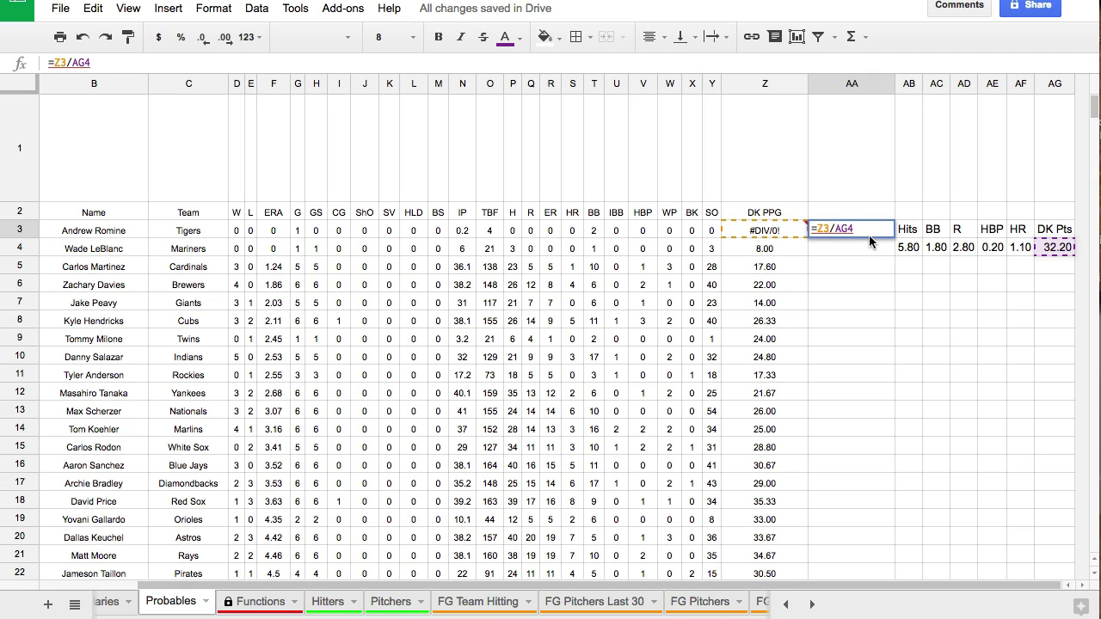
pyautogui.write('$4$')
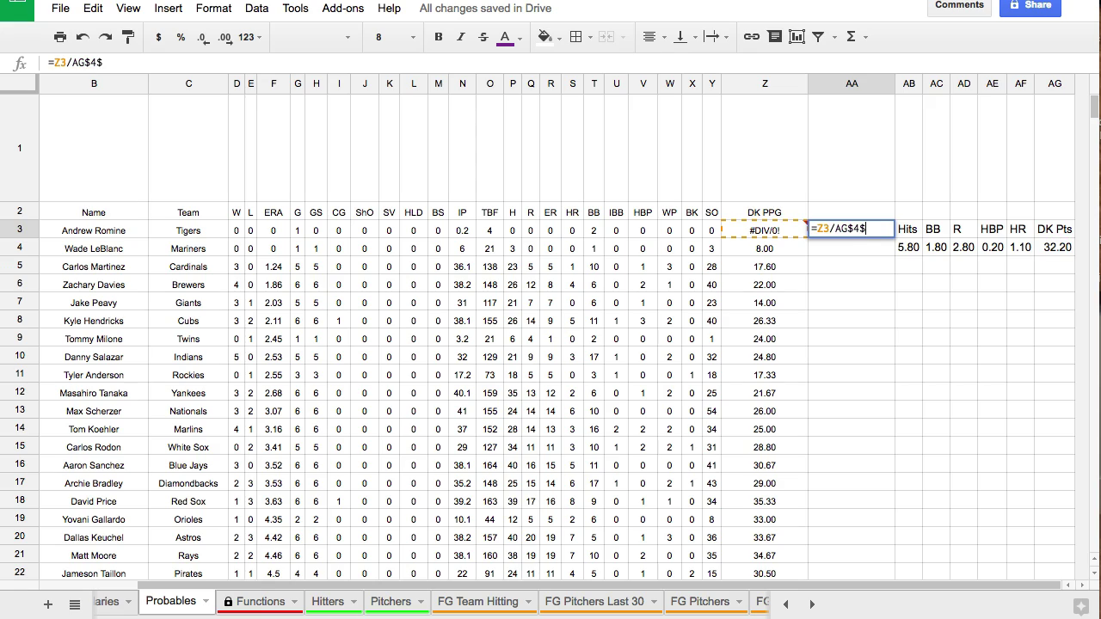
pyautogui.press('Left')
pyautogui.write('$')
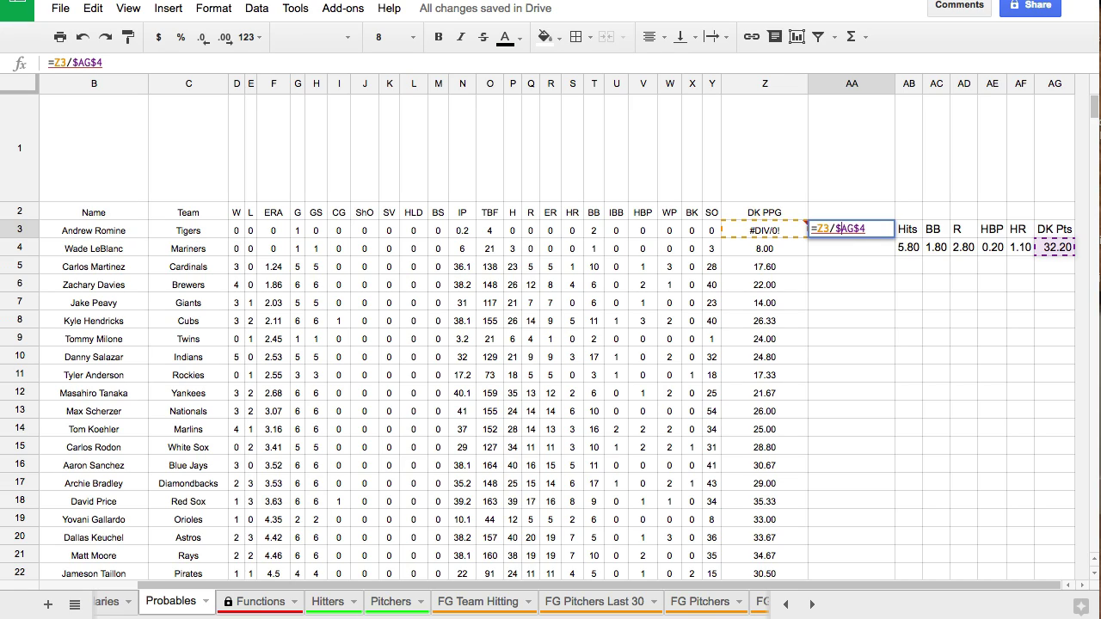
pyautogui.press('Return')
# Fill the ratio formula from AA3 down column AA for the listed pitchers
pyautogui.click(890, 234)
pyautogui.moveTo(891, 239); pyautogui.dragTo(863, 467)
pyautogui.scroll(5, 879, 330)
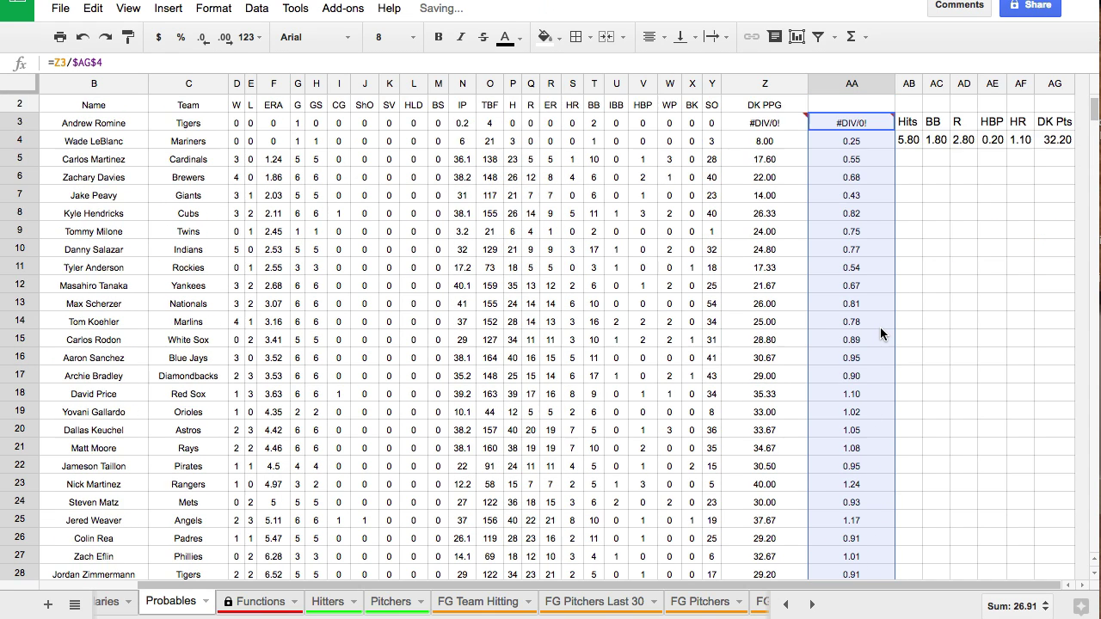
# Review the ratios in column AA for pitchers below and above the average
pyautogui.click(867, 296)
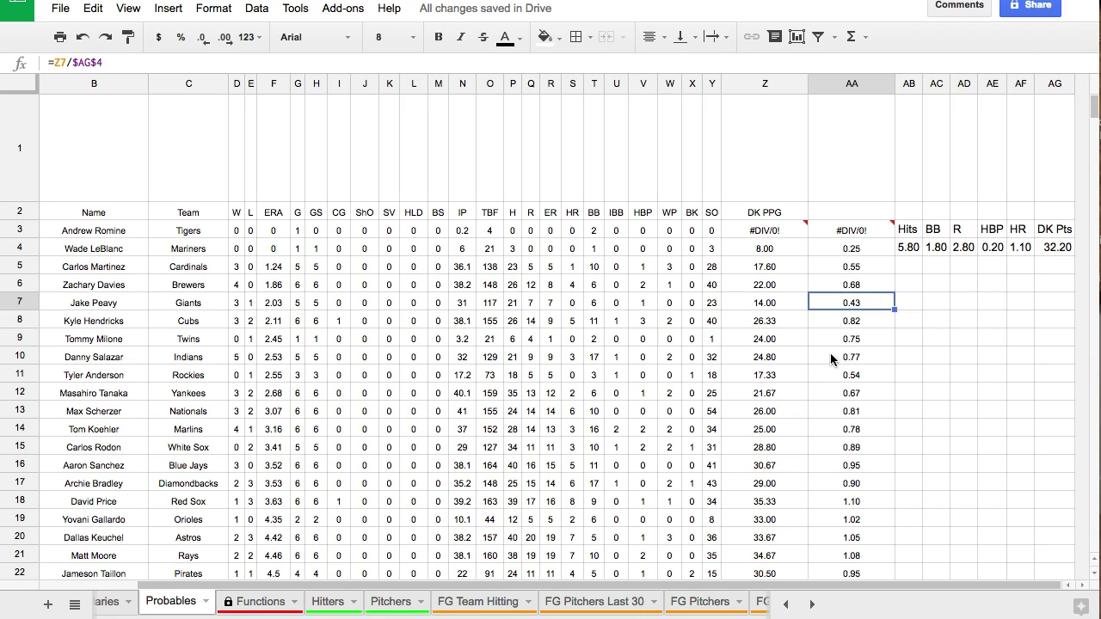
pyautogui.scroll(-1, 871, 252)
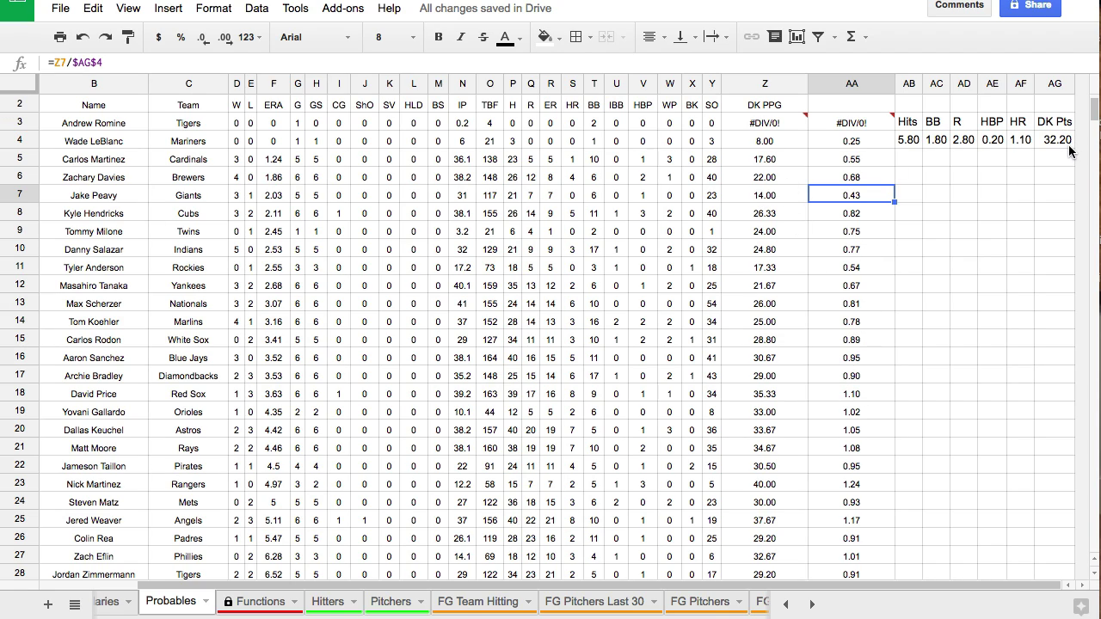
pyautogui.click(855, 162)
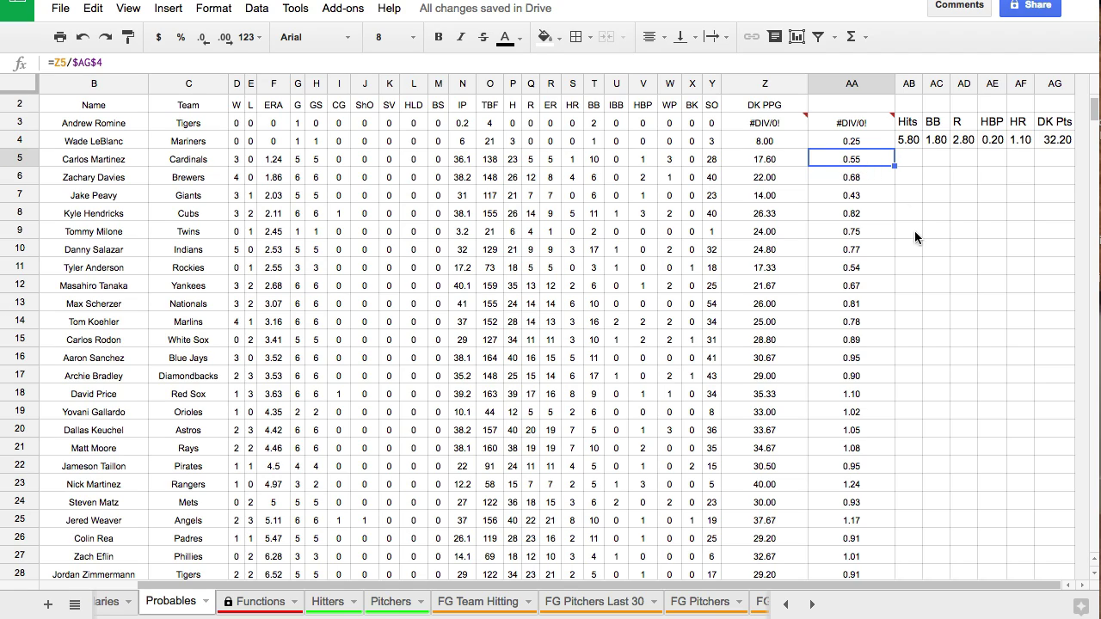
pyautogui.click(869, 412)
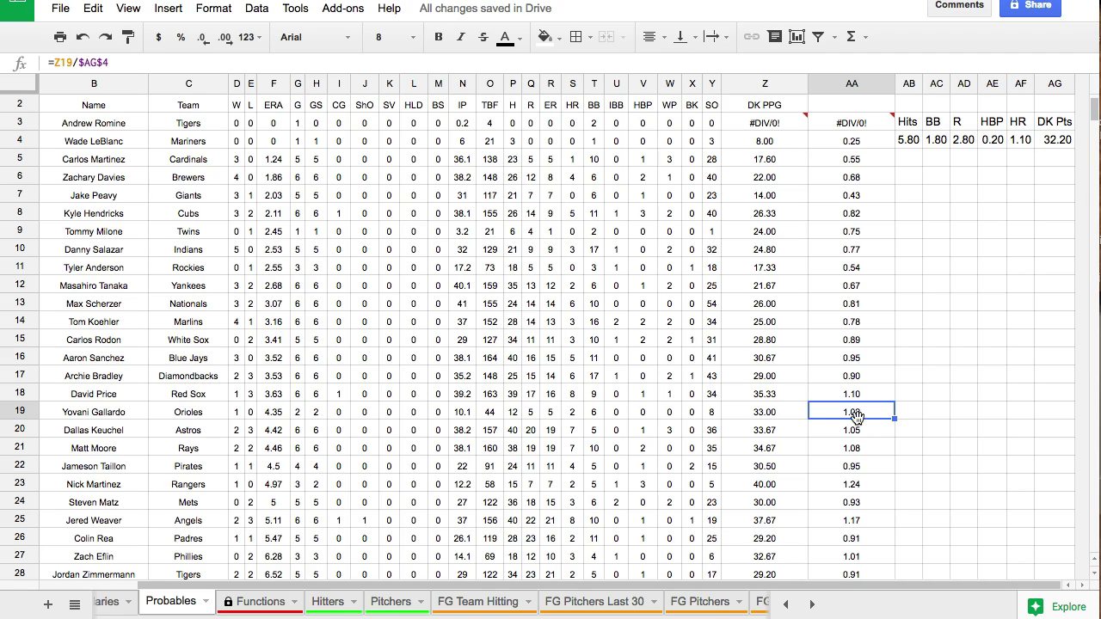
pyautogui.click(858, 467)
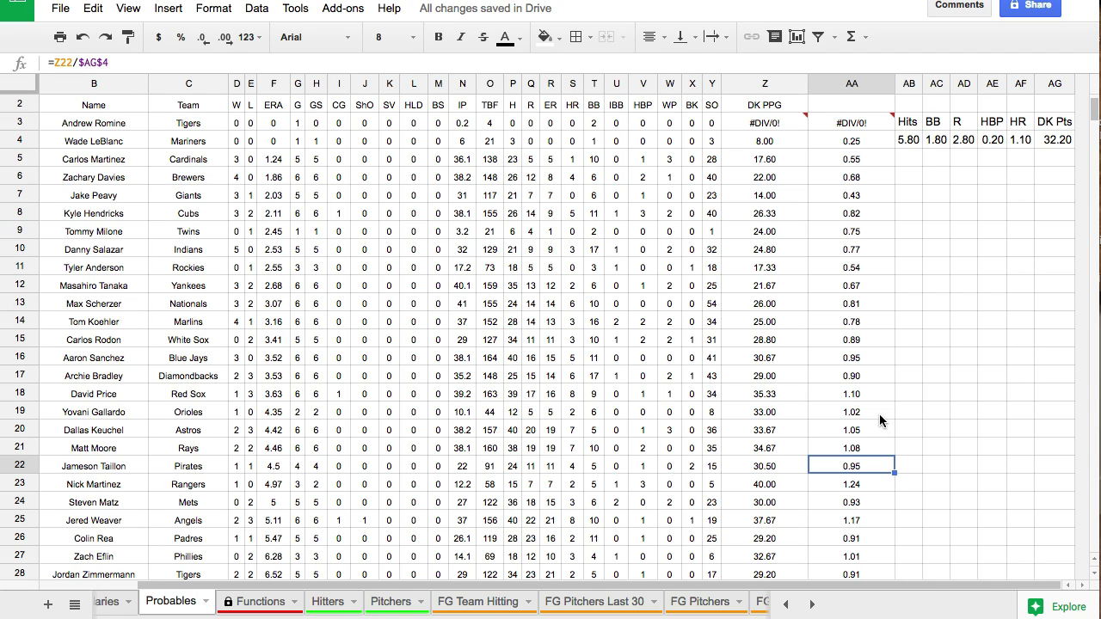
# Title column AA PitchWeight in AA2 and display its values to three decimal places
pyautogui.click(818, 101)
pyautogui.write('PitchW')
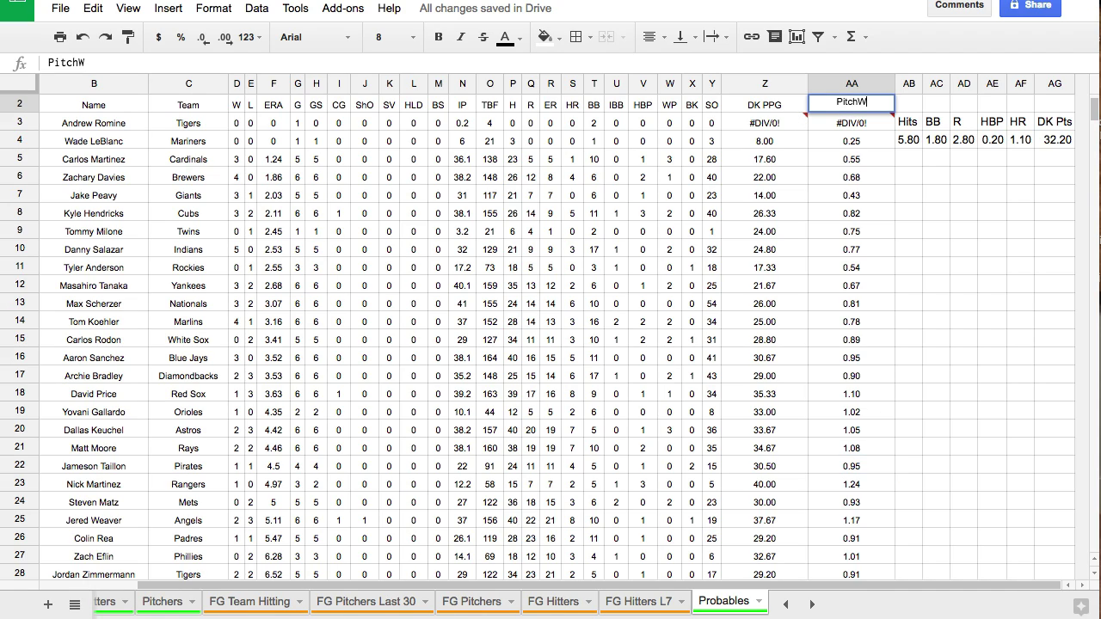
pyautogui.write('eight')
pyautogui.press('Return')
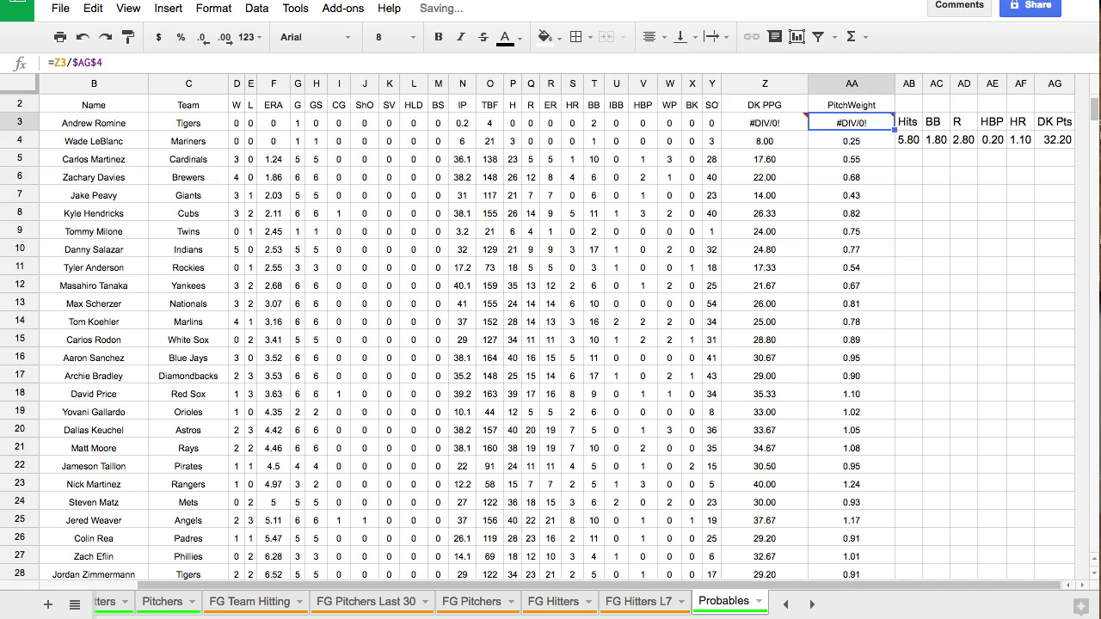
pyautogui.click(886, 83)
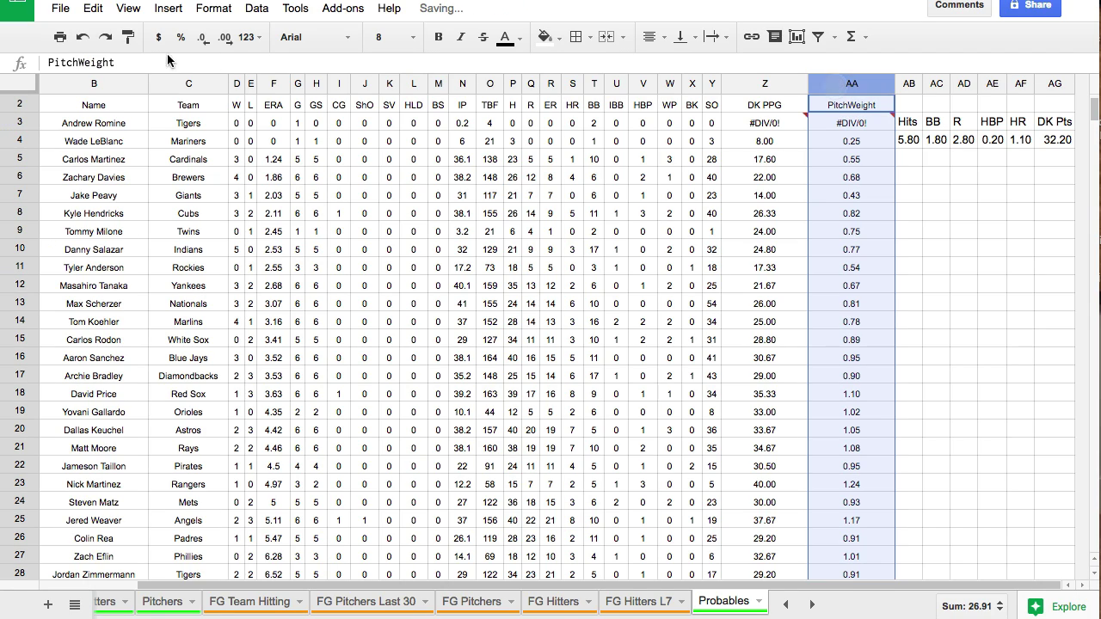
pyautogui.click(226, 38)
pyautogui.click(833, 267)
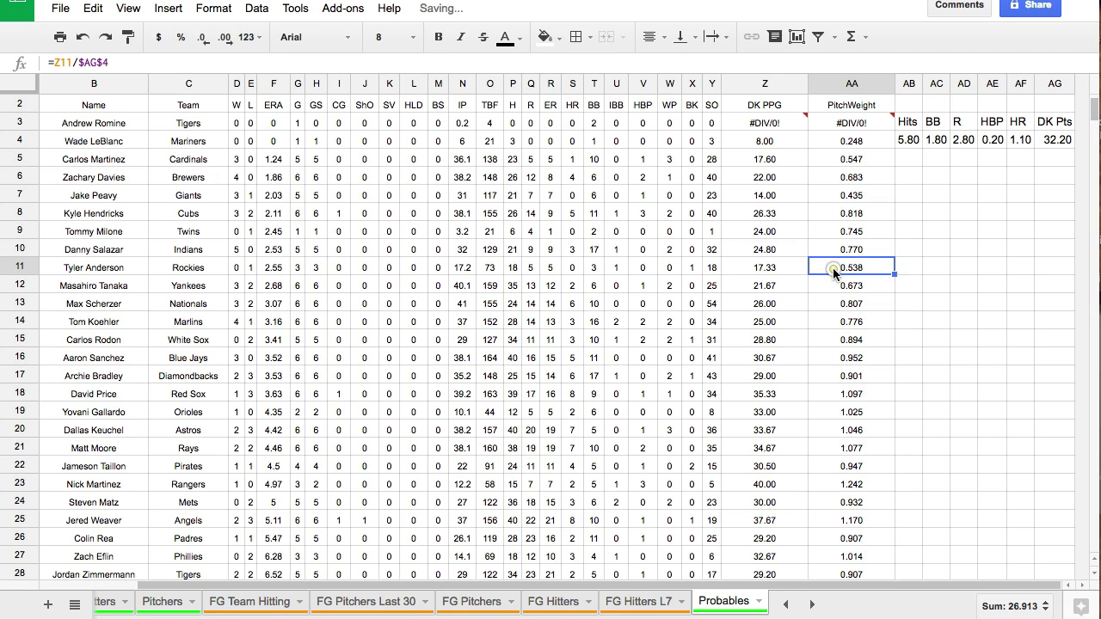
# Open the Hitters sheet and inspect the empty PitchWeight cell L2 and the opponent lookup formula in J2
pyautogui.click(785, 604)
pyautogui.click(270, 605)
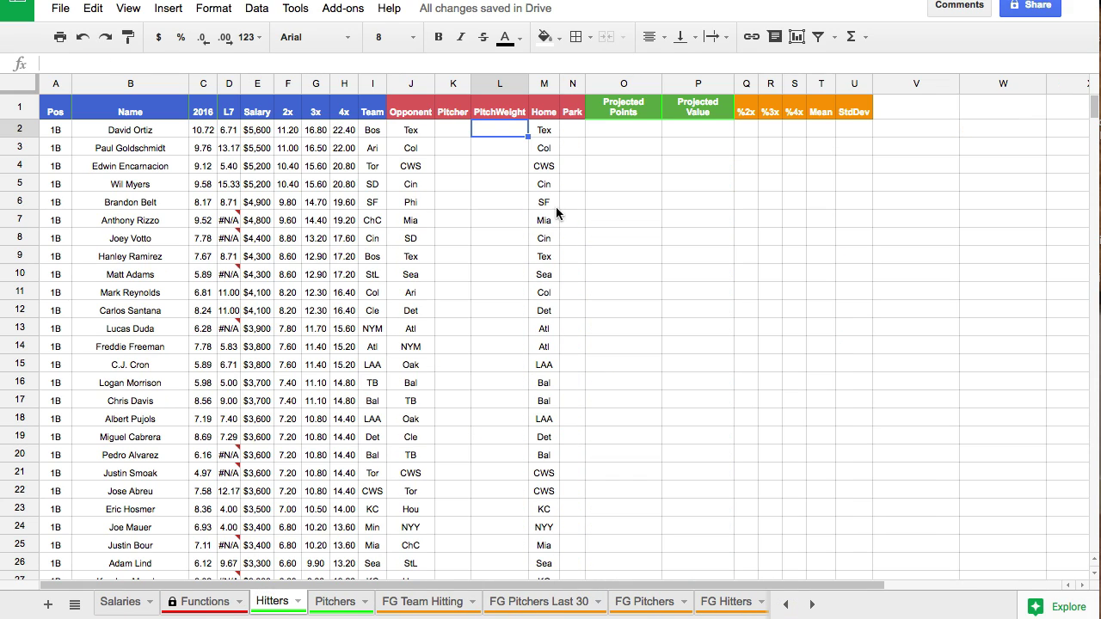
pyautogui.moveTo(491, 132)
pyautogui.mouseDown()
pyautogui.moveTo(491, 326)
pyautogui.moveTo(485, 135)
pyautogui.mouseUp()
pyautogui.click(486, 134)
pyautogui.click(421, 131)
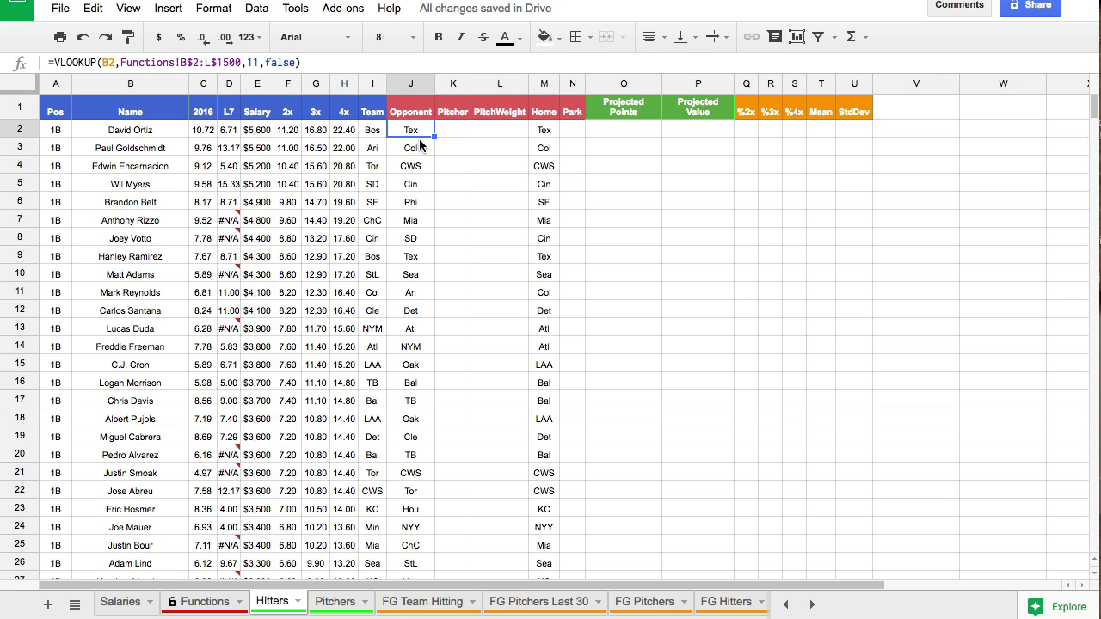
# Open the Probables sheet and examine how team names are written in column C
pyautogui.click(812, 605)
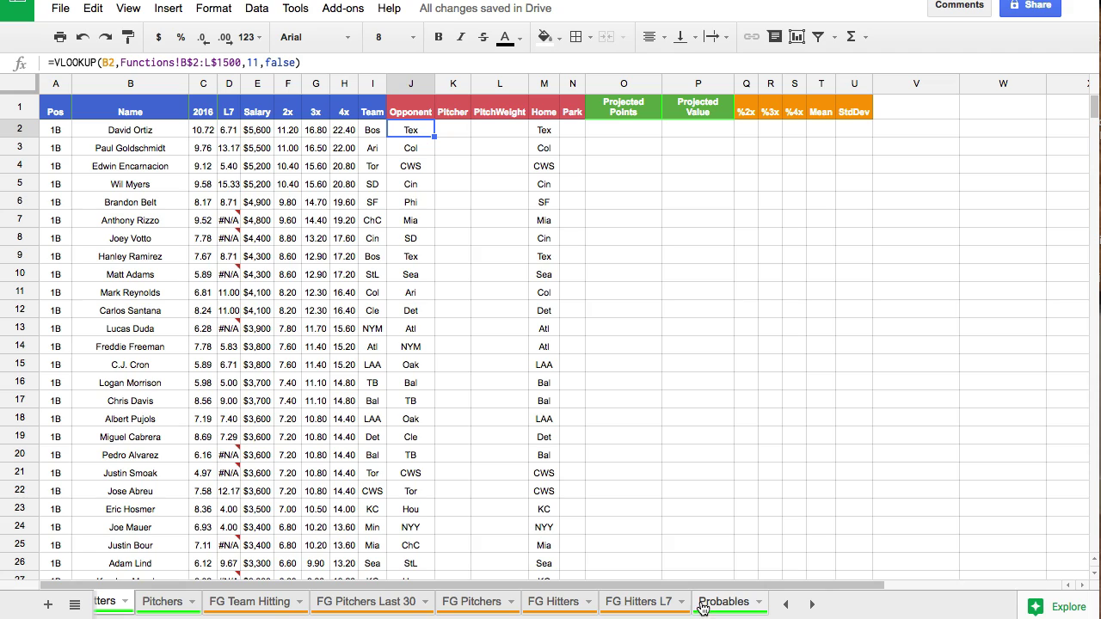
pyautogui.click(717, 604)
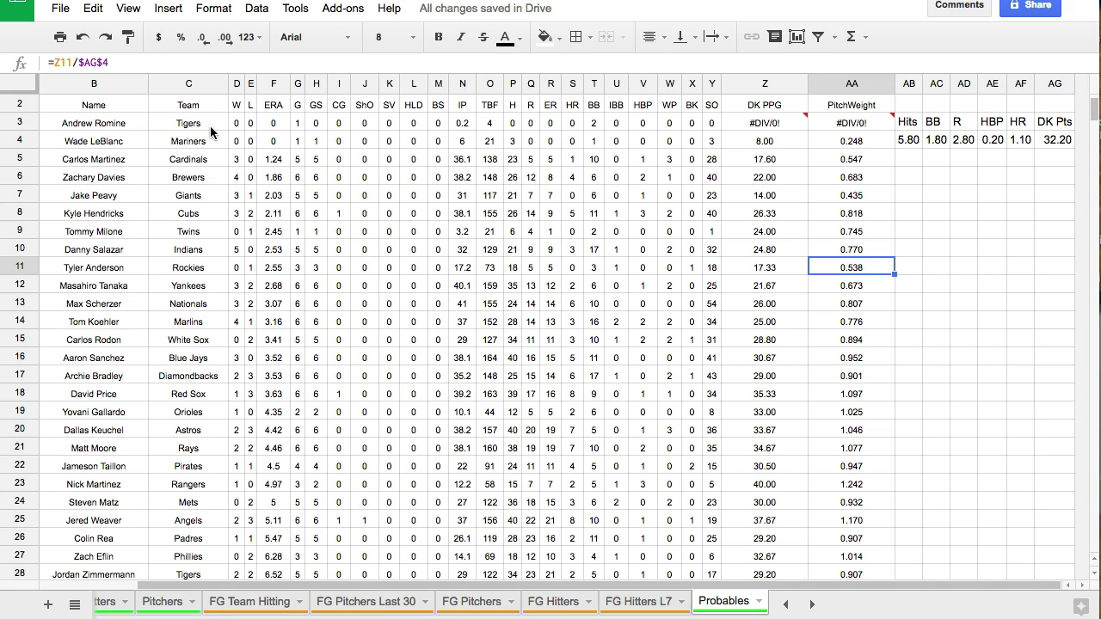
pyautogui.moveTo(210, 126); pyautogui.dragTo(214, 303)
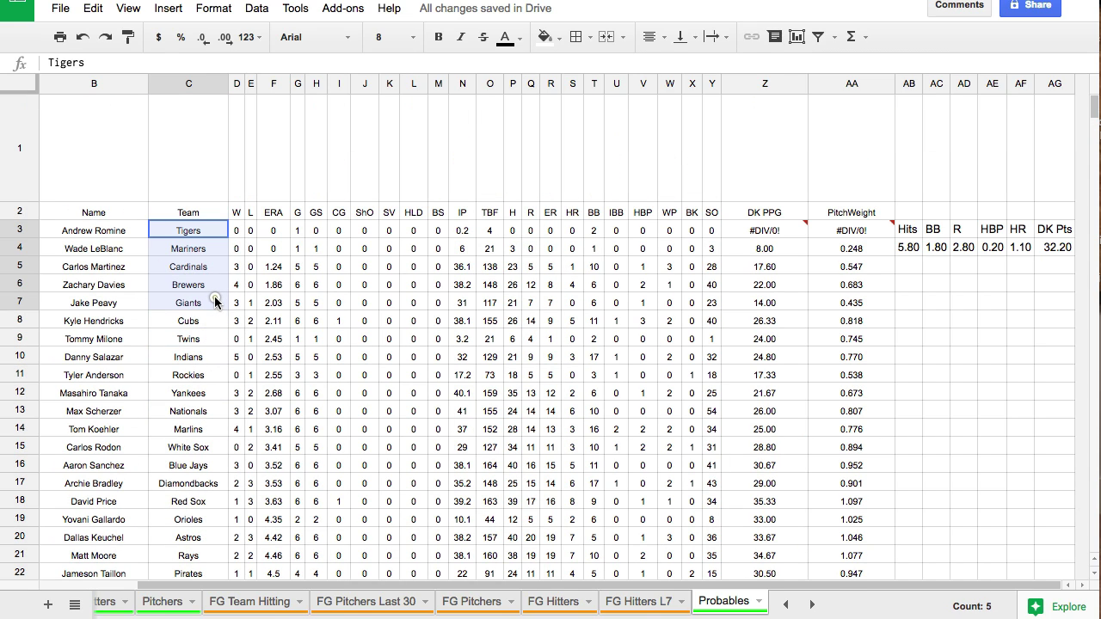
pyautogui.click(377, 344)
pyautogui.scroll(-1, 405, 337)
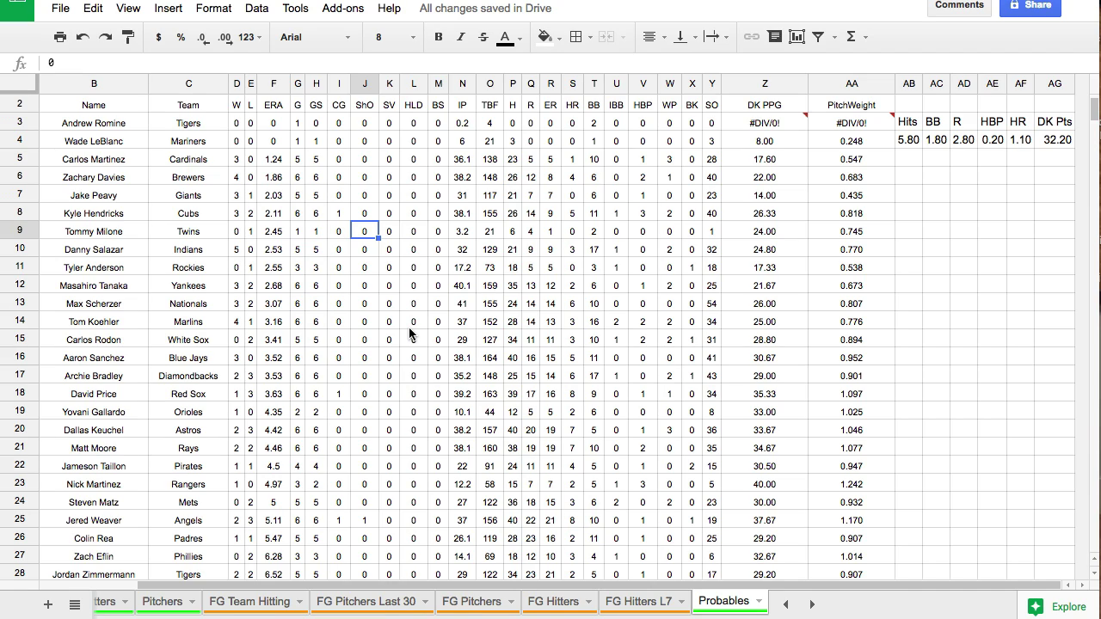
# Add a new sheet after Functions and name it Function2
pyautogui.click(785, 604)
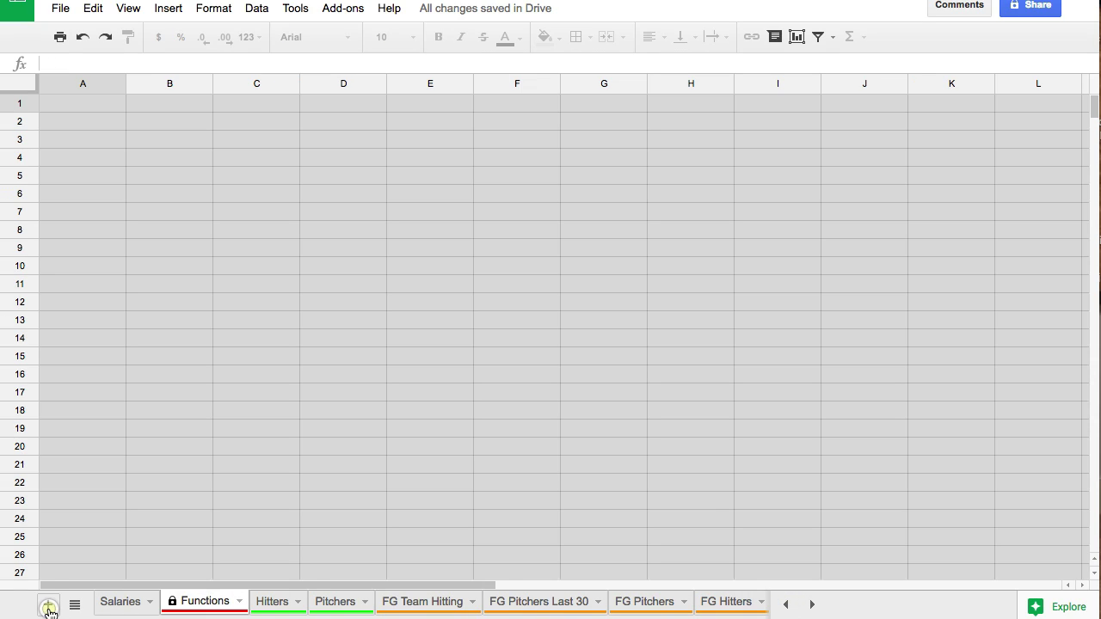
pyautogui.click(48, 605)
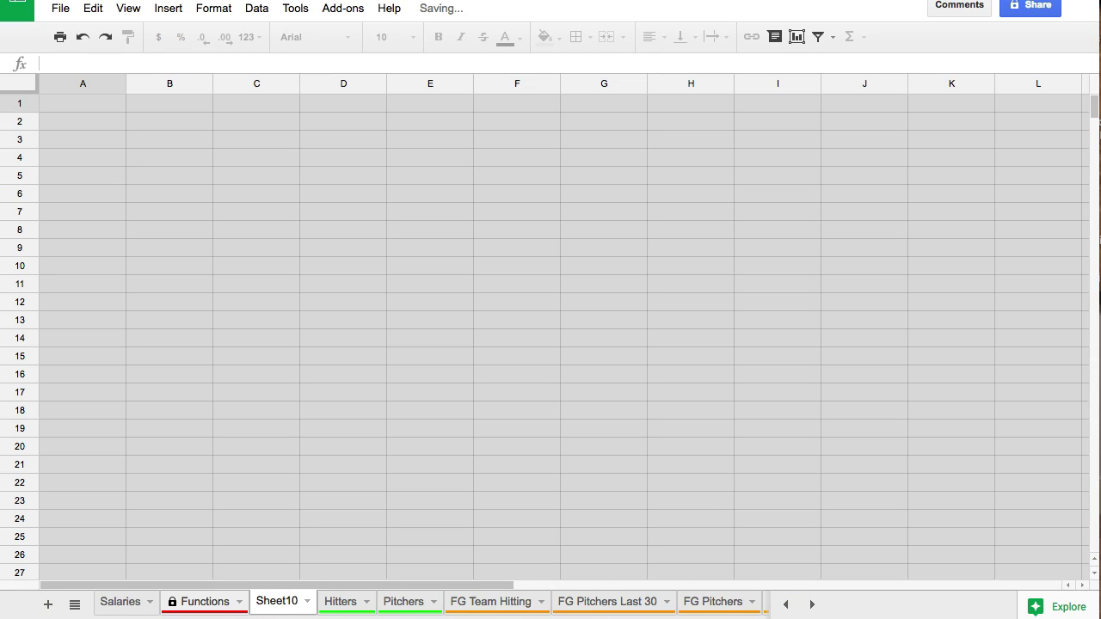
pyautogui.doubleClick(281, 608)
pyautogui.write('Fu')
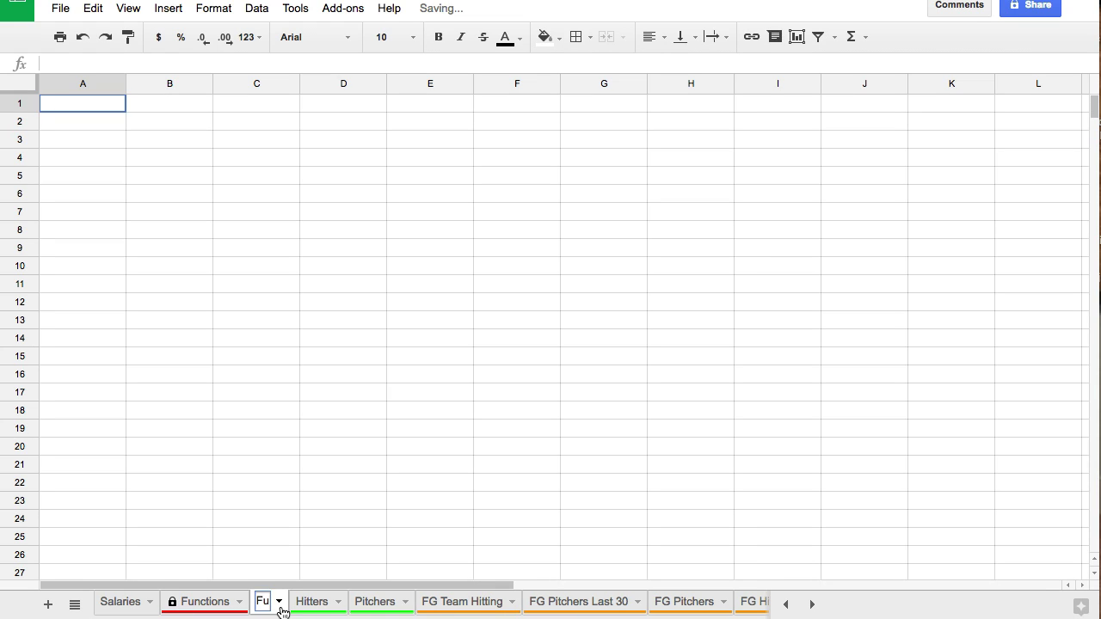
pyautogui.write('nction2')
pyautogui.press('Return')
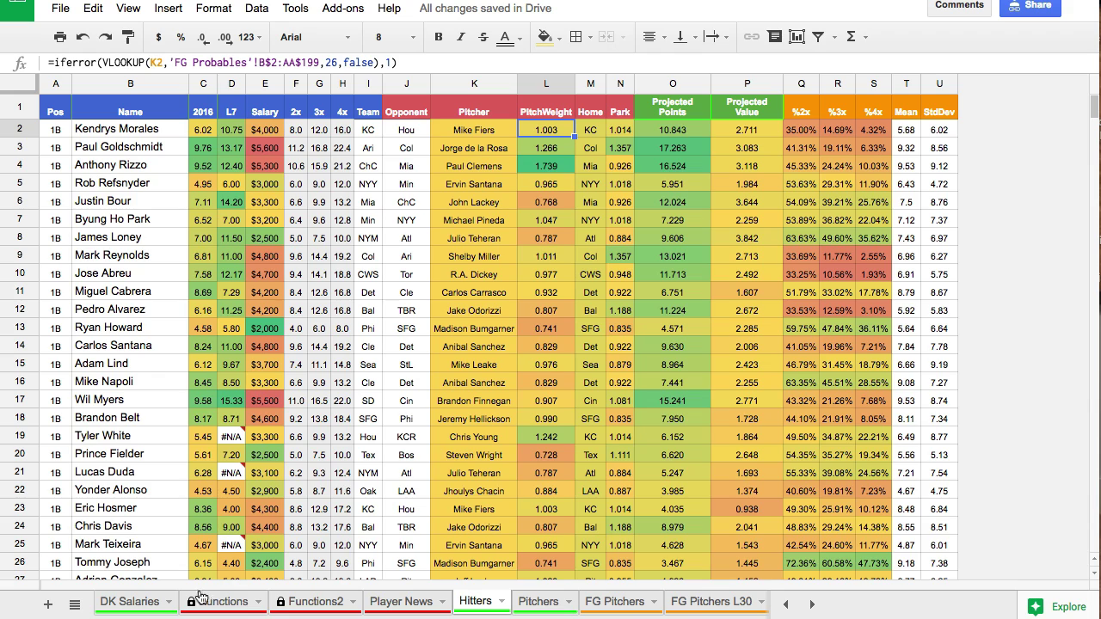
# Switch to the completed projection workbook, open its Functions2 sheet and examine the DK_Name and DK_Converted columns
pyautogui.click(290, 602)
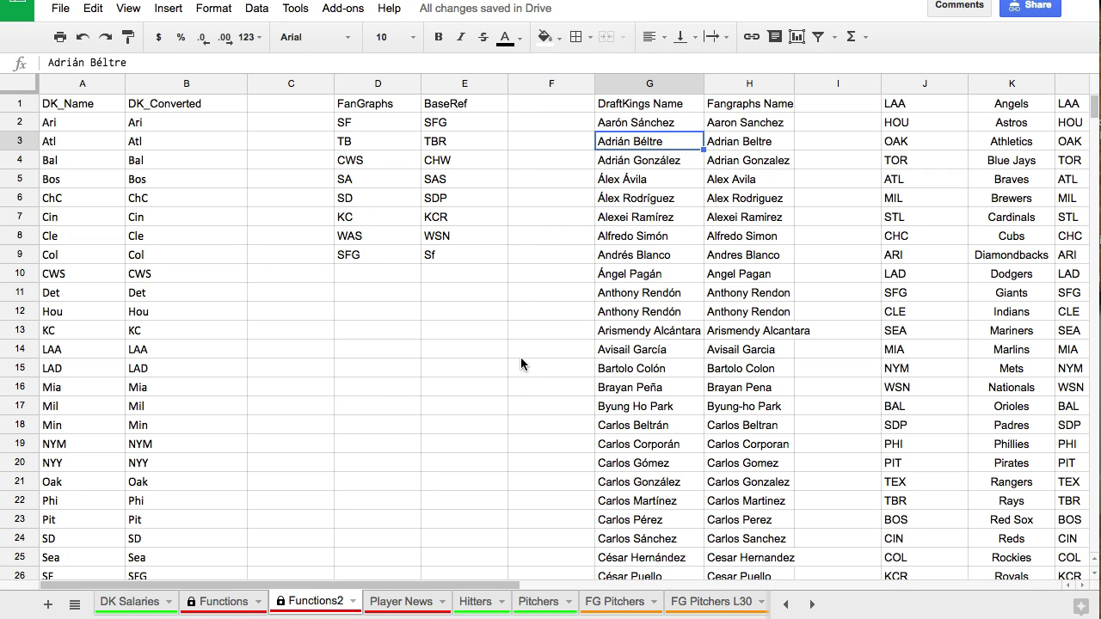
pyautogui.click(274, 219)
pyautogui.scroll(-2, 274, 225)
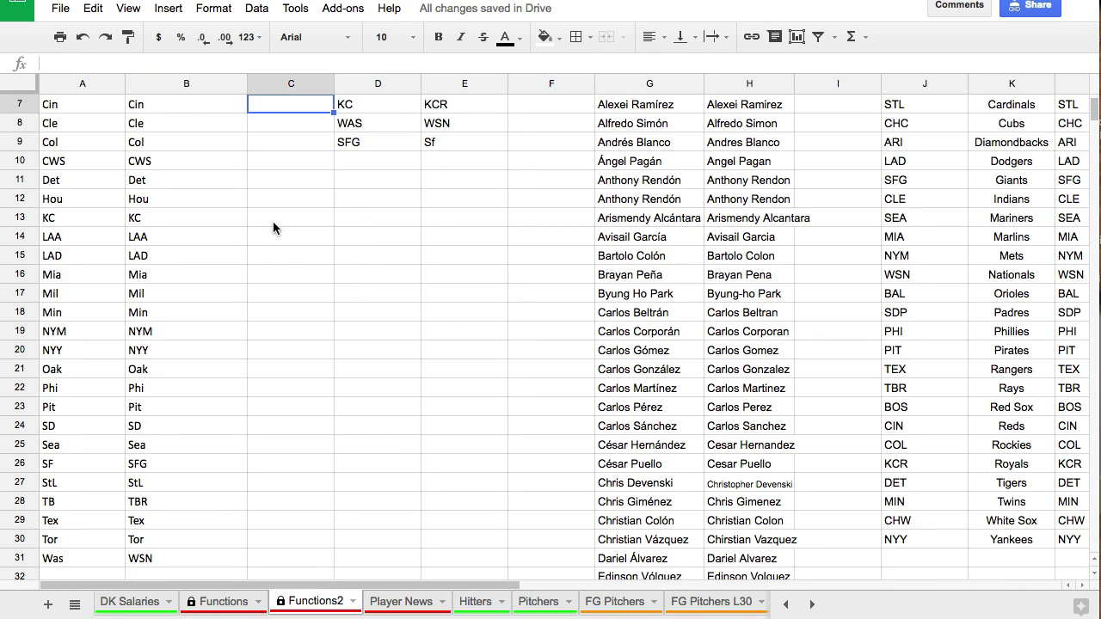
pyautogui.scroll(2, 272, 227)
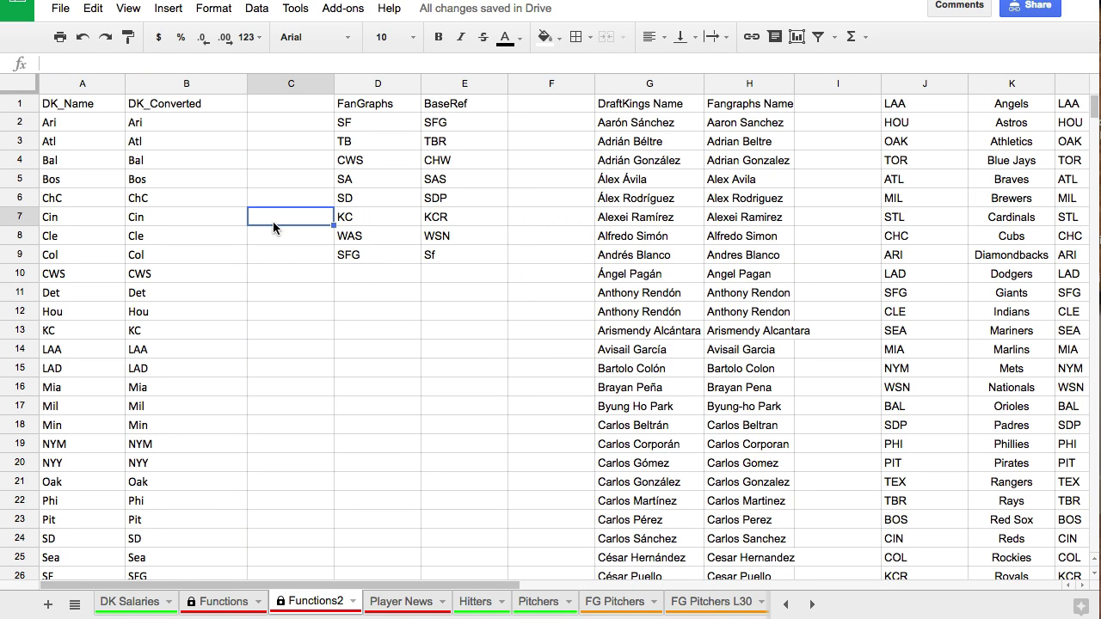
pyautogui.click(87, 107)
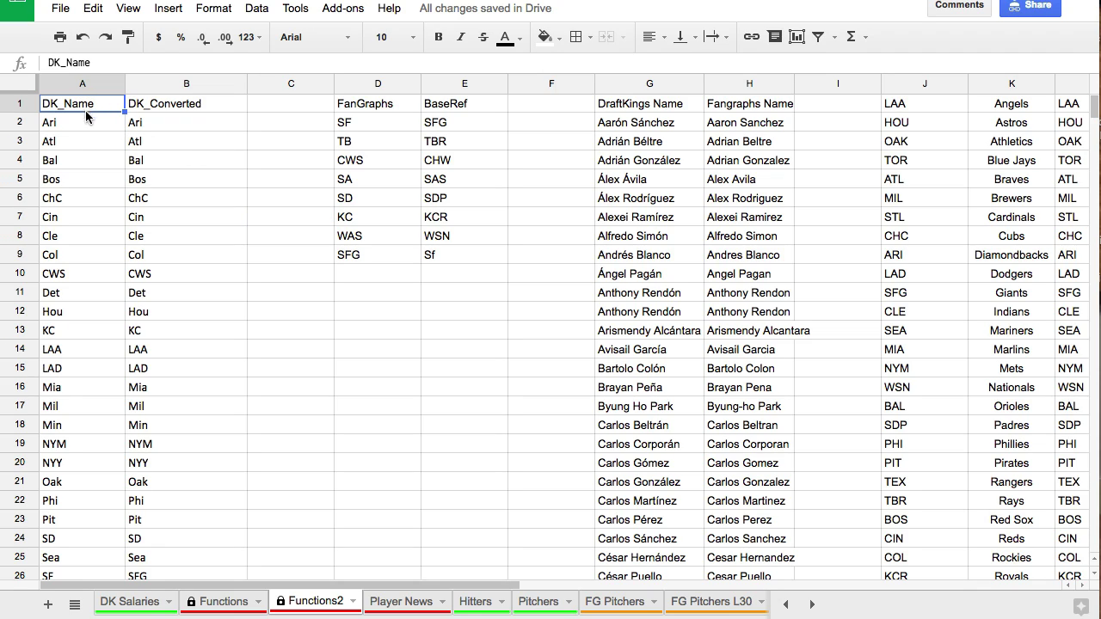
pyautogui.moveTo(88, 125); pyautogui.dragTo(87, 331)
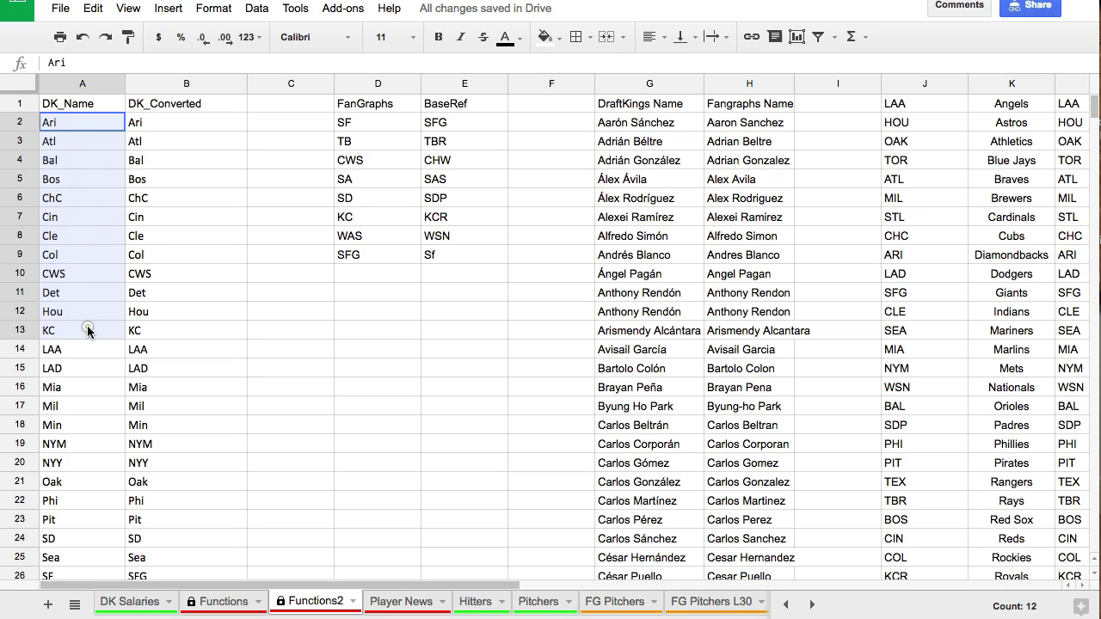
pyautogui.click(199, 121)
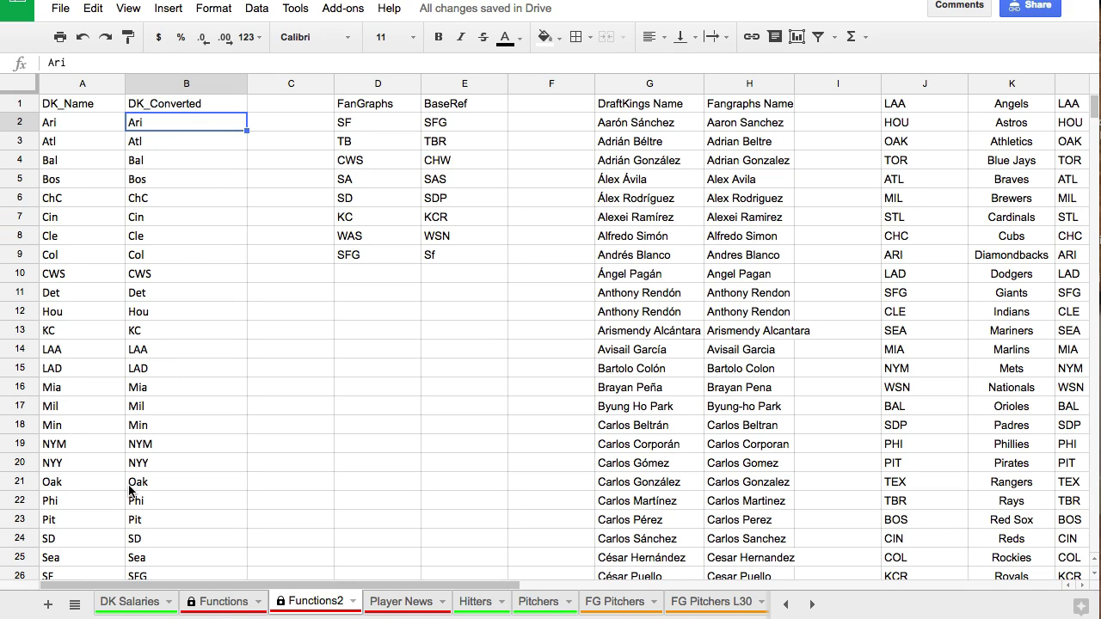
# Compare the SF and TB team abbreviations in column A with their converted forms in column B
pyautogui.scroll(-3, 137, 464)
pyautogui.click(82, 464)
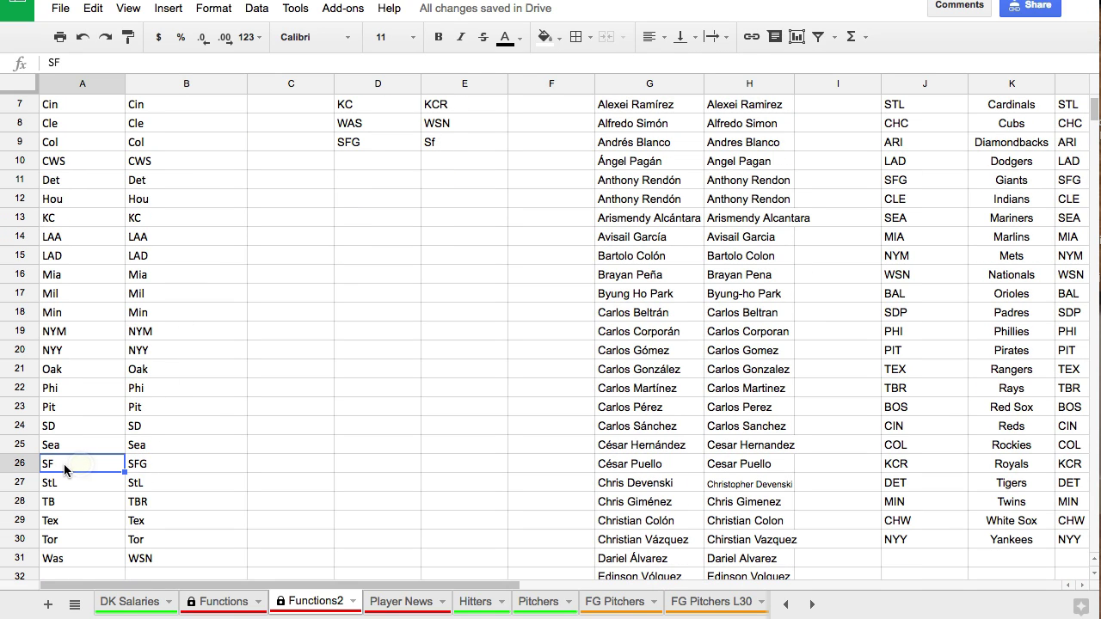
pyautogui.click(154, 465)
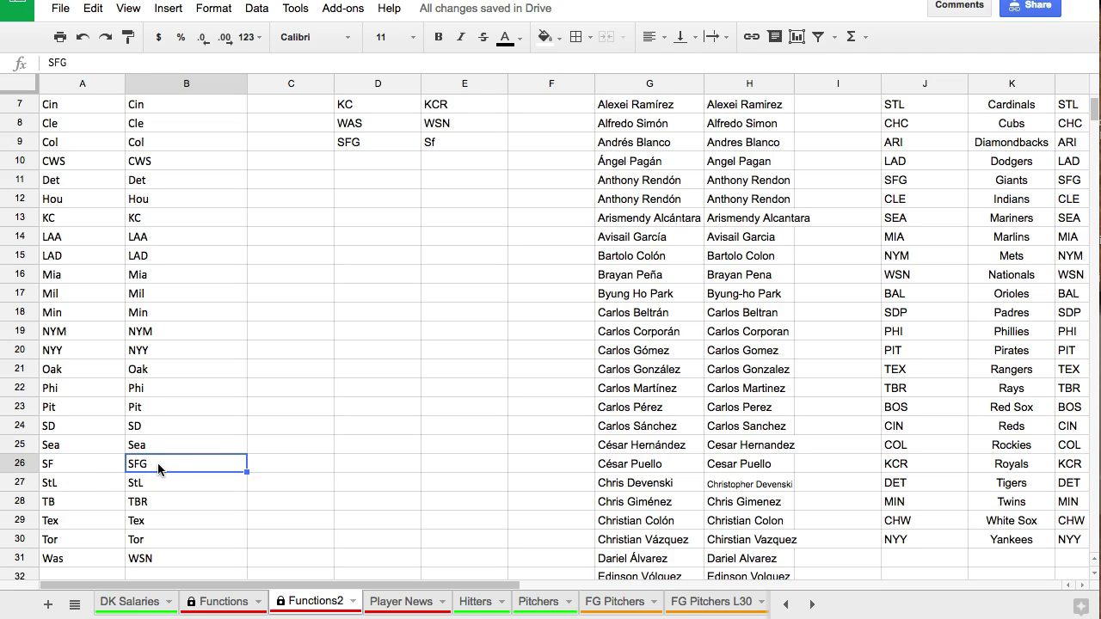
pyautogui.click(173, 465)
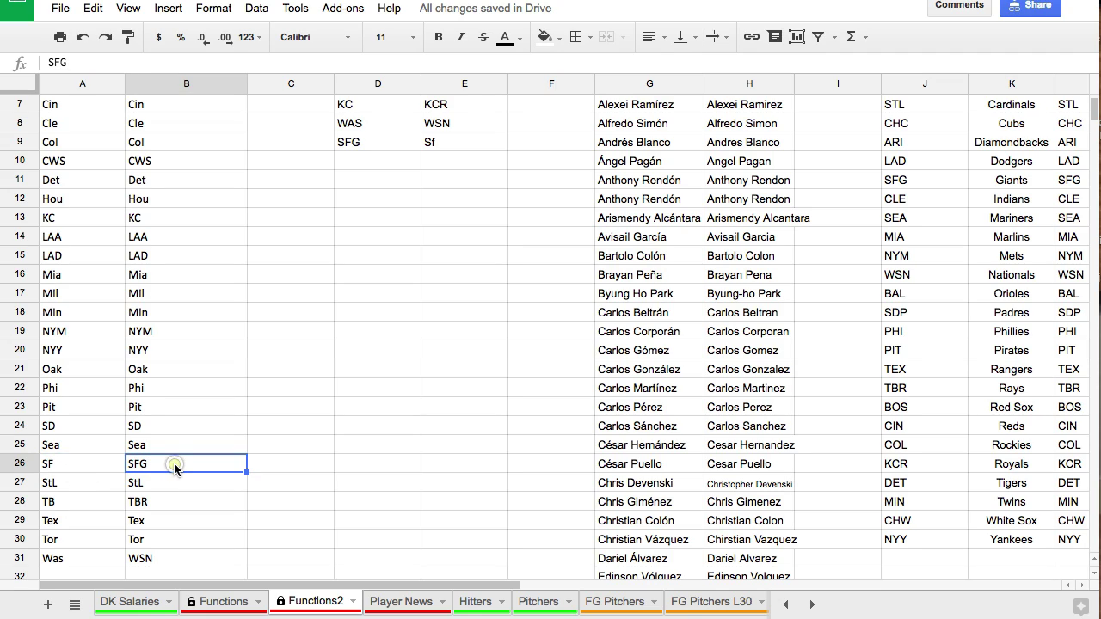
pyautogui.click(62, 508)
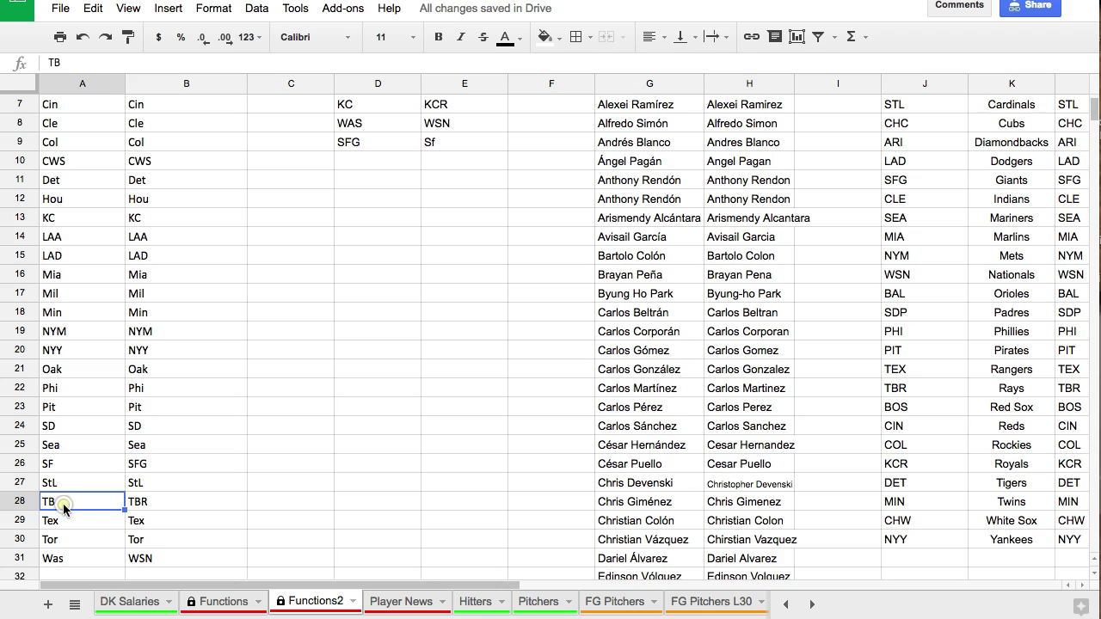
pyautogui.click(169, 497)
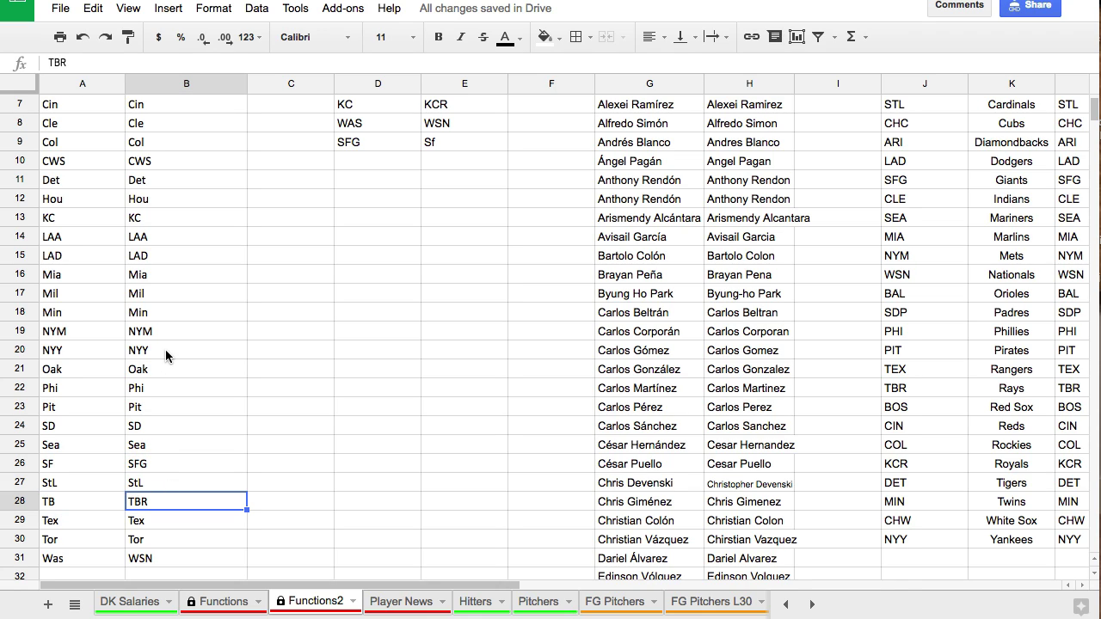
# Review the FanGraphs to BaseRef team abbreviation table in columns D and E
pyautogui.scroll(3, 164, 348)
pyautogui.click(367, 122)
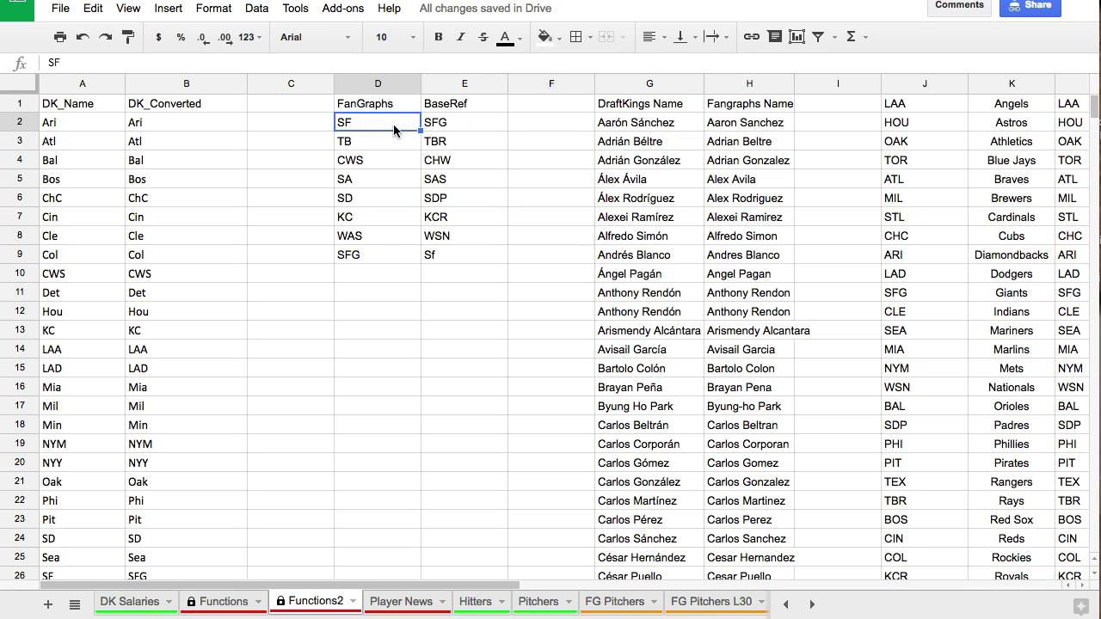
pyautogui.moveTo(393, 128); pyautogui.dragTo(450, 248)
pyautogui.click(450, 248)
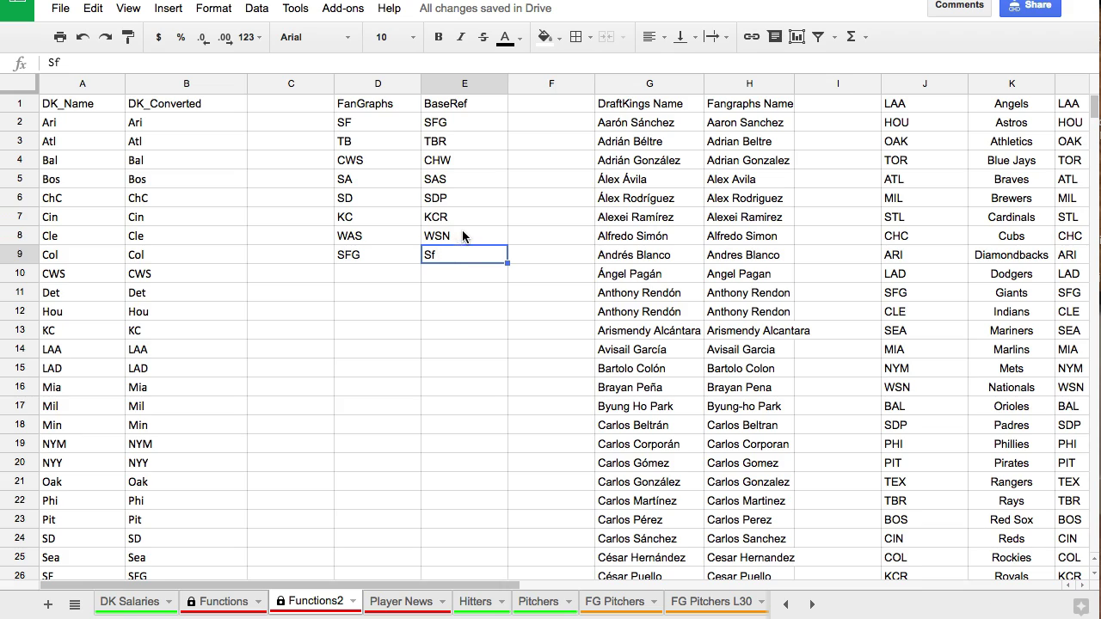
# Review the full list of DraftKings names and matching Fangraphs names in columns G and H
pyautogui.moveTo(473, 587); pyautogui.dragTo(607, 588)
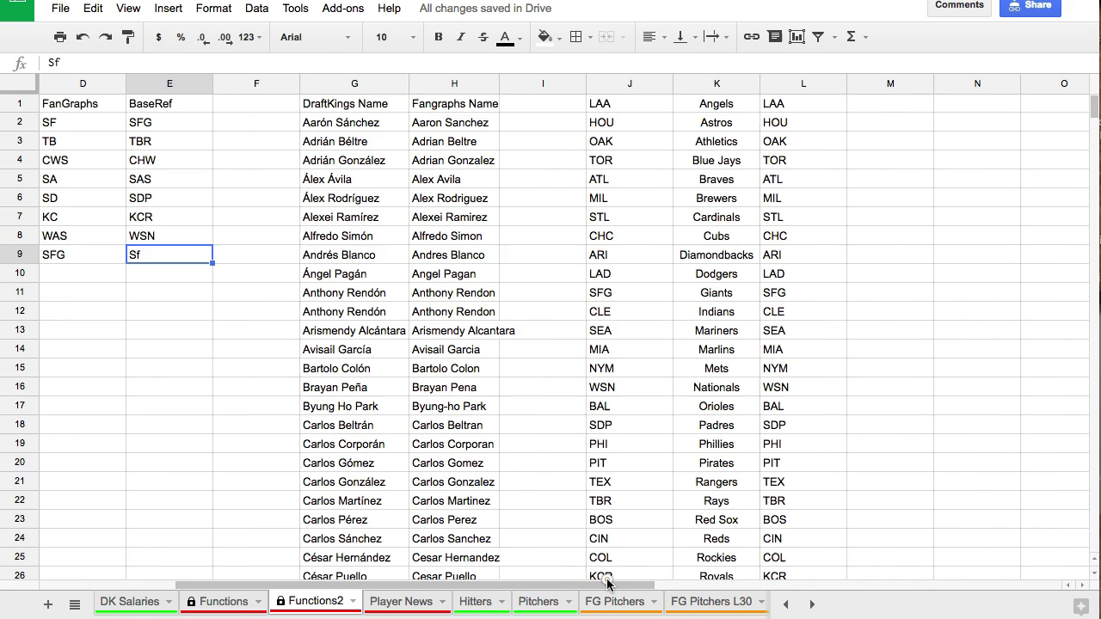
pyautogui.click(374, 123)
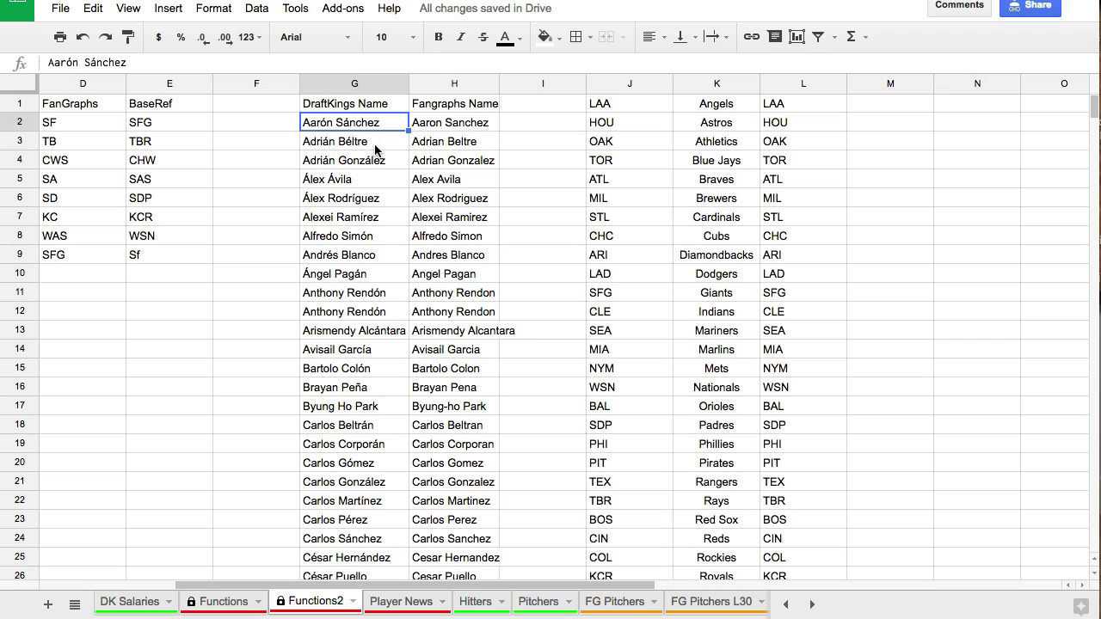
pyautogui.scroll(-10, 375, 164)
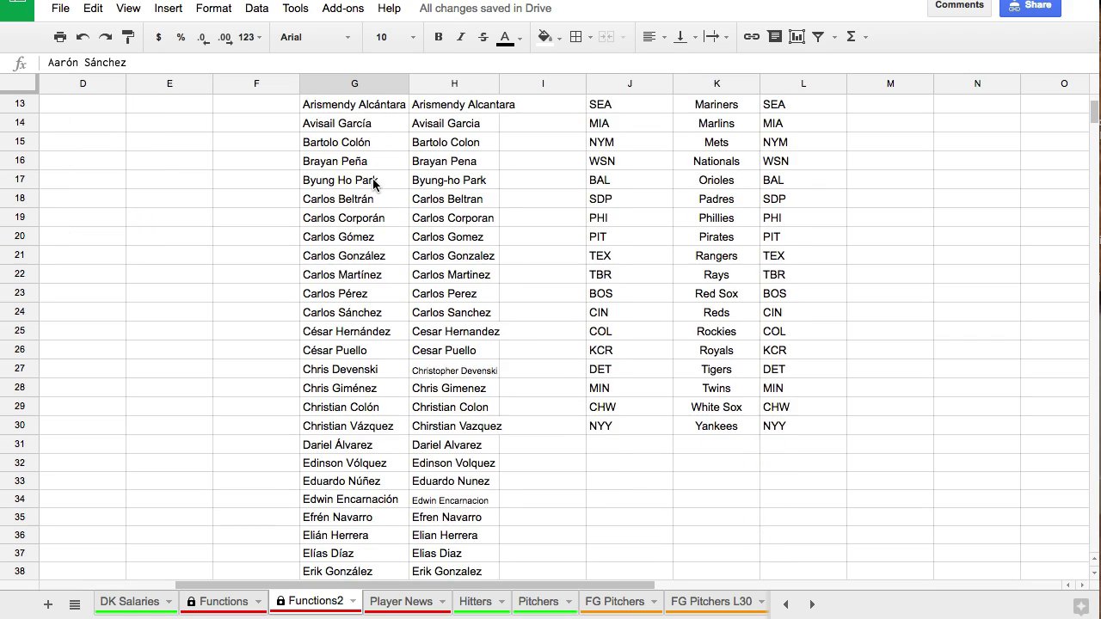
pyautogui.scroll(-12, 374, 182)
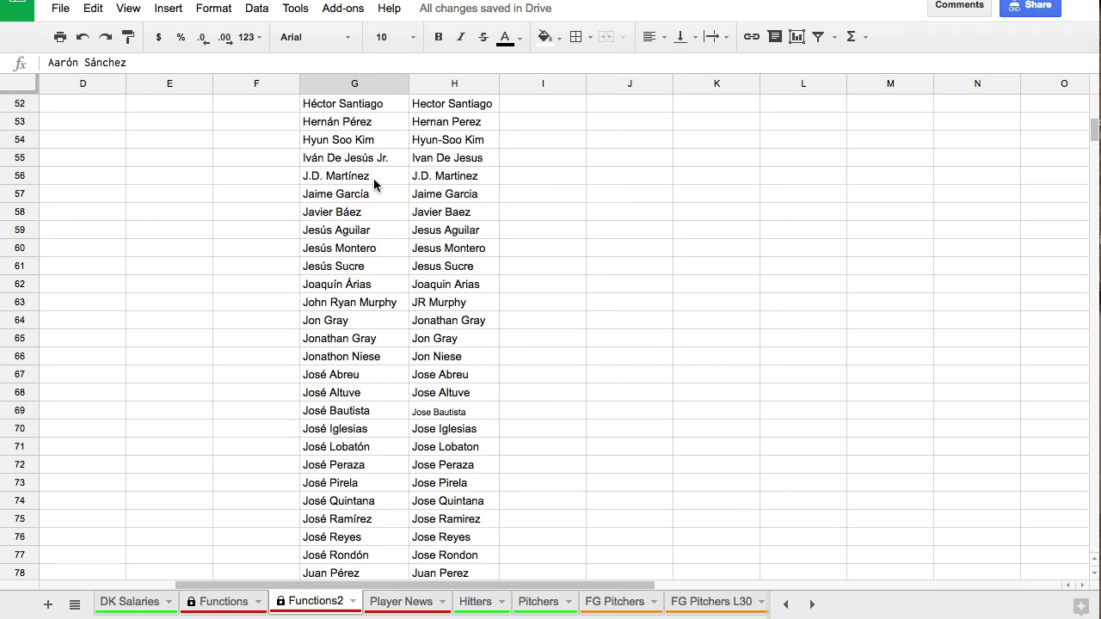
pyautogui.scroll(-14, 375, 184)
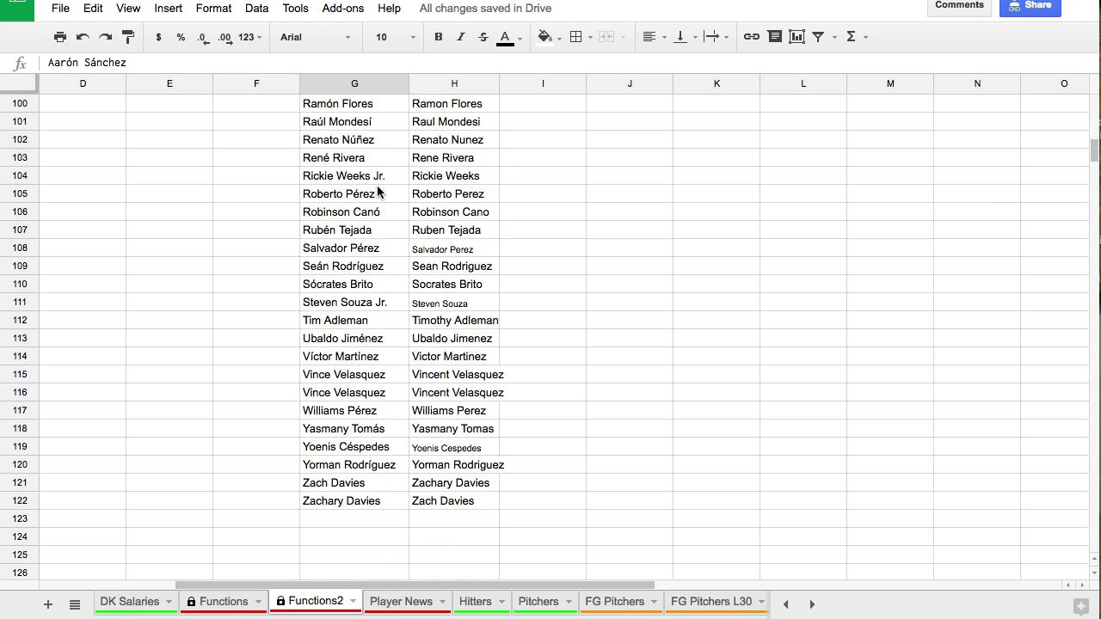
pyautogui.scroll(20, 379, 196)
pyautogui.scroll(12, 380, 196)
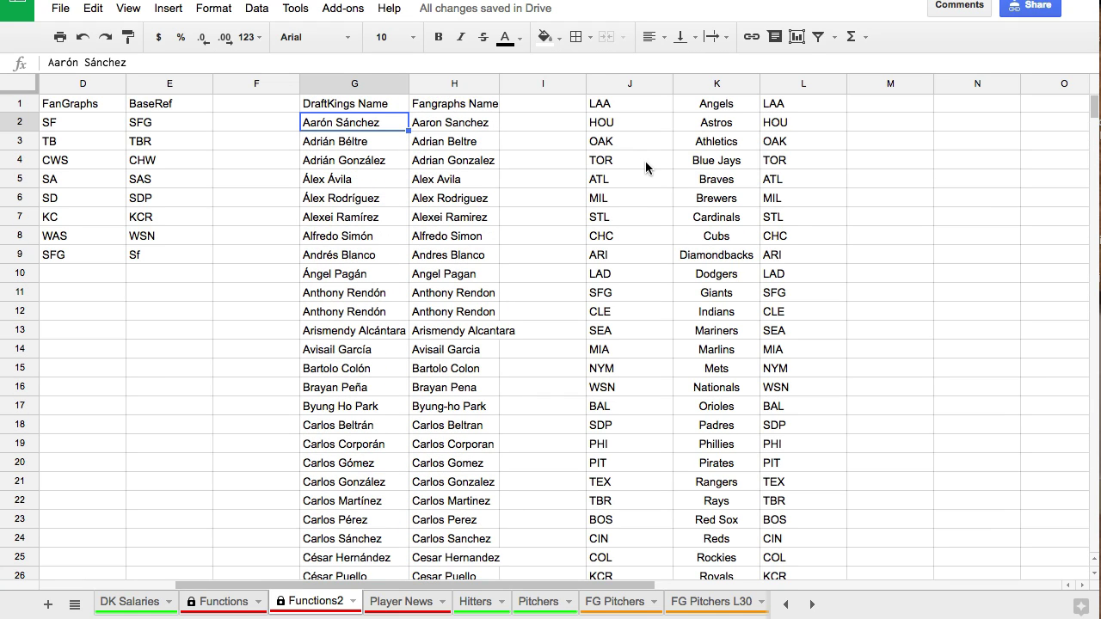
# Examine the table in columns J to L that matches team abbreviations with team nicknames
pyautogui.moveTo(629, 110); pyautogui.dragTo(783, 105)
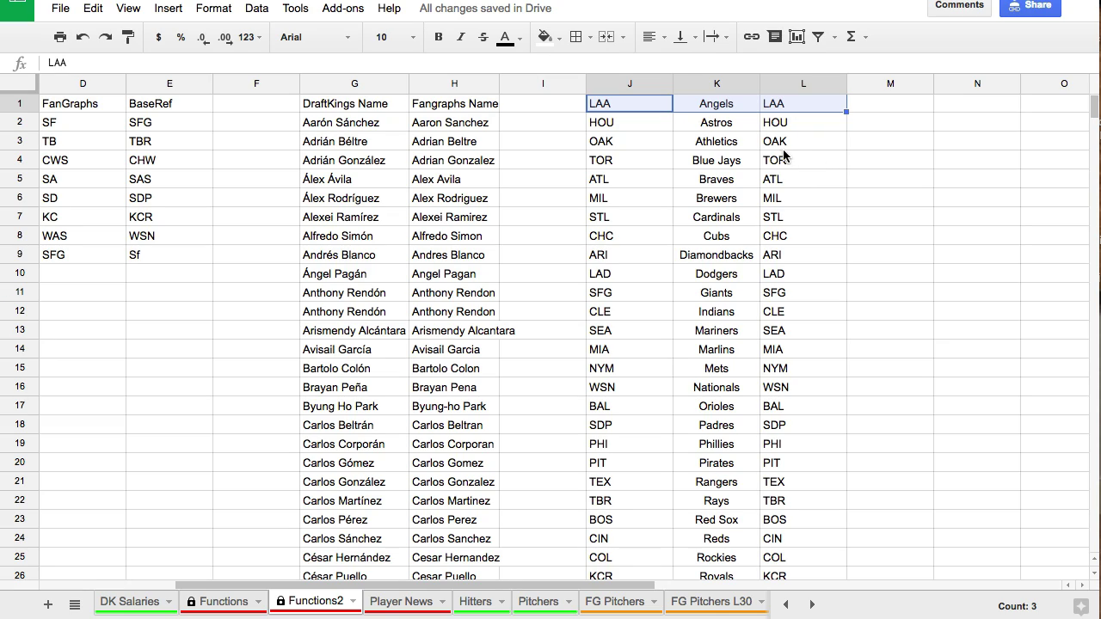
pyautogui.click(647, 110)
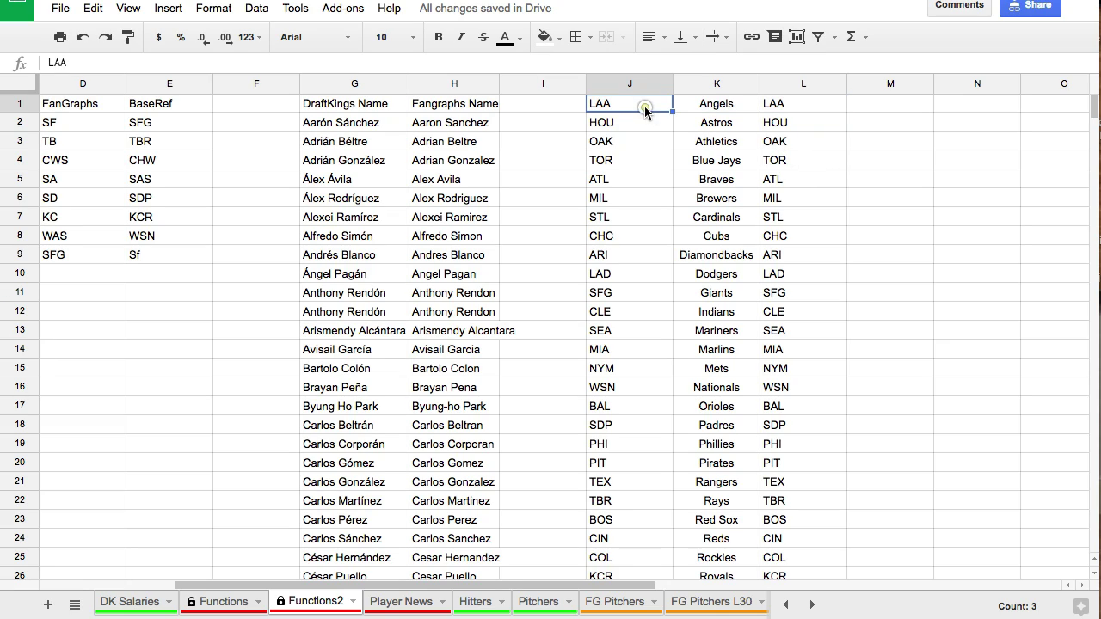
pyautogui.click(706, 106)
pyautogui.click(785, 108)
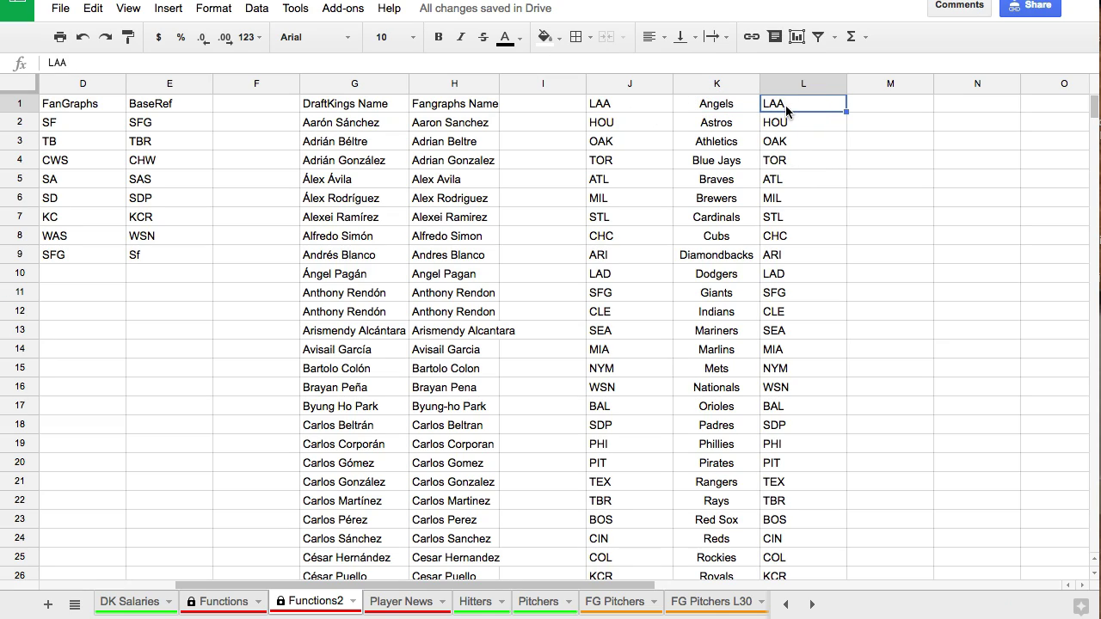
pyautogui.scroll(-3, 789, 151)
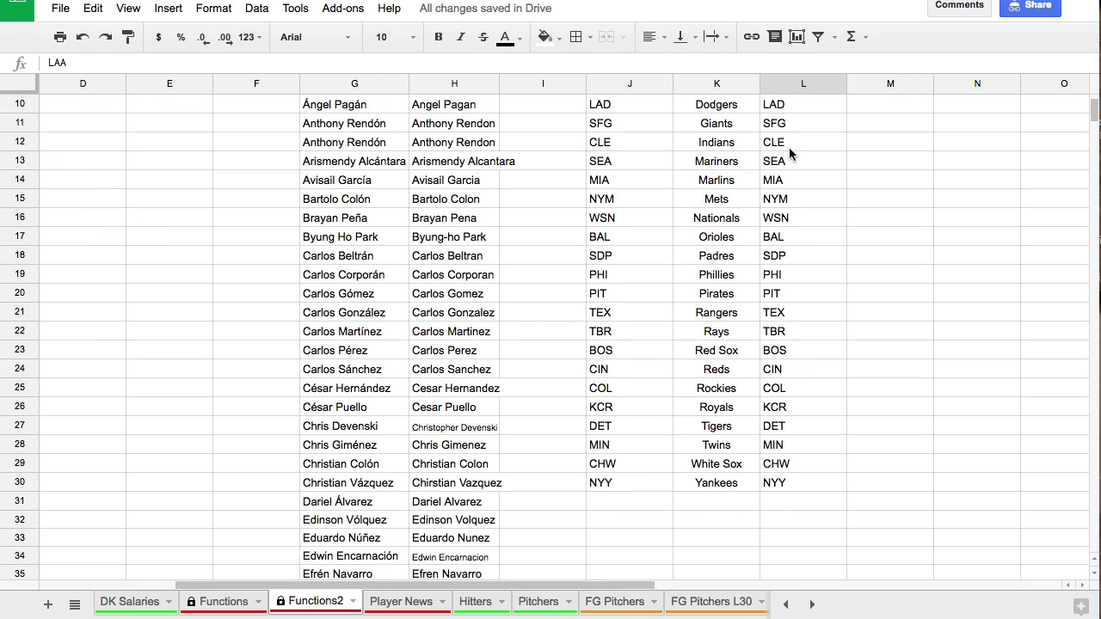
pyautogui.scroll(3, 789, 152)
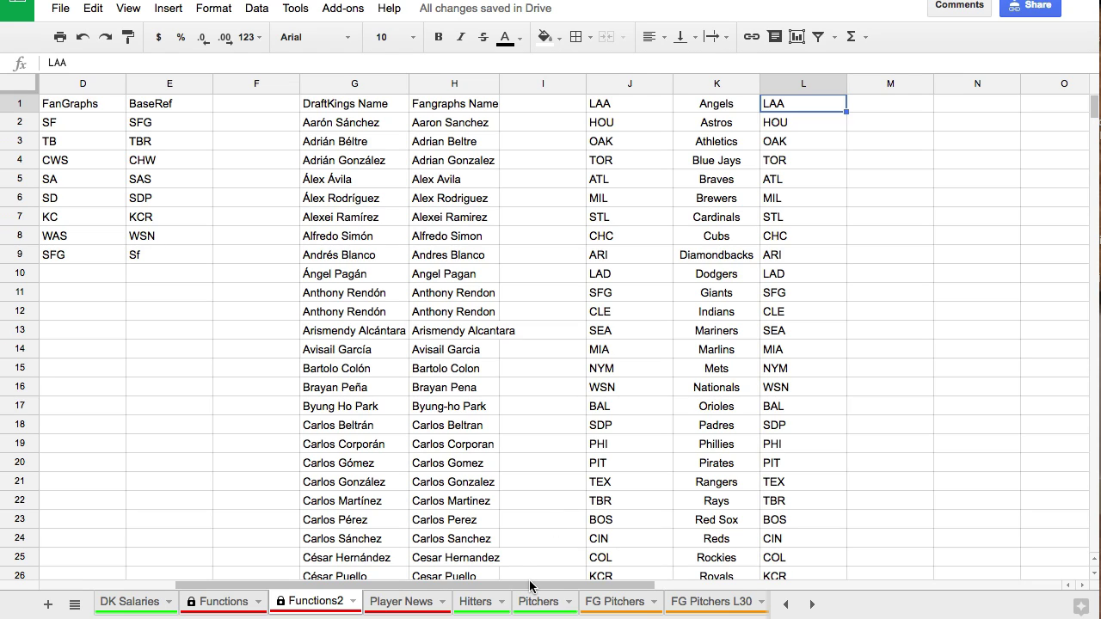
# Copy the entire Functions2 sheet contents and paste them into the new Function2 sheet starting at A1
pyautogui.moveTo(529, 586); pyautogui.dragTo(520, 587)
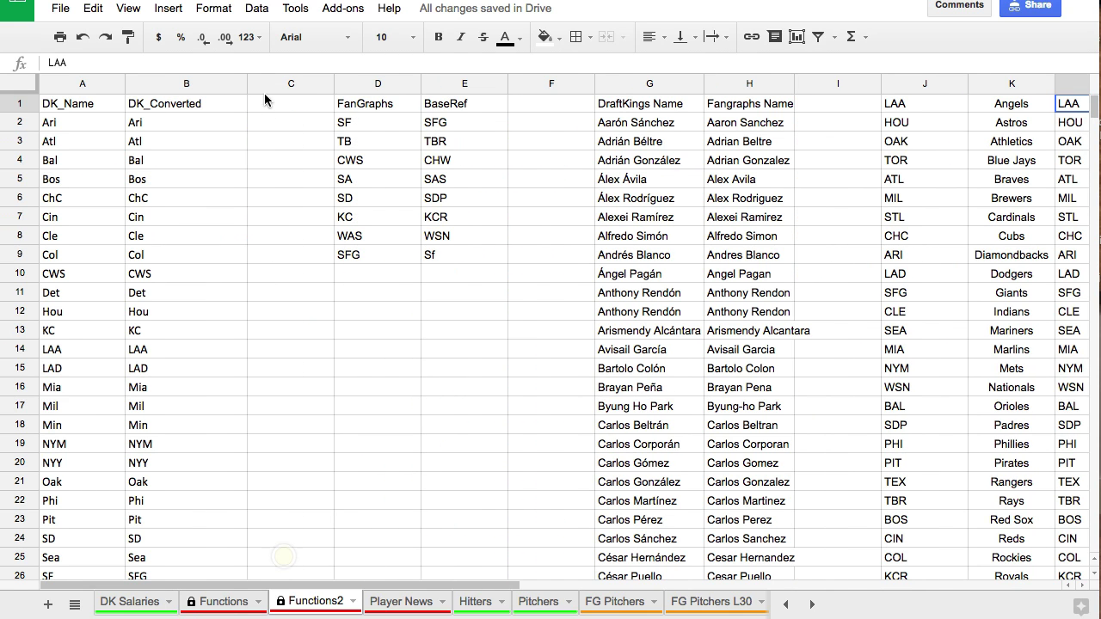
pyautogui.click(90, 110)
pyautogui.moveTo(92, 115)
pyautogui.mouseDown()
pyautogui.moveTo(184, 155)
pyautogui.moveTo(158, 176)
pyautogui.mouseUp()
pyautogui.click(19, 80)
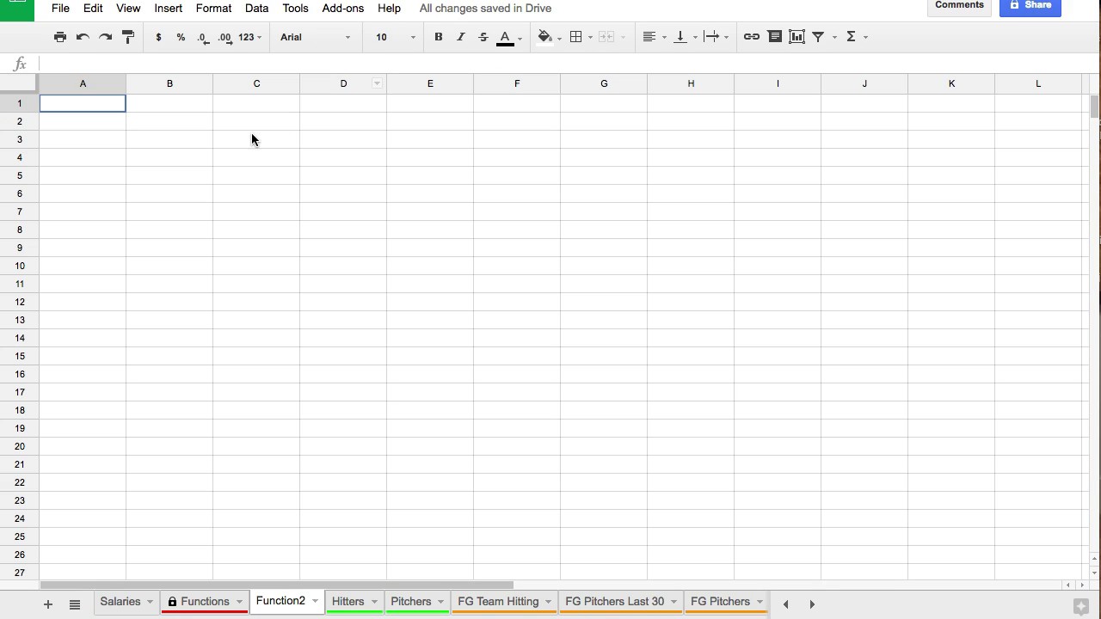
pyautogui.click(257, 157)
pyautogui.click(85, 103)
pyautogui.click(163, 166)
pyautogui.hotkey('ctrl', 'z')
pyautogui.click(242, 140)
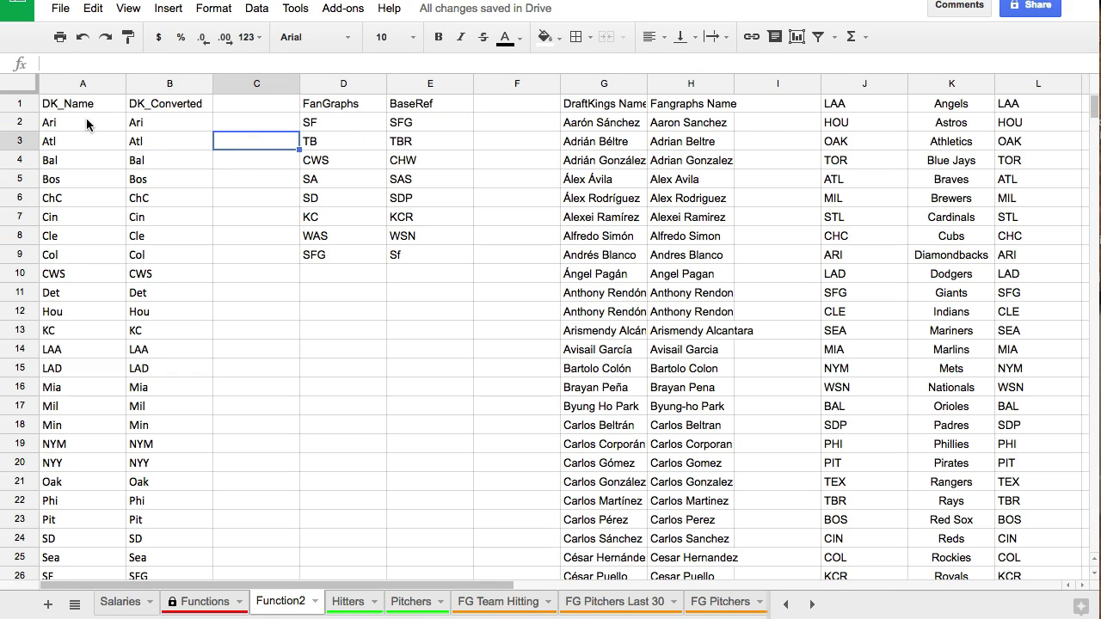
# Review the DK_Name to DK_Converted table in columns A and B and the FanGraphs to BaseRef headers in D1:E1
pyautogui.click(86, 83)
pyautogui.keyDown('shift'); pyautogui.click(160, 83); pyautogui.keyUp('shift')
pyautogui.click(249, 140)
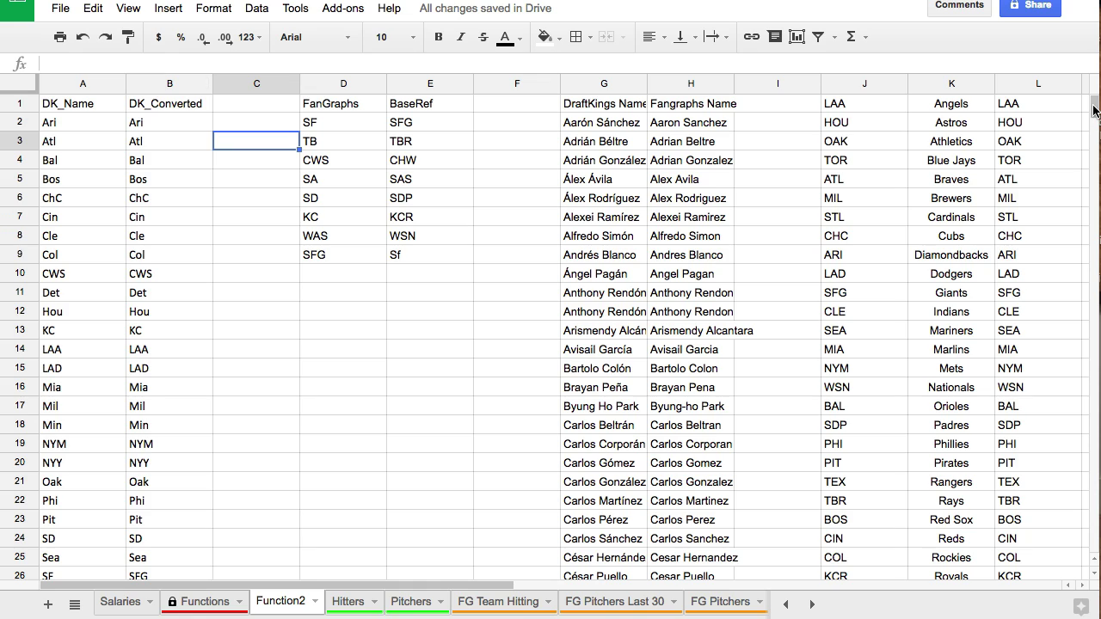
pyautogui.scroll(-5, 1090, 114)
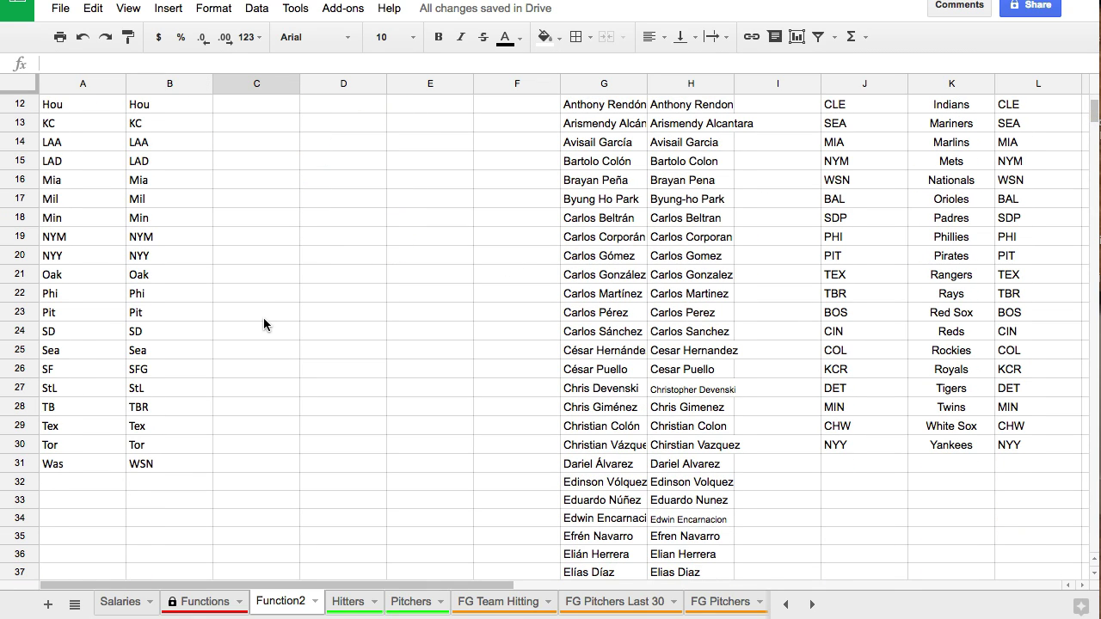
pyautogui.scroll(1, 264, 320)
pyautogui.scroll(1, 263, 320)
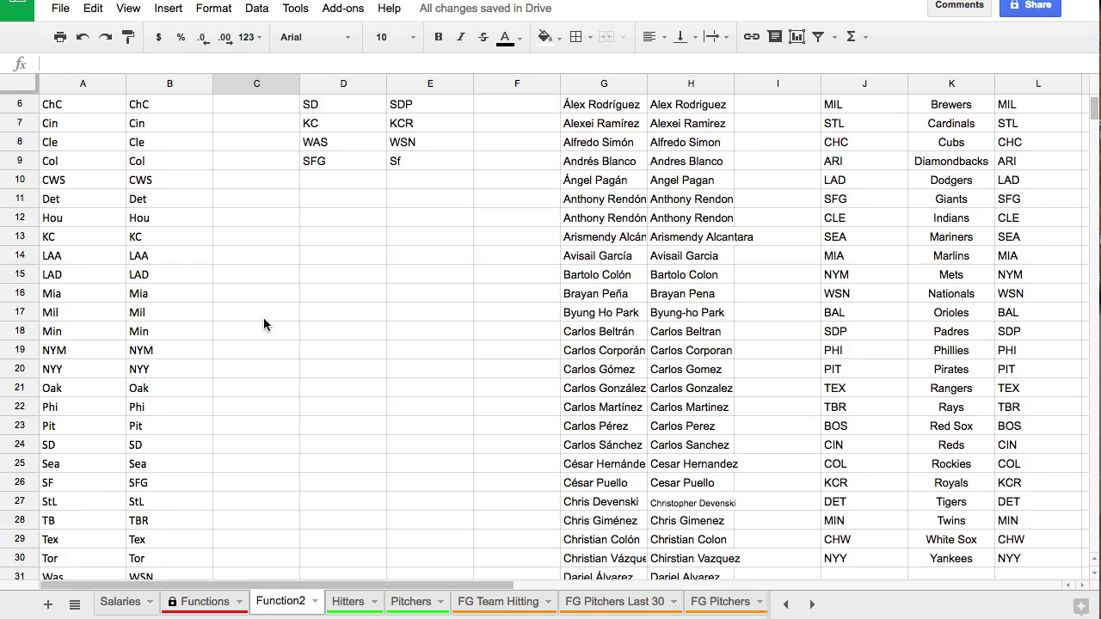
pyautogui.scroll(1, 263, 324)
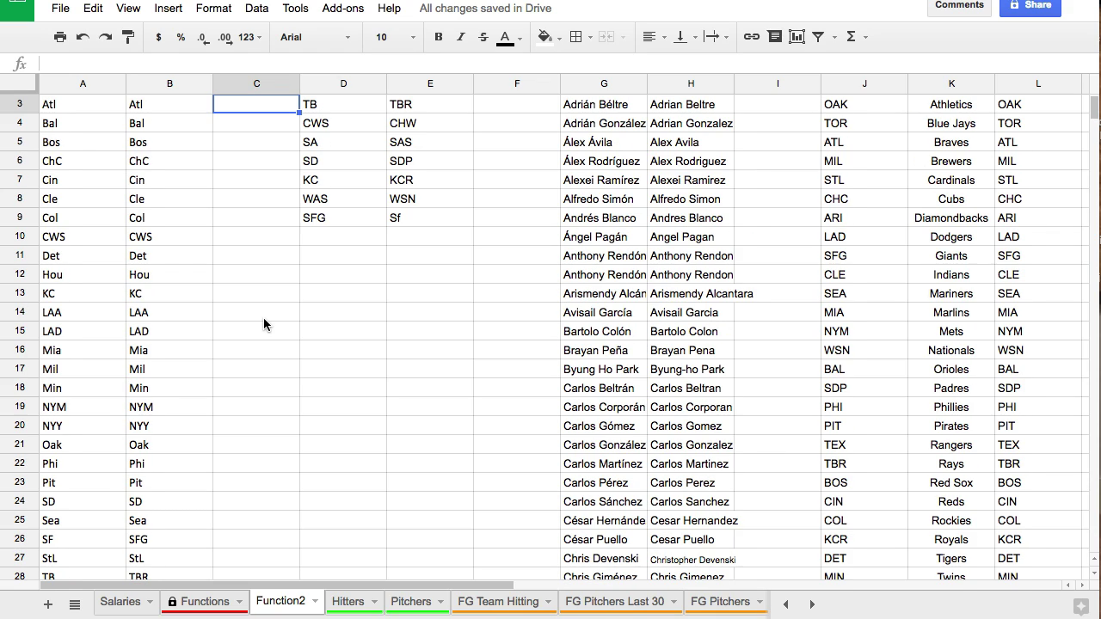
pyautogui.scroll(1, 263, 325)
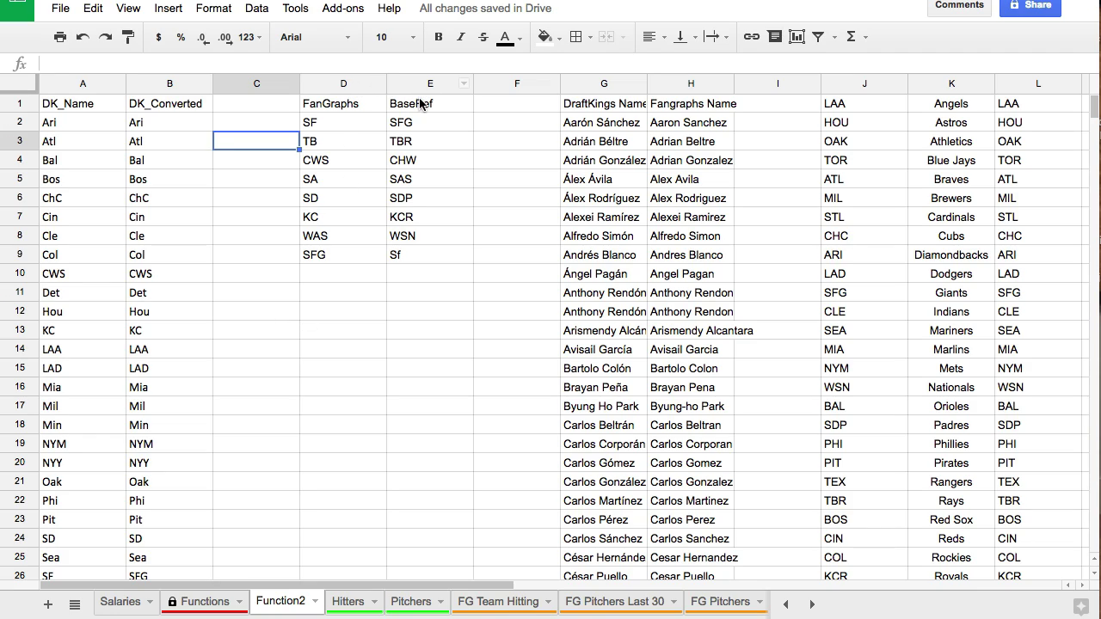
pyautogui.click(342, 105)
pyautogui.keyDown('shift'); pyautogui.click(409, 108); pyautogui.keyUp('shift')
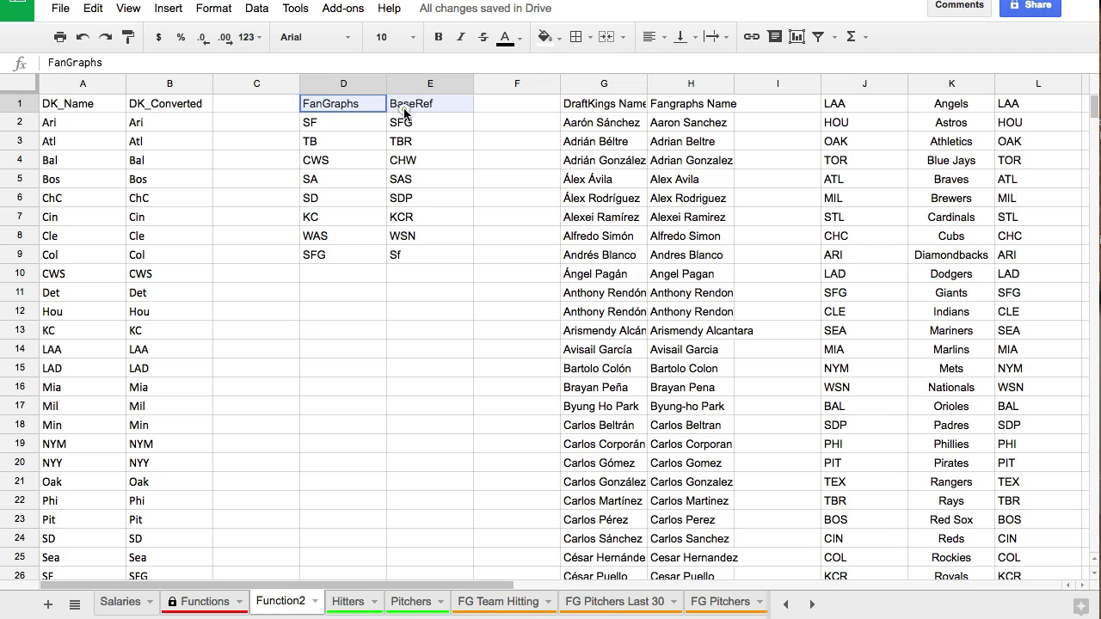
pyautogui.click(430, 146)
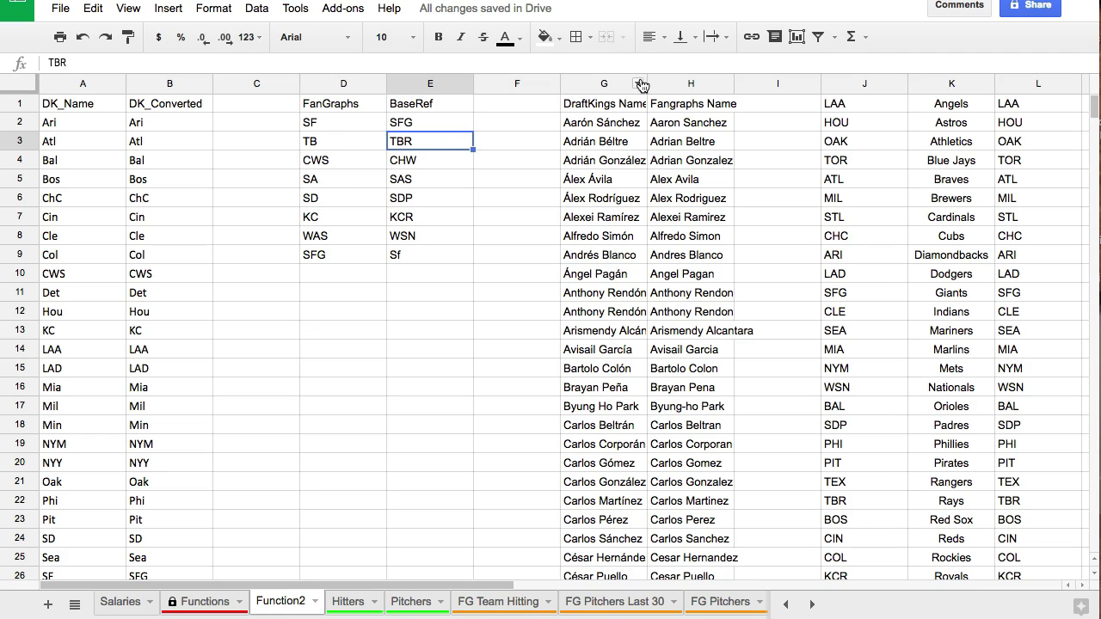
# Widen columns G and H to fit the DraftKings and Fangraphs names
pyautogui.doubleClick(646, 83)
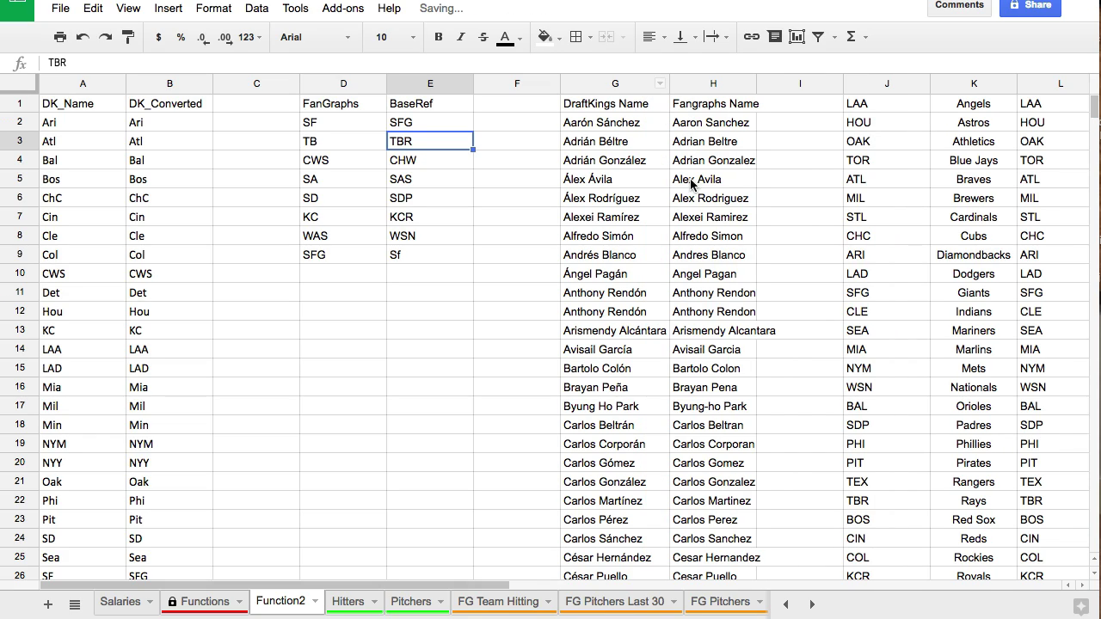
pyautogui.doubleClick(756, 83)
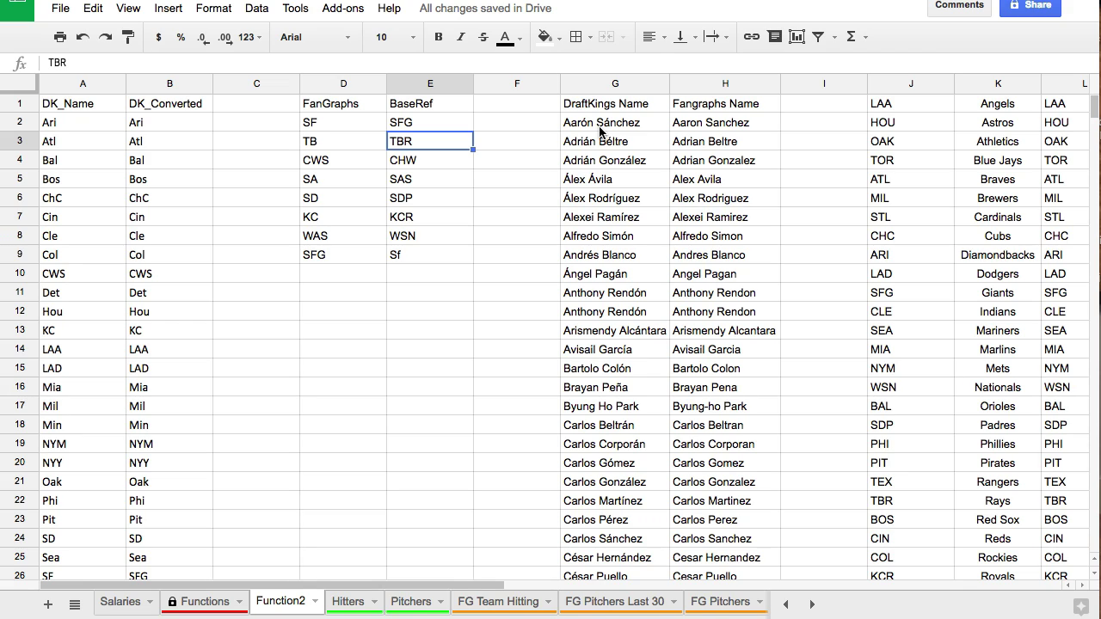
# Look through the widened DraftKings and Fangraphs name columns down to the end of the list and back
pyautogui.moveTo(599, 131); pyautogui.dragTo(703, 147)
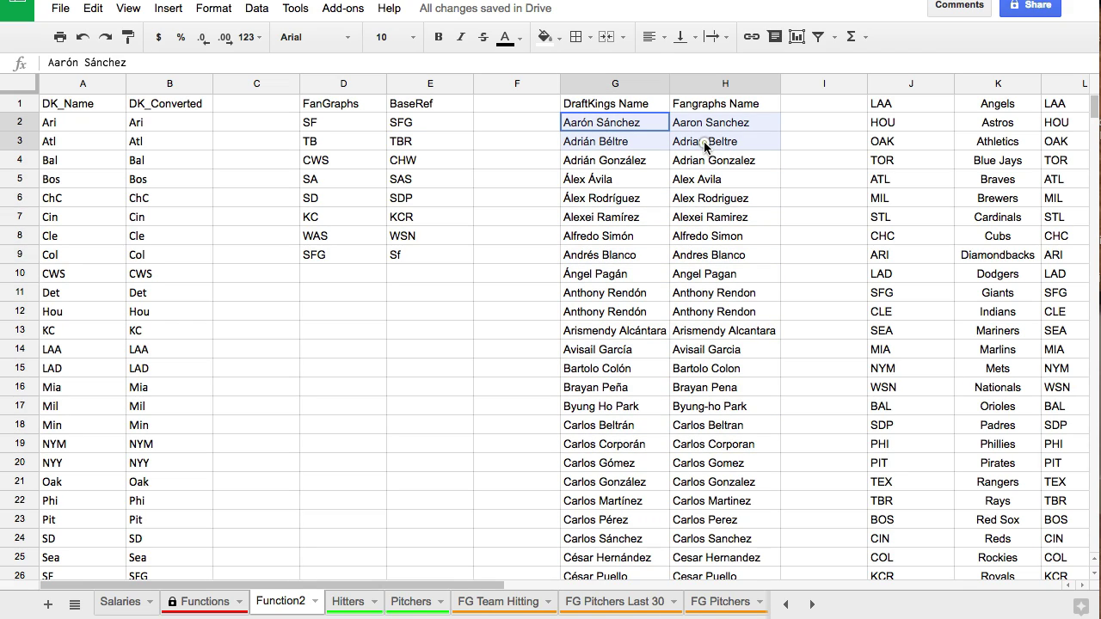
pyautogui.scroll(-1, 707, 144)
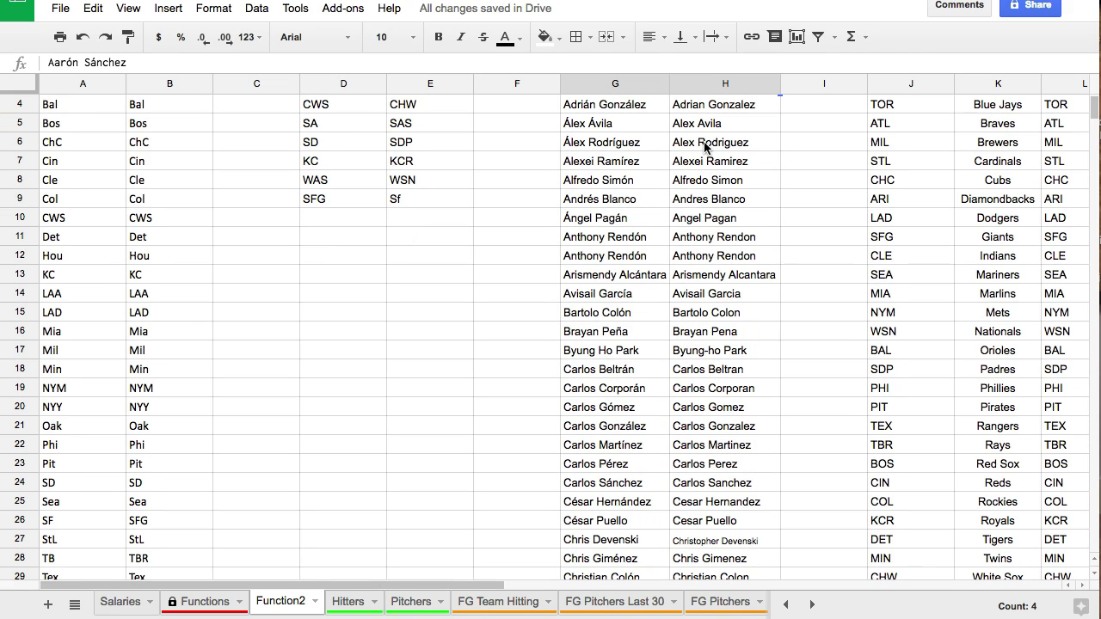
pyautogui.click(619, 414)
pyautogui.scroll(1, 625, 350)
pyautogui.scroll(-20, 625, 350)
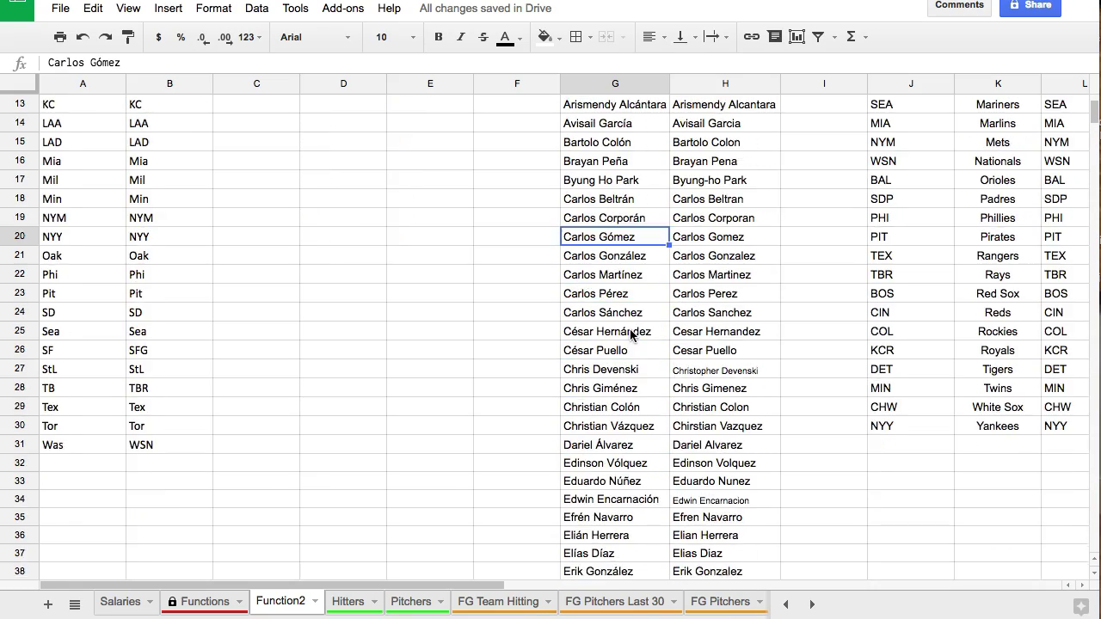
pyautogui.scroll(-7, 632, 318)
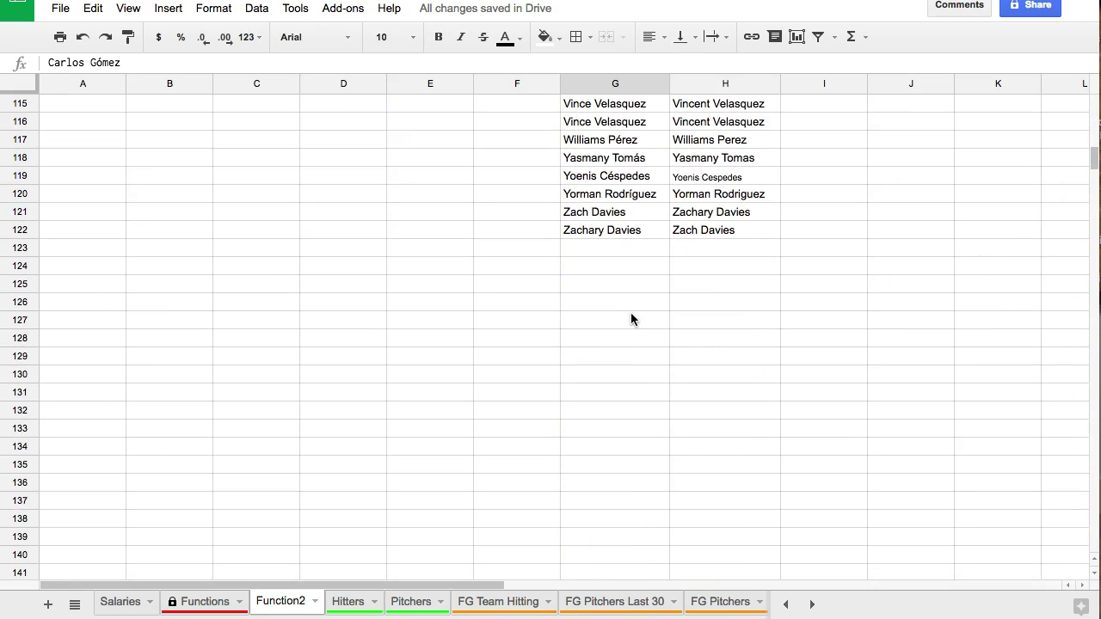
pyautogui.scroll(20, 632, 318)
pyautogui.scroll(-1, 631, 319)
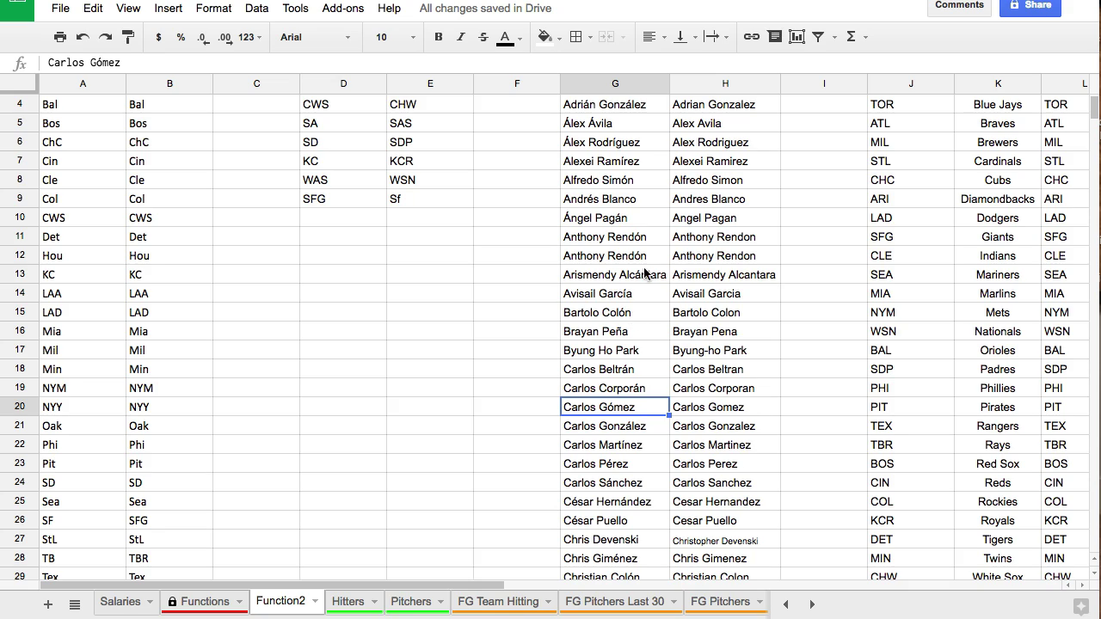
pyautogui.scroll(1, 647, 276)
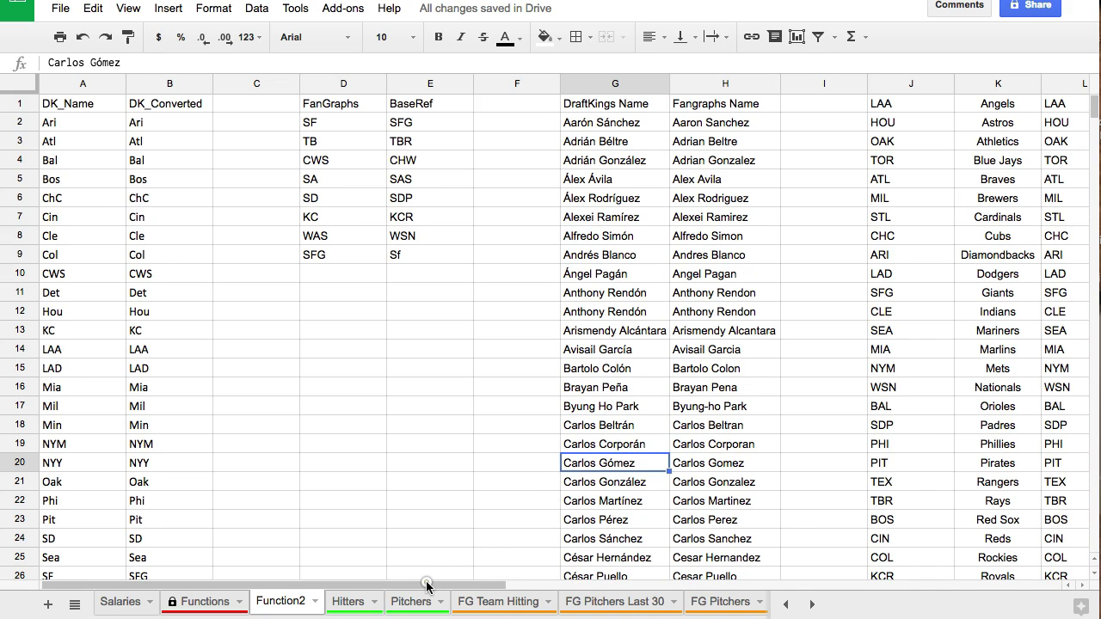
# Check the team abbreviations in columns J and L against the team nicknames in column K
pyautogui.moveTo(423, 586); pyautogui.dragTo(544, 571)
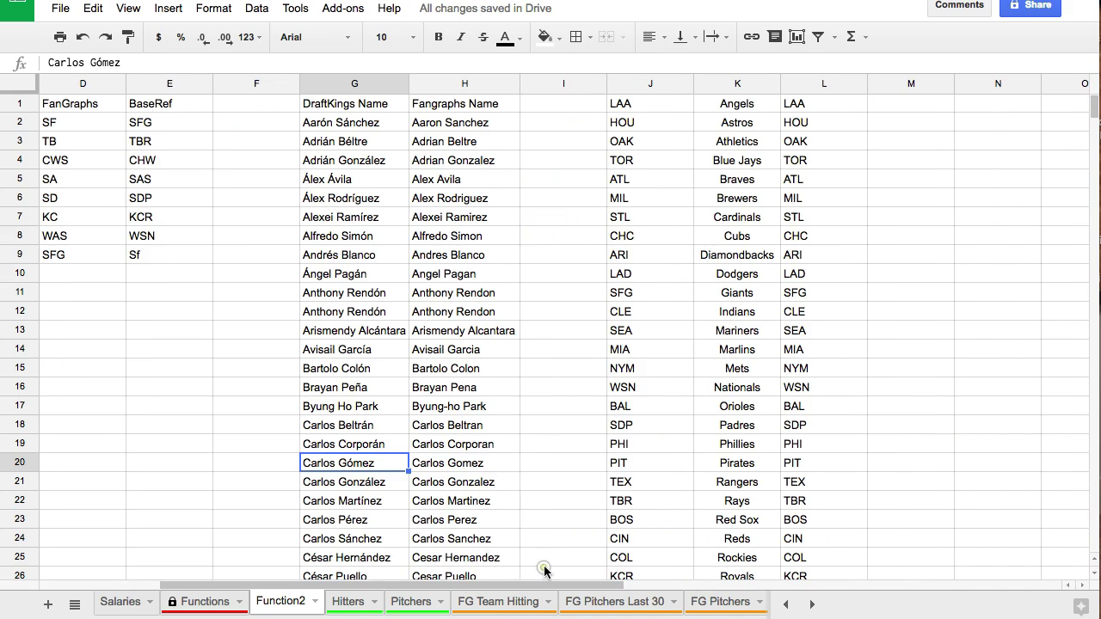
pyautogui.click(672, 105)
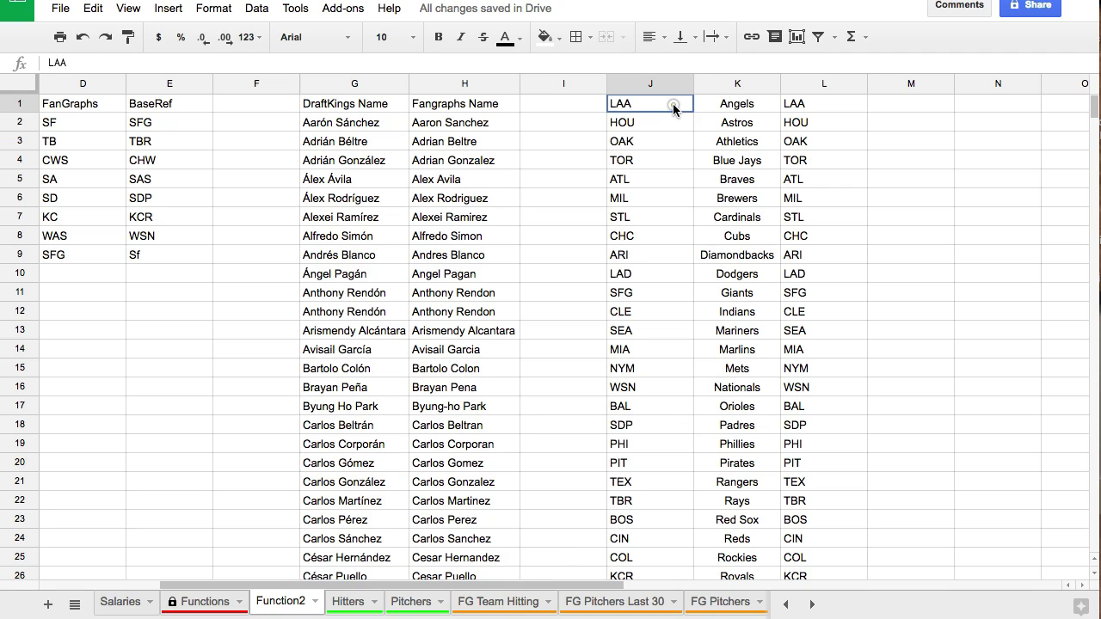
pyautogui.click(729, 105)
pyautogui.click(819, 105)
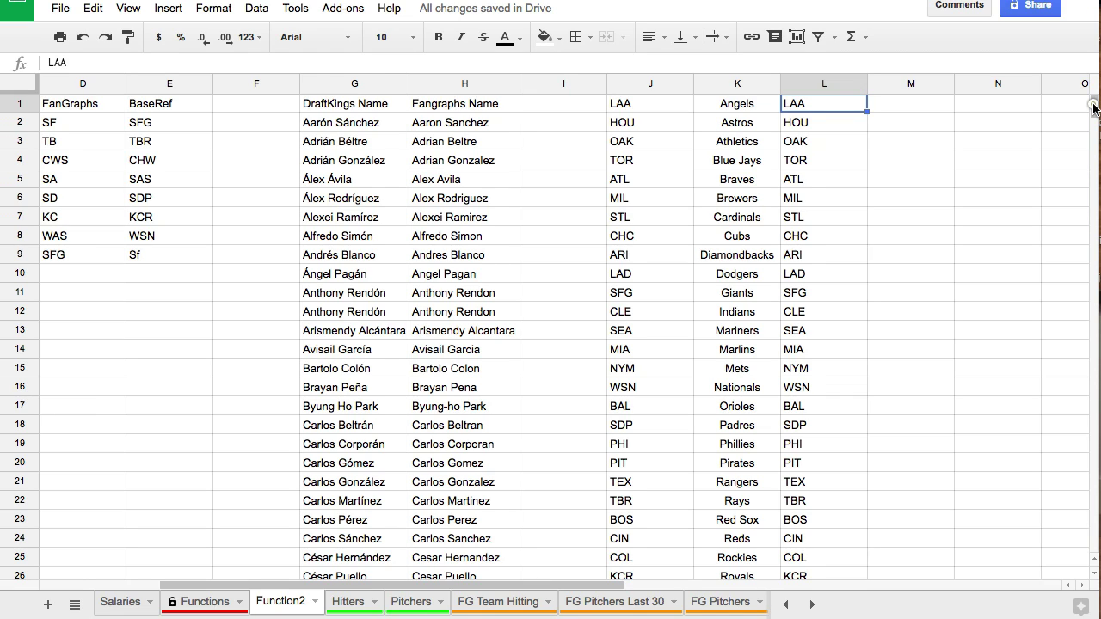
pyautogui.moveTo(1094, 103); pyautogui.dragTo(1094, 110)
pyautogui.scroll(-2, 1093, 110)
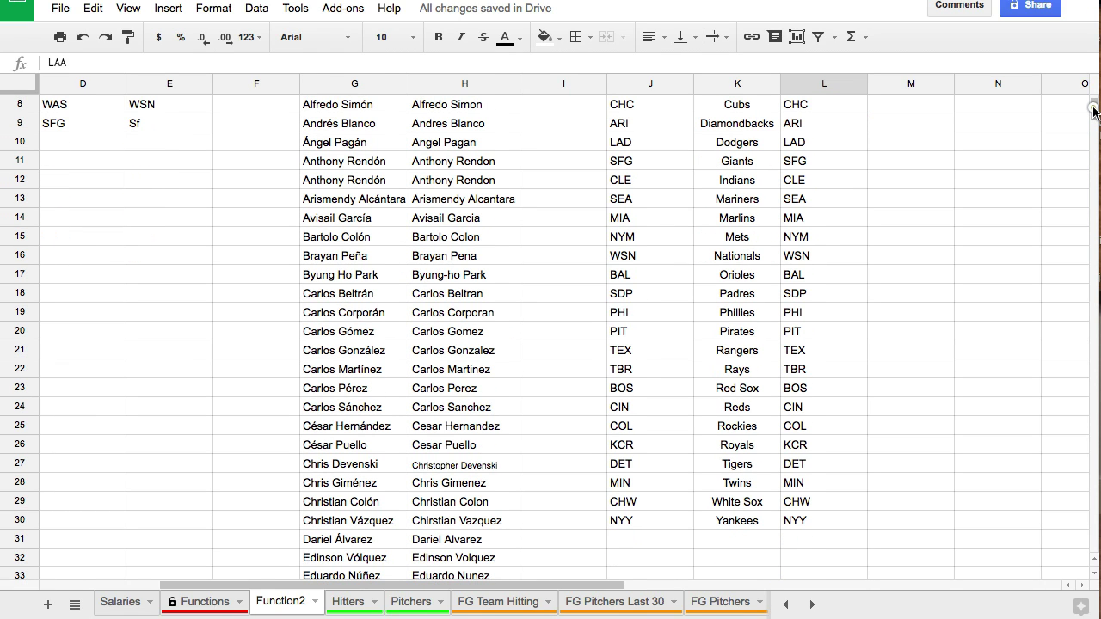
pyautogui.scroll(4, 1093, 110)
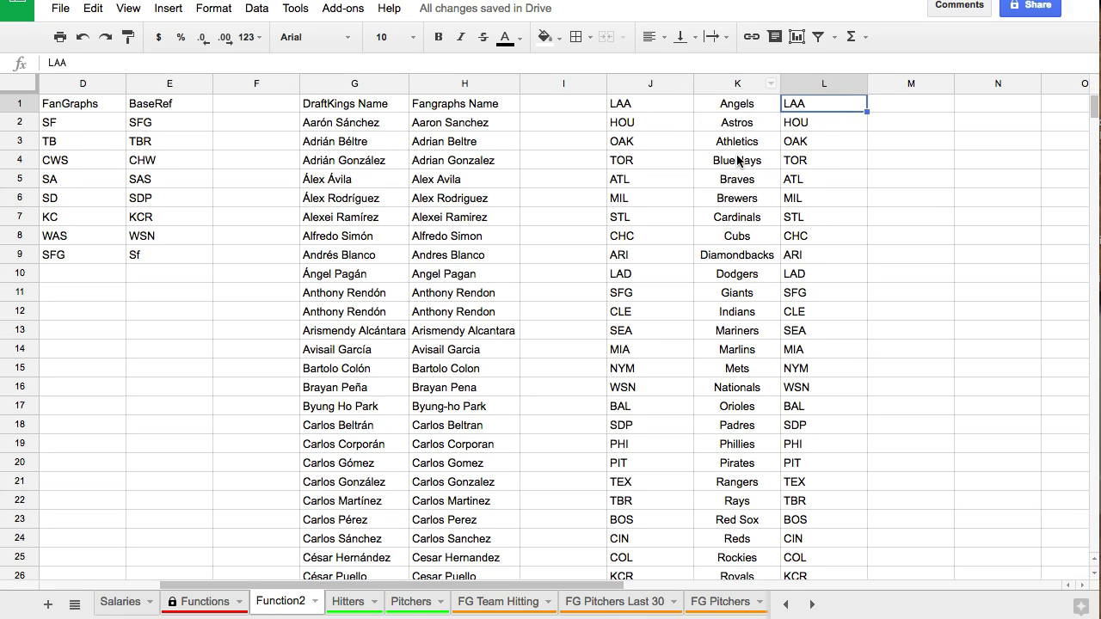
# Change the Function2 sheet's tab color to red
pyautogui.rightClick(263, 606)
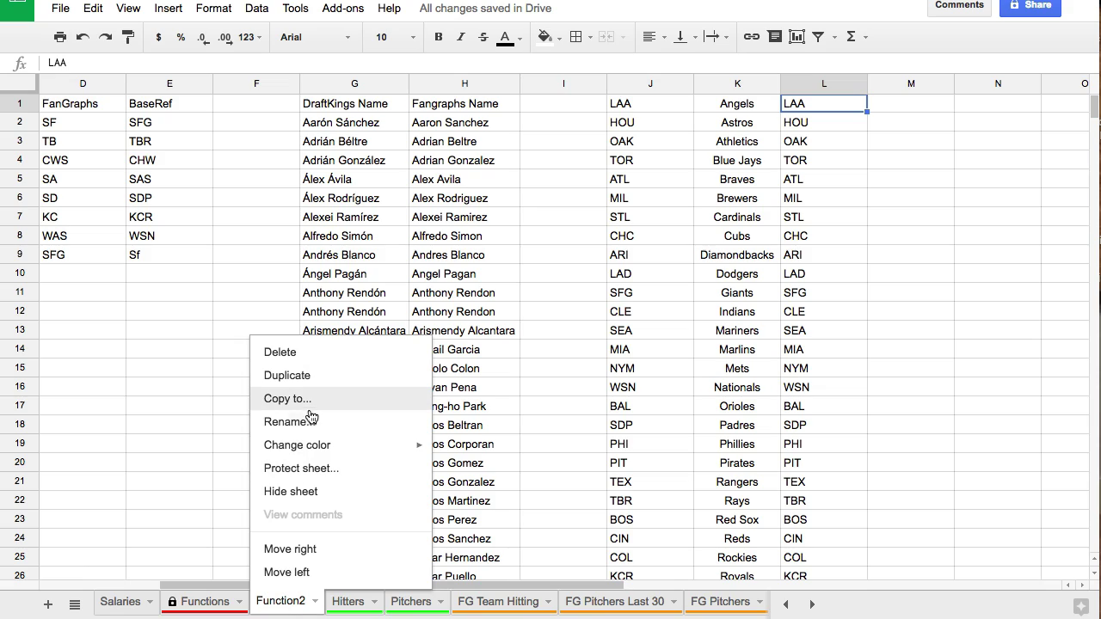
pyautogui.moveTo(384, 447)
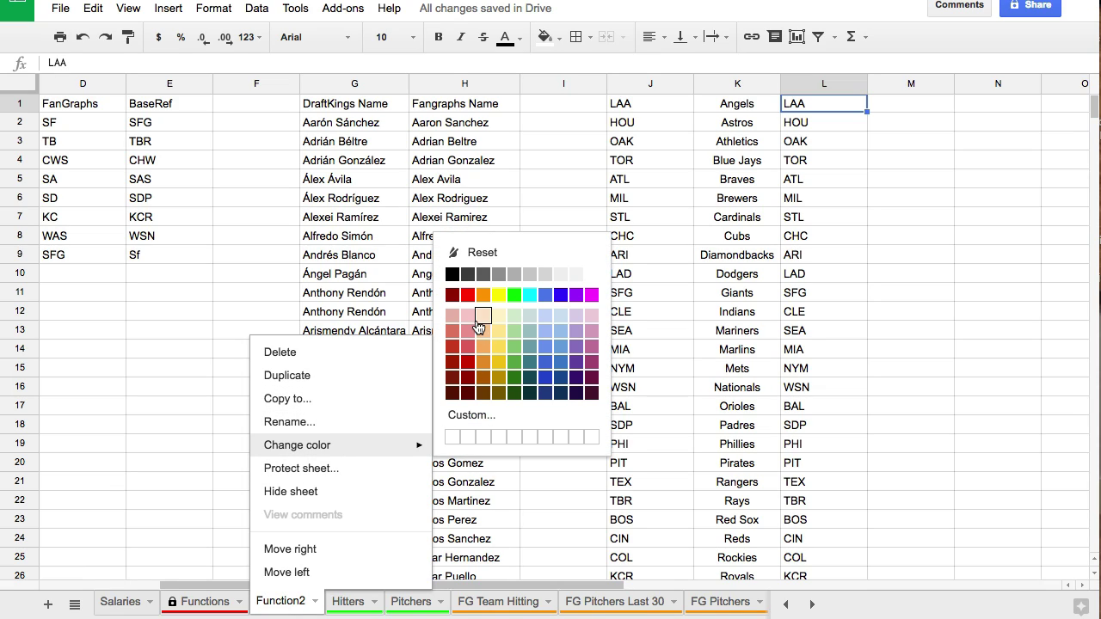
pyautogui.click(467, 302)
pyautogui.click(465, 392)
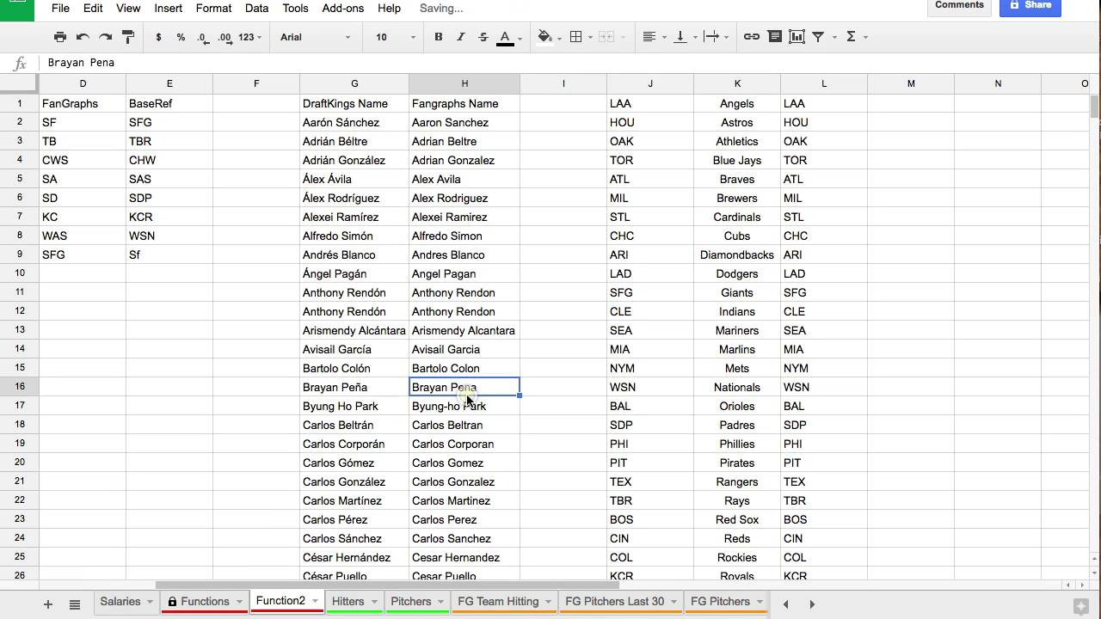
pyautogui.moveTo(465, 592); pyautogui.dragTo(327, 590)
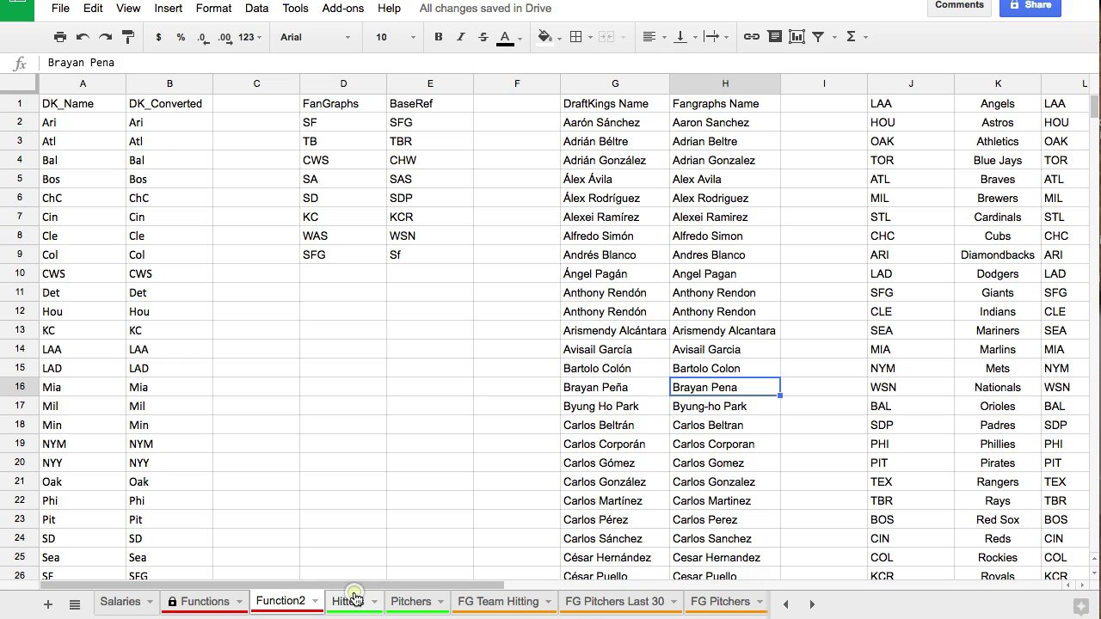
# In Hitters cell K2, enter =index('FG Probables'!B:B,match(VLOOKUP(J2,Functions2!$J$1:$K$30,2,false),'FG Probables'!C:C,0)) to look up the opposing pitcher
pyautogui.moveTo(353, 601)
pyautogui.mouseDown()
pyautogui.moveTo(422, 432)
pyautogui.moveTo(478, 144)
pyautogui.moveTo(413, 373)
pyautogui.moveTo(363, 481)
pyautogui.moveTo(352, 593)
pyautogui.mouseUp()
pyautogui.click(458, 136)
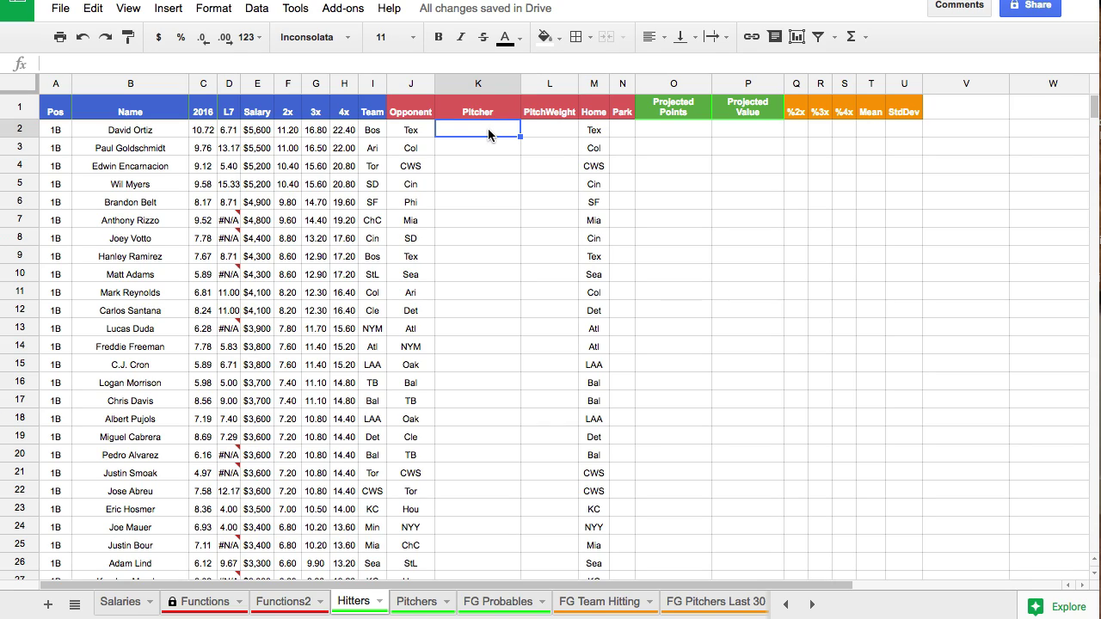
pyautogui.click(484, 65)
pyautogui.write("=index('FG Probables'!B:B,match(VLOOKUP(J2,Functions2!$J$1:$K$30,2,false),'FG Probables'!C:C,0))")
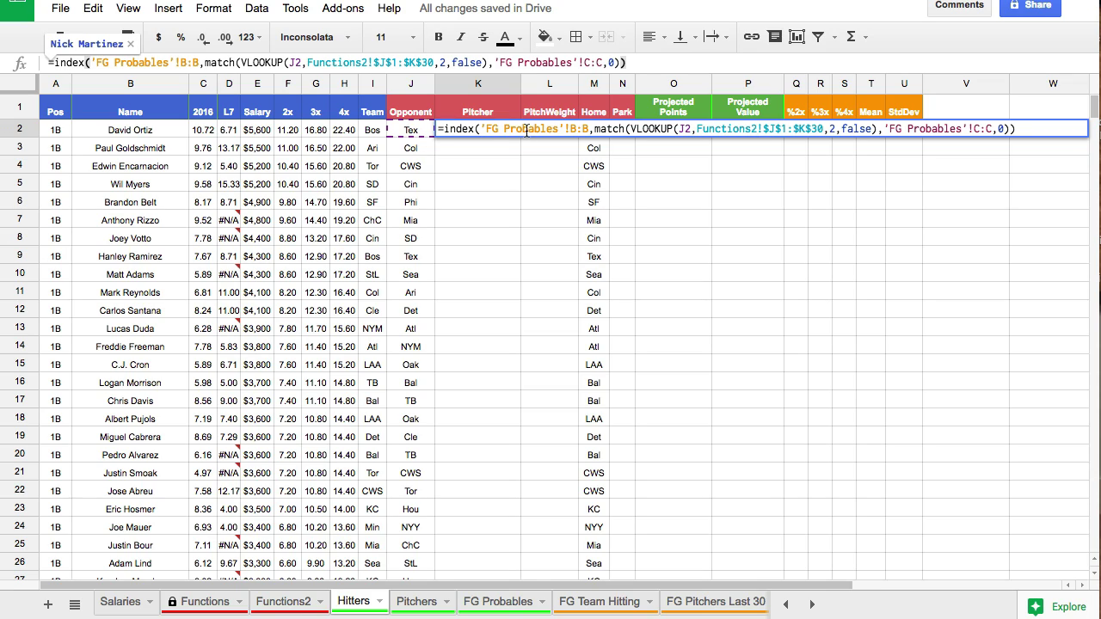
pyautogui.click(831, 129)
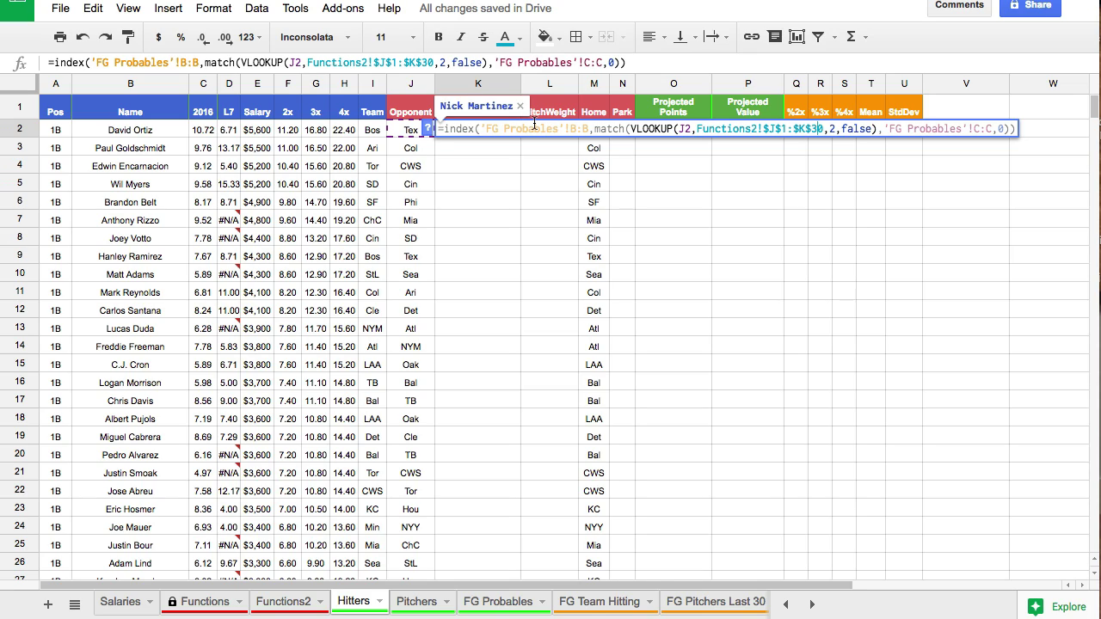
pyautogui.click(534, 128)
pyautogui.press('Return')
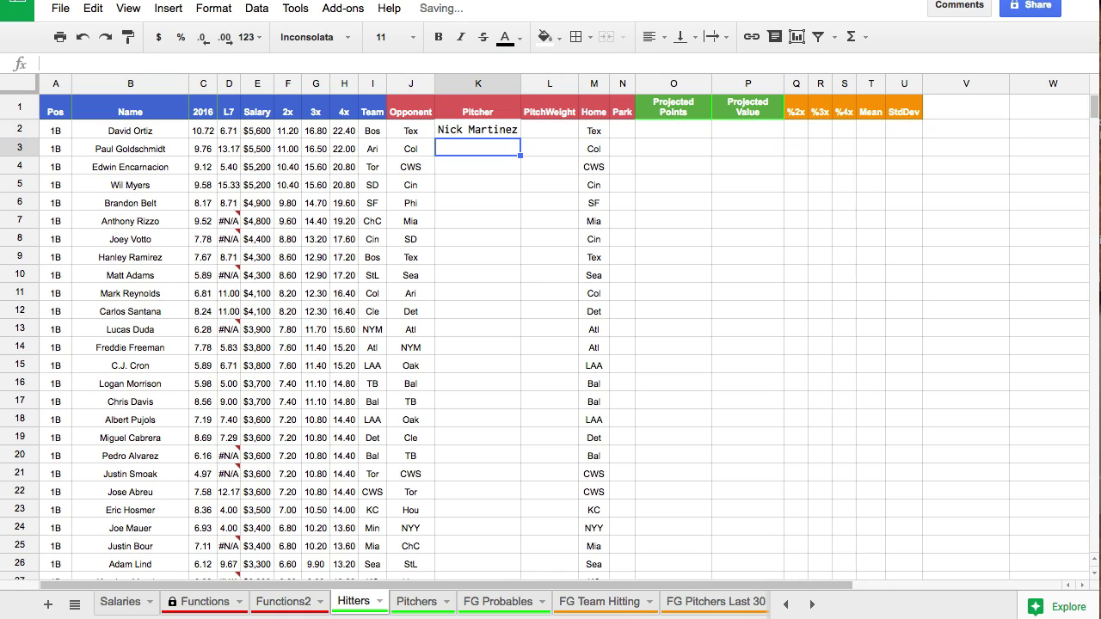
# Format the pitcher cell K2 in Arial, size 8, with centered horizontal alignment
pyautogui.click(505, 129)
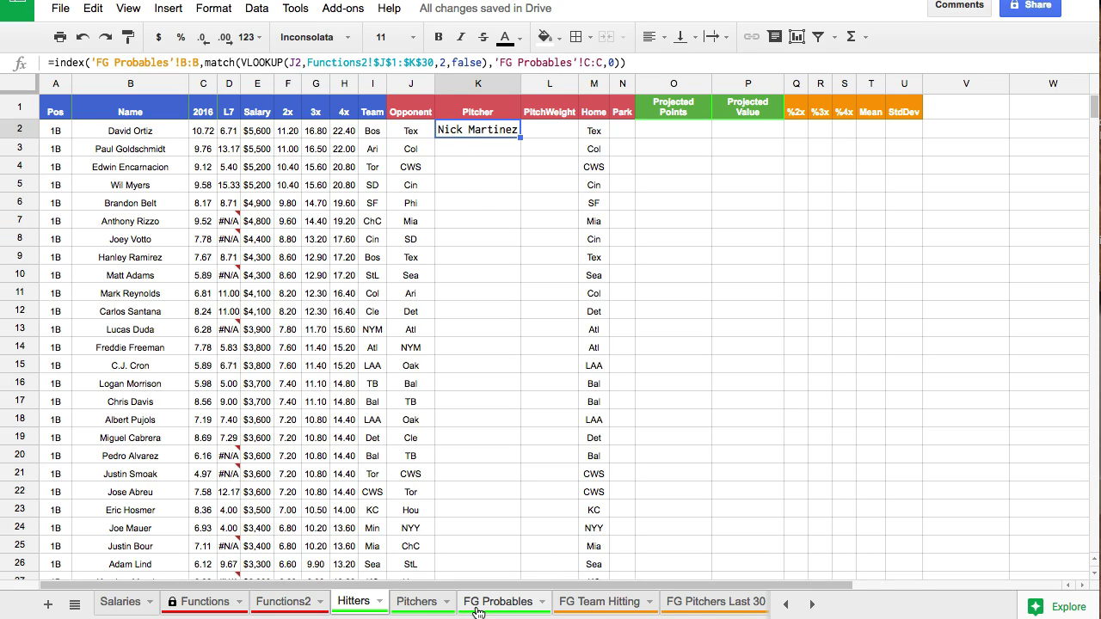
pyautogui.click(392, 37)
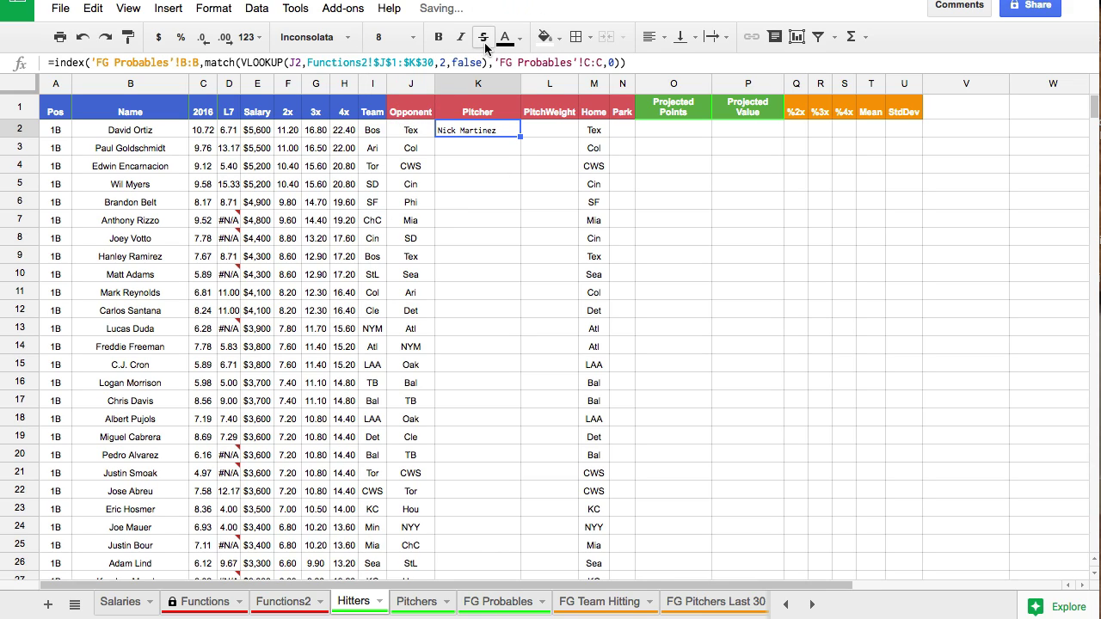
pyautogui.click(354, 38)
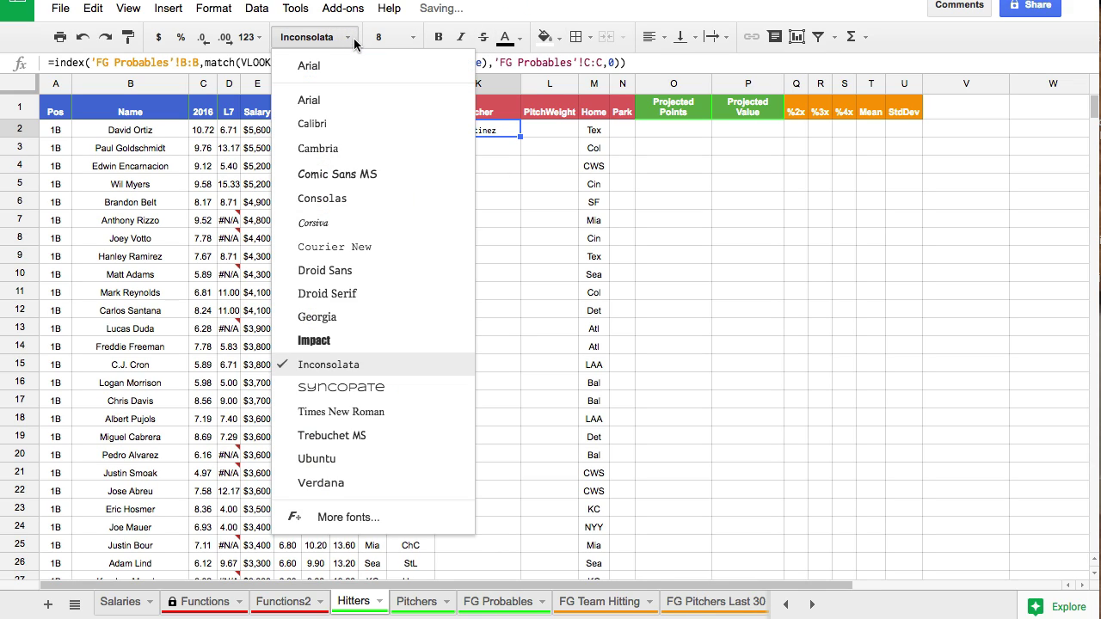
pyautogui.click(364, 69)
pyautogui.click(659, 39)
pyautogui.click(678, 65)
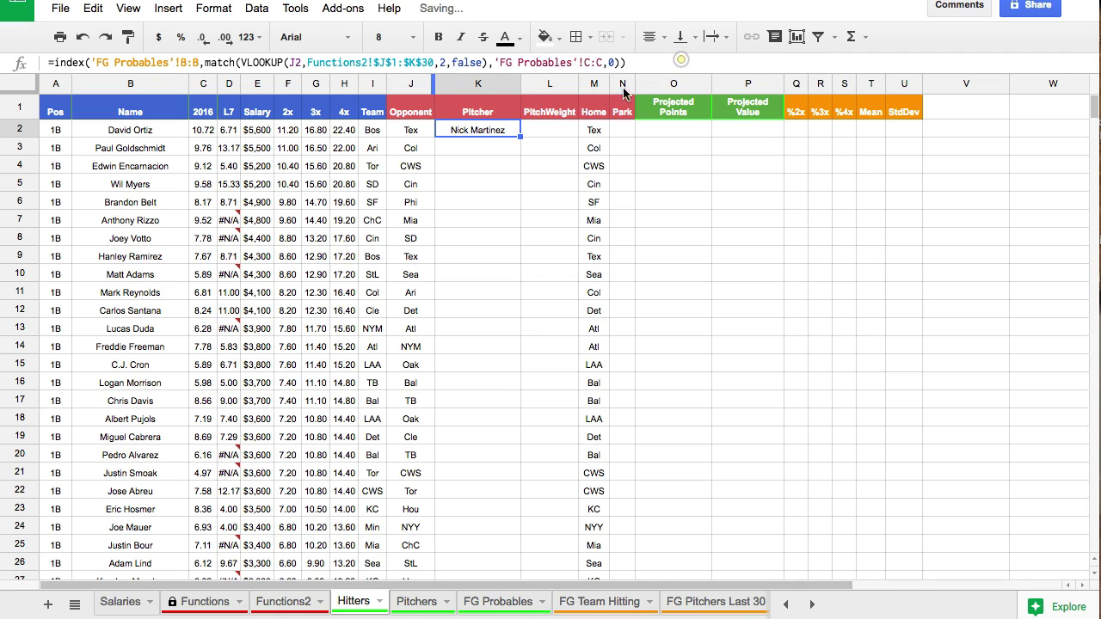
# Fill the pitcher lookup formula from K2 down through K8 and select the opponent in J8
pyautogui.click(479, 133)
pyautogui.moveTo(520, 137); pyautogui.dragTo(519, 155)
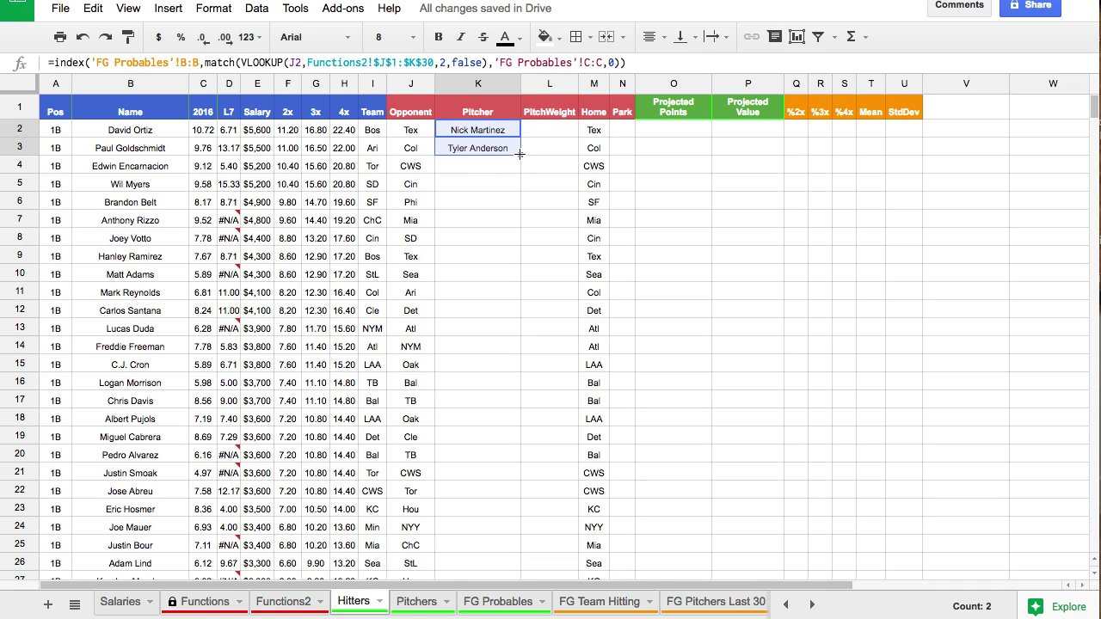
pyautogui.moveTo(520, 154); pyautogui.dragTo(519, 242)
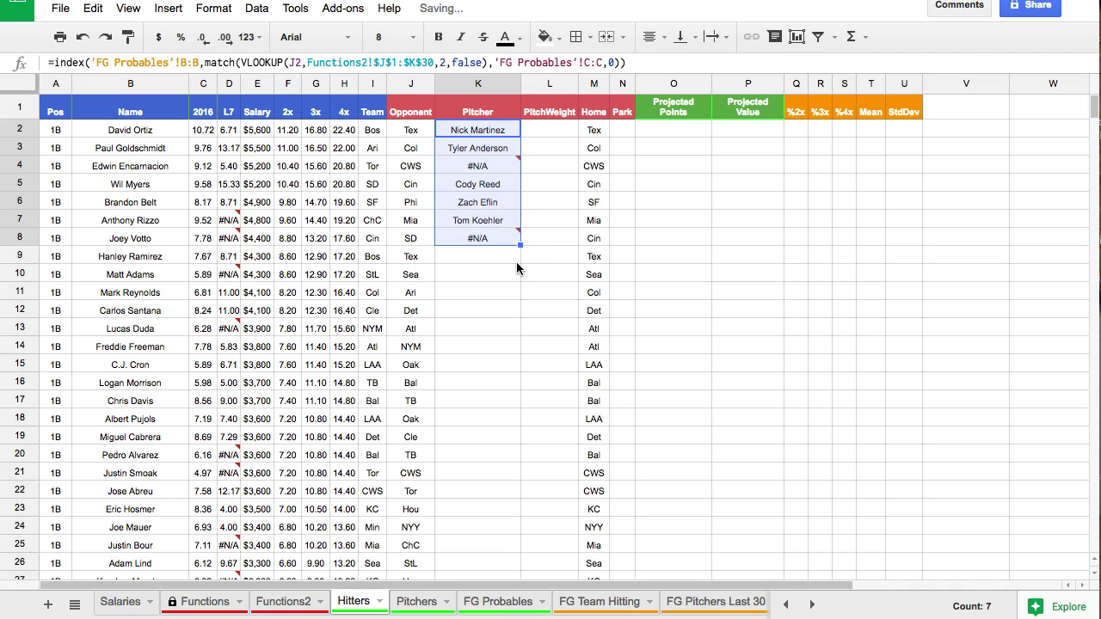
pyautogui.click(421, 241)
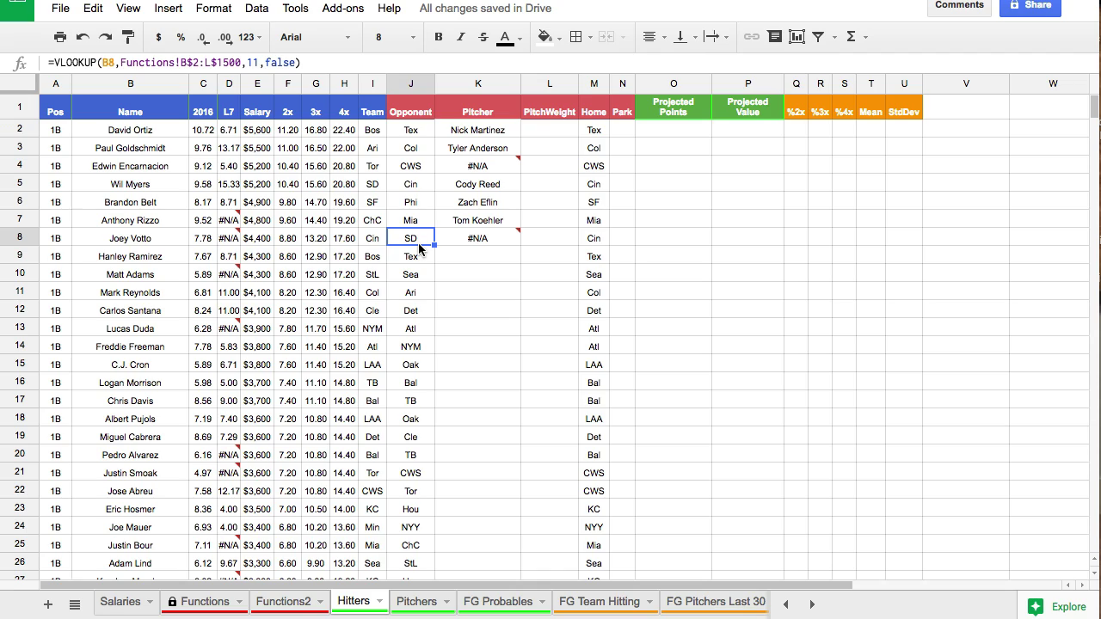
# Compare the Opponent lookup formulas in J2, J3 and J4 with the Team formula in I3 and the pitcher formula in K4
pyautogui.click(413, 134)
pyautogui.click(415, 172)
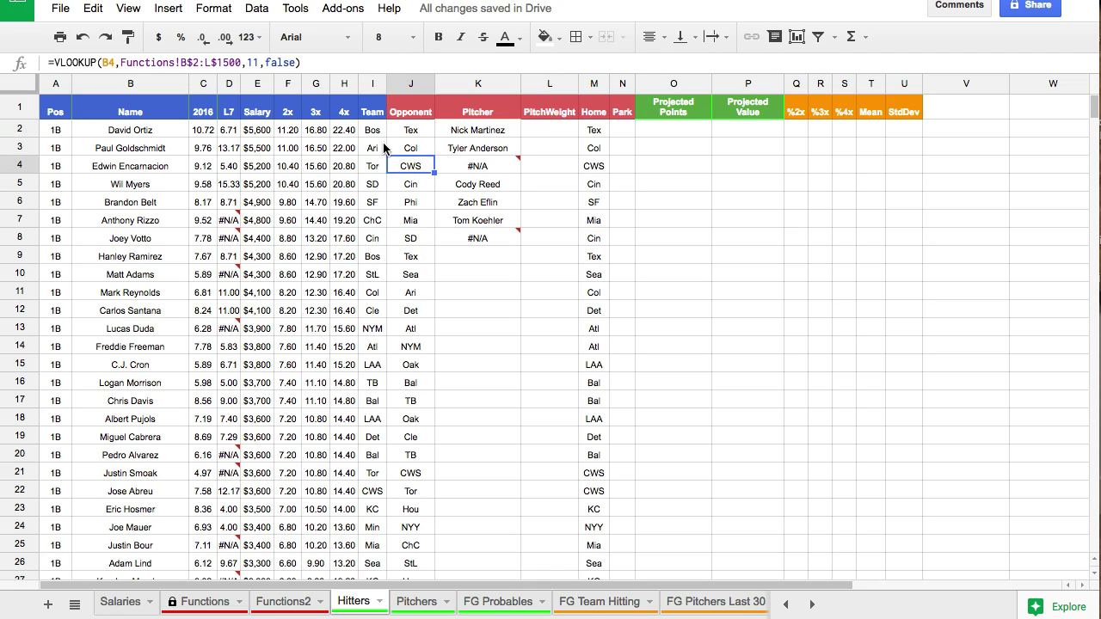
pyautogui.click(380, 151)
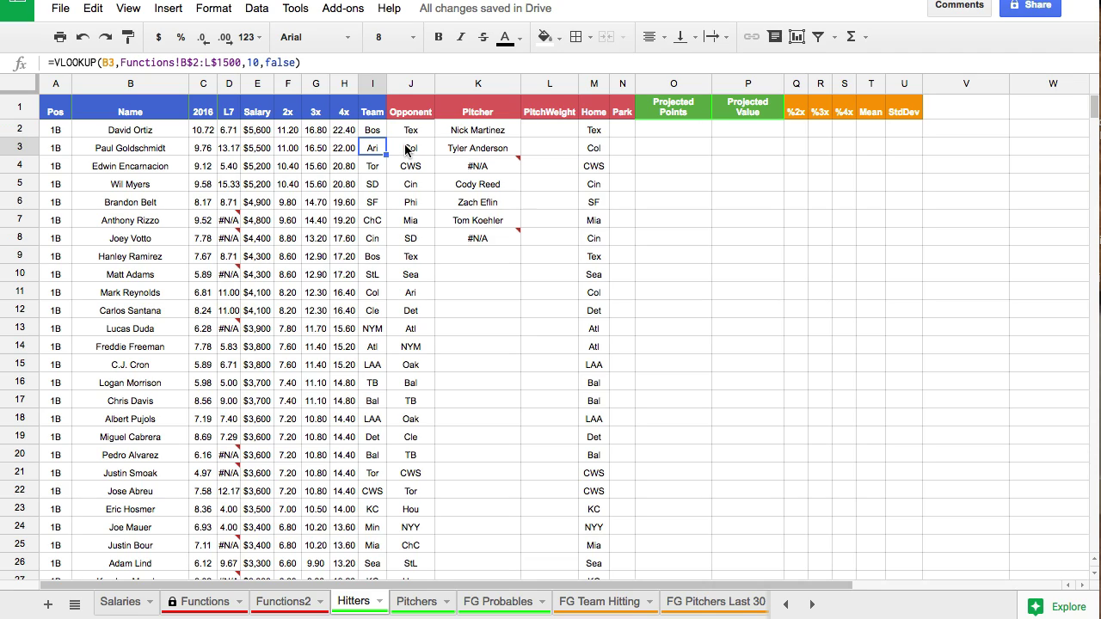
pyautogui.click(407, 130)
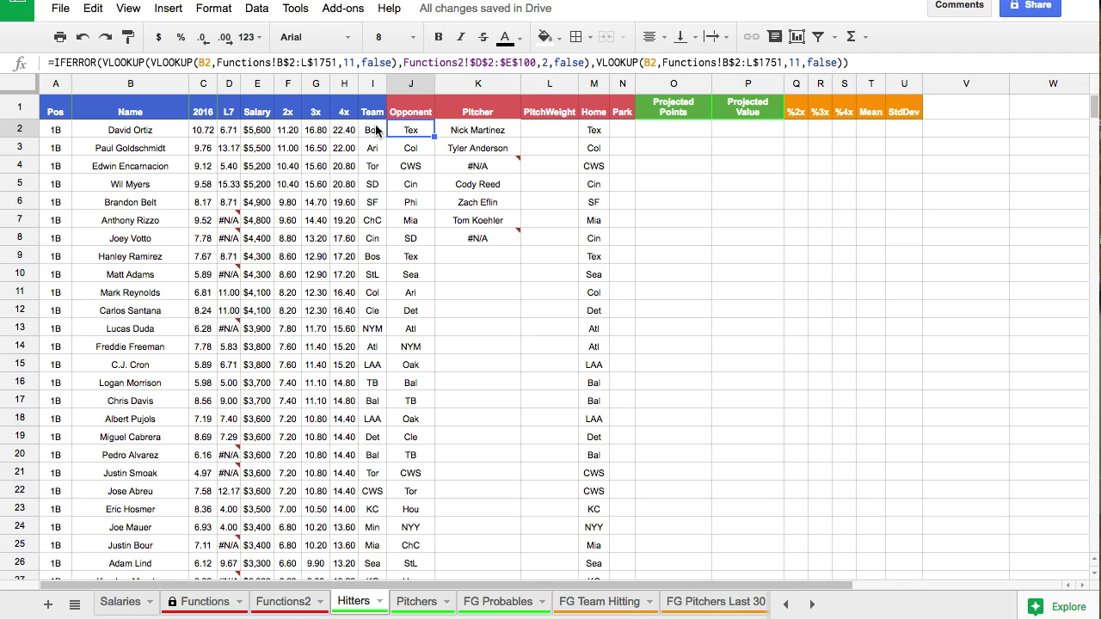
pyautogui.click(409, 150)
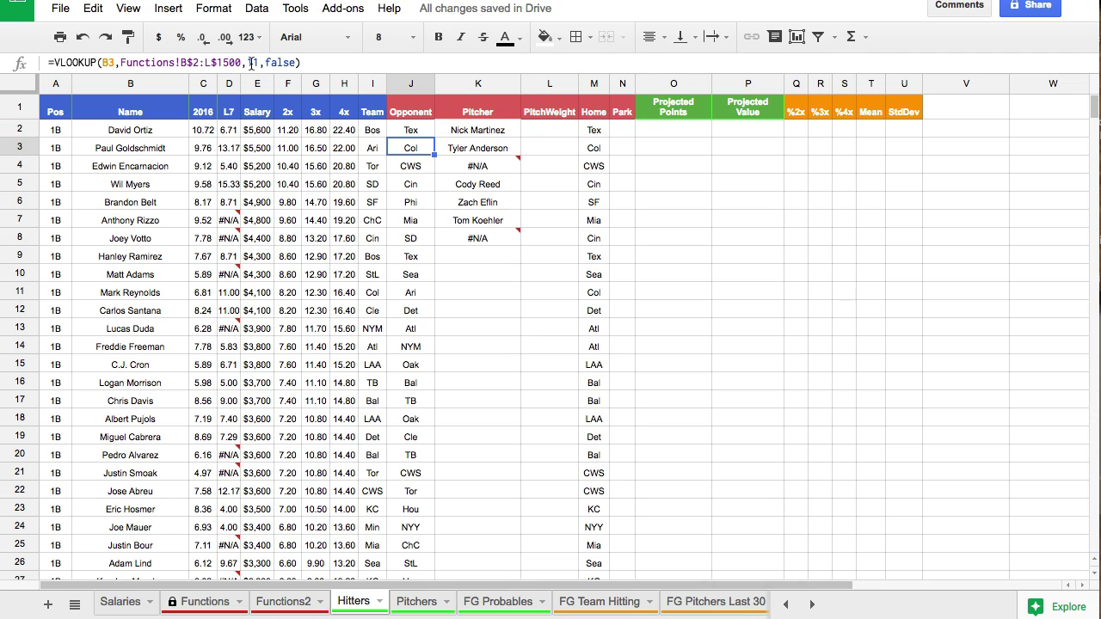
pyautogui.click(417, 171)
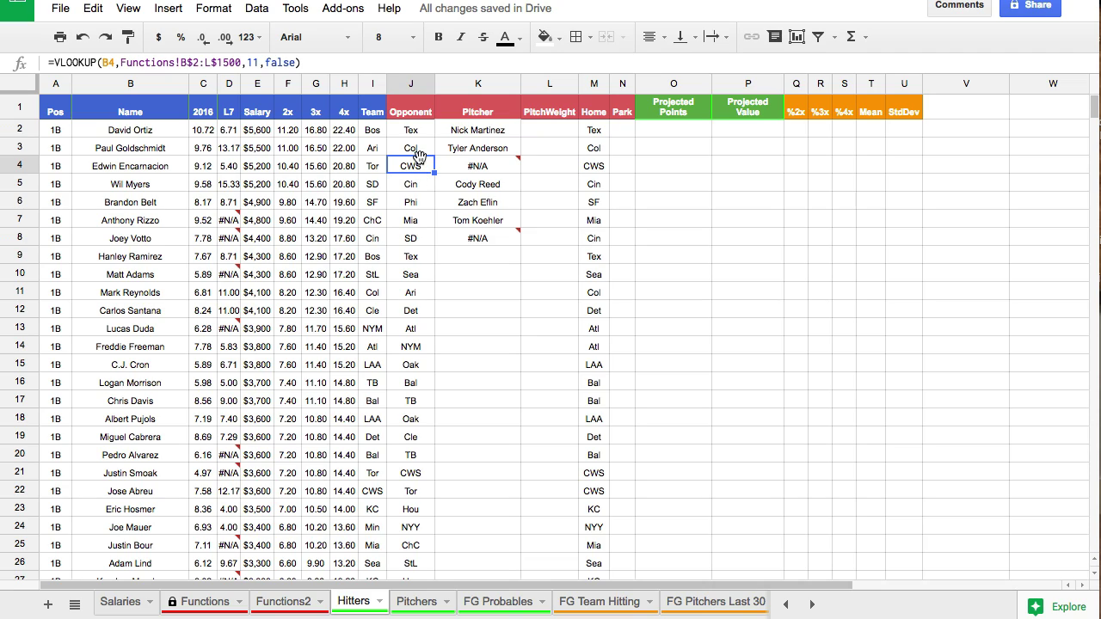
pyautogui.click(416, 152)
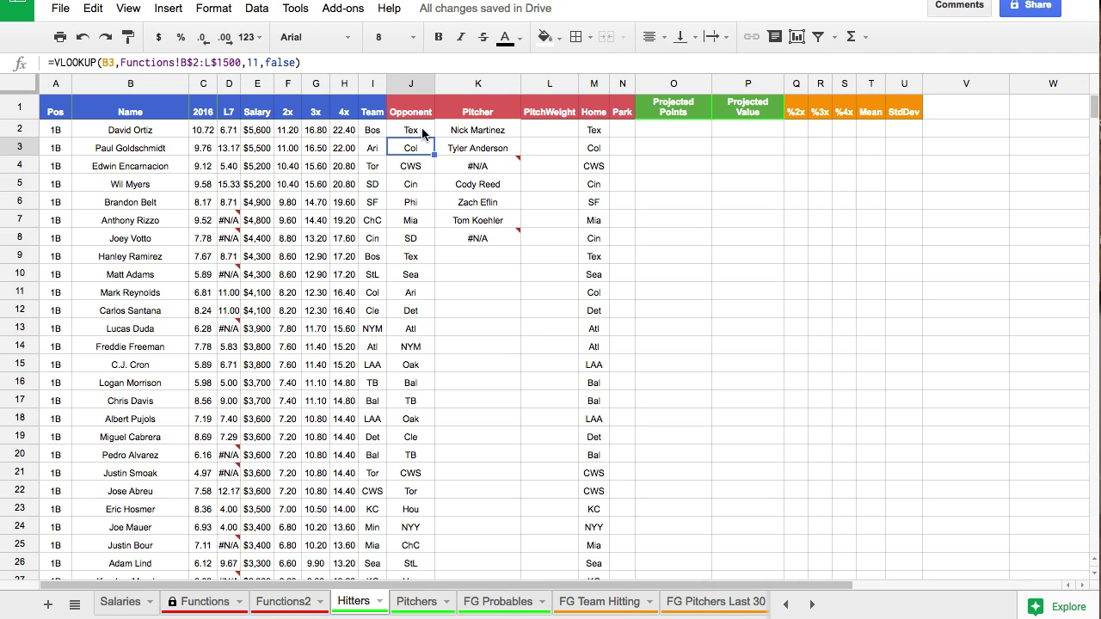
pyautogui.click(423, 131)
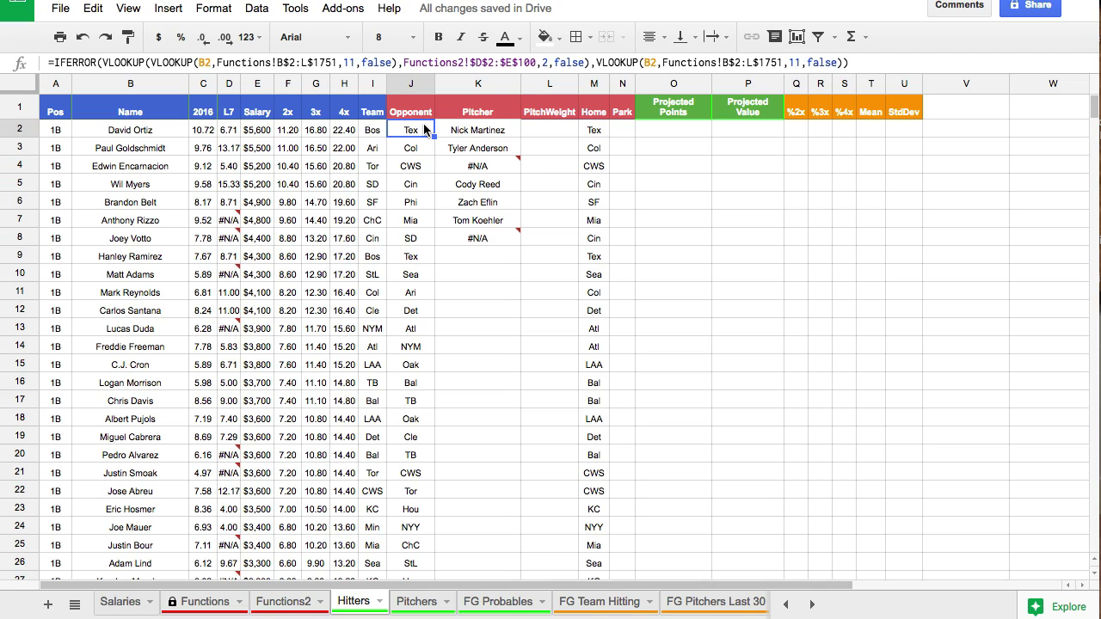
pyautogui.click(459, 169)
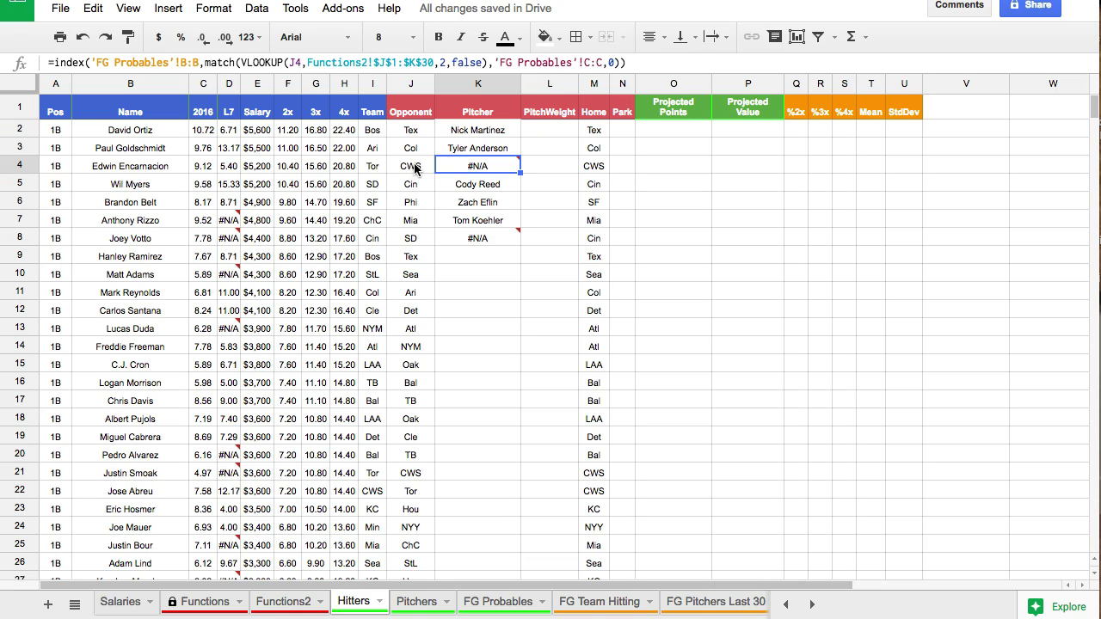
pyautogui.click(420, 163)
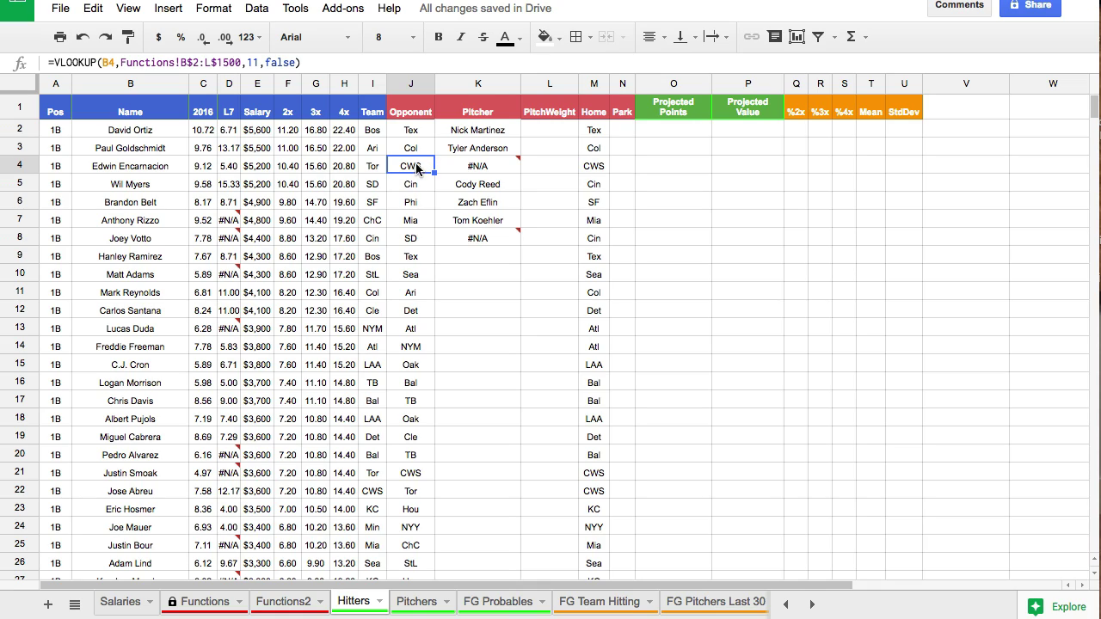
# Examine the nested IFERROR lookup formulas in Opponent J2 and Team I2, and check the error in pitcher cell K4
pyautogui.click(422, 134)
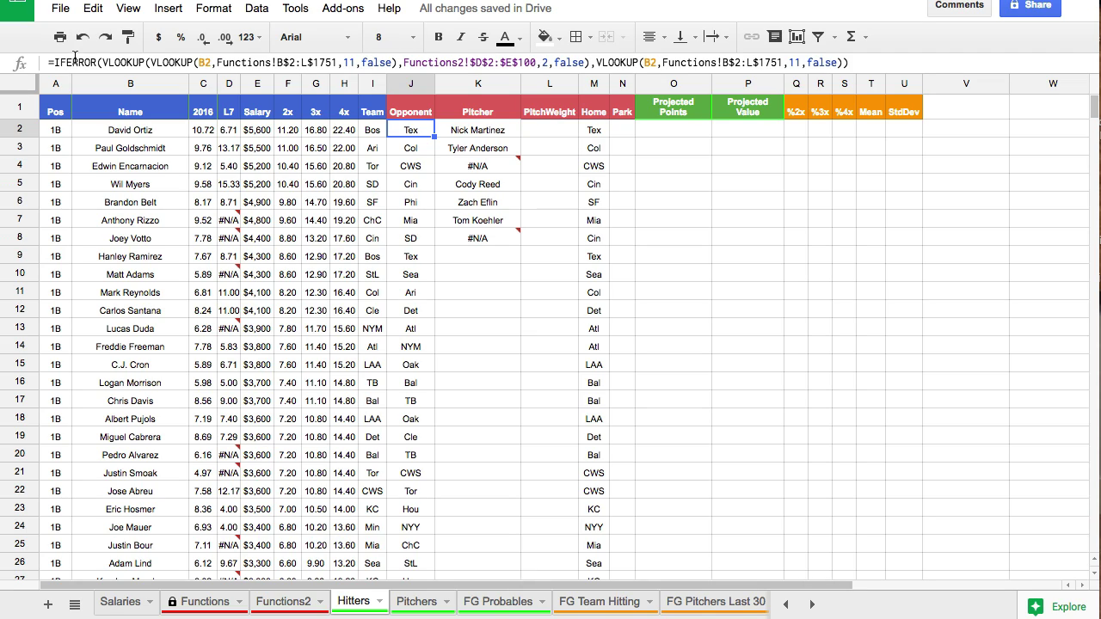
pyautogui.click(367, 61)
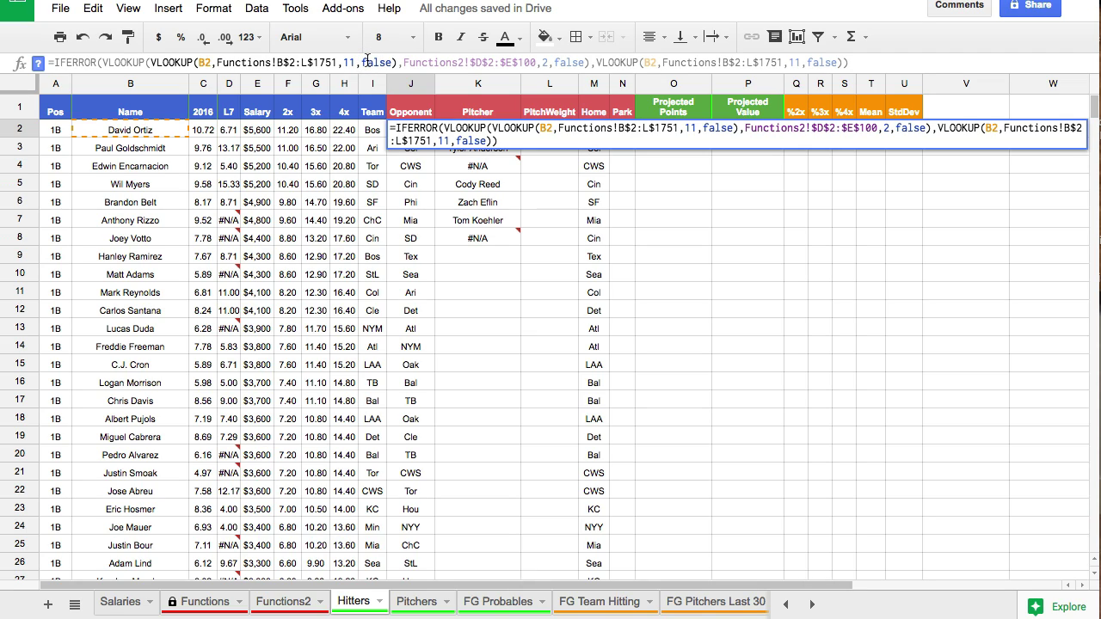
pyautogui.press('Return')
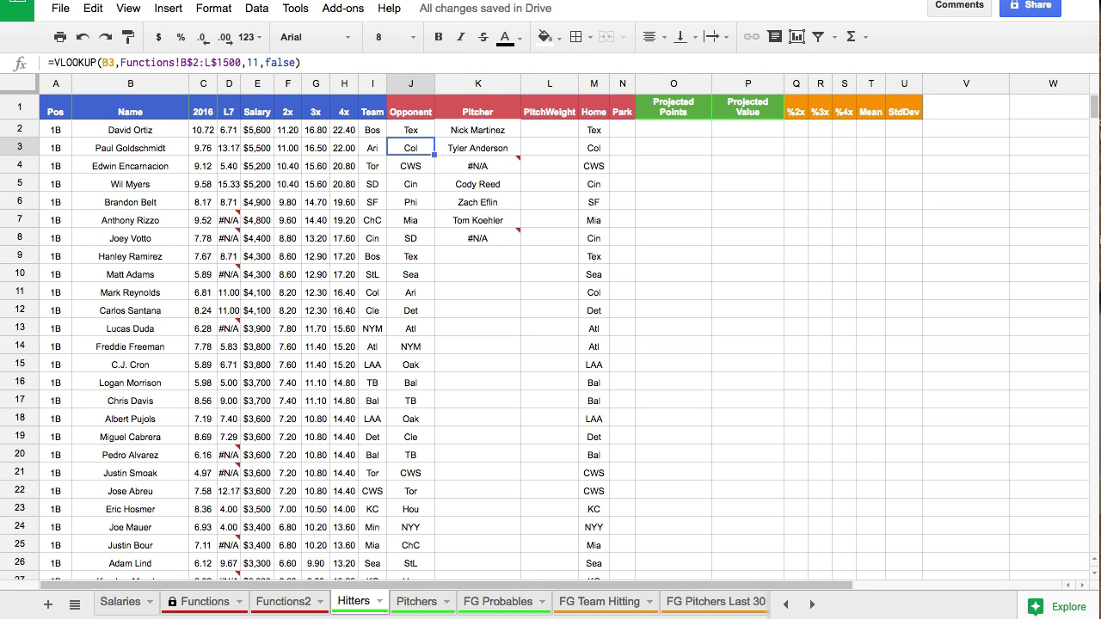
pyautogui.click(371, 134)
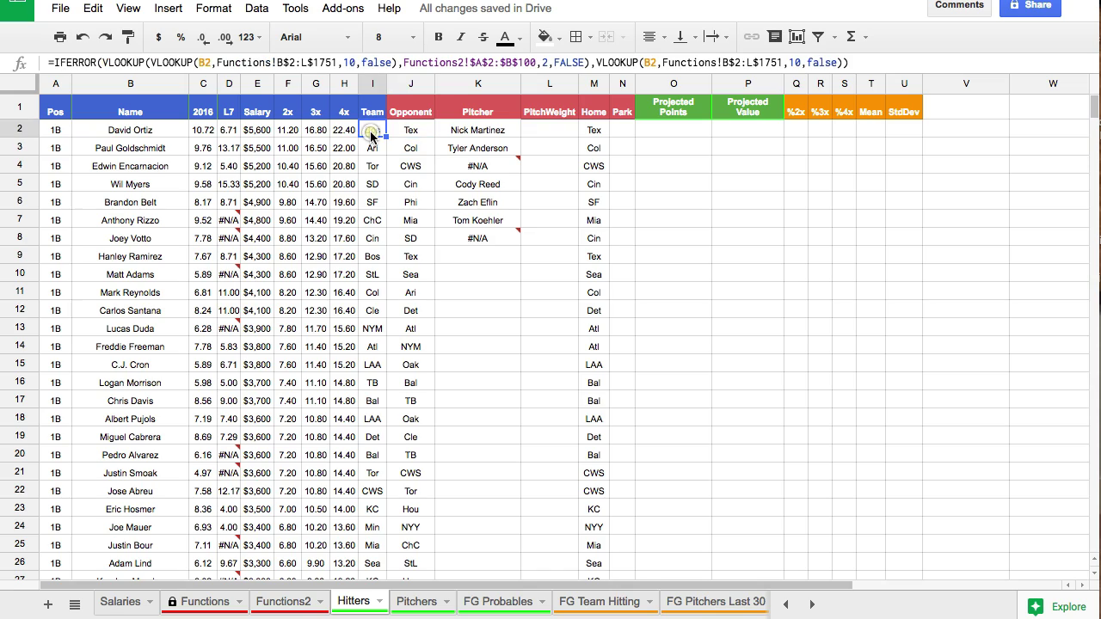
pyautogui.click(325, 67)
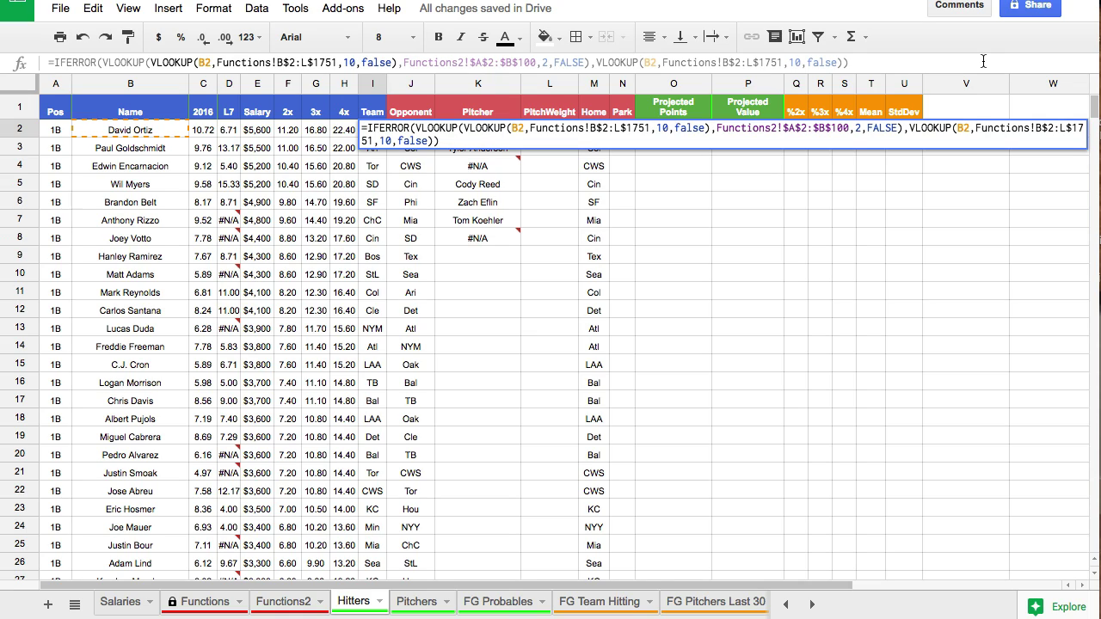
pyautogui.press('Return')
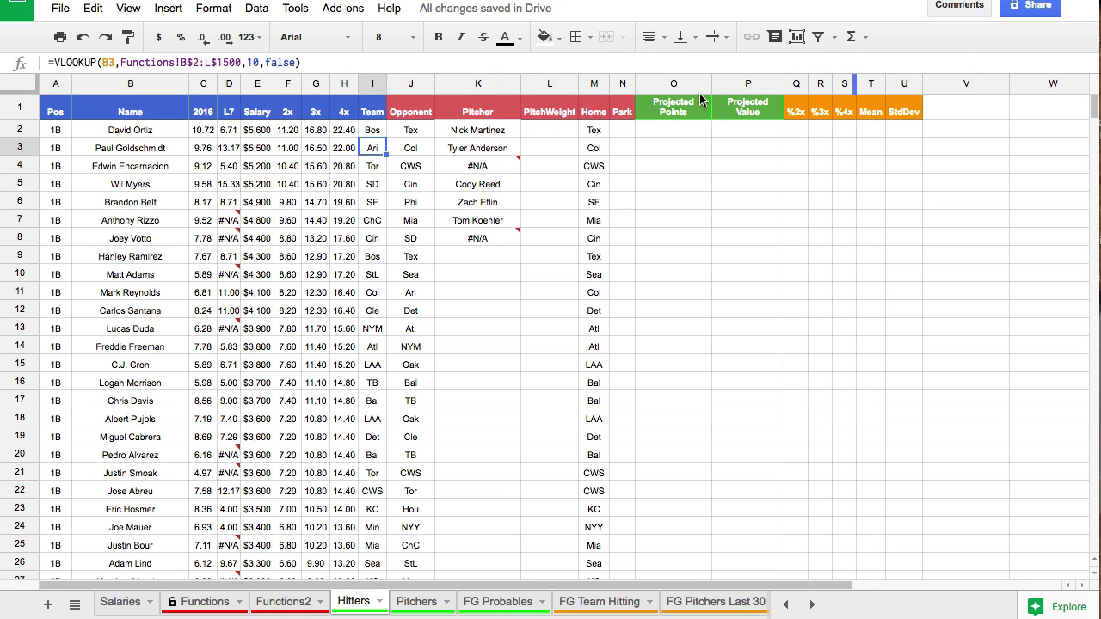
pyautogui.moveTo(383, 129); pyautogui.dragTo(430, 145)
pyautogui.click(417, 166)
pyautogui.click(451, 164)
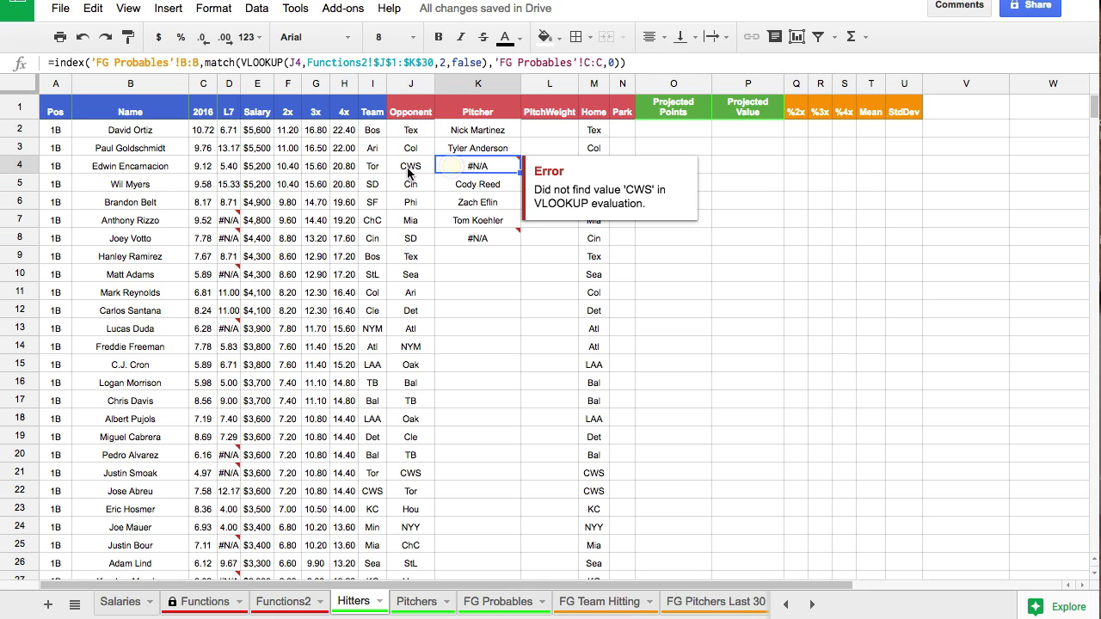
# Fill the Team and Opponent formulas from I2:J2 down through row 8, and the pitcher formula from K8 down through K21
pyautogui.moveTo(372, 130); pyautogui.dragTo(433, 168)
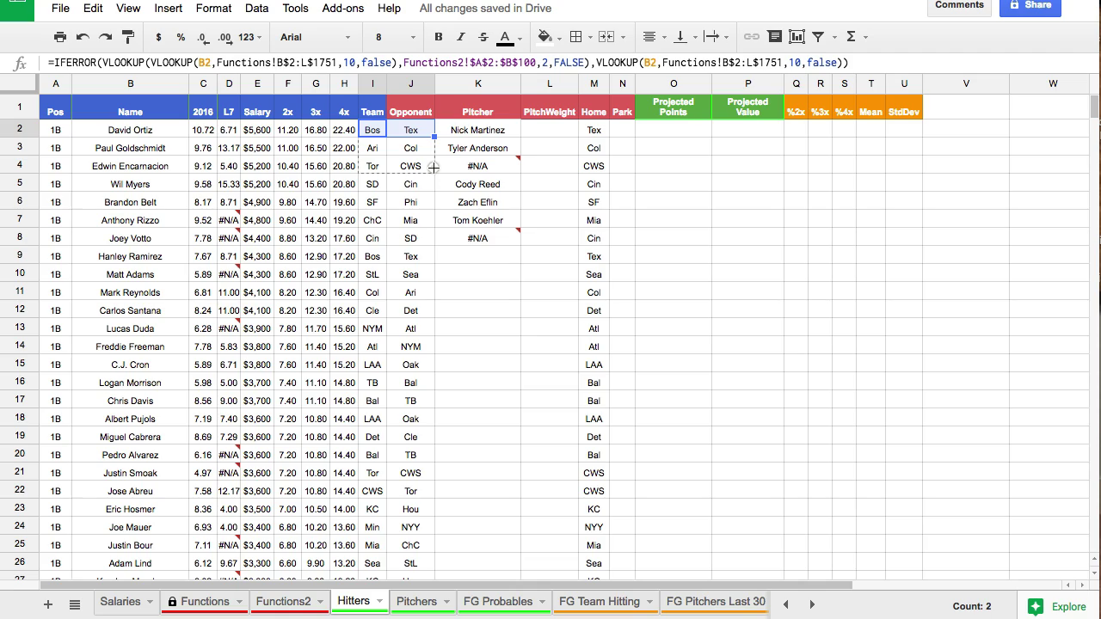
pyautogui.moveTo(432, 168); pyautogui.dragTo(432, 167)
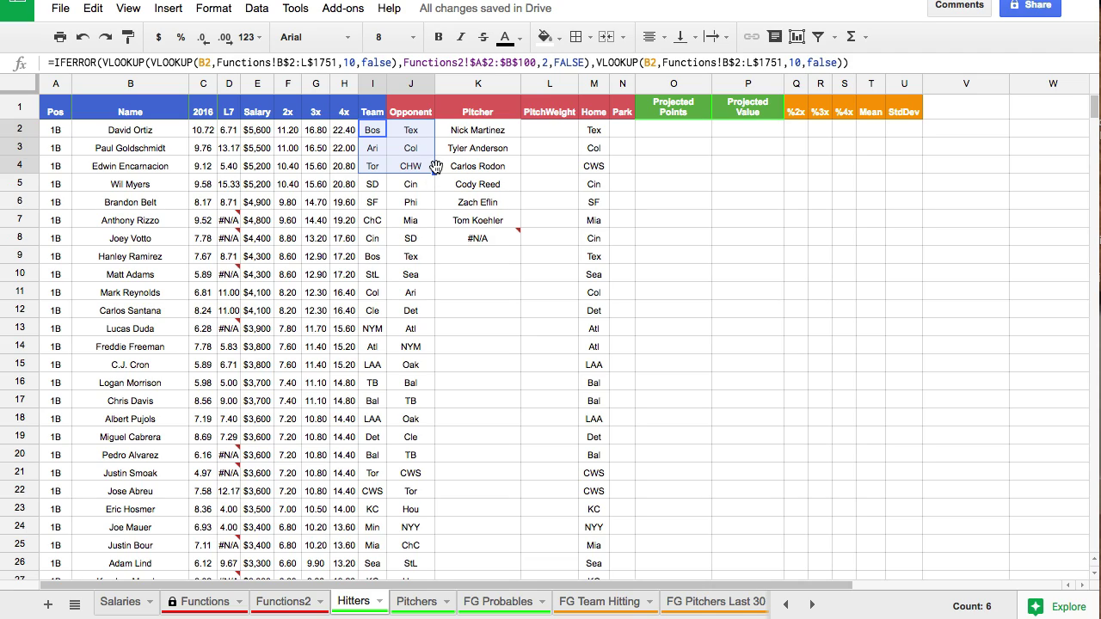
pyautogui.moveTo(435, 173); pyautogui.dragTo(431, 243)
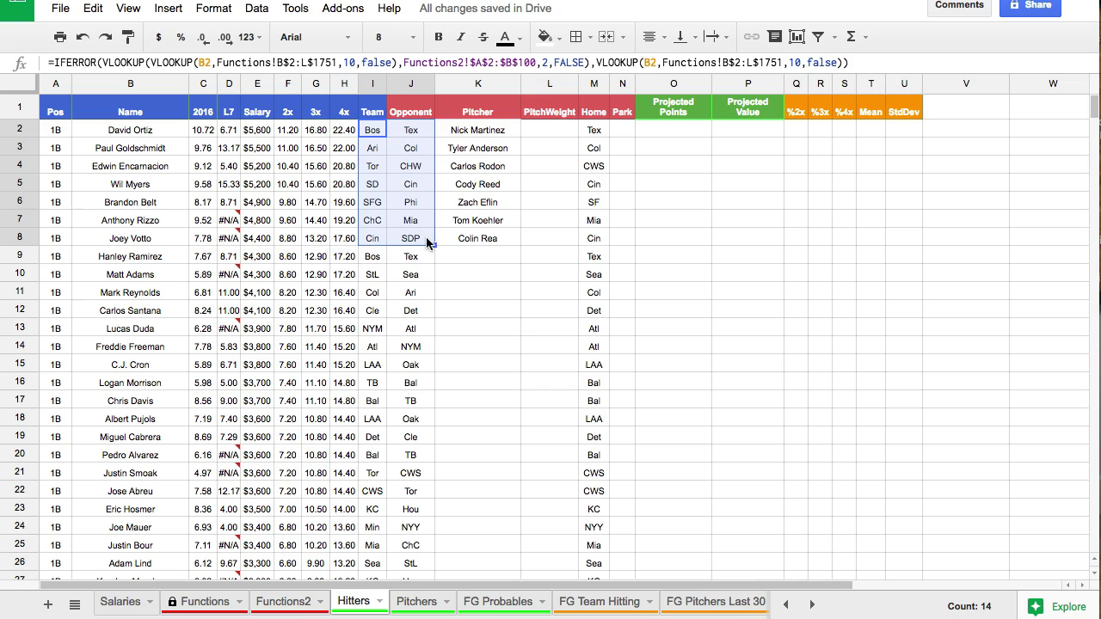
pyautogui.click(510, 241)
pyautogui.moveTo(519, 246); pyautogui.dragTo(518, 475)
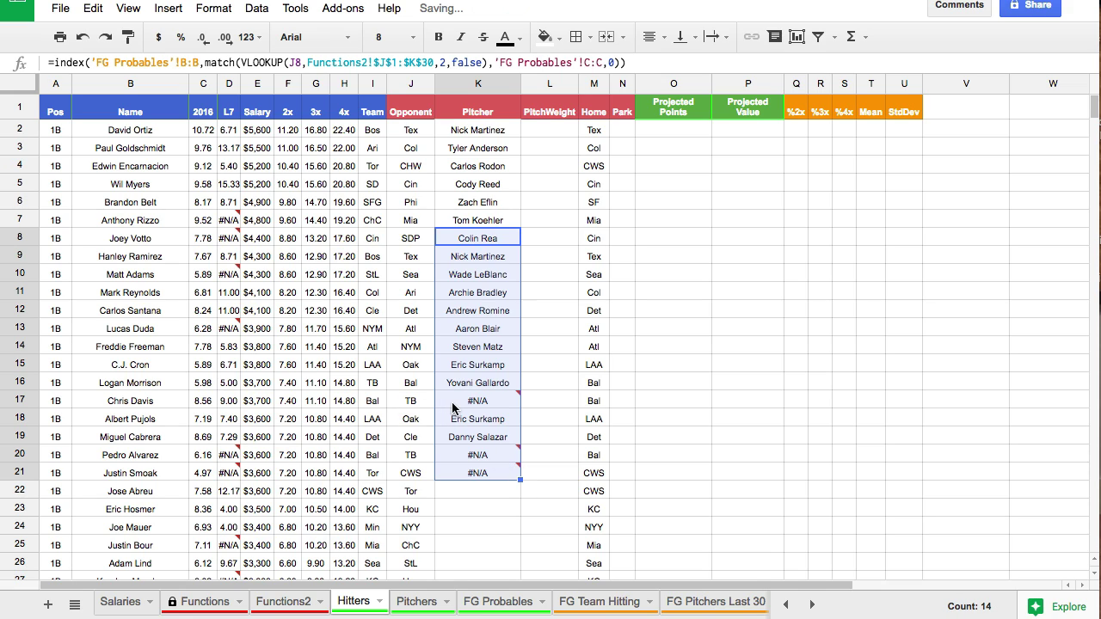
# Fill the Team and Opponent formulas from I8:J8 down through the last row, 608
pyautogui.moveTo(379, 231); pyautogui.dragTo(406, 521)
pyautogui.scroll(-20, 431, 285)
pyautogui.scroll(-20, 422, 352)
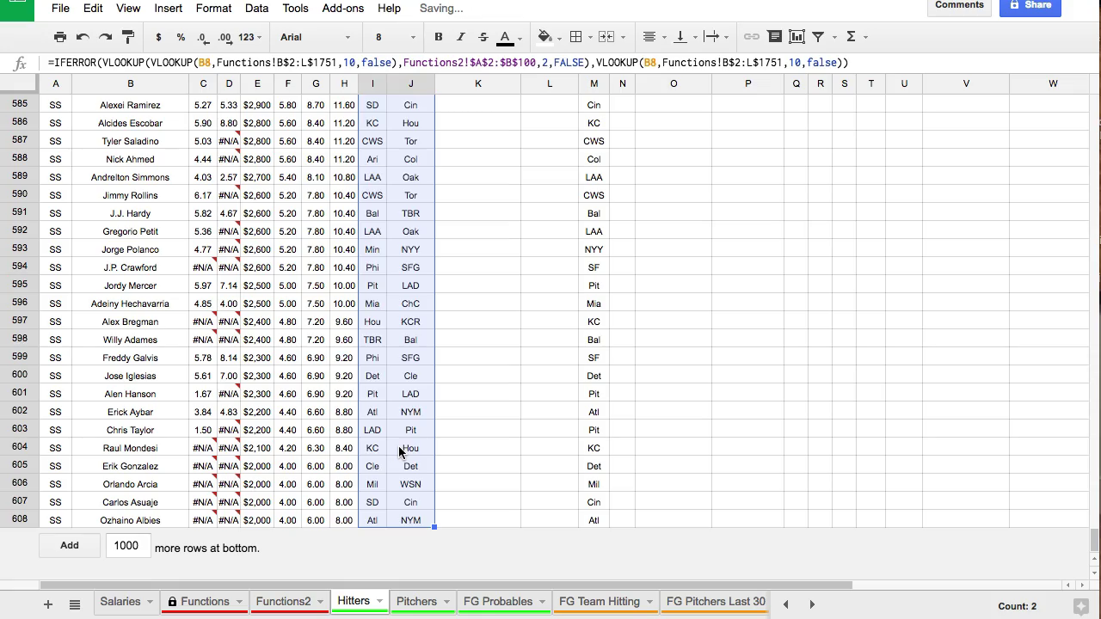
pyautogui.scroll(10, 404, 439)
pyautogui.scroll(20, 408, 432)
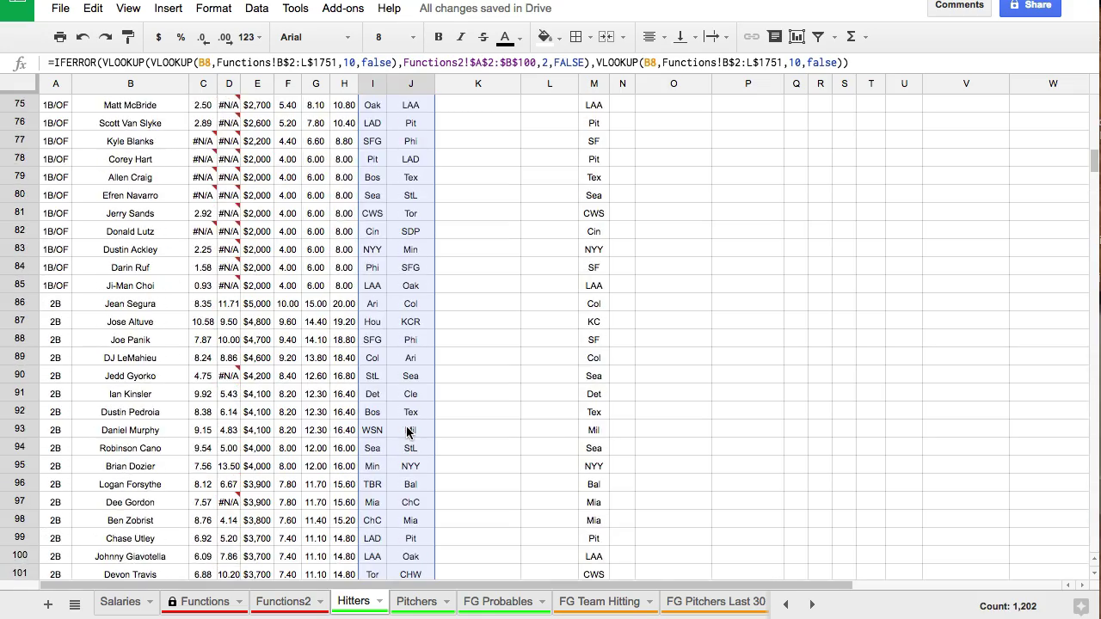
# Fill the pitcher lookup formula from K2 down through K608 and review the filled Pitcher column
pyautogui.click(488, 136)
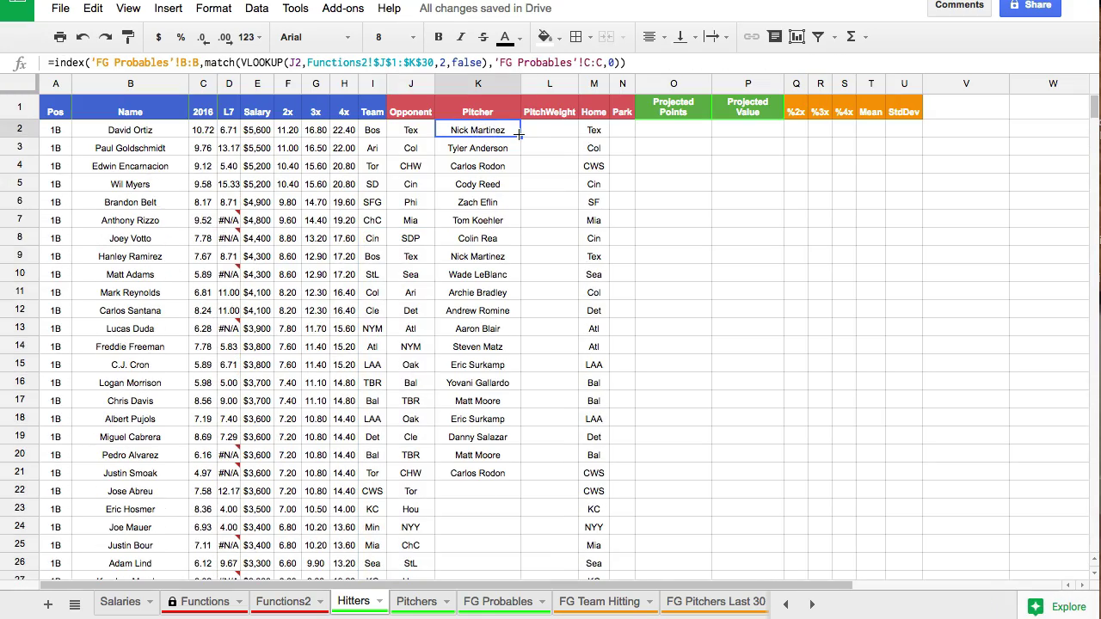
pyautogui.scroll(-20, 503, 323)
pyautogui.scroll(-20, 503, 338)
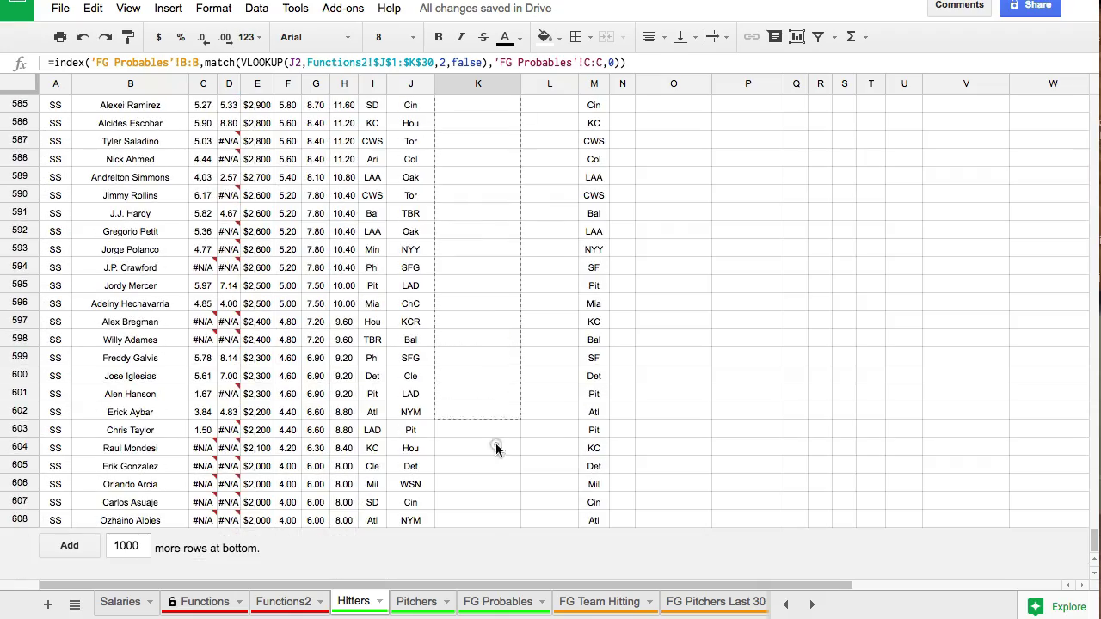
pyautogui.keyDown('shift'); pyautogui.click(488, 523); pyautogui.keyUp('shift')
pyautogui.hotkey('ctrl', 'd')
pyautogui.scroll(12, 483, 414)
pyautogui.scroll(20, 484, 414)
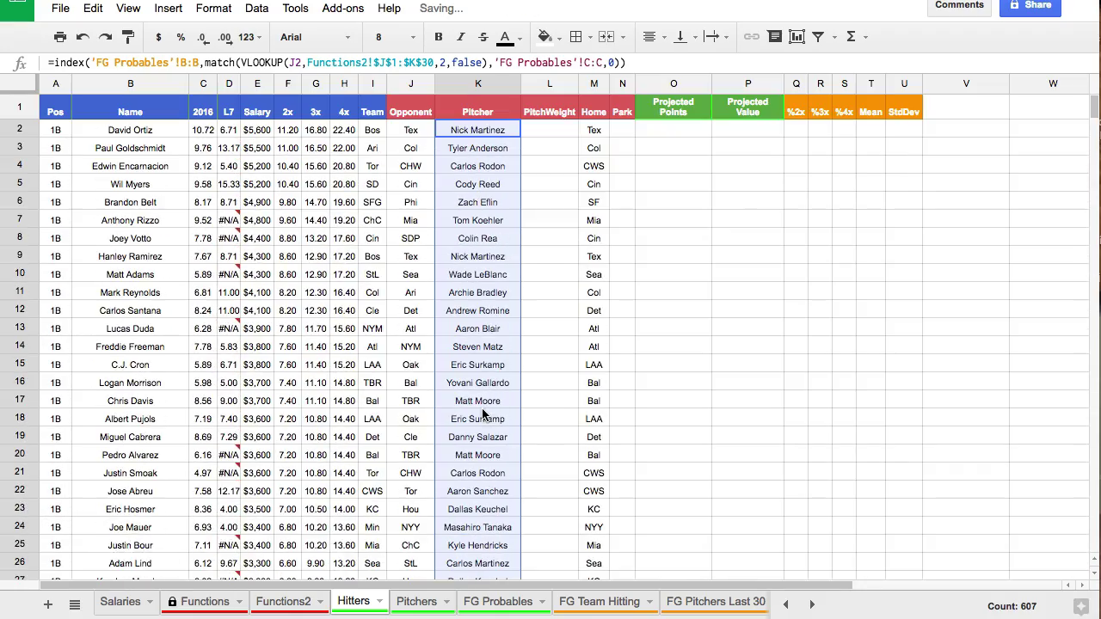
pyautogui.click(486, 317)
pyautogui.scroll(-8, 487, 321)
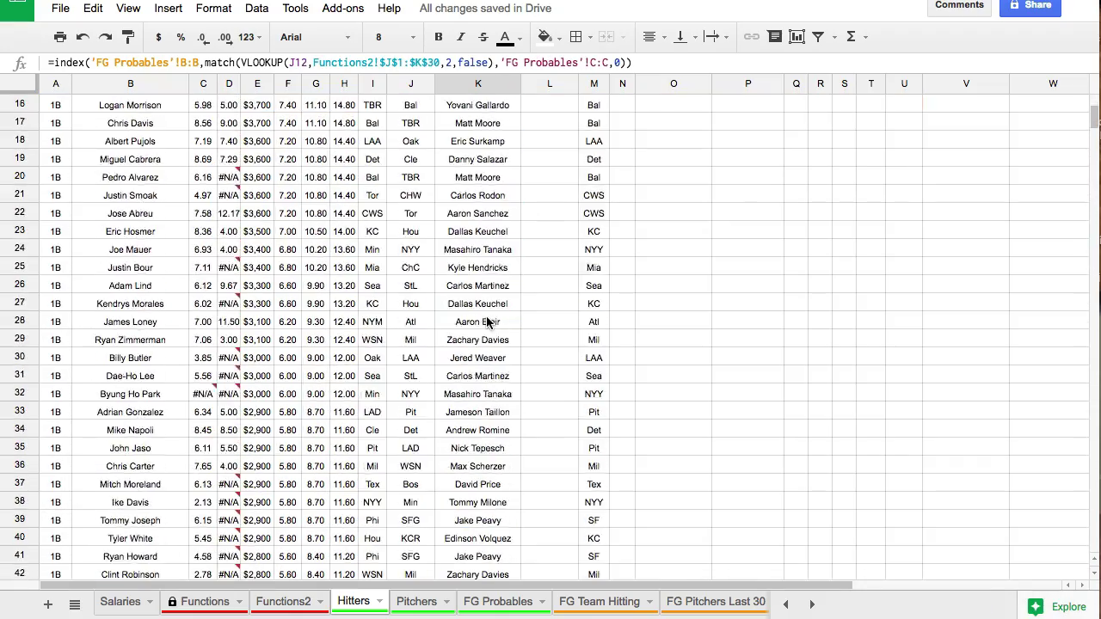
pyautogui.scroll(8, 489, 320)
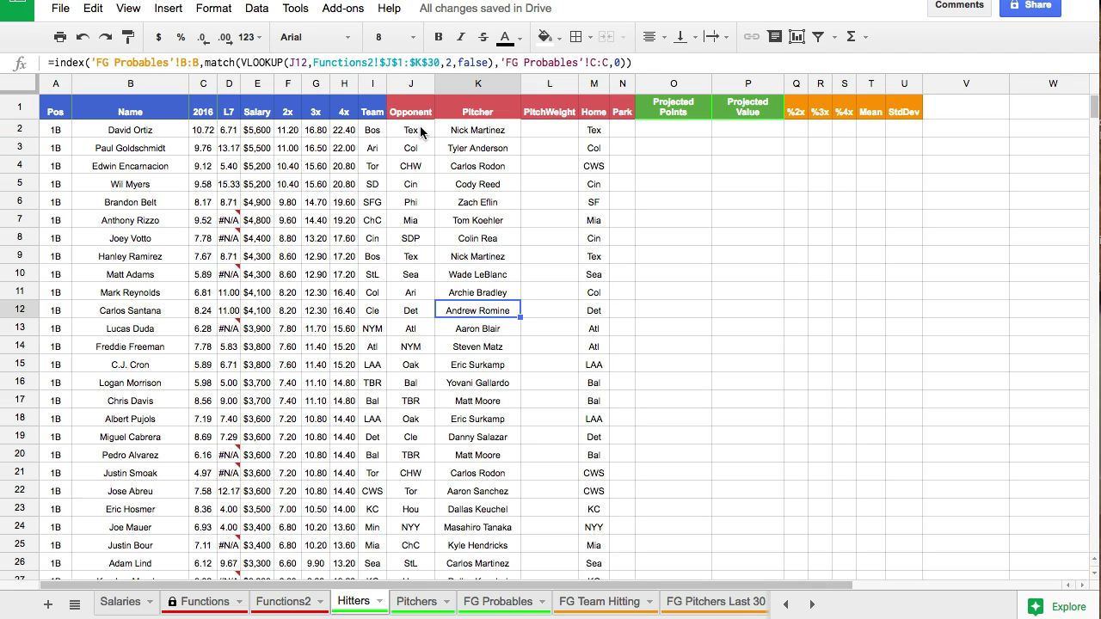
# Start a VLOOKUP formula in PitchWeight cell L2 that looks up pitcher K2 in the FG Probables range B3:AA48
pyautogui.click(557, 130)
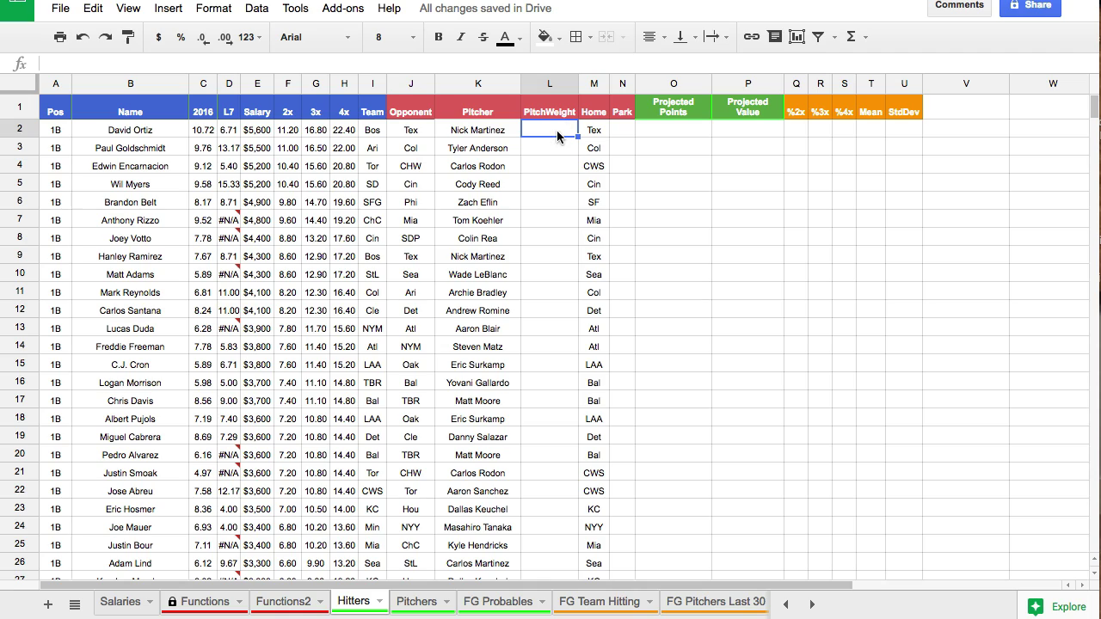
pyautogui.write('=vlook')
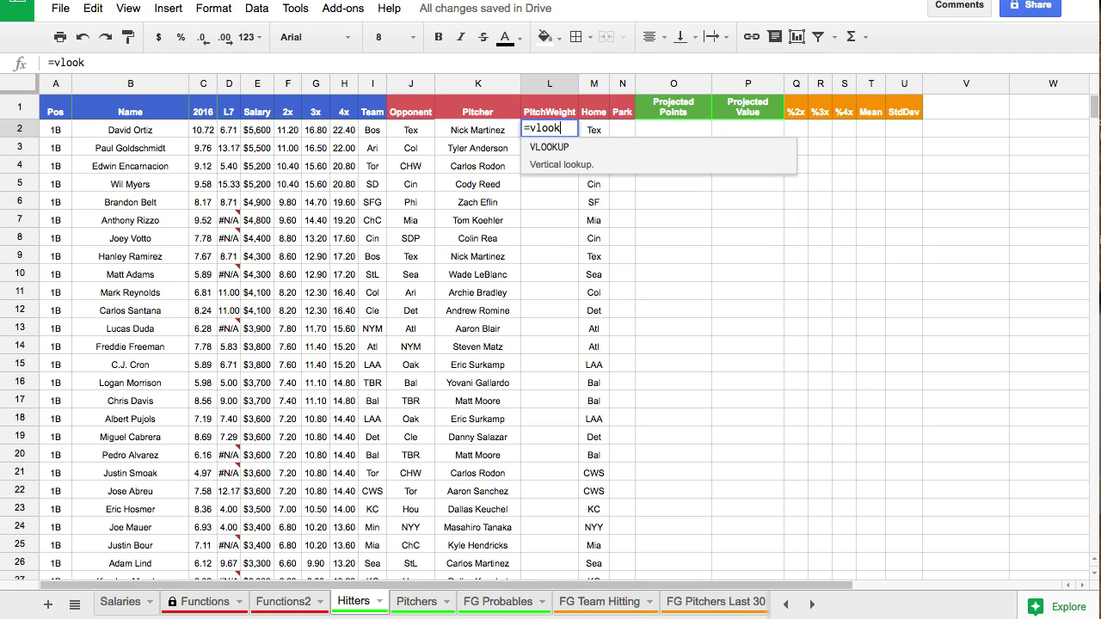
pyautogui.click(575, 143)
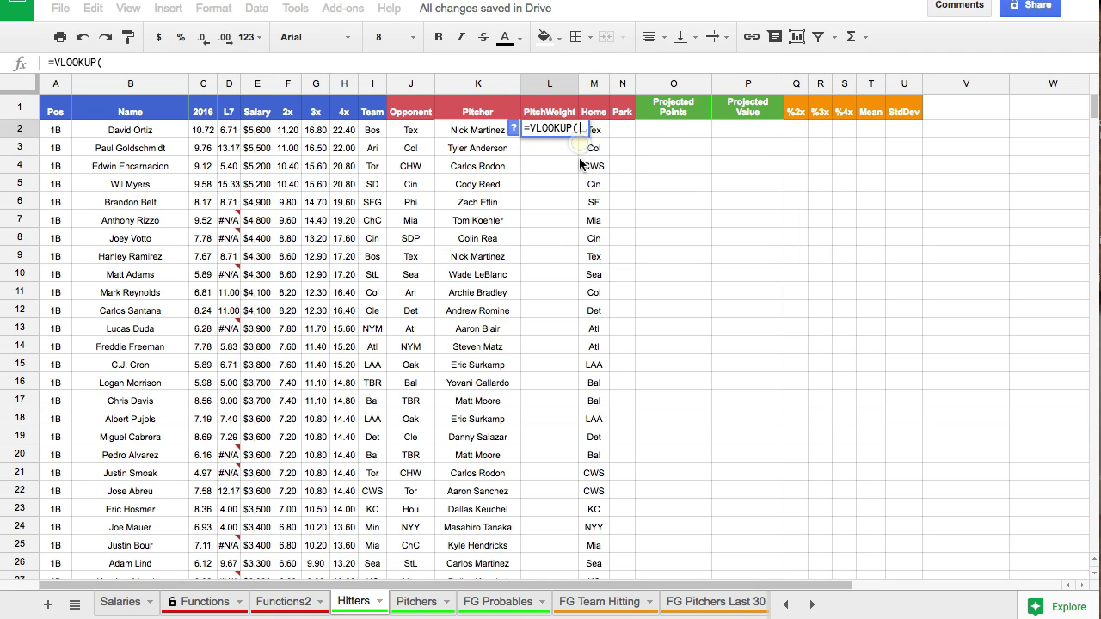
pyautogui.click(480, 131)
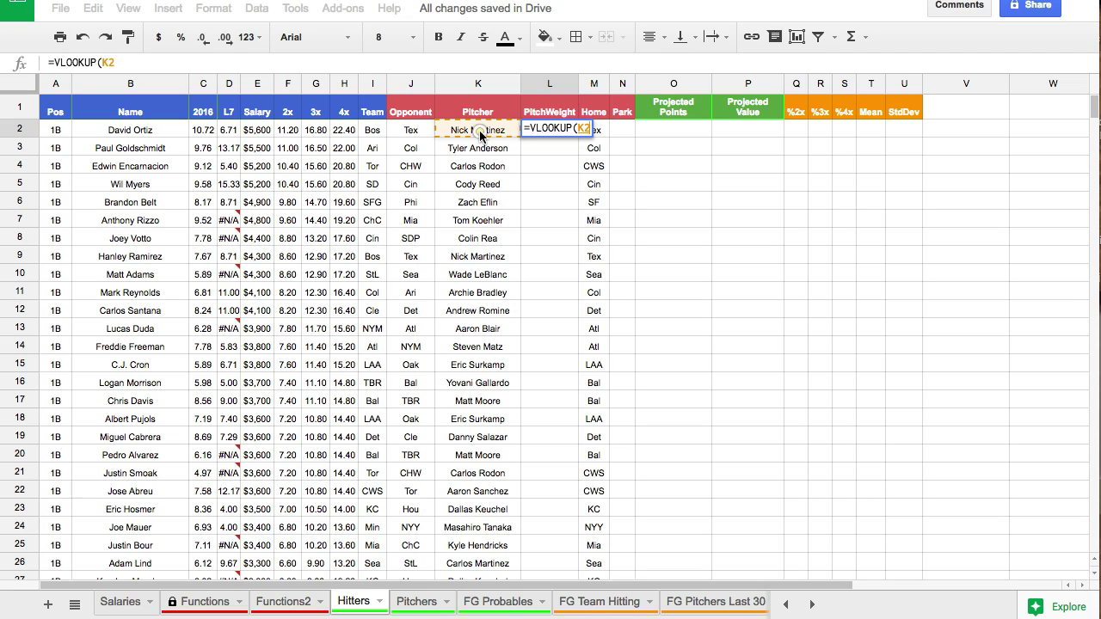
pyautogui.write(',')
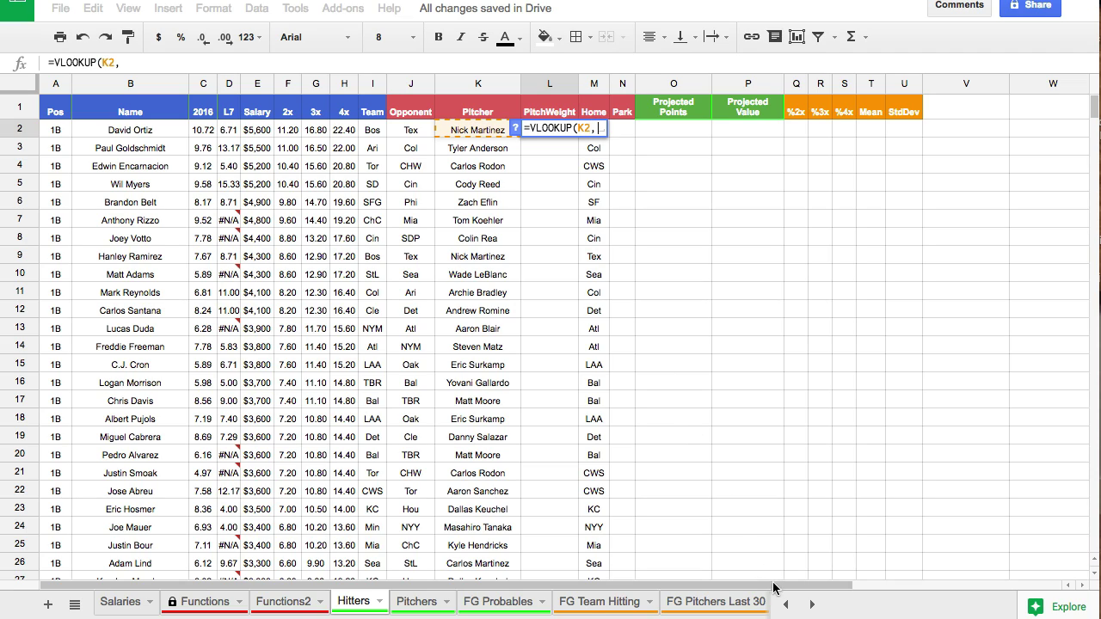
pyautogui.click(513, 602)
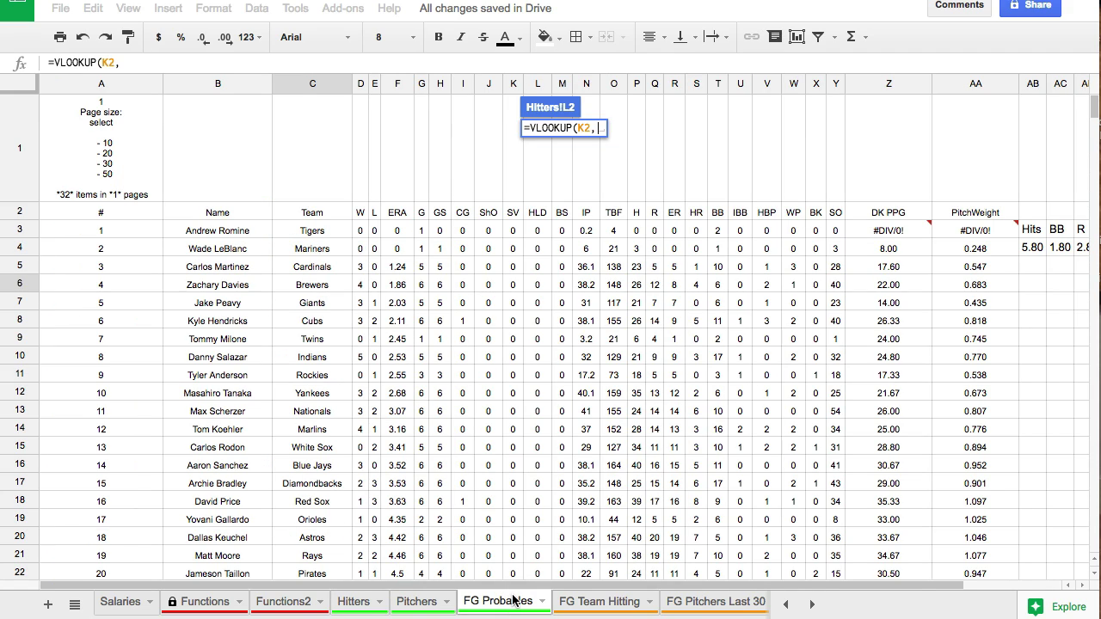
pyautogui.moveTo(211, 232); pyautogui.dragTo(964, 532)
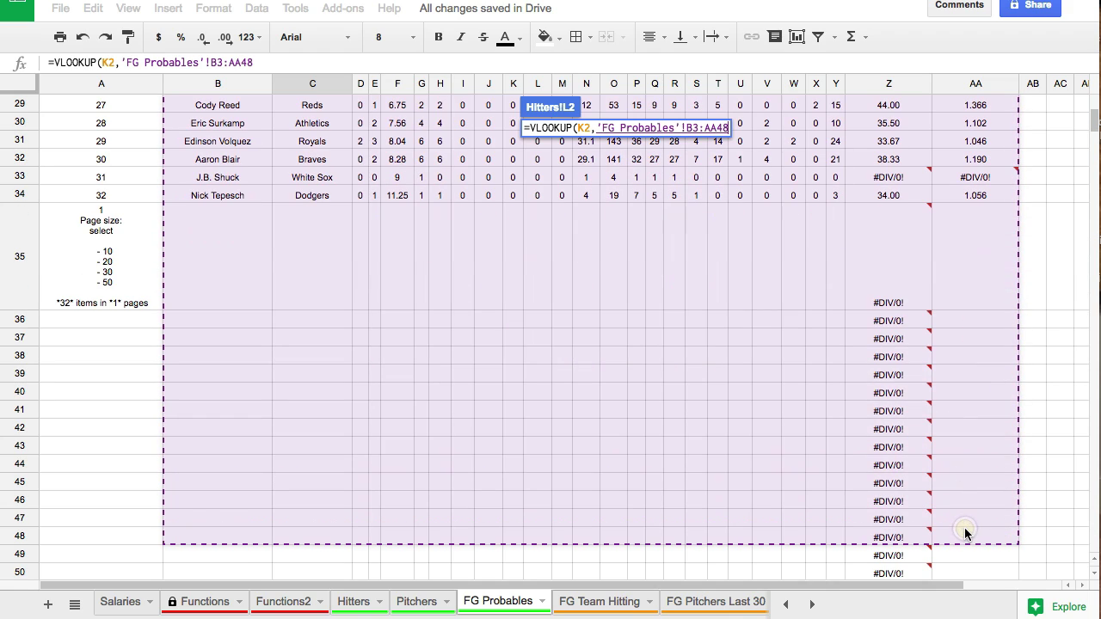
# Complete the L2 lookup with column index 26 and exact match false, and lock its range as $B$3:$AA$48
pyautogui.write(',26,fals')
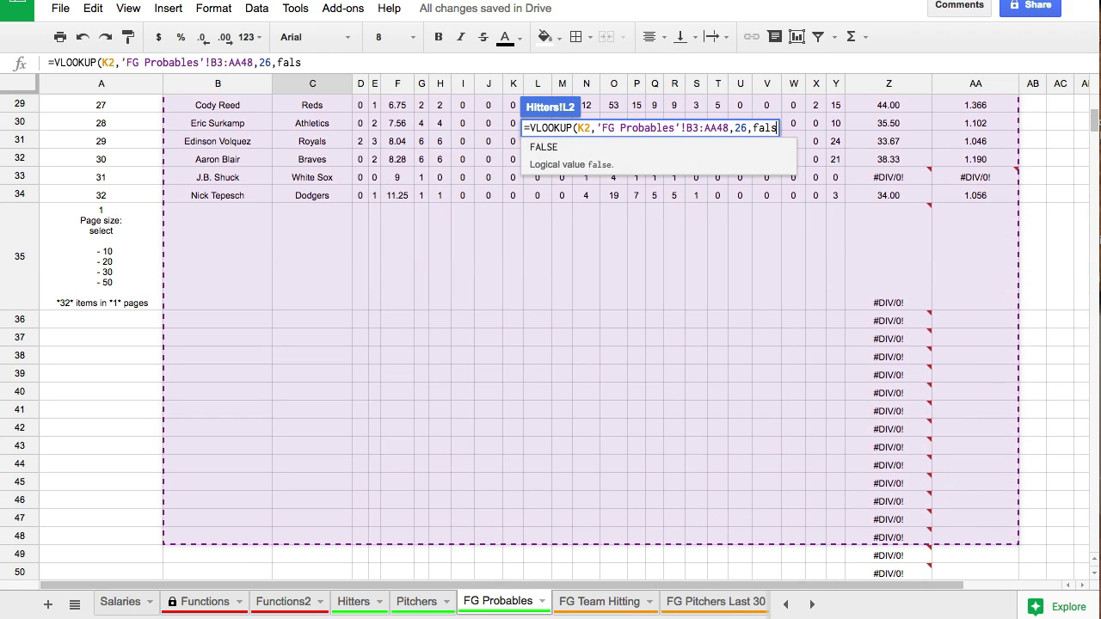
pyautogui.write('e')
pyautogui.click(693, 127)
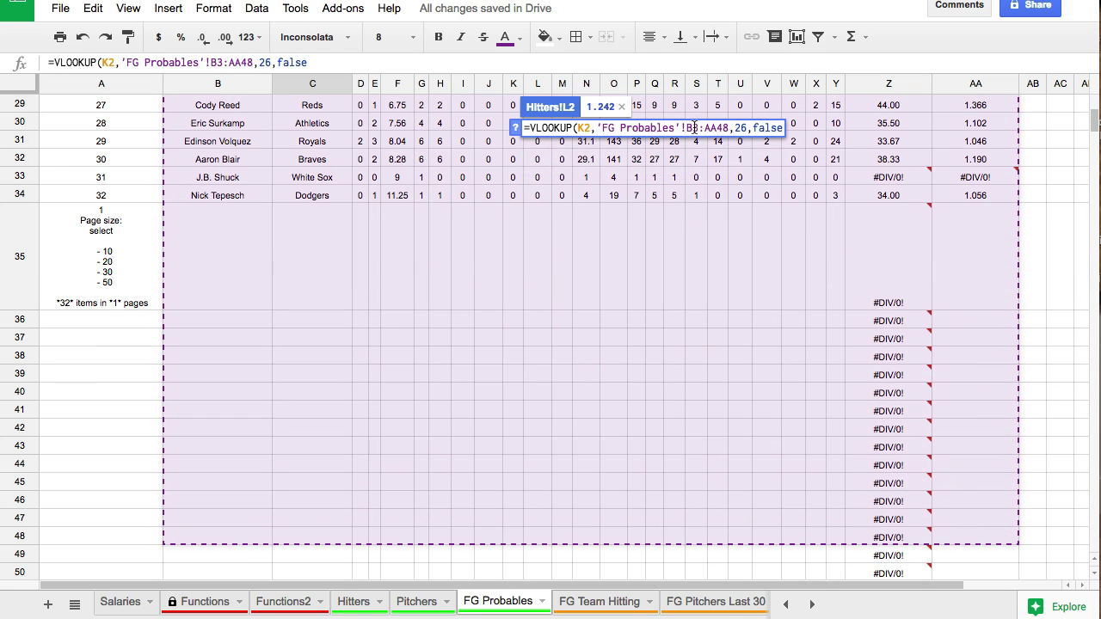
pyautogui.press('F4')
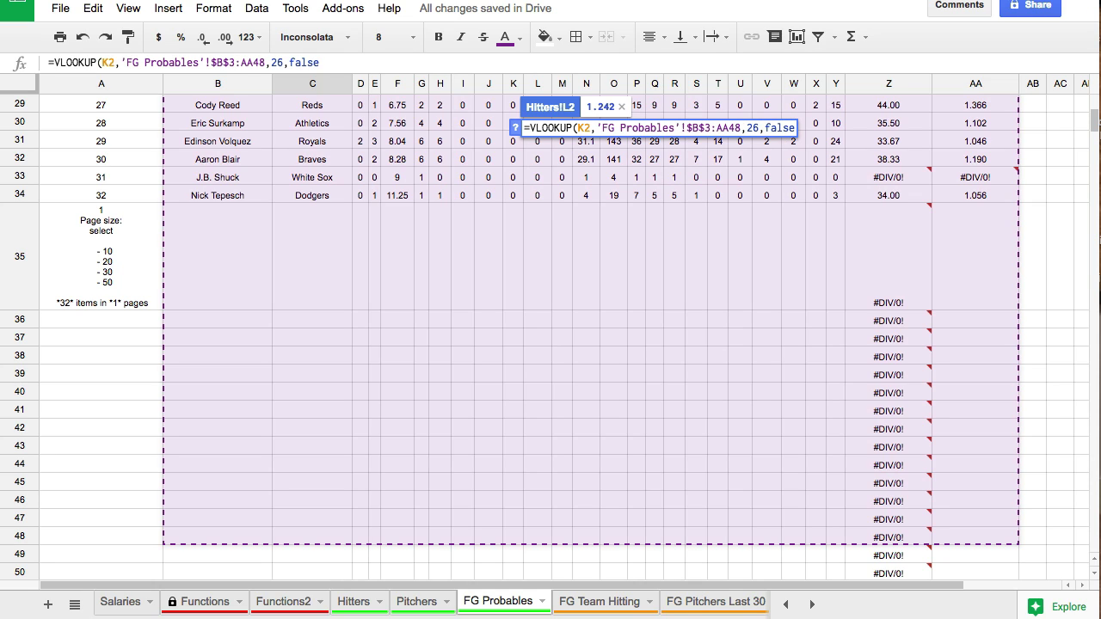
pyautogui.press('F4')
pyautogui.press('Return')
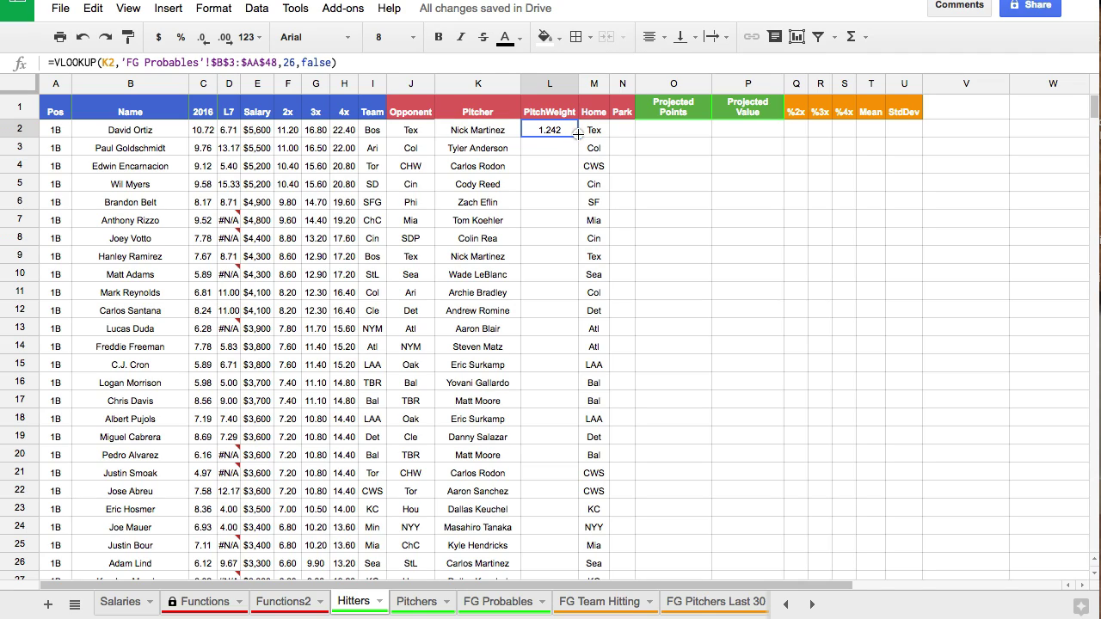
# Fill the PitchWeight lookup formula from L2 down through the last hitter row and review the filled column
pyautogui.moveTo(577, 134); pyautogui.dragTo(563, 538)
pyautogui.scroll(20, 558, 305)
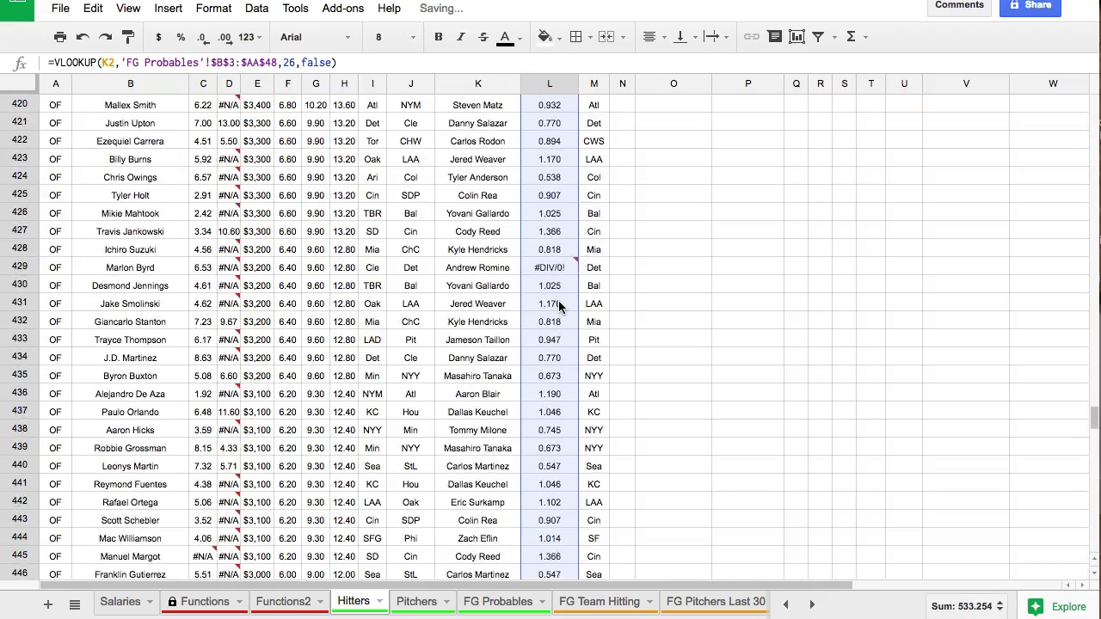
pyautogui.click(534, 131)
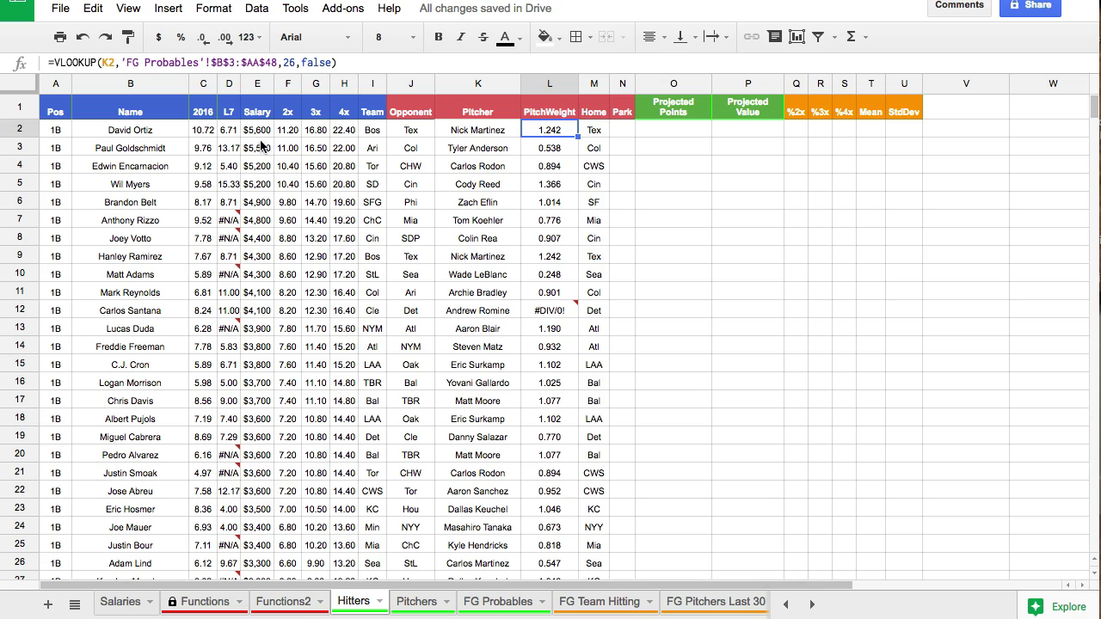
# Review the 2016, L7 and PitchWeight inputs in row 2, and the empty Park, Projected Points and Projected Value columns
pyautogui.moveTo(209, 130); pyautogui.dragTo(228, 131)
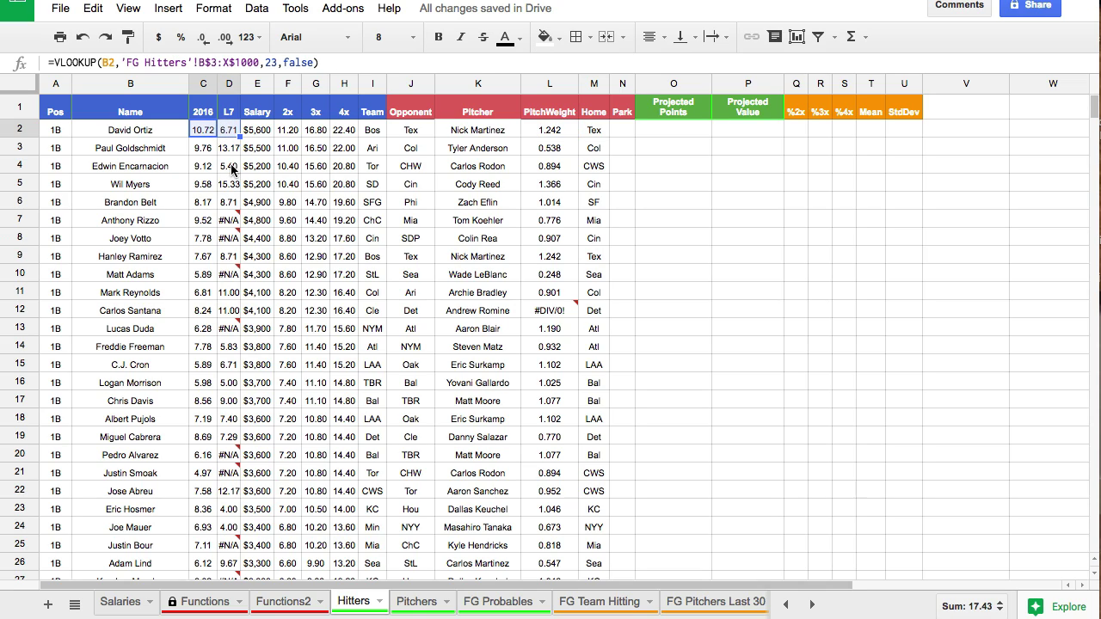
pyautogui.click(555, 131)
pyautogui.click(621, 130)
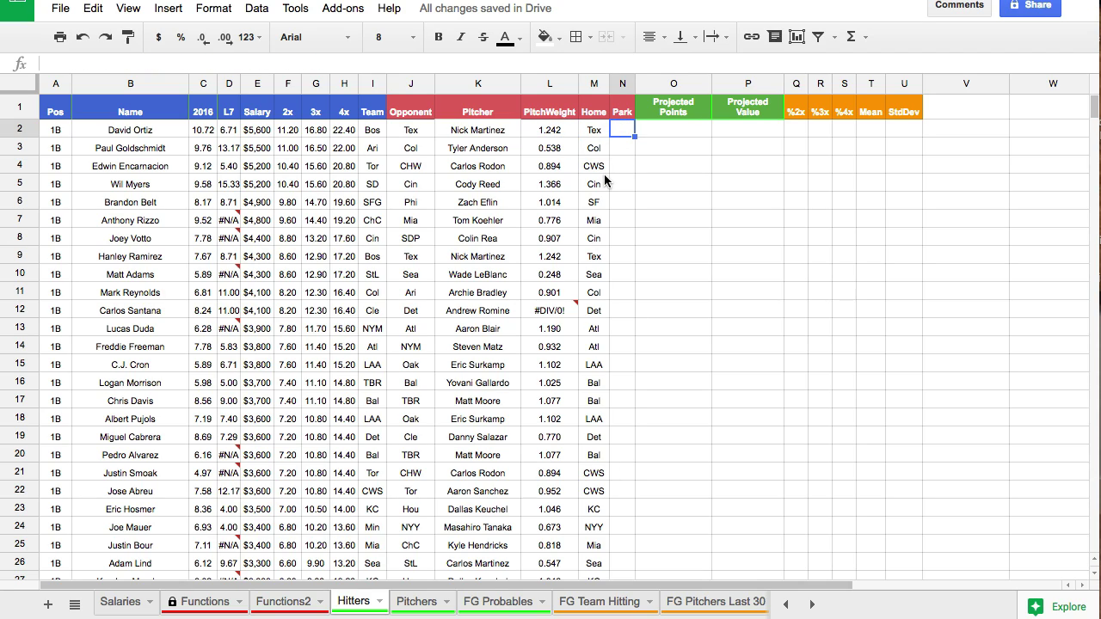
pyautogui.moveTo(681, 127); pyautogui.dragTo(725, 127)
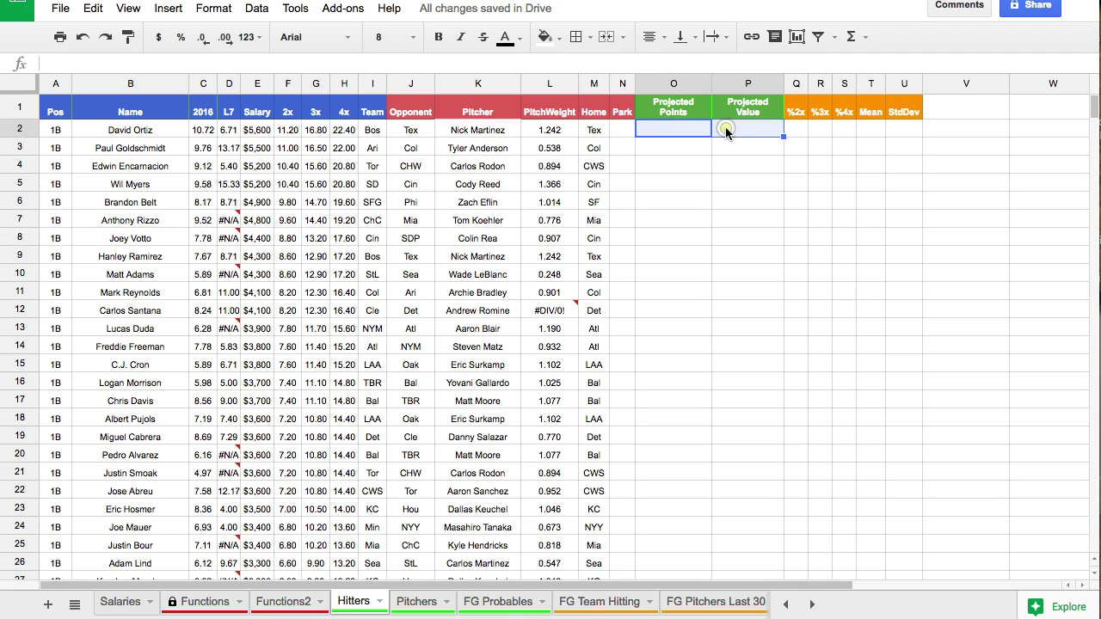
pyautogui.click(687, 131)
pyautogui.click(745, 129)
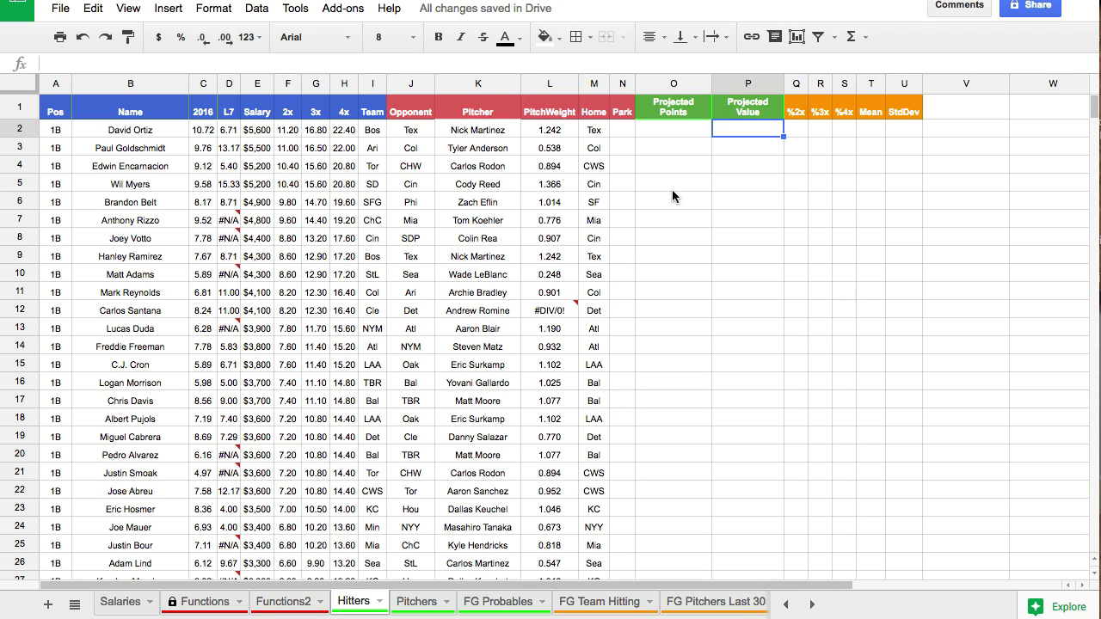
pyautogui.click(620, 130)
pyautogui.click(651, 130)
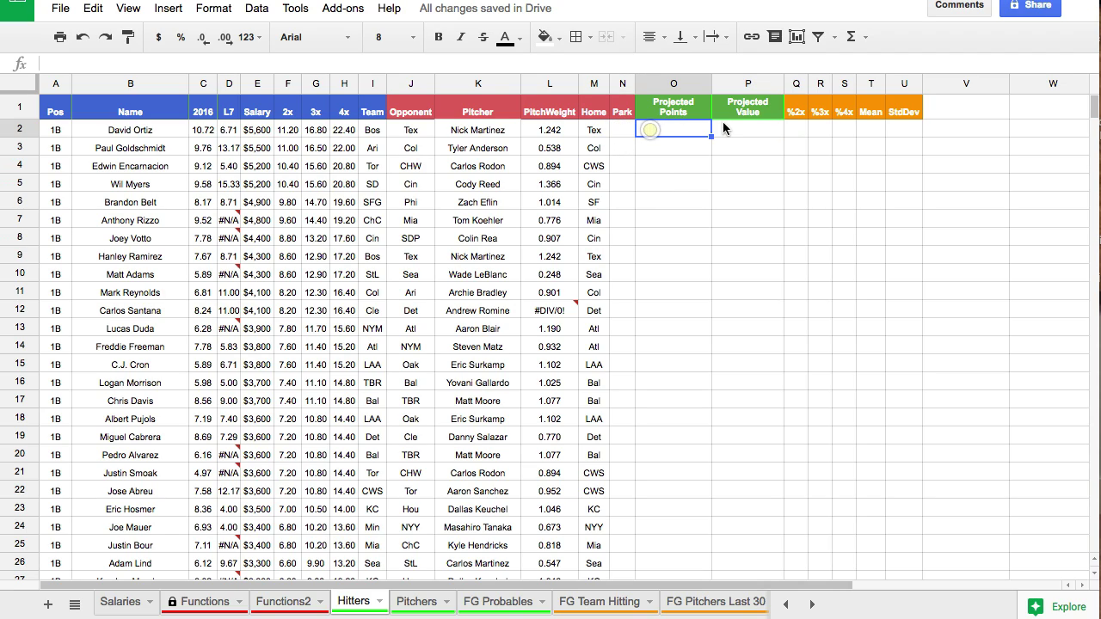
pyautogui.click(723, 129)
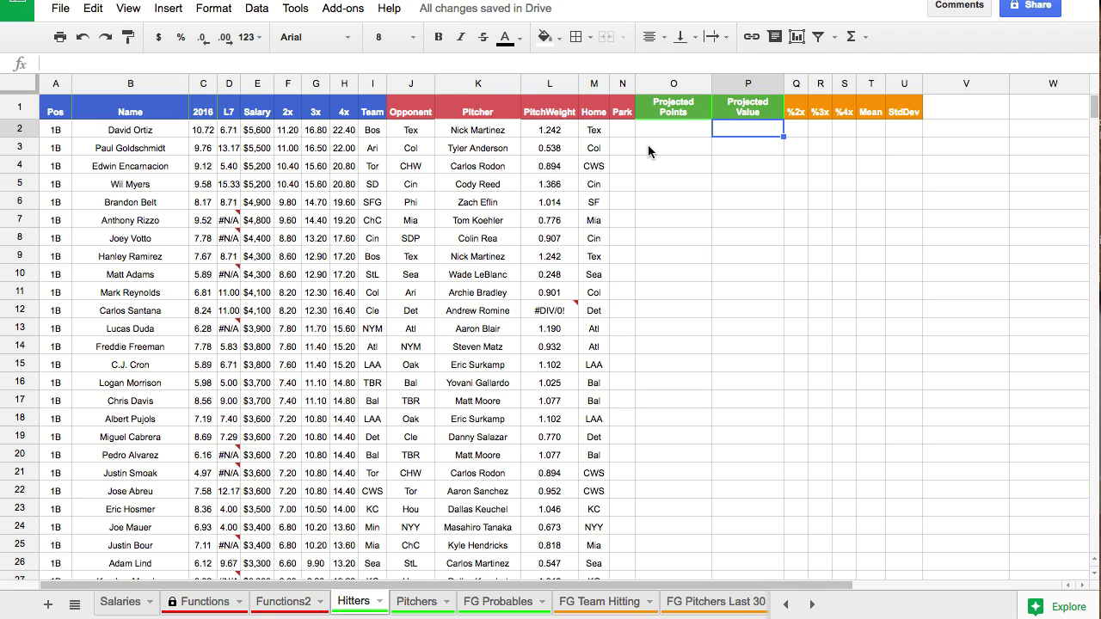
pyautogui.click(689, 256)
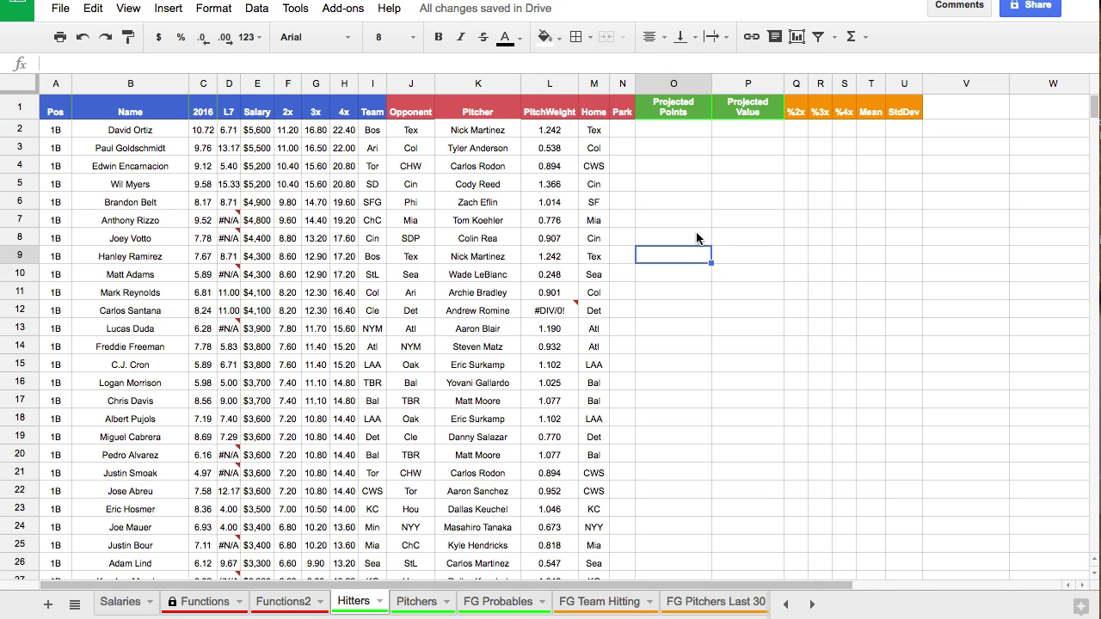
# Add a new sheet to the spreadsheet and name it Parks
pyautogui.click(811, 604)
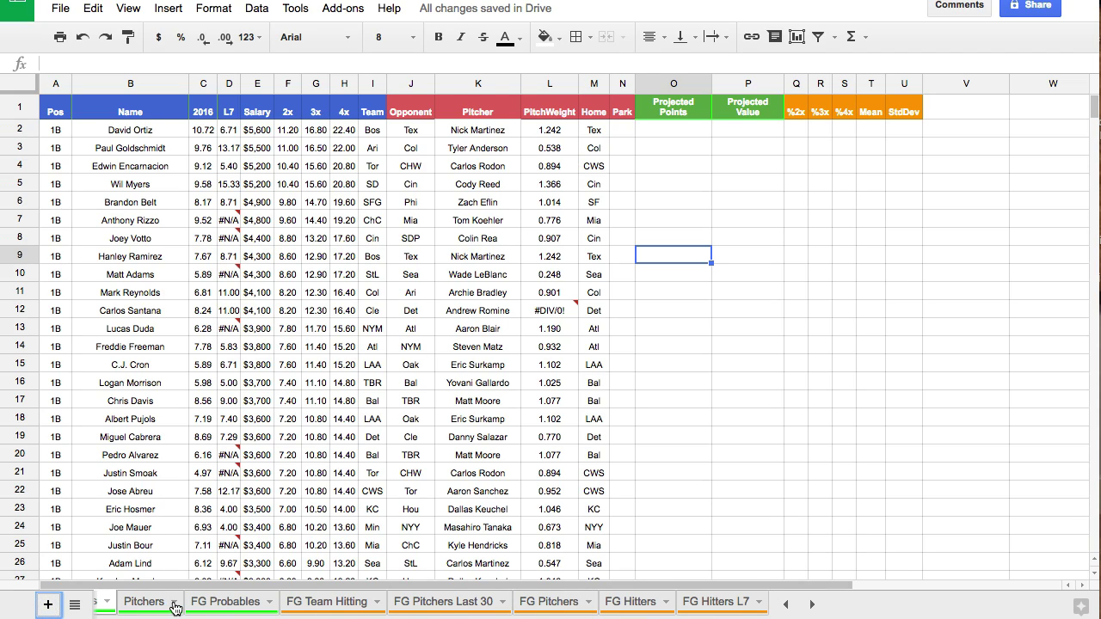
pyautogui.doubleClick(146, 601)
pyautogui.write('P')
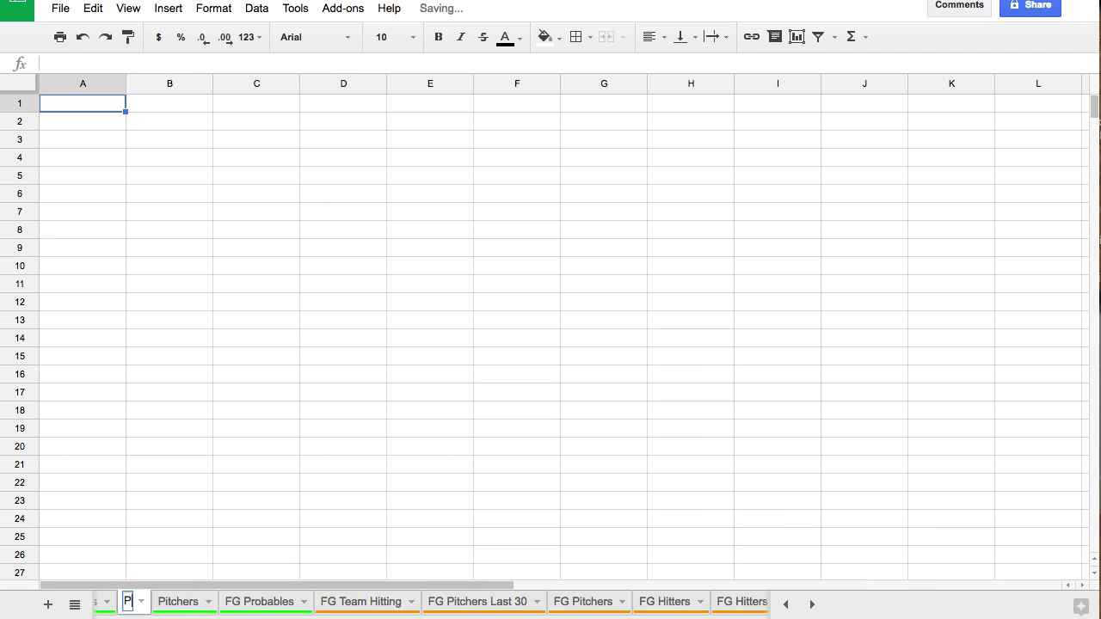
pyautogui.write('arks')
pyautogui.press('Return')
# Color the Parks sheet tab red and place the sheet between FG Hitters and FG Hitters L7
pyautogui.rightClick(141, 606)
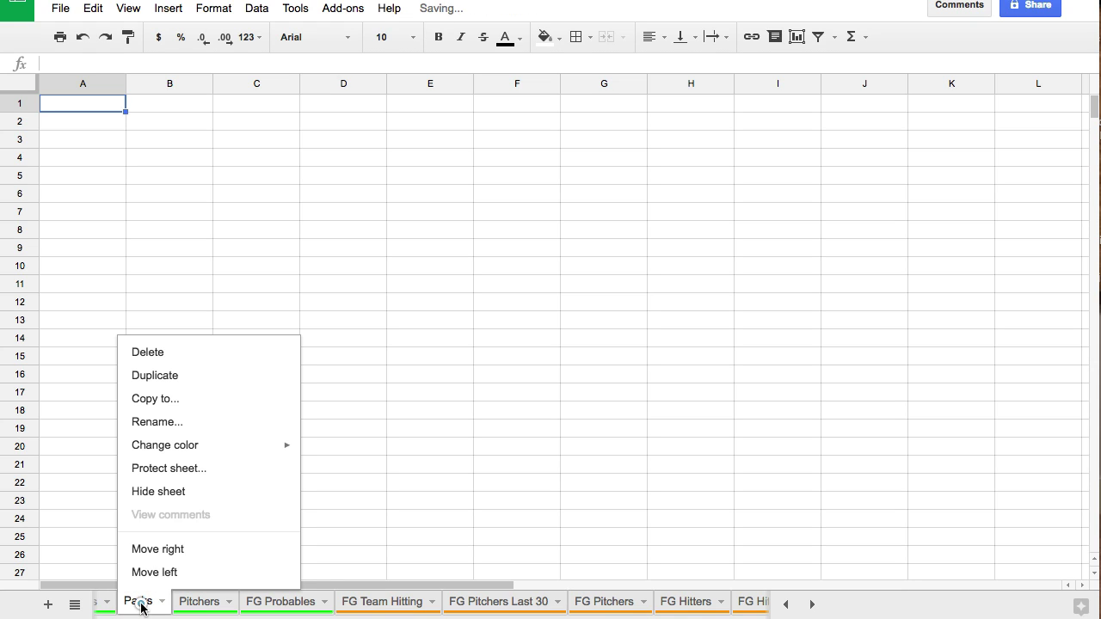
pyautogui.moveTo(246, 448)
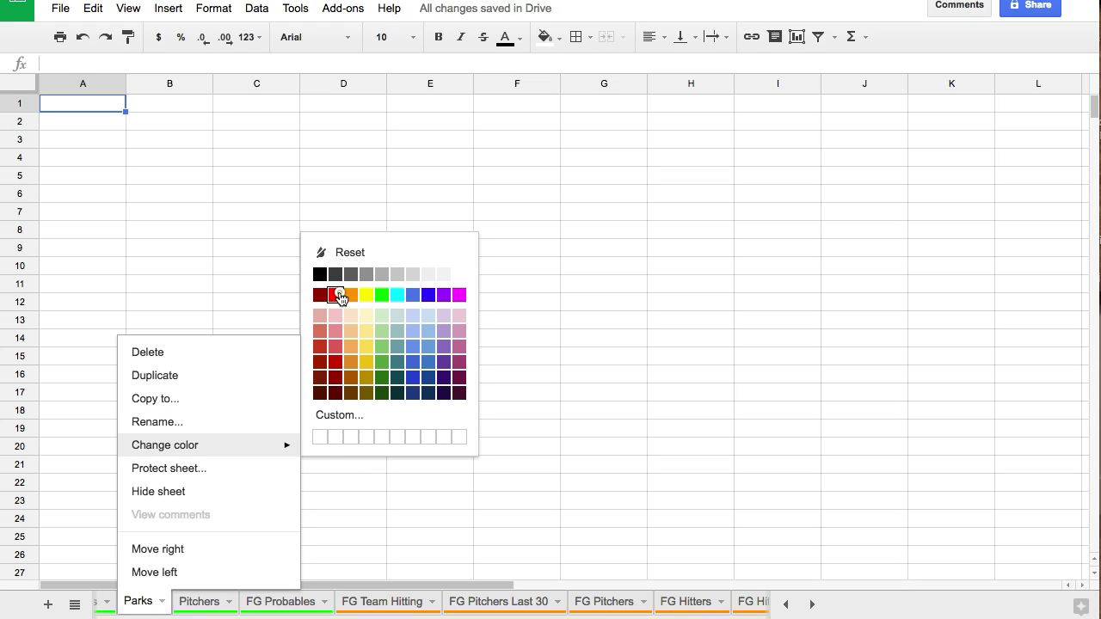
pyautogui.click(336, 295)
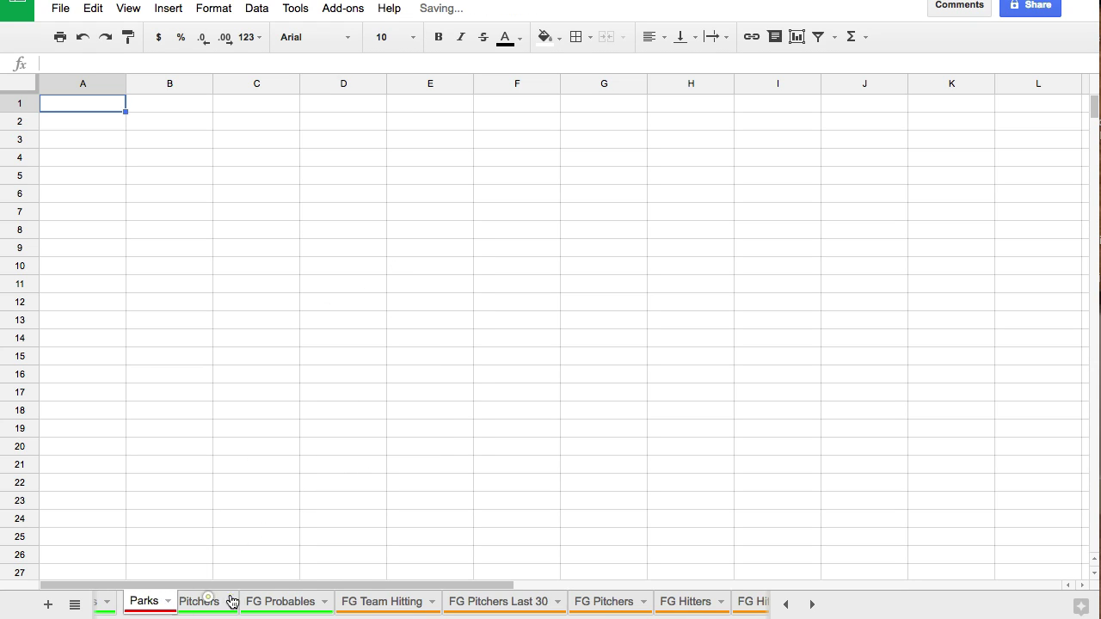
pyautogui.moveTo(232, 601); pyautogui.dragTo(774, 602)
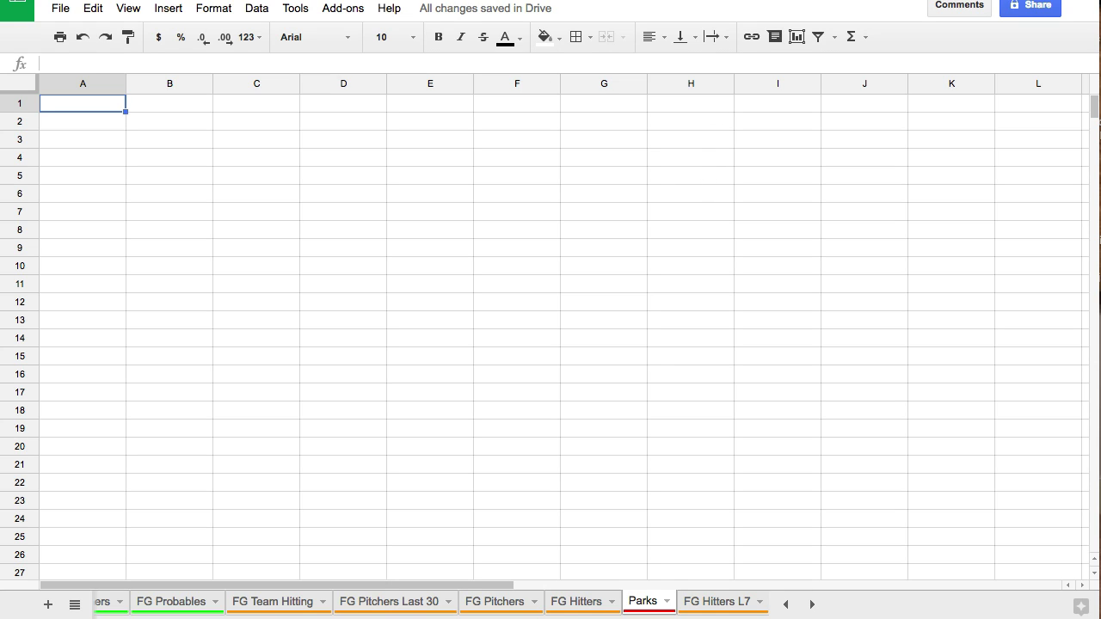
# Switch to the MLB Park Factors - 2015 web page and check the list of available years, keeping 2015
pyautogui.hotkey('ctrl', 'Tab')
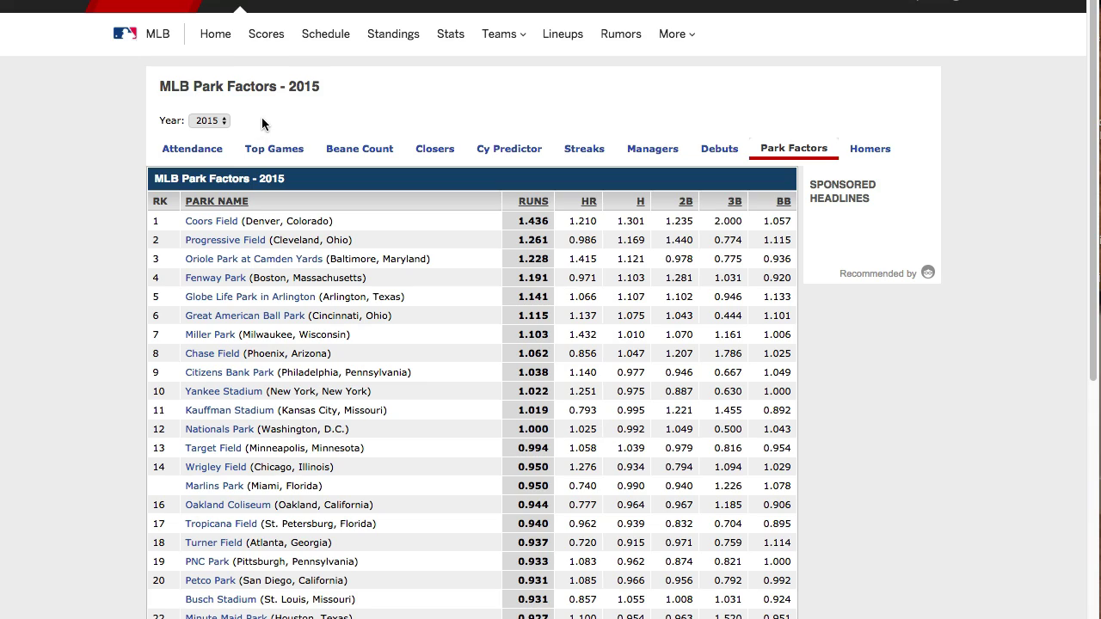
pyautogui.click(226, 121)
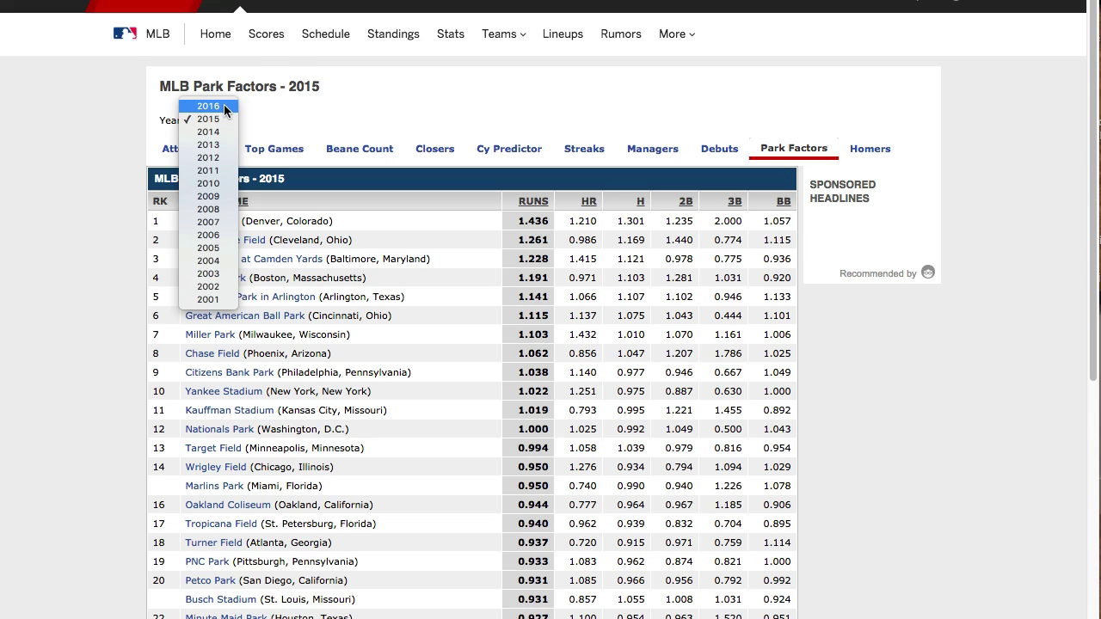
pyautogui.click(297, 105)
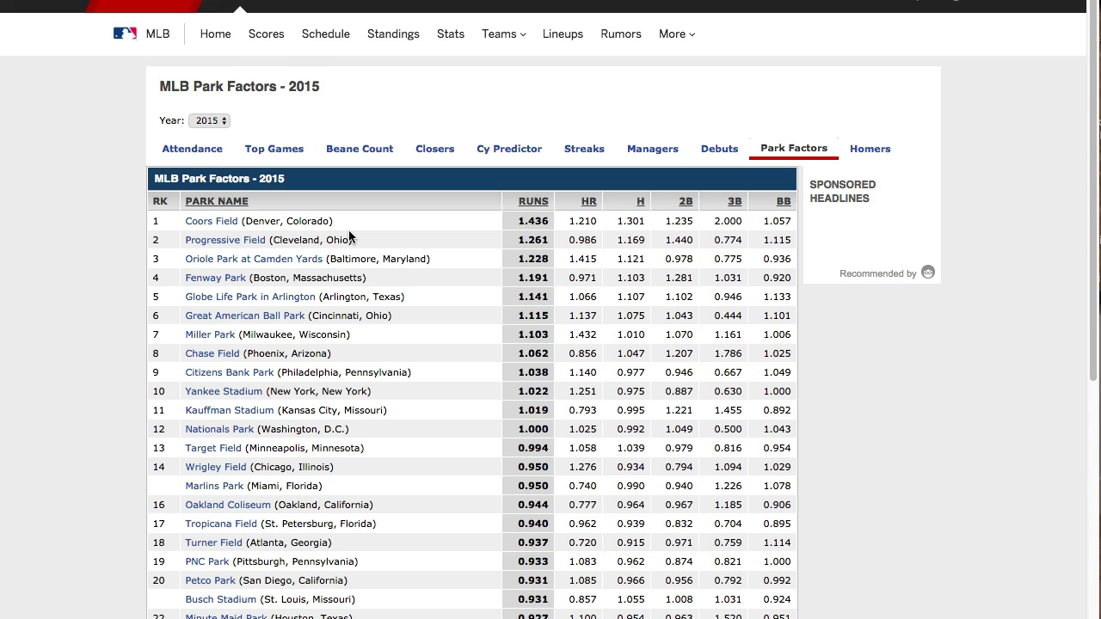
# Copy the whole 2015 park factors table, from the RK header through rank 30, AT&T Park
pyautogui.moveTo(154, 203); pyautogui.dragTo(327, 205)
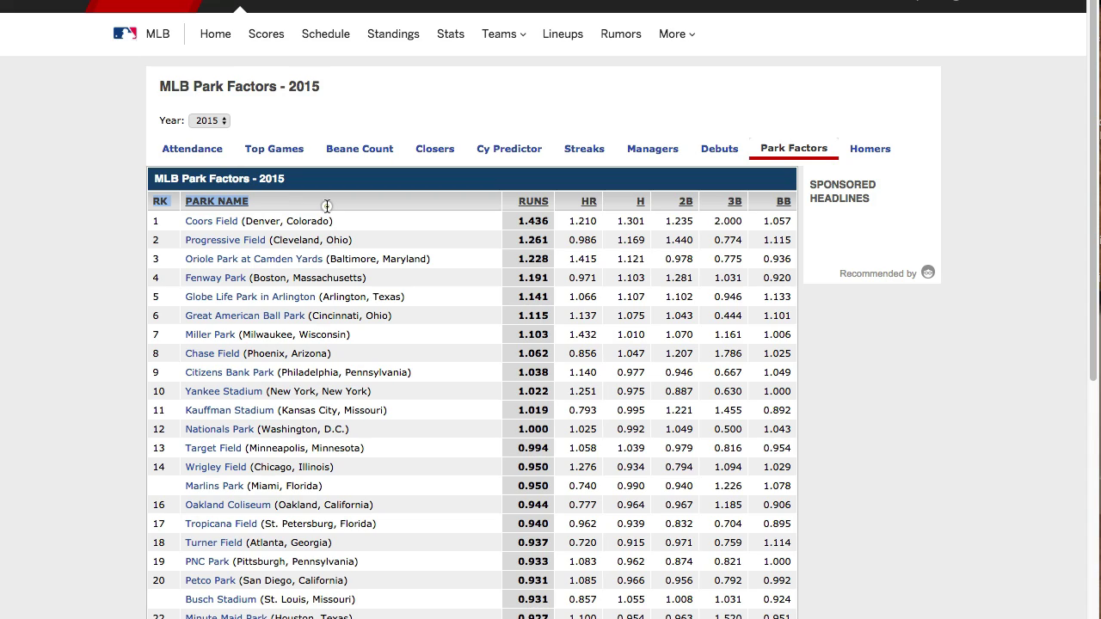
pyautogui.moveTo(327, 205); pyautogui.dragTo(794, 496)
pyautogui.scroll(-1, 427, 221)
pyautogui.scroll(-5, 737, 423)
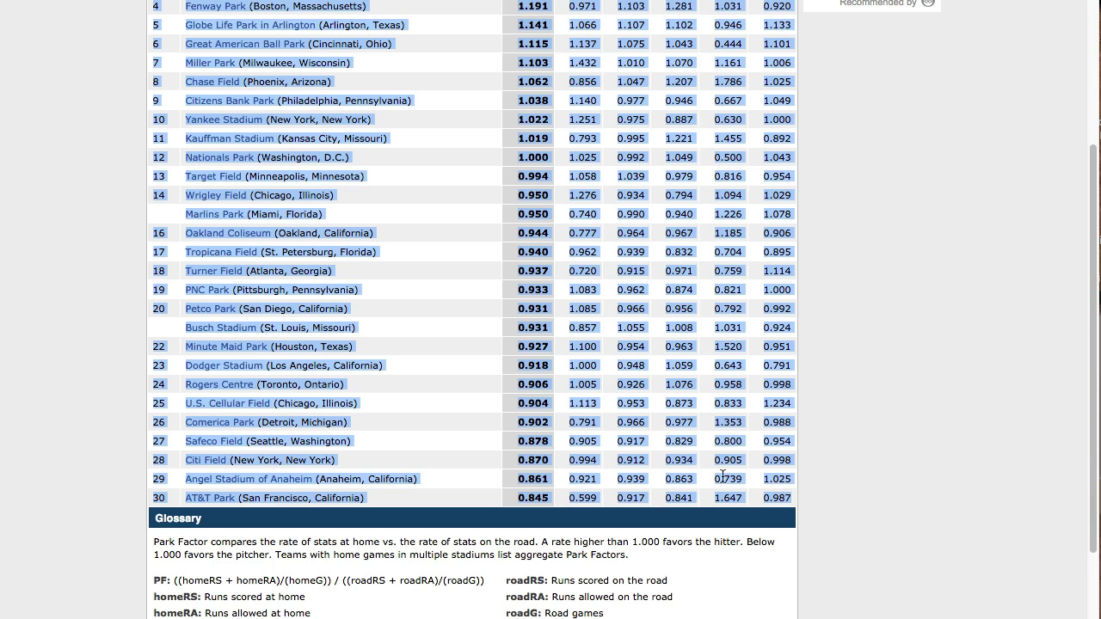
# Switch back to the Google Sheets spreadsheet, paste the park factors table at A1 of Parks, and center-align the whole sheet
pyautogui.hotkey('ctrl', 'Tab')
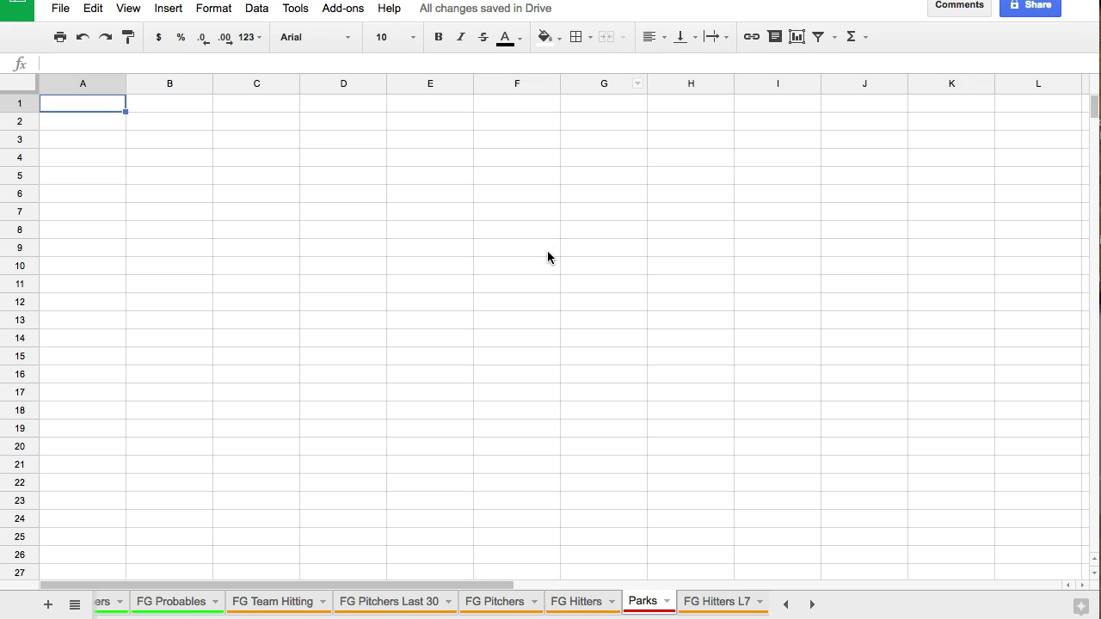
pyautogui.click(292, 211)
pyautogui.click(120, 106)
pyautogui.hotkey('ctrl', 'v')
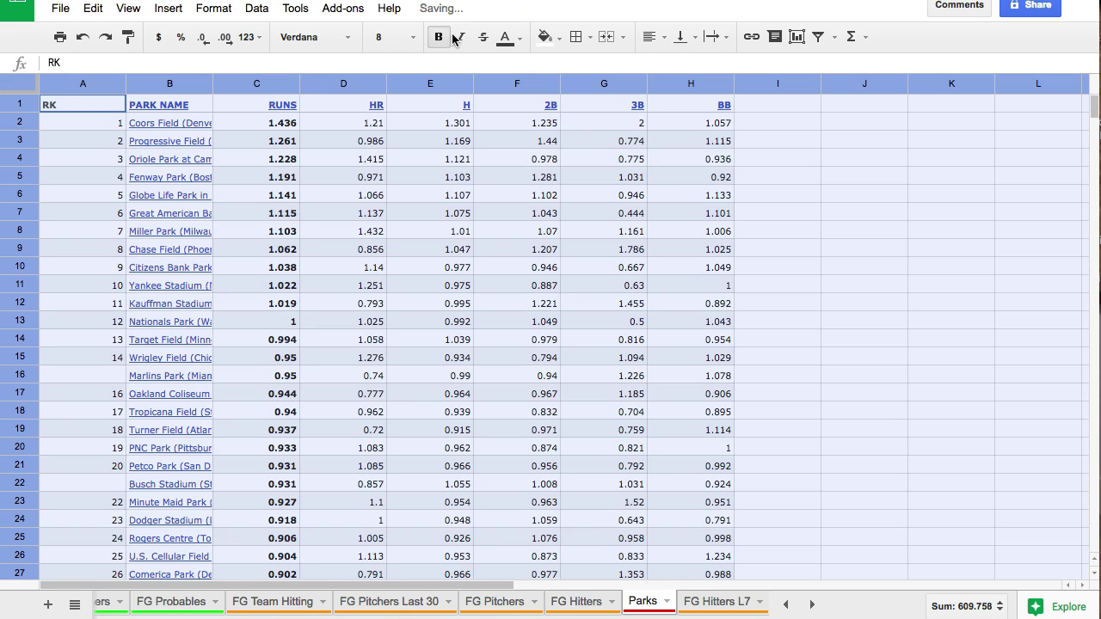
pyautogui.click(654, 36)
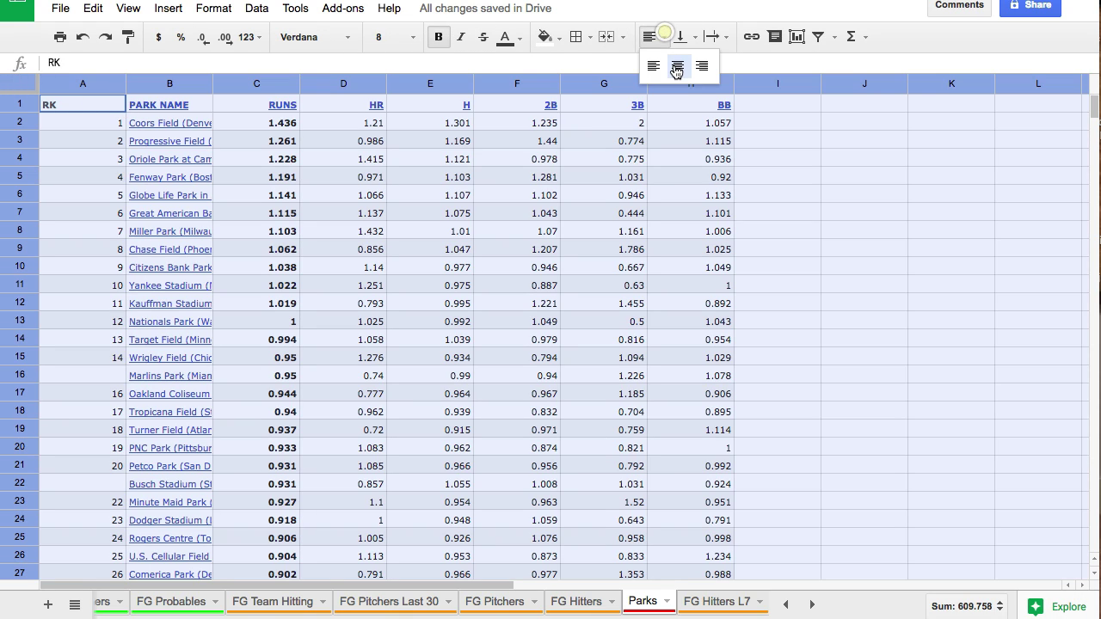
pyautogui.click(679, 66)
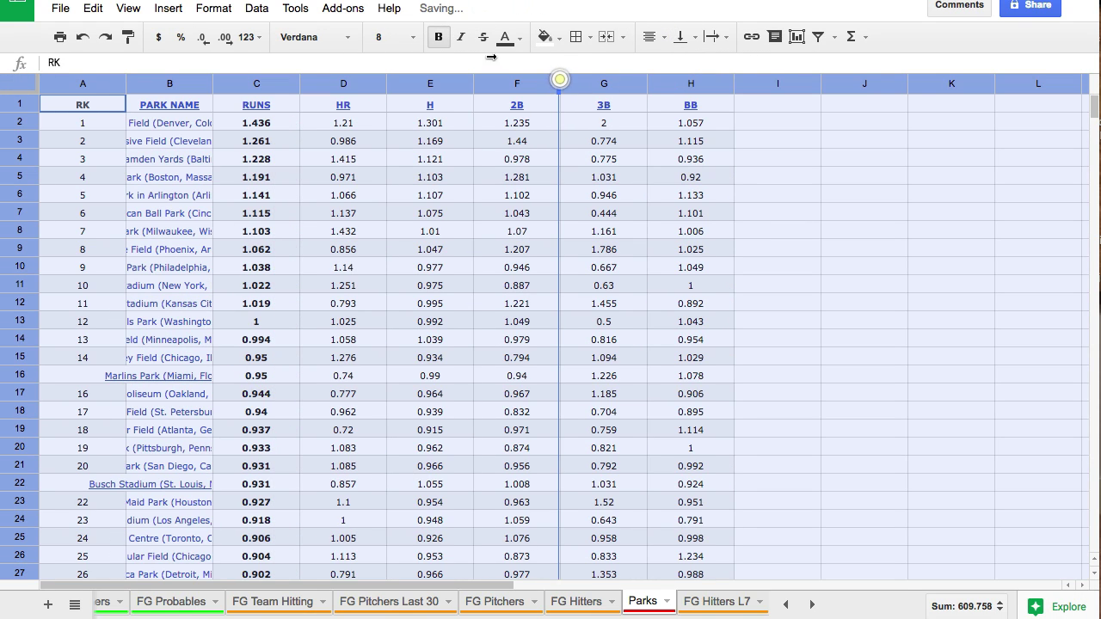
# Fit all Parks columns to their contents and remove the hyperlinks from the whole sheet
pyautogui.doubleClick(559, 83)
pyautogui.rightClick(362, 165)
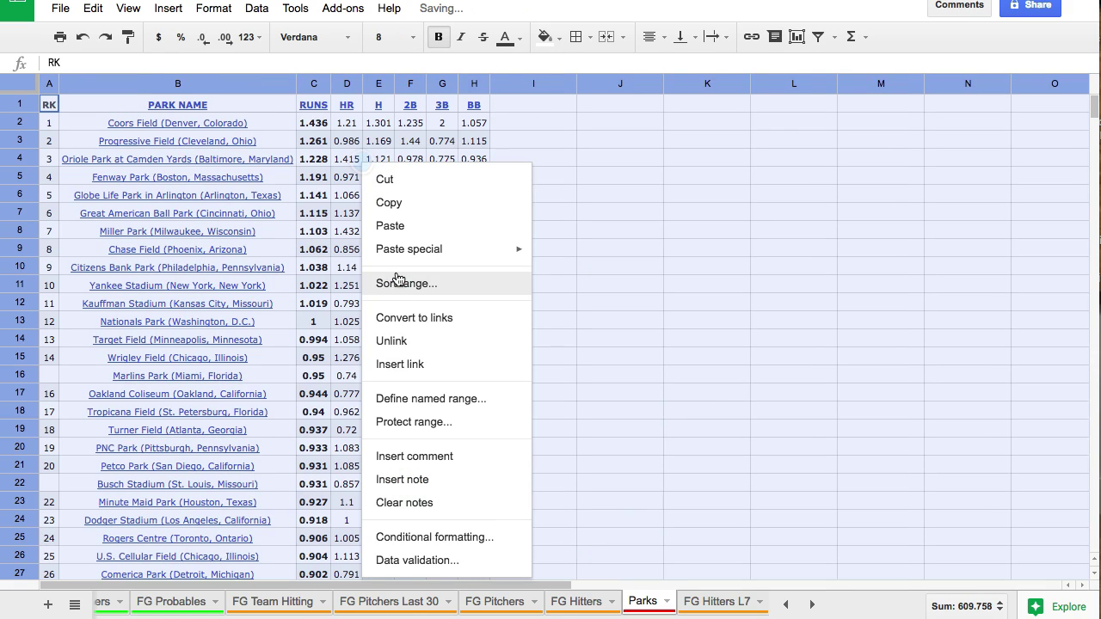
pyautogui.click(418, 338)
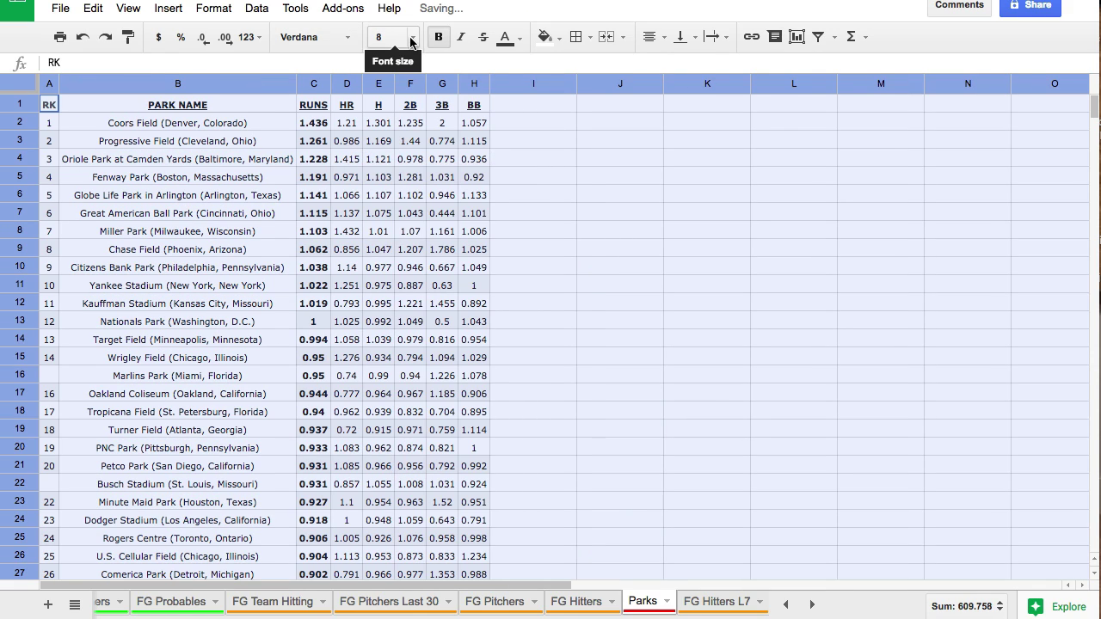
# Set the font of the whole Parks sheet to Arial
pyautogui.click(334, 38)
pyautogui.click(392, 100)
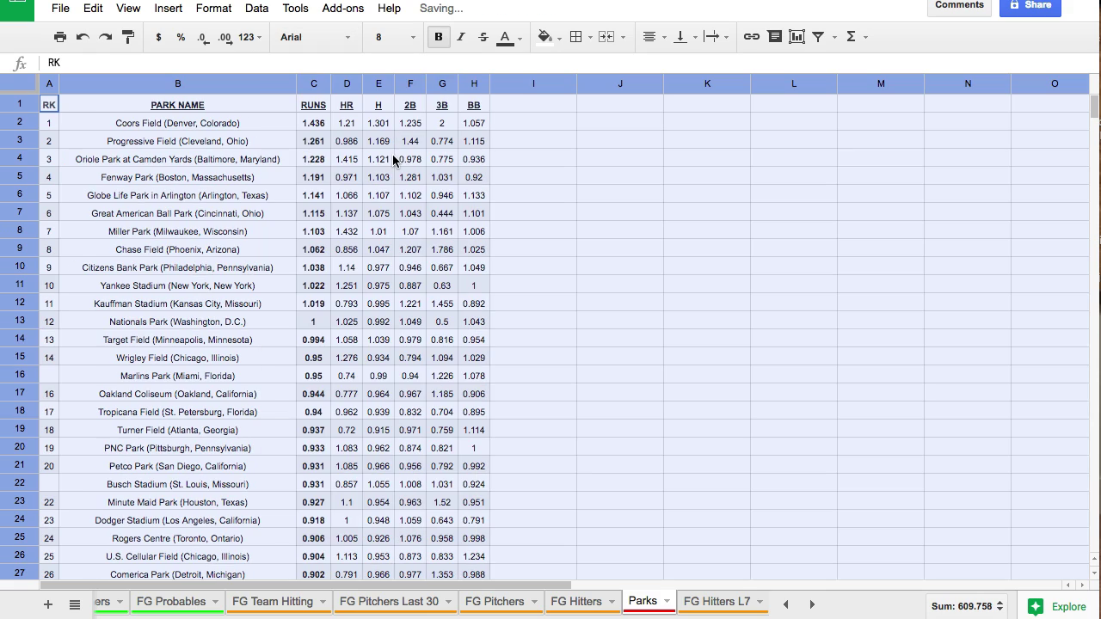
pyautogui.click(383, 159)
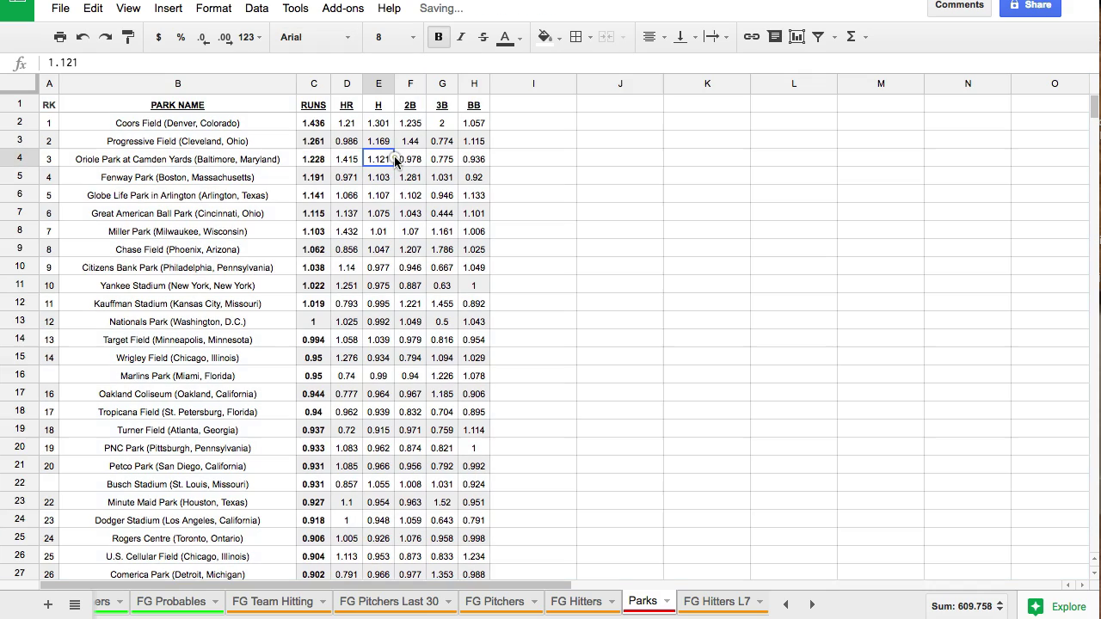
pyautogui.click(557, 160)
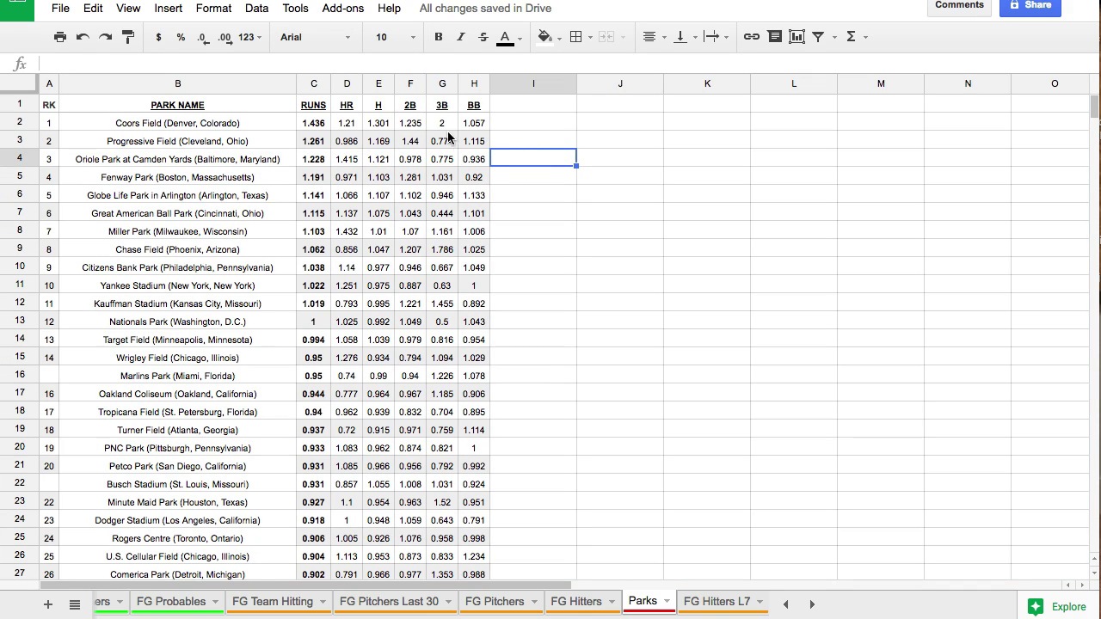
# Examine the RUNS factors for Coors Field, Nationals Park and AT&T Park
pyautogui.click(313, 126)
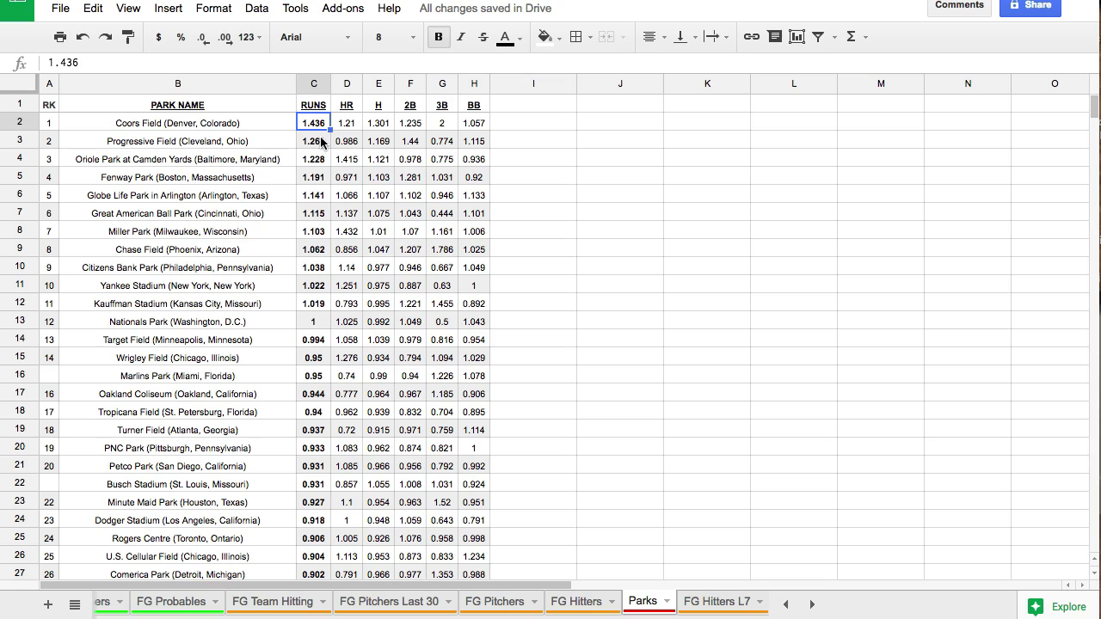
pyautogui.click(311, 324)
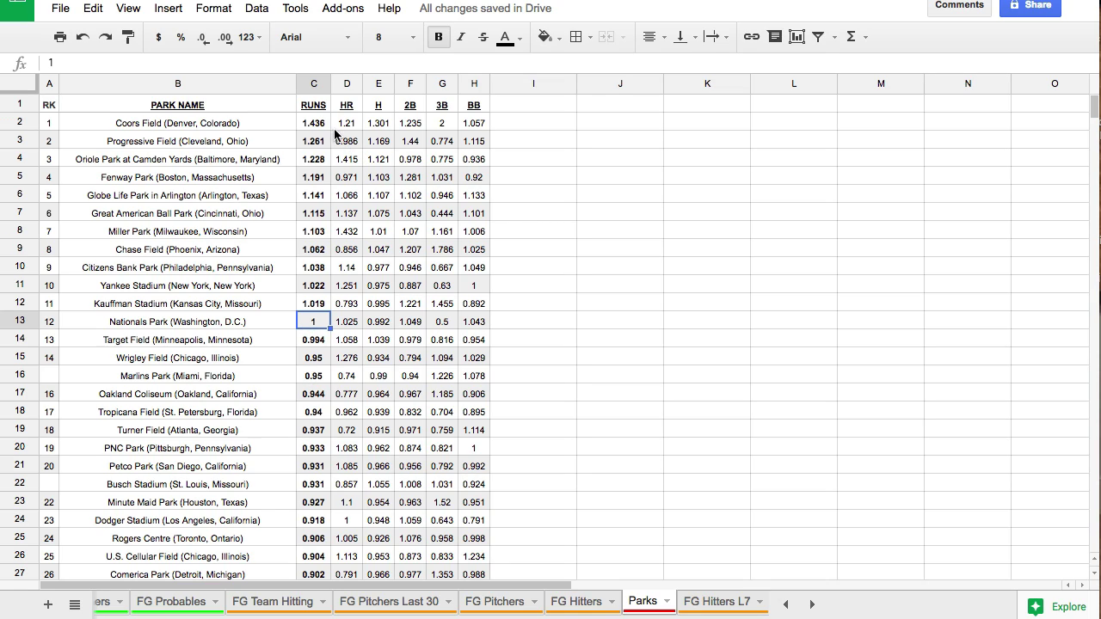
pyautogui.scroll(-1, 341, 267)
pyautogui.scroll(-1, 342, 267)
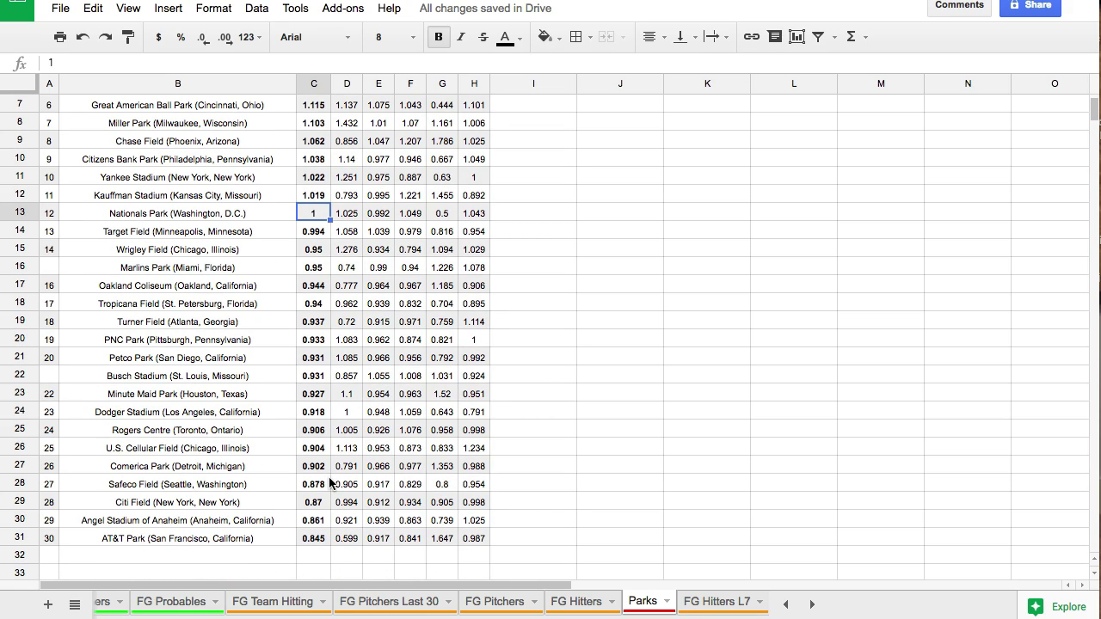
pyautogui.click(314, 538)
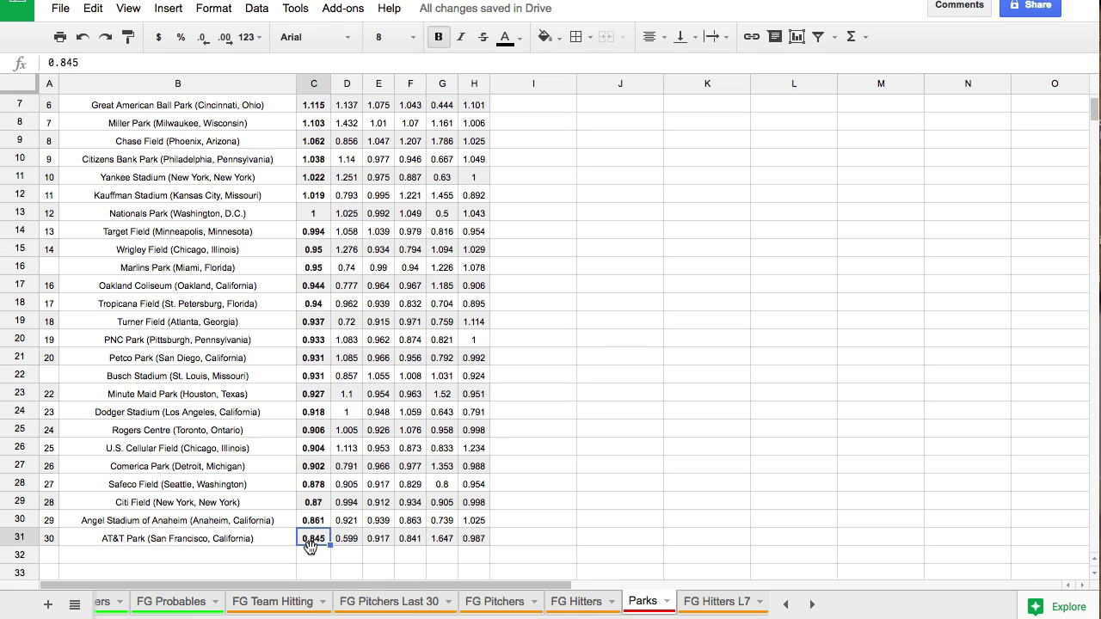
# Move the Parks sheet between FG Probables and FG Team Hitting
pyautogui.scroll(3, 344, 487)
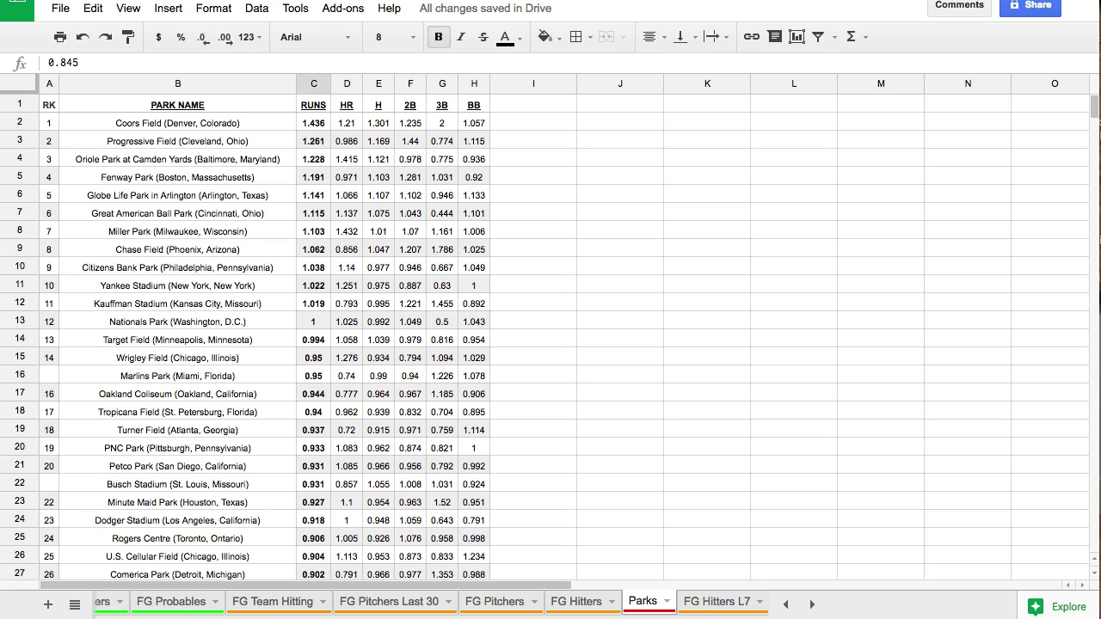
pyautogui.moveTo(658, 602); pyautogui.dragTo(251, 604)
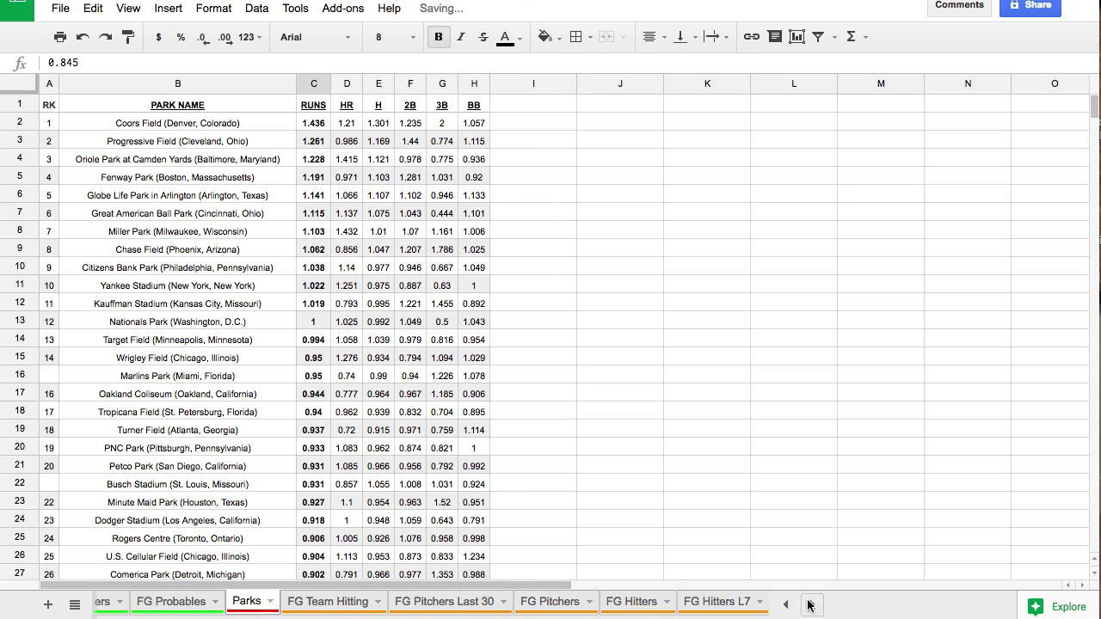
pyautogui.click(785, 604)
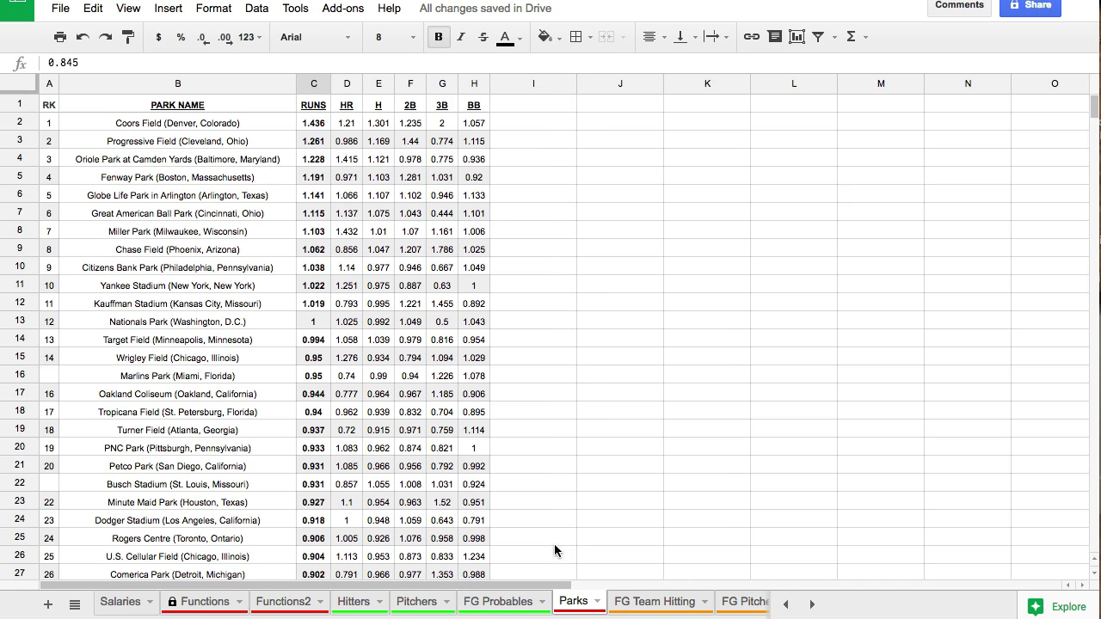
# Examine the Home column's lookups and the adjacent Park column on the Hitters sheet
pyautogui.click(352, 602)
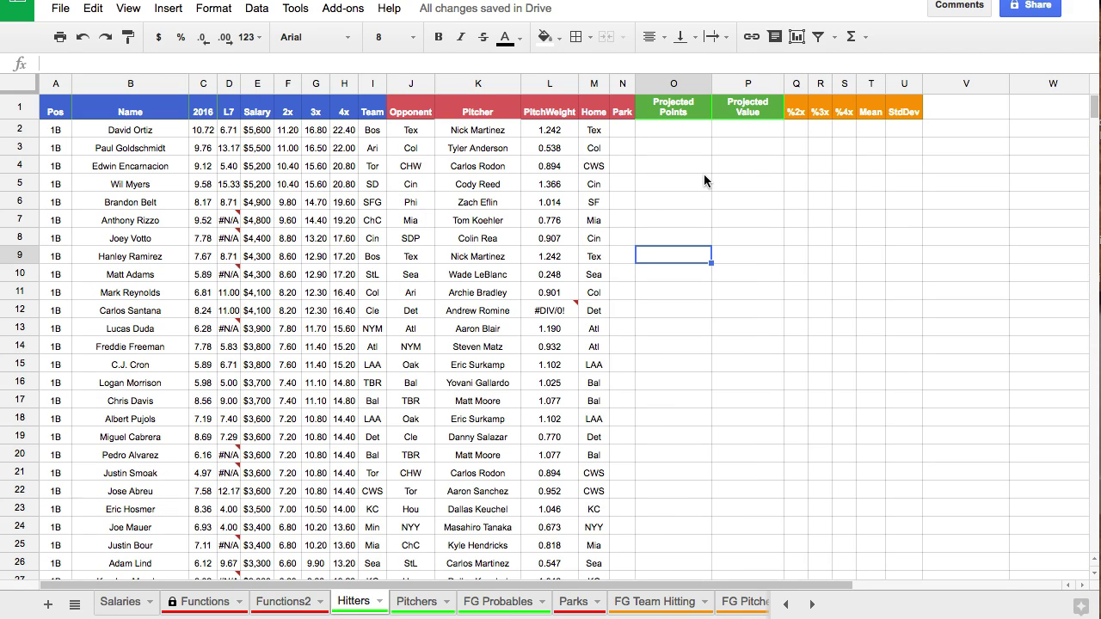
pyautogui.click(625, 133)
pyautogui.moveTo(596, 131); pyautogui.dragTo(598, 185)
pyautogui.click(598, 185)
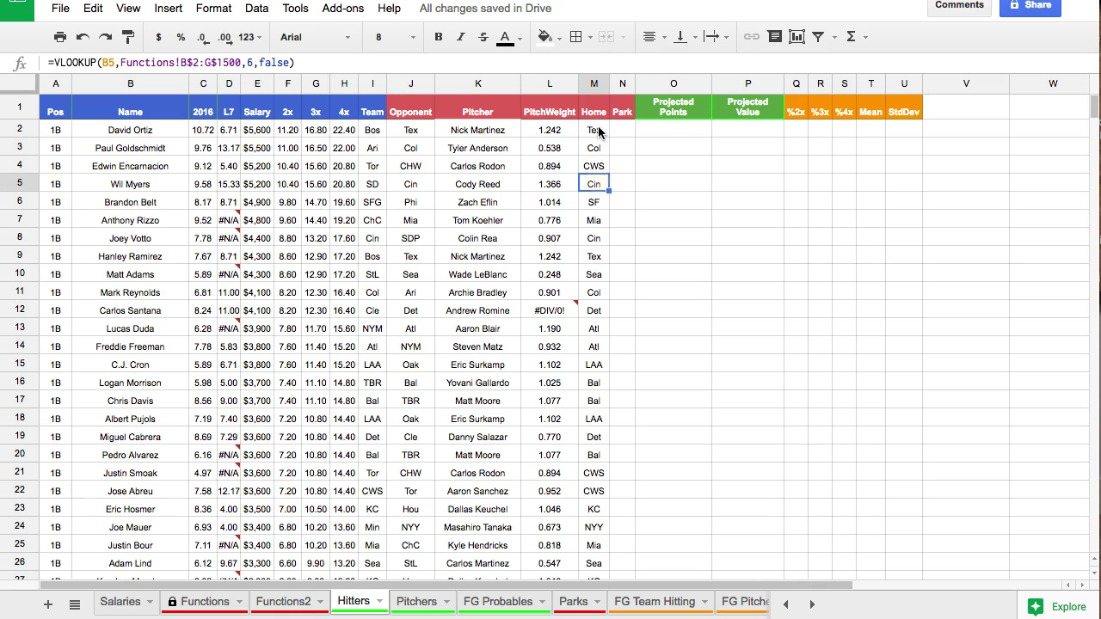
pyautogui.click(625, 129)
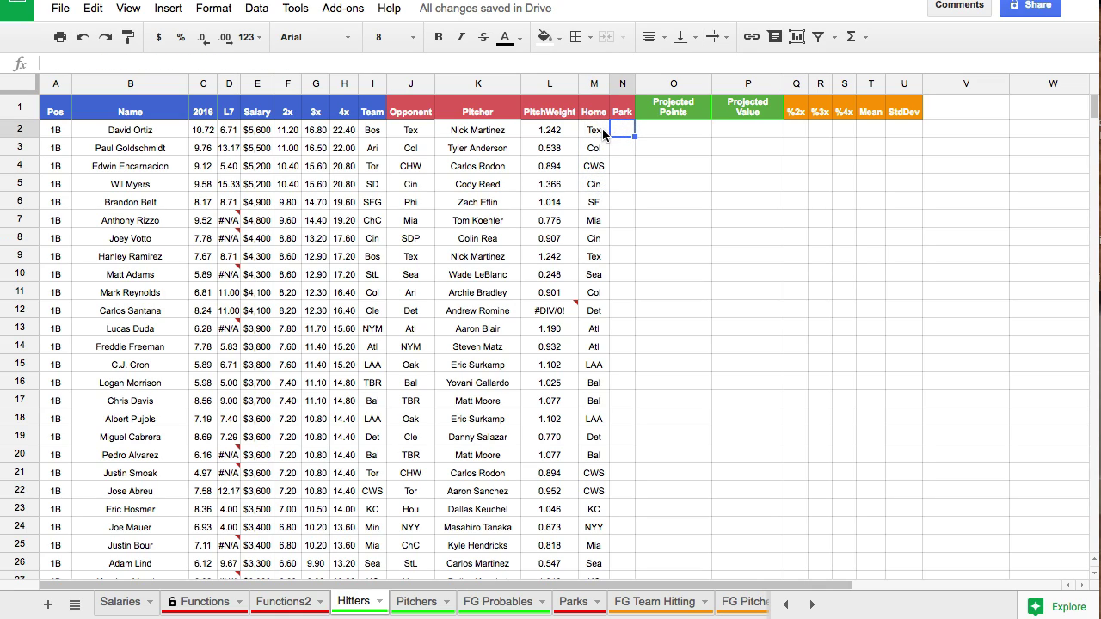
pyautogui.click(602, 135)
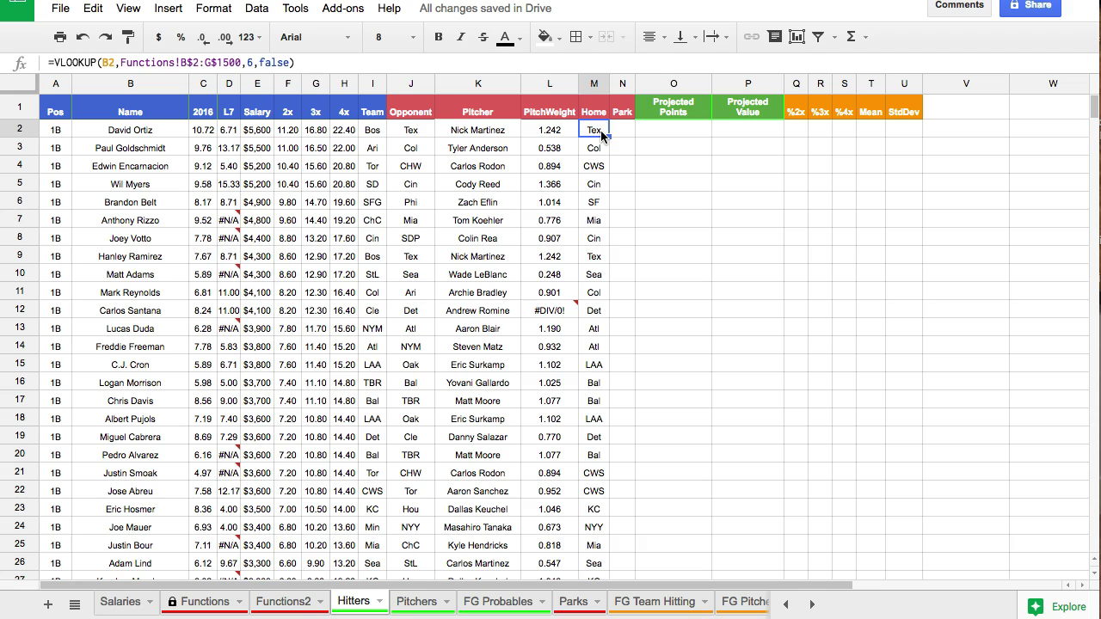
# Return to the Parks sheet and insert a blank column before the RK column
pyautogui.click(568, 601)
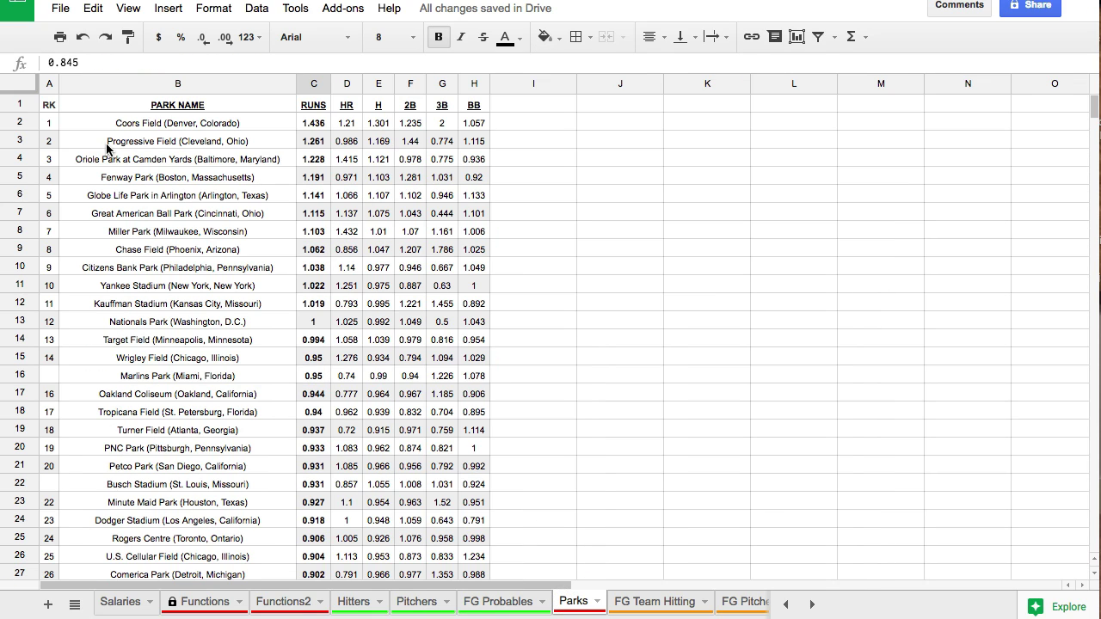
pyautogui.click(41, 84)
pyautogui.rightClick(40, 84)
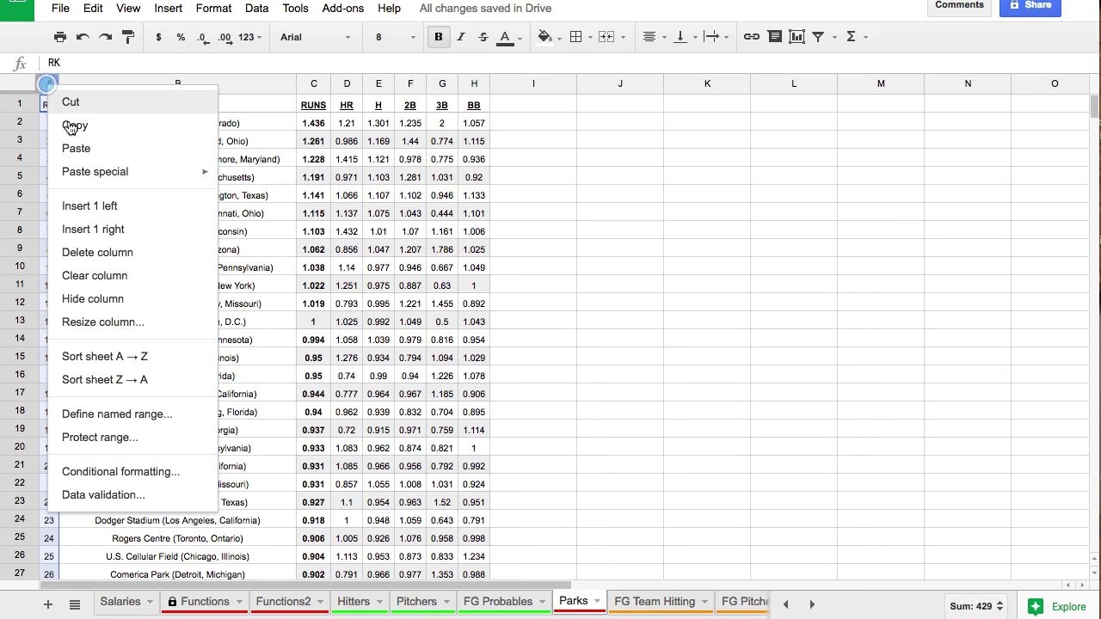
pyautogui.click(114, 204)
pyautogui.click(43, 104)
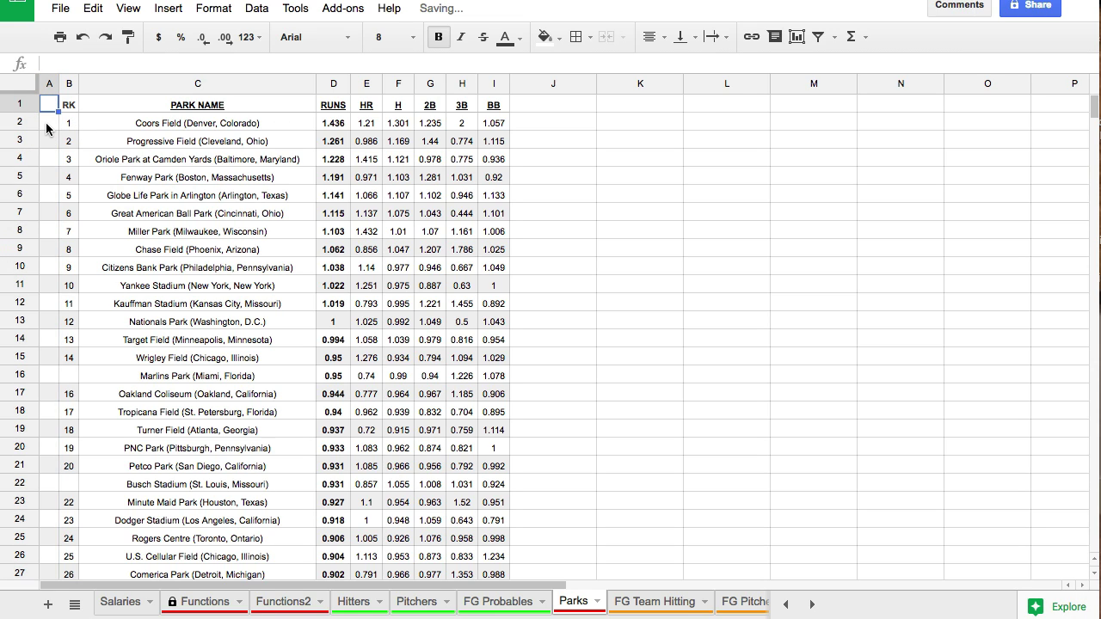
# Paste the list of team abbreviations, COL first, into column A from A2 and widen the column slightly
pyautogui.click(47, 126)
pyautogui.moveTo(47, 126)
pyautogui.mouseDown()
pyautogui.moveTo(47, 488)
pyautogui.moveTo(47, 126)
pyautogui.mouseUp()
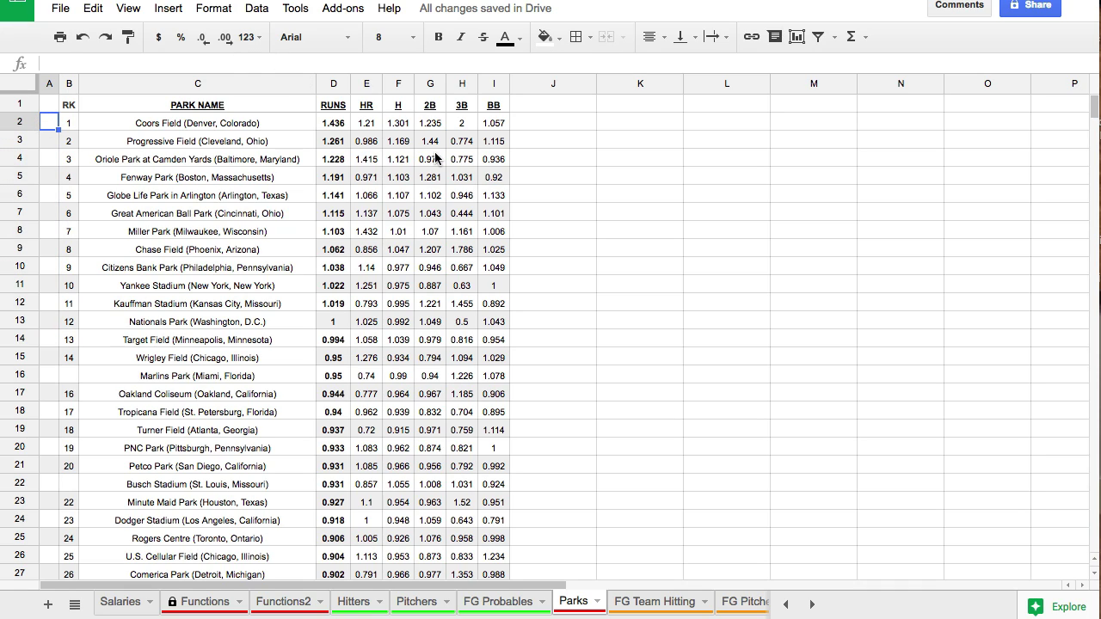
pyautogui.hotkey('ctrl', 'v')
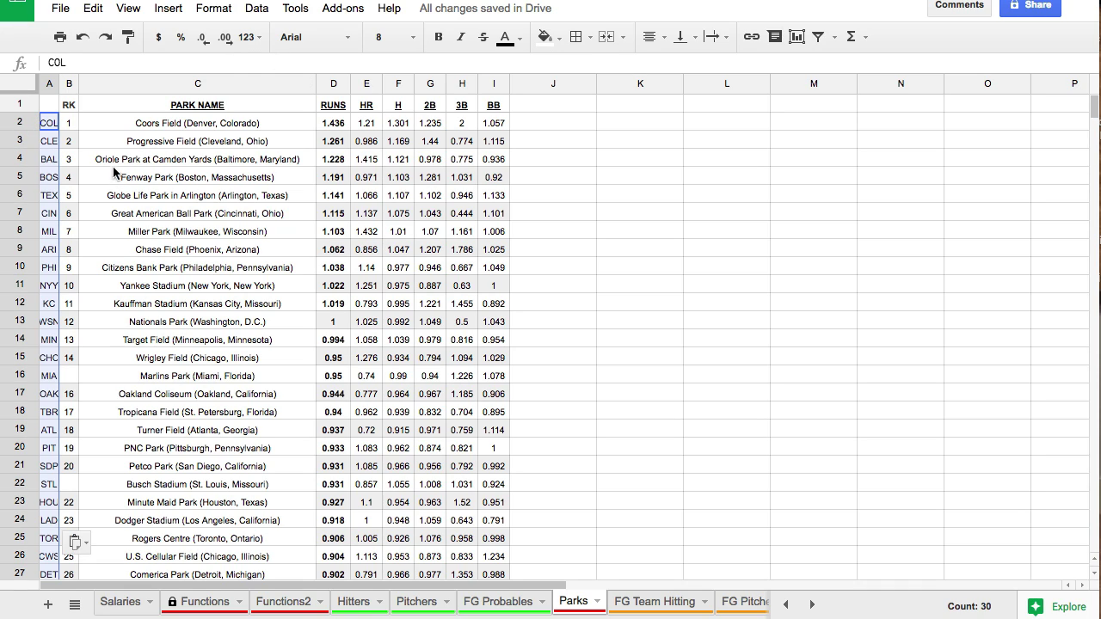
pyautogui.moveTo(58, 83); pyautogui.dragTo(66, 83)
pyautogui.click(119, 172)
# Compare the COL and KC abbreviations with their park names and examine the RUNS factors of the first two parks
pyautogui.click(51, 126)
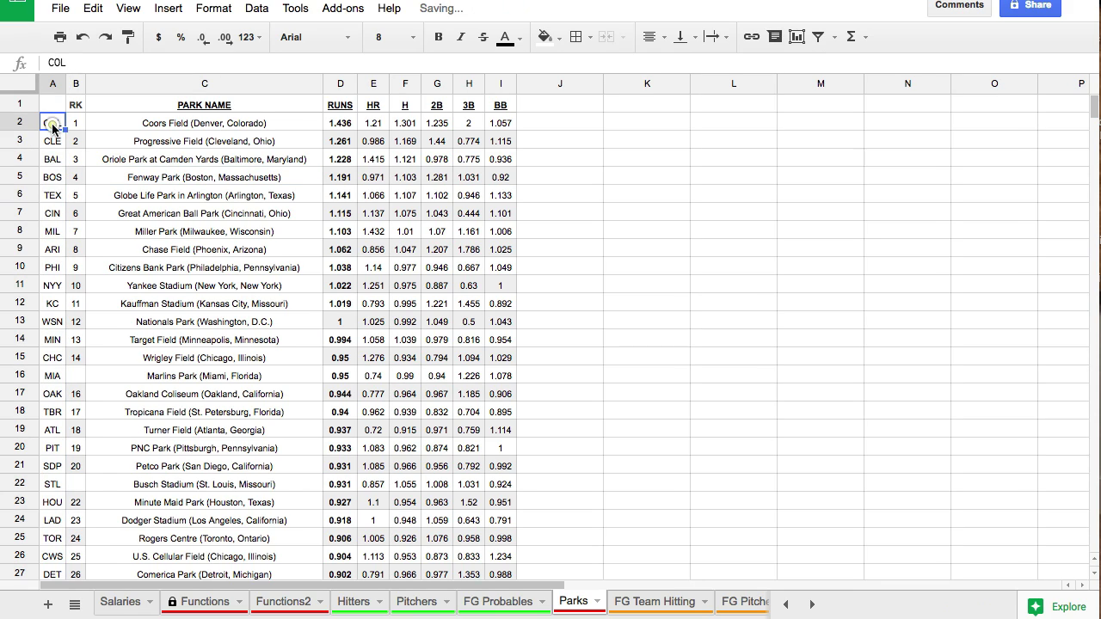
pyautogui.click(203, 129)
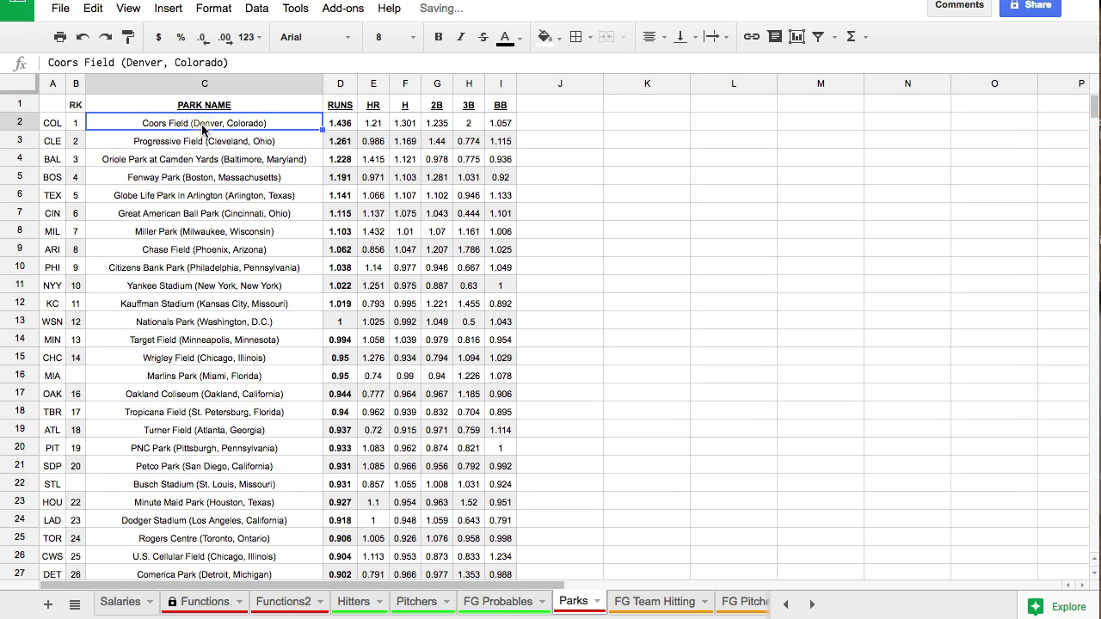
pyautogui.click(56, 308)
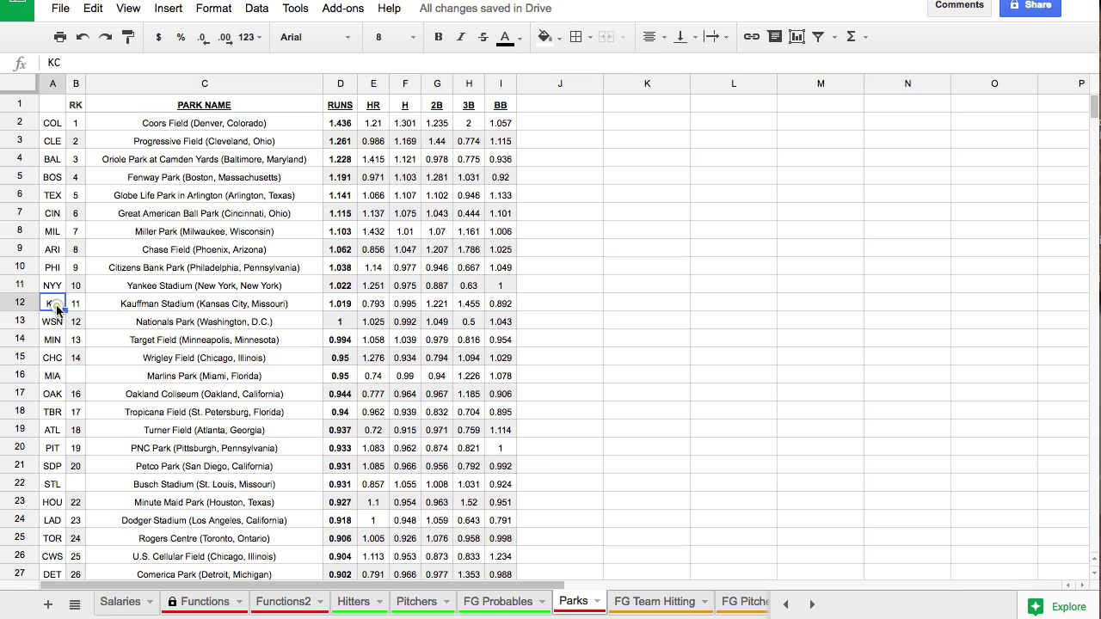
pyautogui.click(161, 312)
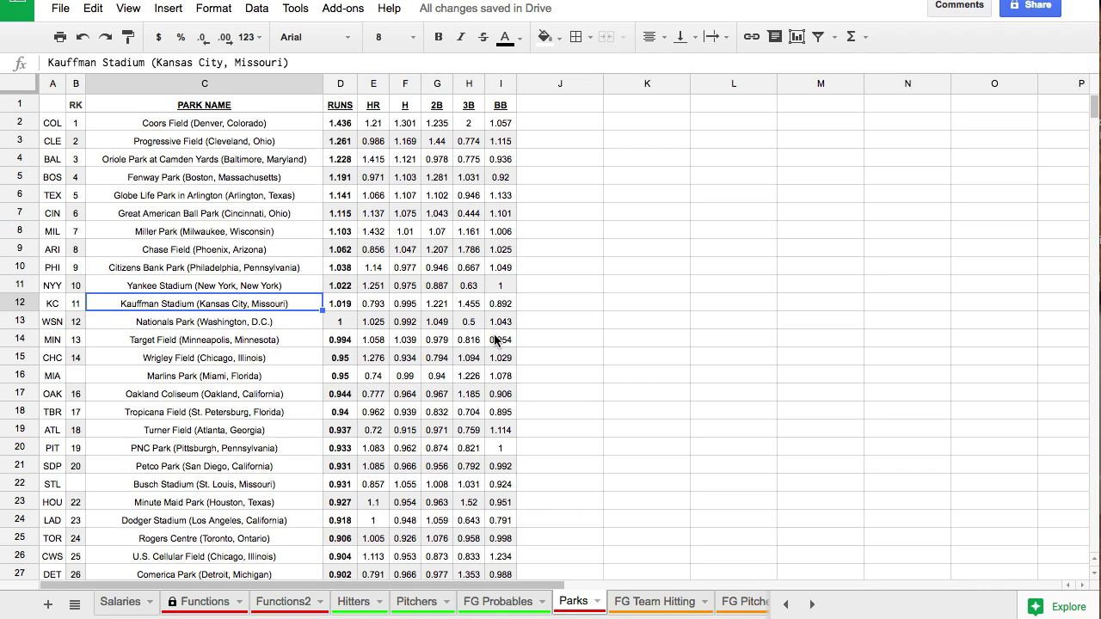
pyautogui.moveTo(344, 128); pyautogui.dragTo(353, 146)
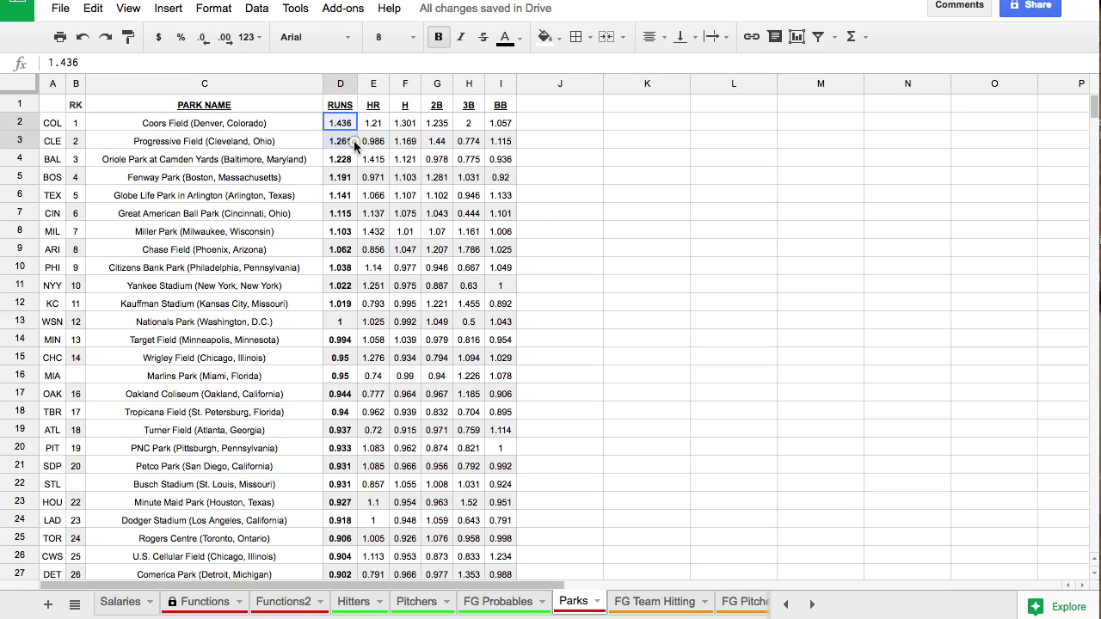
pyautogui.click(338, 145)
pyautogui.click(340, 127)
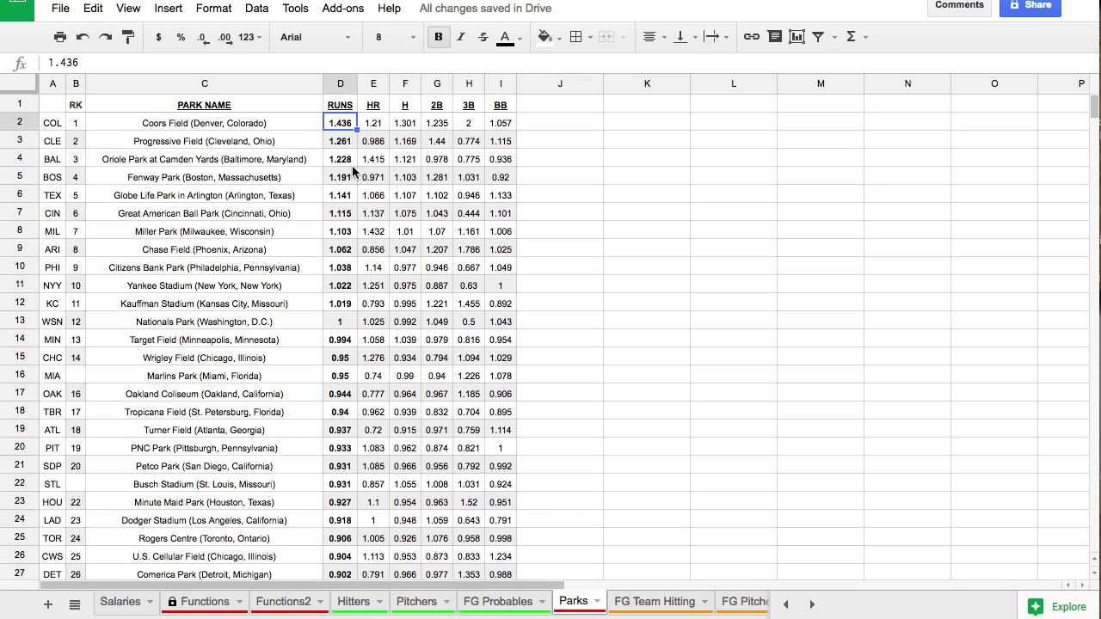
# Copy the RUNS, HR, H, 2B, 3B and BB headings from D1:I1 to row 1 starting at K1
pyautogui.moveTo(340, 105); pyautogui.dragTo(499, 105)
pyautogui.hotkey('ctrl', 'c')
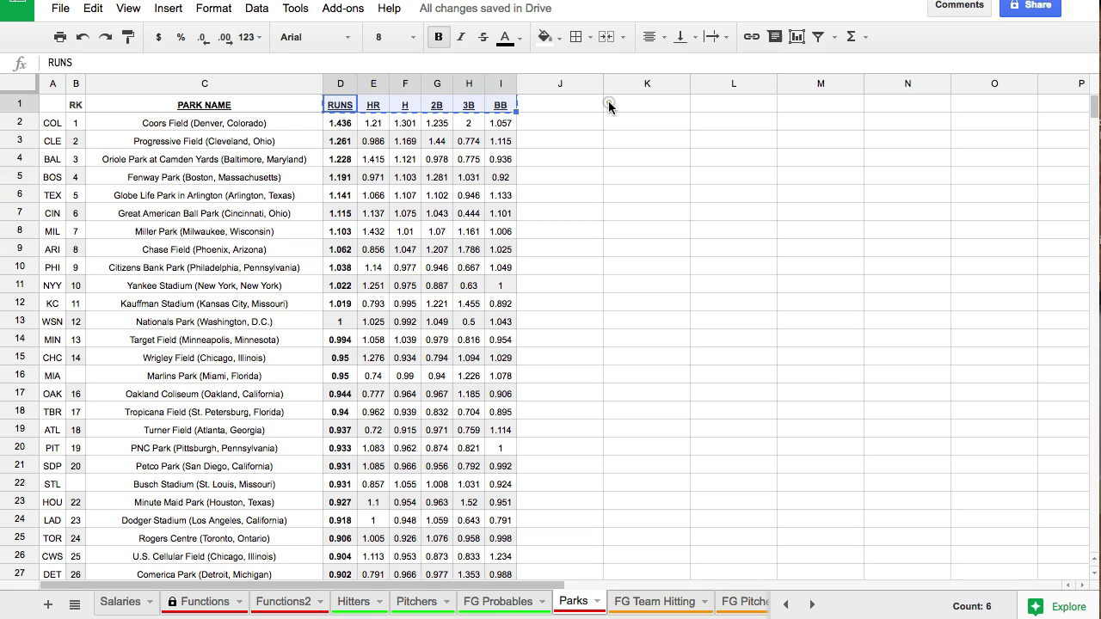
pyautogui.click(607, 105)
pyautogui.hotkey('ctrl', 'v')
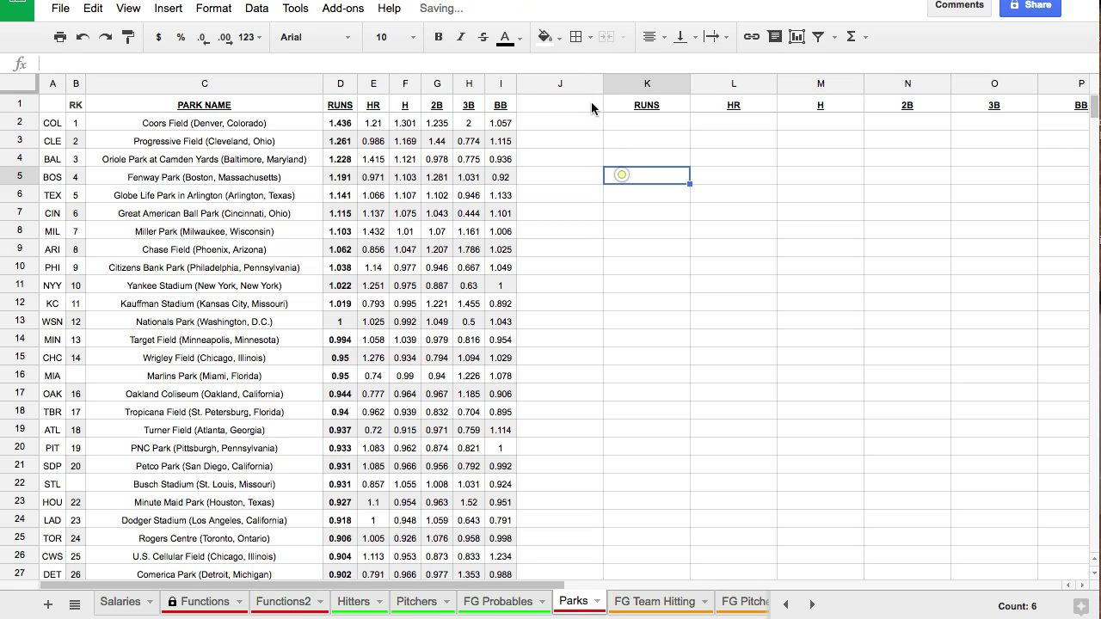
# Fit the widths of columns K through P to their copied RUNS to BB headings
pyautogui.moveTo(555, 83); pyautogui.dragTo(983, 84)
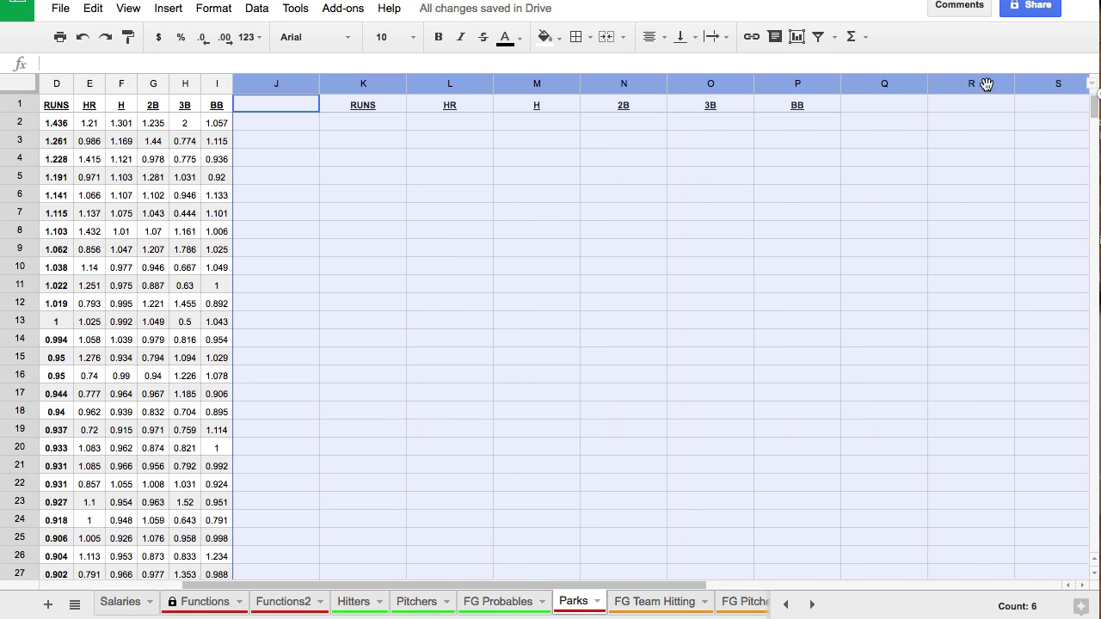
pyautogui.doubleClick(839, 84)
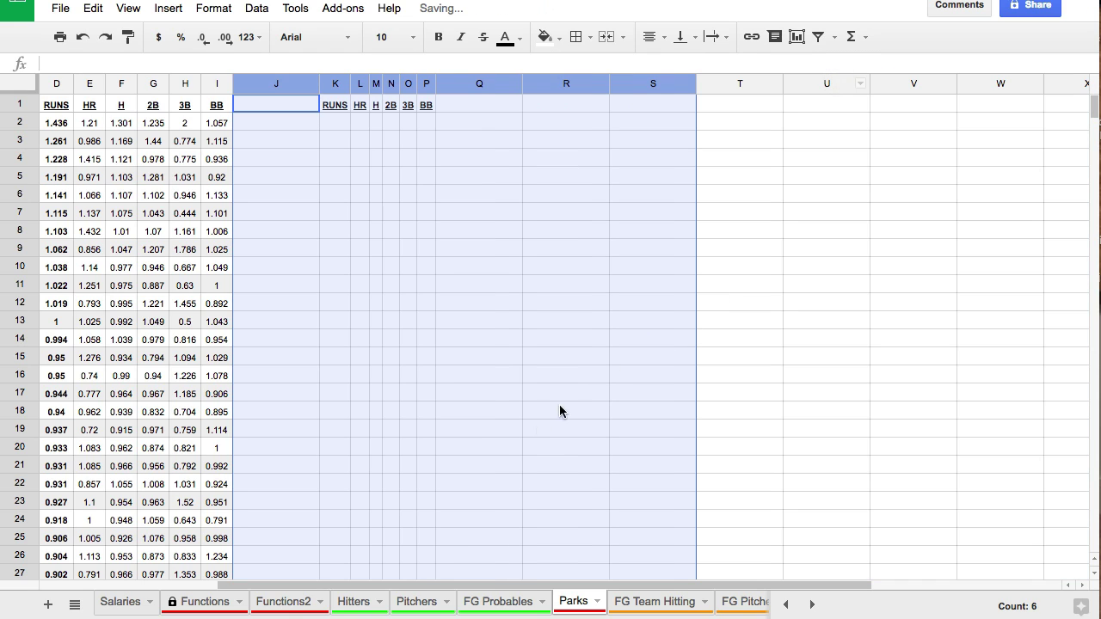
pyautogui.moveTo(409, 585); pyautogui.dragTo(301, 585)
pyautogui.click(565, 202)
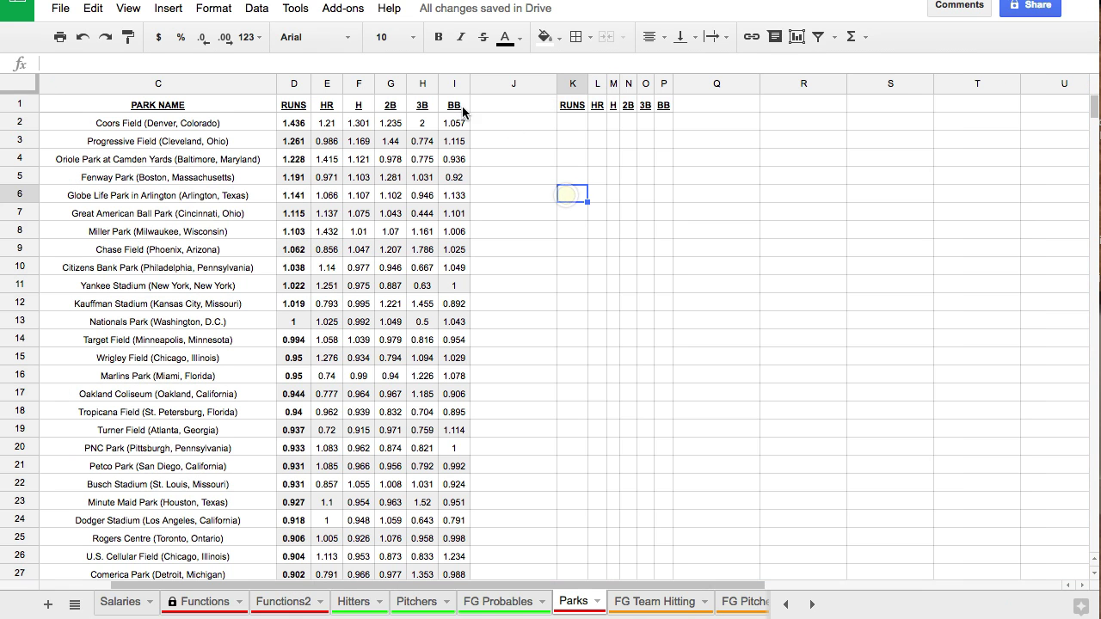
pyautogui.moveTo(571, 105); pyautogui.dragTo(635, 114)
pyautogui.click(612, 123)
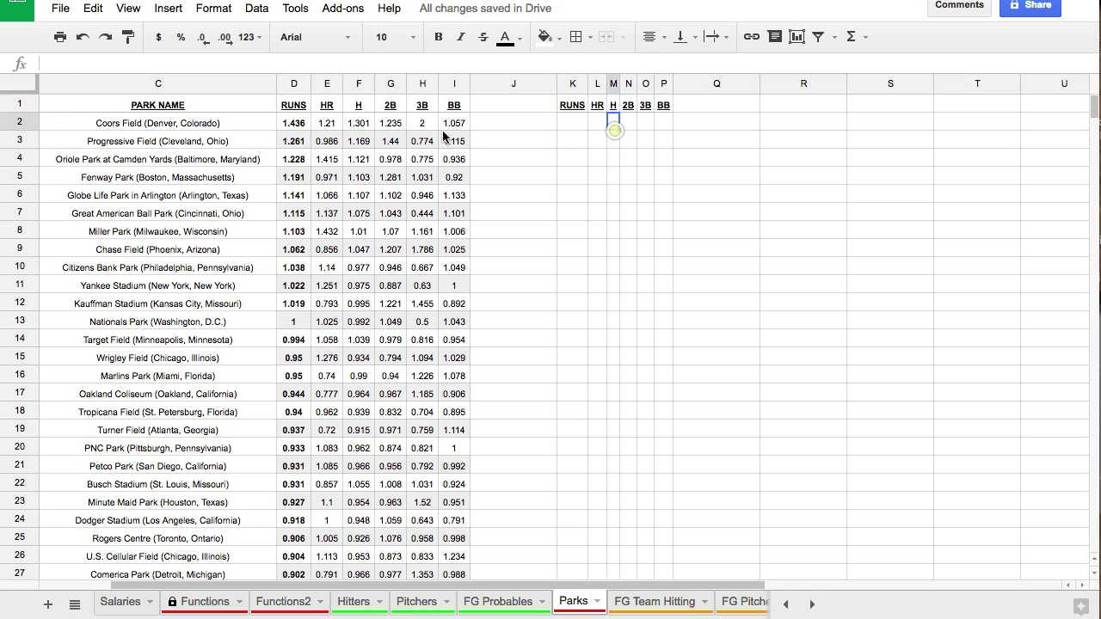
# Enter =((D2-1)*2), =((E2-1)*10)*0.116, =((F2-1)*3)*0.665, =((G2-1)*5)*0.195 and =((H2-1)*8)*0.022 in K2 through O2
pyautogui.click(570, 125)
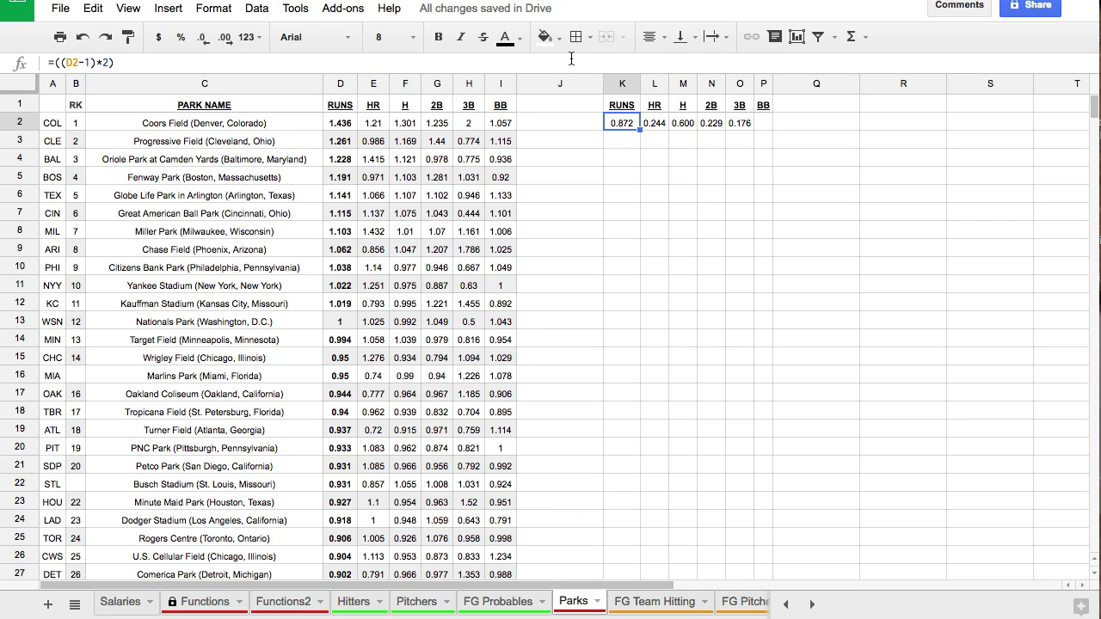
pyautogui.press('Return')
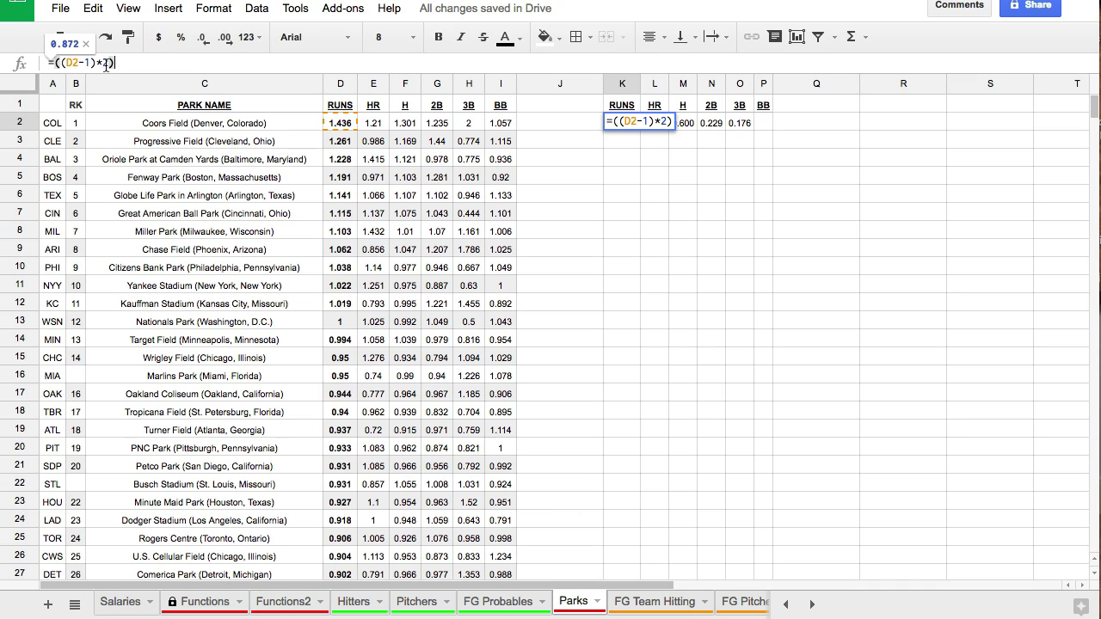
pyautogui.click(652, 172)
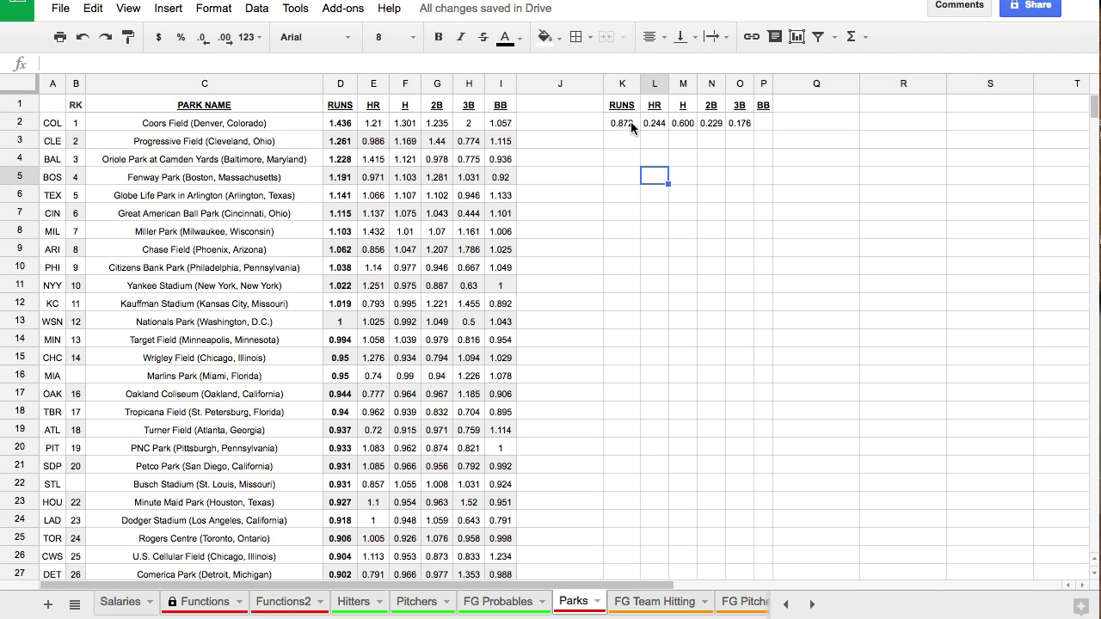
pyautogui.click(632, 129)
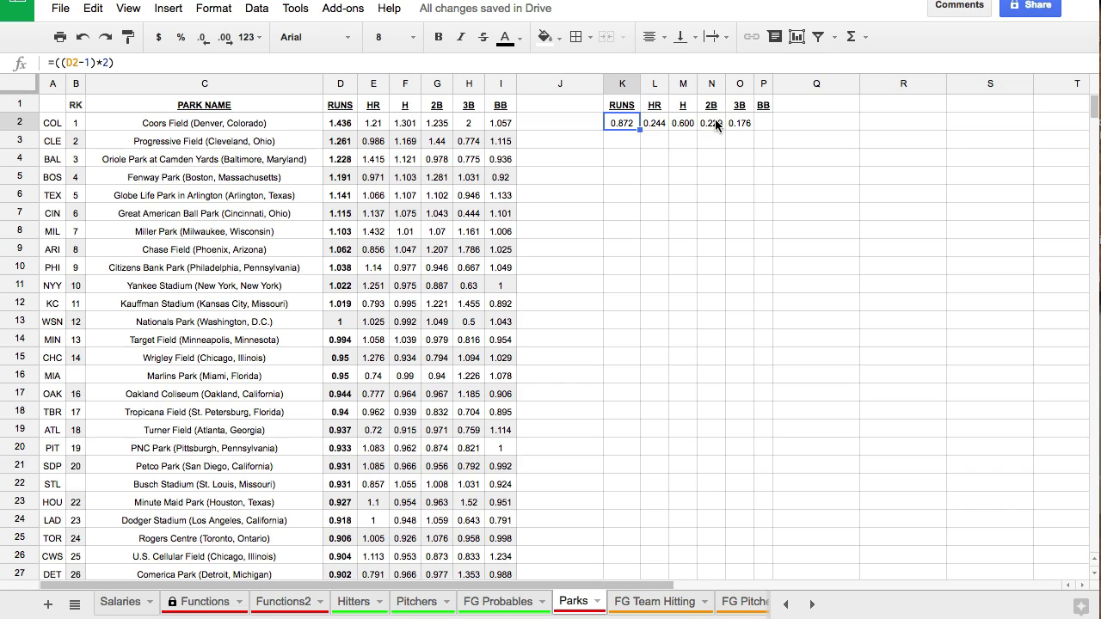
# Clear the BB heading from column P
pyautogui.click(763, 83)
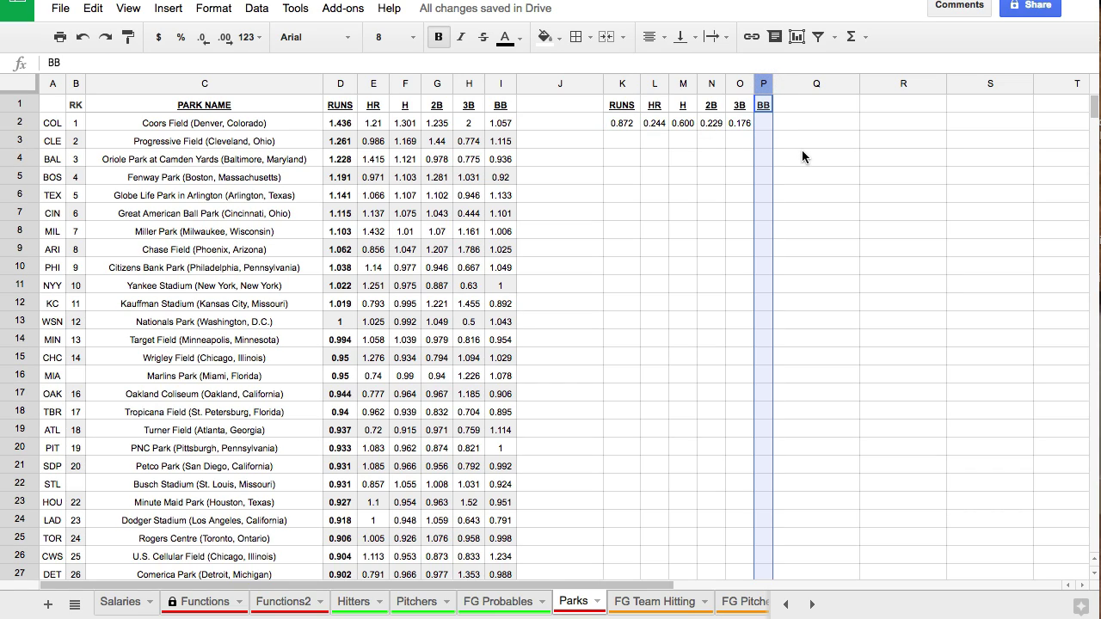
pyautogui.press('Delete')
pyautogui.click(783, 157)
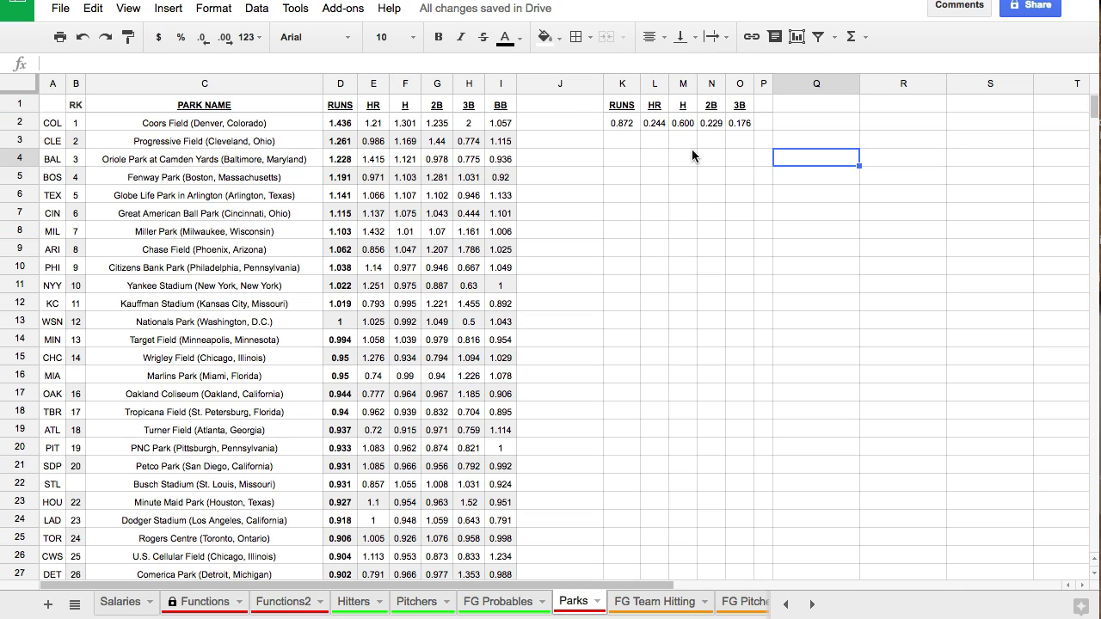
# Examine the multipliers and weights in the row 2 formulas for HR, H, 2B and 3B
pyautogui.click(660, 126)
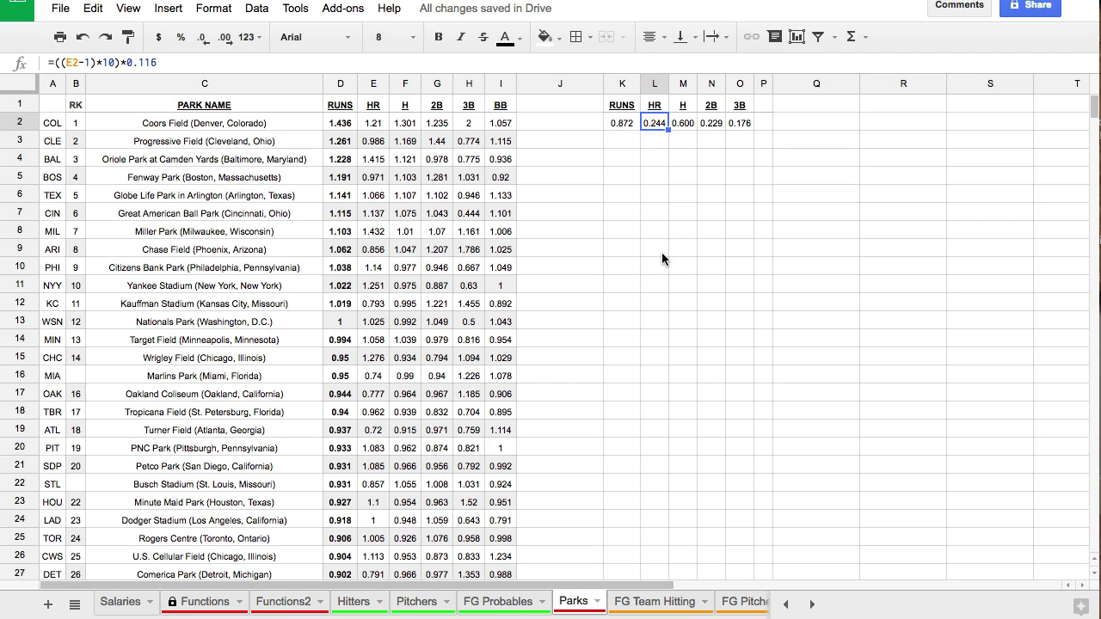
pyautogui.click(560, 64)
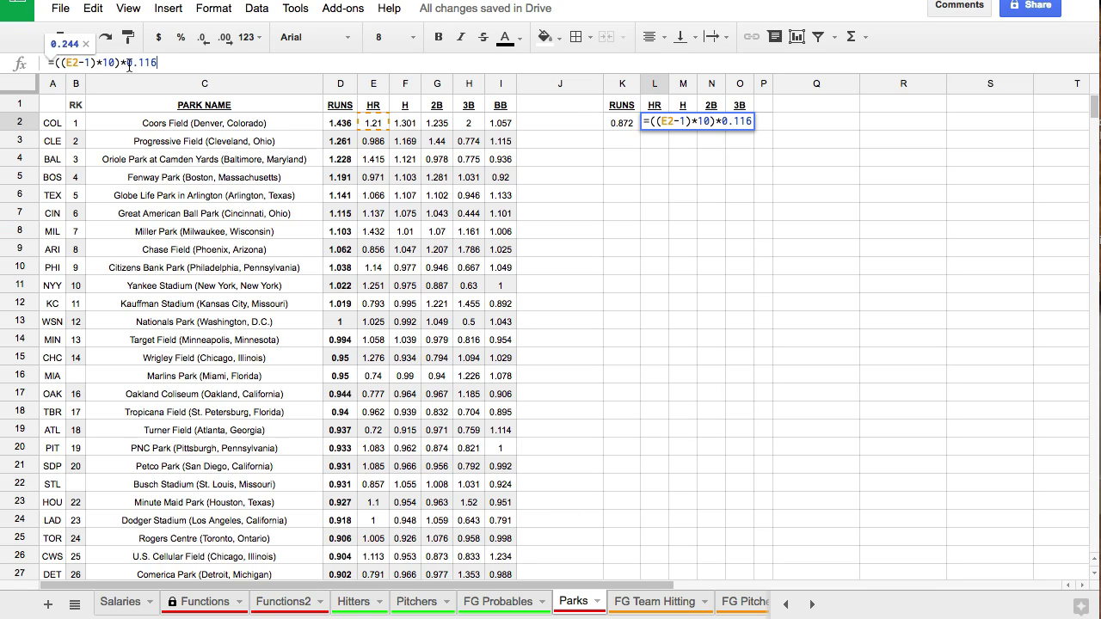
pyautogui.moveTo(126, 63); pyautogui.dragTo(159, 62)
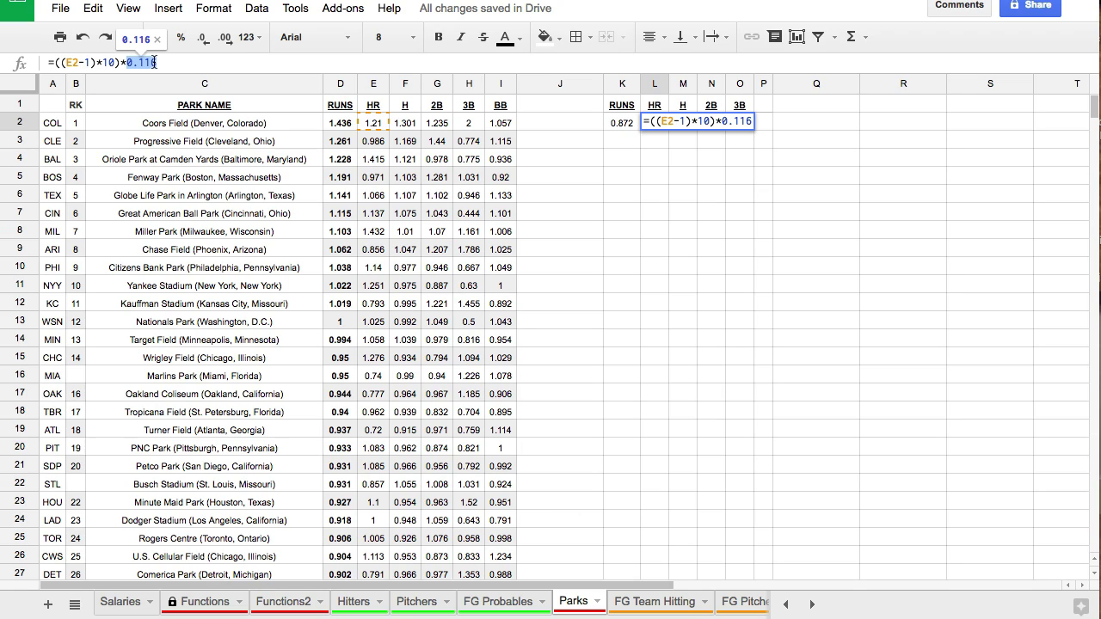
pyautogui.click(736, 178)
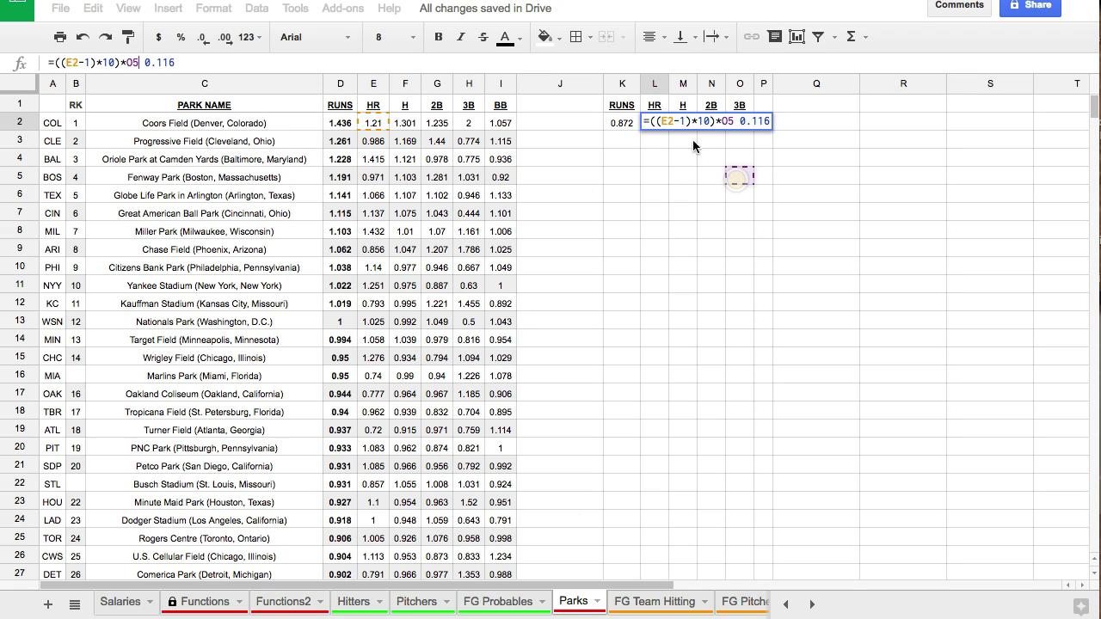
pyautogui.press('Escape')
pyautogui.click(691, 126)
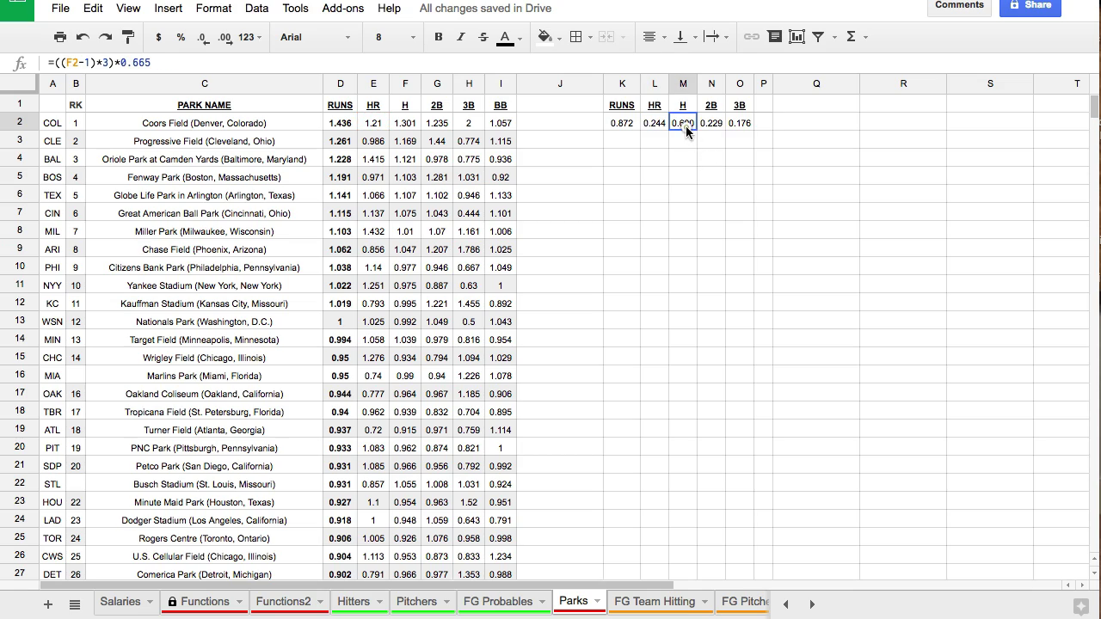
pyautogui.click(185, 62)
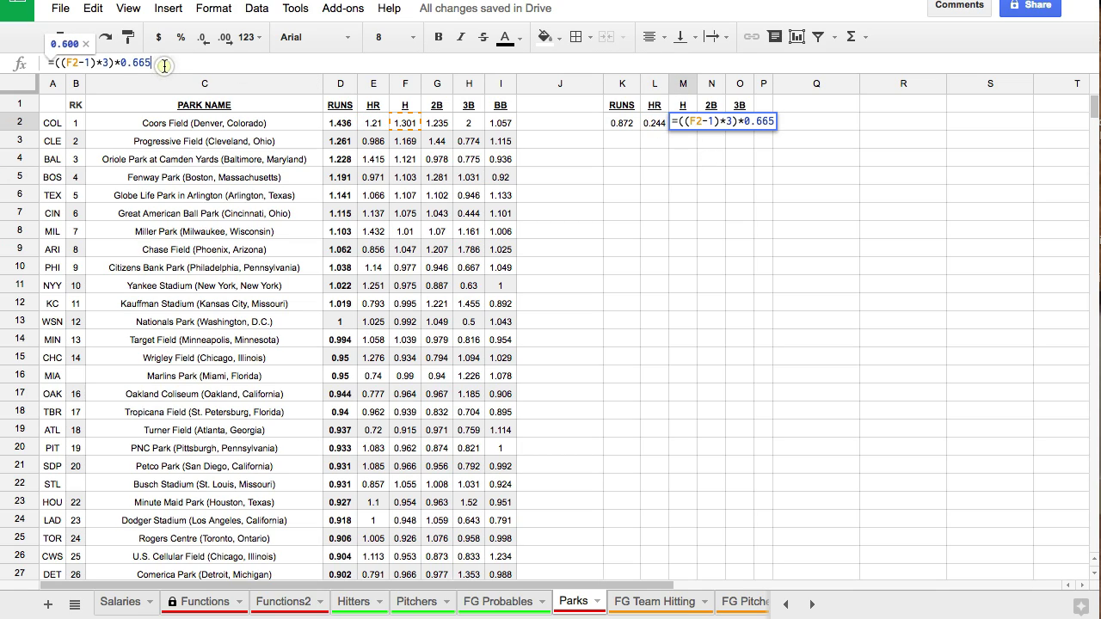
pyautogui.press('Escape')
pyautogui.click(705, 123)
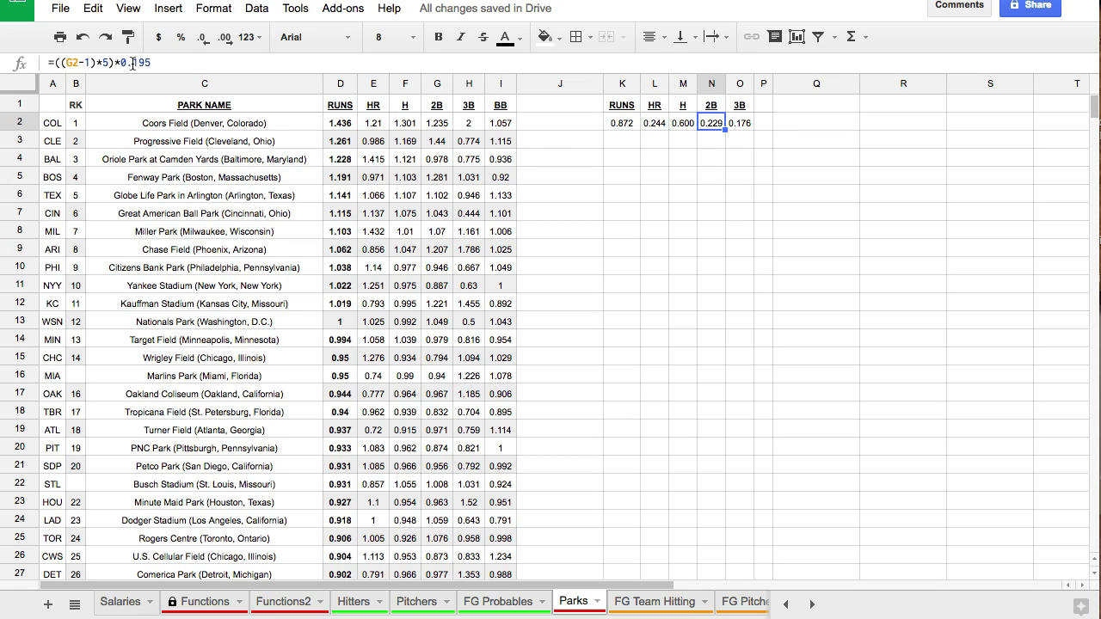
pyautogui.click(175, 65)
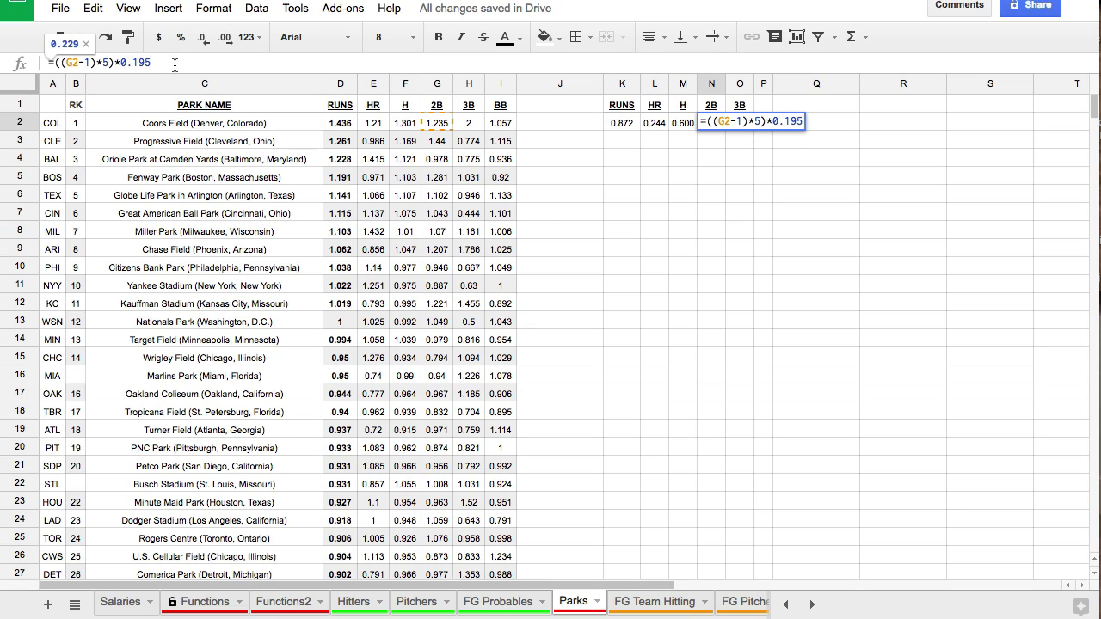
pyautogui.press('Escape')
pyautogui.click(740, 123)
pyautogui.doubleClick(209, 62)
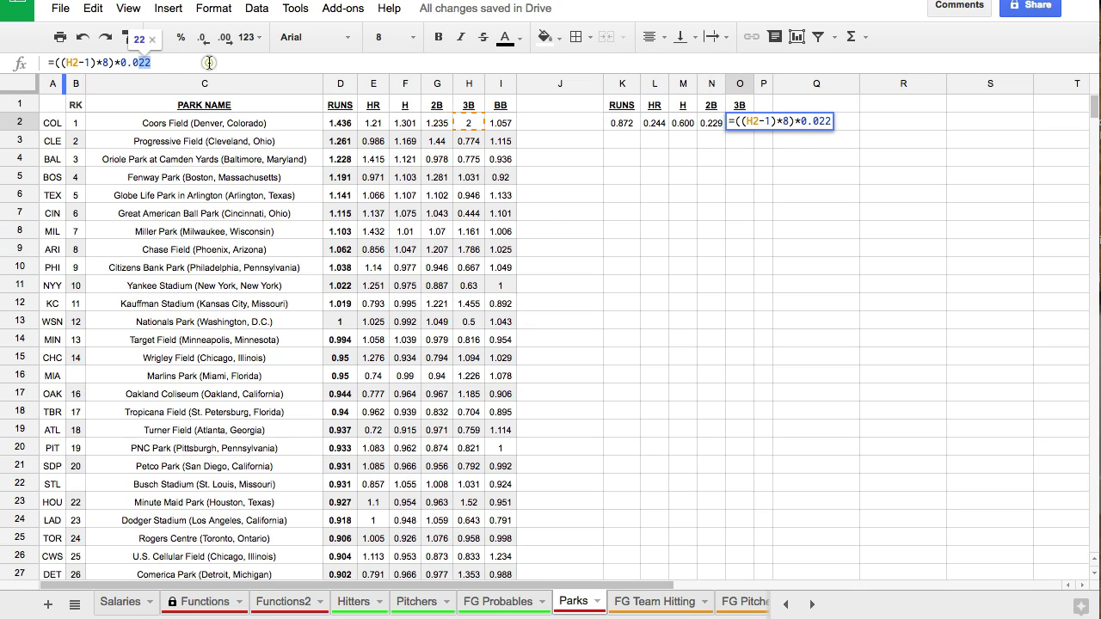
pyautogui.click(209, 62)
pyautogui.press('Escape')
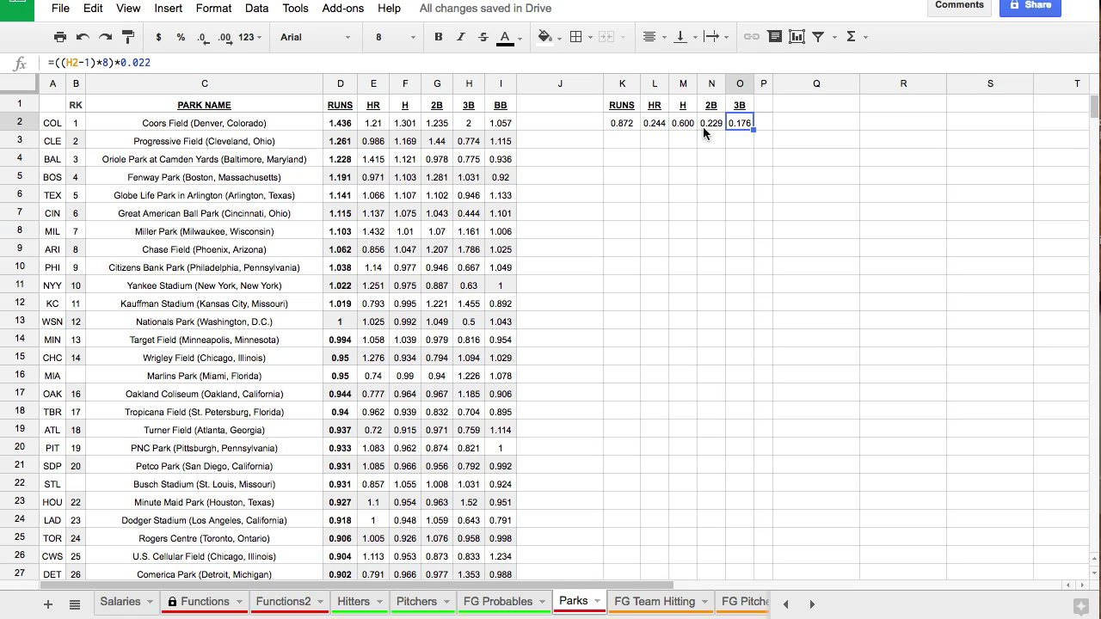
# Review the combined HR through 3B factors and compare the formulas in L2 to O2 cell by cell
pyautogui.moveTo(655, 123); pyautogui.dragTo(739, 117)
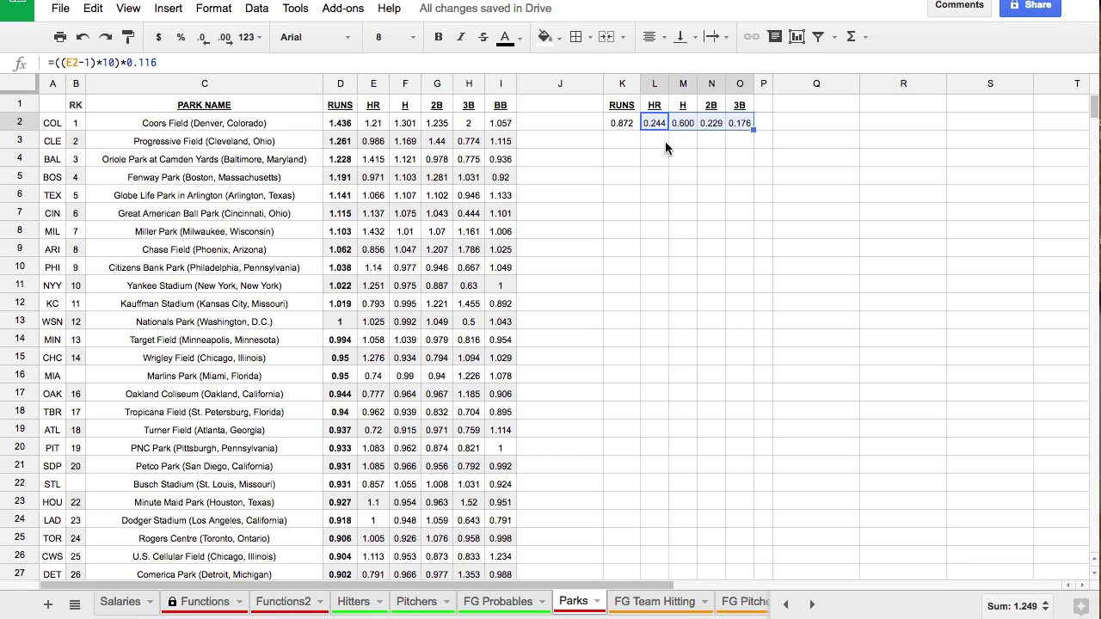
pyautogui.click(658, 142)
pyautogui.click(654, 128)
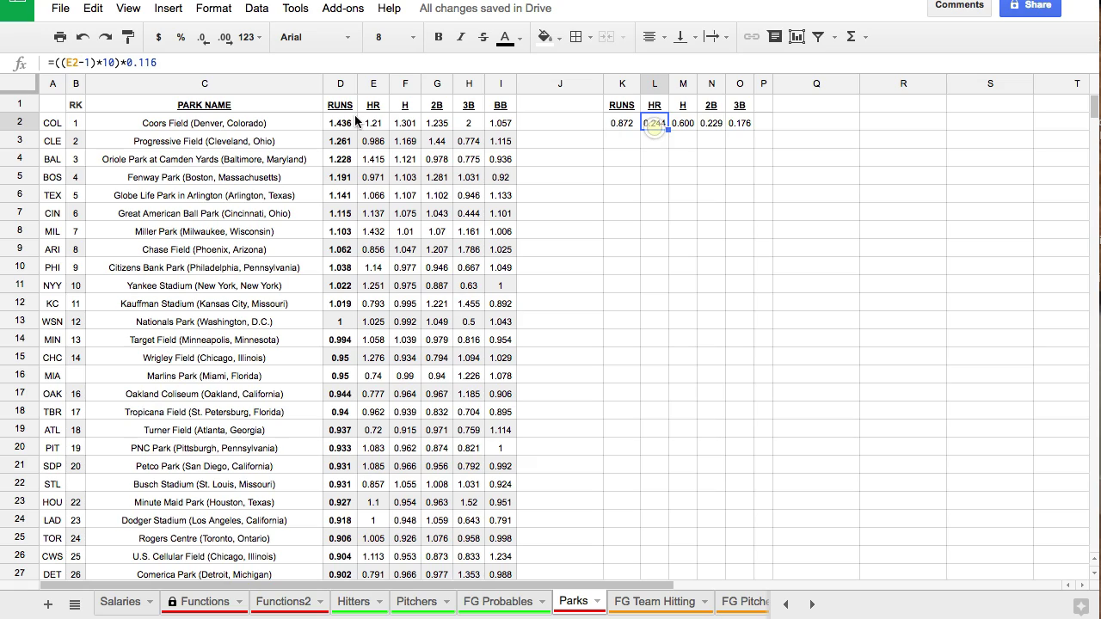
pyautogui.click(148, 65)
pyautogui.press('Right')
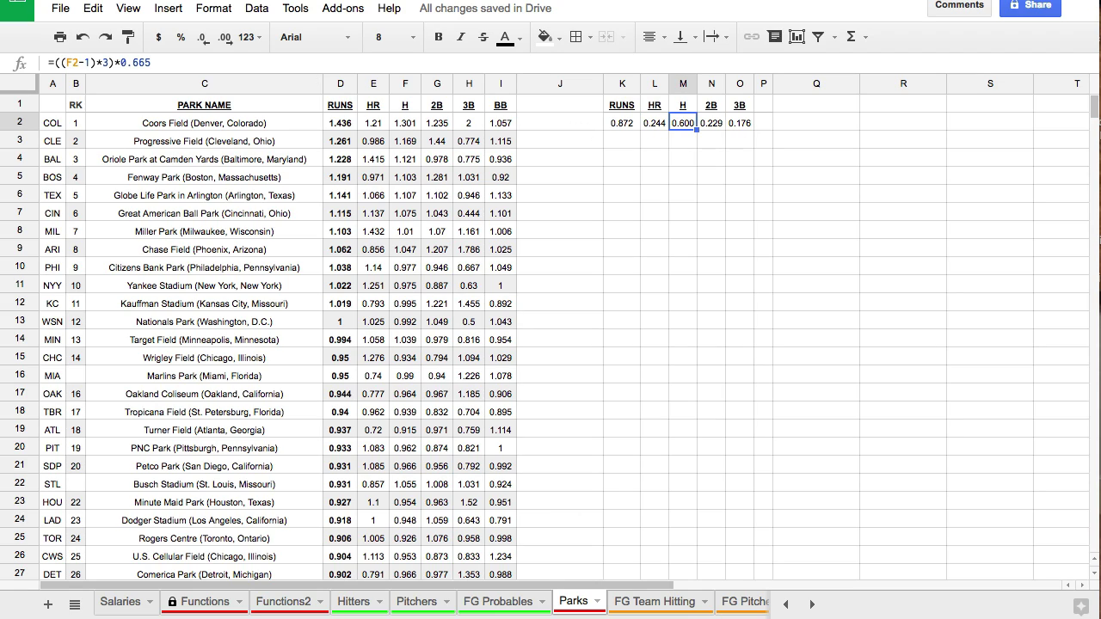
pyautogui.press('Right')
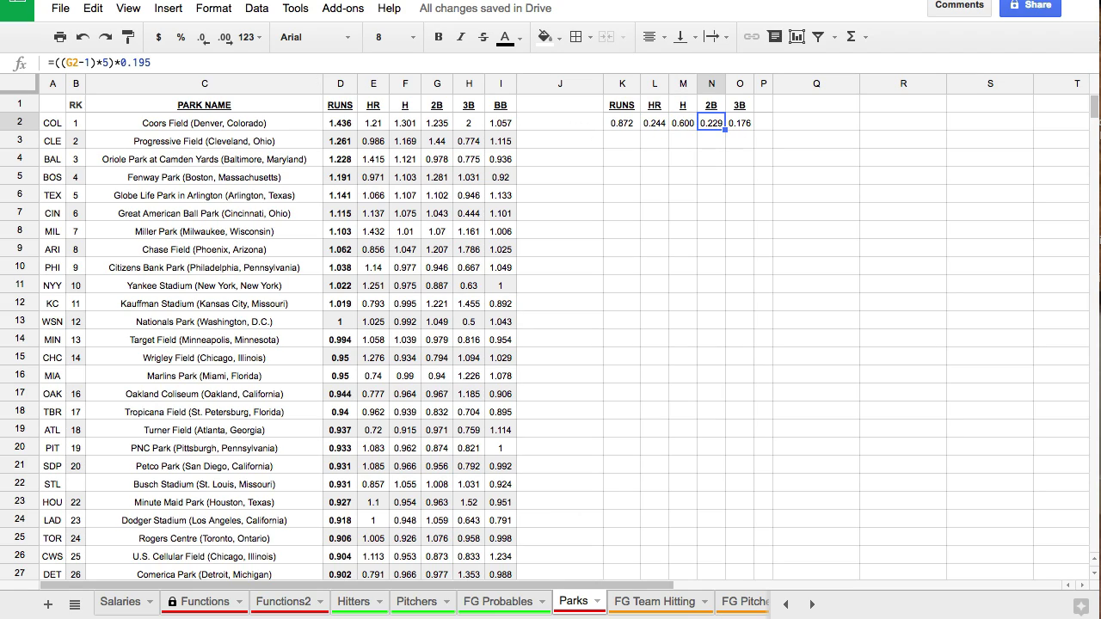
pyautogui.press('Right')
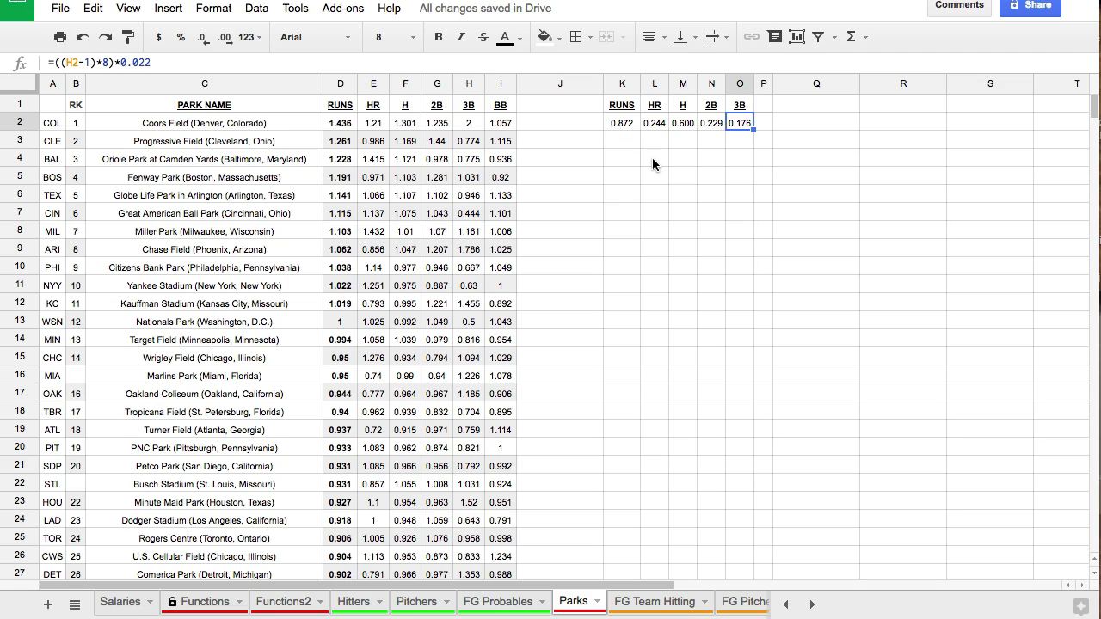
pyautogui.click(658, 130)
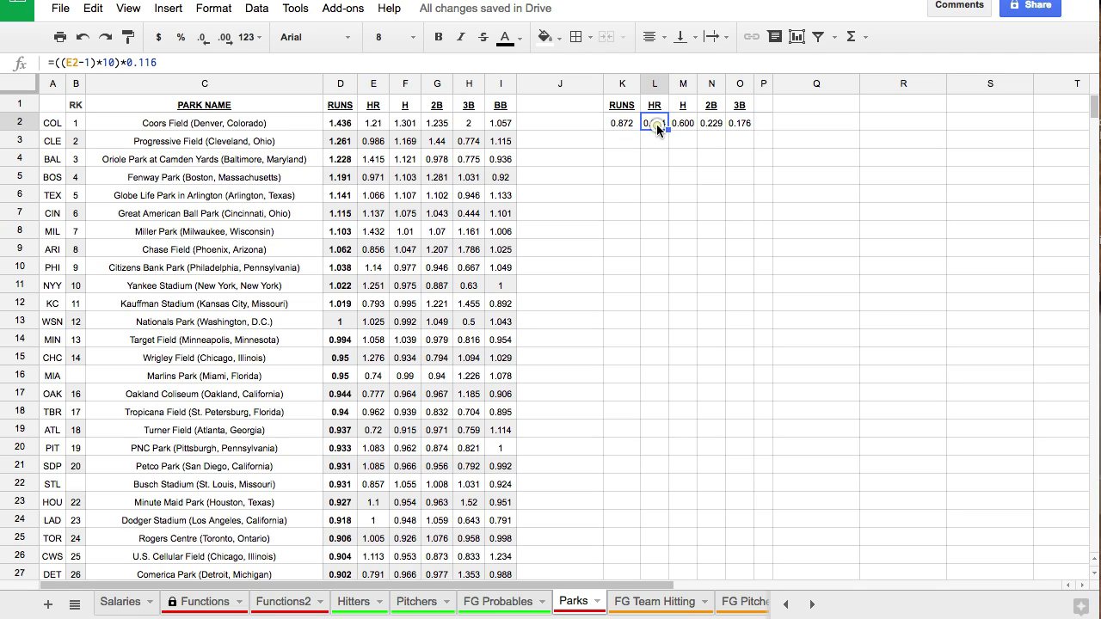
pyautogui.doubleClick(658, 130)
pyautogui.click(634, 171)
pyautogui.click(681, 123)
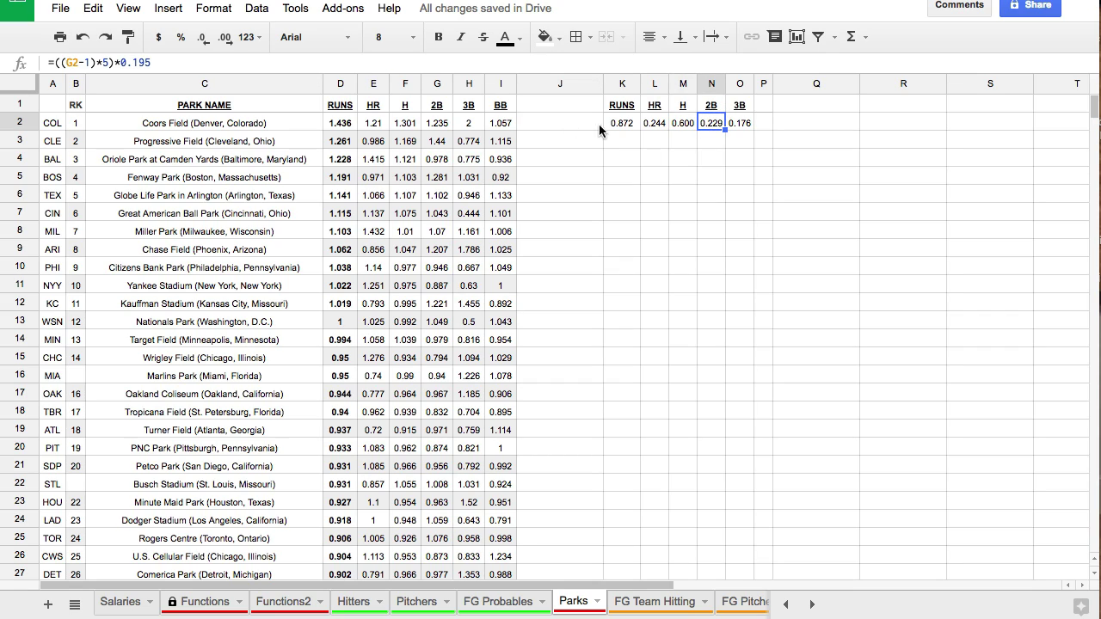
pyautogui.press('Right')
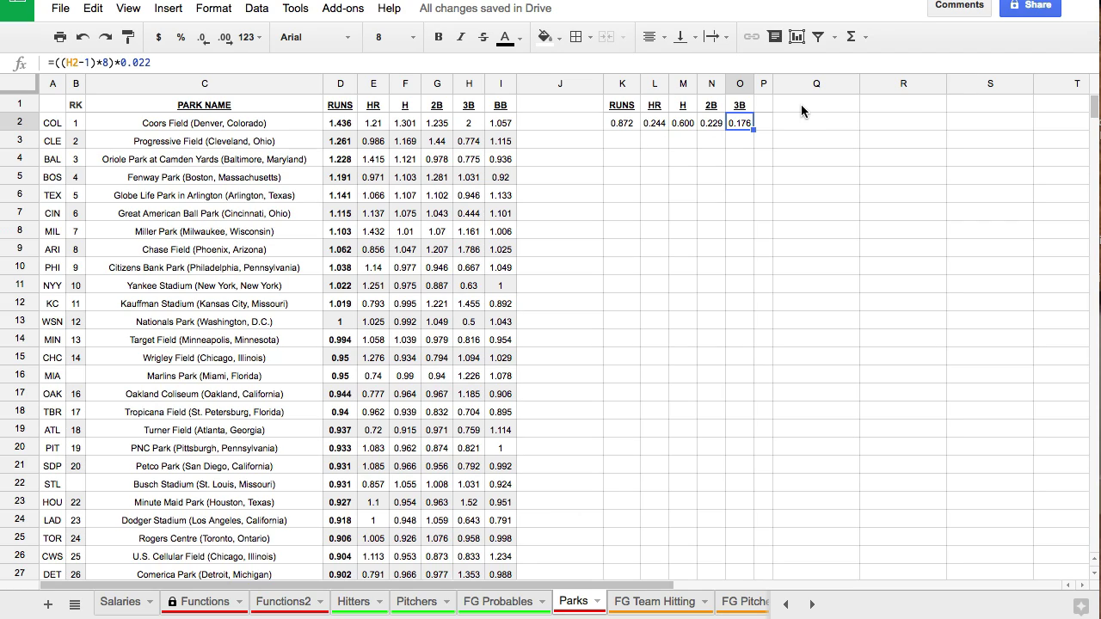
# Add the heading Sum in P1 and widen column P slightly
pyautogui.click(764, 101)
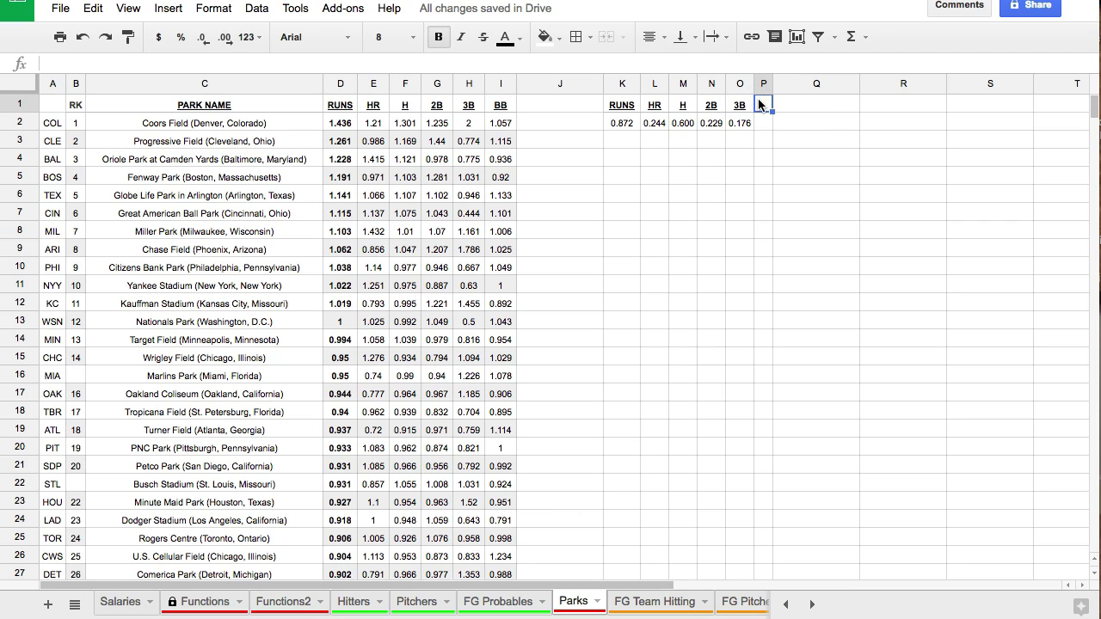
pyautogui.write('Sum')
pyautogui.press('Return')
pyautogui.moveTo(771, 83); pyautogui.dragTo(779, 86)
# Total the weighted factors in P2 with =SUM(K2:O2) and widen column P a little more
pyautogui.write('=')
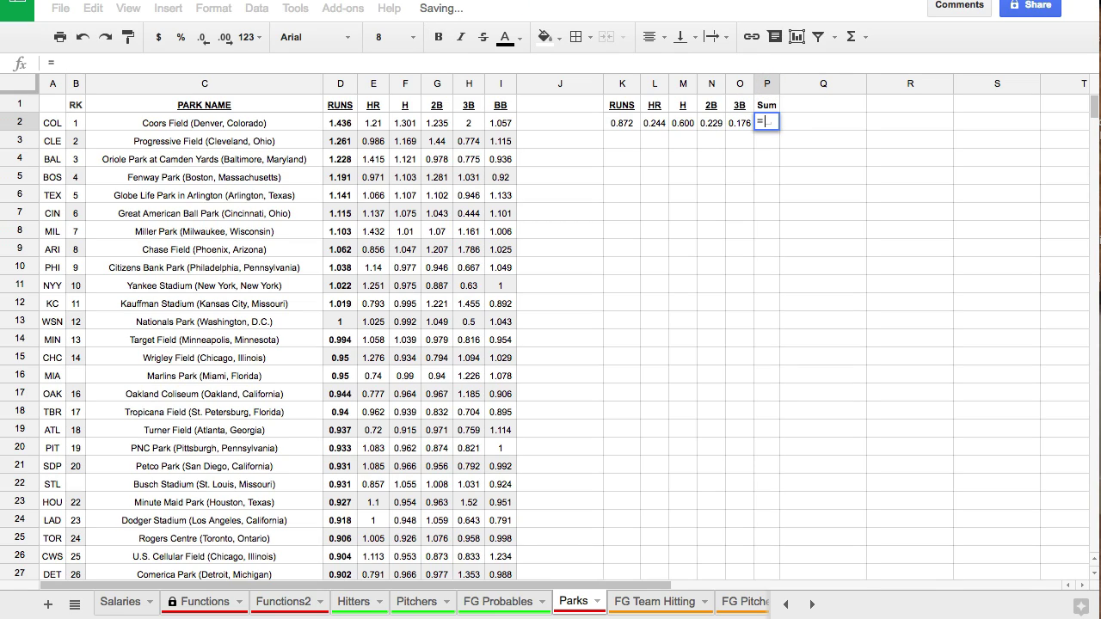
pyautogui.write('SUM(')
pyautogui.click(627, 123)
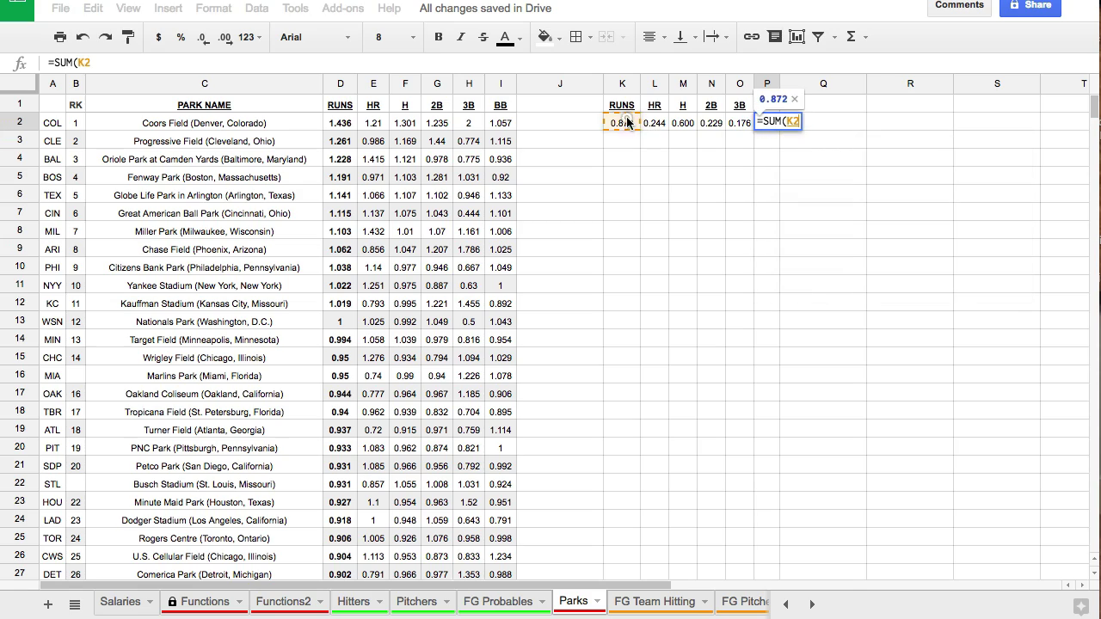
pyautogui.moveTo(627, 123); pyautogui.dragTo(740, 121)
pyautogui.press('Return')
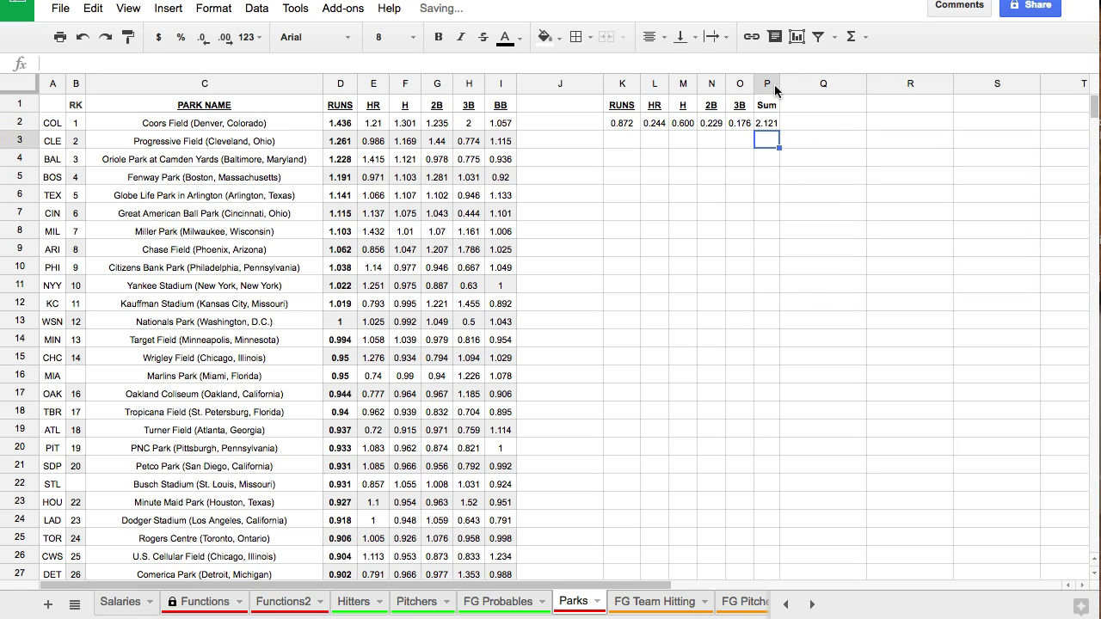
pyautogui.moveTo(778, 85); pyautogui.dragTo(781, 84)
pyautogui.click(769, 125)
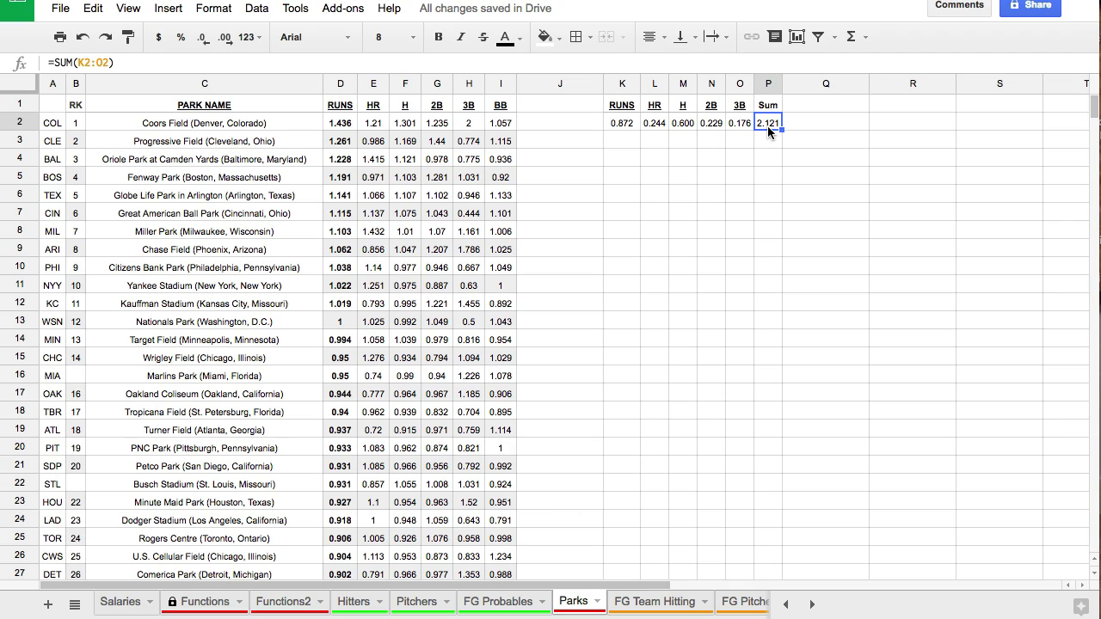
# Place the label Avg in U1 with the value 5.946 in V1 and remove the green fill from both cells
pyautogui.press('Right')
pyautogui.press('Right')
pyautogui.press('Right')
pyautogui.hscroll(1, 926, 143)
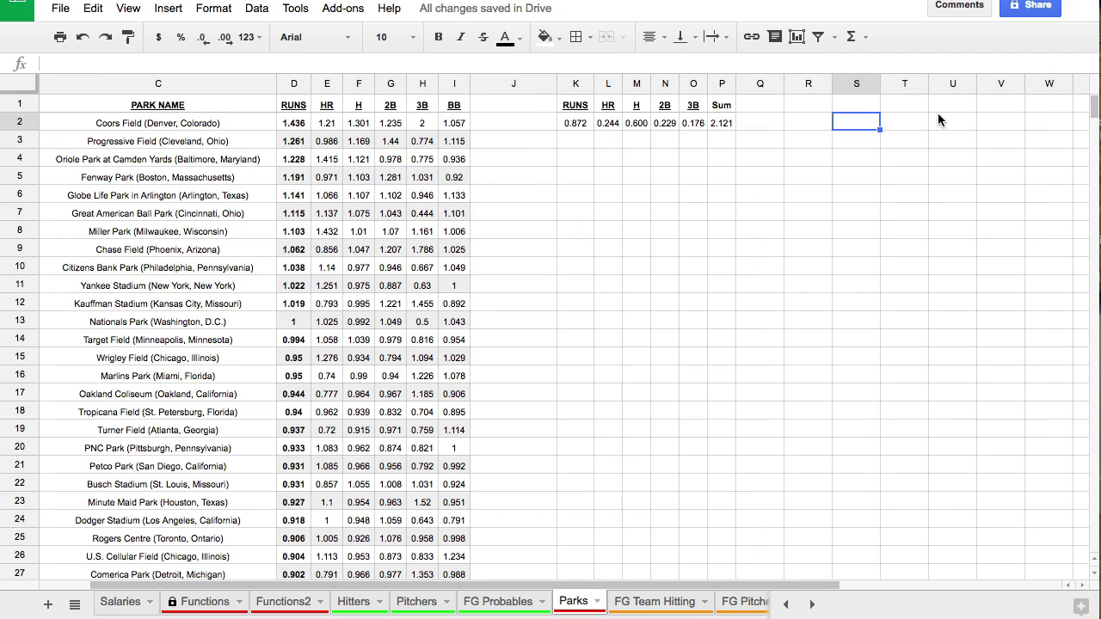
pyautogui.click(939, 105)
pyautogui.write('Avg\t5.946')
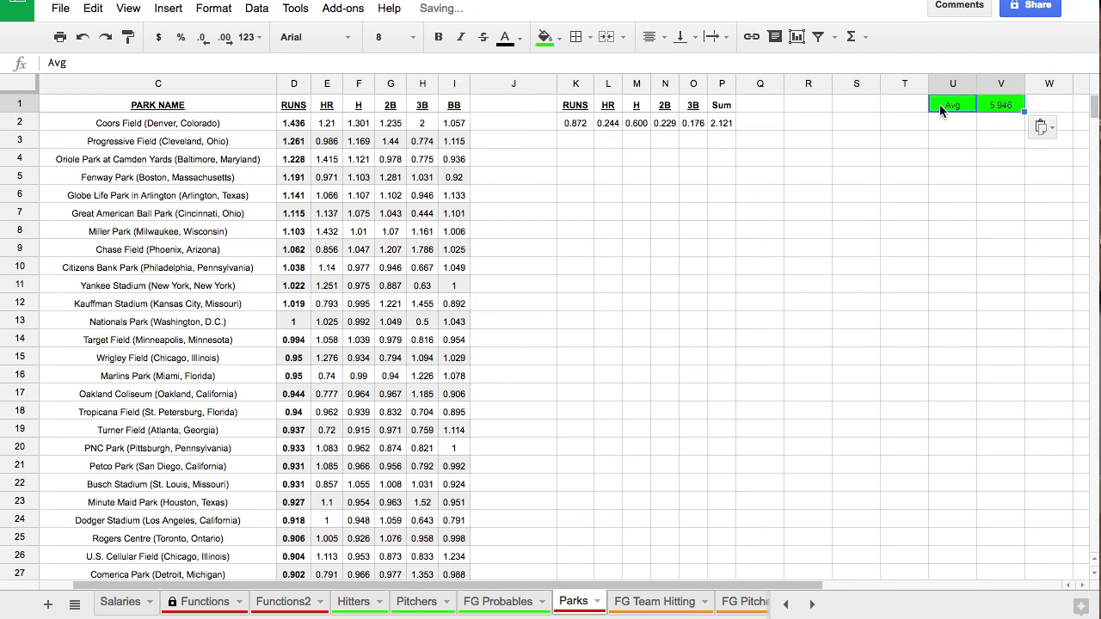
pyautogui.click(544, 37)
pyautogui.click(580, 68)
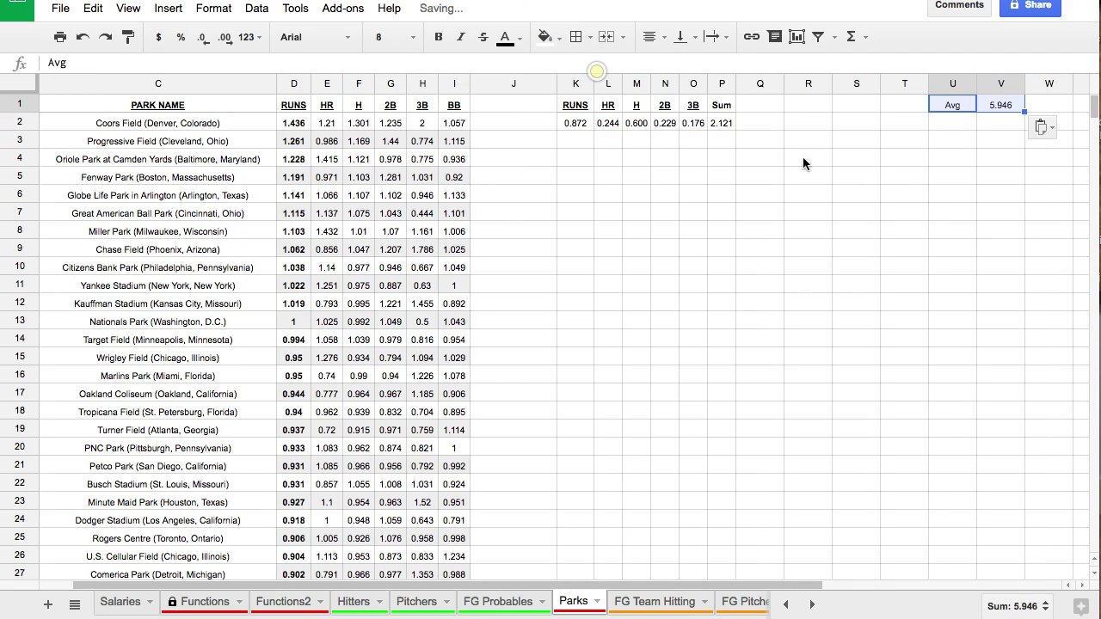
pyautogui.click(955, 123)
pyautogui.click(967, 108)
pyautogui.moveTo(967, 112); pyautogui.dragTo(997, 106)
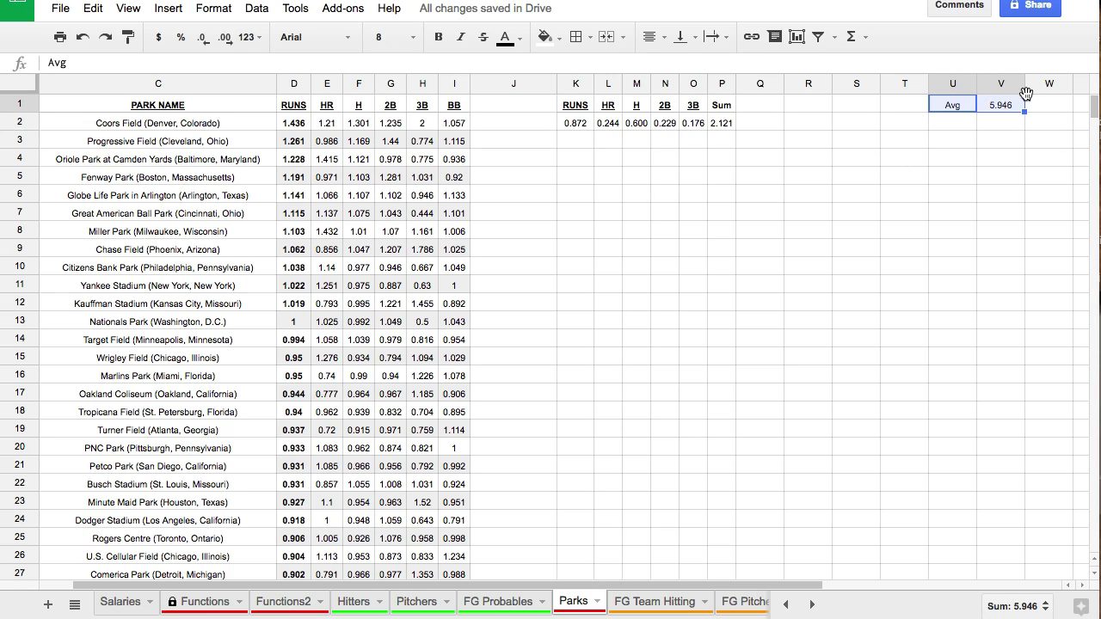
pyautogui.click(1003, 108)
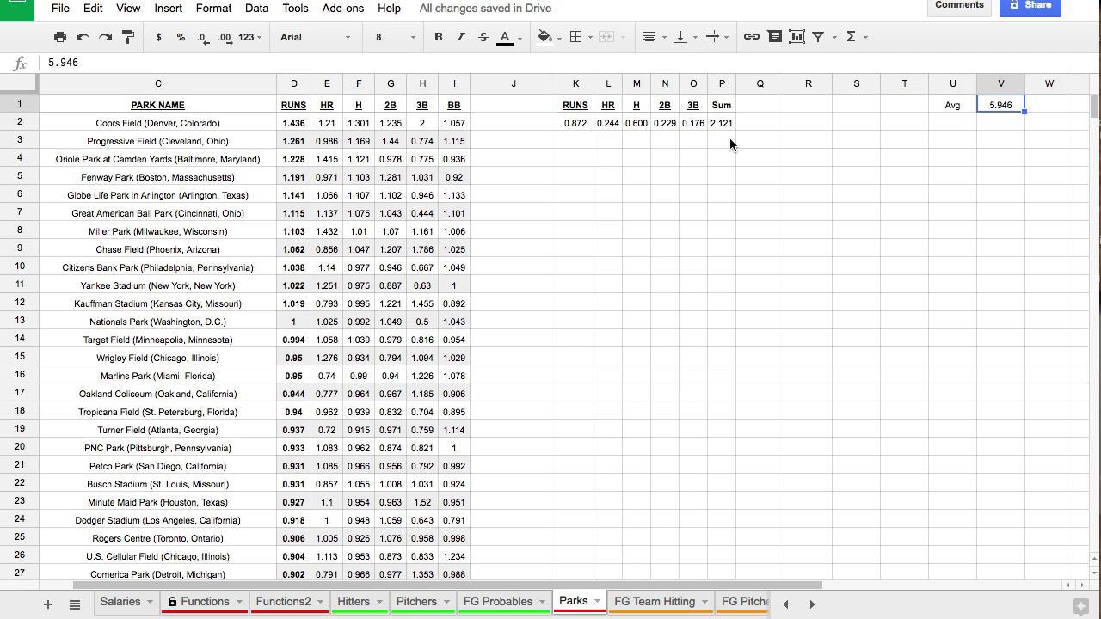
# Add the heading Boost in Q1 and give it the same formatting as the Sum heading
pyautogui.click(762, 105)
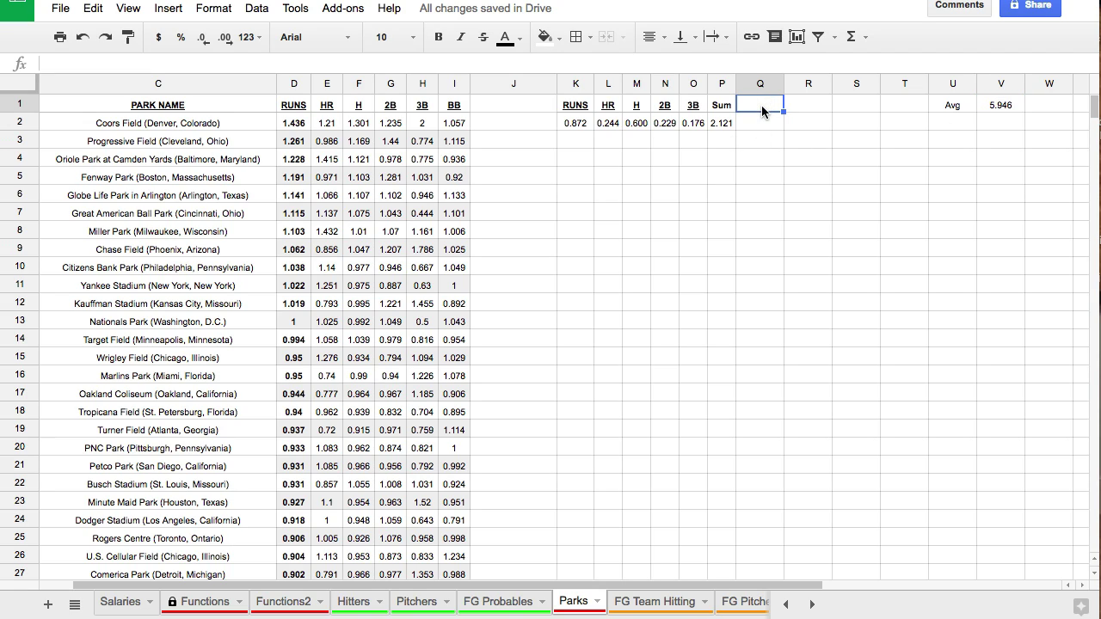
pyautogui.write('Boost')
pyautogui.press('Return')
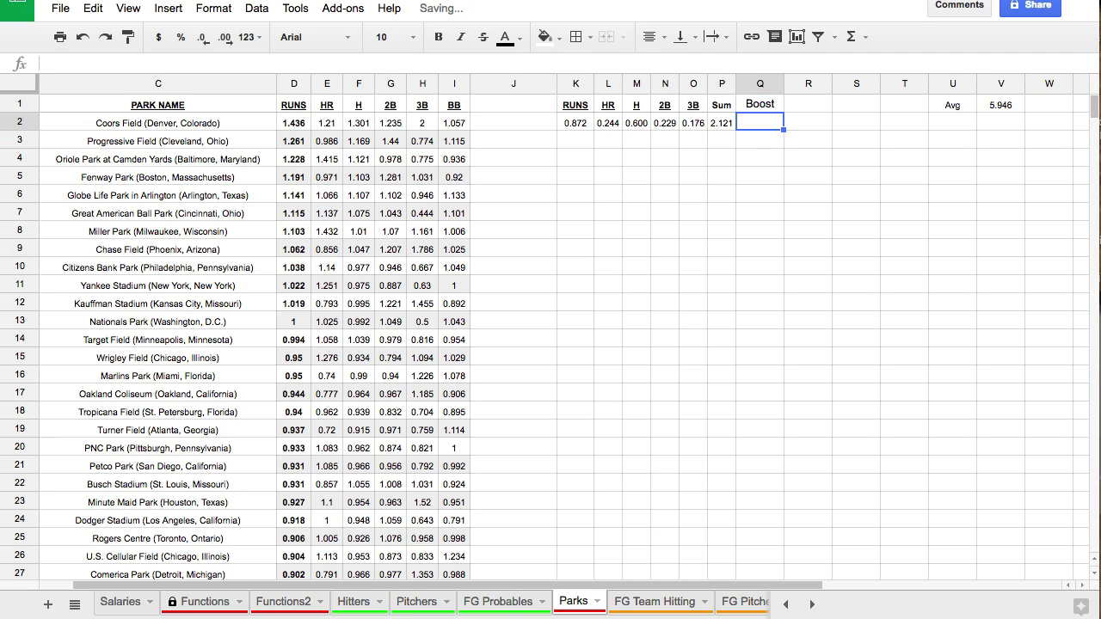
pyautogui.click(728, 104)
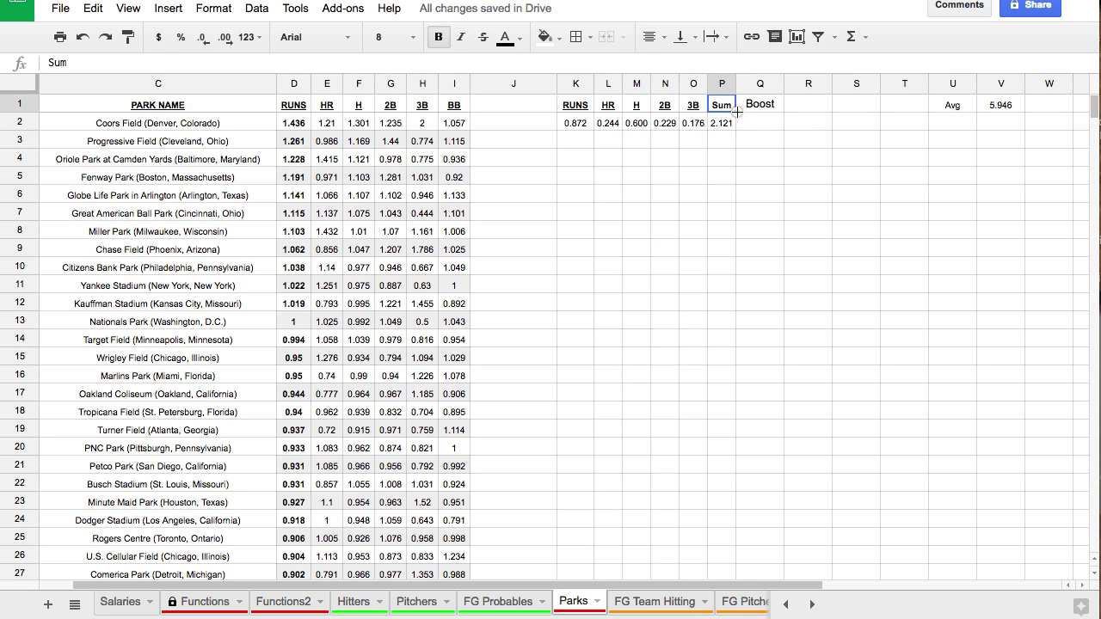
pyautogui.moveTo(735, 113); pyautogui.dragTo(751, 107)
pyautogui.hotkey('ctrl', 'z')
pyautogui.press('Down')
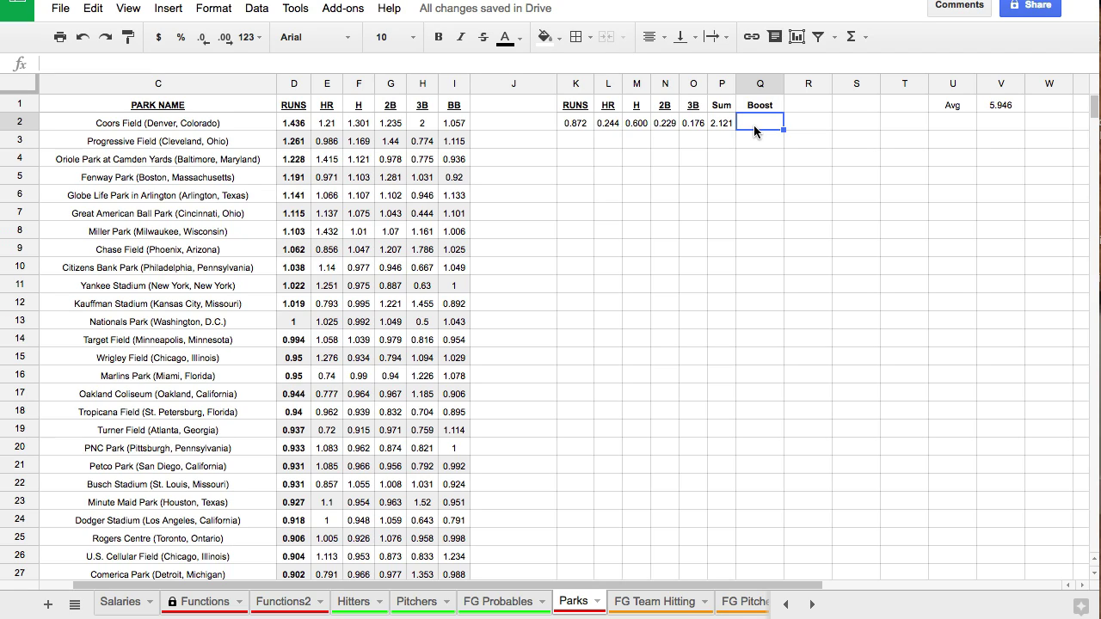
# Calculate the Boost for Coors Field in Q2 by dividing its sum by the average, using =P2/V1
pyautogui.write('=')
pyautogui.press('Left')
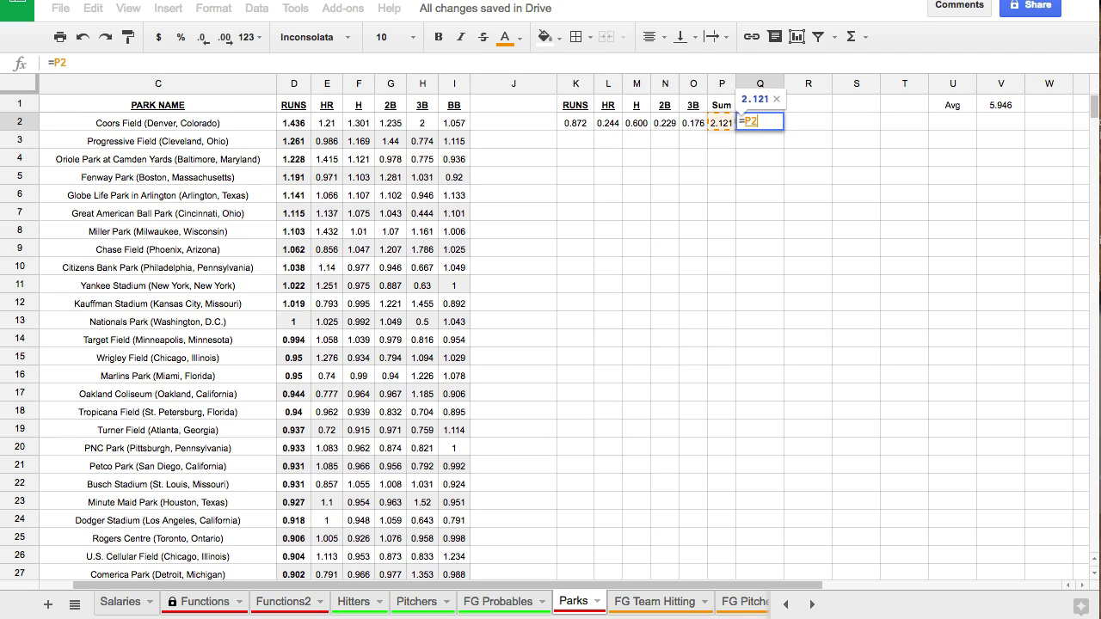
pyautogui.write('/')
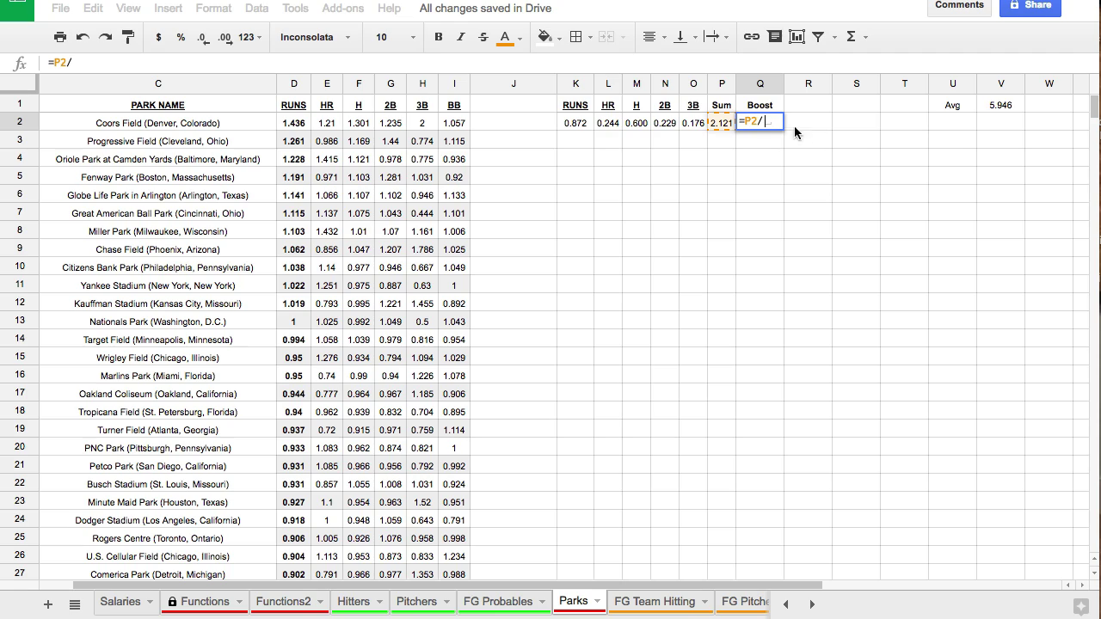
pyautogui.click(985, 104)
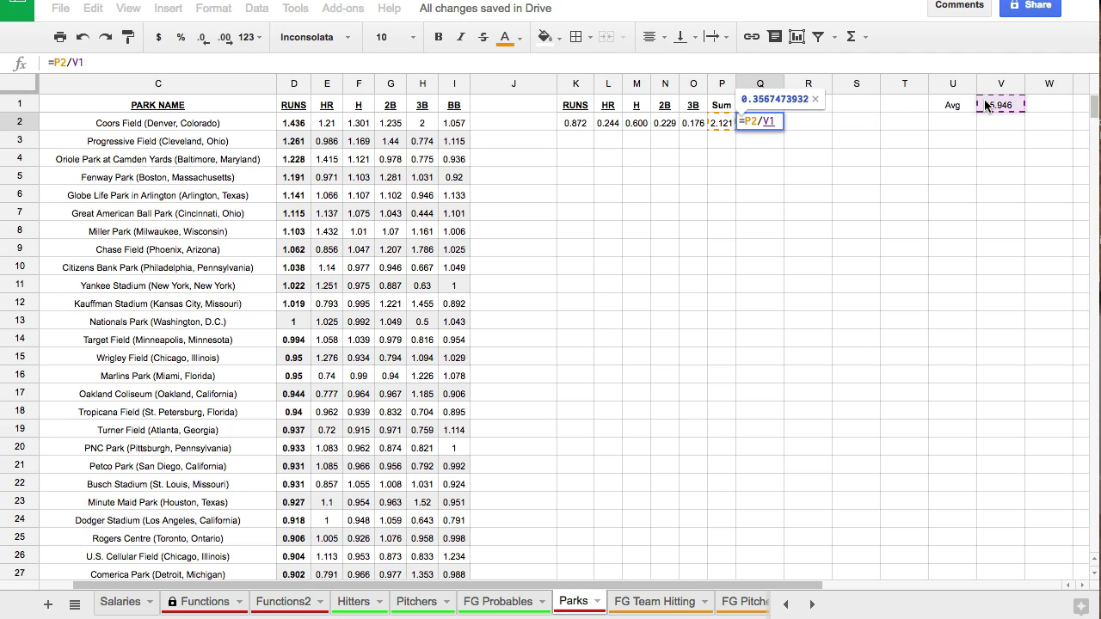
pyautogui.press('Return')
# Format the Boost value in Q2 as centred text at font size 8 with three decimal places
pyautogui.click(761, 122)
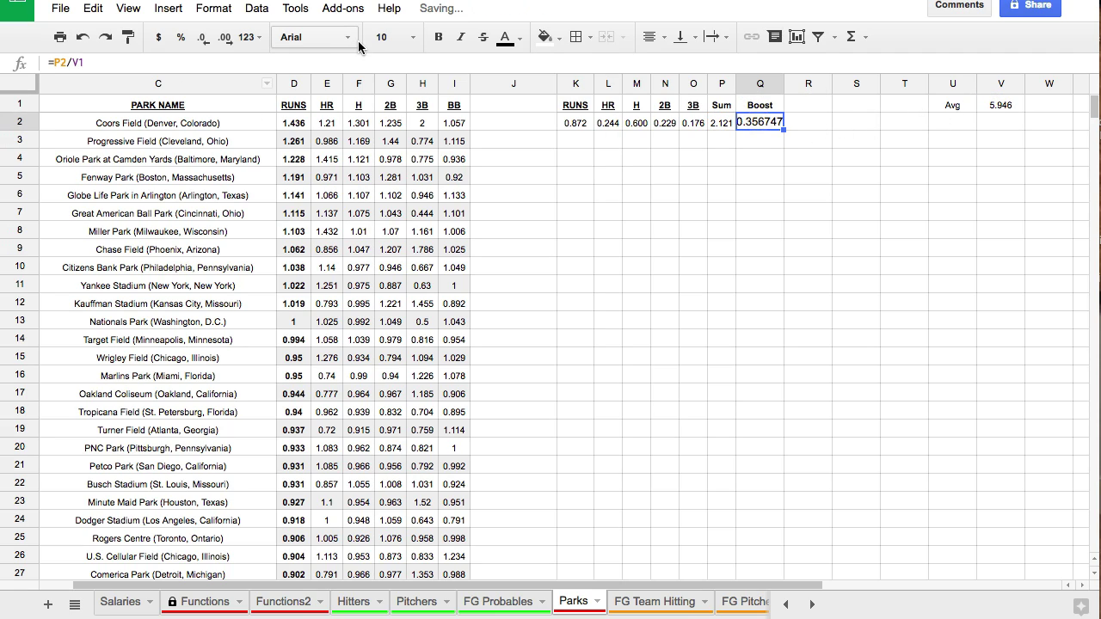
pyautogui.click(395, 37)
pyautogui.click(413, 108)
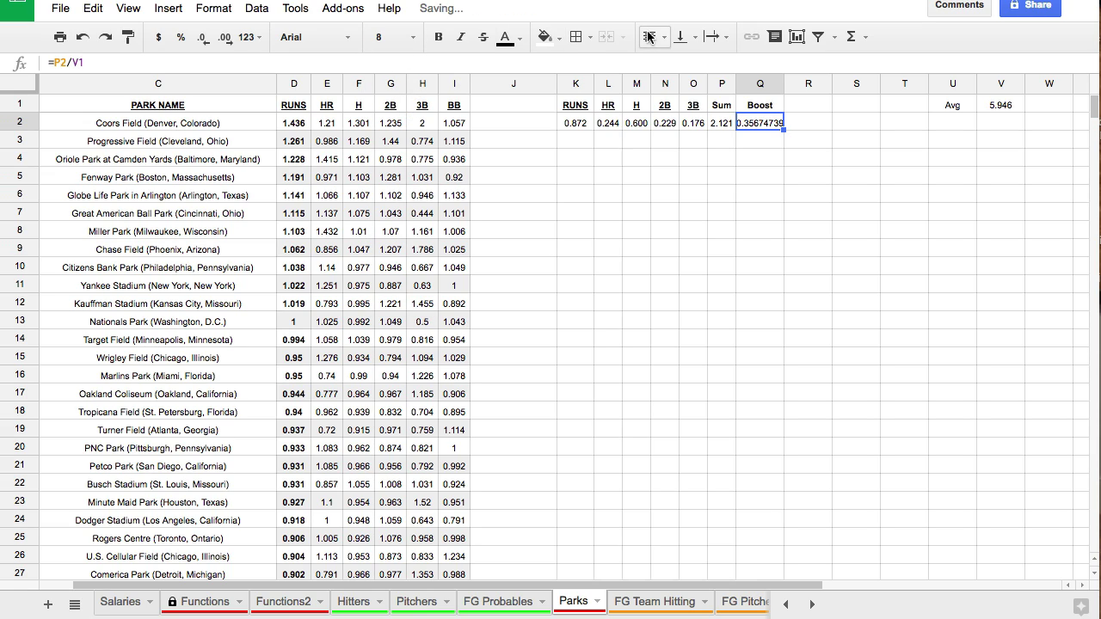
pyautogui.click(202, 39)
pyautogui.click(202, 39)
pyautogui.click(202, 39)
pyautogui.click(202, 39)
pyautogui.click(202, 39)
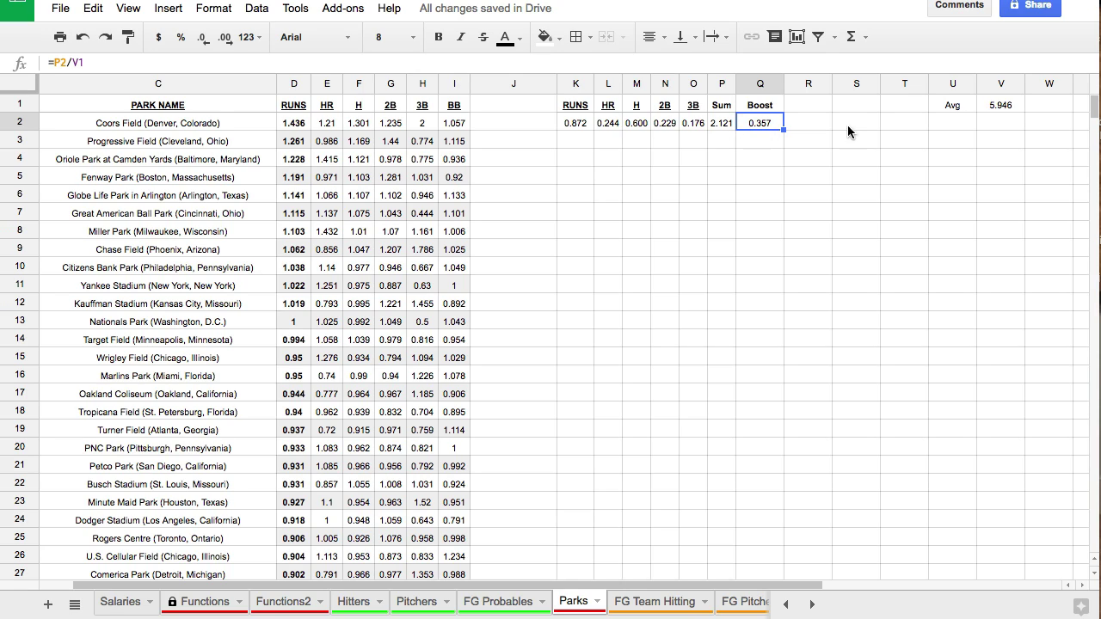
# Enter the formula =Q2+1 in R2 to turn the Boost into a multiplier
pyautogui.moveTo(995, 104); pyautogui.dragTo(953, 105)
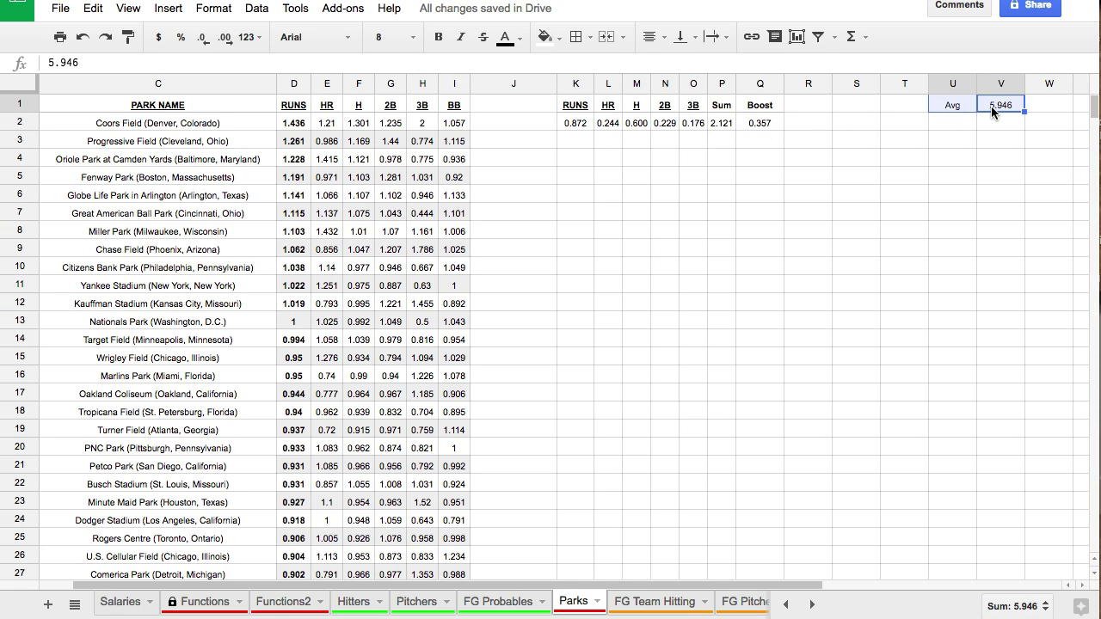
pyautogui.click(990, 108)
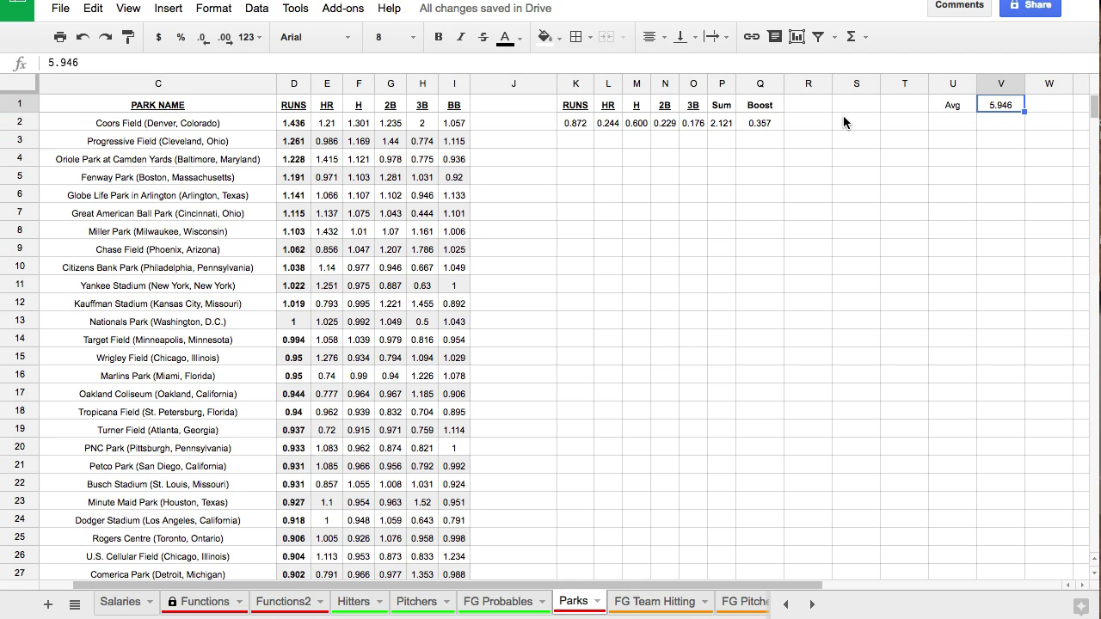
pyautogui.click(797, 110)
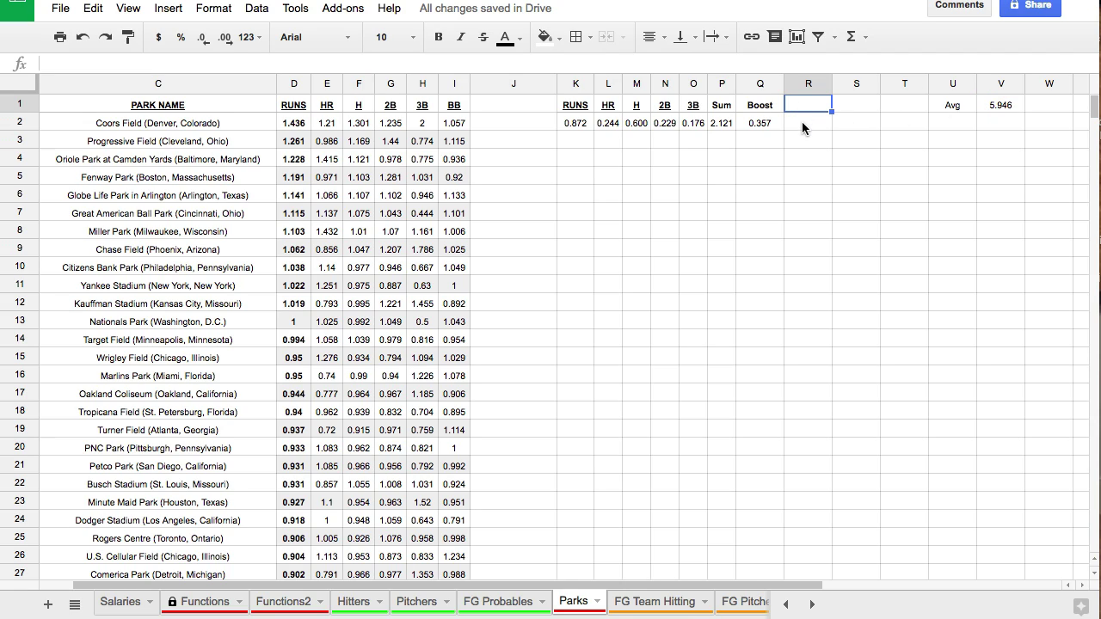
pyautogui.click(802, 123)
pyautogui.write('=Q2')
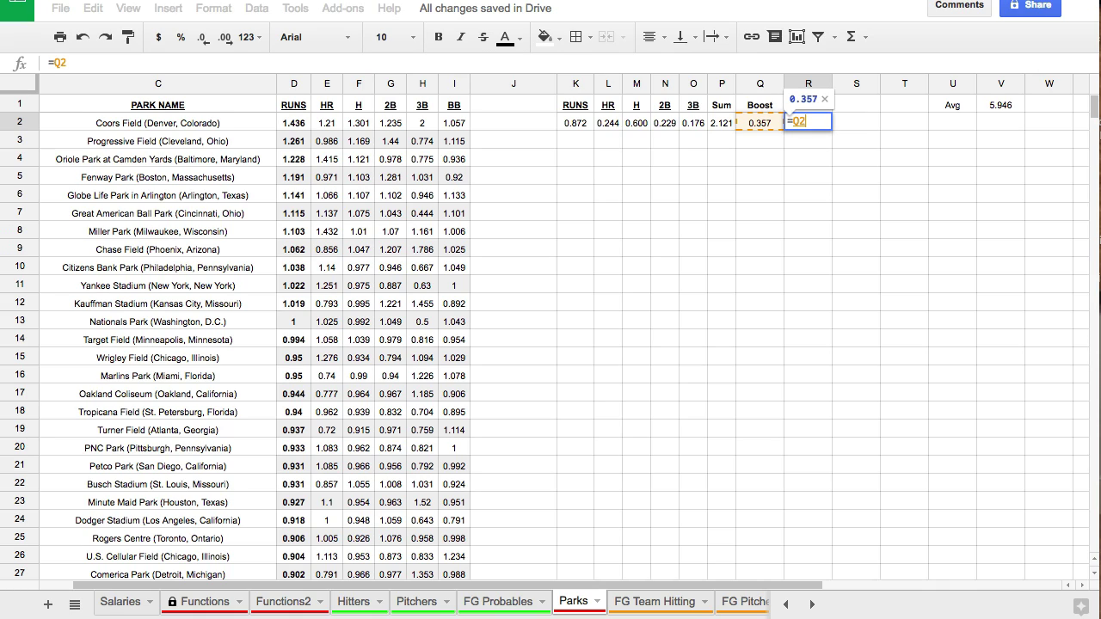
pyautogui.write('+1')
pyautogui.press('Return')
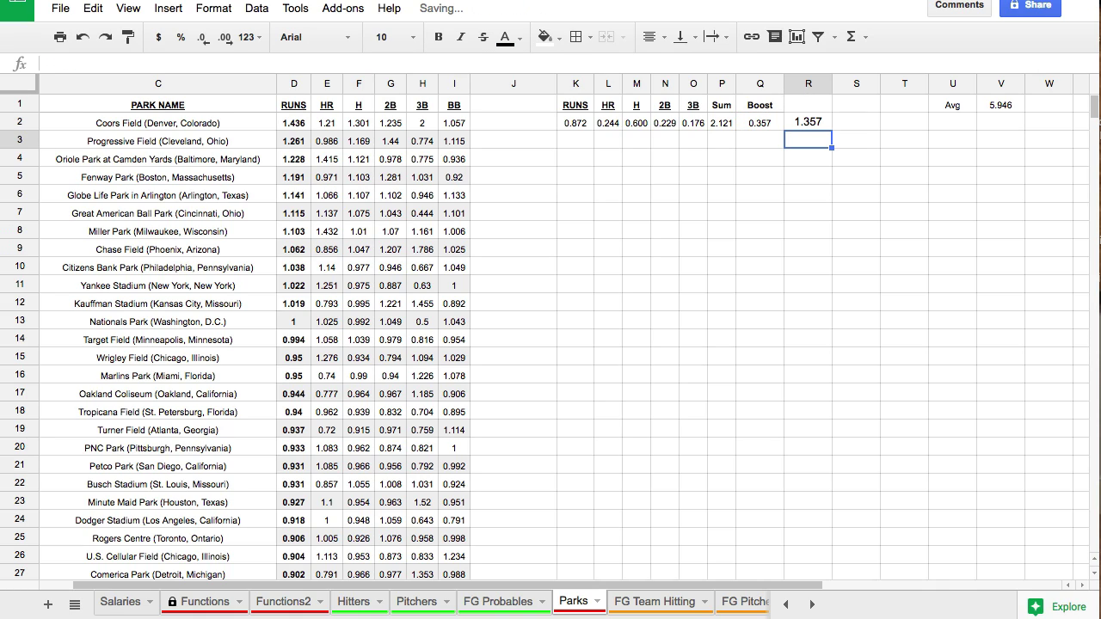
# Set the multiplier in R2 to font size 8 and centre it
pyautogui.click(814, 129)
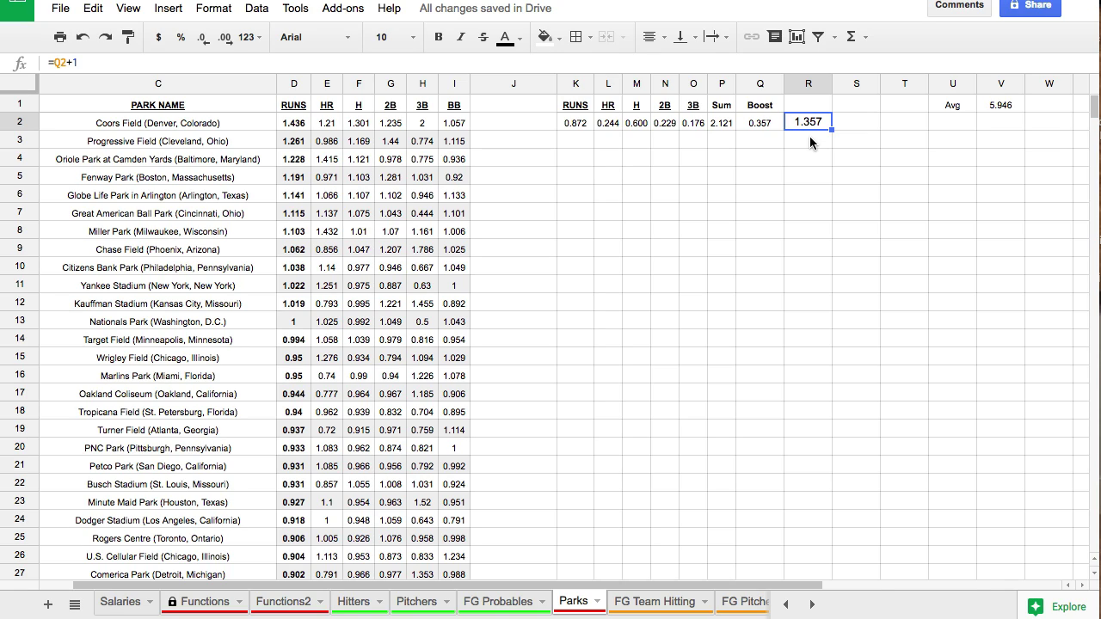
pyautogui.click(387, 37)
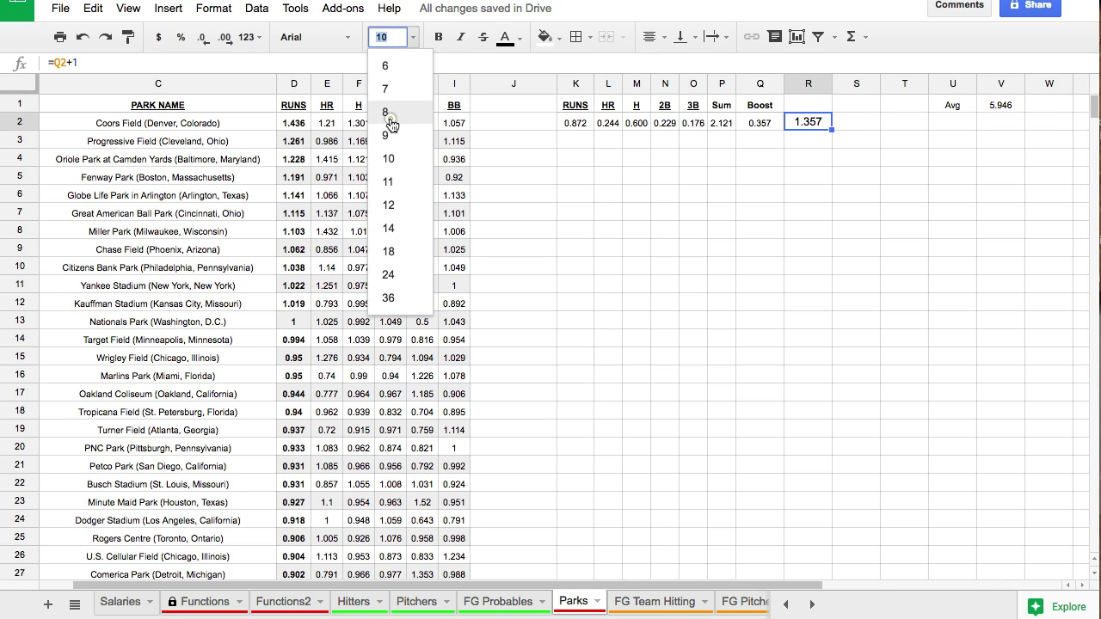
pyautogui.click(390, 124)
pyautogui.click(652, 36)
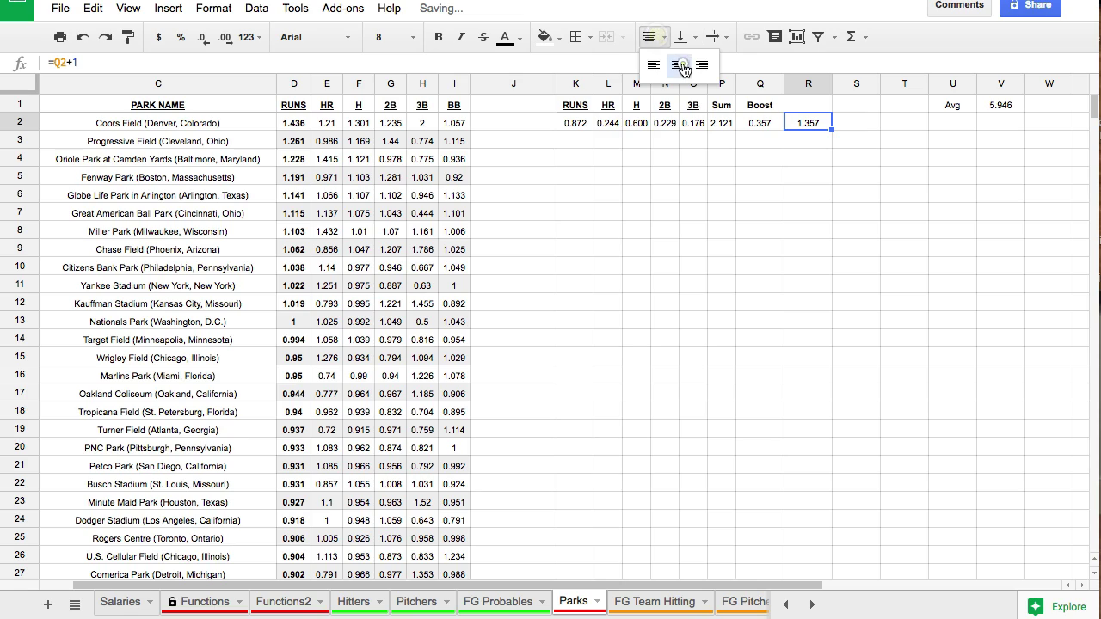
pyautogui.click(681, 66)
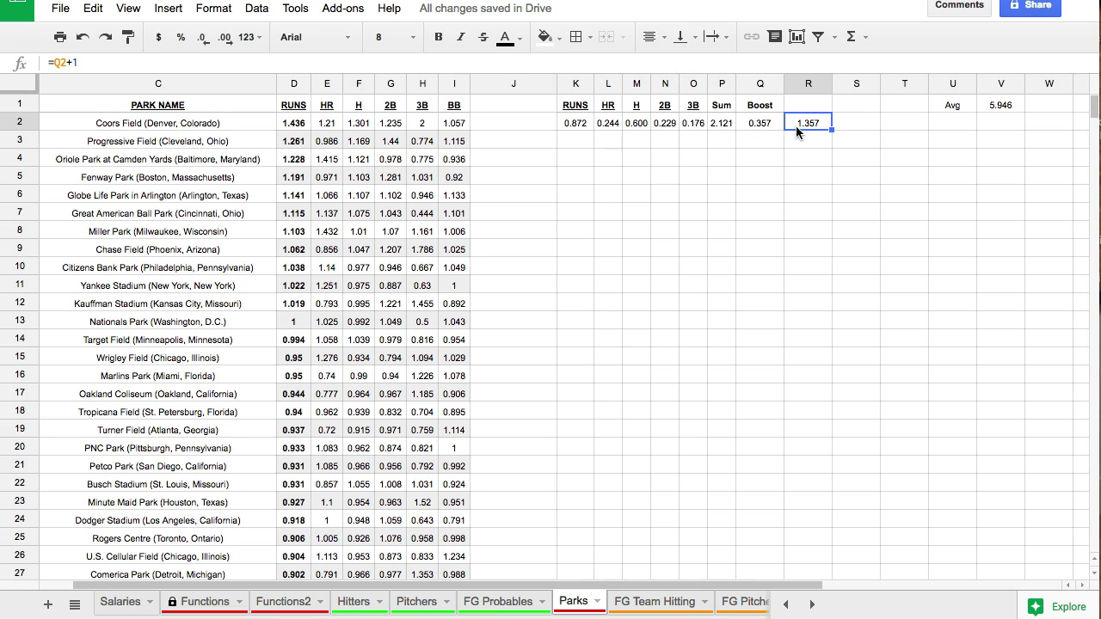
# Fill the formulas in K2:R2 down through row 31 for all the parks
pyautogui.click(755, 126)
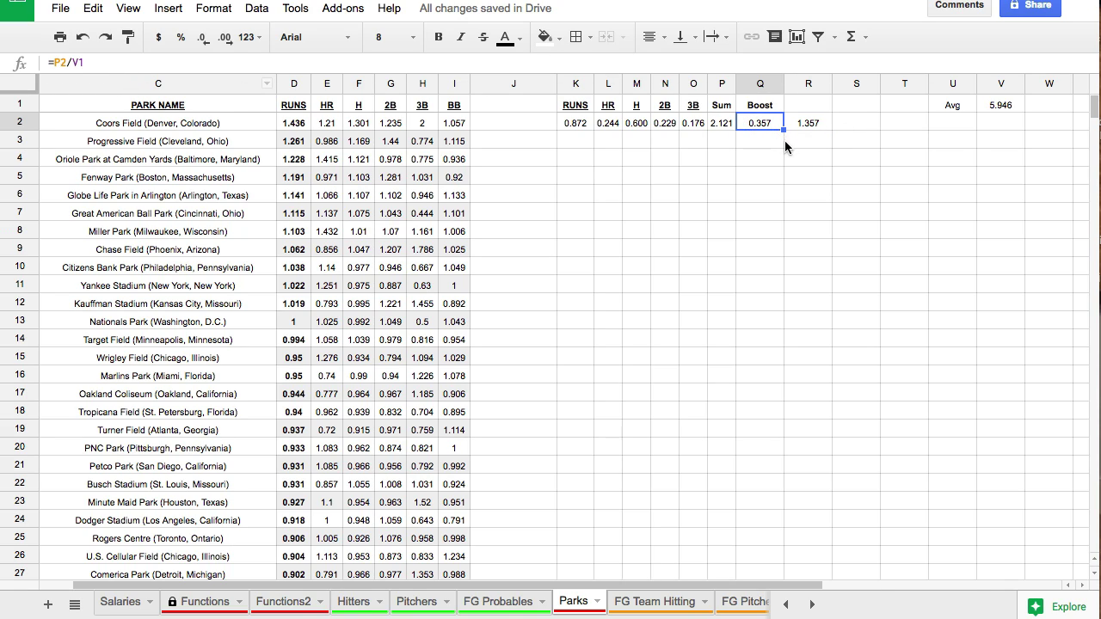
pyautogui.click(605, 123)
pyautogui.moveTo(606, 127); pyautogui.dragTo(789, 482)
pyautogui.scroll(-3, 825, 189)
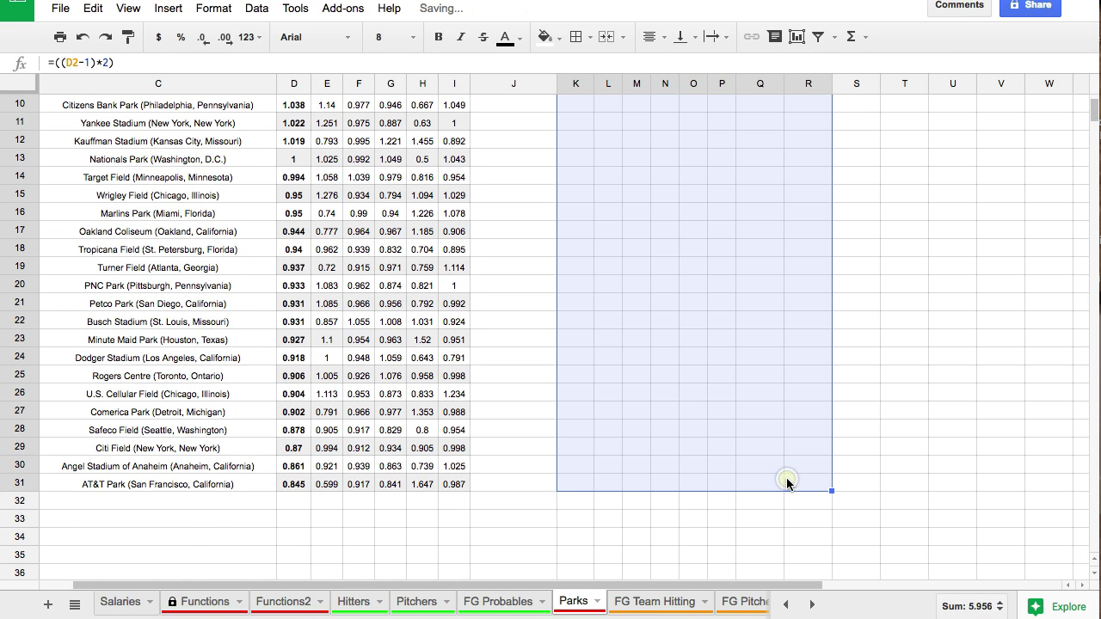
pyautogui.scroll(3, 762, 434)
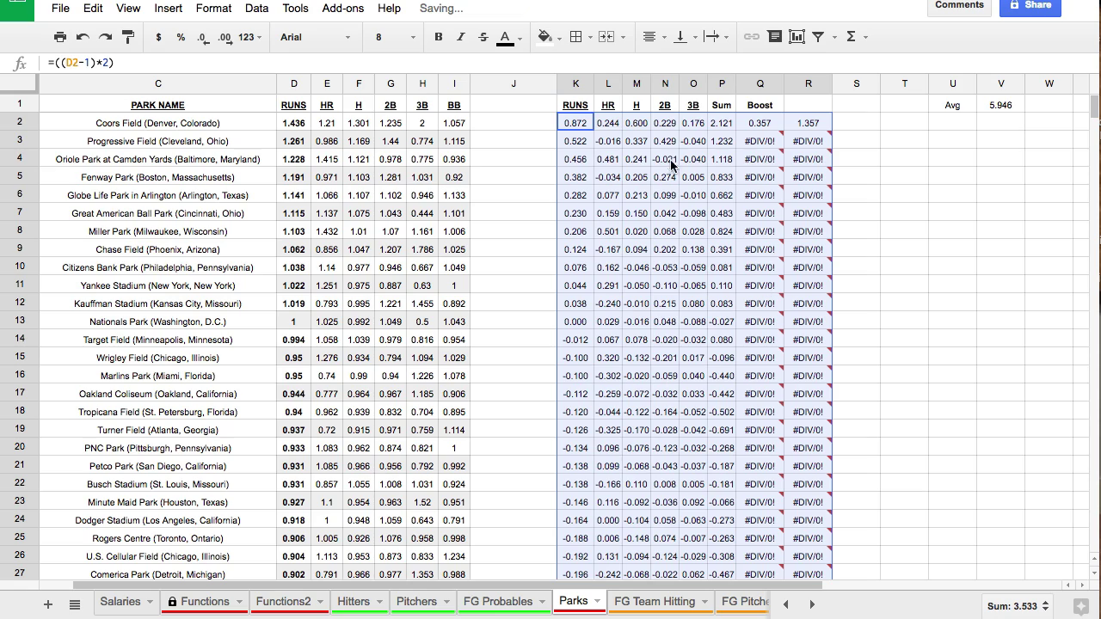
# Check the Boost formula in Q3 and lock the average reference in Q2 so the formula reads =P2/$V$1
pyautogui.click(757, 142)
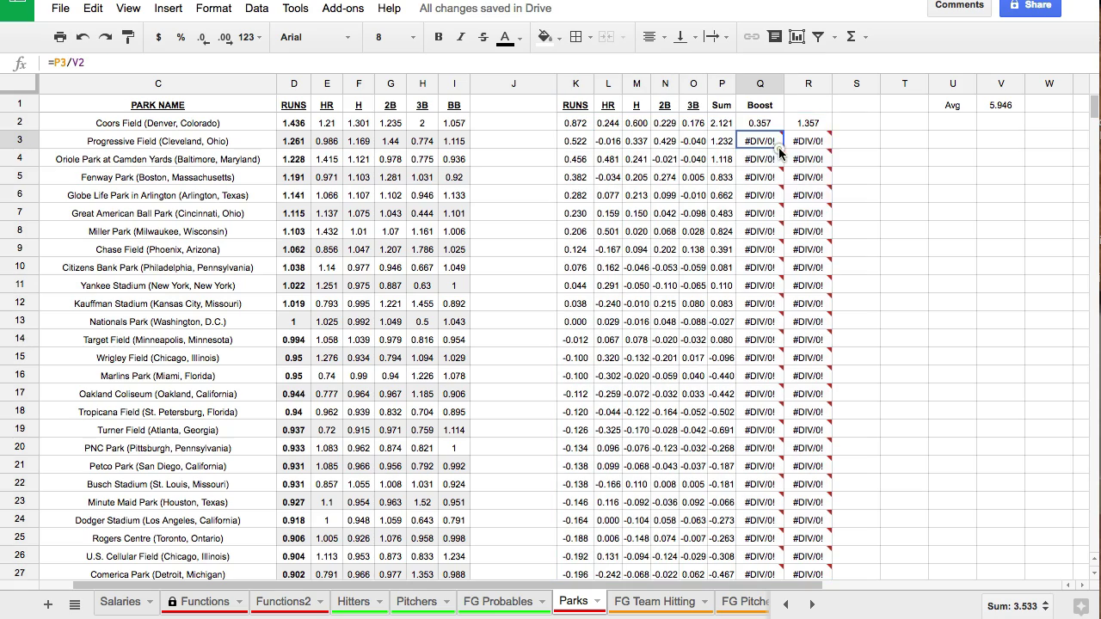
pyautogui.click(717, 61)
pyautogui.press('Escape')
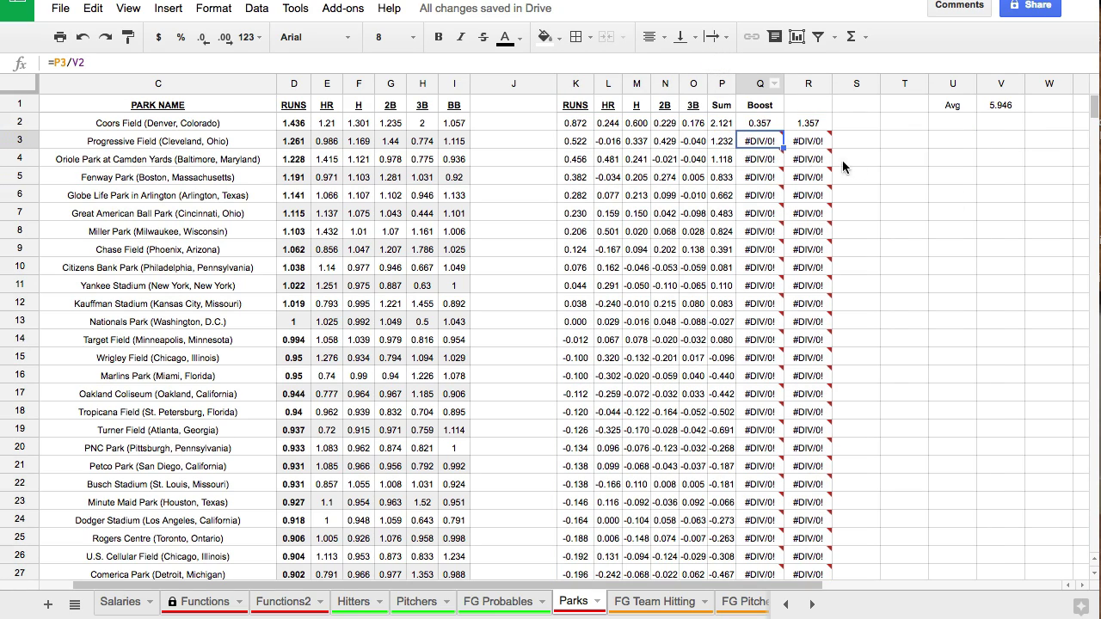
pyautogui.press('Up')
pyautogui.click(80, 63)
pyautogui.press('BackSpace')
pyautogui.write('$1')
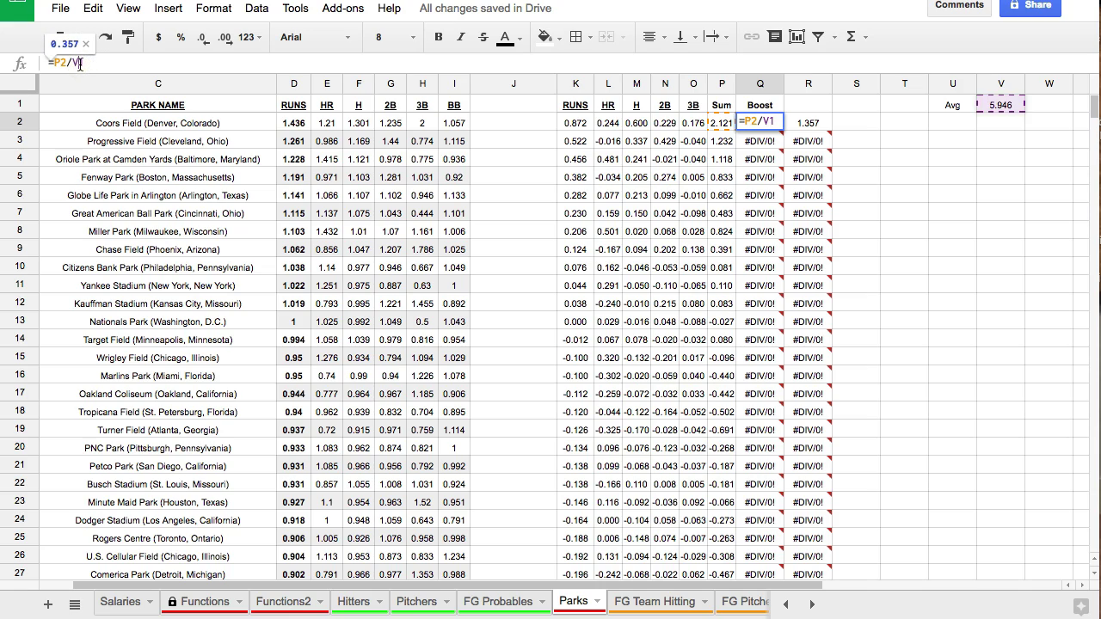
pyautogui.write('$')
pyautogui.press('Return')
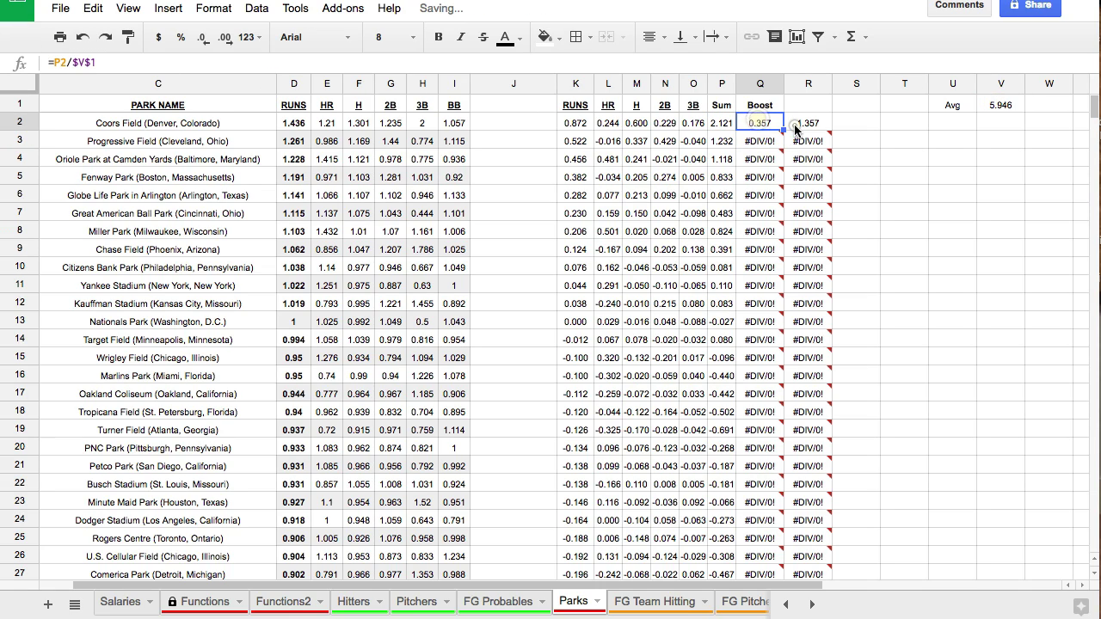
# Fill the corrected Boost formula from Q2 down through row 31
pyautogui.click(796, 129)
pyautogui.click(781, 129)
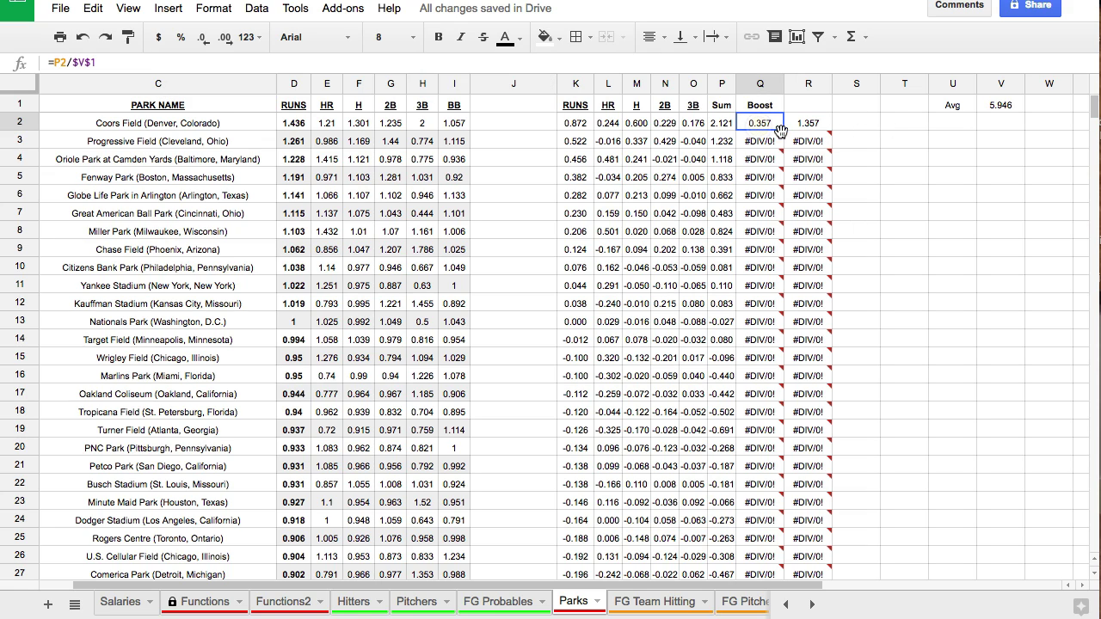
pyautogui.moveTo(780, 129); pyautogui.dragTo(758, 378)
pyautogui.scroll(-3, 783, 167)
pyautogui.scroll(5, 771, 324)
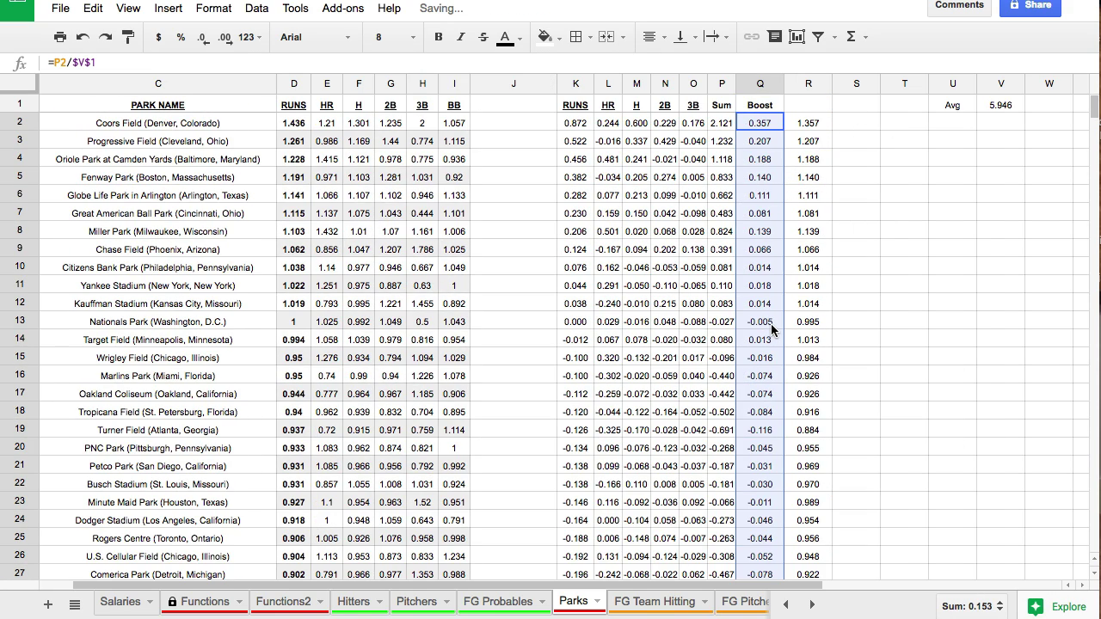
# Review the park multipliers in column R, comparing the highest, near-neutral and lowest parks from Coors Field down to AT&T Park
pyautogui.click(781, 194)
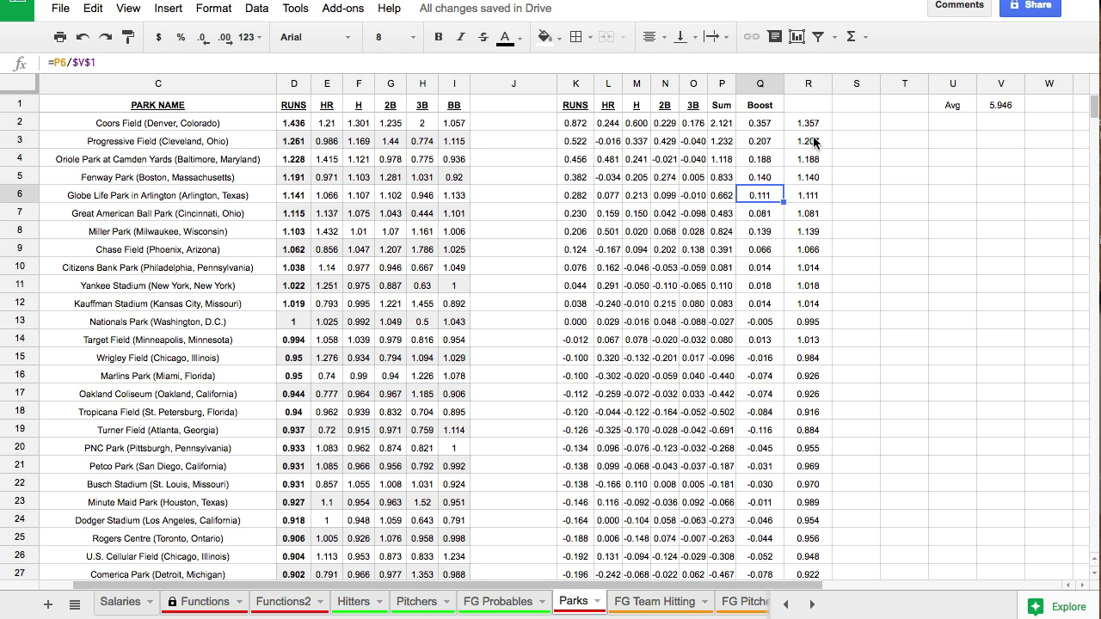
pyautogui.scroll(-2, 814, 144)
pyautogui.scroll(2, 815, 144)
pyautogui.click(821, 326)
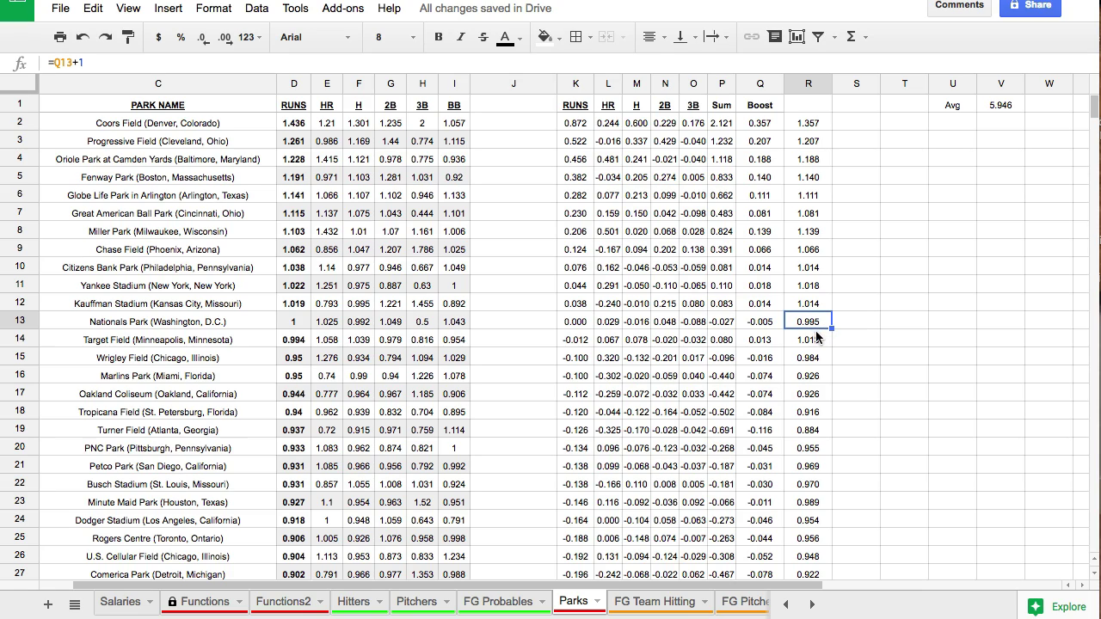
pyautogui.click(811, 342)
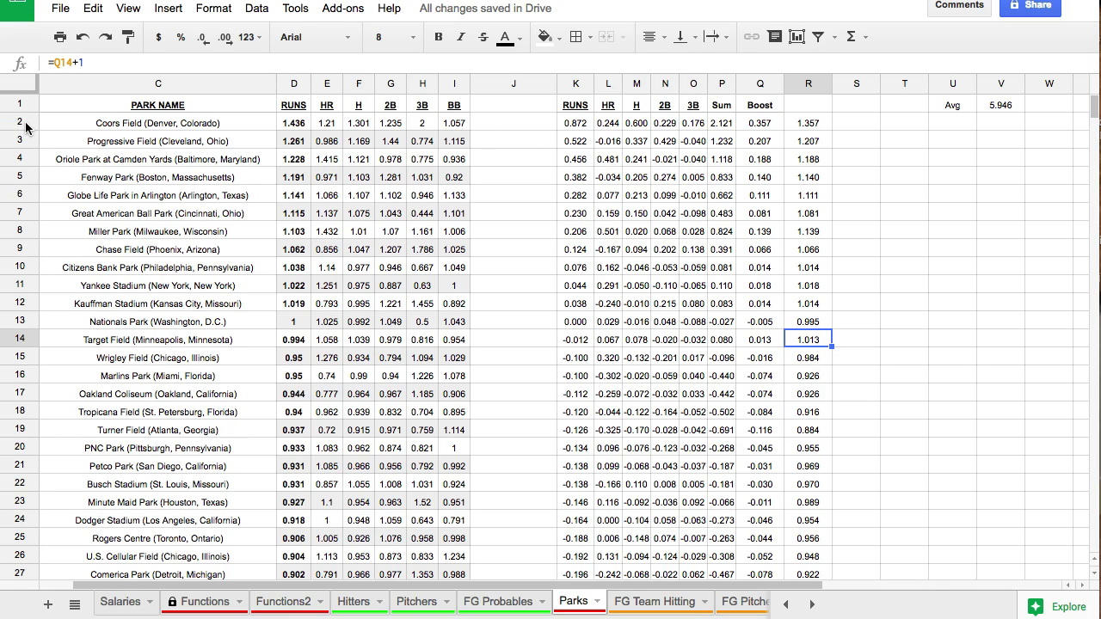
pyautogui.click(809, 129)
pyautogui.moveTo(809, 136); pyautogui.dragTo(811, 146)
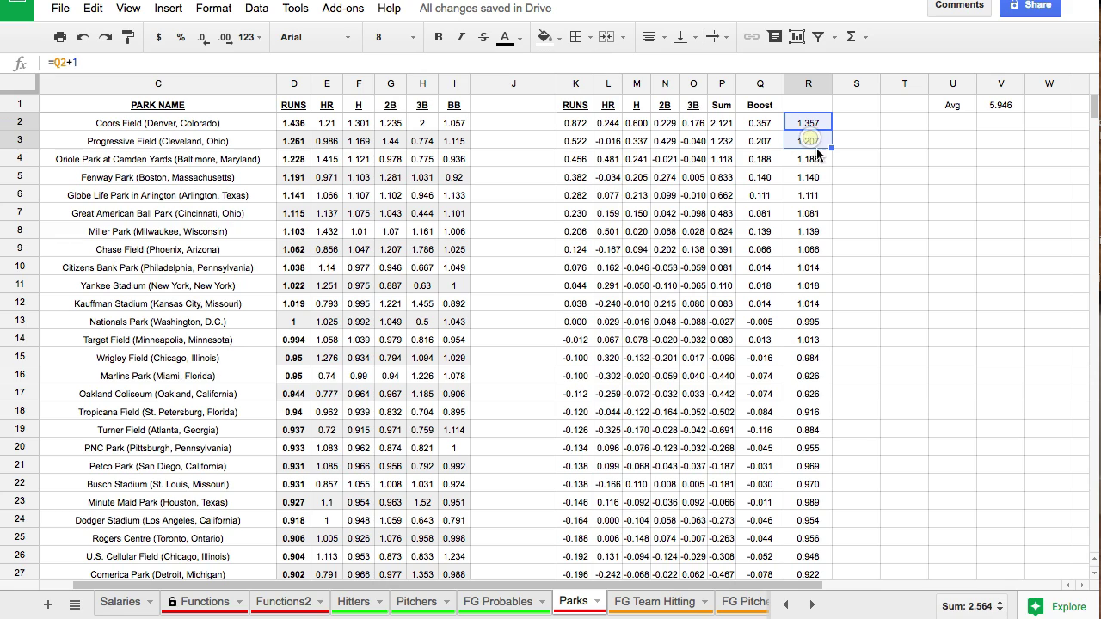
pyautogui.scroll(-3, 820, 182)
pyautogui.click(165, 486)
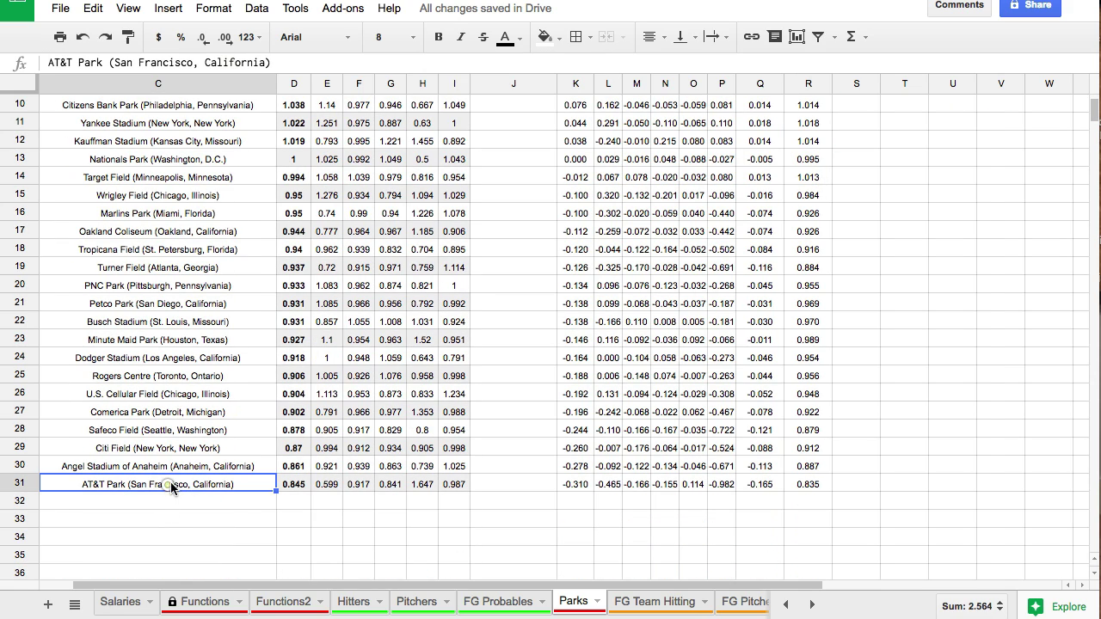
pyautogui.click(813, 487)
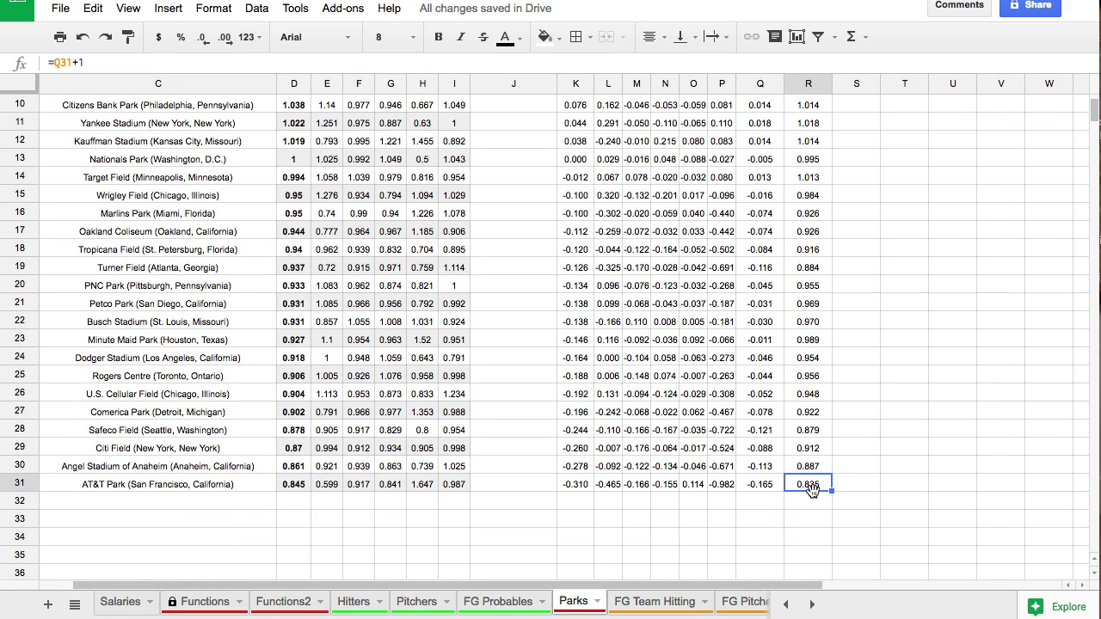
pyautogui.click(131, 435)
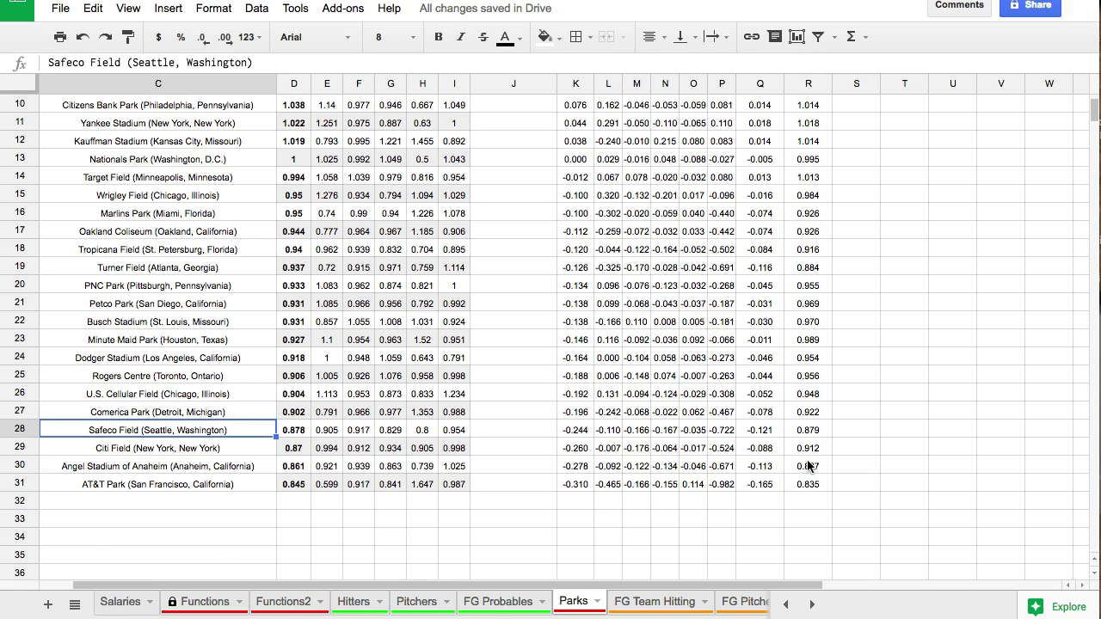
# Recheck the multipliers at the head of column R, from Coors Field down to Fenway Park
pyautogui.scroll(3, 809, 466)
pyautogui.click(815, 109)
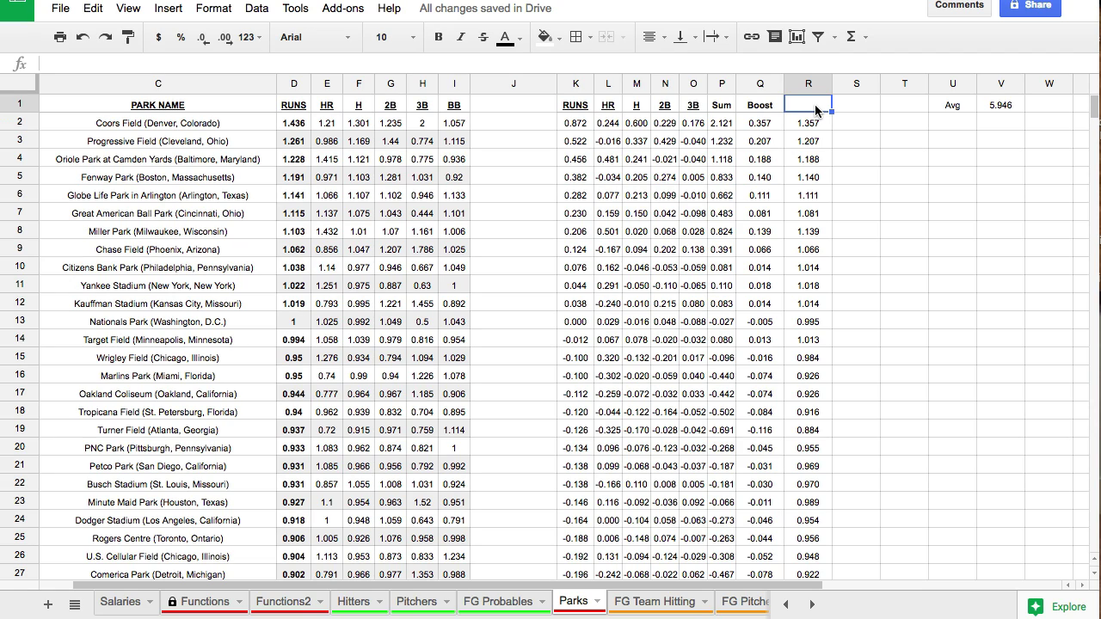
pyautogui.moveTo(802, 123); pyautogui.dragTo(810, 170)
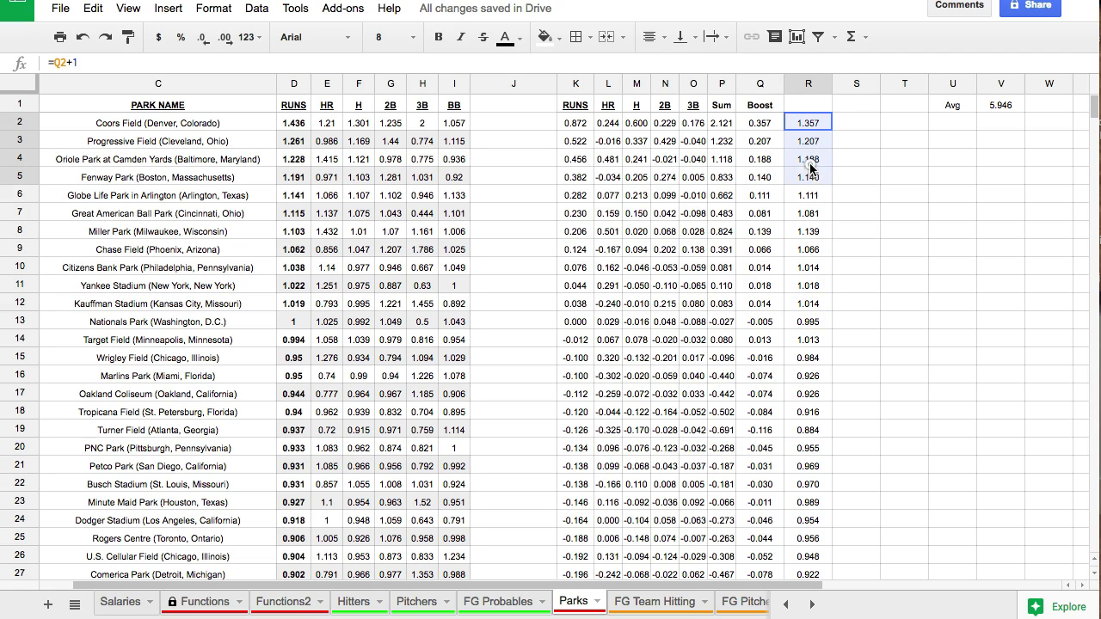
pyautogui.click(808, 107)
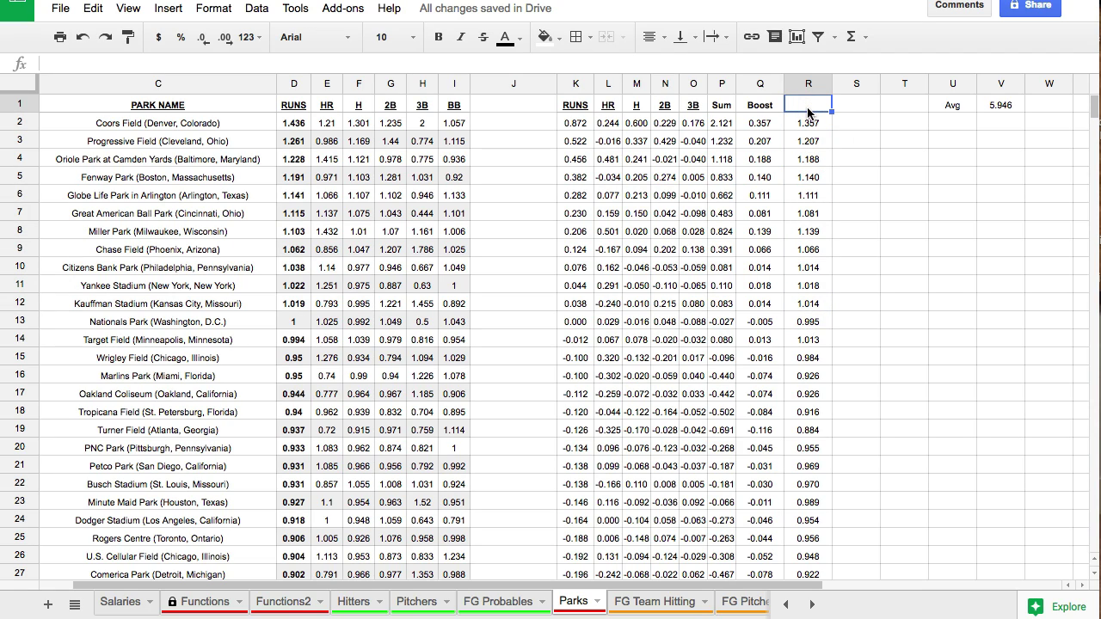
pyautogui.hscroll(-1, 774, 172)
pyautogui.click(761, 211)
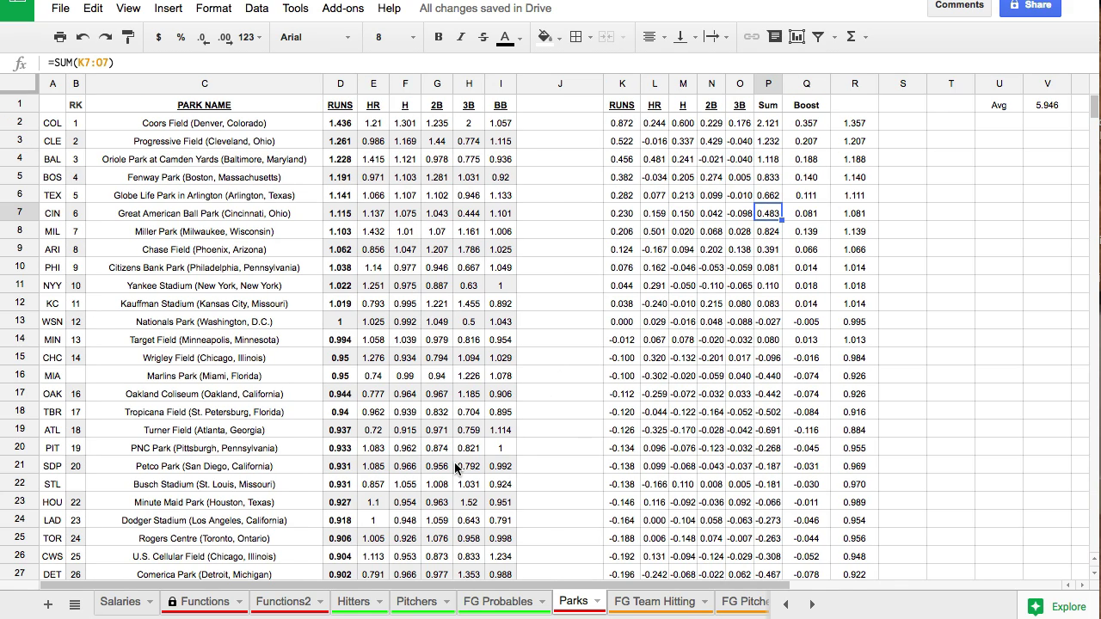
# Start a VLOOKUP in Park cell N2 of the Hitters sheet, matching home team M2 against Parks!A2:R31 with column 18 and false
pyautogui.click(353, 603)
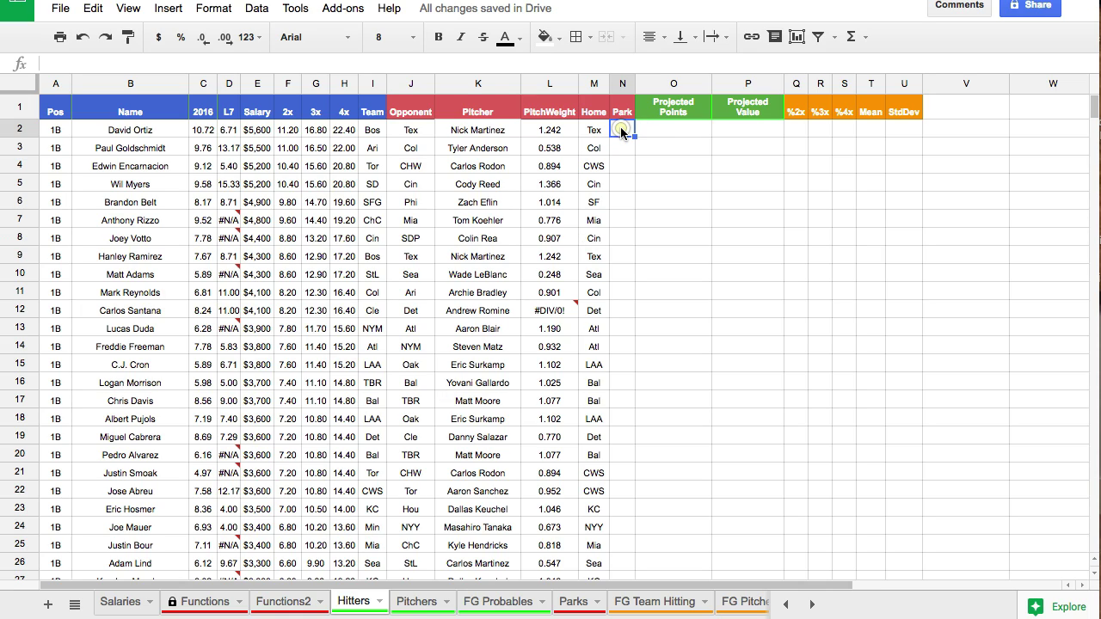
pyautogui.write('=VLOOK')
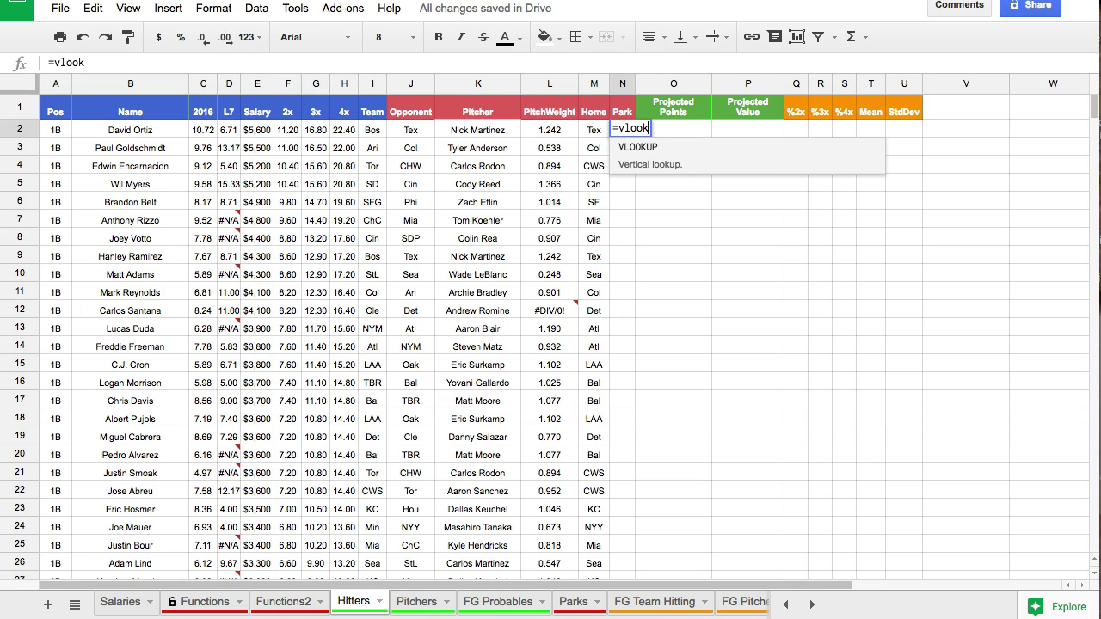
pyautogui.click(628, 150)
pyautogui.click(592, 131)
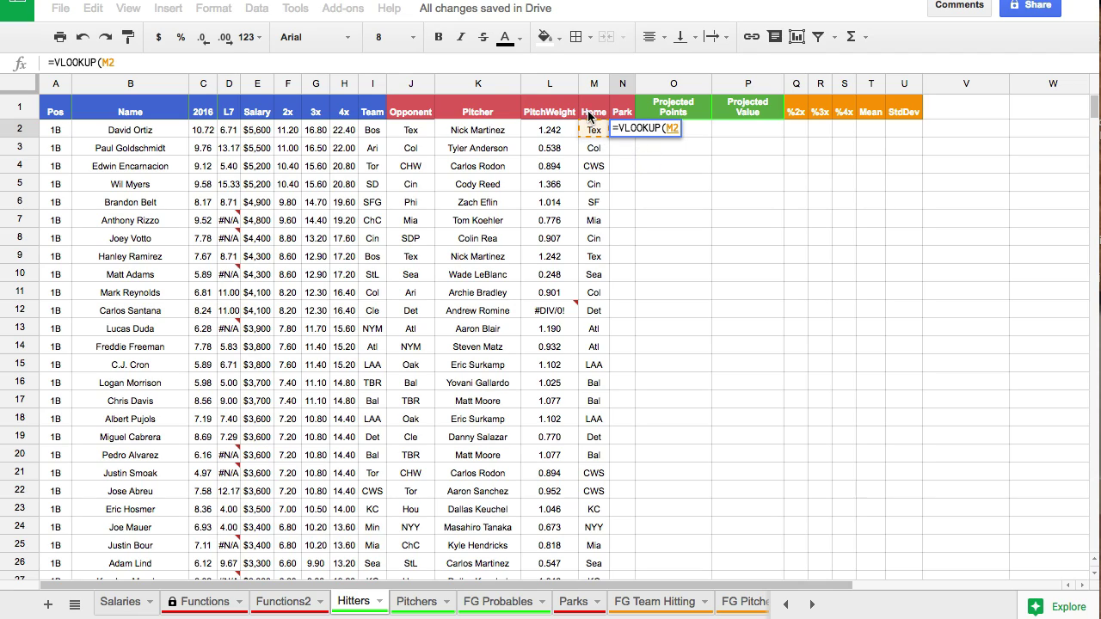
pyautogui.write(',')
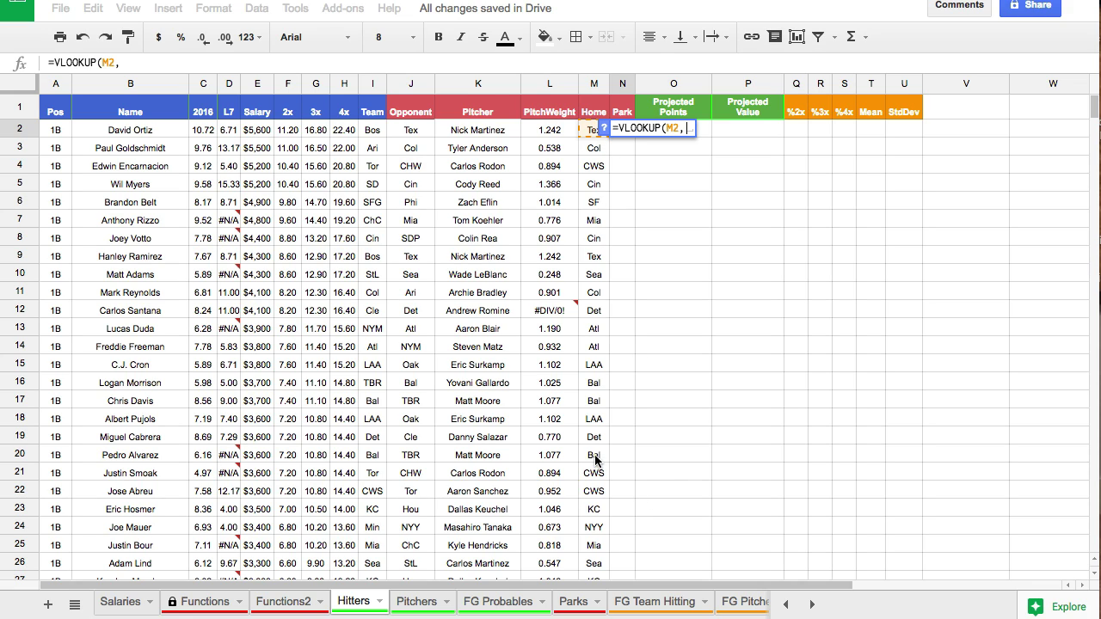
pyautogui.click(576, 602)
pyautogui.moveTo(52, 123); pyautogui.dragTo(854, 432)
pyautogui.scroll(-1, 850, 344)
pyautogui.scroll(-3, 853, 344)
pyautogui.write(',18,false')
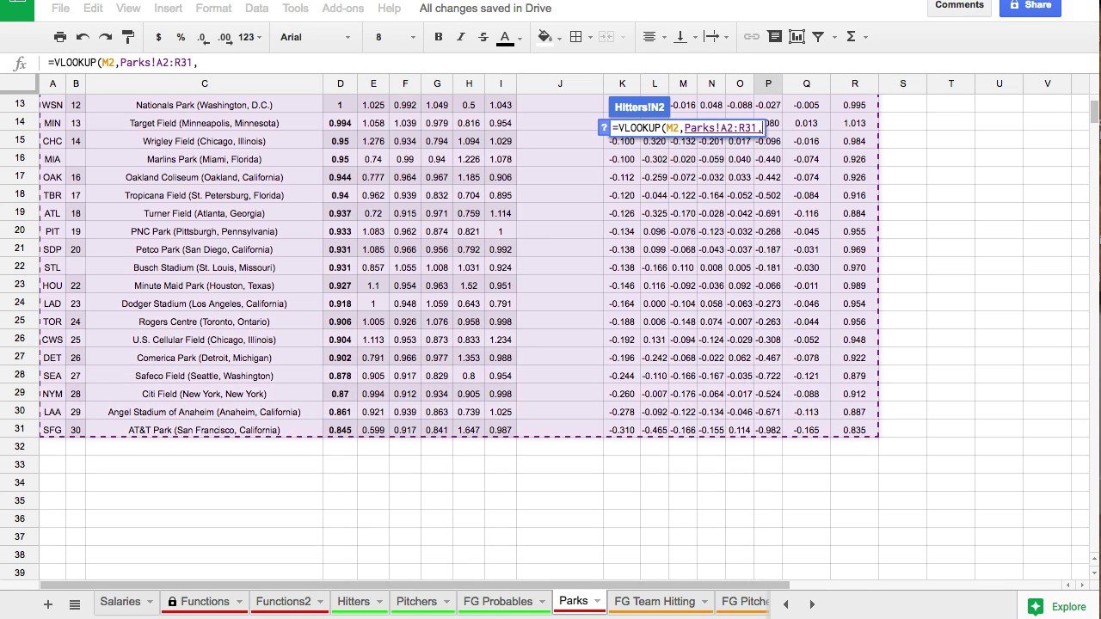
# Lock the lookup range as Parks!$A$2:$R$31, enter the formula in N2 and slightly widen column N
pyautogui.click(727, 127)
pyautogui.press('F4')
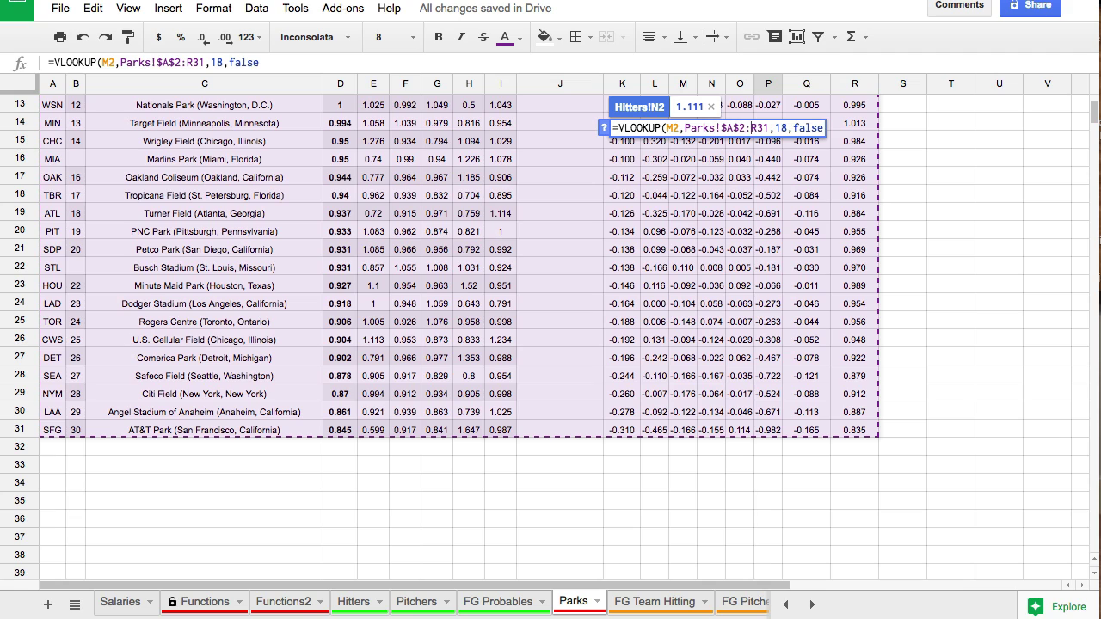
pyautogui.press('F4')
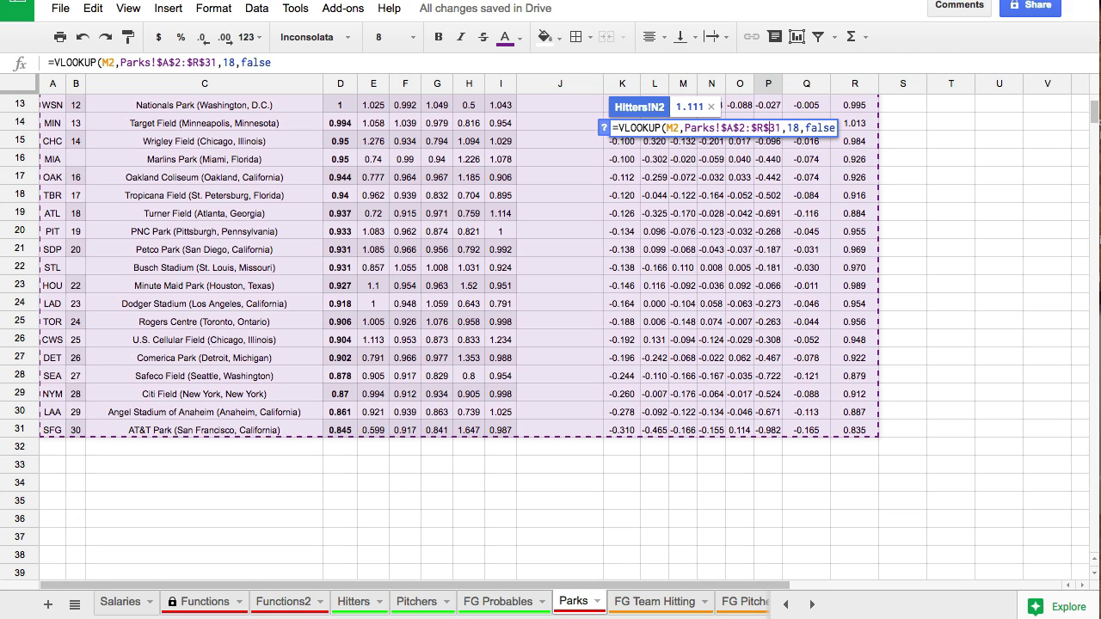
pyautogui.press('Return')
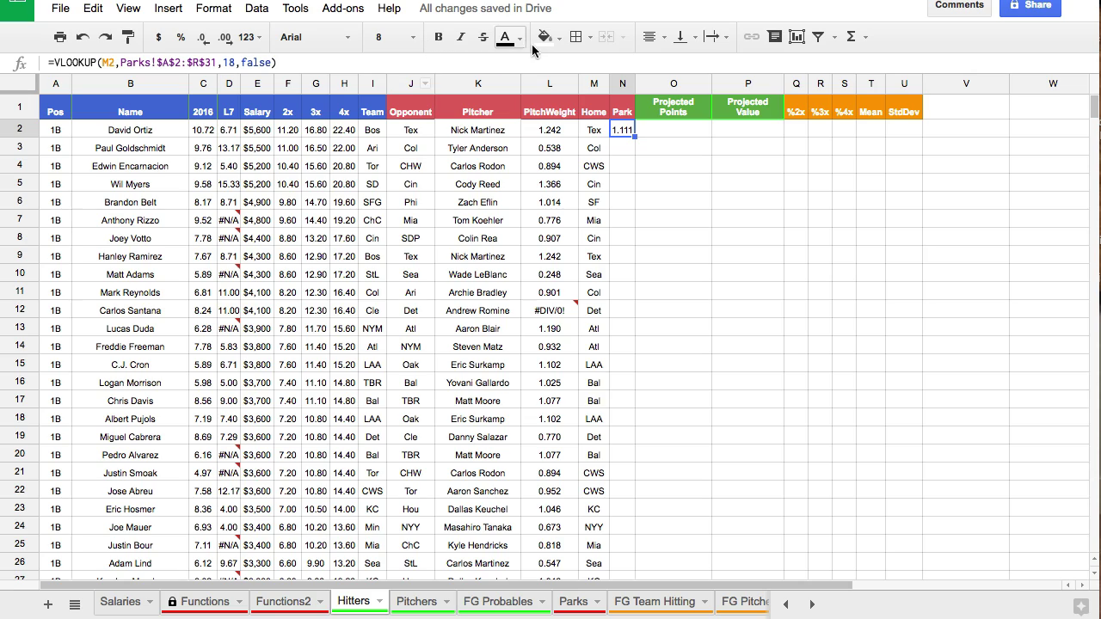
pyautogui.moveTo(634, 84); pyautogui.dragTo(635, 85)
pyautogui.click(625, 134)
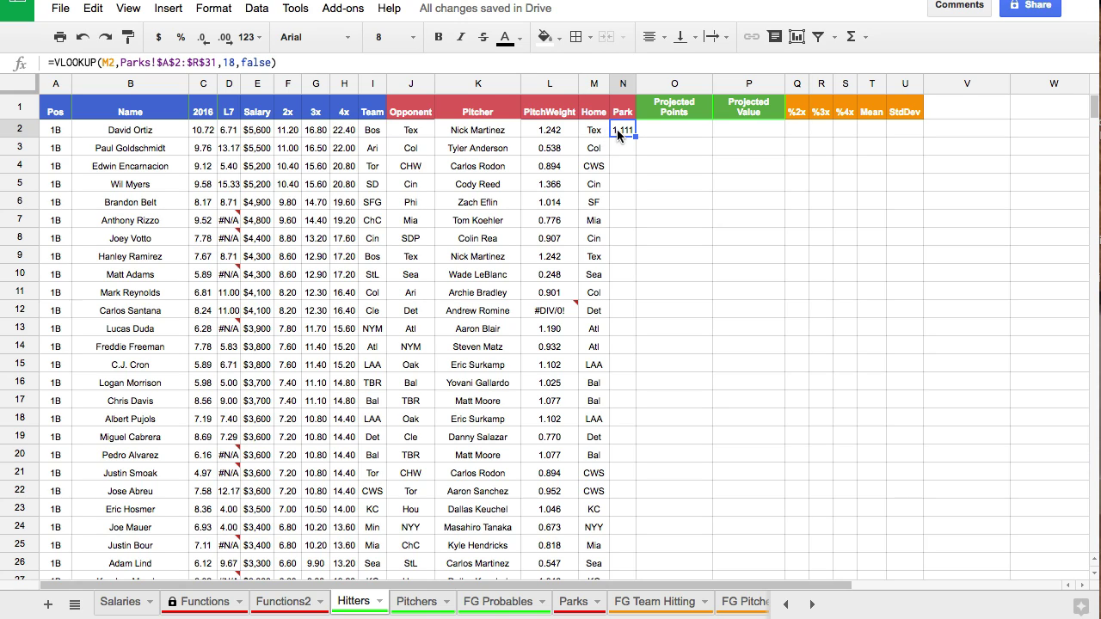
# Check the Park lookup against the TEX row on the Parks sheet, across A6:R6
pyautogui.click(585, 603)
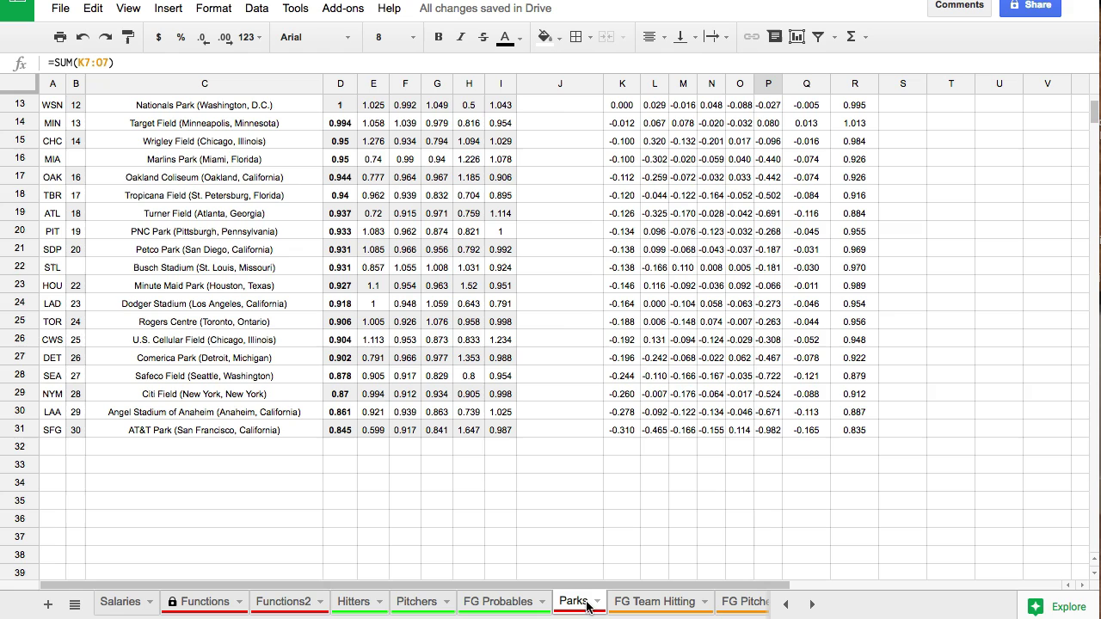
pyautogui.scroll(4, 307, 290)
pyautogui.click(50, 195)
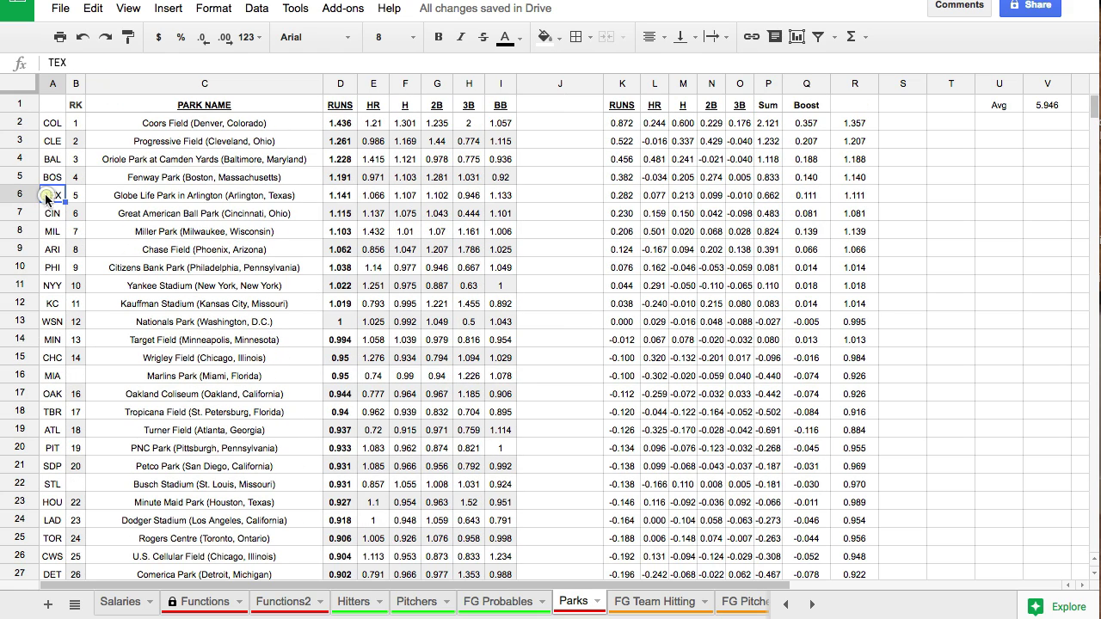
pyautogui.moveTo(49, 195); pyautogui.dragTo(866, 201)
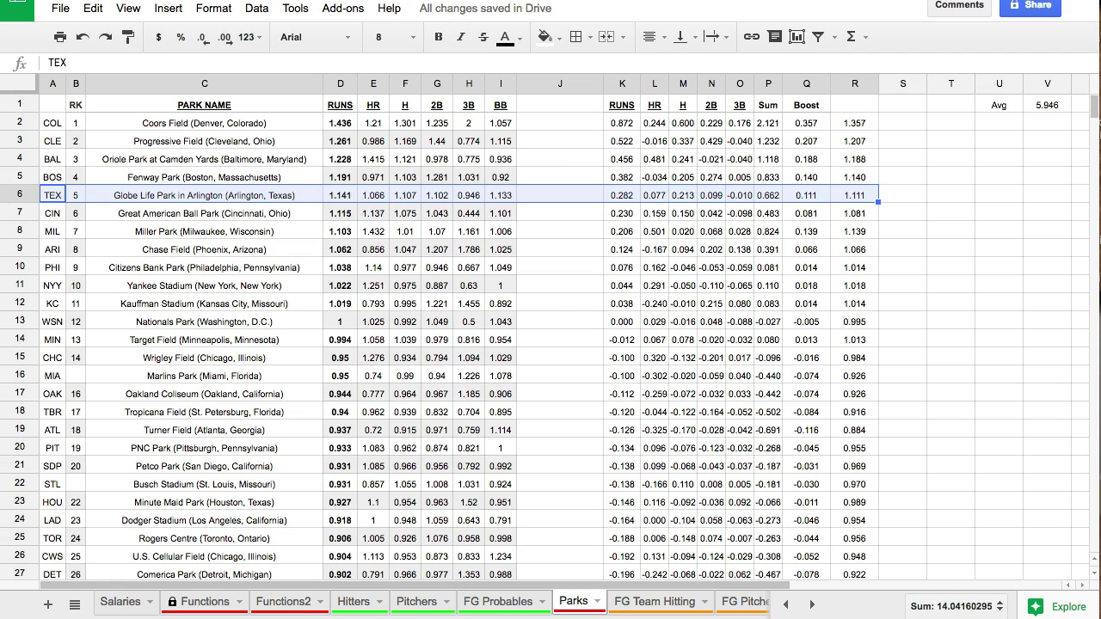
pyautogui.click(375, 606)
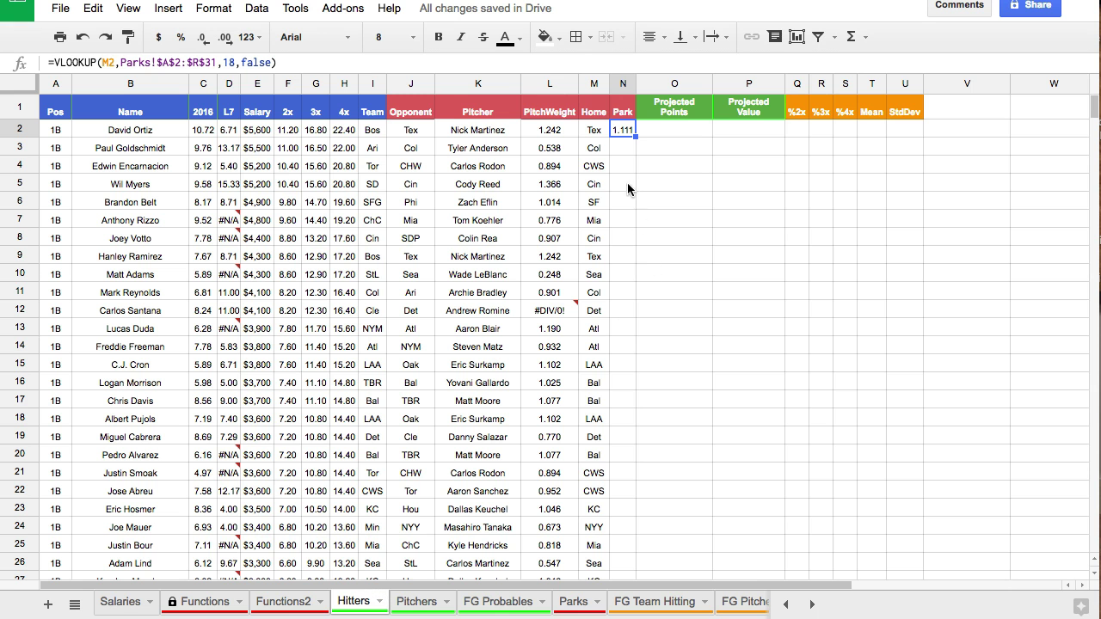
# Fill the Park lookup from N2 down through N8 and check the home team code in M6
pyautogui.moveTo(633, 135); pyautogui.dragTo(626, 239)
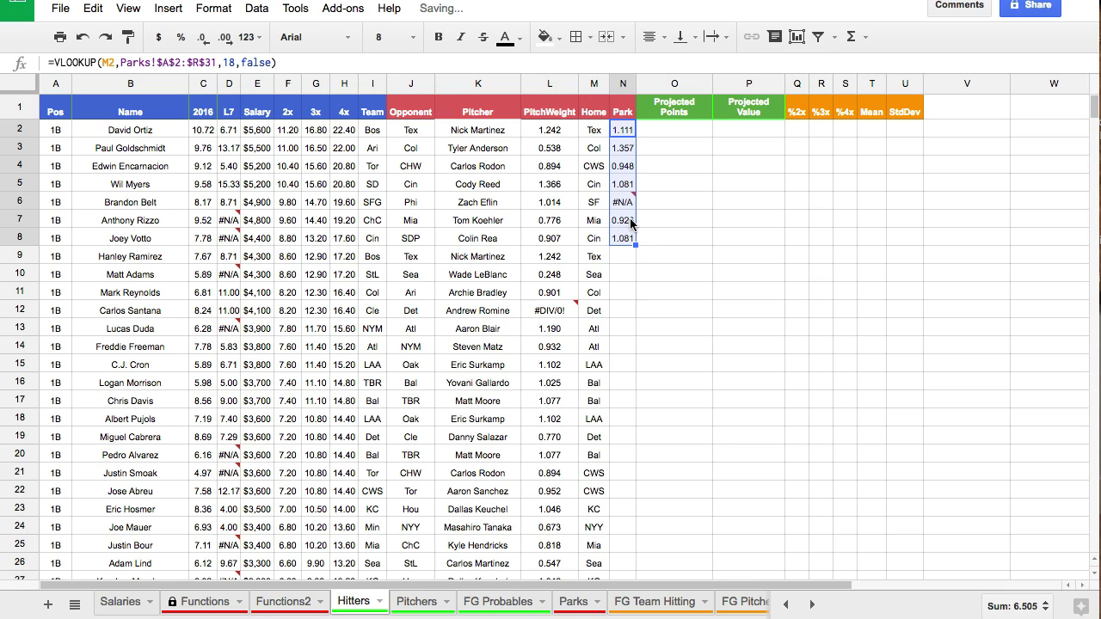
pyautogui.click(592, 205)
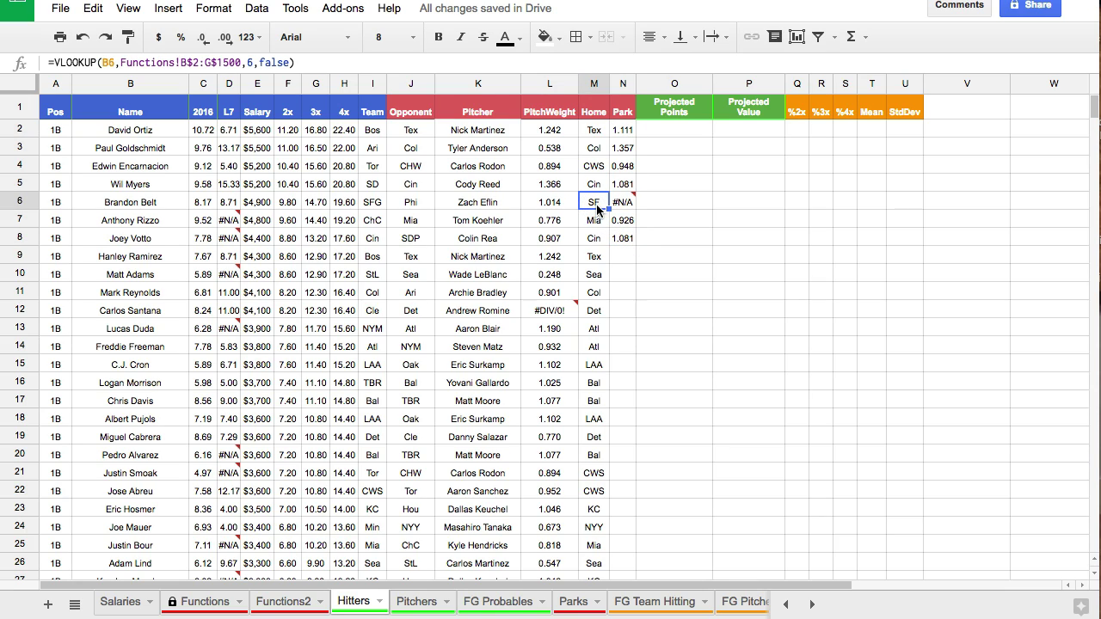
pyautogui.moveTo(615, 209)
# Wrap the N2 lookup in IFERROR, with a fallback that converts M2 through Functions2!D:E, column 2, before searching Parks!$A$2:$R$31, column 18
pyautogui.doubleClick(621, 130)
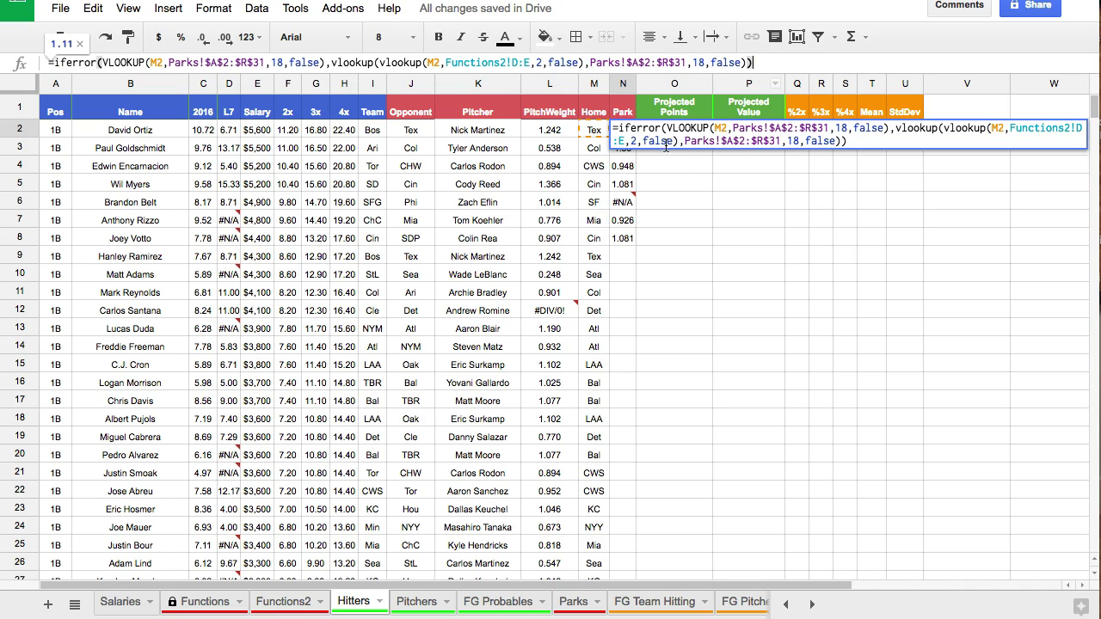
pyautogui.press('Escape')
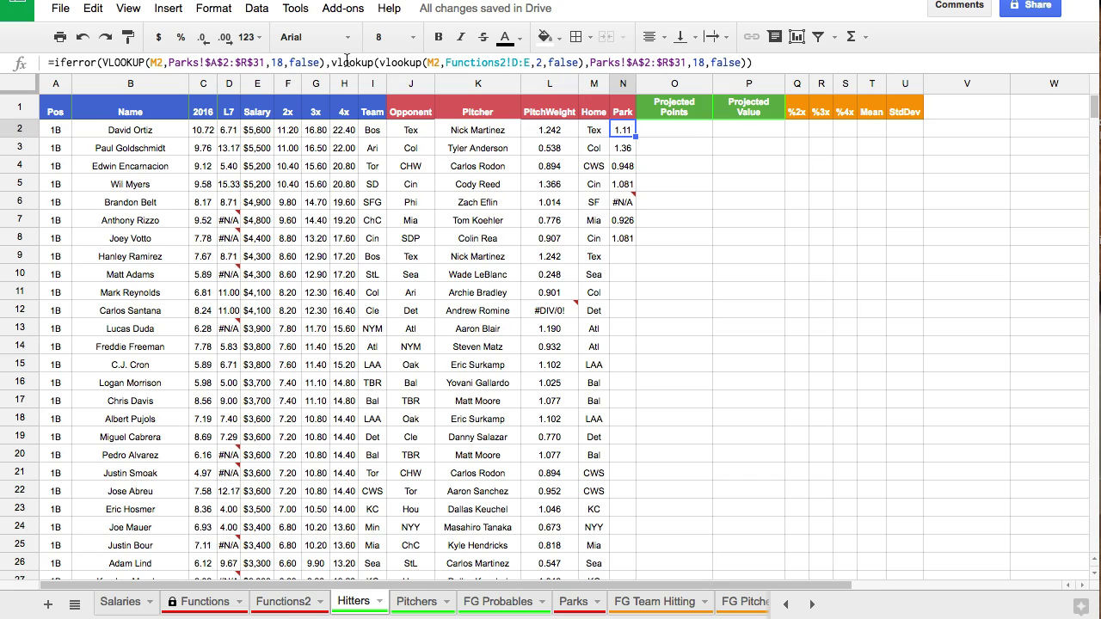
pyautogui.click(310, 62)
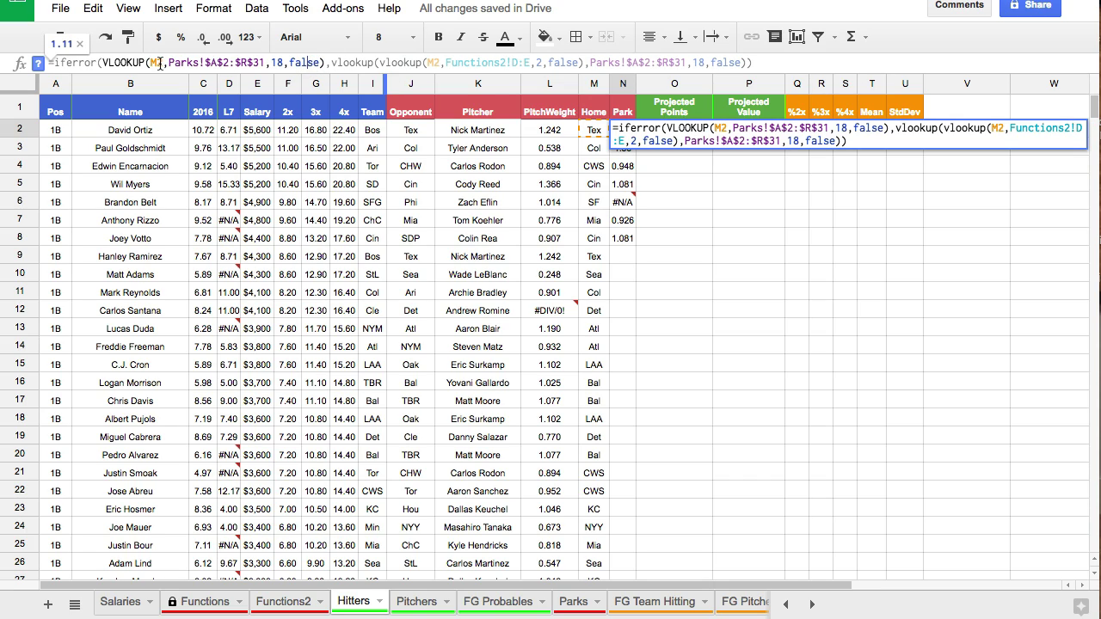
pyautogui.moveTo(99, 62); pyautogui.dragTo(321, 64)
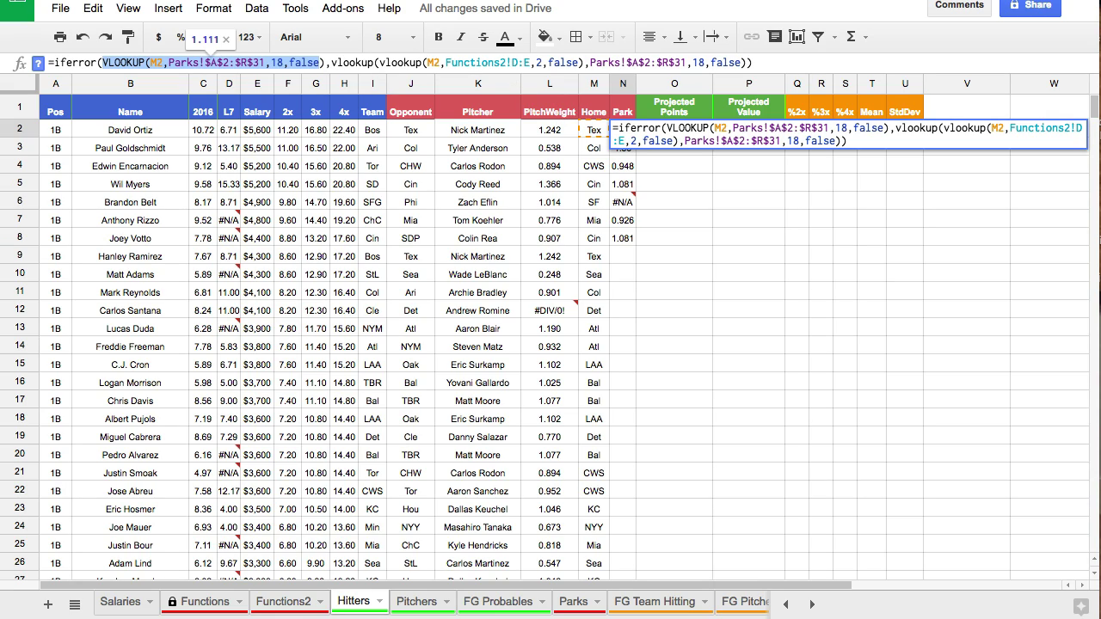
pyautogui.press('Escape')
# Fill the IFERROR formula down through N12, examining the nested fallback lookup in N6 for the SF home team
pyautogui.moveTo(636, 138); pyautogui.dragTo(635, 204)
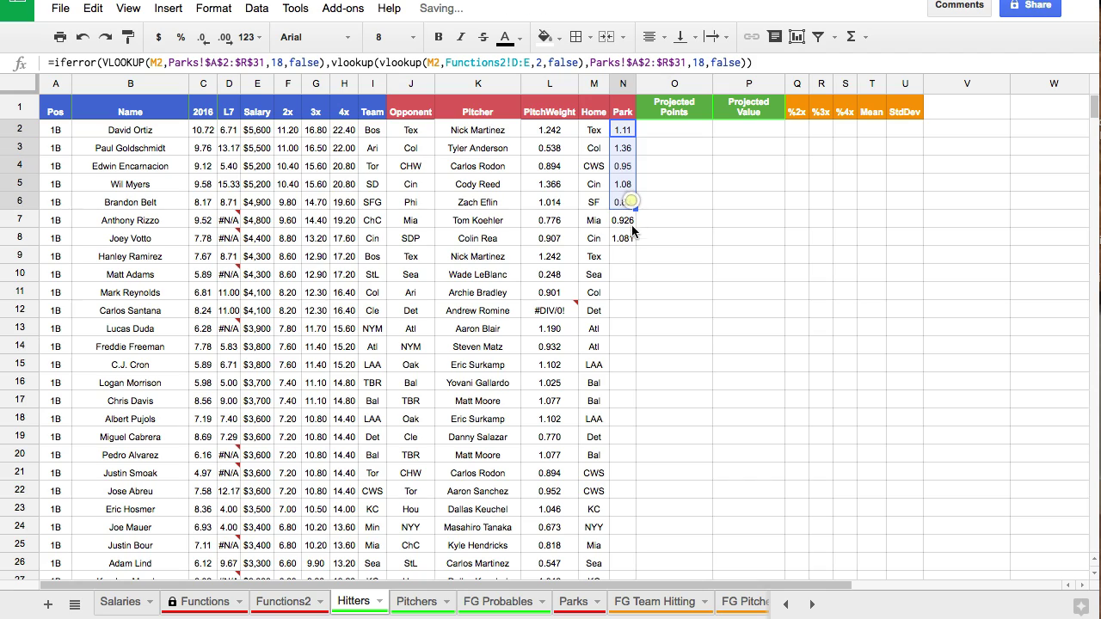
pyautogui.click(622, 202)
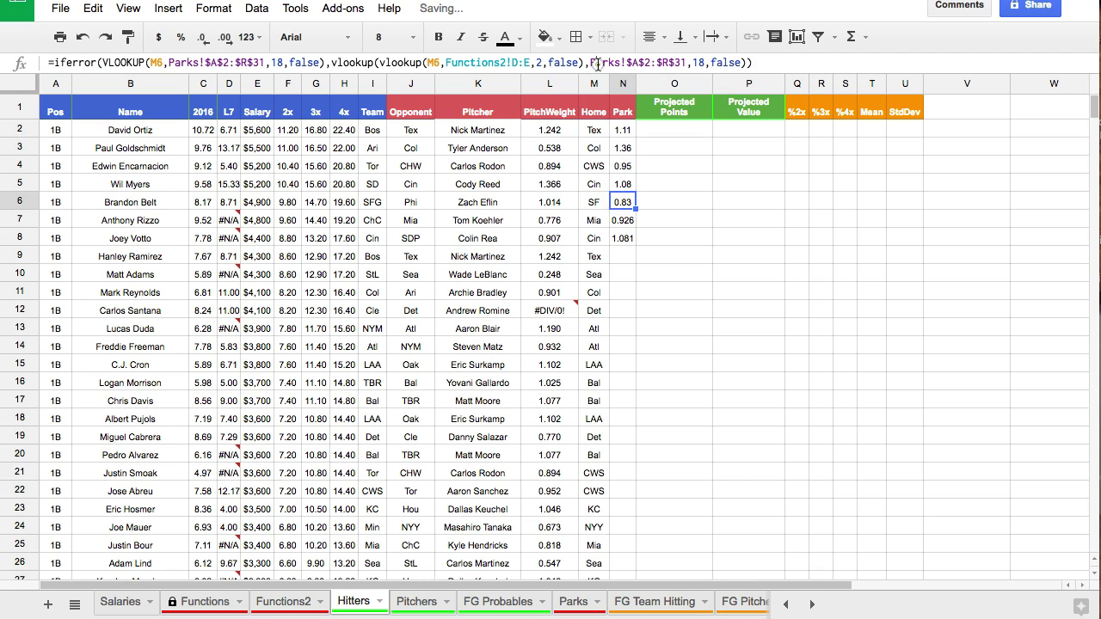
pyautogui.doubleClick(623, 202)
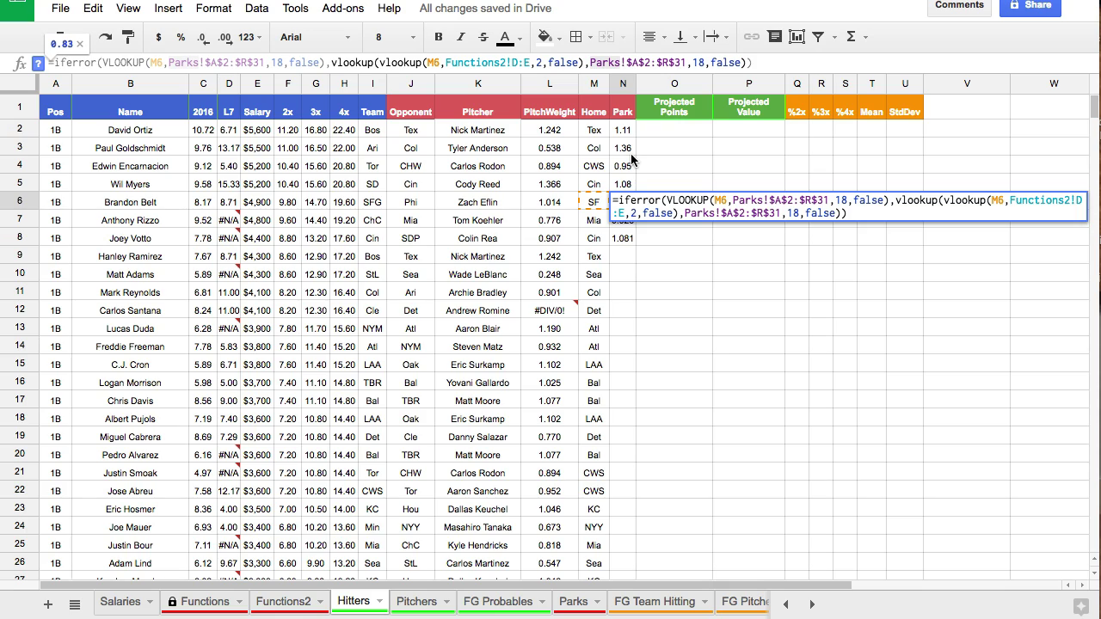
pyautogui.press('Escape')
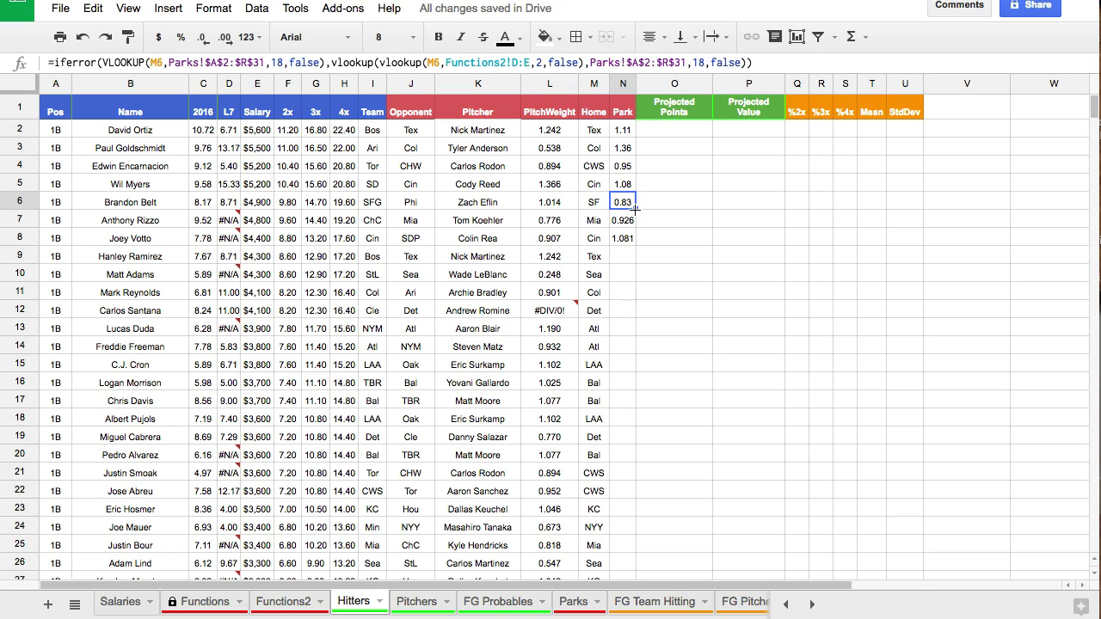
pyautogui.moveTo(636, 210); pyautogui.dragTo(630, 315)
# Fill the IFERROR formula from N2 down through row 608 and display the Park column with three decimal places
pyautogui.click(633, 129)
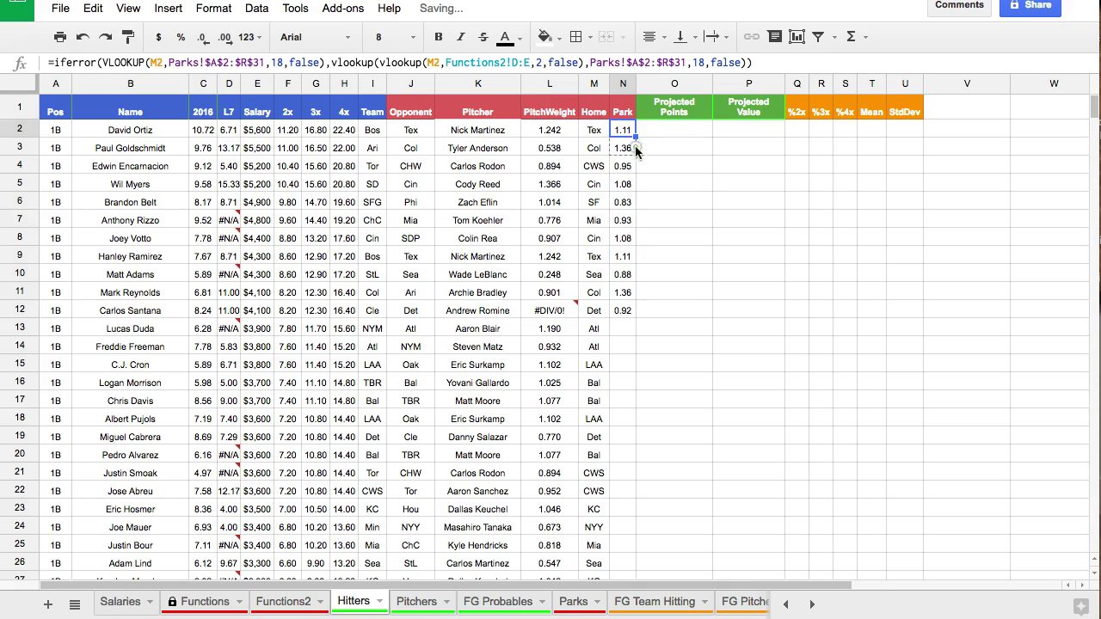
pyautogui.moveTo(636, 152); pyautogui.dragTo(623, 521)
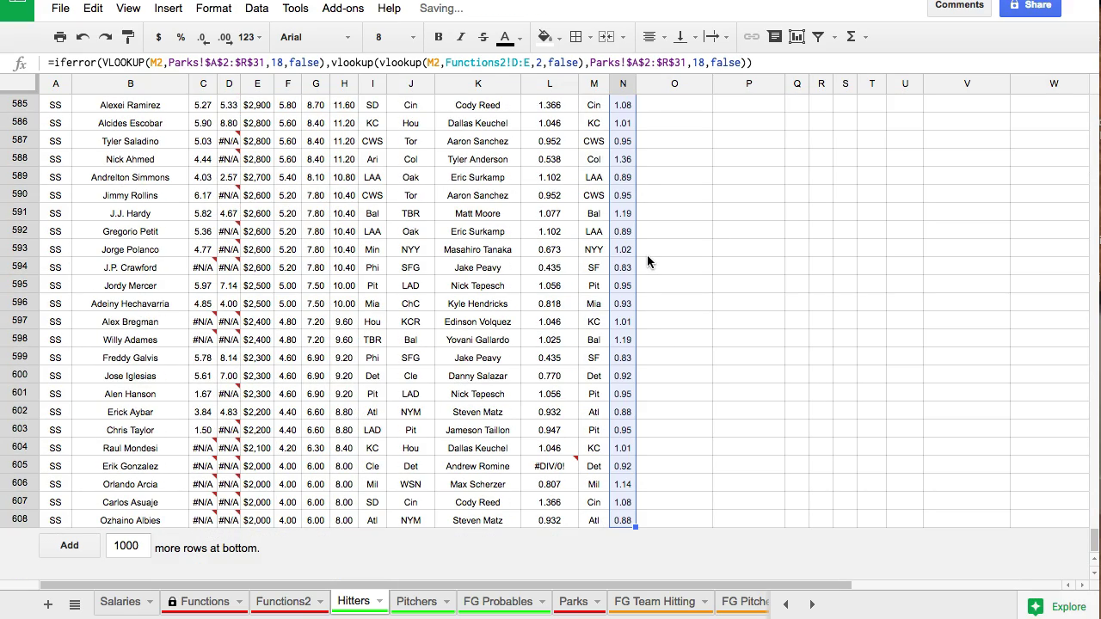
pyautogui.scroll(20, 648, 255)
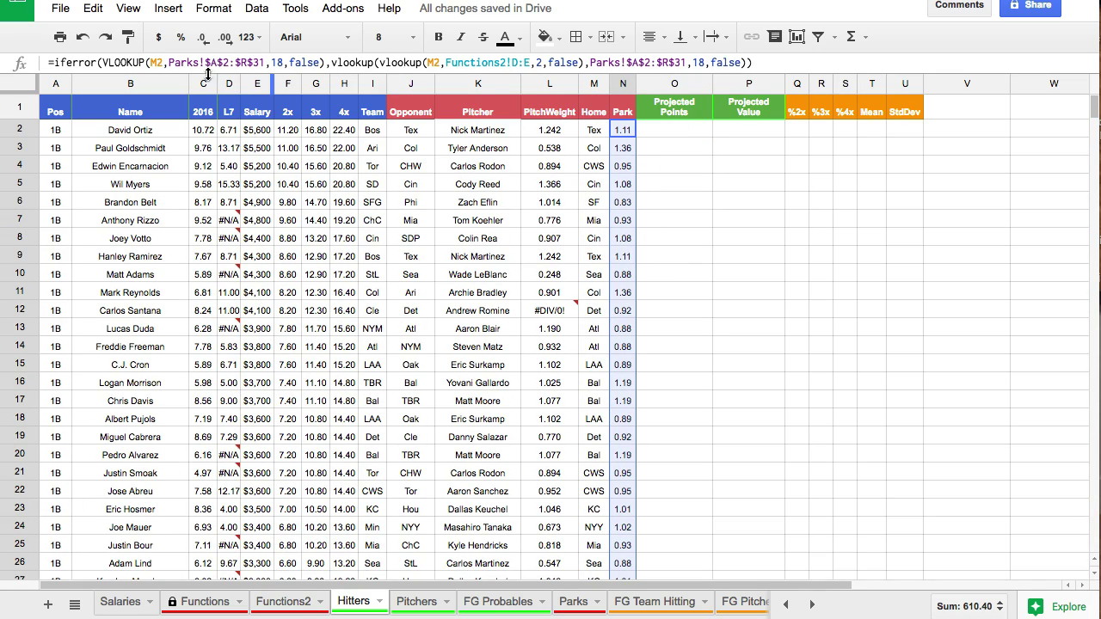
pyautogui.click(222, 37)
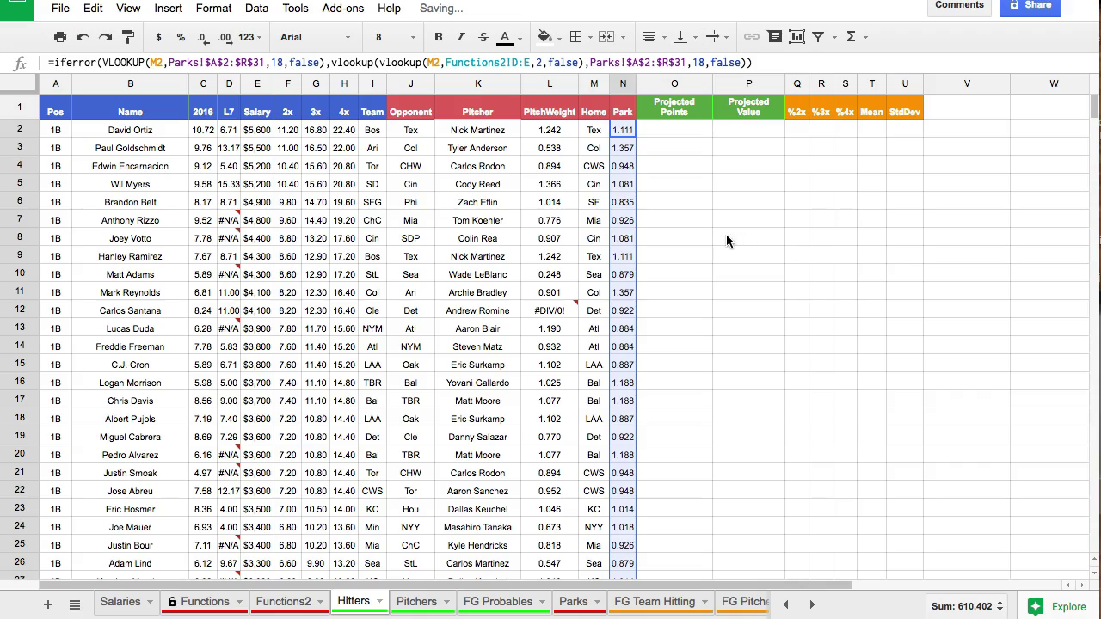
pyautogui.scroll(-15, 712, 272)
pyautogui.scroll(-20, 710, 270)
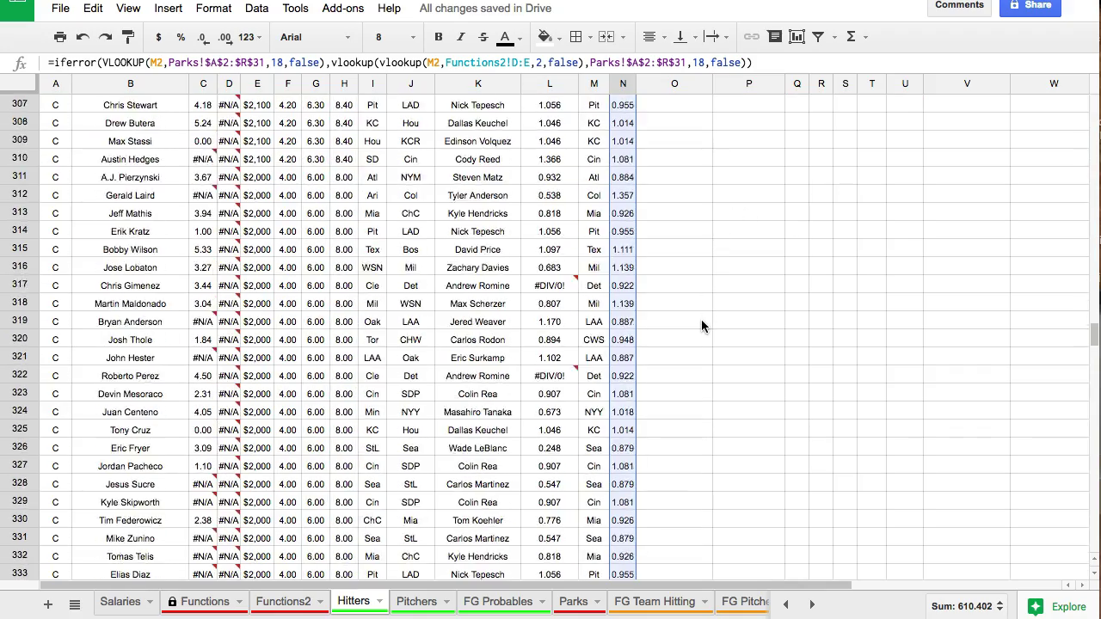
pyautogui.scroll(20, 701, 319)
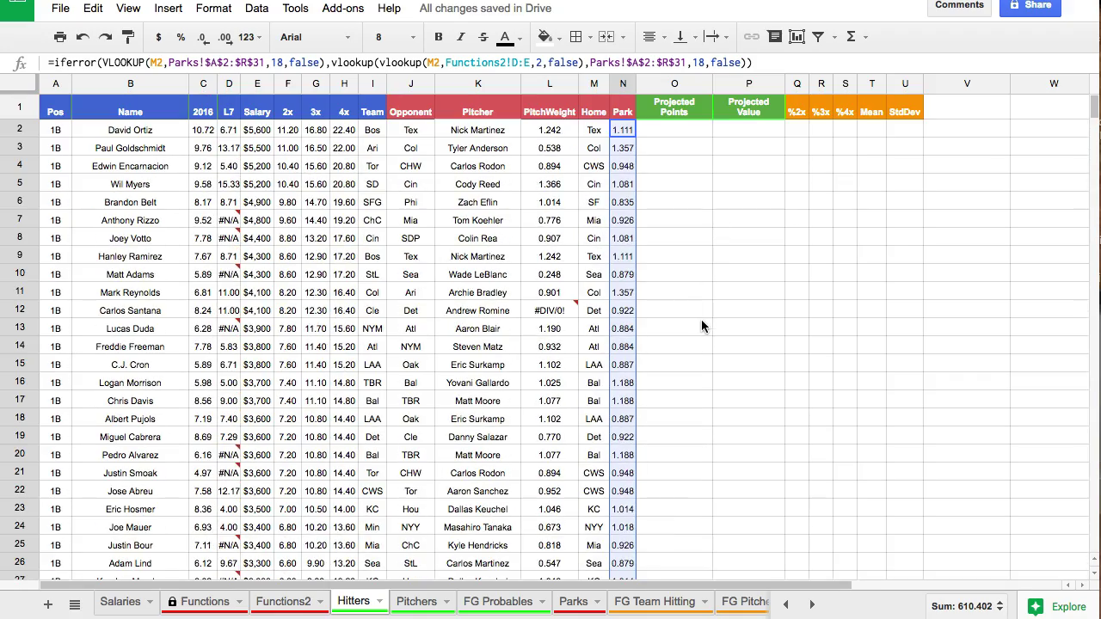
# Enter =iferror((AVERAGE(L2,N2))*D2,(AVERAGE(L2,N2))*C2) in O2 for the projected points, after reviewing the source cells in row 2
pyautogui.click(646, 131)
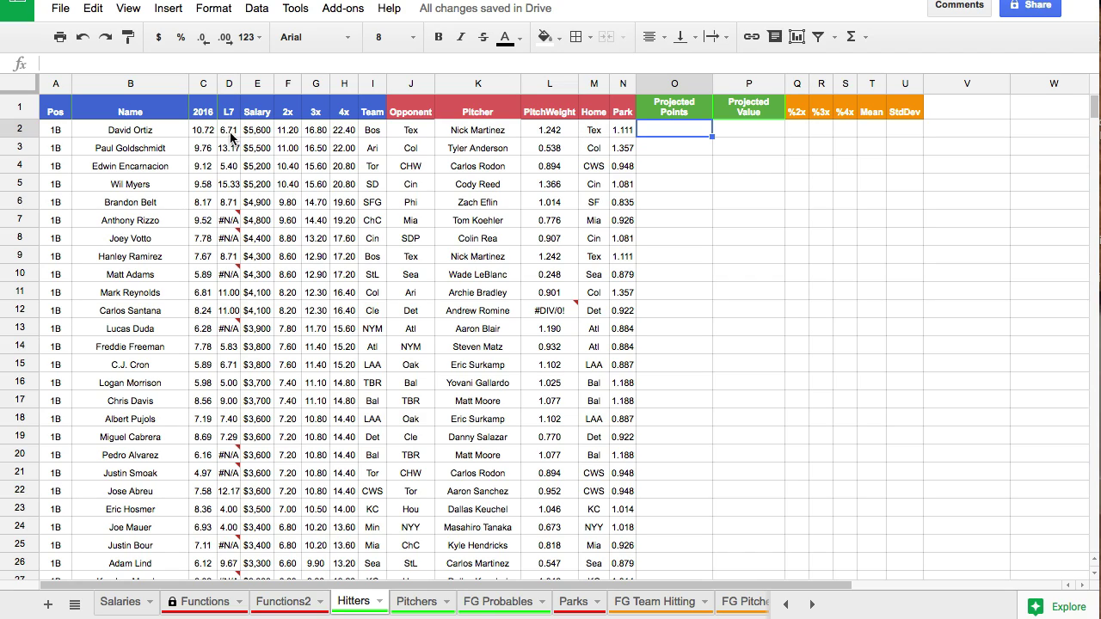
pyautogui.click(204, 133)
pyautogui.moveTo(204, 133); pyautogui.dragTo(229, 130)
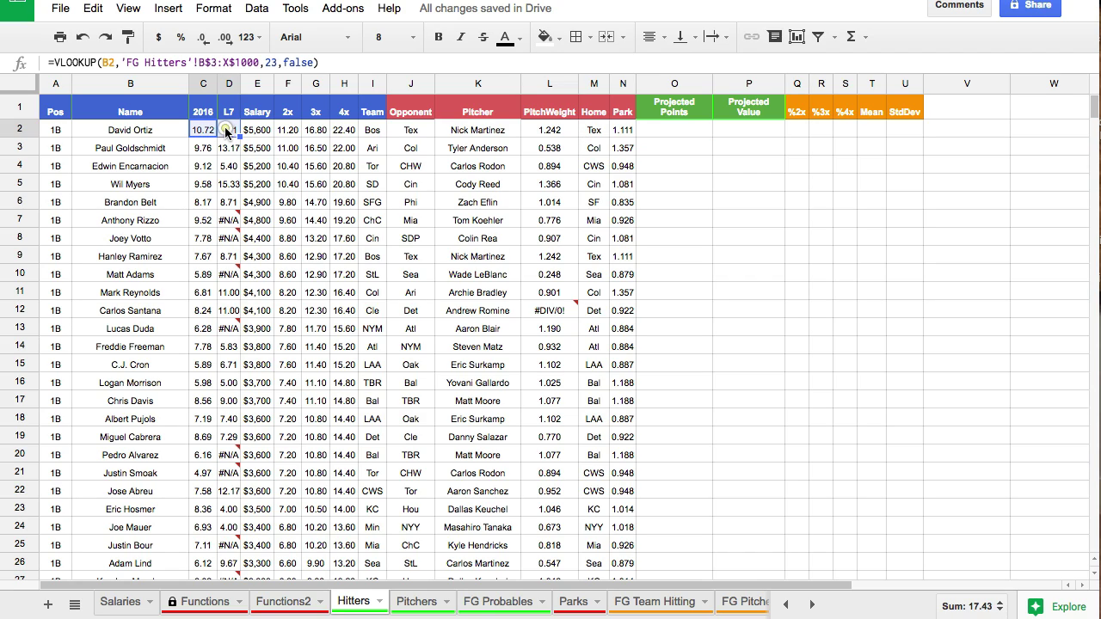
pyautogui.click(551, 135)
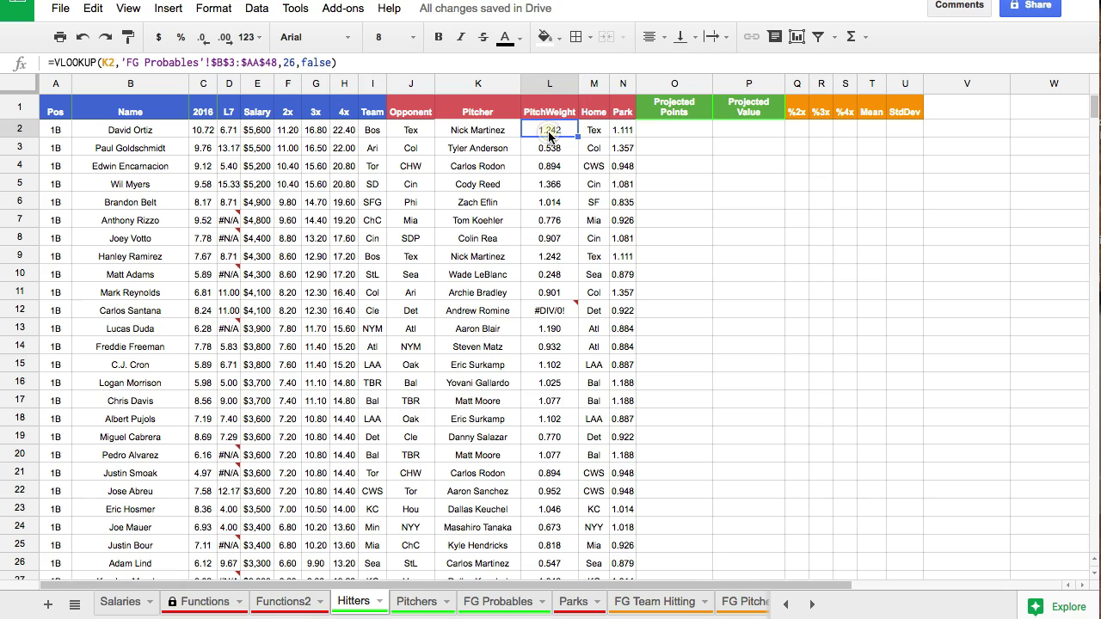
pyautogui.click(618, 133)
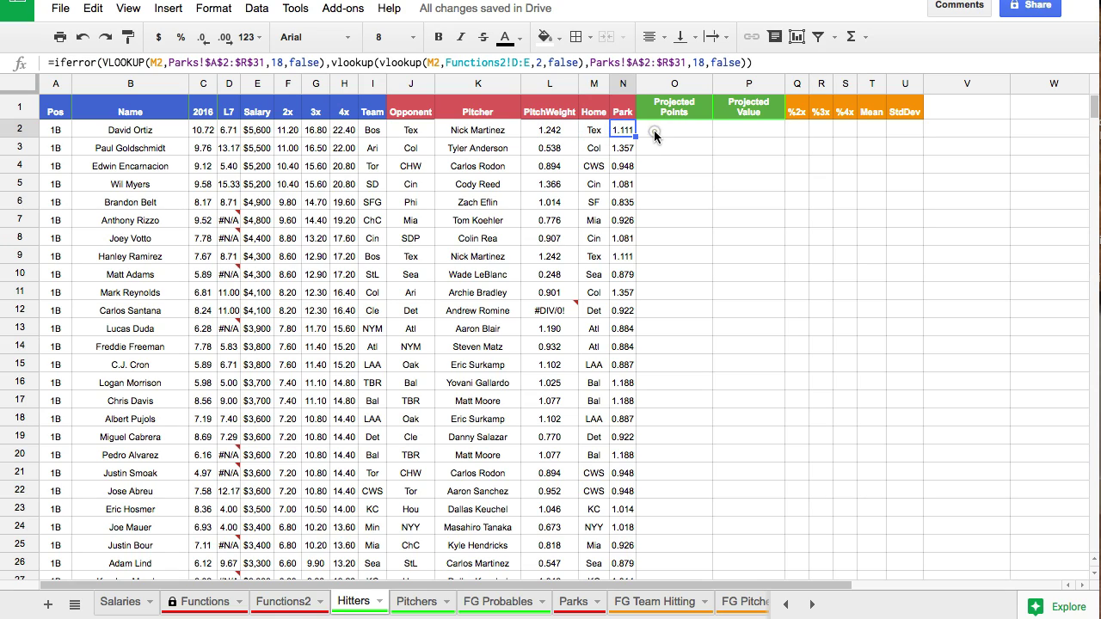
pyautogui.click(652, 130)
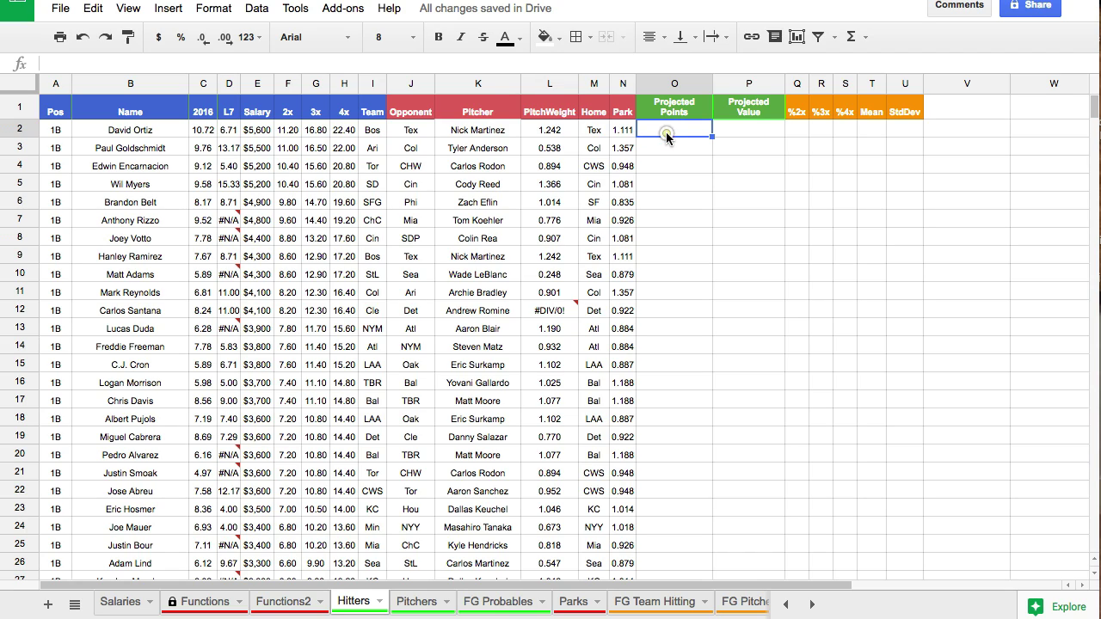
pyautogui.press('Return')
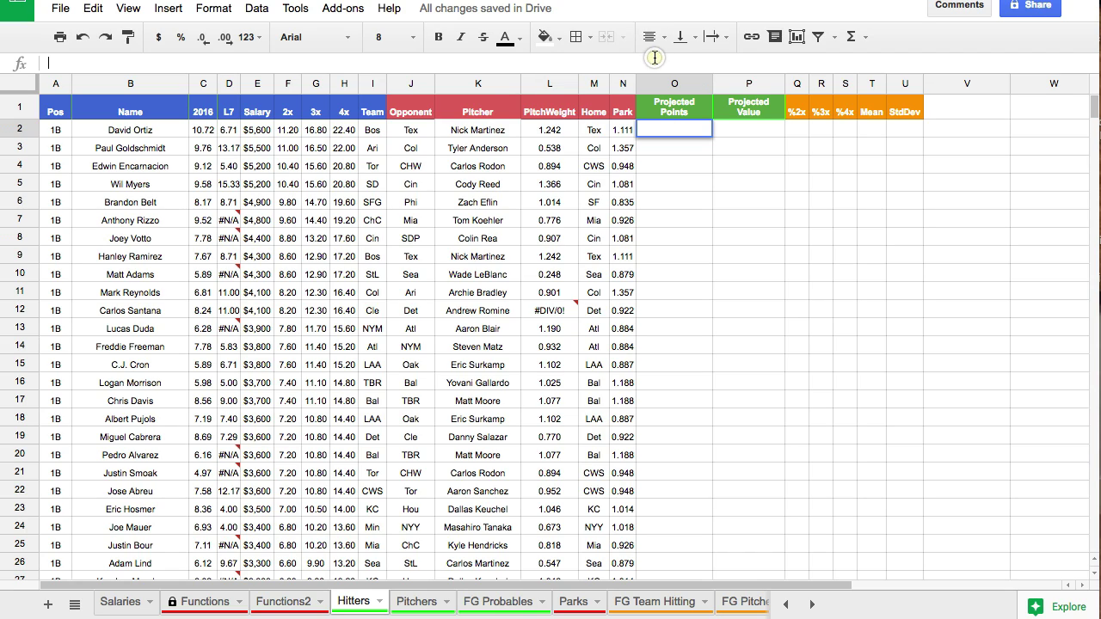
pyautogui.write('=iferror((AVERAGE(L2,N2))*D2,(AVERAGE(L2,N2))*C2)')
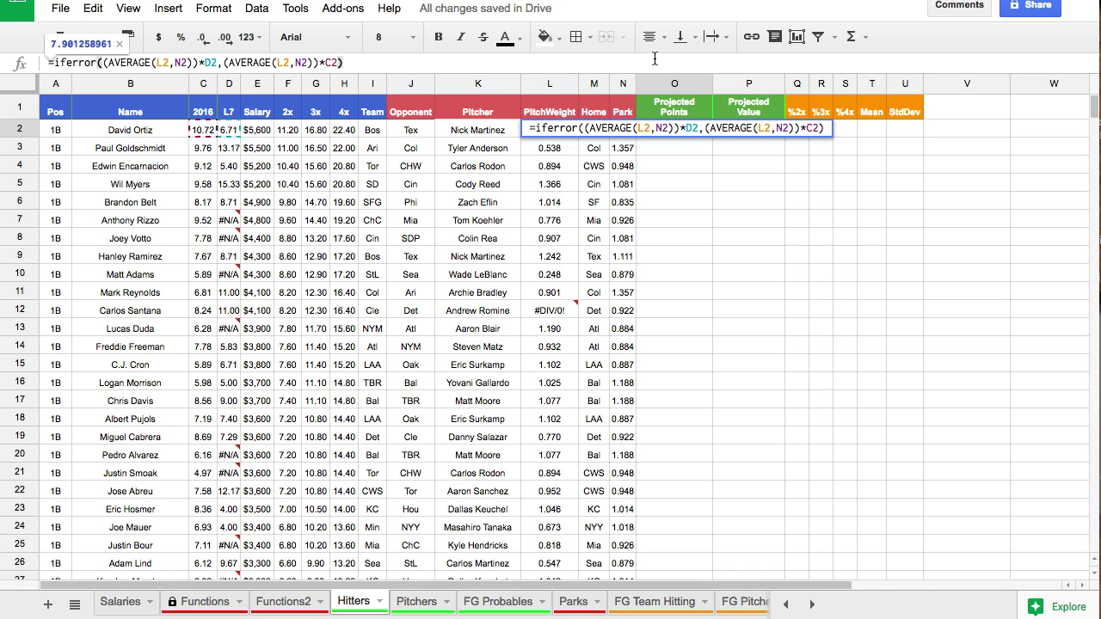
pyautogui.press('Return')
# Examine the AVERAGE(L2,N2))*D2 part of the O2 formula and display the projected points with two decimal places
pyautogui.click(673, 130)
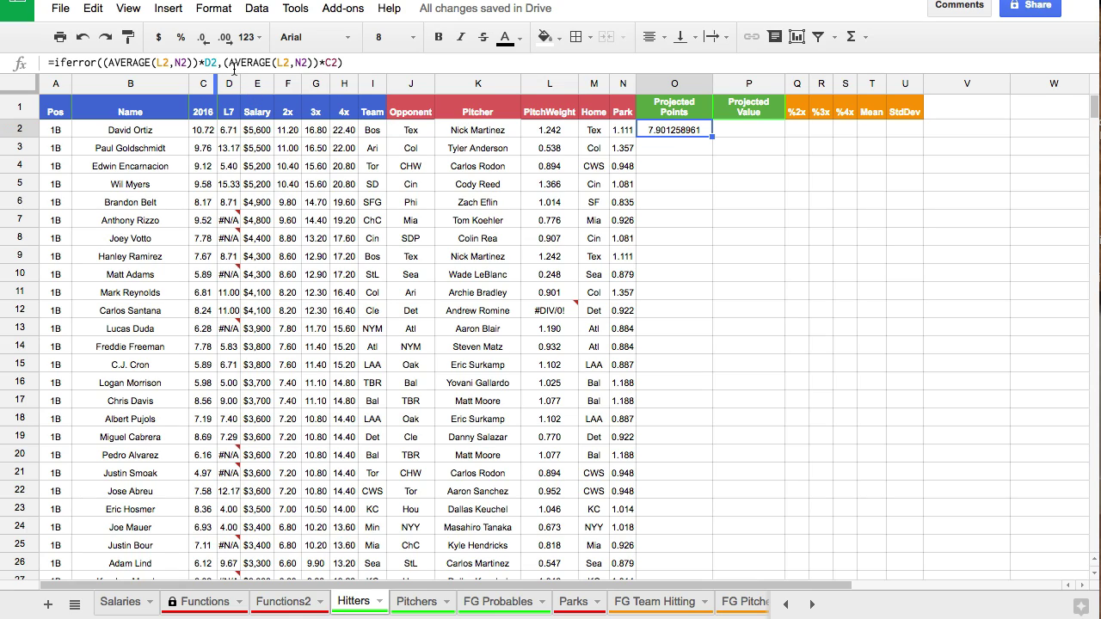
pyautogui.click(413, 68)
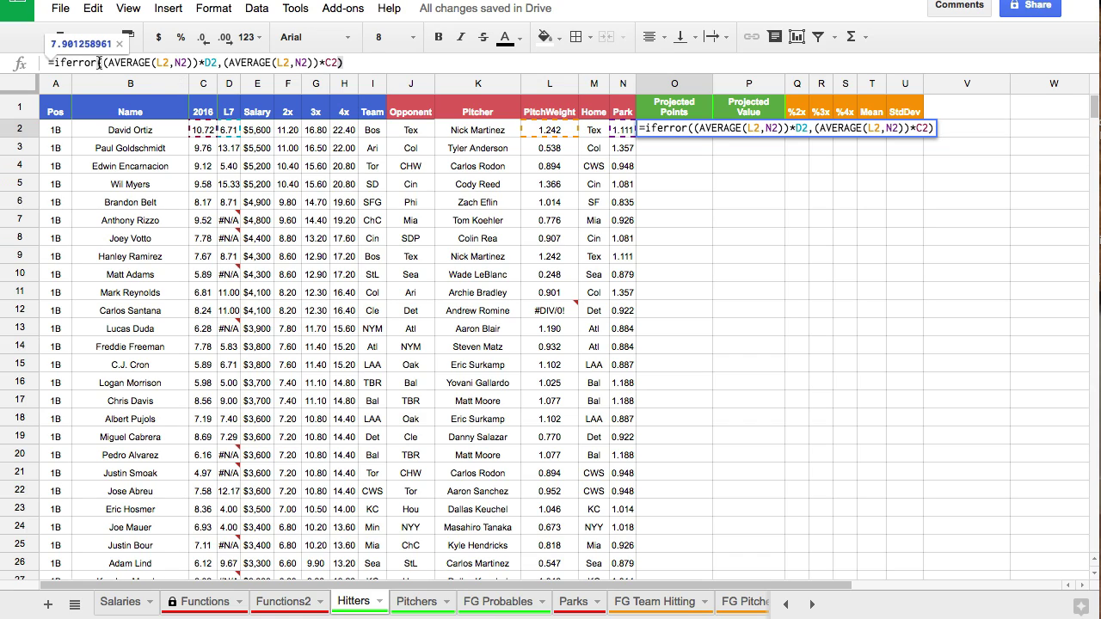
pyautogui.moveTo(106, 63); pyautogui.dragTo(217, 62)
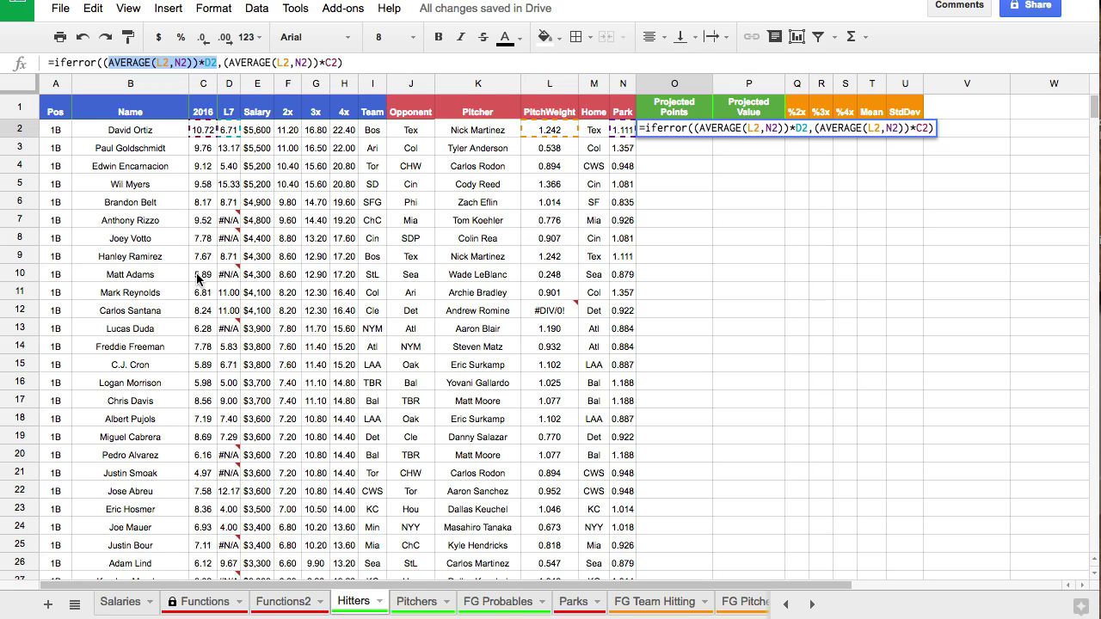
pyautogui.press('Return')
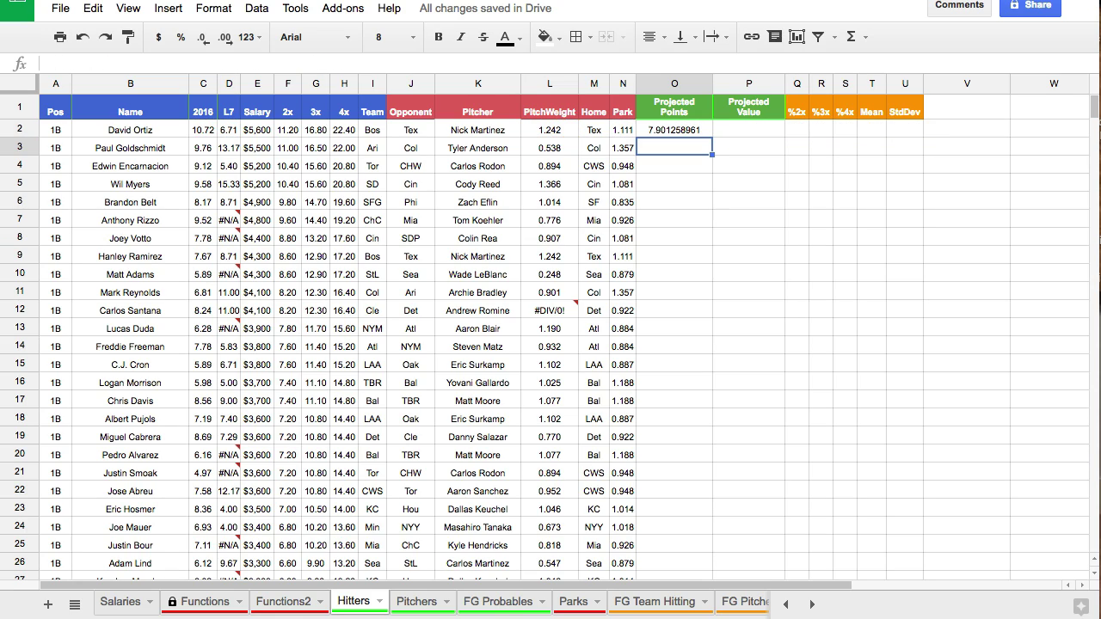
pyautogui.click(642, 131)
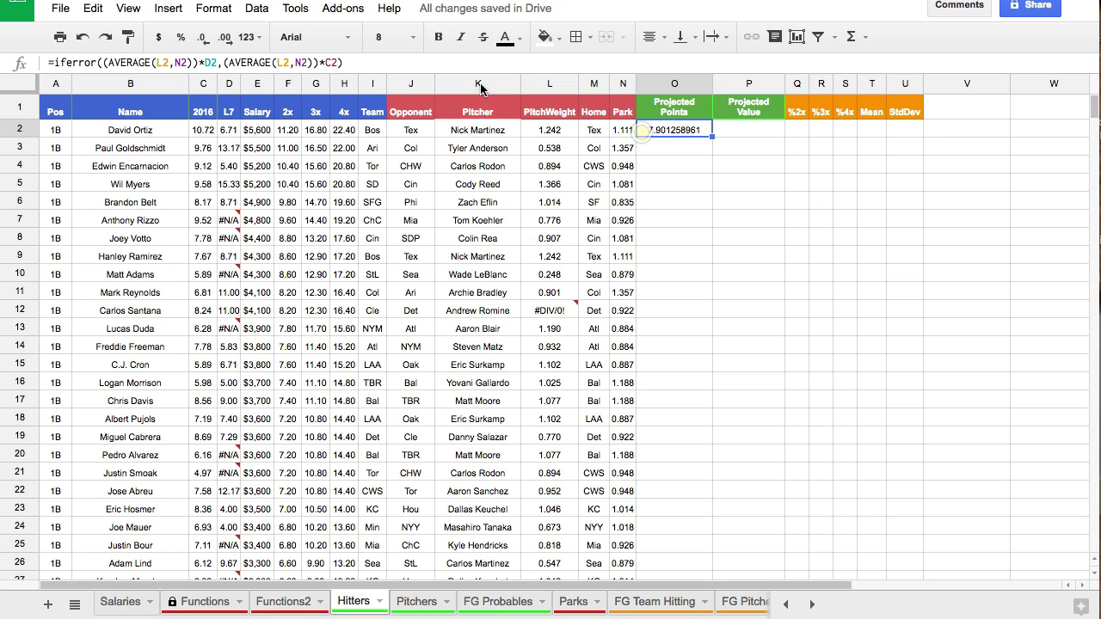
pyautogui.click(207, 37)
pyautogui.click(206, 37)
pyautogui.click(207, 37)
pyautogui.click(207, 37)
pyautogui.click(207, 37)
pyautogui.click(208, 37)
pyautogui.click(209, 37)
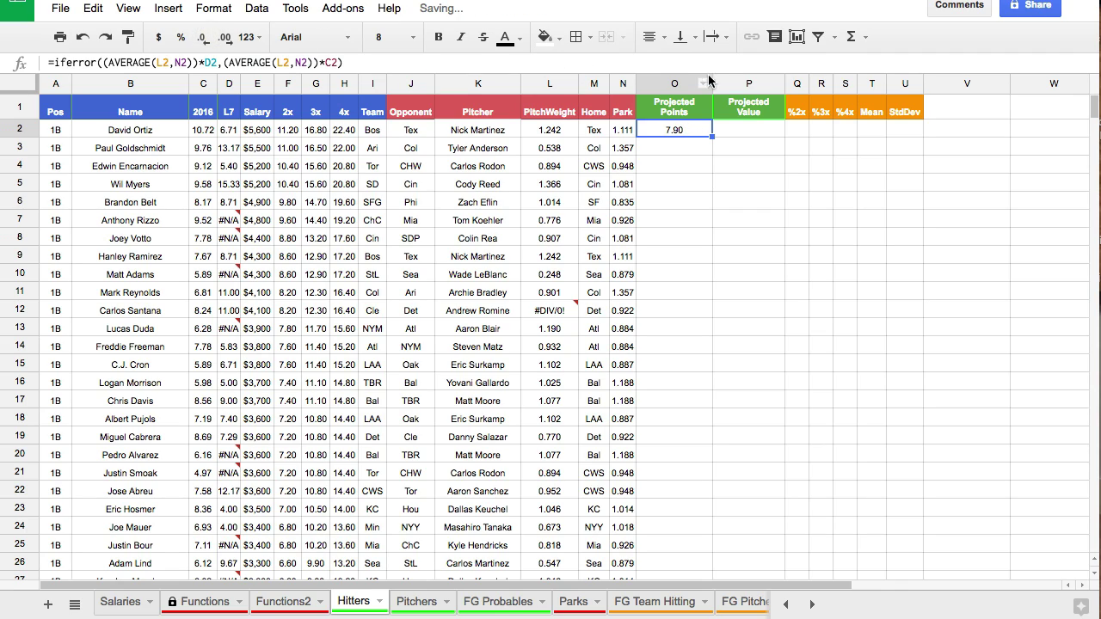
# Enter =O2/(E2/1000) in P2 to calculate the projected value per thousand dollars of salary
pyautogui.click(734, 131)
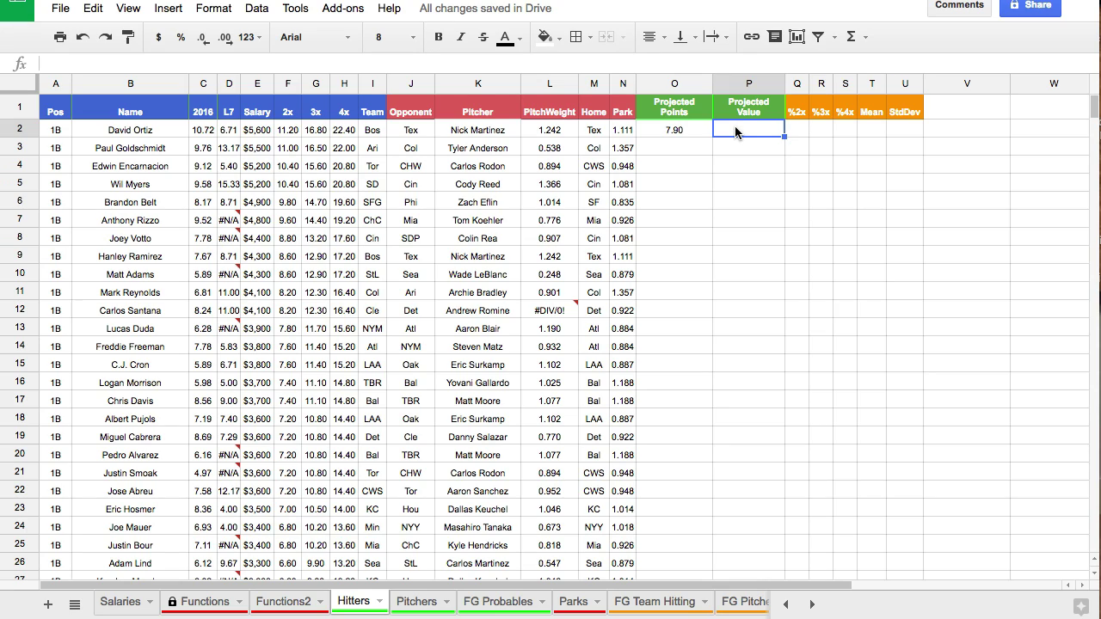
pyautogui.write('=')
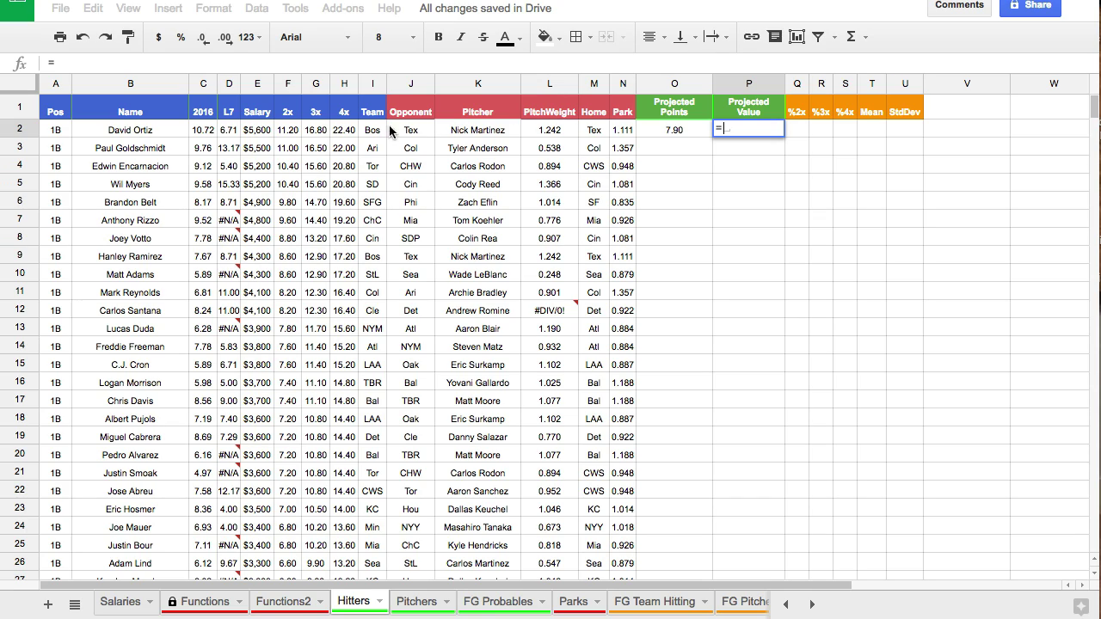
pyautogui.click(264, 131)
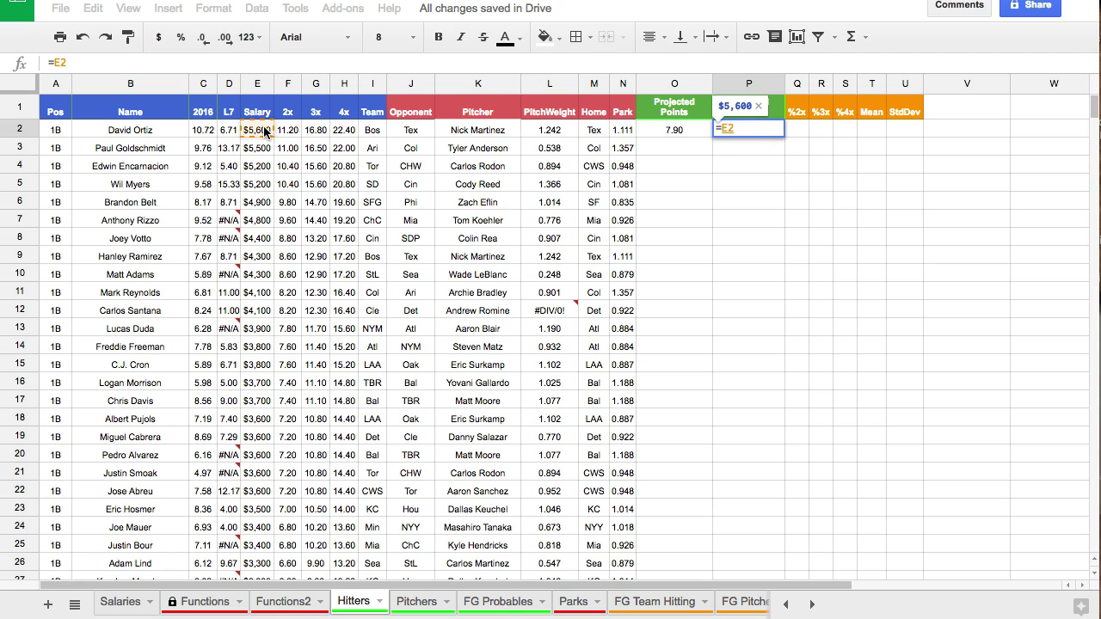
pyautogui.write('/1000)')
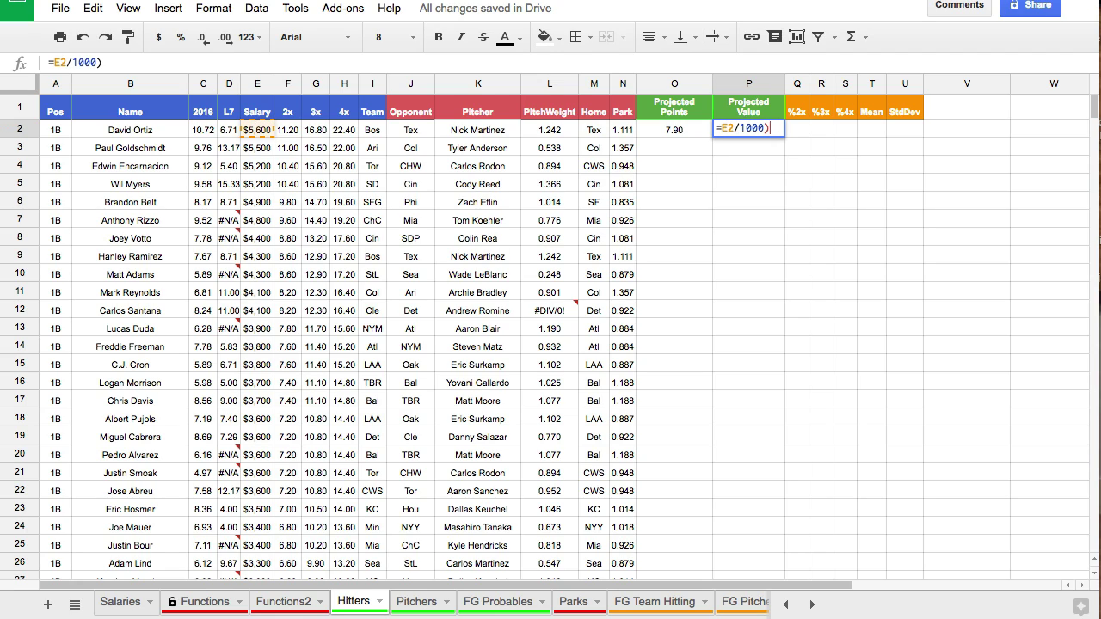
pyautogui.click(721, 128)
pyautogui.write('(E2')
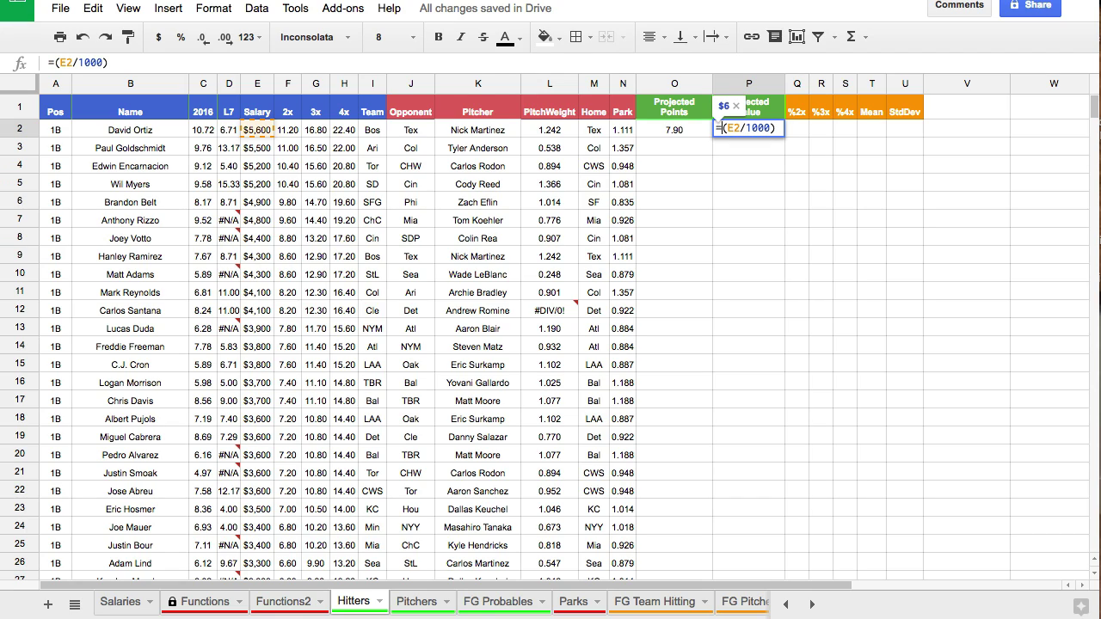
pyautogui.write('/')
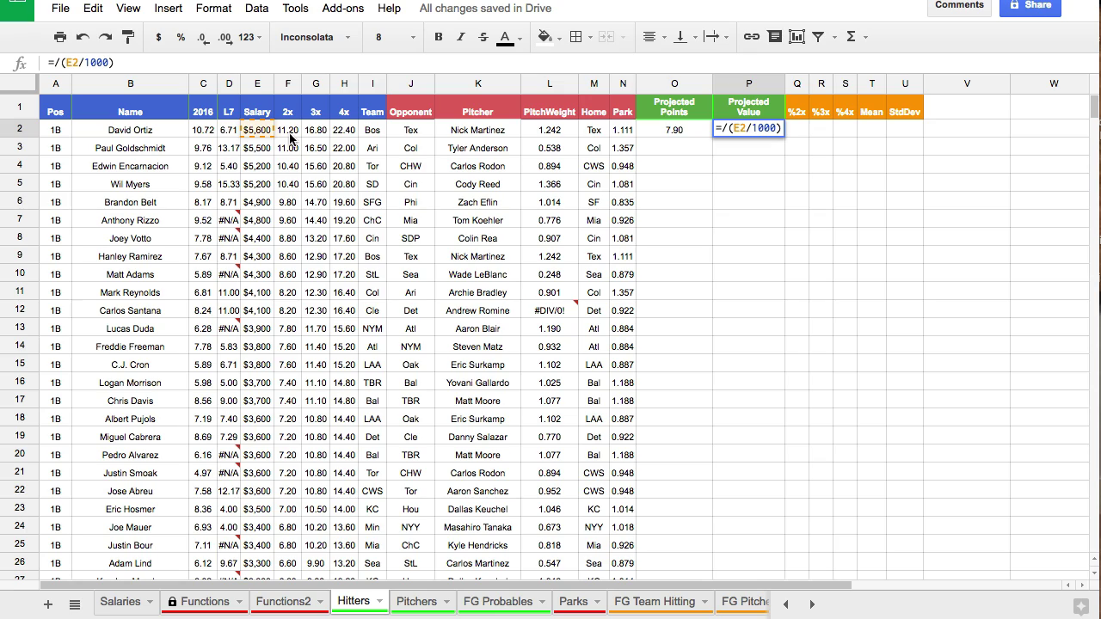
pyautogui.click(702, 130)
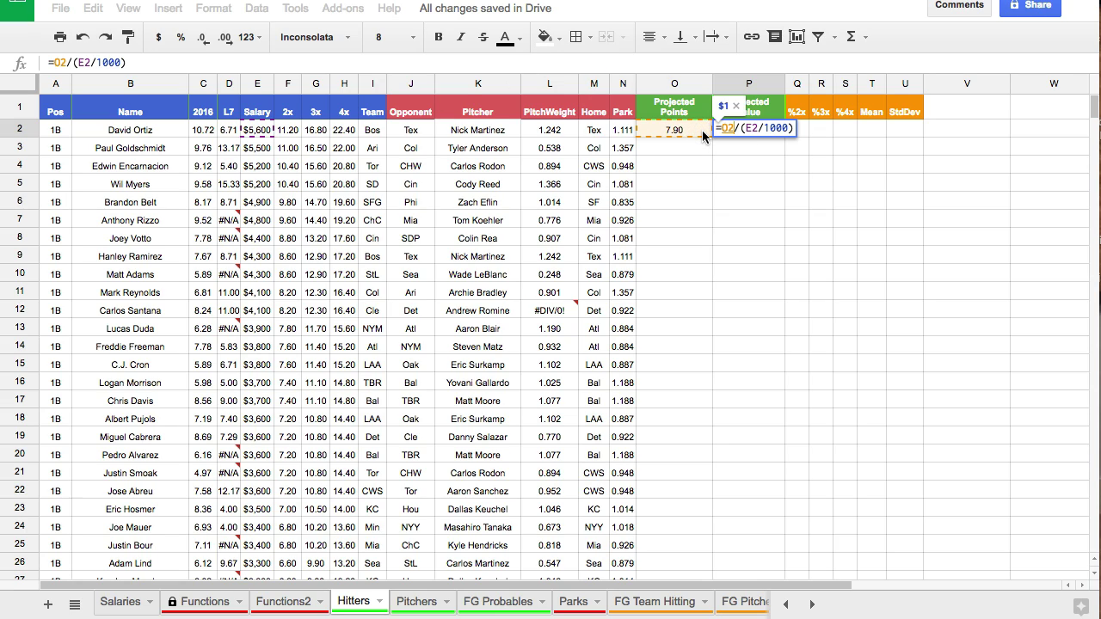
pyautogui.press('Return')
# Format the projected value in P2 as a plain number with three decimal places
pyautogui.click(722, 136)
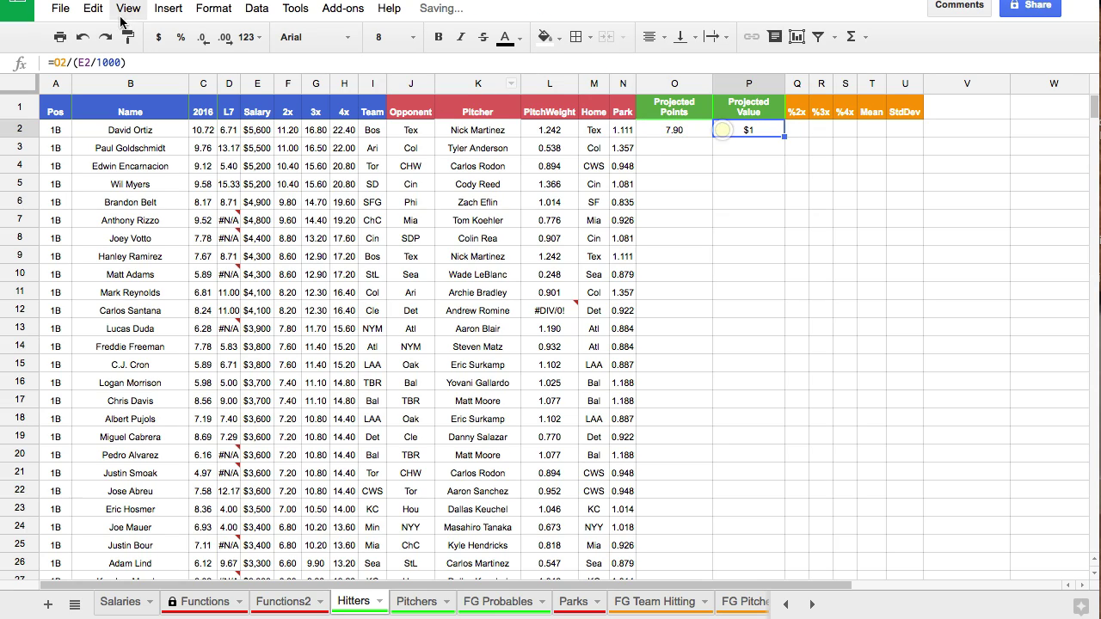
pyautogui.click(215, 8)
pyautogui.moveTo(224, 36)
pyautogui.click(474, 97)
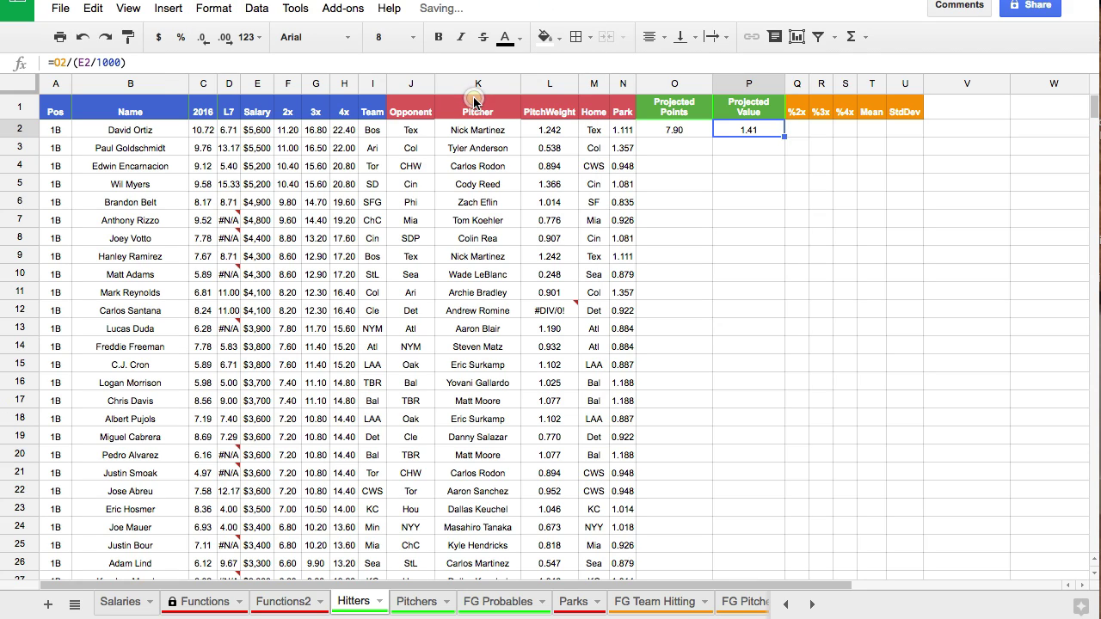
pyautogui.click(203, 38)
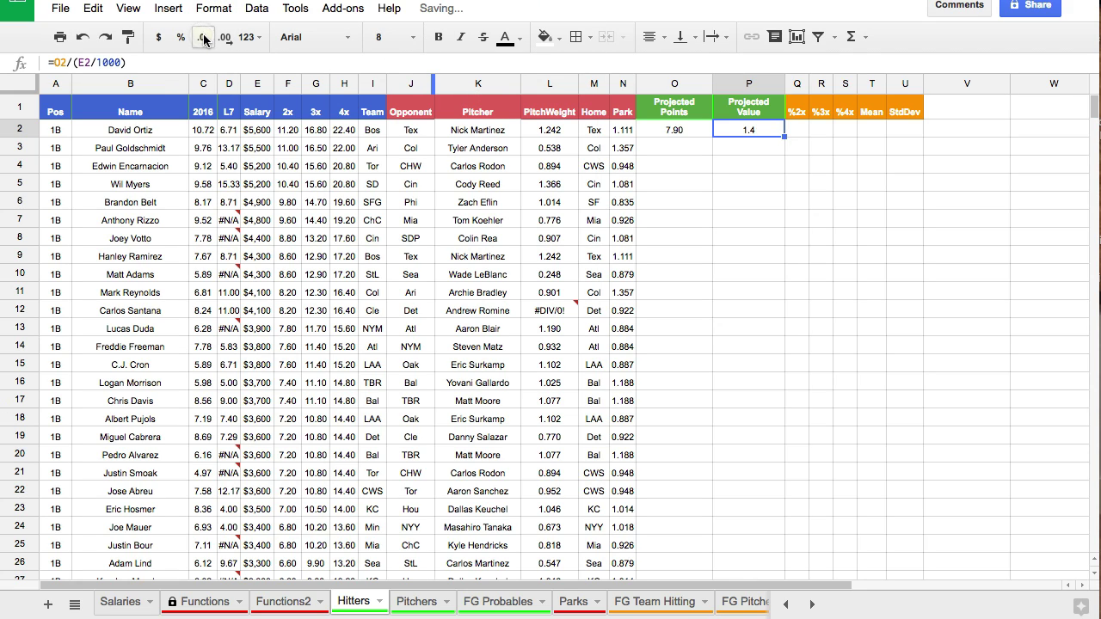
pyautogui.click(225, 38)
pyautogui.click(226, 38)
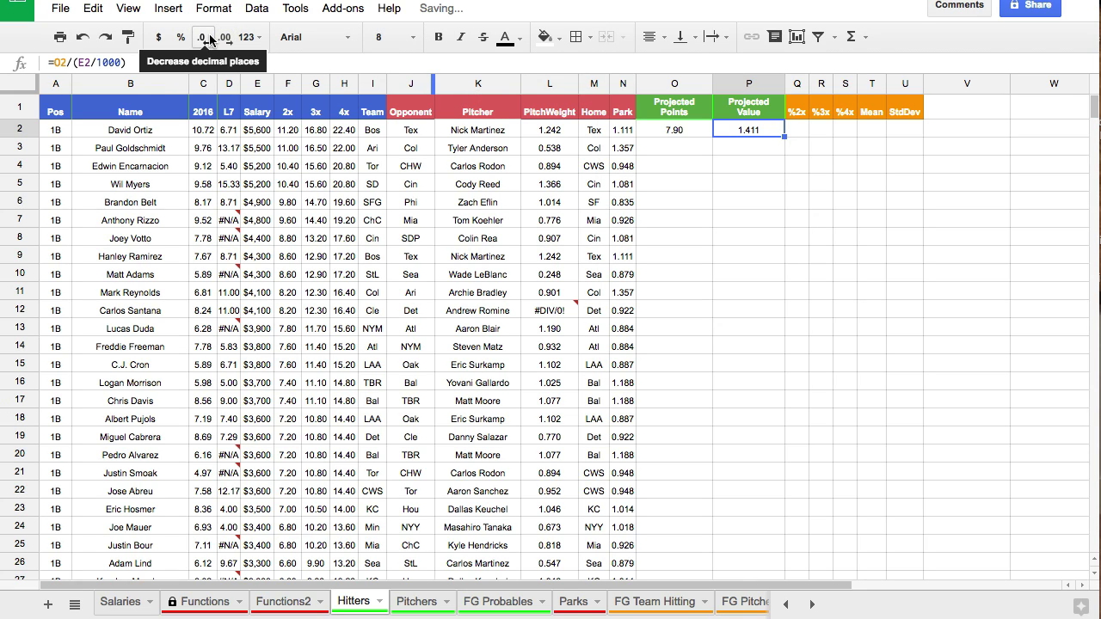
# Fill the O2:P2 formulas down through row 11 and trace the row 5 projection to its L7, PitchWeight and Park values
pyautogui.click(691, 132)
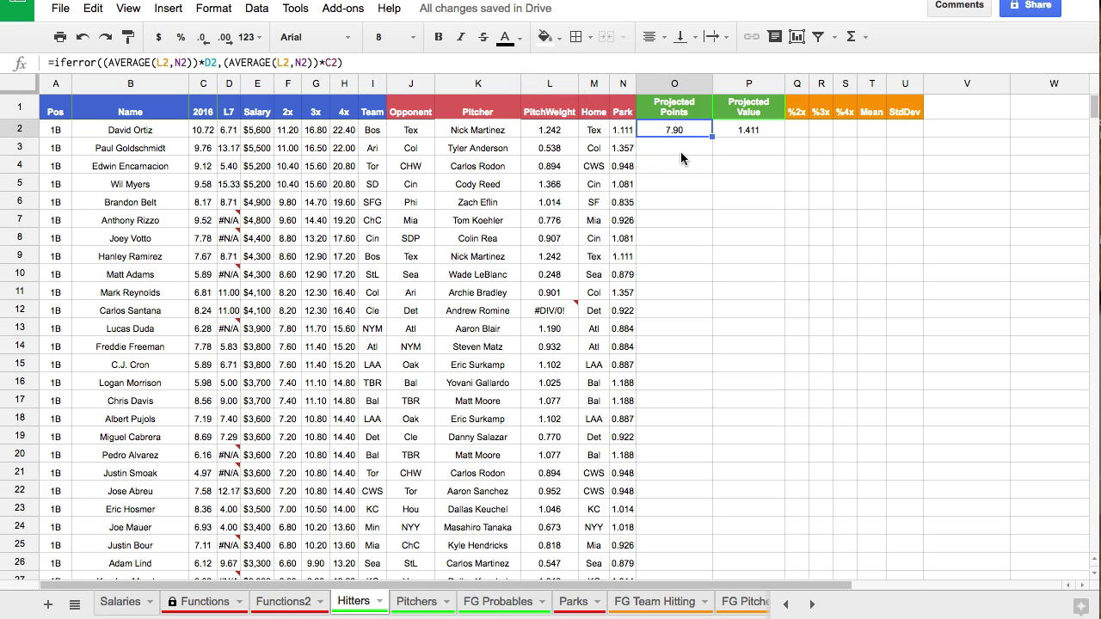
pyautogui.moveTo(693, 129); pyautogui.dragTo(785, 130)
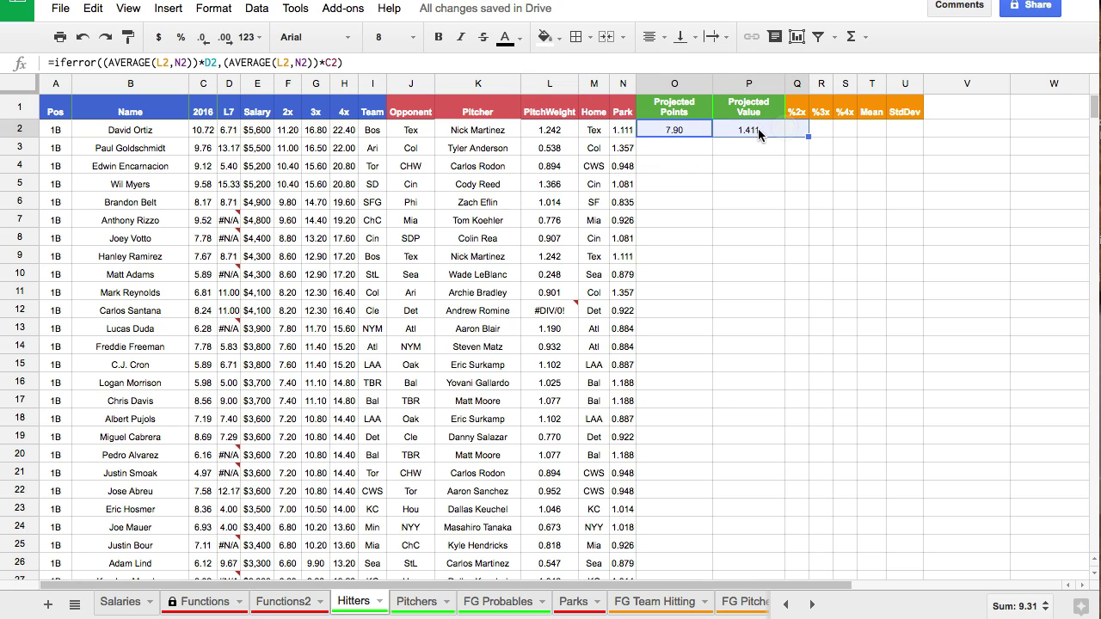
pyautogui.click(757, 128)
pyautogui.moveTo(690, 126); pyautogui.dragTo(775, 299)
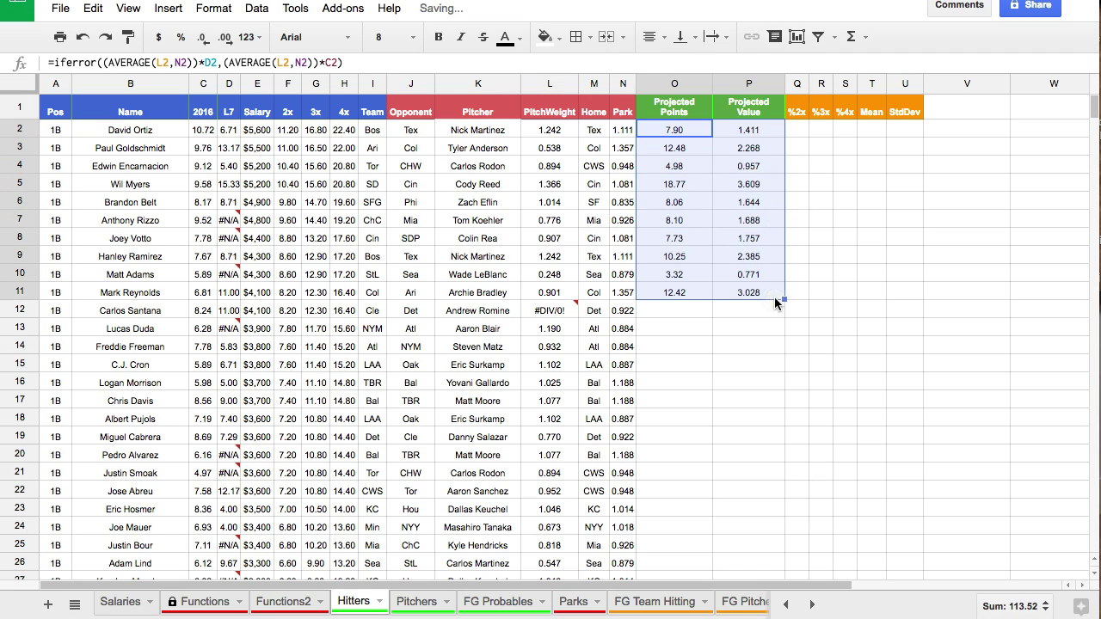
pyautogui.click(685, 184)
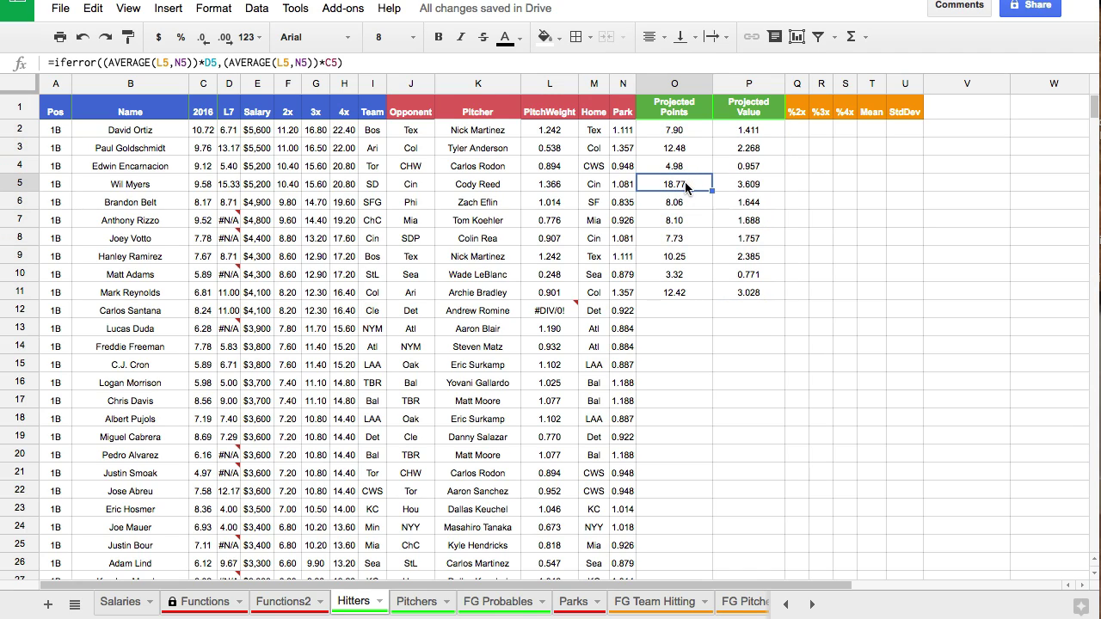
pyautogui.click(225, 184)
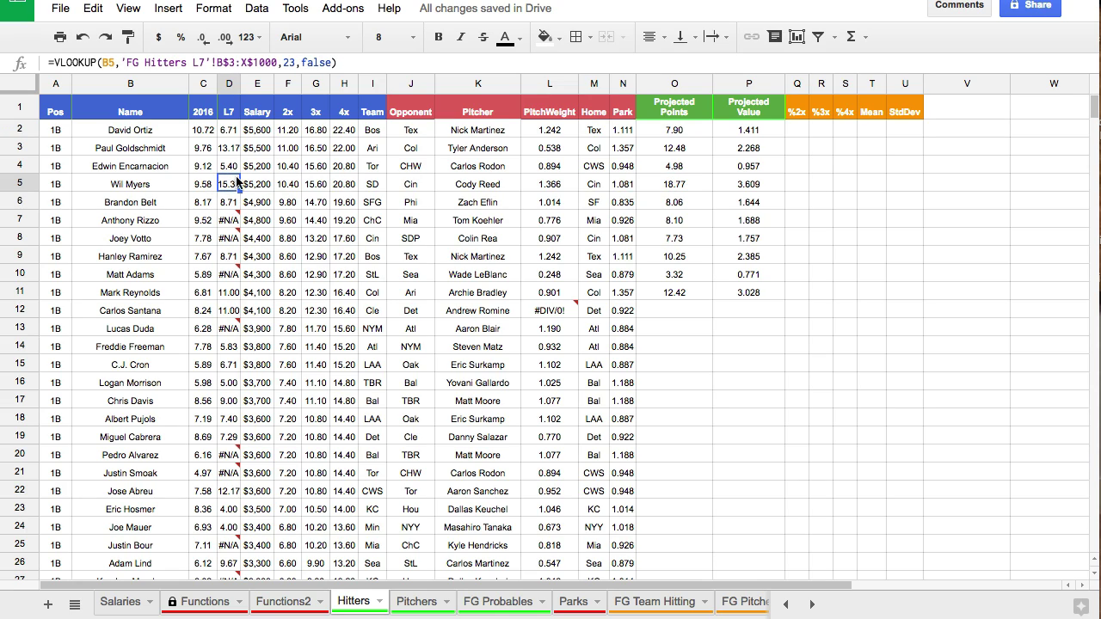
pyautogui.click(539, 189)
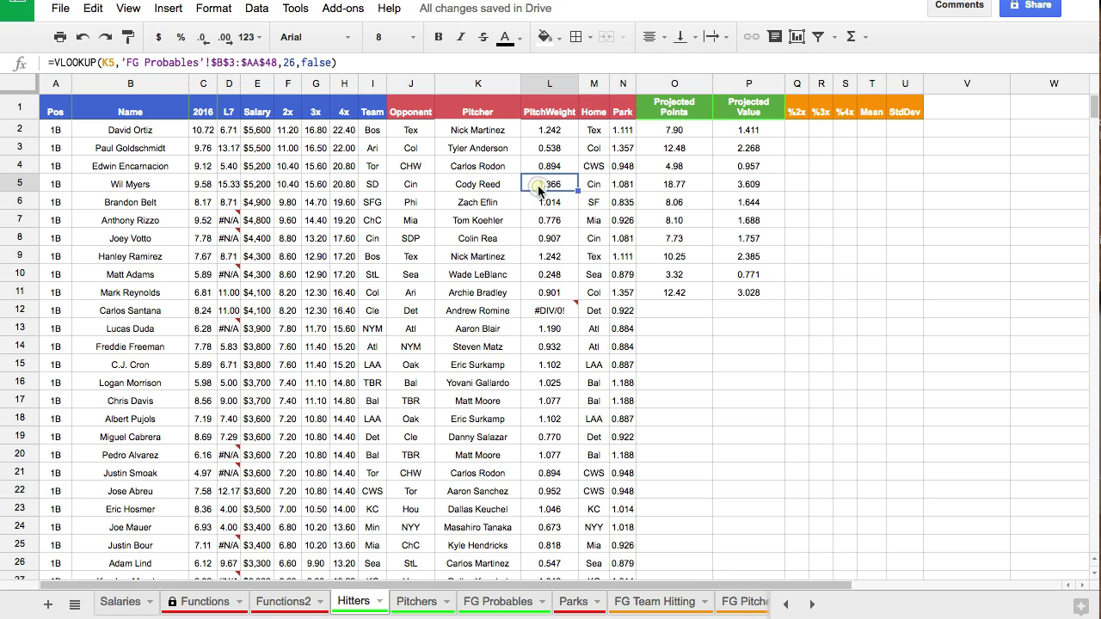
pyautogui.click(627, 184)
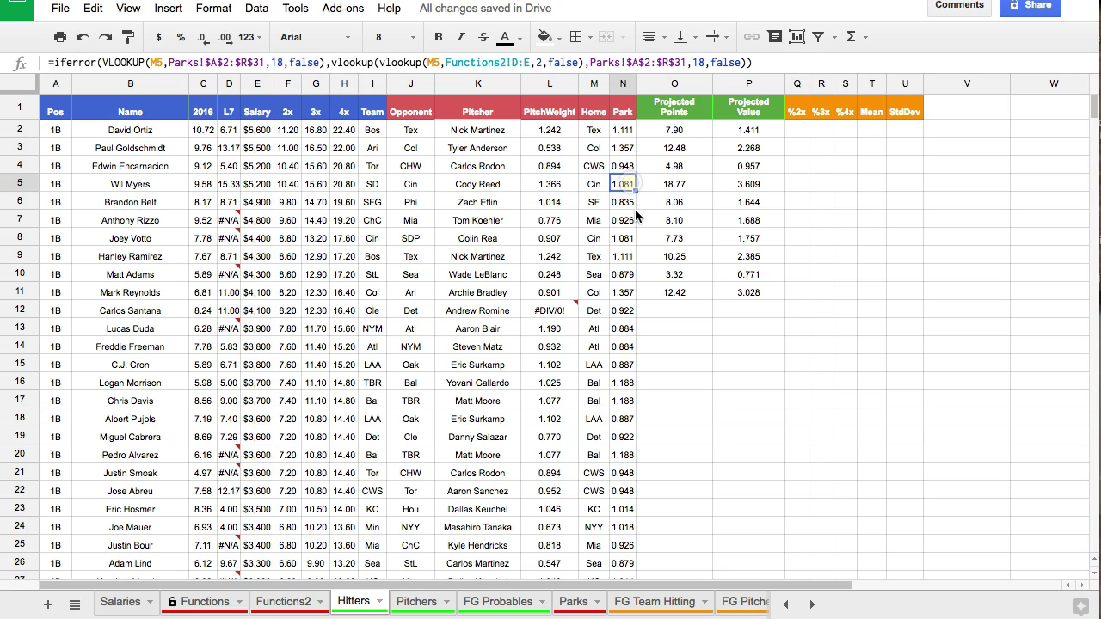
pyautogui.click(691, 185)
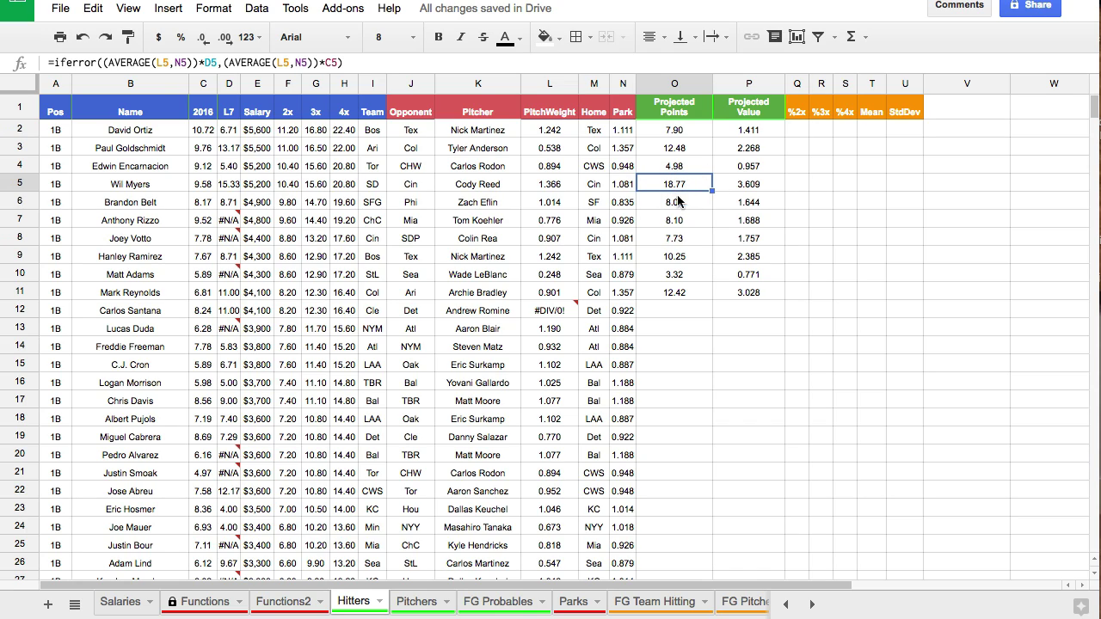
# Fill the projected points and value formulas from row 11 down through row 18, and inspect the PitchWeight and projected points in row 12
pyautogui.moveTo(683, 290); pyautogui.dragTo(780, 421)
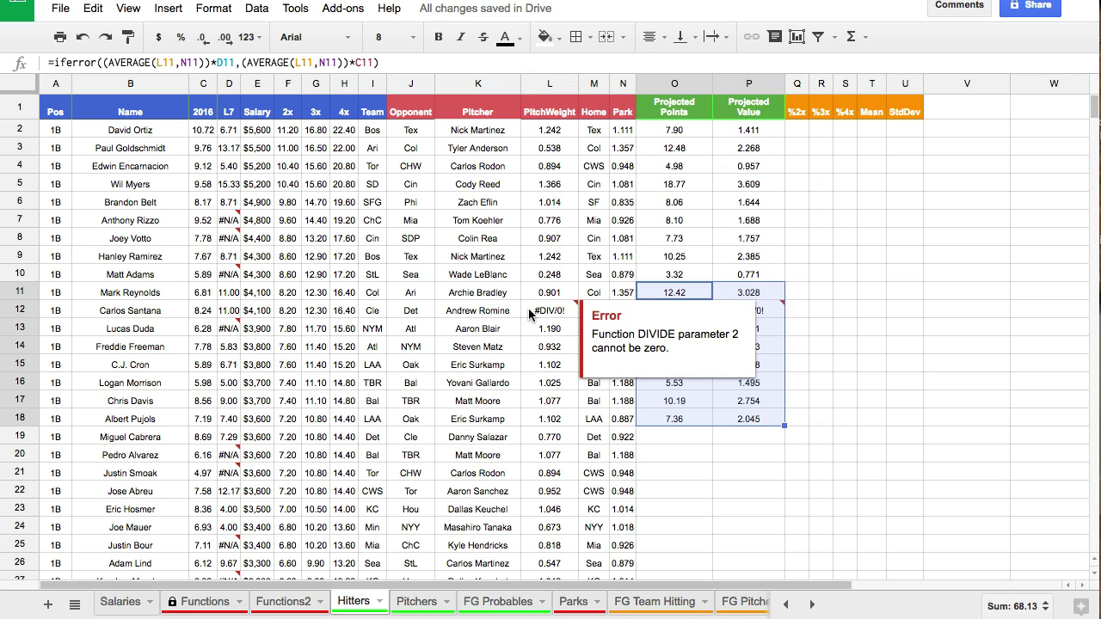
pyautogui.click(534, 312)
pyautogui.click(760, 420)
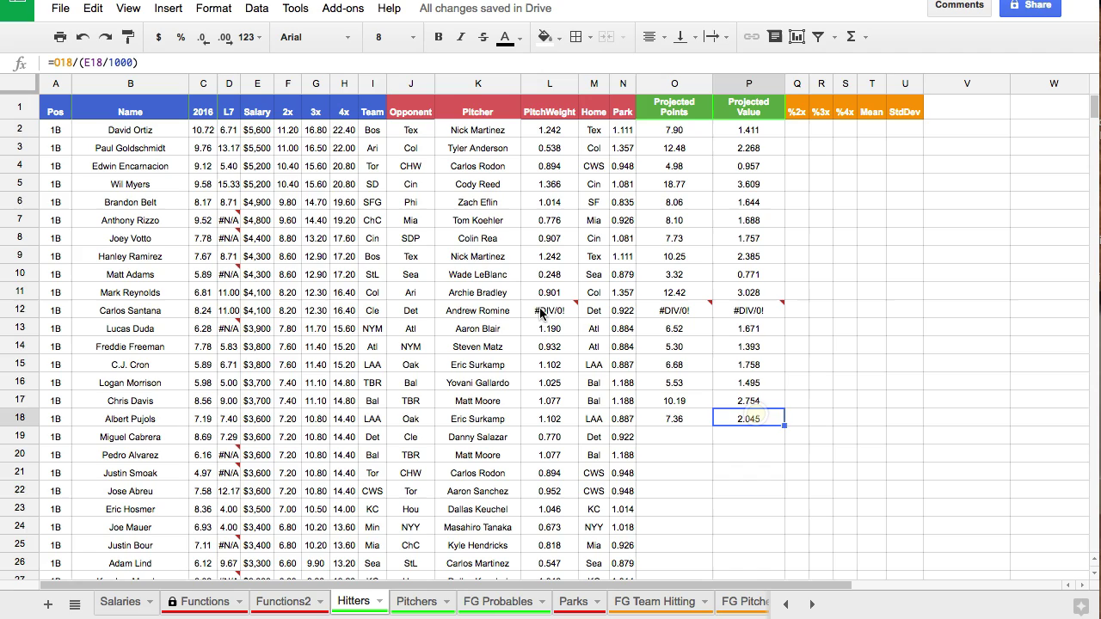
pyautogui.click(681, 313)
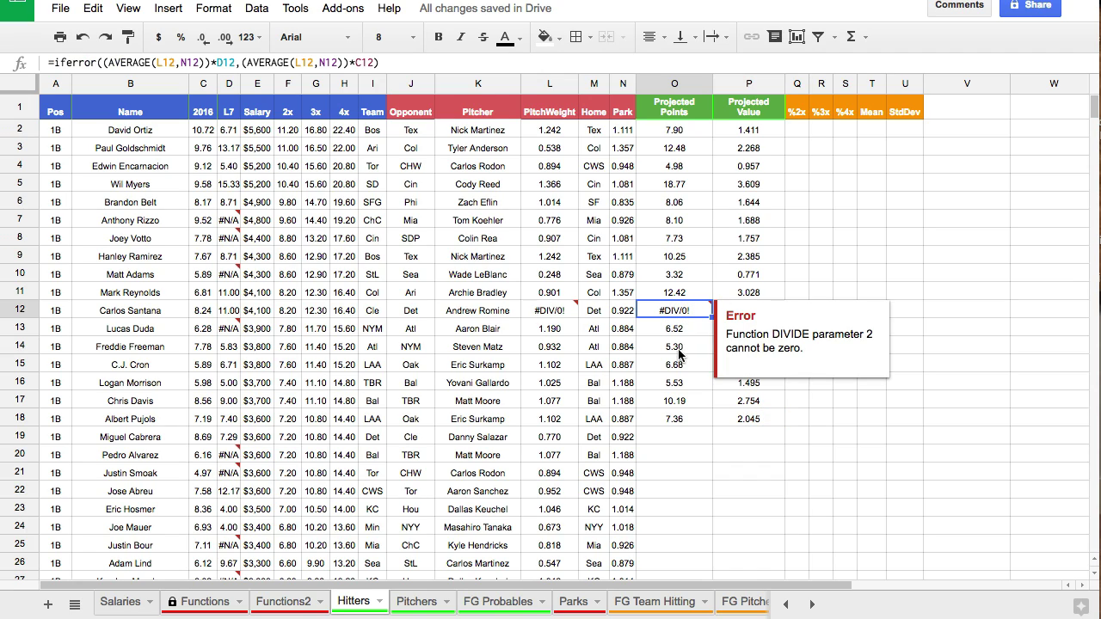
# Inspect the pitcher lookup and the PitchWeight cell behind the row 12 projection
pyautogui.click(484, 313)
pyautogui.moveTo(541, 318)
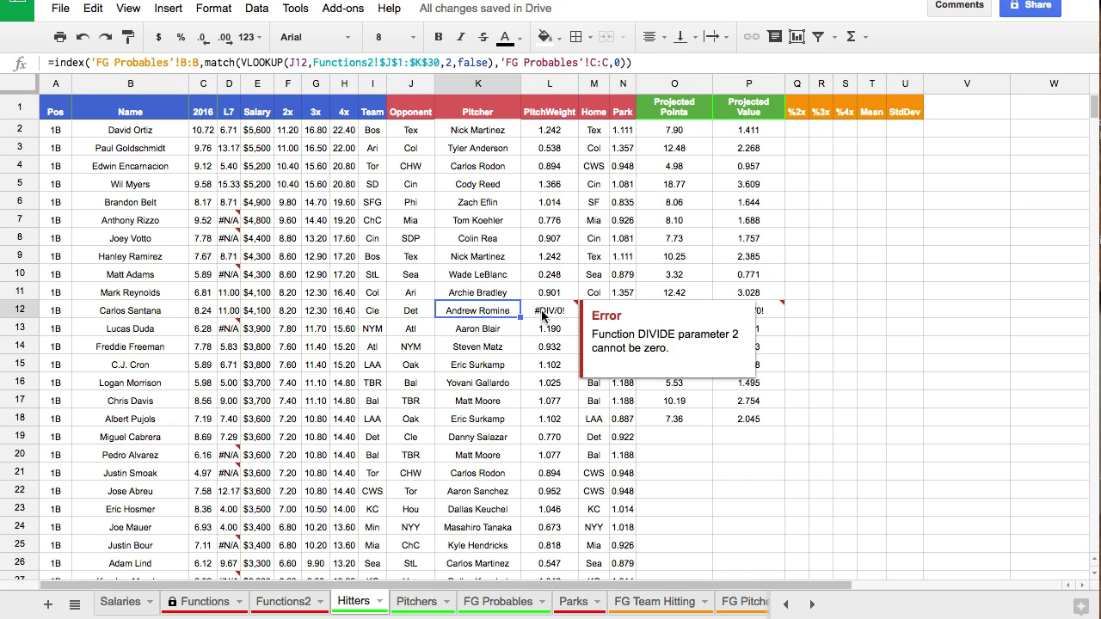
pyautogui.click(549, 328)
# Fill the projected points and value formulas from O18:P18 down through row 608, the last hitter row, and review the filled rows
pyautogui.moveTo(671, 419); pyautogui.dragTo(781, 421)
pyautogui.scroll(-3, 784, 427)
pyautogui.scroll(-20, 776, 419)
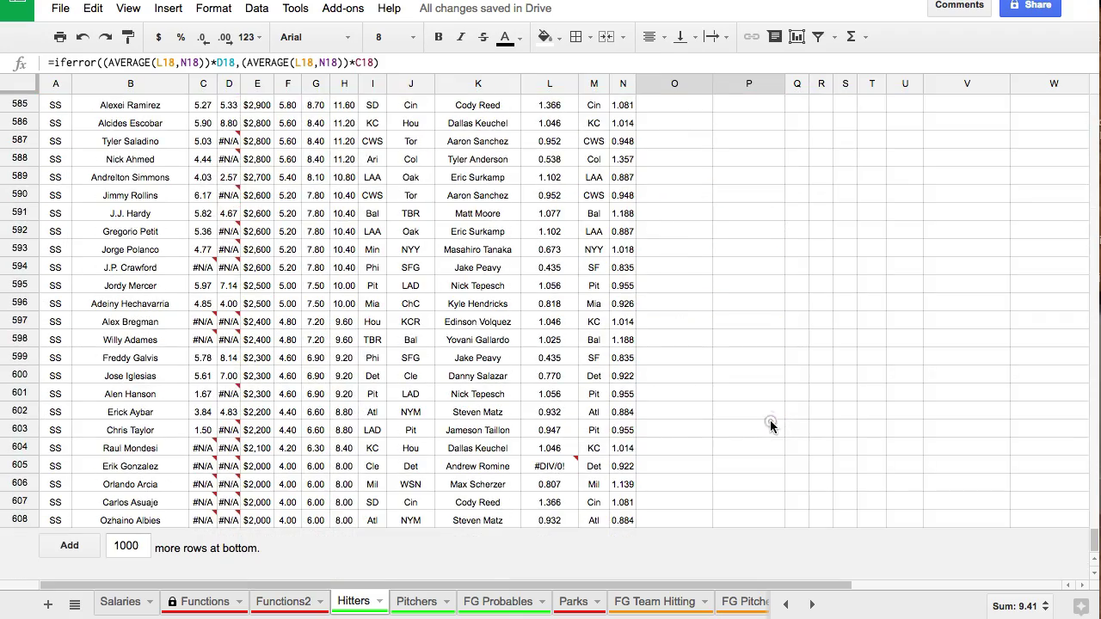
pyautogui.moveTo(754, 524); pyautogui.dragTo(755, 526)
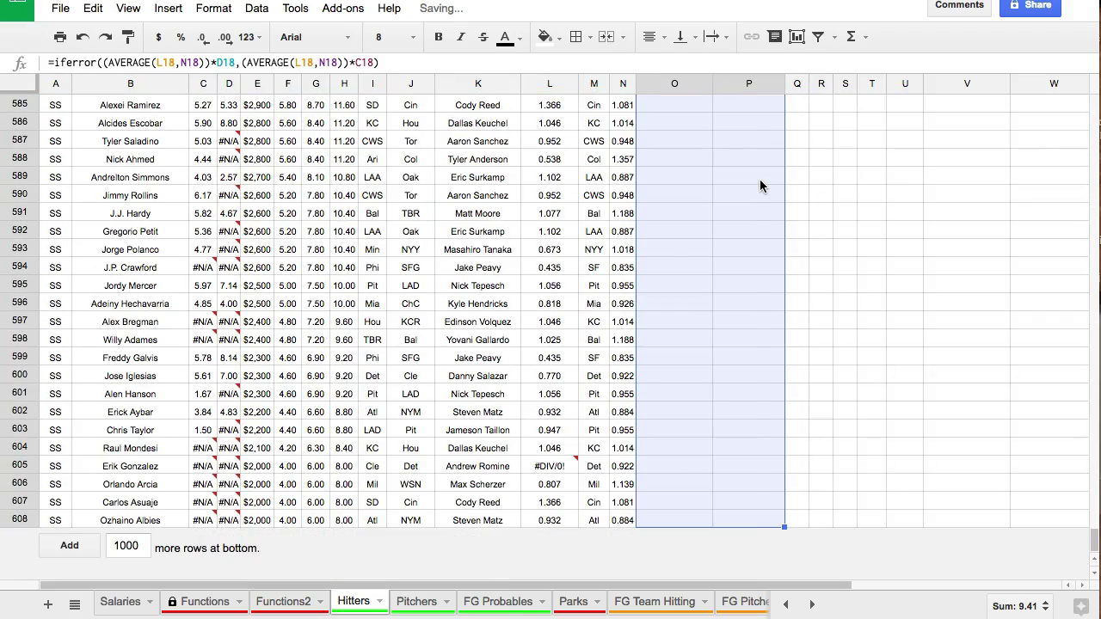
pyautogui.scroll(20, 760, 179)
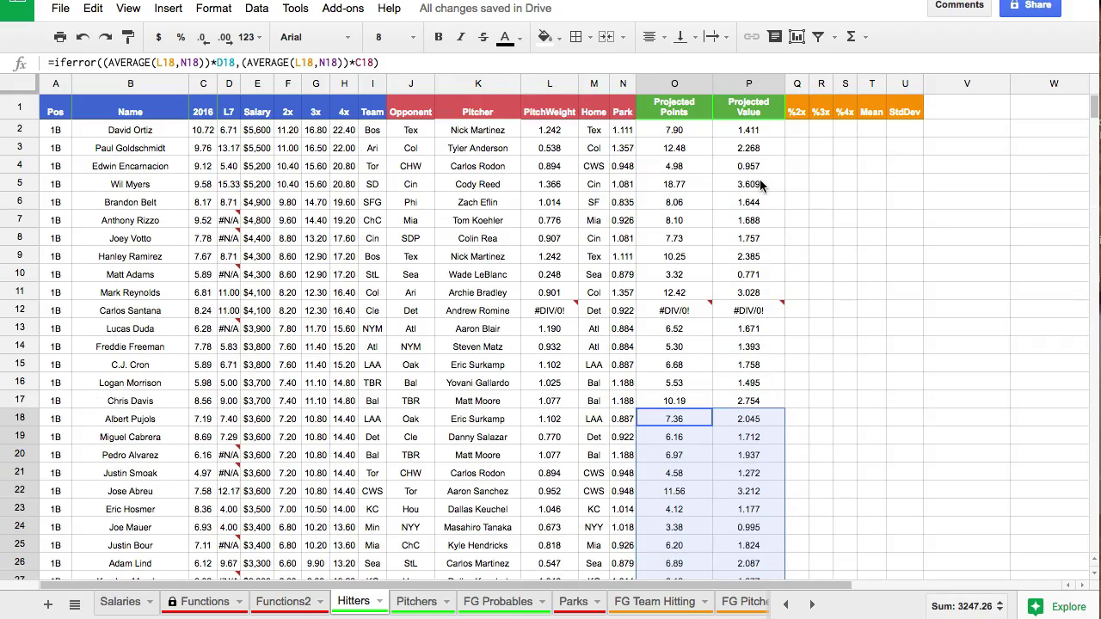
pyautogui.scroll(-6, 760, 183)
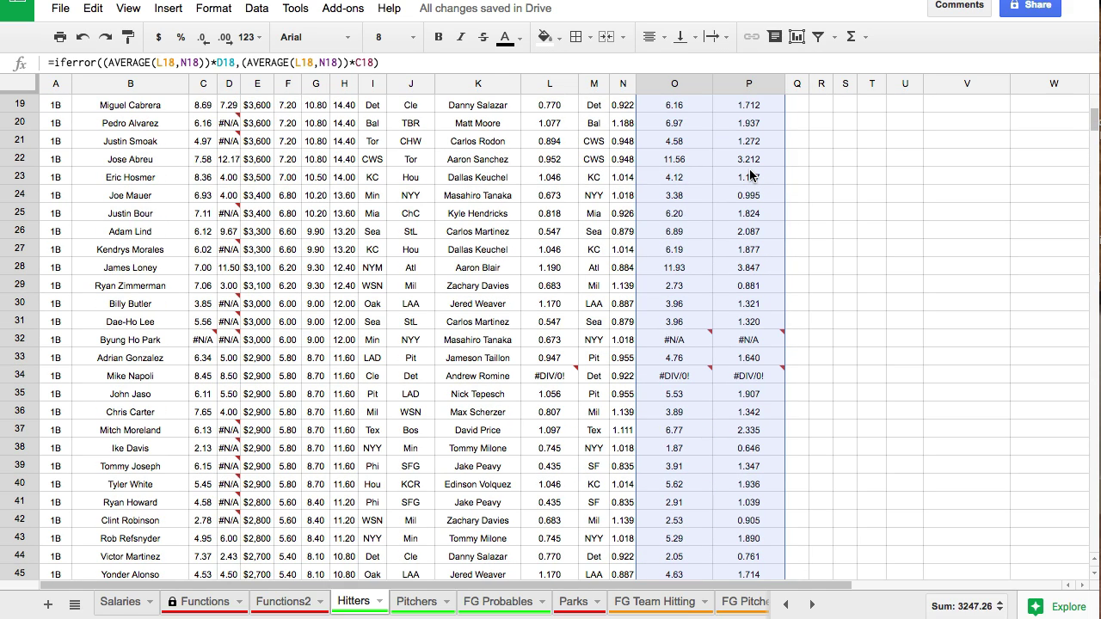
pyautogui.click(750, 175)
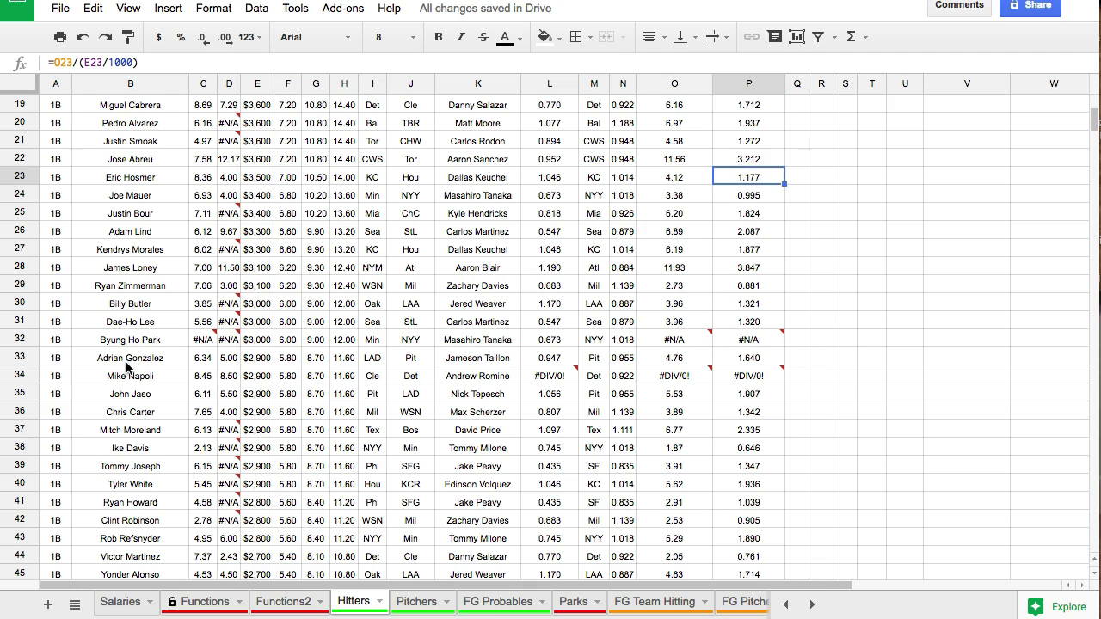
# Trace the row 32 projected points error to the hitter's name and 2016 scoring lookup, and return to the top of the sheet
pyautogui.click(151, 342)
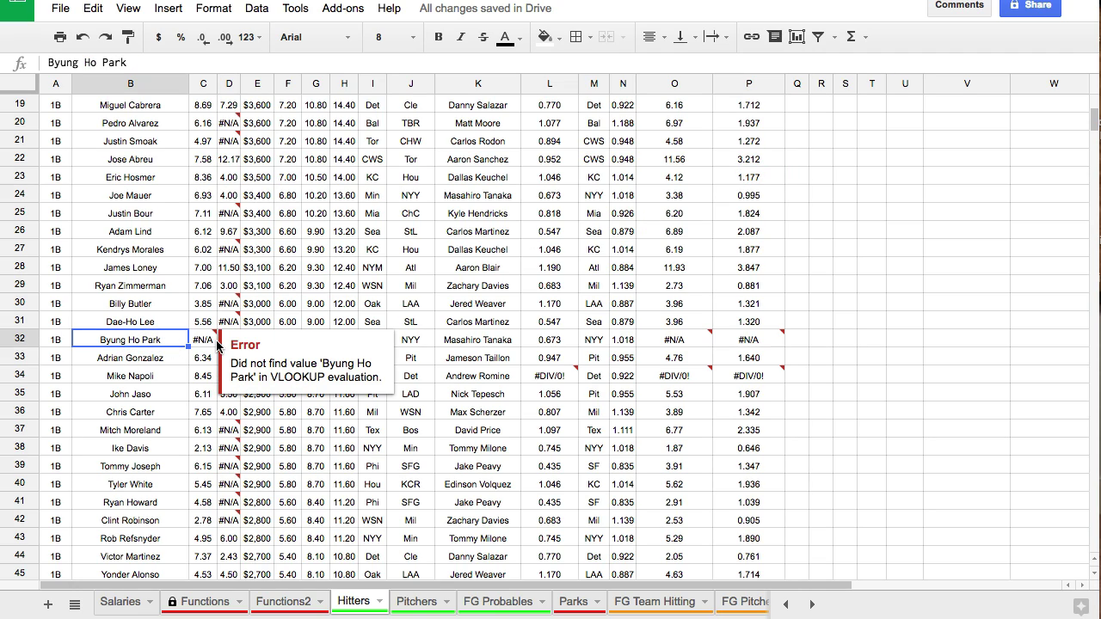
pyautogui.click(207, 343)
pyautogui.click(674, 341)
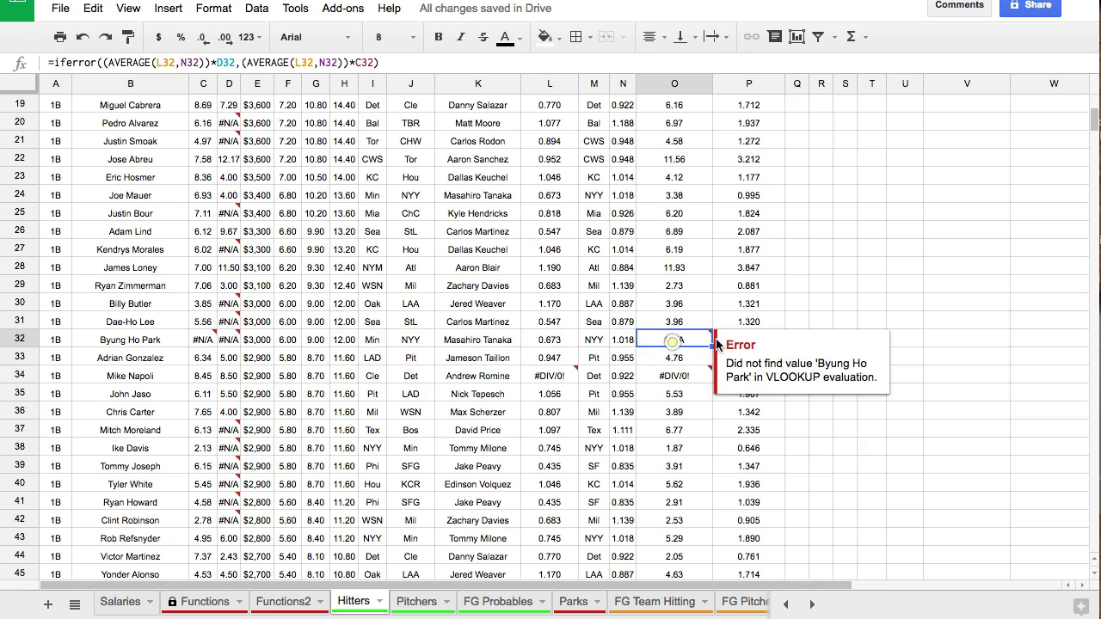
pyautogui.click(889, 308)
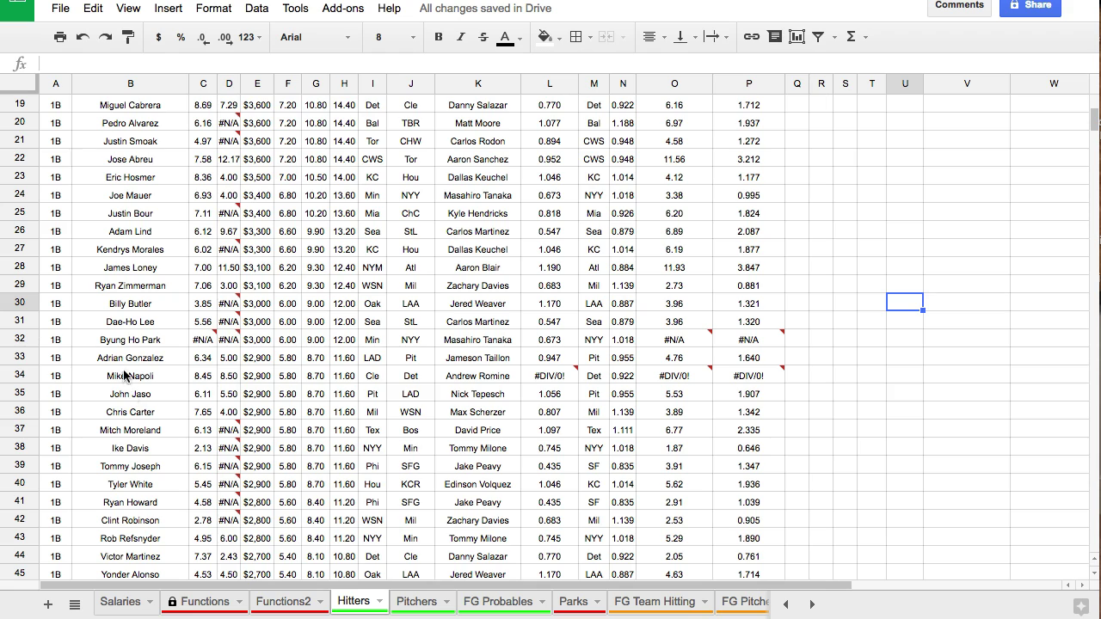
pyautogui.scroll(8, 598, 346)
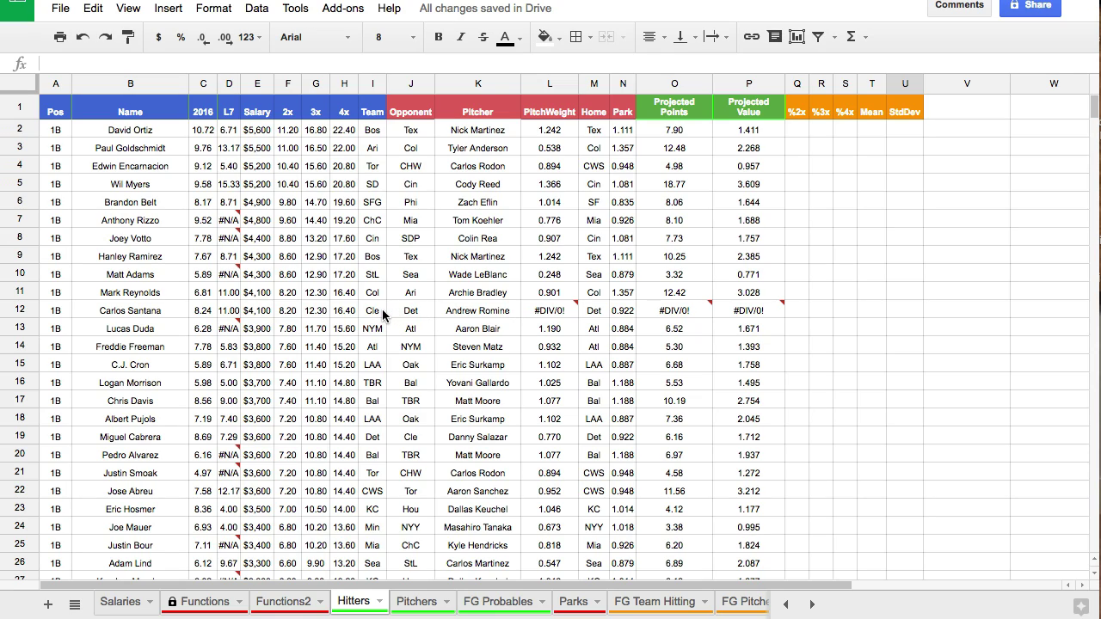
# Set the PitchWeight formula in L12 to =iferror(VLOOKUP(K12,'FG Probables'!B$3:AA$48,26,false),1)
pyautogui.click(560, 309)
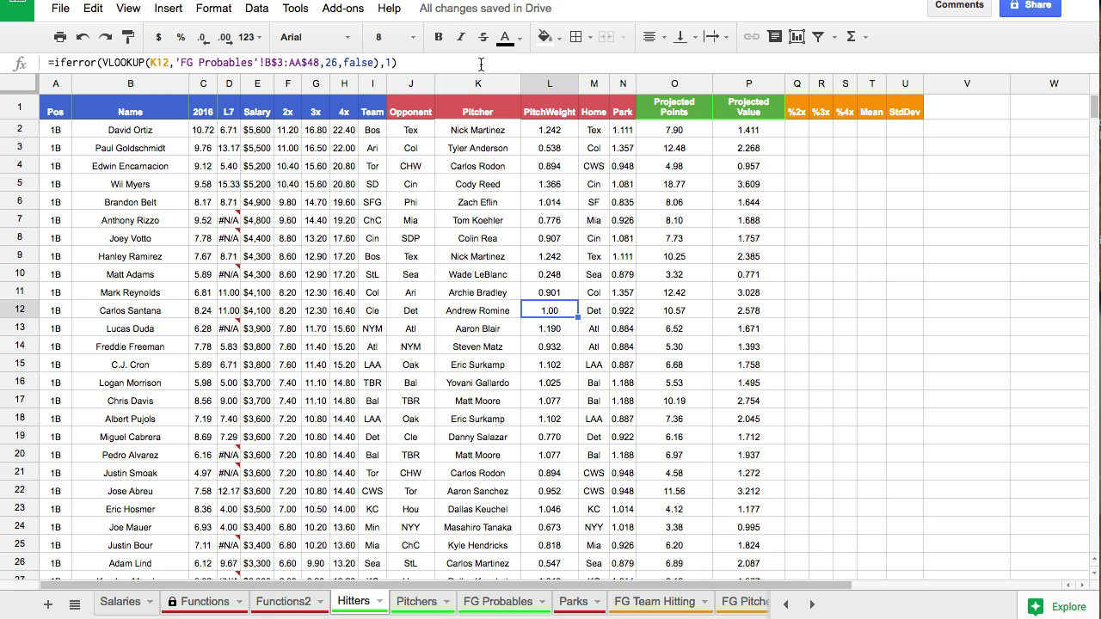
pyautogui.click(480, 64)
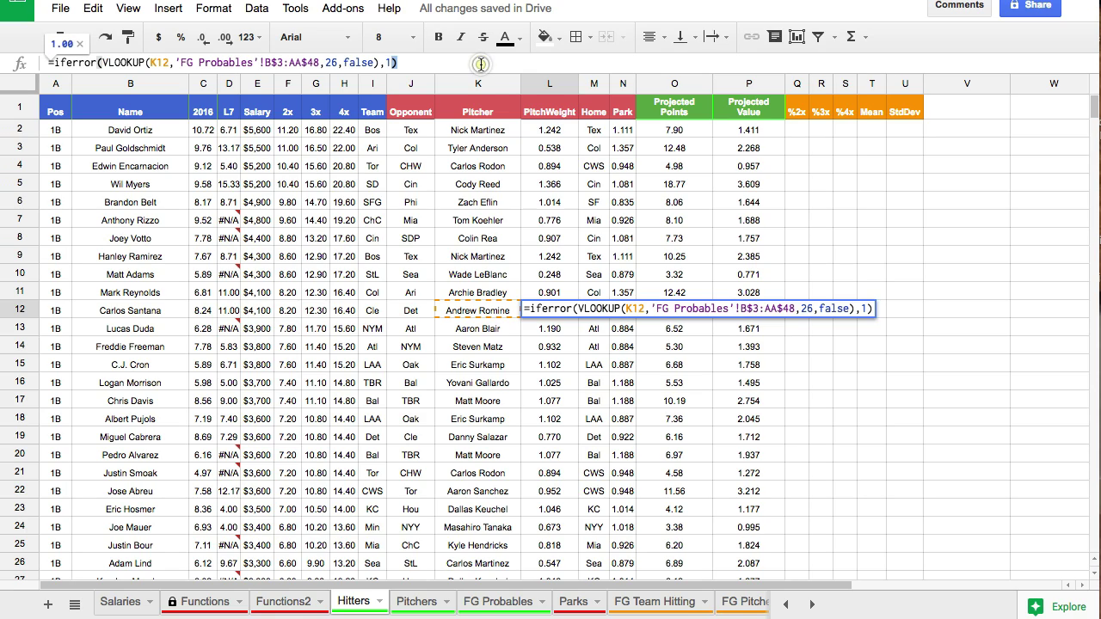
pyautogui.tripleClick(480, 64)
pyautogui.click(481, 64)
pyautogui.moveTo(380, 62); pyautogui.dragTo(150, 65)
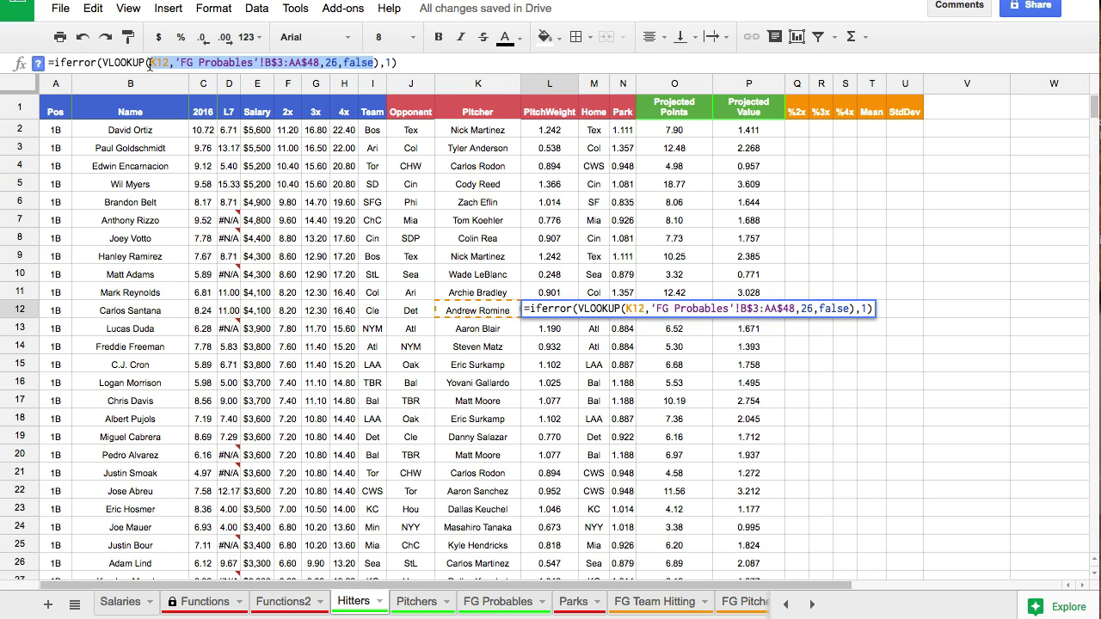
pyautogui.press('Escape')
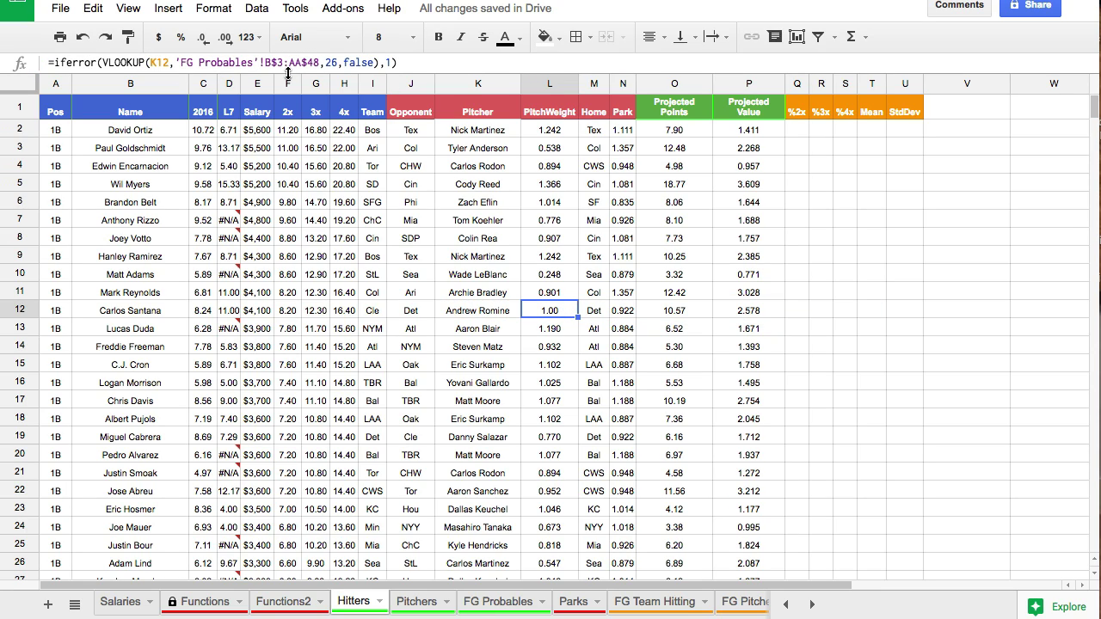
# Compare the PitchWeight formulas in L11 and L12 and inspect the Projected Points formula in O12
pyautogui.press('Up')
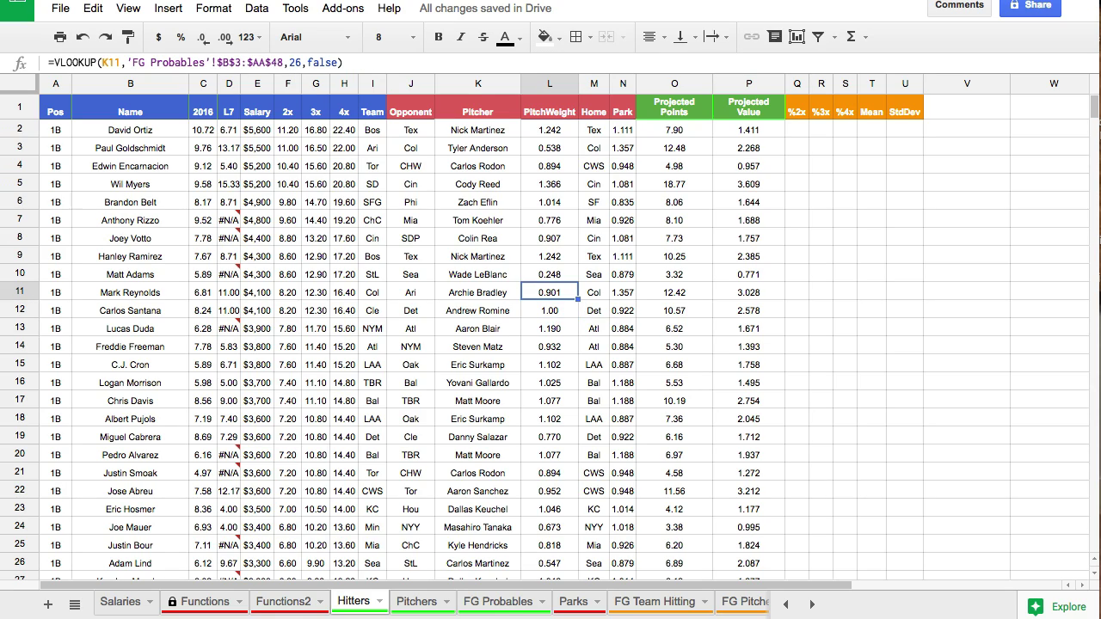
pyautogui.press('Down')
pyautogui.press('Up')
pyautogui.press('Down')
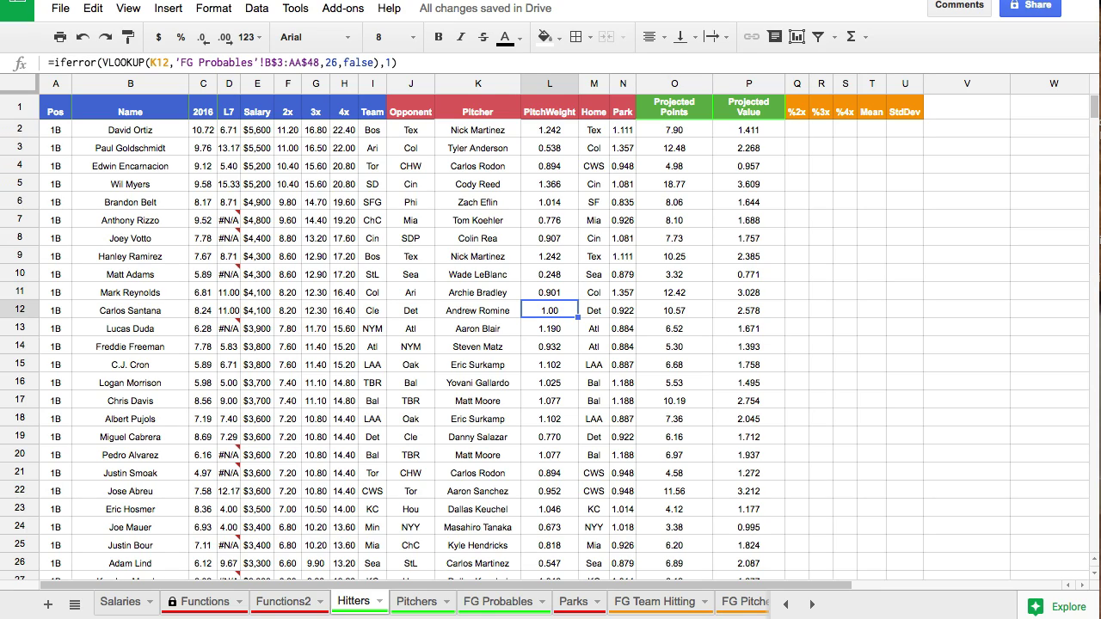
pyautogui.click(384, 62)
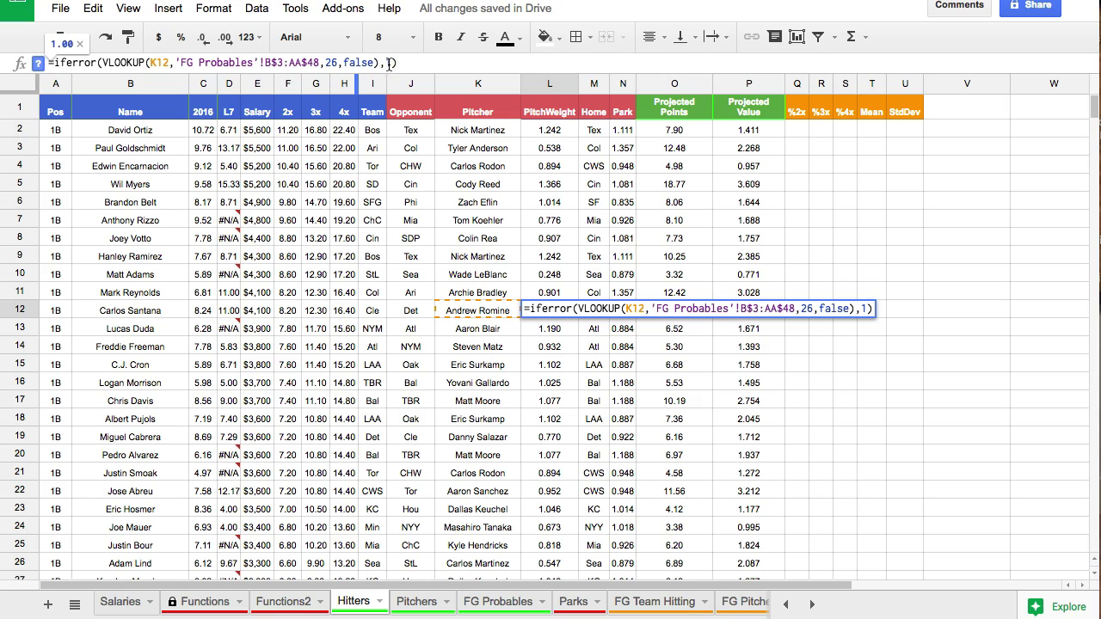
pyautogui.press('Escape')
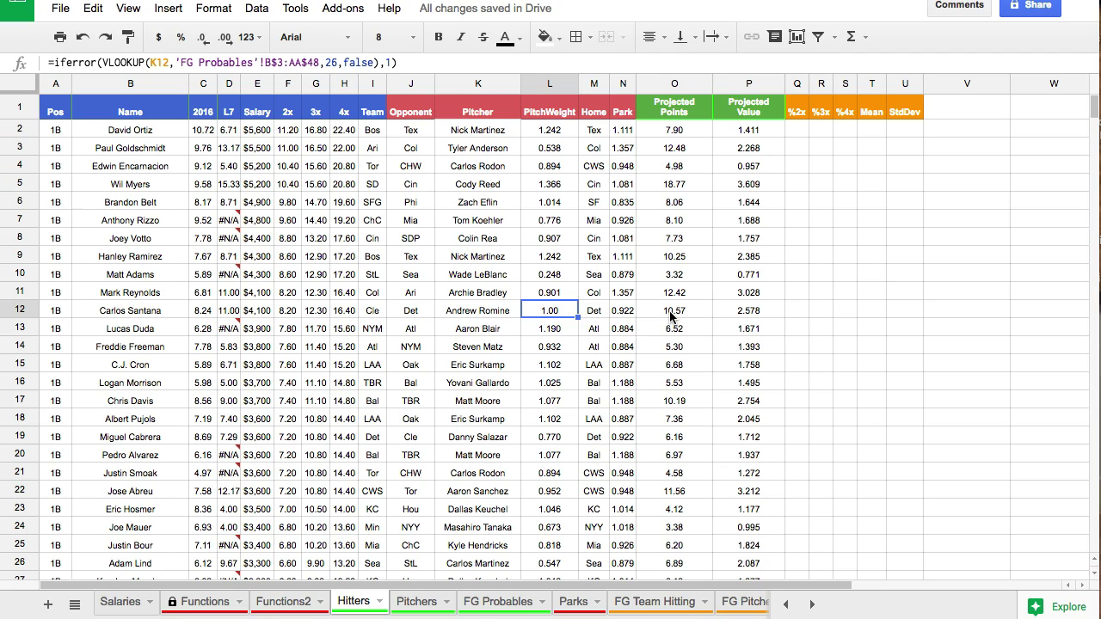
pyautogui.moveTo(671, 316)
pyautogui.mouseDown()
pyautogui.moveTo(757, 309)
pyautogui.moveTo(680, 309)
pyautogui.mouseUp()
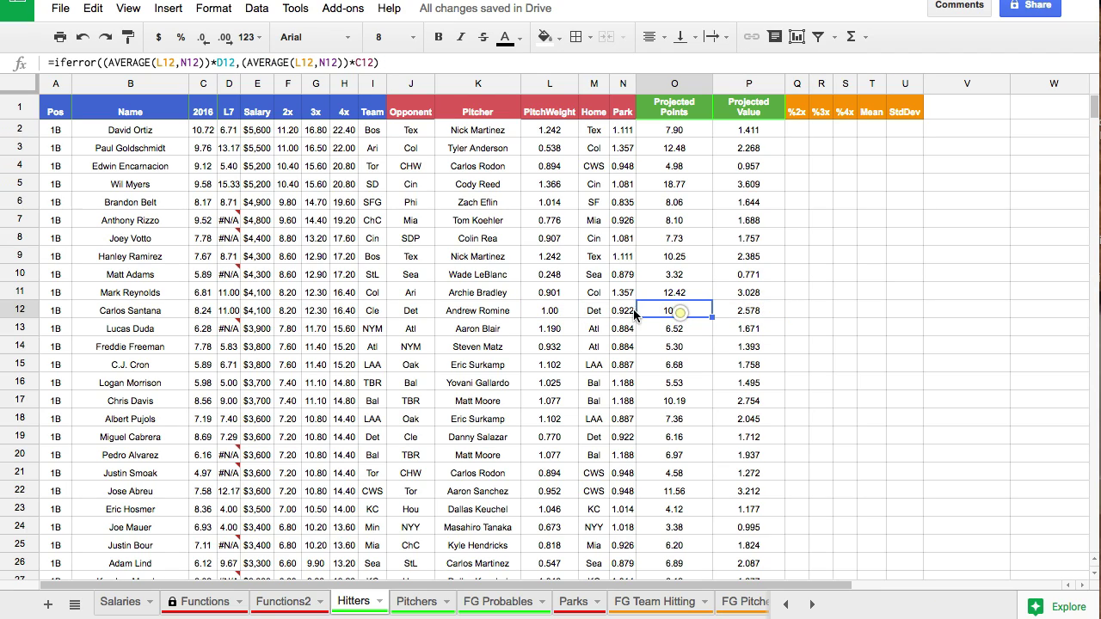
# Fill the IFERROR lookup formula from L12 through the whole PitchWeight column, from row 2 to row 608
pyautogui.click(544, 315)
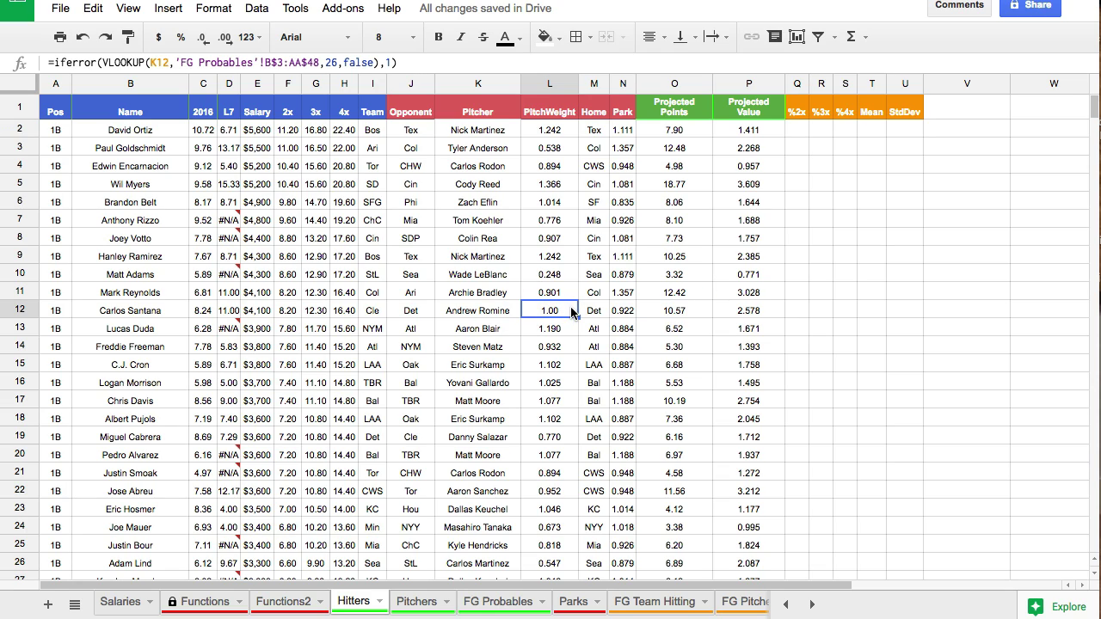
pyautogui.moveTo(577, 318); pyautogui.dragTo(559, 129)
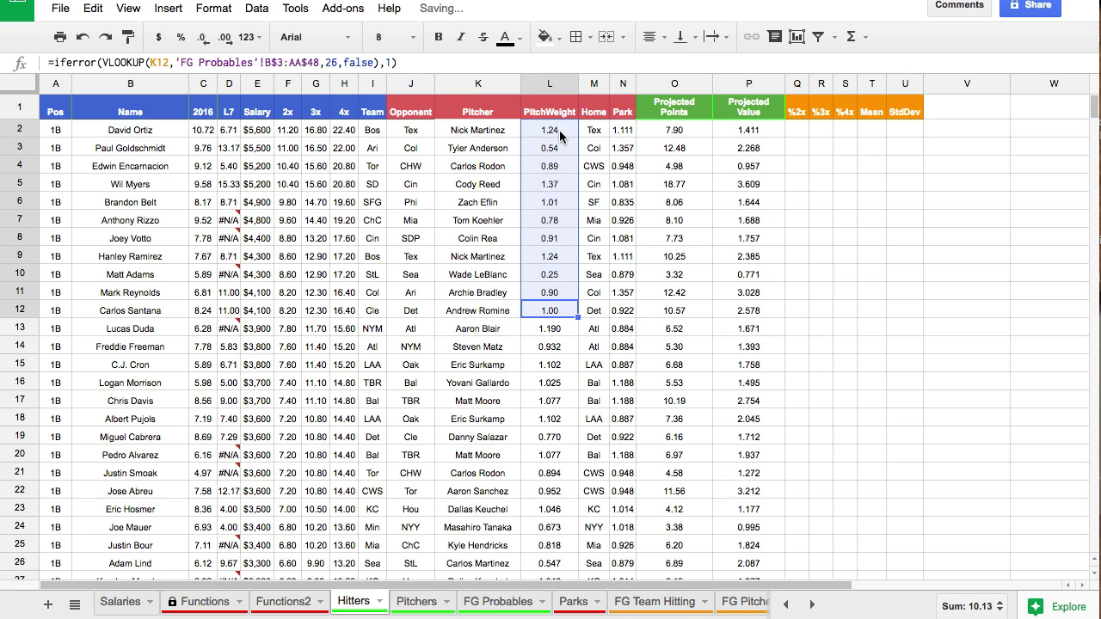
pyautogui.click(560, 130)
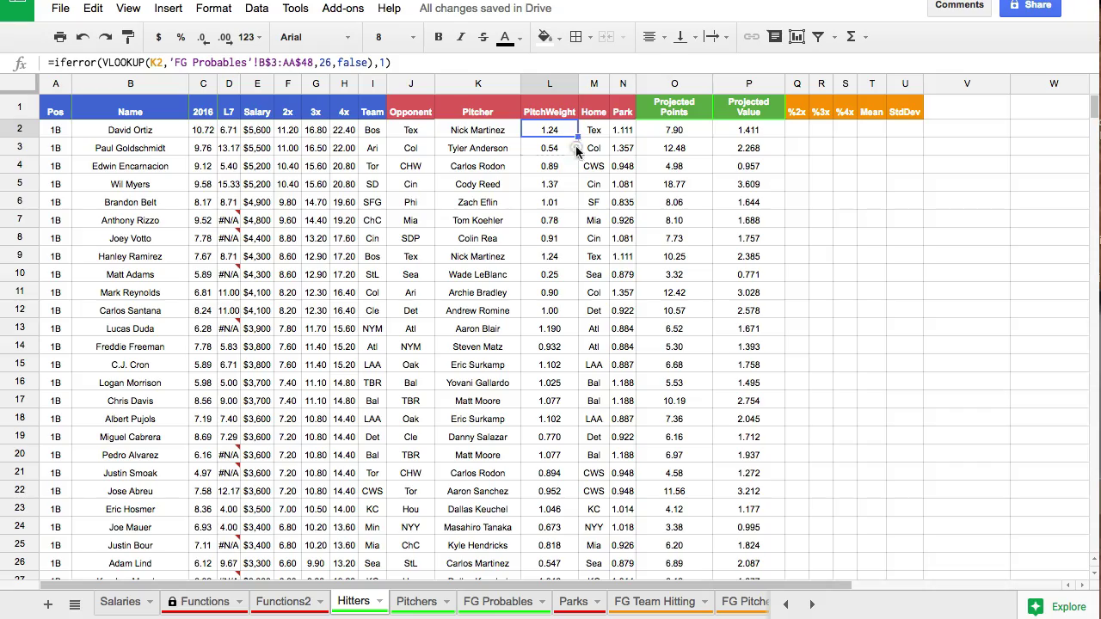
pyautogui.scroll(-20, 569, 295)
pyautogui.scroll(20, 569, 295)
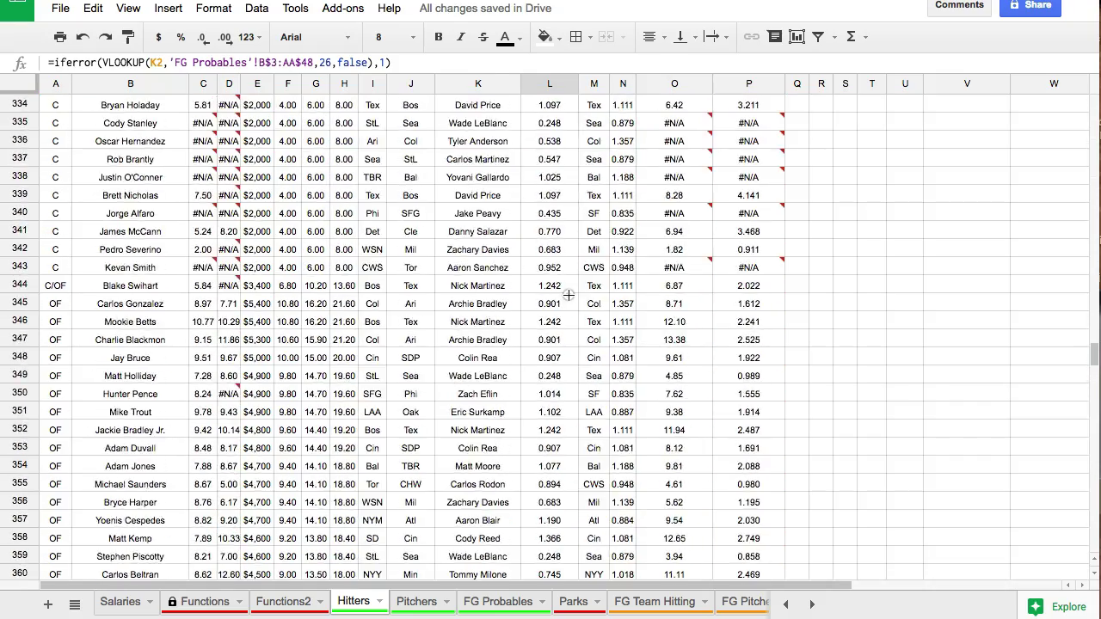
pyautogui.moveTo(569, 295); pyautogui.dragTo(560, 517)
pyautogui.scroll(-2, 560, 304)
pyautogui.scroll(-2, 573, 345)
pyautogui.scroll(-15, 574, 320)
pyautogui.scroll(-20, 575, 322)
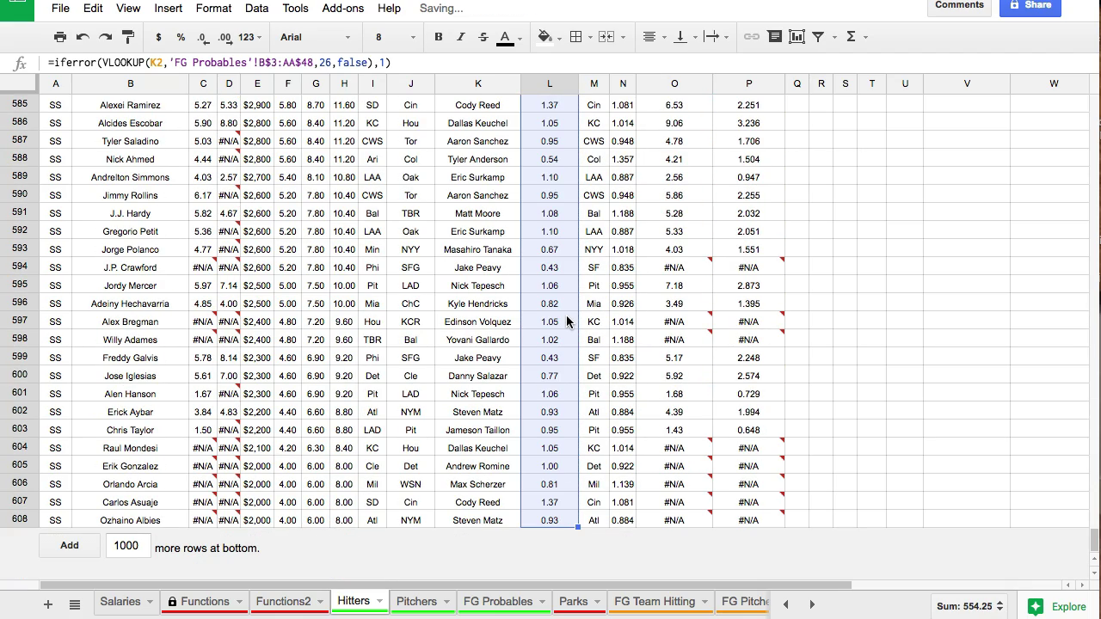
pyautogui.scroll(20, 566, 314)
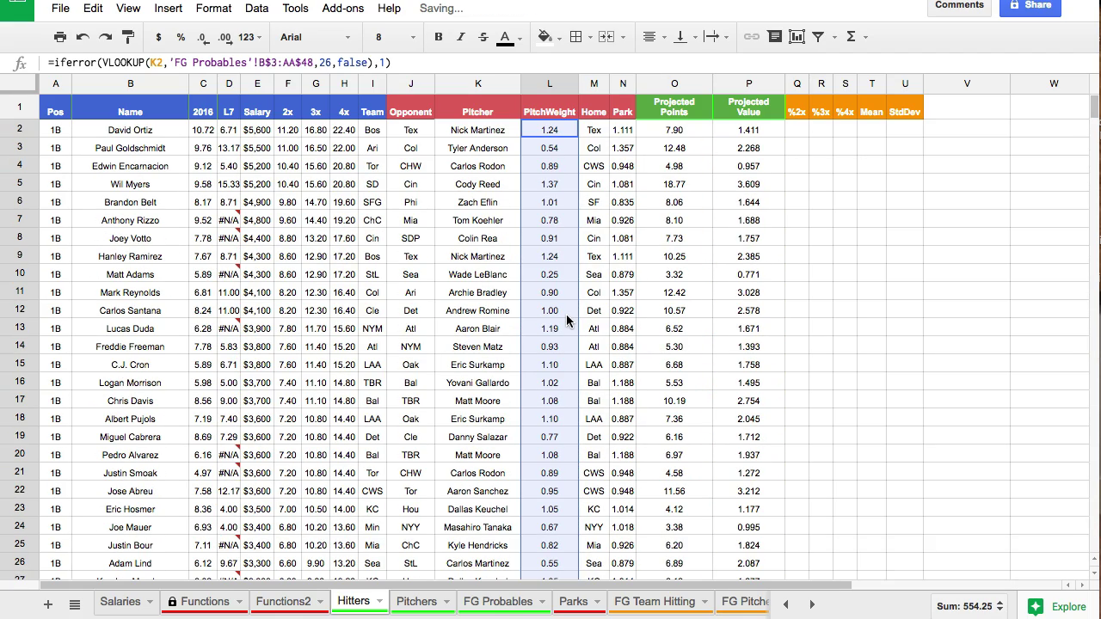
# Show the PitchWeight column values with three decimal places
pyautogui.click(222, 42)
pyautogui.click(565, 166)
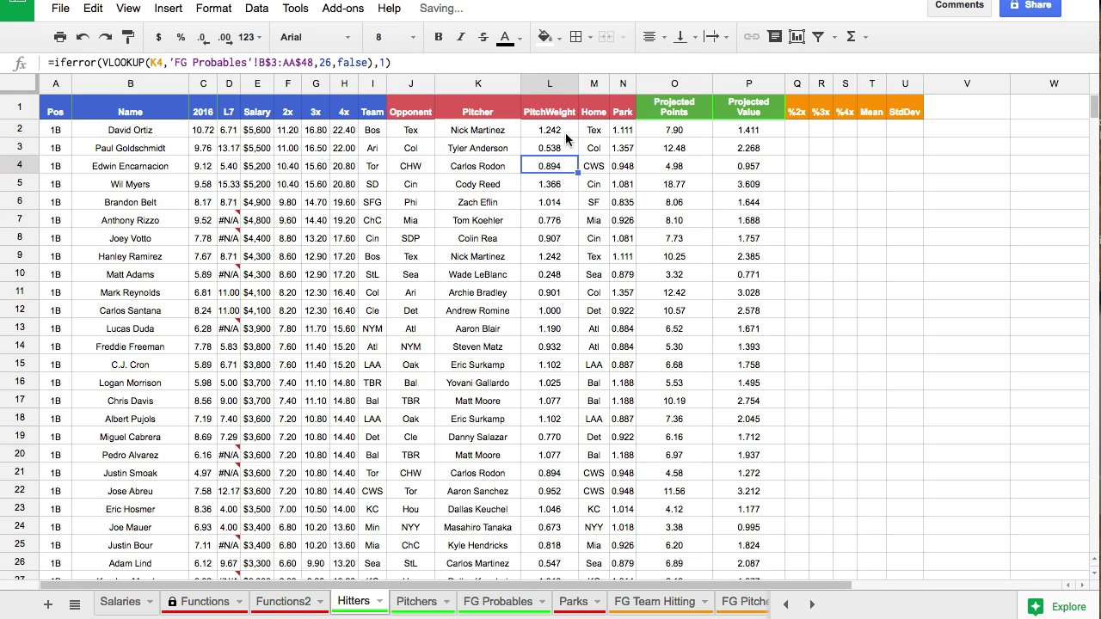
pyautogui.click(566, 133)
# Examine the #N/A errors in row 66, including the formulas behind its Projected Points and Projected Value
pyautogui.scroll(-15, 579, 147)
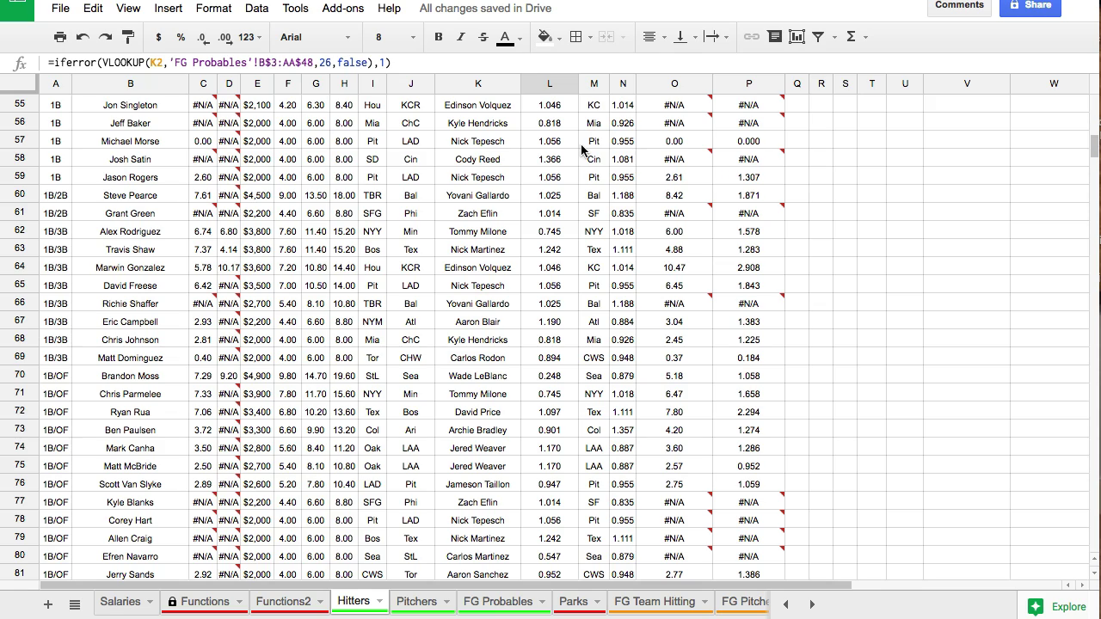
pyautogui.moveTo(146, 306); pyautogui.dragTo(217, 304)
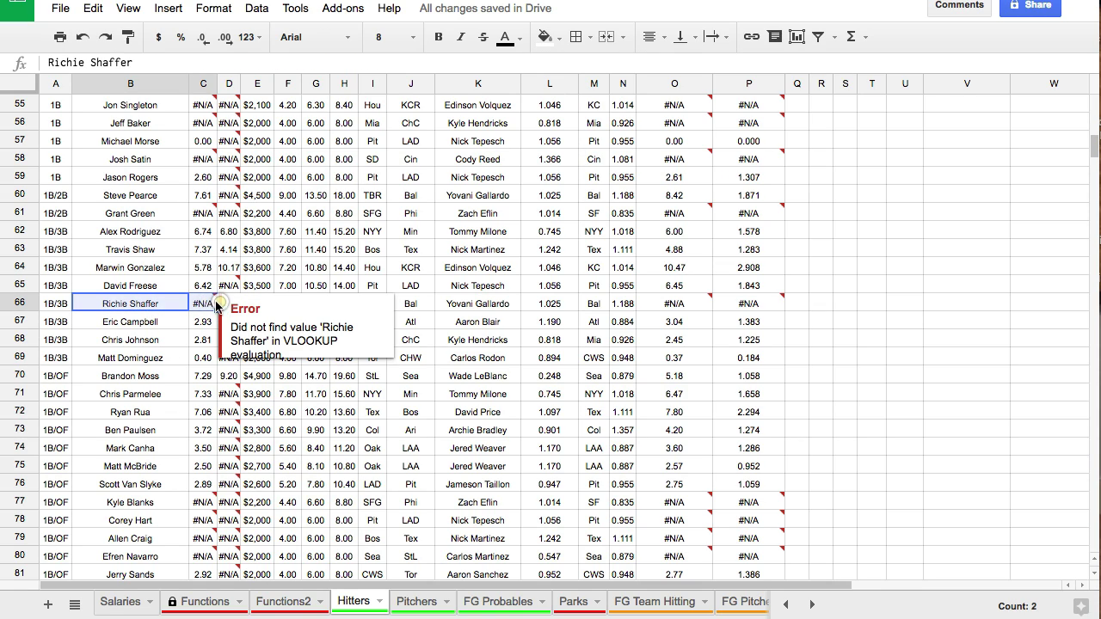
pyautogui.click(693, 335)
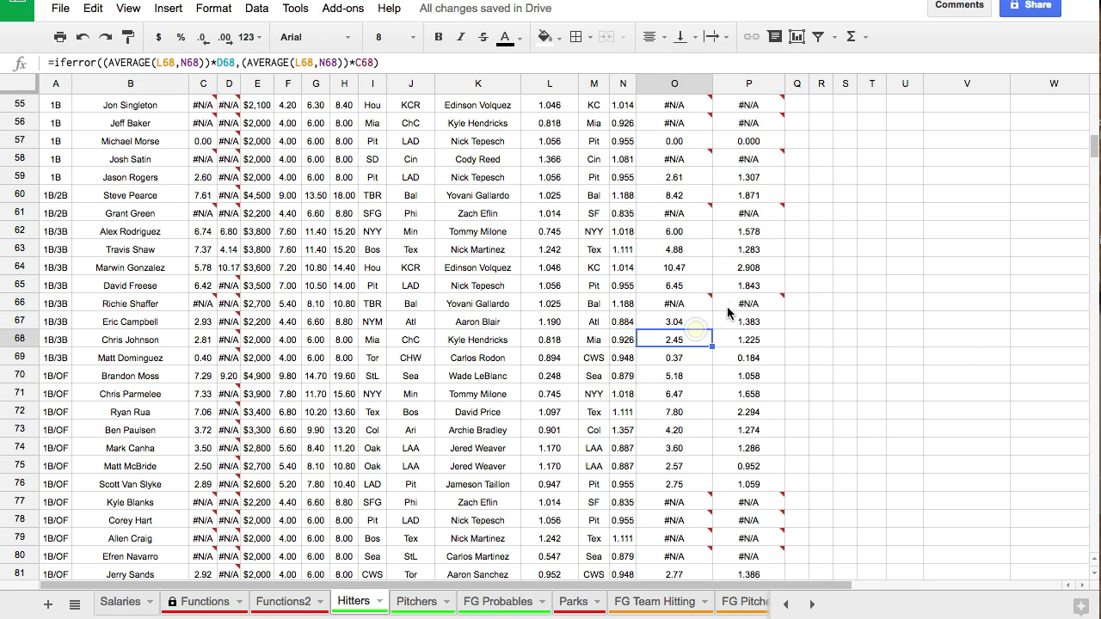
pyautogui.click(728, 307)
pyautogui.click(669, 308)
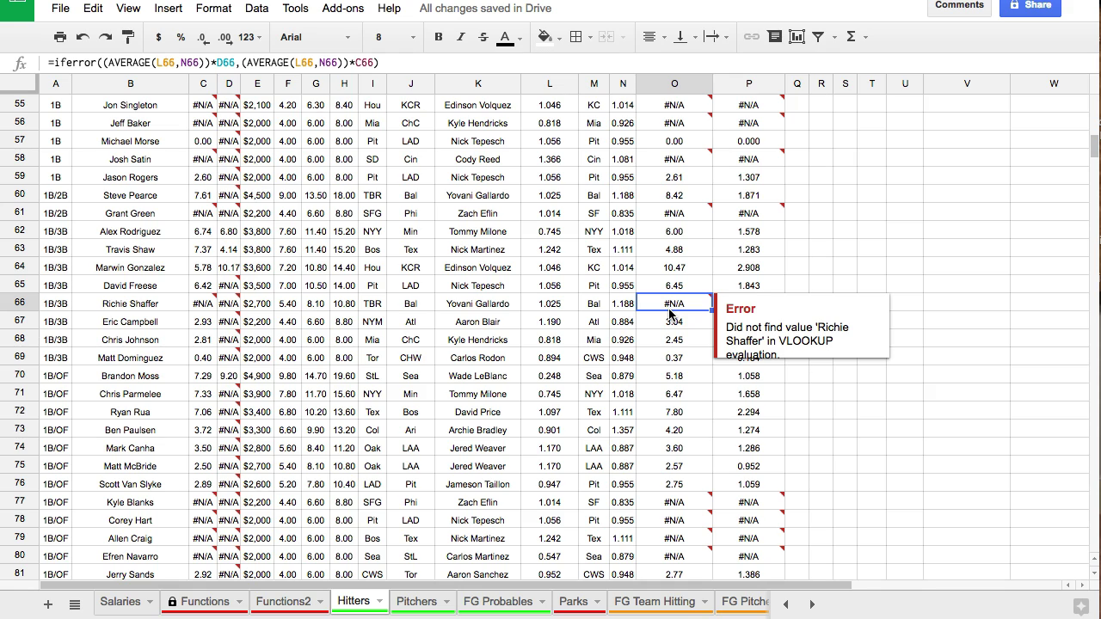
pyautogui.scroll(15, 669, 314)
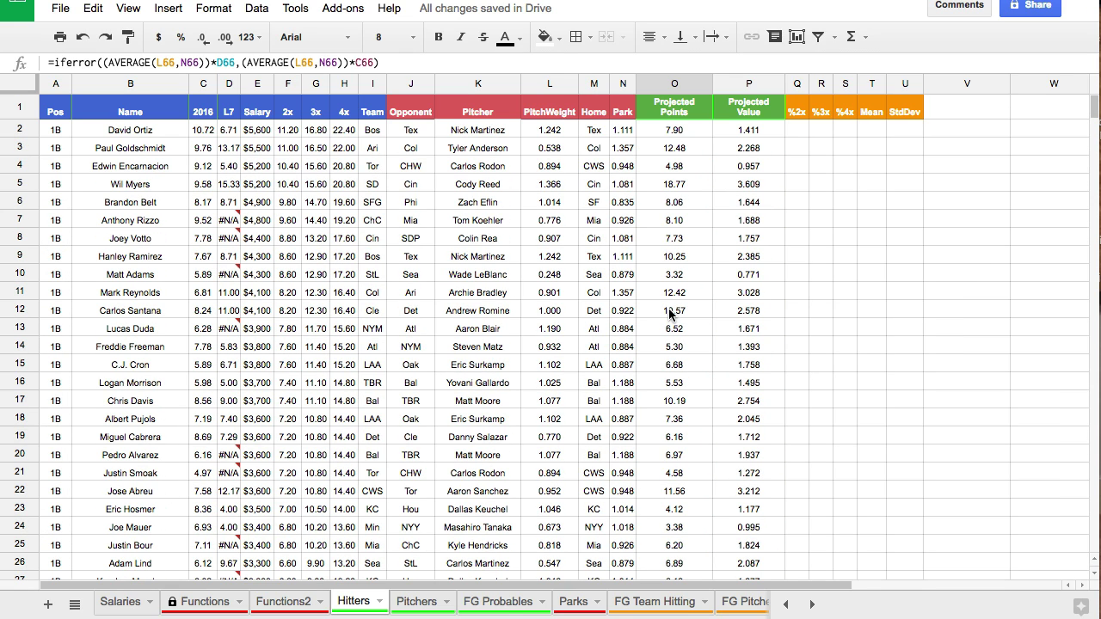
pyautogui.click(847, 132)
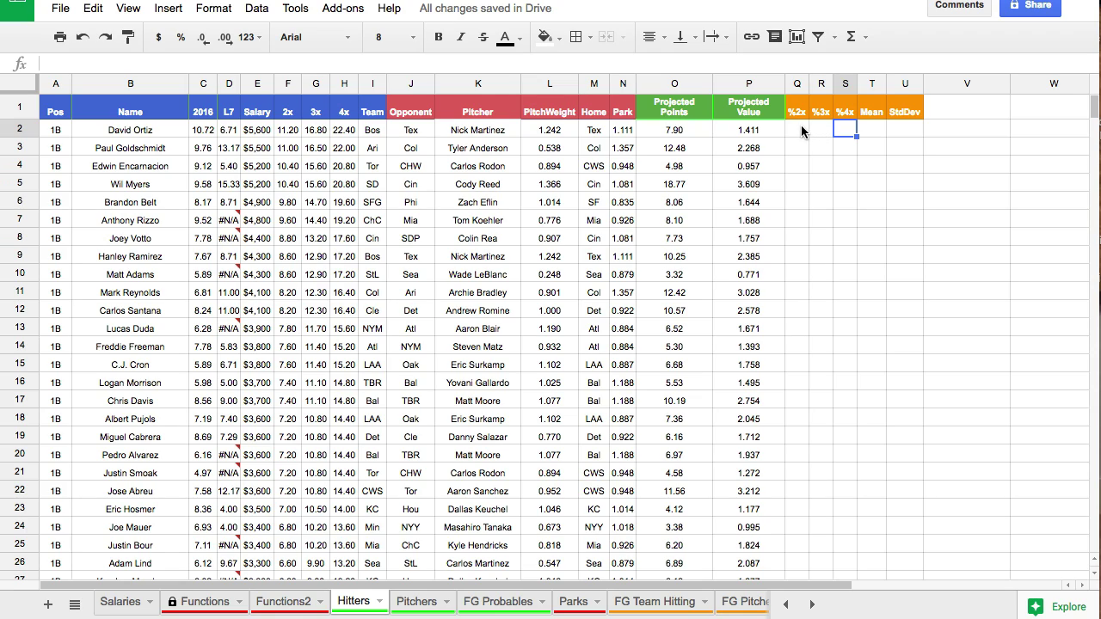
pyautogui.click(851, 125)
pyautogui.click(872, 133)
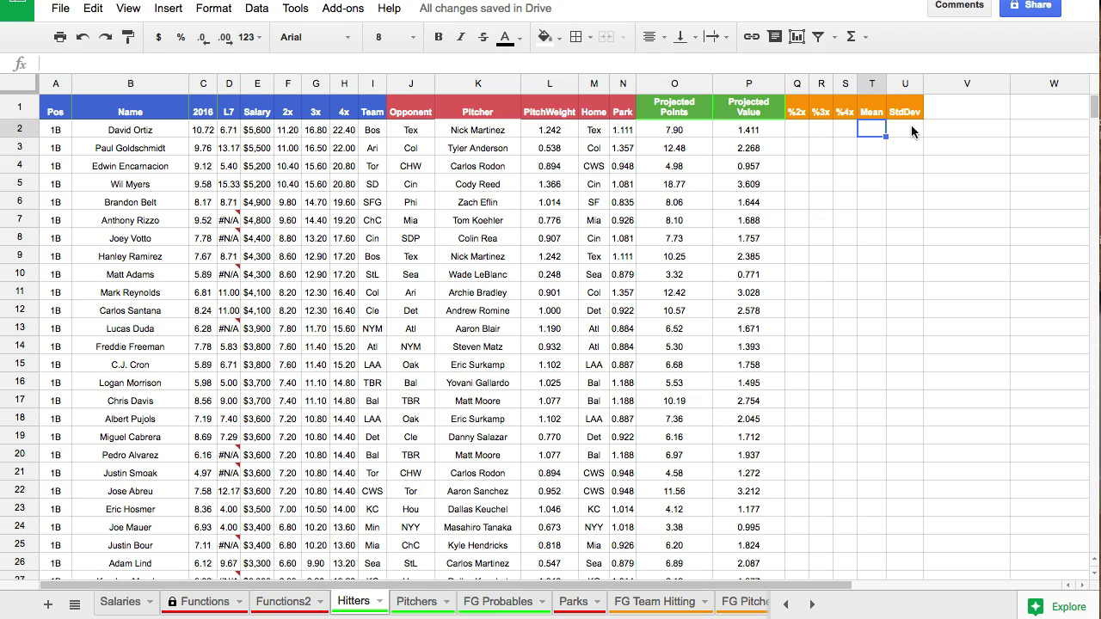
pyautogui.click(799, 129)
pyautogui.click(819, 131)
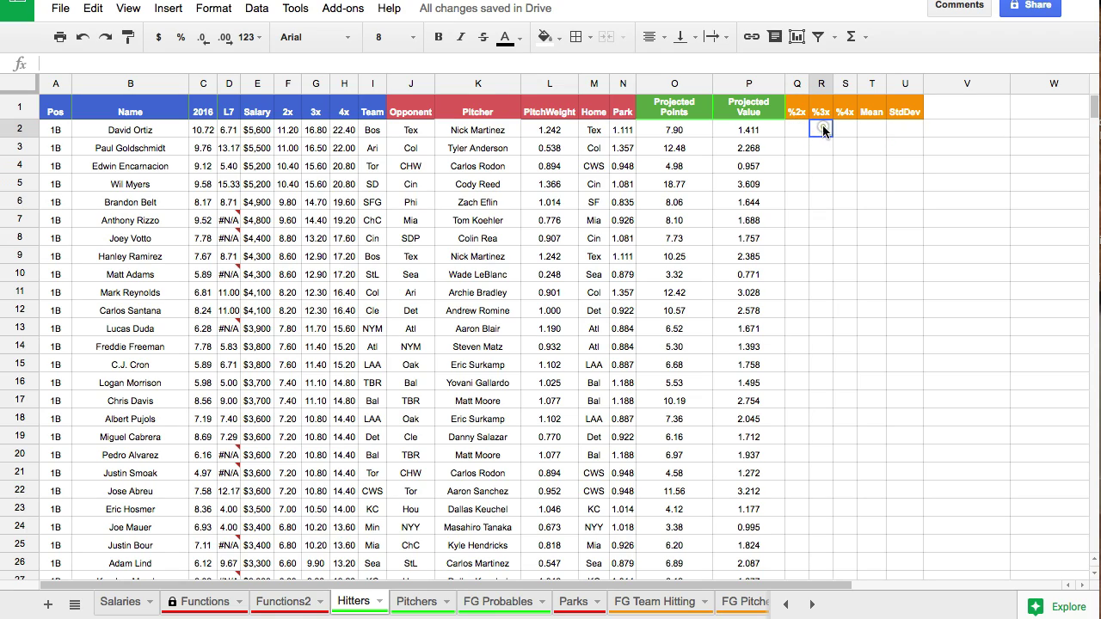
pyautogui.click(844, 129)
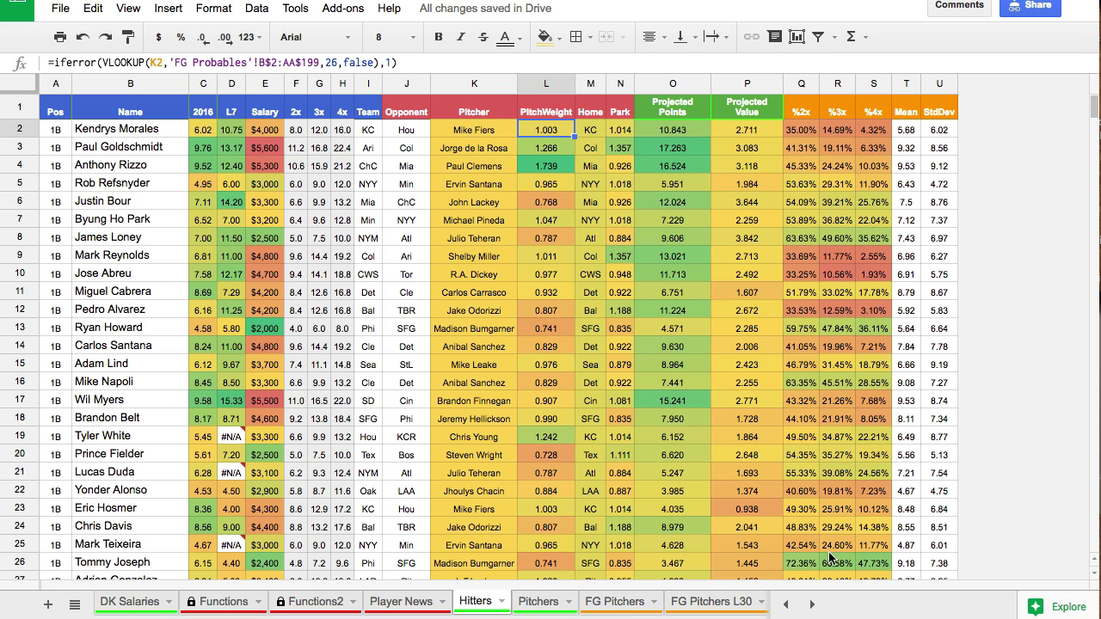
# Open the Player Calendar sheet in the other, color-coded projections spreadsheet
pyautogui.click(814, 605)
pyautogui.click(814, 605)
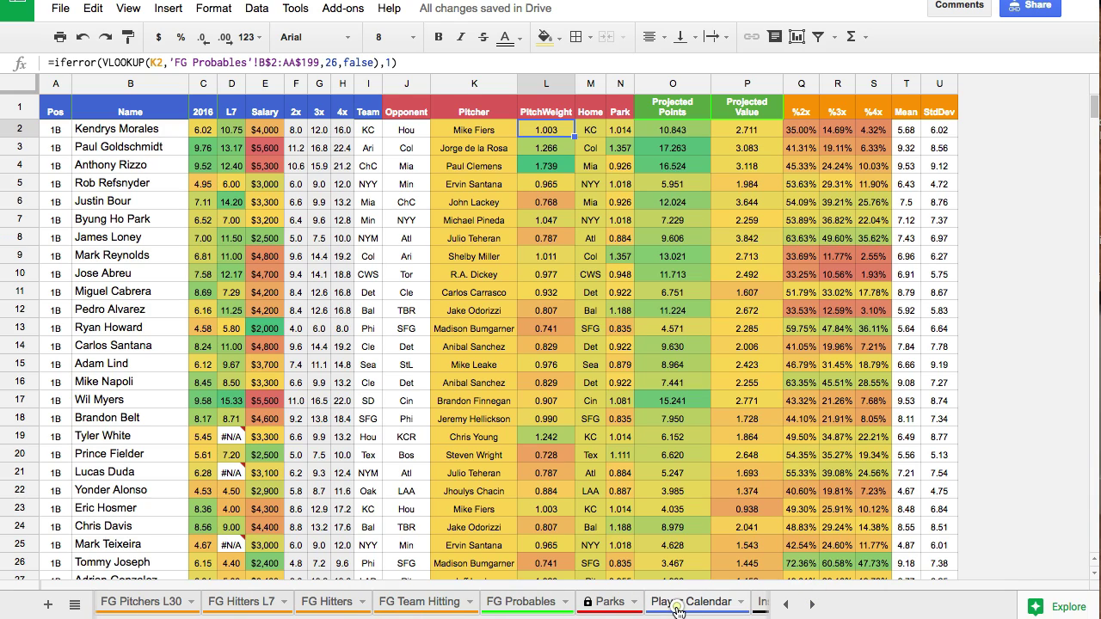
pyautogui.click(677, 602)
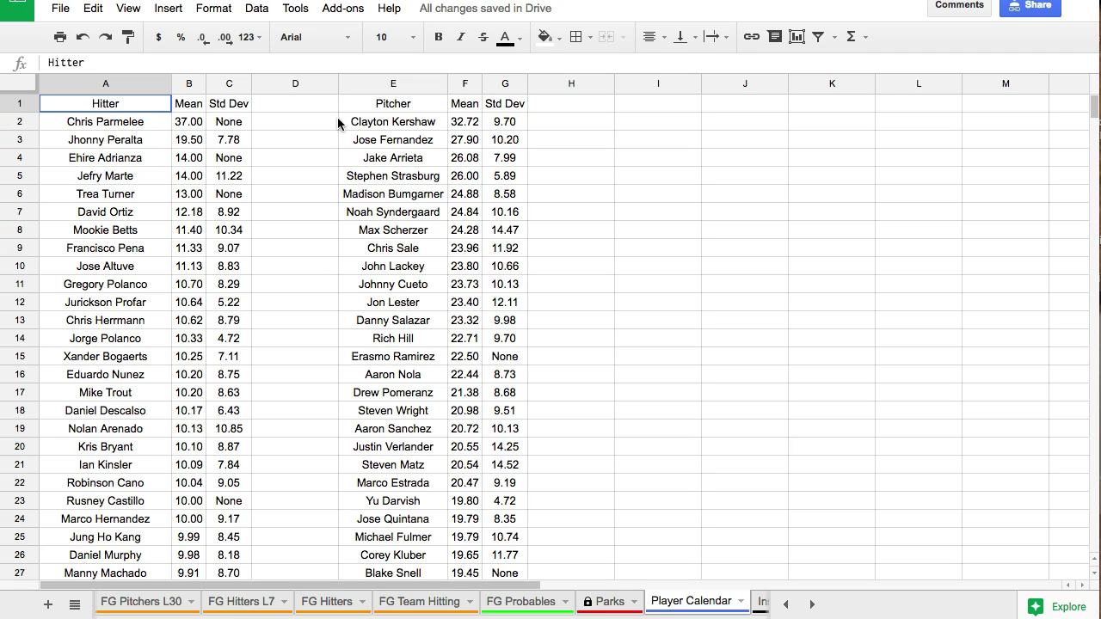
# Examine the pitchers' Mean and Std Dev values on the Player Calendar sheet
pyautogui.click(466, 123)
pyautogui.click(508, 127)
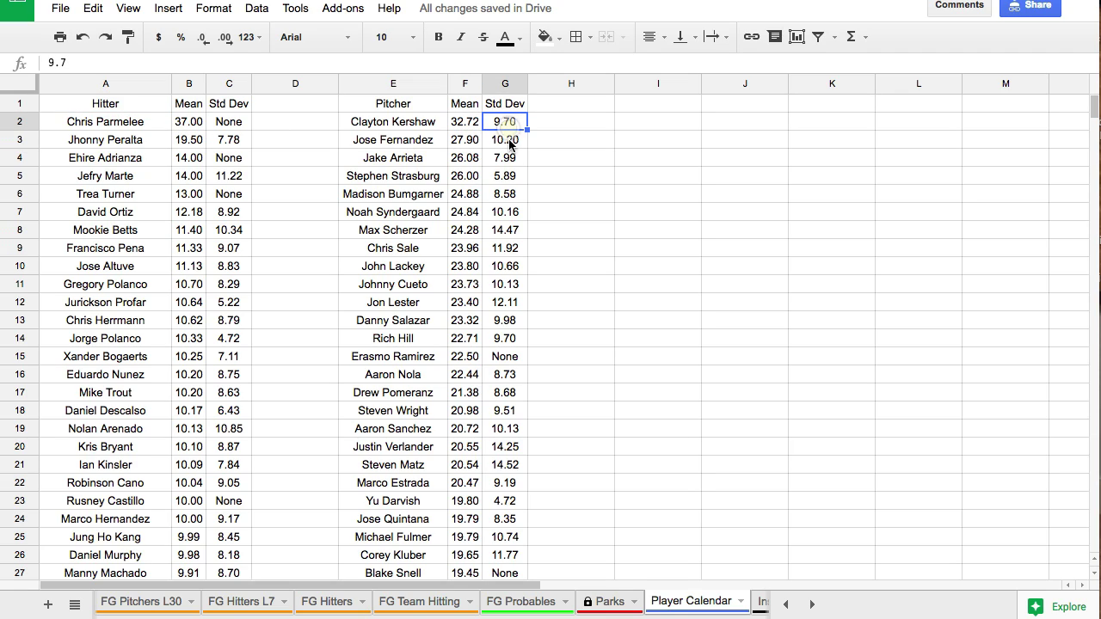
pyautogui.scroll(-20, 513, 275)
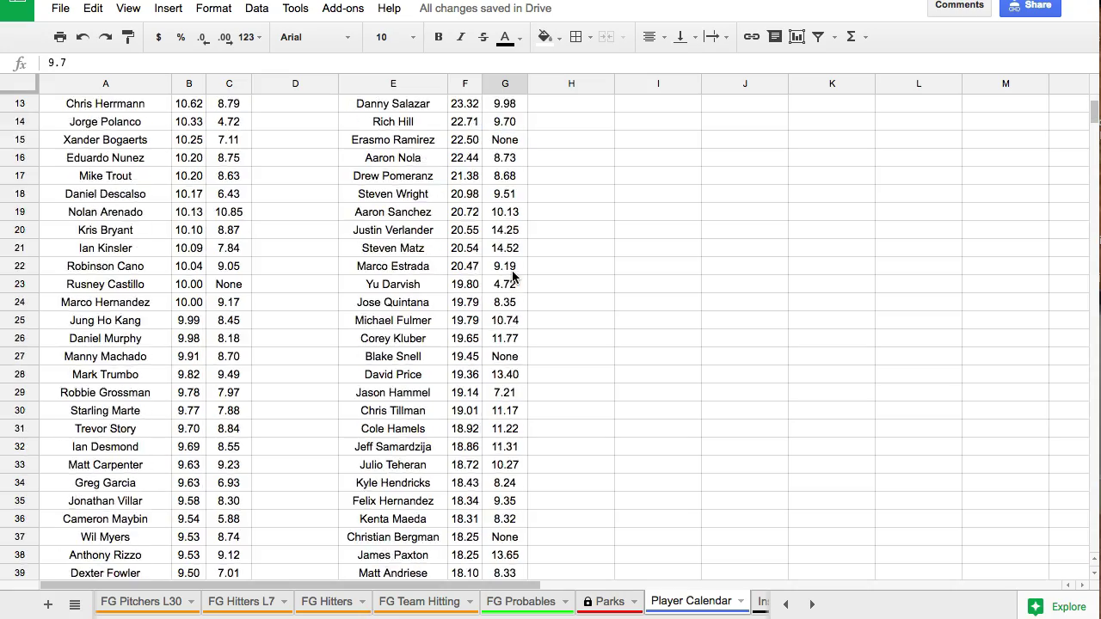
pyautogui.scroll(20, 514, 289)
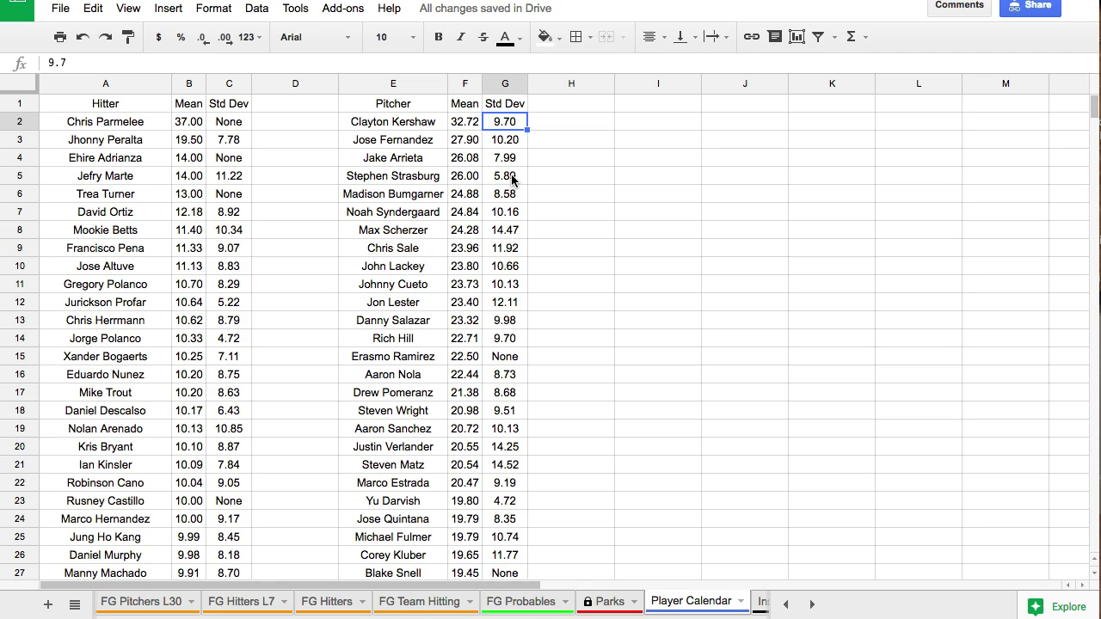
pyautogui.click(509, 147)
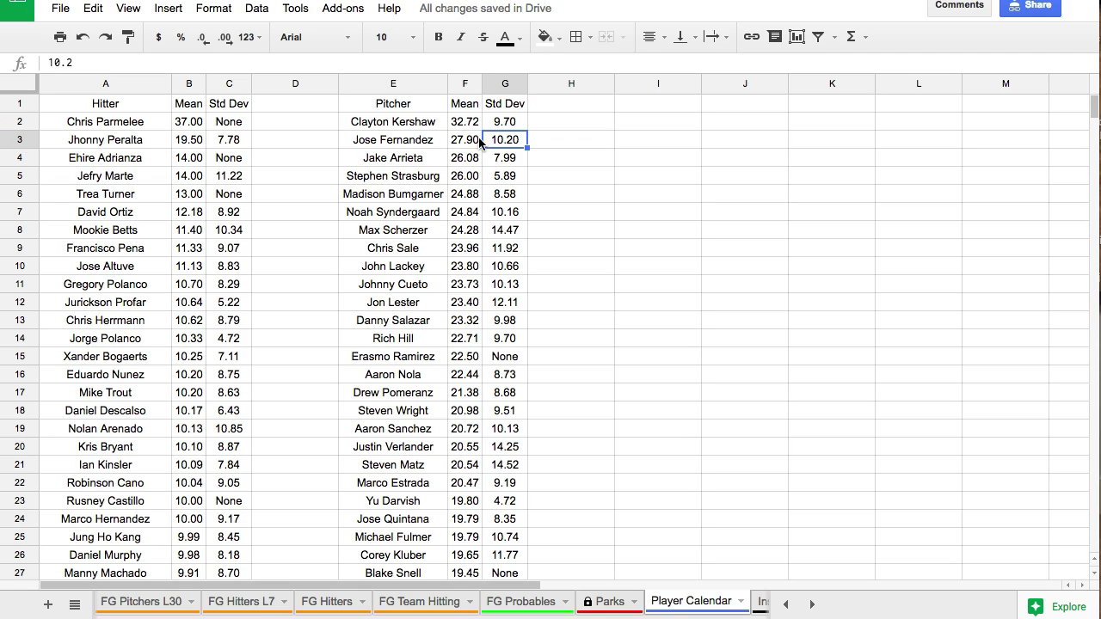
pyautogui.click(512, 174)
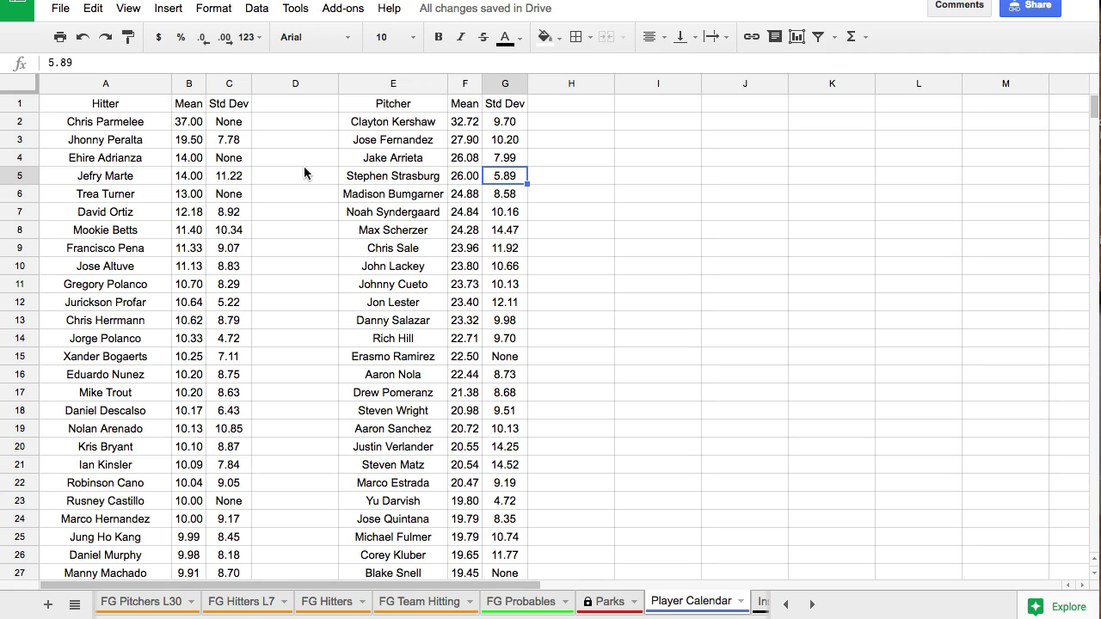
# Copy columns A through G of the Player Calendar sheet into a new sheet named Player Calendar in the spreadsheet containing Hitters
pyautogui.moveTo(124, 84); pyautogui.dragTo(506, 84)
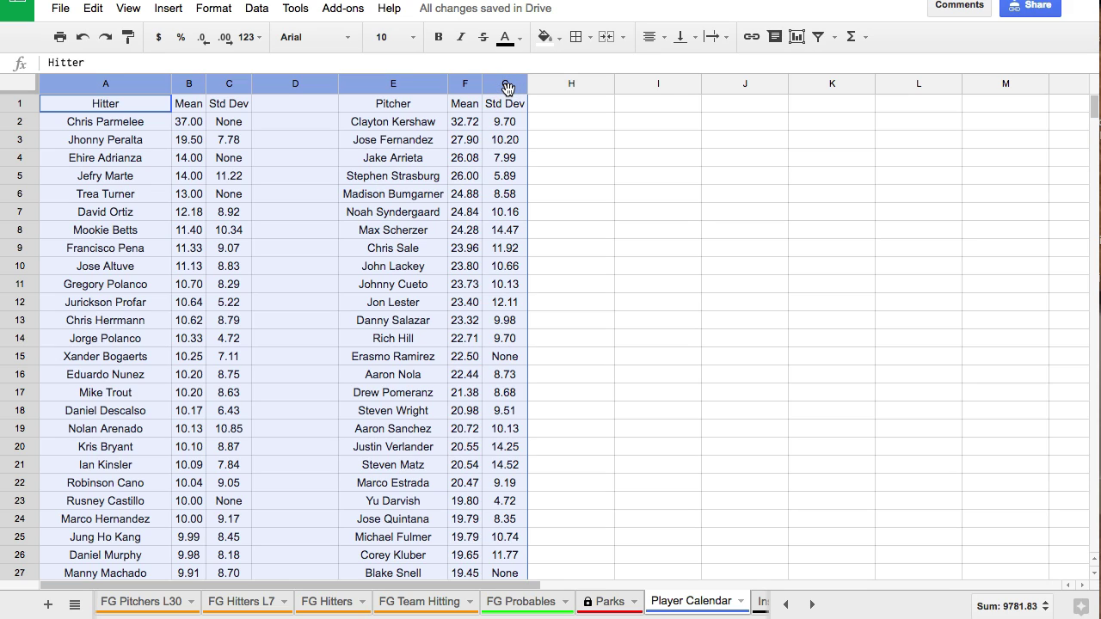
pyautogui.hotkey('ctrl', 'Tab')
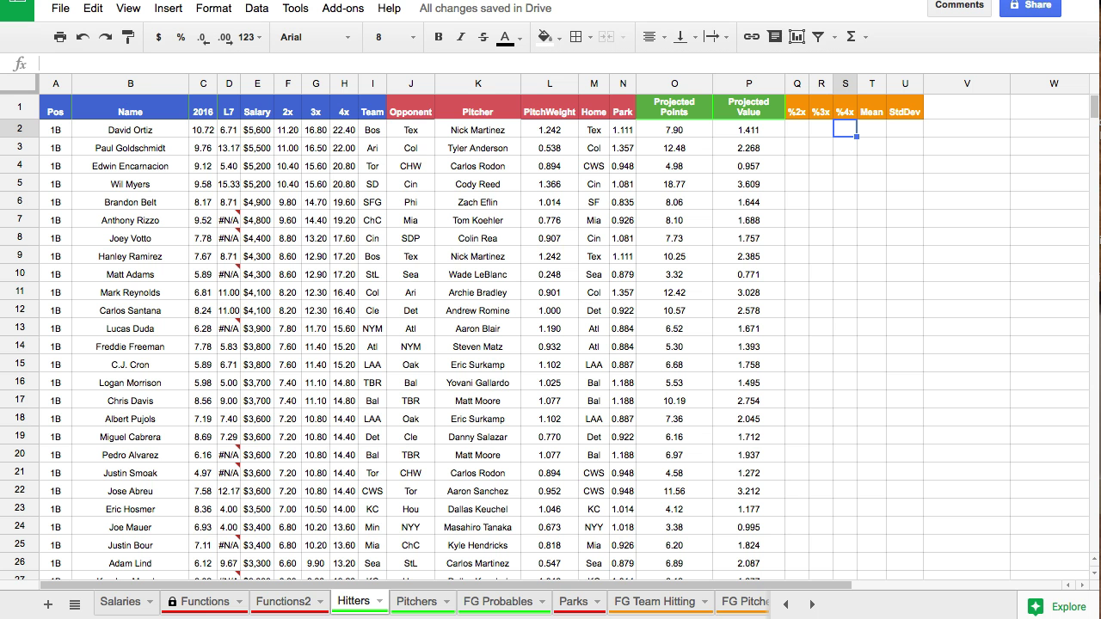
pyautogui.click(812, 608)
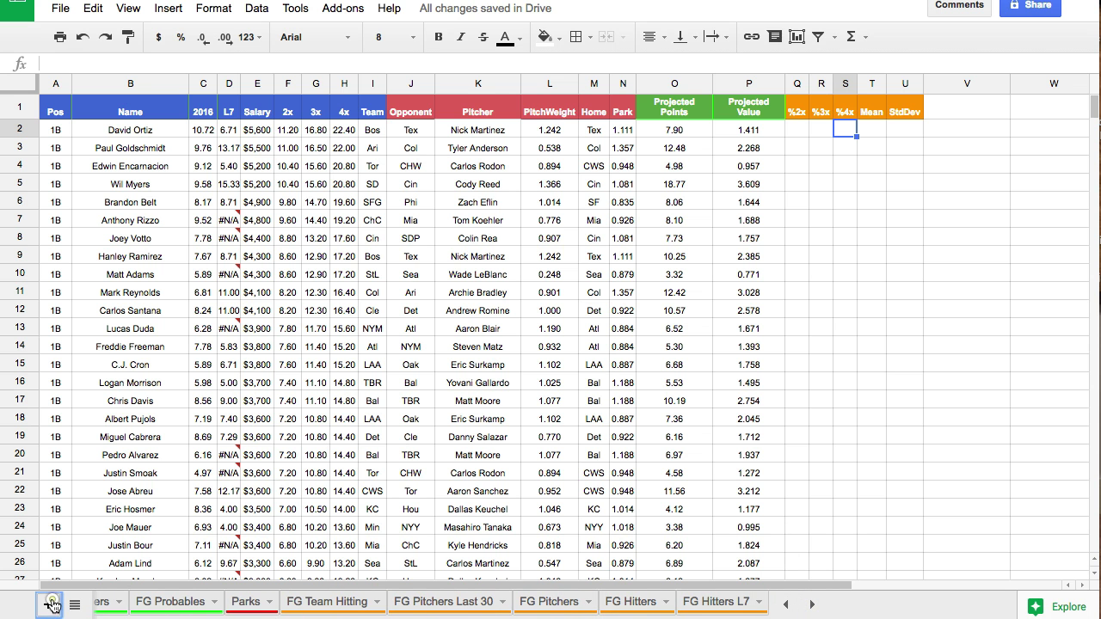
pyautogui.hotkey('shift', 'F11')
pyautogui.doubleClick(140, 606)
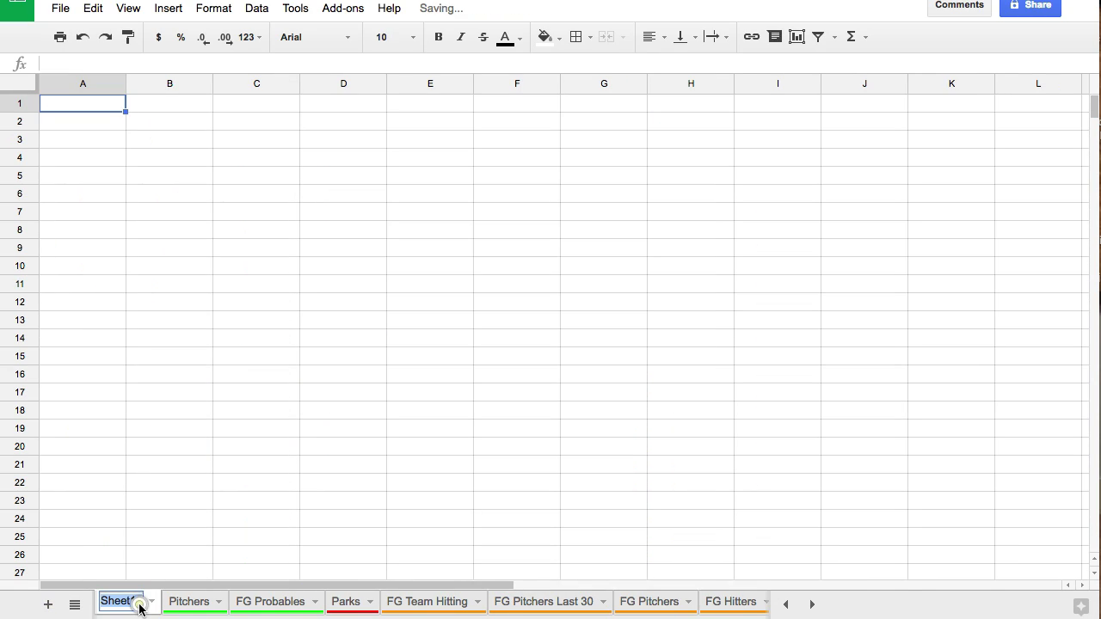
pyautogui.write('Player Calendar')
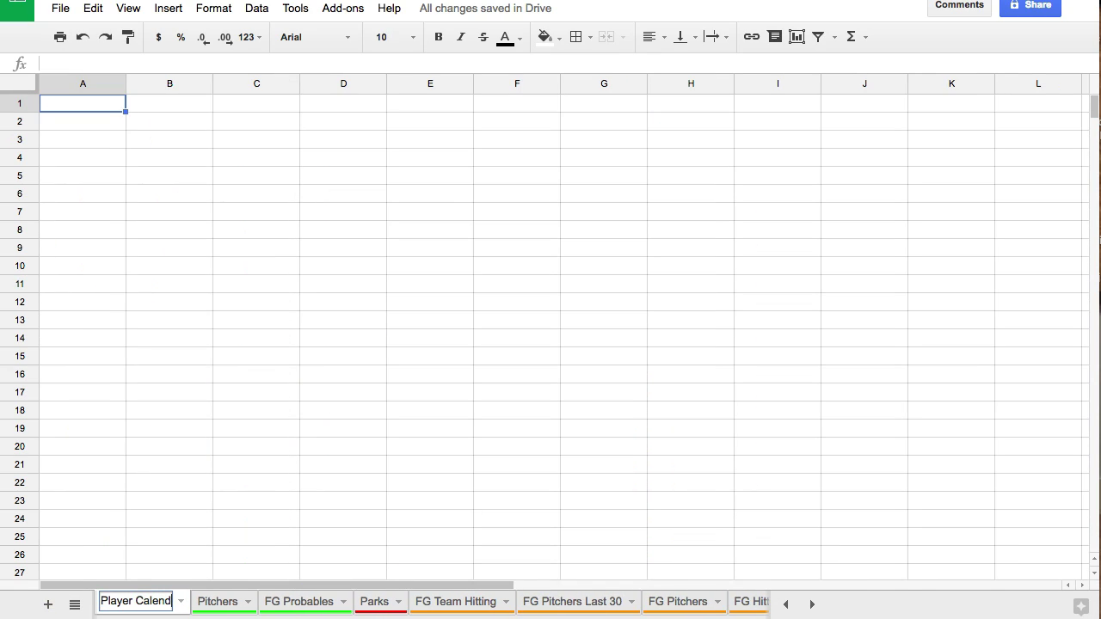
pyautogui.press('Return')
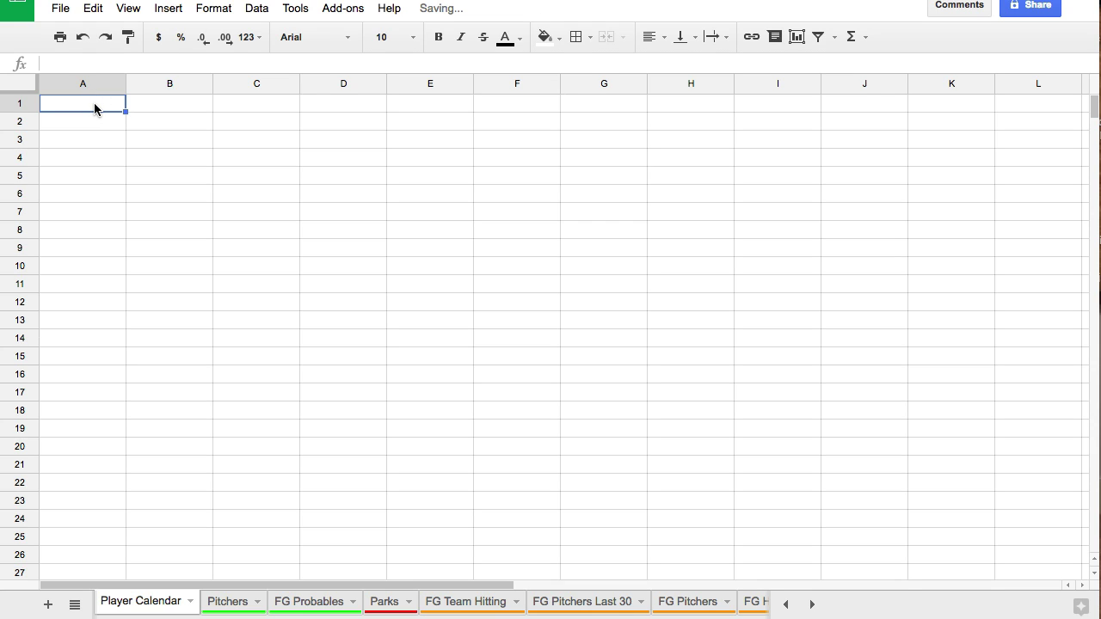
pyautogui.hotkey('ctrl', 'v')
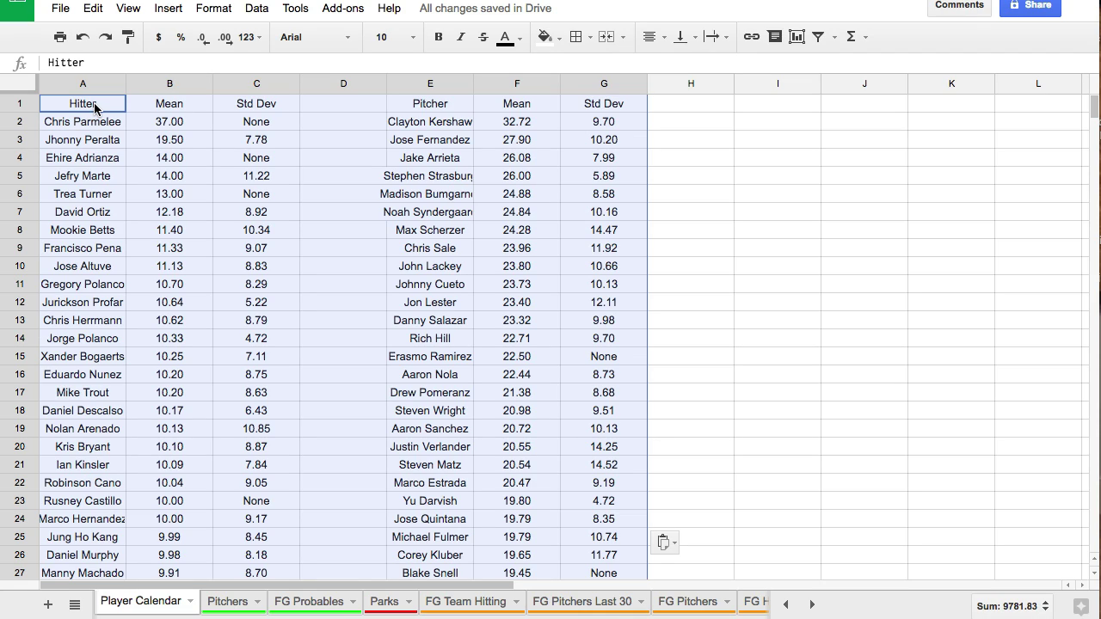
# Fit all column widths on the new Player Calendar sheet to their contents
pyautogui.click(116, 142)
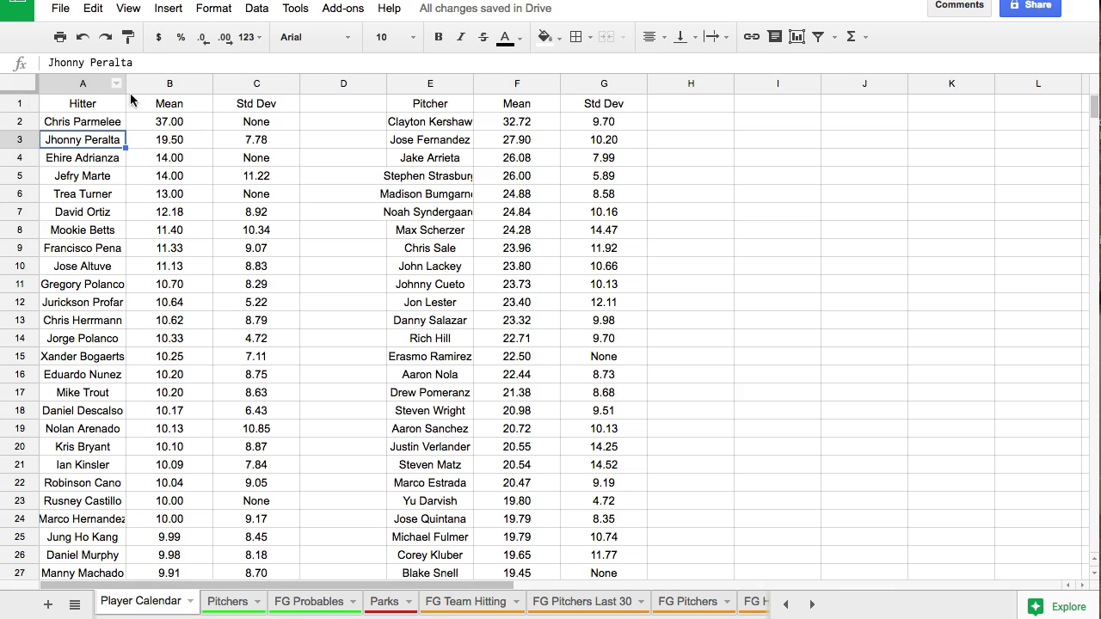
pyautogui.click(18, 84)
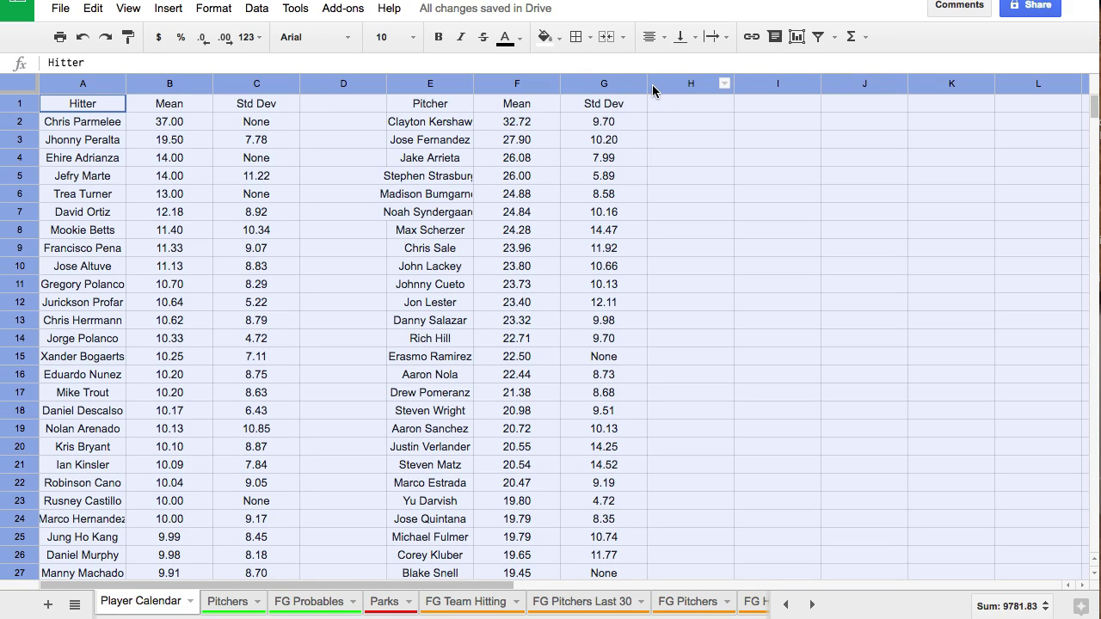
pyautogui.doubleClick(647, 84)
pyautogui.click(640, 197)
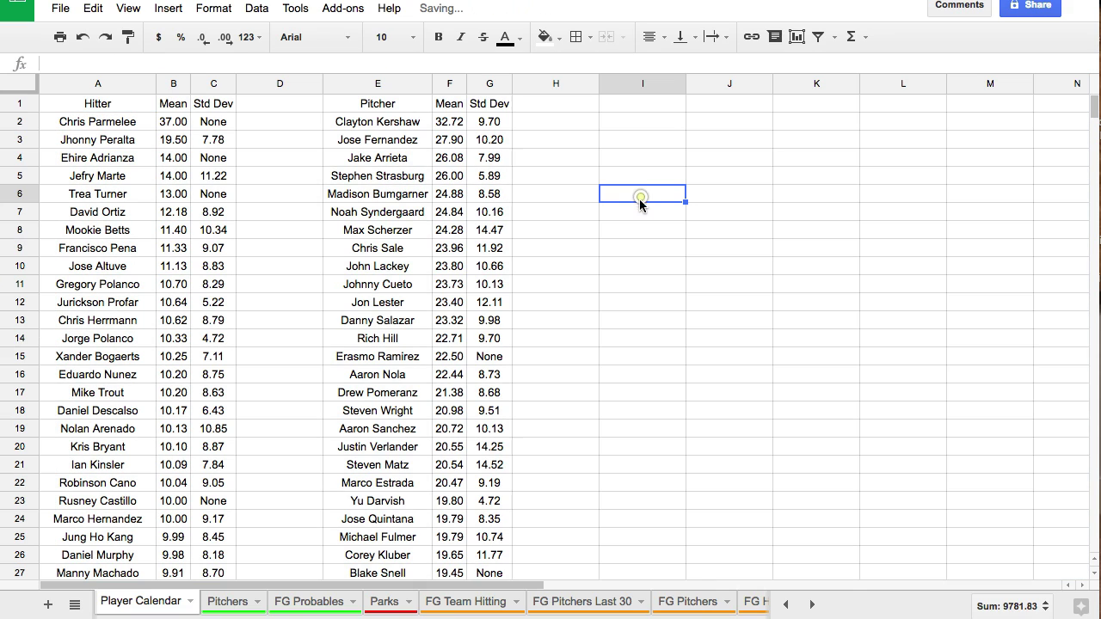
# Color the Player Calendar sheet tab blue
pyautogui.rightClick(158, 605)
pyautogui.moveTo(186, 453)
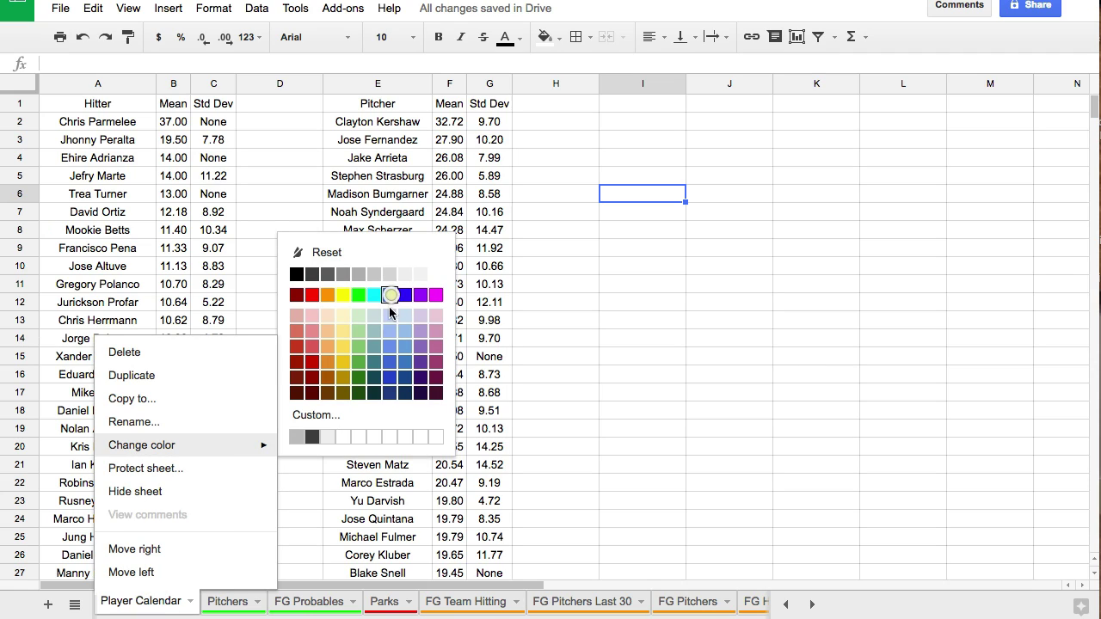
pyautogui.click(390, 296)
# In the Hitters sheet's Mean cell T2, build an exact-match VLOOKUP of B2 in 'Player Calendar'!A2:C397 that returns column 2
pyautogui.click(786, 605)
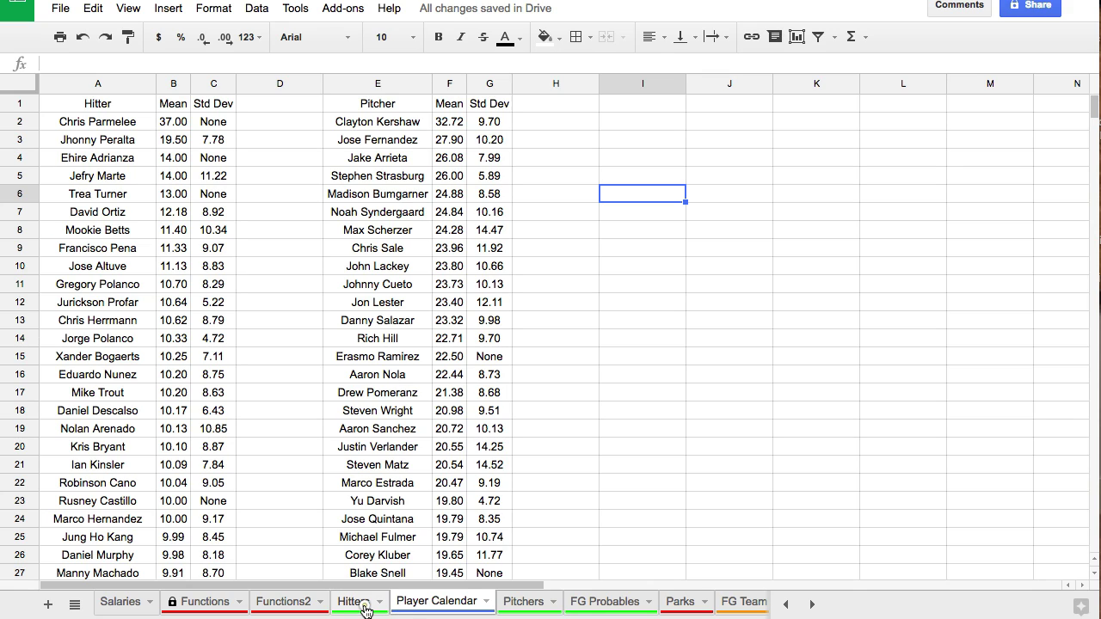
pyautogui.click(366, 609)
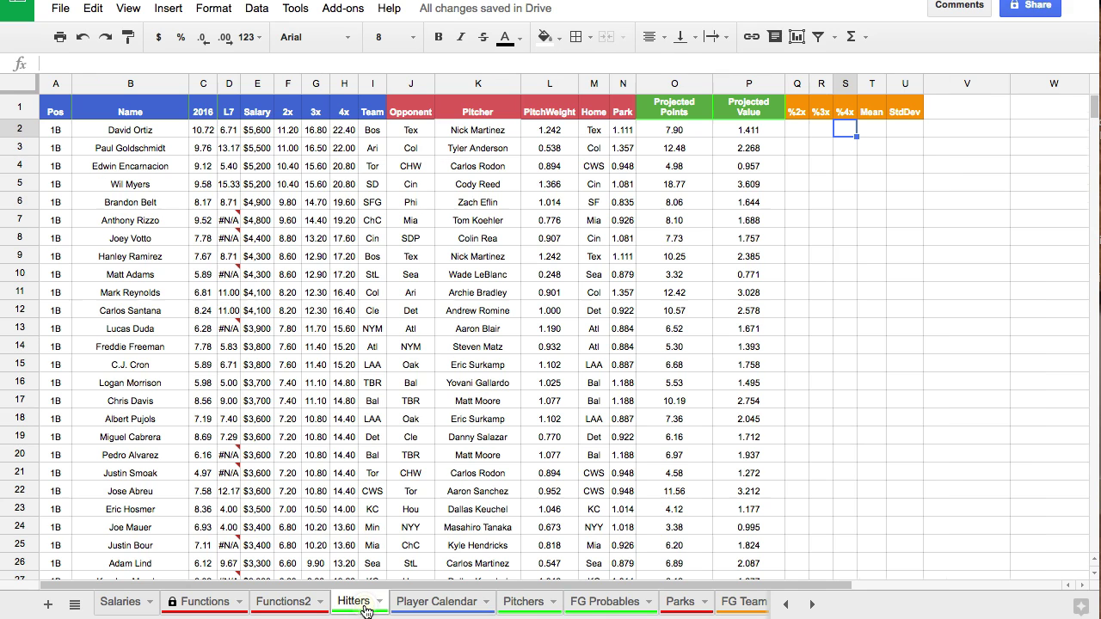
pyautogui.click(874, 135)
pyautogui.write('=vlook')
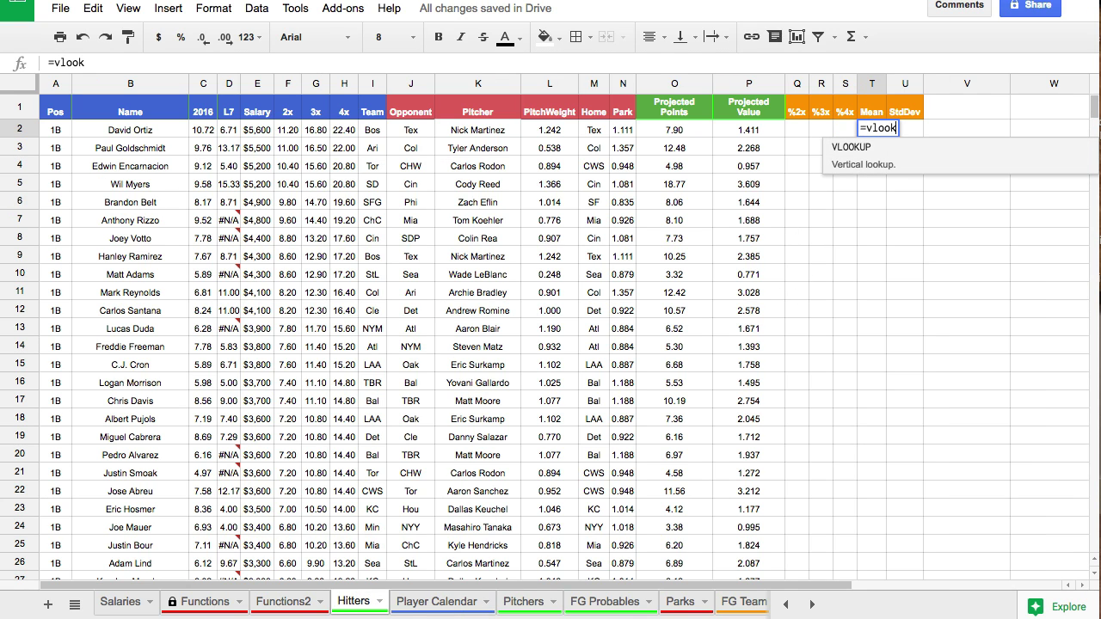
pyautogui.press('Tab')
pyautogui.click(162, 130)
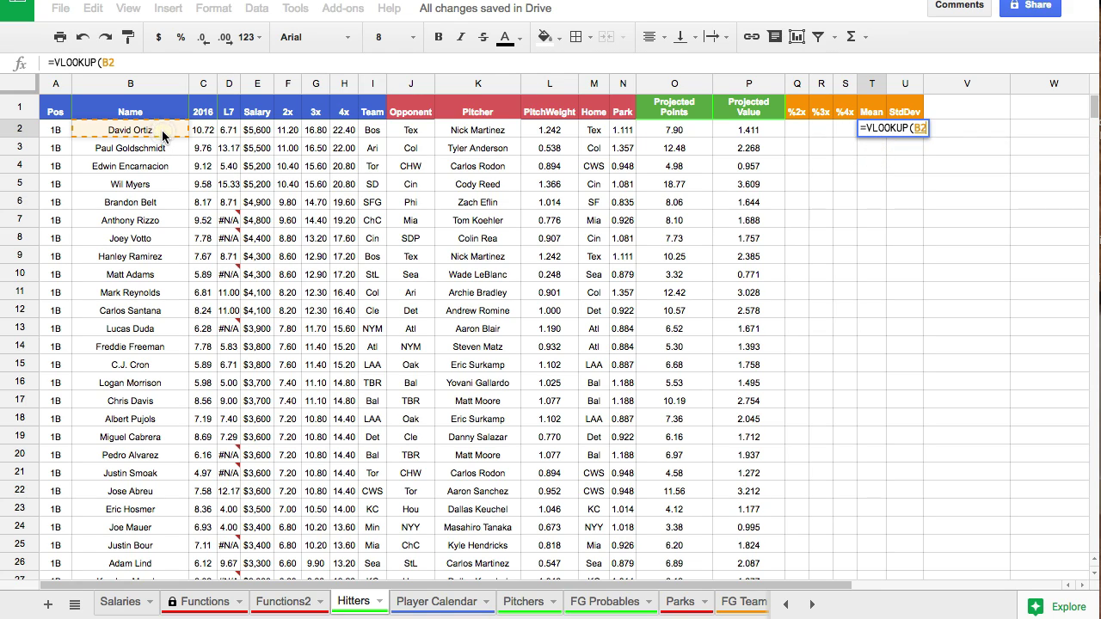
pyautogui.write(',')
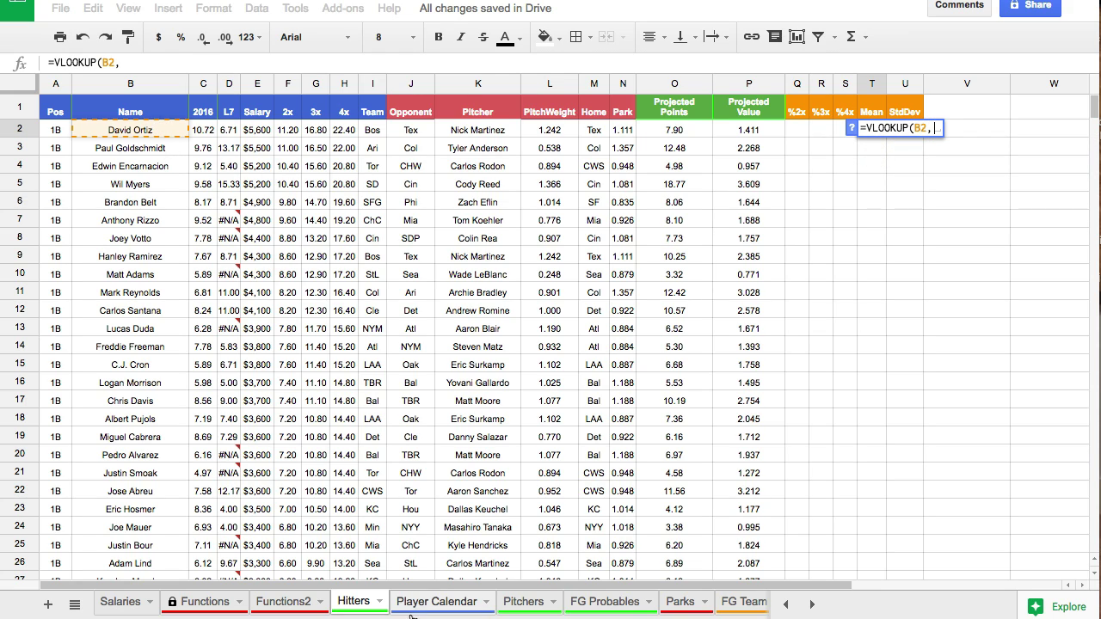
pyautogui.click(414, 602)
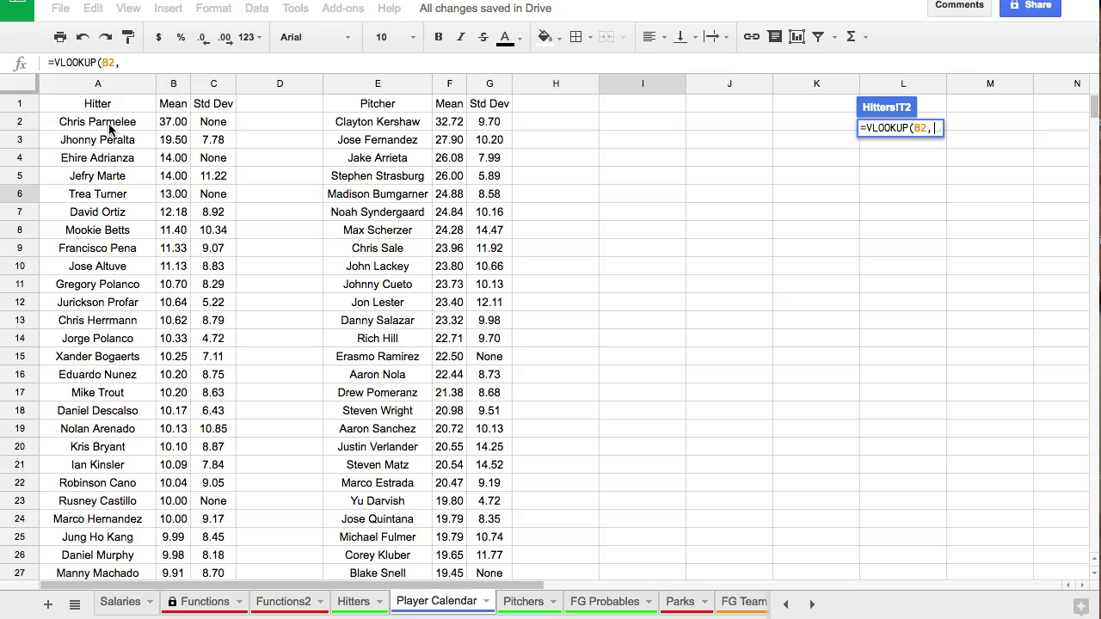
pyautogui.moveTo(106, 125); pyautogui.dragTo(202, 325)
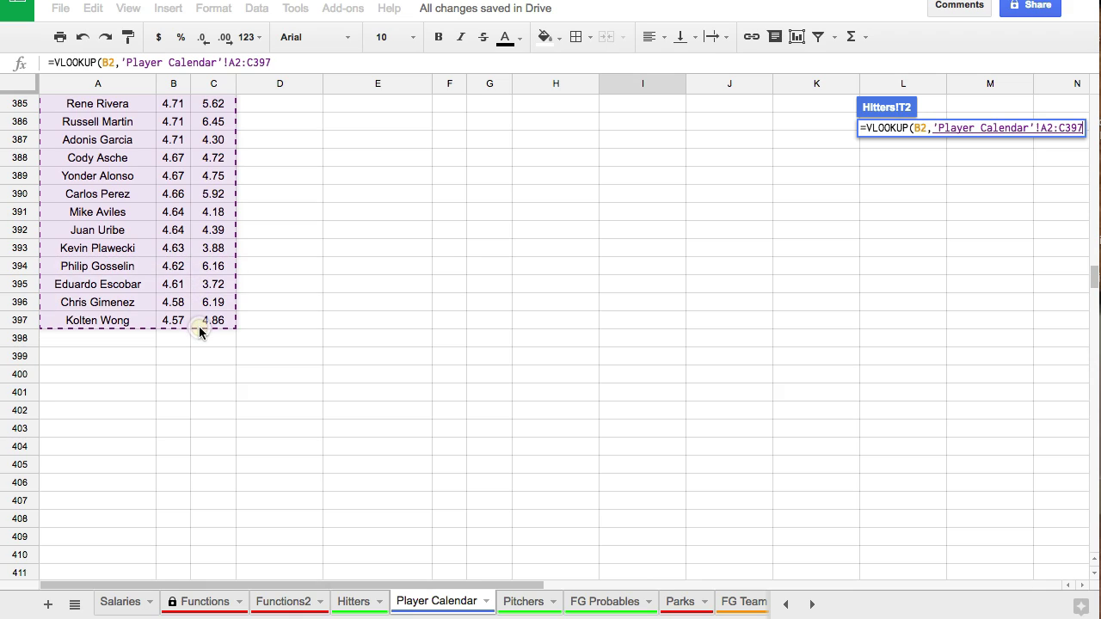
pyautogui.write(',2,false')
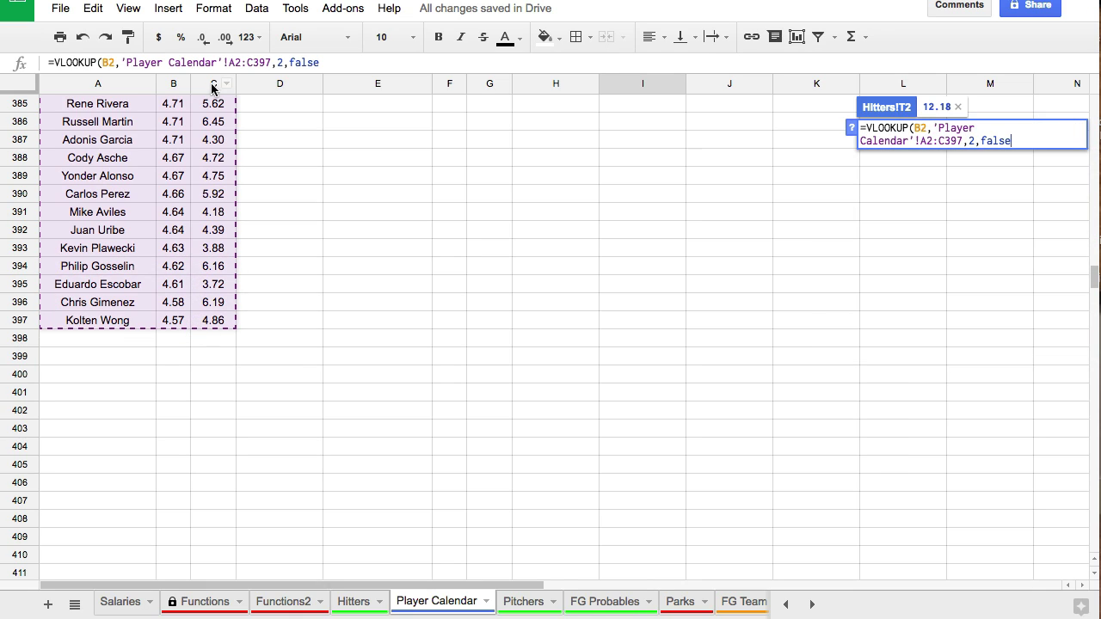
# Lock the rows of the lookup range as A$2:C$397 and enter the Mean formula
pyautogui.click(240, 62)
pyautogui.write('$')
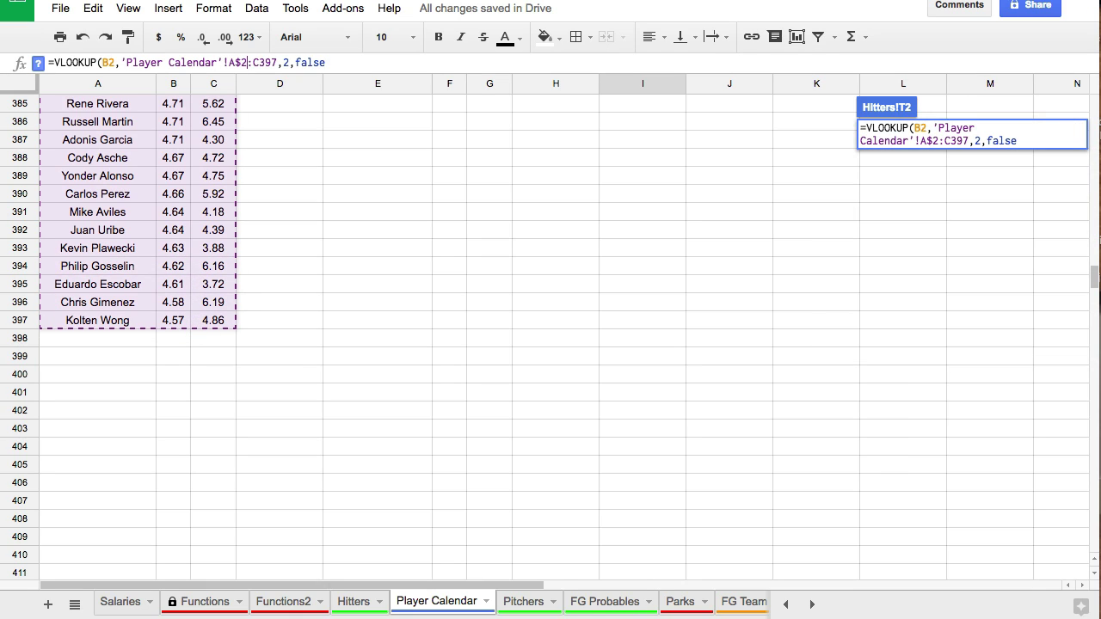
pyautogui.click(259, 63)
pyautogui.write('$')
pyautogui.press('Return')
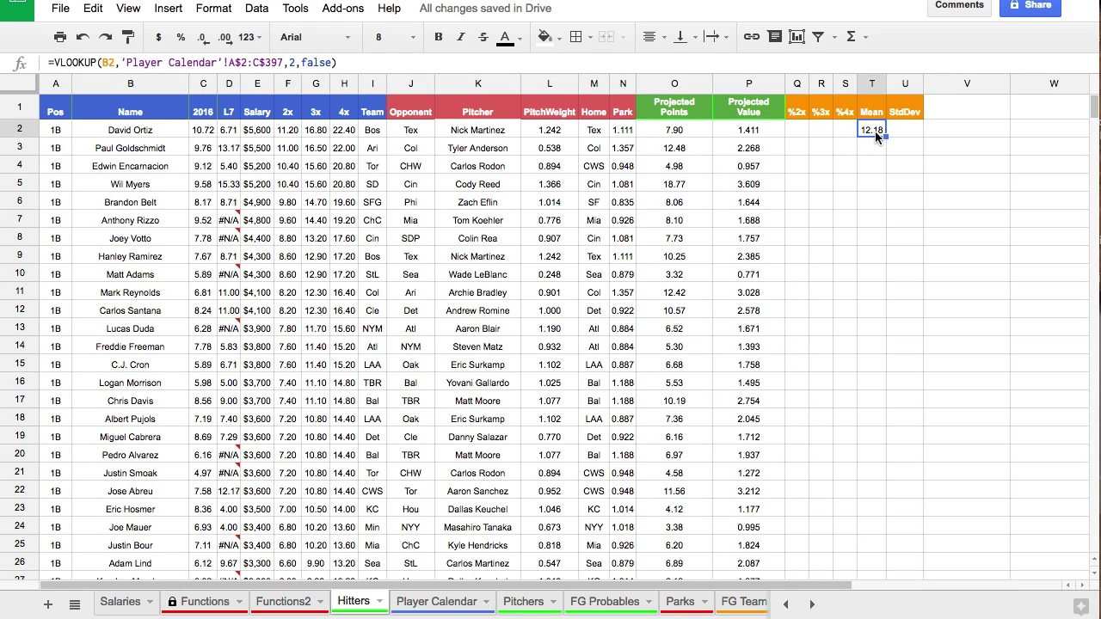
# Reuse the Mean lookup in StdDev cell U2 so it returns the Std Dev column, and fill both formulas down for all hitters
pyautogui.click(232, 64)
pyautogui.hotkey('ctrl', 'a')
pyautogui.hotkey('ctrl', 'c')
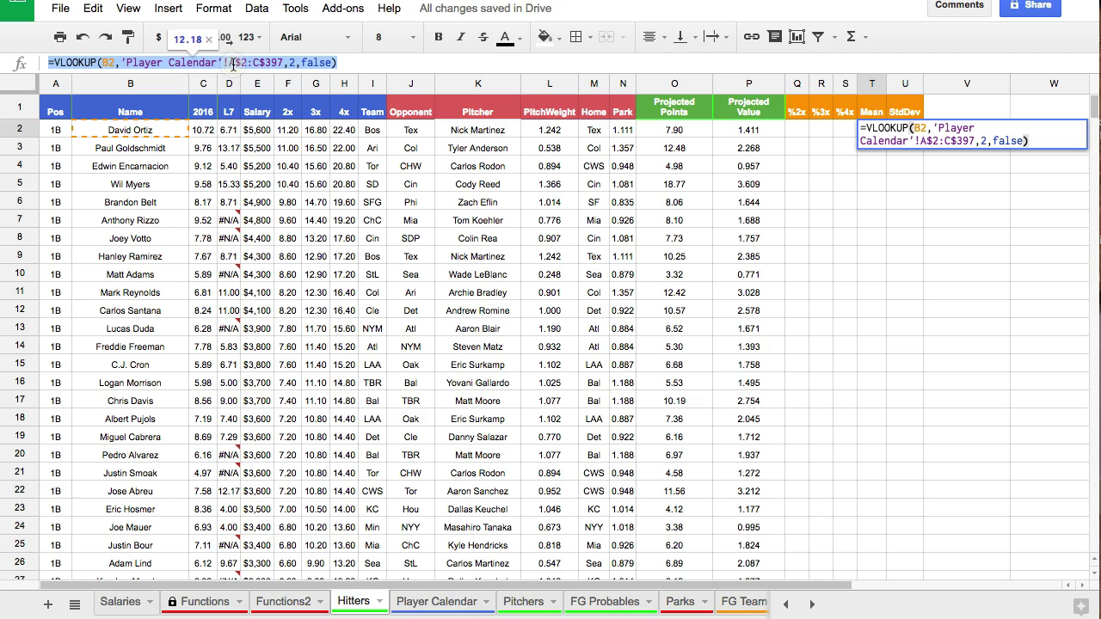
pyautogui.press('Escape')
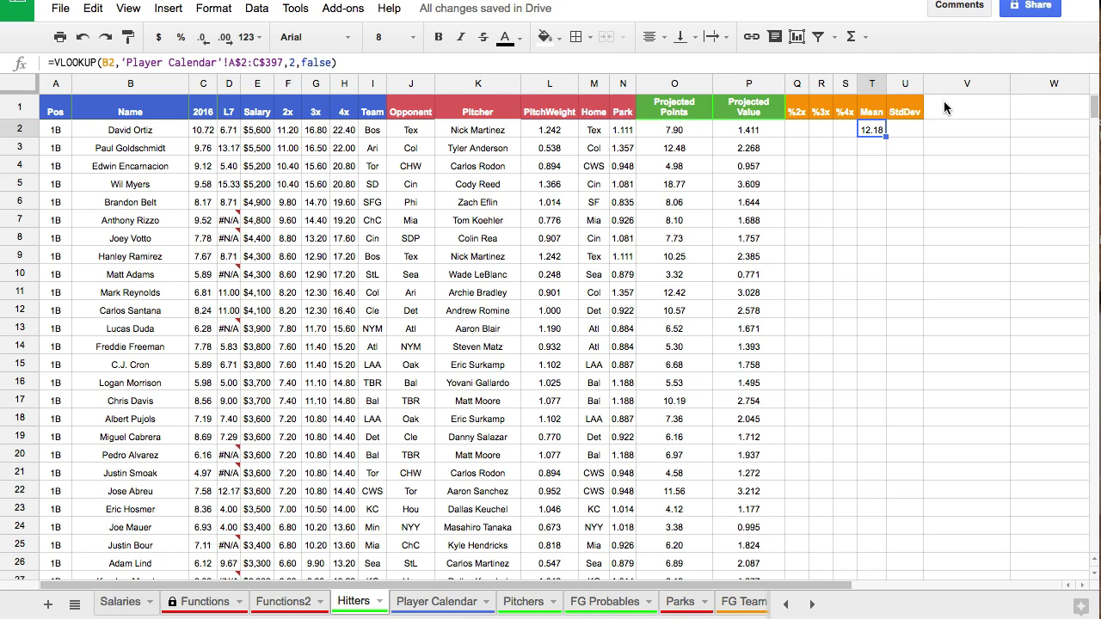
pyautogui.click(905, 129)
pyautogui.hotkey('ctrl', 'v')
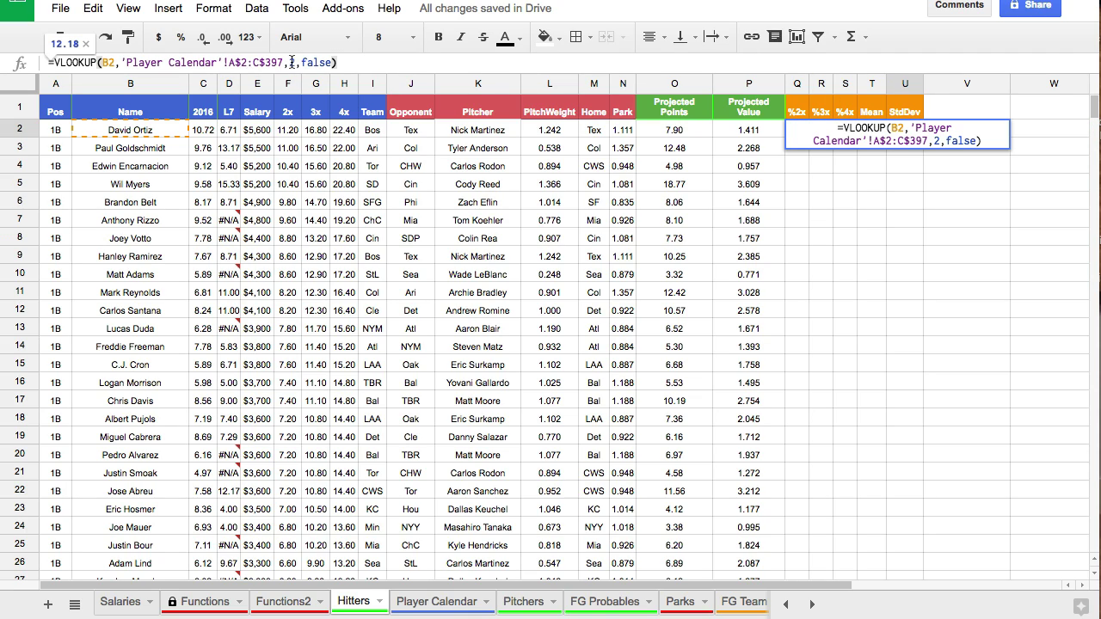
pyautogui.press('Return')
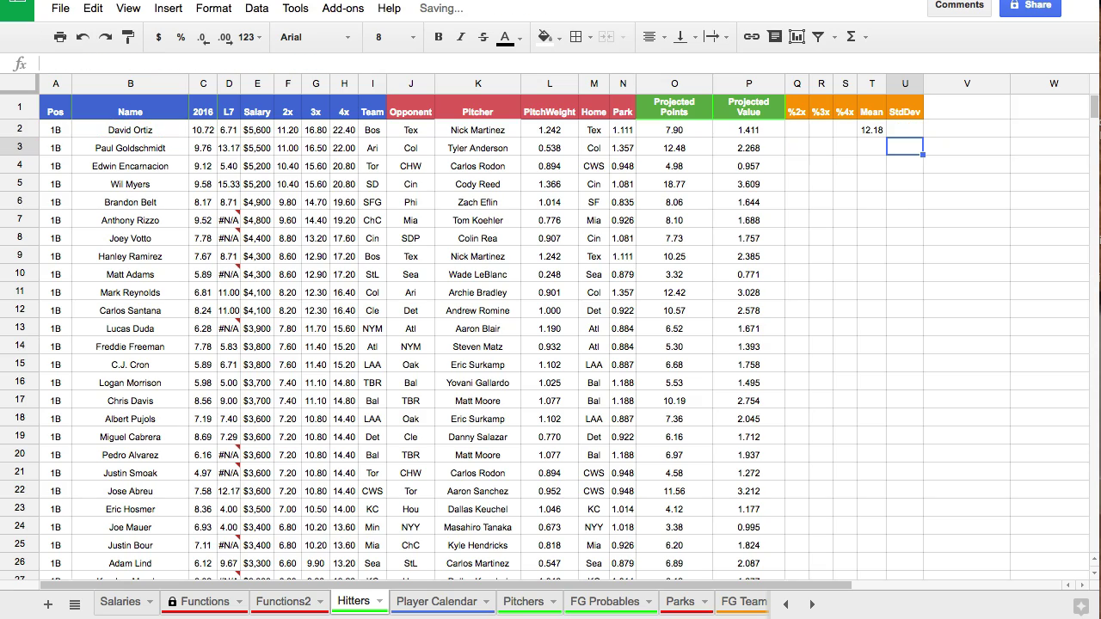
pyautogui.moveTo(871, 129); pyautogui.dragTo(890, 521)
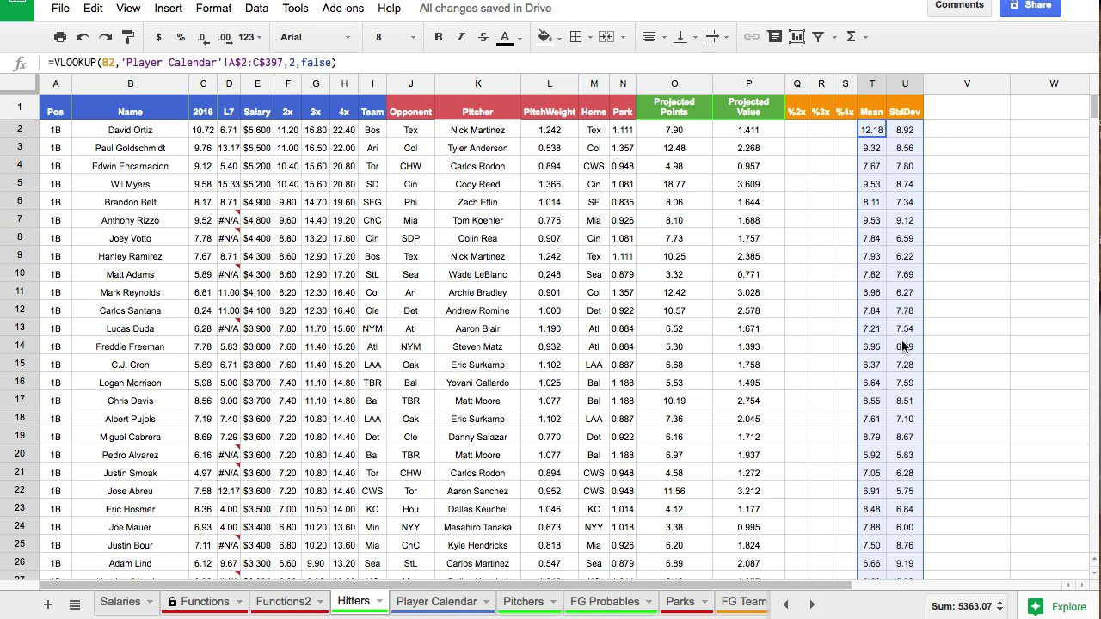
# Start a NORMDIST formula with no arguments in the first hitter's %2x cell, Q2
pyautogui.click(827, 147)
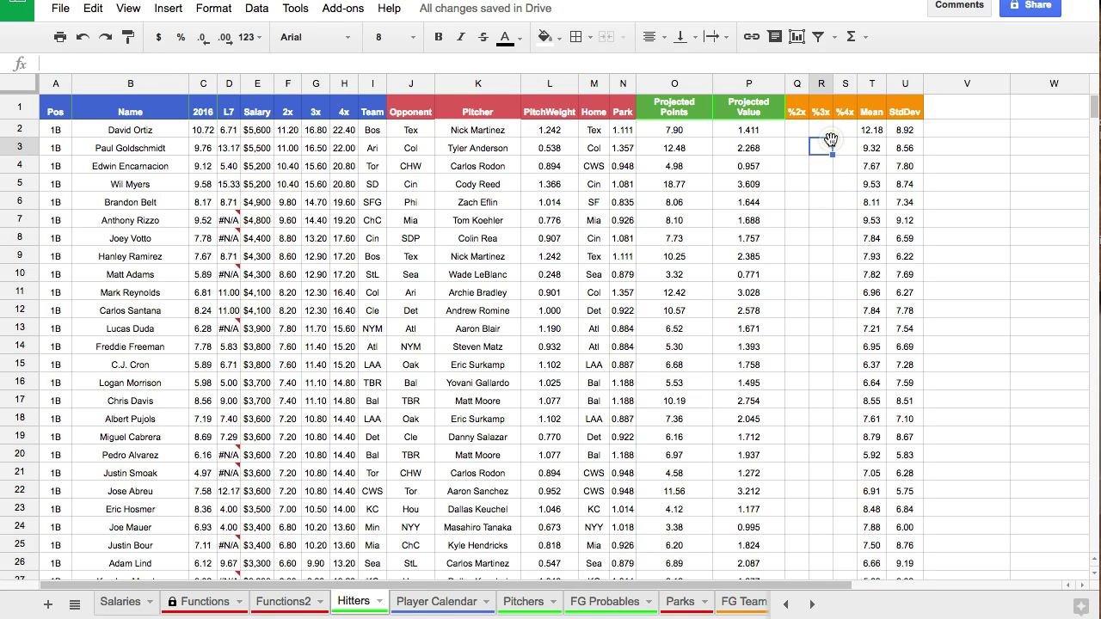
pyautogui.click(796, 130)
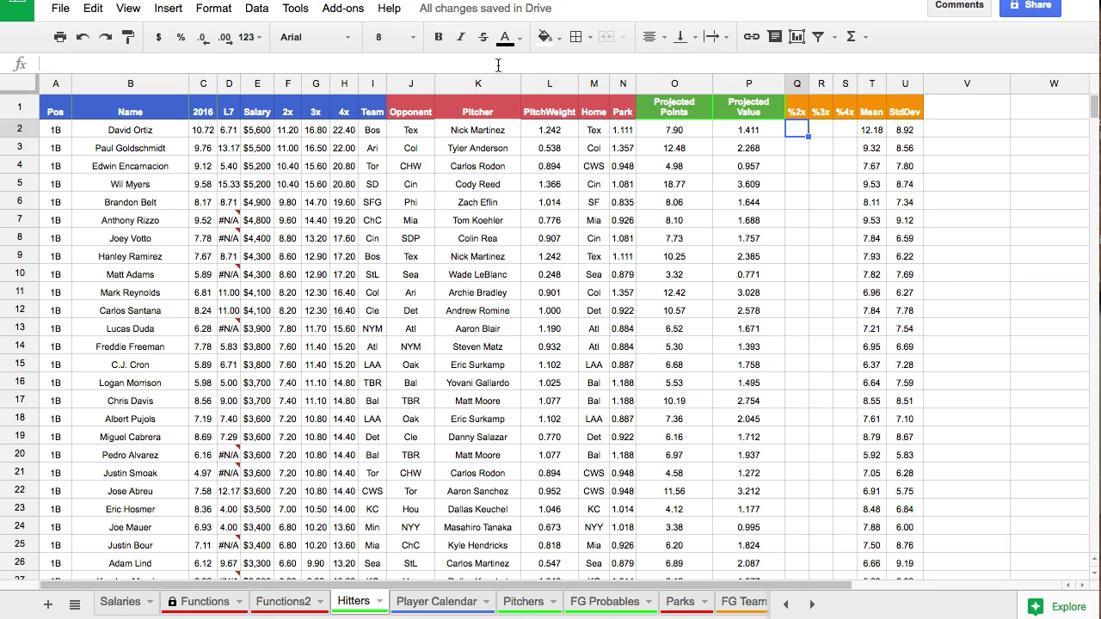
pyautogui.click(498, 65)
pyautogui.write('=nor')
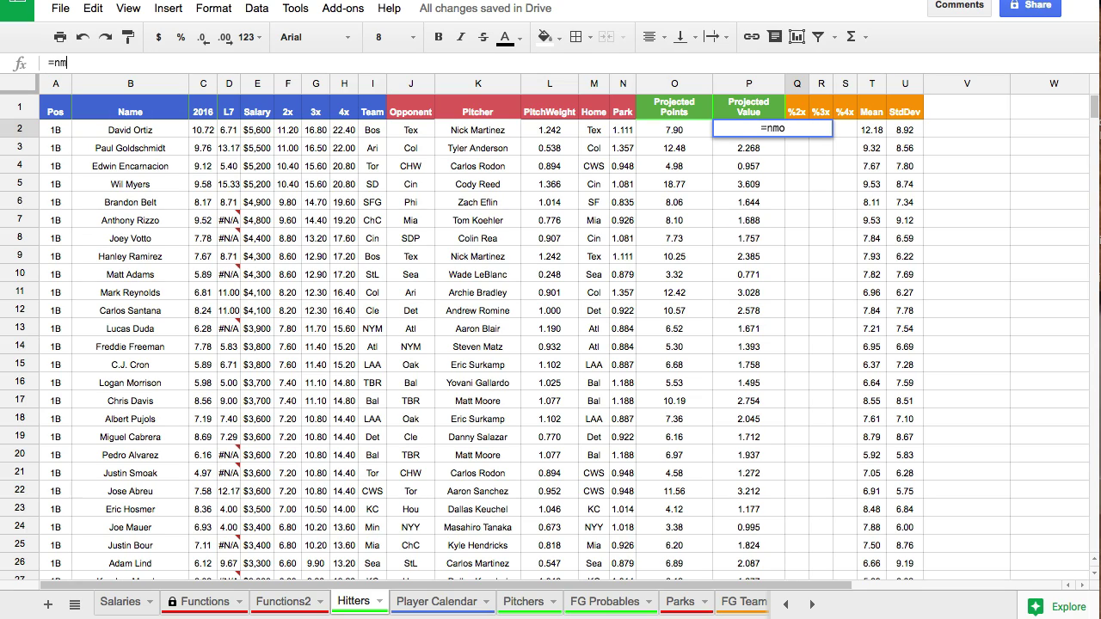
pyautogui.press('Down')
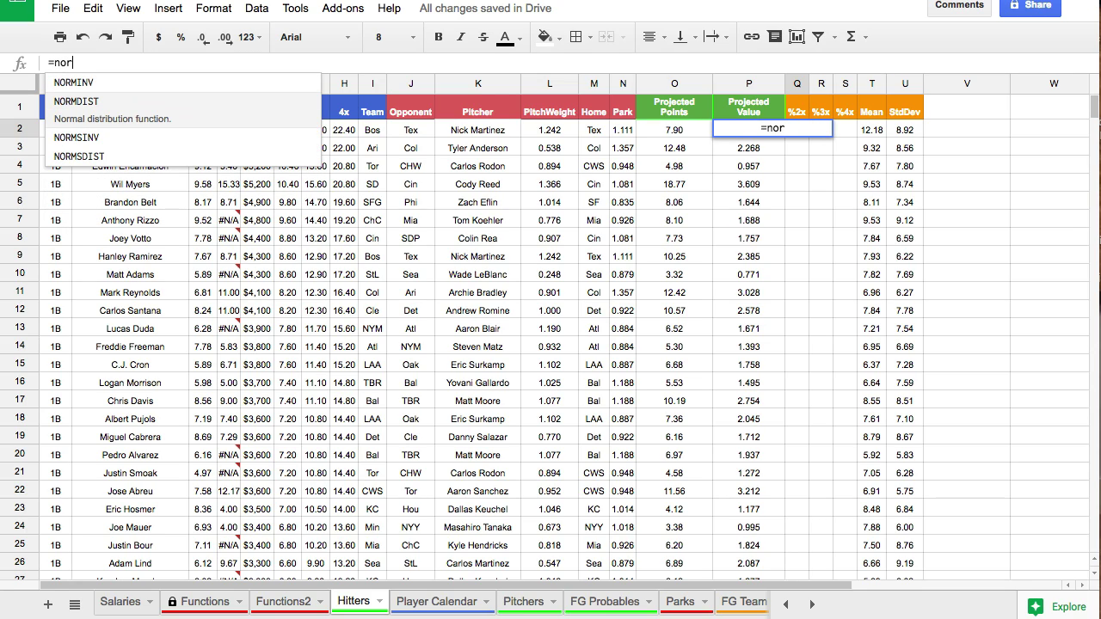
pyautogui.press('Tab')
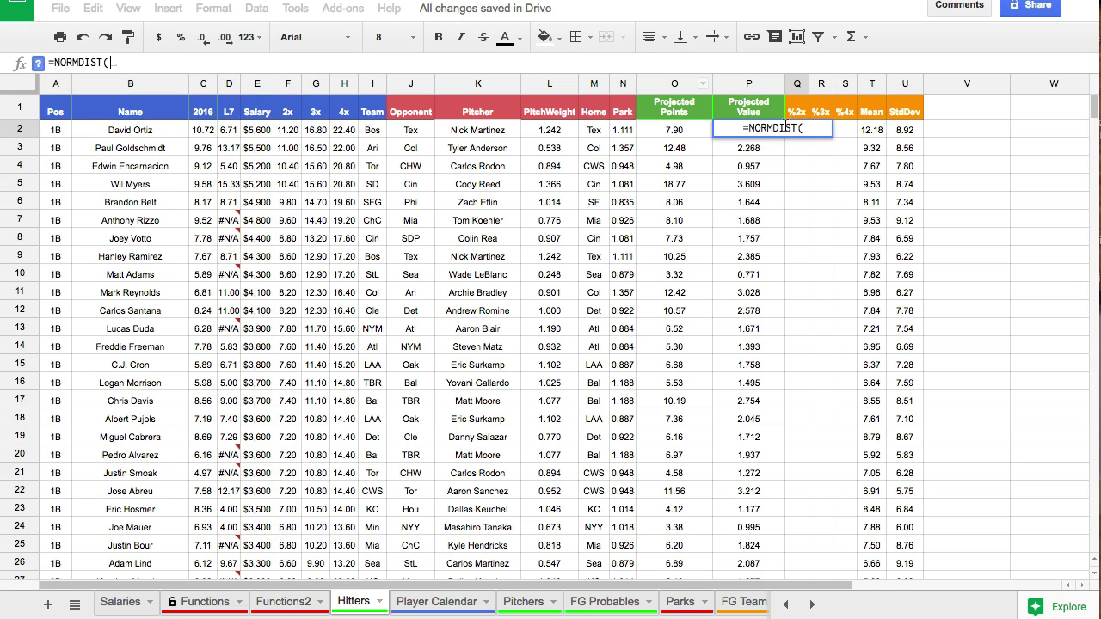
pyautogui.click(798, 130)
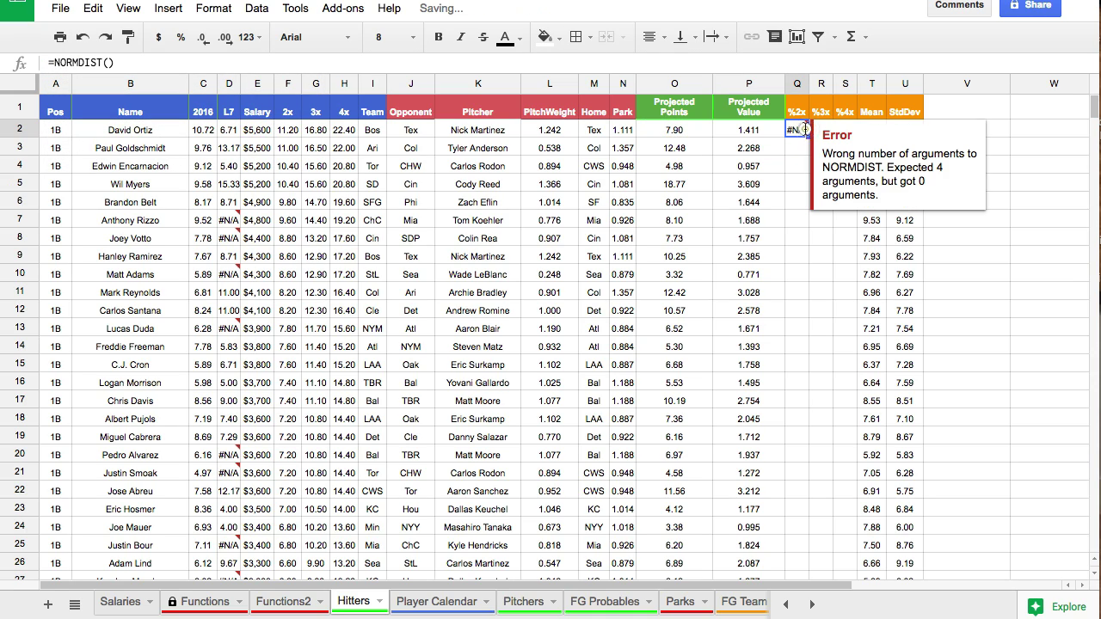
# Fill in Q2's NORMDIST formula with F2 as x, T2 as the mean and U2 as the standard deviation
pyautogui.doubleClick(807, 130)
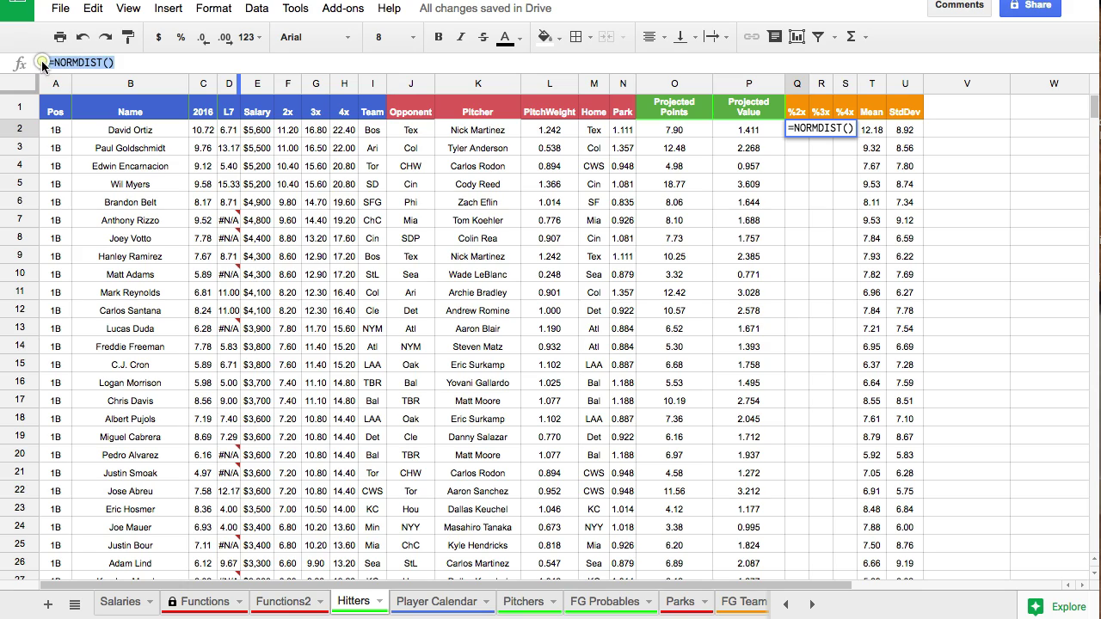
pyautogui.click(110, 64)
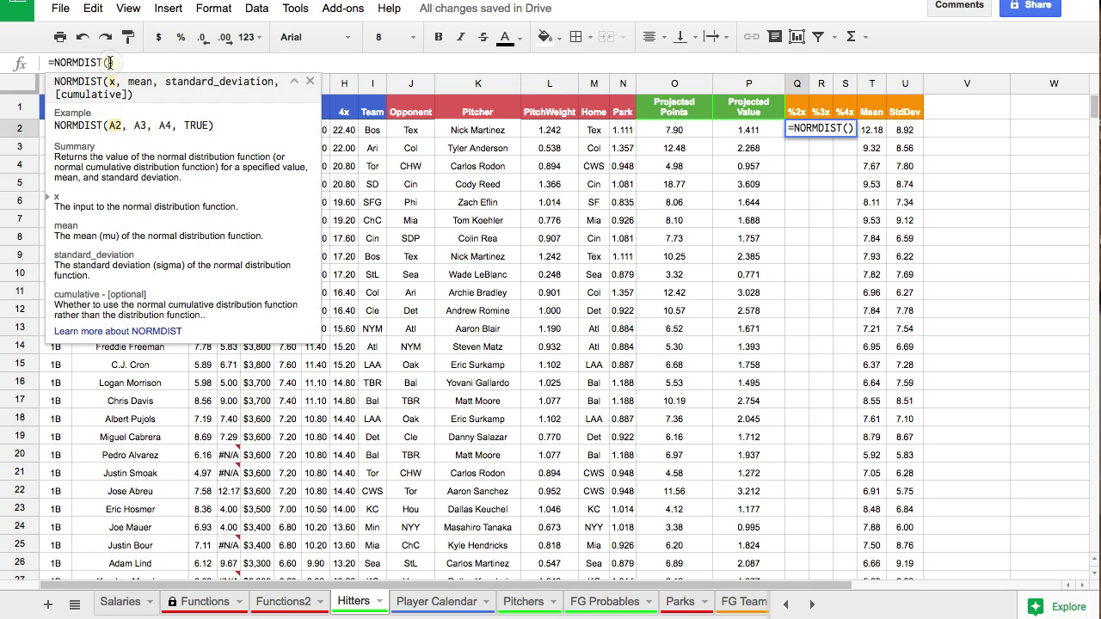
pyautogui.click(292, 84)
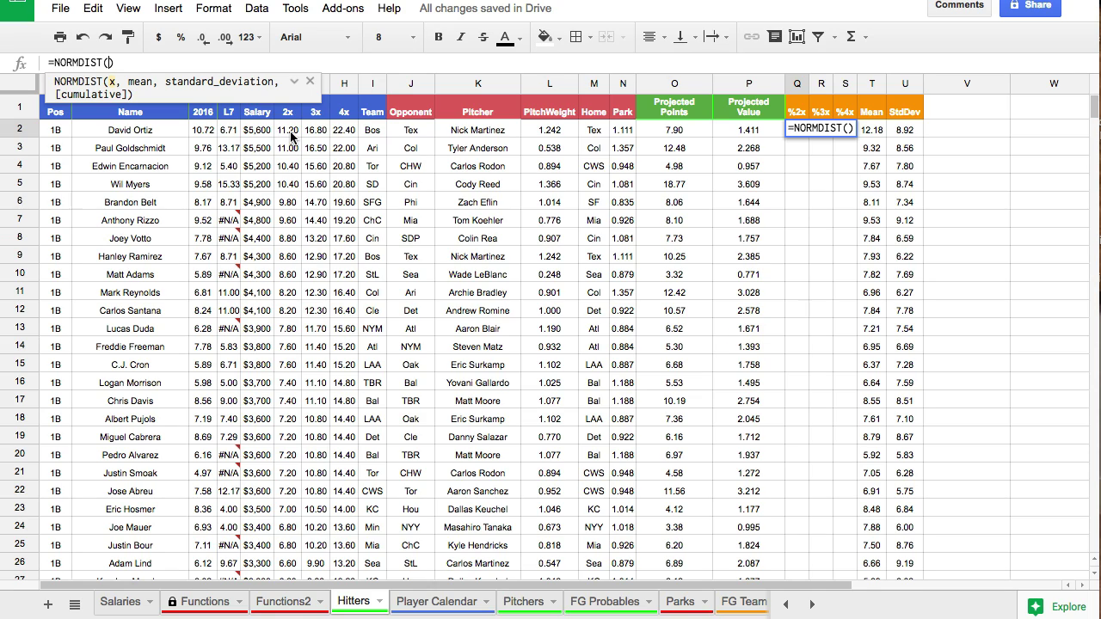
pyautogui.click(292, 134)
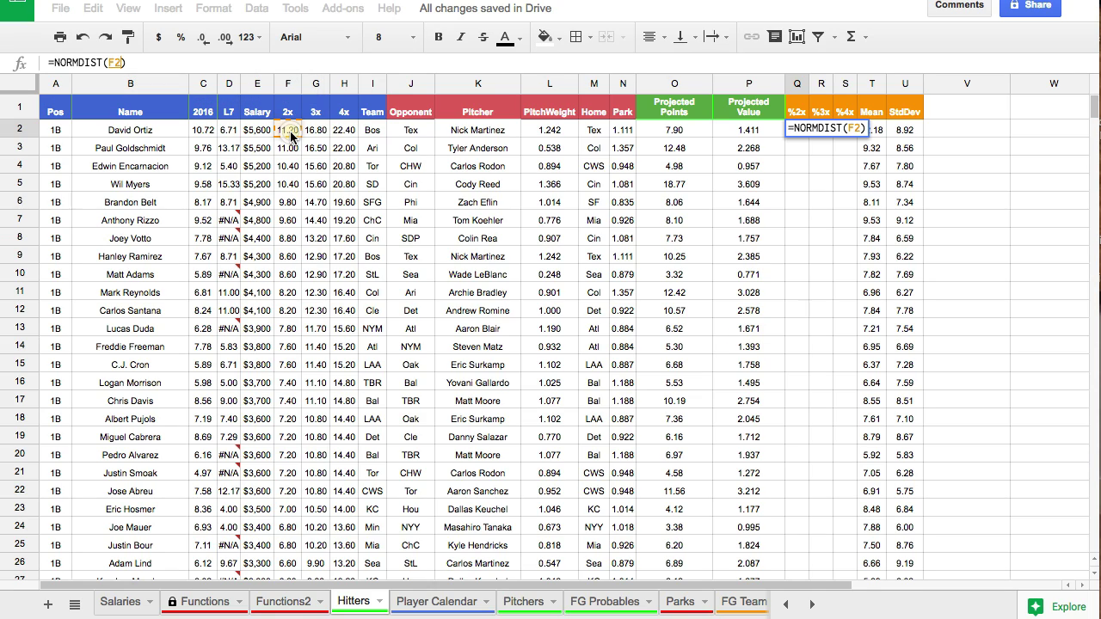
pyautogui.write(',')
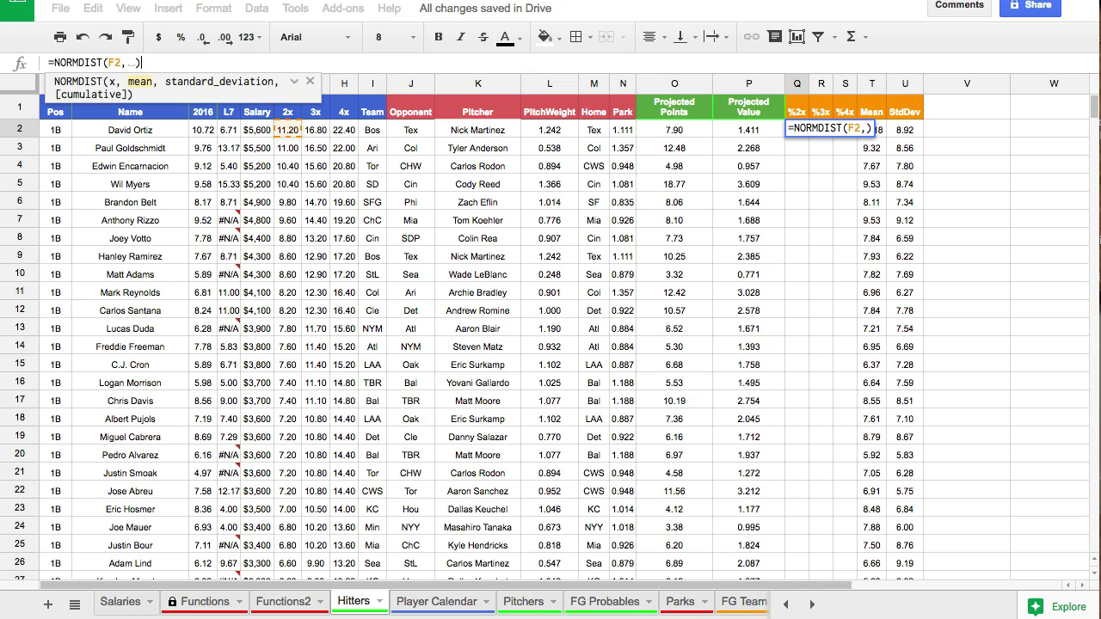
pyautogui.click(881, 131)
pyautogui.write(',')
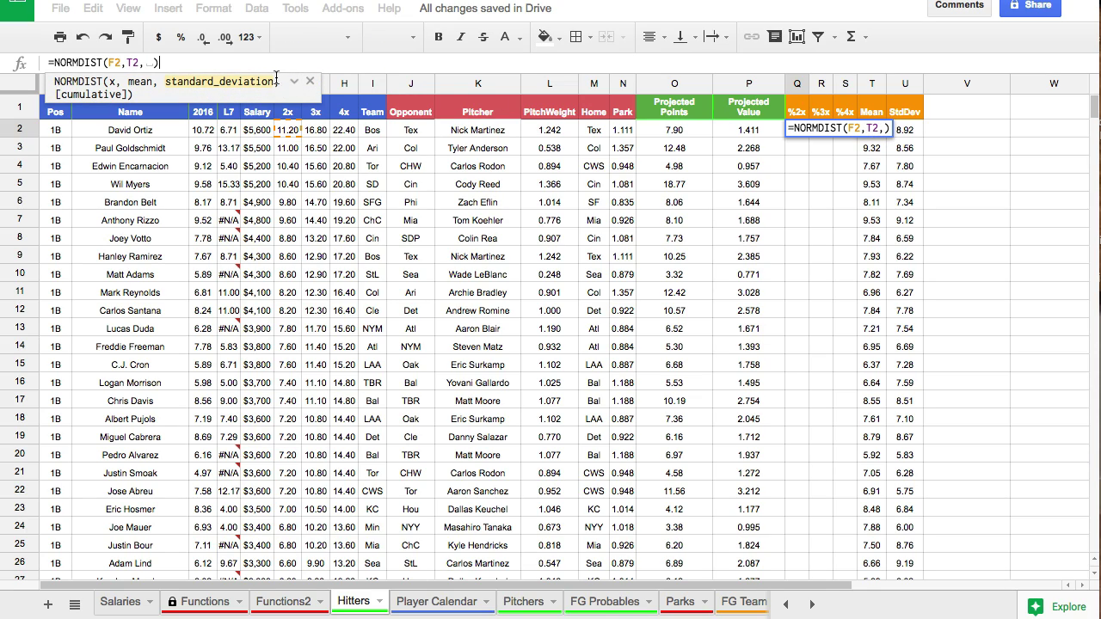
pyautogui.click(913, 129)
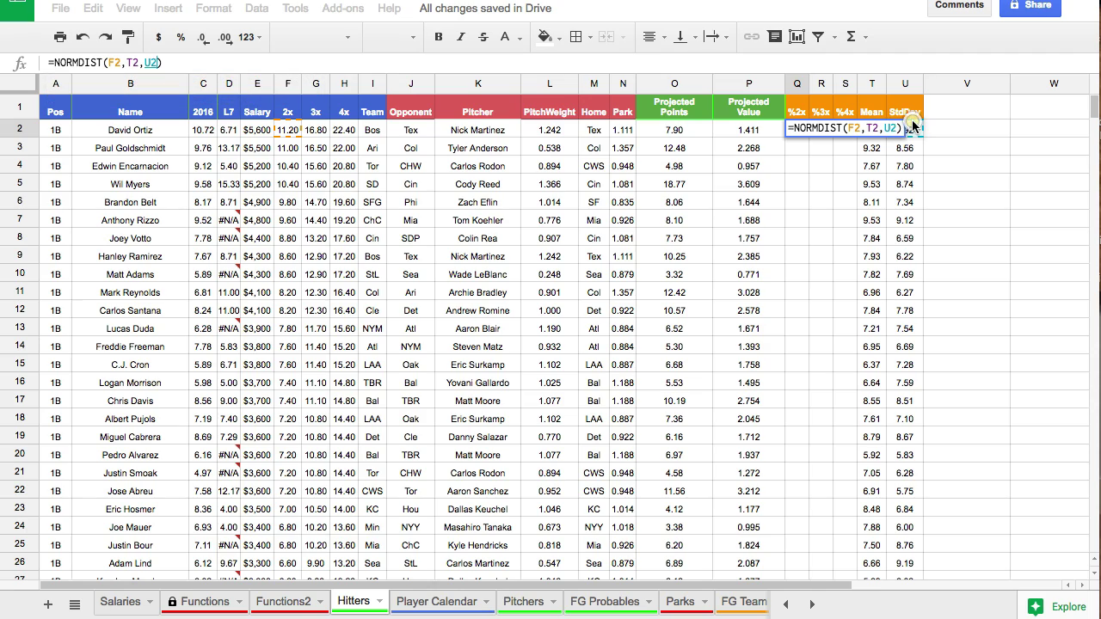
pyautogui.press('Return')
# Add 1 as the cumulative argument of Q2's NORMDIST formula and widen the %2x column slightly
pyautogui.click(803, 134)
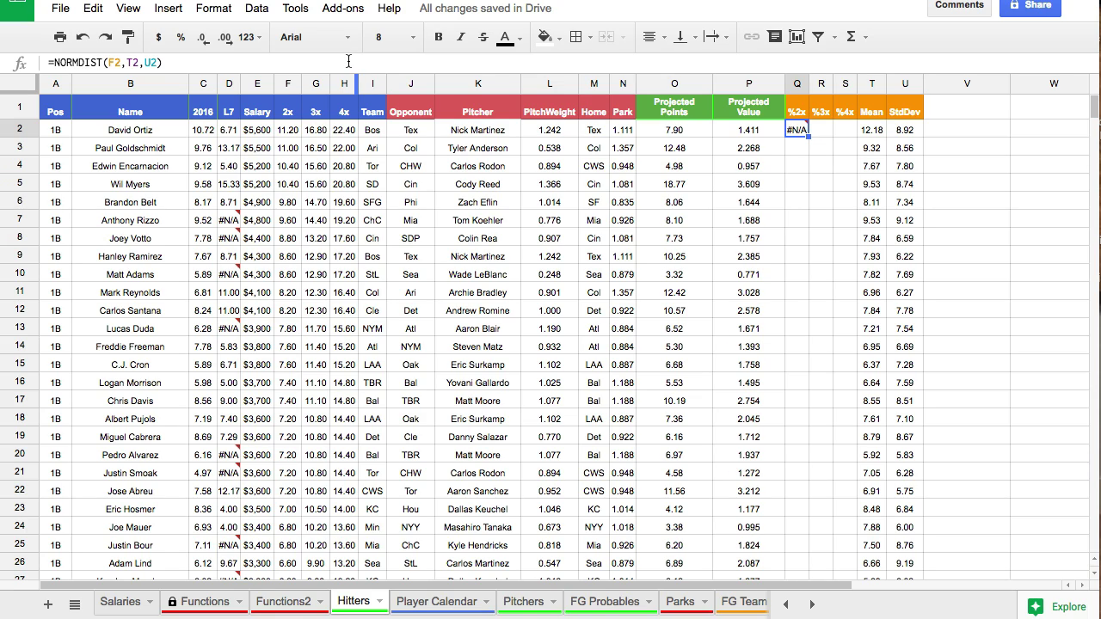
pyautogui.click(210, 62)
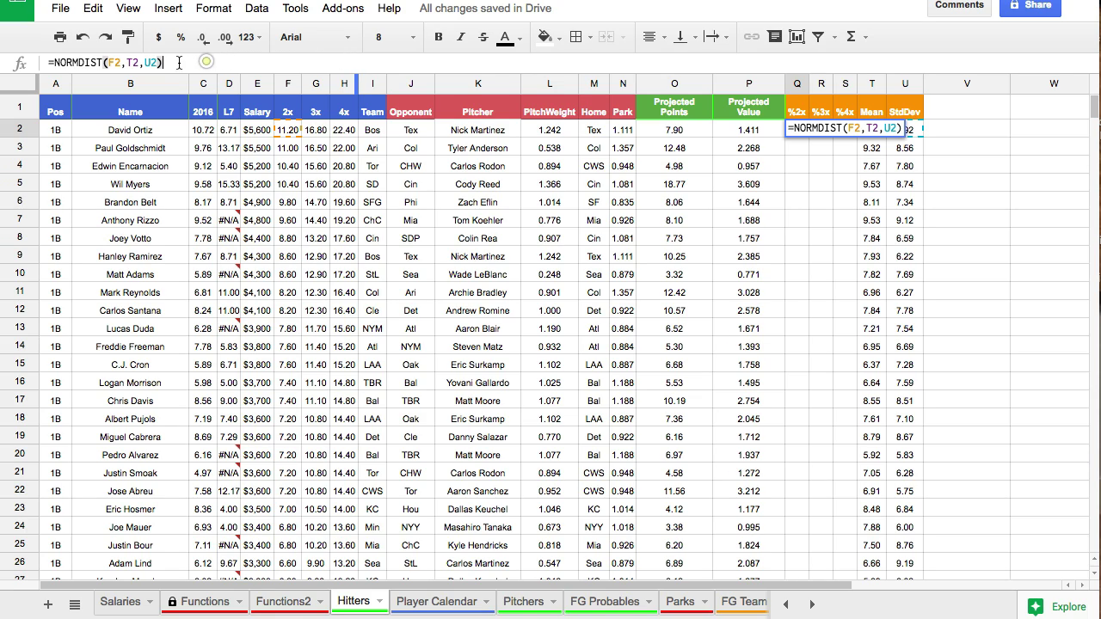
pyautogui.write(',1')
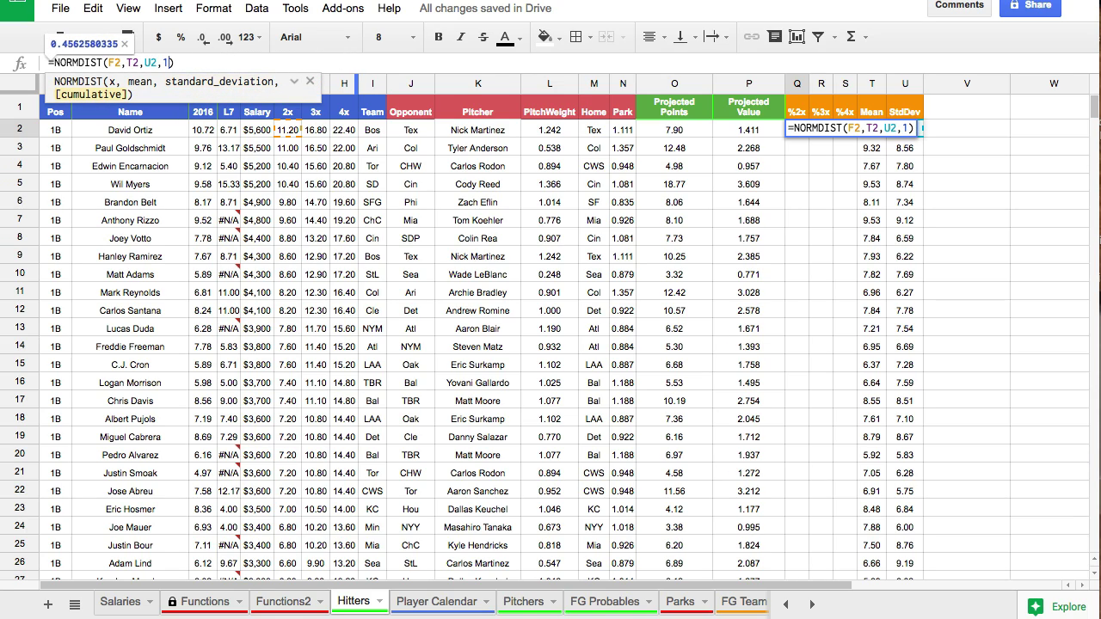
pyautogui.press('Return')
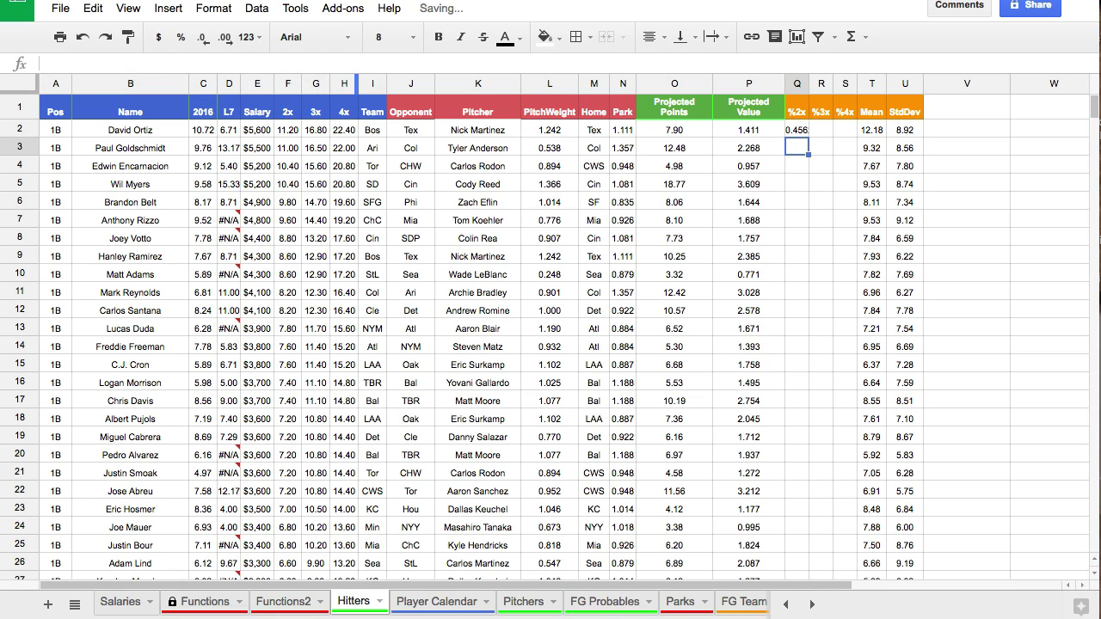
pyautogui.doubleClick(808, 83)
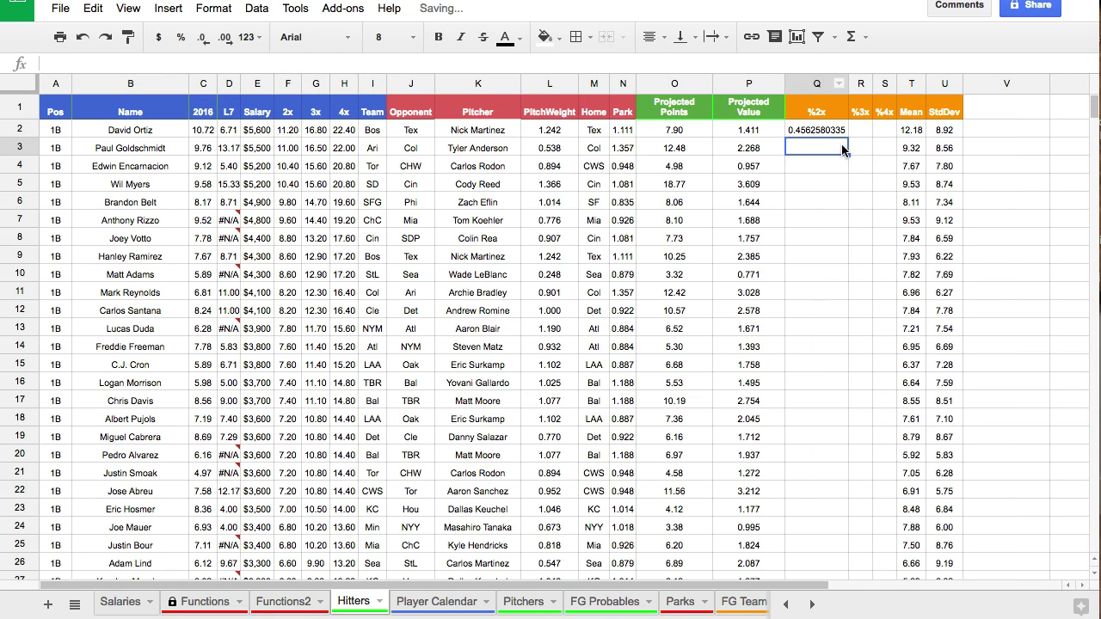
pyautogui.moveTo(849, 83); pyautogui.dragTo(822, 83)
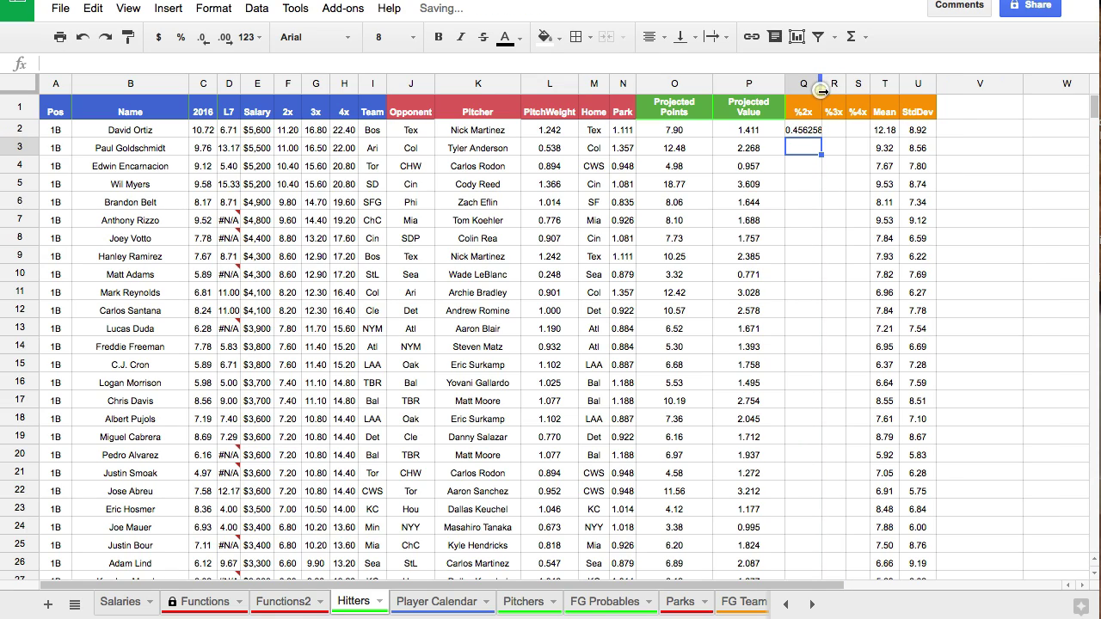
# Change Q2 to =1-NORMDIST(F2,T2,U2,1) and format the cell as a percentage
pyautogui.click(804, 132)
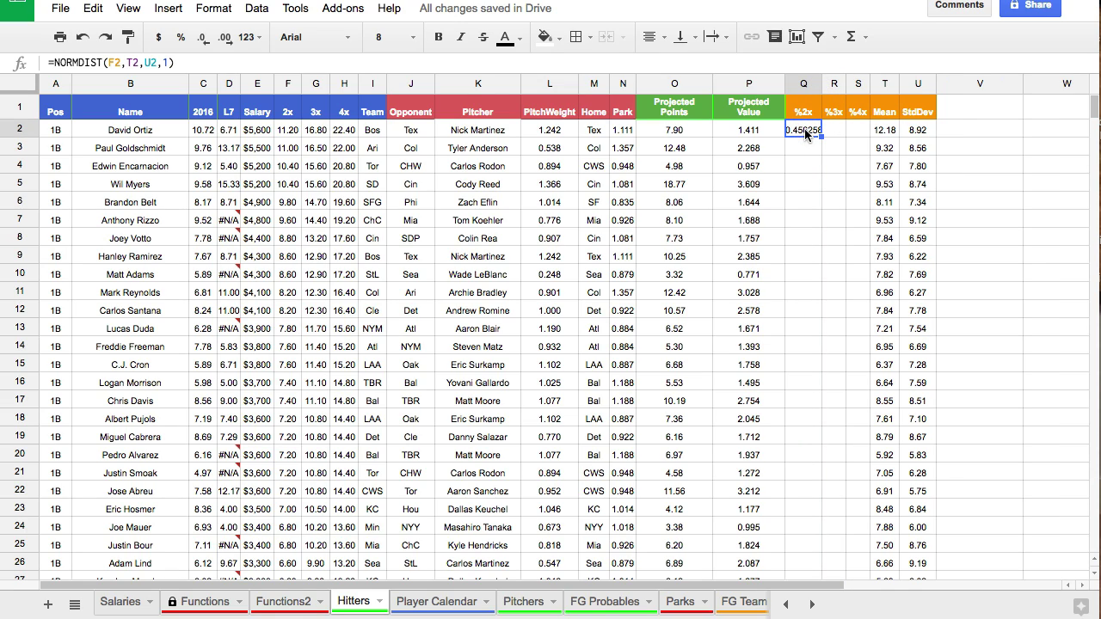
pyautogui.click(52, 63)
pyautogui.write('1-')
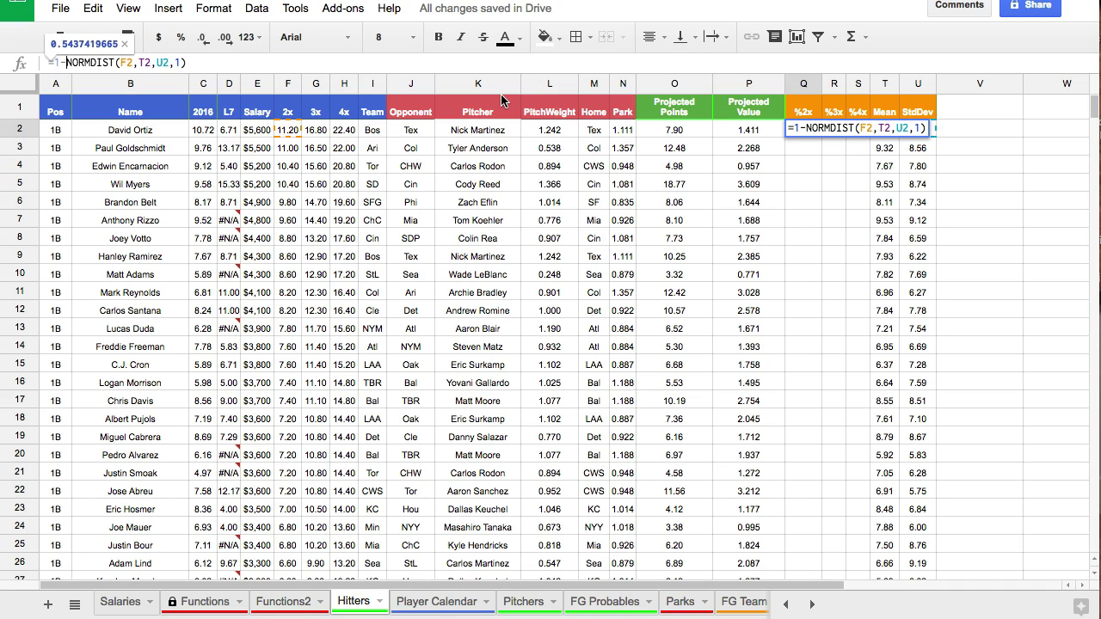
pyautogui.press('Return')
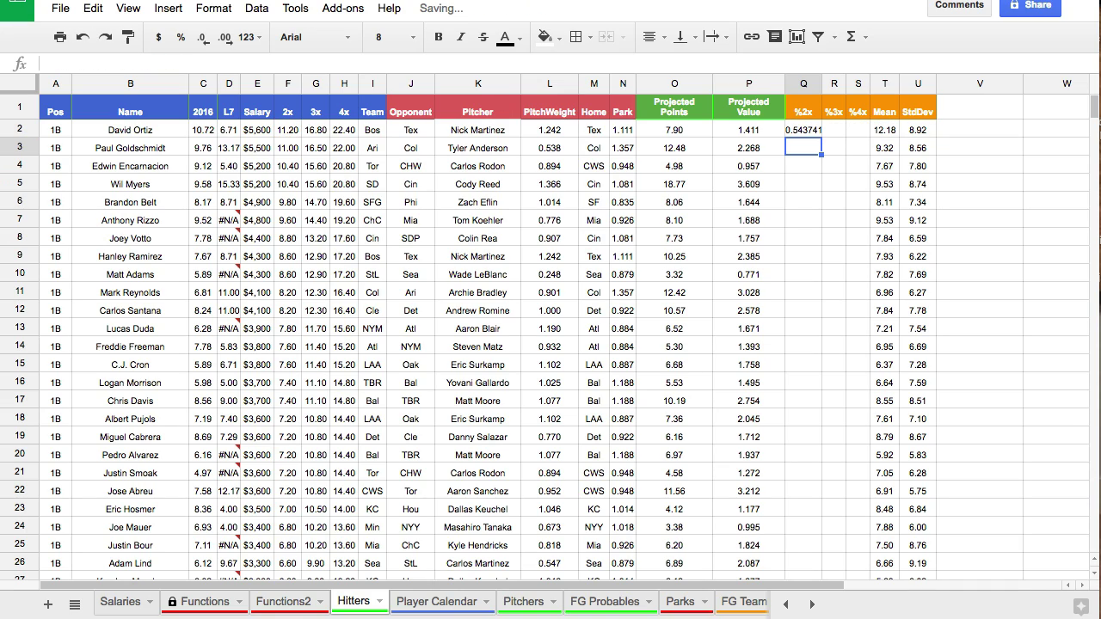
pyautogui.click(811, 130)
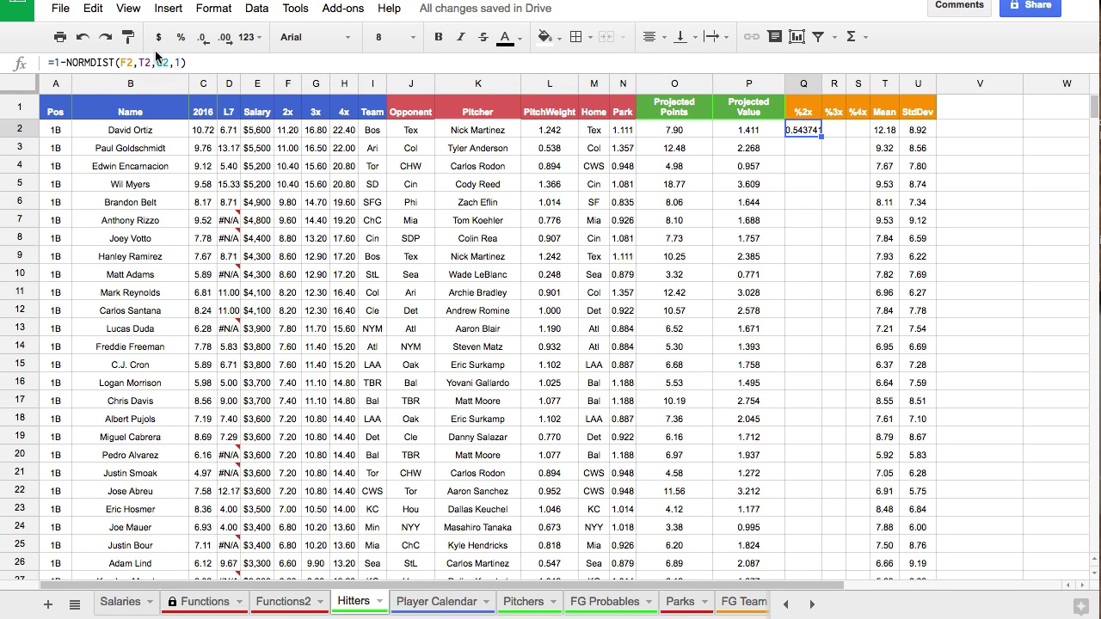
pyautogui.click(182, 38)
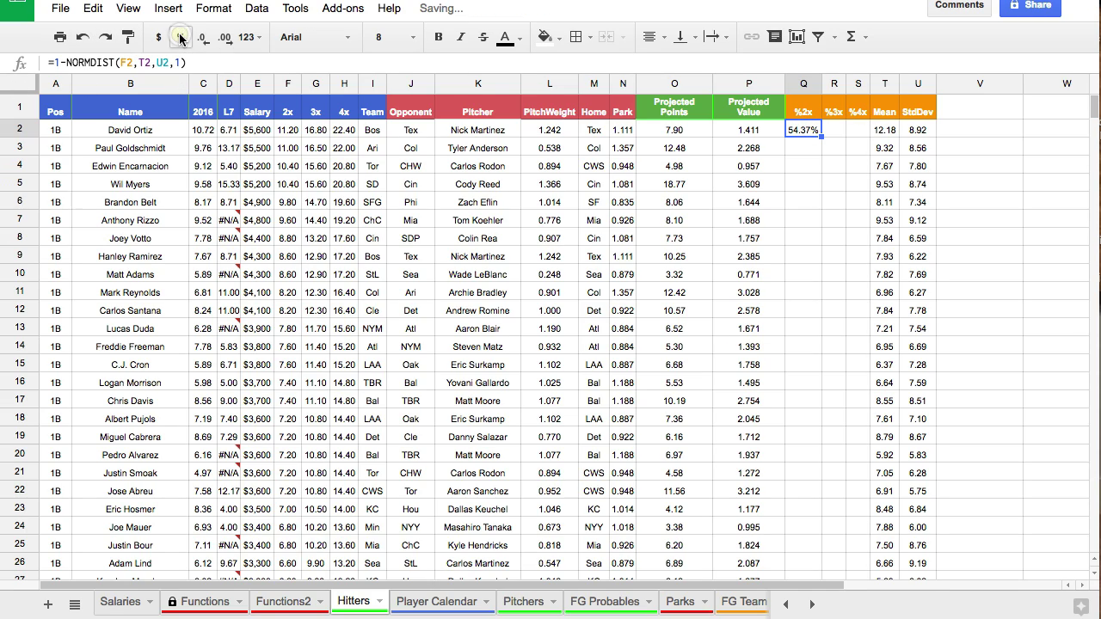
pyautogui.click(803, 112)
# Copy the exact formula text =1-NORMDIST(F2,T2,U2,1) from Q2 into the %3x cell R2 and the %4x cell S2
pyautogui.click(830, 129)
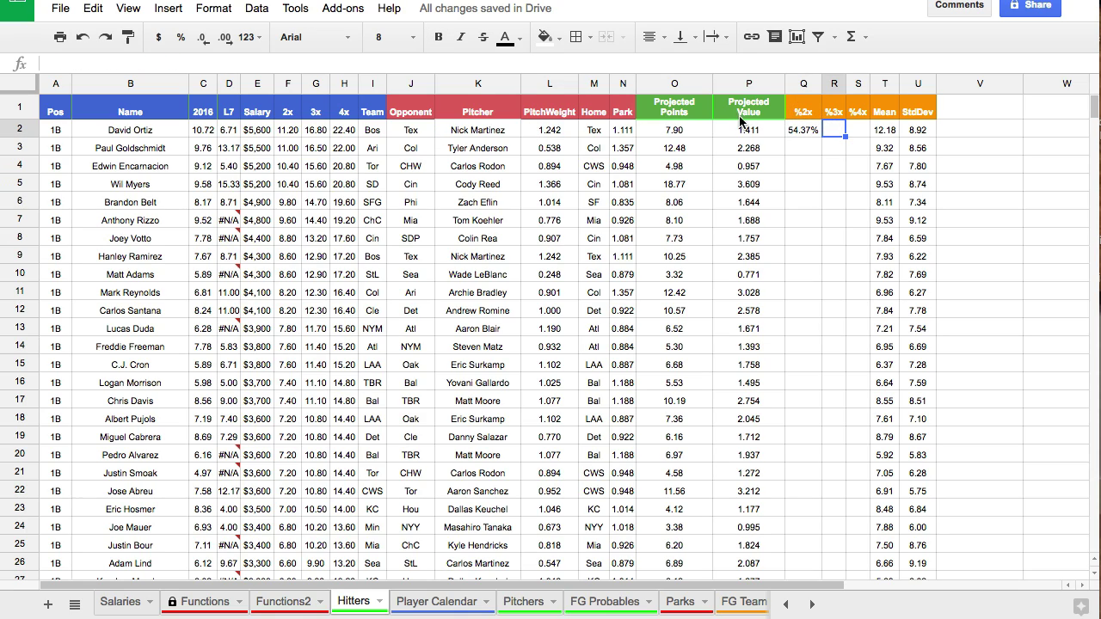
pyautogui.click(805, 130)
pyautogui.click(748, 66)
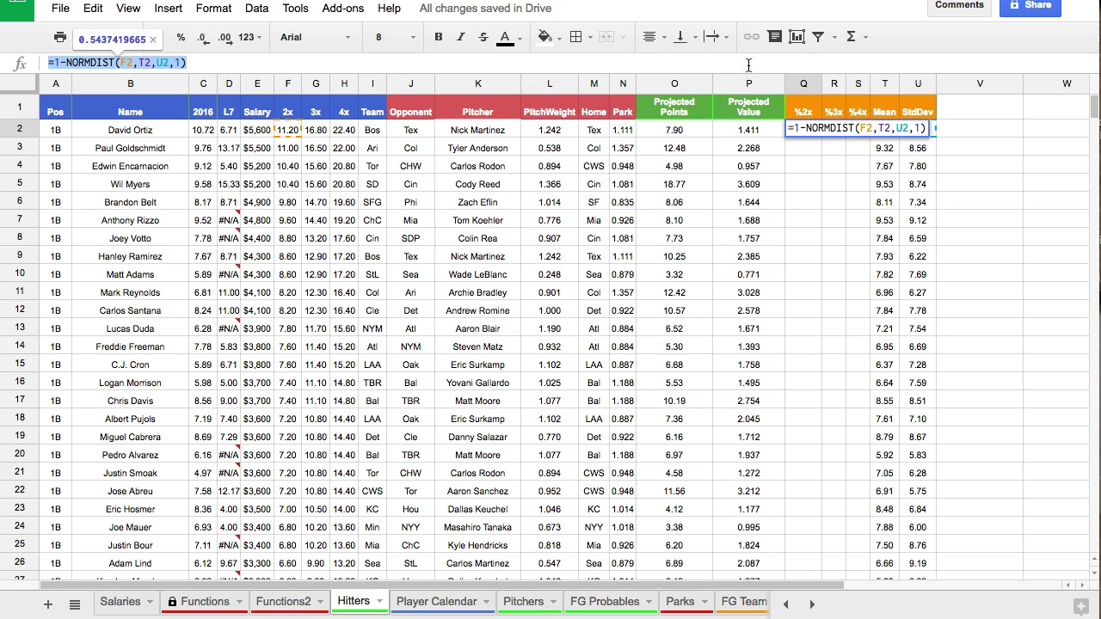
pyautogui.press('Escape')
pyautogui.click(833, 129)
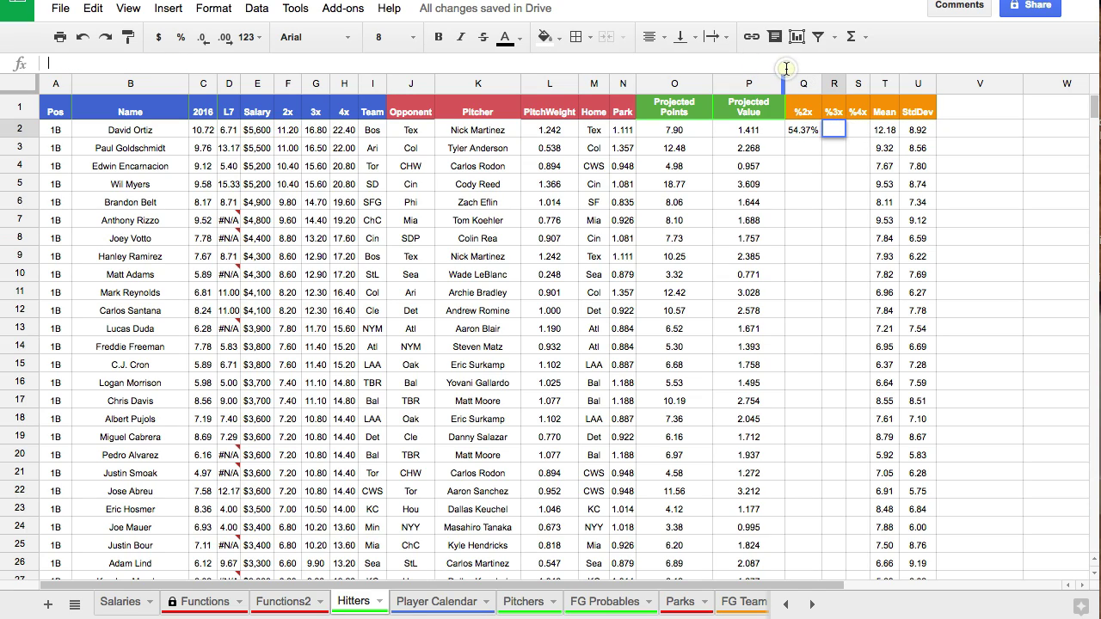
pyautogui.write('=1-NORMDIST(F2,T2,U2,1)')
pyautogui.press('Return')
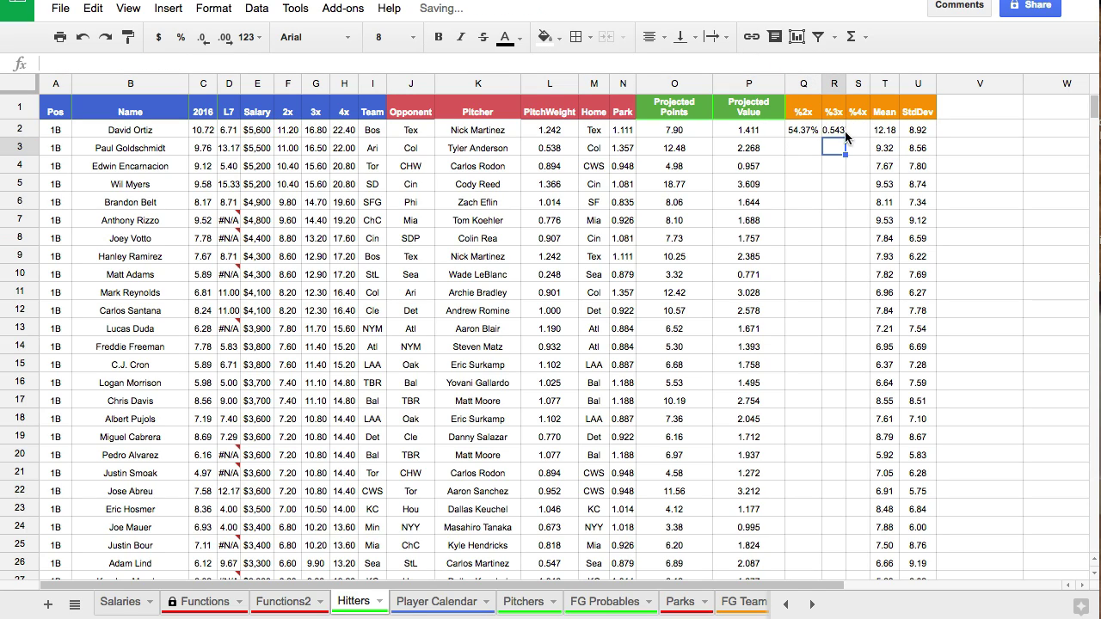
pyautogui.click(860, 133)
pyautogui.click(816, 66)
pyautogui.press('Return')
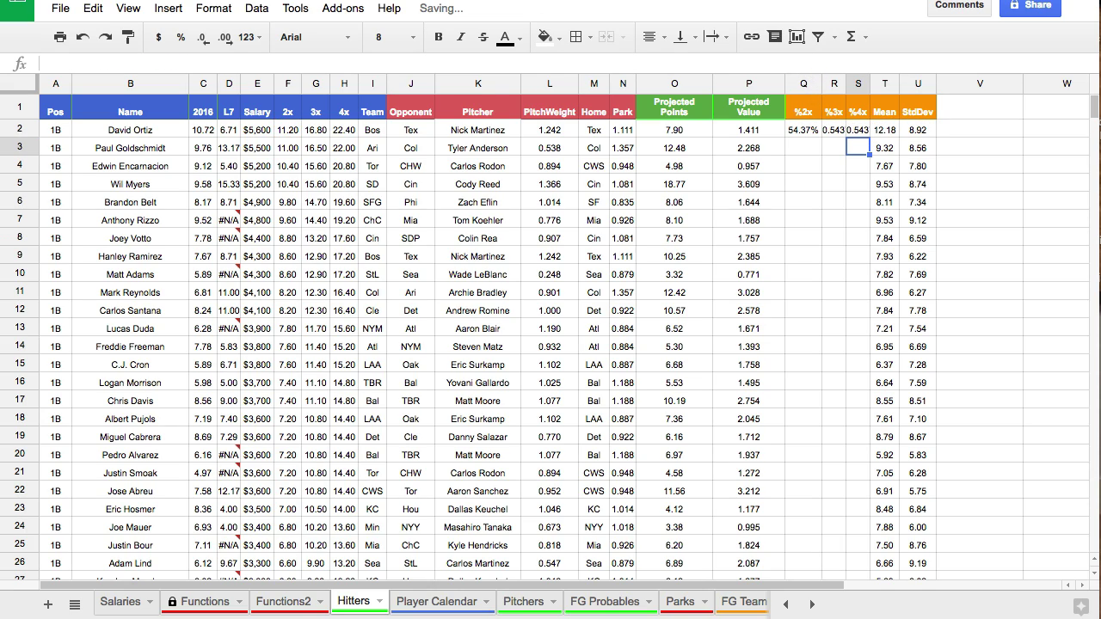
# Change the x argument of the %3x formula in R2 to G2
pyautogui.click(839, 135)
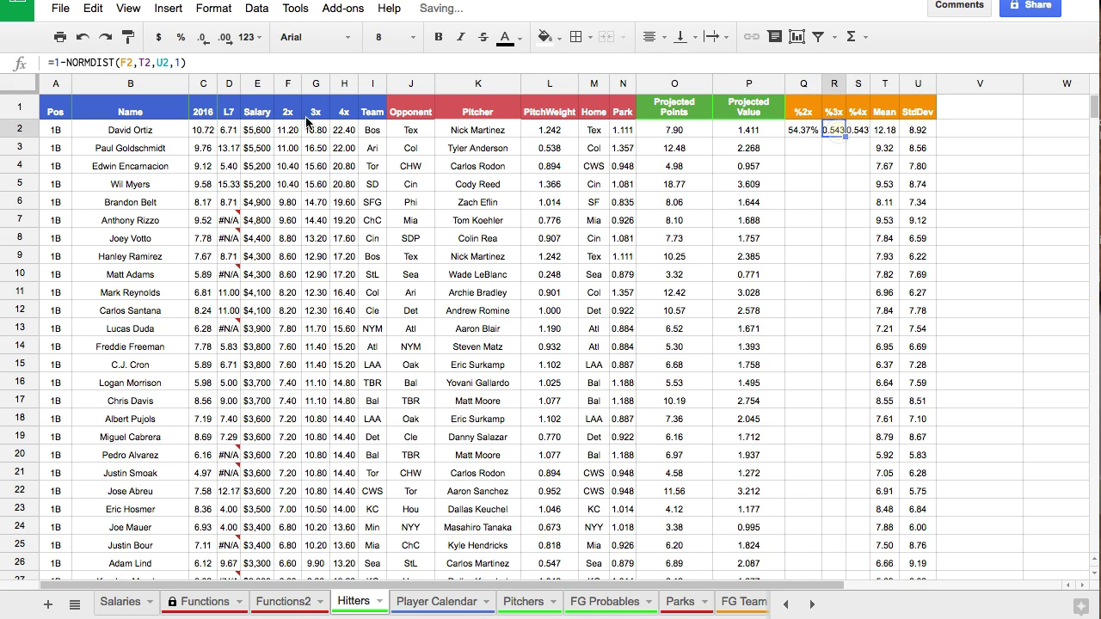
pyautogui.click(129, 63)
pyautogui.press('Right')
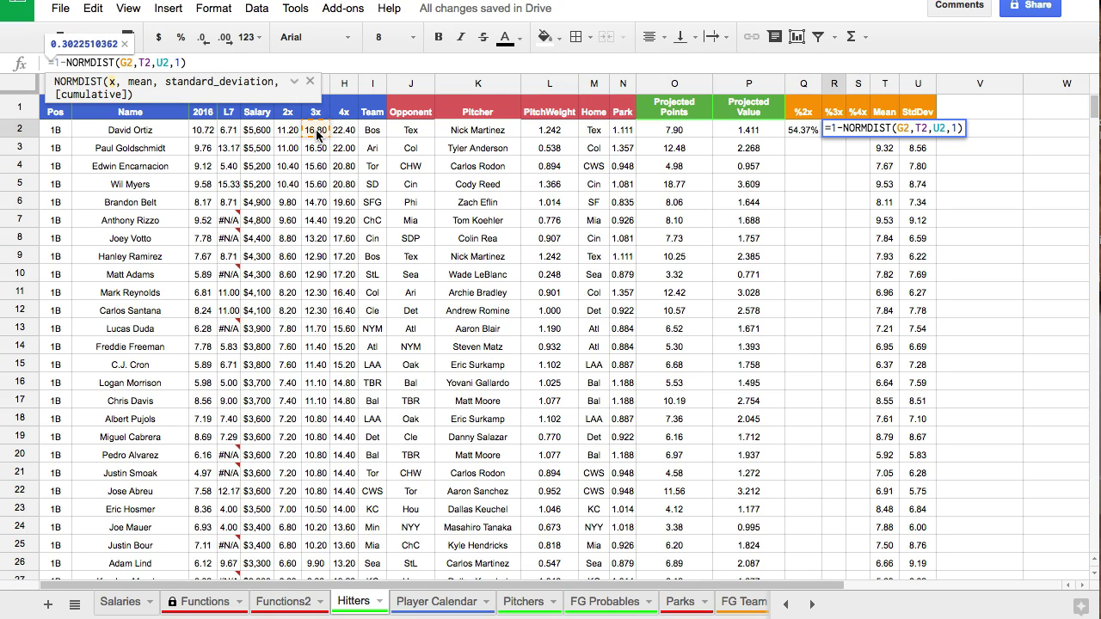
pyautogui.press('Return')
# Change the x argument of the %4x formula in S2 to H2
pyautogui.click(857, 129)
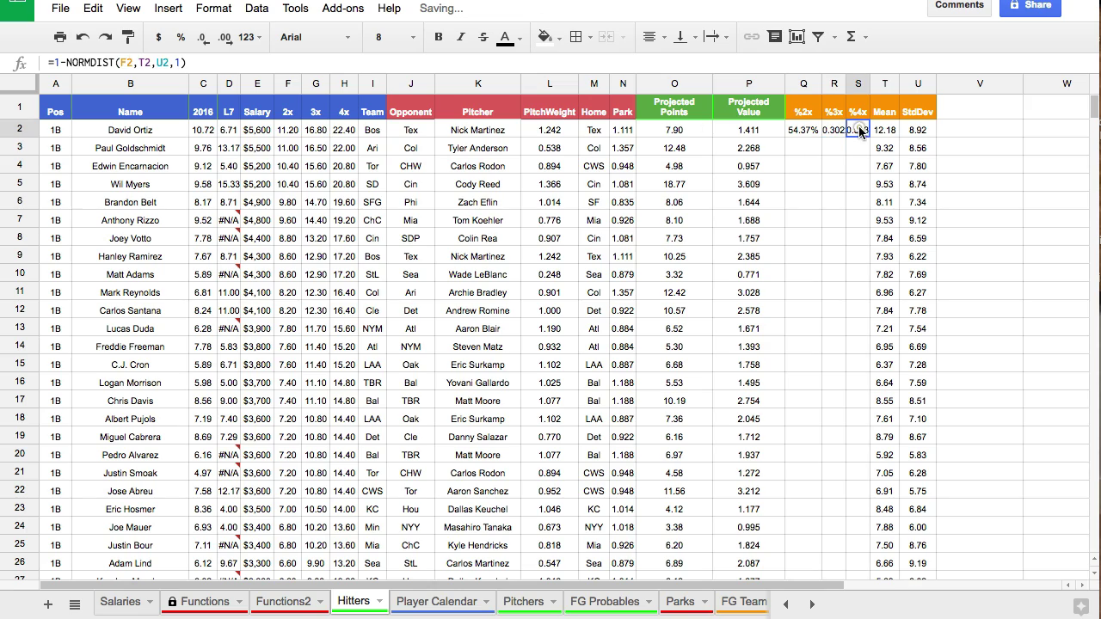
pyautogui.click(103, 64)
pyautogui.click(125, 63)
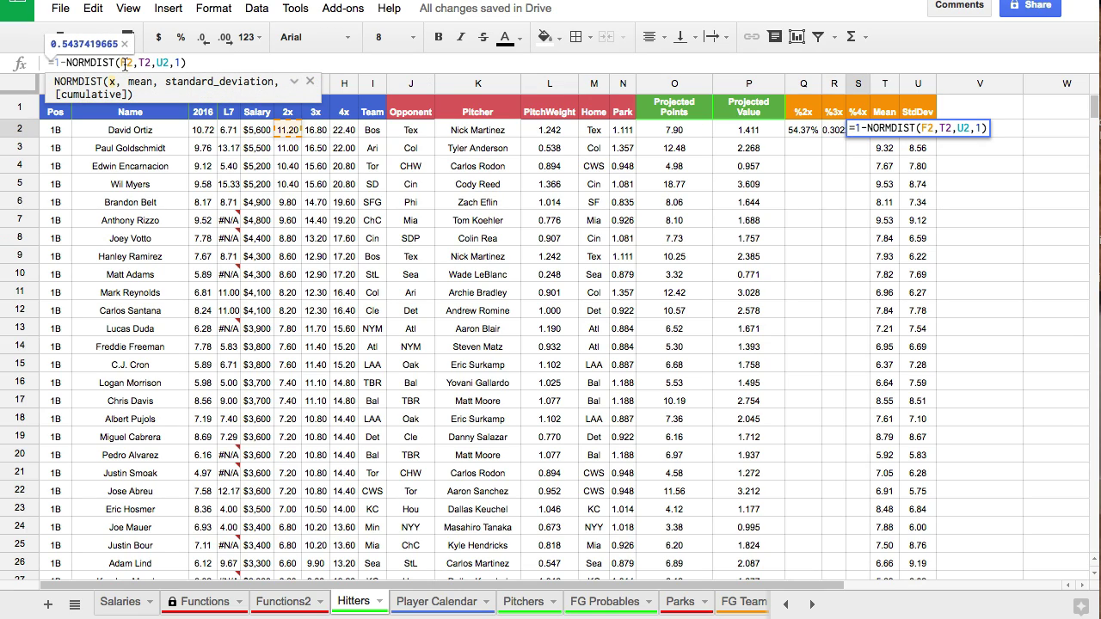
pyautogui.press('BackSpace')
pyautogui.write('H')
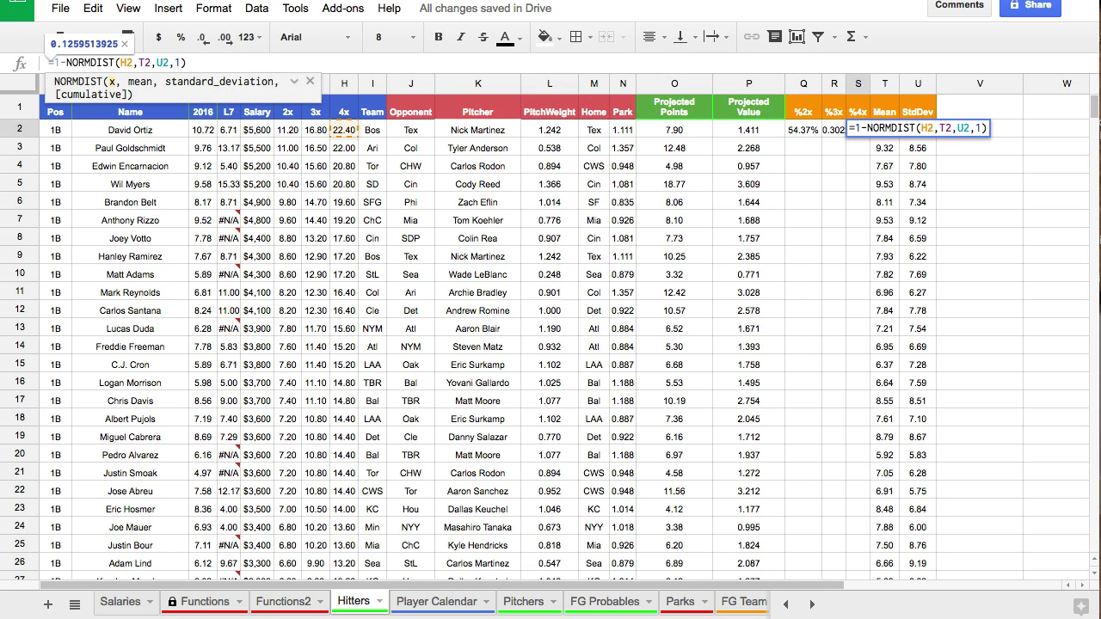
pyautogui.press('Return')
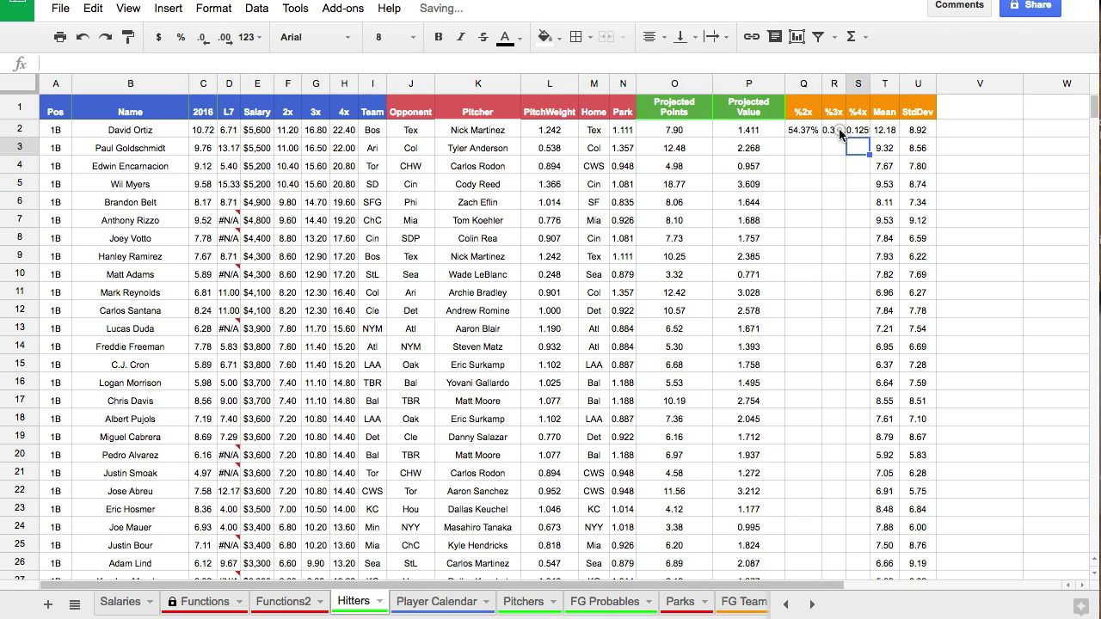
# Format R2 and S2 as percentages and widen columns Q to S so the probabilities fit
pyautogui.moveTo(836, 129); pyautogui.dragTo(858, 129)
pyautogui.click(181, 37)
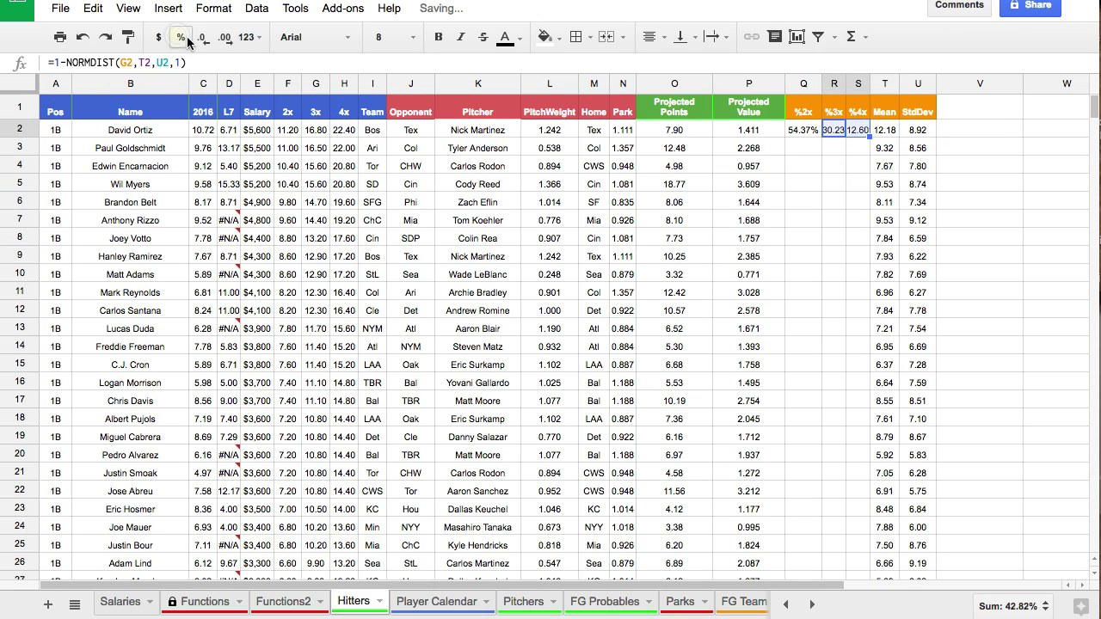
pyautogui.moveTo(803, 84); pyautogui.dragTo(893, 81)
pyautogui.click(875, 148)
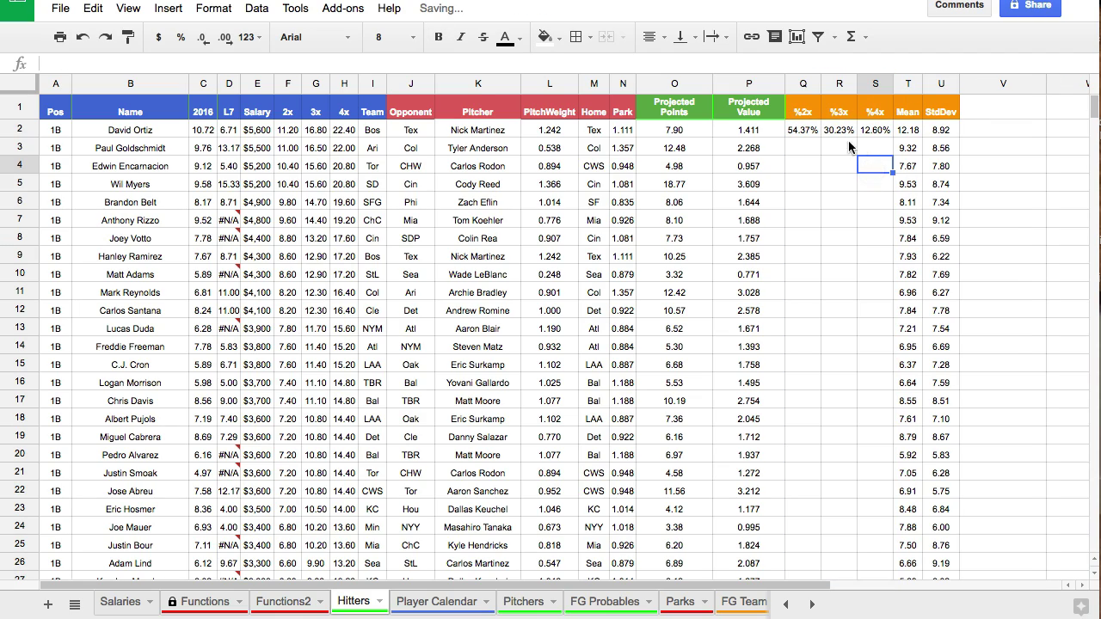
# Fill the %2x, %3x and %4x formulas from Q2:S2 down to row 608
pyautogui.moveTo(804, 129); pyautogui.dragTo(848, 525)
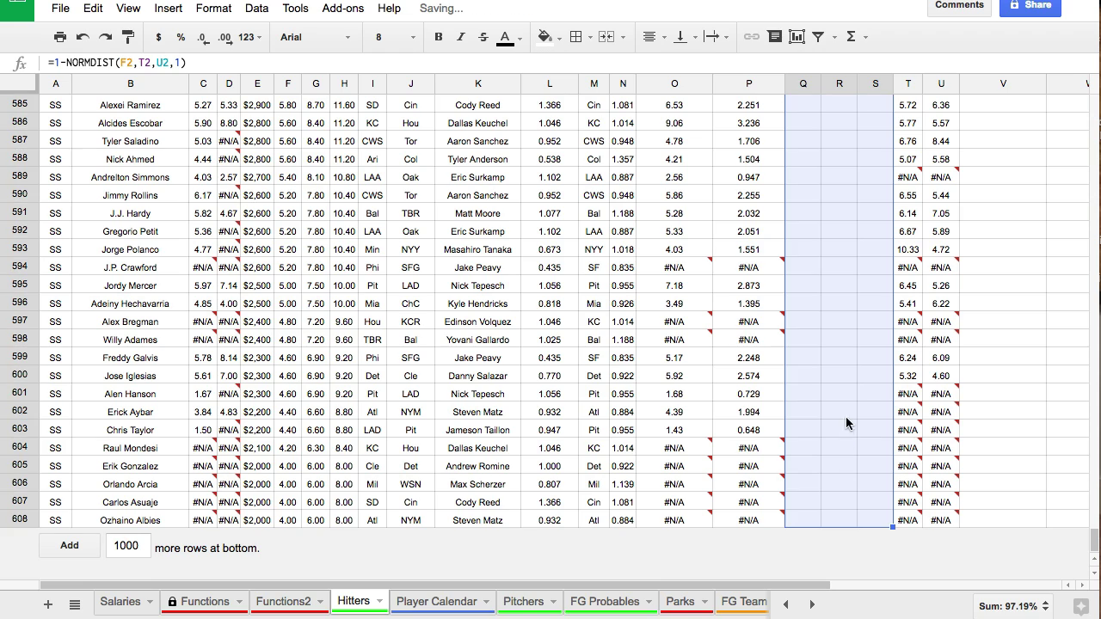
pyautogui.scroll(20, 857, 344)
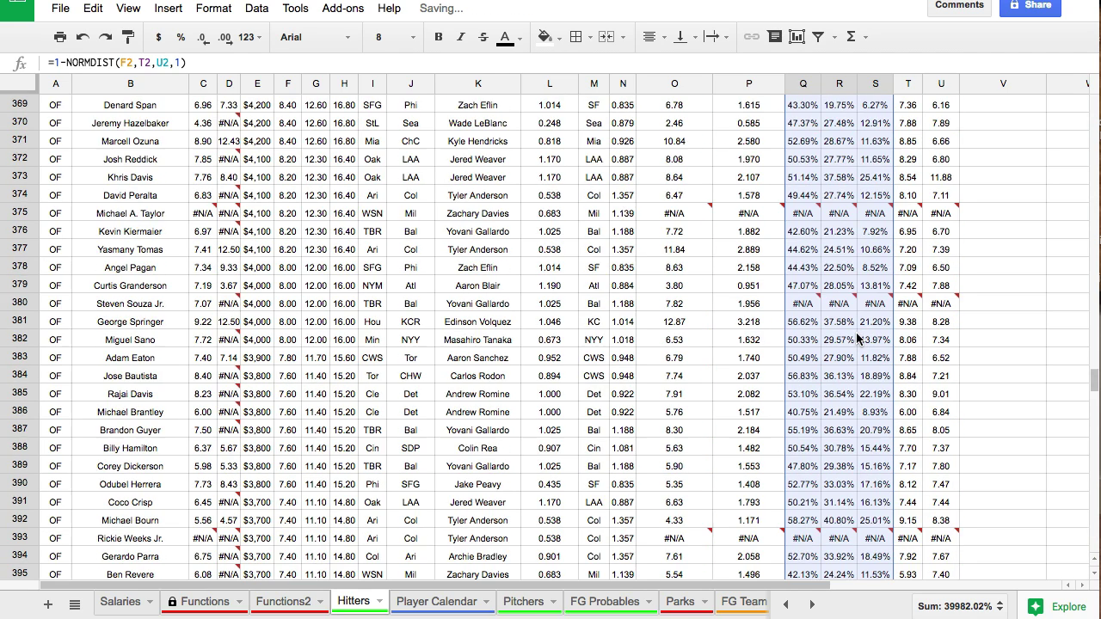
pyautogui.click(851, 203)
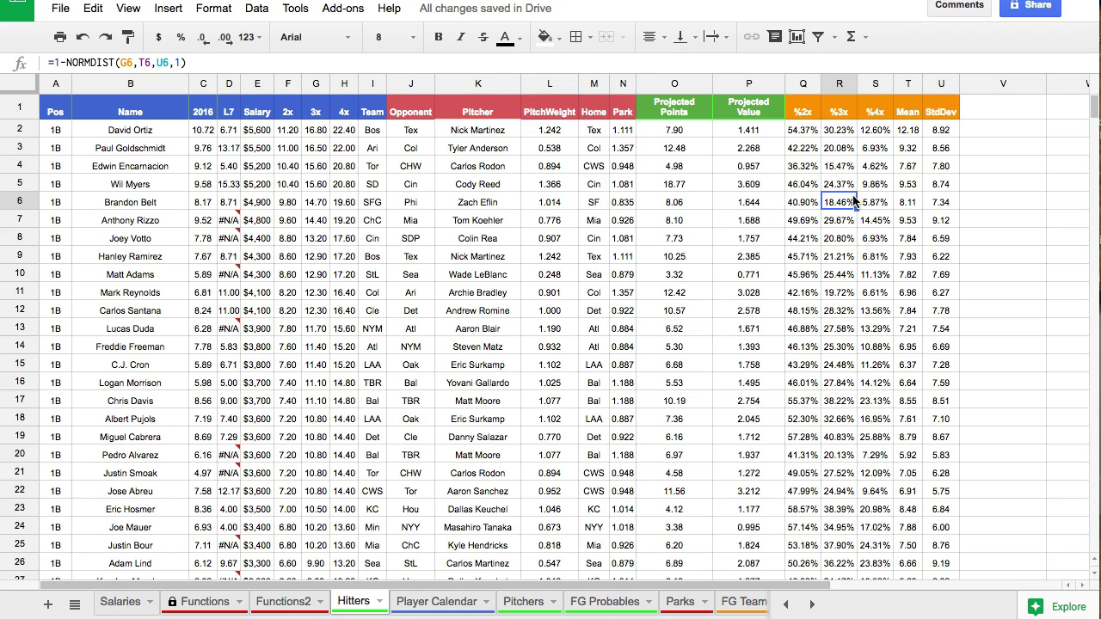
pyautogui.click(661, 163)
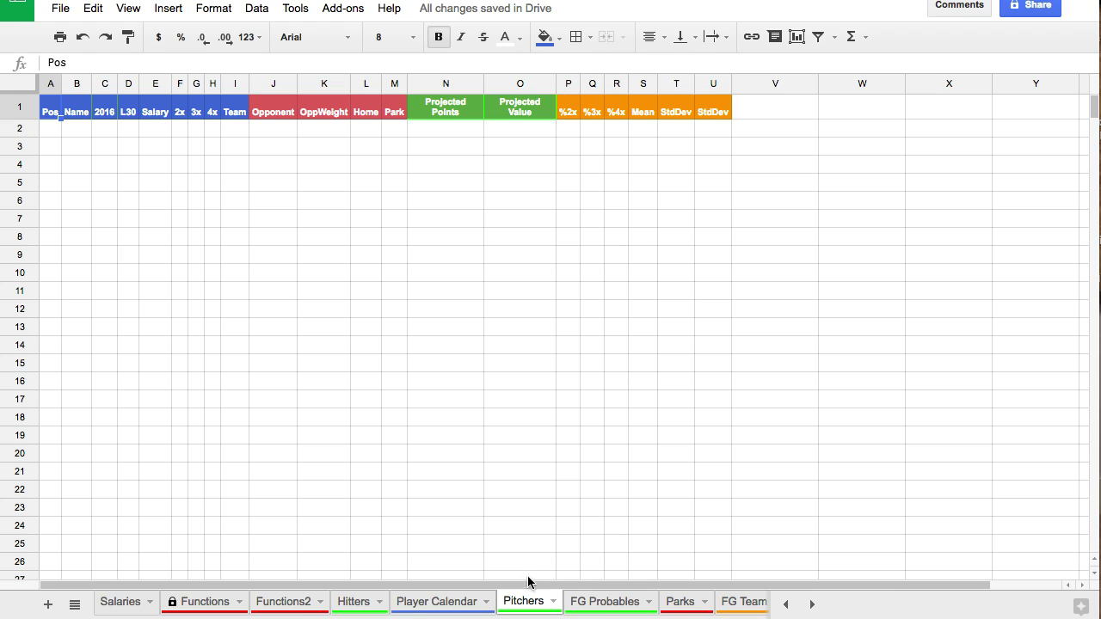
# Copy the pitcher names in B3:B34 of the FG Probables sheet
pyautogui.click(606, 602)
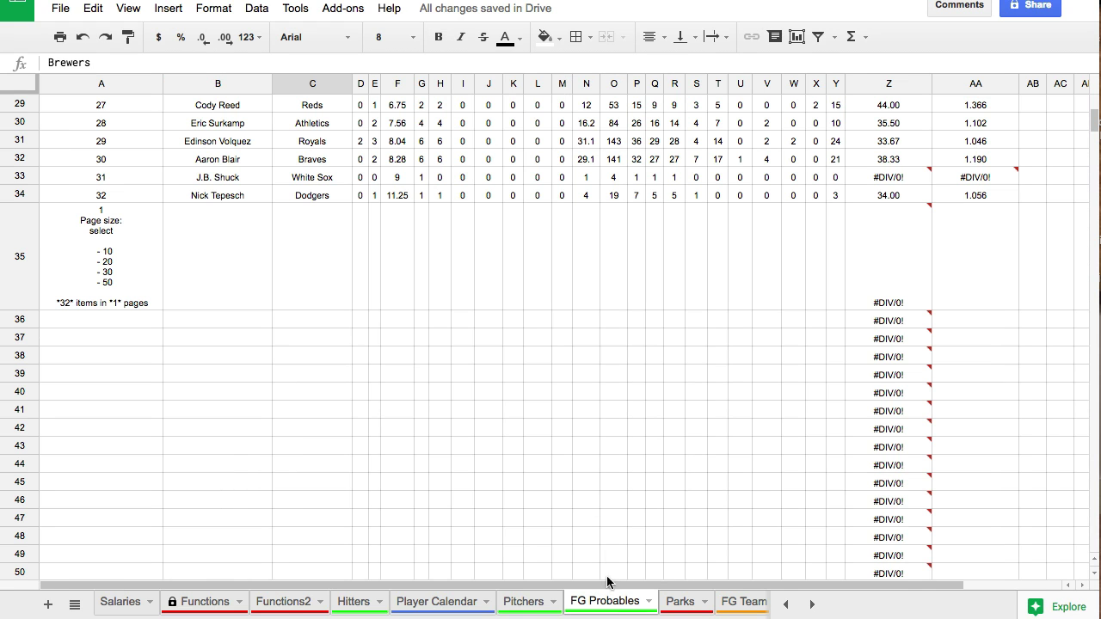
pyautogui.scroll(10, 597, 556)
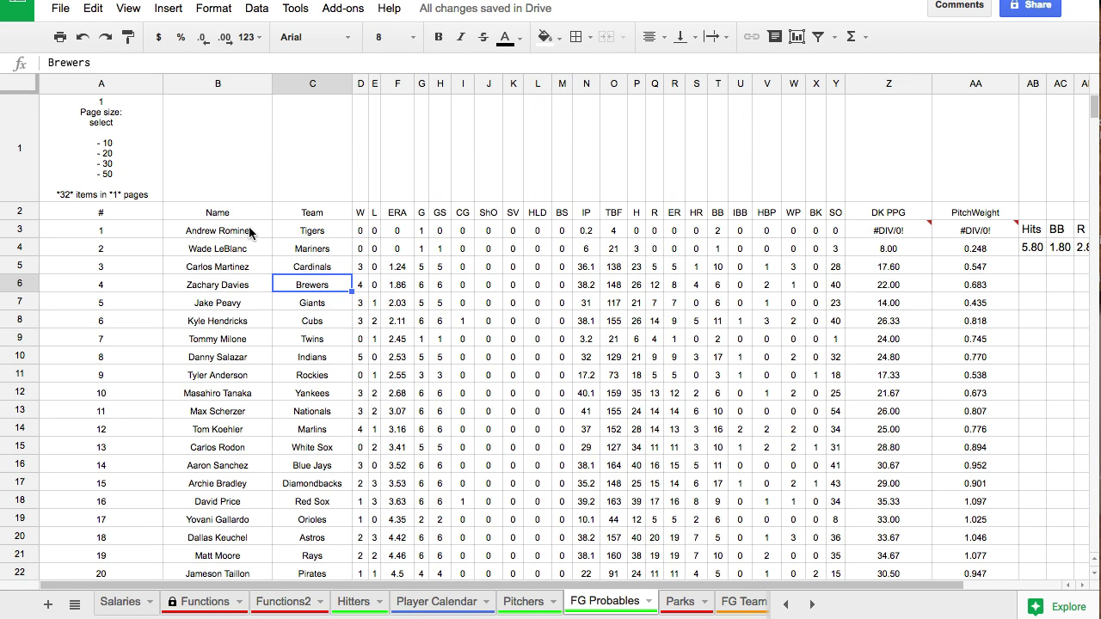
pyautogui.moveTo(258, 226); pyautogui.dragTo(228, 464)
pyautogui.scroll(-4, 242, 342)
pyautogui.scroll(-2, 234, 394)
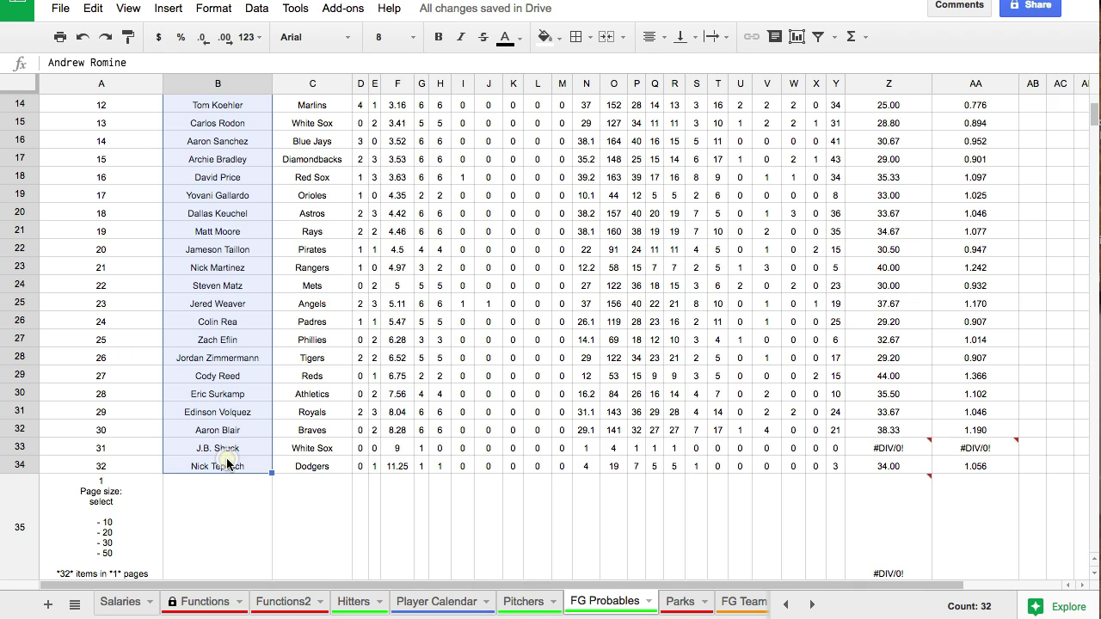
pyautogui.scroll(5, 228, 465)
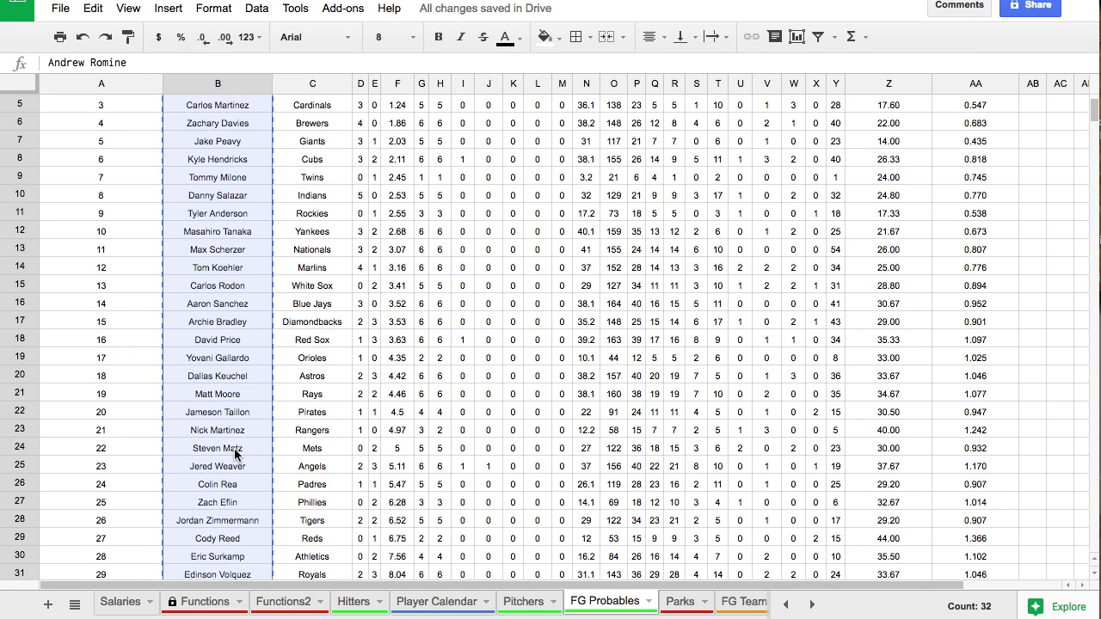
# Paste the copied pitcher names as values only into the Pitchers sheet's Name column, starting at B2
pyautogui.click(533, 612)
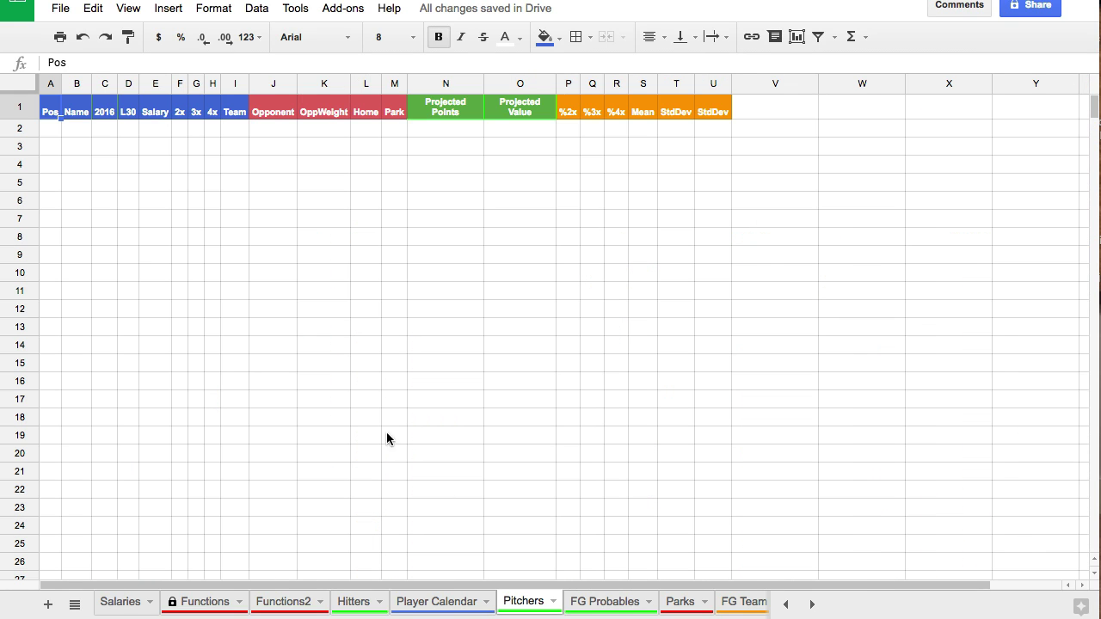
pyautogui.rightClick(75, 128)
pyautogui.moveTo(161, 226)
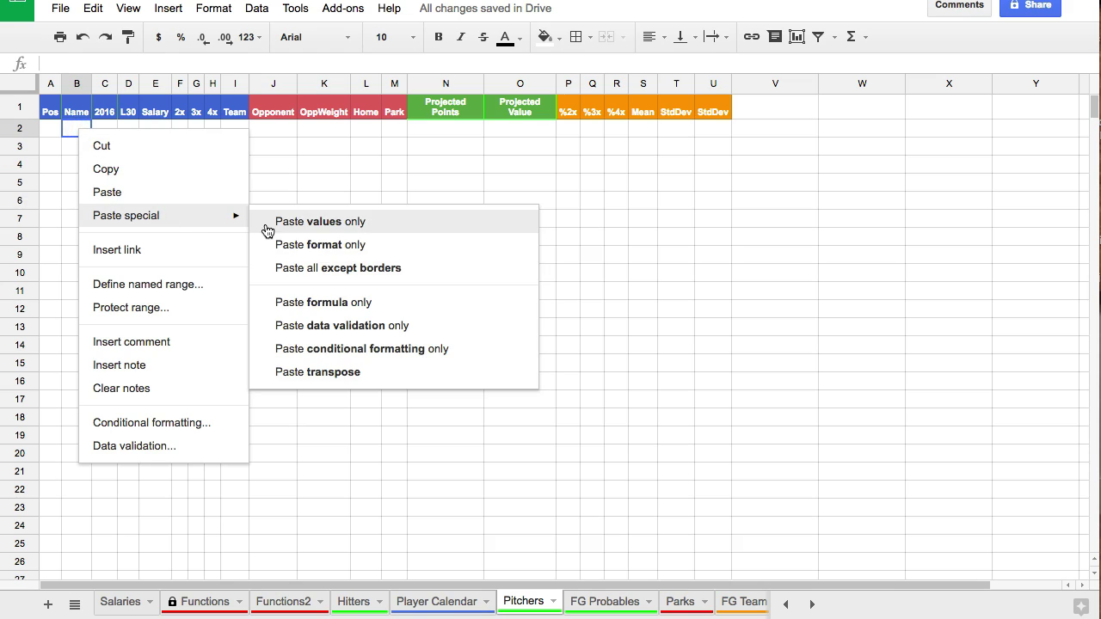
pyautogui.click(267, 225)
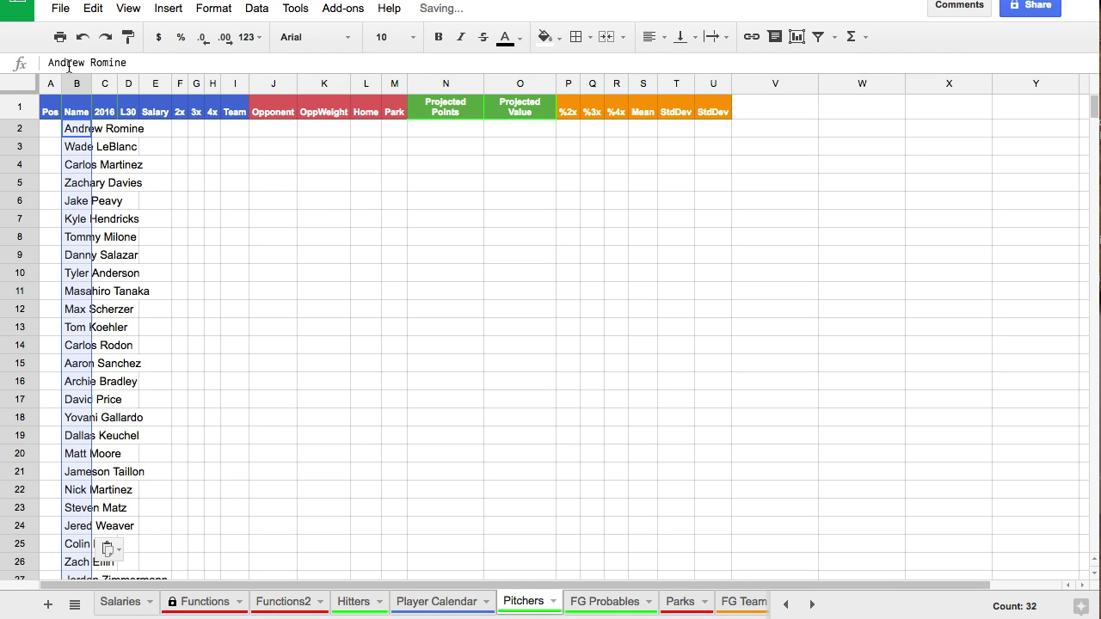
# Set the pasted pitcher names to font size 8, center them and fit column B's width to the names
pyautogui.doubleClick(92, 82)
pyautogui.click(400, 37)
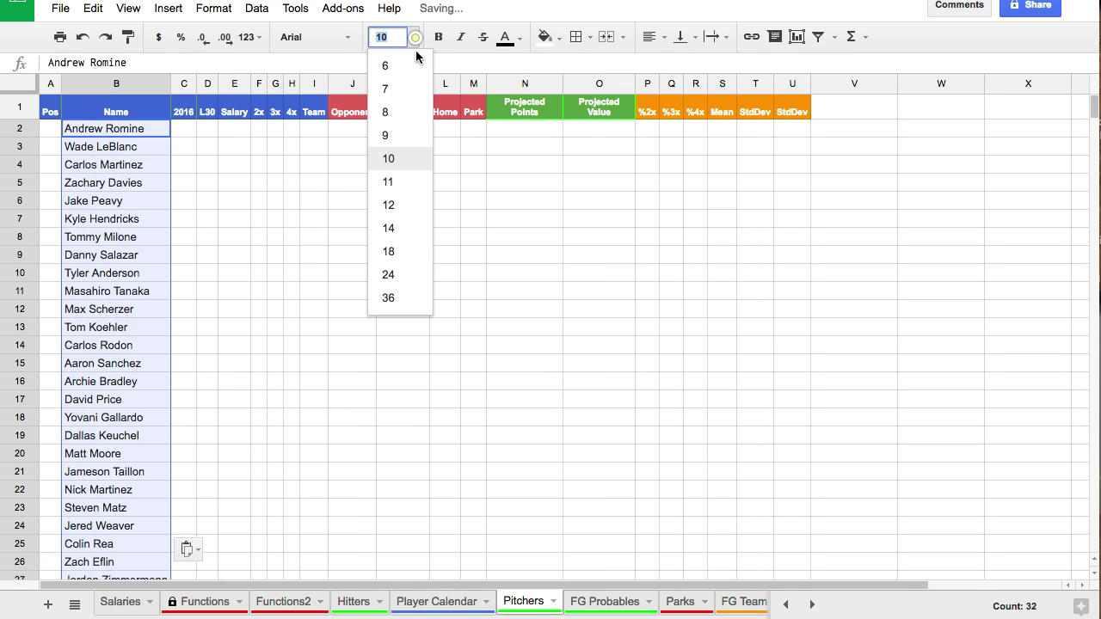
pyautogui.click(412, 112)
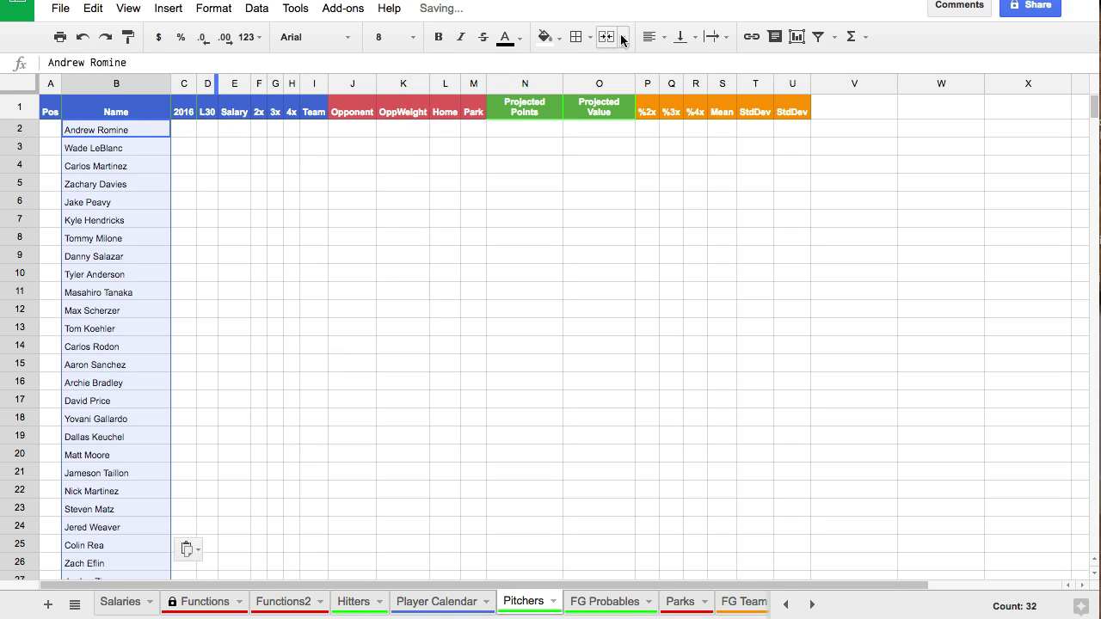
pyautogui.click(650, 37)
pyautogui.click(678, 65)
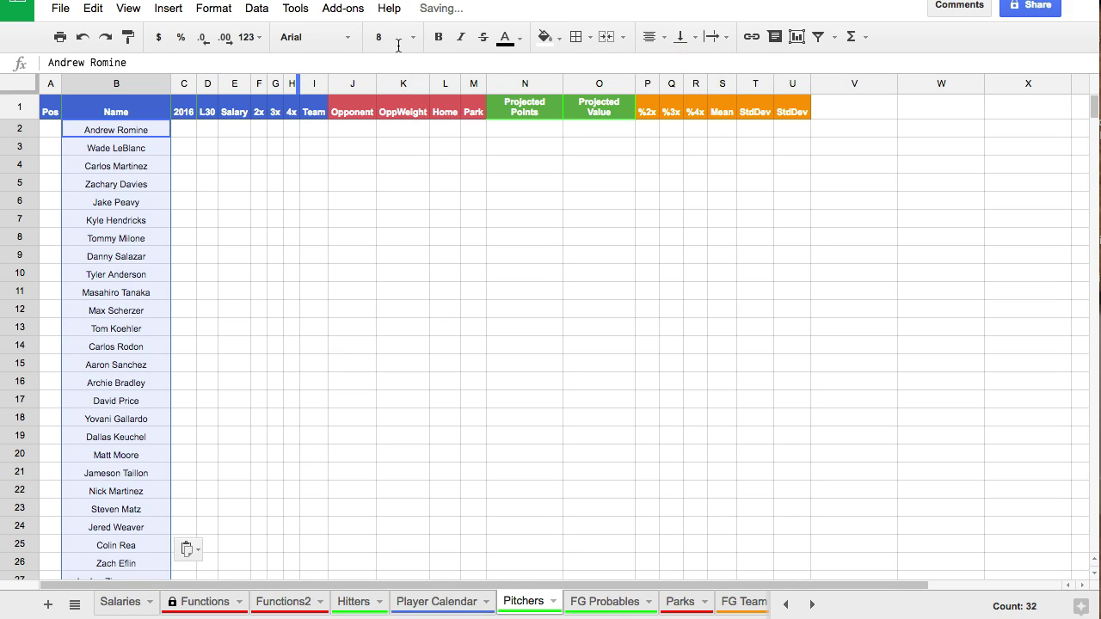
pyautogui.doubleClick(170, 83)
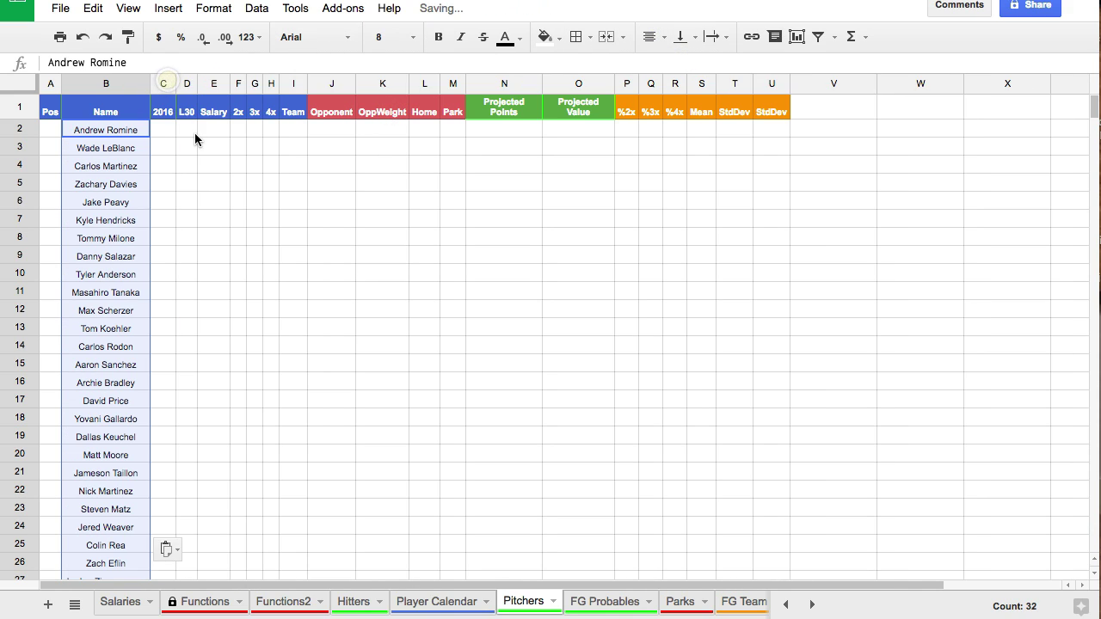
pyautogui.click(201, 153)
# Delete the empty rows 34 to 1000 from the Pitchers sheet
pyautogui.scroll(-3, 201, 155)
pyautogui.scroll(3, 201, 155)
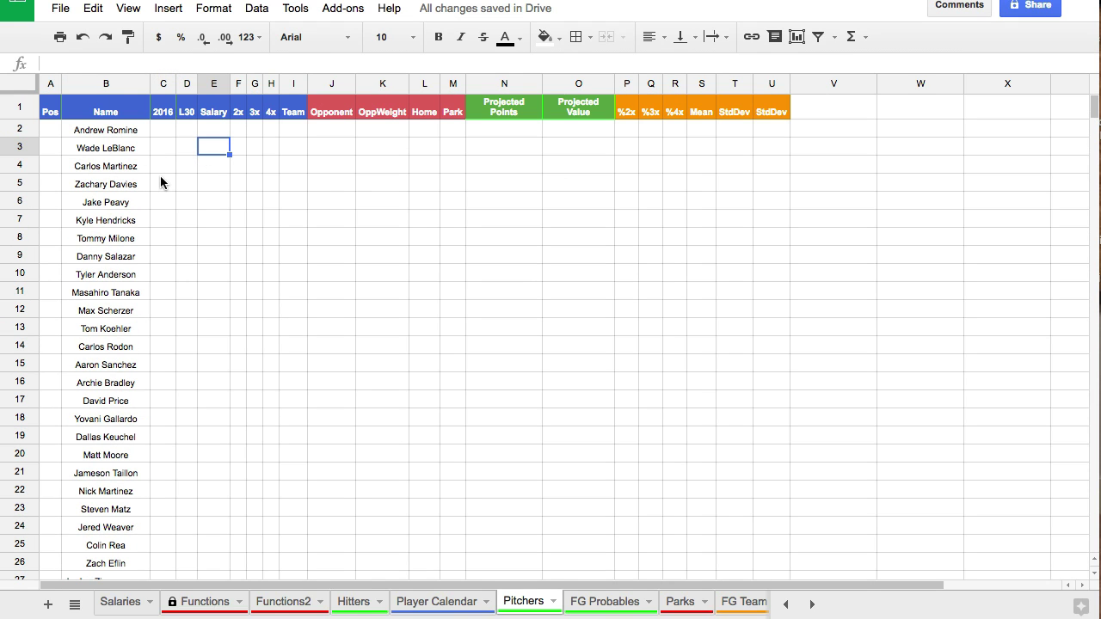
pyautogui.scroll(-5, 160, 181)
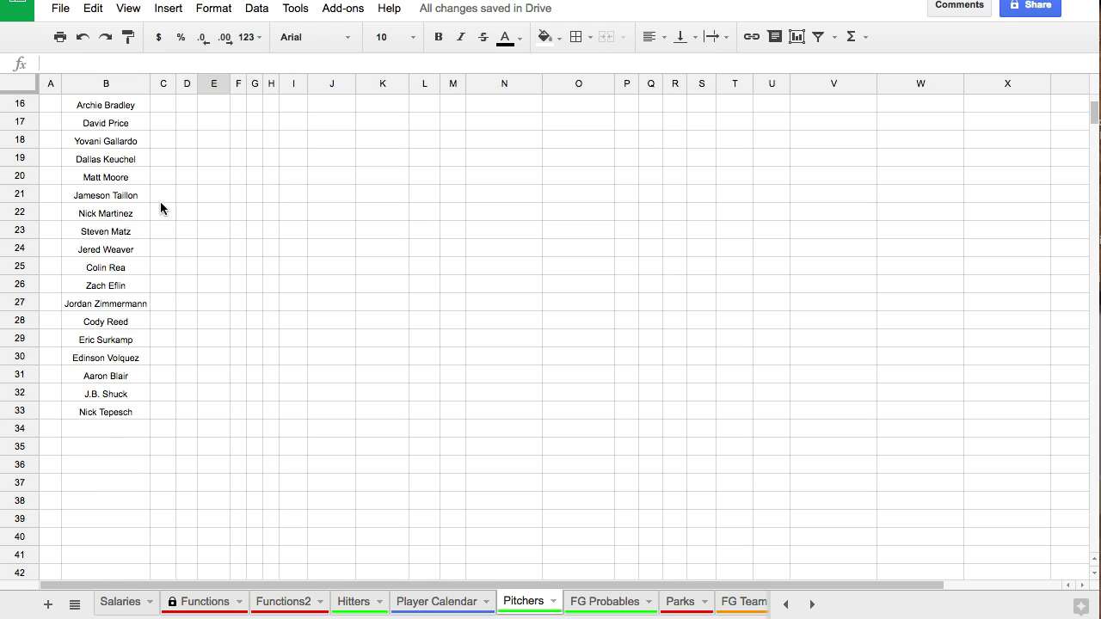
pyautogui.click(24, 427)
pyautogui.scroll(-20, 24, 426)
pyautogui.moveTo(23, 422); pyautogui.dragTo(13, 550)
pyautogui.rightClick(18, 517)
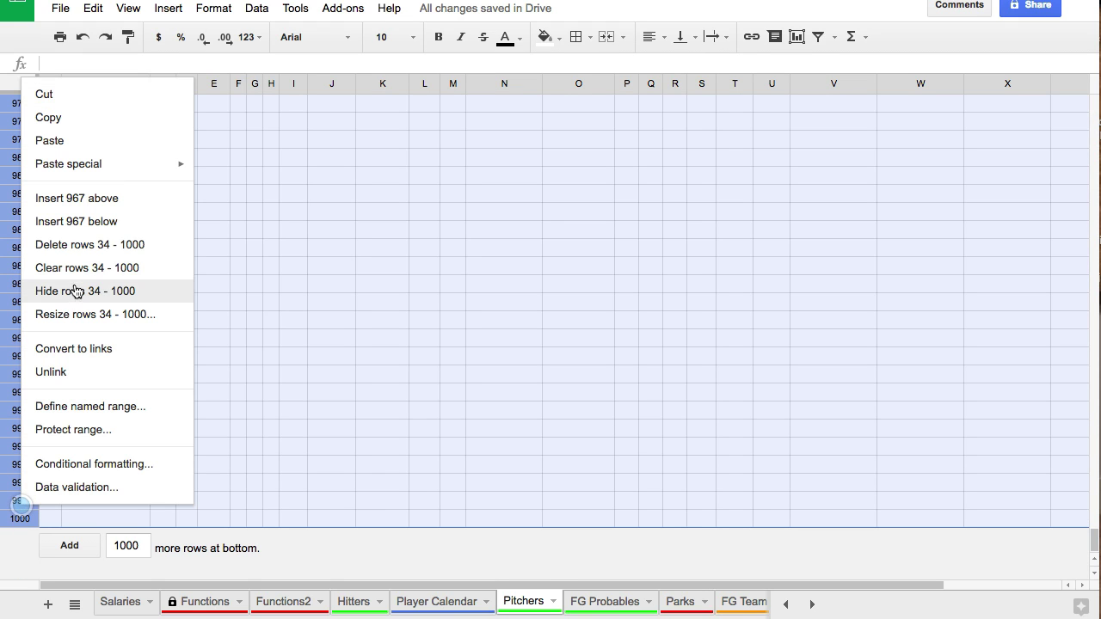
pyautogui.click(82, 243)
pyautogui.scroll(4, 197, 285)
pyautogui.click(186, 166)
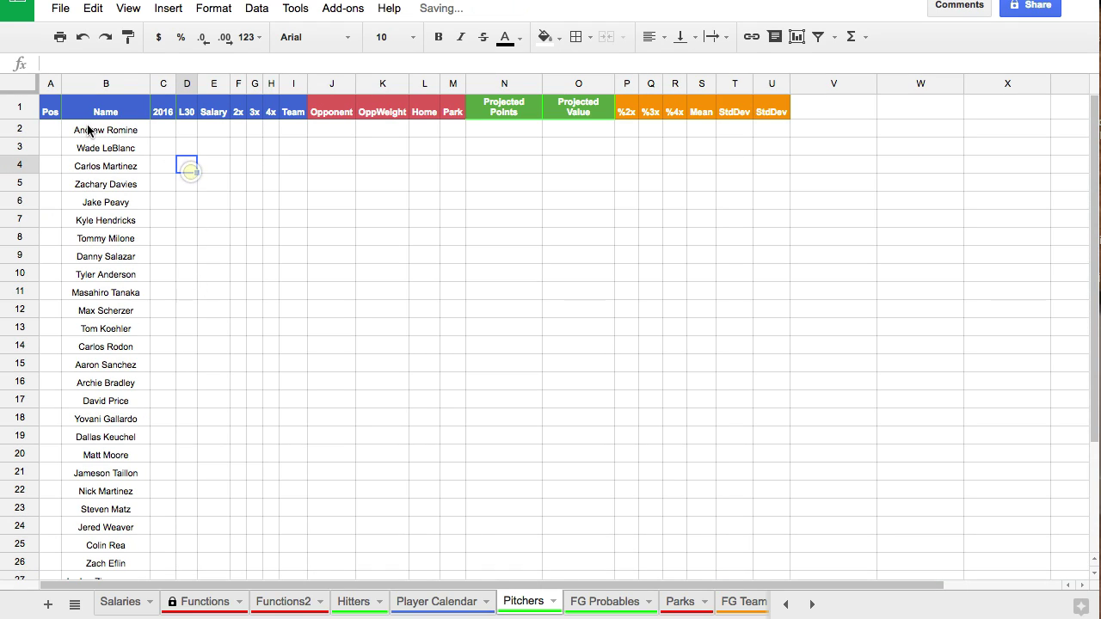
# In the Pitchers sheet's A2, write =VLOOKUP(B2,Salaries!B2:G1412,6,false to look up the pitcher's position
pyautogui.click(54, 130)
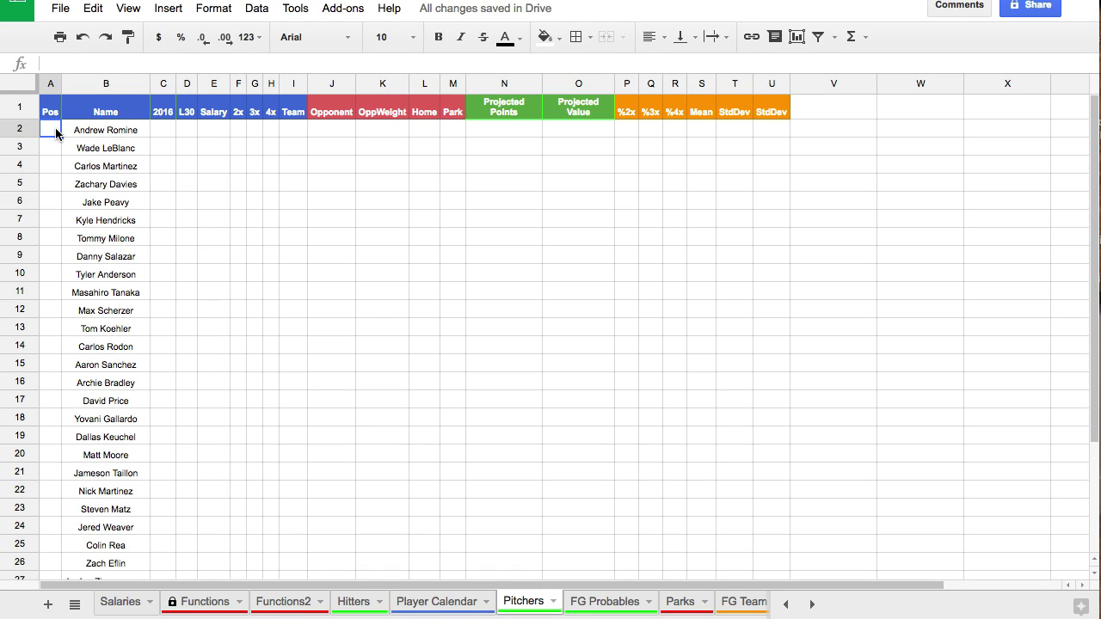
pyautogui.write('=vloo')
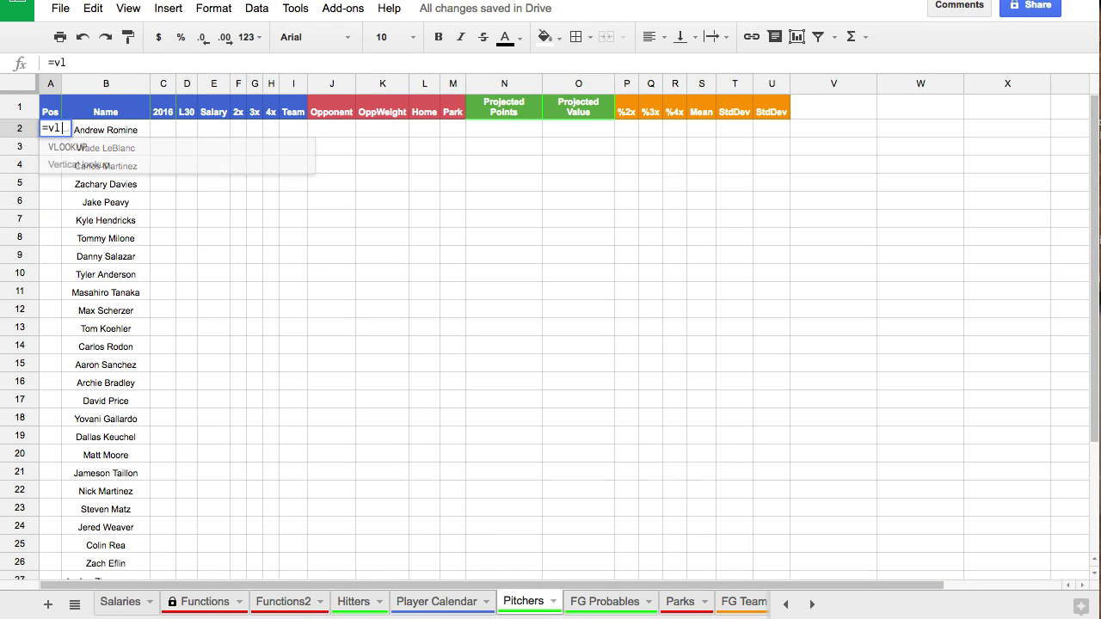
pyautogui.click(74, 149)
pyautogui.click(121, 130)
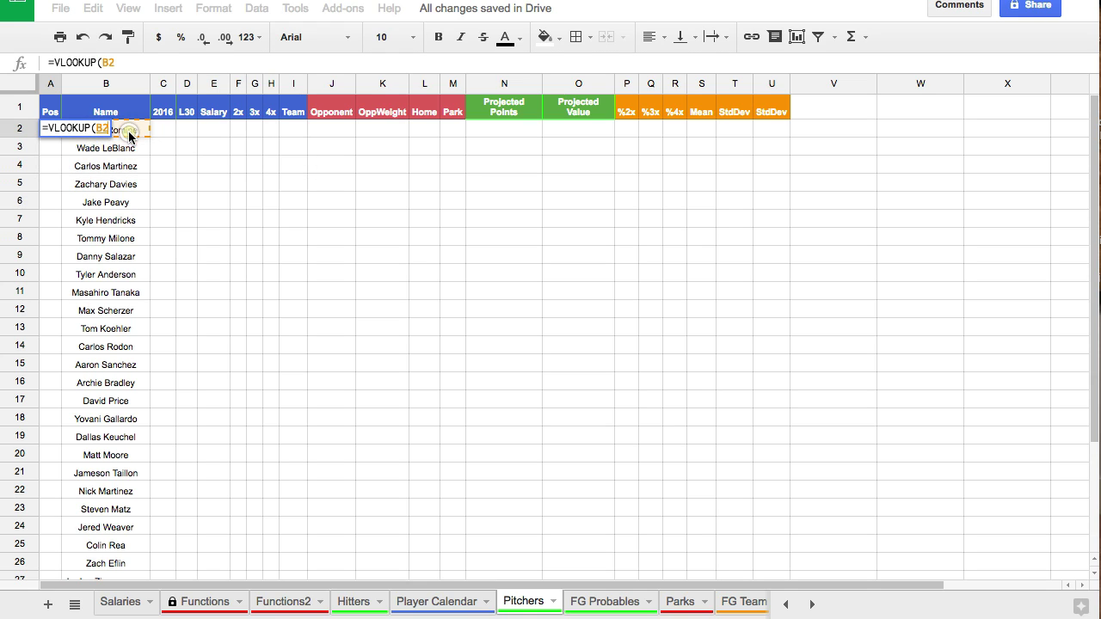
pyautogui.write(',')
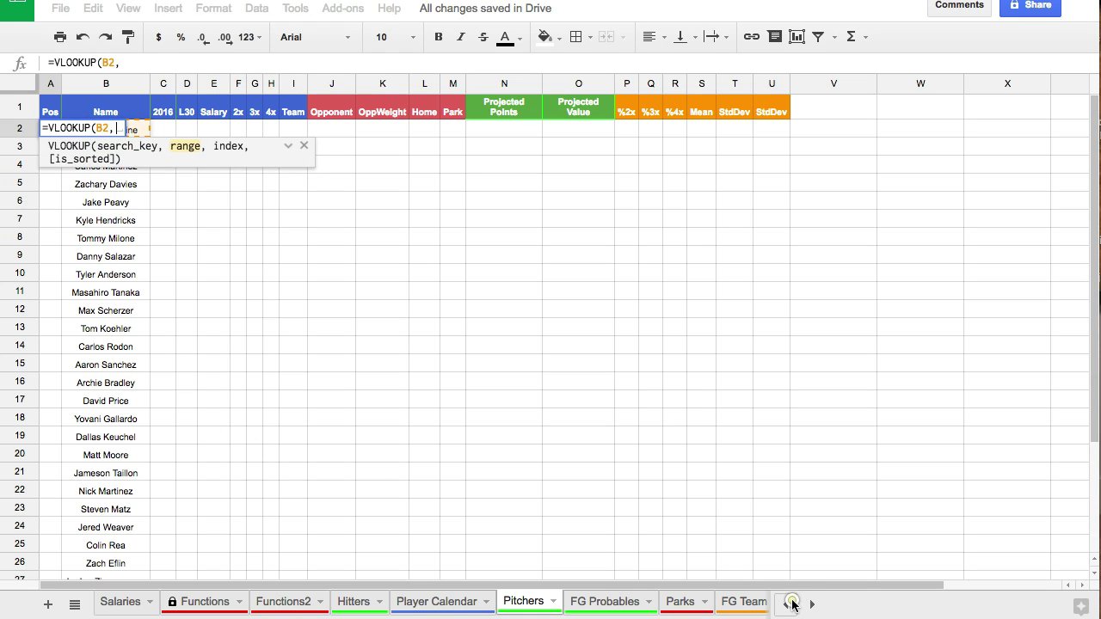
pyautogui.click(120, 602)
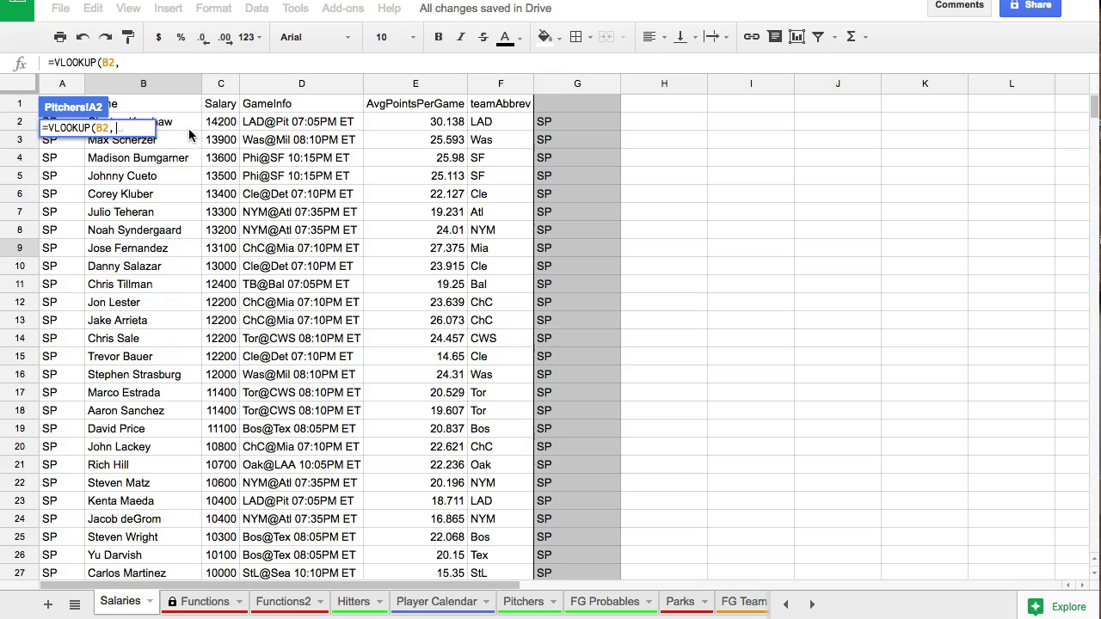
pyautogui.moveTo(143, 121); pyautogui.dragTo(556, 444)
pyautogui.scroll(-2, 545, 198)
pyautogui.scroll(-20, 560, 344)
pyautogui.scroll(-5, 560, 375)
pyautogui.write(',6,false')
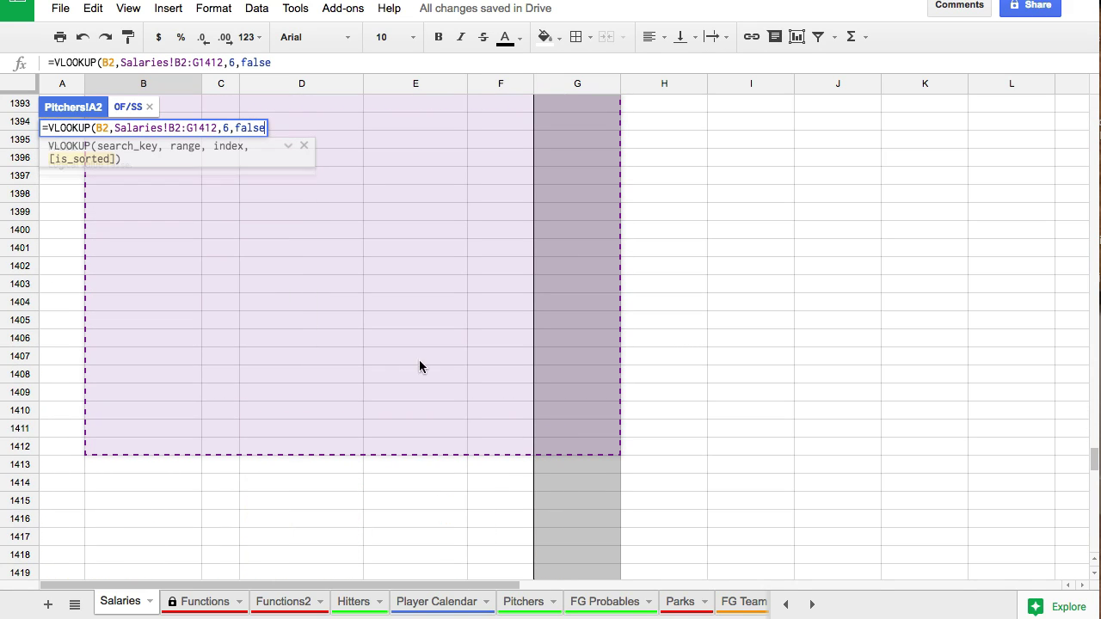
# Lock the lookup range's rows as Salaries!B$2:G$1412 and enter the formula in A2
pyautogui.click(178, 128)
pyautogui.write('$')
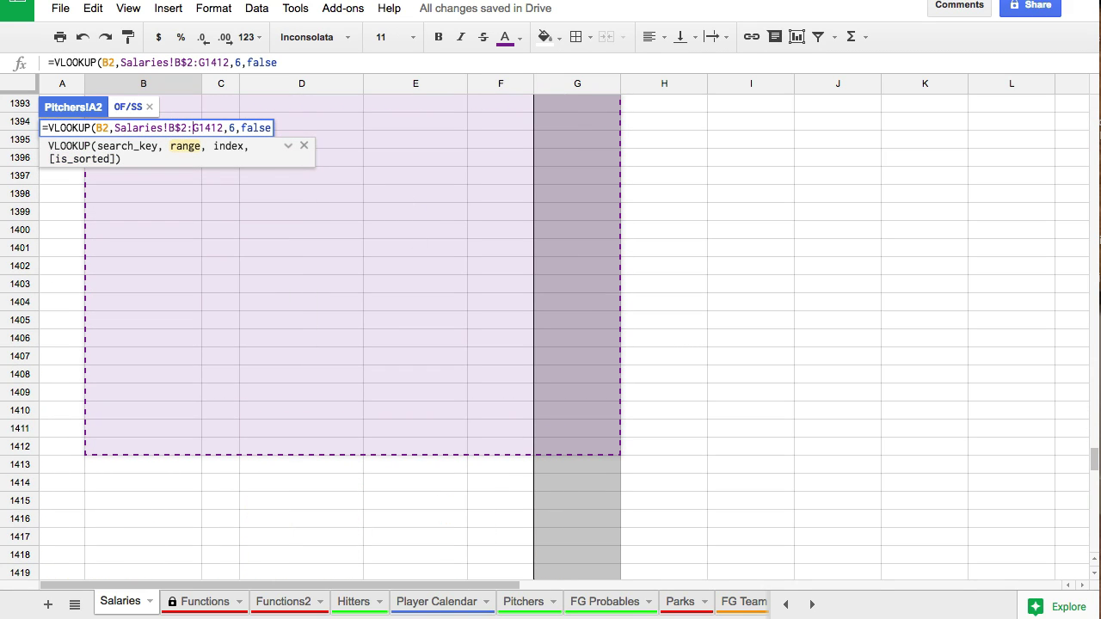
pyautogui.press('Right')
pyautogui.press('Right')
pyautogui.press('Right')
pyautogui.write('$')
pyautogui.press('Return')
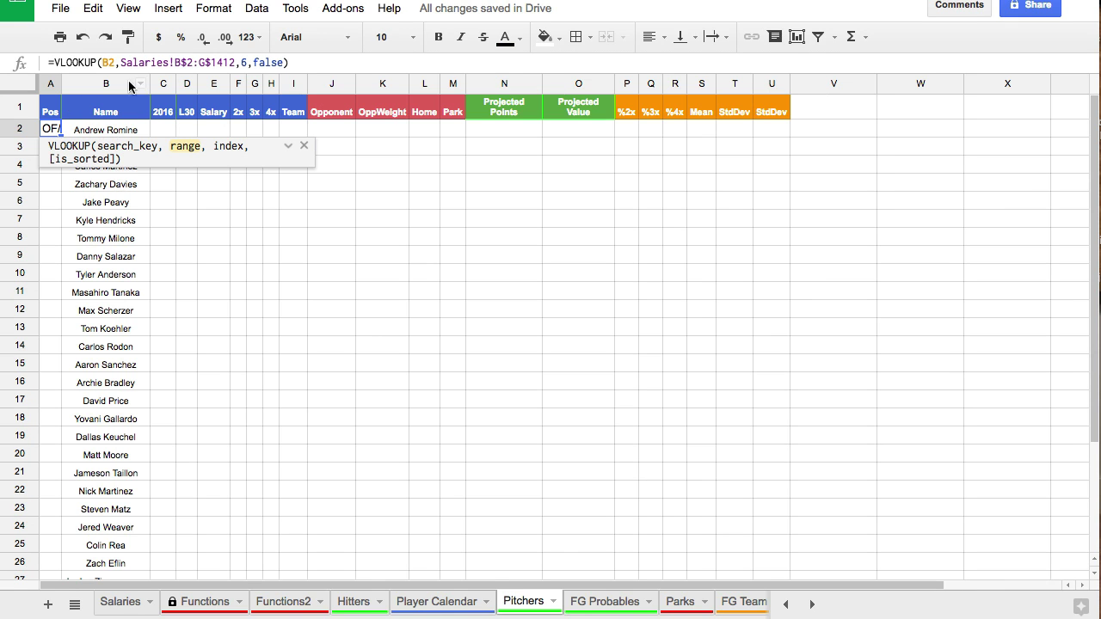
# Set A2 to font size 8, center it, widen column A slightly and close the VLOOKUP formula help
pyautogui.click(418, 37)
pyautogui.click(409, 111)
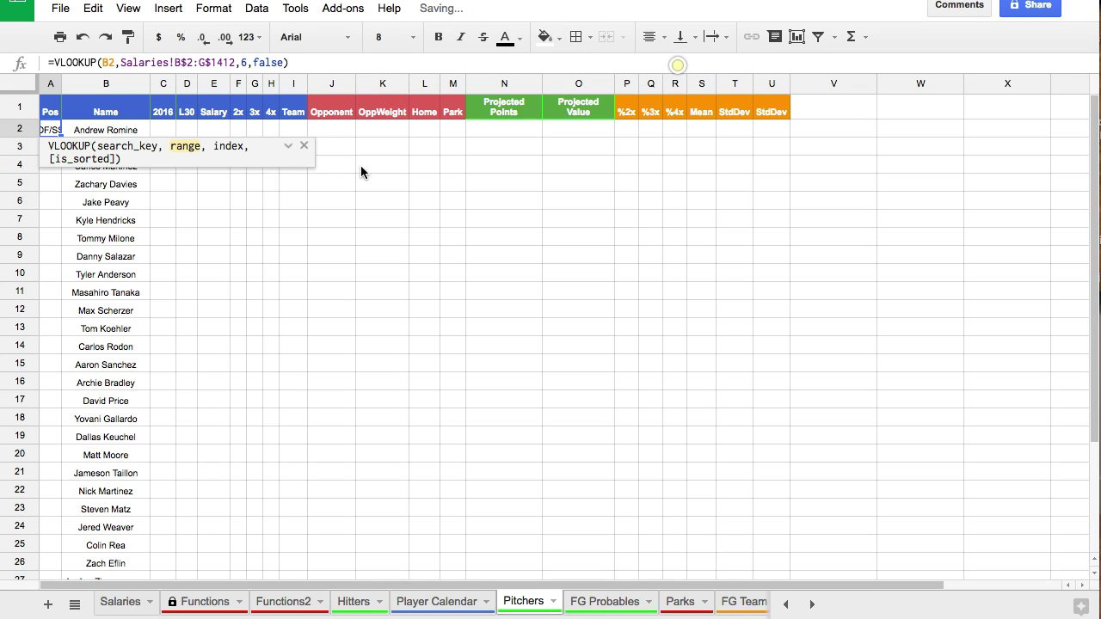
pyautogui.click(62, 83)
pyautogui.click(50, 83)
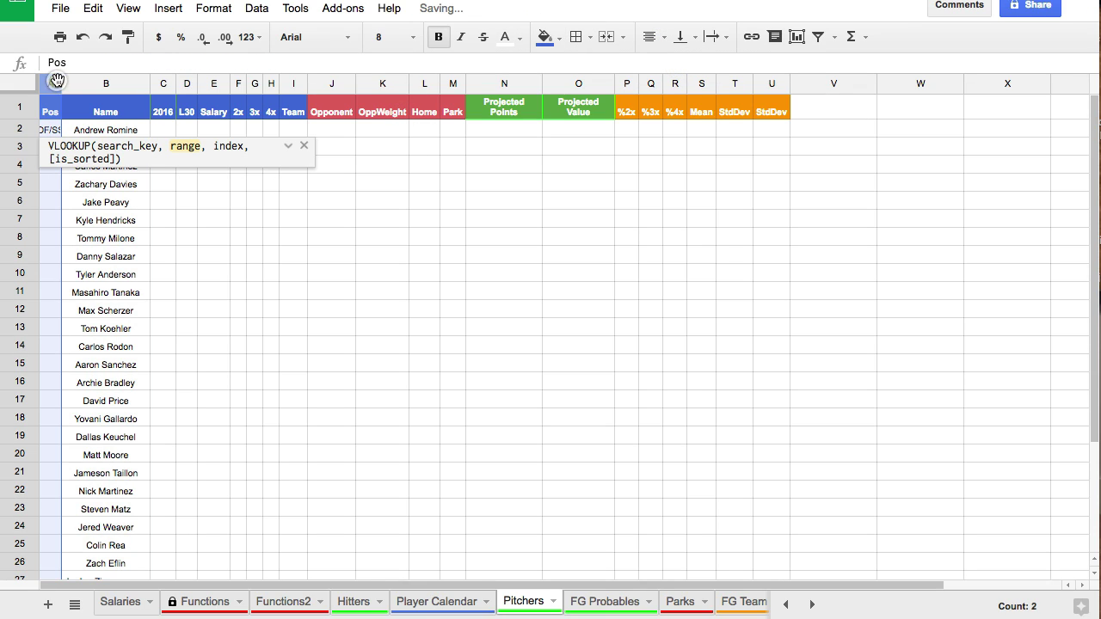
pyautogui.moveTo(61, 84); pyautogui.dragTo(71, 84)
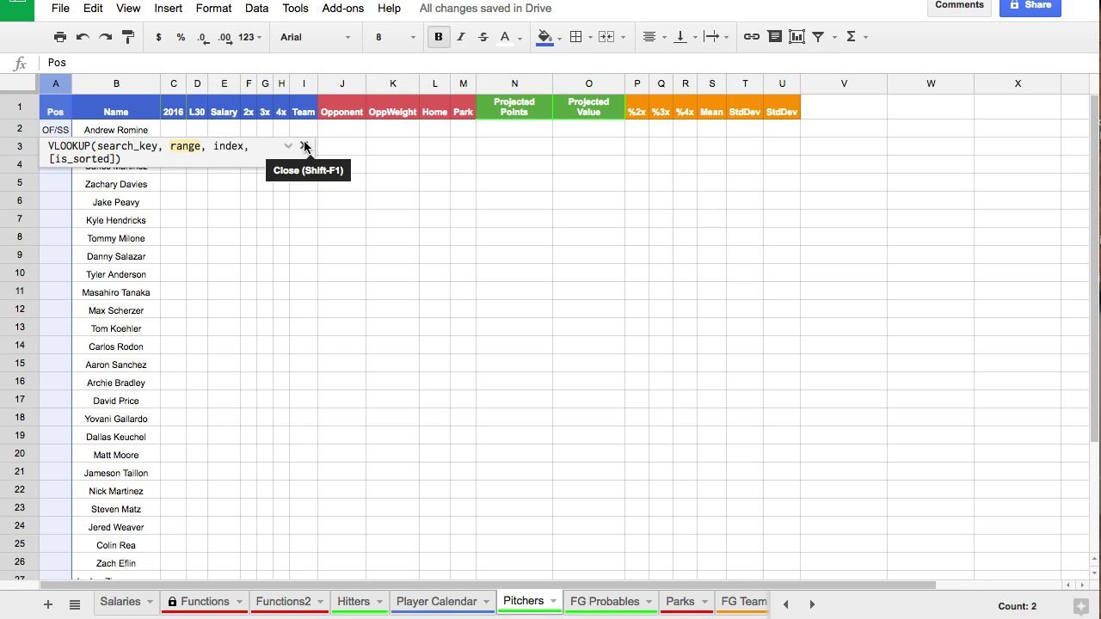
pyautogui.click(305, 147)
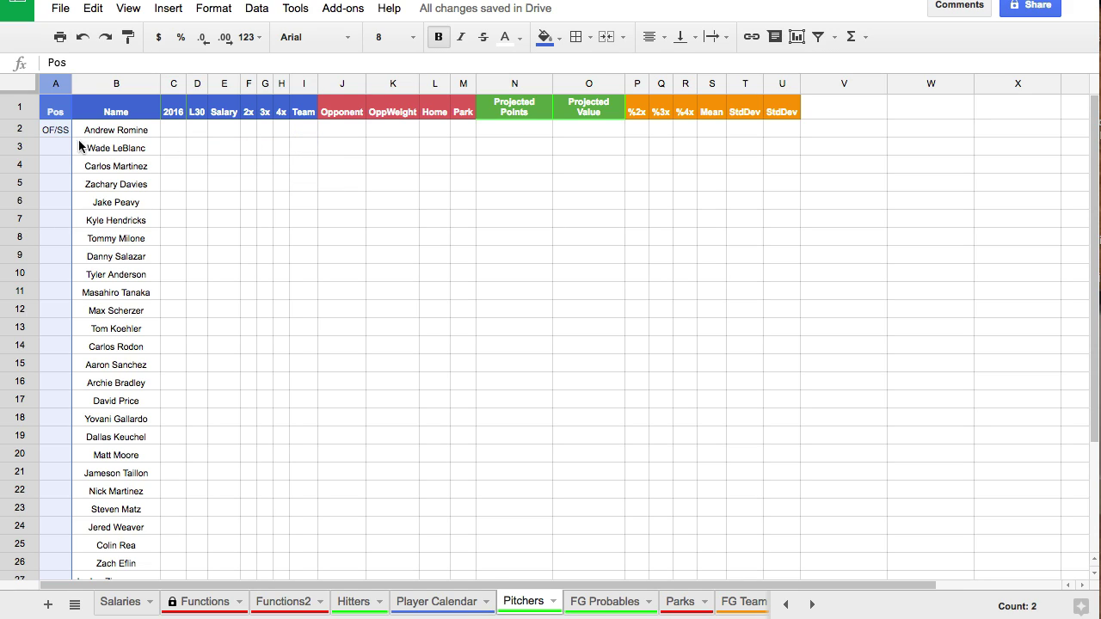
# Fill the position lookup from A2 down to A33 for all listed pitchers
pyautogui.click(55, 131)
pyautogui.moveTo(72, 137); pyautogui.dragTo(60, 525)
pyautogui.scroll(-3, 74, 245)
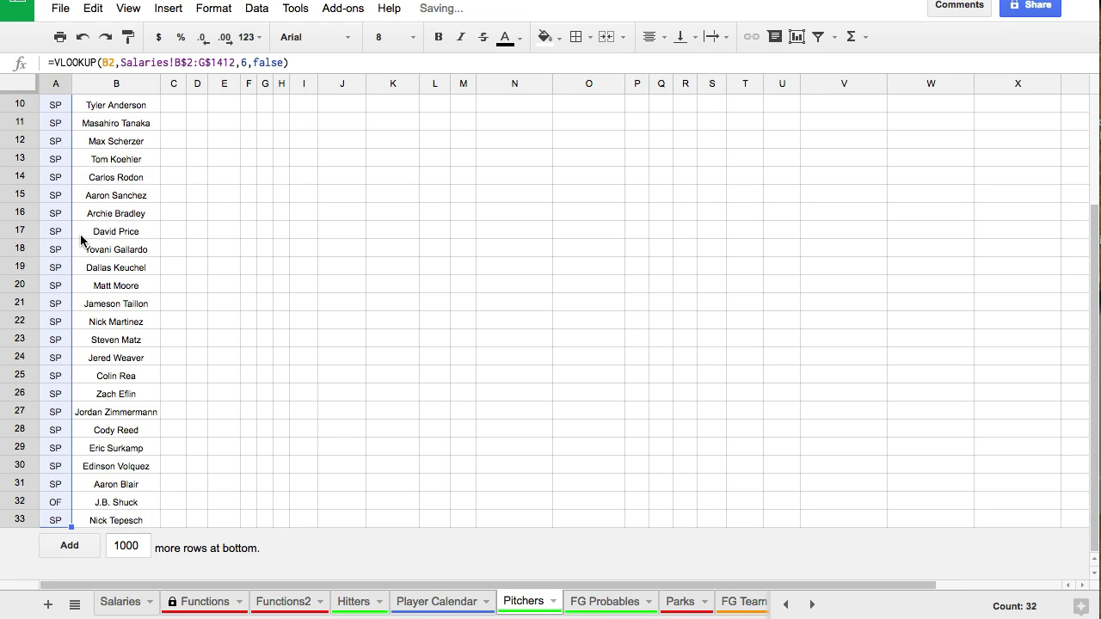
pyautogui.scroll(5, 81, 240)
# Delete row 2 of the Pitchers sheet and check the lookup error in A4
pyautogui.rightClick(25, 128)
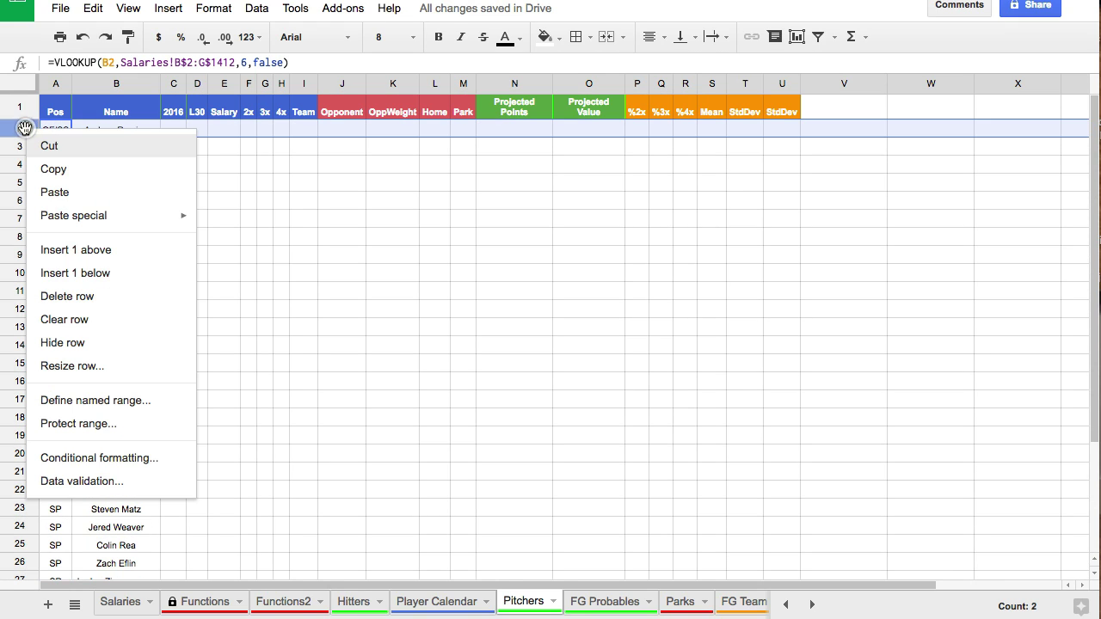
pyautogui.click(67, 296)
pyautogui.click(55, 165)
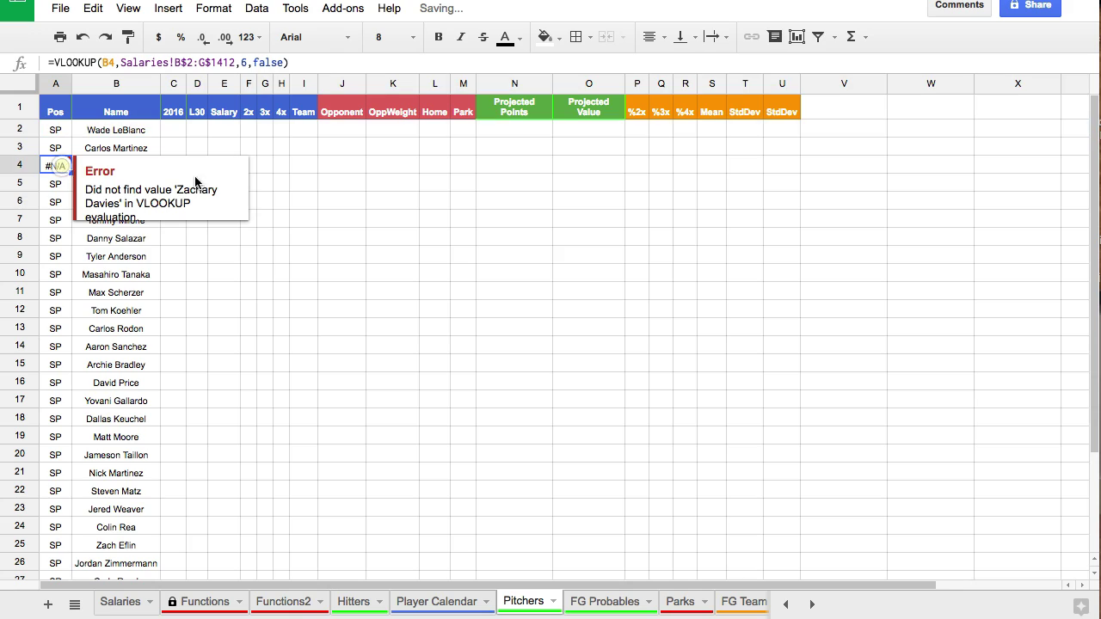
pyautogui.click(337, 197)
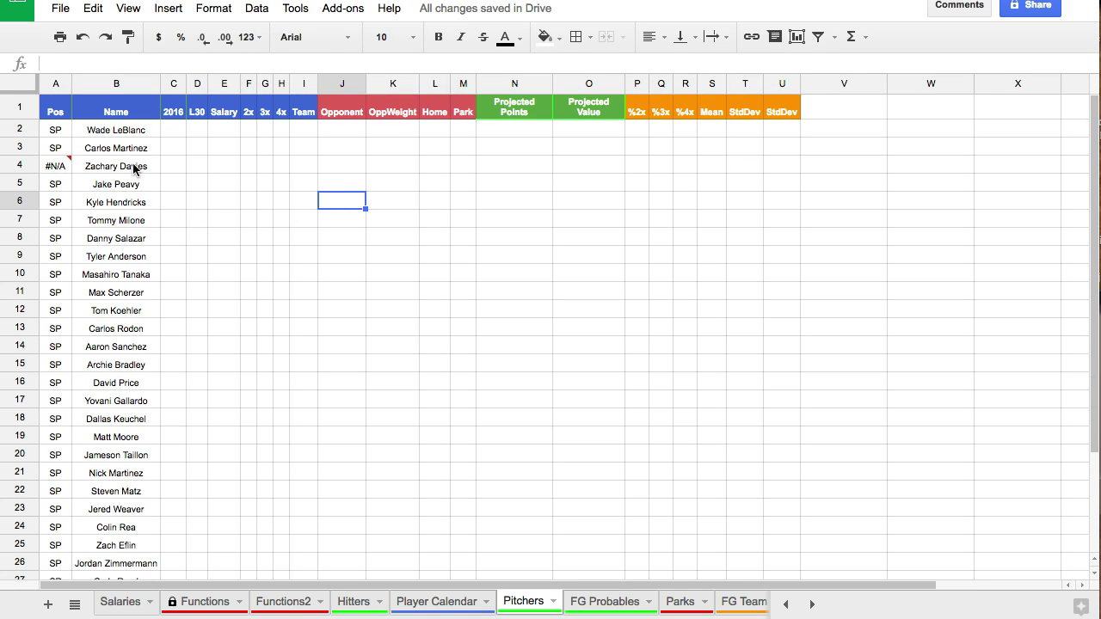
# In the 2016 column's C2, write =VLOOKUP(B2,'FG Pitchers'!B3:Z697,25,false to look up the pitcher's season DraftKings points
pyautogui.click(172, 134)
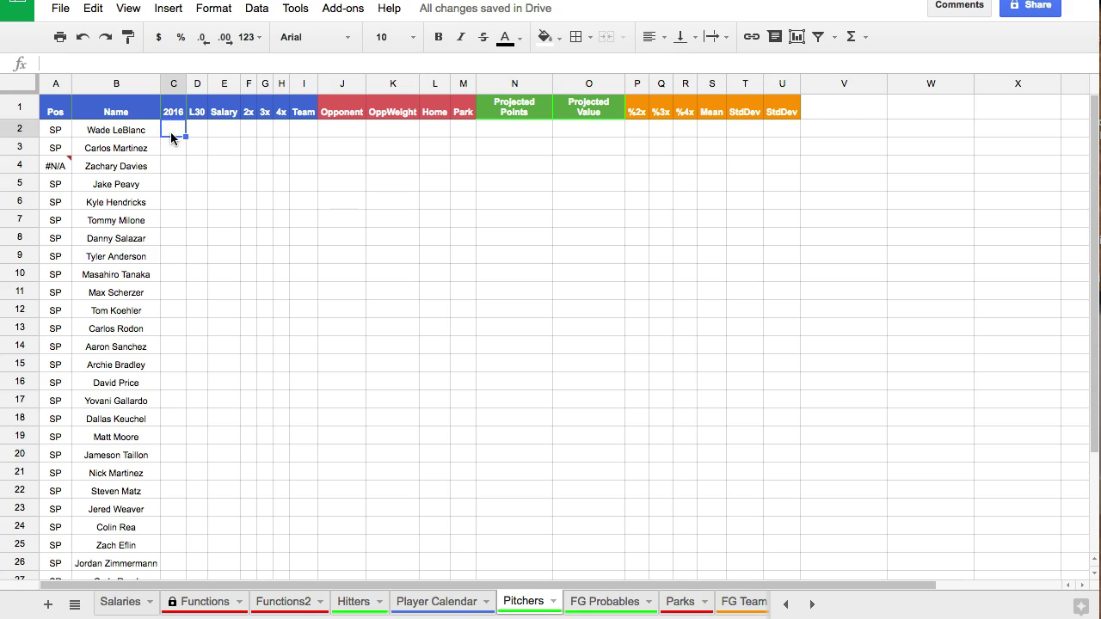
pyautogui.write('=vlook')
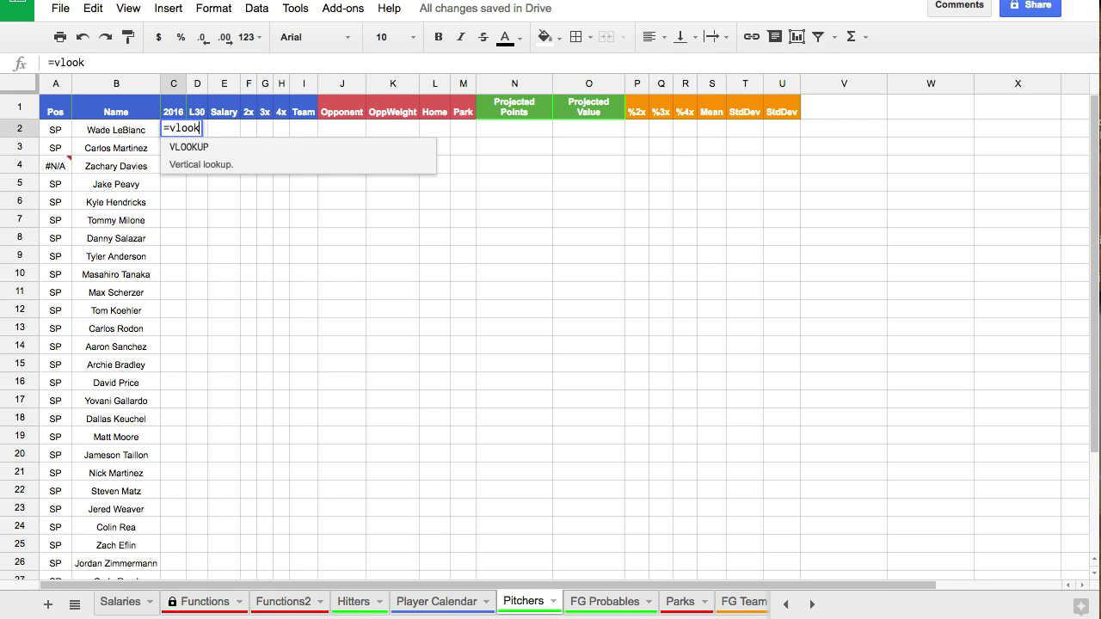
pyautogui.press('Tab')
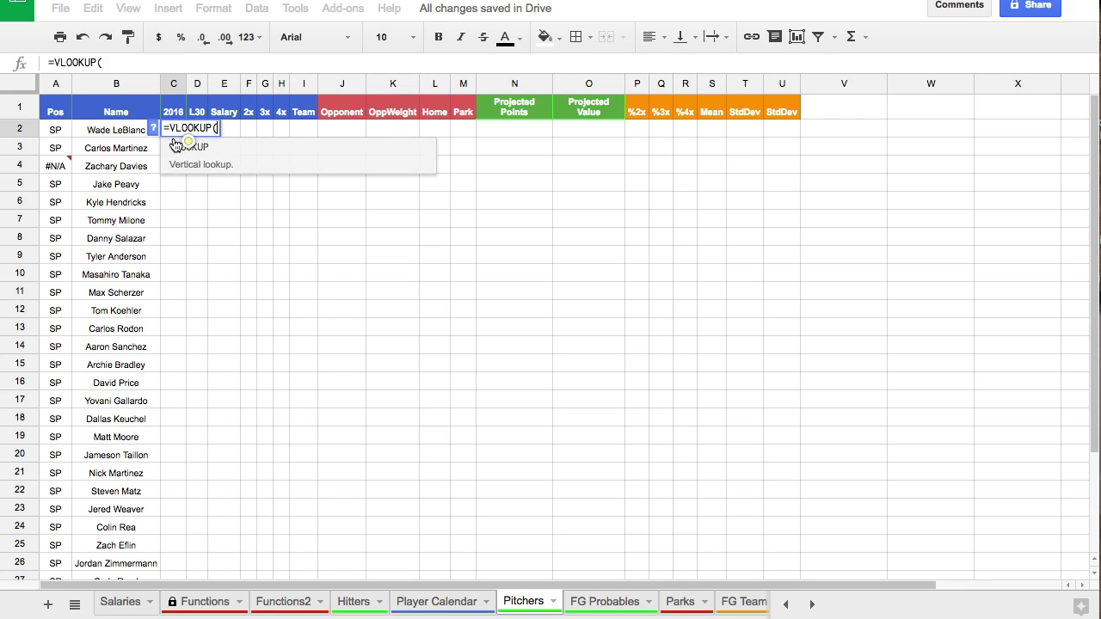
pyautogui.click(145, 134)
pyautogui.write(',')
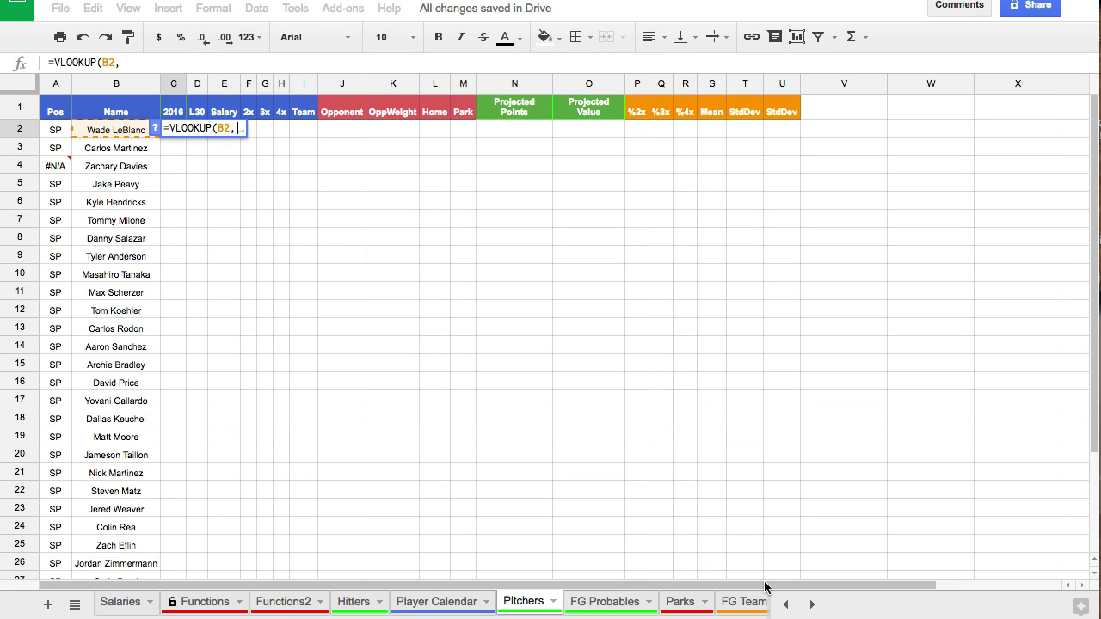
pyautogui.click(811, 604)
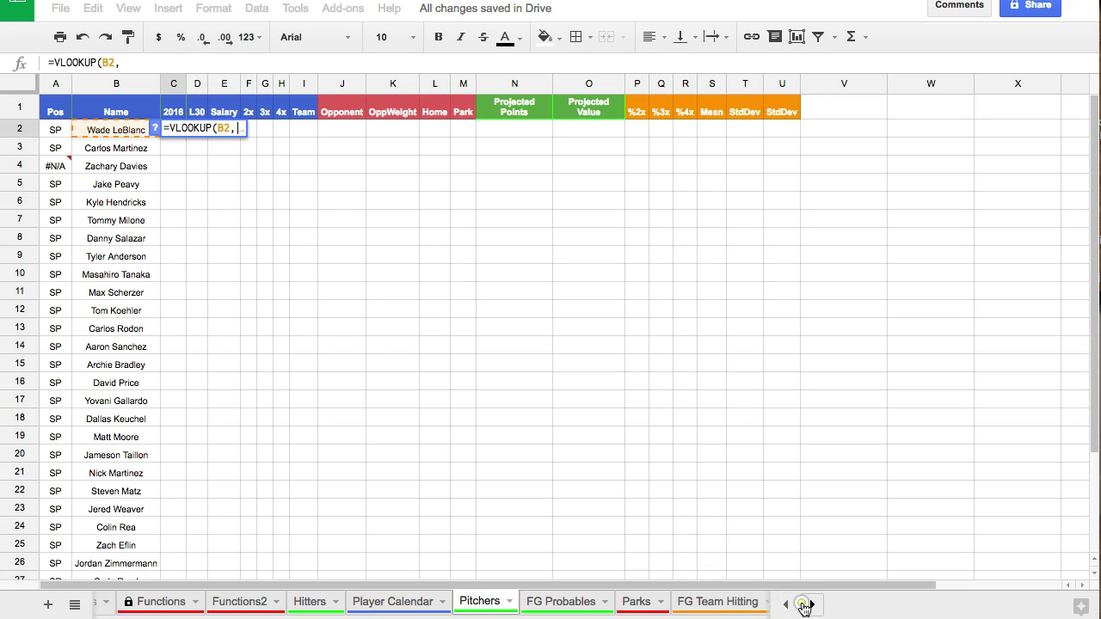
pyautogui.click(811, 604)
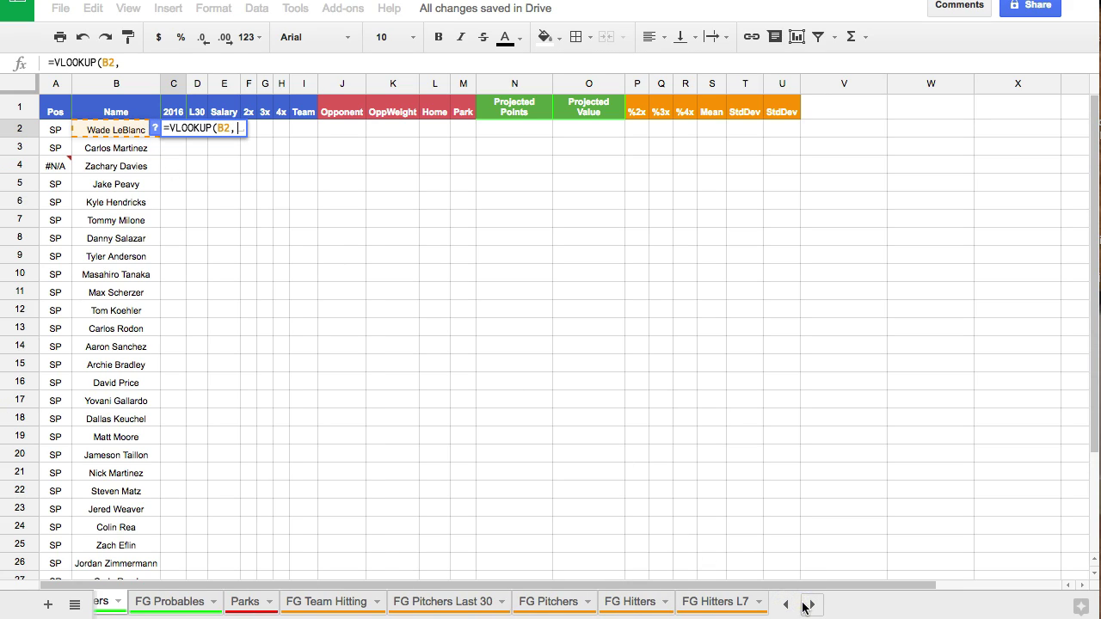
pyautogui.click(549, 604)
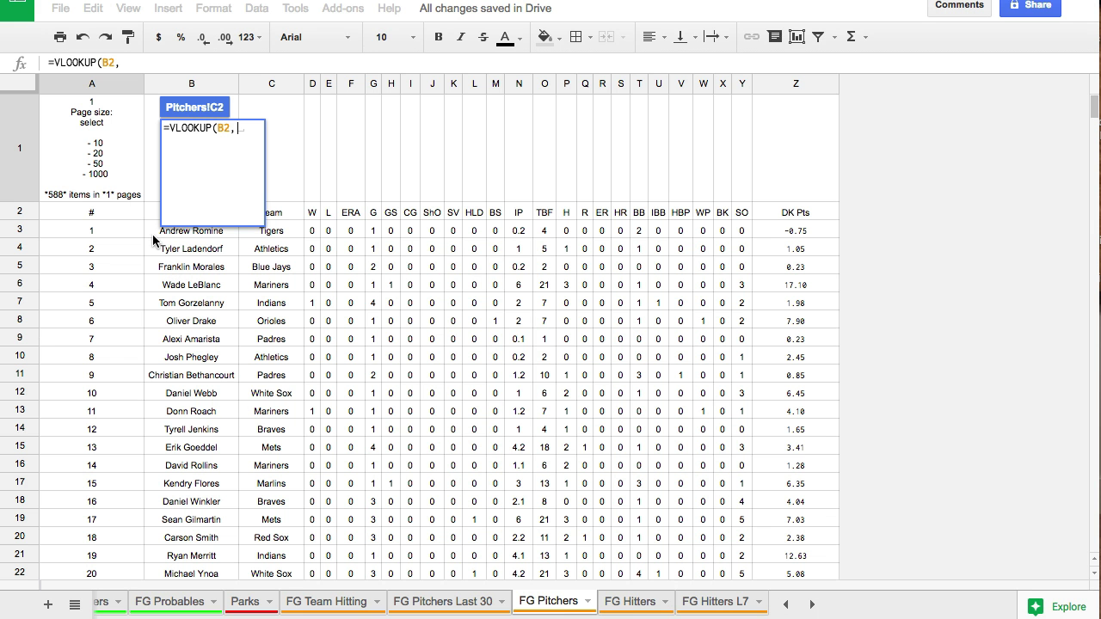
pyautogui.moveTo(480, 300); pyautogui.dragTo(188, 266)
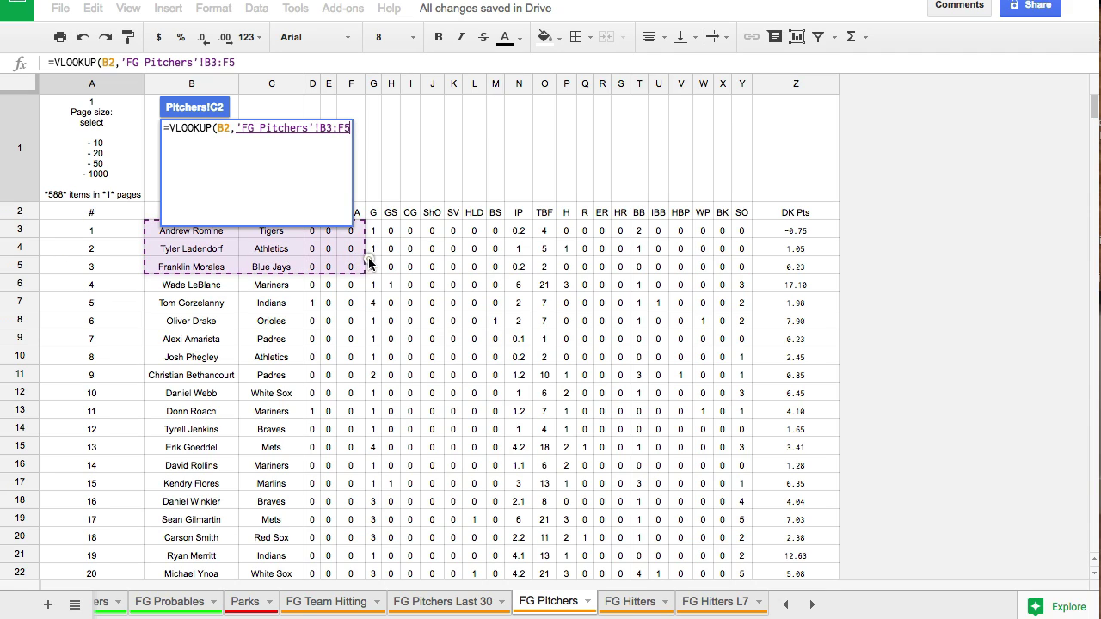
pyautogui.moveTo(370, 264); pyautogui.dragTo(801, 484)
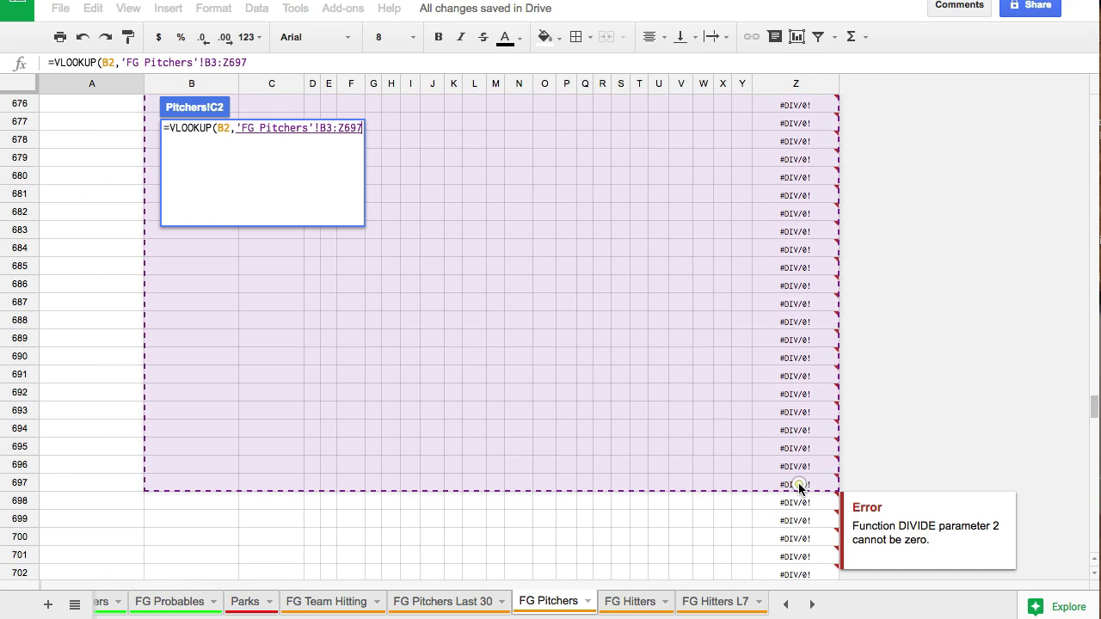
pyautogui.write(',25,false')
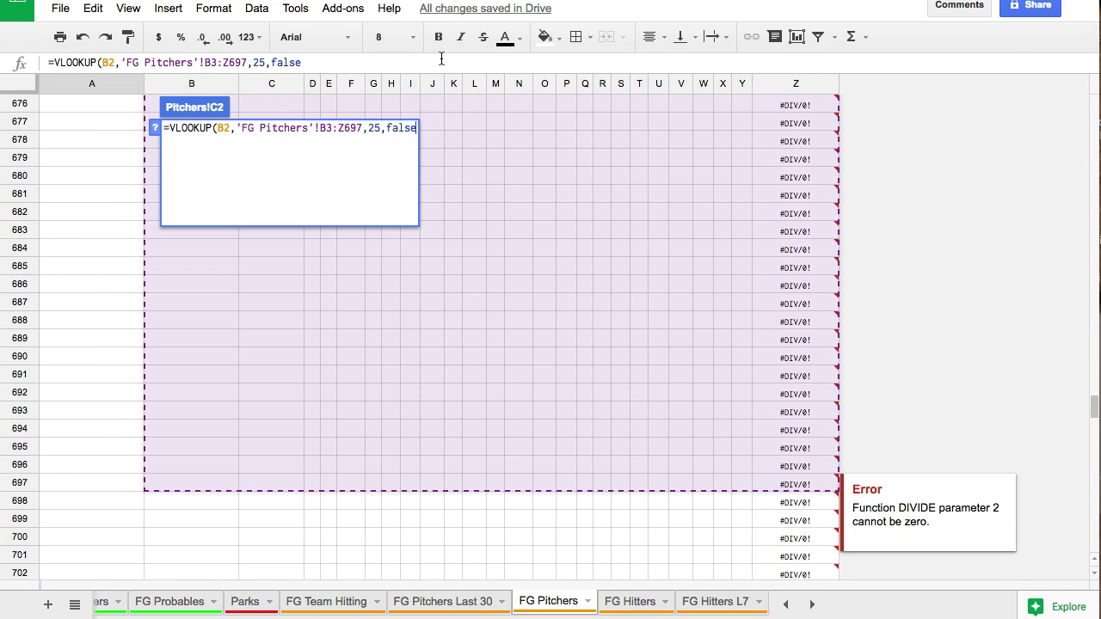
# Lock the lookup range's rows as 'FG Pitchers'!B$3:Z$697 and enter the formula in C2
pyautogui.click(331, 128)
pyautogui.write('$')
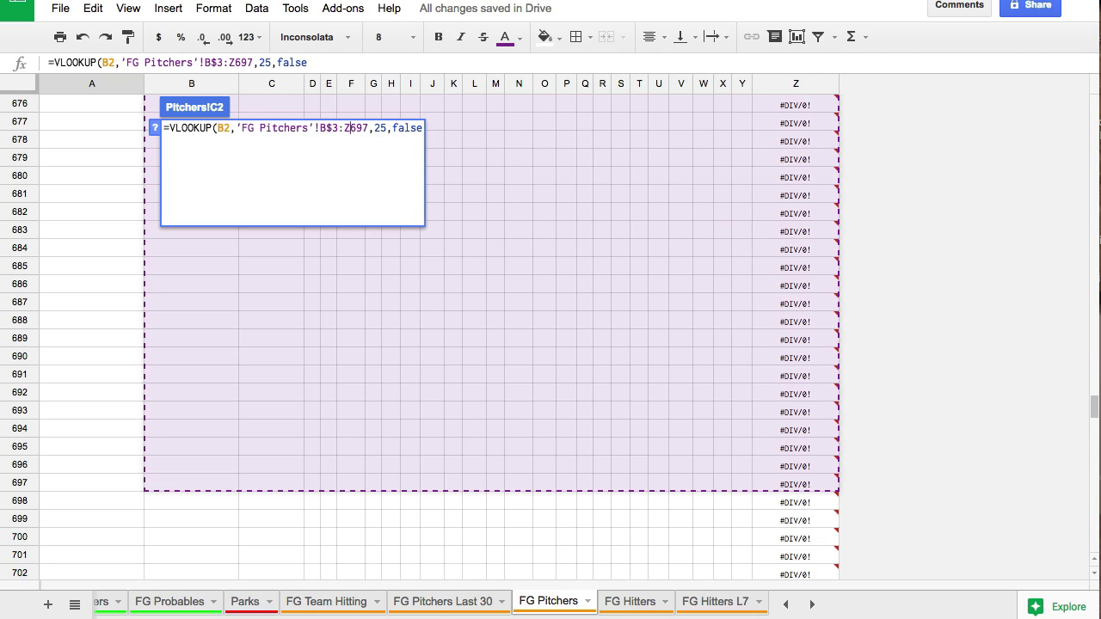
pyautogui.click(350, 127)
pyautogui.write('$')
pyautogui.press('Return')
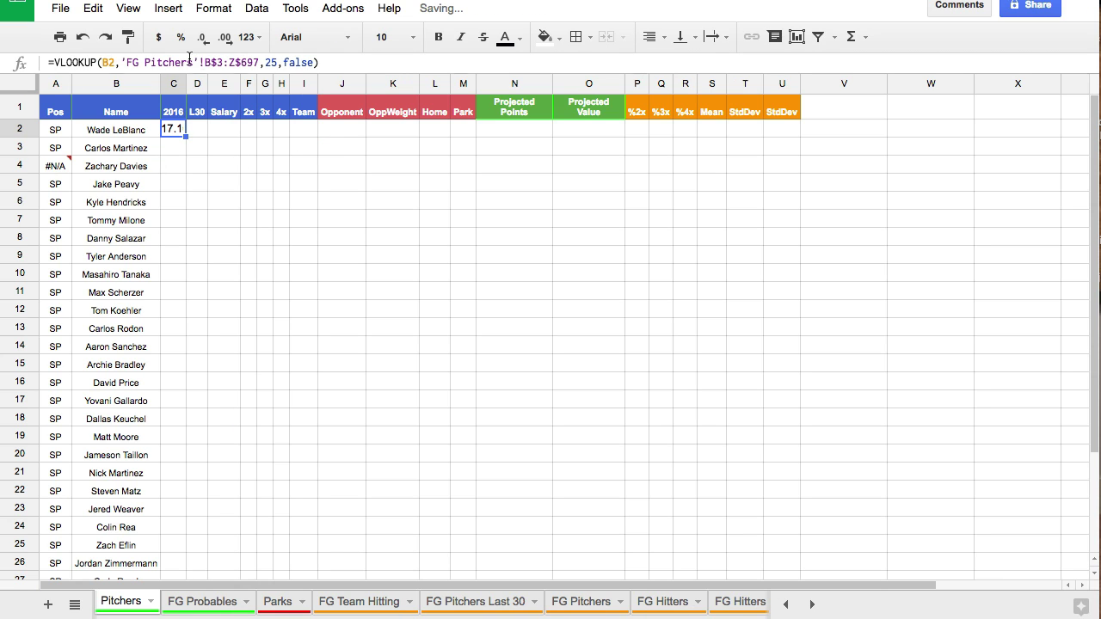
# Set C2 to font size 8, center it and fill the 2016 lookup down for all listed pitchers
pyautogui.click(411, 37)
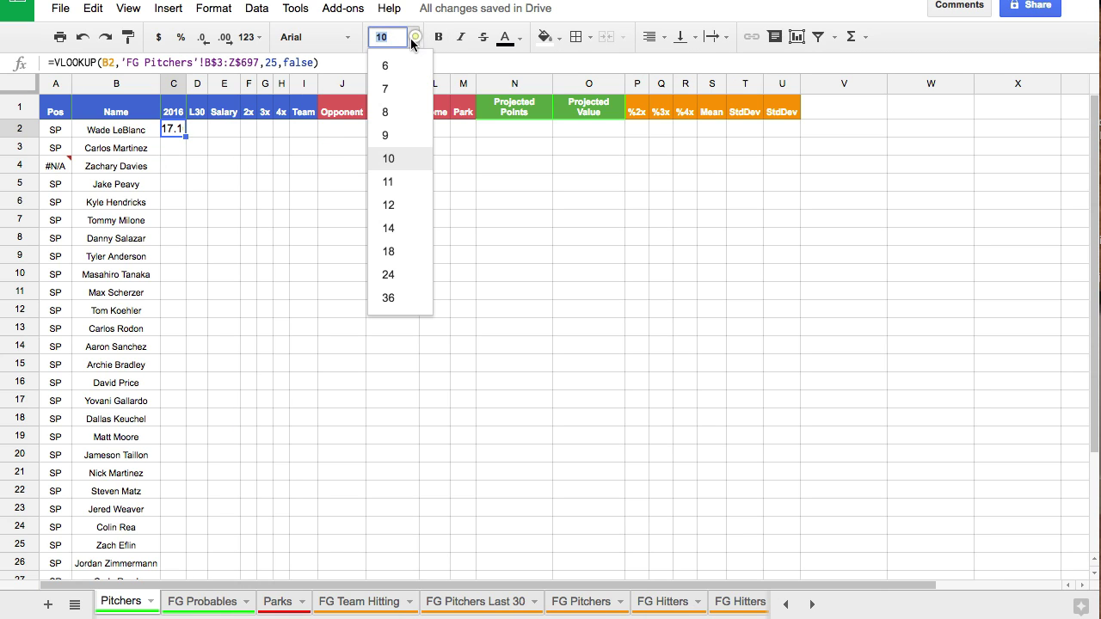
pyautogui.click(411, 112)
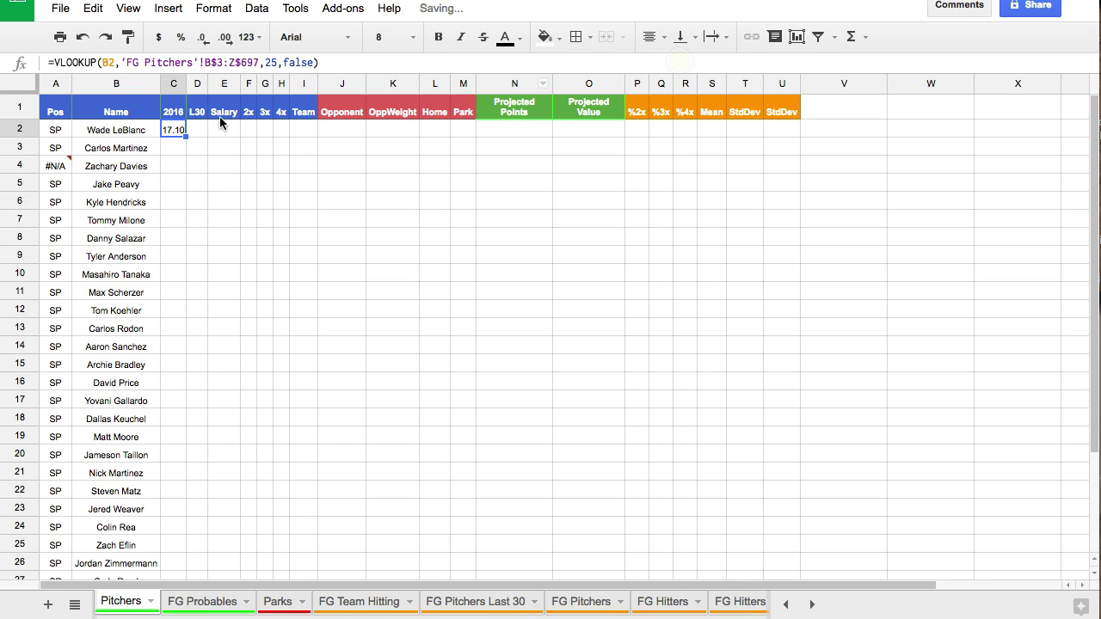
pyautogui.moveTo(169, 282); pyautogui.dragTo(172, 516)
pyautogui.scroll(3, 215, 301)
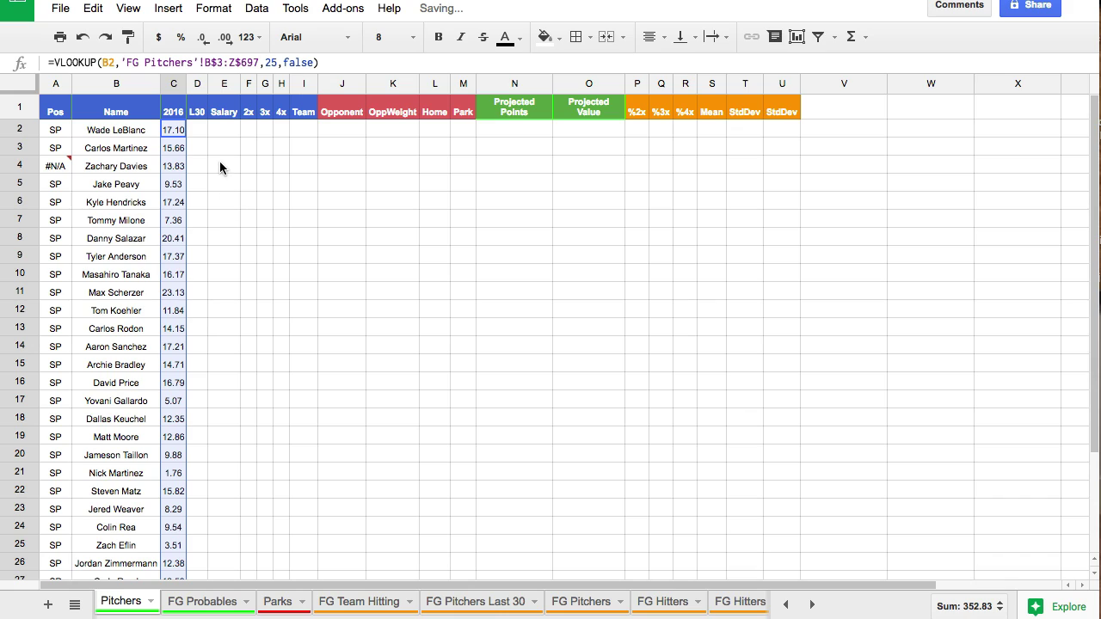
# In the L30 column's D2, write =VLOOKUP(B2,'FG Pitchers Last 30'!B3:Z261,25,false to look up the pitcher's last-30-day points
pyautogui.click(201, 130)
pyautogui.write('=vlo')
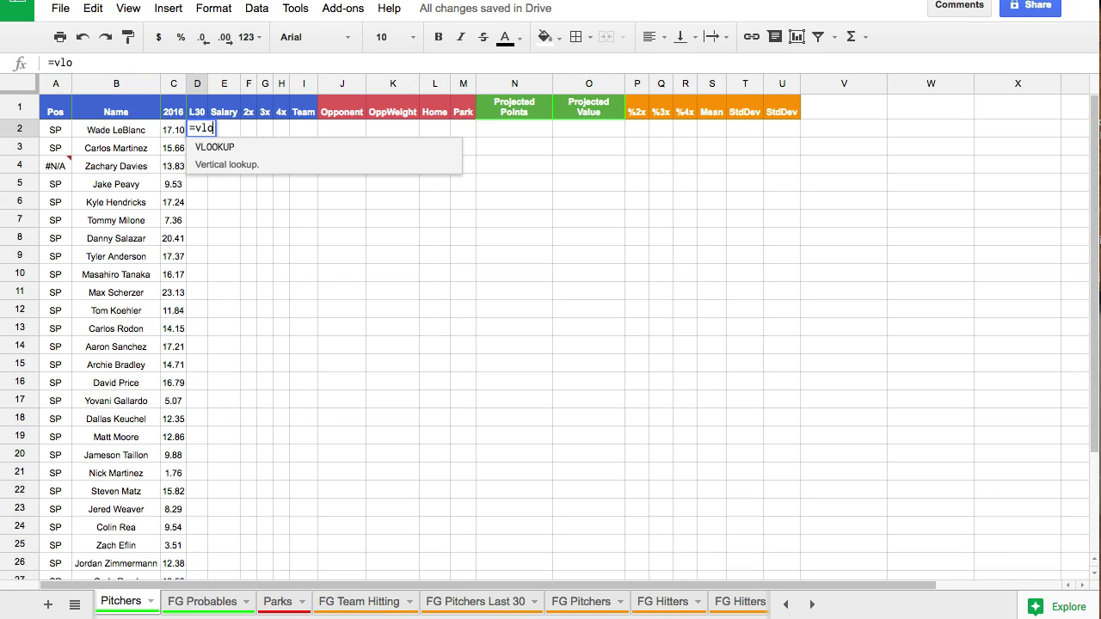
pyautogui.write('ok')
pyautogui.press('Tab')
pyautogui.click(120, 130)
pyautogui.write(',')
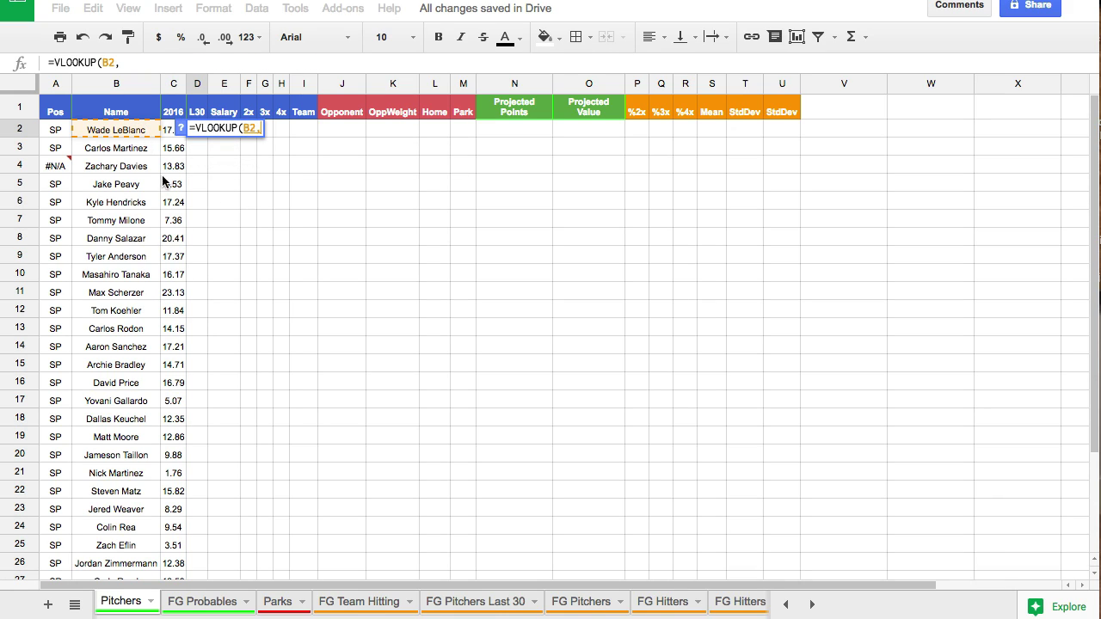
pyautogui.click(488, 602)
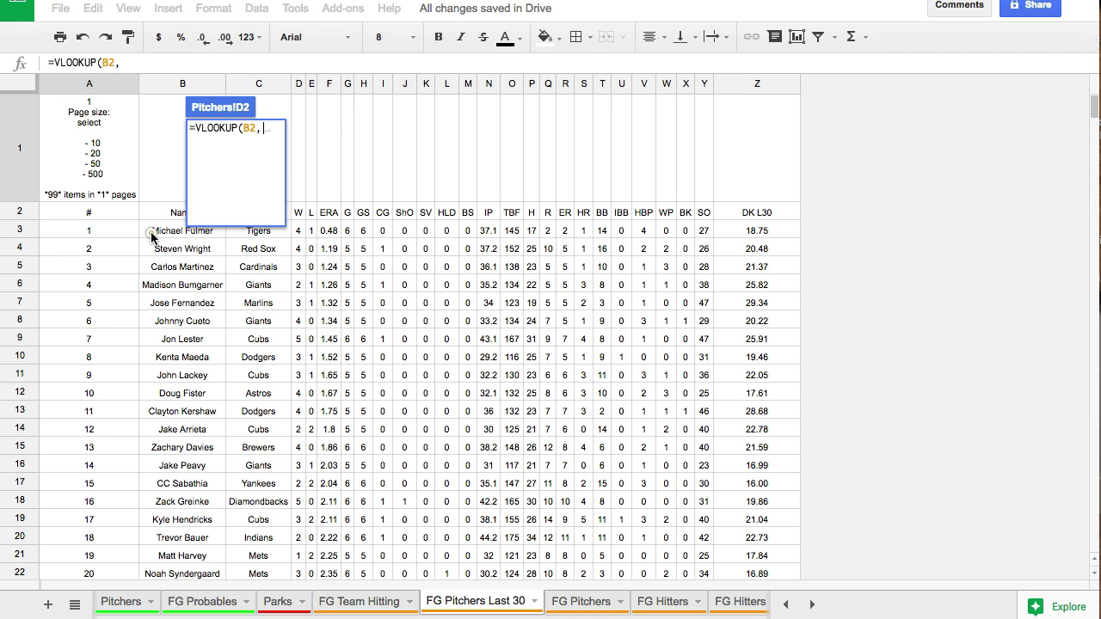
pyautogui.moveTo(151, 234); pyautogui.dragTo(768, 520)
pyautogui.write(',25,false')
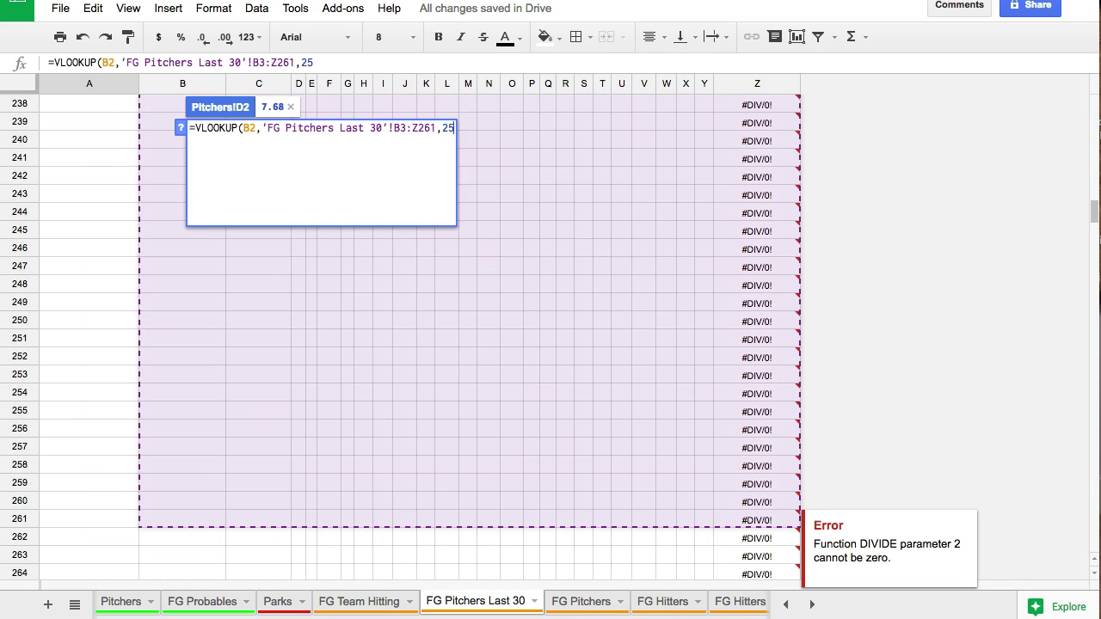
# Lock the lookup range's rows as 'FG Pitchers Last 30'!B$3:Z$261 and enter the formula in D2
pyautogui.click(401, 127)
pyautogui.write('$')
pyautogui.press('Right')
pyautogui.press('Right')
pyautogui.press('Right')
pyautogui.write('$')
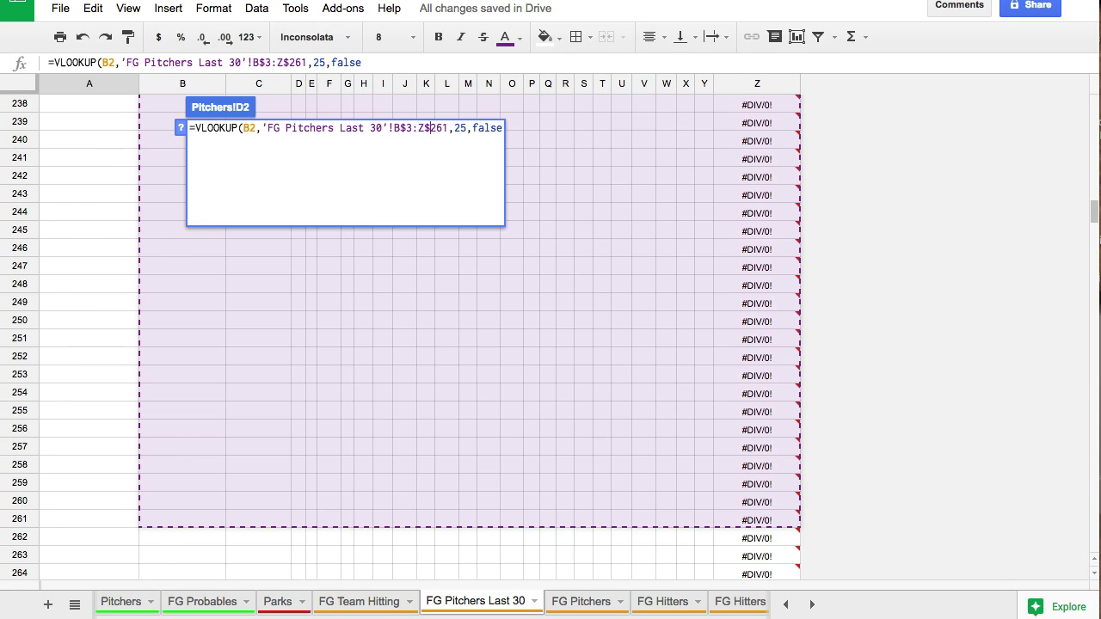
pyautogui.press('Return')
# Fill the L30 lookup from D2 down for all listed pitchers
pyautogui.moveTo(206, 240); pyautogui.dragTo(206, 240)
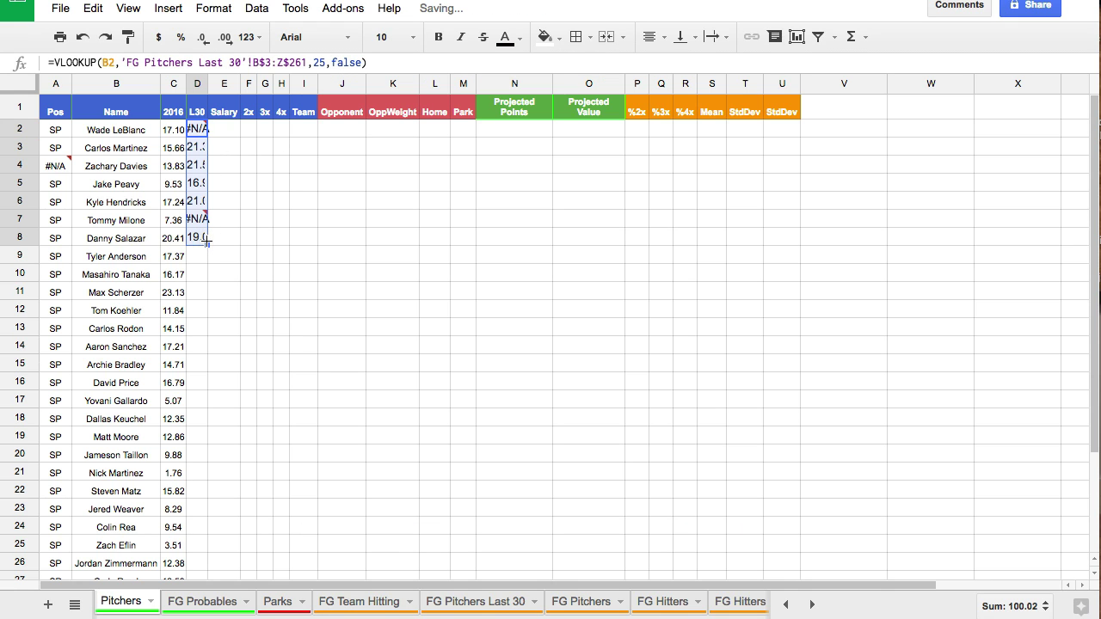
pyautogui.hotkey('ctrl', 'shift', 'Down')
pyautogui.hotkey('ctrl', 'd')
pyautogui.scroll(5, 226, 207)
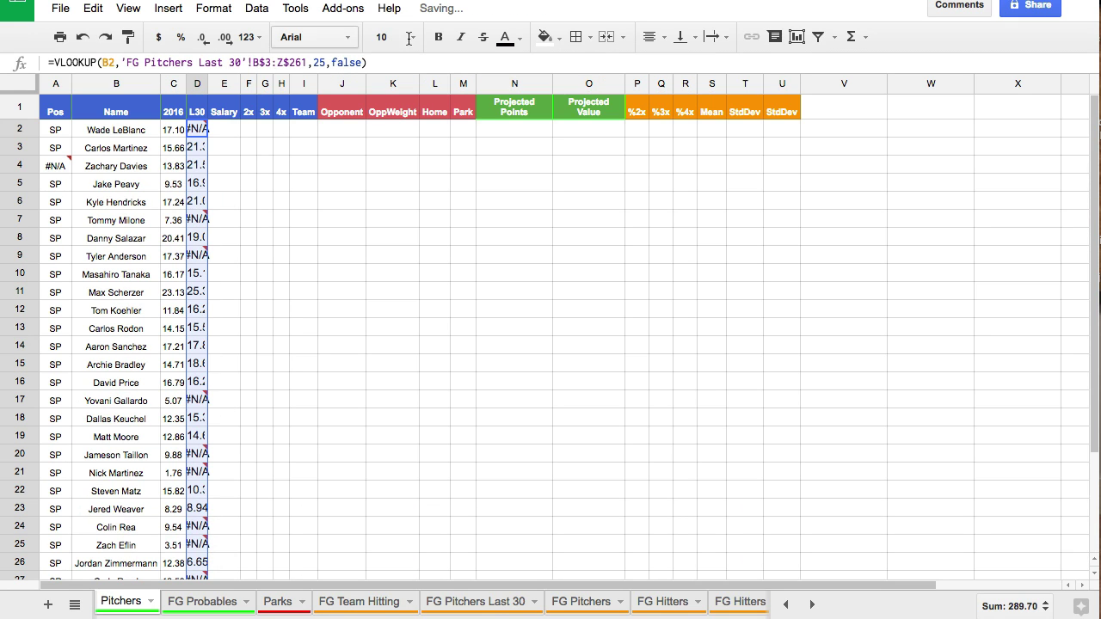
# Set the L30 values to font size 8, center them and widen column D slightly to fit them
pyautogui.click(413, 37)
pyautogui.click(404, 108)
pyautogui.click(649, 36)
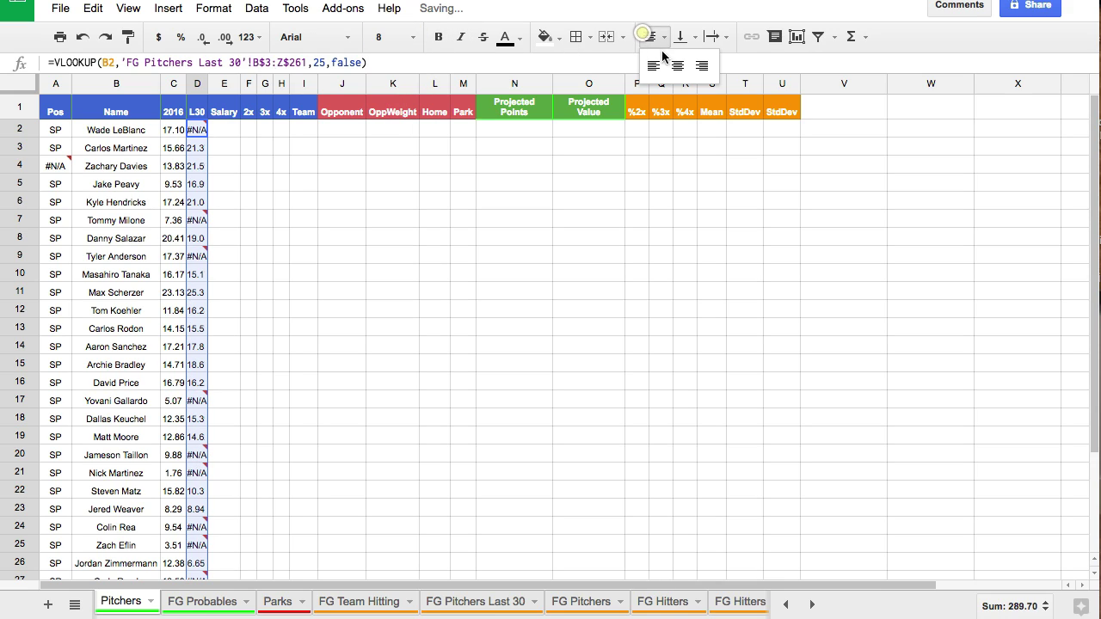
pyautogui.click(654, 66)
pyautogui.click(348, 37)
pyautogui.click(347, 37)
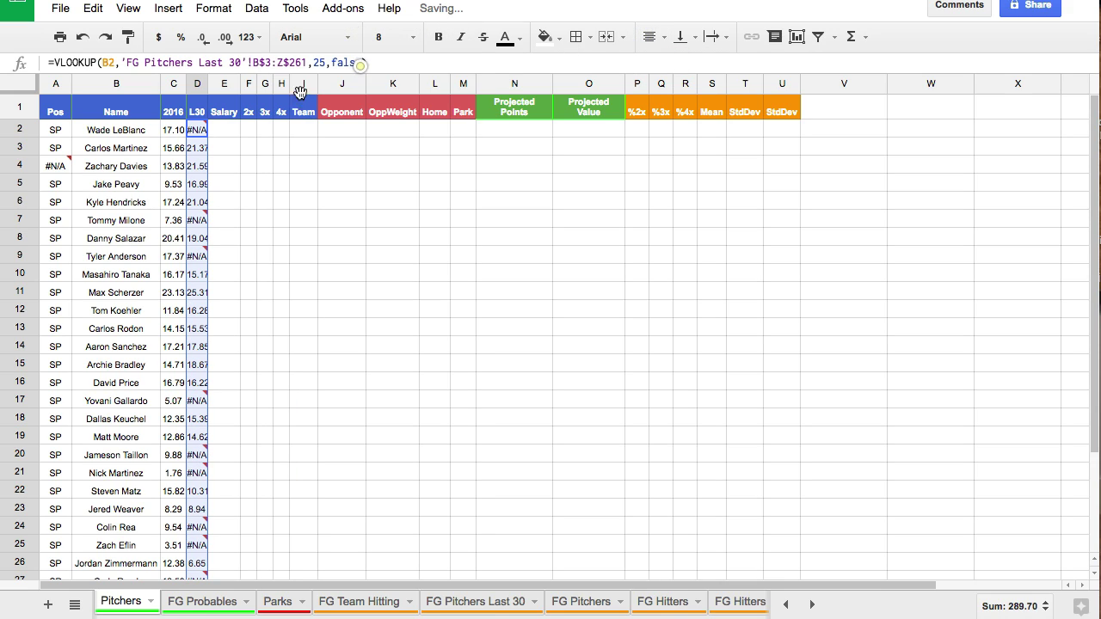
pyautogui.click(201, 82)
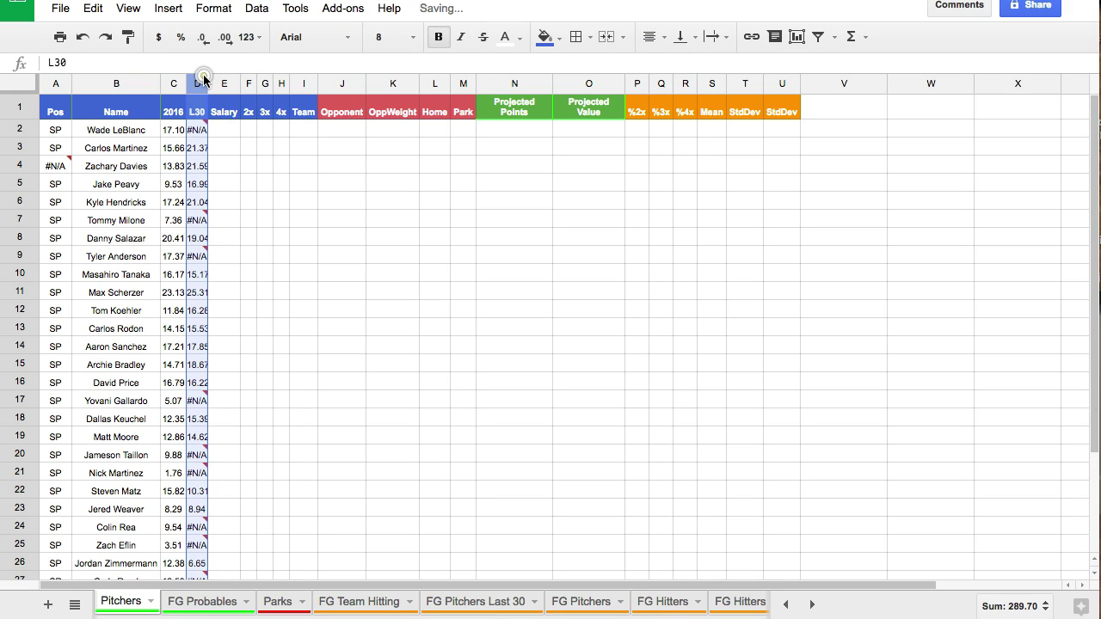
pyautogui.click(247, 161)
pyautogui.moveTo(207, 84); pyautogui.dragTo(214, 84)
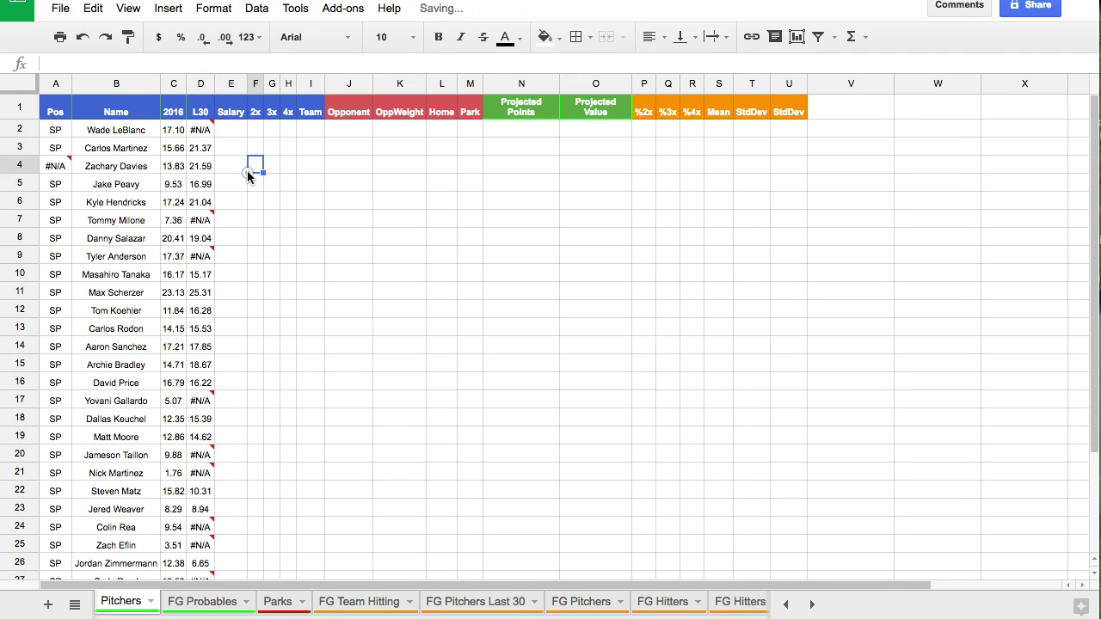
# In the Salary column's E2, write =VLOOKUP(B2,Salaries!B2:C1473,2,false to look up the pitcher's salary
pyautogui.click(224, 129)
pyautogui.write('=vlook')
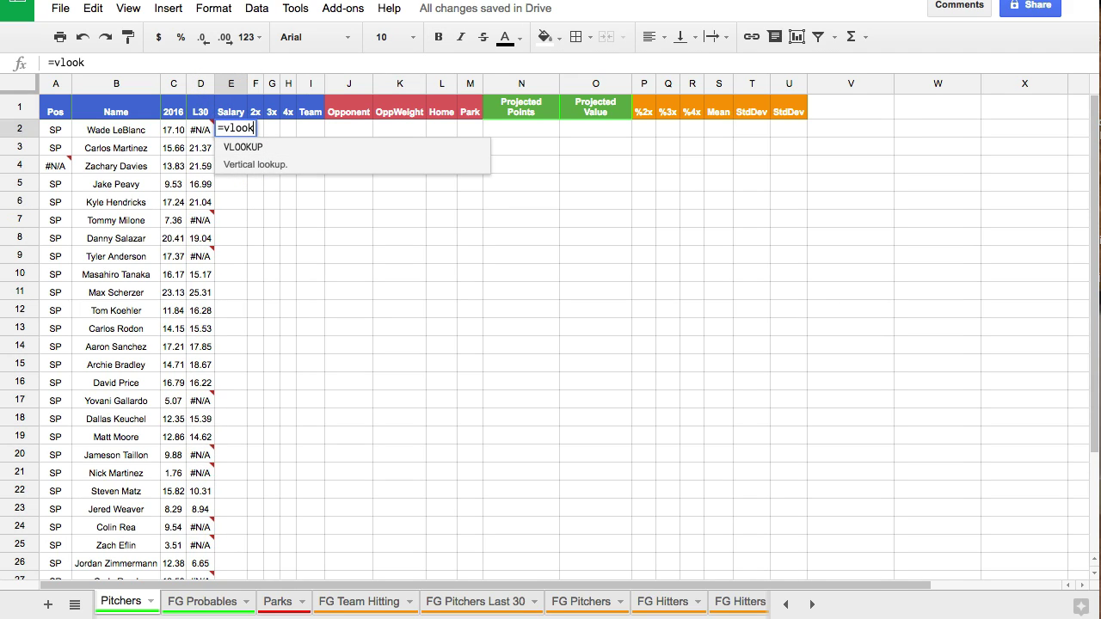
pyautogui.click(314, 171)
pyautogui.click(118, 136)
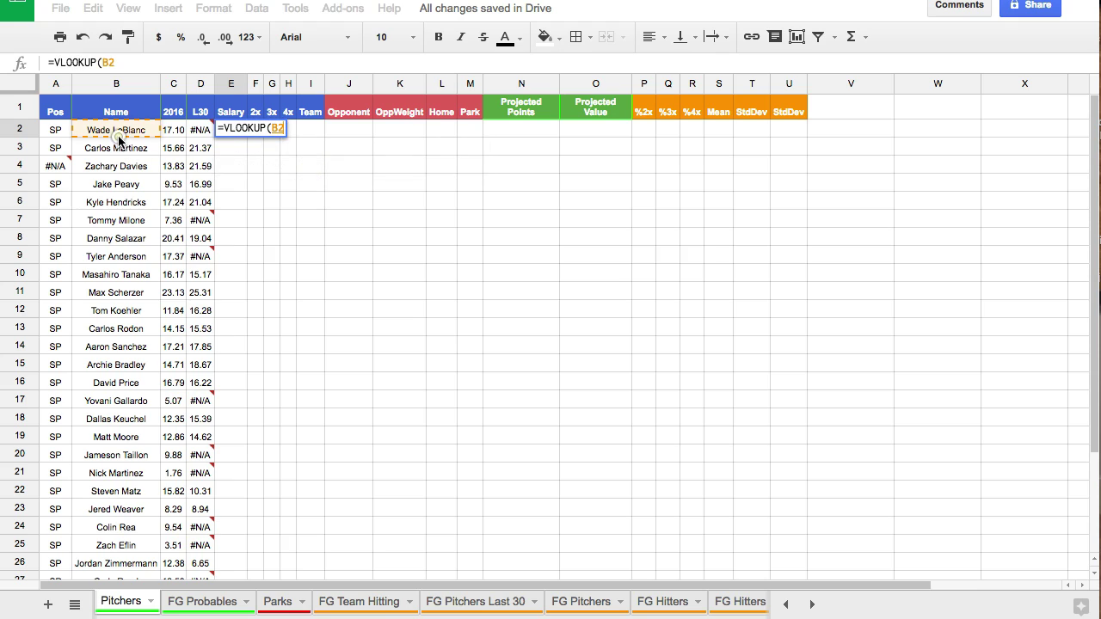
pyautogui.write(',')
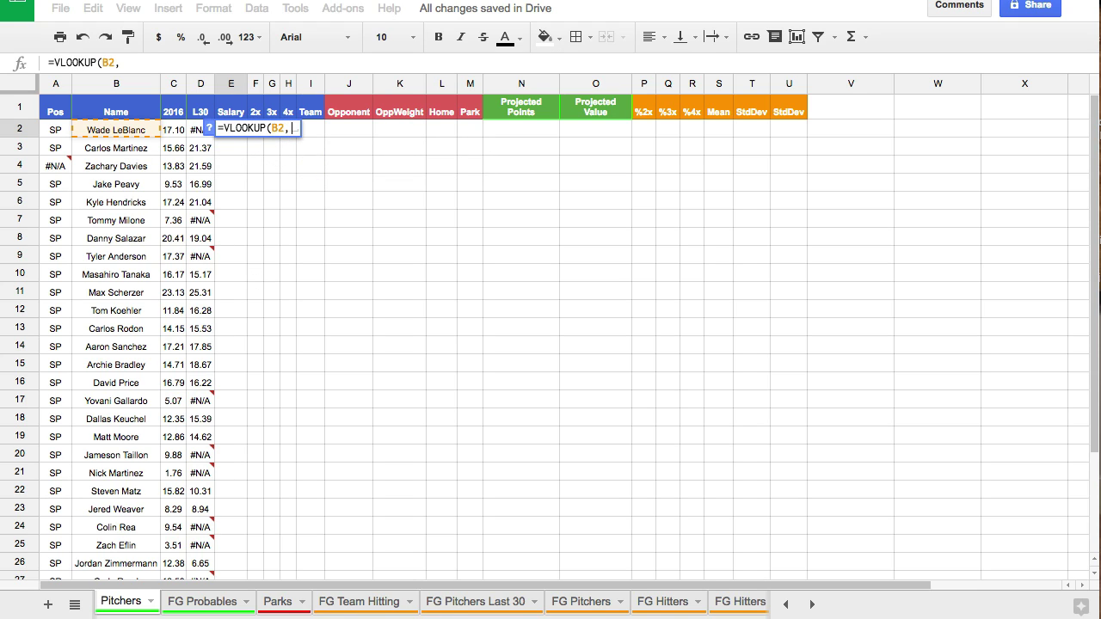
pyautogui.click(795, 605)
pyautogui.click(122, 603)
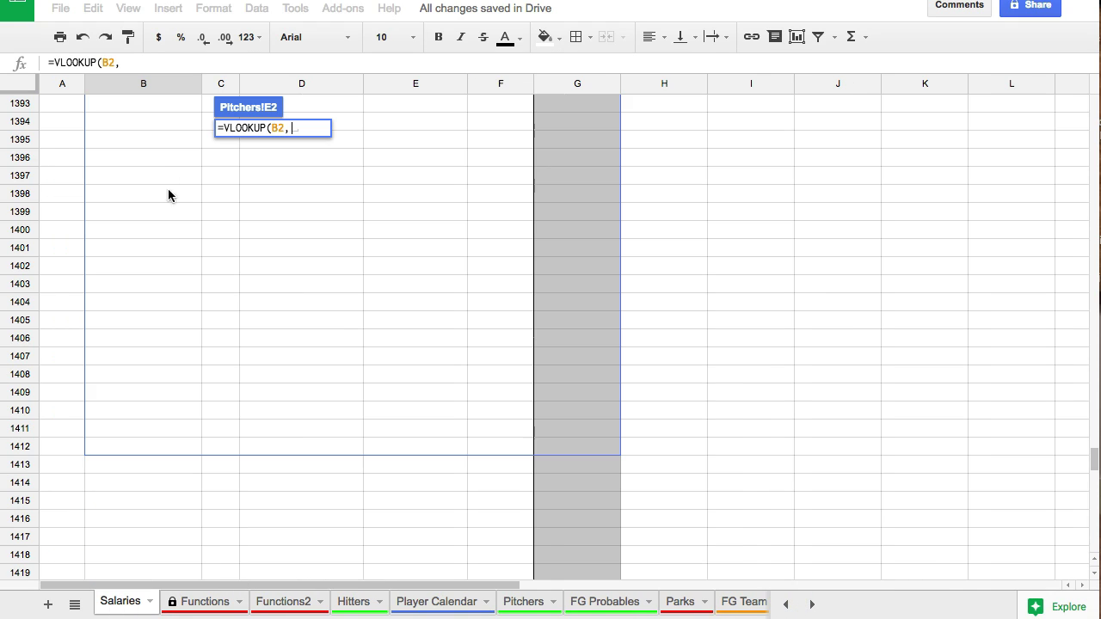
pyautogui.moveTo(145, 133); pyautogui.dragTo(216, 472)
pyautogui.write(',2,false')
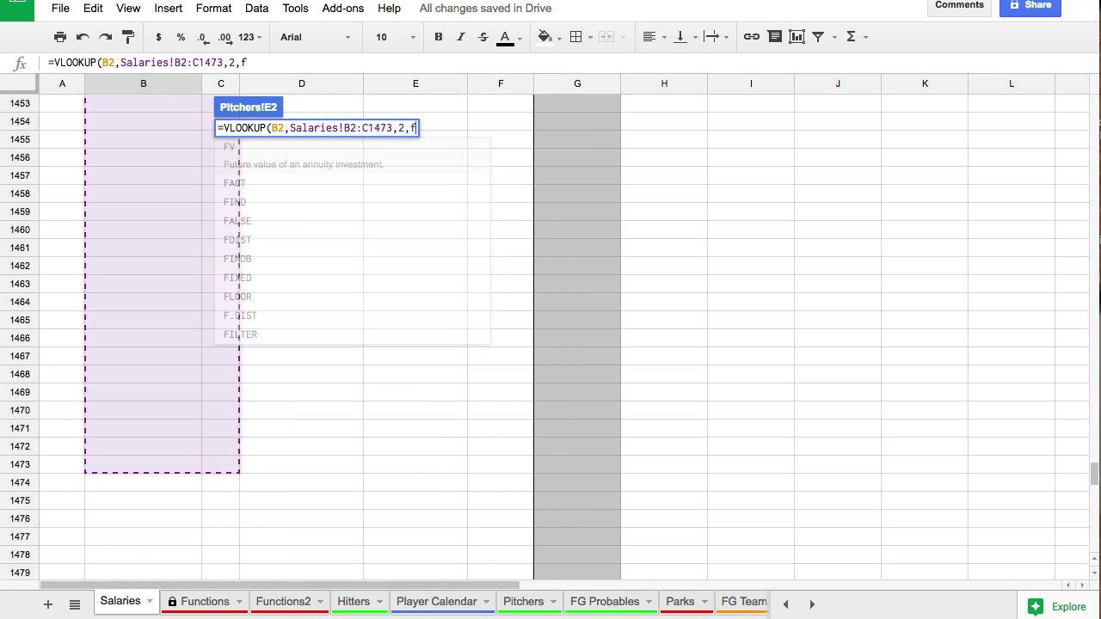
# Lock the lookup range's rows as Salaries!B$2:C$1473 and enter the formula in E2
pyautogui.click(355, 132)
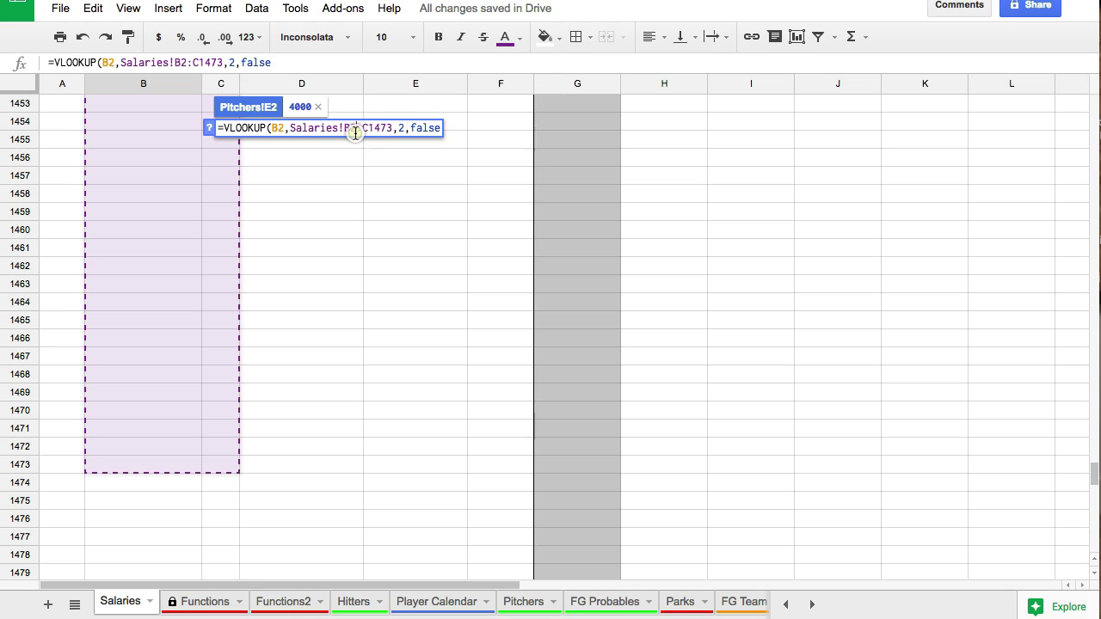
pyautogui.write('$')
pyautogui.press('Right')
pyautogui.press('Right')
pyautogui.write('$')
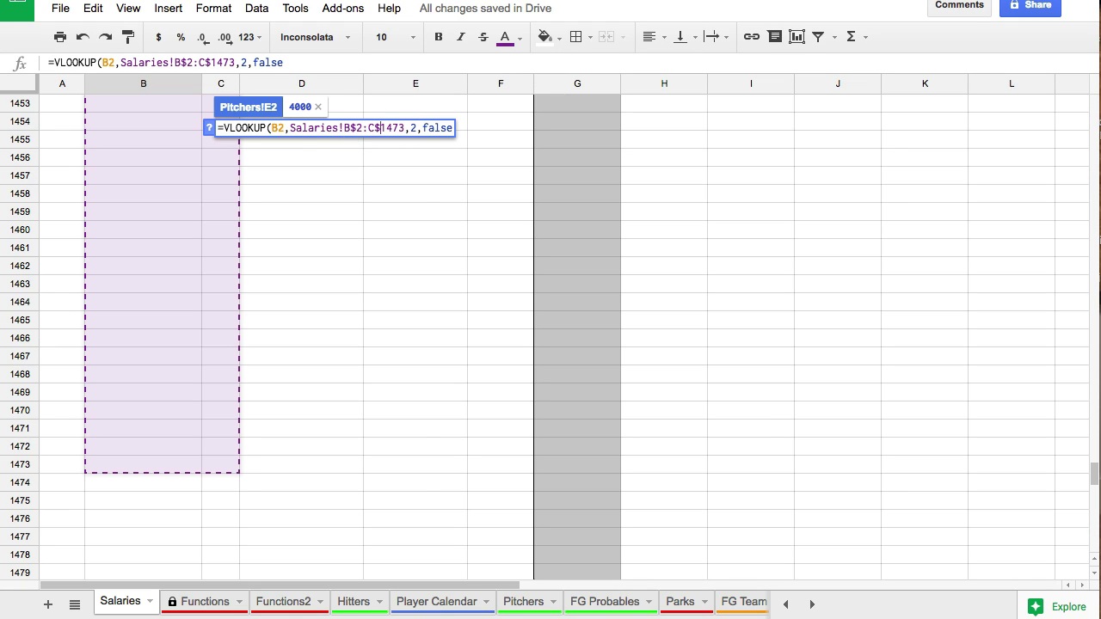
pyautogui.press('Return')
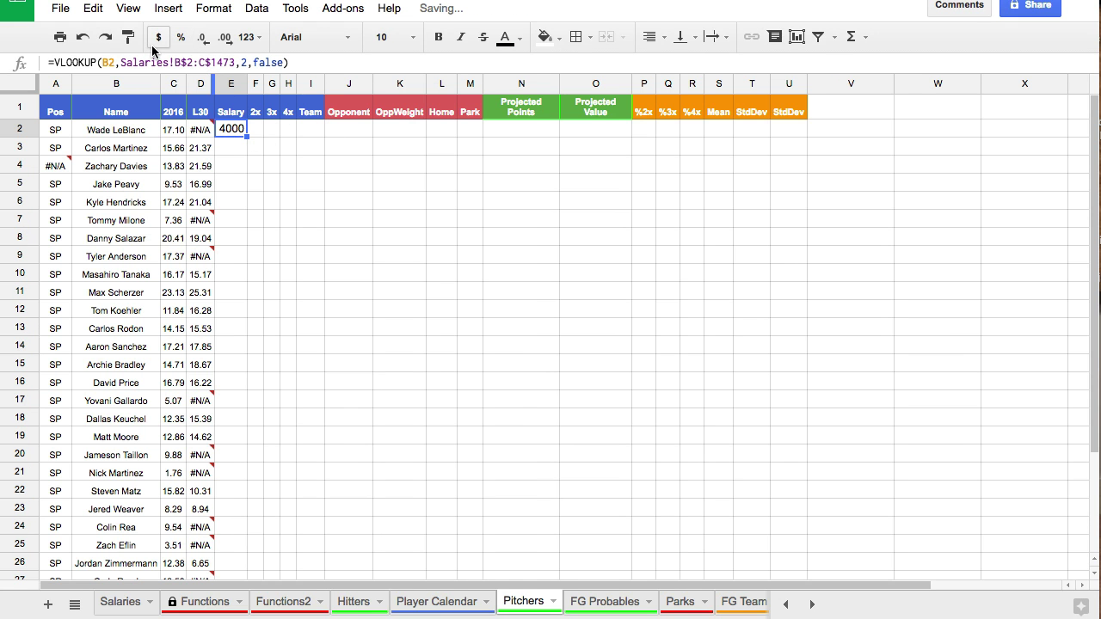
# Format E2 as centered currency without decimals at font size 8, and fill the salary lookup down for all listed pitchers
pyautogui.click(158, 37)
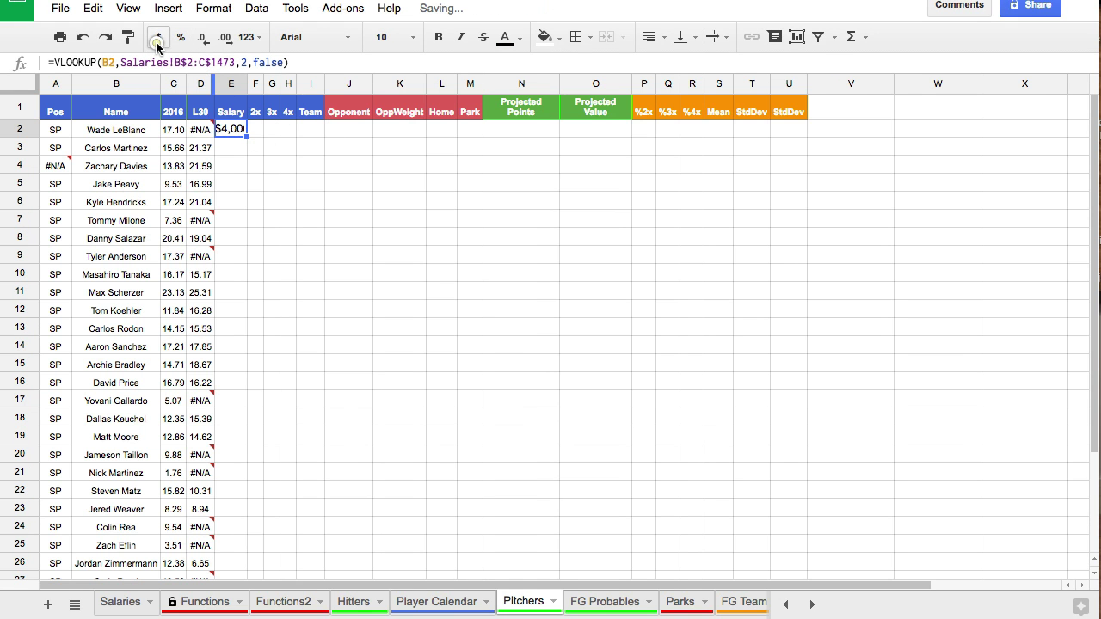
pyautogui.click(415, 44)
pyautogui.click(411, 110)
pyautogui.click(656, 36)
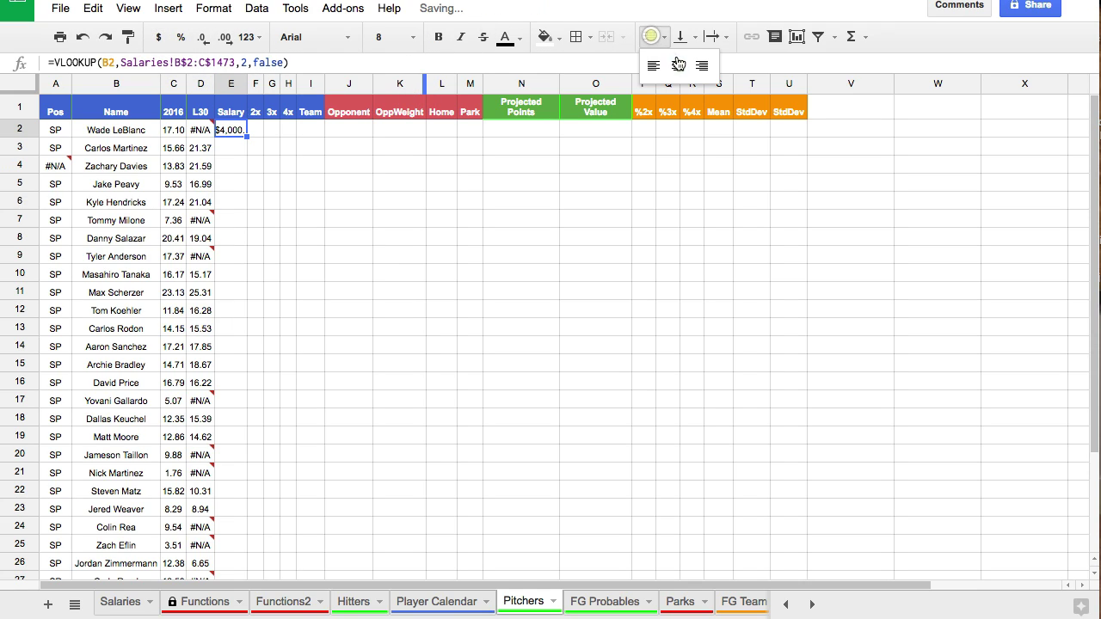
pyautogui.click(678, 66)
pyautogui.doubleClick(201, 37)
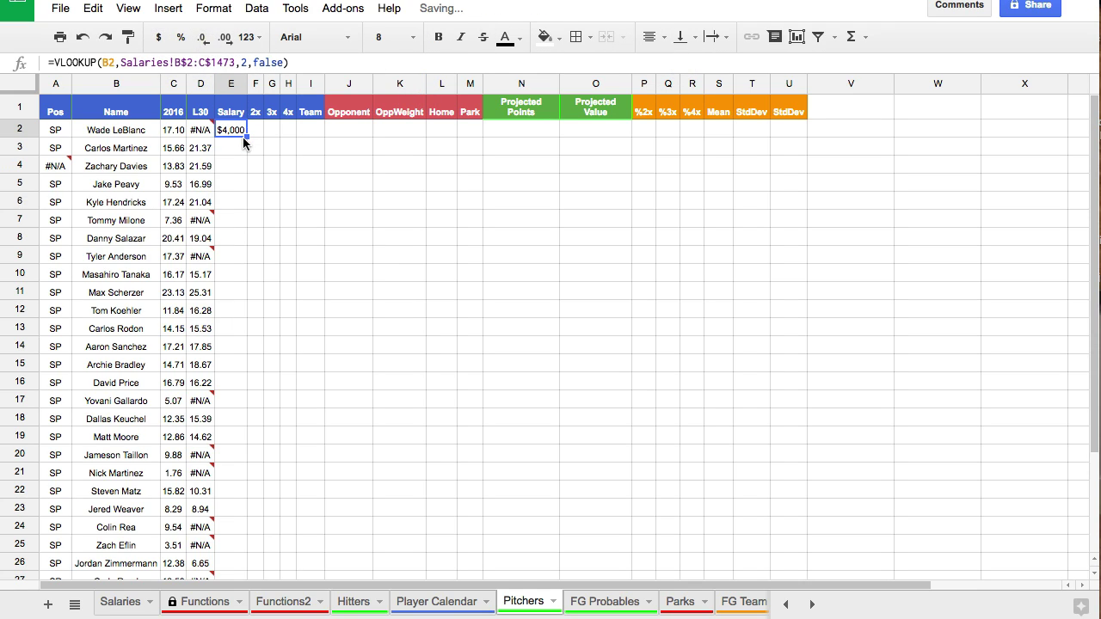
pyautogui.moveTo(246, 135); pyautogui.dragTo(236, 519)
pyautogui.scroll(2, 256, 273)
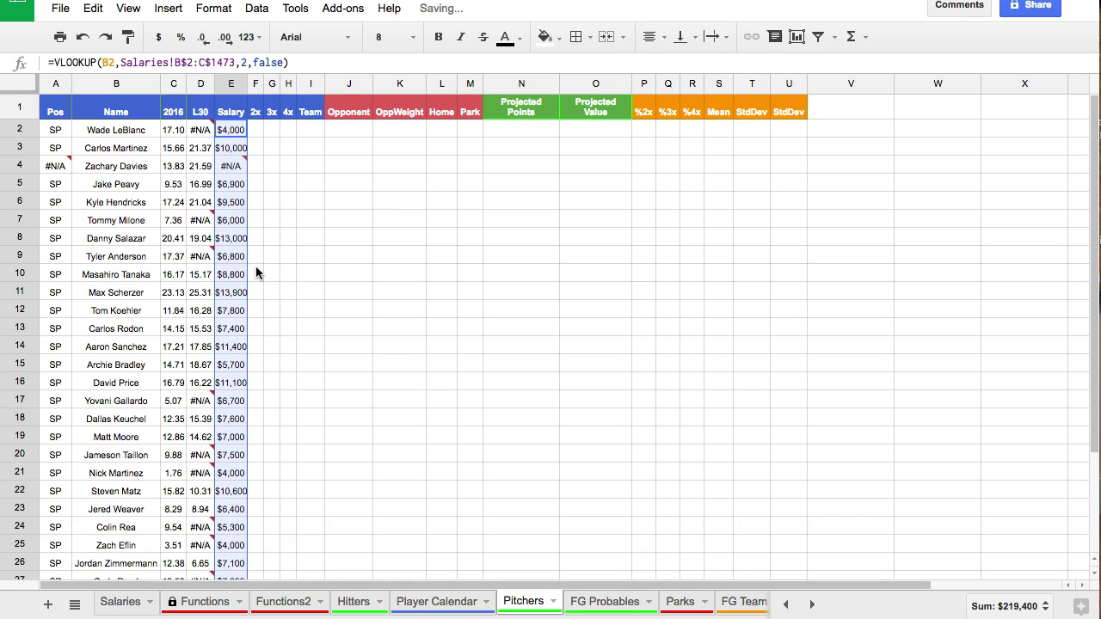
# Enter =(E2/1000)*2 in the 2x column's F2 to calculate the points needed for twice the salary value
pyautogui.click(257, 134)
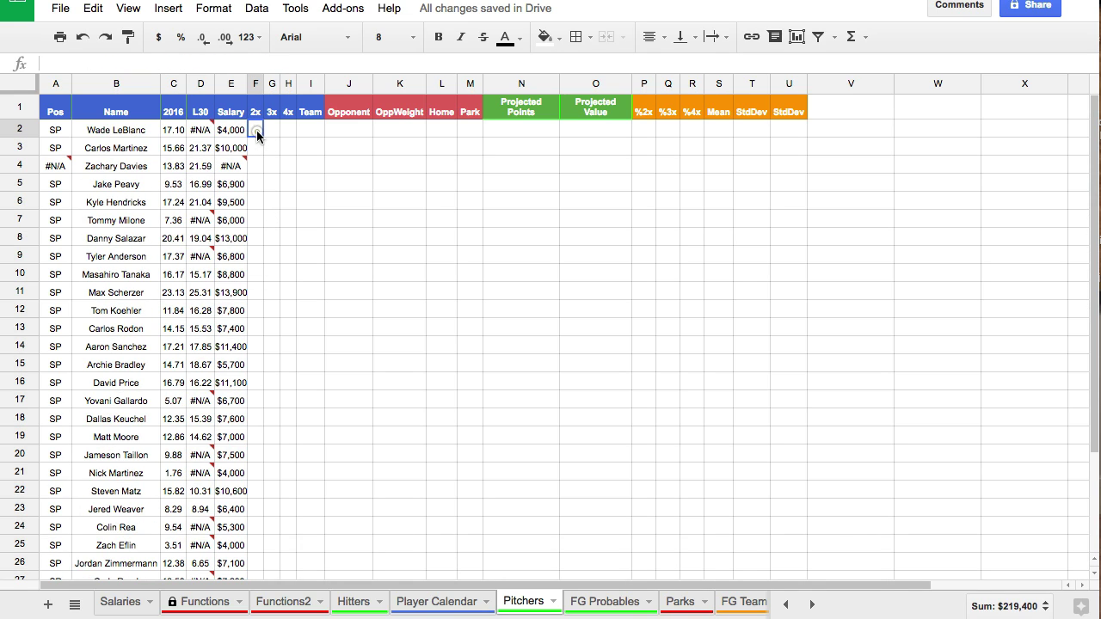
pyautogui.write('=E2')
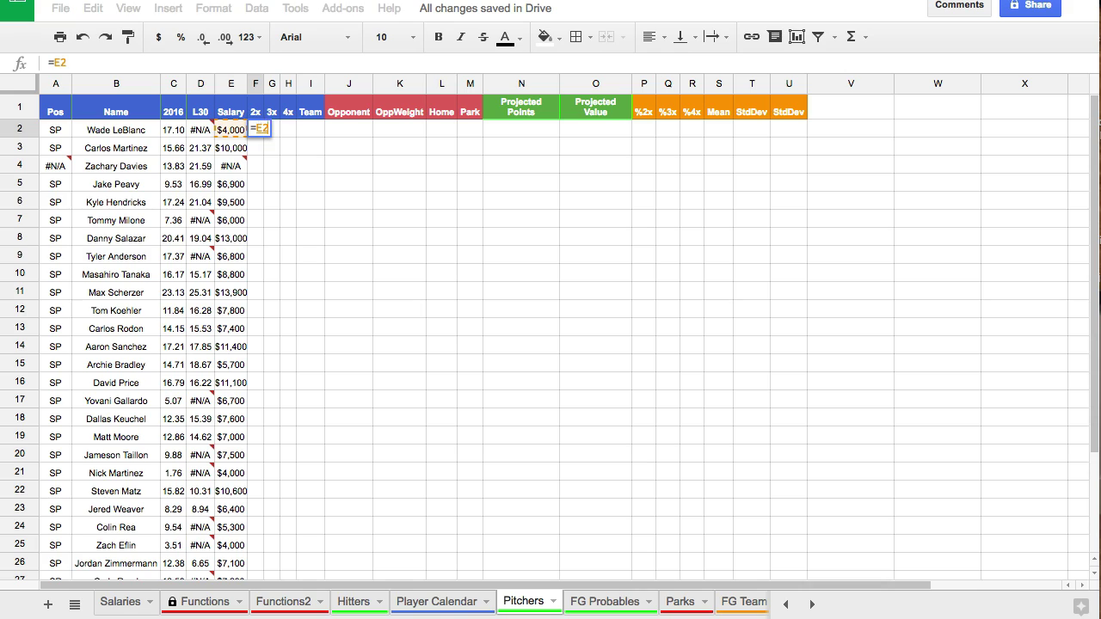
pyautogui.write('/1000)')
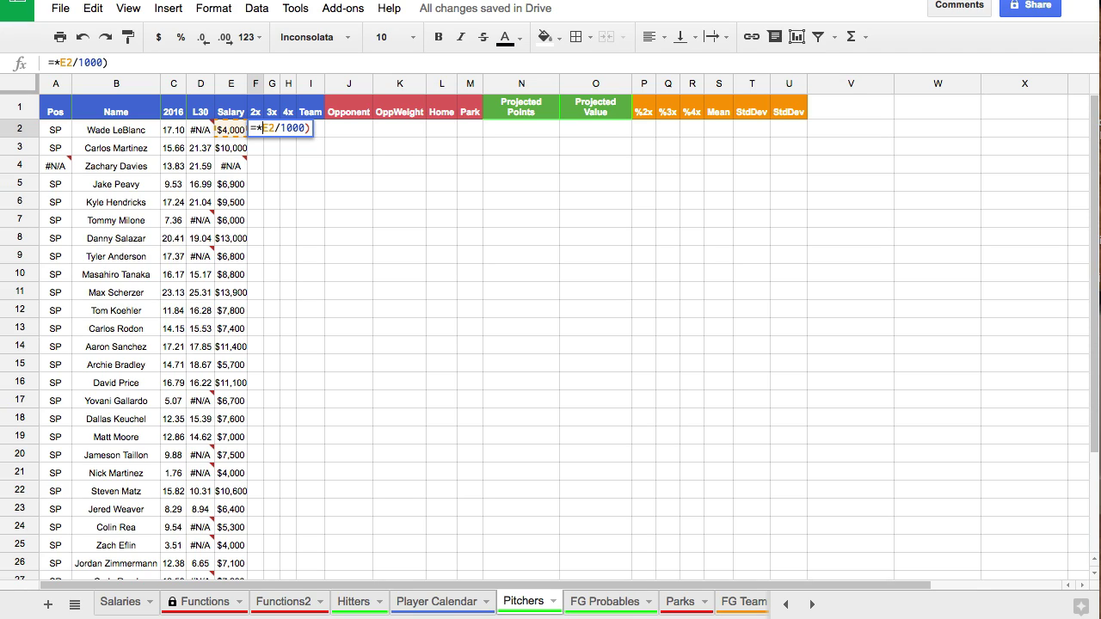
pyautogui.click(263, 128)
pyautogui.press('BackSpace')
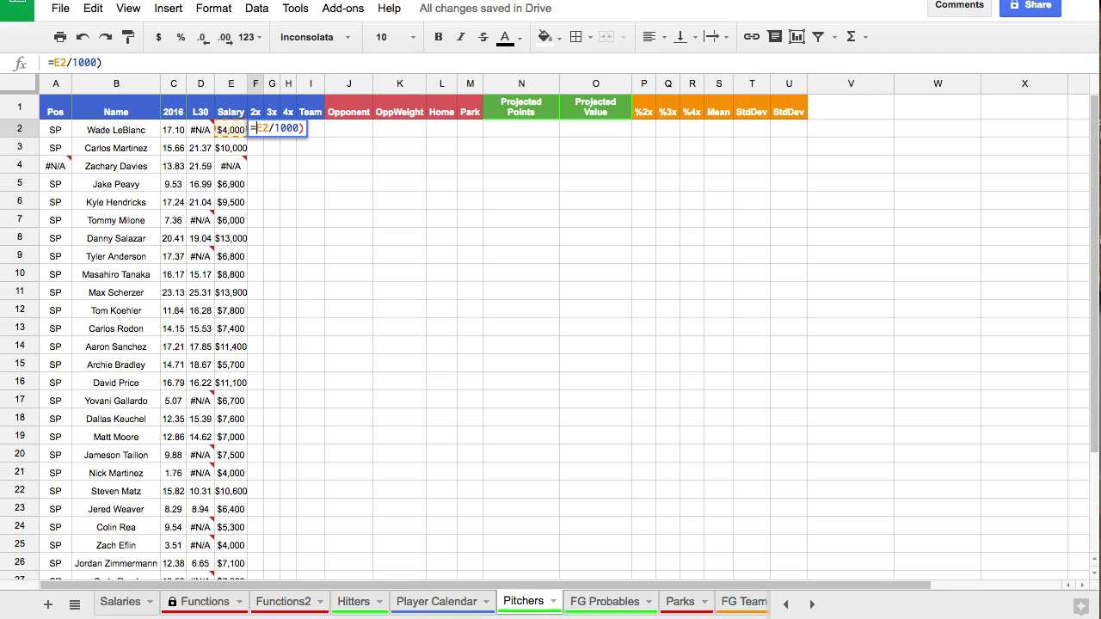
pyautogui.write('(0')
pyautogui.press('BackSpace')
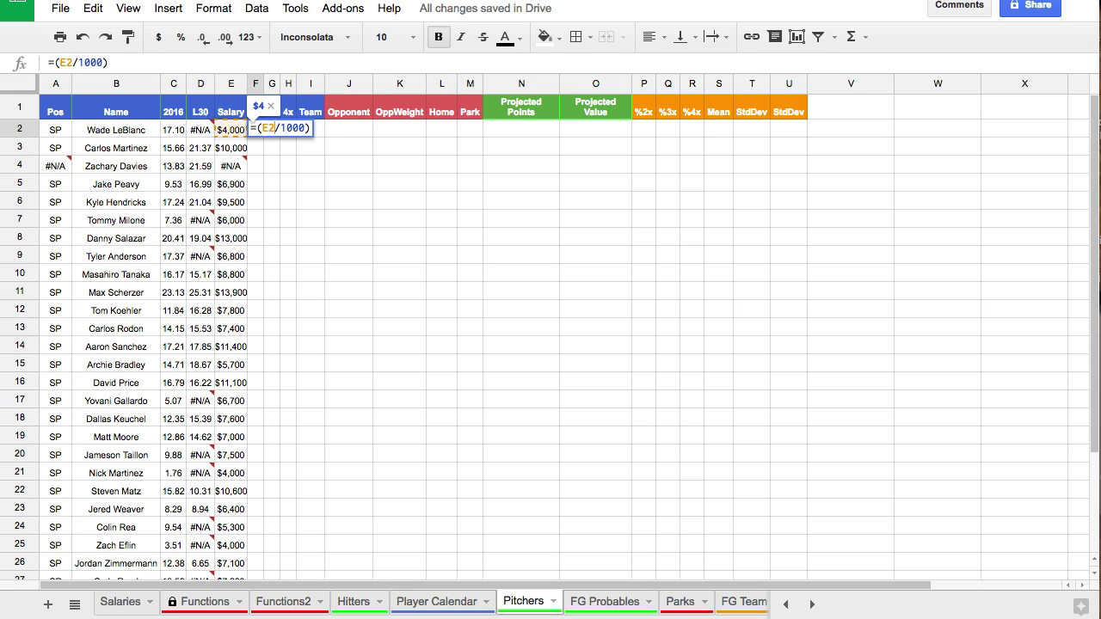
pyautogui.press('End')
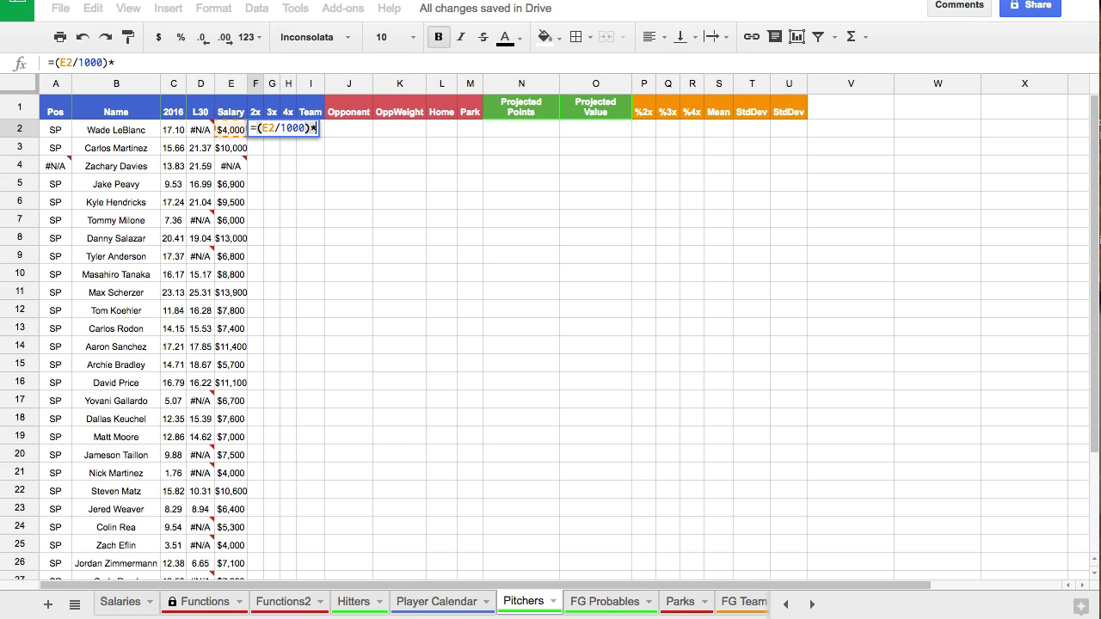
pyautogui.write('*2')
pyautogui.press('Return')
# Format F2 as a Number, centered at font size 8, and widen column F slightly to fit it
pyautogui.click(256, 129)
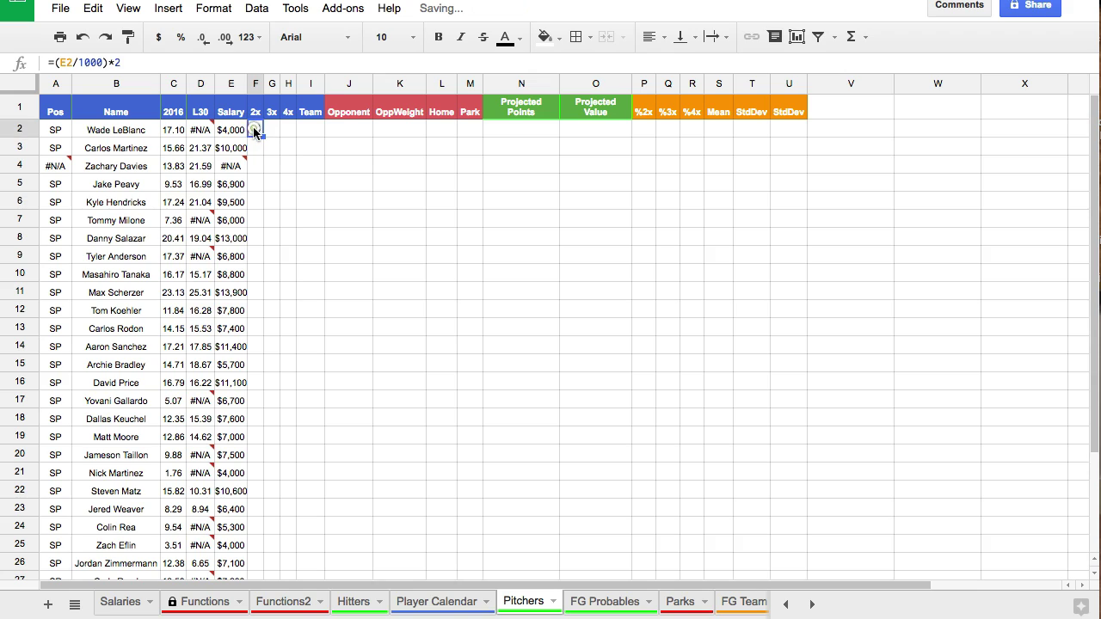
pyautogui.click(213, 8)
pyautogui.moveTo(228, 37)
pyautogui.click(450, 103)
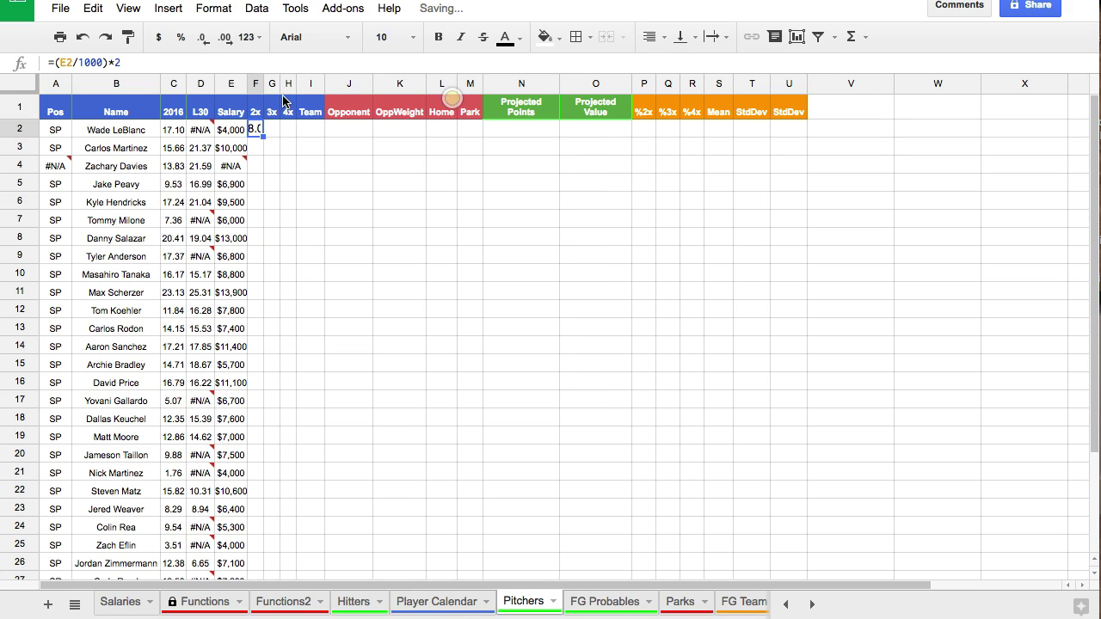
pyautogui.moveTo(263, 83); pyautogui.dragTo(273, 83)
pyautogui.click(414, 42)
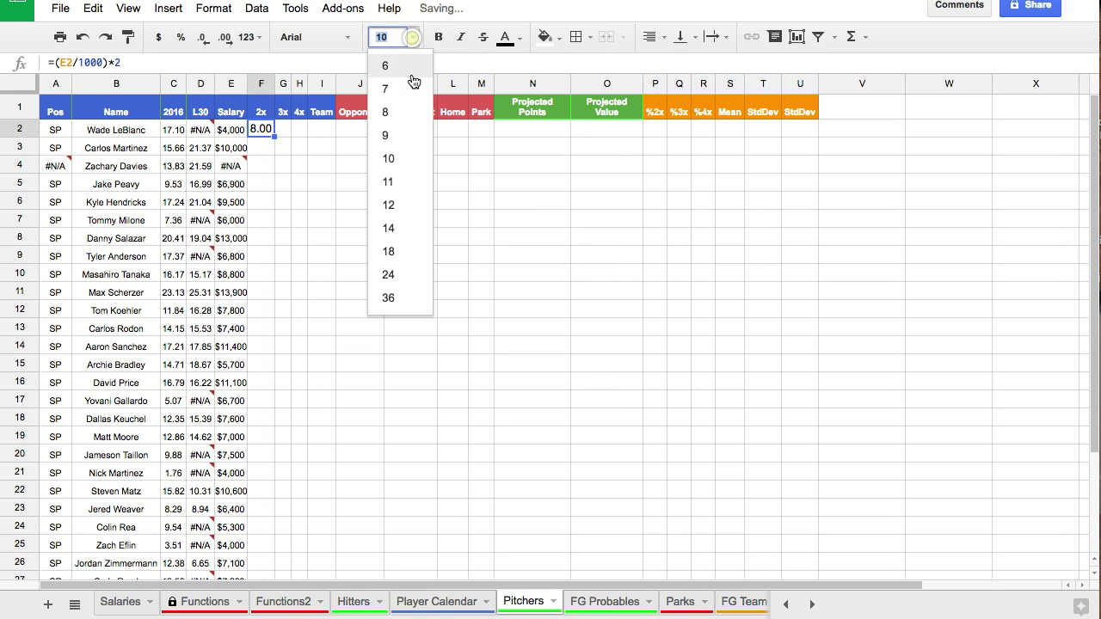
pyautogui.click(397, 110)
pyautogui.click(653, 37)
pyautogui.click(678, 66)
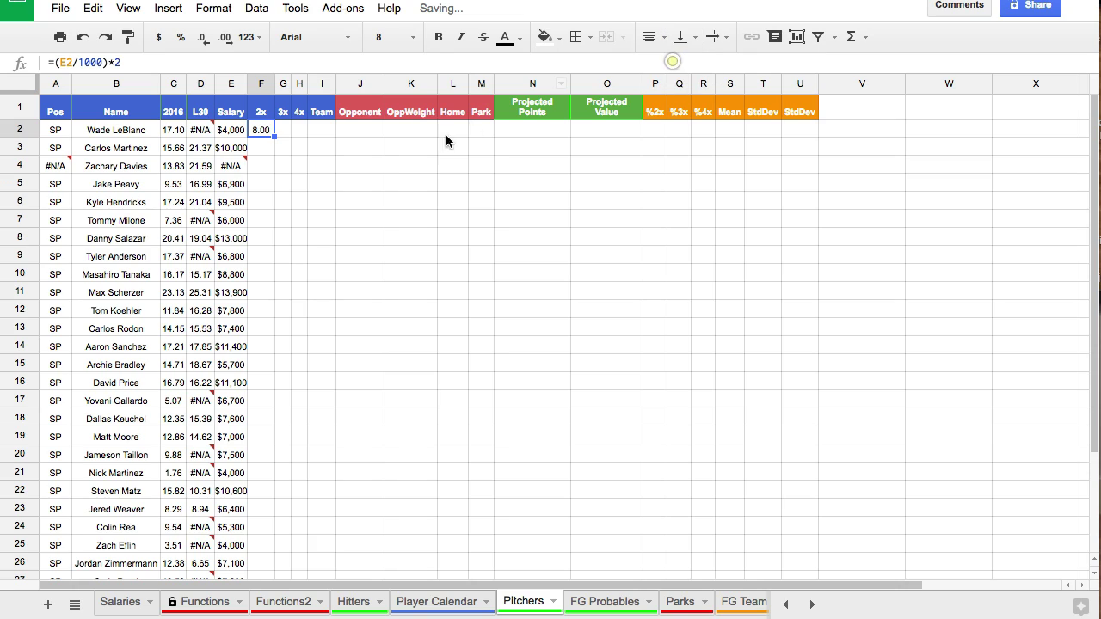
# Reuse the 2x formula by entering =(E2/1000)*2 in G2 and =(E2/1000)*4 in the 4x column's H2
pyautogui.doubleClick(267, 131)
pyautogui.press('Escape')
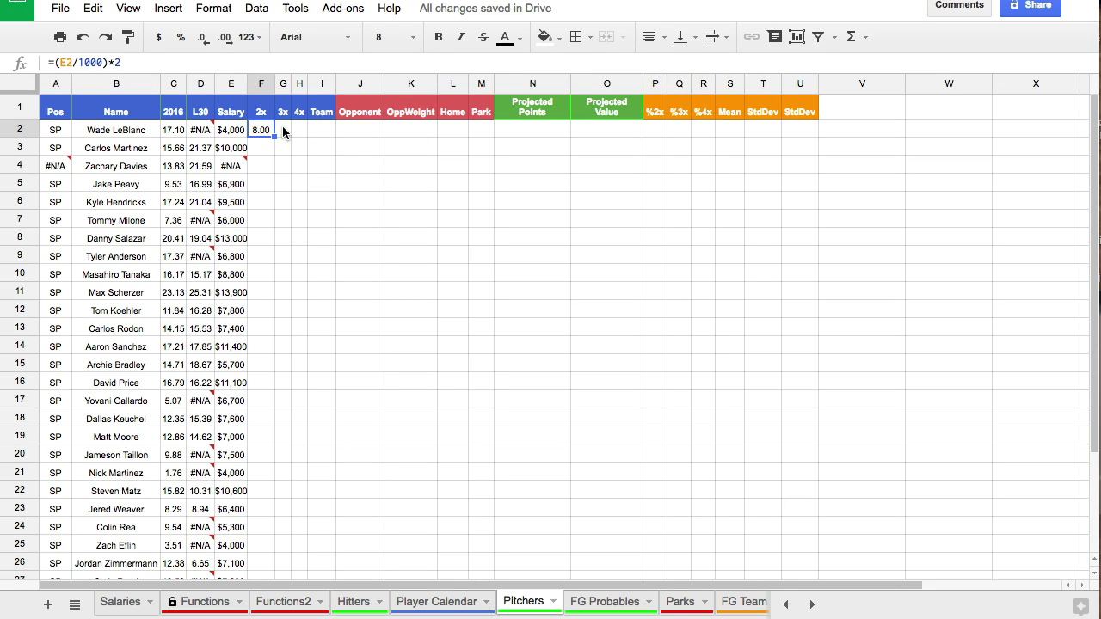
pyautogui.click(284, 131)
pyautogui.write('=(E2/1000)*2')
pyautogui.click(290, 164)
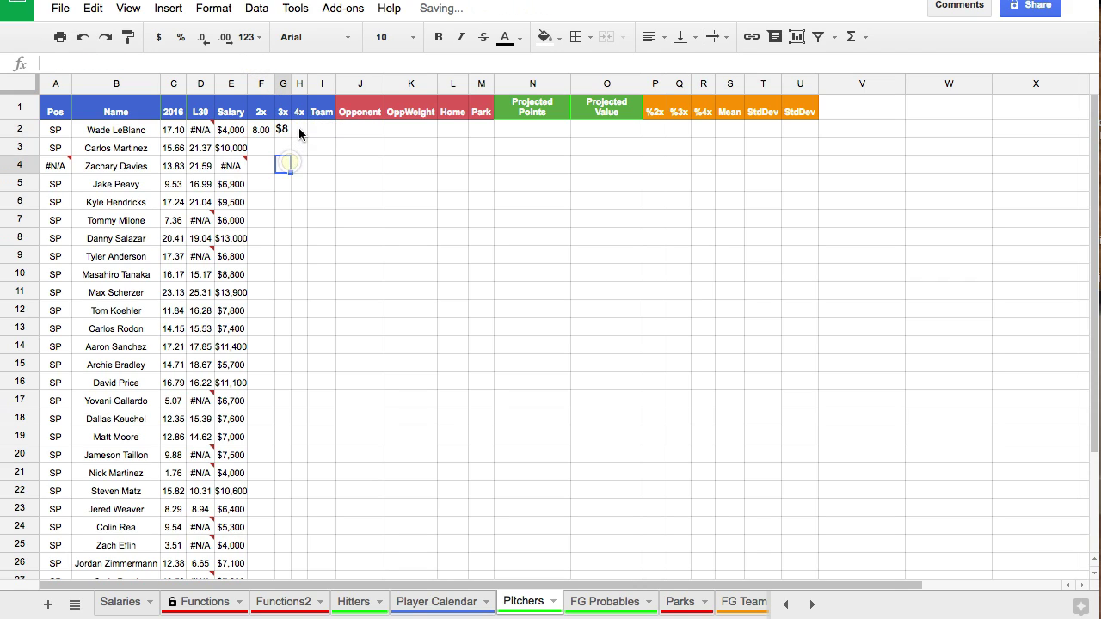
pyautogui.click(299, 131)
pyautogui.write('=(E2/1000)*2')
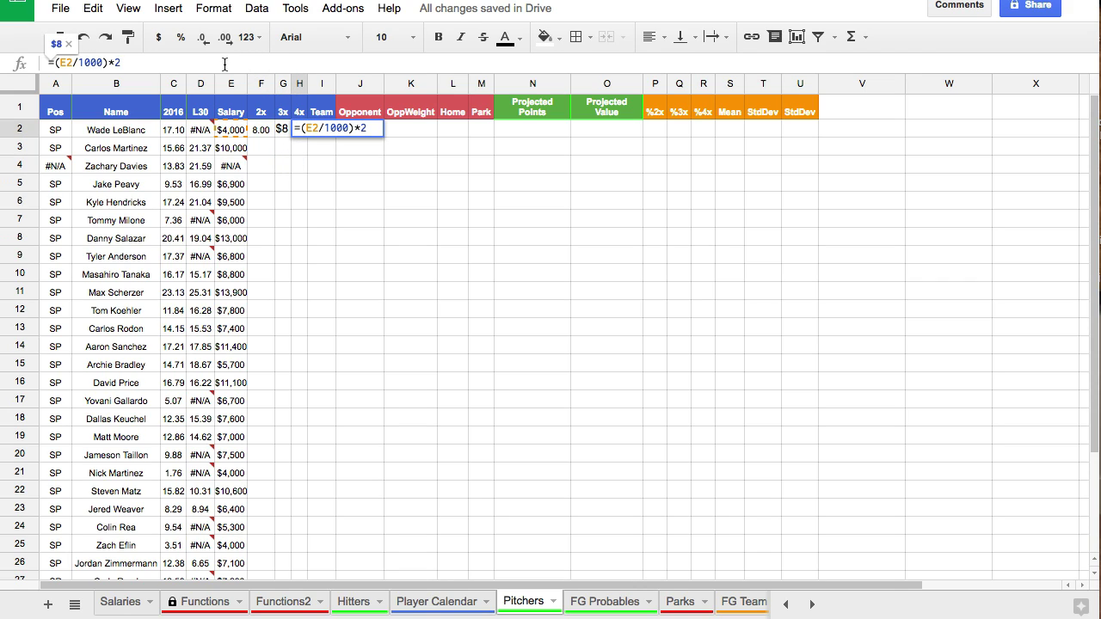
pyautogui.press('Return')
pyautogui.click(283, 129)
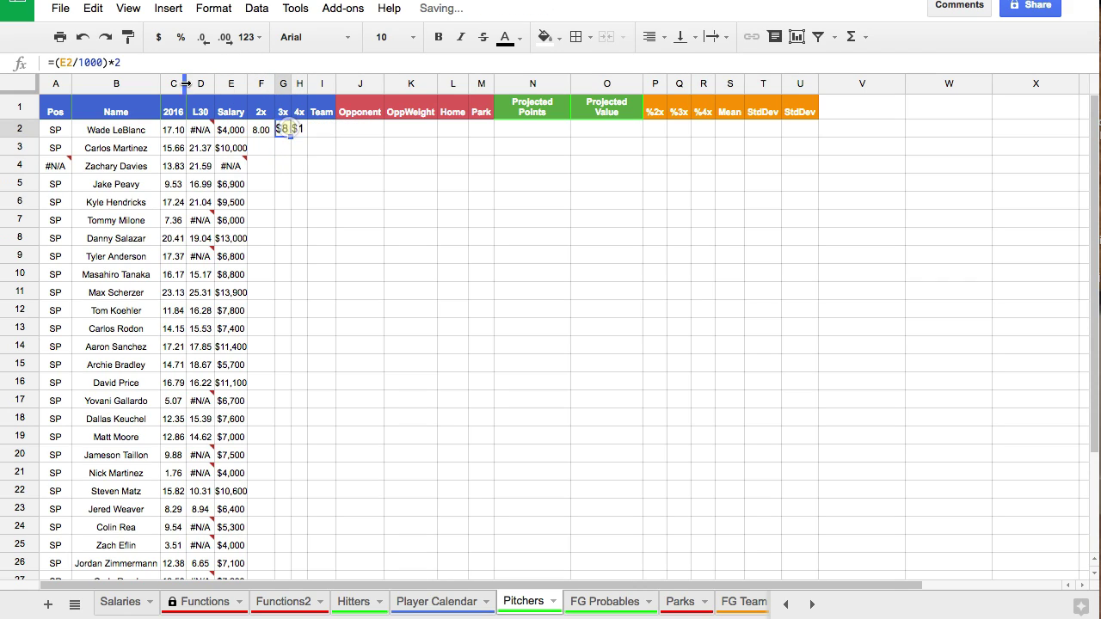
pyautogui.write('3')
pyautogui.press('Return')
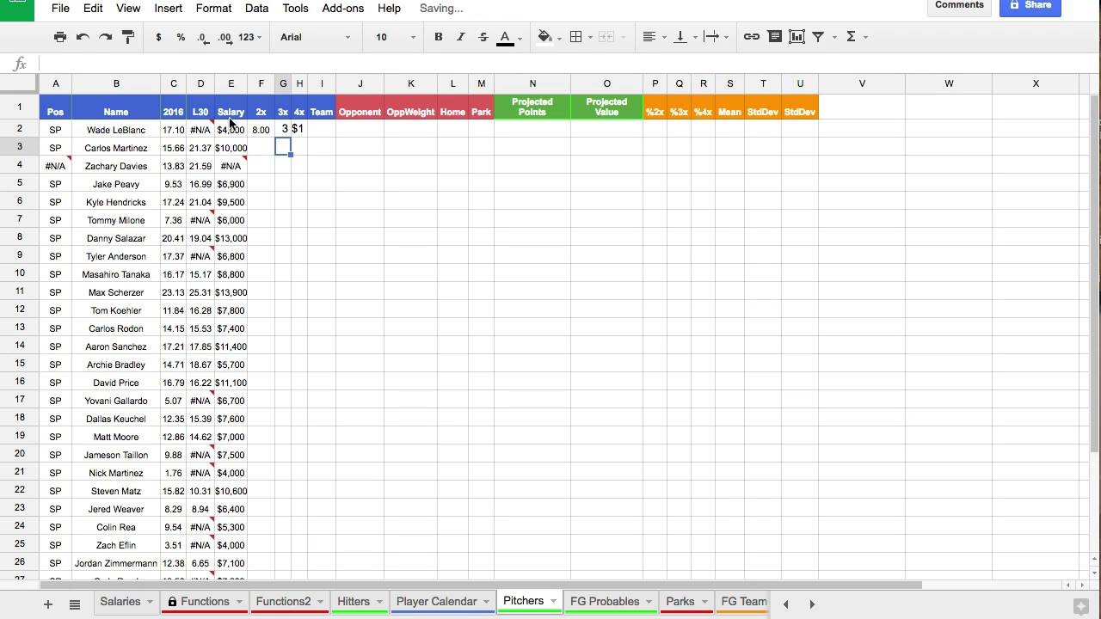
# Set the 3x formula in G2 to =(E2/1000)*3
pyautogui.click(276, 130)
pyautogui.click(189, 63)
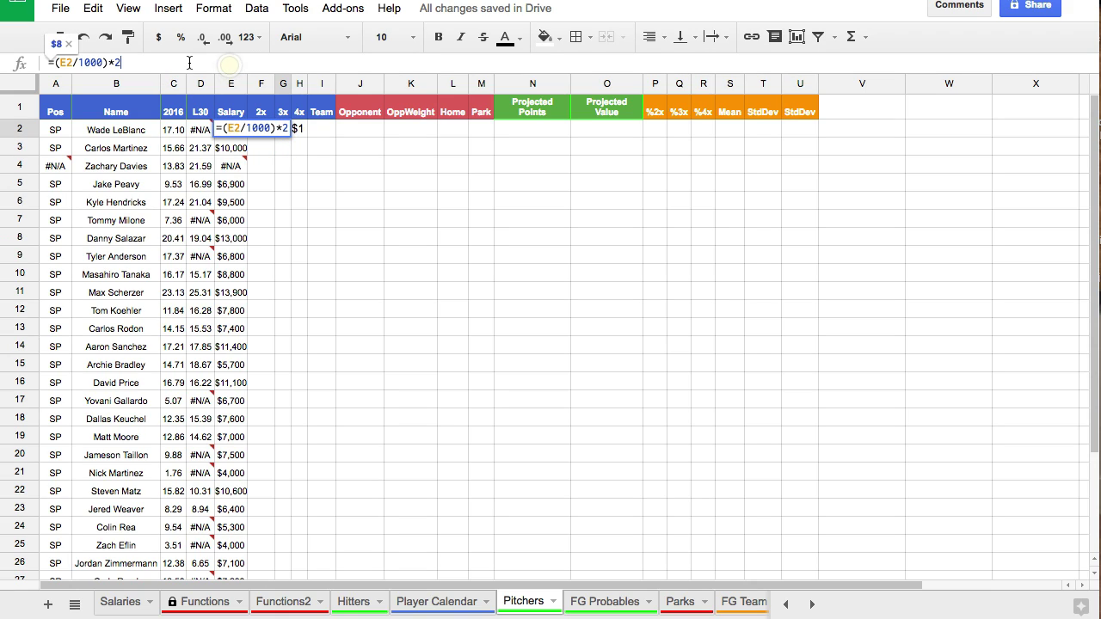
pyautogui.press('BackSpace')
pyautogui.write('3')
pyautogui.press('Return')
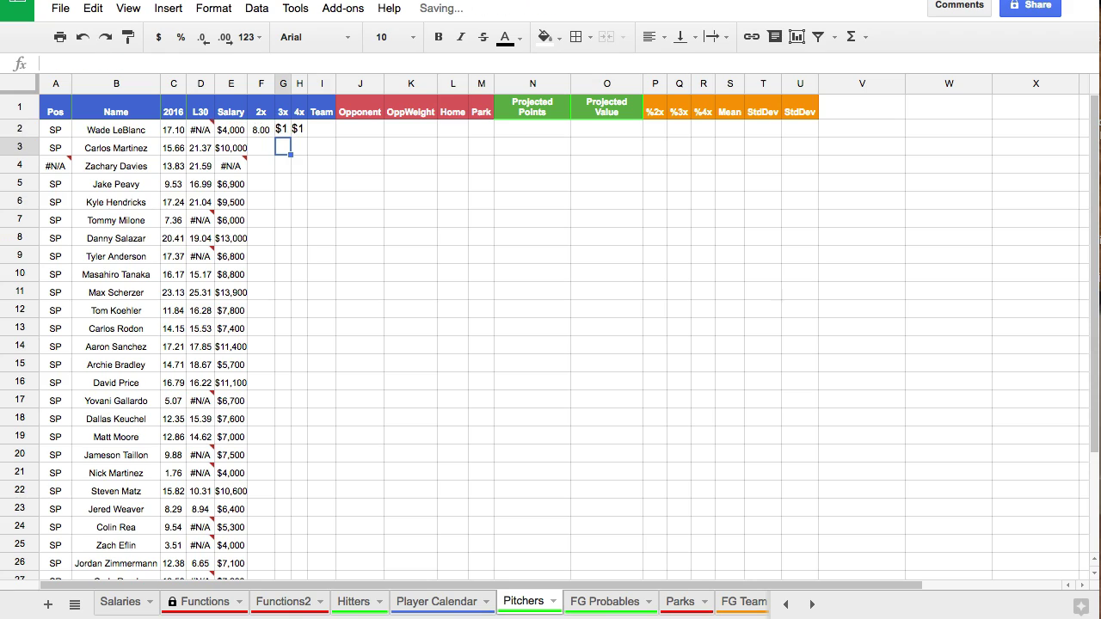
# Fit columns F to H to their contents and format G2:H2 as Number, centered at font size 8
pyautogui.moveTo(266, 87); pyautogui.dragTo(301, 83)
pyautogui.doubleClick(307, 84)
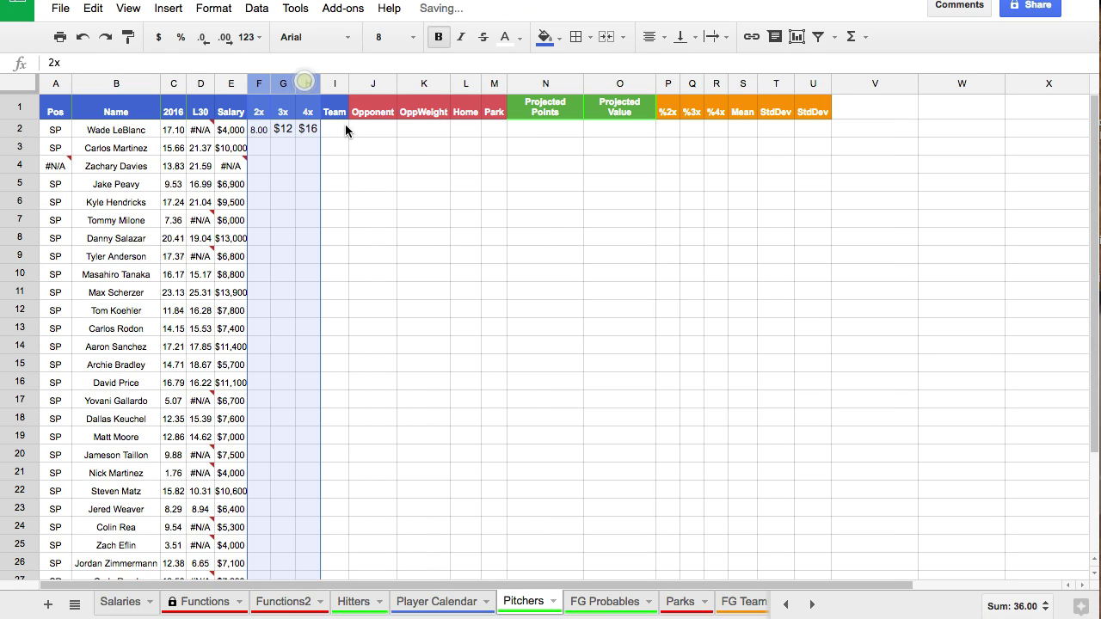
pyautogui.click(301, 131)
pyautogui.moveTo(284, 129); pyautogui.dragTo(308, 129)
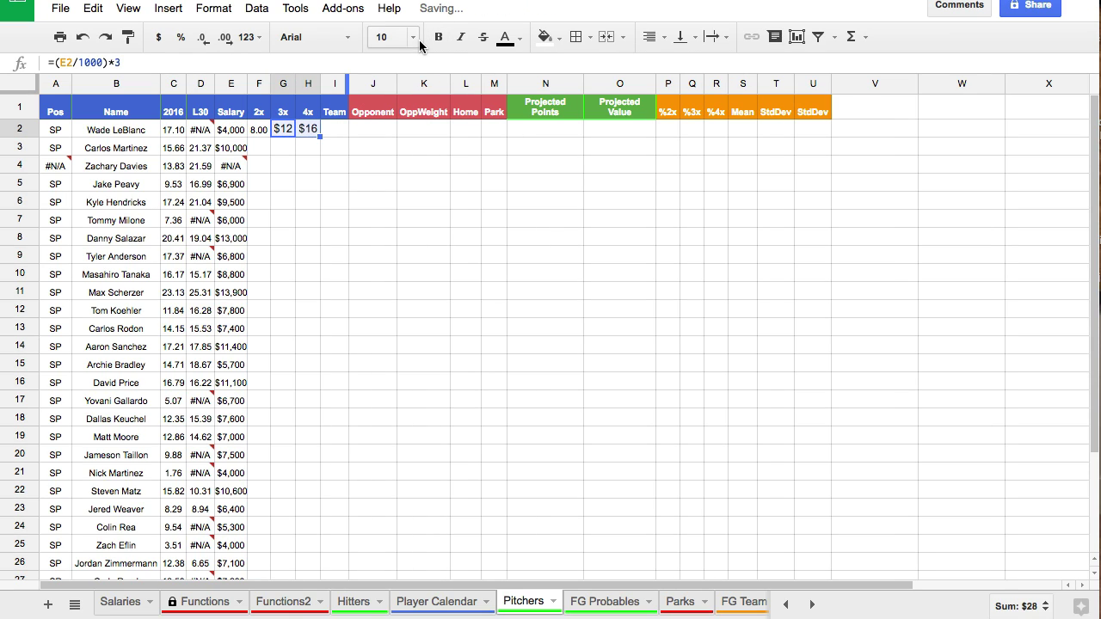
pyautogui.click(411, 37)
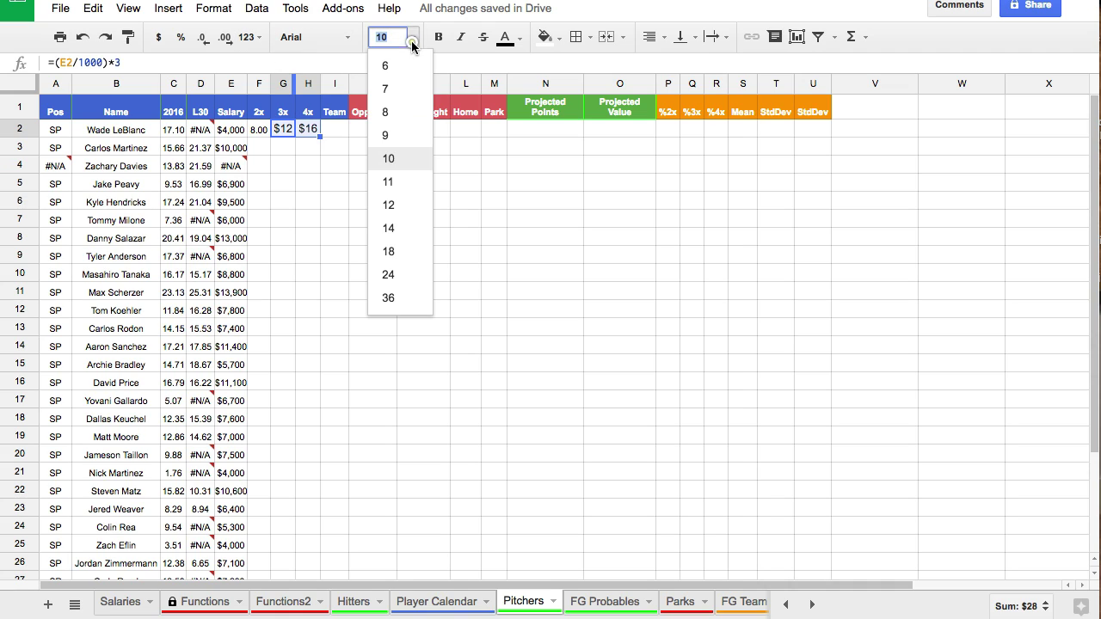
pyautogui.click(395, 119)
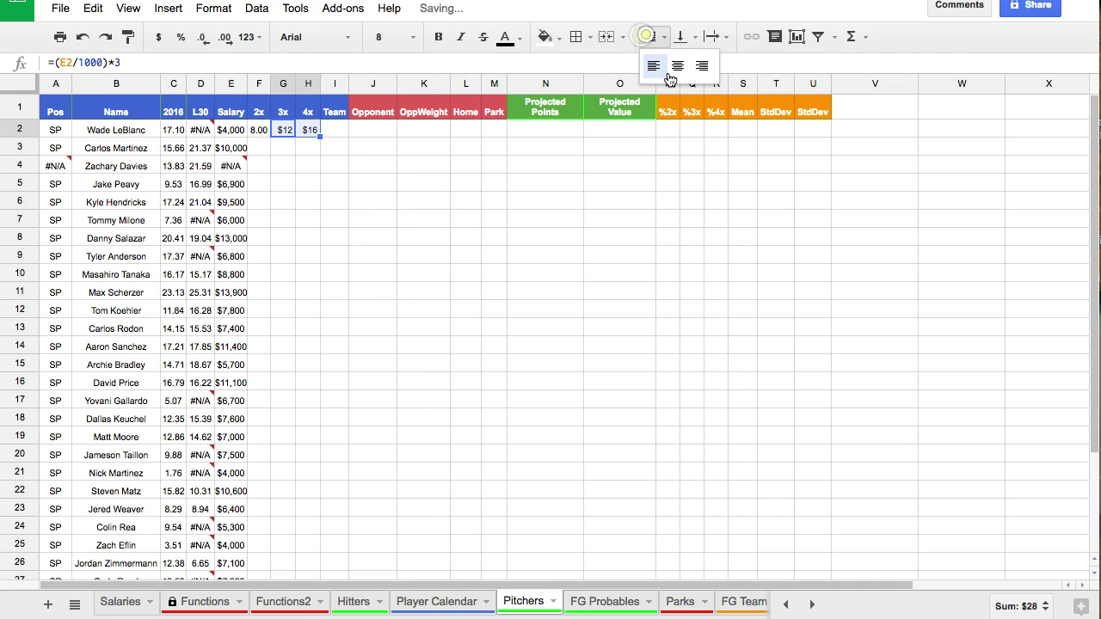
pyautogui.click(213, 9)
pyautogui.moveTo(284, 36)
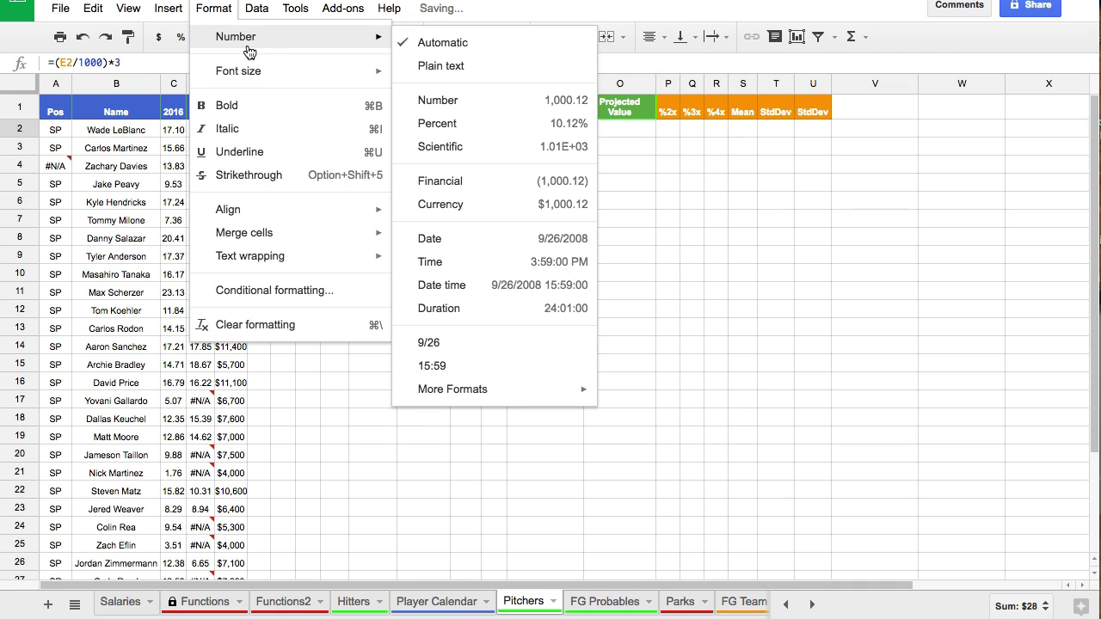
pyautogui.click(421, 98)
pyautogui.click(291, 148)
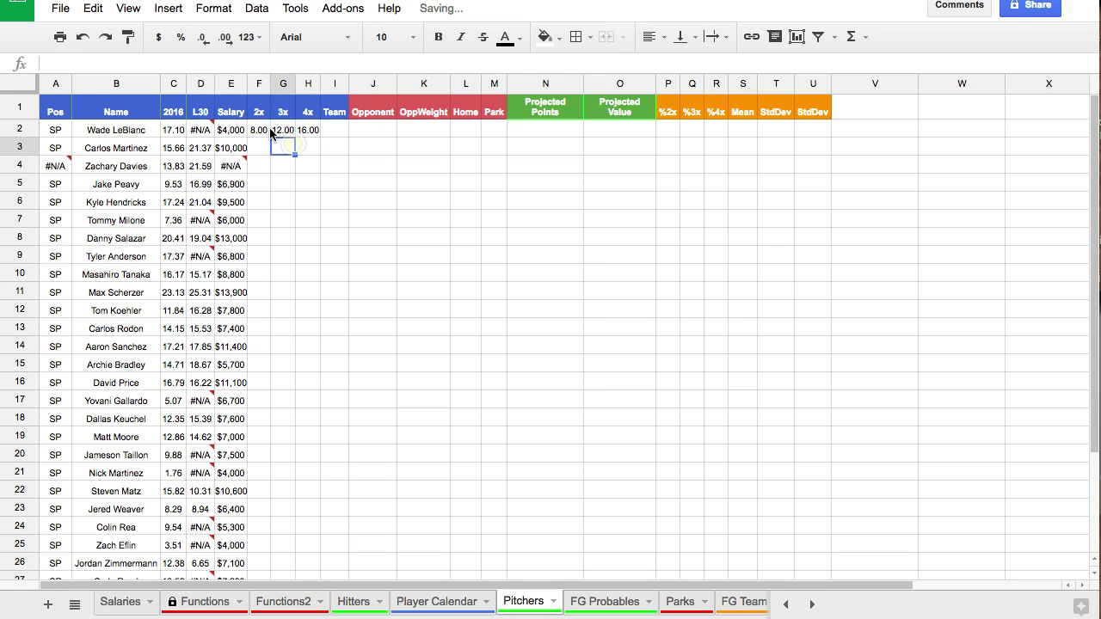
# Fill the 2x, 3x and 4x formulas in F2:H2 down through the last pitcher row and auto-fit columns F to I
pyautogui.moveTo(258, 130); pyautogui.dragTo(289, 526)
pyautogui.scroll(4, 287, 362)
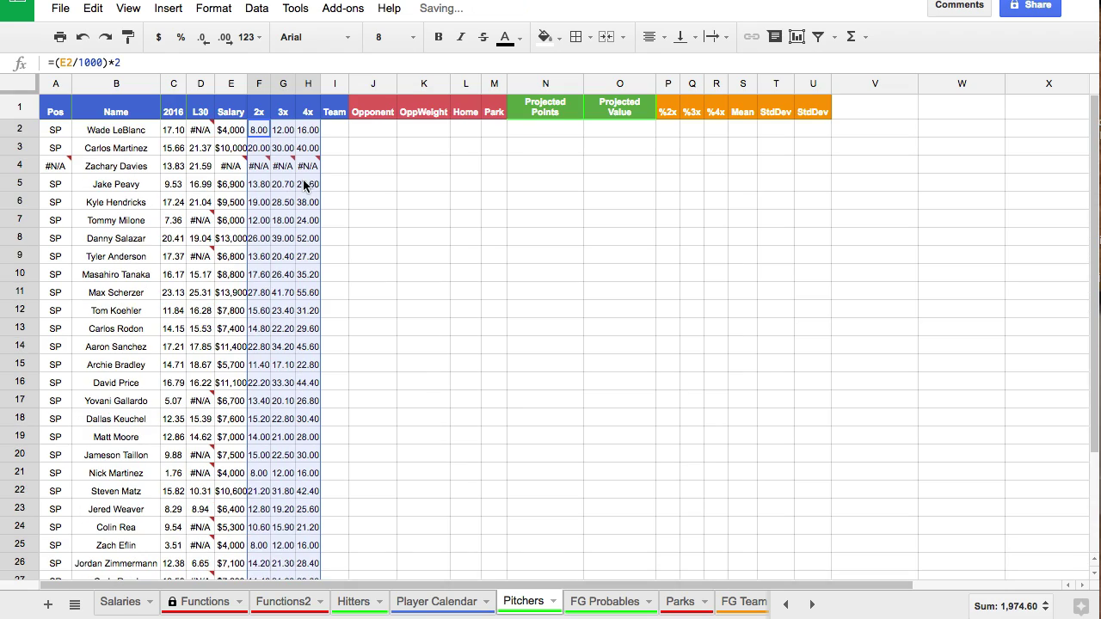
pyautogui.click(308, 184)
pyautogui.moveTo(258, 82); pyautogui.dragTo(347, 83)
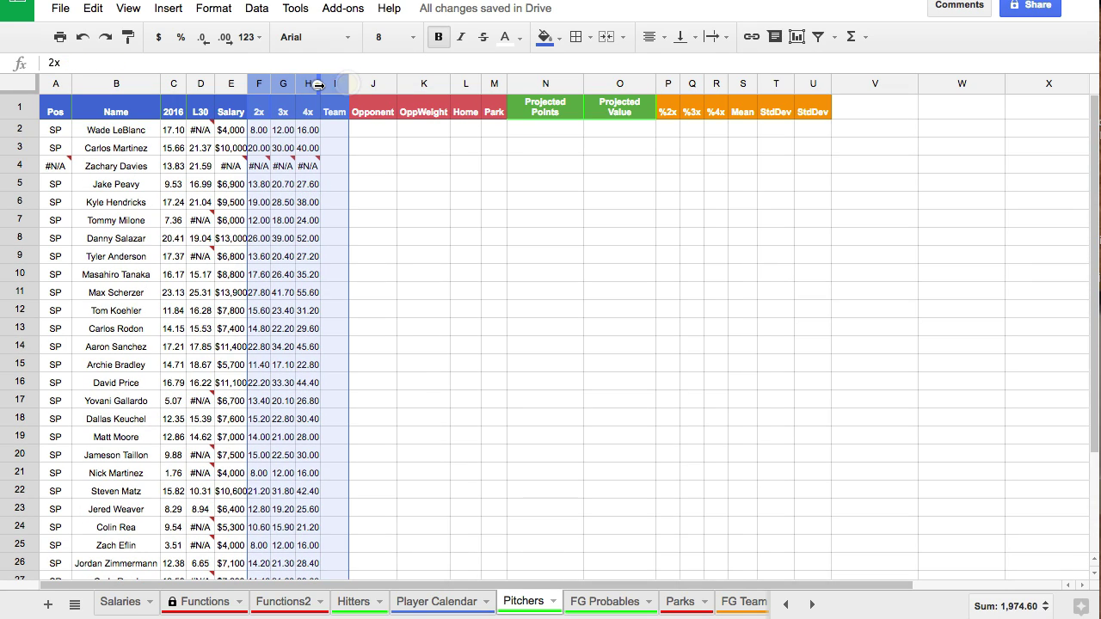
pyautogui.doubleClick(319, 83)
# Check the Team formula in I2 of the Hitters sheet and begin a VLOOKUP keyed on B2 in I2 of Pitchers
pyautogui.click(346, 129)
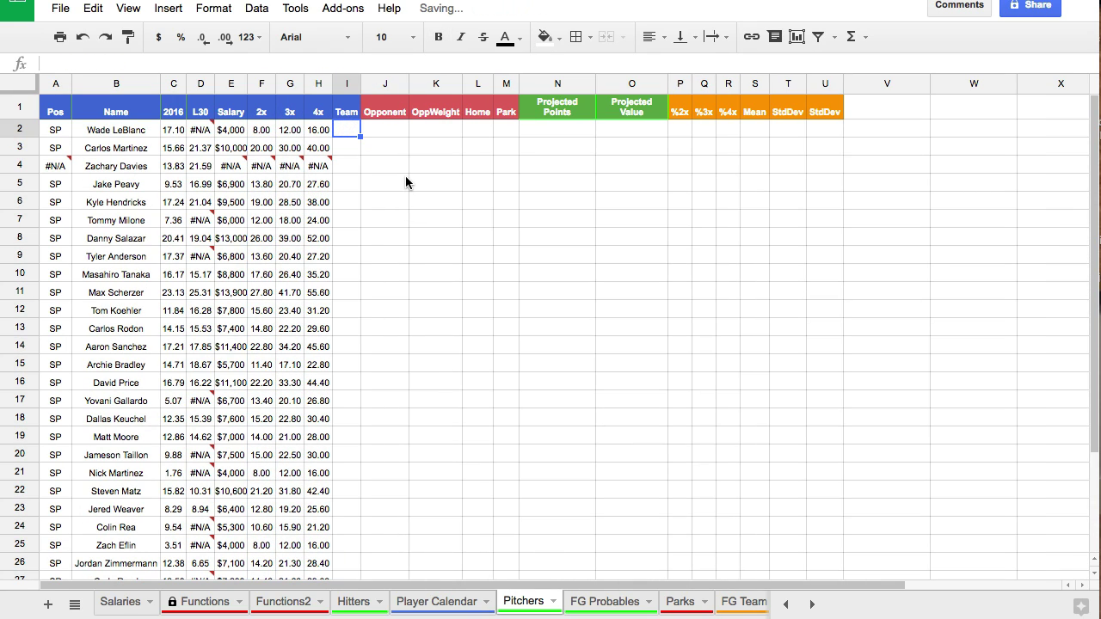
pyautogui.click(353, 602)
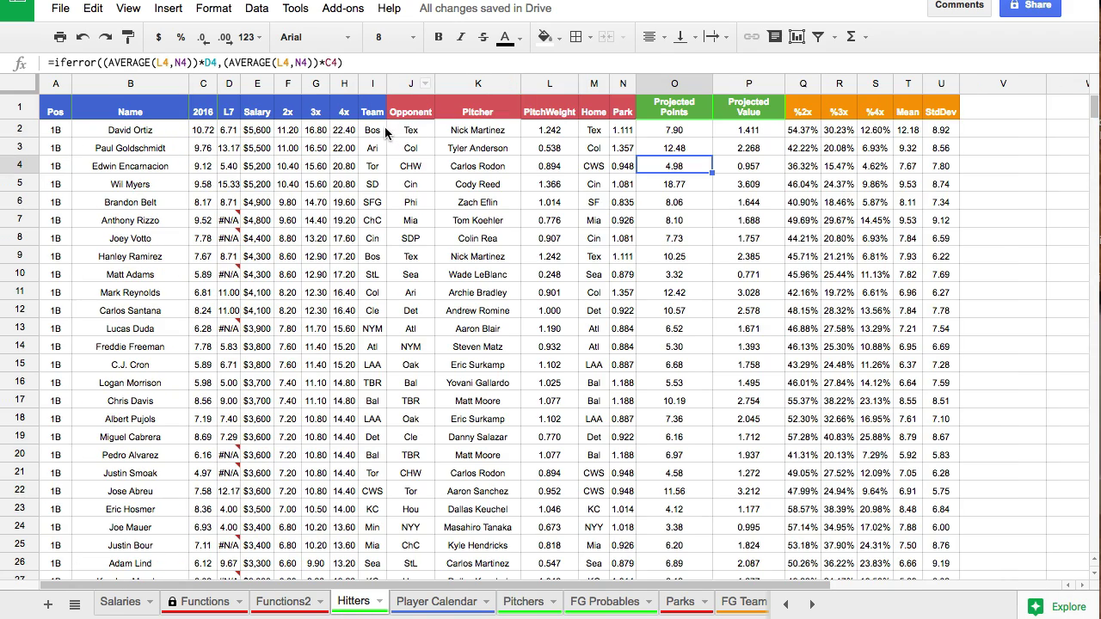
pyautogui.click(381, 131)
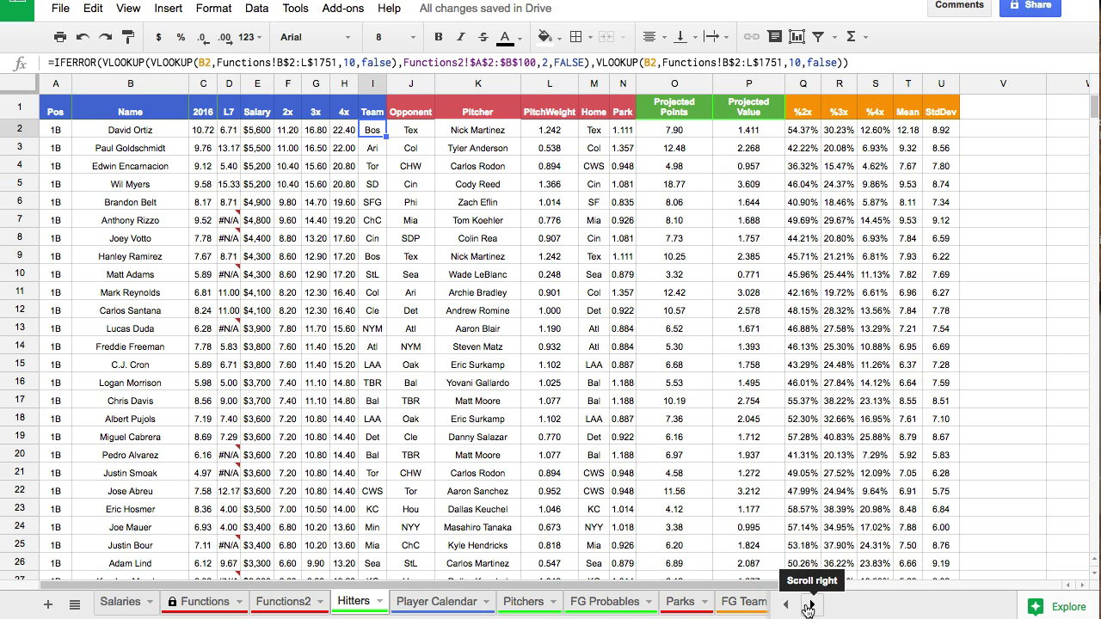
pyautogui.click(513, 604)
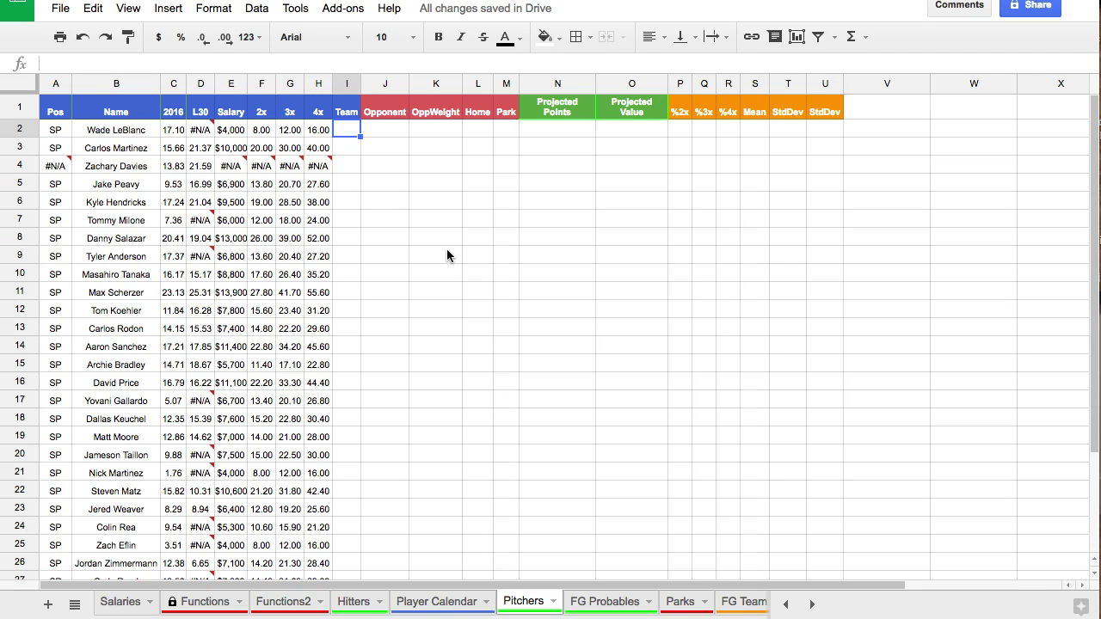
pyautogui.click(355, 133)
pyautogui.write('=vlook')
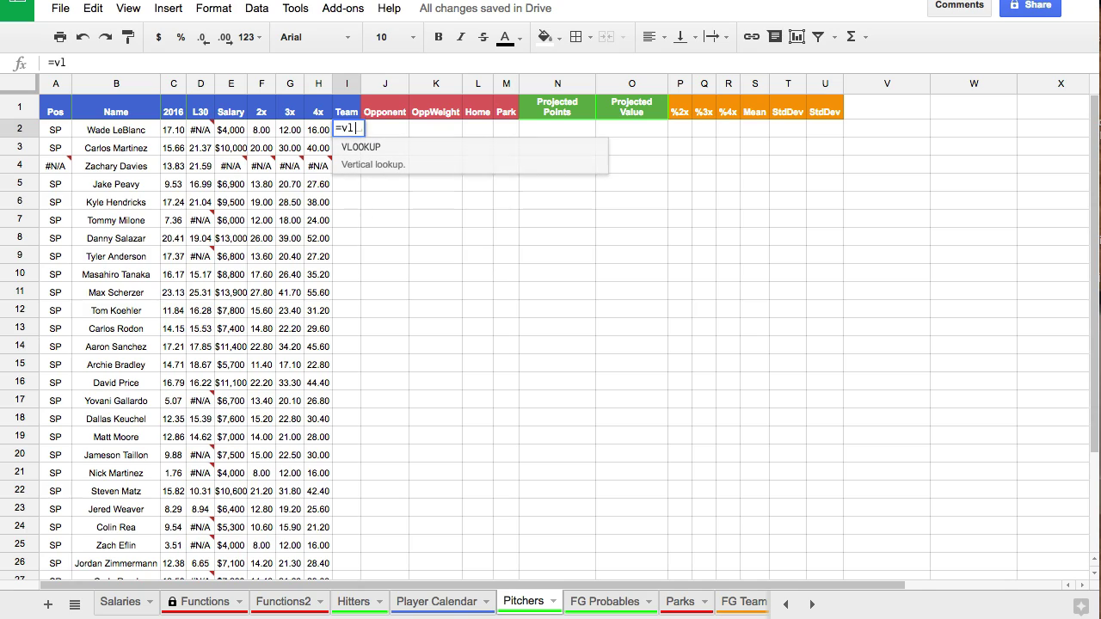
pyautogui.click(378, 172)
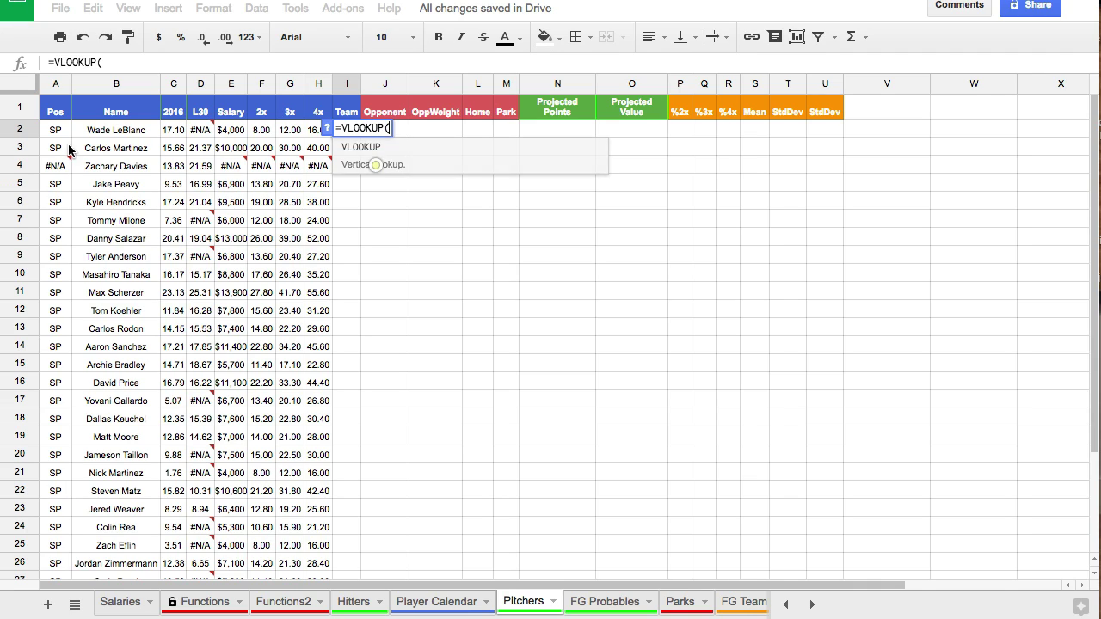
pyautogui.click(102, 130)
pyautogui.write(',')
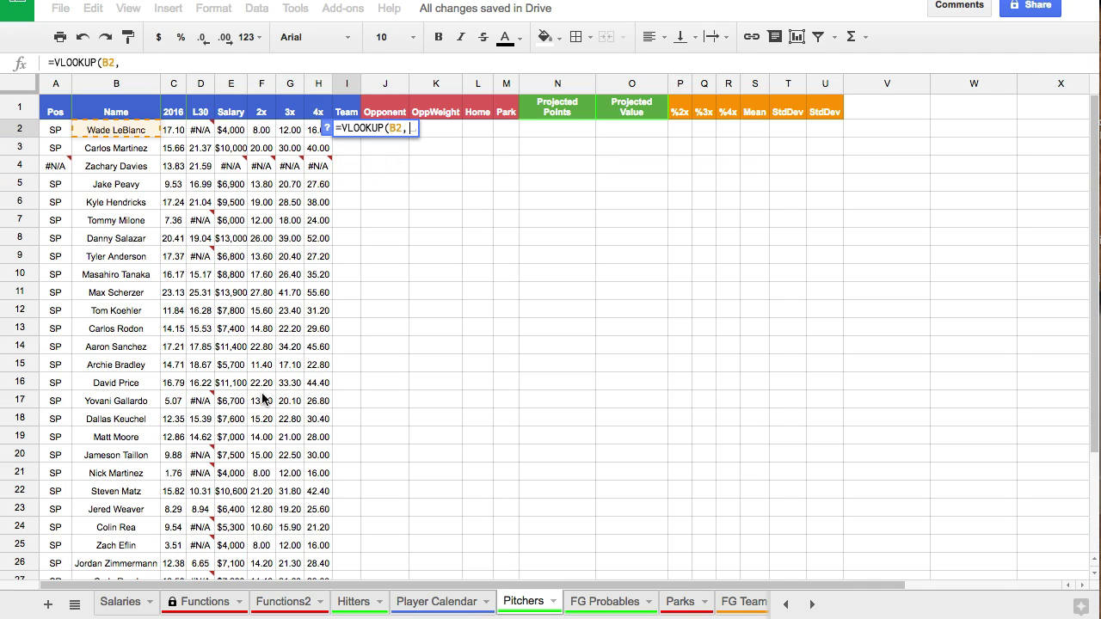
# Complete the Team lookup in I2 as =VLOOKUP(B2,Functions!B$2:K$1498,10,false)
pyautogui.click(203, 601)
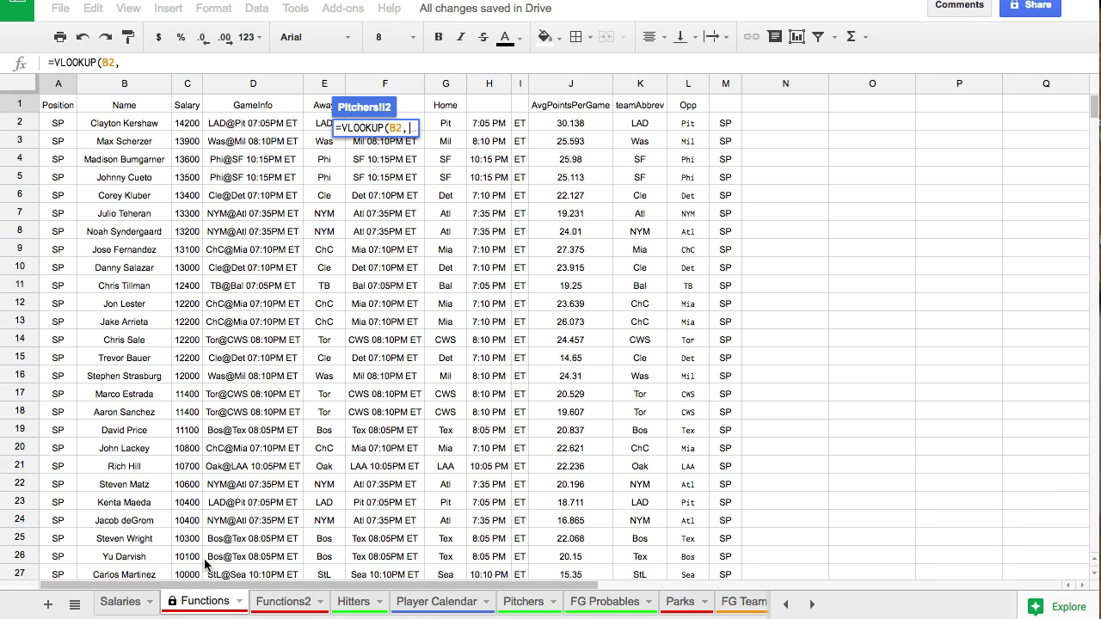
pyautogui.moveTo(127, 123); pyautogui.dragTo(656, 363)
pyautogui.scroll(-20, 658, 344)
pyautogui.moveTo(656, 372); pyautogui.dragTo(647, 489)
pyautogui.write(',10,false')
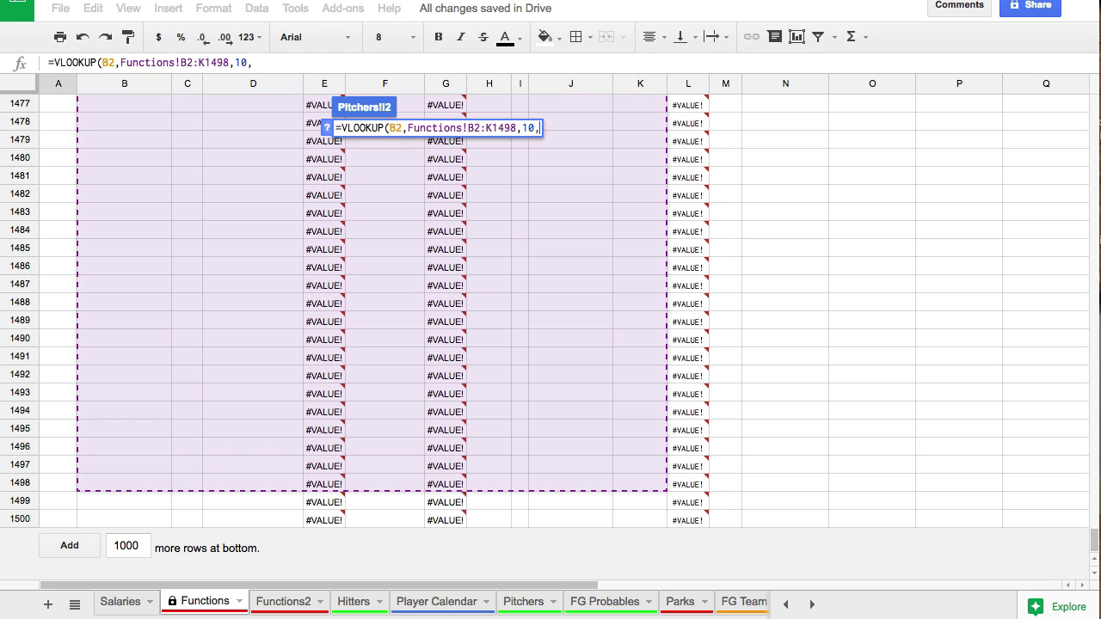
pyautogui.click(474, 128)
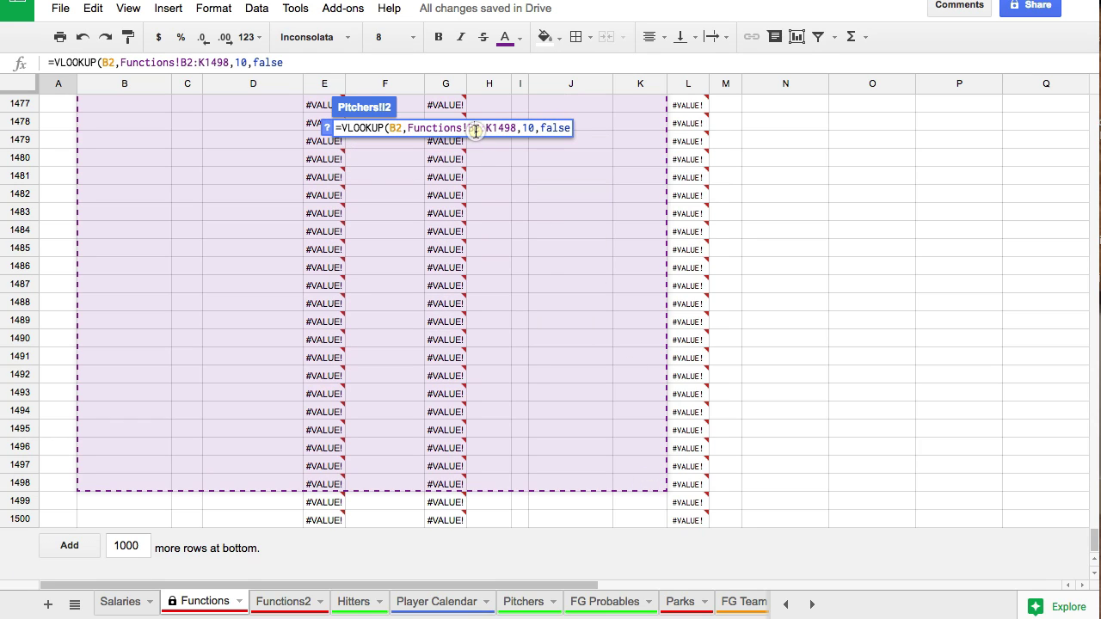
pyautogui.write('$2:K$')
pyautogui.press('Return')
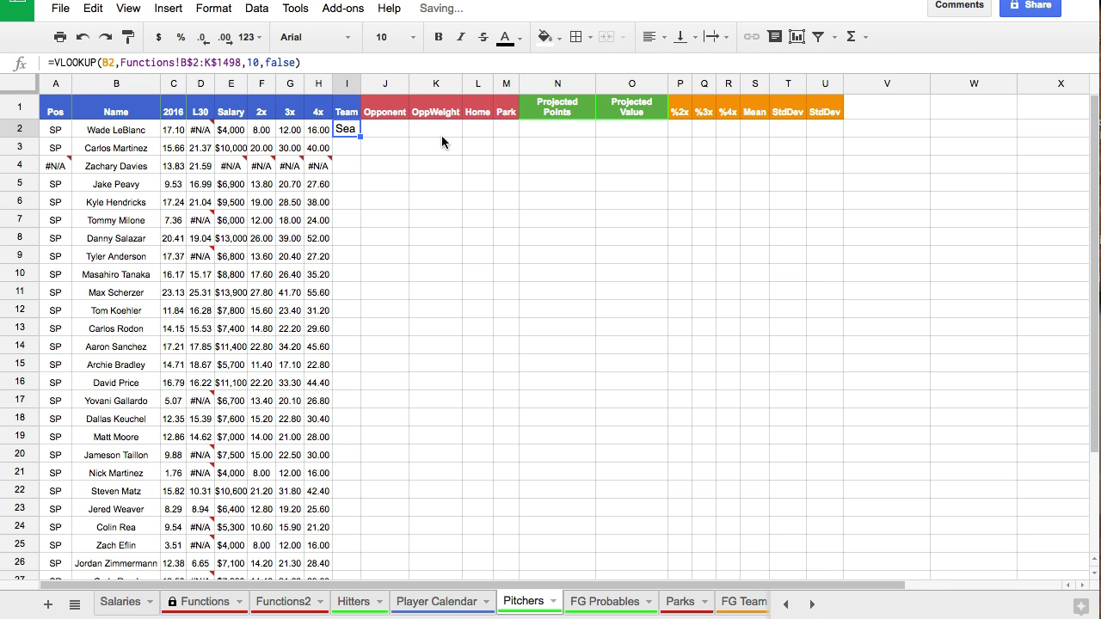
# Fill the Team formula down through the last pitcher row and format the column's results centered at font size 8
pyautogui.moveTo(358, 136); pyautogui.dragTo(352, 512)
pyautogui.scroll(3, 384, 393)
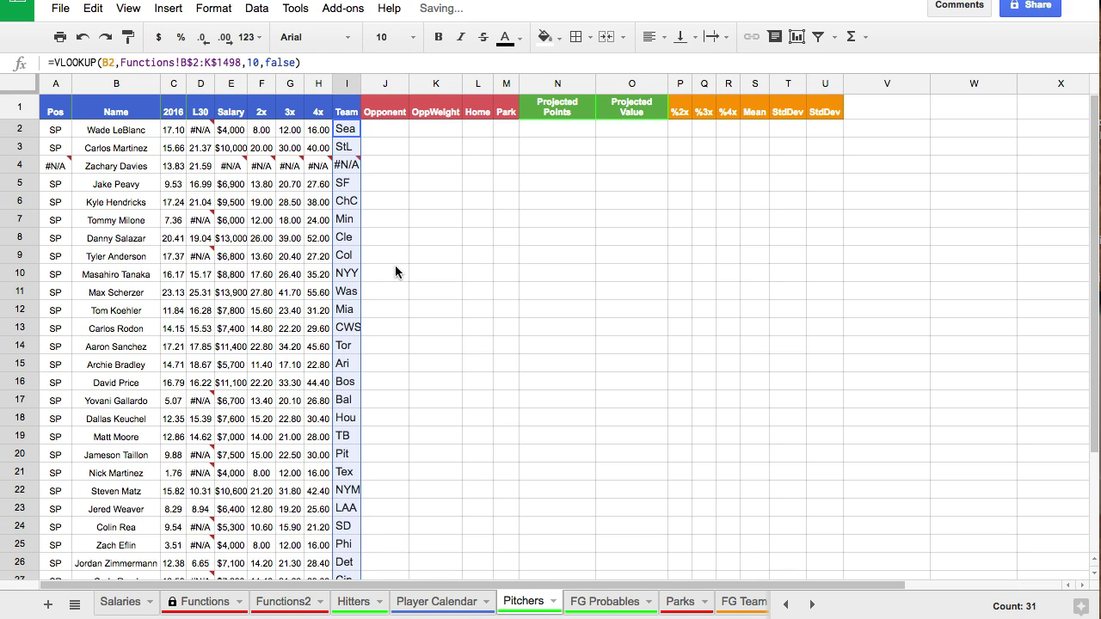
pyautogui.click(418, 38)
pyautogui.click(401, 118)
pyautogui.click(649, 37)
pyautogui.click(676, 73)
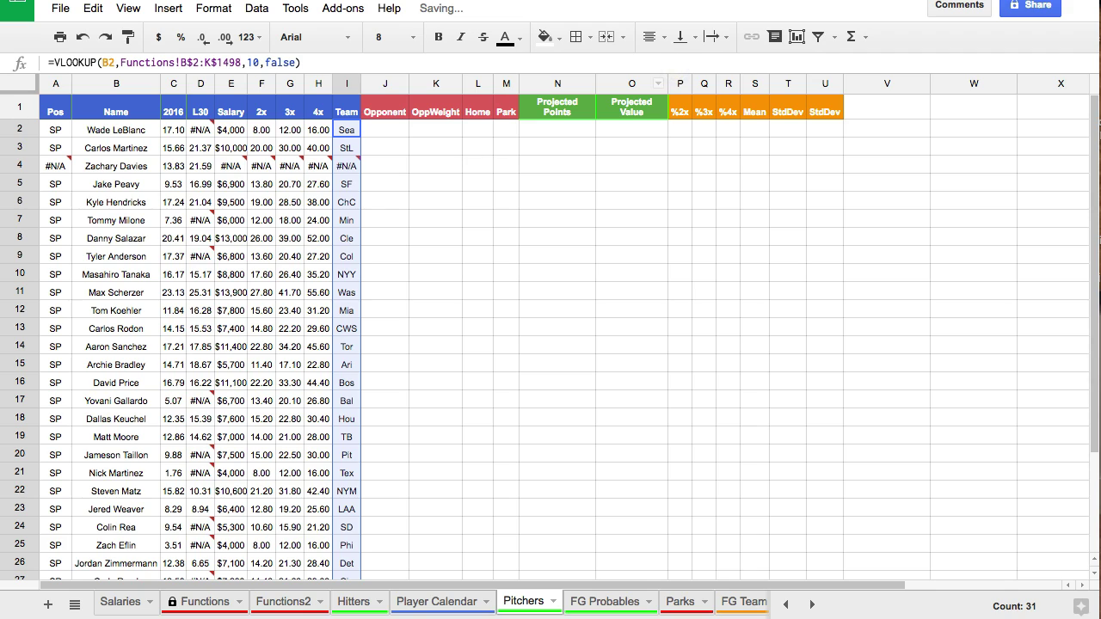
# Set the font size of the entire Pitchers sheet to 8
pyautogui.click(19, 81)
pyautogui.click(411, 37)
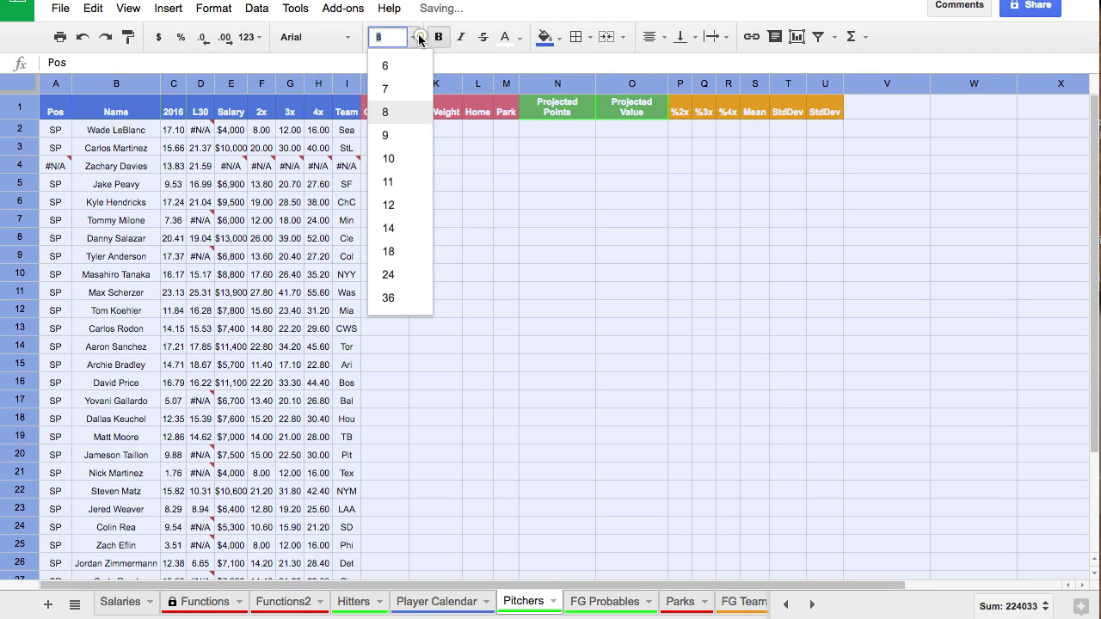
pyautogui.click(406, 110)
pyautogui.click(473, 163)
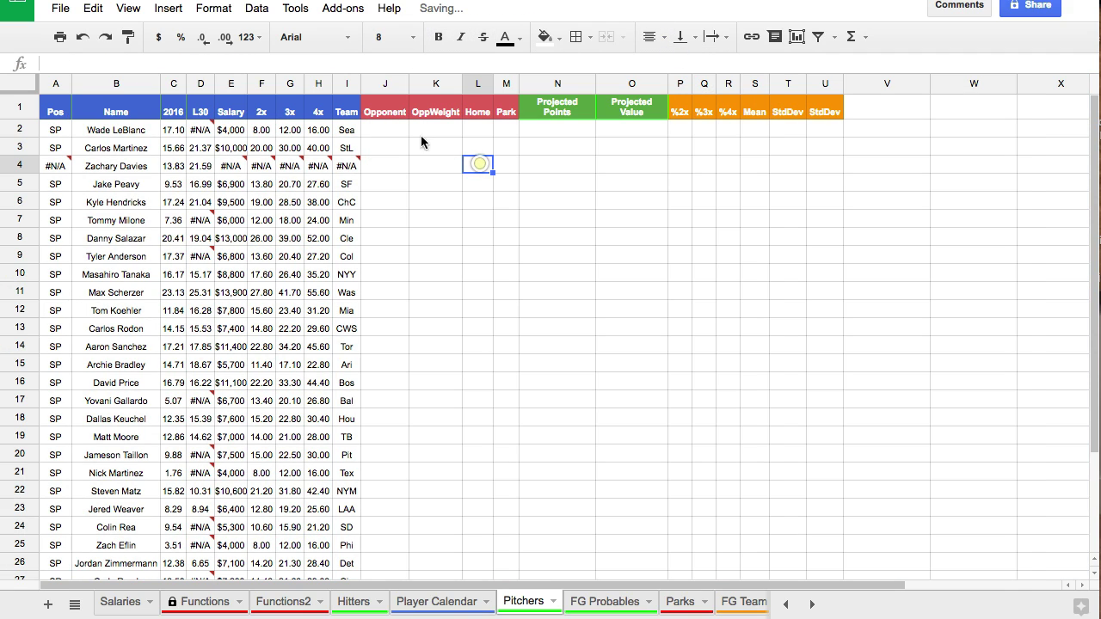
# Write the Opponent lookup in J2 as =VLOOKUP(B2,Functions!B2:L1500,11,false)
pyautogui.click(398, 129)
pyautogui.write('=vlook')
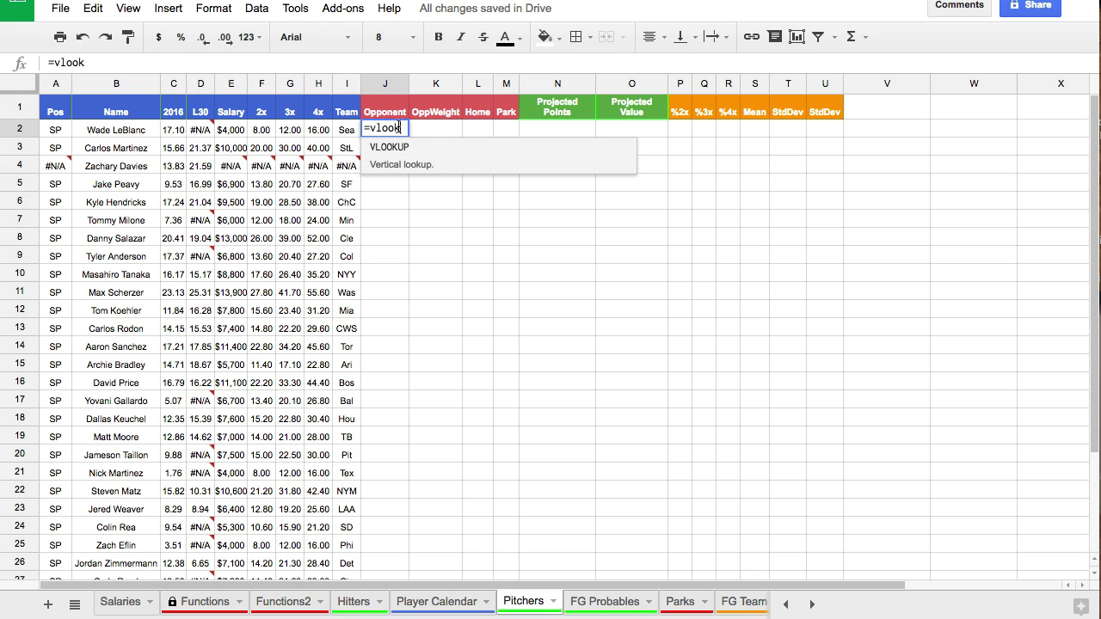
pyautogui.click(400, 144)
pyautogui.click(135, 130)
pyautogui.write(',')
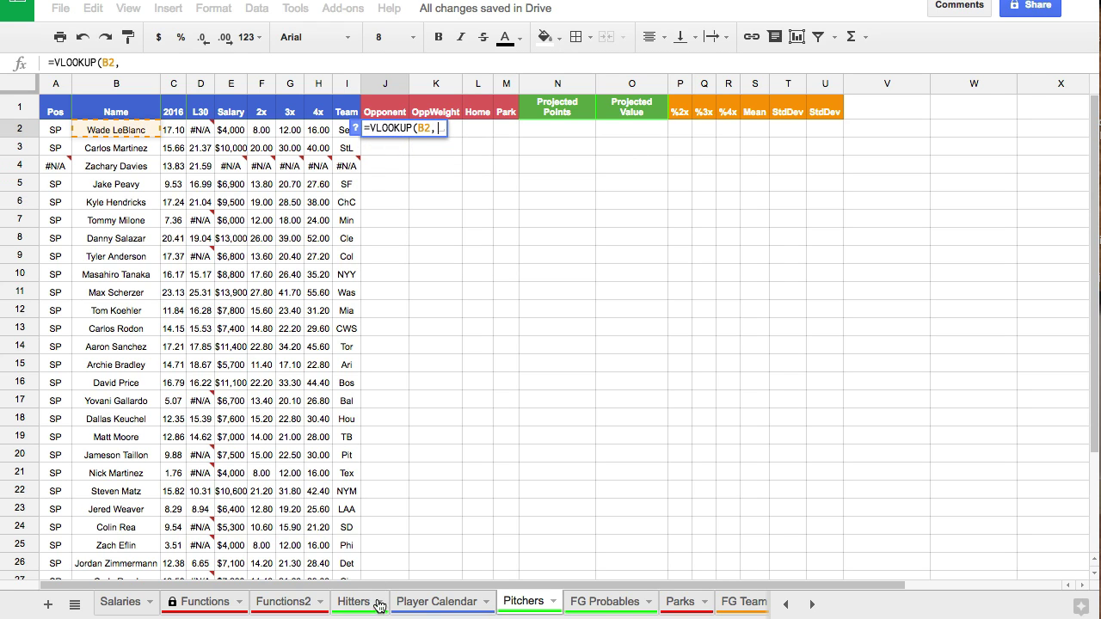
pyautogui.click(205, 601)
pyautogui.scroll(20, 194, 288)
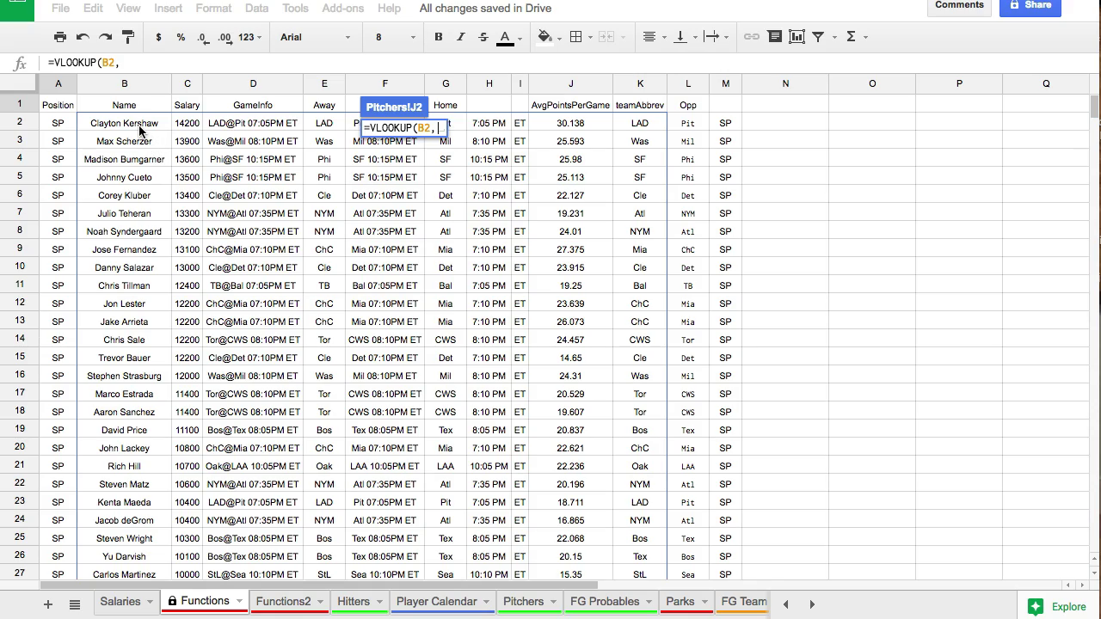
pyautogui.moveTo(140, 130); pyautogui.dragTo(686, 532)
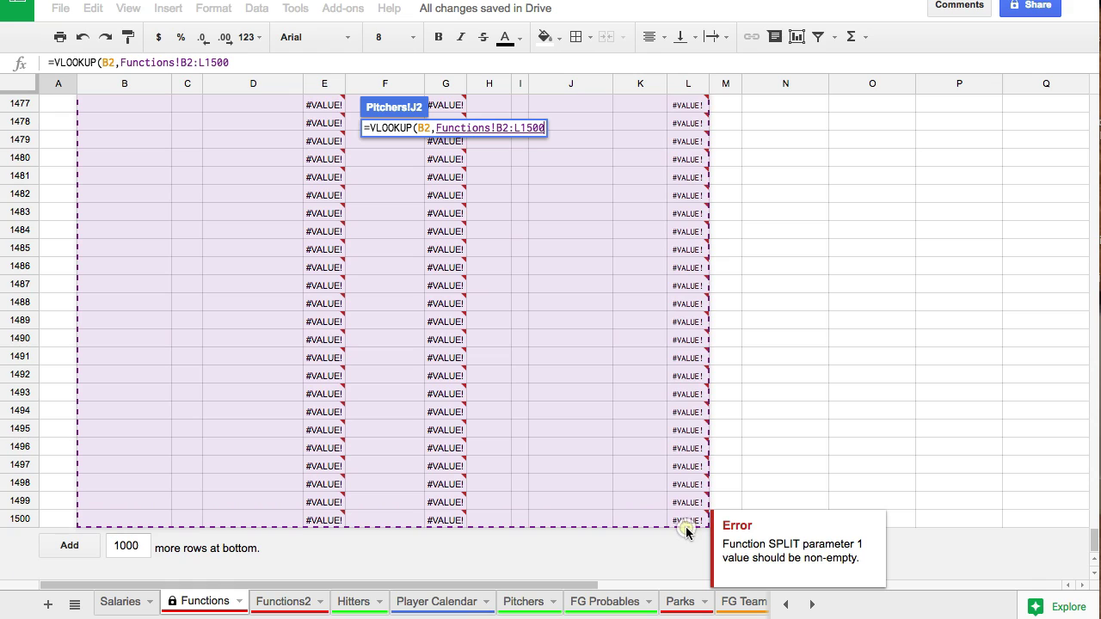
pyautogui.write(',11,false')
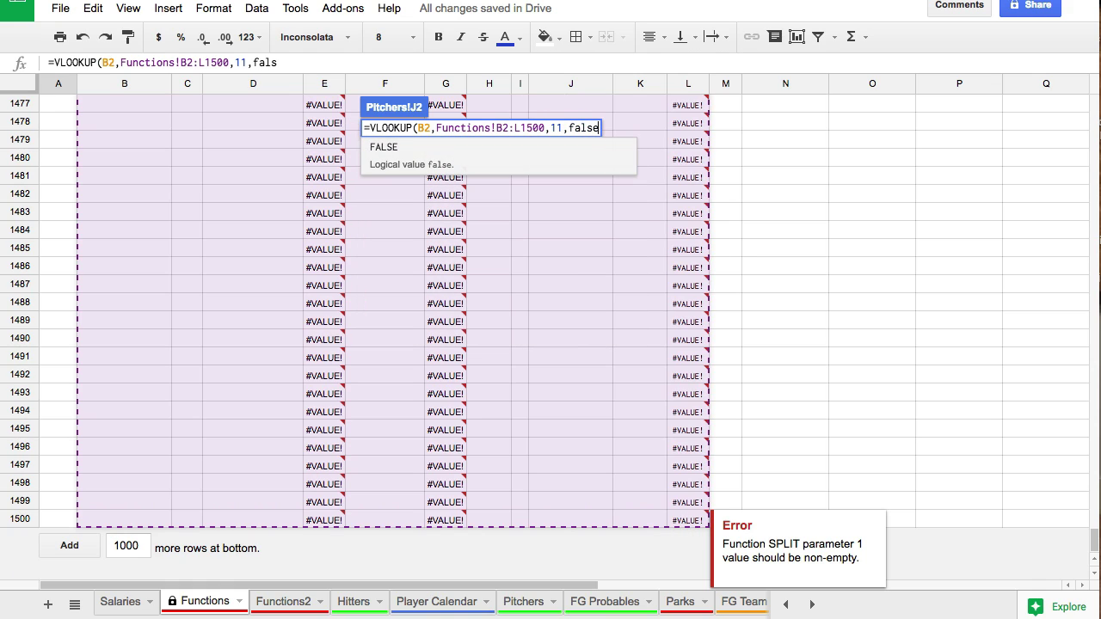
# Lock the Opponent formula's range rows as B$2:L$1500 and fill the formula down through the last pitcher row
pyautogui.click(503, 127)
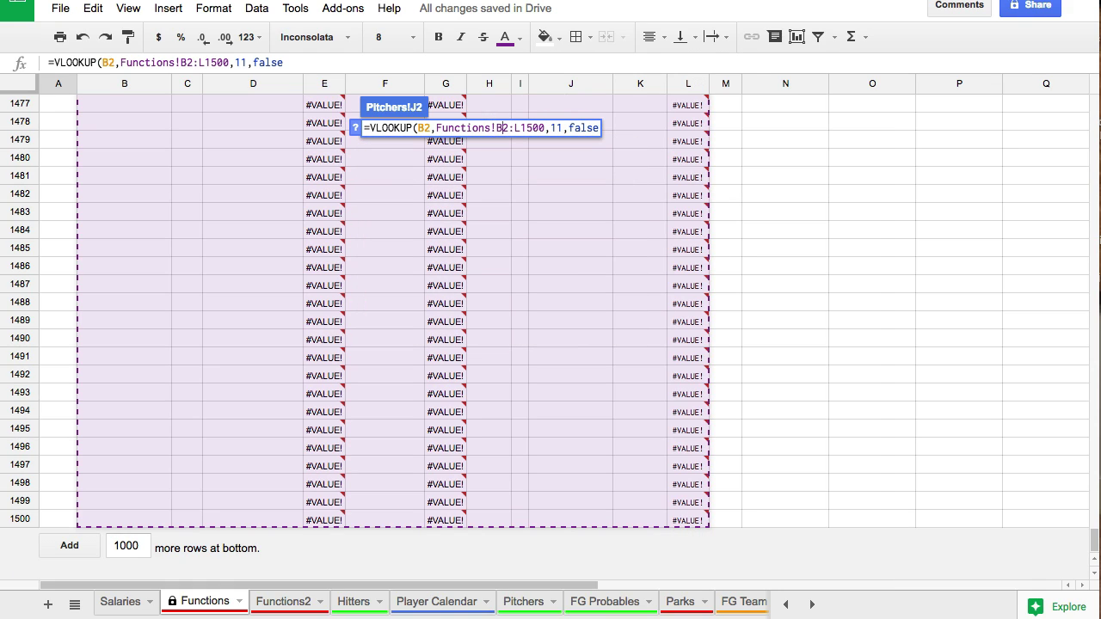
pyautogui.write('$')
pyautogui.click(529, 127)
pyautogui.write('$')
pyautogui.press('Return')
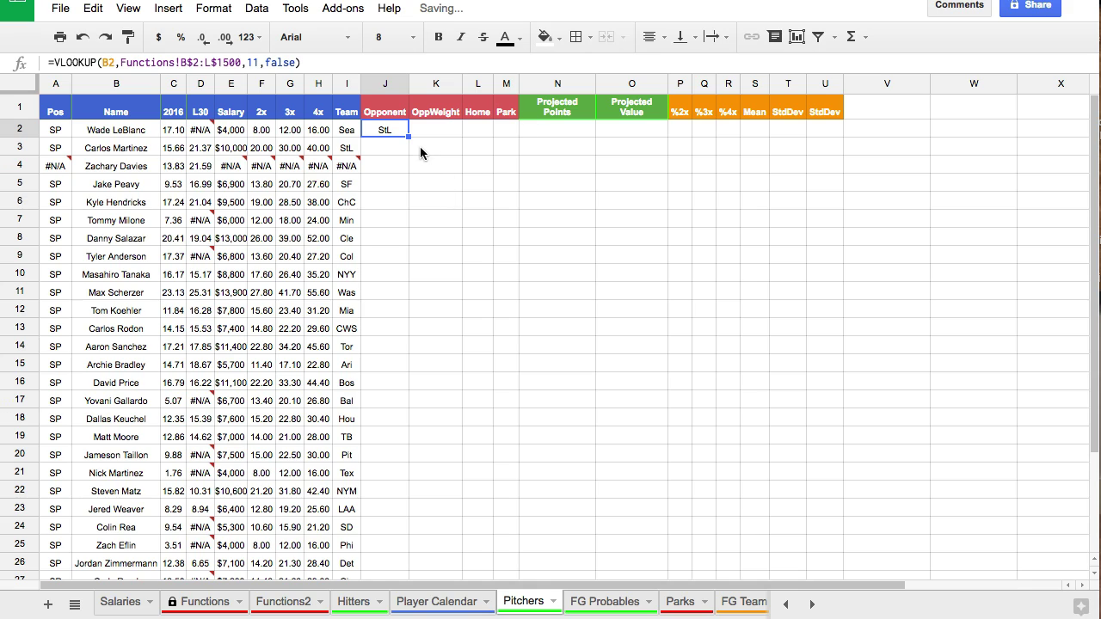
pyautogui.moveTo(409, 135); pyautogui.dragTo(103, 587)
pyautogui.scroll(10, 309, 405)
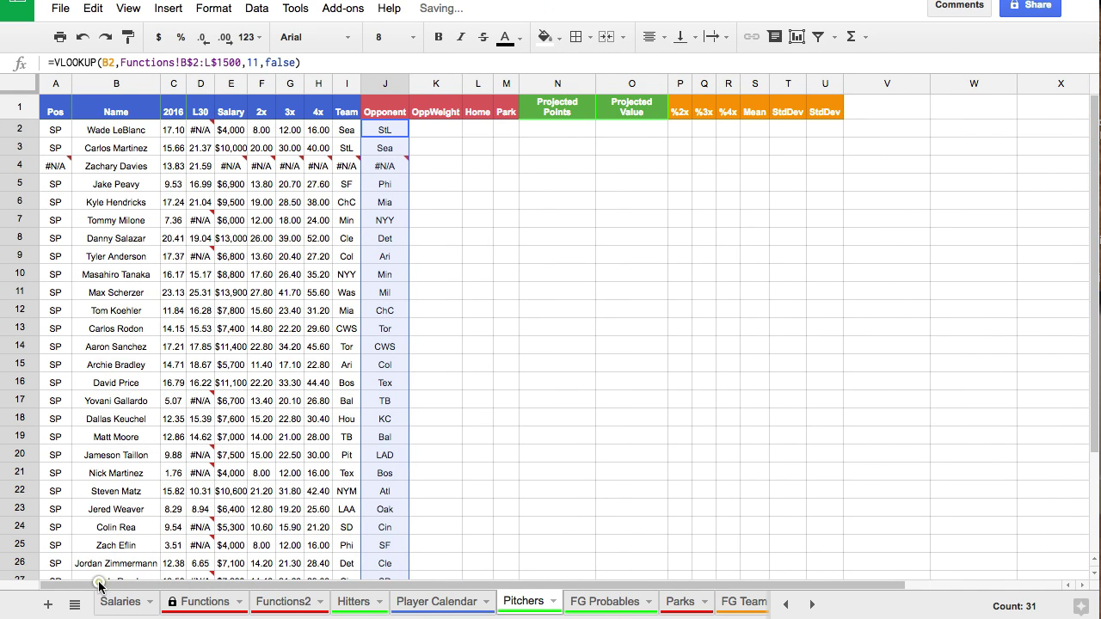
# Write the Home lookup in L2 as =VLOOKUP(B2,Functions!B2:G1500,6,false), leaving OppWeight empty
pyautogui.click(424, 130)
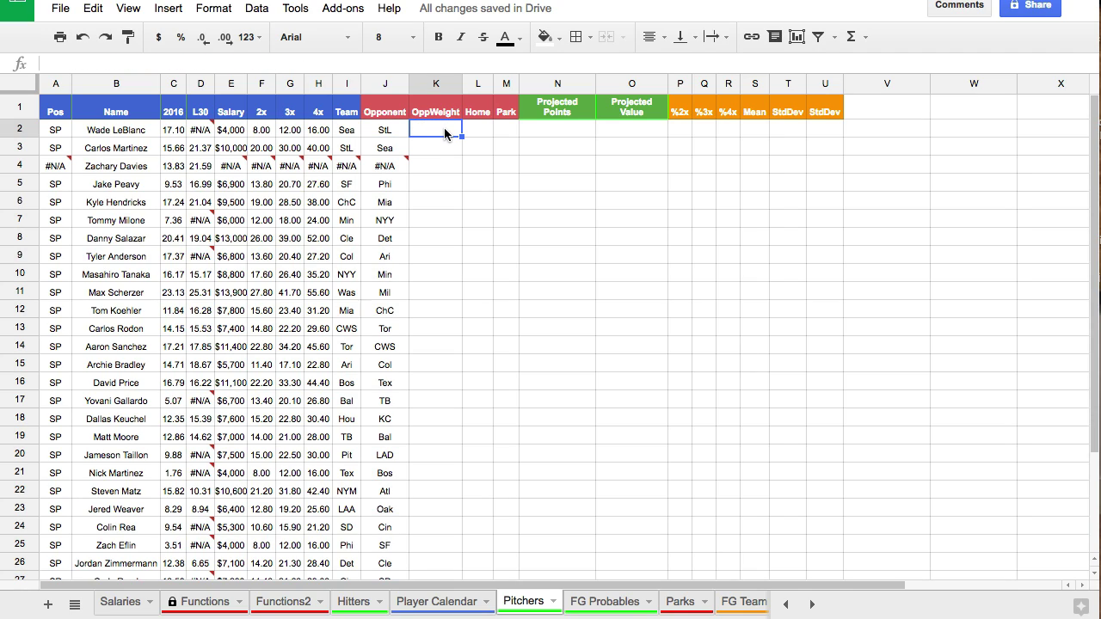
pyautogui.click(473, 125)
pyautogui.write('=VLOOK')
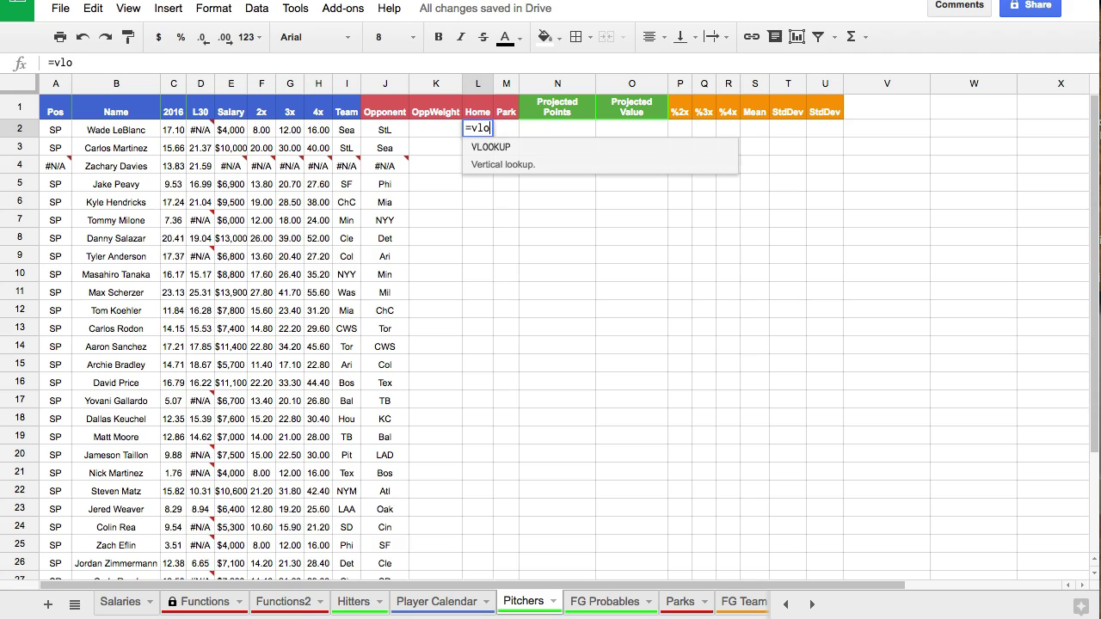
pyautogui.click(505, 160)
pyautogui.click(142, 133)
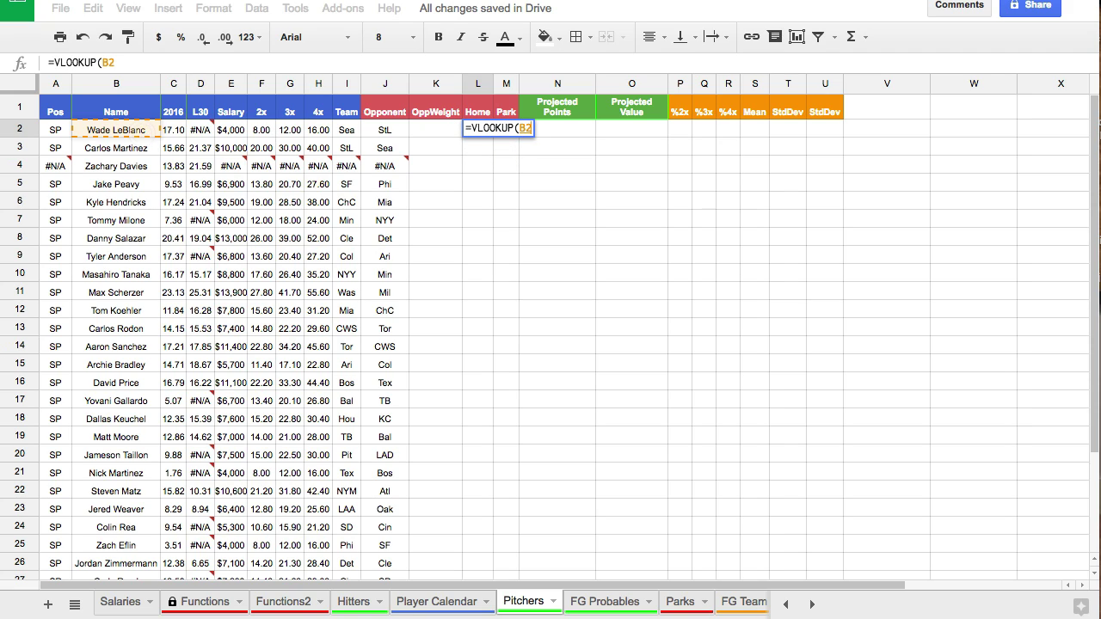
pyautogui.write(',')
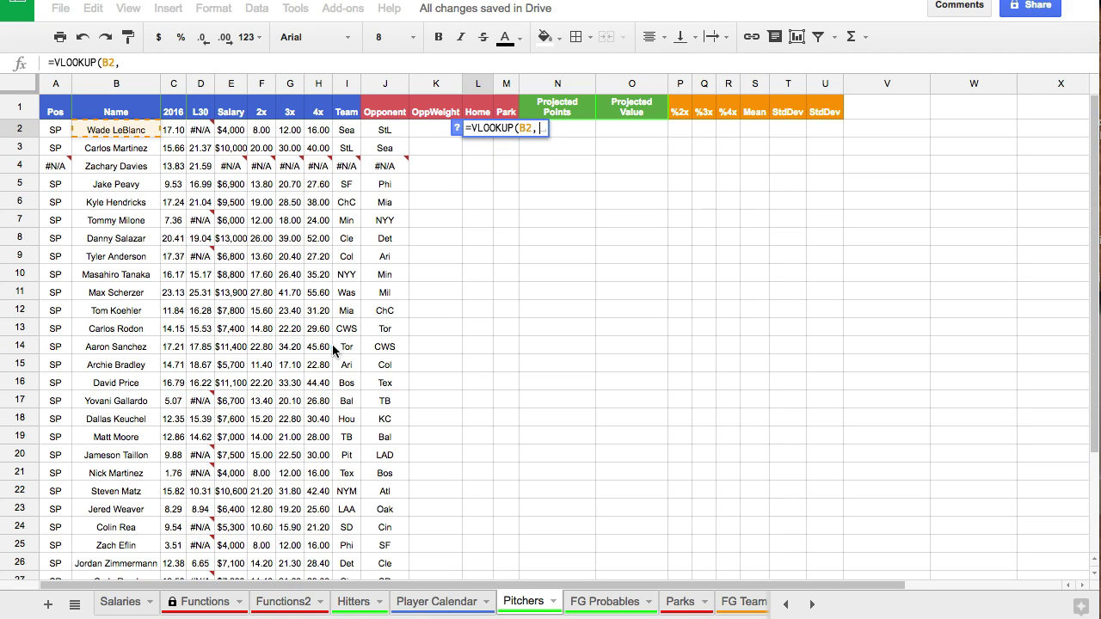
pyautogui.click(193, 605)
pyautogui.scroll(20, 404, 312)
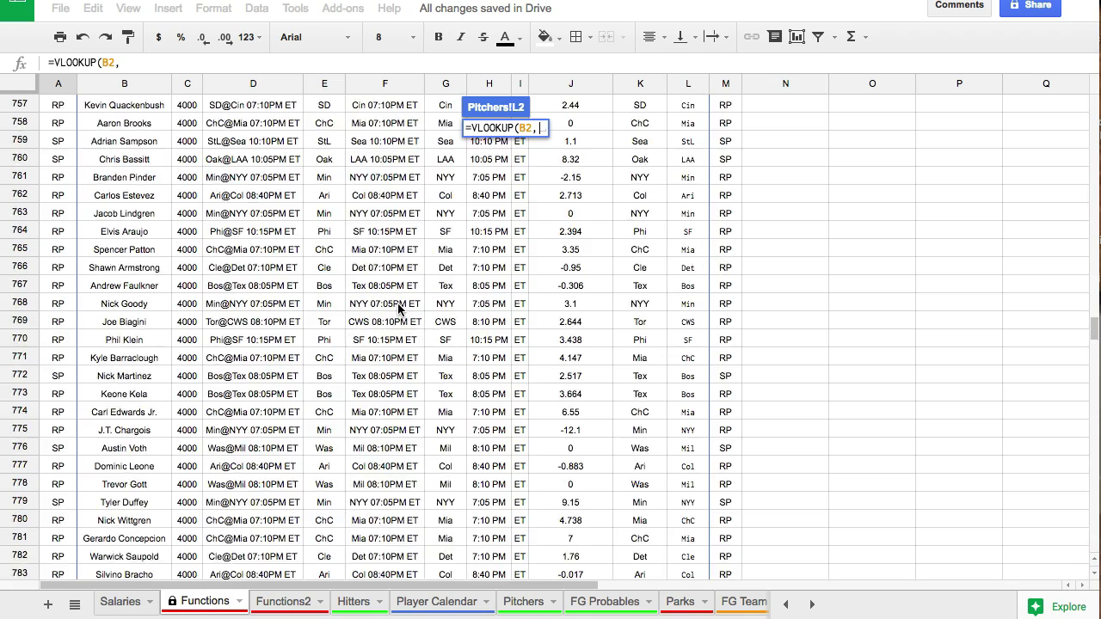
pyautogui.moveTo(142, 123); pyautogui.dragTo(441, 558)
pyautogui.write(',6,false')
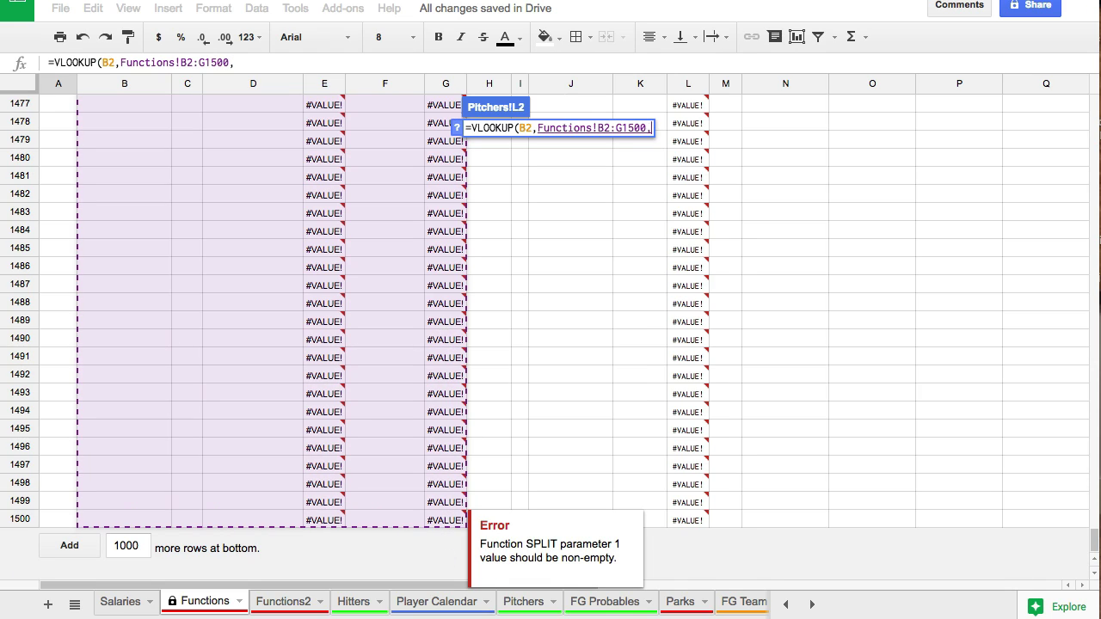
# Lock the rows of the Home formula's lookup range as B$2:G$1500 and enter the formula
pyautogui.click(605, 127)
pyautogui.write('$')
pyautogui.click(629, 127)
pyautogui.write('$')
pyautogui.press('Return')
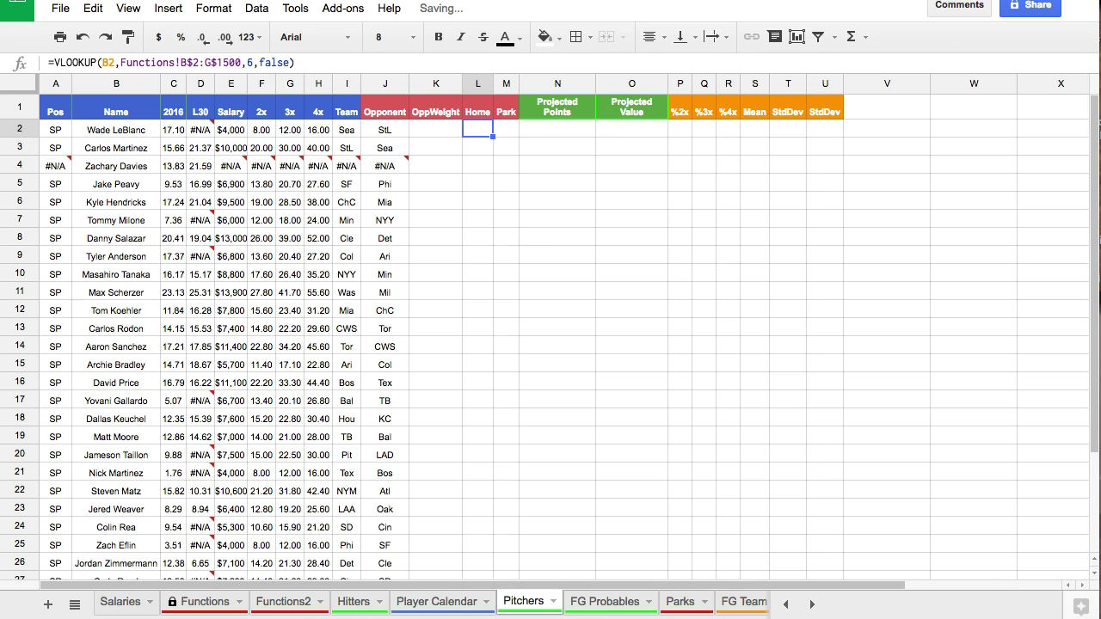
# Fill the Home formula from L2 down through the last pitcher row, check the column and select the first Park cell, M2
pyautogui.doubleClick(489, 137)
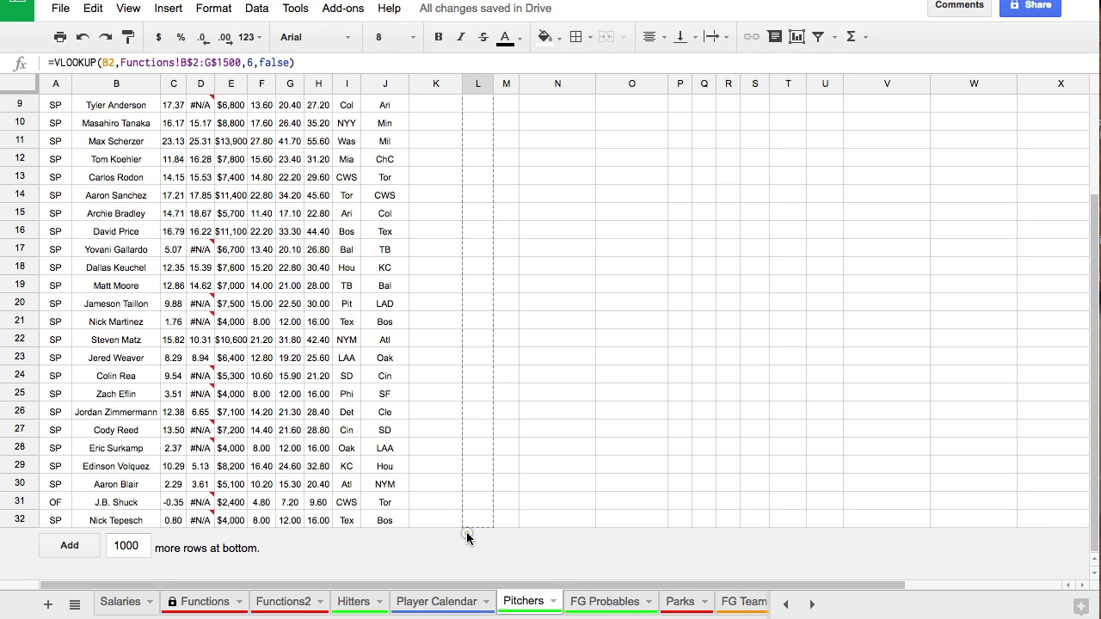
pyautogui.scroll(3, 490, 238)
pyautogui.scroll(-1, 490, 238)
pyautogui.moveTo(485, 116)
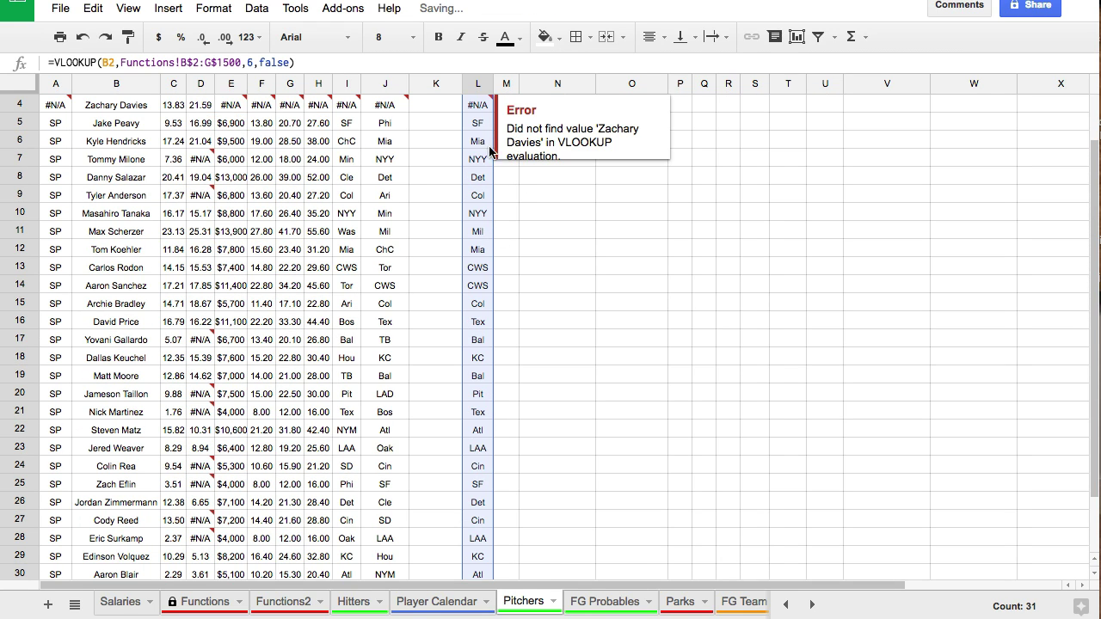
pyautogui.scroll(-2, 489, 151)
pyautogui.click(487, 146)
pyautogui.scroll(3, 483, 137)
pyautogui.click(499, 134)
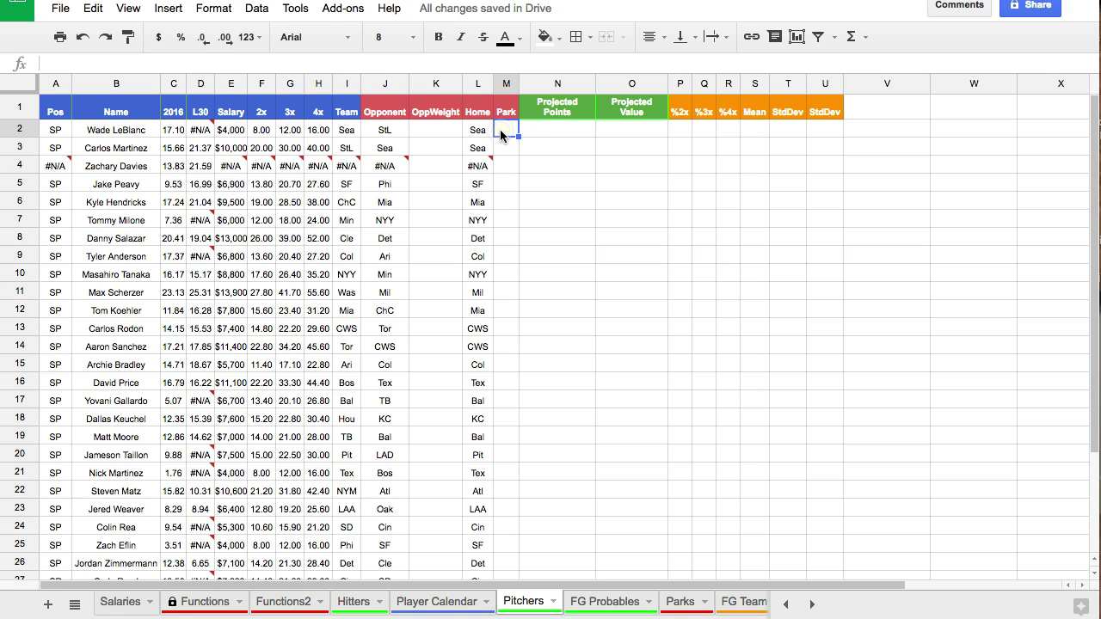
# Copy the Park formula from the Hitters sheet into Pitchers M2 and point both of its lookup keys to L2
pyautogui.click(355, 601)
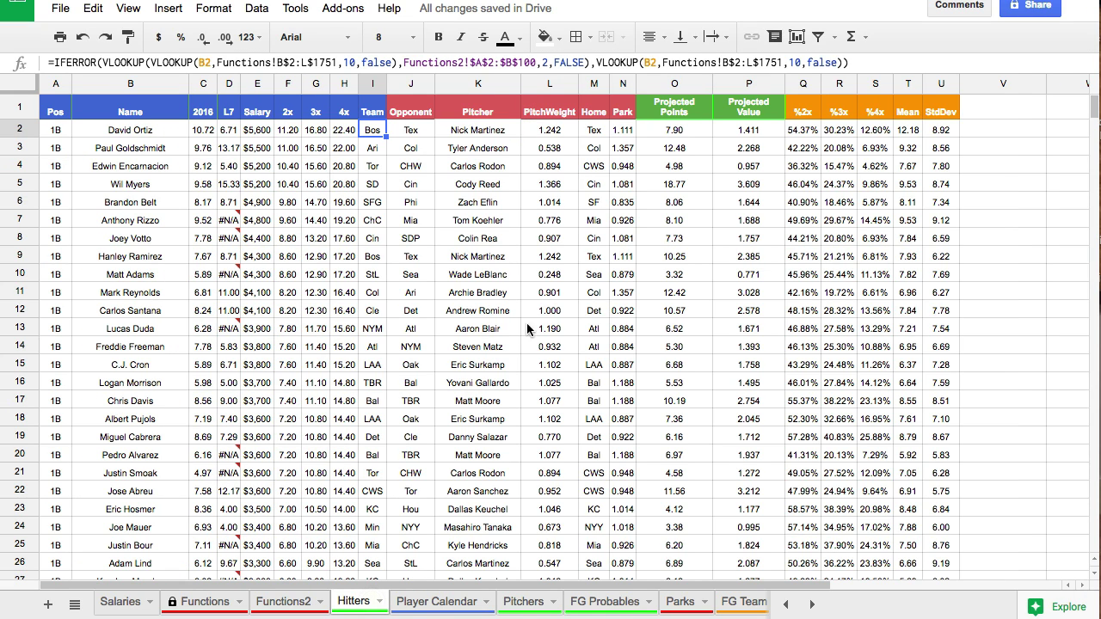
pyautogui.click(627, 133)
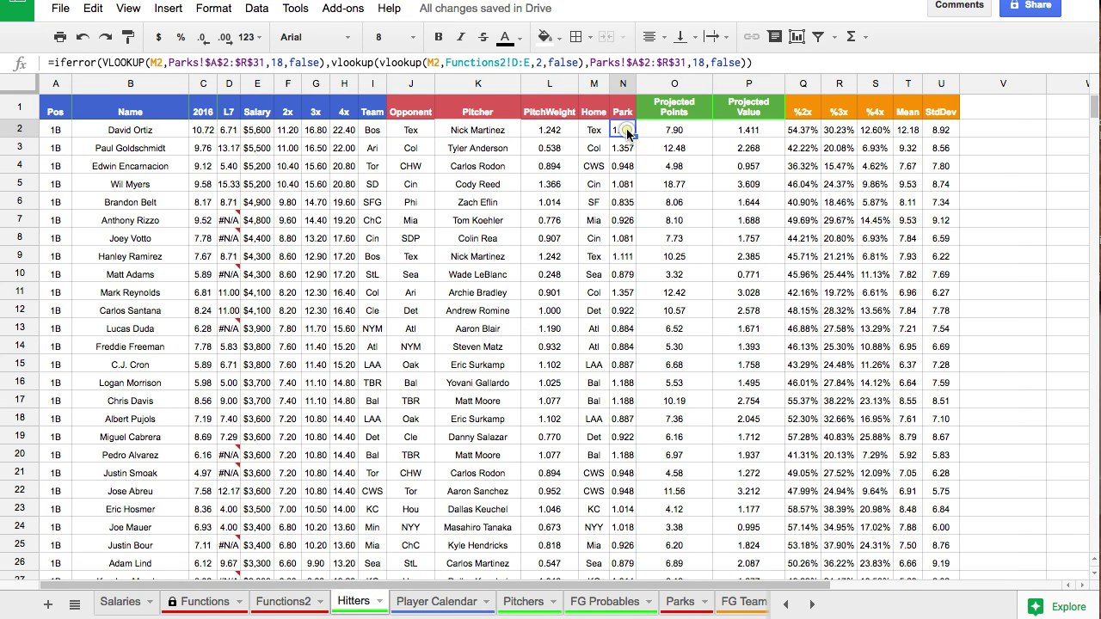
pyautogui.tripleClick(580, 60)
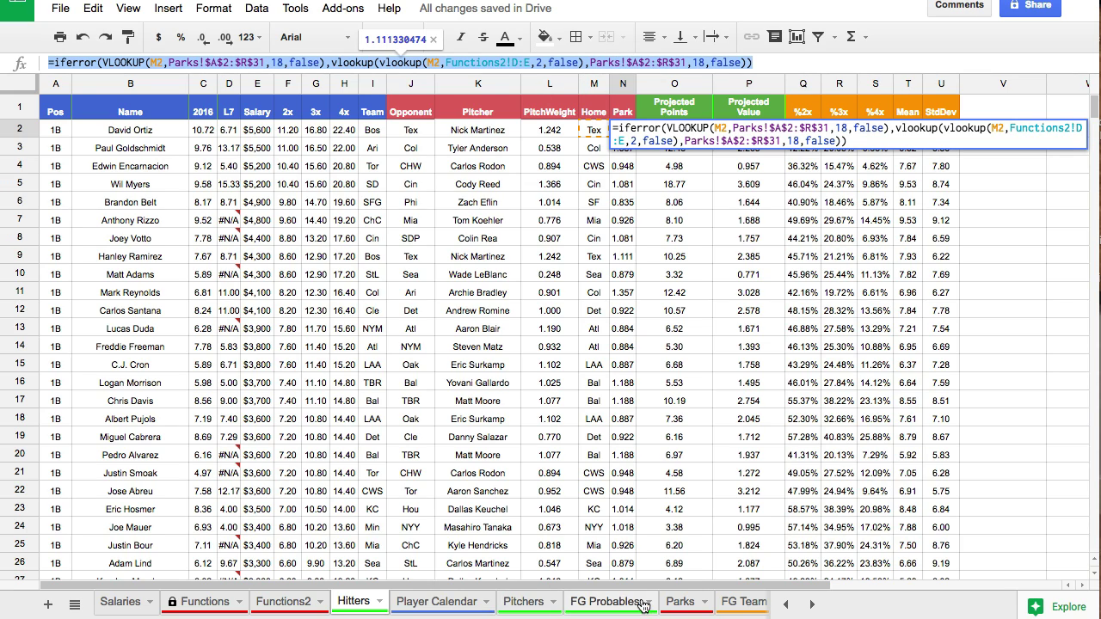
pyautogui.click(516, 601)
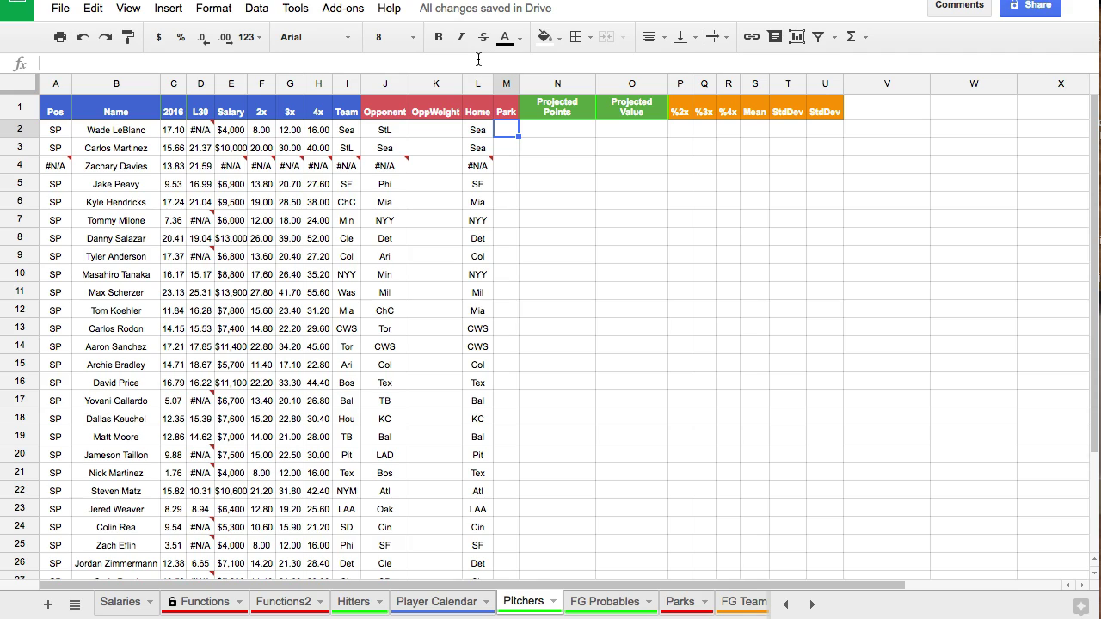
pyautogui.hotkey('ctrl', 'v')
pyautogui.press('Return')
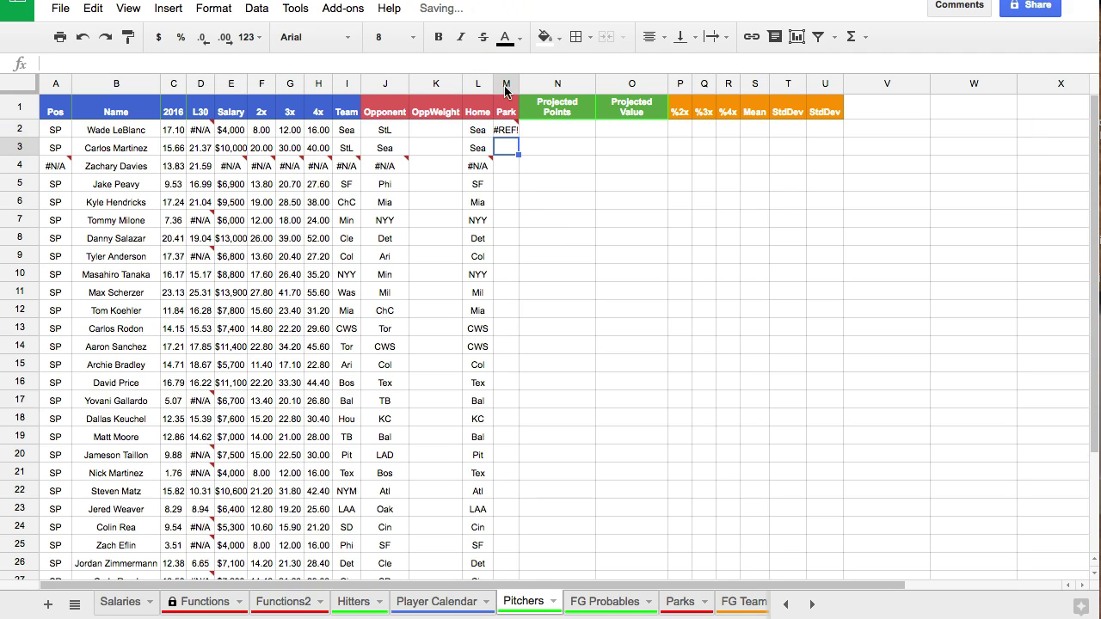
pyautogui.click(514, 134)
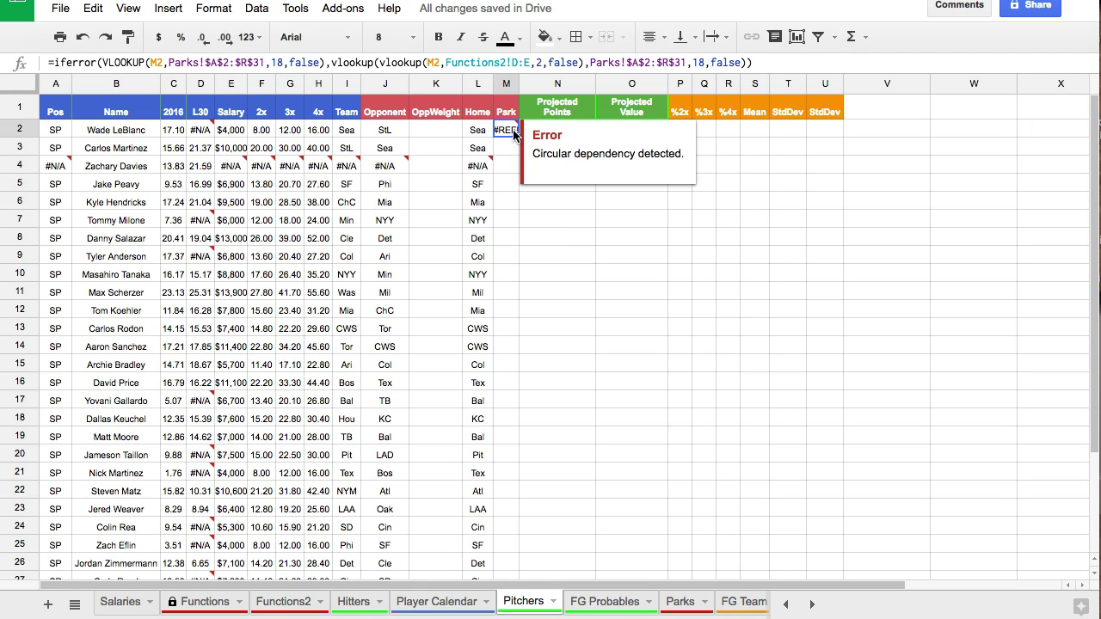
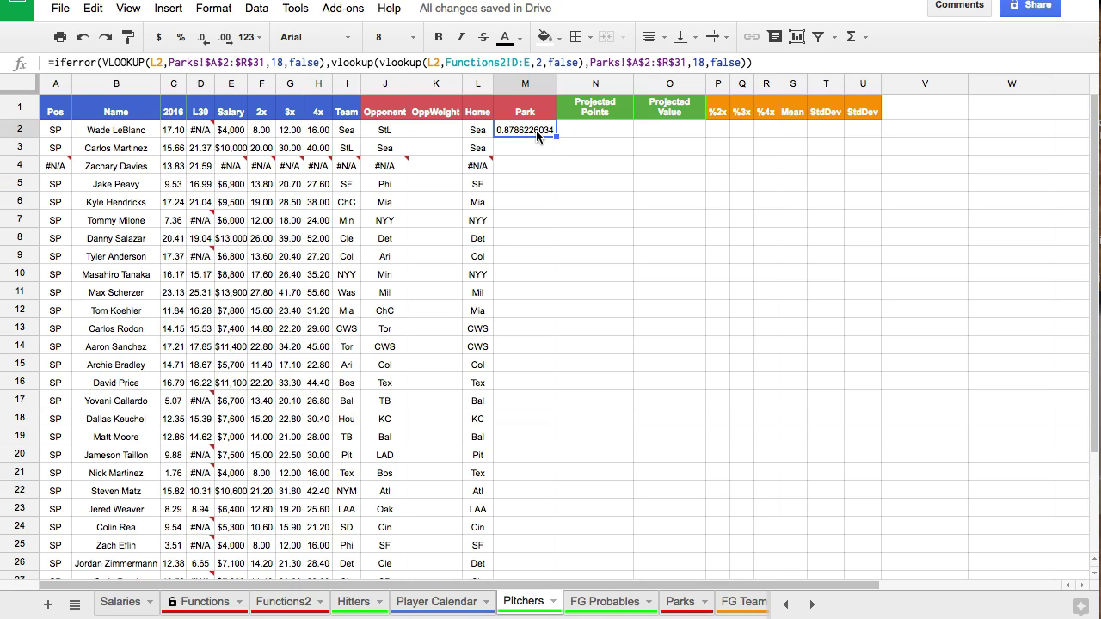
# Reduce the Park value in M2 to three decimal places
pyautogui.click(202, 37)
pyautogui.click(202, 37)
pyautogui.click(202, 37)
pyautogui.click(203, 37)
pyautogui.click(203, 37)
pyautogui.click(202, 37)
pyautogui.click(202, 39)
# Fill the Park formula from M2 down through the last pitcher row and auto-fit the Park column's width
pyautogui.moveTo(556, 148); pyautogui.dragTo(534, 536)
pyautogui.scroll(-3, 553, 401)
pyautogui.scroll(3, 556, 147)
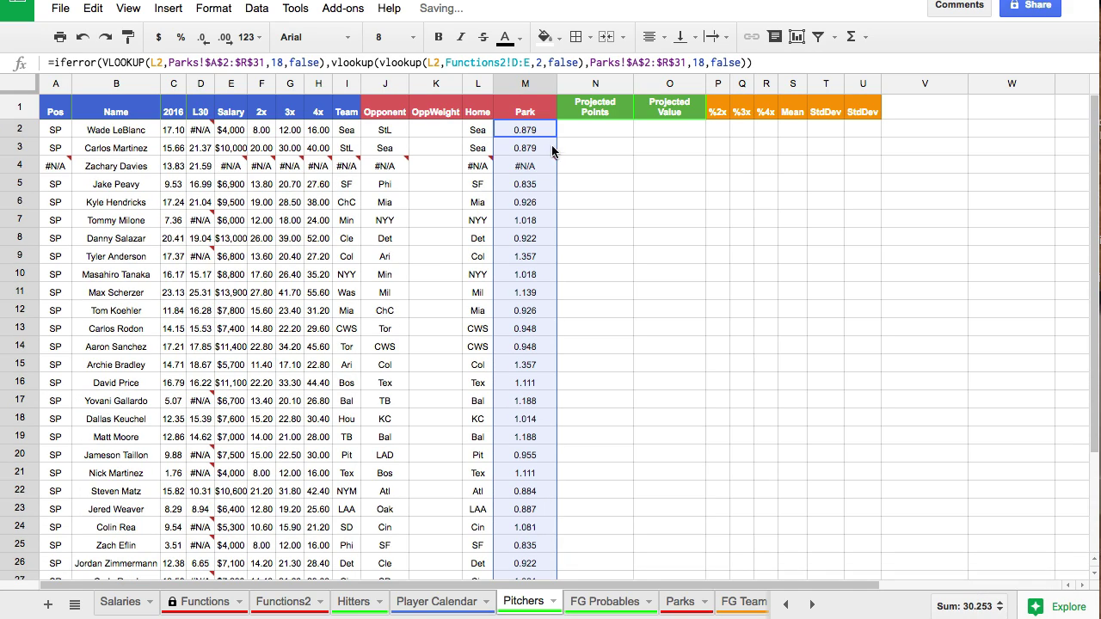
pyautogui.doubleClick(556, 78)
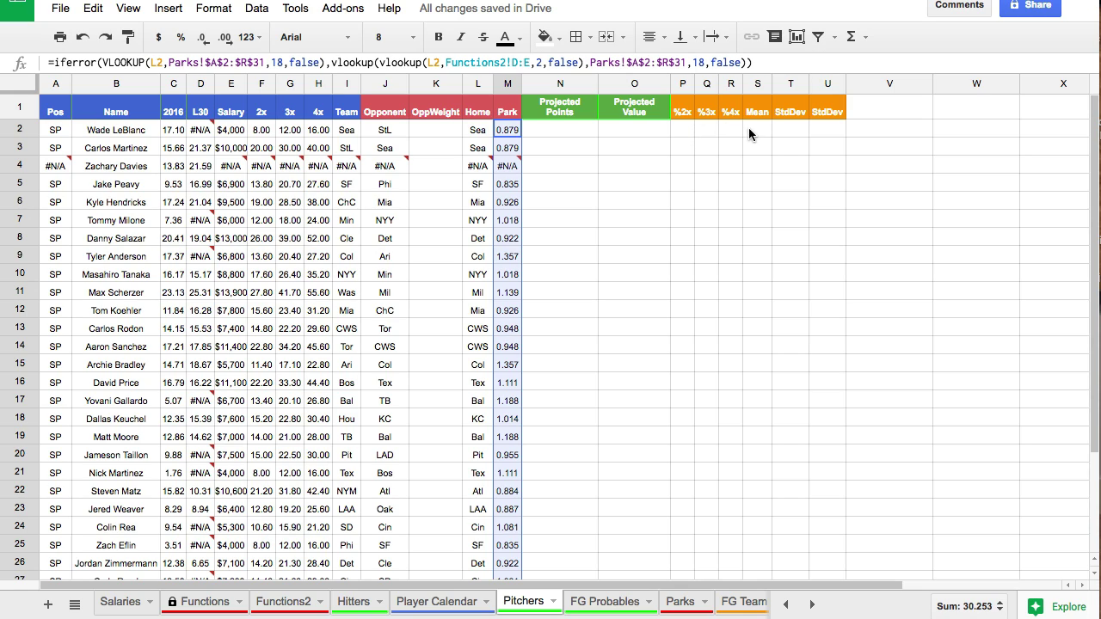
# Delete the duplicate StdDev column U from the Pitchers sheet
pyautogui.click(790, 129)
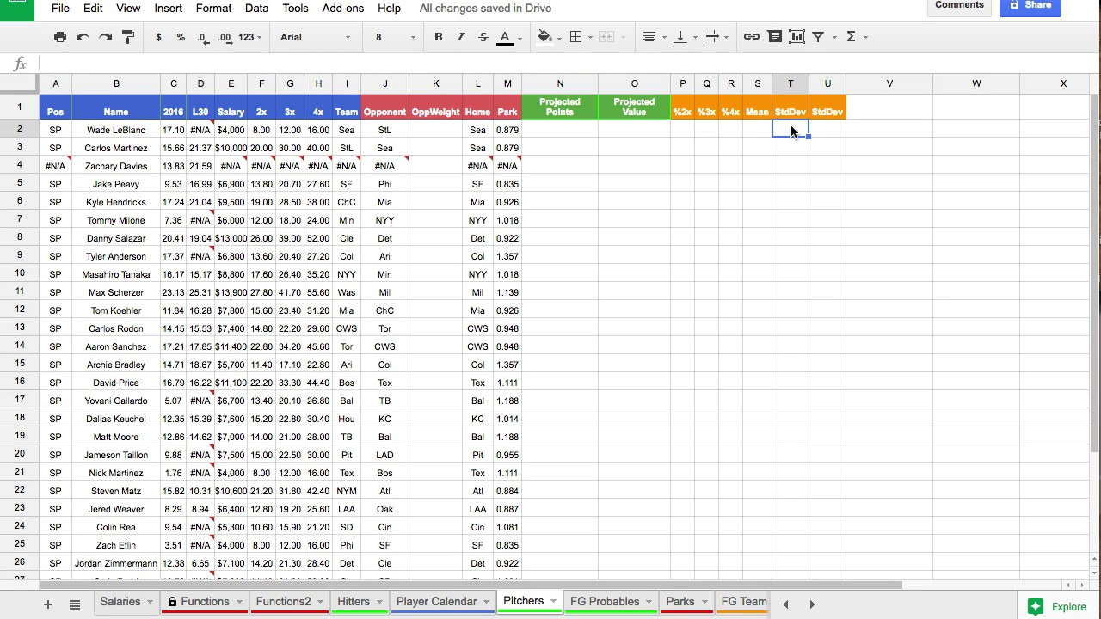
pyautogui.rightClick(826, 83)
pyautogui.click(879, 250)
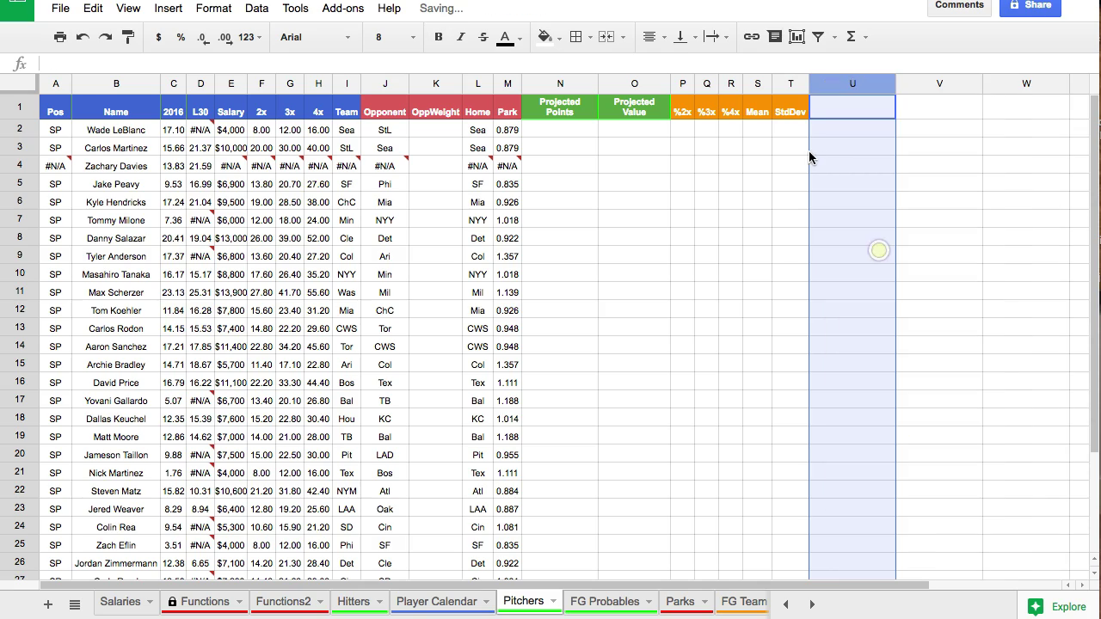
# Write the Mean lookup in S2 as =VLOOKUP(B2,'Player Calendar'!E2:G174,2,false)
pyautogui.click(758, 133)
pyautogui.write('=vlook')
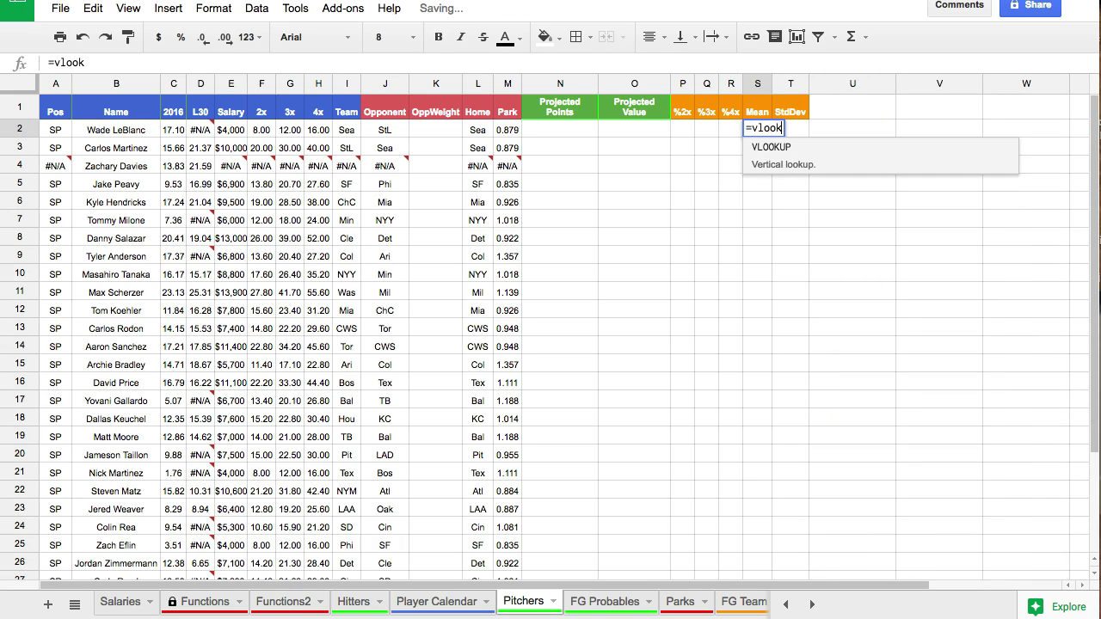
pyautogui.click(781, 151)
pyautogui.click(118, 130)
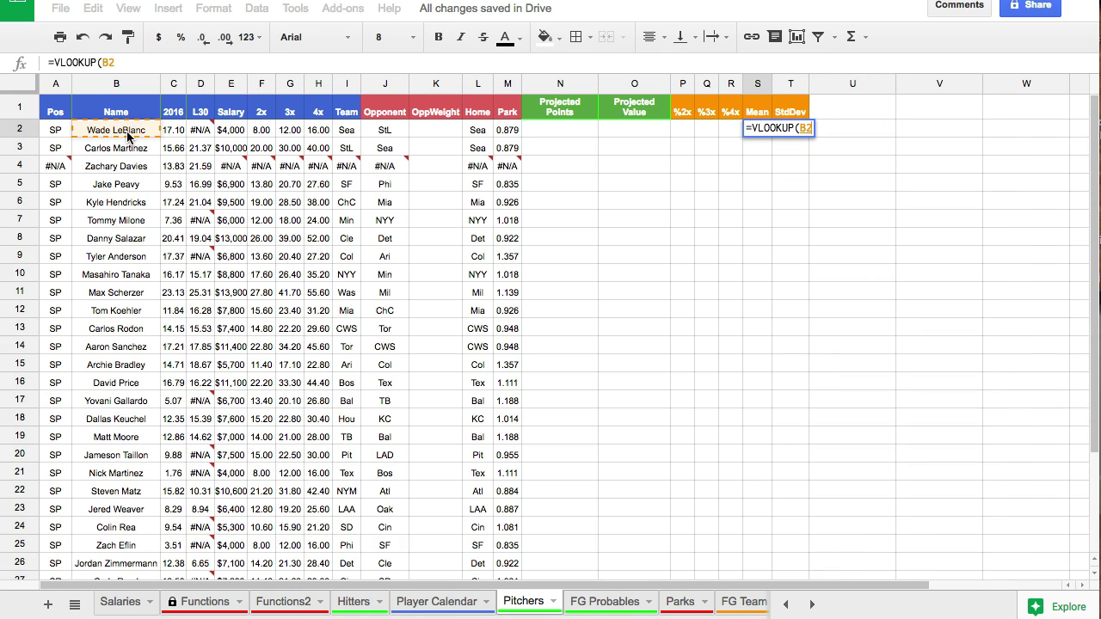
pyautogui.write(',')
pyautogui.click(418, 600)
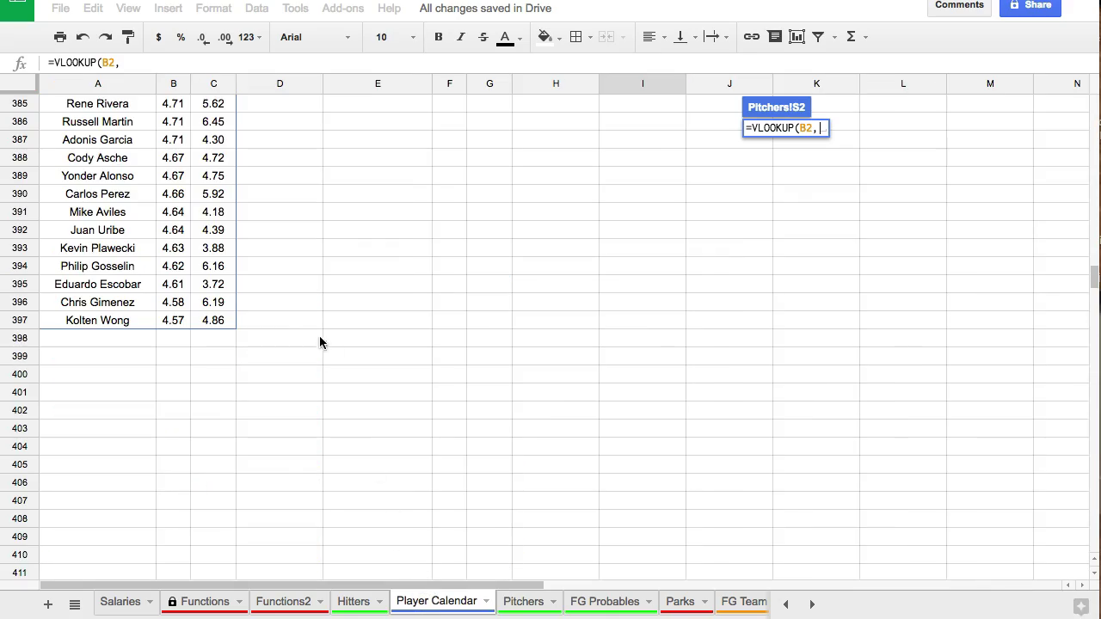
pyautogui.moveTo(367, 126); pyautogui.dragTo(484, 421)
pyautogui.scroll(-15, 482, 421)
pyautogui.write(',2,false')
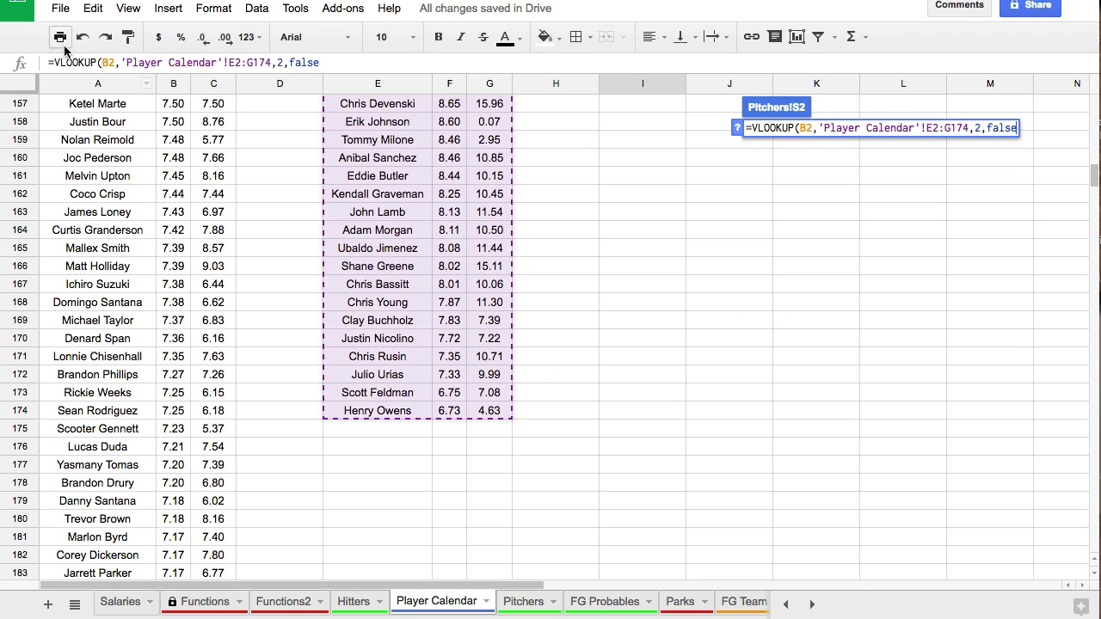
# Lock the rows of the Mean formula's lookup range as E$2:G$174 and enter the formula
pyautogui.click(243, 62)
pyautogui.press('F4')
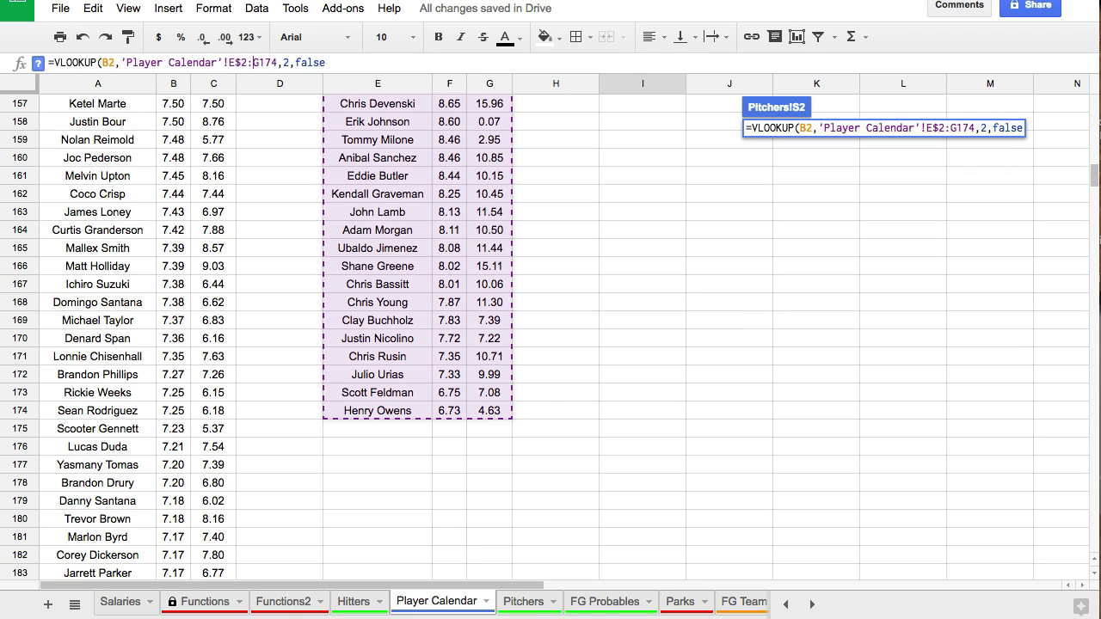
pyautogui.press('F4')
pyautogui.press('Return')
# Copy the Mean formula from S2 into the StdDev cell T2 and change its column index to 3
pyautogui.click(409, 62)
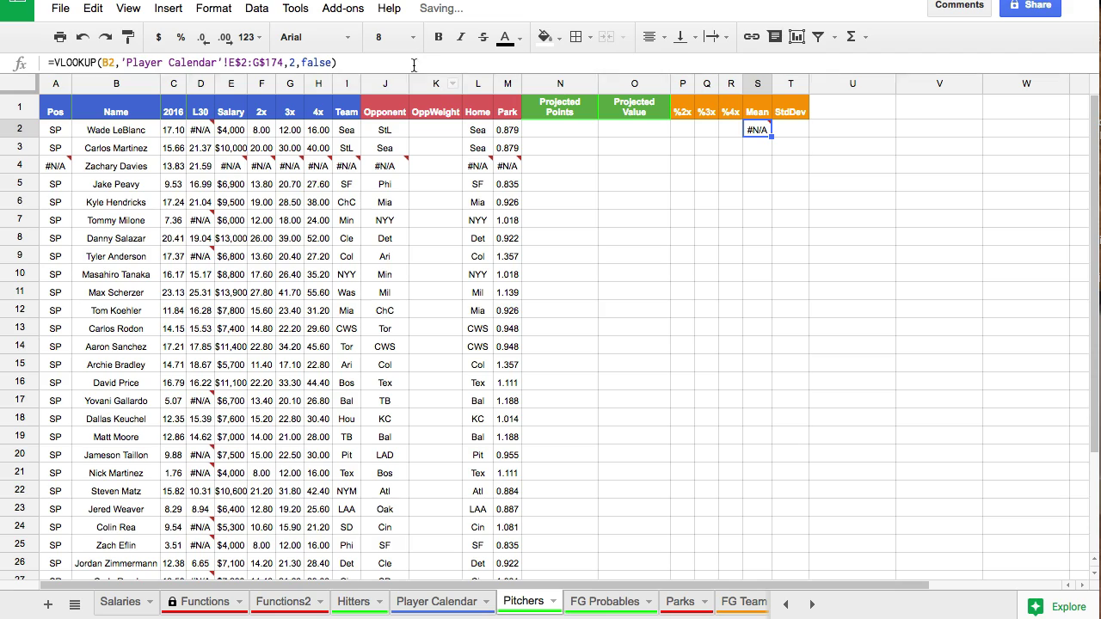
pyautogui.hotkey('ctrl', 'a')
pyautogui.hotkey('ctrl', 'c')
pyautogui.press('Escape')
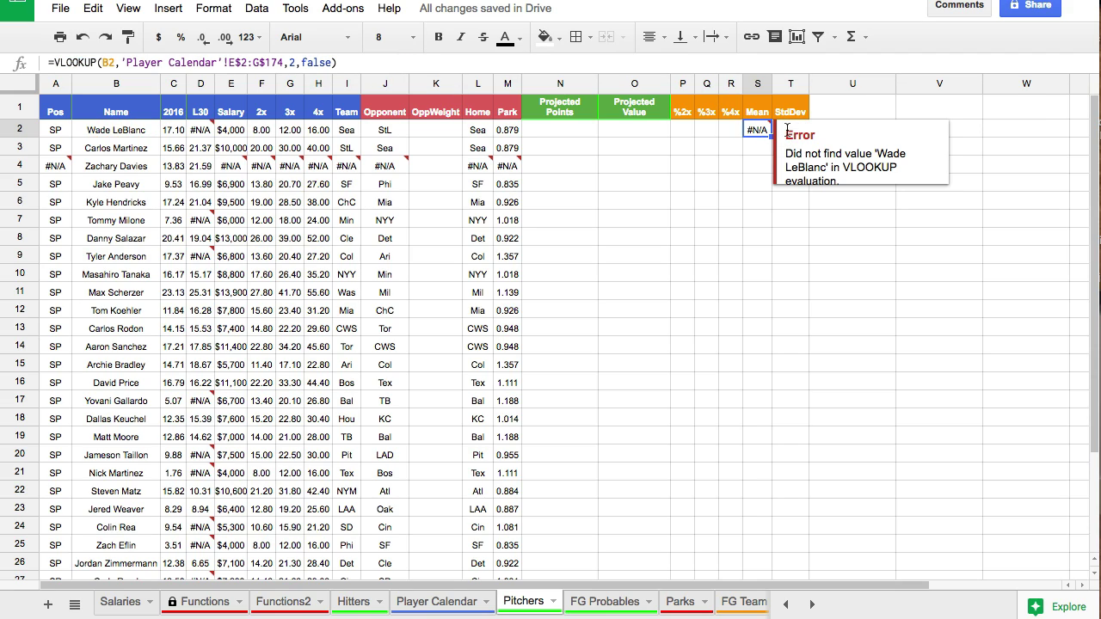
pyautogui.click(788, 134)
pyautogui.click(323, 62)
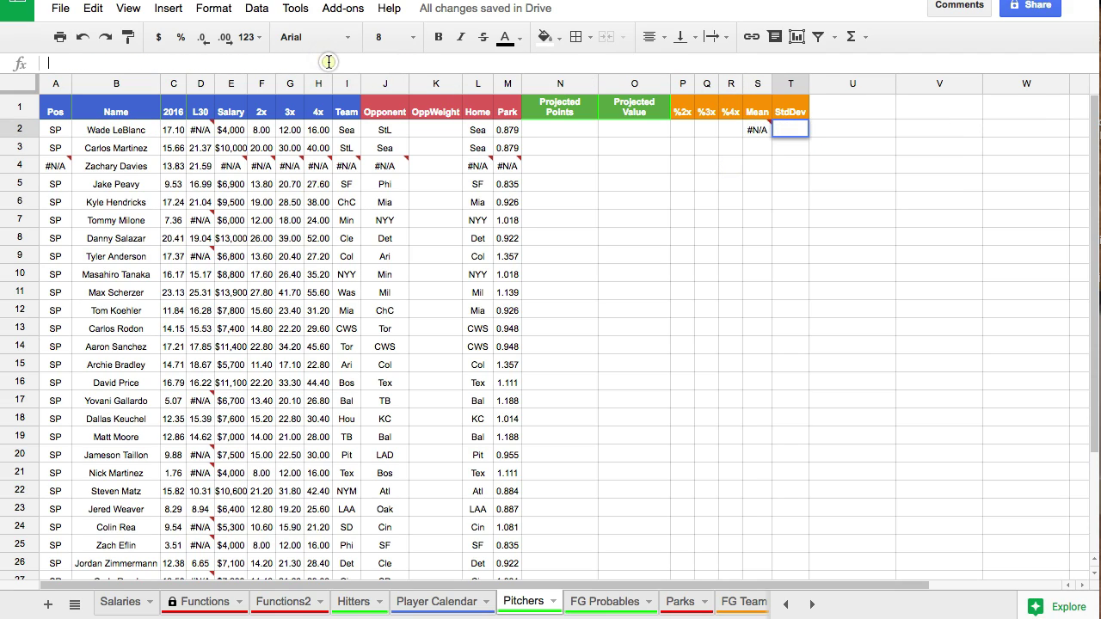
pyautogui.hotkey('ctrl', 'v')
pyautogui.click(297, 63)
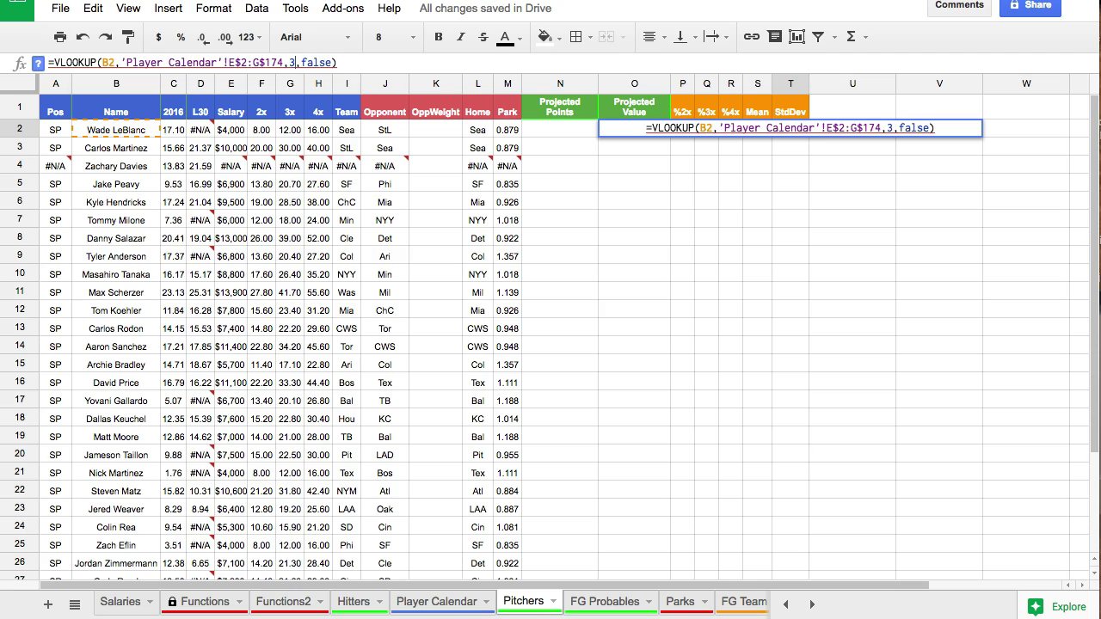
pyautogui.press('Return')
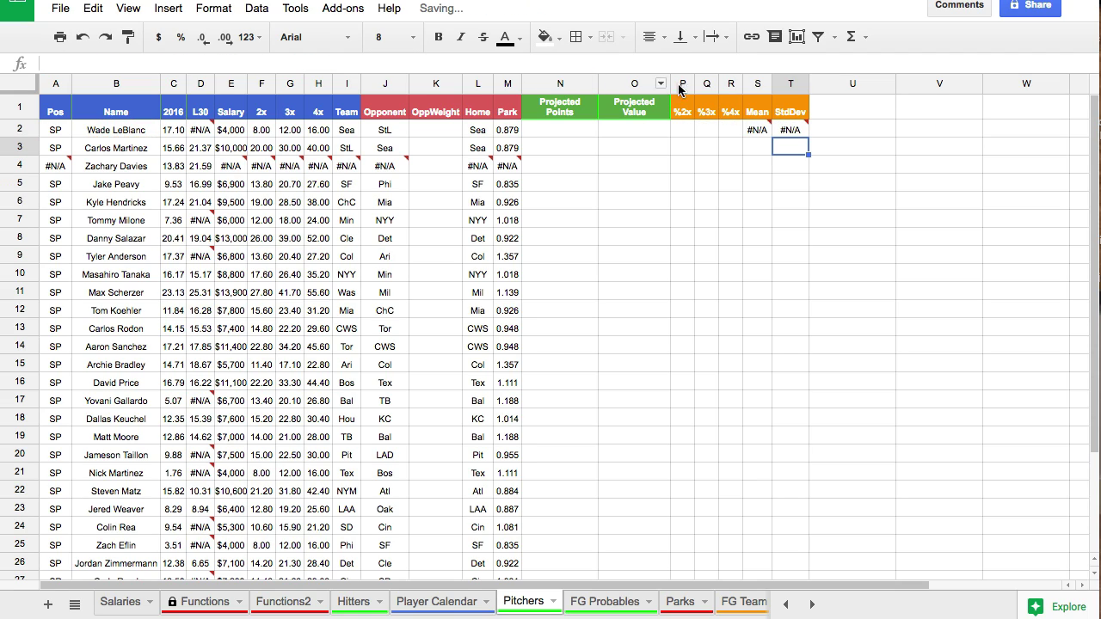
# Fill the Mean and StdDev formulas from row 2 down through the last pitcher row, 32
pyautogui.moveTo(757, 130); pyautogui.dragTo(807, 311)
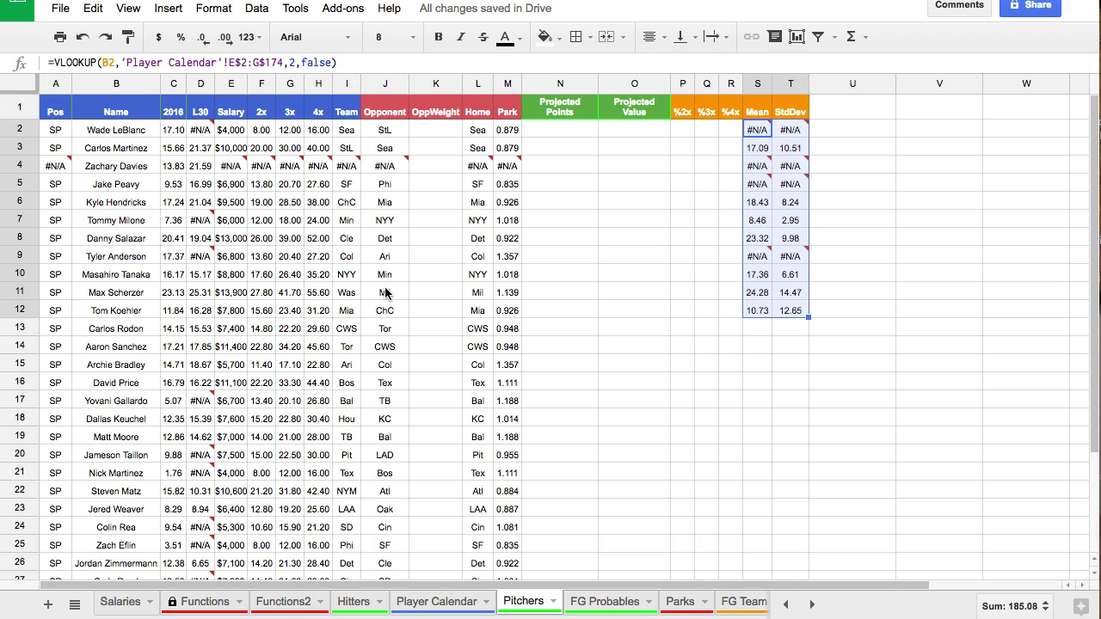
pyautogui.click(795, 136)
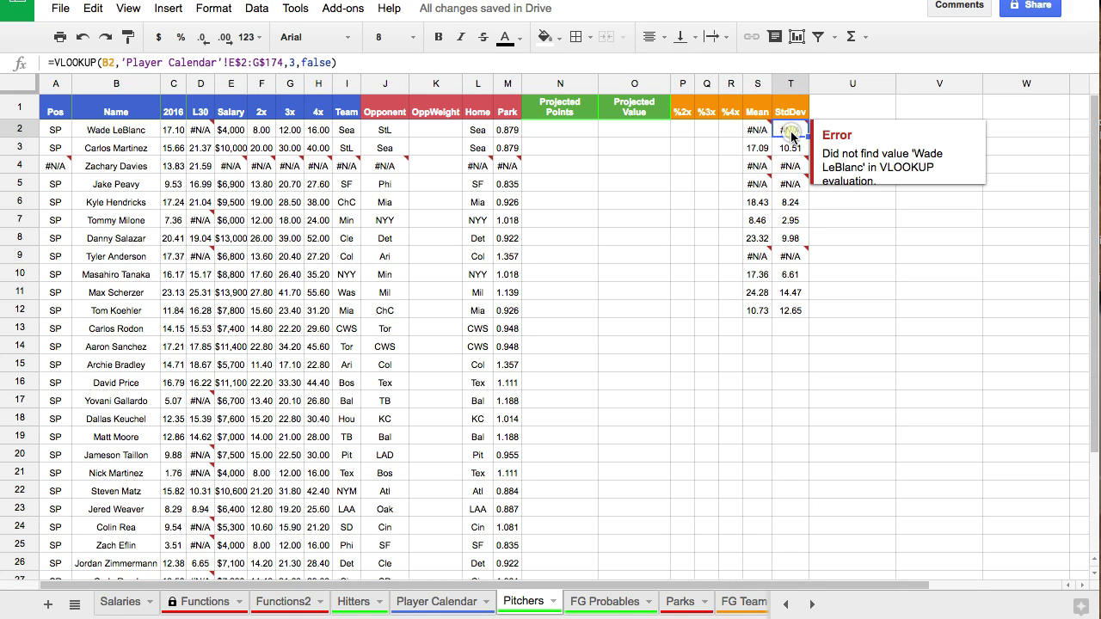
pyautogui.moveTo(758, 311); pyautogui.dragTo(777, 535)
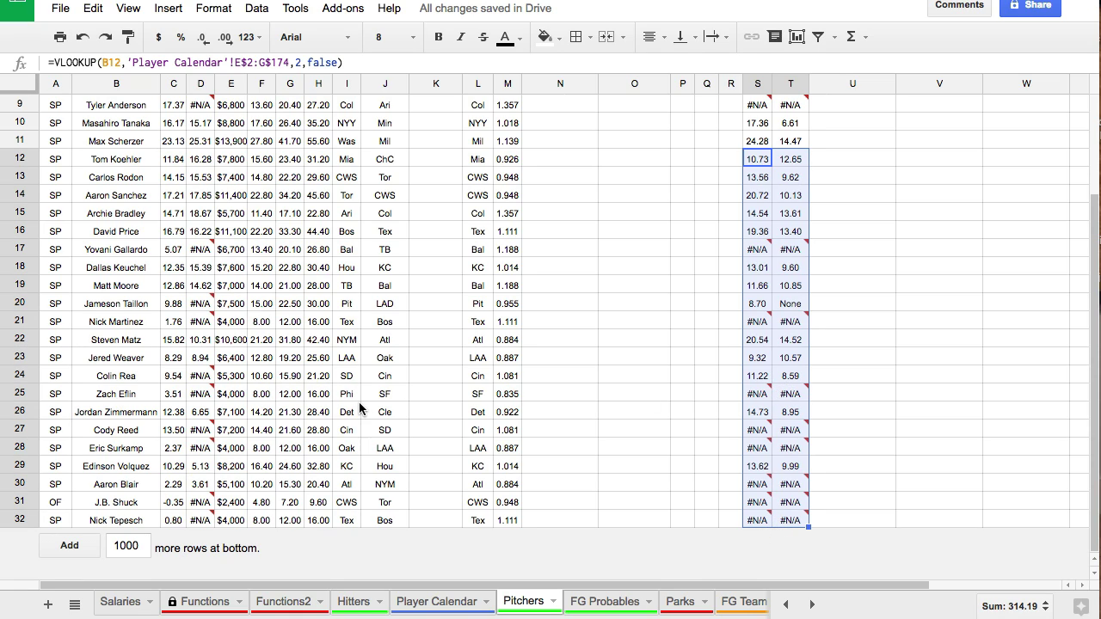
pyautogui.scroll(3, 679, 442)
pyautogui.click(762, 292)
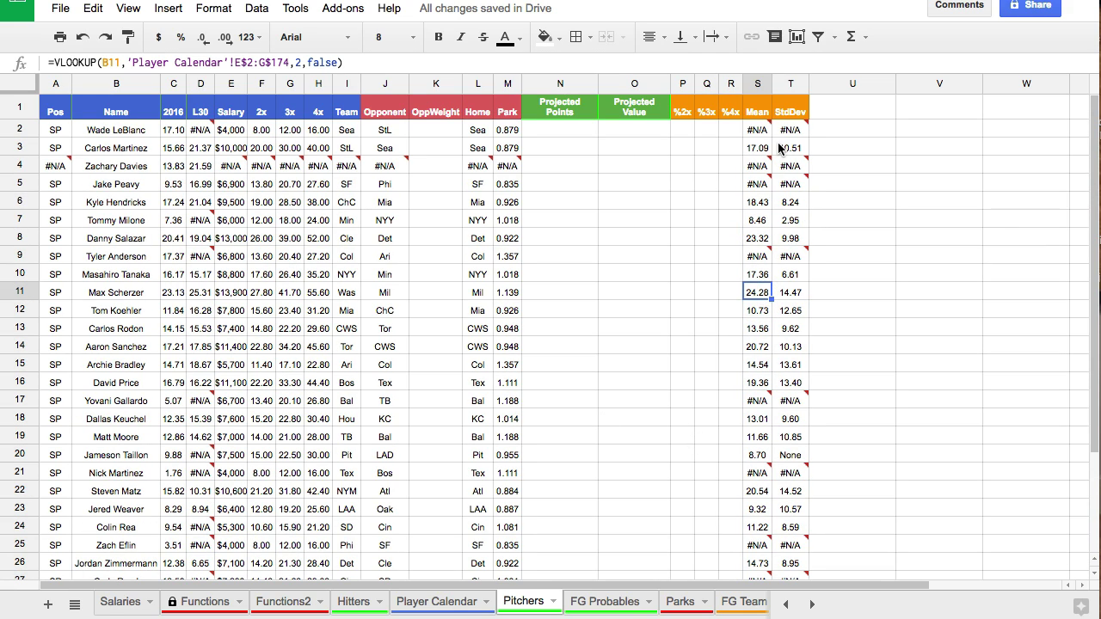
# Delete row 31, which holds an outfielder, from the Pitchers sheet
pyautogui.scroll(-3, 809, 338)
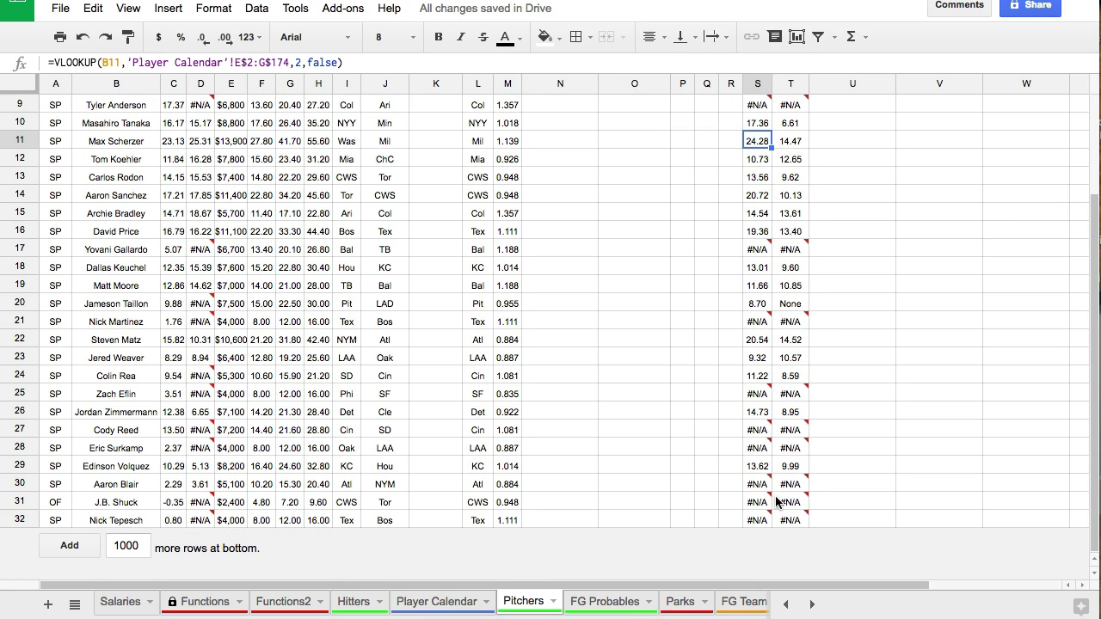
pyautogui.moveTo(777, 510)
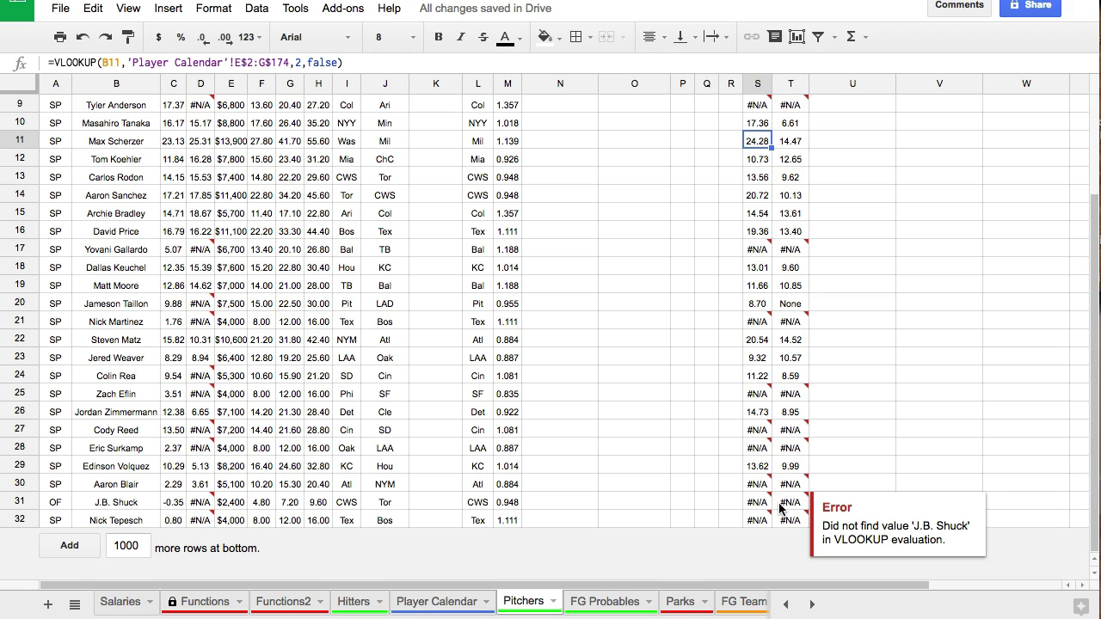
pyautogui.click(17, 502)
pyautogui.rightClick(17, 502)
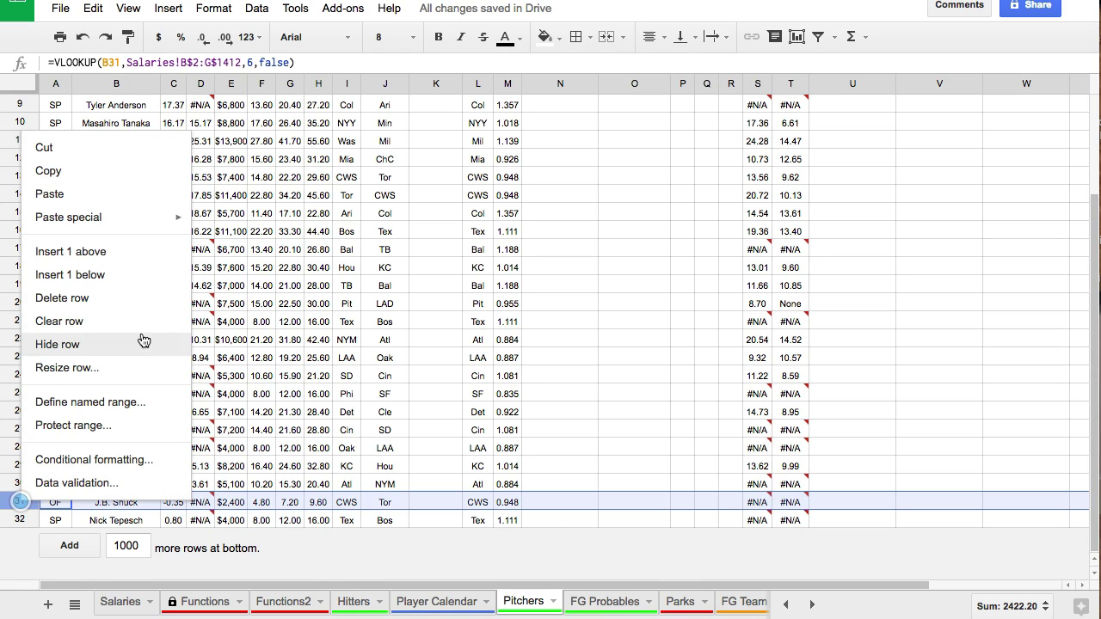
pyautogui.click(138, 299)
pyautogui.click(475, 427)
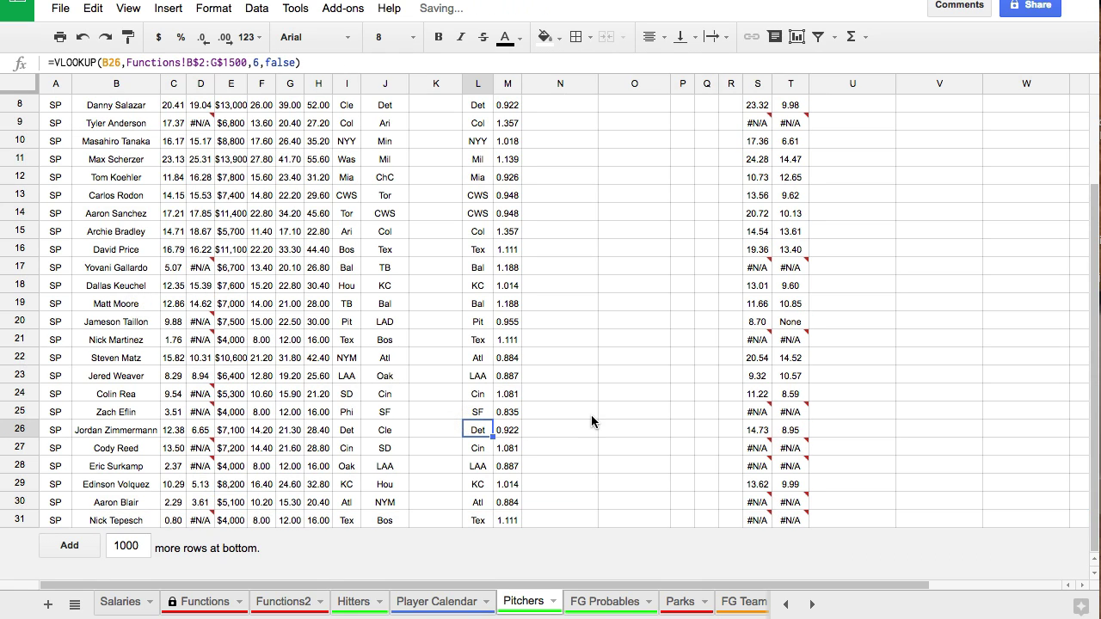
# Copy the %2x formula =1-NORMDIST(F2,T2,U2,1) from Hitters Q2 into the first %2x cell, P2, of the Pitchers sheet
pyautogui.scroll(3, 592, 417)
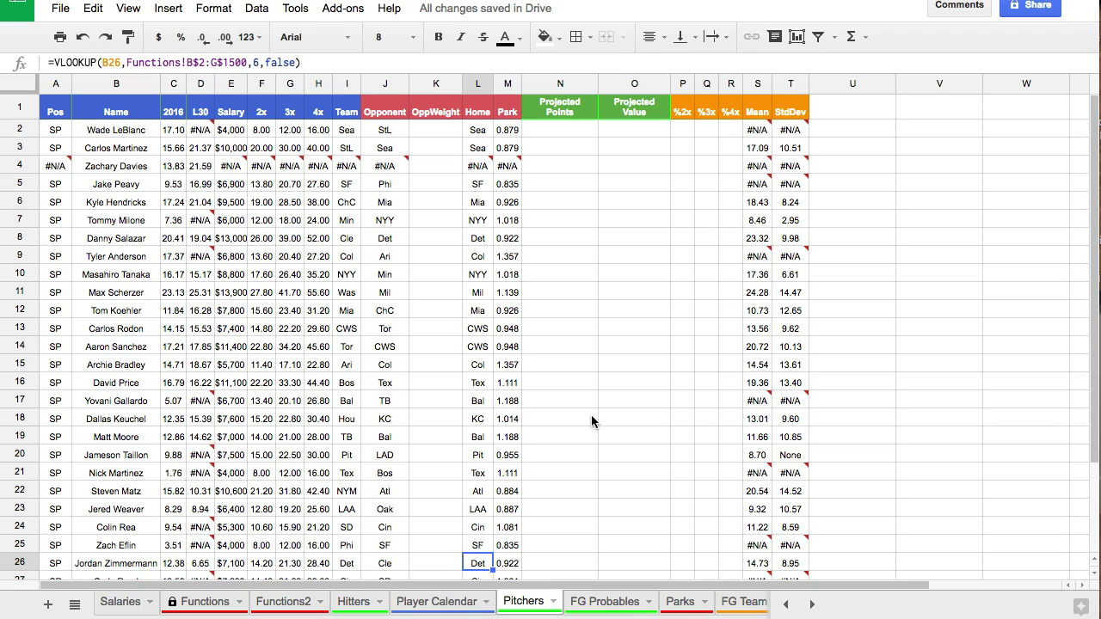
pyautogui.click(691, 128)
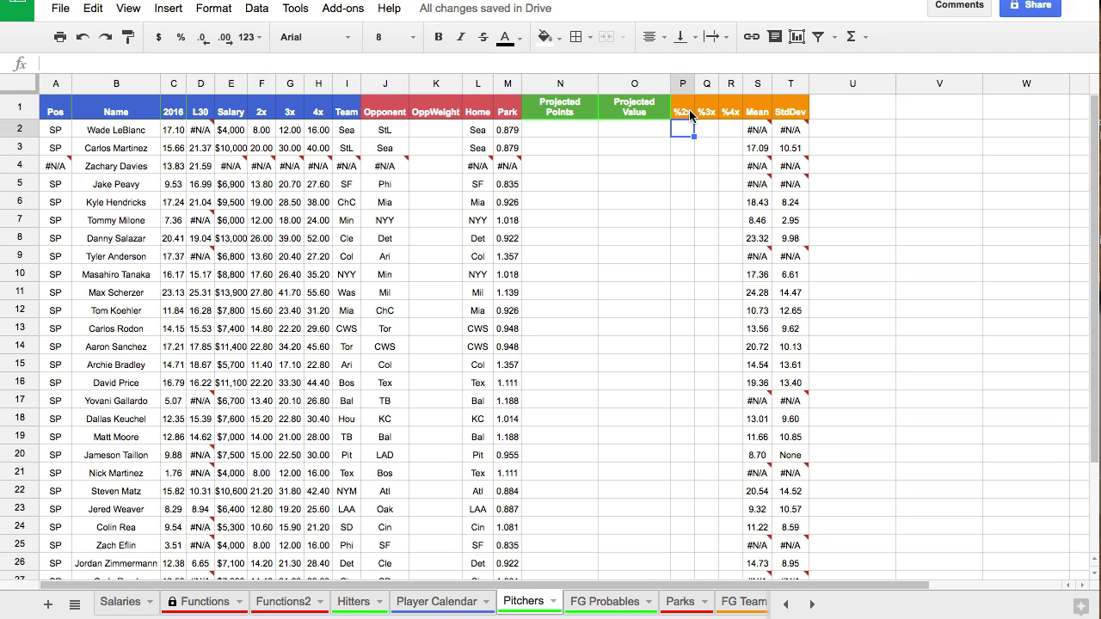
pyautogui.click(353, 602)
pyautogui.click(797, 129)
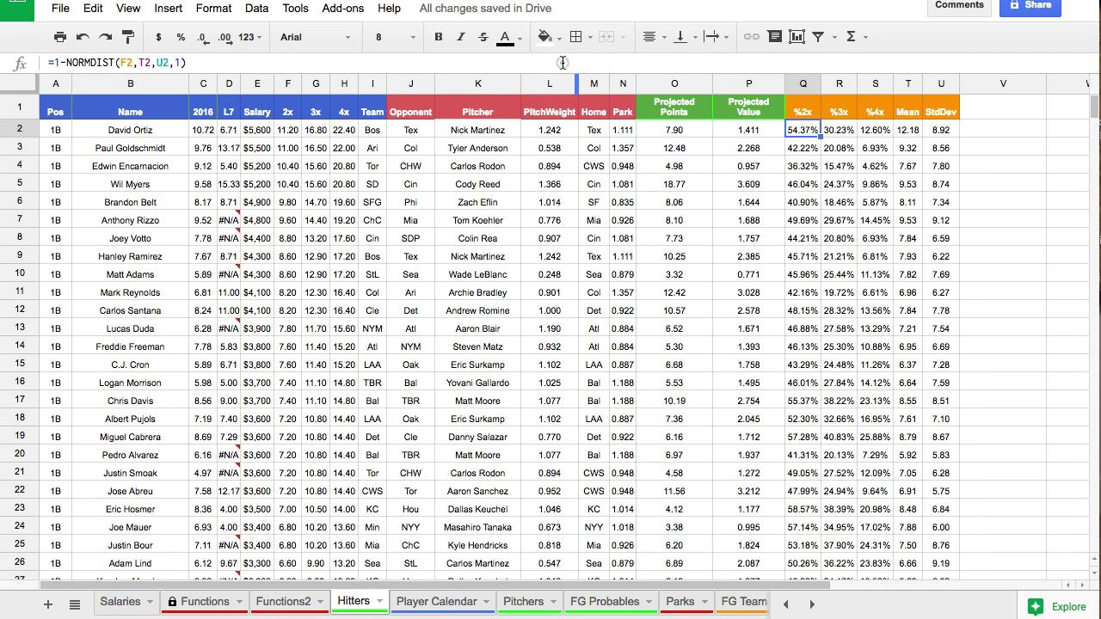
pyautogui.doubleClick(797, 129)
pyautogui.press('Escape')
pyautogui.click(521, 604)
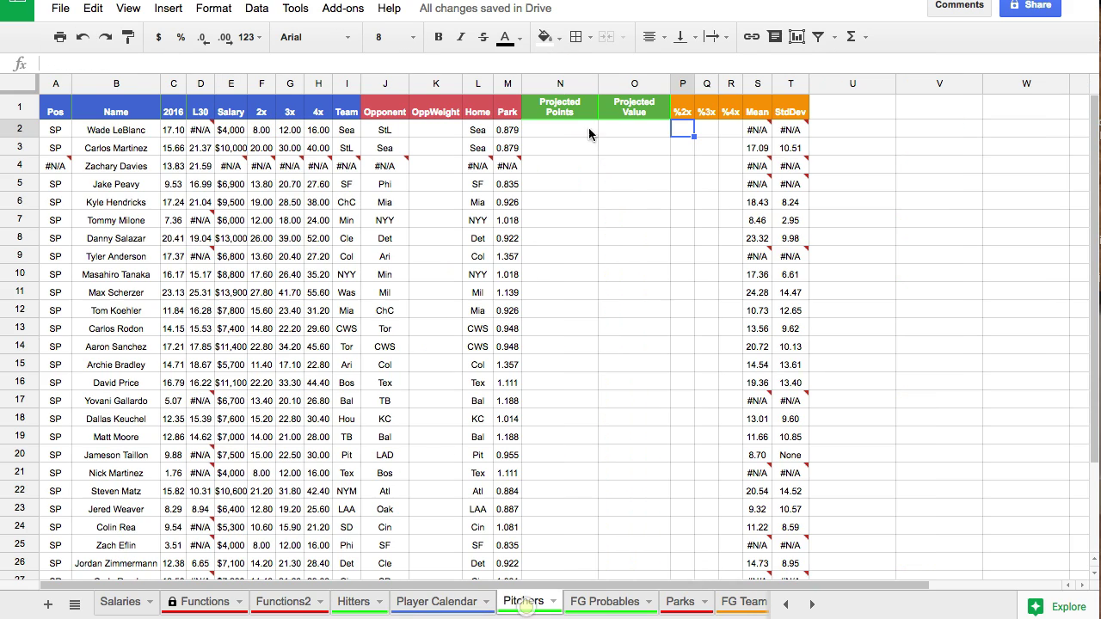
pyautogui.click(632, 65)
pyautogui.write('=1-NORMDIST(F2,T2,U2,1)')
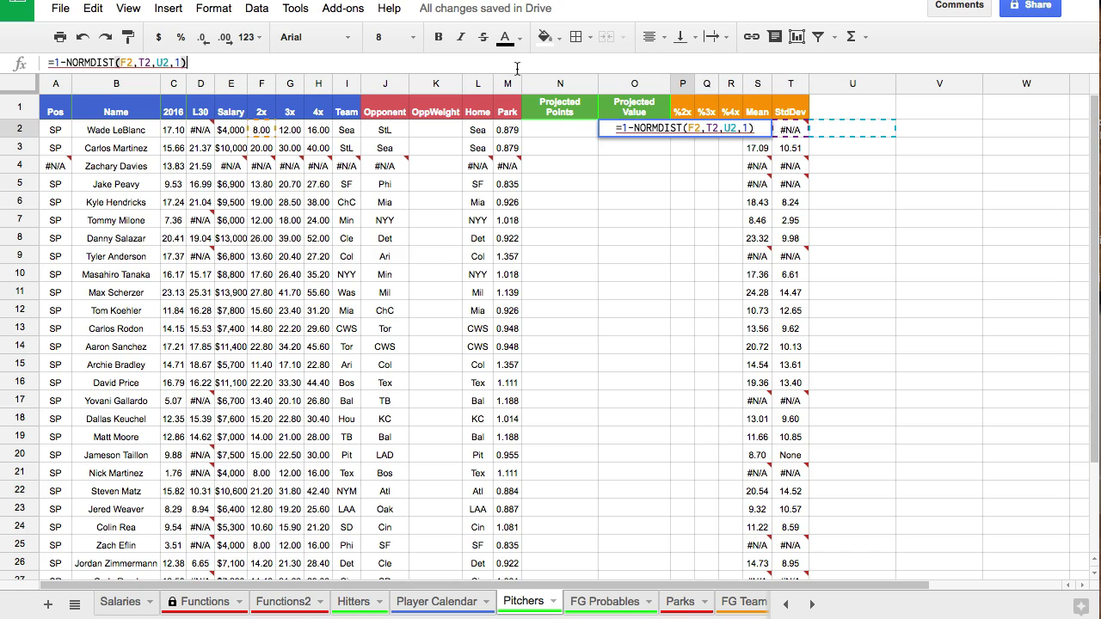
pyautogui.press('Return')
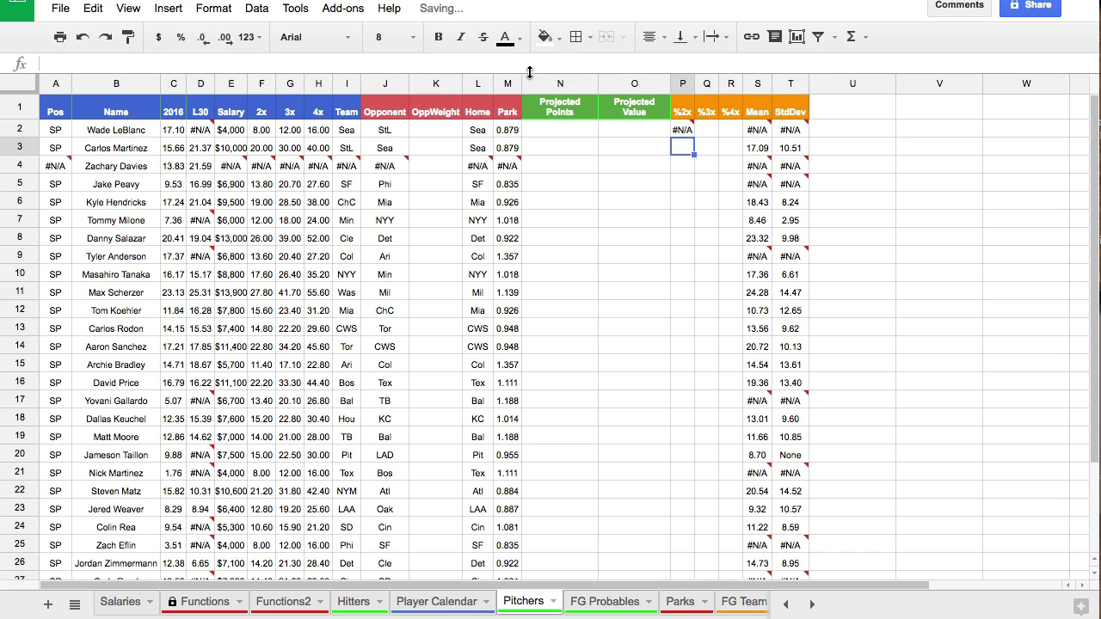
# Copy the %2x formula from P2 into the %3x cell Q2, changing its first reference from F2 to G2
pyautogui.click(684, 134)
pyautogui.click(613, 68)
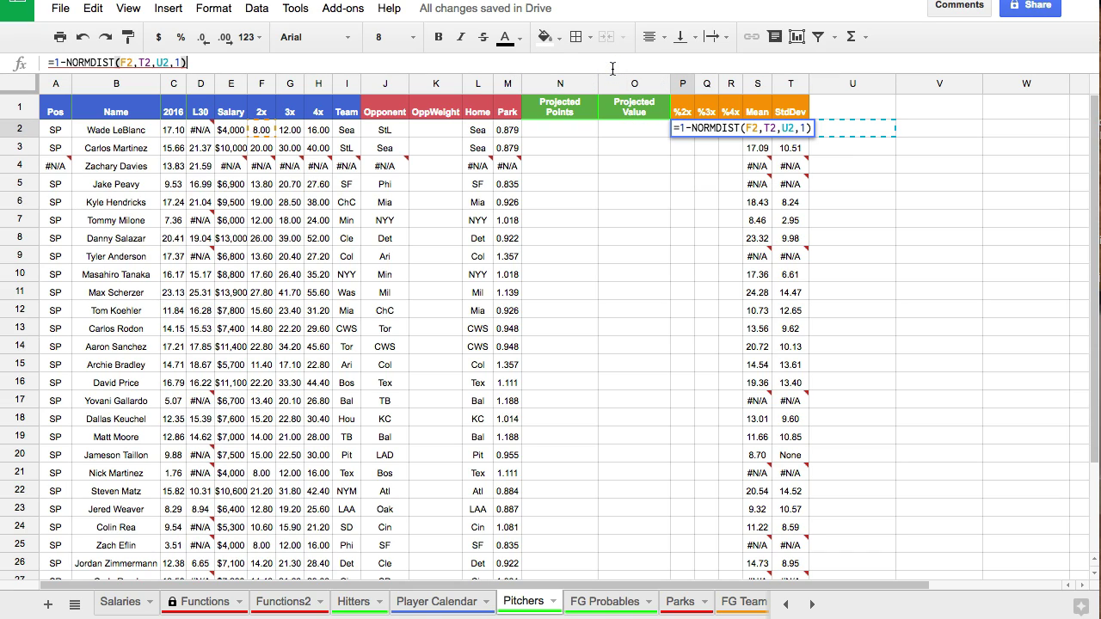
pyautogui.press('Return')
pyautogui.click(680, 129)
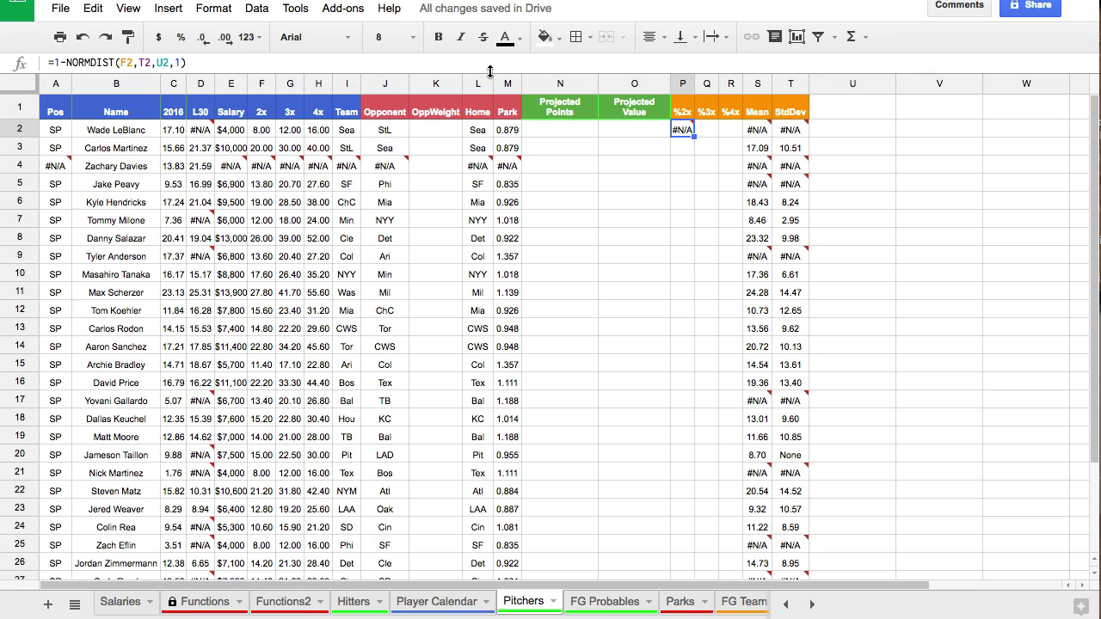
pyautogui.click(185, 63)
pyautogui.tripleClick(183, 62)
pyautogui.hotkey('ctrl', 'c')
pyautogui.press('Escape')
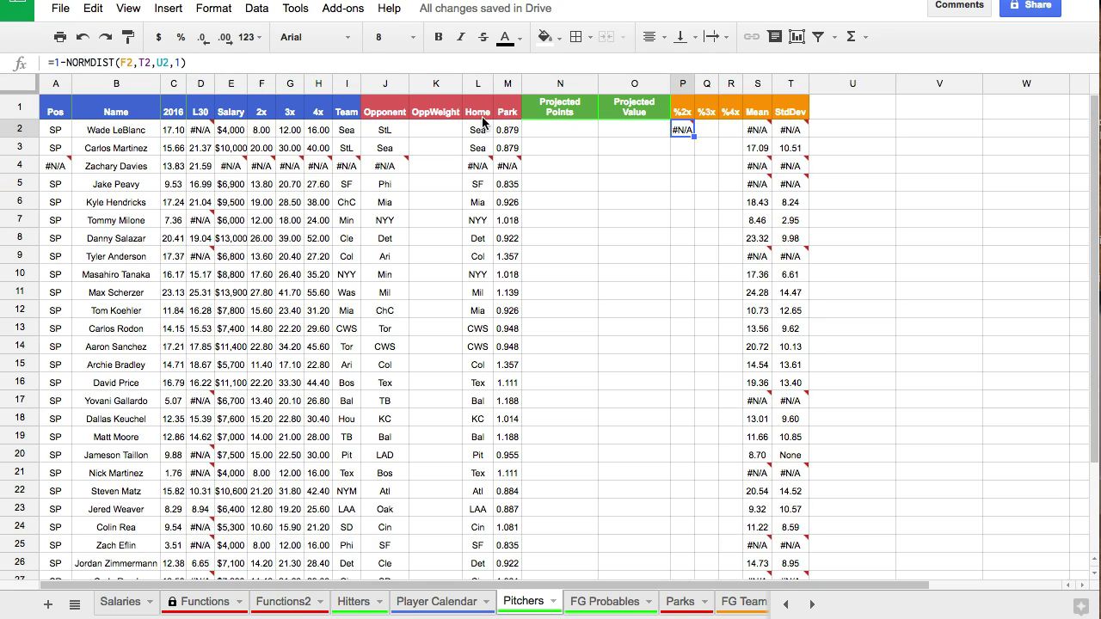
pyautogui.click(703, 130)
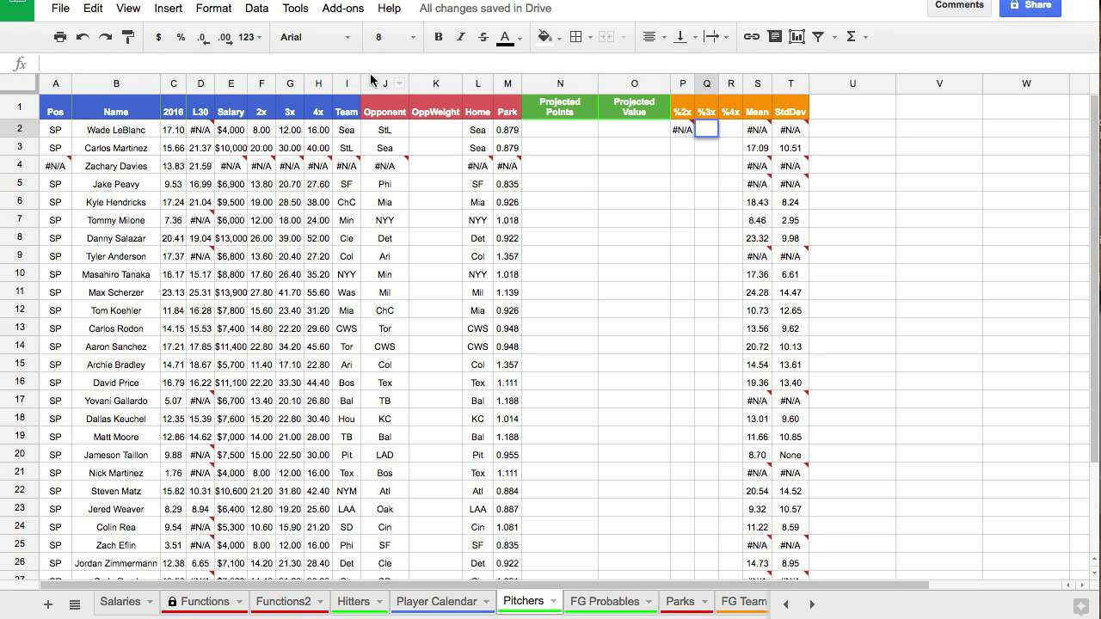
pyautogui.hotkey('ctrl', 'v')
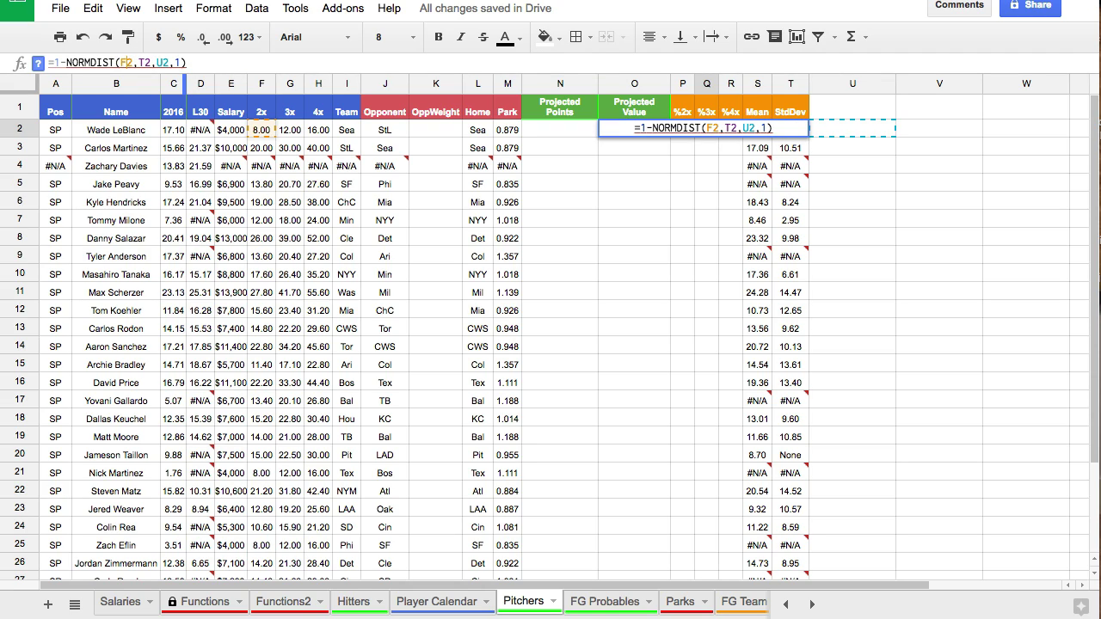
pyautogui.press('Return')
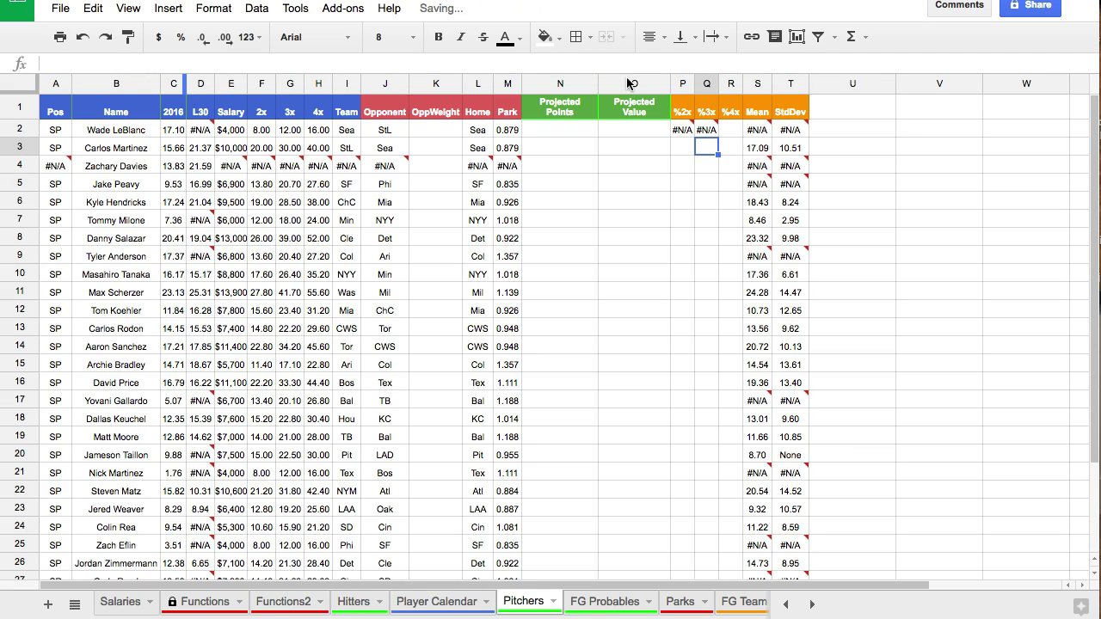
# Enter the same formula in the %4x cell R2 with its first reference set to H2
pyautogui.click(728, 129)
pyautogui.hotkey('ctrl', 'v')
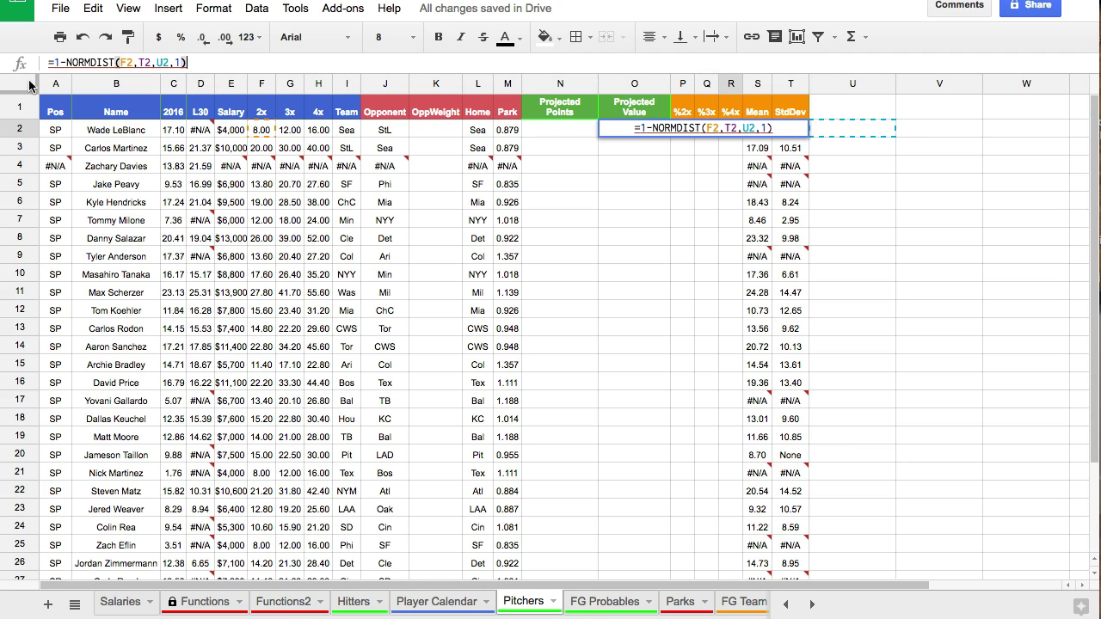
pyautogui.click(128, 63)
pyautogui.press('BackSpace')
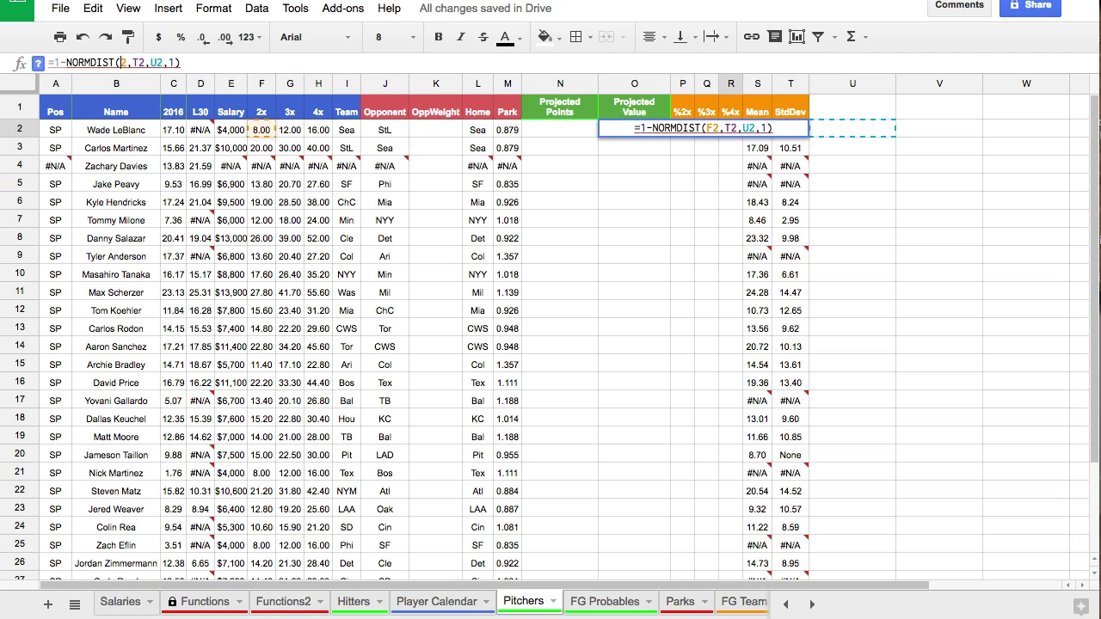
pyautogui.write('H')
pyautogui.press('Return')
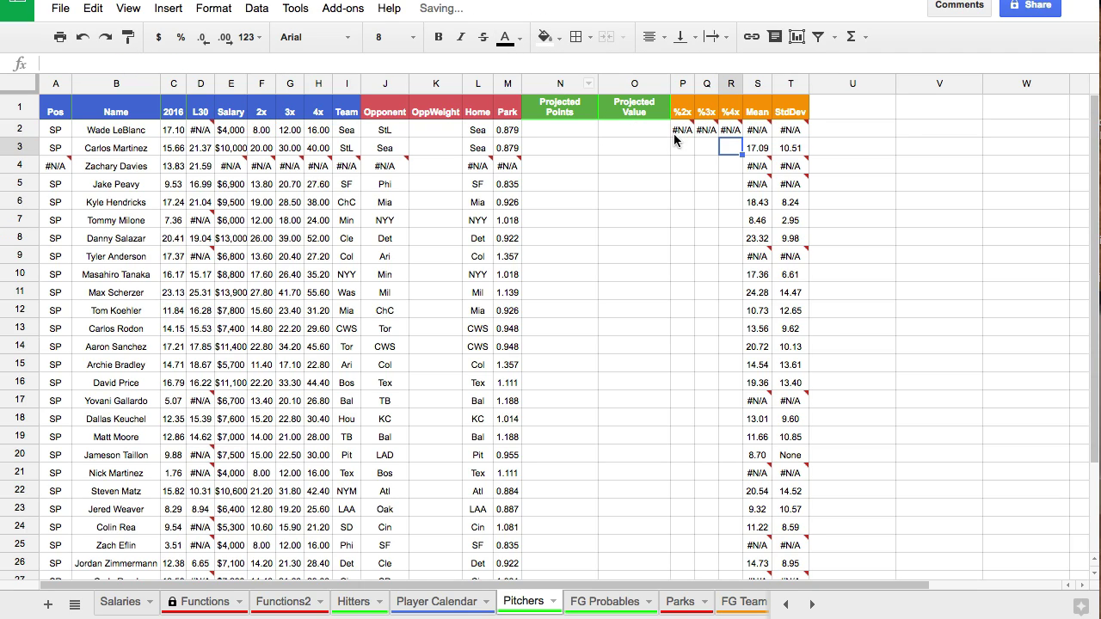
# Fill the three probability formulas down through row 10 and point row 3's mean and deviation references at S3 and T3
pyautogui.moveTo(673, 133); pyautogui.dragTo(738, 150)
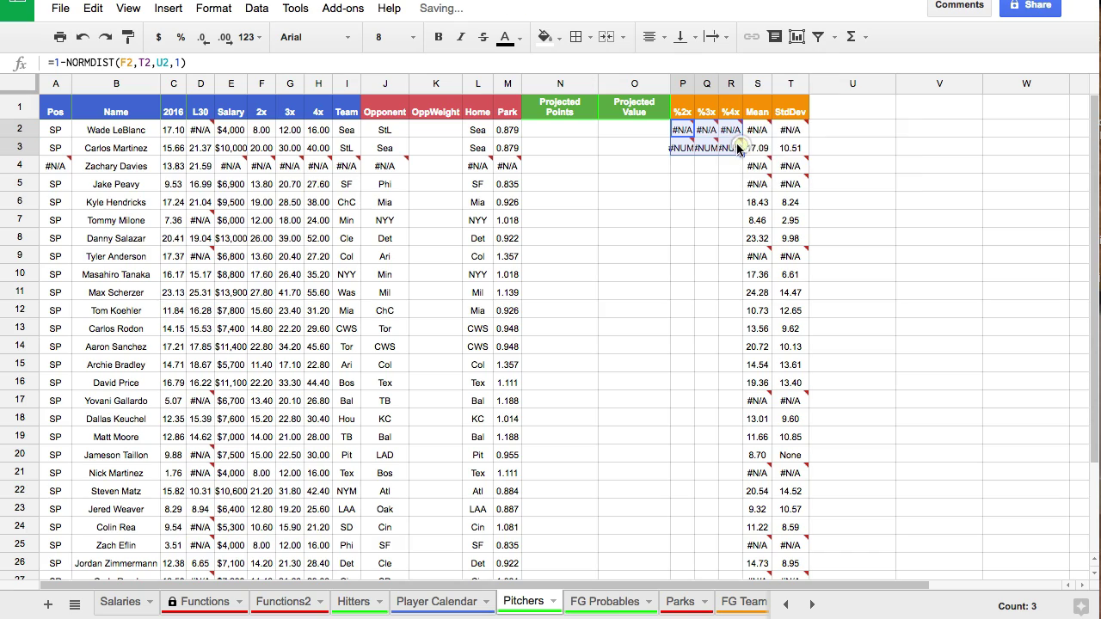
pyautogui.click(684, 148)
pyautogui.click(407, 66)
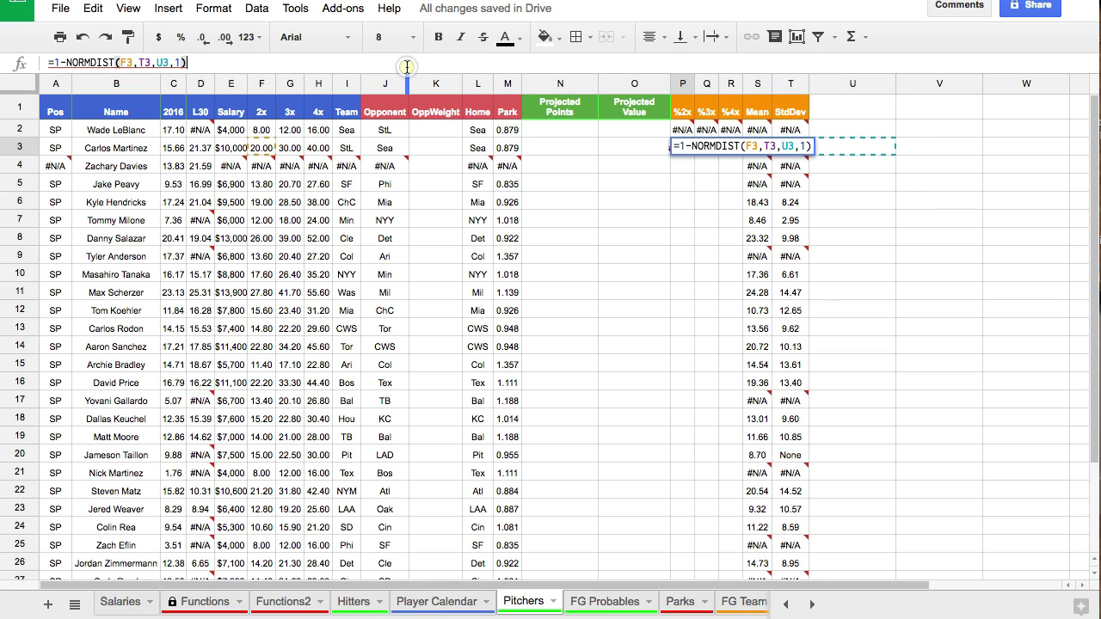
pyautogui.click(564, 200)
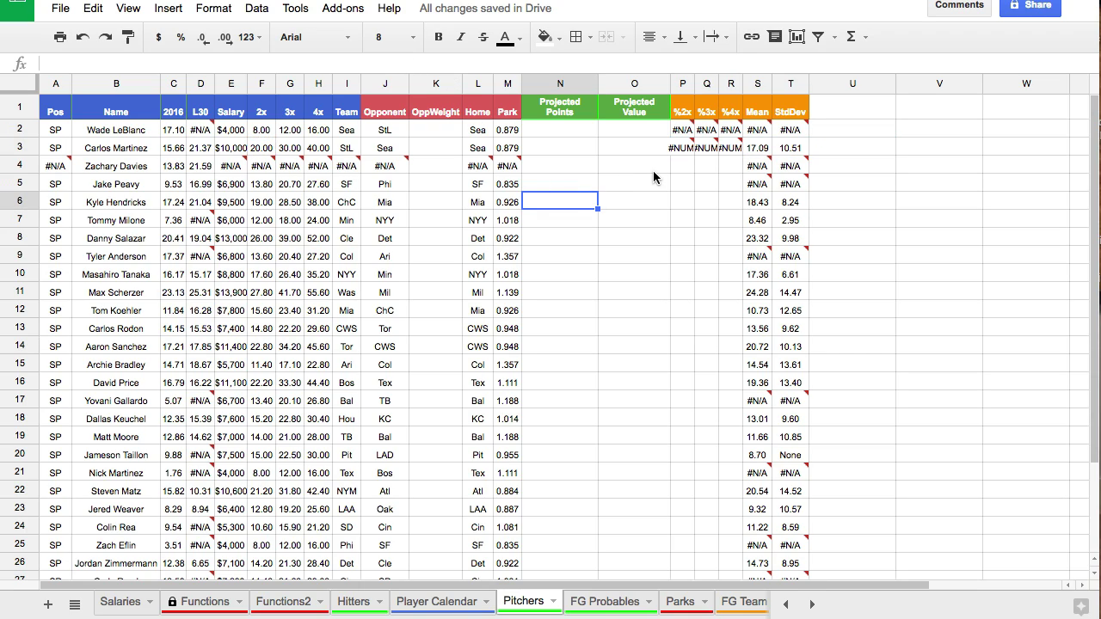
pyautogui.hotkey('ctrl', 'z')
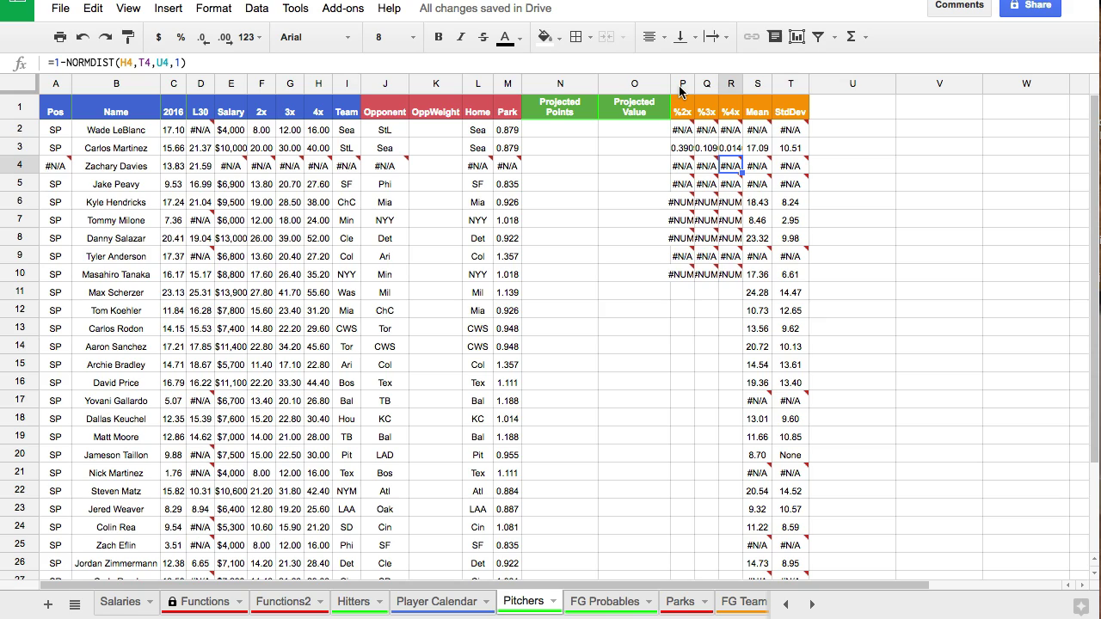
# Widen the %2x, %3x and %4x columns to fit their contents
pyautogui.moveTo(682, 84); pyautogui.dragTo(738, 83)
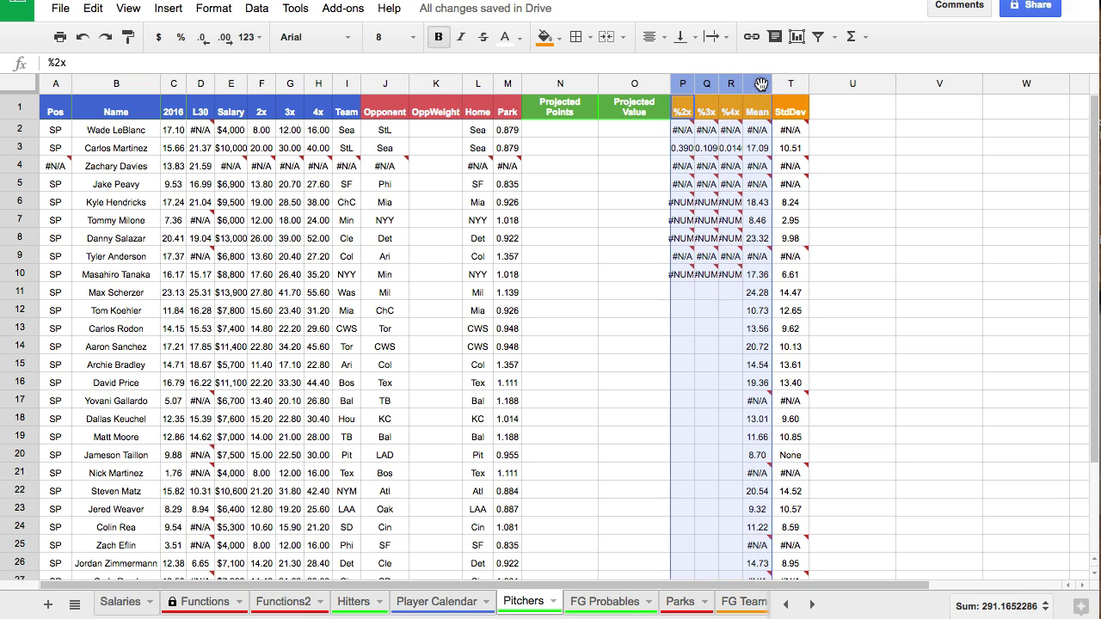
pyautogui.doubleClick(744, 84)
pyautogui.click(766, 166)
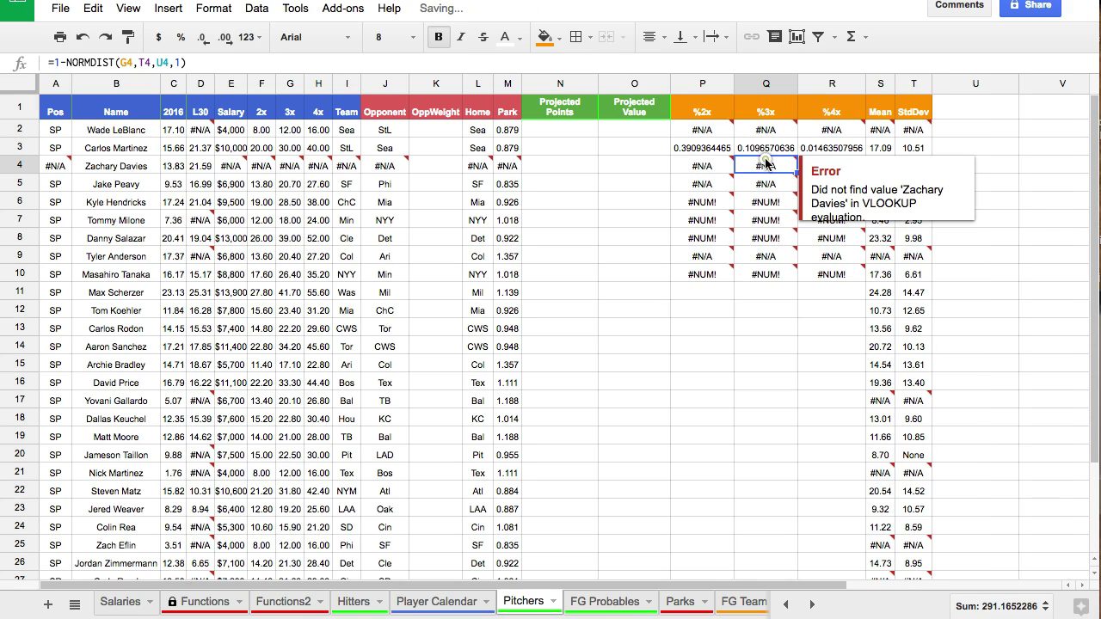
# Replace the misreferenced probability formulas with row 3's version using columns S and T, and fill them down through row 31
pyautogui.click(697, 147)
pyautogui.click(838, 133)
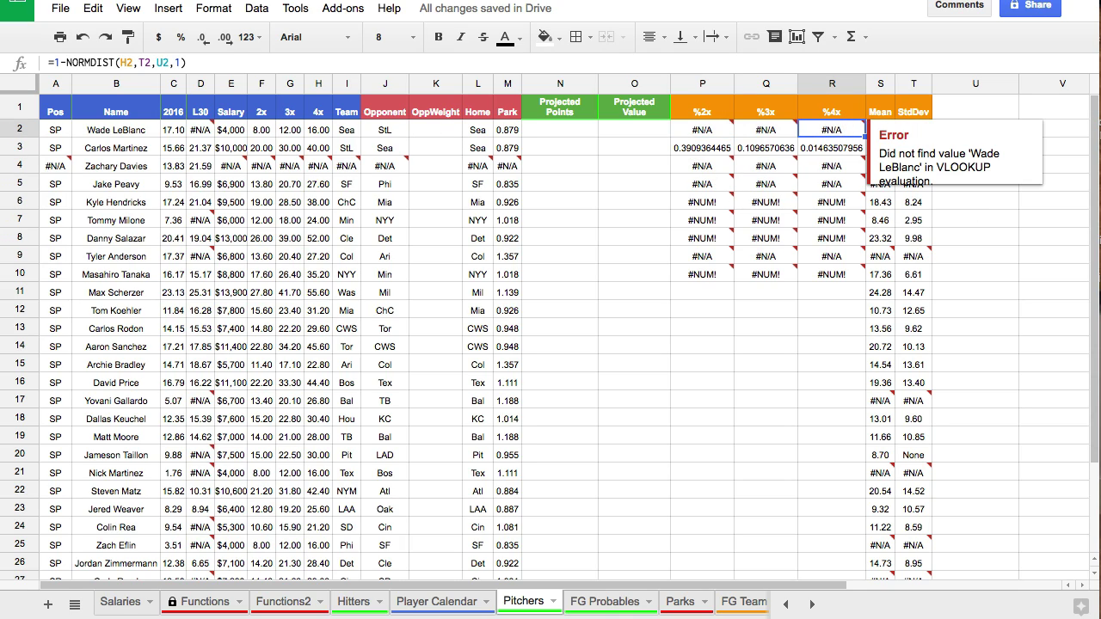
pyautogui.press('Left')
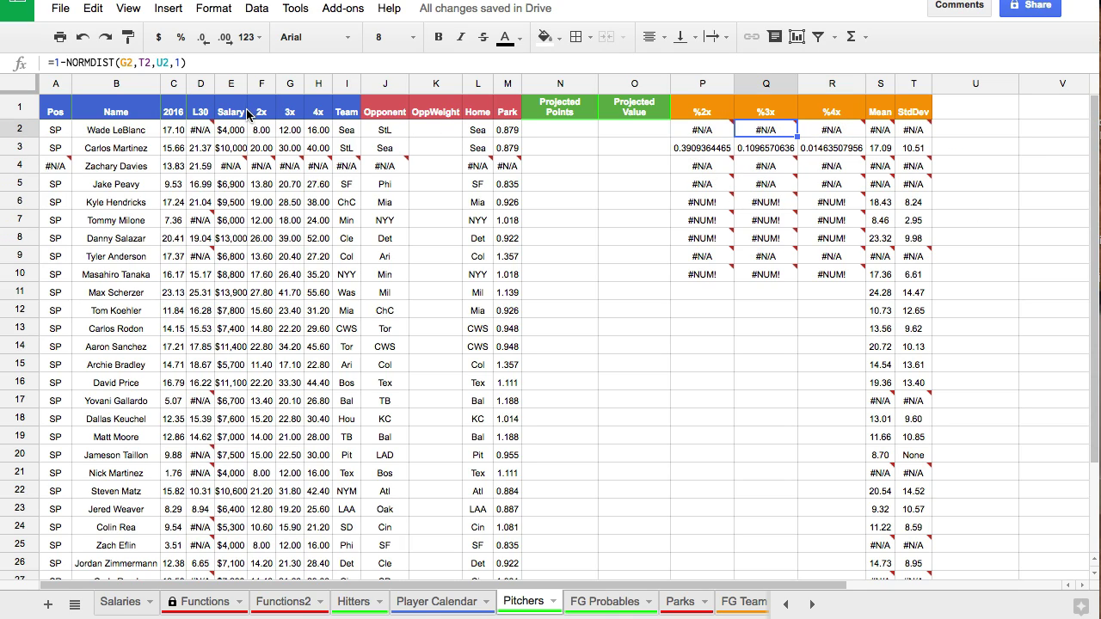
pyautogui.click(147, 63)
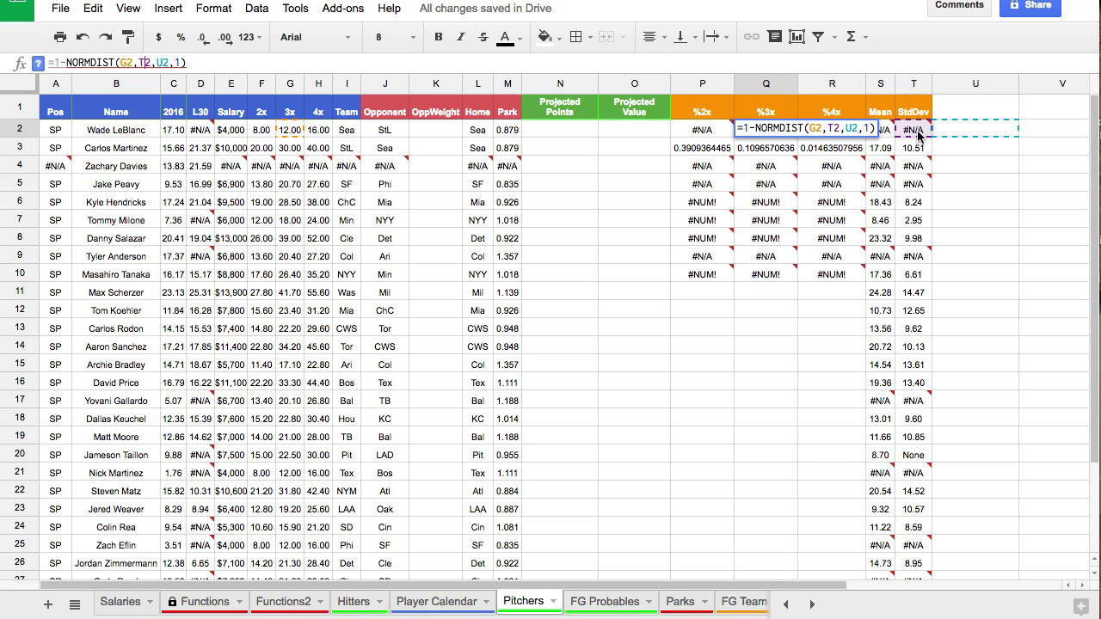
pyautogui.click(958, 160)
pyautogui.click(827, 152)
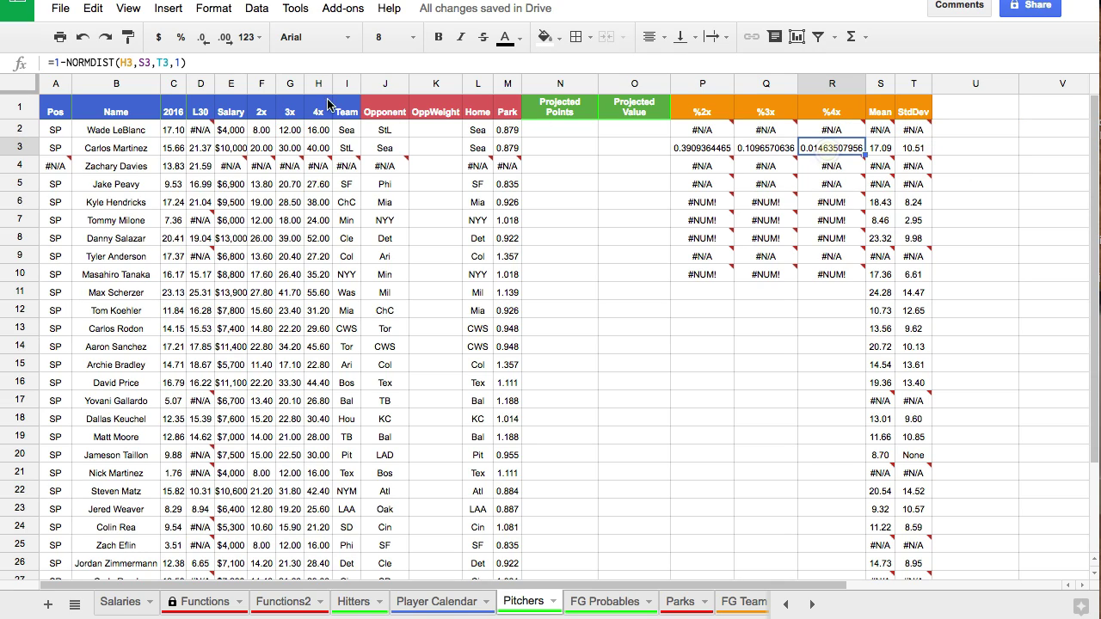
pyautogui.click(160, 64)
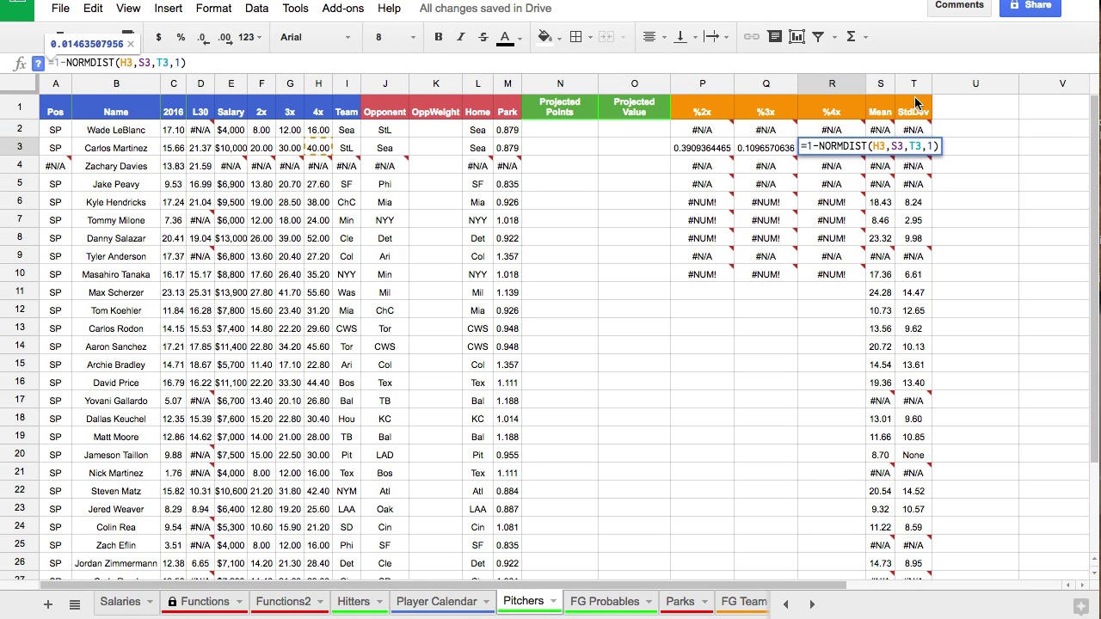
pyautogui.click(1055, 200)
pyautogui.moveTo(705, 152); pyautogui.dragTo(851, 130)
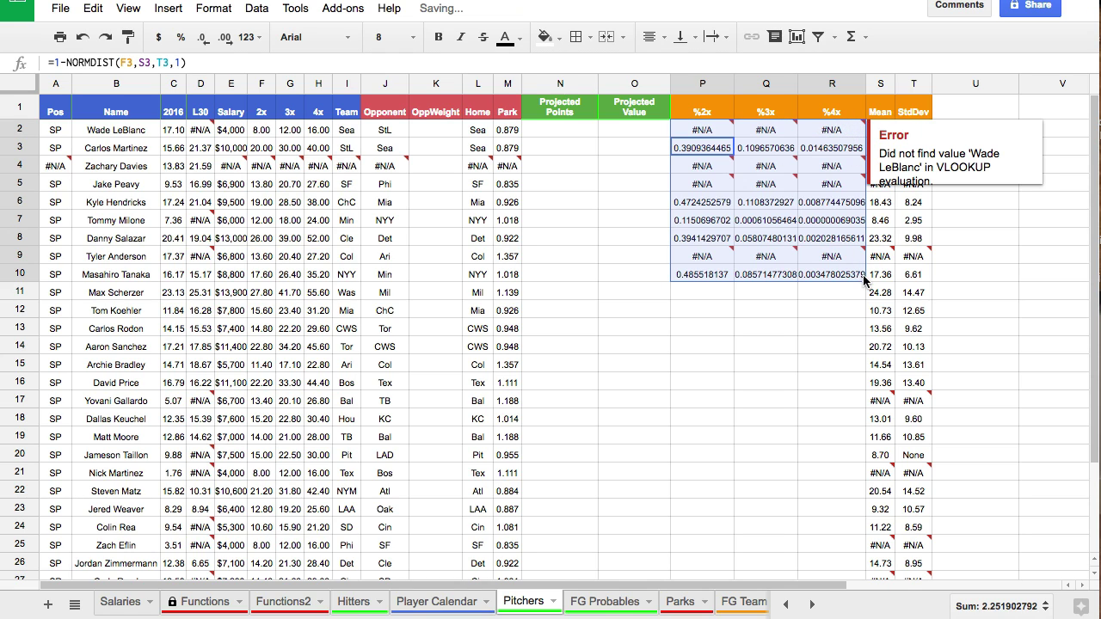
pyautogui.moveTo(865, 280); pyautogui.dragTo(843, 510)
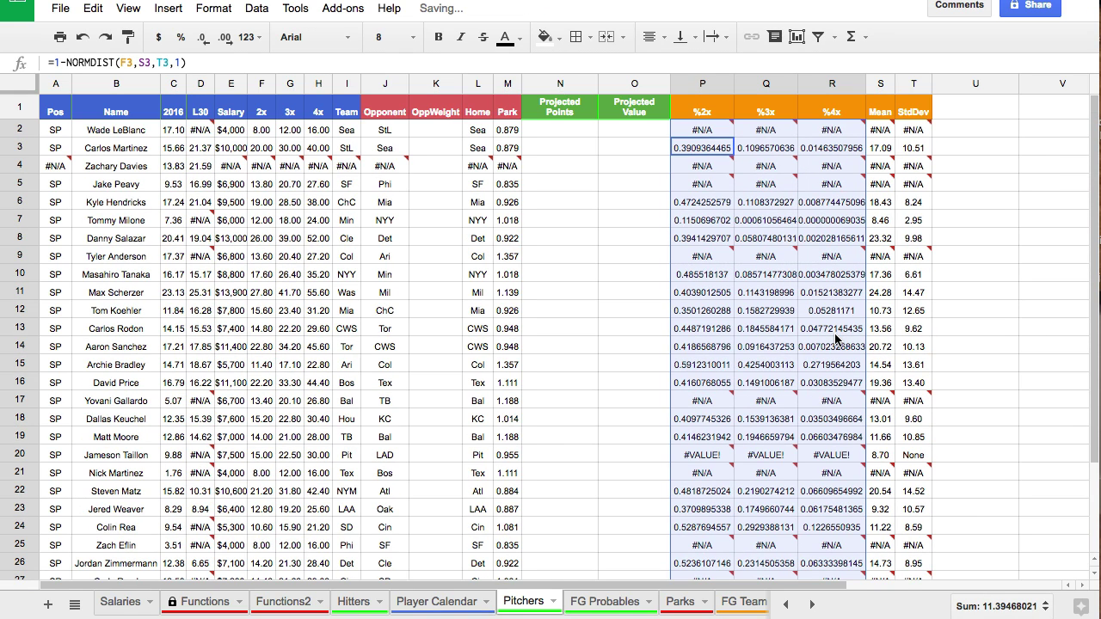
# Format the %2x, %3x and %4x values as percentages with two decimals
pyautogui.click(210, 40)
pyautogui.click(210, 41)
pyautogui.click(210, 40)
pyautogui.click(209, 40)
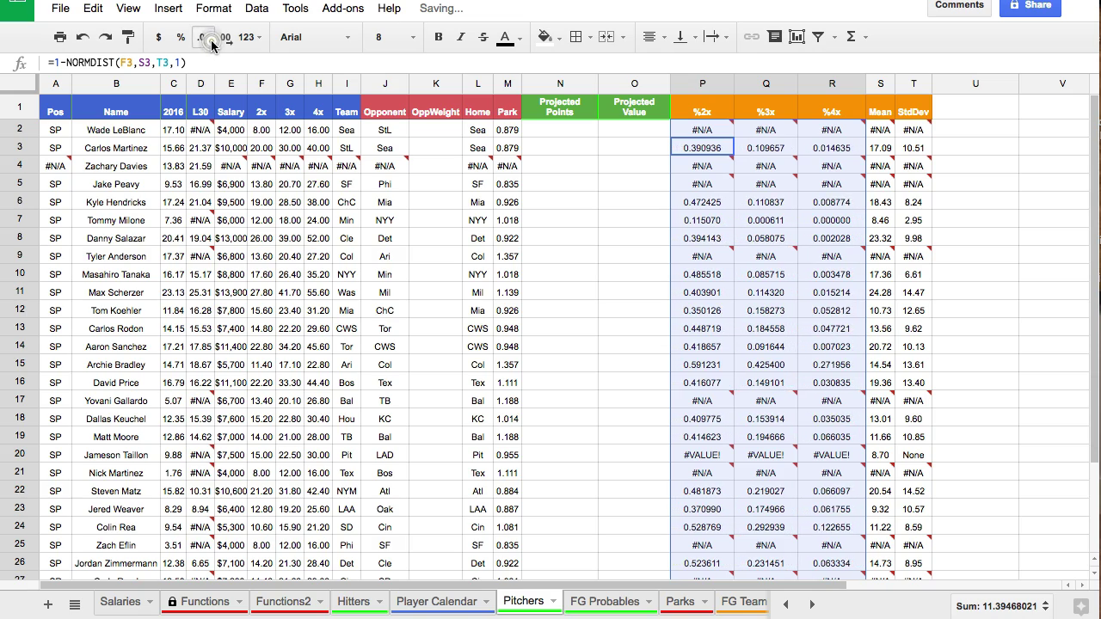
pyautogui.click(210, 41)
pyautogui.click(210, 40)
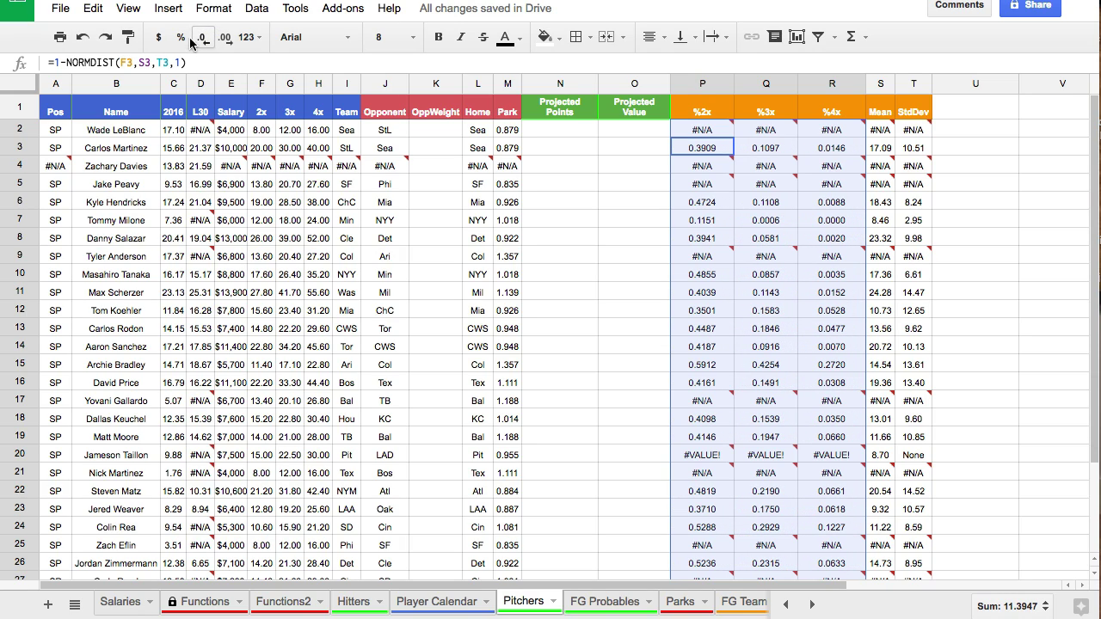
pyautogui.click(180, 39)
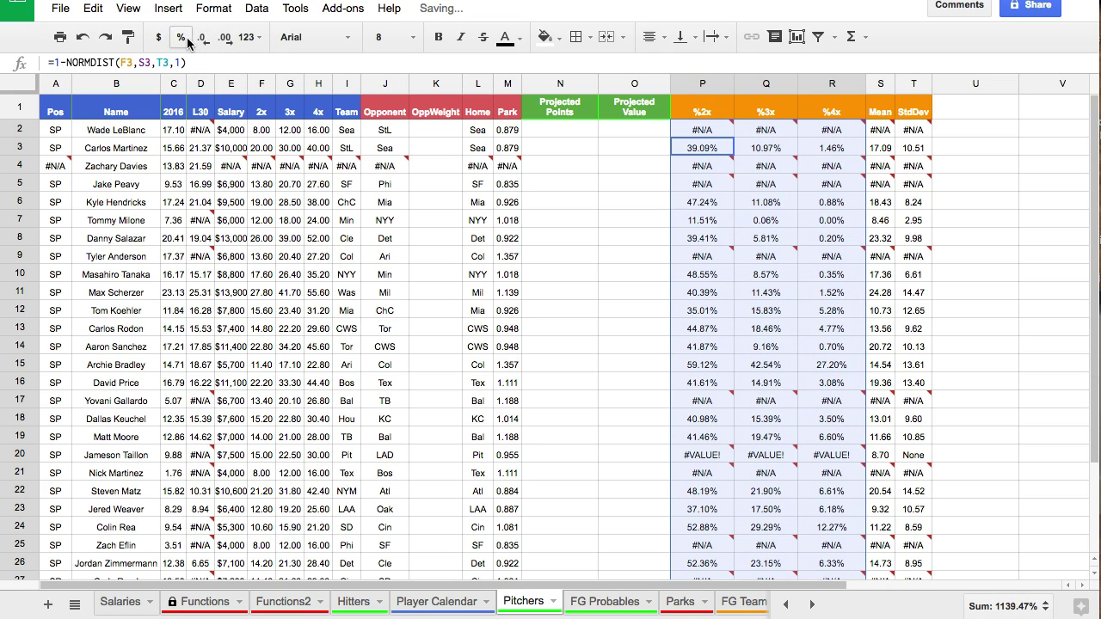
# Narrow columns P through S to fit the percentages and check the filled formulas down to the last pitcher row
pyautogui.moveTo(733, 78); pyautogui.dragTo(856, 82)
pyautogui.click(745, 185)
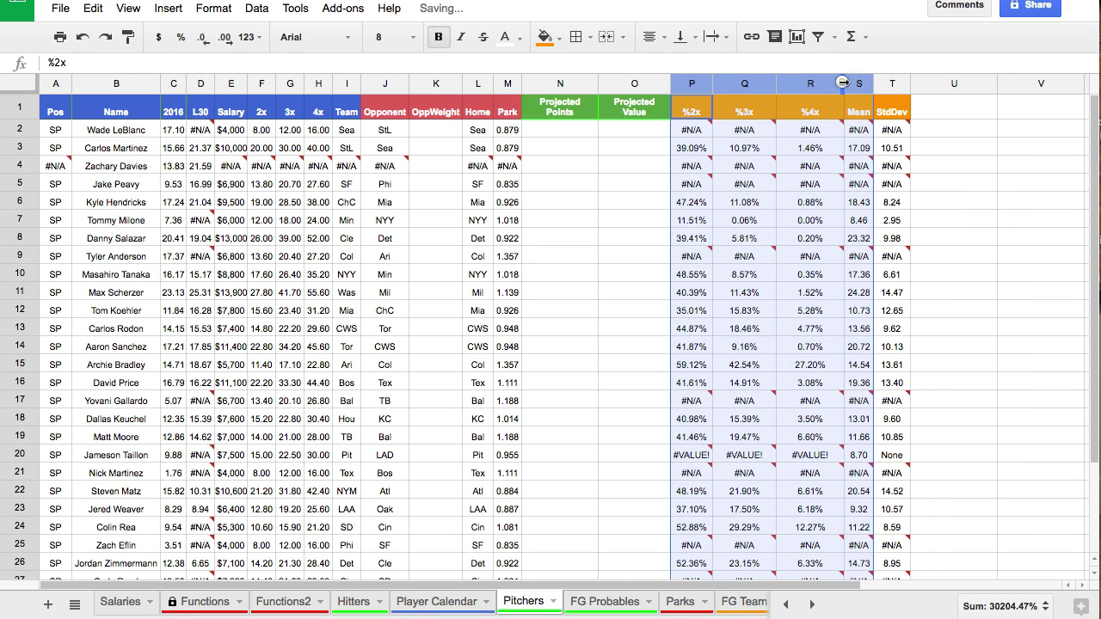
pyautogui.doubleClick(846, 83)
pyautogui.click(777, 239)
pyautogui.scroll(-5, 780, 226)
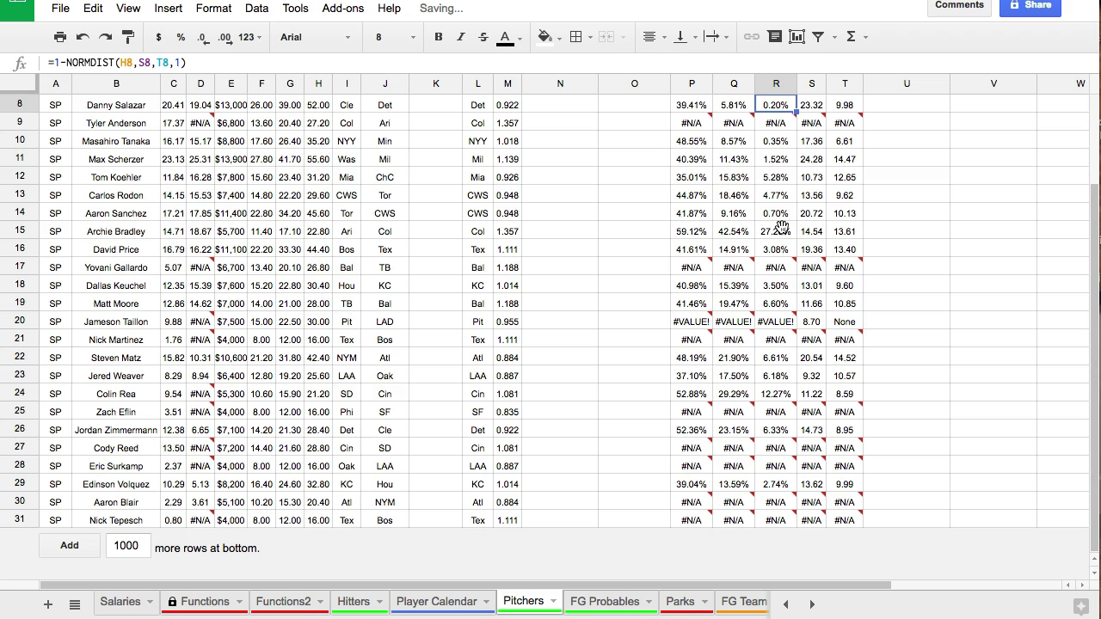
pyautogui.scroll(5, 782, 231)
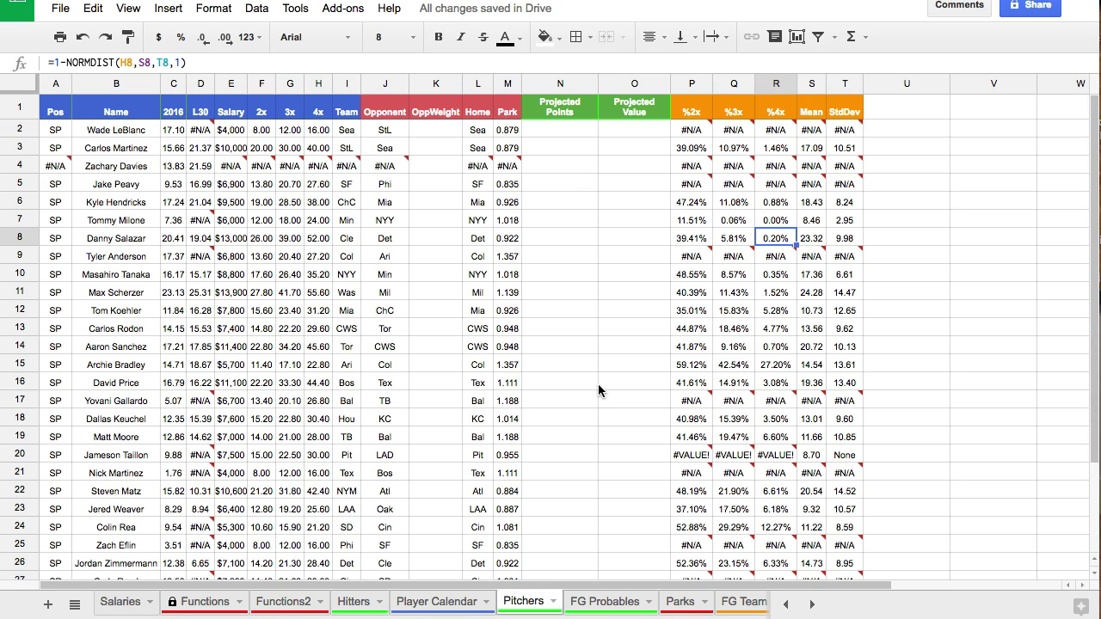
# Examine the DK formulas in column W of the FG Team Hitting sheet and their average in W33, and select cell X2
pyautogui.click(439, 133)
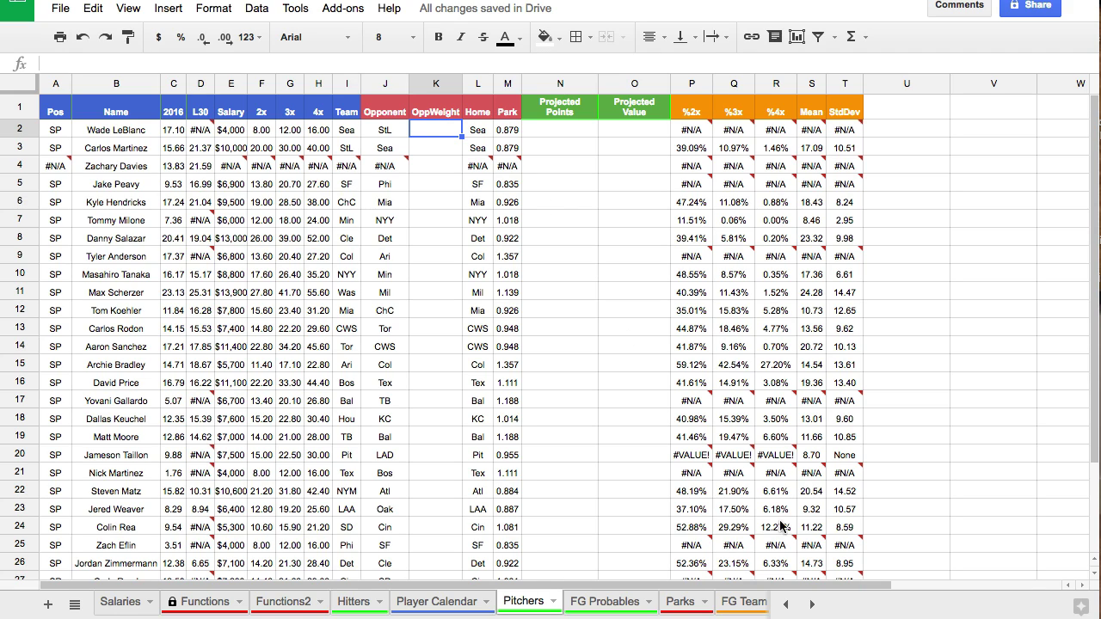
pyautogui.click(812, 605)
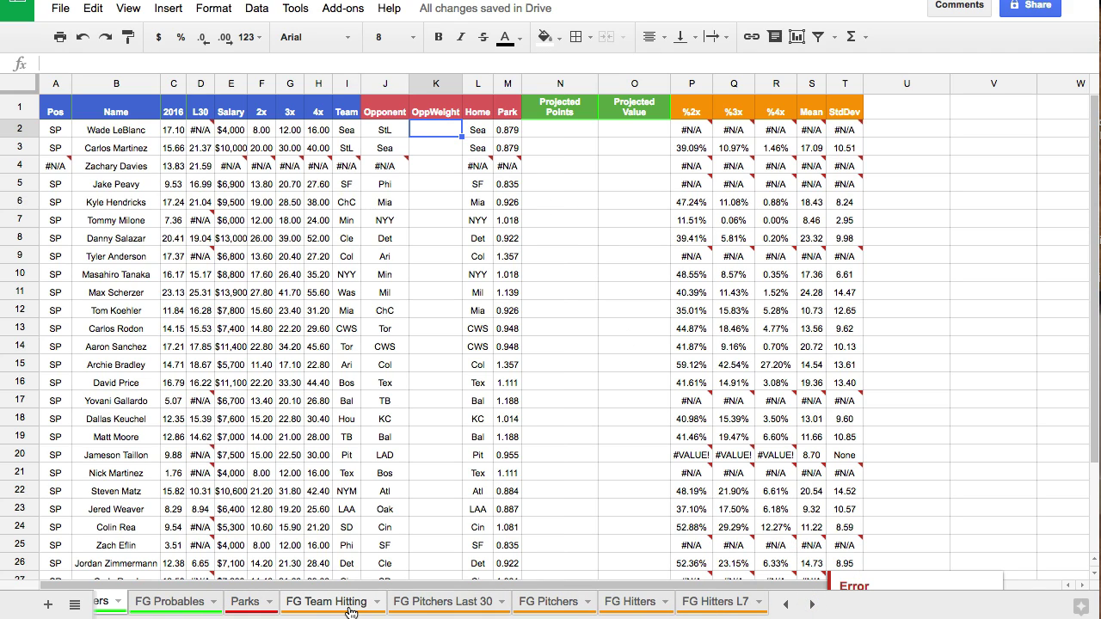
pyautogui.click(326, 602)
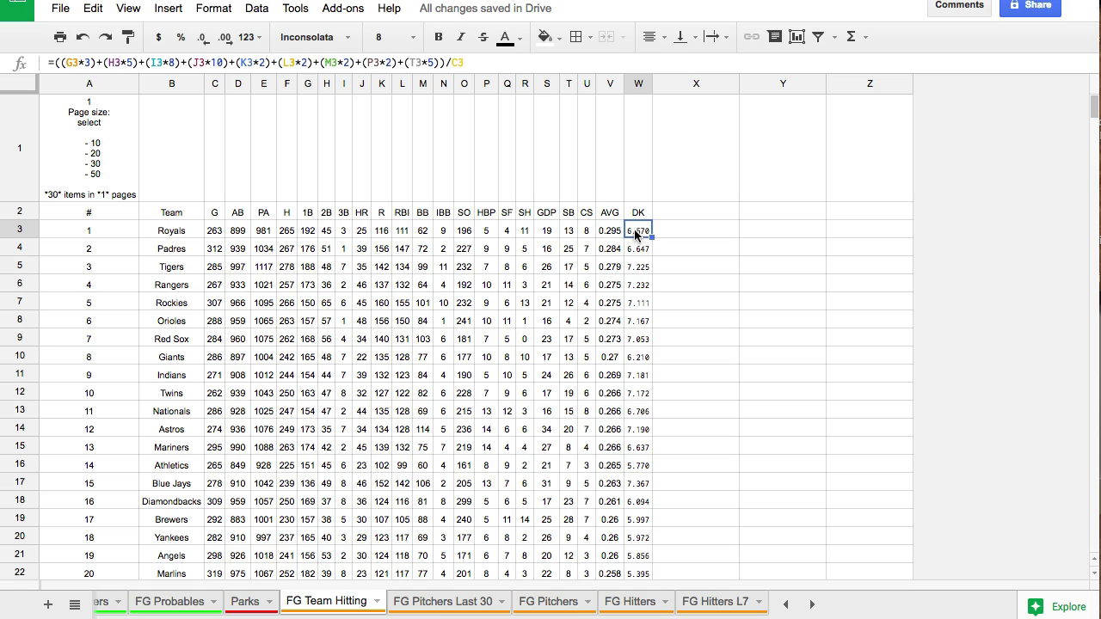
pyautogui.moveTo(636, 231); pyautogui.dragTo(639, 416)
pyautogui.click(633, 465)
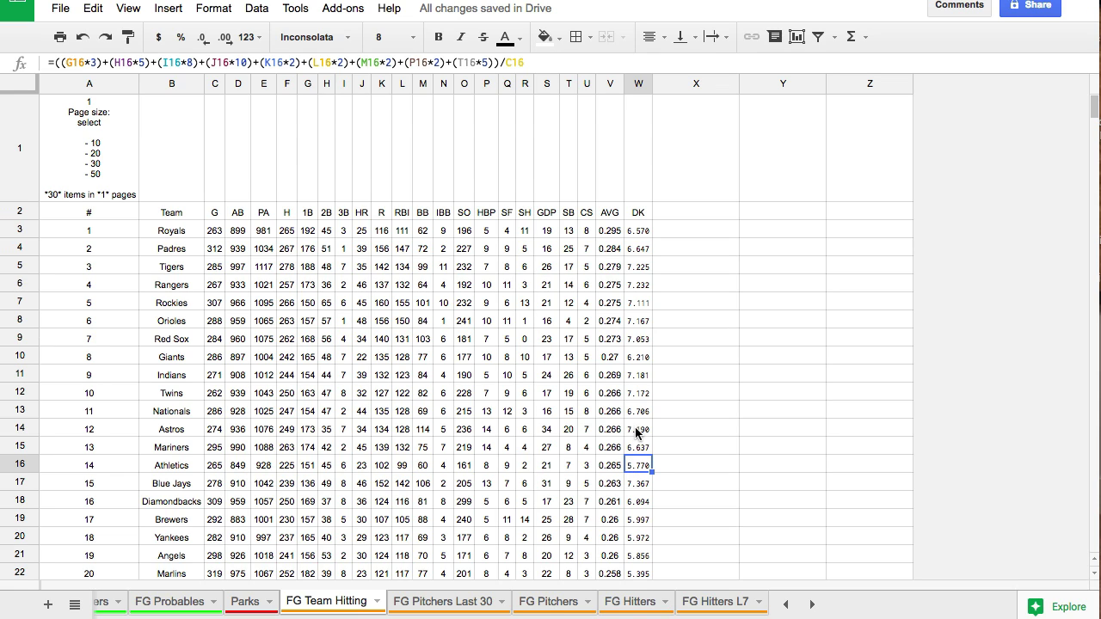
pyautogui.scroll(-5, 636, 438)
pyautogui.click(641, 497)
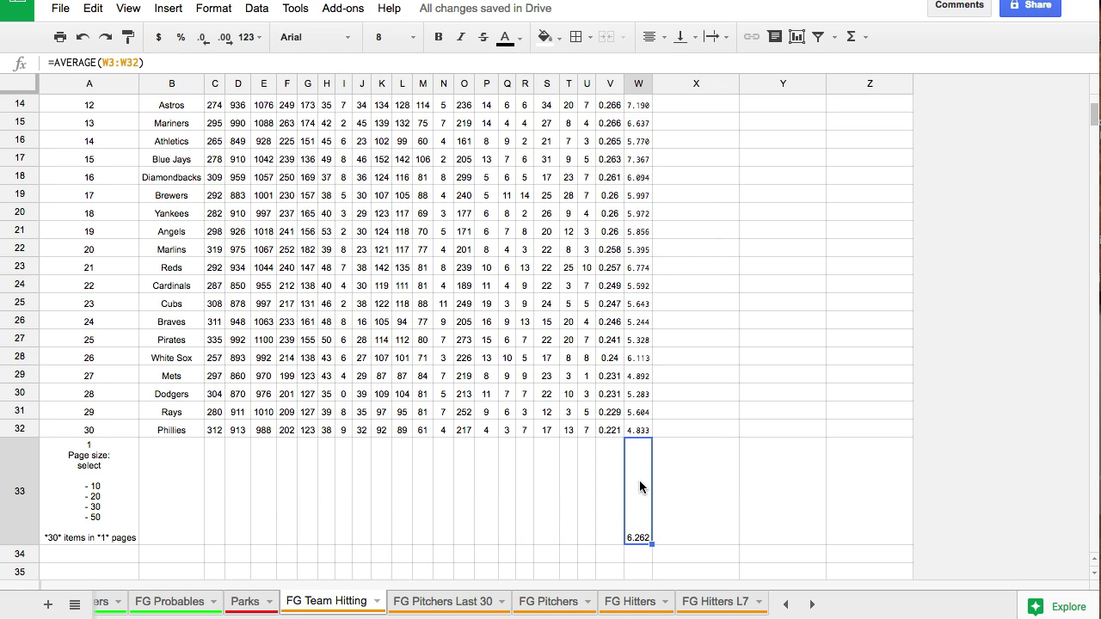
pyautogui.scroll(5, 636, 478)
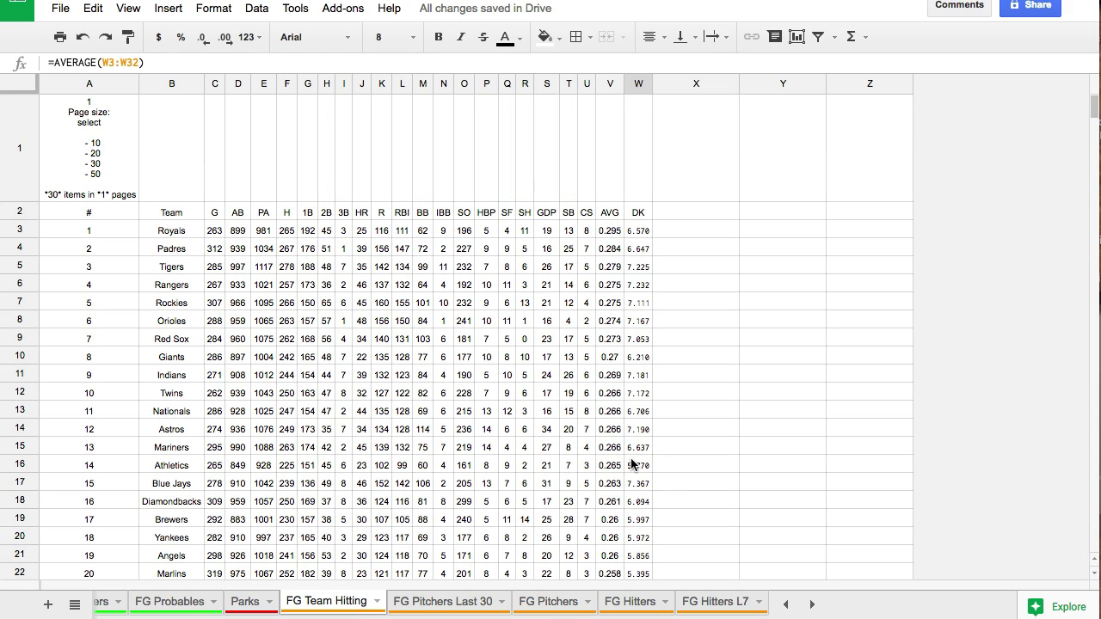
pyautogui.click(677, 211)
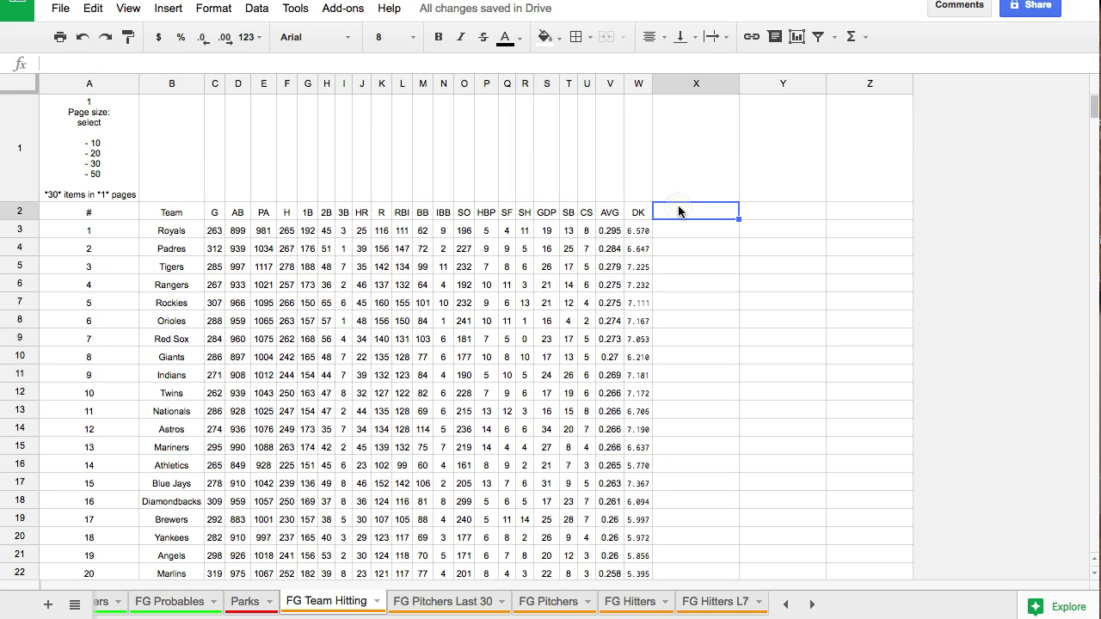
# Label X2 as Diff and enter a formula in X3 dividing the DK value in W3 by the average in W33
pyautogui.write('Diff')
pyautogui.press('Return')
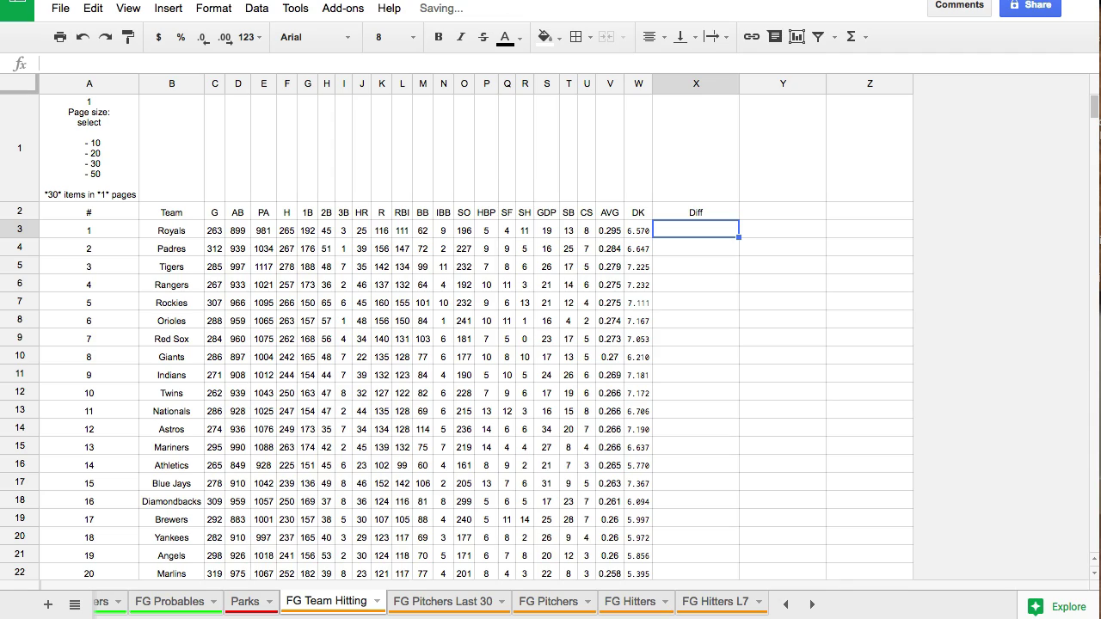
pyautogui.write('=')
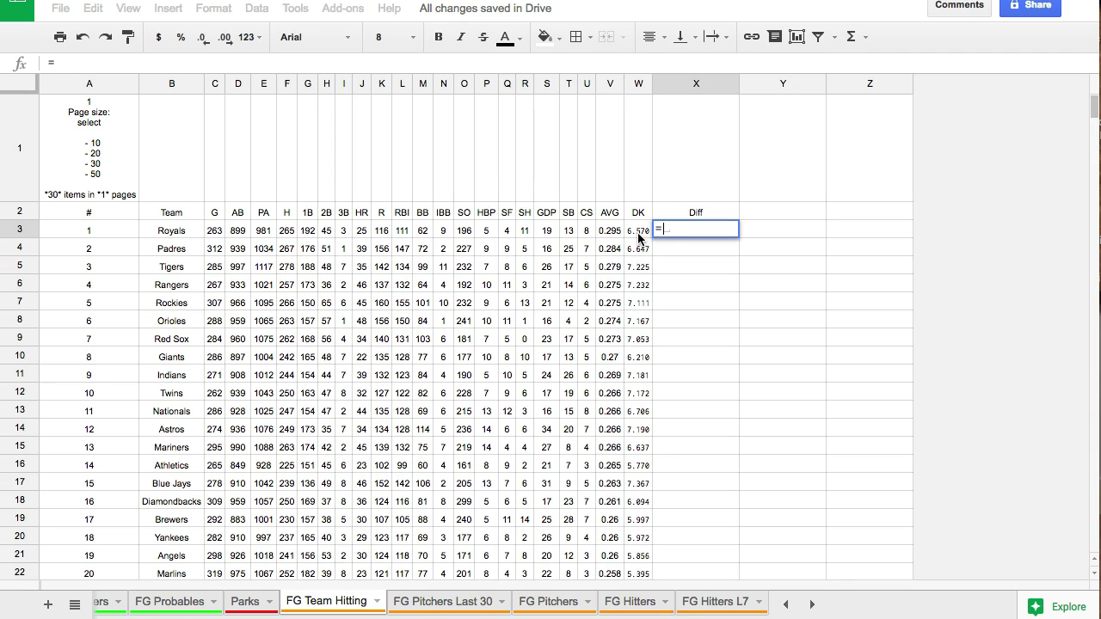
pyautogui.click(639, 234)
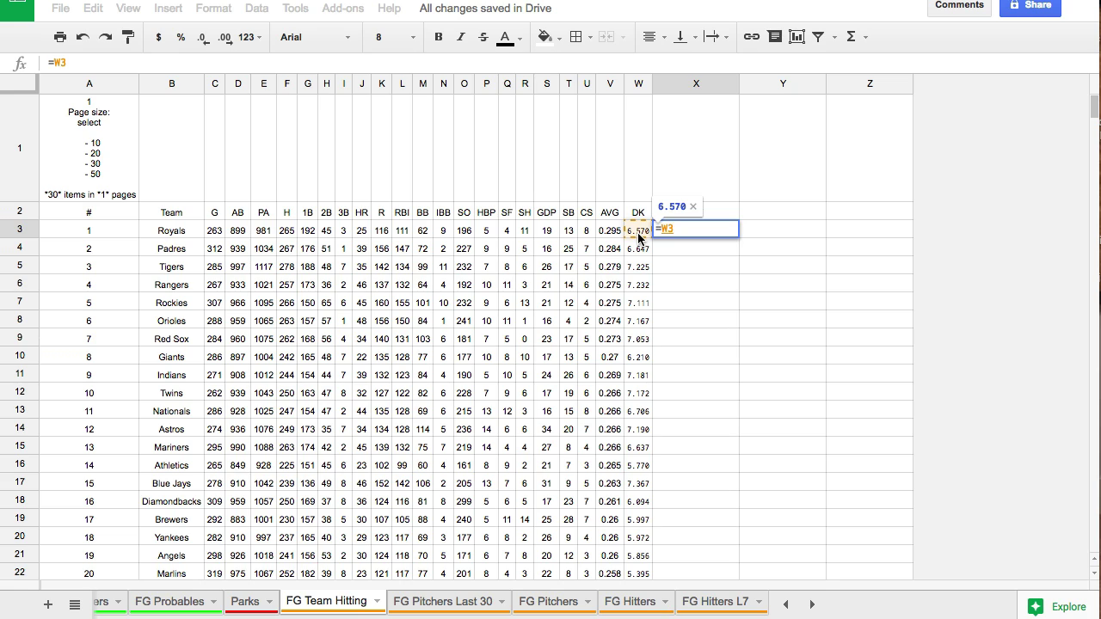
pyautogui.write('/')
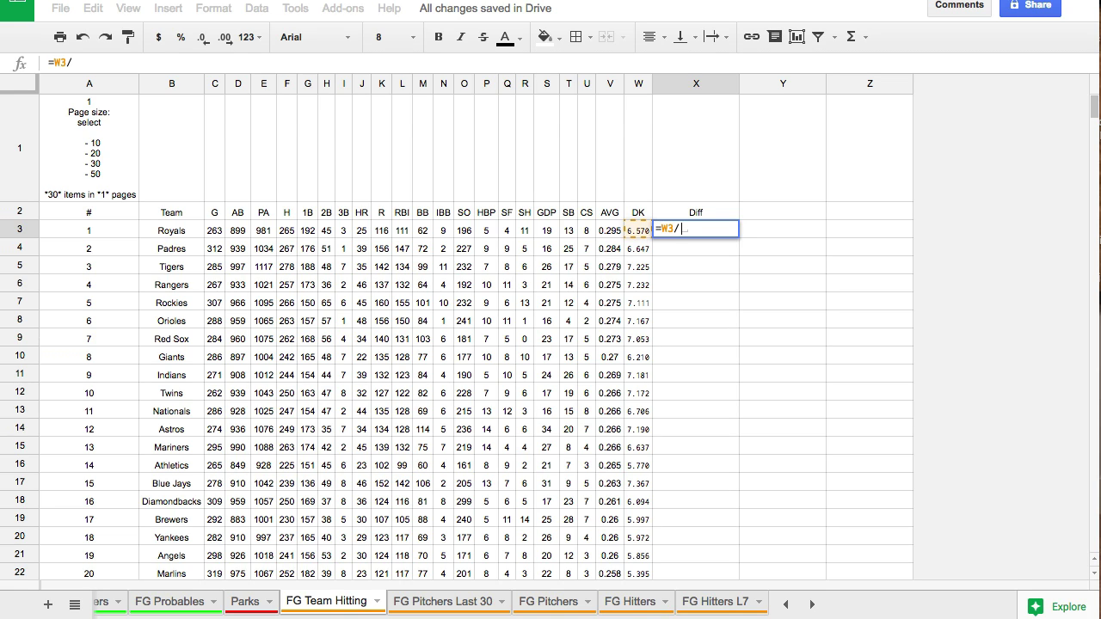
pyautogui.scroll(-5, 638, 239)
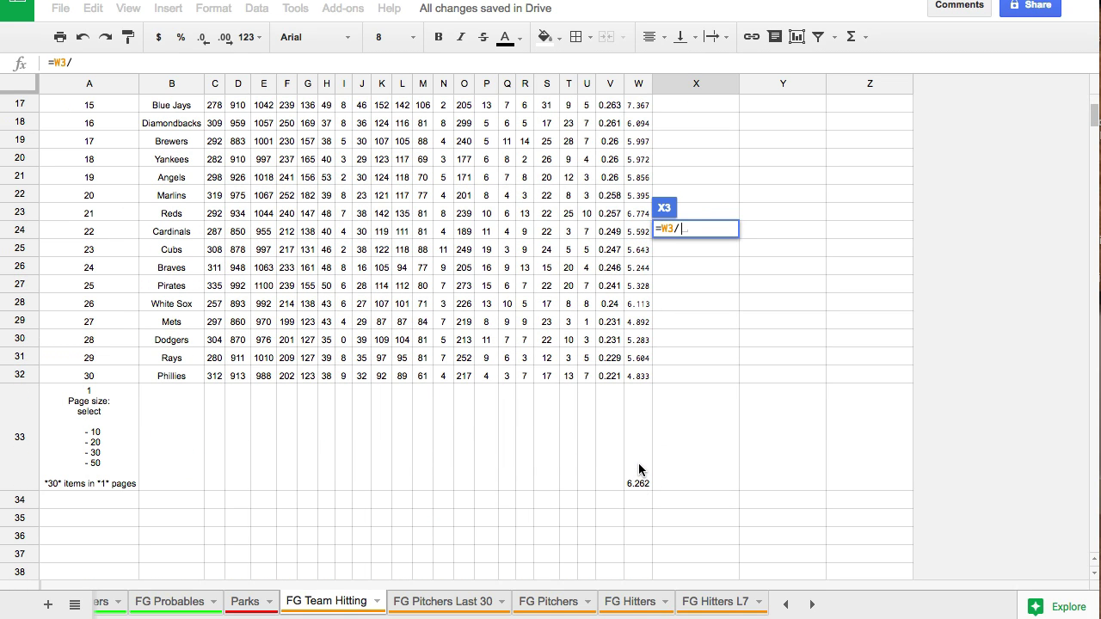
pyautogui.click(638, 469)
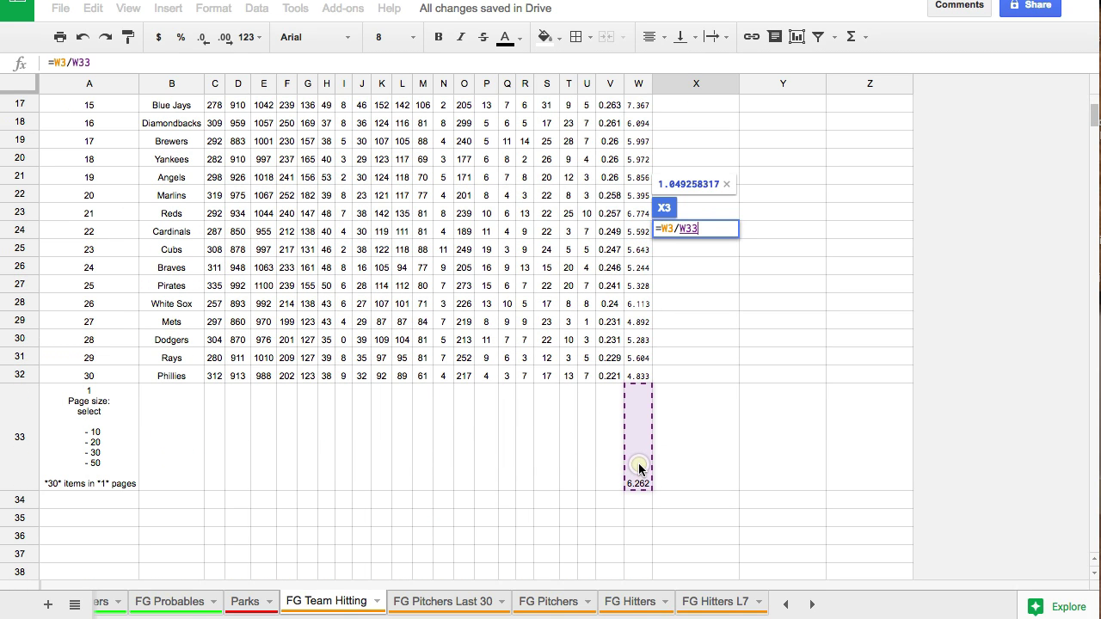
# Make the average's reference absolute so X3 holds =W3/$W$33, keeping Diff as the header in X2
pyautogui.click(684, 228)
pyautogui.write('$')
pyautogui.hotkey('shift', 'Return')
pyautogui.write('$')
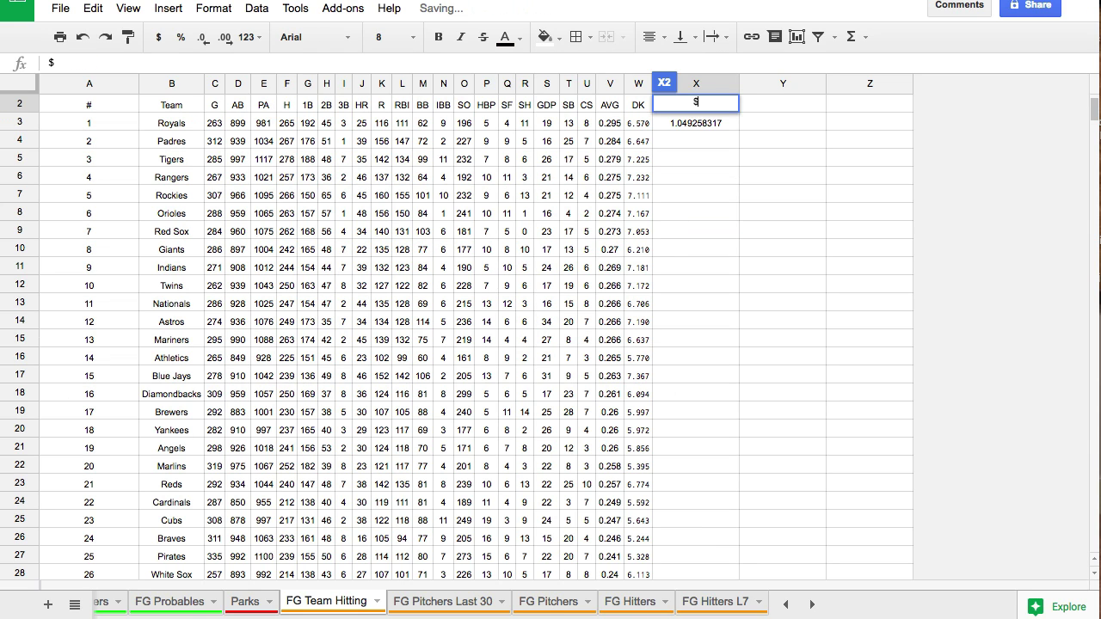
pyautogui.press('BackSpace')
pyautogui.write('Diff')
pyautogui.click(713, 225)
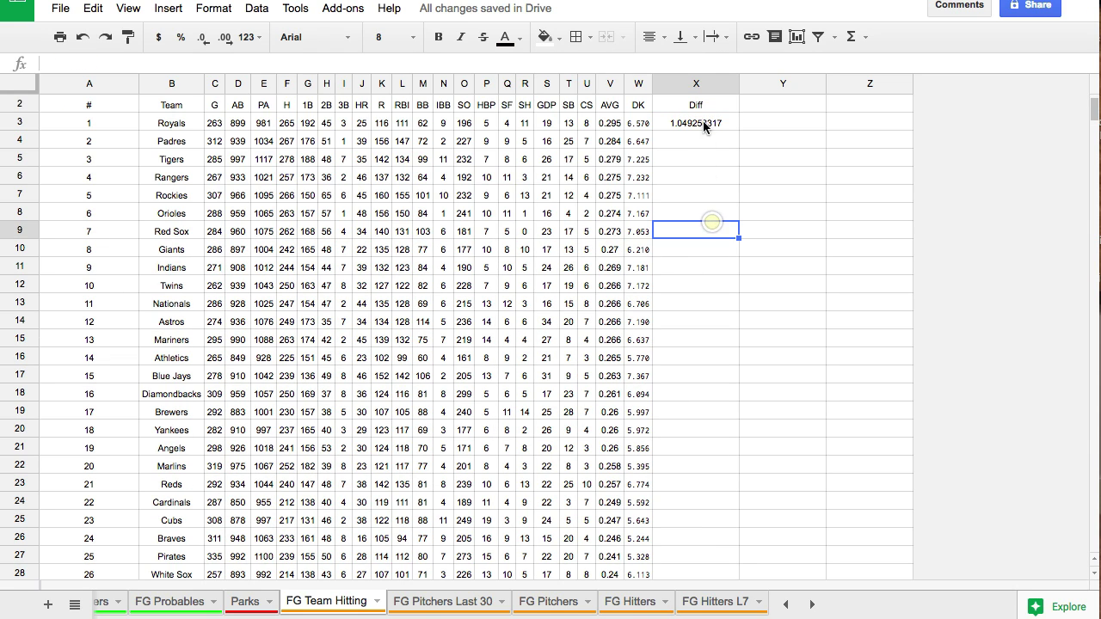
pyautogui.click(704, 123)
pyautogui.click(74, 61)
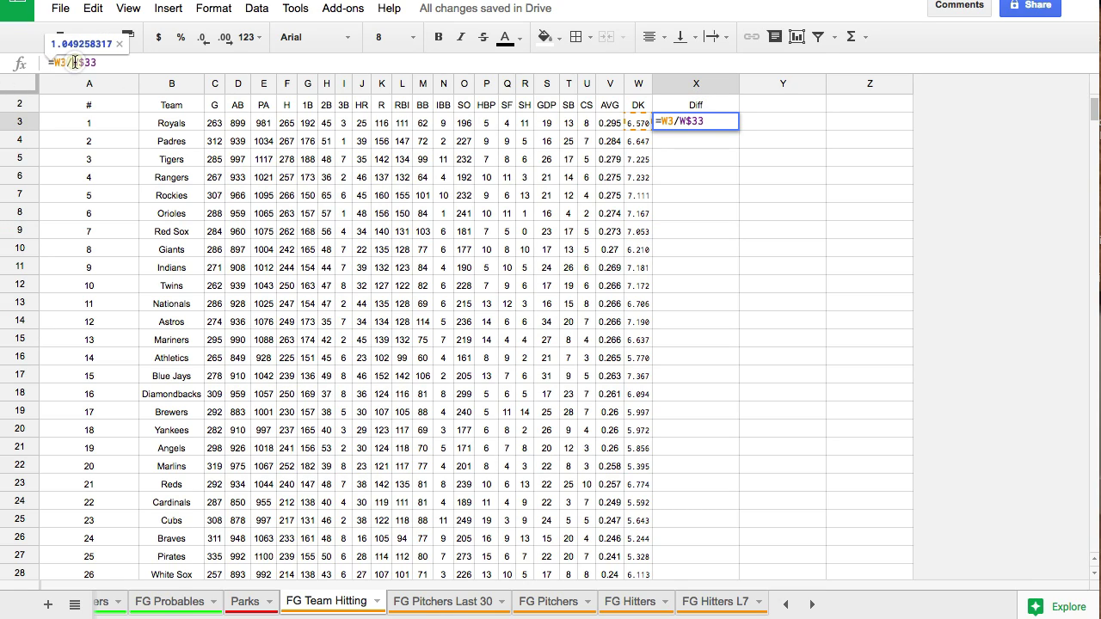
pyautogui.write('$')
pyautogui.press('Return')
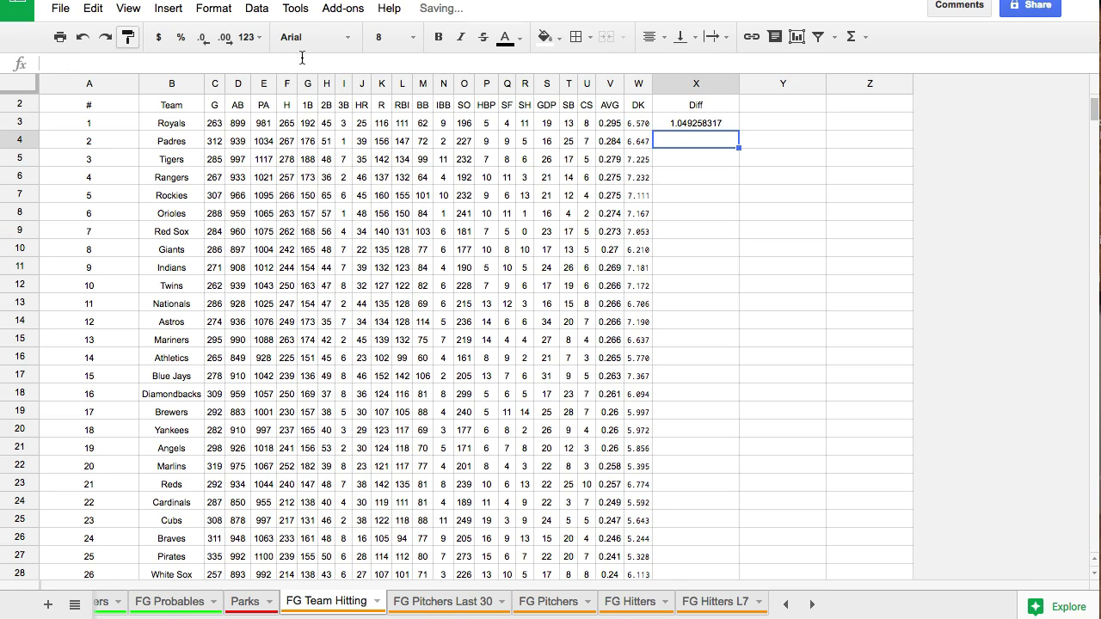
# Format the Diff value in X3 to two decimals and narrow column X to fit it
pyautogui.click(688, 123)
pyautogui.click(203, 39)
pyautogui.click(203, 39)
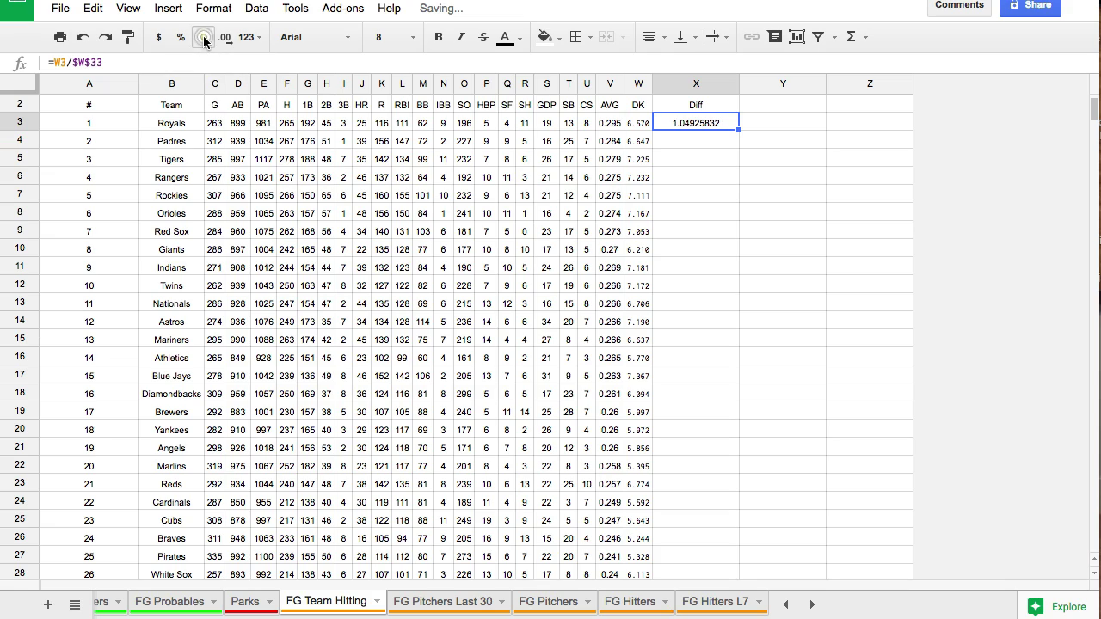
pyautogui.click(203, 38)
pyautogui.click(203, 38)
pyautogui.click(203, 39)
pyautogui.click(203, 39)
pyautogui.click(203, 38)
pyautogui.scroll(2, 566, 222)
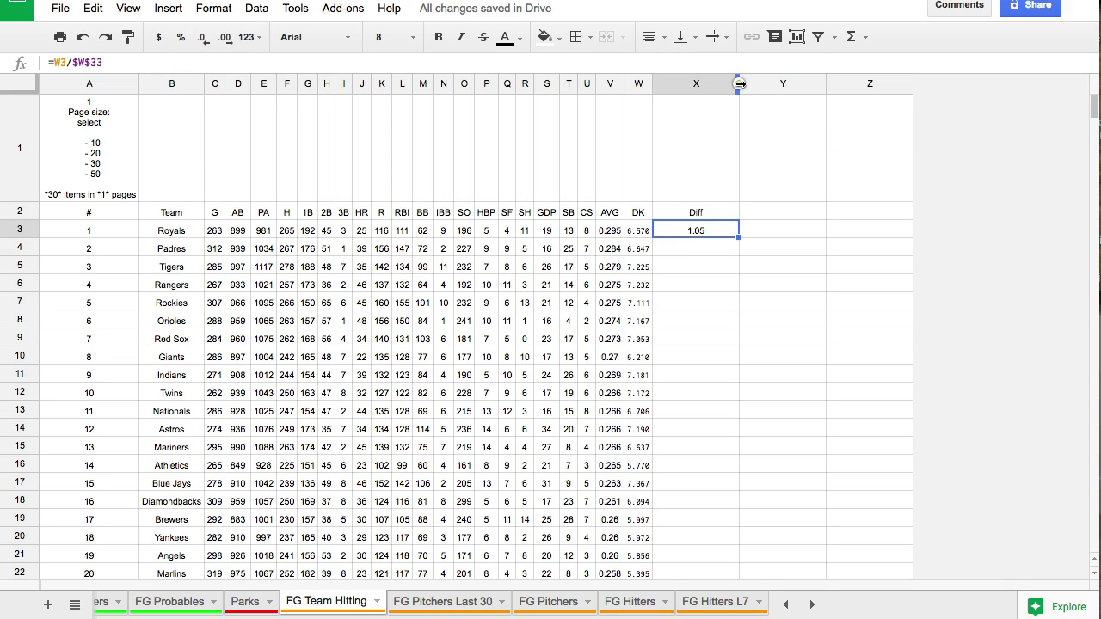
pyautogui.moveTo(737, 86); pyautogui.dragTo(676, 86)
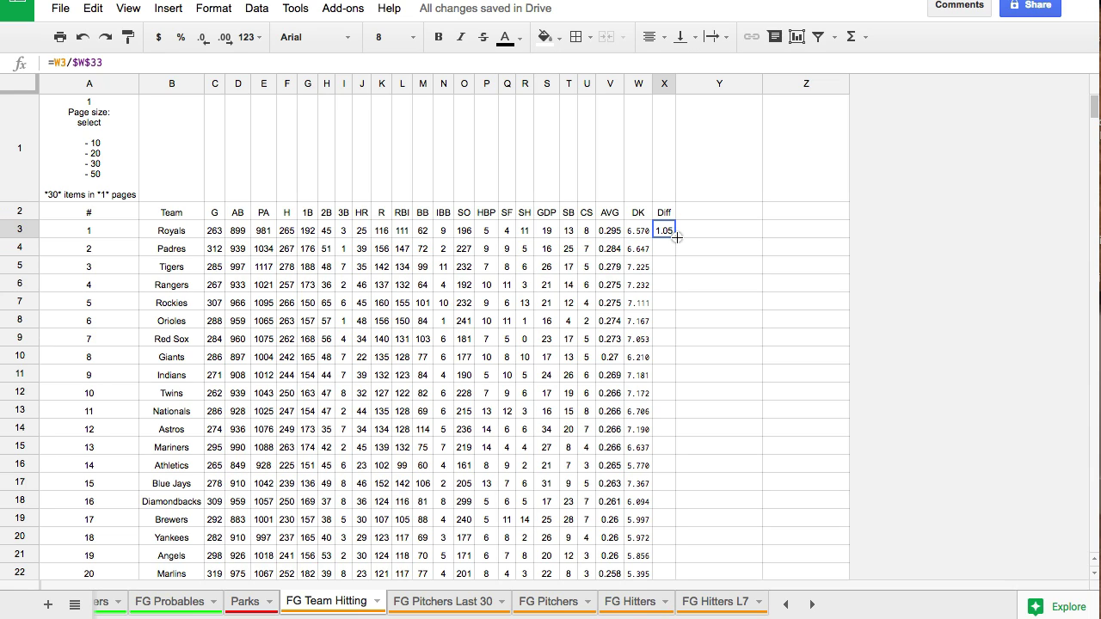
# Fill the Diff formula down to row 32 for every team and check several of the copied formulas
pyautogui.moveTo(676, 232); pyautogui.dragTo(664, 488)
pyautogui.scroll(5, 672, 319)
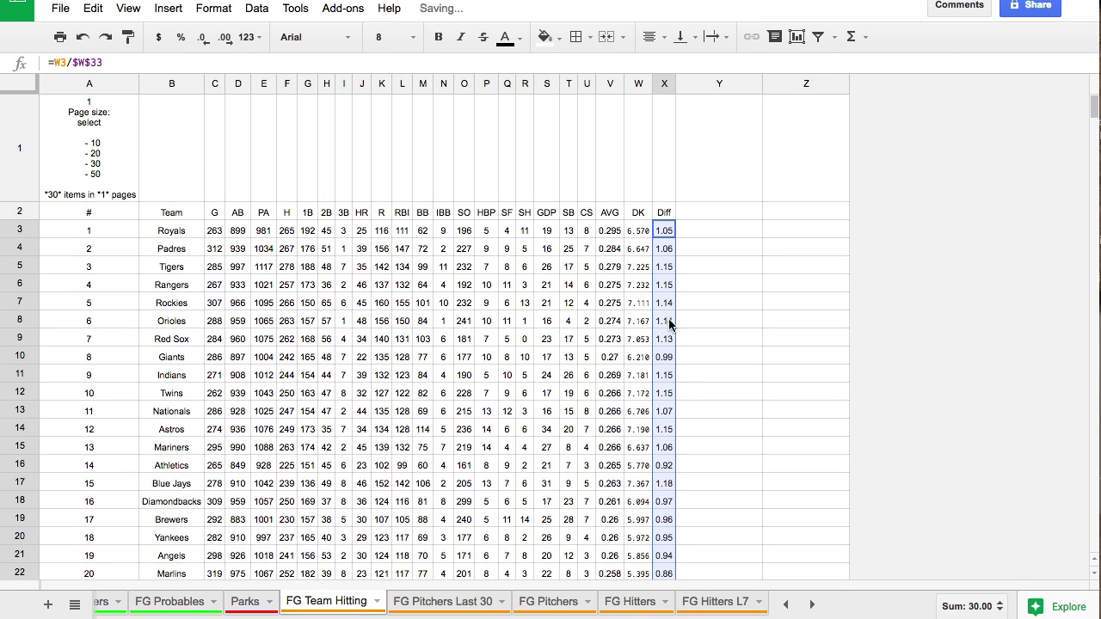
pyautogui.click(662, 338)
pyautogui.click(664, 320)
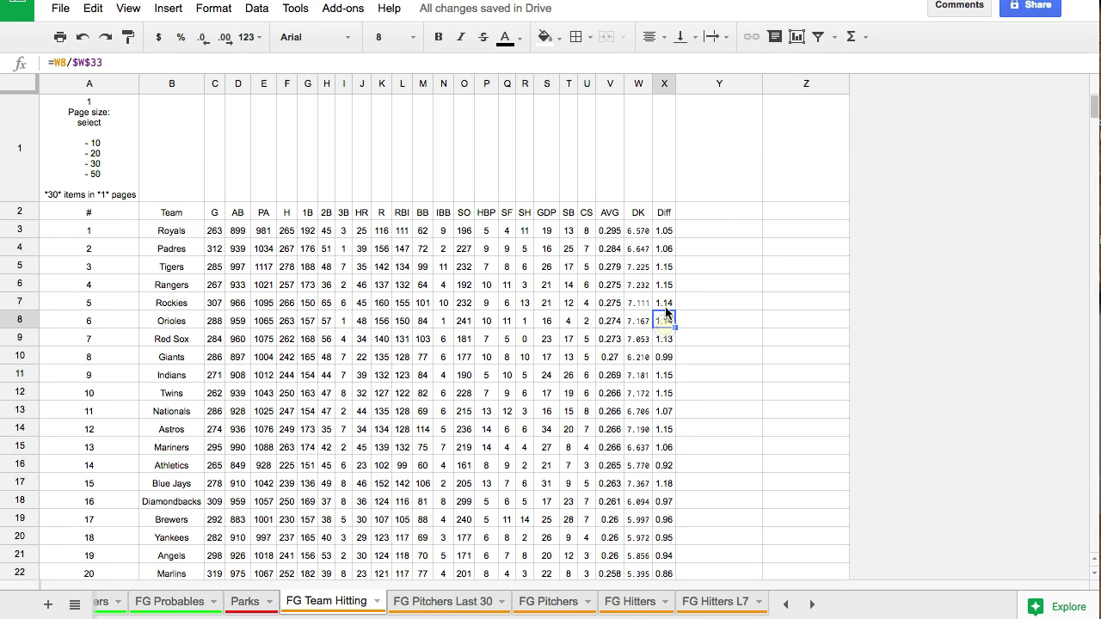
pyautogui.click(664, 302)
pyautogui.scroll(-5, 671, 344)
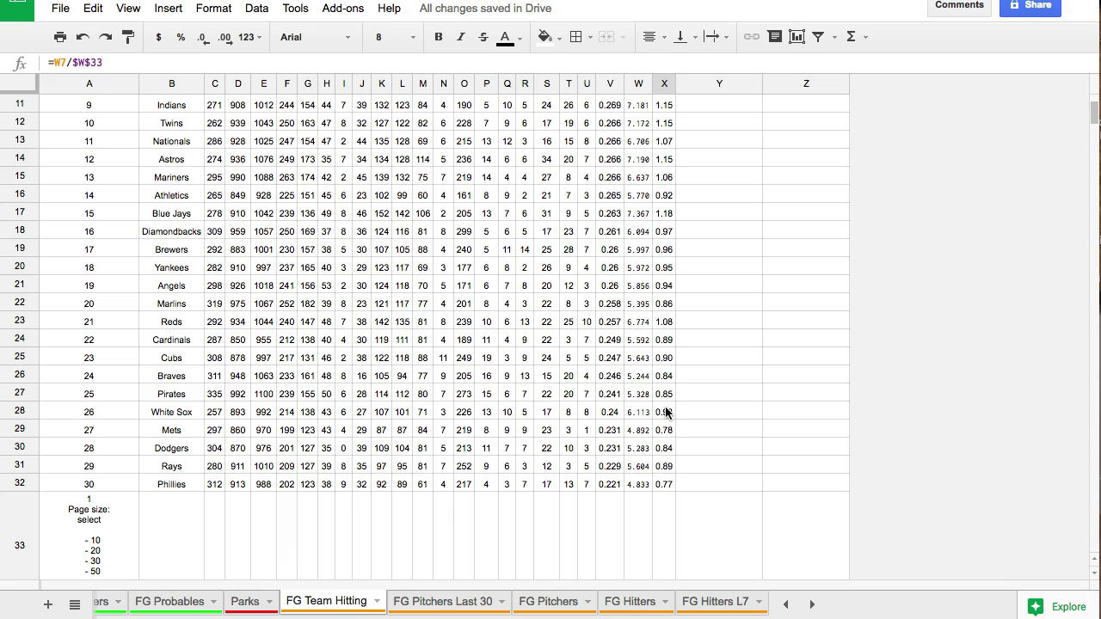
pyautogui.click(664, 483)
pyautogui.click(666, 465)
pyautogui.click(666, 449)
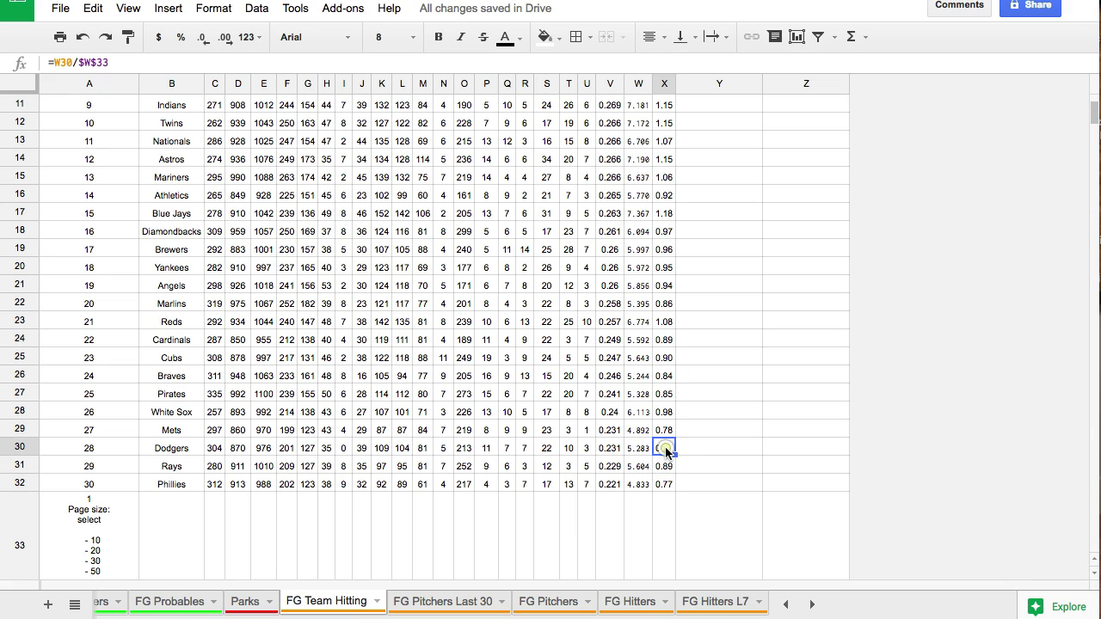
pyautogui.scroll(5, 669, 370)
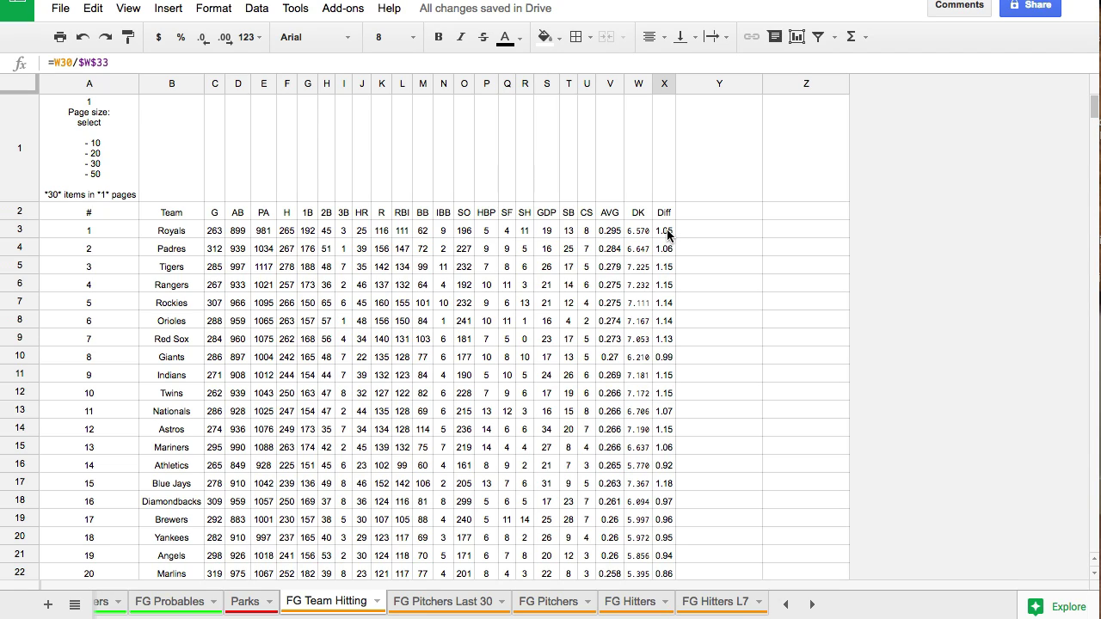
# Enter =1-X3 in Y3 and fill the formula down column Y through row 32
pyautogui.click(667, 232)
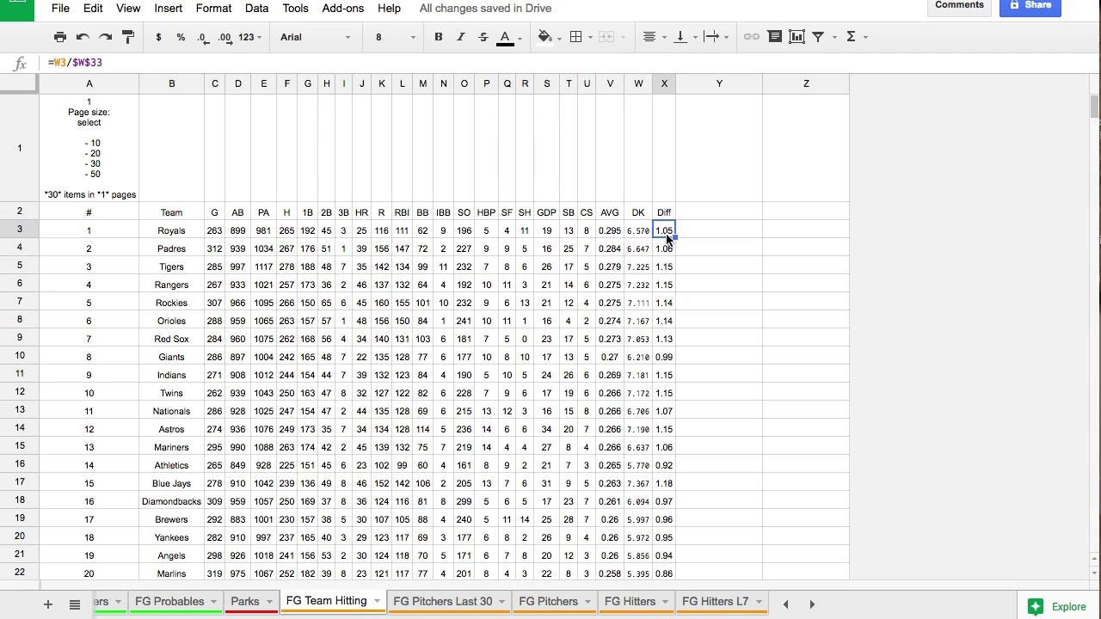
pyautogui.click(693, 231)
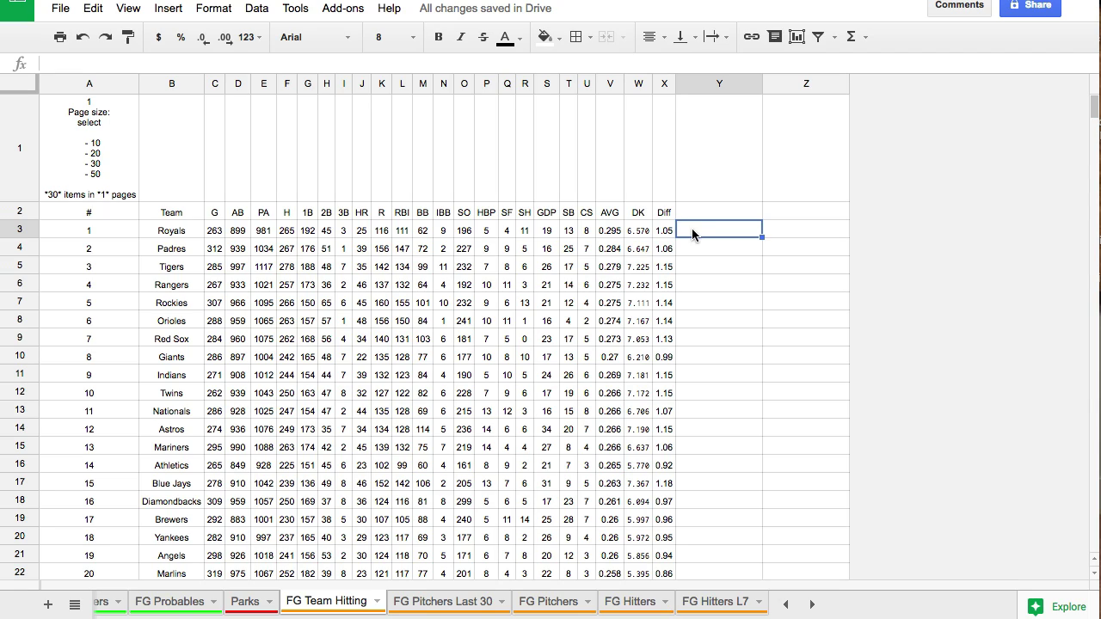
pyautogui.write('-')
pyautogui.write('=1-X3')
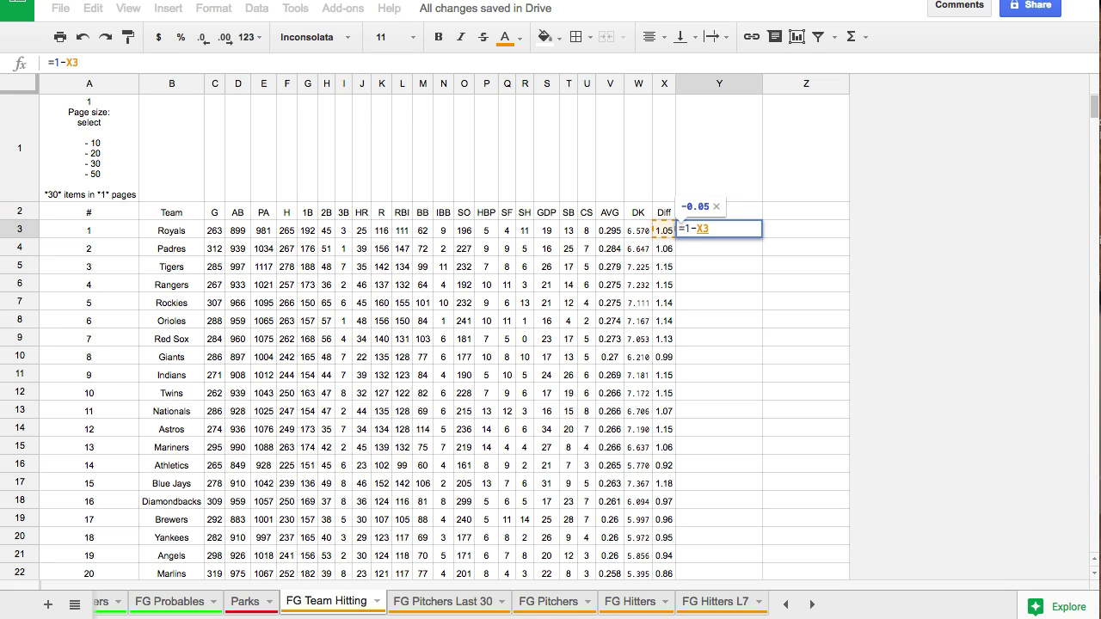
pyautogui.press('Return')
pyautogui.click(738, 235)
pyautogui.moveTo(761, 238); pyautogui.dragTo(714, 538)
pyautogui.scroll(-2, 763, 348)
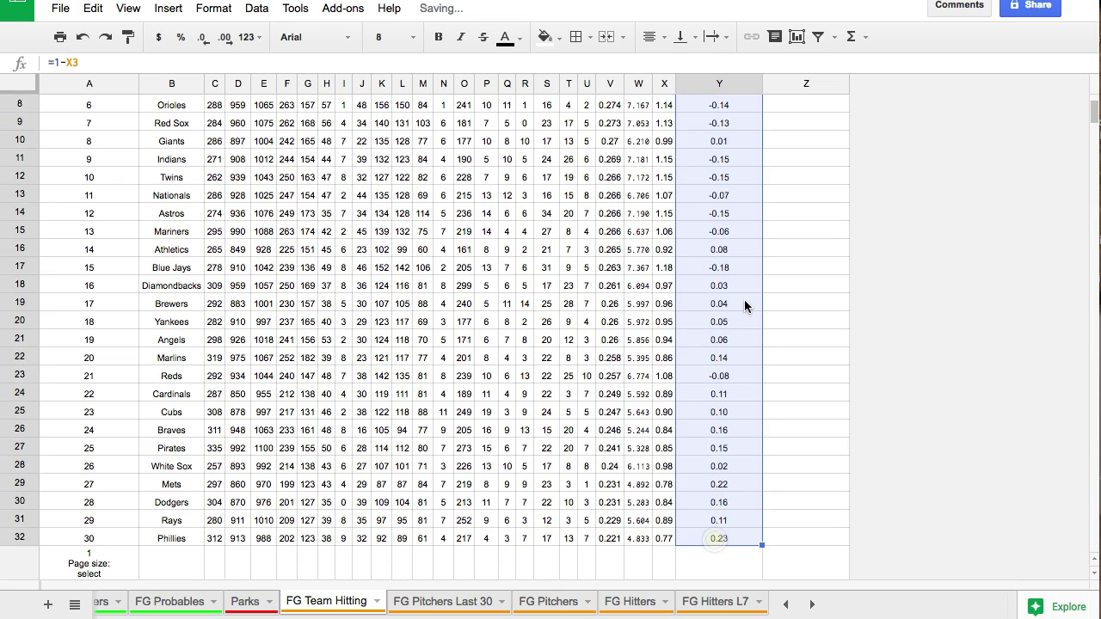
# Compare the Diff ratios in column X with the one-minus-Diff values in column Y, from the Royals down to the Phillies
pyautogui.scroll(3, 745, 303)
pyautogui.click(671, 230)
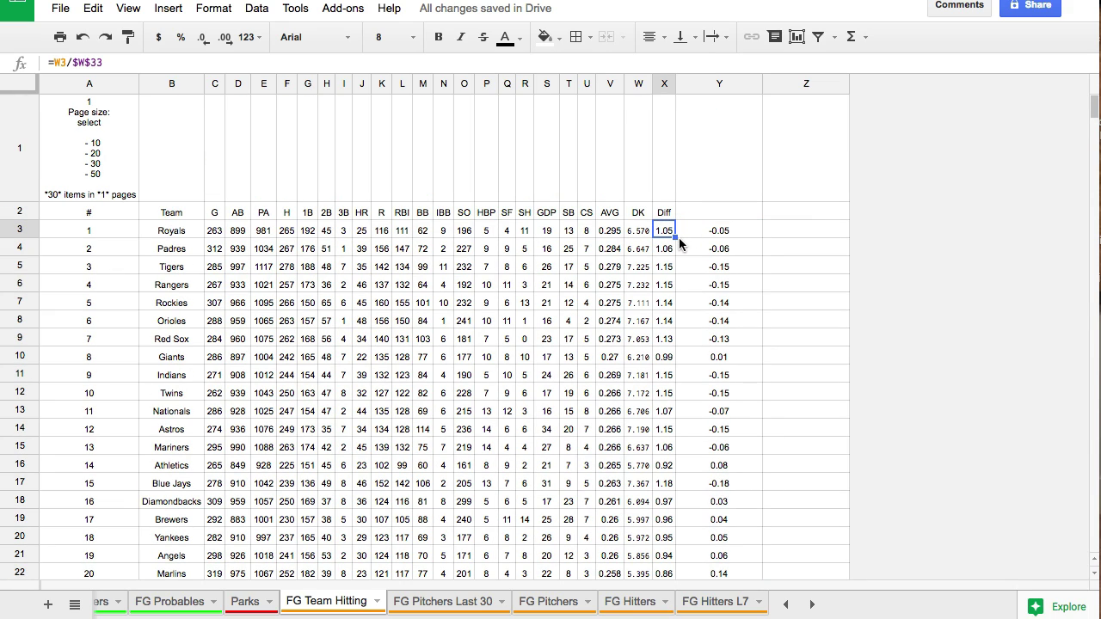
pyautogui.press('Down')
pyautogui.press('Down')
pyautogui.press('Down')
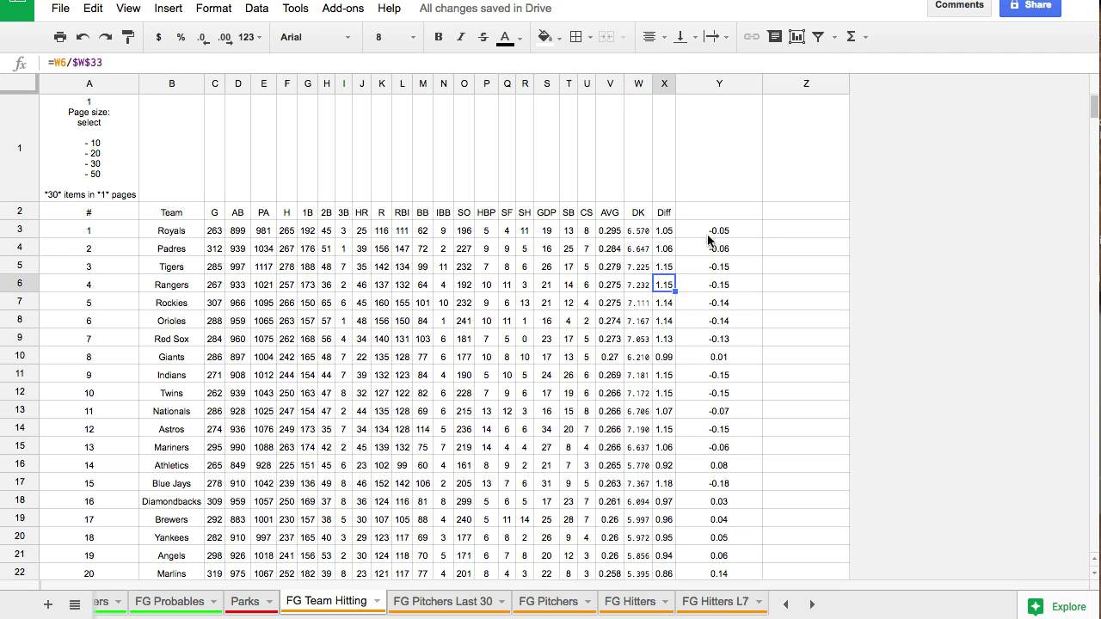
pyautogui.click(740, 225)
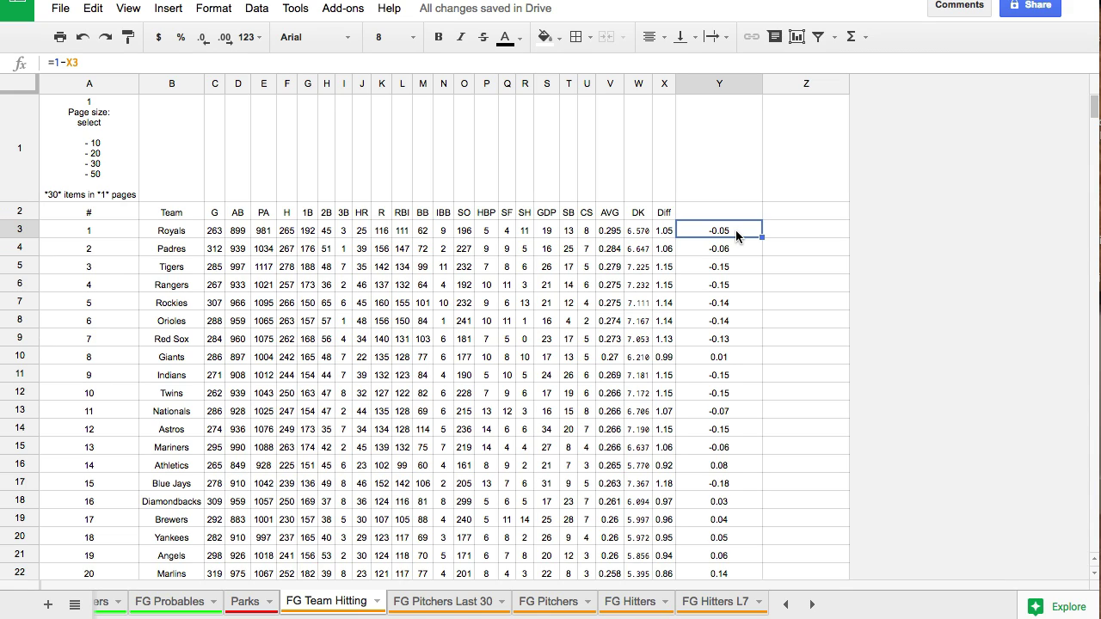
pyautogui.scroll(-2, 735, 229)
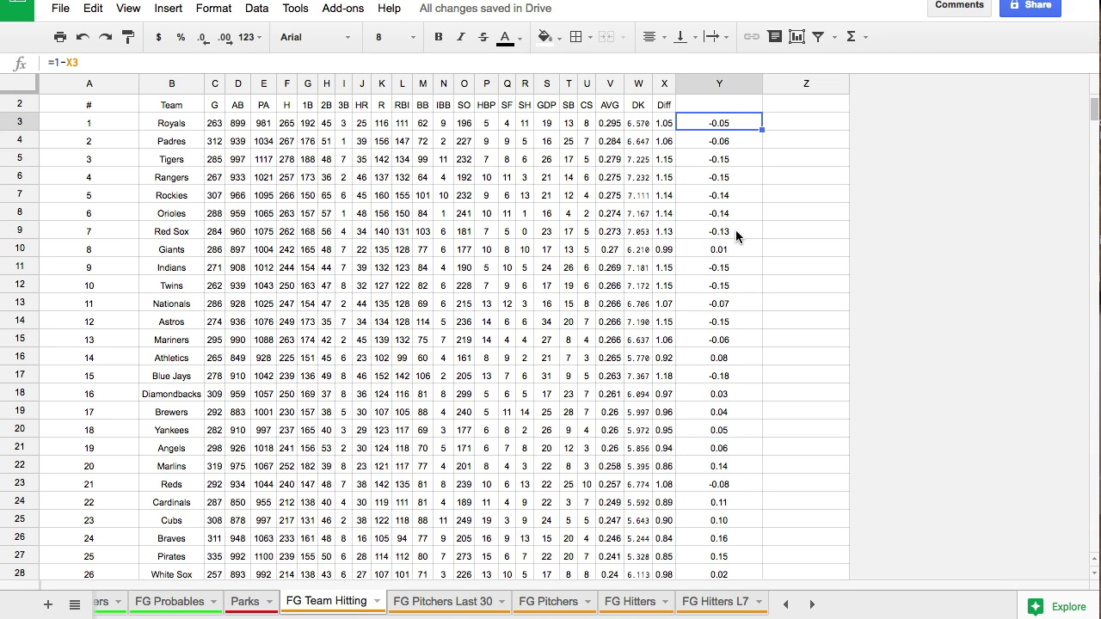
pyautogui.scroll(-2, 730, 339)
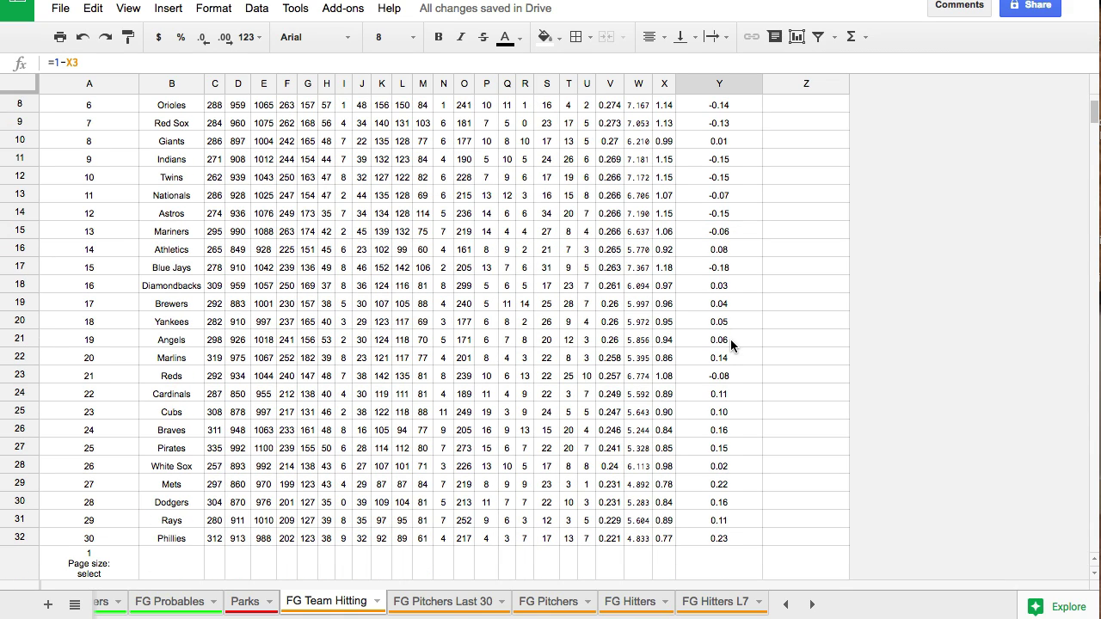
pyautogui.click(725, 540)
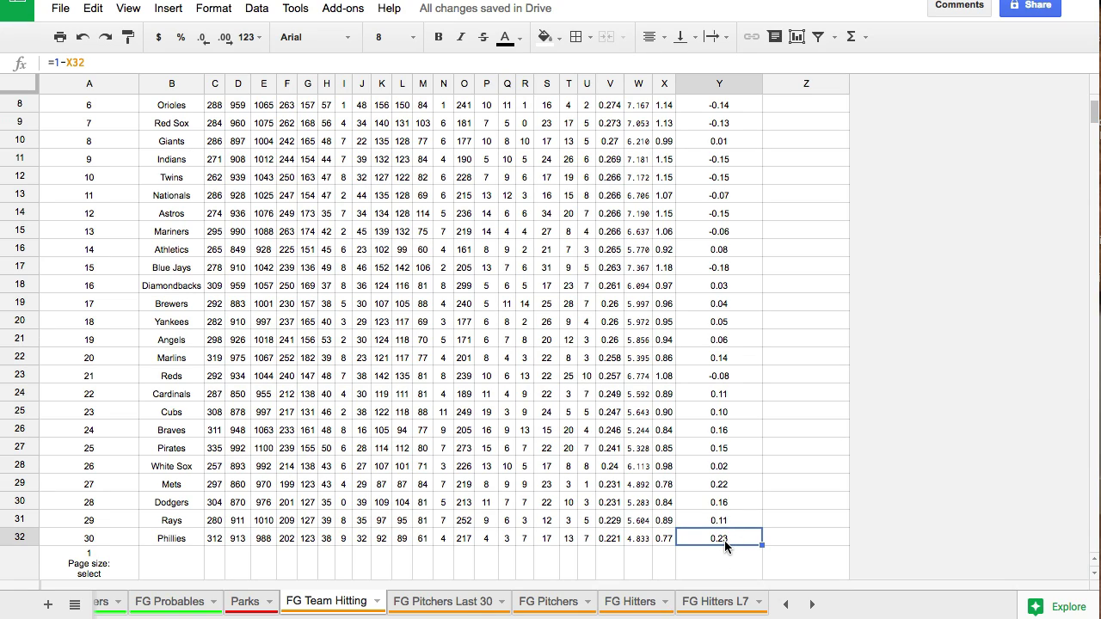
# Insert a blank column between Diff and the one-minus-Diff values, and select its cell Y3
pyautogui.click(786, 604)
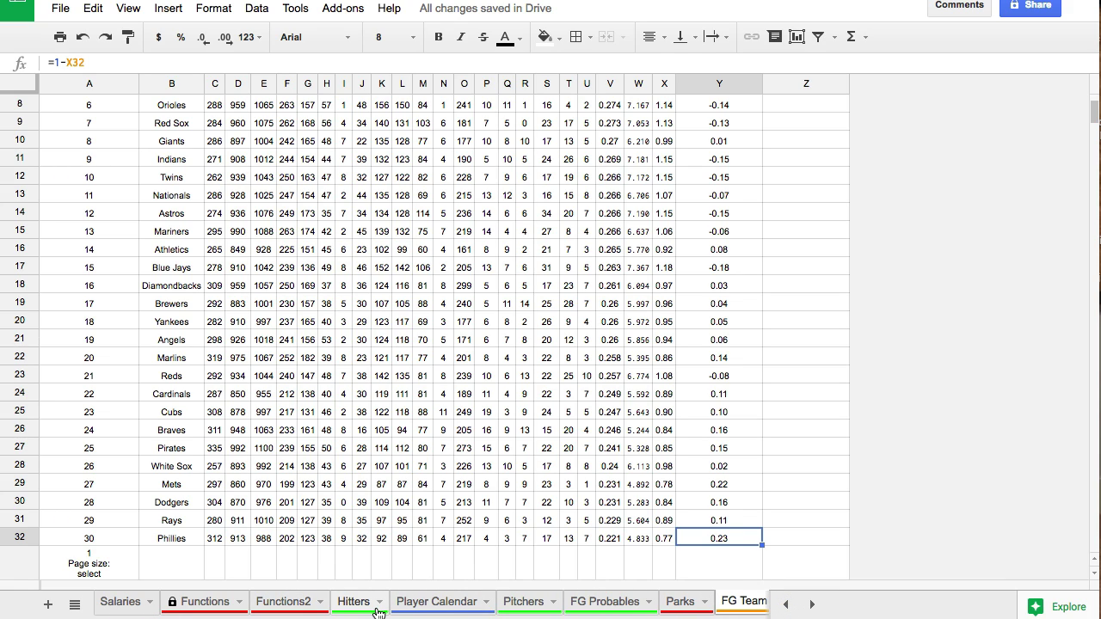
pyautogui.scroll(3, 746, 244)
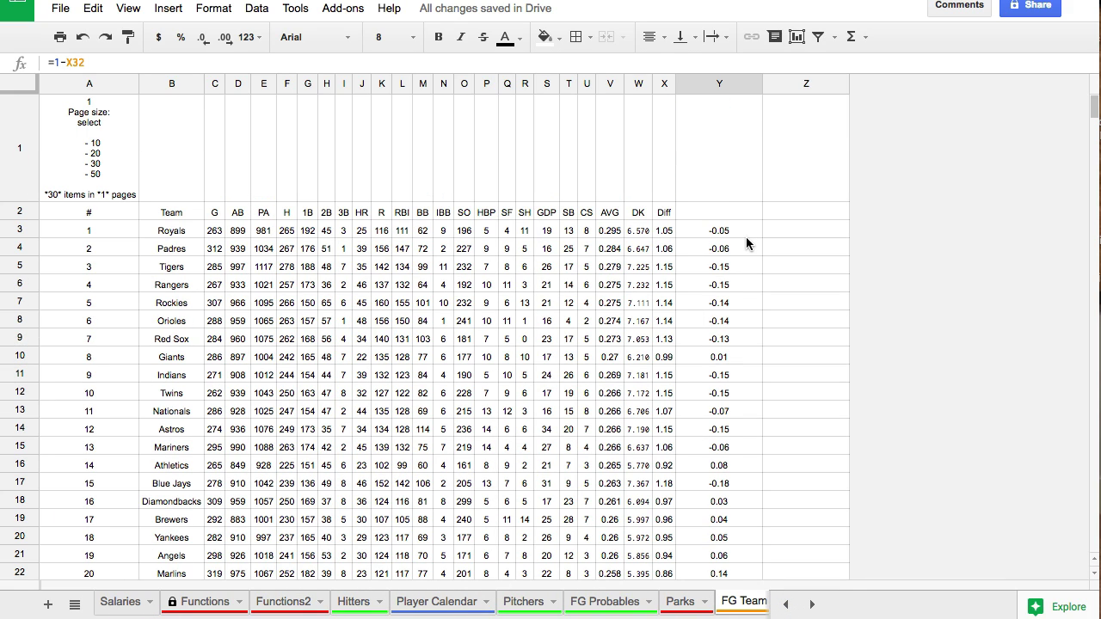
pyautogui.rightClick(726, 83)
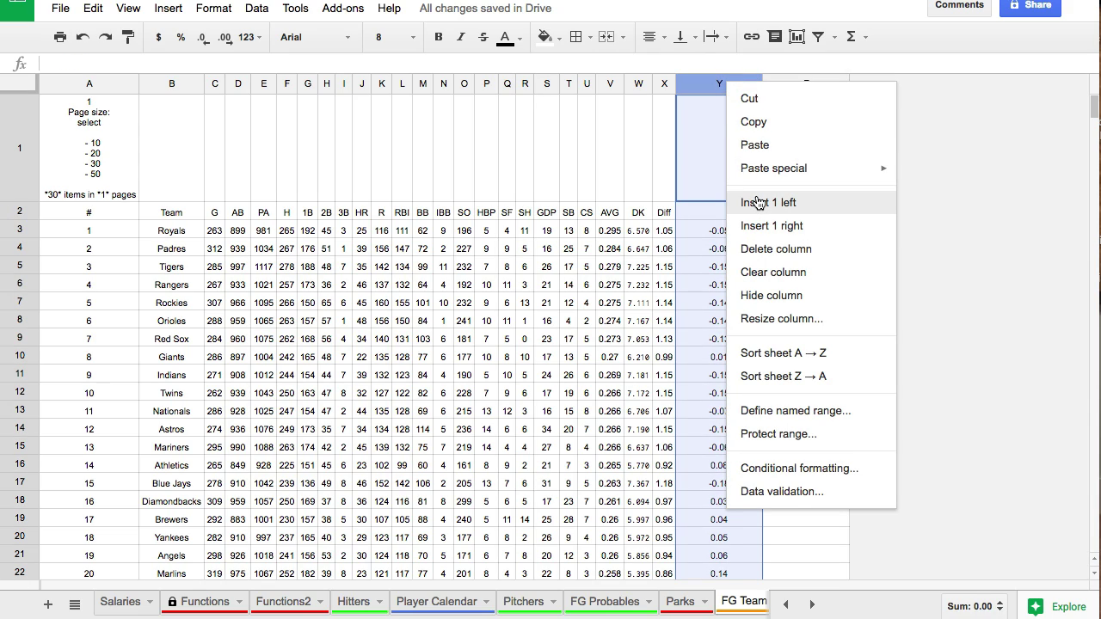
pyautogui.click(757, 202)
pyautogui.click(730, 227)
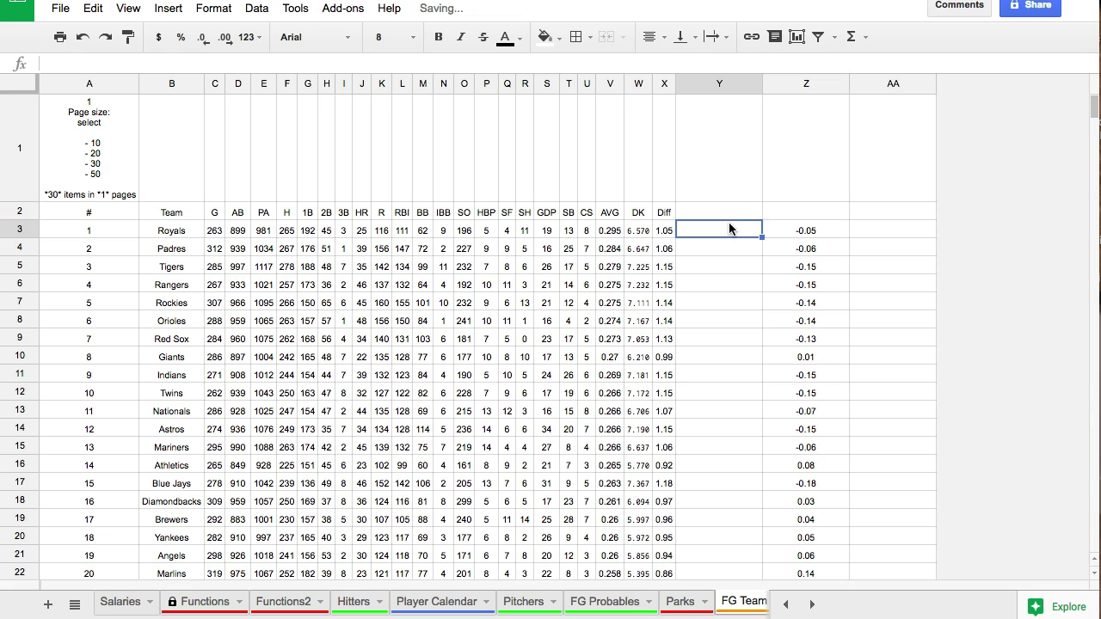
# Compare the team names on the FG Team Hitting sheet with the Opponent abbreviations in column J of the Pitchers sheet
pyautogui.scroll(-5, 171, 246)
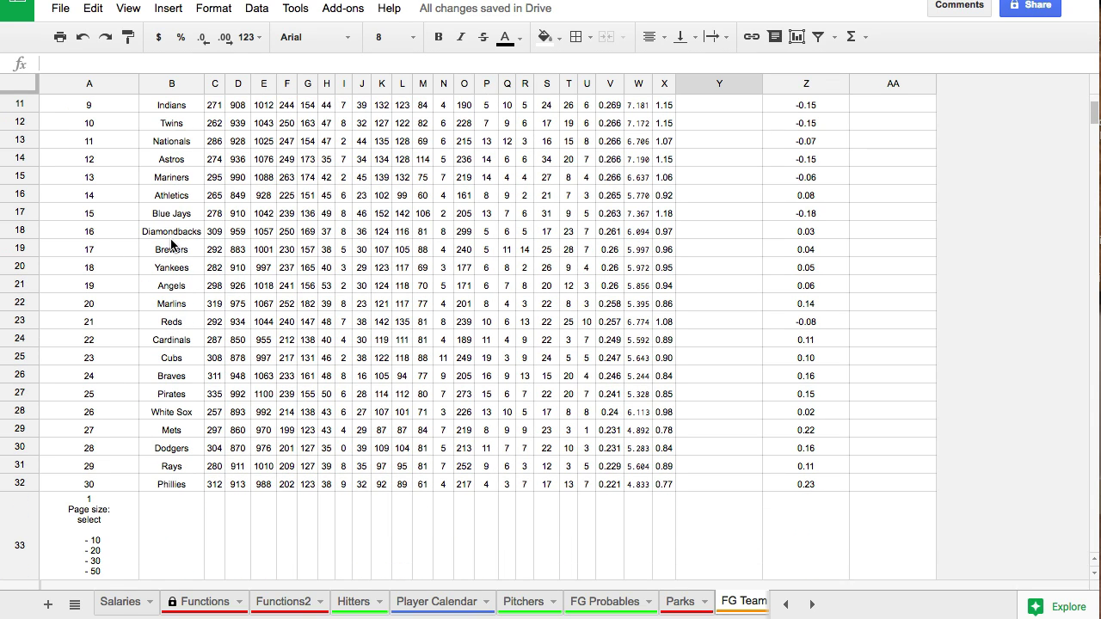
pyautogui.click(508, 602)
pyautogui.click(398, 131)
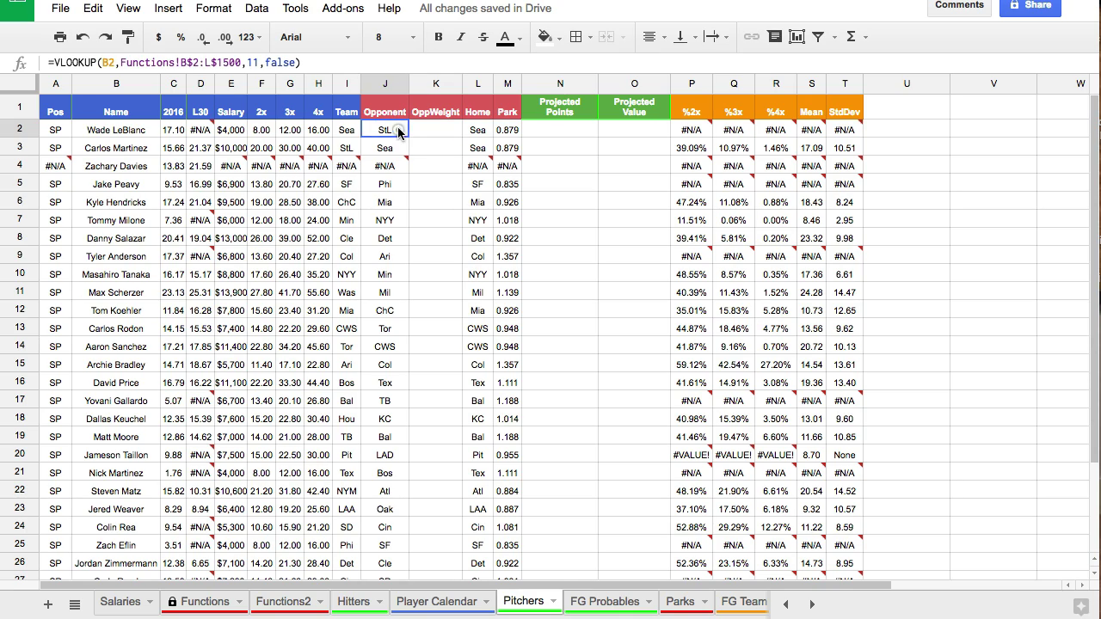
pyautogui.moveTo(399, 131); pyautogui.dragTo(383, 271)
pyautogui.click(426, 166)
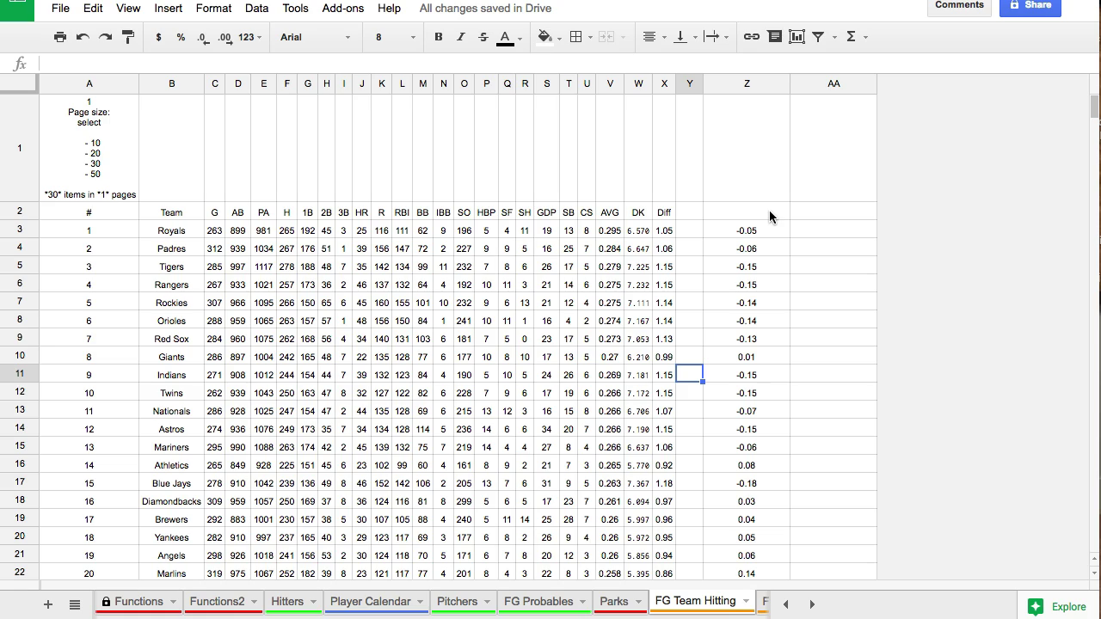
pyautogui.click(101, 136)
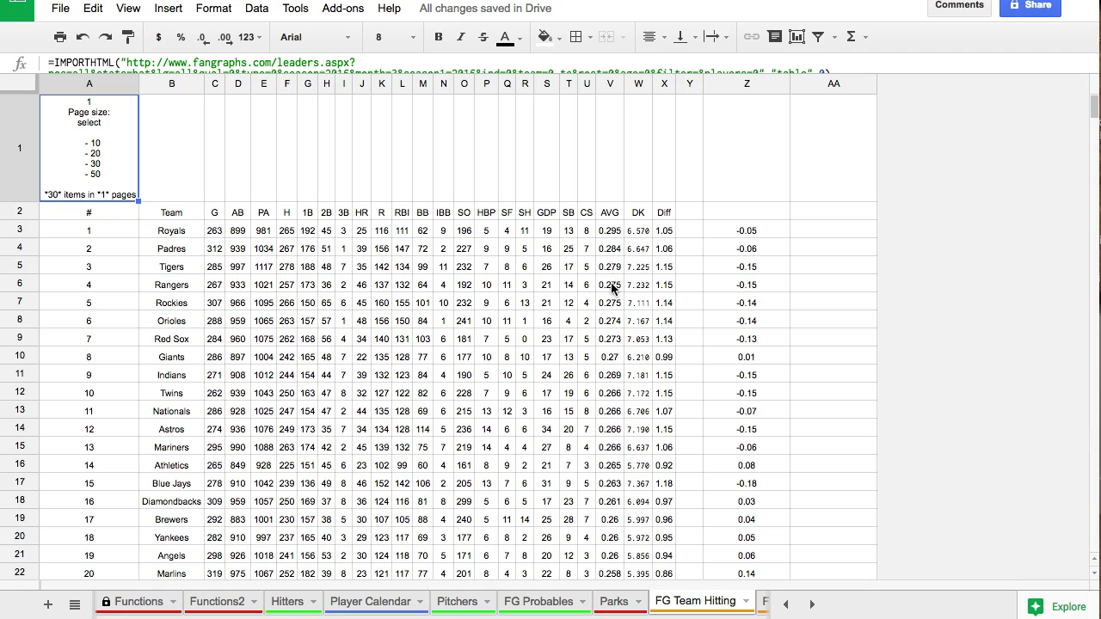
pyautogui.click(611, 303)
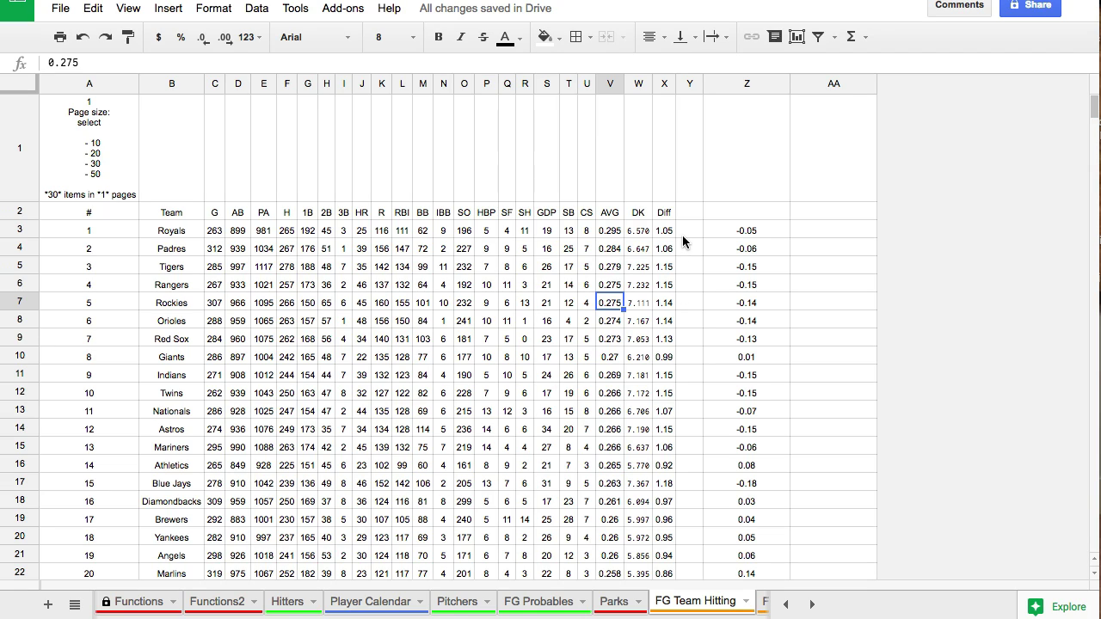
# Paste the copied list of team abbreviations into column O of the Functions2 sheet, starting at O1, and check it through row 30
pyautogui.click(219, 601)
pyautogui.click(524, 310)
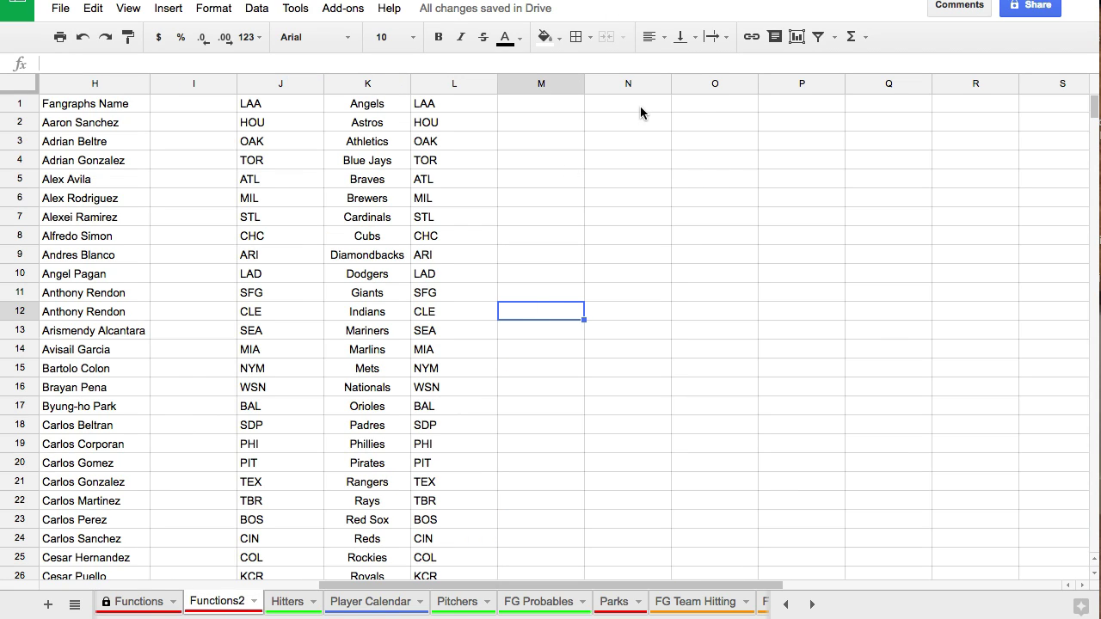
pyautogui.click(702, 102)
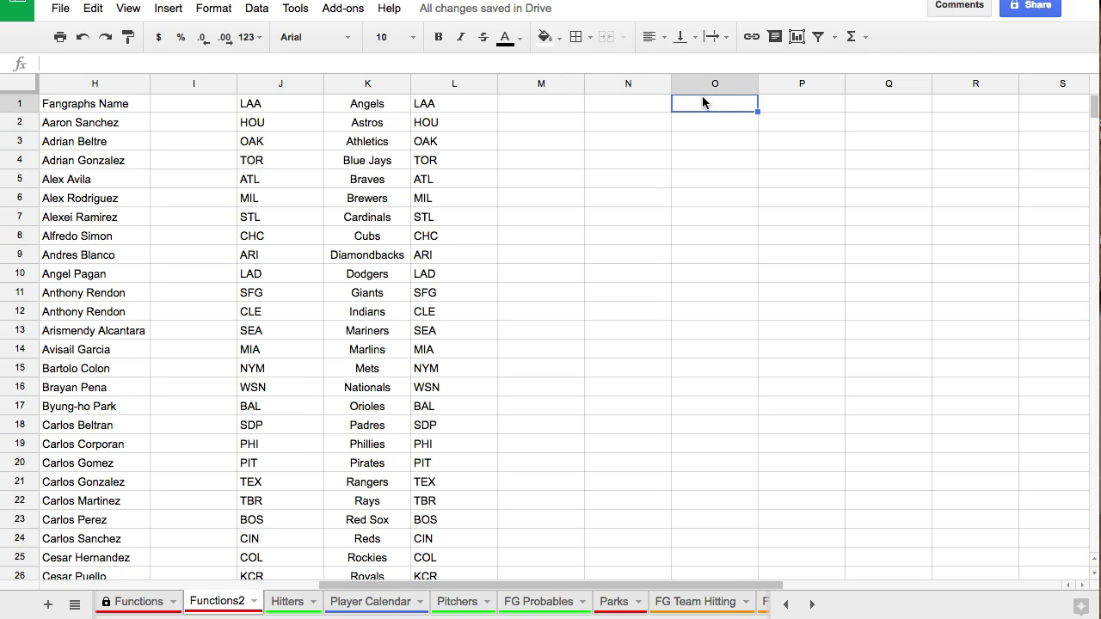
pyautogui.hotkey('ctrl', 'v')
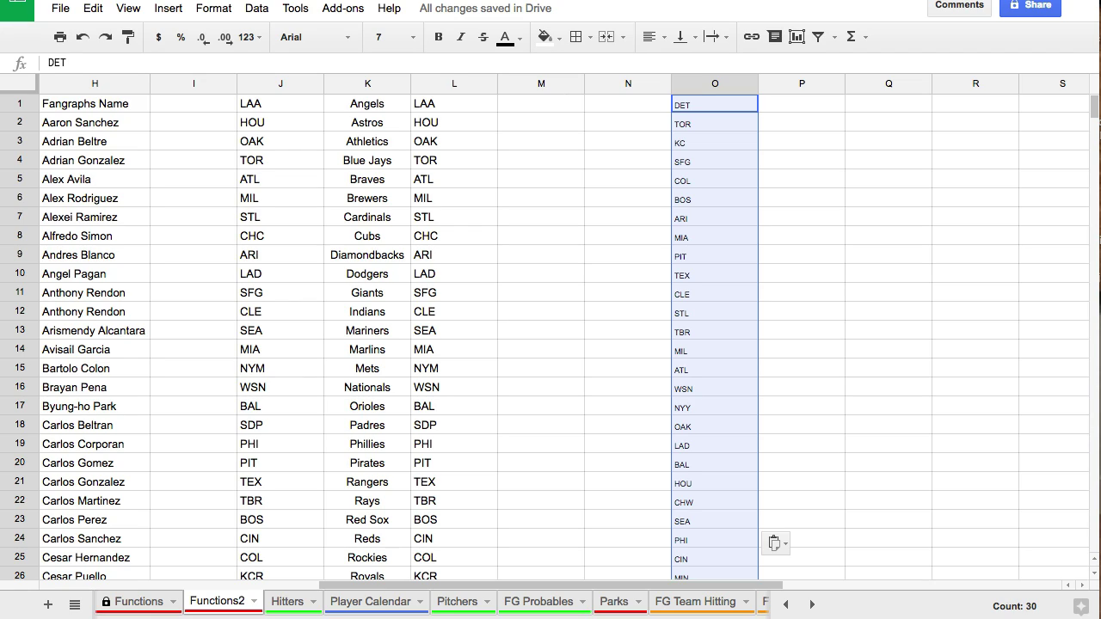
pyautogui.click(724, 144)
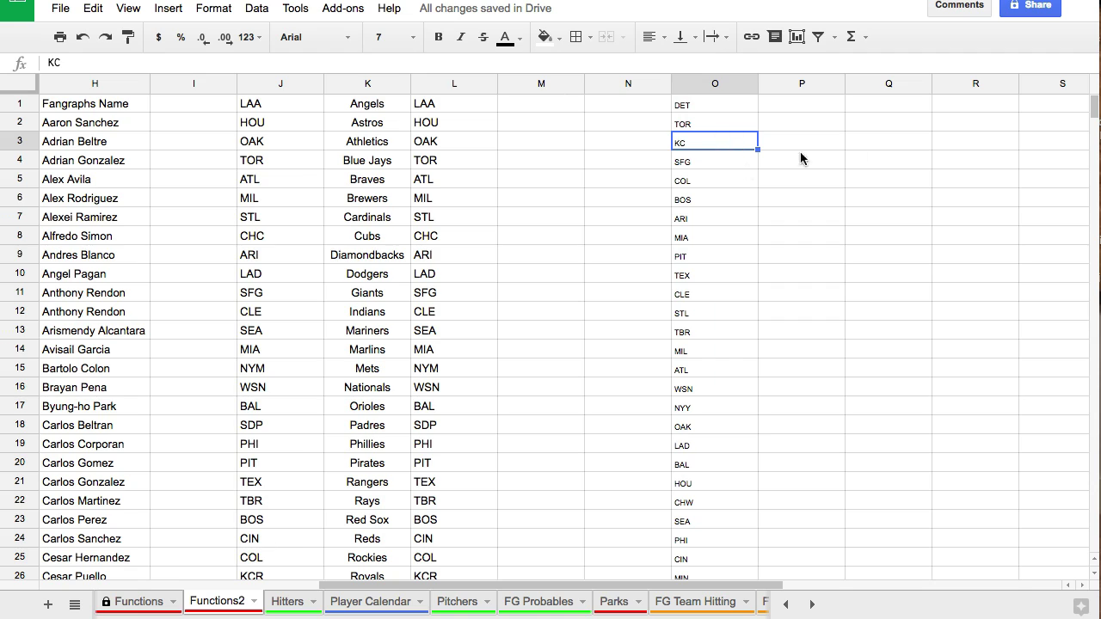
pyautogui.moveTo(1095, 103); pyautogui.dragTo(1096, 105)
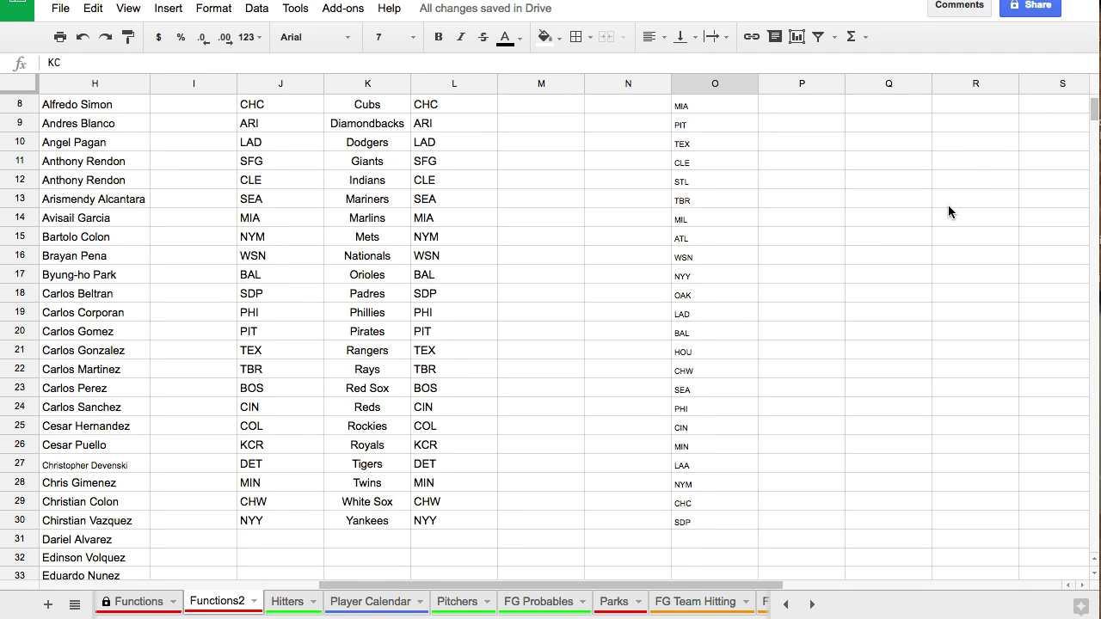
pyautogui.scroll(4, 947, 212)
# Enter the team names Tigers, Blue Jays and Royals in N1:N3, beside the abbreviations DET, TOR and KC
pyautogui.click(658, 110)
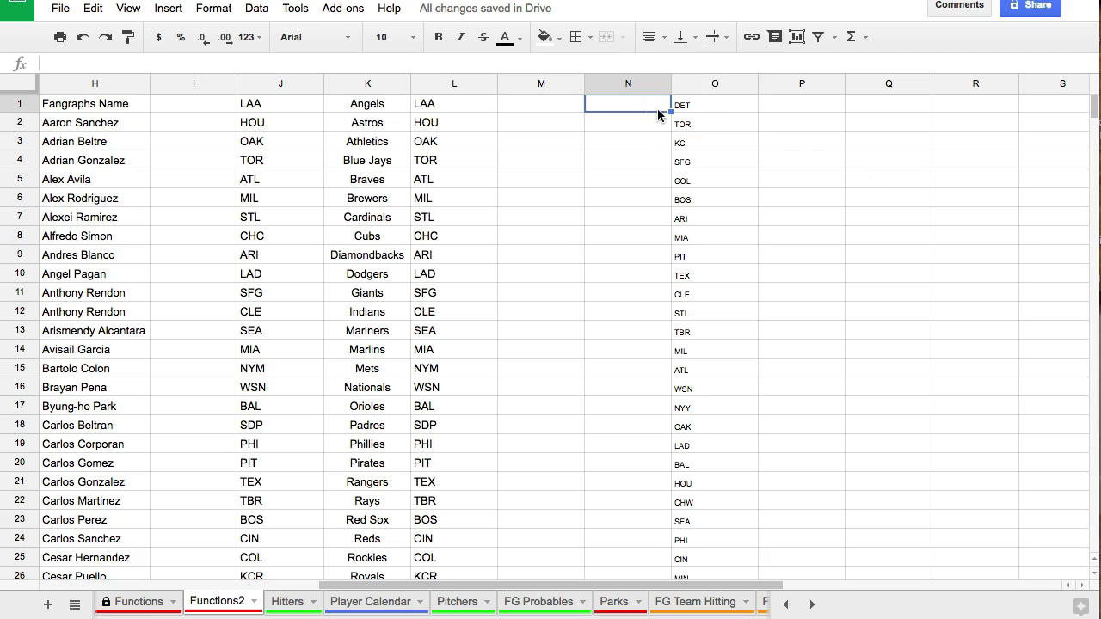
pyautogui.write('Tigers')
pyautogui.press('Return')
pyautogui.write('Blu')
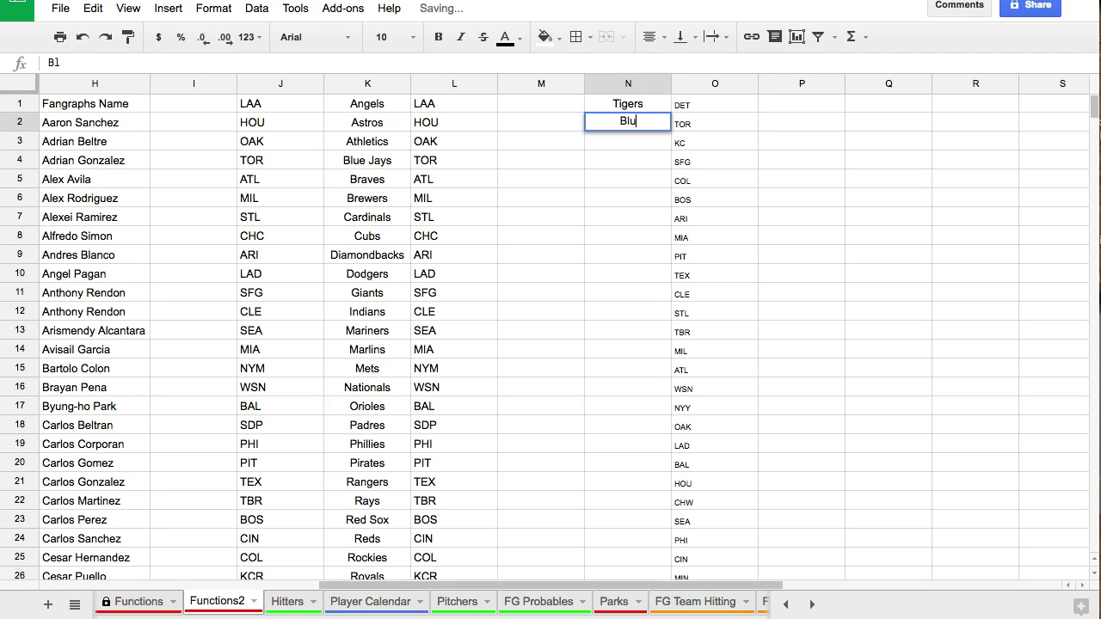
pyautogui.write('e Jays')
pyautogui.press('Return')
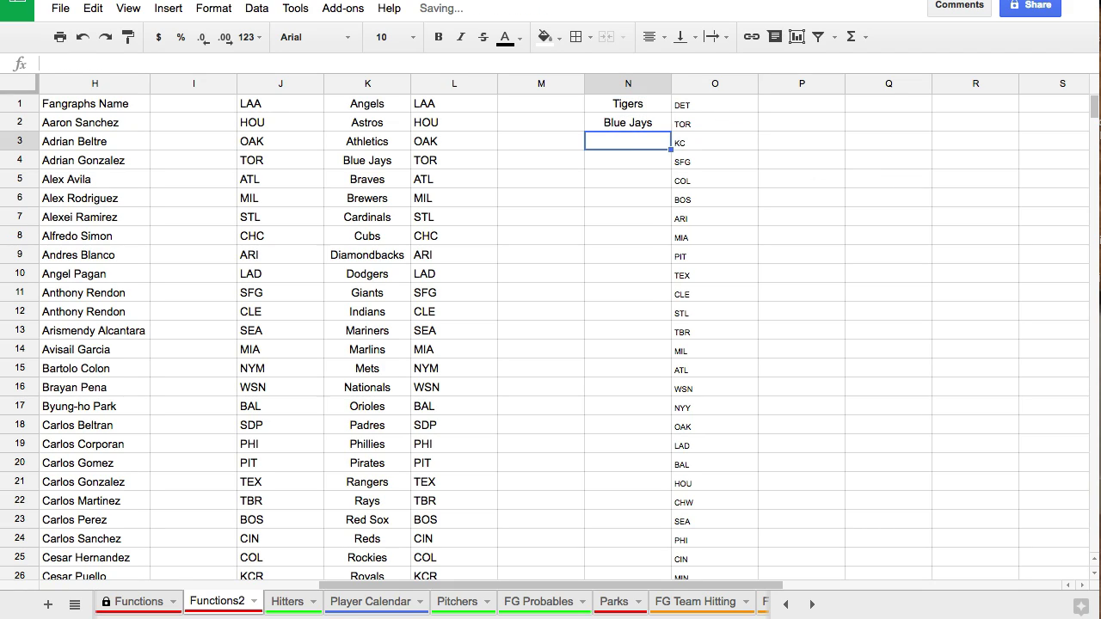
pyautogui.write('Royals')
pyautogui.press('Return')
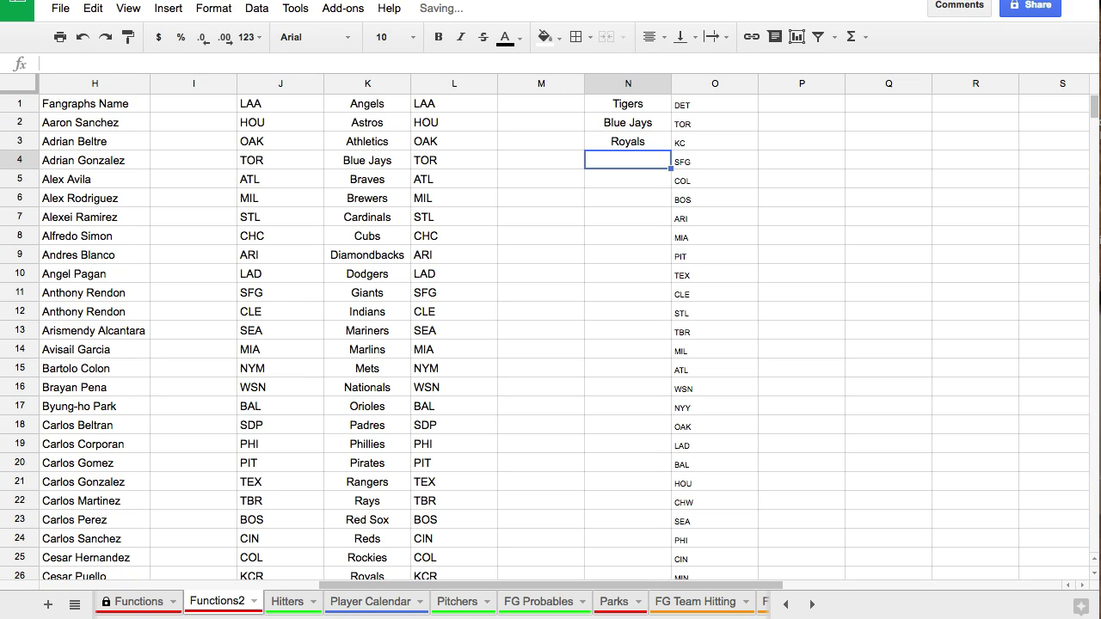
# Enter Giants, Rockies, Red Sox and Diamond Backs in N4:N7, matching the abbreviations SFG, COL, BOS and ARI
pyautogui.write('Giants')
pyautogui.press('Return')
pyautogui.write('Rockies')
pyautogui.press('Return')
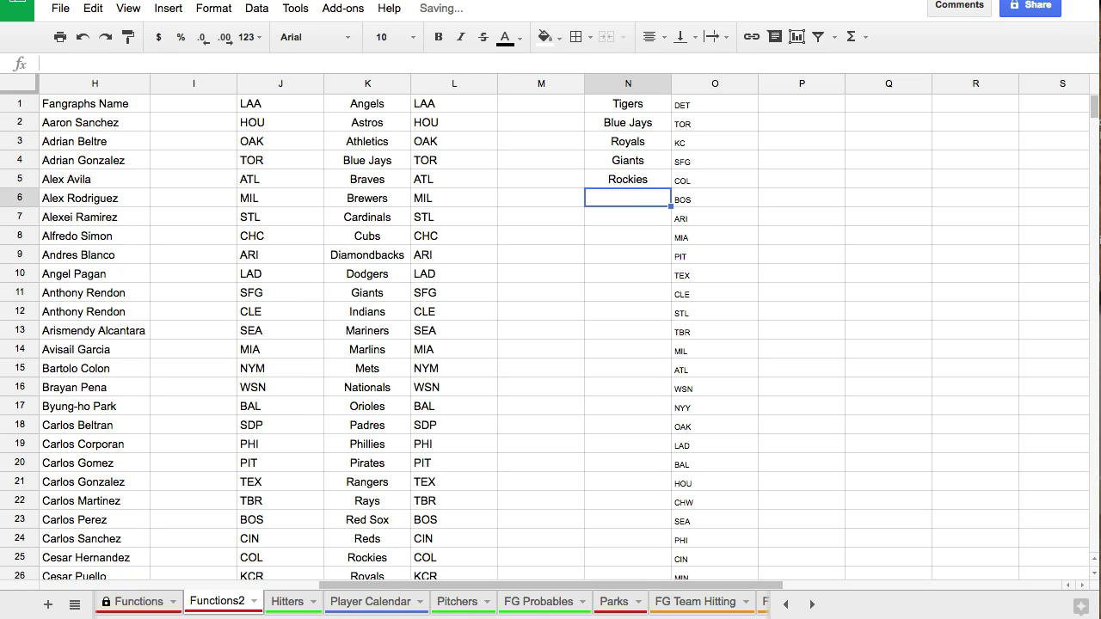
pyautogui.write('Red Sox')
pyautogui.press('Return')
pyautogui.write('Diam')
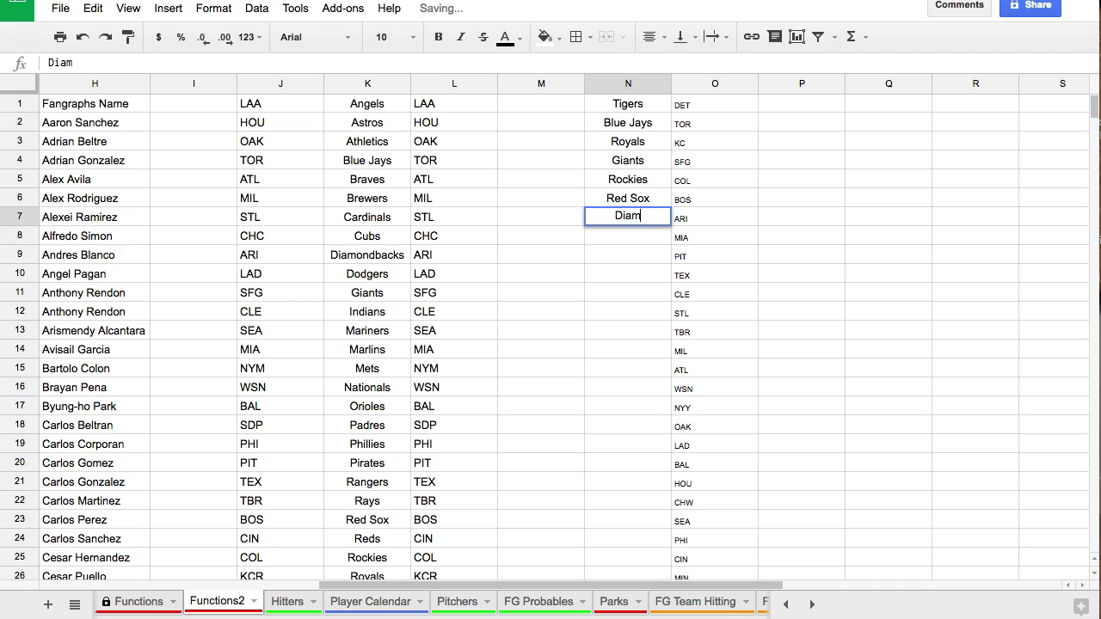
pyautogui.write('ond Backs')
pyautogui.press('Return')
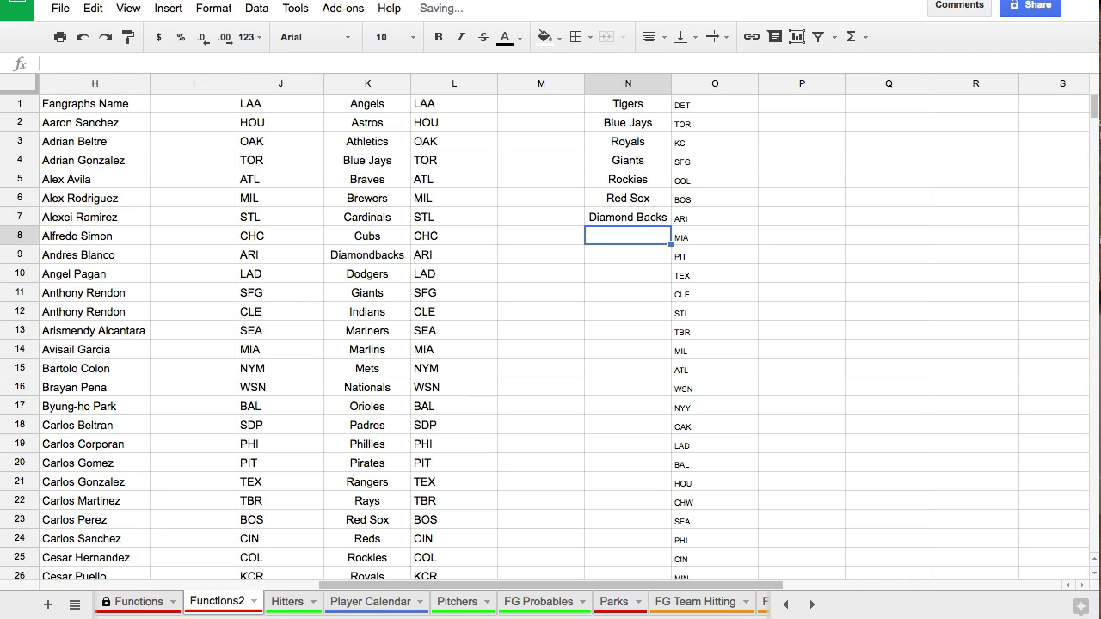
# Enter Marlins in N8 beside MIA and begin the team name for PIT in N9
pyautogui.write('MArlins')
pyautogui.press('BackSpace')
pyautogui.press('BackSpace')
pyautogui.press('BackSpace')
pyautogui.press('BackSpace')
pyautogui.press('BackSpace')
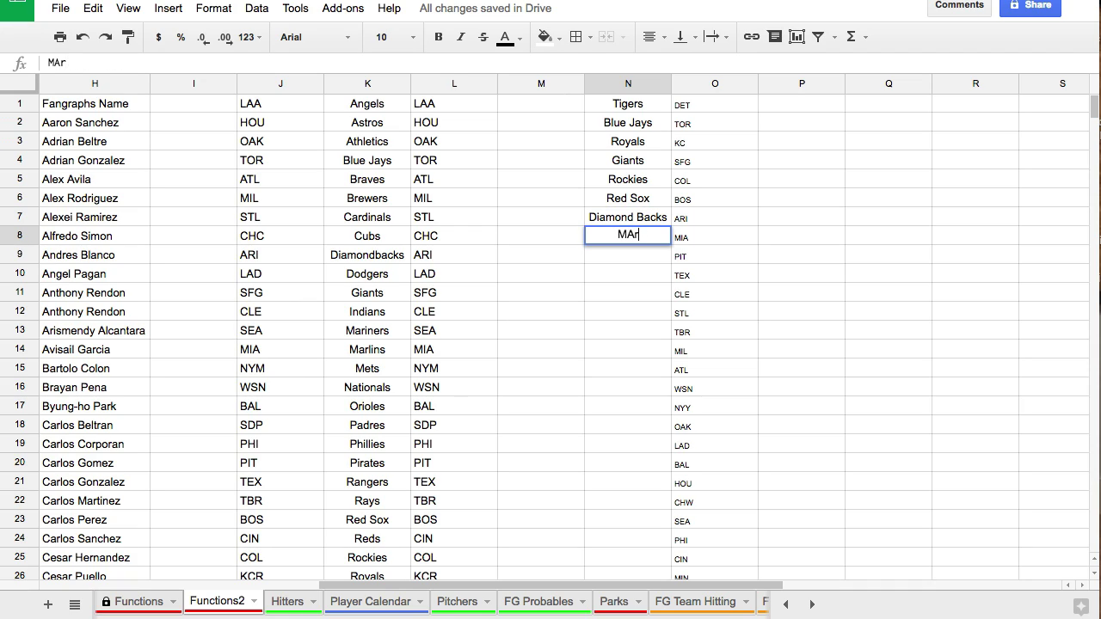
pyautogui.write('ar')
pyautogui.press('BackSpace')
pyautogui.press('BackSpace')
pyautogui.press('BackSpace')
pyautogui.write('arlins')
pyautogui.press('Return')
pyautogui.write('P')
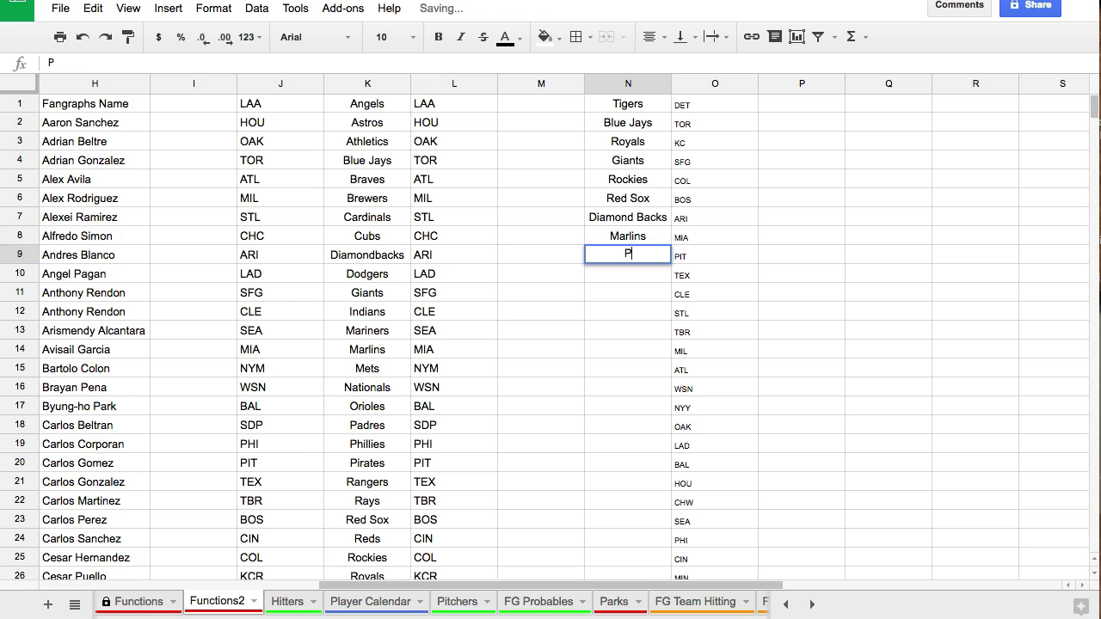
# Fill N9:N13 with the team names Pirates, Rangers, Indians, Cardinals and Rays, matching the abbreviations in column O
pyautogui.write('irates')
pyautogui.press('Return')
pyautogui.write('Rangers')
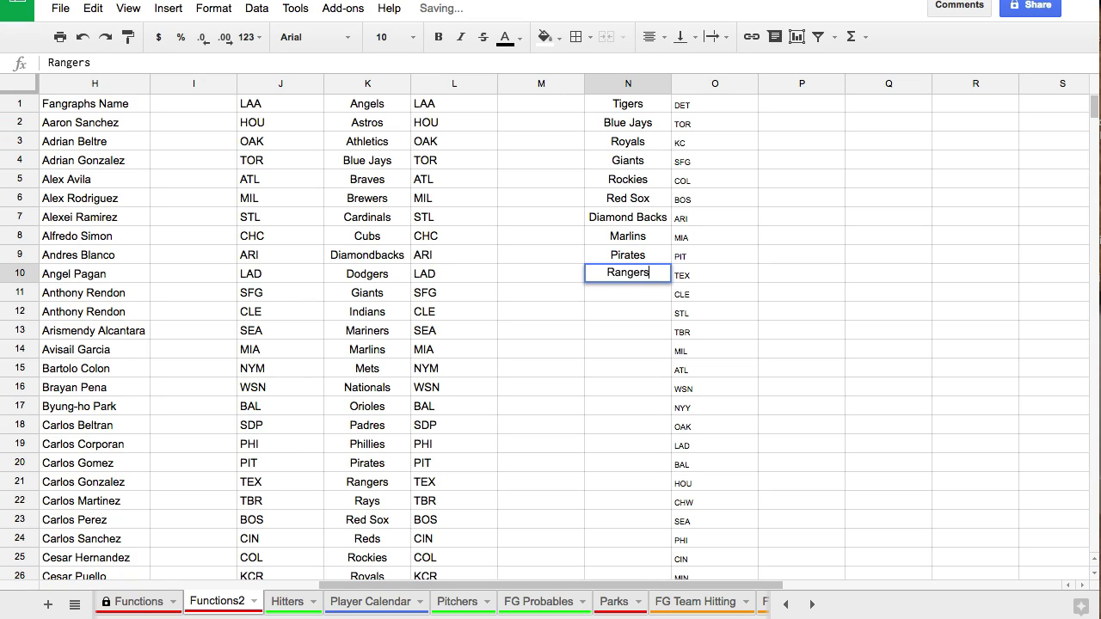
pyautogui.press('Return')
pyautogui.write('Indians')
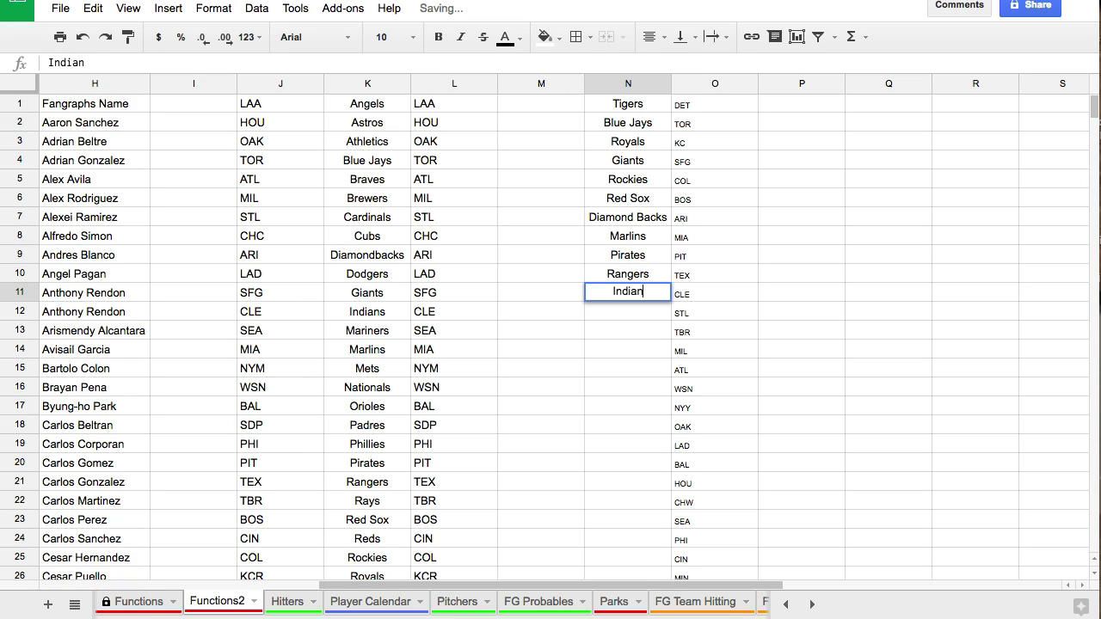
pyautogui.press('Return')
pyautogui.write('Cardinals')
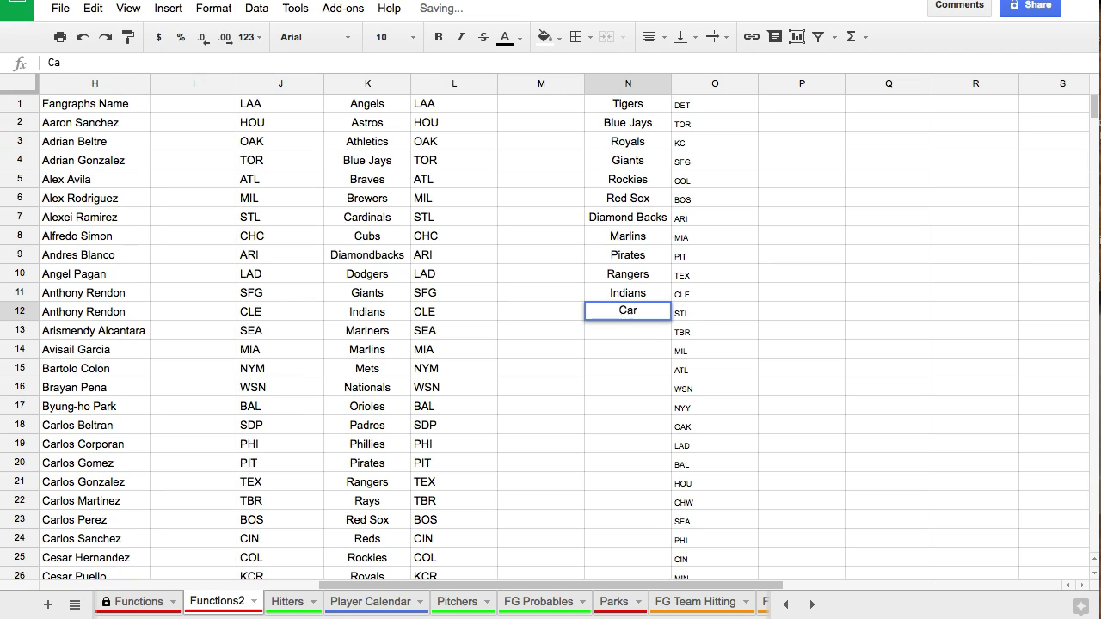
pyautogui.press('Return')
pyautogui.write('Rays')
pyautogui.press('Return')
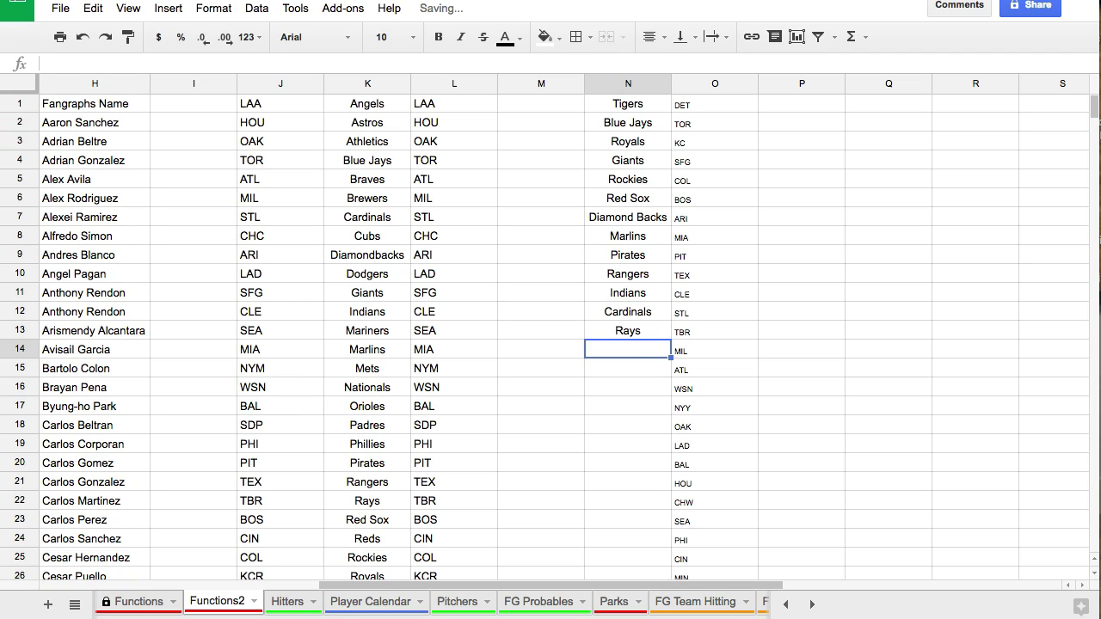
# Continue the team names in N14:N17 with Brewers, Braves, Nationals and Yankeed
pyautogui.write('Brewers')
pyautogui.press('Return')
pyautogui.write('Braves')
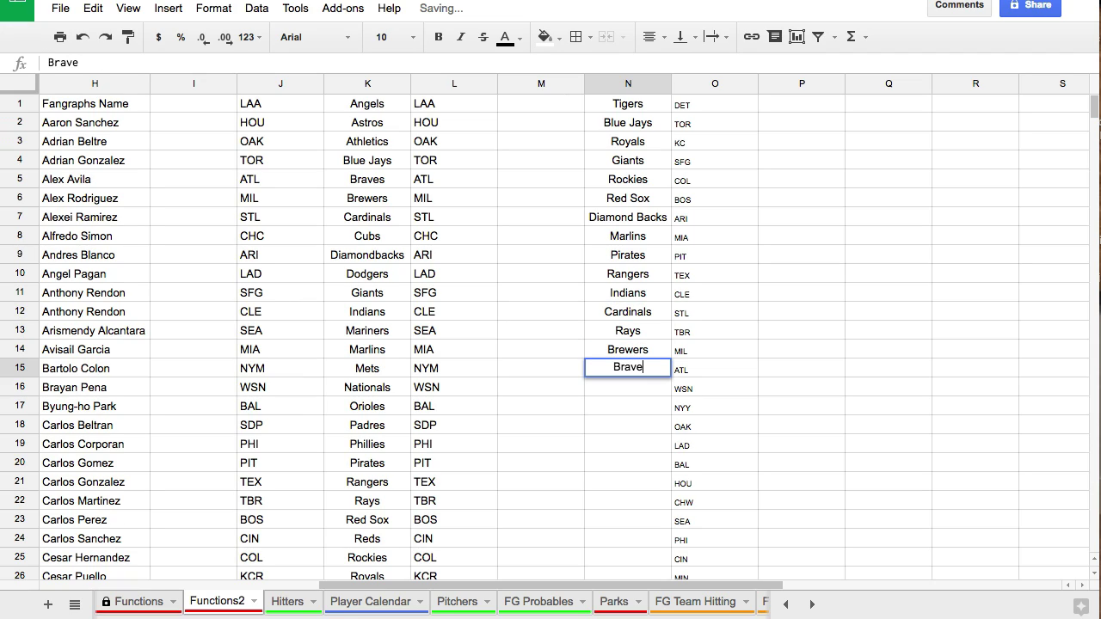
pyautogui.press('Return')
pyautogui.write('Wationals')
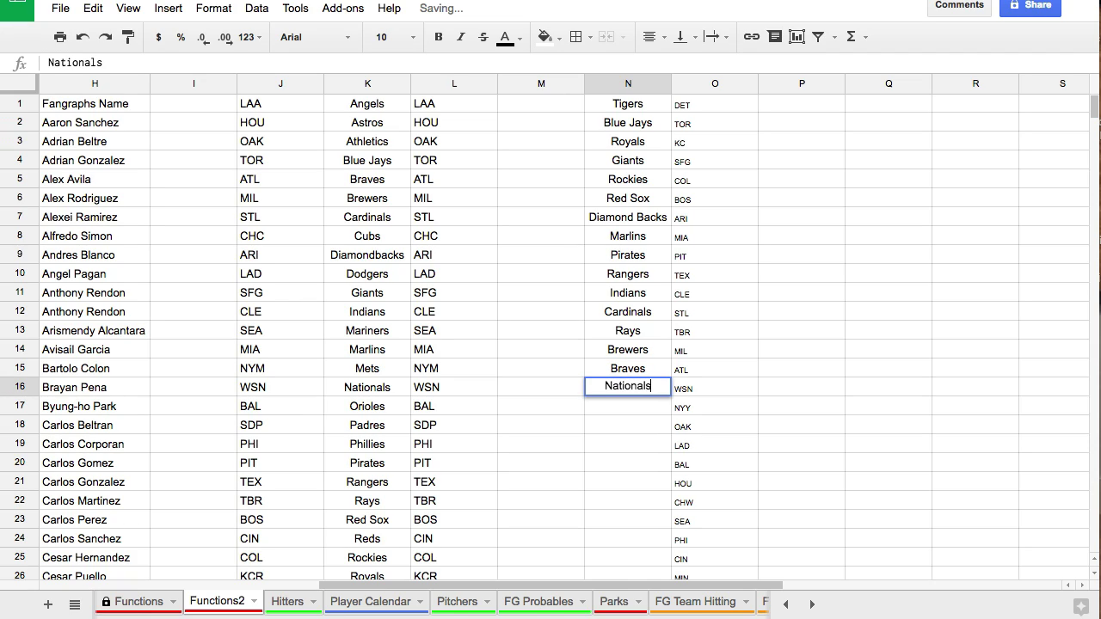
pyautogui.press('Return')
pyautogui.write('Yankeed')
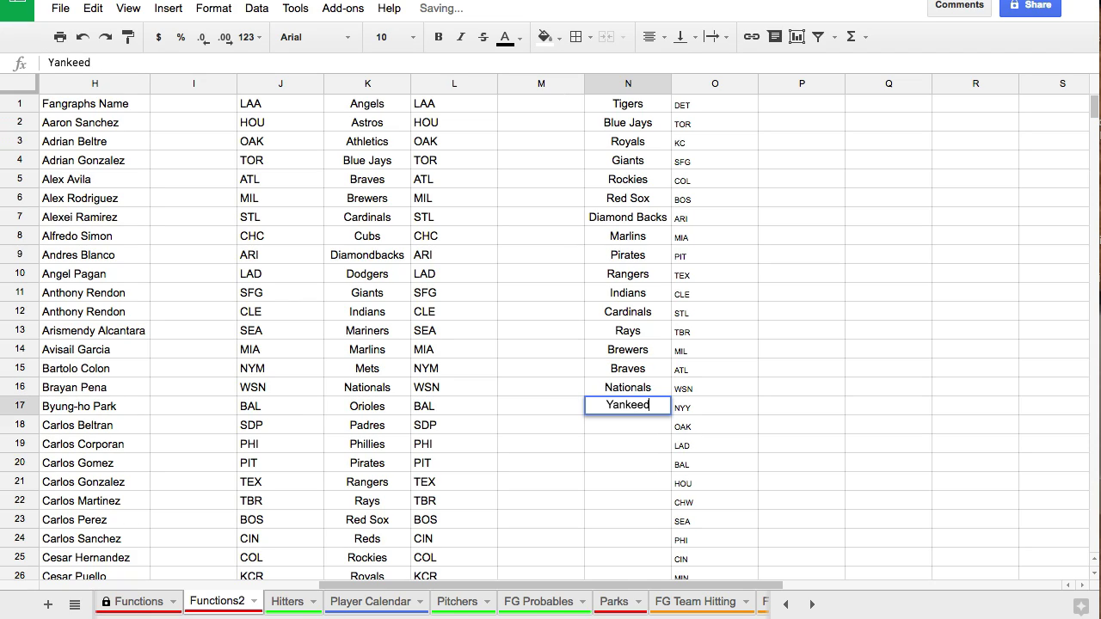
pyautogui.press('Return')
# Enter Athletics, Dodgers, Orioles, Astros and White Sox in N18:N22 beside their abbreviations
pyautogui.write('Aht')
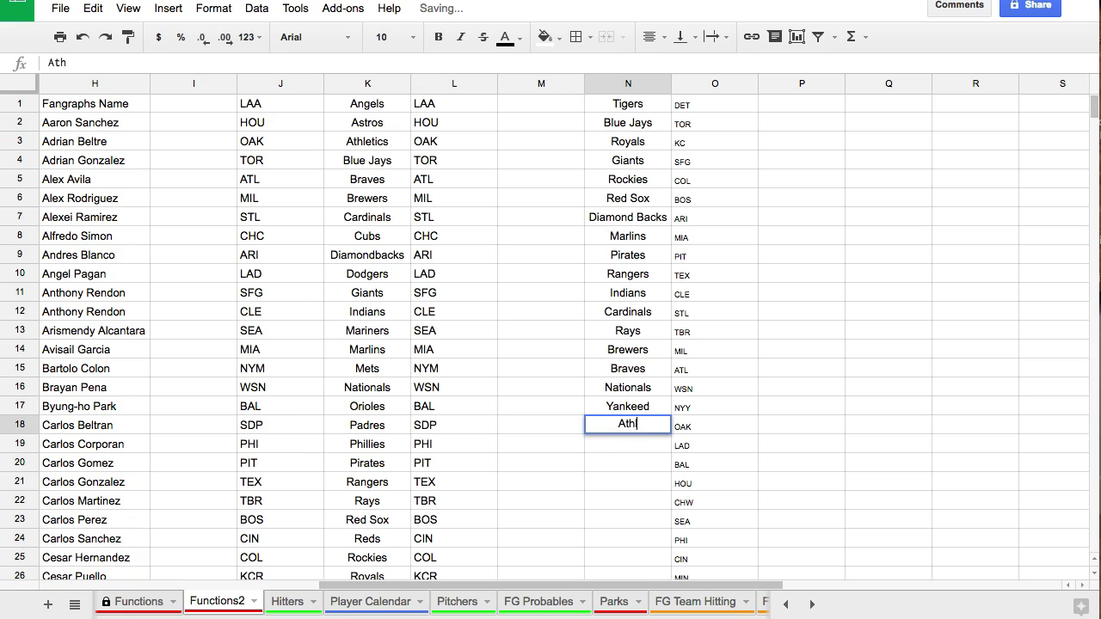
pyautogui.write('letics')
pyautogui.press('Return')
pyautogui.write('Dodgers')
pyautogui.press('Return')
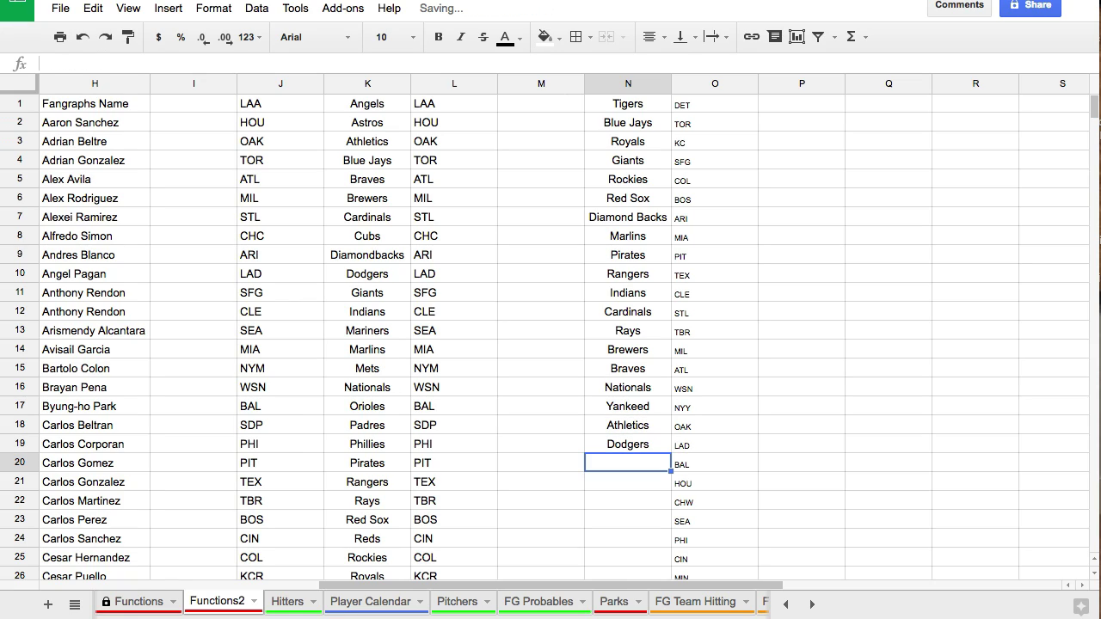
pyautogui.write('Orioles')
pyautogui.press('Return')
pyautogui.write('Ast')
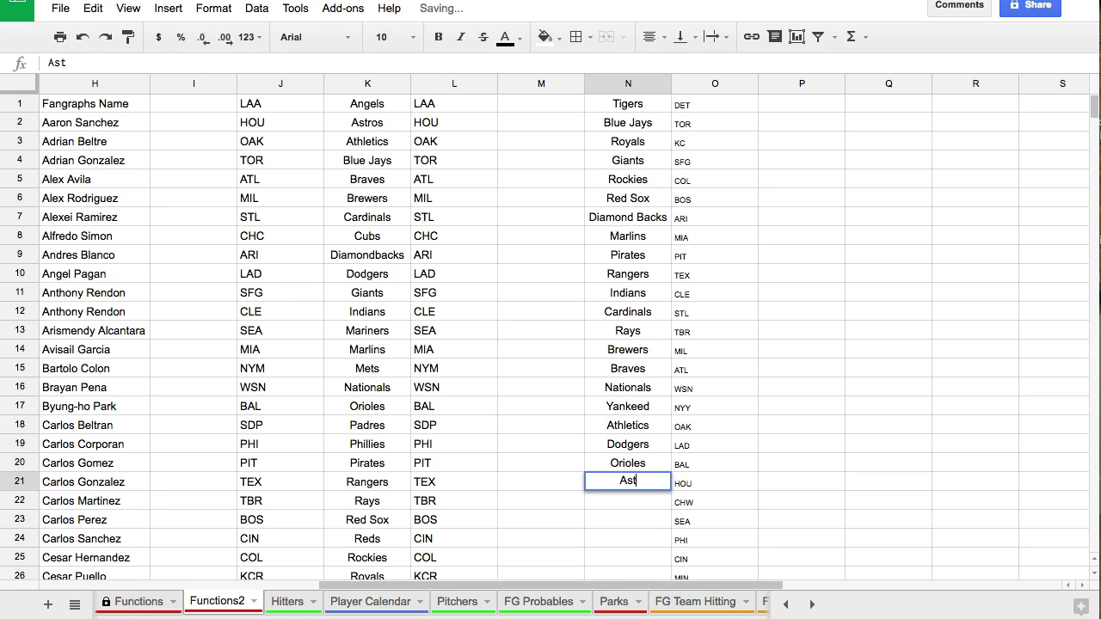
pyautogui.write('ros')
pyautogui.press('Return')
pyautogui.write('White Sox')
pyautogui.press('Return')
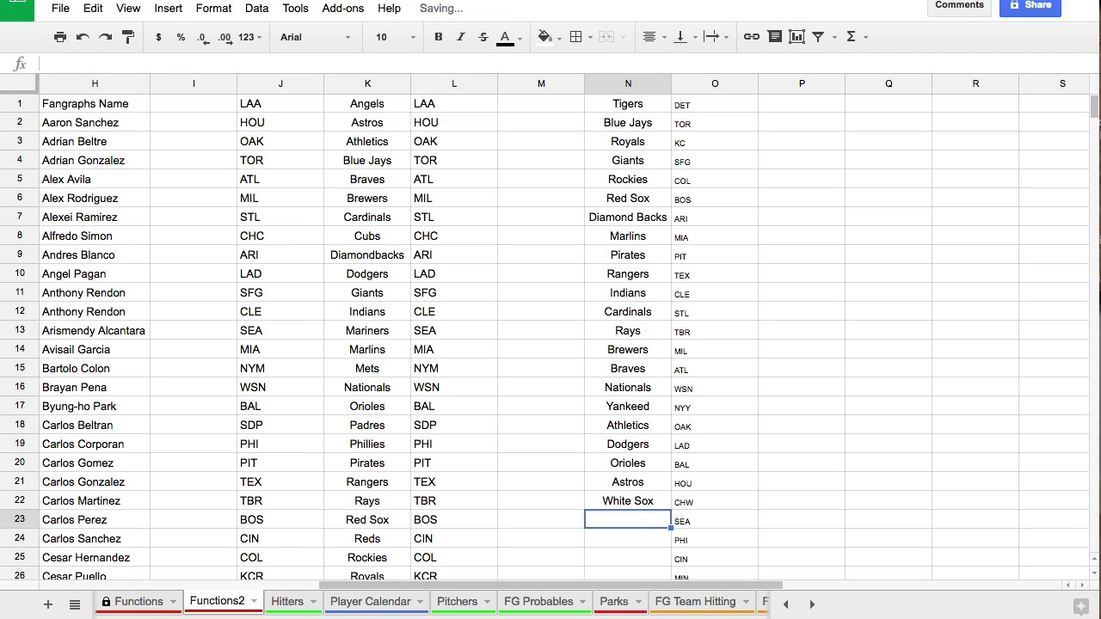
# Add Mariners, Phillies, Reds and Twins to the team list in N23:N26
pyautogui.write('Mariners')
pyautogui.press('Return')
pyautogui.write('Phillie')
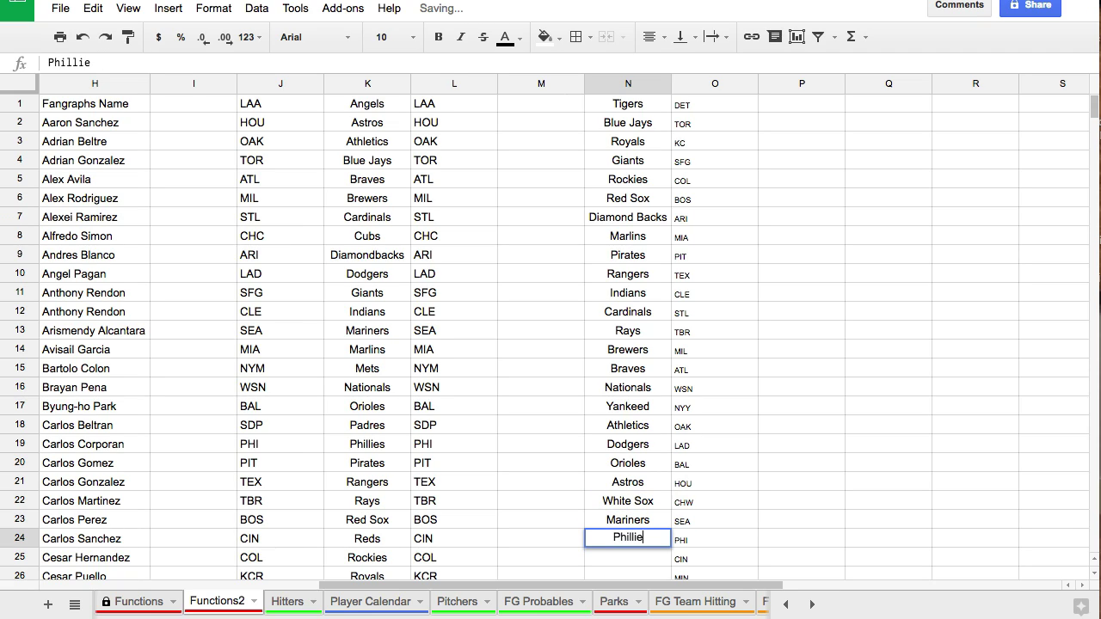
pyautogui.write('s')
pyautogui.press('Return')
pyautogui.write('Red')
pyautogui.press('Return')
pyautogui.click(628, 539)
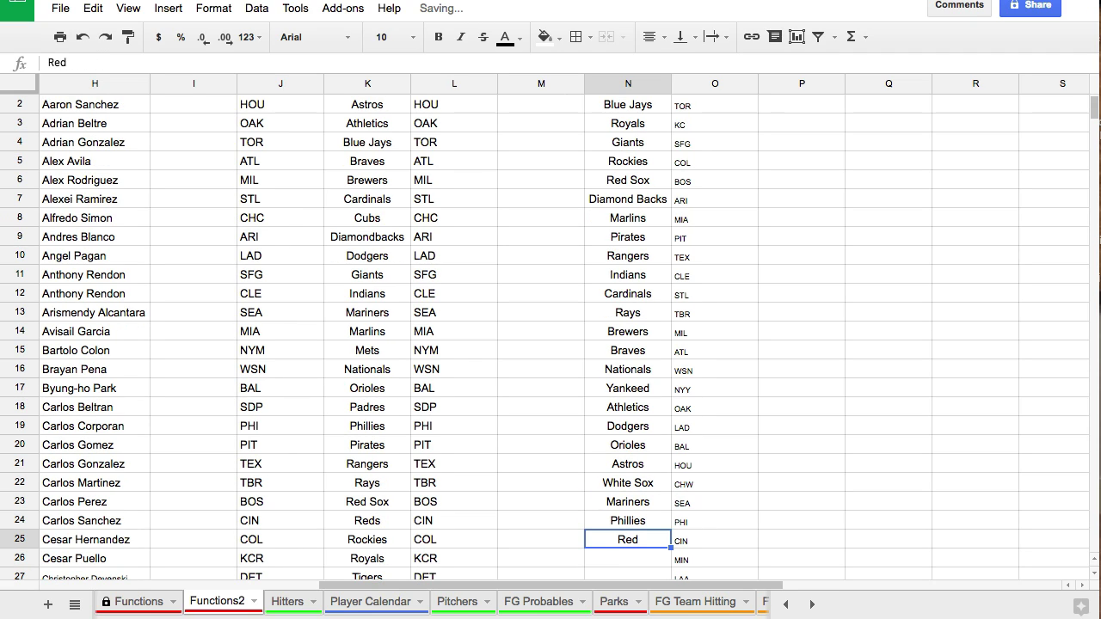
pyautogui.press('Return')
pyautogui.write('s')
pyautogui.press('Return')
pyautogui.write('Twins')
pyautogui.press('Return')
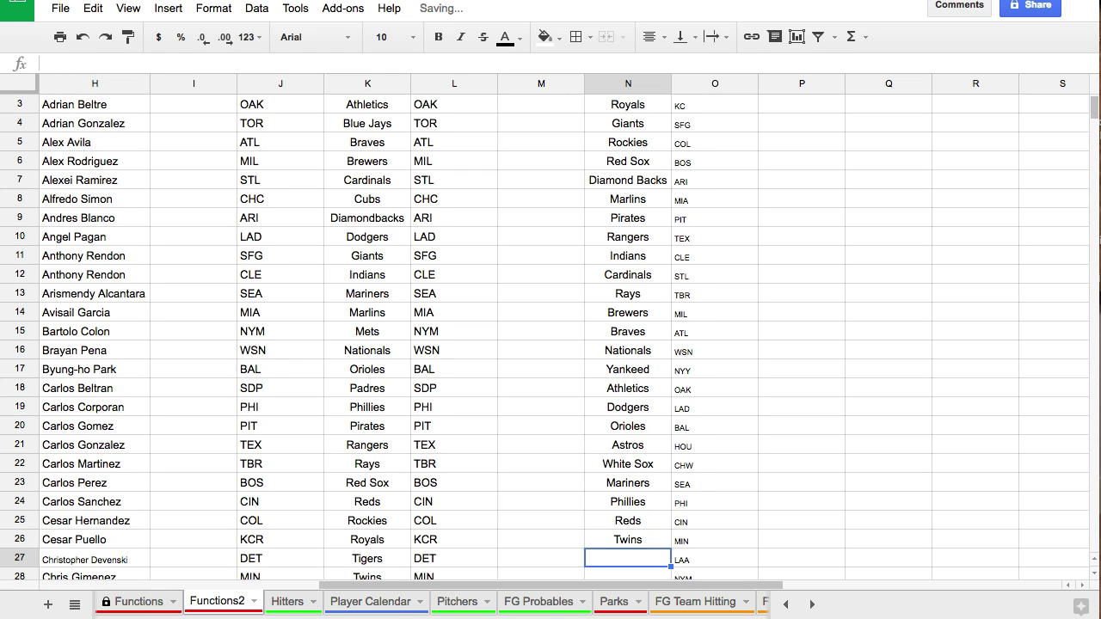
# Complete the team list in N27:N30 with Angels, Mets, Cubs and Padres
pyautogui.write('Angels')
pyautogui.press('Return')
pyautogui.write('Mets')
pyautogui.press('Return')
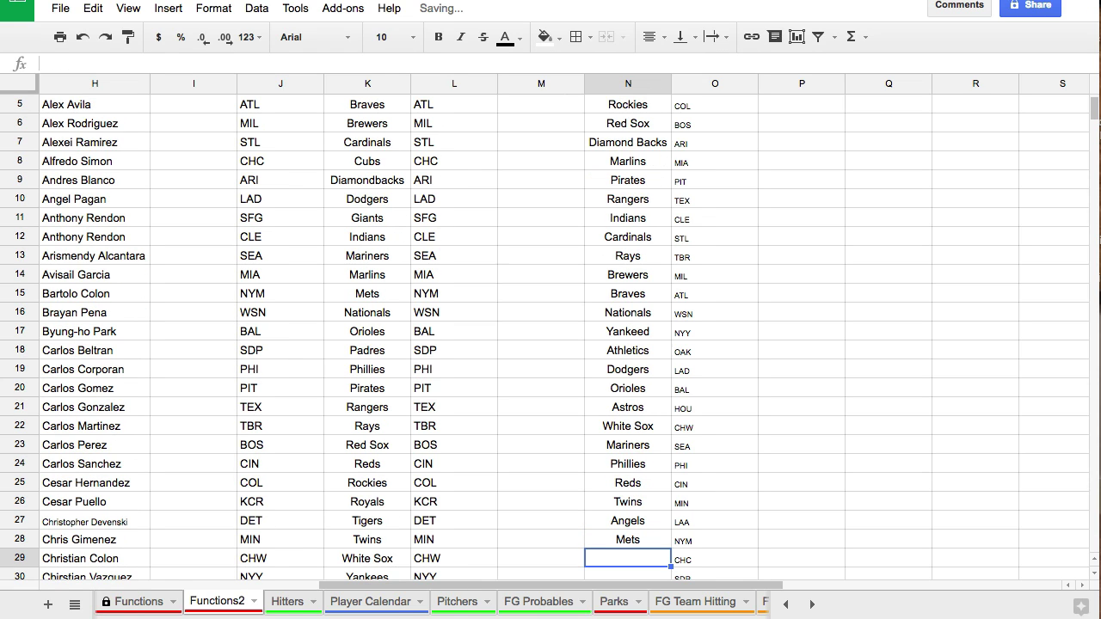
pyautogui.write('Cubs')
pyautogui.press('Return')
pyautogui.write('Padres')
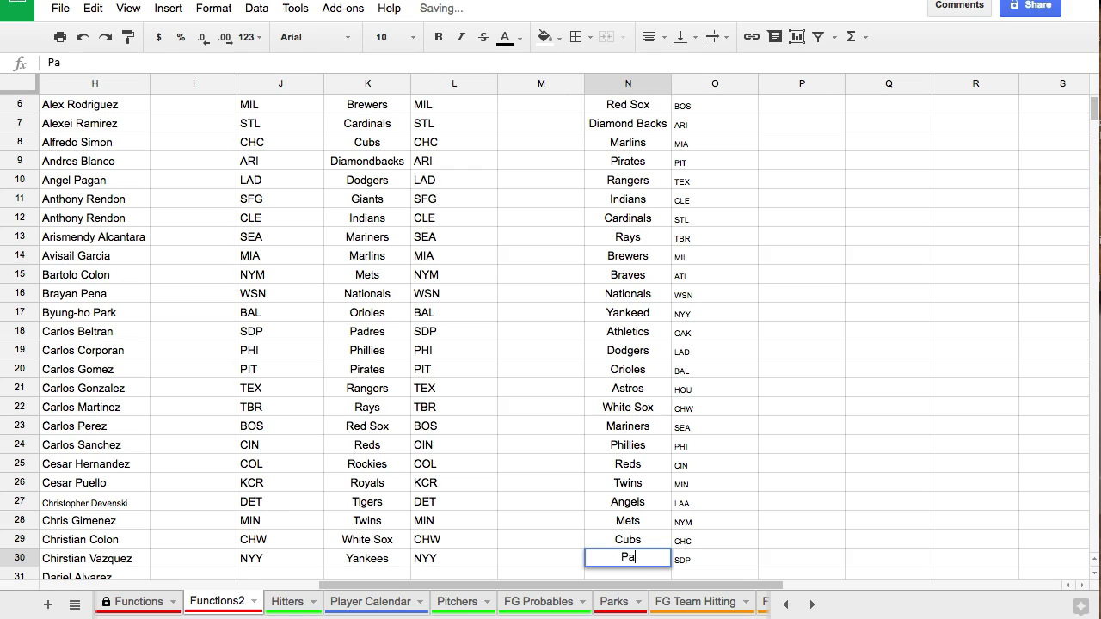
pyautogui.press('Return')
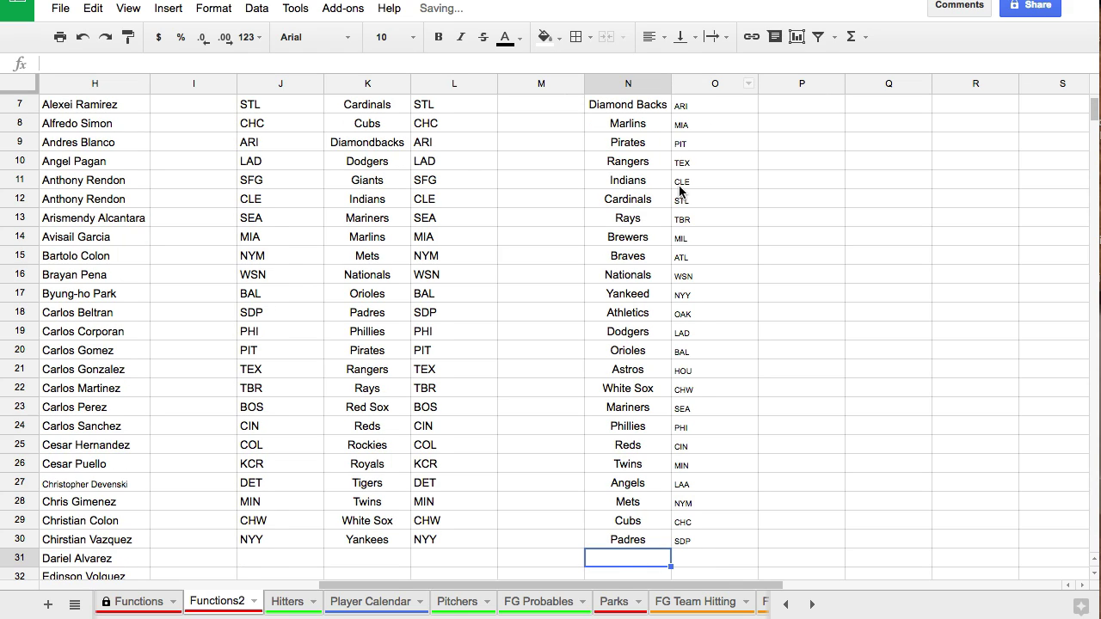
# In Y3 of the FG Team Hitting sheet, write a VLOOKUP of B3 in Functions2!N1:O30 with column index 2 and false
pyautogui.scroll(3, 679, 191)
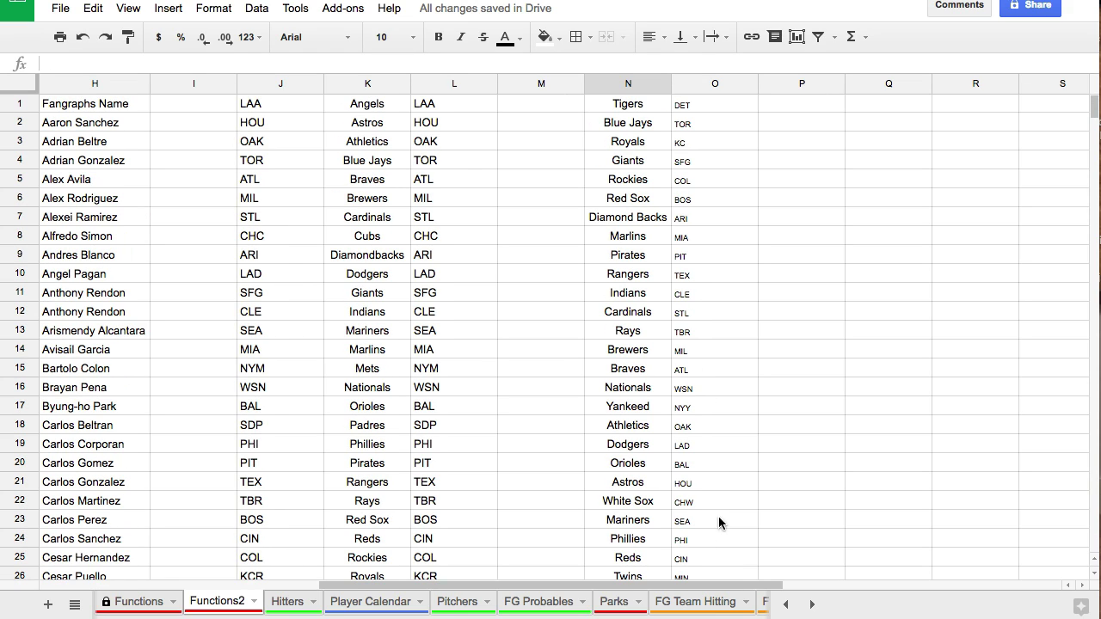
pyautogui.click(707, 605)
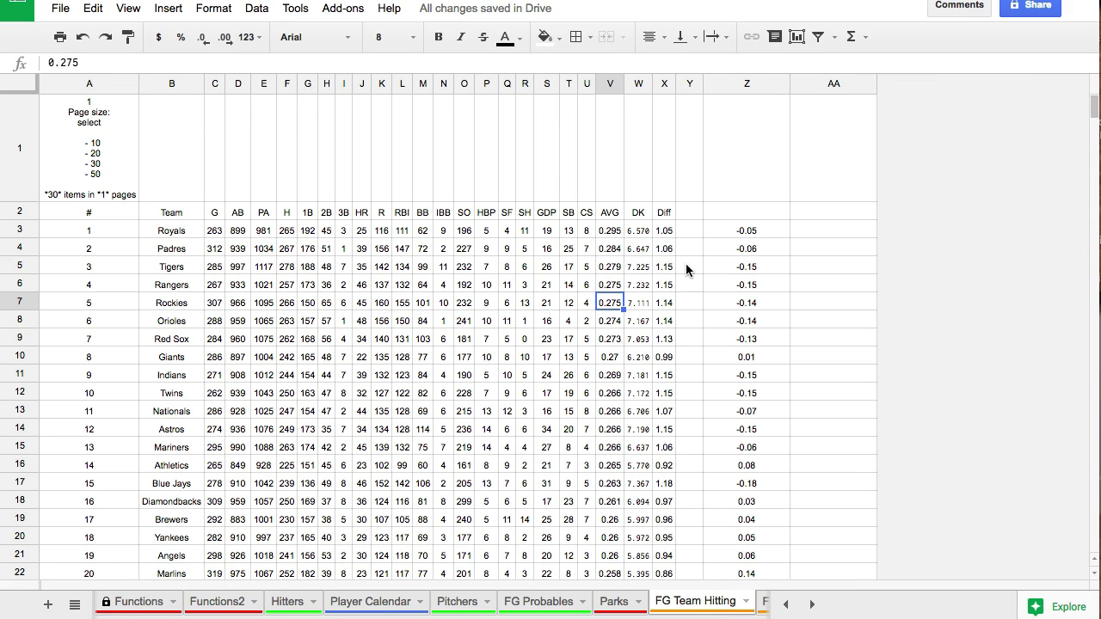
pyautogui.click(684, 229)
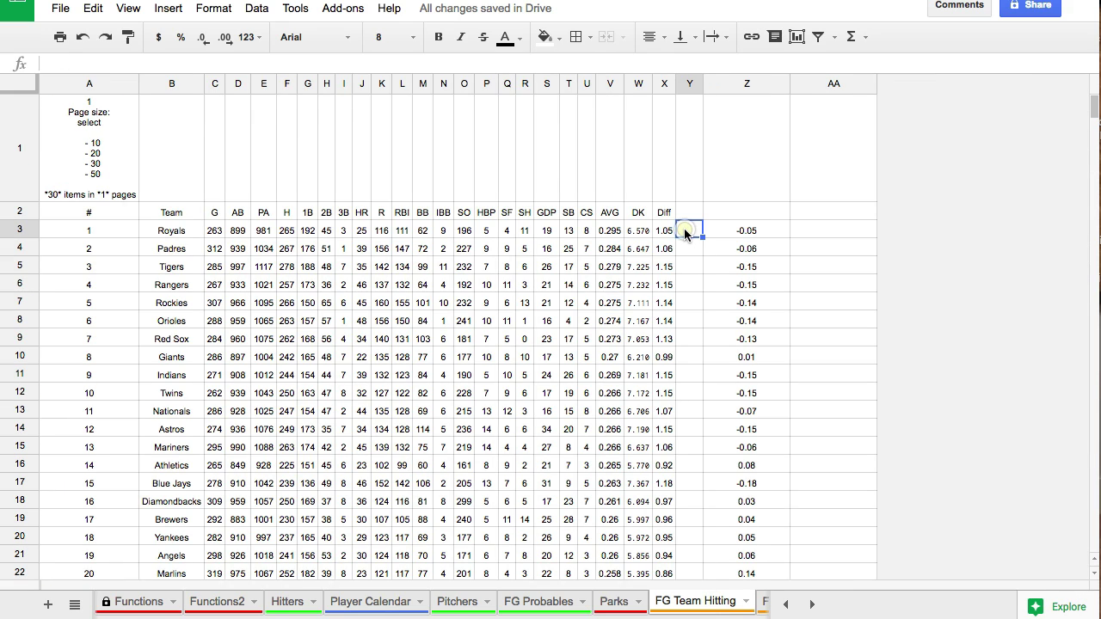
pyautogui.write('=vlook')
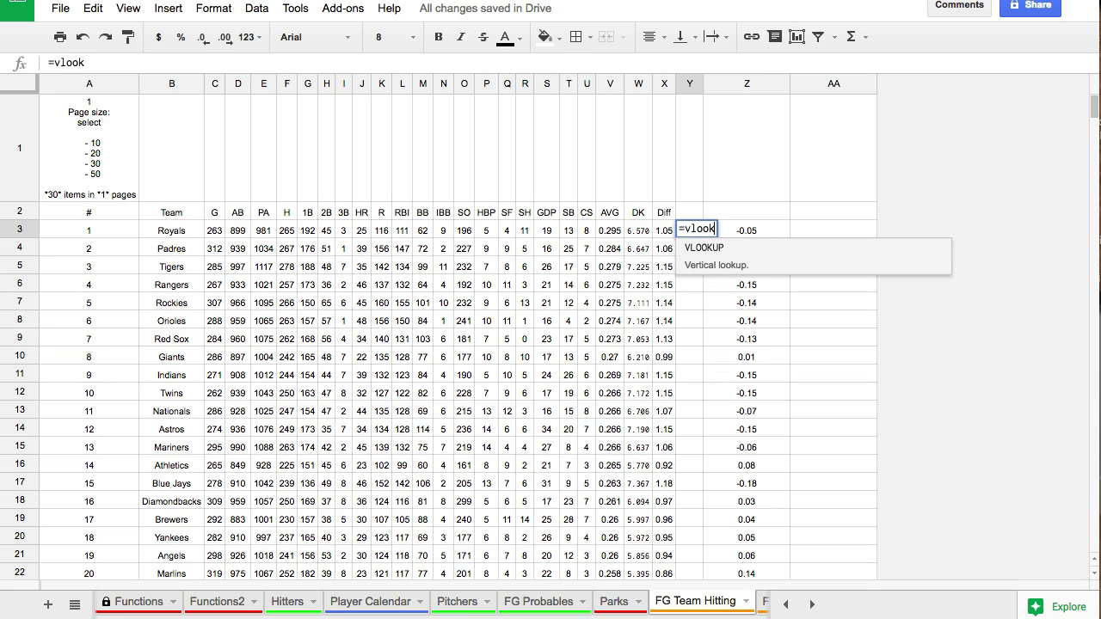
pyautogui.click(740, 263)
pyautogui.click(184, 237)
pyautogui.write(',')
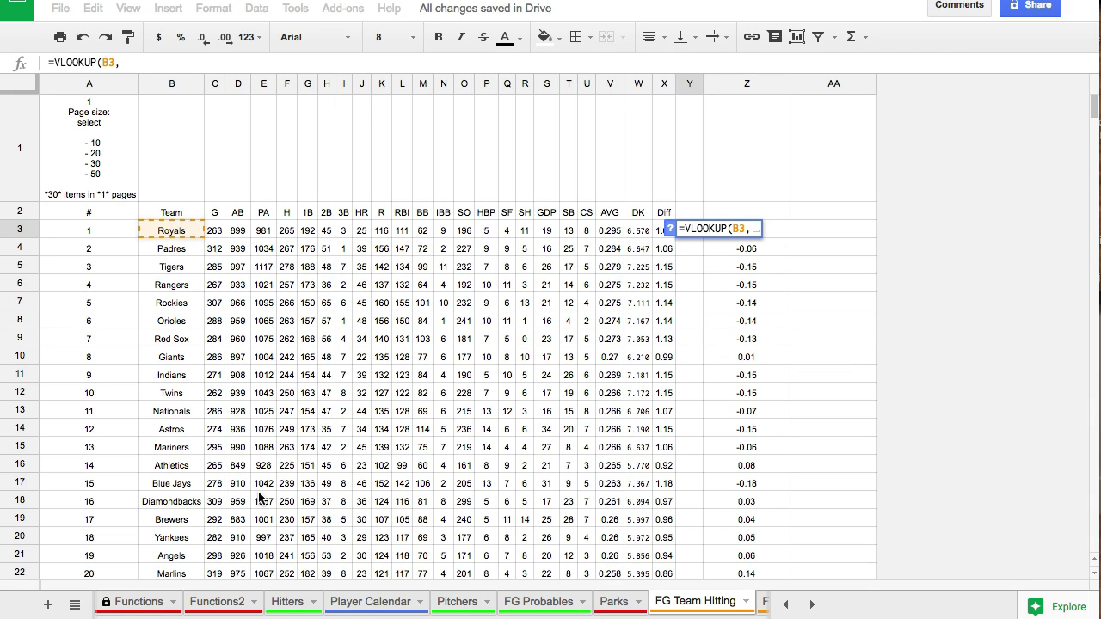
pyautogui.click(220, 609)
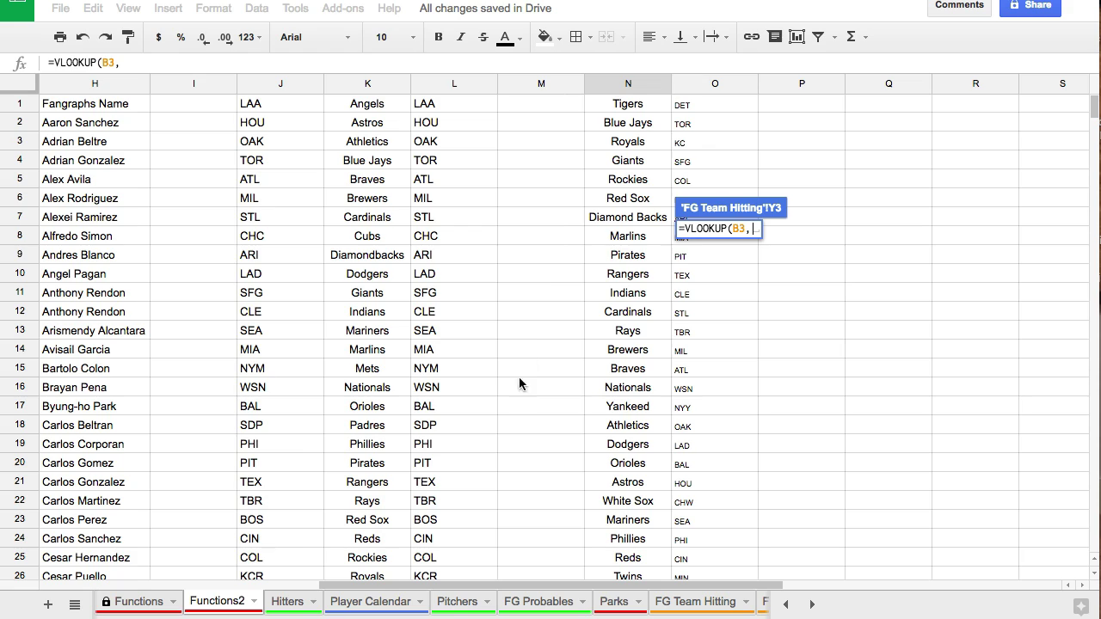
pyautogui.moveTo(638, 110); pyautogui.dragTo(695, 485)
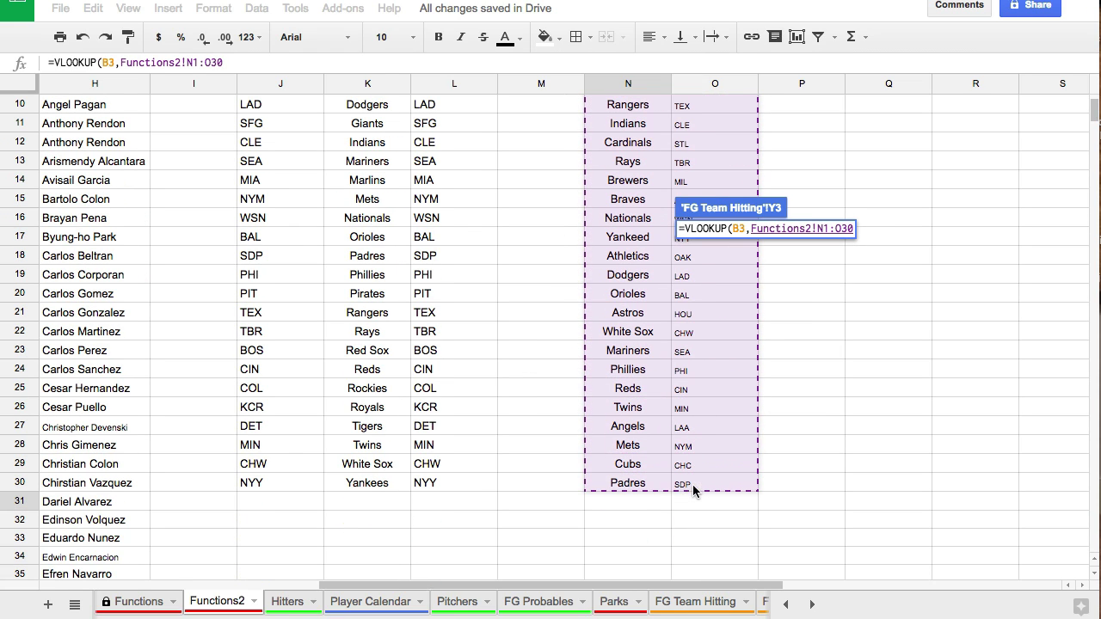
pyautogui.write(',2,false')
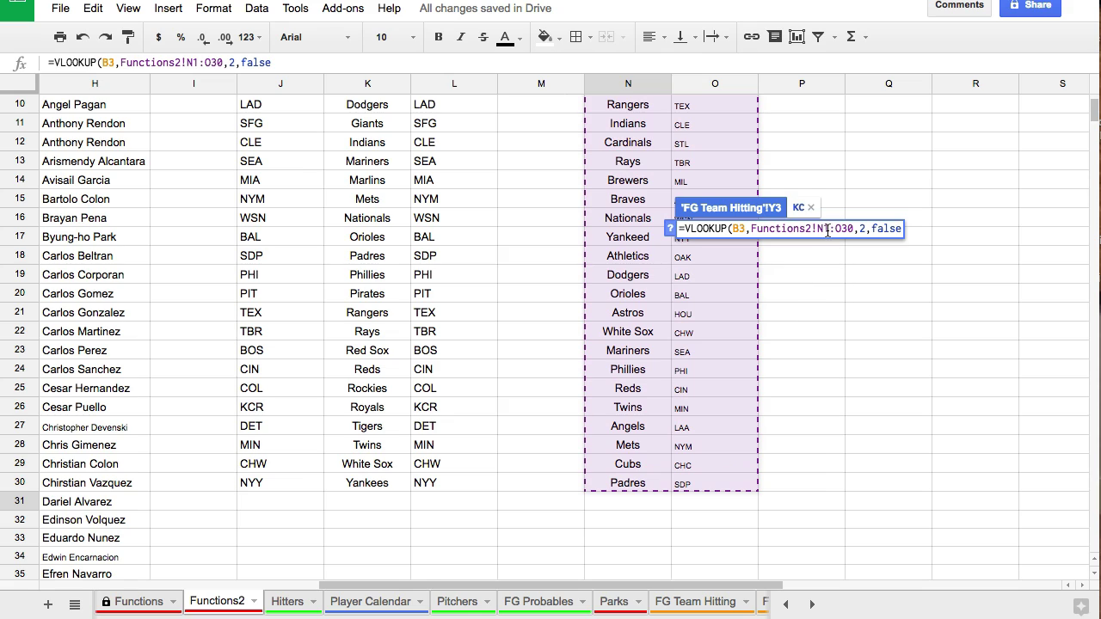
# Make the VLOOKUP range absolute as $N$1:$O$30, then fill the Y3 formula down to the last team in row 32
pyautogui.click(827, 231)
pyautogui.write('$')
pyautogui.press('Left')
pyautogui.press('Left')
pyautogui.write('$')
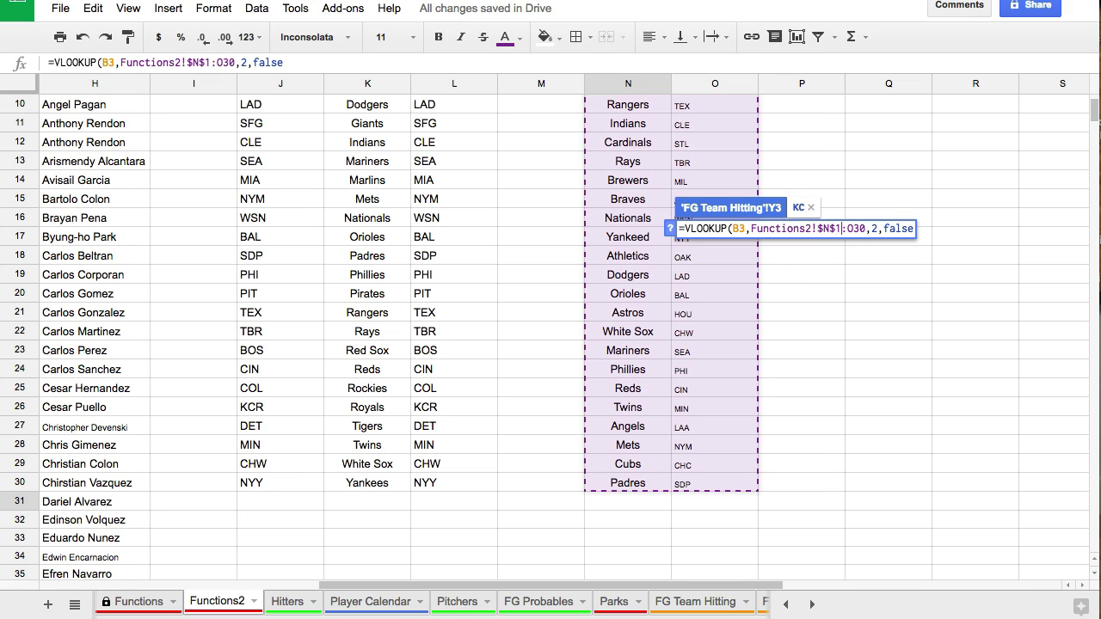
pyautogui.press('Right')
pyautogui.press('Right')
pyautogui.press('Right')
pyautogui.press('Right')
pyautogui.write('$')
pyautogui.press('Right')
pyautogui.write('$')
pyautogui.press('Return')
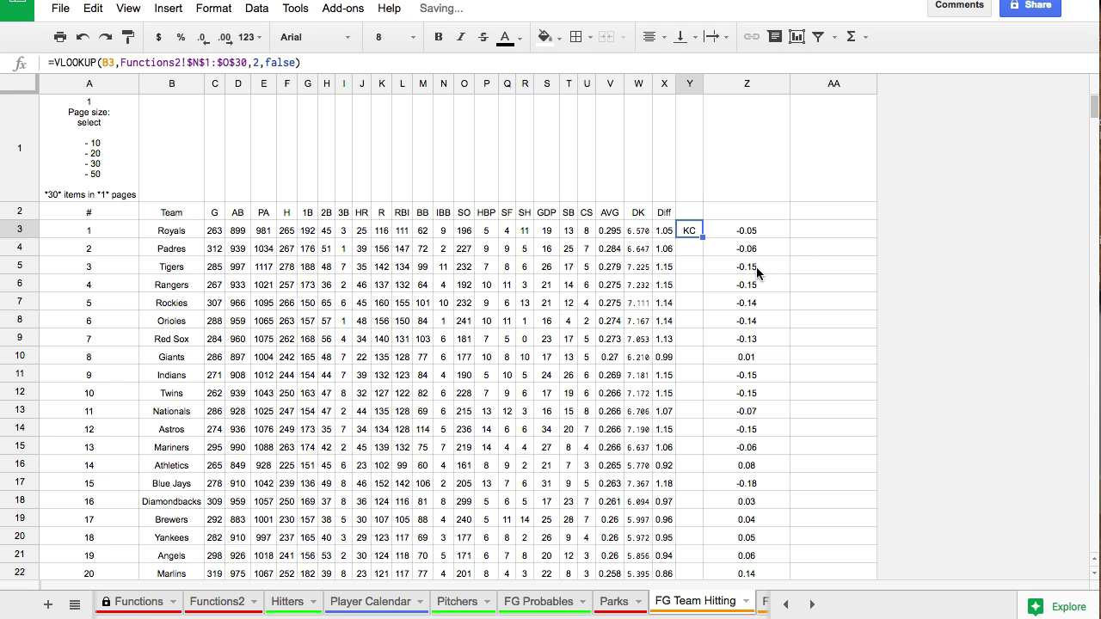
pyautogui.moveTo(704, 237); pyautogui.dragTo(682, 543)
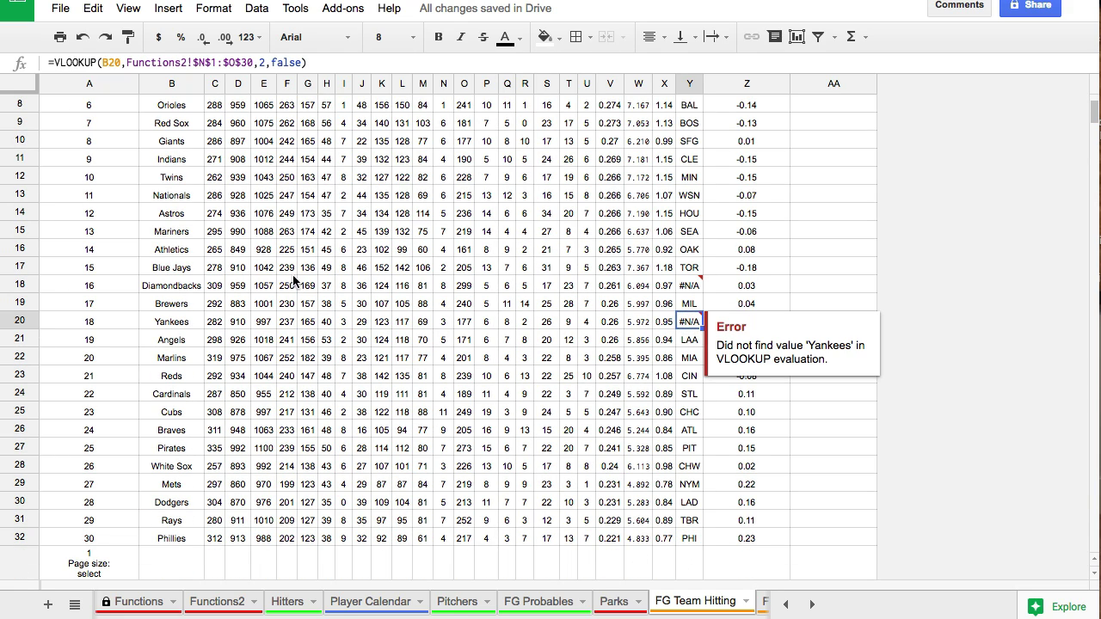
# Correct the team name in N7 of the Functions2 sheet to Diamondbacks, matching the FG Team Hitting spelling
pyautogui.click(166, 287)
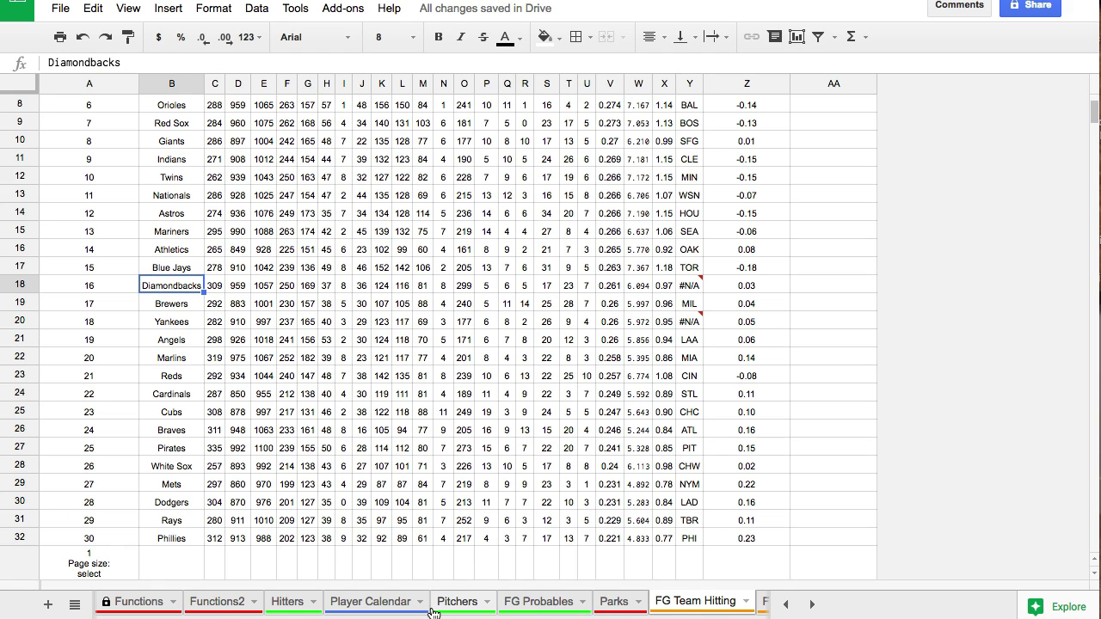
pyautogui.click(220, 602)
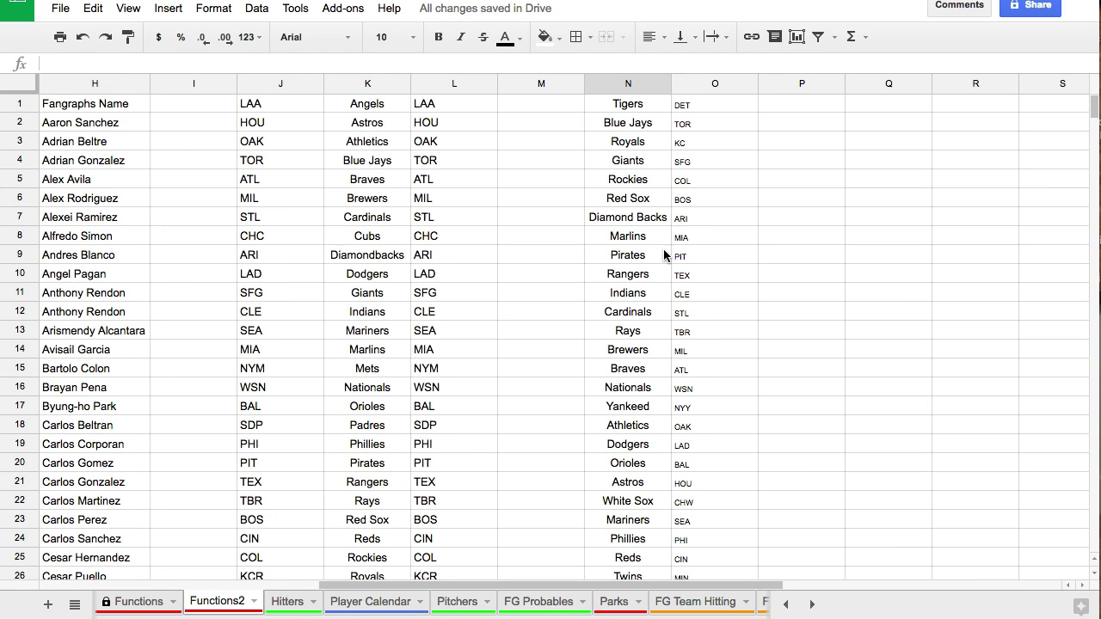
pyautogui.click(653, 217)
pyautogui.click(113, 64)
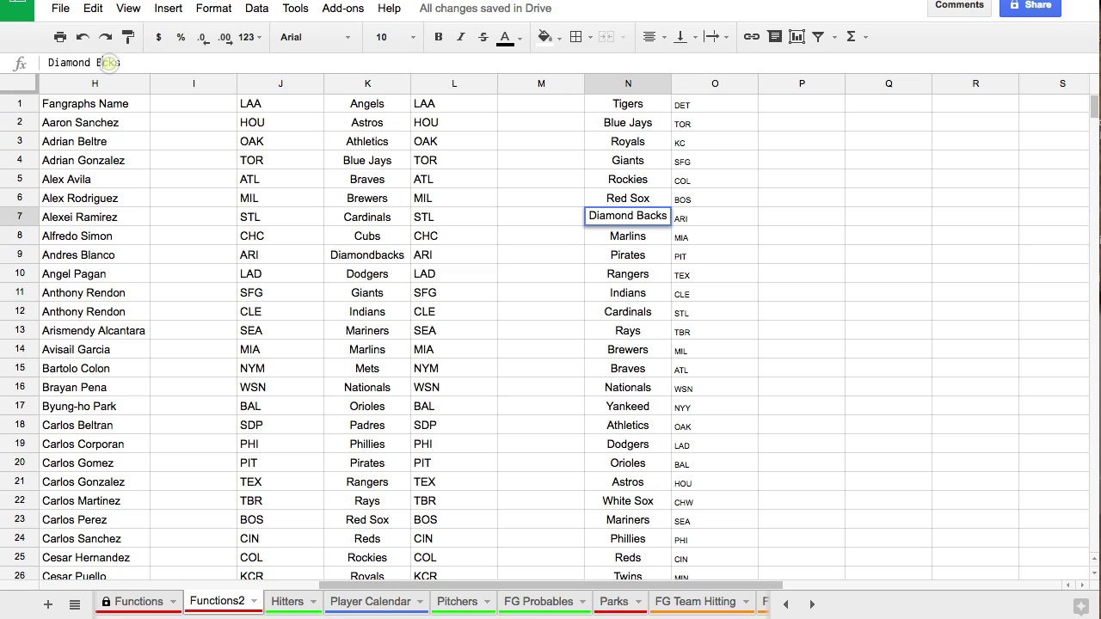
pyautogui.press('BackSpace')
pyautogui.press('BackSpace')
pyautogui.press('BackSpace')
pyautogui.write('ba')
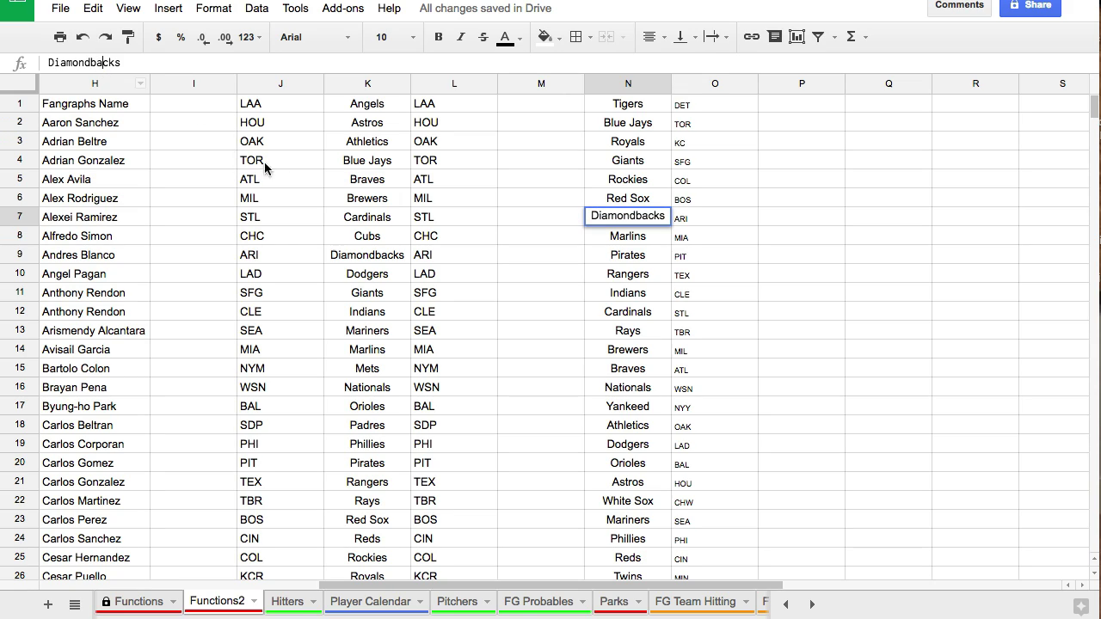
pyautogui.click(581, 292)
# Correct the misspelled team name in N17 to Yankees and recheck the Diamondbacks entry in N7
pyautogui.click(641, 405)
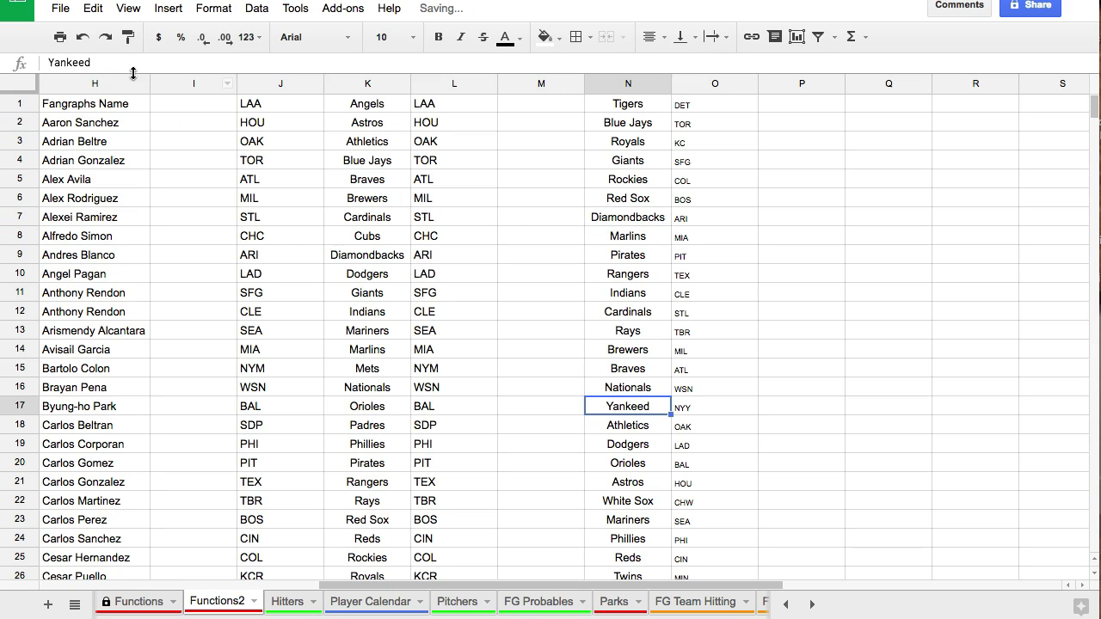
pyautogui.click(129, 66)
pyautogui.press('BackSpace')
pyautogui.write('s')
pyautogui.press('Return')
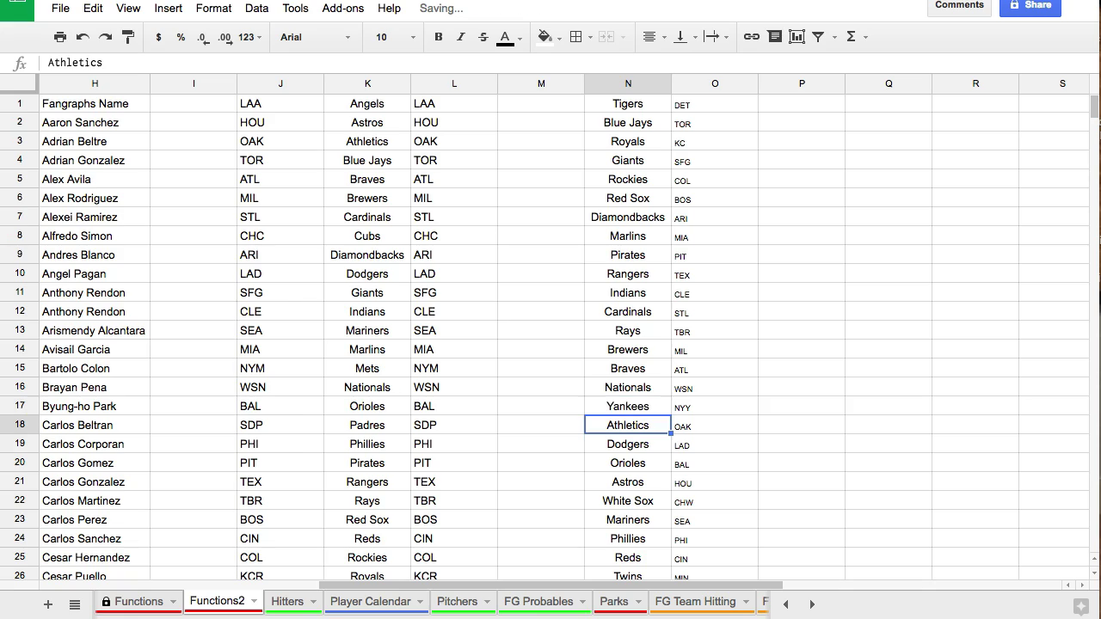
pyautogui.click(643, 222)
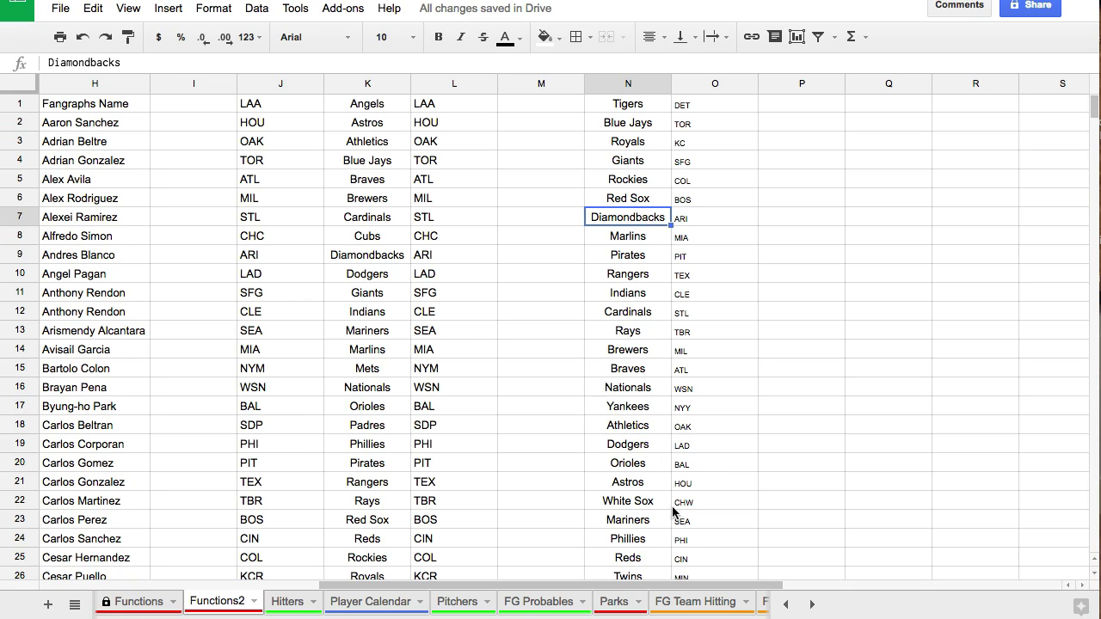
# Check the team abbreviations in column Y of the FG Team Hitting sheet down to row 32
pyautogui.click(703, 604)
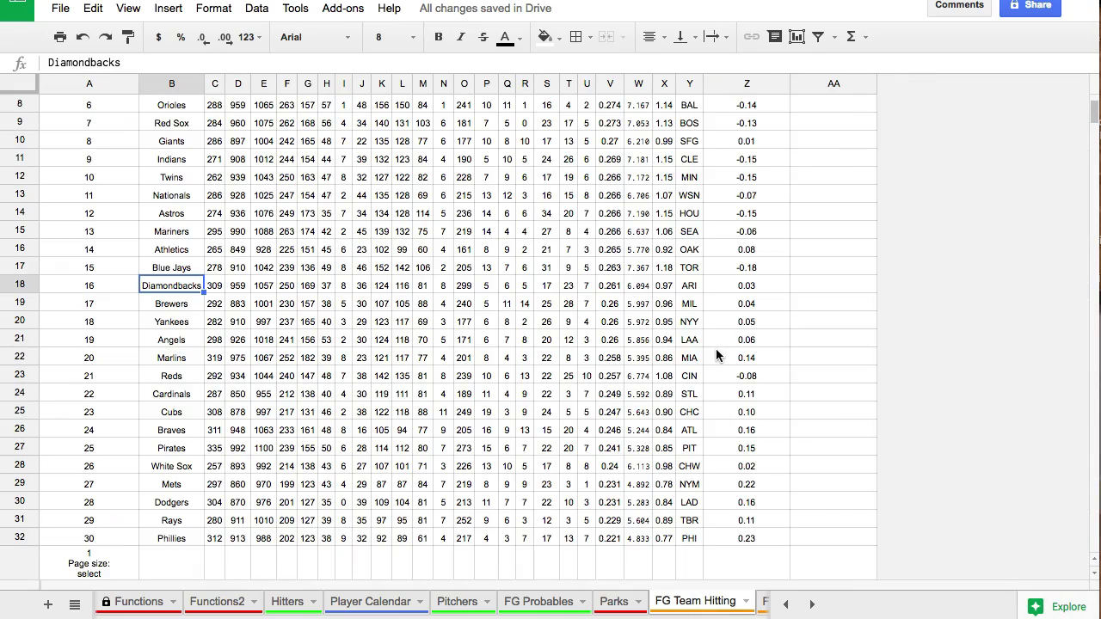
pyautogui.scroll(3, 726, 341)
pyautogui.scroll(-6, 726, 341)
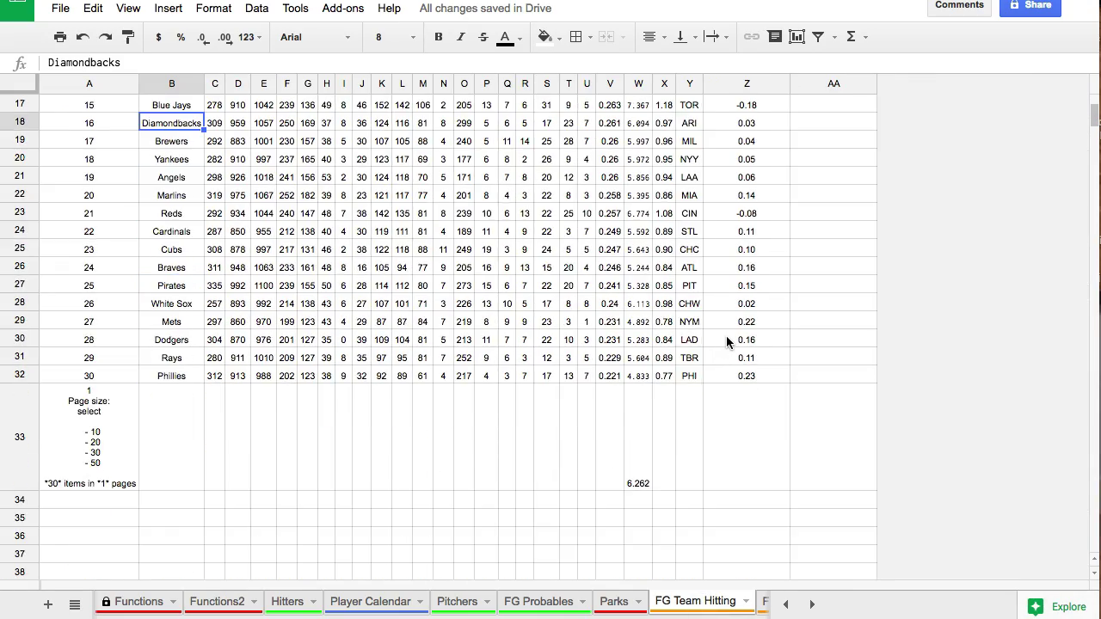
pyautogui.scroll(5, 726, 342)
pyautogui.scroll(-3, 726, 342)
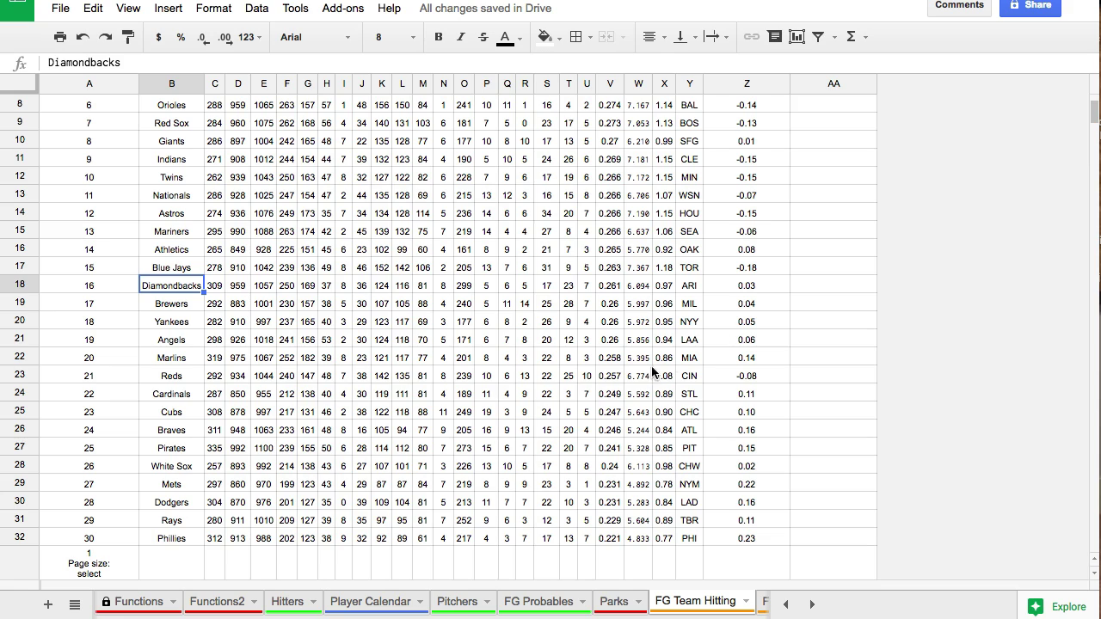
# In K2 of the Pitchers sheet, write a VLOOKUP of J2 in 'FG Team Hitting'!Y3:Z32 with column index 2 and false
pyautogui.click(455, 602)
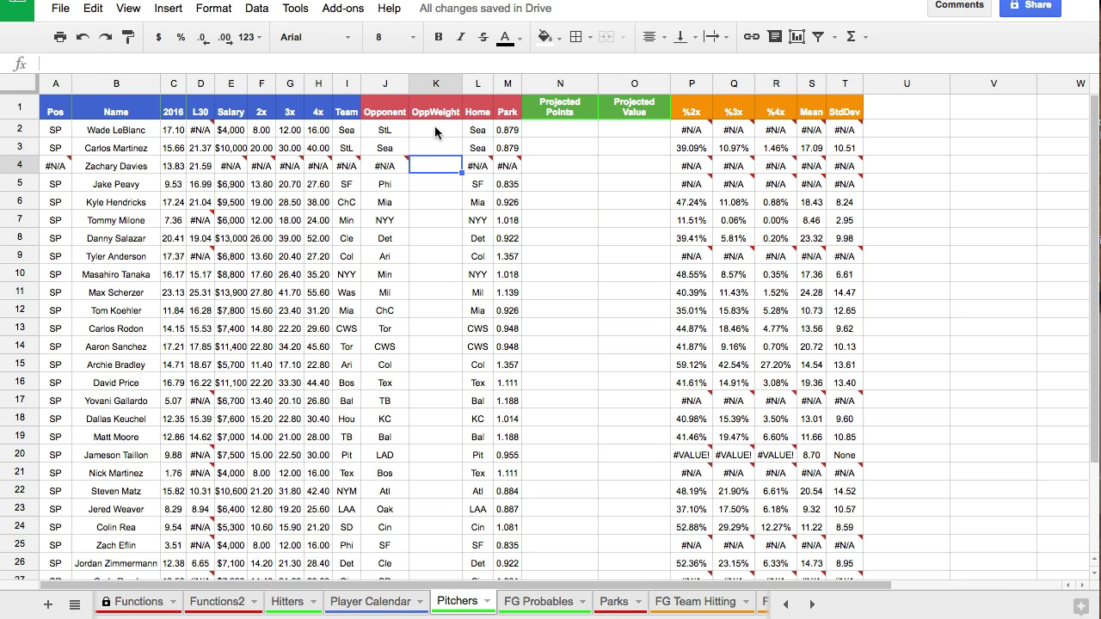
pyautogui.click(435, 130)
pyautogui.write('=vlook')
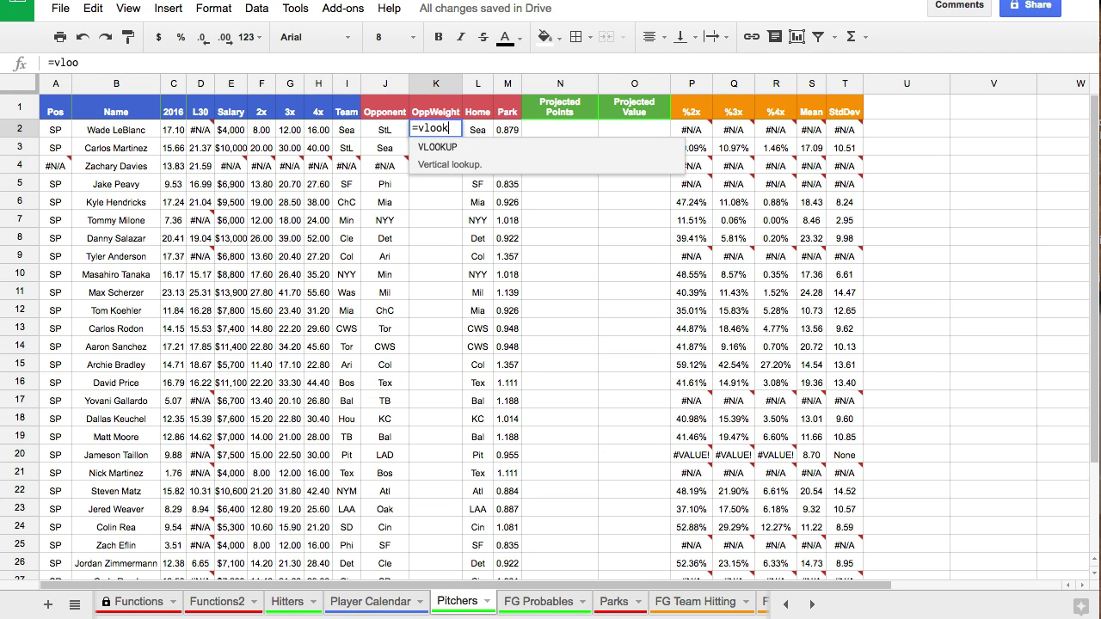
pyautogui.press('Tab')
pyautogui.click(384, 129)
pyautogui.write(',')
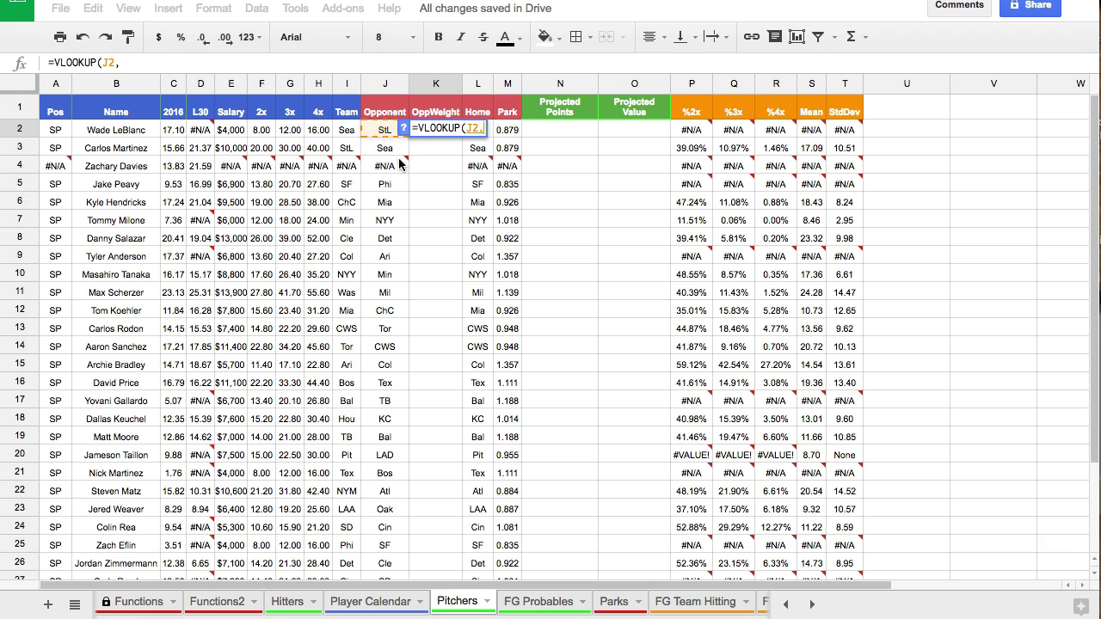
pyautogui.click(704, 602)
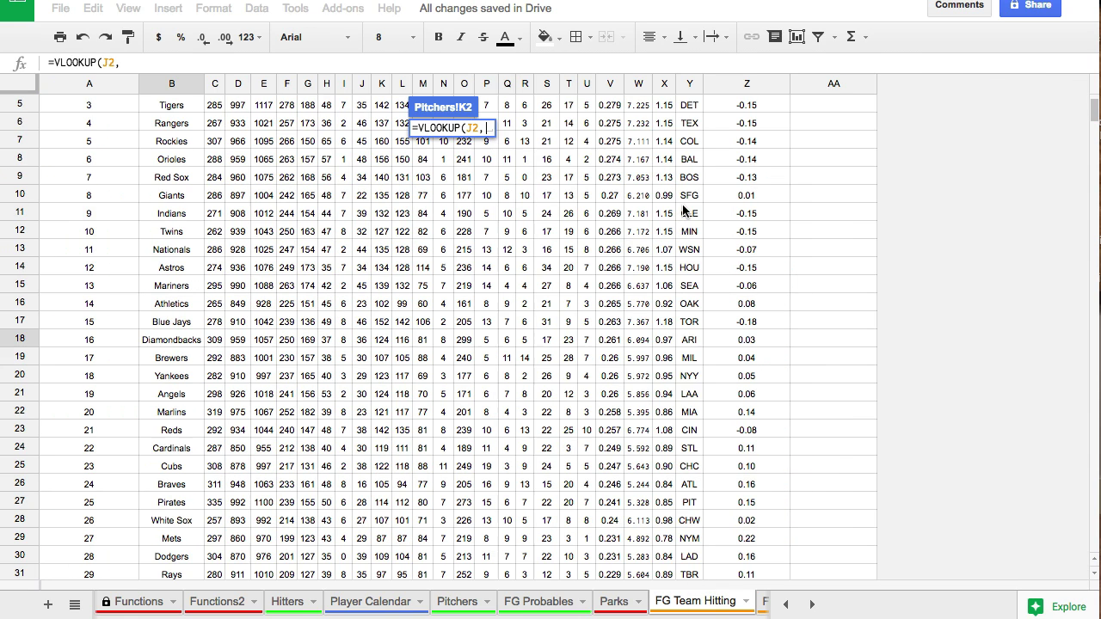
pyautogui.moveTo(687, 225); pyautogui.dragTo(727, 484)
pyautogui.write(',2,false')
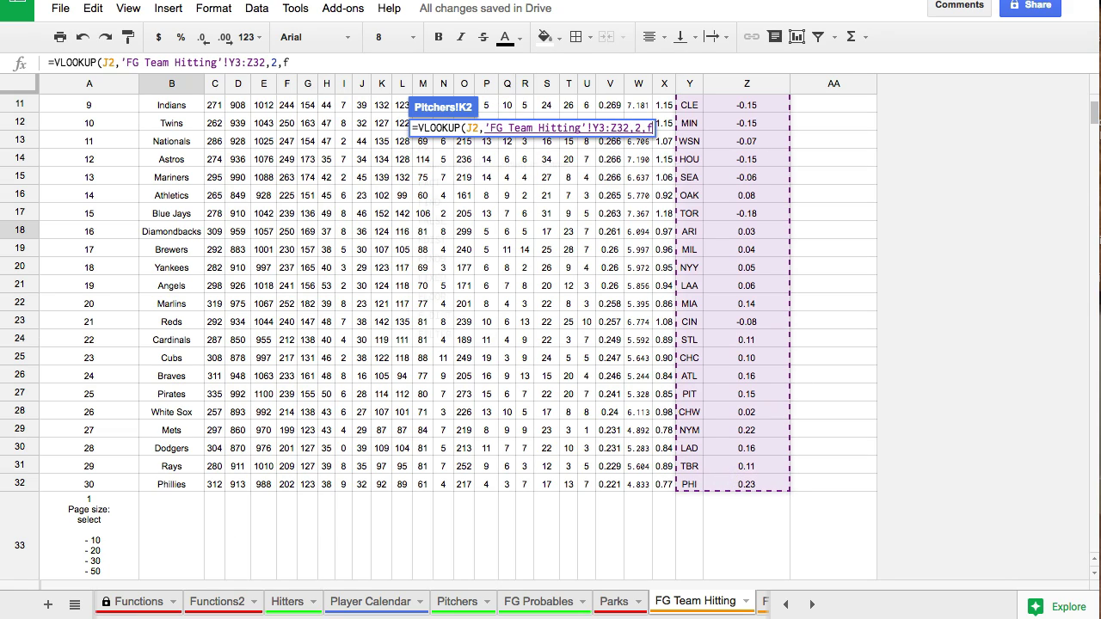
# Make the lookup range in the K2 formula absolute as $Y$3:$Z$32 and enter the formula
pyautogui.click(602, 128)
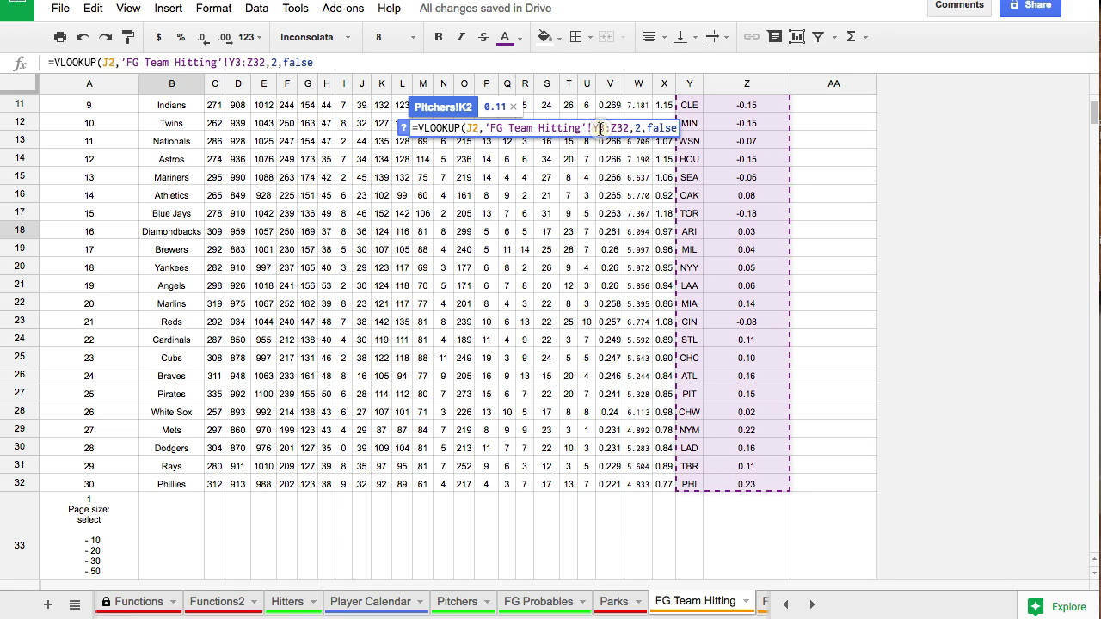
pyautogui.write('$')
pyautogui.press('Left')
pyautogui.press('Left')
pyautogui.write('$Y$')
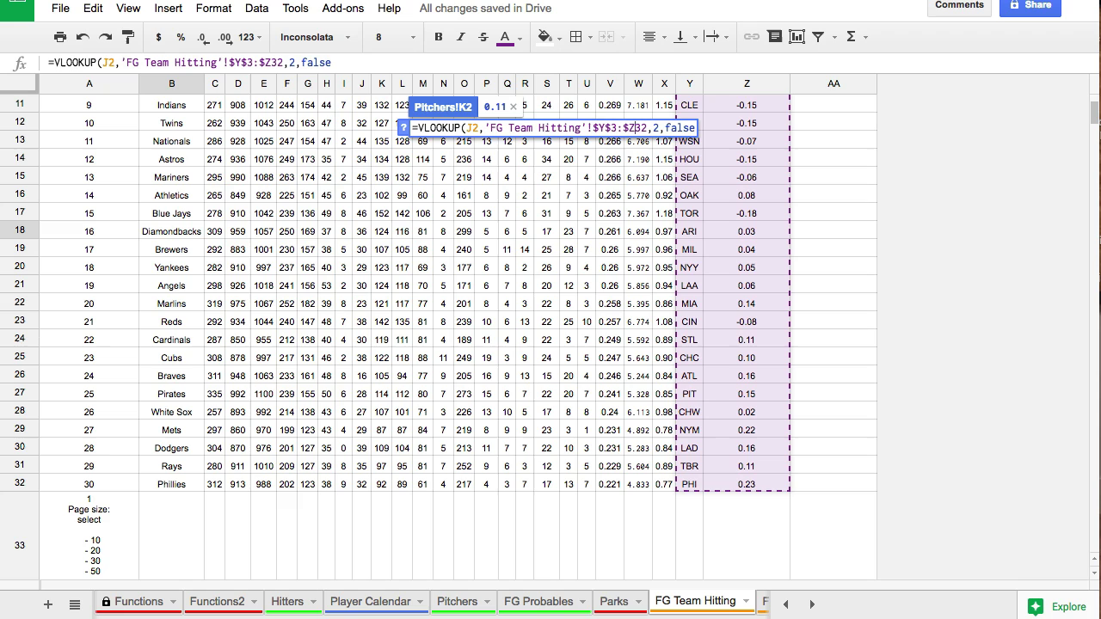
pyautogui.press('Right')
pyautogui.write('$')
pyautogui.press('Return')
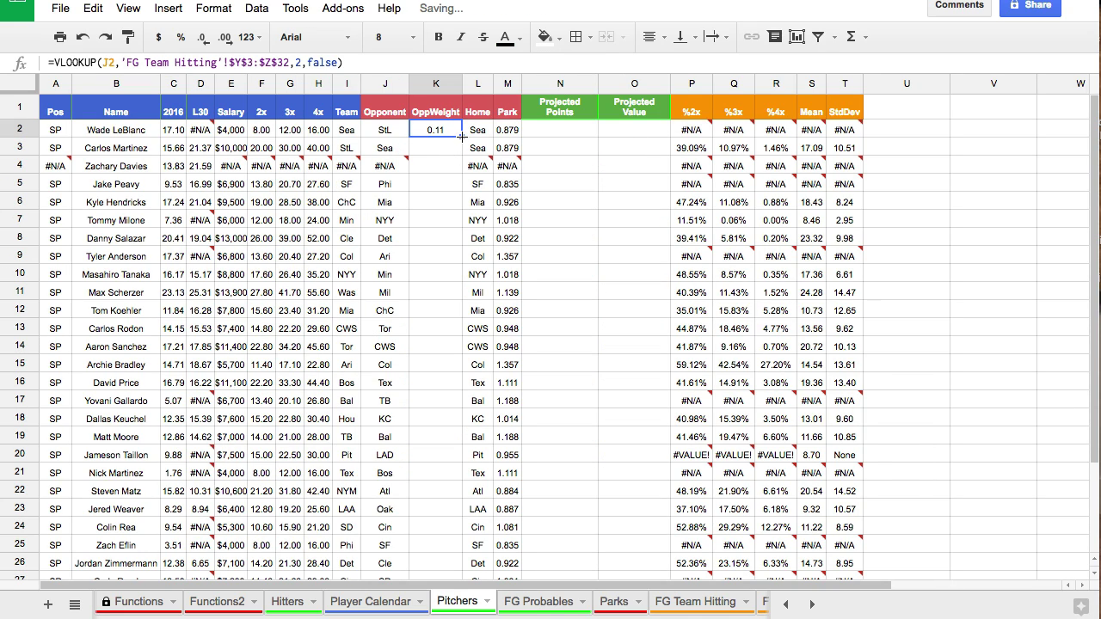
# Fill the K2 formula down the OppWeight column to row 31 and inspect the K14 result and its opponent in J14
pyautogui.moveTo(462, 136); pyautogui.dragTo(442, 358)
pyautogui.moveTo(437, 515); pyautogui.dragTo(438, 514)
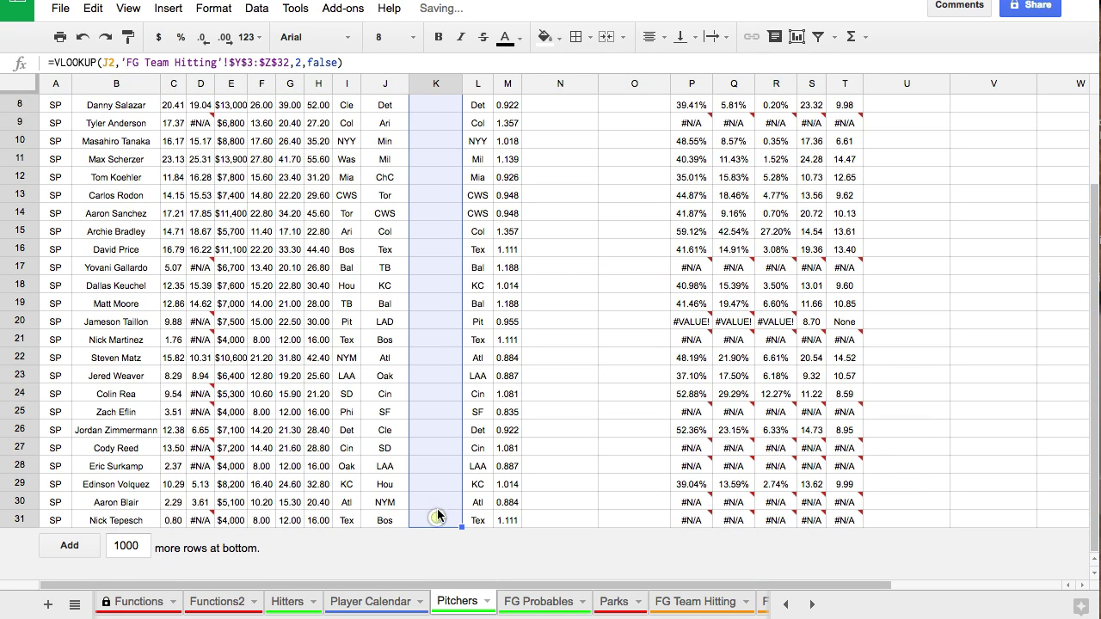
pyautogui.scroll(3, 436, 413)
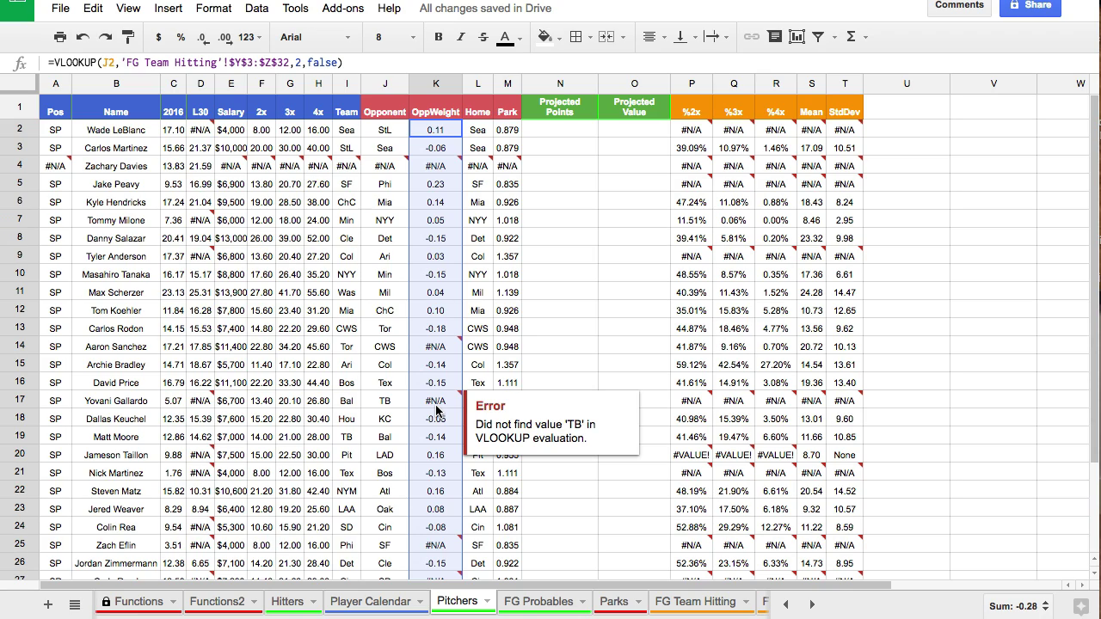
pyautogui.click(435, 130)
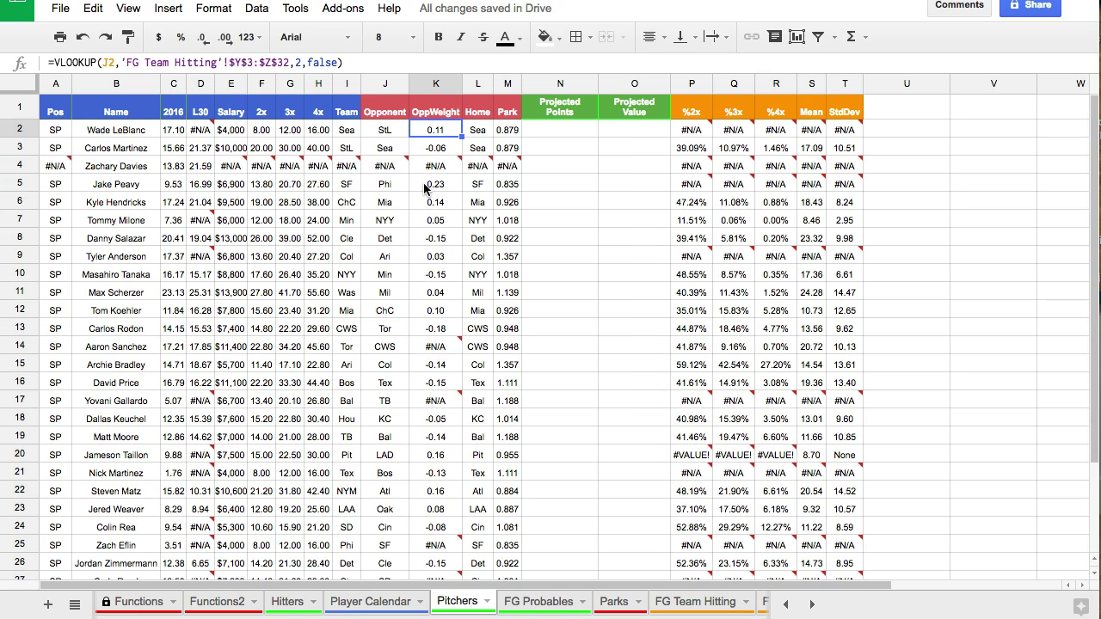
pyautogui.moveTo(442, 350)
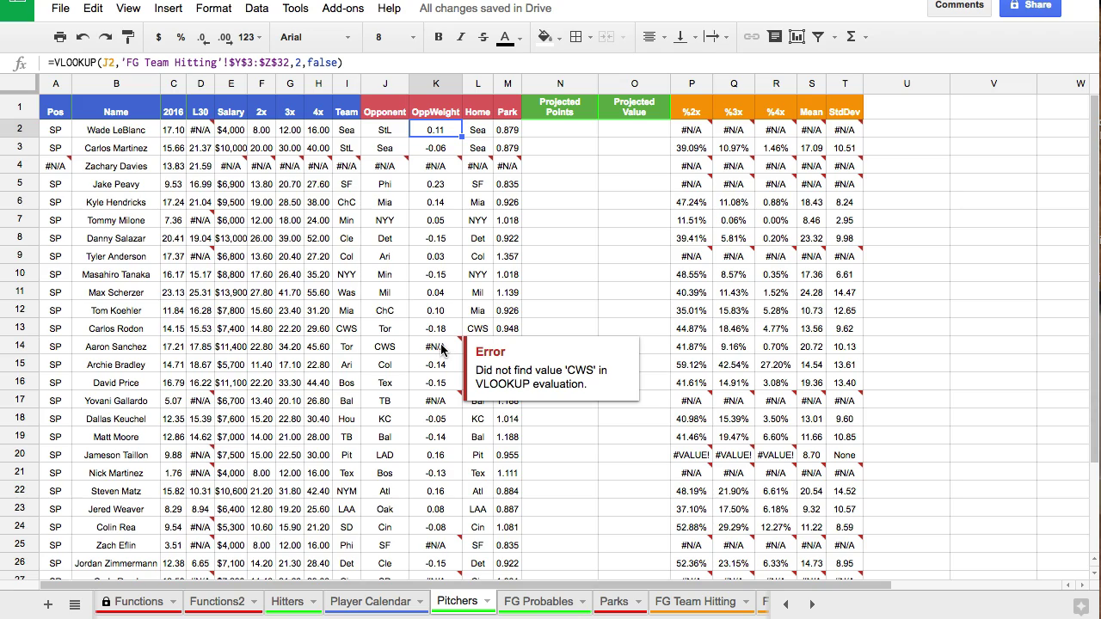
pyautogui.click(377, 346)
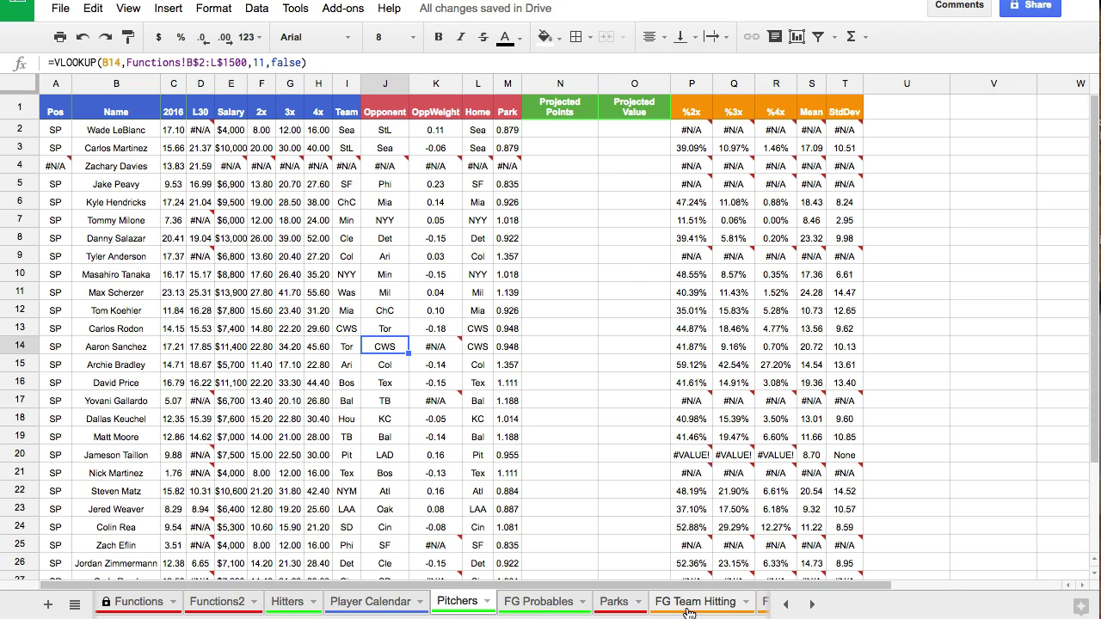
# In the Functions2 sheet, change the Rays abbreviation in O13 to TB and the White Sox abbreviation in O22 to CWS
pyautogui.click(225, 601)
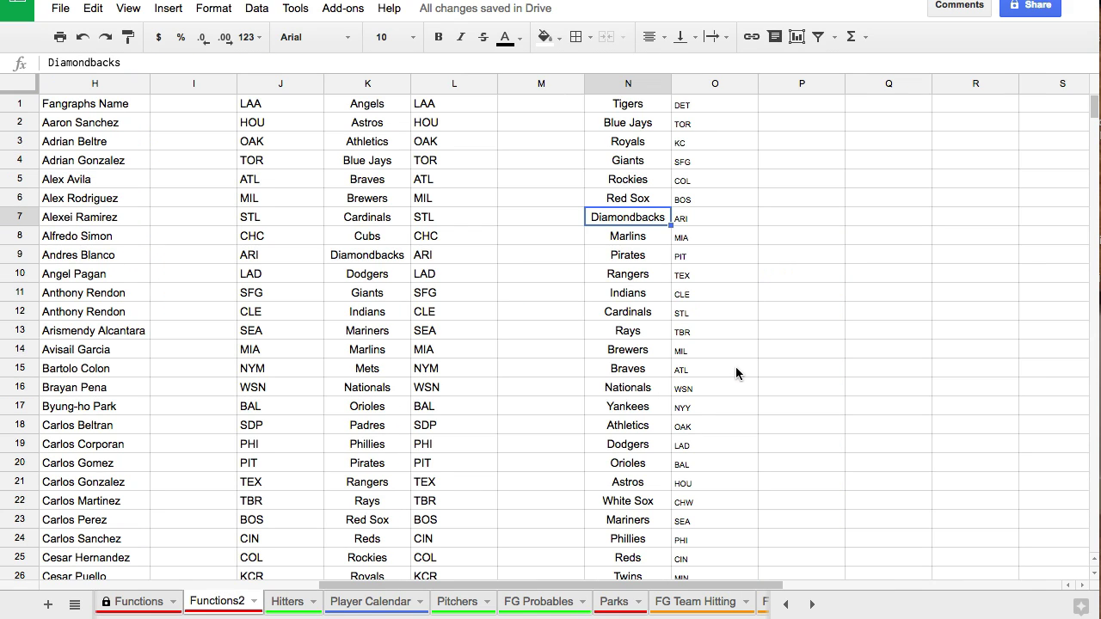
pyautogui.scroll(-1, 736, 374)
pyautogui.click(719, 275)
pyautogui.write('TB')
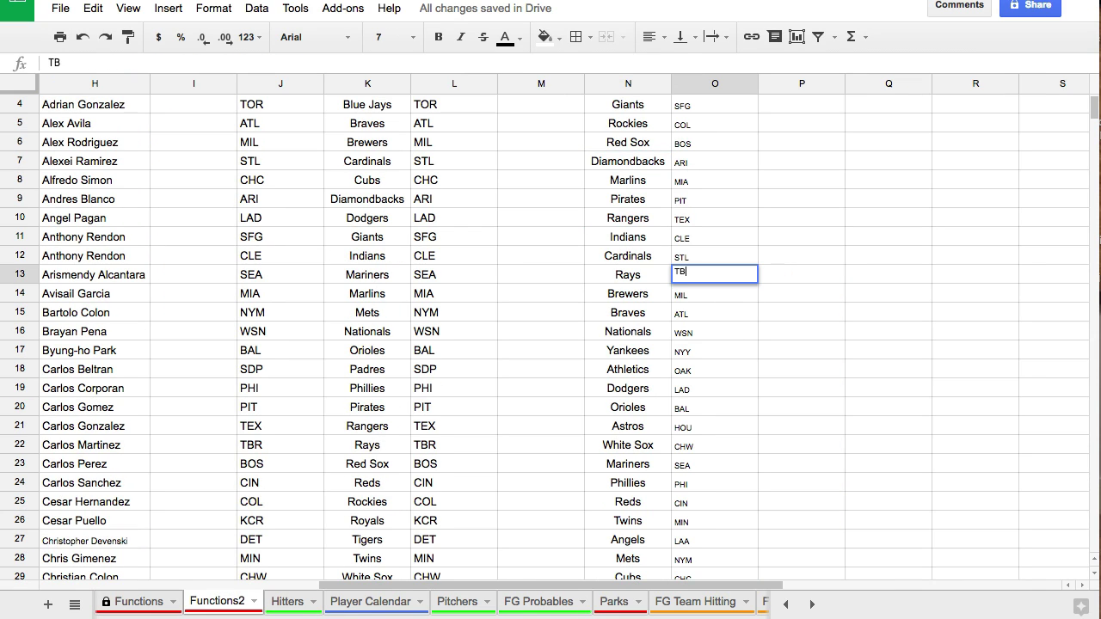
pyautogui.press('Return')
pyautogui.click(720, 463)
pyautogui.click(715, 448)
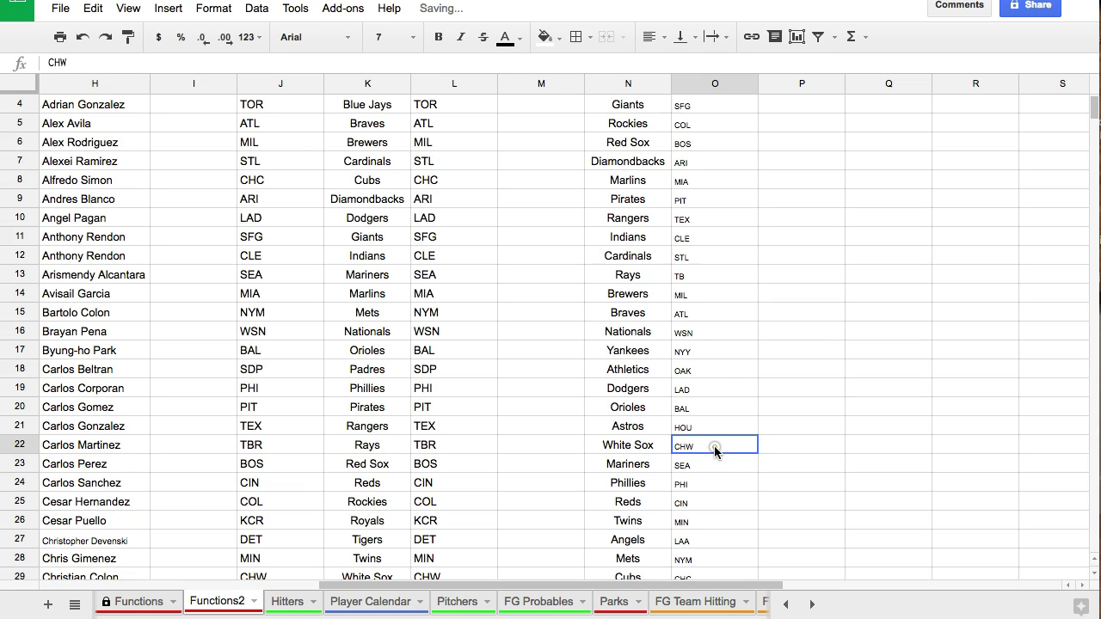
pyautogui.write('CWS')
pyautogui.press('Return')
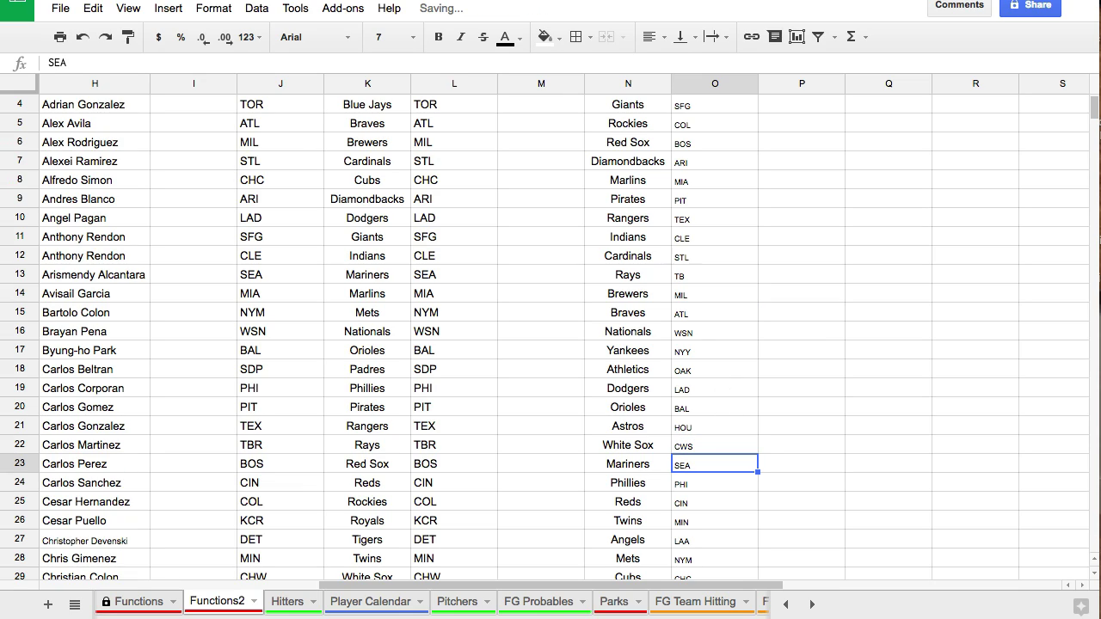
# Check Pitchers for remaining lookup errors, and in Functions2 change the Padres abbreviation in O30 to SD and the Giants in O4 to SF
pyautogui.click(457, 602)
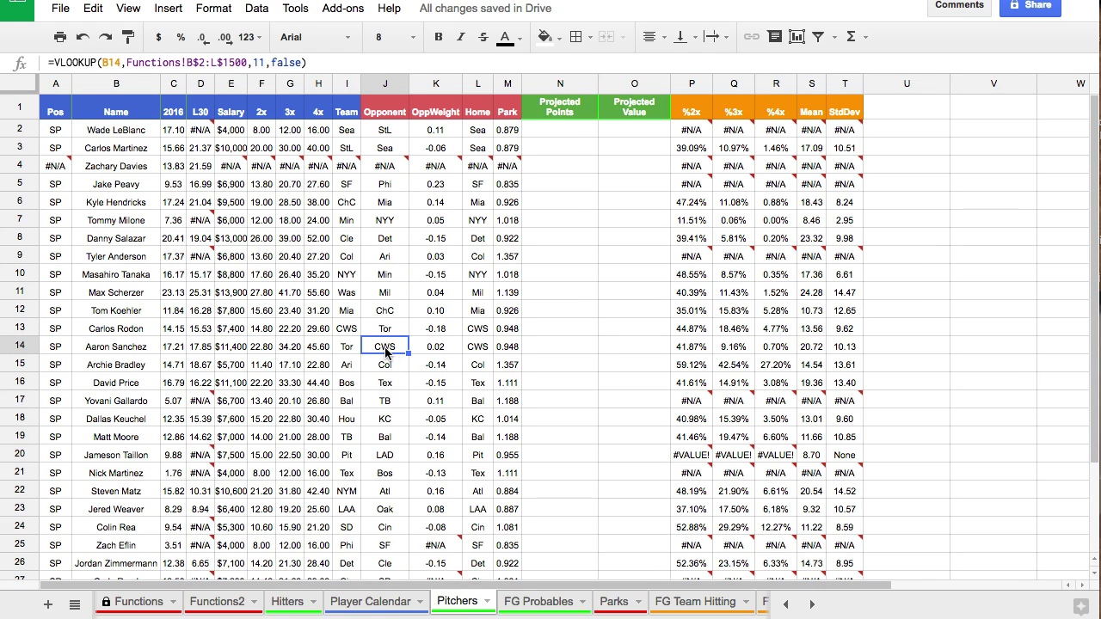
pyautogui.scroll(-3, 413, 404)
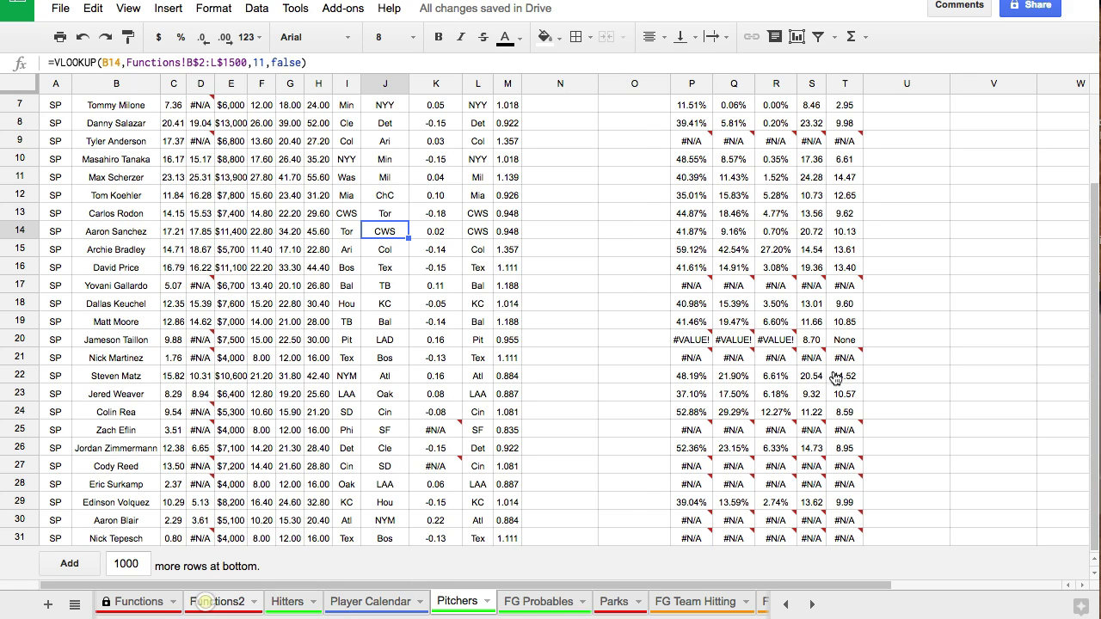
pyautogui.click(216, 602)
pyautogui.click(705, 482)
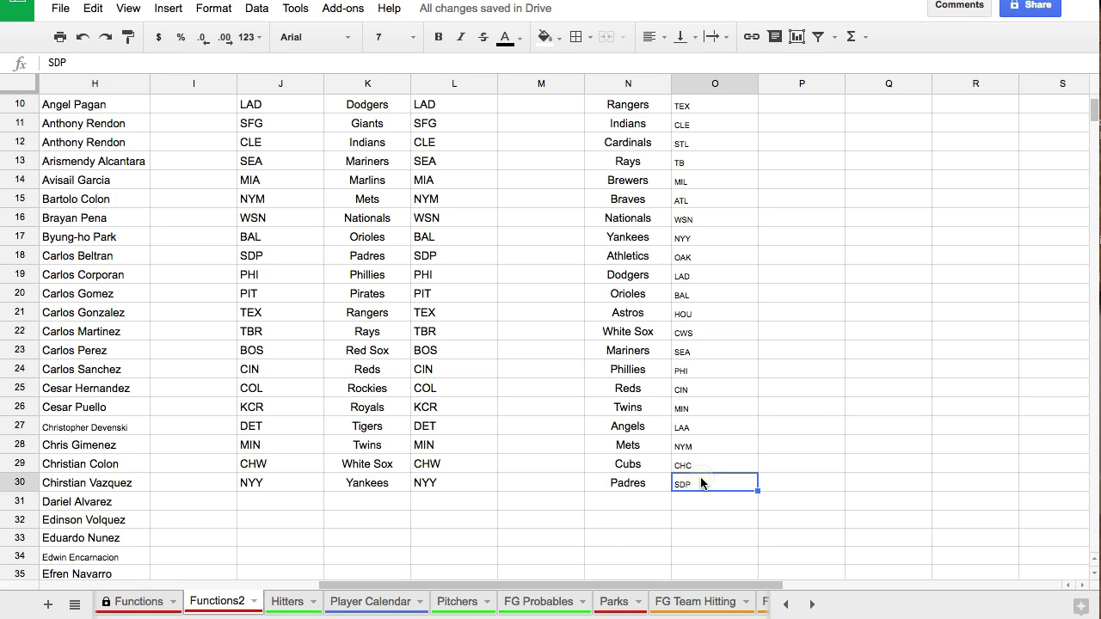
pyautogui.write('SD')
pyautogui.press('Return')
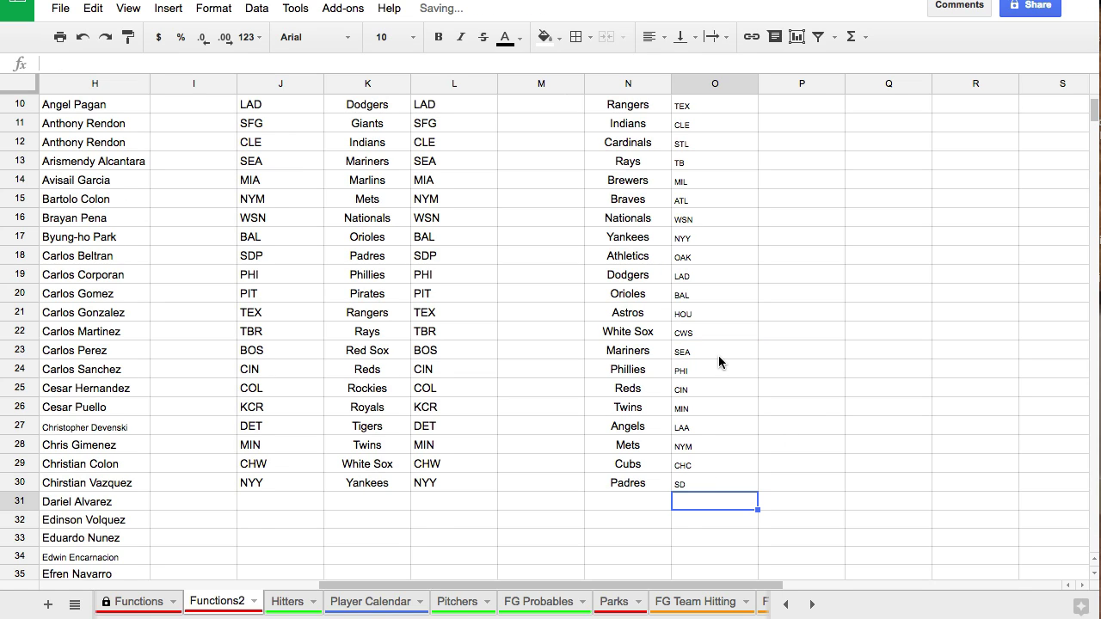
pyautogui.scroll(3, 719, 356)
pyautogui.click(698, 163)
pyautogui.write('SF')
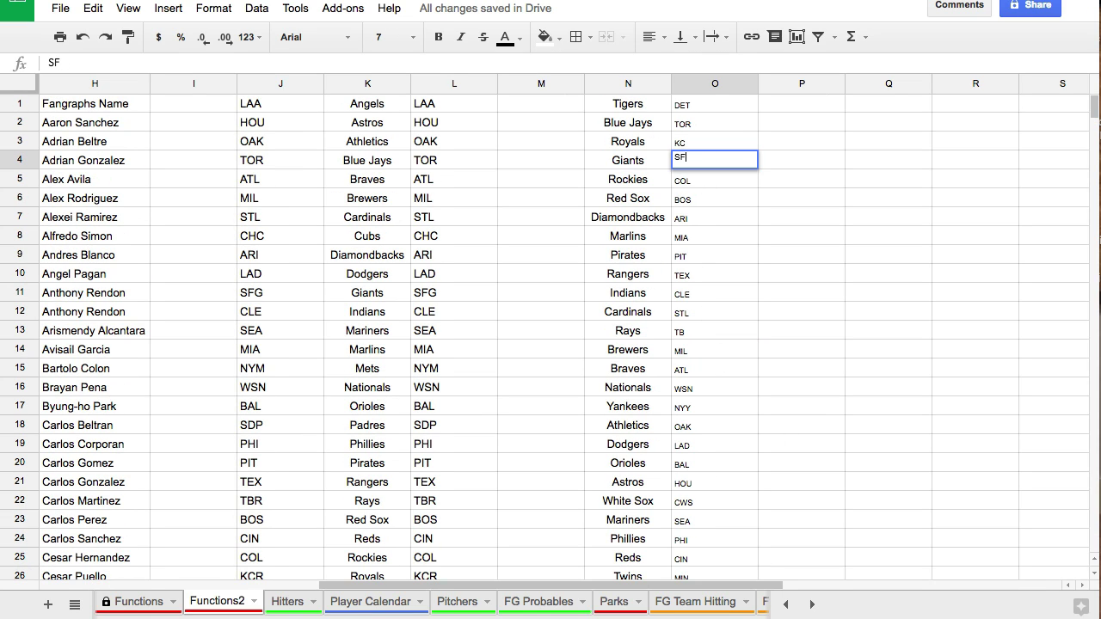
pyautogui.press('Return')
# Recheck the OppWeight column in the Pitchers sheet and format K2:K31 as percentages
pyautogui.click(460, 601)
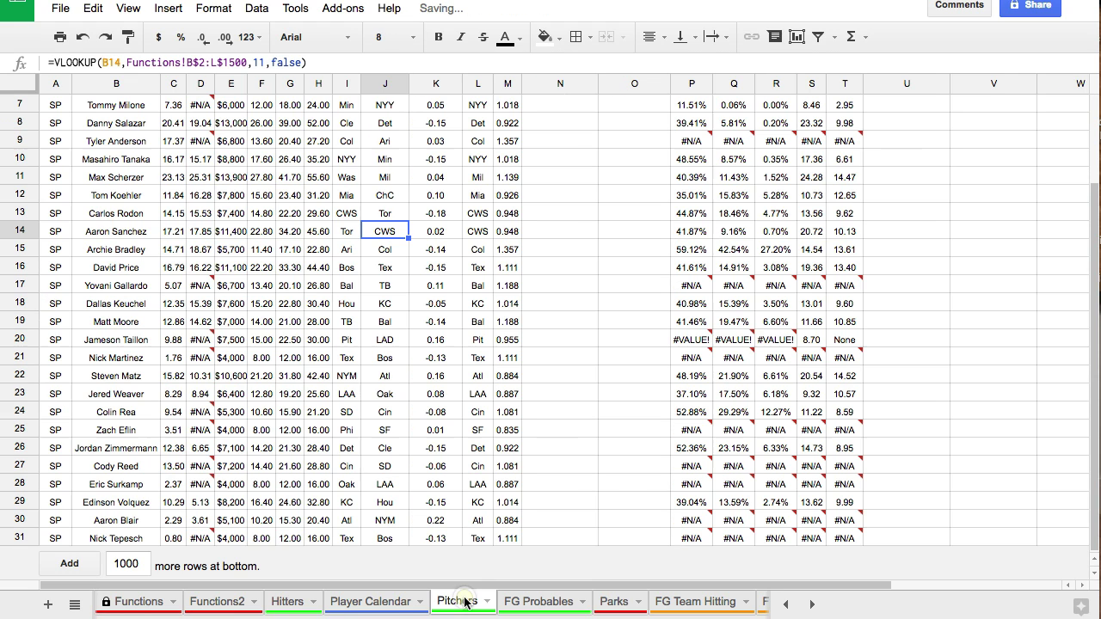
pyautogui.scroll(3, 493, 511)
pyautogui.scroll(-2, 497, 516)
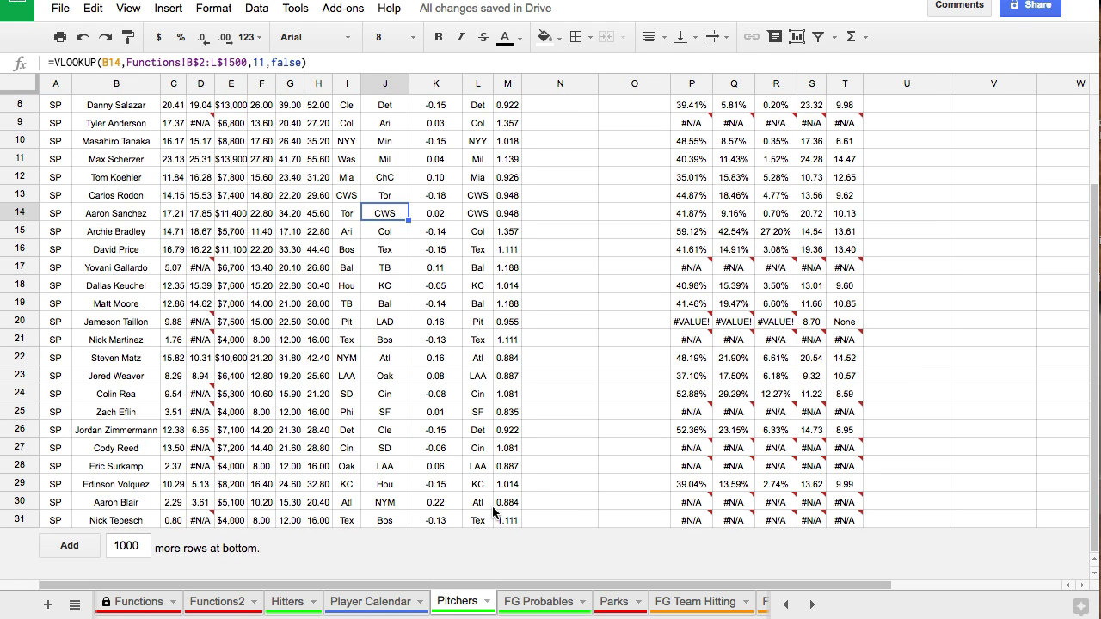
pyautogui.scroll(2, 497, 516)
pyautogui.moveTo(443, 127); pyautogui.dragTo(436, 521)
pyautogui.click(180, 36)
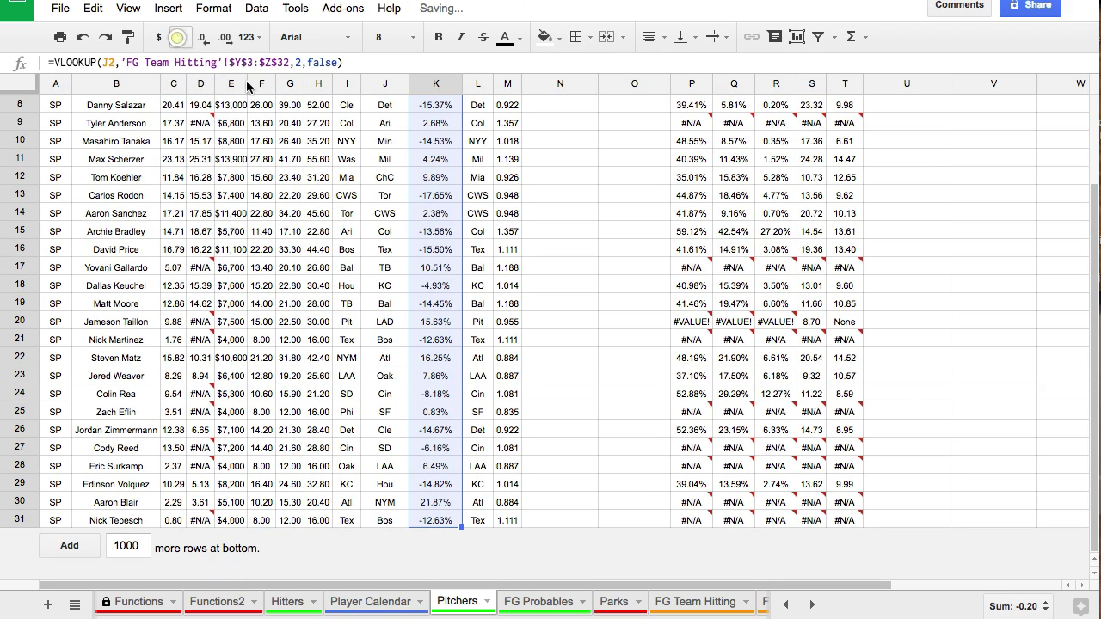
# Review the OppWeight percentages against their opponents in the upper Pitchers rows, including K5 and K3
pyautogui.scroll(3, 412, 160)
pyautogui.click(413, 164)
pyautogui.click(437, 186)
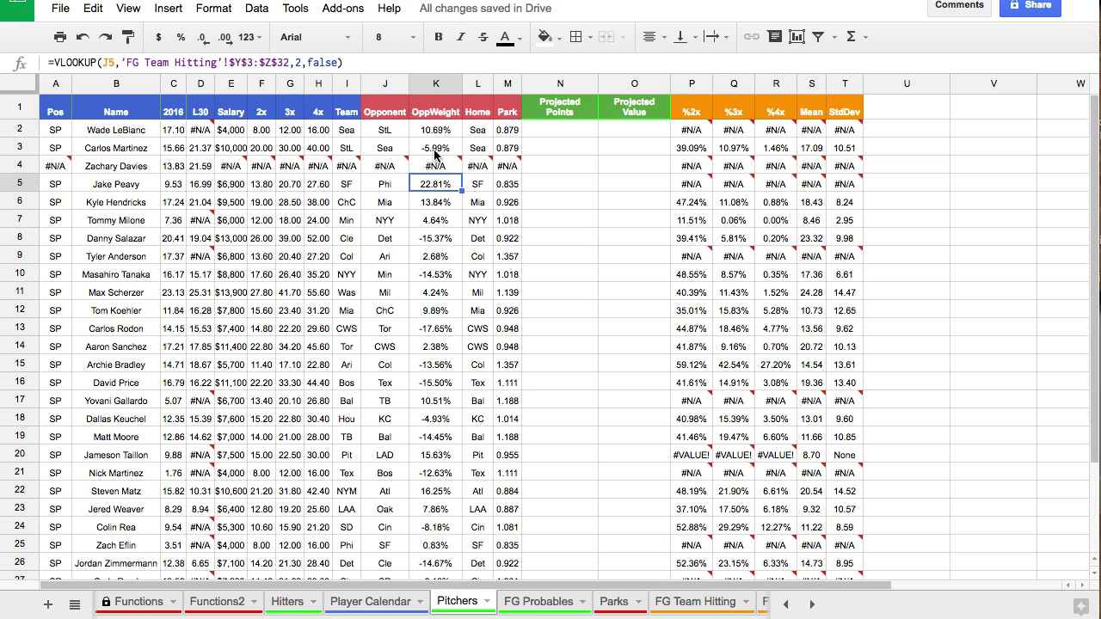
pyautogui.click(435, 150)
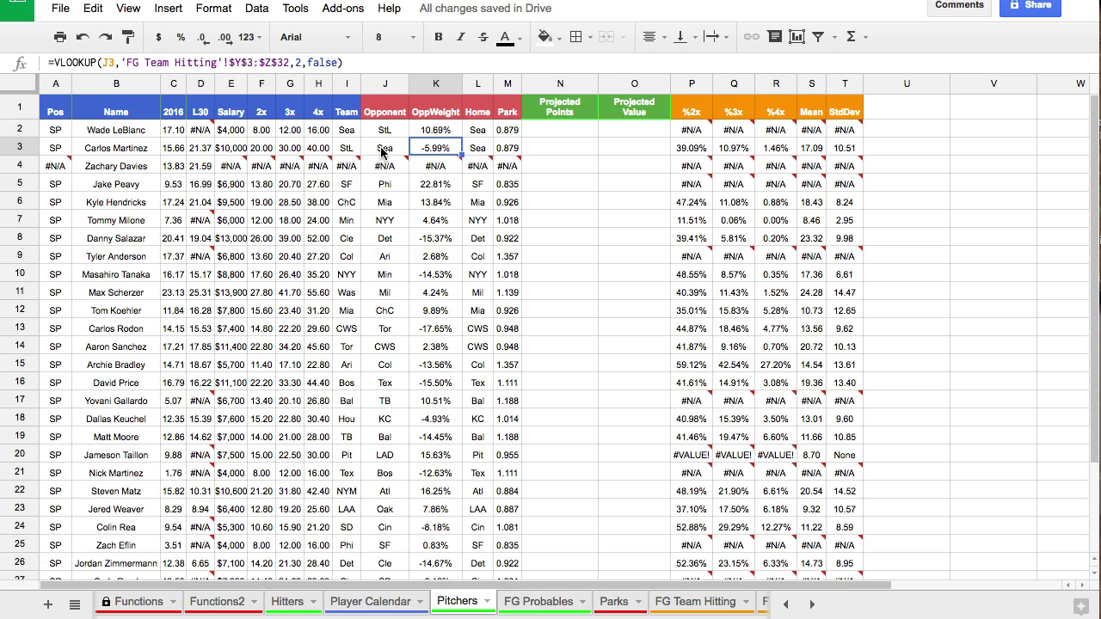
pyautogui.rightClick(17, 166)
pyautogui.click(401, 293)
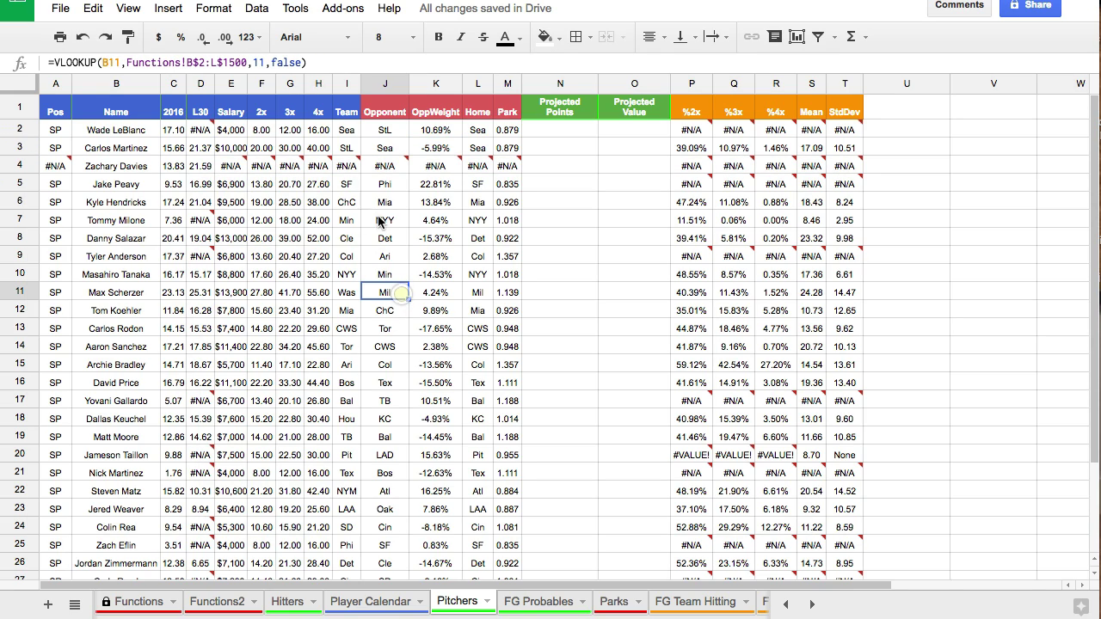
# Inspect the pitcher name in B4, look through the name and team tables in Functions2, and return to the Pitchers sheet
pyautogui.click(138, 172)
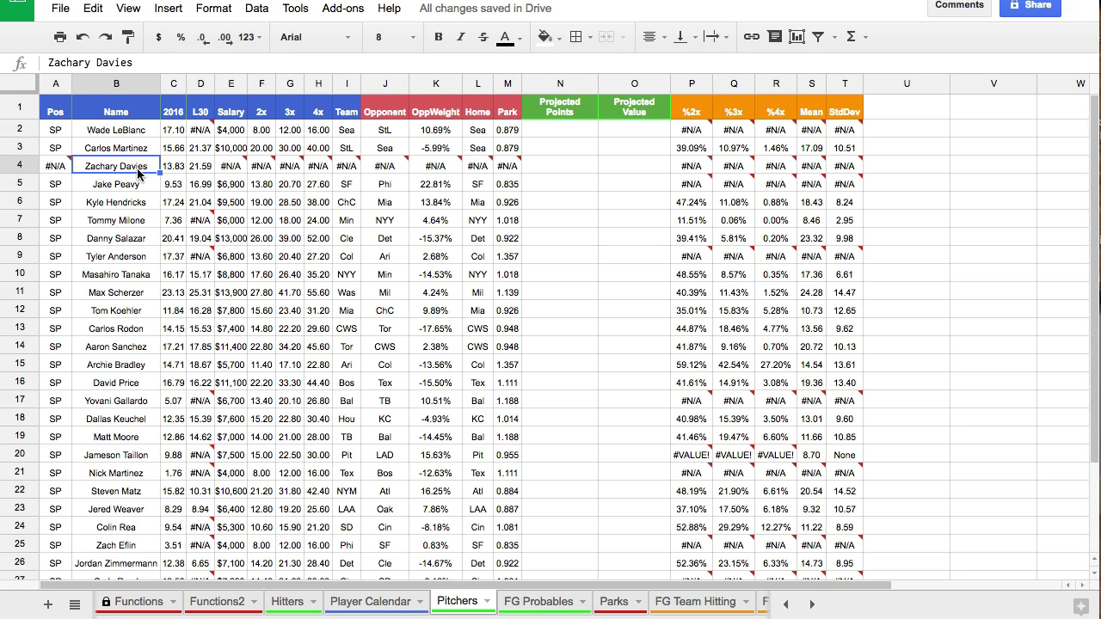
pyautogui.click(211, 602)
pyautogui.scroll(-2, 544, 350)
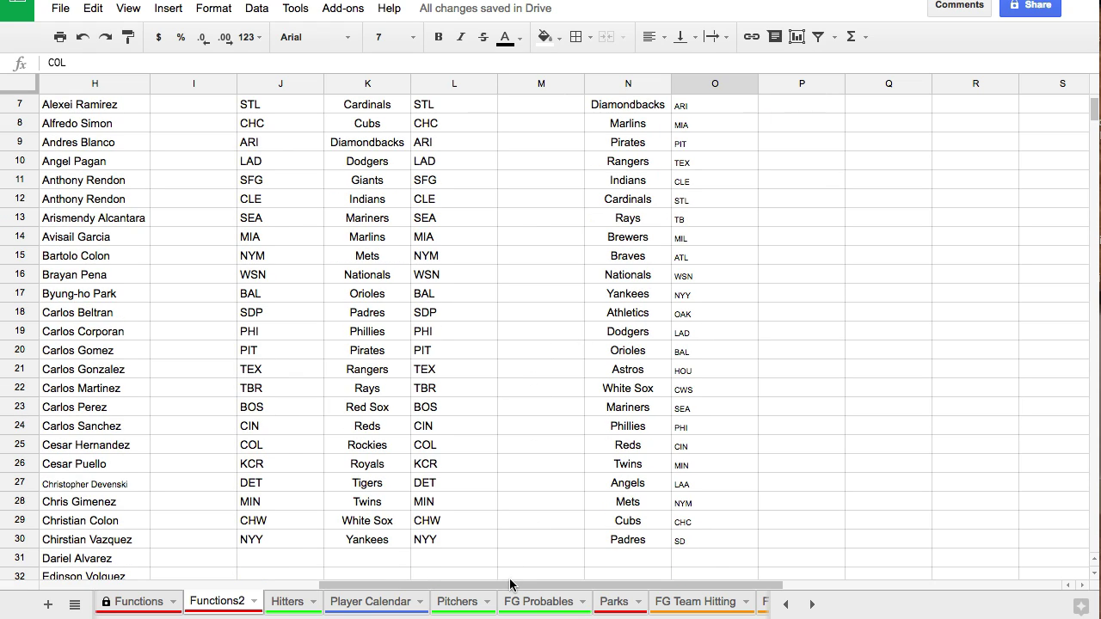
pyautogui.moveTo(514, 584); pyautogui.dragTo(221, 592)
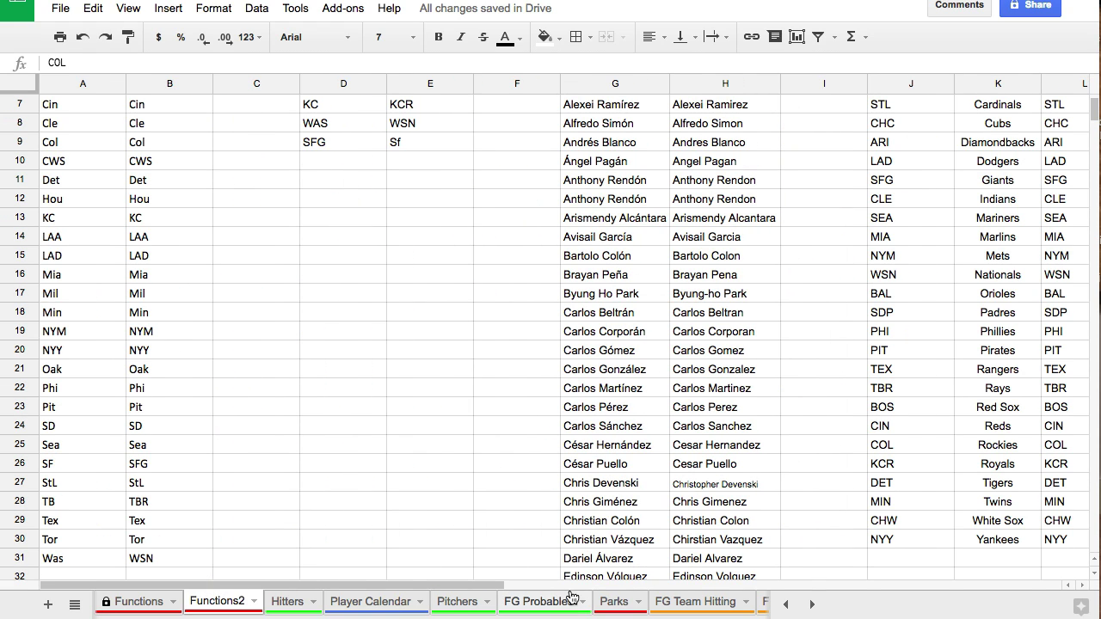
pyautogui.click(474, 605)
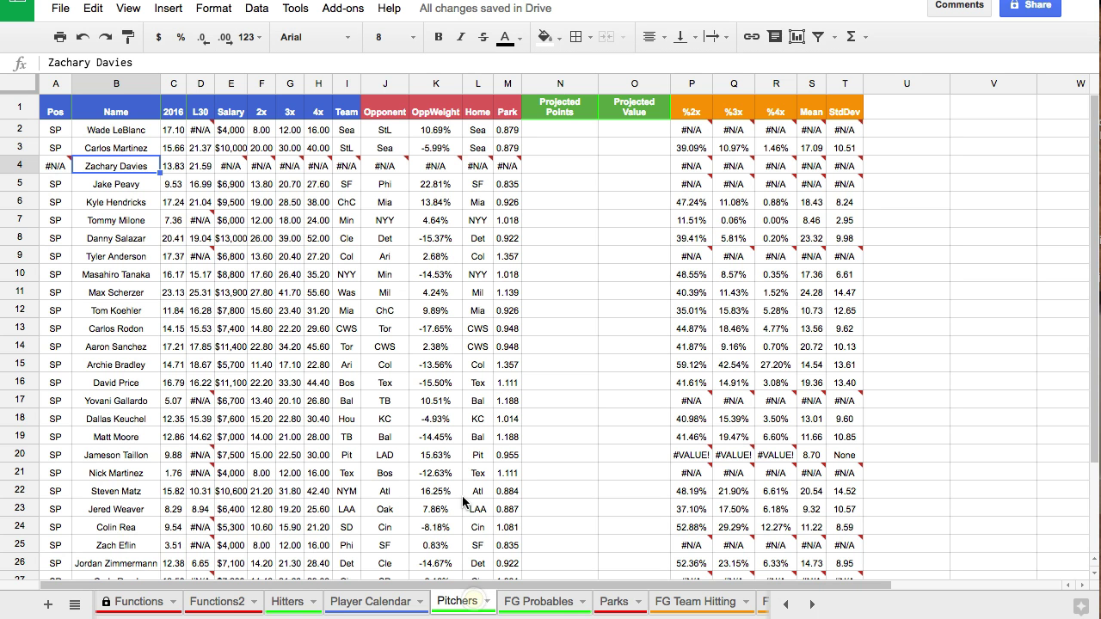
# Delete row 4, the pitcher with missing position and salary lookups, from the Pitchers sheet
pyautogui.rightClick(21, 165)
pyautogui.click(111, 332)
pyautogui.click(458, 237)
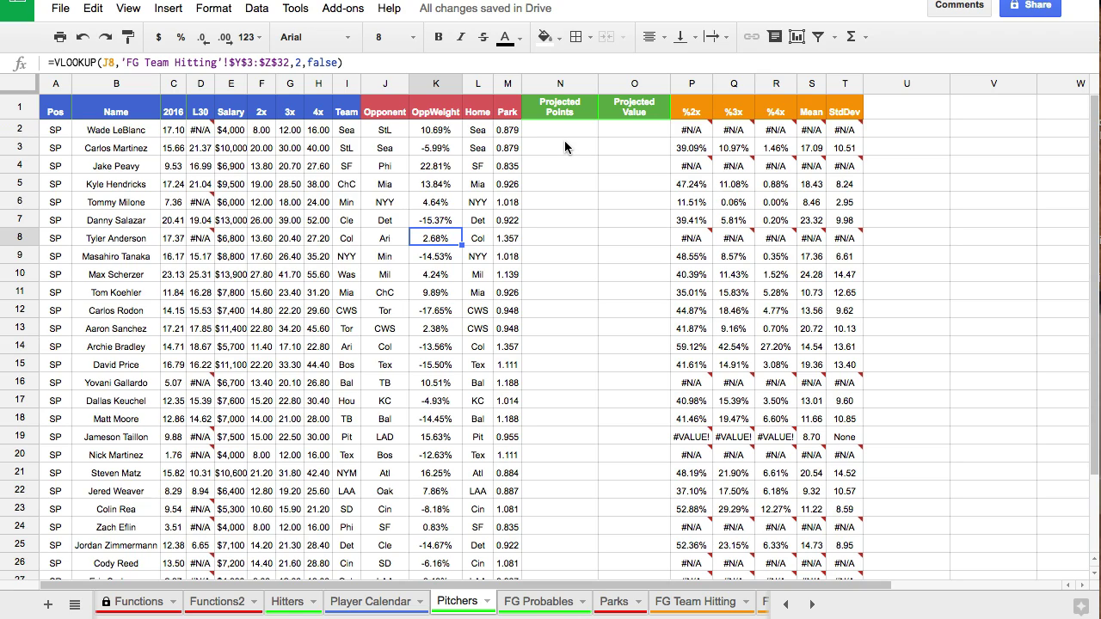
# Enter =iferror((K2+M2)*D2,(K2+M2)*C2) in N2 to calculate Projected Points, using the 2016 average when L30 is missing
pyautogui.moveTo(203, 133)
pyautogui.click(176, 131)
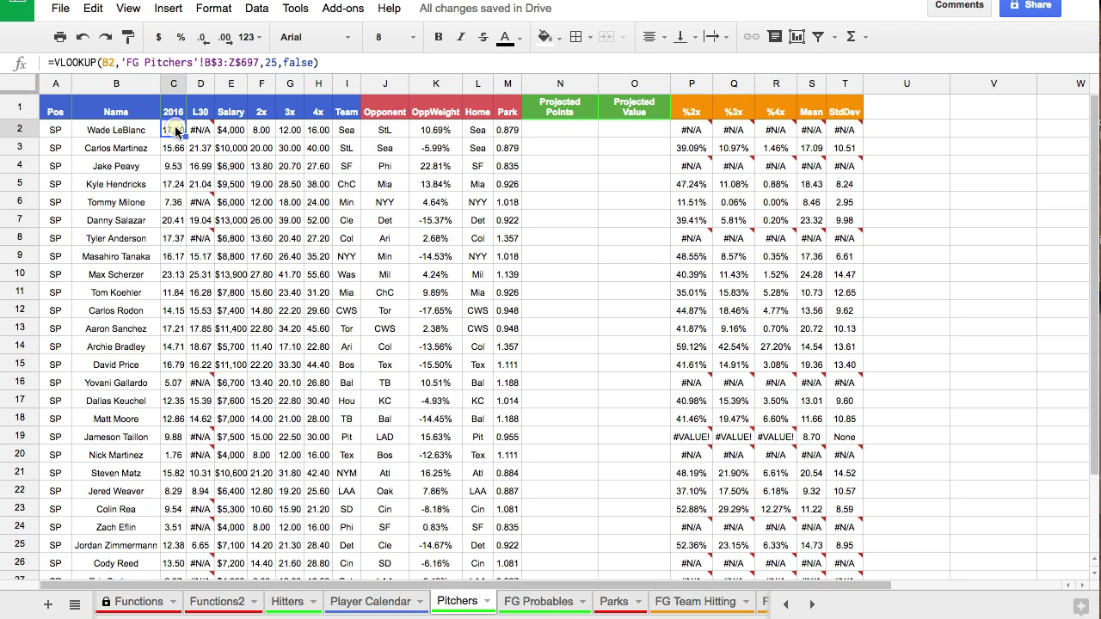
pyautogui.click(435, 134)
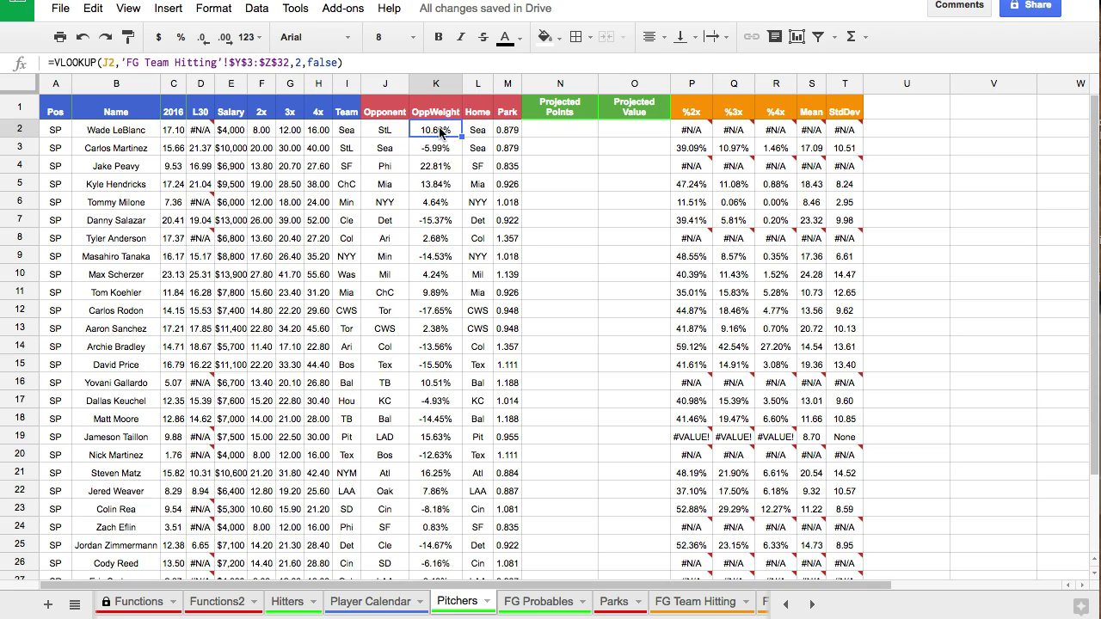
pyautogui.click(505, 133)
pyautogui.click(561, 130)
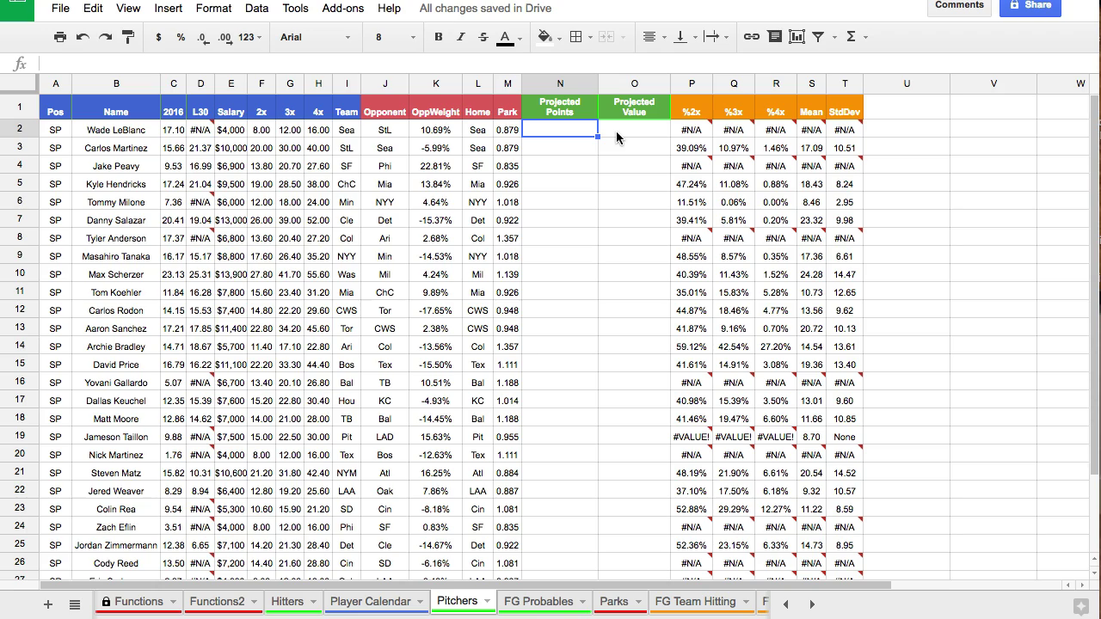
pyautogui.click(553, 68)
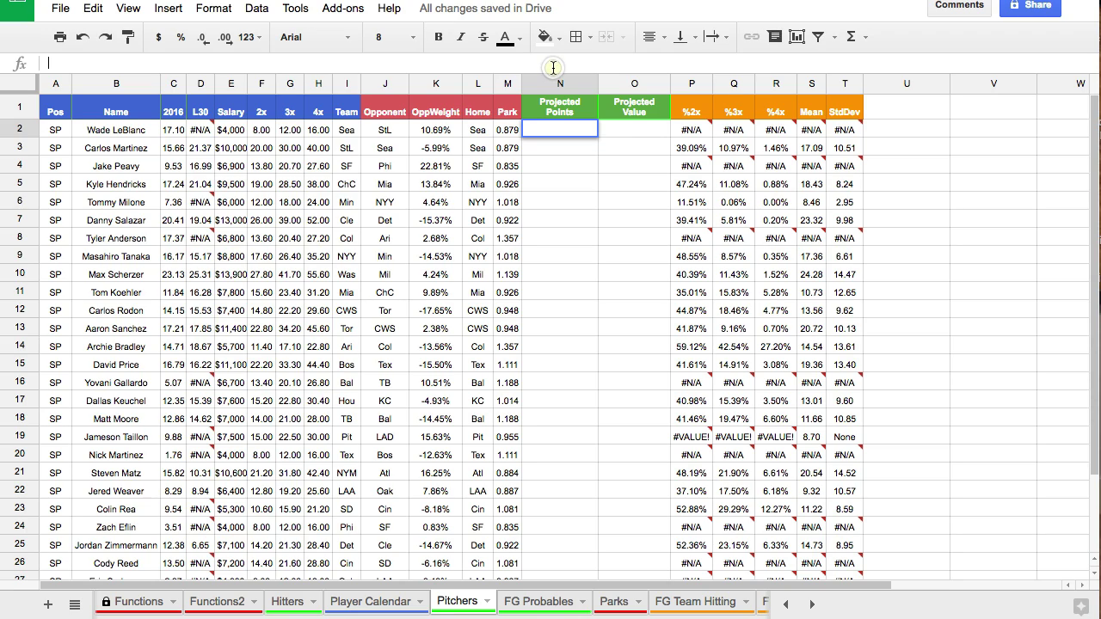
pyautogui.write('=iferror((K2+M2)*D2,(K2+M2)*C2)')
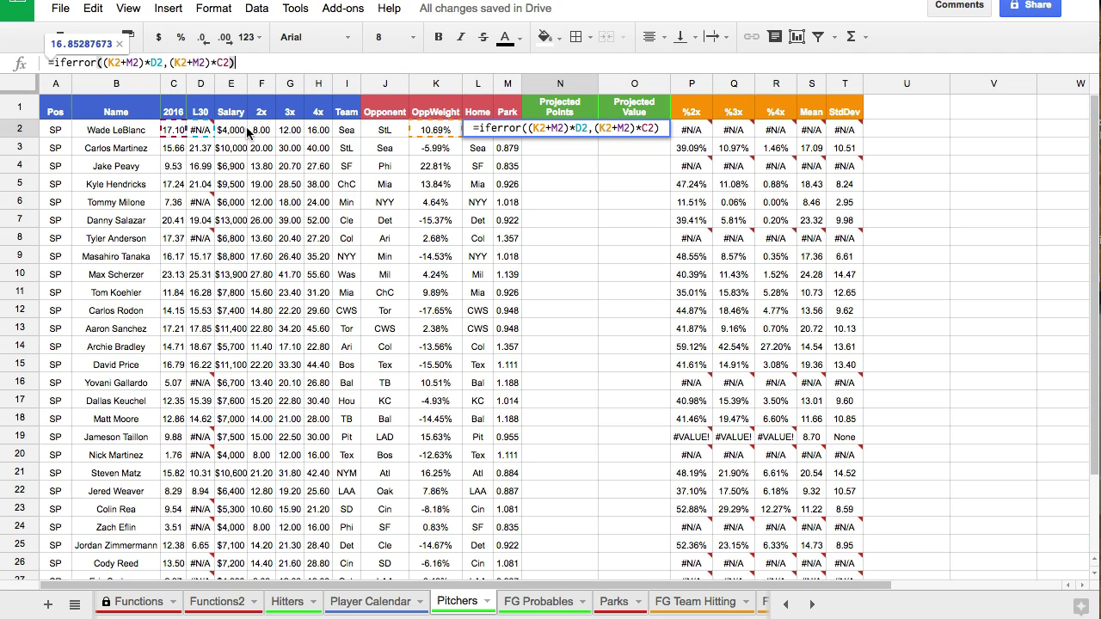
pyautogui.moveTo(202, 129)
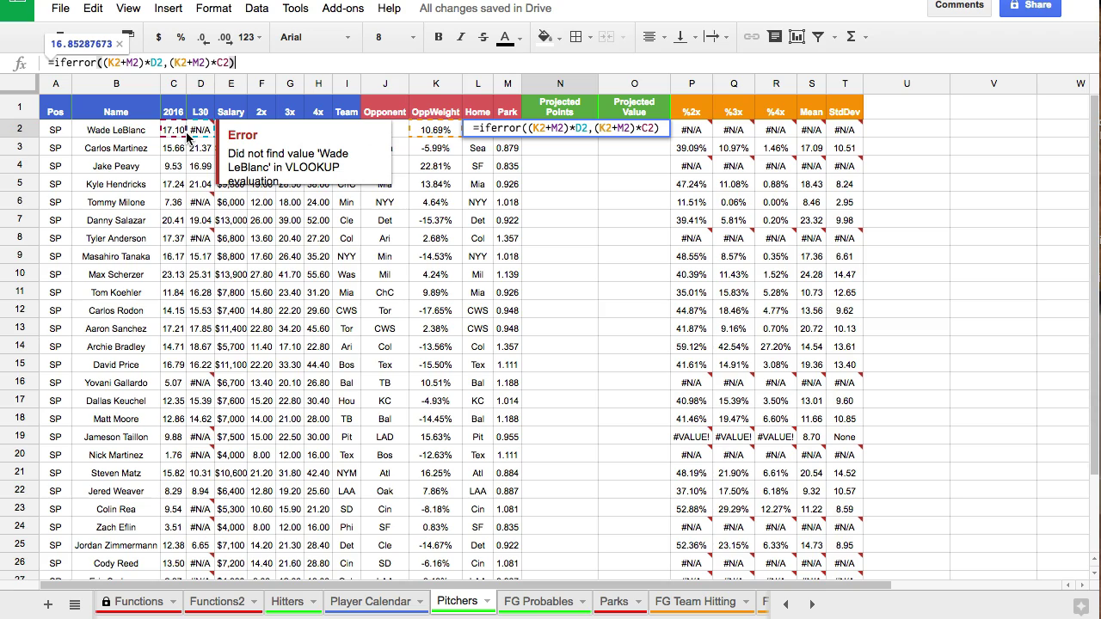
pyautogui.press('Return')
# Reduce the Projected Points value in N2 to three decimal places and check it against the opponent and home cells
pyautogui.press('Up')
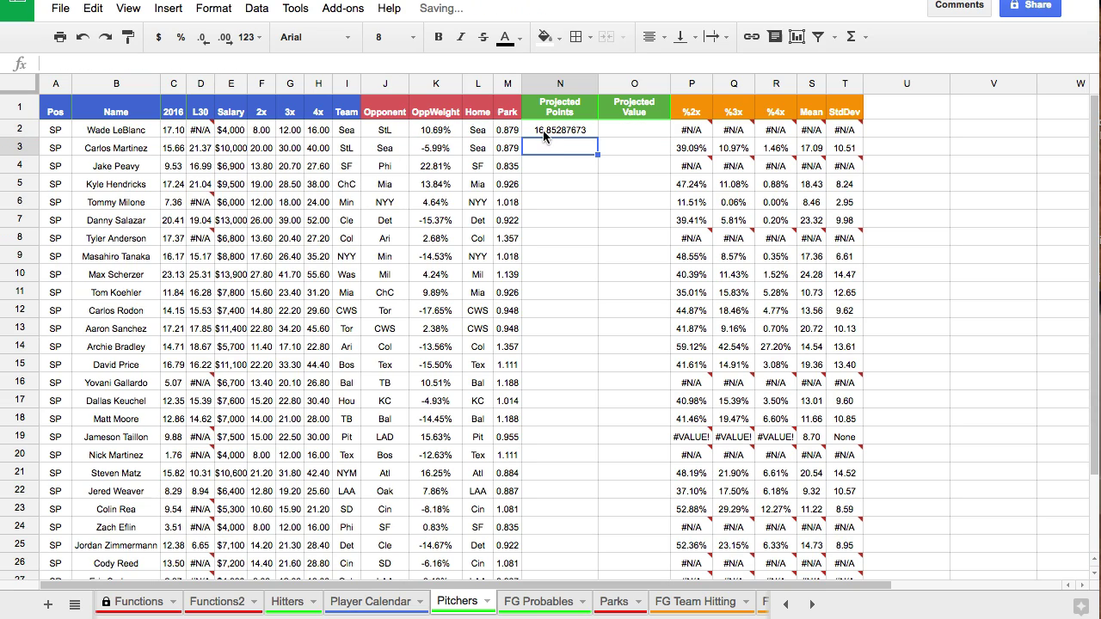
pyautogui.click(202, 38)
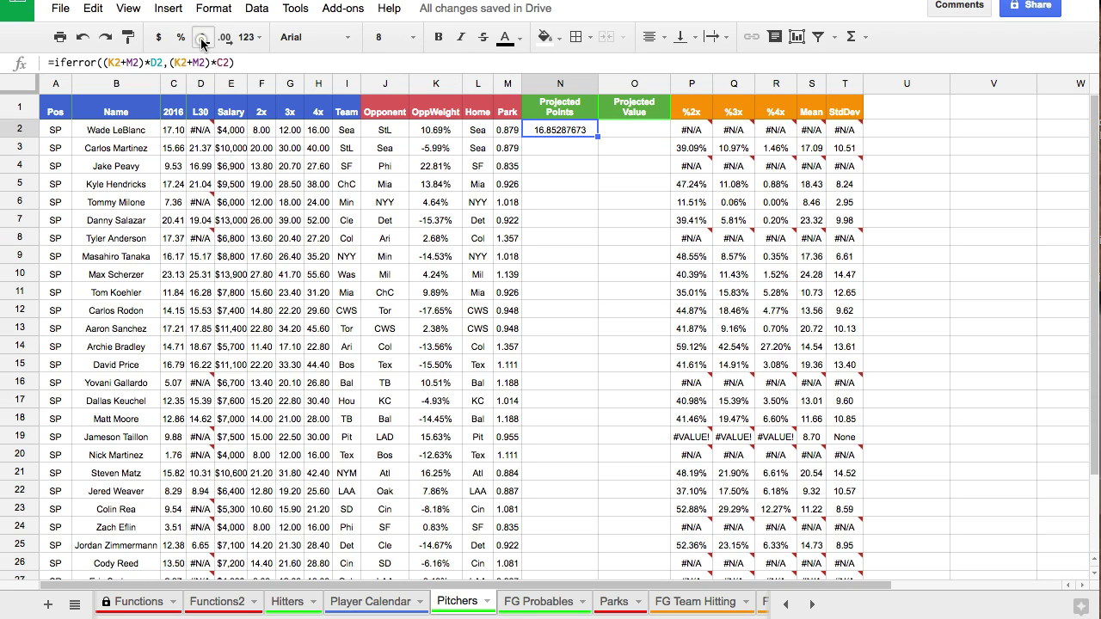
pyautogui.click(202, 38)
pyautogui.click(202, 38)
pyautogui.click(203, 38)
pyautogui.click(203, 38)
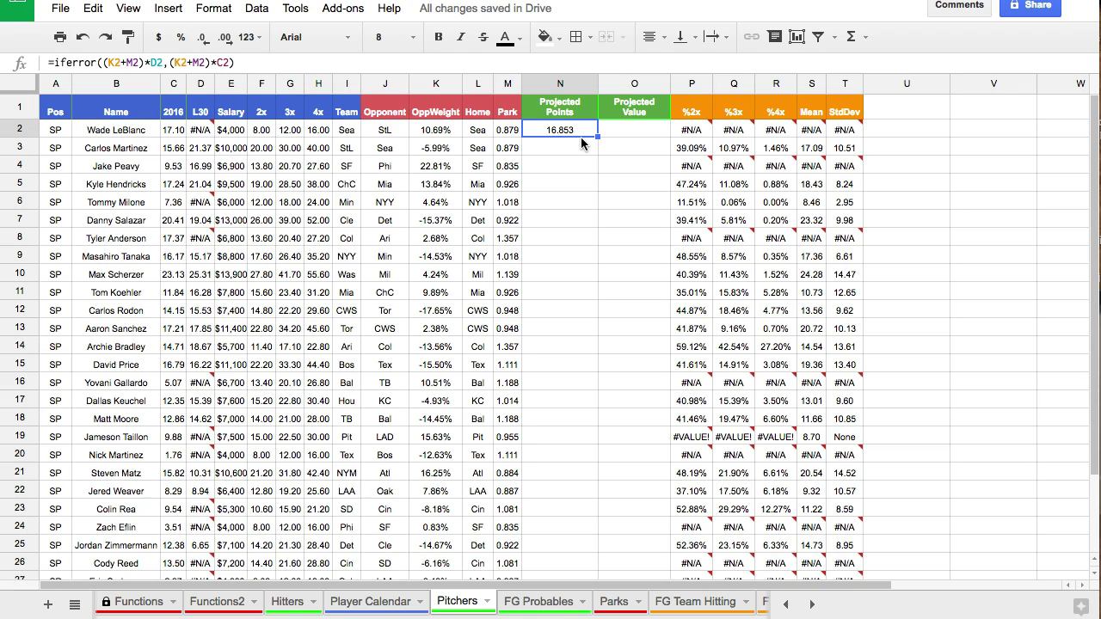
pyautogui.click(386, 136)
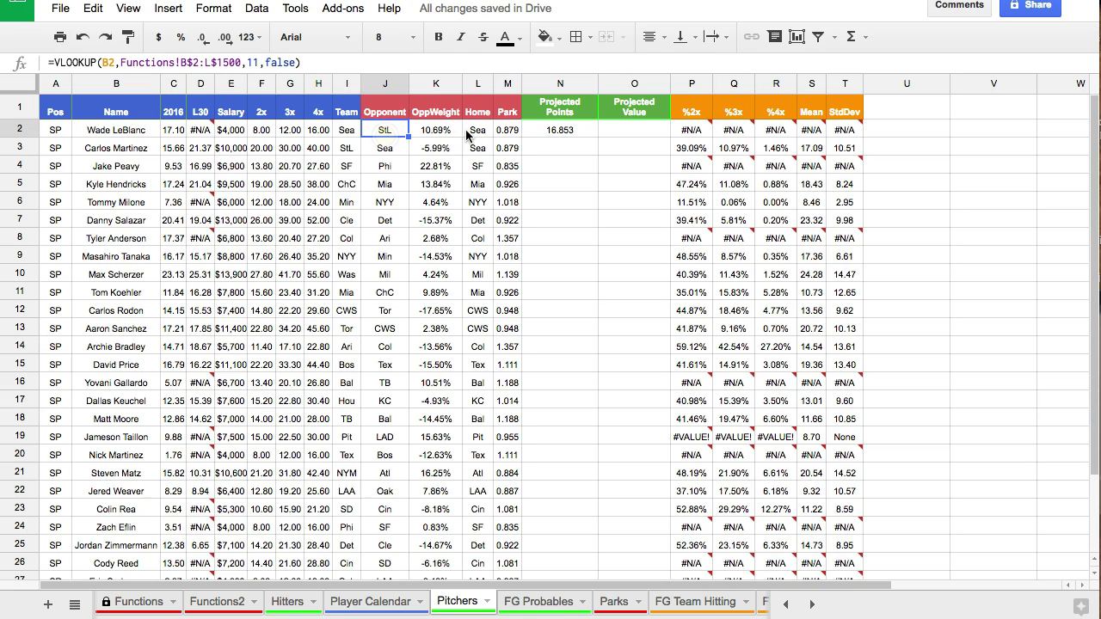
pyautogui.click(470, 136)
pyautogui.click(592, 136)
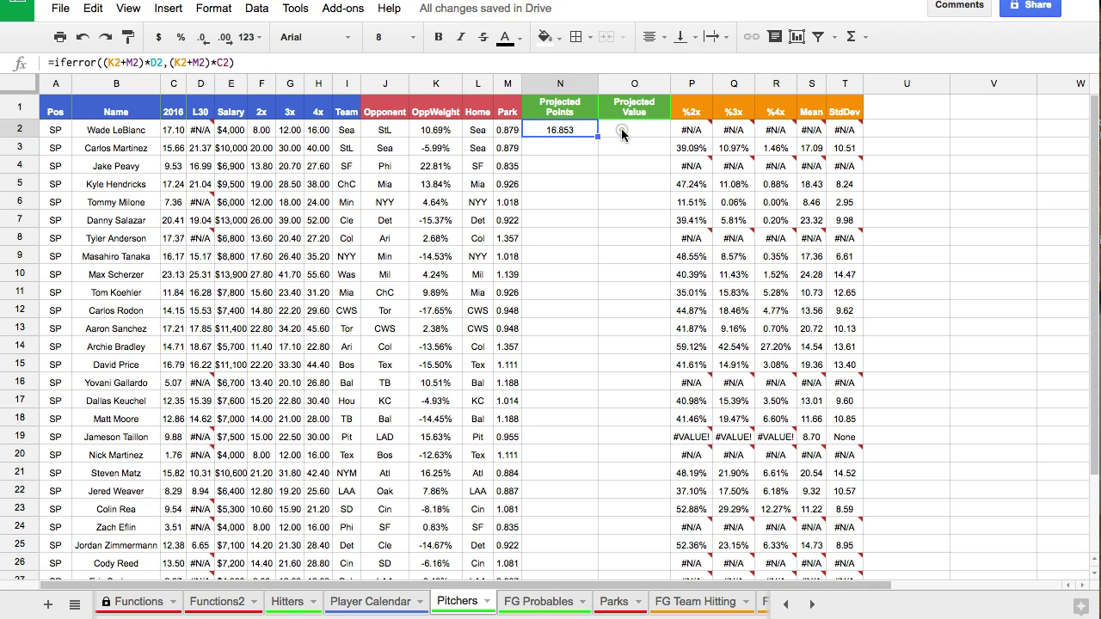
# Enter the formula =N2(E2/1000) in O2 for Projected Value
pyautogui.click(622, 131)
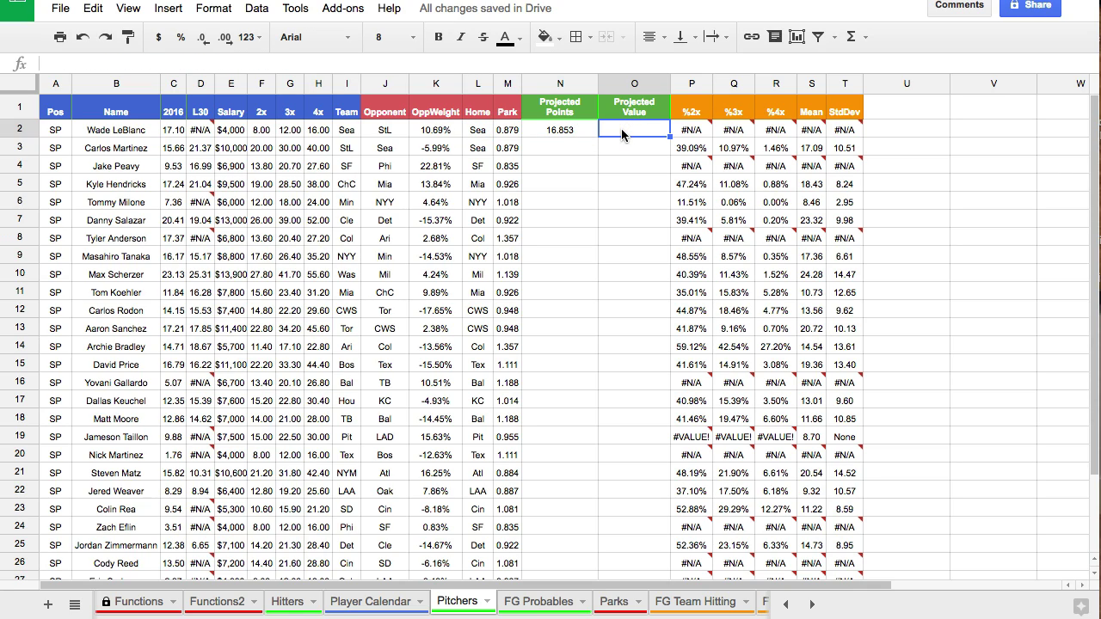
pyautogui.write('=')
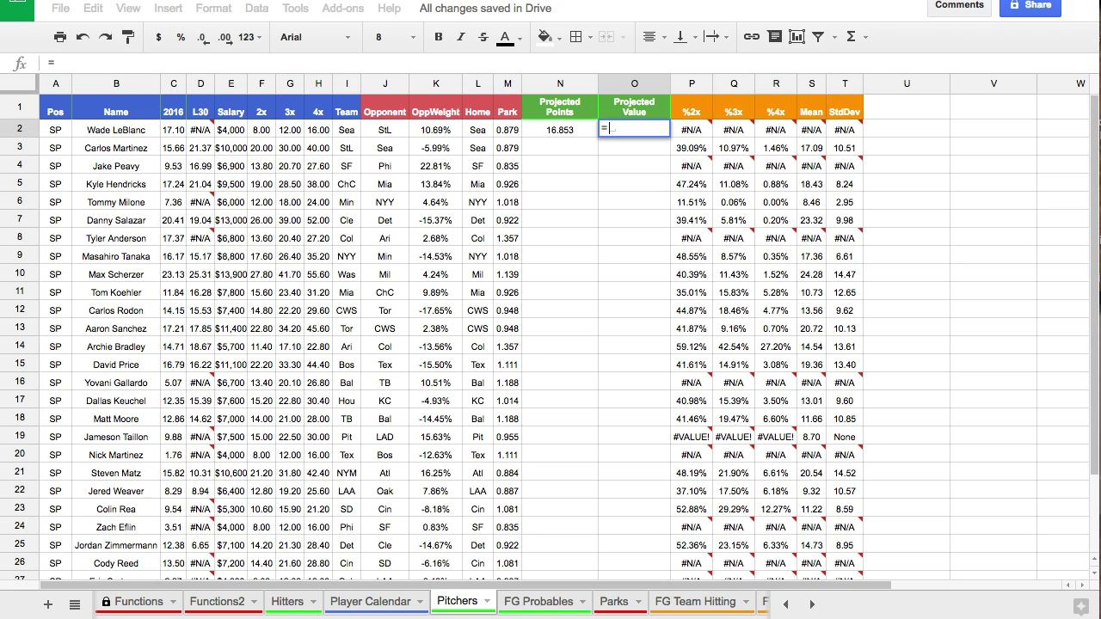
pyautogui.press('Left')
pyautogui.press('Left')
pyautogui.press('Left')
pyautogui.press('Left')
pyautogui.press('Left')
pyautogui.press('Left')
pyautogui.press('Left')
pyautogui.press('Left')
pyautogui.press('Left')
pyautogui.press('Left')
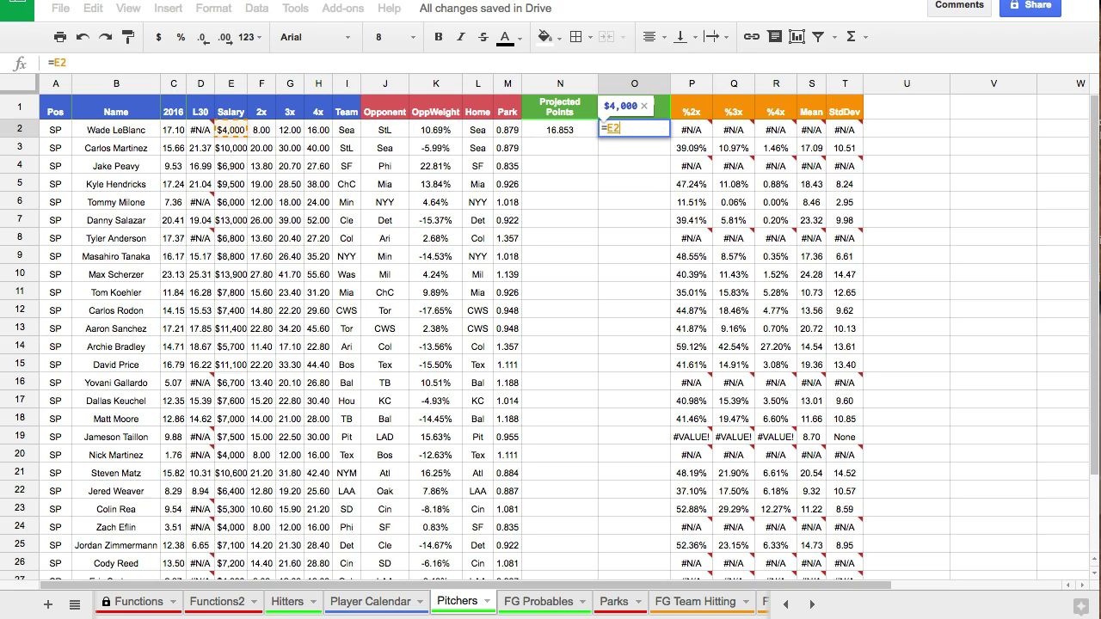
pyautogui.write('/1000)')
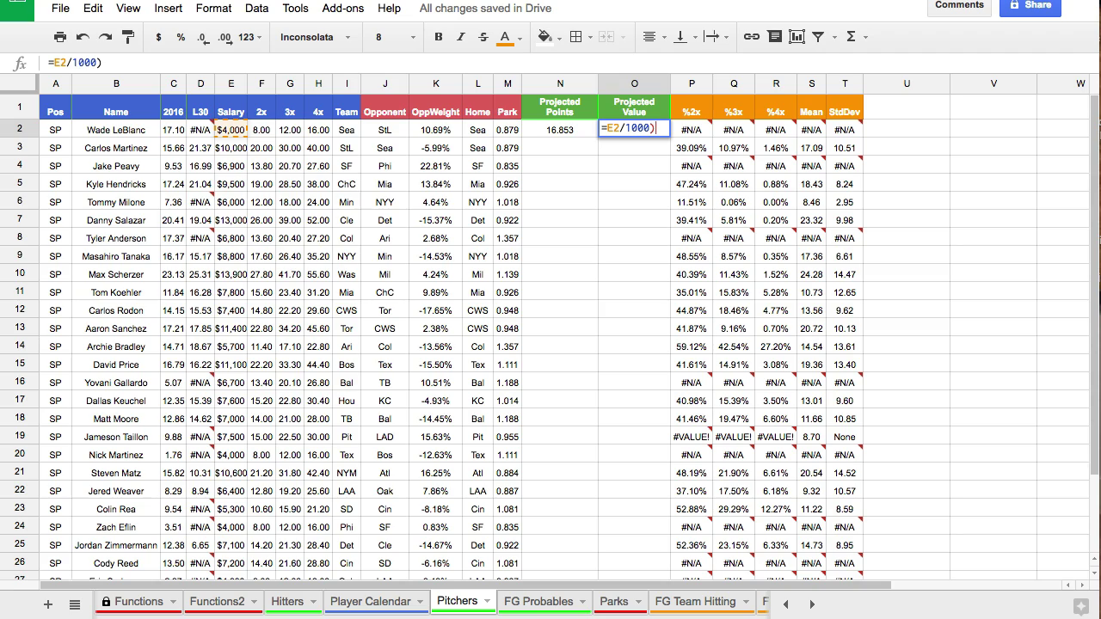
pyautogui.click(608, 128)
pyautogui.write('(')
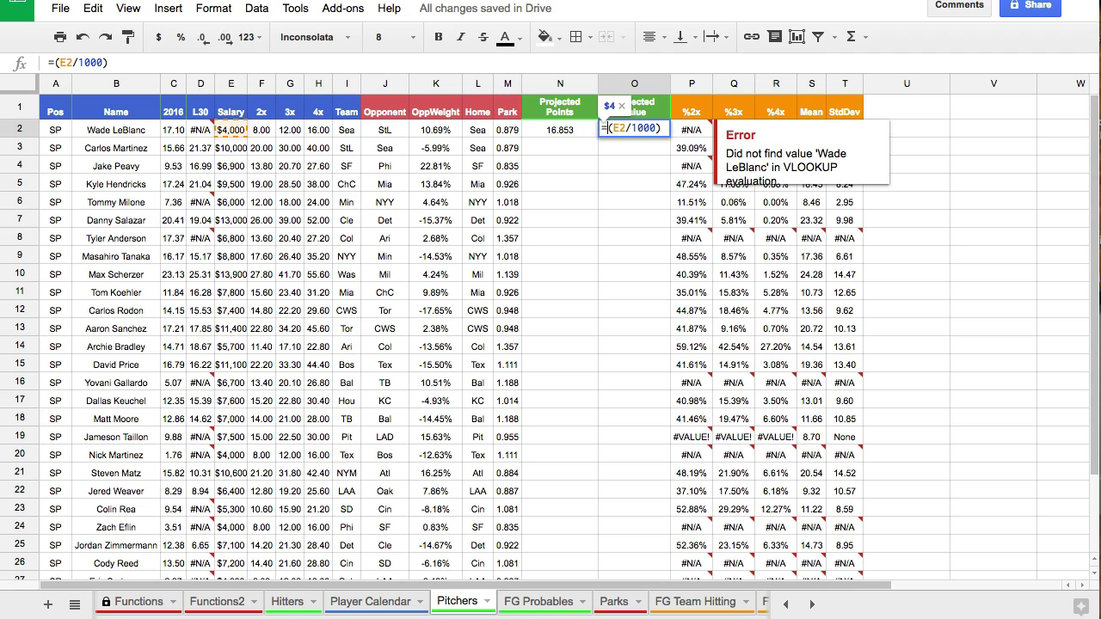
pyautogui.click(568, 131)
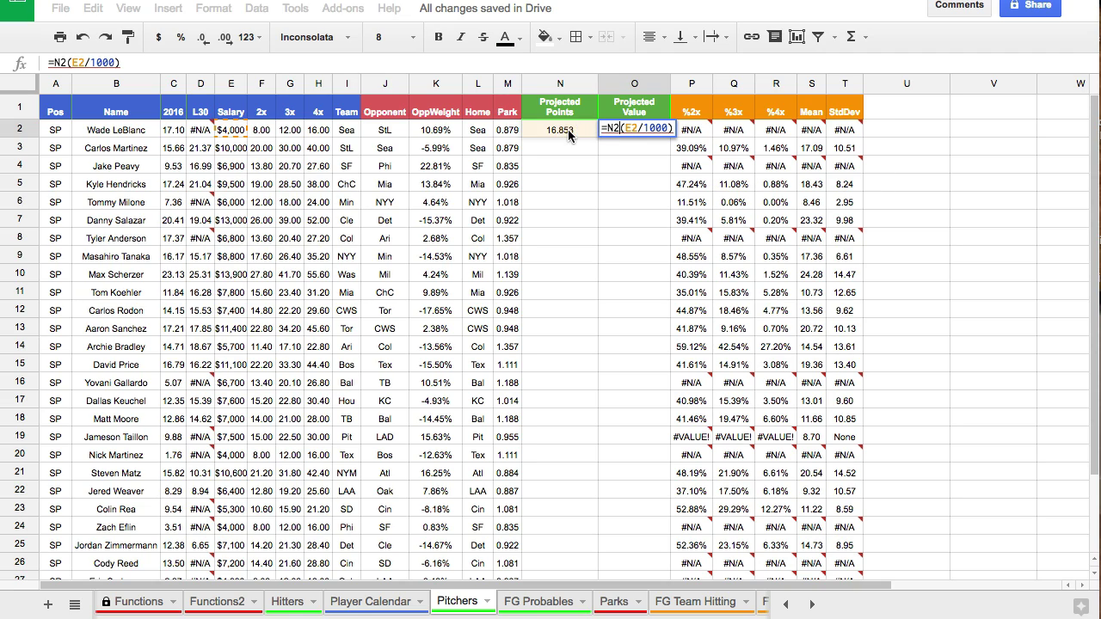
pyautogui.press('Return')
# Correct the Projected Value formula in O2 to =N2/(E2/1000)
pyautogui.click(602, 130)
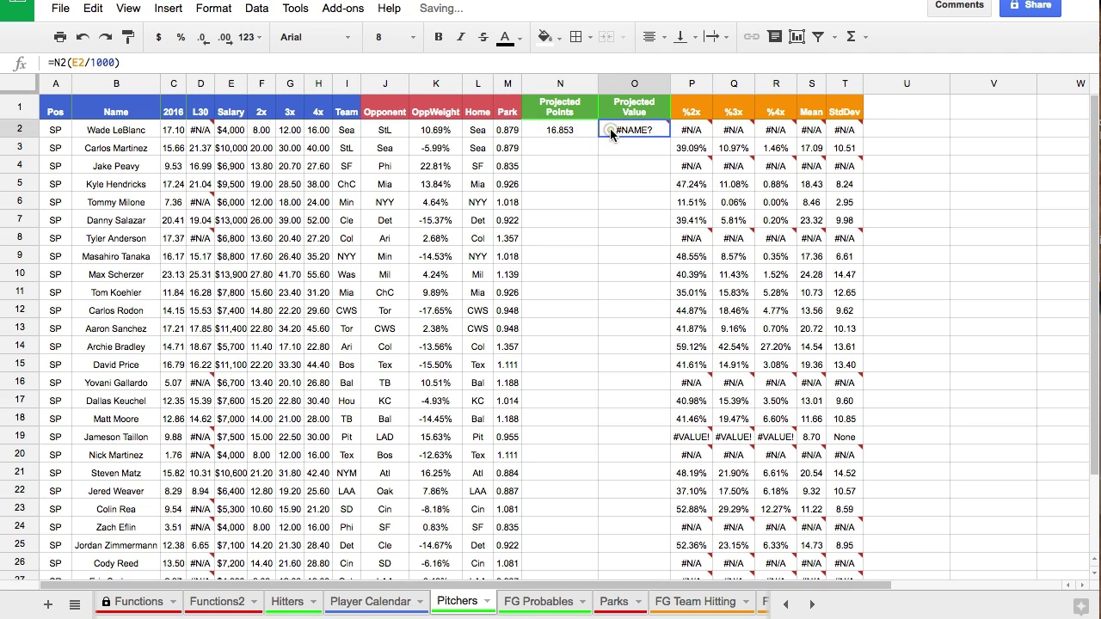
pyautogui.click(482, 66)
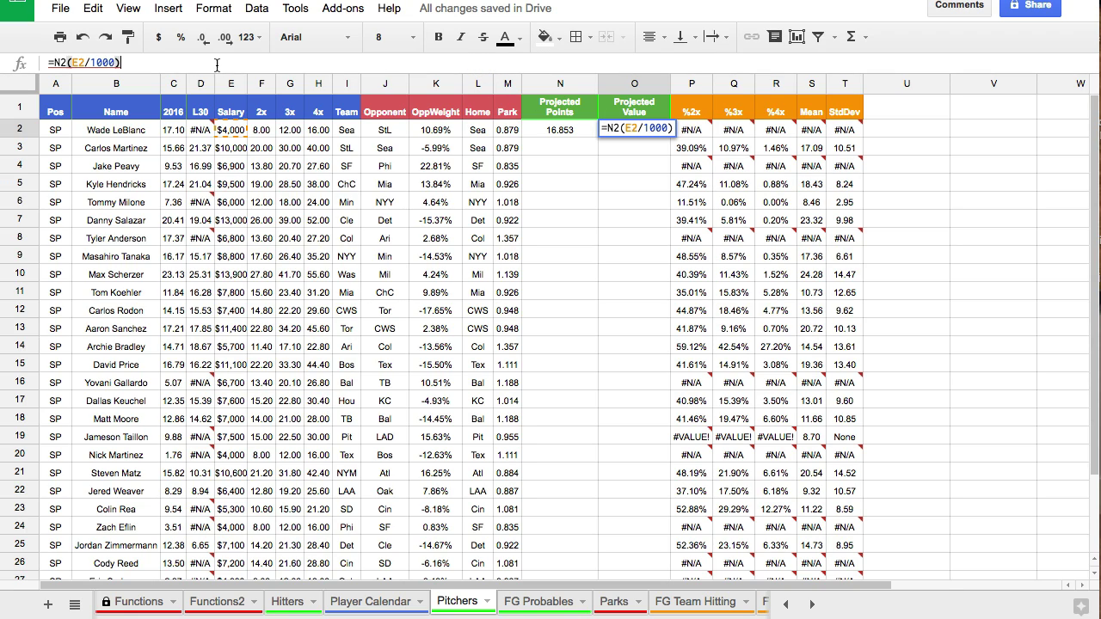
pyautogui.click(71, 62)
pyautogui.write('/')
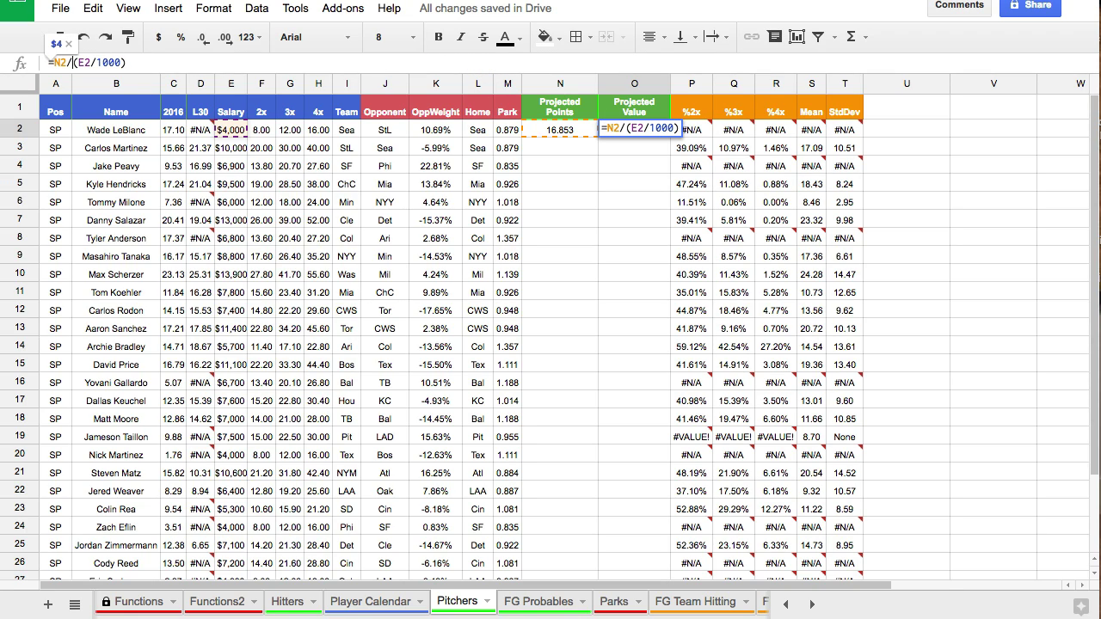
pyautogui.press('Return')
# Format O2 as a number with two decimals and fill the N2:O2 formulas down through row 30
pyautogui.click(621, 129)
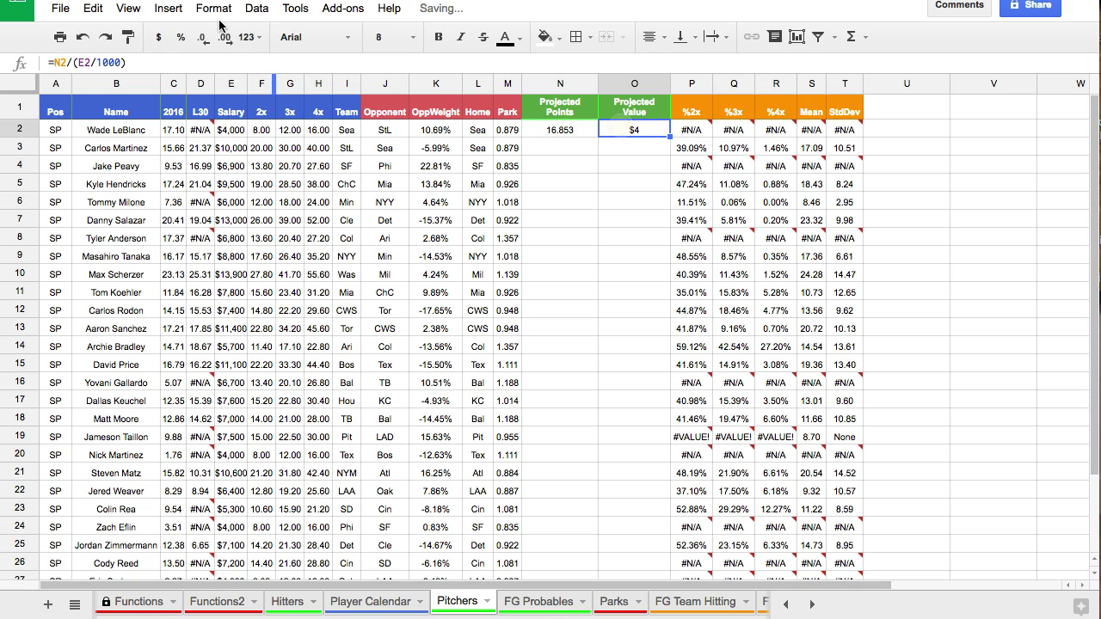
pyautogui.click(213, 8)
pyautogui.moveTo(259, 37)
pyautogui.click(448, 94)
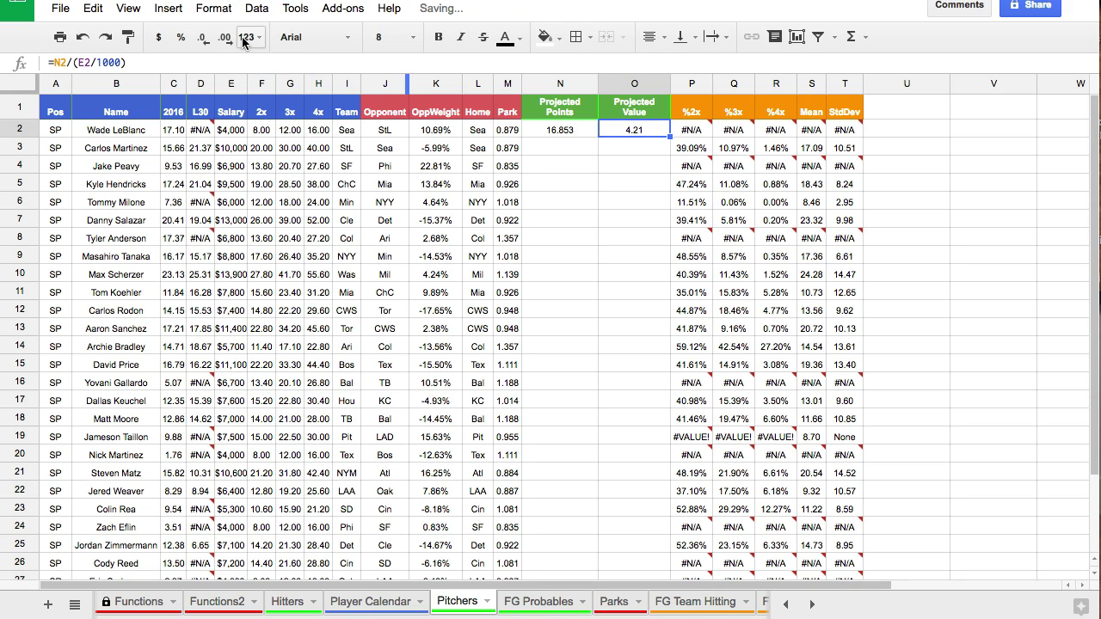
pyautogui.moveTo(559, 130); pyautogui.dragTo(628, 546)
pyautogui.scroll(3, 618, 336)
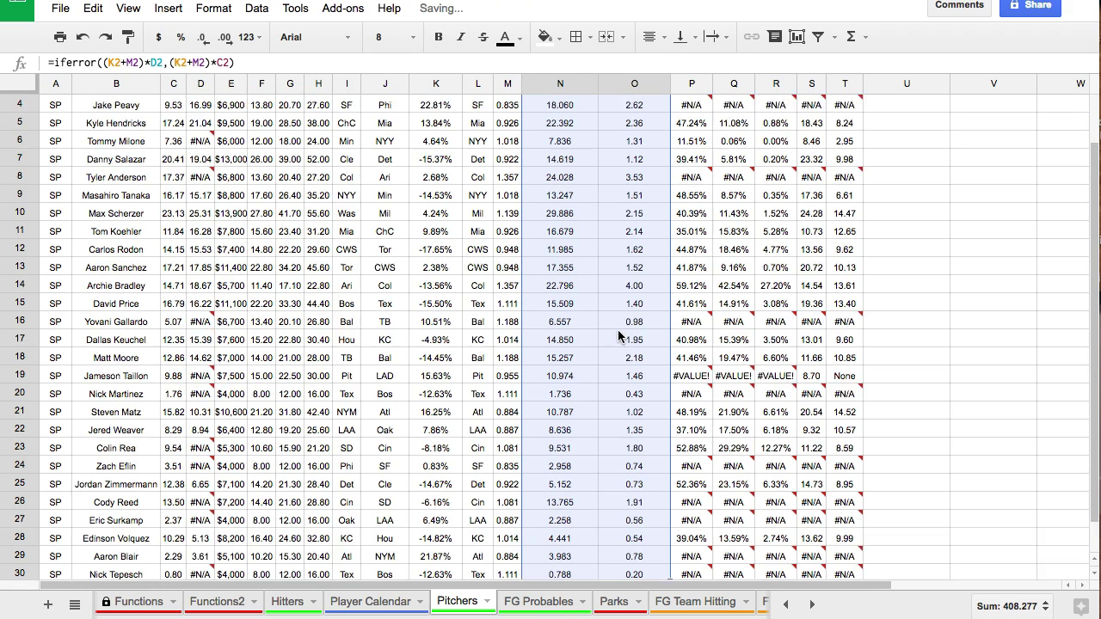
# Review the Projected Value results from O5 to O9 and the Home lookup in L9
pyautogui.click(600, 184)
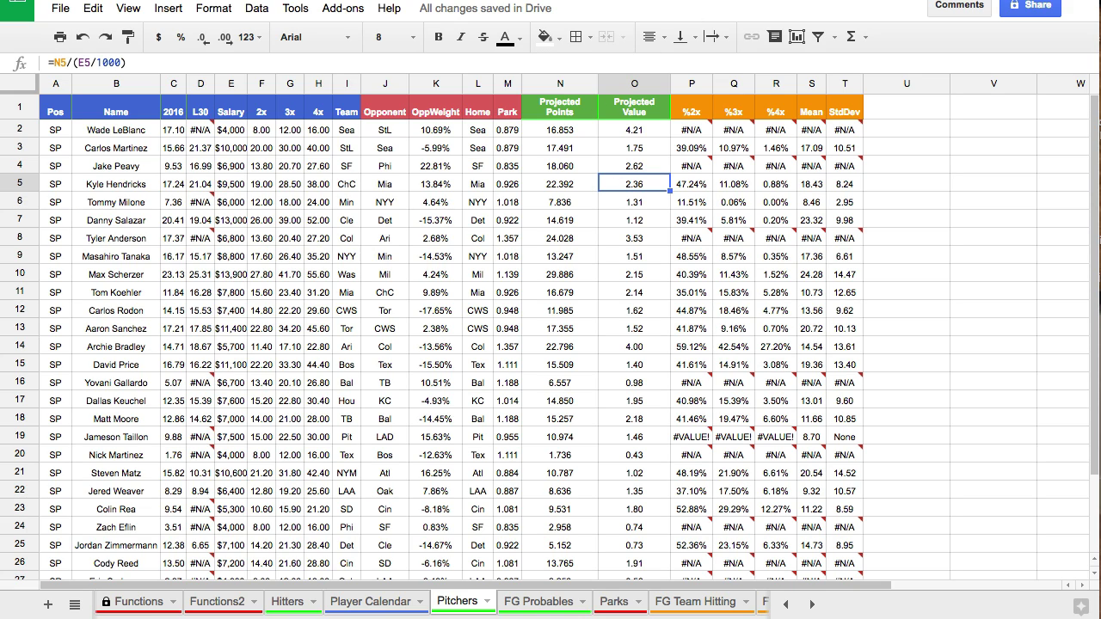
pyautogui.press('Down')
pyautogui.press('Down')
pyautogui.press('Down')
pyautogui.press('Down')
pyautogui.press('Left')
pyautogui.press('Left')
pyautogui.press('Left')
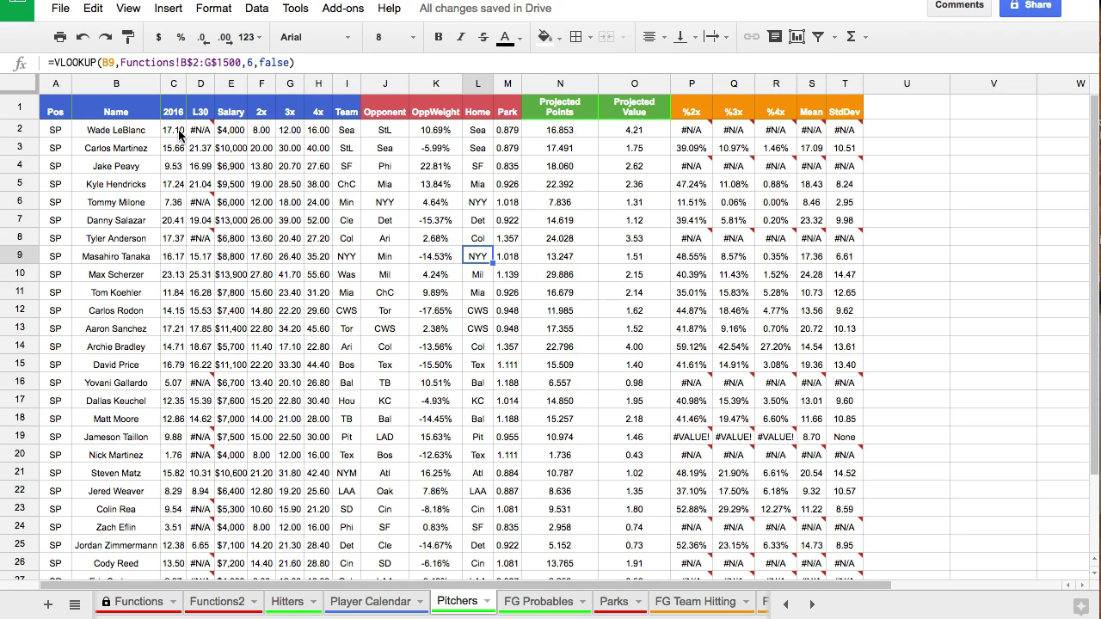
# Apply a green-yellow-red color scale as conditional formatting to the 2016 averages in C2:C30
pyautogui.click(173, 84)
pyautogui.moveTo(173, 130); pyautogui.dragTo(176, 525)
pyautogui.scroll(-2, 180, 180)
pyautogui.click(213, 8)
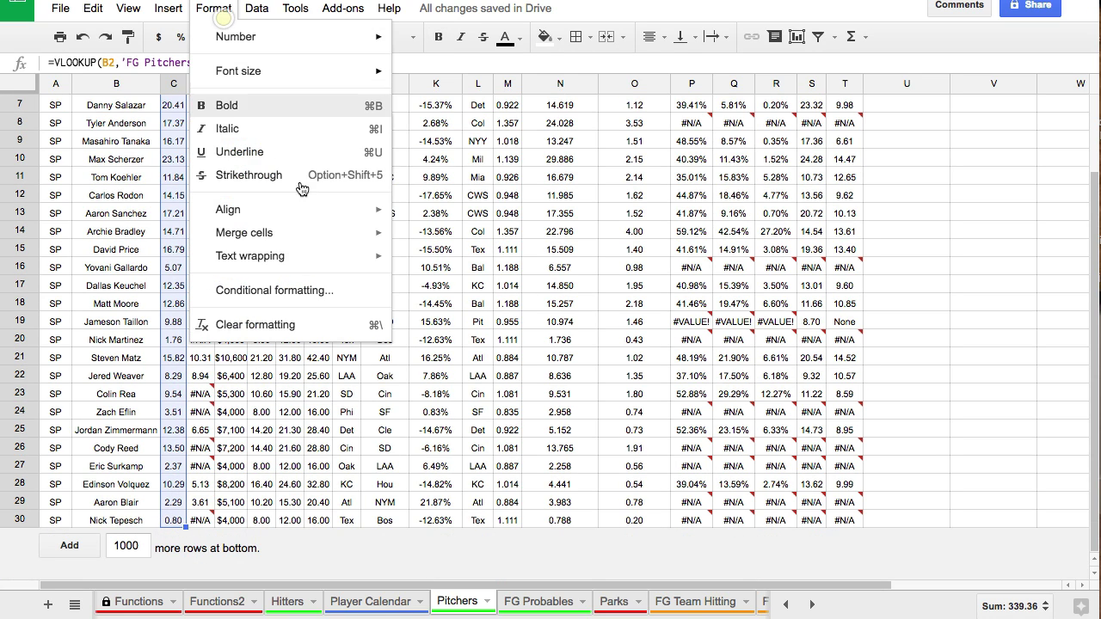
pyautogui.click(320, 298)
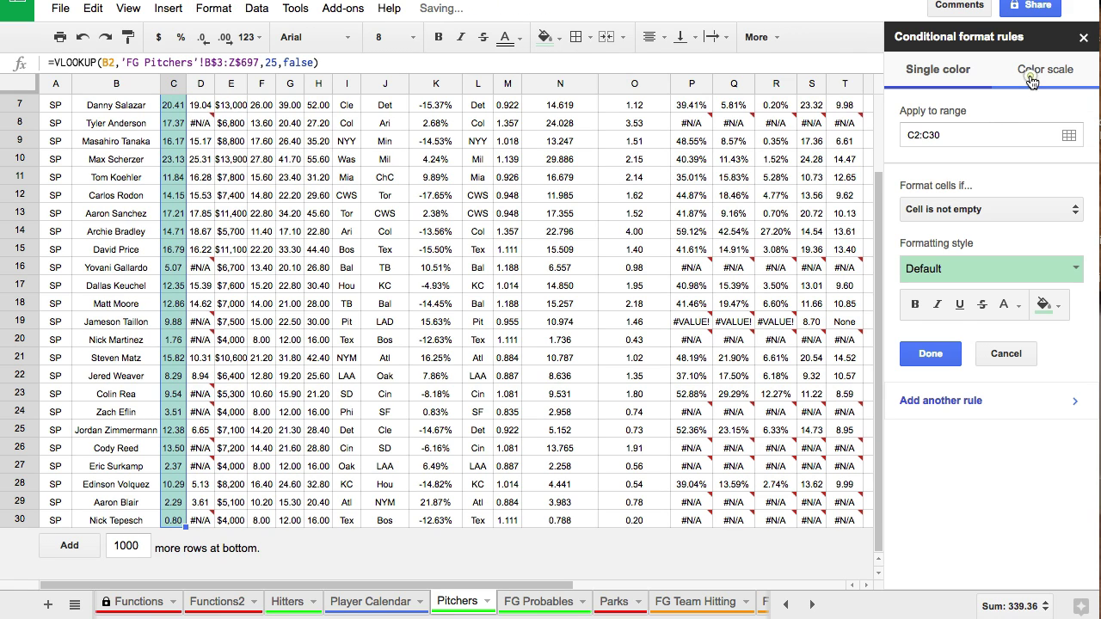
pyautogui.click(1023, 68)
pyautogui.click(1003, 207)
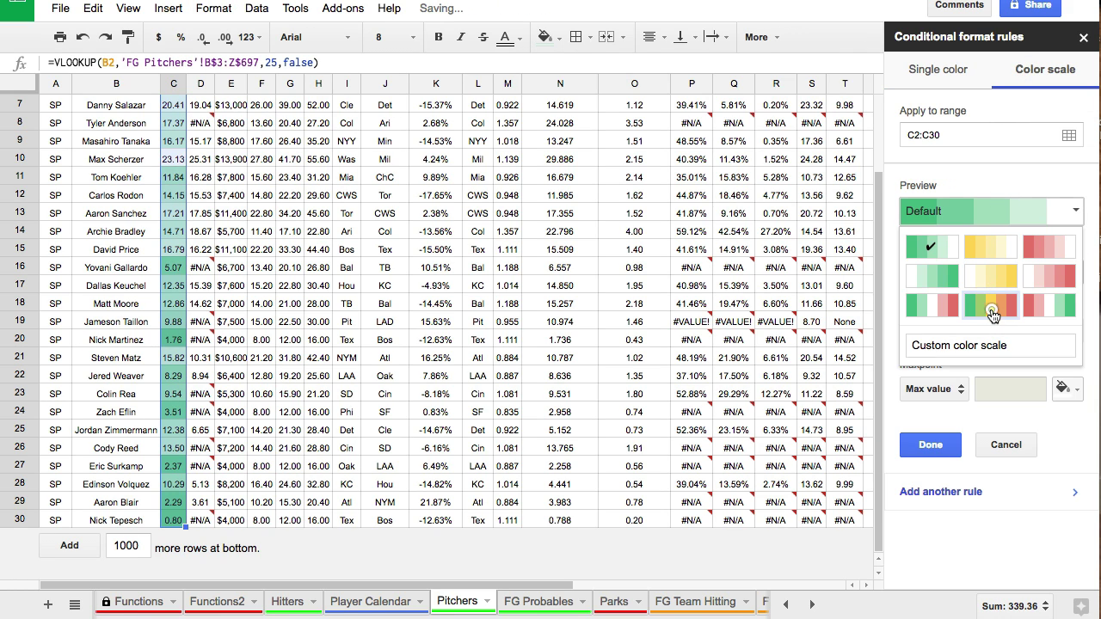
pyautogui.click(989, 310)
pyautogui.scroll(3, 419, 301)
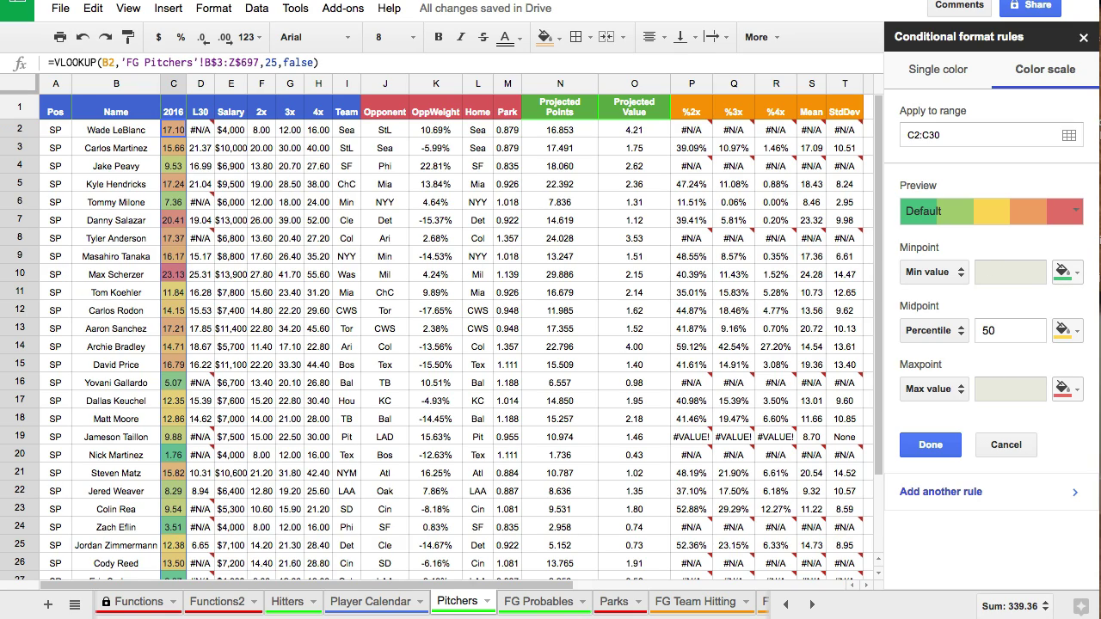
# Reverse the C2:C30 color scale with a red minimum and green maximum, save the rule, and check the shaded 2016 column
pyautogui.click(1060, 274)
pyautogui.click(955, 516)
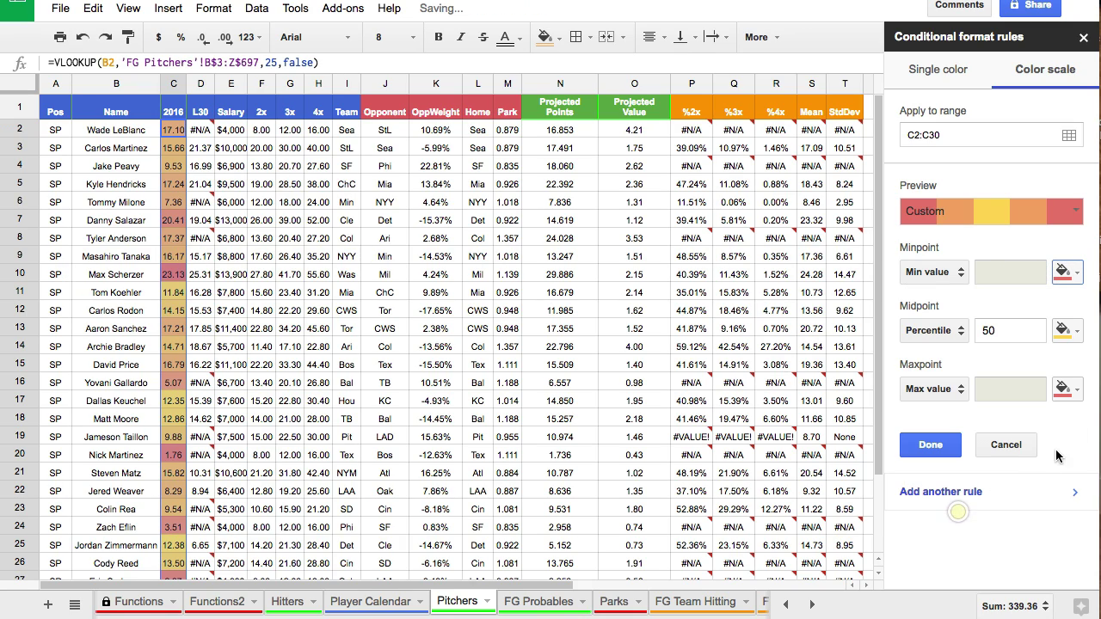
pyautogui.click(1064, 391)
pyautogui.click(984, 584)
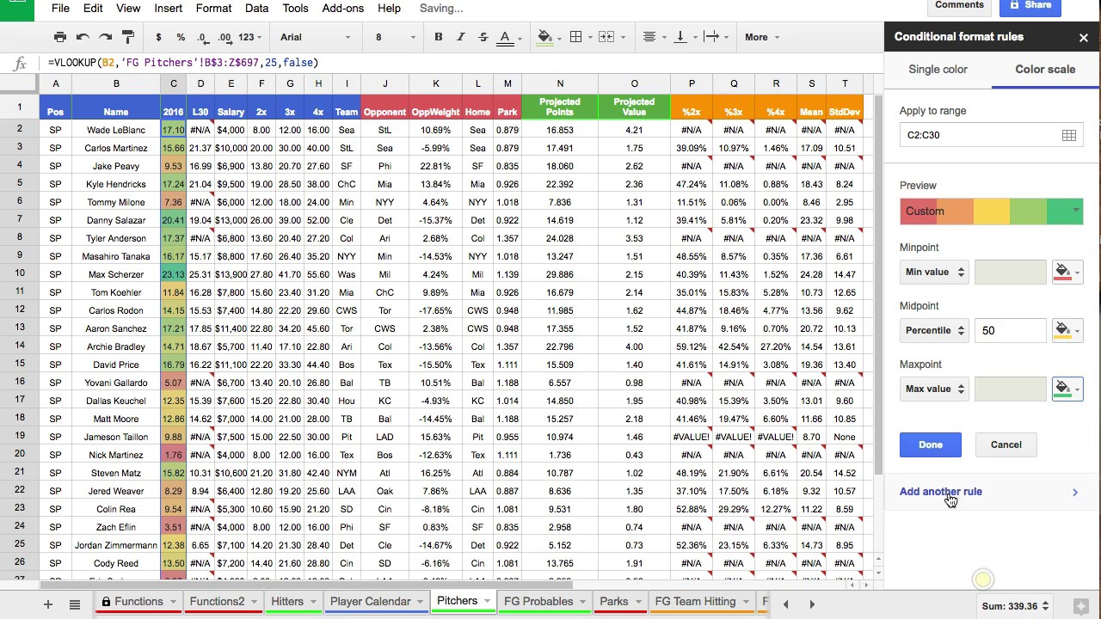
pyautogui.click(930, 445)
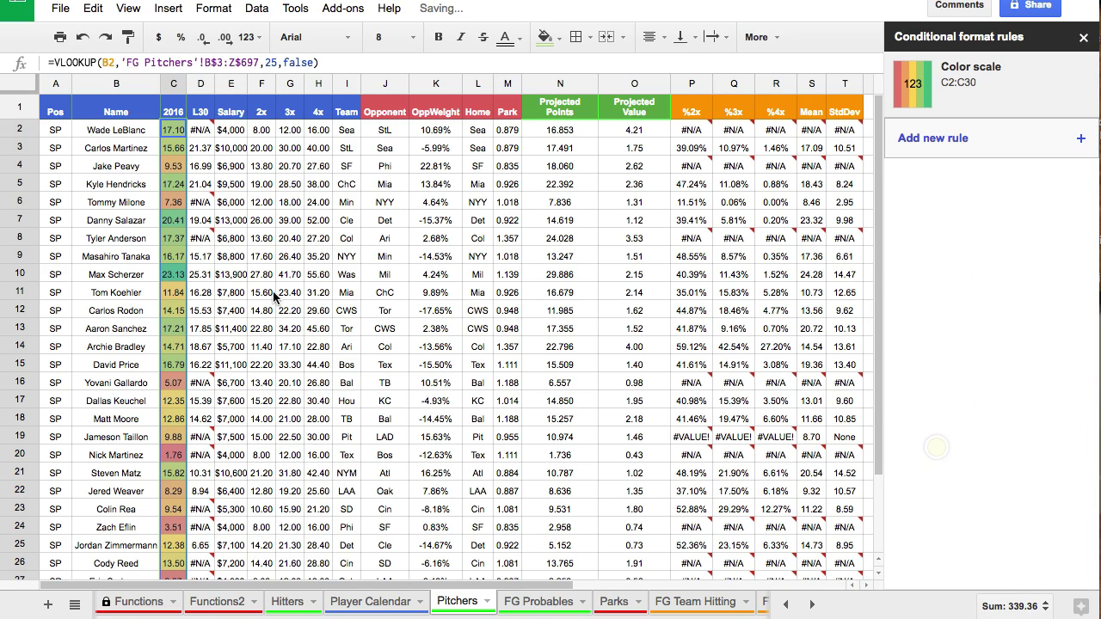
pyautogui.click(168, 274)
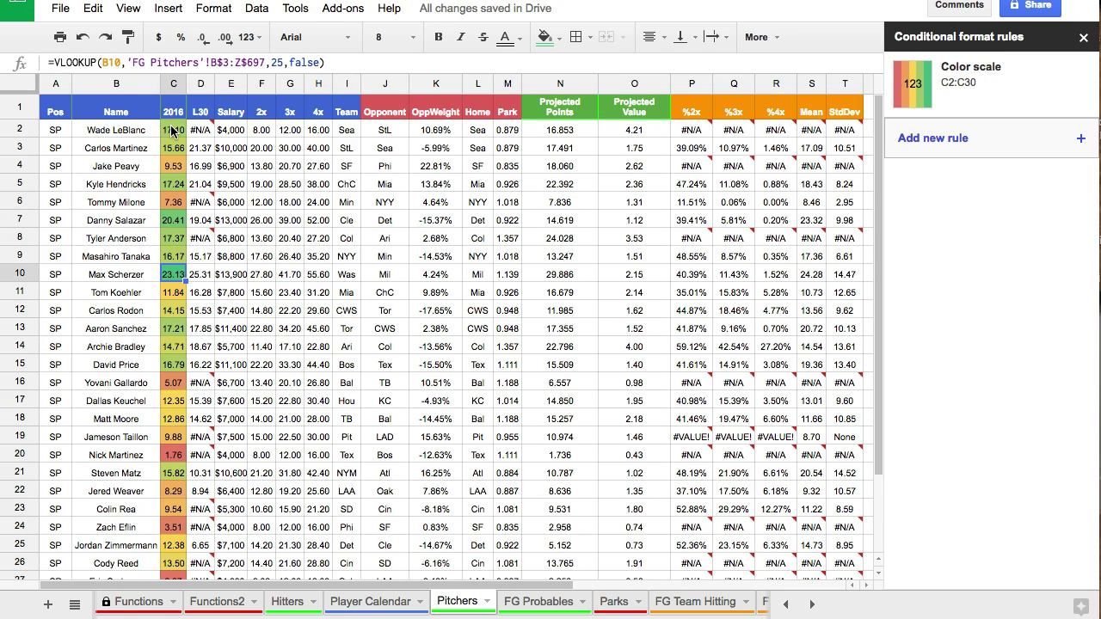
pyautogui.click(221, 310)
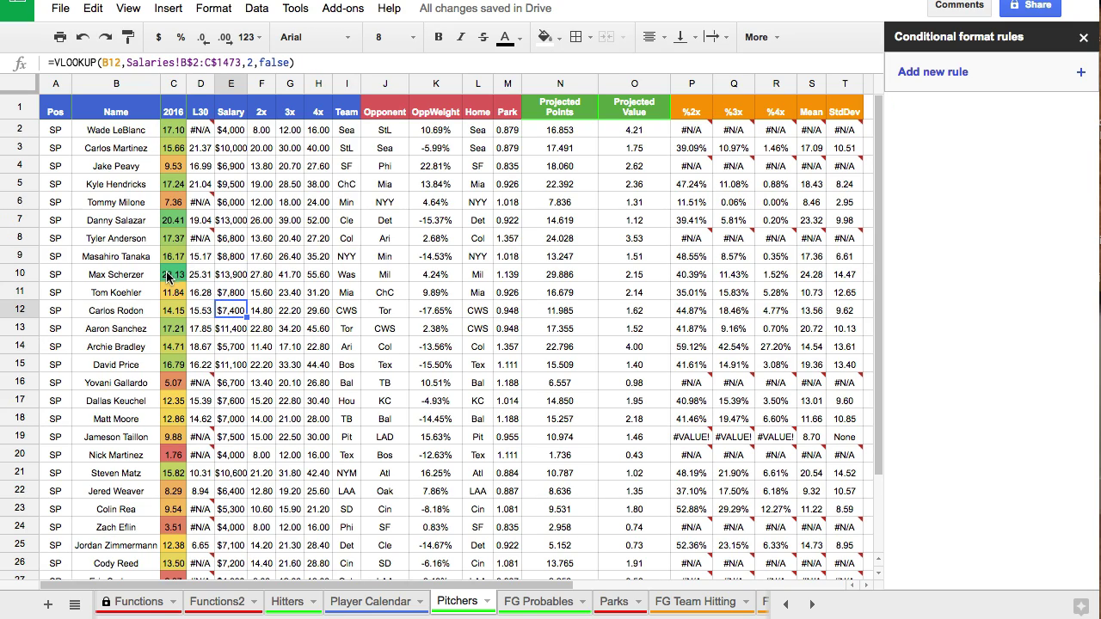
# Check the color shading of the 2016 averages in C10 and C20 against their pitcher names
pyautogui.click(170, 274)
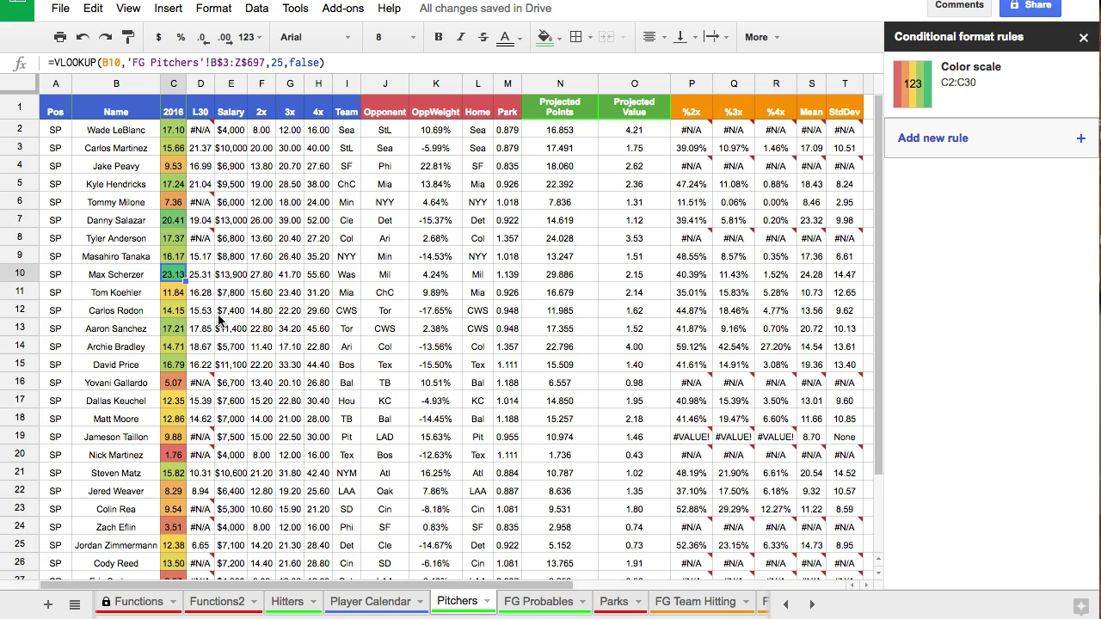
pyautogui.click(150, 274)
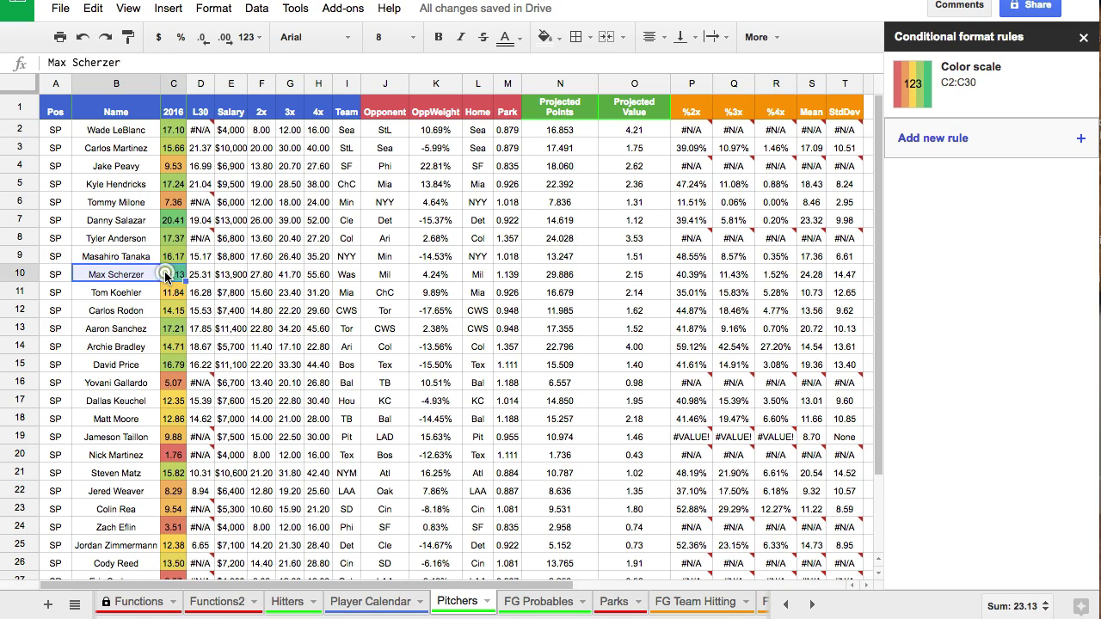
pyautogui.click(168, 274)
pyautogui.click(164, 454)
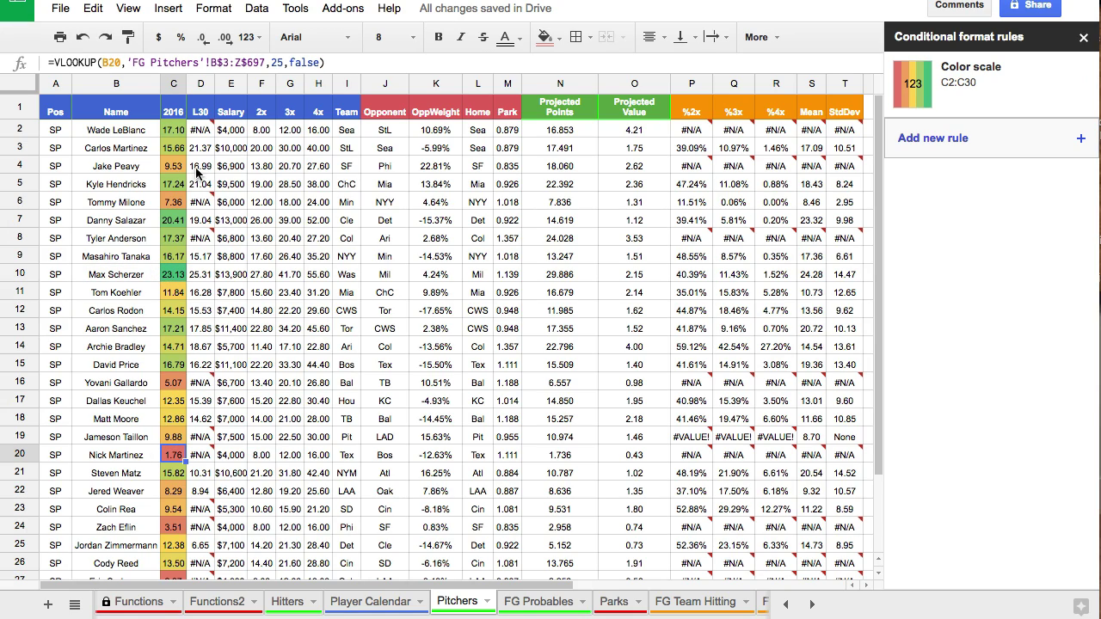
# Apply a green-yellow-red color scale as conditional formatting to the L30 averages in D2:D30
pyautogui.click(201, 83)
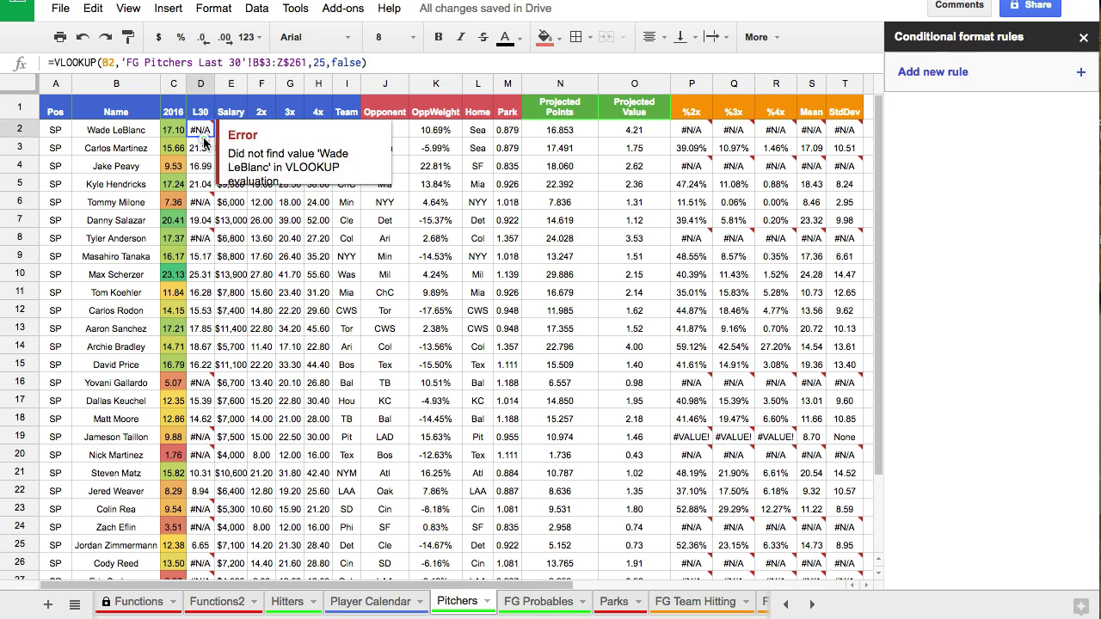
pyautogui.scroll(-3, 202, 404)
pyautogui.scroll(3, 508, 288)
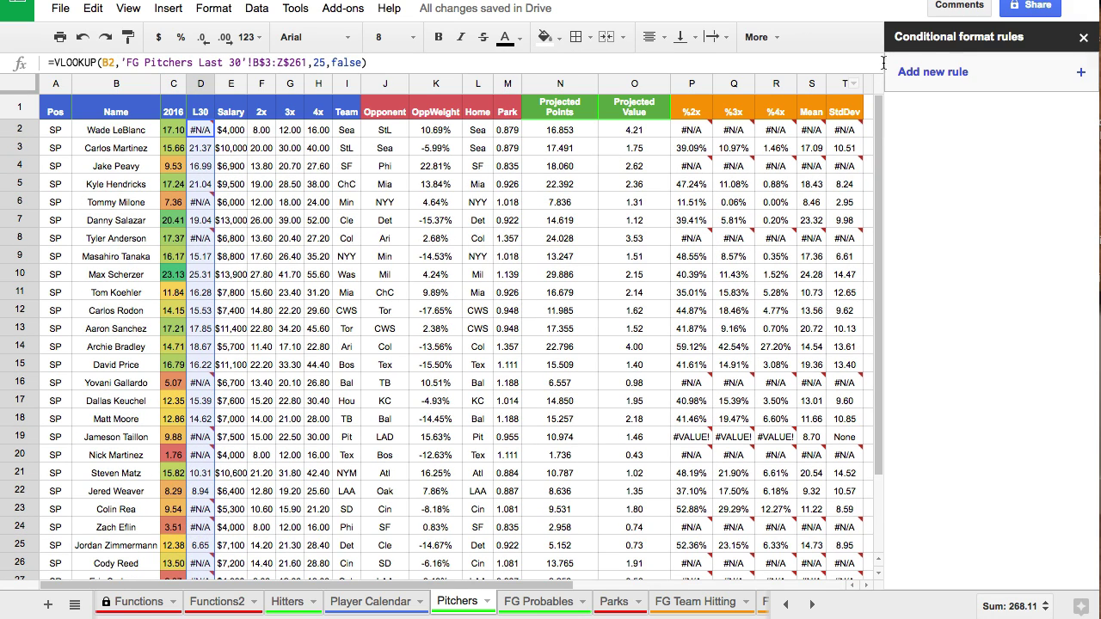
pyautogui.click(934, 72)
pyautogui.click(1045, 69)
pyautogui.click(1070, 210)
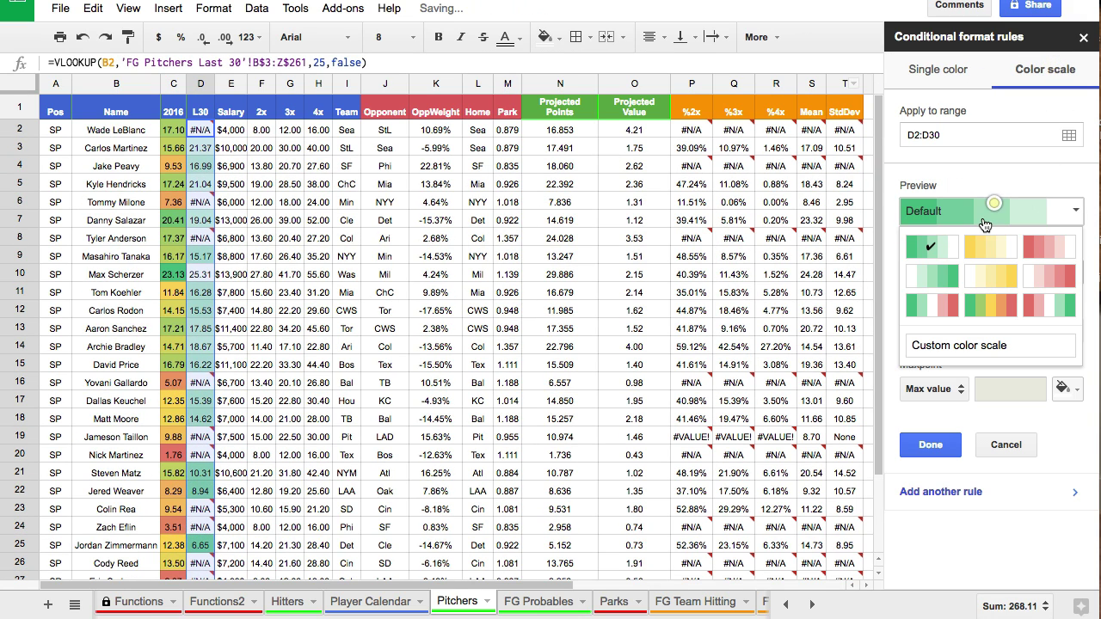
pyautogui.click(1012, 308)
# Reverse the D2:D30 color scale with a red minimum and green maximum, and save the rule
pyautogui.click(1067, 272)
pyautogui.click(961, 507)
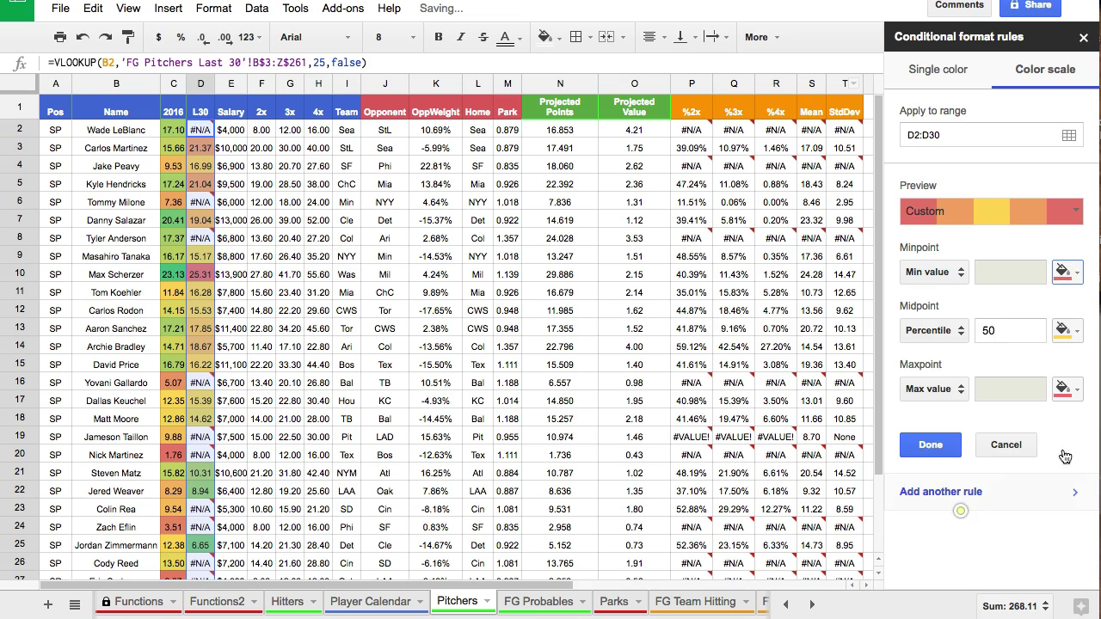
pyautogui.click(1066, 391)
pyautogui.click(989, 182)
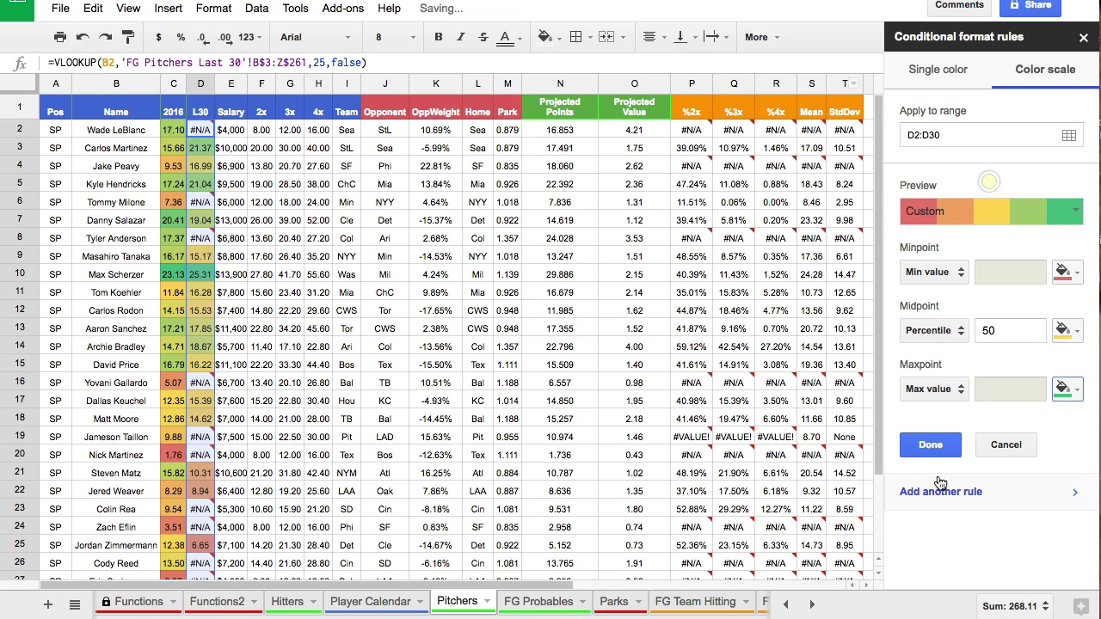
pyautogui.click(931, 445)
pyautogui.click(261, 256)
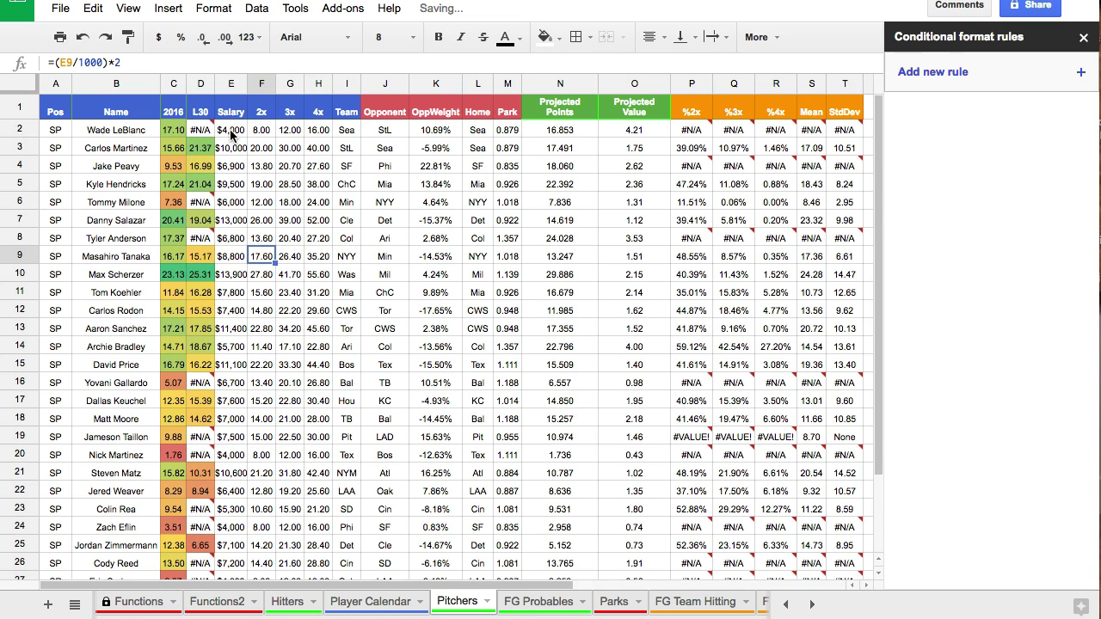
# Add and save a green-yellow-red color scale on the salaries in E2:E30, with green for the lowest values
pyautogui.moveTo(230, 134); pyautogui.dragTo(229, 521)
pyautogui.scroll(3, 327, 322)
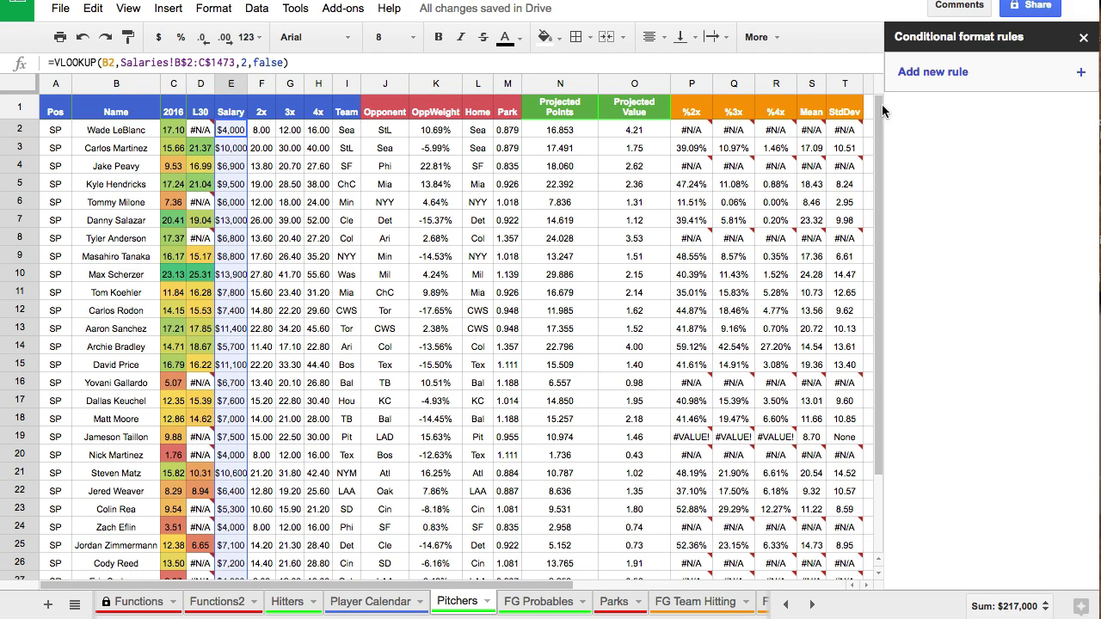
pyautogui.click(933, 72)
pyautogui.click(1045, 69)
pyautogui.click(989, 211)
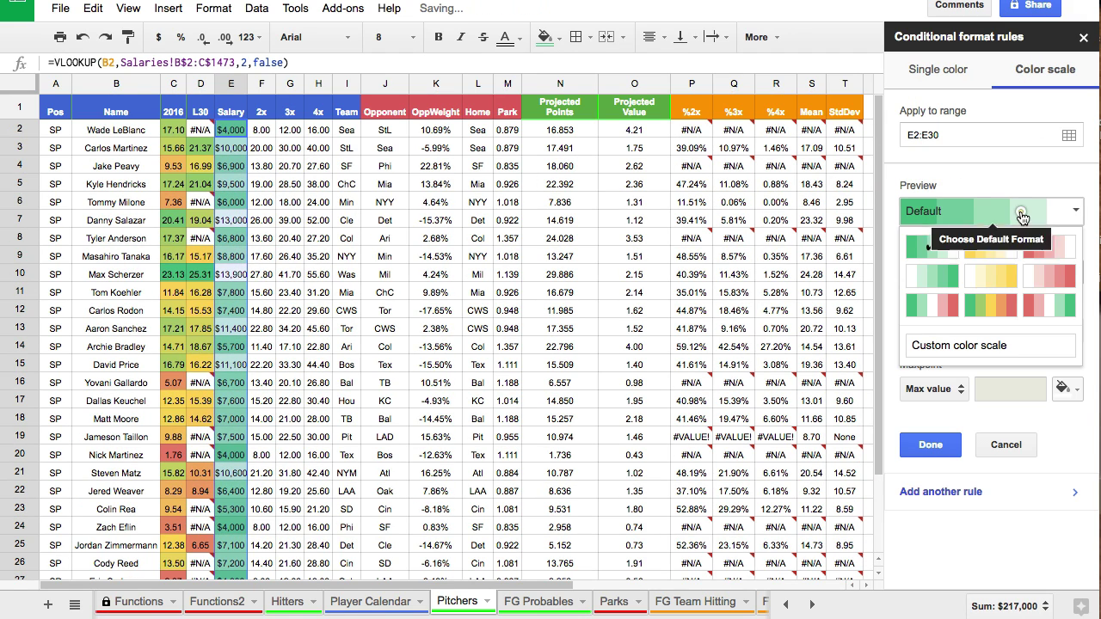
pyautogui.click(995, 306)
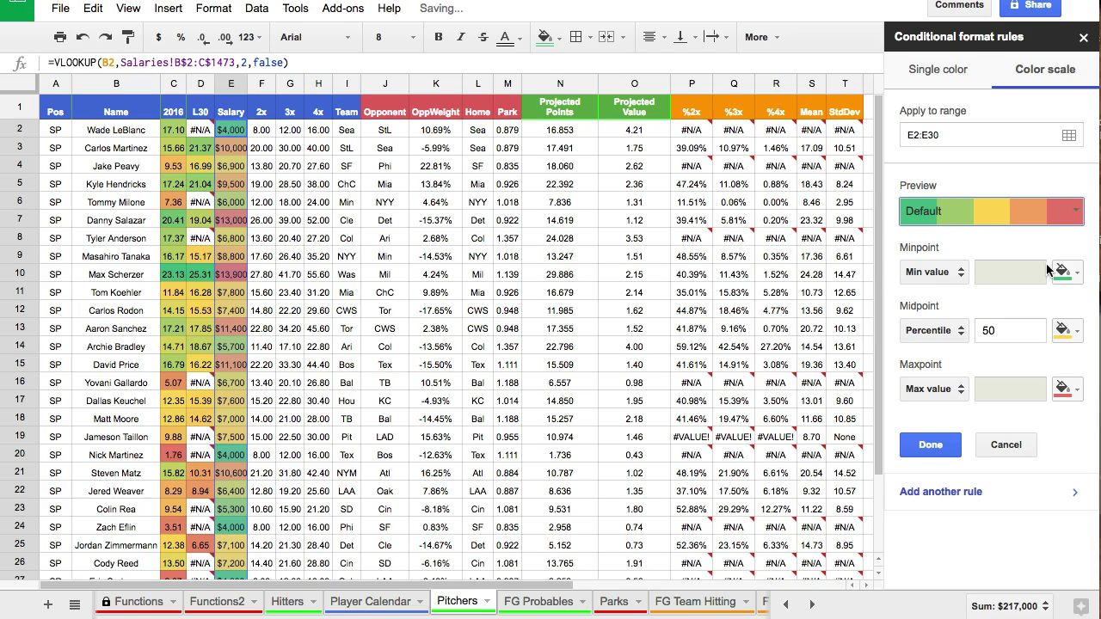
pyautogui.click(228, 277)
pyautogui.click(936, 446)
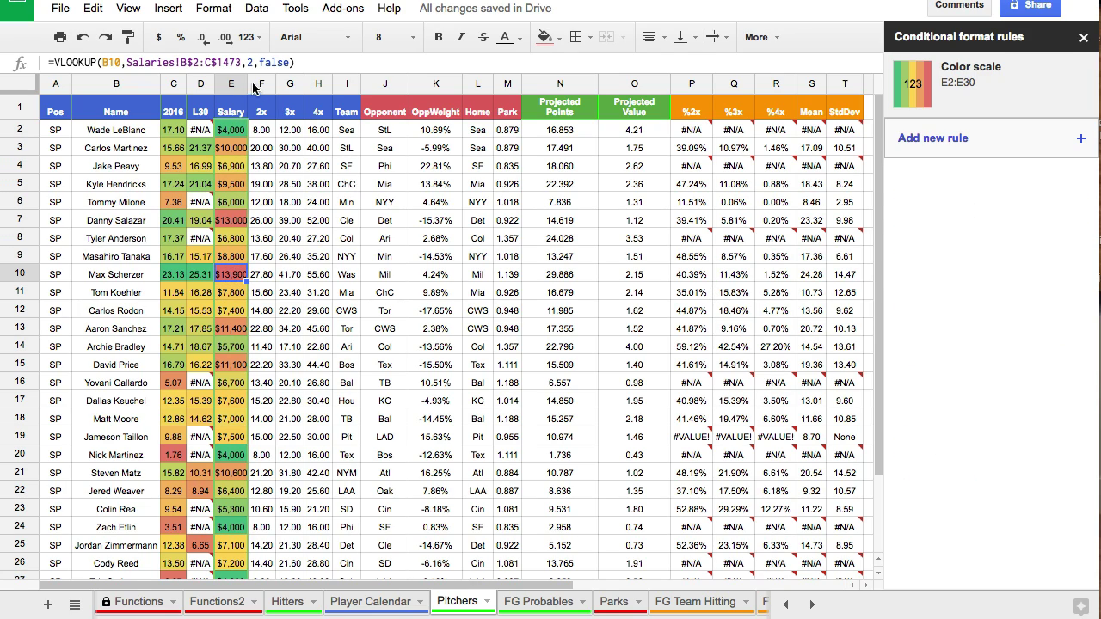
# Widen the Salary column slightly and compare the color rules on C2 and E2
pyautogui.moveTo(247, 77); pyautogui.dragTo(253, 78)
pyautogui.click(267, 219)
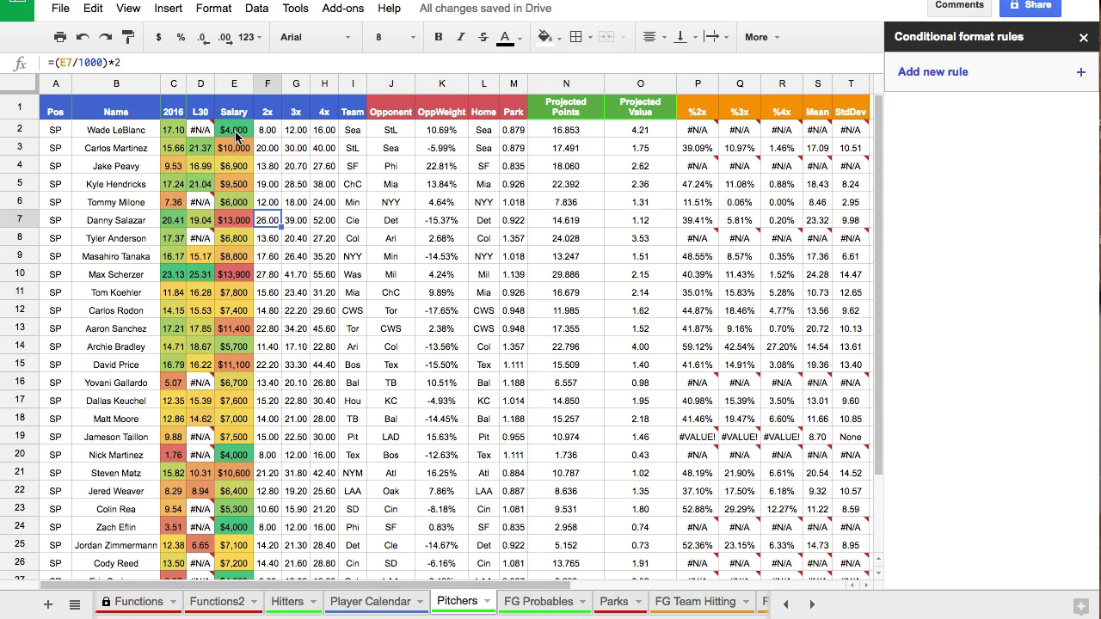
pyautogui.click(177, 131)
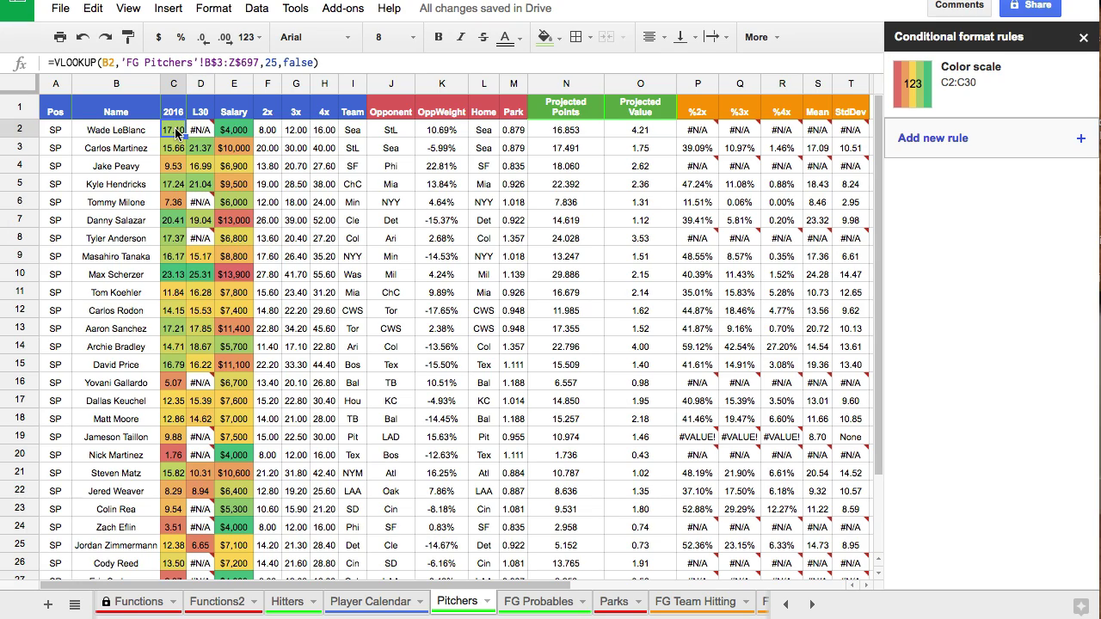
pyautogui.click(224, 130)
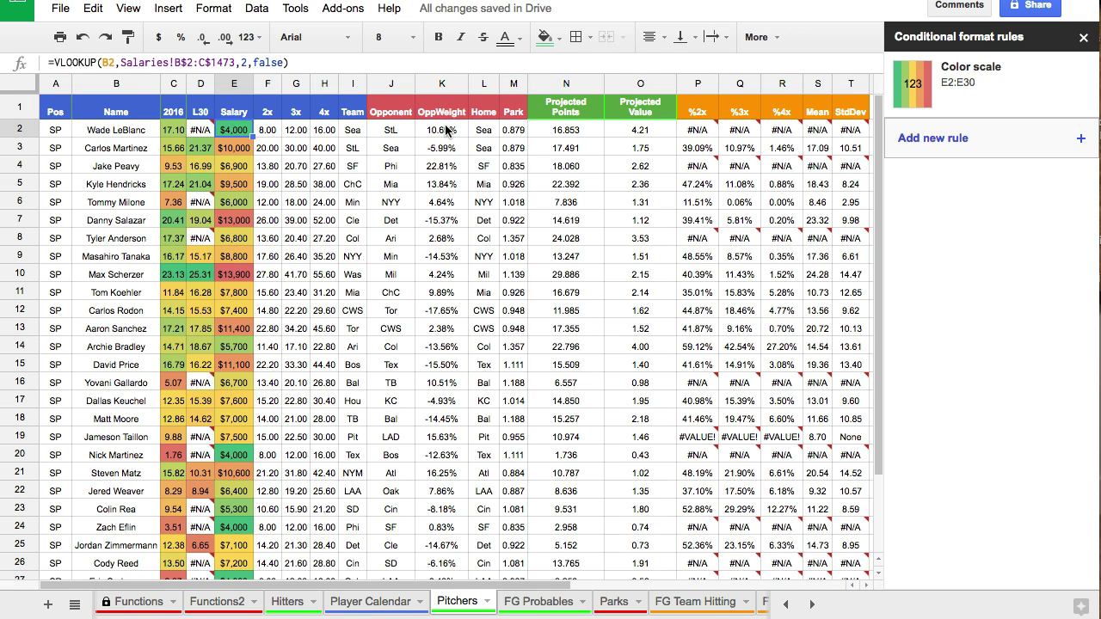
# Apply a green-yellow-red color scale as conditional formatting to the opponent weights in K2:K30
pyautogui.moveTo(444, 130); pyautogui.dragTo(439, 519)
pyautogui.scroll(3, 440, 387)
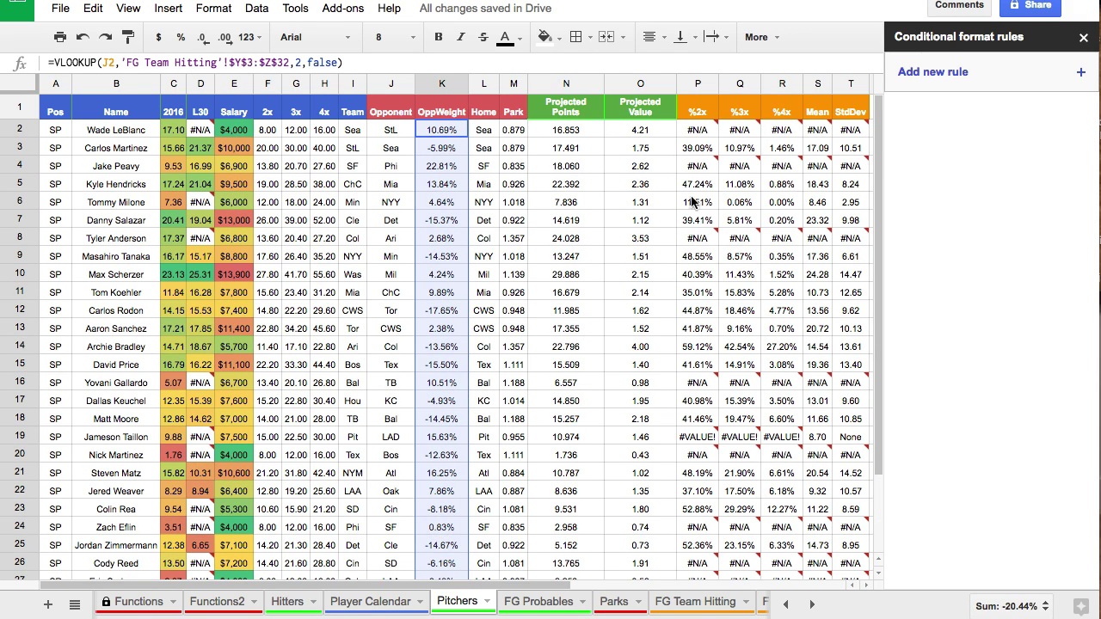
pyautogui.click(932, 72)
pyautogui.click(1045, 70)
pyautogui.click(989, 211)
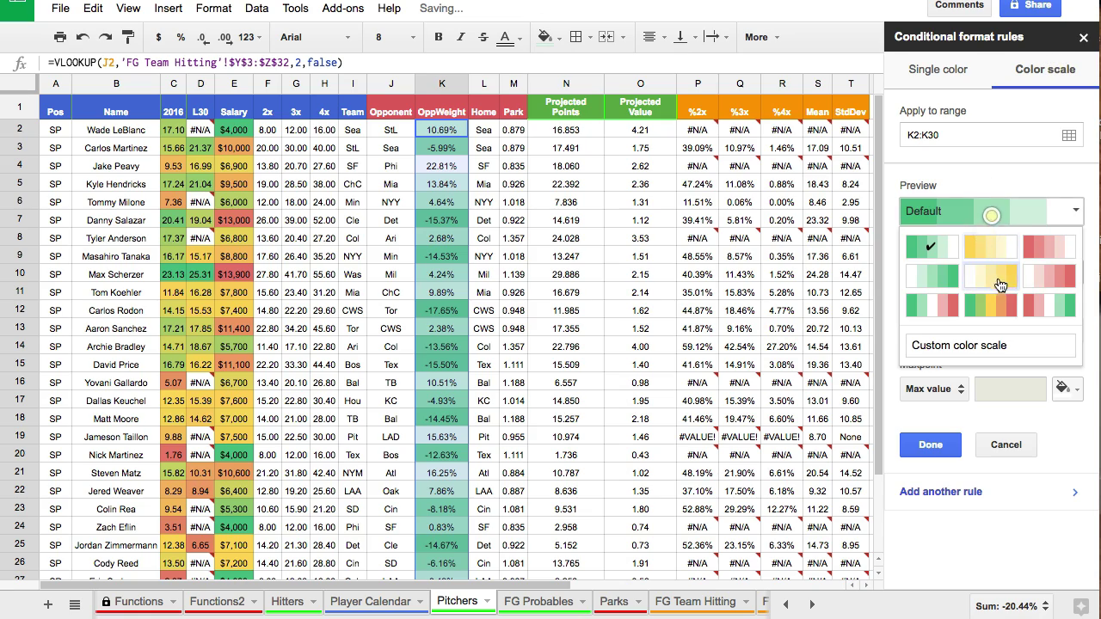
pyautogui.click(1001, 283)
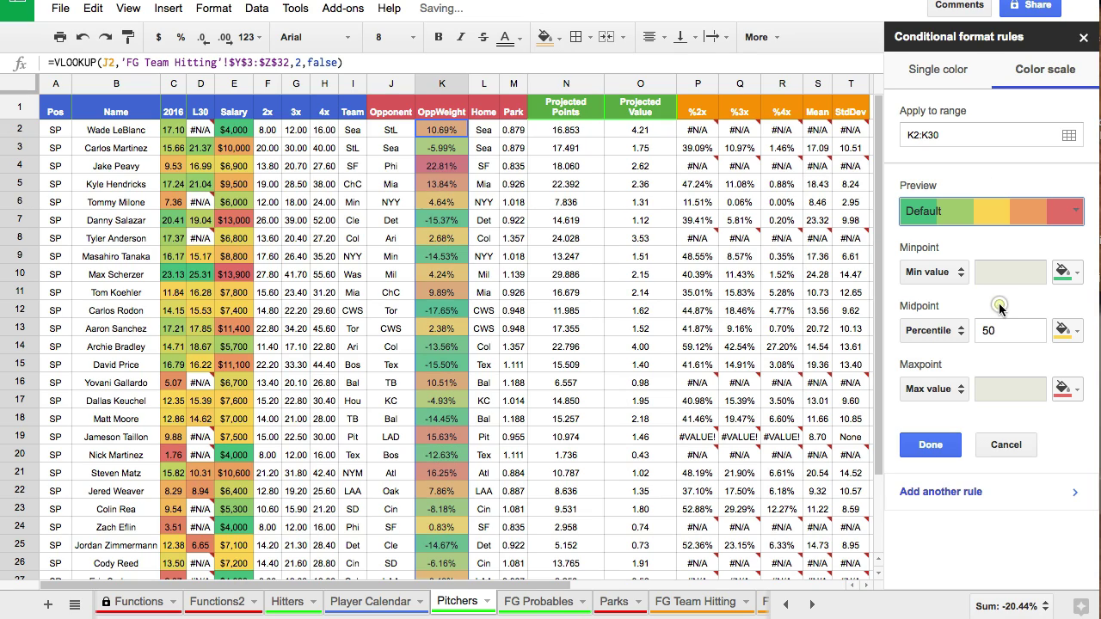
# Reverse the K2:K30 color scale with a red minimum and green maximum, save the rule, and check K4
pyautogui.click(1067, 272)
pyautogui.click(951, 513)
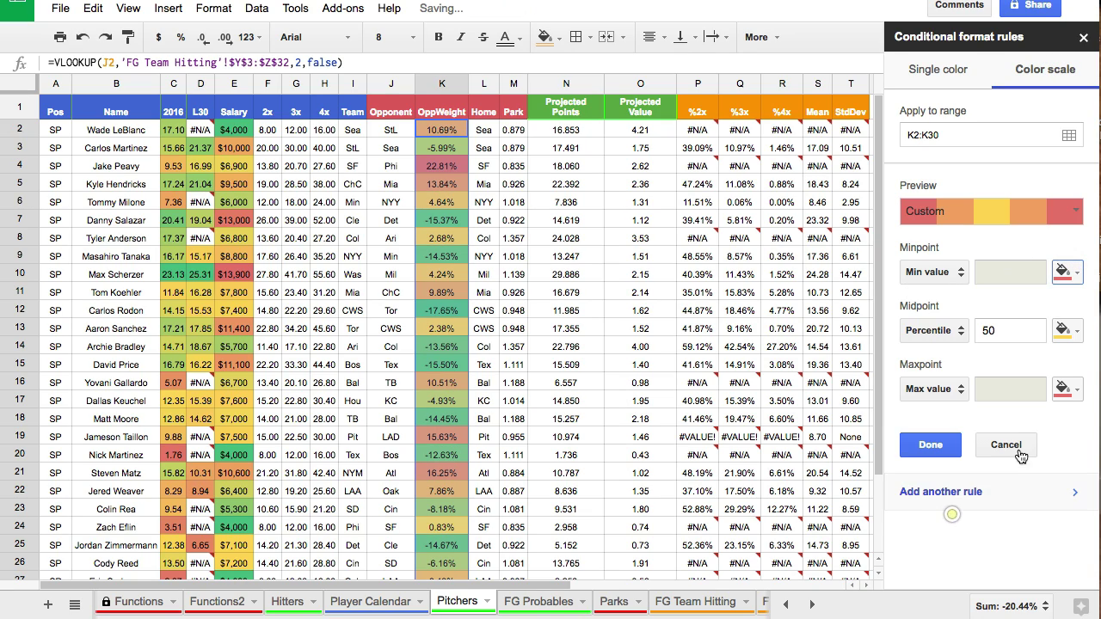
pyautogui.click(1066, 388)
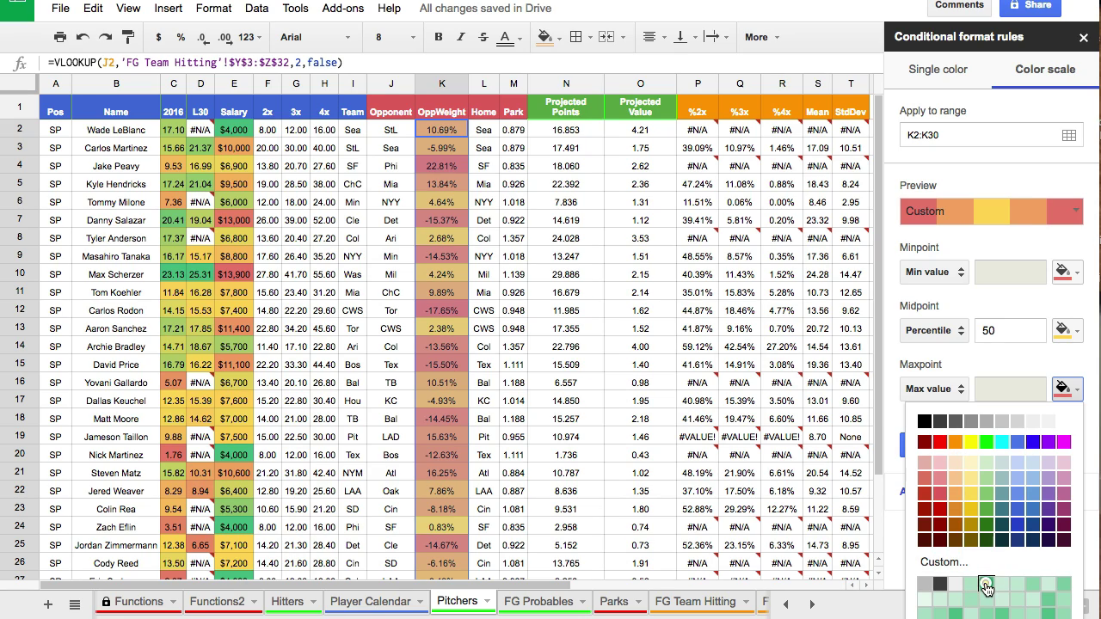
pyautogui.click(987, 584)
pyautogui.click(926, 444)
pyautogui.click(483, 239)
pyautogui.click(441, 167)
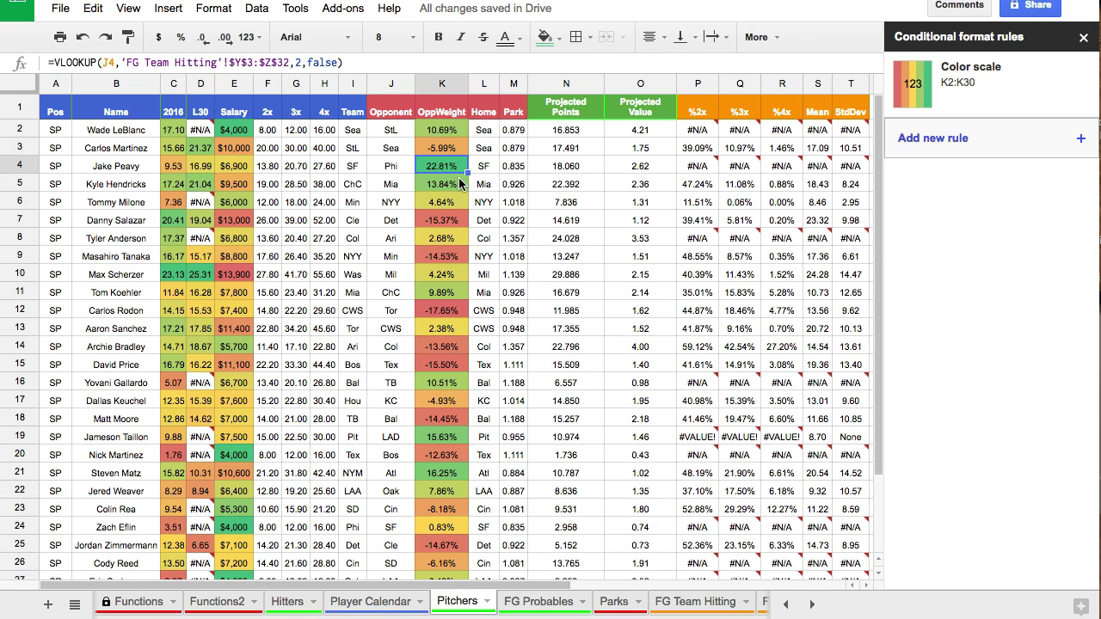
# Apply a green-yellow-red color scale as conditional formatting to the Park factors in M2:M30
pyautogui.moveTo(513, 130); pyautogui.dragTo(509, 538)
pyautogui.scroll(2, 538, 414)
pyautogui.click(933, 71)
pyautogui.click(1046, 69)
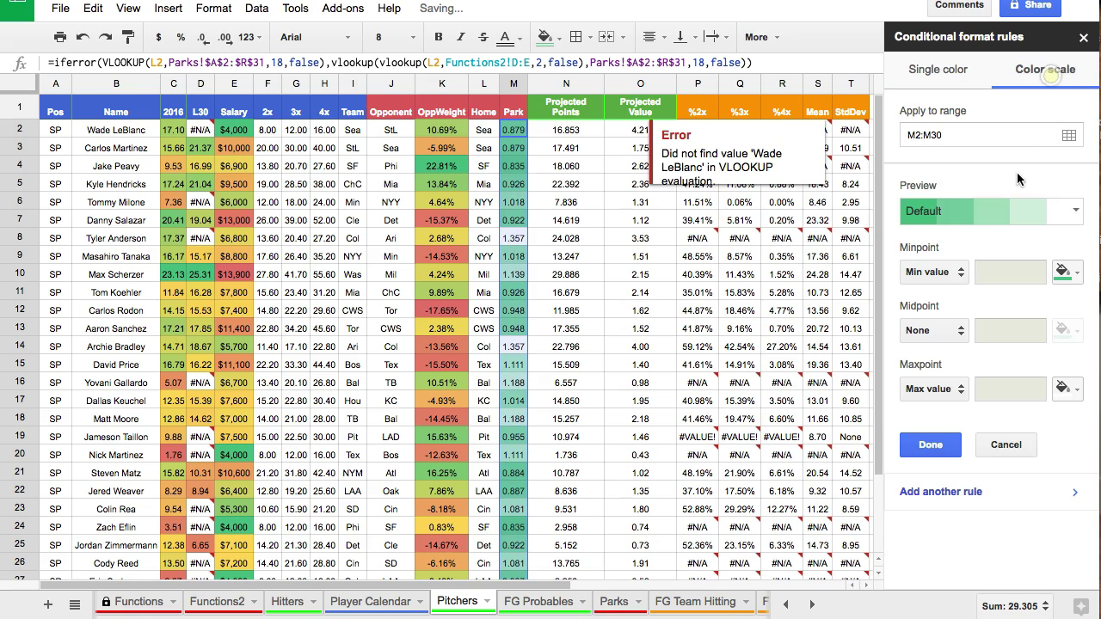
pyautogui.click(996, 212)
pyautogui.click(992, 305)
# Reverse the M2:M30 color scale with a red minimum and green maximum, and save the rule
pyautogui.click(1063, 272)
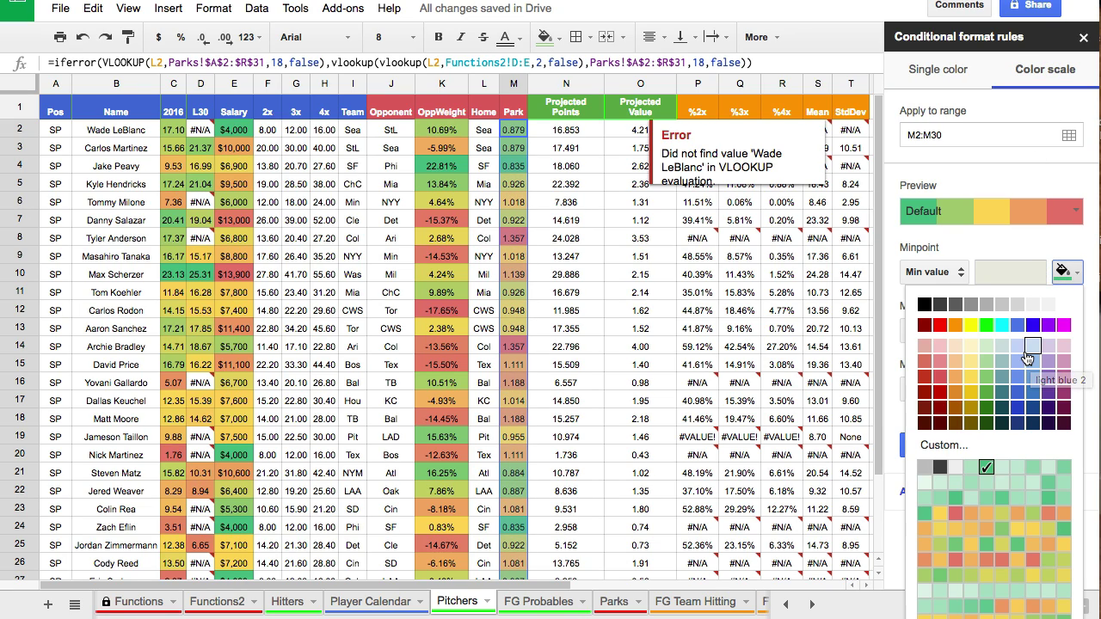
pyautogui.click(963, 506)
pyautogui.click(1066, 389)
pyautogui.click(987, 585)
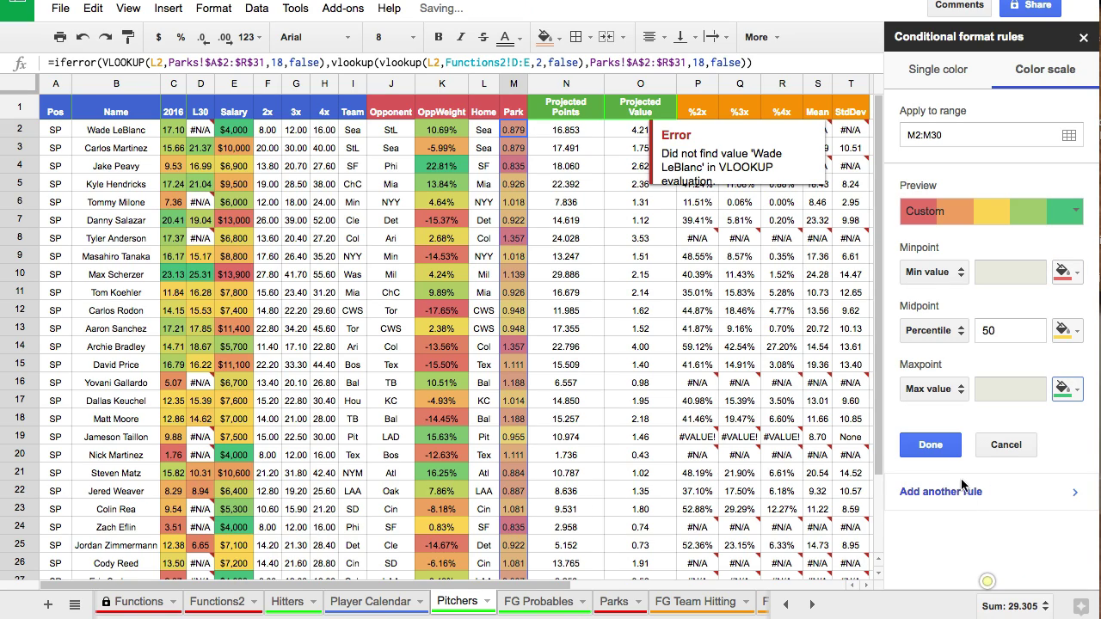
pyautogui.click(946, 446)
# Review the Projected Points formulas from N8 to N14 and the Park factor lookup in M14
pyautogui.click(548, 238)
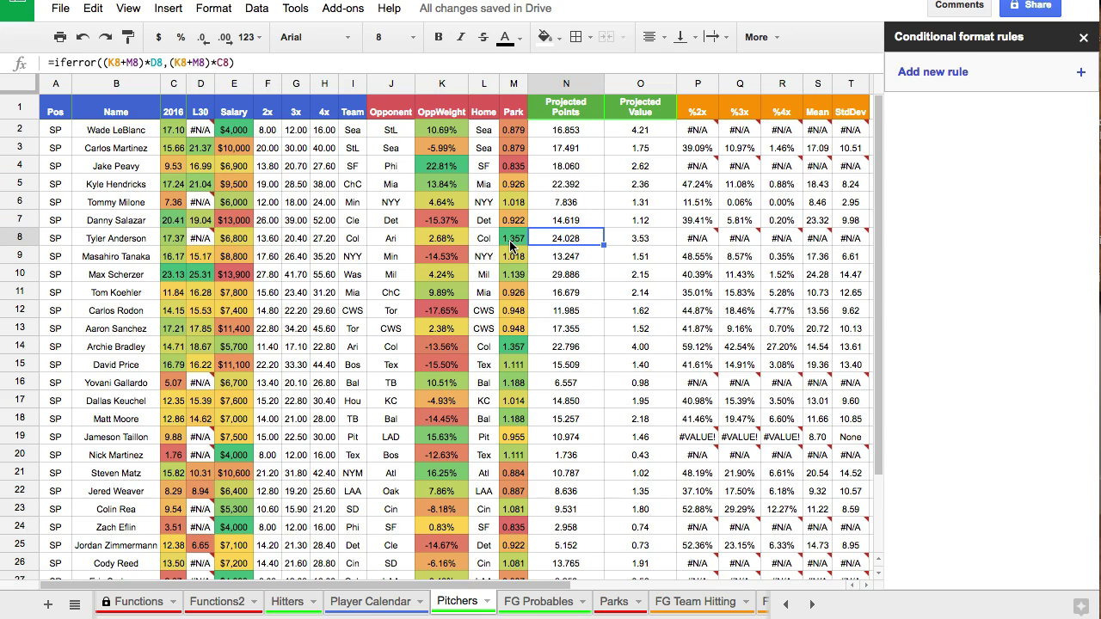
pyautogui.press('Down')
pyautogui.press('Down')
pyautogui.press('Down')
pyautogui.press('Down')
pyautogui.press('Down')
pyautogui.press('Down')
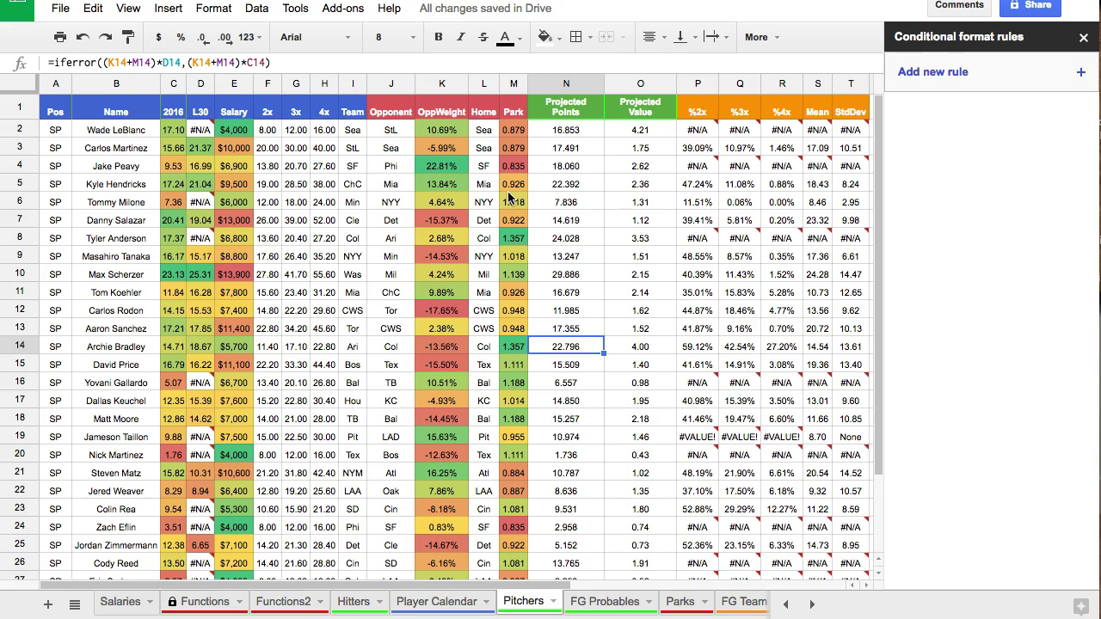
pyautogui.click(509, 350)
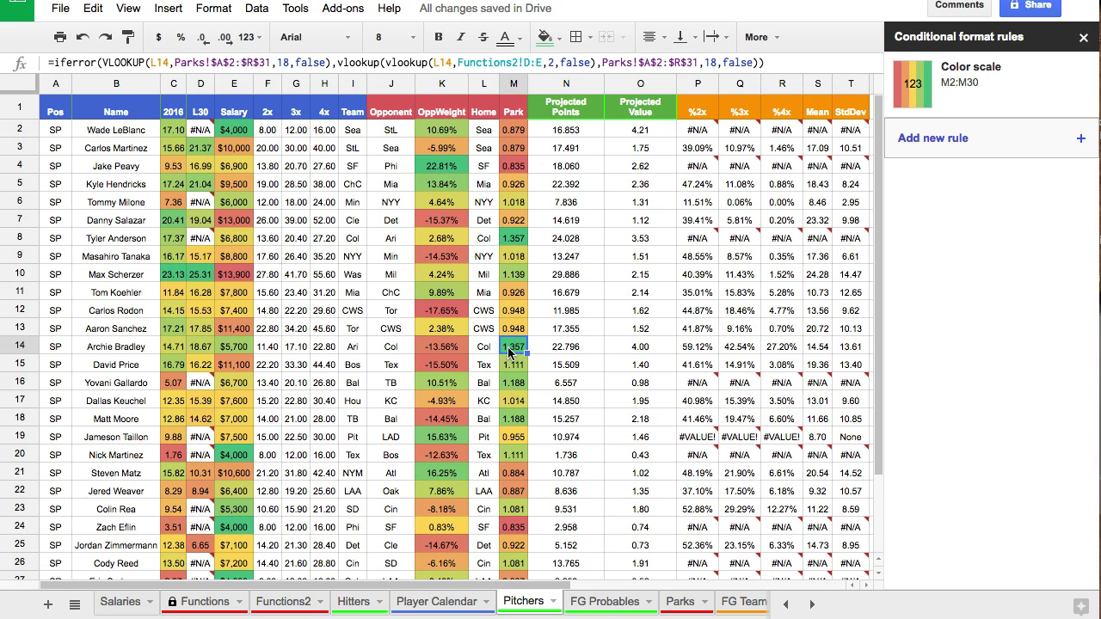
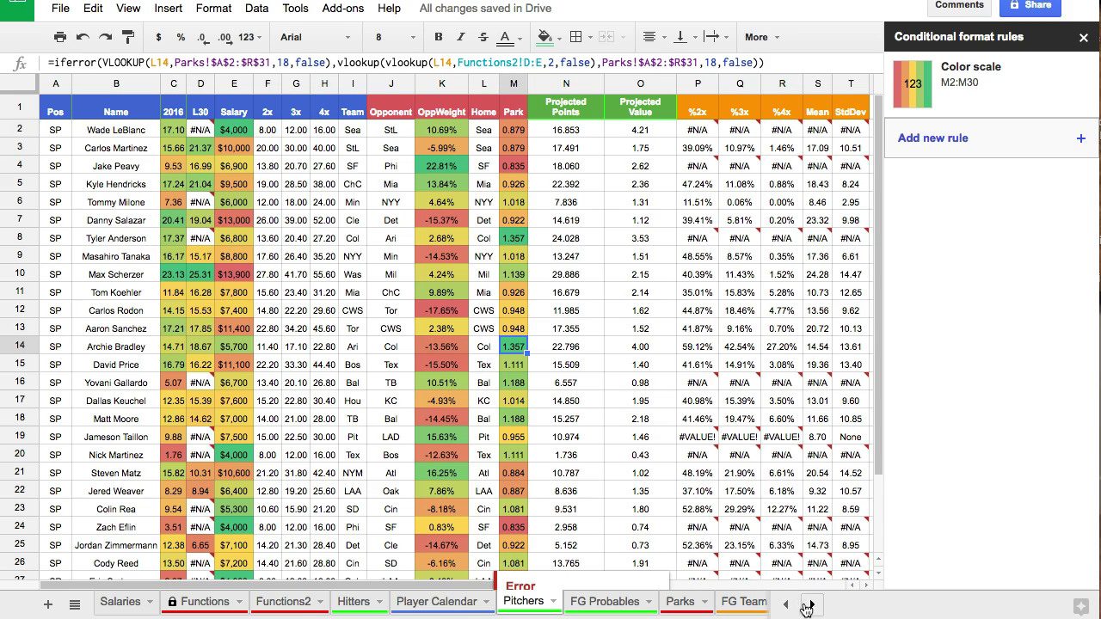
# On the Parks sheet, close the conditional format rules and set the font size of the Pitchers column S to 8
pyautogui.click(687, 607)
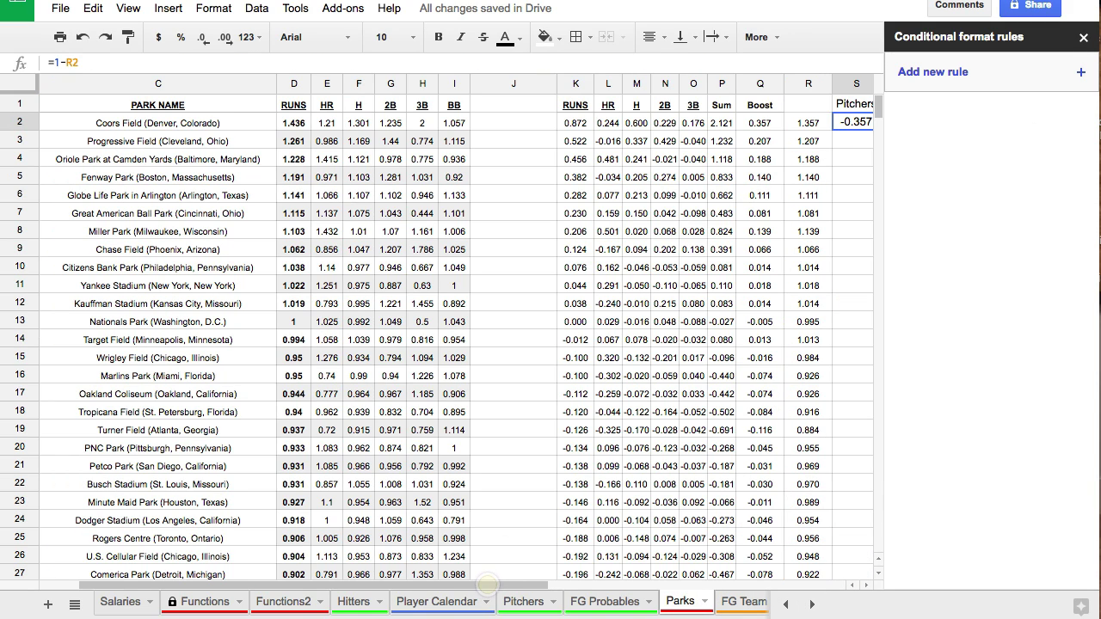
pyautogui.click(1084, 37)
pyautogui.click(869, 105)
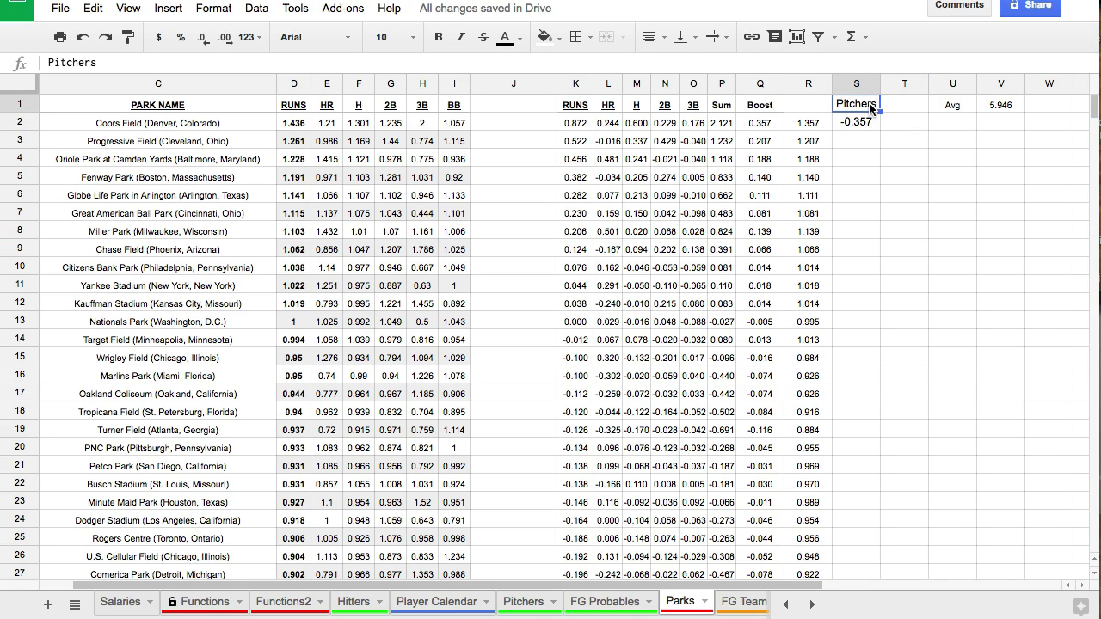
pyautogui.click(872, 84)
pyautogui.click(839, 162)
pyautogui.click(857, 84)
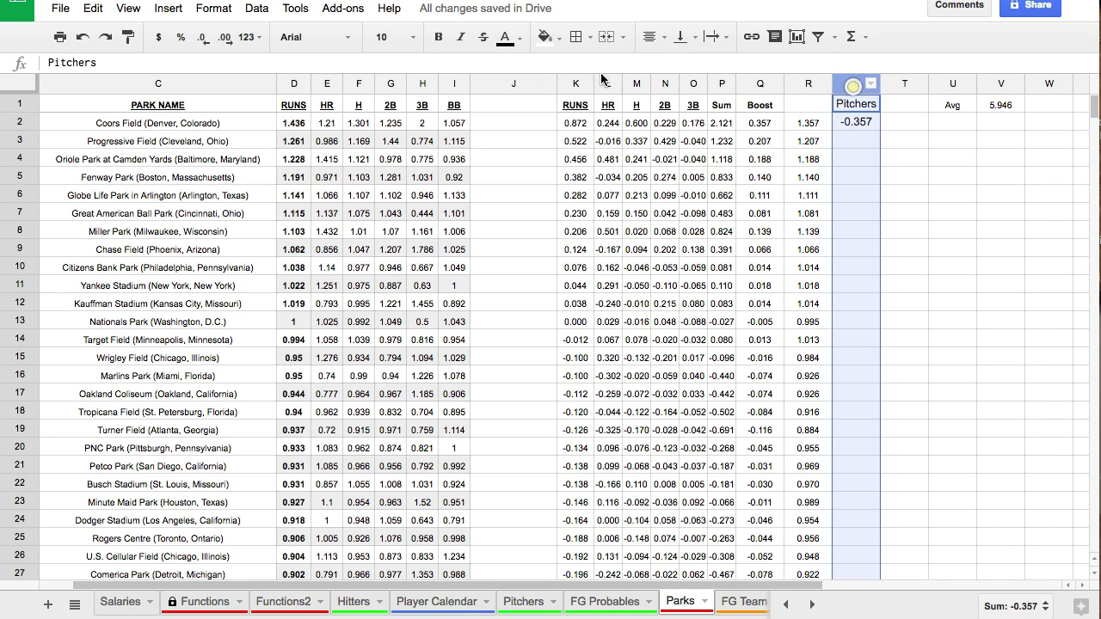
pyautogui.click(392, 37)
pyautogui.click(404, 119)
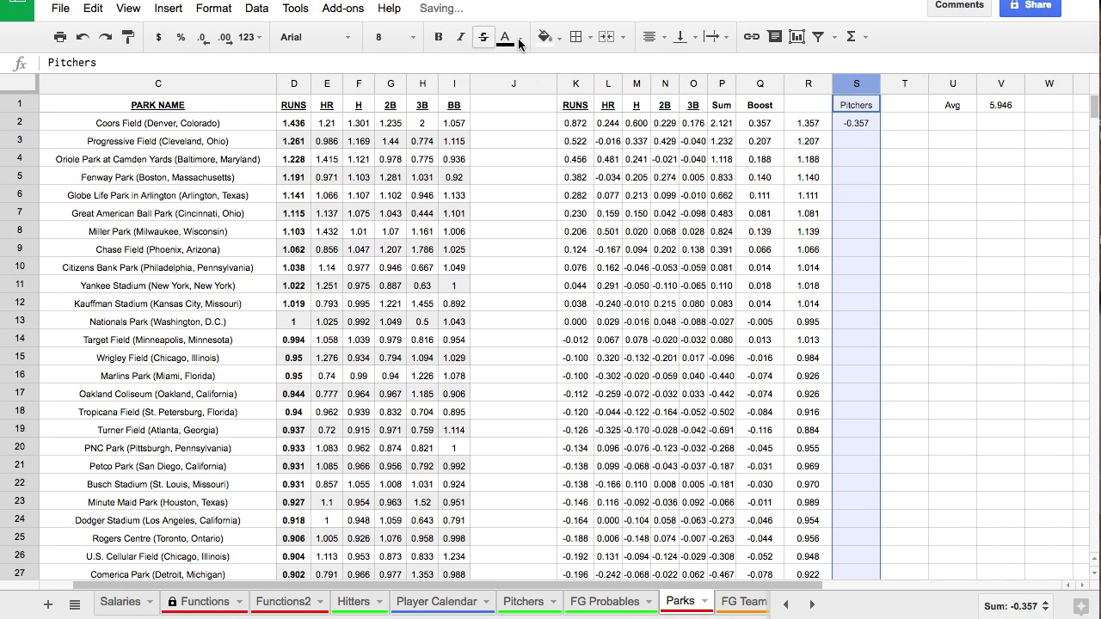
# Fill the =1-R2 formula from S2 down the Pitchers column of the Parks sheet
pyautogui.press('Down')
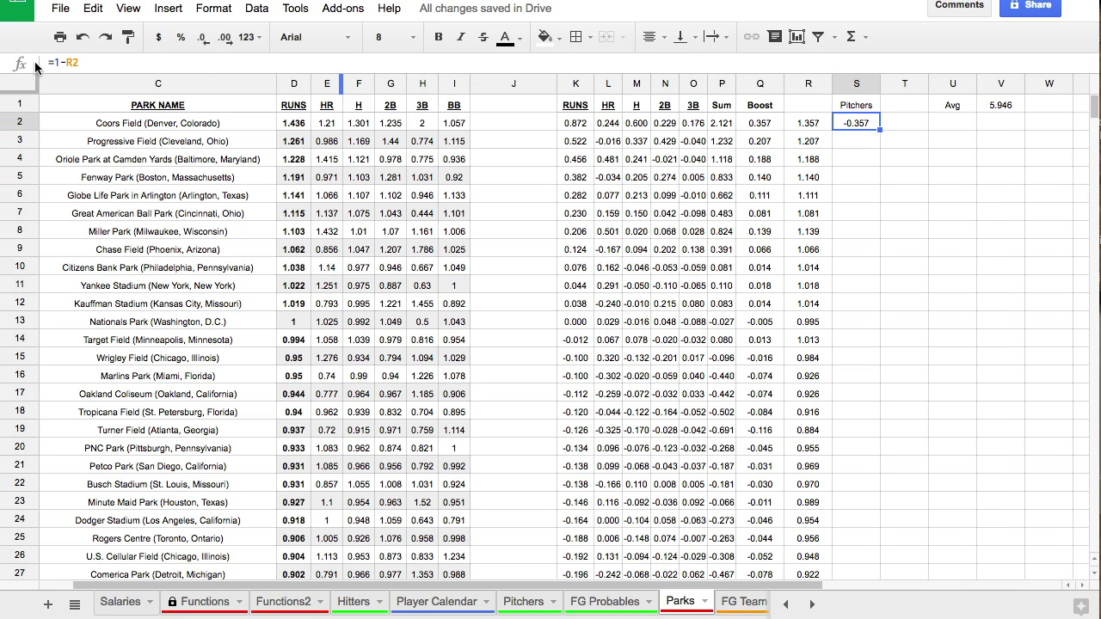
pyautogui.press('Return')
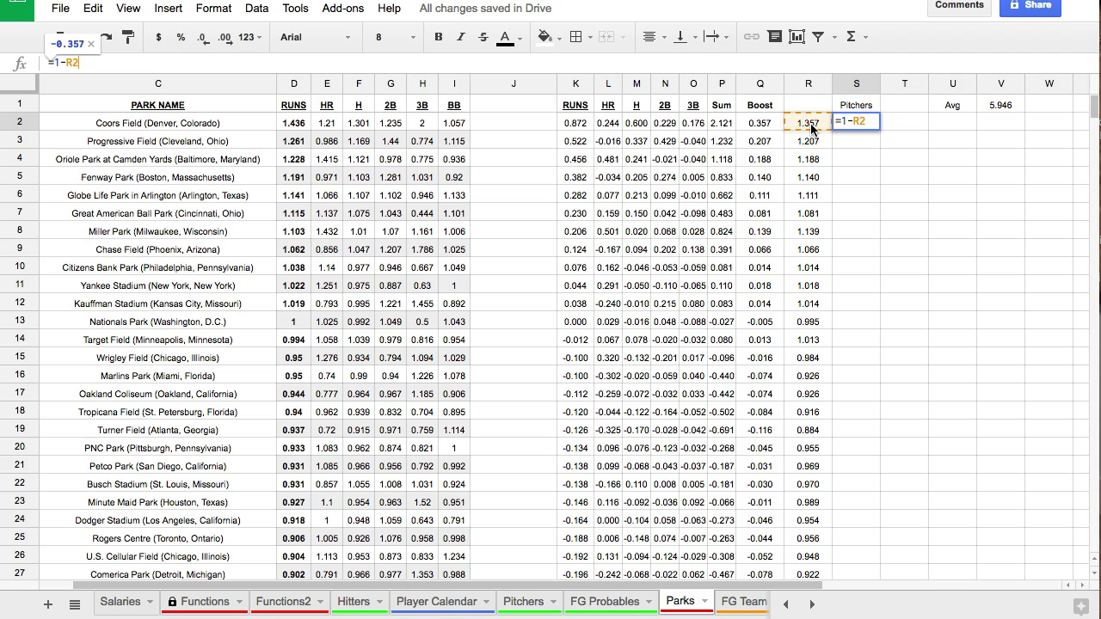
pyautogui.press('Escape')
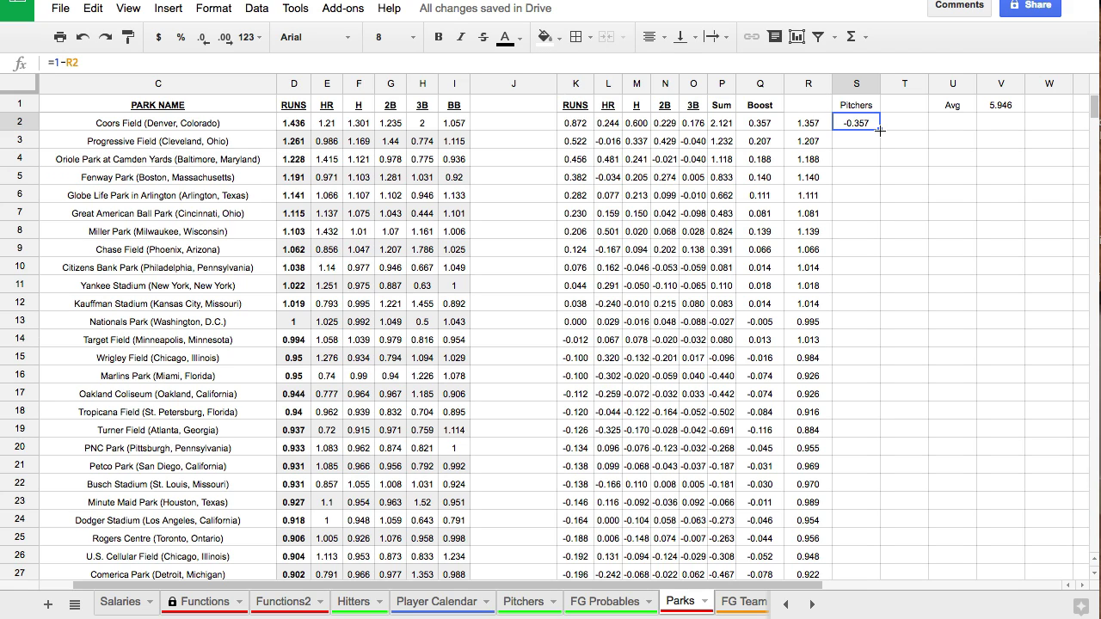
pyautogui.moveTo(879, 129); pyautogui.dragTo(851, 540)
pyautogui.scroll(3, 881, 245)
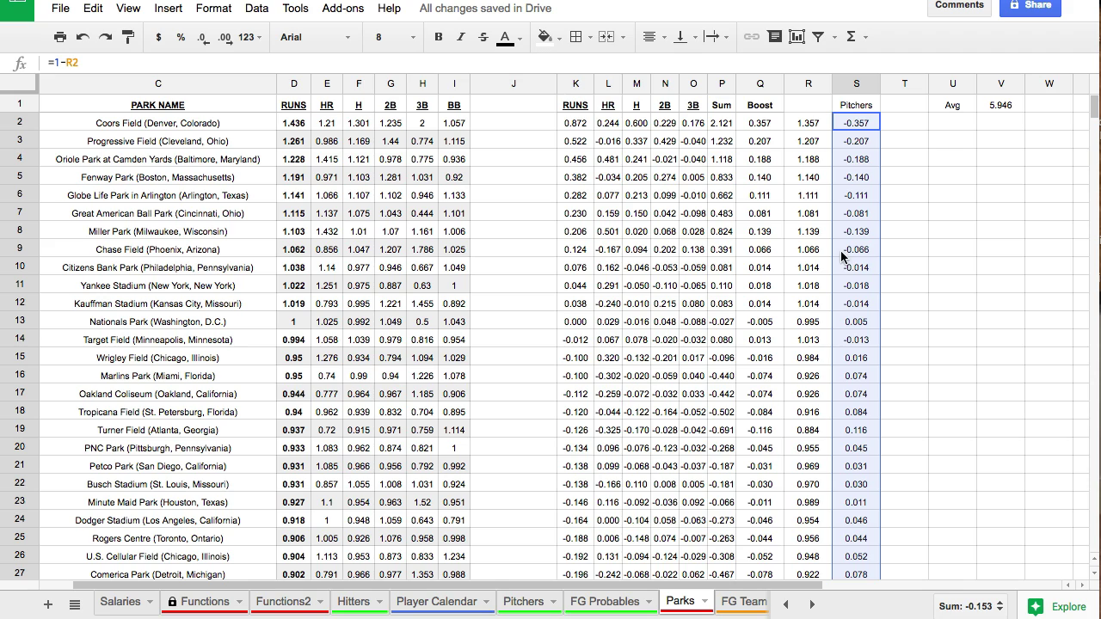
# On the Pitchers sheet, try a Park factor of 2 in M2, and undo the entry
pyautogui.click(512, 609)
pyautogui.click(514, 132)
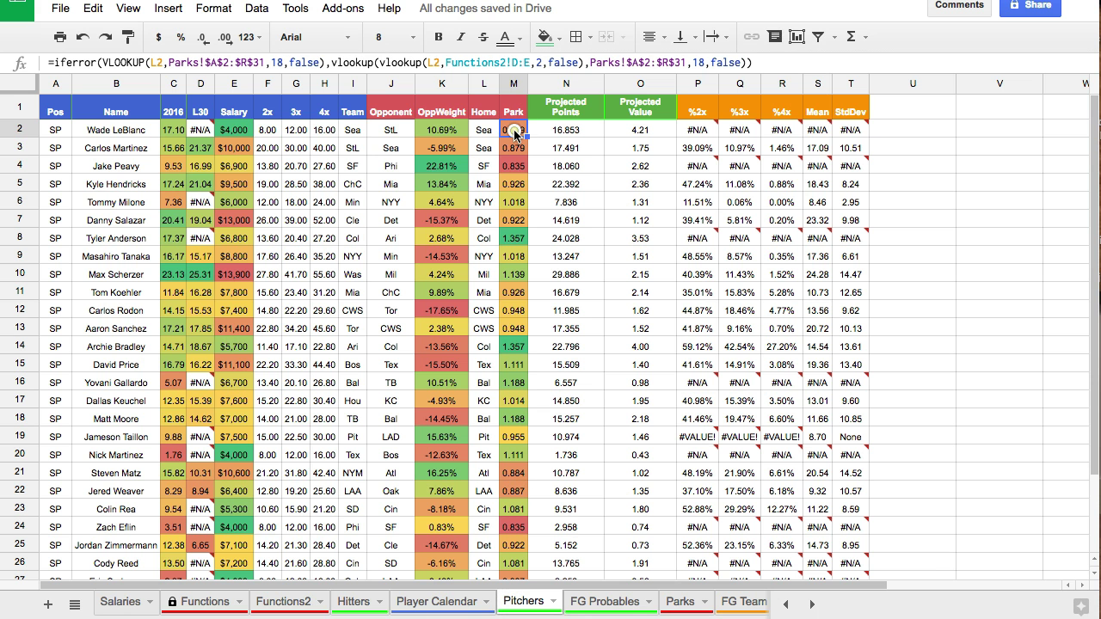
pyautogui.write('2')
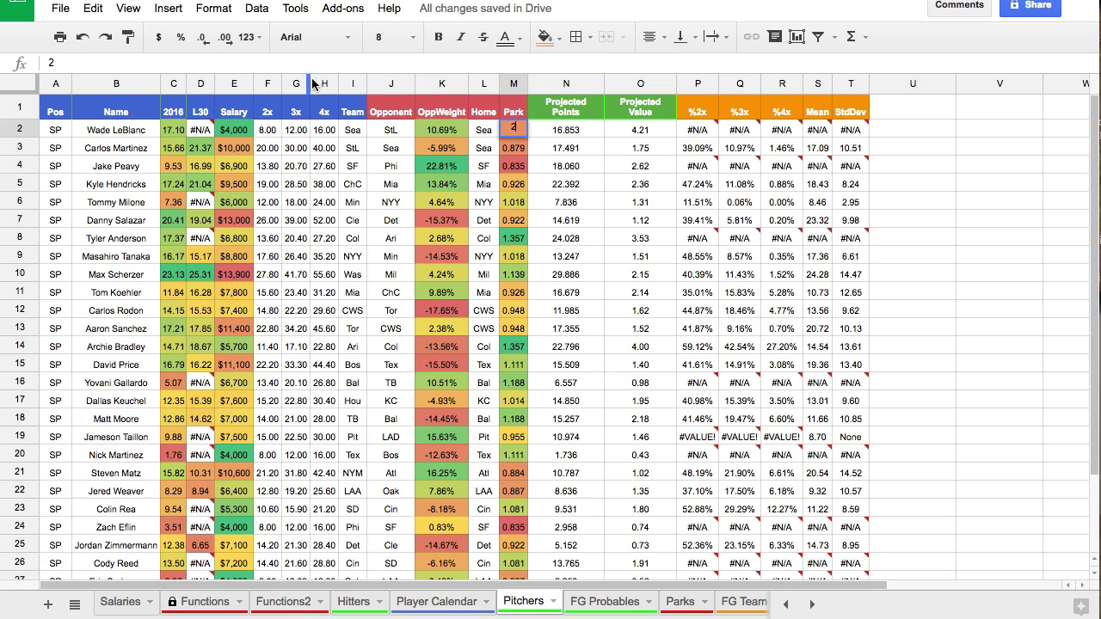
pyautogui.click(512, 200)
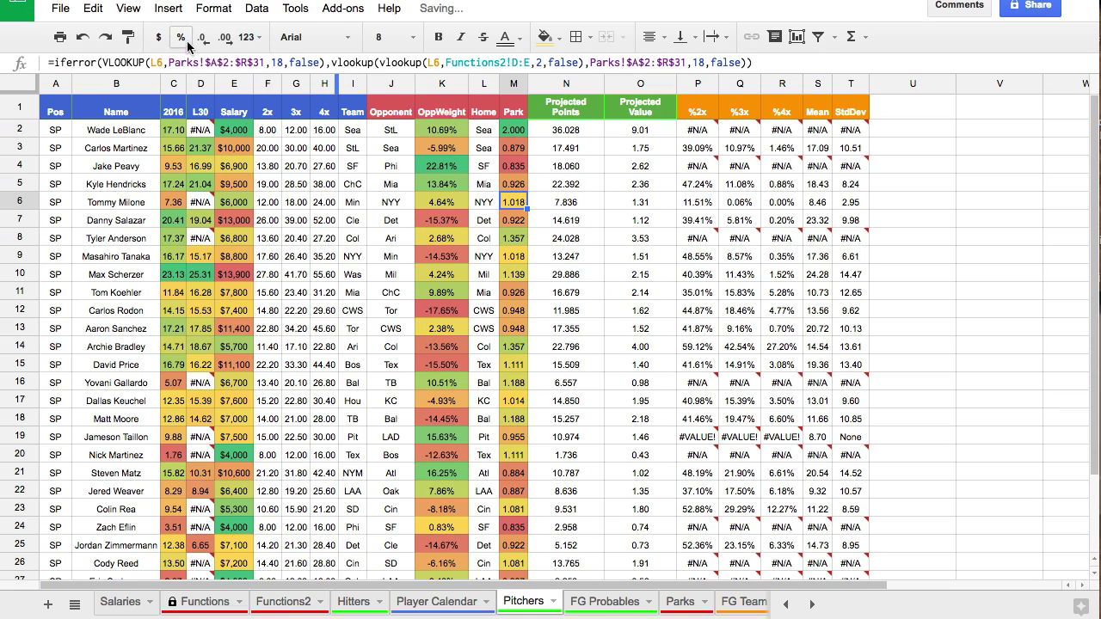
pyautogui.click(201, 37)
pyautogui.click(200, 148)
pyautogui.click(84, 38)
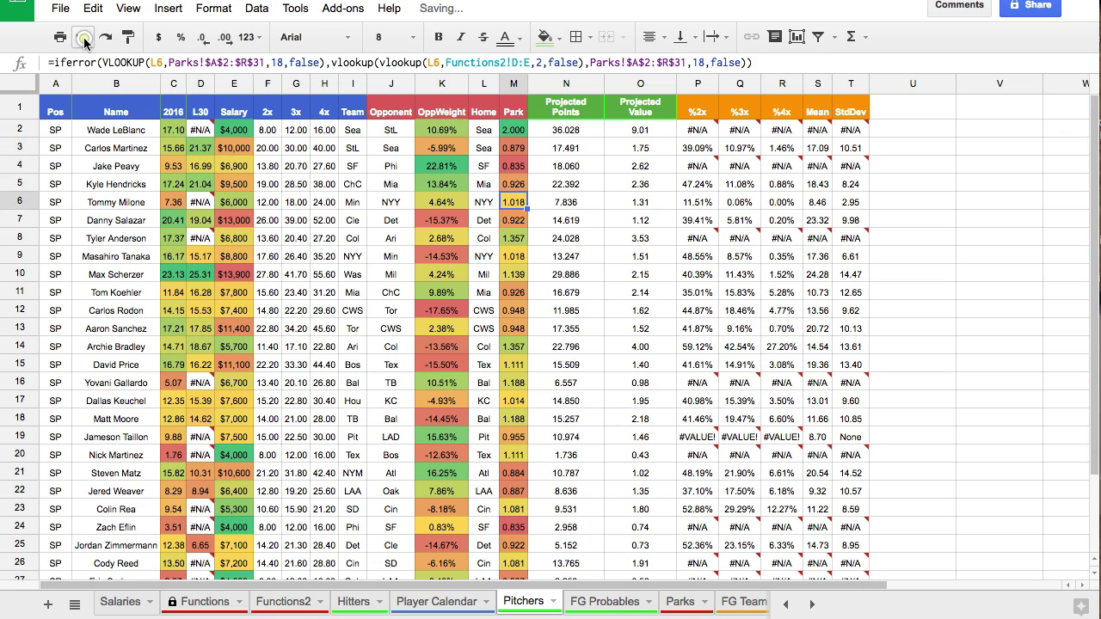
pyautogui.click(83, 37)
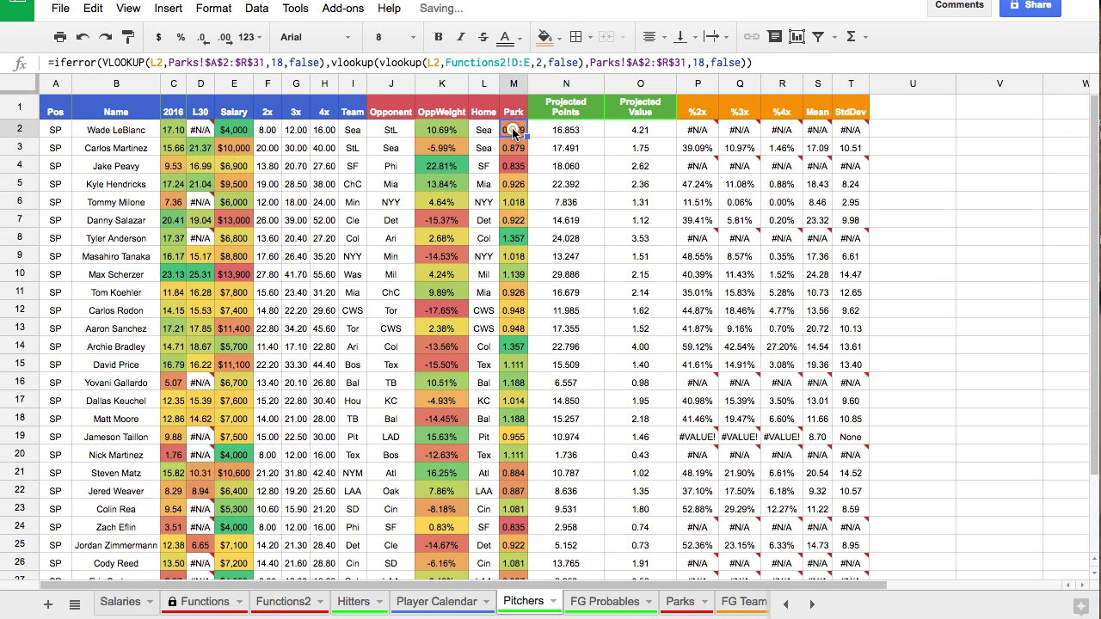
# Change the Park lookup in M2 to use the range Parks!$A$2:$S$31 with column index 19
pyautogui.click(268, 62)
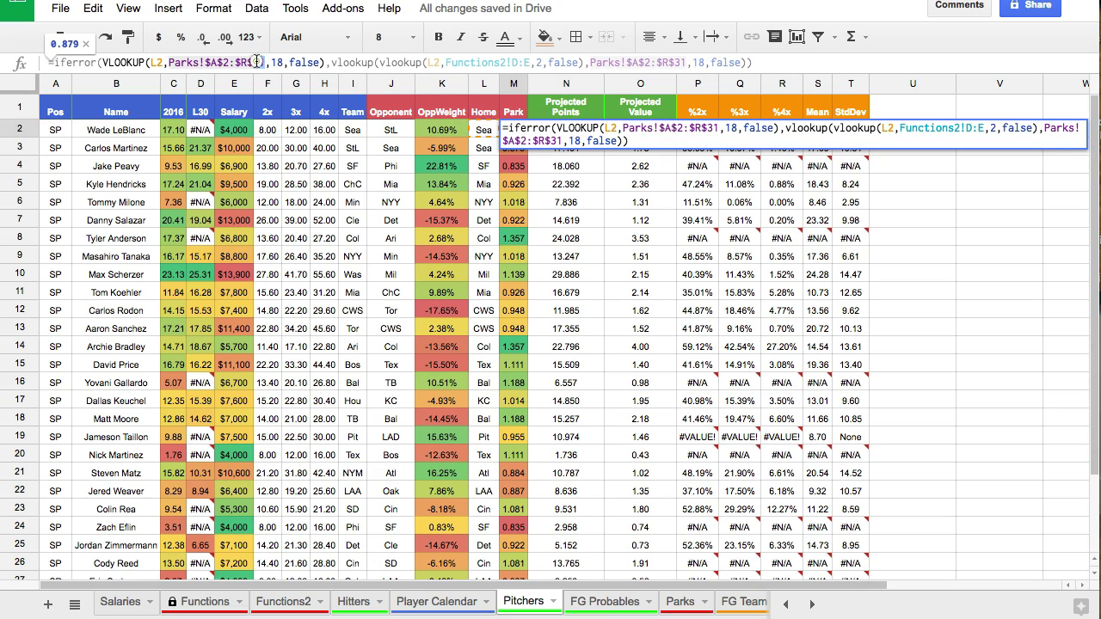
pyautogui.click(252, 63)
pyautogui.press('BackSpace')
pyautogui.write('S')
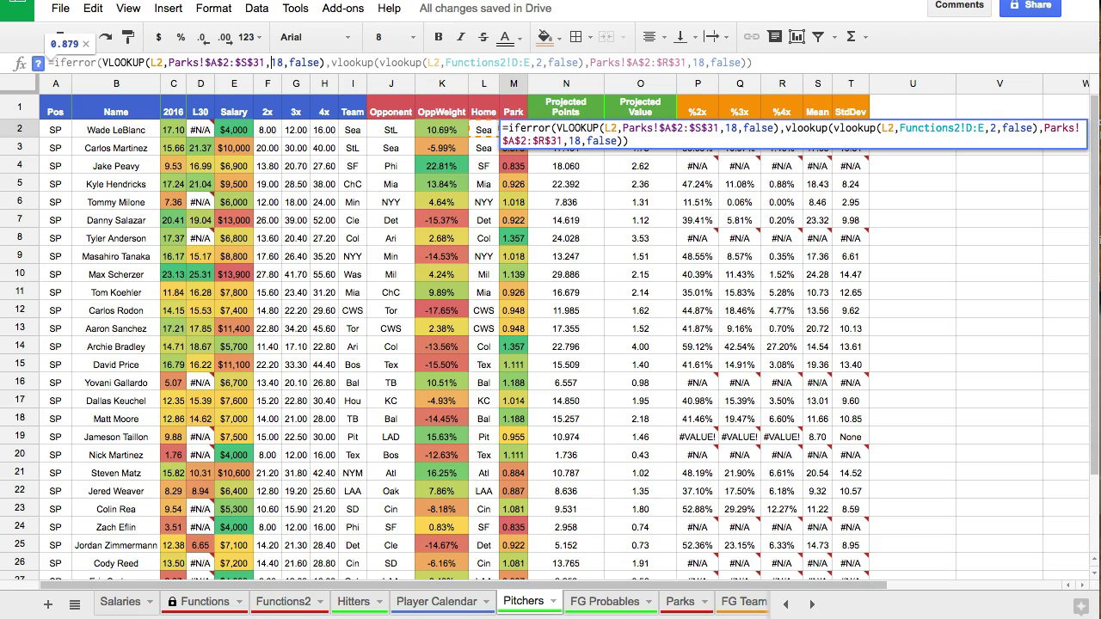
pyautogui.press('Delete')
pyautogui.write('9')
pyautogui.press('Escape')
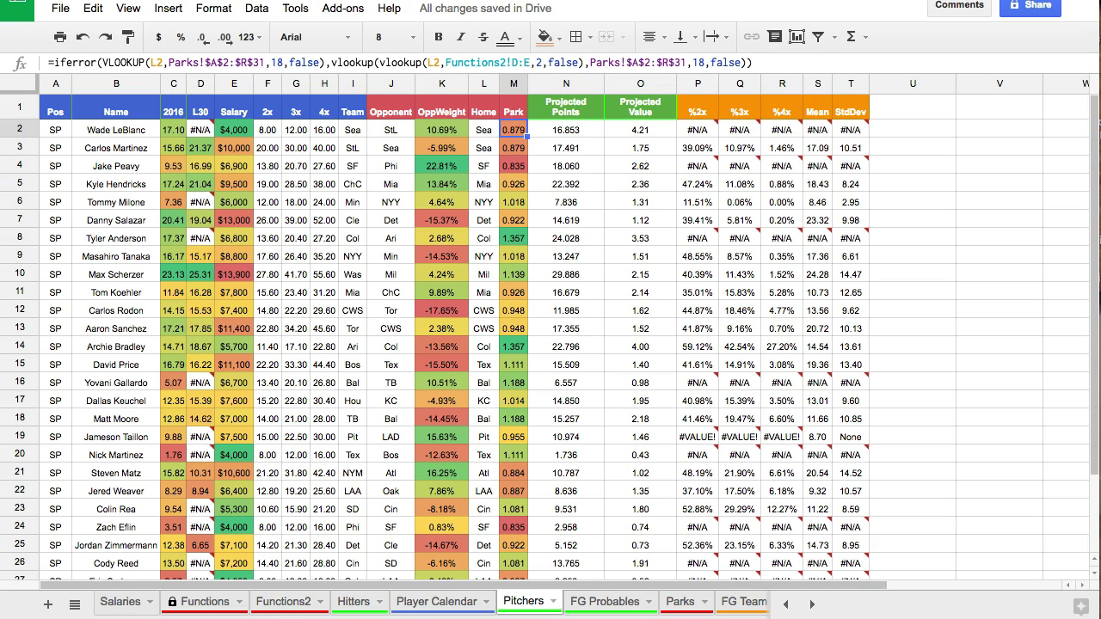
# On the Parks sheet, change the S2 formula to =1-Q2 and fill it down the Pitchers column
pyautogui.hotkey('ctrl', 'shift', 'pagedown')
pyautogui.hotkey('ctrl', 'shift', 'pagedown')
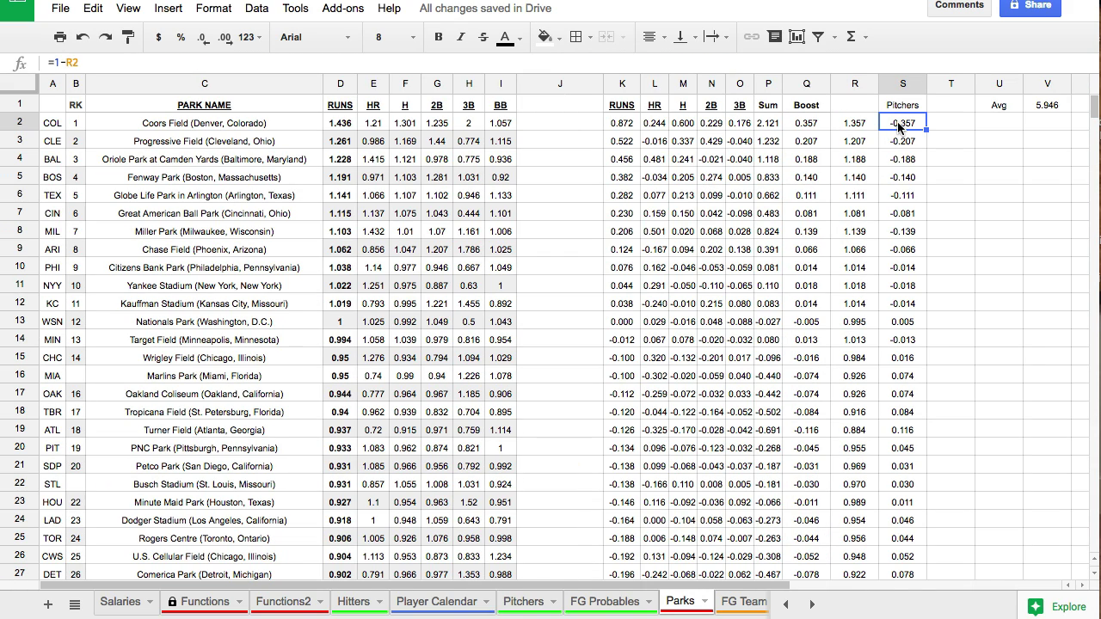
pyautogui.click(79, 61)
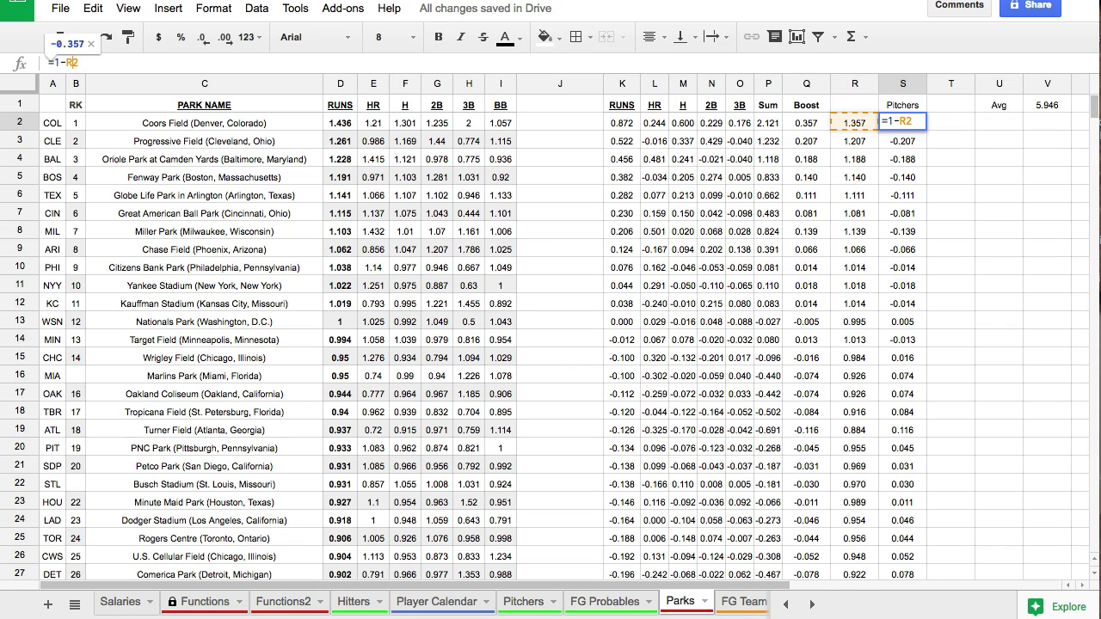
pyautogui.press('Return')
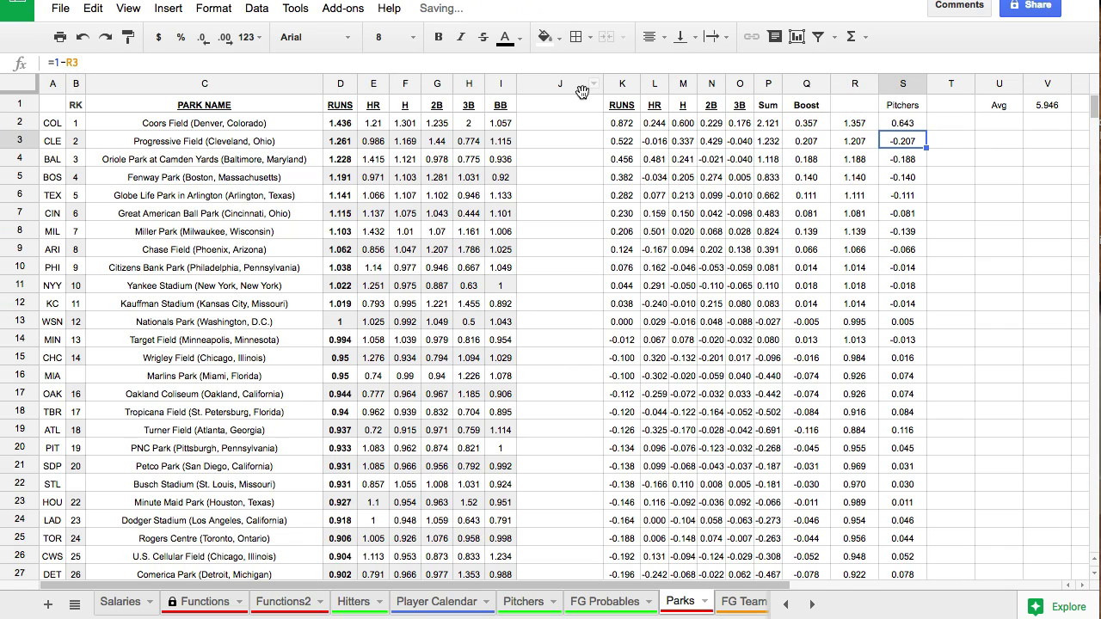
pyautogui.click(901, 126)
pyautogui.moveTo(925, 132); pyautogui.dragTo(911, 380)
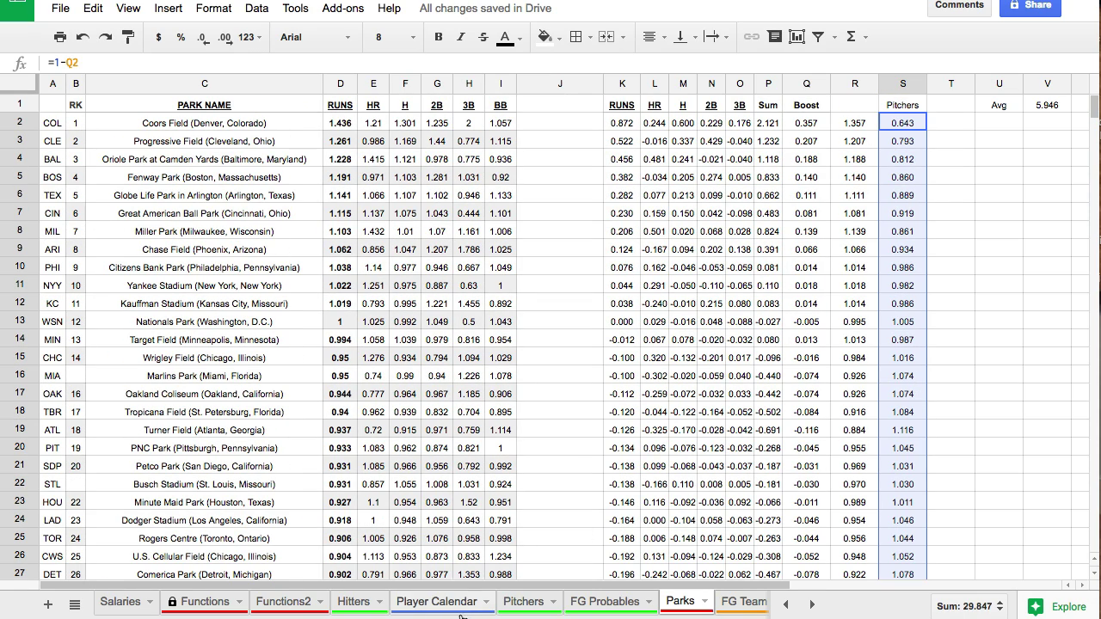
# On the Pitchers sheet, set the first VLOOKUP in M3 to Parks!$A$2:$S$31 with column index 19
pyautogui.click(525, 602)
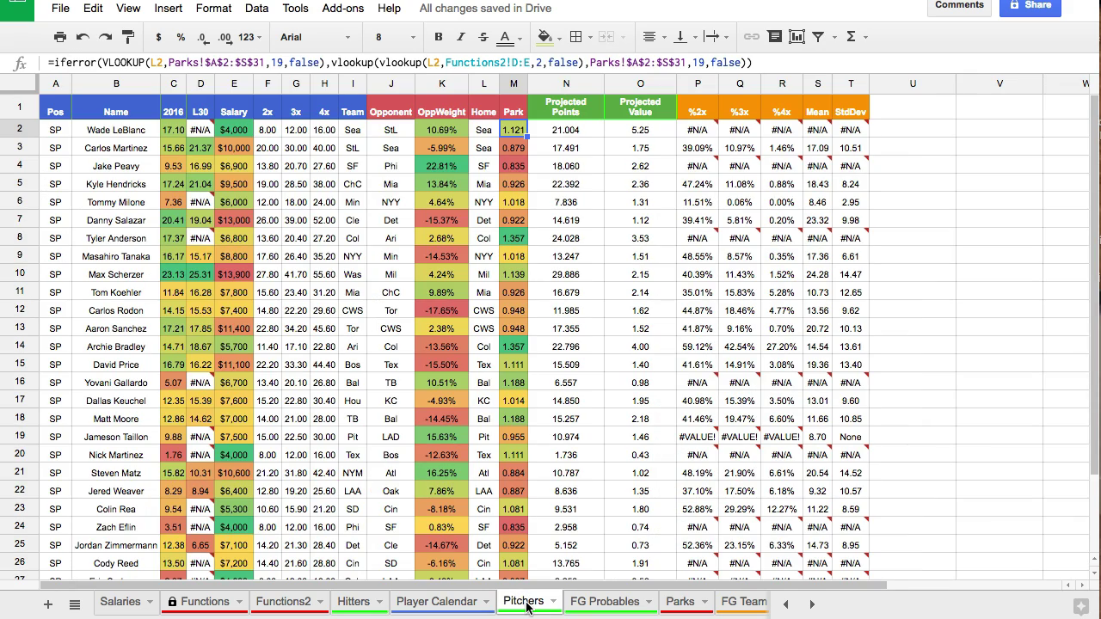
pyautogui.click(515, 165)
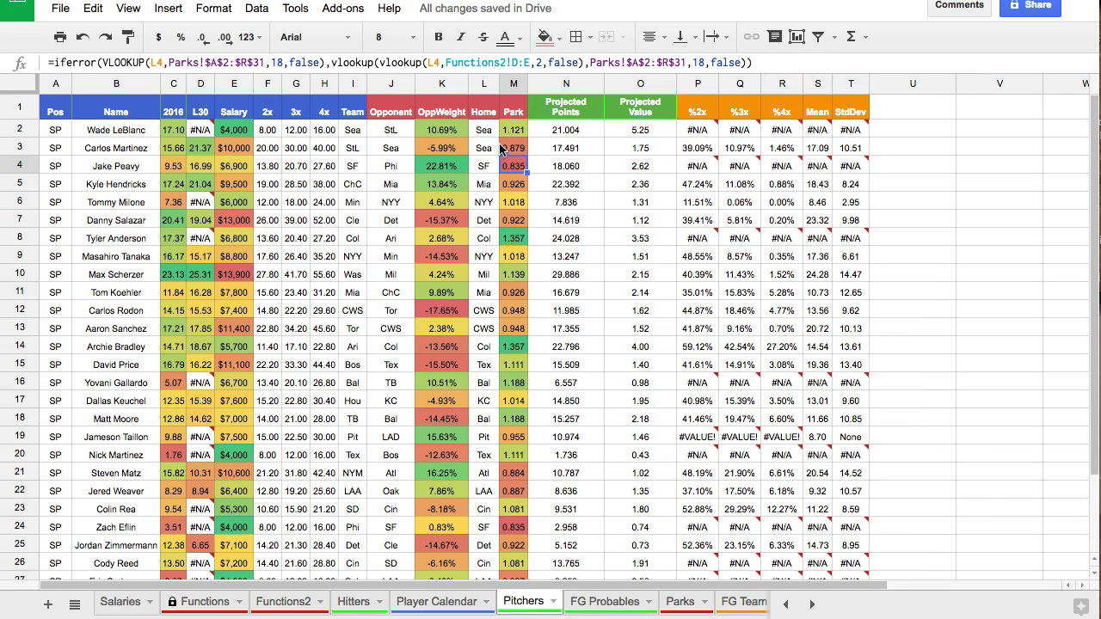
pyautogui.click(503, 148)
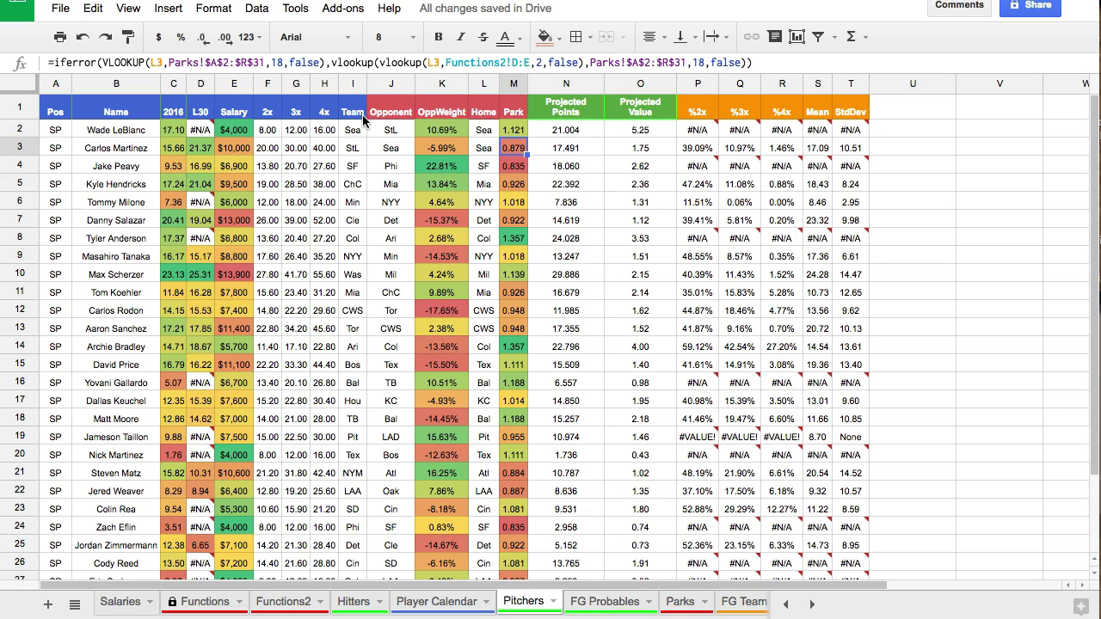
pyautogui.click(237, 63)
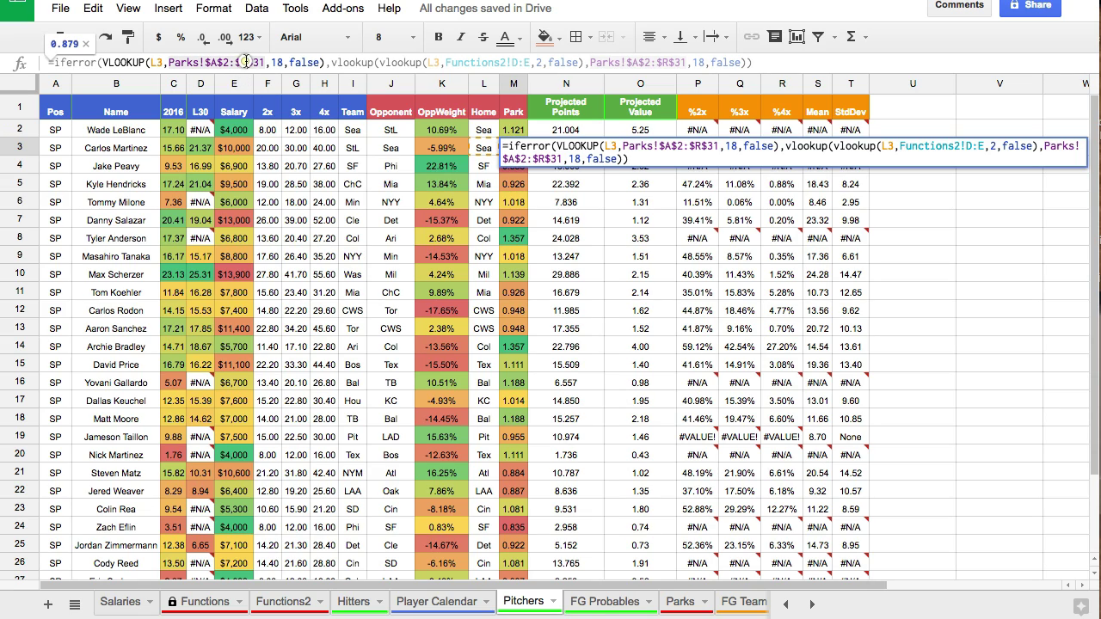
pyautogui.press('BackSpace')
pyautogui.write('S')
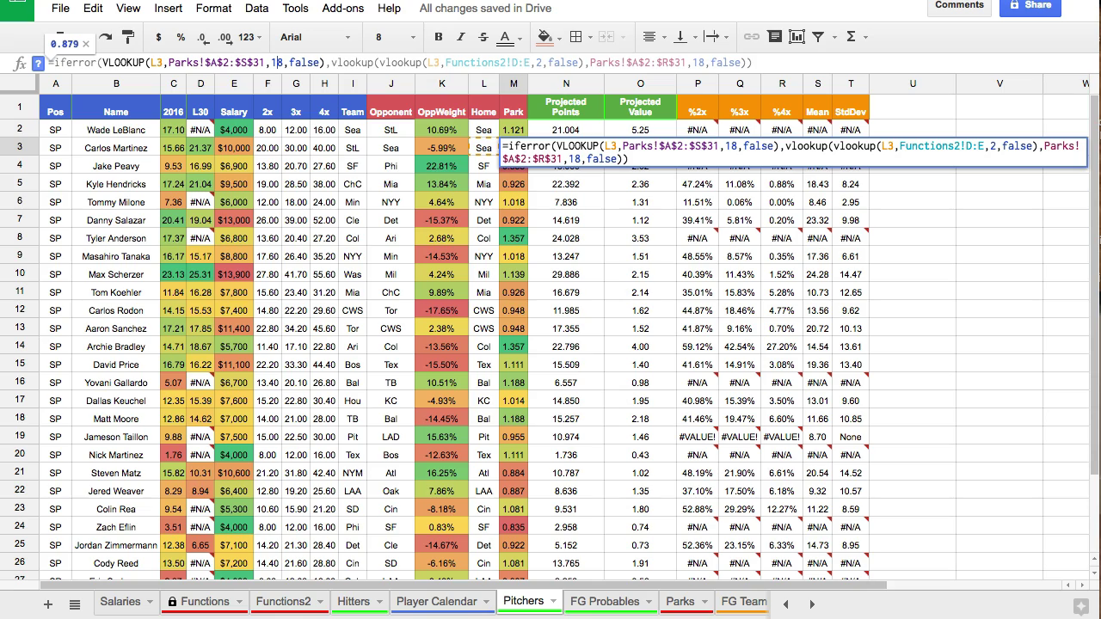
pyautogui.press('Delete')
pyautogui.write('9')
# Set the fallback lookup in M3 to Parks!$A$2:$S$31 with column index 19, and accept the formula
pyautogui.click(670, 62)
pyautogui.press('BackSpace')
pyautogui.write('S')
pyautogui.click(692, 62)
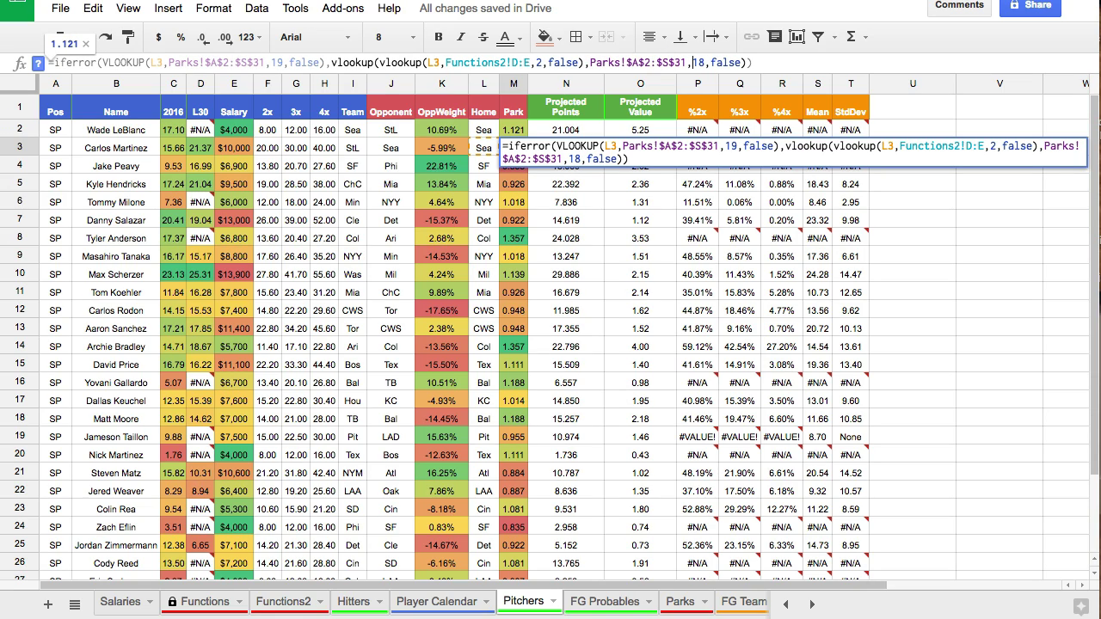
pyautogui.press('Right')
pyautogui.press('Delete')
pyautogui.write('9')
pyautogui.press('Return')
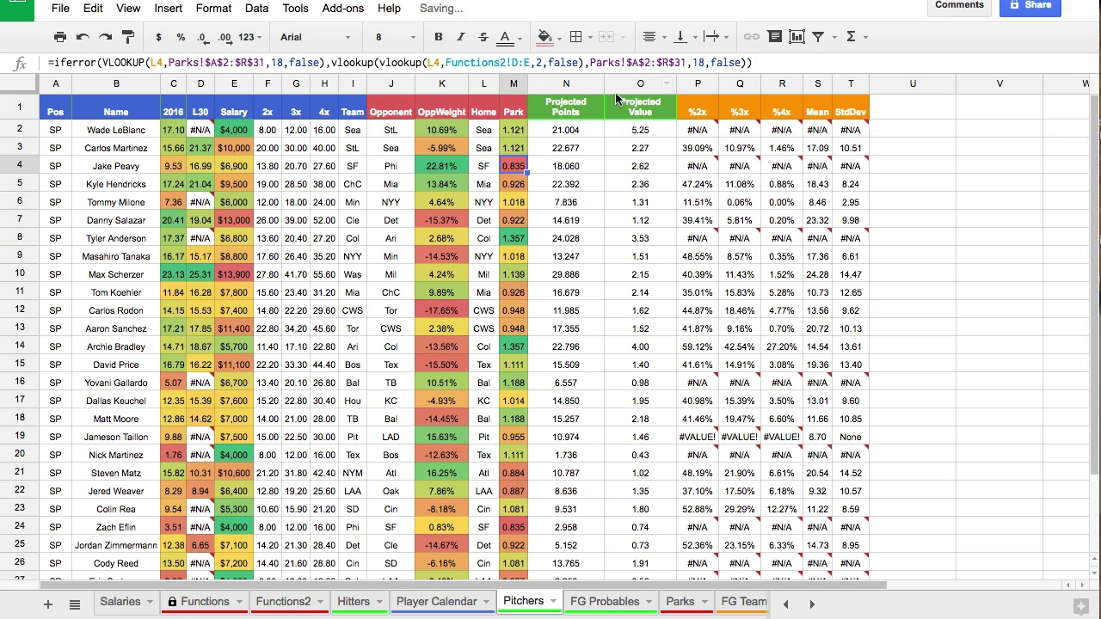
# Fill the Park lookup from M2 down through M30, and check the factors in M11, M8 and M4
pyautogui.moveTo(513, 130); pyautogui.dragTo(503, 526)
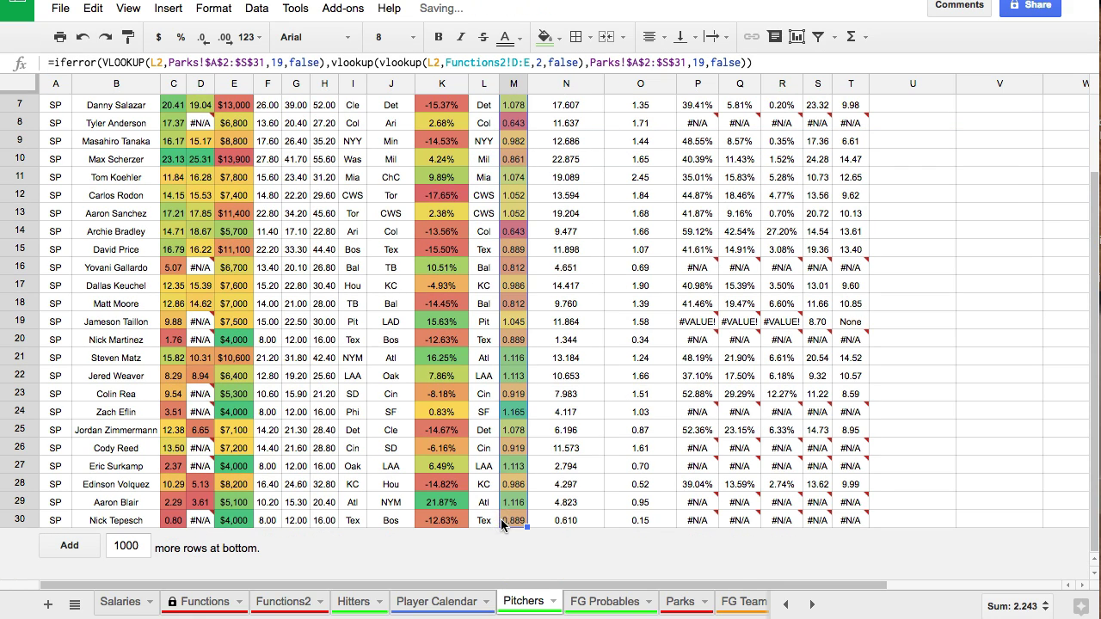
pyautogui.scroll(3, 514, 387)
pyautogui.click(516, 293)
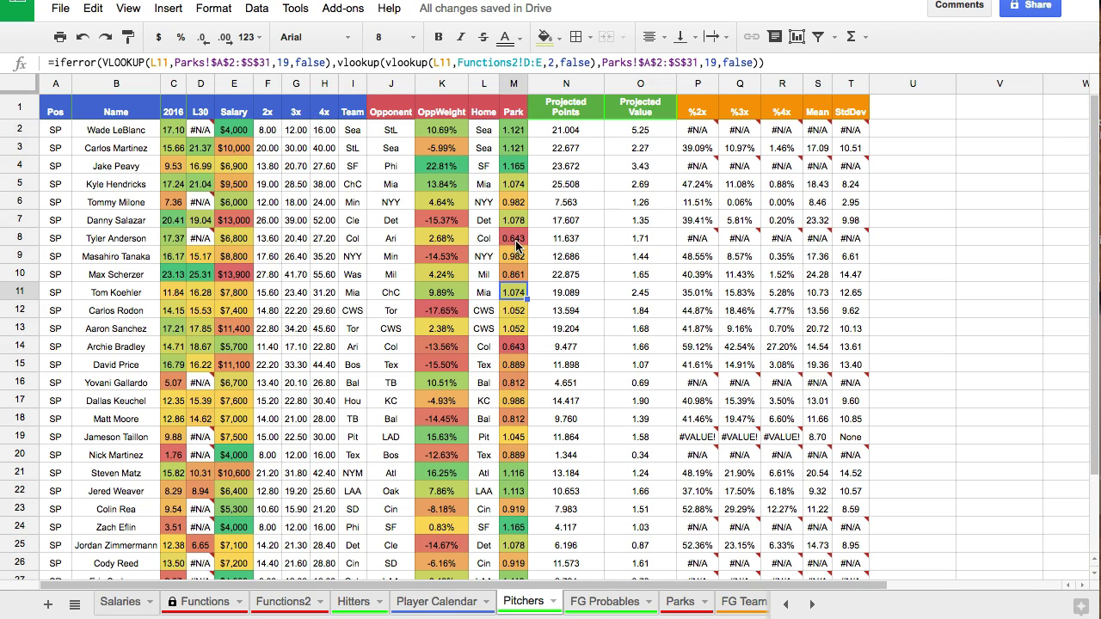
pyautogui.click(516, 245)
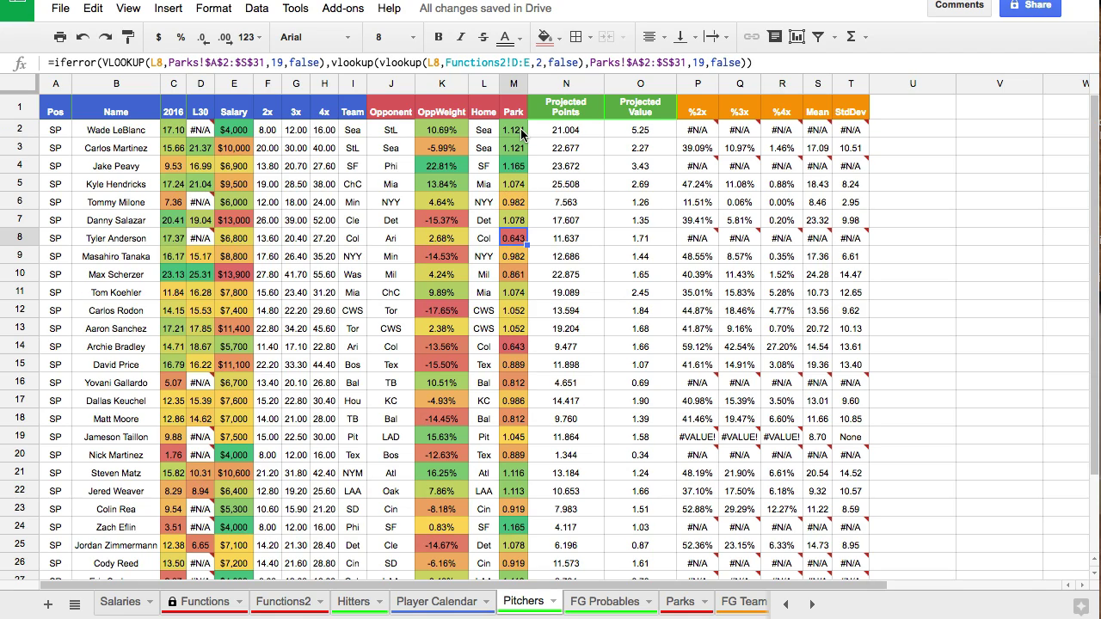
pyautogui.click(520, 169)
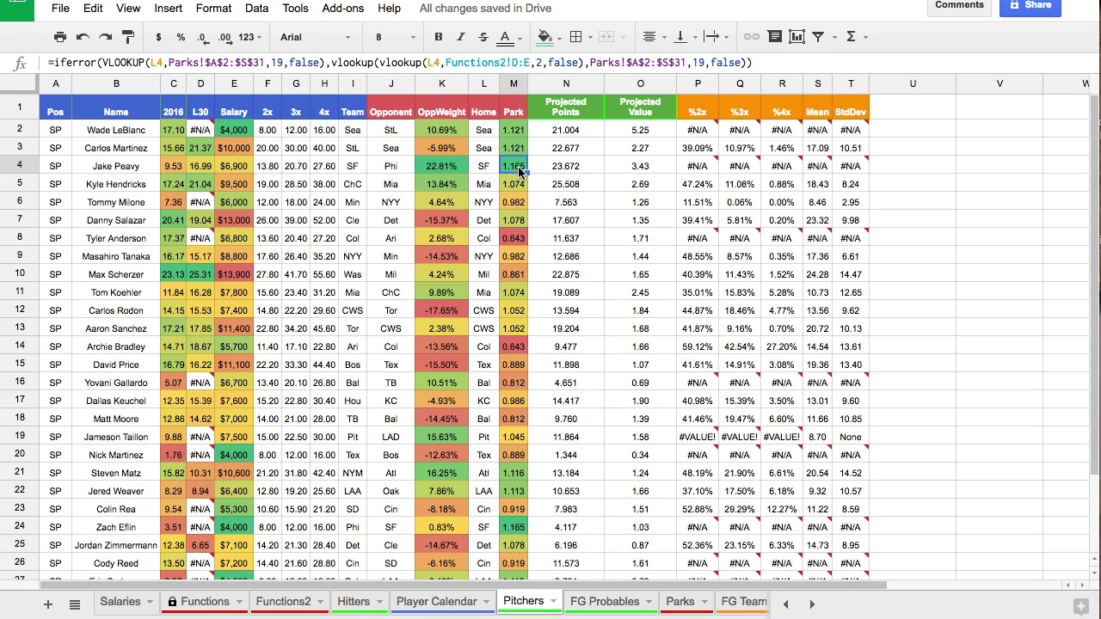
# Apply the default green-yellow-red color scale as conditional formatting to the Projected Points in N2:N30
pyautogui.moveTo(565, 133); pyautogui.dragTo(566, 522)
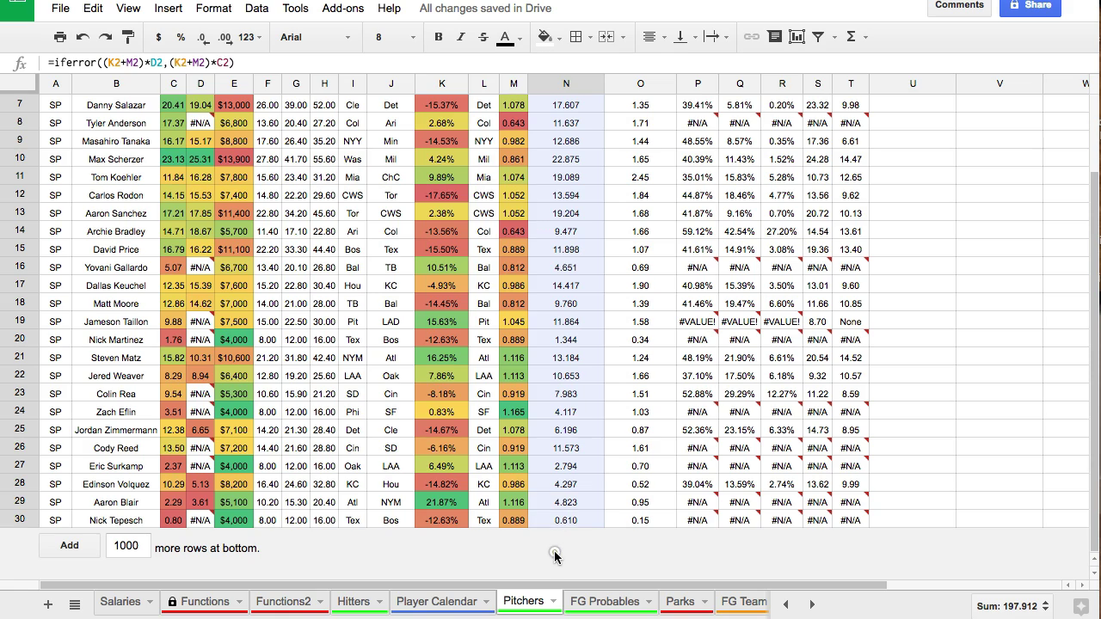
pyautogui.click(211, 9)
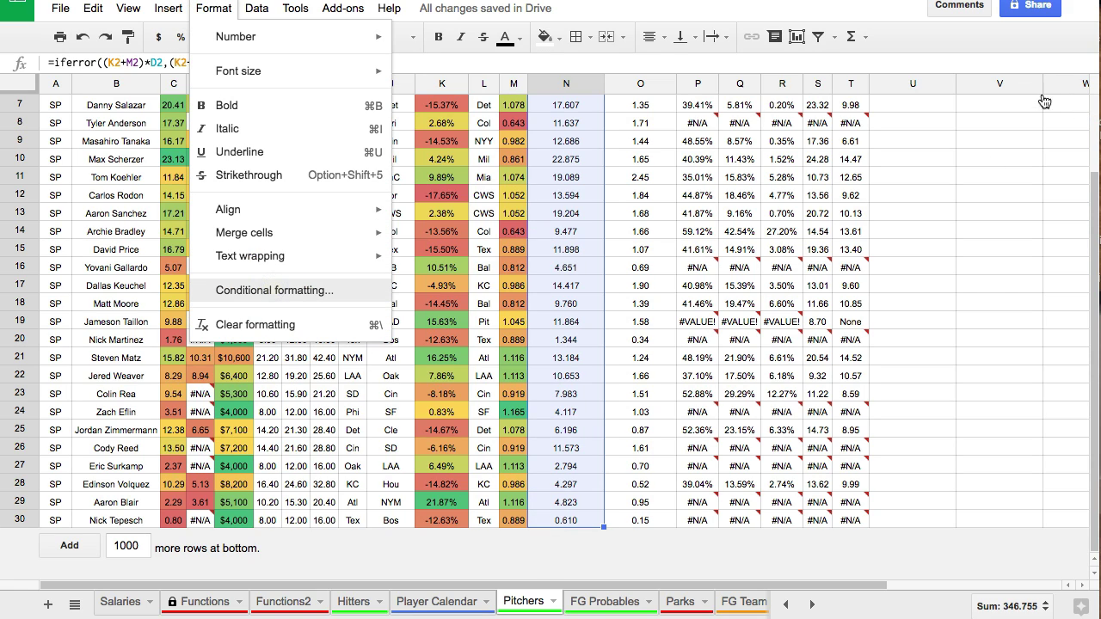
pyautogui.click(273, 290)
pyautogui.click(1044, 69)
pyautogui.click(1011, 220)
pyautogui.click(991, 308)
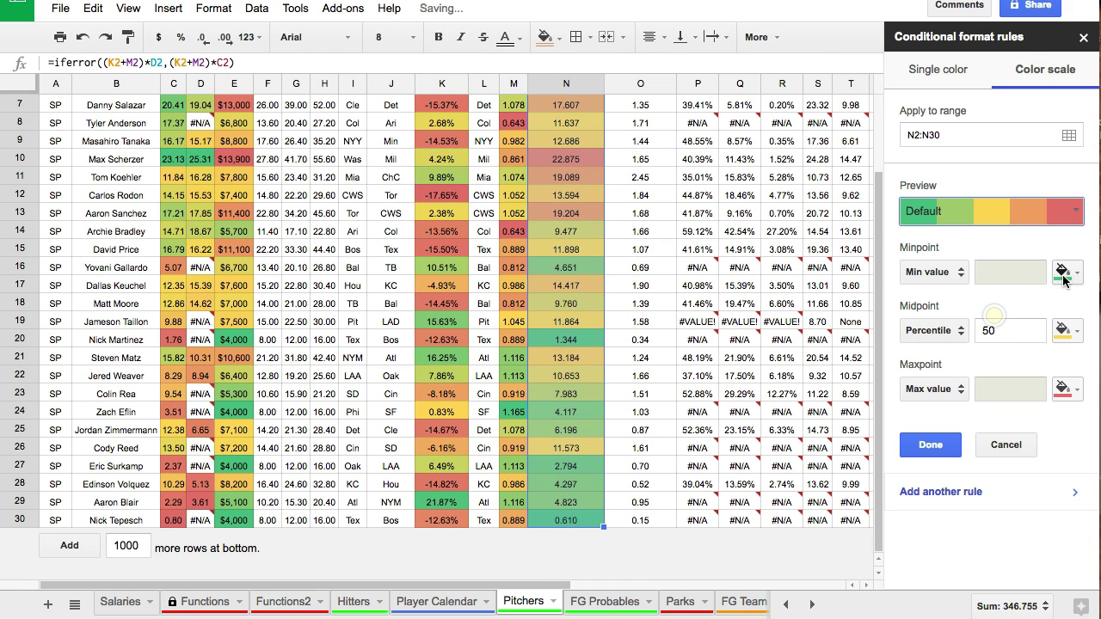
# Reverse the N2:N30 color scale with a red minimum and green maximum, and save the rule
pyautogui.click(1065, 271)
pyautogui.click(955, 514)
pyautogui.click(1064, 389)
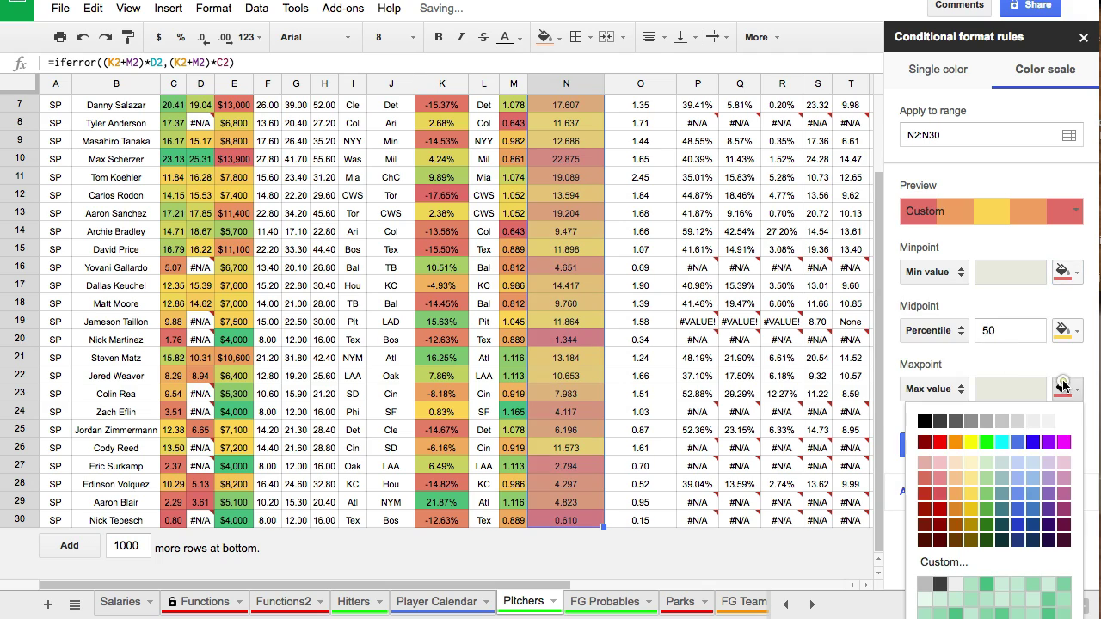
pyautogui.click(984, 581)
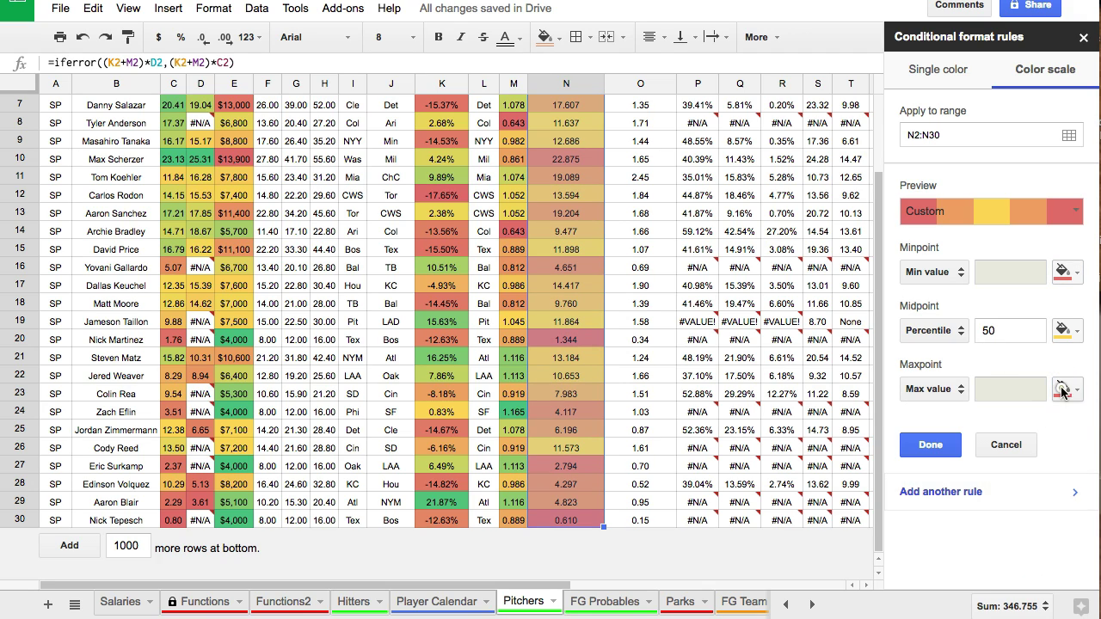
pyautogui.click(1065, 388)
pyautogui.click(984, 590)
pyautogui.click(928, 445)
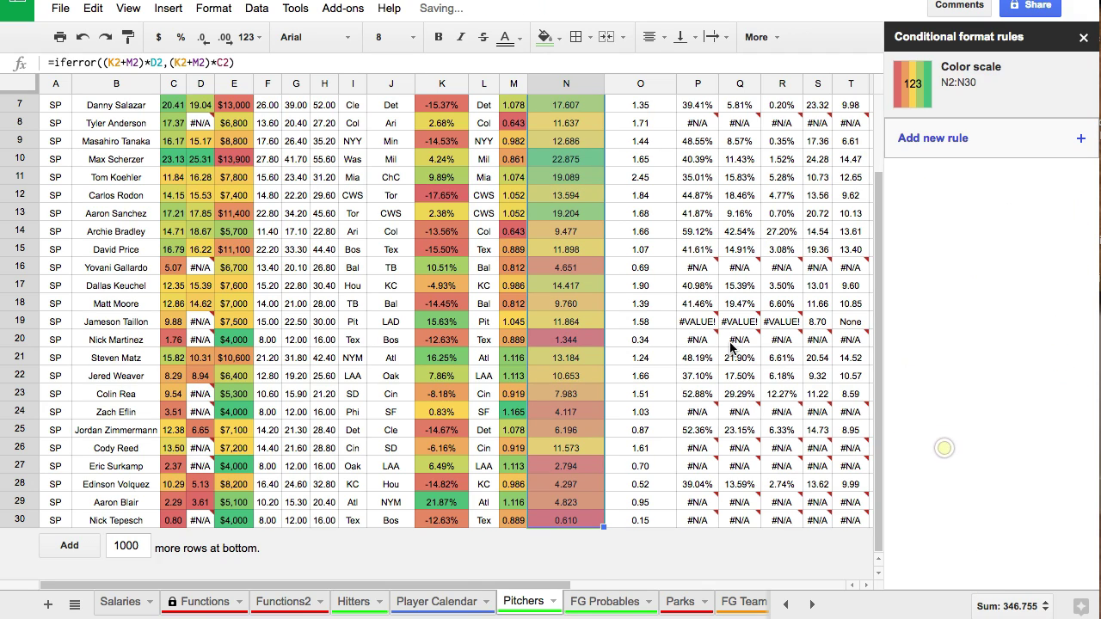
# Apply the default green-yellow-red color scale as conditional formatting to the Projected Value cells O2:O30
pyautogui.scroll(3, 711, 323)
pyautogui.moveTo(644, 131); pyautogui.dragTo(634, 594)
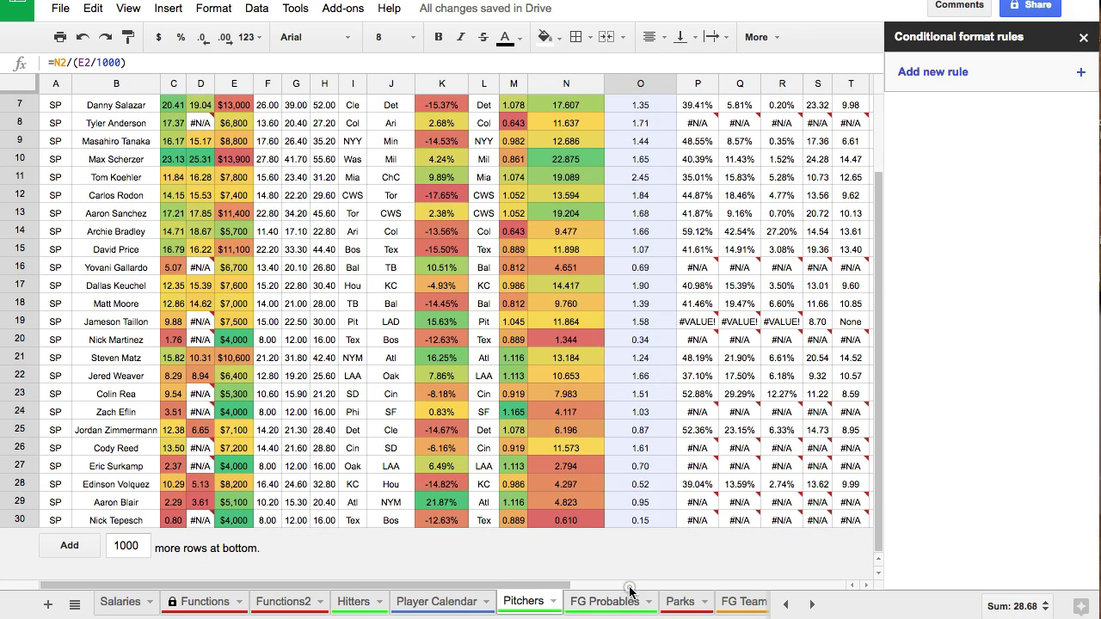
pyautogui.scroll(2, 882, 312)
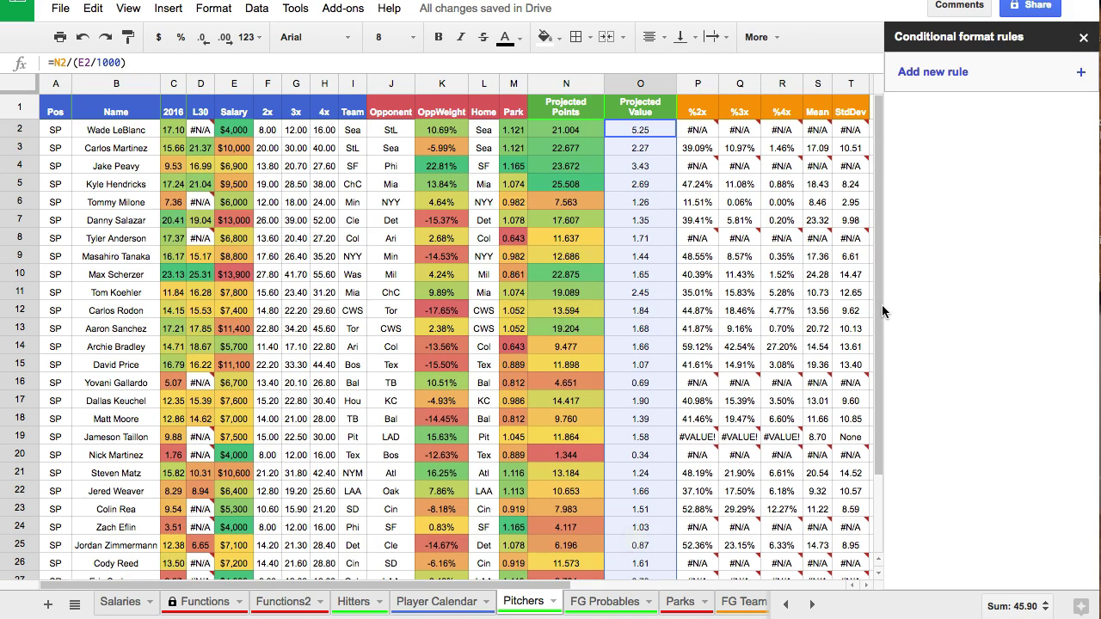
pyautogui.click(1013, 74)
pyautogui.click(1058, 73)
pyautogui.click(1032, 211)
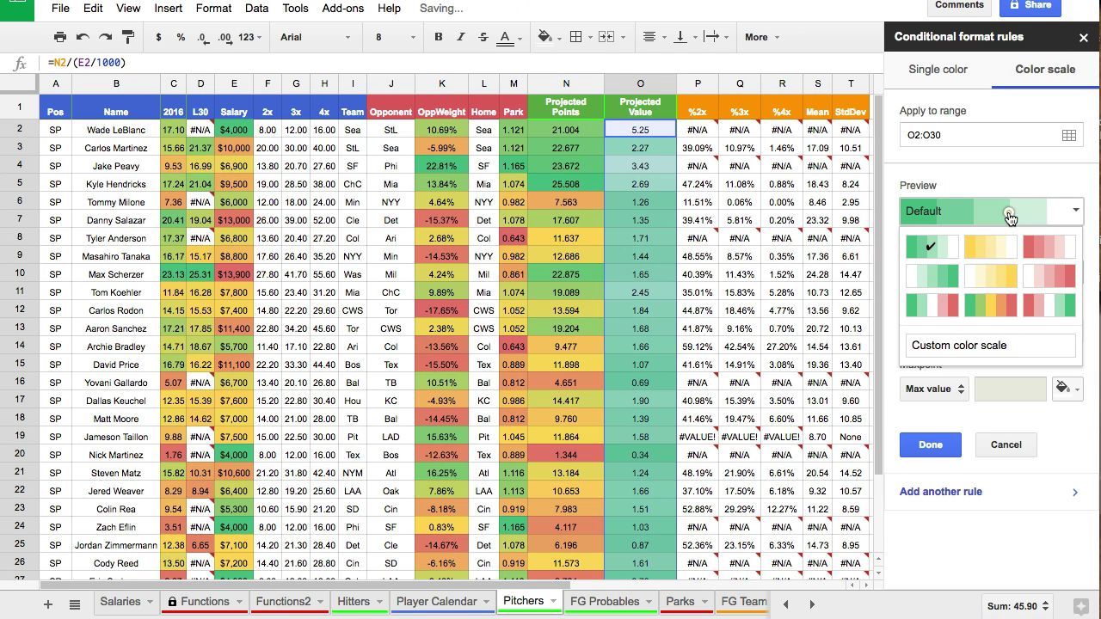
pyautogui.click(1003, 302)
# Reverse the O2:O30 color scale with a red minimum and green maximum, and save the rule
pyautogui.click(1067, 272)
pyautogui.click(954, 512)
pyautogui.click(1059, 389)
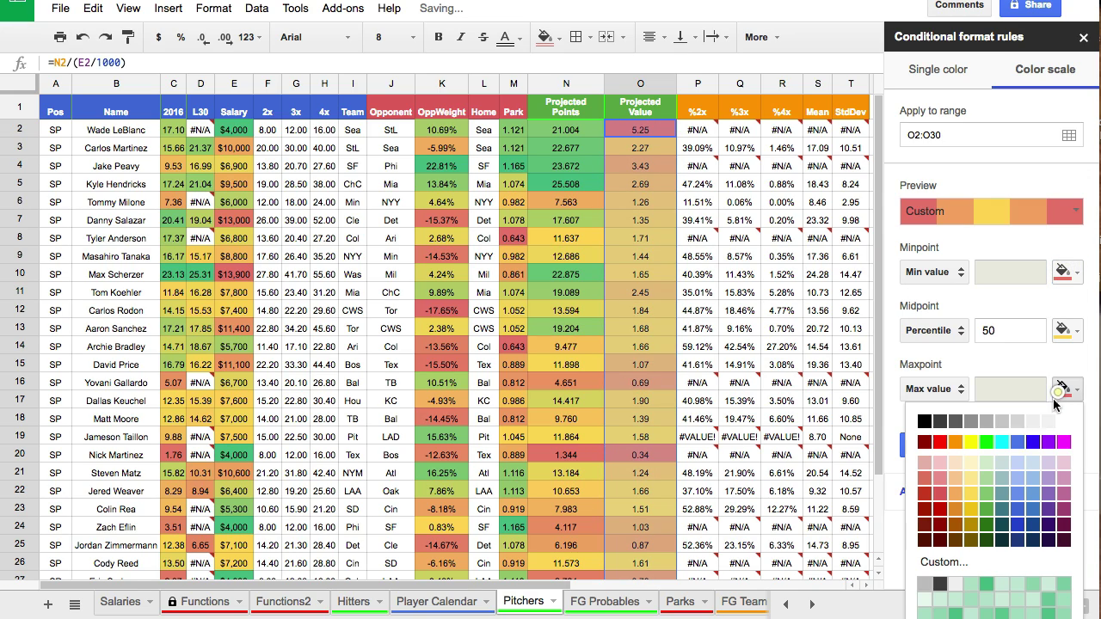
pyautogui.click(986, 585)
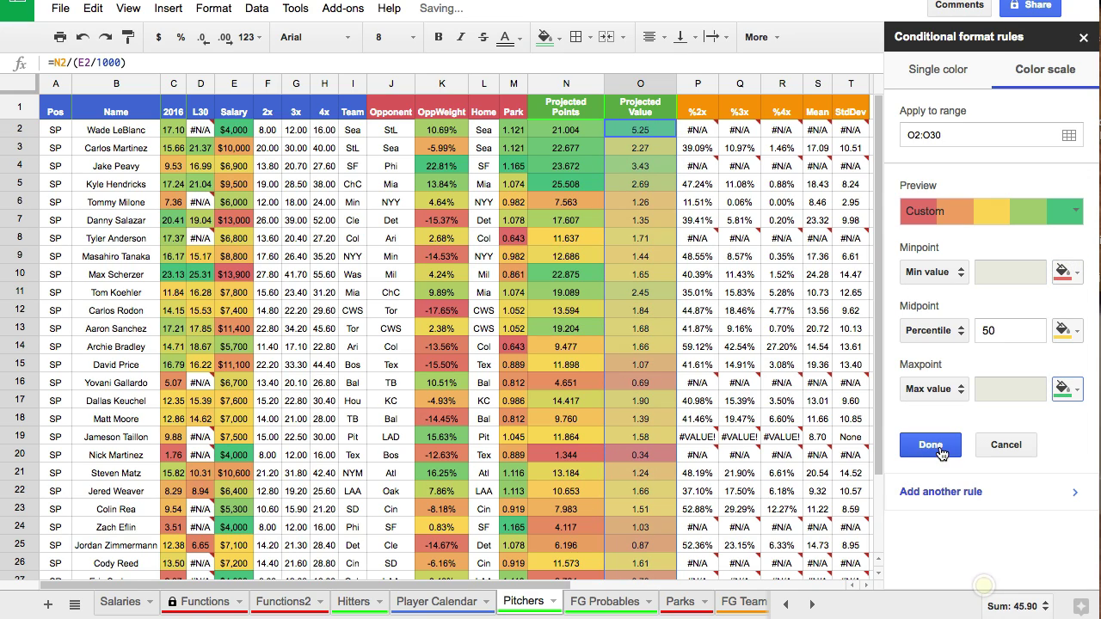
pyautogui.click(929, 445)
pyautogui.click(757, 218)
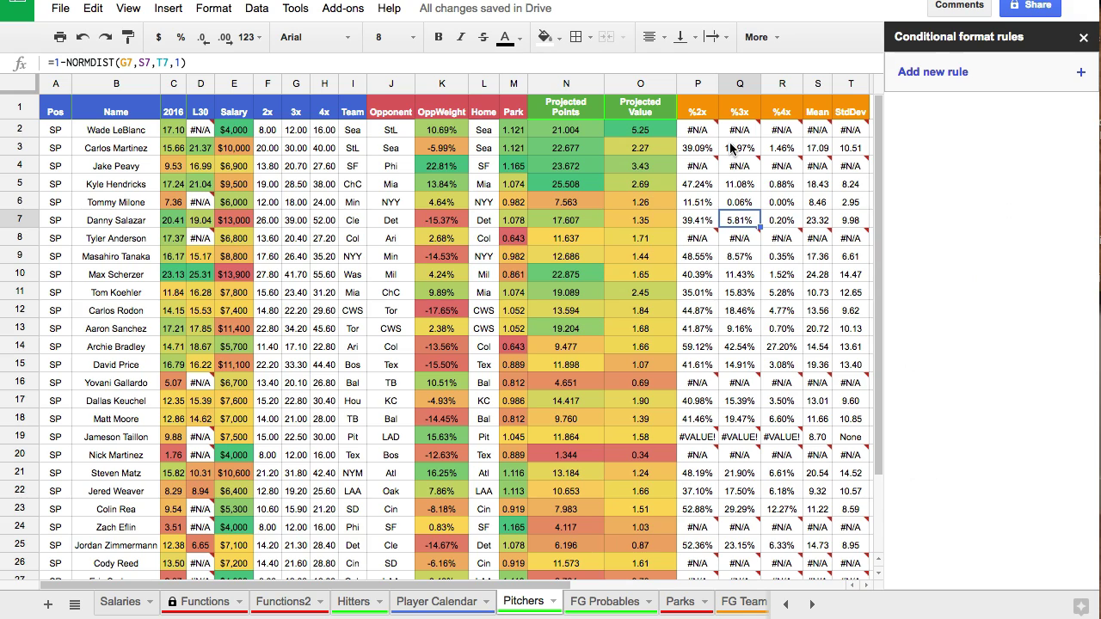
# Apply the default green-yellow-red color scale as conditional formatting to the %2x cells P2:P30
pyautogui.moveTo(698, 130); pyautogui.dragTo(698, 221)
pyautogui.moveTo(704, 330); pyautogui.dragTo(700, 479)
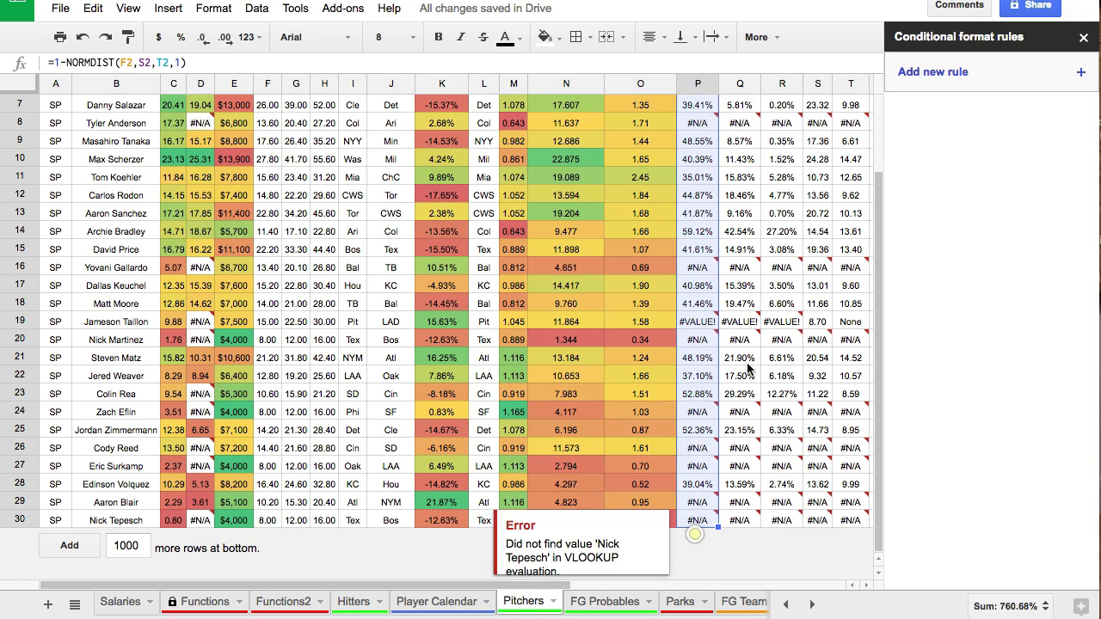
pyautogui.scroll(3, 700, 480)
pyautogui.click(936, 72)
pyautogui.click(1041, 70)
pyautogui.click(998, 210)
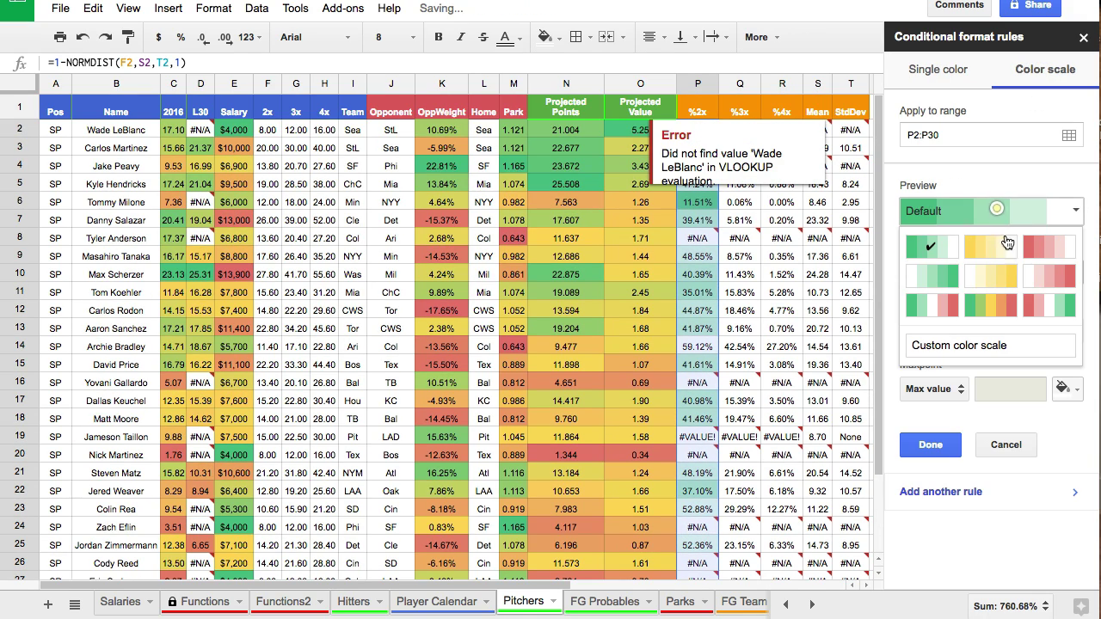
pyautogui.click(989, 275)
# Reverse the P2:P30 color scale with a red minimum and green maximum, and save the rule
pyautogui.click(1063, 272)
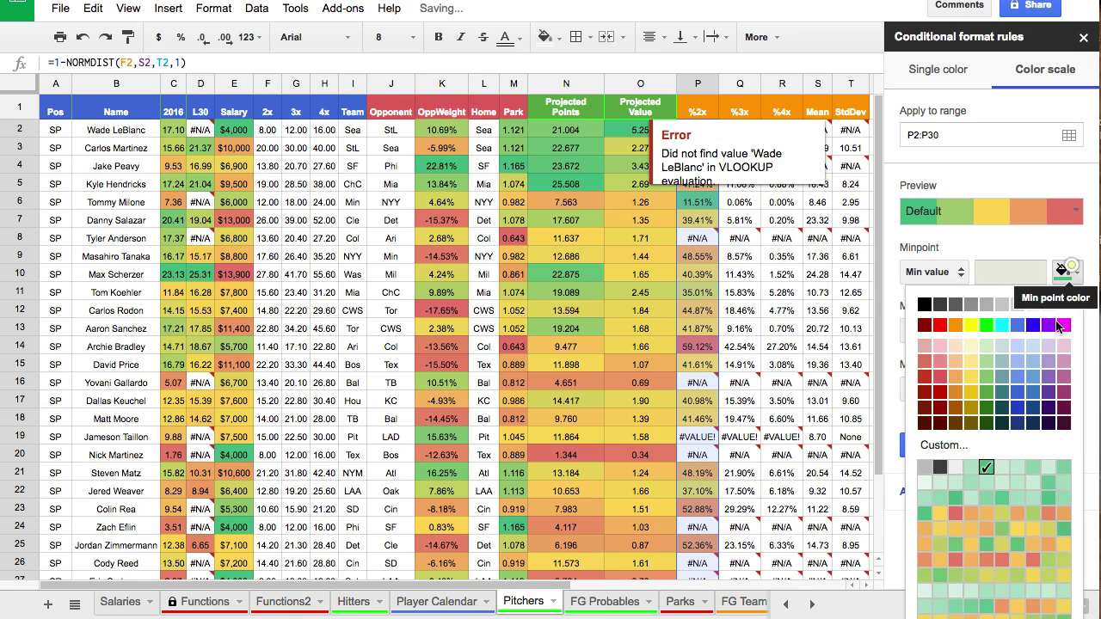
pyautogui.click(955, 518)
pyautogui.click(1065, 388)
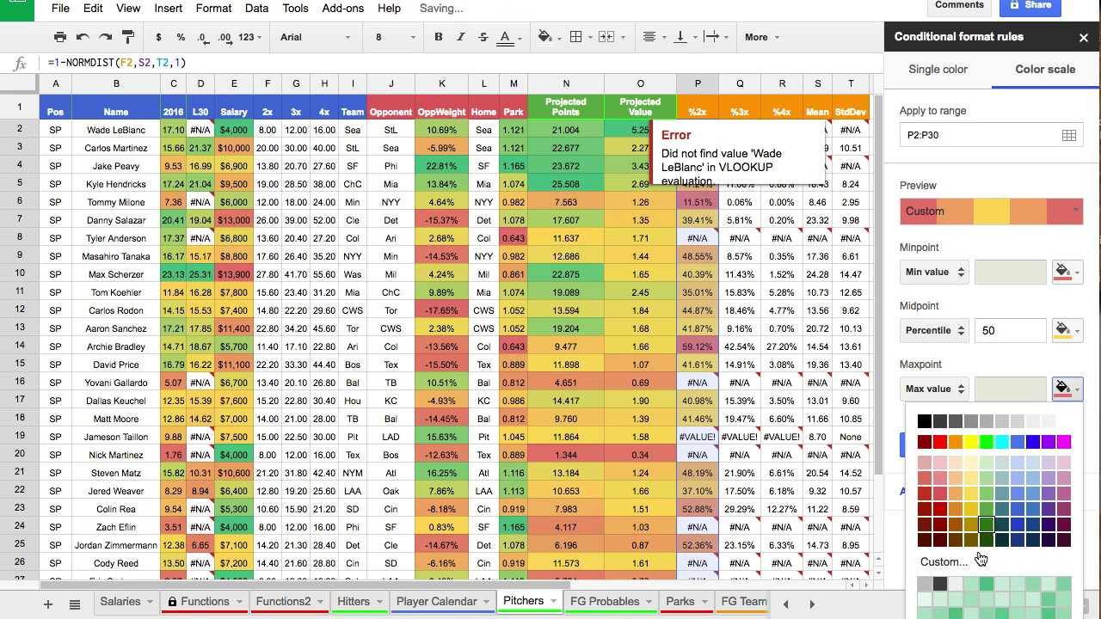
pyautogui.click(985, 585)
pyautogui.click(937, 440)
pyautogui.click(817, 347)
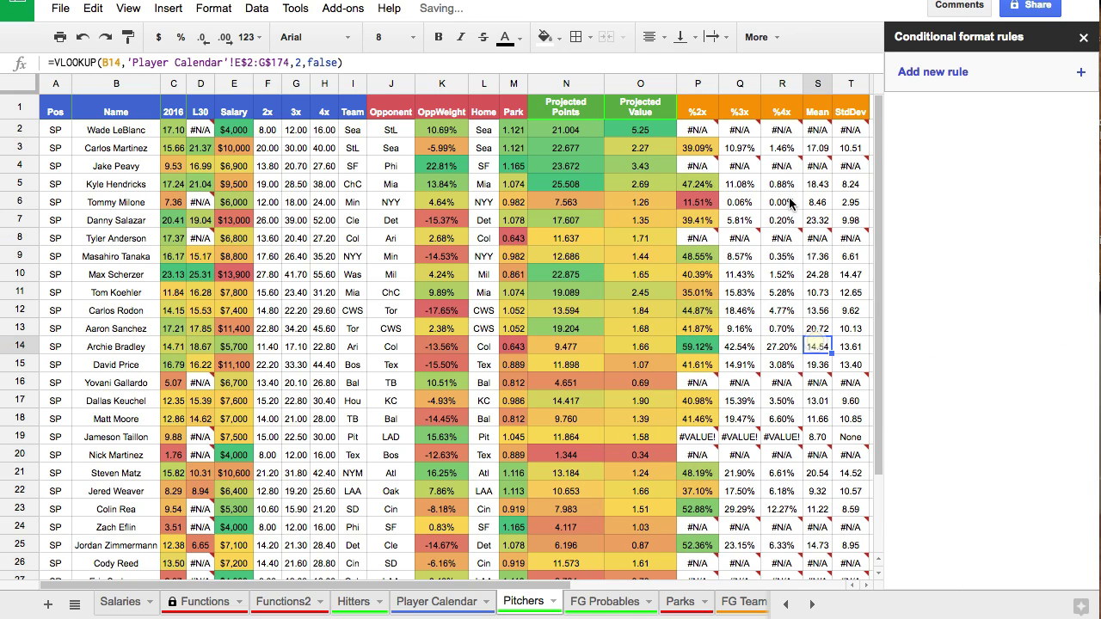
# Examine the color-scaled %2x probabilities in P14, P11 and P6
pyautogui.scroll(-2, 705, 359)
pyautogui.scroll(2, 730, 312)
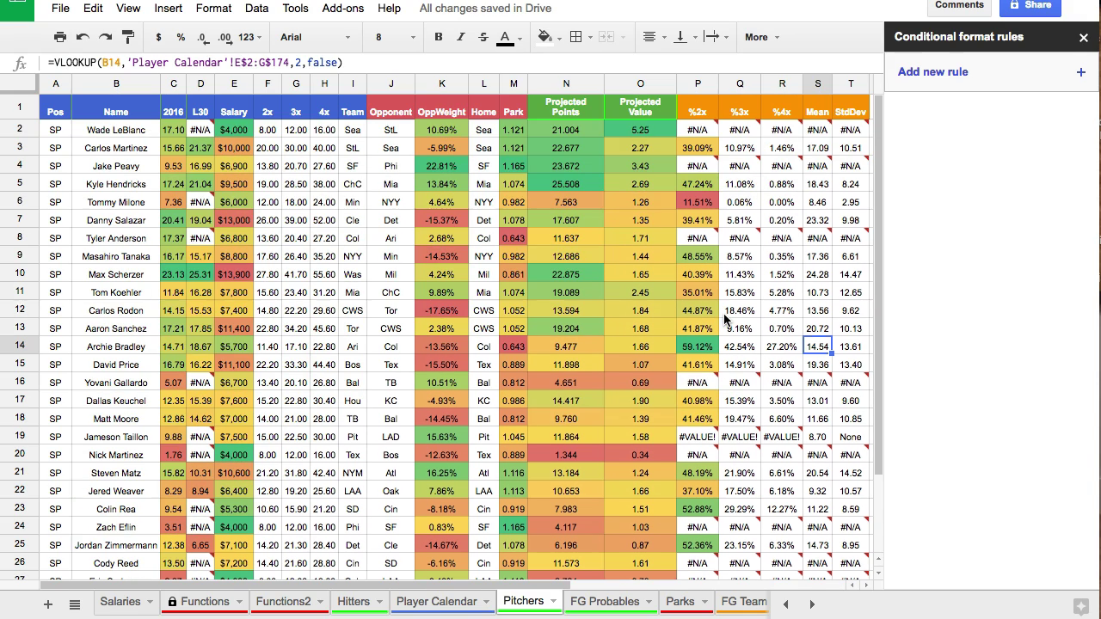
pyautogui.click(711, 350)
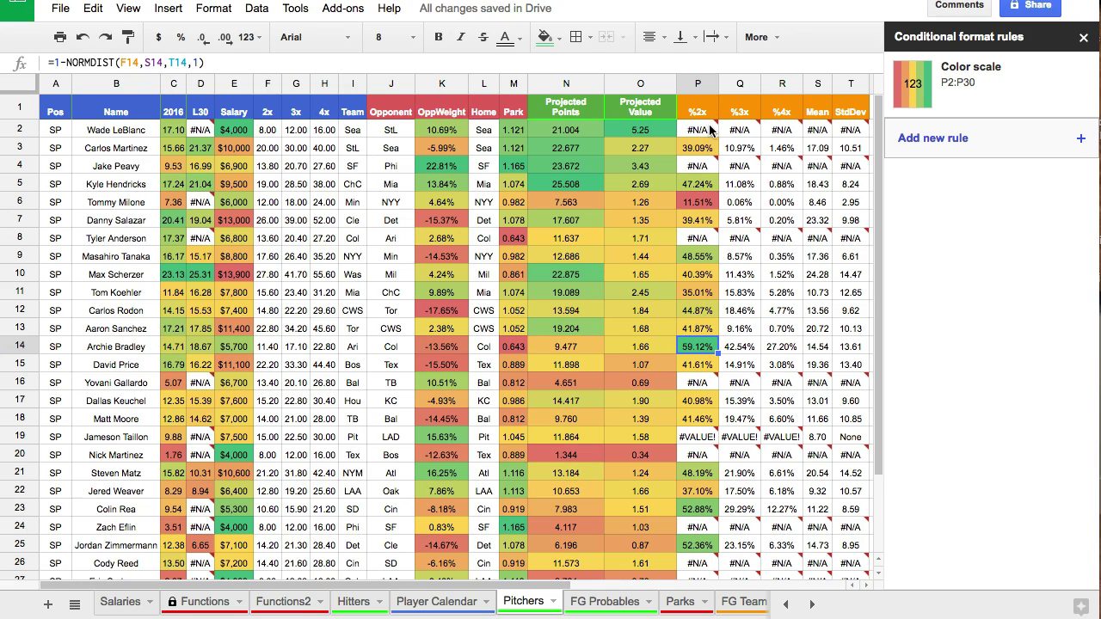
pyautogui.moveTo(738, 135)
pyautogui.click(695, 291)
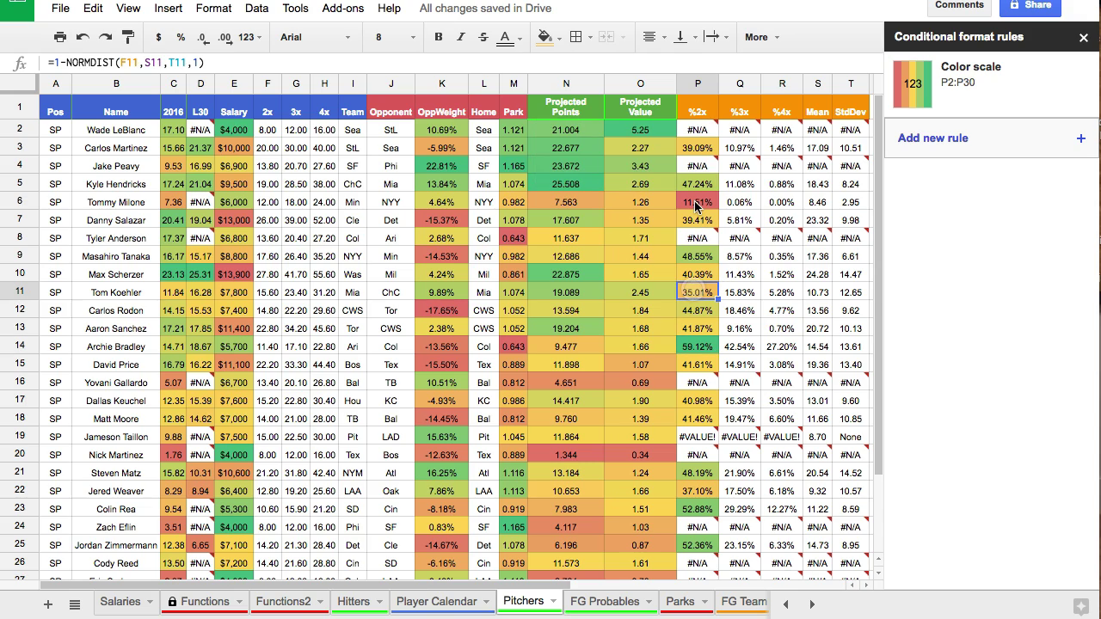
pyautogui.click(697, 204)
# Apply the default green-yellow-red color scale as conditional formatting to the %3x cells Q2:Q30
pyautogui.moveTo(736, 134); pyautogui.dragTo(741, 538)
pyautogui.click(1020, 72)
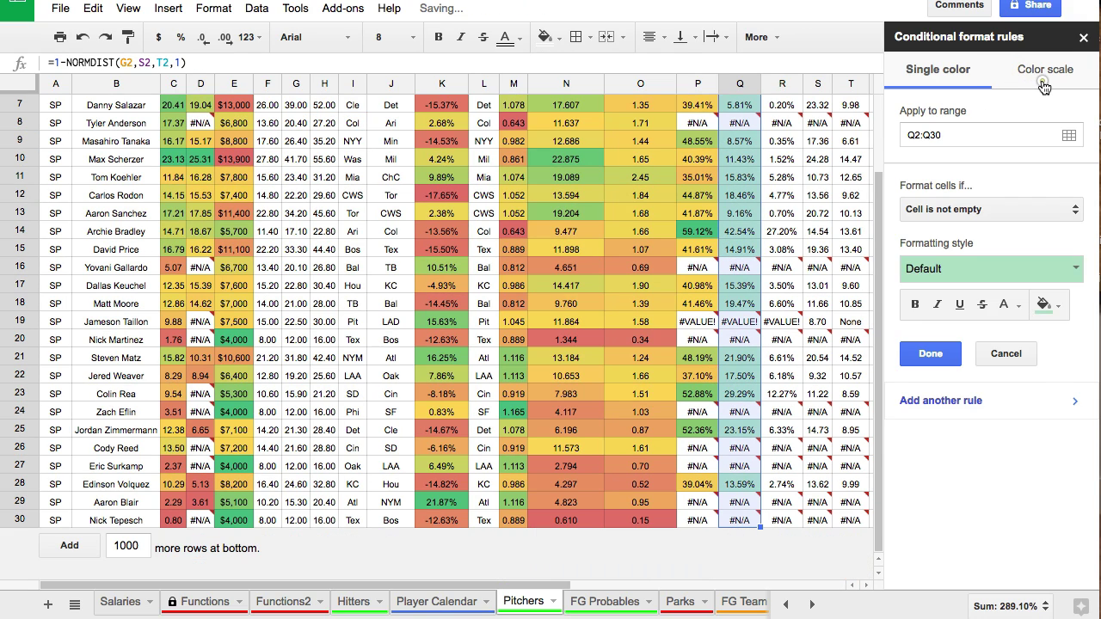
pyautogui.click(1036, 69)
pyautogui.click(1005, 202)
pyautogui.click(996, 346)
# Reverse the Q2:Q30 color scale with a red minimum and green maximum, and save the rule
pyautogui.click(1067, 272)
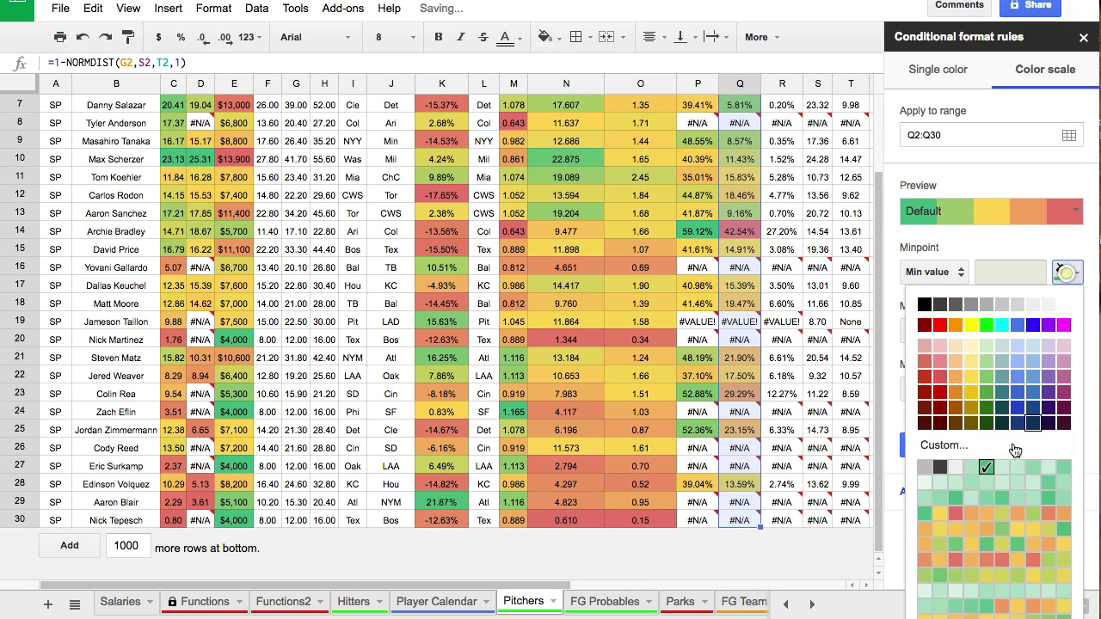
pyautogui.click(957, 513)
pyautogui.click(1067, 388)
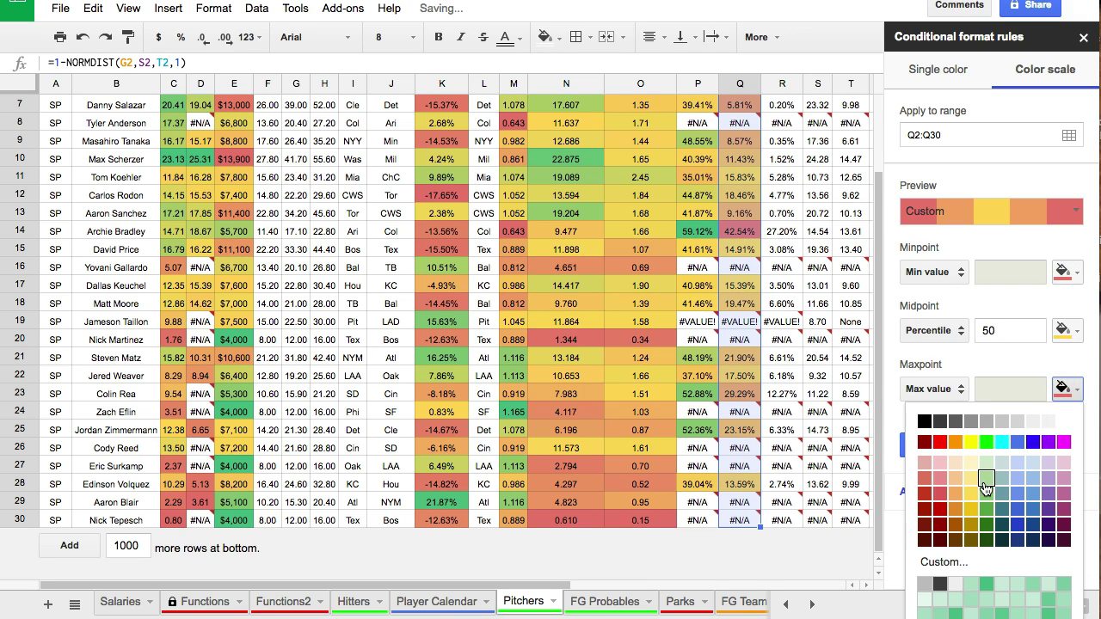
pyautogui.click(981, 589)
pyautogui.click(930, 445)
pyautogui.scroll(3, 804, 344)
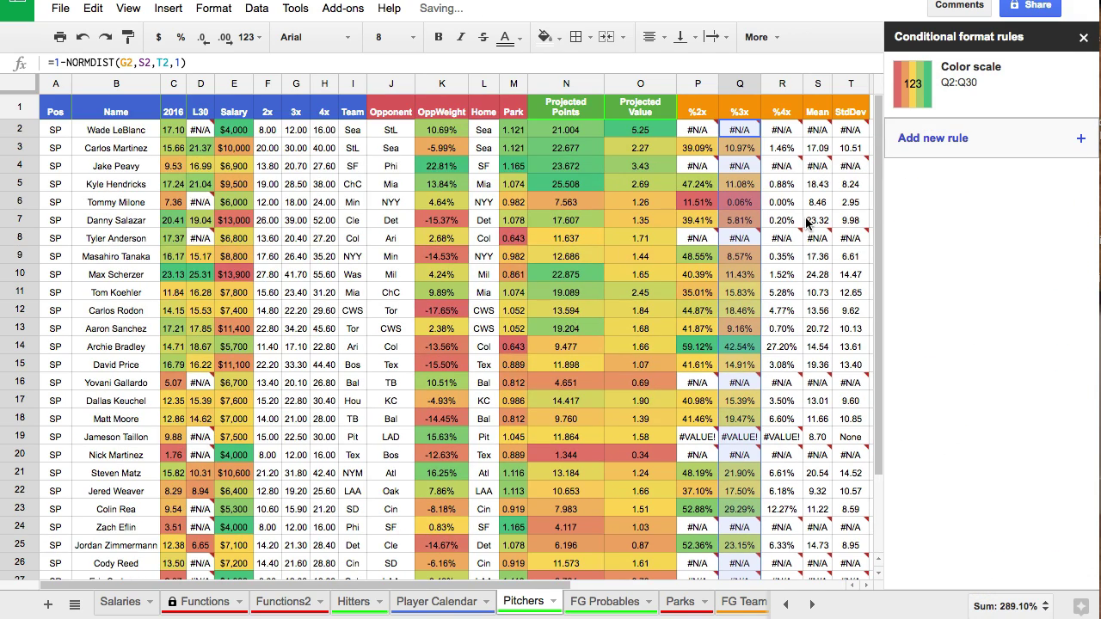
# Apply the default green-yellow-red color scale as conditional formatting to the %4x cells R2:R30
pyautogui.click(804, 216)
pyautogui.scroll(-3, 772, 260)
pyautogui.moveTo(773, 260); pyautogui.dragTo(782, 520)
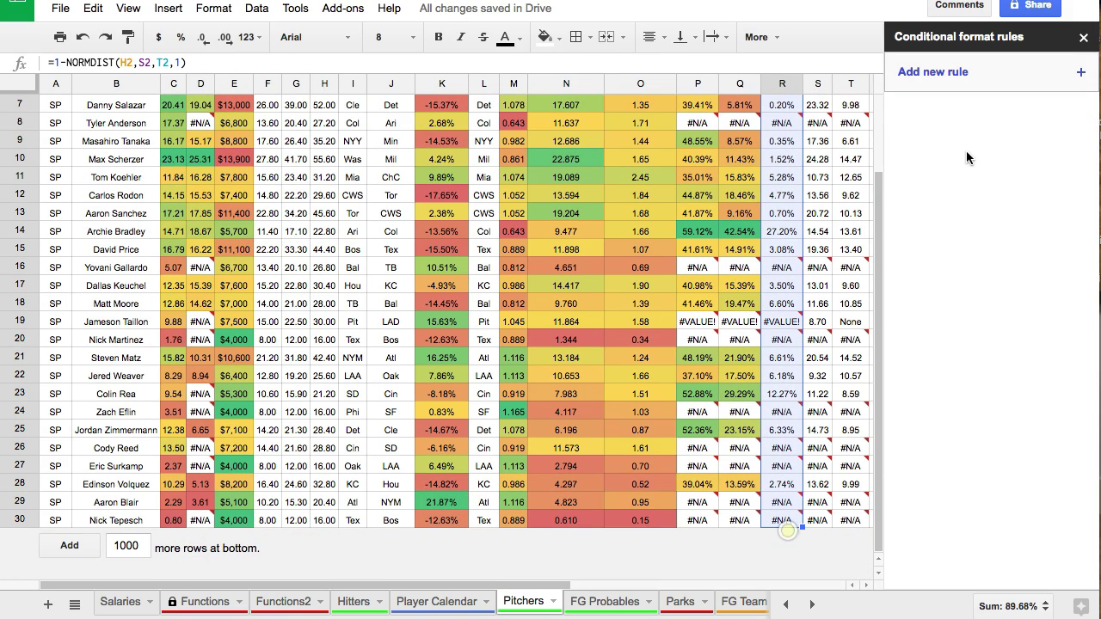
pyautogui.click(1051, 74)
pyautogui.click(1072, 76)
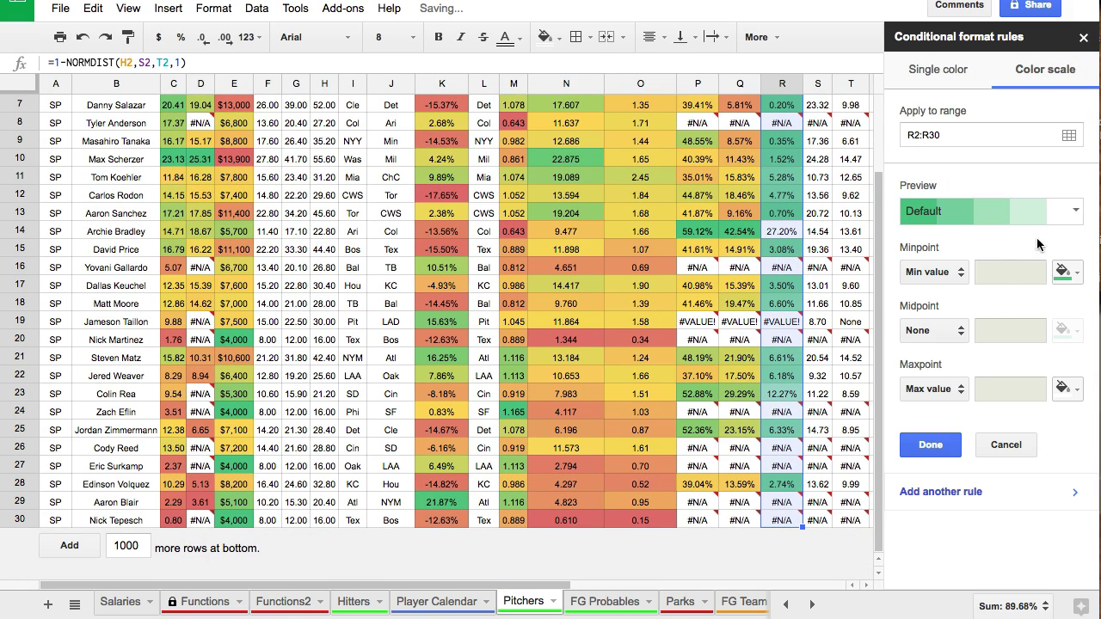
pyautogui.click(1036, 215)
pyautogui.click(1004, 310)
# Reverse the R2:R30 color scale with a red minimum and green maximum, and save the rule
pyautogui.click(1066, 272)
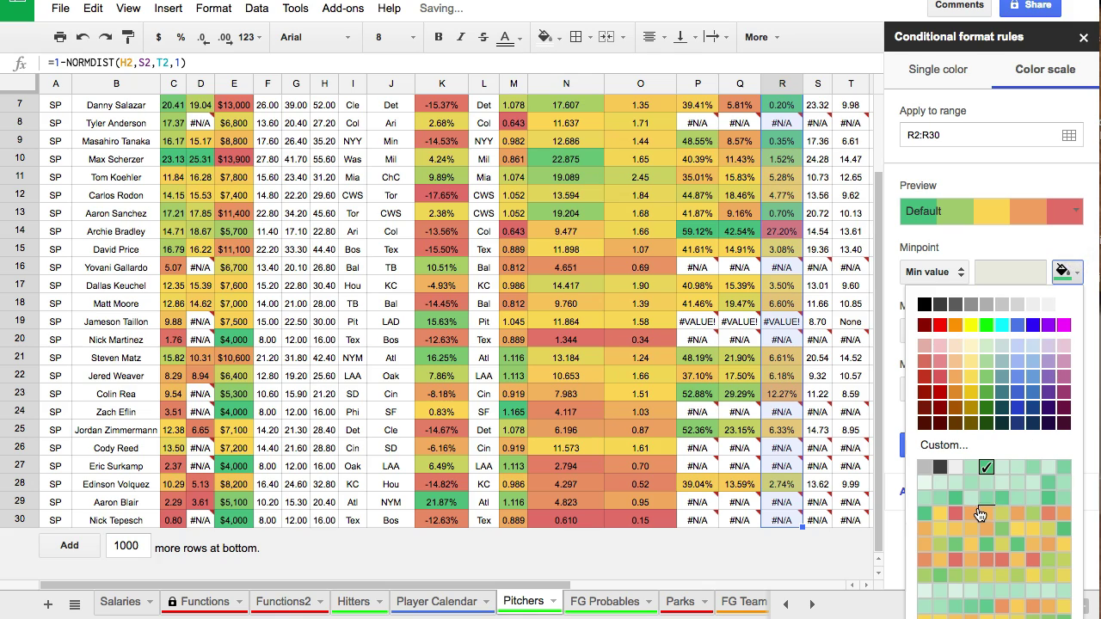
pyautogui.click(962, 514)
pyautogui.click(1063, 391)
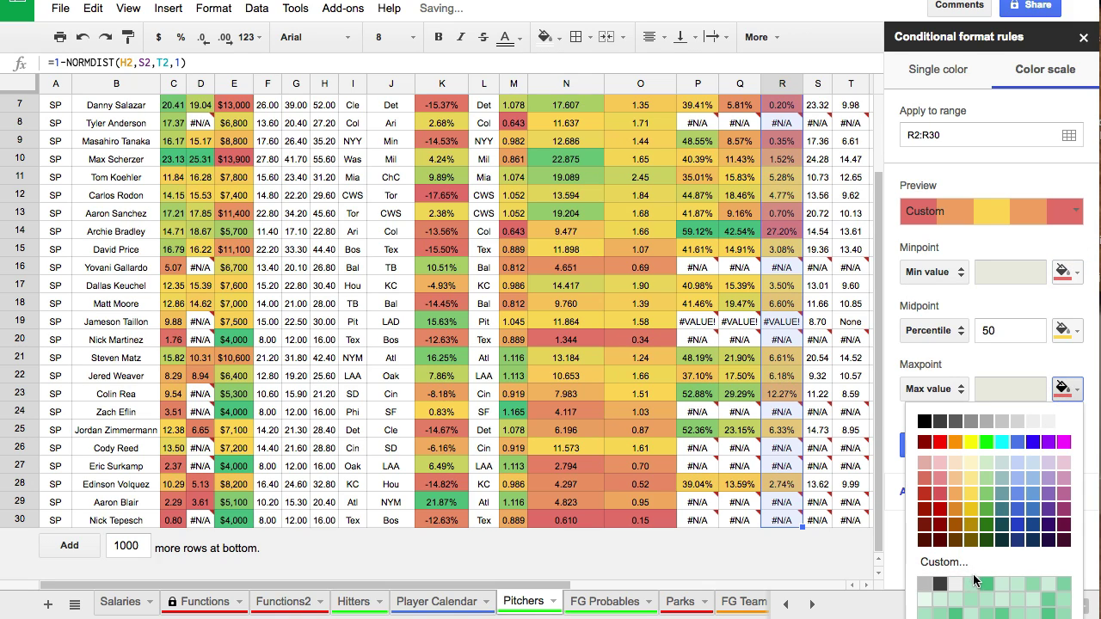
pyautogui.click(984, 583)
pyautogui.click(931, 445)
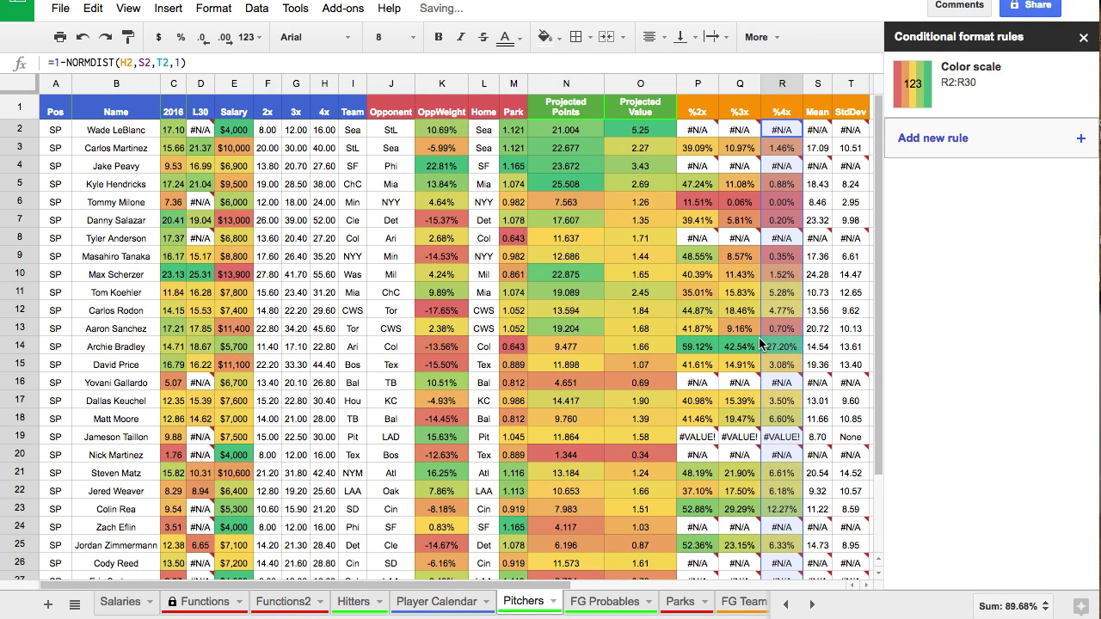
# Close the conditional format rules and open the Hitters sheet
pyautogui.click(740, 346)
pyautogui.click(1084, 38)
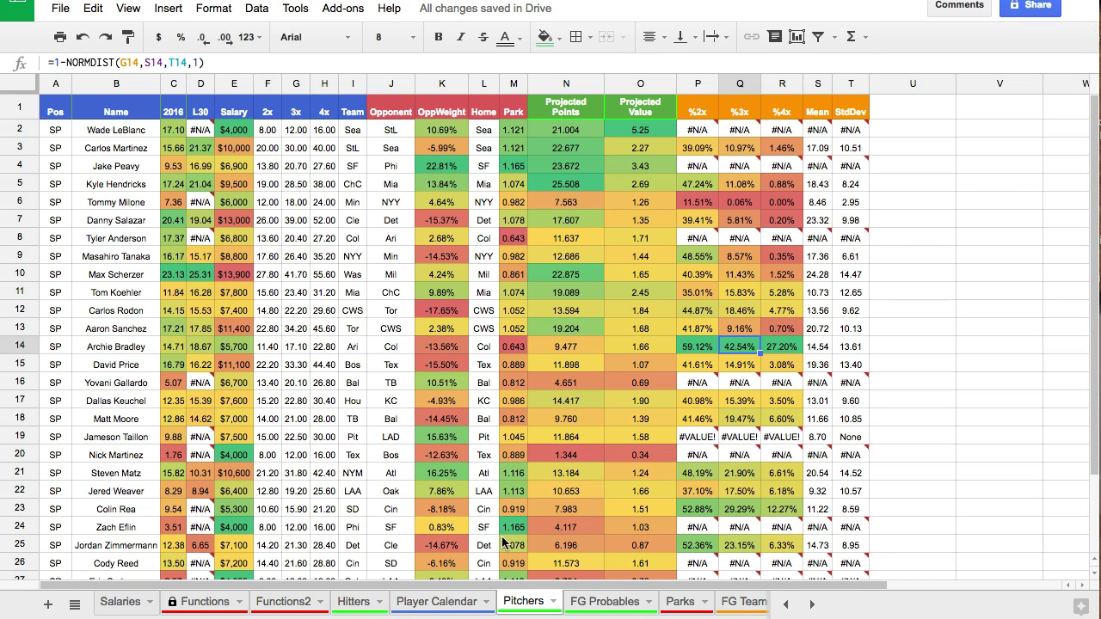
pyautogui.click(353, 601)
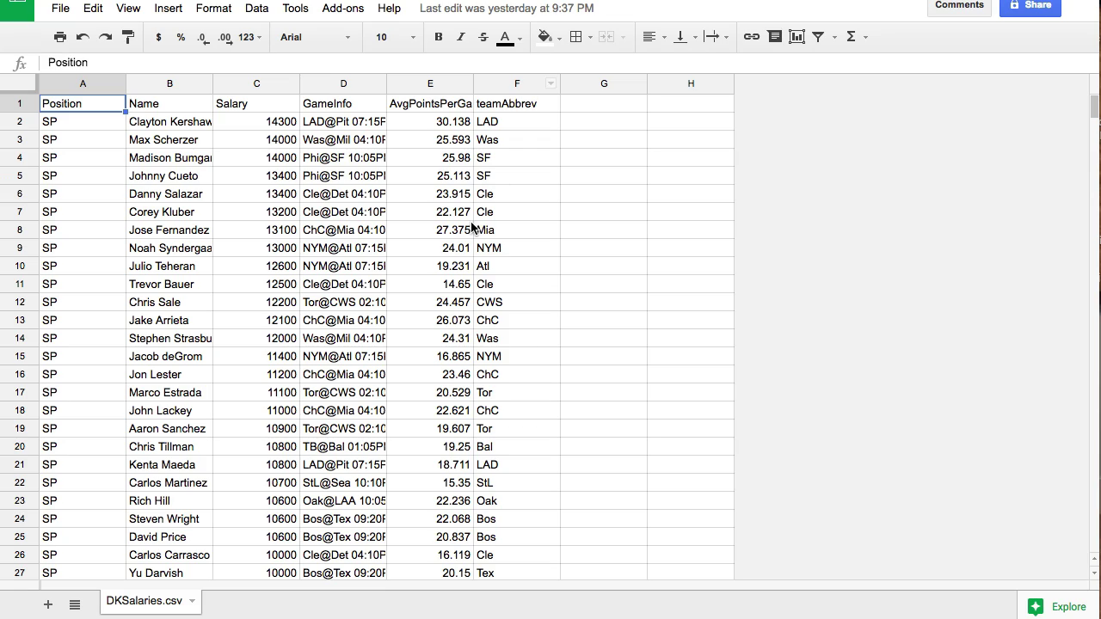
# Copy columns A through F, Position to teamAbbrev, from the DKSalaries.csv spreadsheet
pyautogui.click(470, 228)
pyautogui.click(292, 176)
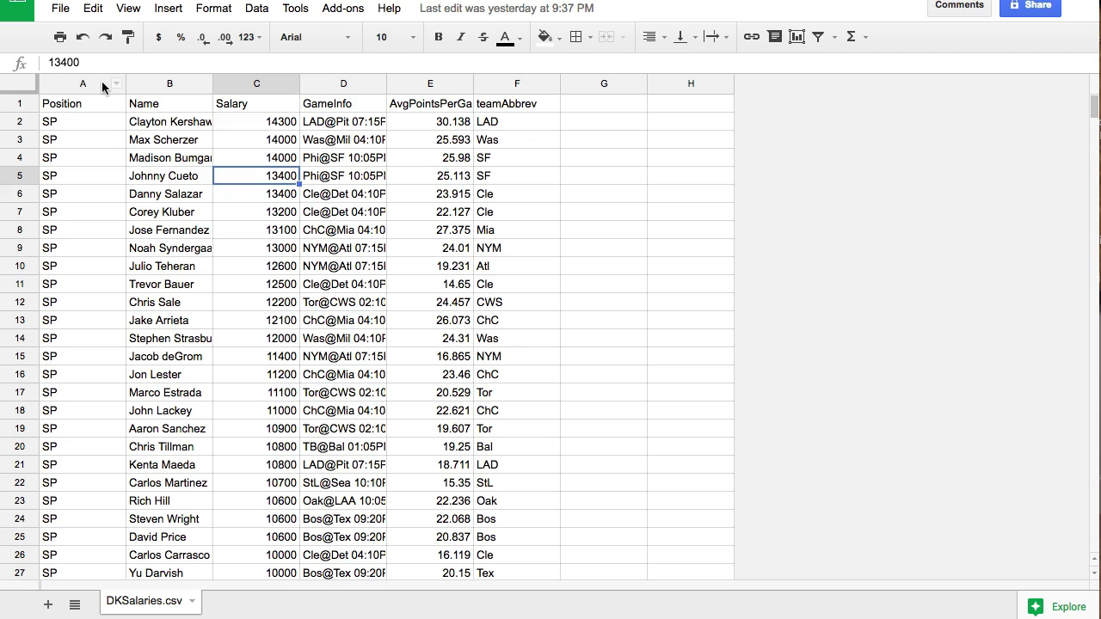
pyautogui.click(164, 249)
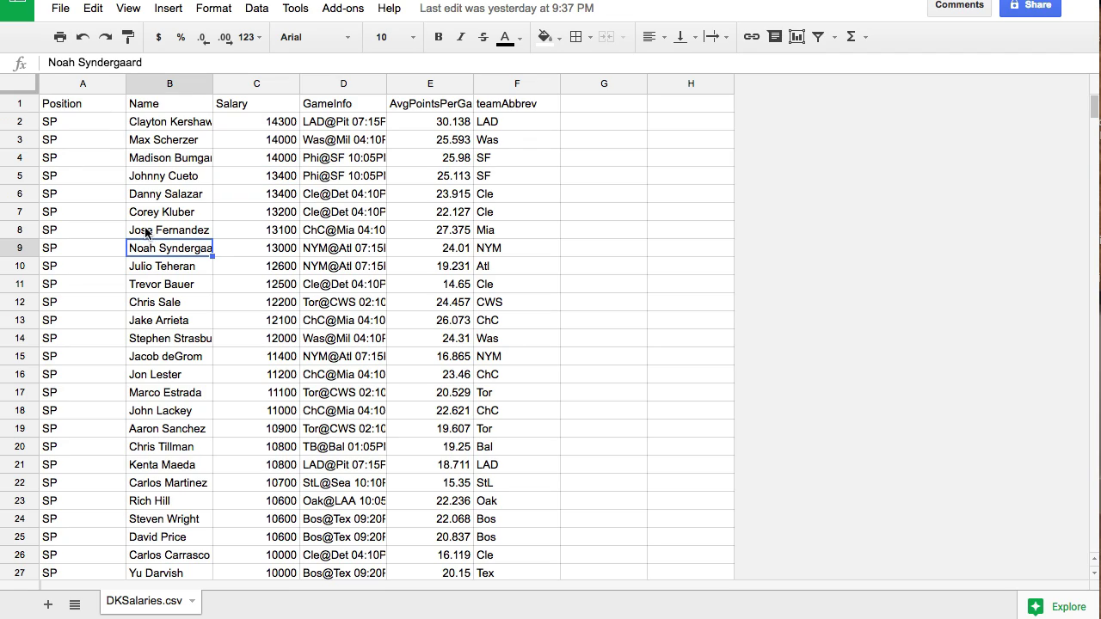
pyautogui.moveTo(73, 89); pyautogui.dragTo(504, 84)
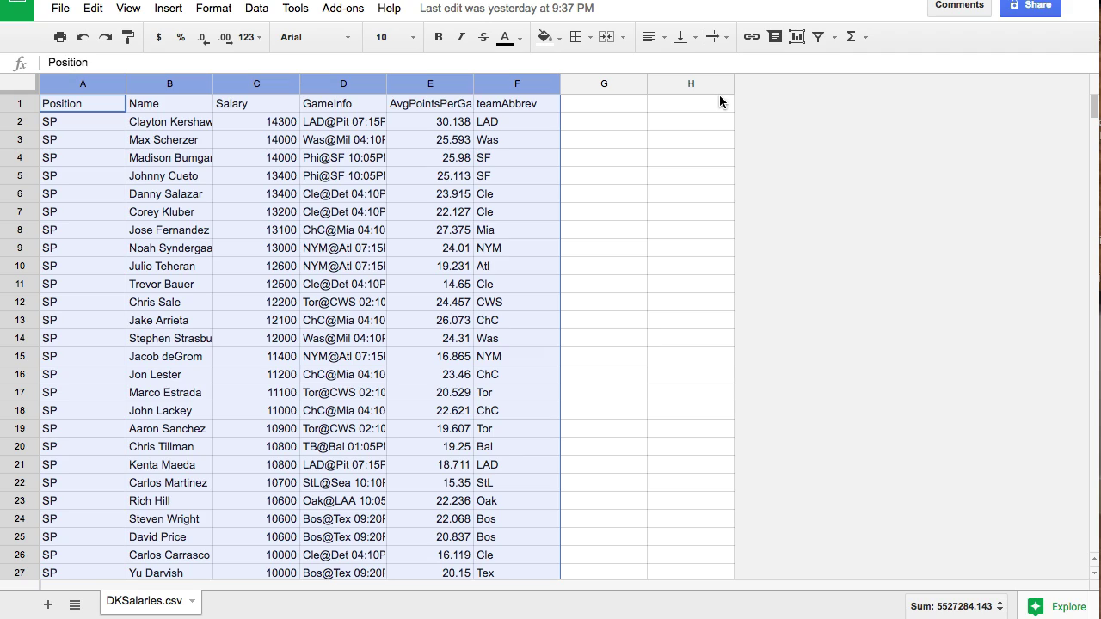
pyautogui.click(410, 172)
pyautogui.moveTo(82, 84); pyautogui.dragTo(541, 84)
pyautogui.hotkey('ctrl', 'c')
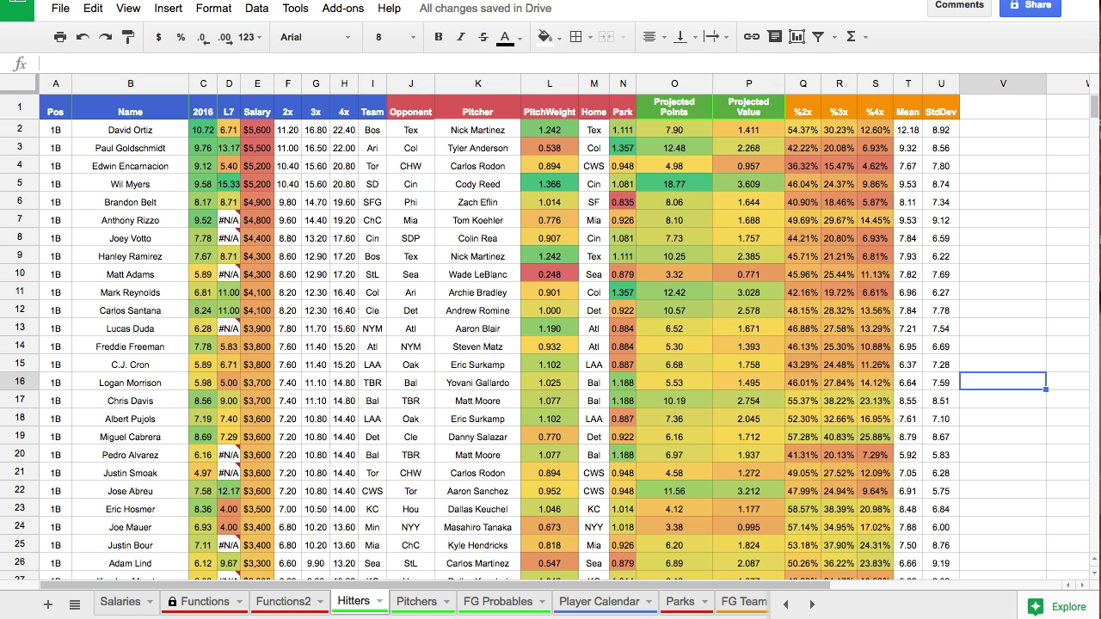
# Clear the old data from columns A through F of the Salaries sheet, leaving column G untouched
pyautogui.click(137, 607)
pyautogui.click(193, 176)
pyautogui.moveTo(57, 84); pyautogui.dragTo(487, 89)
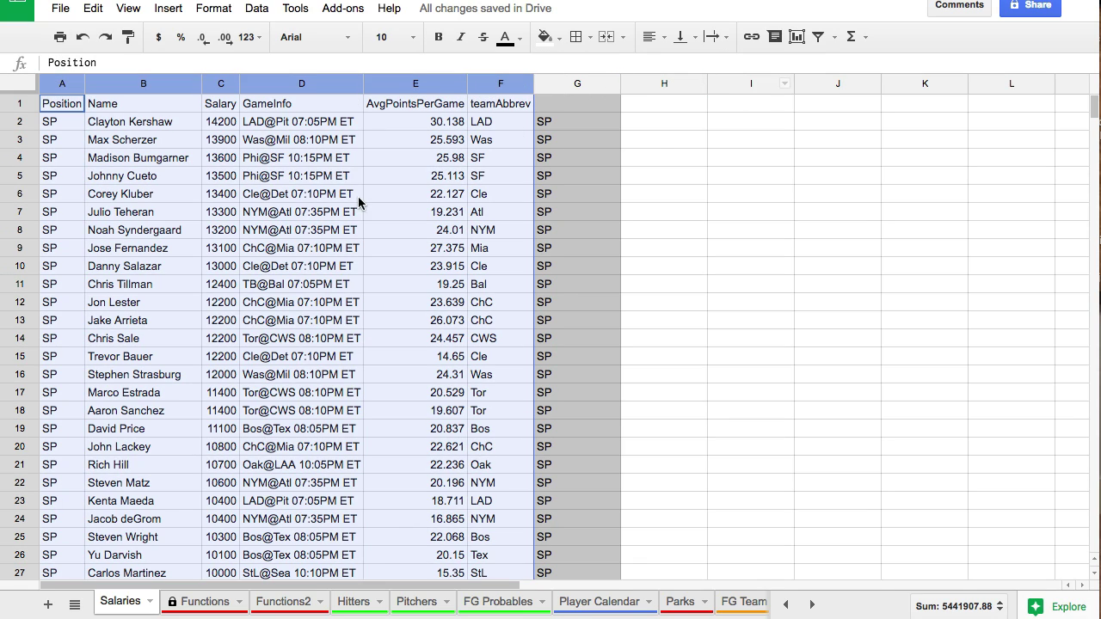
pyautogui.click(357, 211)
pyautogui.moveTo(57, 86); pyautogui.dragTo(502, 97)
pyautogui.press('Delete')
pyautogui.click(469, 170)
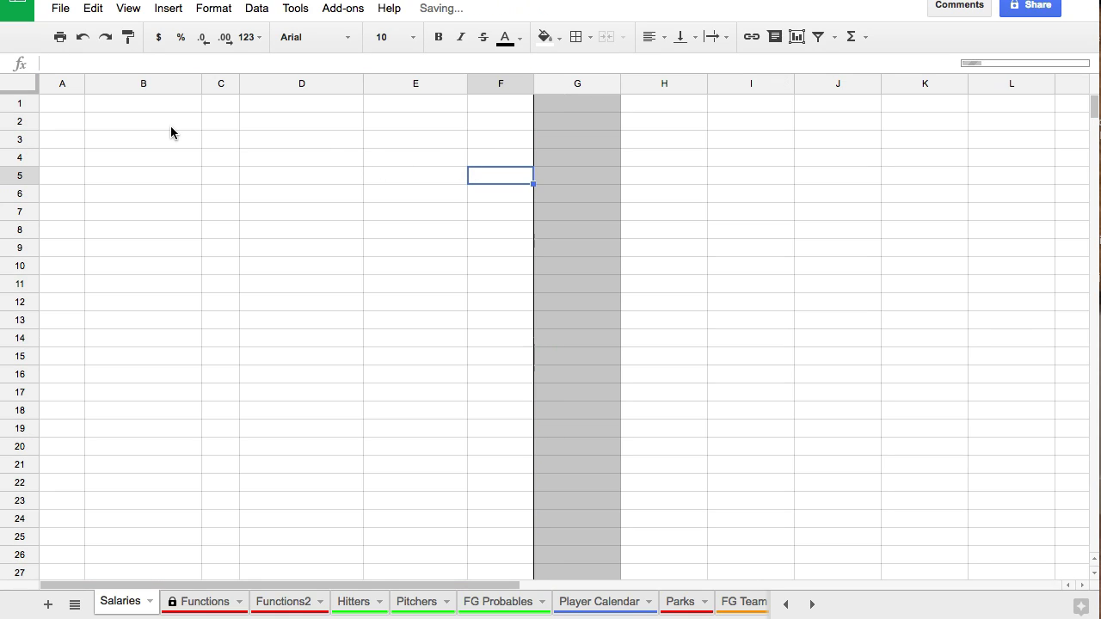
# Paste the copied DKSalaries.csv data into the Salaries sheet starting at A1
pyautogui.click(73, 104)
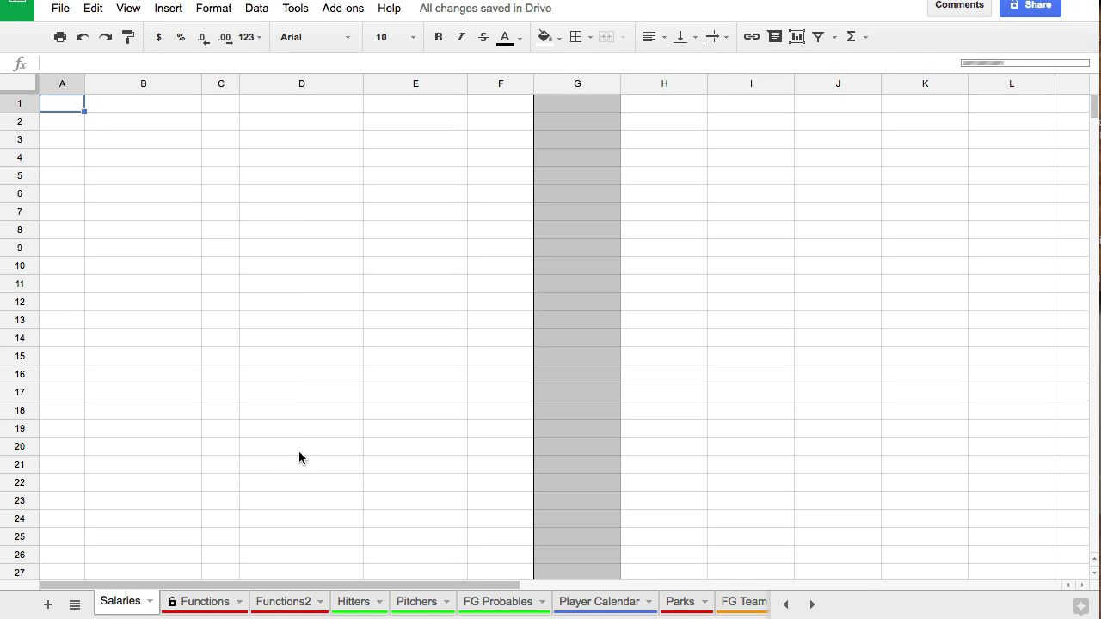
pyautogui.hotkey('ctrl', 'v')
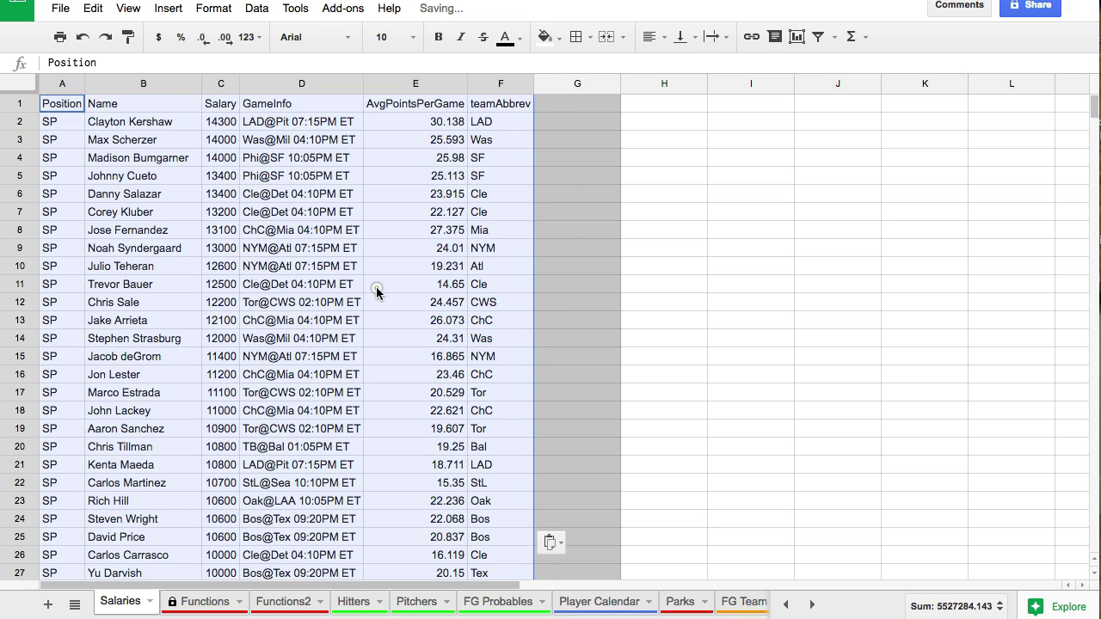
pyautogui.click(378, 287)
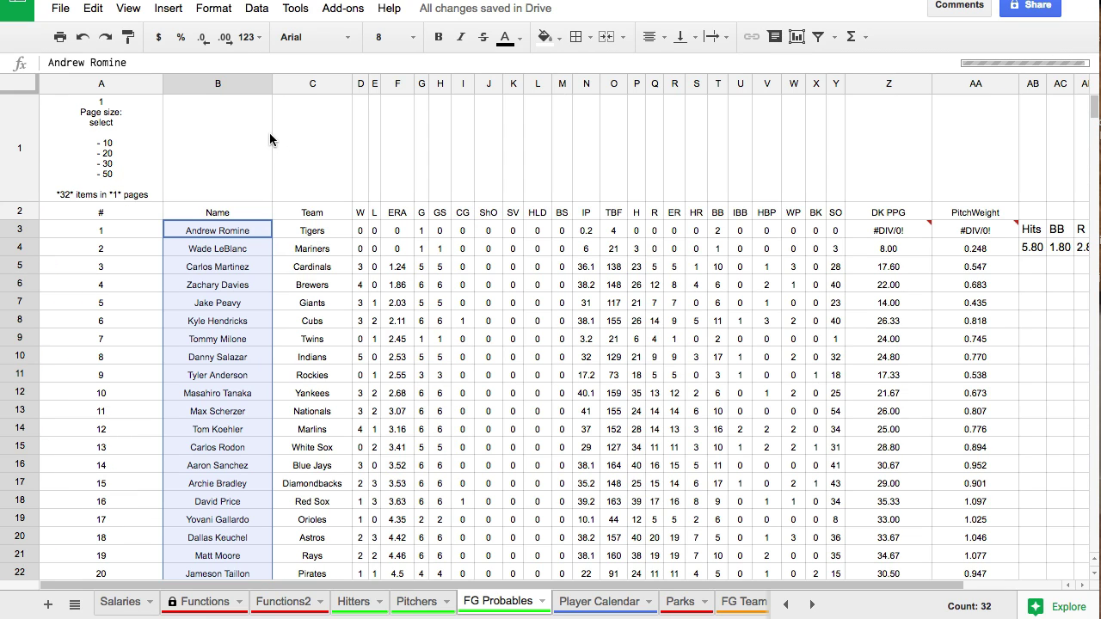
# Change the date in the IMPORTHTML formula in A1 of FG Probables to 2016-06-25
pyautogui.click(76, 155)
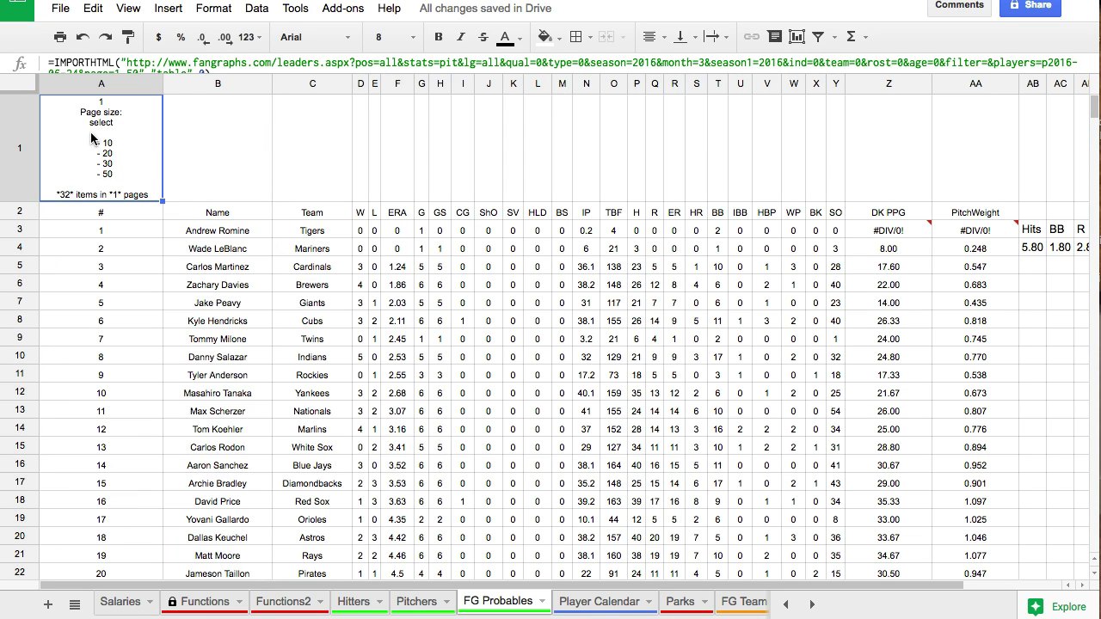
pyautogui.click(127, 63)
pyautogui.click(73, 116)
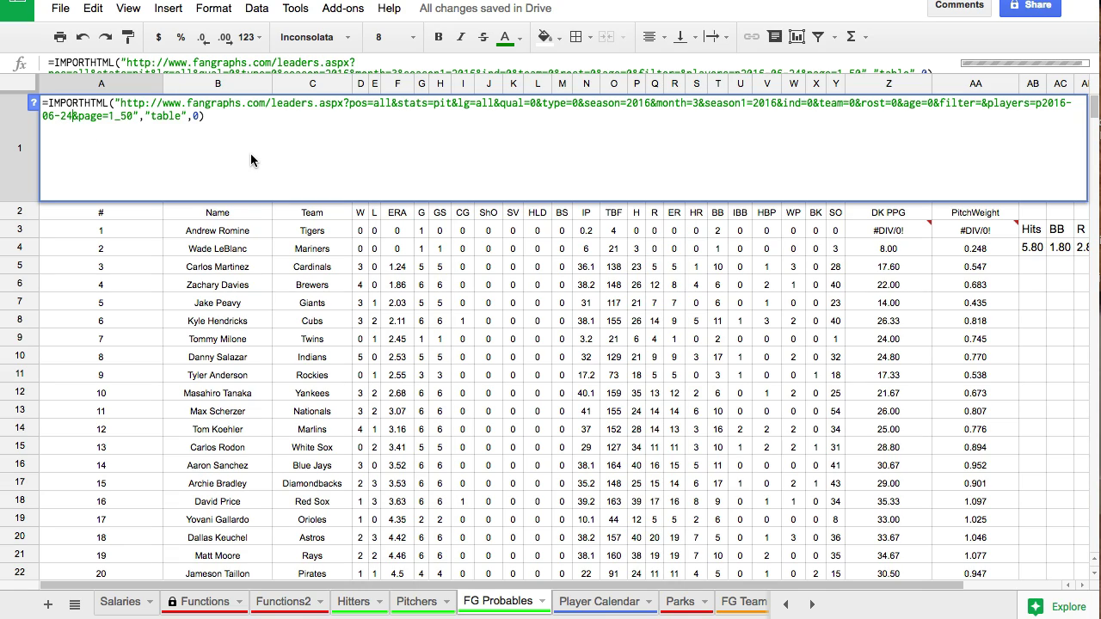
pyautogui.press('BackSpace')
pyautogui.write('5')
pyautogui.press('Return')
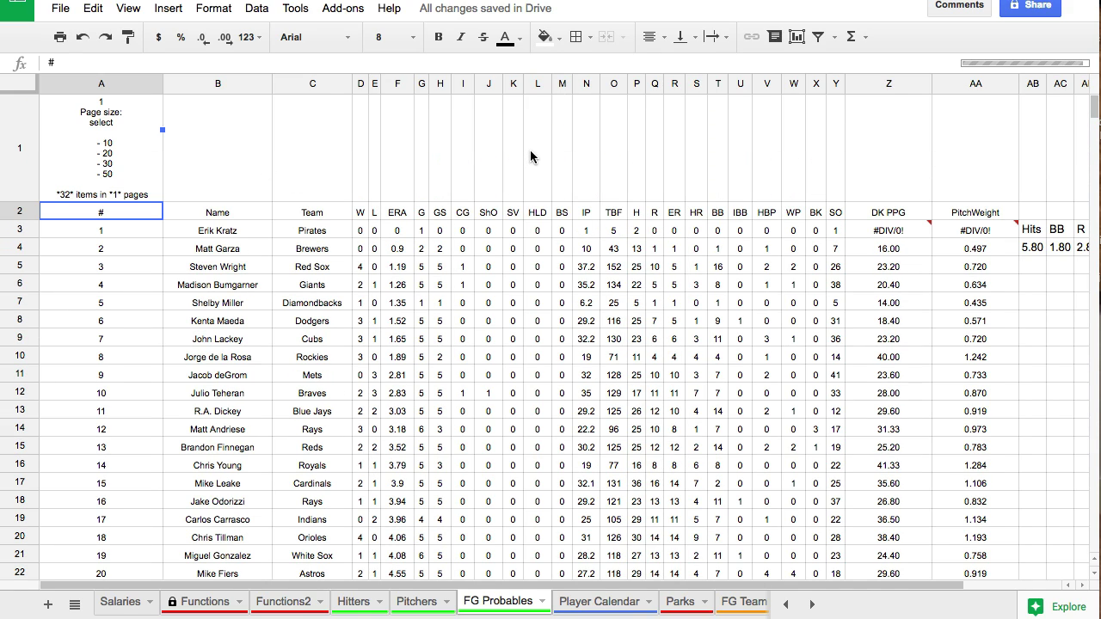
# Review the refreshed probables list, comparing the two players listed for the Pirates
pyautogui.scroll(-5, 531, 157)
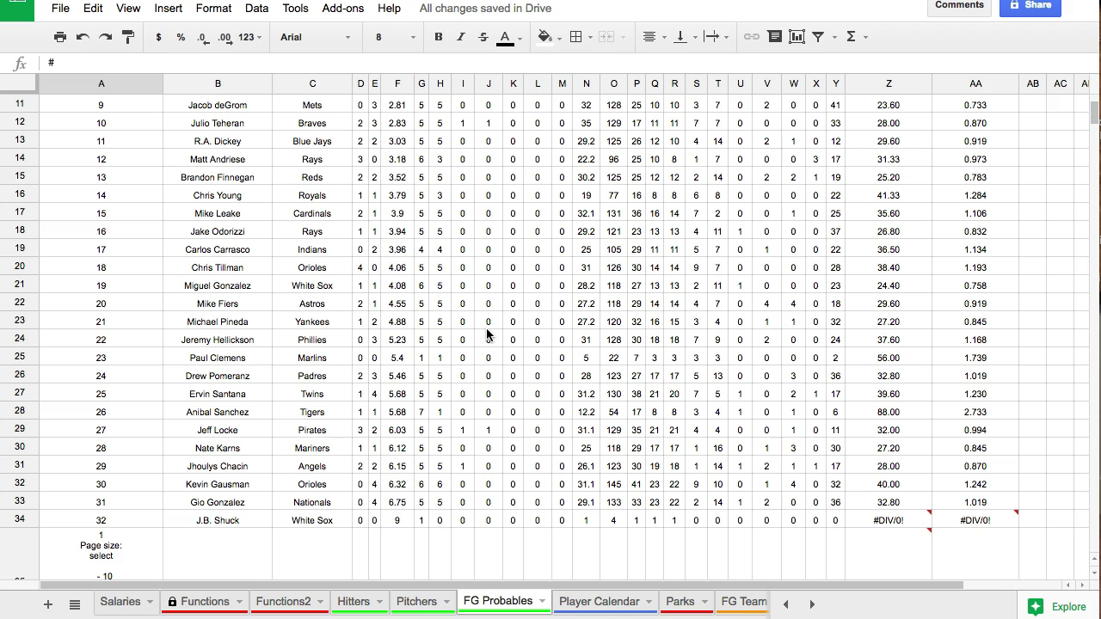
pyautogui.scroll(5, 385, 428)
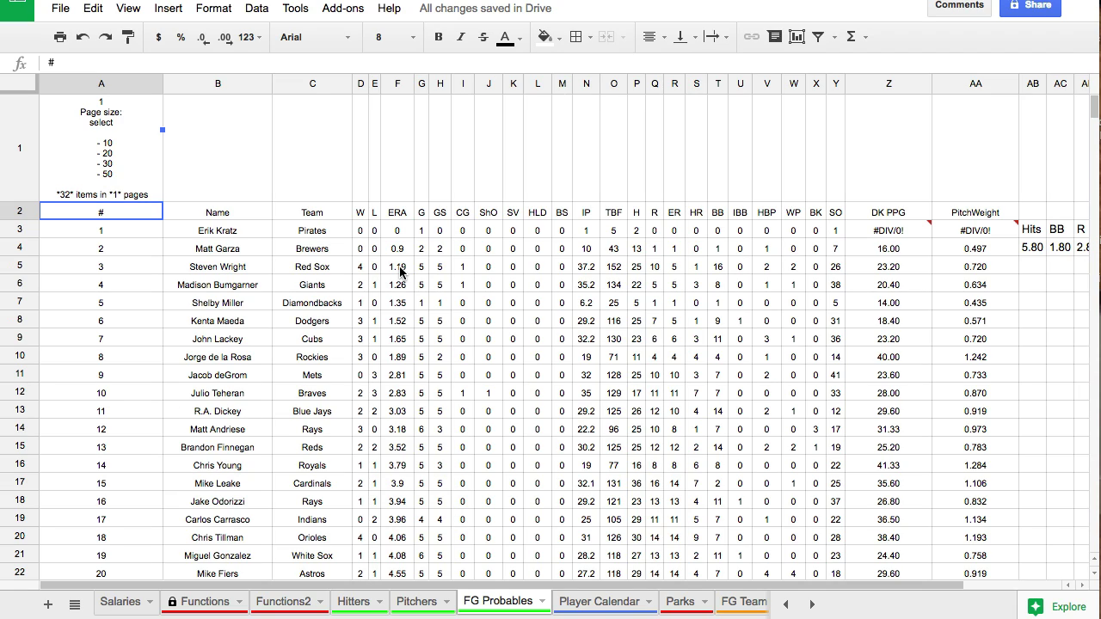
pyautogui.click(323, 238)
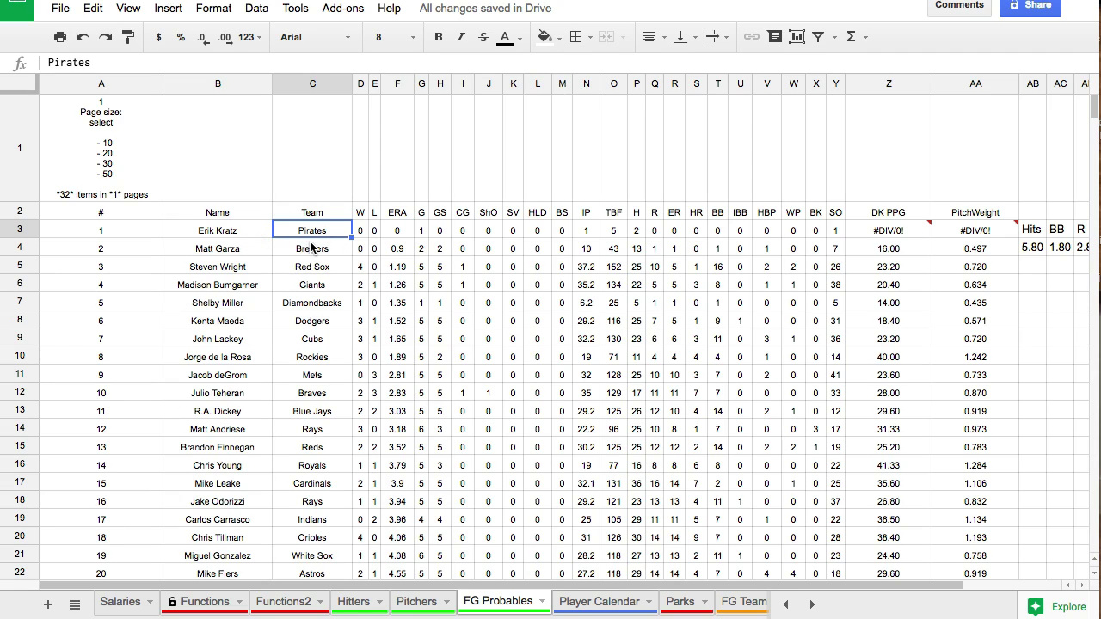
pyautogui.scroll(-3, 328, 331)
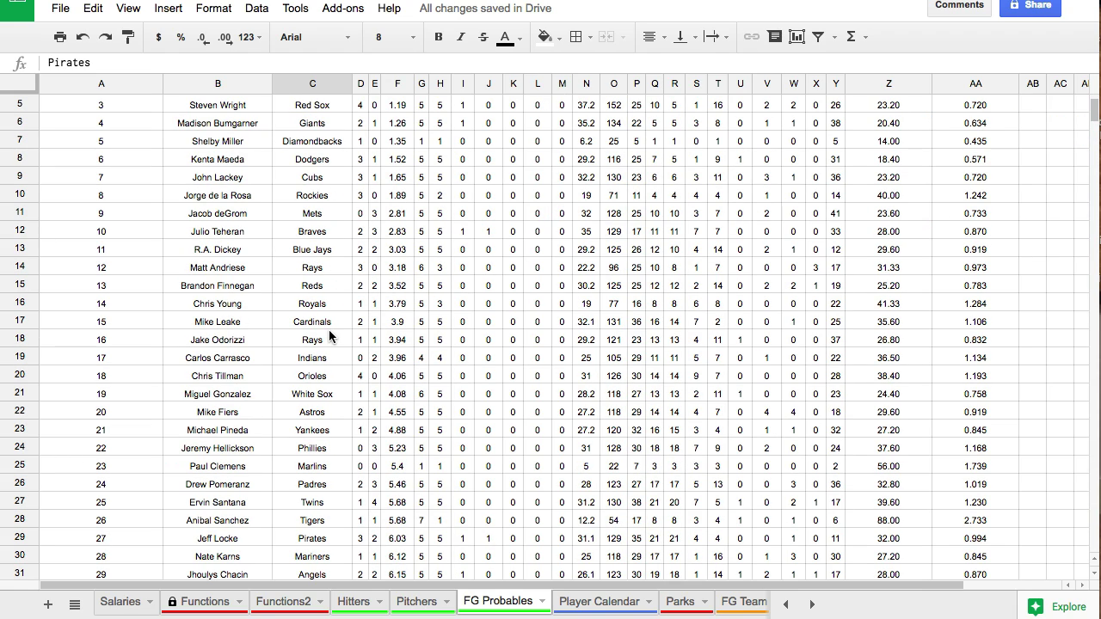
pyautogui.click(244, 537)
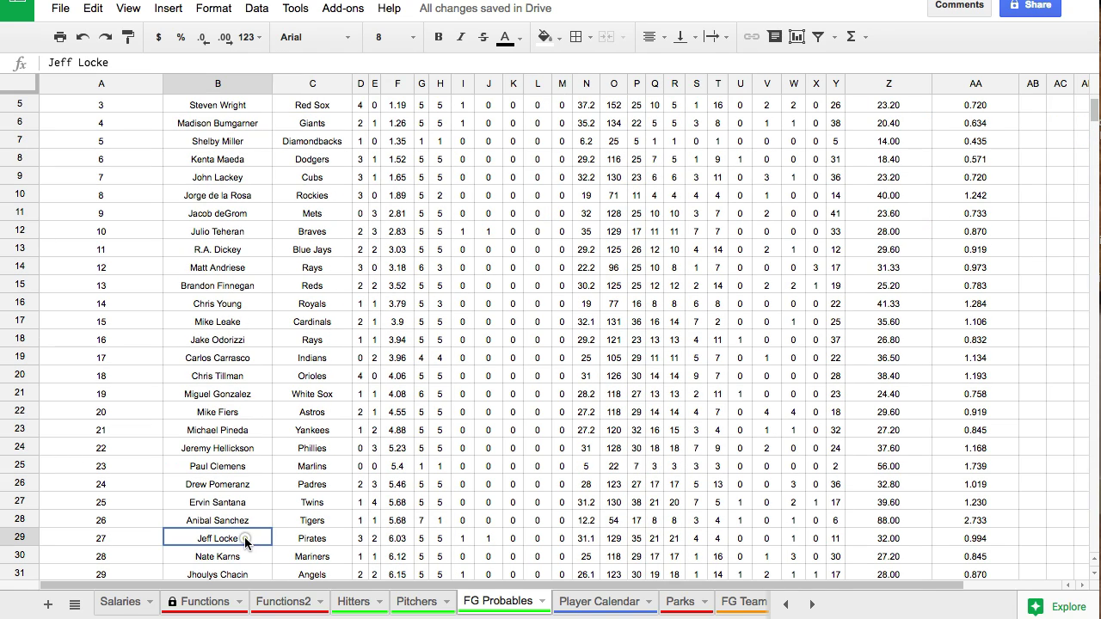
pyautogui.scroll(3, 255, 200)
pyautogui.click(242, 234)
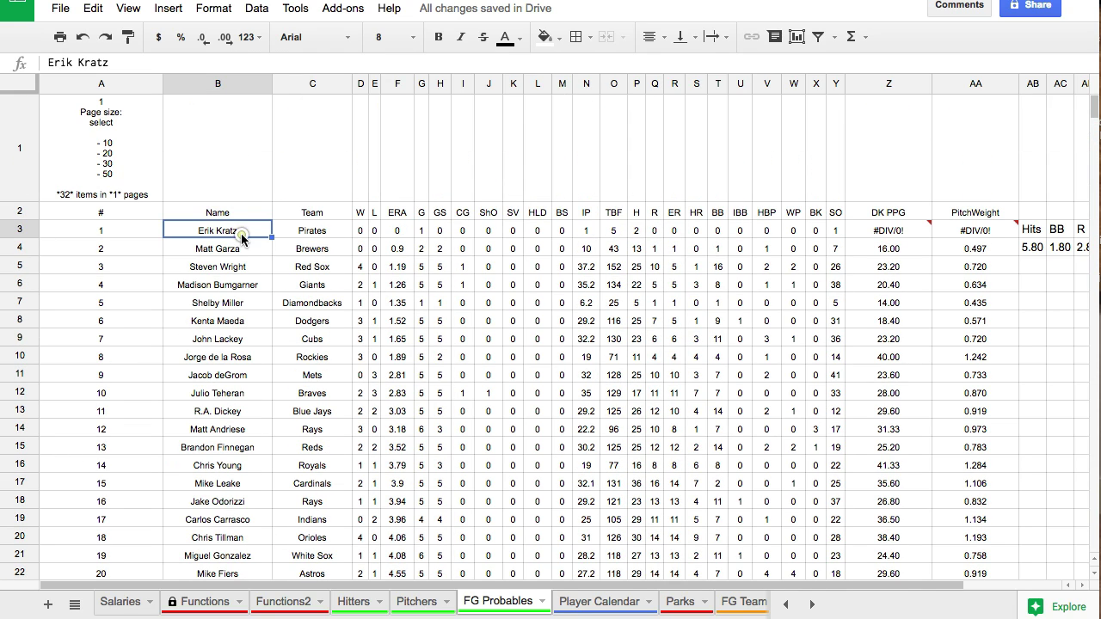
# Try to clear the team name in C3 of the imported table
pyautogui.click(300, 234)
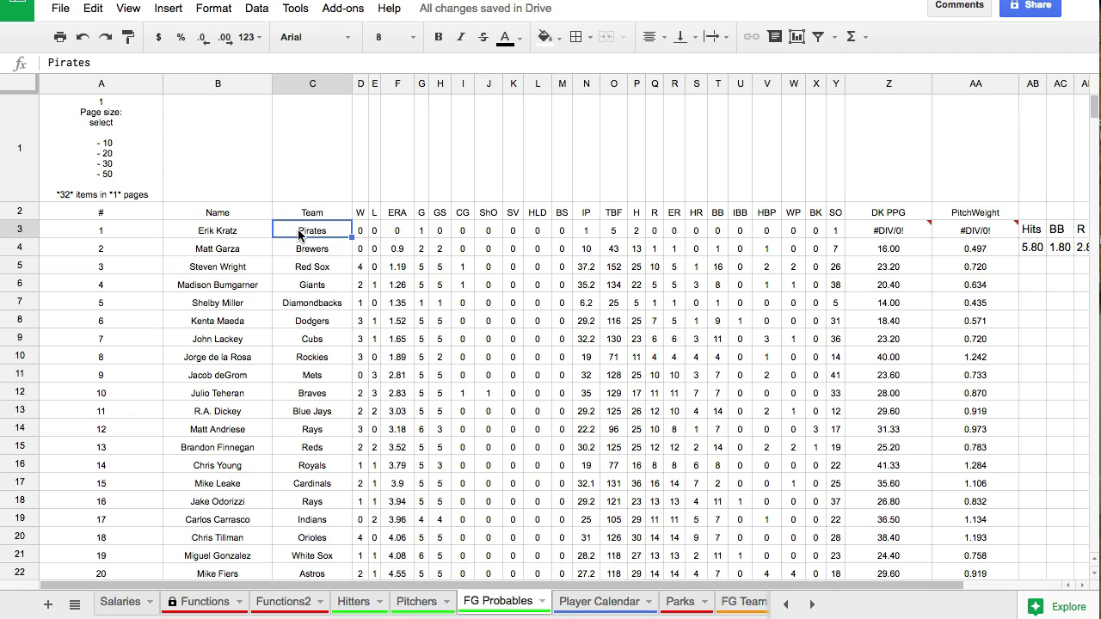
pyautogui.click(397, 266)
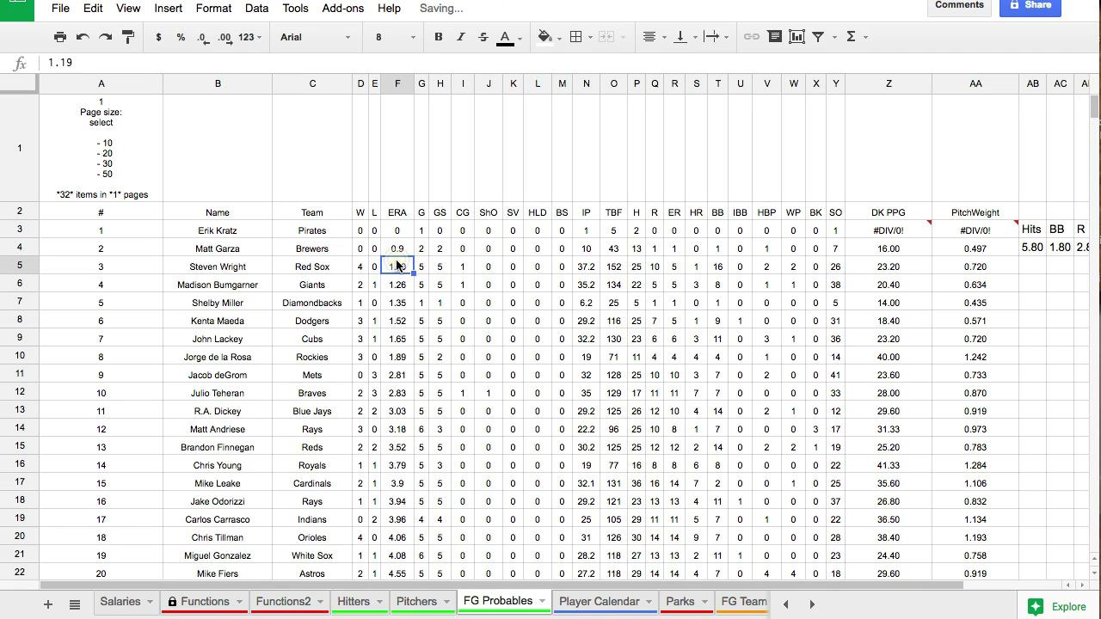
pyautogui.click(323, 230)
pyautogui.press('Delete')
pyautogui.click(445, 250)
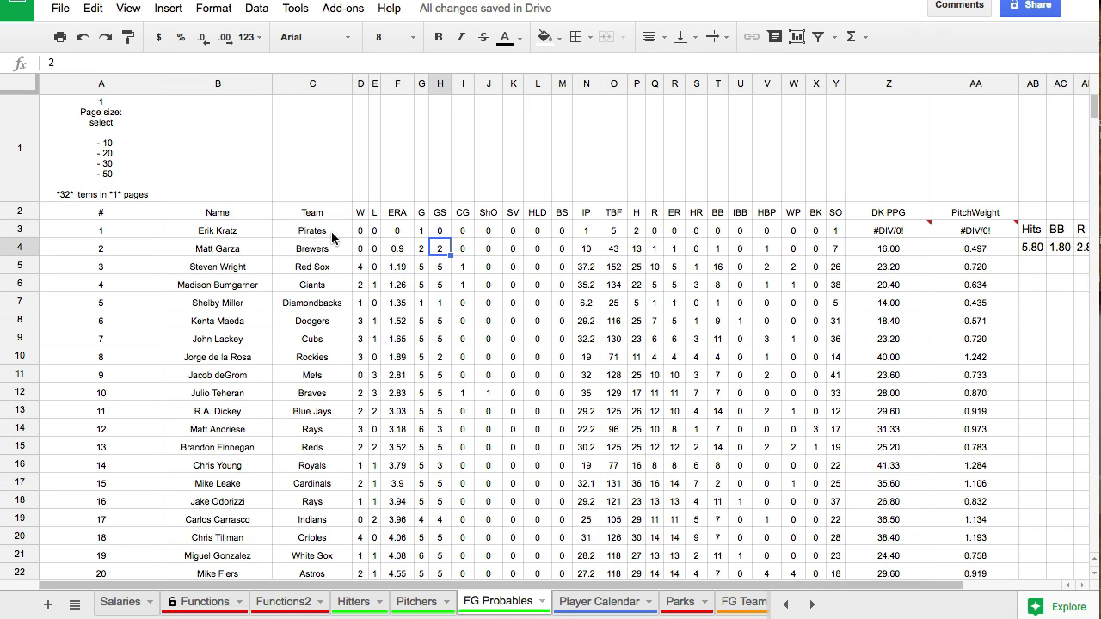
# Open the FanGraphs address from the A1 import formula in the browser and bring up its pitching table
pyautogui.click(112, 162)
pyautogui.click(177, 63)
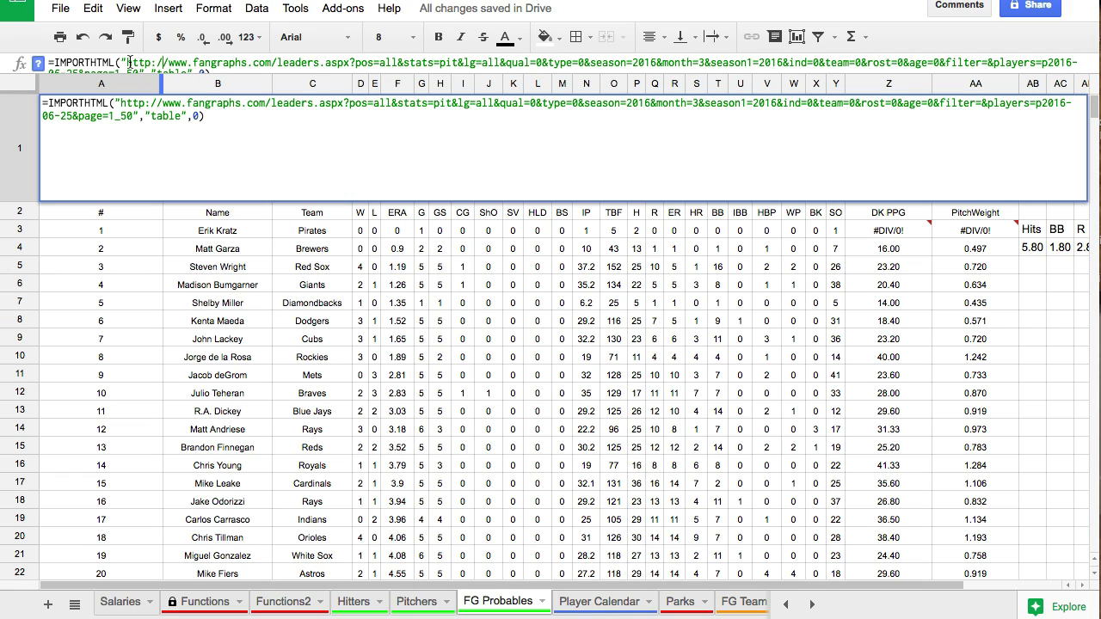
pyautogui.moveTo(128, 64); pyautogui.dragTo(138, 66)
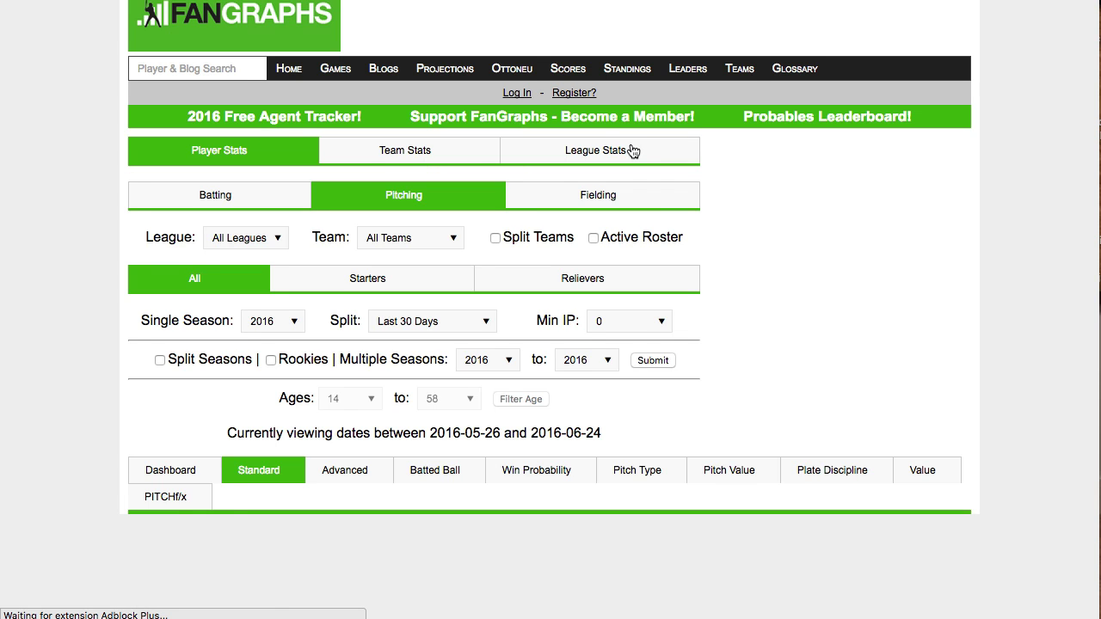
pyautogui.scroll(-3, 697, 247)
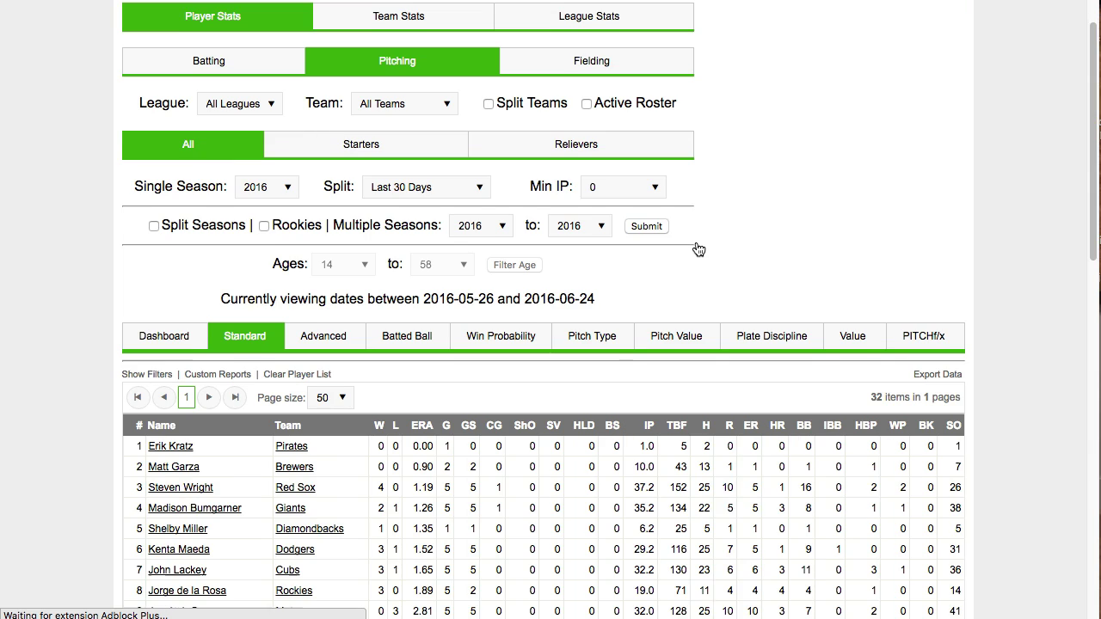
pyautogui.scroll(-3, 699, 248)
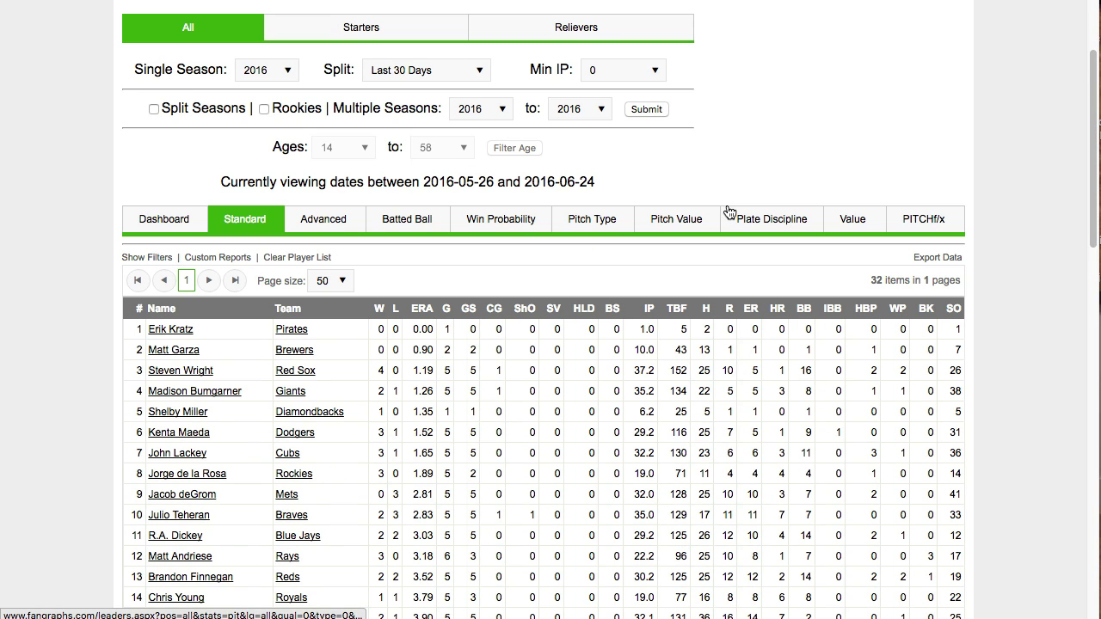
pyautogui.scroll(-3, 728, 212)
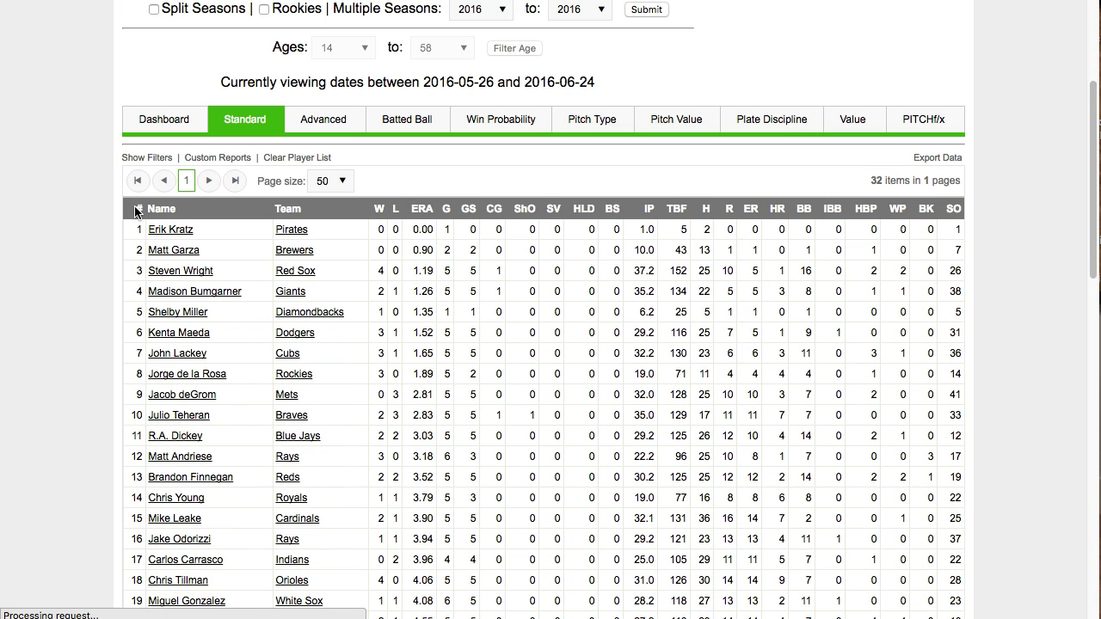
# Copy the entire FanGraphs pitching table, from the header row through the last player
pyautogui.moveTo(135, 210); pyautogui.dragTo(297, 210)
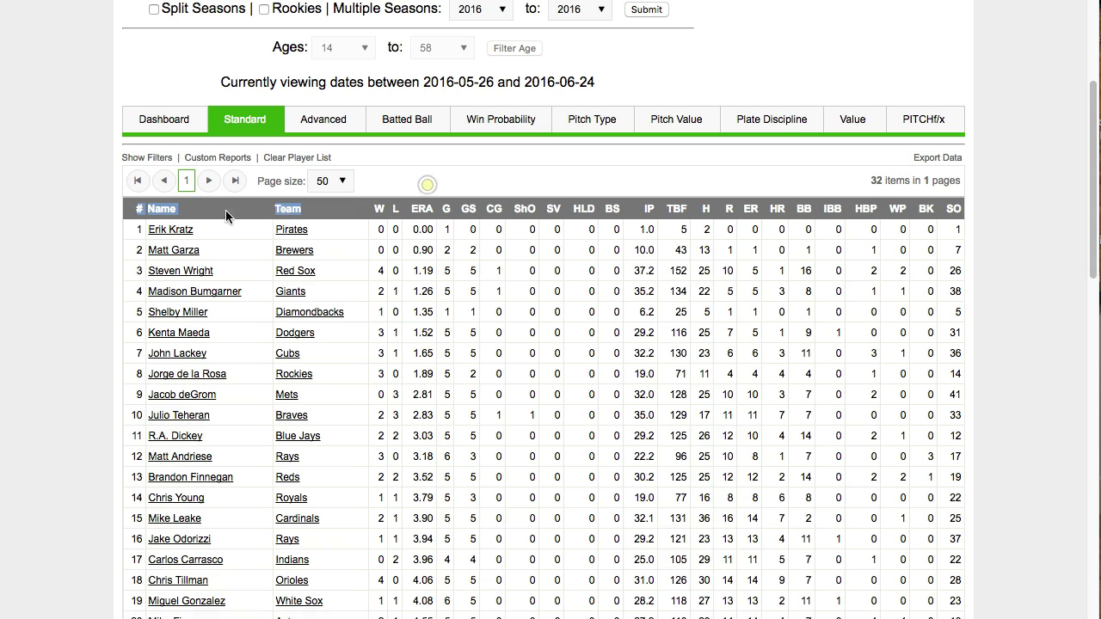
pyautogui.click(144, 211)
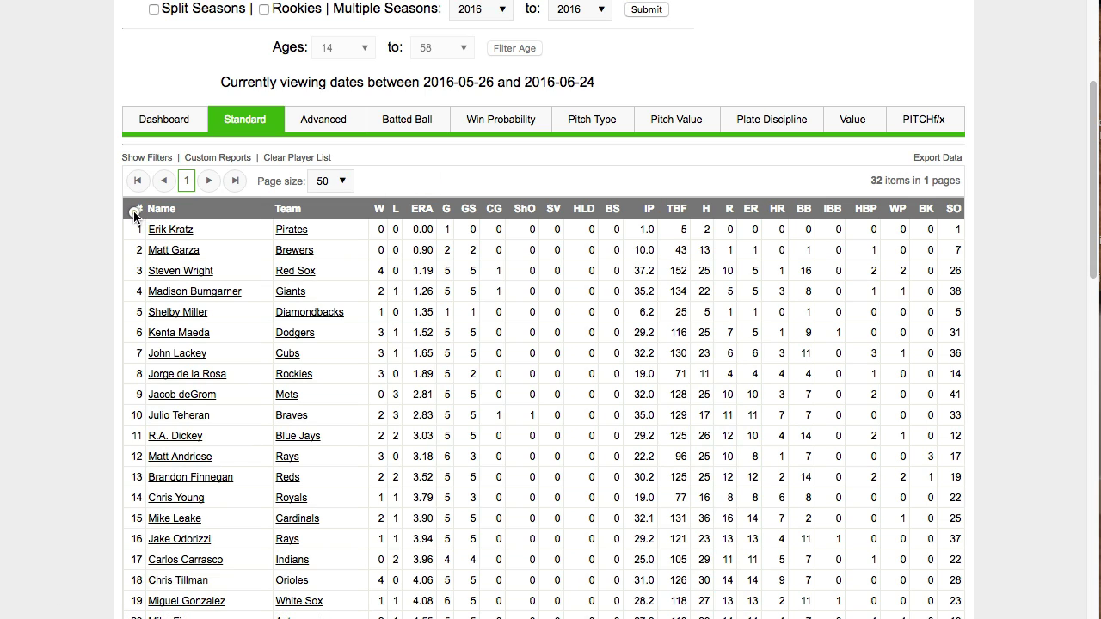
pyautogui.moveTo(138, 215); pyautogui.dragTo(963, 555)
pyautogui.scroll(-1, 836, 251)
pyautogui.scroll(-5, 836, 251)
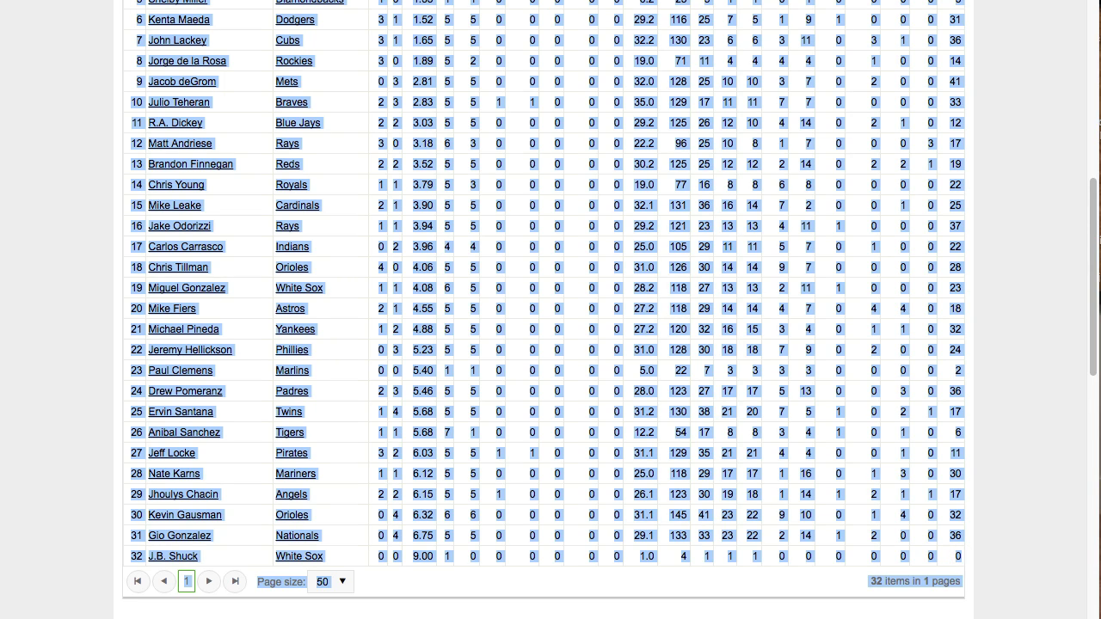
# Replace the imported data in columns A through Y of FG Probables with the copied FanGraphs table, starting at A2
pyautogui.hotkey('ctrl', 'Tab')
pyautogui.click(336, 258)
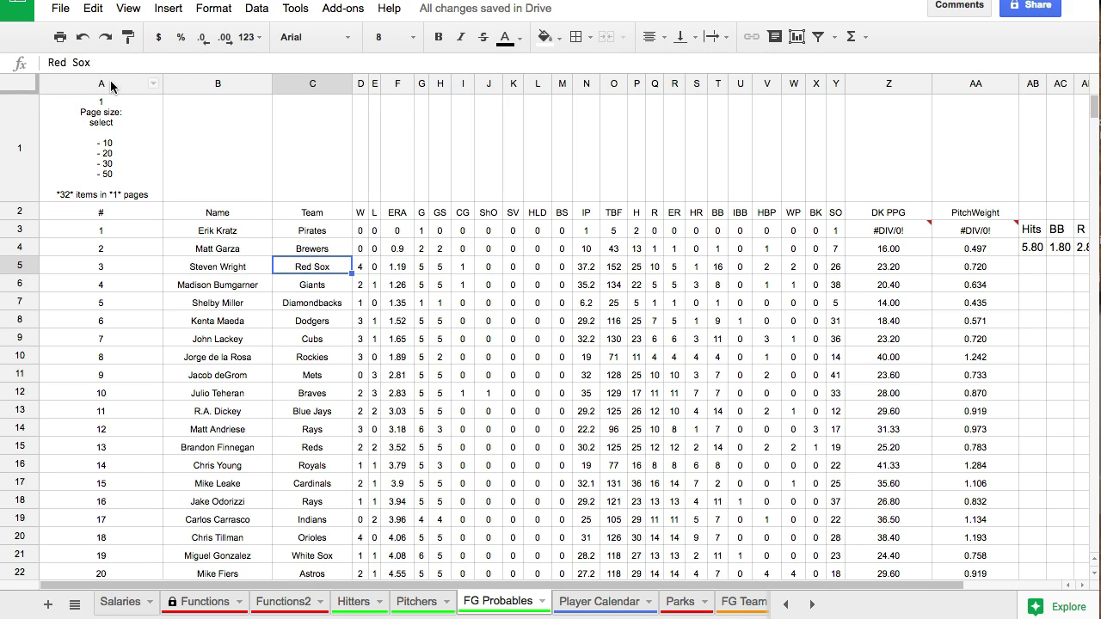
pyautogui.moveTo(110, 83); pyautogui.dragTo(831, 83)
pyautogui.press('Delete')
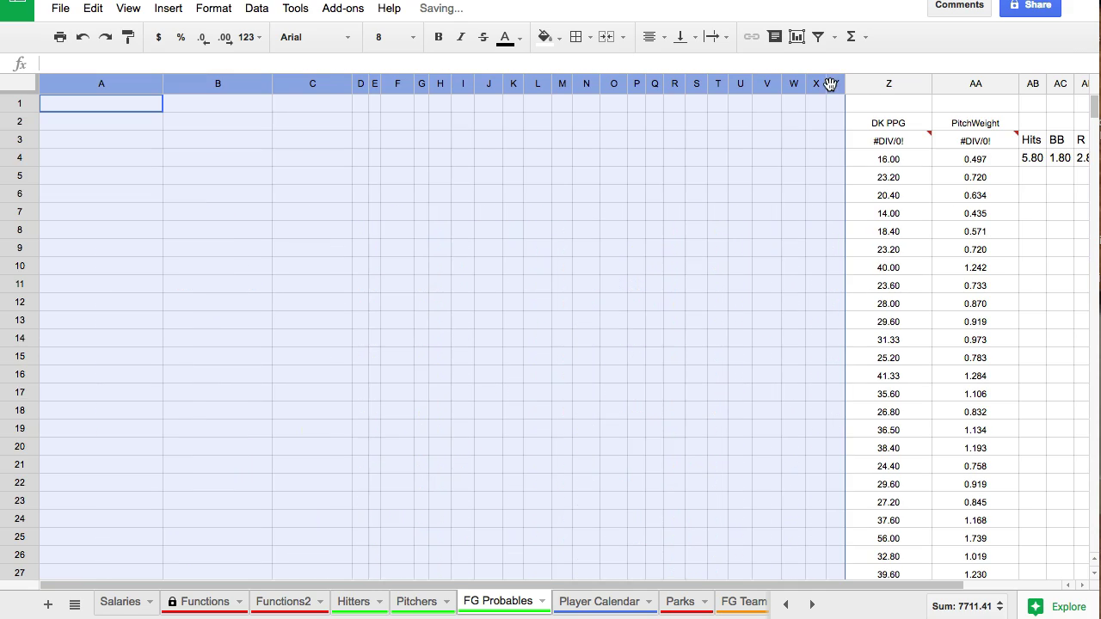
pyautogui.click(399, 146)
pyautogui.click(89, 123)
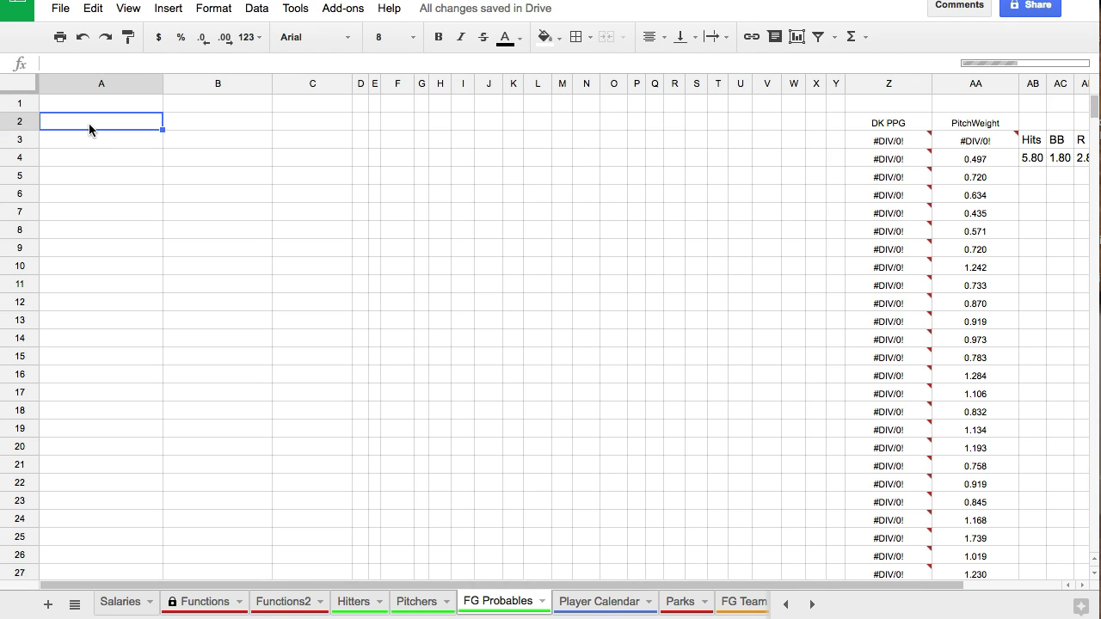
pyautogui.hotkey('ctrl', 'v')
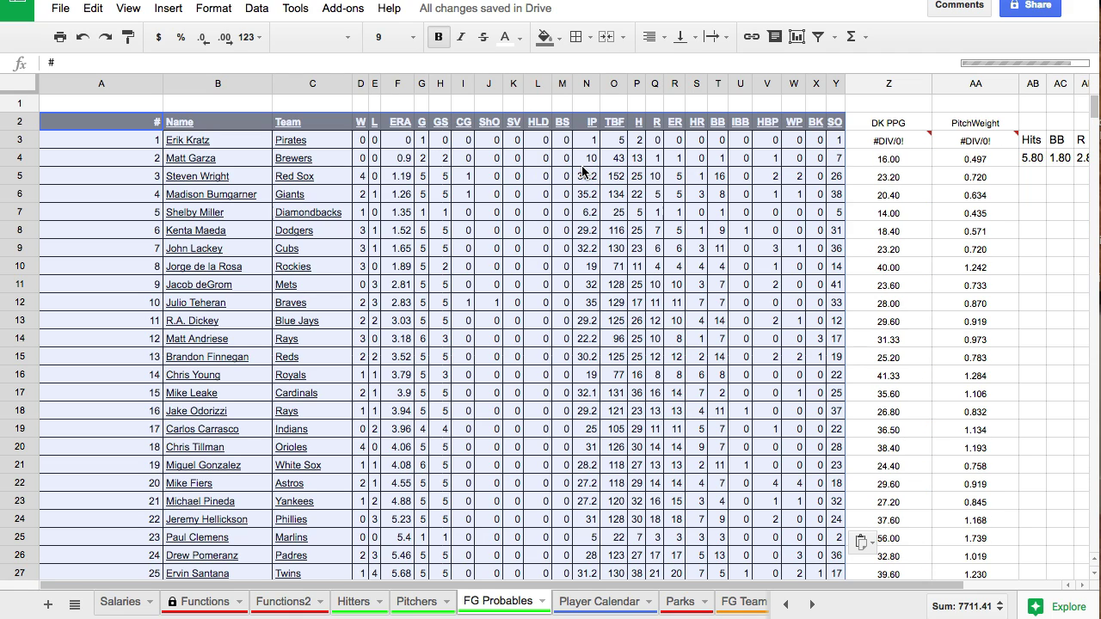
# Clear the team names in C3 and C34, for the first and last players in the pasted table
pyautogui.click(340, 144)
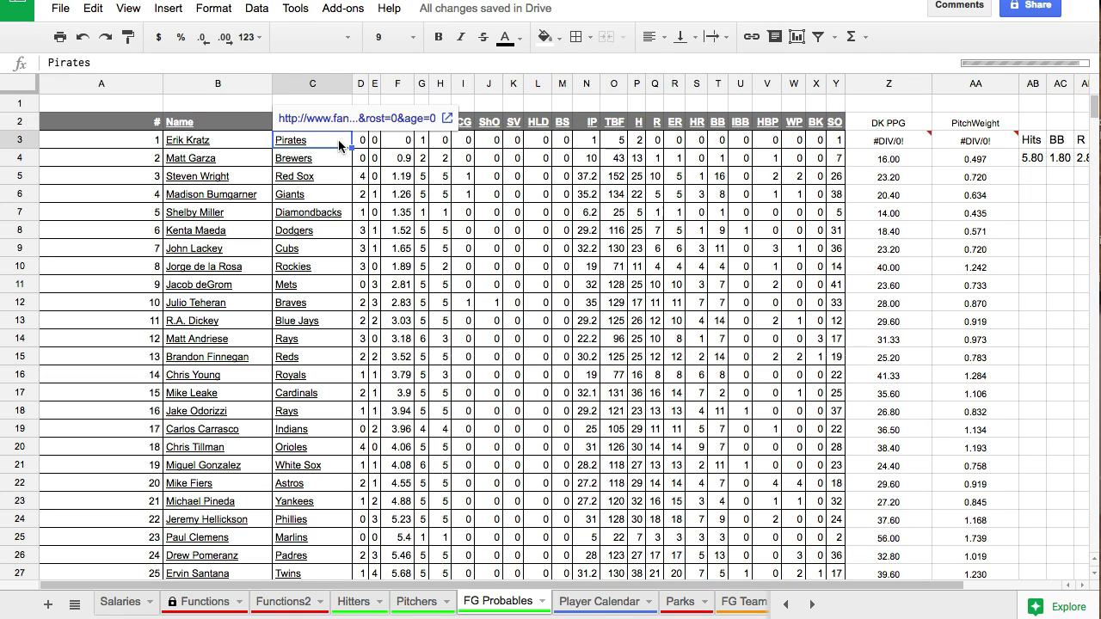
pyautogui.click(395, 175)
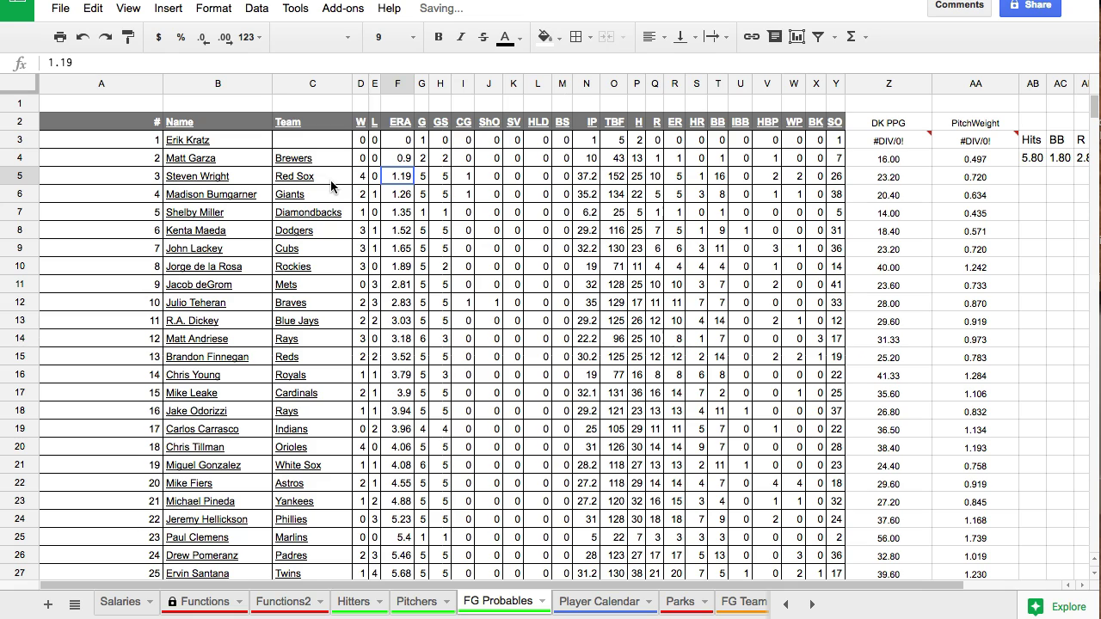
pyautogui.scroll(-1, 356, 288)
pyautogui.scroll(-3, 356, 288)
pyautogui.click(336, 486)
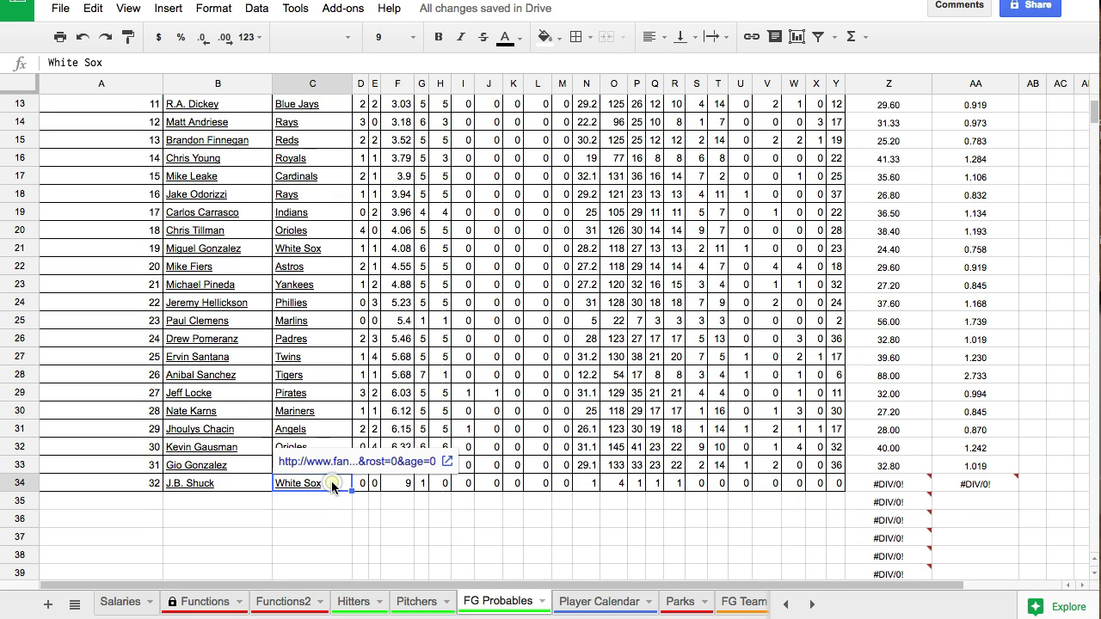
pyautogui.press('Delete')
pyautogui.click(426, 392)
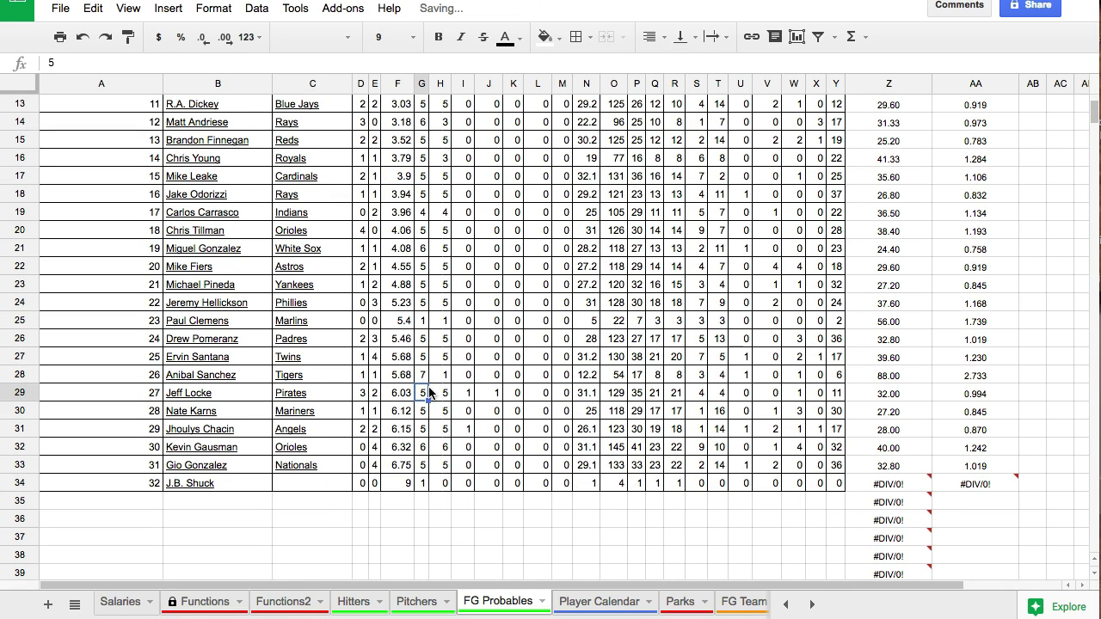
pyautogui.scroll(1, 427, 384)
pyautogui.scroll(3, 428, 384)
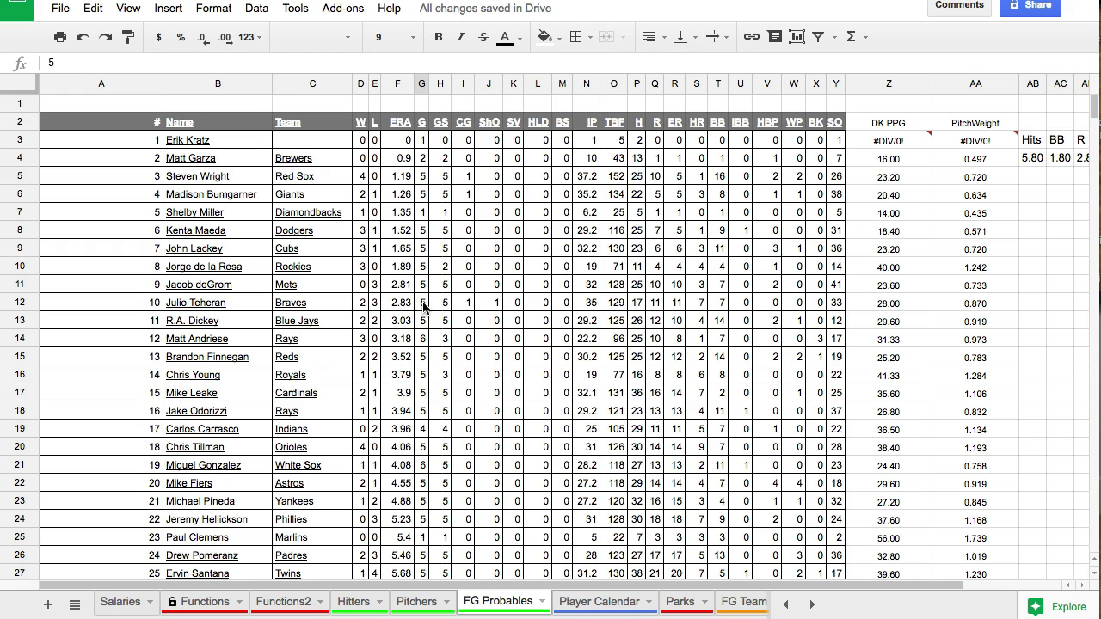
# Copy the pitcher names in B4 through B33, leaving out the first and last players
pyautogui.moveTo(245, 160); pyautogui.dragTo(242, 518)
pyautogui.scroll(-3, 244, 339)
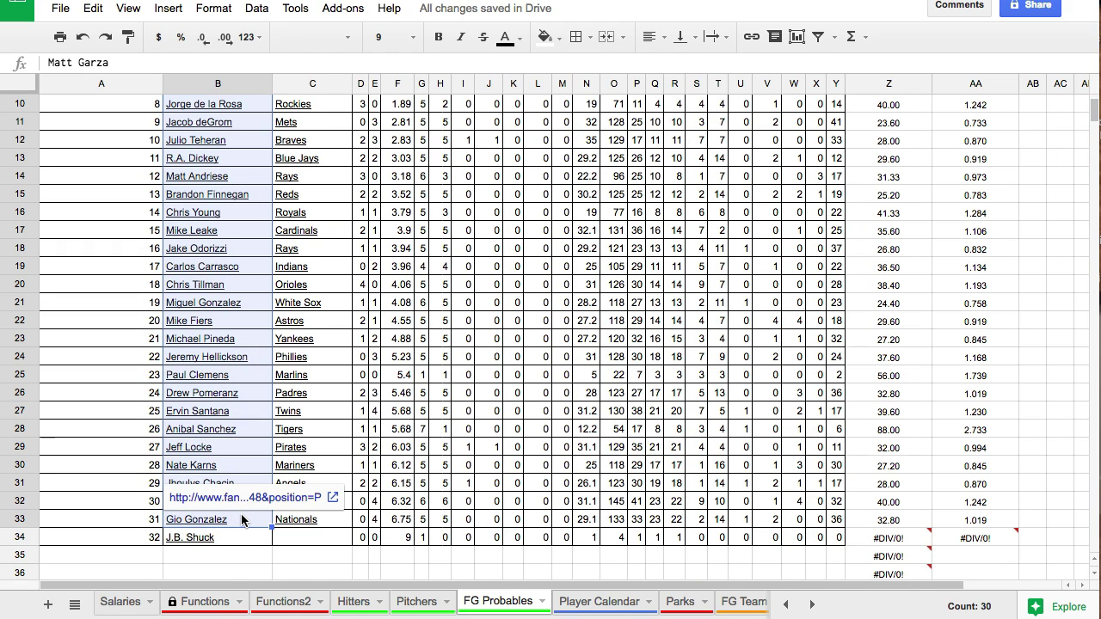
pyautogui.hotkey('ctrl', 'c')
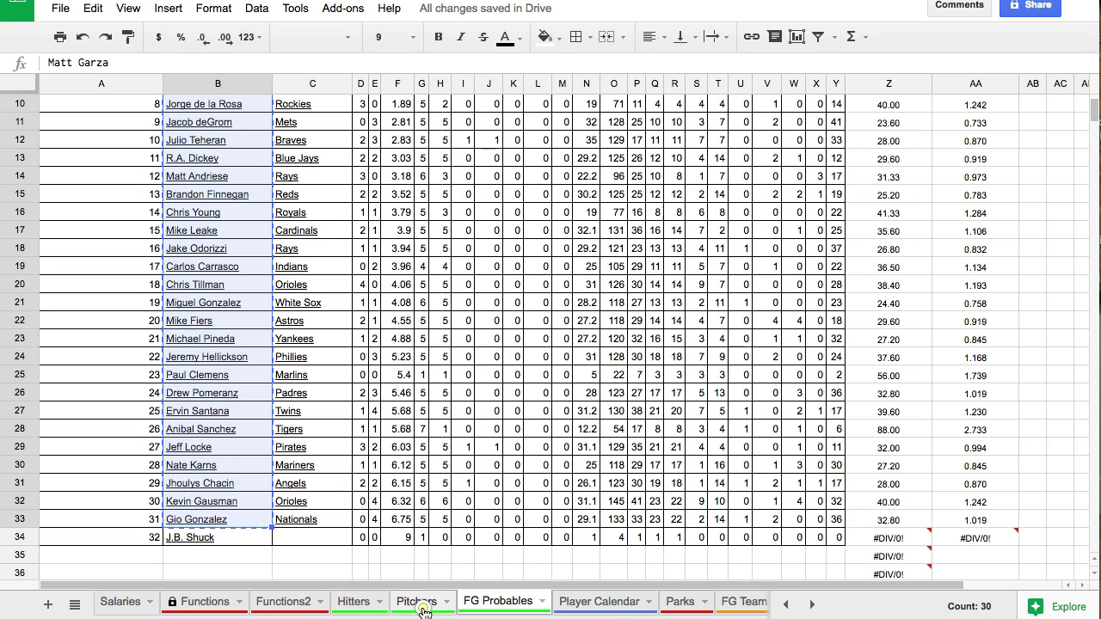
# Clear the old pitcher names from the Name column of the Pitchers sheet, from B2 down
pyautogui.click(417, 602)
pyautogui.moveTo(108, 129); pyautogui.dragTo(129, 516)
pyautogui.press('Delete')
pyautogui.doubleClick(135, 356)
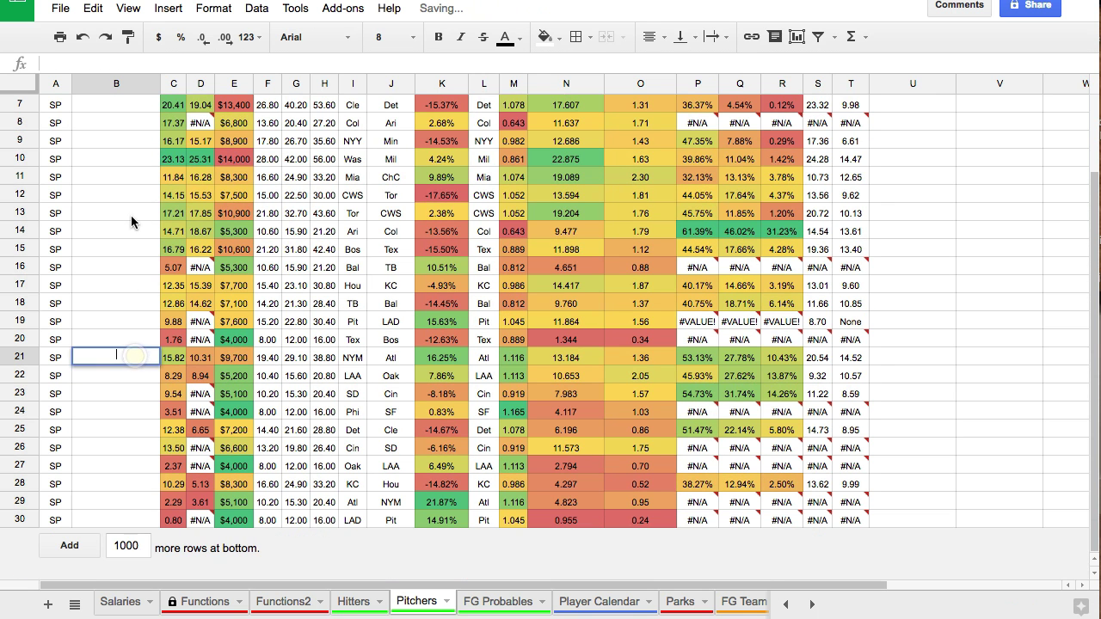
# Paste the copied pitcher names into the Pitchers sheet starting at B2, as values only
pyautogui.scroll(3, 131, 222)
pyautogui.click(130, 129)
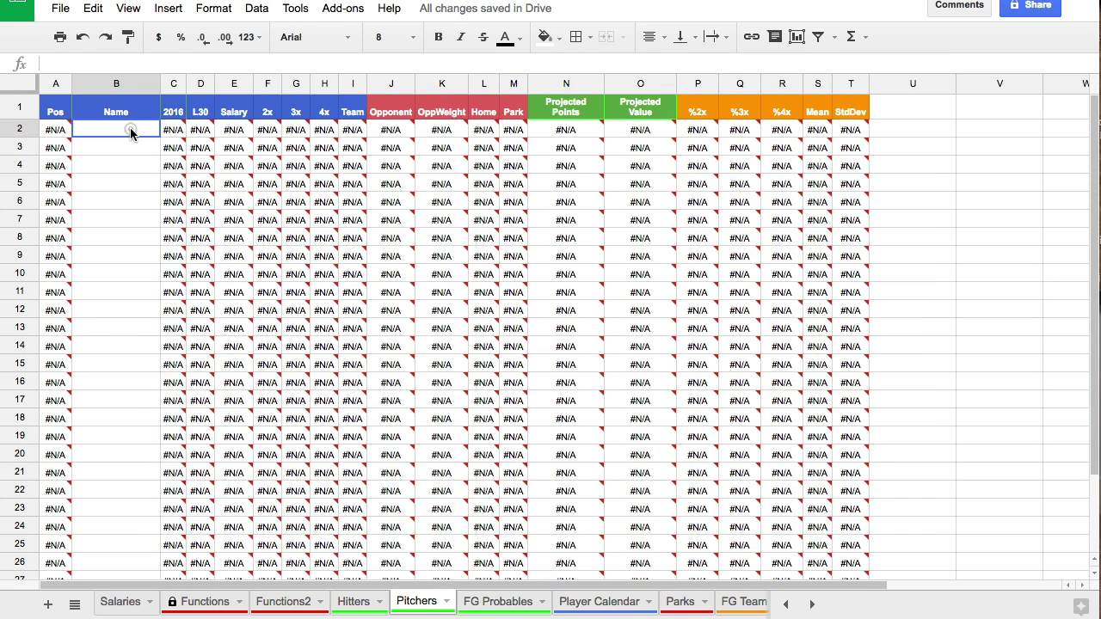
pyautogui.rightClick(130, 129)
pyautogui.moveTo(229, 215)
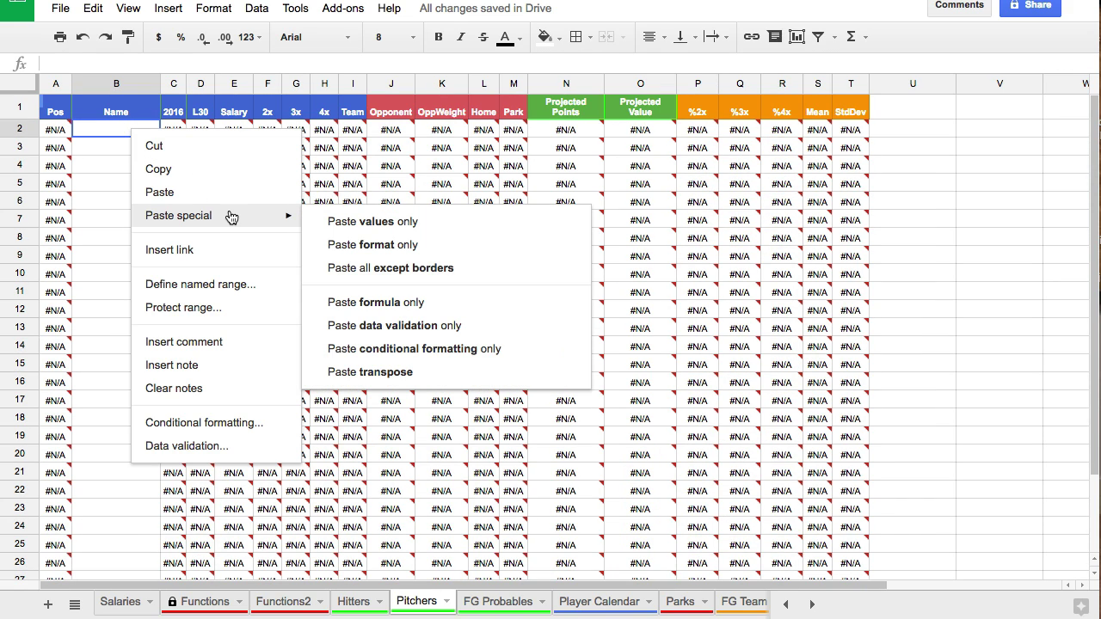
pyautogui.click(381, 222)
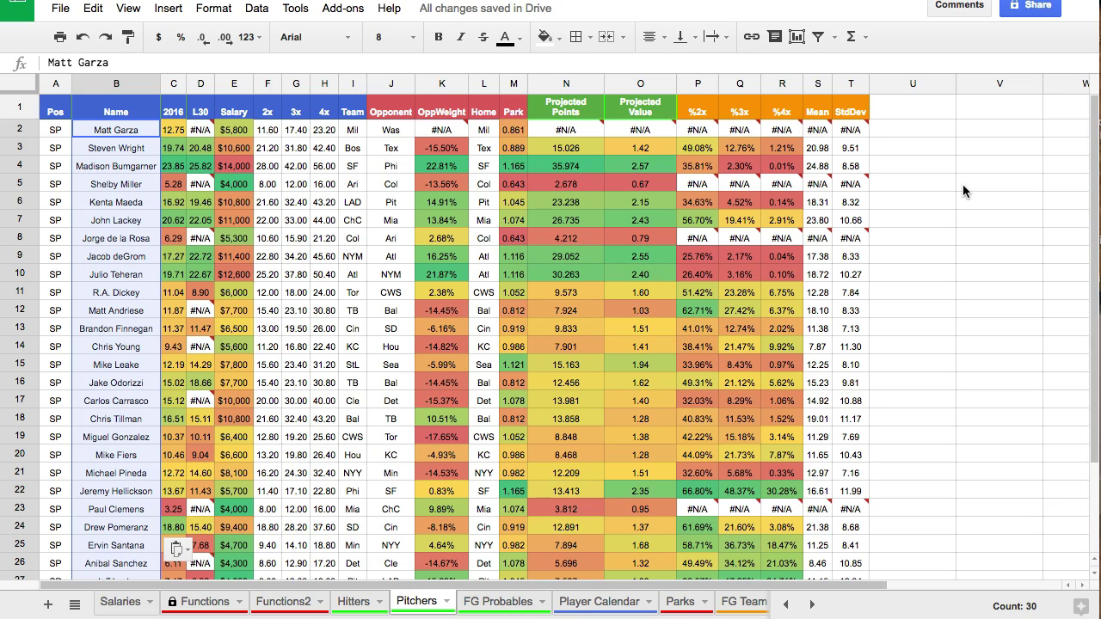
# Extend the row 30 formulas into row 31 for the last pitcher, in column A and in columns C through T
pyautogui.scroll(-3, 962, 184)
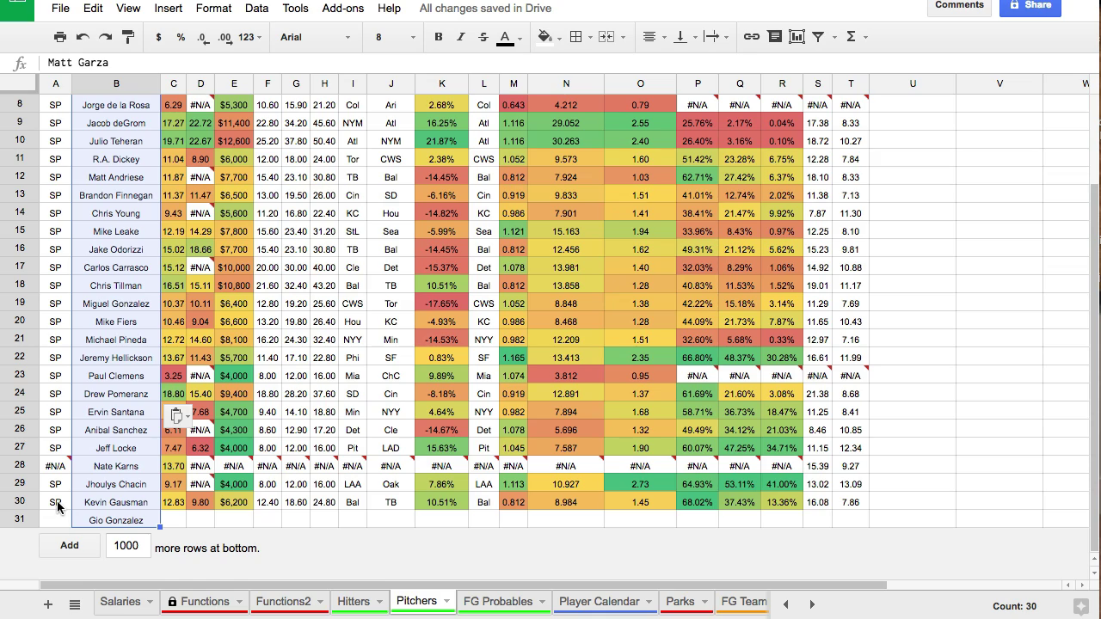
pyautogui.click(61, 502)
pyautogui.moveTo(71, 526); pyautogui.dragTo(72, 525)
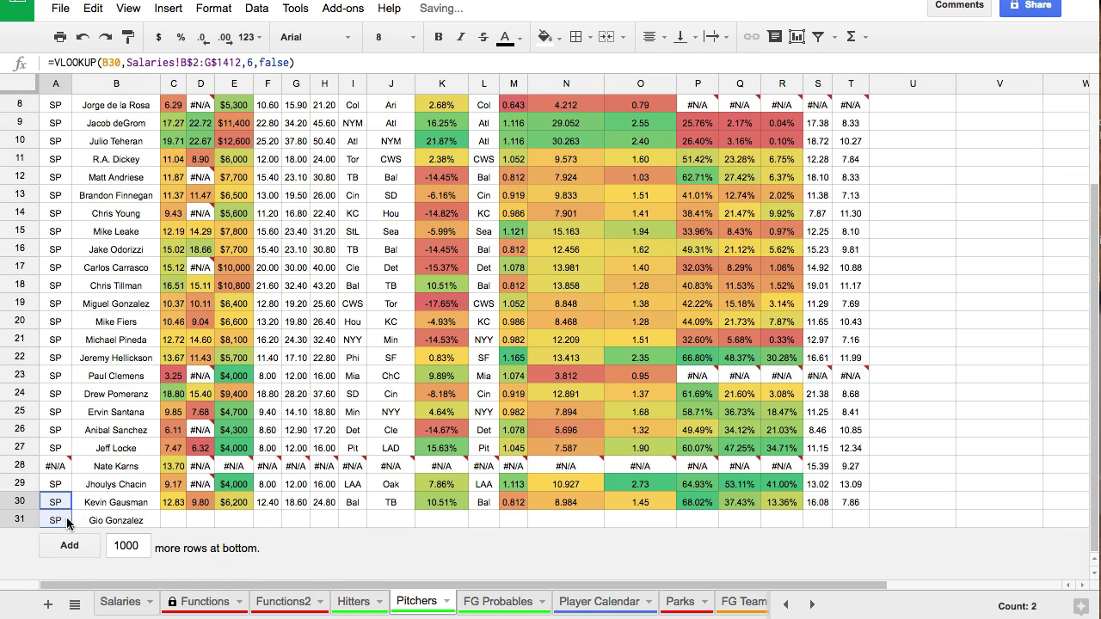
pyautogui.click(172, 503)
pyautogui.moveTo(207, 502); pyautogui.dragTo(865, 520)
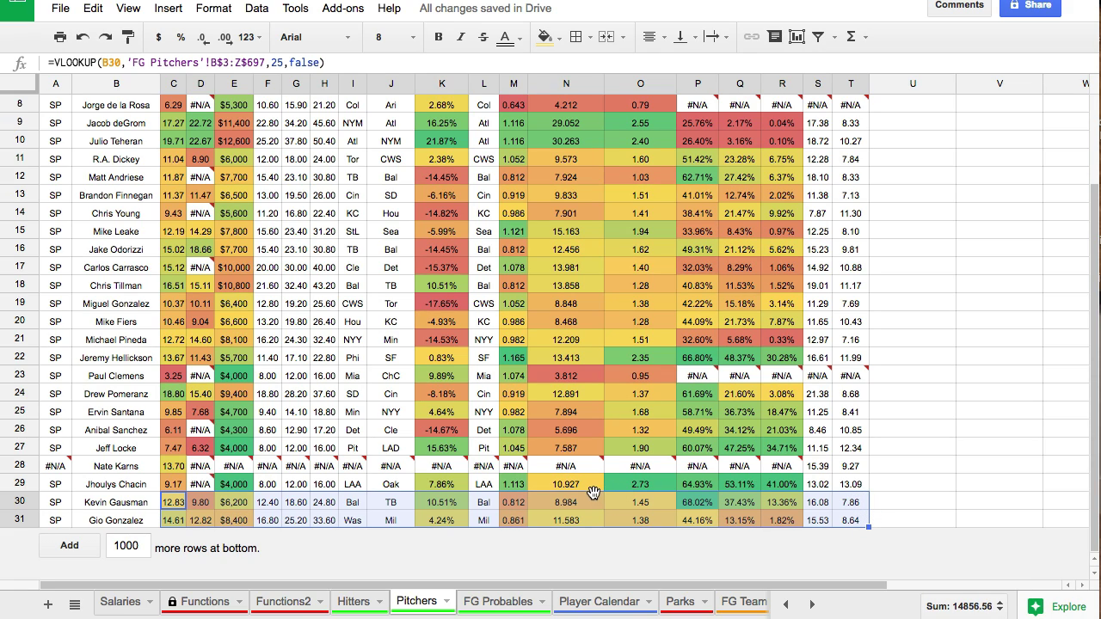
# Inspect the #N/A lookup errors in rows 28 and 2 of the Pitchers sheet, including the OppWeight cell K2
pyautogui.scroll(5, 592, 506)
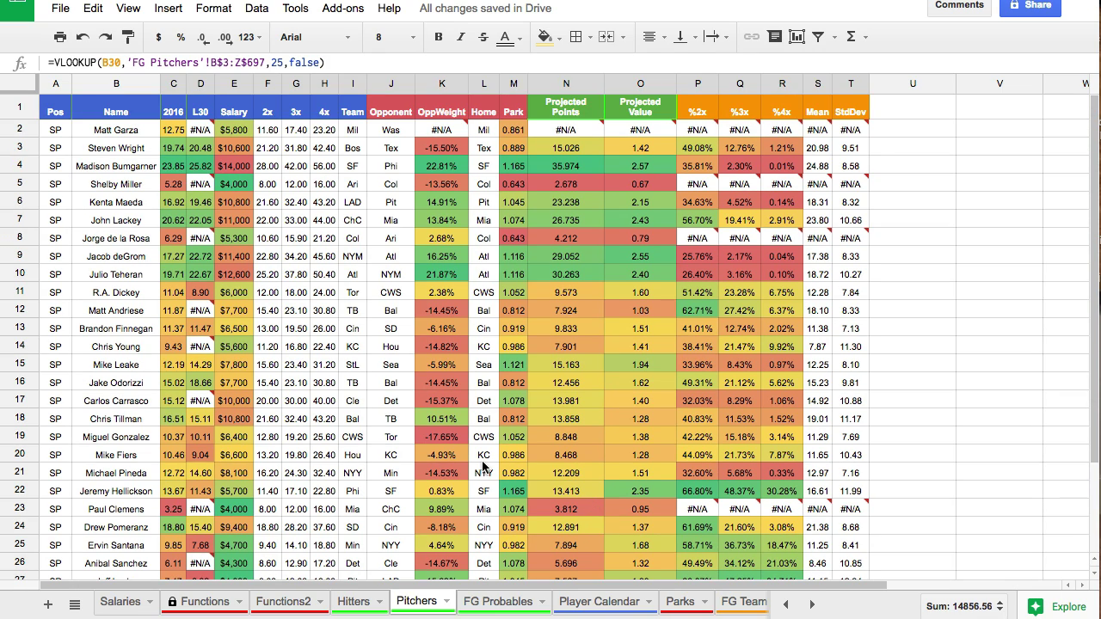
pyautogui.scroll(-3, 483, 467)
pyautogui.click(142, 465)
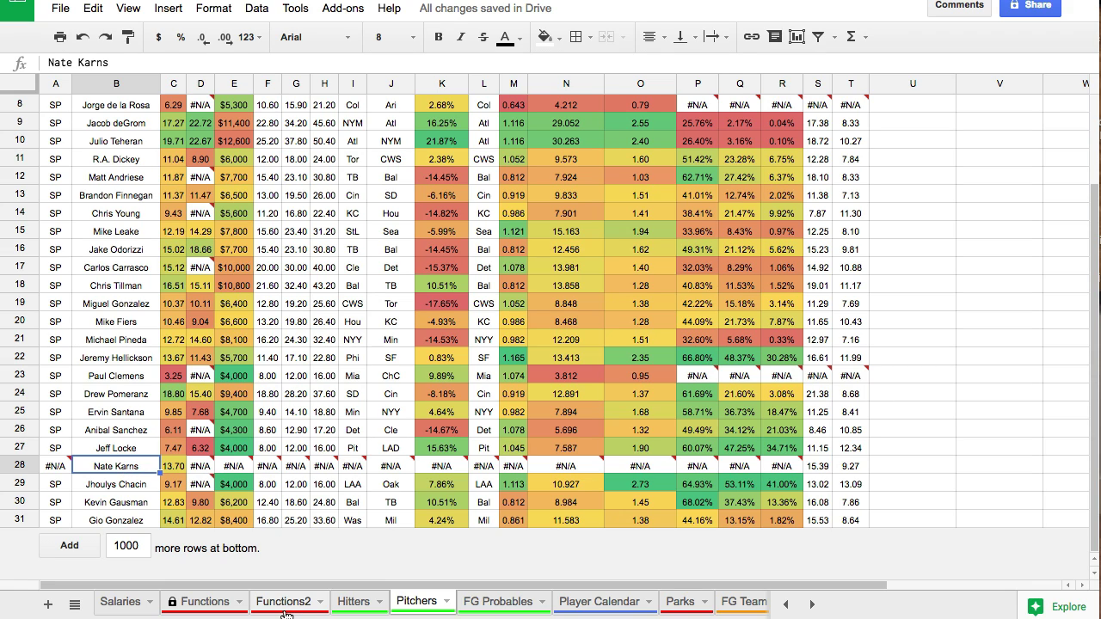
pyautogui.scroll(3, 275, 419)
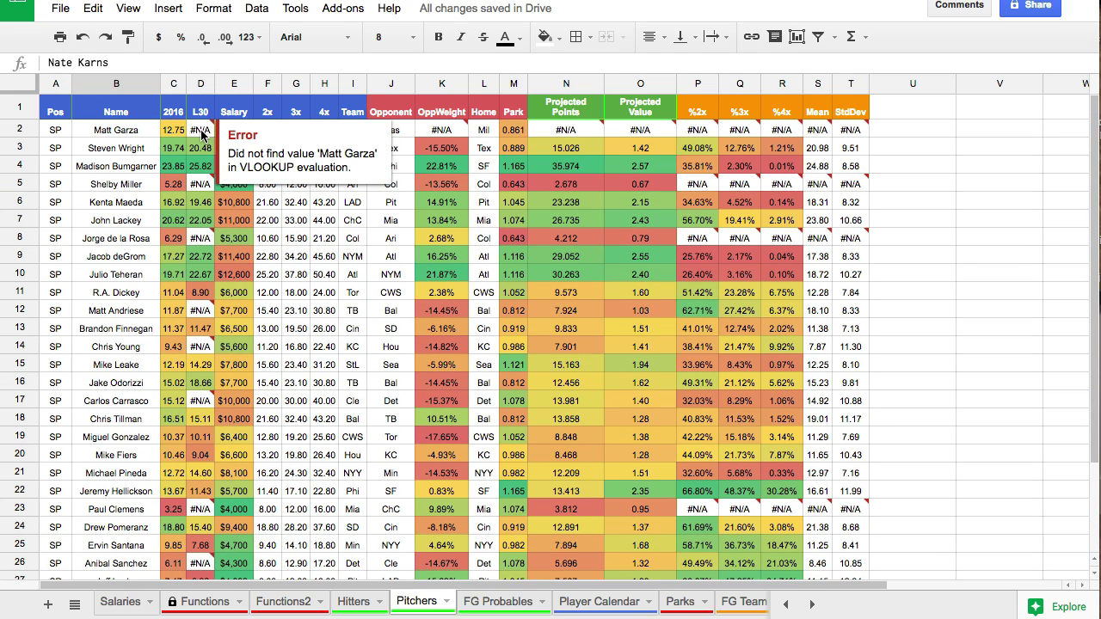
pyautogui.click(120, 131)
pyautogui.click(432, 132)
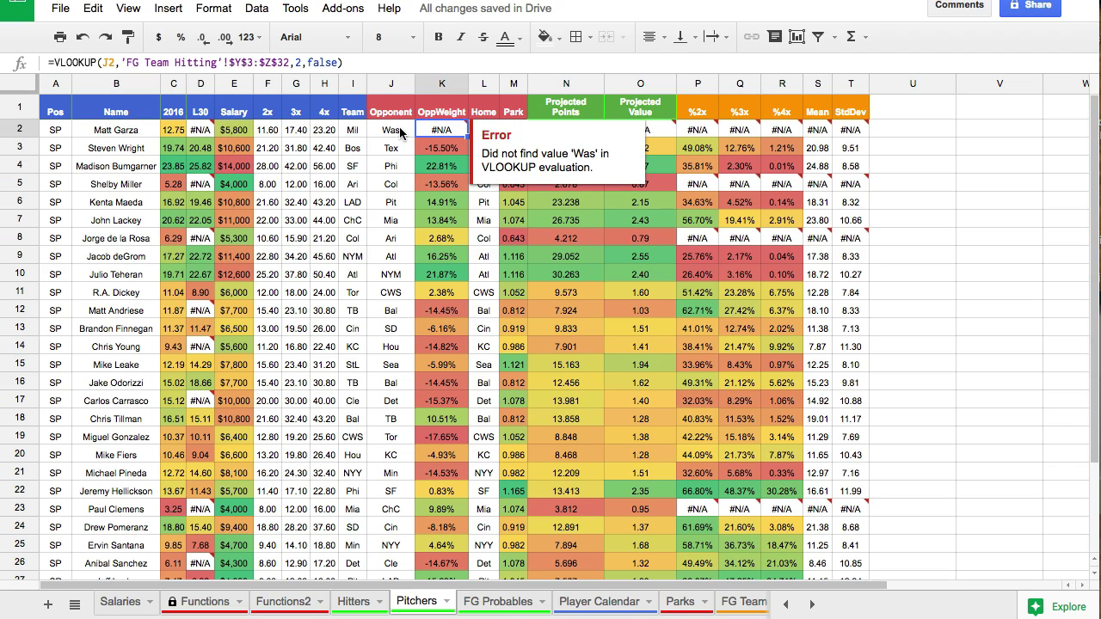
# Try WSN as the opponent in J2 in place of the lookup, and undo the entry
pyautogui.click(400, 130)
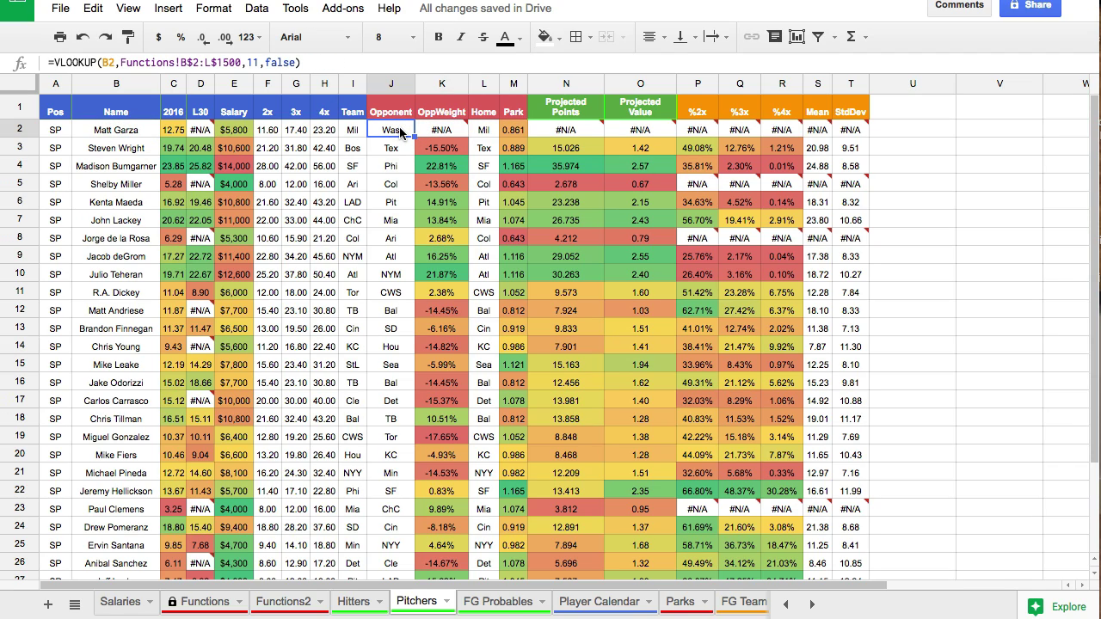
pyautogui.write('WSN')
pyautogui.press('Return')
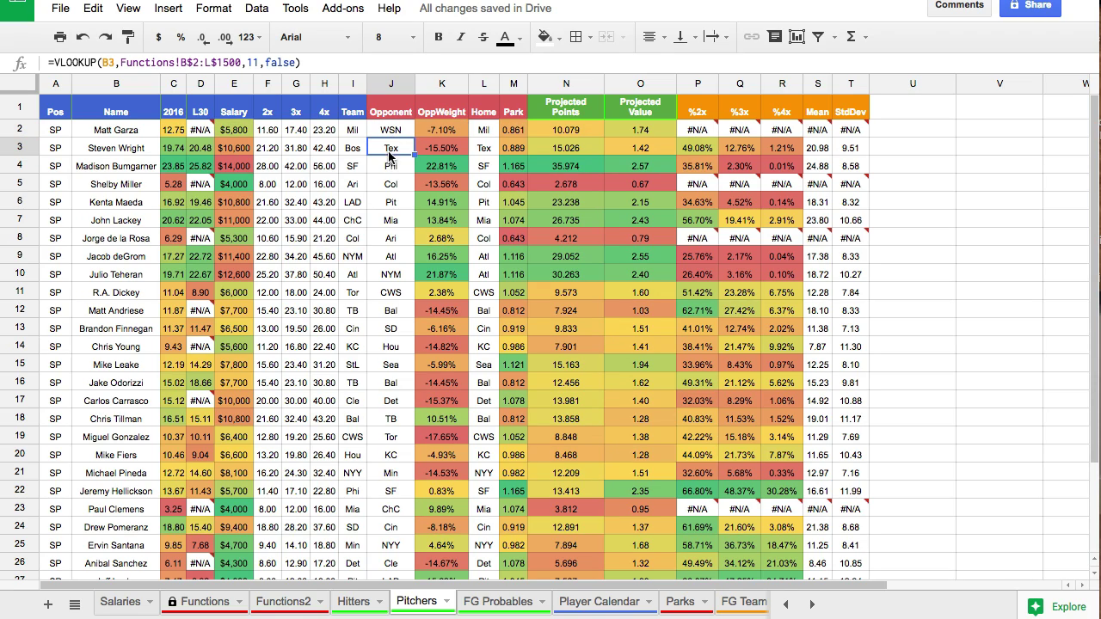
pyautogui.click(390, 134)
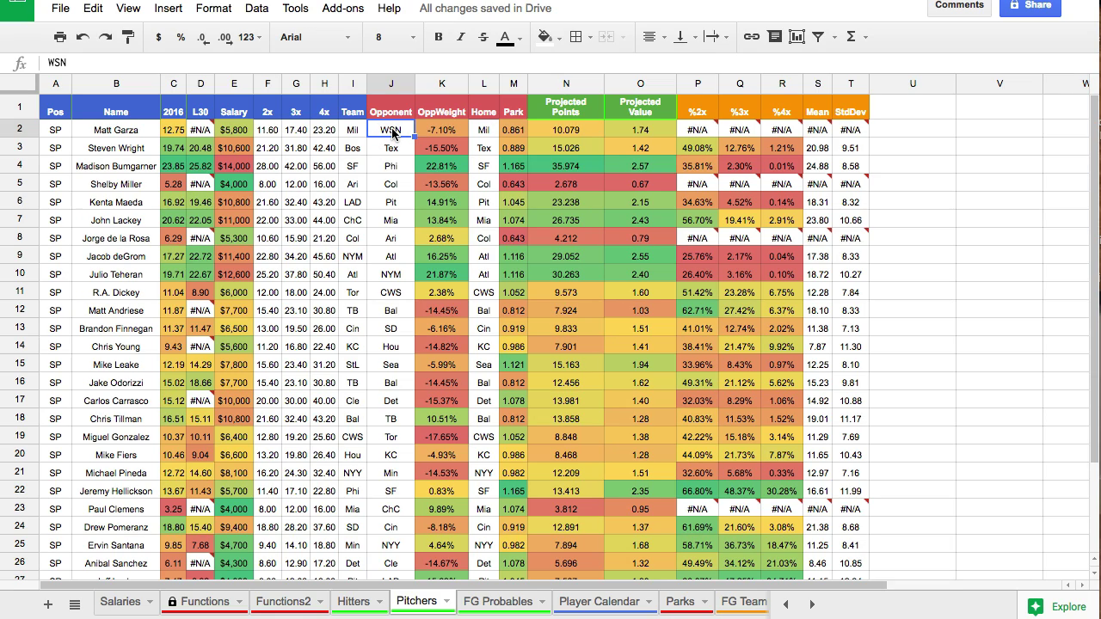
pyautogui.click(82, 37)
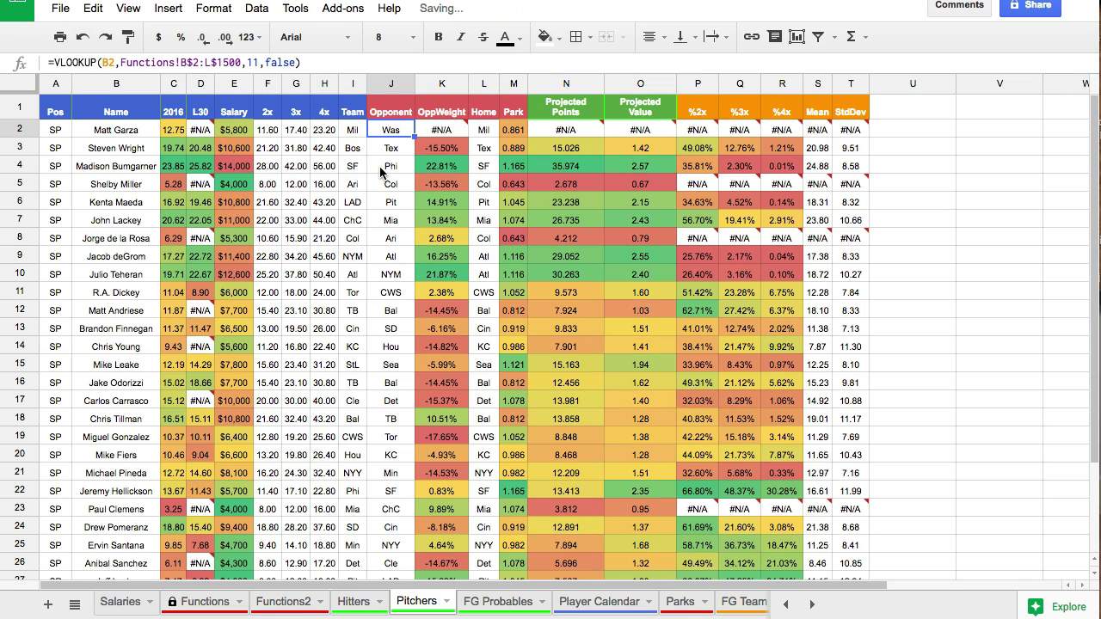
# Sort the whole Pitchers sheet by Projected Value from Z to A, treating the first row as a header
pyautogui.click(14, 85)
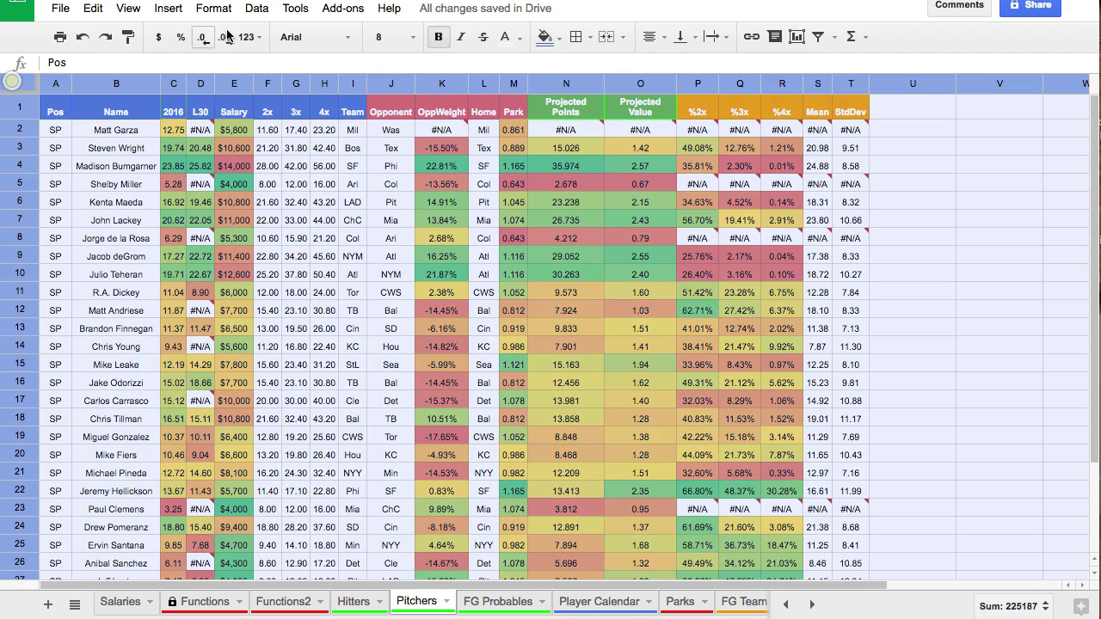
pyautogui.click(257, 9)
pyautogui.click(295, 151)
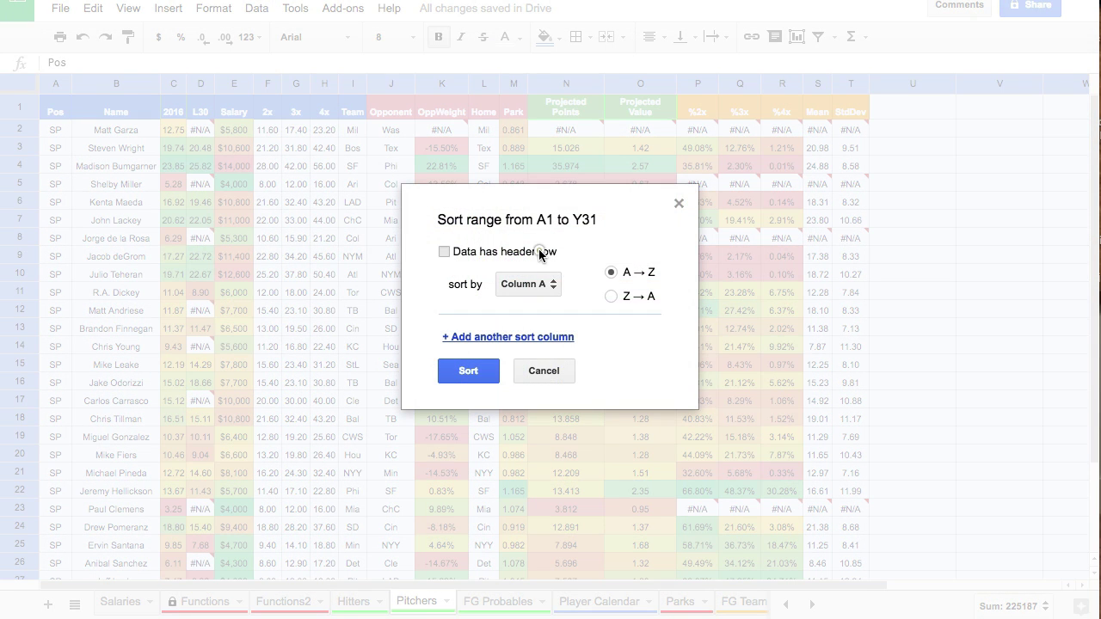
pyautogui.click(543, 251)
pyautogui.click(548, 280)
pyautogui.scroll(-3, 592, 460)
pyautogui.click(599, 371)
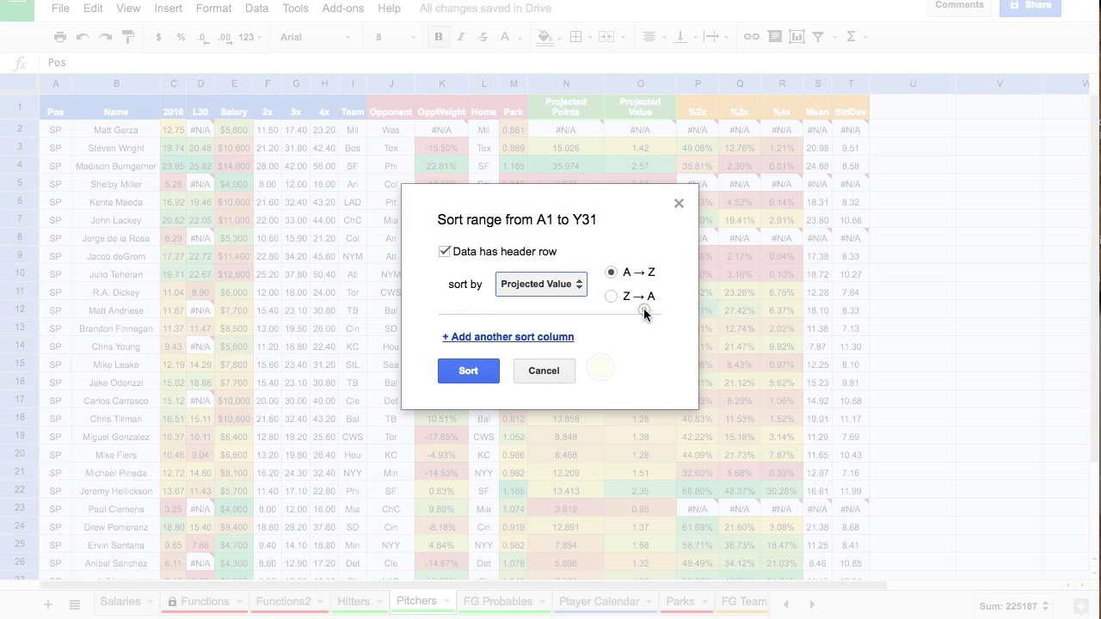
pyautogui.click(636, 298)
pyautogui.click(468, 371)
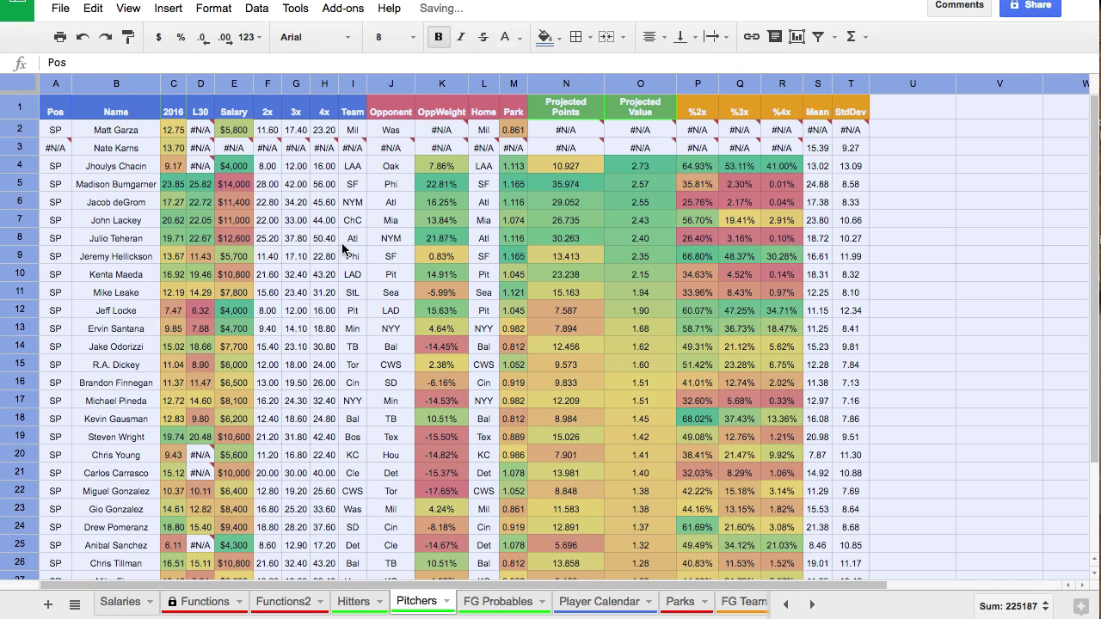
pyautogui.click(346, 242)
pyautogui.click(18, 129)
pyautogui.keyDown('shift'); pyautogui.click(23, 143); pyautogui.keyUp('shift')
pyautogui.rightClick(24, 143)
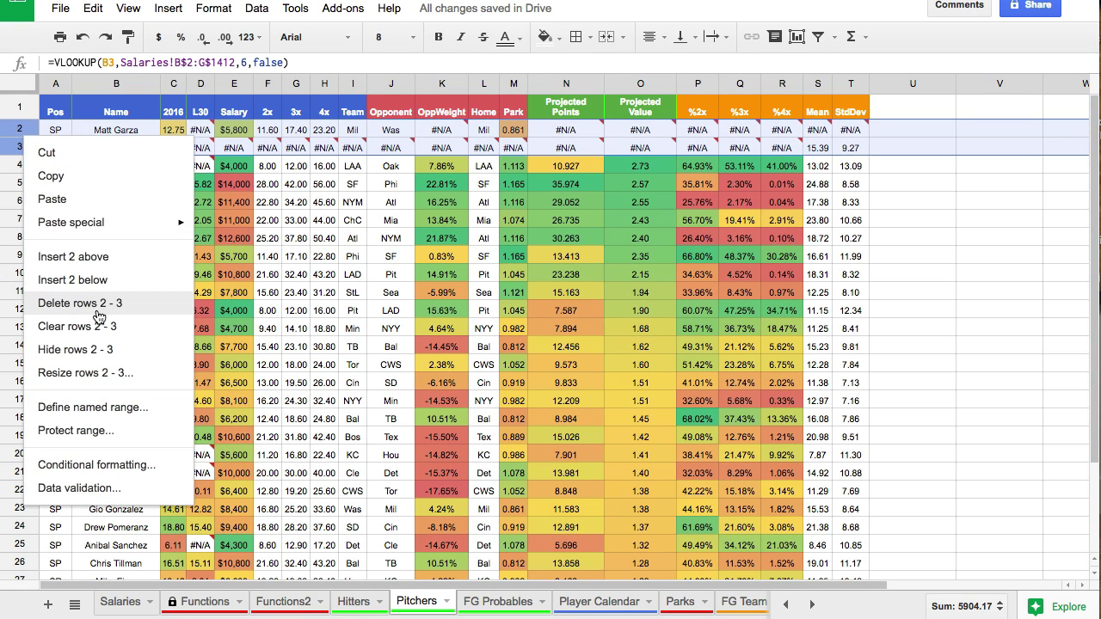
pyautogui.click(325, 291)
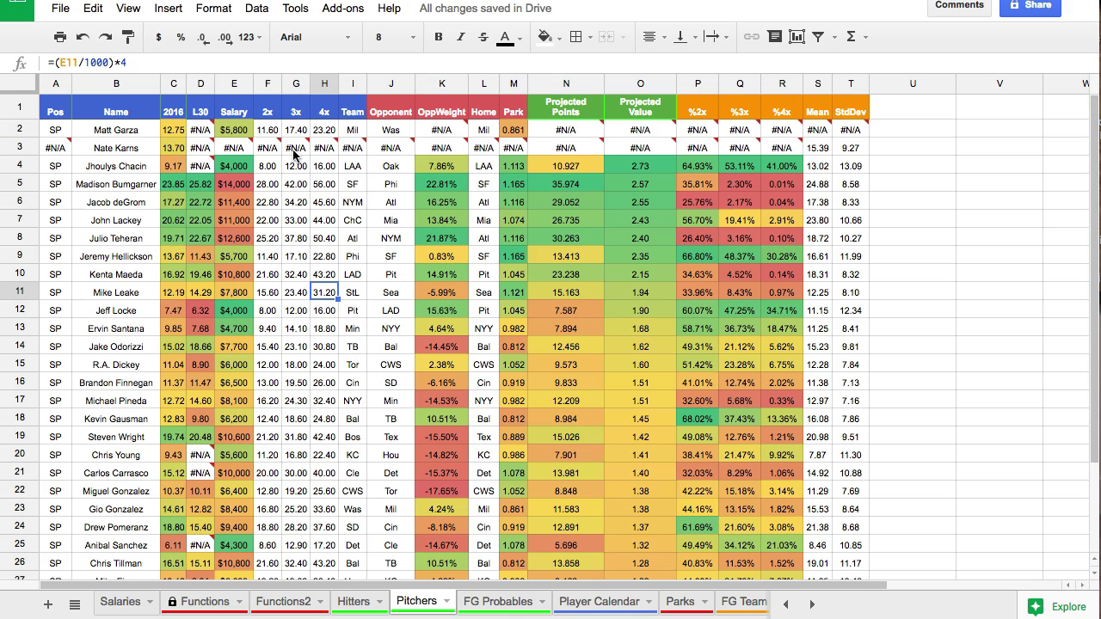
# Delete rows 2 and 3, the two pitchers whose projections are #N/A
pyautogui.click(31, 130)
pyautogui.keyDown('shift'); pyautogui.click(32, 147); pyautogui.keyUp('shift')
pyautogui.rightClick(32, 147)
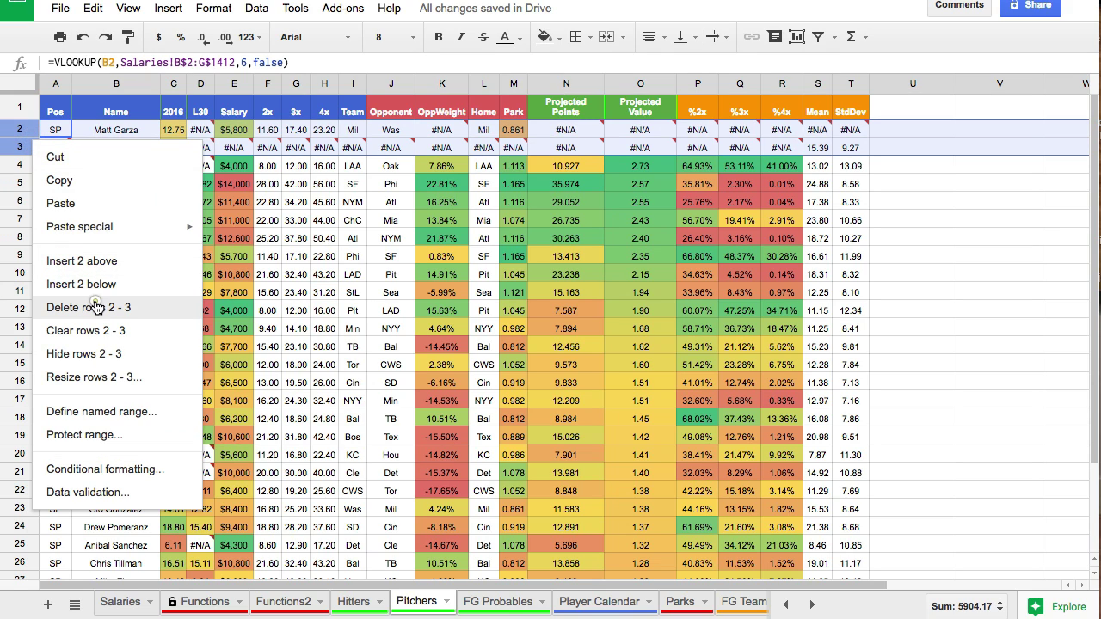
pyautogui.click(96, 307)
pyautogui.click(390, 207)
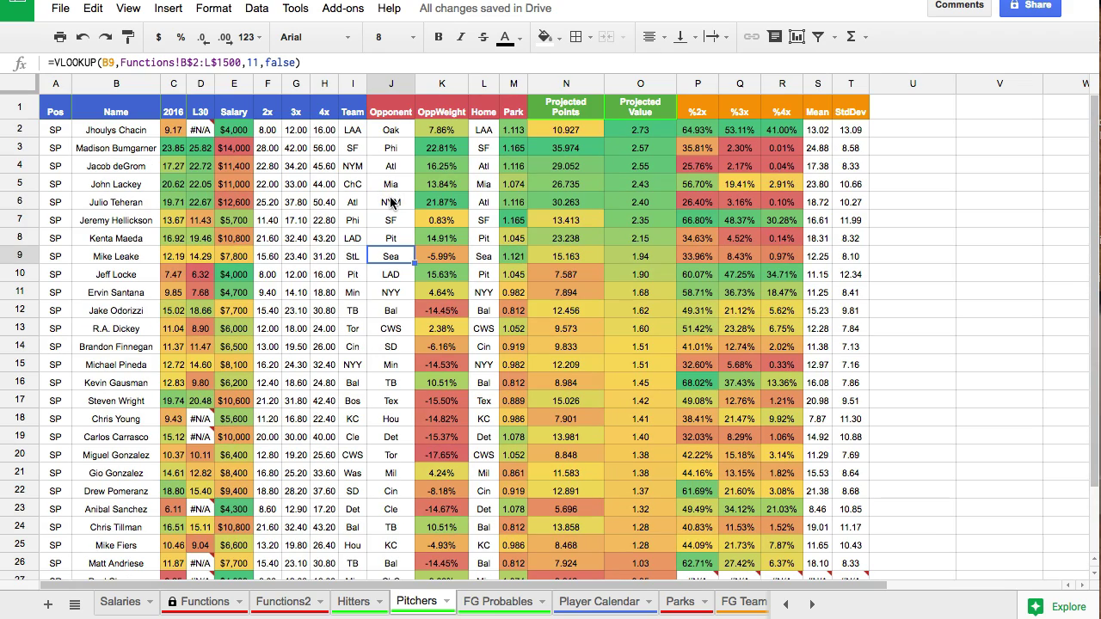
# Review the projected points and values of the highest-ranked pitchers, focusing on N3 through N6
pyautogui.click(650, 138)
pyautogui.moveTo(566, 148); pyautogui.dragTo(566, 201)
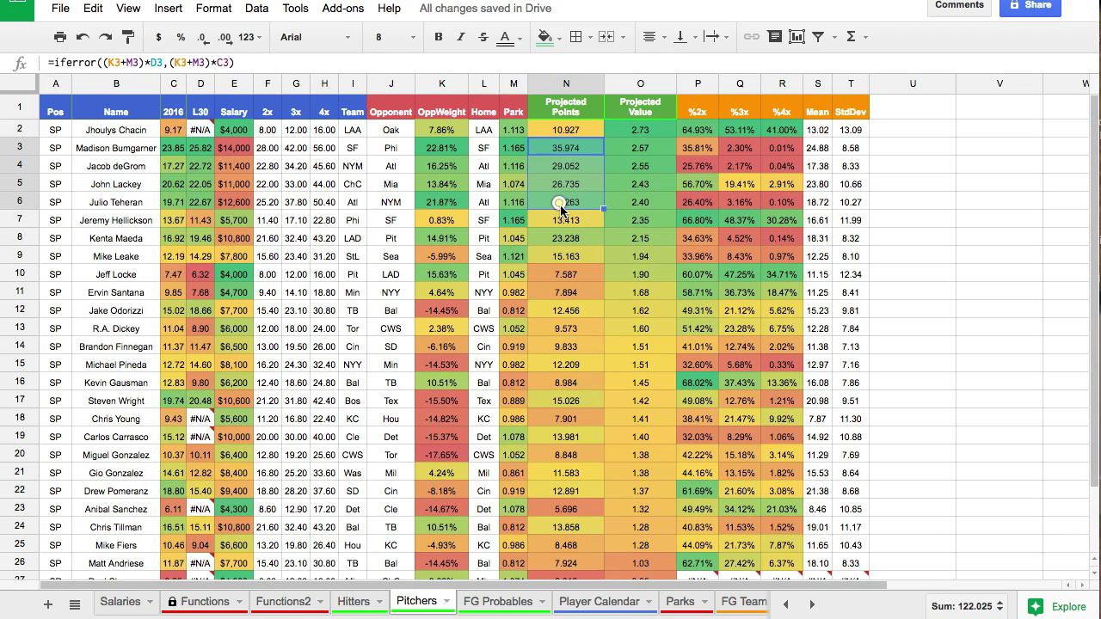
pyautogui.scroll(-2, 564, 215)
pyautogui.scroll(2, 563, 232)
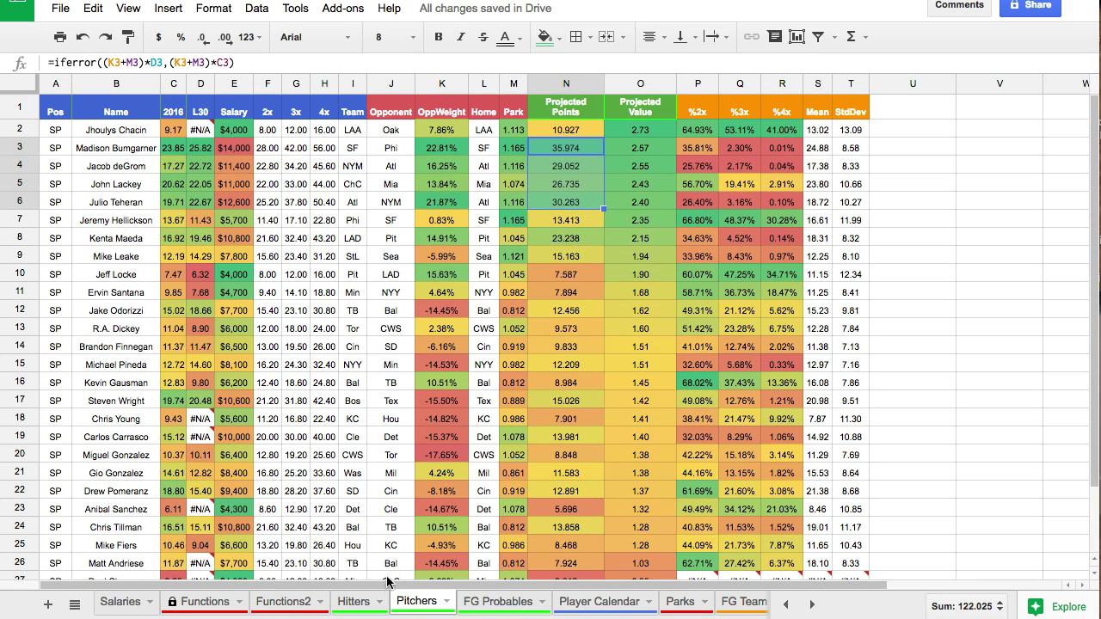
# Copy the player names in B2 through B1331 of the Salaries sheet and clear the old names from the Hitters sheet's Name column
pyautogui.click(131, 598)
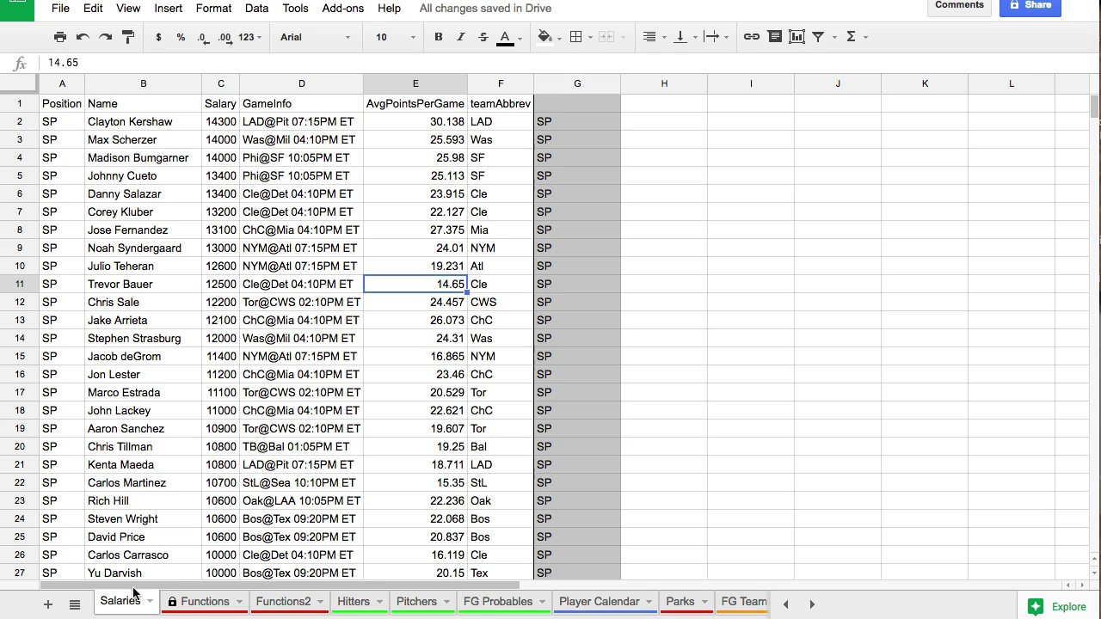
pyautogui.moveTo(172, 125); pyautogui.dragTo(173, 236)
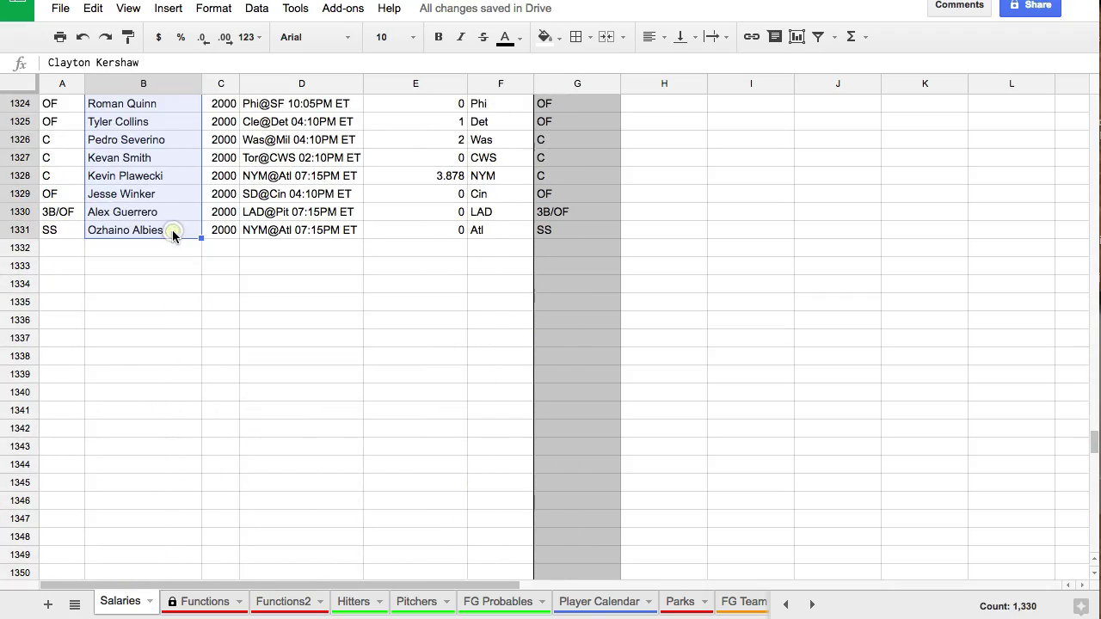
pyautogui.click(346, 612)
pyautogui.moveTo(140, 129); pyautogui.dragTo(143, 520)
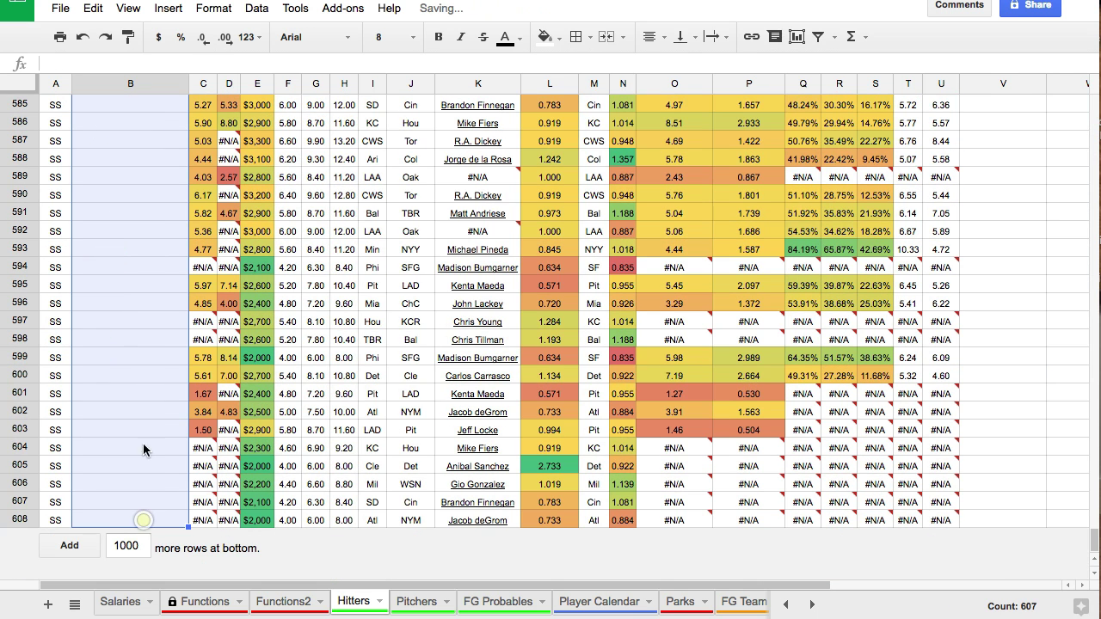
# Paste the copied player names into the Hitters sheet starting at B2, as values only
pyautogui.scroll(20, 145, 374)
pyautogui.rightClick(150, 129)
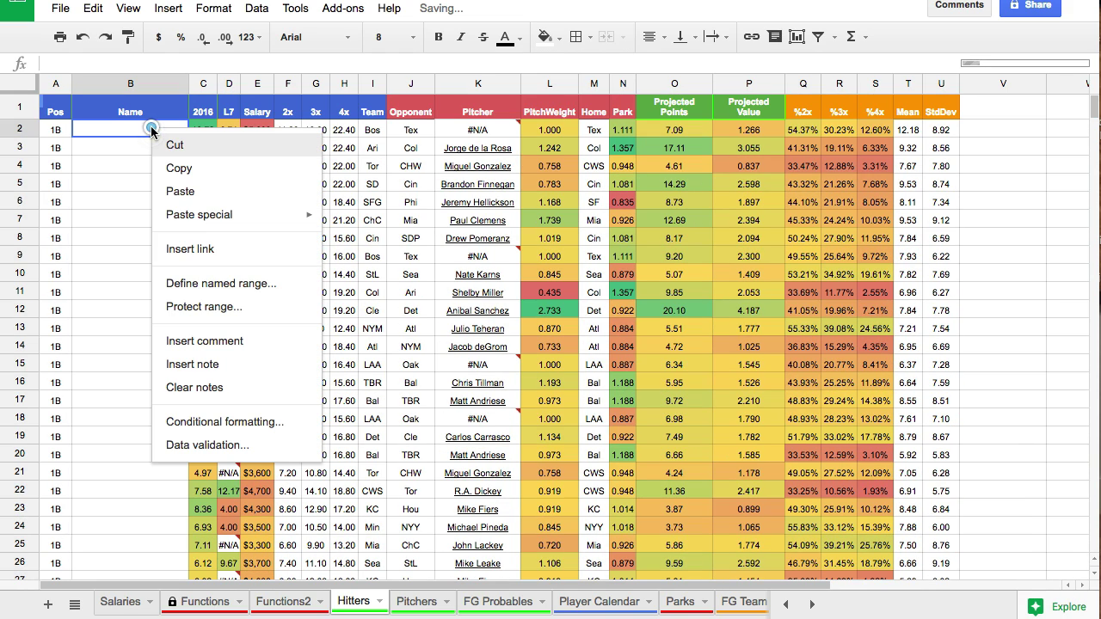
pyautogui.moveTo(308, 215)
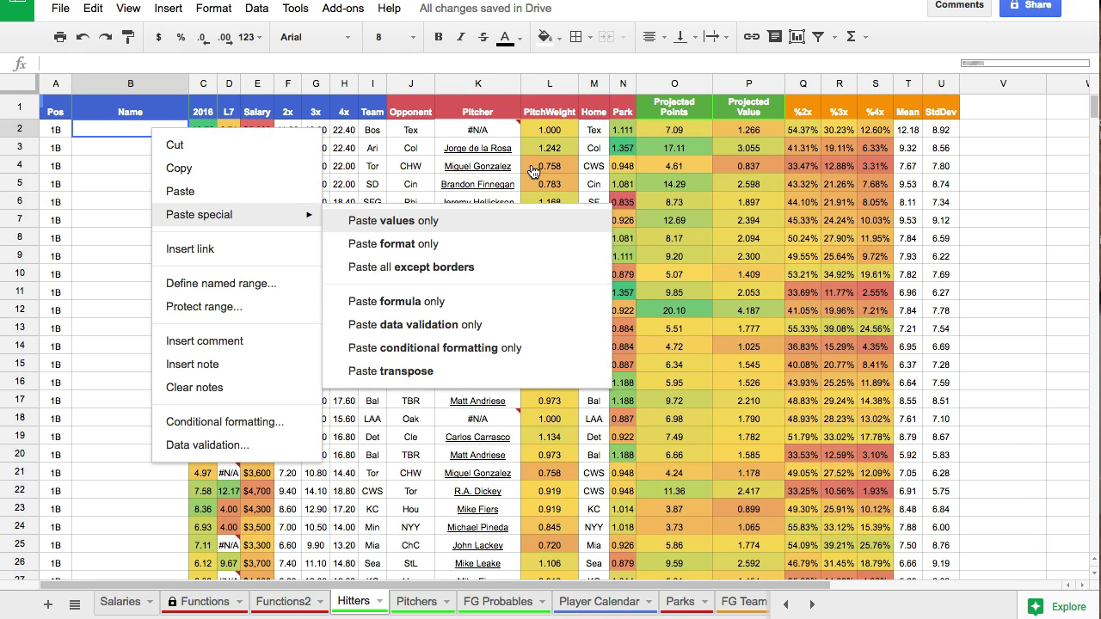
pyautogui.click(461, 231)
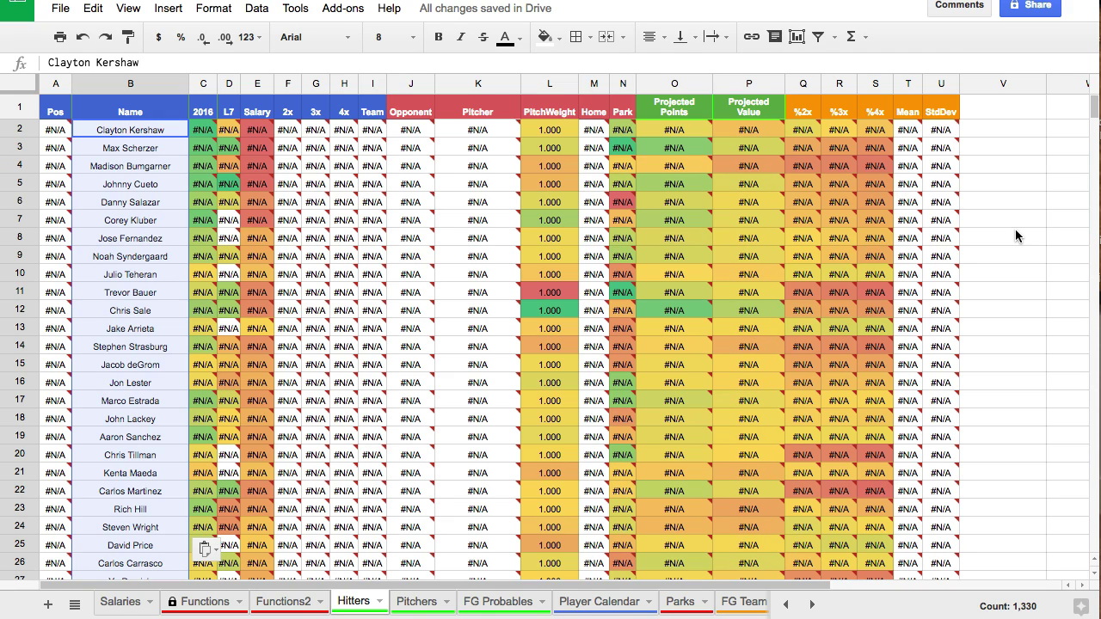
# Look through the Hitters sheet to check how the lookup columns recalculate for the pasted names
pyautogui.scroll(-7, 1015, 243)
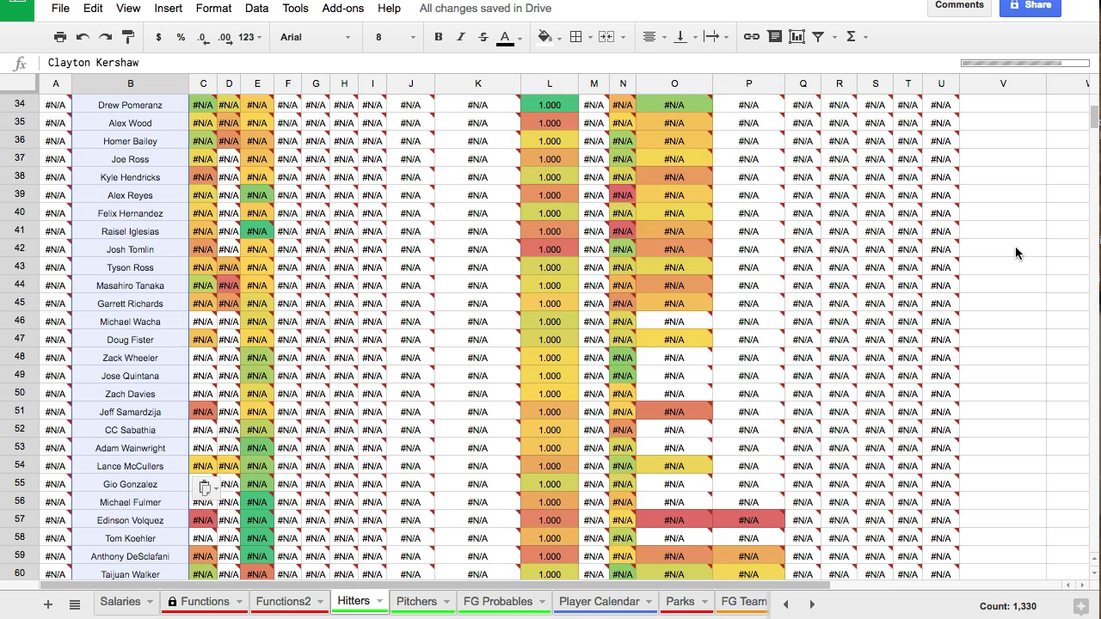
pyautogui.scroll(-20, 1015, 247)
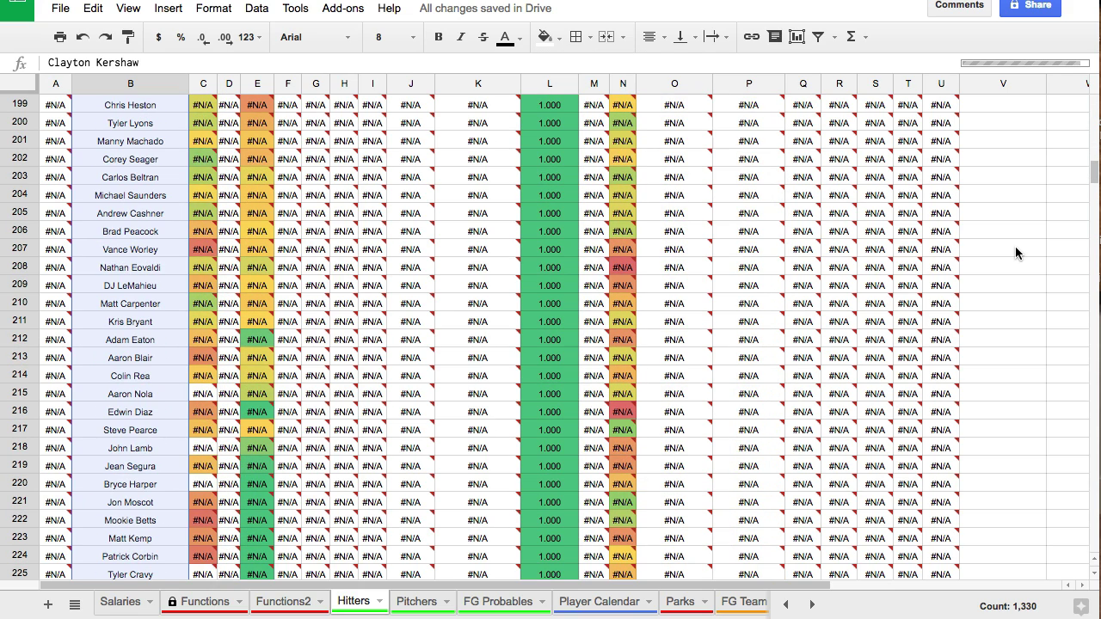
pyautogui.scroll(-20, 1015, 246)
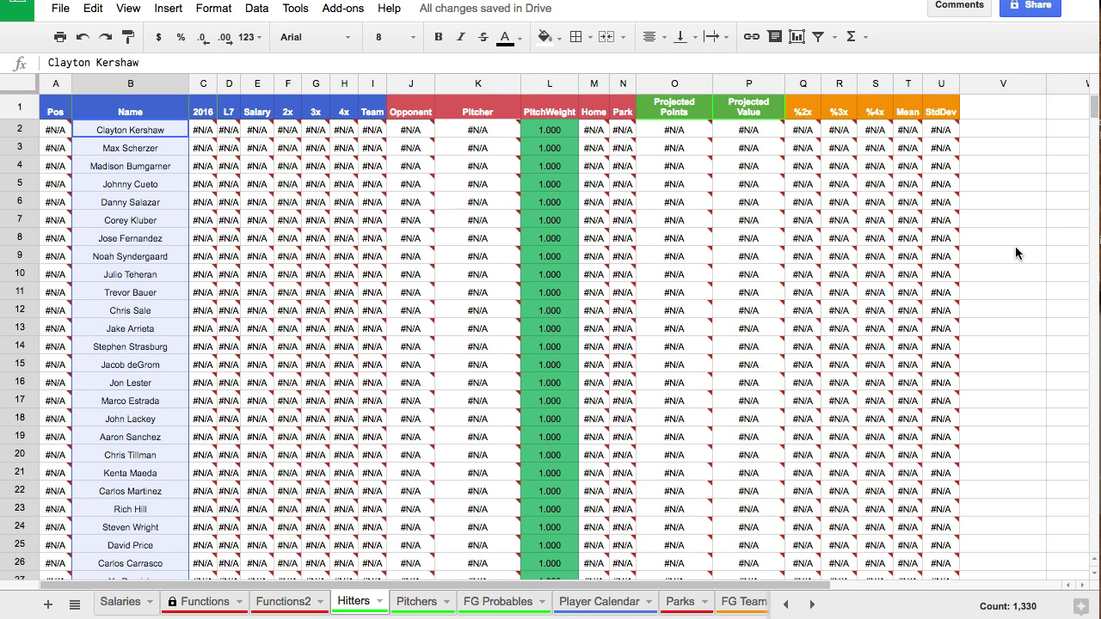
pyautogui.hotkey('ctrl', 'v')
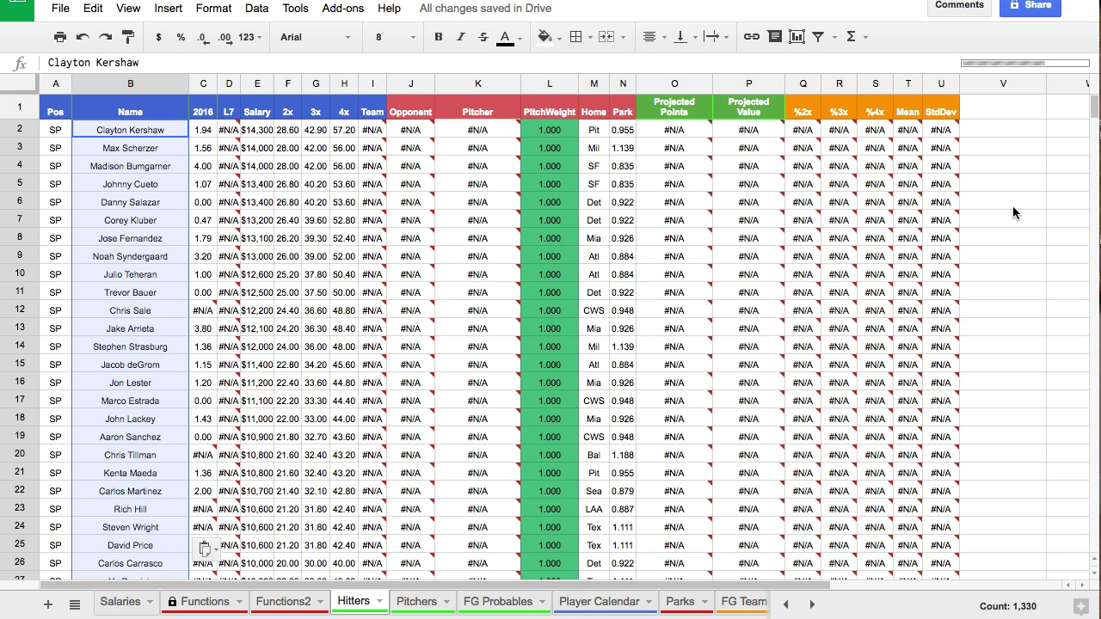
pyautogui.scroll(-20, 1012, 206)
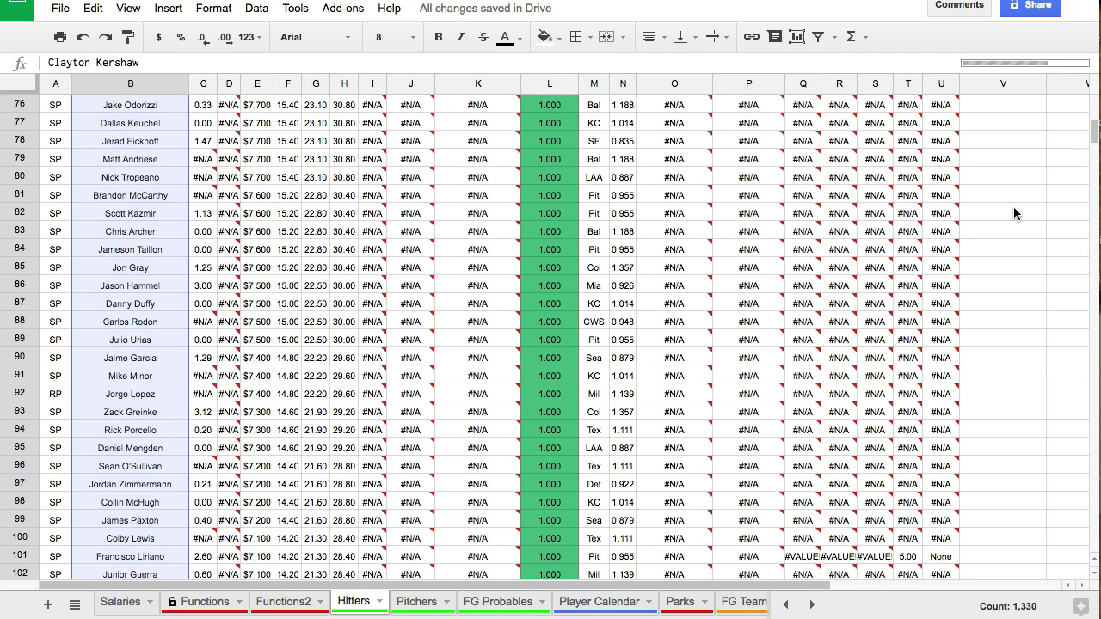
pyautogui.scroll(20, 1013, 207)
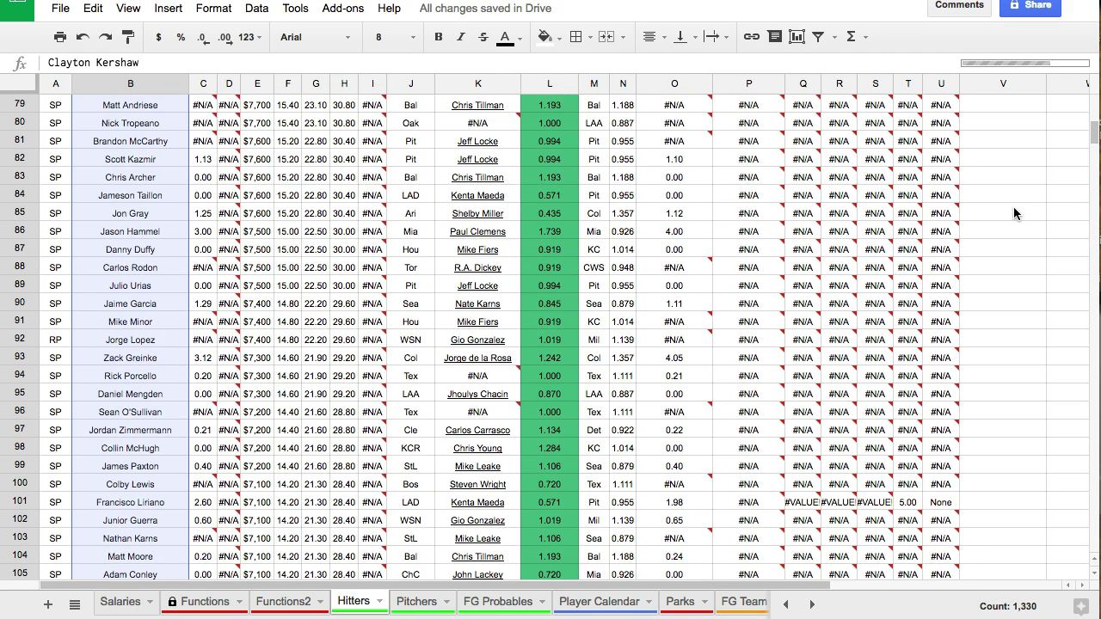
pyautogui.hotkey('ctrl', 'v')
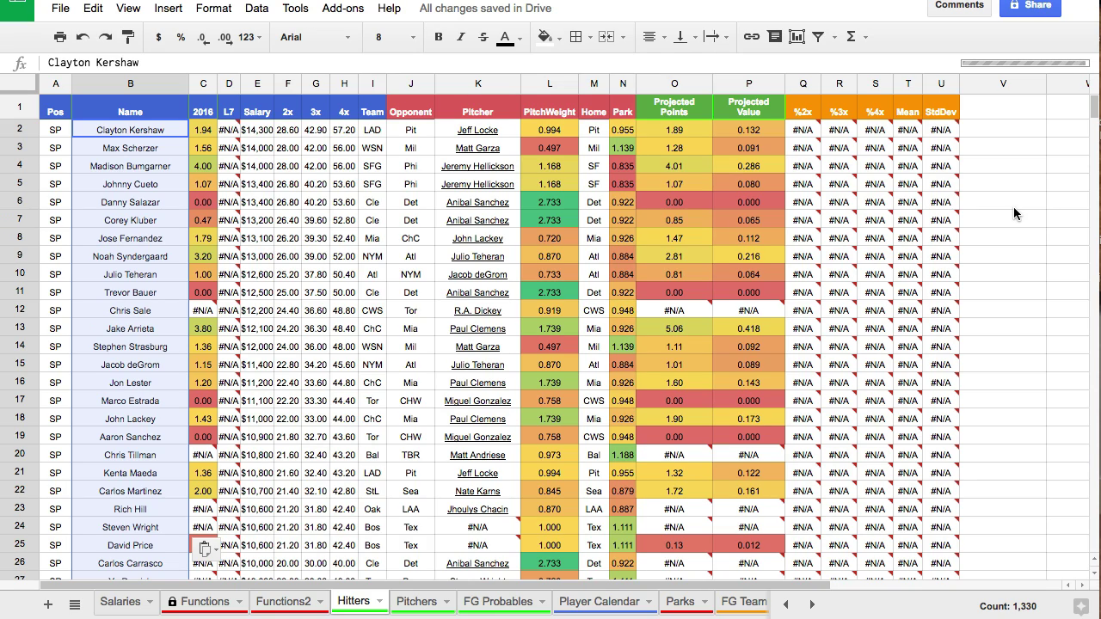
pyautogui.click(315, 209)
pyautogui.scroll(-15, 335, 222)
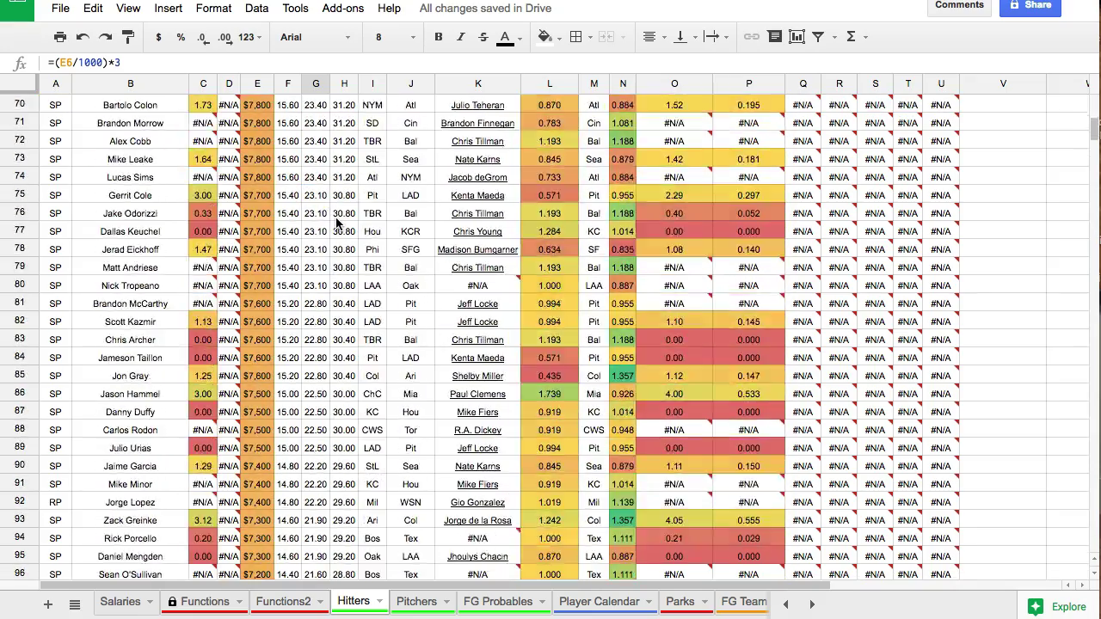
# Sort the whole Hitters sheet, A1 to Z1331, by Pos from A to Z, treating the first row as a header
pyautogui.scroll(-20, 336, 222)
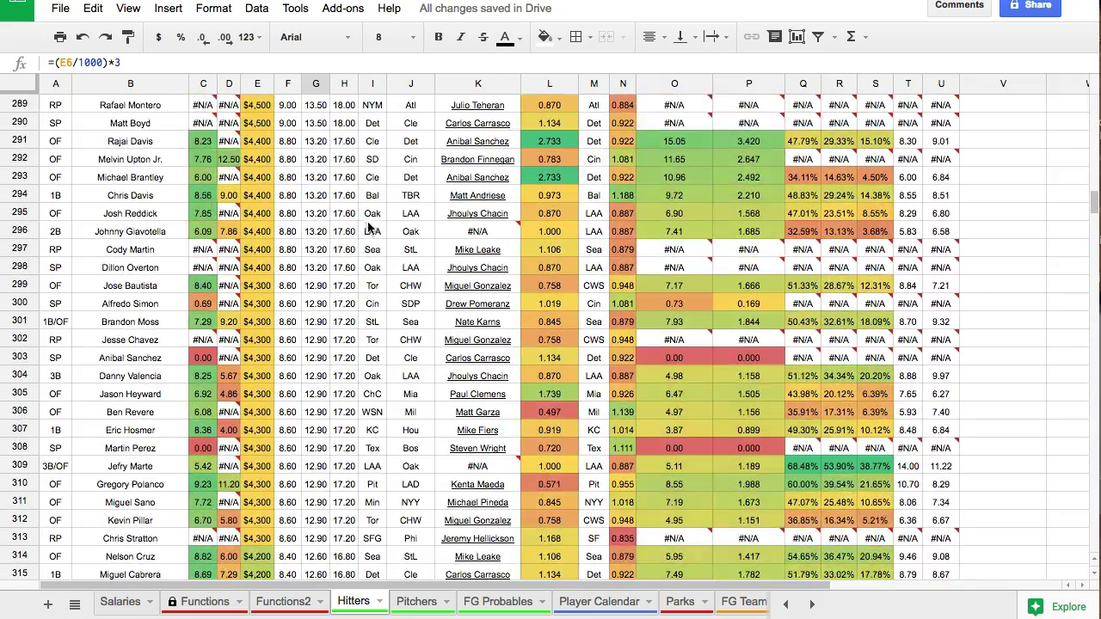
pyautogui.scroll(-2, 368, 228)
pyautogui.scroll(-20, 490, 247)
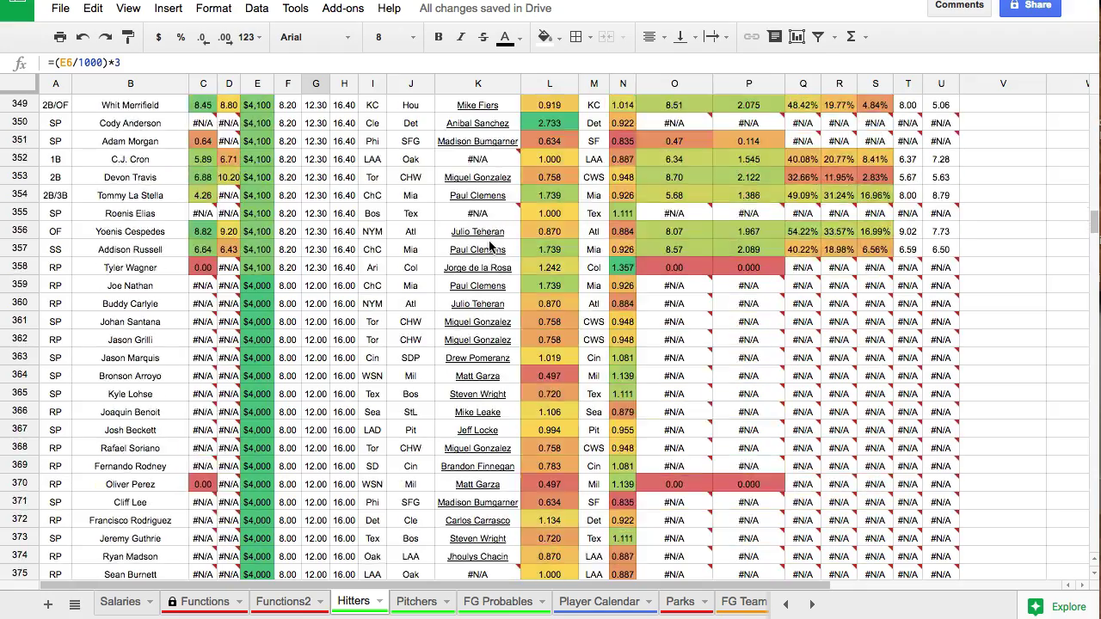
pyautogui.scroll(20, 490, 246)
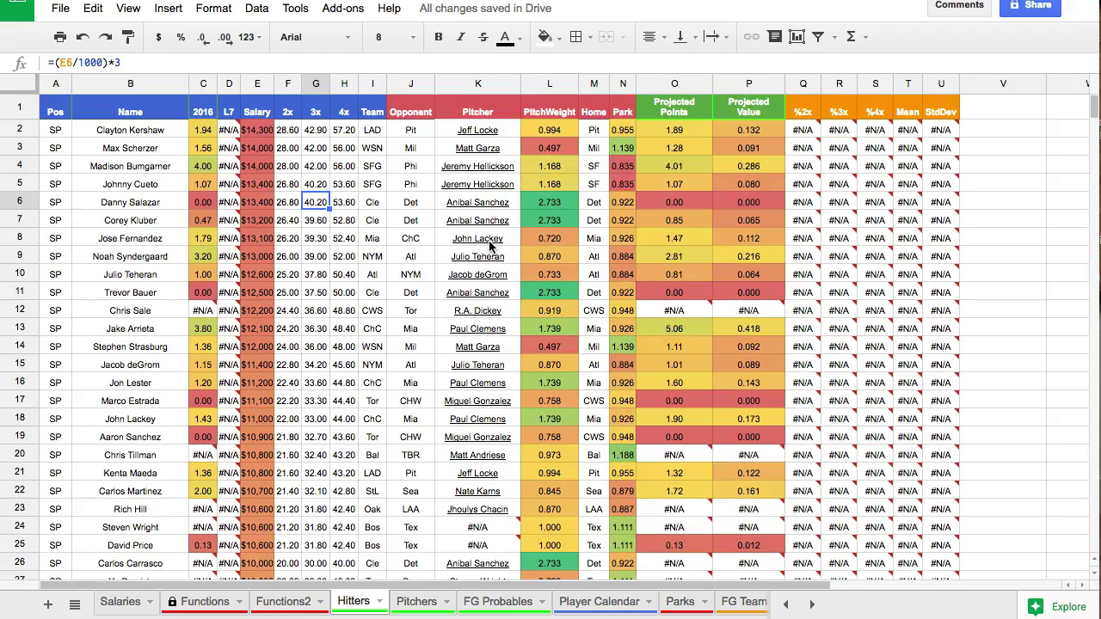
pyautogui.click(22, 83)
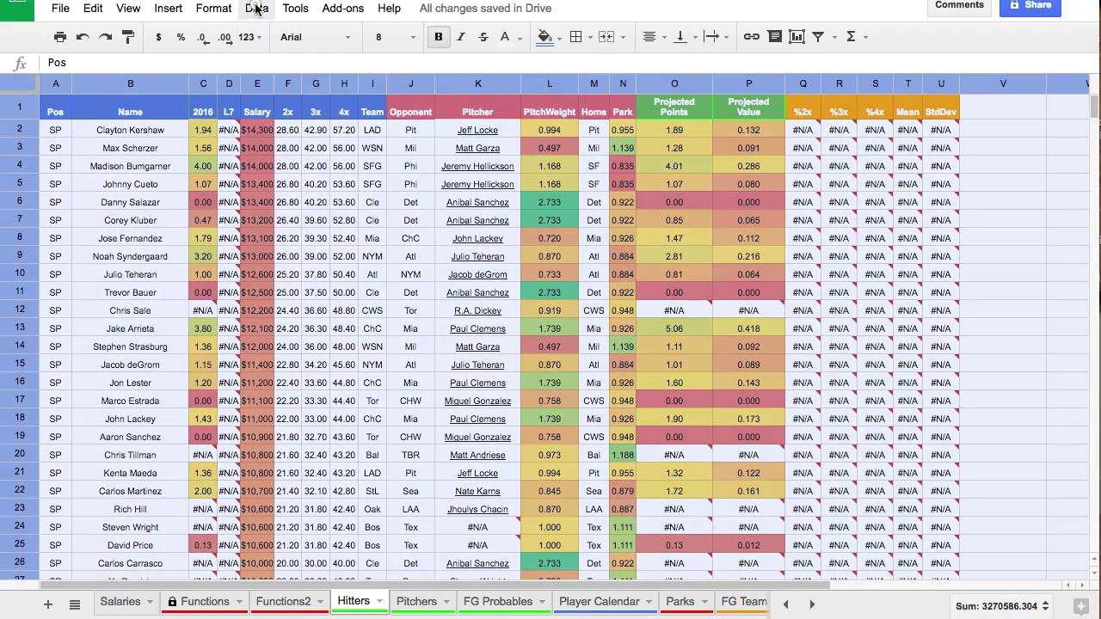
pyautogui.click(257, 9)
pyautogui.click(329, 160)
pyautogui.click(518, 252)
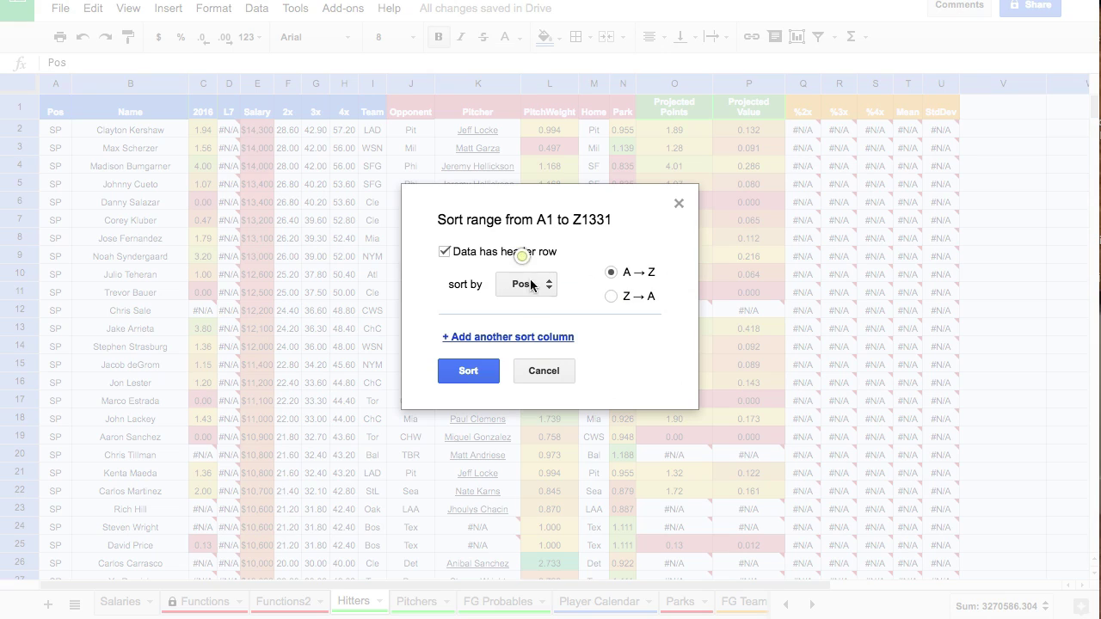
pyautogui.click(476, 371)
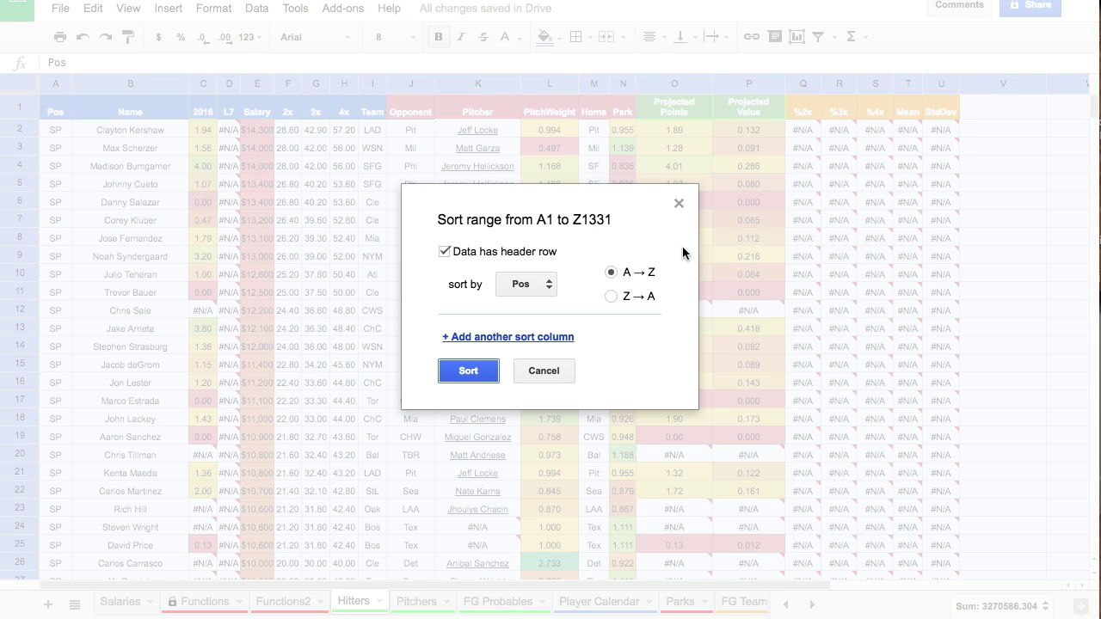
pyautogui.press('Return')
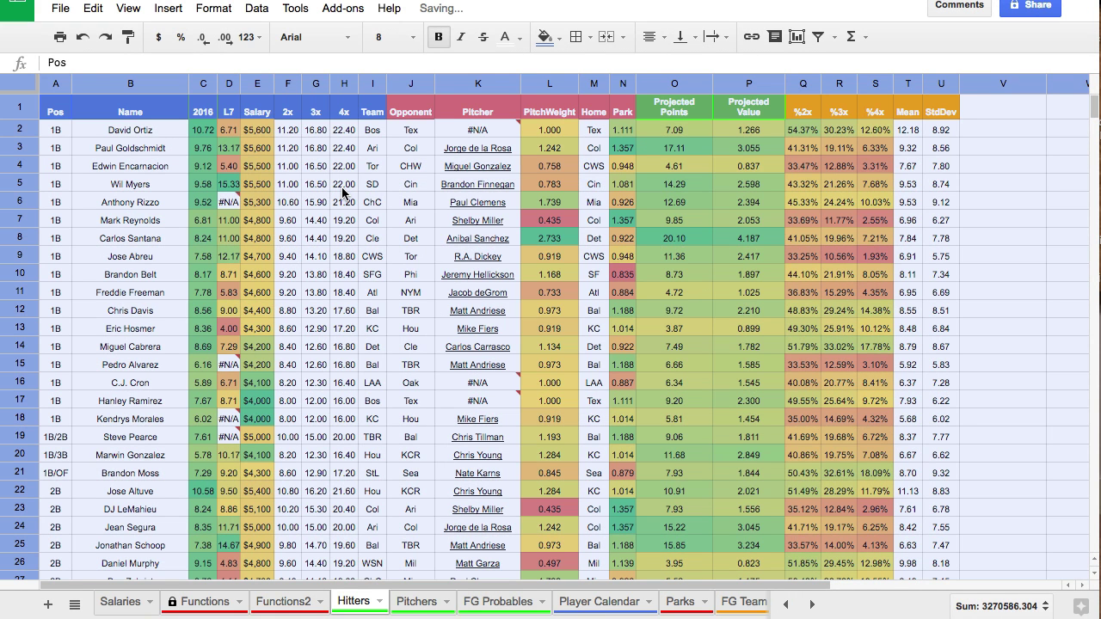
# Try to delete rows 111 through 598, the block of RP and SP players, from the Hitters sheet
pyautogui.scroll(-5, 345, 193)
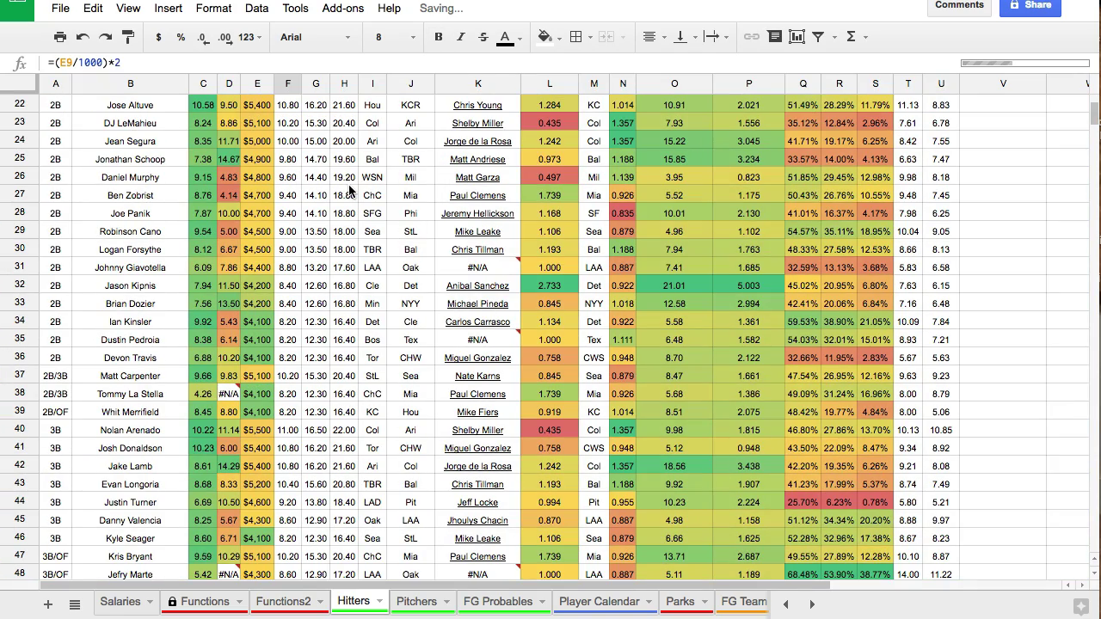
pyautogui.scroll(-20, 348, 190)
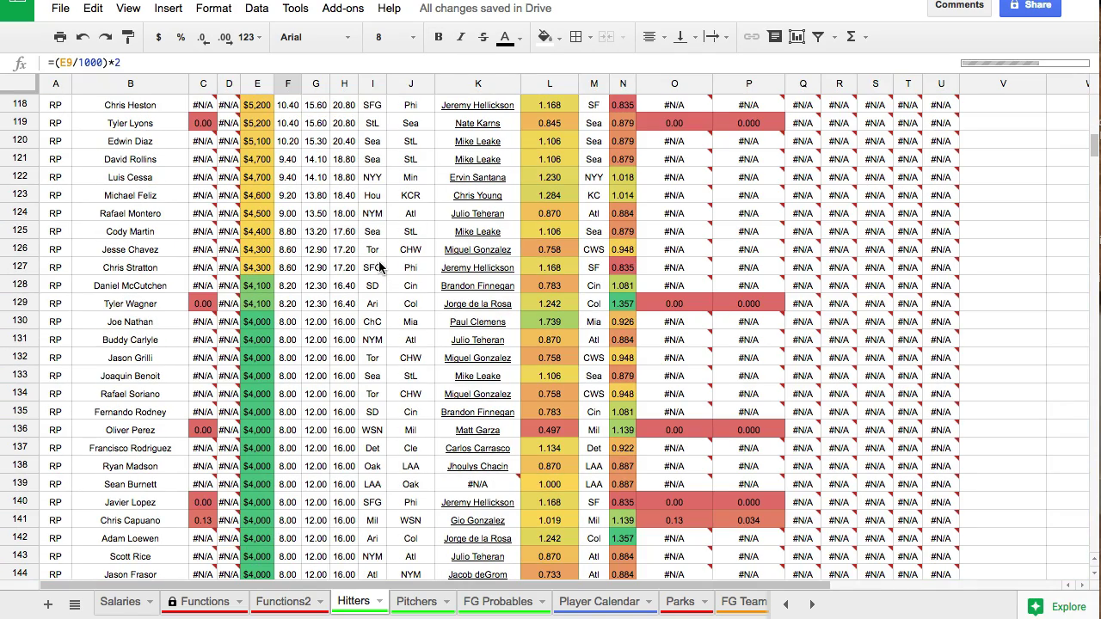
pyautogui.scroll(-10, 379, 267)
pyautogui.scroll(10, 378, 267)
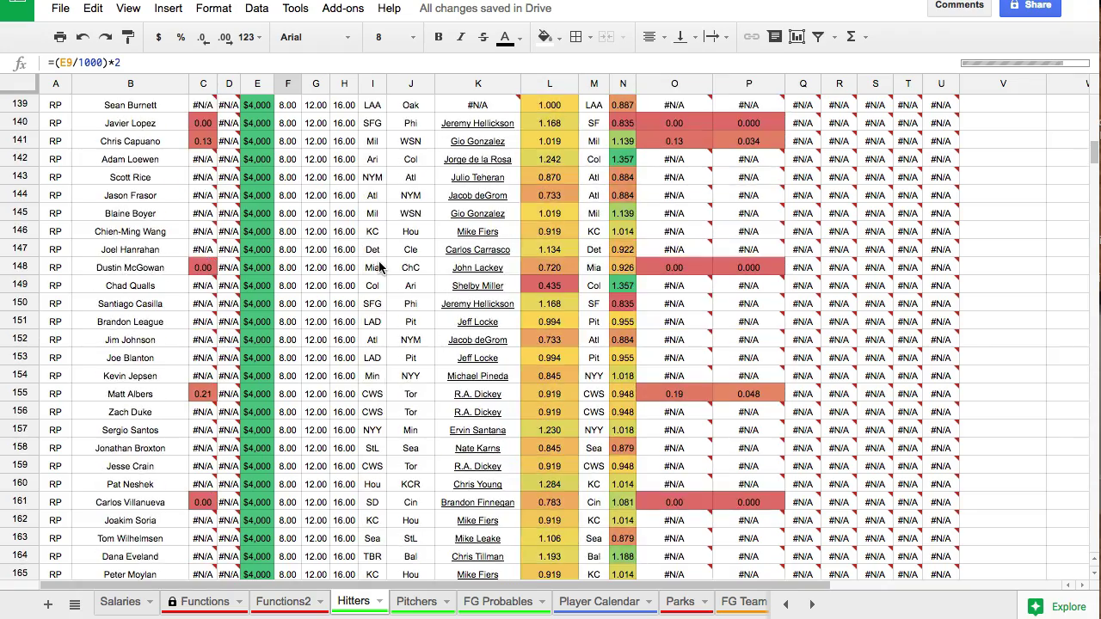
pyautogui.scroll(8, 378, 267)
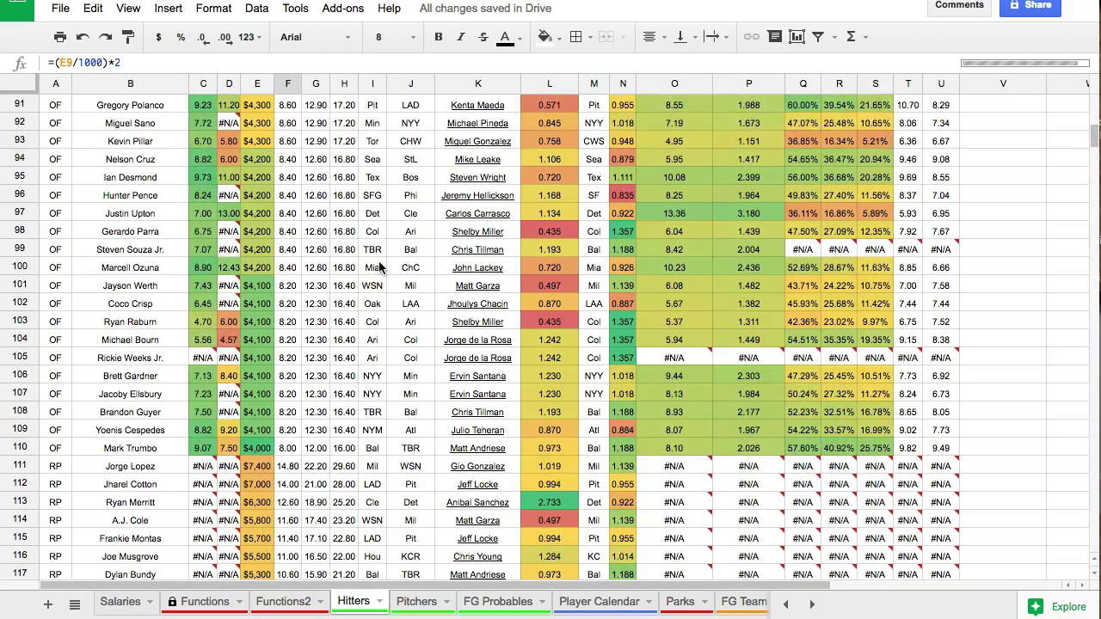
pyautogui.scroll(-1, 379, 268)
pyautogui.click(379, 266)
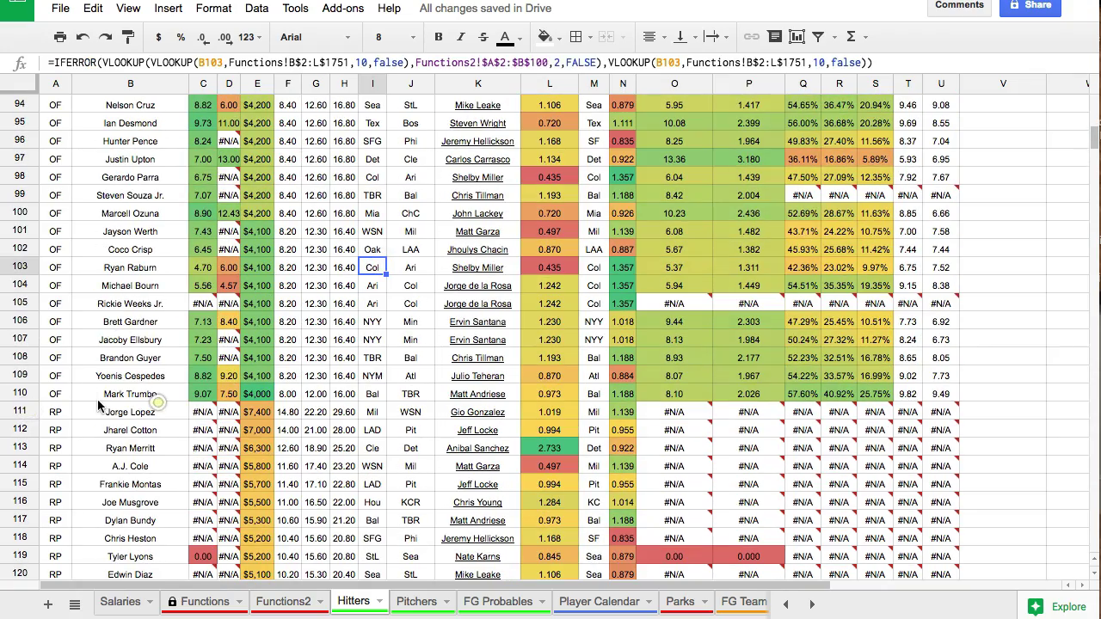
pyautogui.click(19, 412)
pyautogui.click(86, 468)
pyautogui.keyDown('shift'); pyautogui.click(31, 412); pyautogui.keyUp('shift')
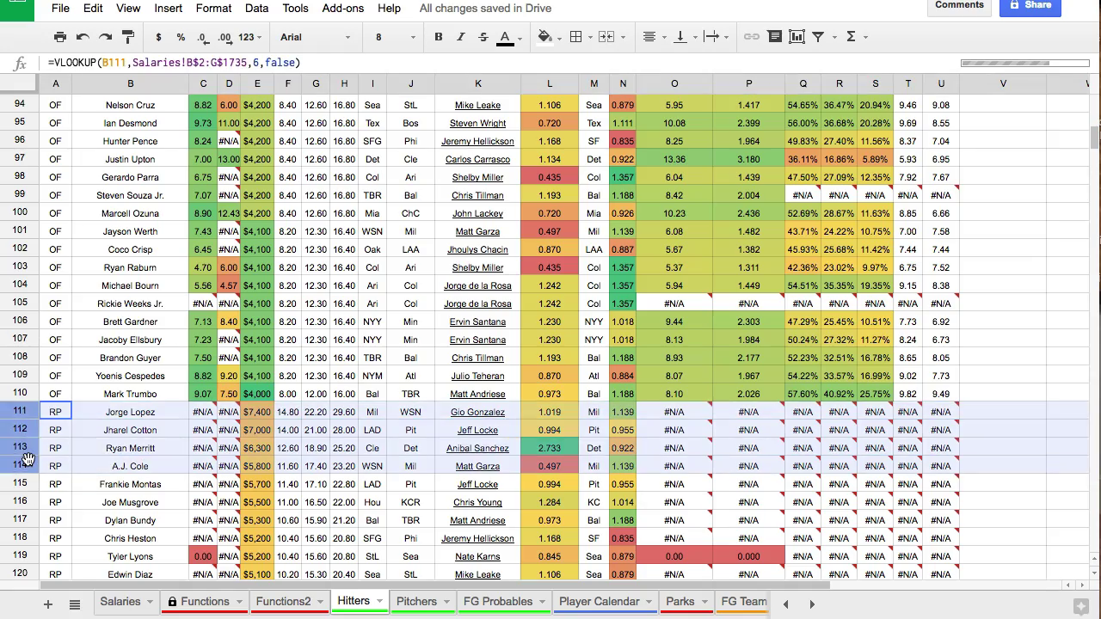
pyautogui.scroll(-5, 27, 460)
pyautogui.moveTo(28, 461); pyautogui.dragTo(24, 428)
pyautogui.rightClick(23, 428)
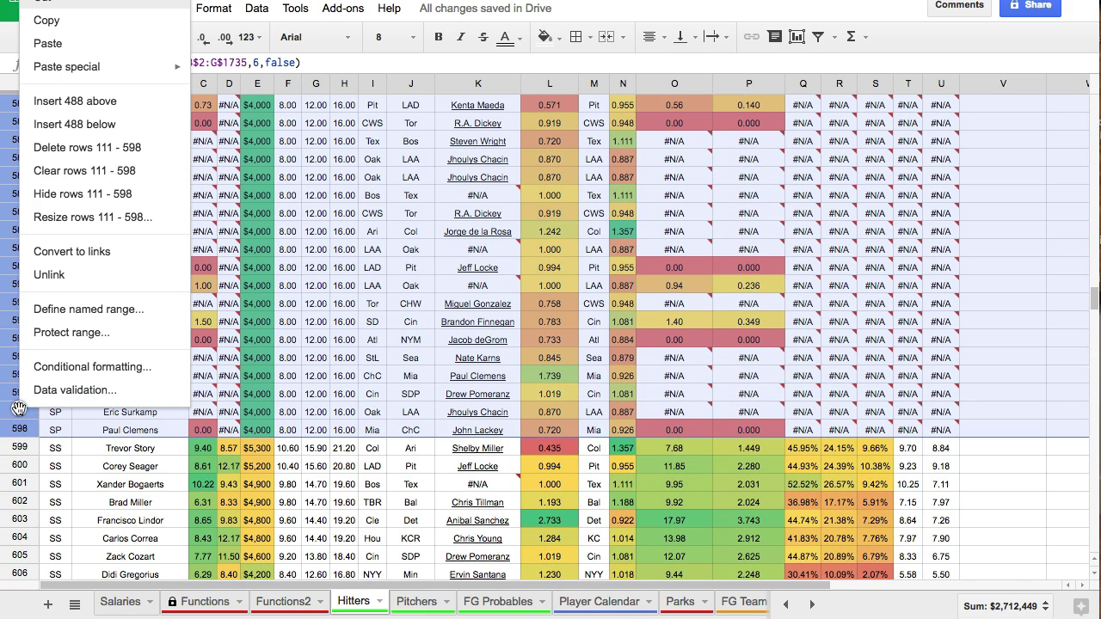
pyautogui.click(121, 143)
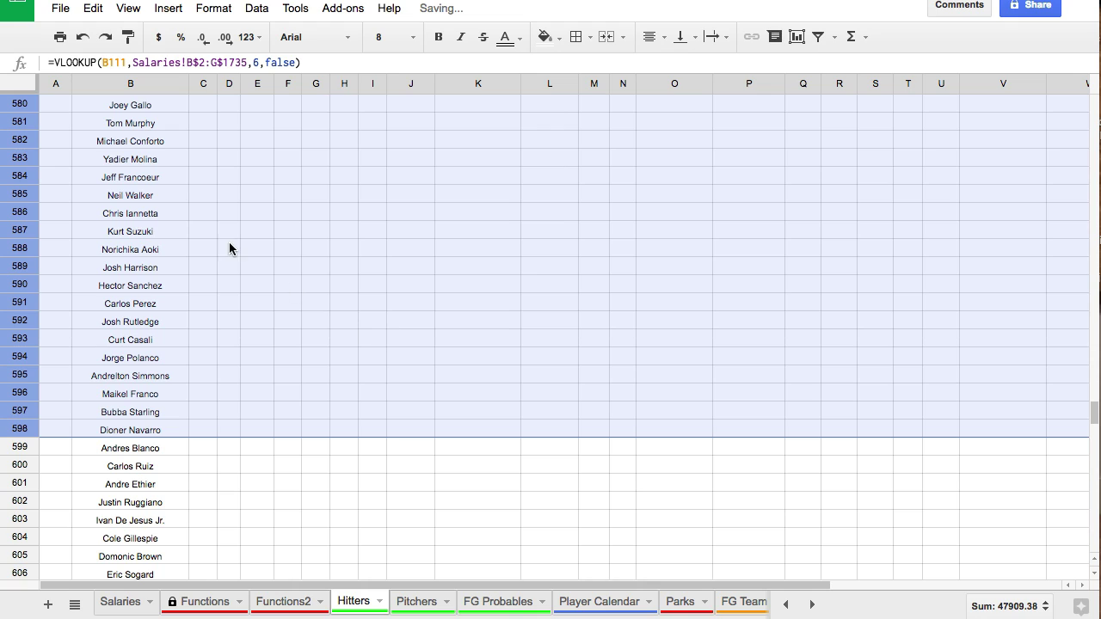
# Undo the deletion of the pitcher rows on the Hitters sheet
pyautogui.scroll(15, 238, 292)
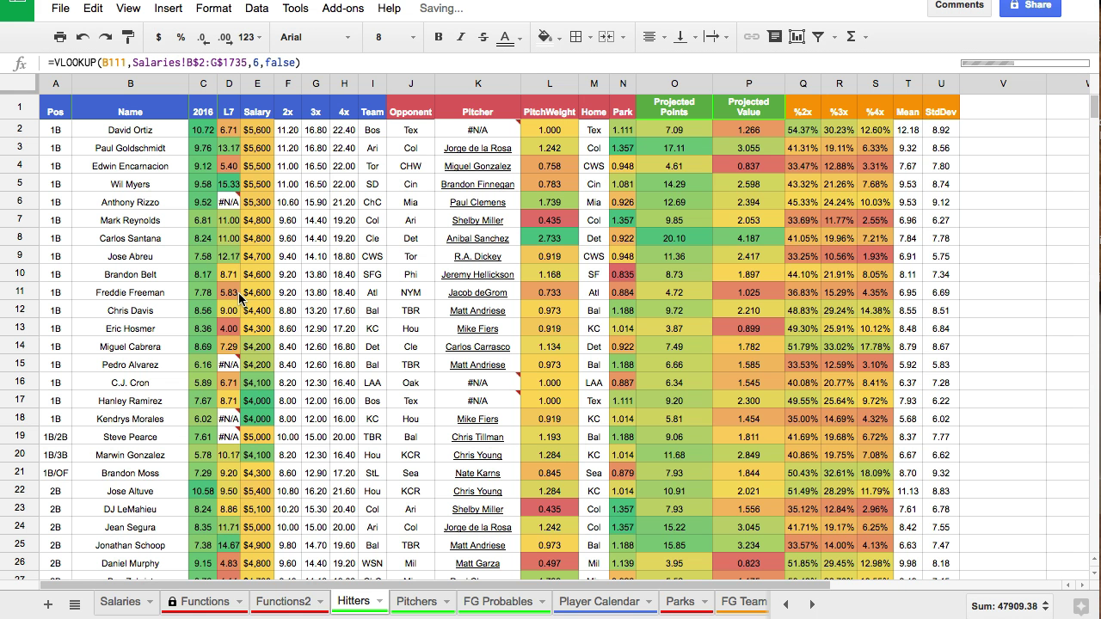
pyautogui.click(239, 292)
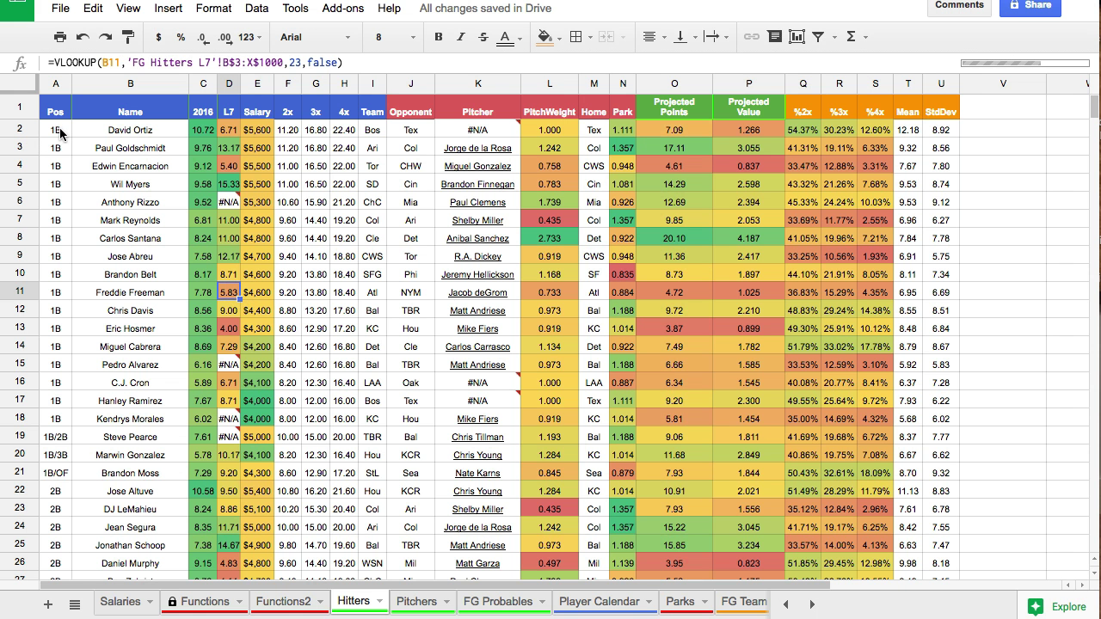
pyautogui.click(83, 36)
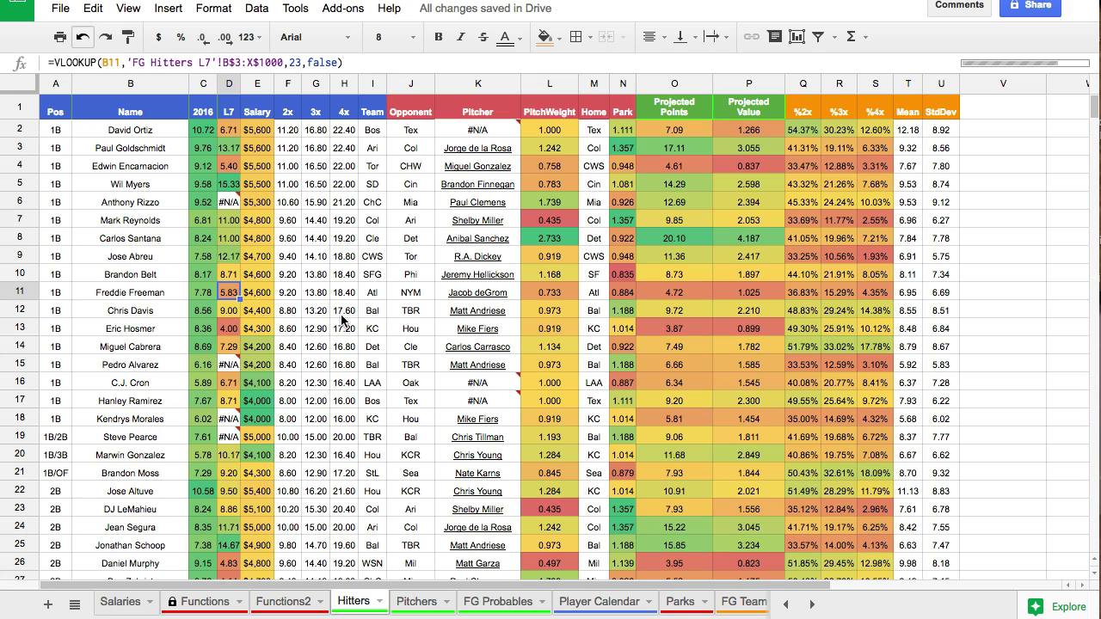
pyautogui.hotkey('ctrl', 'z')
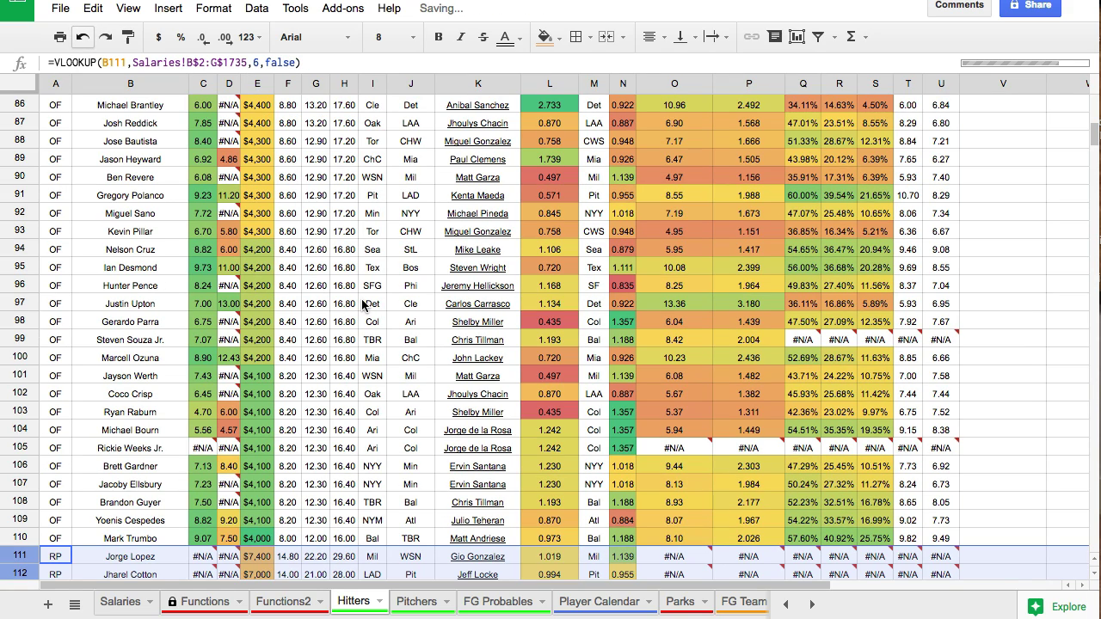
pyautogui.hotkey('ctrl', 'z')
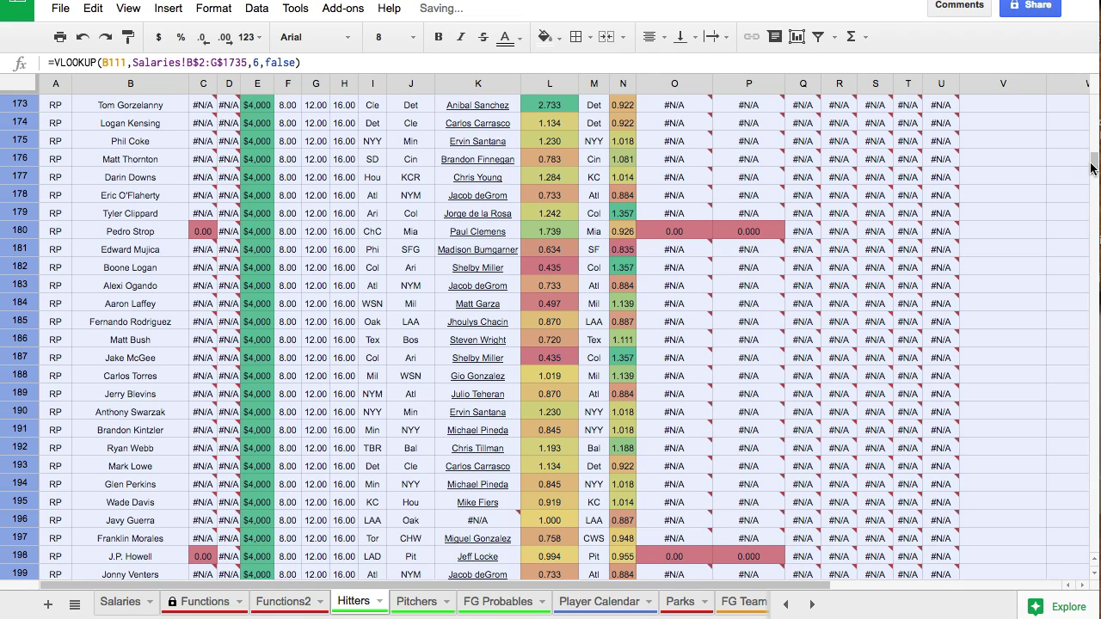
# Fill the position lookup formula from A2 down through A1331 on the Hitters sheet
pyautogui.moveTo(1091, 169); pyautogui.dragTo(1097, 496)
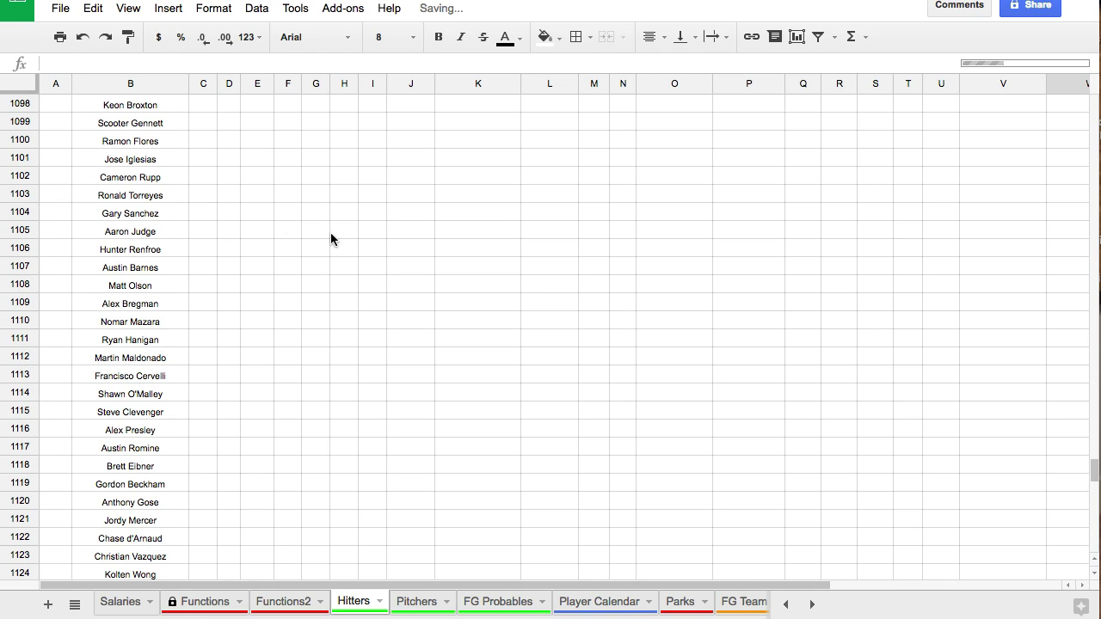
pyautogui.scroll(-15, 671, 344)
pyautogui.scroll(-1, 1079, 504)
pyautogui.scroll(-3, 1094, 499)
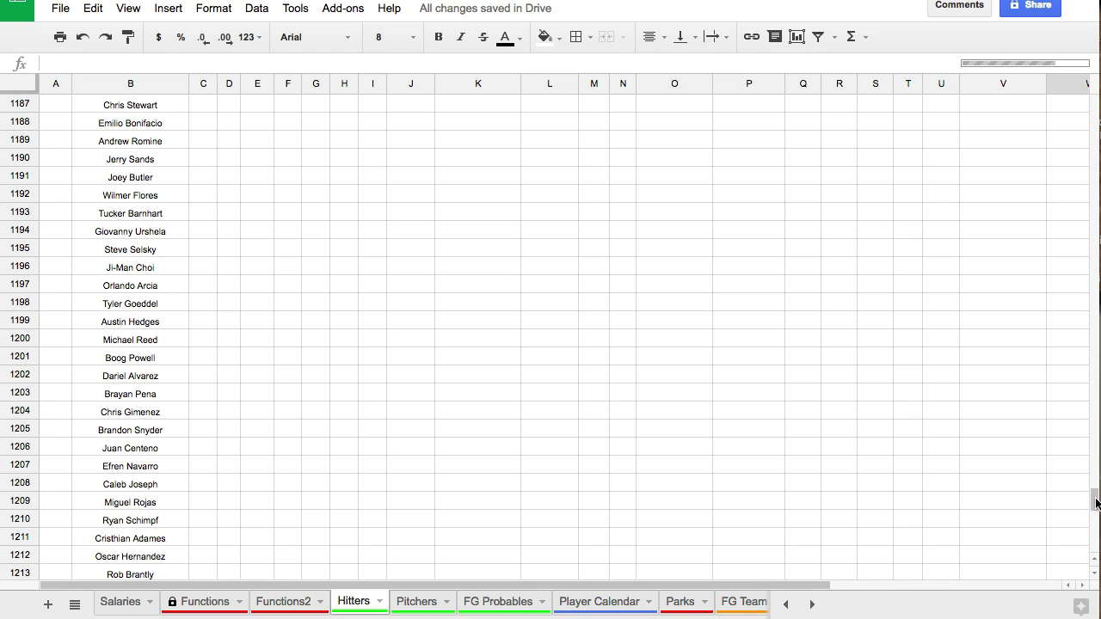
pyautogui.scroll(-20, 1094, 542)
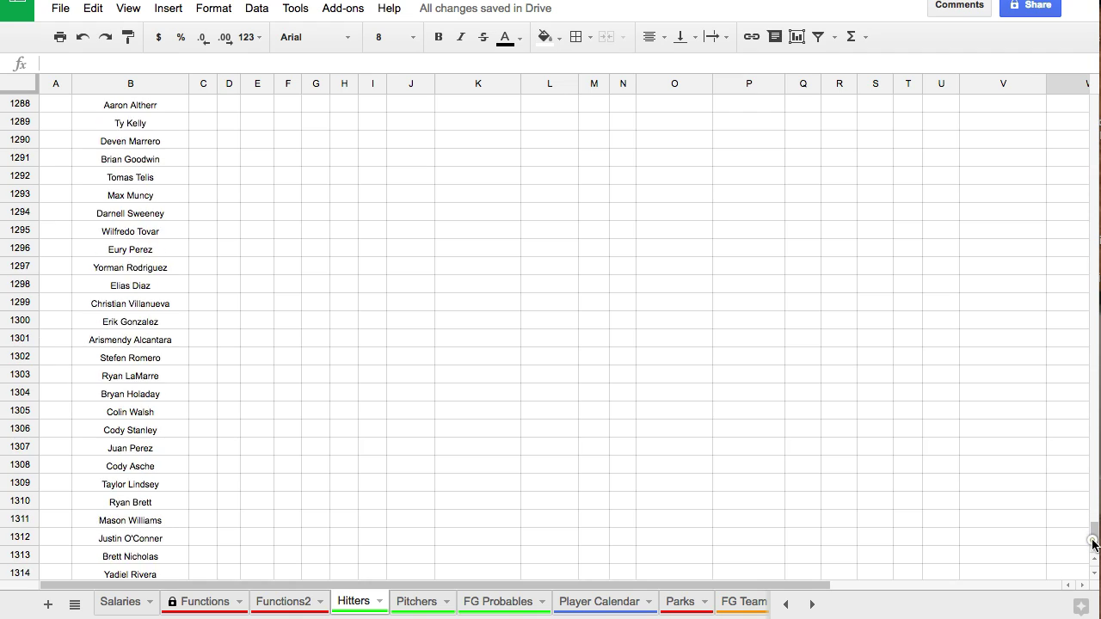
pyautogui.scroll(20, 1093, 498)
pyautogui.scroll(20, 1092, 150)
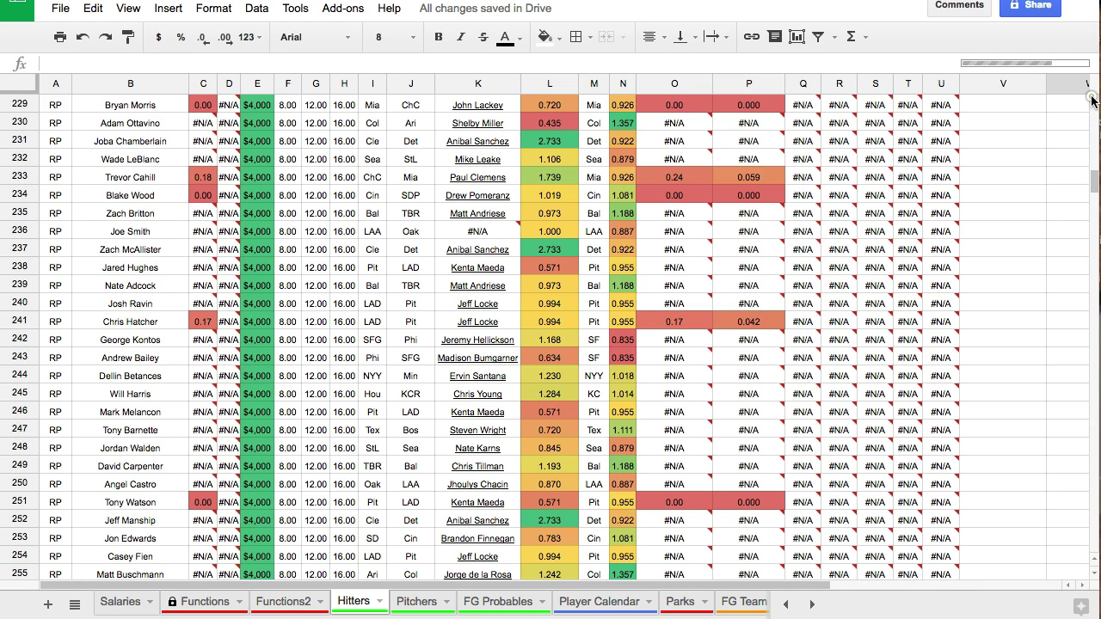
pyautogui.click(67, 130)
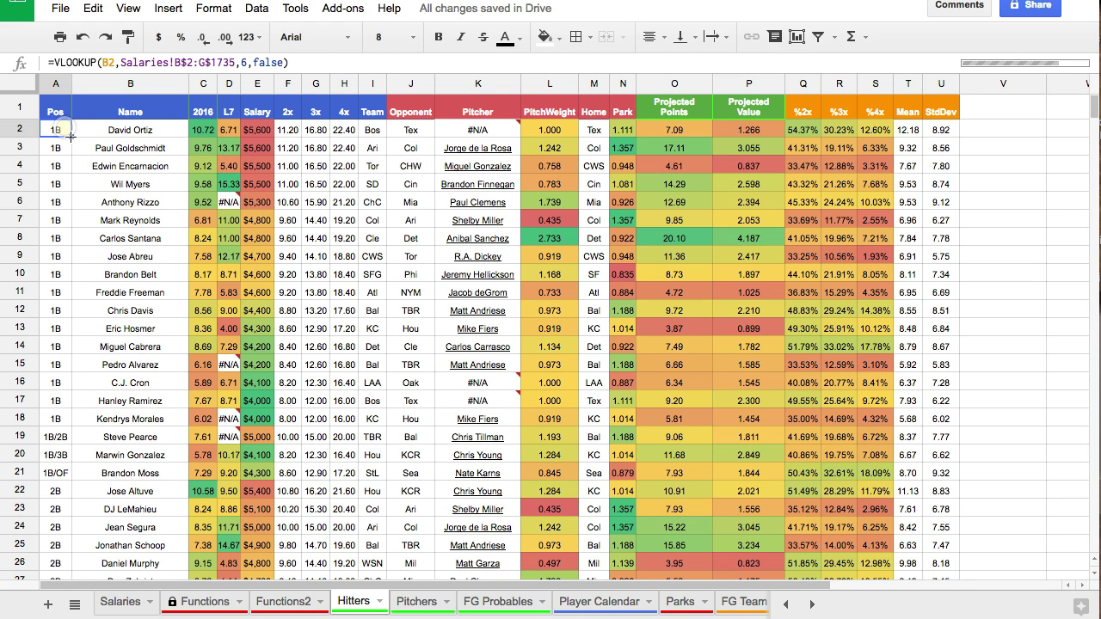
pyautogui.moveTo(71, 138); pyautogui.dragTo(258, 401)
pyautogui.scroll(-20, 66, 216)
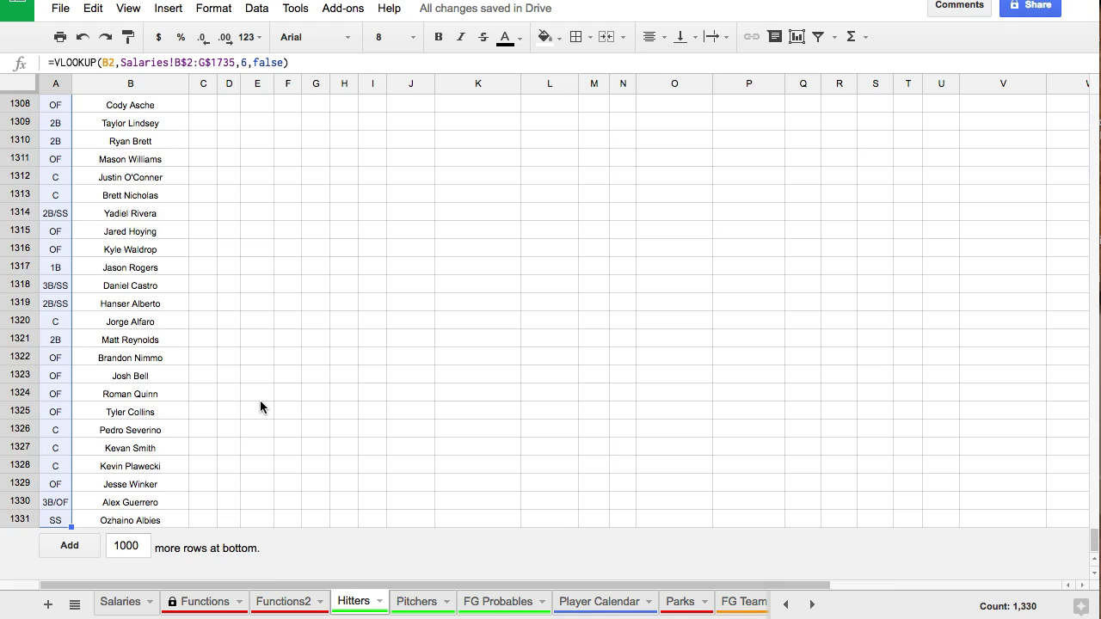
# Fill the formulas in C2 through U2 down to row 1331 so every listed player has them
pyautogui.hotkey('ctrl', 'Up')
pyautogui.moveTo(206, 129); pyautogui.dragTo(424, 571)
pyautogui.scroll(-20, 914, 177)
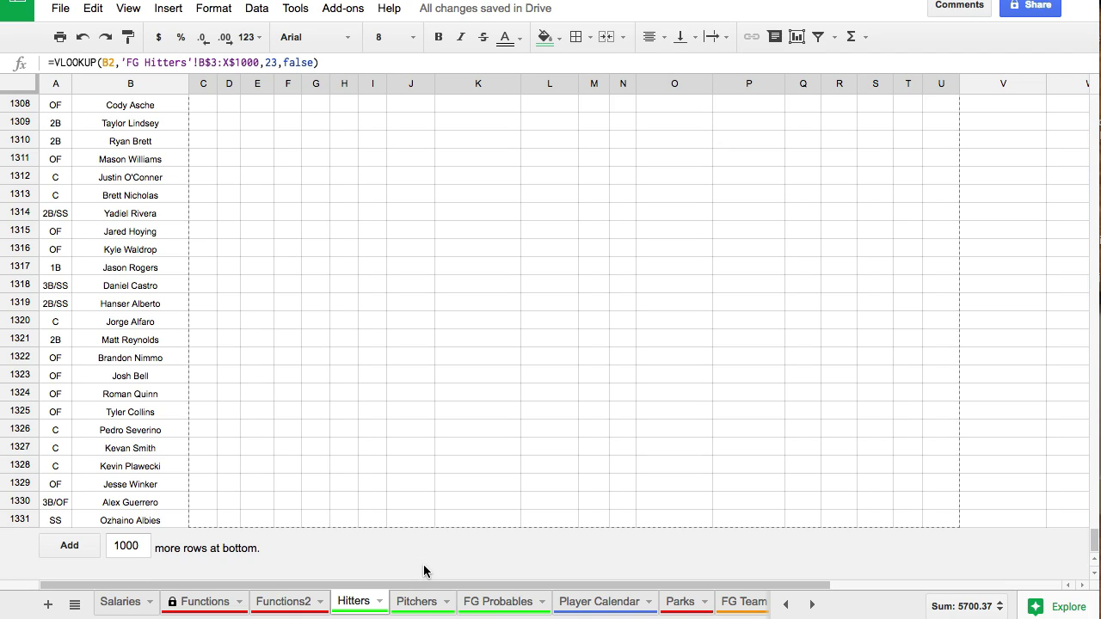
pyautogui.moveTo(423, 564); pyautogui.dragTo(423, 564)
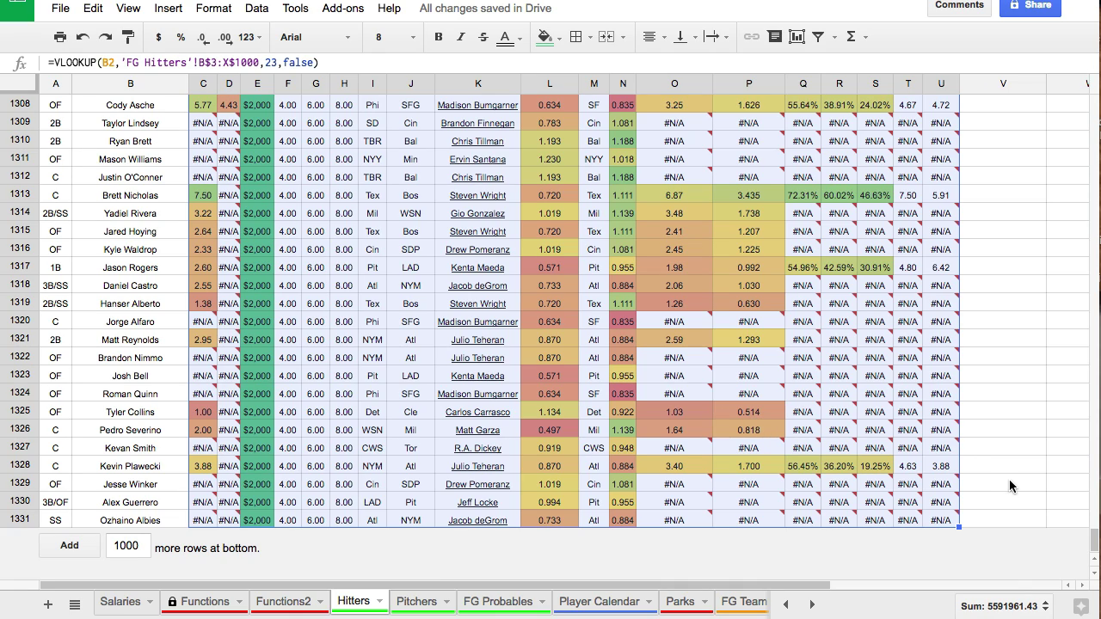
pyautogui.click(748, 430)
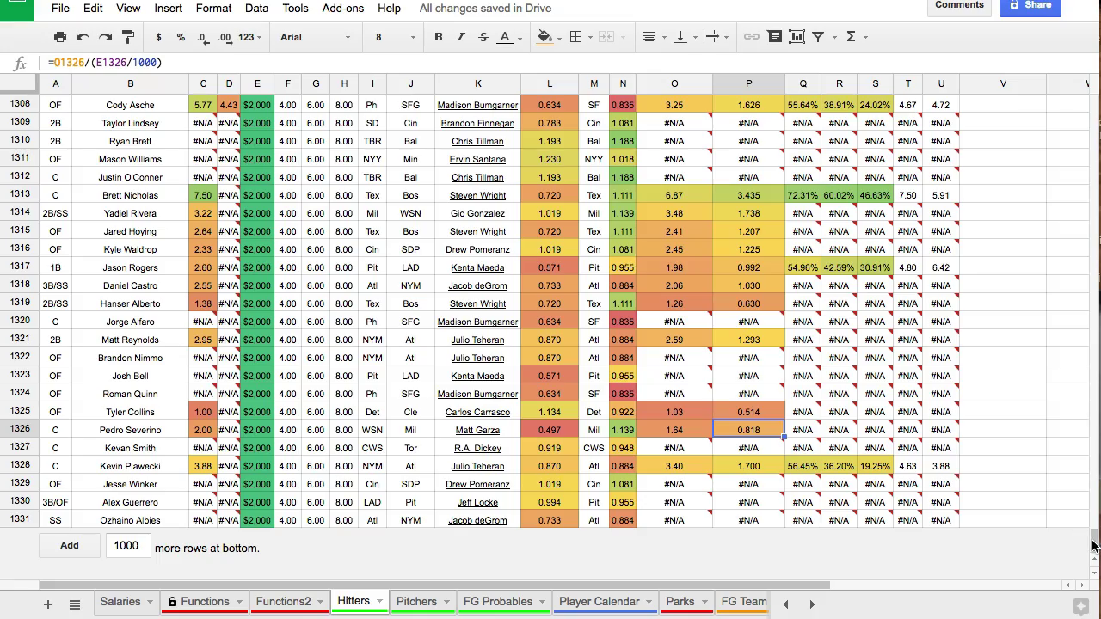
# Sort the completed Hitters range A1 to Z1331 by Pos from A to Z with a header row, and look down the sorted rows
pyautogui.click(1089, 436)
pyautogui.scroll(20, 1090, 436)
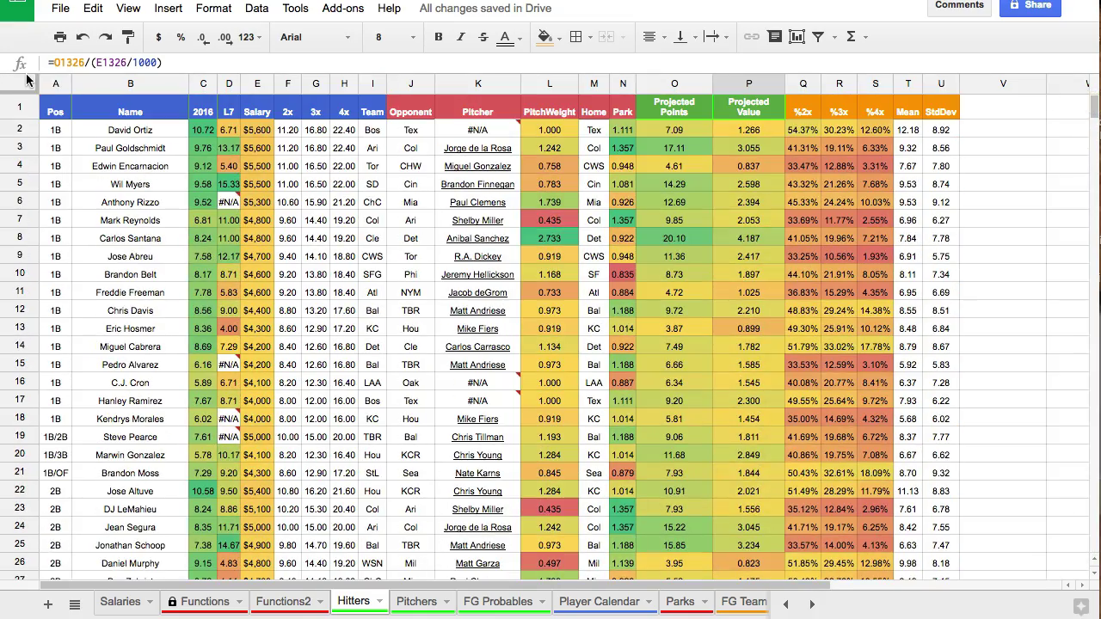
pyautogui.press('super+a')
pyautogui.click(256, 9)
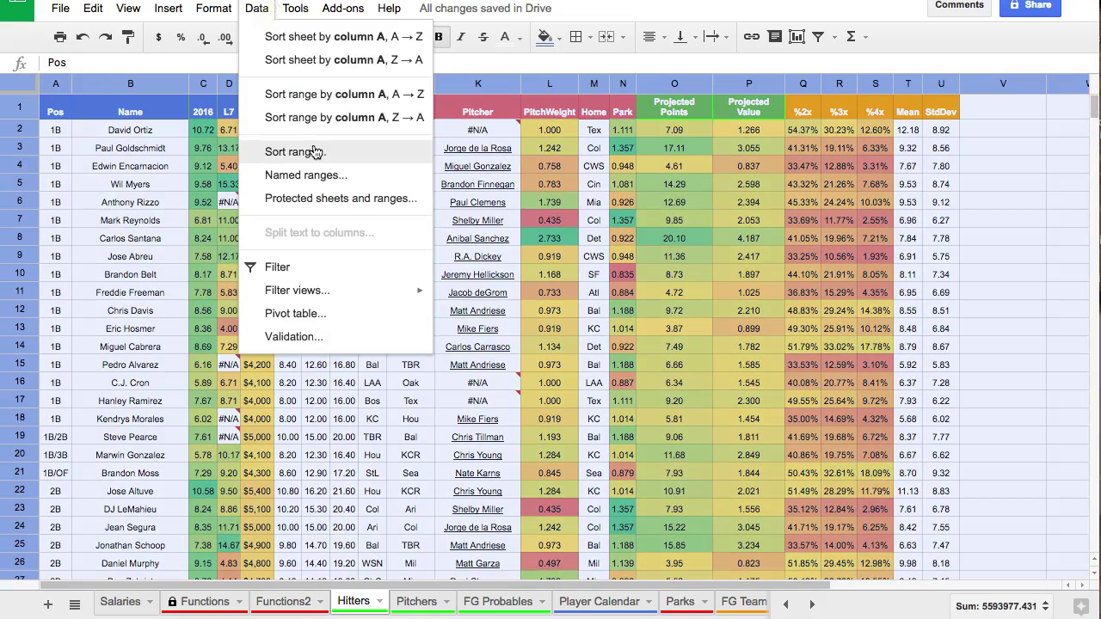
pyautogui.click(314, 152)
pyautogui.click(526, 252)
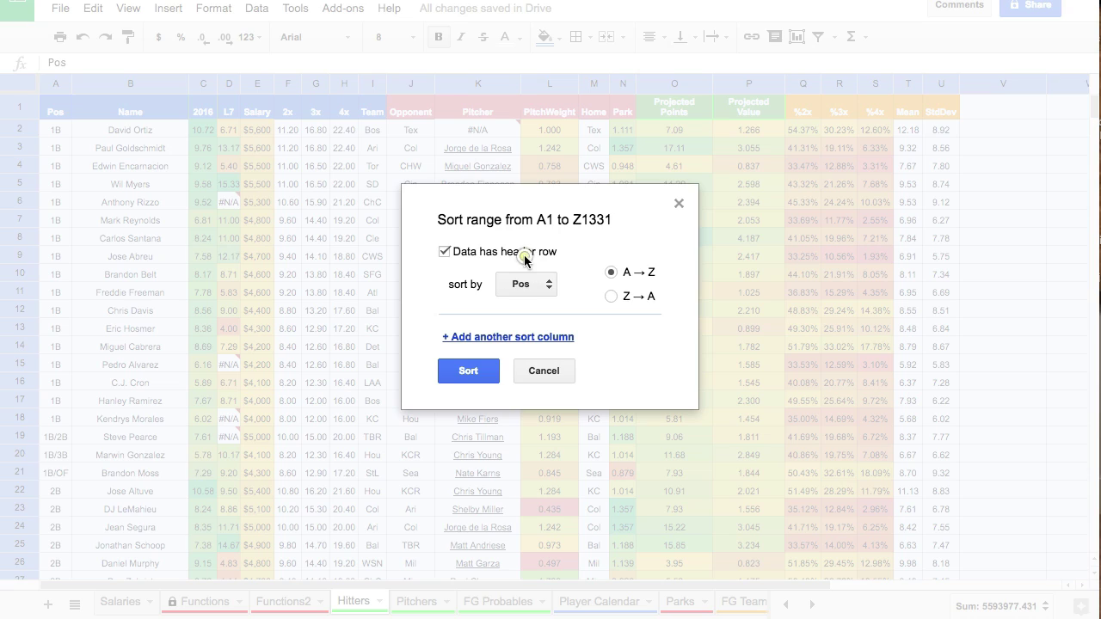
pyautogui.click(482, 364)
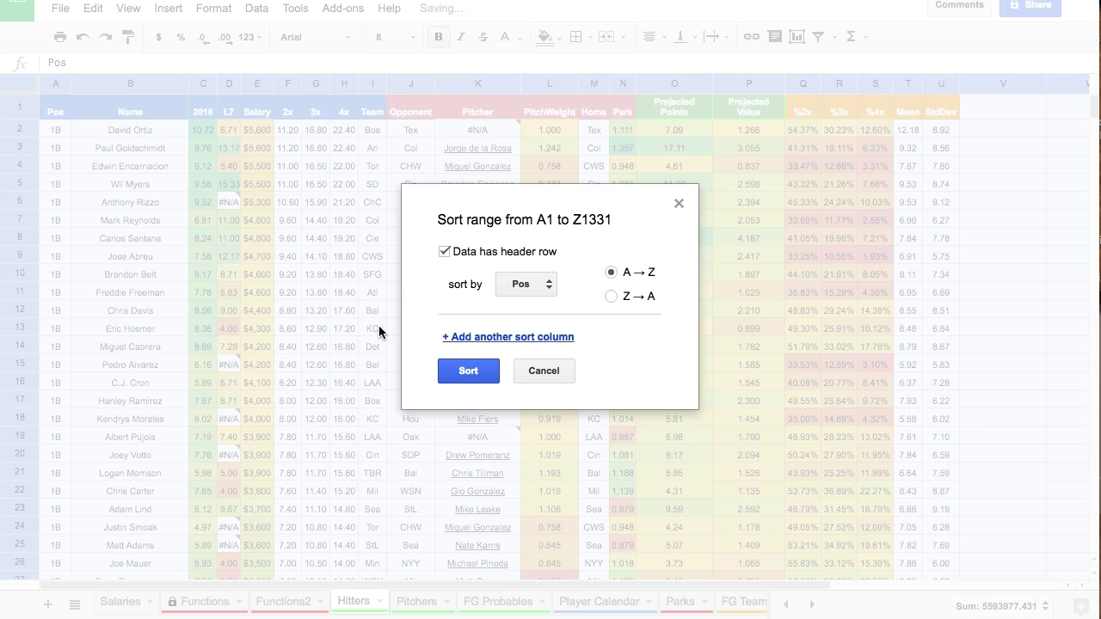
pyautogui.press('Escape')
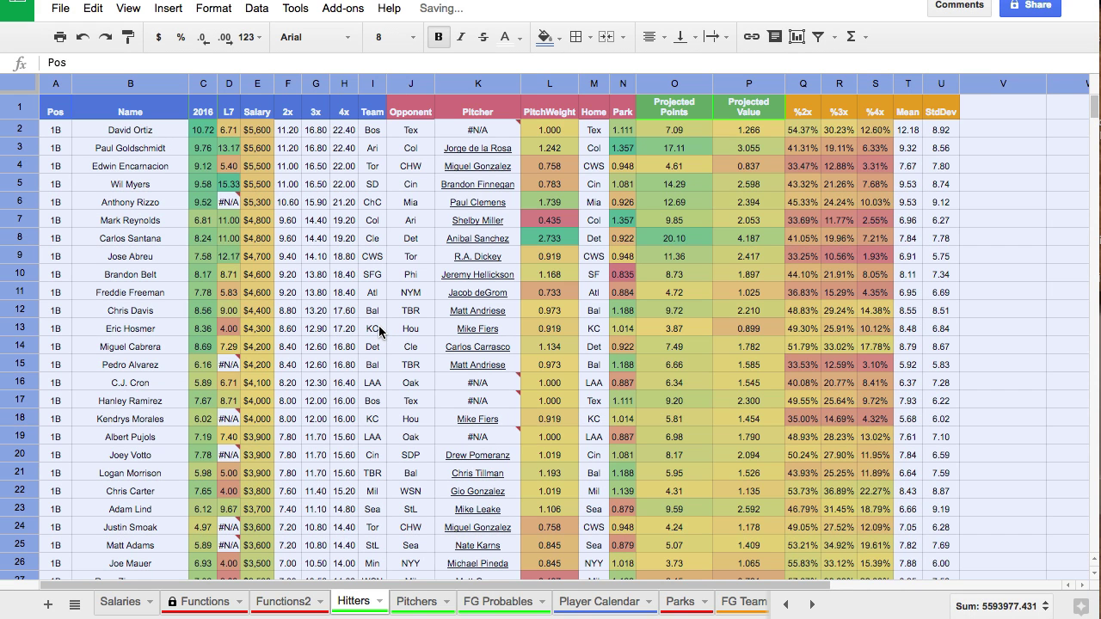
pyautogui.click(379, 326)
pyautogui.scroll(-20, 379, 327)
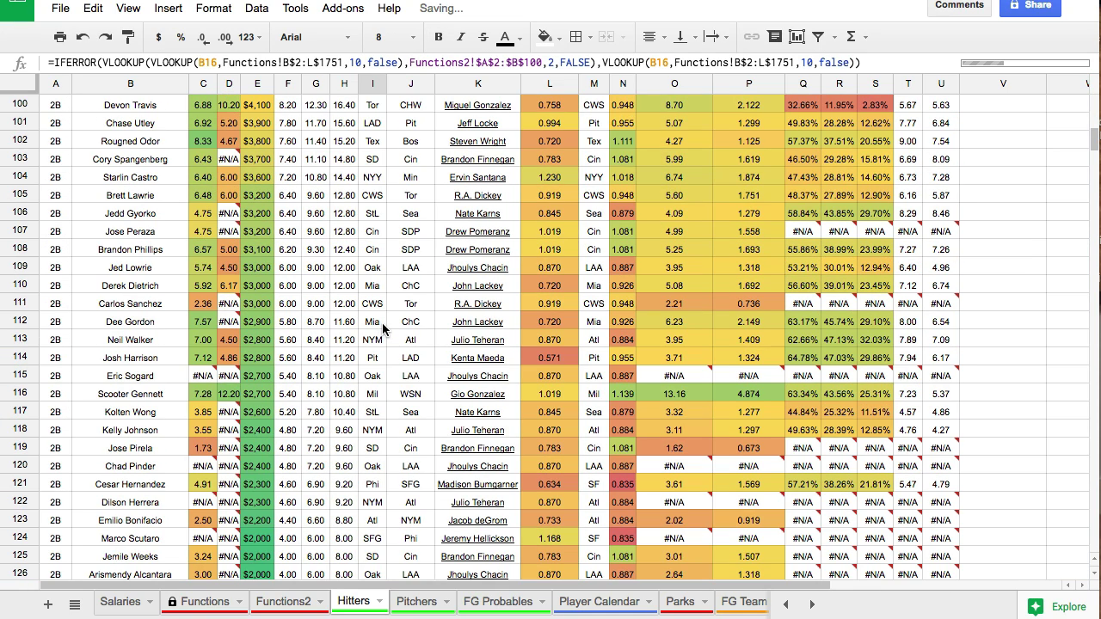
# Delete rows 563 to 1286 on the Hitters sheet, the block of RP and SP pitchers below the position players
pyautogui.scroll(-5, 382, 322)
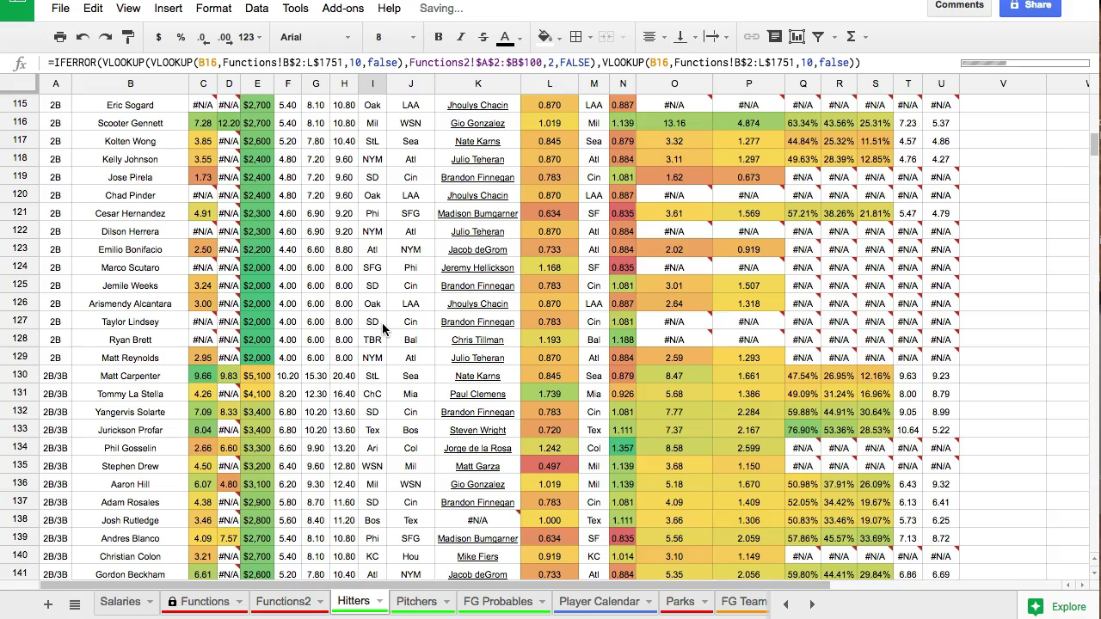
pyautogui.scroll(-17, 381, 322)
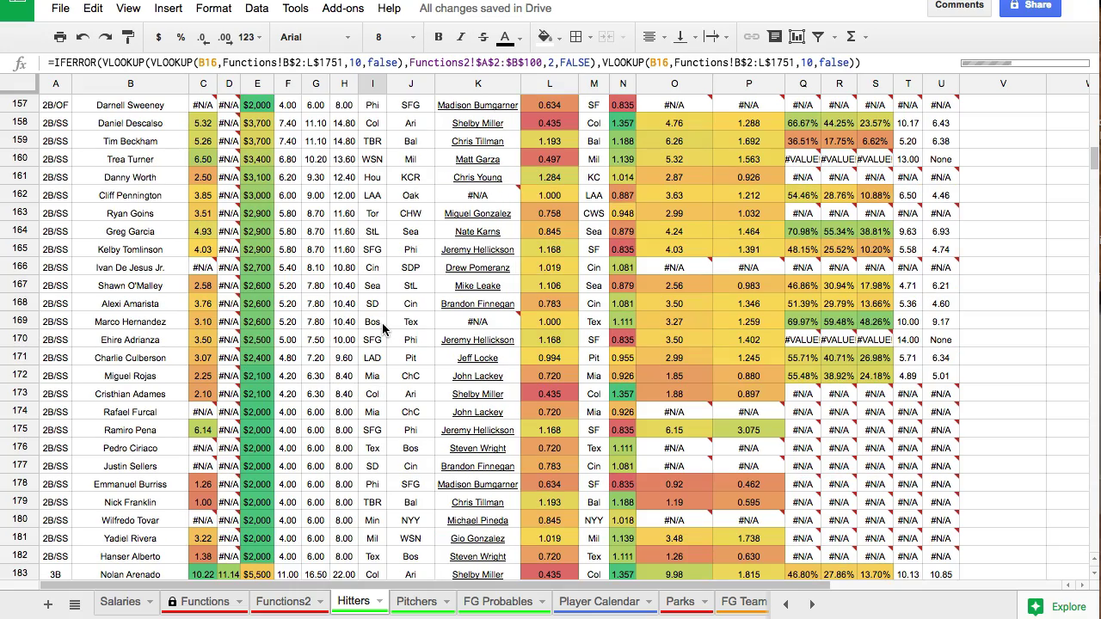
pyautogui.scroll(-20, 382, 322)
pyautogui.scroll(-20, 382, 323)
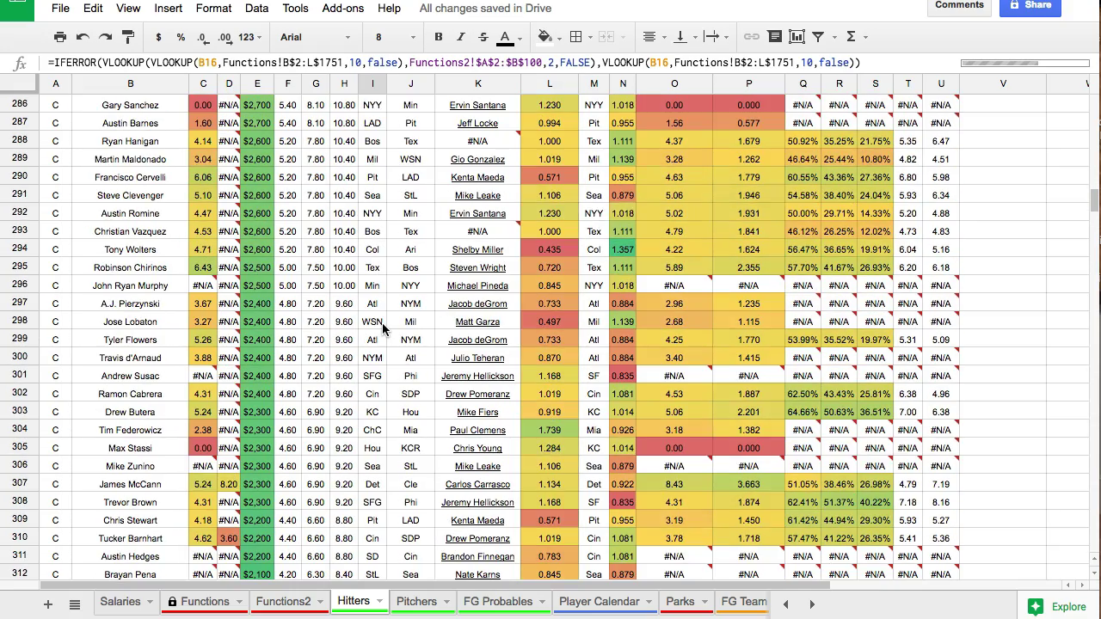
pyautogui.scroll(-20, 383, 322)
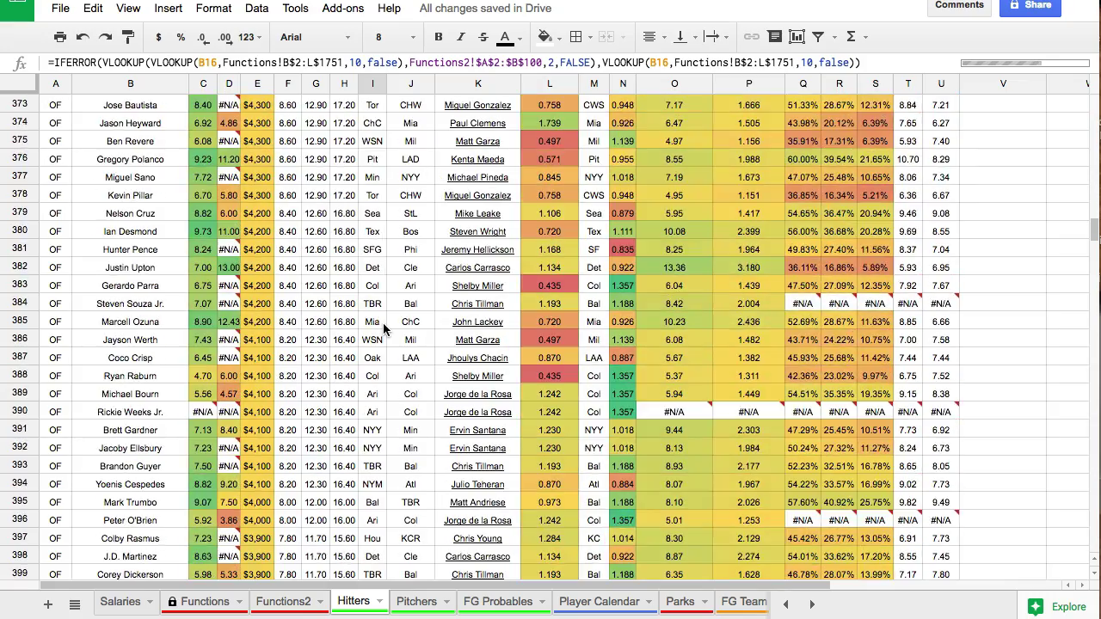
pyautogui.scroll(-20, 383, 323)
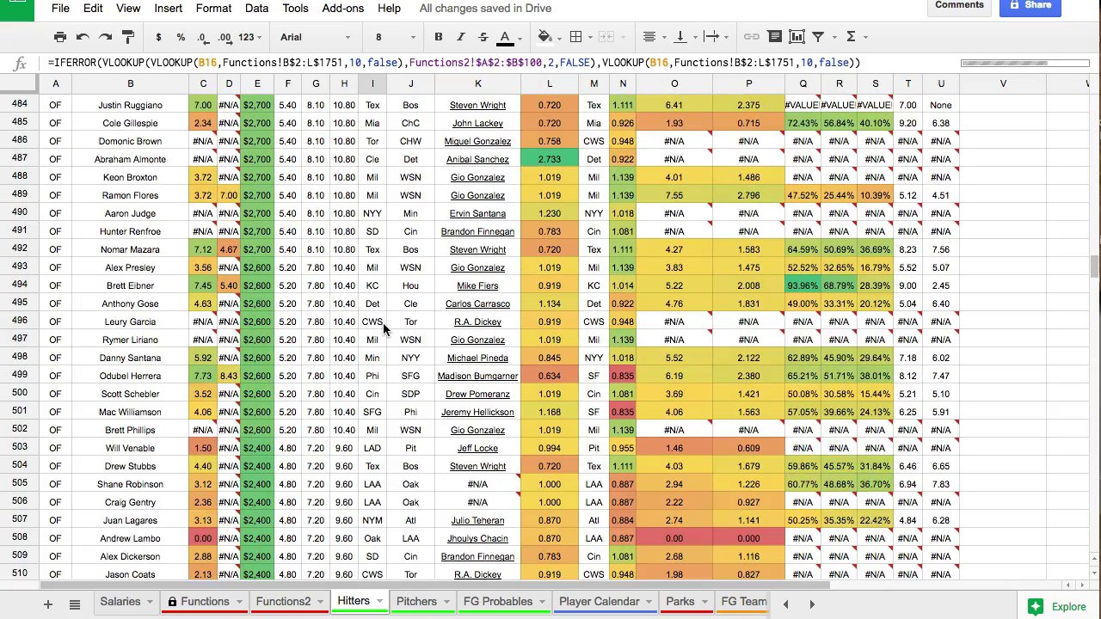
pyautogui.scroll(2, 382, 322)
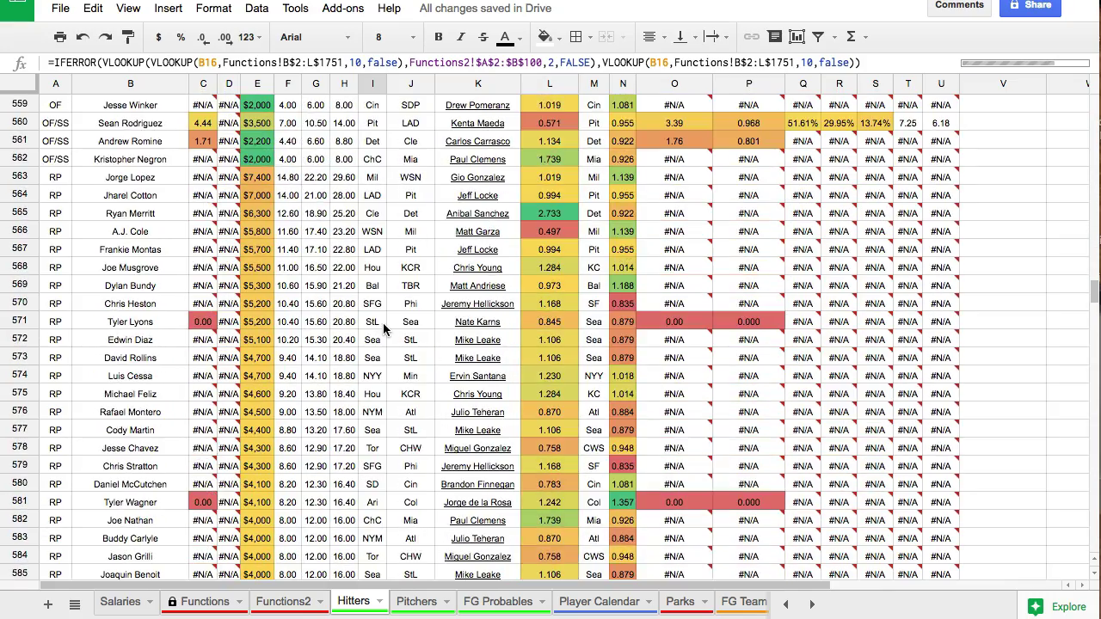
pyautogui.click(130, 159)
pyautogui.moveTo(19, 121); pyautogui.dragTo(29, 395)
pyautogui.scroll(-20, 26, 377)
pyautogui.scroll(-20, 27, 376)
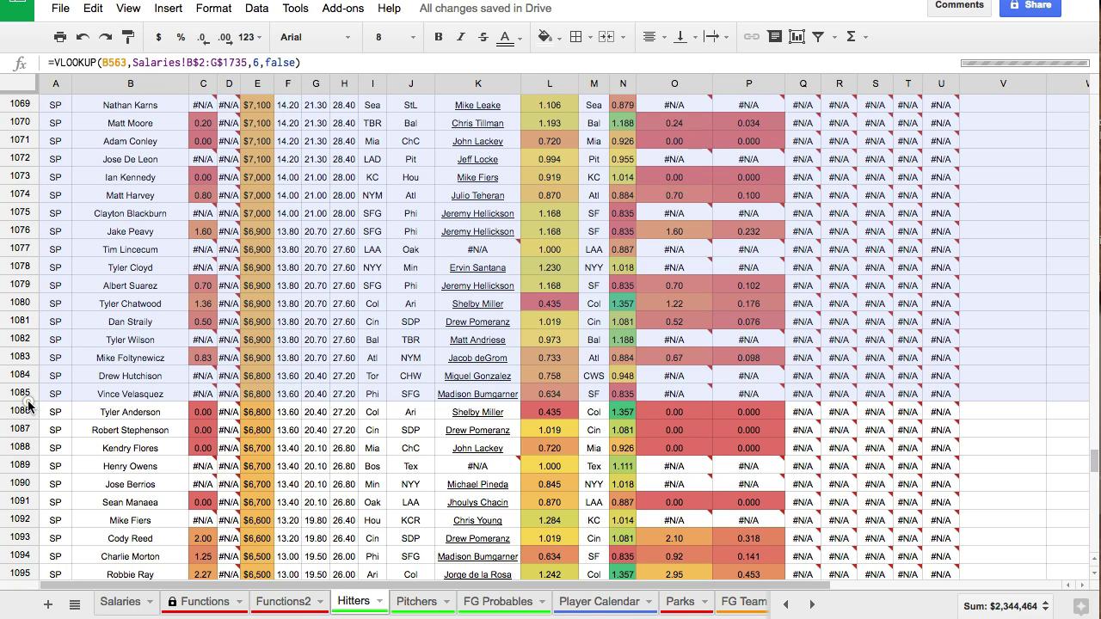
pyautogui.click(29, 427)
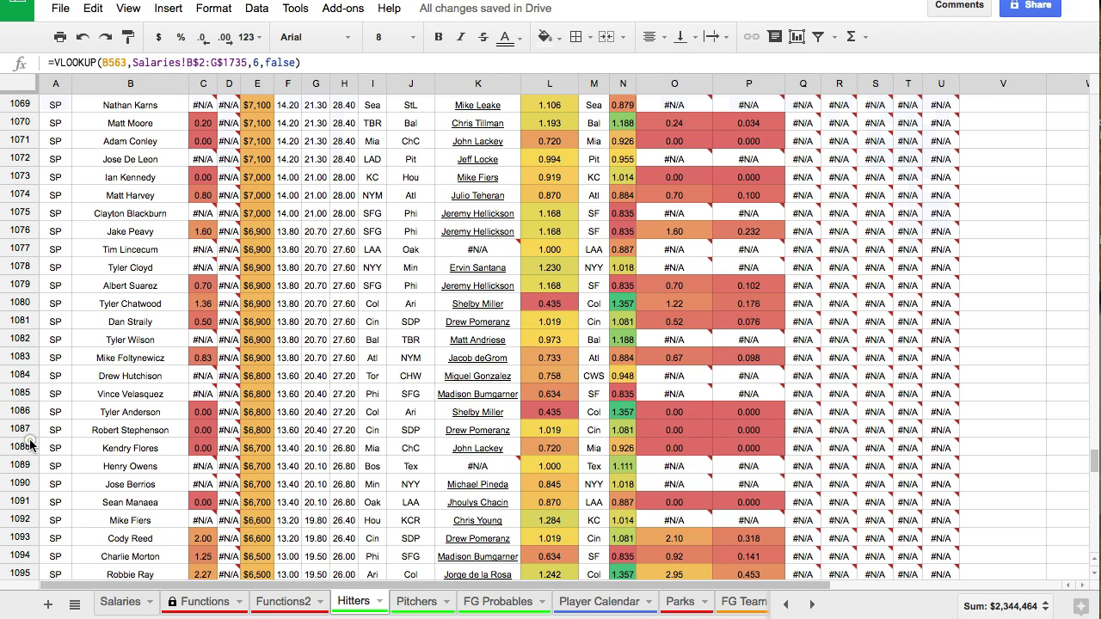
pyautogui.keyDown('shift'); pyautogui.click(30, 444); pyautogui.keyUp('shift')
pyautogui.scroll(-1, 31, 440)
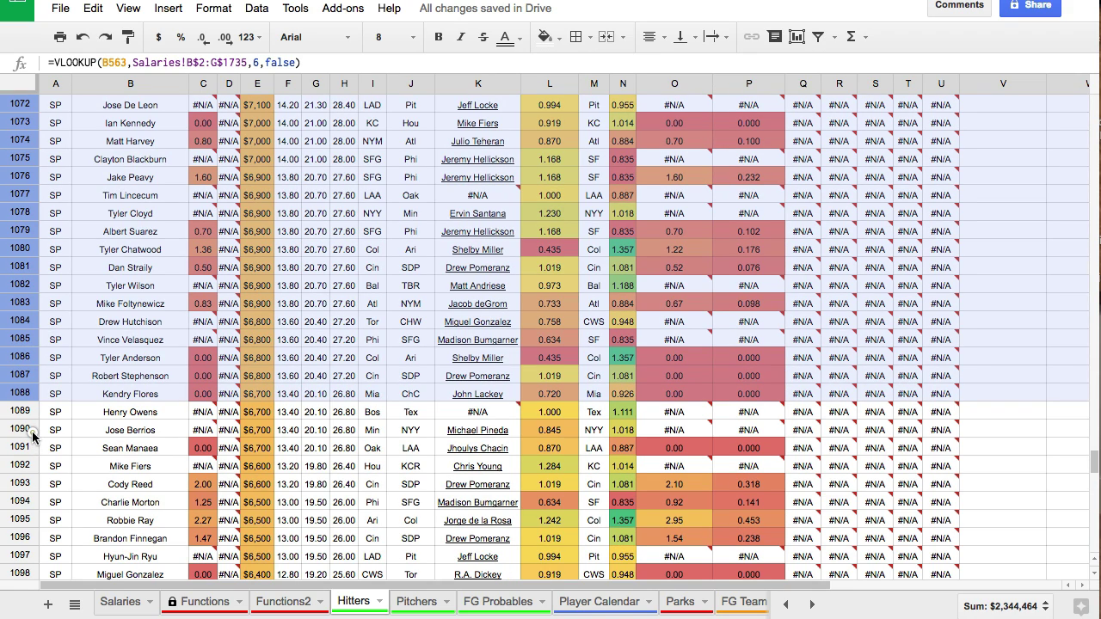
pyautogui.scroll(-15, 33, 437)
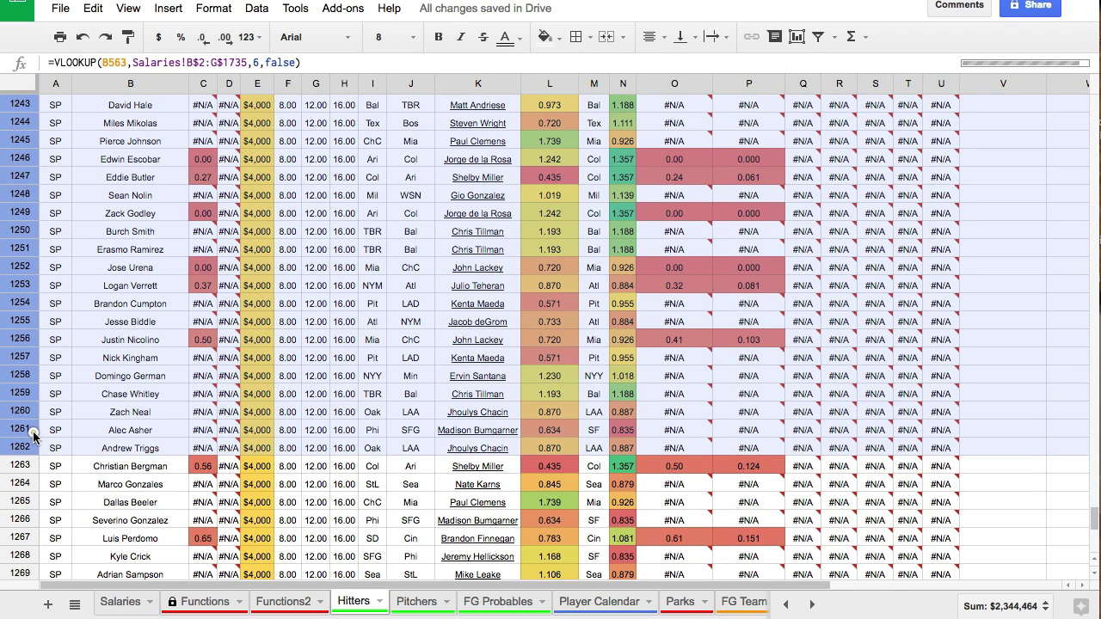
pyautogui.scroll(-6, 33, 437)
pyautogui.moveTo(32, 437); pyautogui.dragTo(29, 249)
pyautogui.scroll(2, 34, 284)
pyautogui.scroll(2, 35, 282)
pyautogui.rightClick(27, 246)
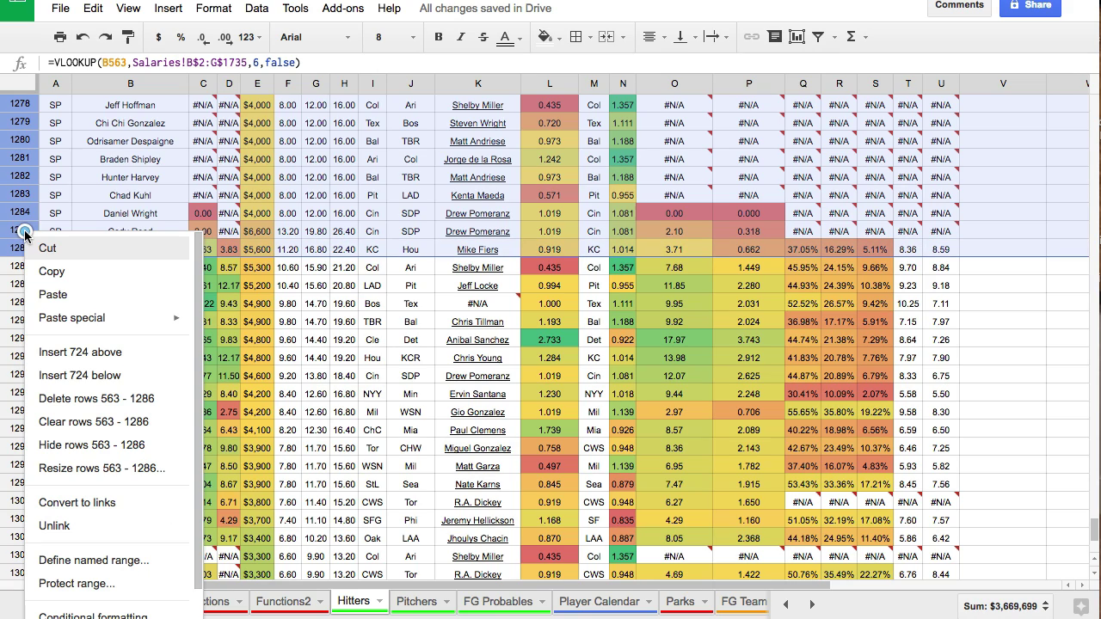
pyautogui.click(112, 400)
# Sort the Hitters range A1 to Z607 by Projected Value from Z to A, treating the first row as a header
pyautogui.scroll(20, 512, 354)
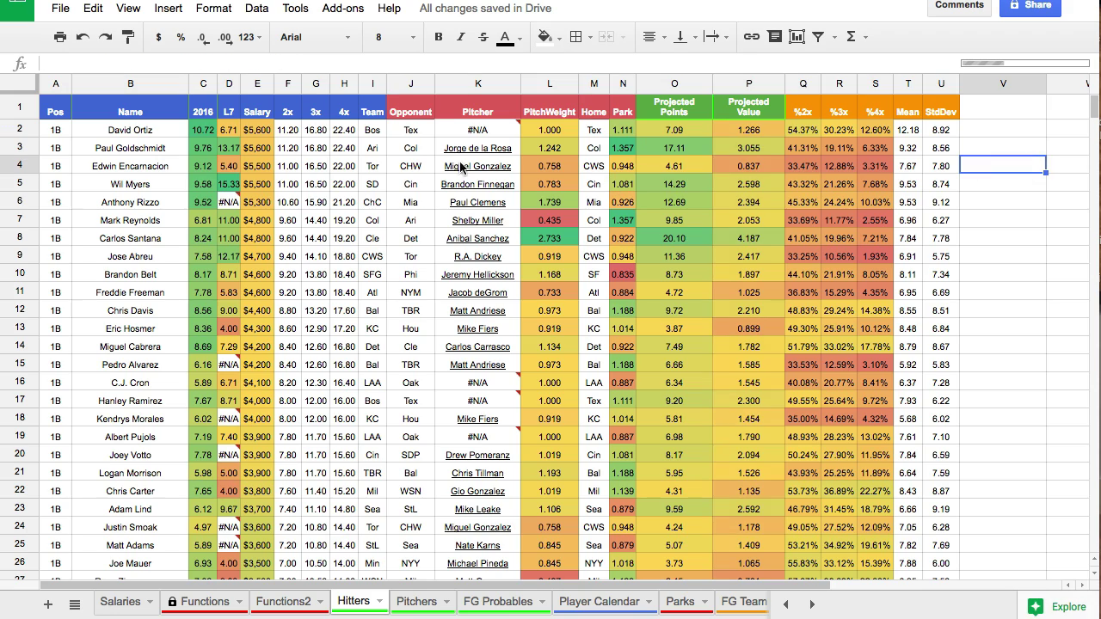
pyautogui.click(19, 82)
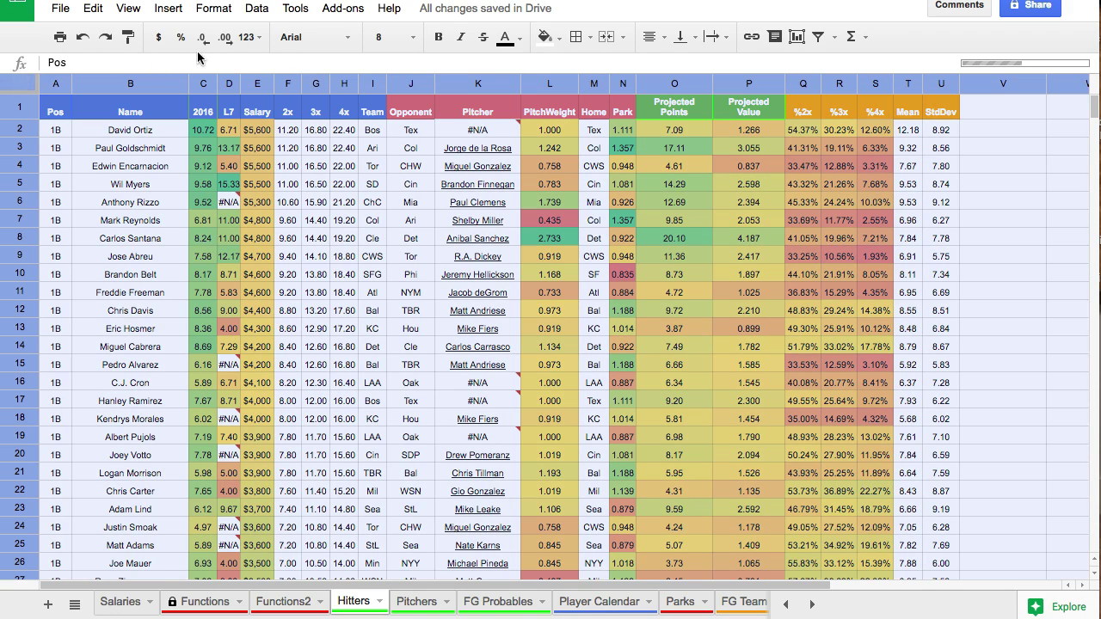
pyautogui.click(256, 9)
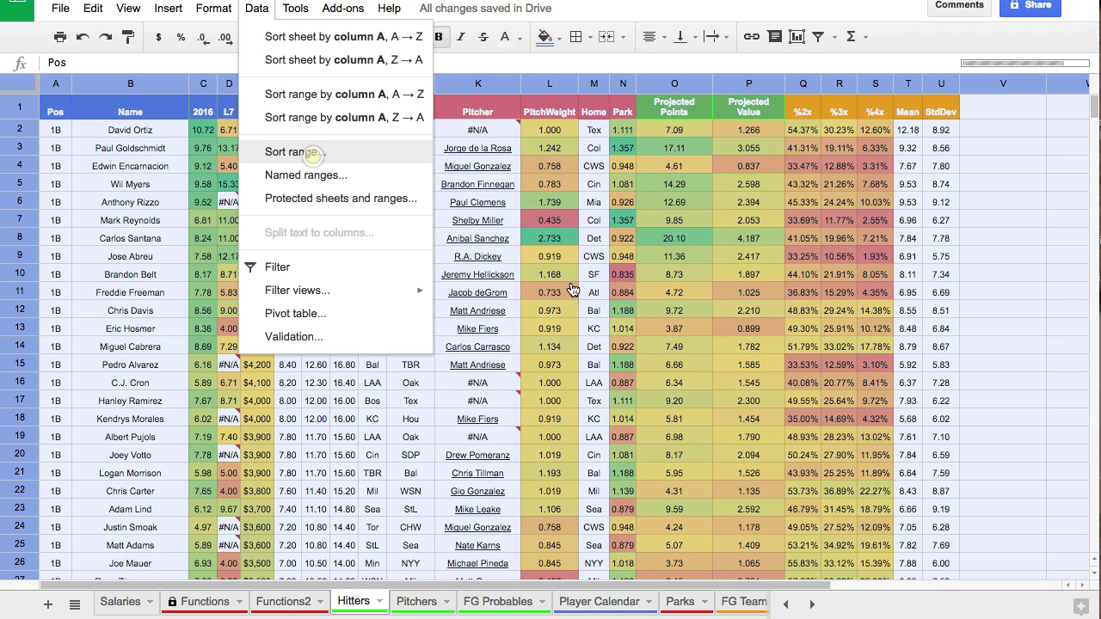
pyautogui.click(310, 152)
pyautogui.click(507, 252)
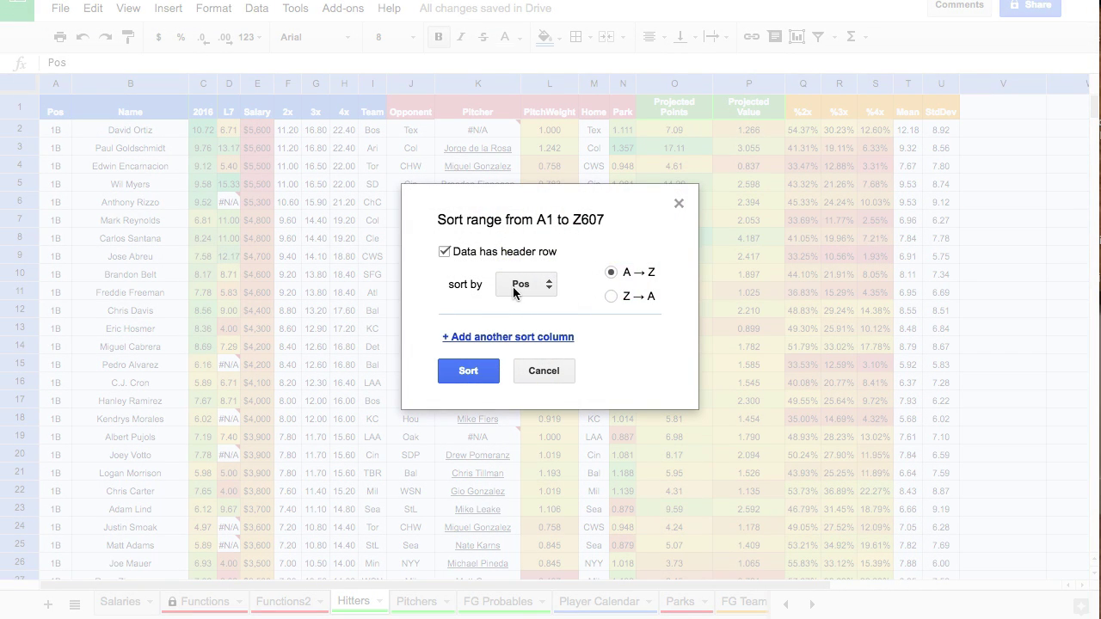
pyautogui.click(517, 285)
pyautogui.scroll(-3, 575, 404)
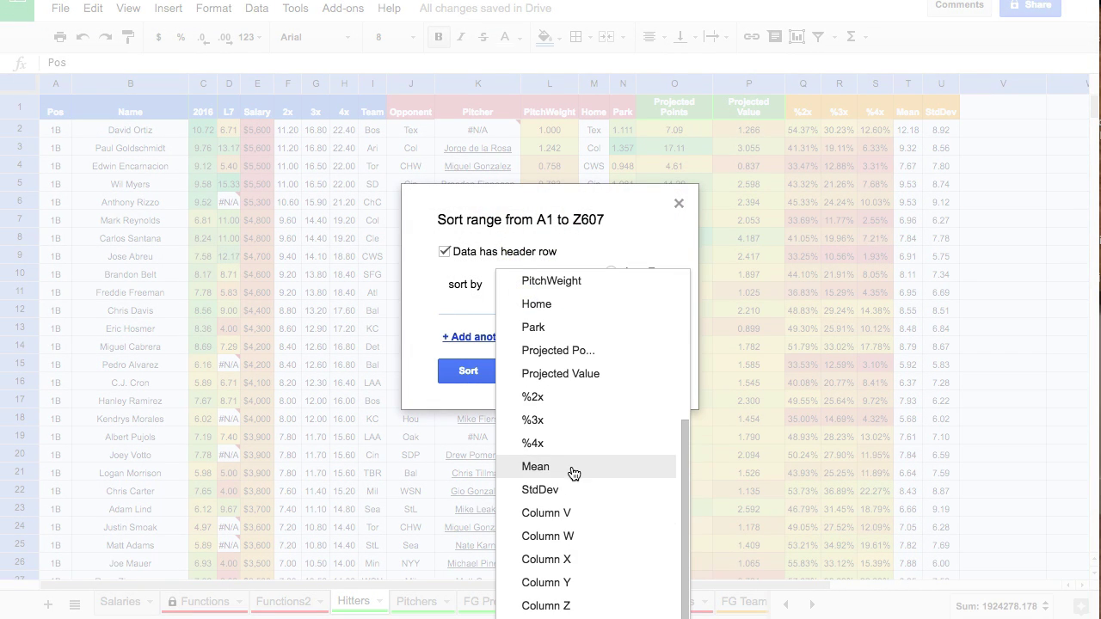
pyautogui.click(575, 375)
pyautogui.click(631, 300)
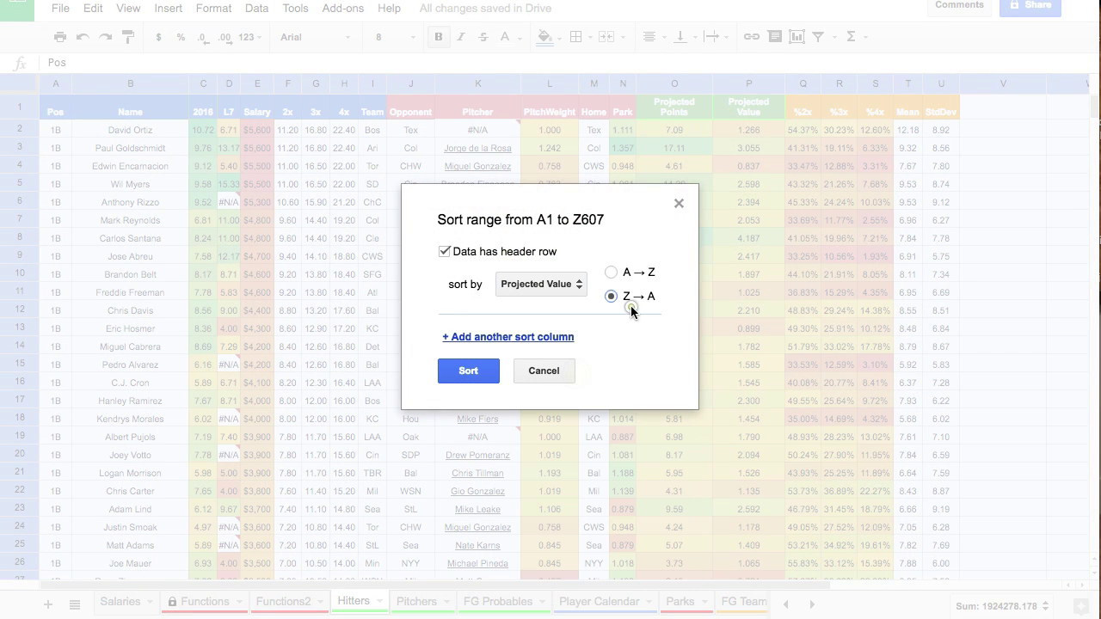
pyautogui.click(479, 371)
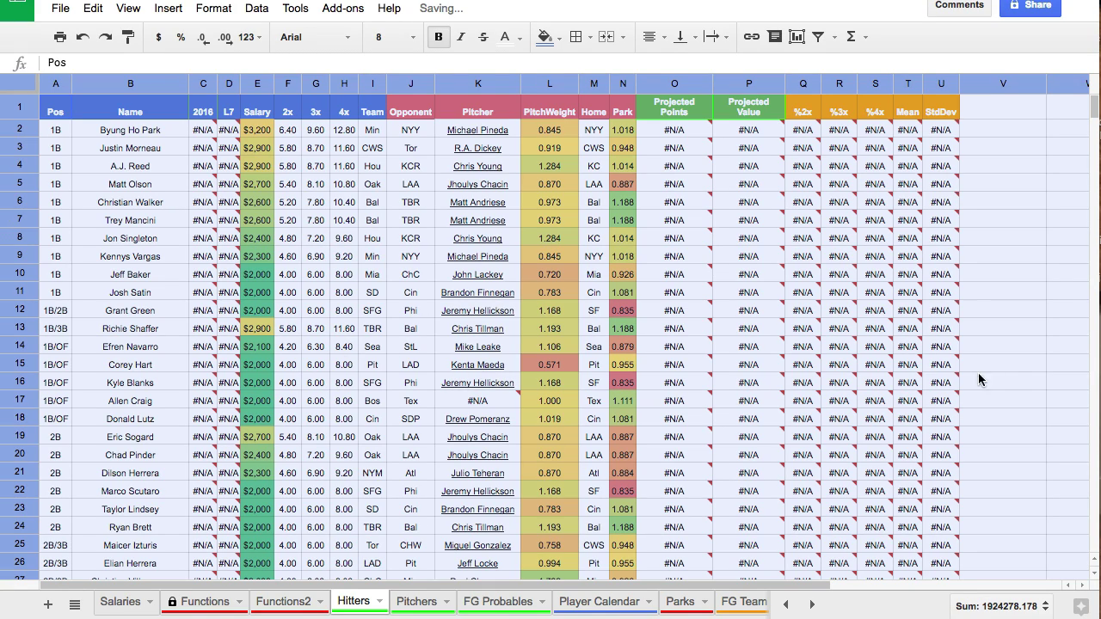
pyautogui.click(1017, 370)
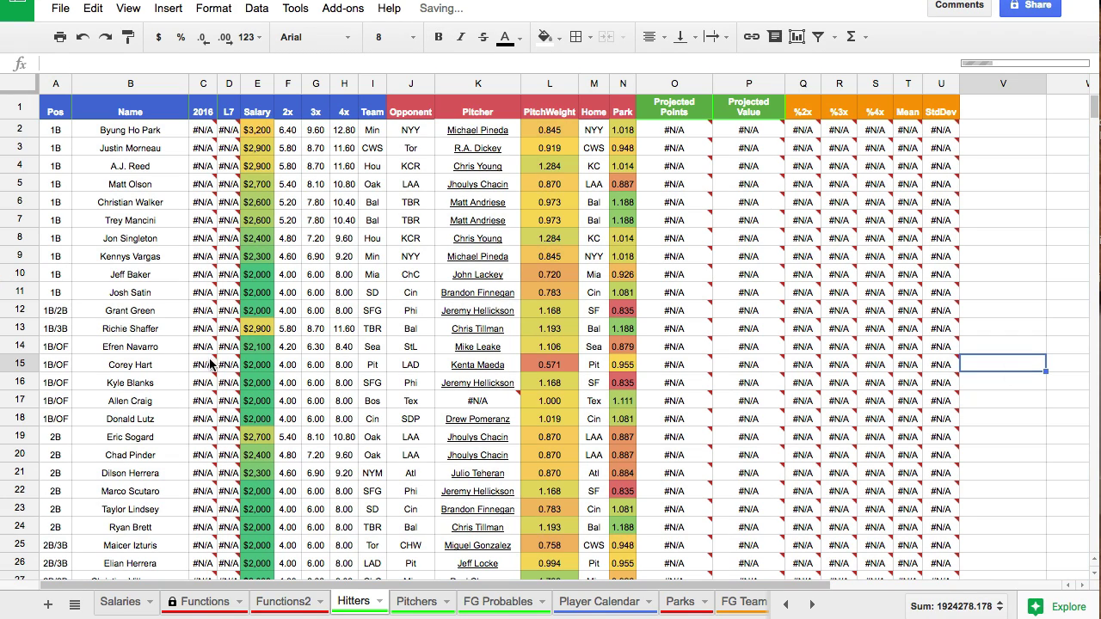
# Delete rows 2 to 113, the players whose projected points and value are #N/A
pyautogui.click(134, 243)
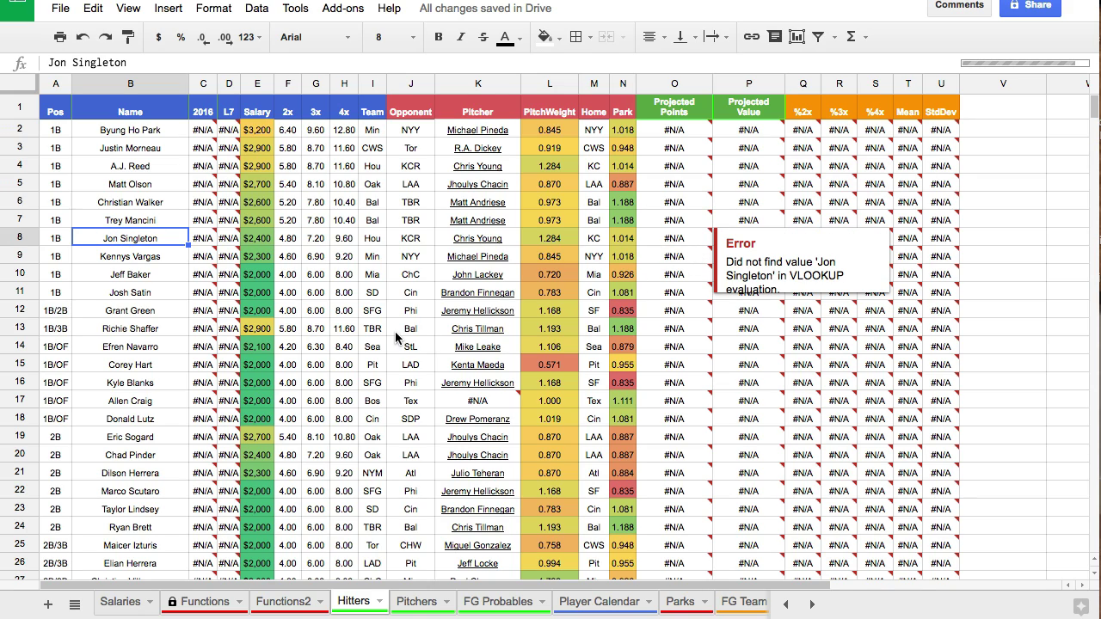
pyautogui.scroll(-13, 399, 337)
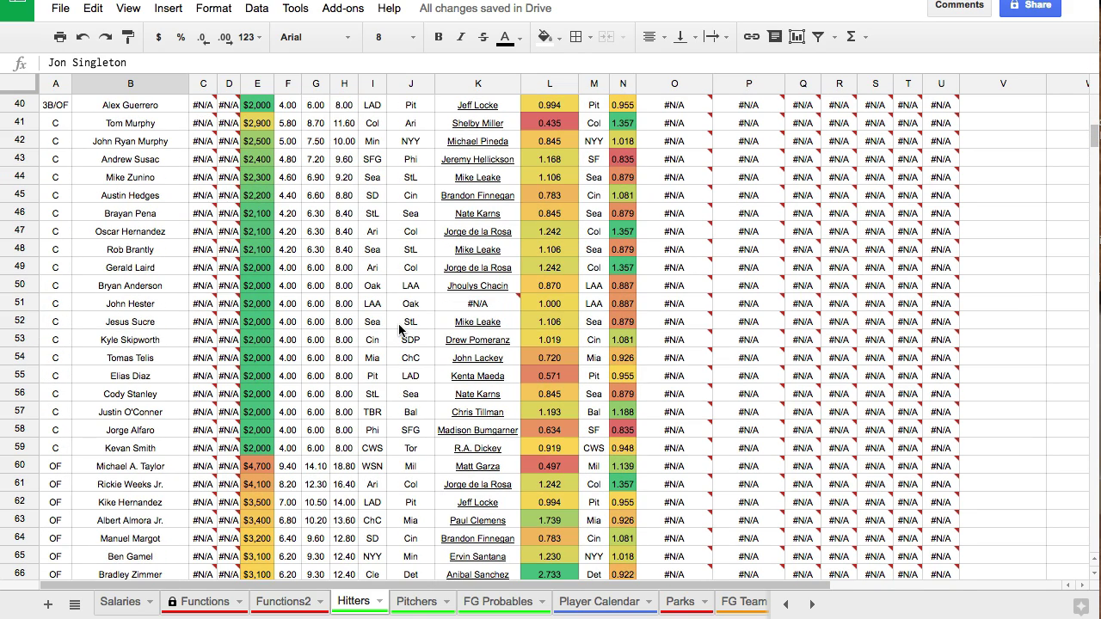
pyautogui.scroll(-11, 399, 328)
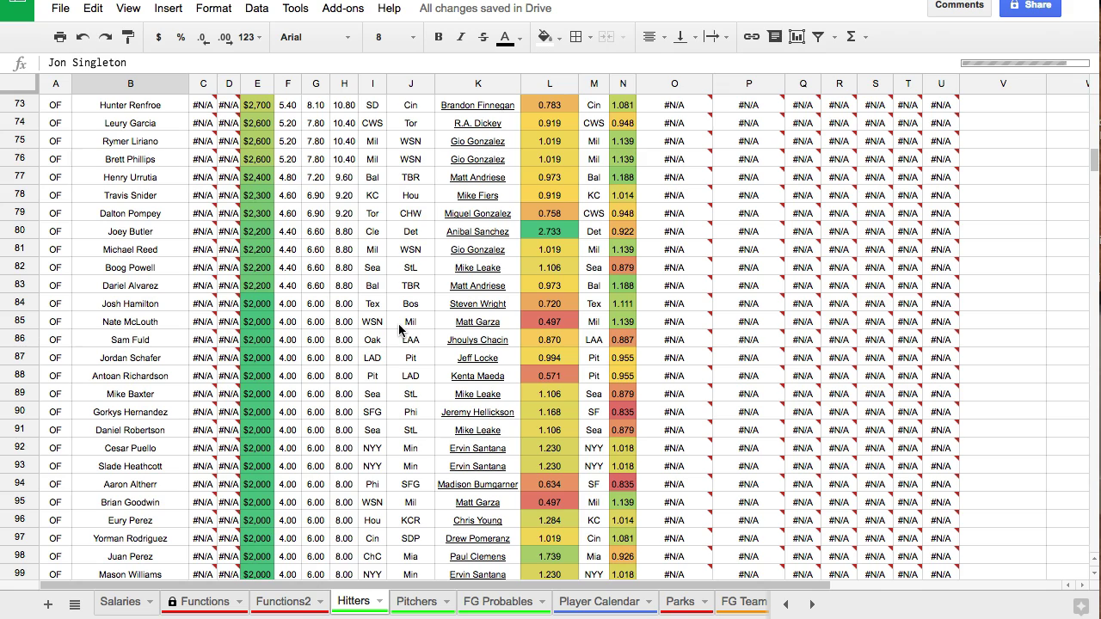
pyautogui.scroll(-8, 400, 326)
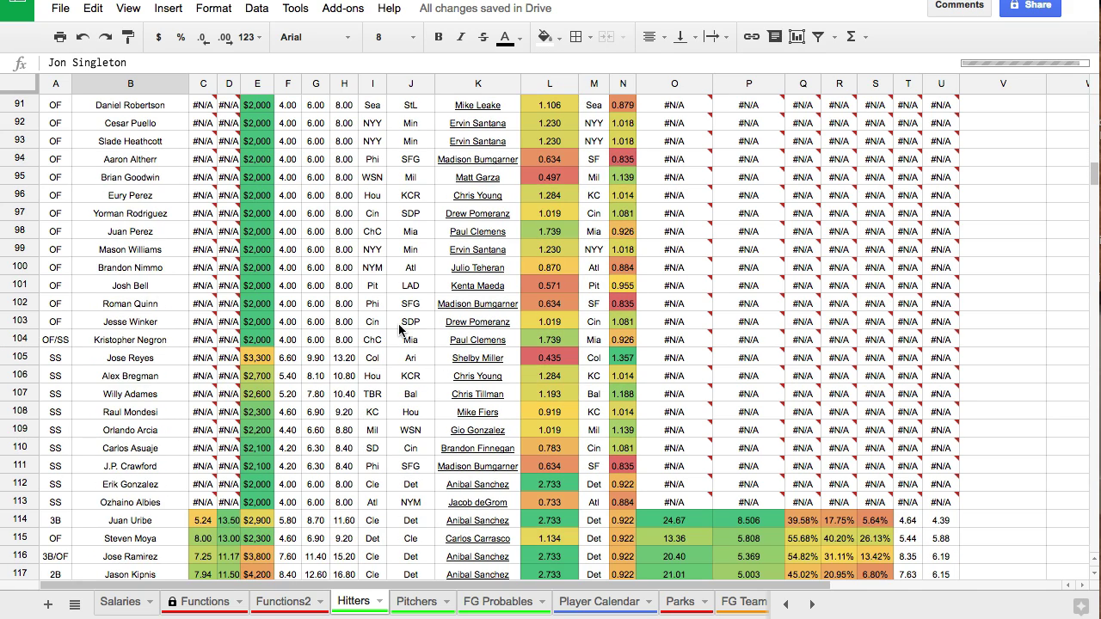
pyautogui.click(976, 394)
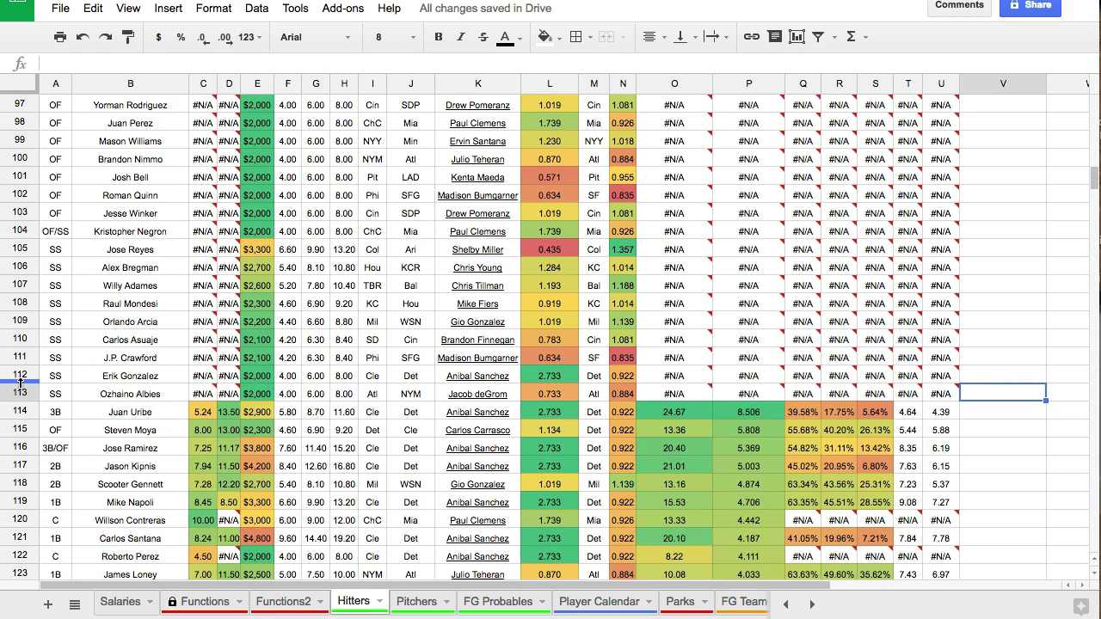
pyautogui.moveTo(21, 393); pyautogui.dragTo(24, 130)
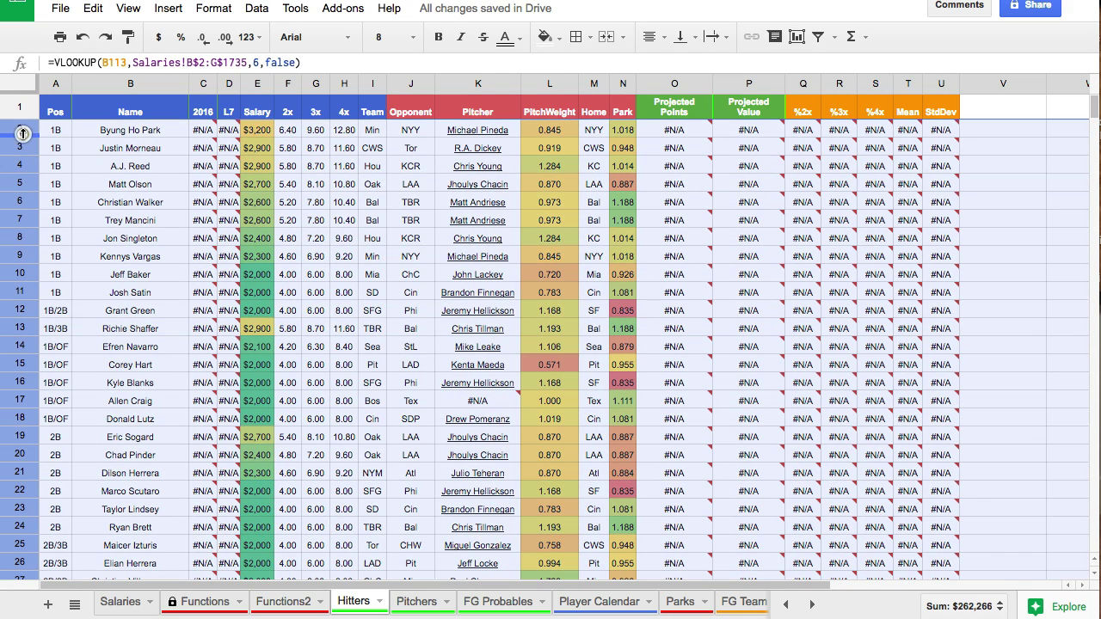
pyautogui.rightClick(23, 130)
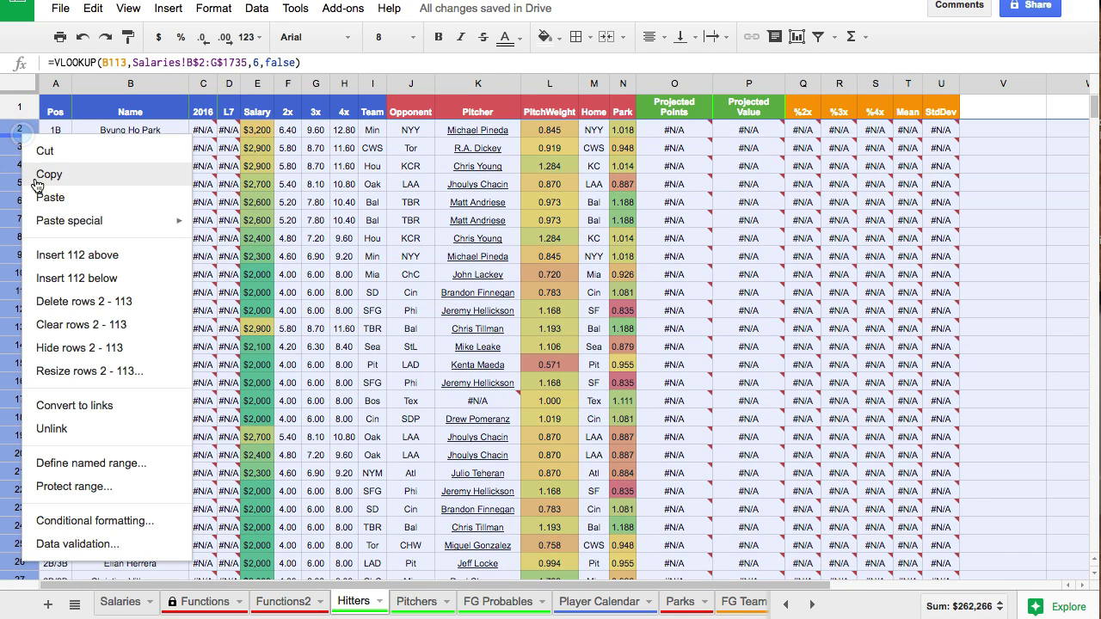
pyautogui.click(86, 301)
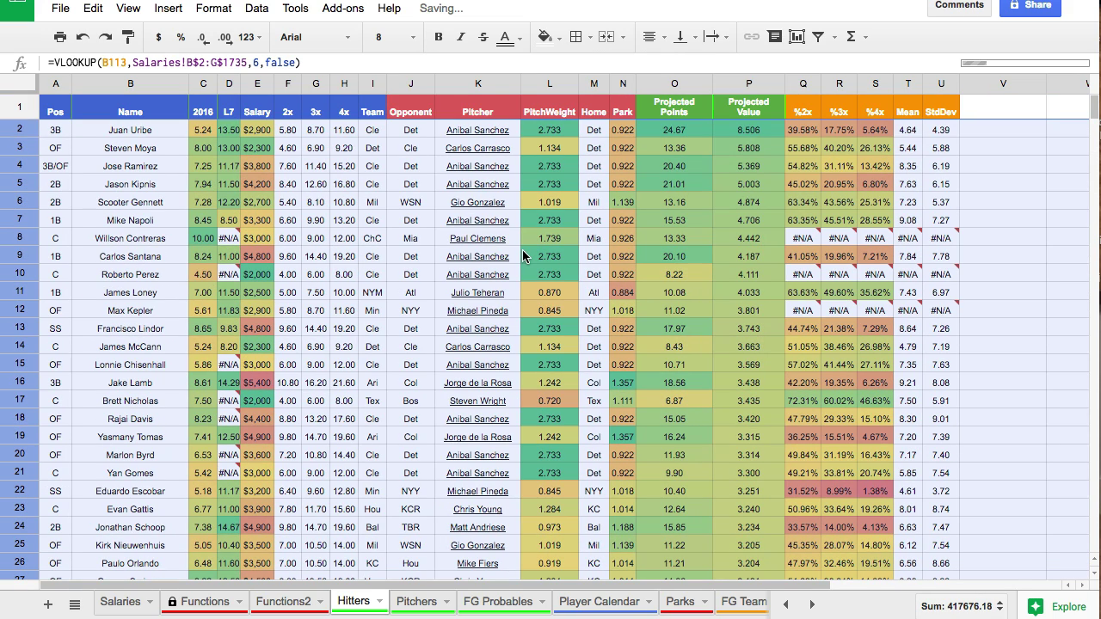
pyautogui.click(1037, 225)
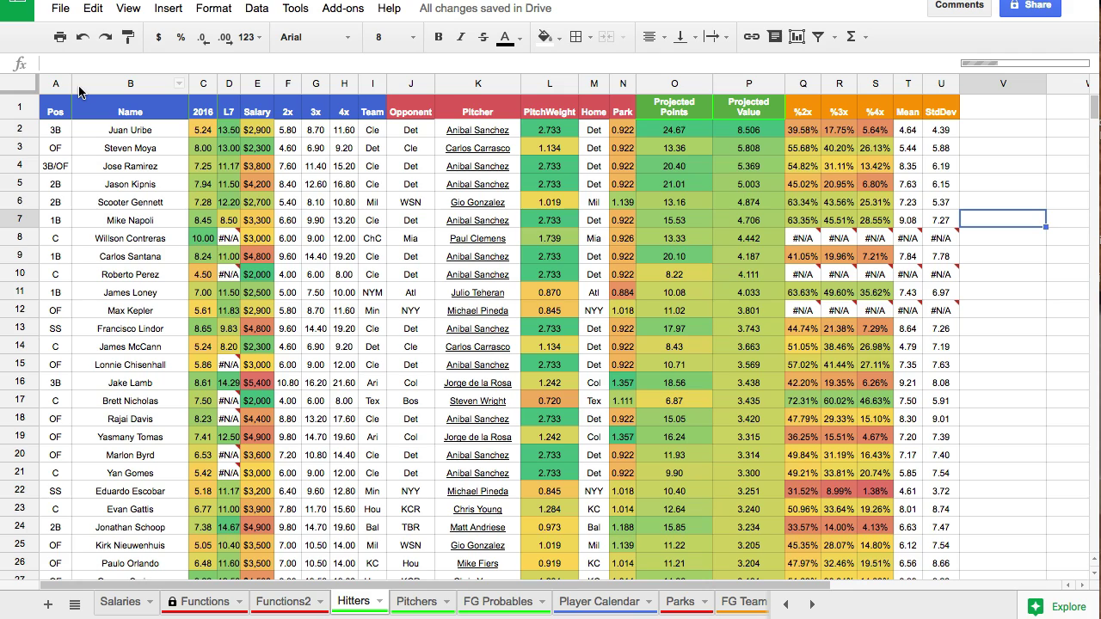
# Sort the Hitters range A1 to Z495 with a header row by Pos from A to Z and by Projected Value from Z to A
pyautogui.click(20, 82)
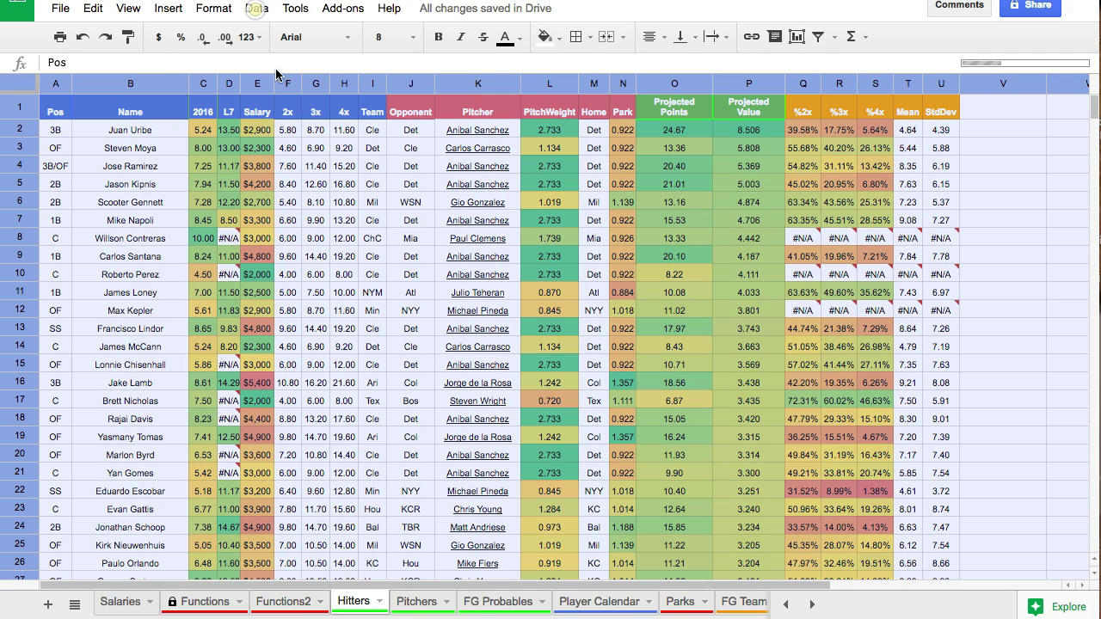
pyautogui.click(262, 12)
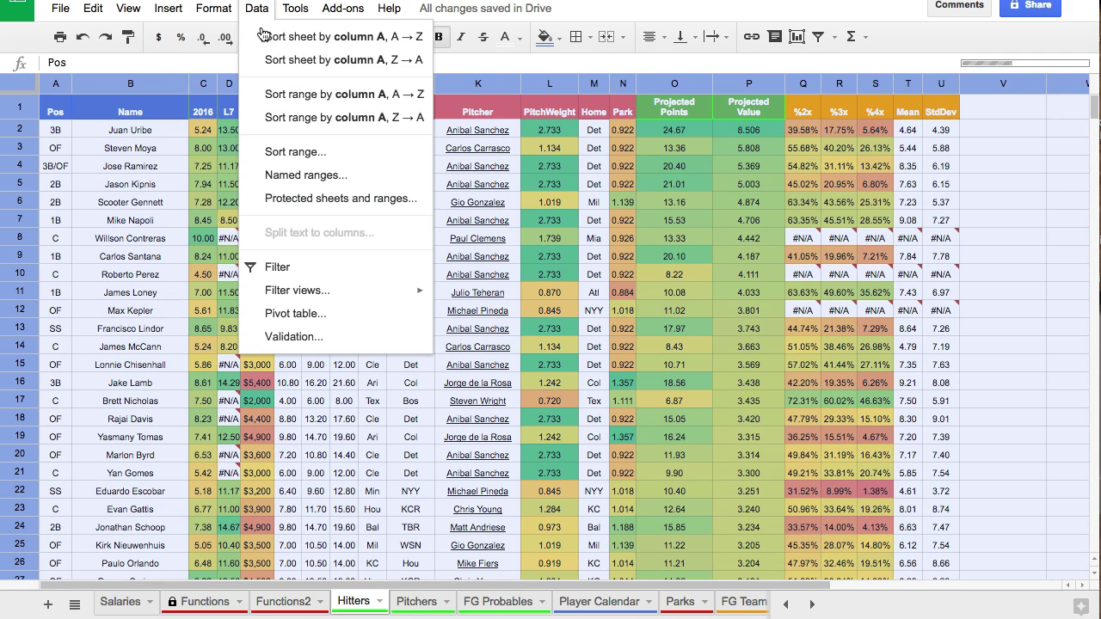
pyautogui.click(381, 183)
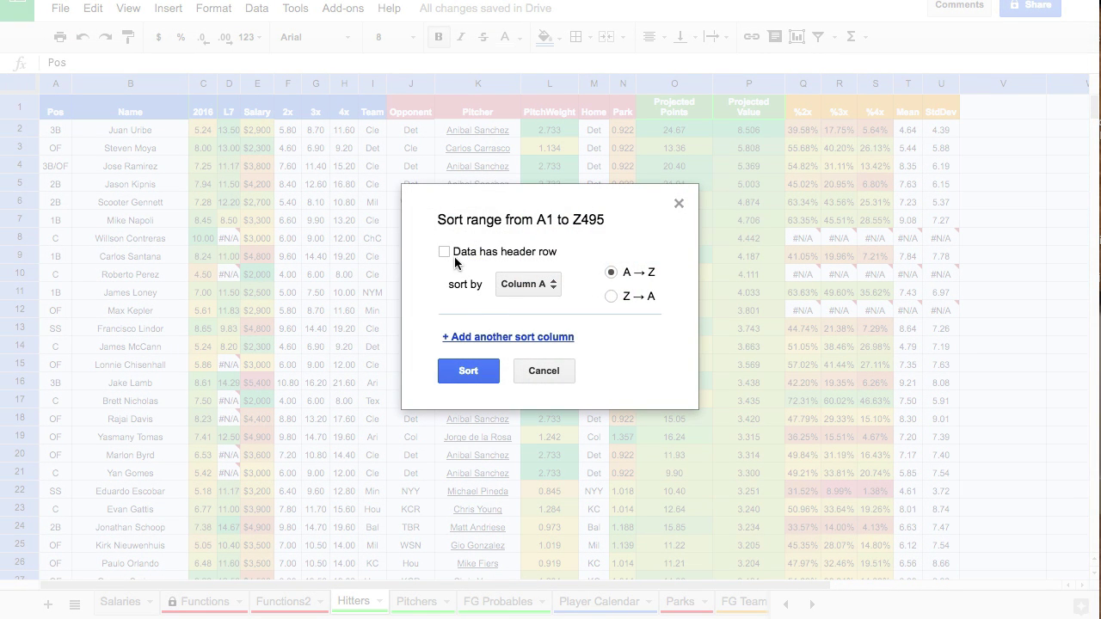
pyautogui.click(443, 252)
pyautogui.click(444, 251)
pyautogui.click(444, 251)
pyautogui.click(491, 336)
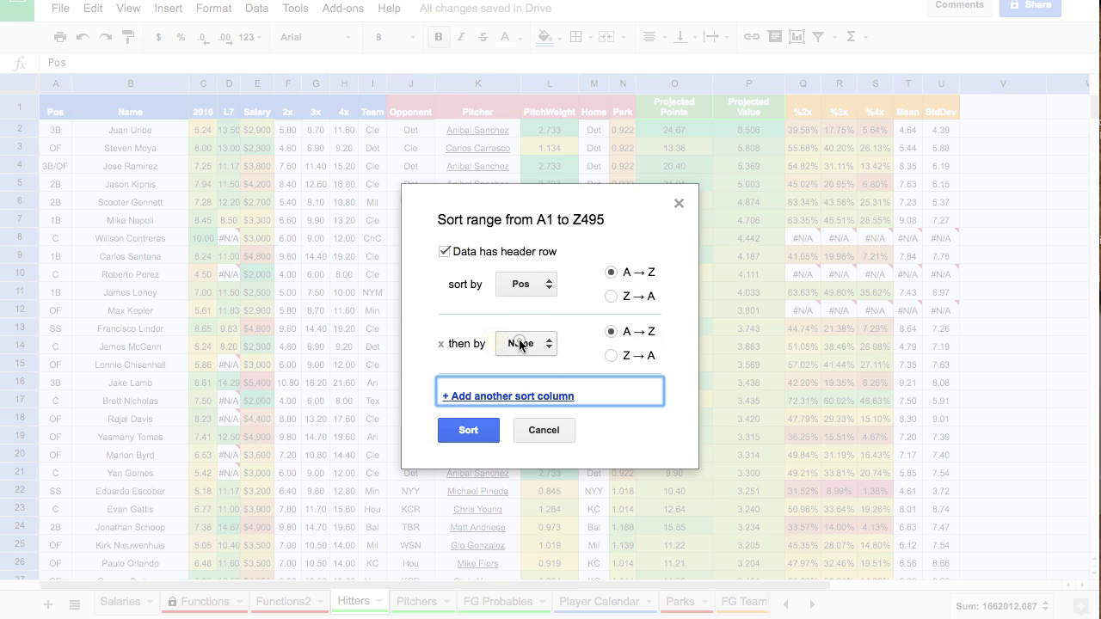
pyautogui.click(520, 344)
pyautogui.scroll(-5, 560, 442)
pyautogui.click(563, 382)
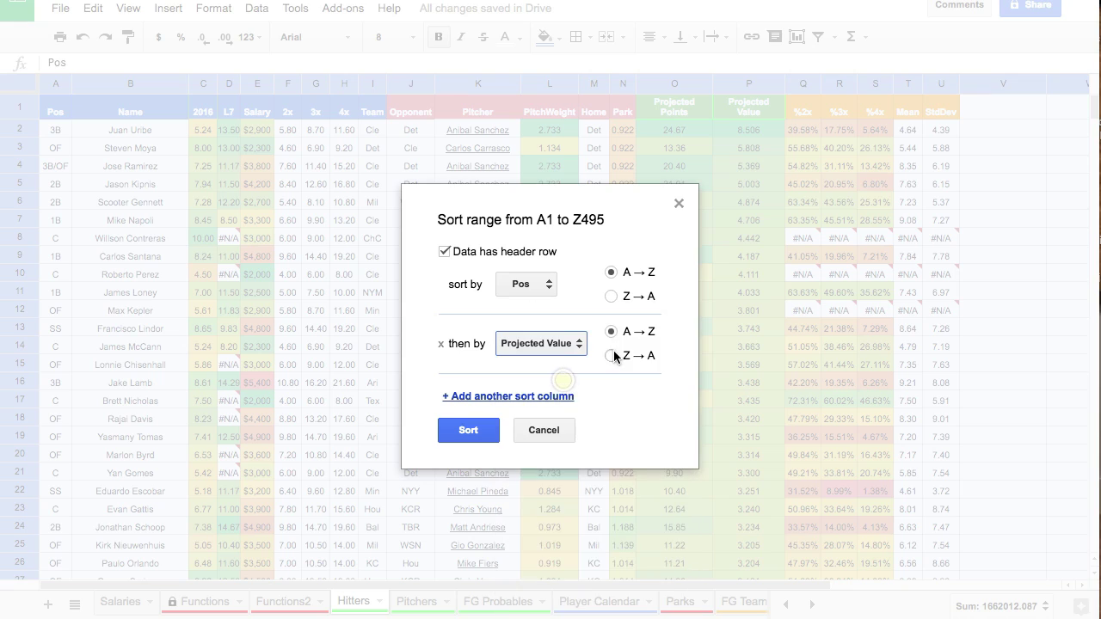
pyautogui.click(611, 355)
pyautogui.click(485, 426)
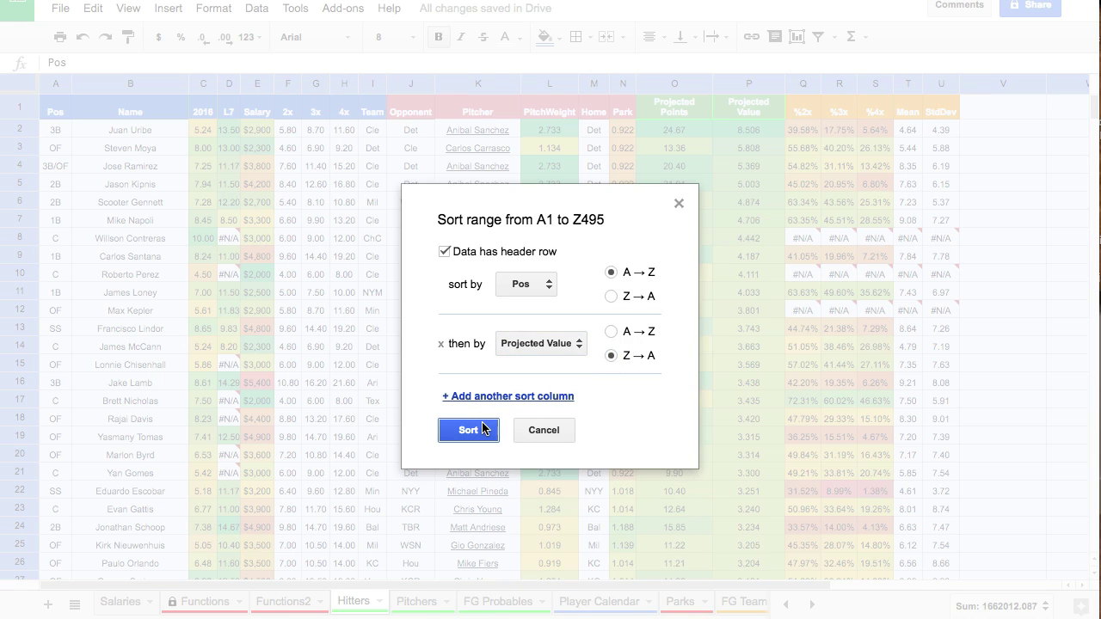
pyautogui.click(483, 429)
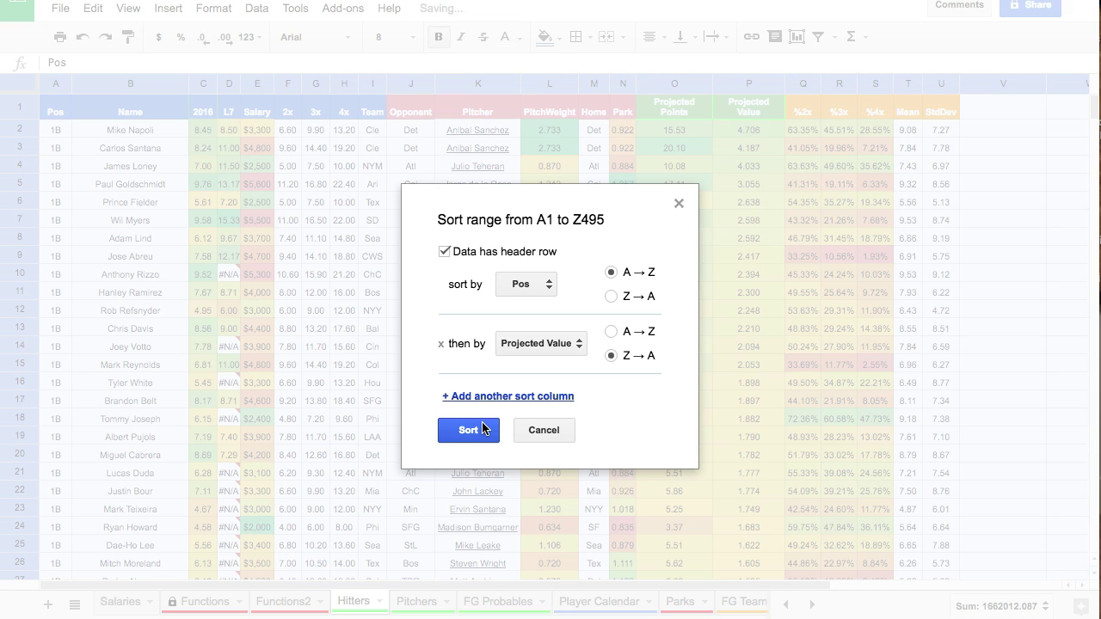
pyautogui.click(483, 428)
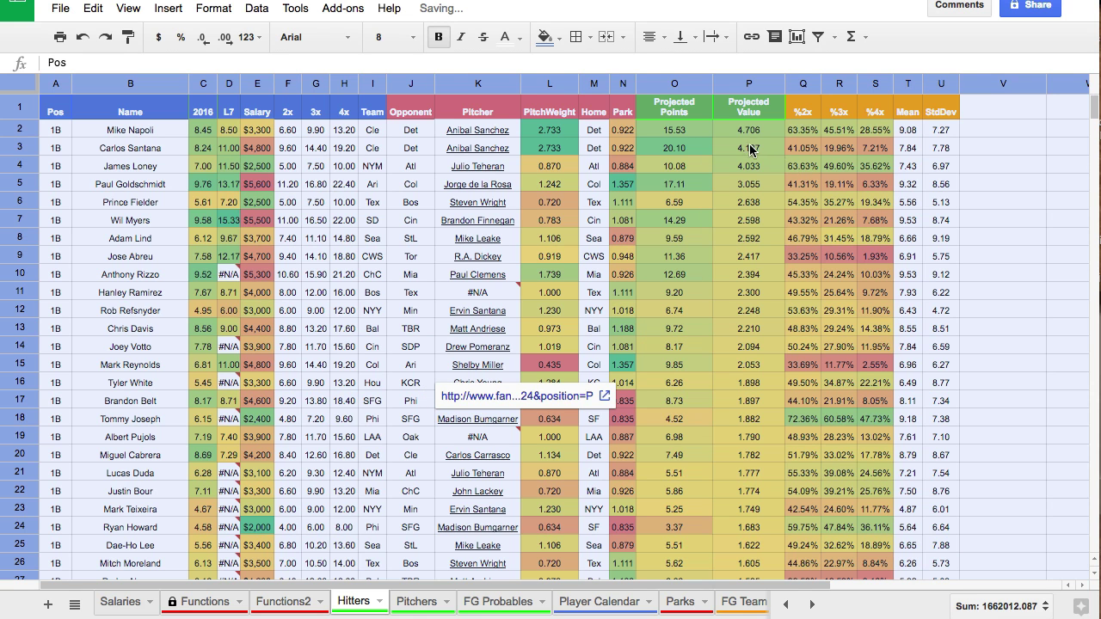
pyautogui.click(559, 150)
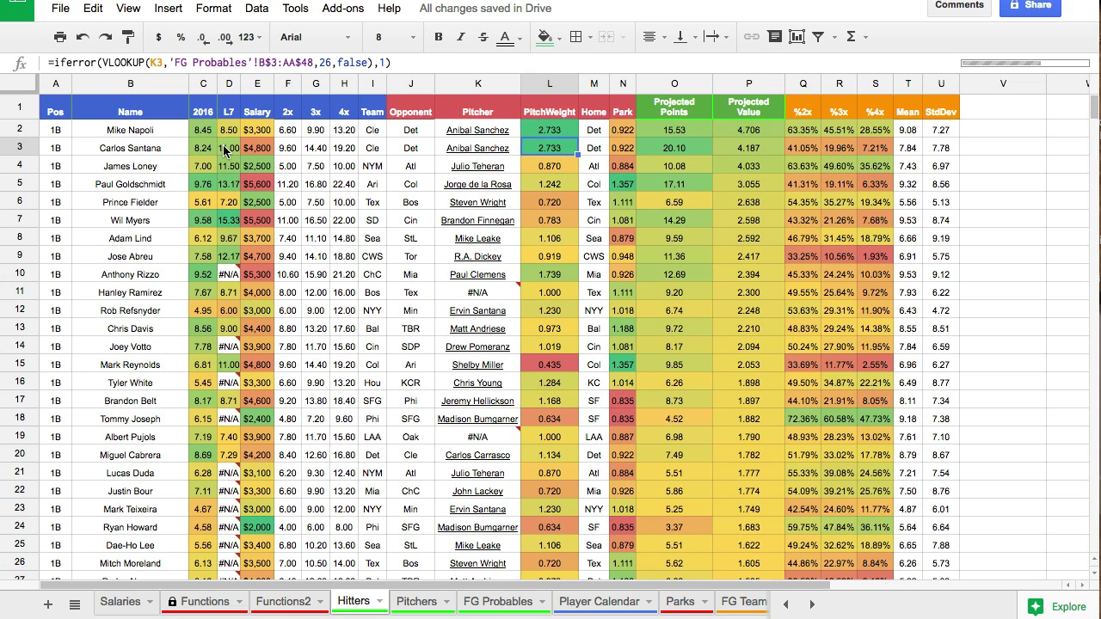